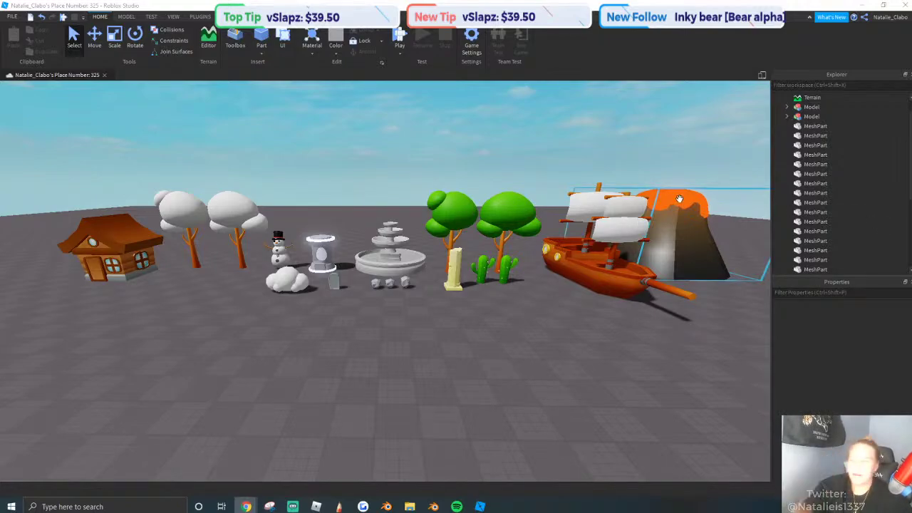
Look over the whole row of models, from the wooden house to the volcano.
{"action": "right_click_drag", "start_coordinate": [311, 324], "coordinate": [310, 324]}
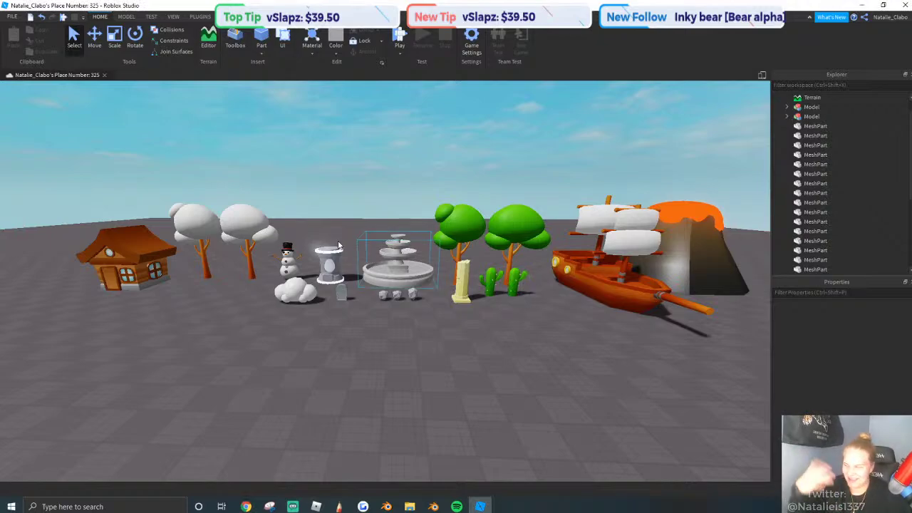
{"action": "right_click_drag", "start_coordinate": [63, 175], "coordinate": [119, 174]}
{"action": "key", "text": "w"}
{"action": "scroll", "coordinate": [120, 174], "scroll_direction": "down", "scroll_amount": 10}
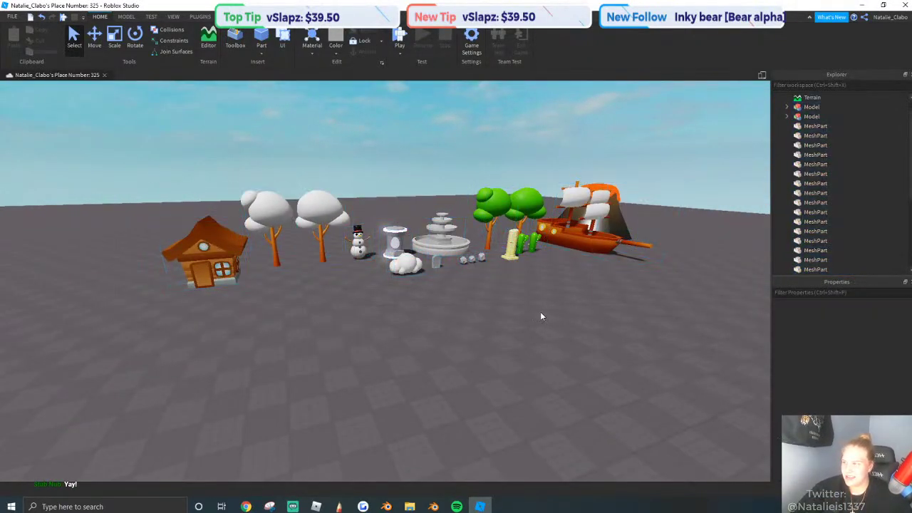
{"action": "scroll", "coordinate": [460, 323], "scroll_direction": "up", "scroll_amount": 5}
{"action": "scroll", "coordinate": [459, 322], "scroll_direction": "up", "scroll_amount": 2}
{"action": "left_click_drag", "start_coordinate": [291, 279], "coordinate": [676, 366]}
{"action": "scroll", "coordinate": [676, 366], "scroll_direction": "down", "scroll_amount": 8}
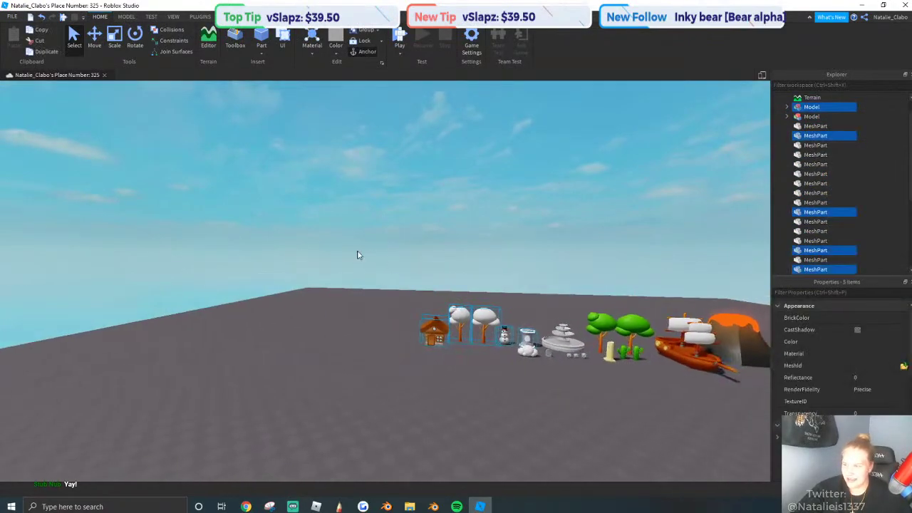
{"action": "left_click_drag", "start_coordinate": [336, 264], "coordinate": [689, 384]}
{"action": "scroll", "coordinate": [427, 349], "scroll_direction": "up", "scroll_amount": 6}
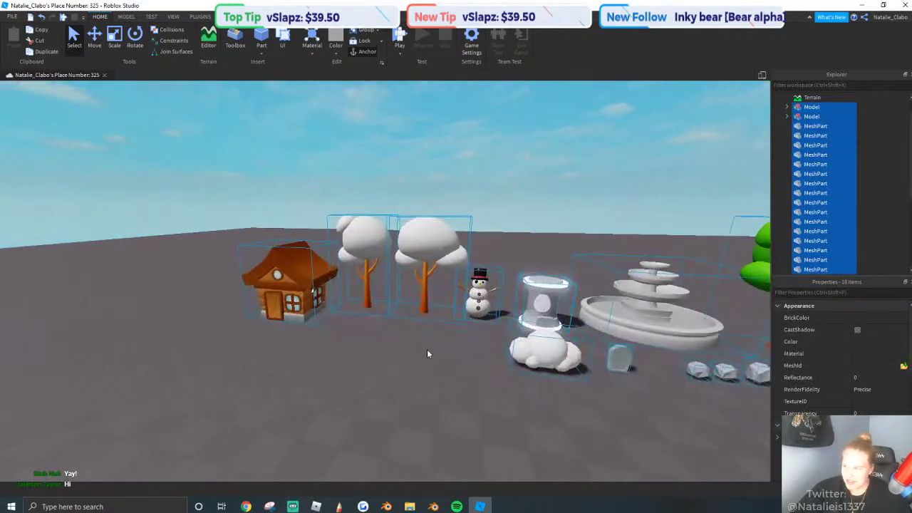
{"action": "left_click", "coordinate": [426, 346]}
{"action": "scroll", "coordinate": [402, 338], "scroll_direction": "up", "scroll_amount": 3}
{"action": "scroll", "coordinate": [404, 329], "scroll_direction": "down", "scroll_amount": 8}
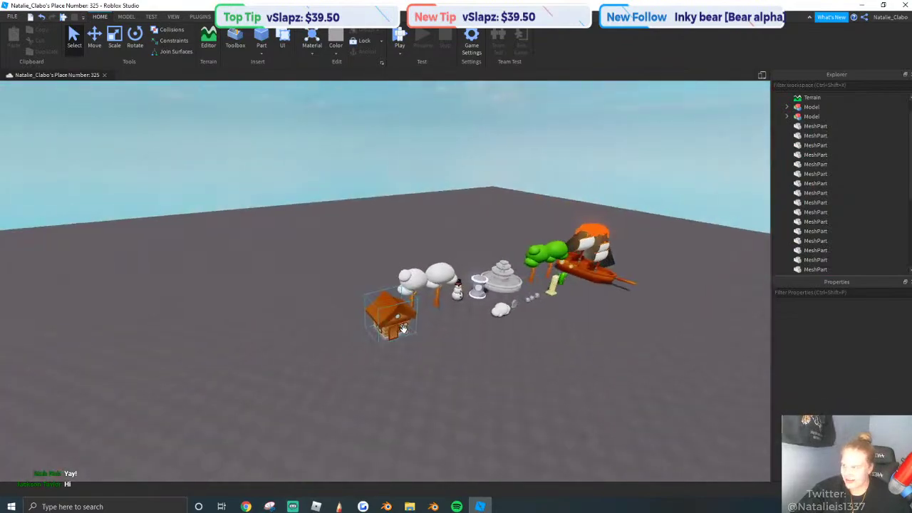
Move the pirate ship and the volcano together away from the other models, toward the back of the baseplate.
{"action": "scroll", "coordinate": [542, 259], "scroll_direction": "up", "scroll_amount": 6}
{"action": "scroll", "coordinate": [666, 253], "scroll_direction": "up", "scroll_amount": 2}
{"action": "left_click", "coordinate": [669, 253]}
{"action": "left_click", "coordinate": [696, 222], "text": "shift"}
{"action": "scroll", "coordinate": [564, 175], "scroll_direction": "down", "scroll_amount": 3}
{"action": "left_click_drag", "start_coordinate": [697, 222], "coordinate": [562, 217]}
{"action": "left_click", "coordinate": [613, 304]}
{"action": "scroll", "coordinate": [587, 304], "scroll_direction": "up", "scroll_amount": 4}
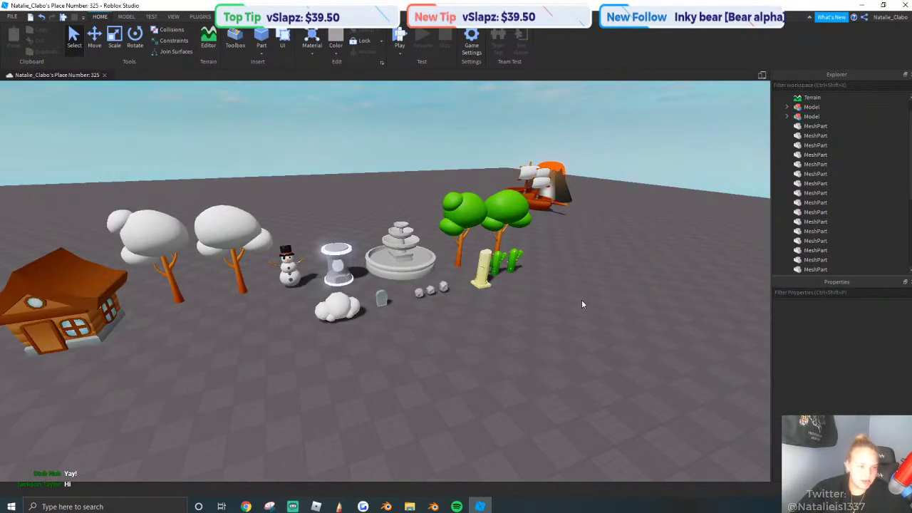
Move the volcano forward on its own, clear of the ship and beyond the cactus end of the row.
{"action": "scroll", "coordinate": [603, 309], "scroll_direction": "down", "scroll_amount": 5}
{"action": "scroll", "coordinate": [644, 220], "scroll_direction": "up", "scroll_amount": 3}
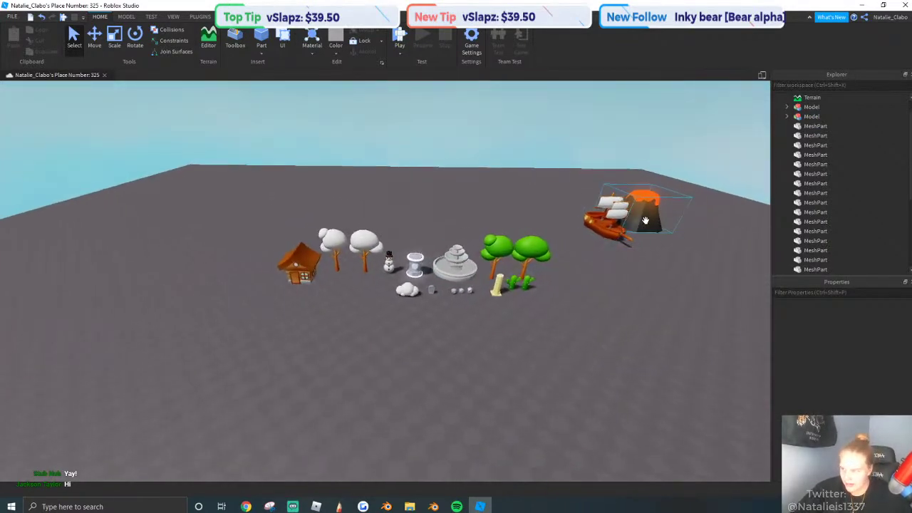
{"action": "scroll", "coordinate": [645, 220], "scroll_direction": "up", "scroll_amount": 1}
{"action": "left_click_drag", "start_coordinate": [646, 220], "coordinate": [694, 341]}
{"action": "left_click", "coordinate": [525, 367]}
{"action": "scroll", "coordinate": [573, 239], "scroll_direction": "up", "scroll_amount": 4}
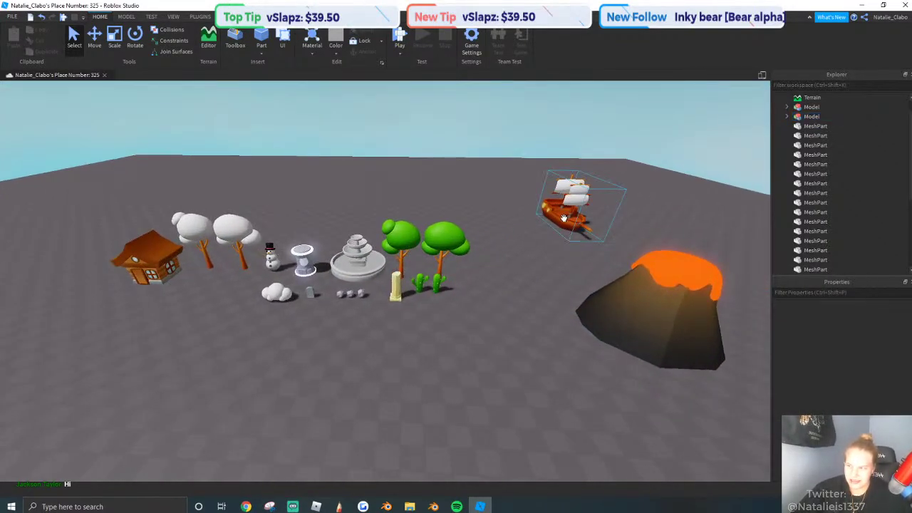
Bring the pirate ship forward so that it stands beside the volcano.
{"action": "left_click_drag", "start_coordinate": [563, 218], "coordinate": [547, 320]}
{"action": "left_click", "coordinate": [511, 326]}
{"action": "key", "text": "w"}
{"action": "key", "text": "a"}
Select the house, trees, fountain and small props and shift them together away from the ship.
{"action": "left_click_drag", "start_coordinate": [176, 186], "coordinate": [617, 353]}
{"action": "key", "text": "a"}
{"action": "left_click_drag", "start_coordinate": [568, 279], "coordinate": [420, 278]}
{"action": "left_click", "coordinate": [454, 338]}
{"action": "key", "text": "a"}
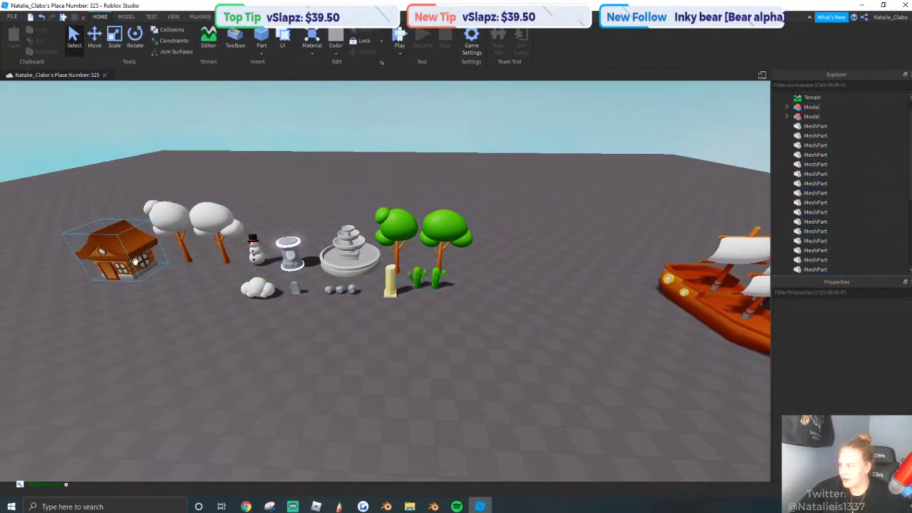
Move the wooden house across the row to stand beside the pirate ship.
{"action": "key", "text": "d"}
{"action": "left_click_drag", "start_coordinate": [135, 261], "coordinate": [547, 284]}
{"action": "left_click", "coordinate": [378, 297]}
Move the fountain out of the row of props to stand beside the house.
{"action": "scroll", "coordinate": [300, 260], "scroll_direction": "up", "scroll_amount": 1}
{"action": "left_click_drag", "start_coordinate": [299, 260], "coordinate": [470, 285]}
{"action": "left_click", "coordinate": [546, 355]}
{"action": "key", "text": "s"}
{"action": "right_click_drag", "start_coordinate": [545, 354], "coordinate": [545, 354]}
{"action": "key", "text": "q"}
{"action": "key", "text": "d"}
{"action": "key", "text": "w"}
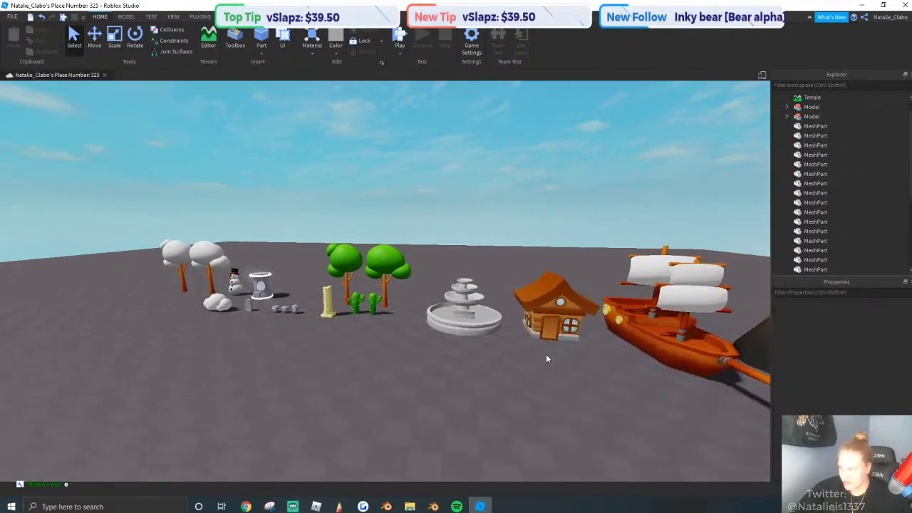
Select the two snow-covered trees and move them next to the two green trees.
{"action": "left_click", "coordinate": [297, 329]}
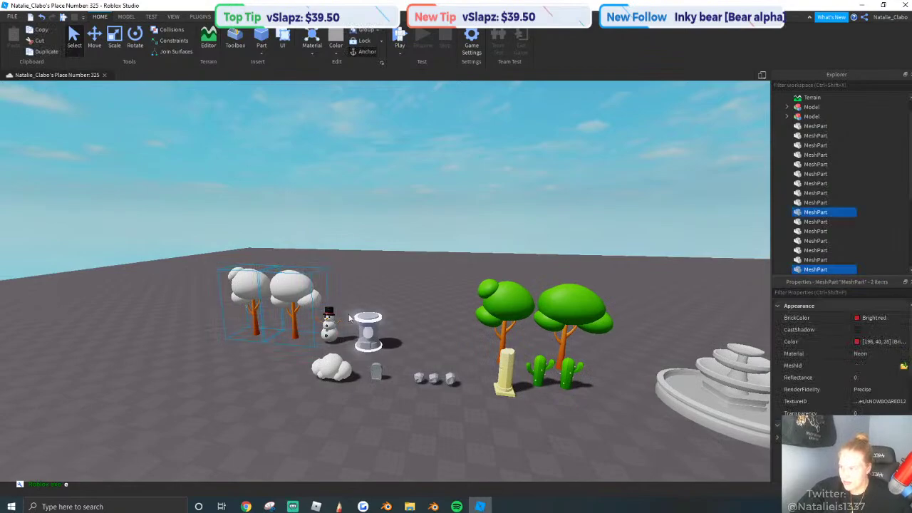
{"action": "left_click_drag", "start_coordinate": [307, 298], "coordinate": [490, 338]}
{"action": "left_click_drag", "start_coordinate": [397, 334], "coordinate": [396, 339]}
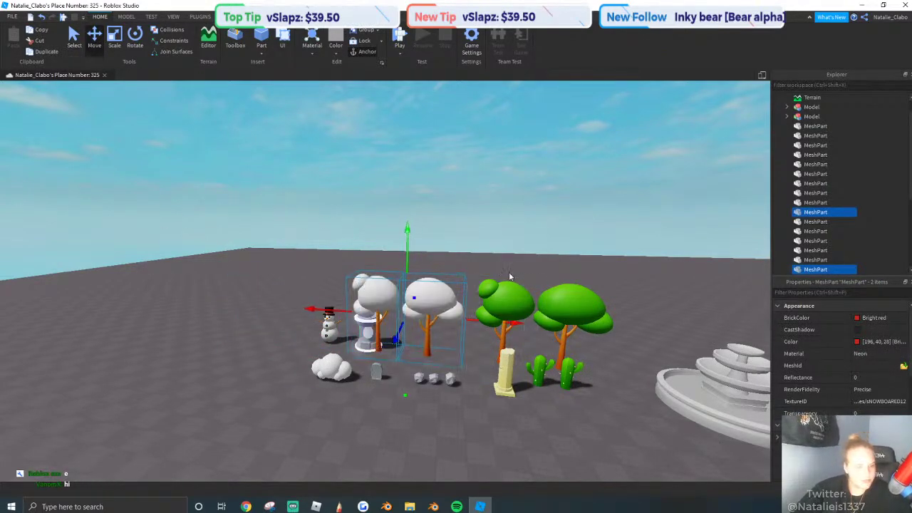
{"action": "key", "text": "w"}
{"action": "right_click_drag", "start_coordinate": [531, 286], "coordinate": [533, 287]}
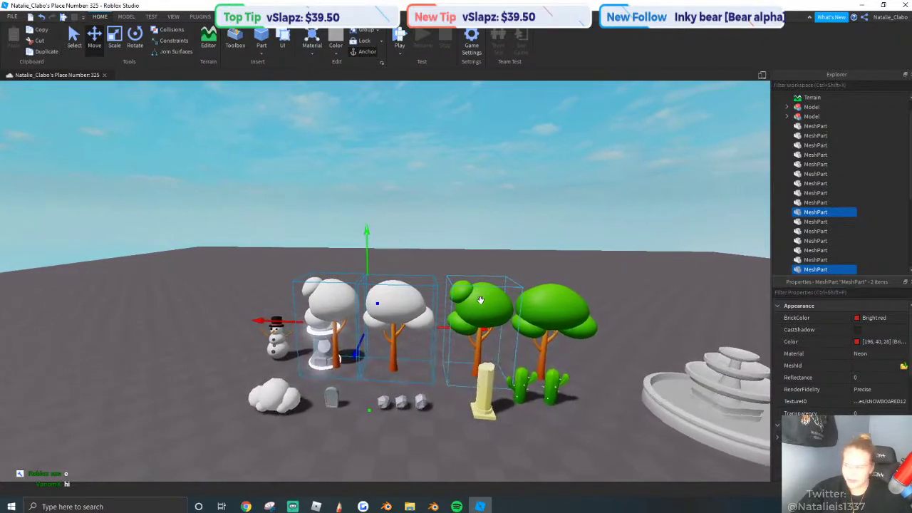
Add the two green trees to the selection and move all four trees into the open space in front of the props.
{"action": "left_click", "coordinate": [483, 301], "text": "ctrl"}
{"action": "left_click", "coordinate": [552, 299], "text": "ctrl"}
{"action": "left_click_drag", "start_coordinate": [552, 300], "coordinate": [424, 316]}
{"action": "left_click", "coordinate": [475, 340], "text": "ctrl"}
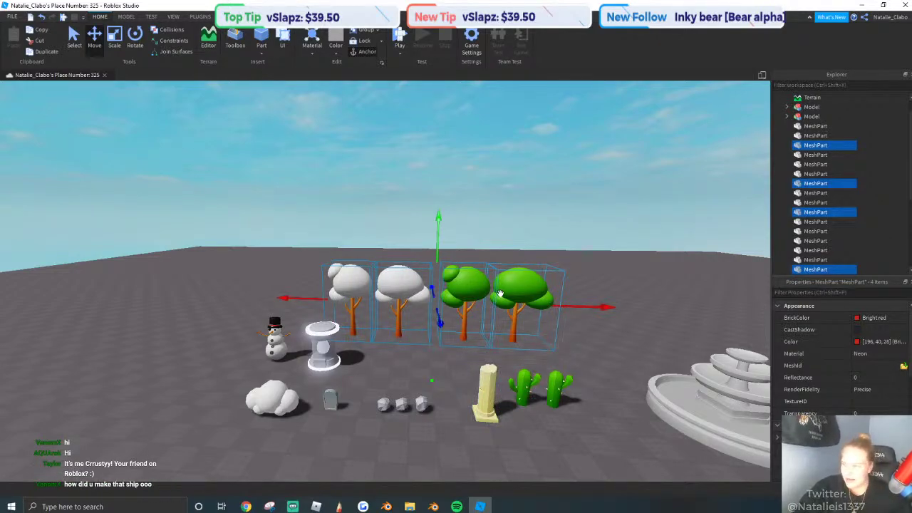
{"action": "left_click_drag", "start_coordinate": [500, 293], "coordinate": [574, 381]}
{"action": "right_click_drag", "start_coordinate": [574, 380], "coordinate": [574, 380]}
{"action": "left_click_drag", "start_coordinate": [574, 381], "coordinate": [475, 285]}
{"action": "left_click", "coordinate": [330, 327]}
Select the snowman, pedestal, cloud, gravestone, rocks, column and cacti and move them together away from the fountain.
{"action": "right_click_drag", "start_coordinate": [330, 328], "coordinate": [336, 299]}
{"action": "key", "text": "s"}
{"action": "left_click_drag", "start_coordinate": [157, 154], "coordinate": [480, 299]}
{"action": "left_click_drag", "start_coordinate": [495, 265], "coordinate": [302, 334]}
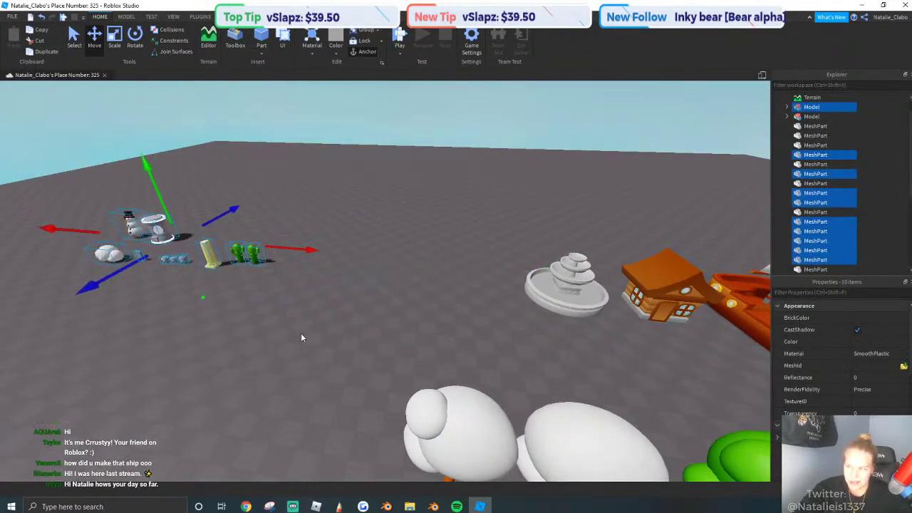
{"action": "left_click", "coordinate": [300, 334]}
Select the four trees and slide them back into line beside the fountain.
{"action": "key", "text": "s"}
{"action": "right_click_drag", "start_coordinate": [301, 334], "coordinate": [270, 307]}
{"action": "left_click_drag", "start_coordinate": [270, 306], "coordinate": [625, 428]}
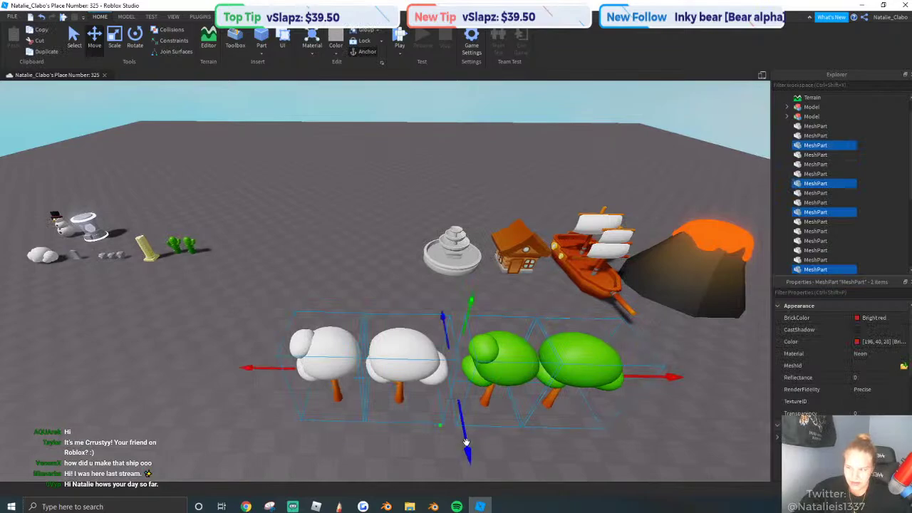
{"action": "left_click_drag", "start_coordinate": [466, 442], "coordinate": [431, 267]}
{"action": "left_click_drag", "start_coordinate": [579, 246], "coordinate": [455, 244]}
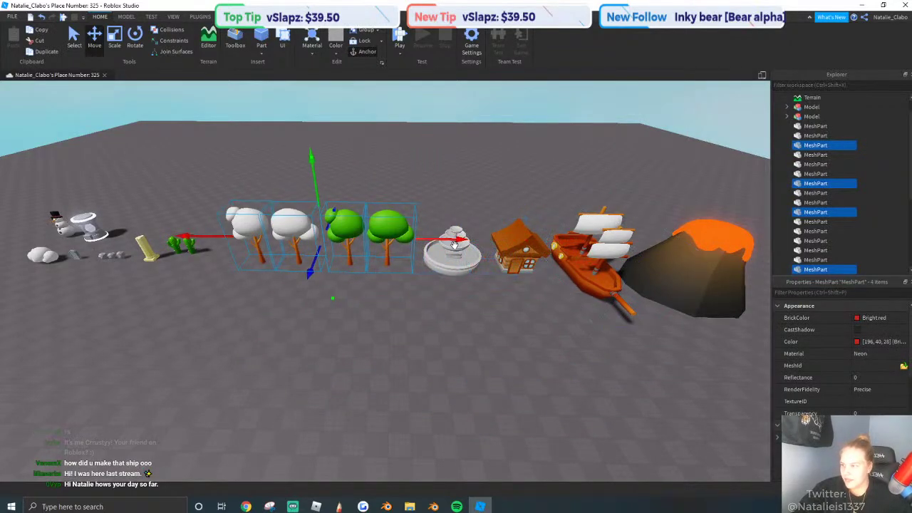
{"action": "left_click", "coordinate": [374, 320]}
Try to move the glowing pedestal from the small props to the snow-covered trees, and undo the move.
{"action": "key", "text": "w"}
{"action": "key", "text": "a"}
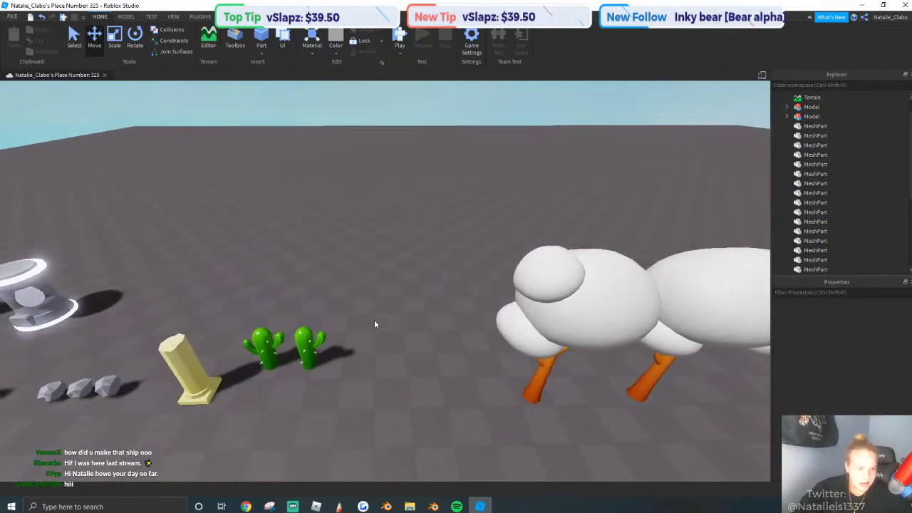
{"action": "right_click_drag", "start_coordinate": [374, 324], "coordinate": [418, 336]}
{"action": "key", "text": "w"}
{"action": "key", "text": "a"}
{"action": "right_click_drag", "start_coordinate": [217, 303], "coordinate": [237, 307]}
{"action": "key", "text": "s"}
{"action": "key", "text": "a"}
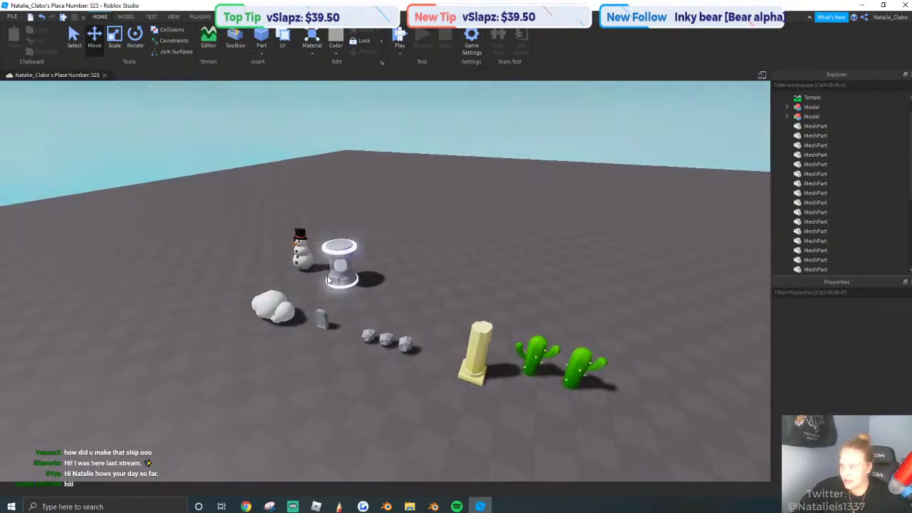
{"action": "left_click_drag", "start_coordinate": [333, 276], "coordinate": [494, 314]}
{"action": "right_click_drag", "start_coordinate": [437, 309], "coordinate": [495, 313]}
{"action": "left_click_drag", "start_coordinate": [494, 314], "coordinate": [452, 335]}
{"action": "key", "text": "w"}
{"action": "right_click_drag", "start_coordinate": [451, 335], "coordinate": [384, 329]}
{"action": "key", "text": "s"}
{"action": "left_click_drag", "start_coordinate": [190, 255], "coordinate": [552, 326]}
{"action": "right_click_drag", "start_coordinate": [498, 352], "coordinate": [552, 326]}
{"action": "left_click_drag", "start_coordinate": [552, 326], "coordinate": [574, 356]}
{"action": "left_click", "coordinate": [540, 296]}
{"action": "left_click", "coordinate": [356, 264]}
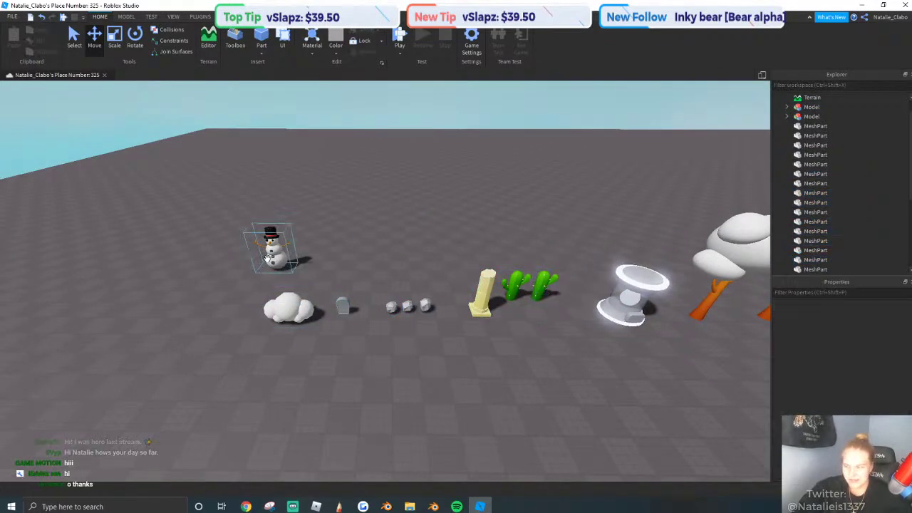
{"action": "key", "text": "ctrl+z"}
Shift all the small props farther from the trees and place the glowing pedestal beside the snow-covered trees.
{"action": "left_click_drag", "start_coordinate": [177, 216], "coordinate": [574, 382]}
{"action": "left_click_drag", "start_coordinate": [531, 314], "coordinate": [430, 304]}
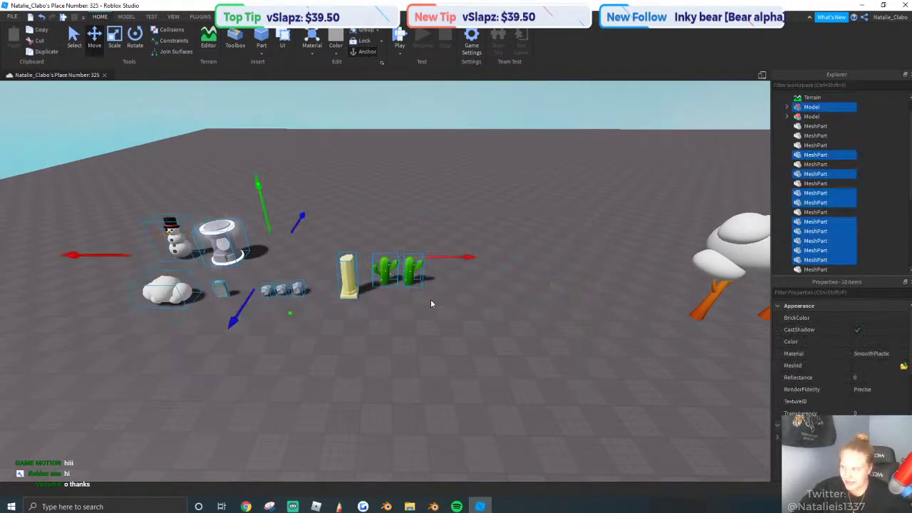
{"action": "left_click", "coordinate": [430, 304]}
{"action": "left_click_drag", "start_coordinate": [223, 242], "coordinate": [630, 299]}
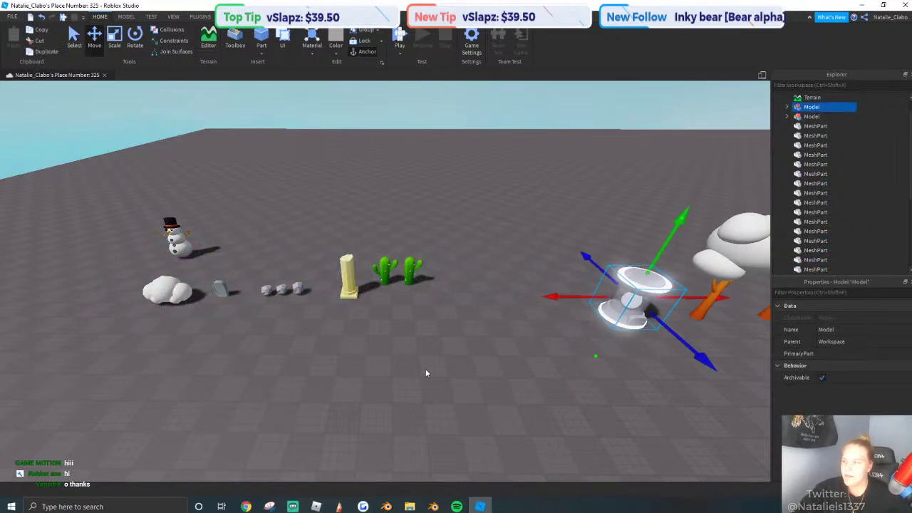
{"action": "left_click", "coordinate": [426, 372]}
Scale up the white cloud proportionally and move it beside the glowing pedestal.
{"action": "key", "text": "w"}
{"action": "left_click", "coordinate": [126, 289]}
{"action": "left_click", "coordinate": [113, 40]}
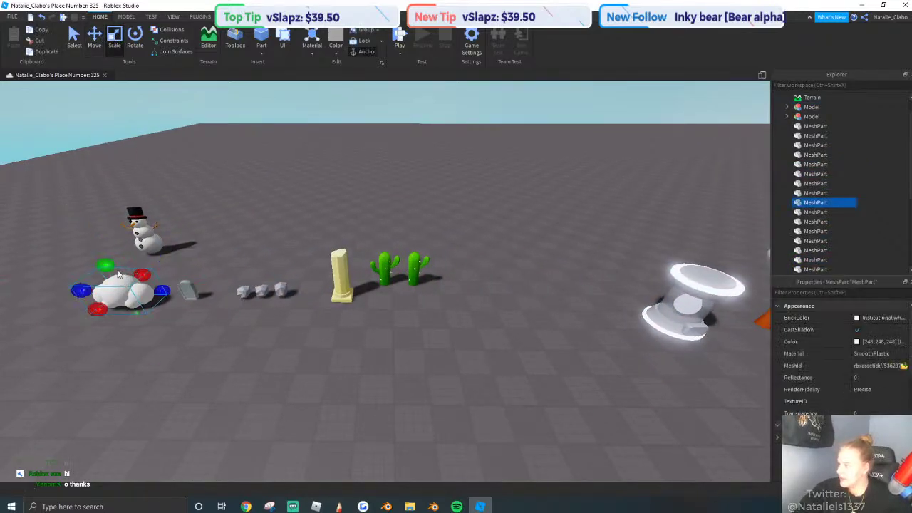
{"action": "left_click_drag", "start_coordinate": [106, 260], "coordinate": [91, 235], "text": "shift"}
{"action": "left_click_drag", "start_coordinate": [154, 293], "coordinate": [618, 309]}
{"action": "left_click", "coordinate": [446, 403]}
{"action": "right_click_drag", "start_coordinate": [447, 403], "coordinate": [440, 399]}
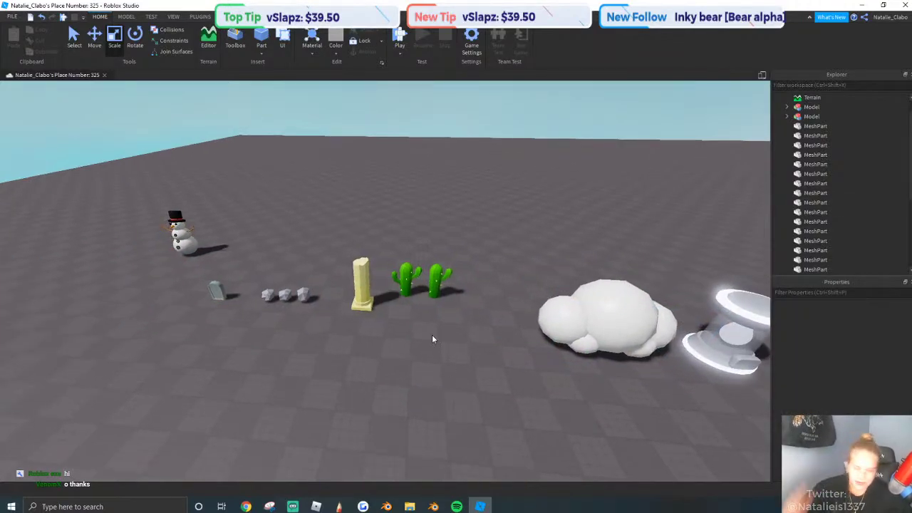
Shift the remaining small props farther from the cloud and place the snowman beside the cloud.
{"action": "left_click_drag", "start_coordinate": [70, 169], "coordinate": [458, 317]}
{"action": "left_click_drag", "start_coordinate": [353, 302], "coordinate": [247, 285]}
{"action": "left_click", "coordinate": [157, 253]}
{"action": "left_click_drag", "start_coordinate": [108, 232], "coordinate": [491, 313]}
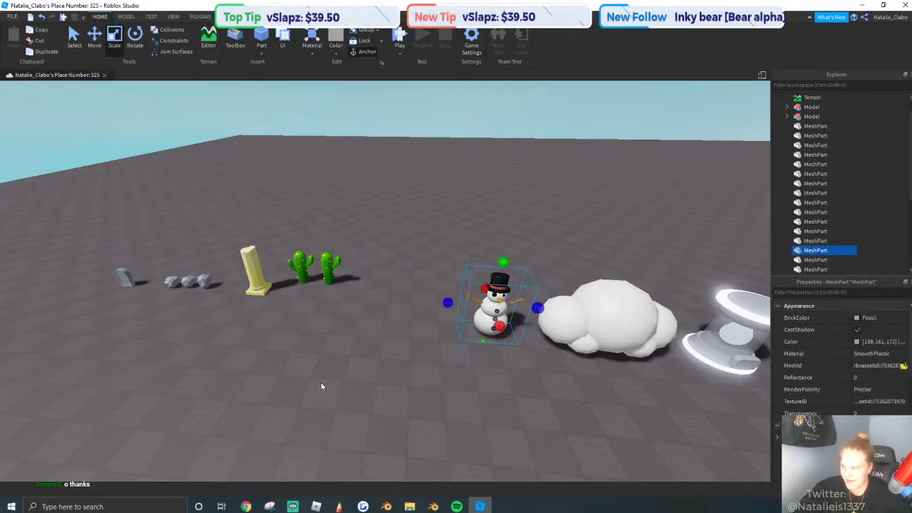
{"action": "left_click", "coordinate": [321, 385]}
Move the broken column beside the snowman and scale it up until it is taller than the snowman.
{"action": "left_click_drag", "start_coordinate": [254, 286], "coordinate": [433, 324]}
{"action": "left_click_drag", "start_coordinate": [436, 260], "coordinate": [461, 221]}
{"action": "scroll", "coordinate": [461, 220], "scroll_direction": "up", "scroll_amount": 2}
{"action": "left_click", "coordinate": [511, 401]}
{"action": "mouse_move", "coordinate": [450, 299]}
{"action": "left_mouse_down"}
{"action": "mouse_move", "coordinate": [439, 300]}
{"action": "mouse_move", "coordinate": [440, 289]}
{"action": "left_mouse_up"}
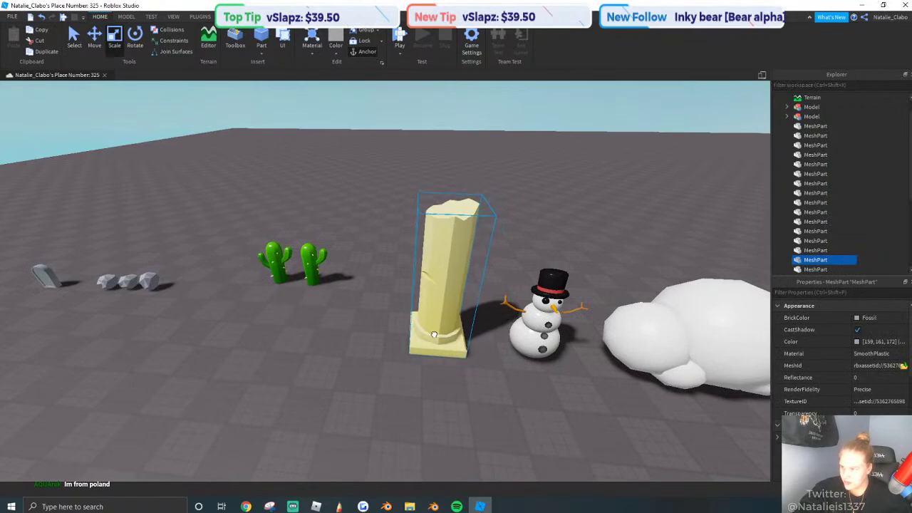
{"action": "left_click", "coordinate": [310, 360]}
Select both cacti and move them next to the broken column.
{"action": "key", "text": "s"}
{"action": "key", "text": "a"}
{"action": "left_click_drag", "start_coordinate": [496, 319], "coordinate": [484, 311]}
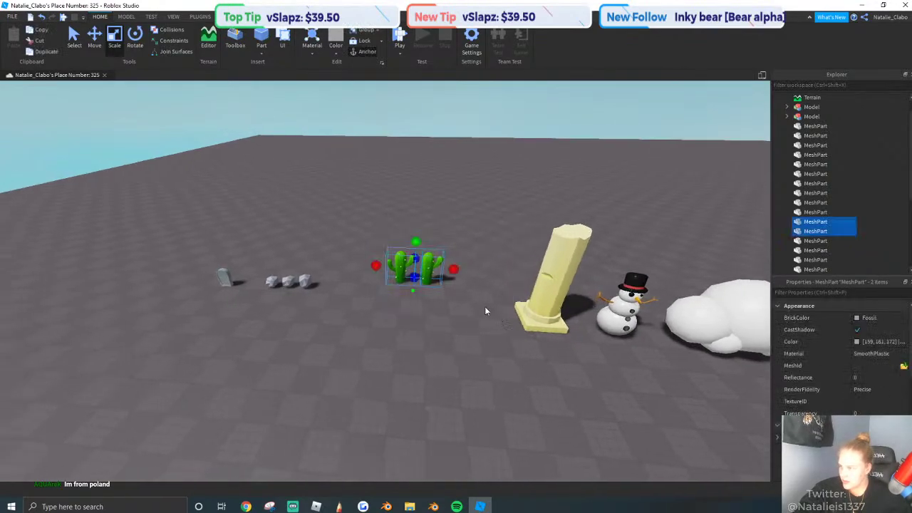
{"action": "left_click_drag", "start_coordinate": [435, 261], "coordinate": [484, 322]}
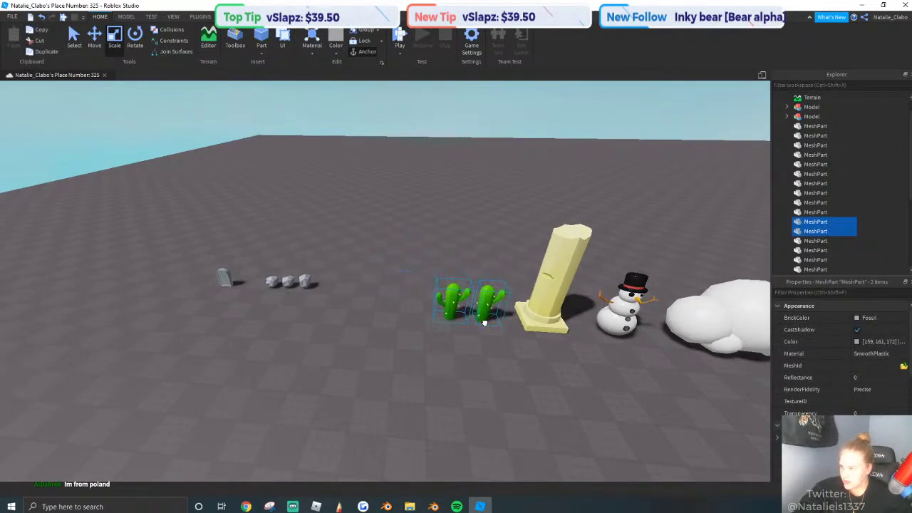
{"action": "left_click", "coordinate": [579, 329]}
Select the gravestone and the three rocks and move them together next to the cacti.
{"action": "key", "text": "d"}
{"action": "key", "text": "s"}
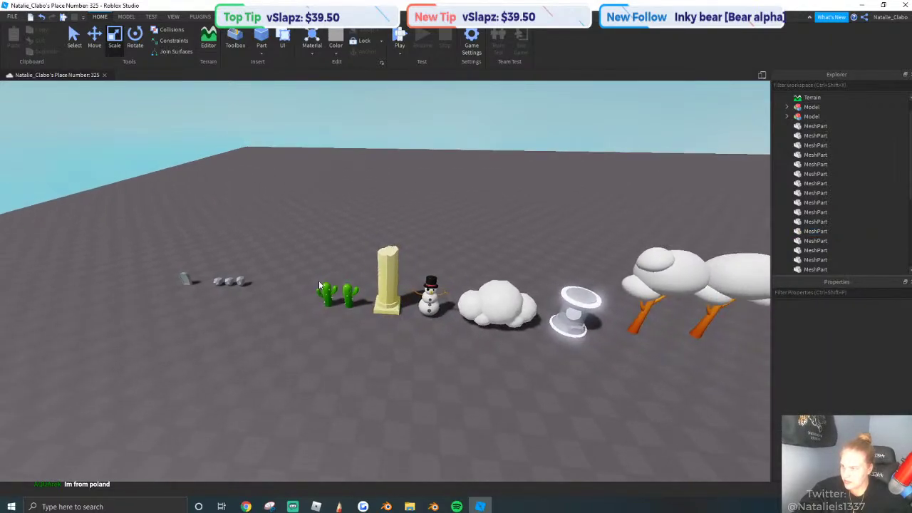
{"action": "key", "text": "a"}
{"action": "left_click_drag", "start_coordinate": [172, 249], "coordinate": [315, 325]}
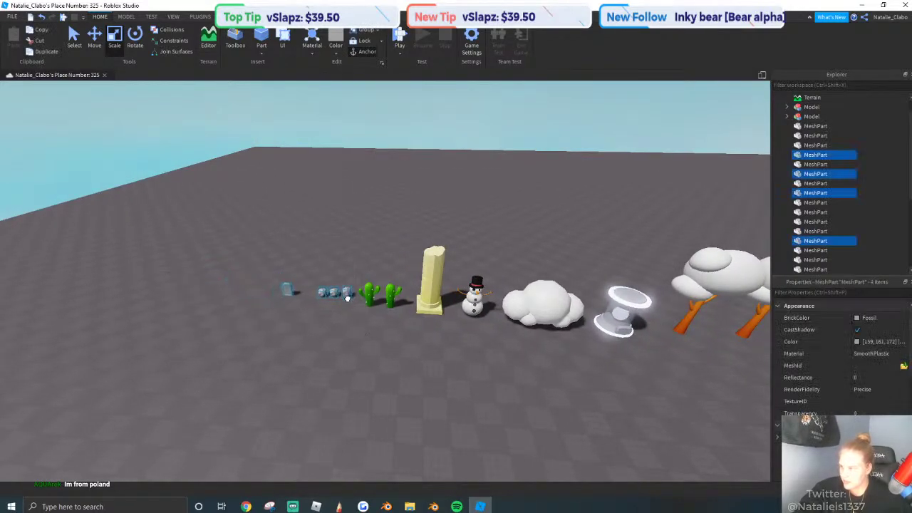
{"action": "left_click", "coordinate": [346, 313]}
Move the broken column along the row to between the glowing pedestal and the snow-covered trees.
{"action": "key", "text": "d"}
{"action": "left_click", "coordinate": [379, 288]}
{"action": "key", "text": "d"}
{"action": "key", "text": "w"}
{"action": "key", "text": "e"}
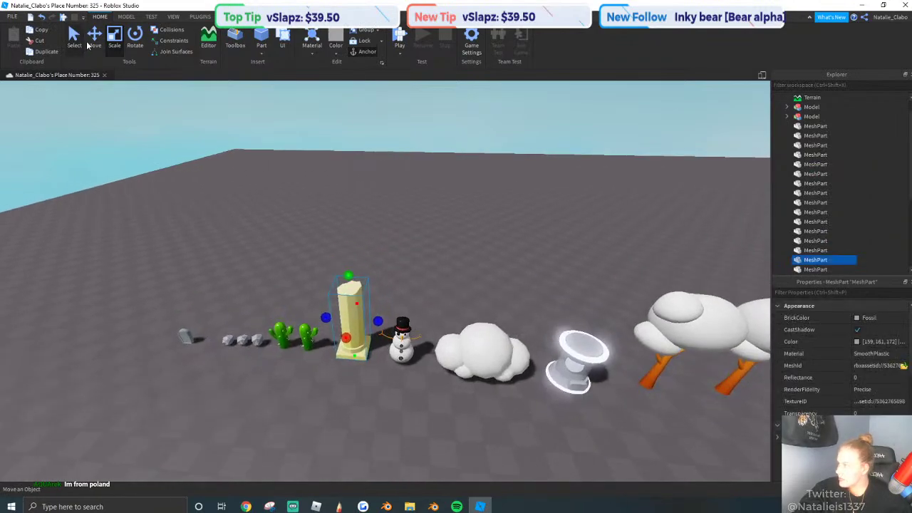
{"action": "left_click", "coordinate": [94, 39]}
{"action": "left_click_drag", "start_coordinate": [408, 318], "coordinate": [645, 320]}
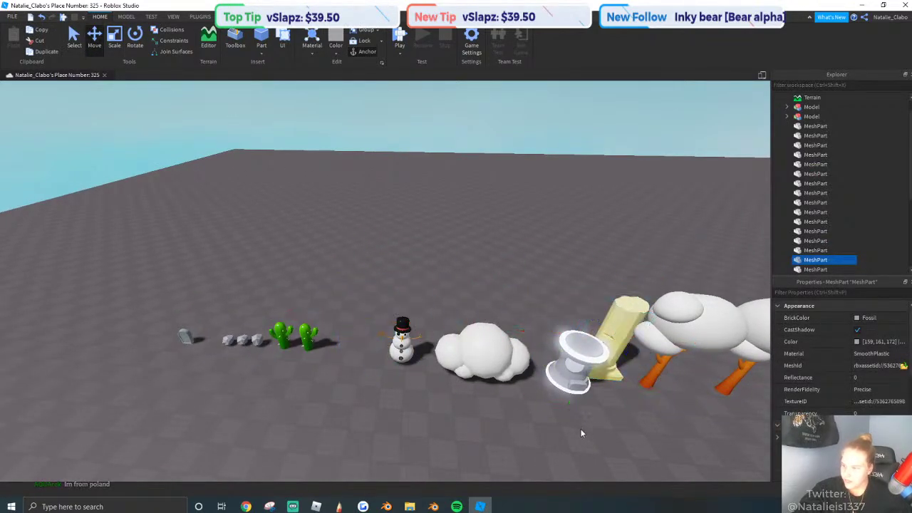
Select the cloud and the snowman and shift them along the row toward the cacti.
{"action": "left_click", "coordinate": [483, 365]}
{"action": "left_click", "coordinate": [483, 364], "text": "shift"}
{"action": "left_click", "coordinate": [401, 350], "text": "shift"}
{"action": "left_click_drag", "start_coordinate": [610, 360], "coordinate": [569, 383]}
{"action": "left_click_drag", "start_coordinate": [449, 414], "coordinate": [450, 407]}
{"action": "left_click", "coordinate": [540, 441]}
Move the gravestone along the row to close the gap to the rocks.
{"action": "key", "text": "s"}
{"action": "right_click_drag", "start_coordinate": [540, 441], "coordinate": [539, 441]}
{"action": "key", "text": "w"}
{"action": "key", "text": "w"}
{"action": "right_click_drag", "start_coordinate": [594, 365], "coordinate": [588, 358]}
{"action": "left_click_drag", "start_coordinate": [406, 335], "coordinate": [573, 342]}
{"action": "key", "text": "d"}
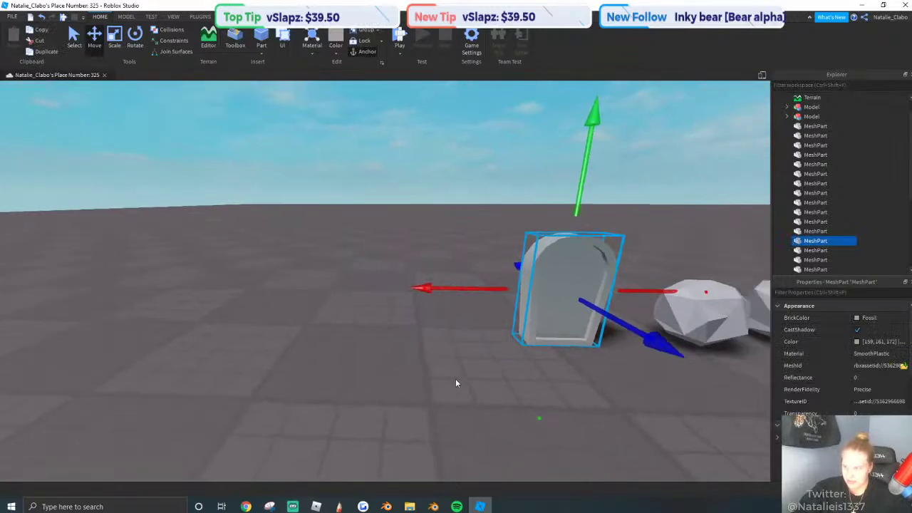
{"action": "left_click", "coordinate": [455, 379]}
Examine the rearranged row up close, from the gravestone and rocks to the snowman and cloud.
{"action": "key", "text": "a"}
{"action": "key", "text": "w"}
{"action": "key", "text": "s"}
{"action": "key", "text": "d"}
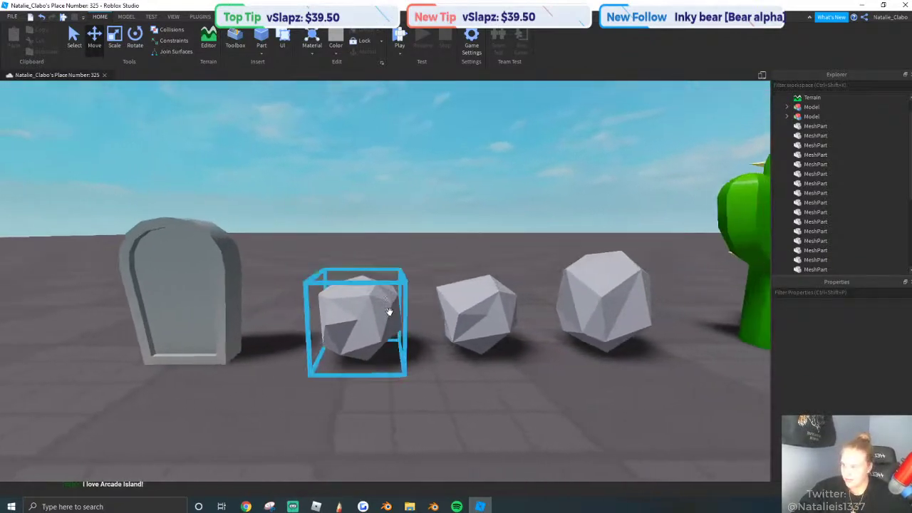
{"action": "key", "text": "d"}
{"action": "key", "text": "e"}
{"action": "right_click_drag", "start_coordinate": [376, 286], "coordinate": [377, 287]}
{"action": "key", "text": "d"}
{"action": "key", "text": "s"}
{"action": "key", "text": "w"}
{"action": "key", "text": "d"}
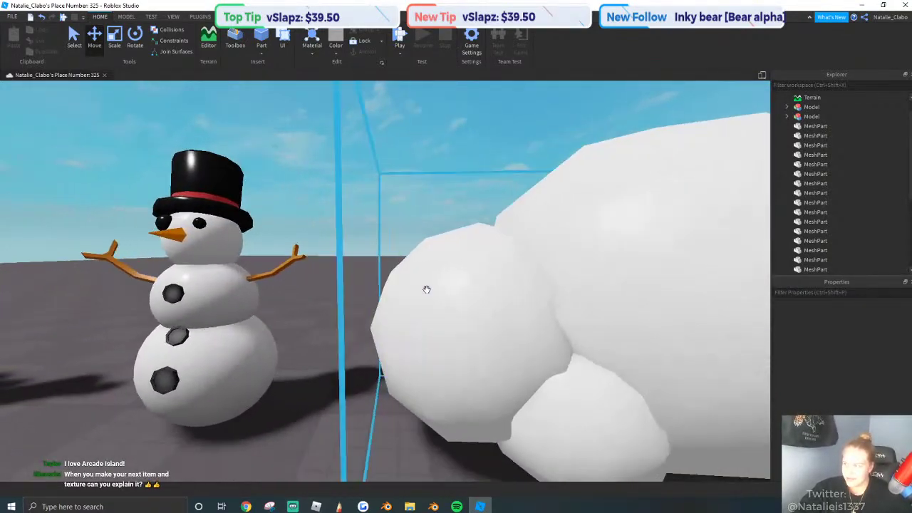
Move the broken column slightly along the row toward the glowing pedestal, midway between the pedestal and the first snow-covered tree.
{"action": "key", "text": "s"}
{"action": "key", "text": "d"}
{"action": "key", "text": "w"}
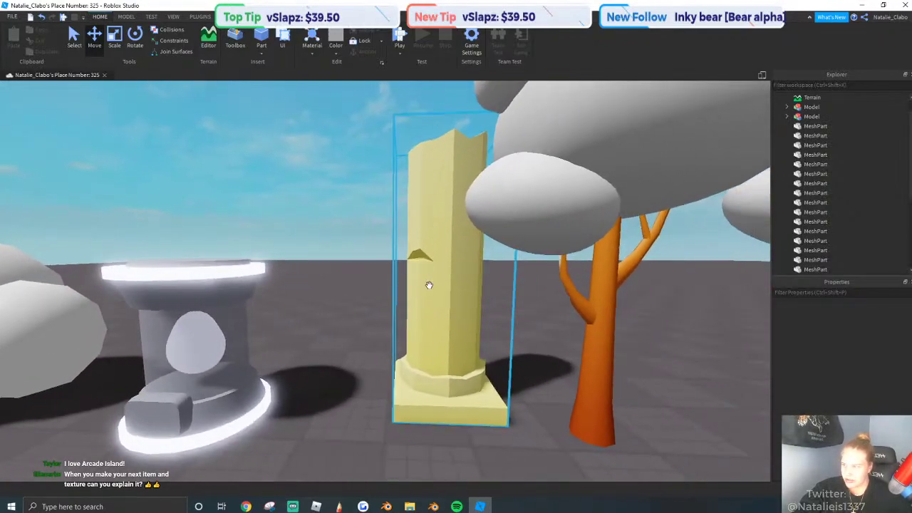
{"action": "key", "text": "s"}
{"action": "left_click", "coordinate": [402, 285]}
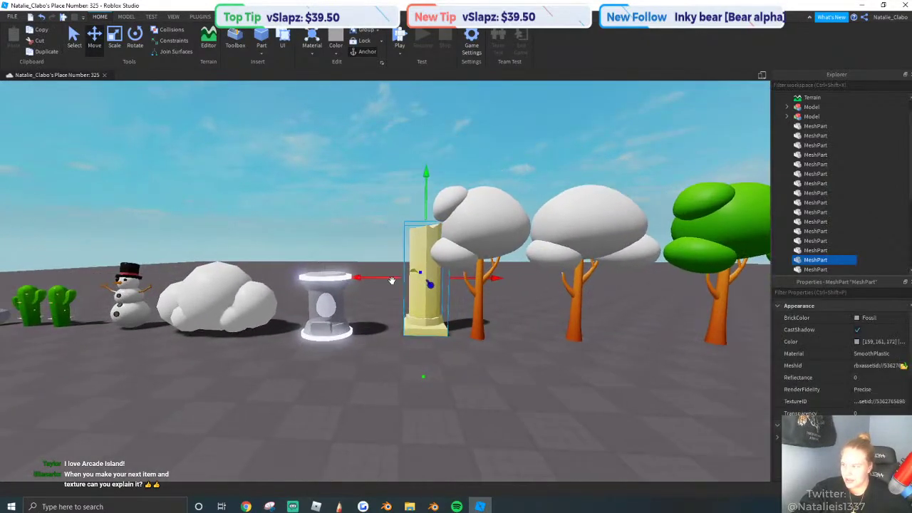
{"action": "key", "text": "w"}
{"action": "left_click", "coordinate": [525, 413]}
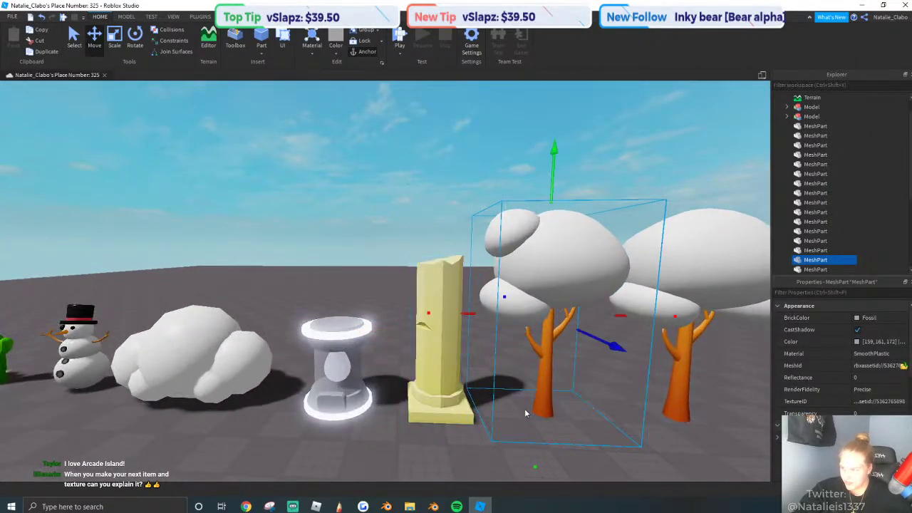
{"action": "left_click", "coordinate": [284, 218]}
Examine the row up close from the broken column and the trees along to the ship and the volcano.
{"action": "key", "text": "d"}
{"action": "key", "text": "q"}
{"action": "key", "text": "w"}
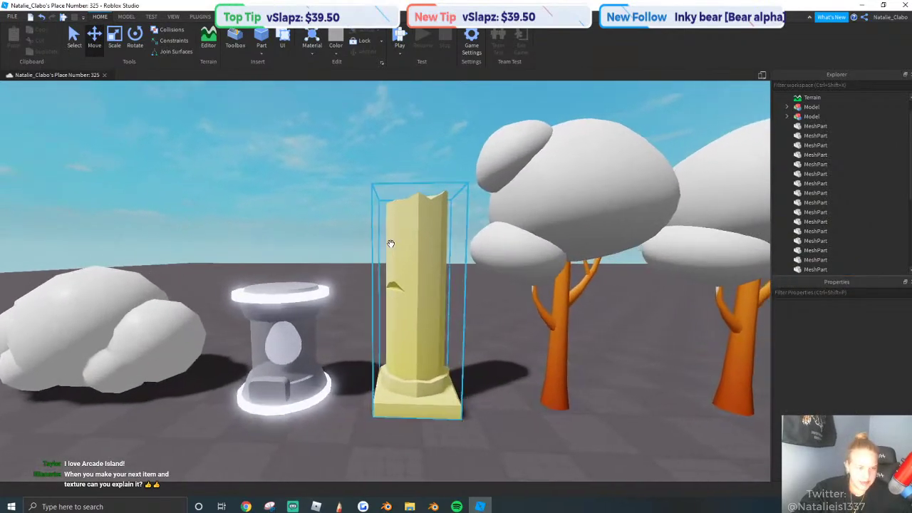
{"action": "key", "text": "d"}
{"action": "key", "text": "d"}
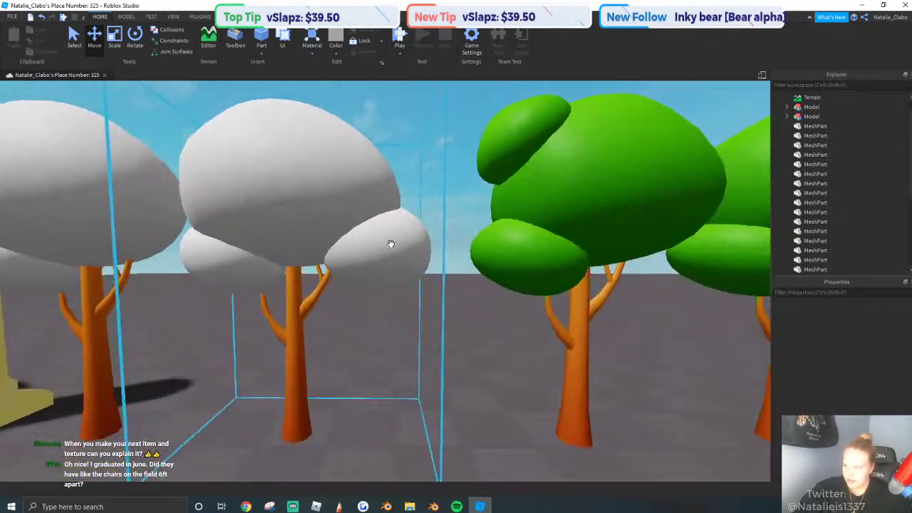
{"action": "key", "text": "d"}
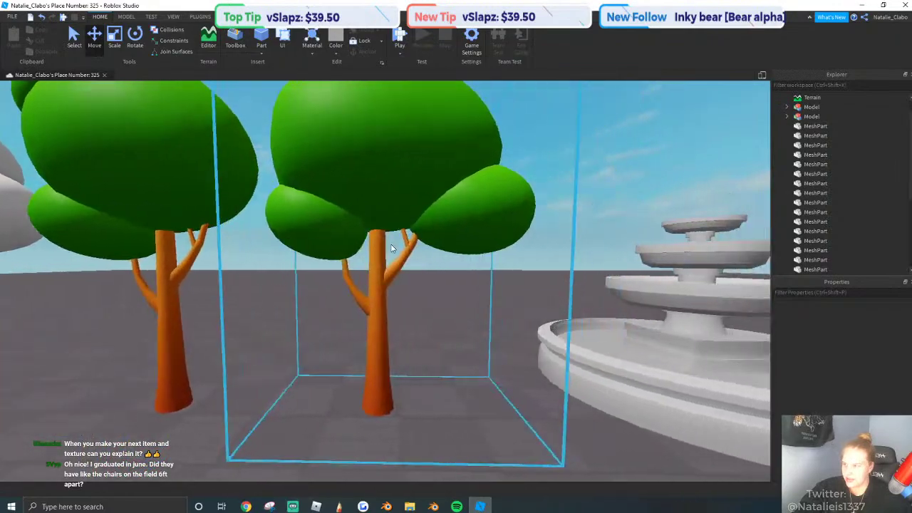
{"action": "key", "text": "d"}
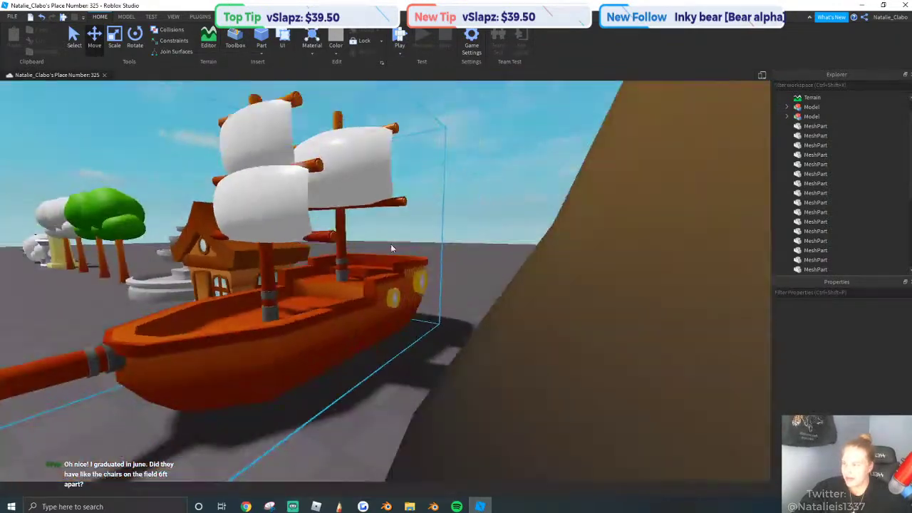
{"action": "key", "text": "s"}
{"action": "key", "text": "a"}
{"action": "key", "text": "w"}
{"action": "right_click_drag", "start_coordinate": [390, 243], "coordinate": [391, 244]}
{"action": "key", "text": "w"}
{"action": "key", "text": "d"}
{"action": "key", "text": "s"}
{"action": "key", "text": "a"}
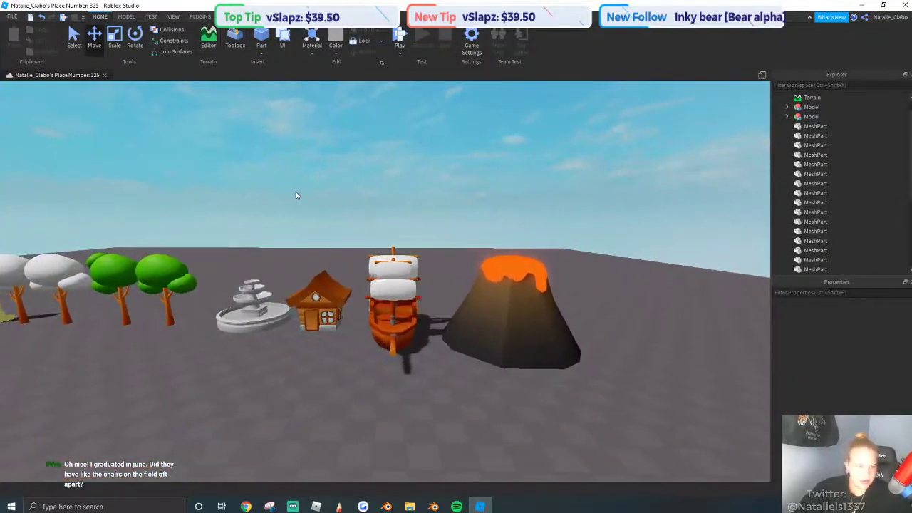
Inspect the fountain, the house and the neighbouring green trees from closer up and from above.
{"action": "key", "text": "w"}
{"action": "key", "text": "w"}
{"action": "right_click_drag", "start_coordinate": [354, 211], "coordinate": [354, 211]}
{"action": "key", "text": "s"}
{"action": "key", "text": "w"}
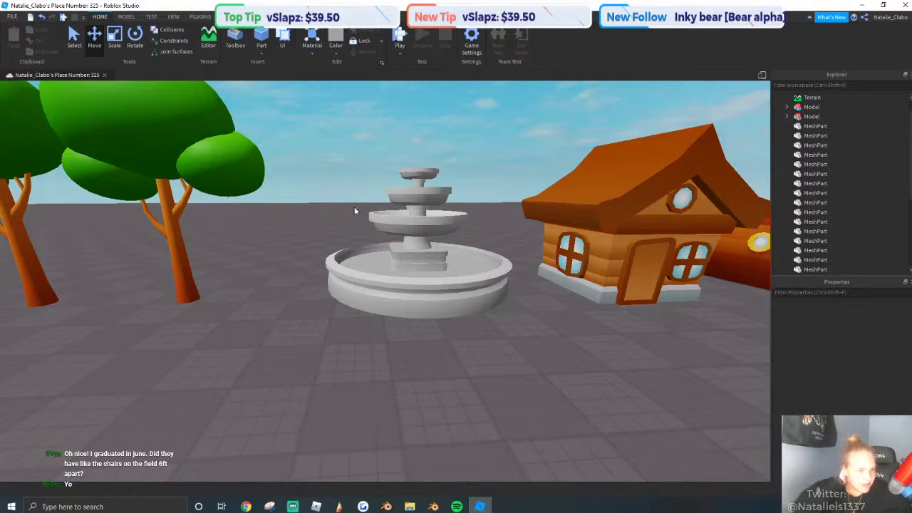
{"action": "right_click_drag", "start_coordinate": [483, 199], "coordinate": [482, 198]}
{"action": "key", "text": "s"}
{"action": "key", "text": "a"}
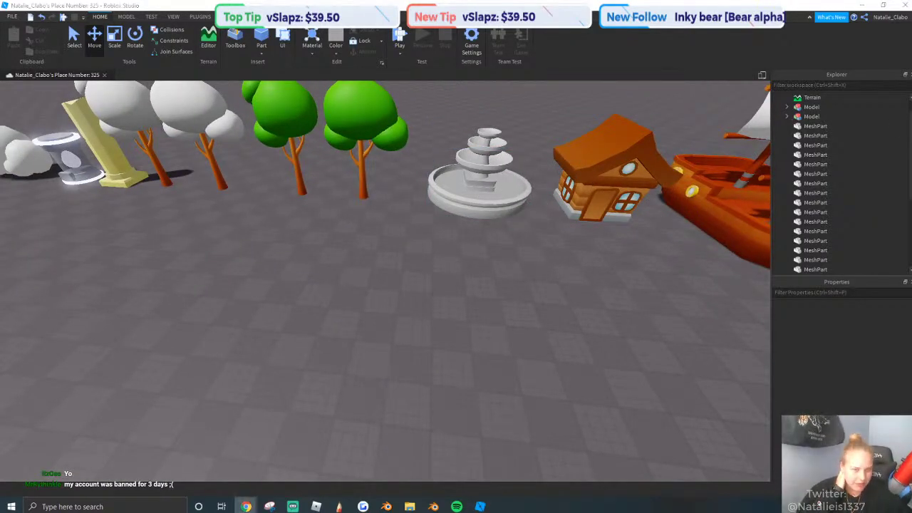
Switch to Chrome to view the Roblox home page and close its tab.
{"action": "left_click", "coordinate": [246, 506]}
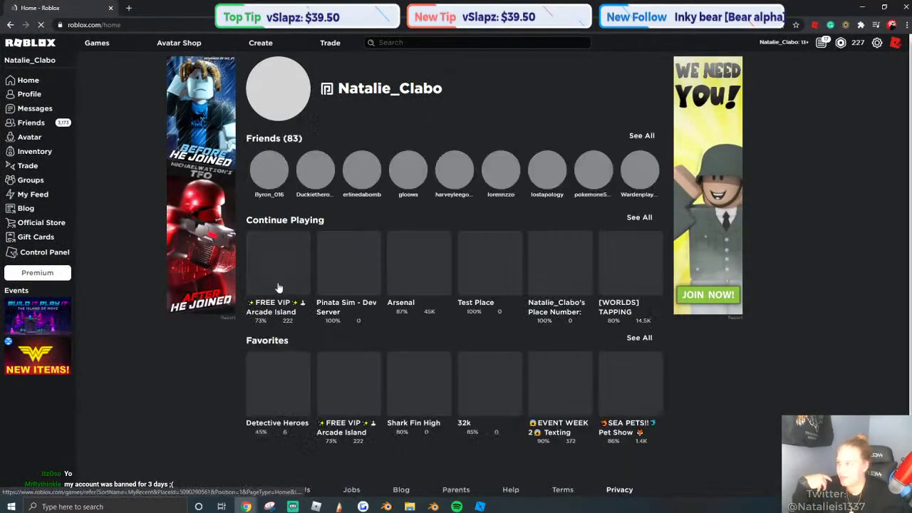
{"action": "left_click", "coordinate": [110, 9]}
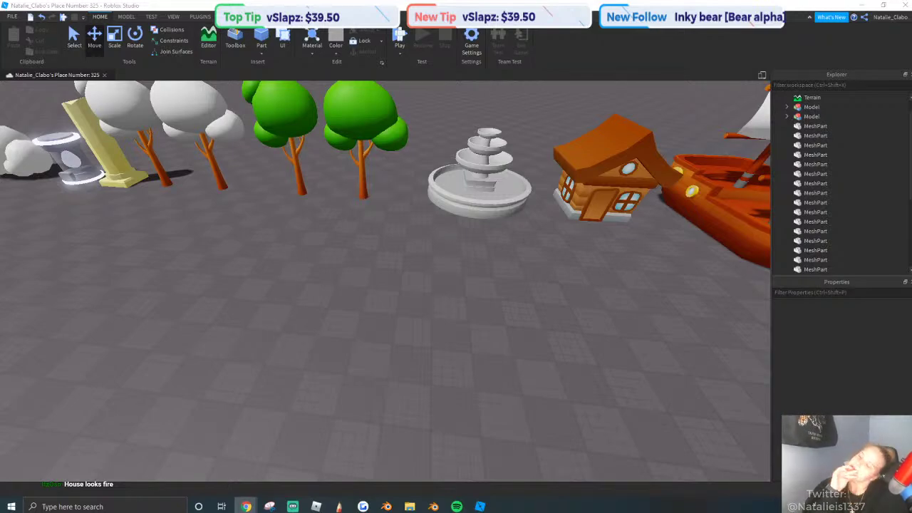
Select all the props from the gravestone to the volcano, move the whole row back on the baseplate and deselect it.
{"action": "right_click_drag", "start_coordinate": [386, 290], "coordinate": [386, 250]}
{"action": "scroll", "coordinate": [386, 290], "scroll_direction": "down", "scroll_amount": 5}
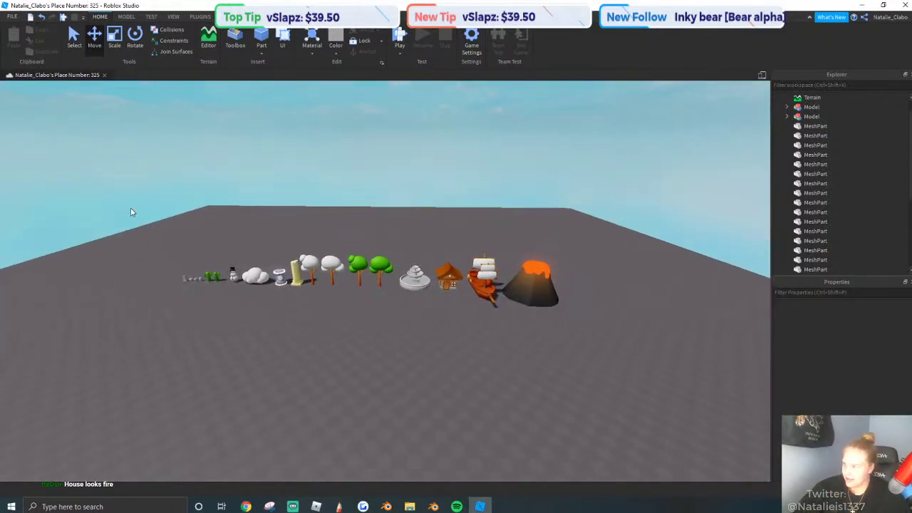
{"action": "left_click_drag", "start_coordinate": [130, 211], "coordinate": [541, 317]}
{"action": "scroll", "coordinate": [396, 350], "scroll_direction": "up", "scroll_amount": 3}
{"action": "left_click_drag", "start_coordinate": [396, 350], "coordinate": [401, 312]}
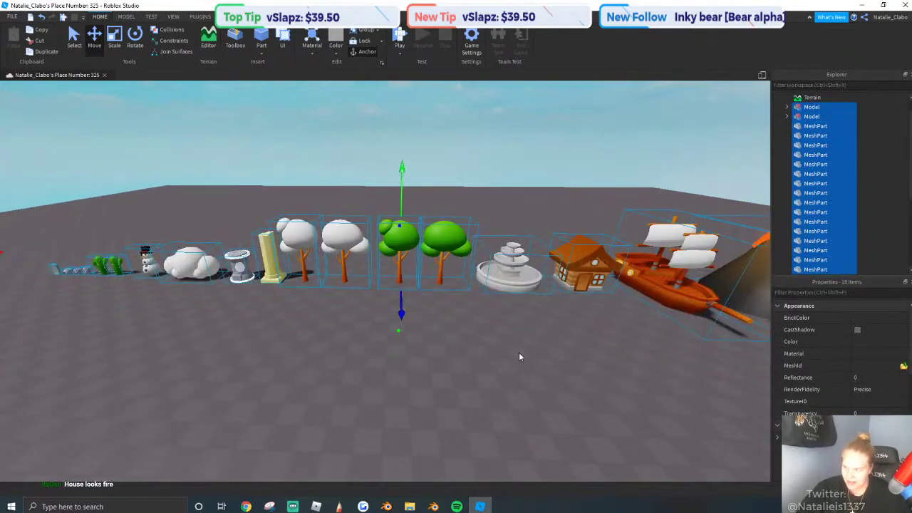
{"action": "left_click", "coordinate": [520, 354]}
{"action": "right_click_drag", "start_coordinate": [532, 355], "coordinate": [542, 356]}
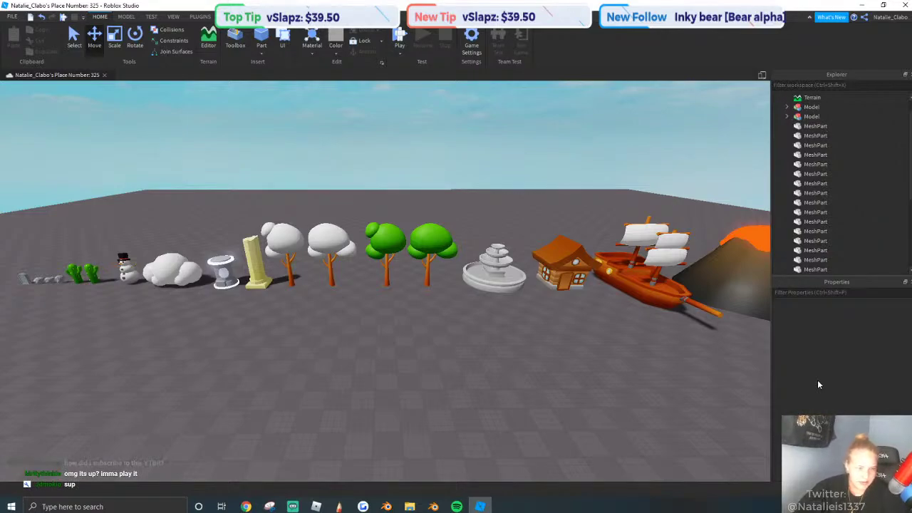
{"action": "left_click", "coordinate": [246, 507]}
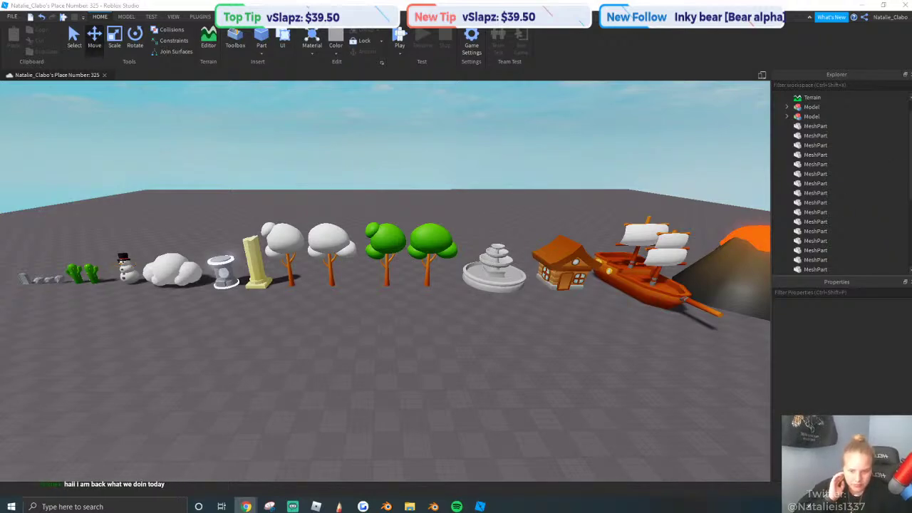
{"action": "right_click_drag", "start_coordinate": [354, 296], "coordinate": [367, 296]}
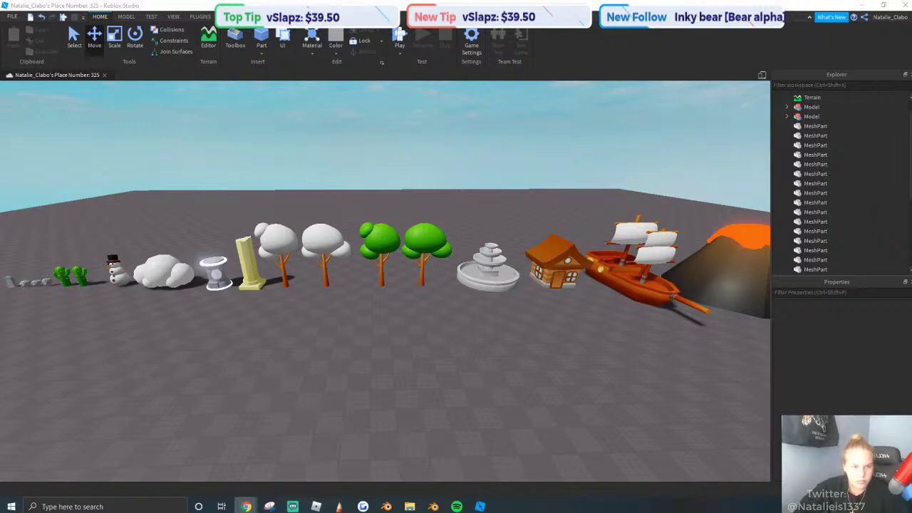
{"action": "left_click", "coordinate": [374, 365]}
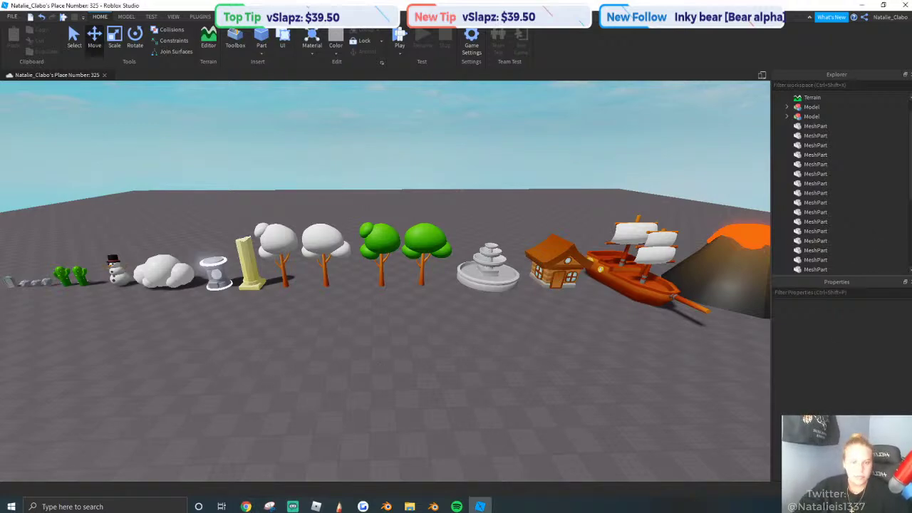
{"action": "key", "text": "alt+Tab"}
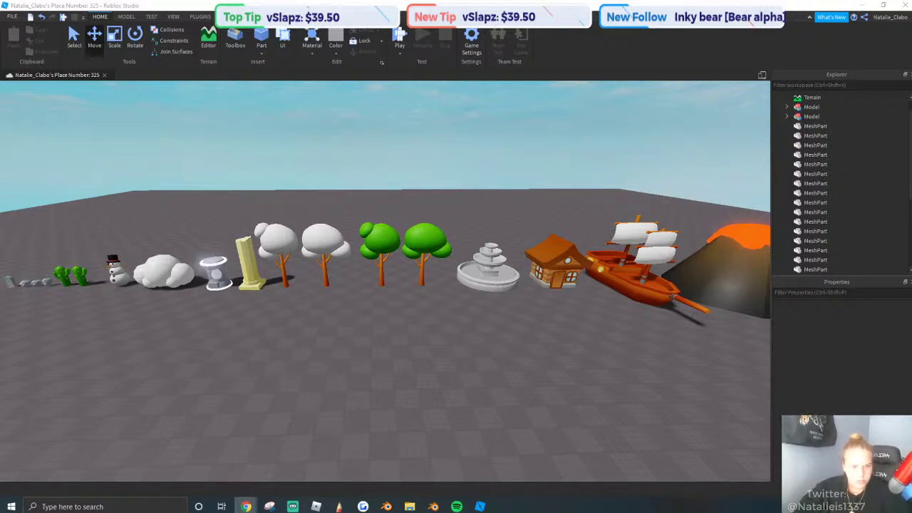
Set the Ambient colour of Lighting to 106, 80, 125 by sampling it from the screen.
{"action": "scroll", "coordinate": [819, 185], "scroll_direction": "down", "scroll_amount": 5}
{"action": "left_click", "coordinate": [803, 164]}
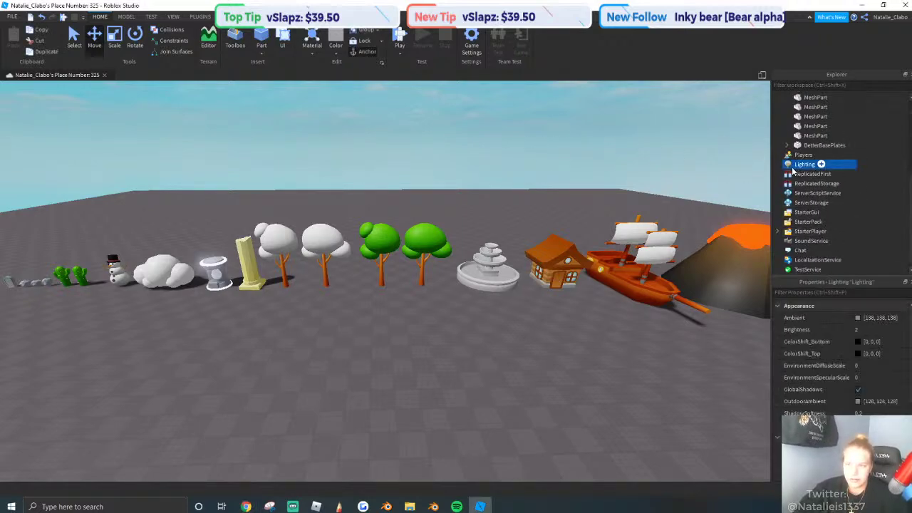
{"action": "left_click", "coordinate": [881, 318]}
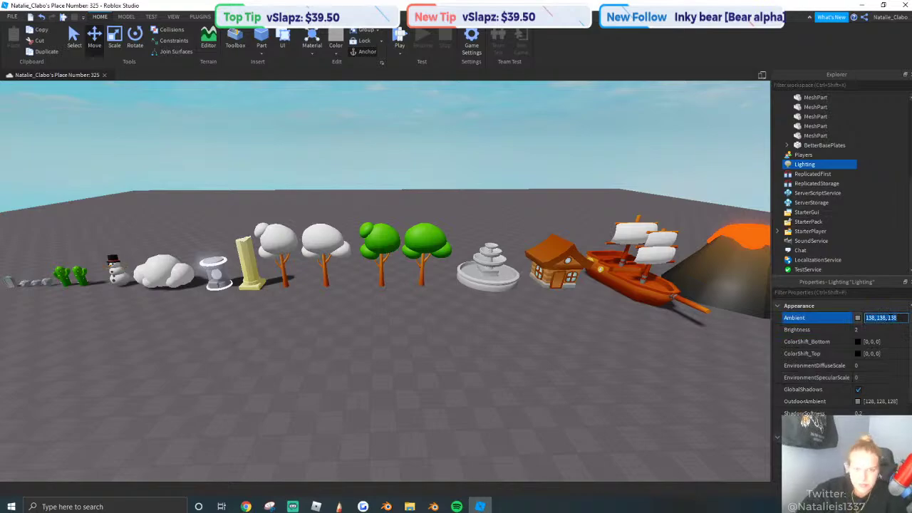
{"action": "type", "text": "10"}
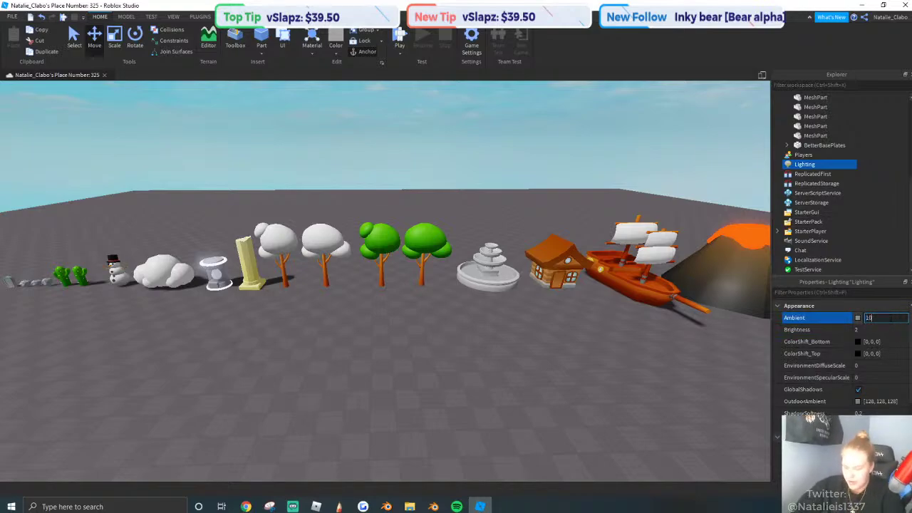
{"action": "left_click", "coordinate": [856, 317]}
{"action": "left_click", "coordinate": [410, 251]}
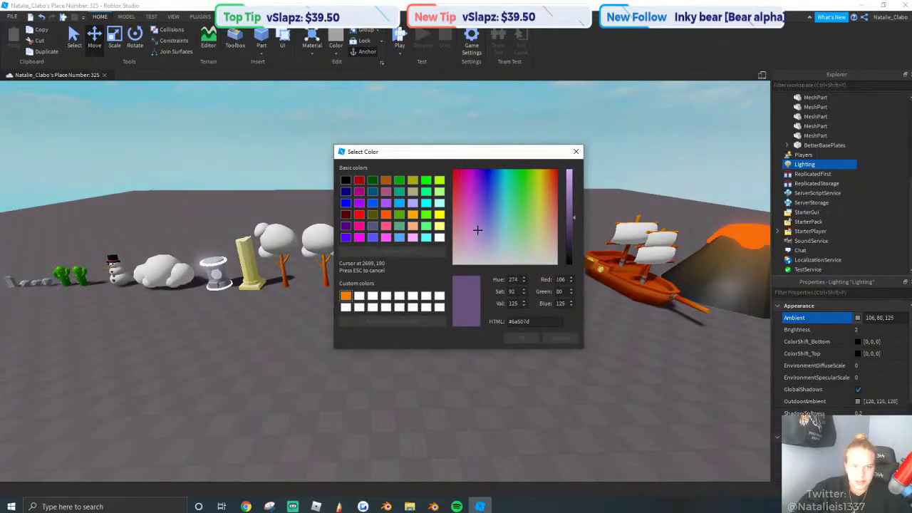
{"action": "left_click", "coordinate": [911, 160]}
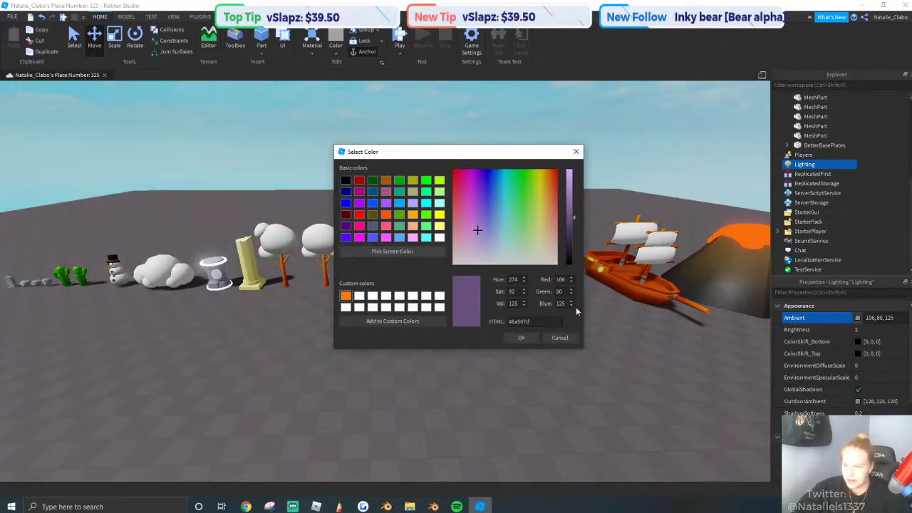
{"action": "left_click", "coordinate": [519, 337]}
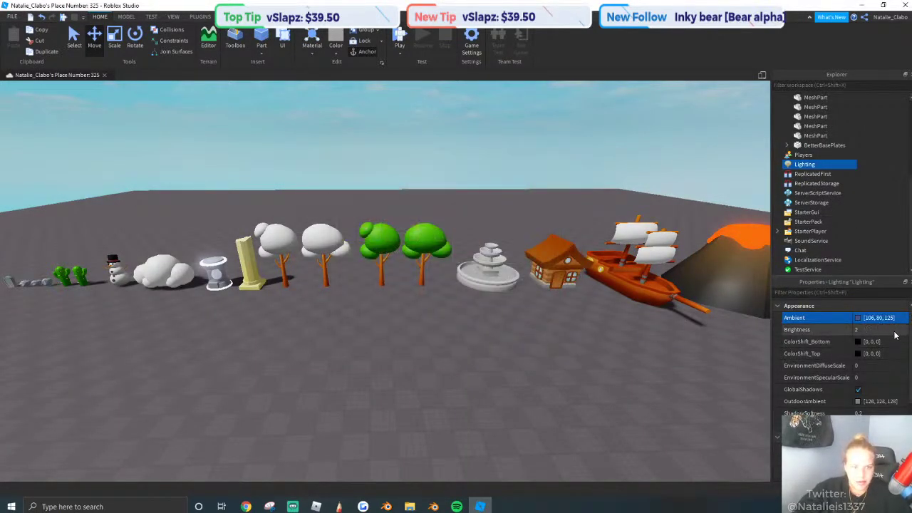
Fine-tune the Ambient colour of Lighting to 105, 81, 124.
{"action": "left_click", "coordinate": [873, 318]}
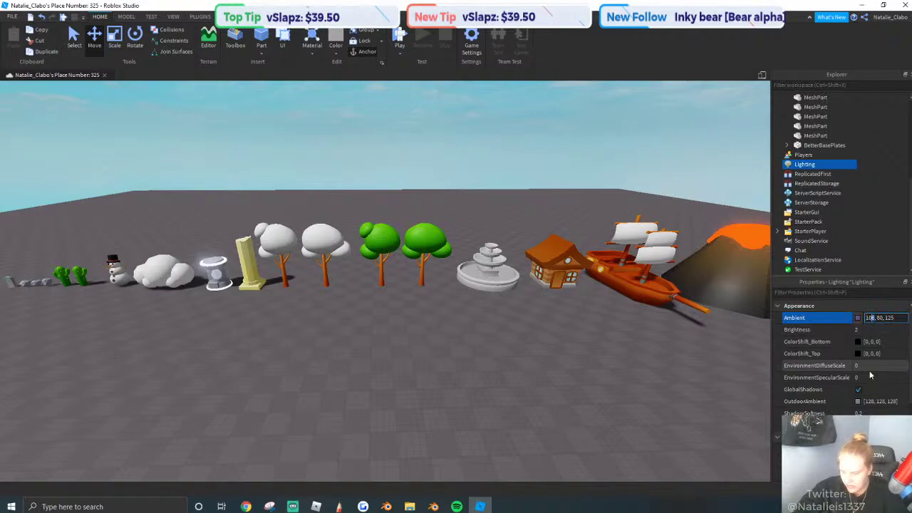
{"action": "key", "text": "BackSpace"}
{"action": "type", "text": "5"}
{"action": "key", "text": "Return"}
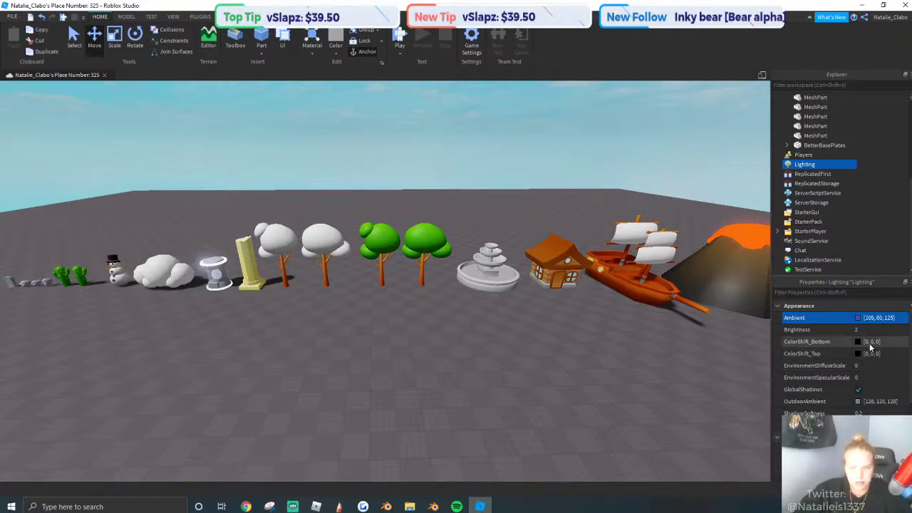
{"action": "left_click", "coordinate": [878, 318]}
{"action": "type", "text": "1"}
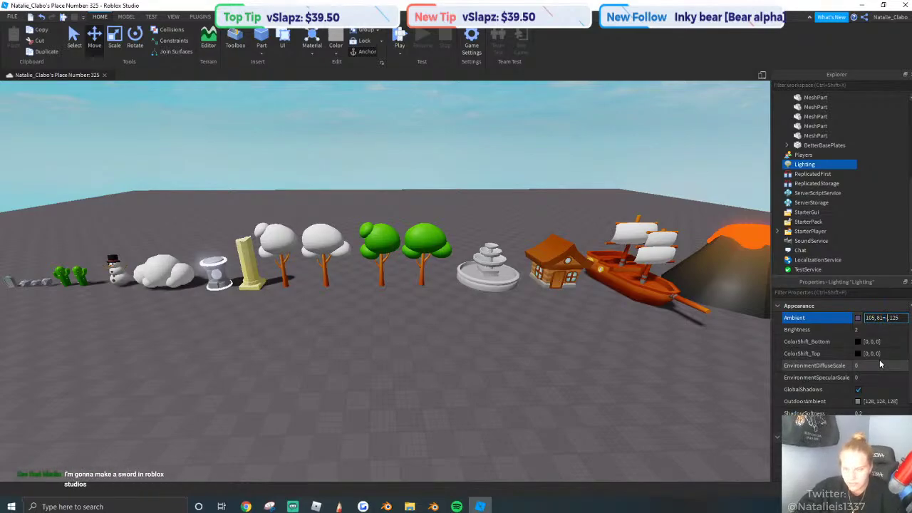
{"action": "key", "text": "BackSpace"}
{"action": "key", "text": "BackSpace"}
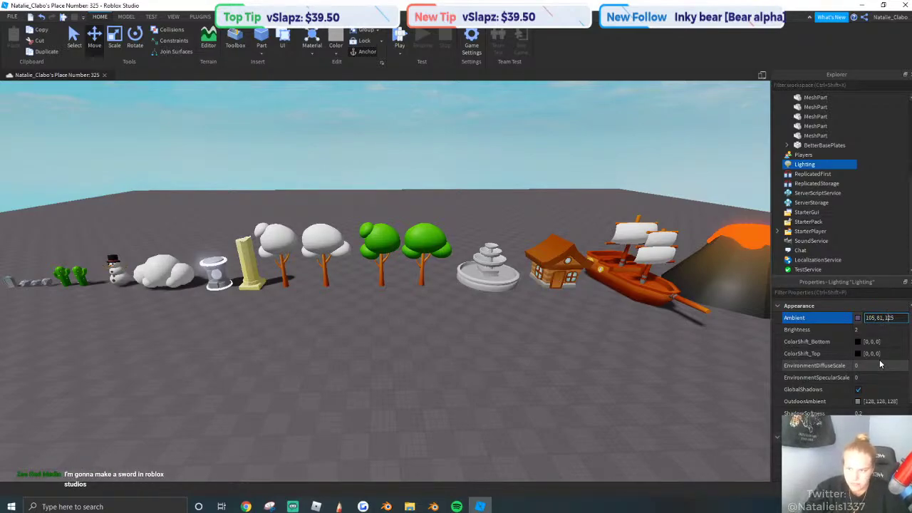
{"action": "key", "text": "BackSpace"}
{"action": "type", "text": "4"}
{"action": "key", "text": "Return"}
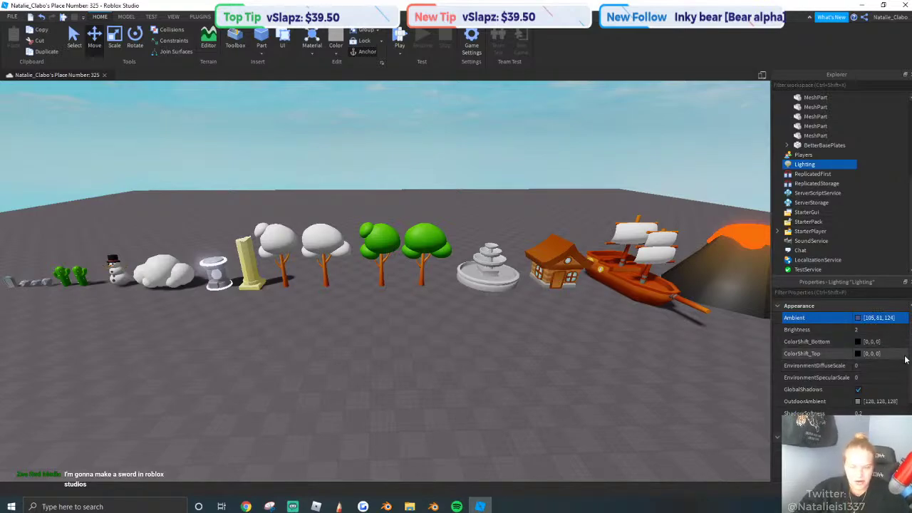
Set the ColorShift_Top colour of Lighting to 127, 112, 83 by sampling it from the screen.
{"action": "left_click", "coordinate": [876, 354]}
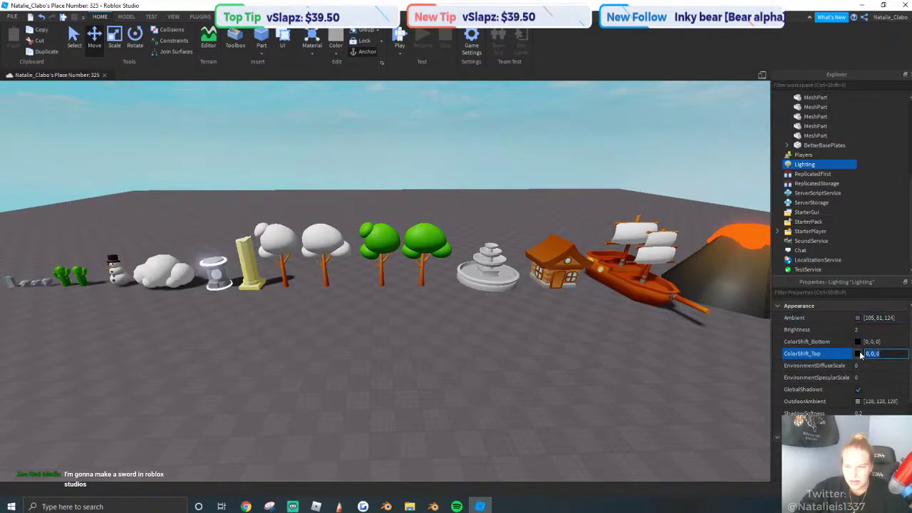
{"action": "left_click", "coordinate": [857, 353]}
{"action": "left_click", "coordinate": [392, 250]}
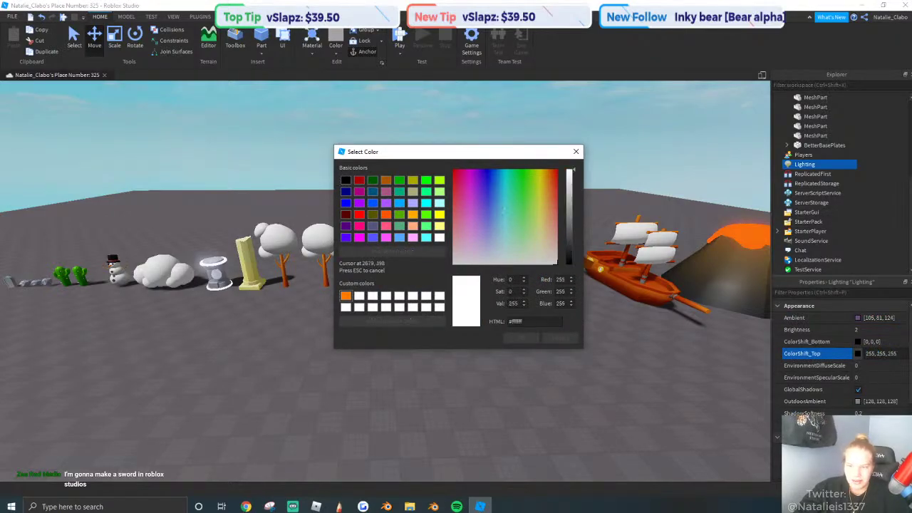
{"action": "left_click", "coordinate": [911, 138]}
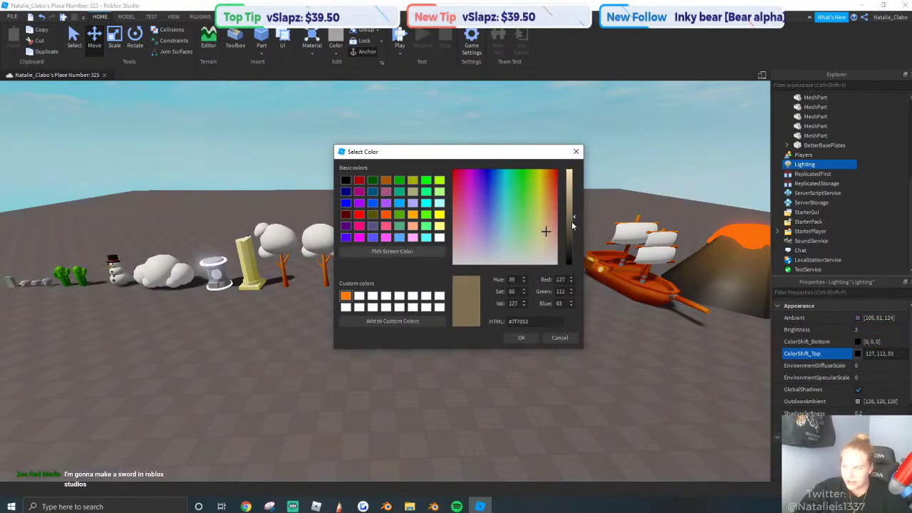
{"action": "left_click", "coordinate": [520, 338]}
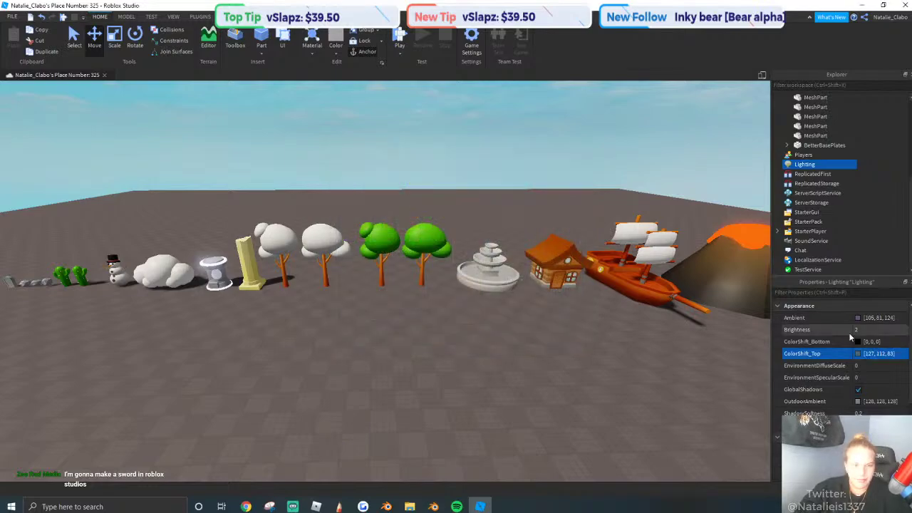
Adjust the ColorShift_Top colour of Lighting to 125, 112, 87.
{"action": "left_click", "coordinate": [874, 353]}
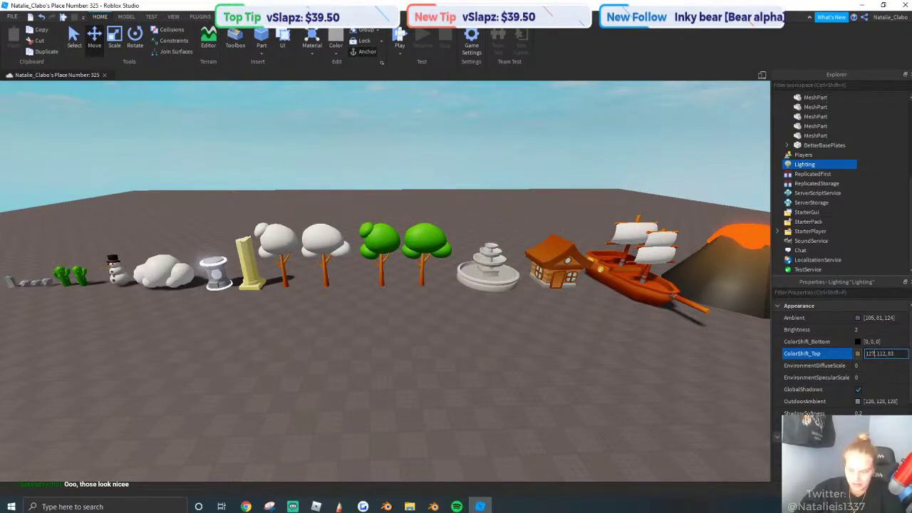
{"action": "key", "text": "BackSpace"}
{"action": "type", "text": "5"}
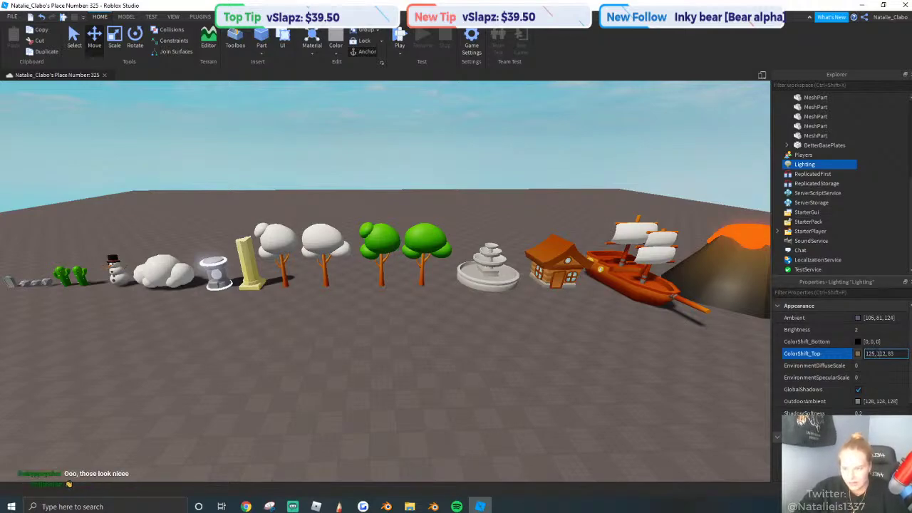
{"action": "key", "text": "Right"}
{"action": "key", "text": "BackSpace"}
{"action": "type", "text": "7"}
{"action": "key", "text": "Return"}
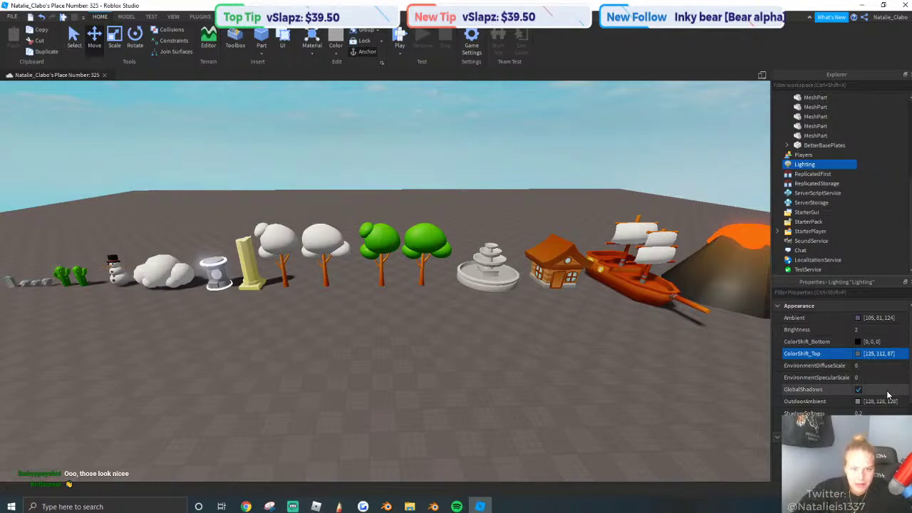
Try Voxel as the Technology of Lighting, look at the props up close, and restore ShadowMap.
{"action": "scroll", "coordinate": [866, 393], "scroll_direction": "down", "scroll_amount": 2}
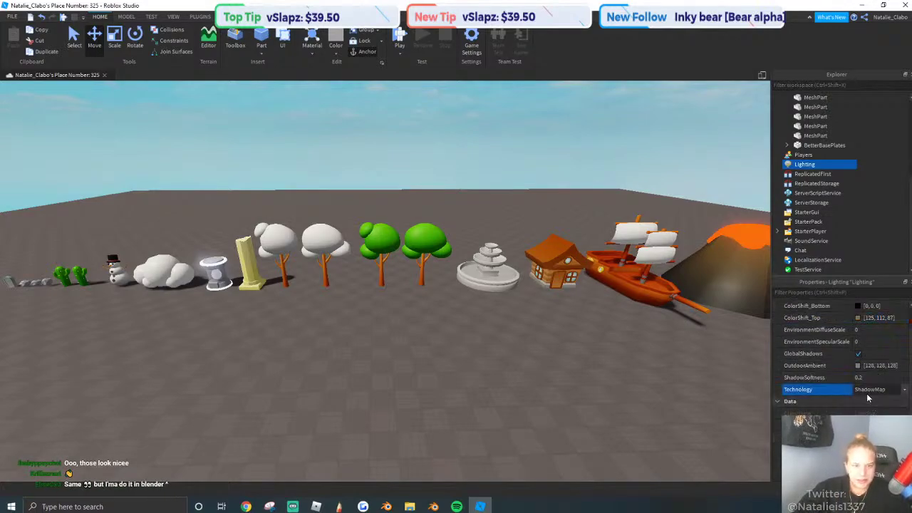
{"action": "left_click", "coordinate": [869, 389]}
{"action": "left_click", "coordinate": [863, 420]}
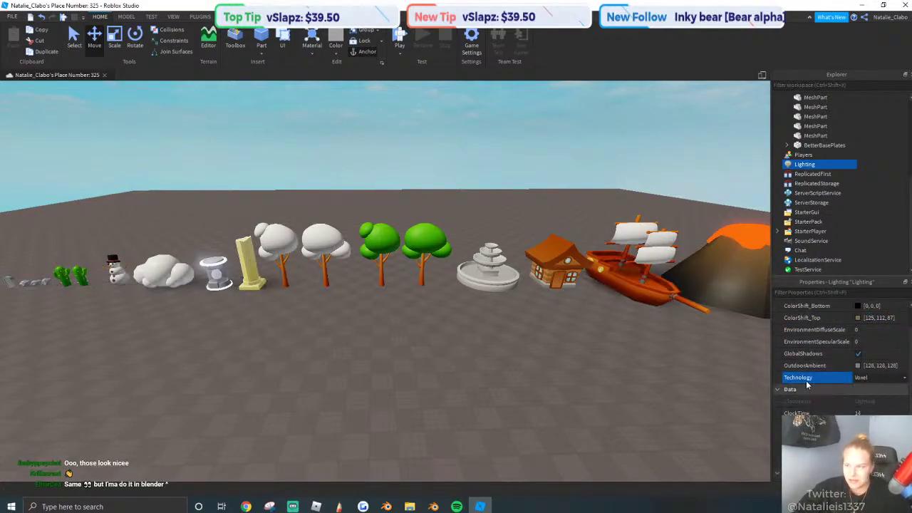
{"action": "key", "text": "w"}
{"action": "right_click_drag", "start_coordinate": [592, 349], "coordinate": [576, 342]}
{"action": "key", "text": "w"}
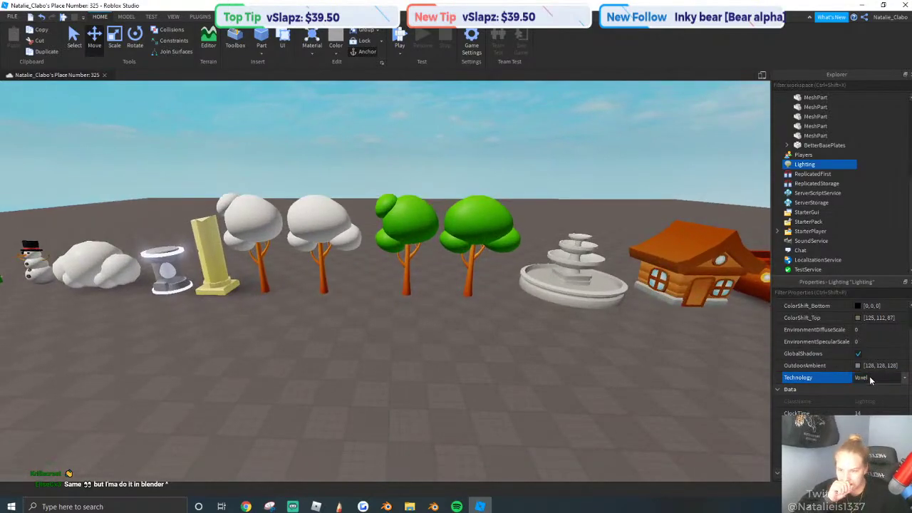
{"action": "left_click", "coordinate": [869, 379]}
{"action": "left_click", "coordinate": [864, 401]}
Set the ShadowSoftness of Lighting to 0.8.
{"action": "left_click", "coordinate": [873, 377]}
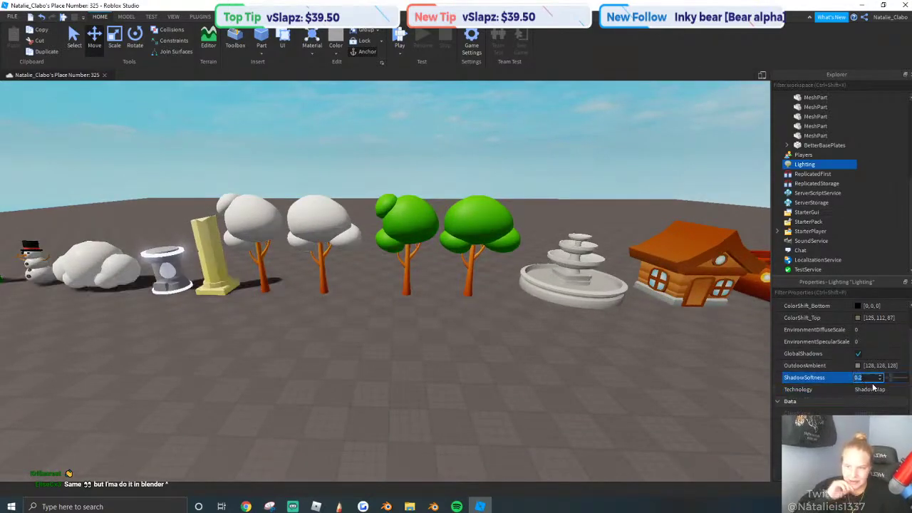
{"action": "type", "text": "0.8"}
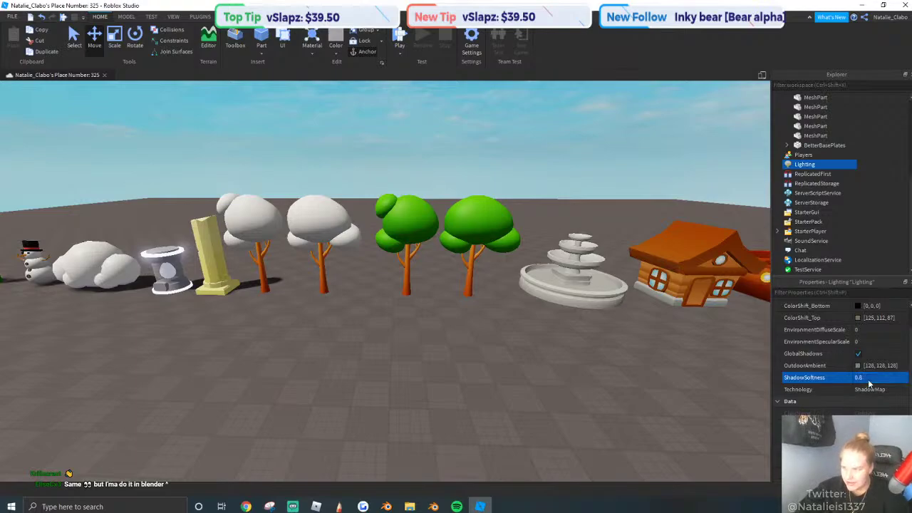
{"action": "key", "text": "Return"}
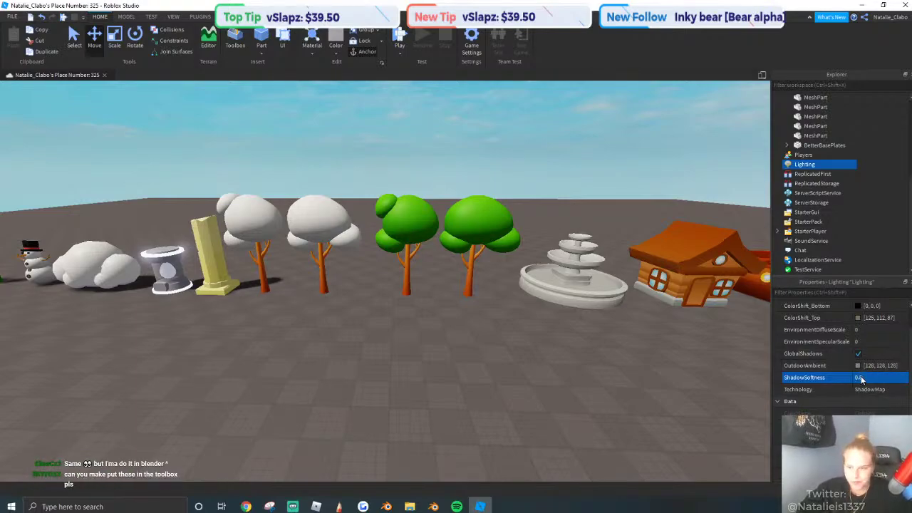
Set the OutdoorAmbient colour of Lighting to 162, 162, 162.
{"action": "left_click", "coordinate": [871, 365]}
{"action": "type", "text": "1"}
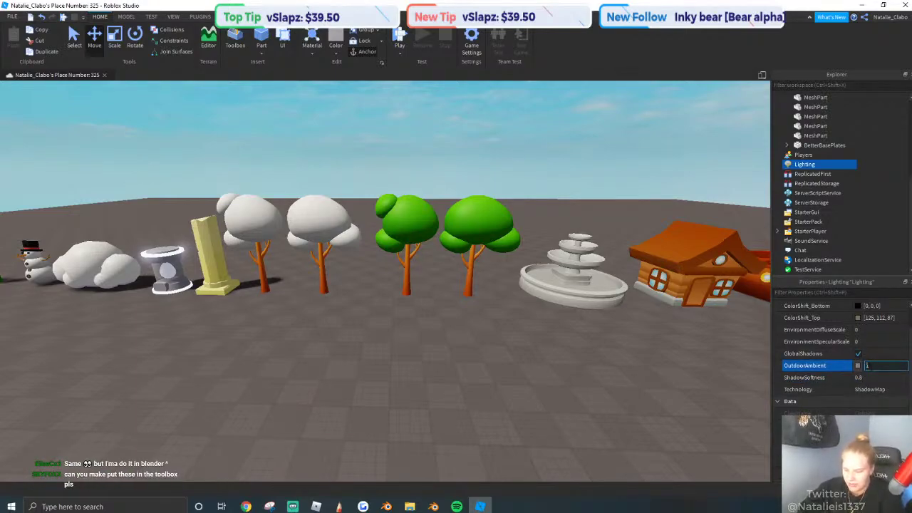
{"action": "type", "text": "62,16"}
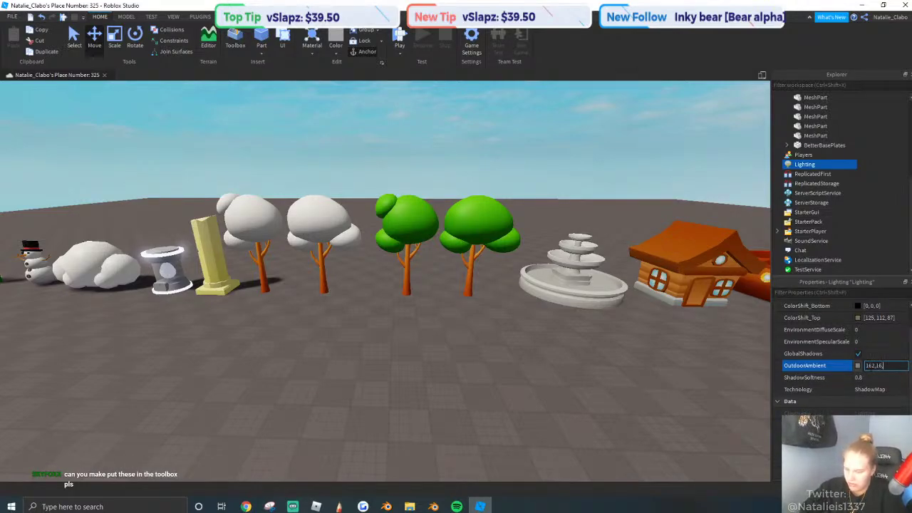
{"action": "type", "text": ","}
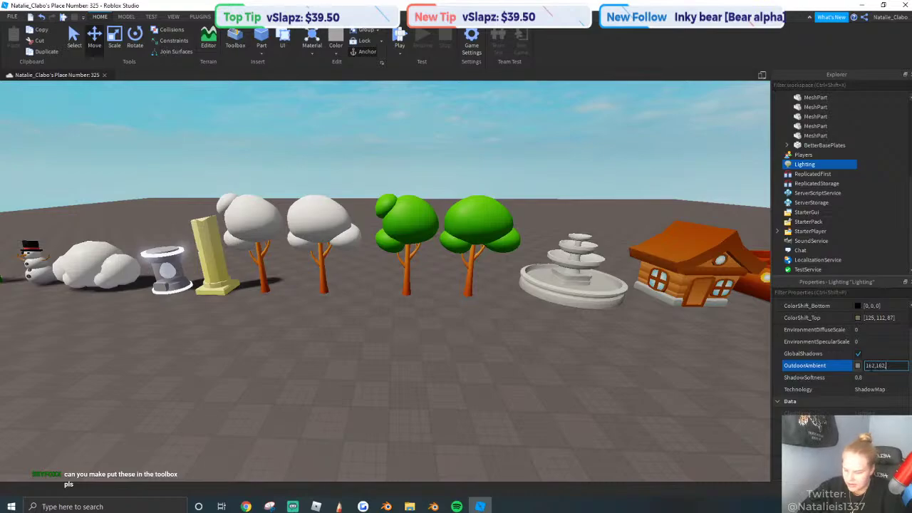
{"action": "type", "text": "2,162"}
{"action": "key", "text": "Return"}
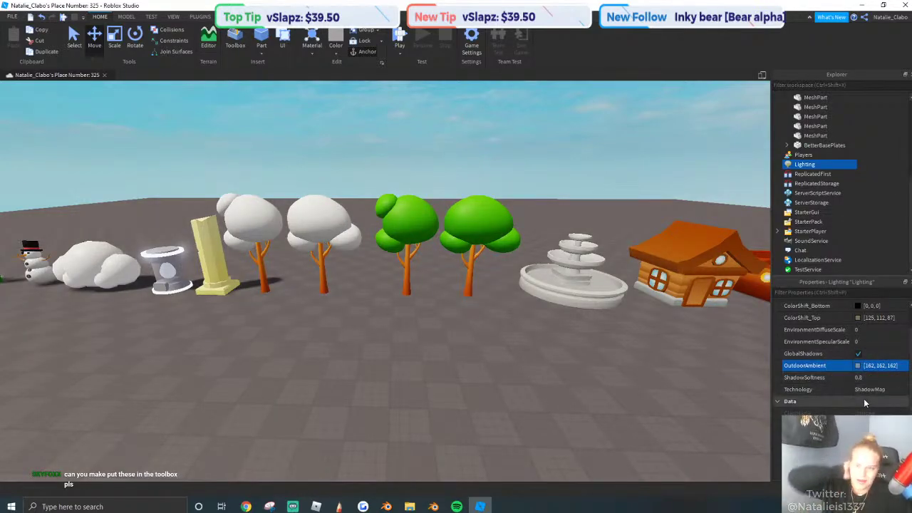
Set the ClockTime of Lighting to 13 and its GeographicLatitude to -5.
{"action": "scroll", "coordinate": [863, 398], "scroll_direction": "down", "scroll_amount": 2}
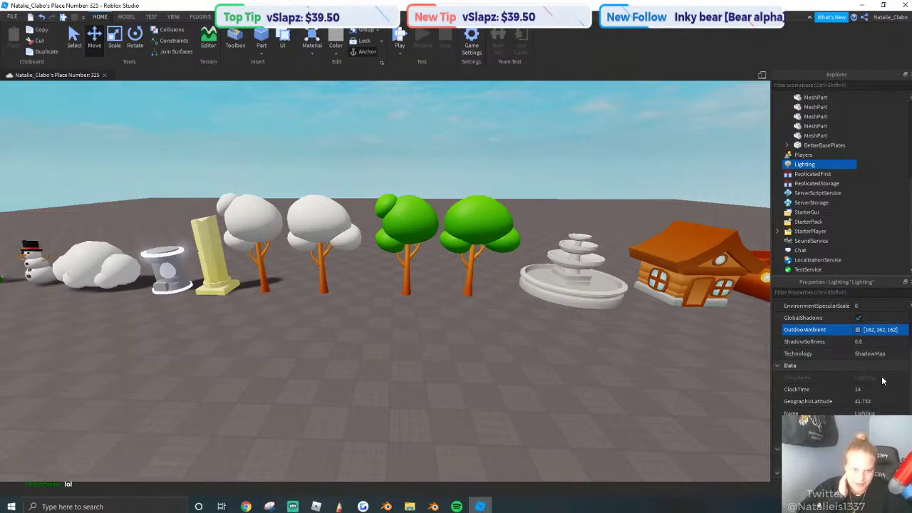
{"action": "left_click", "coordinate": [870, 388]}
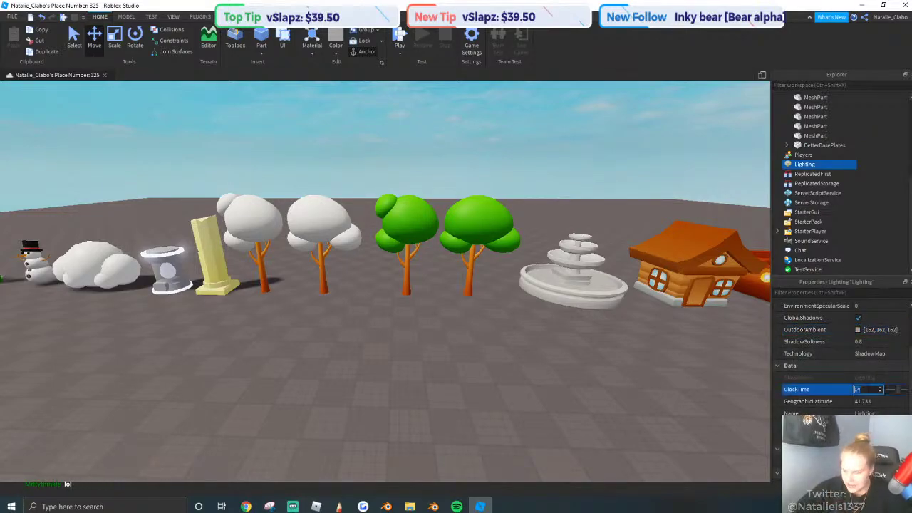
{"action": "type", "text": "13"}
{"action": "key", "text": "Return"}
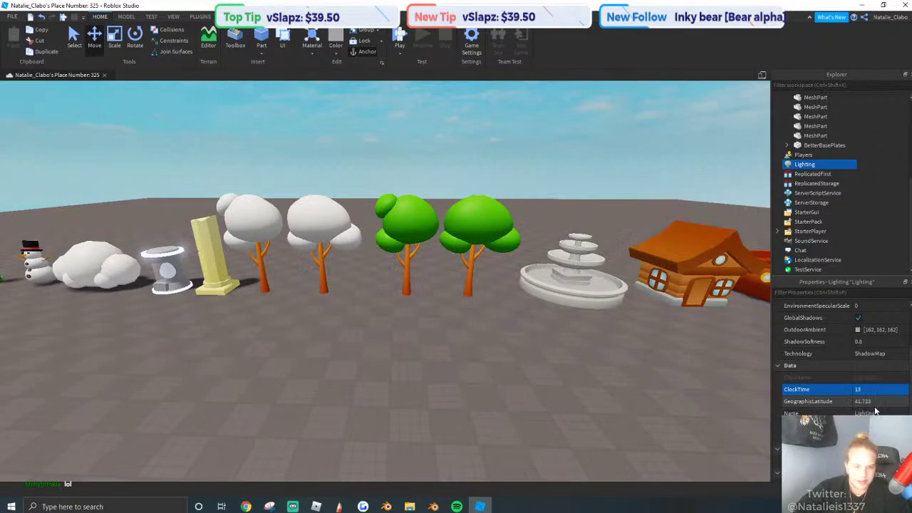
{"action": "left_click", "coordinate": [870, 401]}
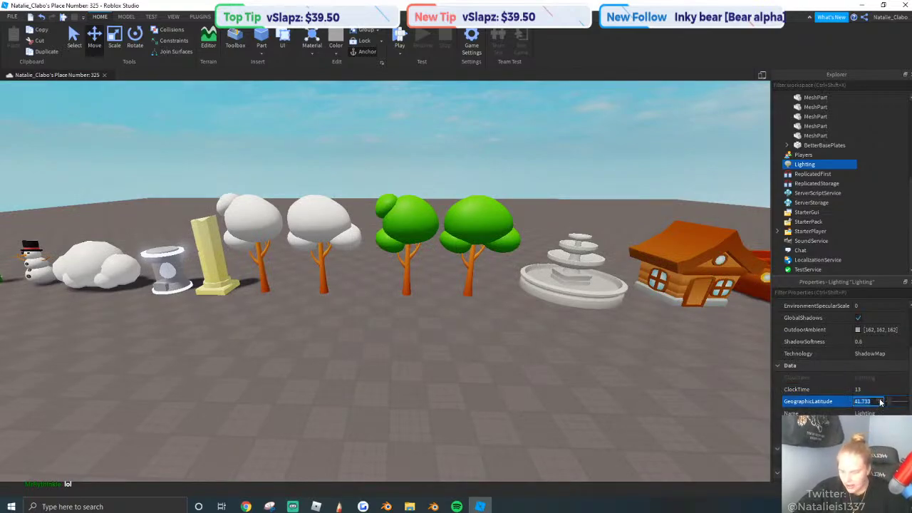
{"action": "type", "text": "12"}
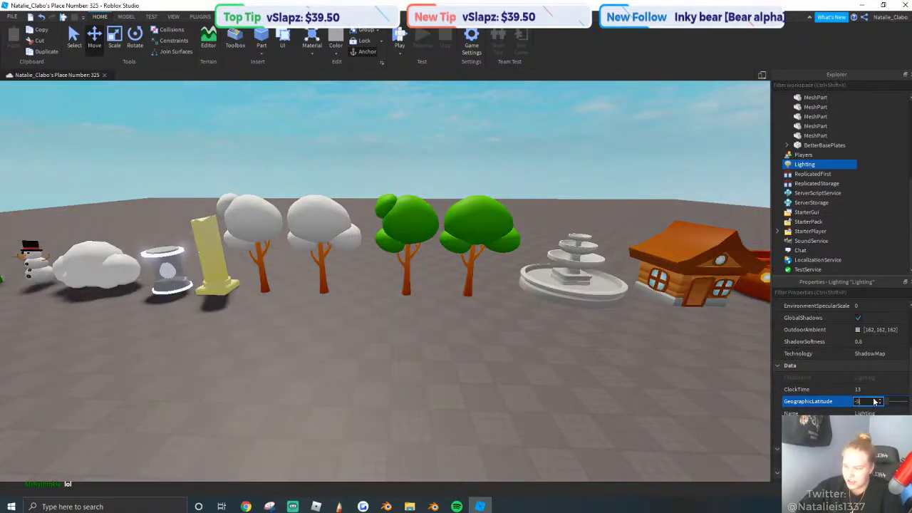
{"action": "key", "text": "Return"}
{"action": "scroll", "coordinate": [874, 400], "scroll_direction": "up", "scroll_amount": 1}
{"action": "scroll", "coordinate": [841, 356], "scroll_direction": "down", "scroll_amount": 1}
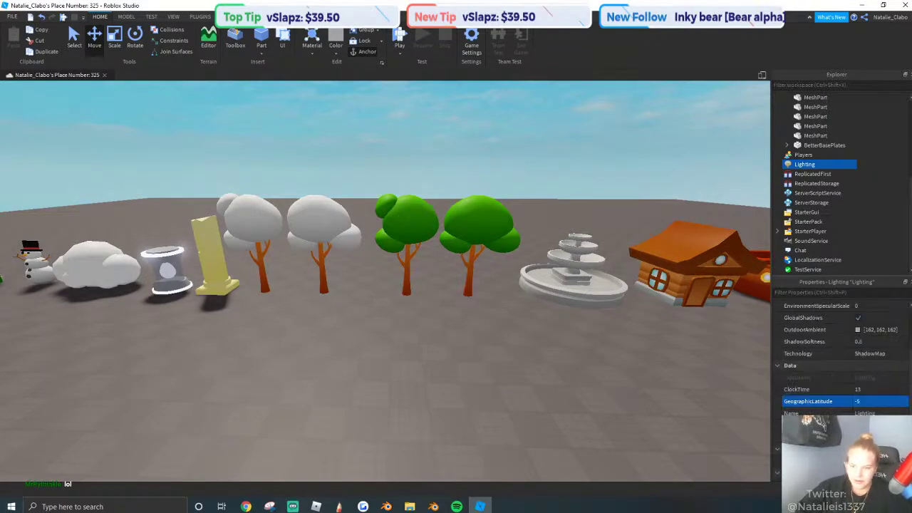
{"action": "scroll", "coordinate": [841, 356], "scroll_direction": "down", "scroll_amount": 1}
{"action": "scroll", "coordinate": [841, 356], "scroll_direction": "down", "scroll_amount": 1}
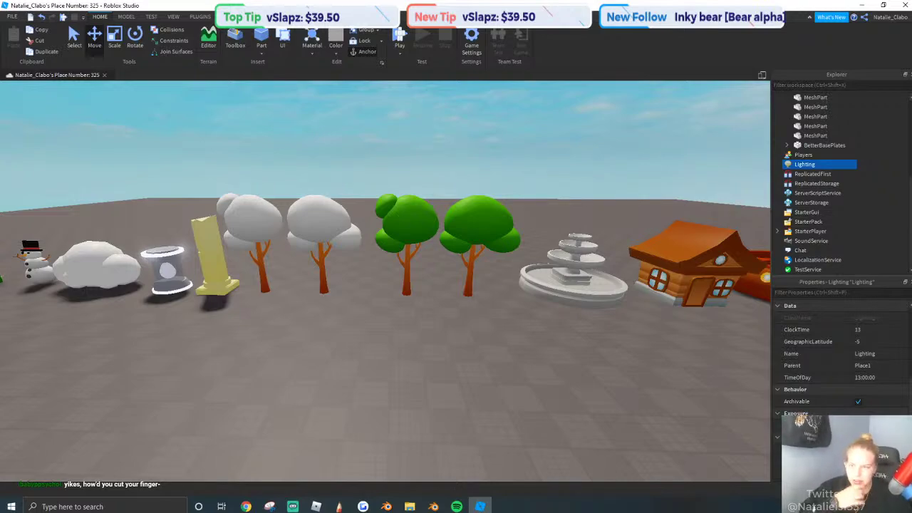
Insert a ColorCorrection effect into Lighting and set its Brightness to 0.2.
{"action": "key", "text": "alt+Tab"}
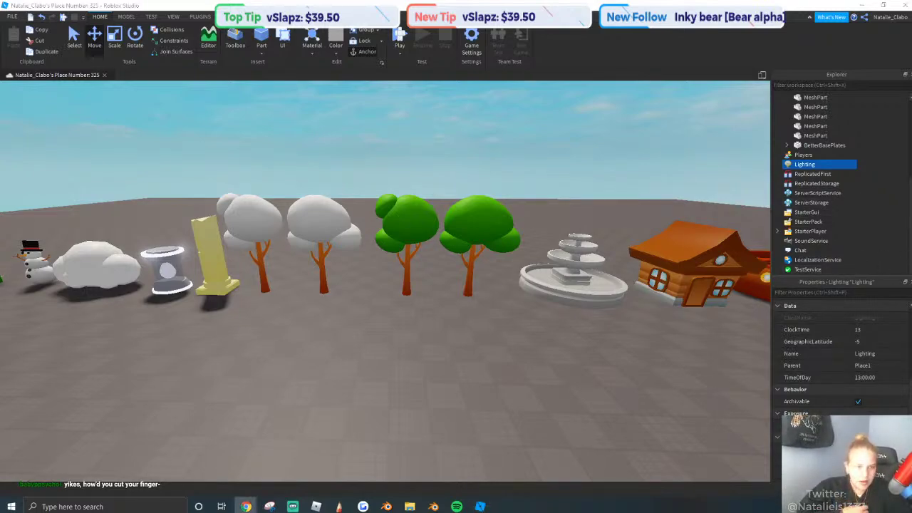
{"action": "right_click", "coordinate": [801, 165]}
{"action": "left_click", "coordinate": [843, 344]}
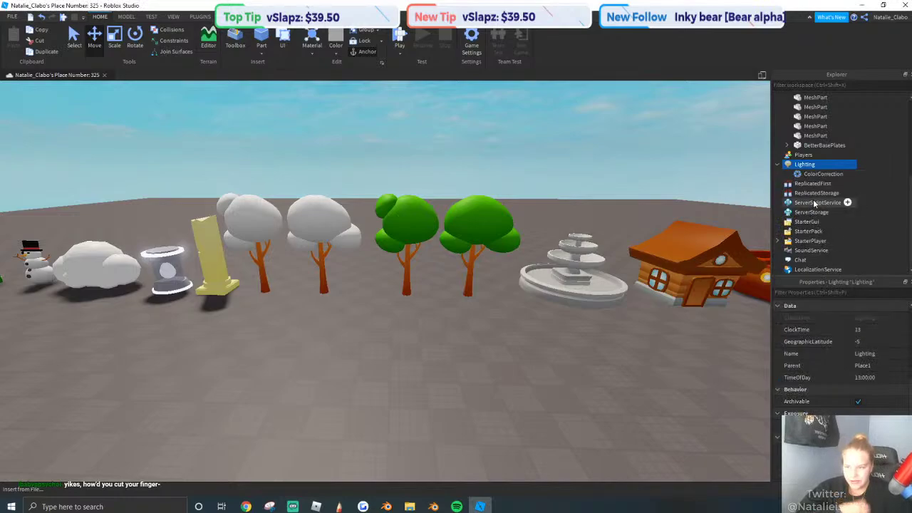
{"action": "left_click", "coordinate": [810, 176]}
{"action": "left_click", "coordinate": [826, 366]}
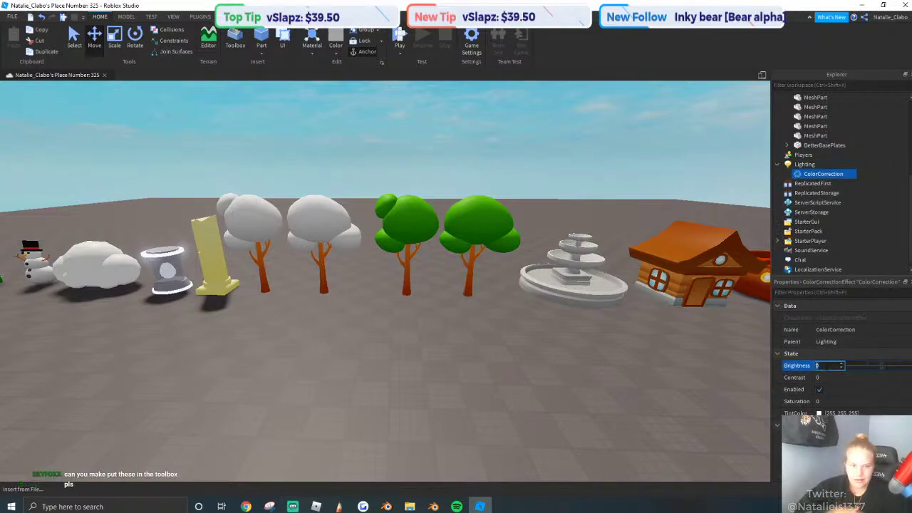
{"action": "type", "text": "0.2"}
{"action": "key", "text": "Return"}
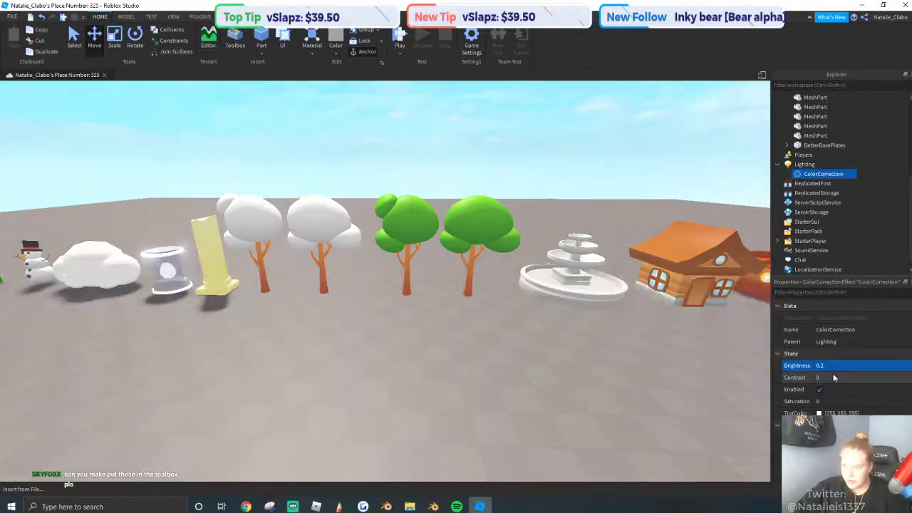
Try a Contrast of 1 on the ColorCorrection effect.
{"action": "left_click", "coordinate": [834, 378]}
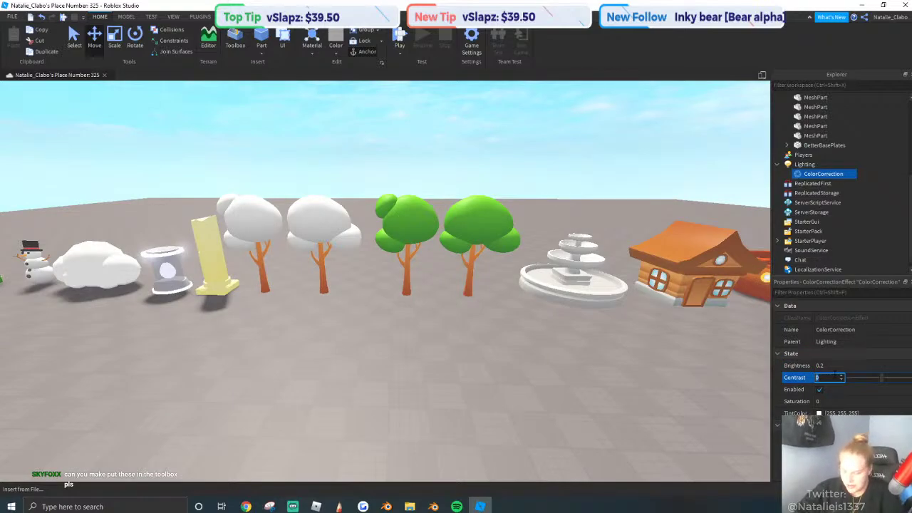
{"action": "type", "text": "1"}
{"action": "key", "text": "Return"}
{"action": "left_click", "coordinate": [827, 401]}
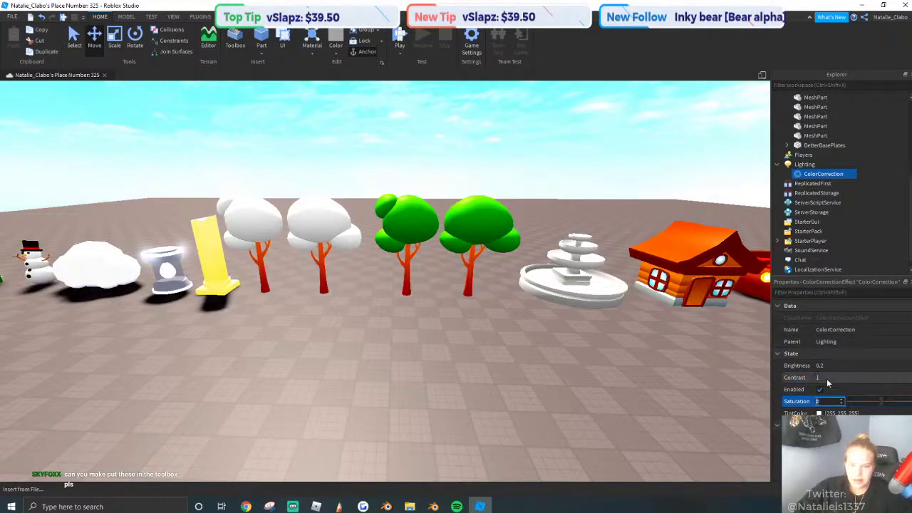
Set the ColorCorrection effect's Contrast to 0.1 and its Saturation to 0.12.
{"action": "left_click", "coordinate": [826, 377]}
{"action": "type", "text": "0.1"}
{"action": "key", "text": "Return"}
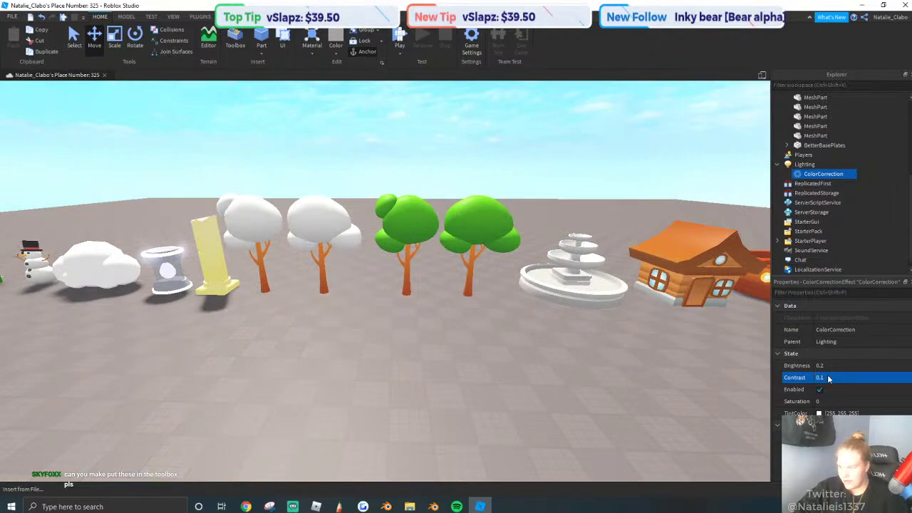
{"action": "left_click", "coordinate": [826, 401]}
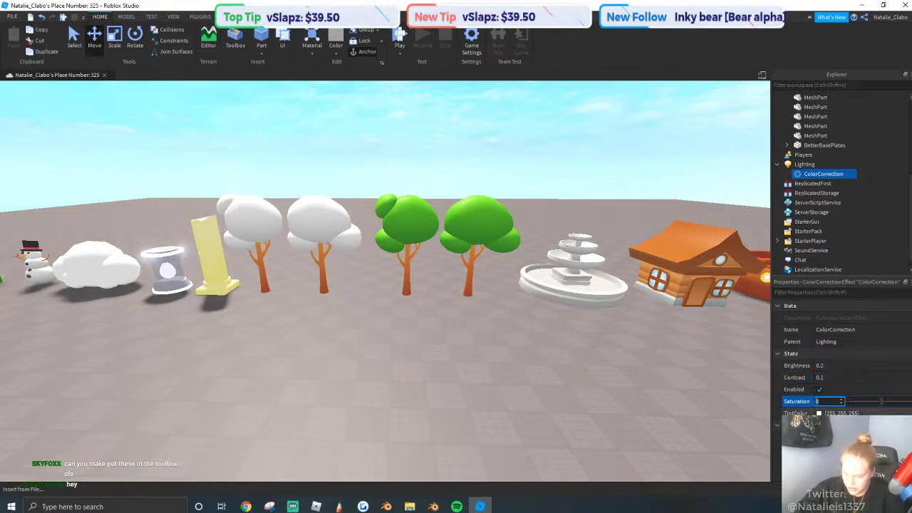
{"action": "type", "text": "0.12"}
{"action": "key", "text": "Return"}
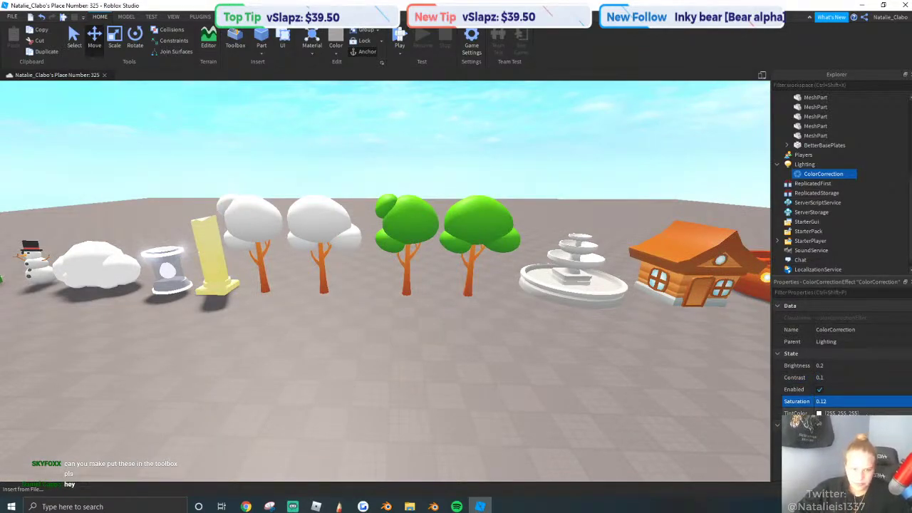
Set the ColorCorrection effect's TintColor to 255, 243, 235, look along the row of props and deselect the effect.
{"action": "left_click", "coordinate": [842, 412]}
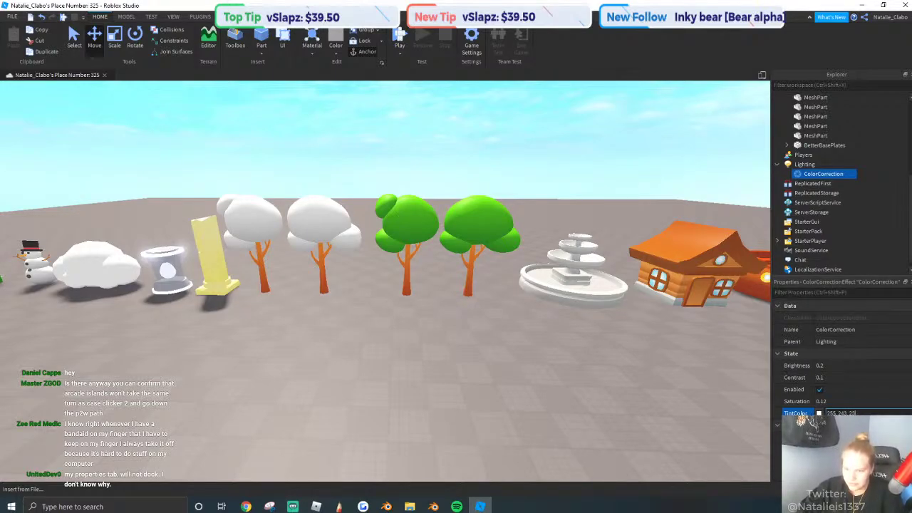
{"action": "key", "text": "Return"}
{"action": "key", "text": "d"}
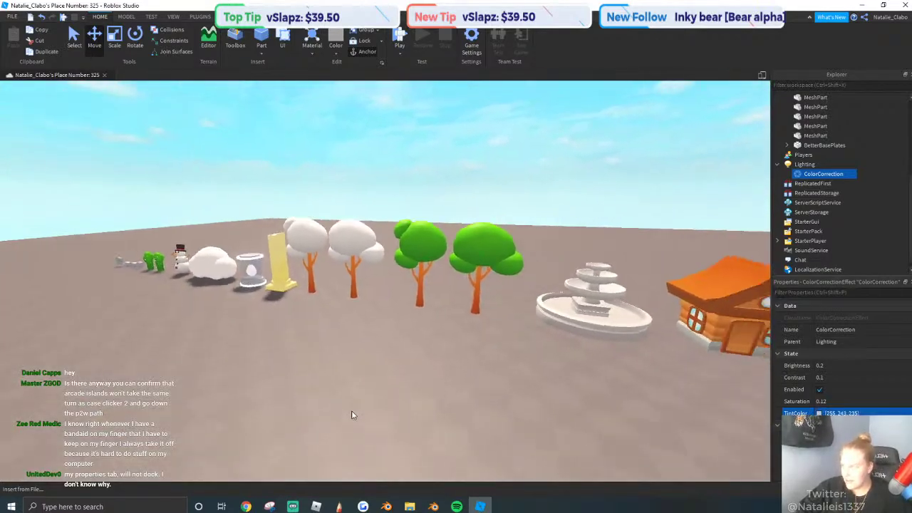
{"action": "key", "text": "a"}
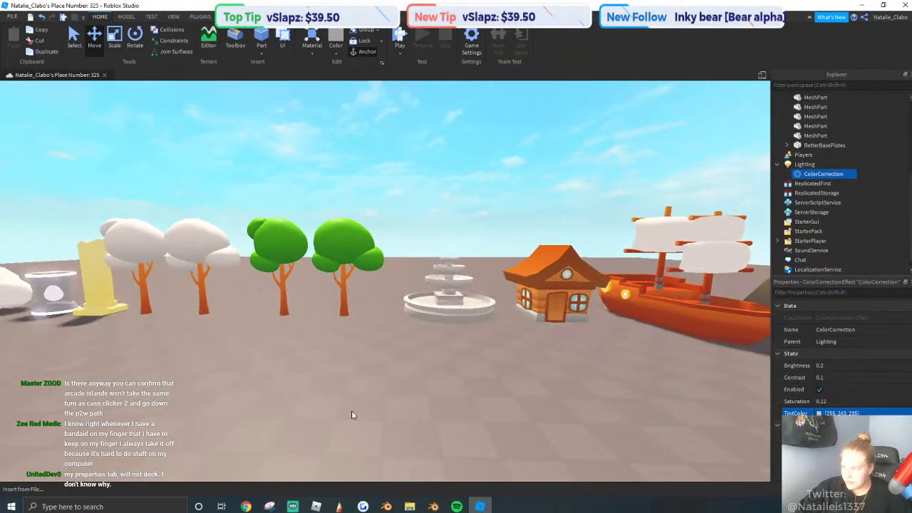
{"action": "left_click", "coordinate": [246, 507]}
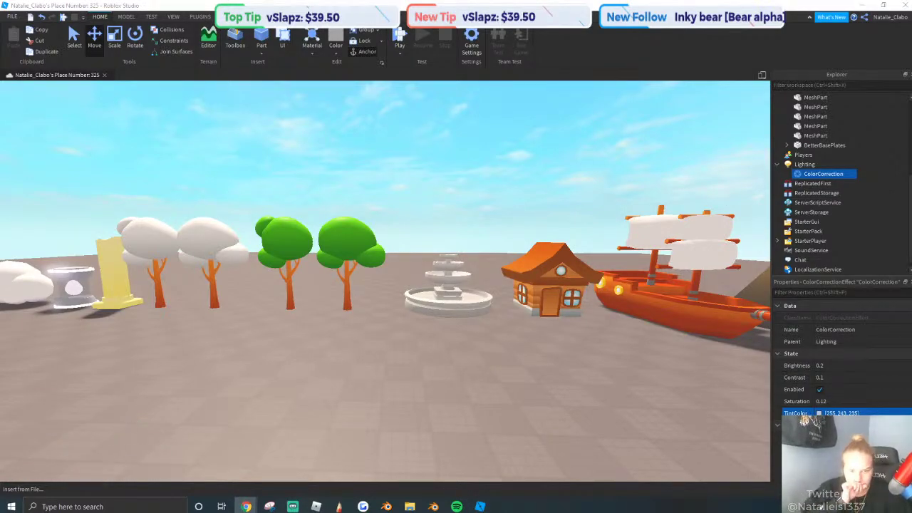
{"action": "right_click_drag", "start_coordinate": [498, 214], "coordinate": [470, 222]}
{"action": "left_click", "coordinate": [471, 220]}
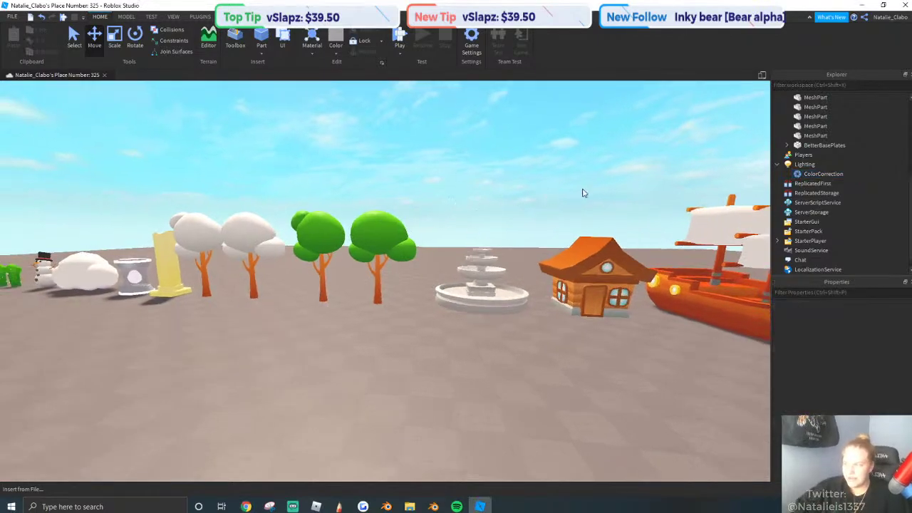
Insert a SunRaysEffect into Lighting and open its Intensity for editing.
{"action": "right_click", "coordinate": [799, 164]}
{"action": "left_click", "coordinate": [832, 340]}
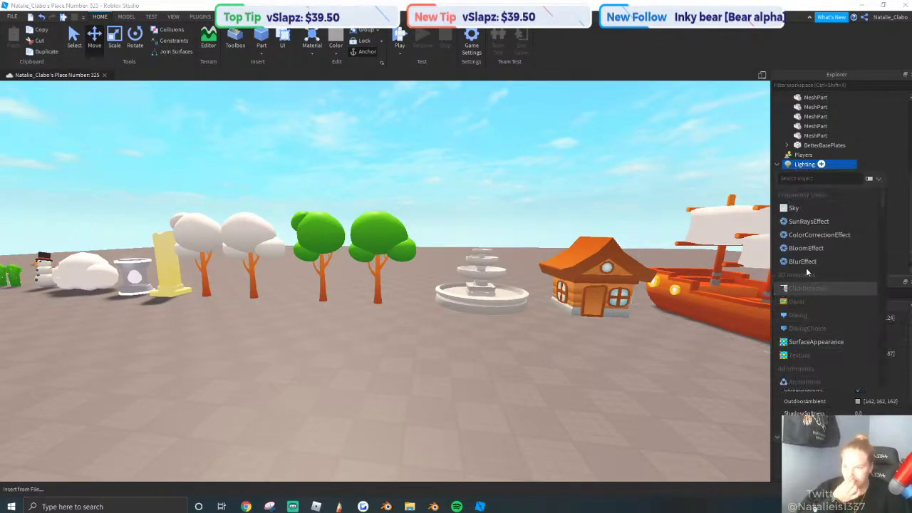
{"action": "left_click", "coordinate": [812, 224]}
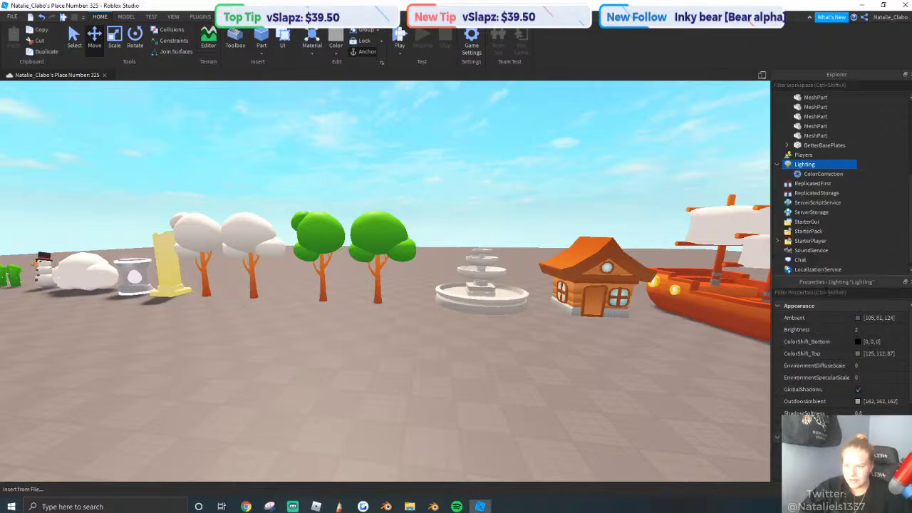
{"action": "left_click", "coordinate": [830, 377]}
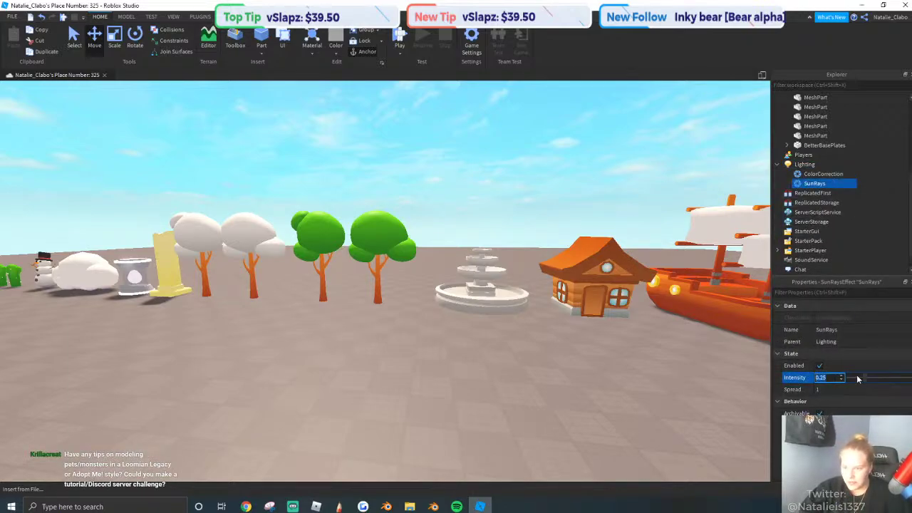
Start a playtest and view the sky and the row of props around the character.
{"action": "right_click_drag", "start_coordinate": [626, 314], "coordinate": [603, 306]}
{"action": "left_click", "coordinate": [400, 35]}
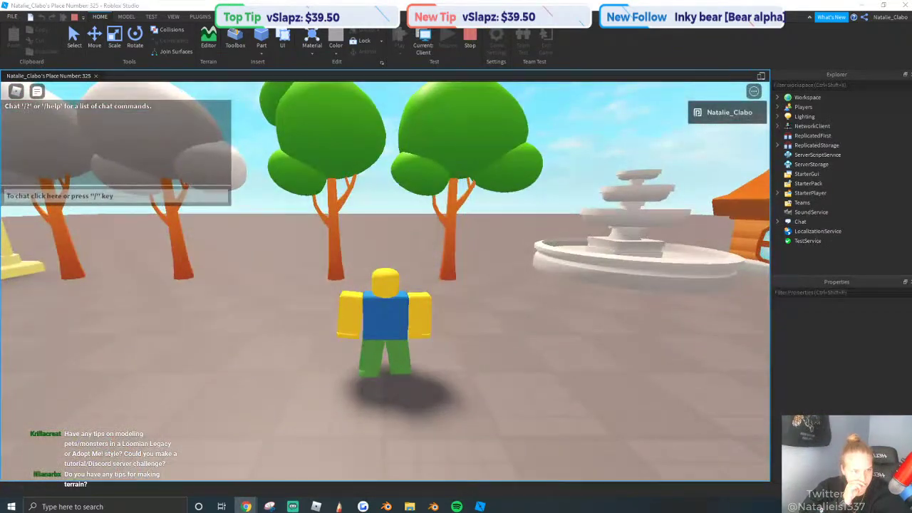
{"action": "right_click_drag", "start_coordinate": [347, 311], "coordinate": [347, 311]}
{"action": "key", "text": "s"}
{"action": "scroll", "coordinate": [347, 311], "scroll_direction": "down", "scroll_amount": 4}
{"action": "right_click_drag", "start_coordinate": [455, 300], "coordinate": [452, 296]}
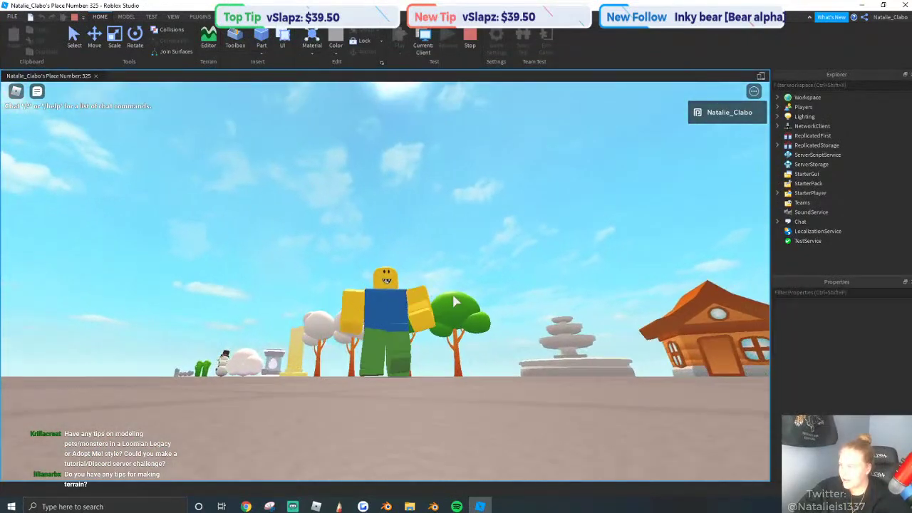
{"action": "scroll", "coordinate": [452, 296], "scroll_direction": "up", "scroll_amount": 3}
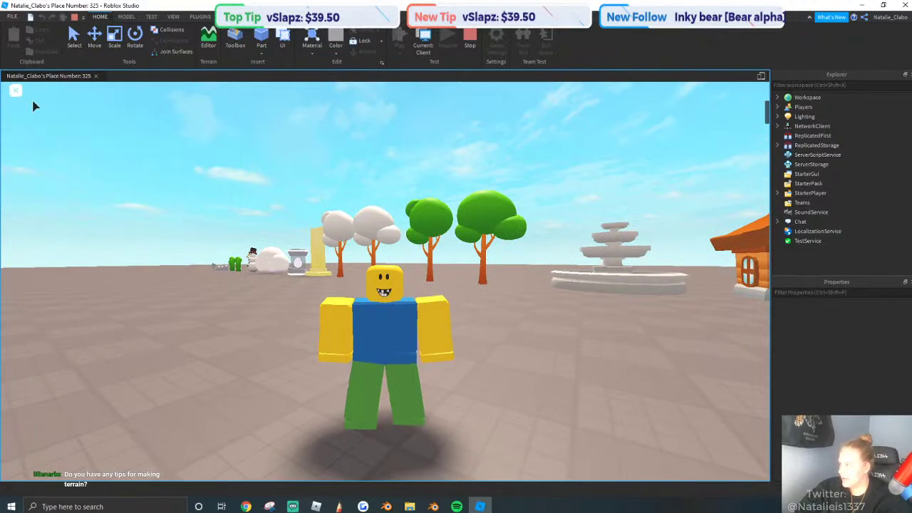
Raise the in-game Graphics Quality to the maximum and look at the sun rays behind the character.
{"action": "left_click", "coordinate": [16, 90]}
{"action": "left_click", "coordinate": [305, 133]}
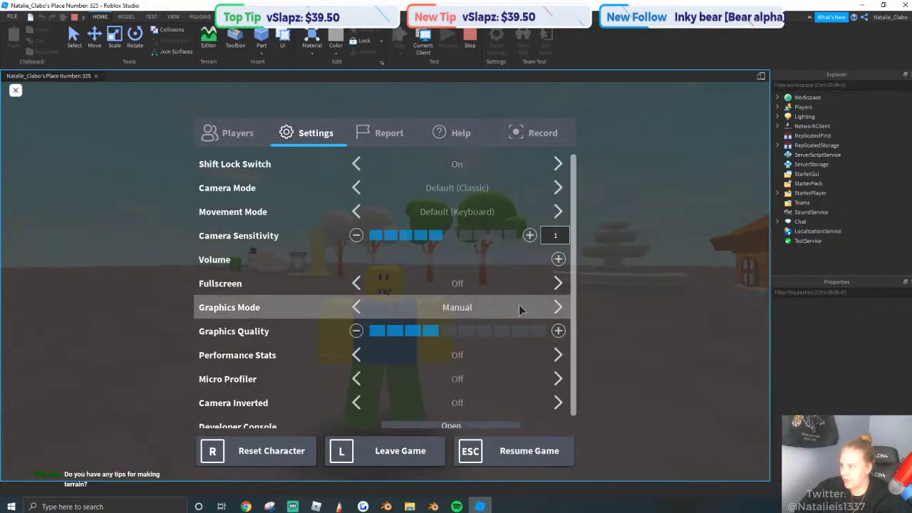
{"action": "left_click", "coordinate": [540, 331]}
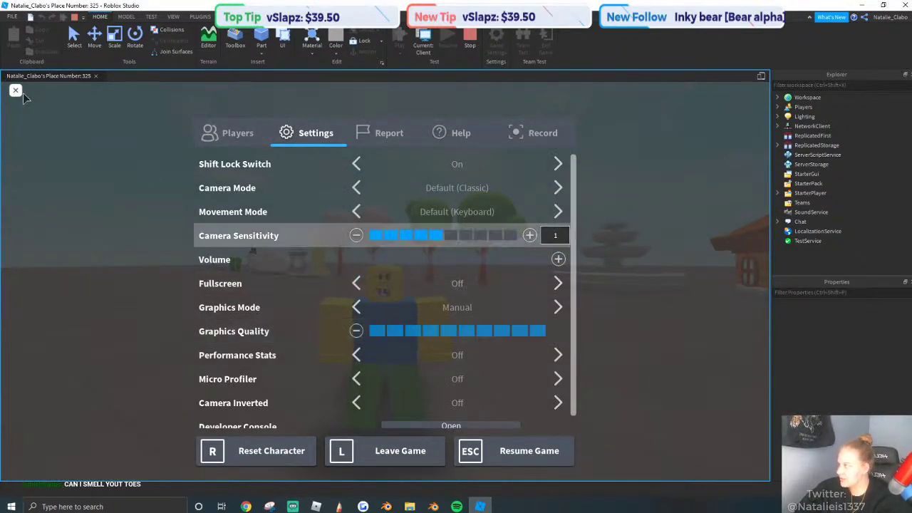
{"action": "key", "text": "Escape"}
{"action": "scroll", "coordinate": [441, 264], "scroll_direction": "up", "scroll_amount": 2}
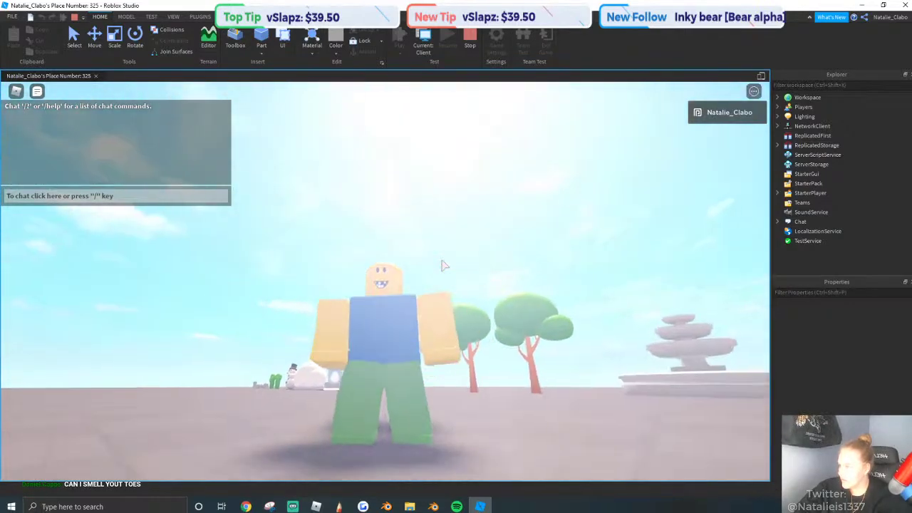
{"action": "right_click_drag", "start_coordinate": [442, 265], "coordinate": [442, 265]}
{"action": "key", "text": "w"}
{"action": "scroll", "coordinate": [441, 265], "scroll_direction": "down", "scroll_amount": 2}
End the playtest, set the SunRays effect's Intensity to 0.1 and deselect it.
{"action": "left_click", "coordinate": [469, 39]}
{"action": "left_click", "coordinate": [470, 40]}
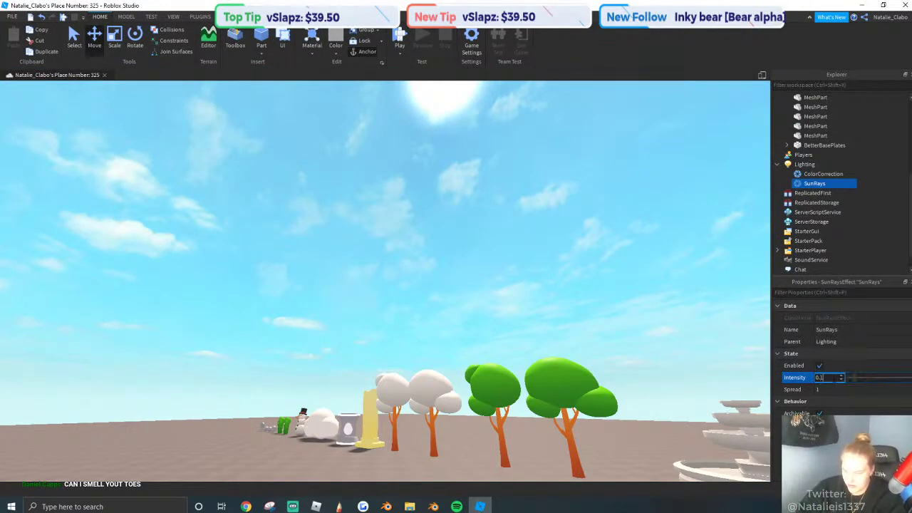
{"action": "left_click", "coordinate": [468, 369]}
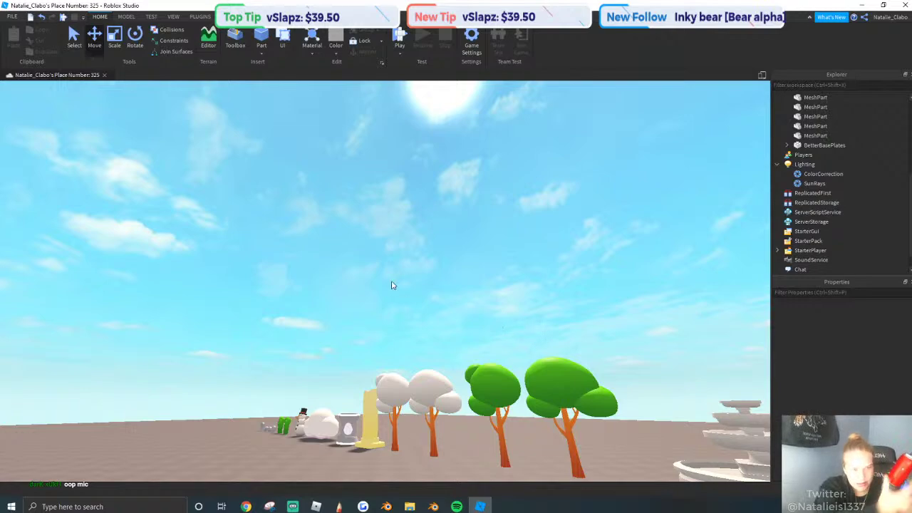
Playtest the place again, walk back to view the whole row of props, and end the playtest.
{"action": "left_click", "coordinate": [400, 42]}
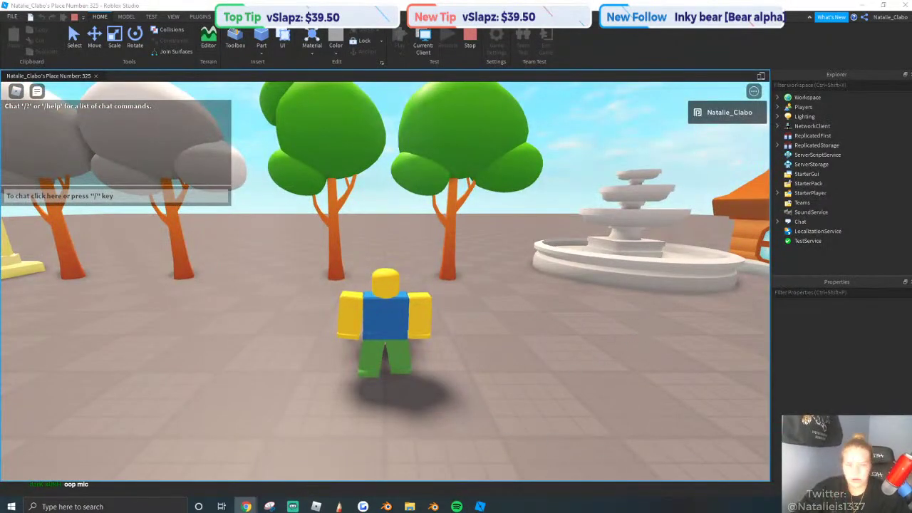
{"action": "key", "text": "w"}
{"action": "right_click_drag", "start_coordinate": [578, 349], "coordinate": [578, 345]}
{"action": "scroll", "coordinate": [577, 345], "scroll_direction": "down", "scroll_amount": 1}
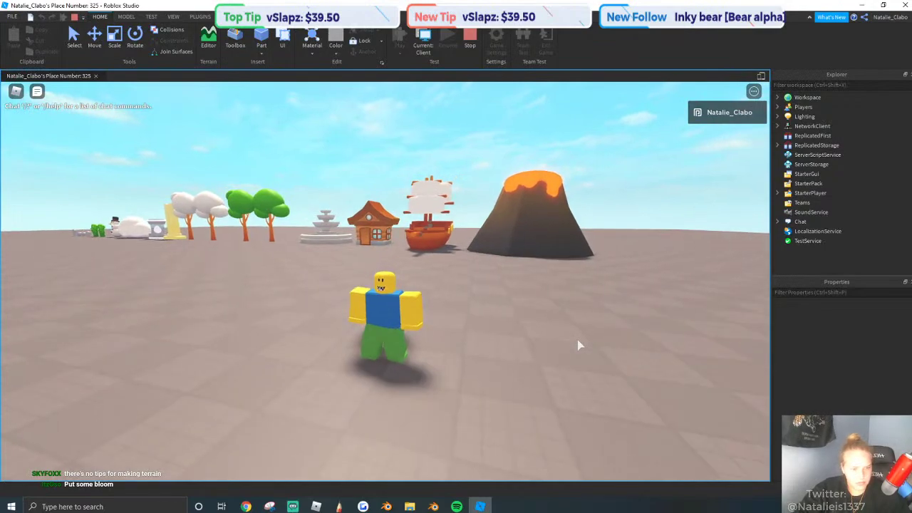
{"action": "right_click_drag", "start_coordinate": [530, 242], "coordinate": [530, 242]}
{"action": "left_click", "coordinate": [470, 41]}
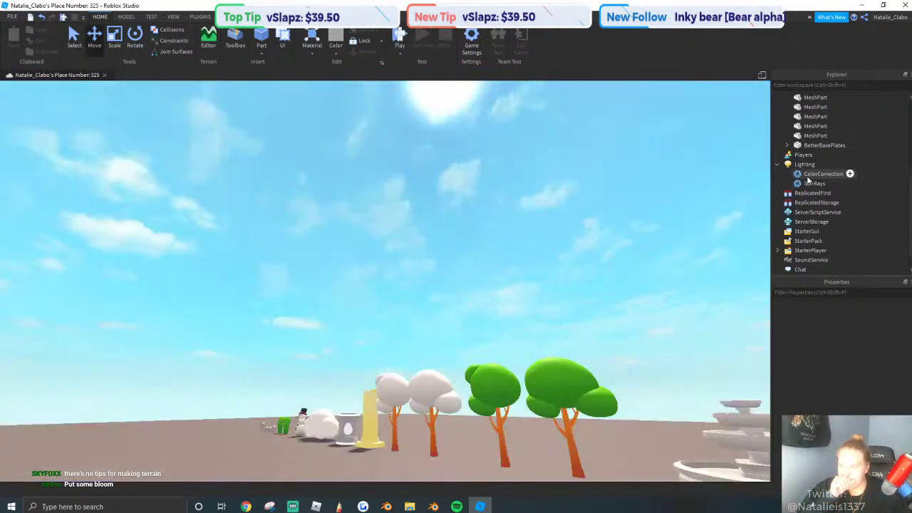
Try a BloomEffect in Lighting, look at the trees and fountain with it, and delete it.
{"action": "left_click", "coordinate": [804, 164]}
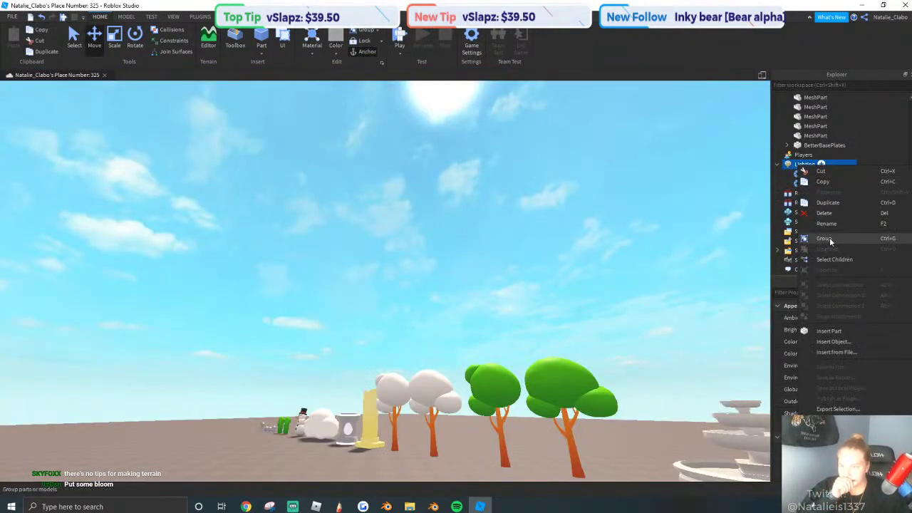
{"action": "left_click", "coordinate": [820, 164]}
{"action": "left_click", "coordinate": [806, 248]}
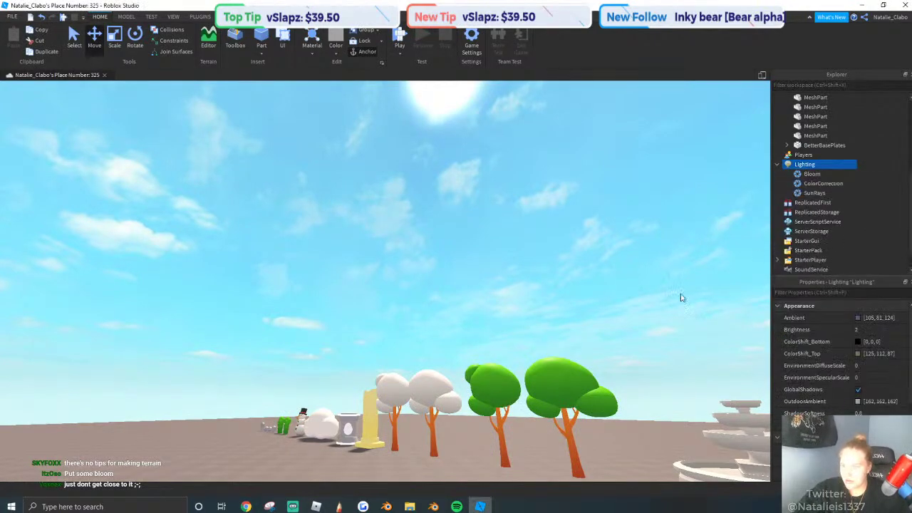
{"action": "right_click_drag", "start_coordinate": [614, 324], "coordinate": [617, 346]}
{"action": "key", "text": "s"}
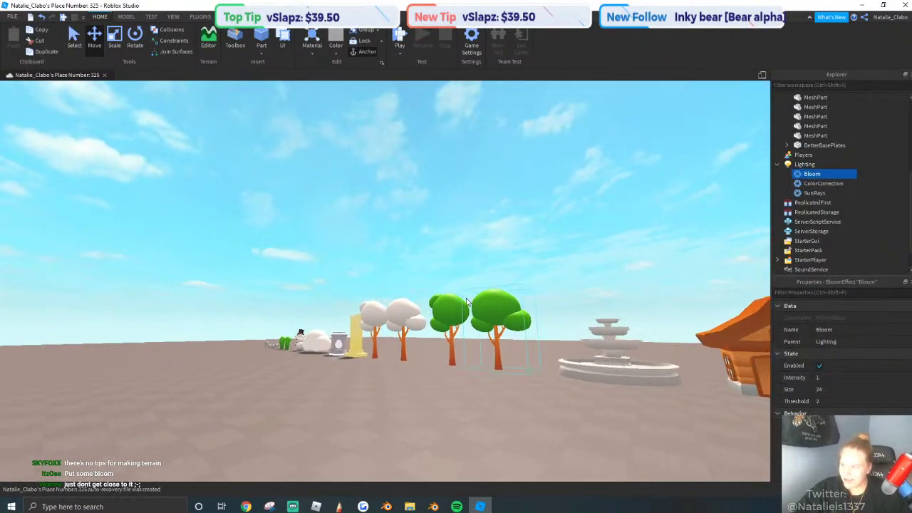
{"action": "right_click_drag", "start_coordinate": [629, 260], "coordinate": [629, 278]}
{"action": "key", "text": "w"}
{"action": "right_click", "coordinate": [811, 174]}
{"action": "left_click", "coordinate": [823, 221]}
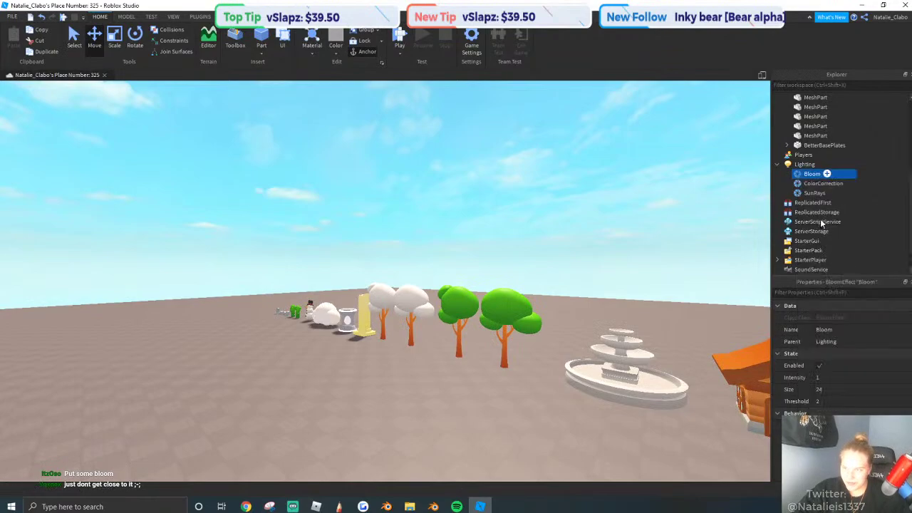
Try a BlurEffect in Lighting and delete it.
{"action": "left_click", "coordinate": [804, 164]}
{"action": "right_click", "coordinate": [804, 165]}
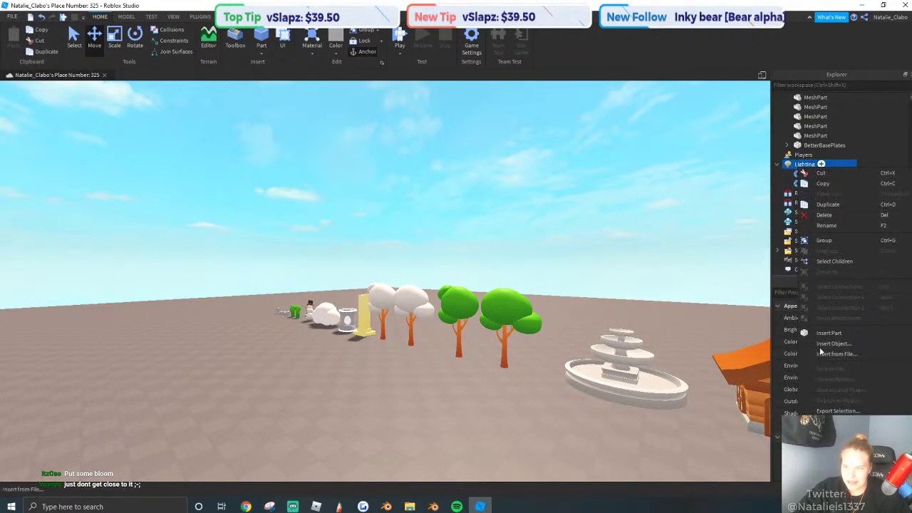
{"action": "left_click", "coordinate": [825, 344]}
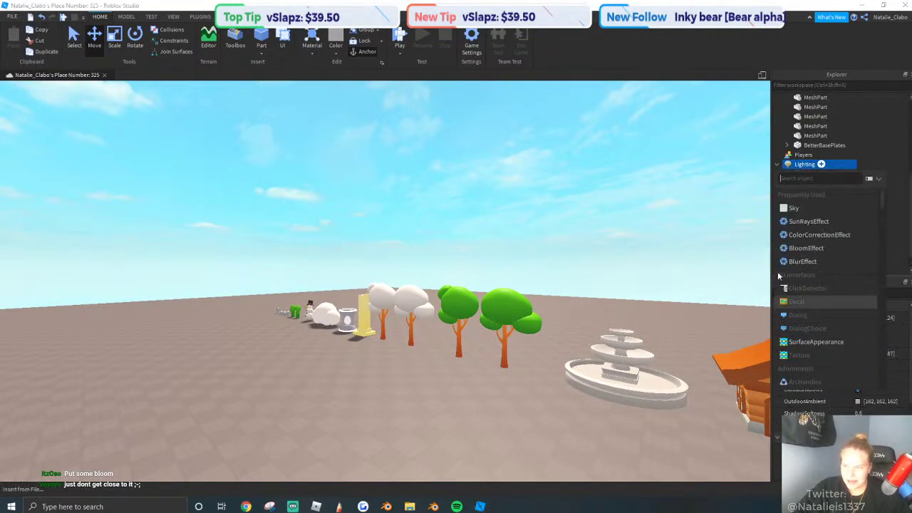
{"action": "left_click", "coordinate": [819, 262]}
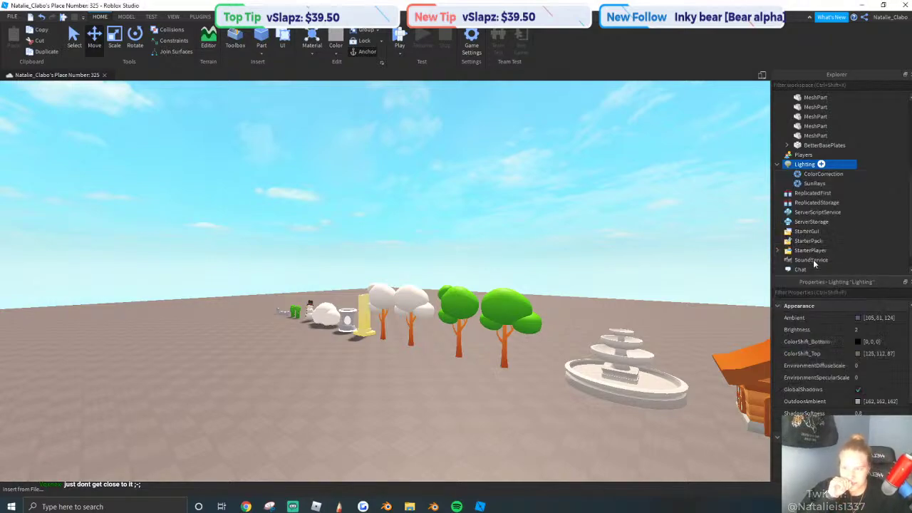
{"action": "left_click", "coordinate": [814, 261]}
{"action": "left_click", "coordinate": [807, 165]}
{"action": "key", "text": "Delete"}
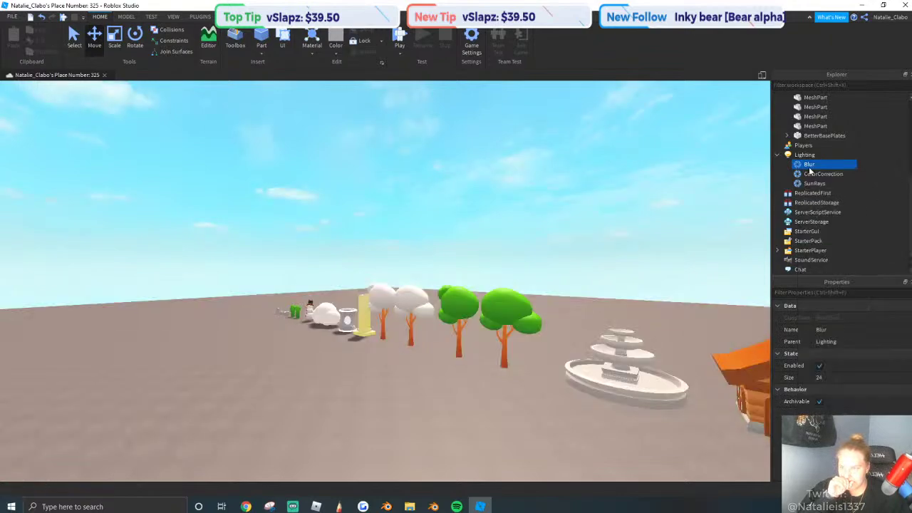
Insert a DepthOfFieldEffect into Lighting and look along the row of props.
{"action": "right_click", "coordinate": [803, 154]}
{"action": "left_click", "coordinate": [832, 332]}
{"action": "scroll", "coordinate": [809, 303], "scroll_direction": "down", "scroll_amount": 10}
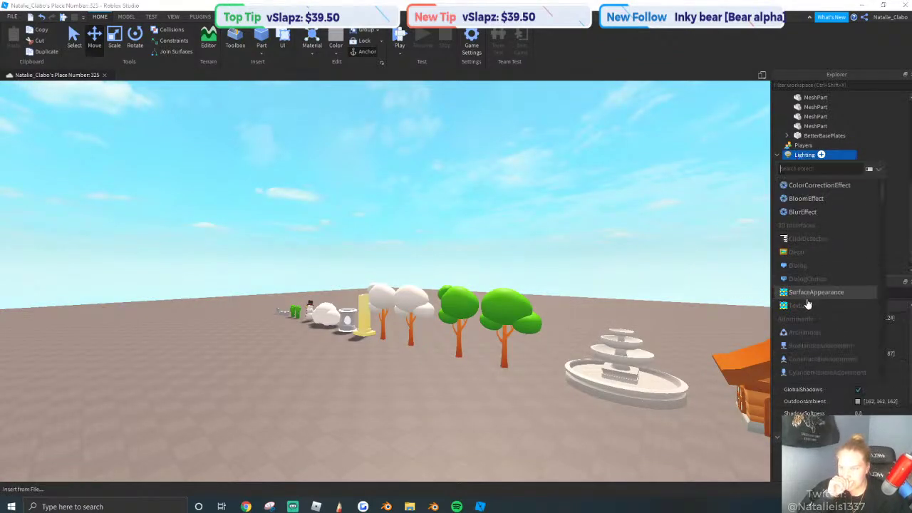
{"action": "scroll", "coordinate": [819, 311], "scroll_direction": "down", "scroll_amount": 6}
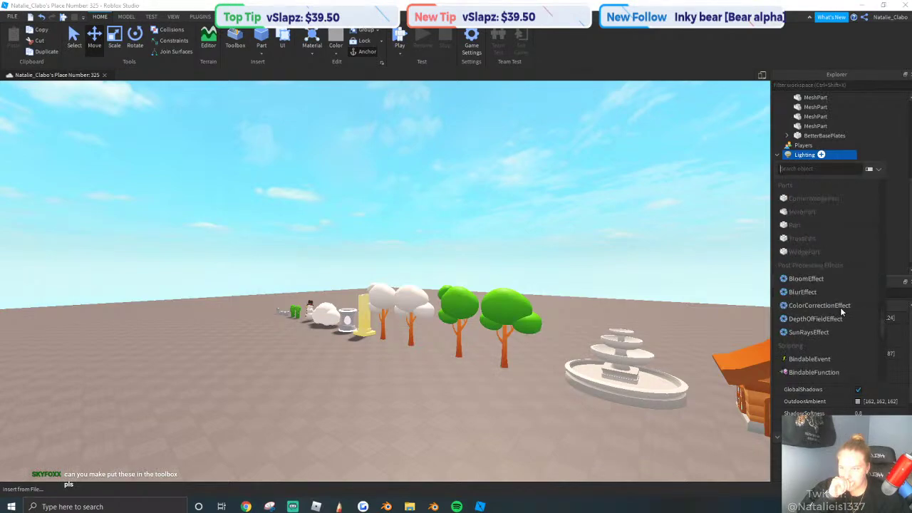
{"action": "left_click", "coordinate": [801, 323]}
{"action": "left_click", "coordinate": [812, 175]}
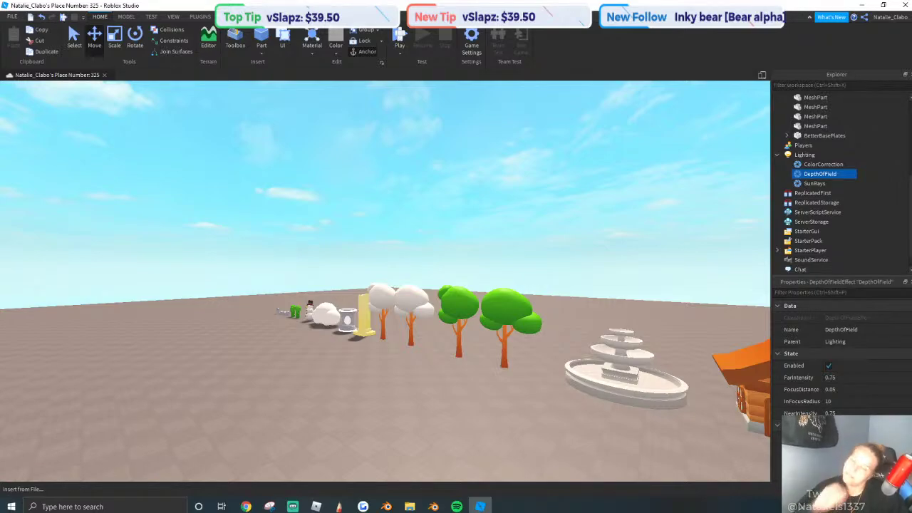
{"action": "right_click_drag", "start_coordinate": [581, 301], "coordinate": [581, 301]}
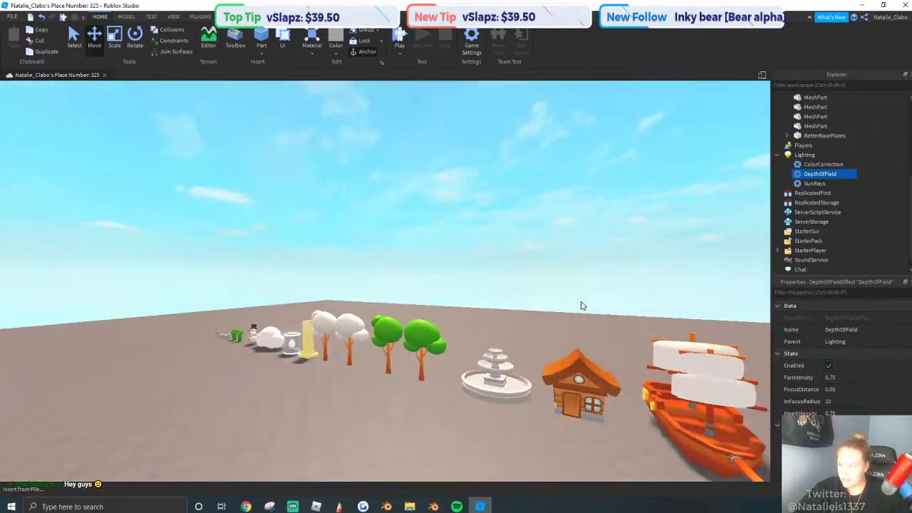
Start a playtest and select the DepthOfField effect under Lighting while it runs.
{"action": "left_click", "coordinate": [854, 376]}
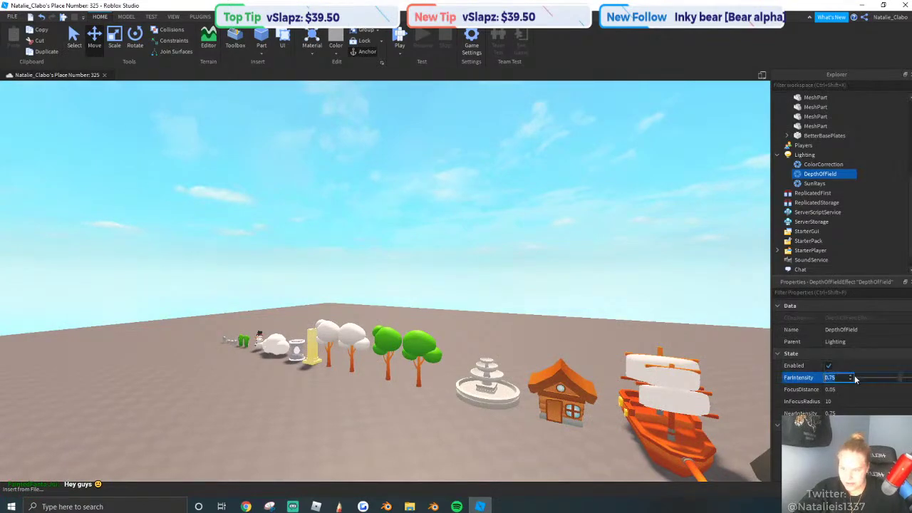
{"action": "left_click", "coordinate": [327, 188]}
{"action": "left_click", "coordinate": [403, 31]}
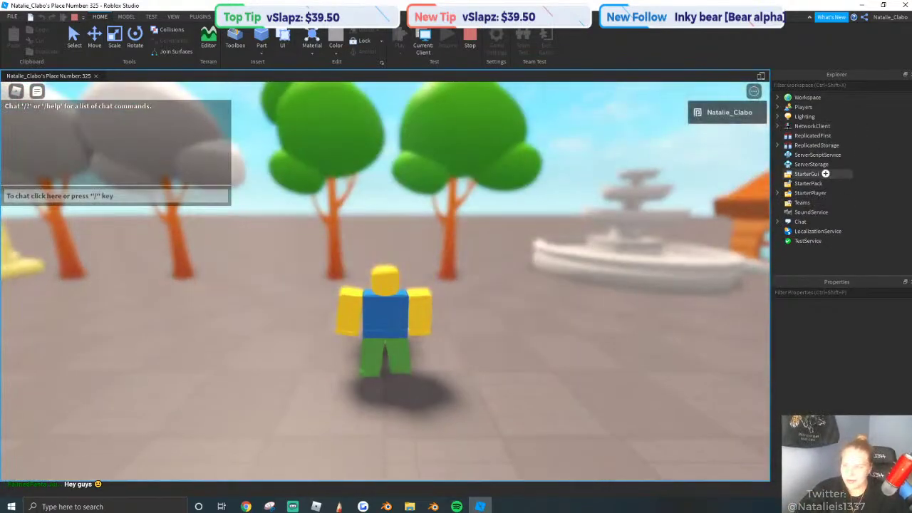
{"action": "left_click", "coordinate": [777, 116]}
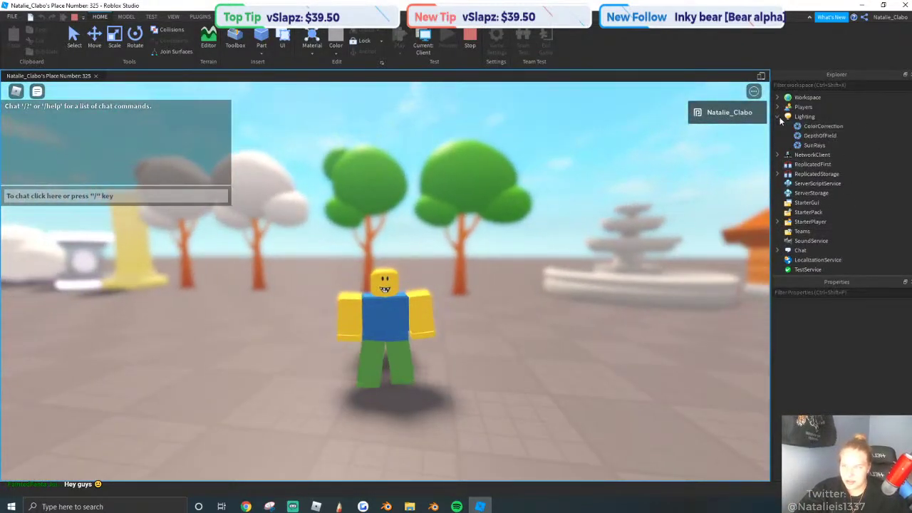
{"action": "left_click", "coordinate": [811, 126]}
{"action": "left_click", "coordinate": [815, 136]}
Try a FarIntensity of 1 on the DepthOfField effect.
{"action": "left_click", "coordinate": [833, 366]}
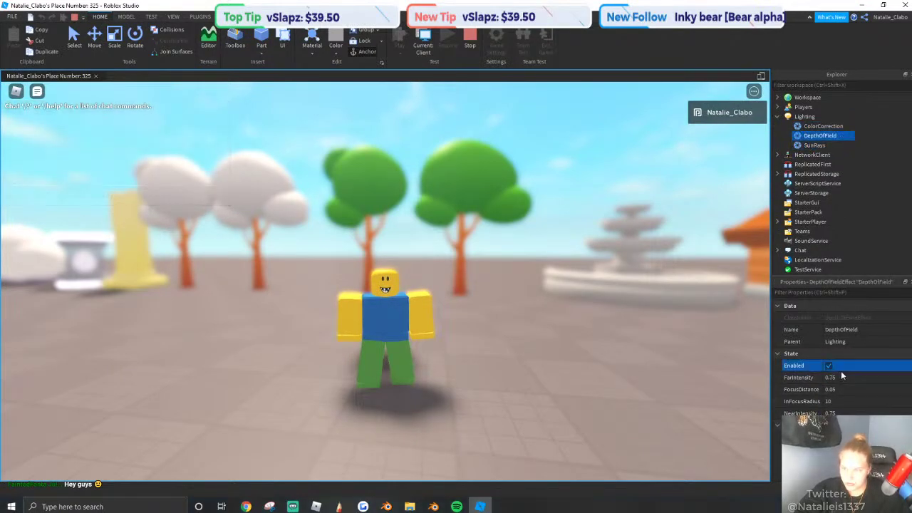
{"action": "left_click", "coordinate": [842, 377]}
{"action": "left_click", "coordinate": [828, 366]}
{"action": "left_click", "coordinate": [846, 377]}
{"action": "type", "text": "1"}
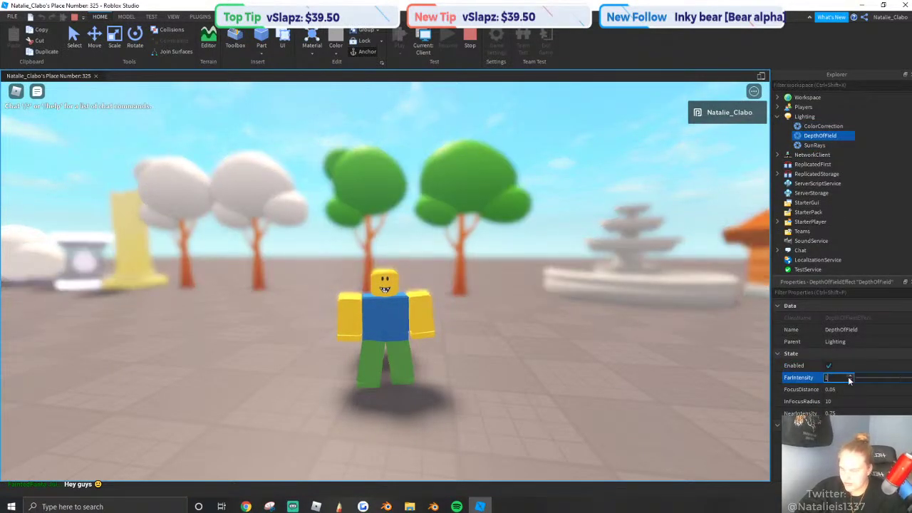
{"action": "key", "text": "Return"}
Try 0.35 as the DepthOfField effect's FarIntensity and lower it to 0.175.
{"action": "left_click", "coordinate": [846, 377]}
{"action": "type", "text": "0."}
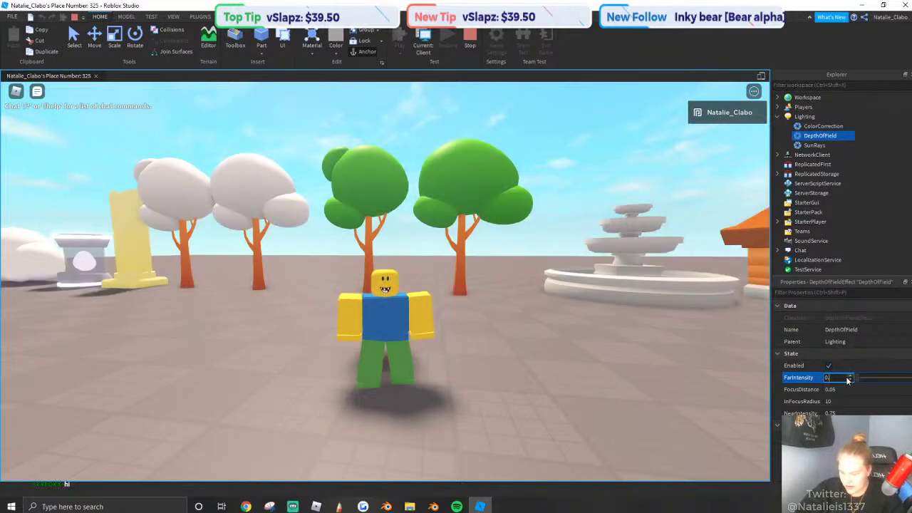
{"action": "type", "text": "35"}
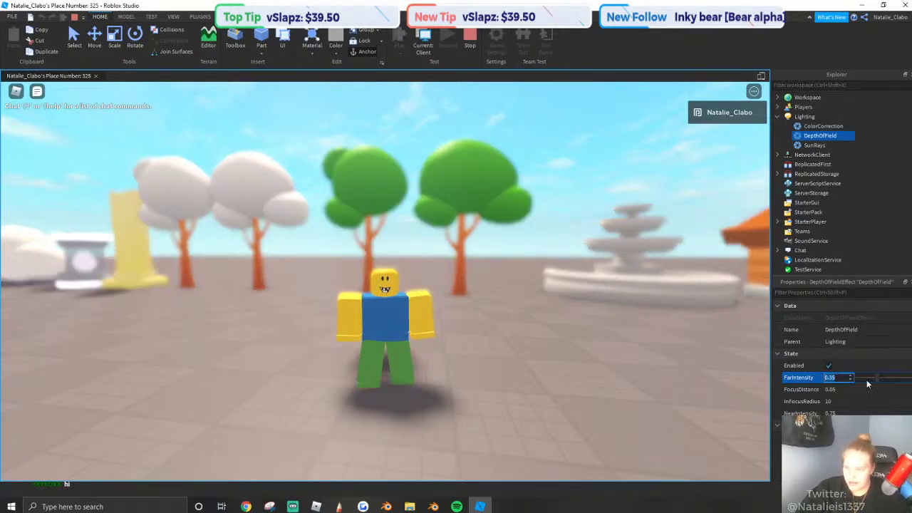
{"action": "left_click_drag", "start_coordinate": [876, 377], "coordinate": [870, 378]}
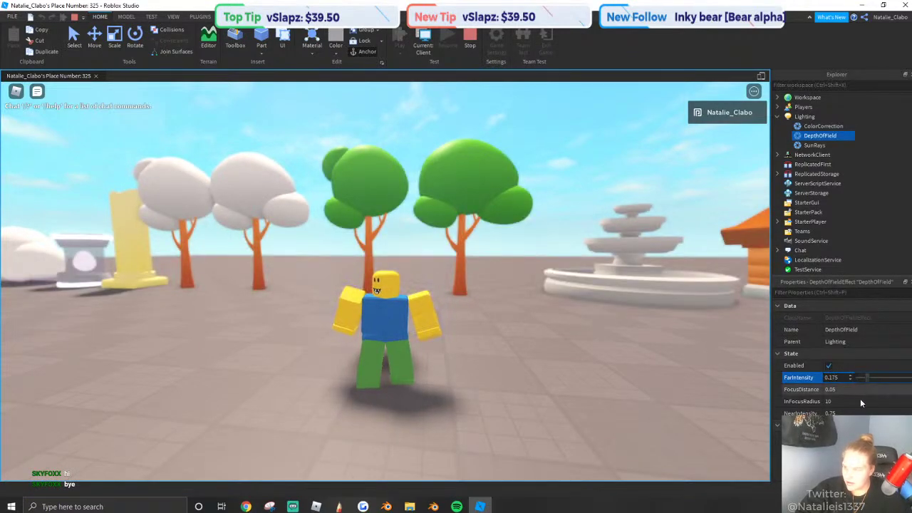
Try a FocusDistance of 0.26 on the DepthOfField effect and lower it to 0.
{"action": "left_click", "coordinate": [851, 398]}
{"action": "left_click", "coordinate": [848, 390]}
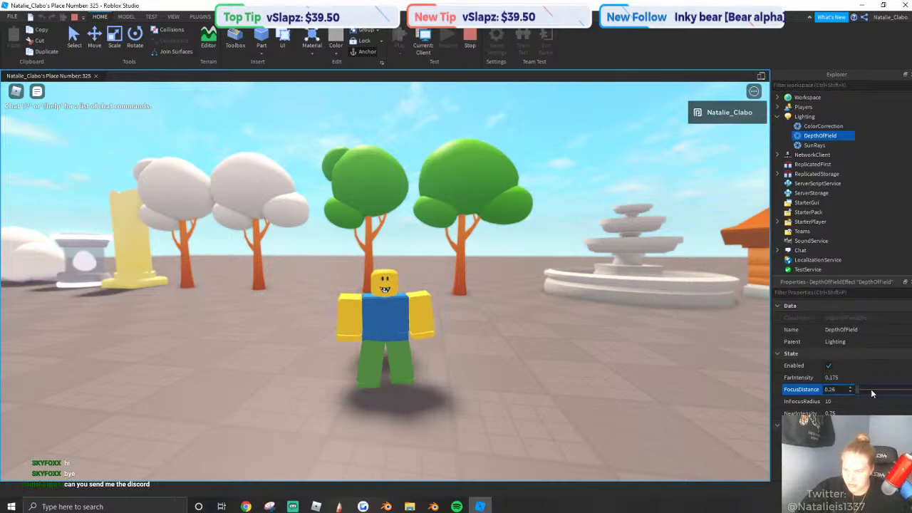
{"action": "left_click_drag", "start_coordinate": [860, 390], "coordinate": [764, 401]}
Try an InFocusRadius of 22.5 on the DepthOfField effect and walk the character past the trees.
{"action": "left_click", "coordinate": [833, 401]}
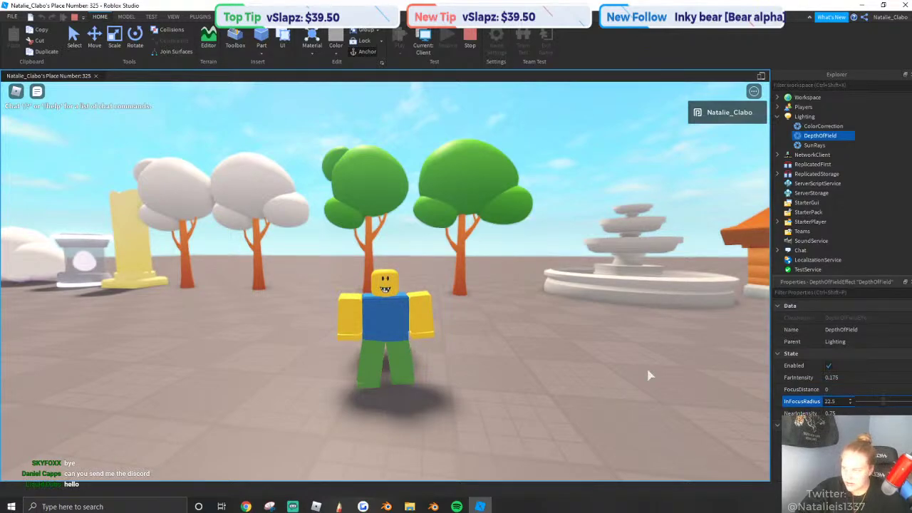
{"action": "scroll", "coordinate": [488, 349], "scroll_direction": "down", "scroll_amount": 4}
{"action": "key", "text": "s"}
{"action": "right_click_drag", "start_coordinate": [488, 349], "coordinate": [455, 348]}
{"action": "scroll", "coordinate": [489, 346], "scroll_direction": "up", "scroll_amount": 4}
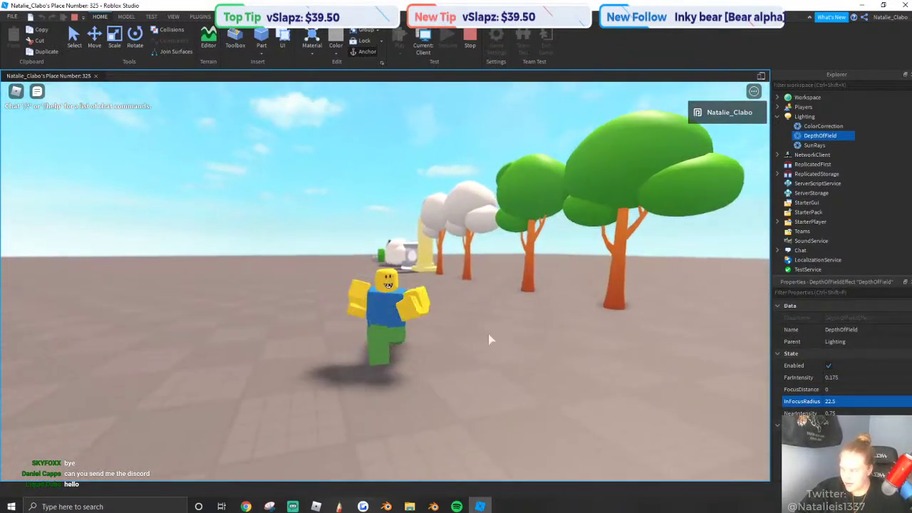
Try an InFocusRadius of 300 on the DepthOfField effect and walk the character around to check the props.
{"action": "left_click", "coordinate": [832, 401]}
{"action": "type", "text": "30"}
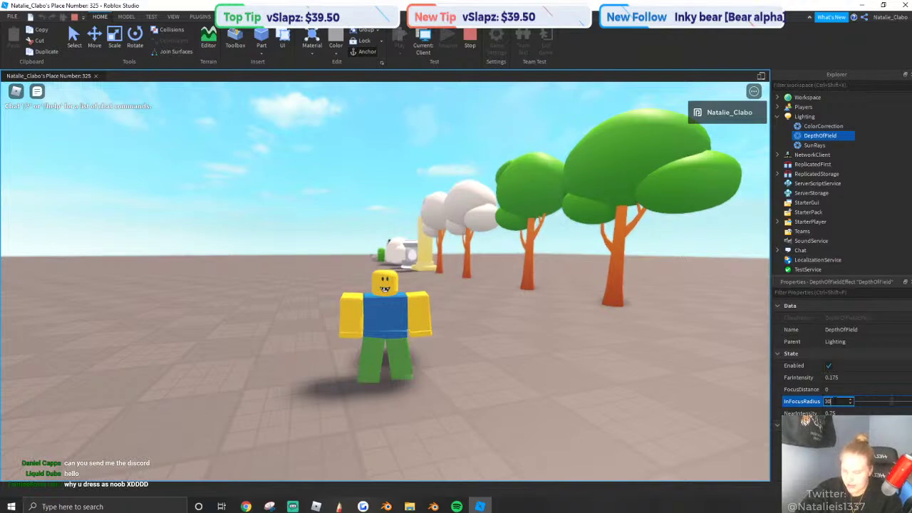
{"action": "type", "text": "0"}
{"action": "key", "text": "Return"}
{"action": "right_click_drag", "start_coordinate": [459, 372], "coordinate": [462, 377]}
{"action": "key", "text": "s"}
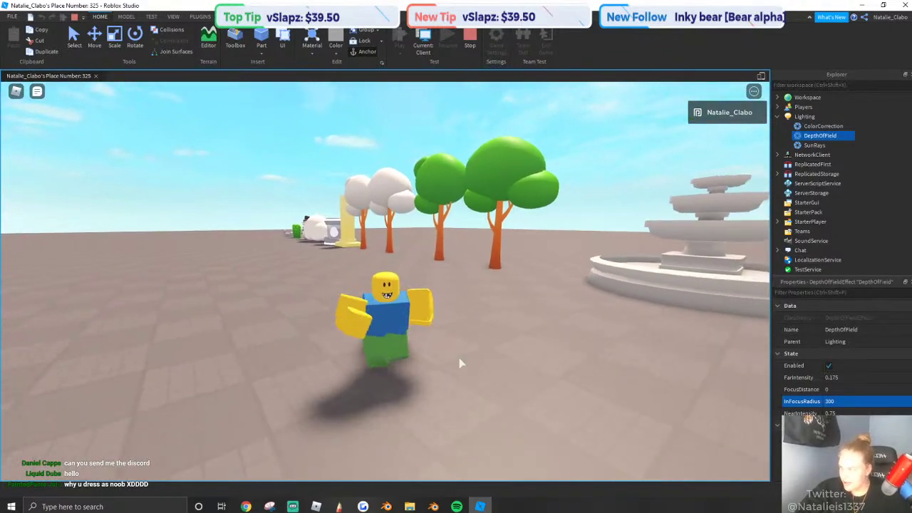
{"action": "key", "text": "d"}
Try lower NearIntensity values on the DepthOfField effect and put it back to 0.75.
{"action": "left_click", "coordinate": [833, 413]}
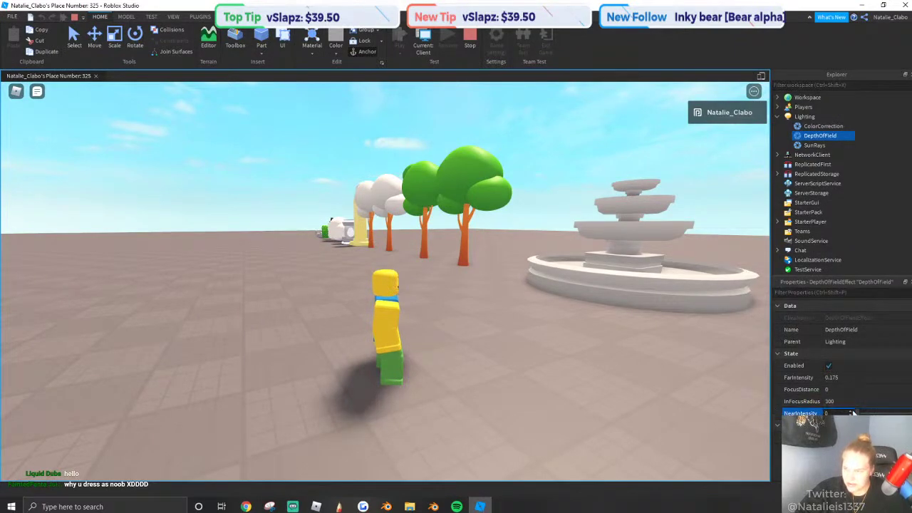
{"action": "key", "text": "Return"}
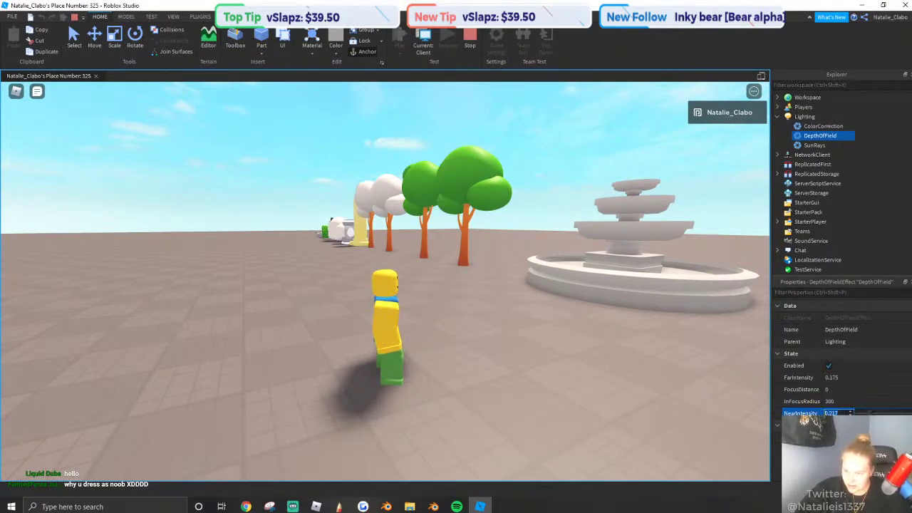
{"action": "type", "text": "0.75"}
{"action": "key", "text": "Return"}
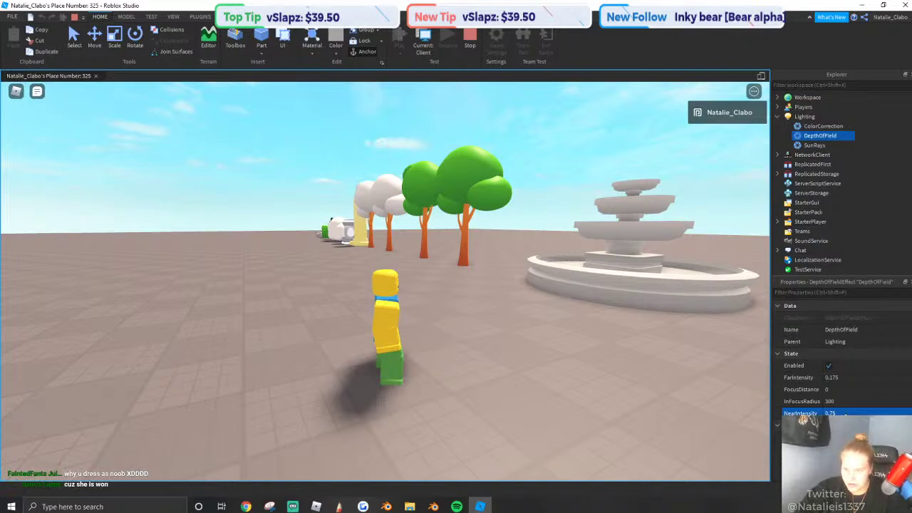
Try raising the DepthOfField effect's FarIntensity to 1 and check the row of props from afar and nearby.
{"action": "left_click", "coordinate": [834, 377]}
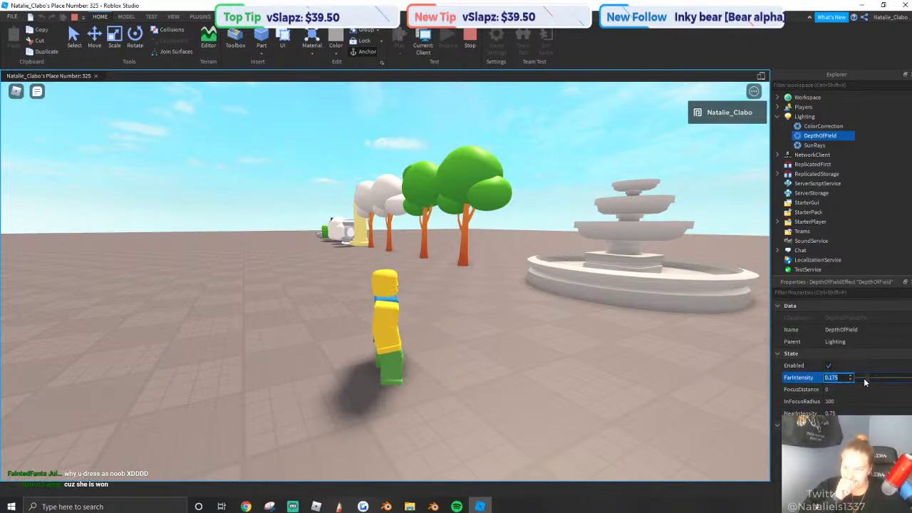
{"action": "left_click_drag", "start_coordinate": [876, 383], "coordinate": [886, 382]}
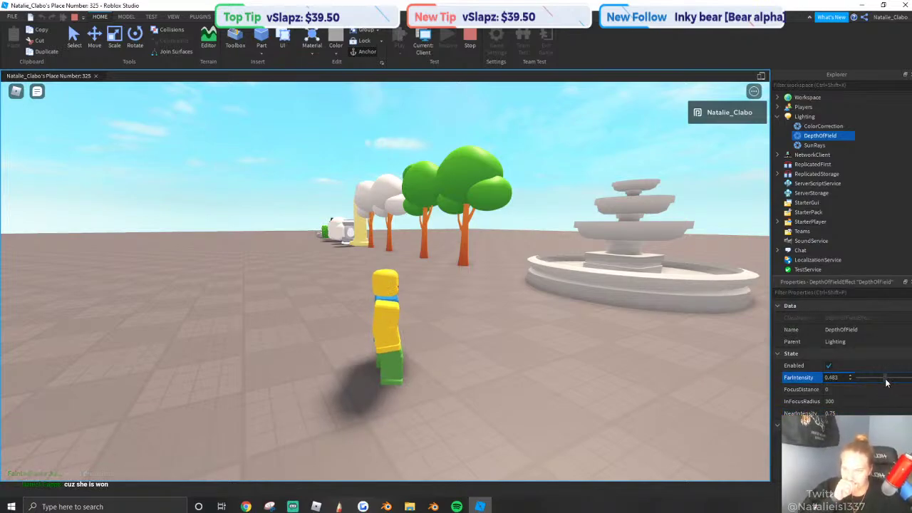
{"action": "left_click_drag", "start_coordinate": [631, 385], "coordinate": [911, 383]}
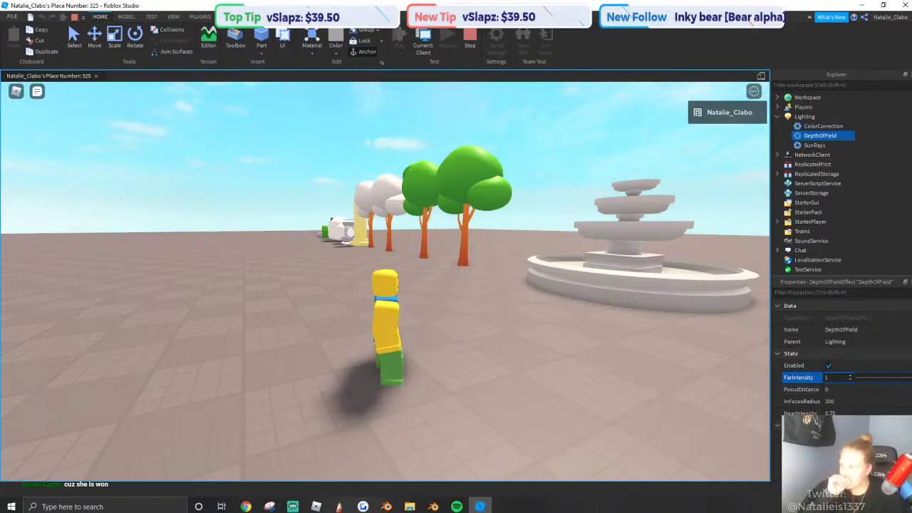
{"action": "scroll", "coordinate": [486, 322], "scroll_direction": "down", "scroll_amount": 5}
{"action": "right_click_drag", "start_coordinate": [488, 322], "coordinate": [482, 322]}
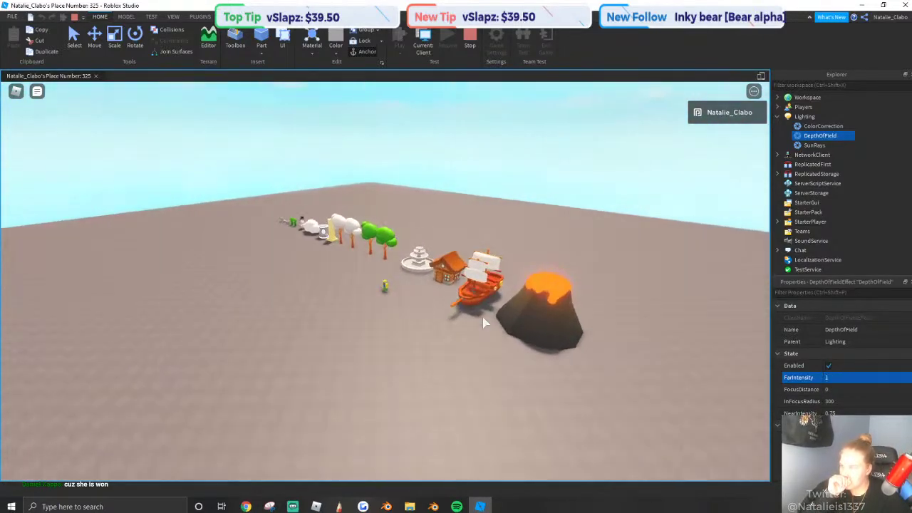
{"action": "scroll", "coordinate": [483, 323], "scroll_direction": "up", "scroll_amount": 5}
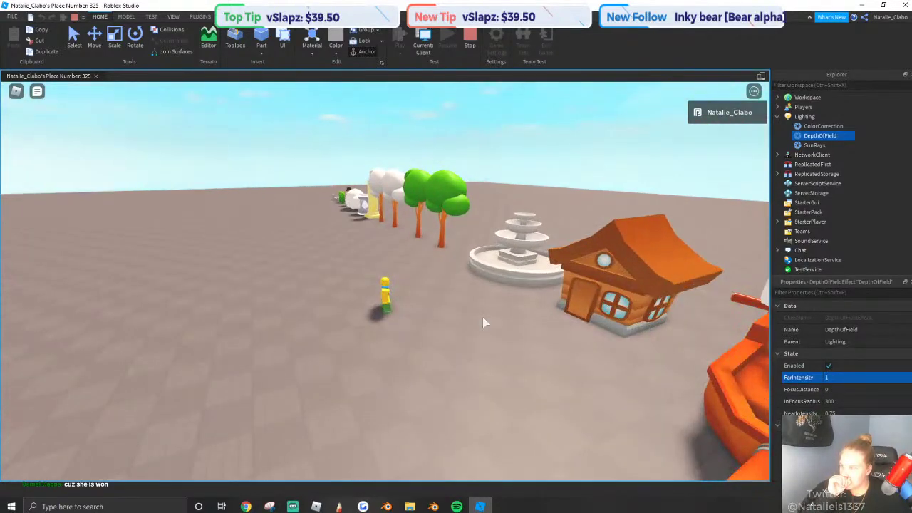
Stop the playtest and select the DepthOfField effect under Lighting.
{"action": "left_click", "coordinate": [470, 41]}
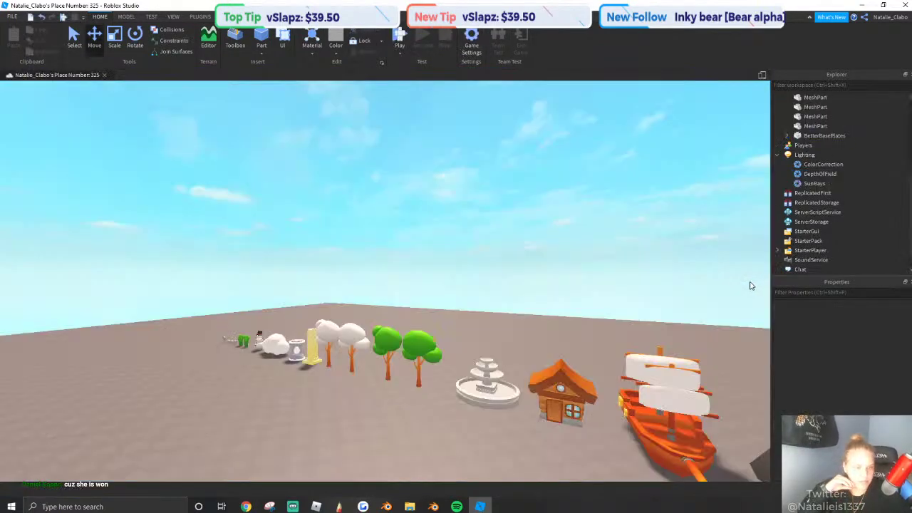
{"action": "left_click", "coordinate": [823, 163]}
{"action": "left_click", "coordinate": [814, 183]}
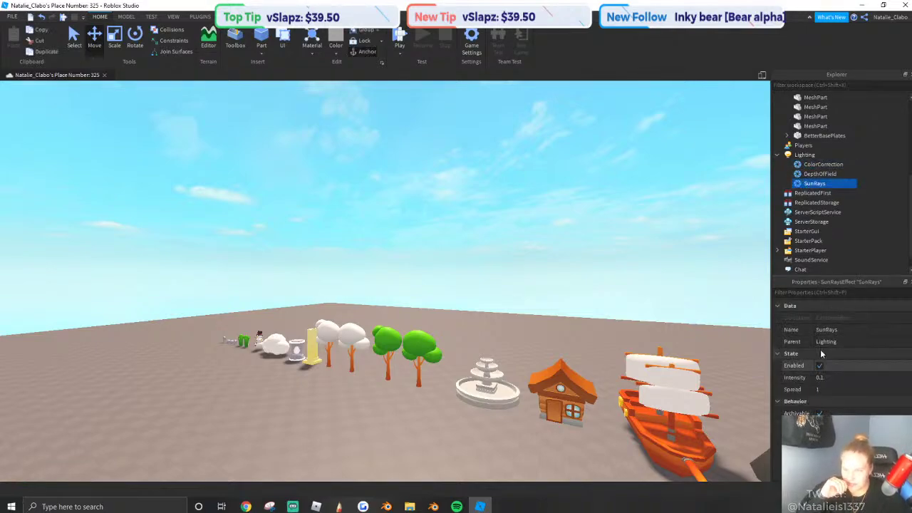
{"action": "left_click", "coordinate": [818, 173]}
Set the DepthOfField effect's FocusDistance to 0 and its InFocusRadius to 250.
{"action": "left_click", "coordinate": [840, 377]}
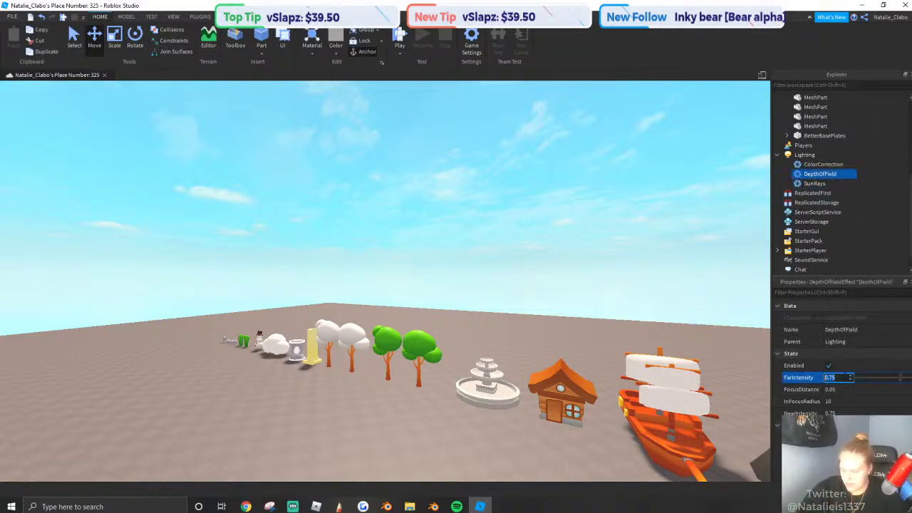
{"action": "left_click", "coordinate": [834, 390]}
{"action": "type", "text": "0"}
{"action": "left_click", "coordinate": [844, 401]}
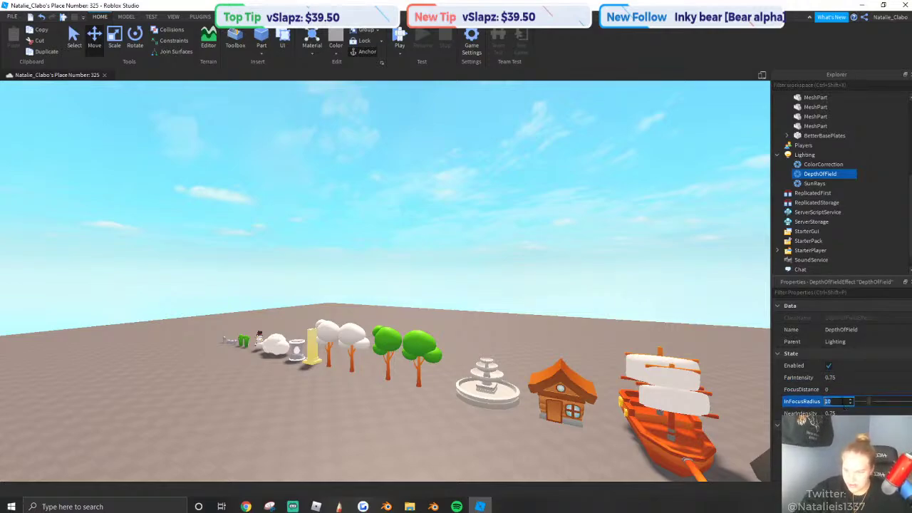
{"action": "type", "text": "2"}
{"action": "type", "text": "50"}
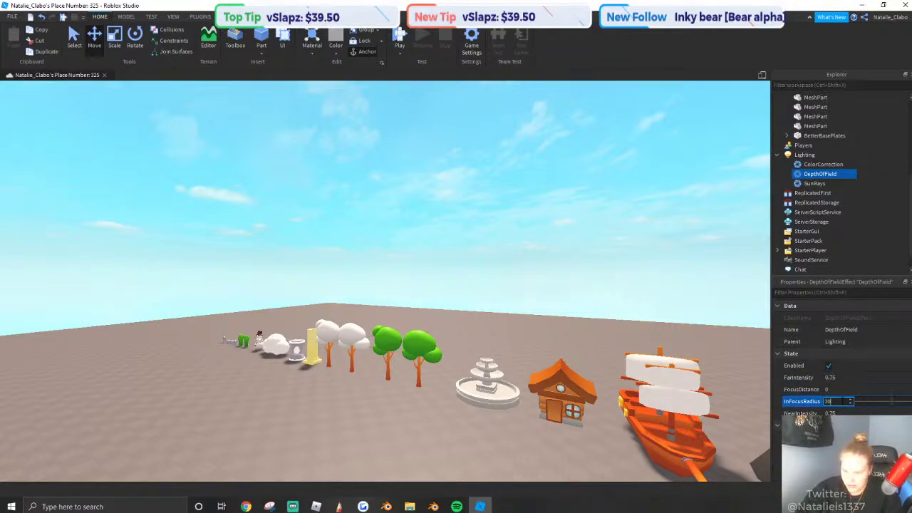
{"action": "key", "text": "Return"}
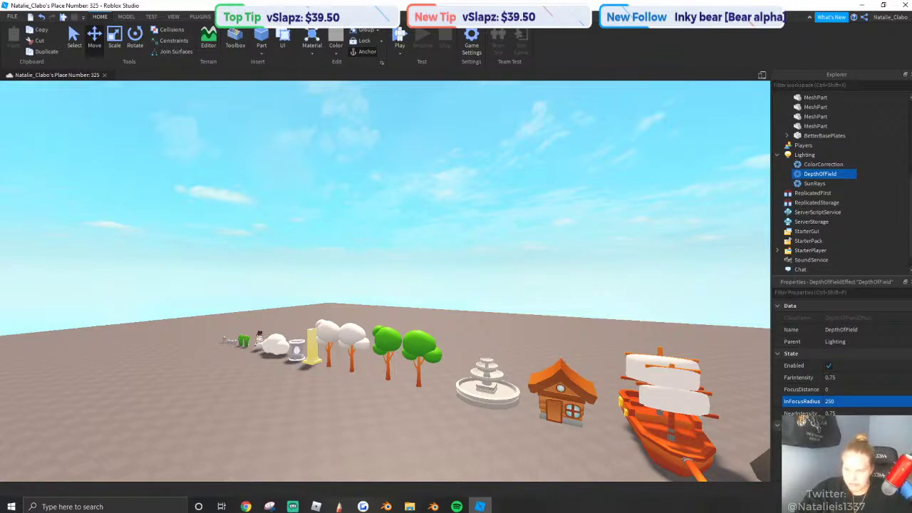
Examine the row of props from a distance and close up with the edited depth of field.
{"action": "right_click_drag", "start_coordinate": [572, 317], "coordinate": [641, 318]}
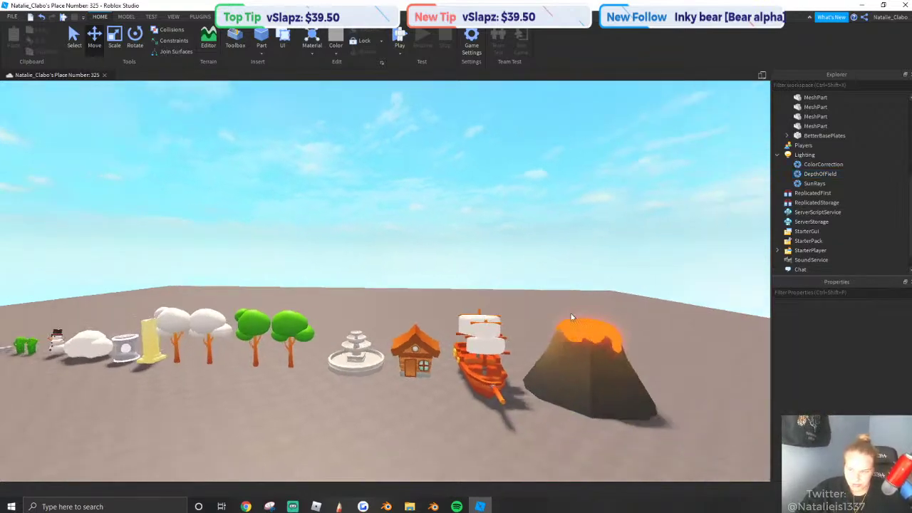
{"action": "scroll", "coordinate": [572, 318], "scroll_direction": "down", "scroll_amount": 3}
{"action": "left_click", "coordinate": [802, 166]}
{"action": "left_click", "coordinate": [460, 206]}
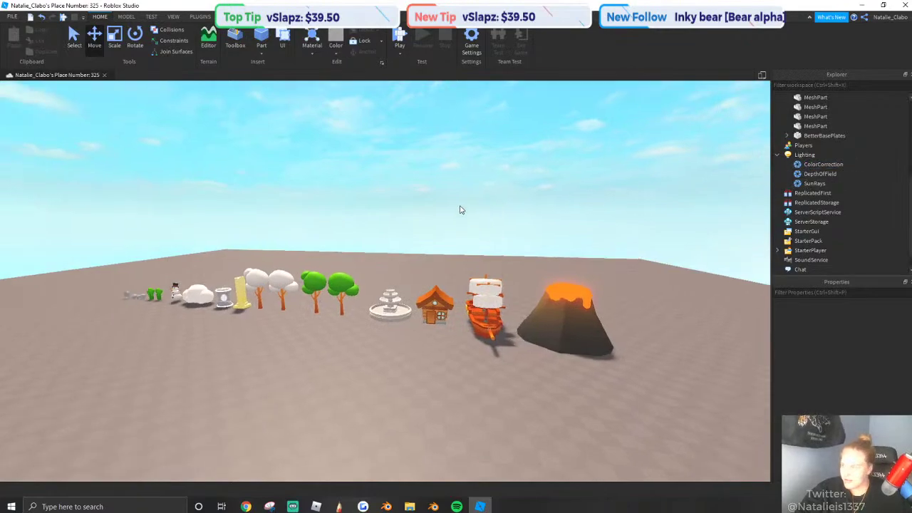
{"action": "scroll", "coordinate": [460, 205], "scroll_direction": "up", "scroll_amount": 10}
{"action": "scroll", "coordinate": [459, 206], "scroll_direction": "down", "scroll_amount": 8}
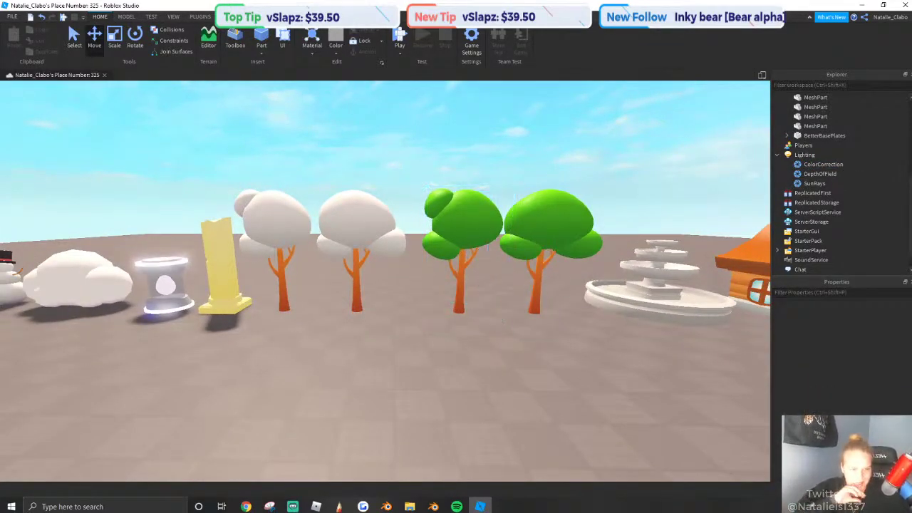
{"action": "left_click", "coordinate": [246, 506]}
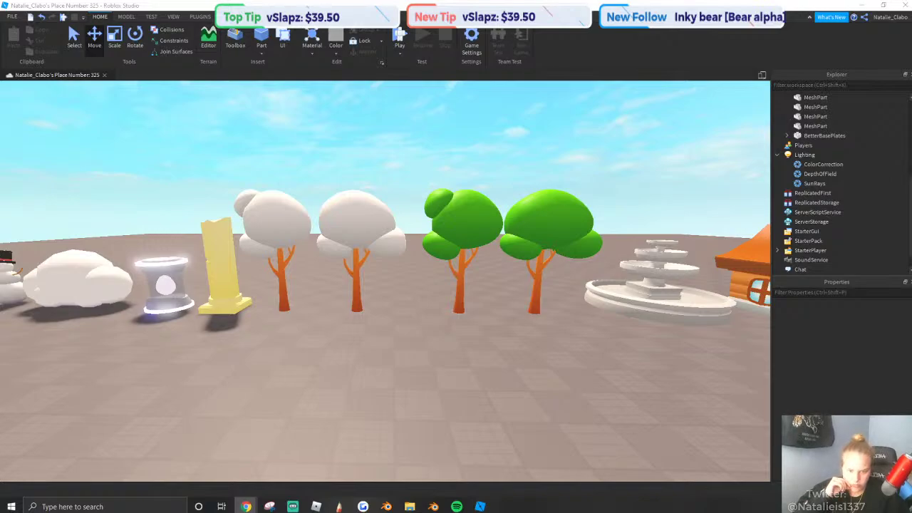
Insert a block part on the baseplate in front of the row of props.
{"action": "key", "text": "w"}
{"action": "right_click_drag", "start_coordinate": [314, 384], "coordinate": [321, 313]}
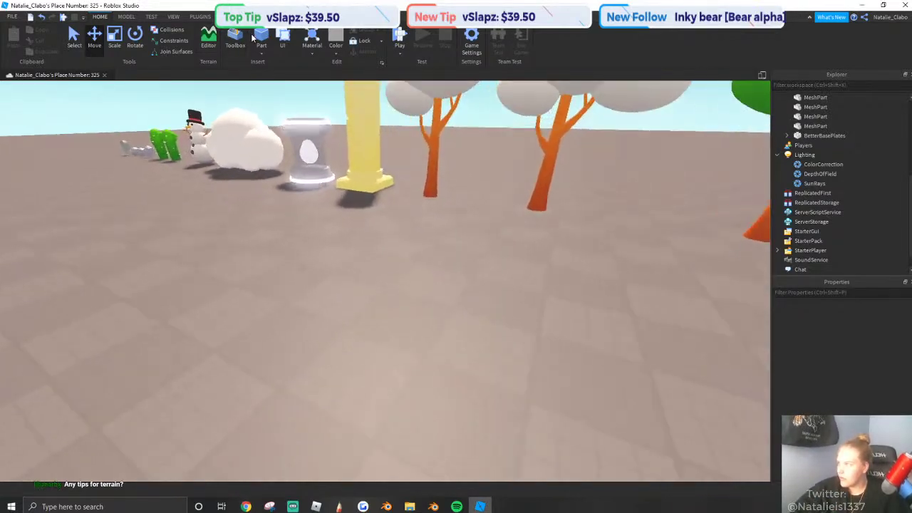
{"action": "left_click", "coordinate": [258, 38]}
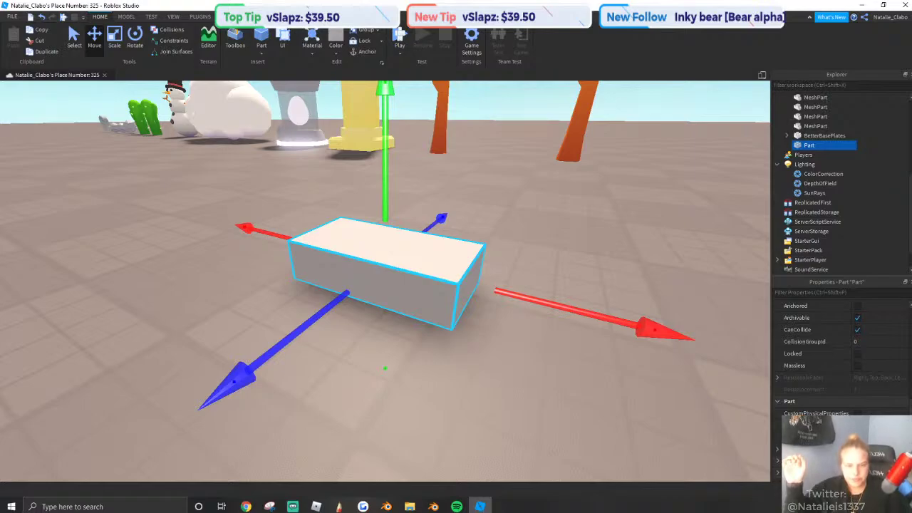
Enlarge the new block part into a wide, thin slab covering the ground beneath the row of props.
{"action": "right_click_drag", "start_coordinate": [382, 192], "coordinate": [422, 245]}
{"action": "scroll", "coordinate": [422, 245], "scroll_direction": "down", "scroll_amount": 5}
{"action": "scroll", "coordinate": [422, 245], "scroll_direction": "up", "scroll_amount": 3}
{"action": "left_click", "coordinate": [408, 252]}
{"action": "left_click", "coordinate": [413, 248]}
{"action": "scroll", "coordinate": [822, 379], "scroll_direction": "down", "scroll_amount": 3}
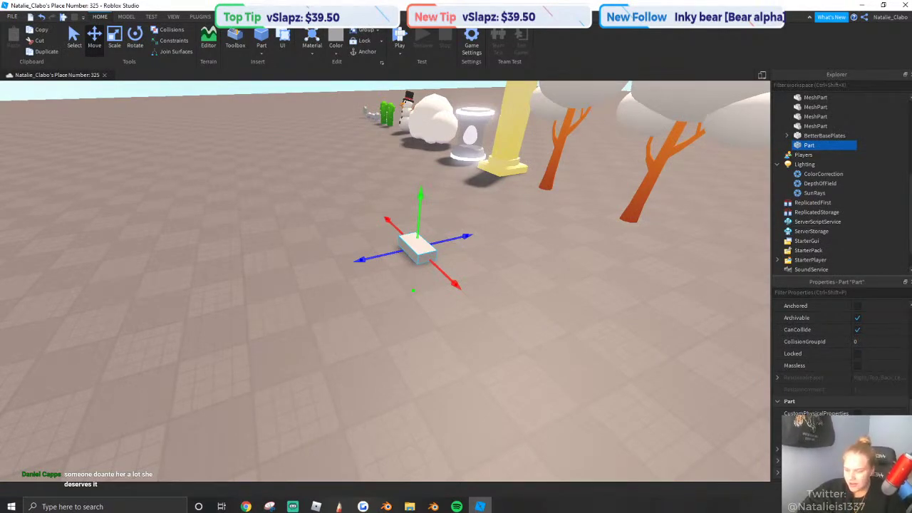
{"action": "key", "text": "Return"}
{"action": "scroll", "coordinate": [308, 203], "scroll_direction": "down", "scroll_amount": 8}
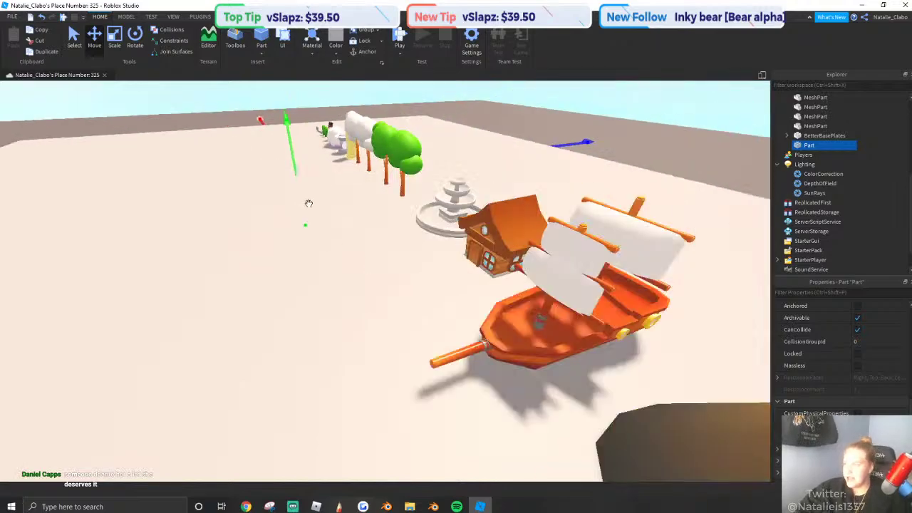
Move the slab sideways off the row of props onto an empty area of the baseplate.
{"action": "right_click_drag", "start_coordinate": [307, 230], "coordinate": [493, 239]}
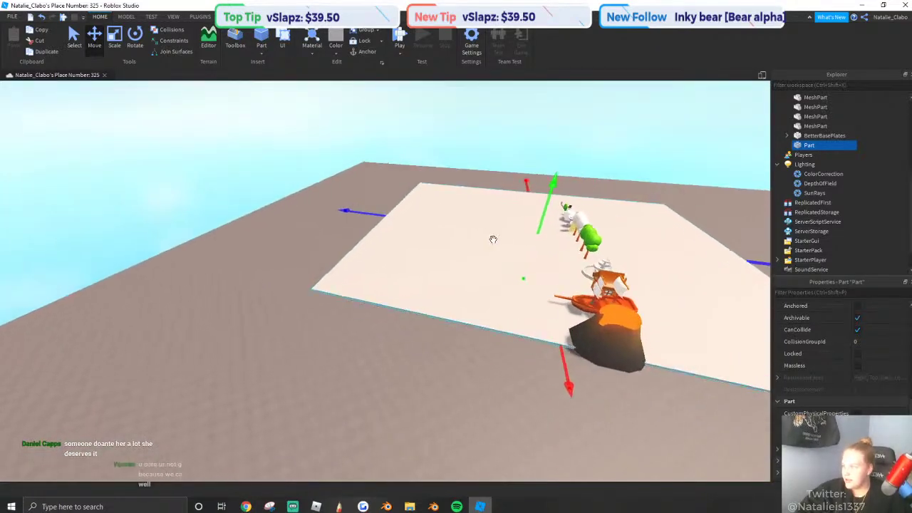
{"action": "left_click_drag", "start_coordinate": [493, 240], "coordinate": [409, 240]}
{"action": "scroll", "coordinate": [408, 240], "scroll_direction": "up", "scroll_amount": 3}
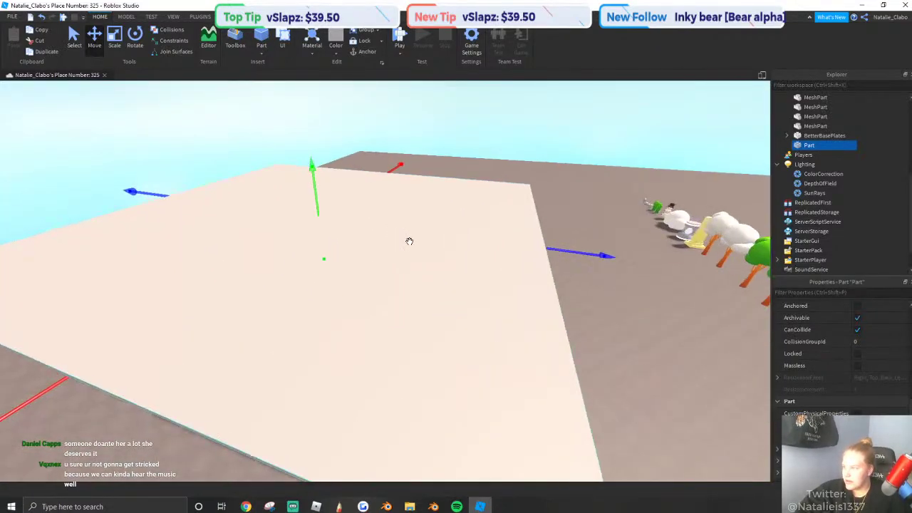
{"action": "scroll", "coordinate": [442, 242], "scroll_direction": "up", "scroll_amount": 3}
{"action": "right_click_drag", "start_coordinate": [408, 240], "coordinate": [380, 262]}
{"action": "scroll", "coordinate": [380, 261], "scroll_direction": "down", "scroll_amount": 5}
{"action": "middle_click_drag", "start_coordinate": [502, 403], "coordinate": [549, 349]}
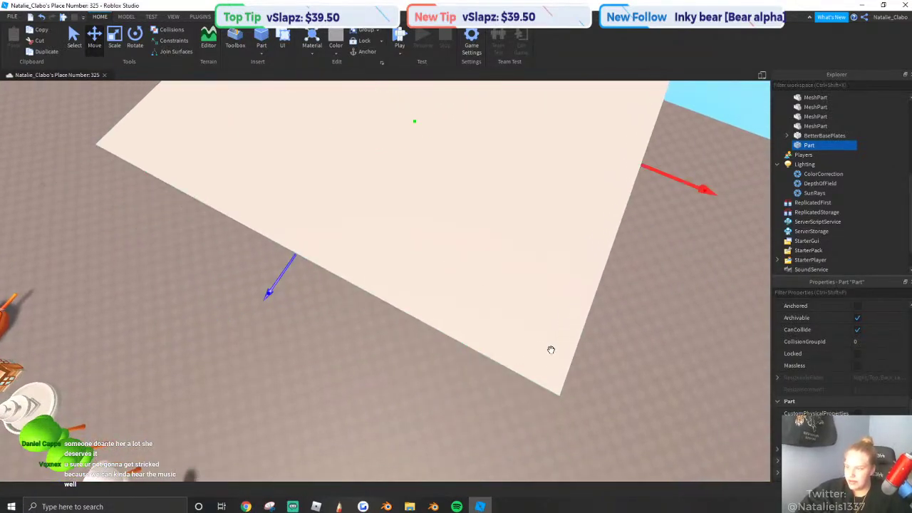
Move the slab across the baseplate towards its outer edge, away from the props.
{"action": "scroll", "coordinate": [549, 349], "scroll_direction": "up", "scroll_amount": 4}
{"action": "right_click_drag", "start_coordinate": [398, 342], "coordinate": [484, 366]}
{"action": "middle_click_drag", "start_coordinate": [484, 366], "coordinate": [519, 387]}
{"action": "scroll", "coordinate": [519, 390], "scroll_direction": "down", "scroll_amount": 2}
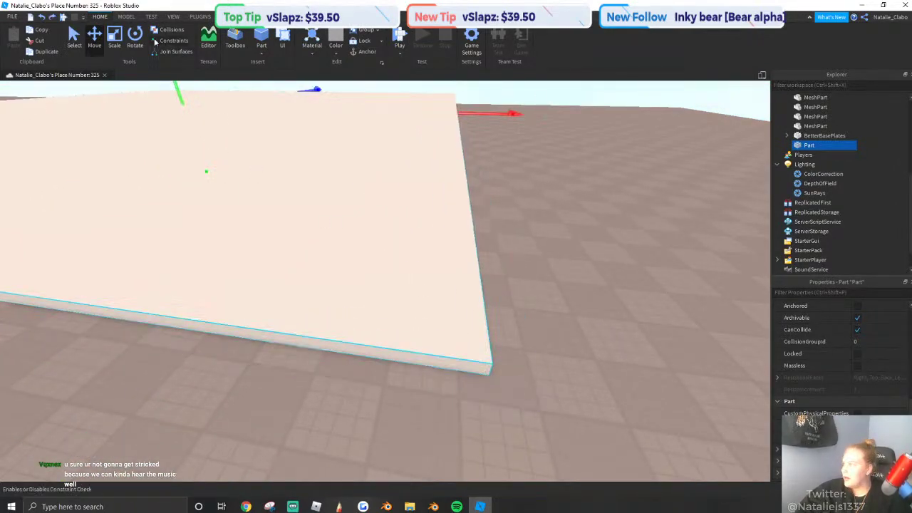
{"action": "left_click", "coordinate": [126, 16]}
{"action": "left_click", "coordinate": [522, 390]}
{"action": "left_click_drag", "start_coordinate": [468, 367], "coordinate": [505, 338]}
{"action": "left_click", "coordinate": [579, 401]}
Position the slab's corner flush with the baseplate's outer edge and deselect it.
{"action": "right_click_drag", "start_coordinate": [580, 400], "coordinate": [579, 401]}
{"action": "scroll", "coordinate": [369, 281], "scroll_direction": "down", "scroll_amount": 5}
{"action": "left_click", "coordinate": [525, 224]}
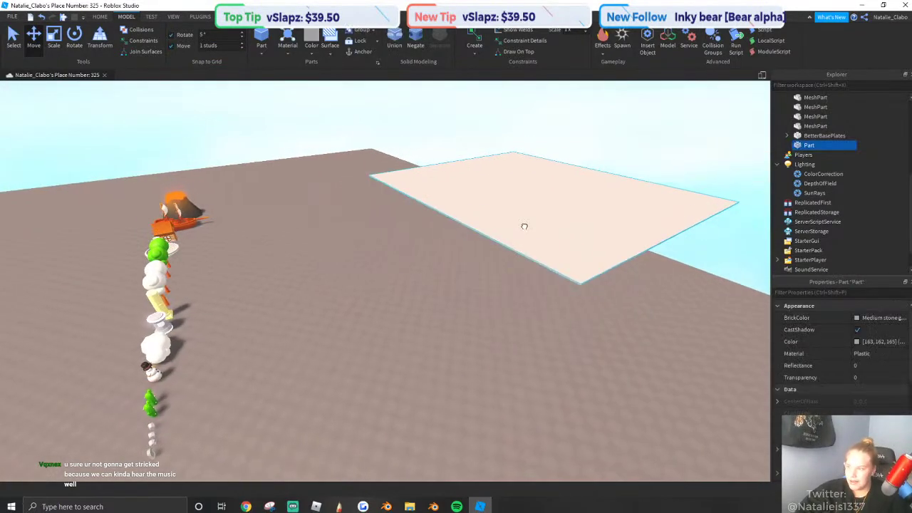
{"action": "right_click_drag", "start_coordinate": [525, 224], "coordinate": [594, 280]}
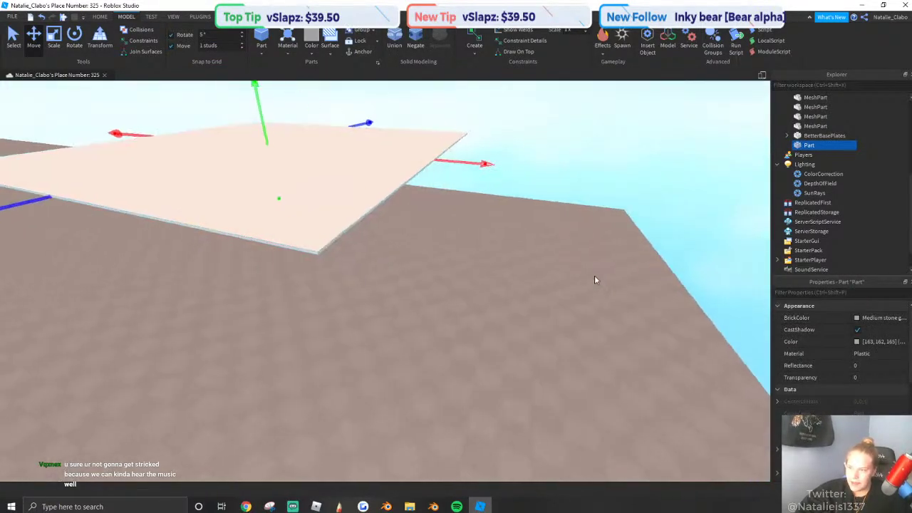
{"action": "key", "text": "d"}
{"action": "left_click_drag", "start_coordinate": [301, 247], "coordinate": [489, 341]}
{"action": "left_click", "coordinate": [616, 330]}
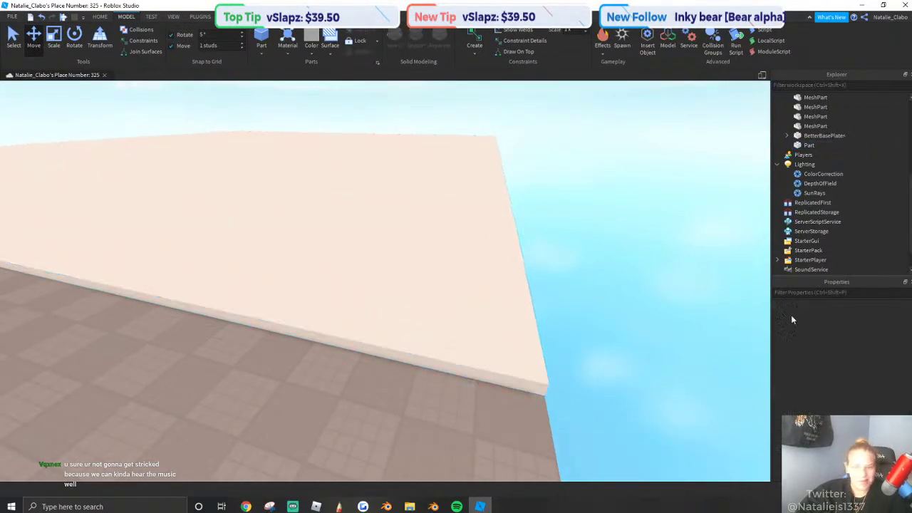
{"action": "key", "text": "alt+Tab"}
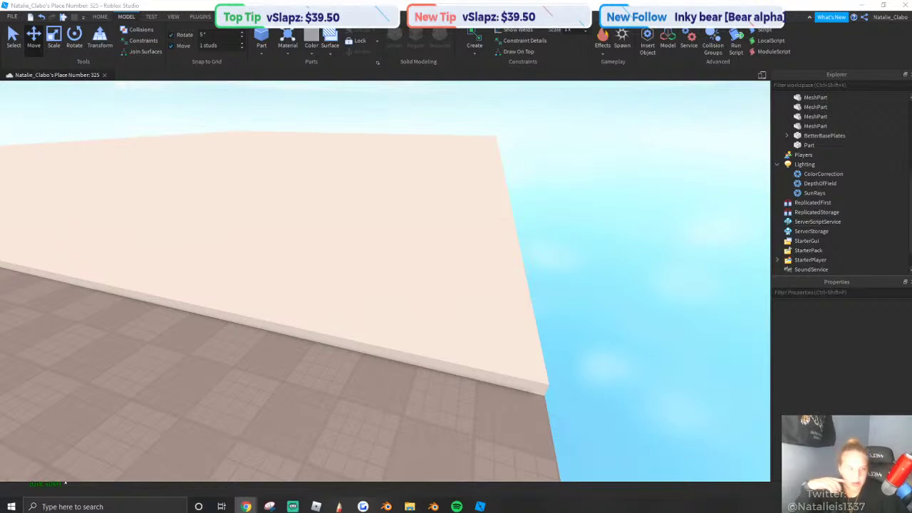
Recolour the slab at the baseplate's corner to Shamrock green.
{"action": "right_click_drag", "start_coordinate": [431, 420], "coordinate": [411, 312]}
{"action": "left_click", "coordinate": [463, 299]}
{"action": "scroll", "coordinate": [411, 313], "scroll_direction": "up", "scroll_amount": 5}
{"action": "left_click", "coordinate": [312, 39]}
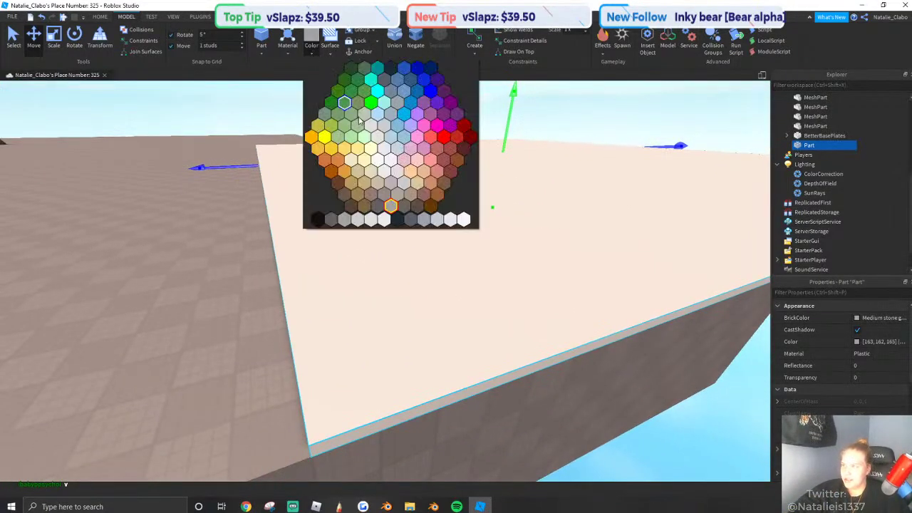
{"action": "left_click", "coordinate": [366, 99]}
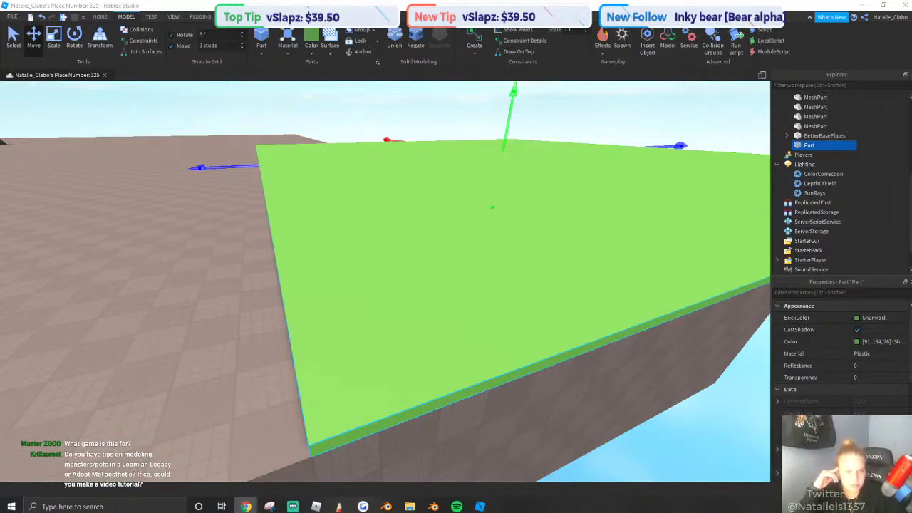
{"action": "left_click", "coordinate": [484, 195]}
{"action": "right_click_drag", "start_coordinate": [574, 207], "coordinate": [498, 146]}
{"action": "left_click", "coordinate": [312, 52]}
{"action": "left_click", "coordinate": [312, 51]}
Duplicate the green slab and move the copy along the baseplate's outer edge until it sits flush beside the original.
{"action": "scroll", "coordinate": [473, 193], "scroll_direction": "down", "scroll_amount": 3}
{"action": "right_click_drag", "start_coordinate": [474, 193], "coordinate": [427, 167]}
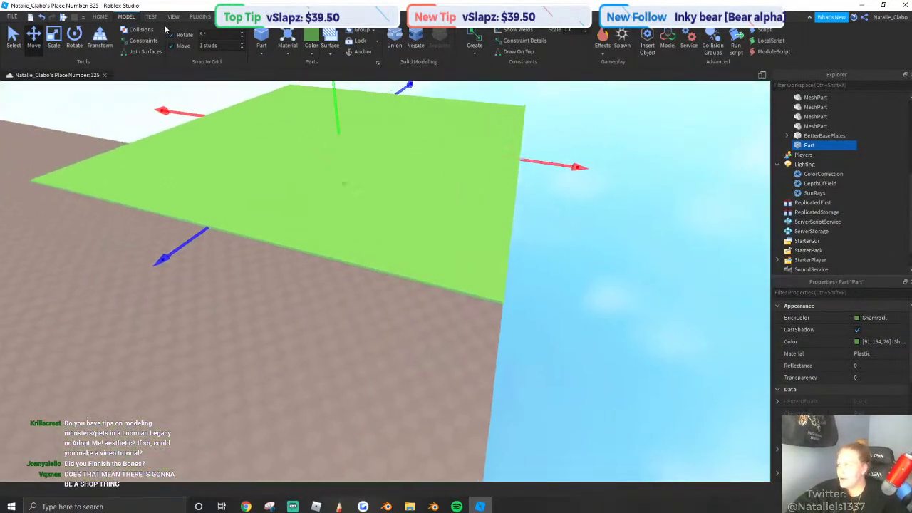
{"action": "left_click", "coordinate": [100, 16]}
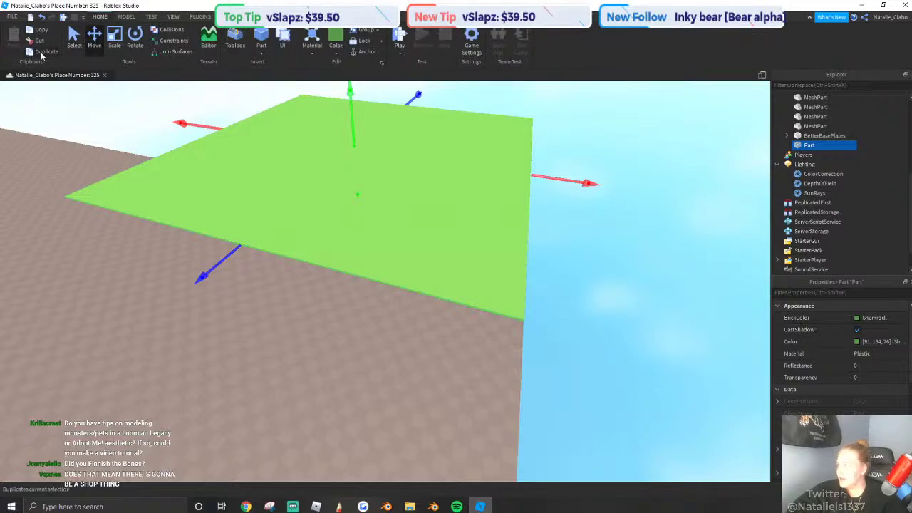
{"action": "left_click", "coordinate": [41, 53]}
{"action": "left_click_drag", "start_coordinate": [591, 183], "coordinate": [508, 202]}
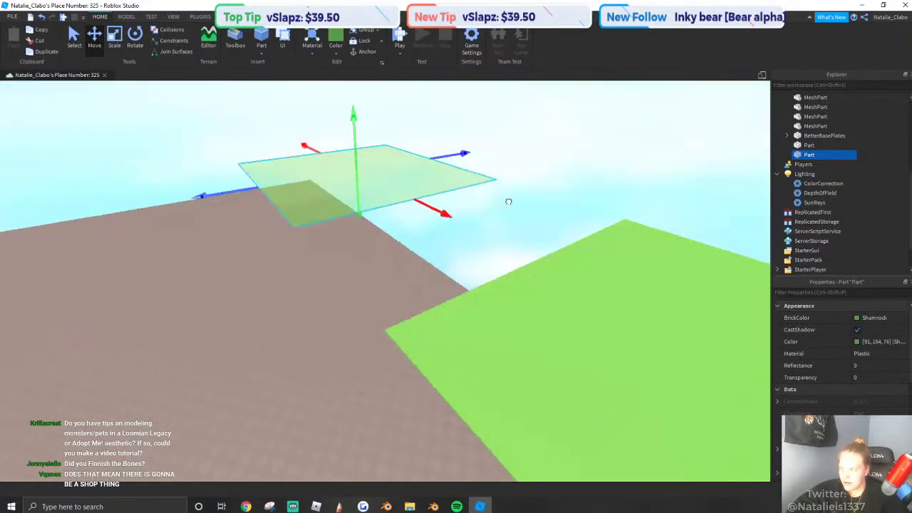
{"action": "right_click_drag", "start_coordinate": [508, 202], "coordinate": [356, 176]}
Recolour the duplicated slab beside the green one to Nougat.
{"action": "left_click", "coordinate": [335, 54]}
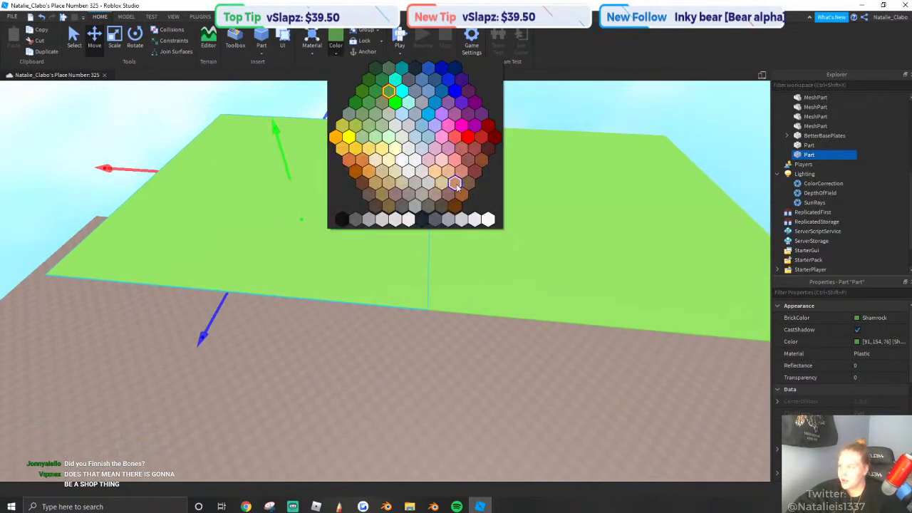
{"action": "left_click", "coordinate": [455, 184]}
{"action": "right_click_drag", "start_coordinate": [390, 202], "coordinate": [390, 202]}
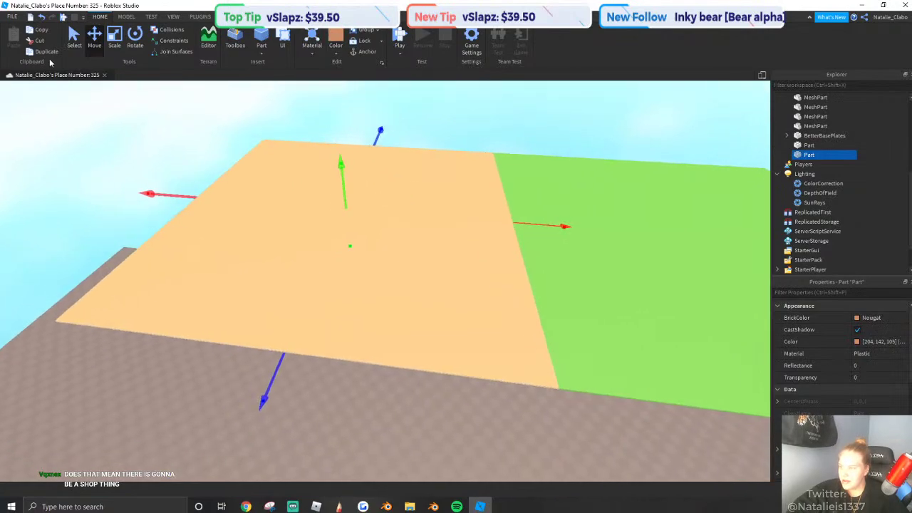
Duplicate the Nougat slab and move the copy to its free side, edge to edge, continuing the row.
{"action": "left_click", "coordinate": [37, 54]}
{"action": "left_click_drag", "start_coordinate": [530, 229], "coordinate": [421, 228]}
{"action": "right_click_drag", "start_coordinate": [449, 226], "coordinate": [420, 228]}
{"action": "left_click_drag", "start_coordinate": [421, 228], "coordinate": [406, 229]}
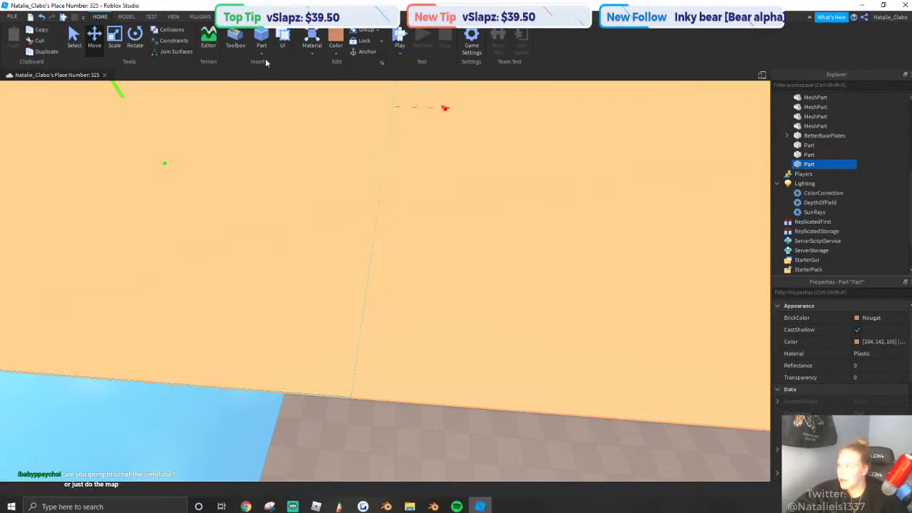
Recolour the third slab from Black to a custom dark brown, RGB 42, 26, 24.
{"action": "left_click", "coordinate": [336, 53]}
{"action": "left_click", "coordinate": [422, 220]}
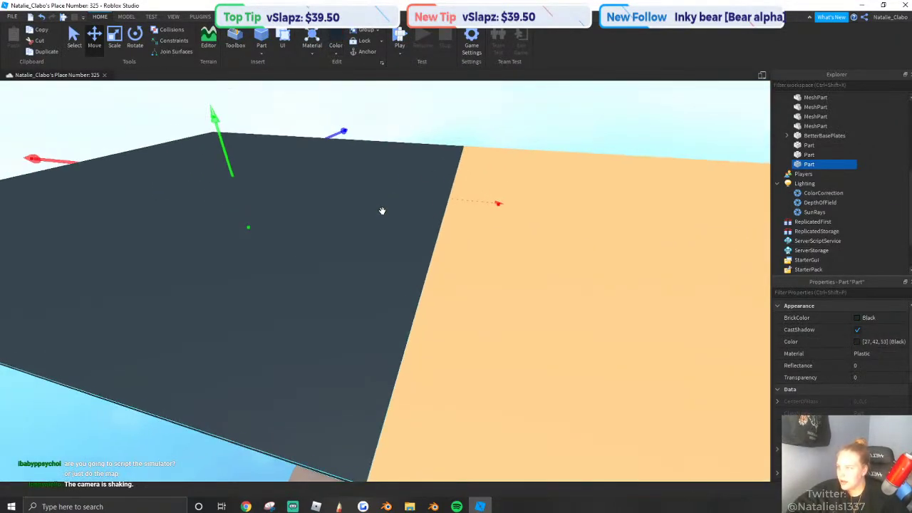
{"action": "left_click", "coordinate": [827, 344]}
{"action": "left_click", "coordinate": [857, 342]}
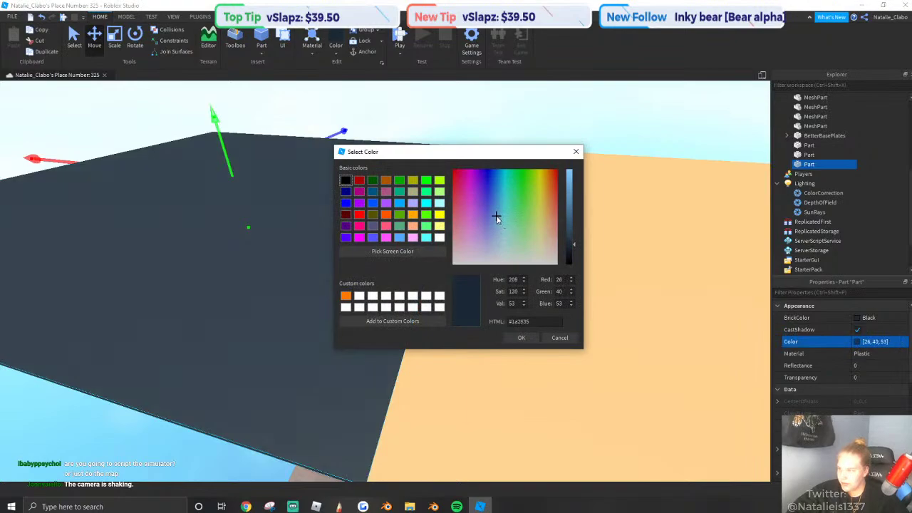
{"action": "mouse_move", "coordinate": [497, 218]}
{"action": "left_mouse_down"}
{"action": "mouse_move", "coordinate": [556, 223]}
{"action": "mouse_move", "coordinate": [562, 211]}
{"action": "mouse_move", "coordinate": [555, 225]}
{"action": "mouse_move", "coordinate": [569, 254]}
{"action": "left_mouse_up"}
{"action": "left_click", "coordinate": [520, 338]}
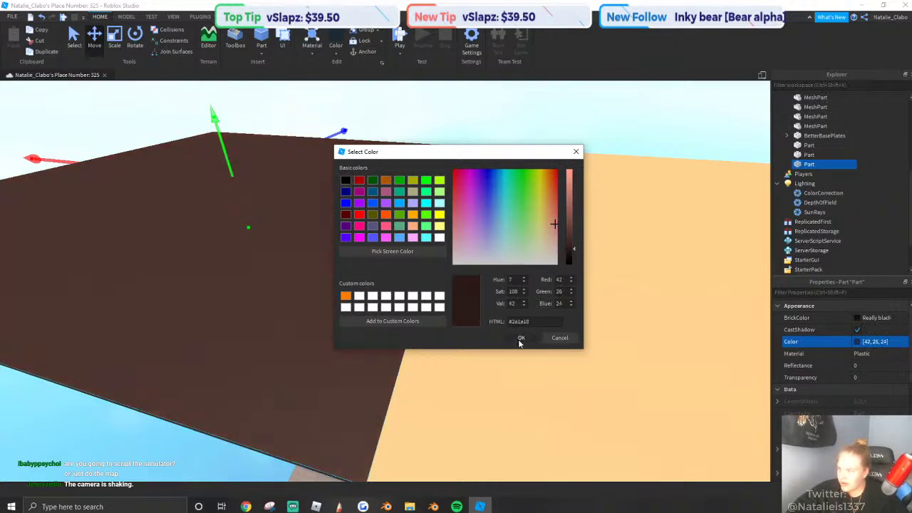
Duplicate the dark brown slab and move the copy past the baseplate until it lies flush against the brown slab's free edge.
{"action": "right_click_drag", "start_coordinate": [492, 273], "coordinate": [492, 271]}
{"action": "key", "text": "a"}
{"action": "left_click", "coordinate": [46, 52]}
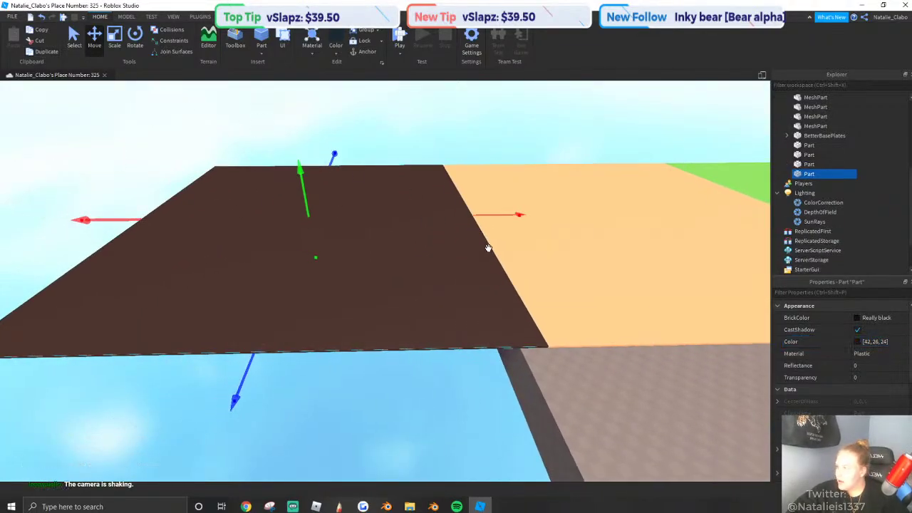
{"action": "left_click_drag", "start_coordinate": [489, 214], "coordinate": [458, 224]}
{"action": "right_click_drag", "start_coordinate": [488, 214], "coordinate": [458, 223]}
{"action": "left_click_drag", "start_coordinate": [458, 224], "coordinate": [461, 186]}
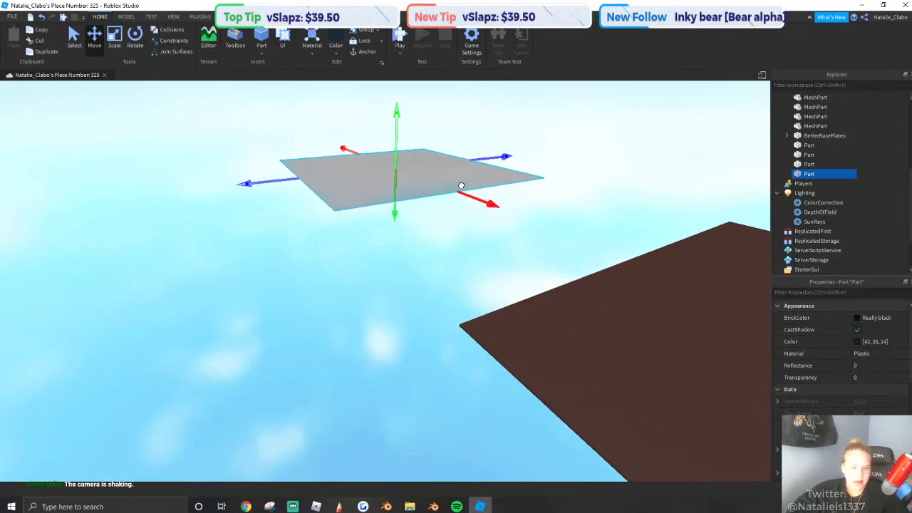
{"action": "scroll", "coordinate": [519, 206], "scroll_direction": "up", "scroll_amount": 8}
{"action": "left_click_drag", "start_coordinate": [564, 227], "coordinate": [399, 253]}
{"action": "key", "text": "a"}
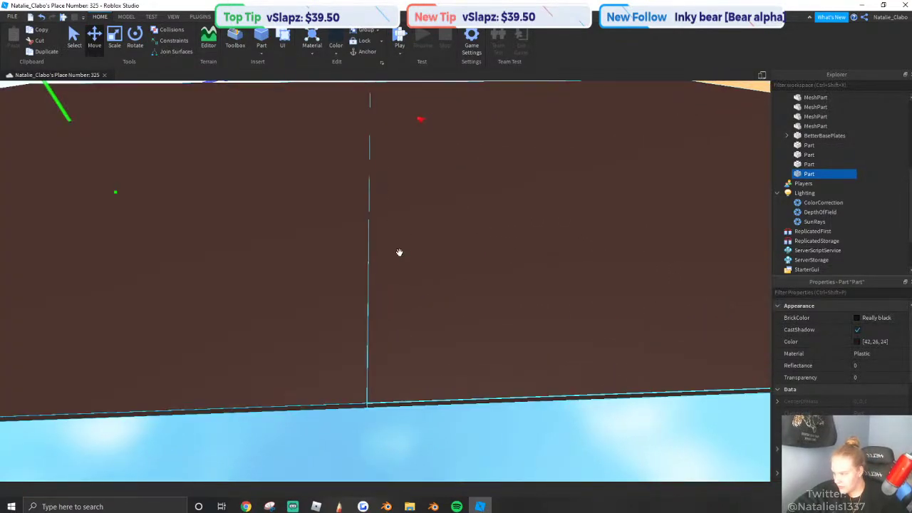
Try Ghost grey and Pastel Blue as colours for the fourth slab.
{"action": "left_click", "coordinate": [336, 48]}
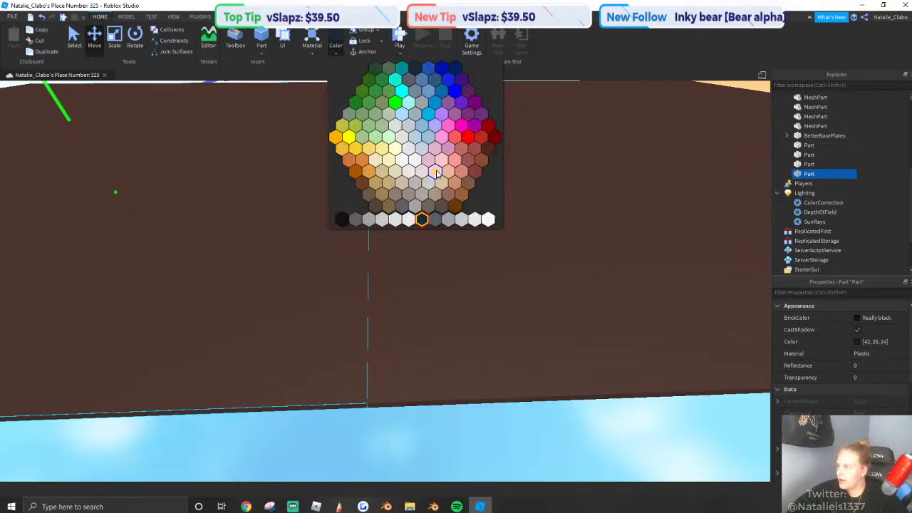
{"action": "left_click", "coordinate": [460, 219]}
{"action": "right_click_drag", "start_coordinate": [453, 226], "coordinate": [269, 95]}
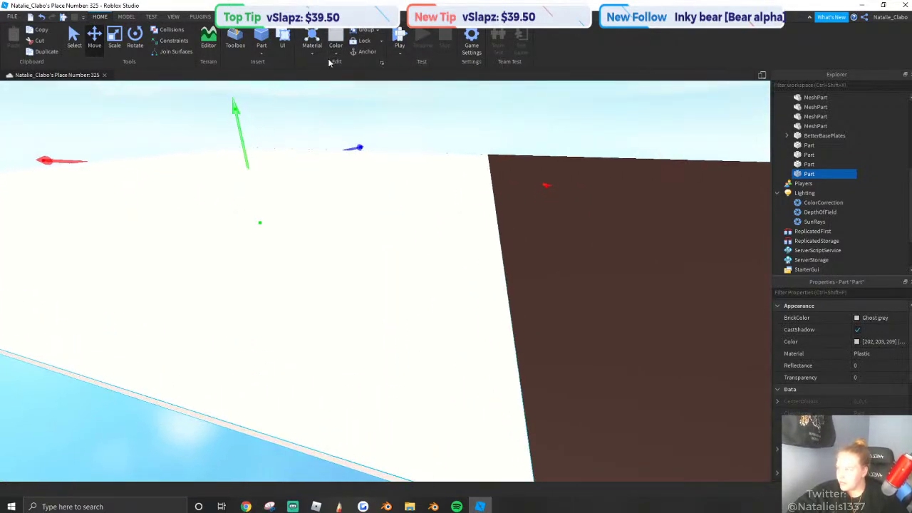
{"action": "left_click", "coordinate": [335, 48]}
{"action": "left_click", "coordinate": [395, 126]}
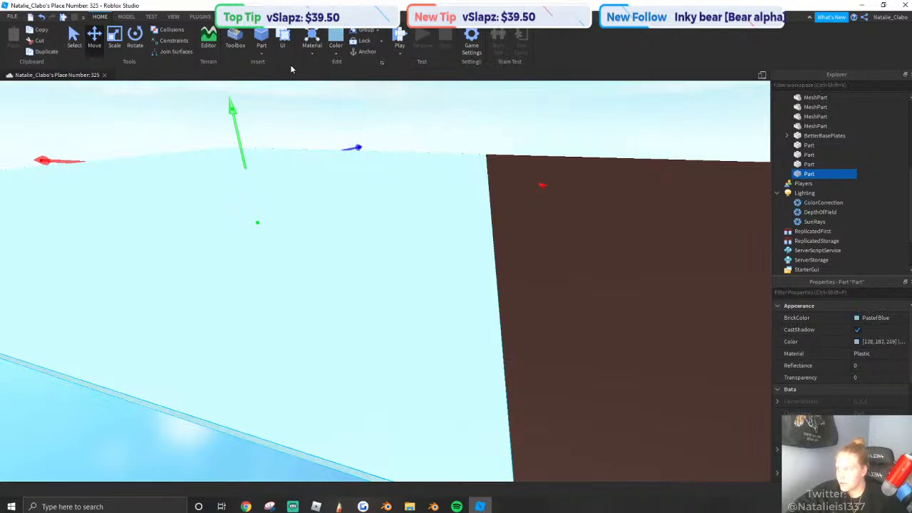
Recolour the fourth slab to Medium blue.
{"action": "left_click", "coordinate": [333, 54]}
{"action": "left_click", "coordinate": [425, 102]}
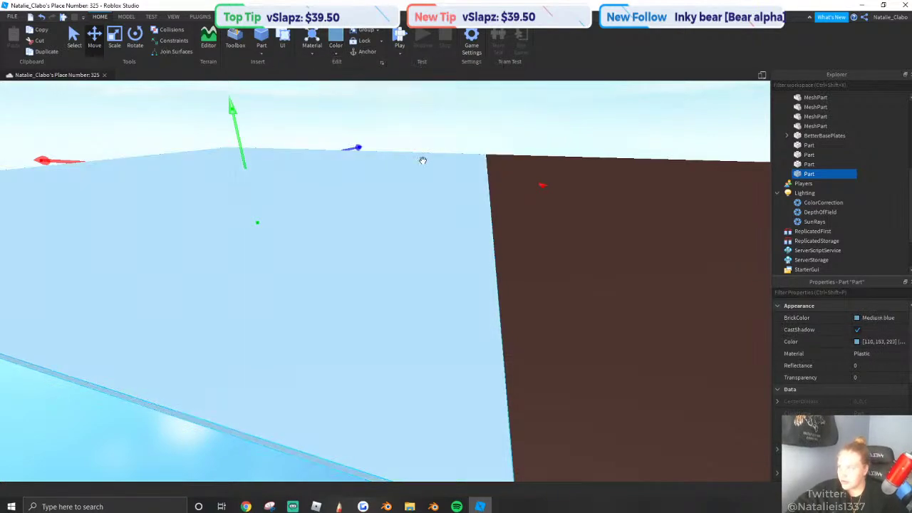
{"action": "scroll", "coordinate": [421, 159], "scroll_direction": "down", "scroll_amount": 3}
{"action": "right_click_drag", "start_coordinate": [421, 159], "coordinate": [453, 175]}
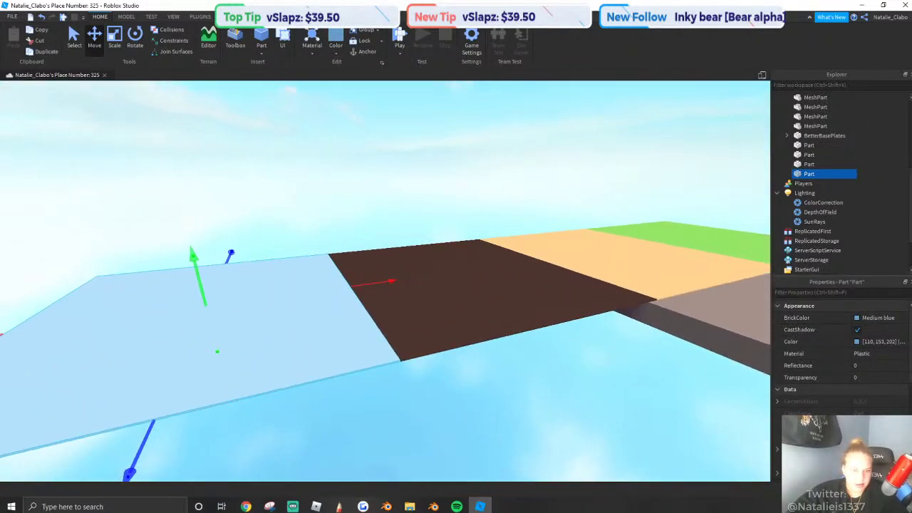
Duplicate the blue slab and move the copy along the row until it meets the blue slab's free edge.
{"action": "key", "text": "f"}
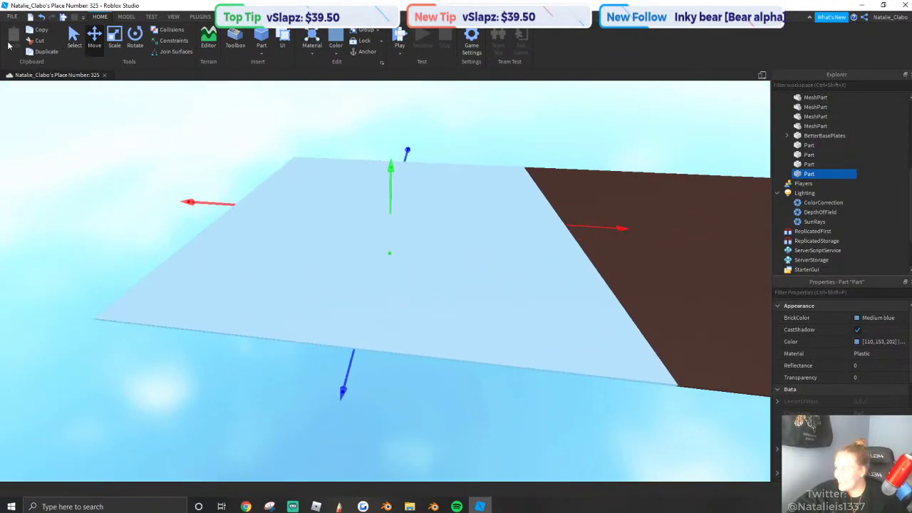
{"action": "left_click", "coordinate": [37, 52]}
{"action": "left_click_drag", "start_coordinate": [619, 229], "coordinate": [414, 195]}
{"action": "right_click_drag", "start_coordinate": [480, 209], "coordinate": [413, 194]}
{"action": "key", "text": "w"}
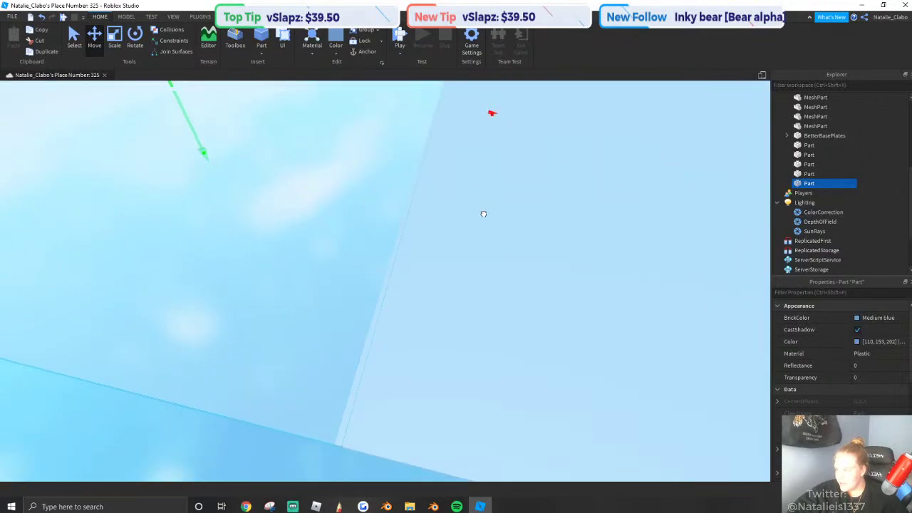
Recolour the fifth slab to Olivine and darken it to a custom green, RGB 86, 111, 75.
{"action": "left_click", "coordinate": [335, 53]}
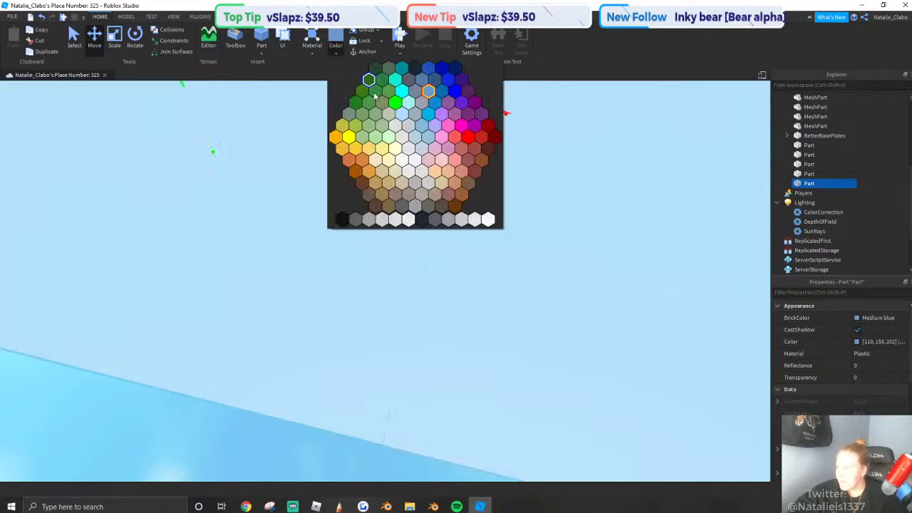
{"action": "left_click", "coordinate": [371, 125]}
{"action": "right_click_drag", "start_coordinate": [371, 126], "coordinate": [399, 137]}
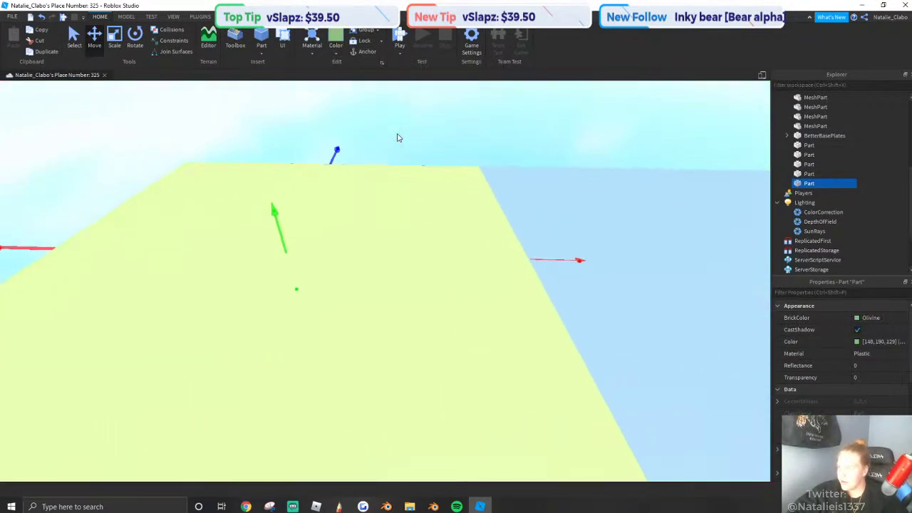
{"action": "left_click", "coordinate": [856, 341]}
{"action": "left_click_drag", "start_coordinate": [569, 208], "coordinate": [570, 226]}
{"action": "left_click", "coordinate": [513, 336]}
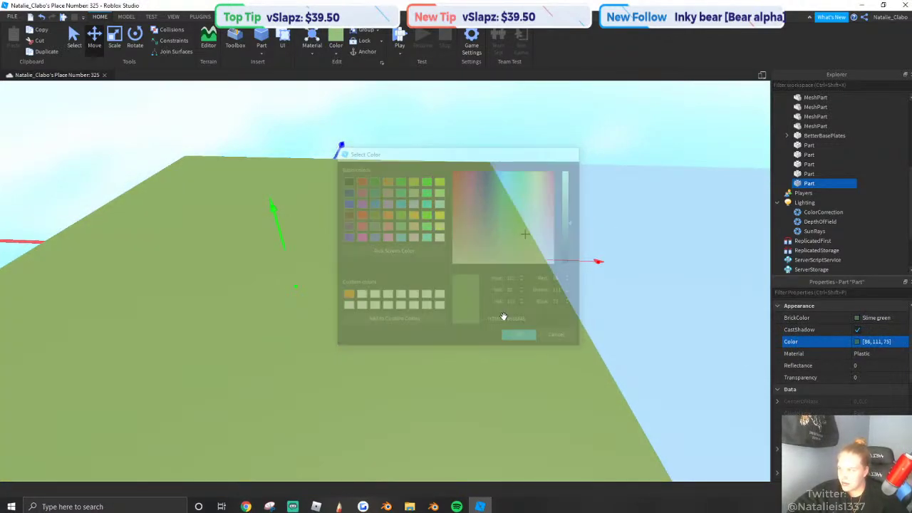
Duplicate the dark green slab and move the copy to the row's free end, flush with the dark green edge.
{"action": "right_click_drag", "start_coordinate": [498, 314], "coordinate": [271, 163]}
{"action": "key", "text": "a"}
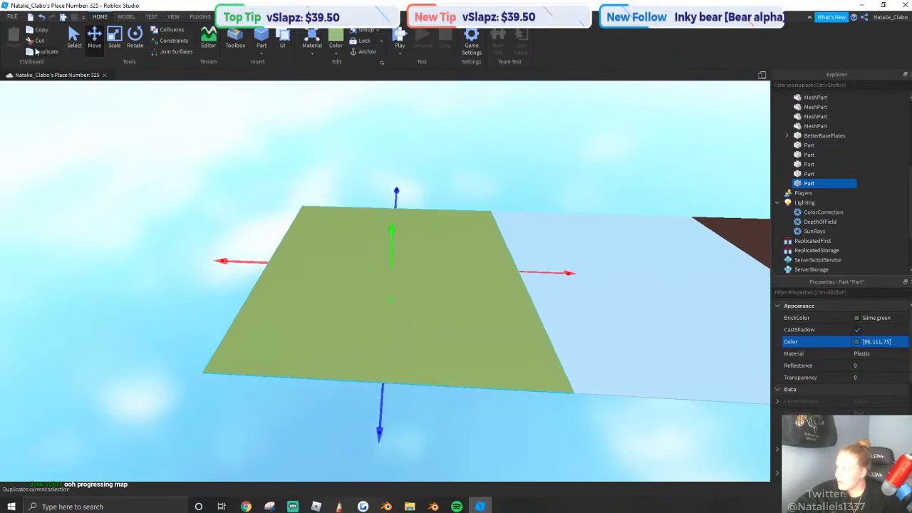
{"action": "key", "text": "ctrl+d"}
{"action": "left_click_drag", "start_coordinate": [534, 274], "coordinate": [401, 283]}
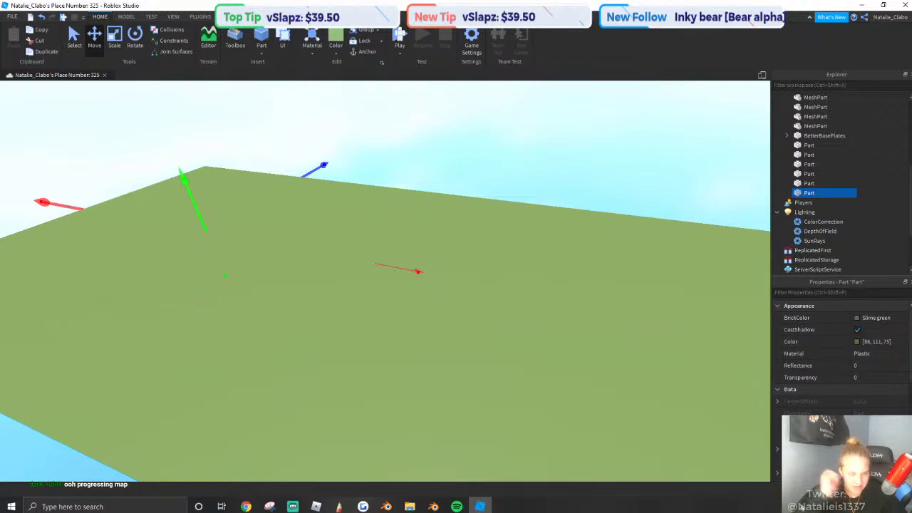
Recolour the sixth slab to Pearl, change it to Ghost grey, darken that to RGB 158, 159, 163, and deselect the slab.
{"action": "left_click", "coordinate": [335, 54]}
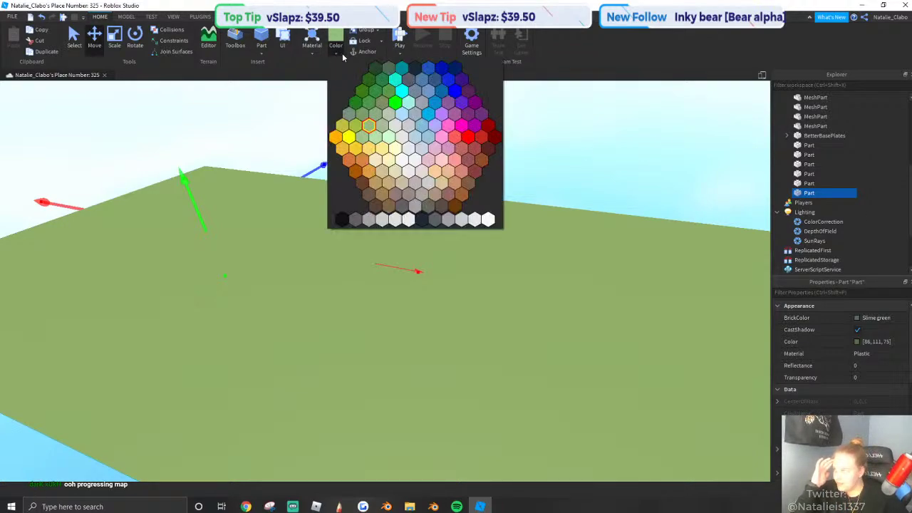
{"action": "left_click", "coordinate": [474, 218]}
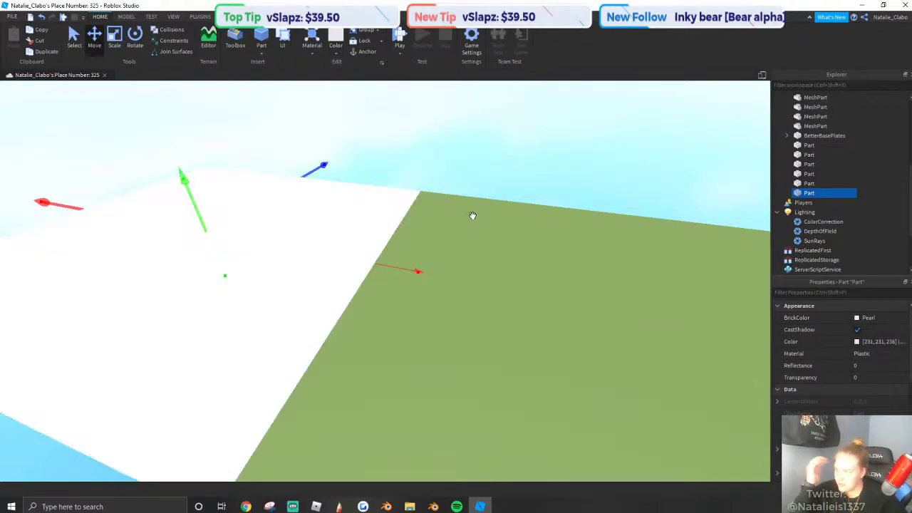
{"action": "left_click", "coordinate": [335, 53]}
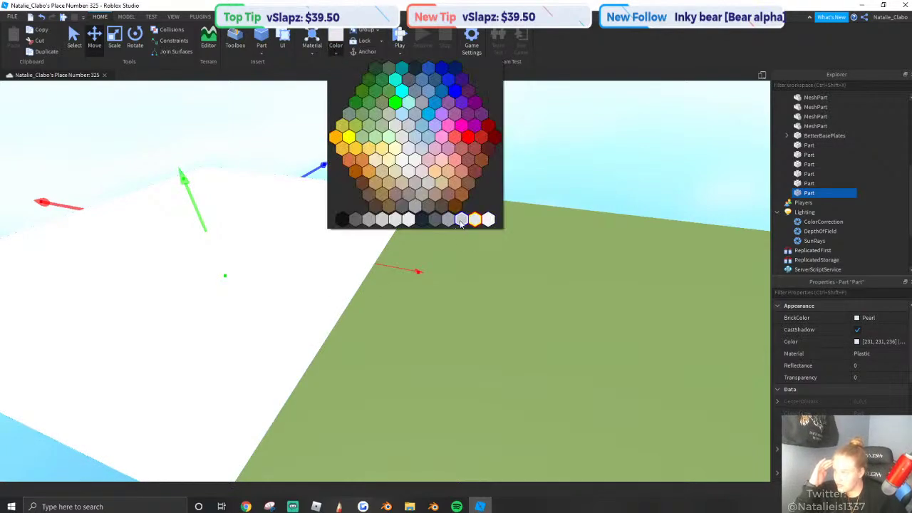
{"action": "left_click", "coordinate": [464, 223]}
{"action": "left_click", "coordinate": [855, 344]}
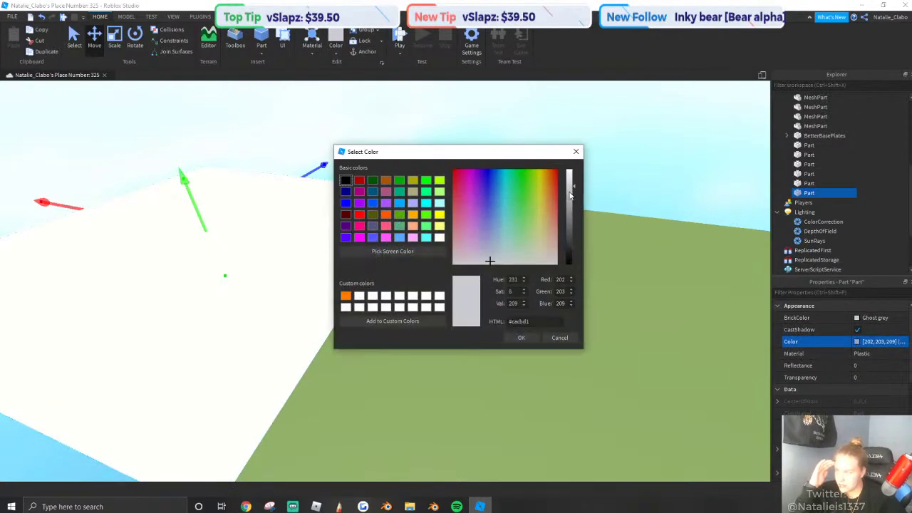
{"action": "left_click_drag", "start_coordinate": [570, 189], "coordinate": [568, 206]}
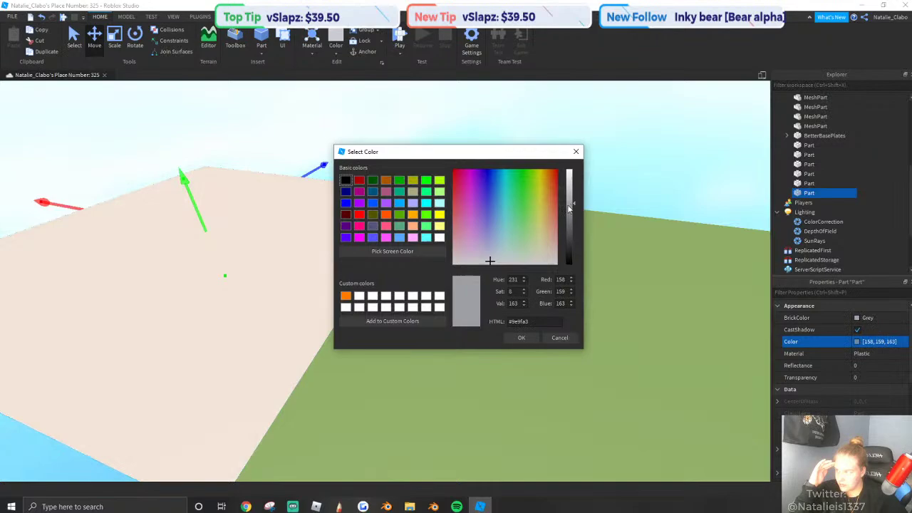
{"action": "left_click", "coordinate": [516, 340]}
{"action": "left_click", "coordinate": [478, 133]}
Review the row of coloured slabs by travelling back to the first green slab, then switch to another window.
{"action": "right_click_drag", "start_coordinate": [498, 157], "coordinate": [527, 188]}
{"action": "key", "text": "w"}
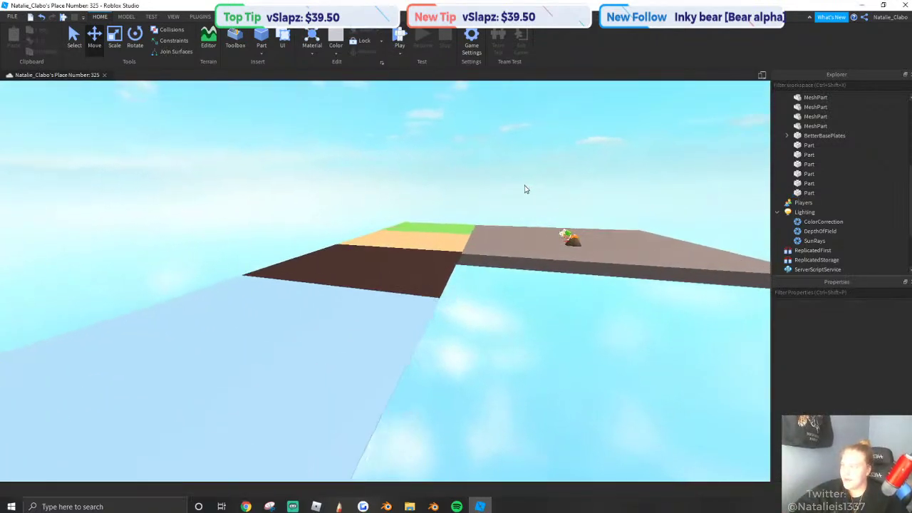
{"action": "key", "text": "w"}
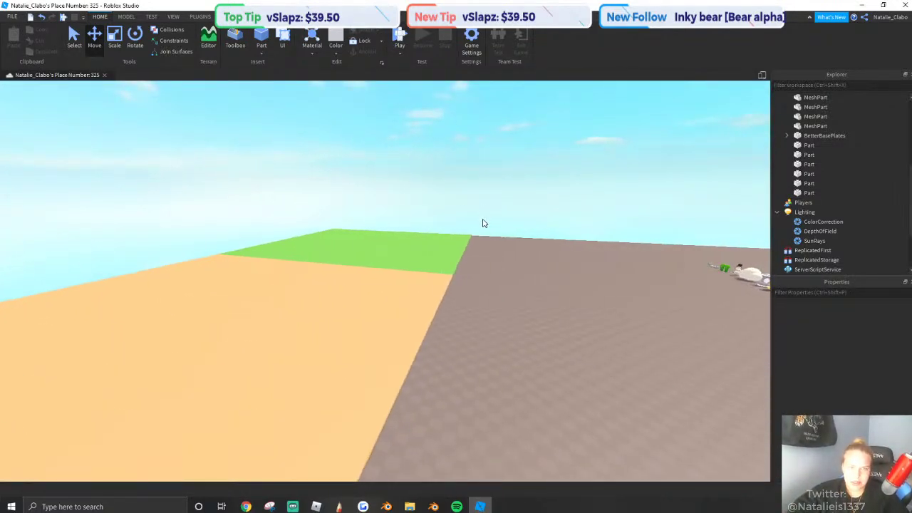
{"action": "key", "text": "w"}
{"action": "right_click_drag", "start_coordinate": [480, 221], "coordinate": [479, 223]}
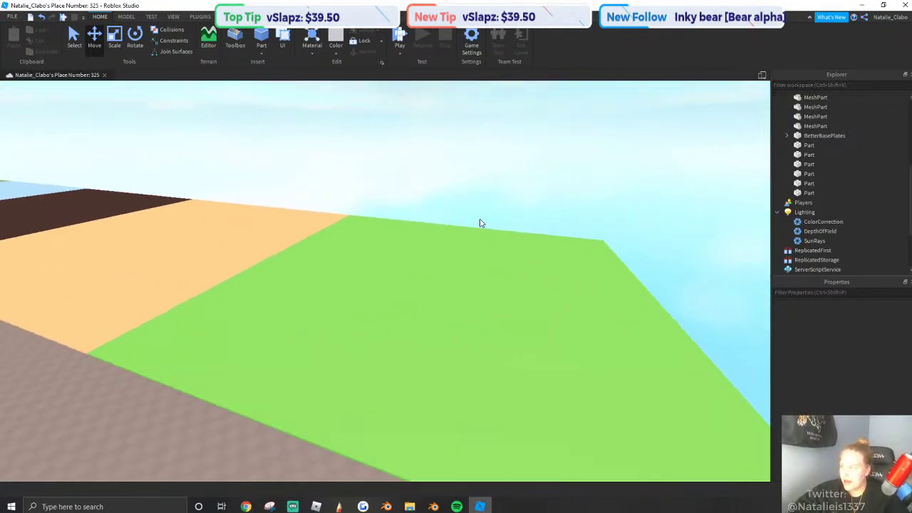
{"action": "key", "text": "w"}
{"action": "key", "text": "alt+Tab"}
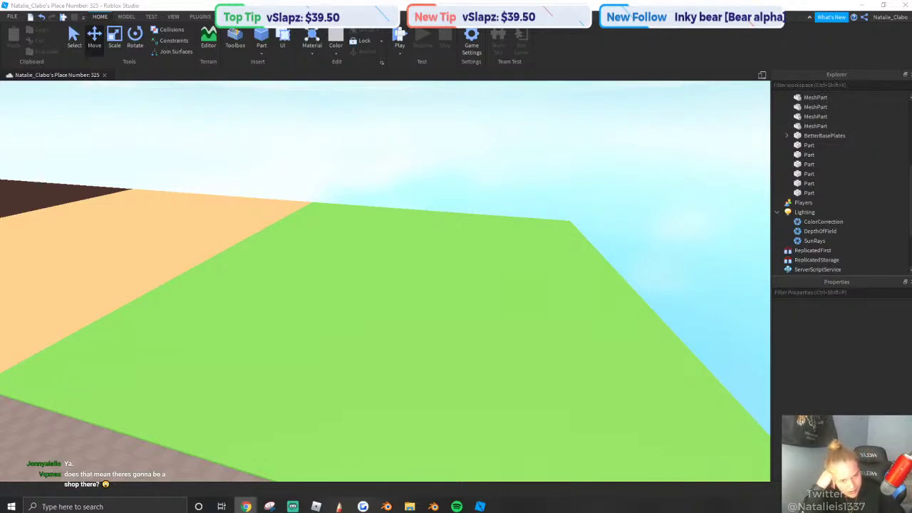
Insert the Texture Parts model from the My Models inventory onto the baseplate, beside the slab row.
{"action": "right_click_drag", "start_coordinate": [616, 238], "coordinate": [506, 249]}
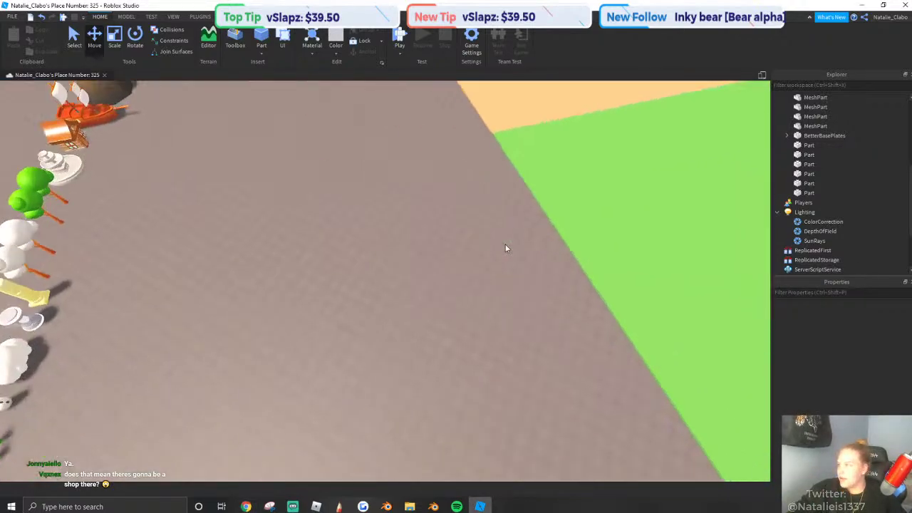
{"action": "key", "text": "w"}
{"action": "left_click", "coordinate": [235, 43]}
{"action": "left_click", "coordinate": [83, 88]}
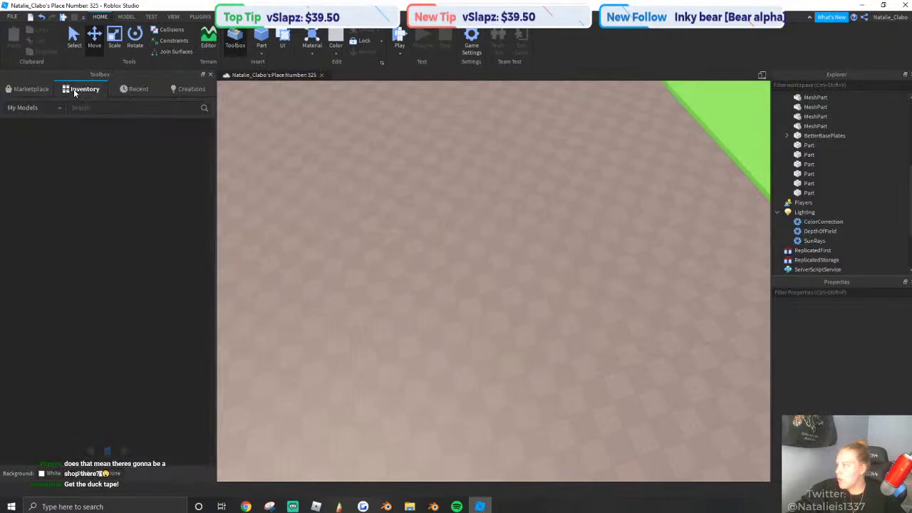
{"action": "left_click", "coordinate": [38, 108]}
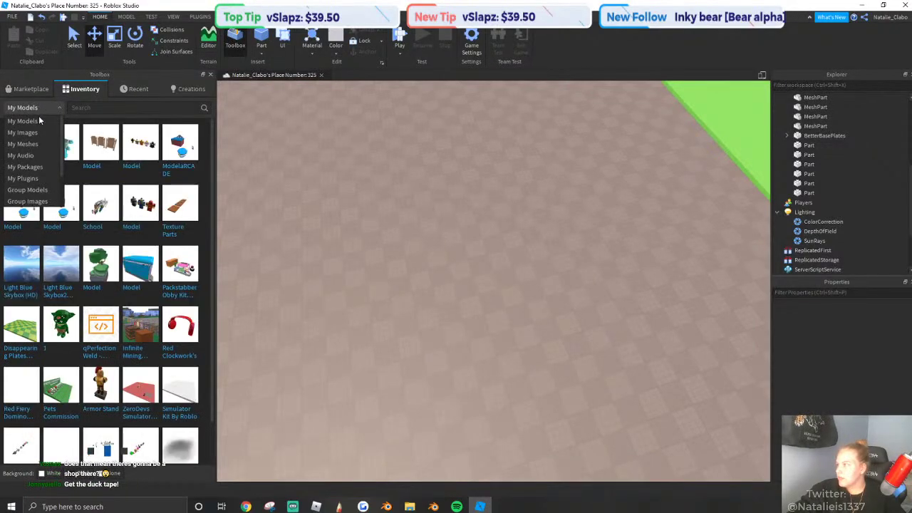
{"action": "left_click", "coordinate": [38, 122]}
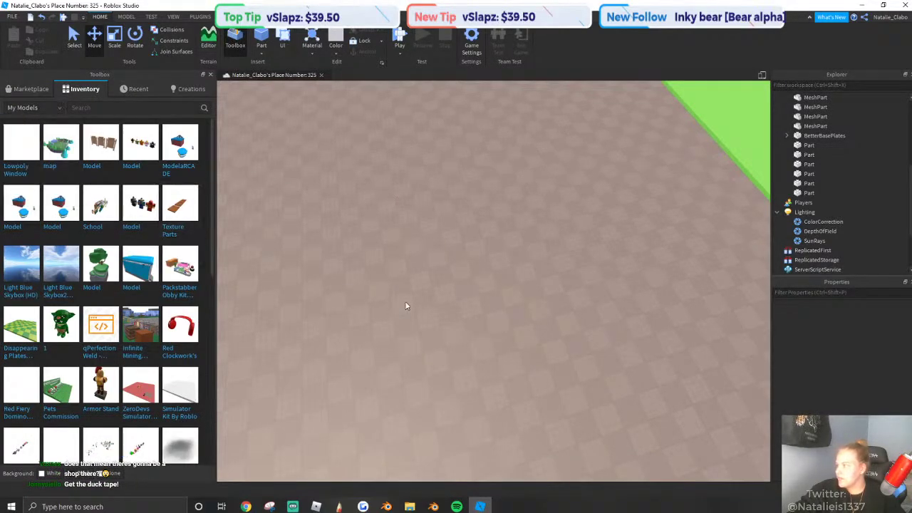
{"action": "right_click_drag", "start_coordinate": [360, 290], "coordinate": [359, 290]}
{"action": "left_click", "coordinate": [173, 207]}
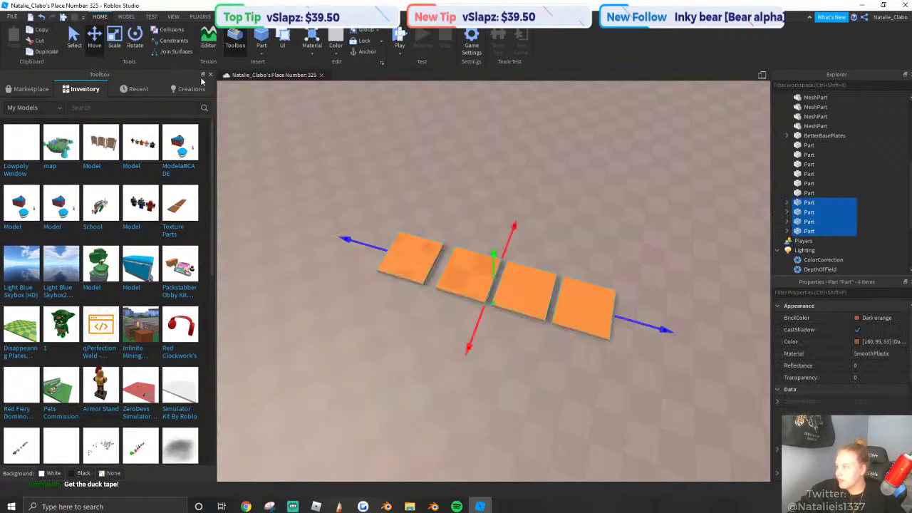
{"action": "left_click", "coordinate": [210, 75]}
Copy the Texture from one of the orange sample tiles and paste it into the light green slab.
{"action": "left_click", "coordinate": [369, 218]}
{"action": "left_click", "coordinate": [331, 264]}
{"action": "scroll", "coordinate": [330, 264], "scroll_direction": "up", "scroll_amount": 3}
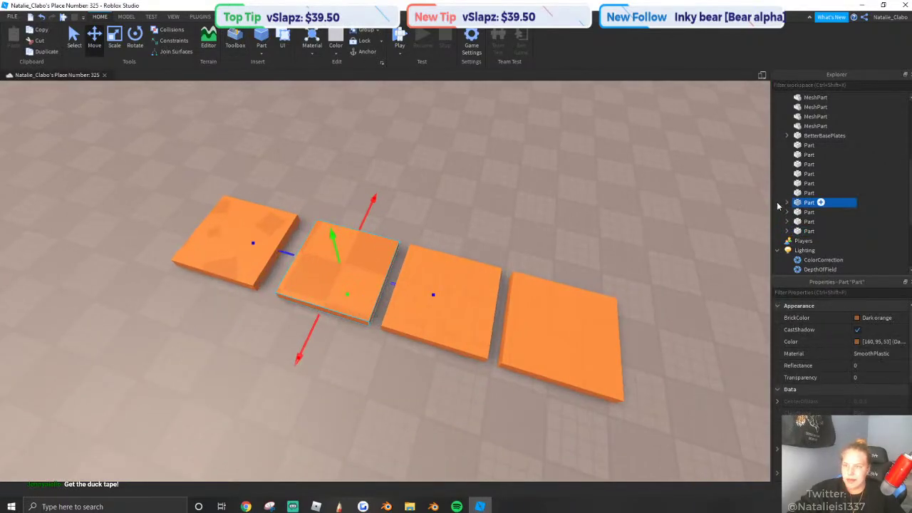
{"action": "left_click", "coordinate": [787, 202]}
{"action": "left_click", "coordinate": [819, 212]}
{"action": "left_click", "coordinate": [815, 230]}
{"action": "left_click", "coordinate": [542, 213]}
{"action": "mouse_move", "coordinate": [542, 212]}
{"action": "right_mouse_down"}
{"action": "mouse_move", "coordinate": [556, 195]}
{"action": "mouse_move", "coordinate": [544, 214]}
{"action": "right_mouse_up"}
{"action": "right_click", "coordinate": [555, 194]}
{"action": "left_click", "coordinate": [592, 240]}
{"action": "key", "text": "q"}
Set the green slab texture's StudsPerTileU and StudsPerTileV to 25.
{"action": "left_click", "coordinate": [845, 354]}
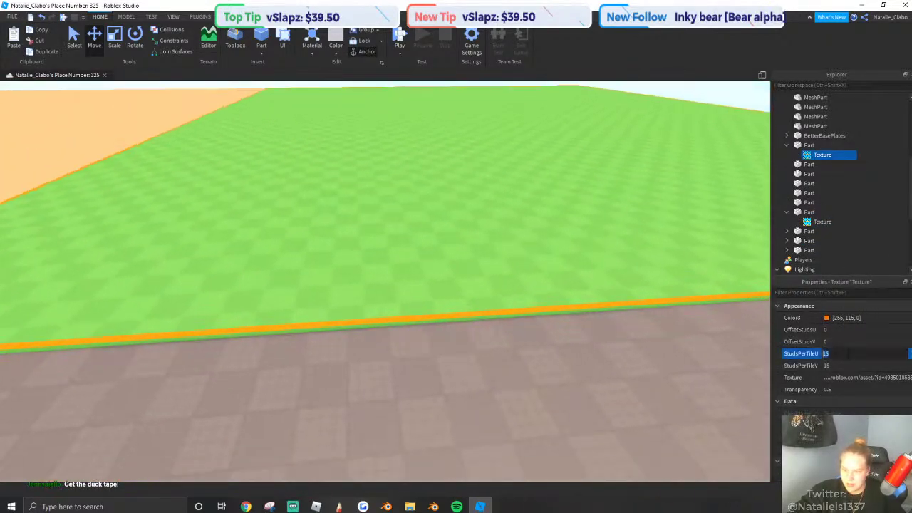
{"action": "type", "text": "20"}
{"action": "left_click", "coordinate": [841, 365]}
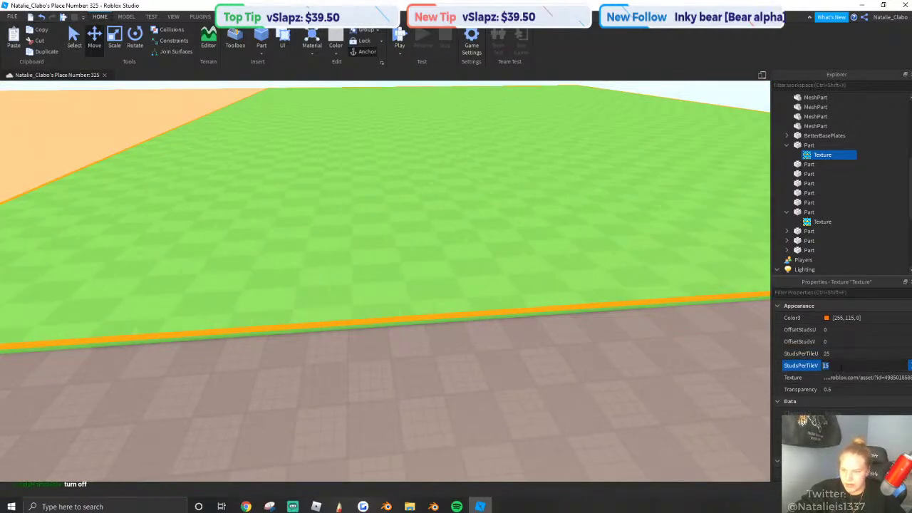
{"action": "type", "text": "200"}
{"action": "left_click", "coordinate": [665, 395]}
{"action": "left_click", "coordinate": [814, 154]}
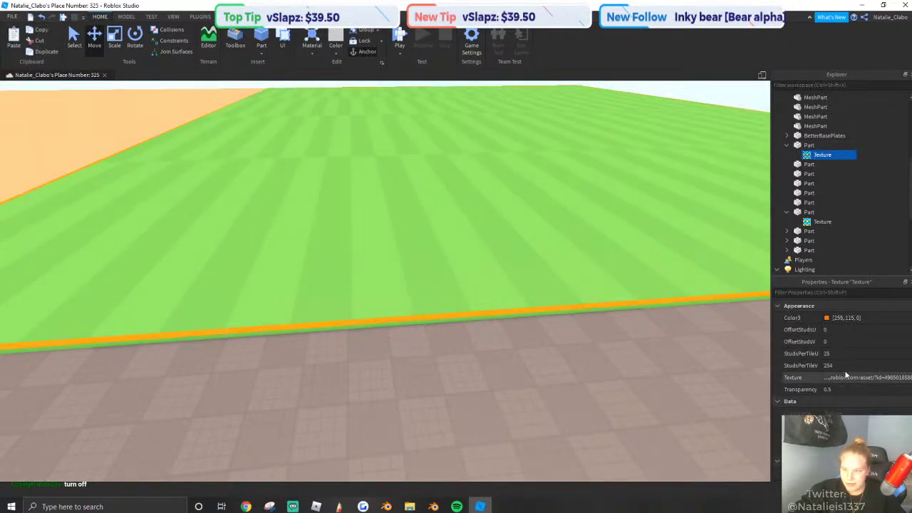
{"action": "left_click", "coordinate": [843, 365]}
{"action": "type", "text": "20"}
{"action": "left_click", "coordinate": [663, 387]}
{"action": "left_click", "coordinate": [821, 155]}
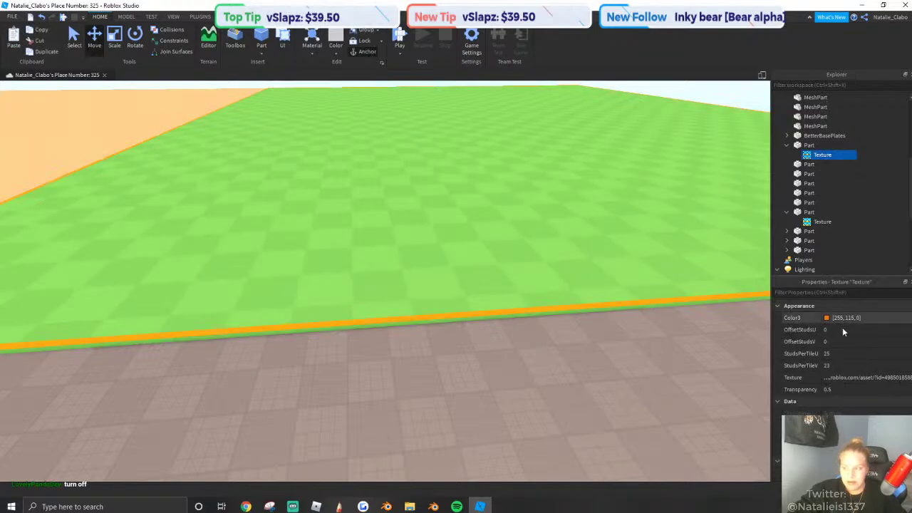
{"action": "left_click", "coordinate": [844, 365]}
{"action": "type", "text": "2"}
{"action": "key", "text": "Return"}
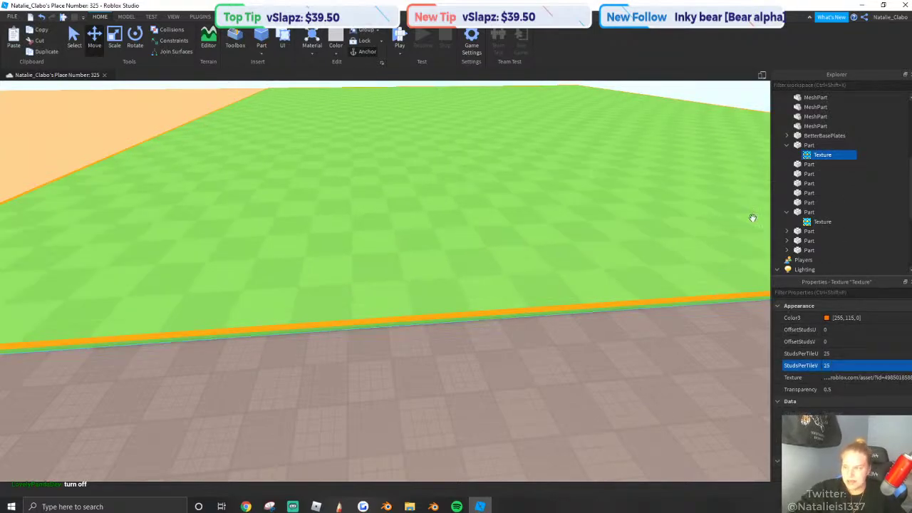
Copy the resized texture from the green slab and paste it into the tan slab.
{"action": "right_click", "coordinate": [812, 155]}
{"action": "left_click", "coordinate": [821, 172]}
{"action": "right_click_drag", "start_coordinate": [455, 376], "coordinate": [437, 331]}
{"action": "left_click", "coordinate": [437, 372]}
{"action": "right_click", "coordinate": [438, 332]}
{"action": "left_click", "coordinate": [475, 130]}
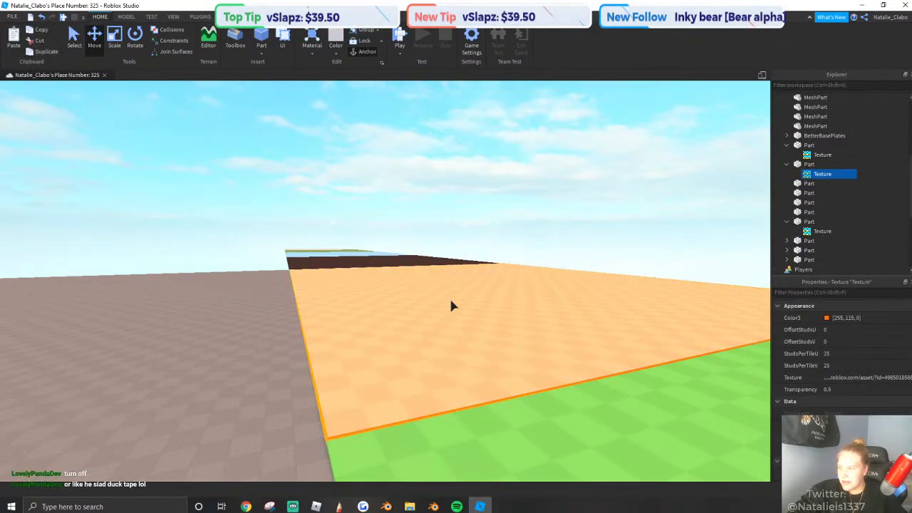
Paste the copied checker texture into the dark brown and light blue slabs.
{"action": "right_click_drag", "start_coordinate": [449, 296], "coordinate": [449, 300]}
{"action": "scroll", "coordinate": [449, 300], "scroll_direction": "down", "scroll_amount": 8}
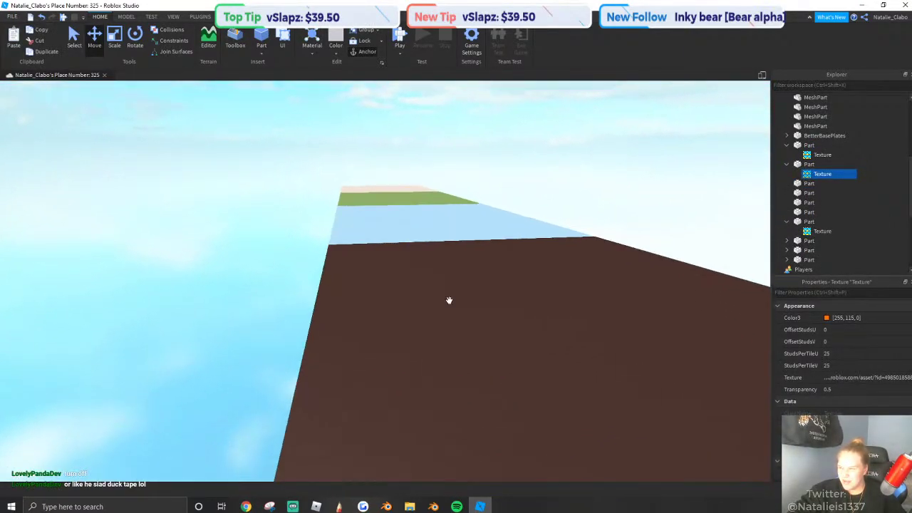
{"action": "right_click", "coordinate": [454, 302]}
{"action": "right_click_drag", "start_coordinate": [442, 311], "coordinate": [421, 295]}
{"action": "left_click", "coordinate": [394, 264]}
{"action": "right_click", "coordinate": [397, 264]}
{"action": "left_click", "coordinate": [425, 302]}
Paste the copied checker texture into the olive green slab and the pale slab at the row's end.
{"action": "left_click", "coordinate": [404, 272]}
{"action": "right_click", "coordinate": [404, 272]}
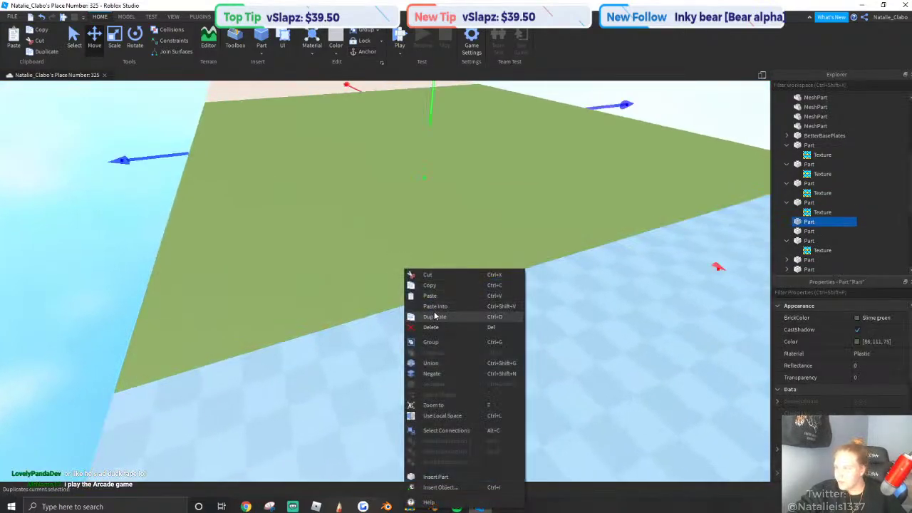
{"action": "left_click", "coordinate": [427, 313]}
{"action": "right_click_drag", "start_coordinate": [360, 226], "coordinate": [419, 301]}
{"action": "left_click", "coordinate": [419, 300]}
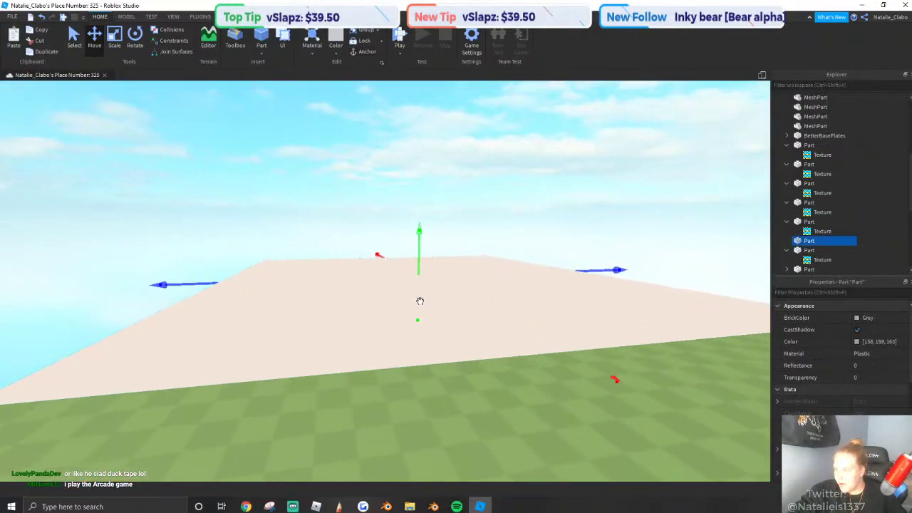
{"action": "right_click", "coordinate": [420, 301]}
{"action": "left_click", "coordinate": [454, 100]}
{"action": "right_click_drag", "start_coordinate": [360, 262], "coordinate": [261, 157]}
{"action": "key", "text": "ctrl+z"}
{"action": "right_click", "coordinate": [431, 264]}
{"action": "left_click", "coordinate": [455, 305]}
Review the textured slabs by travelling back along the row to the baseplate and its line of props.
{"action": "key", "text": "d"}
{"action": "key", "text": "w"}
{"action": "left_click", "coordinate": [260, 157]}
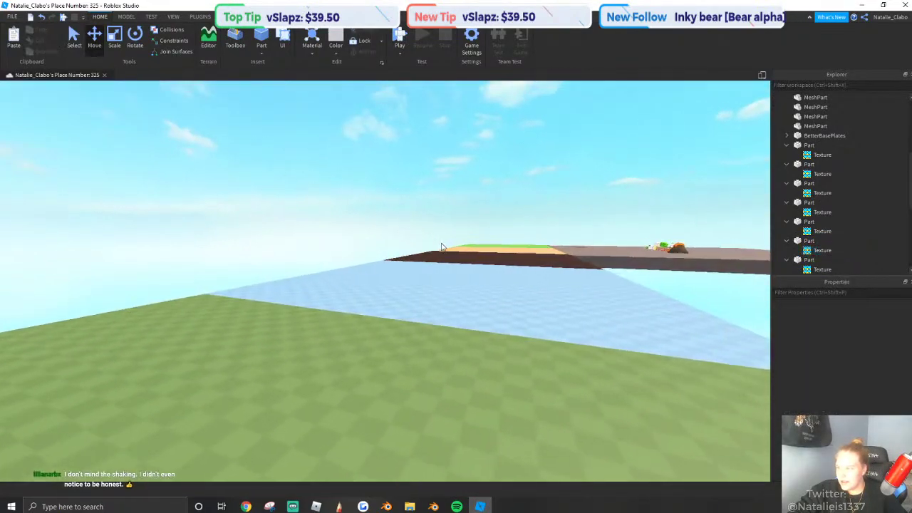
{"action": "key", "text": "w"}
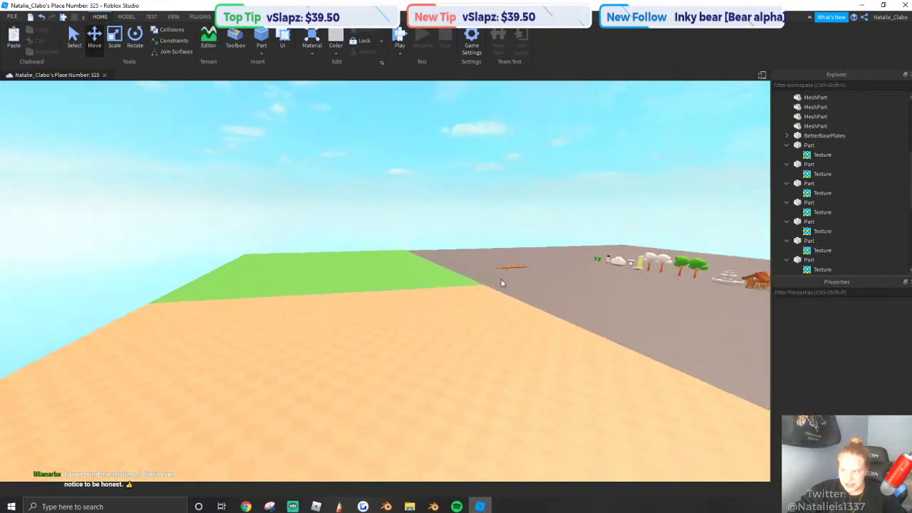
{"action": "key", "text": "d"}
{"action": "right_click_drag", "start_coordinate": [500, 283], "coordinate": [210, 213]}
{"action": "left_click_drag", "start_coordinate": [210, 213], "coordinate": [487, 347]}
{"action": "key", "text": "s"}
{"action": "right_click_drag", "start_coordinate": [498, 371], "coordinate": [381, 274]}
{"action": "left_click", "coordinate": [499, 371]}
{"action": "right_click_drag", "start_coordinate": [498, 371], "coordinate": [597, 345]}
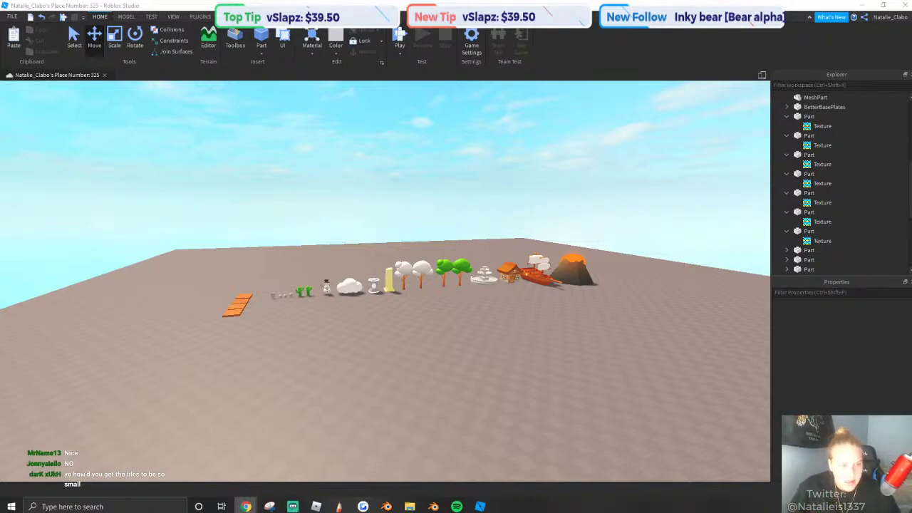
Check the tile-size properties of one slab's texture and examine the checker pattern on the baseplate up close.
{"action": "right_click_drag", "start_coordinate": [502, 396], "coordinate": [461, 354]}
{"action": "scroll", "coordinate": [462, 354], "scroll_direction": "up", "scroll_amount": 3}
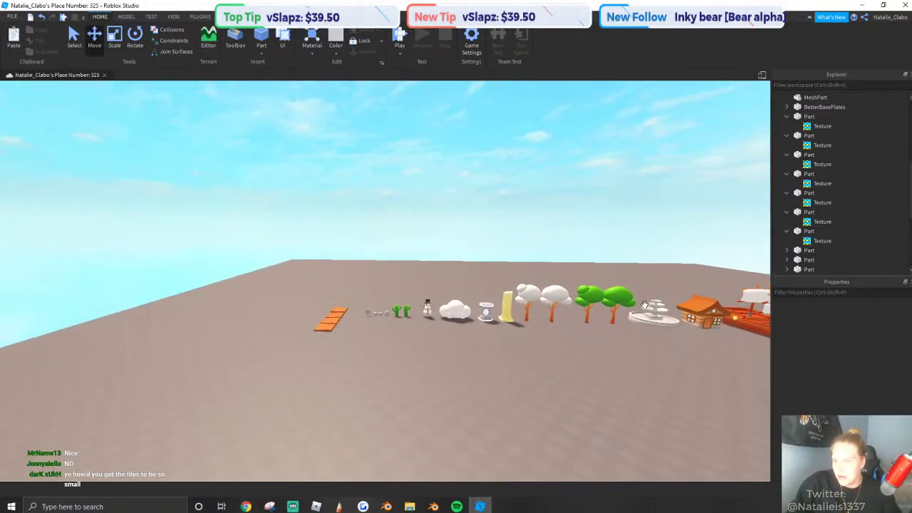
{"action": "left_click", "coordinate": [820, 185]}
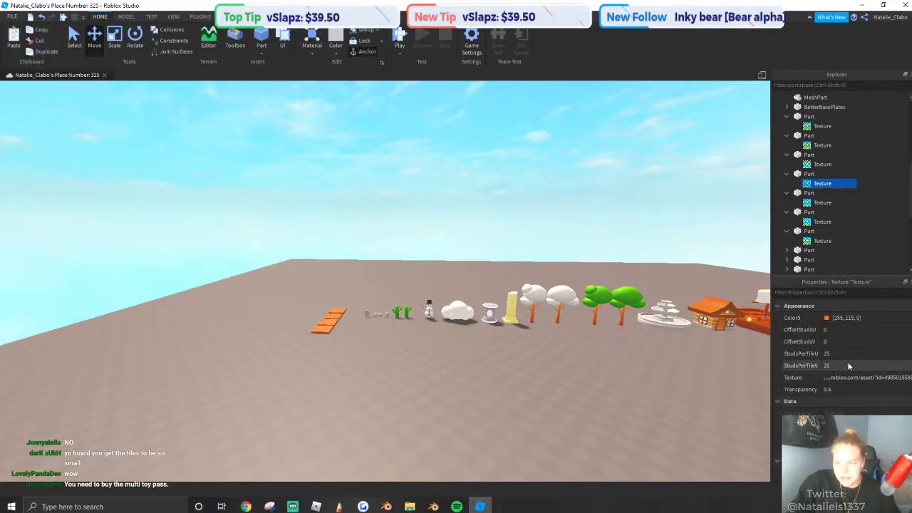
{"action": "left_click", "coordinate": [559, 400]}
{"action": "right_click_drag", "start_coordinate": [566, 400], "coordinate": [566, 403]}
{"action": "scroll", "coordinate": [435, 364], "scroll_direction": "up", "scroll_amount": 5}
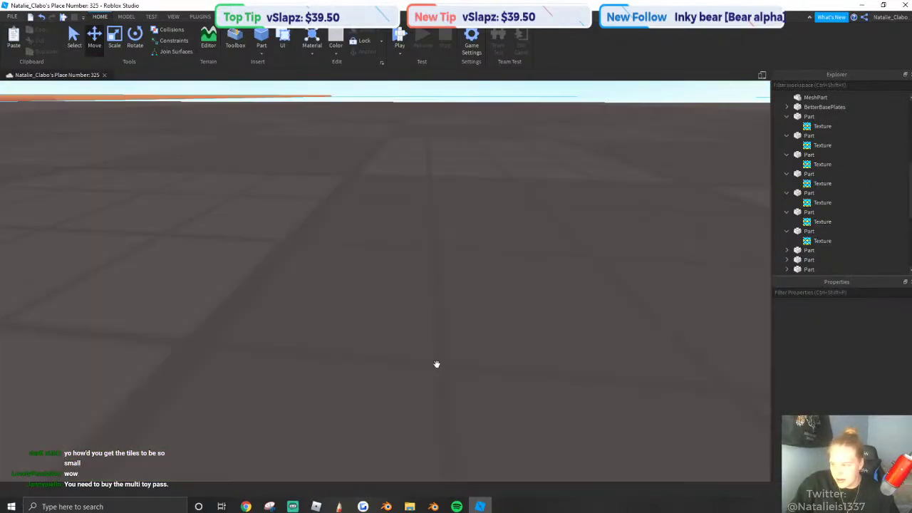
{"action": "scroll", "coordinate": [419, 360], "scroll_direction": "down", "scroll_amount": 1}
{"action": "scroll", "coordinate": [407, 370], "scroll_direction": "down", "scroll_amount": 8}
{"action": "right_click_drag", "start_coordinate": [449, 375], "coordinate": [449, 376]}
{"action": "key", "text": "d"}
Select all six coloured slabs together and change their material to Smooth Plastic.
{"action": "right_click_drag", "start_coordinate": [676, 356], "coordinate": [664, 338]}
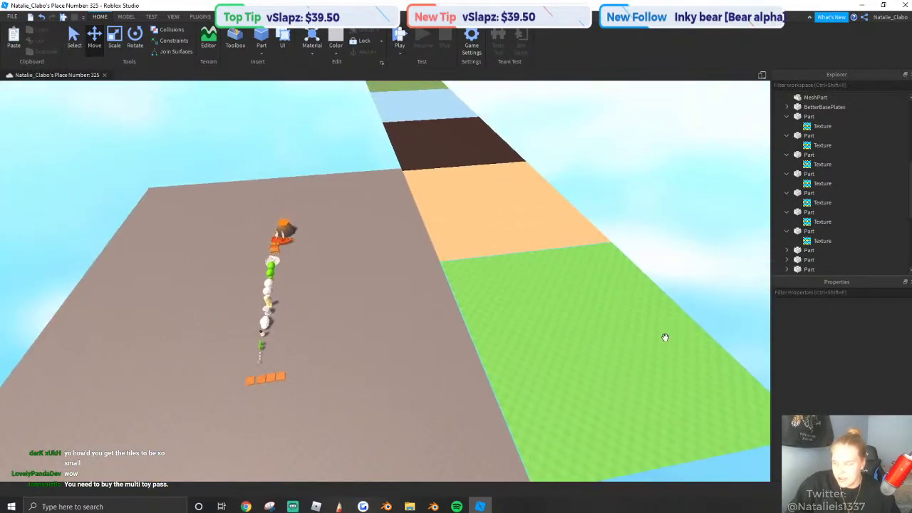
{"action": "right_click_drag", "start_coordinate": [507, 262], "coordinate": [443, 224]}
{"action": "left_click_drag", "start_coordinate": [366, 126], "coordinate": [617, 429]}
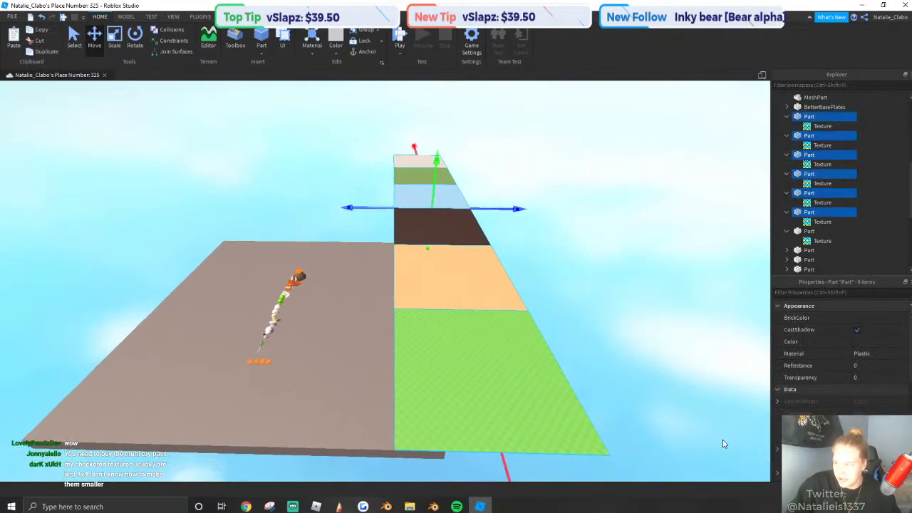
{"action": "left_click", "coordinate": [312, 50]}
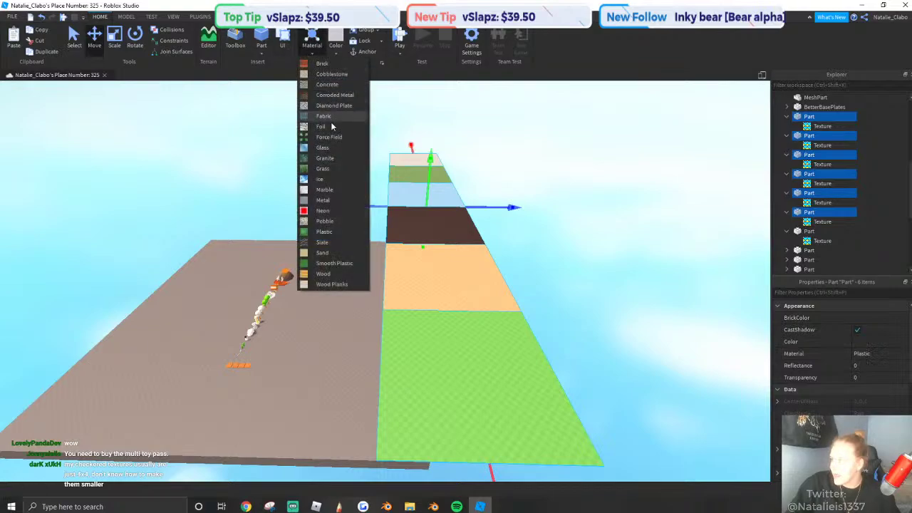
{"action": "left_click", "coordinate": [324, 262]}
Move the row of slabs so the light green slab's end is flush with the baseplate's edge, and deselect it.
{"action": "left_click_drag", "start_coordinate": [403, 370], "coordinate": [356, 370]}
{"action": "scroll", "coordinate": [310, 379], "scroll_direction": "up", "scroll_amount": 3}
{"action": "right_click_drag", "start_coordinate": [356, 370], "coordinate": [483, 277]}
{"action": "scroll", "coordinate": [484, 273], "scroll_direction": "up", "scroll_amount": 4}
{"action": "scroll", "coordinate": [484, 275], "scroll_direction": "down", "scroll_amount": 4}
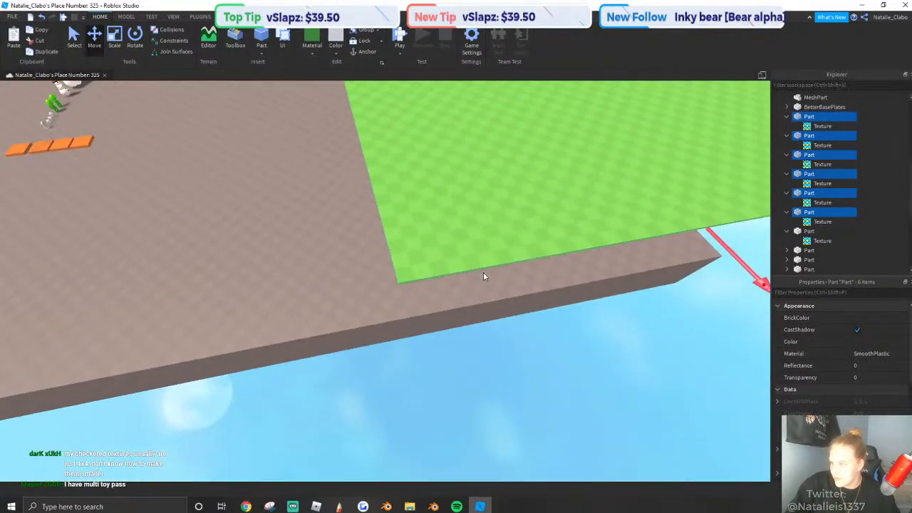
{"action": "left_click_drag", "start_coordinate": [403, 279], "coordinate": [417, 307]}
{"action": "scroll", "coordinate": [385, 299], "scroll_direction": "up", "scroll_amount": 3}
{"action": "left_click", "coordinate": [332, 303]}
Insert a block part on the baseplate's edge at the corner of the light green slab.
{"action": "right_click_drag", "start_coordinate": [333, 303], "coordinate": [350, 304]}
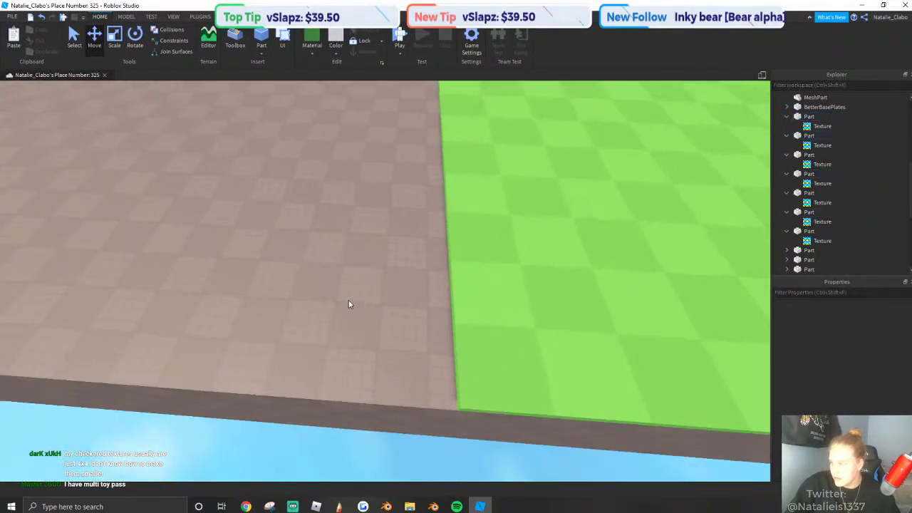
{"action": "key", "text": "q"}
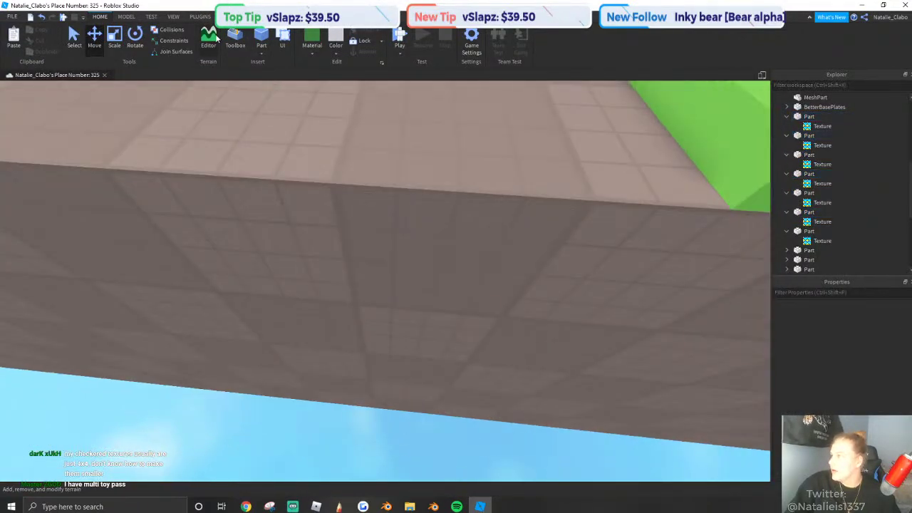
{"action": "scroll", "coordinate": [316, 116], "scroll_direction": "down", "scroll_amount": 5}
{"action": "left_click", "coordinate": [414, 234]}
{"action": "scroll", "coordinate": [481, 227], "scroll_direction": "up", "scroll_amount": 2}
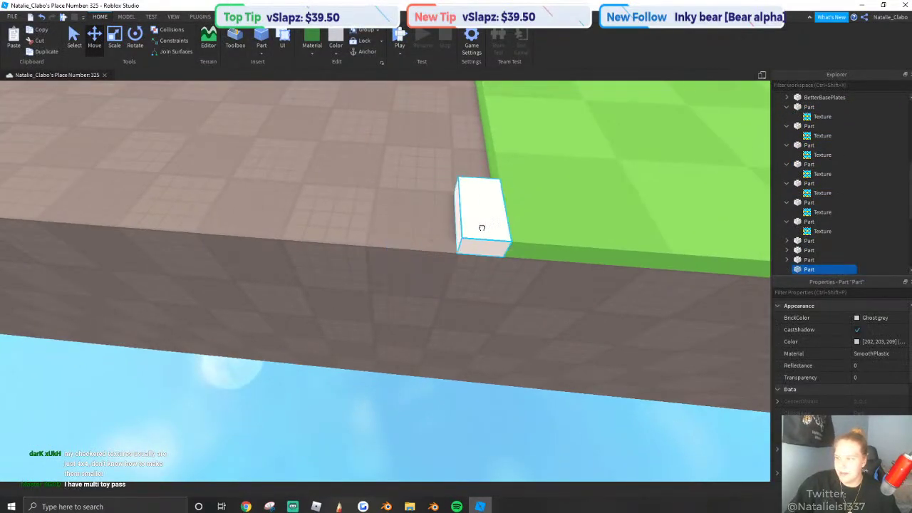
{"action": "scroll", "coordinate": [260, 100], "scroll_direction": "down", "scroll_amount": 2}
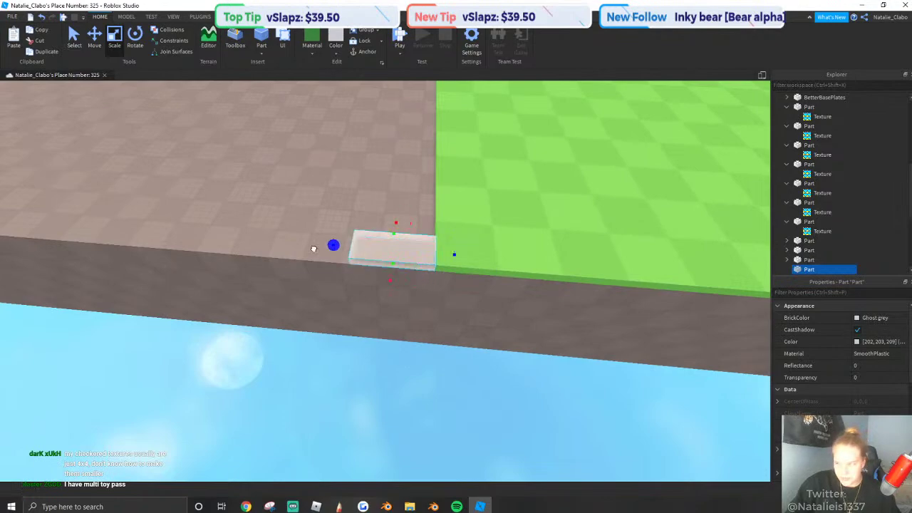
Scale the new block into a flat square pad along the baseplate's edge, touching the green slab.
{"action": "left_click_drag", "start_coordinate": [293, 248], "coordinate": [294, 248]}
{"action": "key", "text": "d"}
{"action": "left_click_drag", "start_coordinate": [375, 221], "coordinate": [359, 178]}
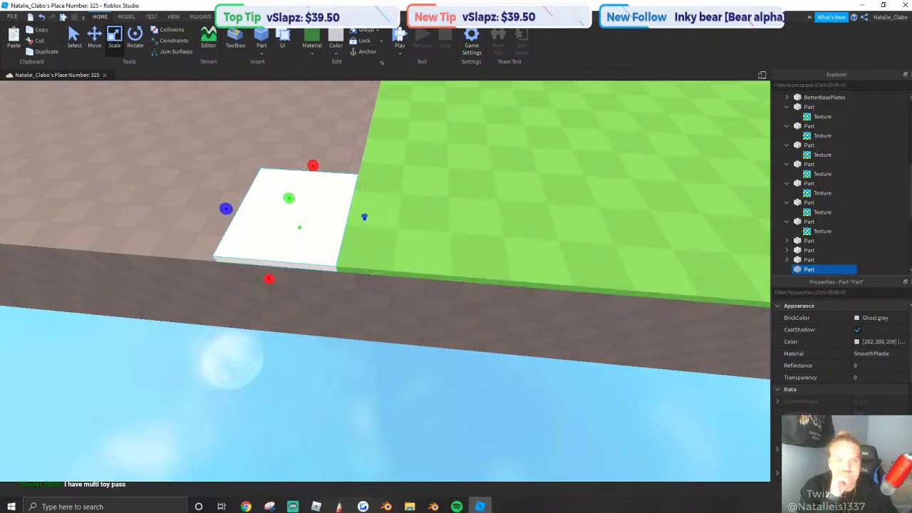
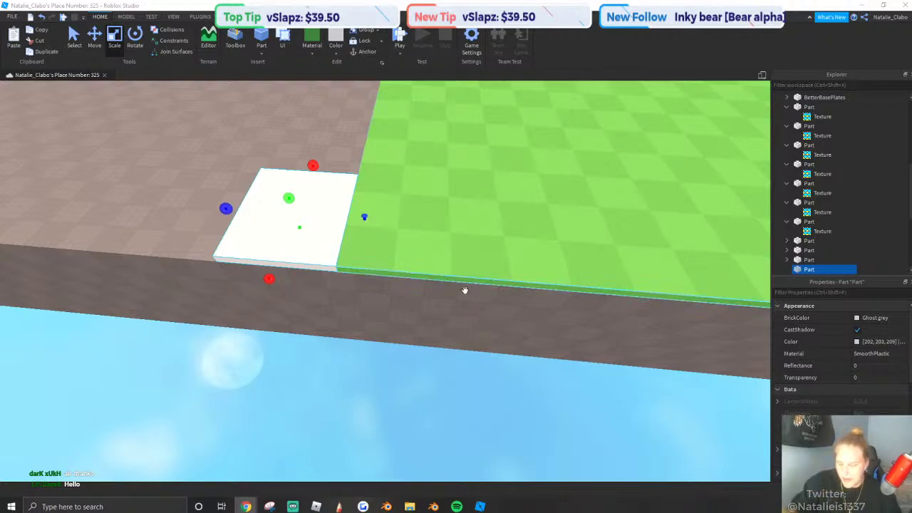
Scale the square pad upward into a tall pillar and adjust its sides.
{"action": "left_click_drag", "start_coordinate": [292, 197], "coordinate": [291, 196]}
{"action": "right_click_drag", "start_coordinate": [292, 197], "coordinate": [292, 196]}
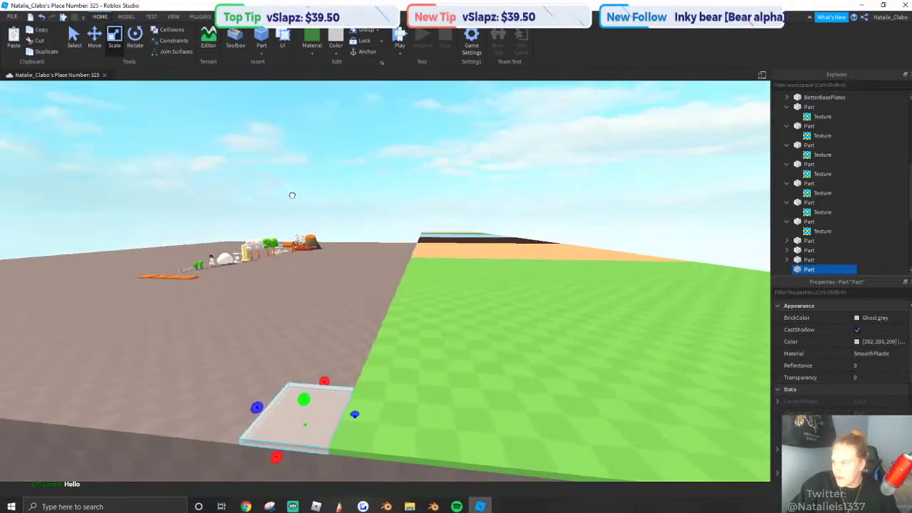
{"action": "left_click_drag", "start_coordinate": [292, 196], "coordinate": [291, 215]}
{"action": "key", "text": "s"}
{"action": "key", "text": "w"}
{"action": "right_click_drag", "start_coordinate": [346, 293], "coordinate": [346, 290]}
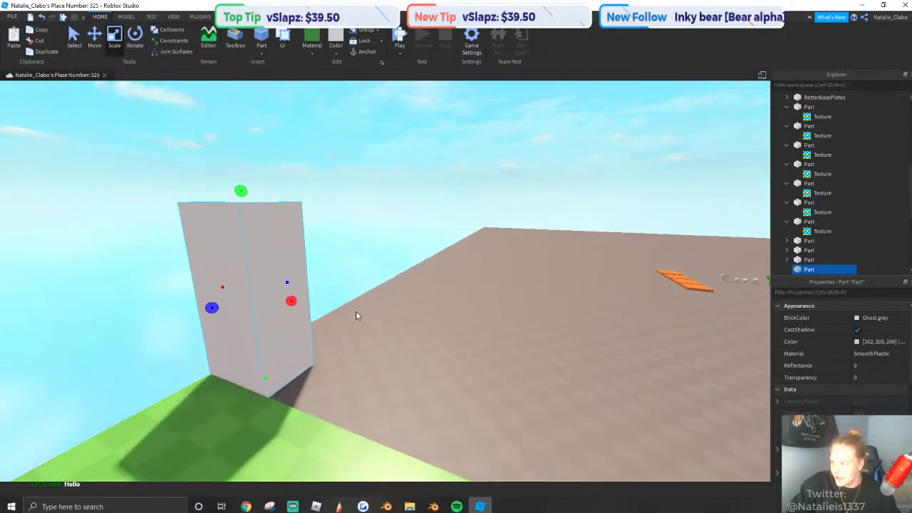
{"action": "left_click_drag", "start_coordinate": [287, 300], "coordinate": [346, 328]}
{"action": "right_click_drag", "start_coordinate": [346, 328], "coordinate": [347, 329]}
{"action": "left_click_drag", "start_coordinate": [431, 274], "coordinate": [479, 260]}
{"action": "right_click_drag", "start_coordinate": [449, 277], "coordinate": [449, 277]}
Duplicate the pillar and scale the copy down into a thin cap on top of the original.
{"action": "key", "text": "ctrl+d"}
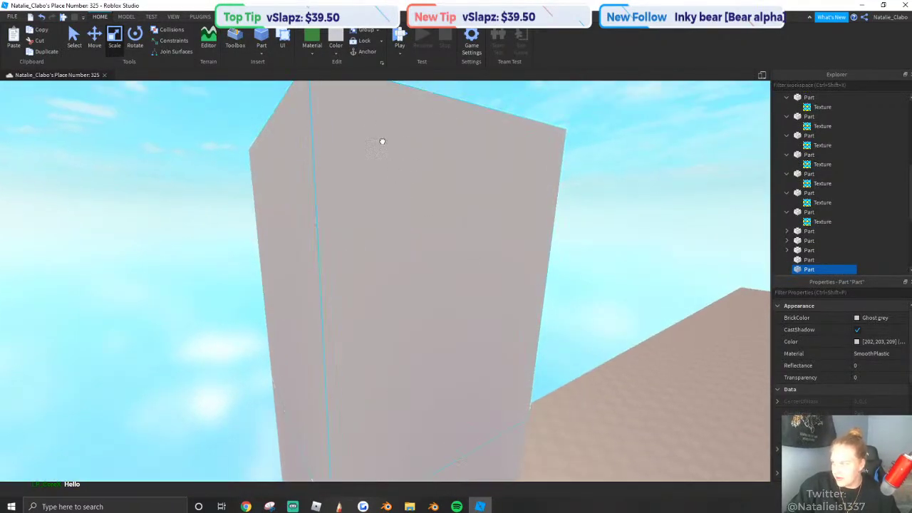
{"action": "left_click_drag", "start_coordinate": [383, 141], "coordinate": [424, 377]}
{"action": "key", "text": "ctrl+z"}
{"action": "scroll", "coordinate": [423, 377], "scroll_direction": "down", "scroll_amount": 5}
{"action": "left_click_drag", "start_coordinate": [391, 240], "coordinate": [390, 316]}
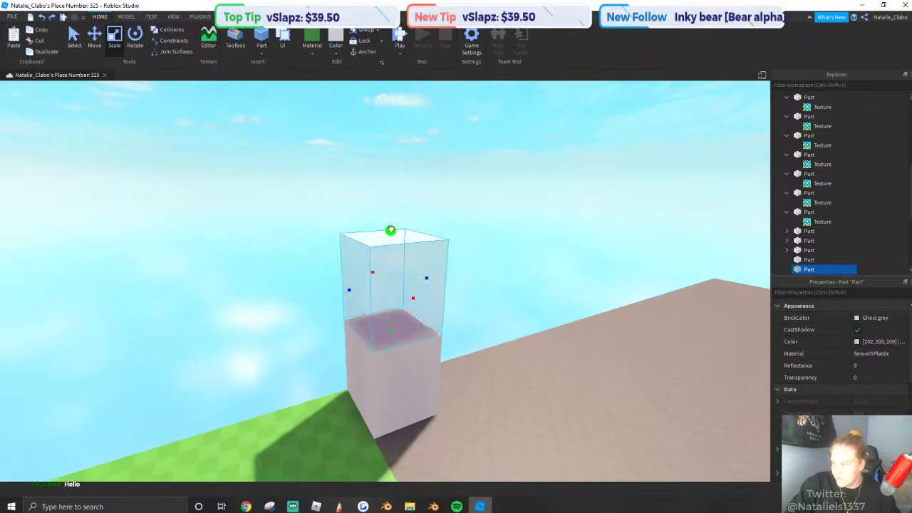
{"action": "scroll", "coordinate": [404, 320], "scroll_direction": "up", "scroll_amount": 5}
{"action": "right_click_drag", "start_coordinate": [404, 321], "coordinate": [416, 289]}
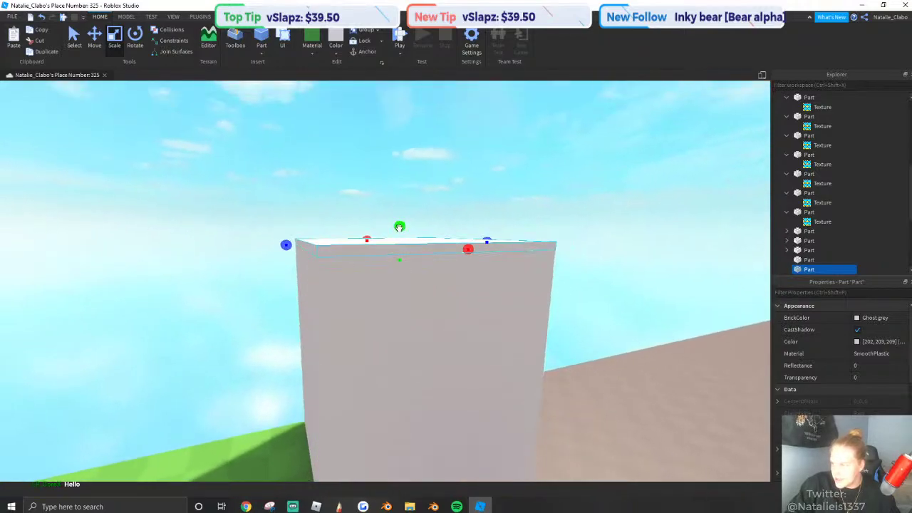
{"action": "left_click_drag", "start_coordinate": [399, 227], "coordinate": [400, 221]}
{"action": "scroll", "coordinate": [420, 278], "scroll_direction": "down", "scroll_amount": 3}
Colour the pillar Brown and its thin cap Shamrock green.
{"action": "left_click", "coordinate": [446, 336]}
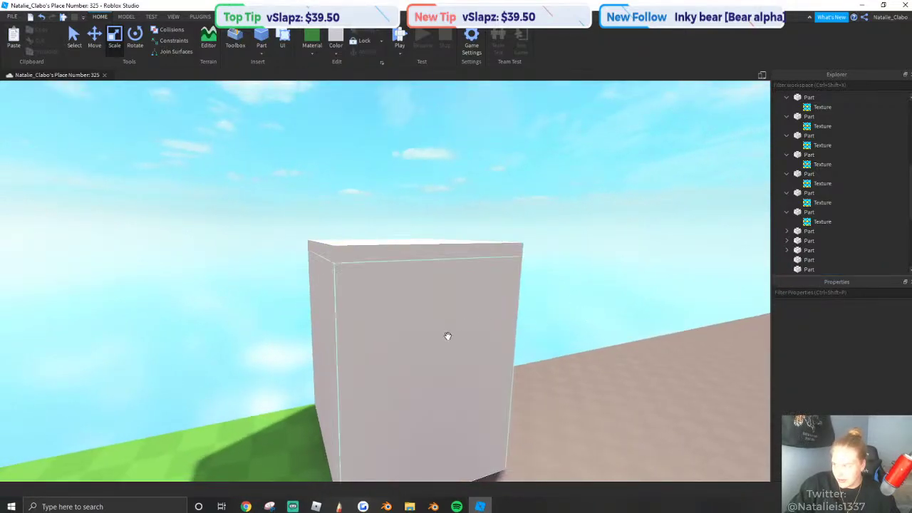
{"action": "left_click", "coordinate": [337, 55]}
{"action": "left_click", "coordinate": [468, 184]}
{"action": "left_click", "coordinate": [433, 251]}
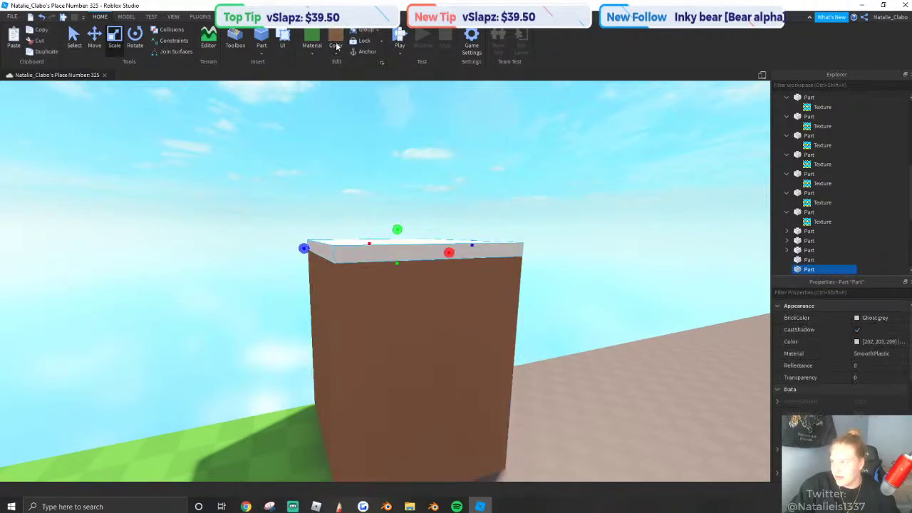
{"action": "left_click", "coordinate": [335, 48]}
{"action": "left_click", "coordinate": [388, 92]}
{"action": "left_click", "coordinate": [358, 178]}
Look over the coloured pillar and its green cap from several sides.
{"action": "key", "text": "d"}
{"action": "right_click_drag", "start_coordinate": [358, 177], "coordinate": [378, 195]}
{"action": "left_click", "coordinate": [499, 228]}
{"action": "left_click", "coordinate": [378, 197]}
{"action": "key", "text": "w"}
{"action": "key", "text": "s"}
{"action": "left_click", "coordinate": [377, 266]}
{"action": "key", "text": "q"}
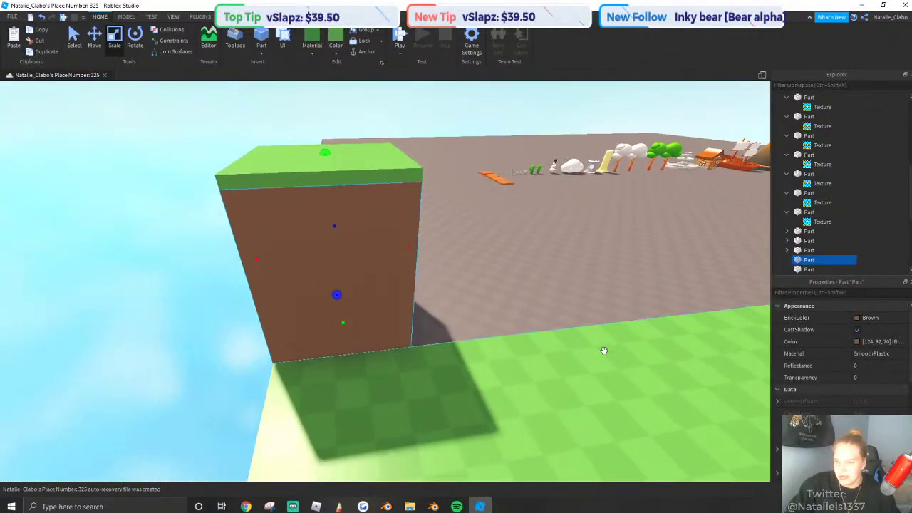
{"action": "right_click_drag", "start_coordinate": [604, 349], "coordinate": [600, 339]}
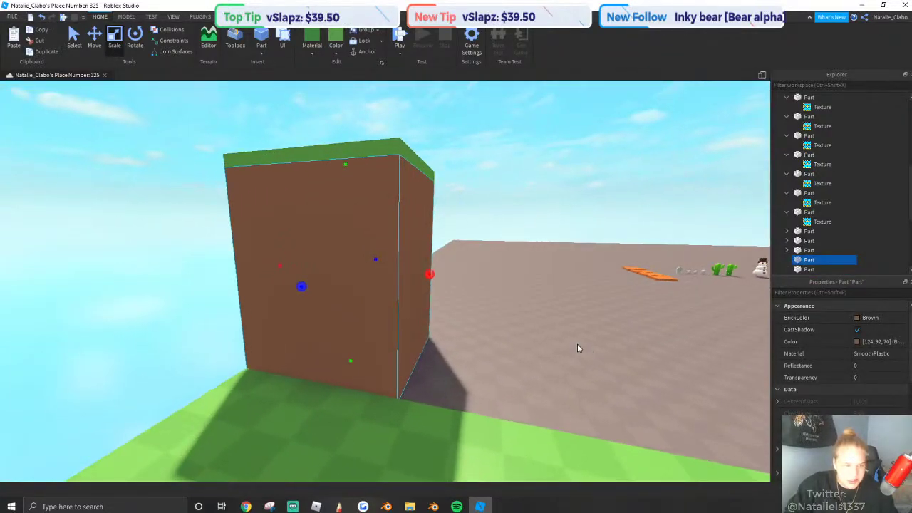
{"action": "left_click", "coordinate": [522, 349]}
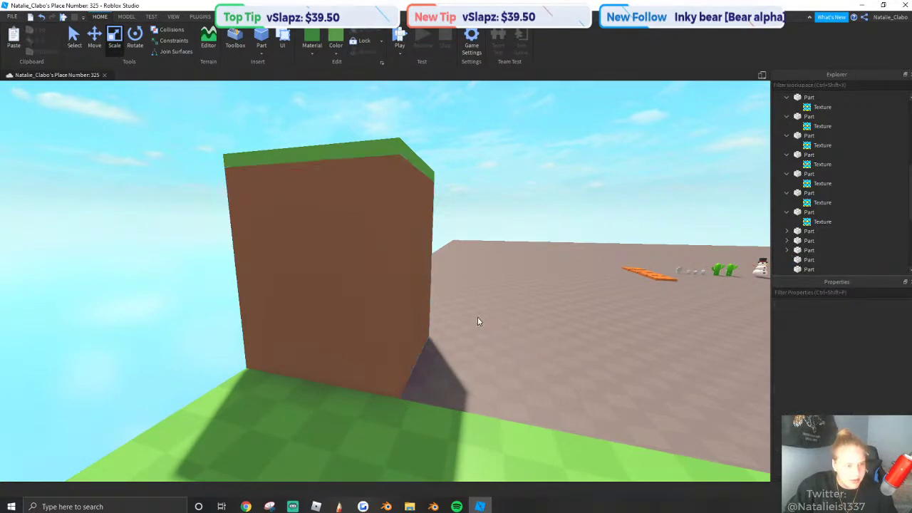
Try 1 stud per tile in both directions on the light green slab's texture, and undo both changes.
{"action": "key", "text": "w"}
{"action": "right_click_drag", "start_coordinate": [478, 317], "coordinate": [535, 366]}
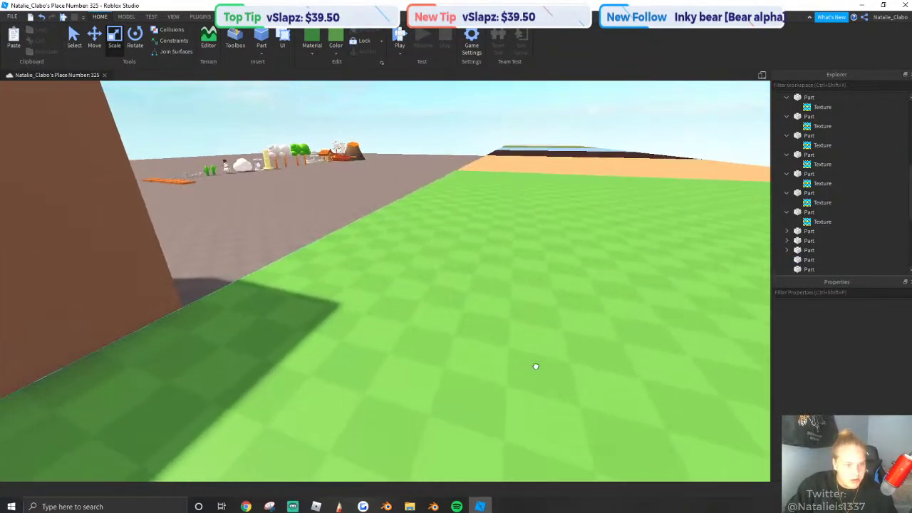
{"action": "left_click", "coordinate": [536, 366]}
{"action": "key", "text": "q"}
{"action": "key", "text": "e"}
{"action": "left_click", "coordinate": [822, 107]}
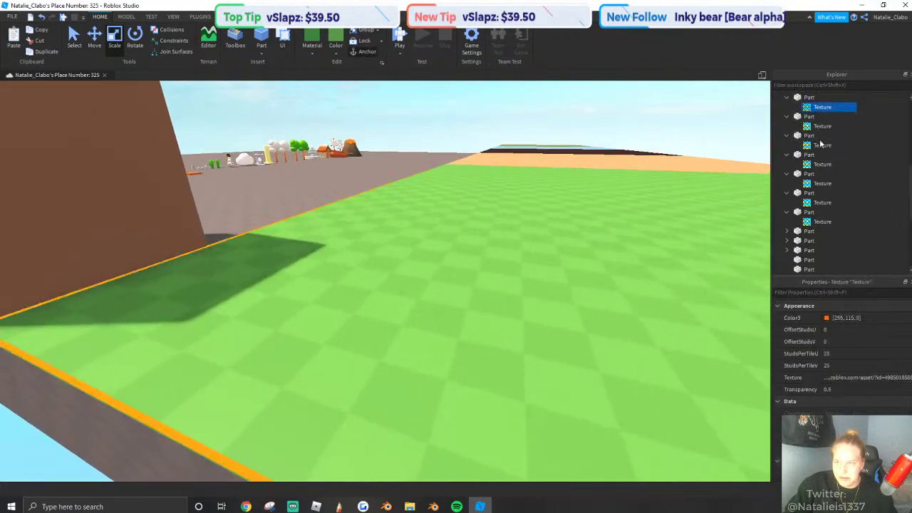
{"action": "left_click", "coordinate": [846, 357]}
{"action": "type", "text": "1"}
{"action": "left_click", "coordinate": [832, 369]}
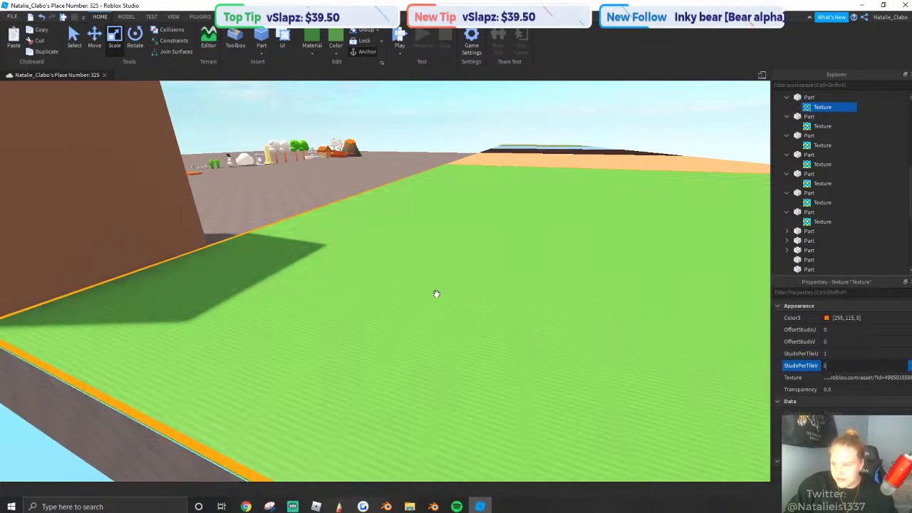
{"action": "left_click", "coordinate": [364, 211]}
{"action": "key", "text": "w"}
{"action": "right_click_drag", "start_coordinate": [364, 211], "coordinate": [346, 156]}
{"action": "key", "text": "ctrl+z"}
{"action": "key", "text": "ctrl+z"}
{"action": "scroll", "coordinate": [382, 223], "scroll_direction": "down", "scroll_amount": 3}
{"action": "scroll", "coordinate": [381, 180], "scroll_direction": "down", "scroll_amount": 2}
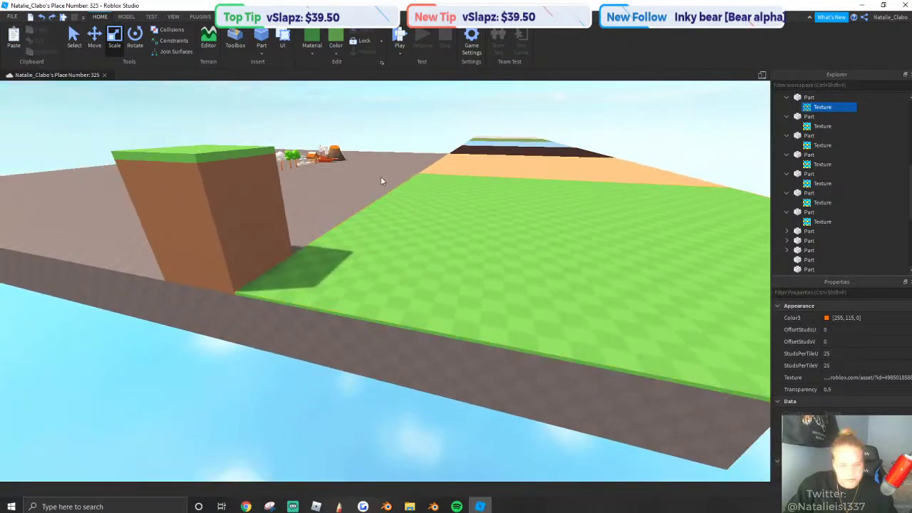
Duplicate the brown pillar with its cap and place the copy directly beside it along the slab's edge.
{"action": "left_click", "coordinate": [380, 181]}
{"action": "right_click_drag", "start_coordinate": [403, 218], "coordinate": [405, 228]}
{"action": "left_click", "coordinate": [446, 240]}
{"action": "left_click", "coordinate": [466, 220], "text": "shift"}
{"action": "right_click_drag", "start_coordinate": [465, 220], "coordinate": [466, 220]}
{"action": "key", "text": "d"}
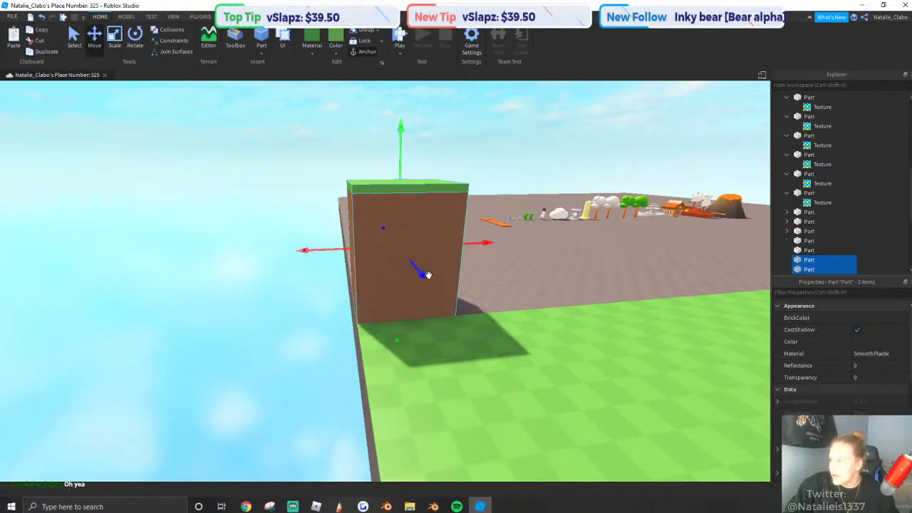
{"action": "left_click_drag", "start_coordinate": [323, 251], "coordinate": [423, 250]}
{"action": "key", "text": "w"}
{"action": "key", "text": "d"}
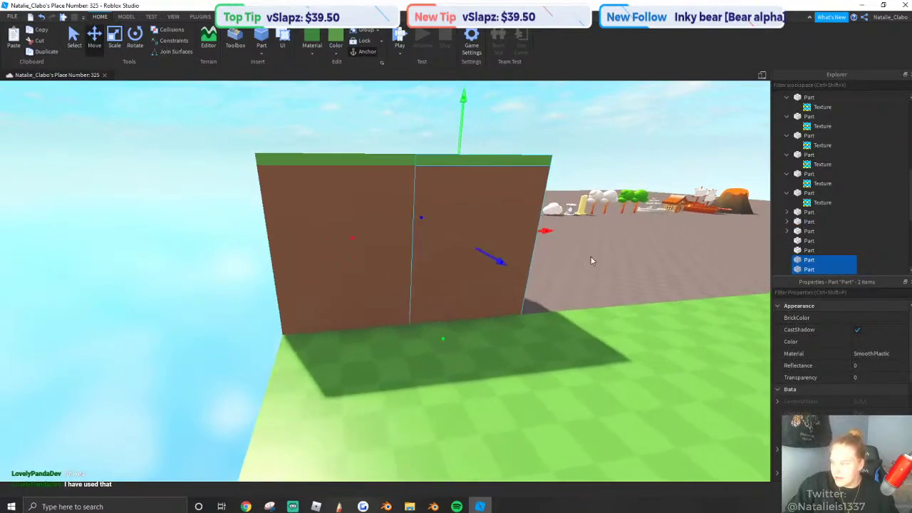
Set the second pillar and its cap back from the slab and raise them above the first pillar.
{"action": "key", "text": "e"}
{"action": "key", "text": "s"}
{"action": "left_click_drag", "start_coordinate": [475, 311], "coordinate": [448, 265]}
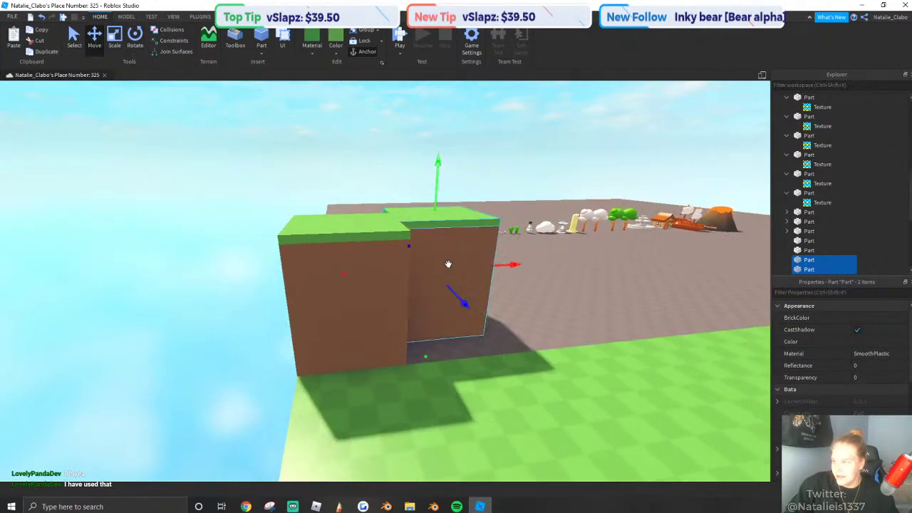
{"action": "left_click", "coordinate": [432, 185]}
{"action": "left_click", "coordinate": [426, 216]}
{"action": "left_click_drag", "start_coordinate": [435, 190], "coordinate": [440, 133]}
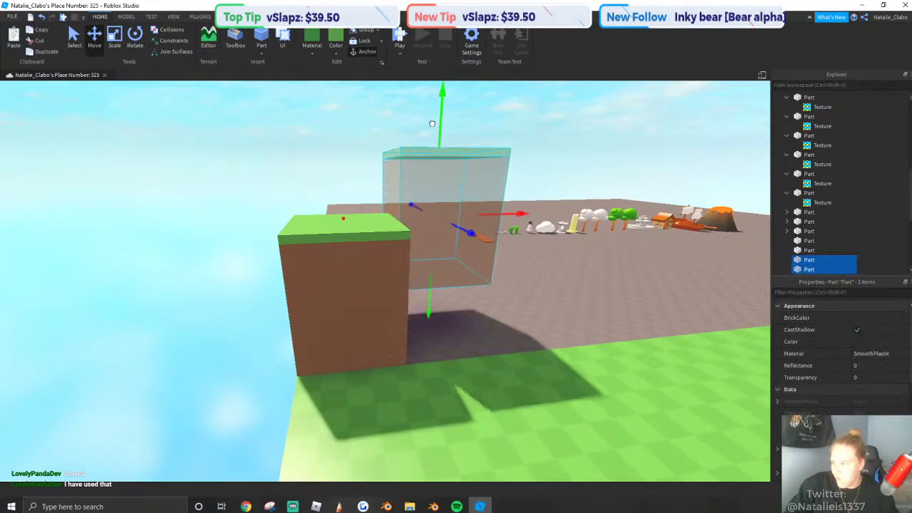
{"action": "key", "text": "w"}
{"action": "left_click", "coordinate": [439, 133]}
Extend the raised pillar's brown body down to the baseplate and deselect it.
{"action": "left_click", "coordinate": [419, 240]}
{"action": "left_click", "coordinate": [114, 40]}
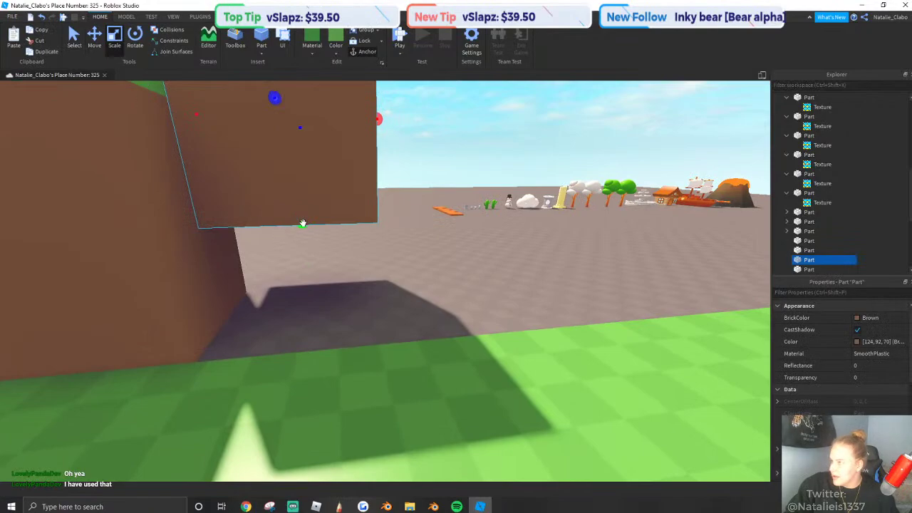
{"action": "left_click_drag", "start_coordinate": [303, 224], "coordinate": [329, 298]}
{"action": "key", "text": "f"}
{"action": "left_click", "coordinate": [432, 310]}
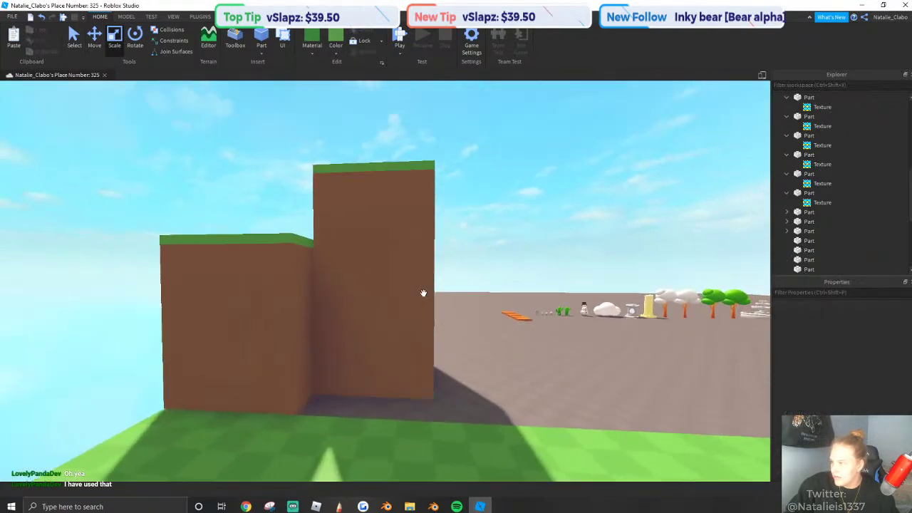
{"action": "left_click", "coordinate": [423, 293]}
Duplicate the tall pillar with its cap, then move the copy forward and to the far side of the original.
{"action": "left_click", "coordinate": [334, 182]}
{"action": "left_click", "coordinate": [341, 205], "text": "ctrl"}
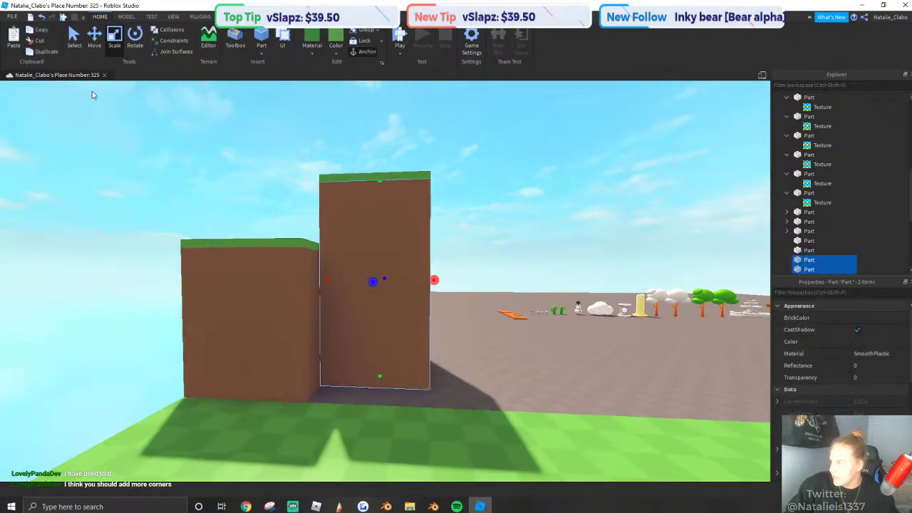
{"action": "key", "text": "e"}
{"action": "key", "text": "s"}
{"action": "right_click_drag", "start_coordinate": [361, 277], "coordinate": [299, 320]}
{"action": "key", "text": "d"}
{"action": "key", "text": "w"}
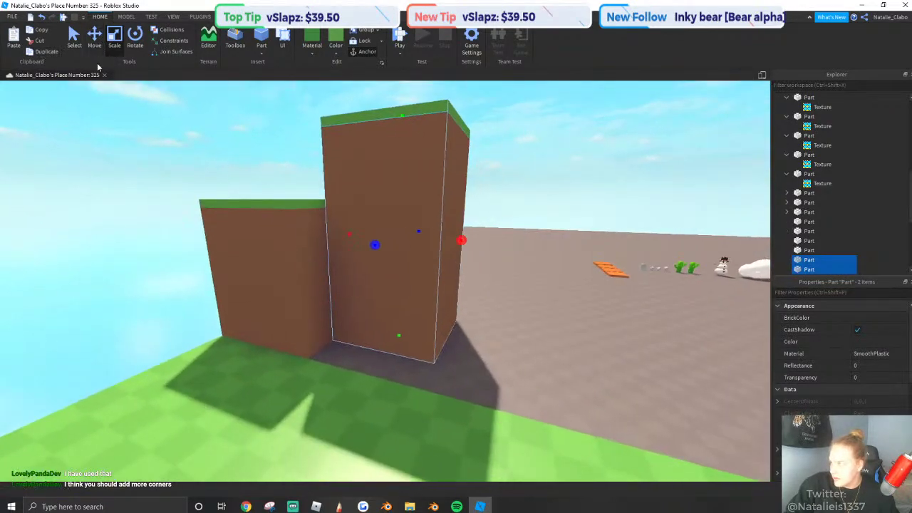
{"action": "key", "text": "e"}
{"action": "left_click", "coordinate": [94, 40]}
{"action": "left_click_drag", "start_coordinate": [371, 283], "coordinate": [343, 290]}
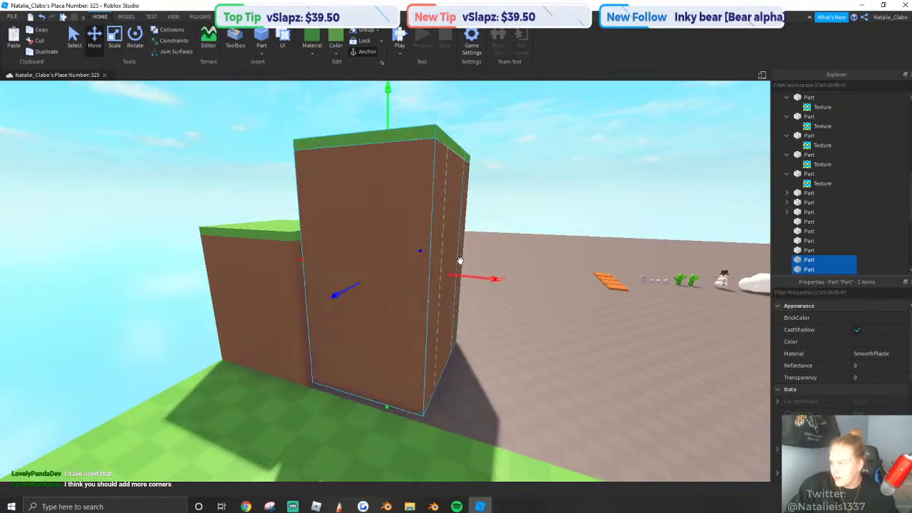
{"action": "left_click_drag", "start_coordinate": [467, 276], "coordinate": [599, 327]}
{"action": "left_click", "coordinate": [599, 328]}
Scale the third pillar's brown body down to a low block and extend it sideways to the first pillar.
{"action": "left_click", "coordinate": [531, 238]}
{"action": "key", "text": "q"}
{"action": "left_click", "coordinate": [117, 46]}
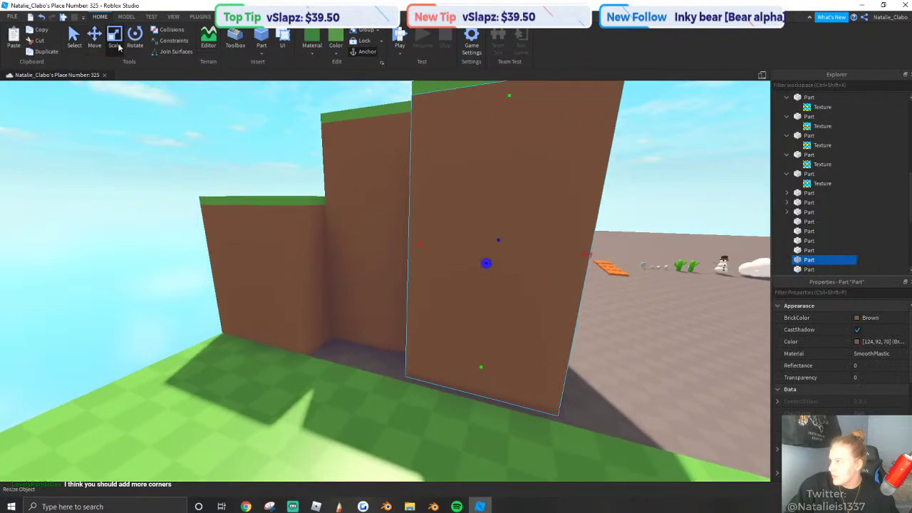
{"action": "right_click_drag", "start_coordinate": [320, 127], "coordinate": [383, 128]}
{"action": "key", "text": "a"}
{"action": "left_click_drag", "start_coordinate": [396, 129], "coordinate": [401, 272]}
{"action": "key", "text": "a"}
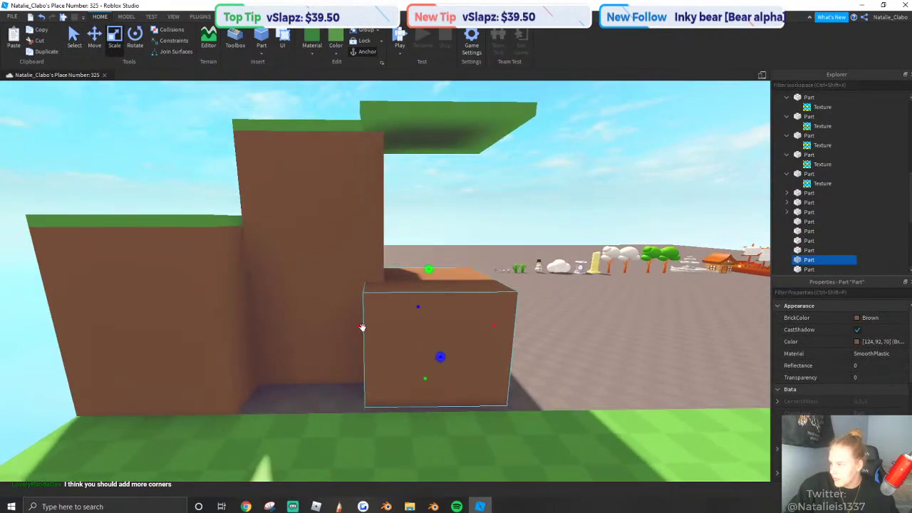
{"action": "left_click_drag", "start_coordinate": [362, 327], "coordinate": [250, 318]}
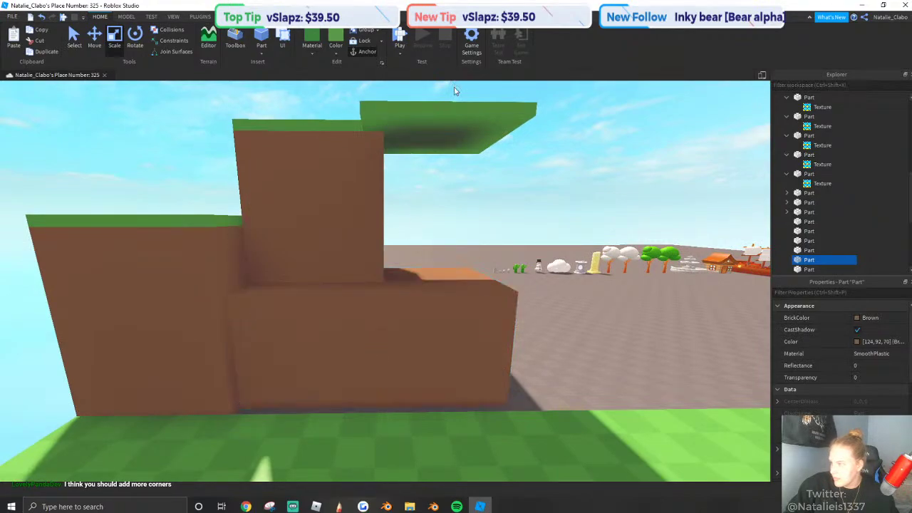
Lower the floating green cap onto the low block and widen it across the block's full length.
{"action": "left_click", "coordinate": [450, 111]}
{"action": "left_click_drag", "start_coordinate": [437, 180], "coordinate": [442, 234]}
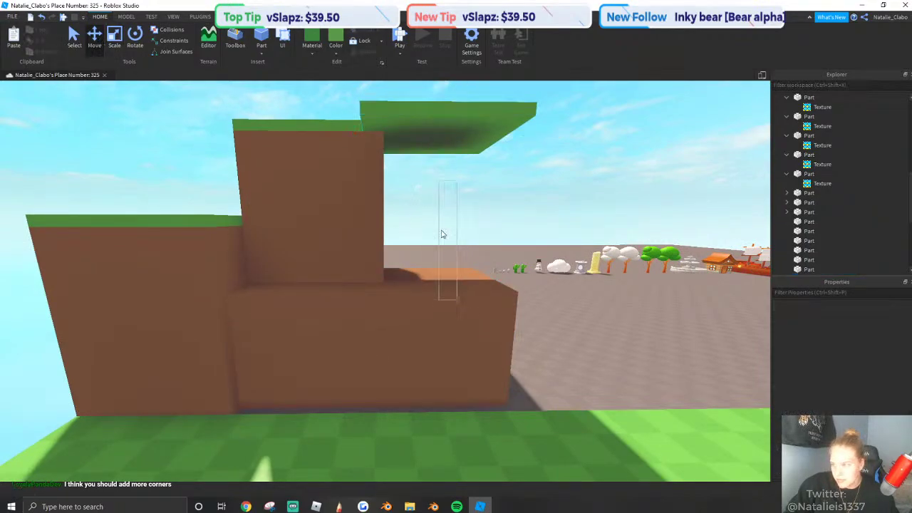
{"action": "left_click", "coordinate": [446, 125]}
{"action": "left_click_drag", "start_coordinate": [428, 192], "coordinate": [448, 329]}
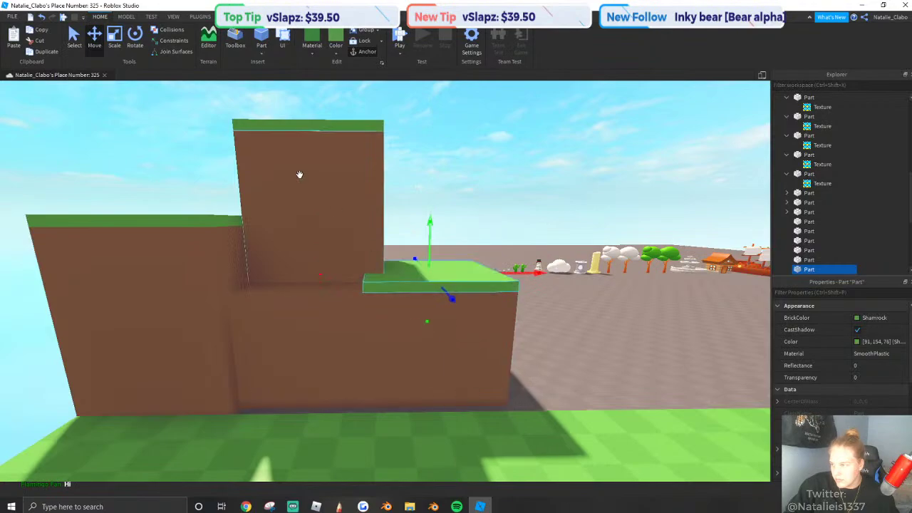
{"action": "scroll", "coordinate": [173, 124], "scroll_direction": "up", "scroll_amount": 5}
{"action": "left_click_drag", "start_coordinate": [425, 285], "coordinate": [271, 279]}
{"action": "scroll", "coordinate": [285, 268], "scroll_direction": "down", "scroll_amount": 8}
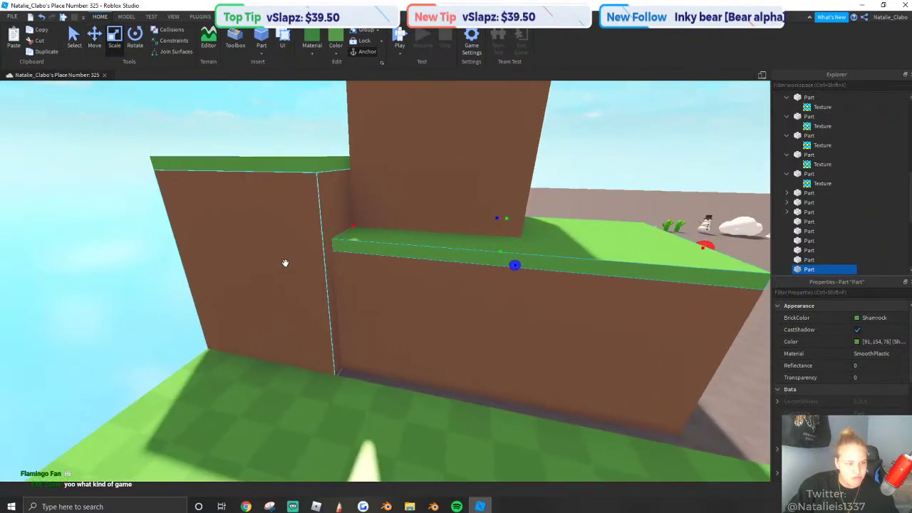
{"action": "left_click", "coordinate": [180, 210]}
{"action": "scroll", "coordinate": [185, 210], "scroll_direction": "up", "scroll_amount": 2}
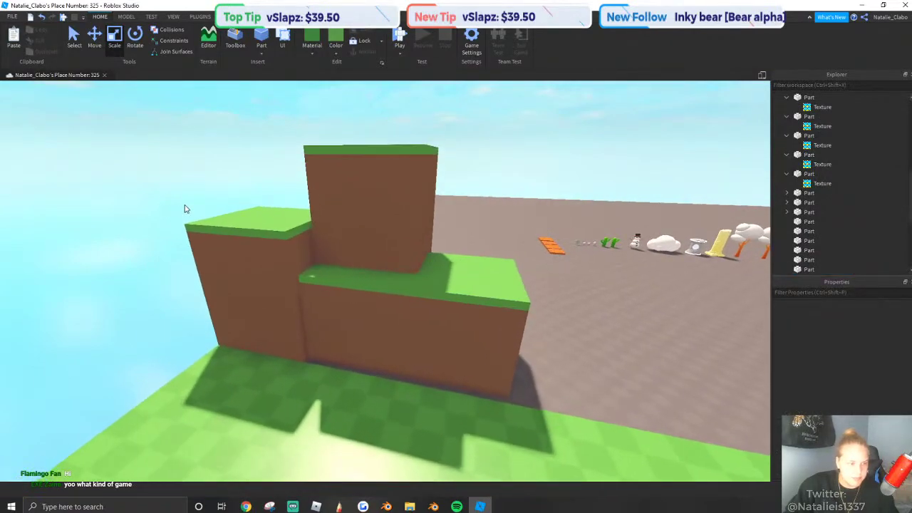
Move the low block and its cap slightly forward towards the light green slab, and deselect them.
{"action": "right_click_drag", "start_coordinate": [185, 210], "coordinate": [179, 203]}
{"action": "scroll", "coordinate": [179, 203], "scroll_direction": "down", "scroll_amount": 2}
{"action": "key", "text": "a"}
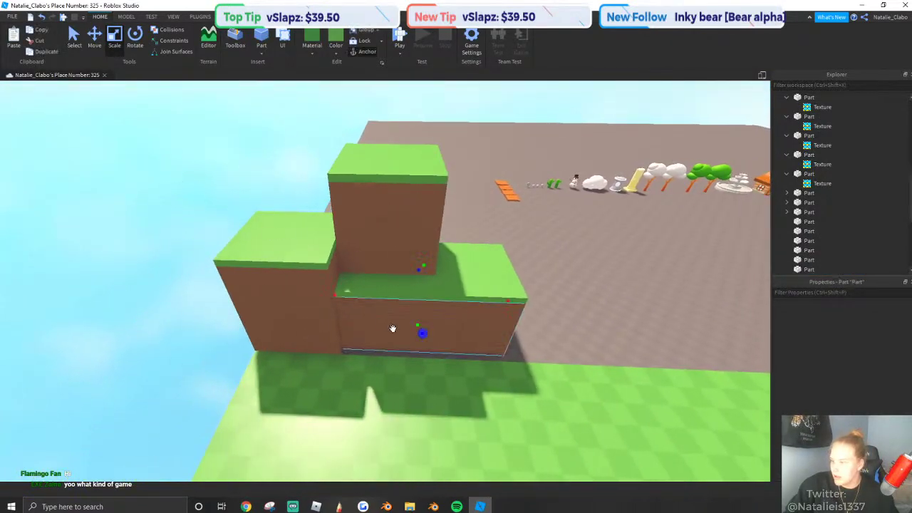
{"action": "key", "text": "w"}
{"action": "left_click_drag", "start_coordinate": [429, 347], "coordinate": [430, 354]}
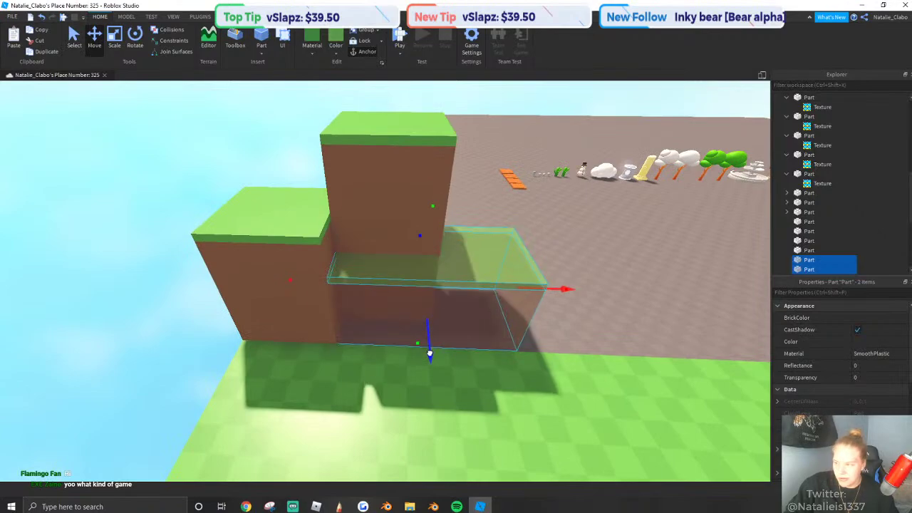
{"action": "key", "text": "s"}
{"action": "left_click", "coordinate": [159, 221]}
Stretch the low block's green cap slightly over the face of the first pillar.
{"action": "key", "text": "w"}
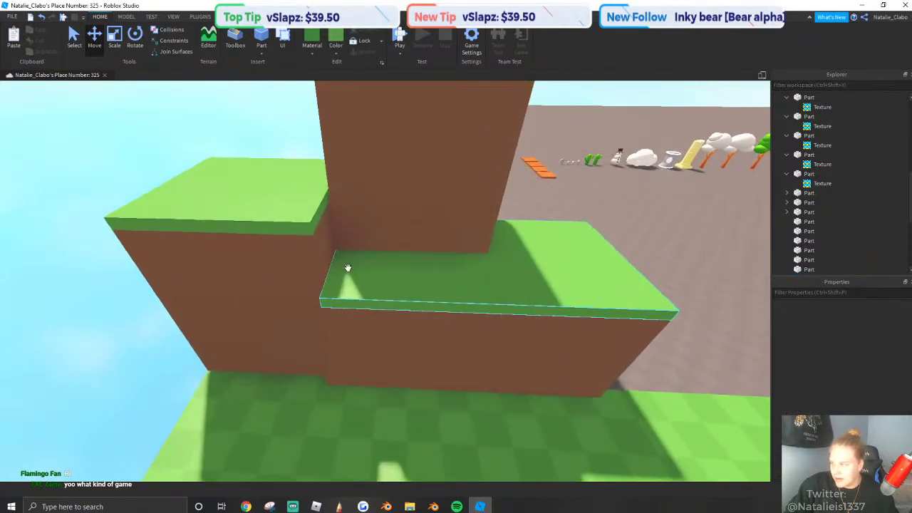
{"action": "key", "text": "a"}
{"action": "left_click", "coordinate": [447, 292]}
{"action": "key", "text": "w"}
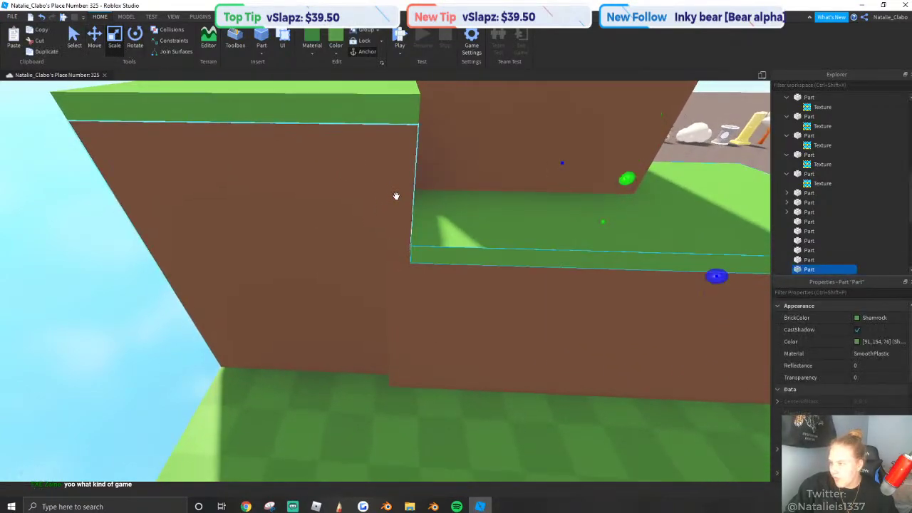
{"action": "left_click_drag", "start_coordinate": [396, 196], "coordinate": [381, 198]}
{"action": "key", "text": "s"}
{"action": "left_click", "coordinate": [142, 202]}
Turn off shadow casting for all six parts of the stepped cliff and deselect them.
{"action": "right_click_drag", "start_coordinate": [143, 201], "coordinate": [277, 221]}
{"action": "left_click_drag", "start_coordinate": [291, 165], "coordinate": [449, 329]}
{"action": "left_click", "coordinate": [857, 329]}
{"action": "key", "text": "w"}
{"action": "right_click_drag", "start_coordinate": [696, 315], "coordinate": [351, 287]}
{"action": "left_click", "coordinate": [352, 292]}
{"action": "key", "text": "s"}
{"action": "key", "text": "w"}
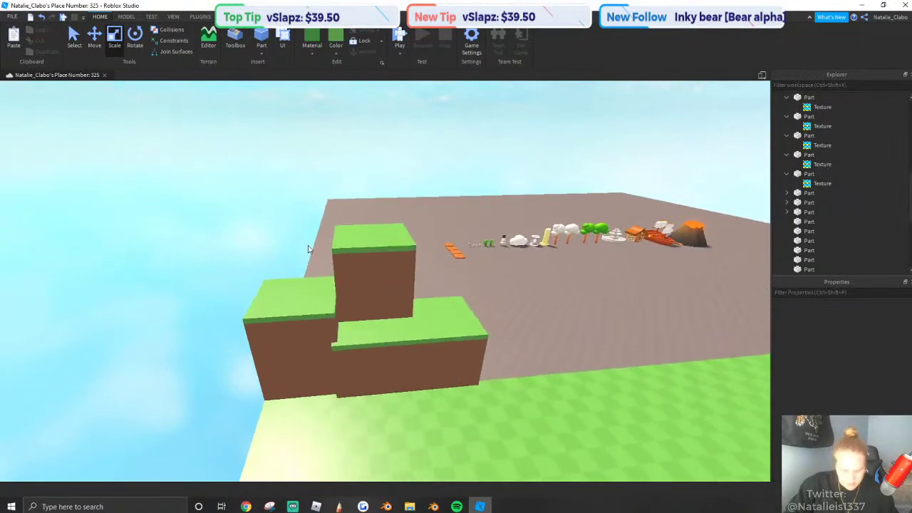
Duplicate the six cliff parts and shift the copy along the slab's edge to lengthen the wall.
{"action": "key", "text": "d"}
{"action": "right_click_drag", "start_coordinate": [389, 250], "coordinate": [293, 202]}
{"action": "left_click_drag", "start_coordinate": [296, 202], "coordinate": [515, 371]}
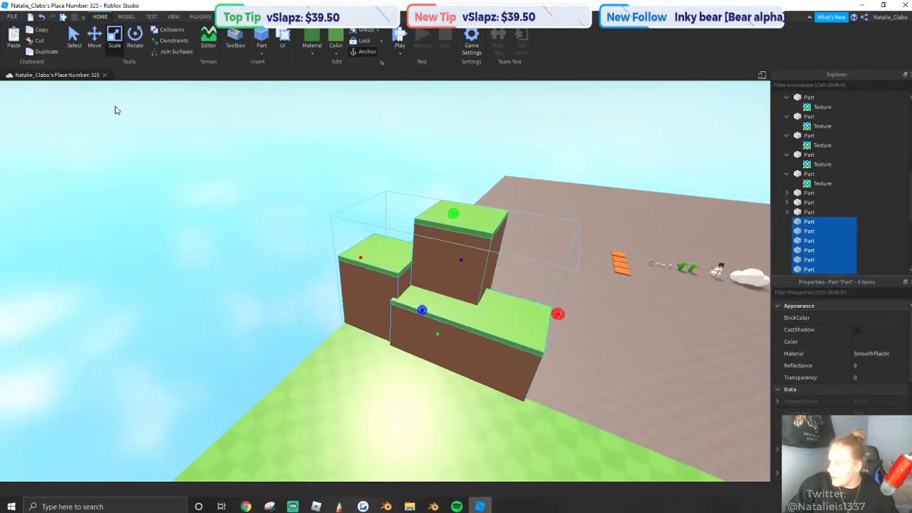
{"action": "left_click_drag", "start_coordinate": [328, 246], "coordinate": [387, 254]}
{"action": "key", "text": "s"}
{"action": "left_click", "coordinate": [210, 201]}
{"action": "key", "text": "w"}
{"action": "key", "text": "q"}
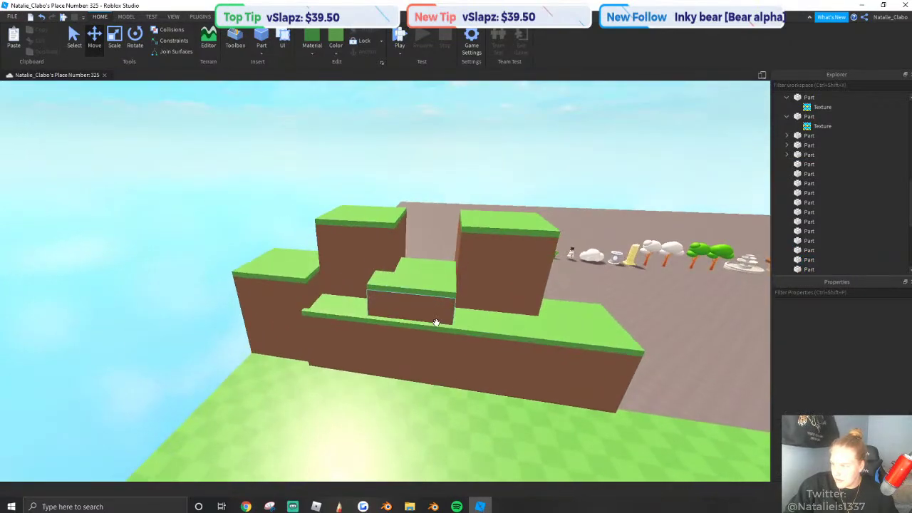
Raise the wall's end front block together with its green cap, and shift both slightly away from the light green slab.
{"action": "left_click", "coordinate": [392, 275]}
{"action": "left_click", "coordinate": [406, 302], "text": "ctrl"}
{"action": "key", "text": "w"}
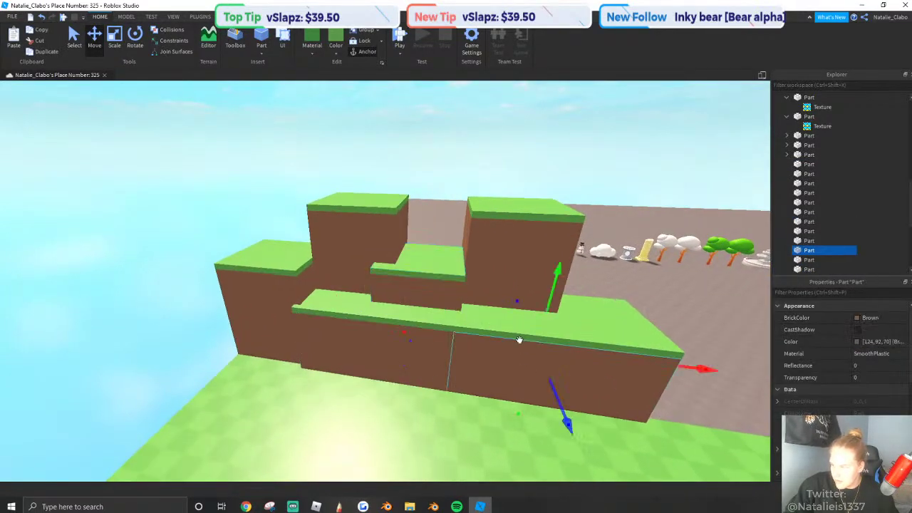
{"action": "left_click_drag", "start_coordinate": [554, 286], "coordinate": [554, 286]}
{"action": "key", "text": "q"}
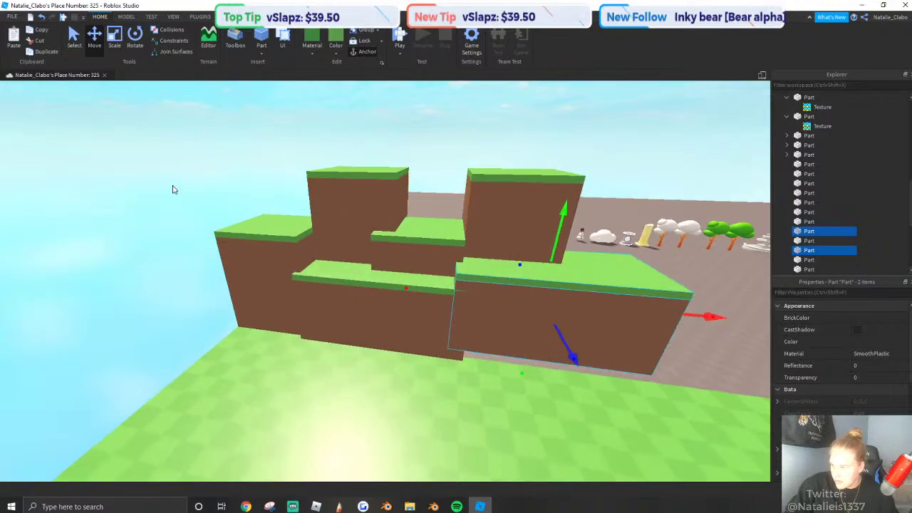
{"action": "key", "text": "d"}
{"action": "key", "text": "w"}
{"action": "left_click_drag", "start_coordinate": [564, 342], "coordinate": [546, 330]}
{"action": "key", "text": "s"}
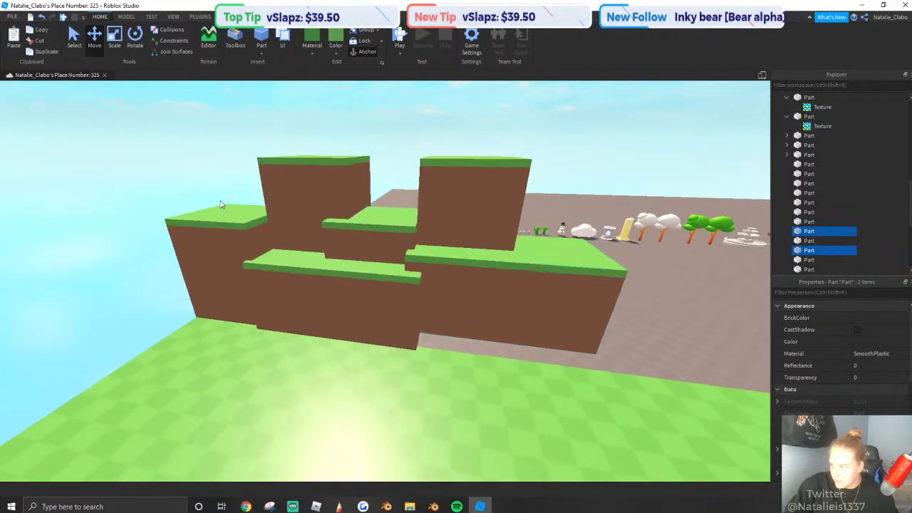
Stretch the raised front block downward to close the gap beneath it.
{"action": "left_click", "coordinate": [484, 288]}
{"action": "key", "text": "q"}
{"action": "key", "text": "w"}
{"action": "left_click", "coordinate": [118, 51]}
{"action": "right_click_drag", "start_coordinate": [476, 290], "coordinate": [476, 290]}
{"action": "key", "text": "w"}
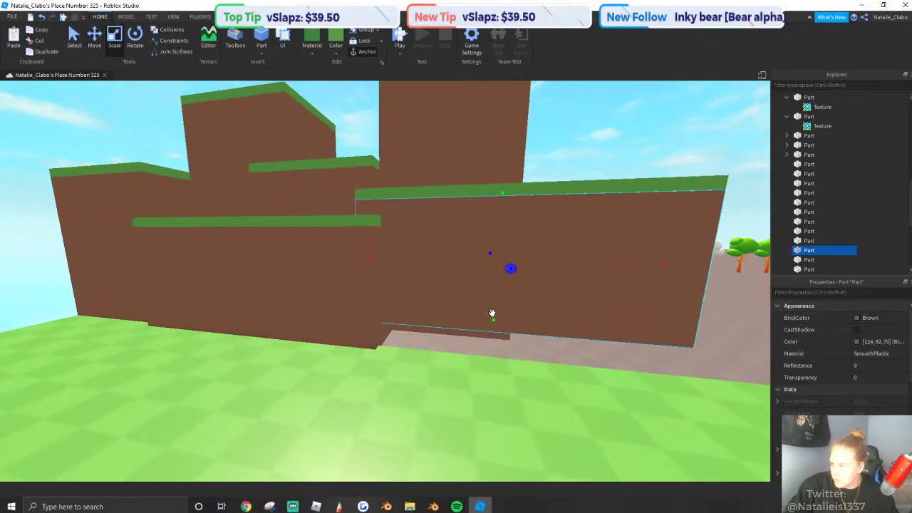
{"action": "left_click_drag", "start_coordinate": [491, 329], "coordinate": [489, 339]}
{"action": "key", "text": "d"}
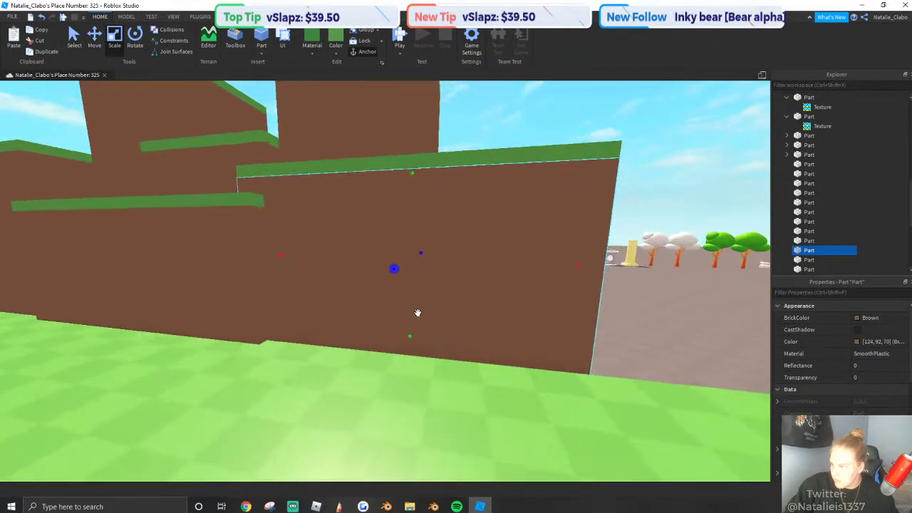
Move the raised front block and its cap forward onto the light green slab's edge, and deselect them.
{"action": "right_click_drag", "start_coordinate": [418, 313], "coordinate": [296, 315]}
{"action": "key", "text": "e"}
{"action": "key", "text": "s"}
{"action": "key", "text": "s"}
{"action": "left_click", "coordinate": [177, 128], "text": "ctrl"}
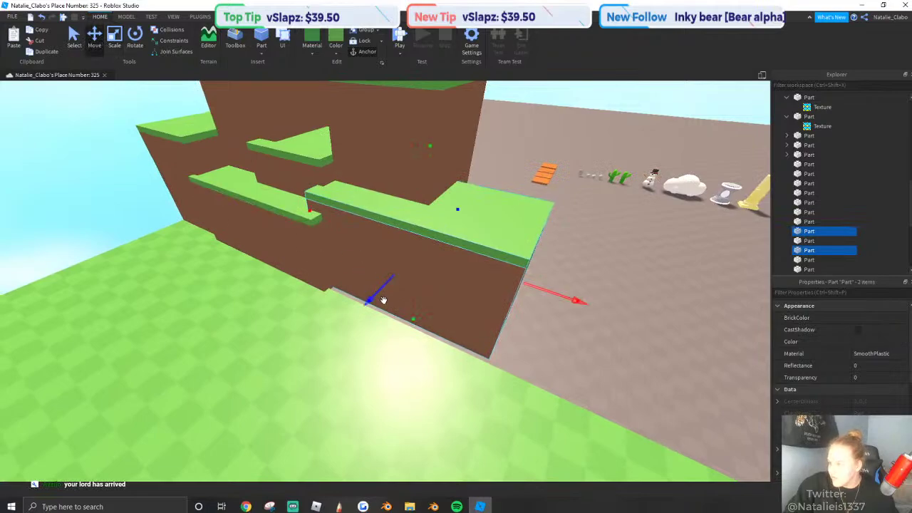
{"action": "left_click_drag", "start_coordinate": [383, 300], "coordinate": [371, 314]}
{"action": "left_click", "coordinate": [582, 344]}
{"action": "key", "text": "a"}
{"action": "right_click_drag", "start_coordinate": [360, 136], "coordinate": [335, 156]}
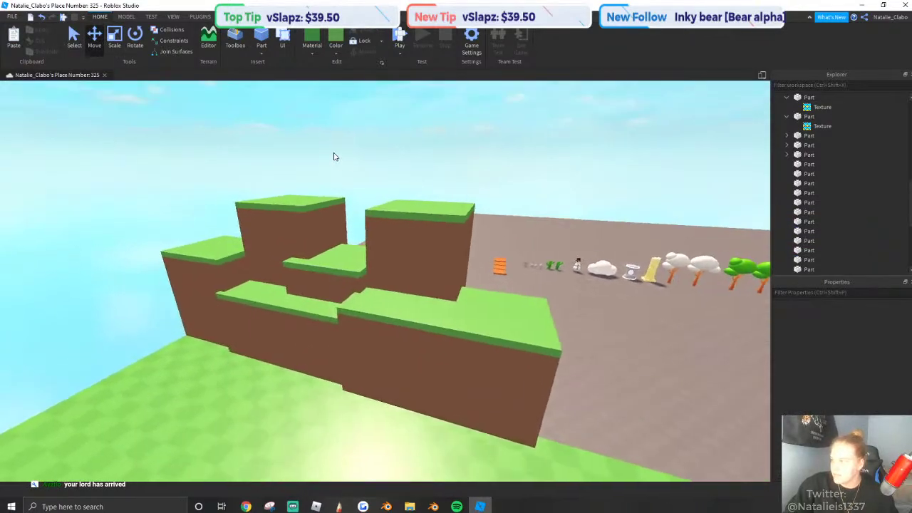
Duplicate the low middle block with its green cap and slide the copy along the wall past the second pillar.
{"action": "left_click", "coordinate": [350, 258]}
{"action": "left_click", "coordinate": [47, 53]}
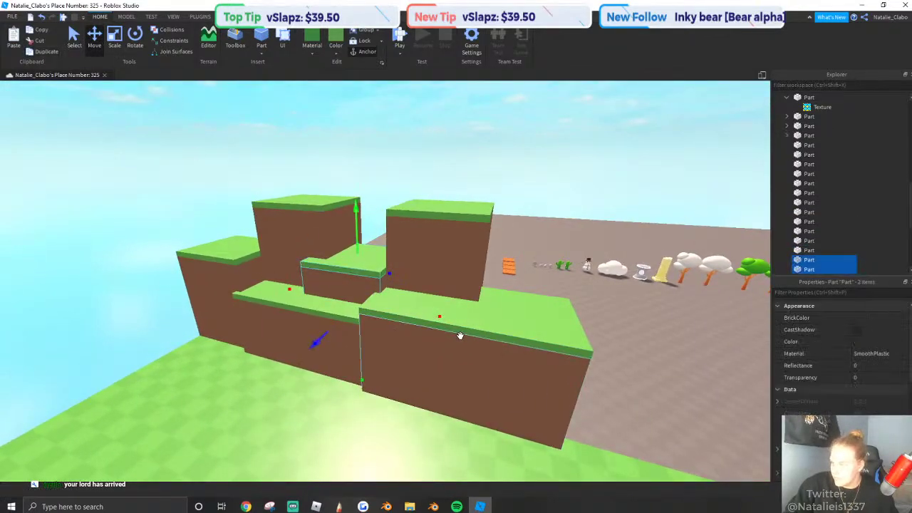
{"action": "left_click_drag", "start_coordinate": [547, 342], "coordinate": [647, 349]}
{"action": "key", "text": "a"}
Scale up the copied low block and its cap together, and deselect them.
{"action": "left_click", "coordinate": [111, 38]}
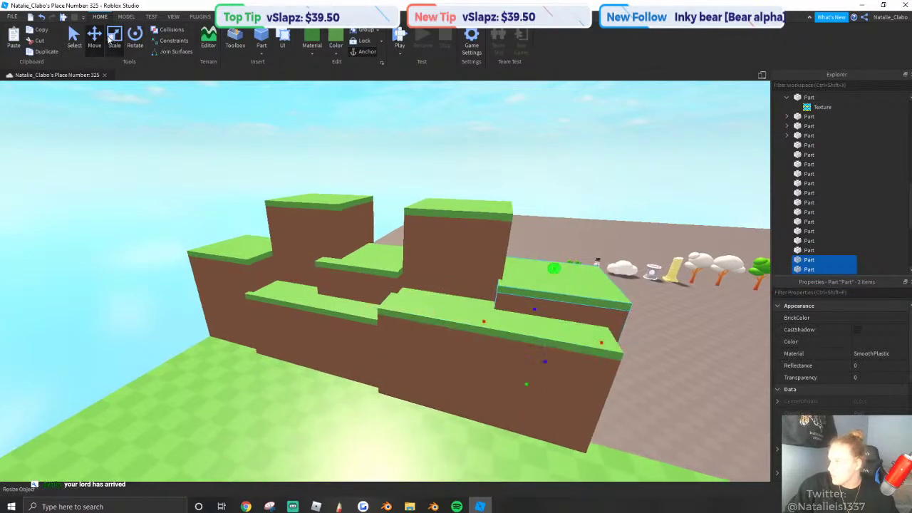
{"action": "left_click_drag", "start_coordinate": [481, 333], "coordinate": [453, 312]}
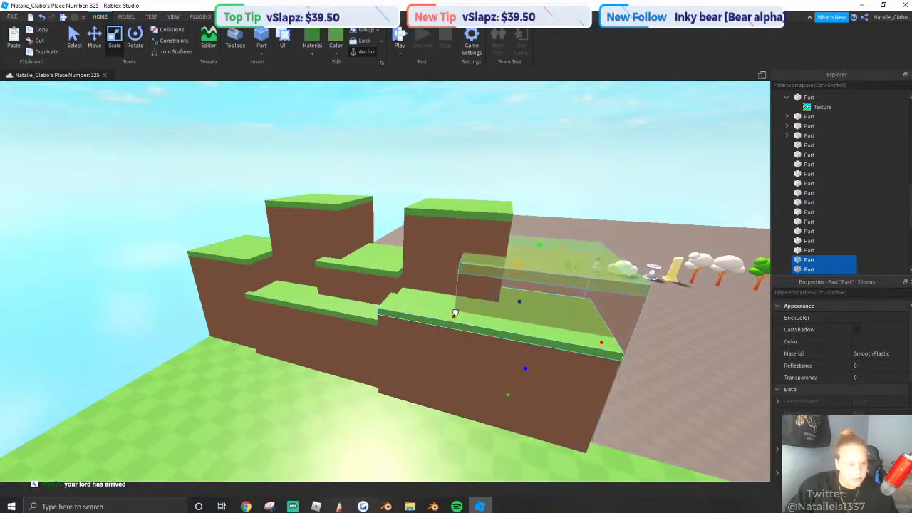
{"action": "key", "text": "d"}
{"action": "left_click", "coordinate": [590, 332]}
Resize the enlarged brown block from below to line its underside up with the neighbouring blocks, and deselect it.
{"action": "right_click_drag", "start_coordinate": [483, 315], "coordinate": [453, 309]}
{"action": "key", "text": "w"}
{"action": "left_click", "coordinate": [358, 268]}
{"action": "key", "text": "a"}
{"action": "left_click_drag", "start_coordinate": [342, 294], "coordinate": [339, 271]}
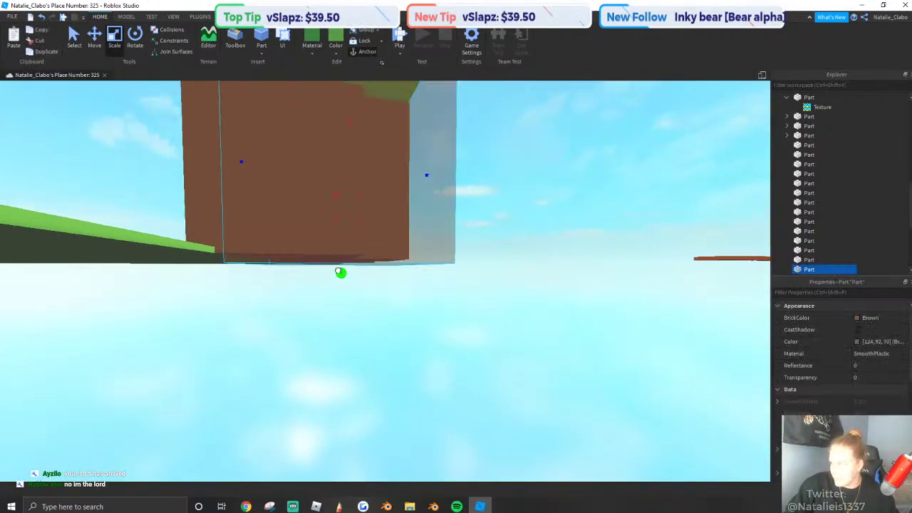
{"action": "key", "text": "e"}
{"action": "right_click_drag", "start_coordinate": [387, 377], "coordinate": [366, 365]}
{"action": "left_click", "coordinate": [476, 415]}
Duplicate all 14 cliff parts and slide the copy along the slab's edge to extend the wall to the orange zone.
{"action": "key", "text": "s"}
{"action": "key", "text": "w"}
{"action": "right_click_drag", "start_coordinate": [240, 249], "coordinate": [229, 249]}
{"action": "key", "text": "s"}
{"action": "left_click_drag", "start_coordinate": [183, 256], "coordinate": [438, 343]}
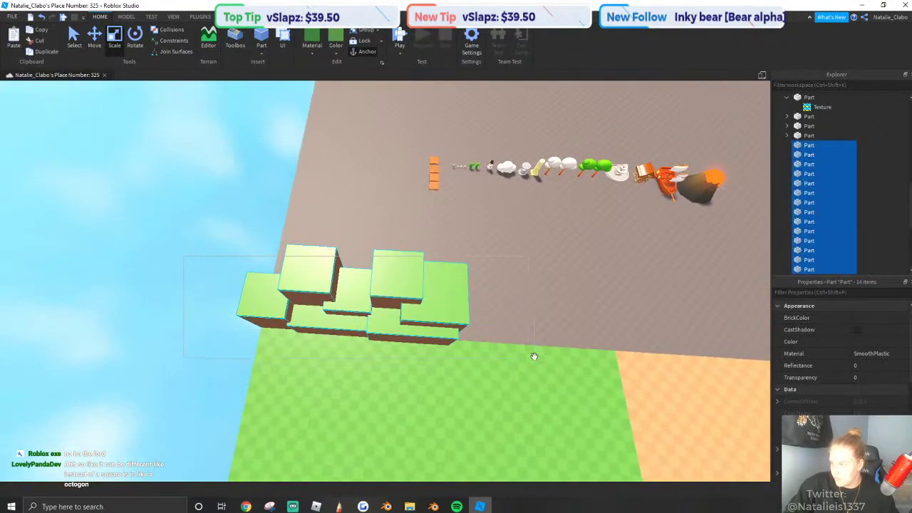
{"action": "left_click_drag", "start_coordinate": [534, 356], "coordinate": [534, 356]}
{"action": "scroll", "coordinate": [392, 350], "scroll_direction": "up", "scroll_amount": 3}
{"action": "key", "text": "s"}
{"action": "right_click_drag", "start_coordinate": [392, 349], "coordinate": [392, 331]}
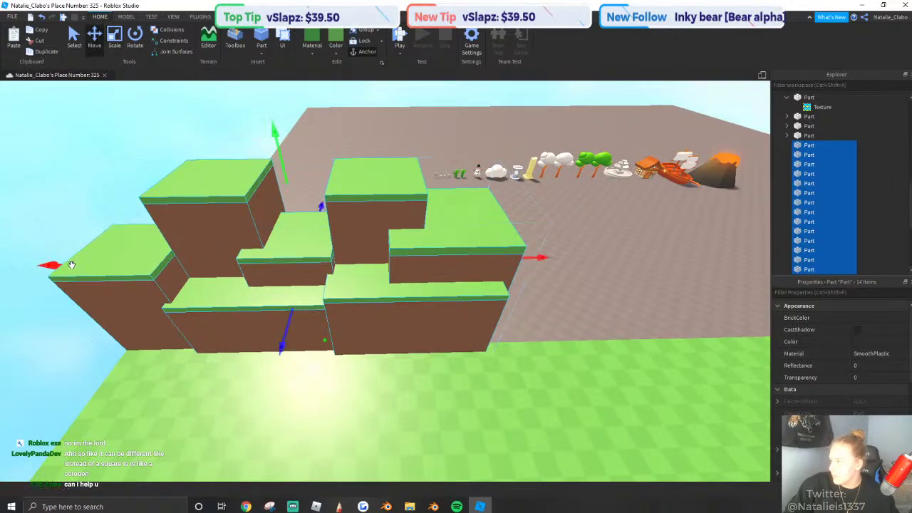
{"action": "left_click_drag", "start_coordinate": [71, 264], "coordinate": [292, 271]}
{"action": "key", "text": "ctrl+z"}
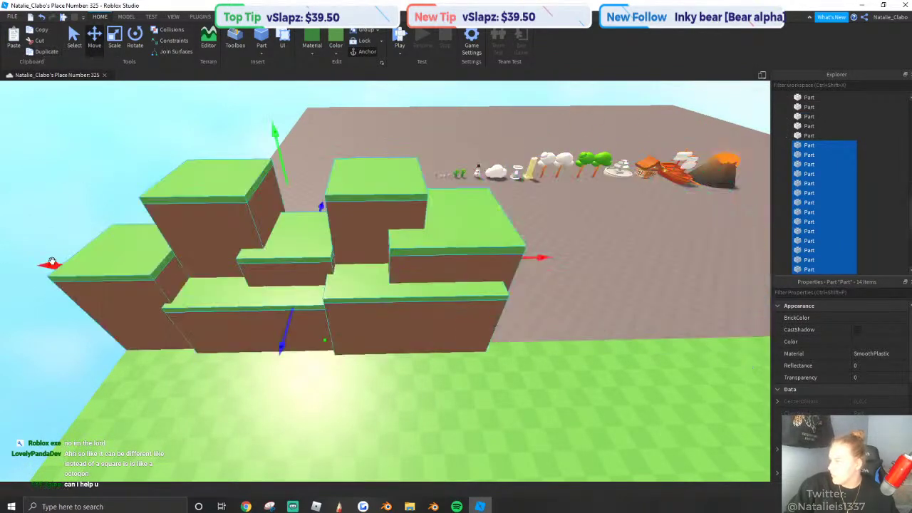
{"action": "left_click_drag", "start_coordinate": [52, 262], "coordinate": [354, 287]}
{"action": "right_click_drag", "start_coordinate": [354, 286], "coordinate": [541, 263]}
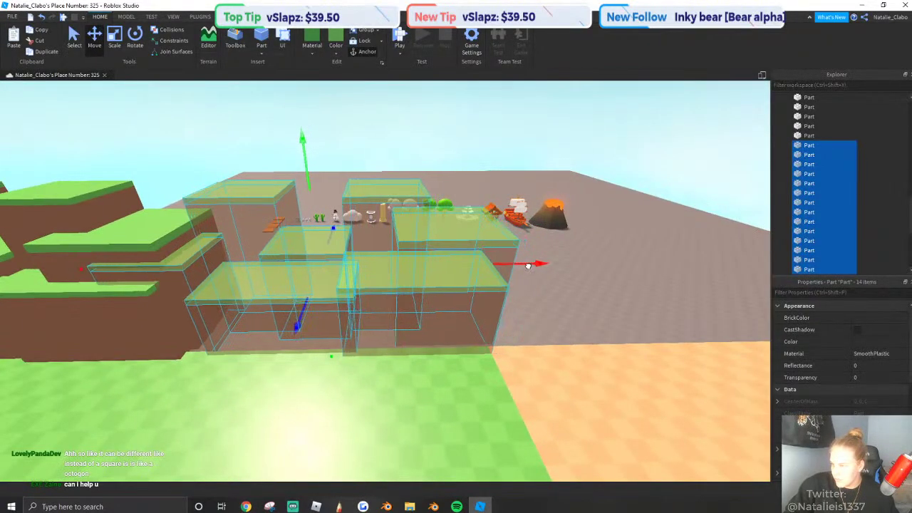
{"action": "left_click_drag", "start_coordinate": [528, 266], "coordinate": [531, 264]}
{"action": "left_click", "coordinate": [550, 287]}
{"action": "right_click_drag", "start_coordinate": [550, 287], "coordinate": [333, 340]}
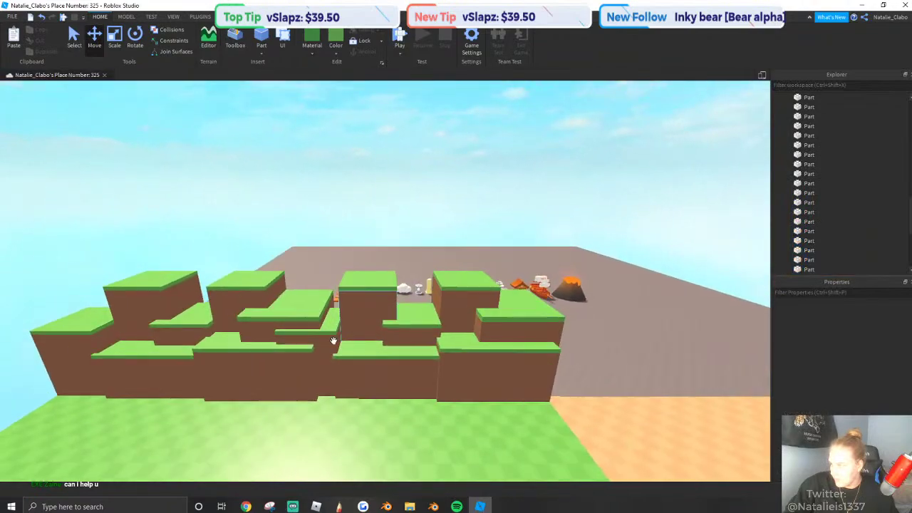
Shift the mid-height block and its cap at the joint between the two wall sections slightly towards the orange zone.
{"action": "scroll", "coordinate": [321, 338], "scroll_direction": "up", "scroll_amount": 3}
{"action": "left_click", "coordinate": [377, 363]}
{"action": "left_click", "coordinate": [381, 326], "text": "ctrl"}
{"action": "left_click_drag", "start_coordinate": [435, 364], "coordinate": [475, 372]}
{"action": "scroll", "coordinate": [271, 205], "scroll_direction": "down", "scroll_amount": 2}
{"action": "left_click", "coordinate": [271, 205]}
{"action": "right_click_drag", "start_coordinate": [271, 205], "coordinate": [357, 287]}
{"action": "scroll", "coordinate": [358, 287], "scroll_direction": "down", "scroll_amount": 4}
{"action": "scroll", "coordinate": [356, 271], "scroll_direction": "up", "scroll_amount": 4}
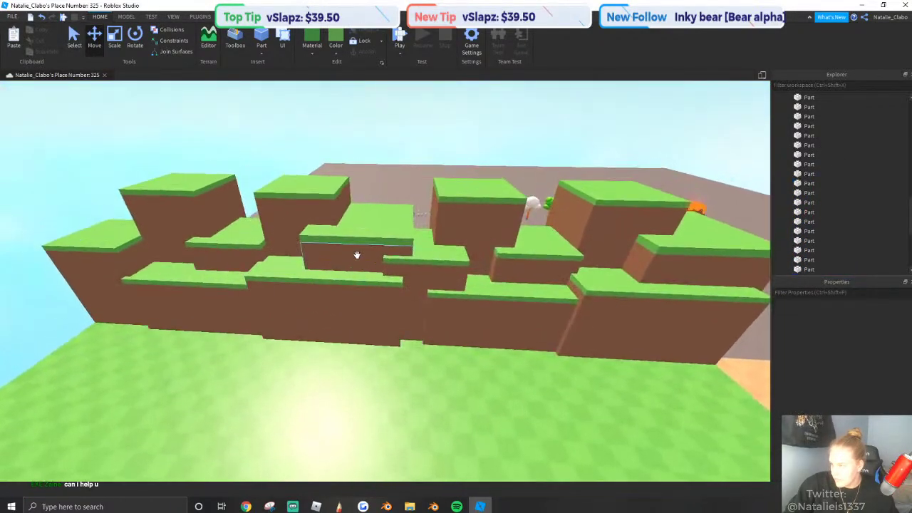
Duplicate the complete 28-part wall and park the copy beyond the far side of the grey baseplate.
{"action": "right_click_drag", "start_coordinate": [356, 254], "coordinate": [360, 257]}
{"action": "scroll", "coordinate": [360, 254], "scroll_direction": "down", "scroll_amount": 6}
{"action": "left_click_drag", "start_coordinate": [175, 206], "coordinate": [568, 313]}
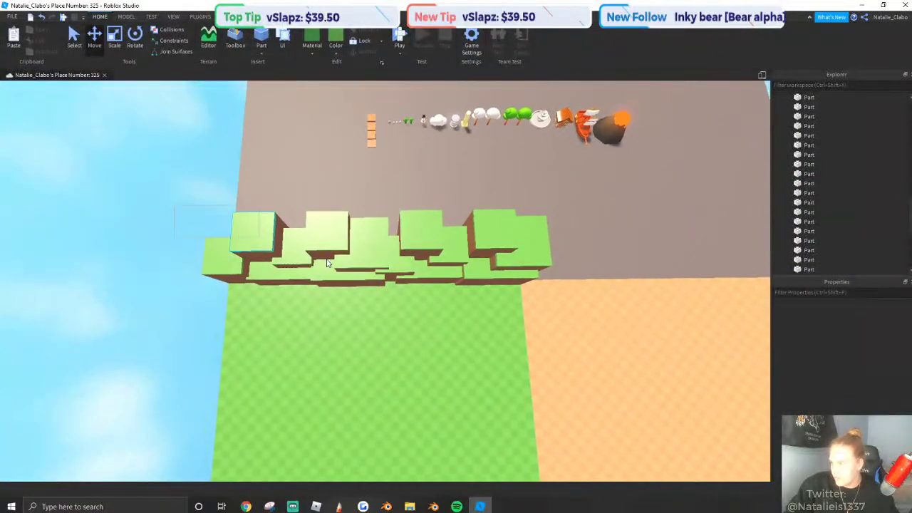
{"action": "key", "text": "q"}
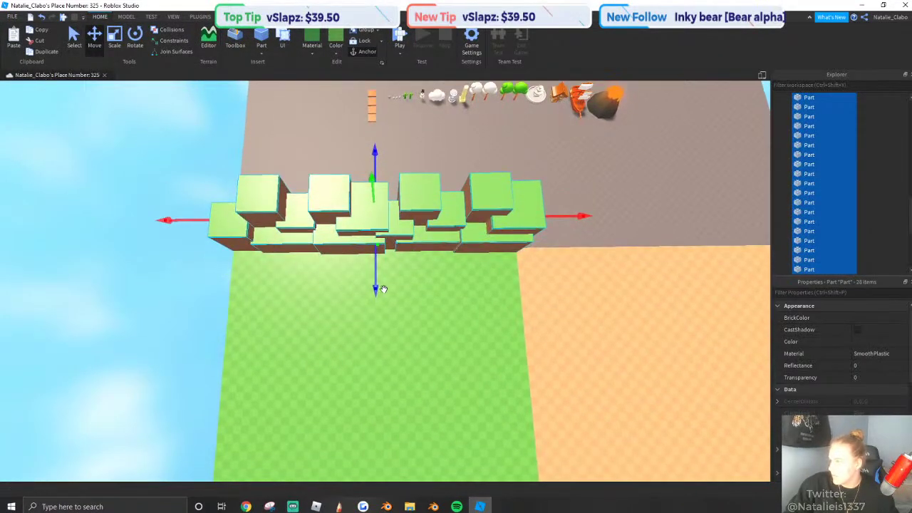
{"action": "key", "text": "ctrl+d"}
{"action": "left_click_drag", "start_coordinate": [376, 288], "coordinate": [372, 189]}
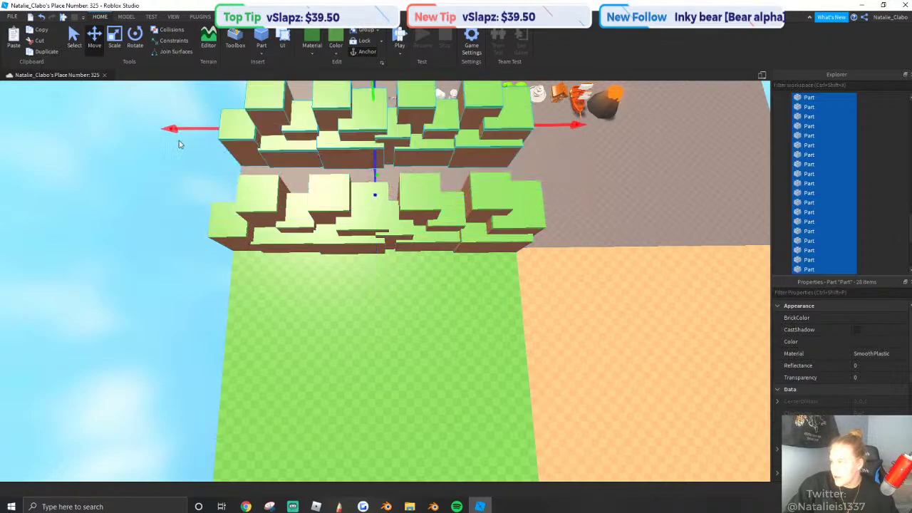
{"action": "left_click_drag", "start_coordinate": [171, 131], "coordinate": [202, 126]}
{"action": "right_click_drag", "start_coordinate": [179, 145], "coordinate": [202, 126]}
{"action": "left_click_drag", "start_coordinate": [202, 126], "coordinate": [264, 112]}
{"action": "left_click_drag", "start_coordinate": [338, 123], "coordinate": [173, 134]}
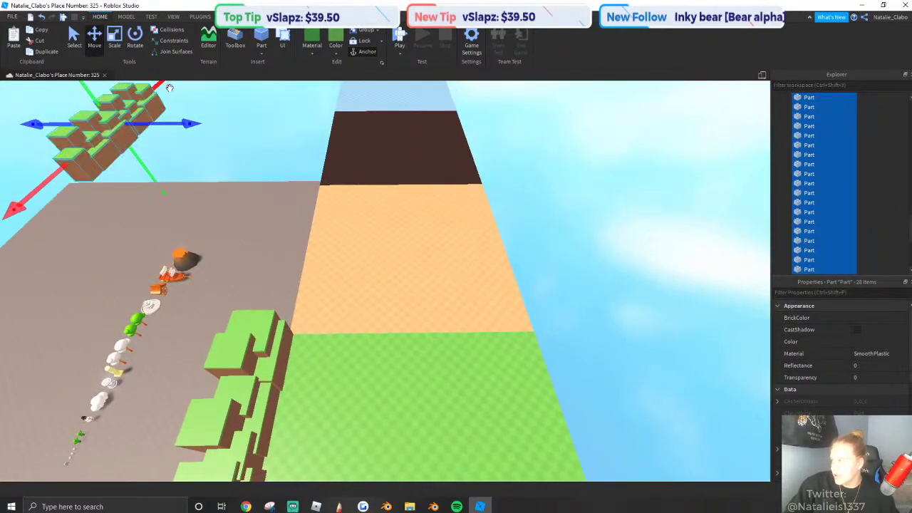
{"action": "left_click_drag", "start_coordinate": [169, 87], "coordinate": [115, 126]}
{"action": "right_click_drag", "start_coordinate": [291, 212], "coordinate": [272, 213]}
{"action": "left_click", "coordinate": [618, 231]}
Duplicate the wall on the green zone's edge and rotate the copy 90 degrees.
{"action": "right_click_drag", "start_coordinate": [634, 231], "coordinate": [558, 230]}
{"action": "scroll", "coordinate": [279, 235], "scroll_direction": "up", "scroll_amount": 1}
{"action": "left_click_drag", "start_coordinate": [209, 236], "coordinate": [562, 340]}
{"action": "scroll", "coordinate": [356, 258], "scroll_direction": "up", "scroll_amount": 3}
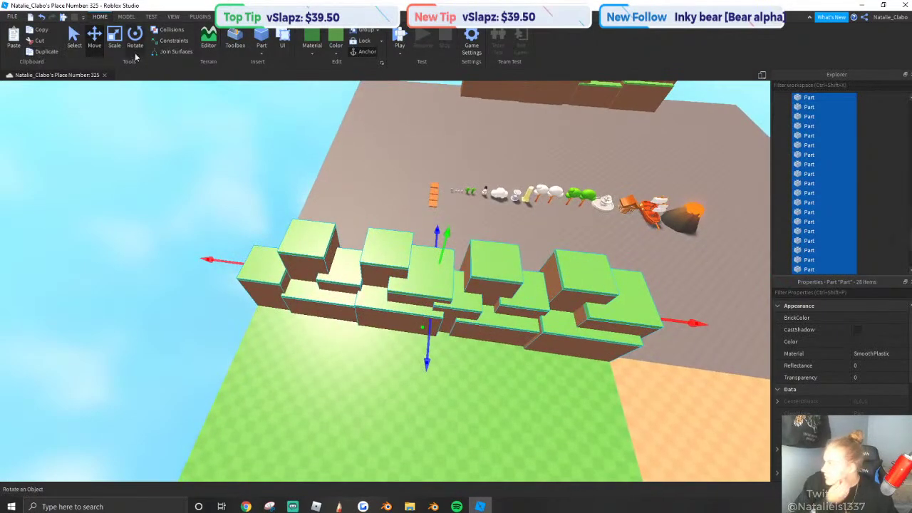
{"action": "left_click", "coordinate": [135, 55]}
{"action": "left_click_drag", "start_coordinate": [634, 300], "coordinate": [442, 230]}
{"action": "left_click", "coordinate": [96, 41]}
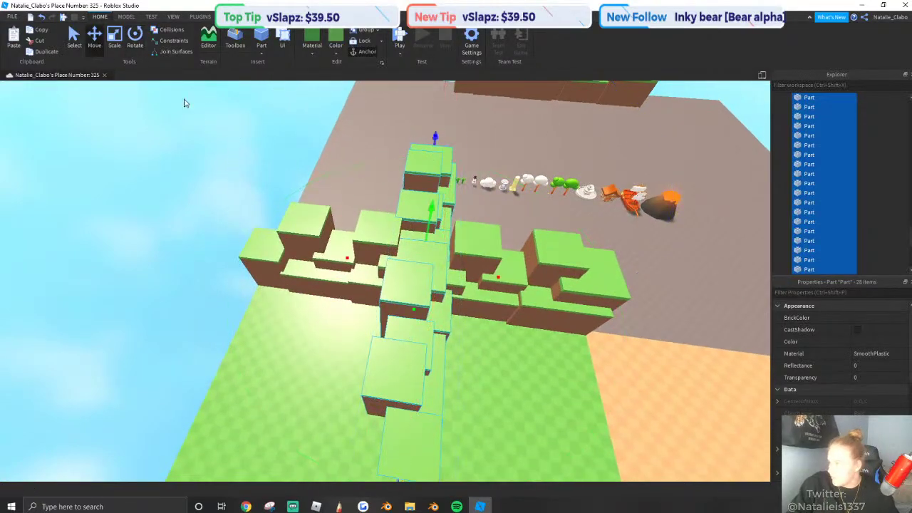
Move the rotated wall onto the green zone's outer end edge, align it with the first wall's corner, and deselect it.
{"action": "left_click_drag", "start_coordinate": [490, 276], "coordinate": [294, 253]}
{"action": "right_click_drag", "start_coordinate": [295, 252], "coordinate": [476, 265]}
{"action": "left_click_drag", "start_coordinate": [727, 307], "coordinate": [552, 289]}
{"action": "scroll", "coordinate": [354, 305], "scroll_direction": "up", "scroll_amount": 3}
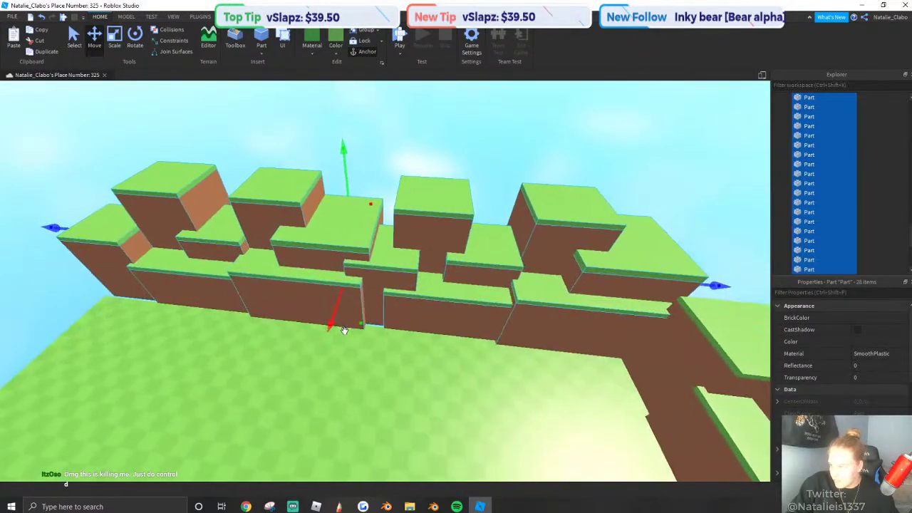
{"action": "left_click_drag", "start_coordinate": [336, 326], "coordinate": [331, 337]}
{"action": "key", "text": "s"}
{"action": "key", "text": "a"}
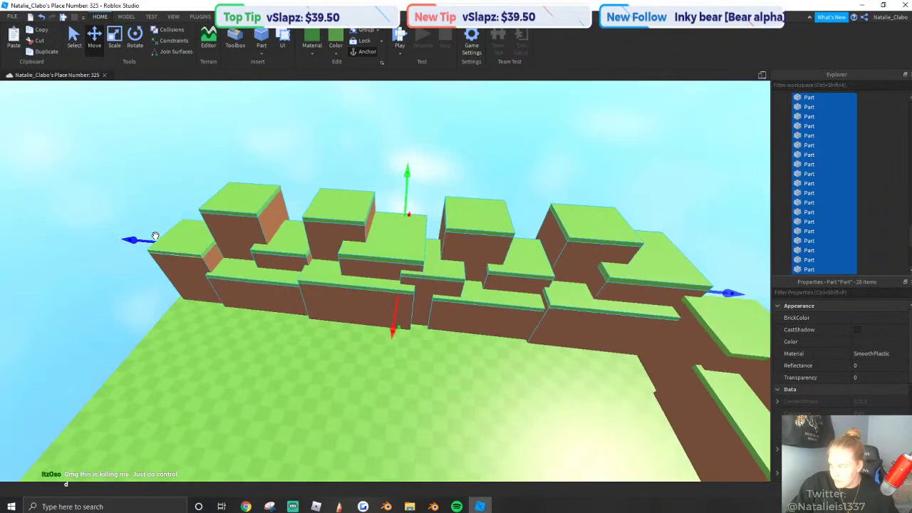
{"action": "left_click_drag", "start_coordinate": [156, 239], "coordinate": [158, 240]}
{"action": "left_click", "coordinate": [297, 232]}
Move the spare wall from behind the grey baseplate to the green zone's remaining long edge, opposite the first wall.
{"action": "right_click_drag", "start_coordinate": [297, 232], "coordinate": [385, 223]}
{"action": "left_click_drag", "start_coordinate": [336, 114], "coordinate": [604, 176]}
{"action": "key", "text": "a"}
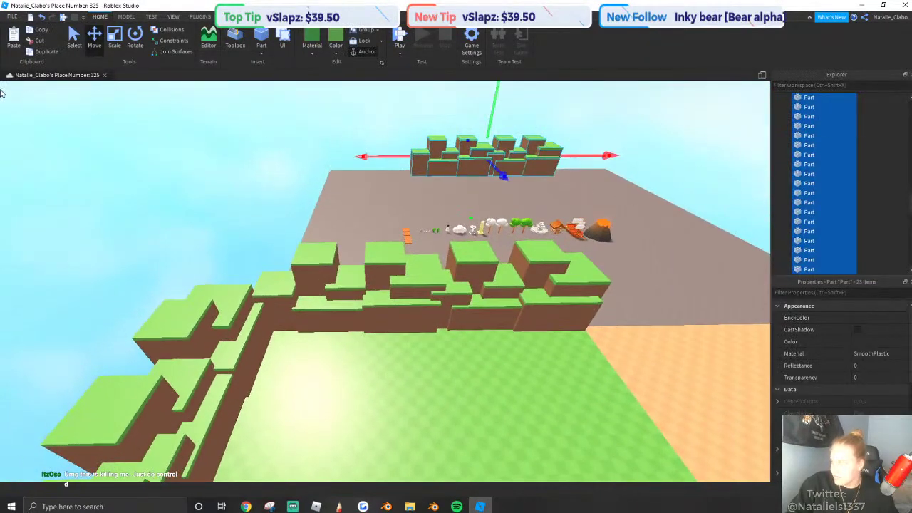
{"action": "left_click_drag", "start_coordinate": [504, 175], "coordinate": [506, 183]}
{"action": "right_click_drag", "start_coordinate": [504, 175], "coordinate": [506, 183]}
{"action": "left_click_drag", "start_coordinate": [506, 183], "coordinate": [549, 161]}
{"action": "right_click_drag", "start_coordinate": [507, 183], "coordinate": [549, 161]}
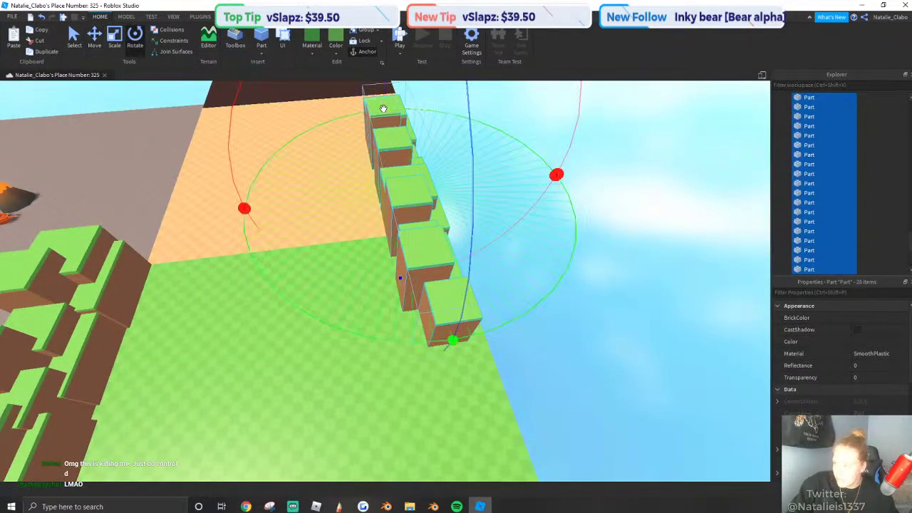
Rotate the third wall 180 degrees to face its steps inward, and slide it along the edge towards the corner.
{"action": "left_click_drag", "start_coordinate": [383, 108], "coordinate": [454, 321]}
{"action": "key", "text": "s"}
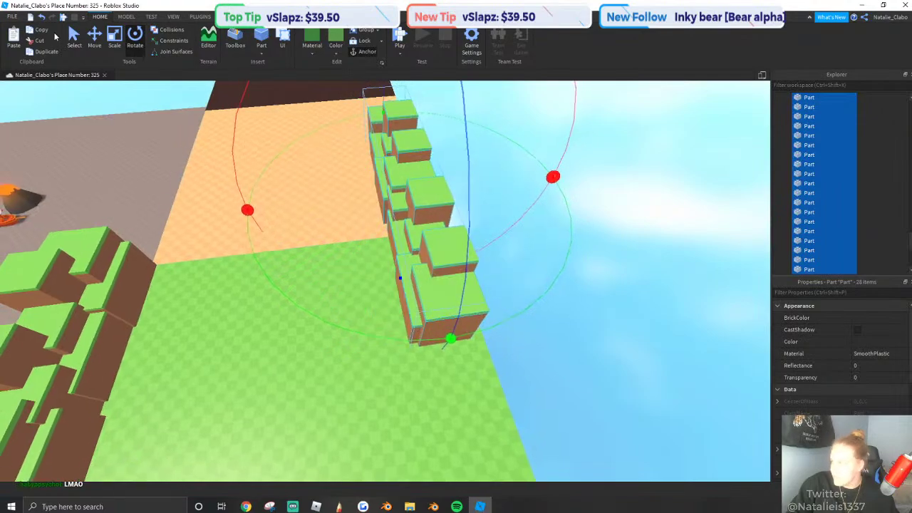
{"action": "left_click", "coordinate": [87, 42]}
{"action": "left_click_drag", "start_coordinate": [480, 368], "coordinate": [477, 370]}
{"action": "right_click_drag", "start_coordinate": [480, 368], "coordinate": [477, 371]}
{"action": "left_click_drag", "start_coordinate": [477, 371], "coordinate": [563, 382]}
{"action": "right_click_drag", "start_coordinate": [477, 371], "coordinate": [563, 382]}
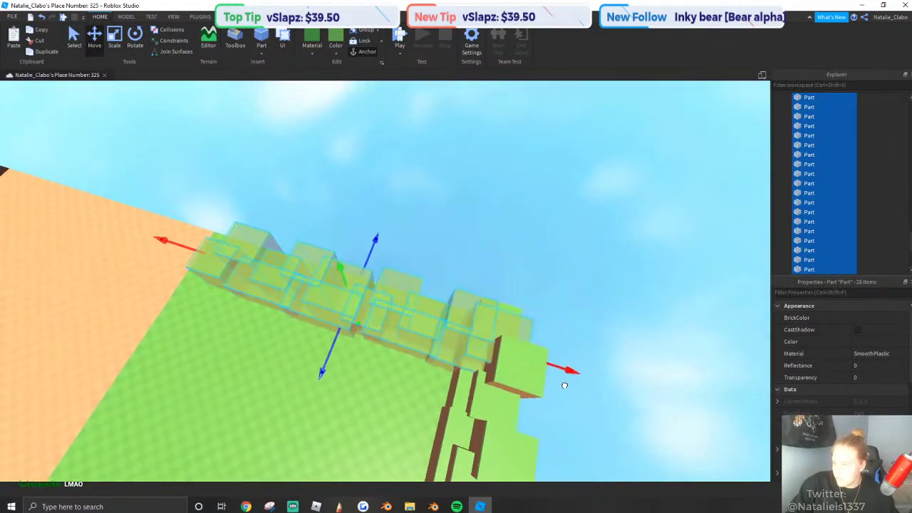
{"action": "left_click_drag", "start_coordinate": [563, 383], "coordinate": [543, 382]}
{"action": "key", "text": "w"}
Fine-tune the third wall's position against the green slab's edge and the corner, and deselect it.
{"action": "left_click_drag", "start_coordinate": [328, 373], "coordinate": [367, 304]}
{"action": "right_click_drag", "start_coordinate": [366, 304], "coordinate": [310, 253]}
{"action": "key", "text": "w"}
{"action": "left_click_drag", "start_coordinate": [216, 134], "coordinate": [183, 125]}
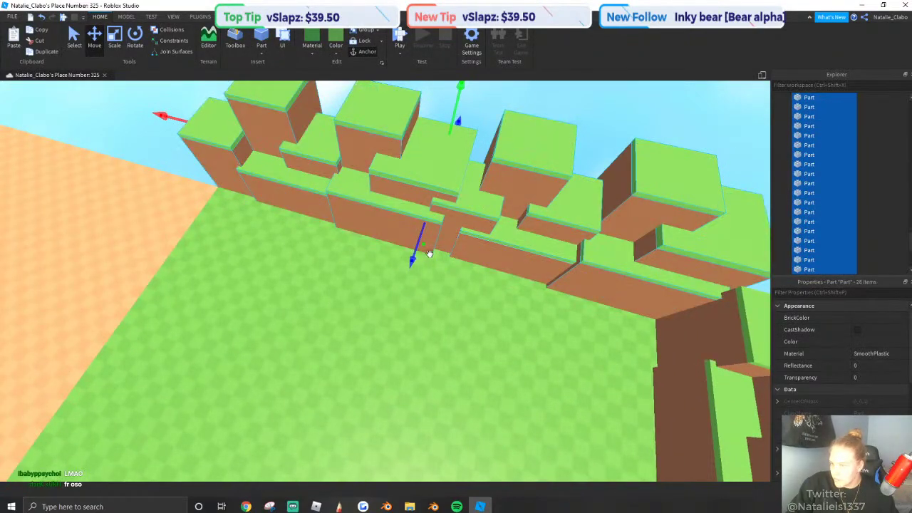
{"action": "left_click_drag", "start_coordinate": [414, 259], "coordinate": [410, 265]}
{"action": "right_click_drag", "start_coordinate": [410, 265], "coordinate": [514, 328]}
{"action": "key", "text": "s"}
{"action": "left_click", "coordinate": [447, 236]}
Deselect the third wall and select several scattered brown blocks on the wall beside the grey baseplate and on the end wall.
{"action": "key", "text": "q"}
{"action": "key", "text": "d"}
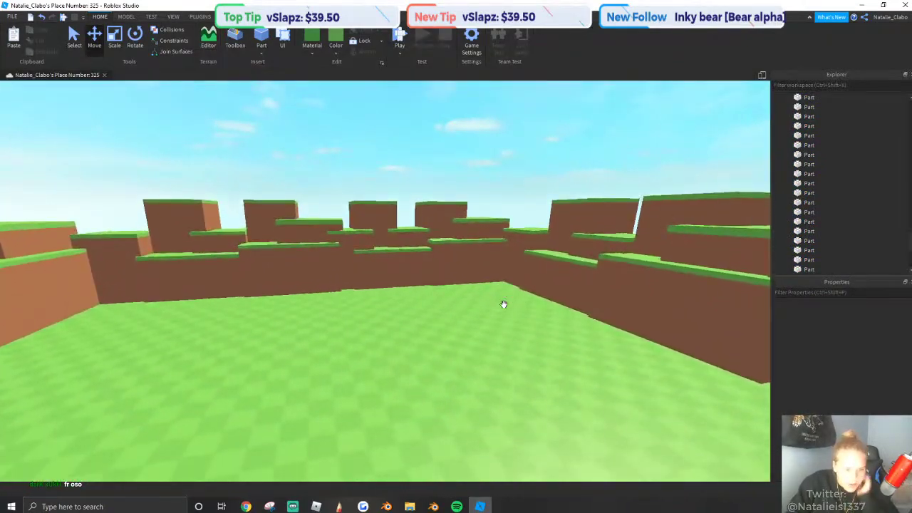
{"action": "key", "text": "e"}
{"action": "key", "text": "s"}
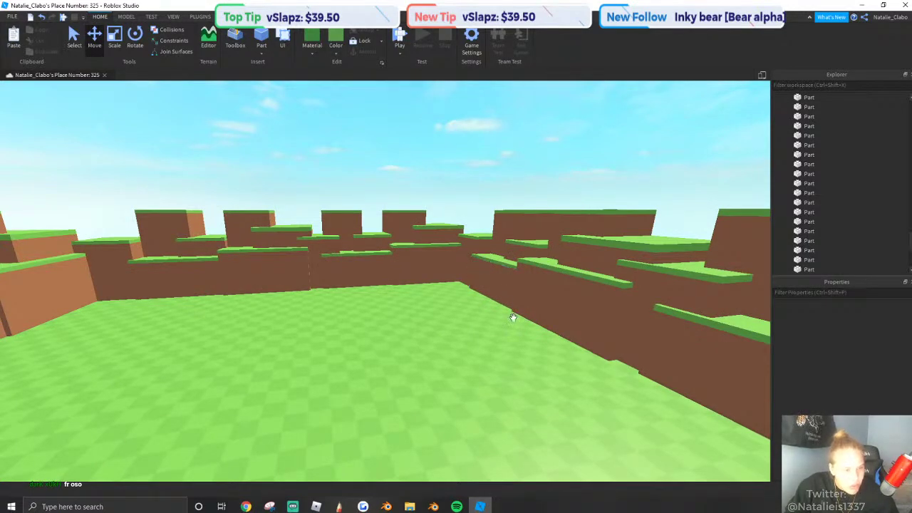
{"action": "right_click_drag", "start_coordinate": [513, 317], "coordinate": [489, 313]}
{"action": "left_click", "coordinate": [462, 228]}
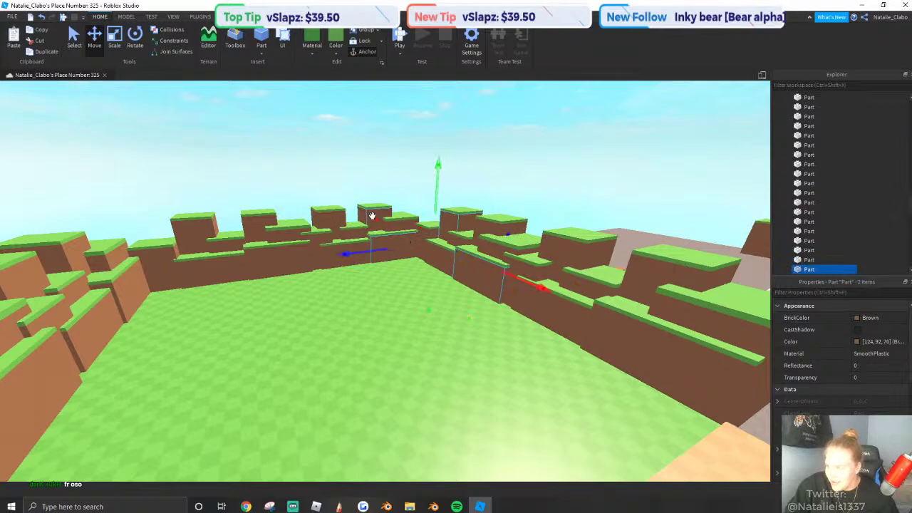
{"action": "left_click", "coordinate": [258, 251], "text": "shift"}
{"action": "left_click", "coordinate": [221, 245], "text": "shift"}
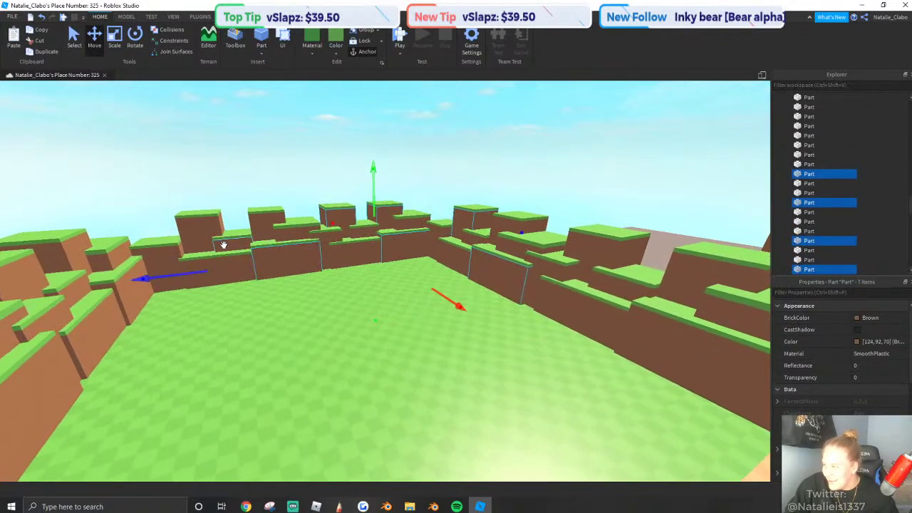
{"action": "left_click", "coordinate": [158, 262], "text": "shift"}
{"action": "left_click", "coordinate": [235, 269], "text": "shift"}
Add scattered brown blocks along the sky-side long wall to the selection.
{"action": "right_click_drag", "start_coordinate": [251, 271], "coordinate": [464, 259]}
{"action": "left_click", "coordinate": [546, 259], "text": "shift"}
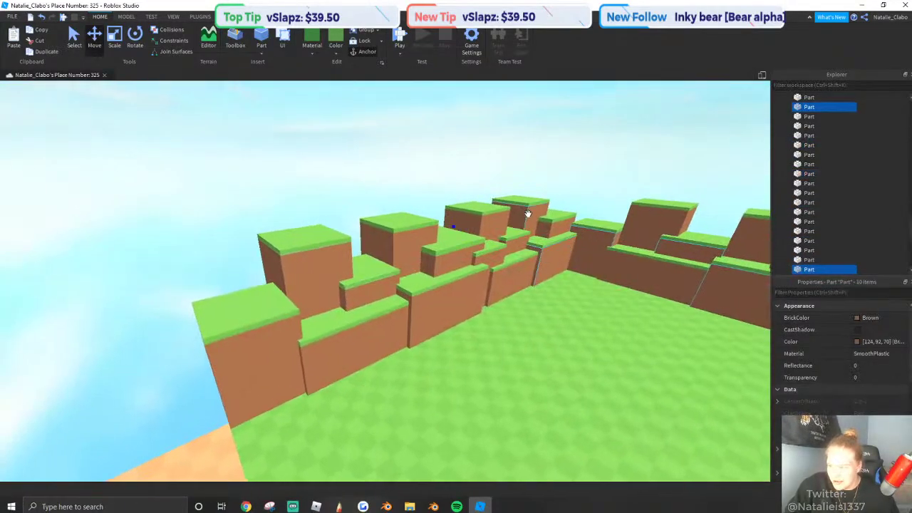
{"action": "left_click", "coordinate": [506, 246], "text": "shift"}
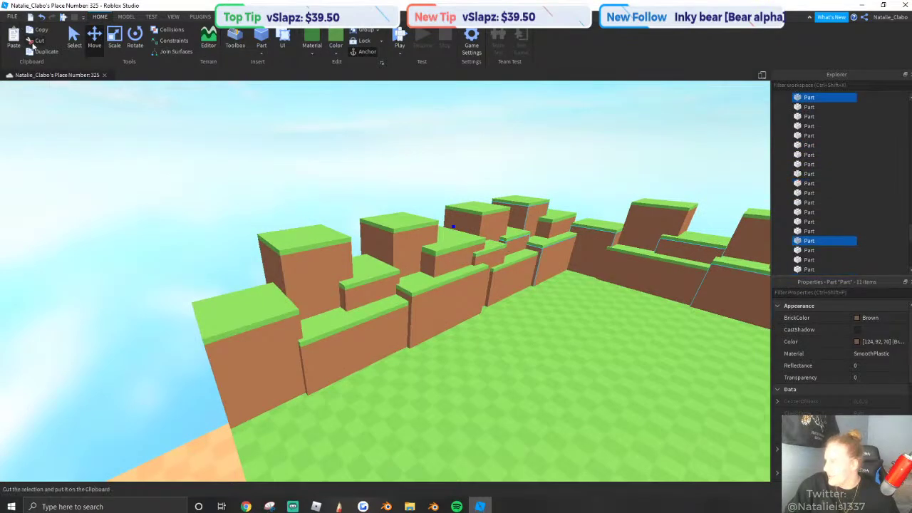
{"action": "left_click", "coordinate": [447, 258], "text": "shift"}
{"action": "right_click_drag", "start_coordinate": [289, 268], "coordinate": [295, 279]}
{"action": "left_click", "coordinate": [295, 278], "text": "shift"}
{"action": "left_click", "coordinate": [257, 347], "text": "shift"}
Add more brown blocks on the wall beside the grey baseplate to the selection.
{"action": "right_click_drag", "start_coordinate": [257, 346], "coordinate": [567, 318]}
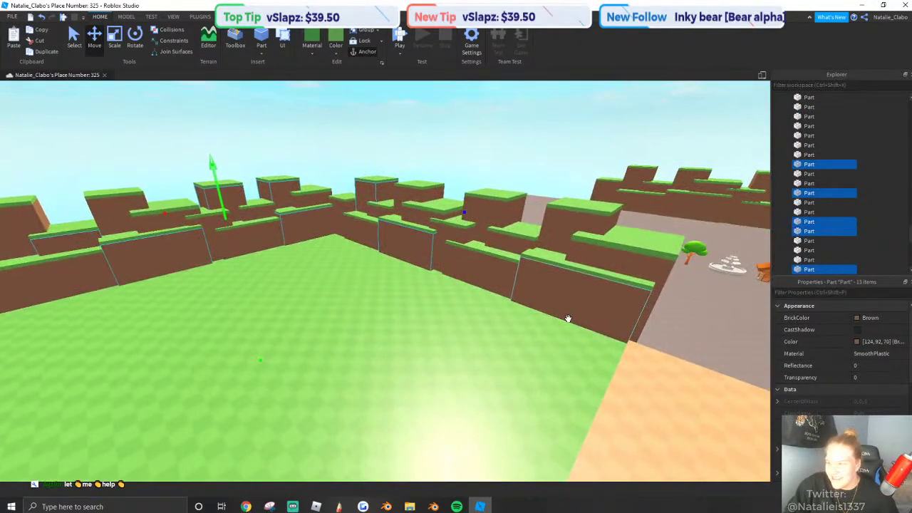
{"action": "left_click", "coordinate": [561, 235], "text": "shift"}
{"action": "left_click", "coordinate": [495, 215], "text": "shift"}
{"action": "left_click", "coordinate": [433, 223], "text": "shift"}
{"action": "right_click_drag", "start_coordinate": [433, 224], "coordinate": [906, 359]}
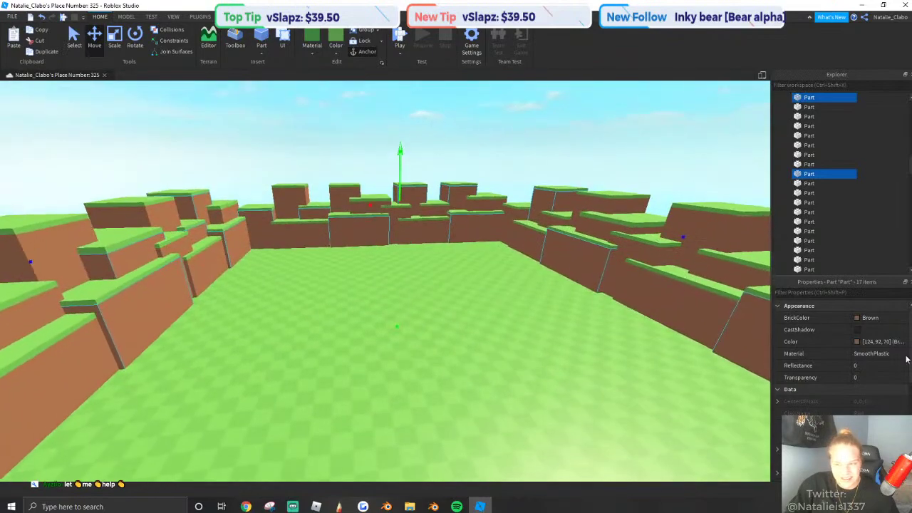
Lighten the selected brown blocks to RGB 152, 112, 86.
{"action": "left_click", "coordinate": [901, 342]}
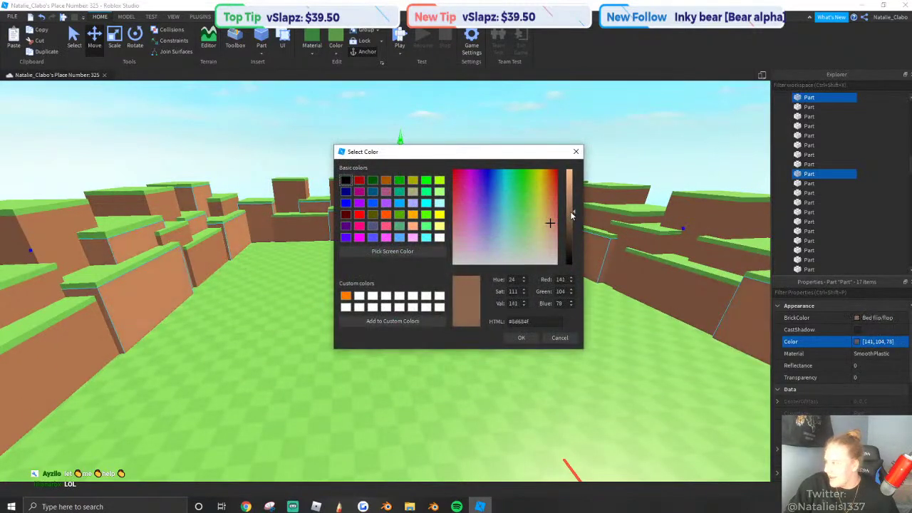
{"action": "left_click_drag", "start_coordinate": [571, 214], "coordinate": [570, 209]}
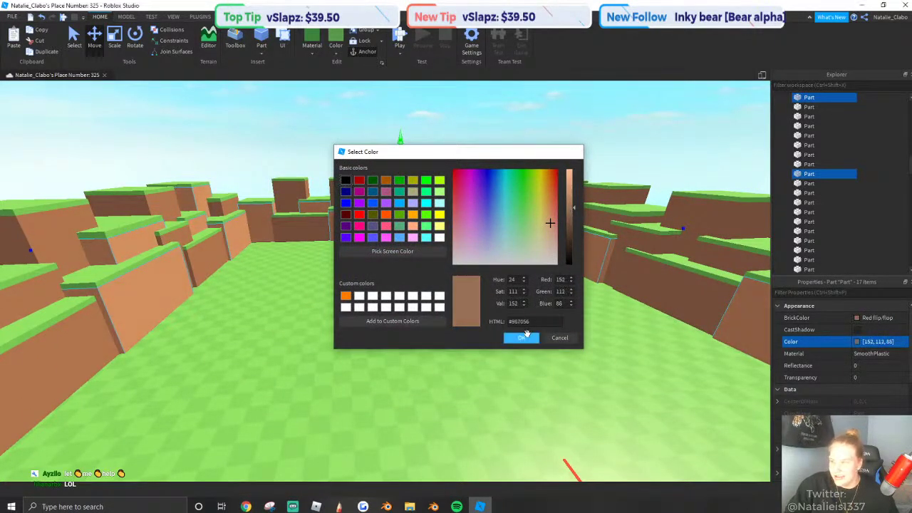
{"action": "left_click", "coordinate": [524, 335]}
{"action": "right_click_drag", "start_coordinate": [527, 299], "coordinate": [527, 283]}
{"action": "key", "text": "s"}
Set the selected brown blocks to a slightly darker tone, RGB 145, 106, 82, and deselect them.
{"action": "left_click", "coordinate": [857, 343]}
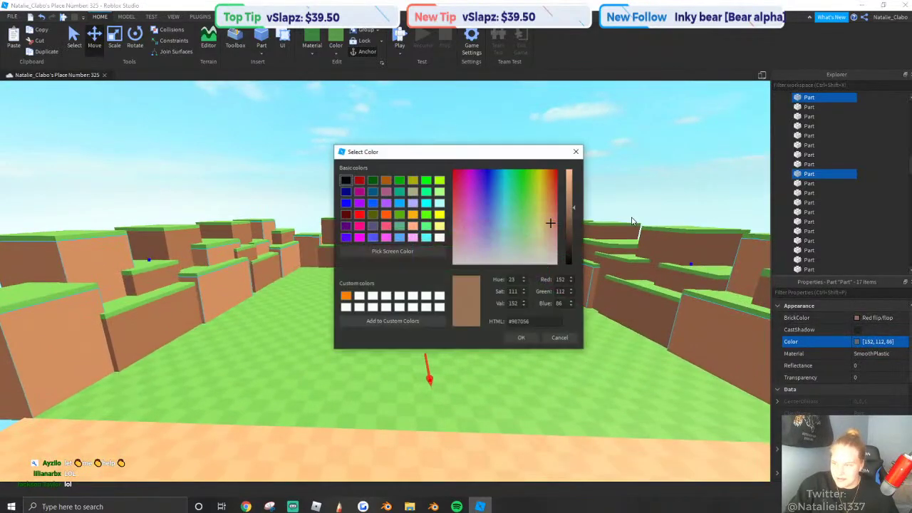
{"action": "left_click_drag", "start_coordinate": [572, 212], "coordinate": [571, 213]}
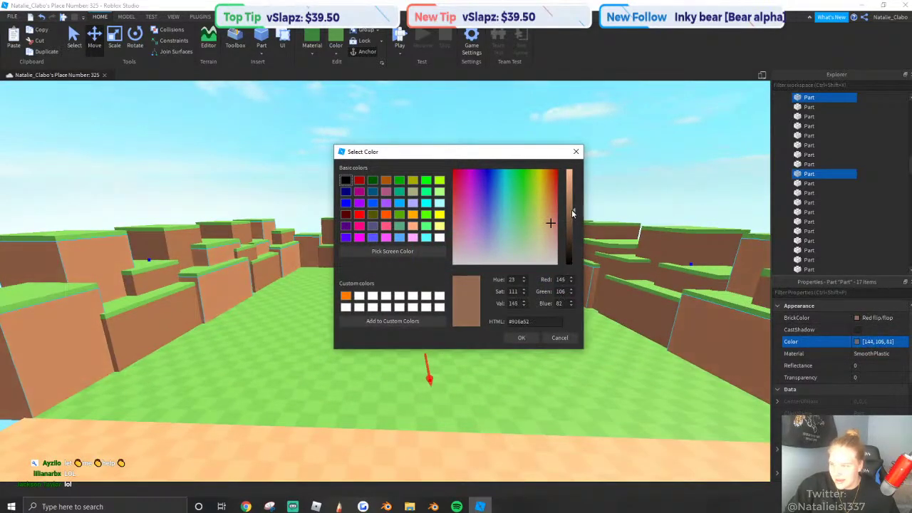
{"action": "left_click", "coordinate": [520, 337]}
{"action": "left_click", "coordinate": [201, 135]}
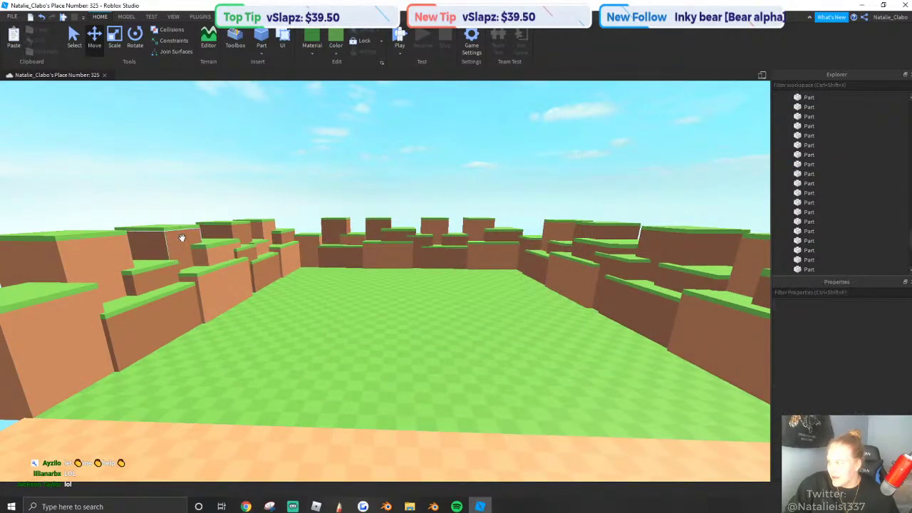
Select four other brown blocks across the three walls, darken them to RGB 109, 80, 61, and deselect them.
{"action": "left_click", "coordinate": [391, 235], "text": "ctrl"}
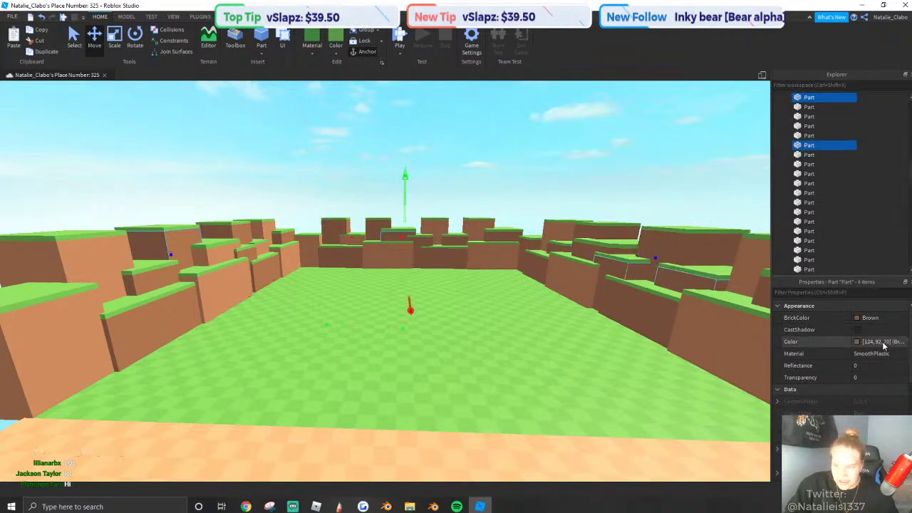
{"action": "left_click", "coordinate": [883, 343]}
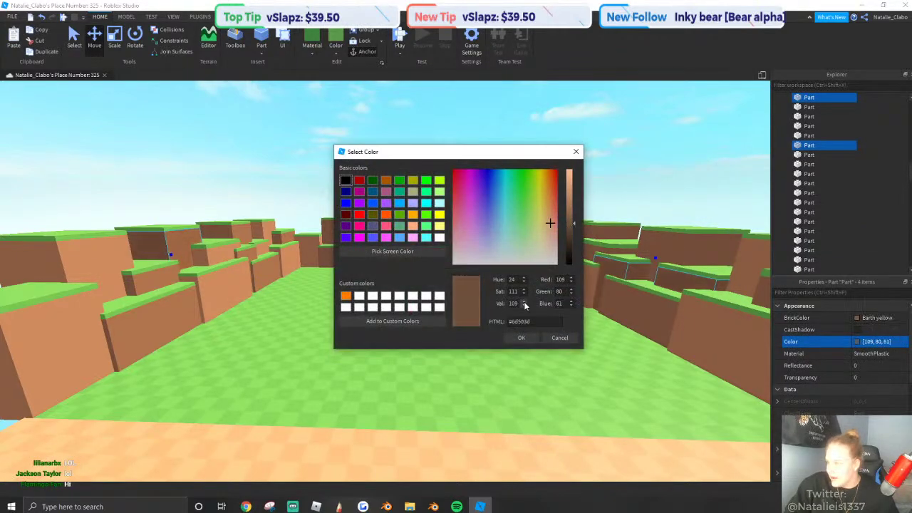
{"action": "left_click", "coordinate": [526, 339]}
{"action": "left_click", "coordinate": [241, 112]}
Select several grass tops along the sky-side long wall up to its corner with the end wall.
{"action": "key", "text": "w"}
{"action": "right_click_drag", "start_coordinate": [451, 234], "coordinate": [425, 231]}
{"action": "key", "text": "s"}
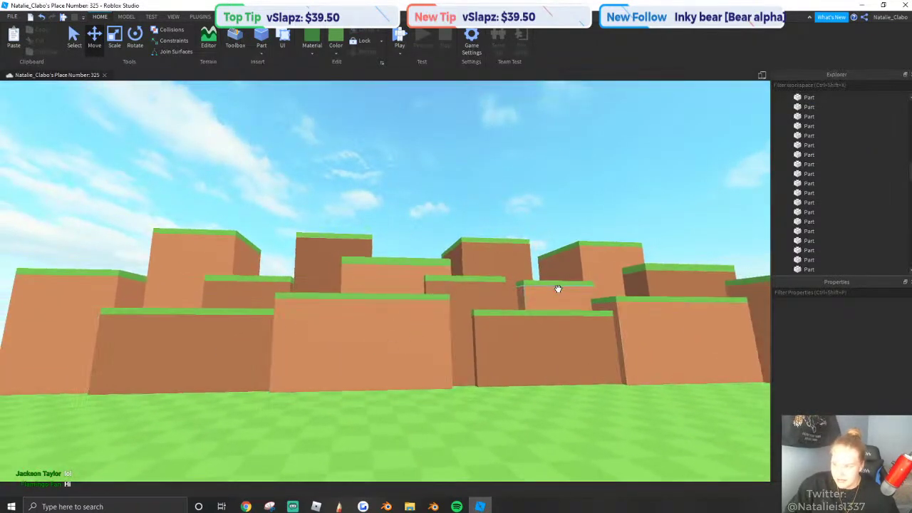
{"action": "key", "text": "w"}
{"action": "right_click_drag", "start_coordinate": [554, 283], "coordinate": [433, 235]}
{"action": "key", "text": "s"}
{"action": "left_click", "coordinate": [434, 237], "text": "ctrl"}
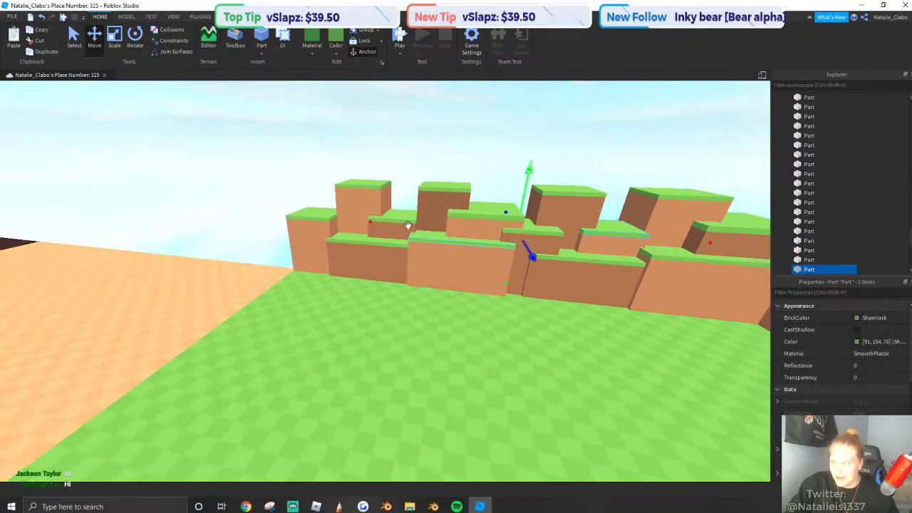
{"action": "right_click_drag", "start_coordinate": [355, 180], "coordinate": [488, 197]}
{"action": "key", "text": "s"}
{"action": "left_click", "coordinate": [415, 221], "text": "ctrl"}
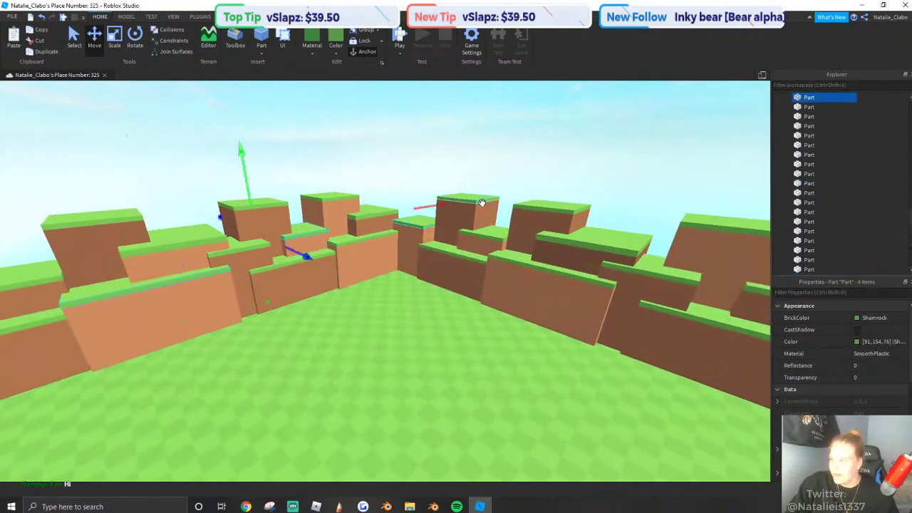
Add scattered grass tops on the end wall and the remaining walls to the selection.
{"action": "left_click", "coordinate": [478, 235], "text": "ctrl"}
{"action": "left_click", "coordinate": [505, 233], "text": "ctrl"}
{"action": "right_click_drag", "start_coordinate": [505, 233], "coordinate": [411, 233]}
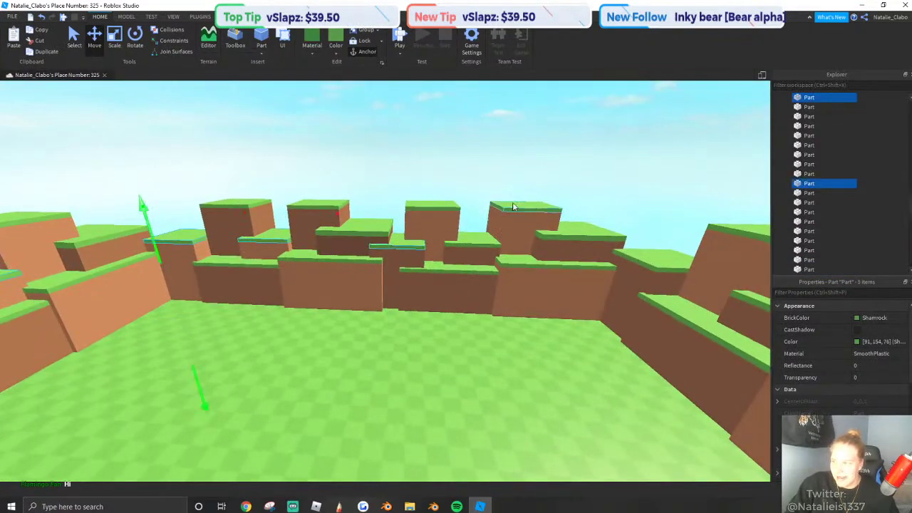
{"action": "left_click", "coordinate": [513, 206], "text": "ctrl"}
{"action": "right_click_drag", "start_coordinate": [512, 206], "coordinate": [456, 220]}
{"action": "left_click", "coordinate": [417, 251], "text": "ctrl"}
{"action": "left_click", "coordinate": [525, 196], "text": "ctrl"}
{"action": "right_click_drag", "start_coordinate": [526, 196], "coordinate": [446, 237]}
{"action": "left_click", "coordinate": [632, 196], "text": "ctrl"}
{"action": "right_click_drag", "start_coordinate": [632, 195], "coordinate": [541, 271]}
Darken the selected grass tops to RGB 80, 135, 66 and deselect them.
{"action": "left_click", "coordinate": [856, 342]}
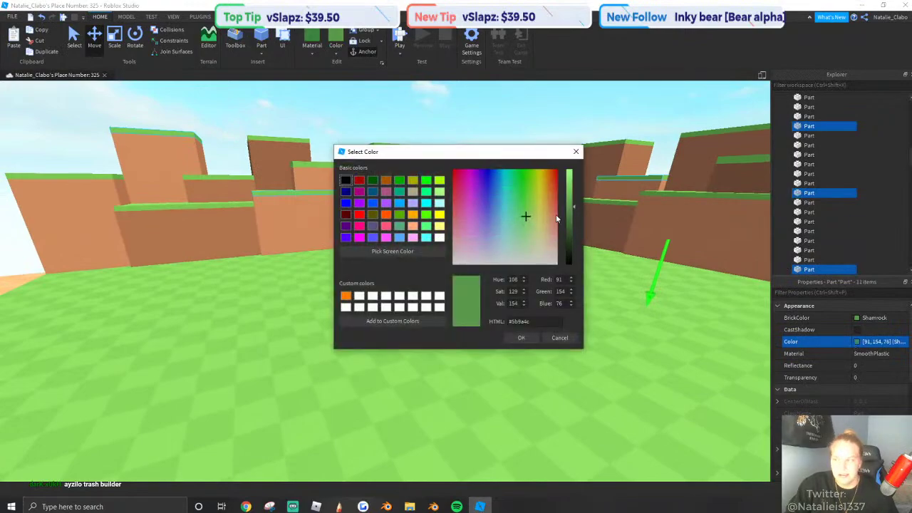
{"action": "left_click", "coordinate": [568, 217]}
{"action": "left_click_drag", "start_coordinate": [568, 219], "coordinate": [567, 214]}
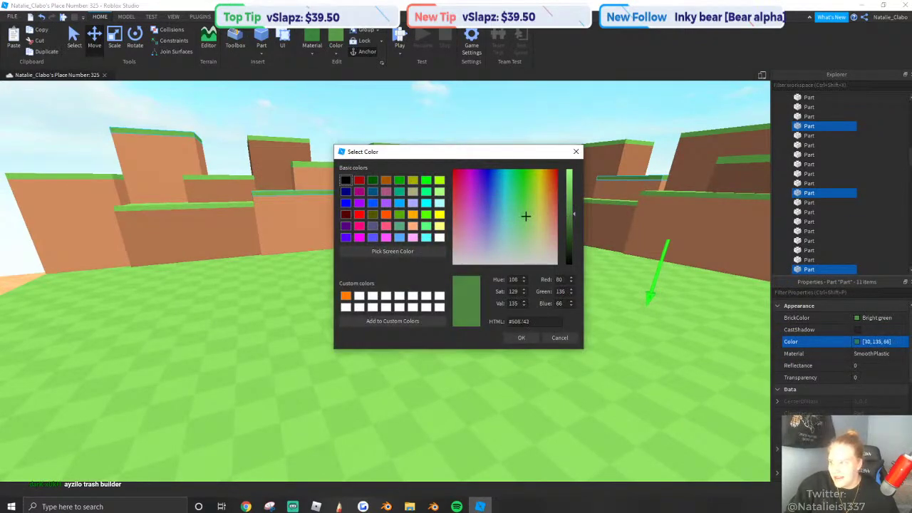
{"action": "left_click", "coordinate": [520, 338]}
{"action": "left_click", "coordinate": [432, 145]}
Examine the recolored walls, the row of prop models on the grey baseplate, and the inventory's saved models.
{"action": "right_click_drag", "start_coordinate": [426, 132], "coordinate": [410, 112]}
{"action": "scroll", "coordinate": [389, 114], "scroll_direction": "down", "scroll_amount": 3}
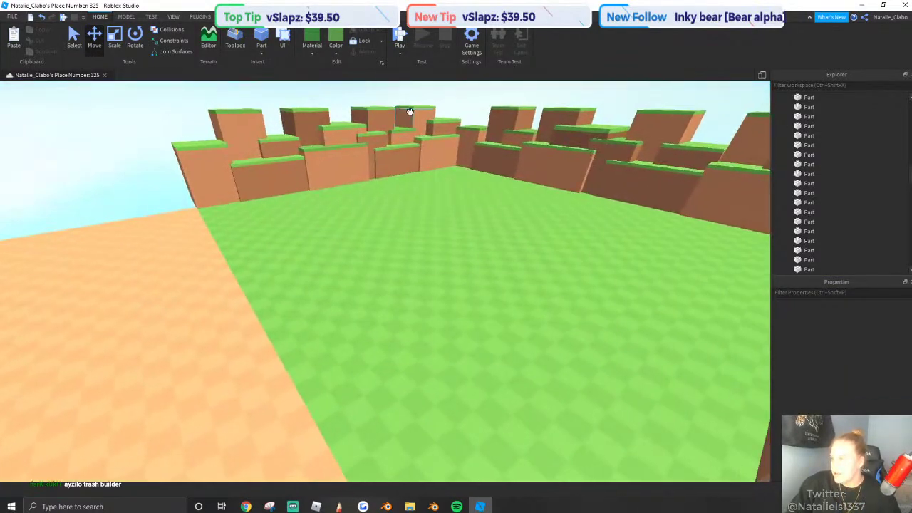
{"action": "right_click_drag", "start_coordinate": [457, 180], "coordinate": [457, 183]}
{"action": "scroll", "coordinate": [457, 183], "scroll_direction": "up", "scroll_amount": 6}
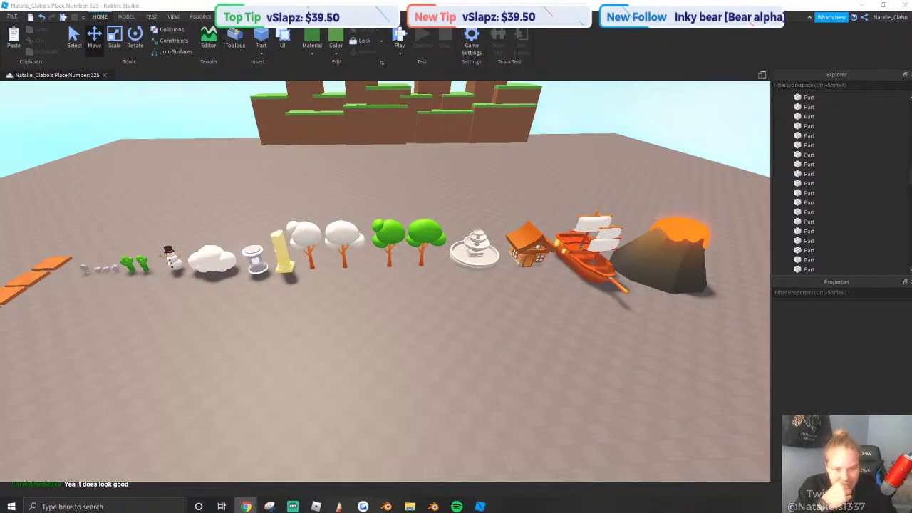
{"action": "scroll", "coordinate": [511, 256], "scroll_direction": "up", "scroll_amount": 6}
{"action": "right_click_drag", "start_coordinate": [511, 256], "coordinate": [511, 256]}
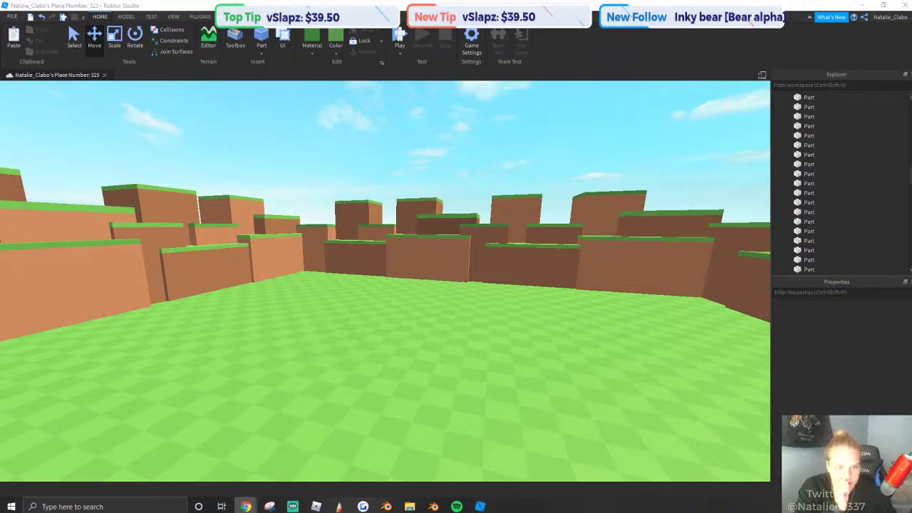
{"action": "right_click_drag", "start_coordinate": [674, 218], "coordinate": [657, 216]}
{"action": "scroll", "coordinate": [657, 216], "scroll_direction": "down", "scroll_amount": 5}
{"action": "left_click", "coordinate": [235, 39]}
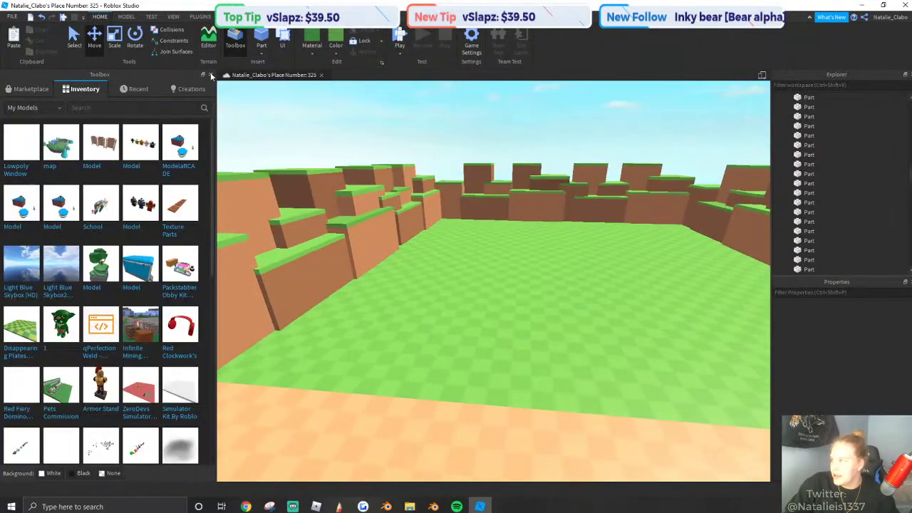
{"action": "left_click", "coordinate": [210, 74]}
Insert a thin, wide cylinder in the green zone and tilt it to lie flat on the ground as a disc.
{"action": "left_click", "coordinate": [259, 54]}
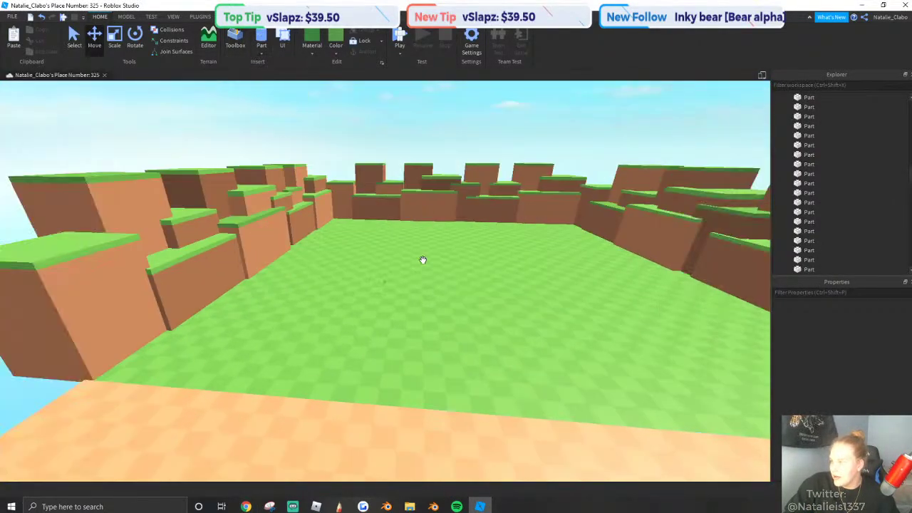
{"action": "scroll", "coordinate": [422, 259], "scroll_direction": "up", "scroll_amount": 5}
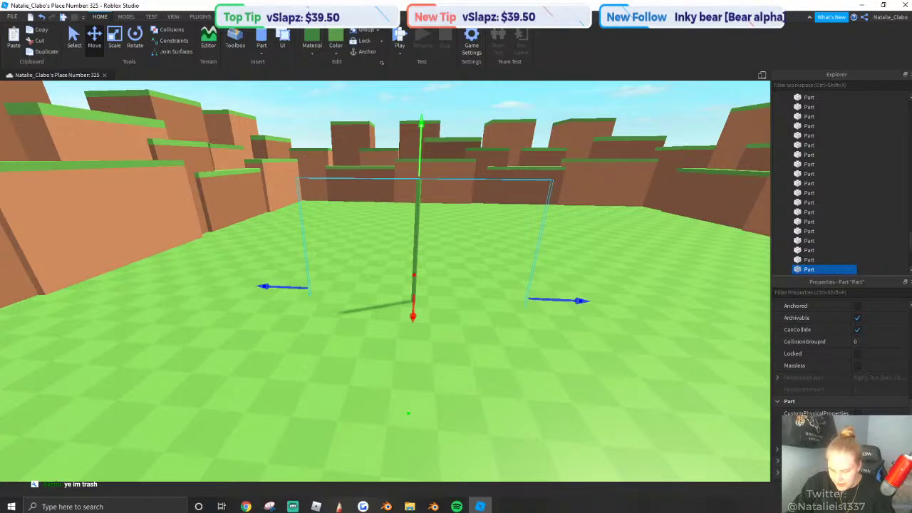
{"action": "key", "text": "ctrl+t"}
{"action": "left_click_drag", "start_coordinate": [485, 327], "coordinate": [529, 299]}
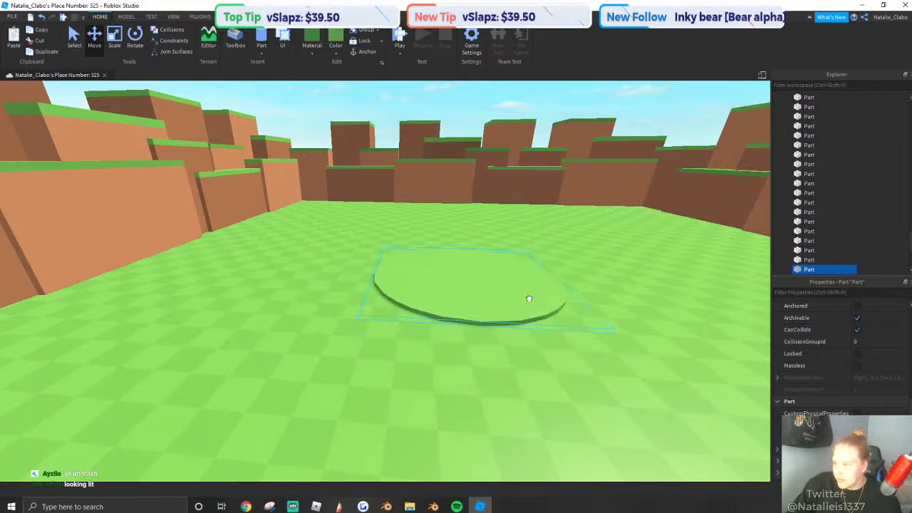
Try repositioning the flat disc across the green floor towards the middle of the walled zone.
{"action": "scroll", "coordinate": [454, 197], "scroll_direction": "up", "scroll_amount": 4}
{"action": "scroll", "coordinate": [454, 197], "scroll_direction": "down", "scroll_amount": 6}
{"action": "right_click_drag", "start_coordinate": [453, 197], "coordinate": [449, 197]}
{"action": "scroll", "coordinate": [454, 197], "scroll_direction": "up", "scroll_amount": 2}
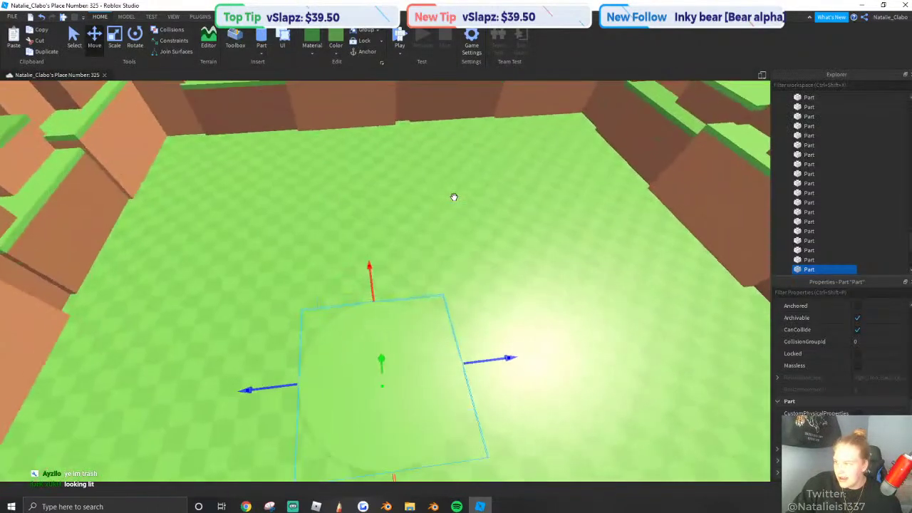
{"action": "scroll", "coordinate": [453, 197], "scroll_direction": "down", "scroll_amount": 4}
{"action": "left_click_drag", "start_coordinate": [393, 290], "coordinate": [471, 249]}
{"action": "right_click_drag", "start_coordinate": [473, 247], "coordinate": [473, 246]}
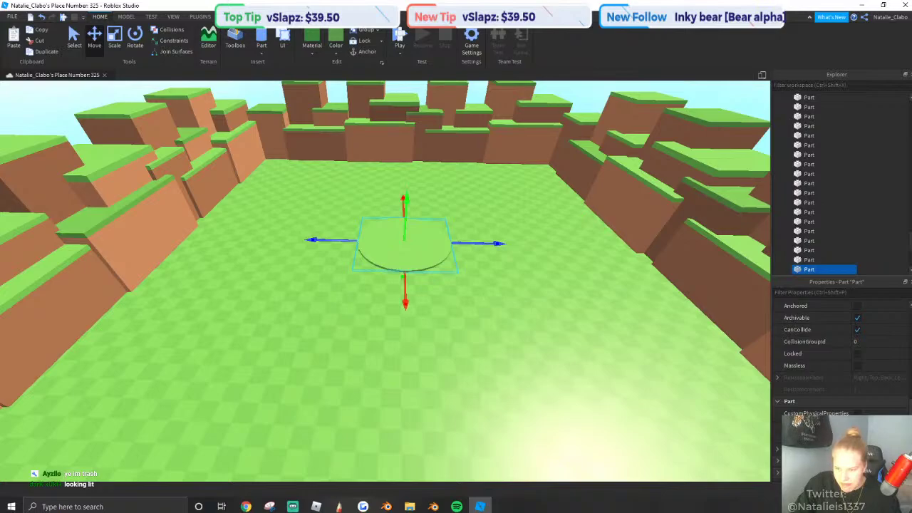
Undo the last change to the disc, then slide it towards the orange side and adjust it sideways between the long walls.
{"action": "key", "text": "ctrl+z"}
{"action": "left_click_drag", "start_coordinate": [442, 228], "coordinate": [399, 257]}
{"action": "right_click_drag", "start_coordinate": [395, 252], "coordinate": [401, 237]}
{"action": "scroll", "coordinate": [397, 242], "scroll_direction": "down", "scroll_amount": 5}
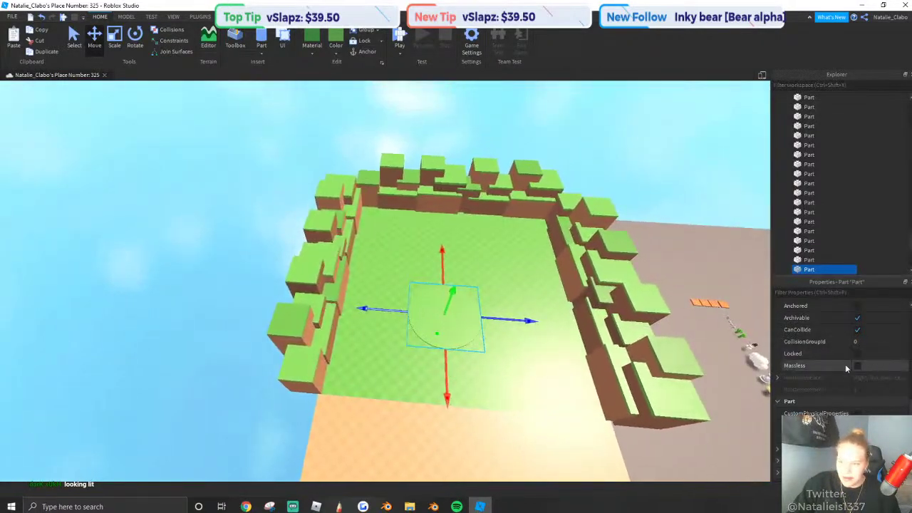
{"action": "left_click_drag", "start_coordinate": [470, 320], "coordinate": [499, 320]}
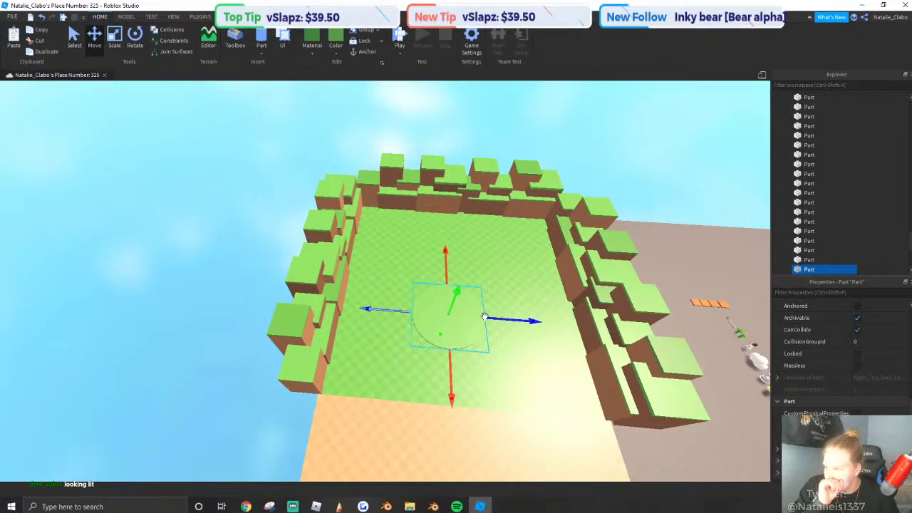
Move the disc to the middle of the green floor and check its spacing from the three walls.
{"action": "right_click_drag", "start_coordinate": [476, 302], "coordinate": [401, 334]}
{"action": "scroll", "coordinate": [476, 301], "scroll_direction": "up", "scroll_amount": 4}
{"action": "scroll", "coordinate": [475, 302], "scroll_direction": "down", "scroll_amount": 5}
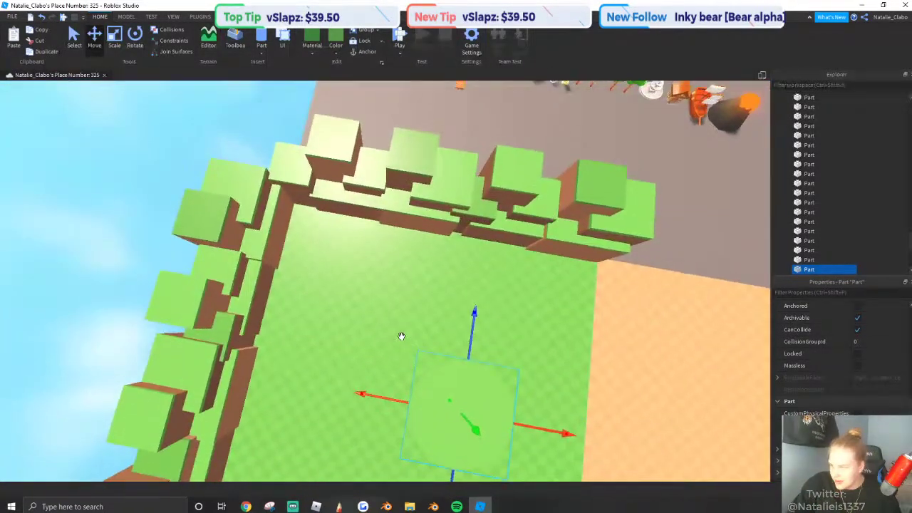
{"action": "scroll", "coordinate": [402, 336], "scroll_direction": "down", "scroll_amount": 3}
{"action": "mouse_move", "coordinate": [413, 355]}
{"action": "left_mouse_down"}
{"action": "mouse_move", "coordinate": [361, 344]}
{"action": "mouse_move", "coordinate": [407, 340]}
{"action": "left_mouse_up"}
{"action": "scroll", "coordinate": [407, 340], "scroll_direction": "up", "scroll_amount": 10}
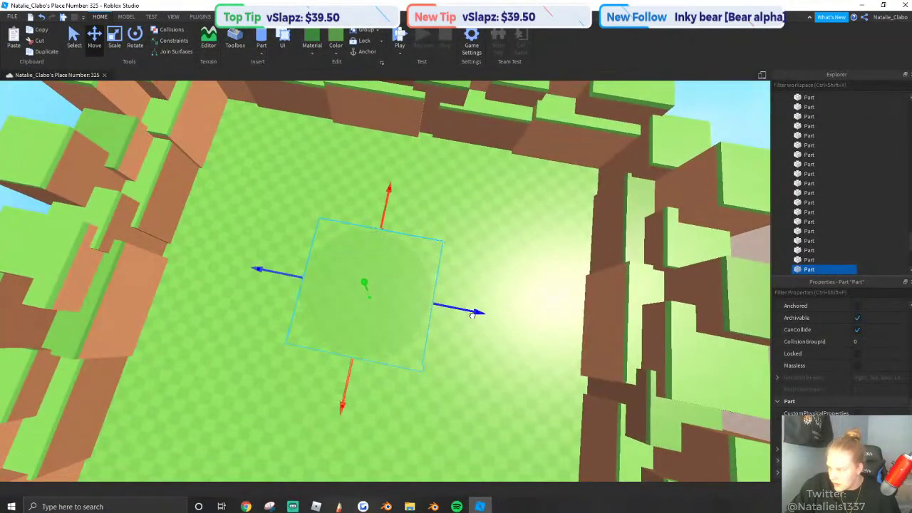
{"action": "scroll", "coordinate": [342, 301], "scroll_direction": "down", "scroll_amount": 10}
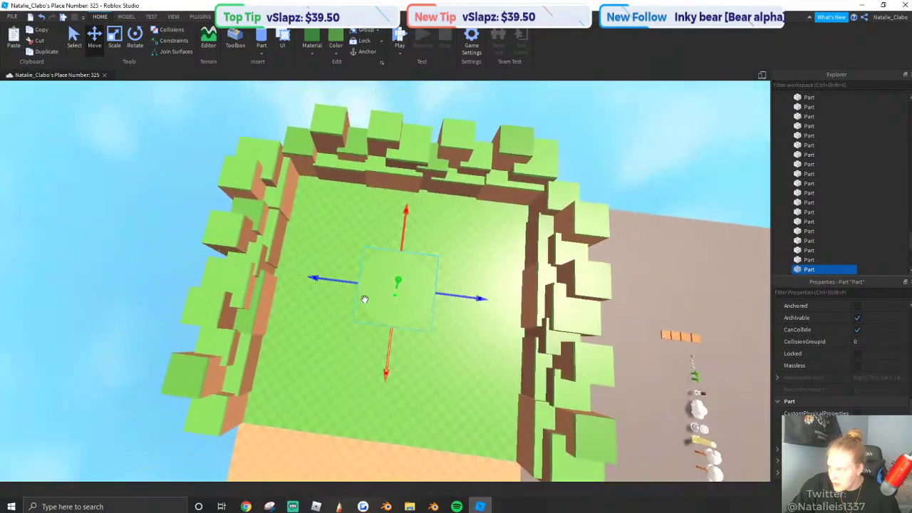
Examine the flat disc's placement within the walled green zone from above.
{"action": "scroll", "coordinate": [364, 299], "scroll_direction": "down", "scroll_amount": 6}
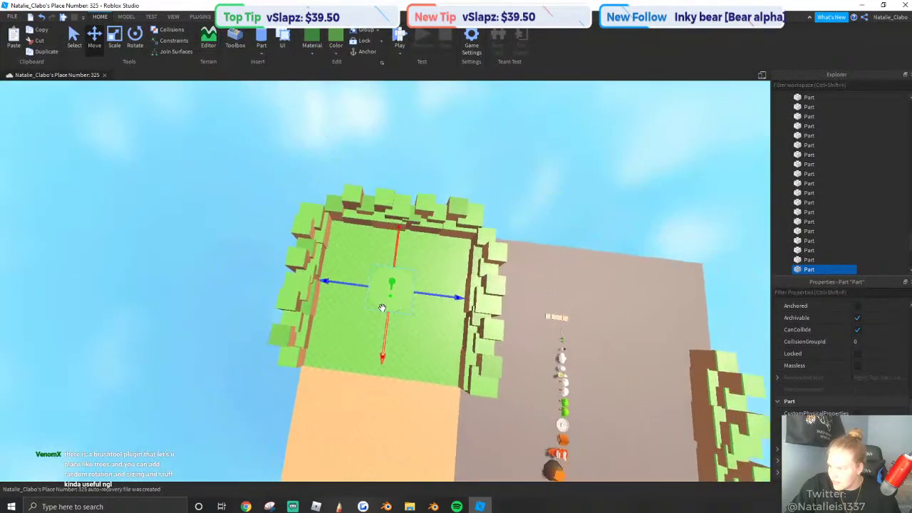
{"action": "scroll", "coordinate": [382, 307], "scroll_direction": "down", "scroll_amount": 6}
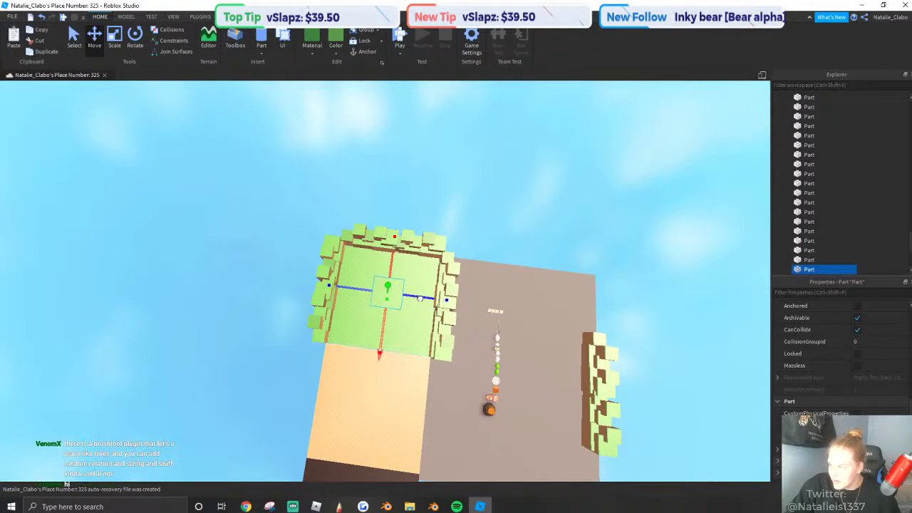
{"action": "left_click", "coordinate": [456, 288]}
{"action": "scroll", "coordinate": [455, 289], "scroll_direction": "up", "scroll_amount": 10}
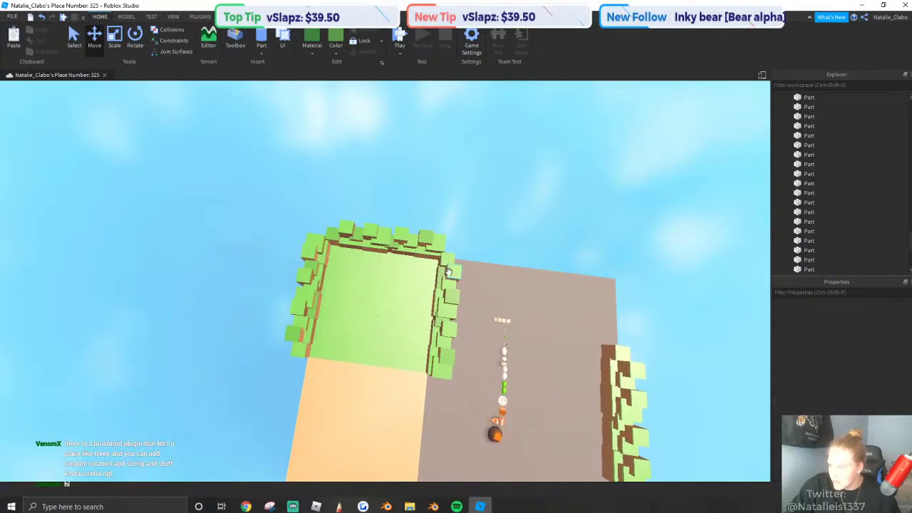
{"action": "left_click", "coordinate": [383, 291]}
{"action": "scroll", "coordinate": [399, 285], "scroll_direction": "up", "scroll_amount": 3}
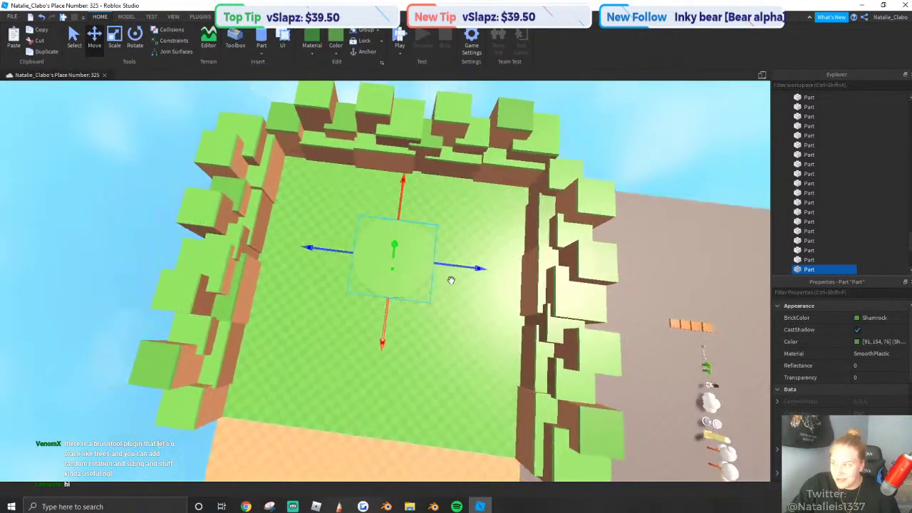
{"action": "scroll", "coordinate": [451, 280], "scroll_direction": "down", "scroll_amount": 1}
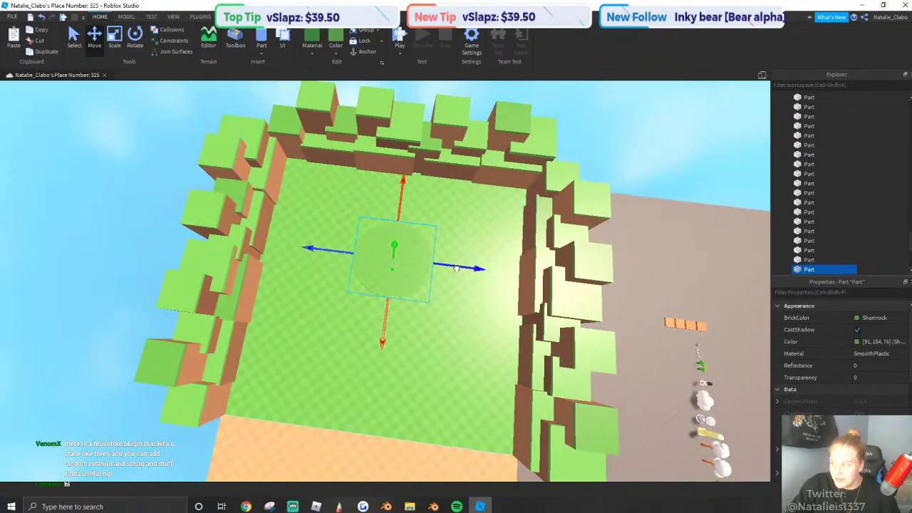
{"action": "scroll", "coordinate": [383, 299], "scroll_direction": "down", "scroll_amount": 5}
{"action": "left_click", "coordinate": [383, 299]}
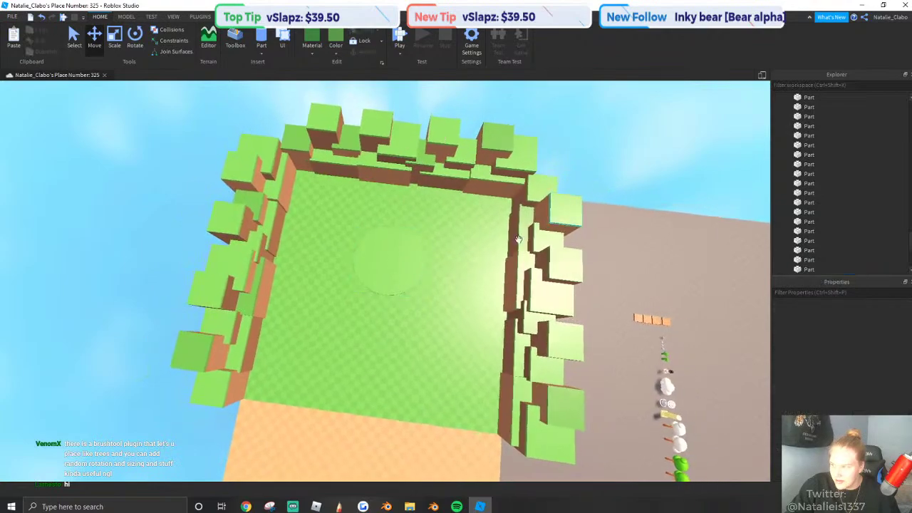
{"action": "right_click_drag", "start_coordinate": [398, 298], "coordinate": [379, 276]}
{"action": "scroll", "coordinate": [389, 285], "scroll_direction": "up", "scroll_amount": 3}
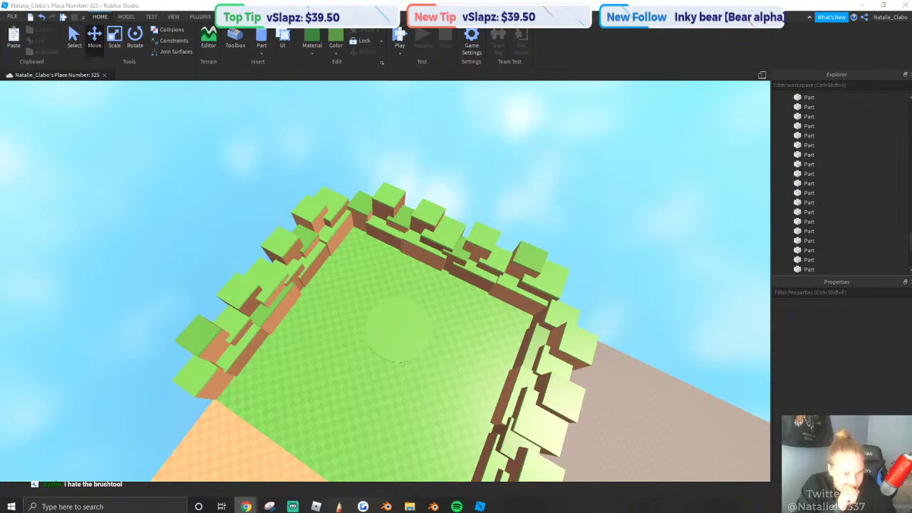
{"action": "left_click", "coordinate": [208, 18]}
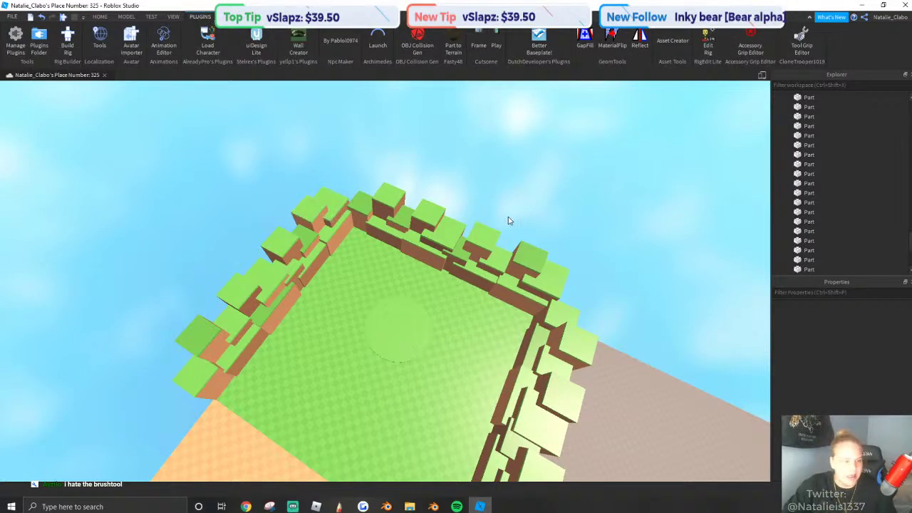
Copy the adjacent orange floor's colour 204, 142, 105 onto the green disc.
{"action": "right_click_drag", "start_coordinate": [508, 220], "coordinate": [507, 220]}
{"action": "scroll", "coordinate": [429, 270], "scroll_direction": "up", "scroll_amount": 5}
{"action": "right_click_drag", "start_coordinate": [429, 271], "coordinate": [396, 271]}
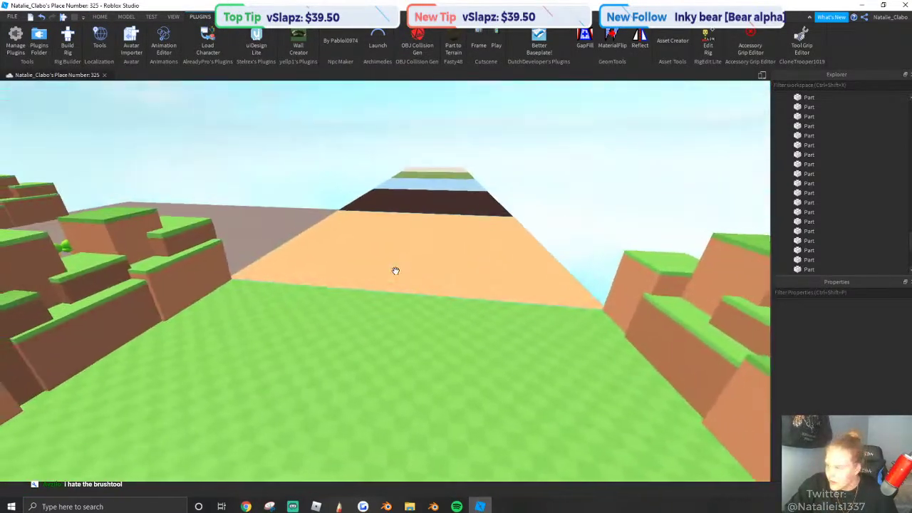
{"action": "scroll", "coordinate": [399, 269], "scroll_direction": "up", "scroll_amount": 4}
{"action": "left_click", "coordinate": [420, 267]}
{"action": "scroll", "coordinate": [819, 325], "scroll_direction": "down", "scroll_amount": 1}
{"action": "left_click", "coordinate": [874, 307]}
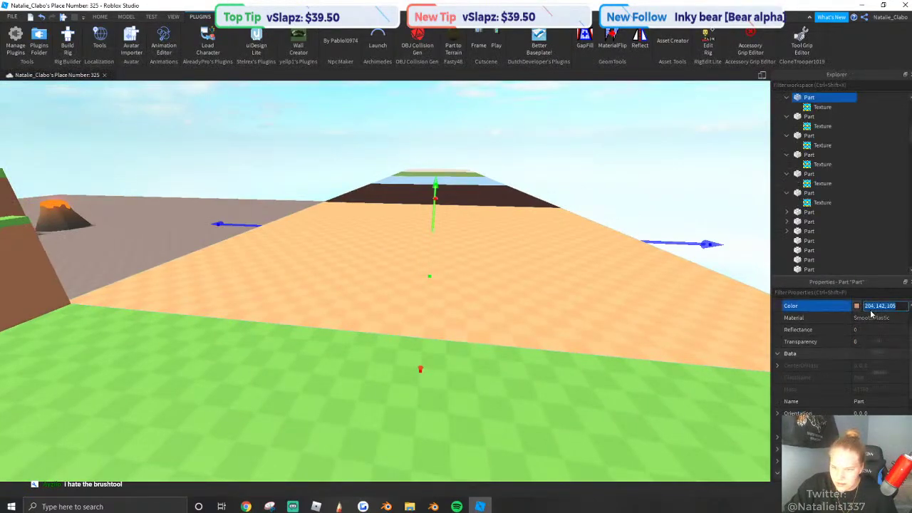
{"action": "left_click", "coordinate": [870, 352]}
{"action": "left_click", "coordinate": [235, 161]}
{"action": "right_click_drag", "start_coordinate": [236, 161], "coordinate": [291, 175]}
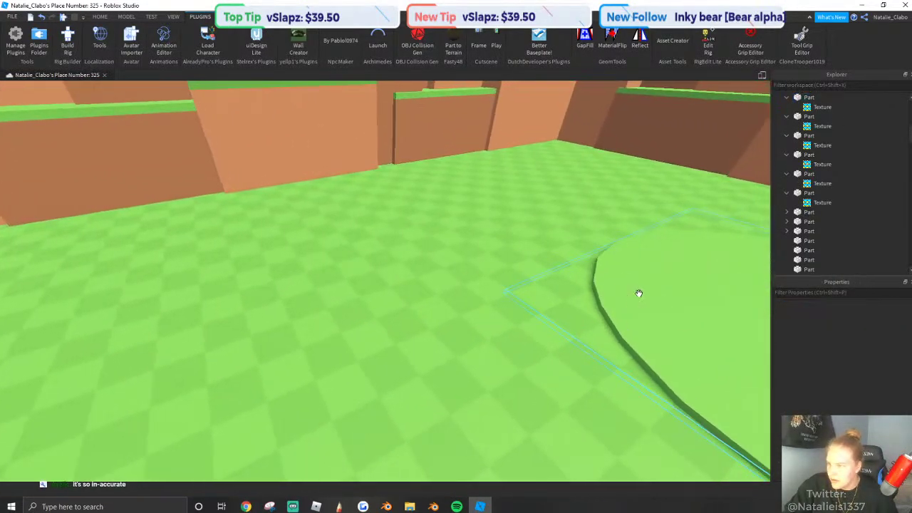
{"action": "left_click", "coordinate": [638, 293]}
{"action": "right_click_drag", "start_coordinate": [638, 293], "coordinate": [643, 293]}
{"action": "scroll", "coordinate": [643, 293], "scroll_direction": "up", "scroll_amount": 2}
{"action": "key", "text": "ctrl+v"}
{"action": "key", "text": "Return"}
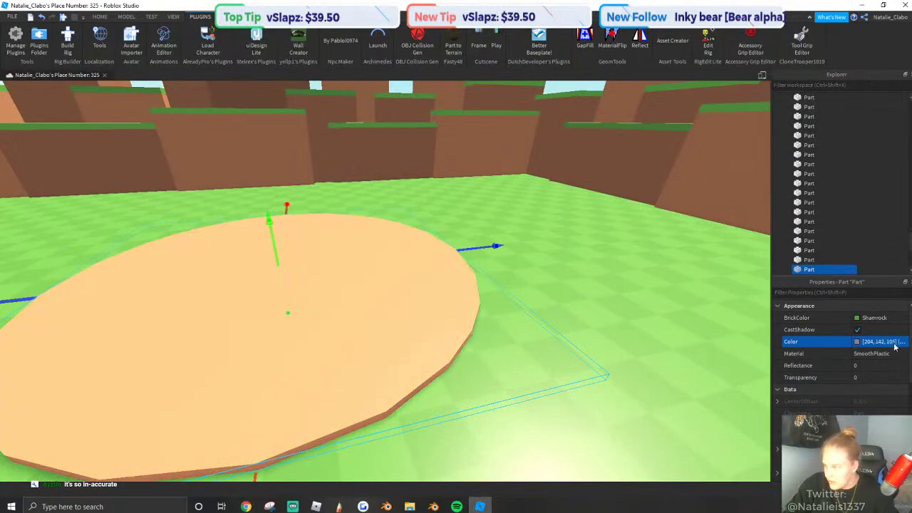
{"action": "right_click_drag", "start_coordinate": [428, 221], "coordinate": [417, 206]}
Recolour the disc brick yellow, and adjust that shade to a custom orange of 215, 145, 87.
{"action": "left_click", "coordinate": [859, 343]}
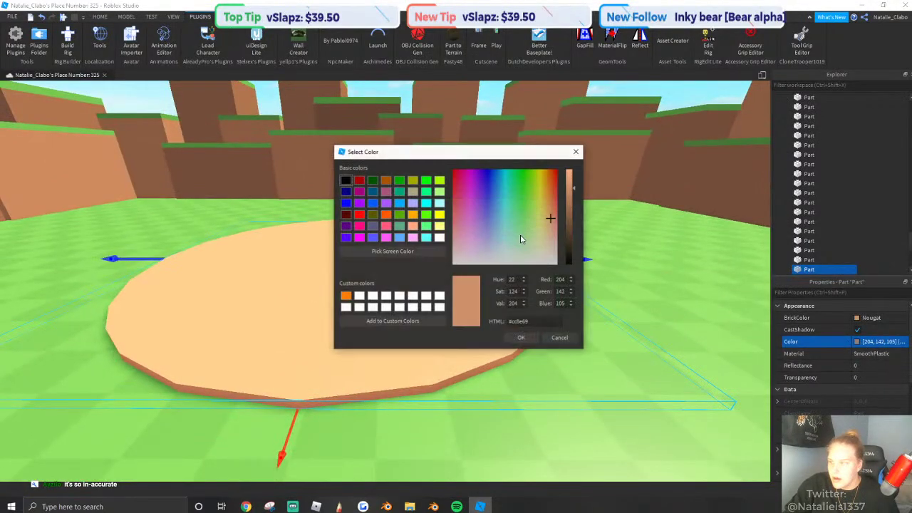
{"action": "left_click", "coordinate": [555, 338]}
{"action": "left_click", "coordinate": [99, 17]}
{"action": "left_click", "coordinate": [335, 52]}
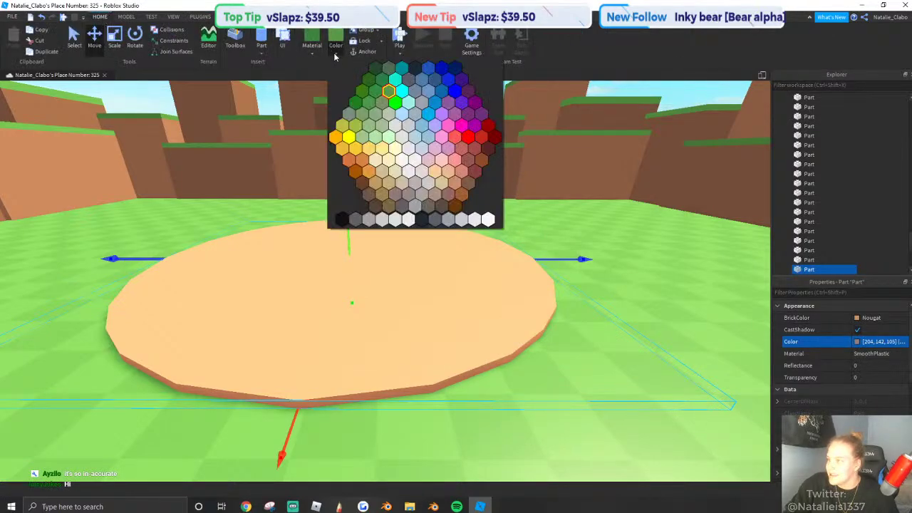
{"action": "left_click", "coordinate": [441, 185]}
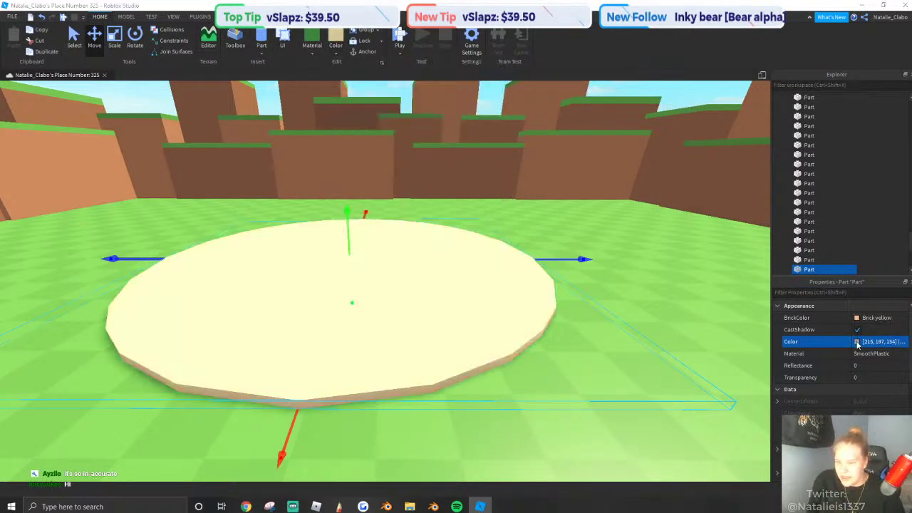
{"action": "left_click", "coordinate": [856, 341]}
{"action": "left_click_drag", "start_coordinate": [544, 241], "coordinate": [549, 207]}
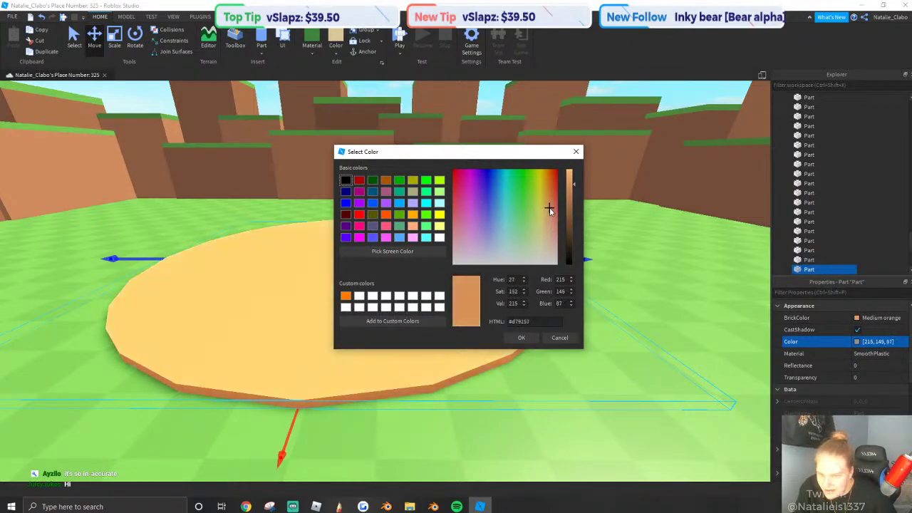
{"action": "left_click", "coordinate": [521, 338]}
Set the move snap increment to 0.2 studs and lower the orange disc slightly into the green floor.
{"action": "right_click_drag", "start_coordinate": [476, 276], "coordinate": [444, 252]}
{"action": "scroll", "coordinate": [450, 273], "scroll_direction": "down", "scroll_amount": 4}
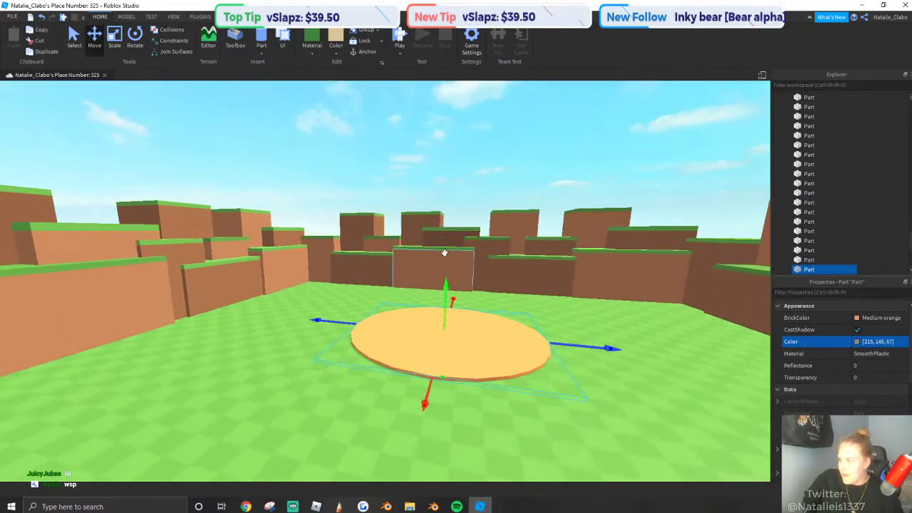
{"action": "left_click", "coordinate": [436, 299]}
{"action": "left_click", "coordinate": [430, 356]}
{"action": "scroll", "coordinate": [401, 342], "scroll_direction": "up", "scroll_amount": 4}
{"action": "right_click_drag", "start_coordinate": [401, 342], "coordinate": [402, 342]}
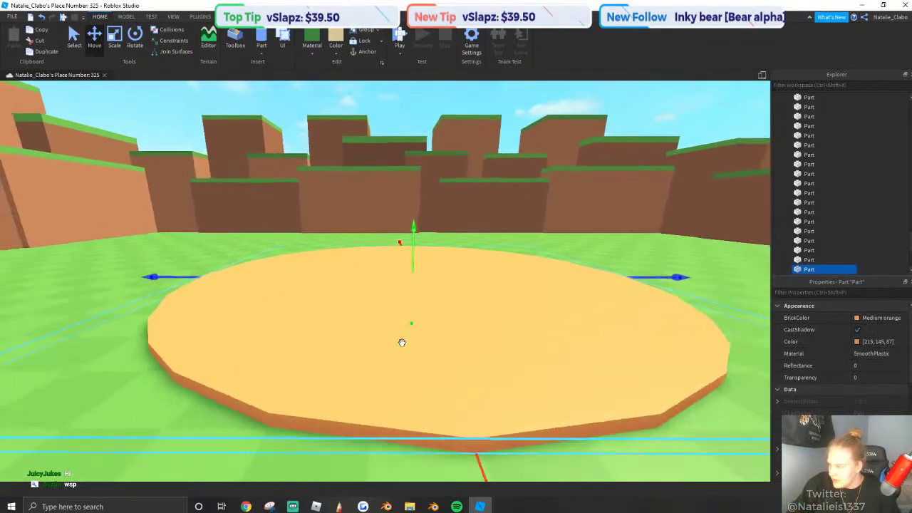
{"action": "scroll", "coordinate": [401, 342], "scroll_direction": "down", "scroll_amount": 2}
{"action": "left_click", "coordinate": [126, 16]}
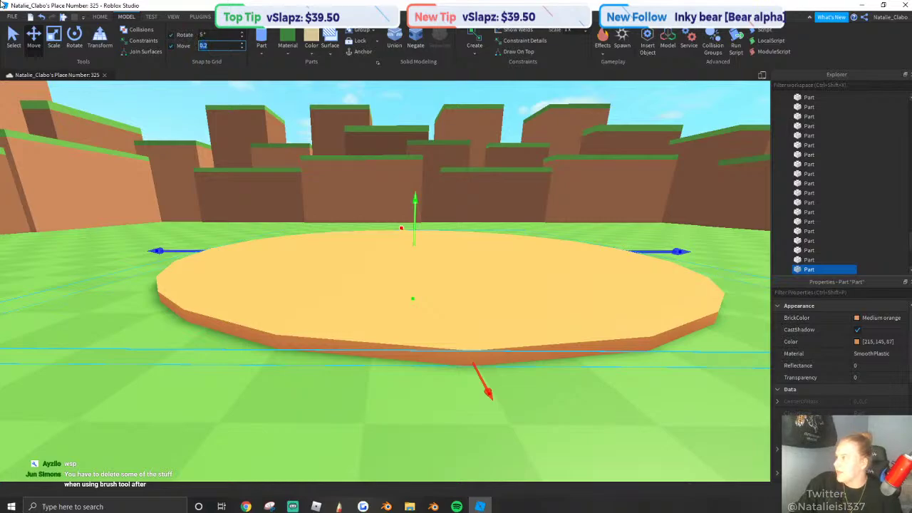
{"action": "left_click_drag", "start_coordinate": [415, 237], "coordinate": [413, 244]}
Duplicate the fountain from the row of props and place the copy on the orange disc.
{"action": "scroll", "coordinate": [267, 204], "scroll_direction": "down", "scroll_amount": 3}
{"action": "right_click_drag", "start_coordinate": [265, 214], "coordinate": [392, 213]}
{"action": "left_click", "coordinate": [290, 173]}
{"action": "left_click", "coordinate": [289, 173]}
{"action": "scroll", "coordinate": [340, 209], "scroll_direction": "down", "scroll_amount": 5}
{"action": "scroll", "coordinate": [339, 210], "scroll_direction": "up", "scroll_amount": 3}
{"action": "scroll", "coordinate": [393, 212], "scroll_direction": "up", "scroll_amount": 5}
{"action": "left_click", "coordinate": [433, 301]}
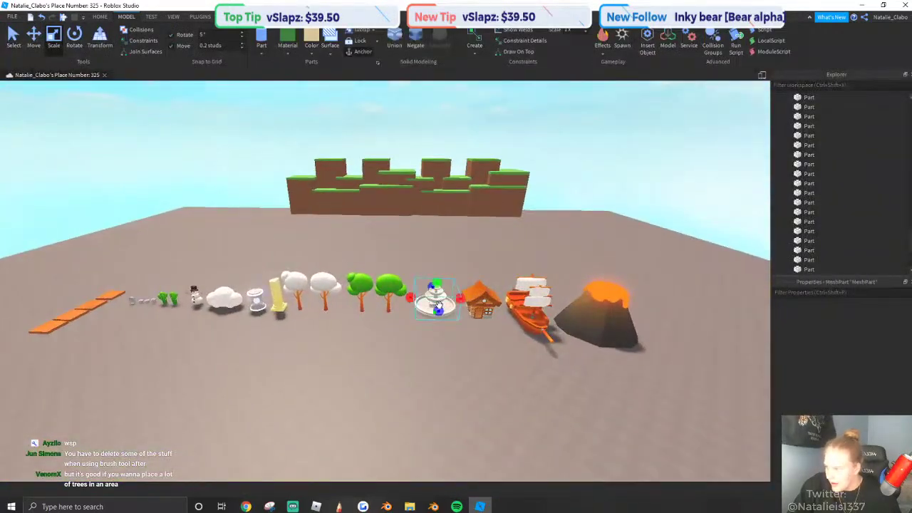
{"action": "key", "text": "ctrl+c"}
{"action": "key", "text": "ctrl+v"}
{"action": "scroll", "coordinate": [427, 277], "scroll_direction": "up", "scroll_amount": 10}
{"action": "left_click_drag", "start_coordinate": [427, 275], "coordinate": [412, 319]}
{"action": "scroll", "coordinate": [412, 320], "scroll_direction": "up", "scroll_amount": 2}
{"action": "scroll", "coordinate": [456, 320], "scroll_direction": "down", "scroll_amount": 5}
Enlarge the fountain copy until its basin covers most of the orange disc.
{"action": "right_click_drag", "start_coordinate": [412, 320], "coordinate": [403, 294]}
{"action": "scroll", "coordinate": [456, 320], "scroll_direction": "up", "scroll_amount": 3}
{"action": "scroll", "coordinate": [388, 333], "scroll_direction": "up", "scroll_amount": 2}
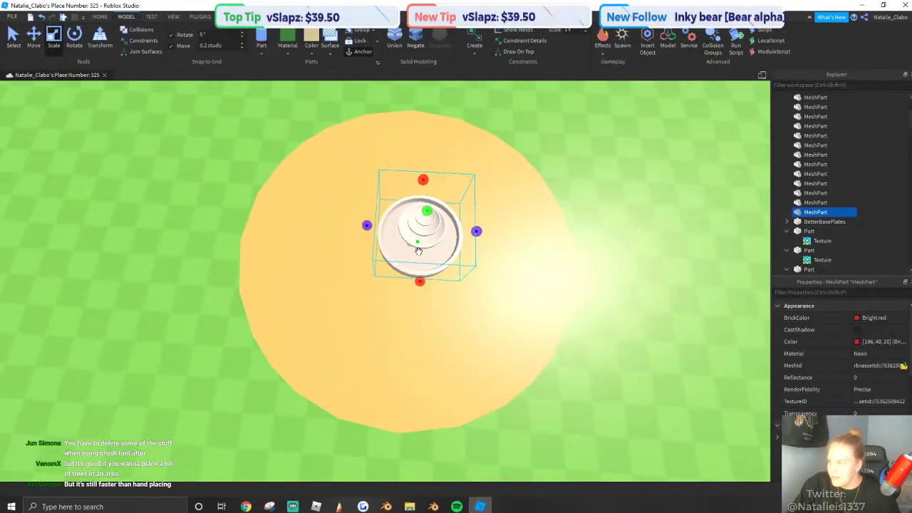
{"action": "scroll", "coordinate": [418, 250], "scroll_direction": "up", "scroll_amount": 5}
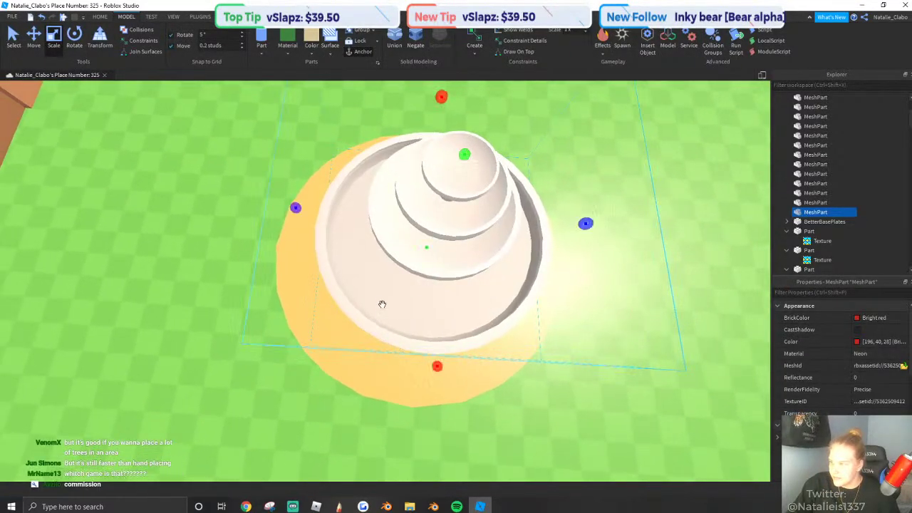
{"action": "scroll", "coordinate": [381, 304], "scroll_direction": "down", "scroll_amount": 2}
{"action": "right_click_drag", "start_coordinate": [382, 304], "coordinate": [374, 214]}
Move the fountain along both floor directions to centre it on the orange disc.
{"action": "left_click", "coordinate": [33, 39]}
{"action": "right_click_drag", "start_coordinate": [498, 243], "coordinate": [543, 258]}
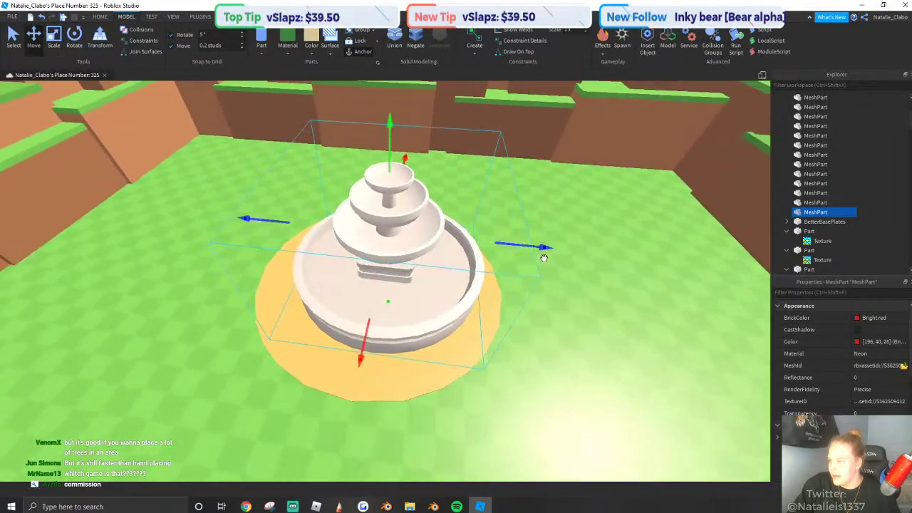
{"action": "left_click", "coordinate": [543, 258]}
{"action": "left_click", "coordinate": [368, 266]}
{"action": "scroll", "coordinate": [369, 266], "scroll_direction": "up", "scroll_amount": 4}
{"action": "right_click_drag", "start_coordinate": [369, 267], "coordinate": [398, 271]}
{"action": "scroll", "coordinate": [399, 271], "scroll_direction": "down", "scroll_amount": 5}
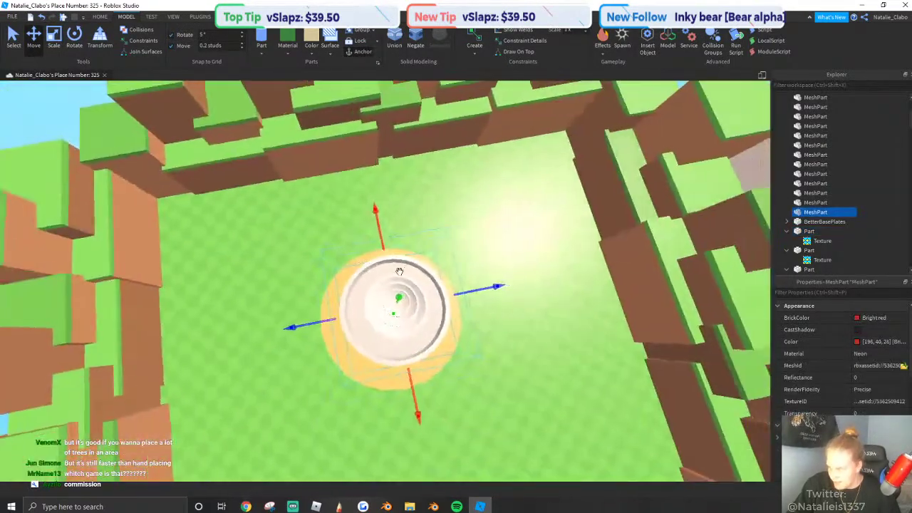
{"action": "scroll", "coordinate": [398, 271], "scroll_direction": "down", "scroll_amount": 1}
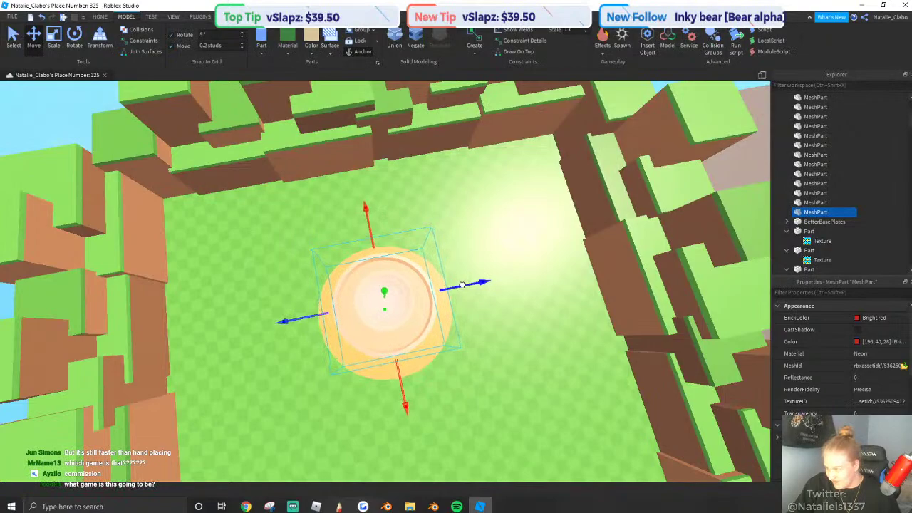
{"action": "right_click_drag", "start_coordinate": [436, 270], "coordinate": [446, 282]}
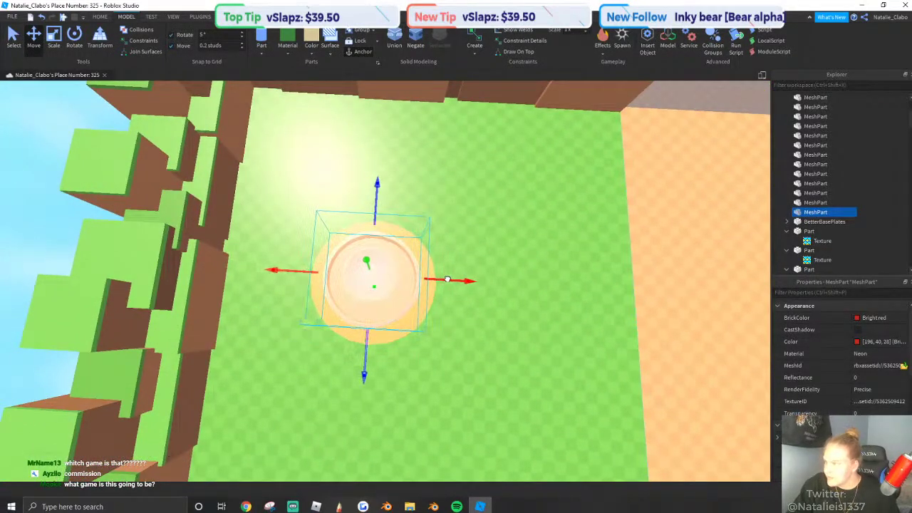
Scale the fountain down proportionally so a wide ring of the disc shows around its basin.
{"action": "right_click_drag", "start_coordinate": [450, 279], "coordinate": [449, 367]}
{"action": "key", "text": "f"}
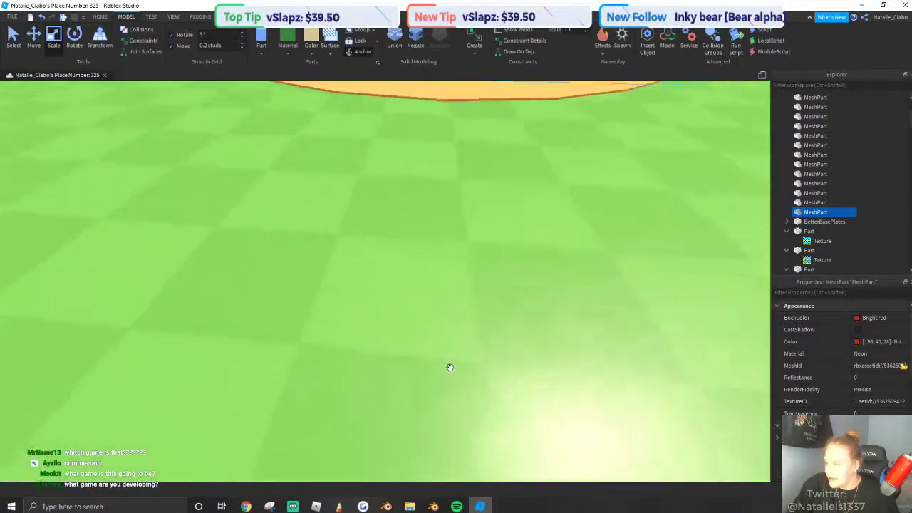
{"action": "left_click_drag", "start_coordinate": [360, 178], "coordinate": [360, 193], "text": "shift"}
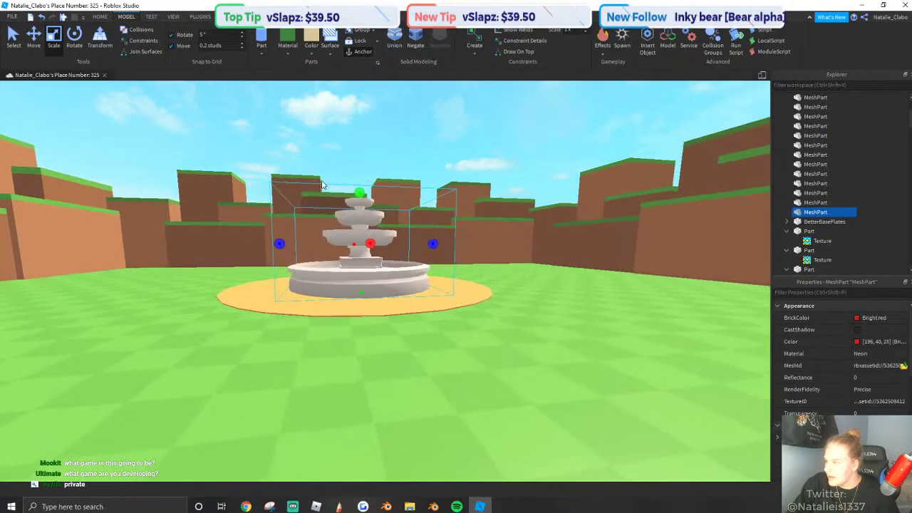
{"action": "scroll", "coordinate": [321, 185], "scroll_direction": "up", "scroll_amount": 3}
{"action": "right_click_drag", "start_coordinate": [322, 185], "coordinate": [319, 183]}
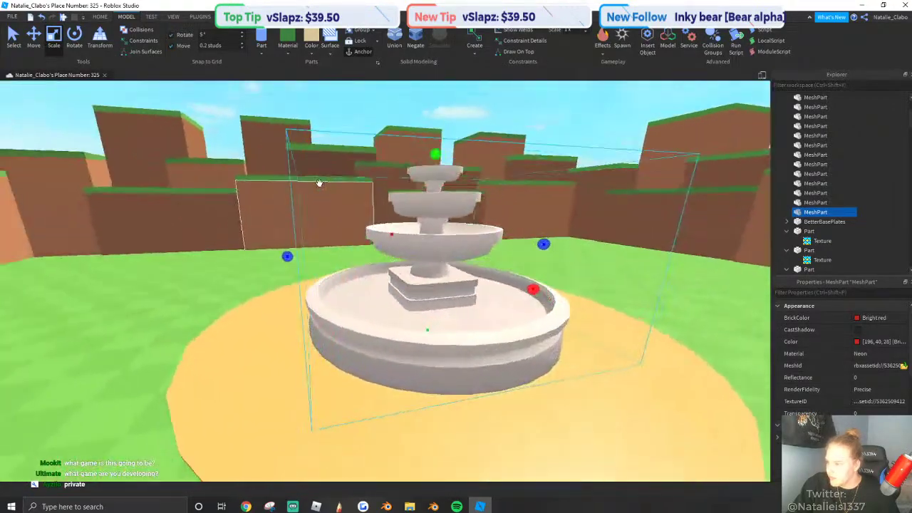
{"action": "key", "text": "d"}
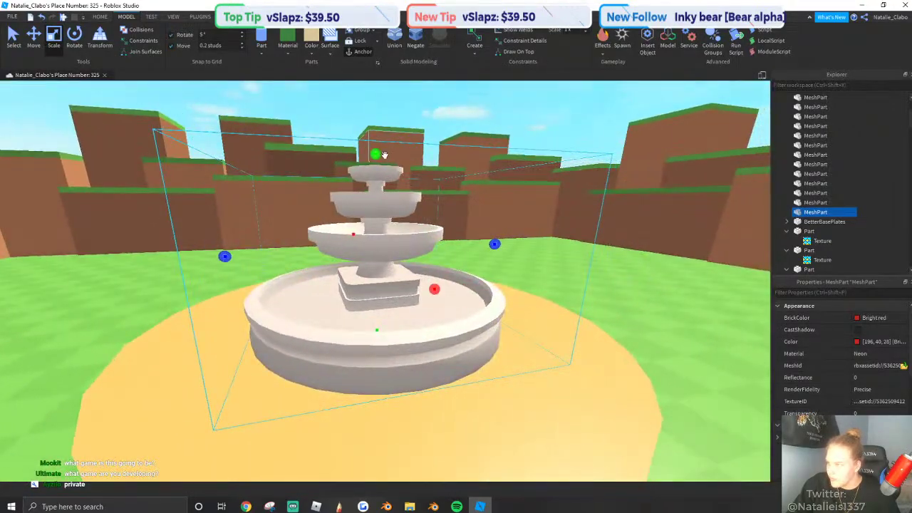
{"action": "left_click_drag", "start_coordinate": [375, 153], "coordinate": [374, 179], "text": "shift"}
Lower the fountain slightly so its base rests on the disc, and check the fit from the side.
{"action": "key", "text": "d"}
{"action": "key", "text": "q"}
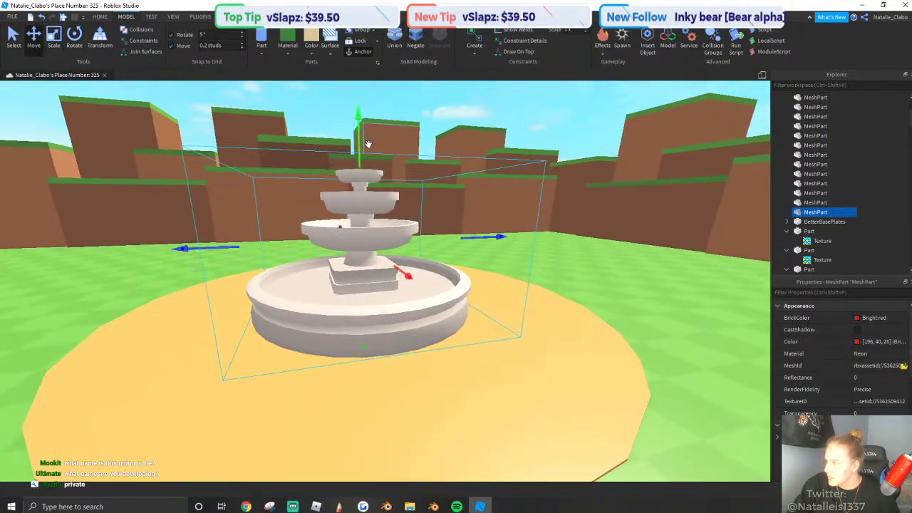
{"action": "left_click_drag", "start_coordinate": [356, 145], "coordinate": [356, 145]}
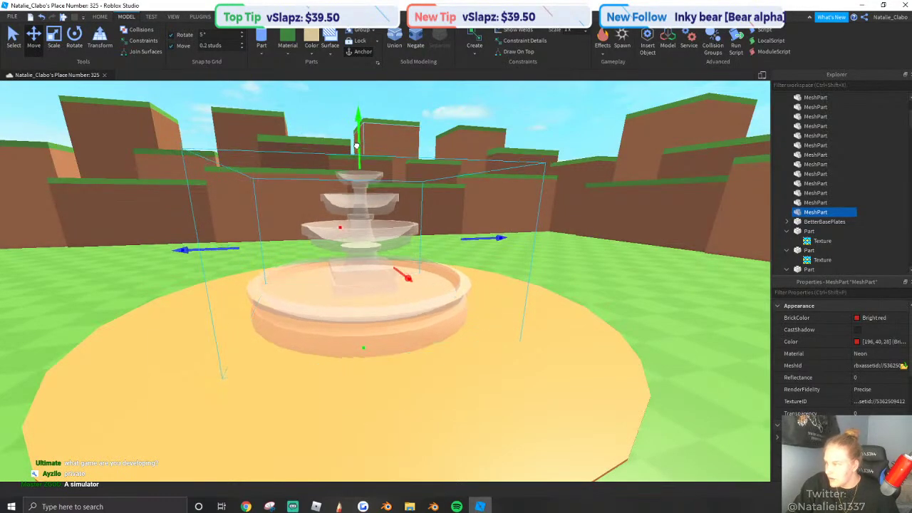
{"action": "key", "text": "d"}
{"action": "right_click_drag", "start_coordinate": [355, 144], "coordinate": [359, 142]}
{"action": "key", "text": "s"}
{"action": "key", "text": "d"}
{"action": "key", "text": "w"}
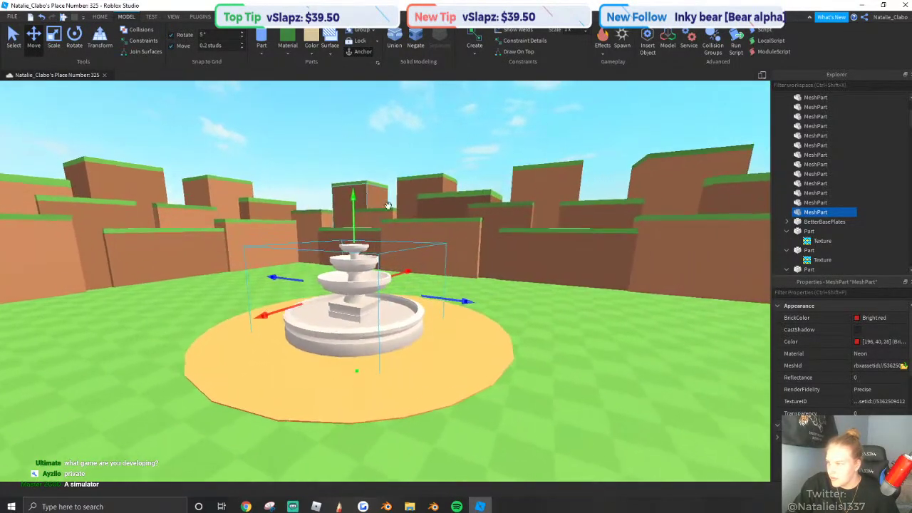
{"action": "key", "text": "a"}
Clear the texture ID of the fountain mesh and deselect it.
{"action": "left_click", "coordinate": [870, 364]}
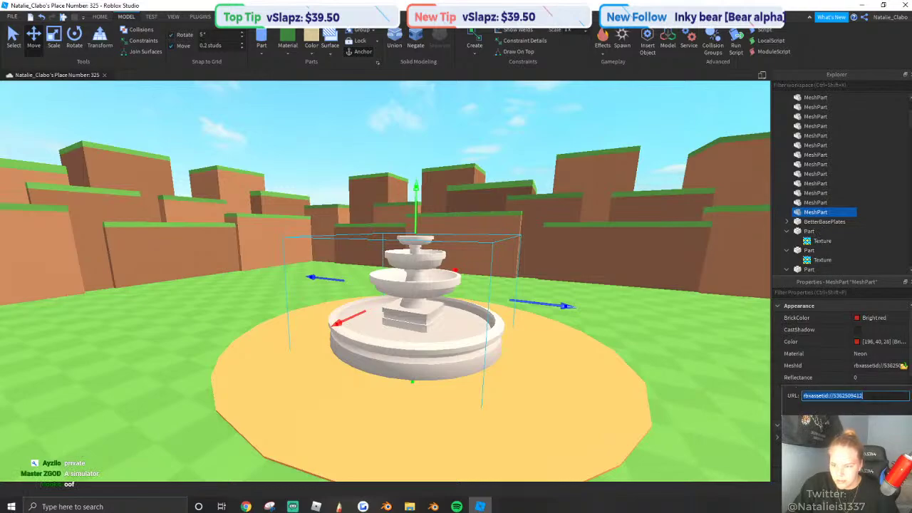
{"action": "key", "text": "BackSpace"}
{"action": "key", "text": "Return"}
{"action": "left_click", "coordinate": [306, 172]}
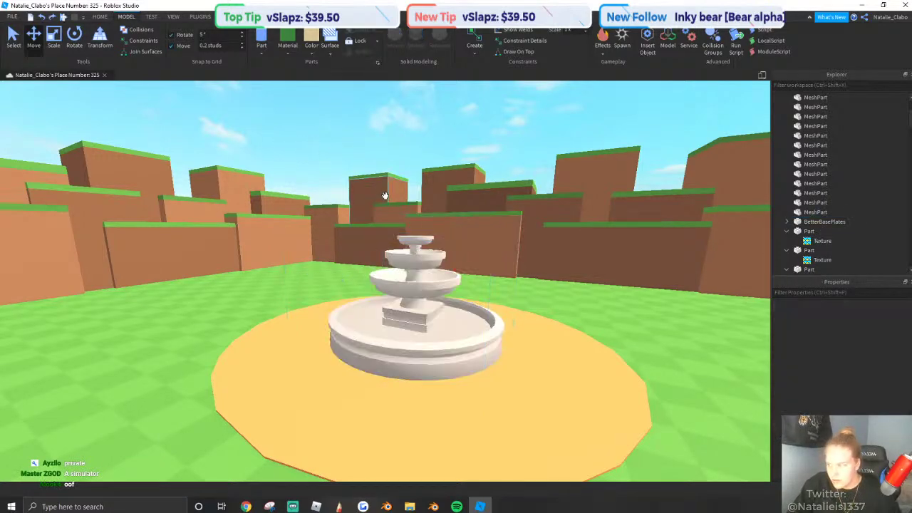
Insert a cylinder part at the fountain and move it out onto the grass beside the orange disc.
{"action": "right_click_drag", "start_coordinate": [384, 195], "coordinate": [384, 235]}
{"action": "key", "text": "w"}
{"action": "left_click", "coordinate": [262, 36]}
{"action": "left_click", "coordinate": [383, 171]}
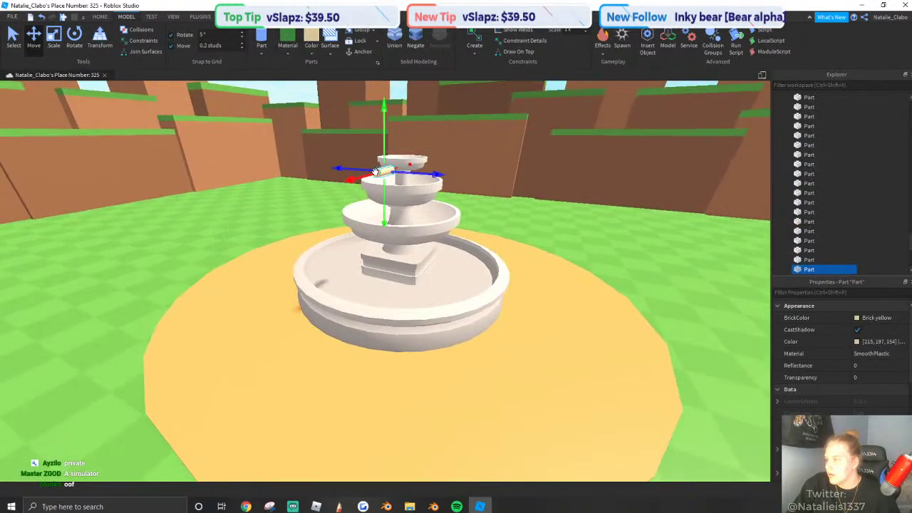
{"action": "left_click_drag", "start_coordinate": [355, 179], "coordinate": [204, 212]}
{"action": "right_click_drag", "start_coordinate": [305, 313], "coordinate": [303, 166]}
Scale the small cylinder up into a wide disc slightly smaller than the fountain's basin.
{"action": "left_click", "coordinate": [303, 167]}
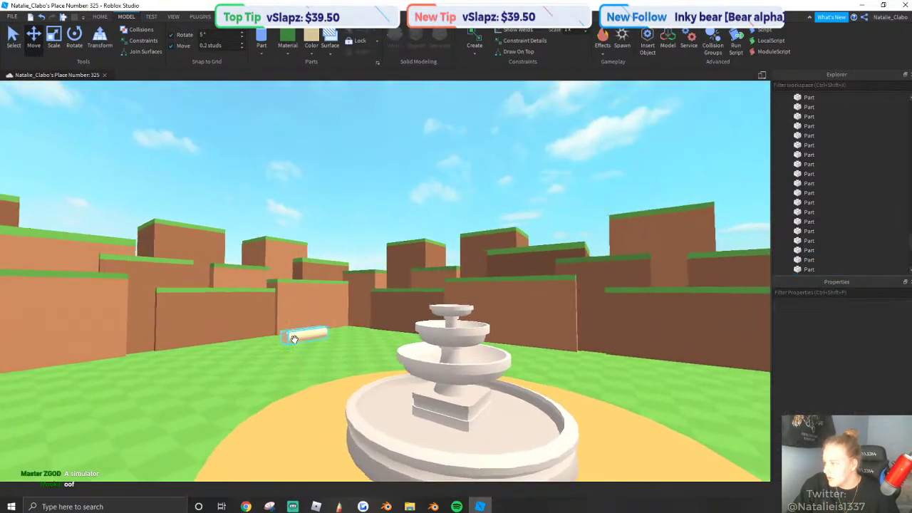
{"action": "scroll", "coordinate": [285, 352], "scroll_direction": "up", "scroll_amount": 5}
{"action": "left_click", "coordinate": [55, 45]}
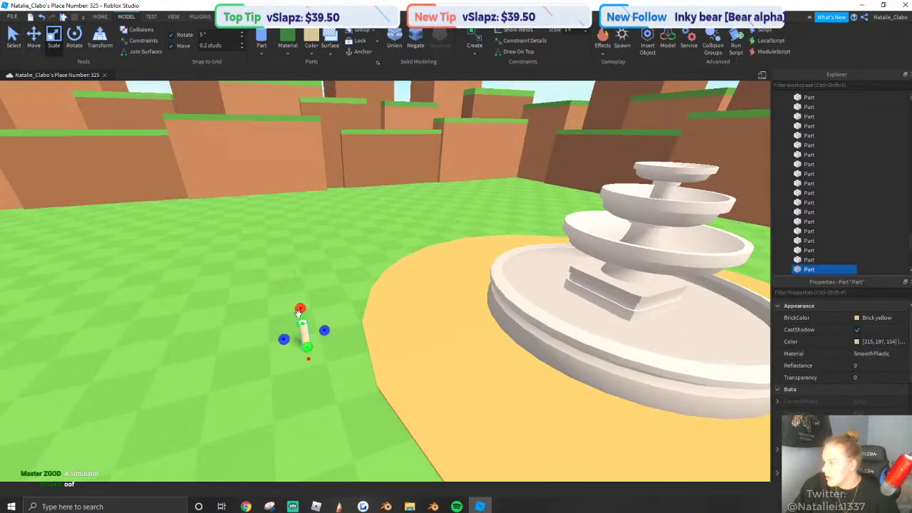
{"action": "left_click_drag", "start_coordinate": [304, 326], "coordinate": [265, 230]}
{"action": "key", "text": "d"}
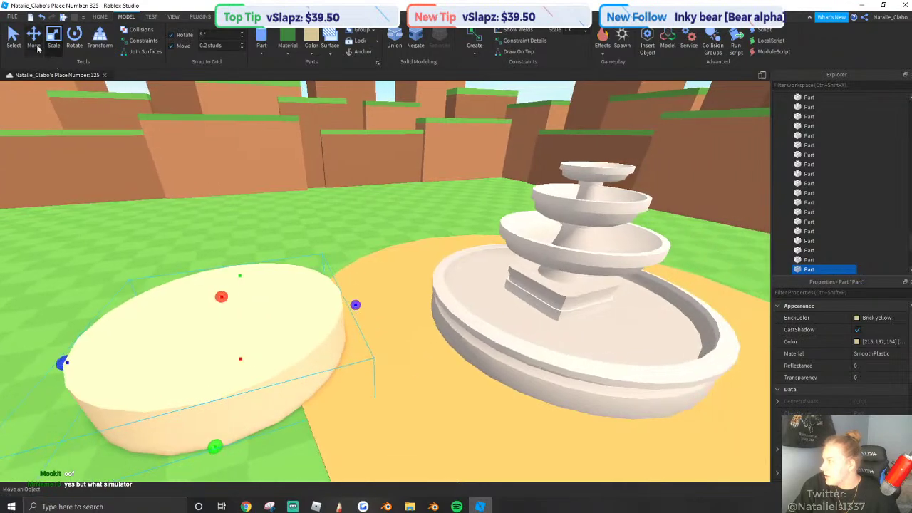
Move the enlarged disc along both floor directions into the fountain's basin, centring it around the pedestal.
{"action": "left_click", "coordinate": [36, 42]}
{"action": "left_click_drag", "start_coordinate": [367, 306], "coordinate": [584, 267]}
{"action": "left_click_drag", "start_coordinate": [634, 360], "coordinate": [714, 394]}
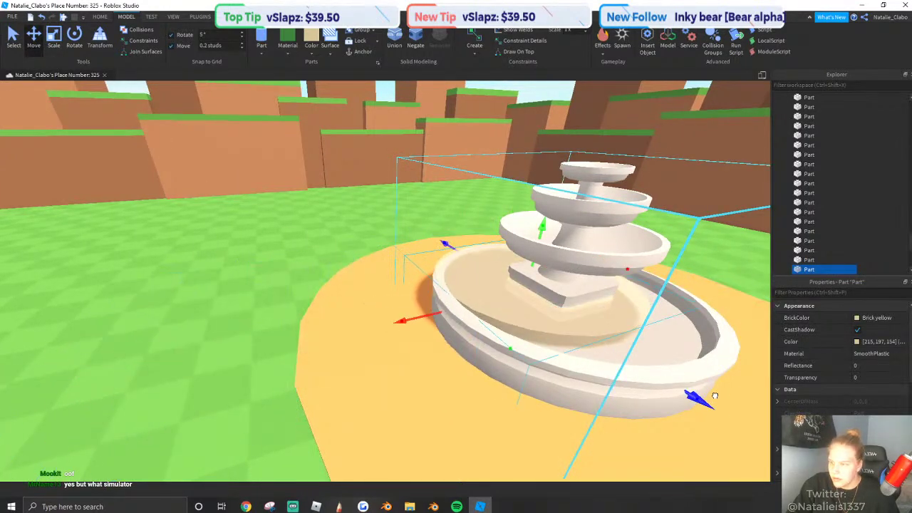
{"action": "key", "text": "d"}
{"action": "left_click_drag", "start_coordinate": [544, 271], "coordinate": [569, 267]}
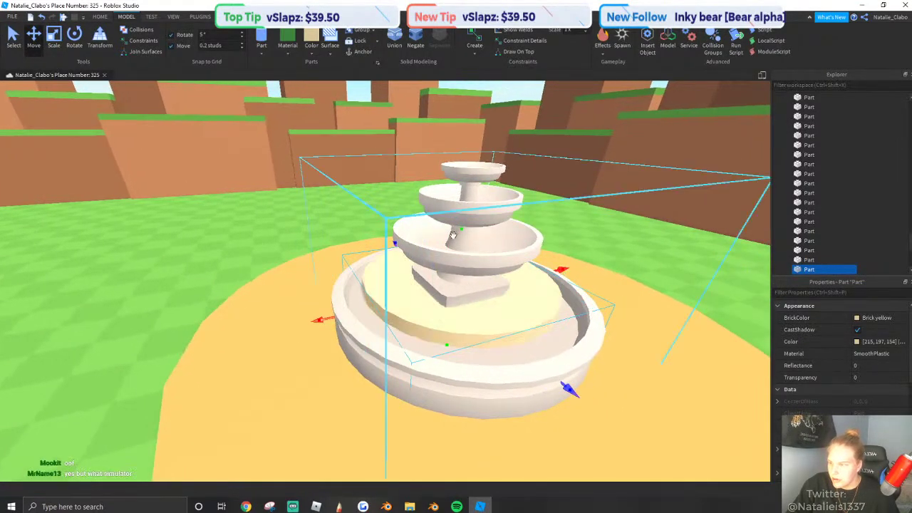
Reduce the disc's thickness to a thin layer around the fountain's pedestal.
{"action": "key", "text": "q"}
{"action": "left_click", "coordinate": [55, 39]}
{"action": "right_click_drag", "start_coordinate": [421, 300], "coordinate": [430, 299]}
{"action": "key", "text": "w"}
{"action": "key", "text": "a"}
{"action": "left_click_drag", "start_coordinate": [495, 294], "coordinate": [492, 255]}
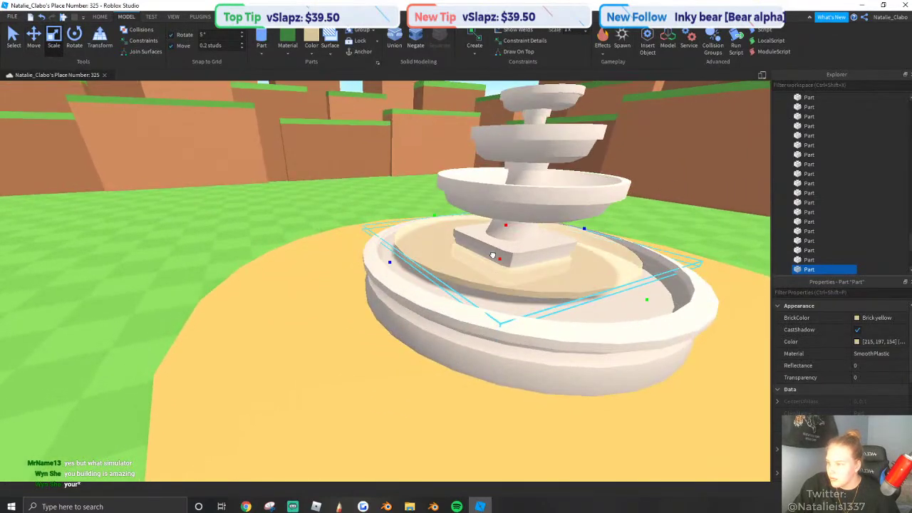
{"action": "right_click_drag", "start_coordinate": [492, 247], "coordinate": [498, 240]}
Lower the thin disc slightly inside the basin so more of the square pedestal stands above it.
{"action": "left_click", "coordinate": [34, 40]}
{"action": "right_click_drag", "start_coordinate": [356, 193], "coordinate": [389, 165]}
{"action": "key", "text": "w"}
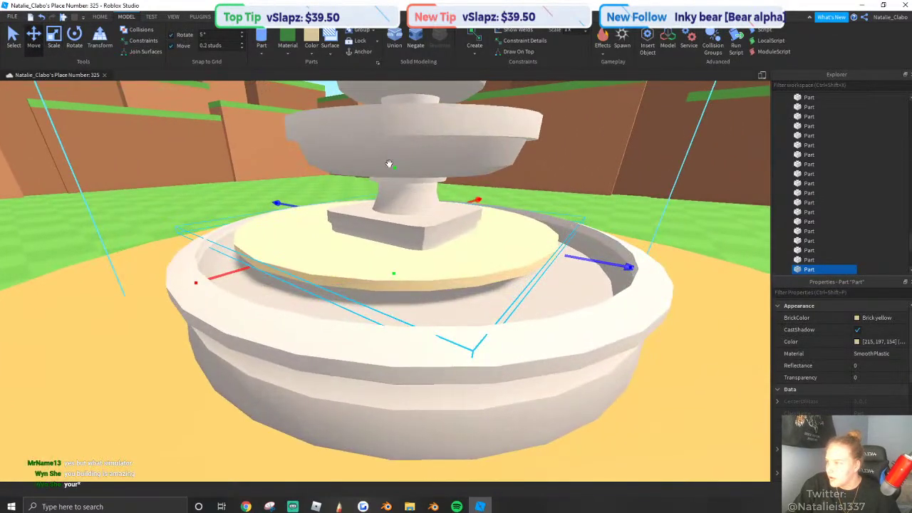
{"action": "left_click_drag", "start_coordinate": [389, 164], "coordinate": [399, 179]}
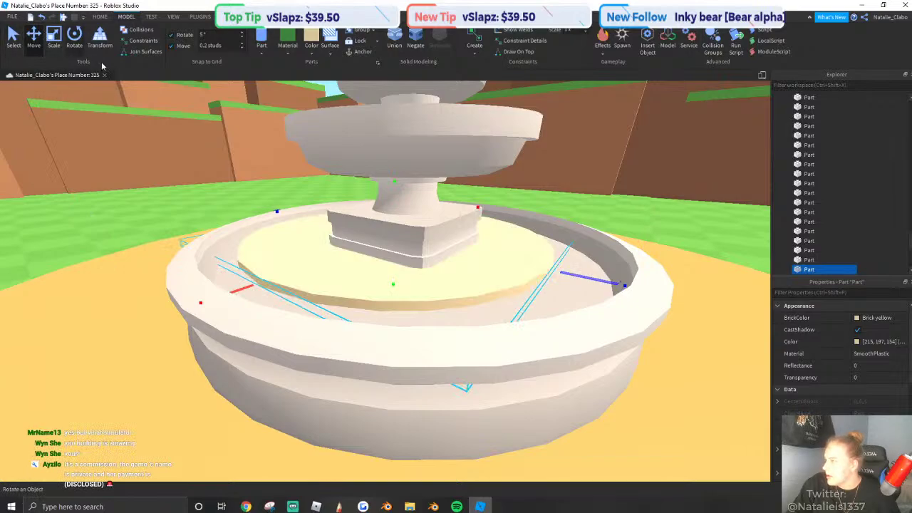
Resize and reposition the brick yellow disc so it fills the inside of the fountain's bottom basin.
{"action": "left_click", "coordinate": [74, 40]}
{"action": "left_click", "coordinate": [54, 40]}
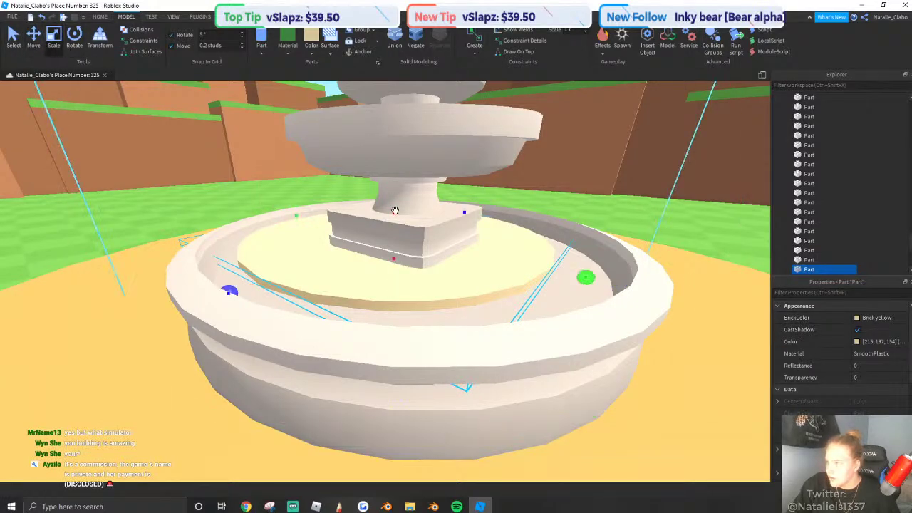
{"action": "right_click_drag", "start_coordinate": [395, 210], "coordinate": [523, 207]}
{"action": "key", "text": "q"}
{"action": "left_click", "coordinate": [34, 40]}
{"action": "left_click_drag", "start_coordinate": [223, 176], "coordinate": [257, 173]}
{"action": "right_click_drag", "start_coordinate": [267, 179], "coordinate": [271, 214]}
Change the basin disc's color to a water blue with RGB 73, 137, 215.
{"action": "left_click", "coordinate": [857, 341]}
{"action": "left_click", "coordinate": [497, 214]}
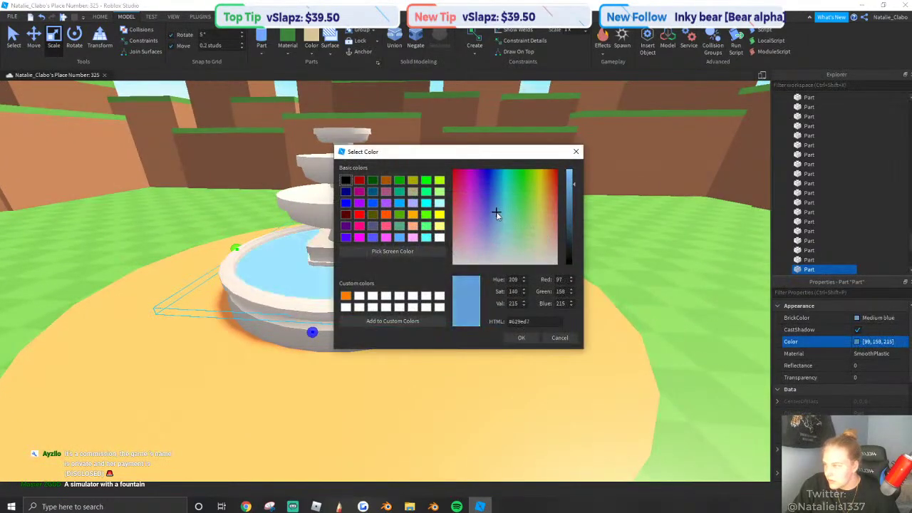
{"action": "left_click_drag", "start_coordinate": [497, 213], "coordinate": [497, 204]}
{"action": "left_click", "coordinate": [520, 337]}
Set the water disc's transparency to 0.2 and turn off its shadow casting.
{"action": "left_click", "coordinate": [867, 377]}
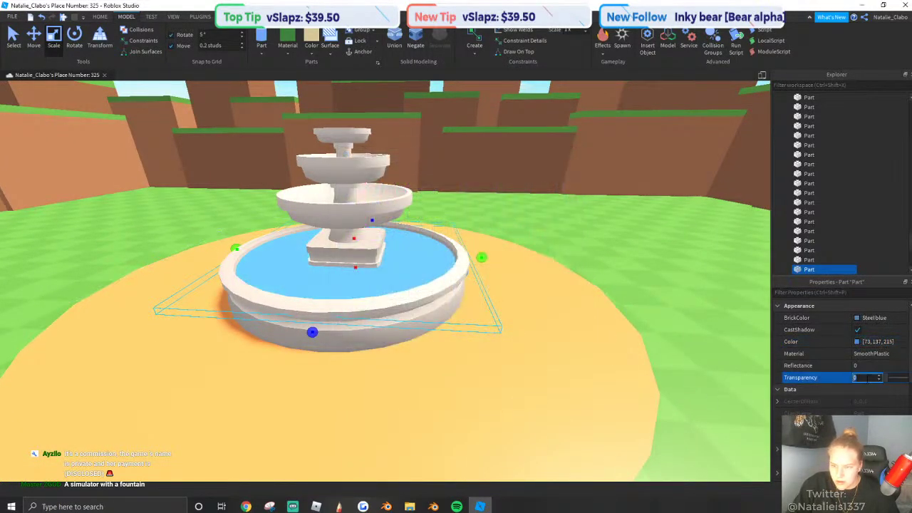
{"action": "type", "text": "1"}
{"action": "key", "text": "BackSpace"}
{"action": "type", "text": "0.5"}
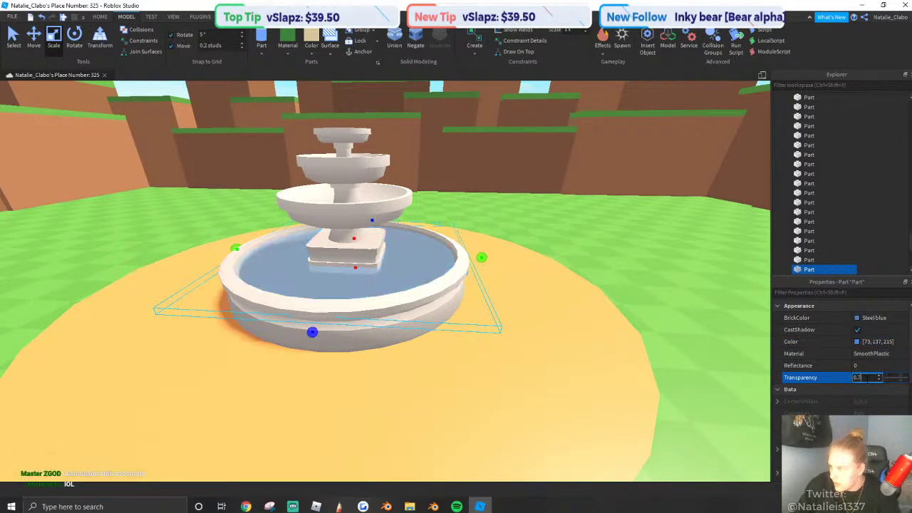
{"action": "key", "text": "BackSpace"}
{"action": "type", "text": "4"}
{"action": "key", "text": "BackSpace"}
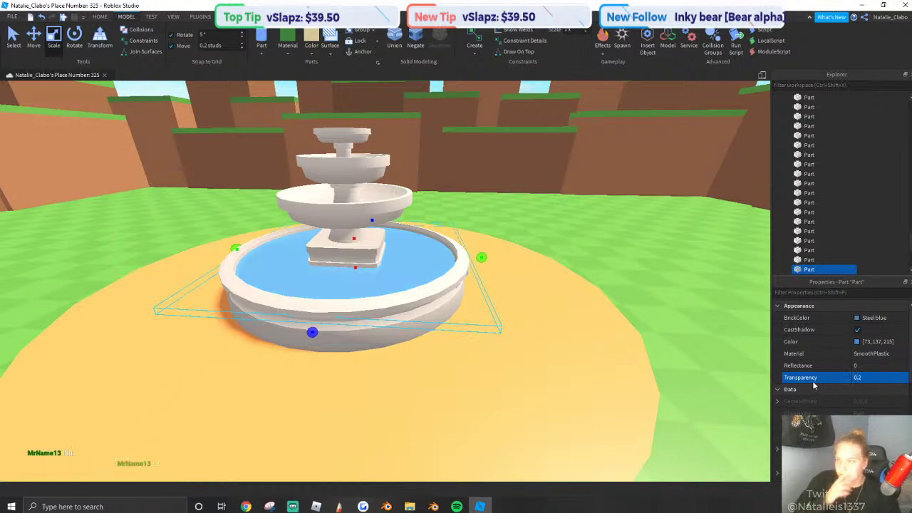
{"action": "left_click", "coordinate": [858, 330]}
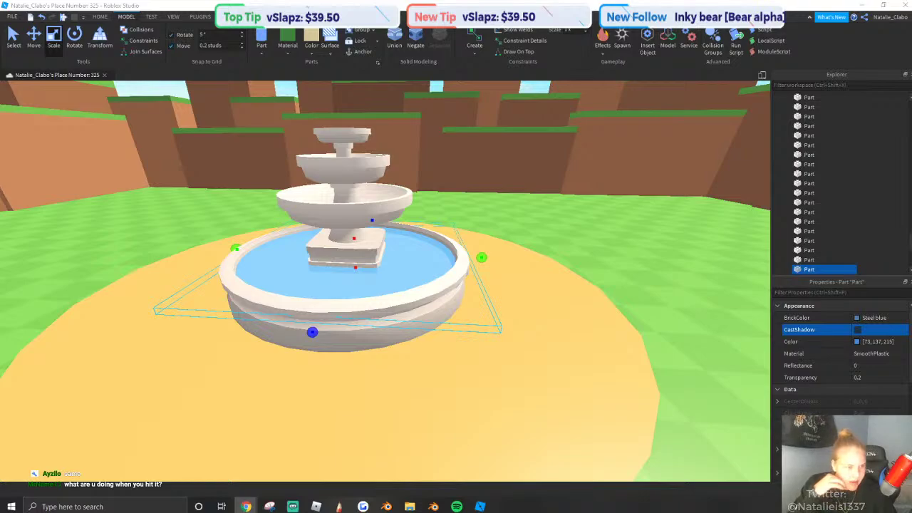
Widen the water disc slightly so its edges reach the wall of the bottom basin all around.
{"action": "right_click_drag", "start_coordinate": [290, 262], "coordinate": [275, 240]}
{"action": "key", "text": "a"}
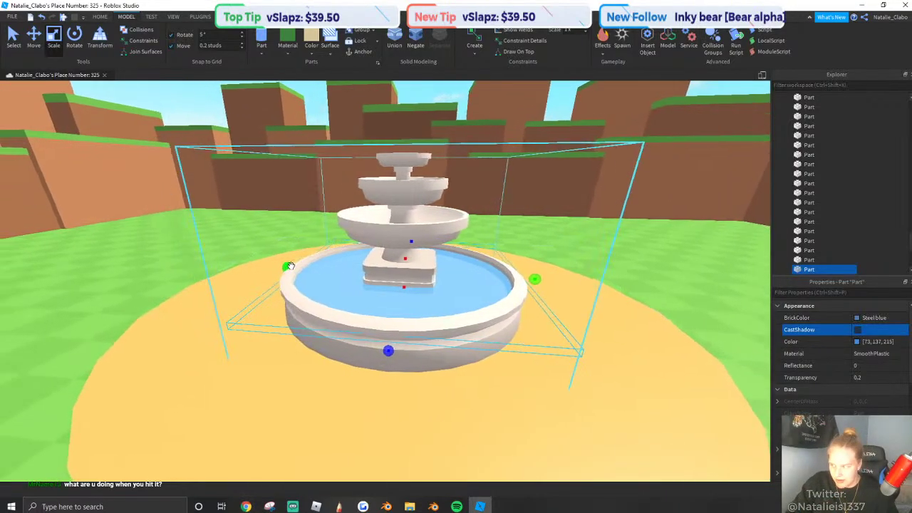
{"action": "key", "text": "w"}
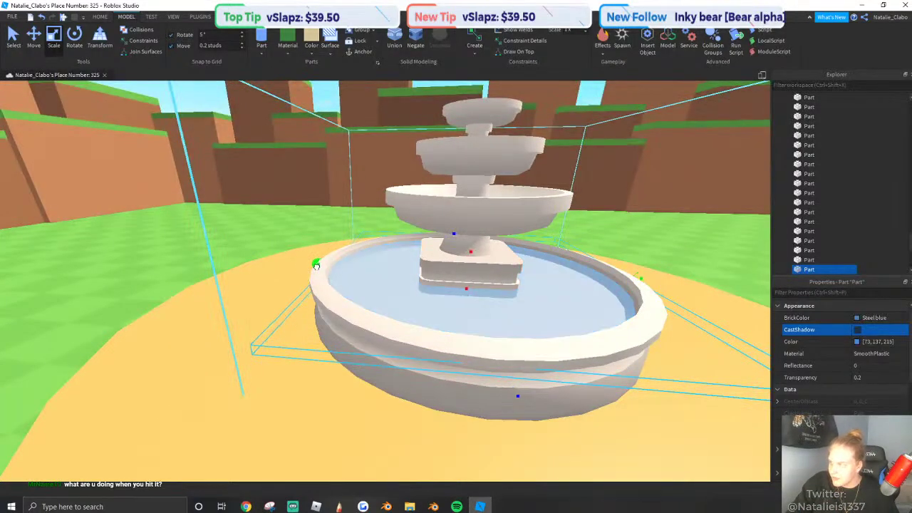
{"action": "right_click_drag", "start_coordinate": [320, 264], "coordinate": [460, 278]}
{"action": "scroll", "coordinate": [460, 279], "scroll_direction": "down", "scroll_amount": 3}
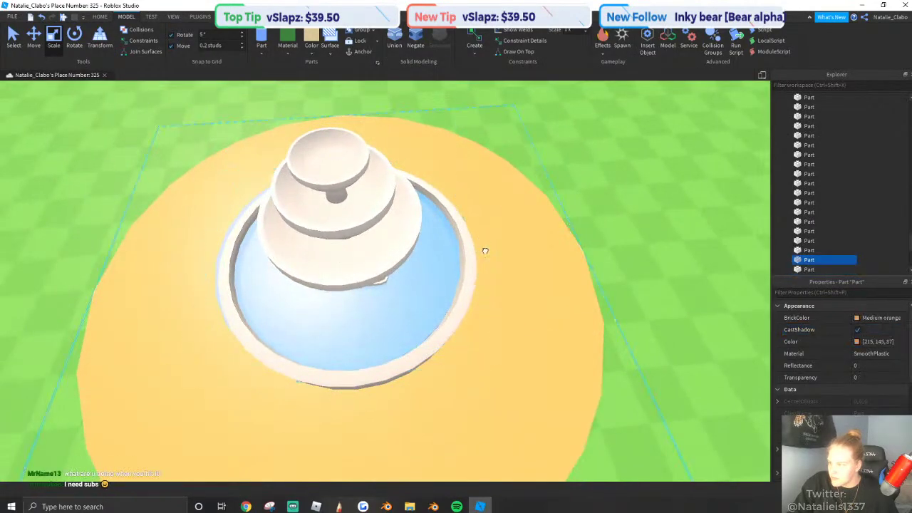
{"action": "left_click_drag", "start_coordinate": [482, 241], "coordinate": [489, 240]}
{"action": "right_click_drag", "start_coordinate": [395, 338], "coordinate": [435, 267]}
{"action": "scroll", "coordinate": [436, 267], "scroll_direction": "down", "scroll_amount": 3}
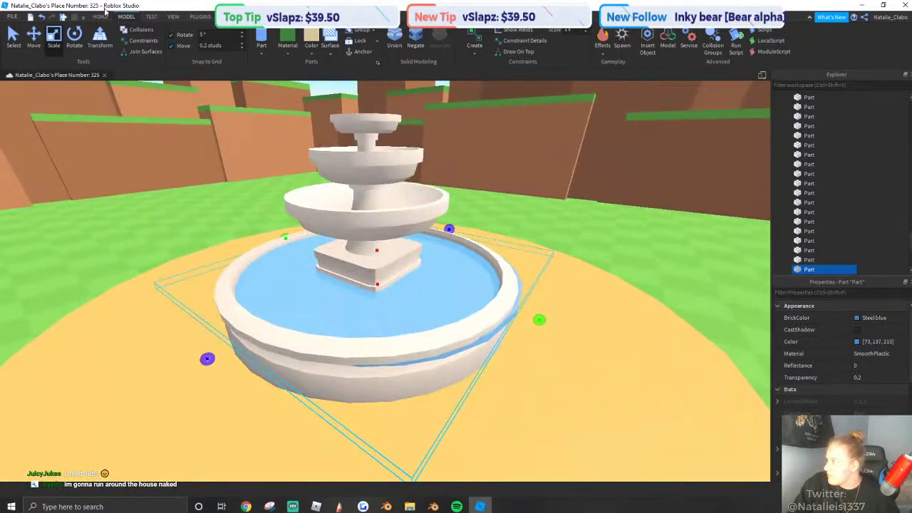
Duplicate the water disc and raise the copy to the level of the fountain's lowest bowl.
{"action": "left_click", "coordinate": [100, 16]}
{"action": "left_click", "coordinate": [46, 52]}
{"action": "left_click", "coordinate": [94, 37]}
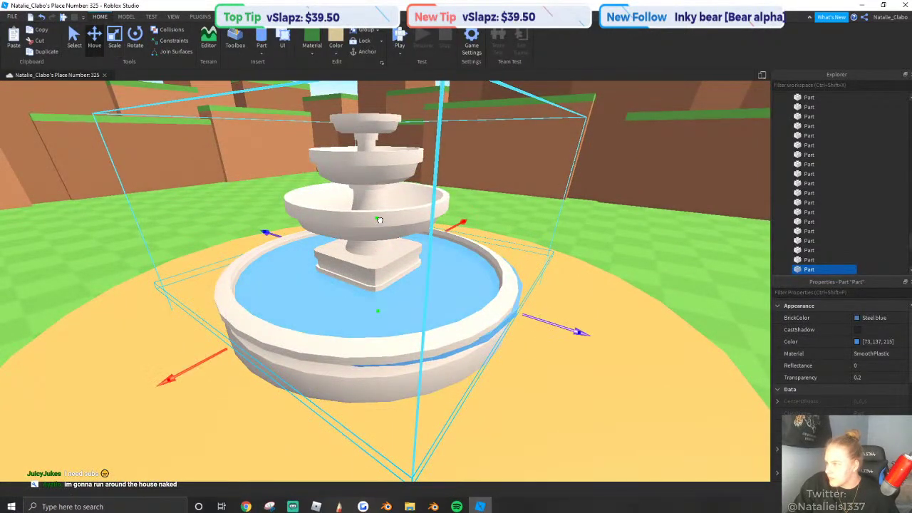
{"action": "left_click_drag", "start_coordinate": [378, 218], "coordinate": [376, 137]}
{"action": "key", "text": "e"}
Shrink the copied water disc proportionally to about the size of the lowest bowl.
{"action": "left_click", "coordinate": [114, 39]}
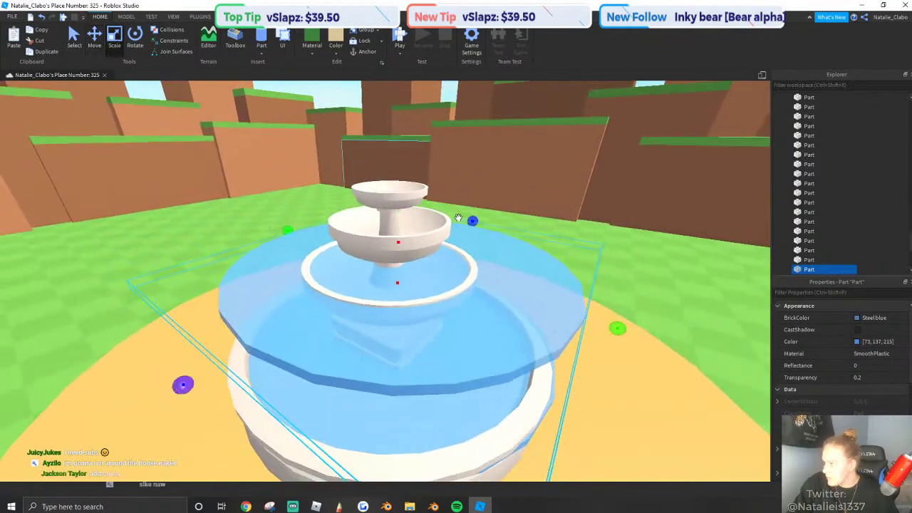
{"action": "left_click_drag", "start_coordinate": [397, 241], "coordinate": [400, 248], "text": "shift"}
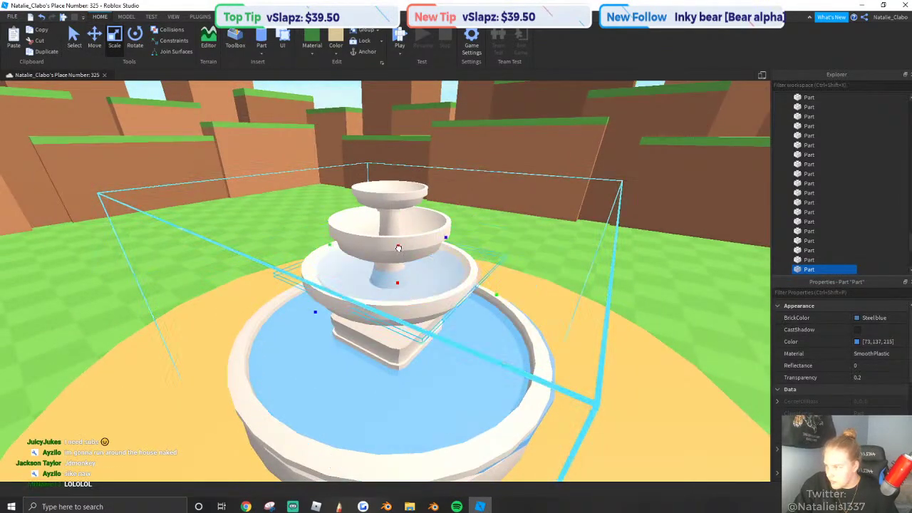
{"action": "key", "text": "d"}
{"action": "right_click_drag", "start_coordinate": [400, 248], "coordinate": [112, 103]}
{"action": "key", "text": "e"}
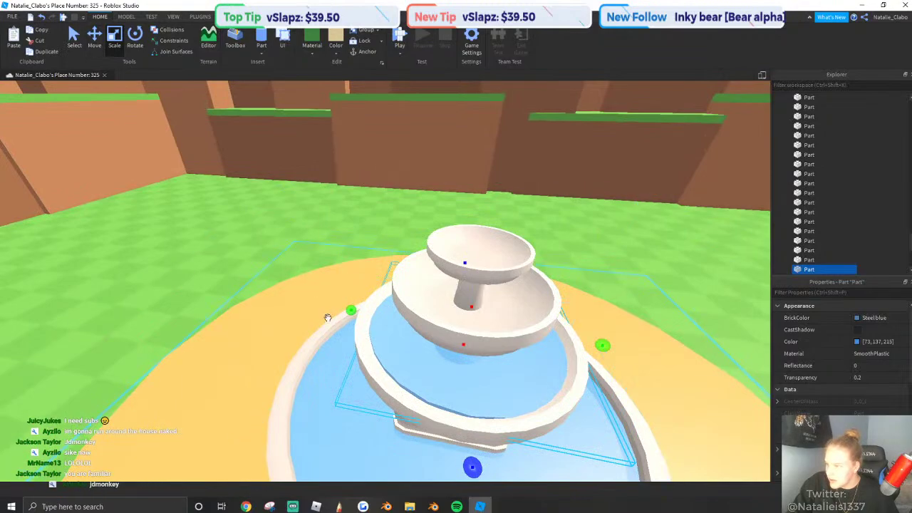
Fine-tune the sides of the copied water disc until it fills the lowest bowl out to its rim.
{"action": "left_click_drag", "start_coordinate": [352, 311], "coordinate": [349, 310]}
{"action": "key", "text": "d"}
{"action": "right_click_drag", "start_coordinate": [349, 310], "coordinate": [440, 338]}
{"action": "left_click_drag", "start_coordinate": [439, 337], "coordinate": [436, 344]}
{"action": "key", "text": "a"}
{"action": "right_click_drag", "start_coordinate": [436, 344], "coordinate": [340, 284]}
{"action": "key", "text": "a"}
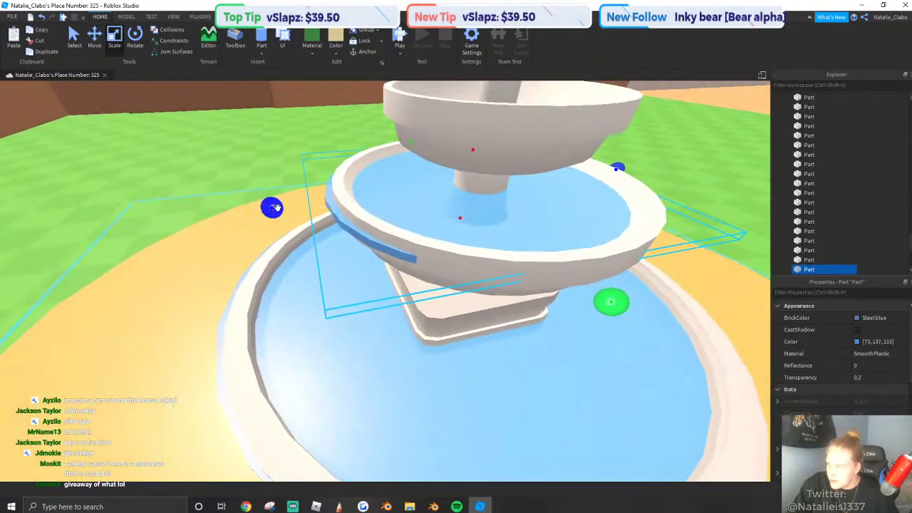
{"action": "left_click_drag", "start_coordinate": [275, 209], "coordinate": [300, 213]}
{"action": "scroll", "coordinate": [310, 242], "scroll_direction": "down", "scroll_amount": 1}
{"action": "scroll", "coordinate": [310, 242], "scroll_direction": "down", "scroll_amount": 2}
{"action": "key", "text": "d"}
{"action": "right_click_drag", "start_coordinate": [310, 242], "coordinate": [305, 236]}
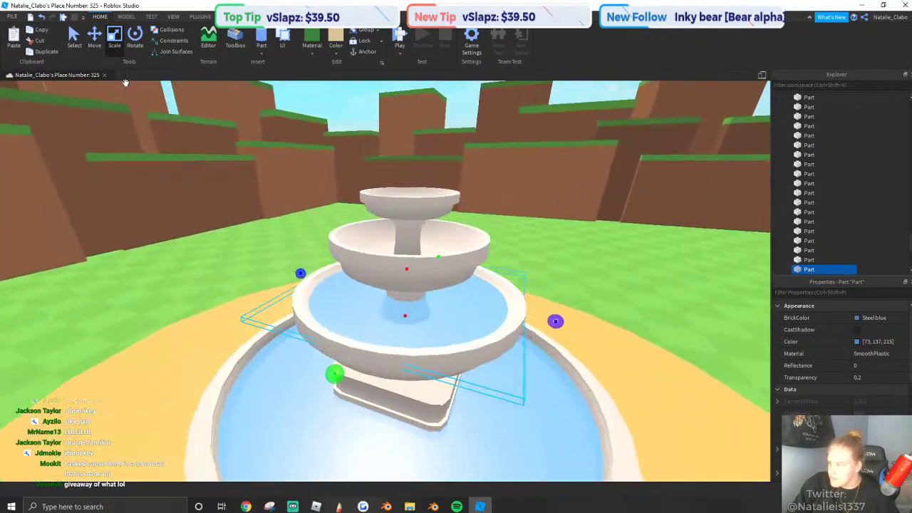
Duplicate the lowest bowl's water disc and raise the copy to the middle bowl.
{"action": "key", "text": "q"}
{"action": "left_click", "coordinate": [98, 39]}
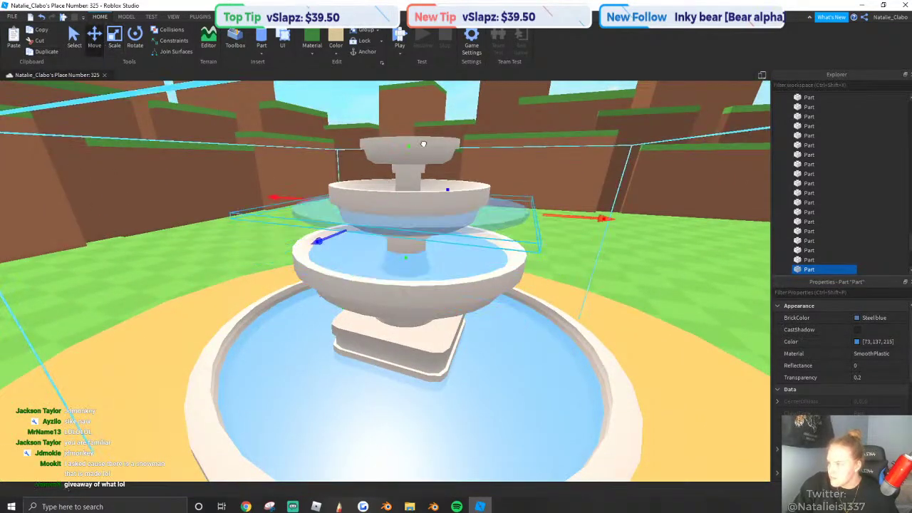
{"action": "scroll", "coordinate": [172, 87], "scroll_direction": "up", "scroll_amount": 3}
{"action": "scroll", "coordinate": [172, 86], "scroll_direction": "up", "scroll_amount": 1}
Scale down the raised water disc from its sides to fit inside the middle bowl.
{"action": "left_click", "coordinate": [114, 39]}
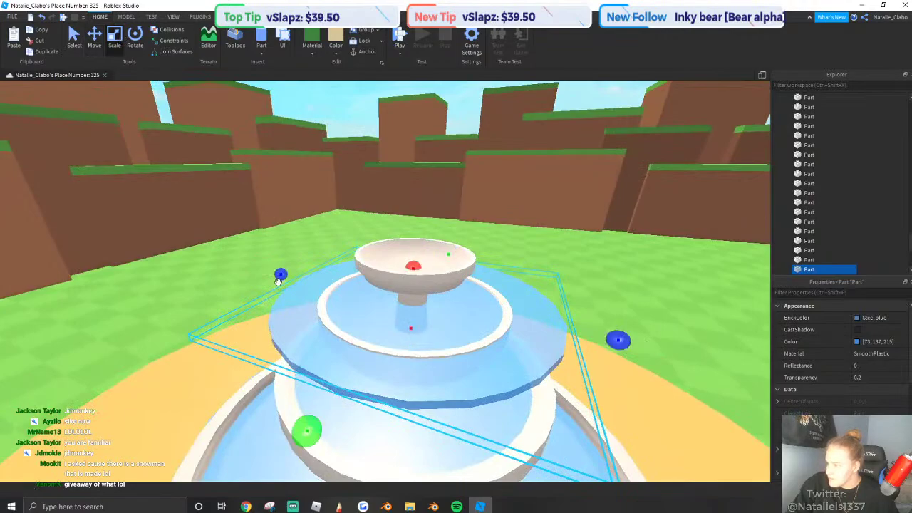
{"action": "left_click_drag", "start_coordinate": [281, 273], "coordinate": [312, 281]}
{"action": "left_click_drag", "start_coordinate": [618, 340], "coordinate": [547, 326]}
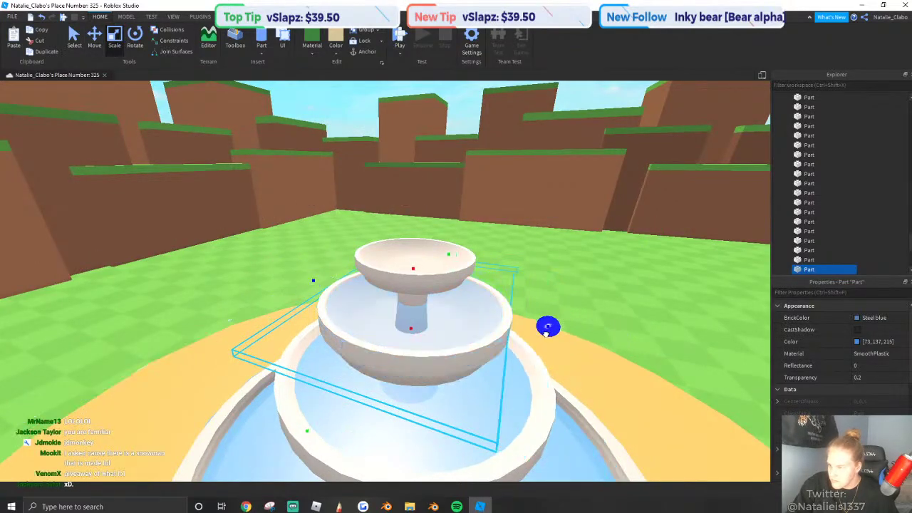
{"action": "right_click_drag", "start_coordinate": [503, 309], "coordinate": [503, 307]}
{"action": "left_click_drag", "start_coordinate": [612, 263], "coordinate": [601, 263]}
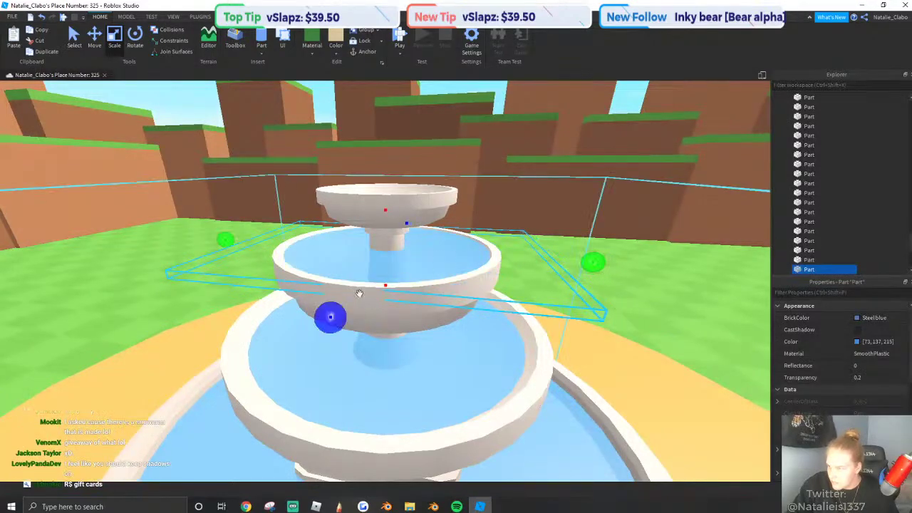
Lower the middle bowl's water disc slightly so its surface sits inside the rim.
{"action": "key", "text": "ctrl+2"}
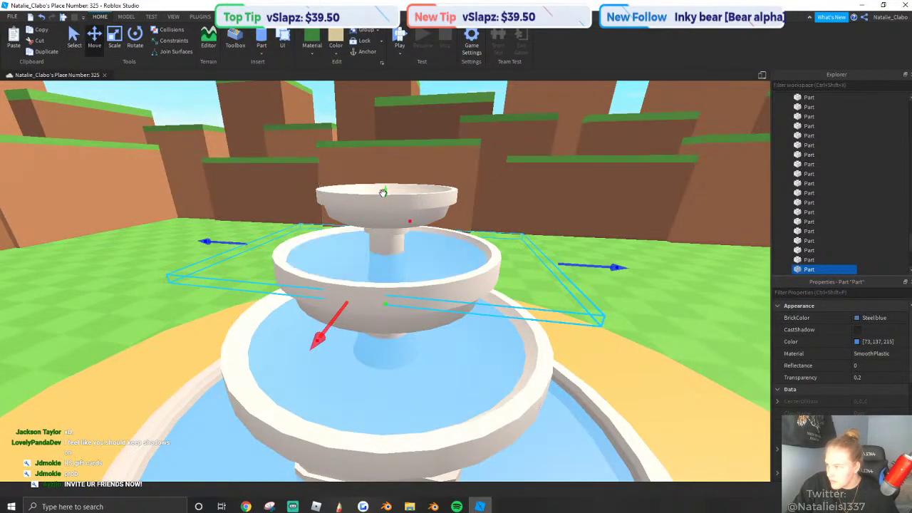
{"action": "scroll", "coordinate": [383, 193], "scroll_direction": "up", "scroll_amount": 5}
{"action": "key", "text": "e"}
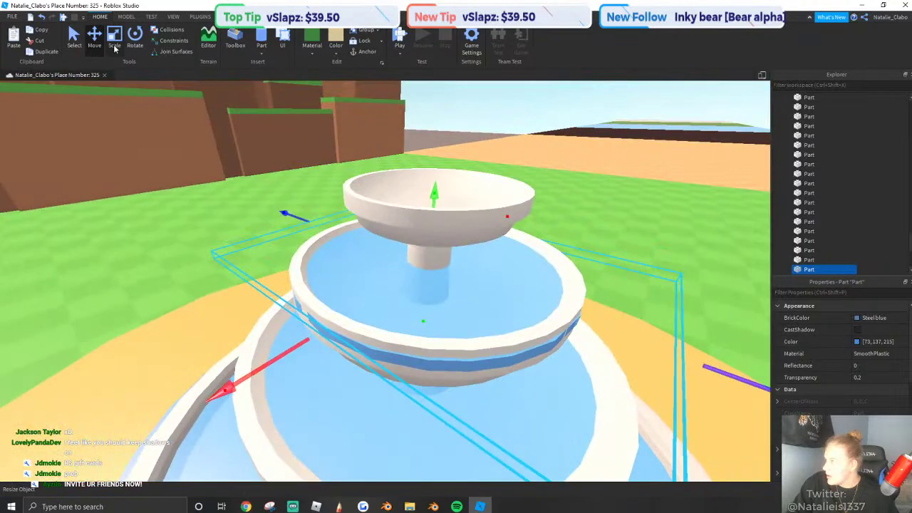
{"action": "right_click_drag", "start_coordinate": [261, 358], "coordinate": [301, 357]}
{"action": "scroll", "coordinate": [301, 357], "scroll_direction": "down", "scroll_amount": 4}
Place a shrunken duplicate of the middle bowl's water disc inside the top bowl.
{"action": "left_click", "coordinate": [98, 47]}
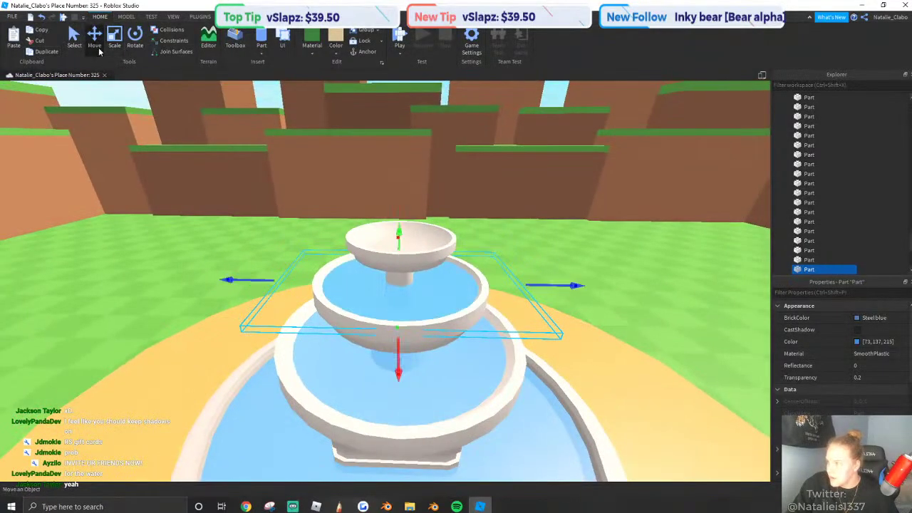
{"action": "left_click_drag", "start_coordinate": [394, 225], "coordinate": [388, 169]}
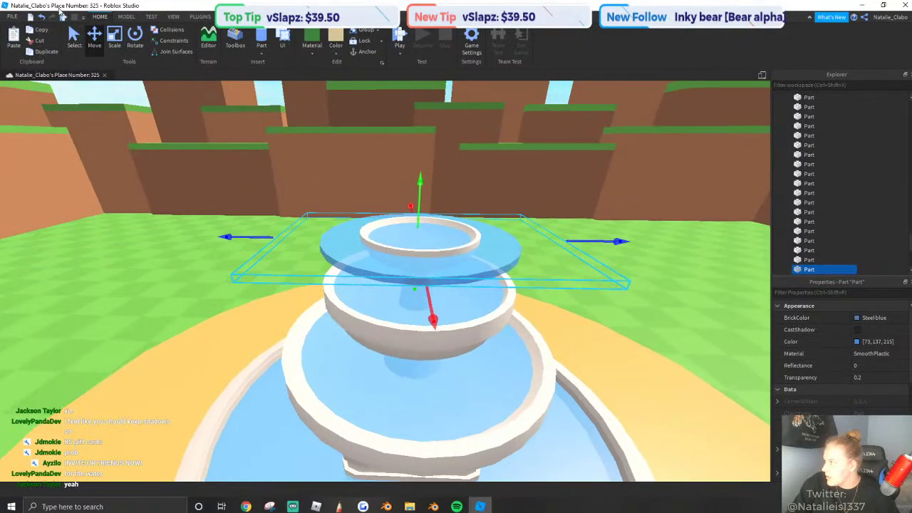
{"action": "key", "text": "ctrl+3"}
{"action": "left_click_drag", "start_coordinate": [417, 203], "coordinate": [415, 207], "text": "shift"}
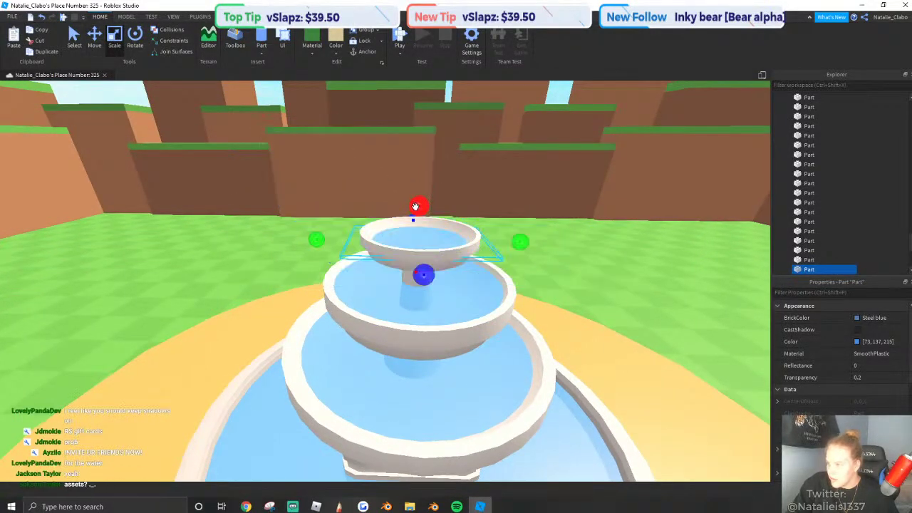
Adjust the thickness of the top bowl's water disc to set its water level.
{"action": "right_click_drag", "start_coordinate": [416, 206], "coordinate": [416, 206]}
{"action": "key", "text": "w"}
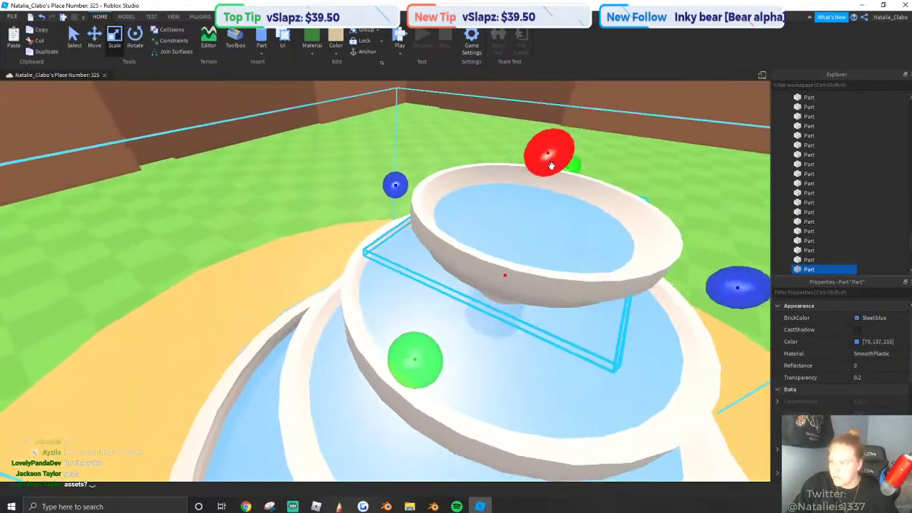
{"action": "left_click_drag", "start_coordinate": [549, 164], "coordinate": [548, 151]}
Deselect the water disc and inspect the whole fountain from several distances and angles.
{"action": "scroll", "coordinate": [547, 151], "scroll_direction": "down", "scroll_amount": 8}
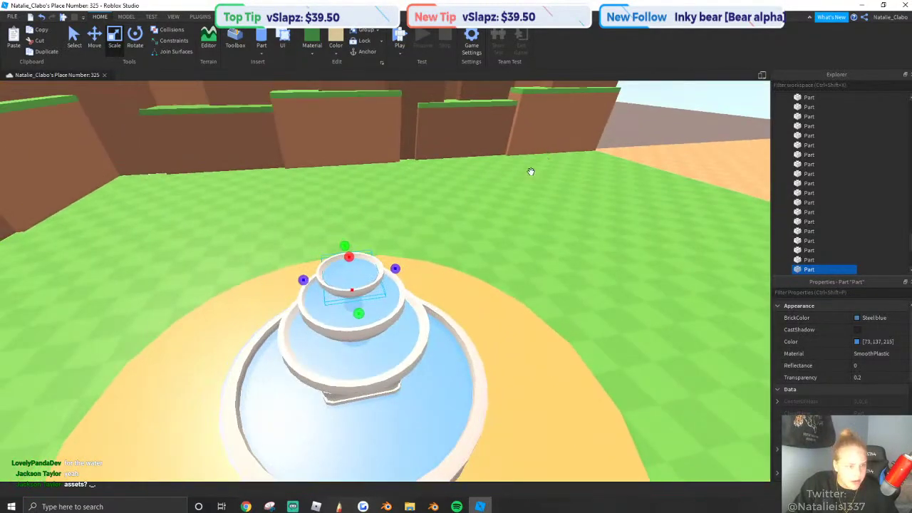
{"action": "right_click_drag", "start_coordinate": [434, 179], "coordinate": [434, 179]}
{"action": "scroll", "coordinate": [434, 179], "scroll_direction": "down", "scroll_amount": 4}
{"action": "scroll", "coordinate": [434, 273], "scroll_direction": "up", "scroll_amount": 1}
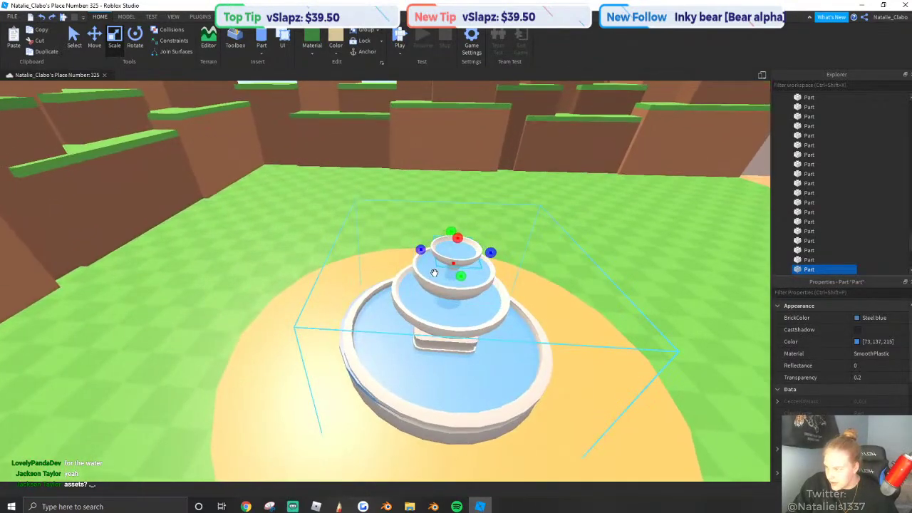
{"action": "scroll", "coordinate": [395, 261], "scroll_direction": "down", "scroll_amount": 10}
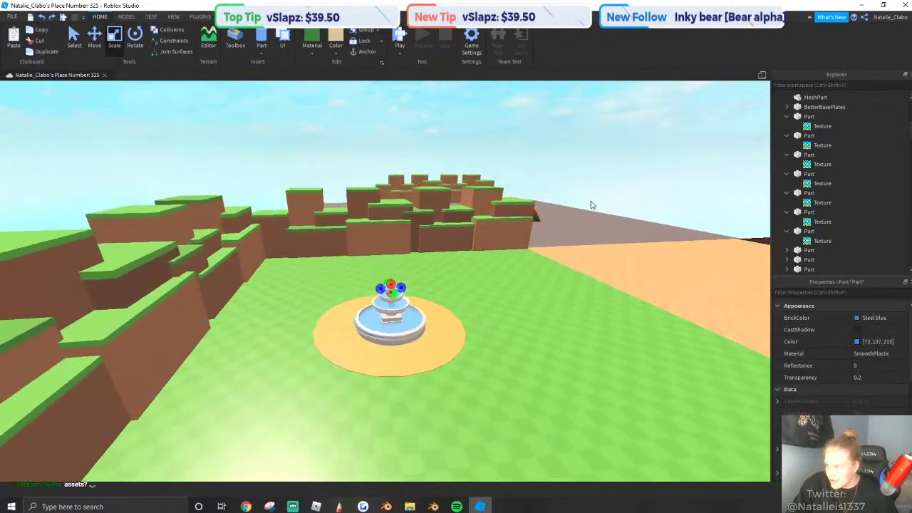
{"action": "left_click", "coordinate": [591, 204]}
{"action": "right_click_drag", "start_coordinate": [497, 268], "coordinate": [497, 269]}
{"action": "scroll", "coordinate": [505, 244], "scroll_direction": "up", "scroll_amount": 6}
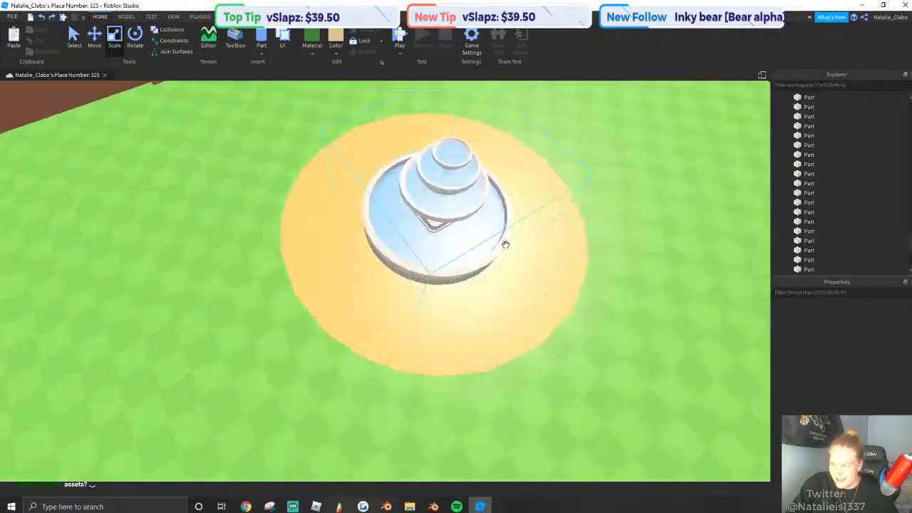
{"action": "scroll", "coordinate": [505, 244], "scroll_direction": "down", "scroll_amount": 10}
{"action": "left_click", "coordinate": [413, 248]}
{"action": "scroll", "coordinate": [413, 249], "scroll_direction": "up", "scroll_amount": 2}
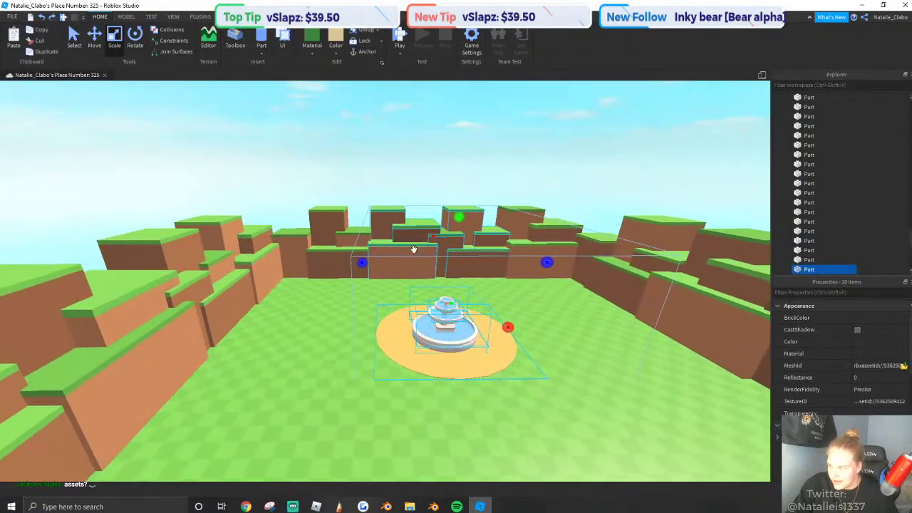
{"action": "scroll", "coordinate": [413, 249], "scroll_direction": "up", "scroll_amount": 3}
{"action": "left_click", "coordinate": [376, 144]}
{"action": "right_click_drag", "start_coordinate": [376, 144], "coordinate": [409, 173]}
{"action": "scroll", "coordinate": [408, 173], "scroll_direction": "up", "scroll_amount": 4}
{"action": "scroll", "coordinate": [365, 118], "scroll_direction": "down", "scroll_amount": 5}
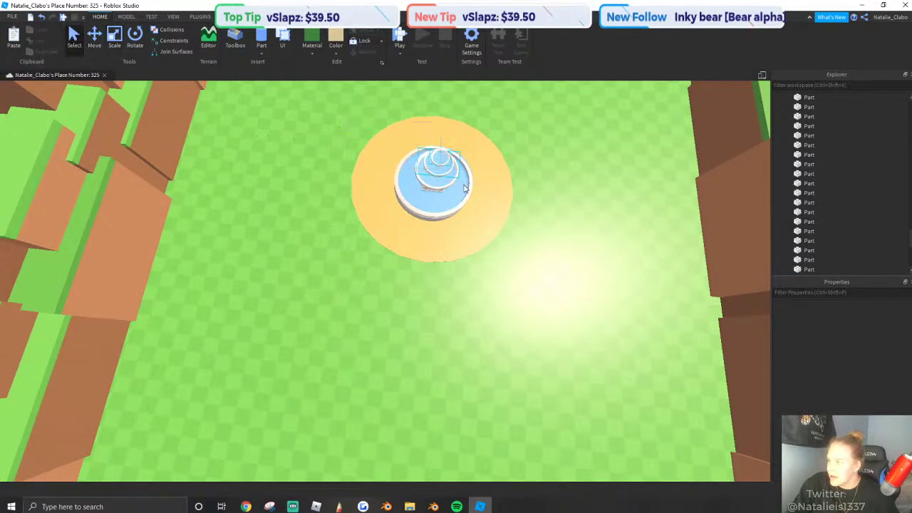
Select the fountain's stone pieces and water discs without the orange base, and group them into a model.
{"action": "left_click_drag", "start_coordinate": [464, 188], "coordinate": [475, 218]}
{"action": "scroll", "coordinate": [456, 246], "scroll_direction": "up", "scroll_amount": 1}
{"action": "left_click", "coordinate": [456, 246], "text": "ctrl"}
{"action": "right_click", "coordinate": [409, 166]}
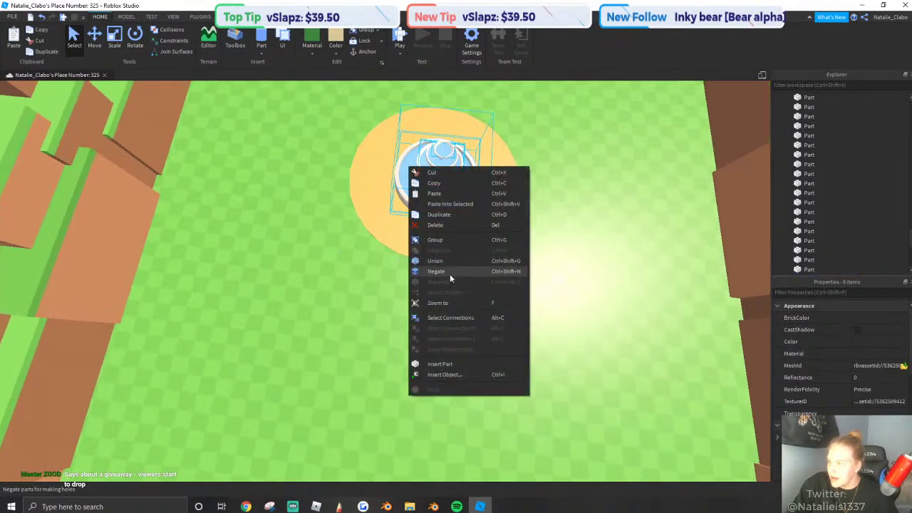
{"action": "left_click", "coordinate": [435, 240]}
Rename the grouped model as Fountain.
{"action": "left_click", "coordinate": [839, 329]}
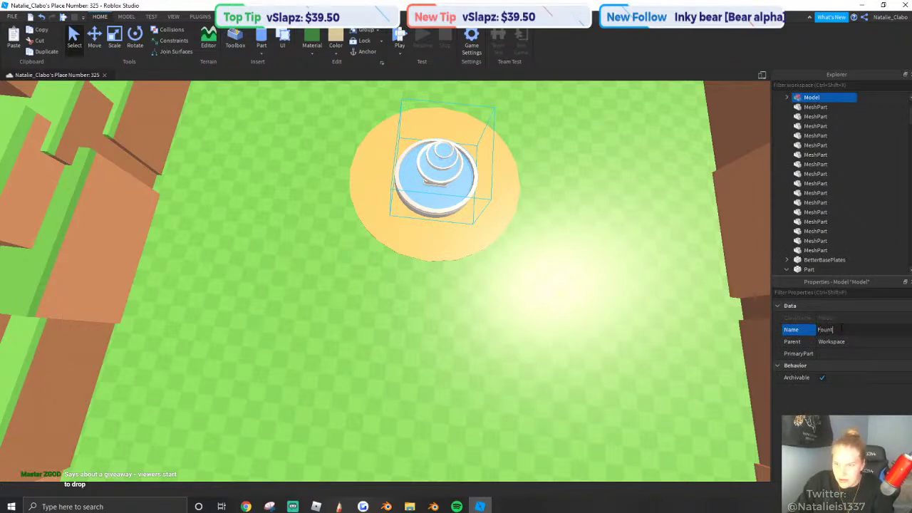
{"action": "type", "text": "Fountain"}
{"action": "key", "text": "Return"}
Select the fountain's orange base disc, rename it as Spawn, and deselect it.
{"action": "left_click", "coordinate": [426, 251]}
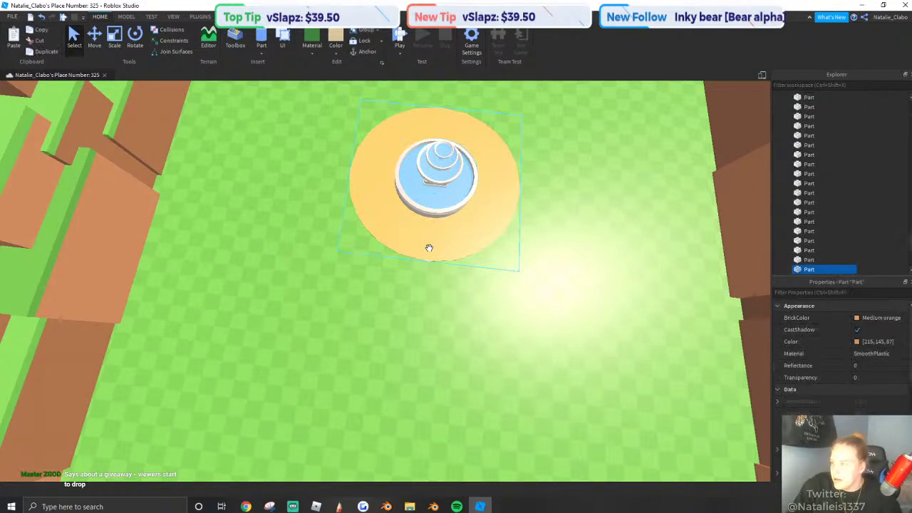
{"action": "right_click_drag", "start_coordinate": [428, 247], "coordinate": [420, 240]}
{"action": "scroll", "coordinate": [435, 252], "scroll_direction": "up", "scroll_amount": 5}
{"action": "right_click_drag", "start_coordinate": [468, 301], "coordinate": [468, 278]}
{"action": "scroll", "coordinate": [835, 390], "scroll_direction": "down", "scroll_amount": 5}
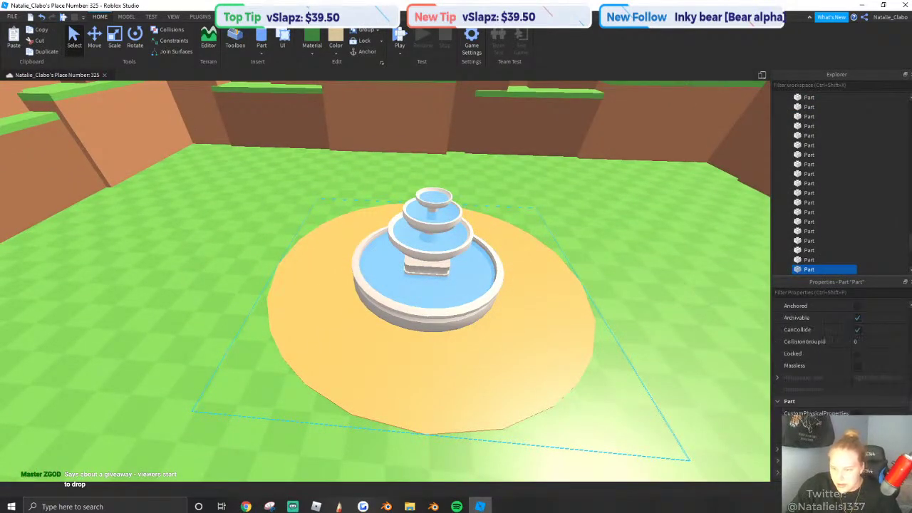
{"action": "scroll", "coordinate": [831, 331], "scroll_direction": "up", "scroll_amount": 3}
{"action": "left_click", "coordinate": [864, 330]}
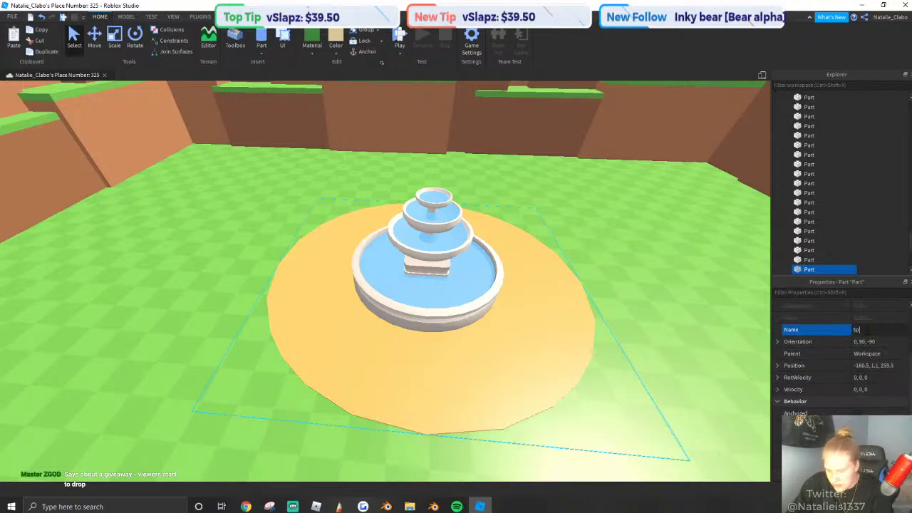
{"action": "right_click_drag", "start_coordinate": [244, 196], "coordinate": [288, 271]}
{"action": "left_click", "coordinate": [245, 195]}
Group the surrounding terrain blocks, without the fountain and orange disc, into a model named Area 1 Terrain.
{"action": "scroll", "coordinate": [246, 195], "scroll_direction": "down", "scroll_amount": 8}
{"action": "scroll", "coordinate": [289, 273], "scroll_direction": "down", "scroll_amount": 3}
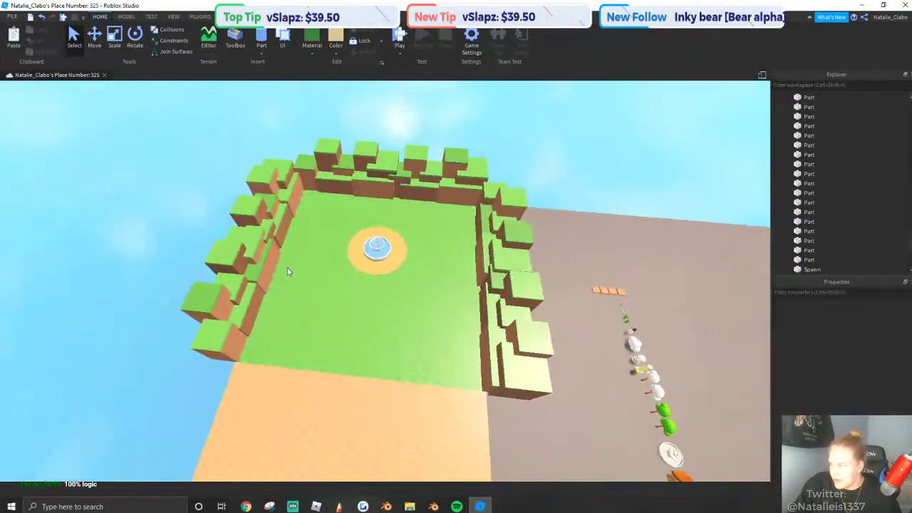
{"action": "left_click_drag", "start_coordinate": [177, 121], "coordinate": [558, 414]}
{"action": "key", "text": "shift+w"}
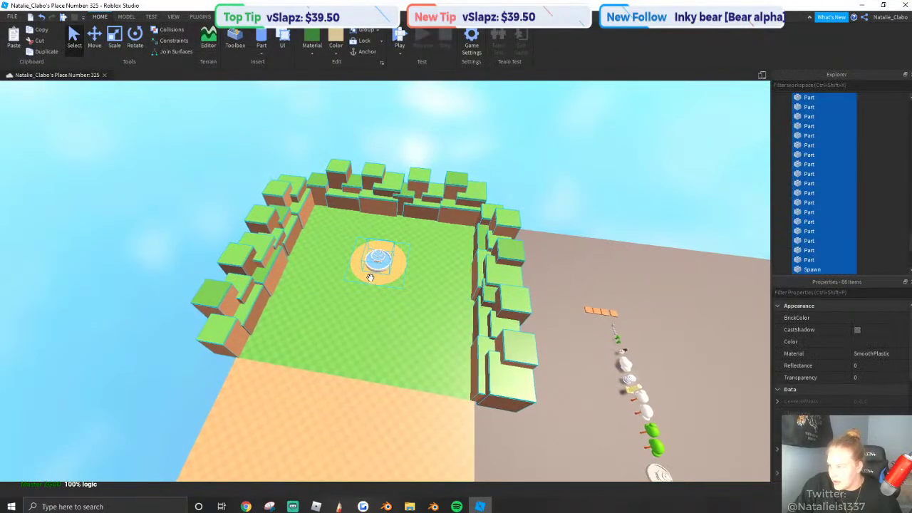
{"action": "left_click", "coordinate": [375, 267], "text": "shift"}
{"action": "scroll", "coordinate": [569, 323], "scroll_direction": "up", "scroll_amount": 3}
{"action": "right_click", "coordinate": [494, 289]}
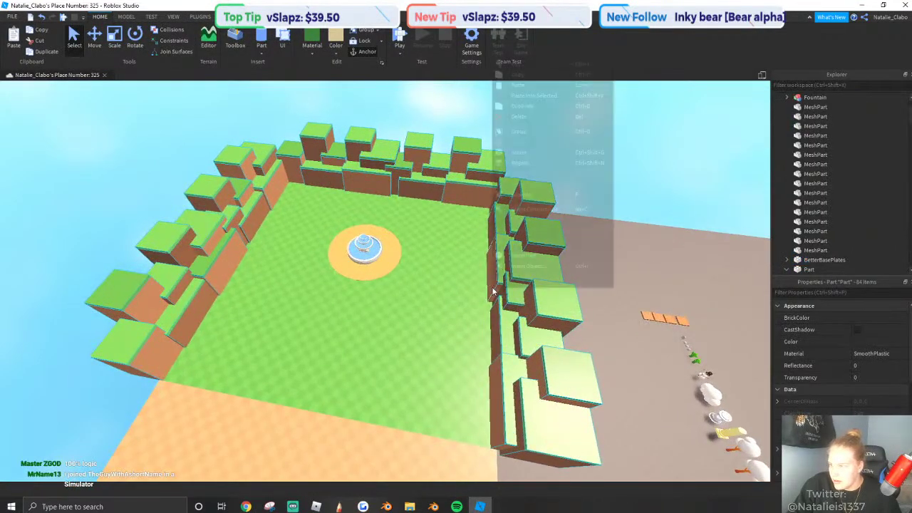
{"action": "left_click", "coordinate": [539, 135]}
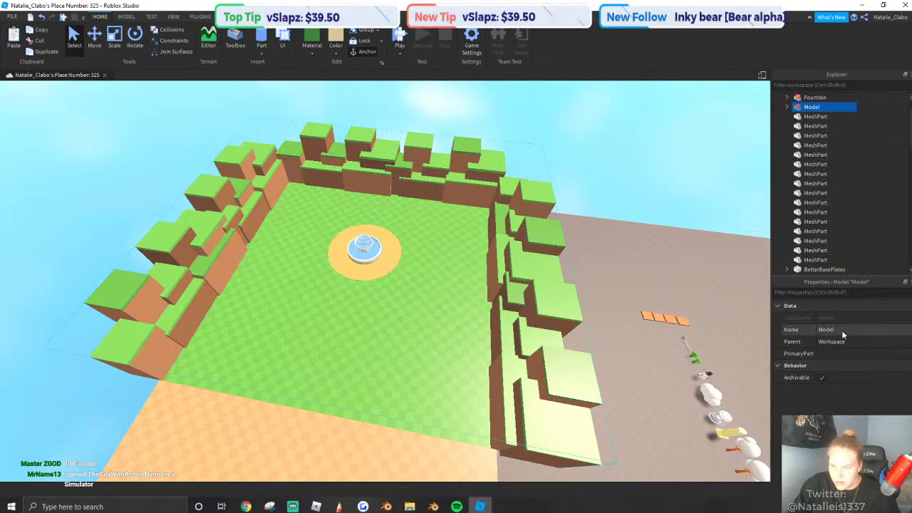
{"action": "left_click", "coordinate": [842, 330]}
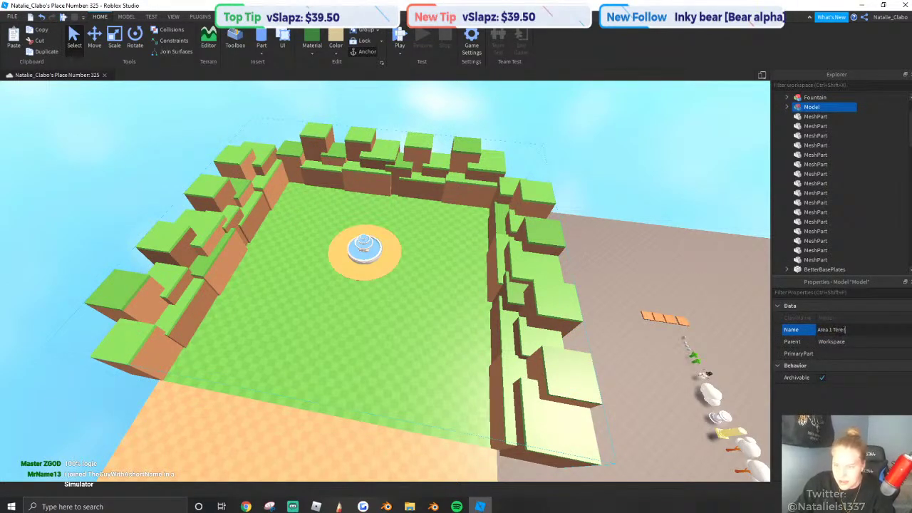
{"action": "key", "text": "Return"}
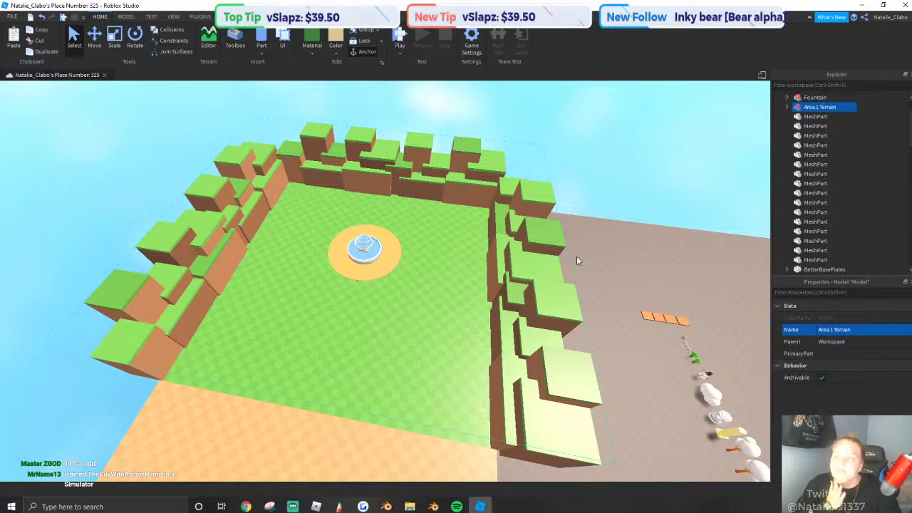
Check that the terrain, orange disc and fountain select separately, and examine the whole area from several distances.
{"action": "left_click", "coordinate": [634, 245]}
{"action": "left_click", "coordinate": [494, 266]}
{"action": "left_click", "coordinate": [584, 277]}
{"action": "left_click", "coordinate": [519, 280]}
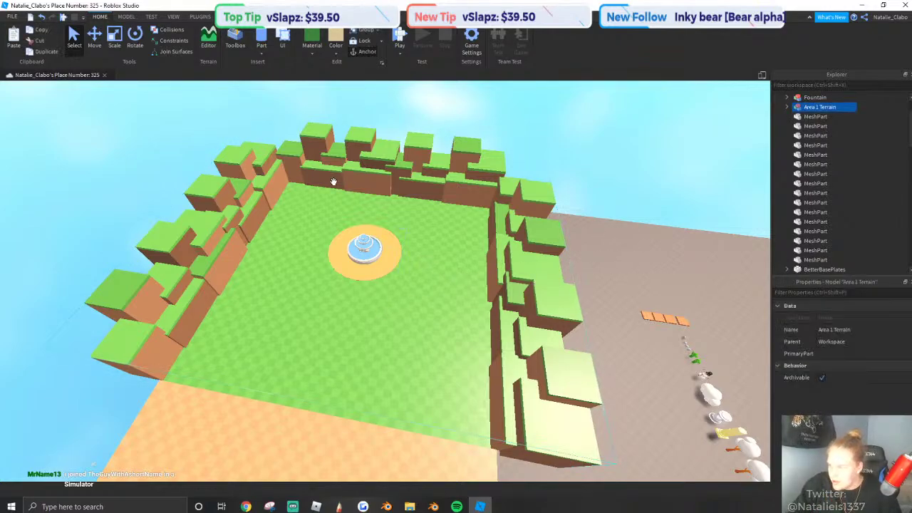
{"action": "scroll", "coordinate": [332, 182], "scroll_direction": "up", "scroll_amount": 5}
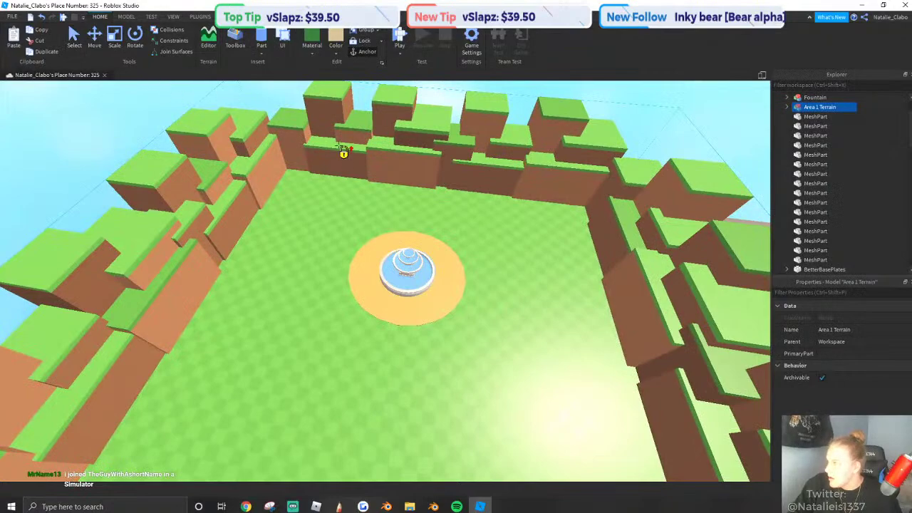
{"action": "left_click", "coordinate": [404, 289]}
{"action": "left_click", "coordinate": [375, 290]}
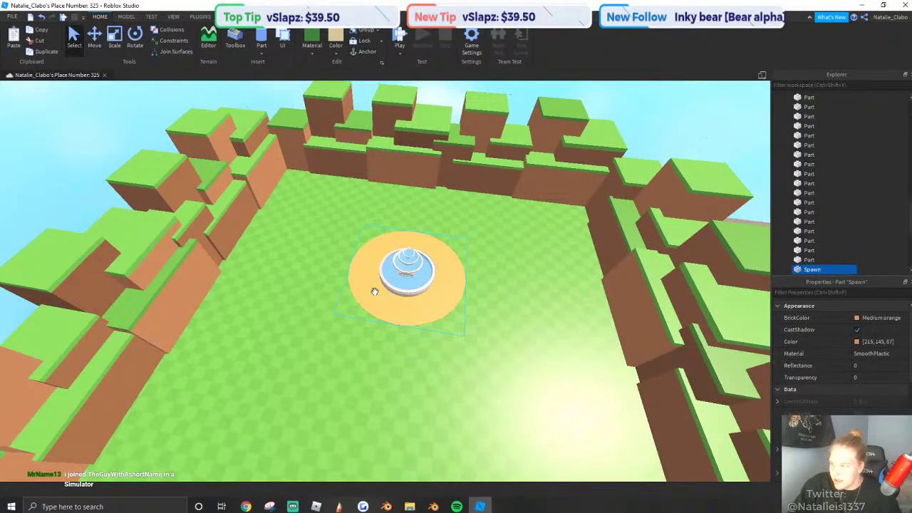
{"action": "left_click", "coordinate": [408, 285]}
{"action": "right_click_drag", "start_coordinate": [428, 279], "coordinate": [455, 238]}
{"action": "scroll", "coordinate": [470, 278], "scroll_direction": "down", "scroll_amount": 1}
{"action": "left_click", "coordinate": [498, 337]}
{"action": "scroll", "coordinate": [492, 417], "scroll_direction": "up", "scroll_amount": 6}
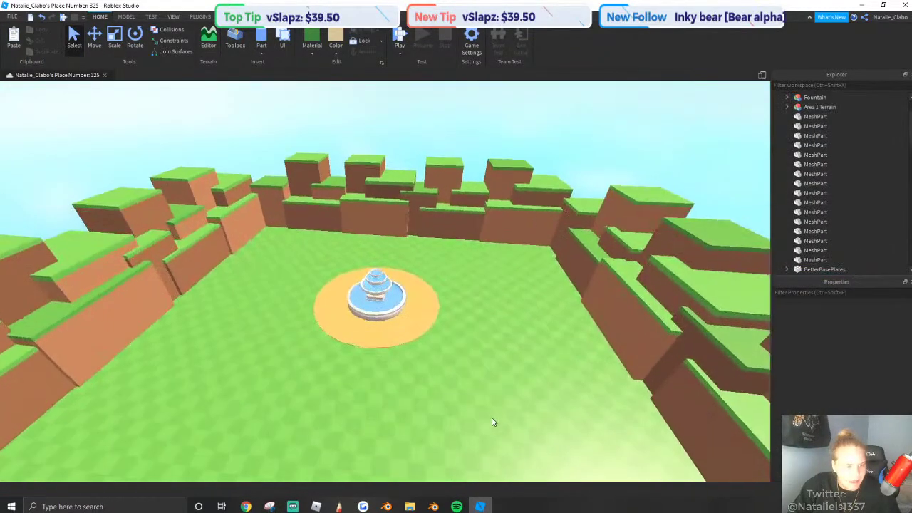
{"action": "scroll", "coordinate": [492, 417], "scroll_direction": "down", "scroll_amount": 8}
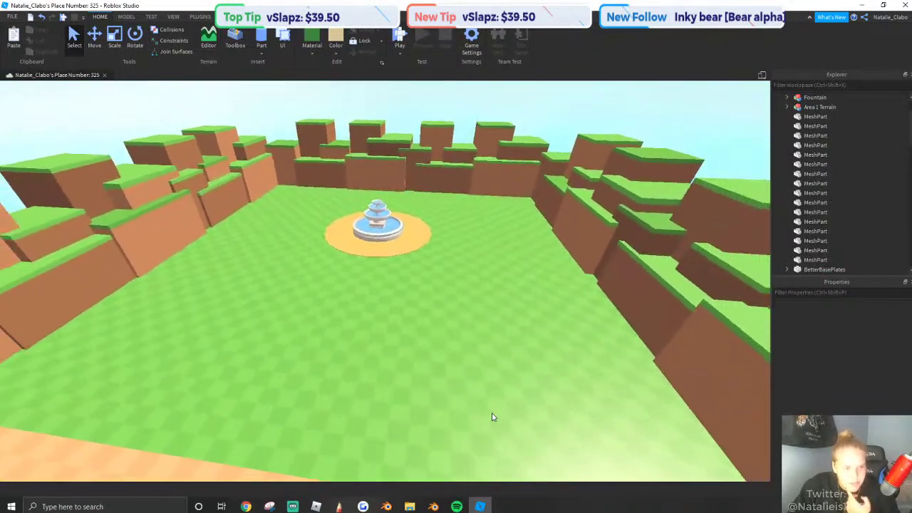
{"action": "scroll", "coordinate": [491, 413], "scroll_direction": "down", "scroll_amount": 6}
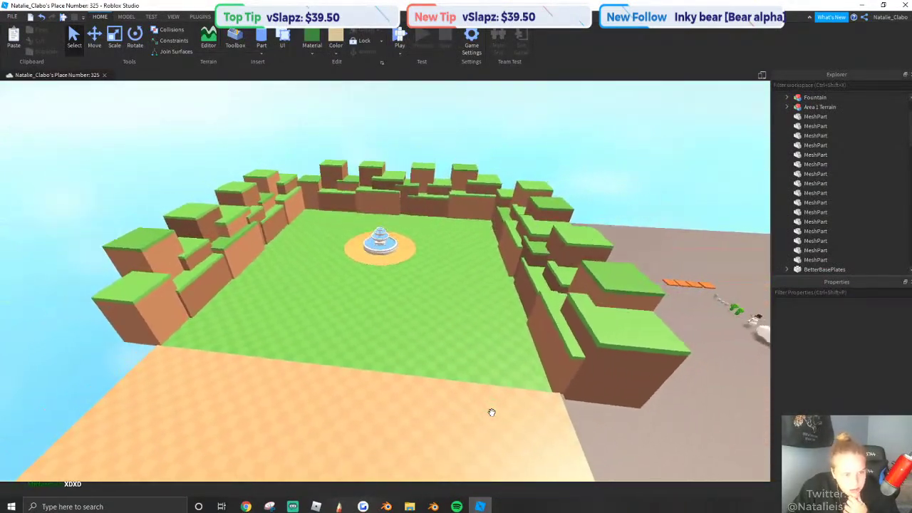
{"action": "key", "text": "w"}
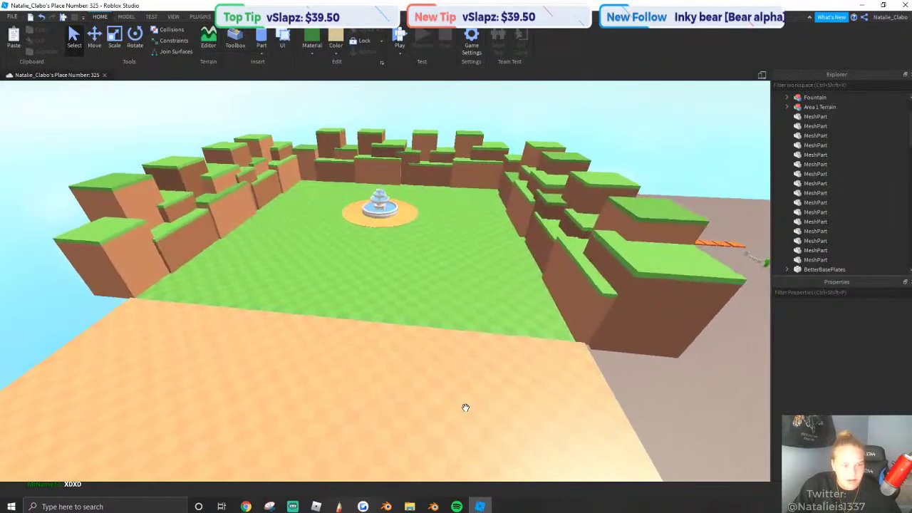
Select the two green trees in the row of loose assets and paste a copy of the pair.
{"action": "right_click_drag", "start_coordinate": [465, 405], "coordinate": [480, 328]}
{"action": "key", "text": "d"}
{"action": "scroll", "coordinate": [480, 328], "scroll_direction": "up", "scroll_amount": 5}
{"action": "left_click", "coordinate": [509, 314]}
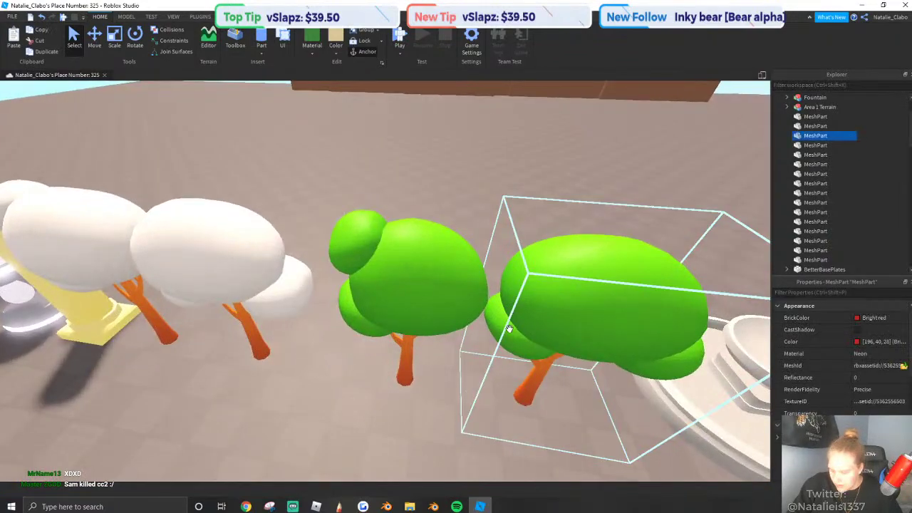
{"action": "left_click", "coordinate": [373, 266], "text": "ctrl"}
{"action": "scroll", "coordinate": [428, 269], "scroll_direction": "down", "scroll_amount": 4}
{"action": "key", "text": "ctrl+c"}
{"action": "key", "text": "ctrl+v"}
Move the copied trees onto the open ground between the asset row and the terrain, turning them upright.
{"action": "left_click_drag", "start_coordinate": [498, 269], "coordinate": [452, 257]}
{"action": "key", "text": "ctrl+r"}
{"action": "right_click_drag", "start_coordinate": [452, 257], "coordinate": [472, 291]}
{"action": "key", "text": "ctrl+r"}
{"action": "left_click", "coordinate": [611, 343]}
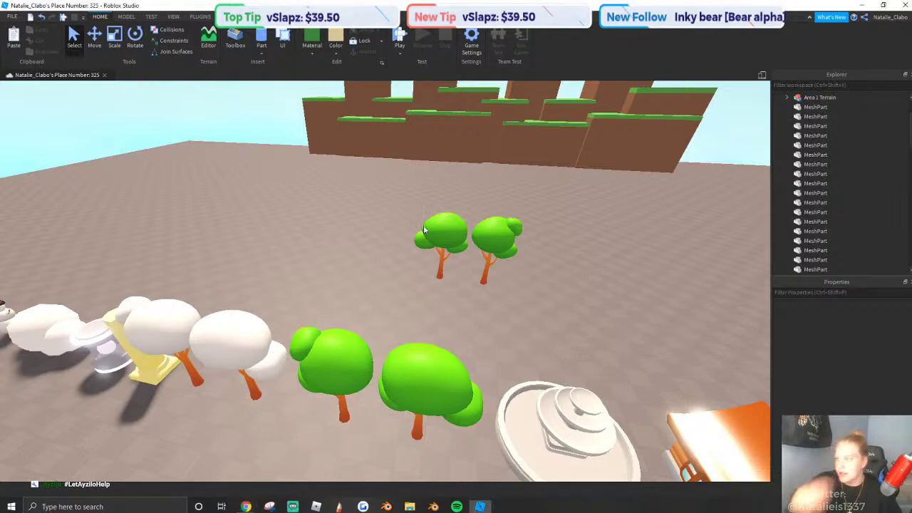
Copy the pair of trees standing on the open ground and paste a second pair.
{"action": "left_click_drag", "start_coordinate": [423, 225], "coordinate": [524, 281]}
{"action": "right_click_drag", "start_coordinate": [524, 281], "coordinate": [524, 277]}
{"action": "key", "text": "ctrl+c"}
{"action": "key", "text": "ctrl+v"}
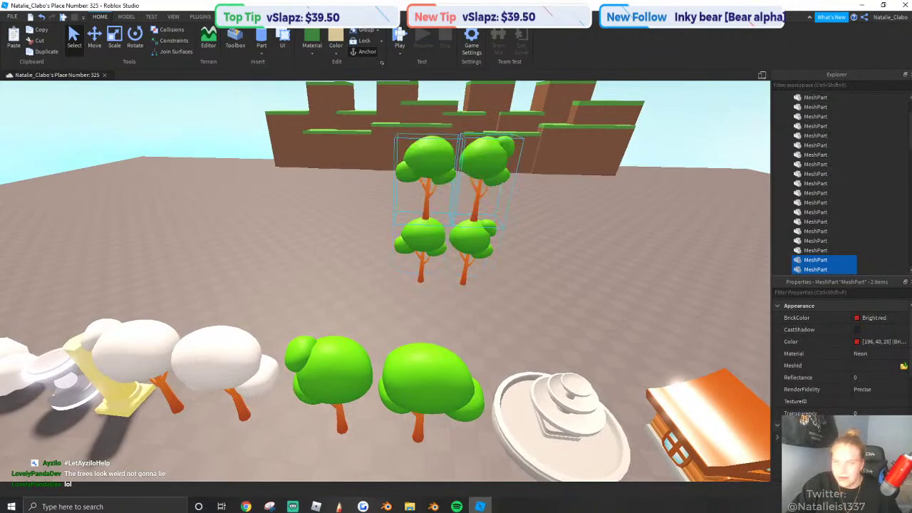
{"action": "key", "text": "alt+Tab"}
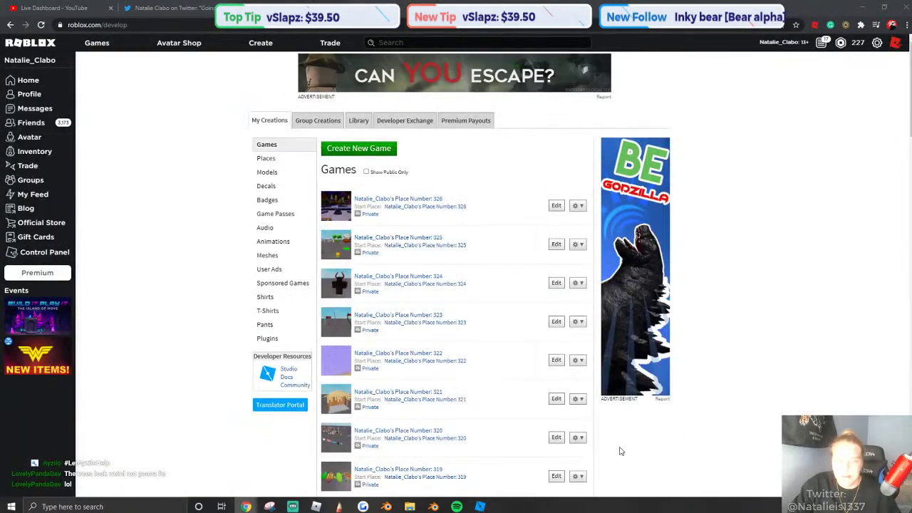
{"action": "left_click", "coordinate": [486, 506]}
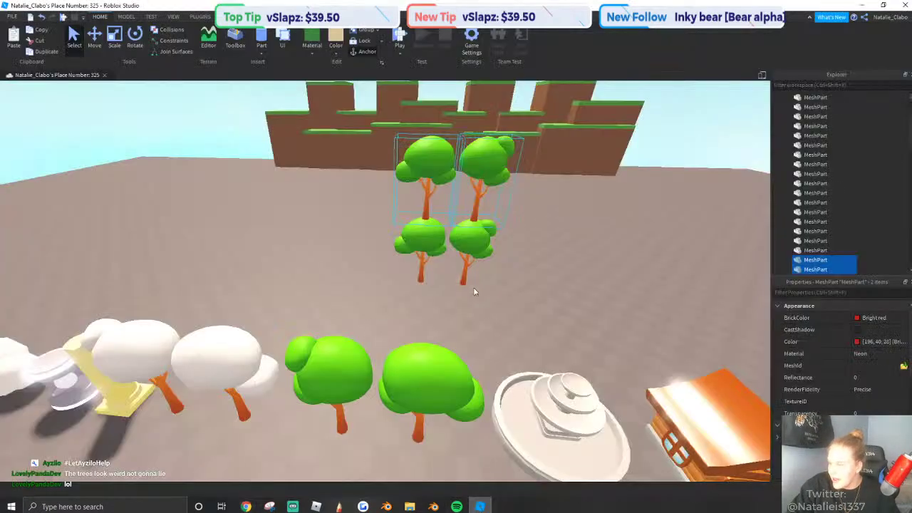
Move the newly pasted pair of trees onto the grass inside the walled area, near the terrain blocks.
{"action": "left_click", "coordinate": [475, 170]}
{"action": "left_click_drag", "start_coordinate": [399, 171], "coordinate": [220, 311], "text": "ctrl"}
{"action": "right_click_drag", "start_coordinate": [374, 207], "coordinate": [220, 312]}
{"action": "key", "text": "w"}
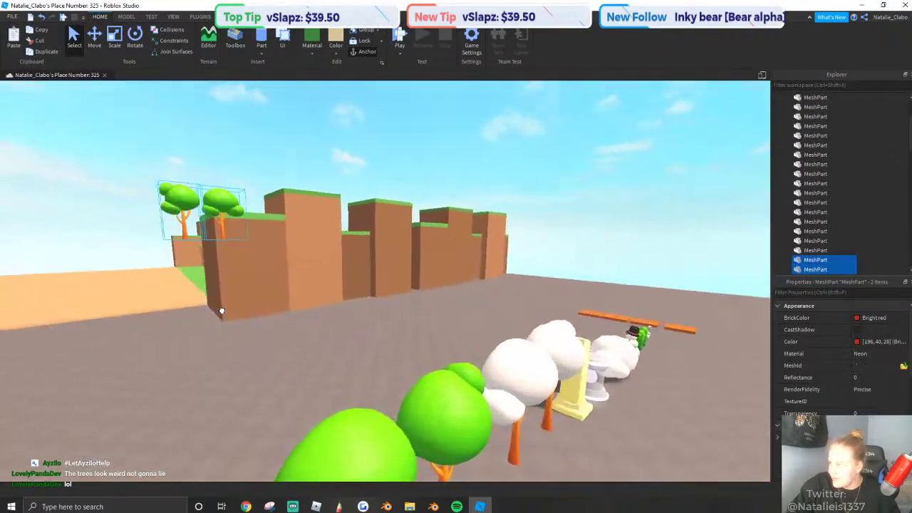
{"action": "left_click_drag", "start_coordinate": [220, 311], "coordinate": [441, 289]}
{"action": "key", "text": "w"}
{"action": "right_click_drag", "start_coordinate": [352, 267], "coordinate": [442, 289]}
{"action": "left_click_drag", "start_coordinate": [441, 289], "coordinate": [435, 262]}
{"action": "right_click_drag", "start_coordinate": [435, 263], "coordinate": [338, 159]}
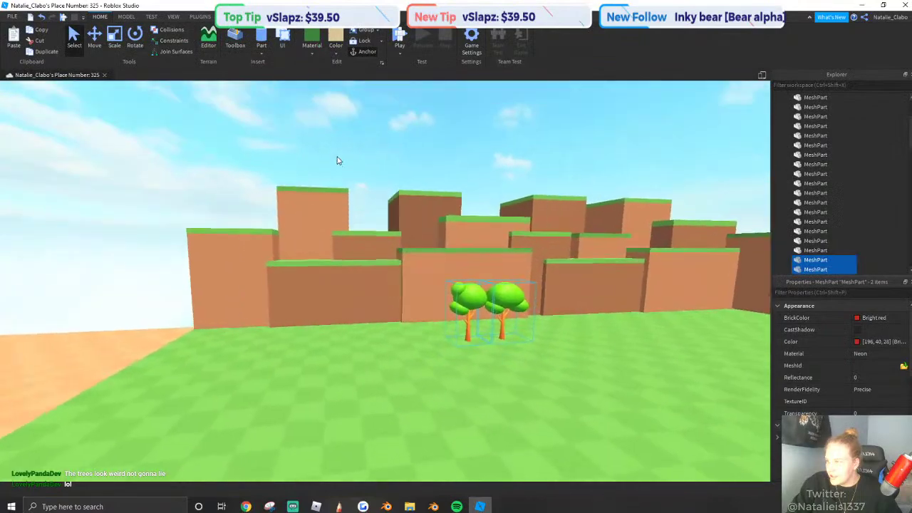
Scale up the wide-crowned tree on the grass and move it away from the smaller tree.
{"action": "left_click", "coordinate": [337, 159]}
{"action": "scroll", "coordinate": [470, 292], "scroll_direction": "up", "scroll_amount": 5}
{"action": "left_click", "coordinate": [490, 354]}
{"action": "scroll", "coordinate": [410, 266], "scroll_direction": "down", "scroll_amount": 3}
{"action": "key", "text": "ctrl+3"}
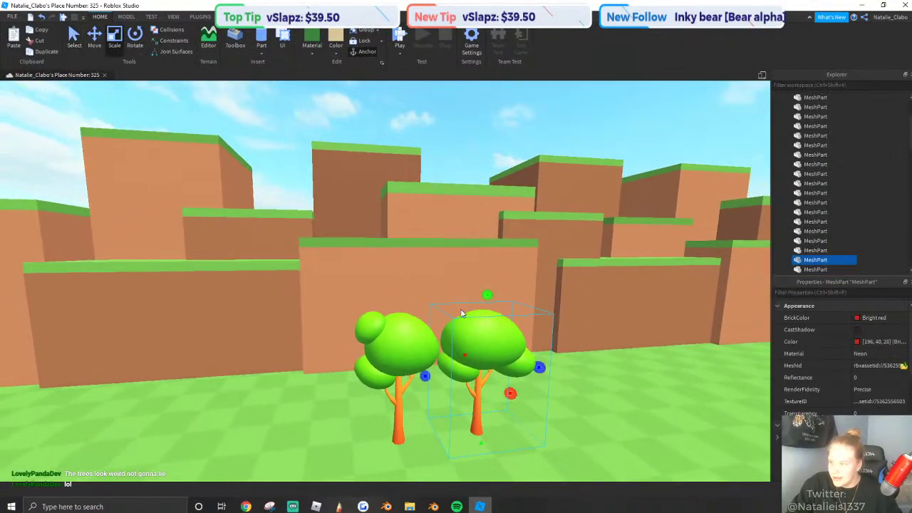
{"action": "left_click_drag", "start_coordinate": [487, 296], "coordinate": [487, 202]}
{"action": "key", "text": "d"}
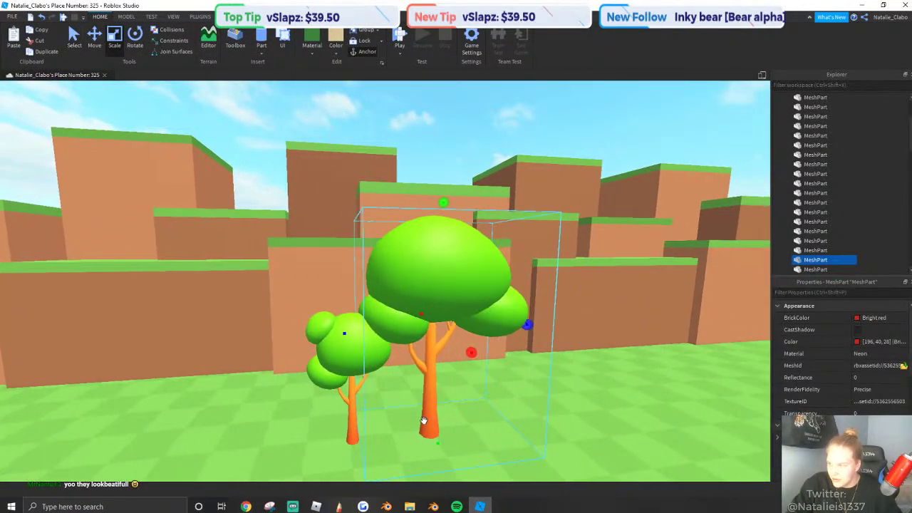
{"action": "left_click_drag", "start_coordinate": [424, 420], "coordinate": [467, 386]}
{"action": "key", "text": "w"}
{"action": "scroll", "coordinate": [427, 405], "scroll_direction": "down", "scroll_amount": 1}
Scale up the tree with the small upper lobe and reposition it on the grass near the sand edge.
{"action": "left_click_drag", "start_coordinate": [349, 408], "coordinate": [344, 413]}
{"action": "right_click_drag", "start_coordinate": [348, 407], "coordinate": [344, 413]}
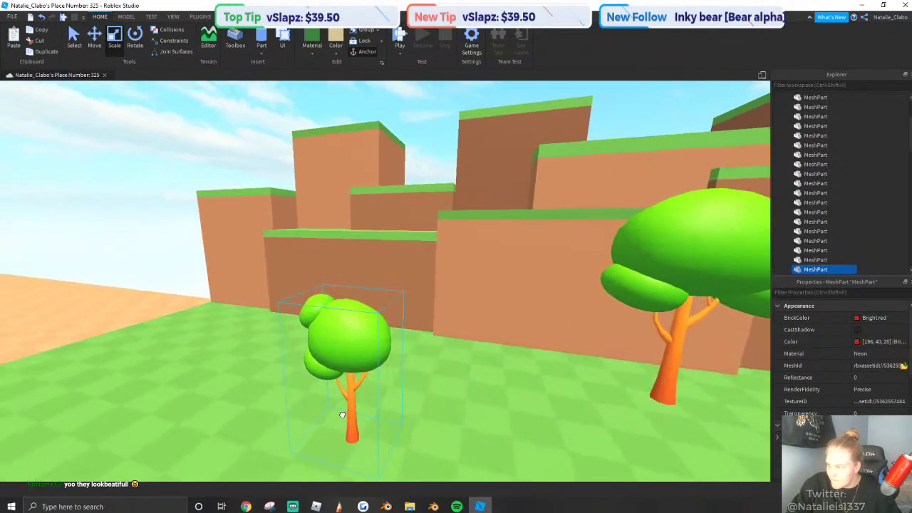
{"action": "left_click_drag", "start_coordinate": [344, 413], "coordinate": [405, 333]}
{"action": "left_click_drag", "start_coordinate": [405, 251], "coordinate": [405, 144]}
{"action": "key", "text": "f"}
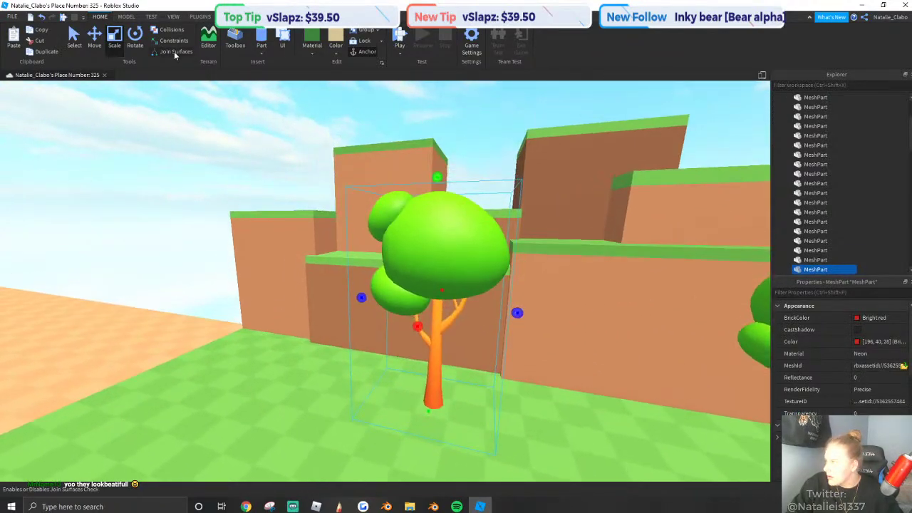
Reposition the enlarged wide-crowned tree on the grass along the terrain wall.
{"action": "left_click", "coordinate": [135, 39]}
{"action": "left_click_drag", "start_coordinate": [609, 319], "coordinate": [568, 272]}
{"action": "scroll", "coordinate": [556, 281], "scroll_direction": "down", "scroll_amount": 3}
{"action": "key", "text": "d"}
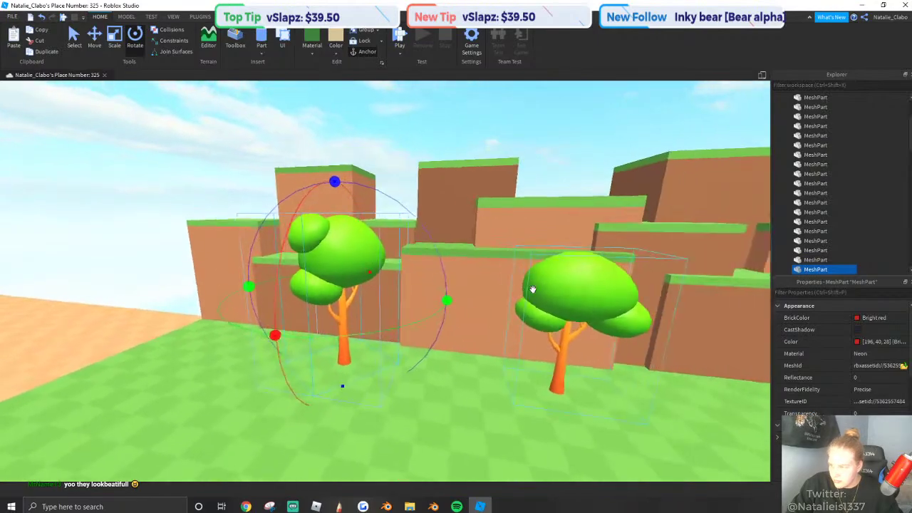
Duplicate both enlarged trees and place the copies on the grass between the fountain and the far corner.
{"action": "left_click", "coordinate": [428, 208]}
{"action": "left_click", "coordinate": [476, 262]}
{"action": "left_click", "coordinate": [329, 251], "text": "shift"}
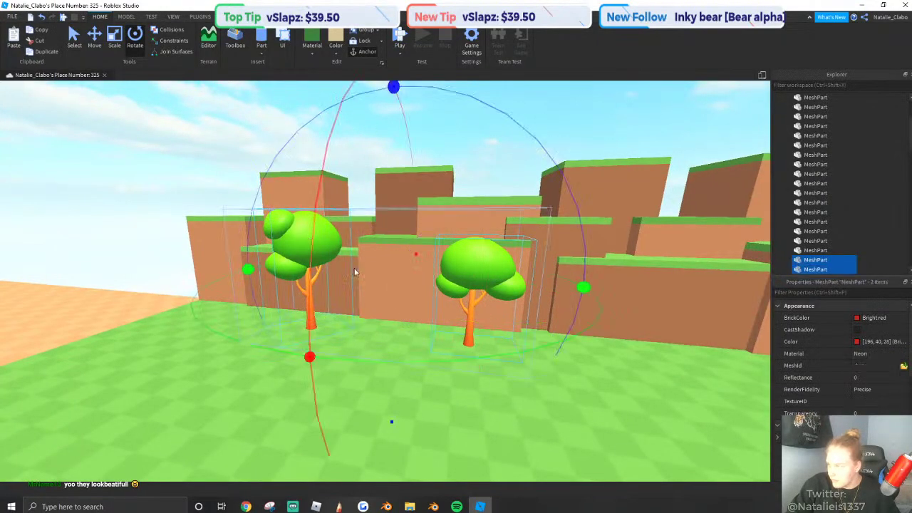
{"action": "key", "text": "q"}
{"action": "key", "text": "ctrl+d"}
{"action": "key", "text": "e"}
{"action": "left_click_drag", "start_coordinate": [472, 278], "coordinate": [529, 319]}
{"action": "right_click_drag", "start_coordinate": [498, 299], "coordinate": [541, 327]}
{"action": "left_click_drag", "start_coordinate": [529, 320], "coordinate": [460, 237]}
{"action": "key", "text": "w"}
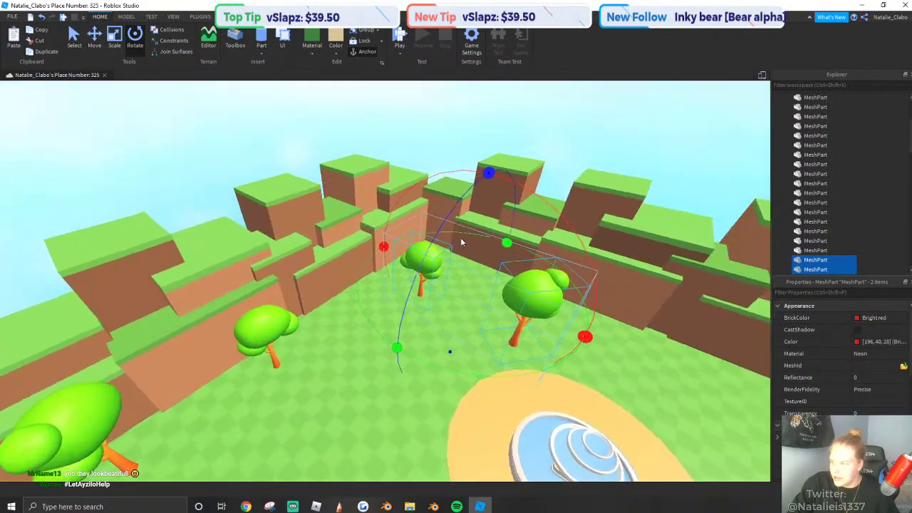
Adjust the placement of the copied tree with the small upper lobe and rotate it about its vertical axis.
{"action": "left_click", "coordinate": [460, 237]}
{"action": "left_click_drag", "start_coordinate": [500, 381], "coordinate": [522, 335]}
{"action": "key", "text": "q"}
{"action": "key", "text": "d"}
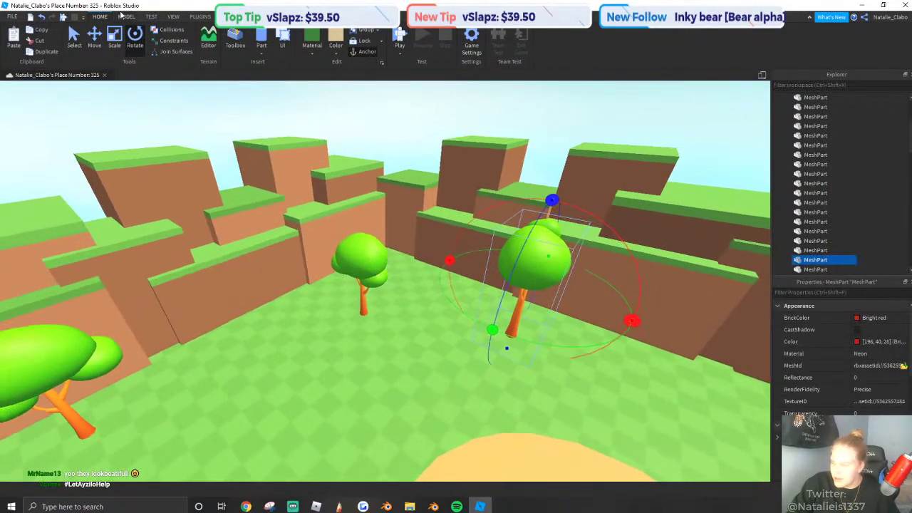
{"action": "left_click_drag", "start_coordinate": [522, 227], "coordinate": [389, 214]}
{"action": "right_click_drag", "start_coordinate": [389, 214], "coordinate": [389, 171]}
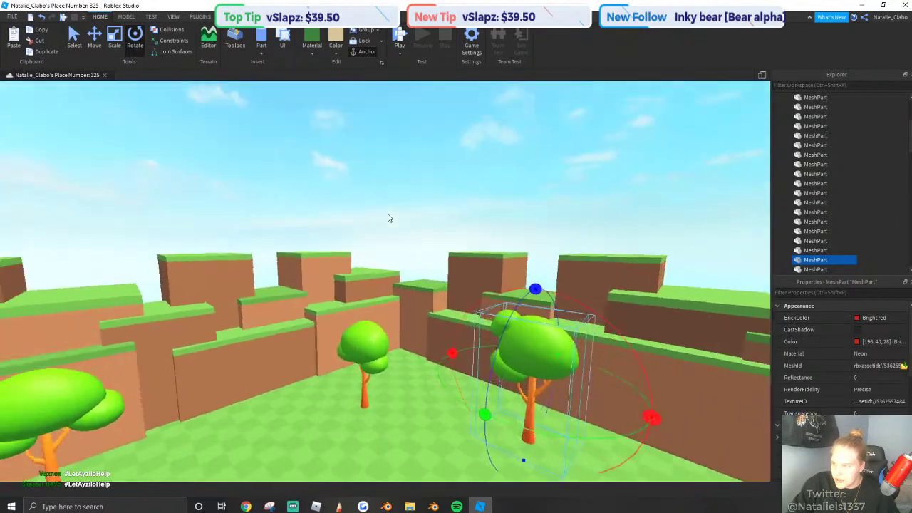
Select the three trees standing along the side wall and duplicate them.
{"action": "left_click", "coordinate": [389, 213]}
{"action": "scroll", "coordinate": [391, 207], "scroll_direction": "down", "scroll_amount": 5}
{"action": "scroll", "coordinate": [390, 207], "scroll_direction": "up", "scroll_amount": 6}
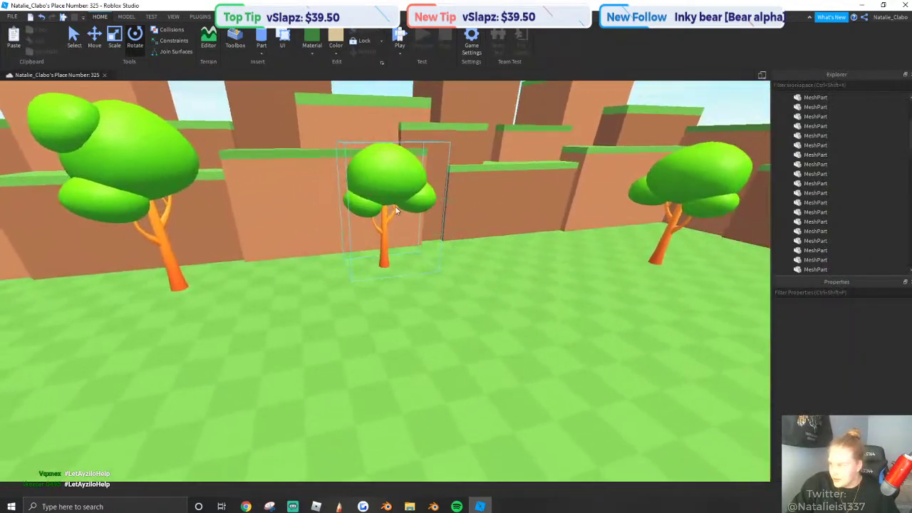
{"action": "left_click", "coordinate": [394, 206]}
{"action": "left_click", "coordinate": [664, 181], "text": "ctrl"}
{"action": "left_click", "coordinate": [177, 181], "text": "ctrl"}
{"action": "key", "text": "s"}
{"action": "key", "text": "e"}
{"action": "left_click", "coordinate": [46, 51]}
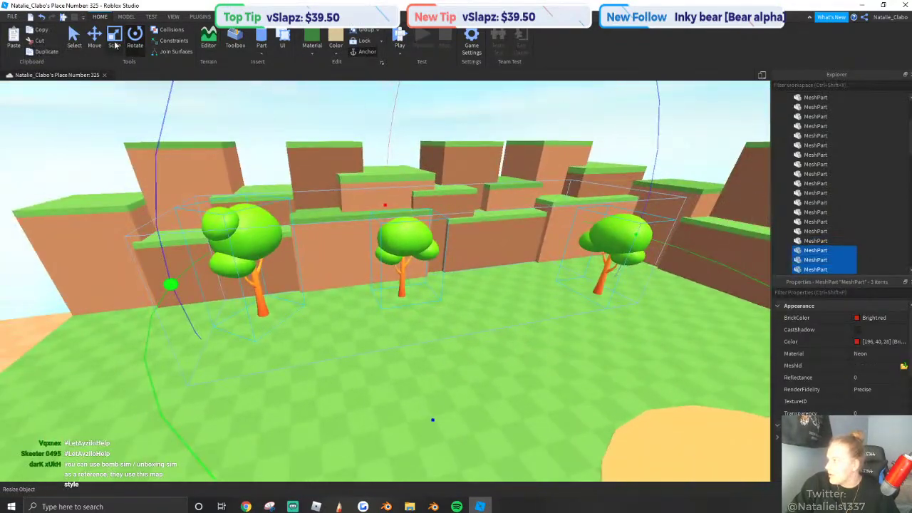
Move the three duplicated trees across the grass, past the fountain, towards the opposite terrain wall.
{"action": "right_click_drag", "start_coordinate": [313, 142], "coordinate": [364, 196]}
{"action": "key", "text": "s"}
{"action": "left_click_drag", "start_coordinate": [418, 112], "coordinate": [224, 258]}
{"action": "key", "text": "s"}
{"action": "left_click", "coordinate": [96, 43]}
{"action": "left_click_drag", "start_coordinate": [396, 205], "coordinate": [458, 213]}
{"action": "right_click_drag", "start_coordinate": [396, 205], "coordinate": [458, 214]}
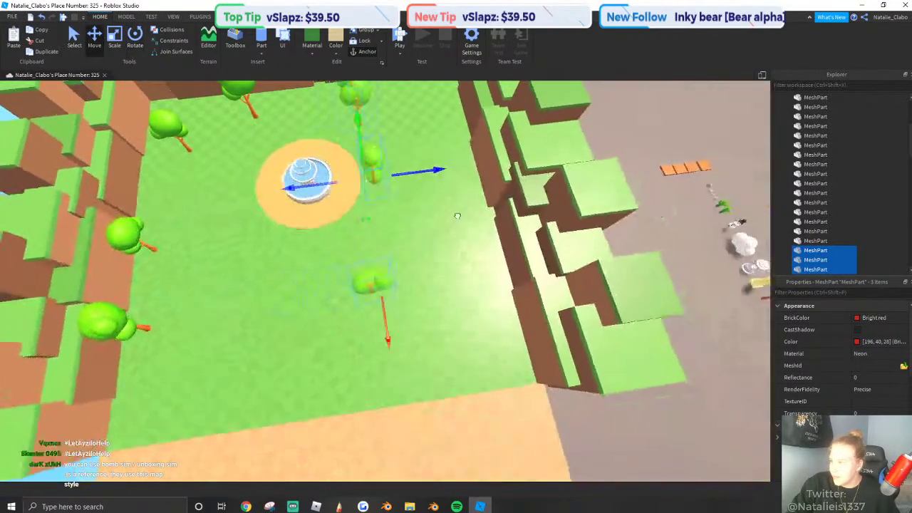
{"action": "left_click_drag", "start_coordinate": [458, 214], "coordinate": [524, 196]}
Copy the Texture from the third orange sample plate outside the map.
{"action": "scroll", "coordinate": [542, 181], "scroll_direction": "down", "scroll_amount": 3}
{"action": "left_click", "coordinate": [562, 171]}
{"action": "scroll", "coordinate": [459, 221], "scroll_direction": "up", "scroll_amount": 3}
{"action": "right_click_drag", "start_coordinate": [459, 221], "coordinate": [298, 322]}
{"action": "scroll", "coordinate": [449, 253], "scroll_direction": "up", "scroll_amount": 3}
{"action": "scroll", "coordinate": [362, 311], "scroll_direction": "up", "scroll_amount": 3}
{"action": "scroll", "coordinate": [298, 322], "scroll_direction": "up", "scroll_amount": 10}
{"action": "scroll", "coordinate": [297, 322], "scroll_direction": "up", "scroll_amount": 5}
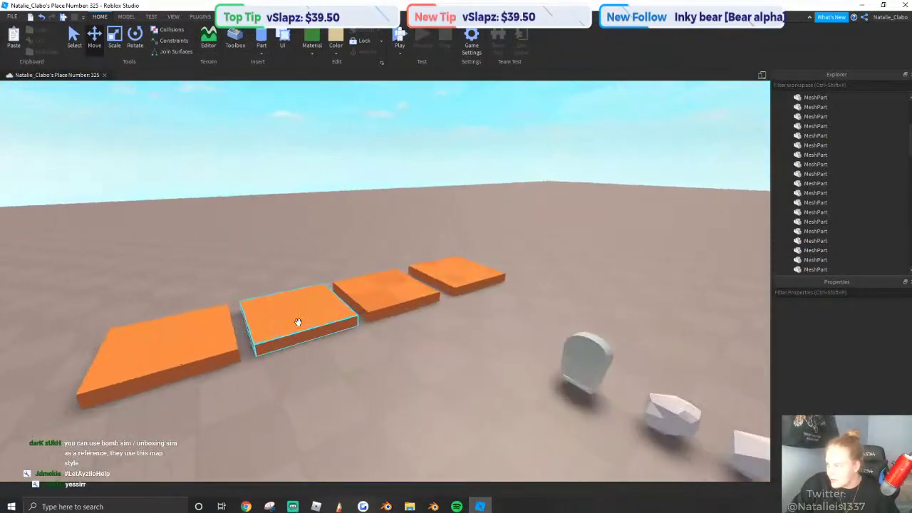
{"action": "left_click", "coordinate": [611, 350]}
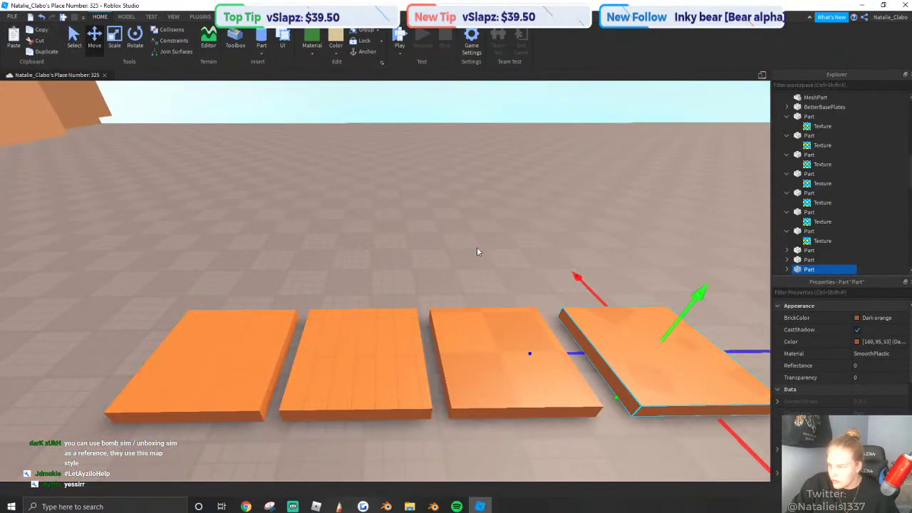
{"action": "left_click", "coordinate": [468, 249]}
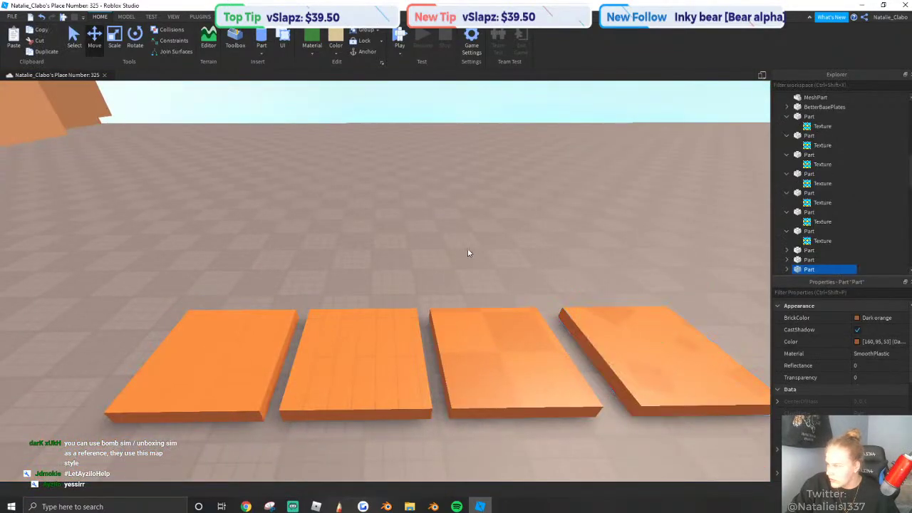
{"action": "left_click", "coordinate": [511, 346]}
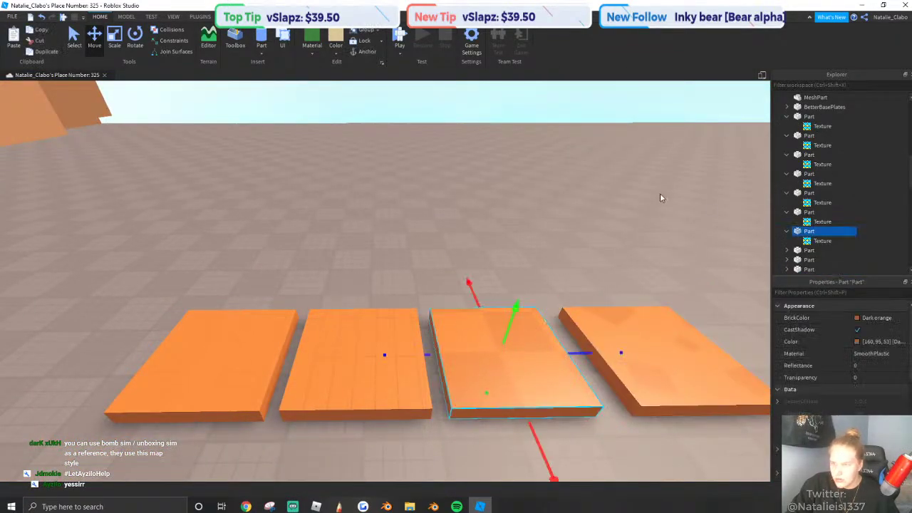
{"action": "right_click", "coordinate": [822, 241]}
{"action": "left_click", "coordinate": [822, 17]}
Paste the copied Texture into the Spawn disc under the fountain.
{"action": "left_click", "coordinate": [521, 230]}
{"action": "right_click_drag", "start_coordinate": [522, 230], "coordinate": [454, 258]}
{"action": "left_click", "coordinate": [371, 214]}
{"action": "right_click", "coordinate": [371, 214]}
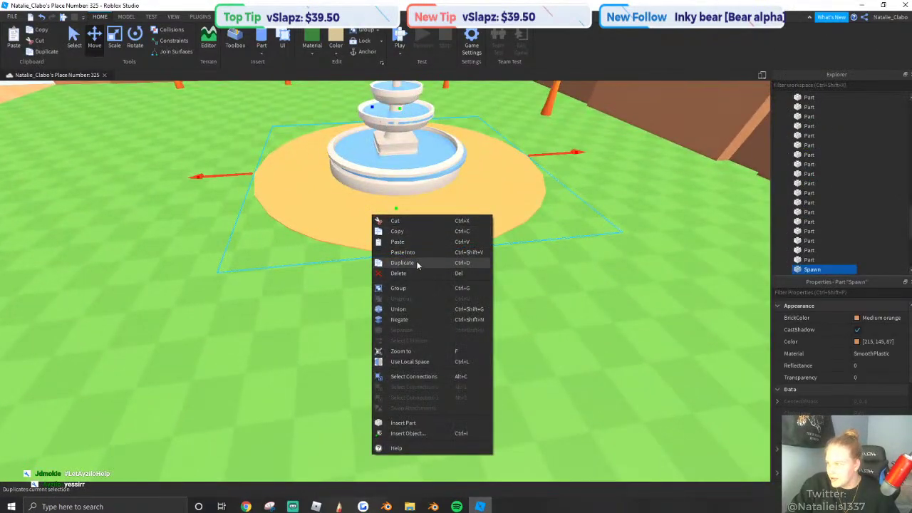
{"action": "left_click", "coordinate": [413, 252]}
{"action": "right_click_drag", "start_coordinate": [367, 226], "coordinate": [369, 228]}
{"action": "scroll", "coordinate": [368, 228], "scroll_direction": "up", "scroll_amount": 3}
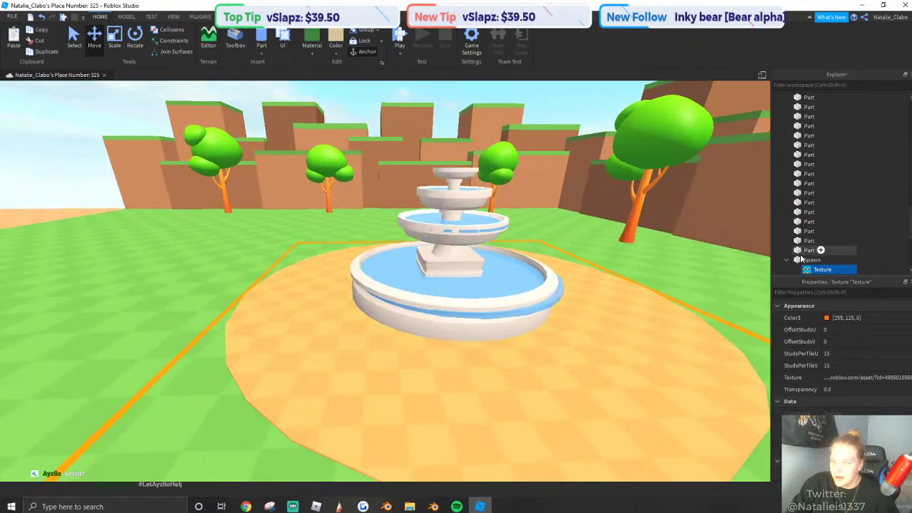
Set the Spawn texture's StudsPerTileU and StudsPerTileV to 50.
{"action": "key", "text": "Return"}
{"action": "left_click", "coordinate": [833, 365]}
{"action": "type", "text": "50"}
{"action": "key", "text": "Return"}
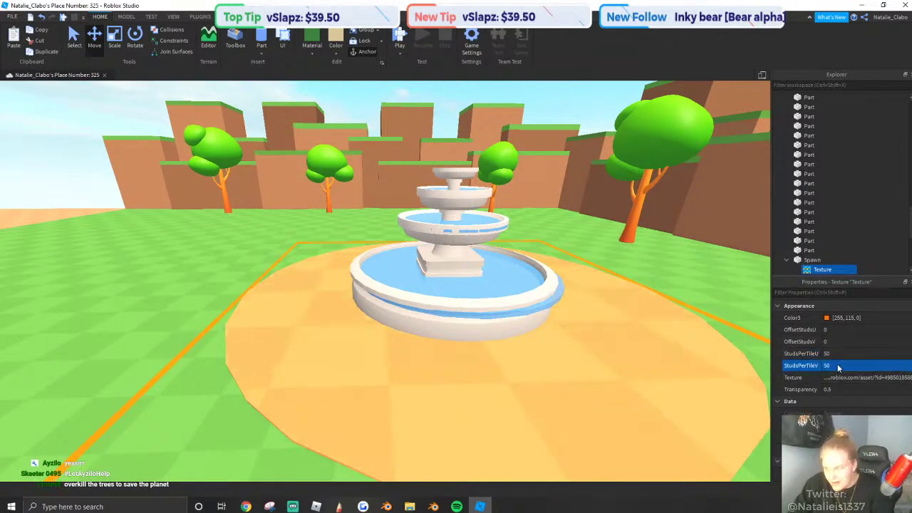
{"action": "right_click_drag", "start_coordinate": [561, 308], "coordinate": [482, 287]}
{"action": "key", "text": "s"}
{"action": "key", "text": "a"}
{"action": "key", "text": "w"}
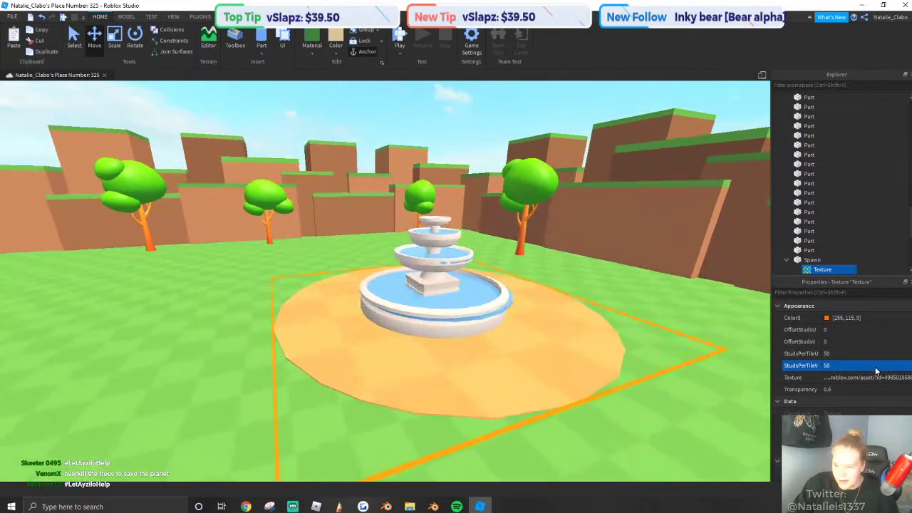
Set the Spawn texture's StudsPerTileU and StudsPerTileV to 25.
{"action": "left_click", "coordinate": [809, 351]}
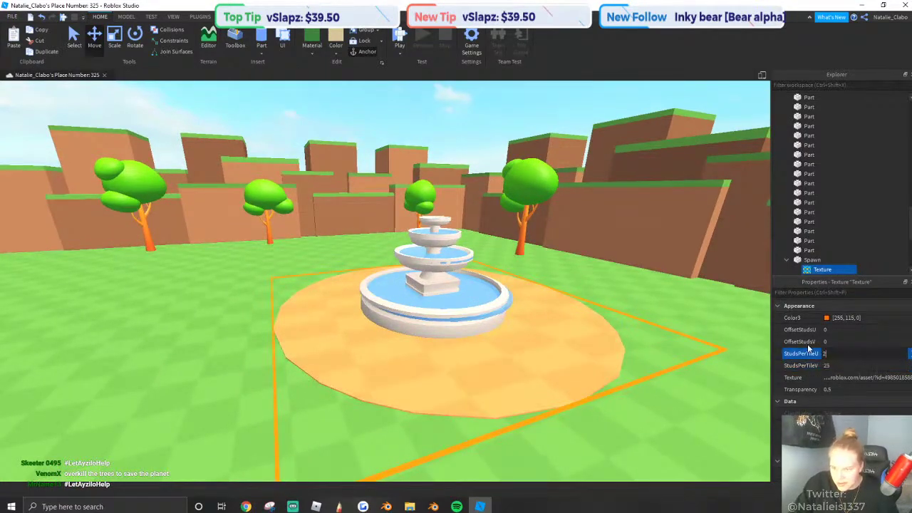
{"action": "left_click", "coordinate": [488, 247]}
{"action": "left_click", "coordinate": [543, 366]}
{"action": "right_click_drag", "start_coordinate": [463, 307], "coordinate": [584, 375]}
{"action": "scroll", "coordinate": [468, 335], "scroll_direction": "down", "scroll_amount": 4}
{"action": "left_click", "coordinate": [582, 372]}
{"action": "scroll", "coordinate": [492, 354], "scroll_direction": "up", "scroll_amount": 1}
{"action": "scroll", "coordinate": [491, 354], "scroll_direction": "up", "scroll_amount": 3}
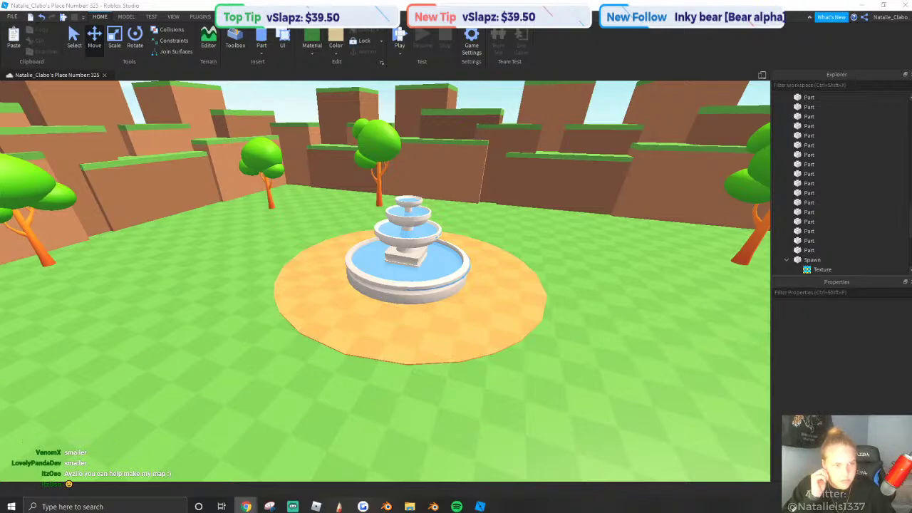
Ungroup the Area 1 Terrain model so its individual blocks can be edited.
{"action": "scroll", "coordinate": [393, 281], "scroll_direction": "down", "scroll_amount": 5}
{"action": "scroll", "coordinate": [375, 218], "scroll_direction": "down", "scroll_amount": 4}
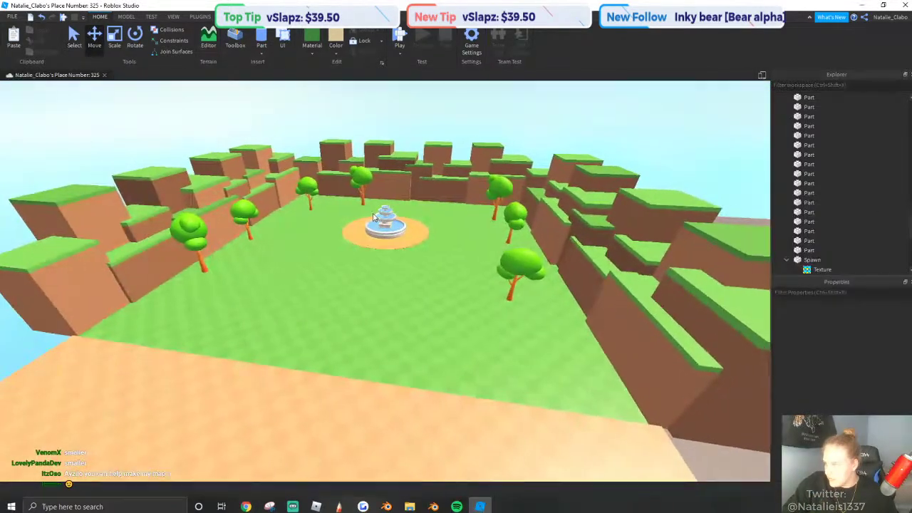
{"action": "right_click_drag", "start_coordinate": [373, 217], "coordinate": [371, 232]}
{"action": "scroll", "coordinate": [374, 217], "scroll_direction": "up", "scroll_amount": 5}
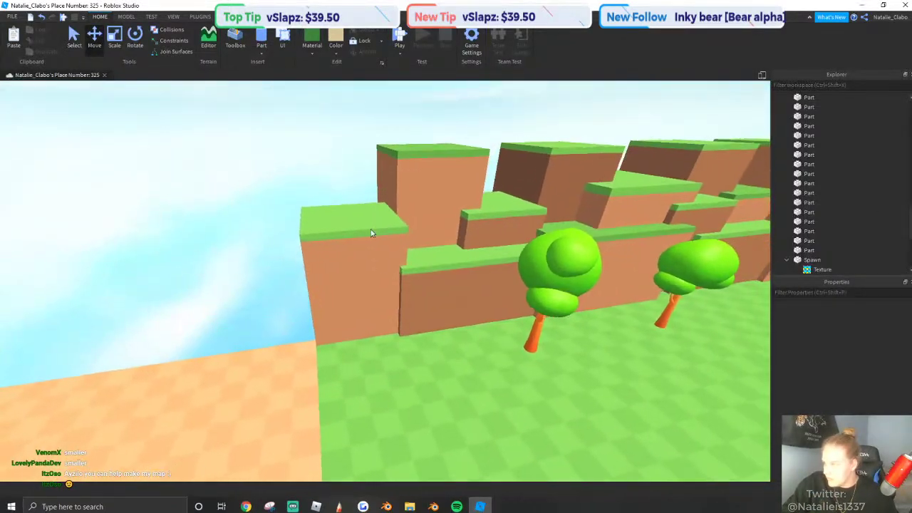
{"action": "scroll", "coordinate": [371, 232], "scroll_direction": "down", "scroll_amount": 2}
{"action": "scroll", "coordinate": [357, 141], "scroll_direction": "up", "scroll_amount": 3}
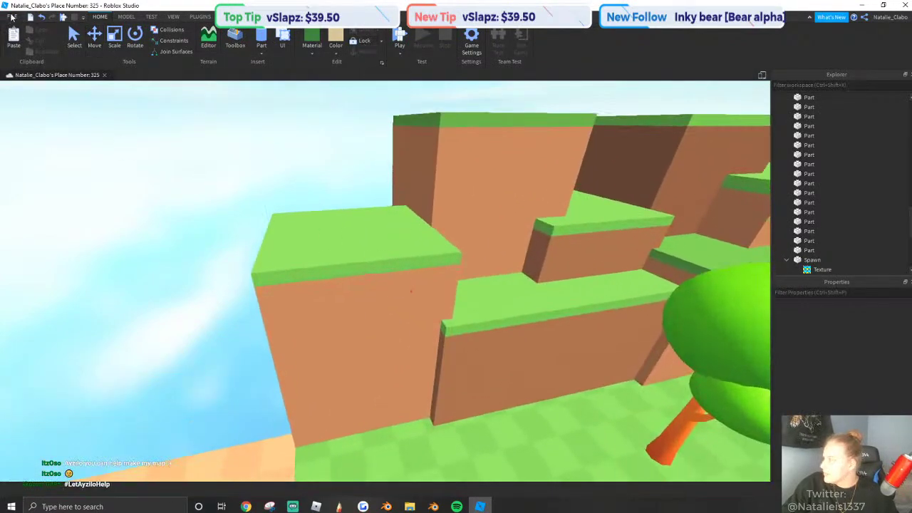
{"action": "left_click", "coordinate": [75, 37]}
{"action": "left_click", "coordinate": [349, 239]}
{"action": "scroll", "coordinate": [358, 281], "scroll_direction": "down", "scroll_amount": 2}
{"action": "right_click", "coordinate": [359, 292]}
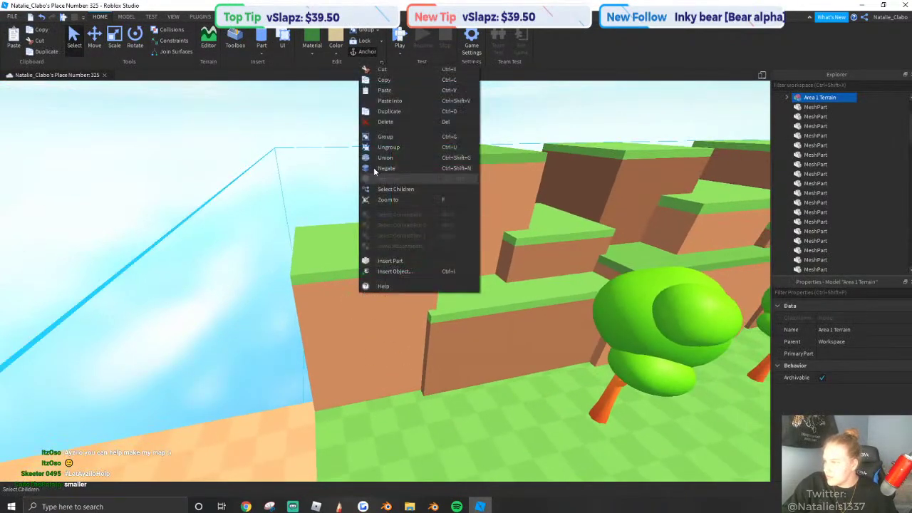
{"action": "left_click", "coordinate": [388, 147]}
{"action": "scroll", "coordinate": [489, 260], "scroll_direction": "down", "scroll_amount": 7}
{"action": "left_click", "coordinate": [168, 167]}
{"action": "scroll", "coordinate": [265, 318], "scroll_direction": "up", "scroll_amount": 3}
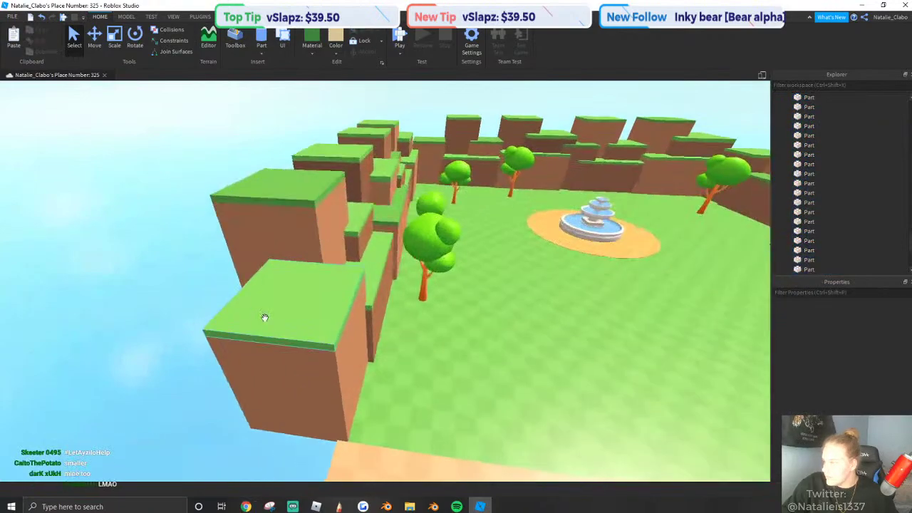
Duplicate the end block of the terrain wall with its grass cap and move the copy out onto the grass.
{"action": "left_click", "coordinate": [296, 318]}
{"action": "left_click", "coordinate": [301, 357], "text": "ctrl"}
{"action": "right_click_drag", "start_coordinate": [300, 358], "coordinate": [301, 317]}
{"action": "key", "text": "d"}
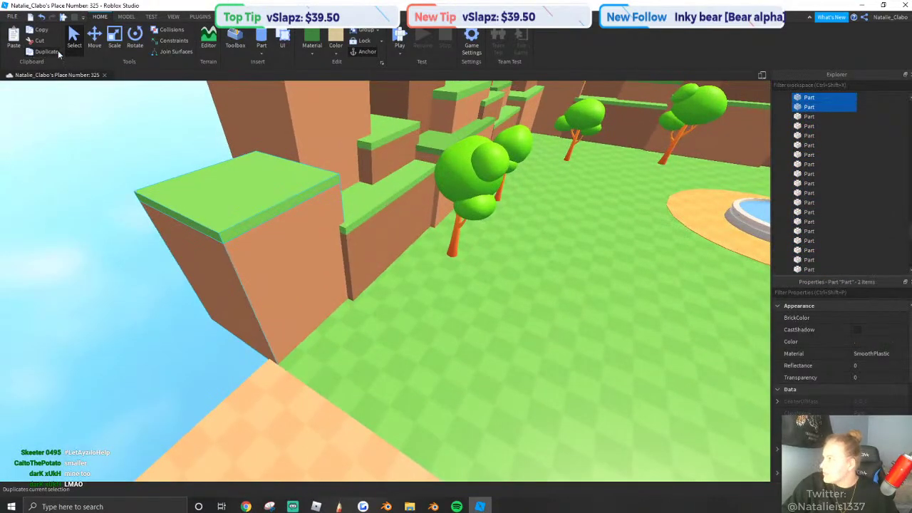
{"action": "left_click", "coordinate": [58, 54]}
{"action": "left_click", "coordinate": [94, 39]}
{"action": "left_click_drag", "start_coordinate": [335, 290], "coordinate": [406, 325]}
{"action": "right_click_drag", "start_coordinate": [407, 325], "coordinate": [293, 175]}
{"action": "left_click", "coordinate": [292, 175]}
Scale the copied block's brown part and its grass cap narrower on the side facing the field.
{"action": "key", "text": "d"}
{"action": "left_click", "coordinate": [444, 339]}
{"action": "left_click", "coordinate": [114, 44]}
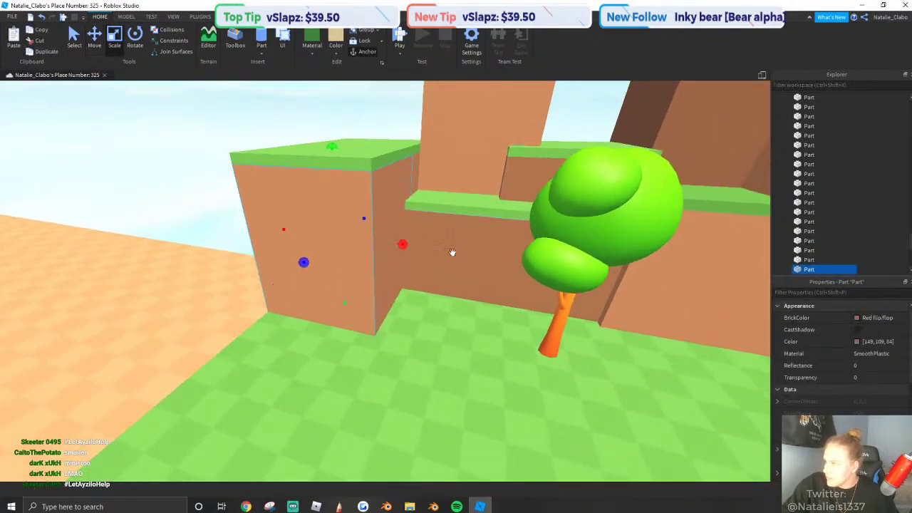
{"action": "left_click_drag", "start_coordinate": [398, 244], "coordinate": [368, 240]}
{"action": "key", "text": "a"}
{"action": "left_click", "coordinate": [394, 163]}
{"action": "key", "text": "w"}
{"action": "left_click_drag", "start_coordinate": [503, 173], "coordinate": [500, 173]}
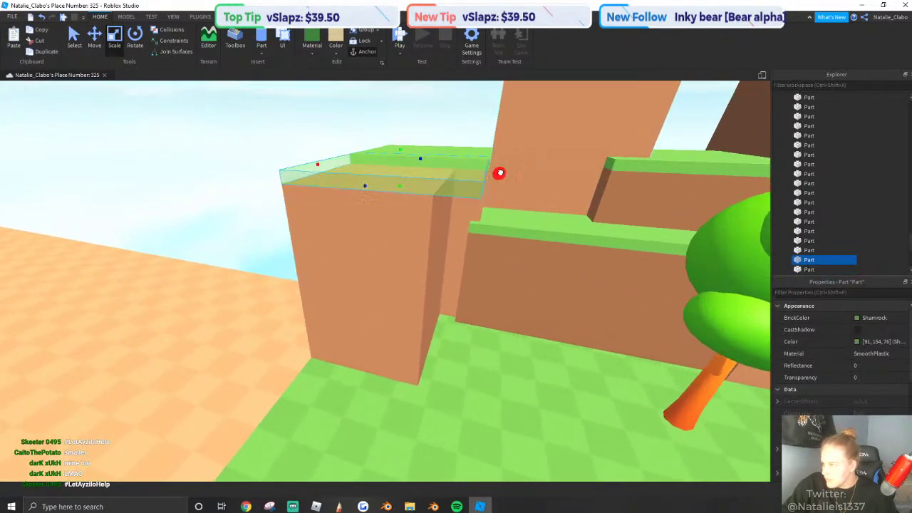
{"action": "left_click", "coordinate": [277, 127]}
Scale the copied block and its grass cap taller together, above the neighbouring end block.
{"action": "right_click_drag", "start_coordinate": [277, 127], "coordinate": [415, 178]}
{"action": "key", "text": "d"}
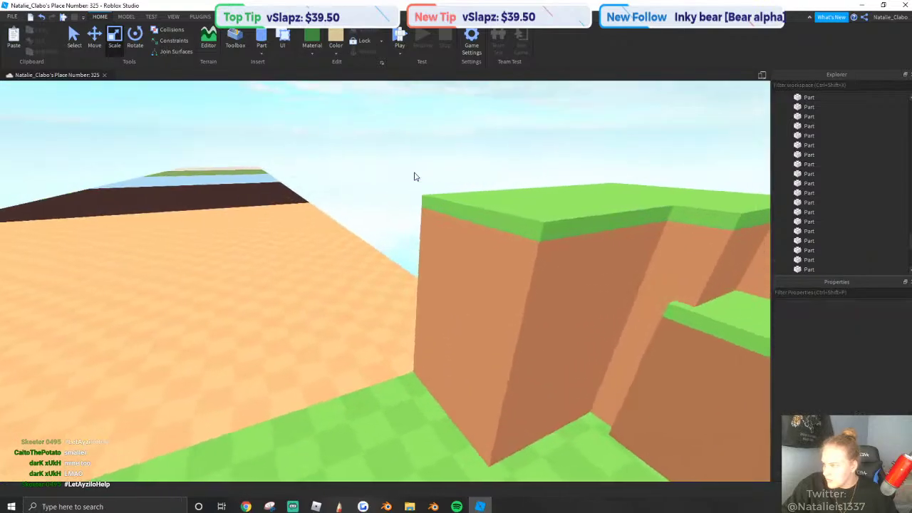
{"action": "left_click", "coordinate": [449, 272]}
{"action": "left_click", "coordinate": [398, 206], "text": "shift"}
{"action": "left_click_drag", "start_coordinate": [454, 184], "coordinate": [449, 131]}
{"action": "left_click", "coordinate": [126, 17]}
{"action": "key", "text": "s"}
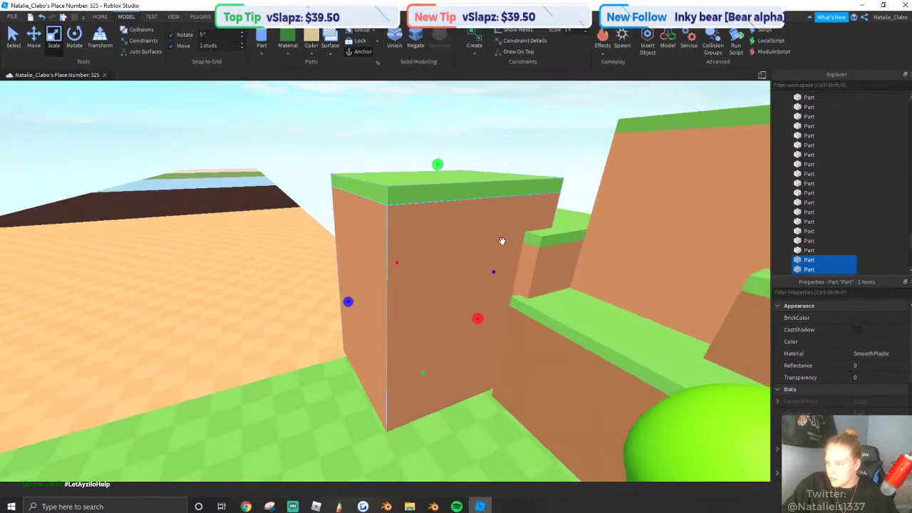
{"action": "key", "text": "a"}
{"action": "right_click_drag", "start_coordinate": [503, 242], "coordinate": [499, 252]}
{"action": "left_click", "coordinate": [423, 108]}
Scale the tall block's brown part and grass cap further inward from the field side.
{"action": "left_click", "coordinate": [386, 223]}
{"action": "key", "text": "a"}
{"action": "right_click_drag", "start_coordinate": [428, 238], "coordinate": [433, 237]}
{"action": "left_click_drag", "start_coordinate": [473, 292], "coordinate": [433, 291]}
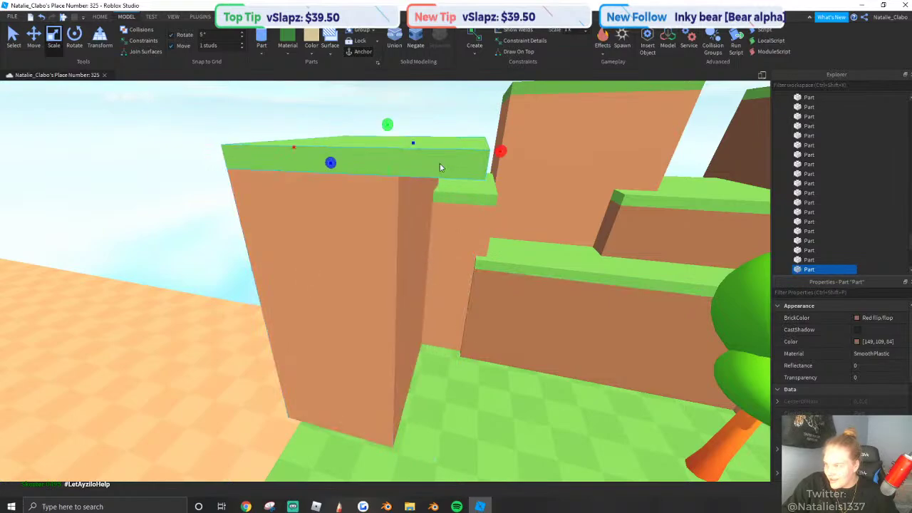
{"action": "left_click_drag", "start_coordinate": [501, 151], "coordinate": [441, 149]}
{"action": "left_click", "coordinate": [472, 130]}
Duplicate the lower grass-capped block behind the tall one and move the copy in front, near the sand border.
{"action": "key", "text": "d"}
{"action": "right_click_drag", "start_coordinate": [472, 130], "coordinate": [451, 144]}
{"action": "left_click", "coordinate": [420, 178]}
{"action": "left_click", "coordinate": [412, 139], "text": "shift"}
{"action": "key", "text": "s"}
{"action": "key", "text": "q"}
{"action": "left_click", "coordinate": [99, 16]}
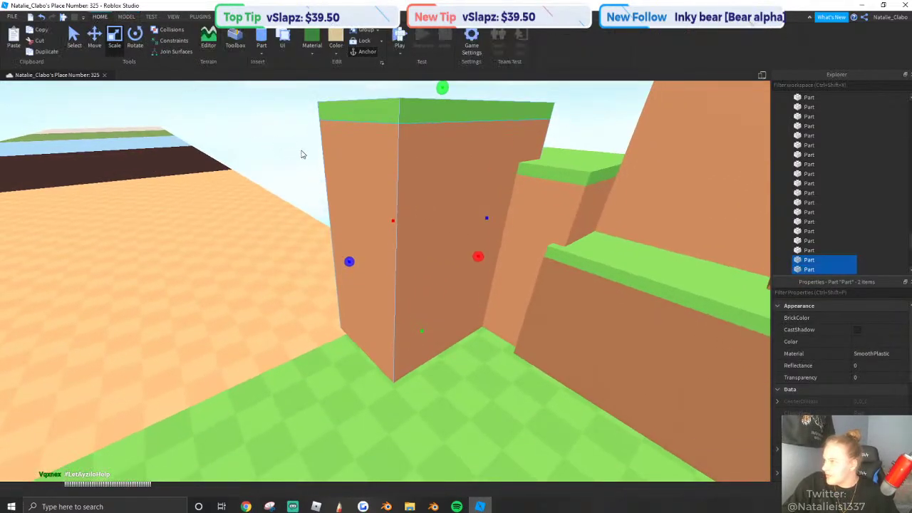
{"action": "key", "text": "s"}
{"action": "key", "text": "a"}
{"action": "left_click", "coordinate": [45, 52]}
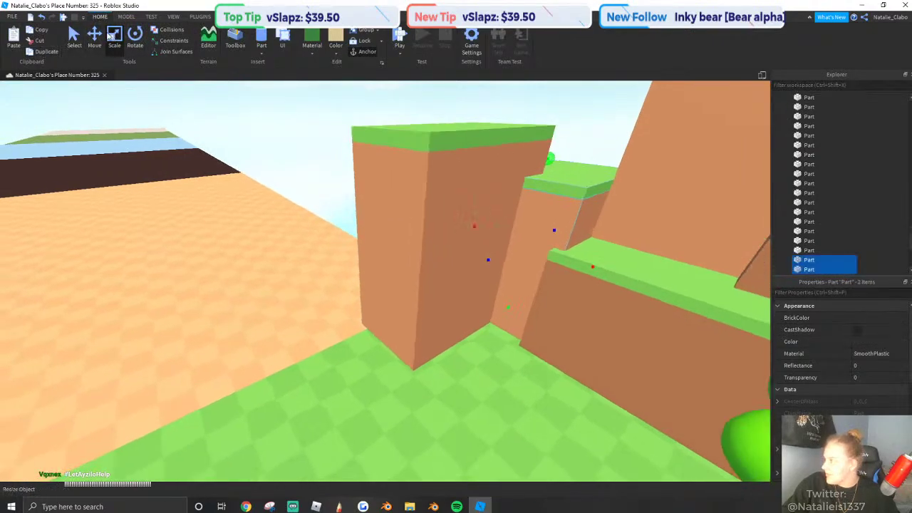
{"action": "left_click_drag", "start_coordinate": [572, 223], "coordinate": [469, 251]}
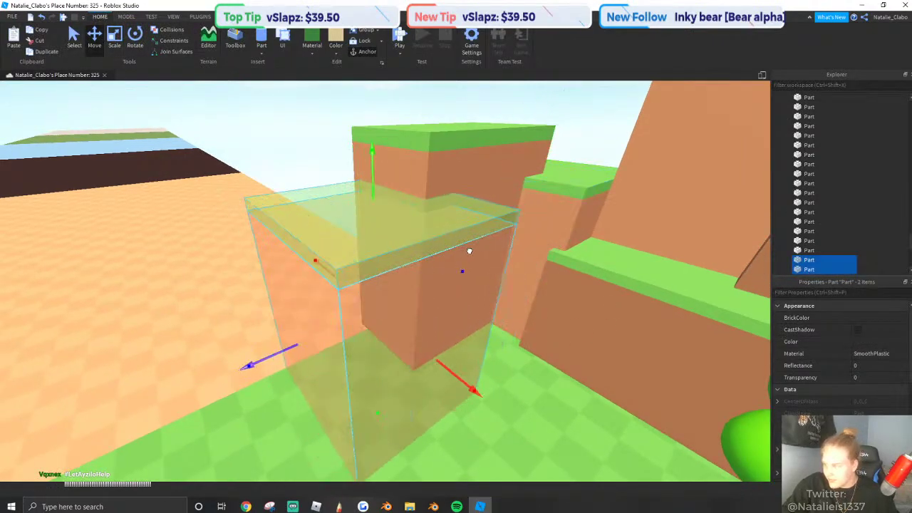
{"action": "right_click_drag", "start_coordinate": [468, 251], "coordinate": [440, 179]}
{"action": "key", "text": "s"}
{"action": "key", "text": "d"}
{"action": "left_click", "coordinate": [313, 155]}
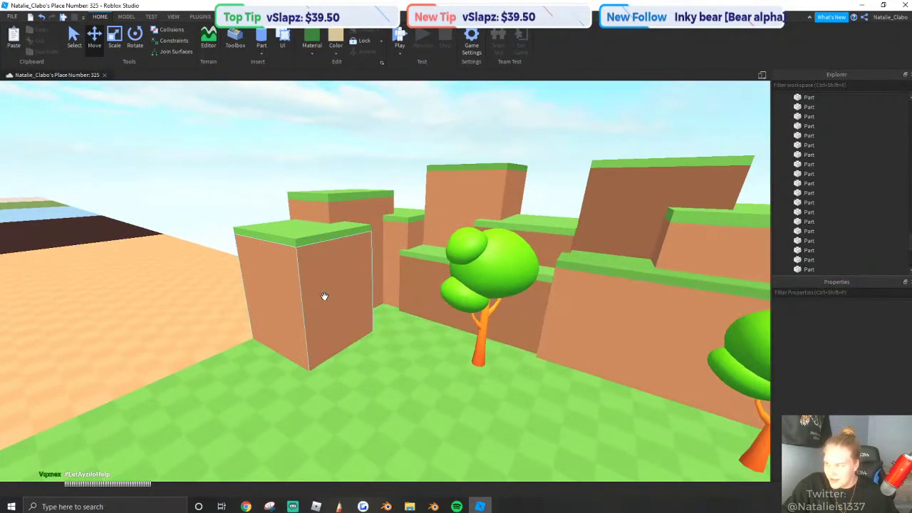
Reduce the height of the front block's brown part and lower its grass cap onto it.
{"action": "left_click", "coordinate": [324, 296]}
{"action": "key", "text": "w"}
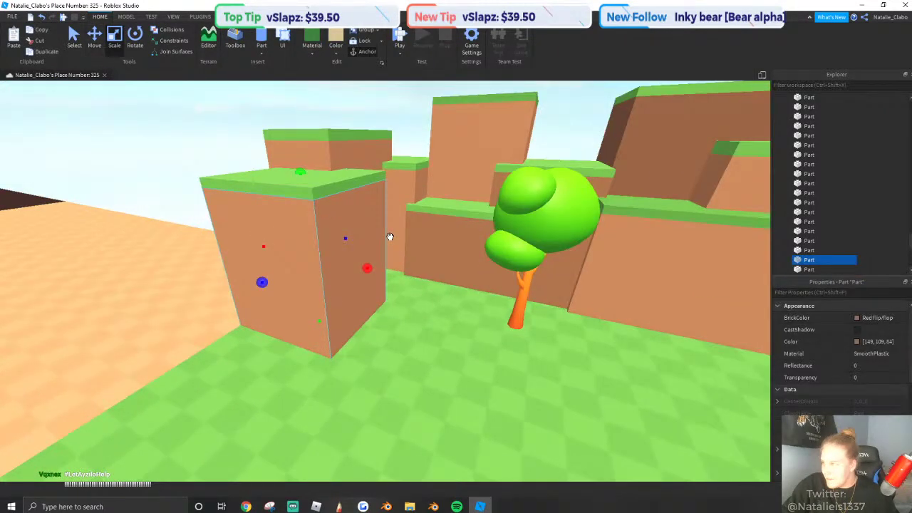
{"action": "right_click_drag", "start_coordinate": [389, 237], "coordinate": [390, 237]}
{"action": "key", "text": "d"}
{"action": "left_click_drag", "start_coordinate": [374, 173], "coordinate": [371, 204]}
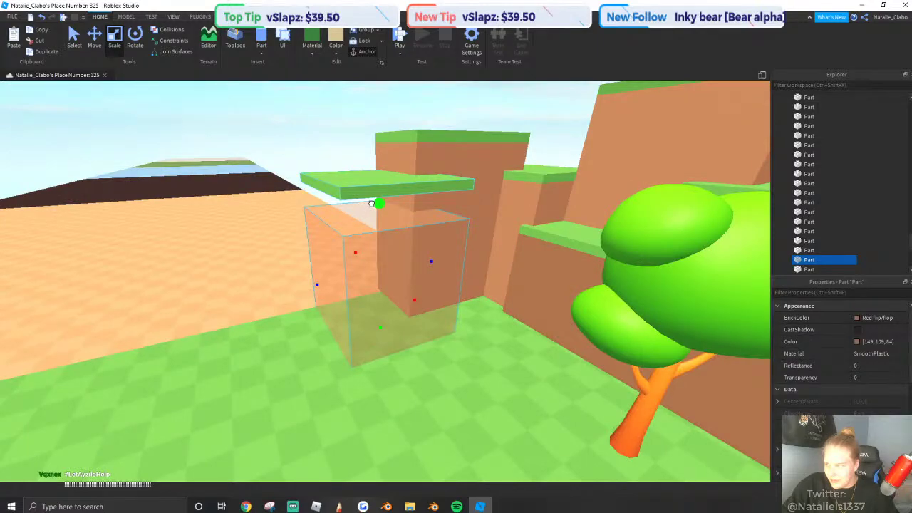
{"action": "left_click", "coordinate": [373, 182]}
{"action": "key", "text": "ctrl+2"}
{"action": "left_click_drag", "start_coordinate": [378, 138], "coordinate": [378, 147]}
{"action": "left_click", "coordinate": [356, 114]}
Scale the front block's brown part and grass cap narrower from the field side.
{"action": "right_click_drag", "start_coordinate": [351, 142], "coordinate": [374, 211]}
{"action": "key", "text": "s"}
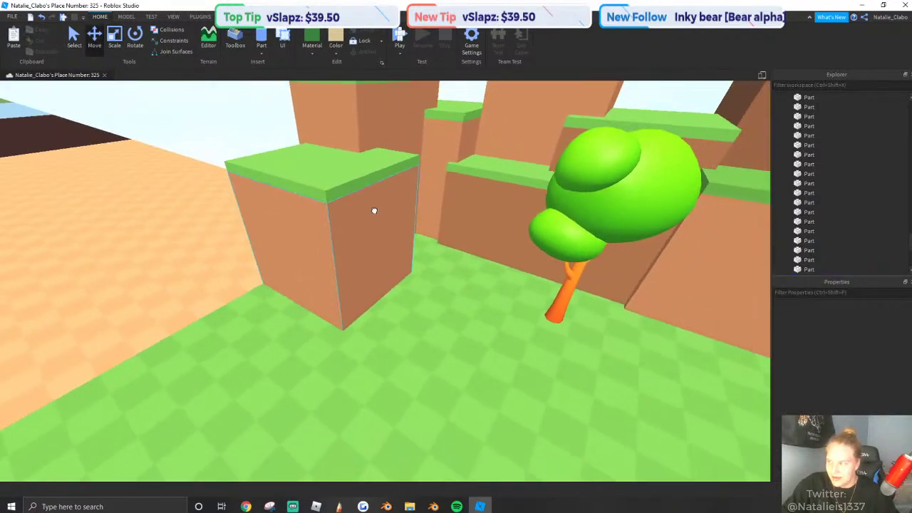
{"action": "left_click", "coordinate": [374, 211]}
{"action": "left_click_drag", "start_coordinate": [459, 247], "coordinate": [426, 240]}
{"action": "left_click", "coordinate": [423, 171]}
{"action": "right_click_drag", "start_coordinate": [423, 171], "coordinate": [423, 171]}
{"action": "key", "text": "w"}
{"action": "key", "text": "a"}
{"action": "left_click_drag", "start_coordinate": [579, 234], "coordinate": [517, 223]}
{"action": "key", "text": "d"}
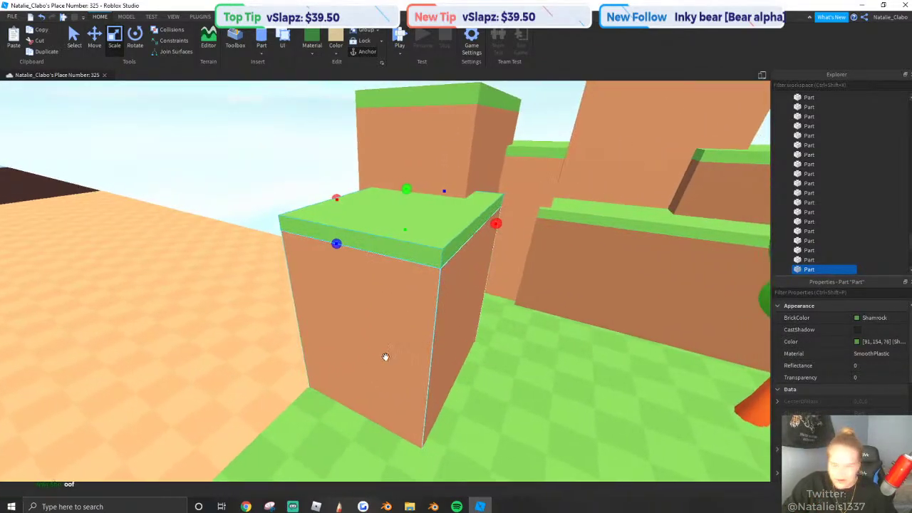
Duplicate the narrowed front block with its cap and move the copy upward and out towards the sand.
{"action": "left_click", "coordinate": [384, 356], "text": "shift"}
{"action": "key", "text": "s"}
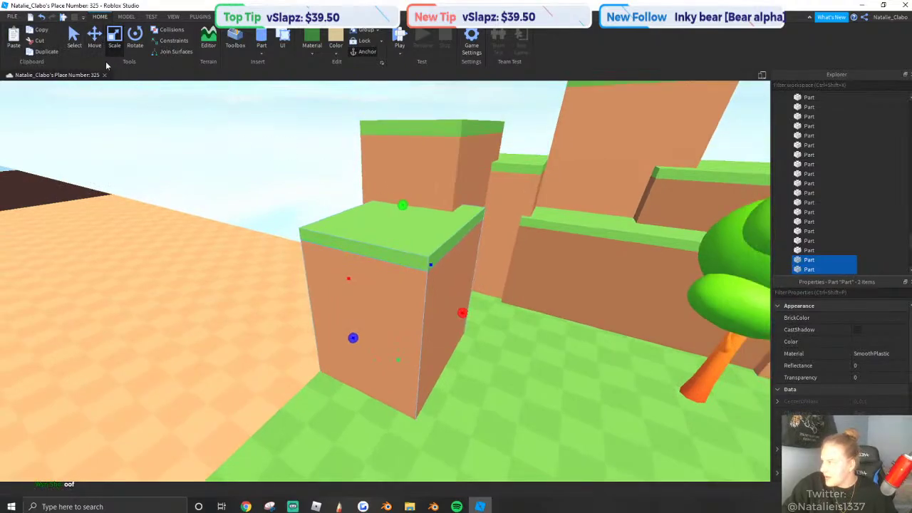
{"action": "scroll", "coordinate": [407, 209], "scroll_direction": "down", "scroll_amount": 2}
{"action": "left_click_drag", "start_coordinate": [407, 208], "coordinate": [397, 161]}
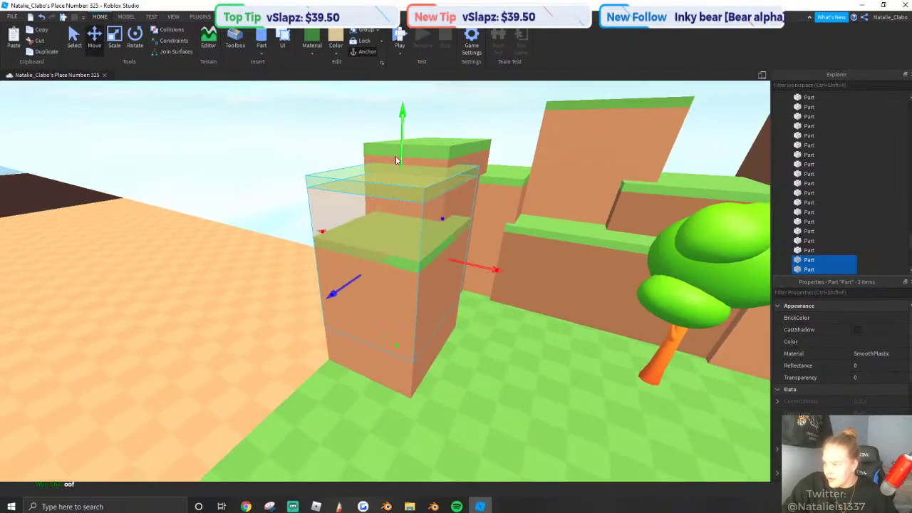
{"action": "right_click_drag", "start_coordinate": [396, 161], "coordinate": [423, 223]}
{"action": "left_click_drag", "start_coordinate": [423, 224], "coordinate": [389, 222]}
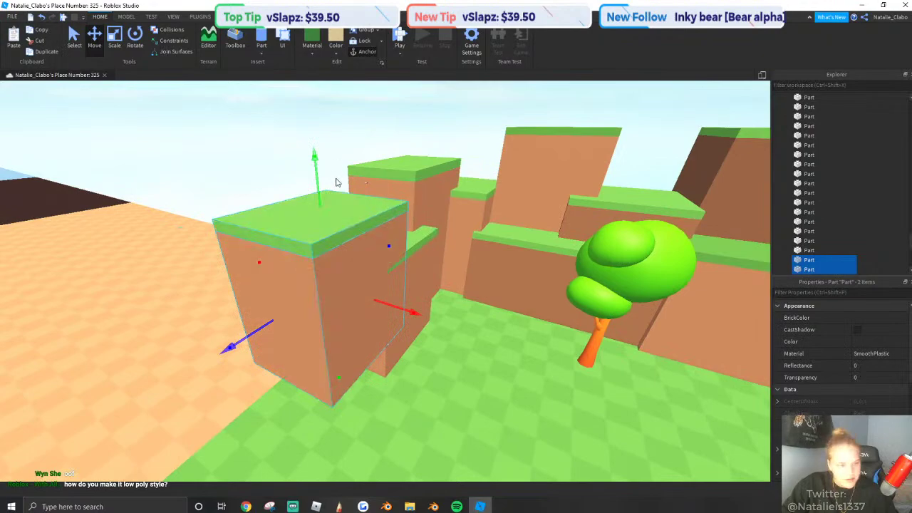
Scale the raised copy inward from its field side to make it narrower.
{"action": "right_click_drag", "start_coordinate": [370, 215], "coordinate": [394, 274]}
{"action": "key", "text": "a"}
{"action": "left_click", "coordinate": [114, 40]}
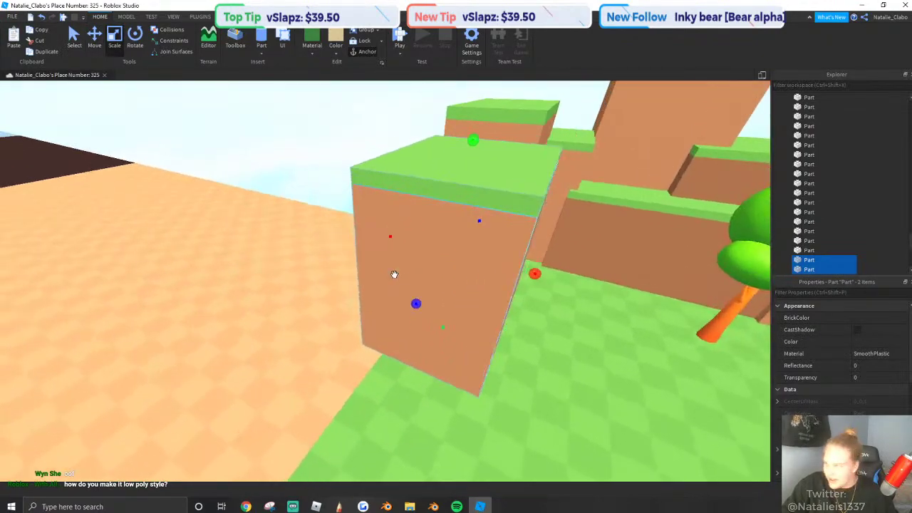
{"action": "key", "text": "w"}
{"action": "left_click_drag", "start_coordinate": [535, 273], "coordinate": [515, 262]}
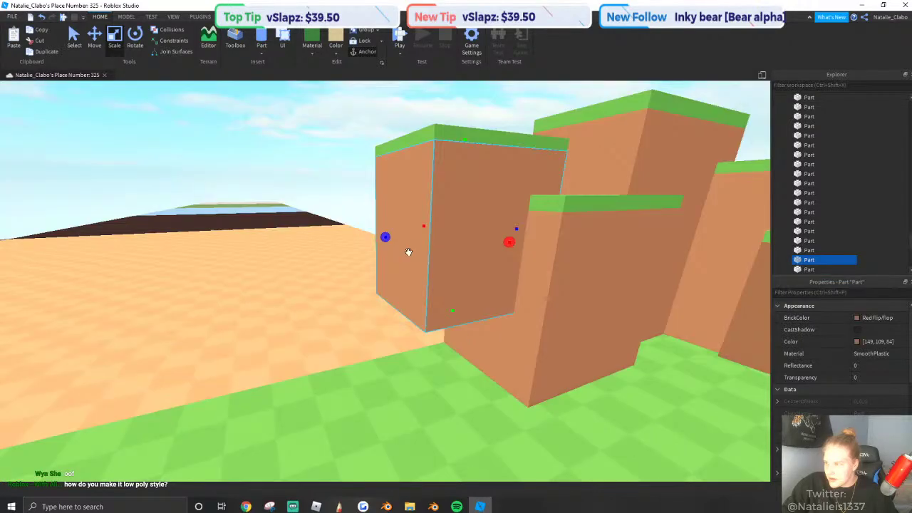
Stretch the raised copy's brown part and its grass cap lengthwise across the field's sand-side opening.
{"action": "right_click_drag", "start_coordinate": [408, 252], "coordinate": [149, 263]}
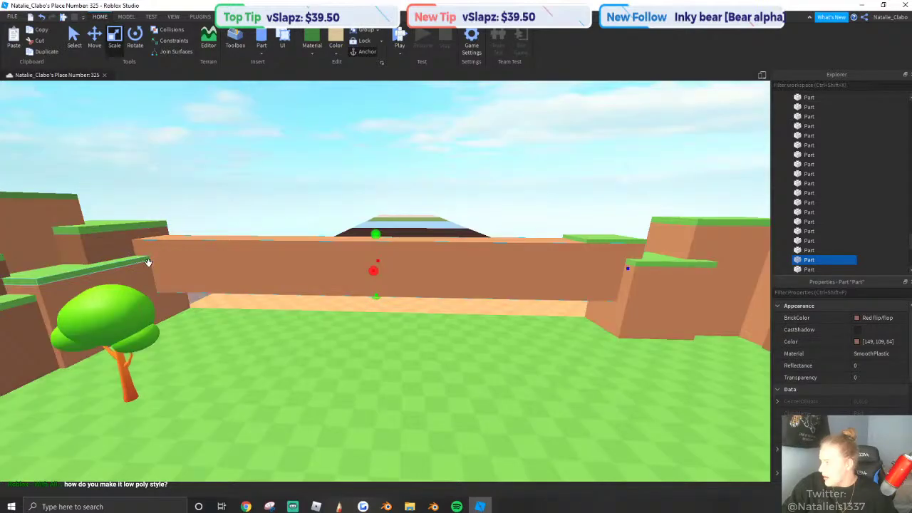
{"action": "left_click_drag", "start_coordinate": [148, 262], "coordinate": [244, 264]}
{"action": "key", "text": "w"}
{"action": "left_click", "coordinate": [628, 250]}
{"action": "key", "text": "a"}
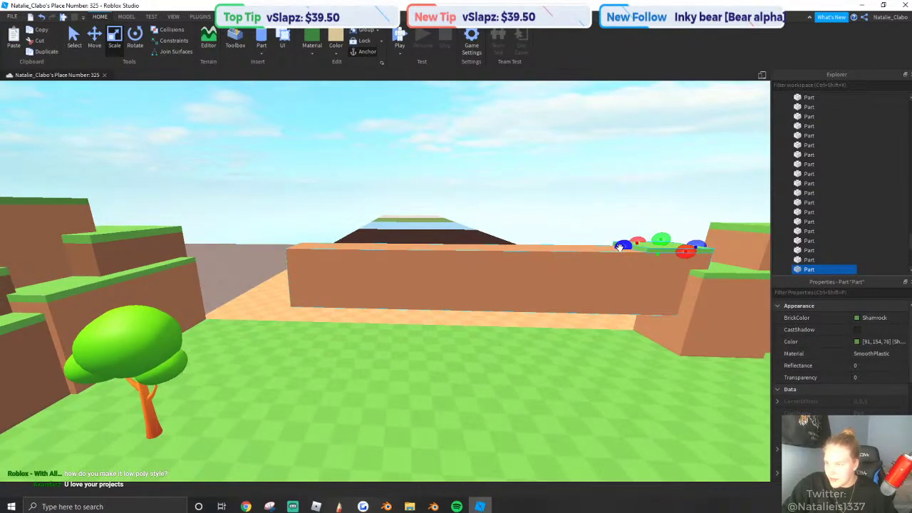
{"action": "left_click_drag", "start_coordinate": [621, 246], "coordinate": [403, 289]}
Extend the long wall's brown part downward until it meets the grass floor.
{"action": "key", "text": "w"}
{"action": "right_click_drag", "start_coordinate": [403, 289], "coordinate": [492, 301]}
{"action": "left_click", "coordinate": [509, 316]}
{"action": "left_click_drag", "start_coordinate": [493, 305], "coordinate": [502, 362]}
{"action": "key", "text": "a"}
{"action": "right_click_drag", "start_coordinate": [482, 284], "coordinate": [425, 180]}
{"action": "left_click", "coordinate": [426, 181]}
{"action": "key", "text": "w"}
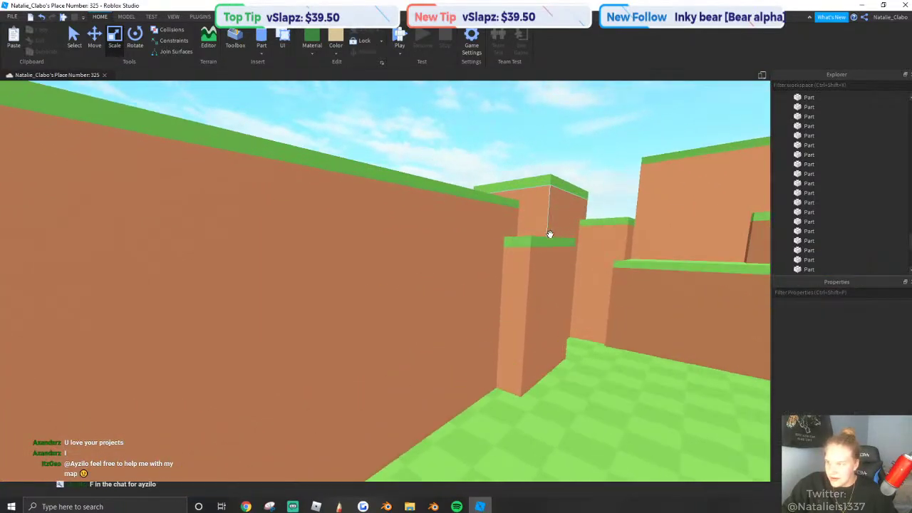
Duplicate the low front block with its grass cap and move the copy to the long wall's opposite end.
{"action": "right_click_drag", "start_coordinate": [548, 235], "coordinate": [515, 278]}
{"action": "key", "text": "s"}
{"action": "left_click", "coordinate": [514, 278]}
{"action": "key", "text": "a"}
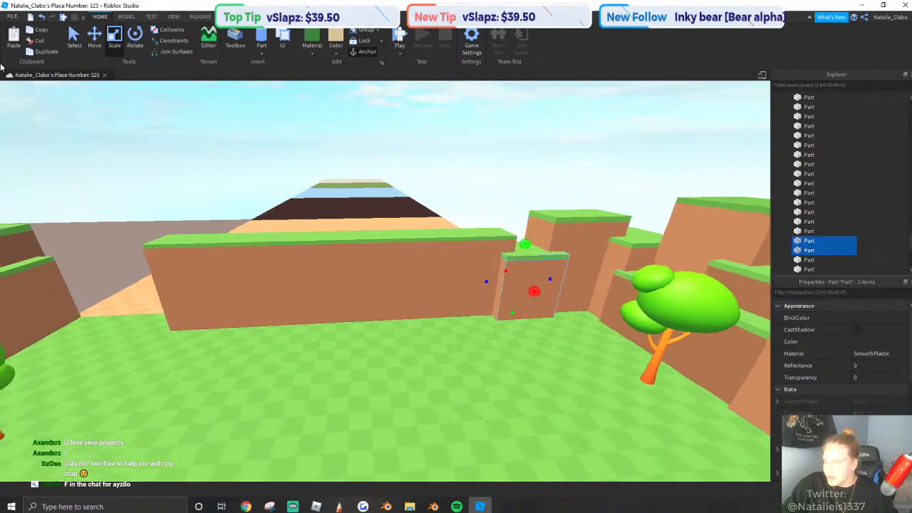
{"action": "key", "text": "w"}
{"action": "left_click", "coordinate": [46, 53]}
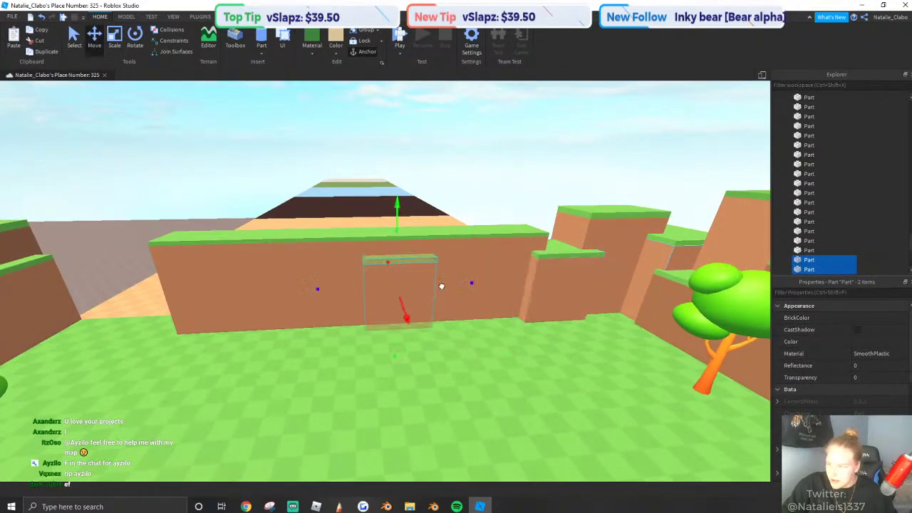
{"action": "key", "text": "a"}
{"action": "left_click_drag", "start_coordinate": [442, 286], "coordinate": [279, 278]}
{"action": "left_click", "coordinate": [717, 266]}
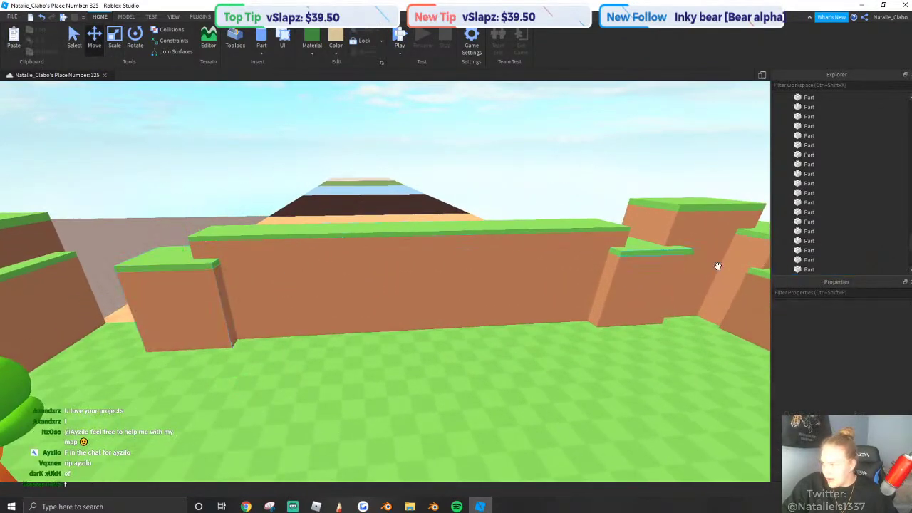
Duplicate the tall capped block behind the original low block and move the copy to the opposite corner of the field.
{"action": "left_click", "coordinate": [693, 238]}
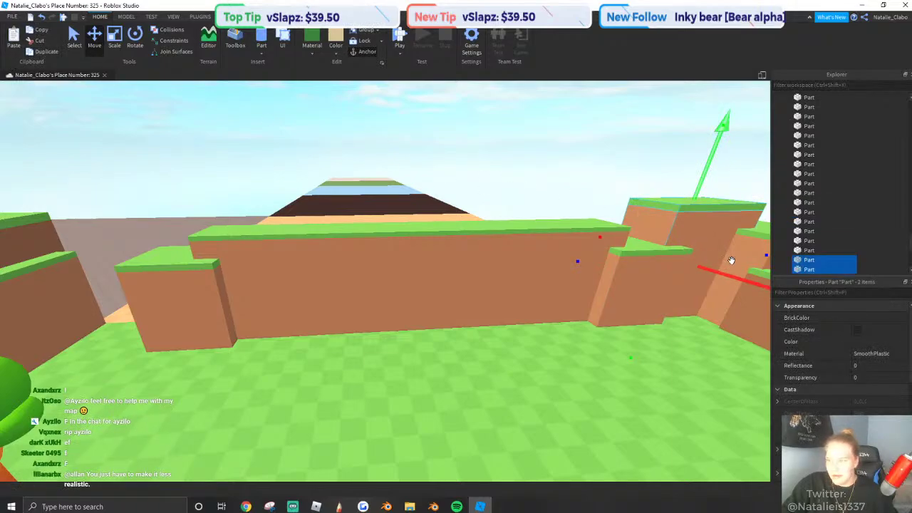
{"action": "right_click_drag", "start_coordinate": [749, 253], "coordinate": [464, 236]}
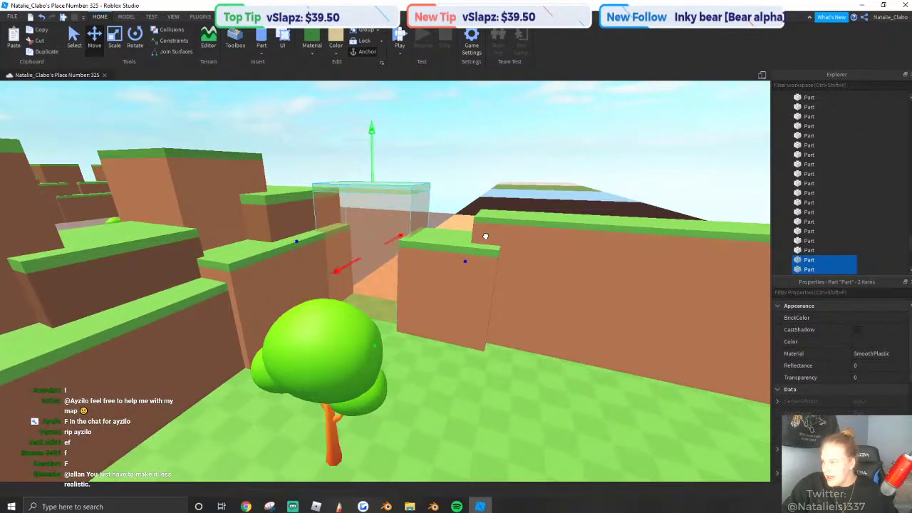
{"action": "left_click_drag", "start_coordinate": [472, 233], "coordinate": [452, 228]}
{"action": "left_click", "coordinate": [436, 200]}
{"action": "key", "text": "w"}
{"action": "key", "text": "e"}
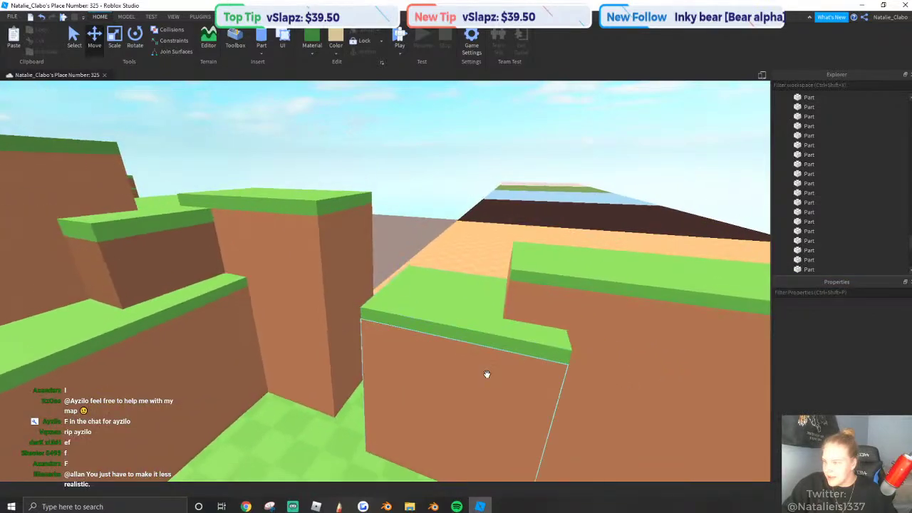
Move the copied low block and its grass cap away from the long wall towards the tall corner block.
{"action": "left_click", "coordinate": [486, 374]}
{"action": "left_click", "coordinate": [378, 302], "text": "ctrl"}
{"action": "left_click_drag", "start_coordinate": [357, 340], "coordinate": [296, 326]}
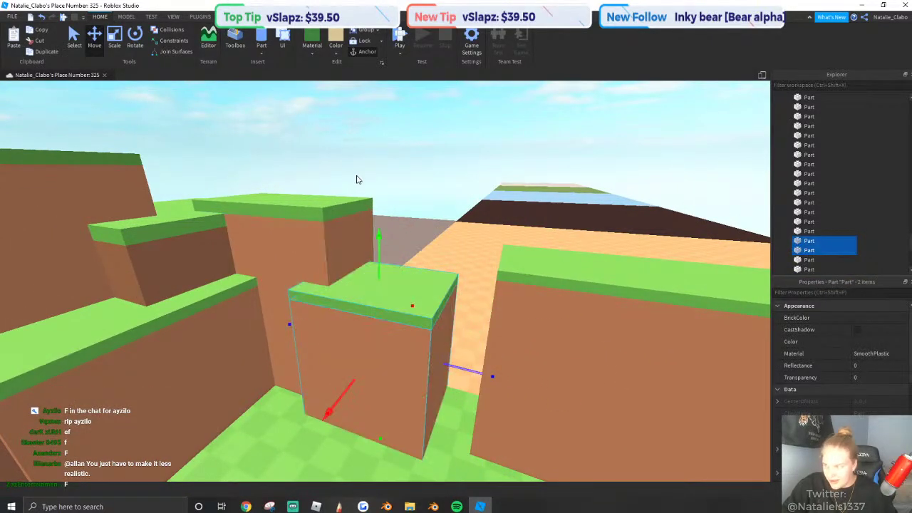
{"action": "left_click", "coordinate": [358, 179]}
{"action": "key", "text": "q"}
Duplicate the tall corner block with its cap and move the copy into the gap beside the long wall.
{"action": "left_click", "coordinate": [299, 204]}
{"action": "left_click", "coordinate": [311, 166], "text": "ctrl"}
{"action": "key", "text": "s"}
{"action": "key", "text": "a"}
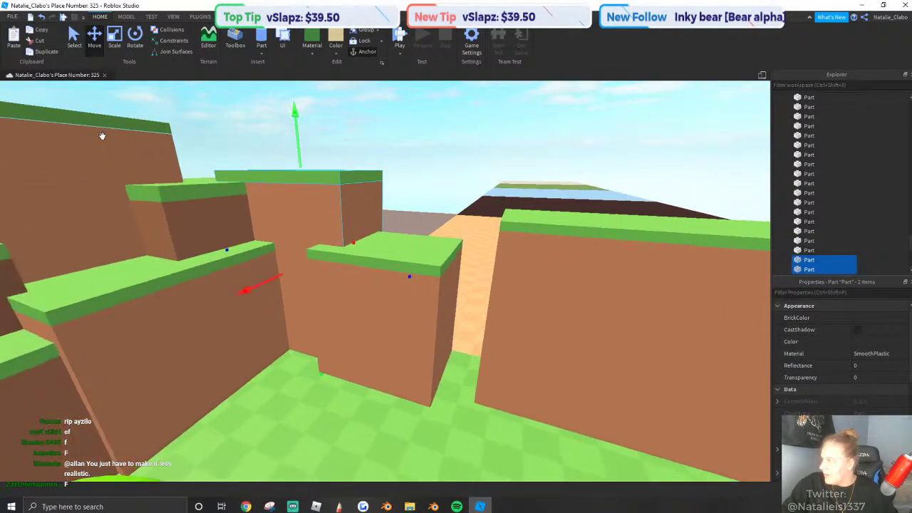
{"action": "left_click_drag", "start_coordinate": [437, 276], "coordinate": [622, 309]}
{"action": "left_click", "coordinate": [325, 134]}
Raise the new tall copy above its neighbour and shift it along the wall towards the corner.
{"action": "left_click", "coordinate": [457, 219]}
{"action": "left_click", "coordinate": [416, 183], "text": "ctrl"}
{"action": "key", "text": "a"}
{"action": "key", "text": "s"}
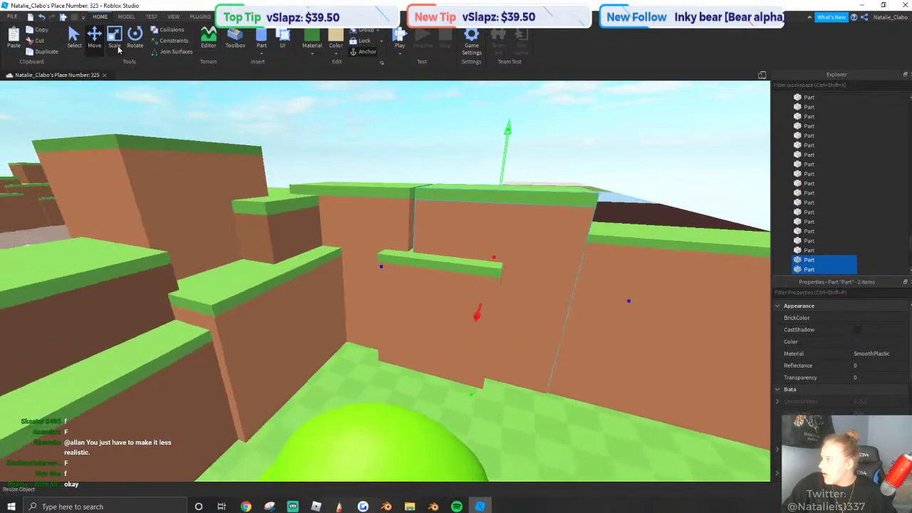
{"action": "left_click_drag", "start_coordinate": [502, 179], "coordinate": [499, 147]}
{"action": "key", "text": "a"}
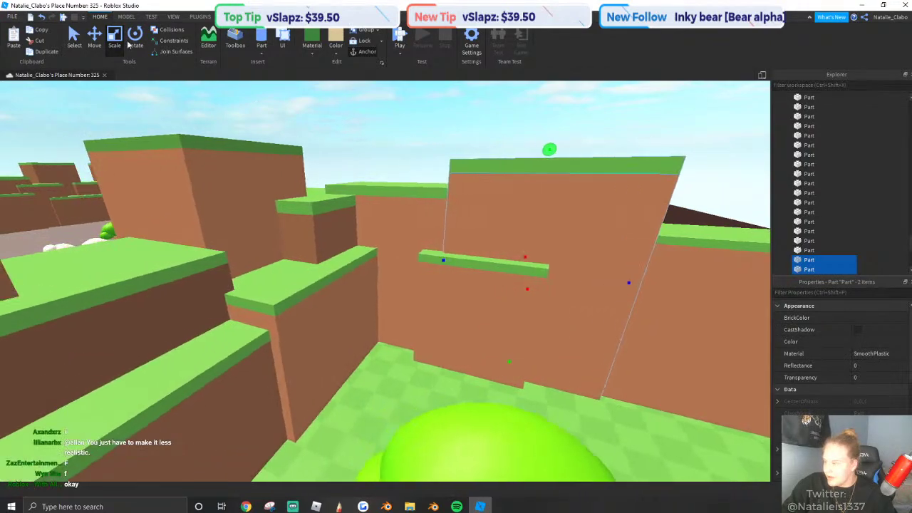
{"action": "key", "text": "e"}
{"action": "mouse_move", "coordinate": [431, 280]}
{"action": "left_mouse_down"}
{"action": "mouse_move", "coordinate": [370, 267]}
{"action": "mouse_move", "coordinate": [428, 276]}
{"action": "left_mouse_up"}
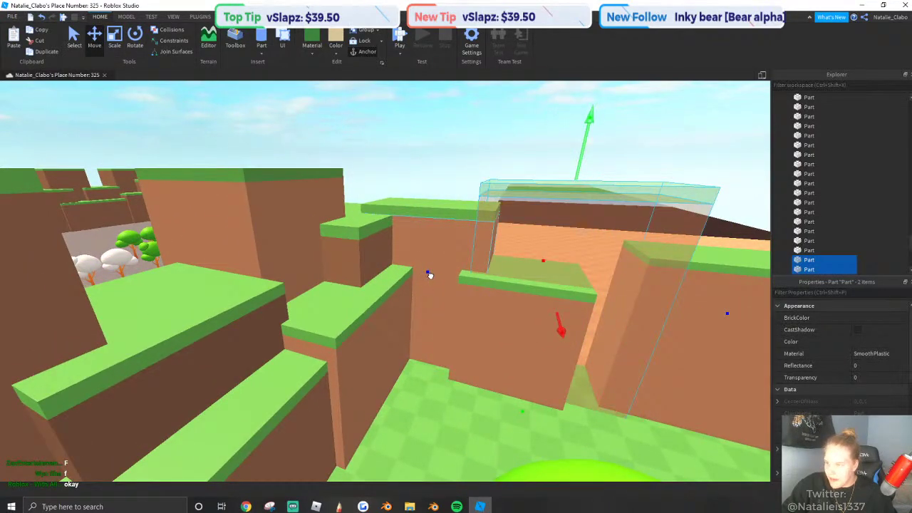
{"action": "key", "text": "s"}
{"action": "left_click", "coordinate": [413, 143]}
Slide the low front block and its cap along the wall to the end of the long wall.
{"action": "key", "text": "d"}
{"action": "key", "text": "q"}
{"action": "left_click", "coordinate": [407, 252]}
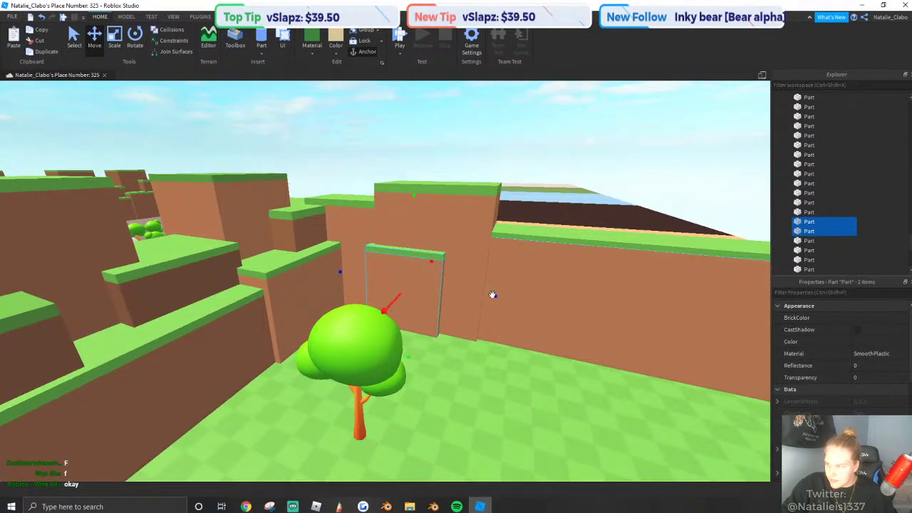
{"action": "left_click_drag", "start_coordinate": [492, 295], "coordinate": [572, 311]}
{"action": "left_click", "coordinate": [373, 138]}
{"action": "key", "text": "s"}
{"action": "key", "text": "d"}
Nudge the raised tall block and its cap slightly out towards the field.
{"action": "right_click_drag", "start_coordinate": [461, 192], "coordinate": [446, 185]}
{"action": "key", "text": "w"}
{"action": "key", "text": "d"}
{"action": "left_click", "coordinate": [421, 216]}
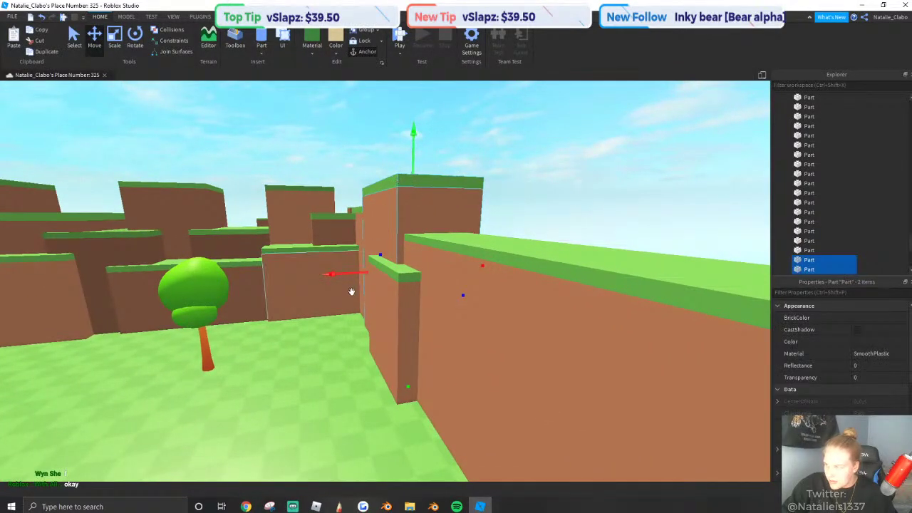
{"action": "left_click_drag", "start_coordinate": [346, 274], "coordinate": [342, 273]}
{"action": "key", "text": "s"}
{"action": "left_click", "coordinate": [376, 164]}
Examine the closed wall around Area 1 from inside the field and from high above the map.
{"action": "right_click_drag", "start_coordinate": [380, 167], "coordinate": [377, 211]}
{"action": "scroll", "coordinate": [377, 211], "scroll_direction": "down", "scroll_amount": 8}
{"action": "scroll", "coordinate": [380, 214], "scroll_direction": "up", "scroll_amount": 12}
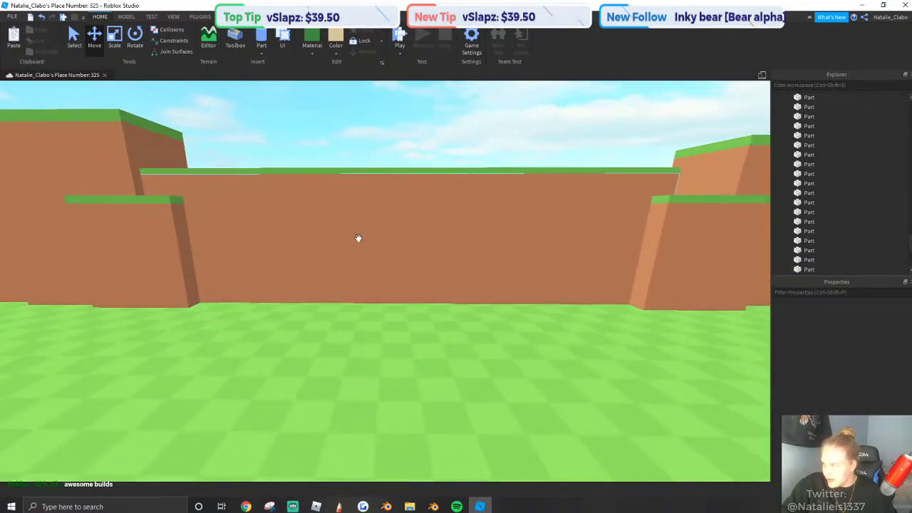
{"action": "scroll", "coordinate": [353, 244], "scroll_direction": "up", "scroll_amount": 6}
{"action": "scroll", "coordinate": [348, 244], "scroll_direction": "down", "scroll_amount": 10}
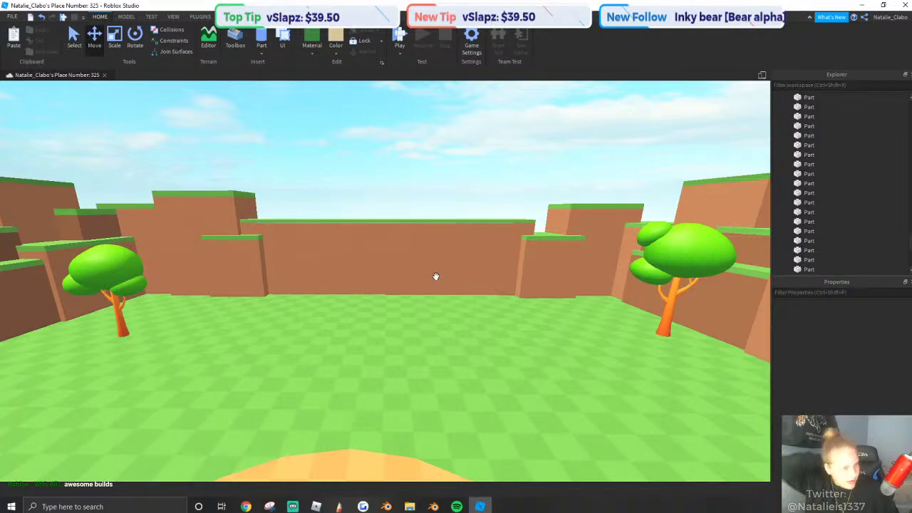
{"action": "scroll", "coordinate": [450, 273], "scroll_direction": "down", "scroll_amount": 4}
{"action": "right_click_drag", "start_coordinate": [450, 273], "coordinate": [531, 293]}
{"action": "scroll", "coordinate": [470, 292], "scroll_direction": "up", "scroll_amount": 4}
{"action": "key", "text": "s"}
{"action": "key", "text": "w"}
{"action": "right_click_drag", "start_coordinate": [389, 290], "coordinate": [389, 294]}
{"action": "key", "text": "s"}
{"action": "key", "text": "w"}
{"action": "key", "text": "s"}
{"action": "key", "text": "s"}
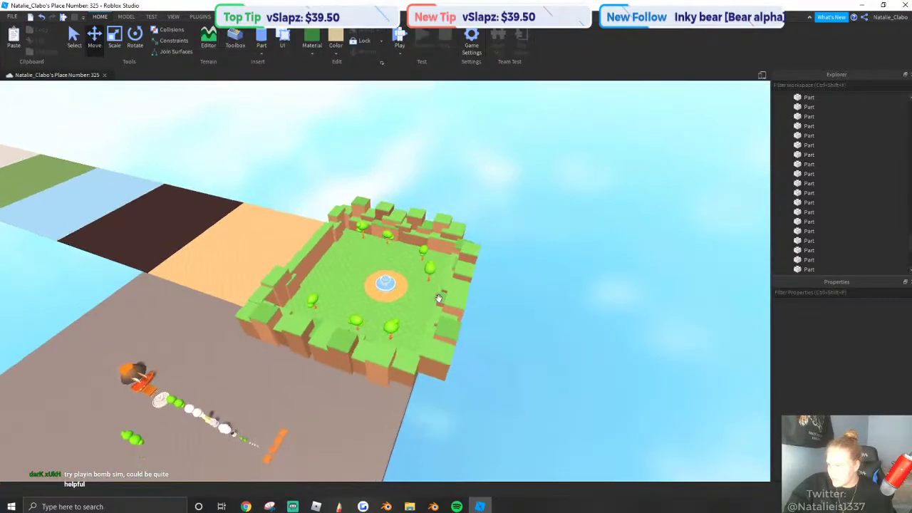
{"action": "key", "text": "w"}
{"action": "right_click_drag", "start_coordinate": [552, 314], "coordinate": [551, 313]}
{"action": "key", "text": "s"}
{"action": "left_click_drag", "start_coordinate": [360, 176], "coordinate": [688, 460]}
{"action": "left_click", "coordinate": [332, 407]}
Select the water disc in the large raised bowl above the fountain's bottom basin.
{"action": "scroll", "coordinate": [370, 356], "scroll_direction": "up", "scroll_amount": 3}
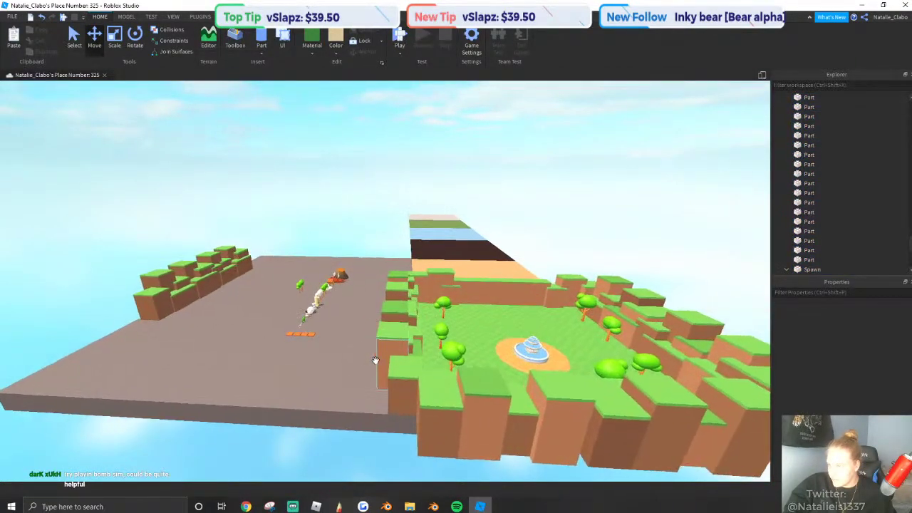
{"action": "scroll", "coordinate": [360, 340], "scroll_direction": "up", "scroll_amount": 8}
{"action": "right_click_drag", "start_coordinate": [354, 332], "coordinate": [425, 323]}
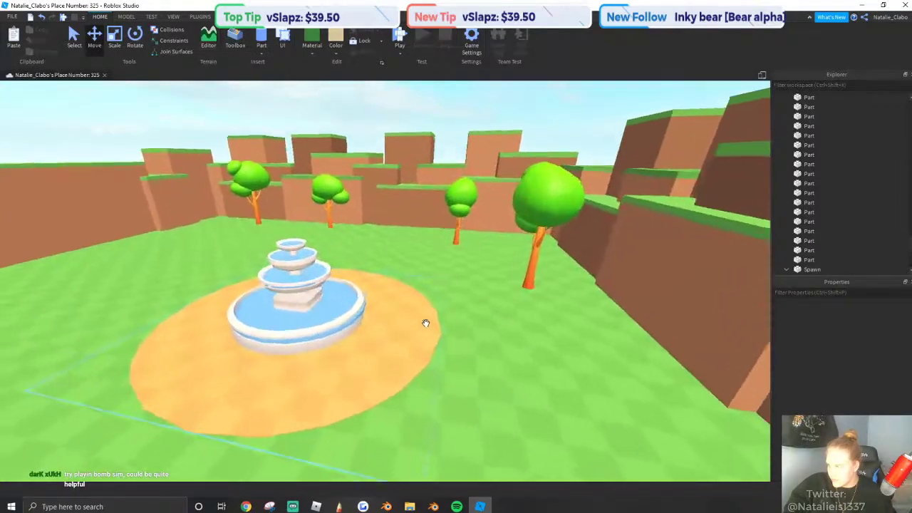
{"action": "key", "text": "a"}
{"action": "key", "text": "w"}
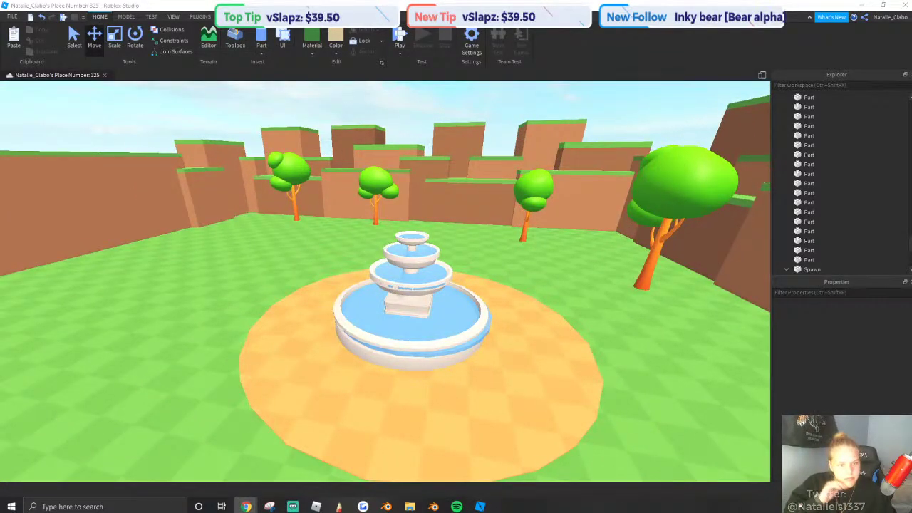
{"action": "right_click_drag", "start_coordinate": [416, 344], "coordinate": [418, 344]}
{"action": "key", "text": "a"}
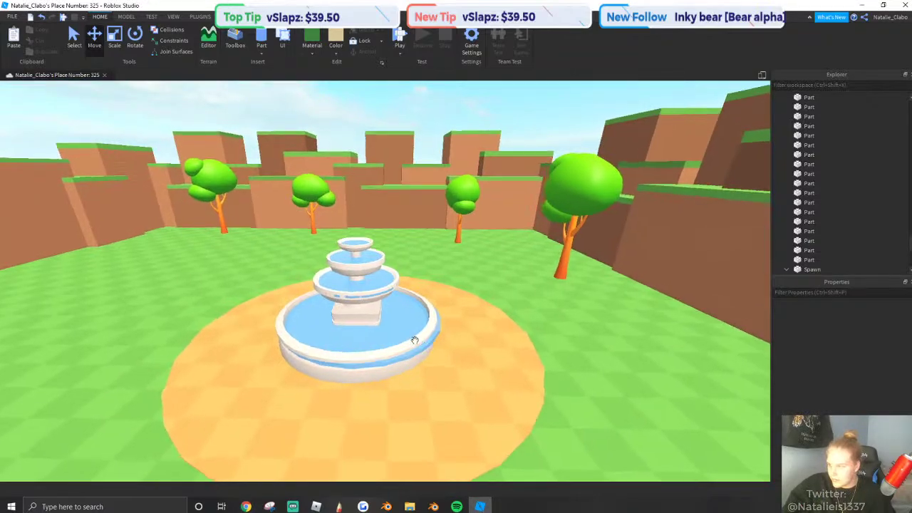
{"action": "key", "text": "w"}
{"action": "left_click", "coordinate": [476, 385]}
{"action": "scroll", "coordinate": [391, 321], "scroll_direction": "up", "scroll_amount": 6}
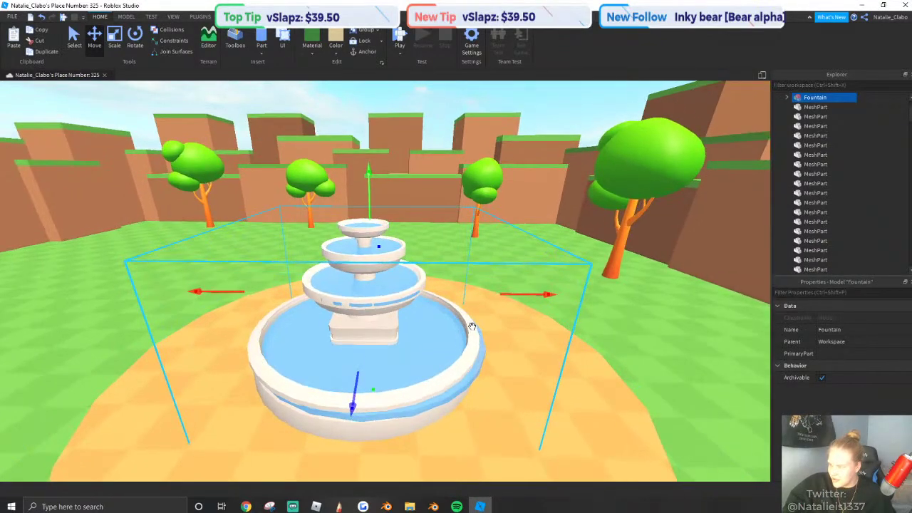
{"action": "left_click", "coordinate": [391, 321]}
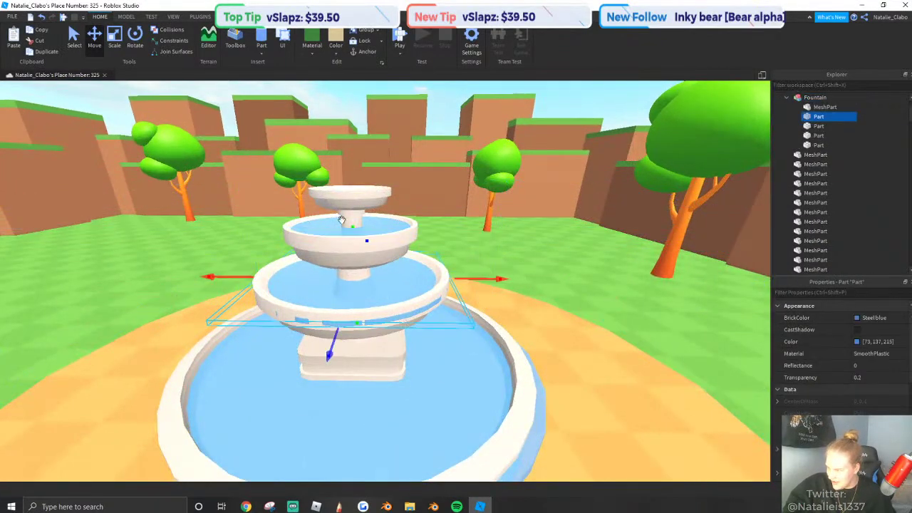
Set the move snapping to 0.1 studs and scale the raised bowl's water disc slightly smaller.
{"action": "left_click", "coordinate": [114, 37]}
{"action": "left_click", "coordinate": [126, 16]}
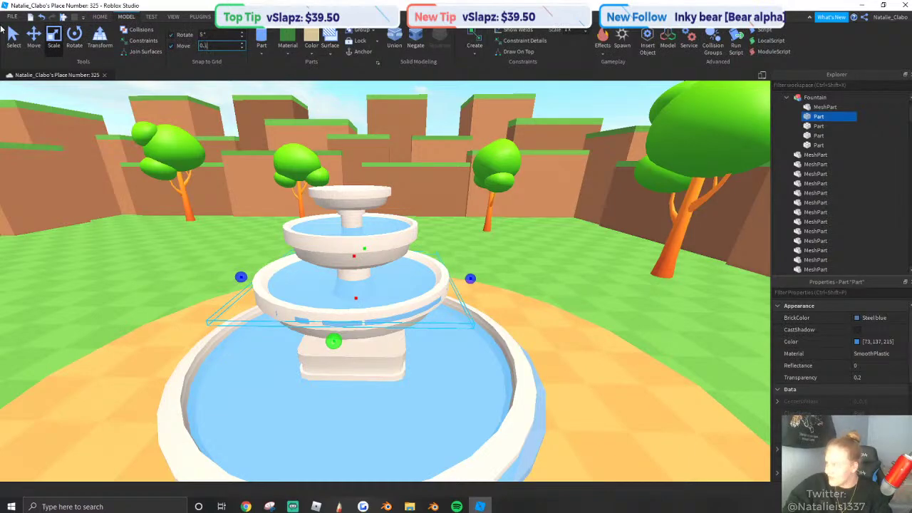
{"action": "left_click_drag", "start_coordinate": [470, 279], "coordinate": [467, 280]}
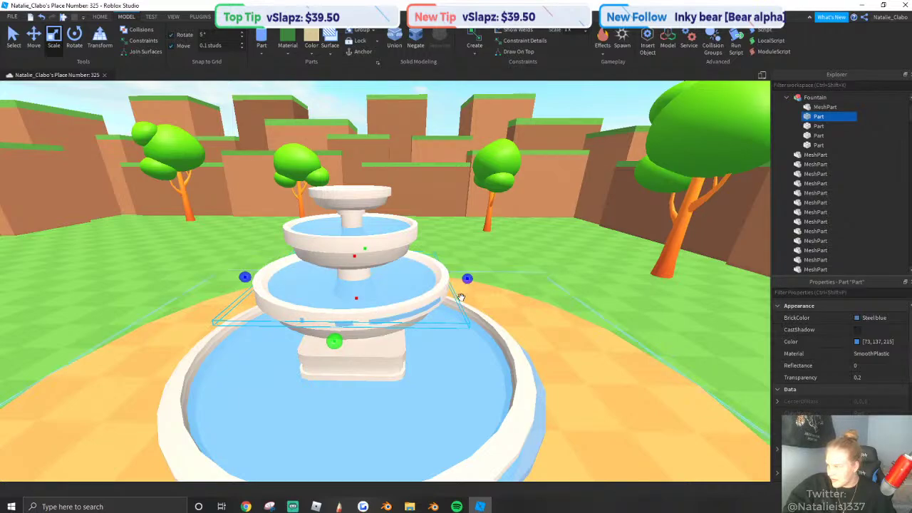
Reselect the large raised bowl's water disc and scale it further inward where it pokes through the rim.
{"action": "left_click", "coordinate": [461, 282]}
{"action": "left_click", "coordinate": [408, 304]}
{"action": "key", "text": "f"}
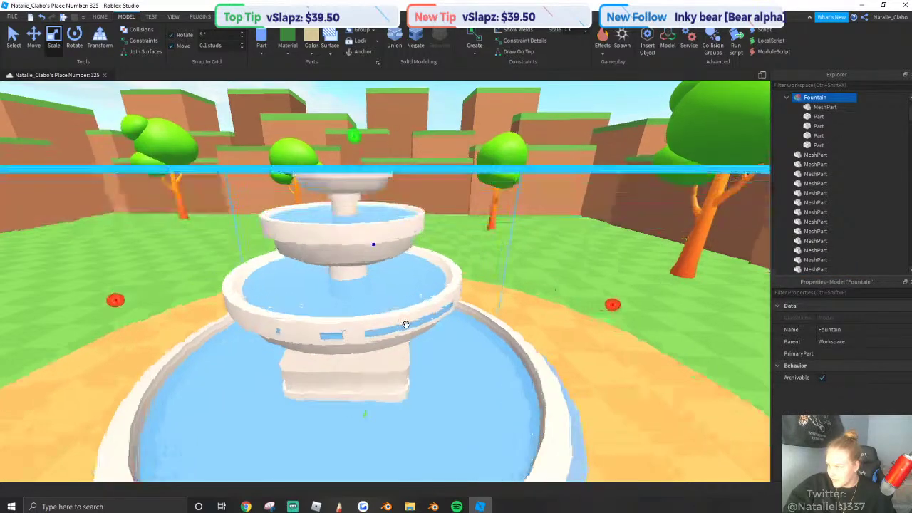
{"action": "scroll", "coordinate": [428, 281], "scroll_direction": "up", "scroll_amount": 3}
{"action": "right_click", "coordinate": [427, 282]}
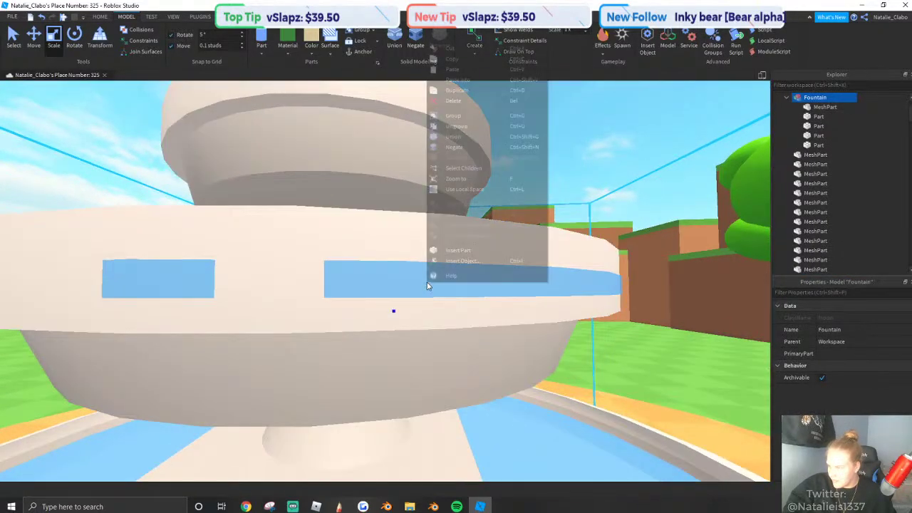
{"action": "scroll", "coordinate": [420, 235], "scroll_direction": "down", "scroll_amount": 5}
{"action": "right_click_drag", "start_coordinate": [427, 278], "coordinate": [420, 199]}
{"action": "scroll", "coordinate": [415, 220], "scroll_direction": "up", "scroll_amount": 4}
{"action": "scroll", "coordinate": [412, 227], "scroll_direction": "down", "scroll_amount": 5}
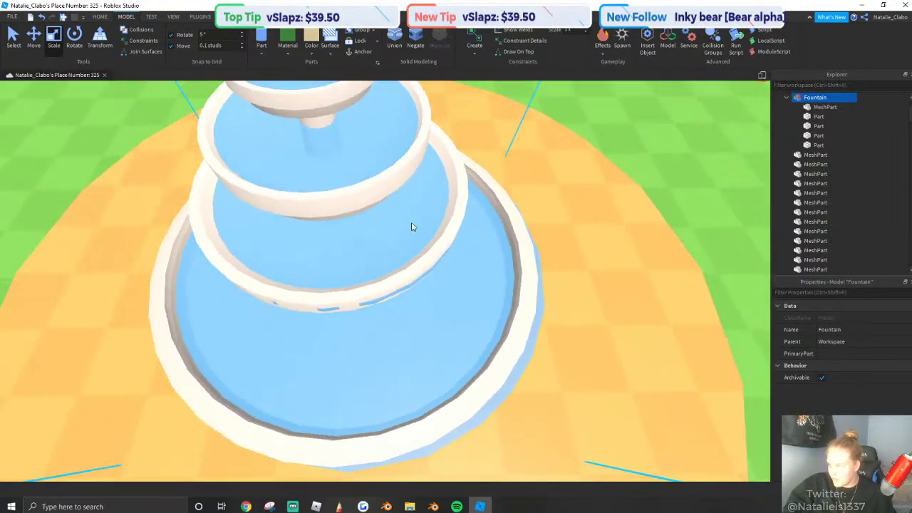
{"action": "scroll", "coordinate": [411, 226], "scroll_direction": "down", "scroll_amount": 6}
{"action": "scroll", "coordinate": [411, 217], "scroll_direction": "up", "scroll_amount": 3}
{"action": "left_click", "coordinate": [832, 116]}
{"action": "scroll", "coordinate": [641, 179], "scroll_direction": "up", "scroll_amount": 10}
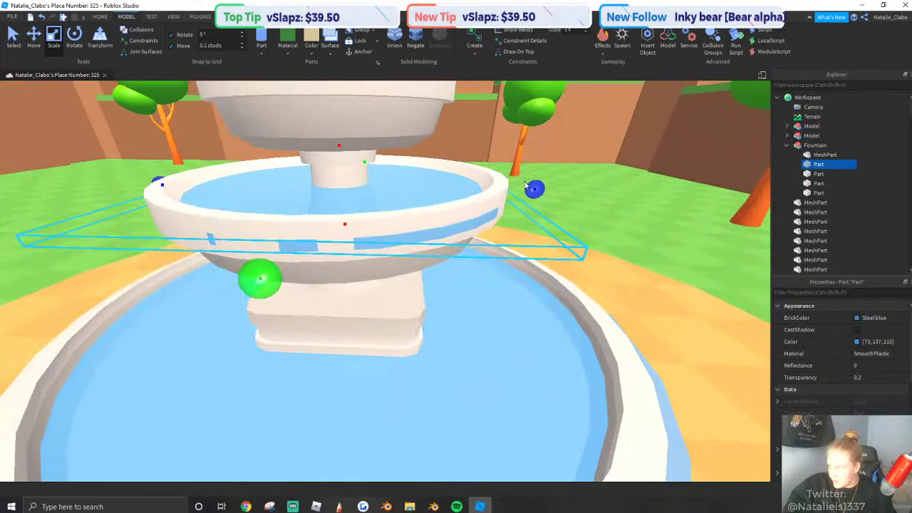
{"action": "left_click_drag", "start_coordinate": [531, 188], "coordinate": [523, 185]}
Select the water disc in the fountain's bottom basin and scale one of its sides inward.
{"action": "key", "text": "a"}
{"action": "right_click_drag", "start_coordinate": [427, 192], "coordinate": [410, 205]}
{"action": "key", "text": "w"}
{"action": "key", "text": "s"}
{"action": "key", "text": "w"}
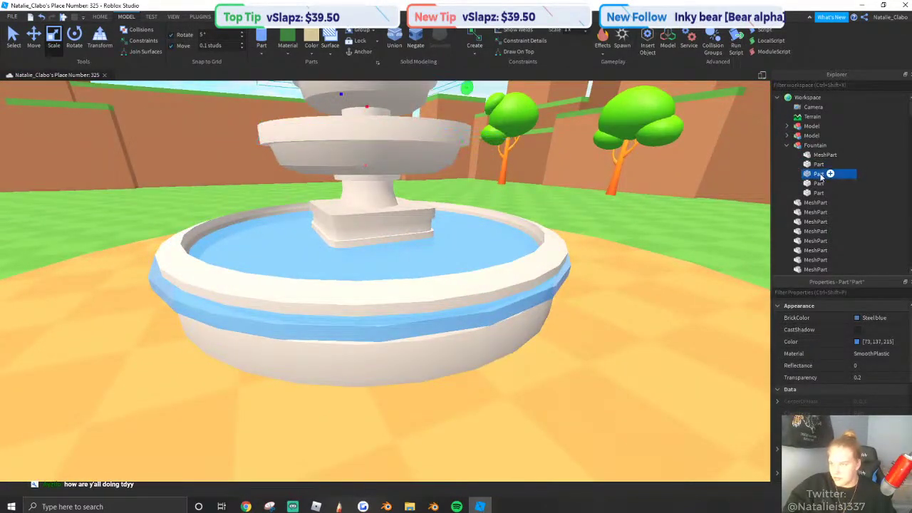
{"action": "left_click", "coordinate": [818, 193]}
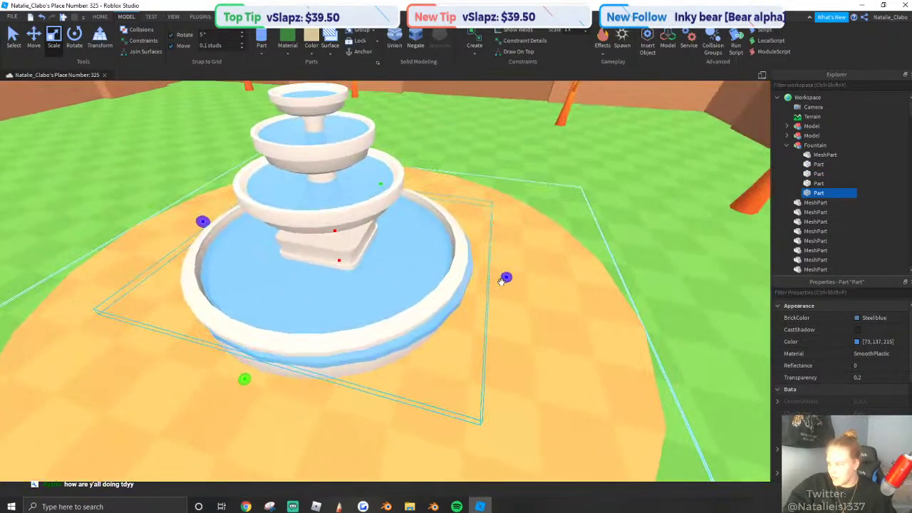
{"action": "left_click", "coordinate": [502, 280]}
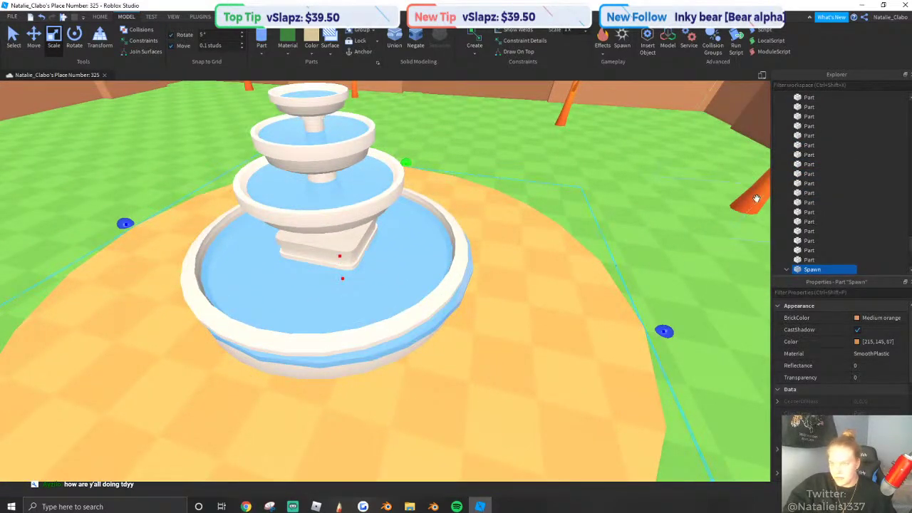
{"action": "left_click", "coordinate": [623, 276]}
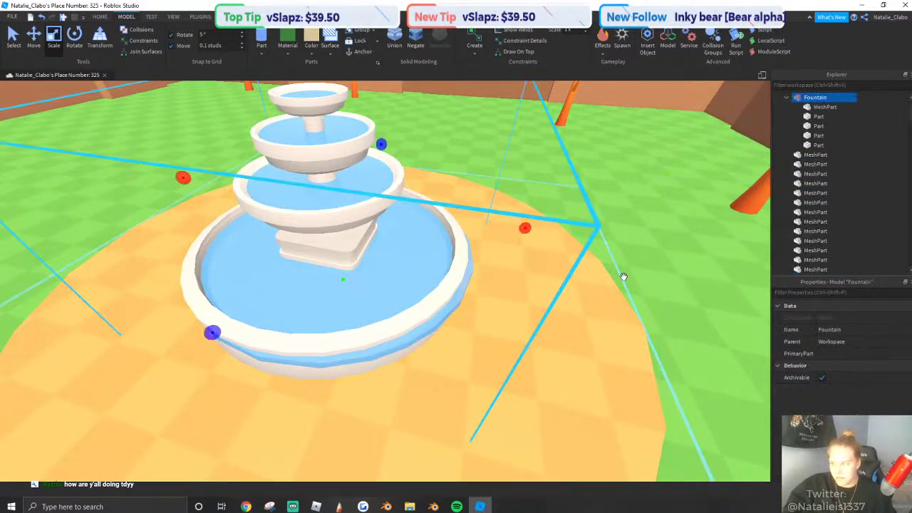
{"action": "left_click", "coordinate": [818, 146]}
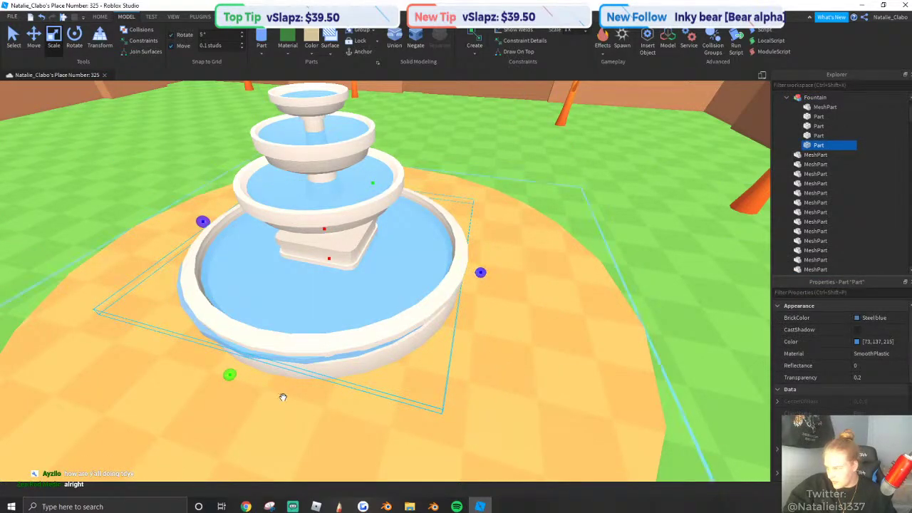
Scale the remaining sides of the bottom basin's water disc inward until it sits inside the stone rim.
{"action": "left_click_drag", "start_coordinate": [227, 376], "coordinate": [237, 362]}
{"action": "key", "text": "a"}
{"action": "key", "text": "w"}
{"action": "right_click_drag", "start_coordinate": [249, 299], "coordinate": [326, 215]}
{"action": "left_click_drag", "start_coordinate": [325, 216], "coordinate": [354, 215]}
{"action": "key", "text": "s"}
{"action": "right_click_drag", "start_coordinate": [366, 217], "coordinate": [365, 217]}
{"action": "key", "text": "a"}
{"action": "right_click_drag", "start_coordinate": [366, 218], "coordinate": [366, 216]}
{"action": "left_click_drag", "start_coordinate": [284, 281], "coordinate": [298, 279]}
{"action": "right_click_drag", "start_coordinate": [313, 280], "coordinate": [310, 275]}
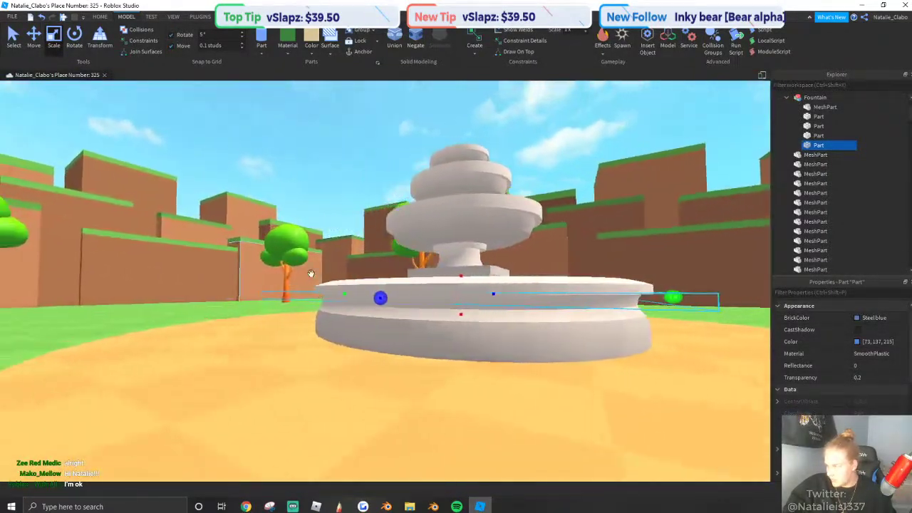
Clear the selection and examine Area 1 with its fountain, then the whole map from high above.
{"action": "left_click", "coordinate": [337, 198]}
{"action": "right_click_drag", "start_coordinate": [337, 198], "coordinate": [337, 191]}
{"action": "scroll", "coordinate": [356, 207], "scroll_direction": "down", "scroll_amount": 5}
{"action": "left_click", "coordinate": [391, 230]}
{"action": "right_click_drag", "start_coordinate": [391, 230], "coordinate": [386, 189]}
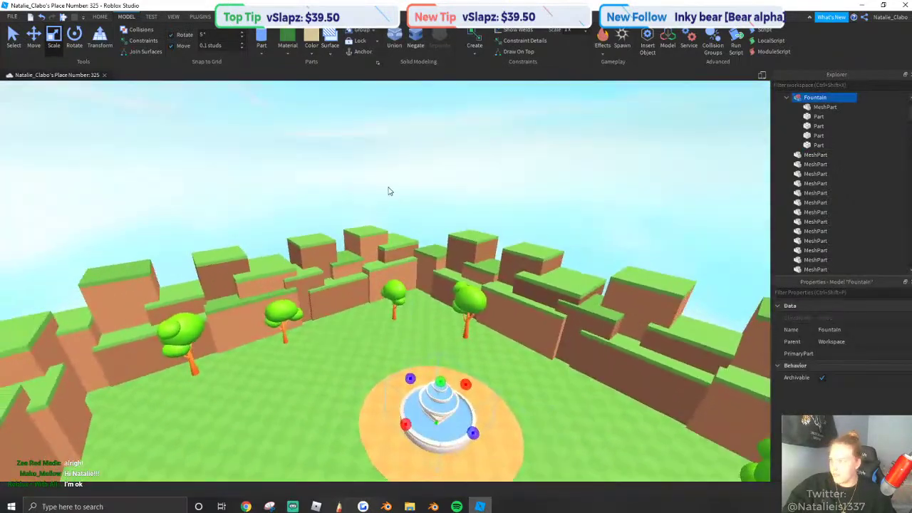
{"action": "left_click", "coordinate": [356, 149]}
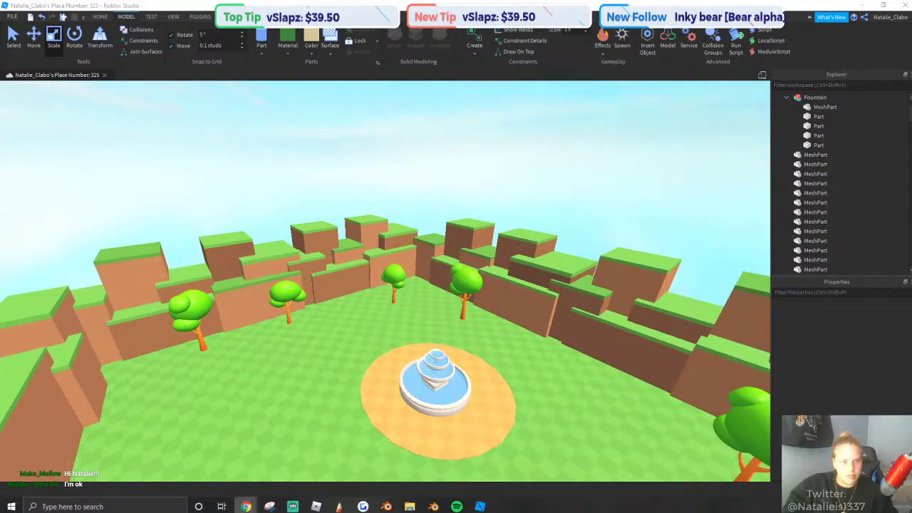
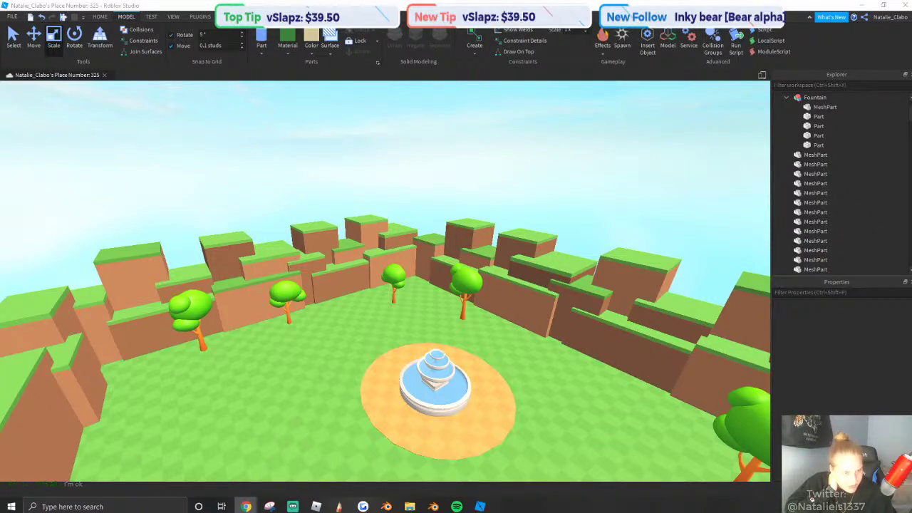
{"action": "right_click_drag", "start_coordinate": [648, 359], "coordinate": [548, 294]}
{"action": "scroll", "coordinate": [439, 309], "scroll_direction": "down", "scroll_amount": 5}
{"action": "scroll", "coordinate": [548, 294], "scroll_direction": "down", "scroll_amount": 3}
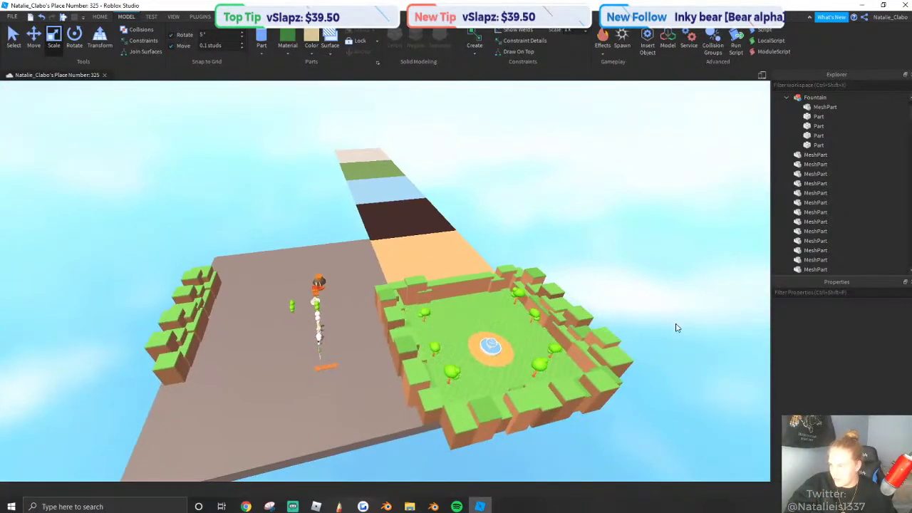
{"action": "right_click_drag", "start_coordinate": [675, 328], "coordinate": [649, 325]}
{"action": "scroll", "coordinate": [649, 326], "scroll_direction": "down", "scroll_amount": 3}
Move the egg capsule model out of the asset row onto the open baseplate near Area 1's outer wall.
{"action": "left_click_drag", "start_coordinate": [359, 177], "coordinate": [604, 398]}
{"action": "key", "text": "w"}
{"action": "left_click", "coordinate": [356, 52]}
{"action": "left_click_drag", "start_coordinate": [303, 141], "coordinate": [308, 146]}
{"action": "scroll", "coordinate": [378, 309], "scroll_direction": "up", "scroll_amount": 8}
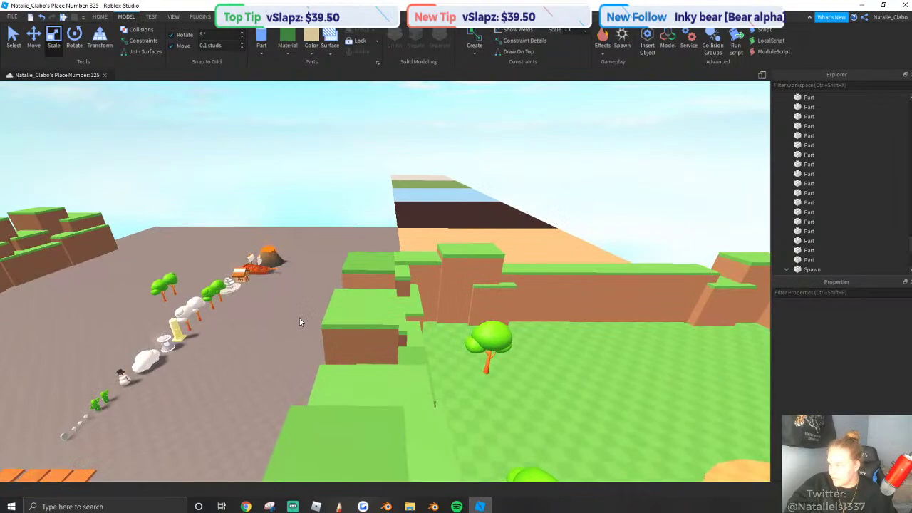
{"action": "right_click_drag", "start_coordinate": [299, 318], "coordinate": [373, 279]}
{"action": "scroll", "coordinate": [295, 317], "scroll_direction": "up", "scroll_amount": 4}
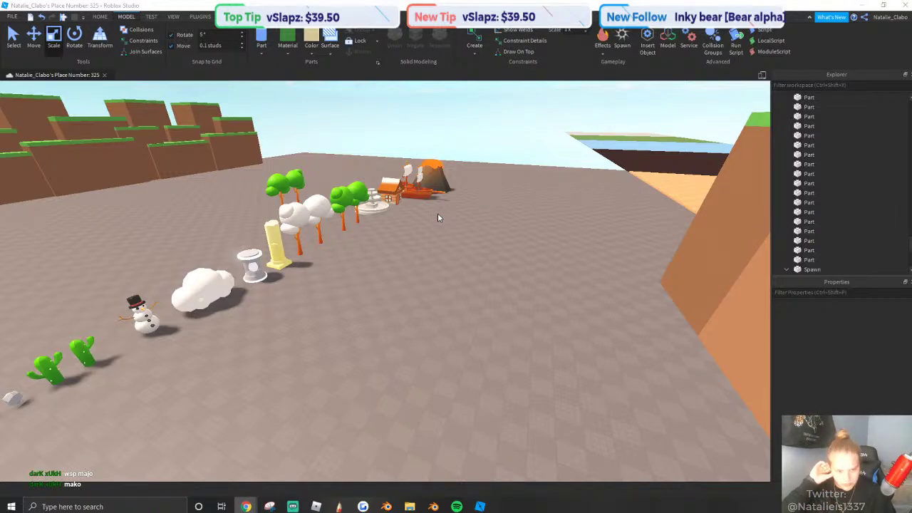
{"action": "scroll", "coordinate": [463, 245], "scroll_direction": "up", "scroll_amount": 3}
{"action": "right_click_drag", "start_coordinate": [463, 245], "coordinate": [463, 246]}
{"action": "left_click_drag", "start_coordinate": [445, 285], "coordinate": [478, 349]}
{"action": "right_click_drag", "start_coordinate": [478, 350], "coordinate": [478, 350]}
{"action": "left_click_drag", "start_coordinate": [478, 349], "coordinate": [475, 345]}
{"action": "right_click_drag", "start_coordinate": [478, 350], "coordinate": [476, 344]}
{"action": "left_click_drag", "start_coordinate": [476, 345], "coordinate": [476, 344]}
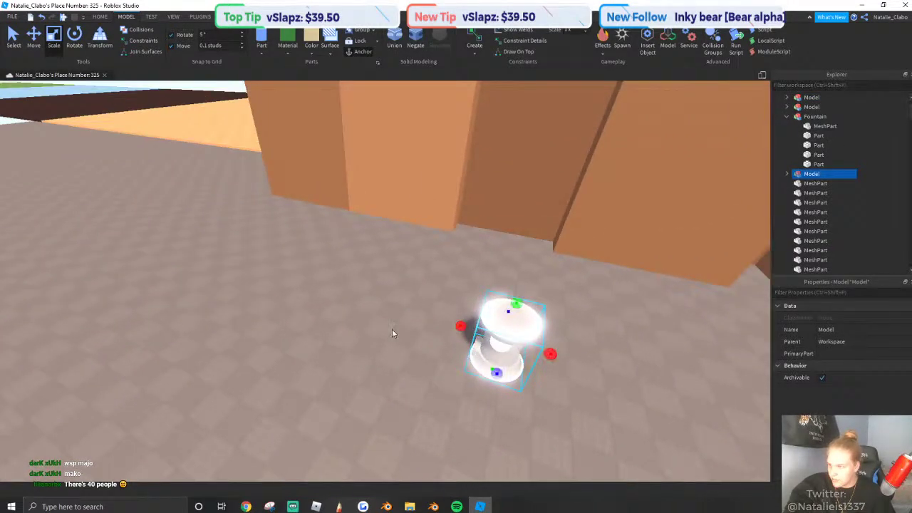
Ungroup the egg capsule model into its separate parts.
{"action": "right_click_drag", "start_coordinate": [392, 329], "coordinate": [367, 329]}
{"action": "right_click", "coordinate": [470, 298]}
{"action": "left_click", "coordinate": [512, 140]}
Darken the capsule's two neon rings to the color 144, 146, 156.
{"action": "key", "text": "w"}
{"action": "right_click_drag", "start_coordinate": [348, 267], "coordinate": [385, 300]}
{"action": "left_click", "coordinate": [346, 292]}
{"action": "key", "text": "q"}
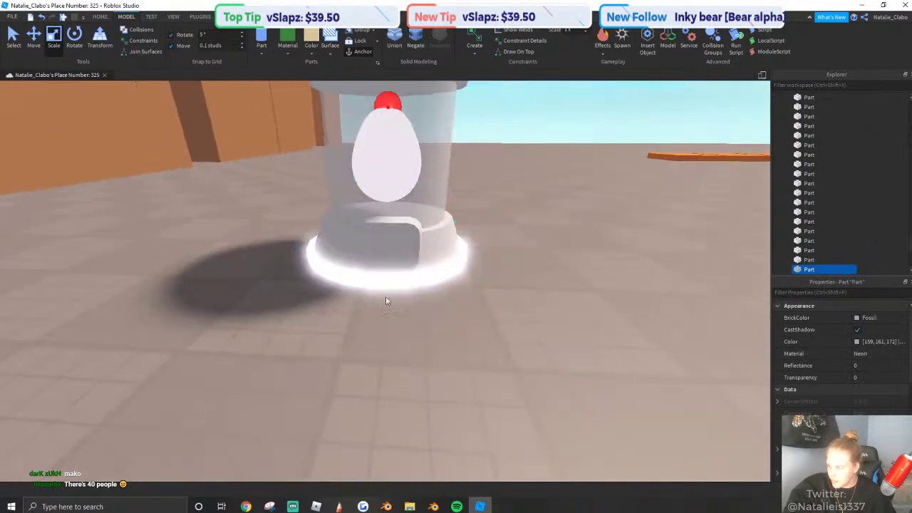
{"action": "left_click", "coordinate": [426, 279], "text": "ctrl"}
{"action": "left_click", "coordinate": [870, 343]}
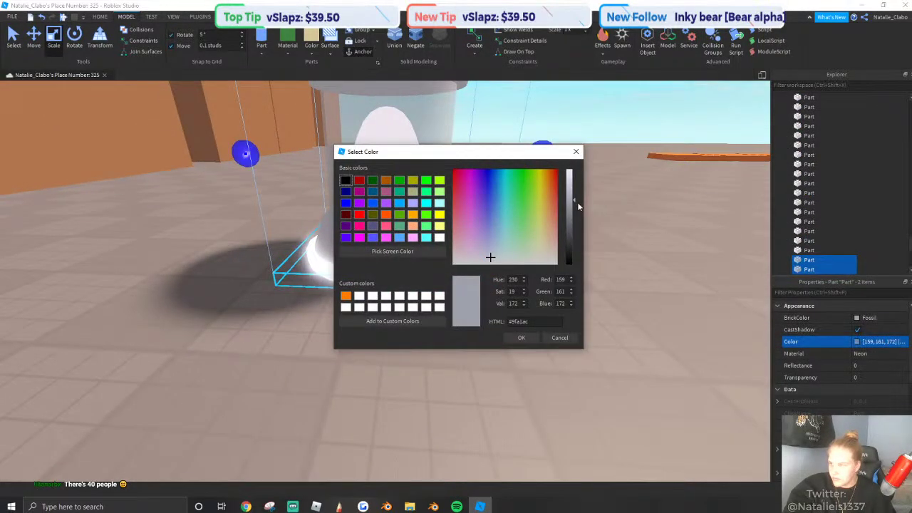
{"action": "mouse_move", "coordinate": [570, 204]}
{"action": "left_mouse_down"}
{"action": "mouse_move", "coordinate": [567, 220]}
{"action": "mouse_move", "coordinate": [572, 208]}
{"action": "left_mouse_up"}
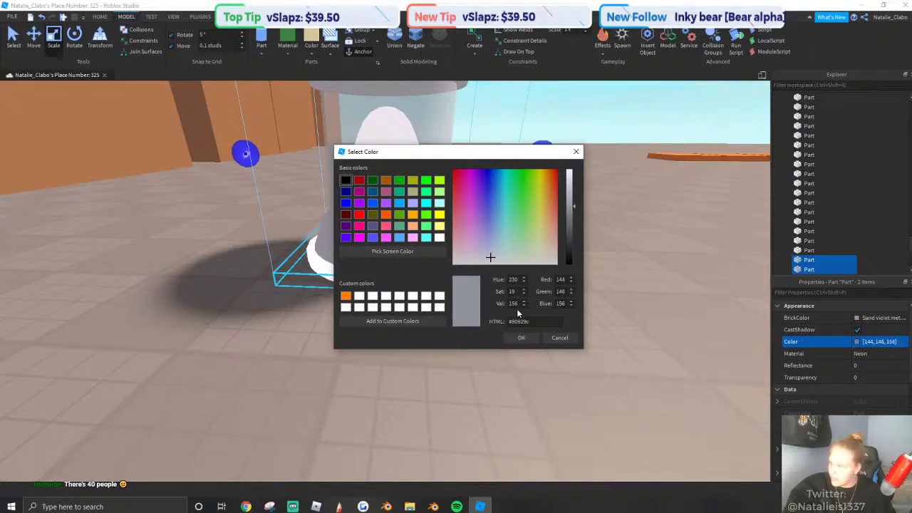
{"action": "left_click", "coordinate": [519, 337]}
Select all of the egg capsule's parts and group them back into one model.
{"action": "left_click", "coordinate": [462, 321]}
{"action": "scroll", "coordinate": [462, 322], "scroll_direction": "down", "scroll_amount": 3}
{"action": "key", "text": "e"}
{"action": "scroll", "coordinate": [461, 326], "scroll_direction": "down", "scroll_amount": 2}
{"action": "left_click_drag", "start_coordinate": [347, 220], "coordinate": [479, 362]}
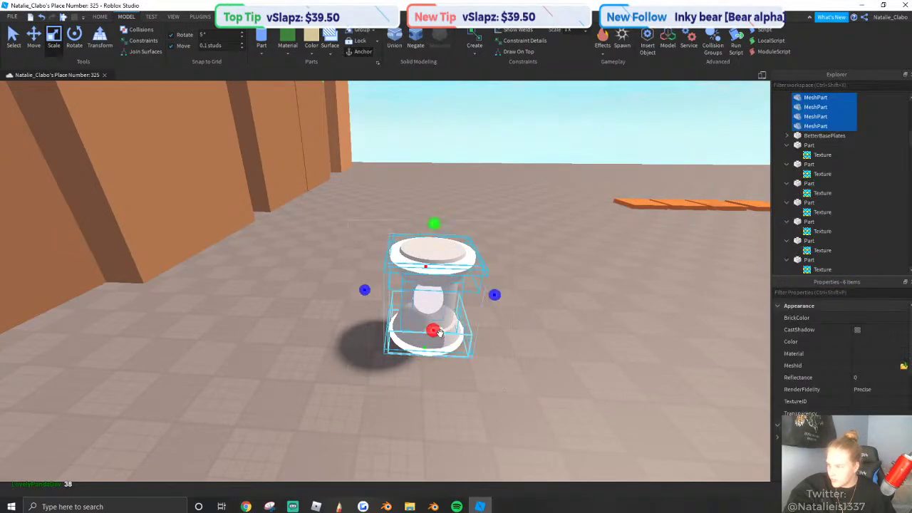
{"action": "right_click", "coordinate": [445, 276]}
{"action": "left_click", "coordinate": [487, 169]}
{"action": "right_click_drag", "start_coordinate": [447, 275], "coordinate": [448, 272]}
{"action": "key", "text": "ctrl+g"}
Duplicate the grouped egg capsule and place the copy beside the fountain in Area 1, at the orange circle's edge.
{"action": "key", "text": "ctrl+d"}
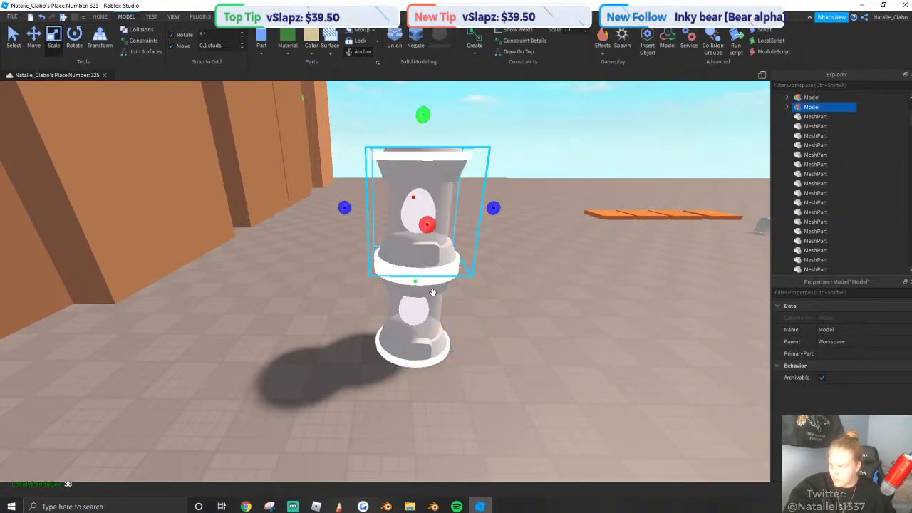
{"action": "left_click_drag", "start_coordinate": [432, 267], "coordinate": [271, 287]}
{"action": "right_click_drag", "start_coordinate": [284, 307], "coordinate": [270, 287]}
{"action": "left_click_drag", "start_coordinate": [271, 287], "coordinate": [405, 346]}
{"action": "right_click_drag", "start_coordinate": [270, 287], "coordinate": [405, 346]}
{"action": "left_click_drag", "start_coordinate": [405, 347], "coordinate": [404, 295]}
{"action": "right_click_drag", "start_coordinate": [405, 346], "coordinate": [404, 295]}
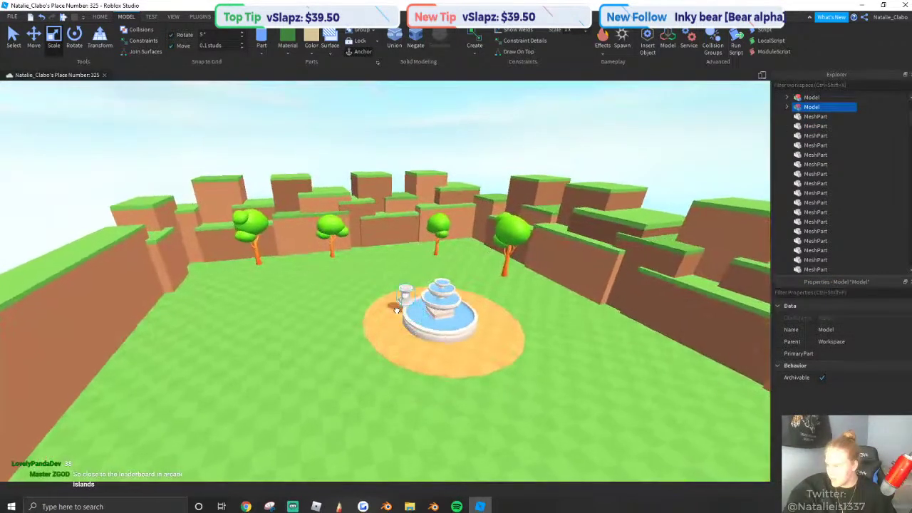
{"action": "scroll", "coordinate": [405, 295], "scroll_direction": "up", "scroll_amount": 5}
{"action": "left_click_drag", "start_coordinate": [404, 295], "coordinate": [475, 256]}
{"action": "key", "text": "e"}
{"action": "key", "text": "s"}
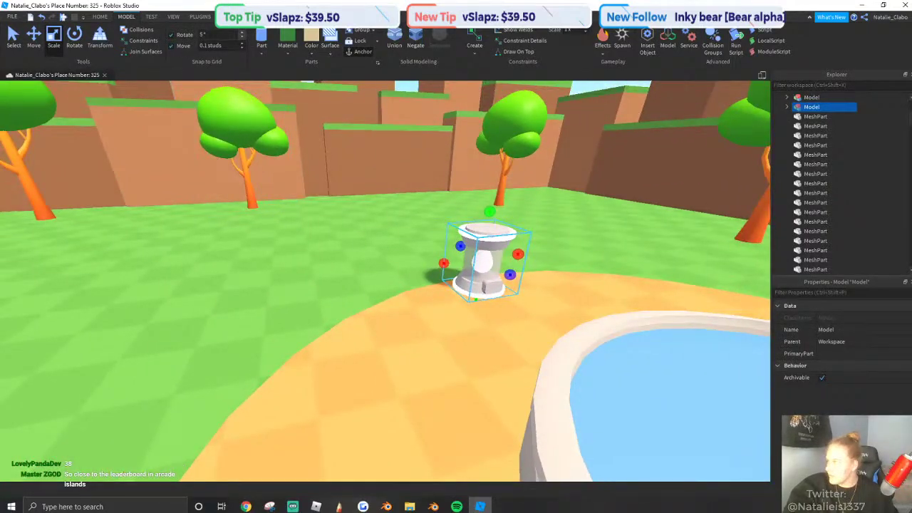
Scale the egg capsule beside the fountain up and set the move snapping to 1 stud.
{"action": "left_click_drag", "start_coordinate": [494, 211], "coordinate": [501, 152]}
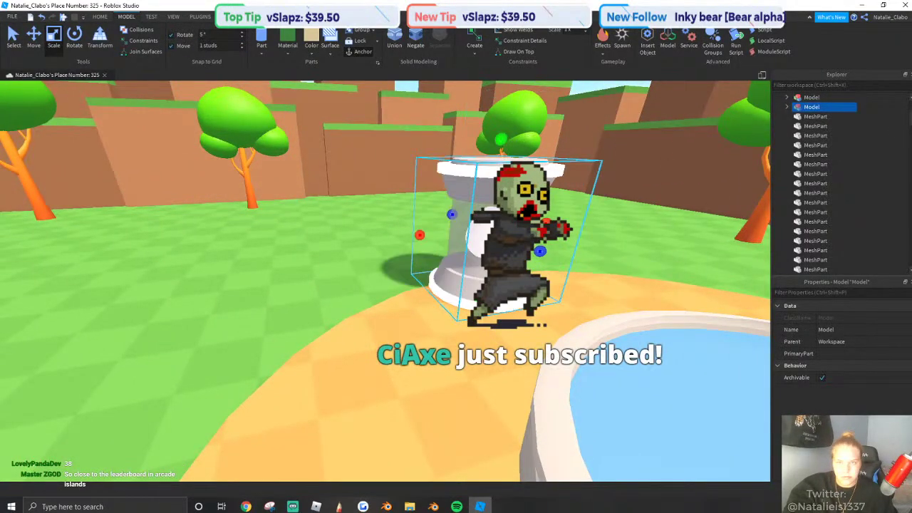
{"action": "right_click_drag", "start_coordinate": [563, 306], "coordinate": [372, 326]}
{"action": "key", "text": "d"}
{"action": "key", "text": "w"}
{"action": "left_click_drag", "start_coordinate": [372, 325], "coordinate": [410, 334]}
{"action": "key", "text": "a"}
{"action": "right_click_drag", "start_coordinate": [413, 334], "coordinate": [401, 335]}
{"action": "key", "text": "a"}
{"action": "scroll", "coordinate": [401, 335], "scroll_direction": "down", "scroll_amount": 4}
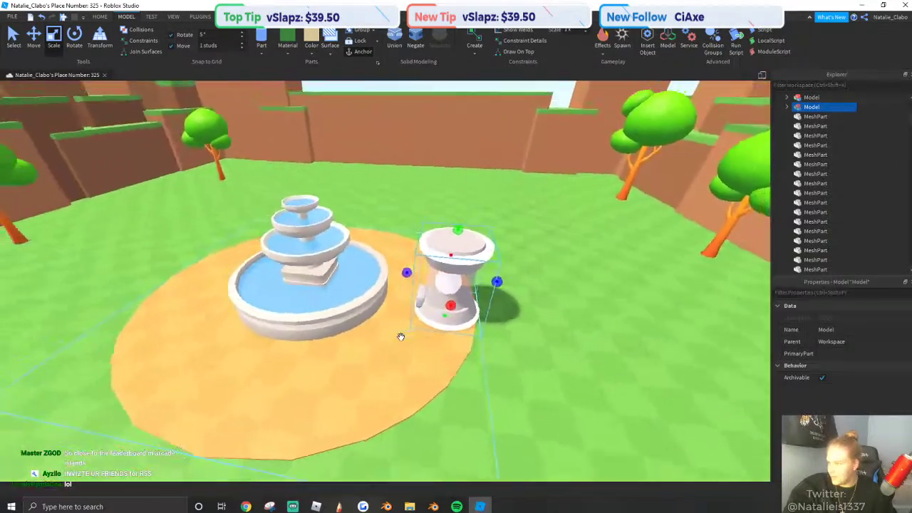
Scale the egg capsule down slightly and position it on the grass just outside the orange circle.
{"action": "scroll", "coordinate": [434, 329], "scroll_direction": "up", "scroll_amount": 4}
{"action": "left_click_drag", "start_coordinate": [464, 252], "coordinate": [501, 257]}
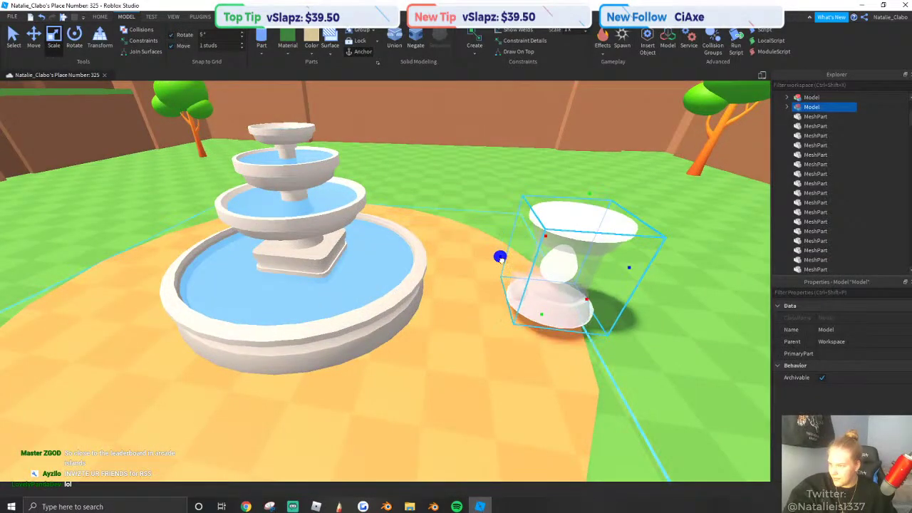
{"action": "left_click_drag", "start_coordinate": [549, 312], "coordinate": [548, 328]}
{"action": "key", "text": "d"}
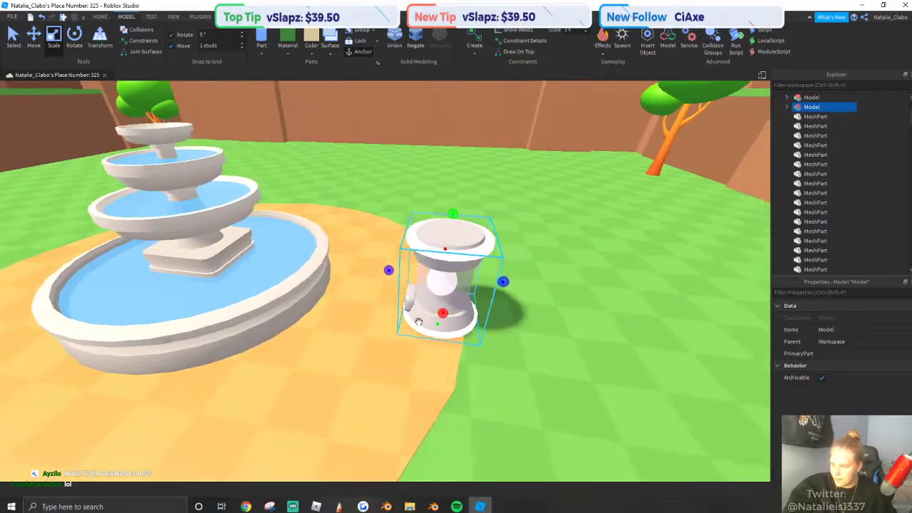
{"action": "left_click_drag", "start_coordinate": [420, 320], "coordinate": [520, 353]}
{"action": "key", "text": "a"}
{"action": "right_click_drag", "start_coordinate": [476, 346], "coordinate": [476, 346]}
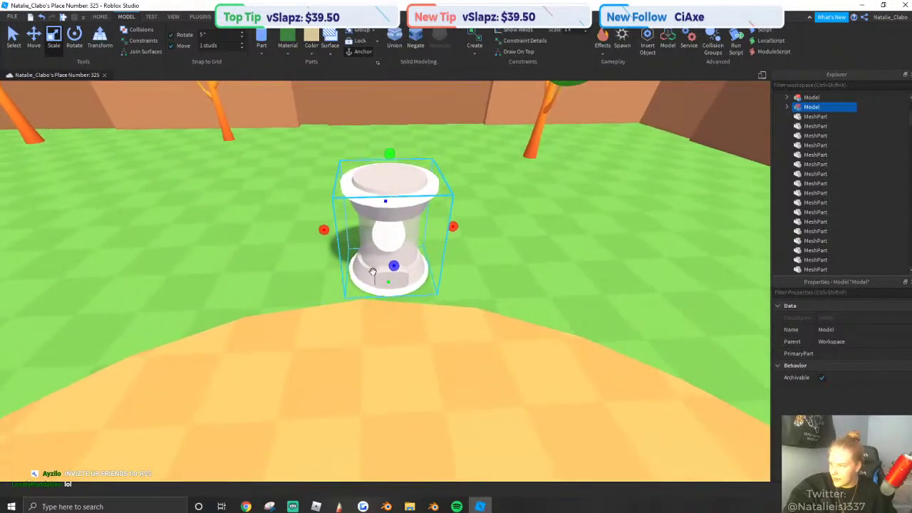
{"action": "scroll", "coordinate": [372, 272], "scroll_direction": "up", "scroll_amount": 2}
{"action": "left_click_drag", "start_coordinate": [373, 274], "coordinate": [358, 303]}
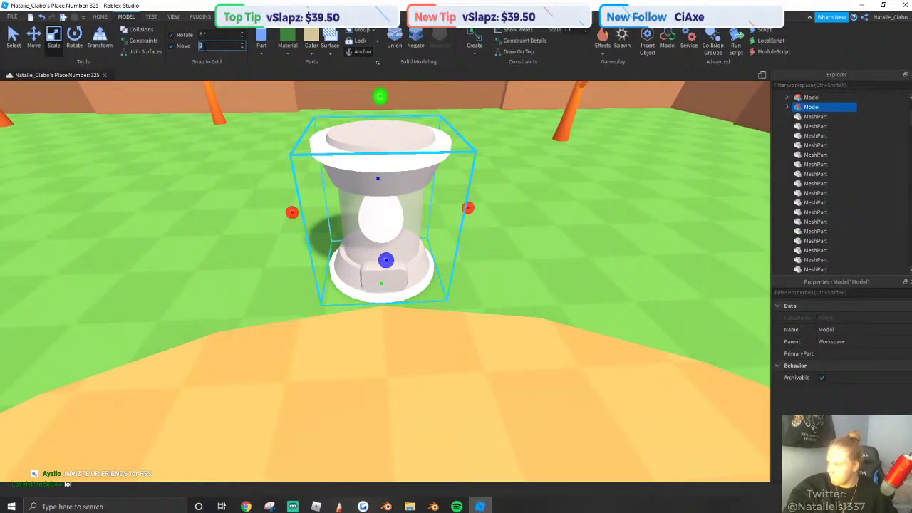
Set the move snapping to 0.1 studs and nudge the egg capsule sideways to center it on the circle's edge.
{"action": "left_click_drag", "start_coordinate": [330, 191], "coordinate": [401, 292]}
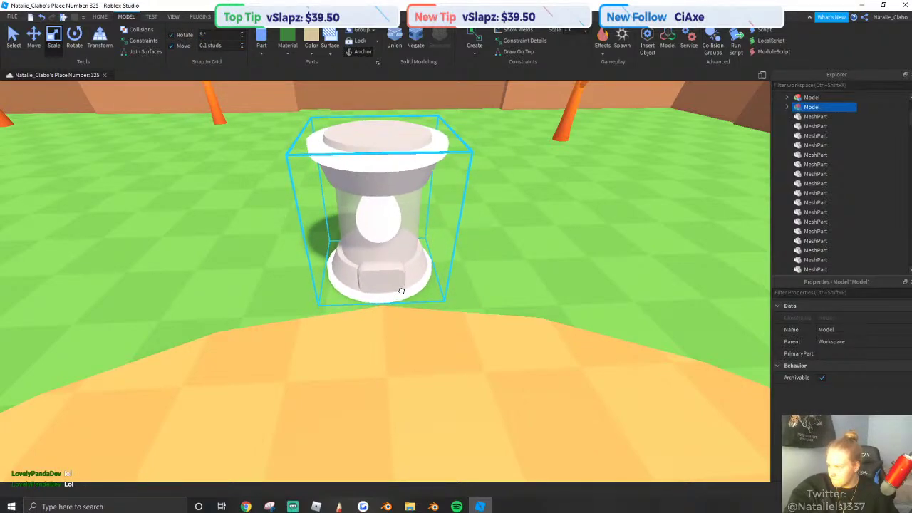
{"action": "right_click_drag", "start_coordinate": [292, 207], "coordinate": [265, 205]}
{"action": "key", "text": "d"}
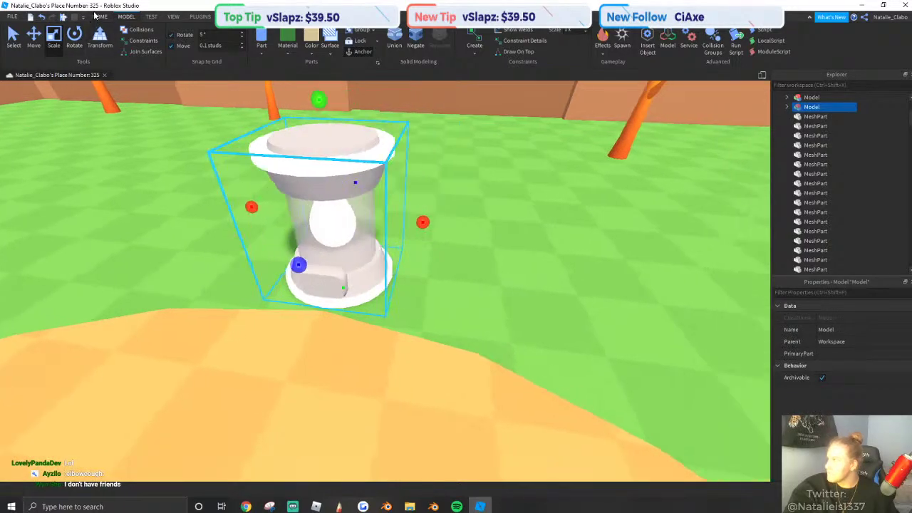
Duplicate the egg capsule in place and activate the Rotate tool for the copy.
{"action": "left_click", "coordinate": [99, 16]}
{"action": "left_click", "coordinate": [40, 55]}
{"action": "left_click", "coordinate": [135, 37]}
{"action": "left_click", "coordinate": [126, 16]}
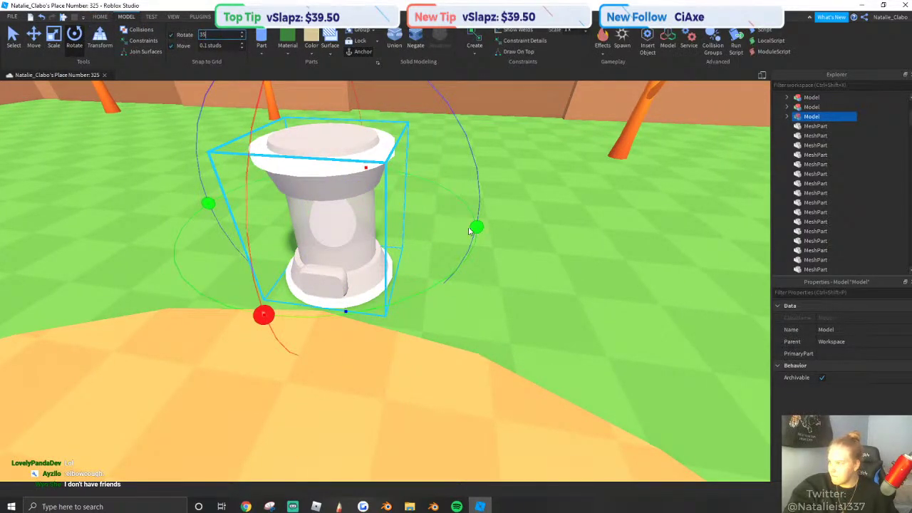
Try rotating the copied egg capsule about its vertical axis with 35-degree snapping.
{"action": "left_click_drag", "start_coordinate": [472, 229], "coordinate": [153, 91]}
{"action": "left_click", "coordinate": [36, 45]}
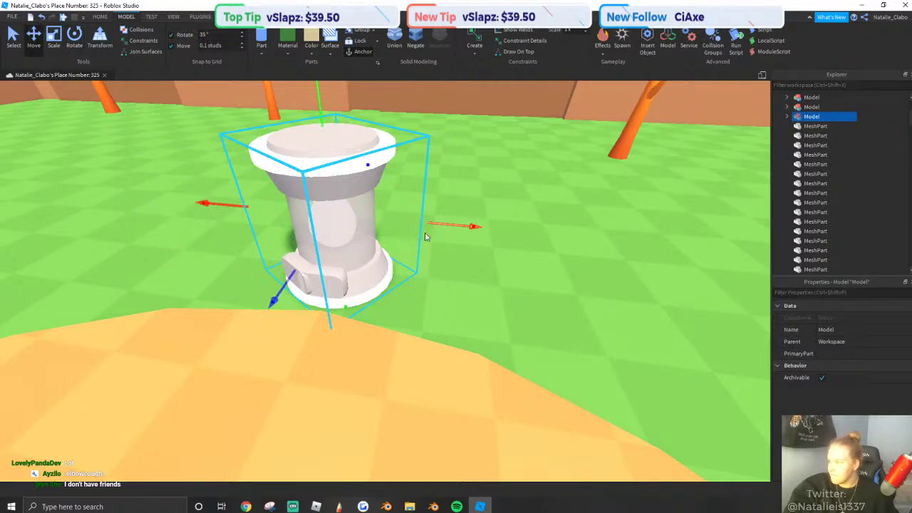
{"action": "left_click", "coordinate": [453, 221]}
{"action": "left_click", "coordinate": [307, 278]}
Switch the transform handles to local space and undo the copied capsule's trial move and rotation.
{"action": "right_click", "coordinate": [286, 265]}
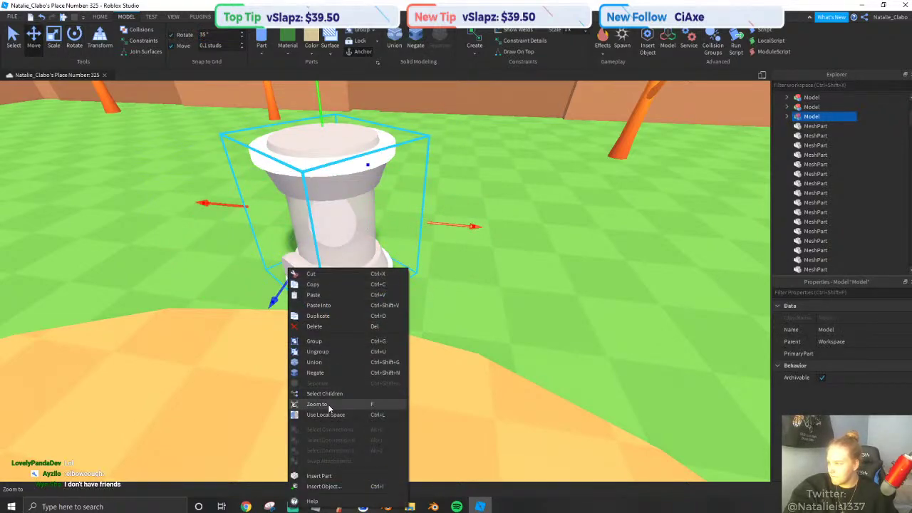
{"action": "left_click", "coordinate": [325, 410]}
{"action": "left_click_drag", "start_coordinate": [418, 239], "coordinate": [531, 230]}
{"action": "key", "text": "ctrl+z"}
{"action": "key", "text": "ctrl+z"}
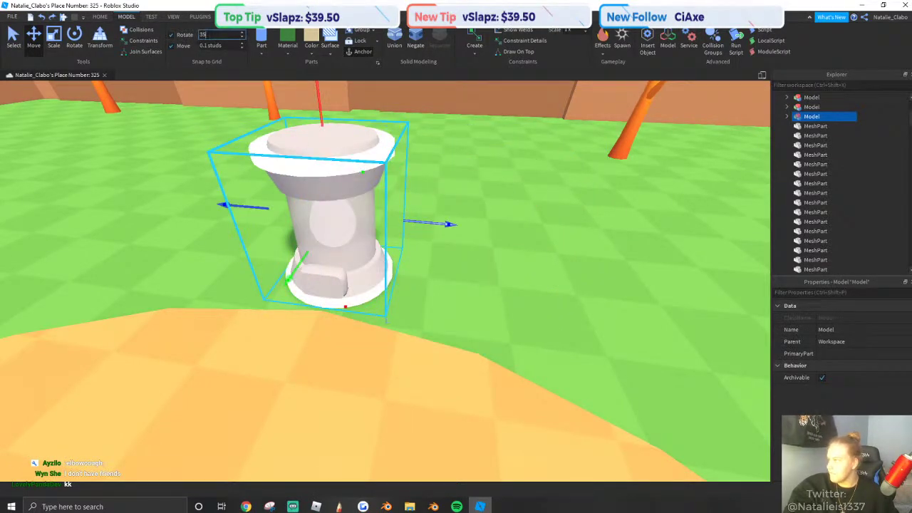
Rotate the copied egg capsule with 25-degree snapping and move it beside the first one along the orange circle's edge.
{"action": "left_click", "coordinate": [74, 35]}
{"action": "left_click_drag", "start_coordinate": [476, 228], "coordinate": [463, 301]}
{"action": "left_click", "coordinate": [53, 35]}
{"action": "key", "text": "ctrl+d"}
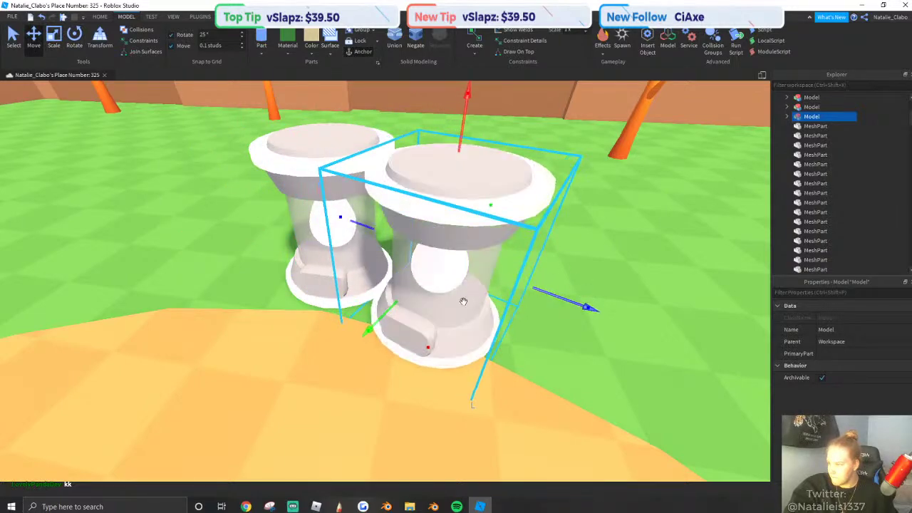
{"action": "left_click_drag", "start_coordinate": [377, 319], "coordinate": [463, 307]}
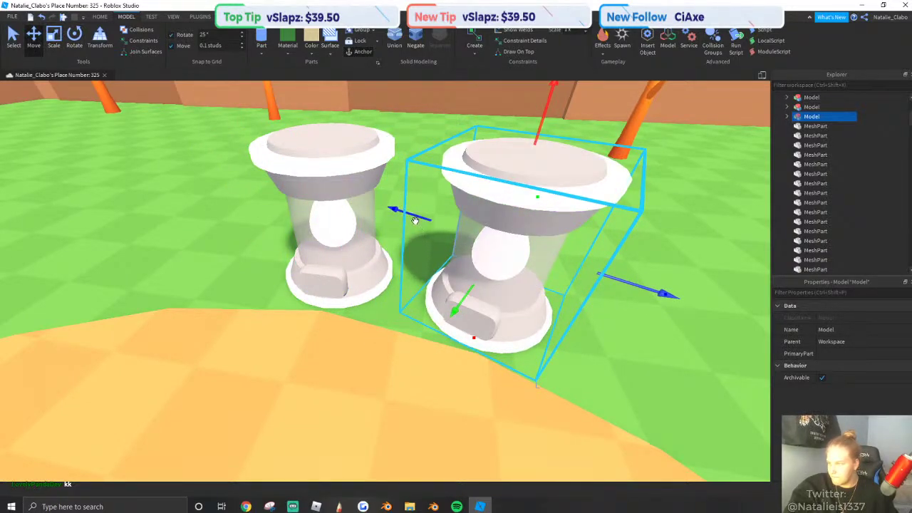
{"action": "left_click_drag", "start_coordinate": [414, 220], "coordinate": [435, 248]}
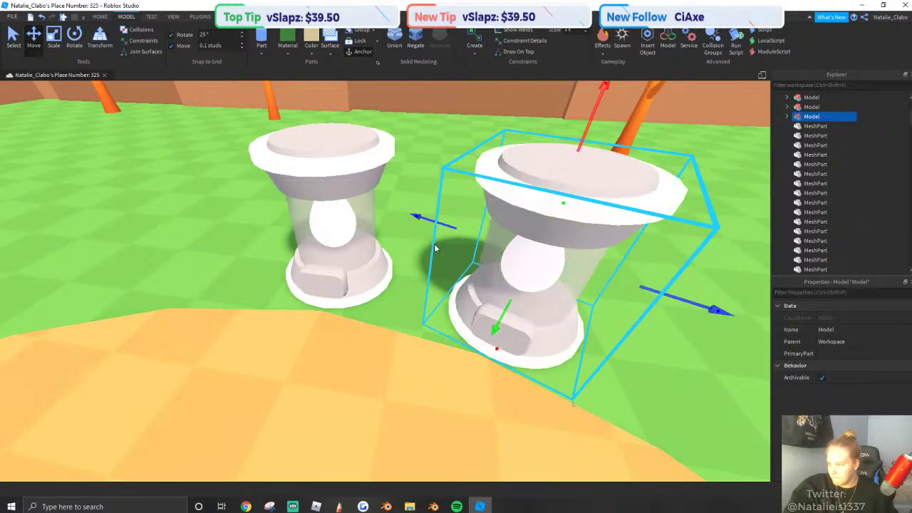
Select all parts of the second egg capsule and set their color to red (147, 58, 58).
{"action": "scroll", "coordinate": [434, 248], "scroll_direction": "down", "scroll_amount": 5}
{"action": "left_click", "coordinate": [200, 17]}
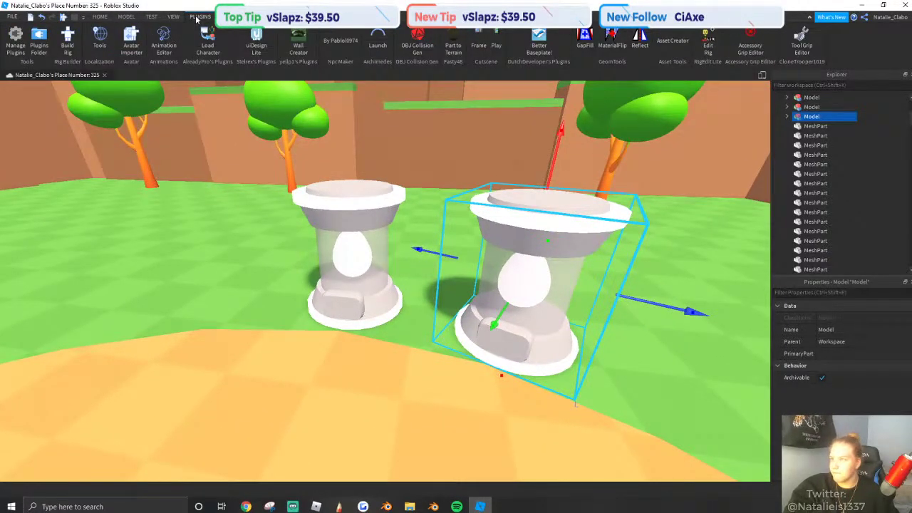
{"action": "right_click", "coordinate": [577, 286]}
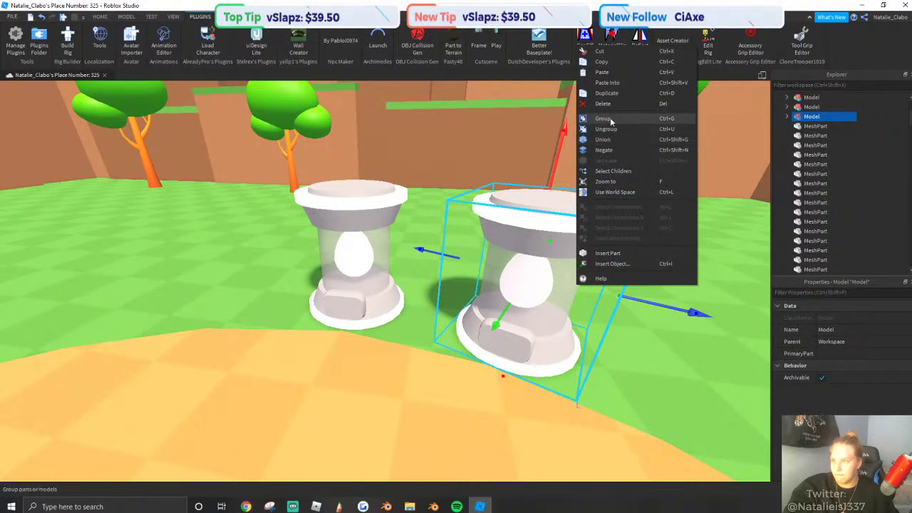
{"action": "left_click", "coordinate": [614, 172]}
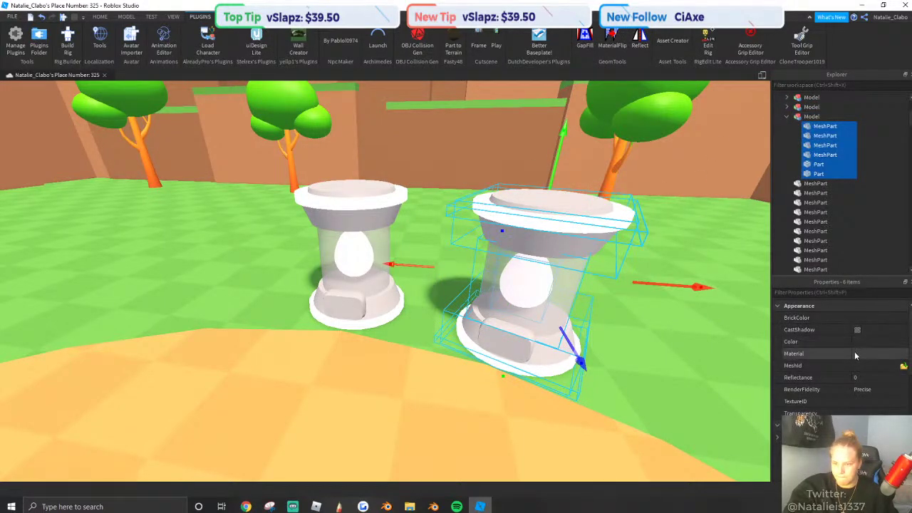
{"action": "left_click", "coordinate": [857, 342]}
{"action": "left_click_drag", "start_coordinate": [493, 155], "coordinate": [230, 176]}
{"action": "left_click_drag", "start_coordinate": [277, 201], "coordinate": [307, 239]}
{"action": "left_click", "coordinate": [284, 226]}
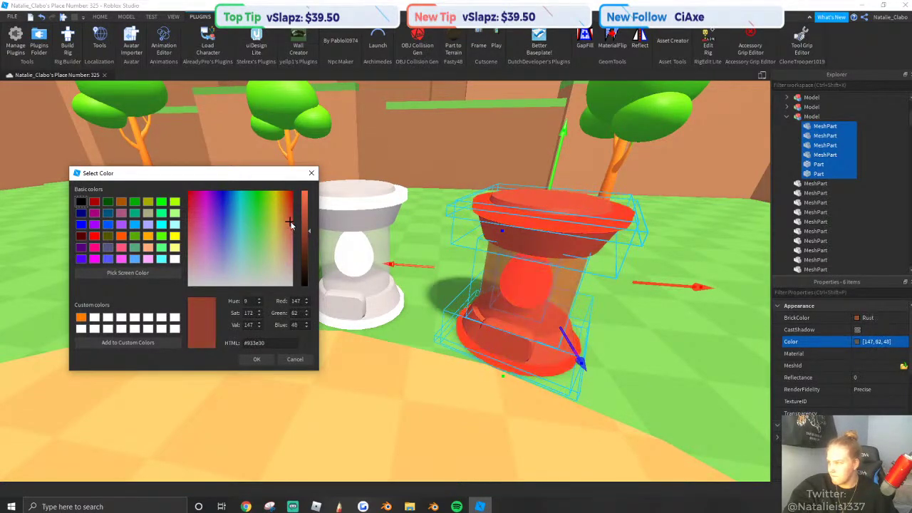
{"action": "left_click", "coordinate": [285, 228]}
{"action": "left_click_drag", "start_coordinate": [285, 228], "coordinate": [292, 231]}
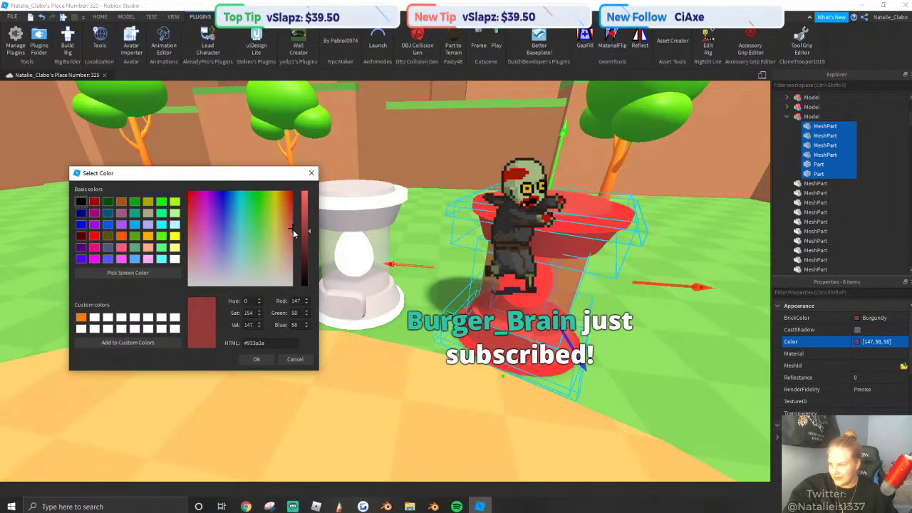
{"action": "left_click", "coordinate": [256, 359]}
Insert a block part on top of the white capsule and reflect the red capsule across the block's face.
{"action": "left_click", "coordinate": [541, 305]}
{"action": "key", "text": "a"}
{"action": "right_click_drag", "start_coordinate": [406, 329], "coordinate": [226, 188]}
{"action": "left_click", "coordinate": [99, 17]}
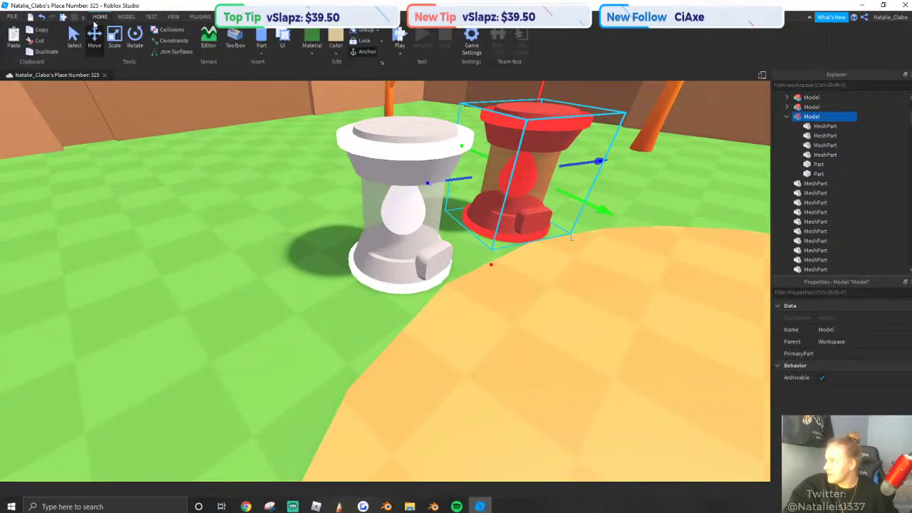
{"action": "left_click", "coordinate": [265, 66]}
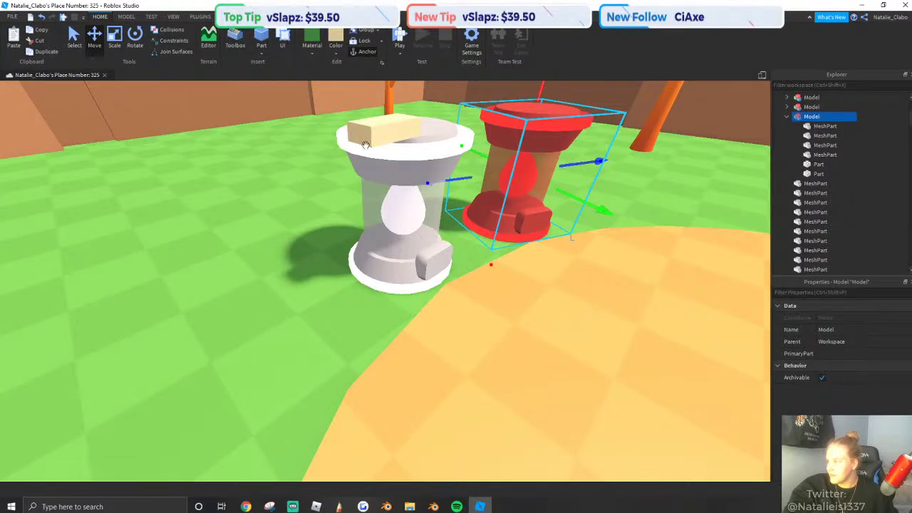
{"action": "left_click", "coordinate": [200, 17]}
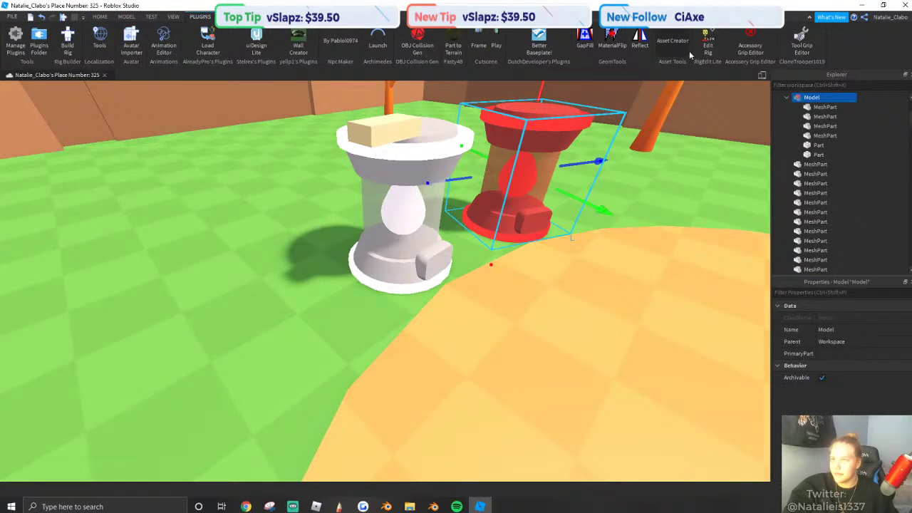
{"action": "left_click", "coordinate": [635, 46]}
{"action": "left_click", "coordinate": [360, 149]}
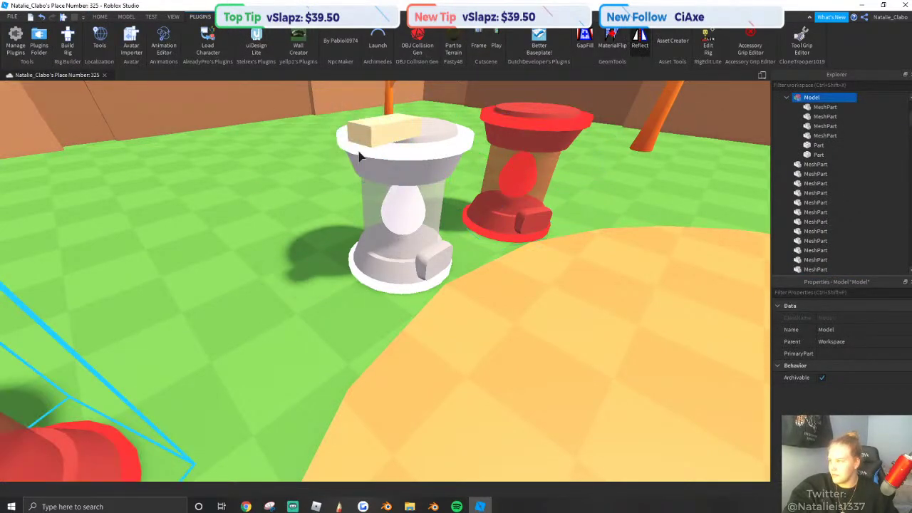
Move the mirrored red capsule closer to the white one, against the orange circle's edge.
{"action": "right_click_drag", "start_coordinate": [358, 155], "coordinate": [318, 161]}
{"action": "key", "text": "q"}
{"action": "left_click", "coordinate": [99, 16]}
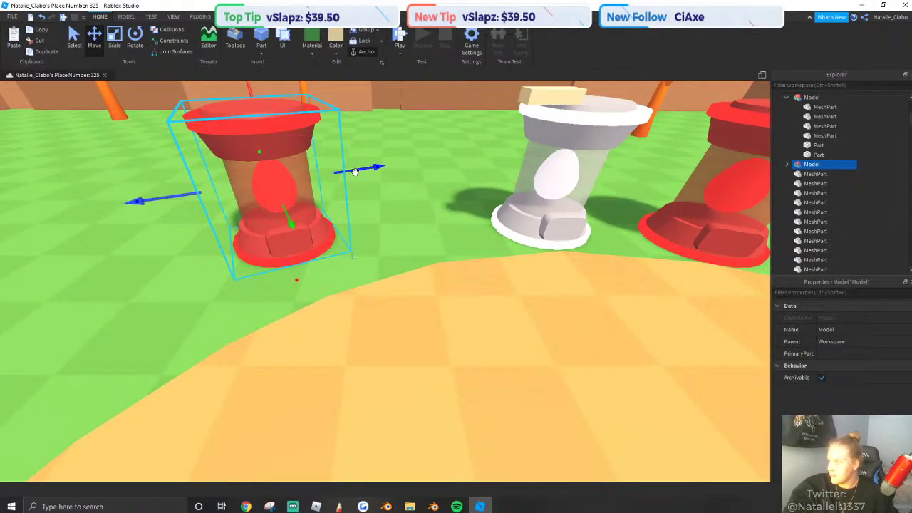
{"action": "left_click_drag", "start_coordinate": [355, 171], "coordinate": [417, 179]}
{"action": "right_click_drag", "start_coordinate": [386, 198], "coordinate": [383, 198]}
{"action": "key", "text": "e"}
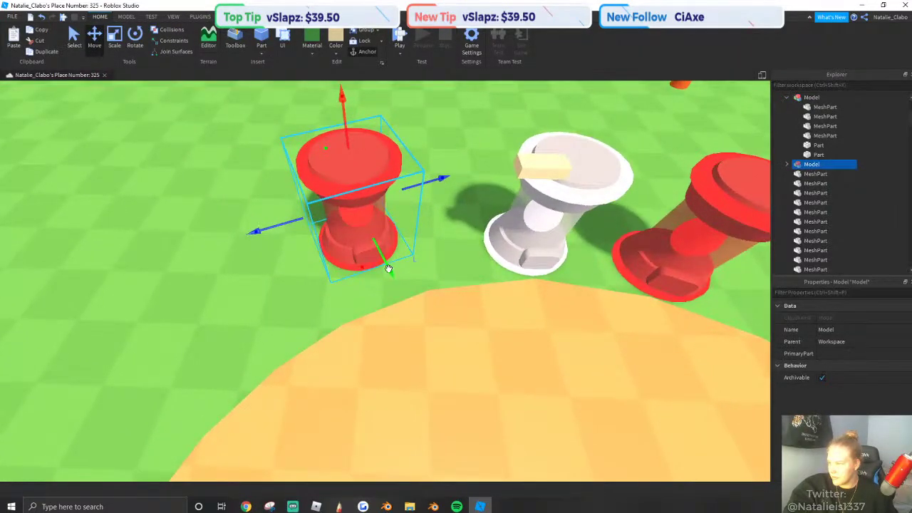
{"action": "left_click_drag", "start_coordinate": [388, 269], "coordinate": [410, 297]}
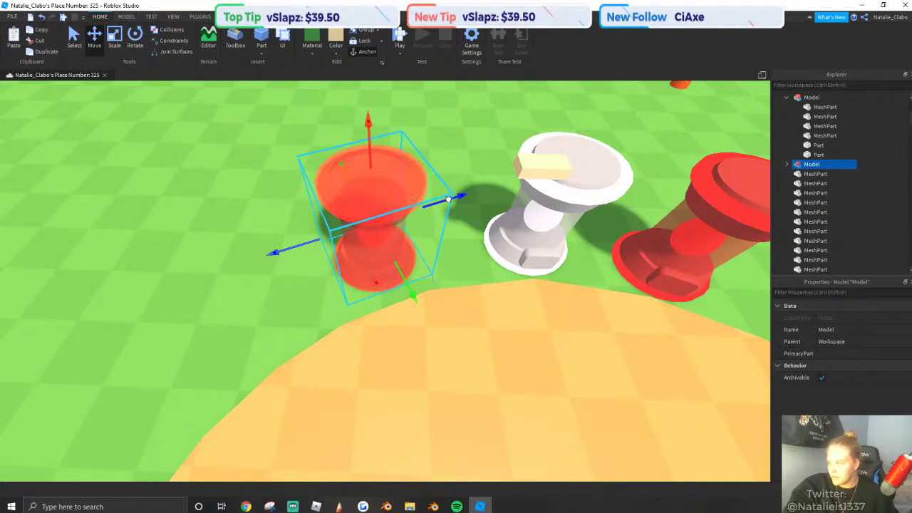
{"action": "left_click_drag", "start_coordinate": [448, 199], "coordinate": [466, 195]}
{"action": "left_click_drag", "start_coordinate": [426, 285], "coordinate": [441, 297]}
{"action": "left_click_drag", "start_coordinate": [467, 208], "coordinate": [478, 205]}
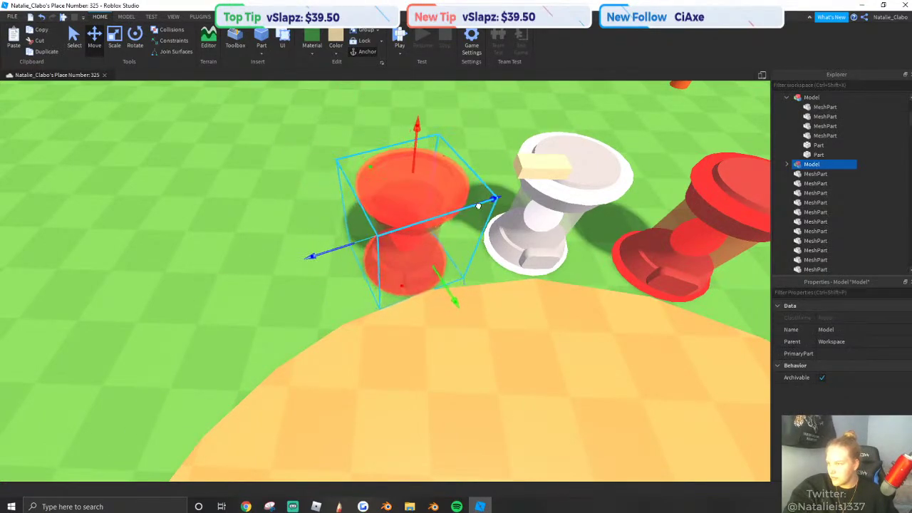
{"action": "left_click_drag", "start_coordinate": [443, 284], "coordinate": [439, 281]}
{"action": "right_click_drag", "start_coordinate": [439, 280], "coordinate": [439, 278]}
{"action": "key", "text": "q"}
{"action": "key", "text": "w"}
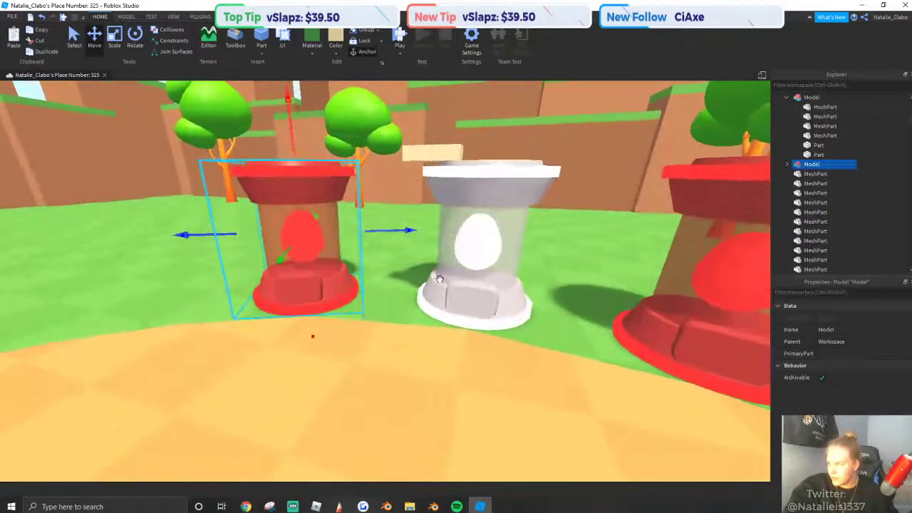
Select all parts of the mirrored red capsule and recolor them purple (105, 20, 147).
{"action": "right_click", "coordinate": [304, 274]}
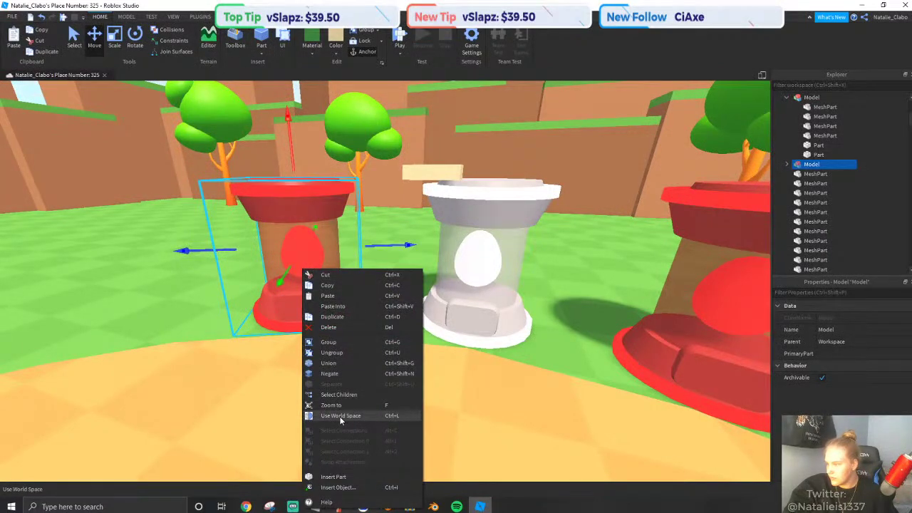
{"action": "left_click", "coordinate": [331, 394]}
{"action": "left_click", "coordinate": [861, 343]}
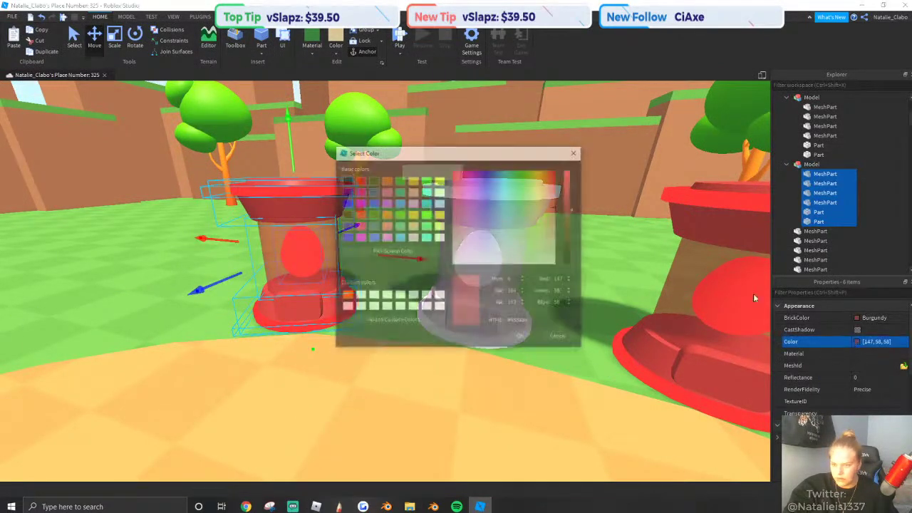
{"action": "mouse_move", "coordinate": [484, 191]}
{"action": "left_mouse_down"}
{"action": "mouse_move", "coordinate": [469, 178]}
{"action": "mouse_move", "coordinate": [476, 181]}
{"action": "left_mouse_up"}
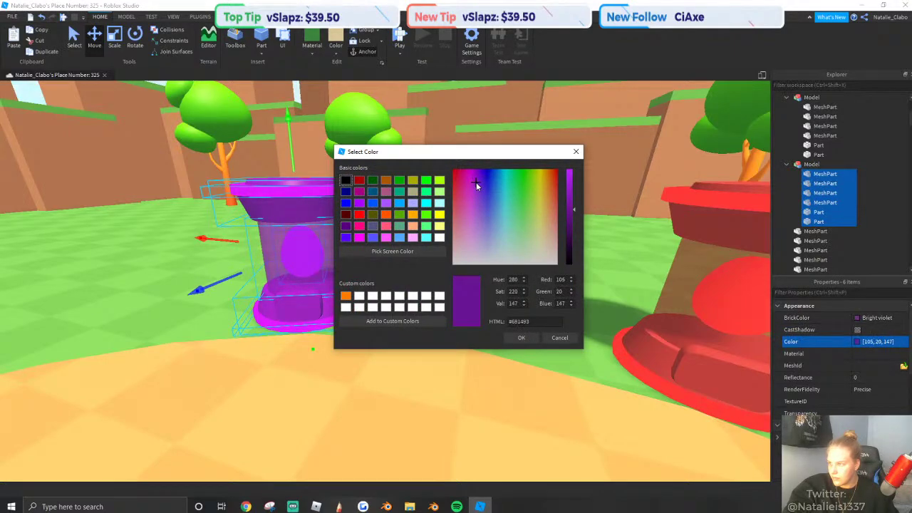
{"action": "left_click", "coordinate": [520, 337]}
Nudge the purple capsule slightly toward the white one to even out its spot at the circle's edge.
{"action": "scroll", "coordinate": [417, 289], "scroll_direction": "down", "scroll_amount": 4}
{"action": "key", "text": "f"}
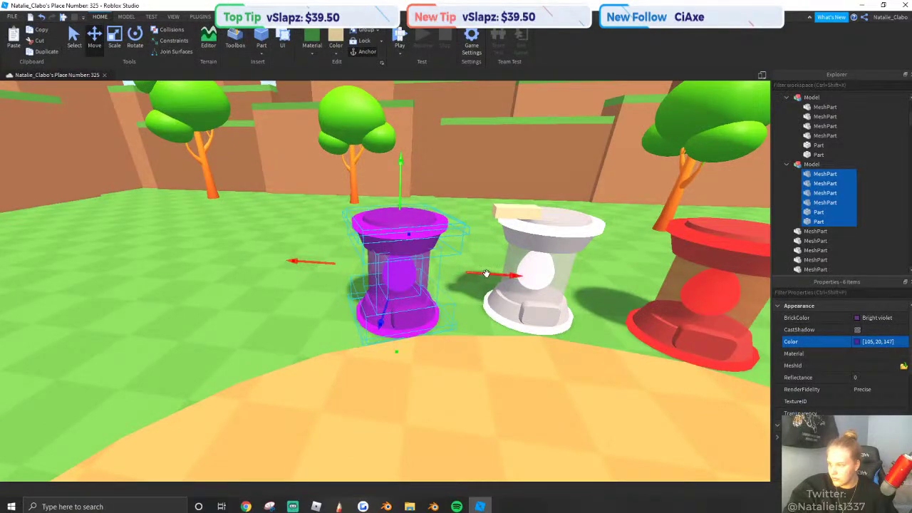
{"action": "left_click_drag", "start_coordinate": [486, 274], "coordinate": [489, 274]}
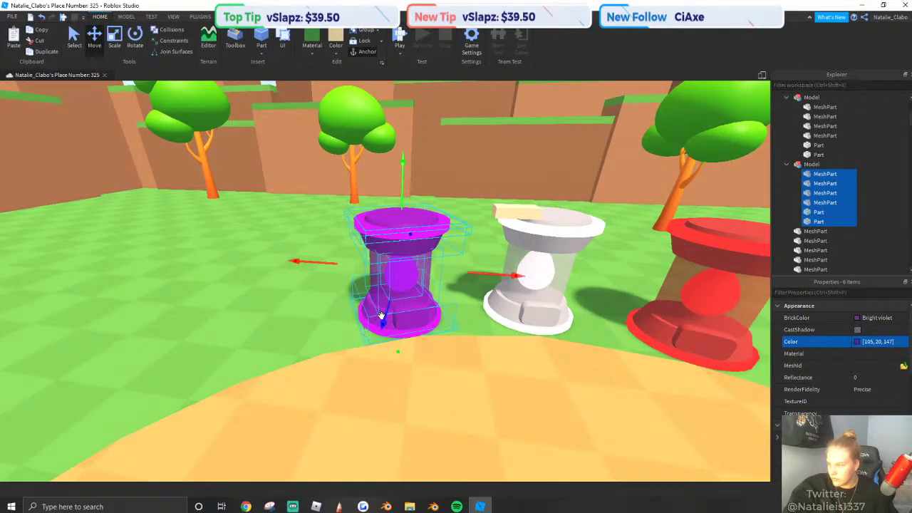
{"action": "left_click_drag", "start_coordinate": [382, 316], "coordinate": [383, 316]}
{"action": "scroll", "coordinate": [285, 156], "scroll_direction": "down", "scroll_amount": 3}
{"action": "right_click_drag", "start_coordinate": [384, 319], "coordinate": [368, 187]}
Duplicate the purple capsule model and move the copy to its free side, away from the white capsule.
{"action": "left_click", "coordinate": [285, 157]}
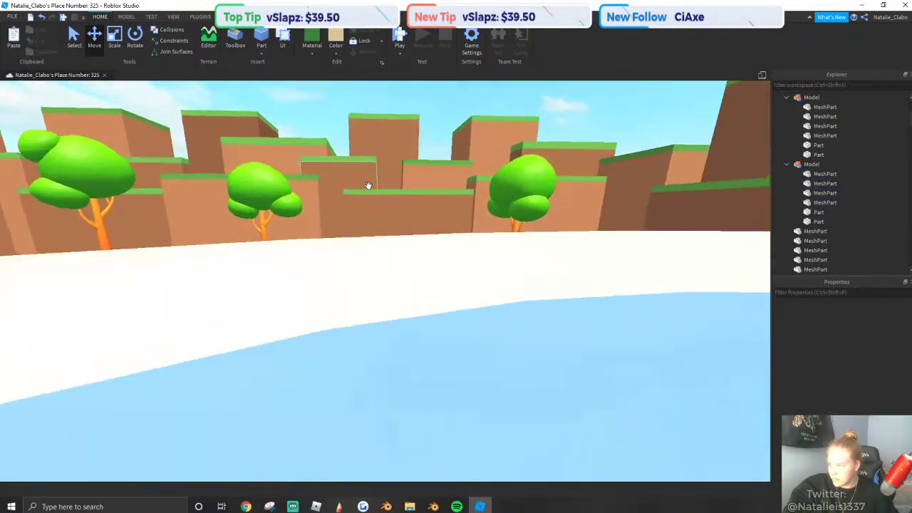
{"action": "scroll", "coordinate": [369, 188], "scroll_direction": "up", "scroll_amount": 4}
{"action": "left_click", "coordinate": [221, 303]}
{"action": "right_click_drag", "start_coordinate": [221, 302], "coordinate": [266, 173]}
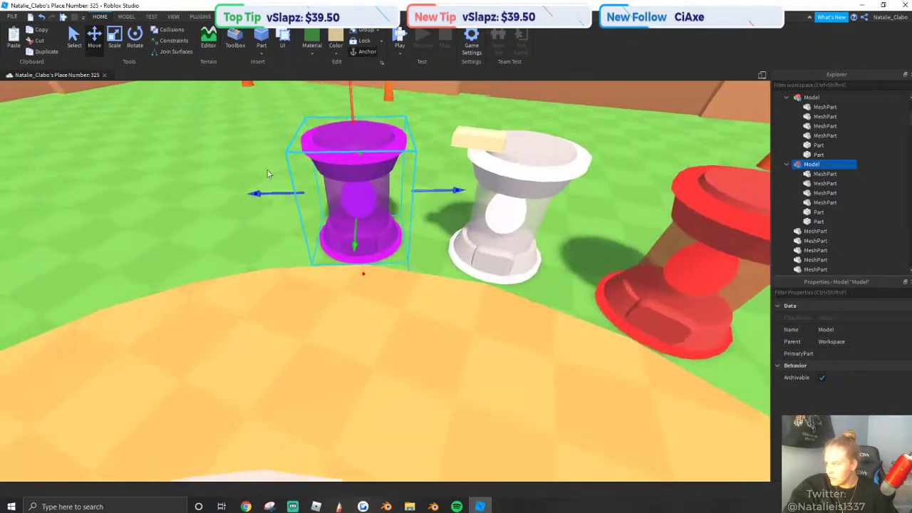
{"action": "scroll", "coordinate": [266, 174], "scroll_direction": "down", "scroll_amount": 2}
{"action": "left_click", "coordinate": [45, 51]}
{"action": "key", "text": "ctrl+d"}
{"action": "left_click_drag", "start_coordinate": [330, 220], "coordinate": [205, 219]}
{"action": "key", "text": "f"}
Rotate the purple copy to face the circle using 5-degree snapping and shift it up to the orange edge.
{"action": "left_click", "coordinate": [135, 35]}
{"action": "left_click", "coordinate": [126, 17]}
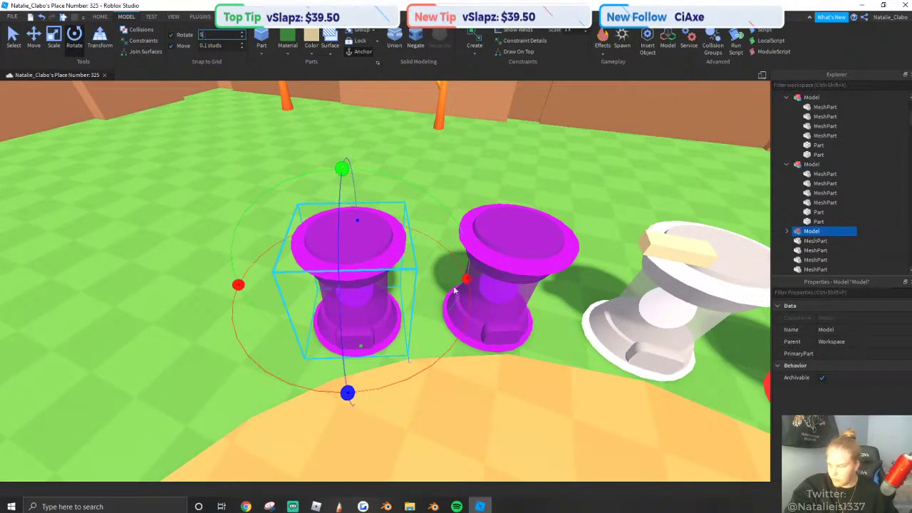
{"action": "left_click", "coordinate": [492, 285]}
{"action": "left_click", "coordinate": [363, 291]}
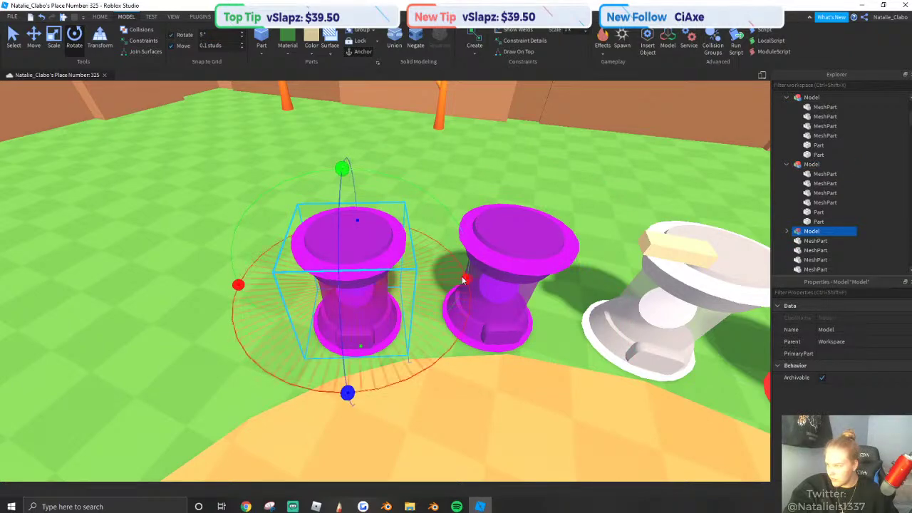
{"action": "left_click_drag", "start_coordinate": [462, 280], "coordinate": [458, 265]}
{"action": "key", "text": "q"}
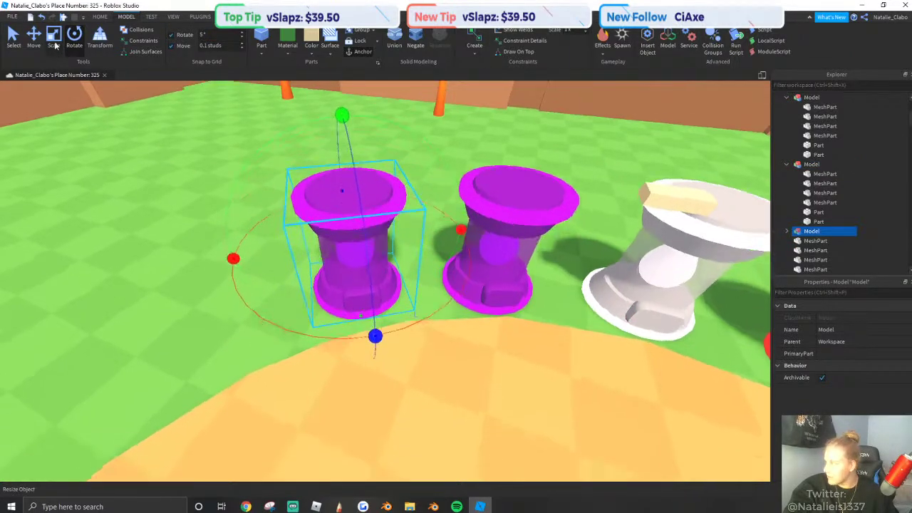
{"action": "key", "text": "ctrl+2"}
{"action": "left_click_drag", "start_coordinate": [373, 294], "coordinate": [373, 300]}
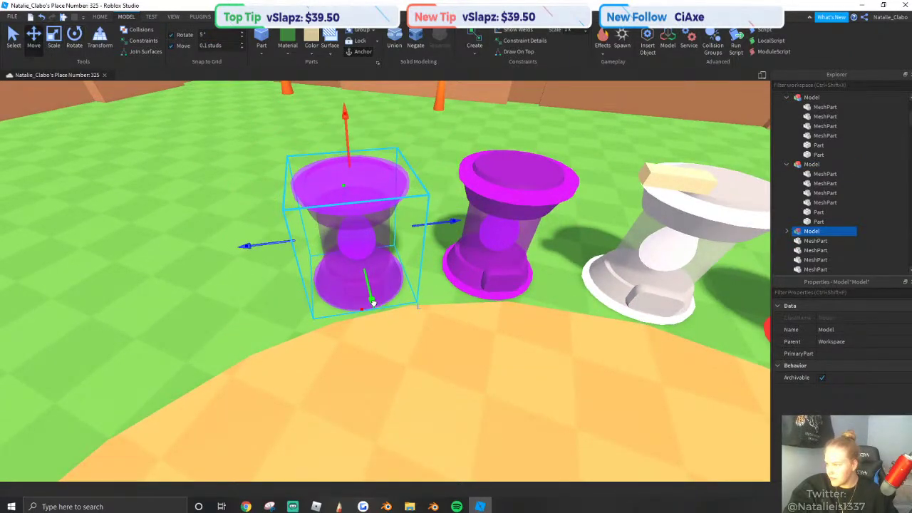
{"action": "left_click", "coordinate": [74, 37]}
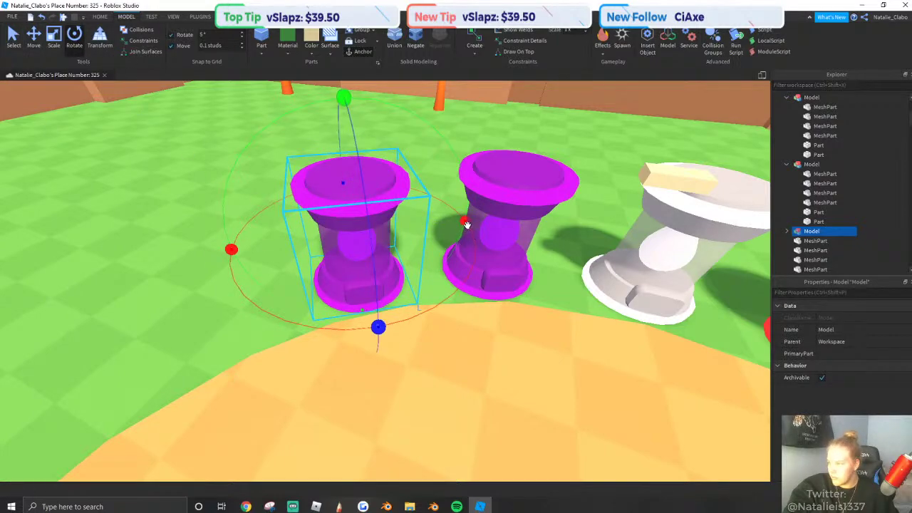
{"action": "left_click_drag", "start_coordinate": [465, 223], "coordinate": [464, 214]}
Select all parts of the purple copy and recolor them green (84, 147, 12).
{"action": "right_click", "coordinate": [364, 274]}
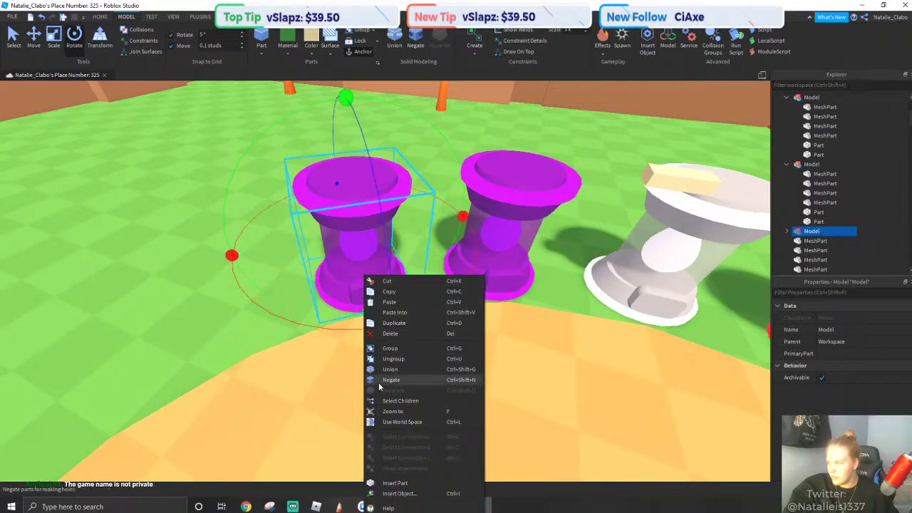
{"action": "left_click", "coordinate": [400, 401]}
{"action": "left_click", "coordinate": [856, 342]}
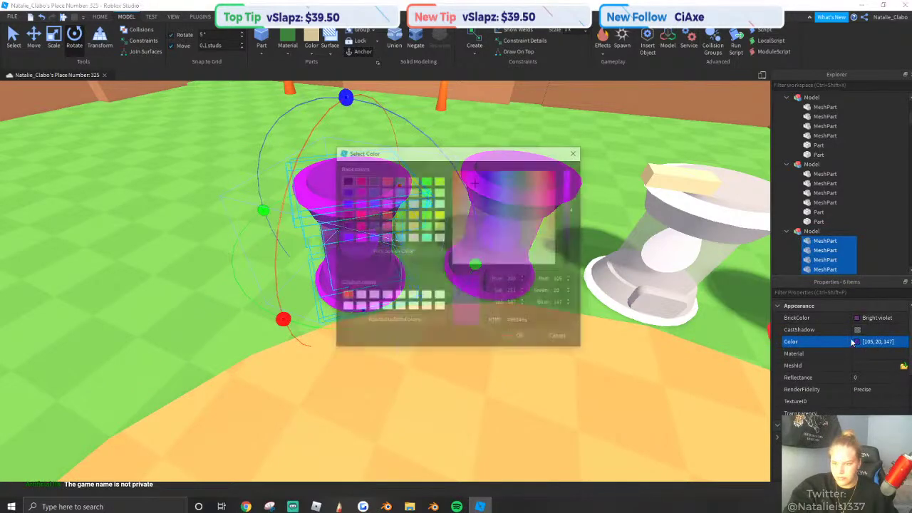
{"action": "left_click_drag", "start_coordinate": [471, 151], "coordinate": [561, 182]}
{"action": "left_click_drag", "start_coordinate": [618, 208], "coordinate": [619, 204]}
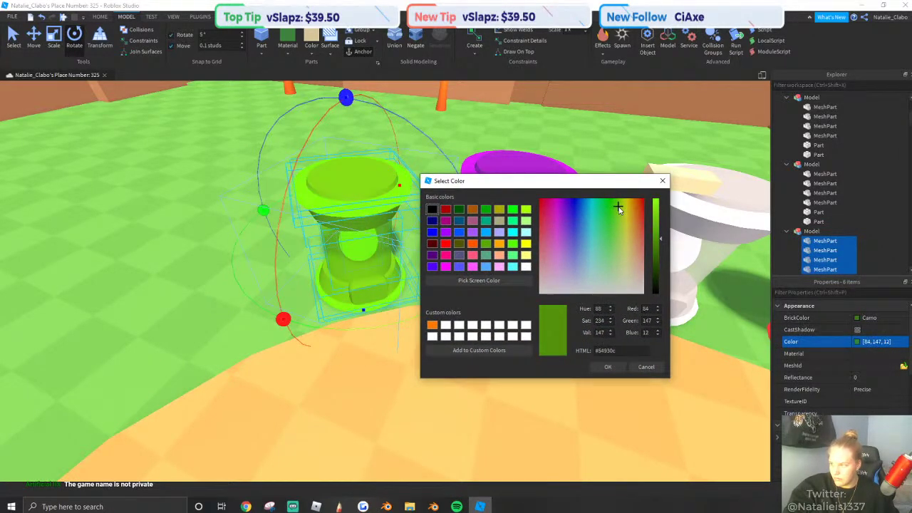
{"action": "left_click", "coordinate": [605, 366]}
Reflect the green capsule across the face of the block on the white capsule.
{"action": "key", "text": "s"}
{"action": "right_click_drag", "start_coordinate": [499, 342], "coordinate": [470, 335]}
{"action": "key", "text": "w"}
{"action": "left_click", "coordinate": [170, 249]}
{"action": "left_click", "coordinate": [170, 249]}
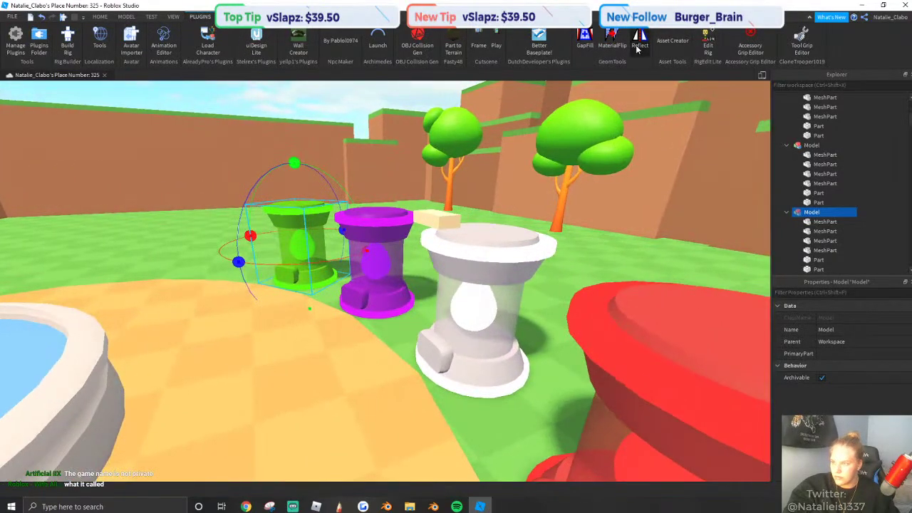
{"action": "left_click", "coordinate": [640, 44]}
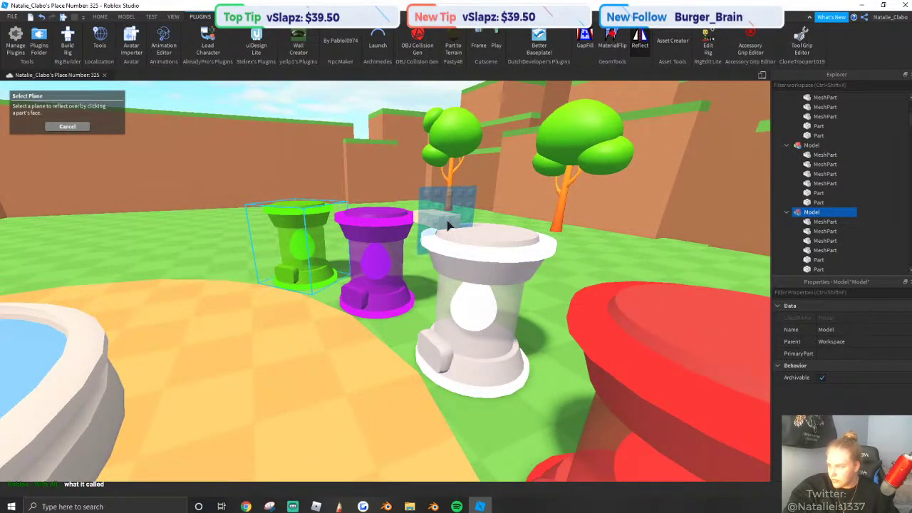
{"action": "left_click", "coordinate": [448, 222]}
{"action": "right_click_drag", "start_coordinate": [448, 224], "coordinate": [478, 235]}
{"action": "key", "text": "s"}
{"action": "key", "text": "d"}
Move the mirrored green capsule farther from the red one along the circle, and select the original green capsule beside the purple one.
{"action": "left_click", "coordinate": [99, 15]}
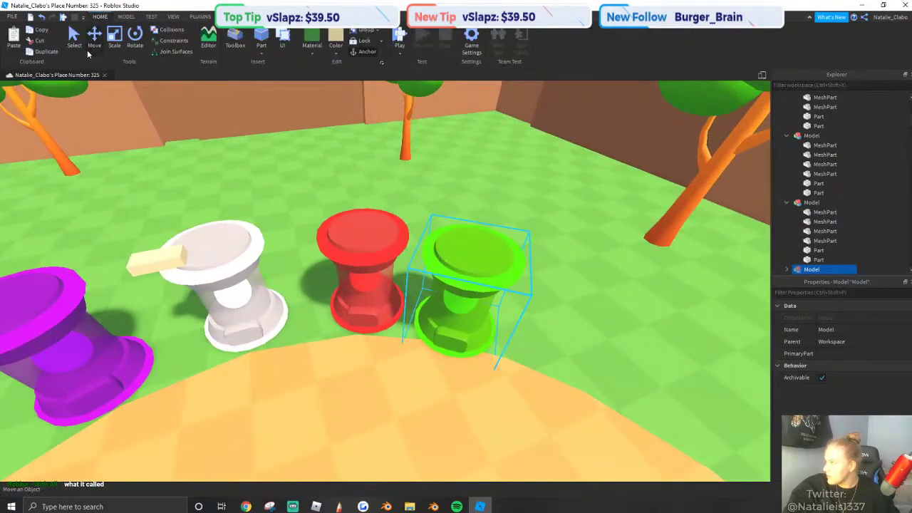
{"action": "left_click_drag", "start_coordinate": [390, 280], "coordinate": [423, 271]}
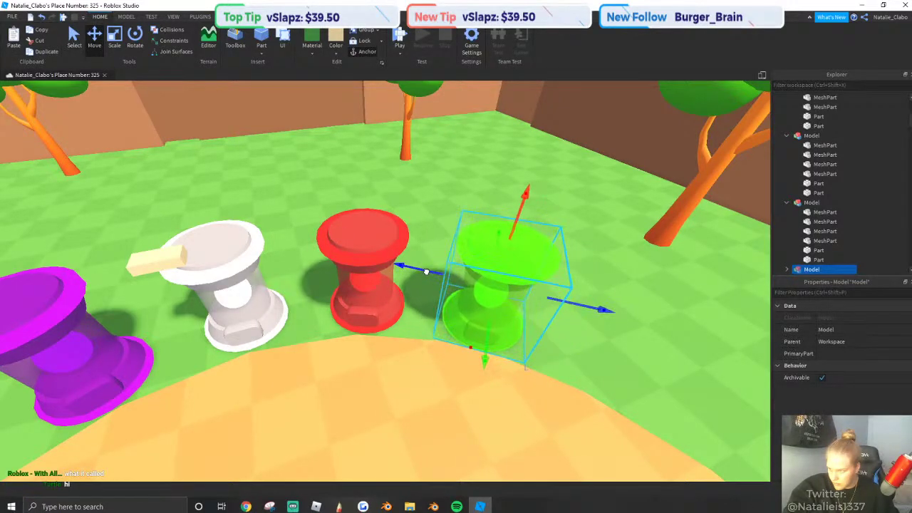
{"action": "key", "text": "s"}
{"action": "right_click_drag", "start_coordinate": [423, 270], "coordinate": [423, 271]}
{"action": "right_click", "coordinate": [591, 283]}
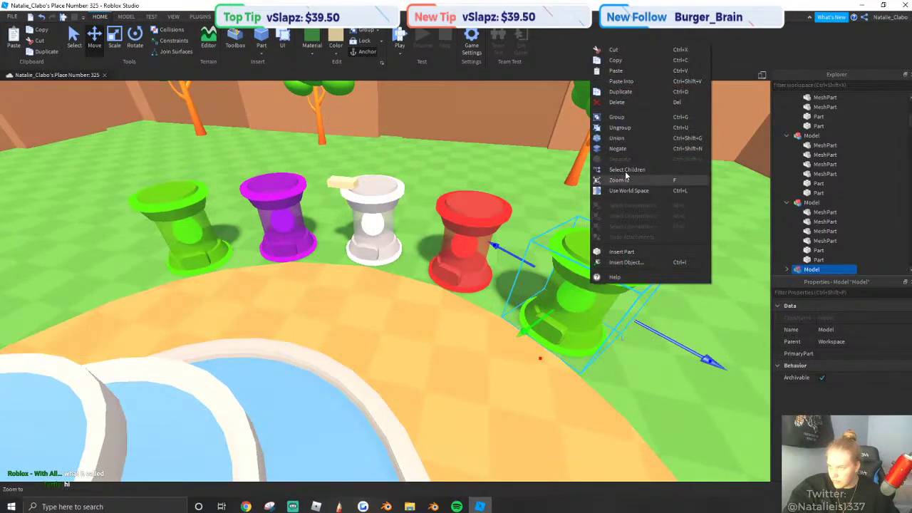
{"action": "left_click", "coordinate": [171, 222]}
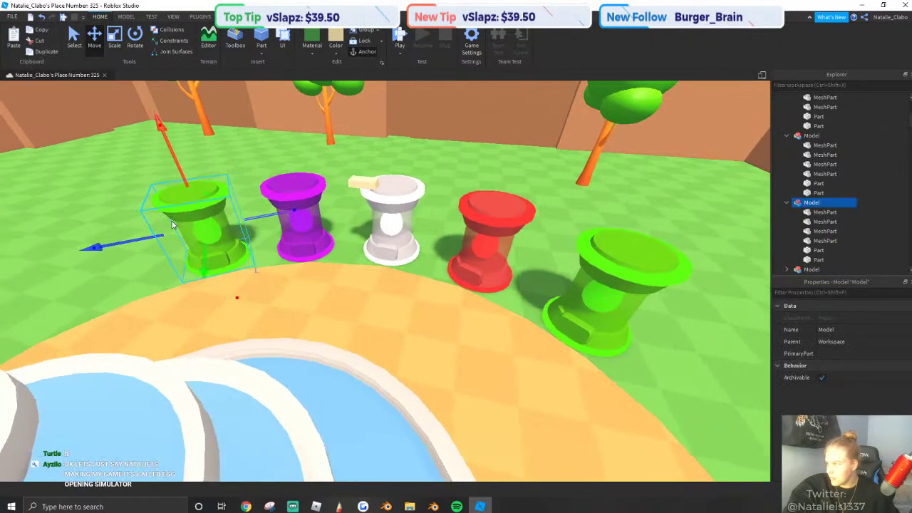
Delete the beige reference block from the top of the white capsule.
{"action": "key", "text": "f"}
{"action": "right_click", "coordinate": [561, 209]}
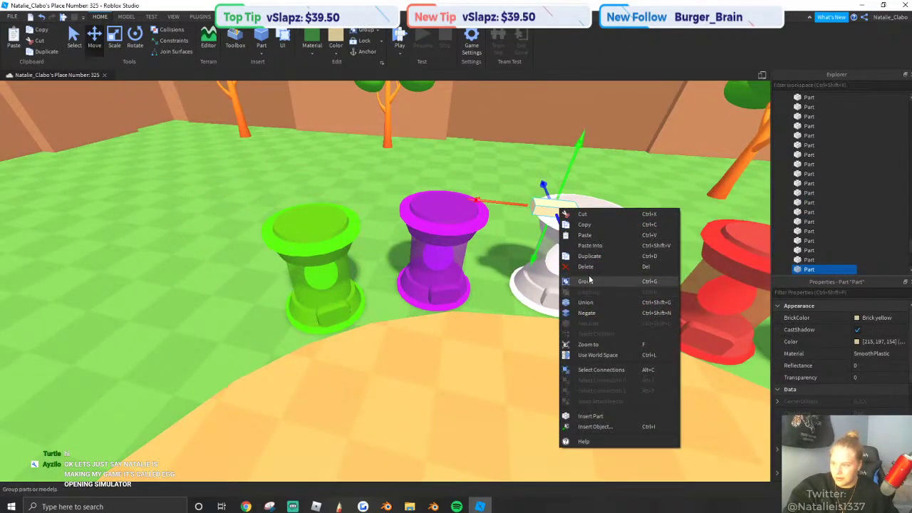
{"action": "left_click", "coordinate": [582, 267]}
Select all parts of the green capsule beside the purple one and recolor them dark red (125, 54, 54).
{"action": "left_click", "coordinate": [295, 235]}
{"action": "right_click", "coordinate": [295, 234]}
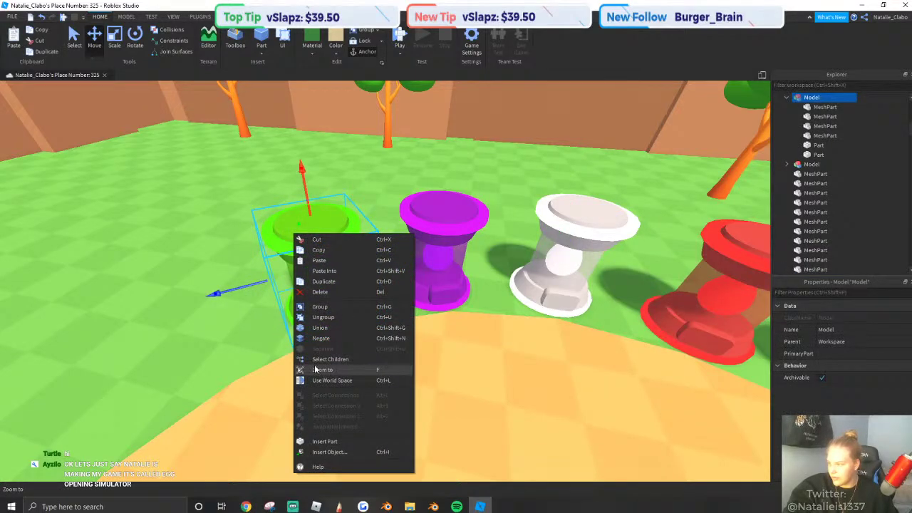
{"action": "left_click", "coordinate": [321, 359]}
{"action": "left_click", "coordinate": [857, 342]}
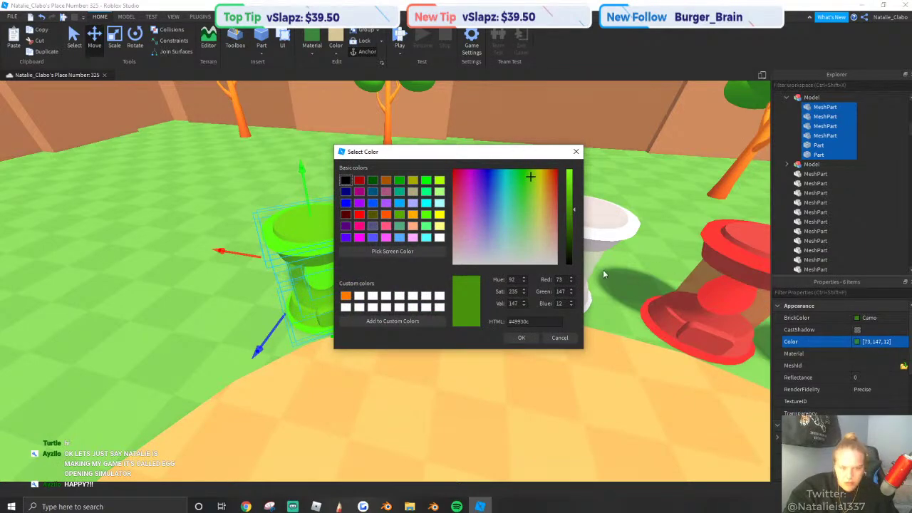
{"action": "left_click_drag", "start_coordinate": [539, 191], "coordinate": [558, 211]}
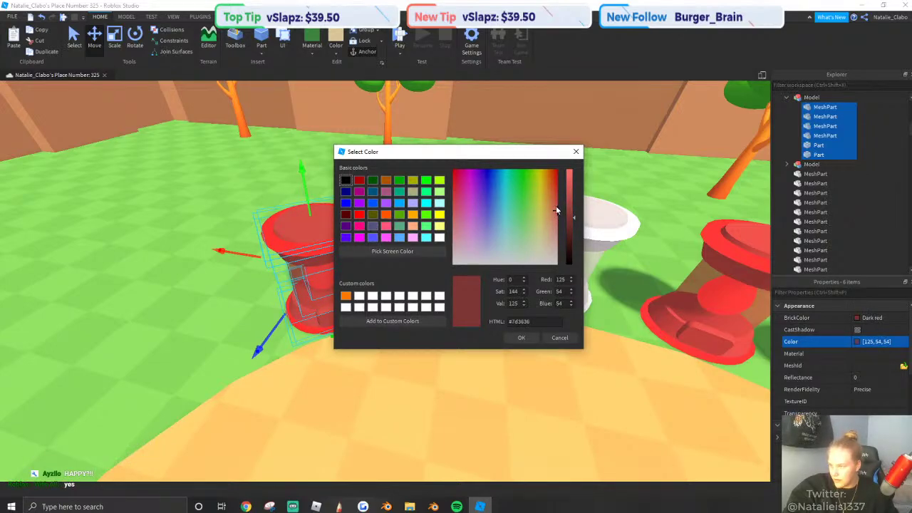
{"action": "left_click", "coordinate": [521, 338]}
Select all parts of the purple capsule and recolor them orange (147, 83, 37).
{"action": "left_click", "coordinate": [436, 258]}
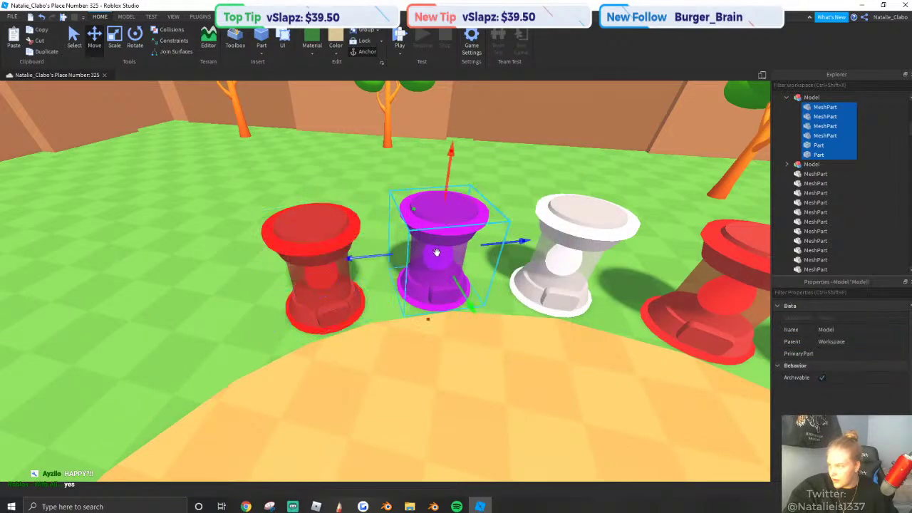
{"action": "right_click", "coordinate": [435, 258]}
{"action": "left_click", "coordinate": [470, 380]}
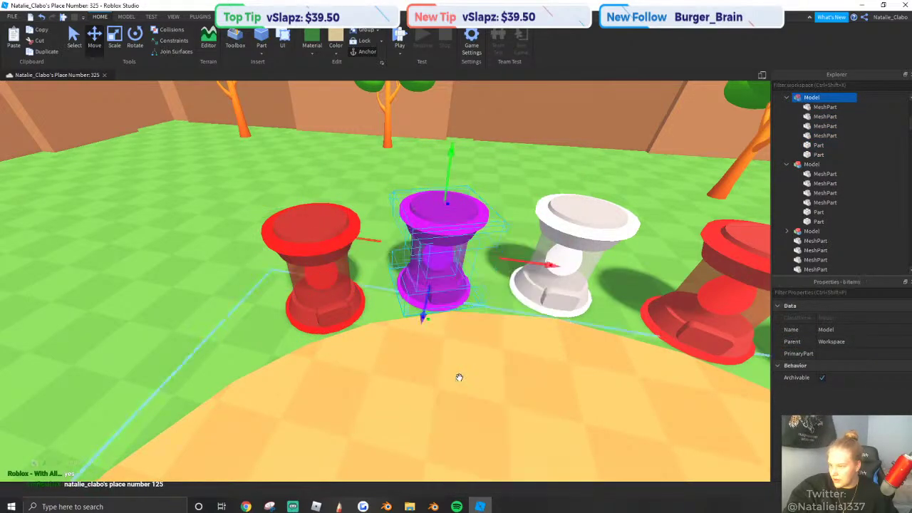
{"action": "left_click", "coordinate": [859, 343]}
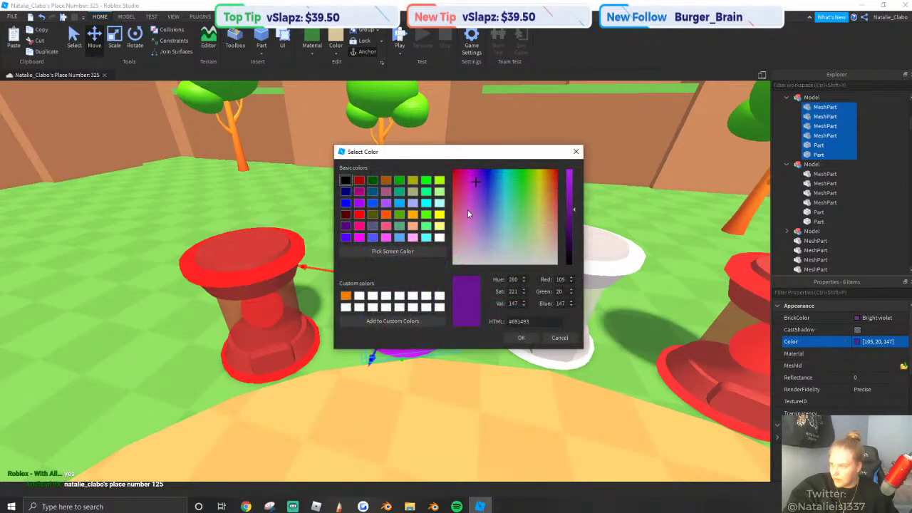
{"action": "left_click_drag", "start_coordinate": [461, 153], "coordinate": [627, 154]}
{"action": "left_click_drag", "start_coordinate": [643, 196], "coordinate": [716, 195]}
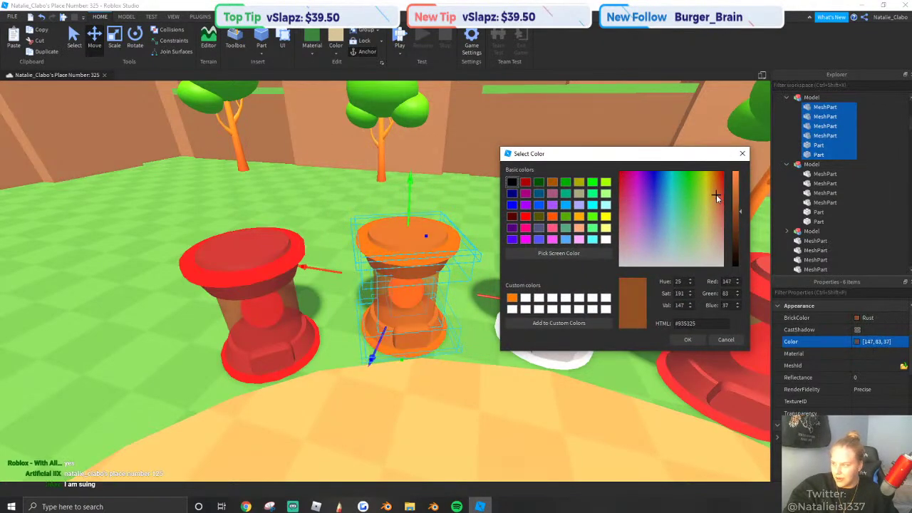
{"action": "left_click", "coordinate": [687, 339]}
Select all parts of the white capsule and recolor them yellow (156, 134, 25).
{"action": "left_click", "coordinate": [531, 333]}
{"action": "right_click", "coordinate": [532, 334]}
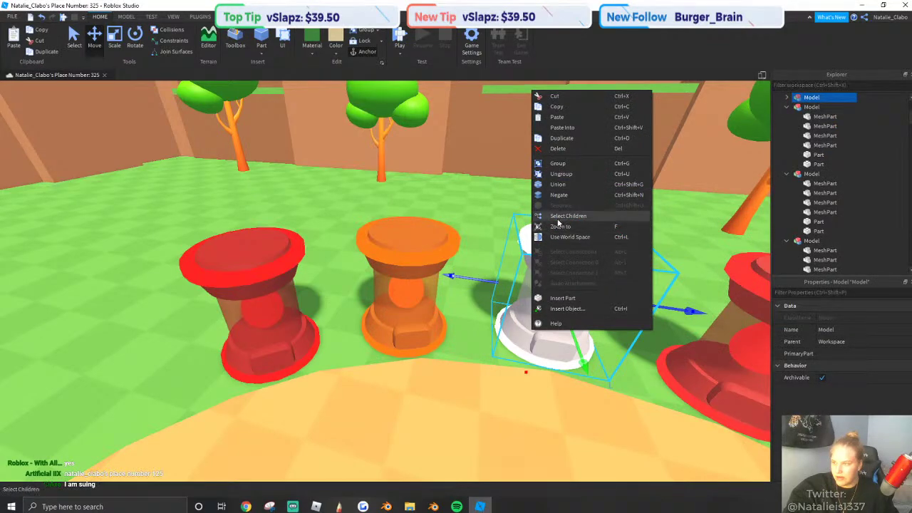
{"action": "left_click", "coordinate": [556, 216]}
{"action": "key", "text": "f"}
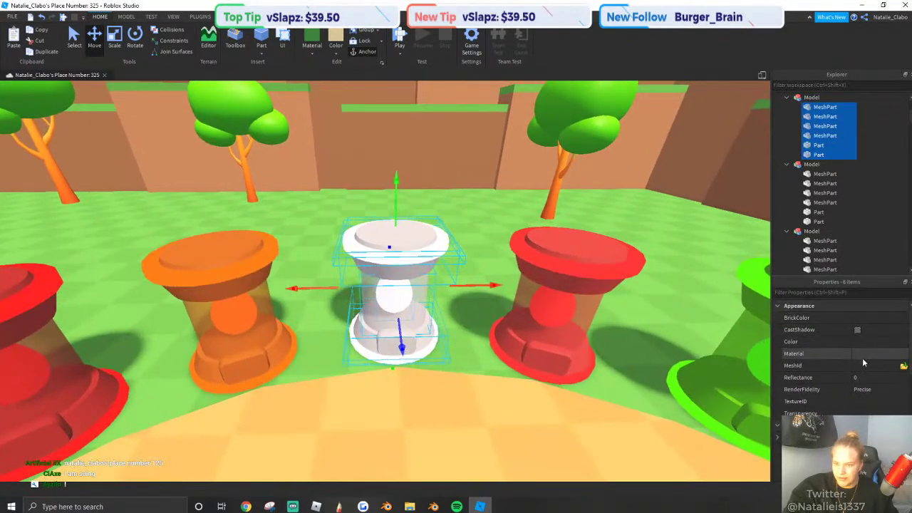
{"action": "left_click", "coordinate": [858, 341]}
{"action": "left_click_drag", "start_coordinate": [484, 152], "coordinate": [170, 165]}
{"action": "left_click_drag", "start_coordinate": [221, 205], "coordinate": [230, 198]}
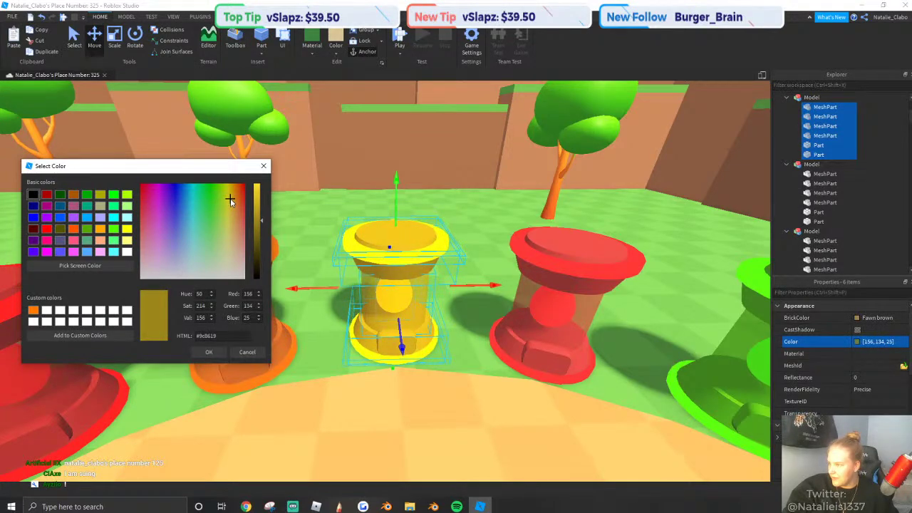
{"action": "left_click", "coordinate": [208, 352]}
Select all parts of the red capsule beside the yellow one and recolor them green (7, 129, 35).
{"action": "right_click", "coordinate": [539, 277]}
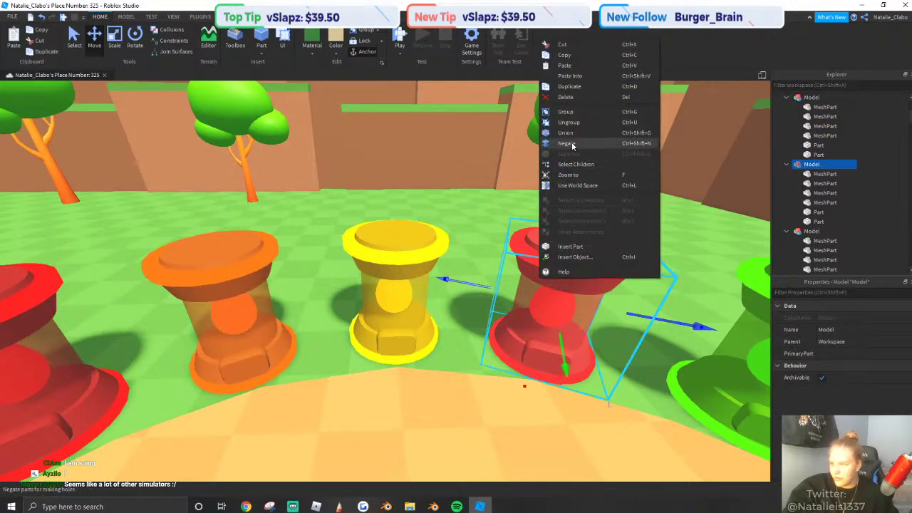
{"action": "left_click", "coordinate": [574, 164]}
{"action": "left_click", "coordinate": [867, 342]}
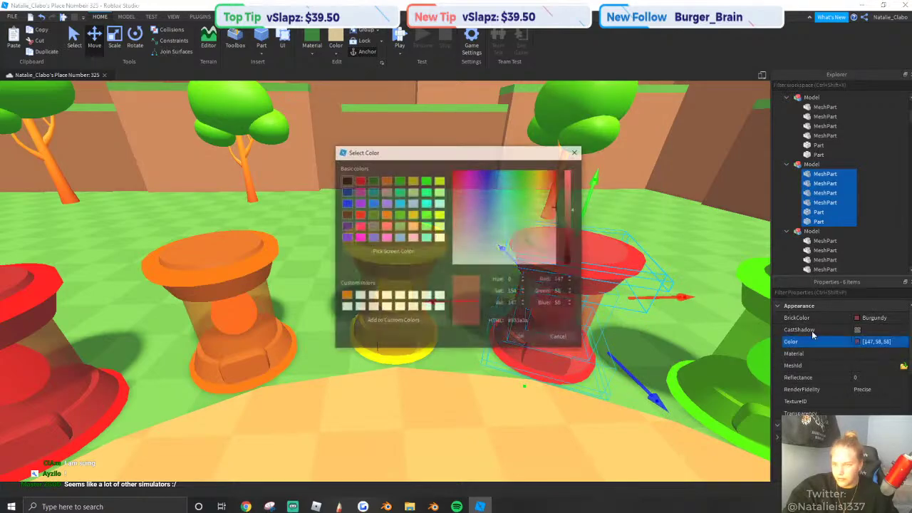
{"action": "left_click", "coordinate": [300, 193]}
{"action": "left_click_drag", "start_coordinate": [371, 156], "coordinate": [332, 163]}
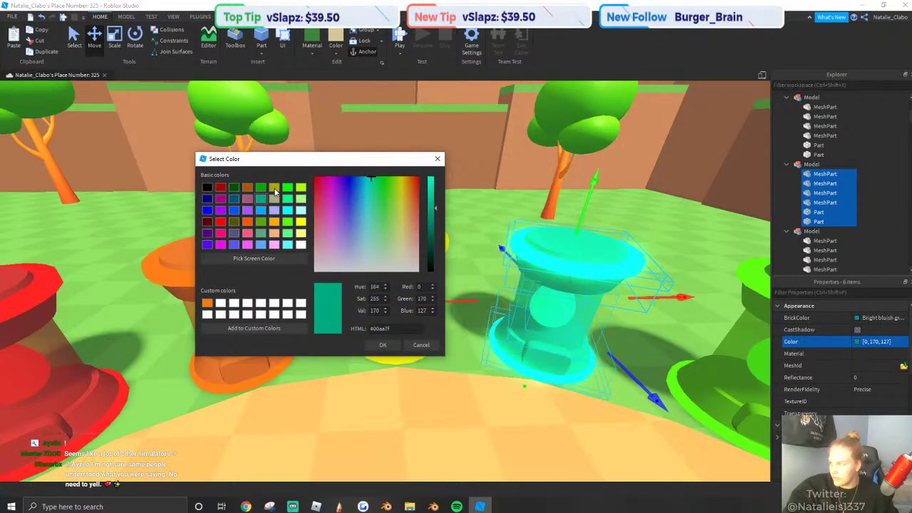
{"action": "left_click", "coordinate": [301, 186]}
{"action": "left_click", "coordinate": [287, 187]}
{"action": "left_click", "coordinate": [430, 219]}
{"action": "left_click_drag", "start_coordinate": [430, 226], "coordinate": [437, 222]}
{"action": "left_click", "coordinate": [380, 184]}
{"action": "left_click_drag", "start_coordinate": [380, 184], "coordinate": [385, 187]}
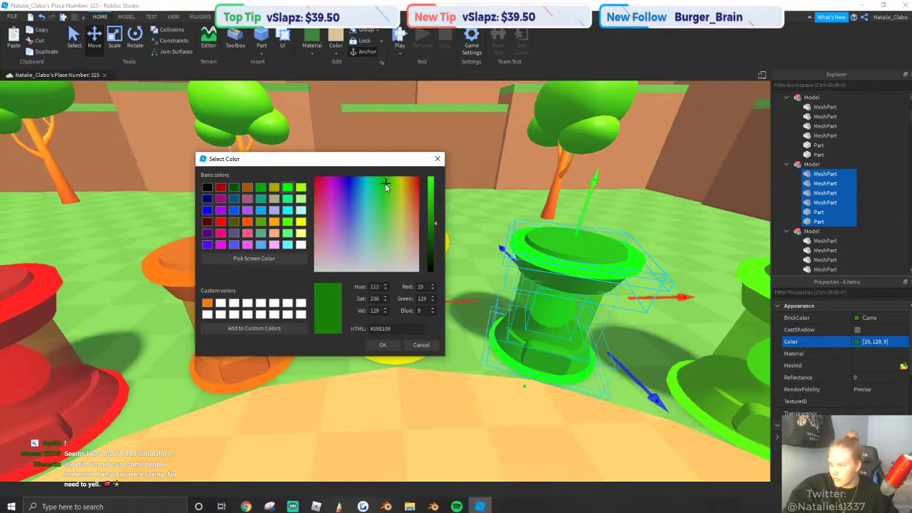
{"action": "left_click", "coordinate": [388, 345]}
Select all parts of the light green capsule at the end of the row and recolor them blue (16, 79, 147).
{"action": "right_click_drag", "start_coordinate": [393, 337], "coordinate": [444, 279]}
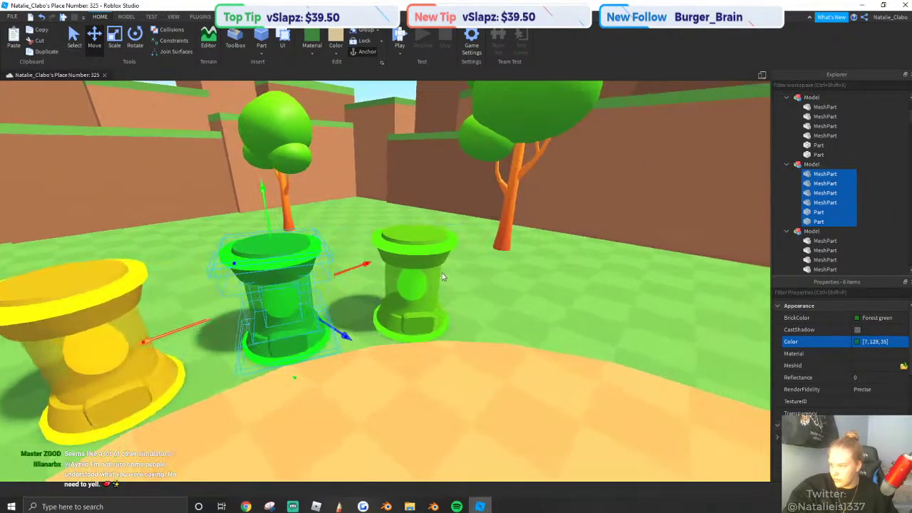
{"action": "left_click", "coordinate": [423, 276]}
{"action": "right_click", "coordinate": [427, 287]}
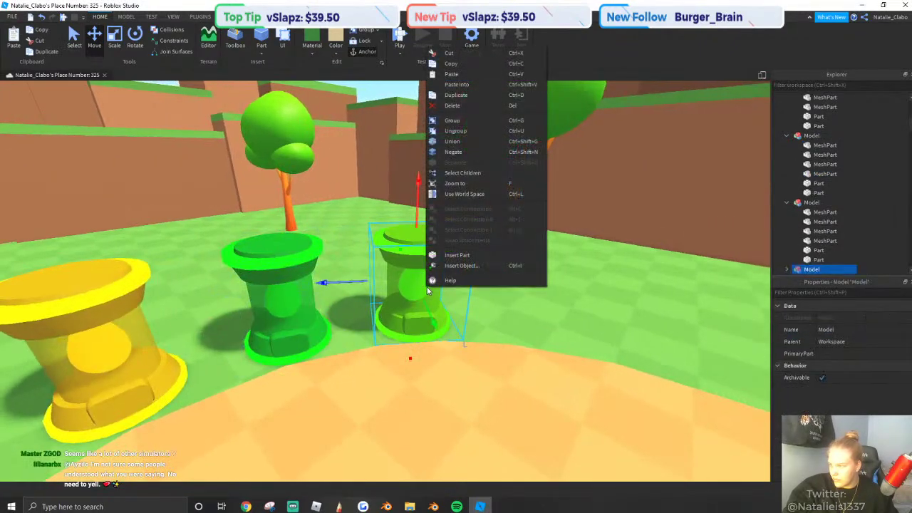
{"action": "left_click", "coordinate": [463, 173]}
{"action": "left_click", "coordinate": [867, 340]}
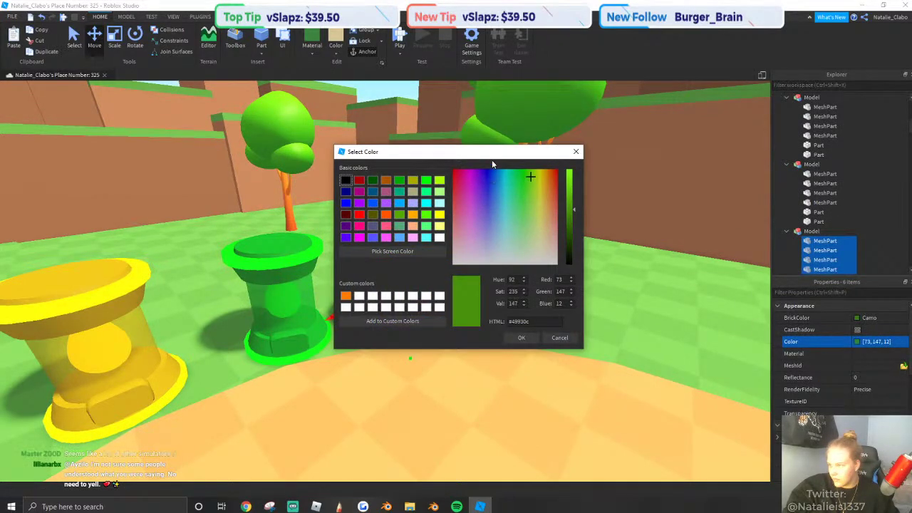
{"action": "left_click_drag", "start_coordinate": [492, 159], "coordinate": [668, 202]}
{"action": "left_click", "coordinate": [662, 212]}
{"action": "left_click", "coordinate": [668, 217]}
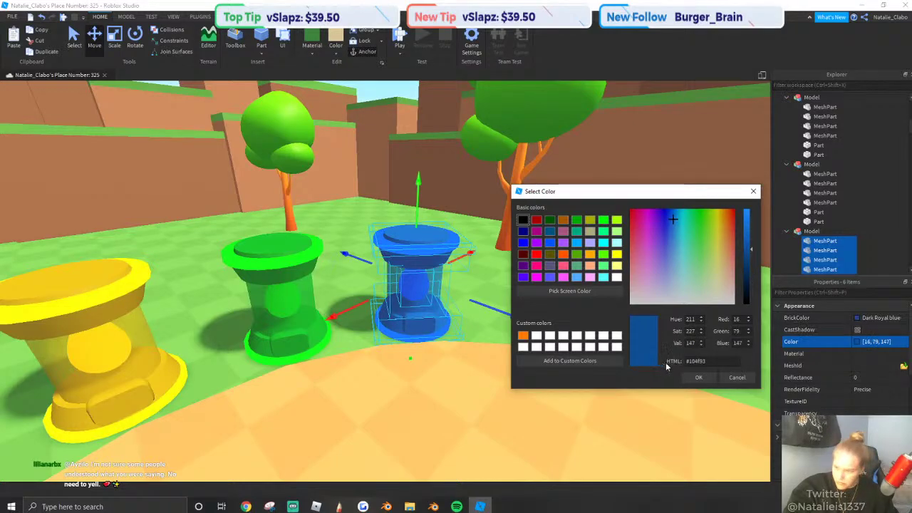
{"action": "left_click", "coordinate": [698, 378]}
Clear the selection and examine the capsule row, fountain and walled area from above.
{"action": "key", "text": "s"}
{"action": "left_click", "coordinate": [439, 149]}
{"action": "right_click_drag", "start_coordinate": [525, 326], "coordinate": [395, 184]}
{"action": "key", "text": "d"}
{"action": "key", "text": "s"}
{"action": "key", "text": "a"}
{"action": "key", "text": "w"}
{"action": "key", "text": "s"}
{"action": "key", "text": "w"}
{"action": "key", "text": "s"}
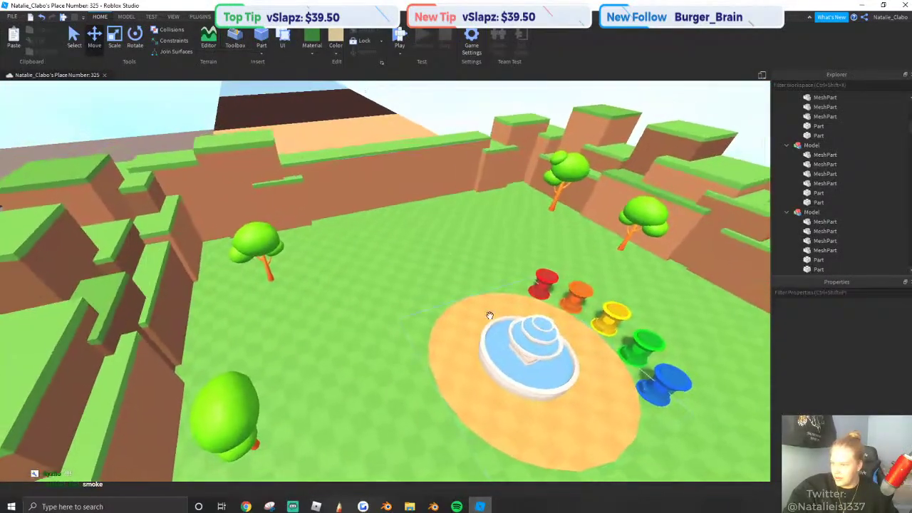
Insert a spawn location on the orange circle in front of the fountain and scale it down to a small pad.
{"action": "key", "text": "w"}
{"action": "key", "text": "d"}
{"action": "key", "text": "q"}
{"action": "key", "text": "w"}
{"action": "left_click", "coordinate": [122, 17]}
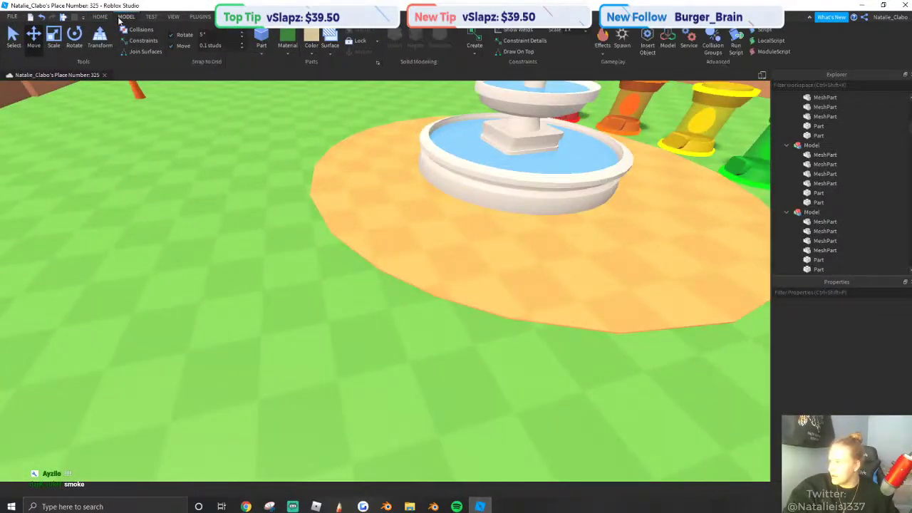
{"action": "left_click", "coordinate": [622, 43]}
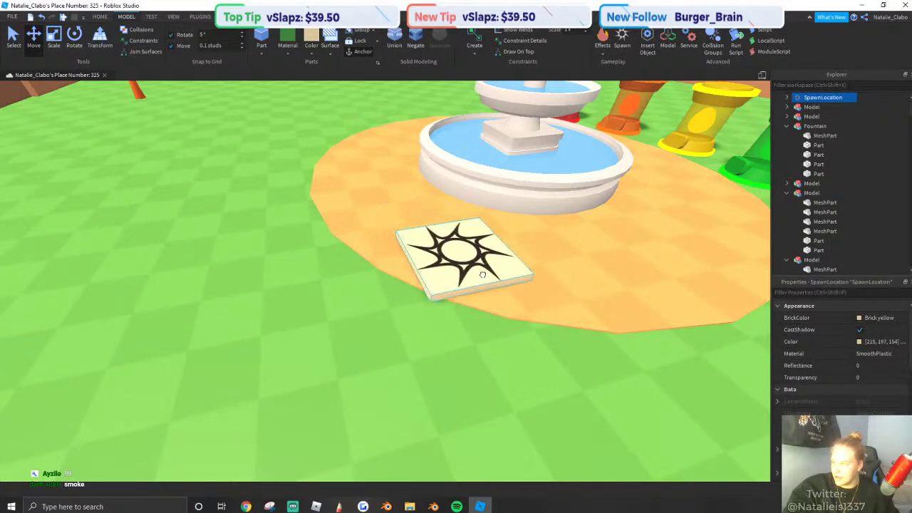
{"action": "scroll", "coordinate": [281, 139], "scroll_direction": "up", "scroll_amount": 3}
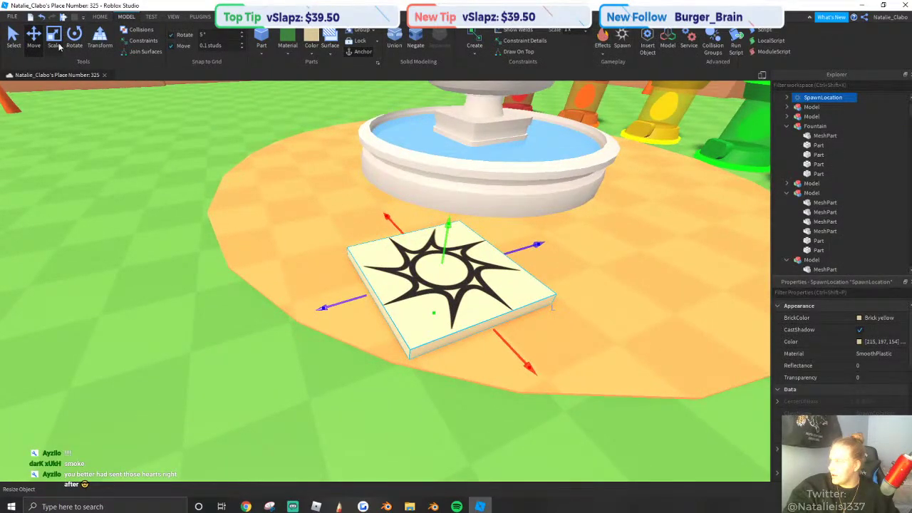
{"action": "left_click_drag", "start_coordinate": [397, 228], "coordinate": [459, 301], "text": "shift"}
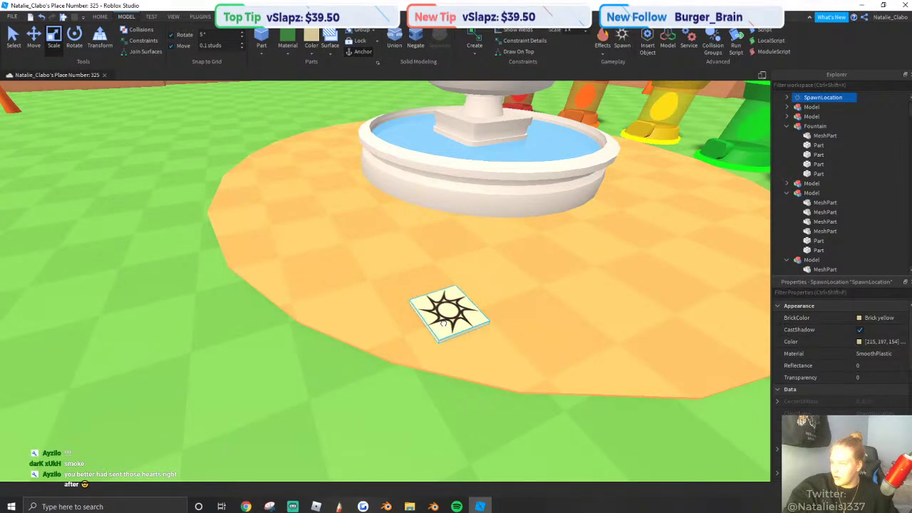
Duplicate the small spawn pad four times, spacing the copies along the edge of the orange circle.
{"action": "right_click_drag", "start_coordinate": [443, 322], "coordinate": [445, 322]}
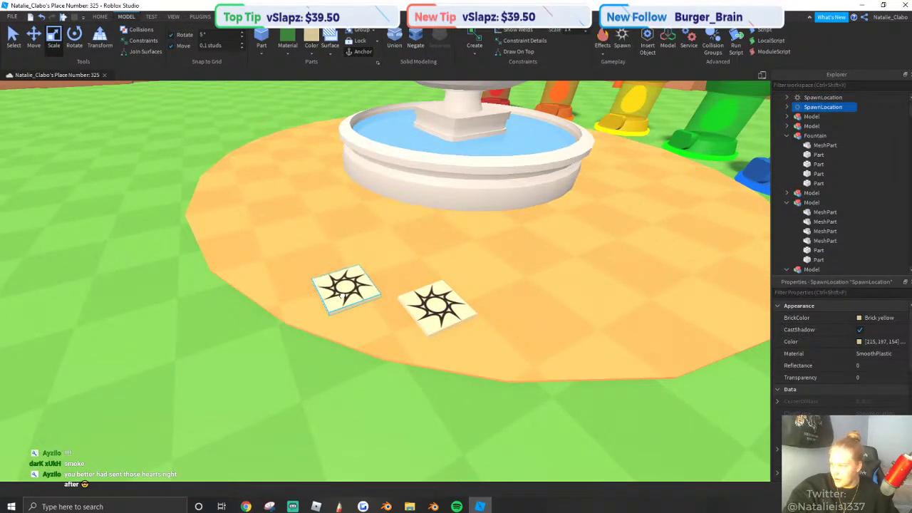
{"action": "right_click_drag", "start_coordinate": [341, 294], "coordinate": [343, 294]}
{"action": "key", "text": "ctrl+d"}
{"action": "scroll", "coordinate": [303, 274], "scroll_direction": "up", "scroll_amount": 5}
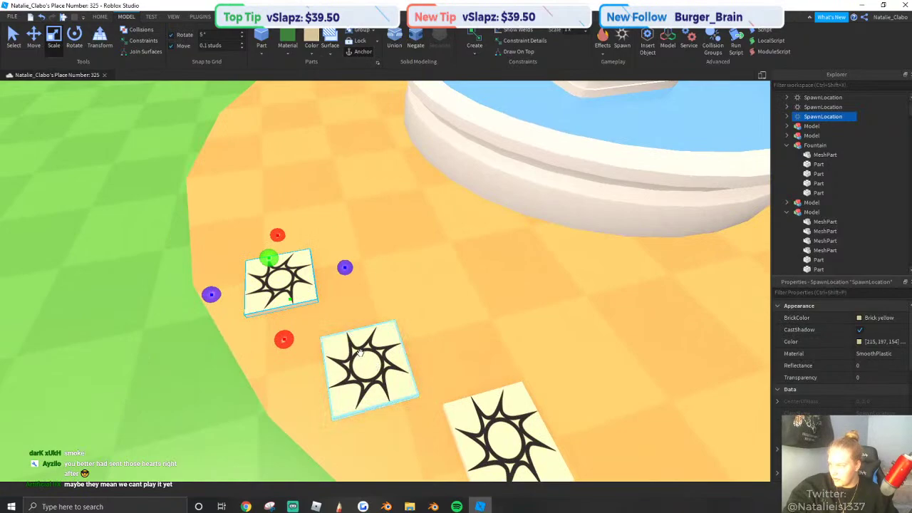
{"action": "scroll", "coordinate": [360, 354], "scroll_direction": "down", "scroll_amount": 5}
{"action": "key", "text": "ctrl+d"}
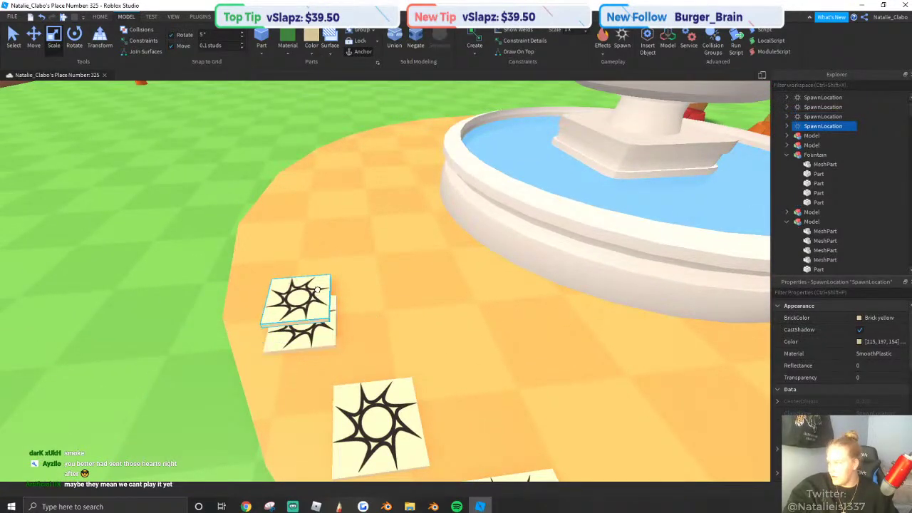
{"action": "left_click_drag", "start_coordinate": [313, 313], "coordinate": [325, 218]}
{"action": "key", "text": "ctrl+d"}
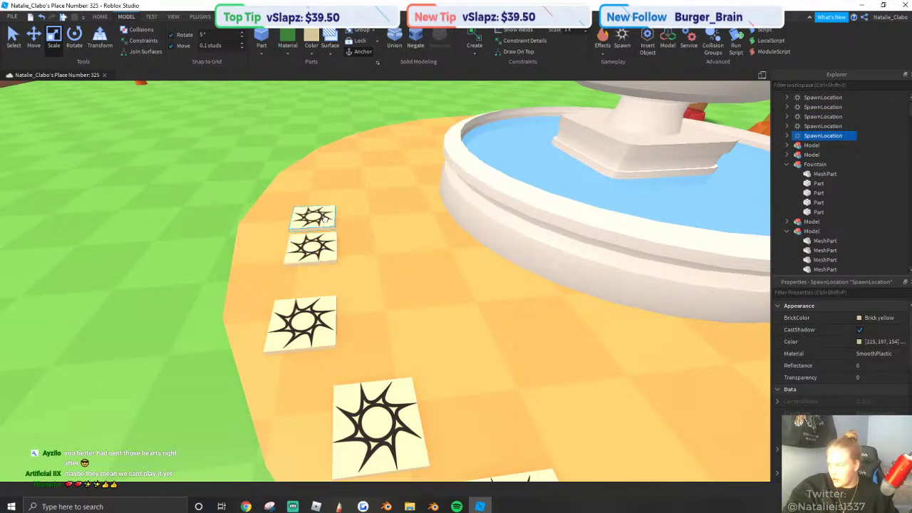
Move the newest spawn pad to the other end of the arc and continue the row with two more copies.
{"action": "scroll", "coordinate": [327, 206], "scroll_direction": "down", "scroll_amount": 5}
{"action": "right_click_drag", "start_coordinate": [328, 207], "coordinate": [342, 209]}
{"action": "scroll", "coordinate": [334, 208], "scroll_direction": "up", "scroll_amount": 5}
{"action": "scroll", "coordinate": [342, 209], "scroll_direction": "down", "scroll_amount": 3}
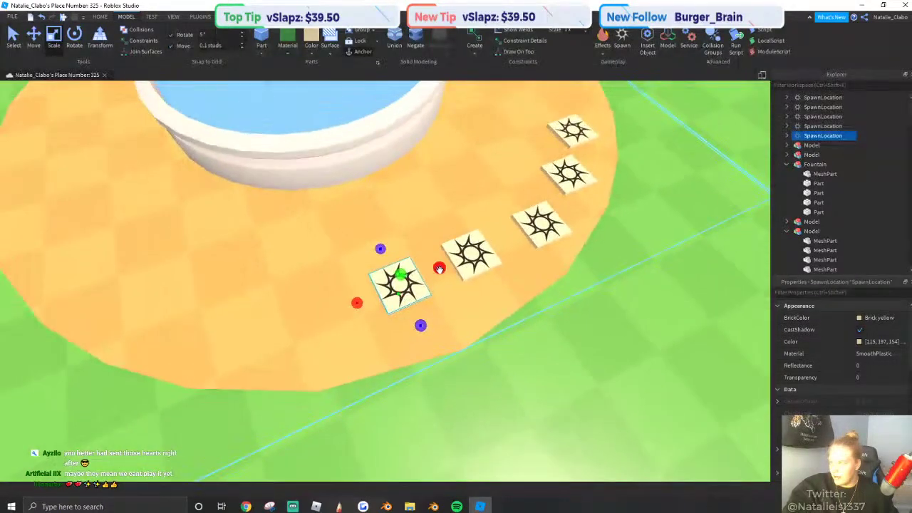
{"action": "left_click_drag", "start_coordinate": [481, 257], "coordinate": [487, 277]}
{"action": "left_click_drag", "start_coordinate": [398, 290], "coordinate": [244, 321]}
{"action": "key", "text": "ctrl+d"}
{"action": "key", "text": "ctrl+d"}
Adjust the end pad near the orange edge and duplicate it once more to extend the arc of spawn pads.
{"action": "key", "text": "a"}
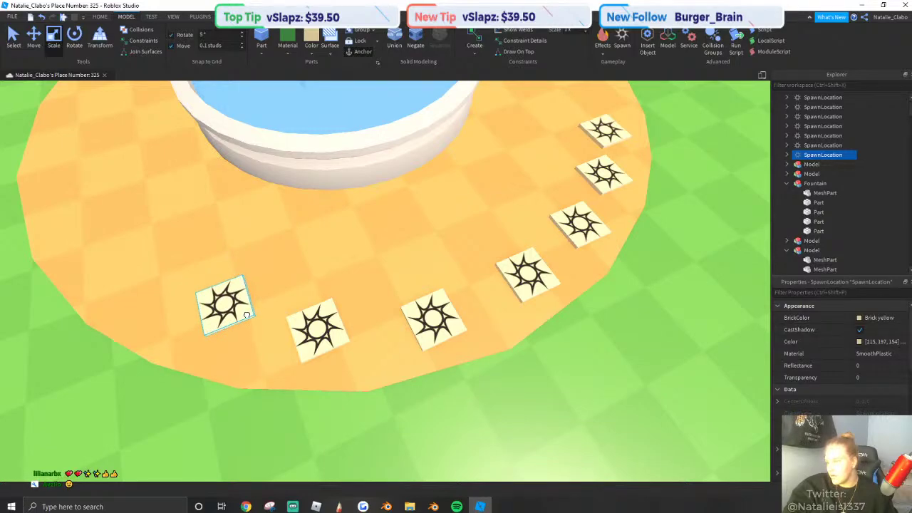
{"action": "left_click_drag", "start_coordinate": [237, 310], "coordinate": [250, 315]}
{"action": "right_click_drag", "start_coordinate": [249, 316], "coordinate": [289, 313]}
{"action": "scroll", "coordinate": [289, 313], "scroll_direction": "down", "scroll_amount": 1}
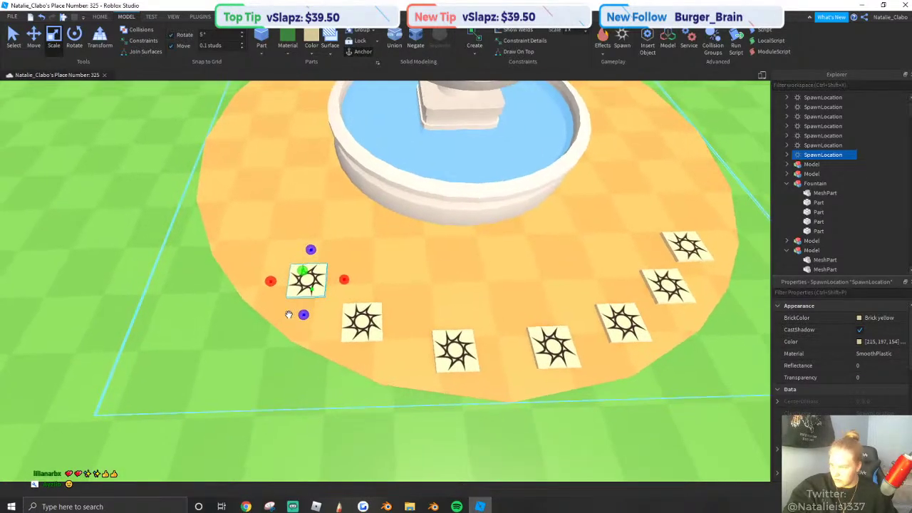
{"action": "left_click_drag", "start_coordinate": [317, 296], "coordinate": [319, 294]}
{"action": "key", "text": "ctrl+d"}
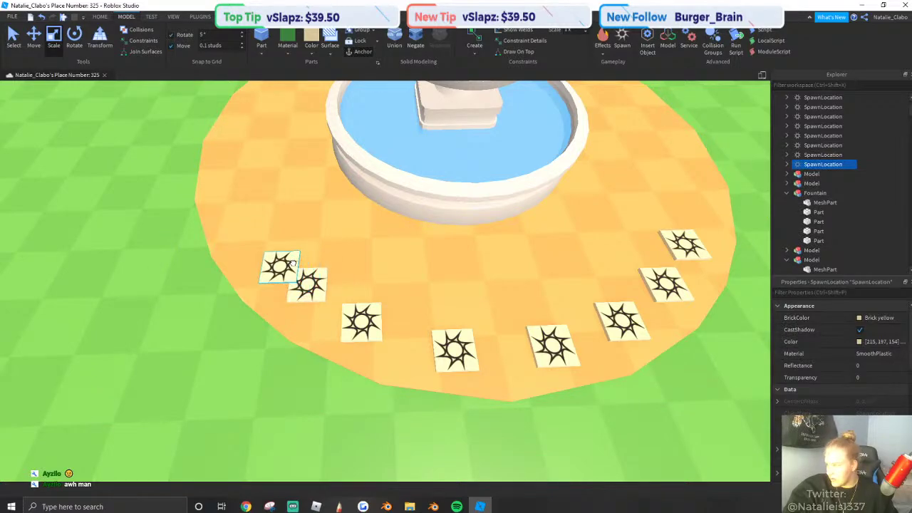
Select all eight spawn locations and set their transparency to 1.
{"action": "left_click", "coordinate": [308, 285], "text": "ctrl"}
{"action": "left_click", "coordinate": [361, 320], "text": "ctrl"}
{"action": "left_click", "coordinate": [454, 349], "text": "ctrl"}
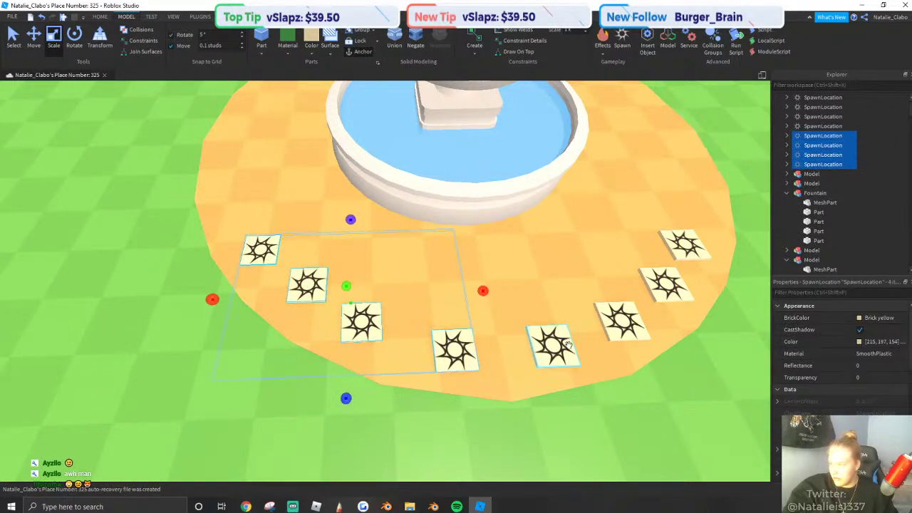
{"action": "left_click", "coordinate": [661, 285], "text": "ctrl"}
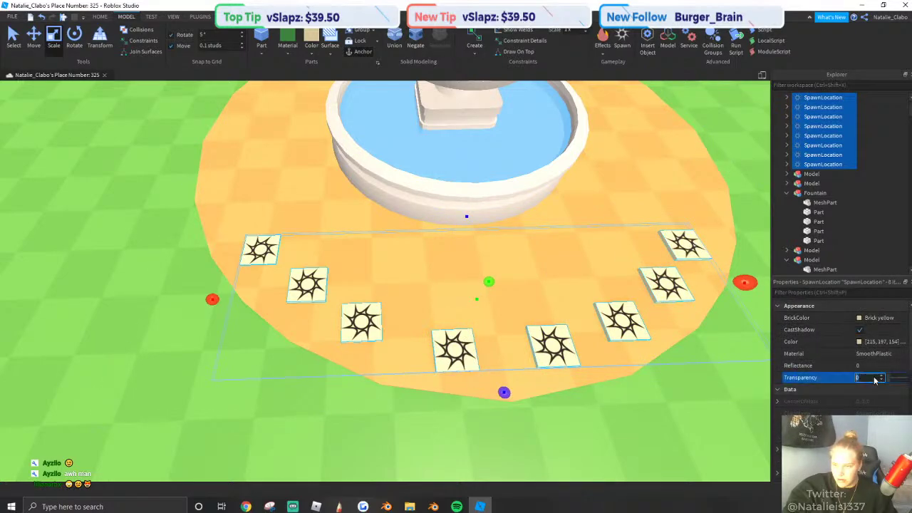
{"action": "type", "text": "1"}
Group the eight spawn locations into a model and delete the decals from the first four one by one.
{"action": "right_click", "coordinate": [820, 146]}
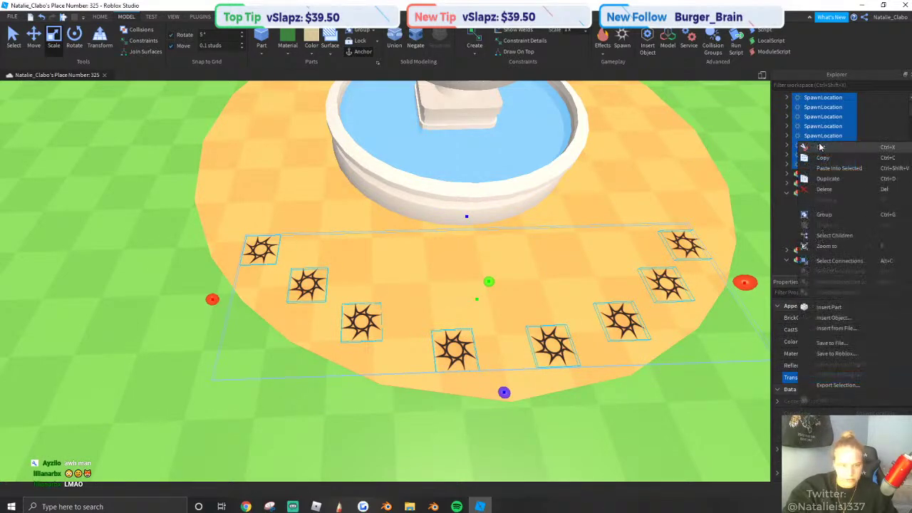
{"action": "left_click", "coordinate": [824, 214]}
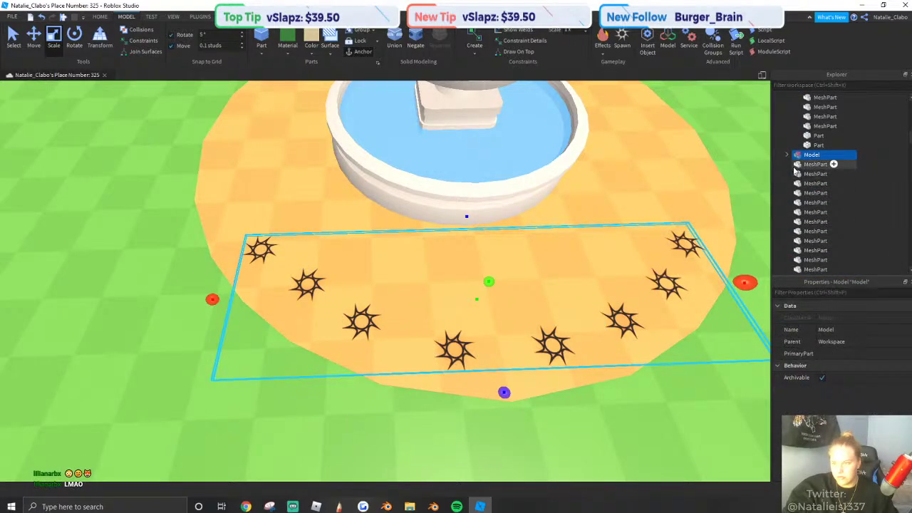
{"action": "left_click", "coordinate": [798, 164]}
{"action": "right_click", "coordinate": [828, 175]}
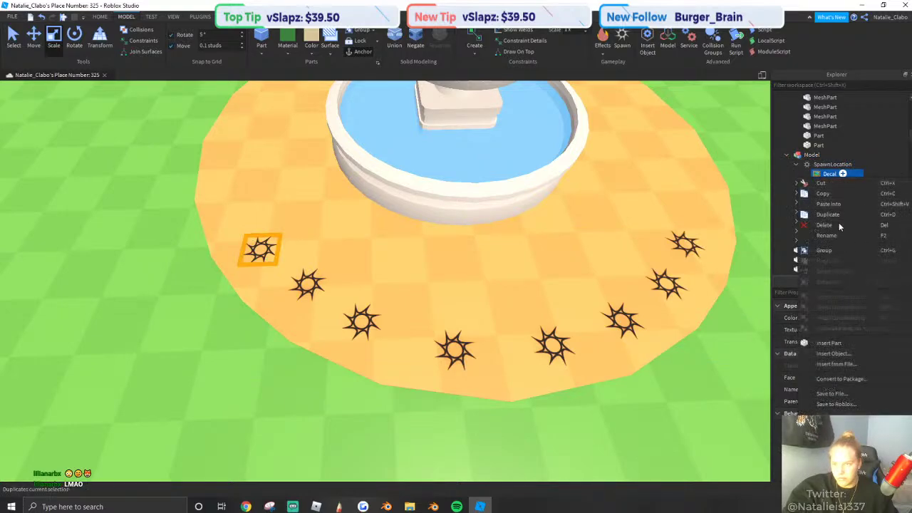
{"action": "left_click", "coordinate": [824, 225]}
{"action": "left_click", "coordinate": [797, 183]}
{"action": "right_click", "coordinate": [829, 193]}
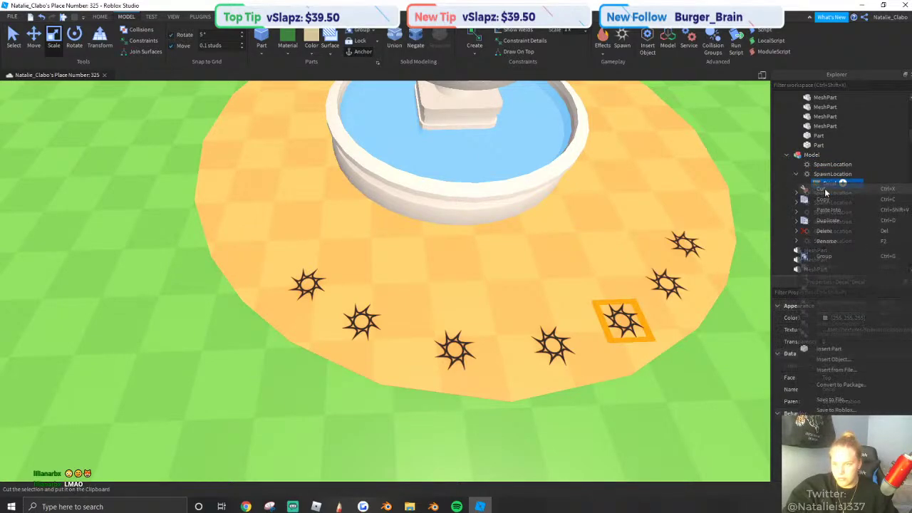
{"action": "left_click", "coordinate": [825, 243]}
{"action": "left_click", "coordinate": [796, 192]}
{"action": "right_click", "coordinate": [826, 201]}
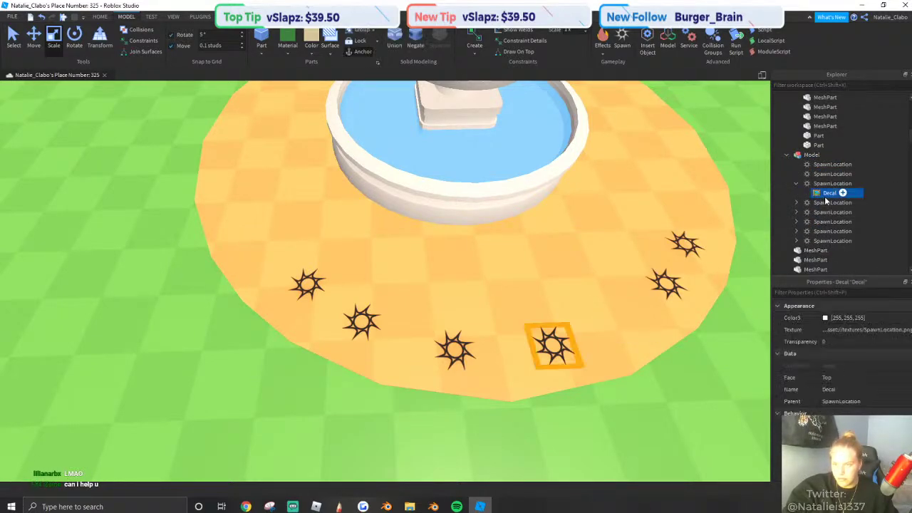
{"action": "left_click", "coordinate": [825, 252]}
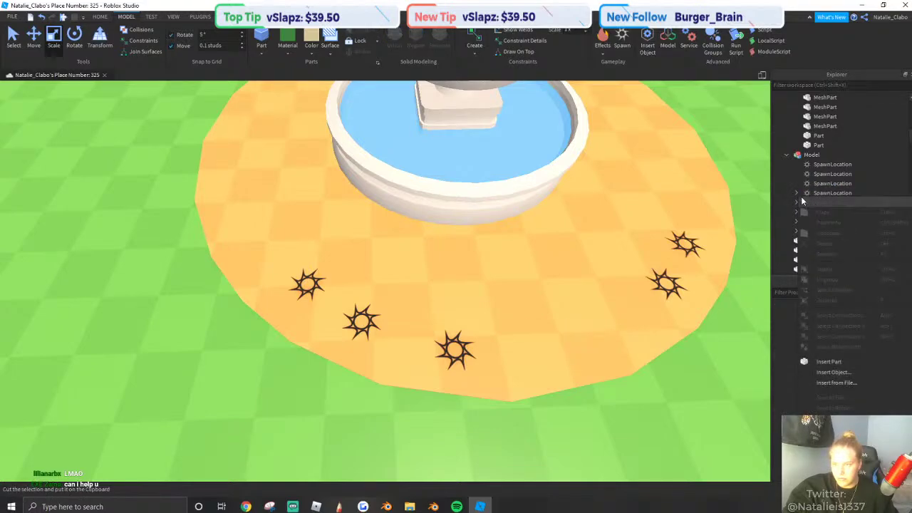
{"action": "left_click", "coordinate": [821, 202]}
{"action": "right_click", "coordinate": [819, 203]}
{"action": "left_click", "coordinate": [823, 252]}
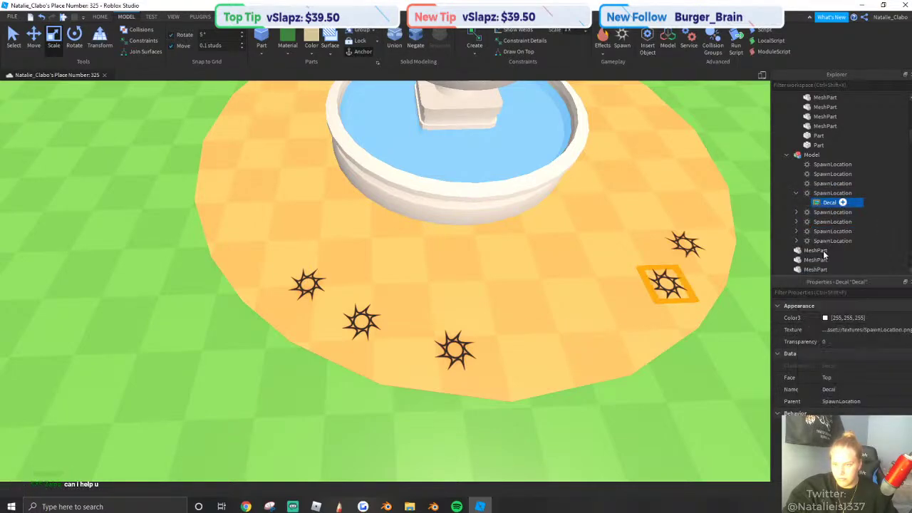
Select the decals of the remaining four spawn locations together and delete them.
{"action": "left_click", "coordinate": [827, 202]}
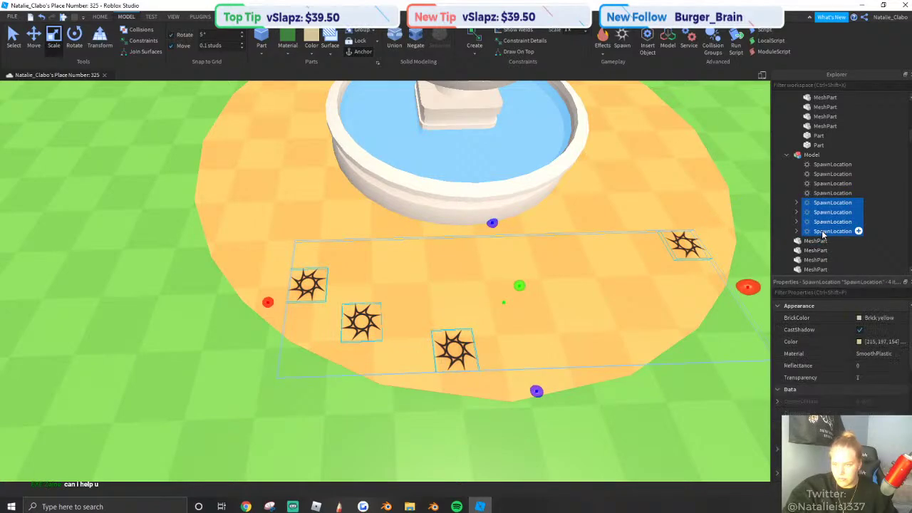
{"action": "right_click", "coordinate": [822, 233]}
{"action": "left_click", "coordinate": [834, 328]}
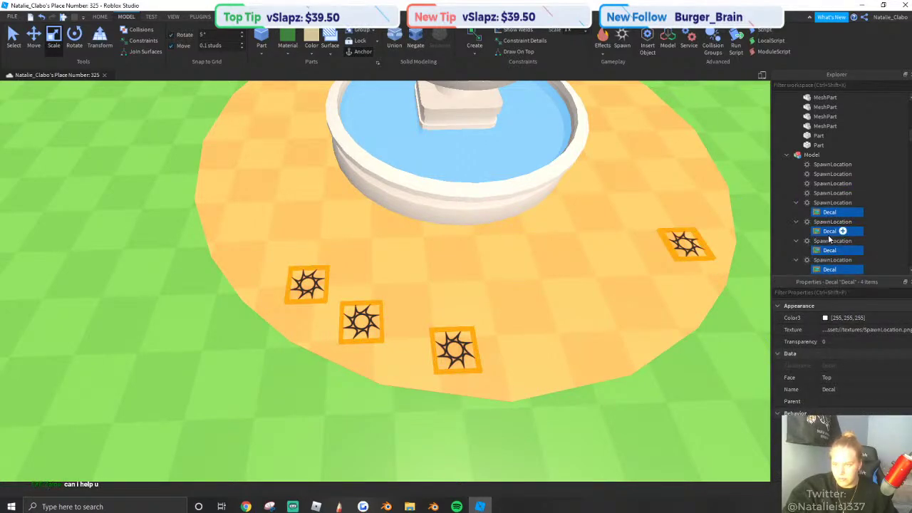
{"action": "key", "text": "Delete"}
Select all eight spawn locations in the model and turn off CanCollide for them.
{"action": "left_click", "coordinate": [818, 164]}
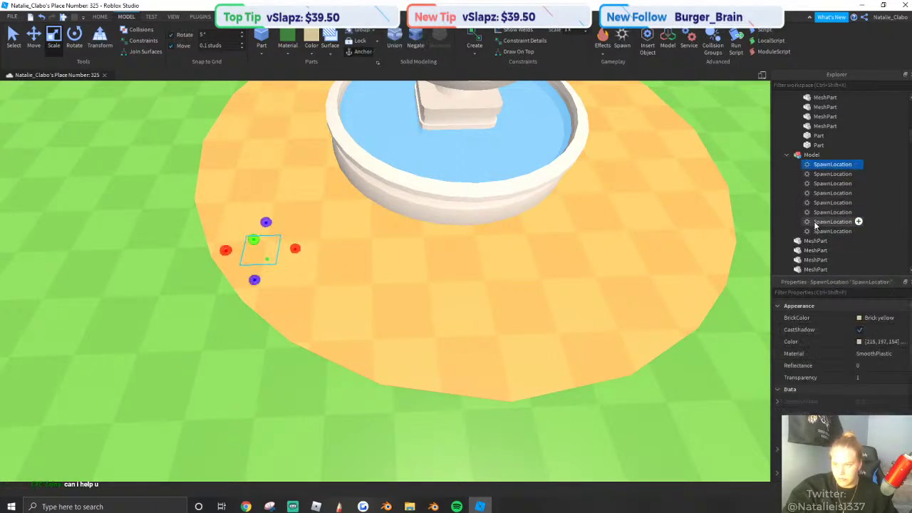
{"action": "left_click", "coordinate": [816, 231], "text": "shift"}
{"action": "scroll", "coordinate": [841, 361], "scroll_direction": "down", "scroll_amount": 3}
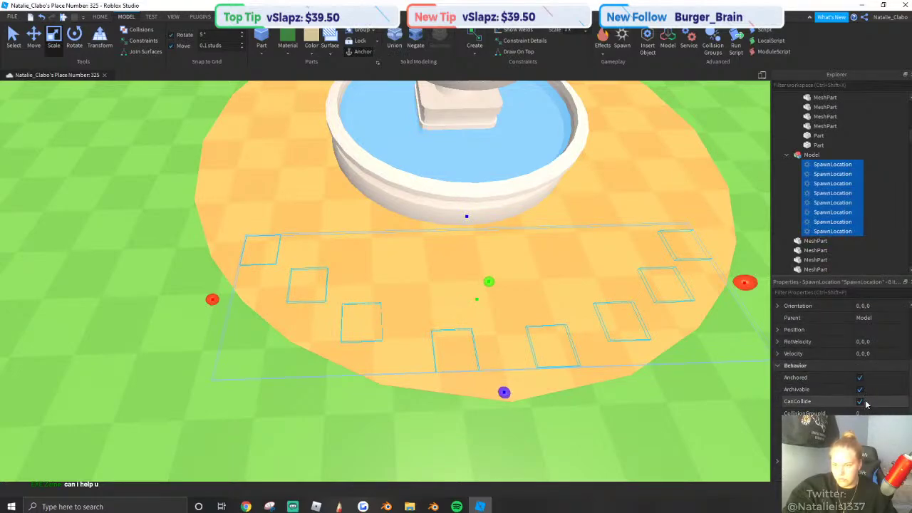
{"action": "left_click", "coordinate": [860, 402]}
Run a playtest to check how the character spawns on the orange circle, and stop the test.
{"action": "right_click_drag", "start_coordinate": [659, 317], "coordinate": [332, 159]}
{"action": "scroll", "coordinate": [631, 323], "scroll_direction": "down", "scroll_amount": 3}
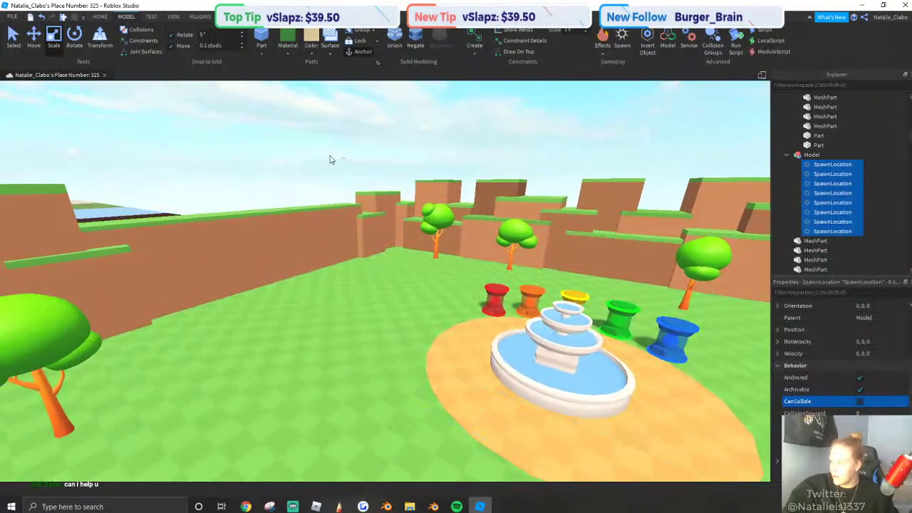
{"action": "left_click", "coordinate": [332, 159]}
{"action": "left_click", "coordinate": [101, 16]}
{"action": "left_click", "coordinate": [400, 37]}
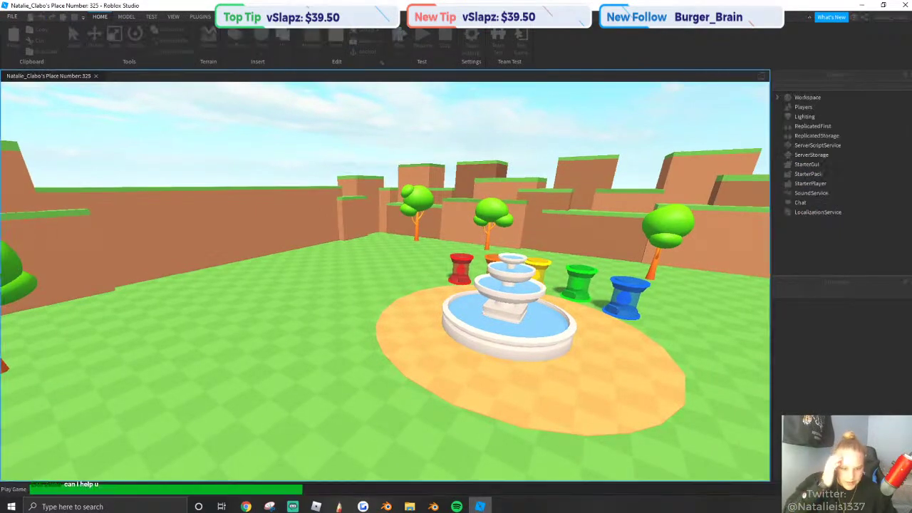
{"action": "key", "text": "alt+Tab"}
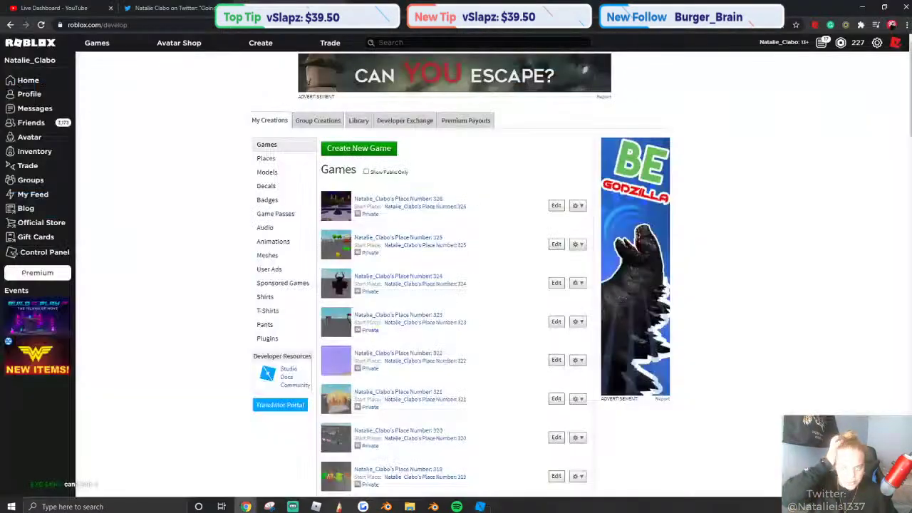
{"action": "left_click_drag", "start_coordinate": [79, 7], "coordinate": [0, 43]}
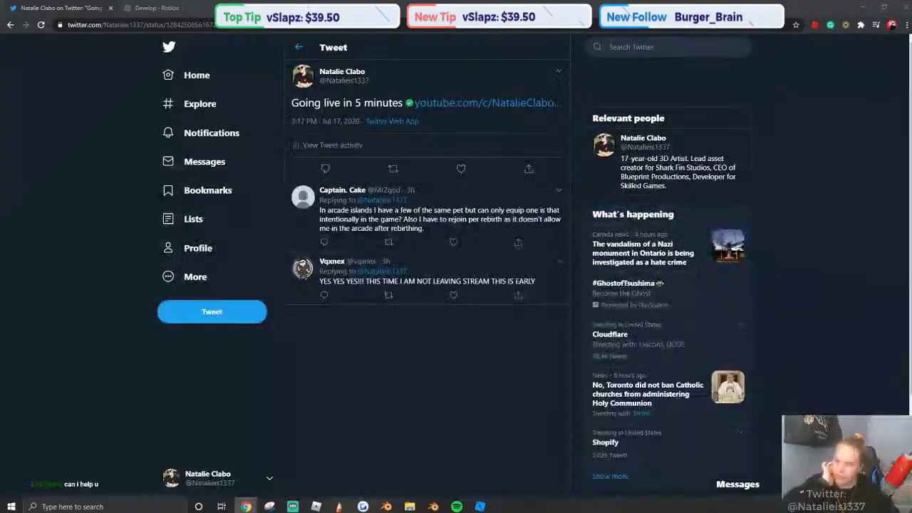
{"action": "key", "text": "alt+Tab"}
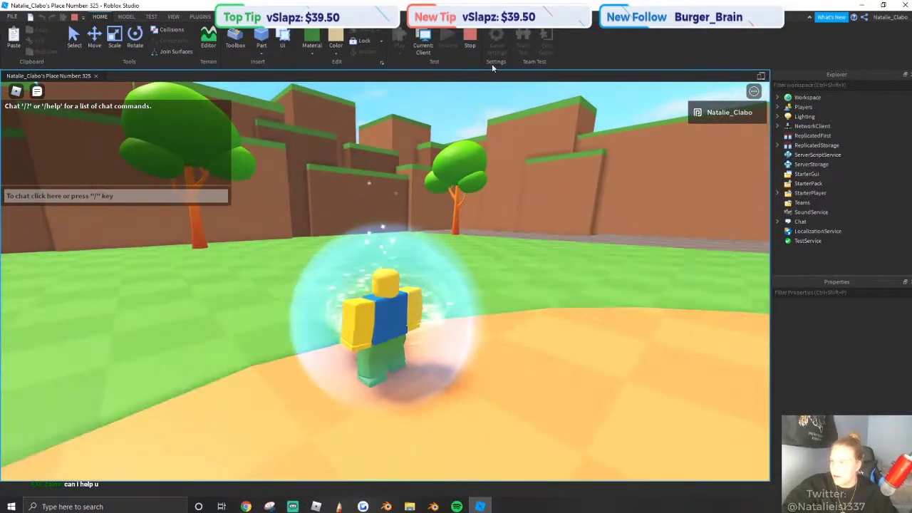
{"action": "left_click", "coordinate": [471, 41]}
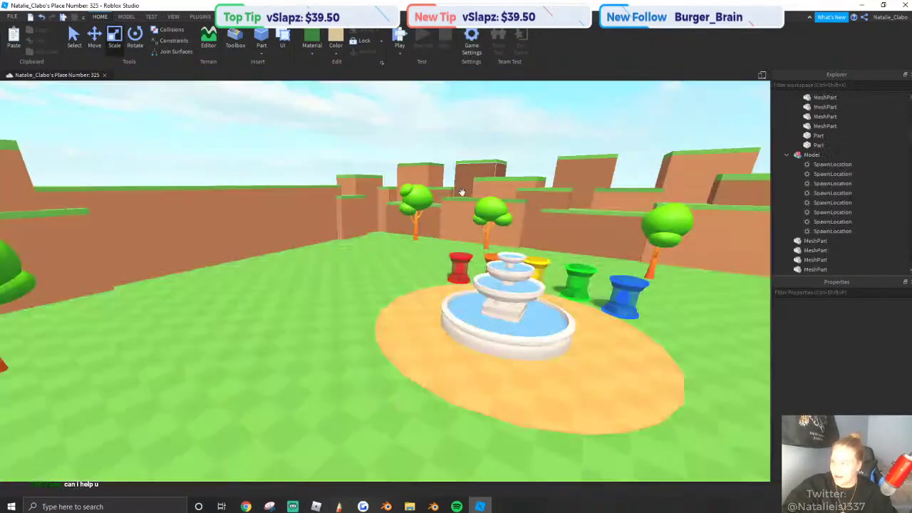
Select the whole of Area 1 with its walls and trees, turn off CastShadow, and deselect everything.
{"action": "scroll", "coordinate": [405, 226], "scroll_direction": "down", "scroll_amount": 6}
{"action": "right_click_drag", "start_coordinate": [405, 227], "coordinate": [404, 225]}
{"action": "scroll", "coordinate": [405, 225], "scroll_direction": "down", "scroll_amount": 4}
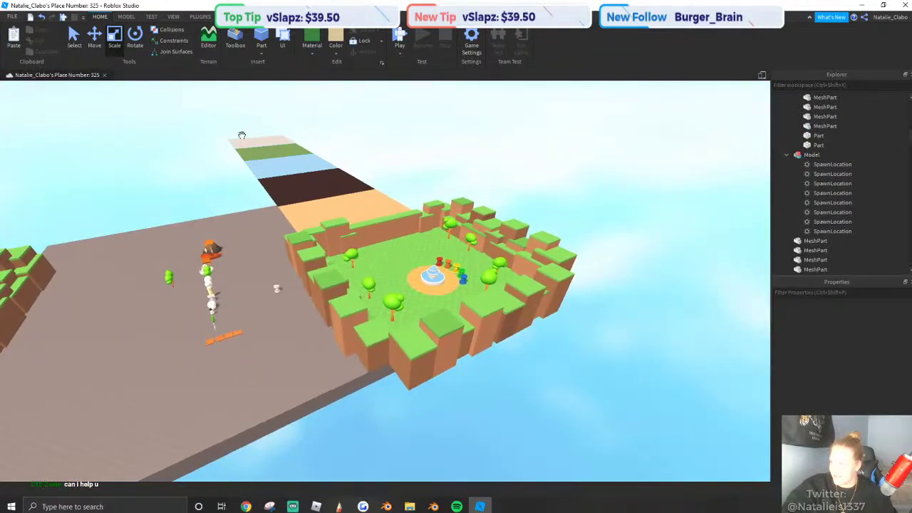
{"action": "right_click_drag", "start_coordinate": [240, 136], "coordinate": [408, 187]}
{"action": "scroll", "coordinate": [408, 187], "scroll_direction": "down", "scroll_amount": 5}
{"action": "left_click_drag", "start_coordinate": [368, 158], "coordinate": [698, 346]}
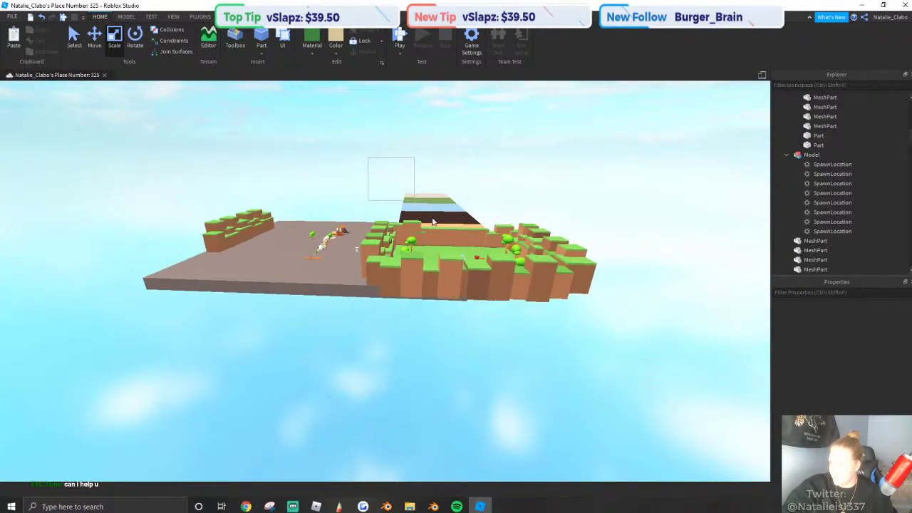
{"action": "left_click", "coordinate": [859, 328]}
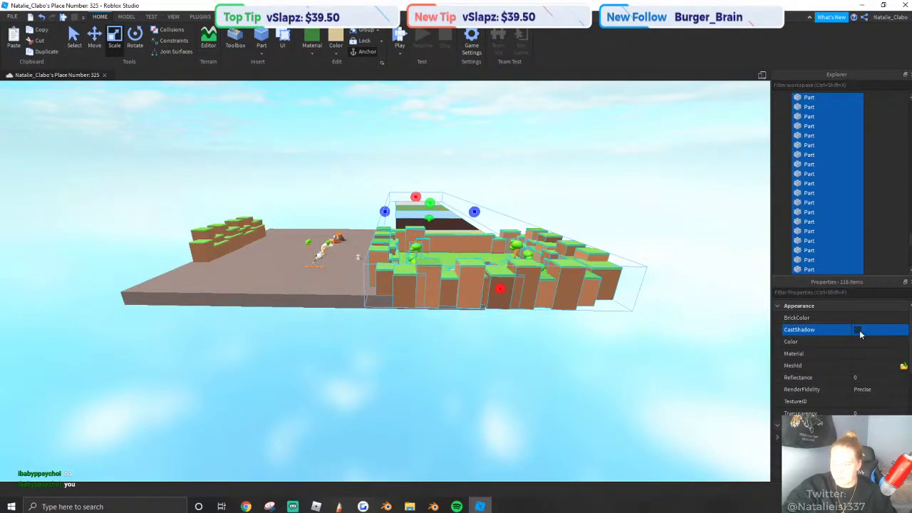
{"action": "scroll", "coordinate": [359, 167], "scroll_direction": "up", "scroll_amount": 4}
{"action": "left_click", "coordinate": [358, 167]}
Playtest the map and walk the character around the fountain and egg capsules to check their scale.
{"action": "scroll", "coordinate": [452, 278], "scroll_direction": "up", "scroll_amount": 5}
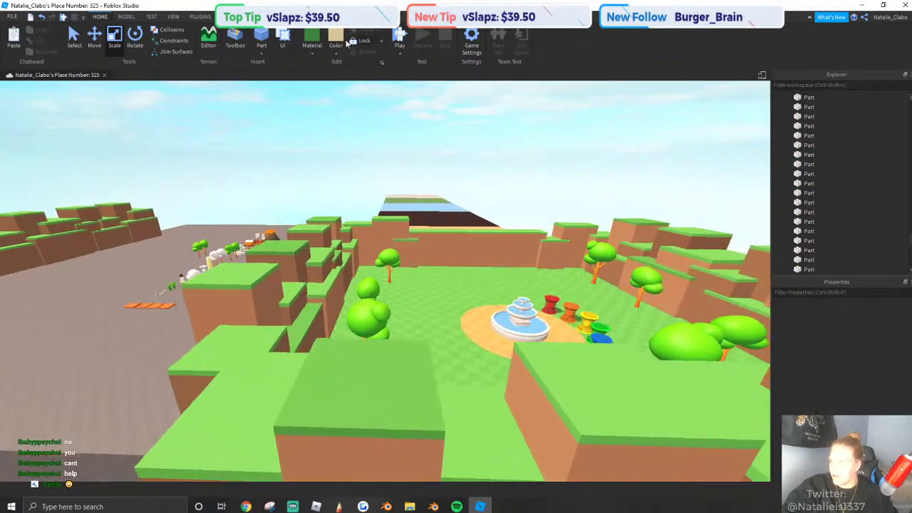
{"action": "left_click", "coordinate": [361, 41]}
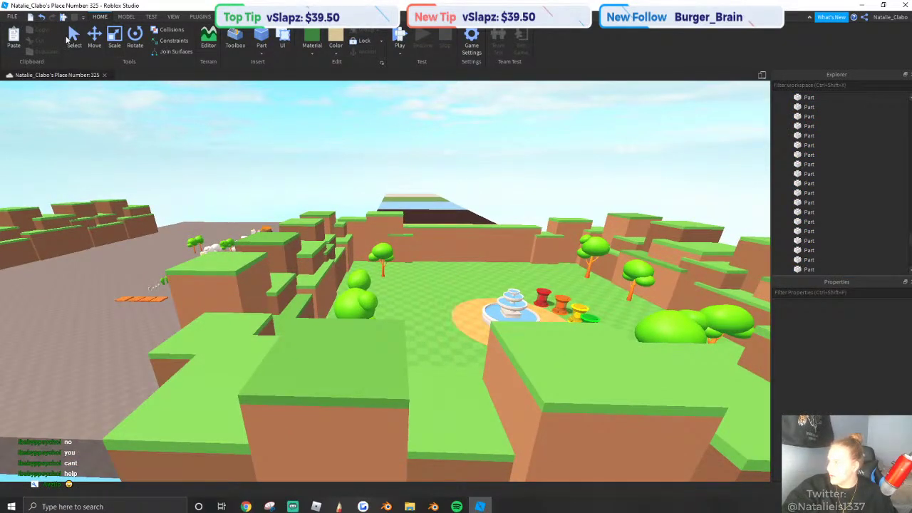
{"action": "left_click", "coordinate": [426, 272]}
{"action": "key", "text": "w"}
{"action": "key", "text": "q"}
{"action": "left_click", "coordinate": [362, 41]}
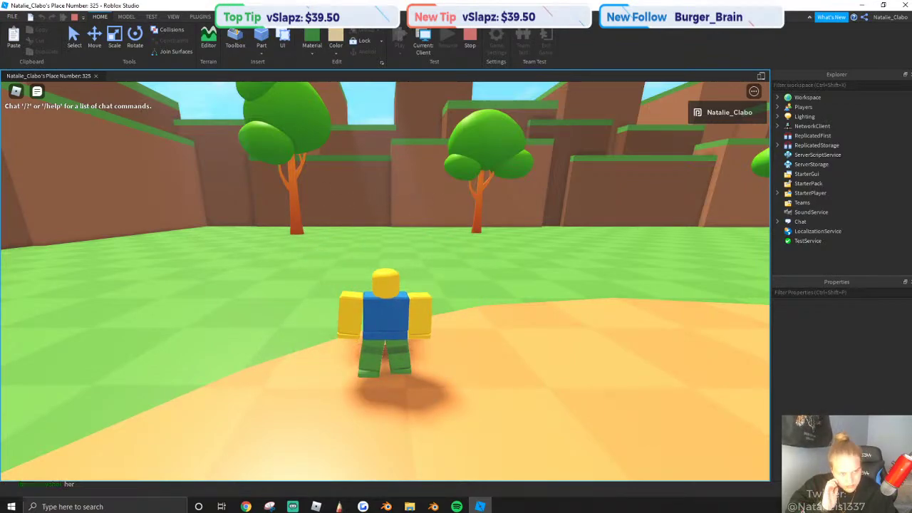
{"action": "right_click_drag", "start_coordinate": [377, 350], "coordinate": [446, 242]}
{"action": "key", "text": "w"}
{"action": "key", "text": "w"}
{"action": "scroll", "coordinate": [371, 214], "scroll_direction": "down", "scroll_amount": 4}
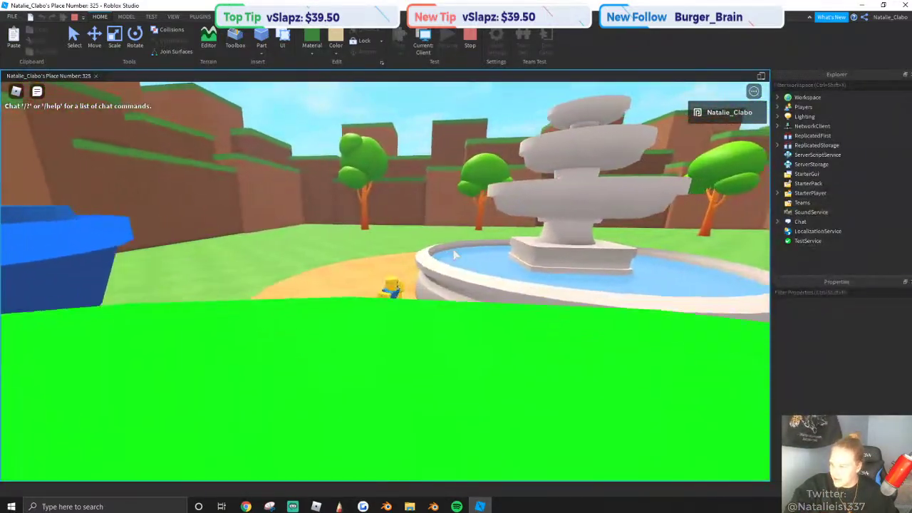
{"action": "key", "text": "w"}
{"action": "key", "text": "w"}
{"action": "scroll", "coordinate": [446, 253], "scroll_direction": "down", "scroll_amount": 4}
Run and jump the character across the grass to inspect the long wall, and stop the playtest.
{"action": "key", "text": "w"}
{"action": "scroll", "coordinate": [446, 252], "scroll_direction": "up", "scroll_amount": 3}
{"action": "key", "text": "space"}
{"action": "key", "text": "w"}
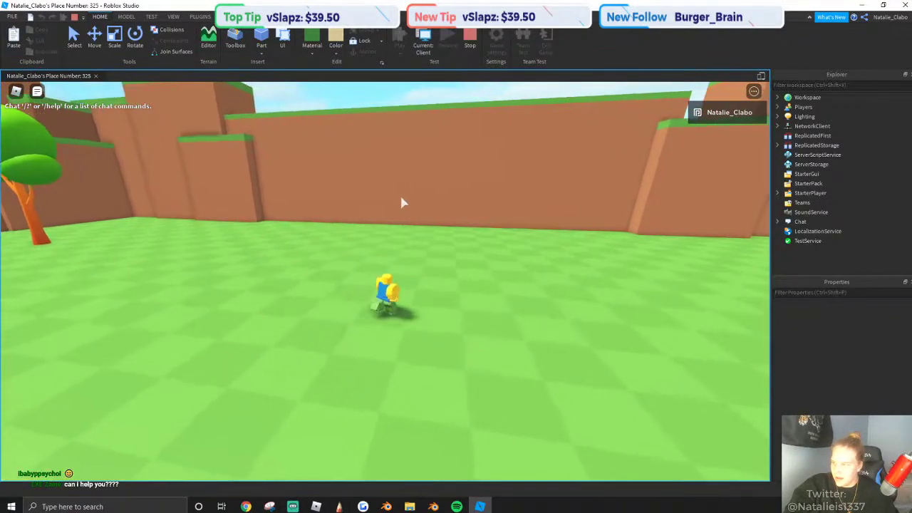
{"action": "key", "text": "w"}
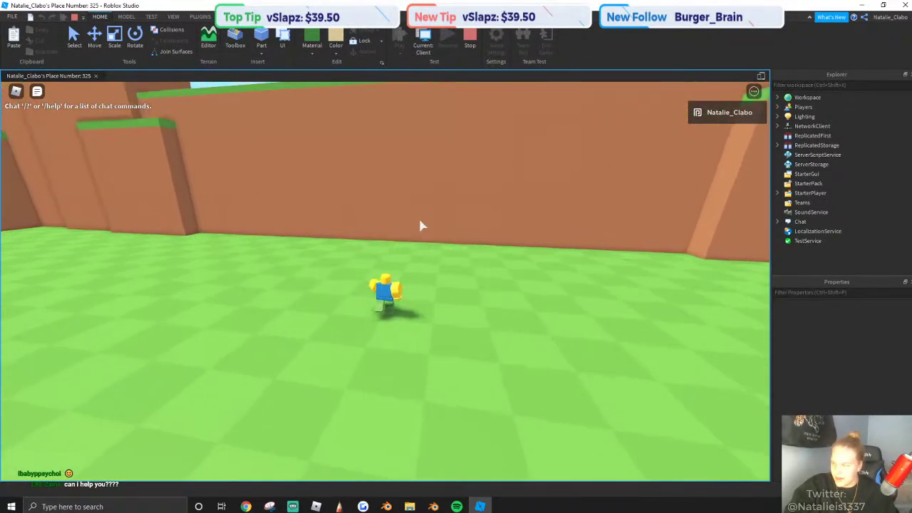
{"action": "key", "text": "space"}
{"action": "scroll", "coordinate": [409, 196], "scroll_direction": "down", "scroll_amount": 4}
{"action": "right_click_drag", "start_coordinate": [413, 200], "coordinate": [409, 196]}
{"action": "scroll", "coordinate": [409, 198], "scroll_direction": "up", "scroll_amount": 5}
{"action": "key", "text": "w"}
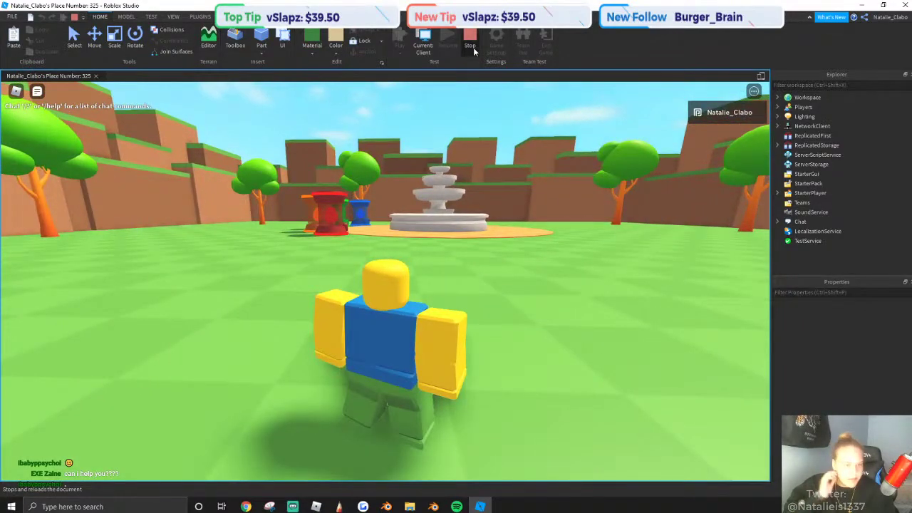
{"action": "left_click", "coordinate": [470, 42]}
Insert a cylinder part on the grass at the foot of the long plain wall.
{"action": "right_click_drag", "start_coordinate": [409, 203], "coordinate": [379, 218]}
{"action": "scroll", "coordinate": [404, 201], "scroll_direction": "up", "scroll_amount": 6}
{"action": "scroll", "coordinate": [382, 217], "scroll_direction": "down", "scroll_amount": 4}
{"action": "key", "text": "w"}
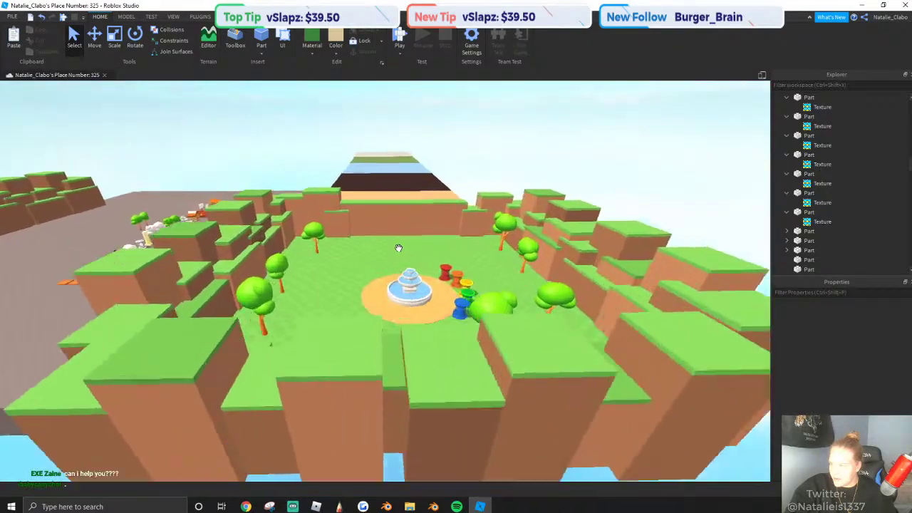
{"action": "right_click_drag", "start_coordinate": [399, 244], "coordinate": [399, 246]}
{"action": "key", "text": "a"}
{"action": "right_click_drag", "start_coordinate": [290, 193], "coordinate": [295, 81]}
{"action": "key", "text": "a"}
{"action": "left_click", "coordinate": [278, 161]}
{"action": "key", "text": "w"}
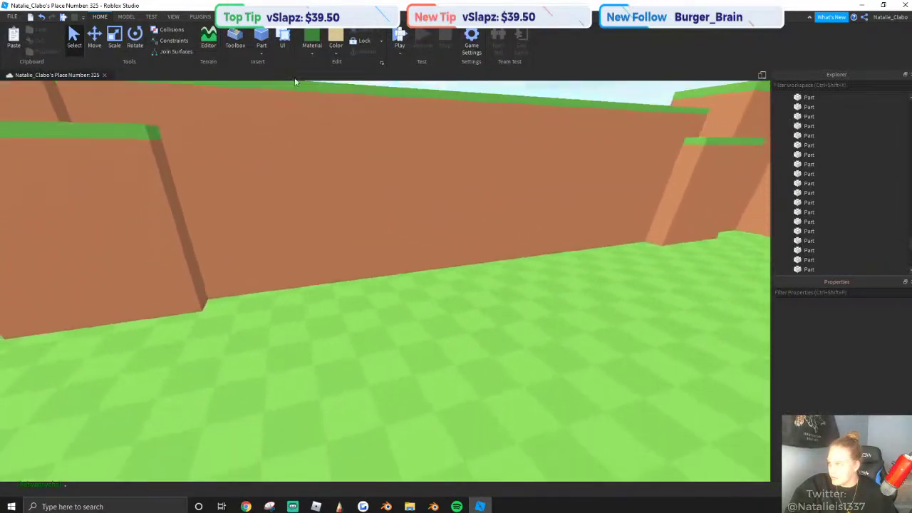
{"action": "left_click", "coordinate": [261, 54]}
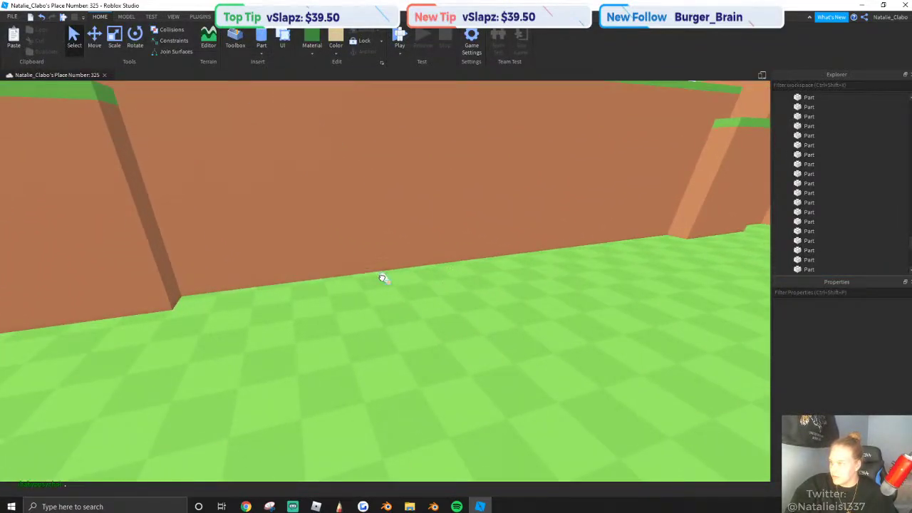
{"action": "left_click_drag", "start_coordinate": [382, 278], "coordinate": [442, 269]}
{"action": "key", "text": "w"}
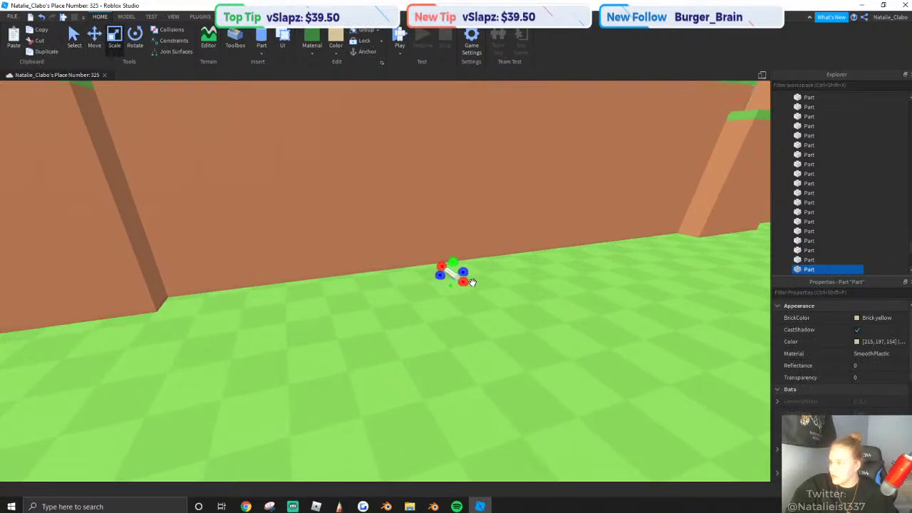
Set the move snap to 1 stud and scale the cylinder up proportionally to nearly the wall's height.
{"action": "left_click", "coordinate": [127, 17]}
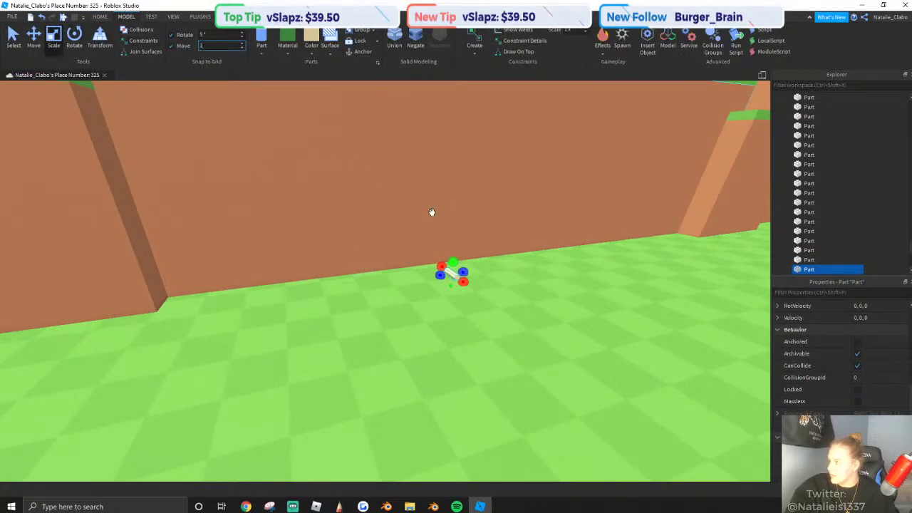
{"action": "left_click_drag", "start_coordinate": [456, 261], "coordinate": [460, 183], "text": "shift"}
{"action": "right_click_drag", "start_coordinate": [460, 183], "coordinate": [352, 191]}
{"action": "left_click_drag", "start_coordinate": [376, 193], "coordinate": [381, 158], "text": "shift"}
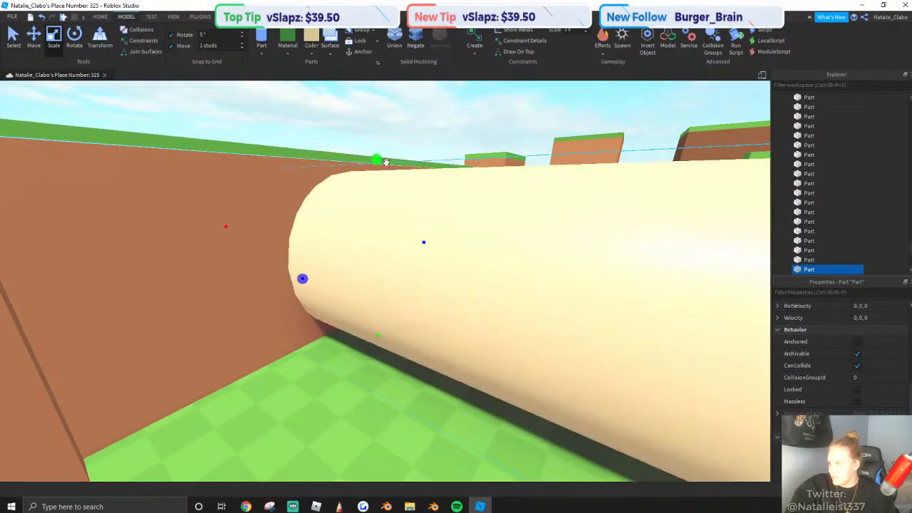
Shorten the cylinder by pulling in the end that projects outside the wall over the sand-coloured area.
{"action": "right_click_drag", "start_coordinate": [386, 161], "coordinate": [356, 240]}
{"action": "key", "text": "a"}
{"action": "key", "text": "a"}
{"action": "key", "text": "s"}
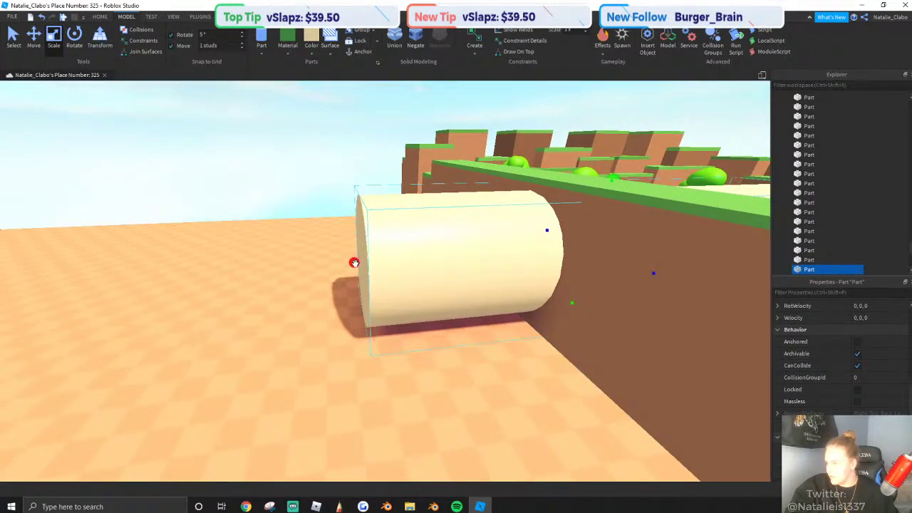
{"action": "left_click_drag", "start_coordinate": [355, 263], "coordinate": [509, 241]}
{"action": "right_click_drag", "start_coordinate": [508, 240], "coordinate": [524, 253]}
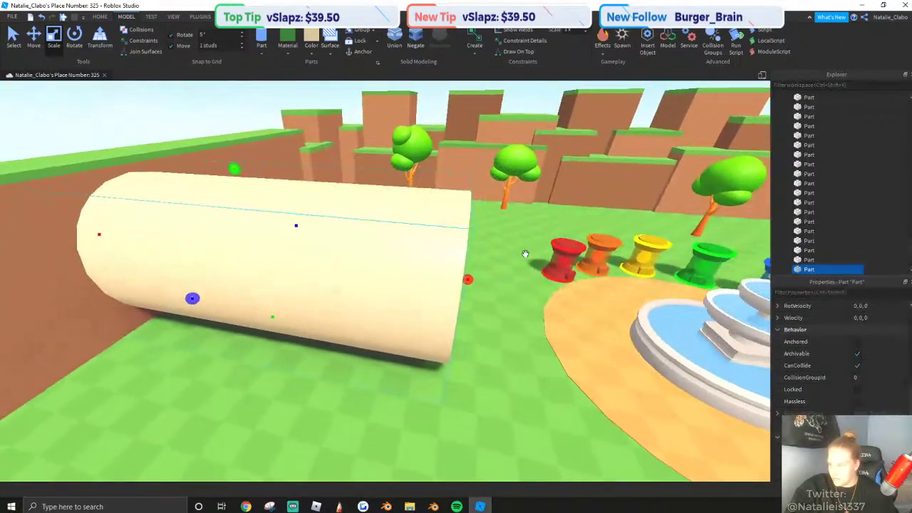
Shorten the cylinder from its grass-side end until only a shallow disc protrudes from the wall.
{"action": "left_click_drag", "start_coordinate": [467, 279], "coordinate": [162, 216]}
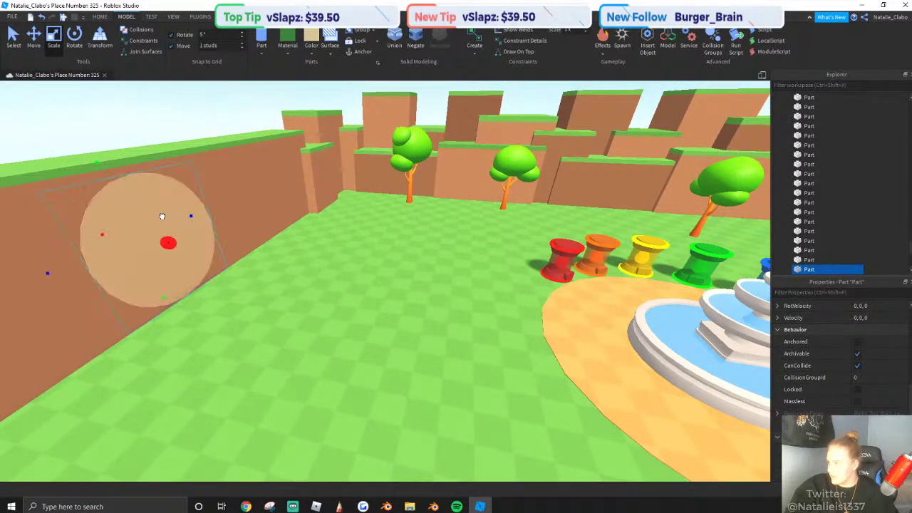
{"action": "key", "text": "d"}
{"action": "right_click_drag", "start_coordinate": [162, 216], "coordinate": [168, 213]}
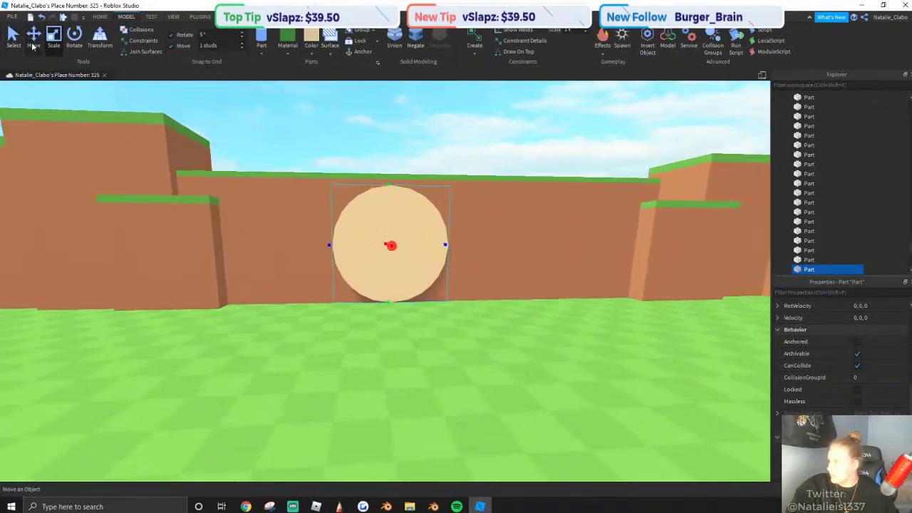
Examine the disc's placement on the wall from above the whole area and up close.
{"action": "left_click", "coordinate": [32, 47]}
{"action": "right_click_drag", "start_coordinate": [356, 203], "coordinate": [358, 220]}
{"action": "scroll", "coordinate": [358, 222], "scroll_direction": "down", "scroll_amount": 5}
{"action": "right_click_drag", "start_coordinate": [426, 224], "coordinate": [401, 206]}
{"action": "scroll", "coordinate": [391, 243], "scroll_direction": "down", "scroll_amount": 7}
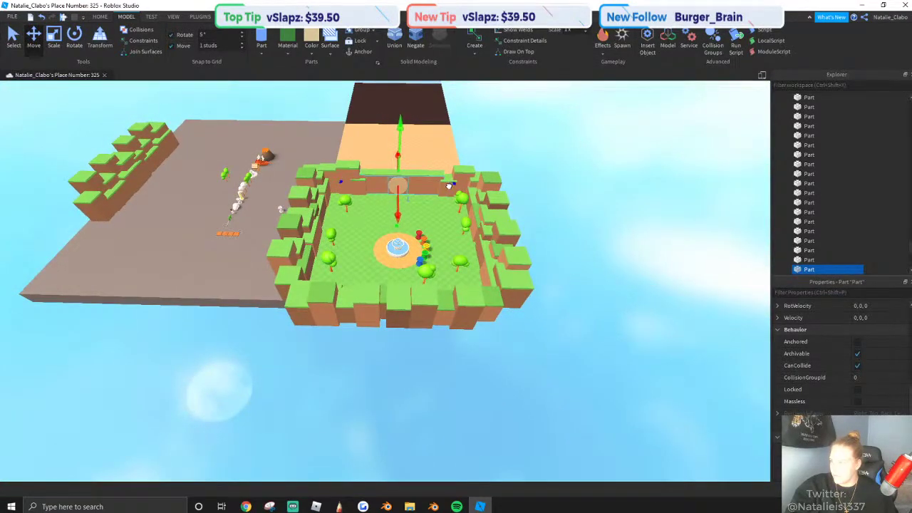
{"action": "scroll", "coordinate": [448, 185], "scroll_direction": "up", "scroll_amount": 5}
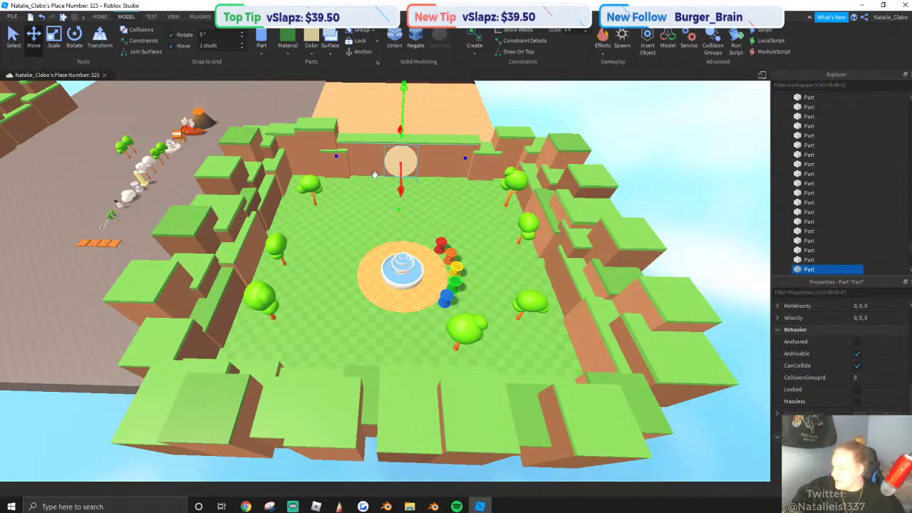
{"action": "scroll", "coordinate": [403, 192], "scroll_direction": "up", "scroll_amount": 10}
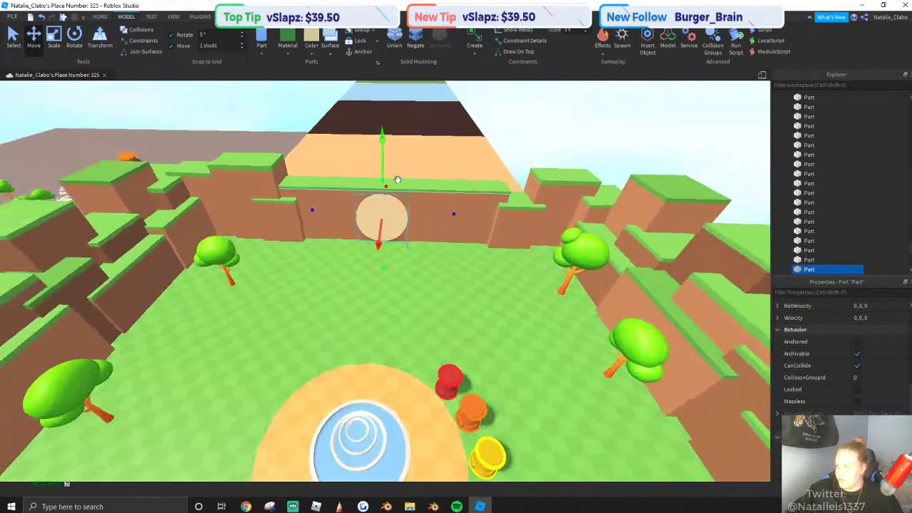
{"action": "scroll", "coordinate": [480, 283], "scroll_direction": "up", "scroll_amount": 10}
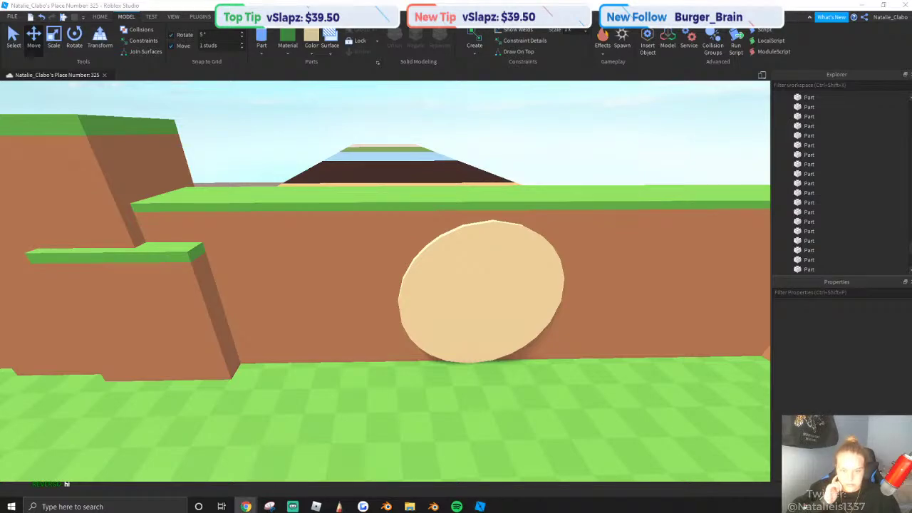
Switch to the browser and close its open tabs.
{"action": "key", "text": "alt+Tab"}
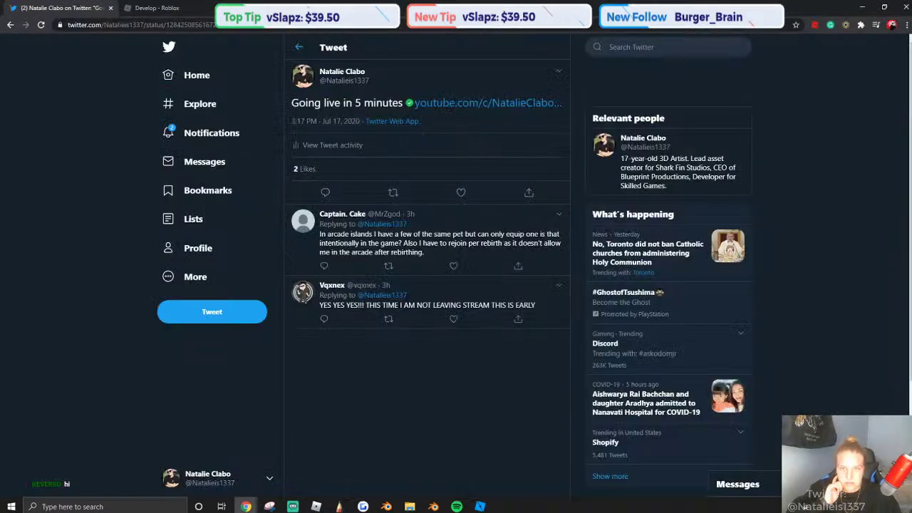
{"action": "left_click", "coordinate": [110, 8]}
{"action": "left_click", "coordinate": [110, 8]}
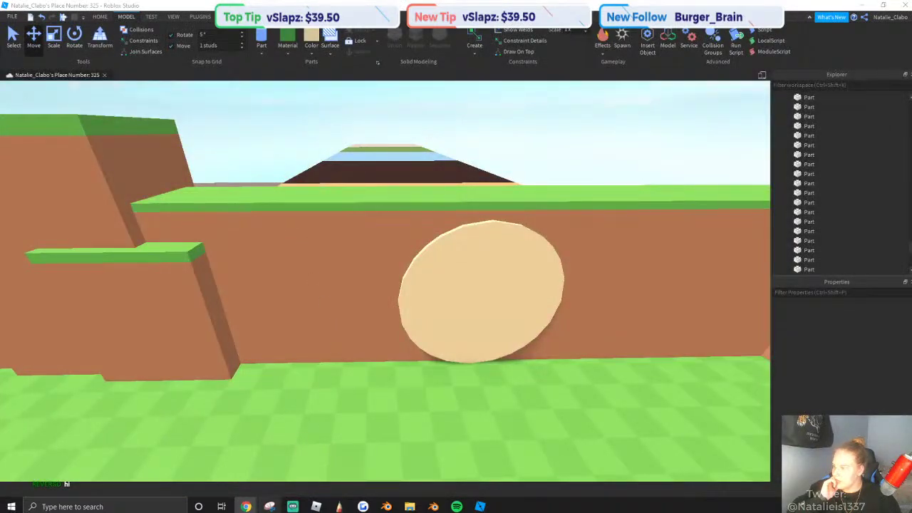
{"action": "mouse_move", "coordinate": [246, 506]}
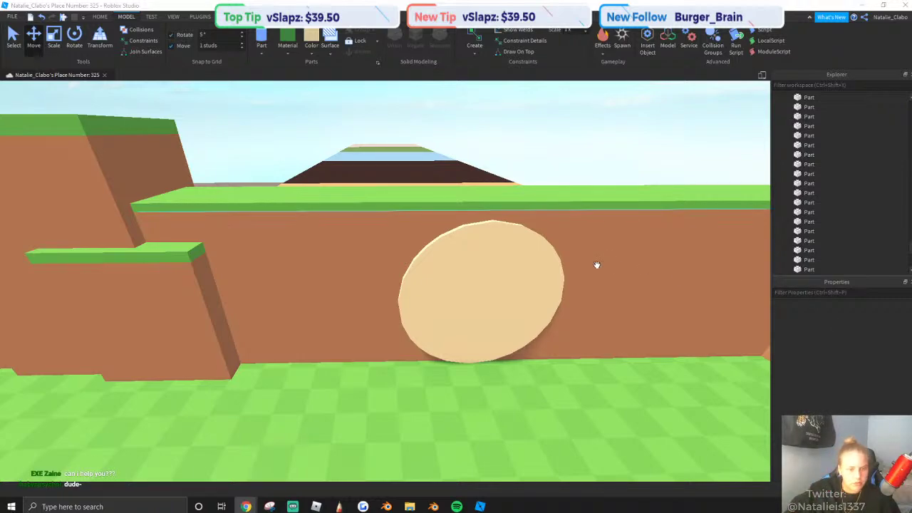
Insert a block part and place it on the grass at the foot of the disc.
{"action": "right_click_drag", "start_coordinate": [597, 264], "coordinate": [596, 264]}
{"action": "key", "text": "q"}
{"action": "key", "text": "s"}
{"action": "key", "text": "q"}
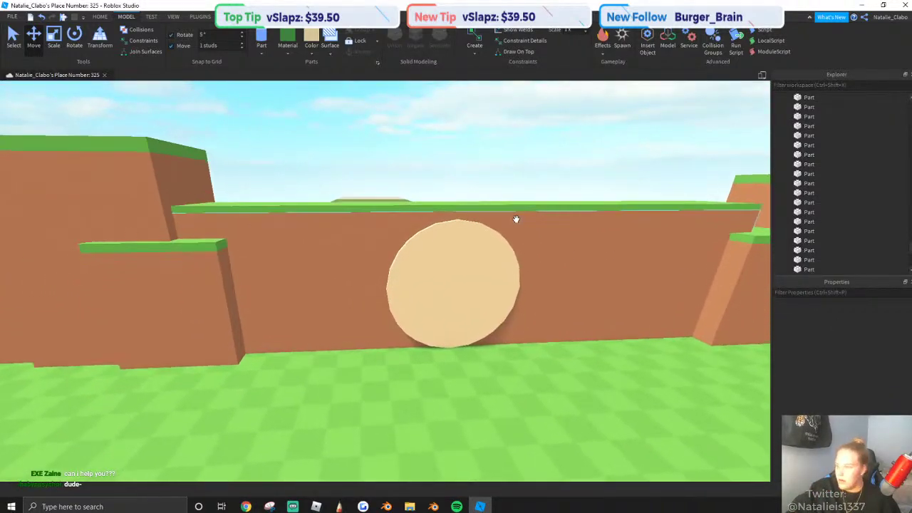
{"action": "key", "text": "w"}
{"action": "key", "text": "w"}
{"action": "key", "text": "q"}
{"action": "left_click", "coordinate": [262, 54]}
{"action": "left_click", "coordinate": [275, 64]}
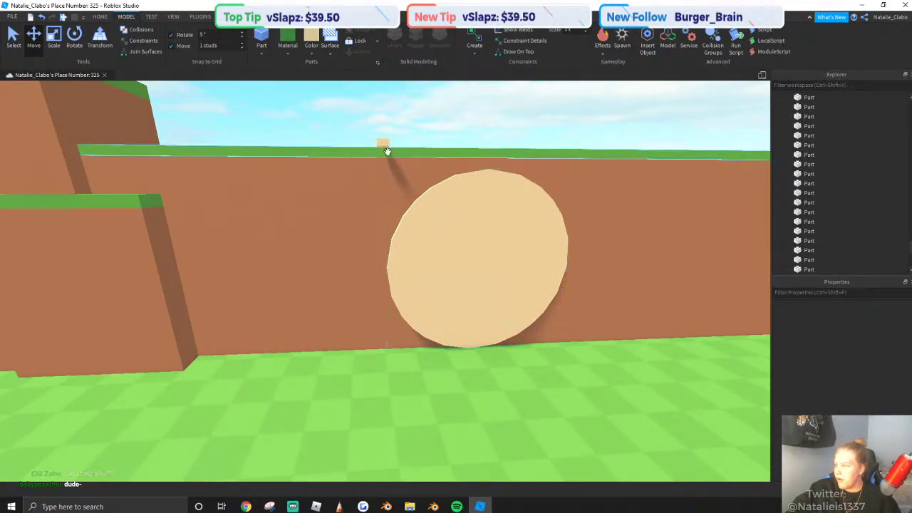
{"action": "left_click_drag", "start_coordinate": [385, 146], "coordinate": [475, 264]}
{"action": "right_click_drag", "start_coordinate": [470, 259], "coordinate": [476, 263]}
Stretch the block upward to about half the disc's height.
{"action": "left_click_drag", "start_coordinate": [476, 263], "coordinate": [440, 201]}
{"action": "key", "text": "w"}
{"action": "key", "text": "a"}
{"action": "right_click_drag", "start_coordinate": [438, 214], "coordinate": [439, 201]}
{"action": "left_click_drag", "start_coordinate": [440, 201], "coordinate": [441, 167]}
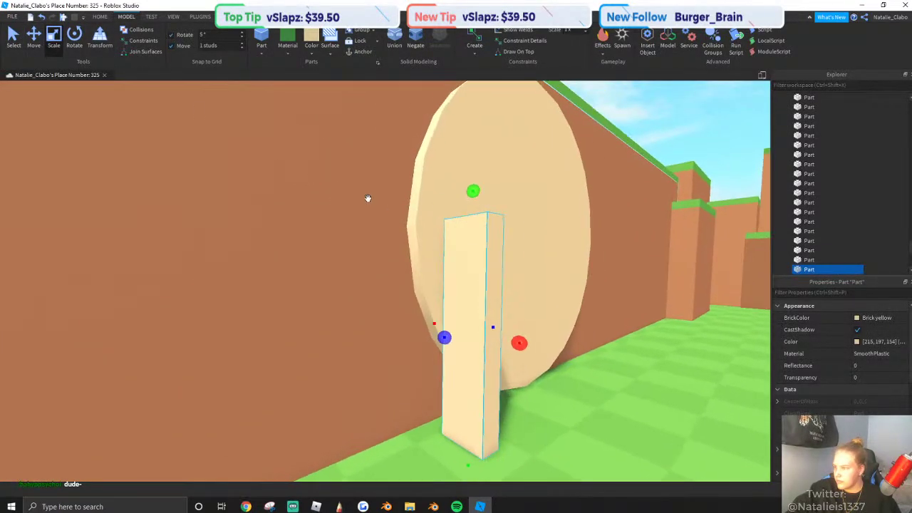
Move the block back toward the wall beneath the disc's outer edge.
{"action": "key", "text": "w"}
{"action": "left_click", "coordinate": [34, 47]}
{"action": "right_click_drag", "start_coordinate": [261, 152], "coordinate": [313, 188]}
{"action": "key", "text": "w"}
{"action": "left_click_drag", "start_coordinate": [574, 311], "coordinate": [475, 292]}
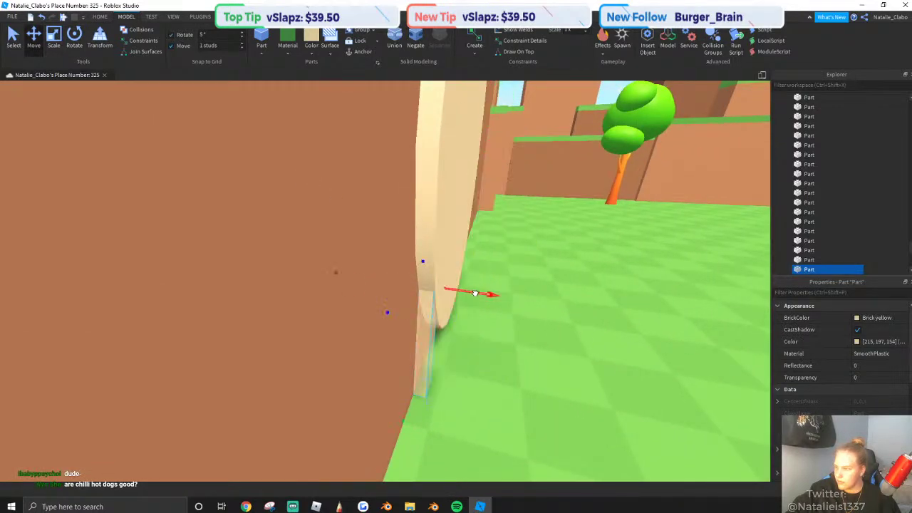
Set the move snap to 0.1 studs and align the block's front face with the disc's face.
{"action": "key", "text": "a"}
{"action": "key", "text": "d"}
{"action": "key", "text": "w"}
{"action": "left_click", "coordinate": [218, 46]}
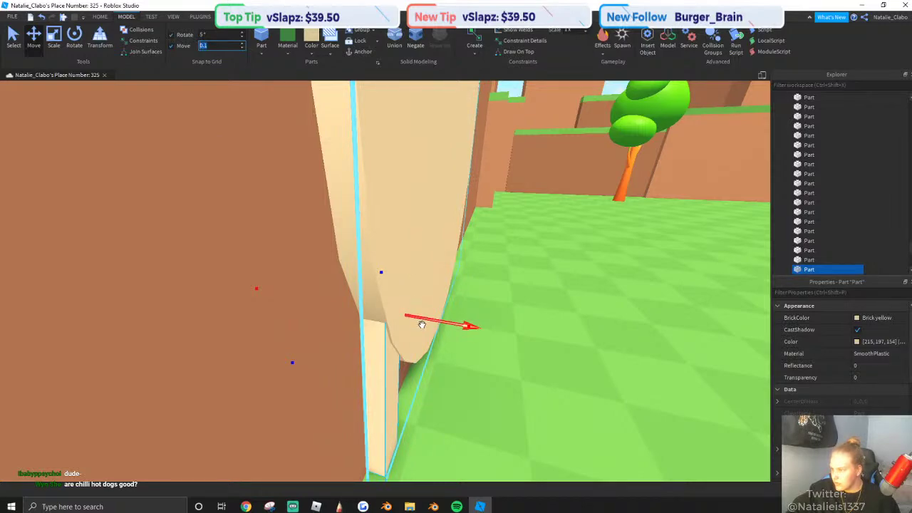
{"action": "left_click_drag", "start_coordinate": [422, 325], "coordinate": [425, 321]}
{"action": "right_click_drag", "start_coordinate": [410, 314], "coordinate": [348, 274]}
{"action": "key", "text": "d"}
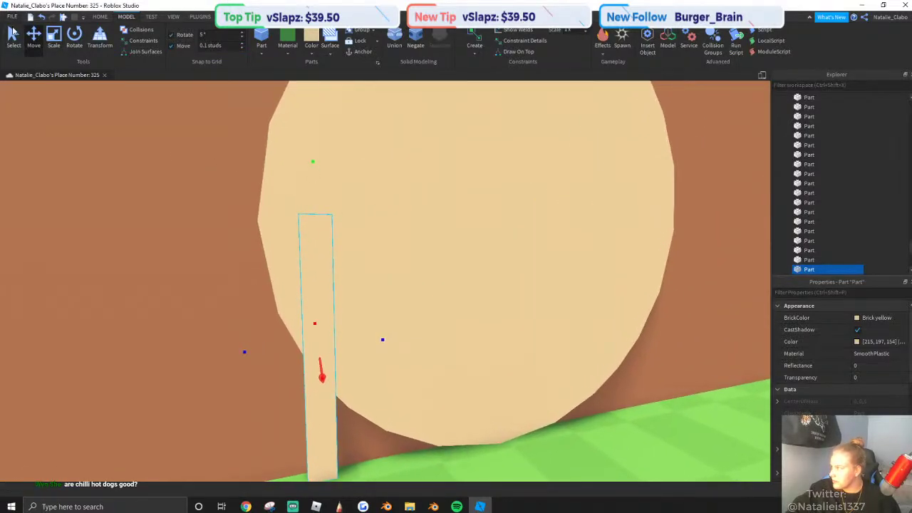
Widen the block to the disc's near side edge and adjust its top to the disc's mid-height.
{"action": "left_click", "coordinate": [53, 37]}
{"action": "key", "text": "s"}
{"action": "key", "text": "a"}
{"action": "left_click_drag", "start_coordinate": [298, 342], "coordinate": [264, 336]}
{"action": "left_click_drag", "start_coordinate": [321, 194], "coordinate": [321, 199]}
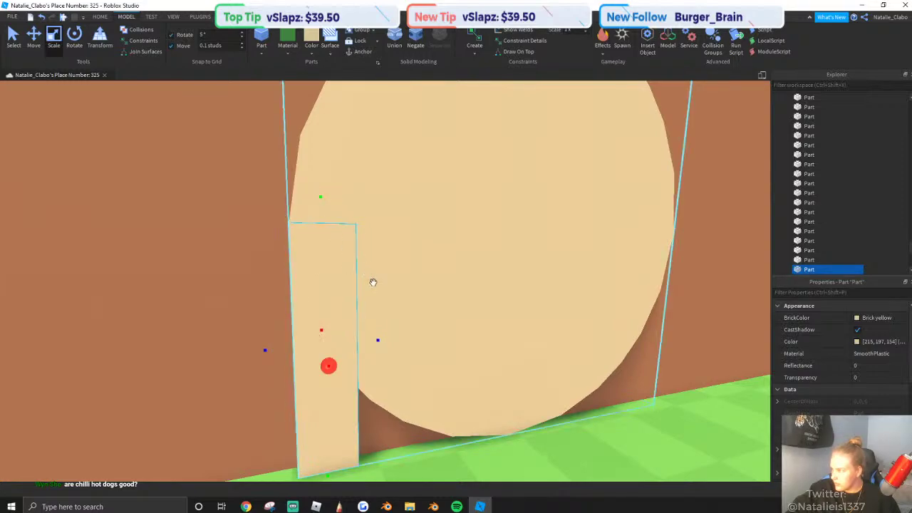
Widen the block across to the opposite side edge of the disc.
{"action": "right_click_drag", "start_coordinate": [372, 280], "coordinate": [366, 295]}
{"action": "key", "text": "s"}
{"action": "key", "text": "d"}
{"action": "key", "text": "d"}
{"action": "left_click_drag", "start_coordinate": [410, 317], "coordinate": [520, 307]}
{"action": "key", "text": "w"}
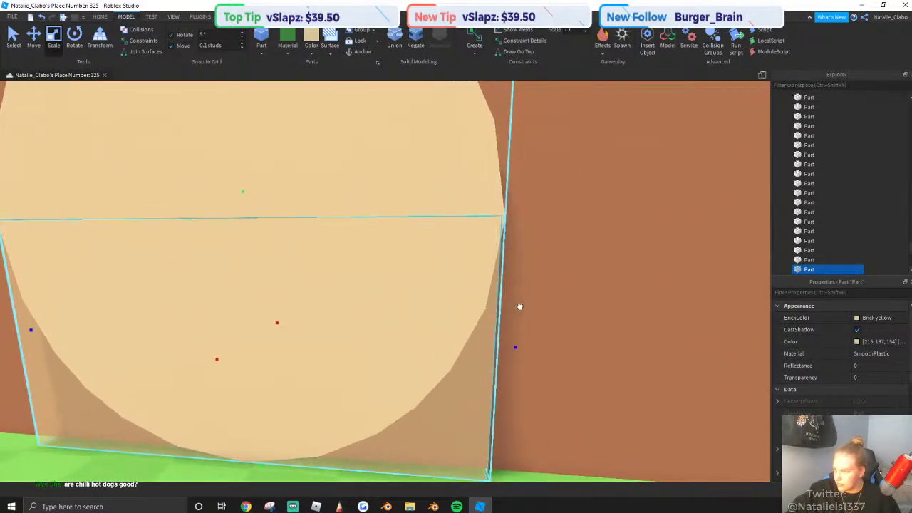
Extend the block's depth through the wall toward the cylinder's end on the sand-coloured side.
{"action": "left_click_drag", "start_coordinate": [218, 359], "coordinate": [263, 337]}
{"action": "key", "text": "s"}
{"action": "key", "text": "w"}
{"action": "right_click_drag", "start_coordinate": [492, 297], "coordinate": [485, 295]}
{"action": "key", "text": "s"}
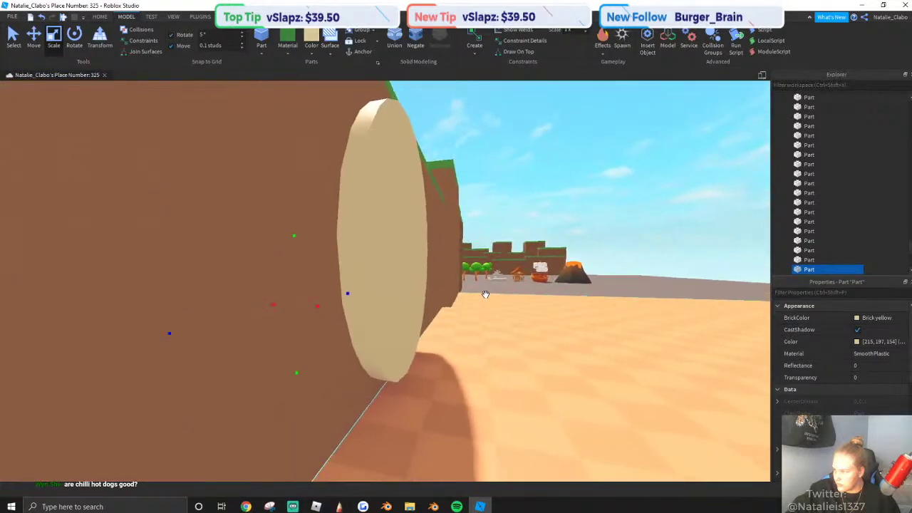
{"action": "key", "text": "a"}
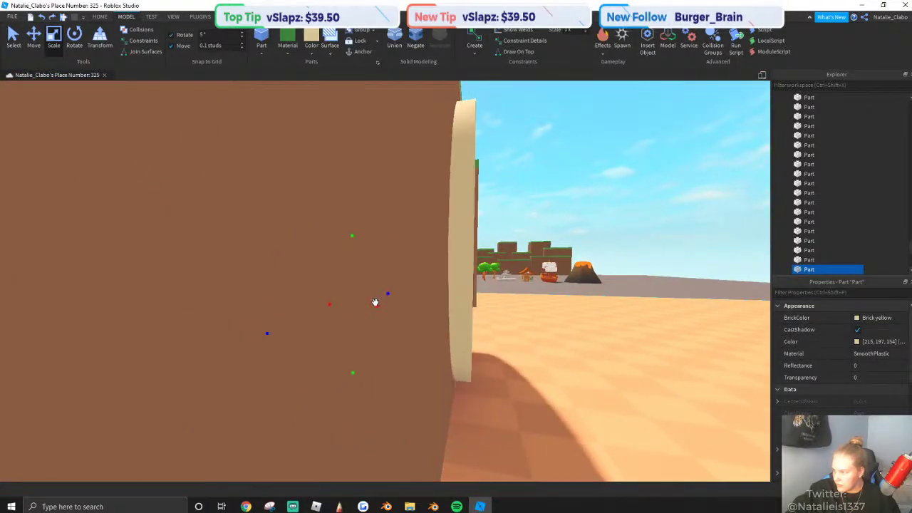
{"action": "right_click_drag", "start_coordinate": [374, 302], "coordinate": [377, 305]}
{"action": "key", "text": "a"}
{"action": "key", "text": "d"}
{"action": "left_click_drag", "start_coordinate": [344, 306], "coordinate": [403, 303]}
Select the cylinder together with the block and move both further out of the wall's grass-side face.
{"action": "key", "text": "w"}
{"action": "key", "text": "a"}
{"action": "key", "text": "s"}
{"action": "right_click_drag", "start_coordinate": [405, 302], "coordinate": [406, 302]}
{"action": "left_click", "coordinate": [370, 250], "text": "ctrl"}
{"action": "key", "text": "w"}
{"action": "key", "text": "ctrl+2"}
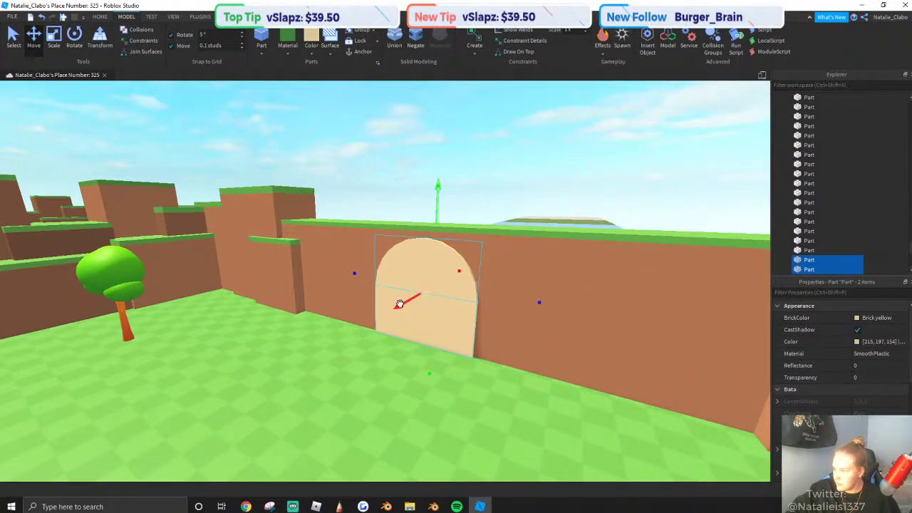
{"action": "left_click_drag", "start_coordinate": [399, 303], "coordinate": [393, 311]}
Negate the cylinder and the block that form the arch shape.
{"action": "key", "text": "s"}
{"action": "right_click_drag", "start_coordinate": [392, 311], "coordinate": [364, 245]}
{"action": "key", "text": "w"}
{"action": "key", "text": "w"}
{"action": "key", "text": "a"}
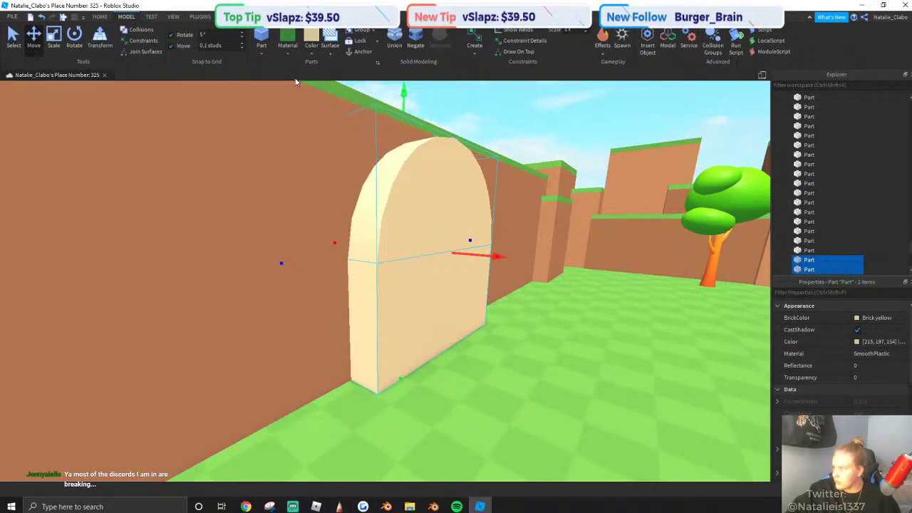
{"action": "right_click", "coordinate": [415, 198]}
{"action": "left_click", "coordinate": [422, 302]}
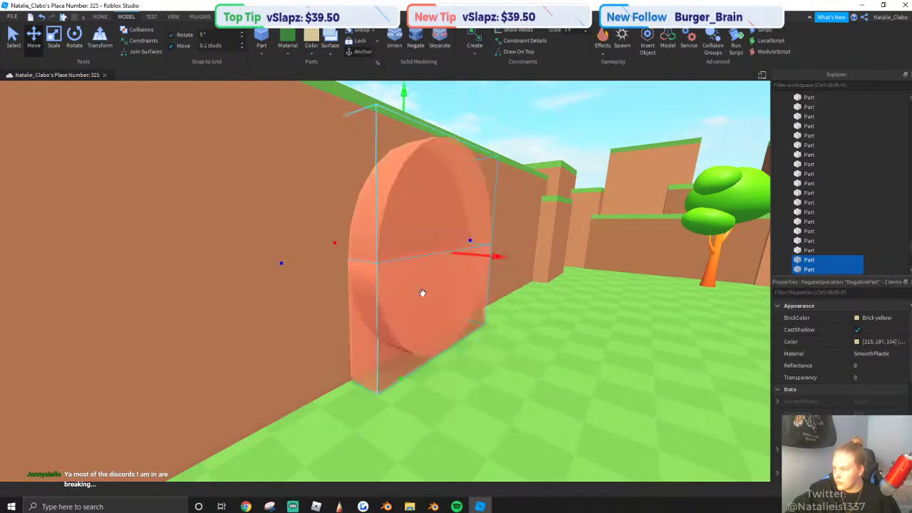
Try to union the two negated arch parts with the wall.
{"action": "right_click", "coordinate": [314, 219]}
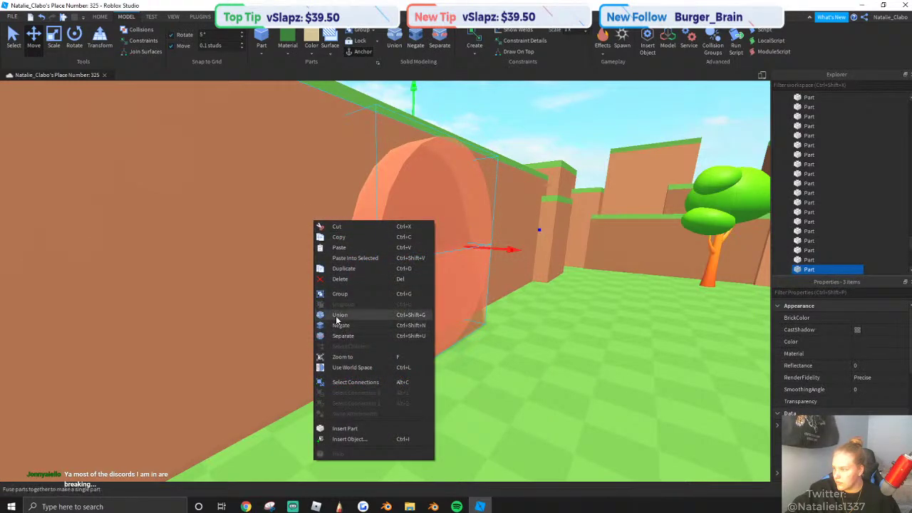
{"action": "left_click", "coordinate": [413, 313]}
{"action": "key", "text": "d"}
{"action": "right_click_drag", "start_coordinate": [413, 309], "coordinate": [401, 251]}
{"action": "key", "text": "w"}
{"action": "key", "text": "ctrl+z"}
Try to shift the negated cylinder slightly toward the sand-coloured area.
{"action": "key", "text": "s"}
{"action": "right_click_drag", "start_coordinate": [373, 215], "coordinate": [332, 289]}
{"action": "left_click", "coordinate": [370, 186]}
{"action": "key", "text": "w"}
{"action": "key", "text": "s"}
{"action": "left_click", "coordinate": [338, 222]}
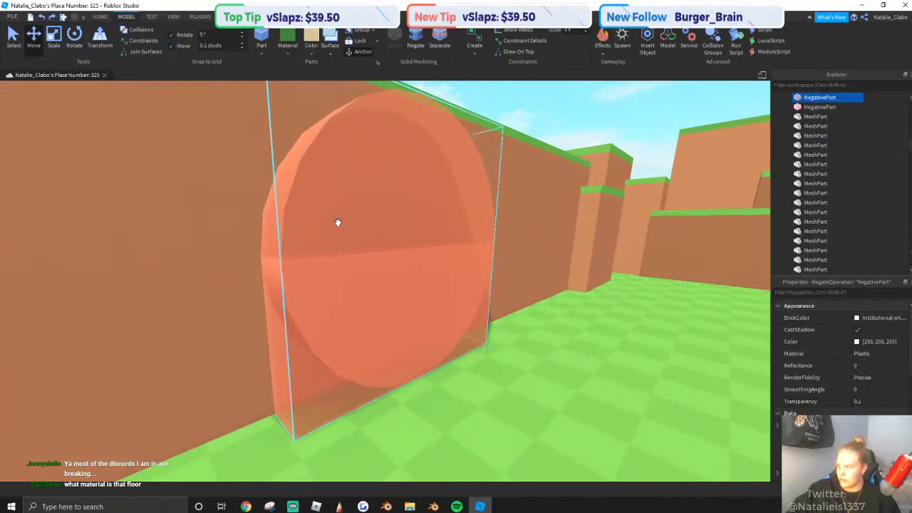
{"action": "key", "text": "w"}
{"action": "right_click_drag", "start_coordinate": [397, 266], "coordinate": [401, 266]}
{"action": "key", "text": "s"}
{"action": "key", "text": "a"}
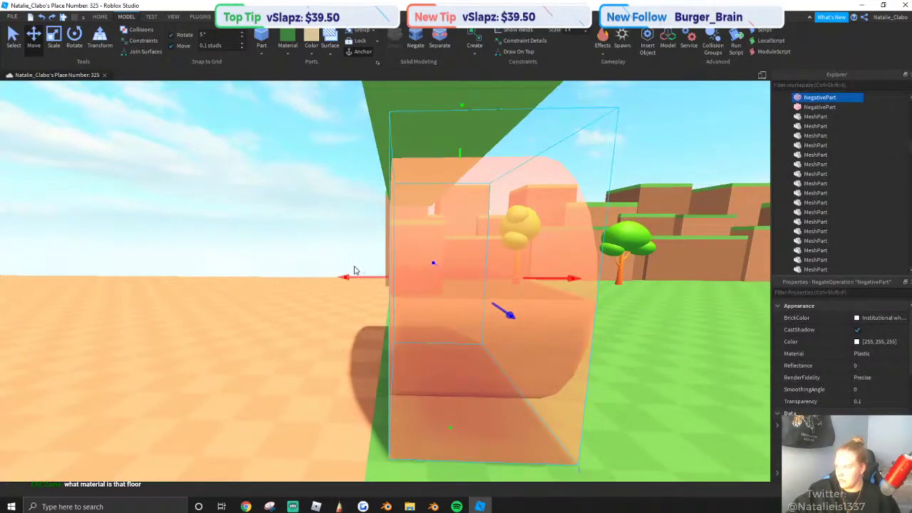
{"action": "left_click_drag", "start_coordinate": [349, 275], "coordinate": [340, 277]}
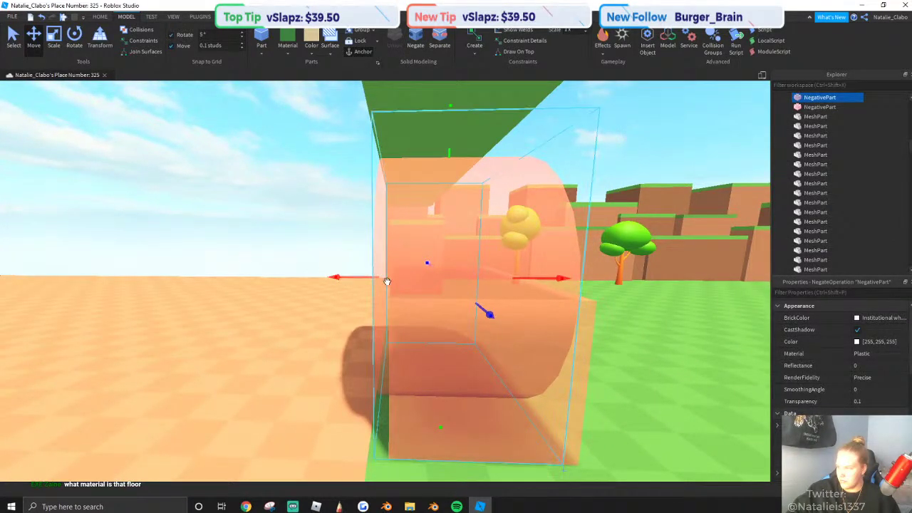
{"action": "key", "text": "ctrl+z"}
Select both negated arch parts and separate them back into ordinary parts.
{"action": "key", "text": "d"}
{"action": "right_click_drag", "start_coordinate": [529, 328], "coordinate": [517, 328]}
{"action": "left_click", "coordinate": [497, 336], "text": "ctrl"}
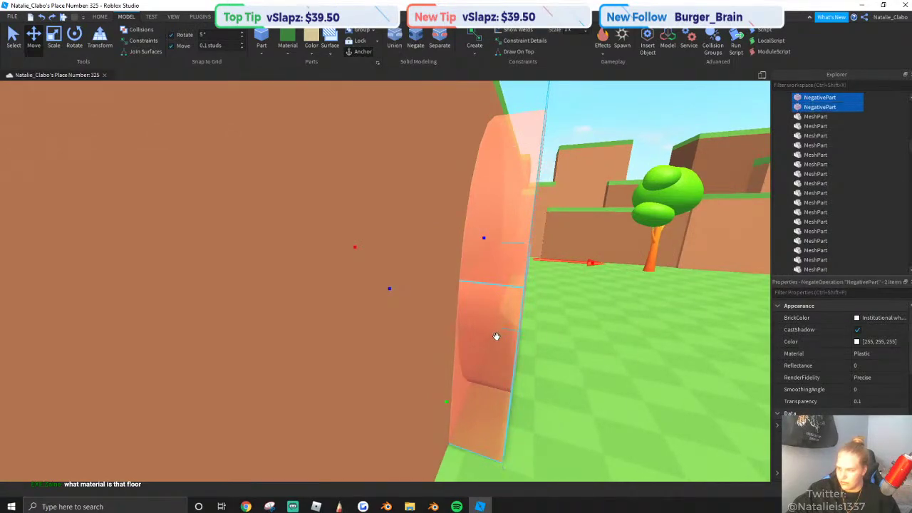
{"action": "right_click", "coordinate": [497, 336]}
{"action": "left_click", "coordinate": [527, 213]}
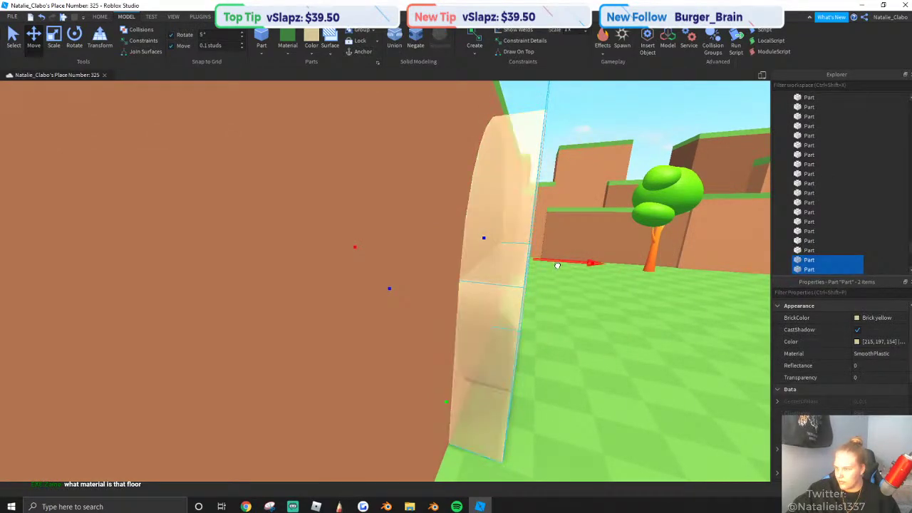
Nudge the cylinder and block slightly downward together.
{"action": "key", "text": "a"}
{"action": "right_click_drag", "start_coordinate": [496, 268], "coordinate": [490, 256]}
{"action": "key", "text": "d"}
{"action": "key", "text": "d"}
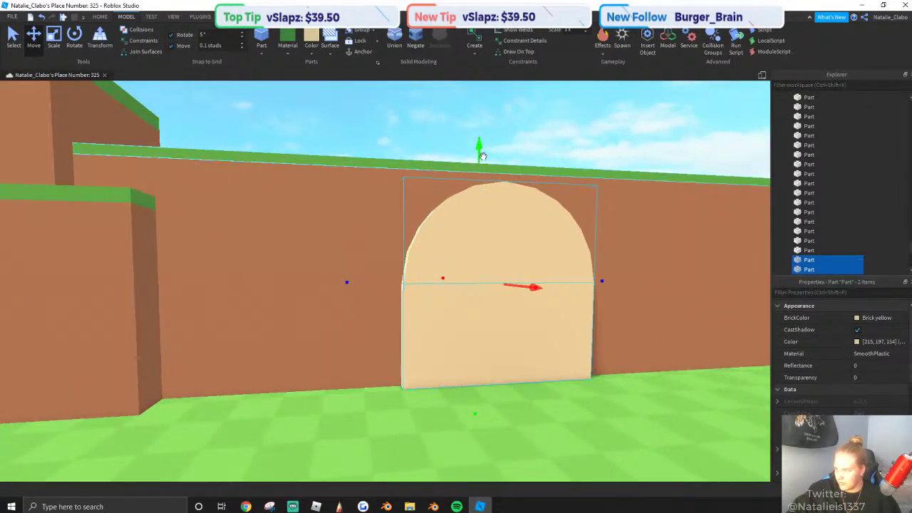
{"action": "left_click_drag", "start_coordinate": [479, 147], "coordinate": [479, 156]}
Negate the cylinder and block and union them with the wall to cut an arched doorway through it.
{"action": "right_click", "coordinate": [468, 270]}
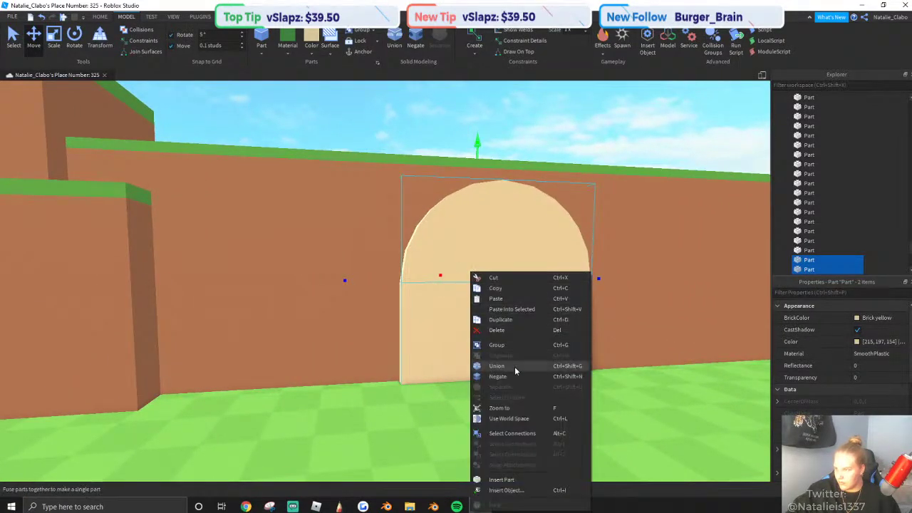
{"action": "left_click", "coordinate": [495, 376]}
{"action": "key", "text": "ctrl+z"}
{"action": "right_click", "coordinate": [362, 322]}
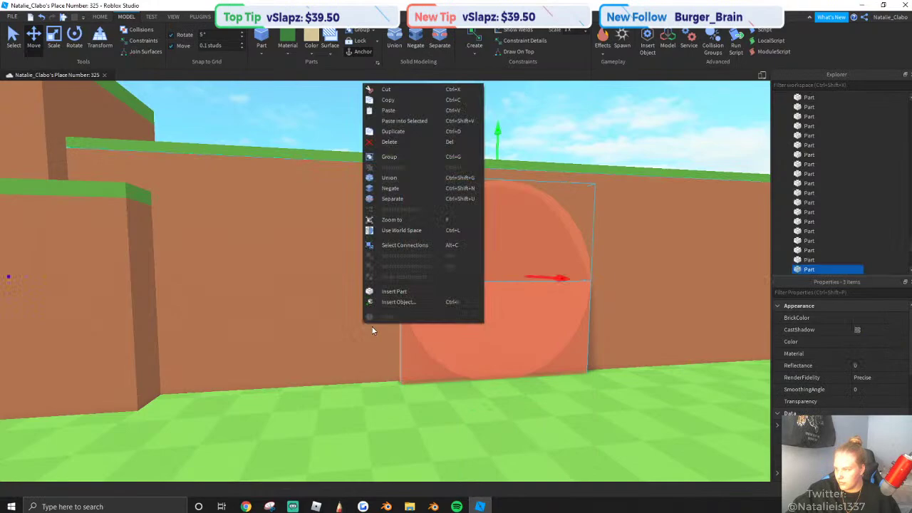
{"action": "left_click", "coordinate": [390, 181]}
{"action": "left_click", "coordinate": [368, 122]}
Inspect the arched doorway from the fountain, up close and from above the wall.
{"action": "scroll", "coordinate": [363, 309], "scroll_direction": "down", "scroll_amount": 10}
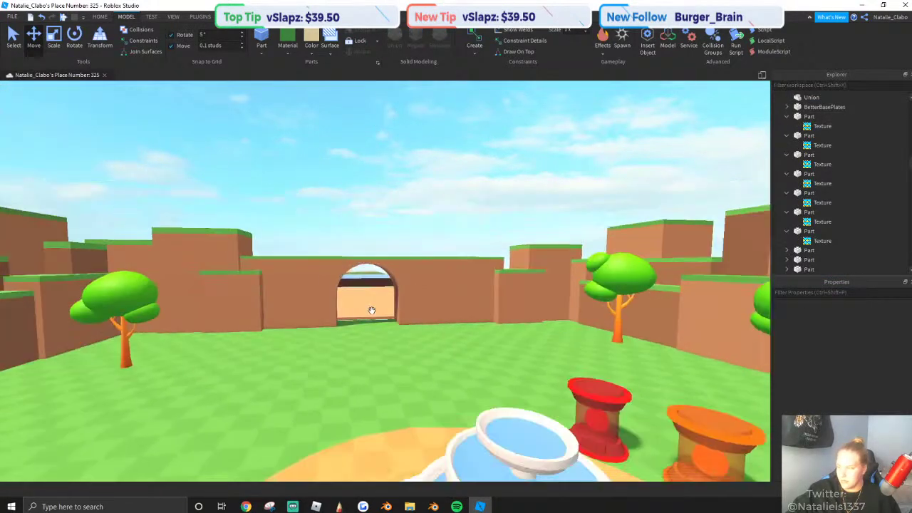
{"action": "scroll", "coordinate": [360, 304], "scroll_direction": "up", "scroll_amount": 12}
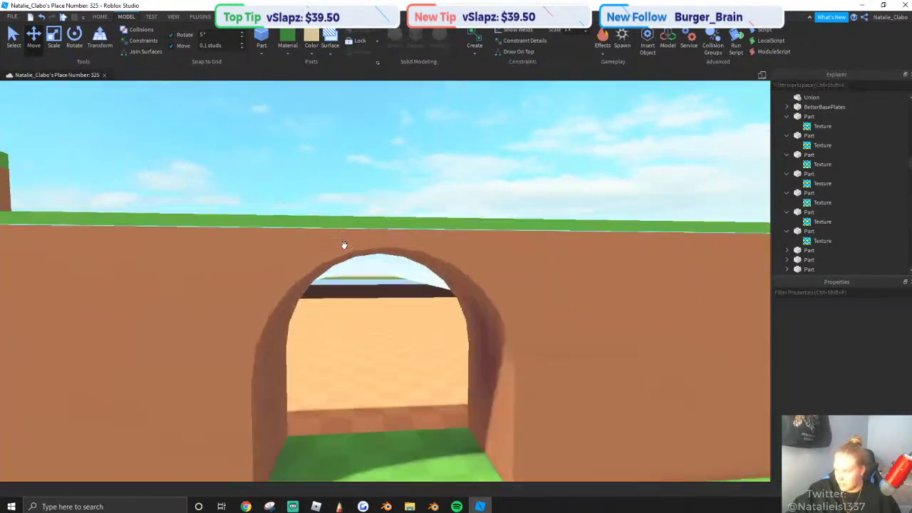
{"action": "right_click_drag", "start_coordinate": [344, 246], "coordinate": [356, 254]}
{"action": "scroll", "coordinate": [357, 254], "scroll_direction": "down", "scroll_amount": 3}
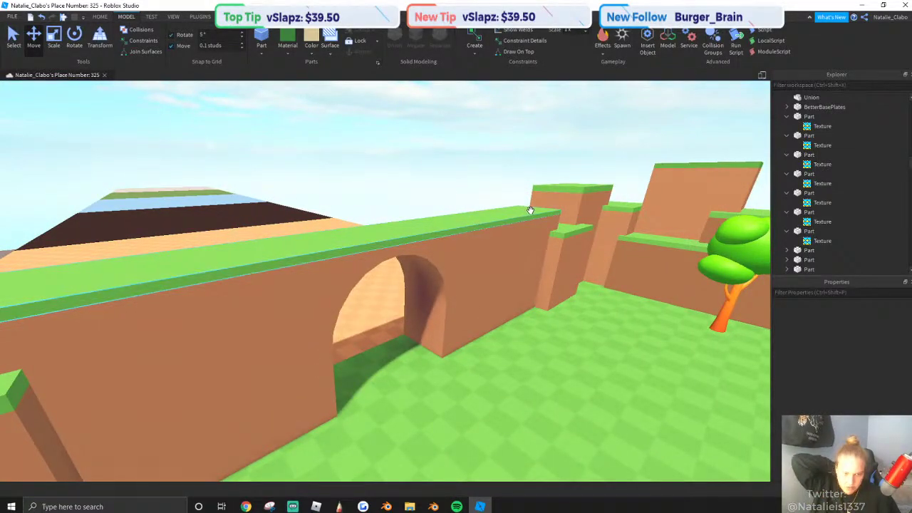
{"action": "right_click_drag", "start_coordinate": [490, 205], "coordinate": [487, 197]}
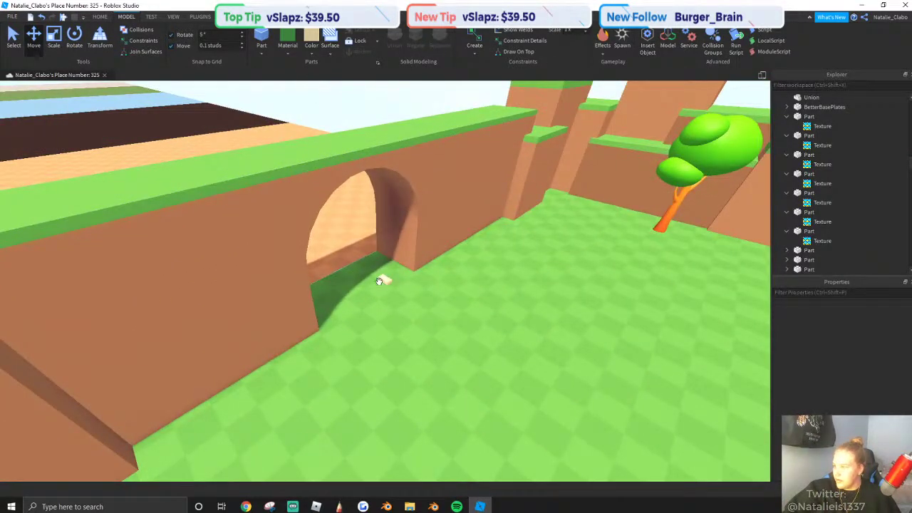
Select the small block by the arched doorway for scaling and set the move snap increment to 1 stud.
{"action": "left_click", "coordinate": [381, 281]}
{"action": "key", "text": "f"}
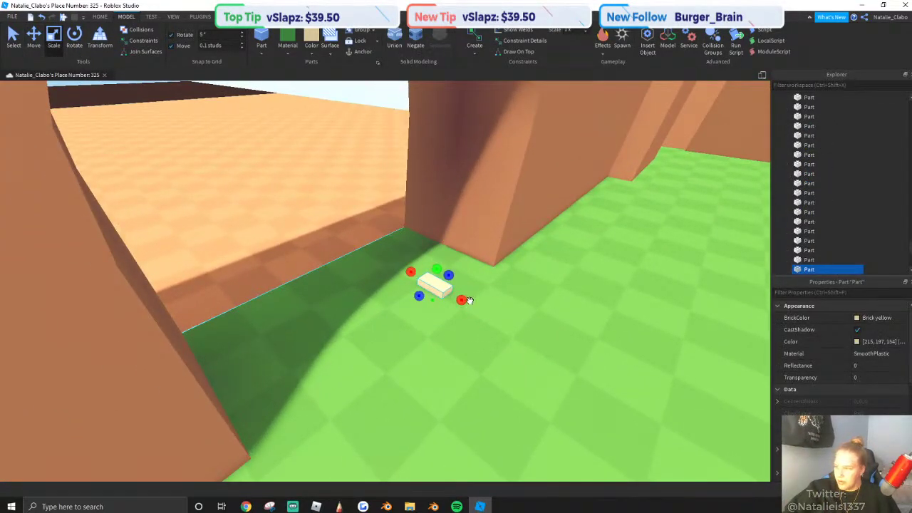
{"action": "scroll", "coordinate": [470, 300], "scroll_direction": "up", "scroll_amount": 2}
{"action": "right_click_drag", "start_coordinate": [475, 297], "coordinate": [475, 299]}
{"action": "left_click_drag", "start_coordinate": [541, 323], "coordinate": [536, 322]}
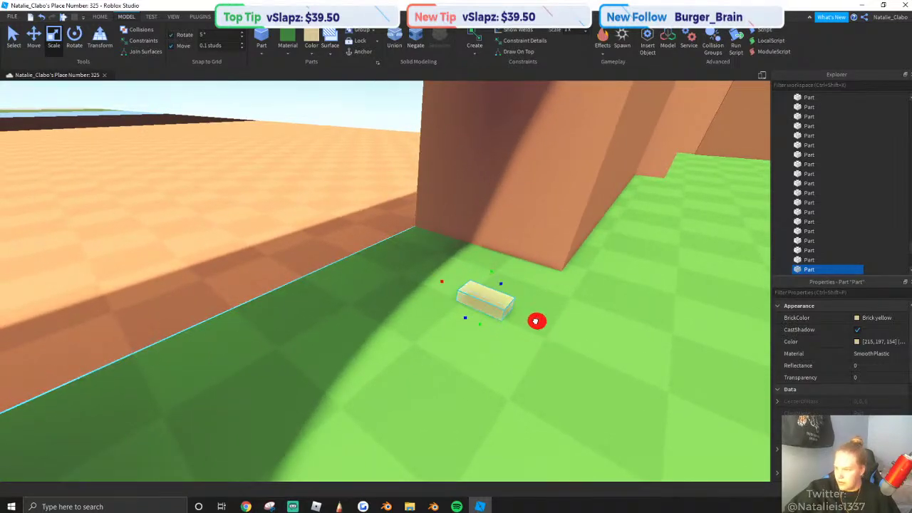
{"action": "right_click_drag", "start_coordinate": [419, 240], "coordinate": [420, 241]}
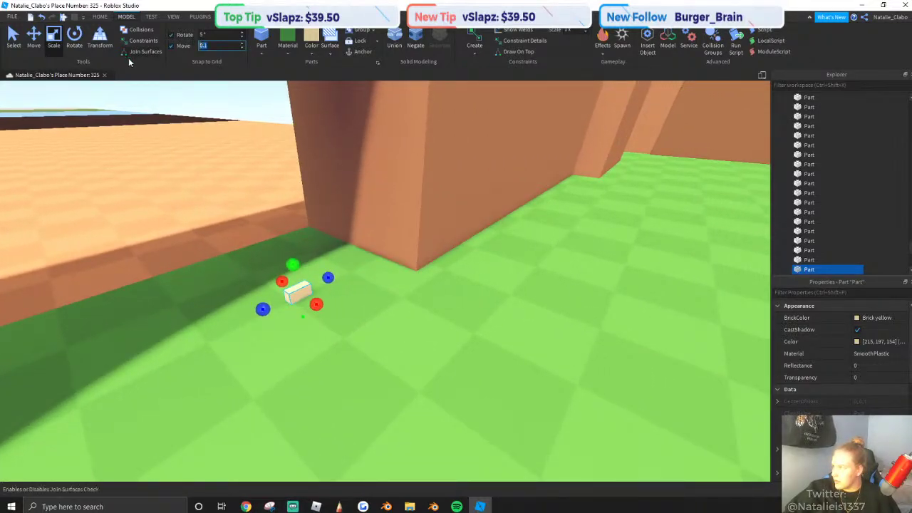
{"action": "type", "text": "1"}
Stretch the small block sideways in both directions so it spans the full width of the doorway.
{"action": "right_click_drag", "start_coordinate": [488, 302], "coordinate": [489, 303]}
{"action": "scroll", "coordinate": [489, 302], "scroll_direction": "down", "scroll_amount": 2}
{"action": "left_click_drag", "start_coordinate": [478, 297], "coordinate": [267, 276]}
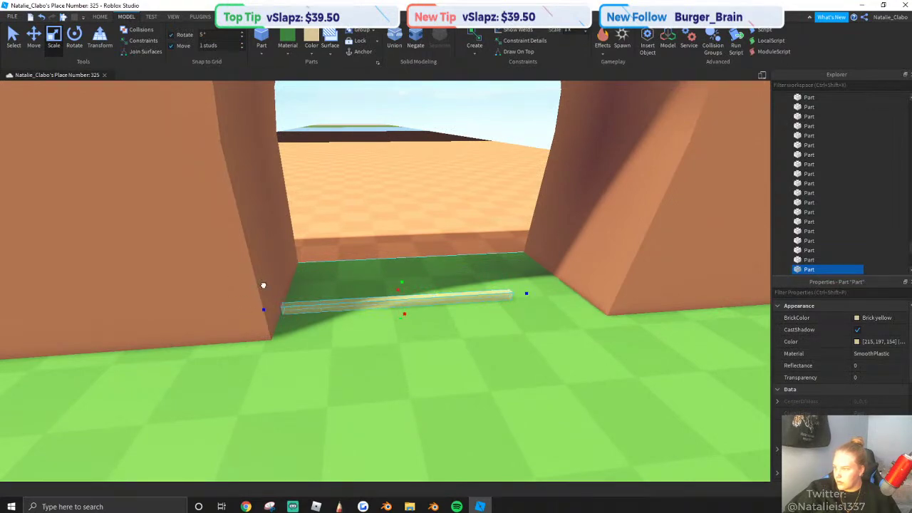
{"action": "key", "text": "d"}
{"action": "left_click_drag", "start_coordinate": [469, 298], "coordinate": [542, 290]}
{"action": "scroll", "coordinate": [343, 273], "scroll_direction": "down", "scroll_amount": 1}
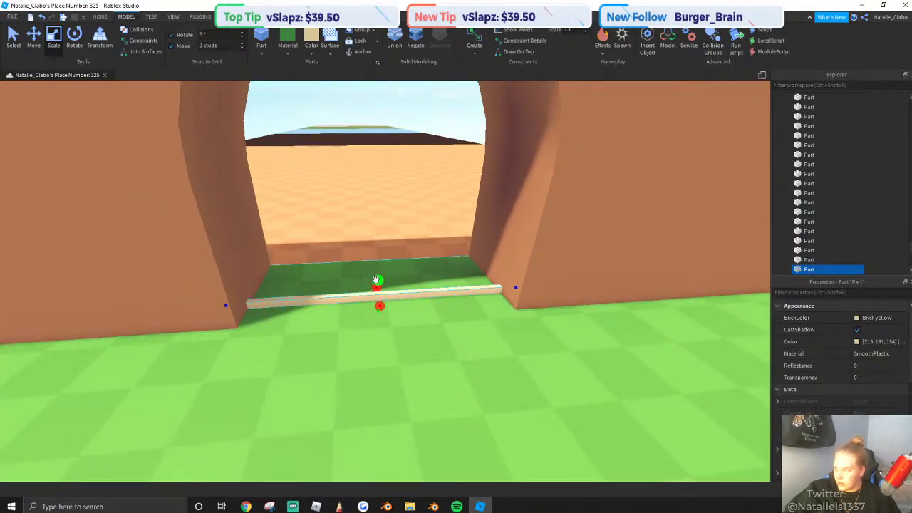
Raise the block's height until it fills the whole arched opening as a door panel.
{"action": "left_click_drag", "start_coordinate": [378, 280], "coordinate": [378, 264]}
{"action": "right_click_drag", "start_coordinate": [379, 280], "coordinate": [378, 264]}
{"action": "scroll", "coordinate": [378, 264], "scroll_direction": "down", "scroll_amount": 2}
{"action": "left_click_drag", "start_coordinate": [378, 265], "coordinate": [385, 240]}
{"action": "scroll", "coordinate": [428, 309], "scroll_direction": "down", "scroll_amount": 2}
{"action": "key", "text": "d"}
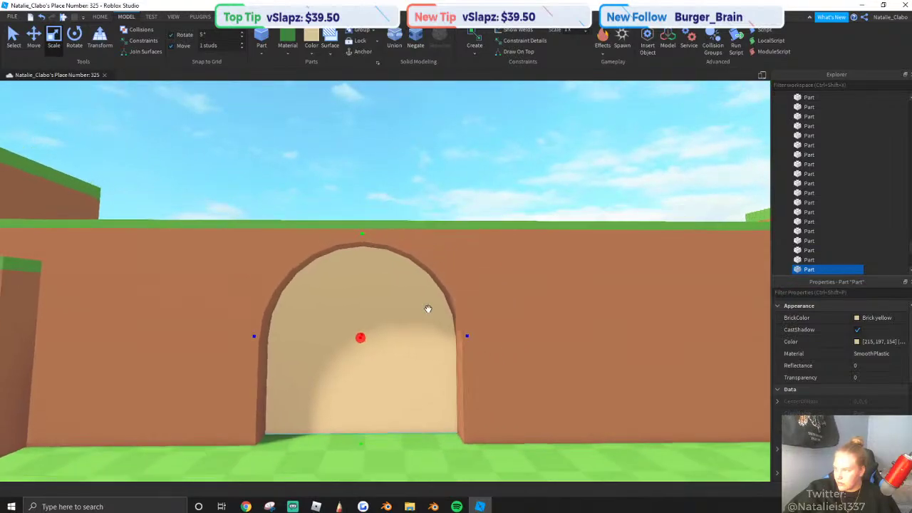
Color the door panel Fossil grey and set its transparency to 0.5.
{"action": "right_click_drag", "start_coordinate": [427, 309], "coordinate": [420, 306]}
{"action": "scroll", "coordinate": [421, 306], "scroll_direction": "up", "scroll_amount": 4}
{"action": "key", "text": "a"}
{"action": "left_click", "coordinate": [309, 53]}
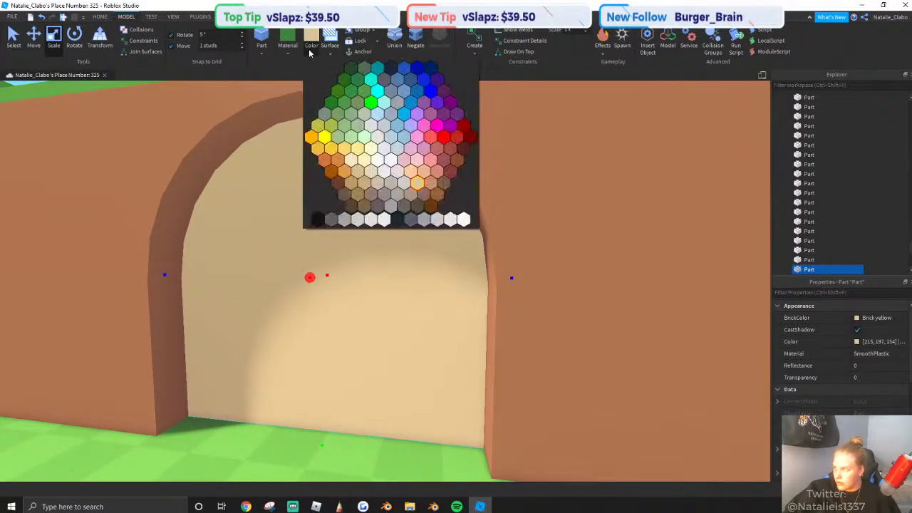
{"action": "left_click", "coordinate": [423, 219]}
{"action": "right_click_drag", "start_coordinate": [413, 233], "coordinate": [385, 235]}
{"action": "left_click", "coordinate": [866, 377]}
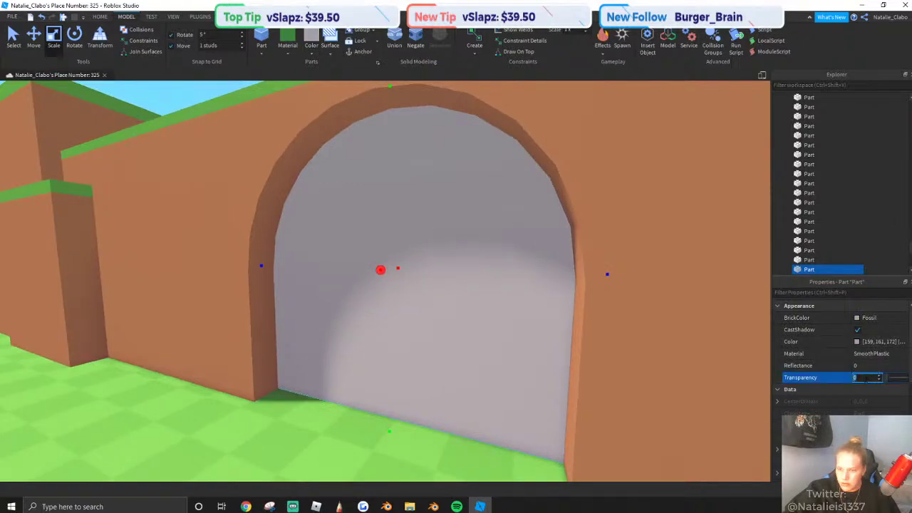
{"action": "type", "text": "0.5"}
{"action": "key", "text": "Return"}
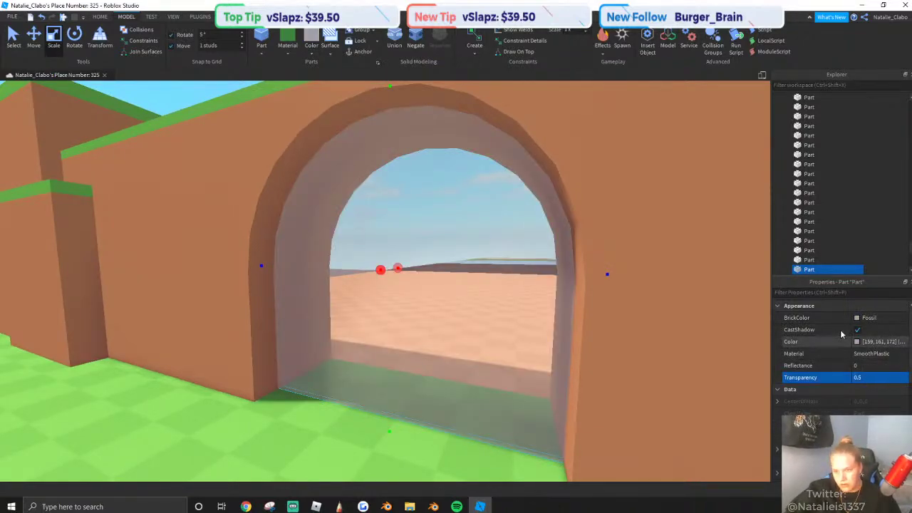
Turn off shadow casting on the door panel and the arched wall, and nudge the panel within the archway's depth.
{"action": "left_click", "coordinate": [107, 257]}
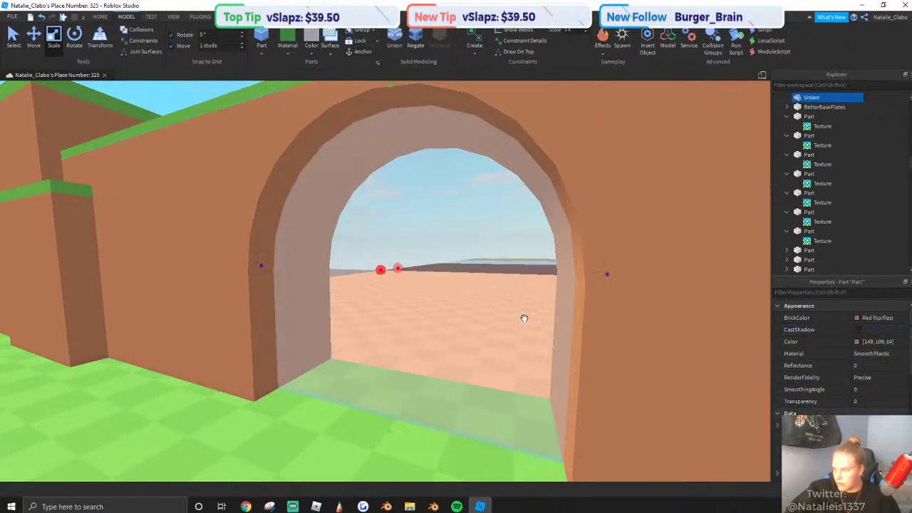
{"action": "scroll", "coordinate": [523, 317], "scroll_direction": "down", "scroll_amount": 3}
{"action": "right_click_drag", "start_coordinate": [524, 317], "coordinate": [491, 342]}
{"action": "key", "text": "a"}
{"action": "key", "text": "w"}
{"action": "left_click", "coordinate": [34, 38]}
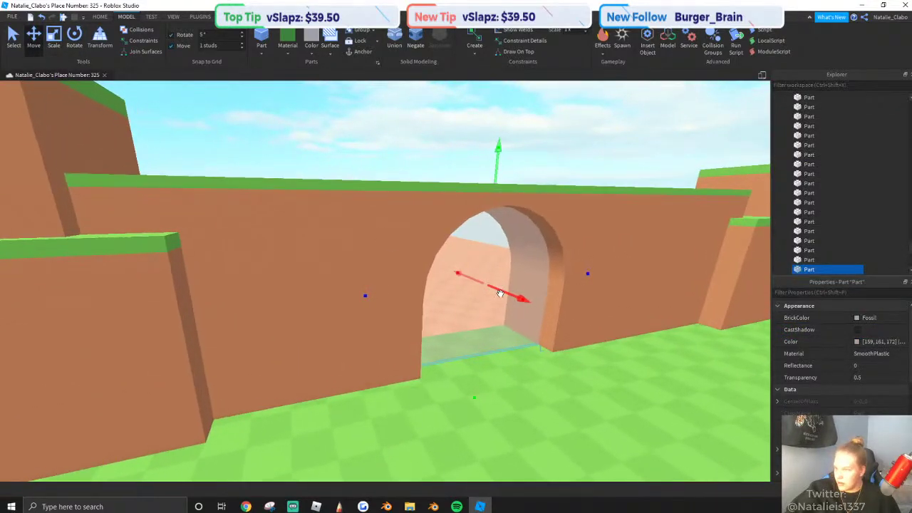
{"action": "key", "text": "w"}
{"action": "left_click_drag", "start_coordinate": [523, 293], "coordinate": [517, 290]}
{"action": "type", "text": "dw"}
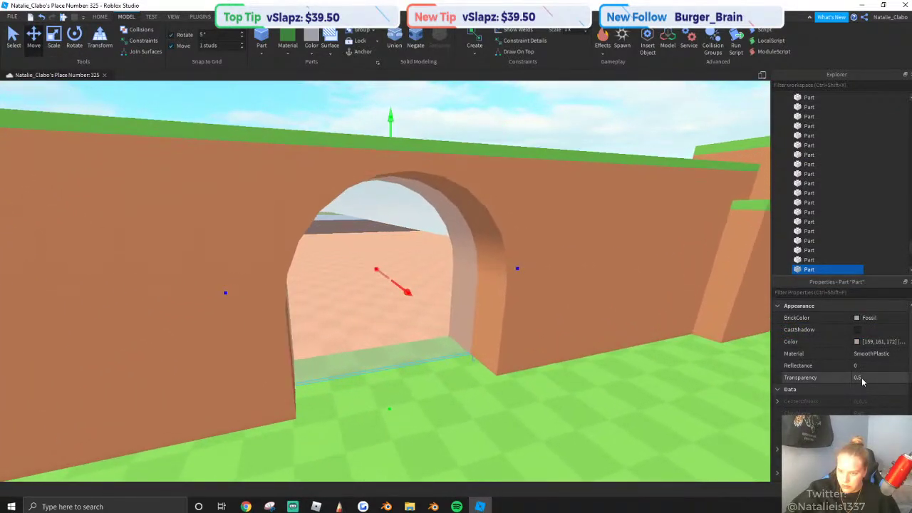
Try transparency values of 0.8 and 0.7 on the door panel and settle on 0.6.
{"action": "type", "text": "0.8"}
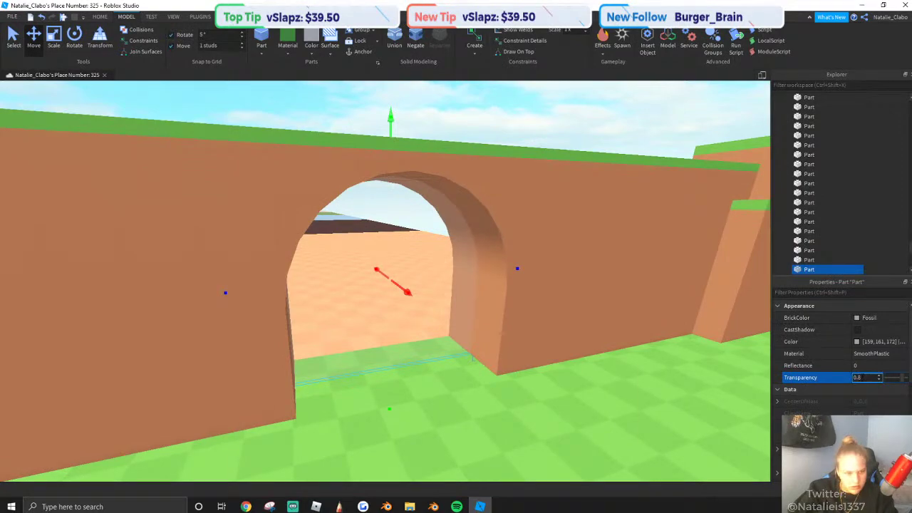
{"action": "key", "text": "BackSpace"}
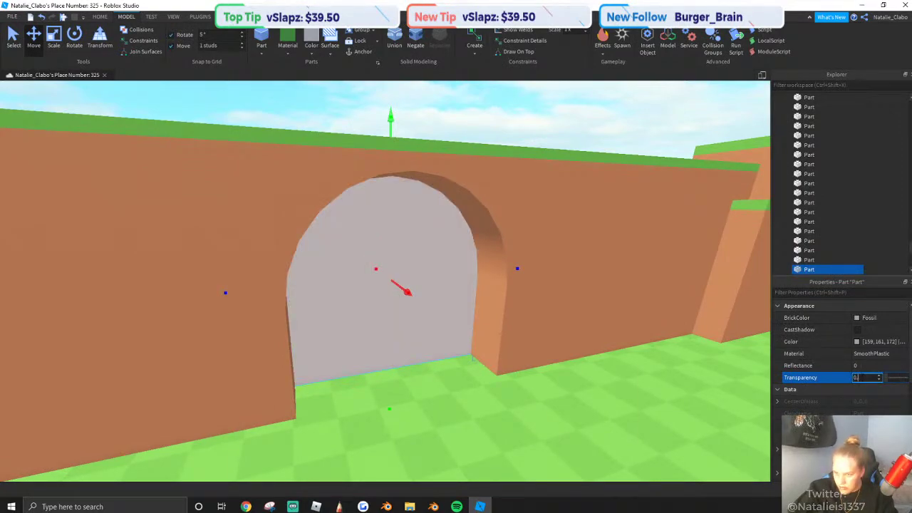
{"action": "type", "text": "7"}
{"action": "key", "text": "BackSpace"}
{"action": "type", "text": "6"}
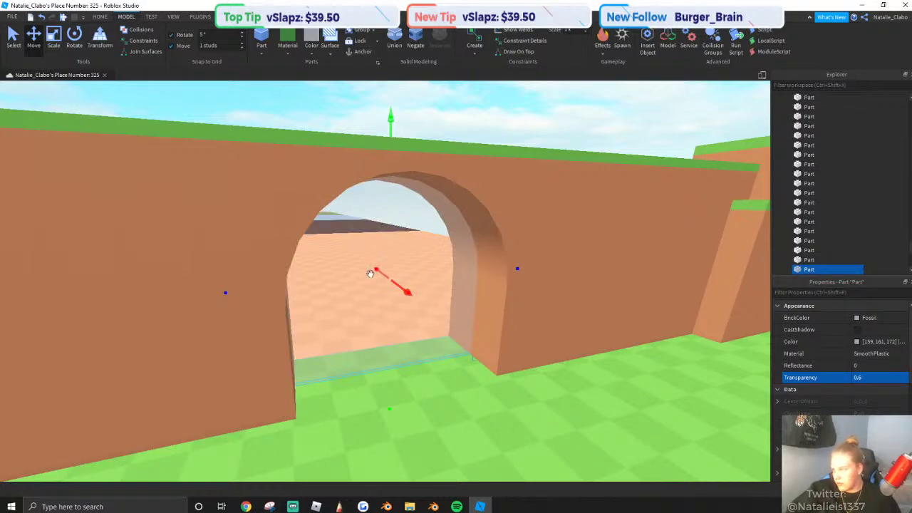
Shift the door panel along the depth of the archway.
{"action": "left_click_drag", "start_coordinate": [370, 273], "coordinate": [424, 304]}
{"action": "key", "text": "d"}
{"action": "right_click_drag", "start_coordinate": [426, 302], "coordinate": [425, 302]}
{"action": "left_click_drag", "start_coordinate": [389, 275], "coordinate": [407, 274]}
{"action": "key", "text": "w"}
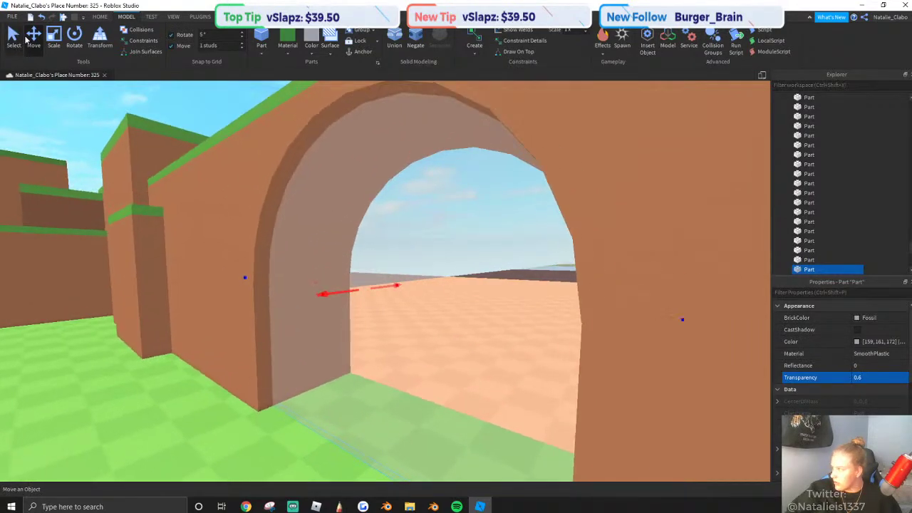
Thicken the door panel on both faces so it fills the depth of the archway.
{"action": "left_click", "coordinate": [54, 40]}
{"action": "right_click_drag", "start_coordinate": [340, 250], "coordinate": [340, 250]}
{"action": "key", "text": "s"}
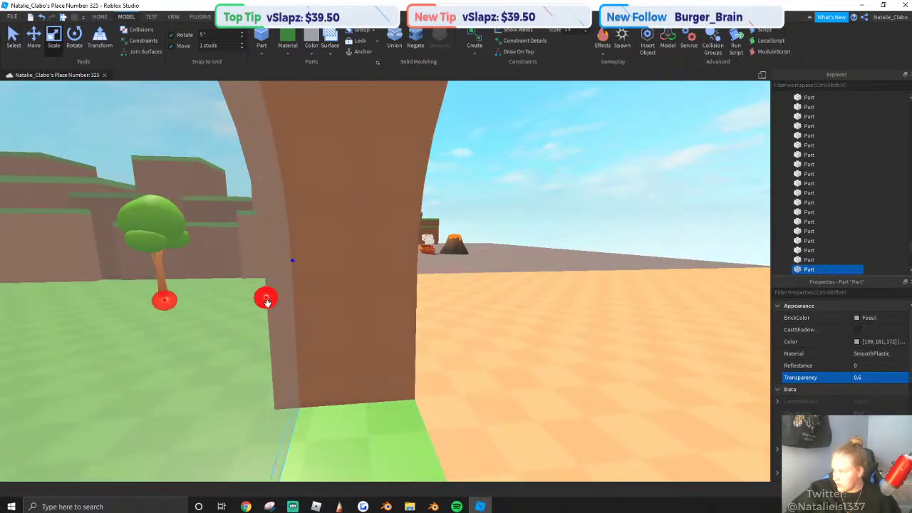
{"action": "left_click_drag", "start_coordinate": [266, 302], "coordinate": [427, 318]}
{"action": "key", "text": "a"}
{"action": "right_click_drag", "start_coordinate": [354, 307], "coordinate": [437, 293]}
{"action": "key", "text": "s"}
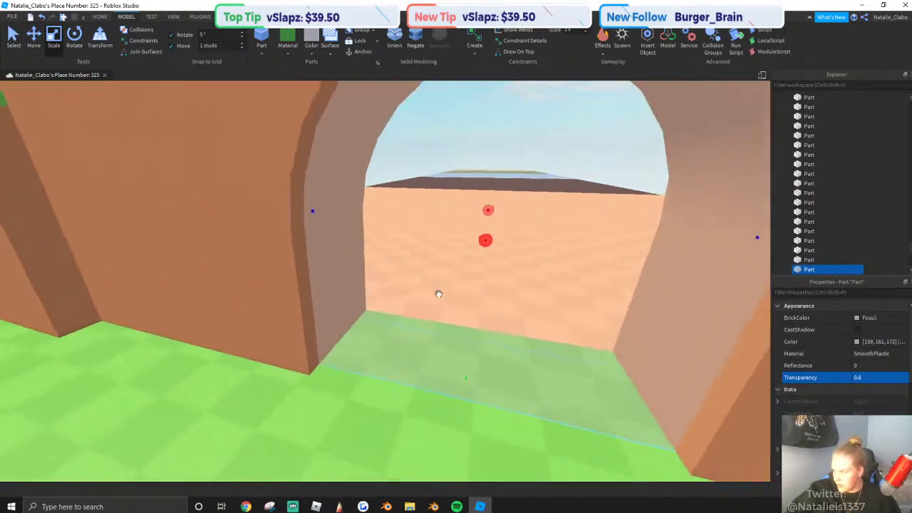
{"action": "left_click_drag", "start_coordinate": [470, 247], "coordinate": [476, 243]}
{"action": "key", "text": "s"}
{"action": "right_click_drag", "start_coordinate": [476, 243], "coordinate": [484, 240]}
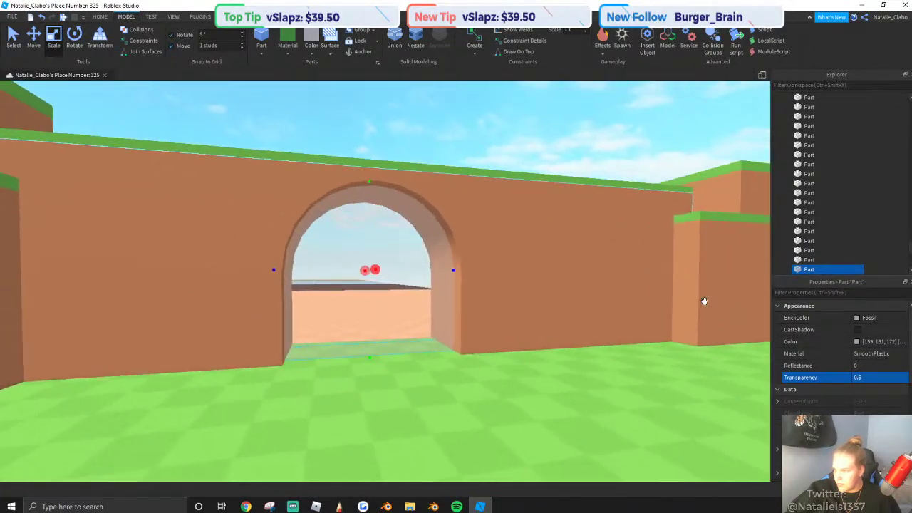
Recolor the door panel a sandy brown with the custom color 172, 138, 109.
{"action": "key", "text": "w"}
{"action": "left_click", "coordinate": [857, 341]}
{"action": "left_click", "coordinate": [500, 196]}
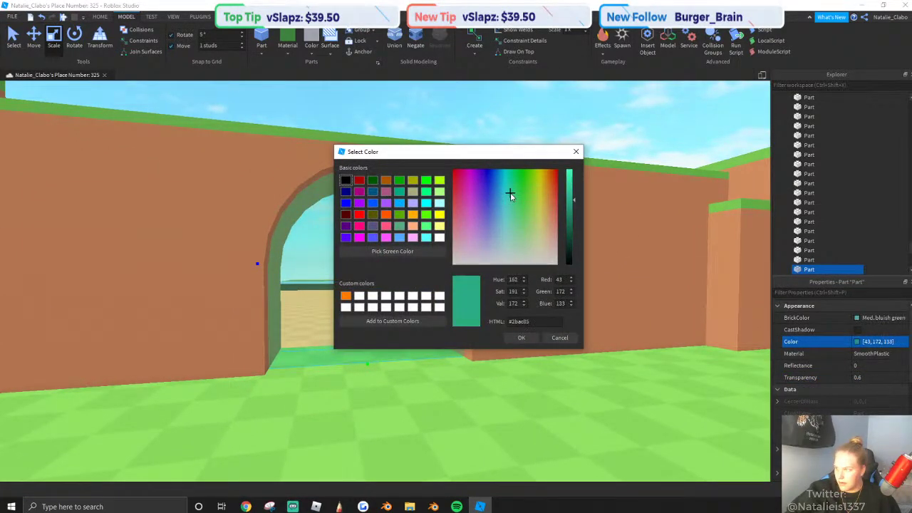
{"action": "left_click_drag", "start_coordinate": [510, 193], "coordinate": [549, 231]}
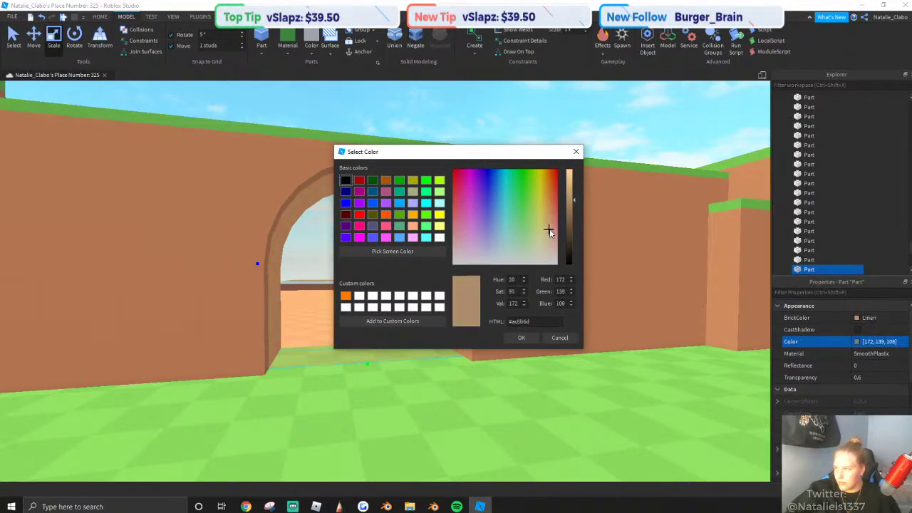
{"action": "left_click", "coordinate": [520, 338]}
Set the door panel's transparency to 0.4 and deselect it.
{"action": "left_click", "coordinate": [879, 381]}
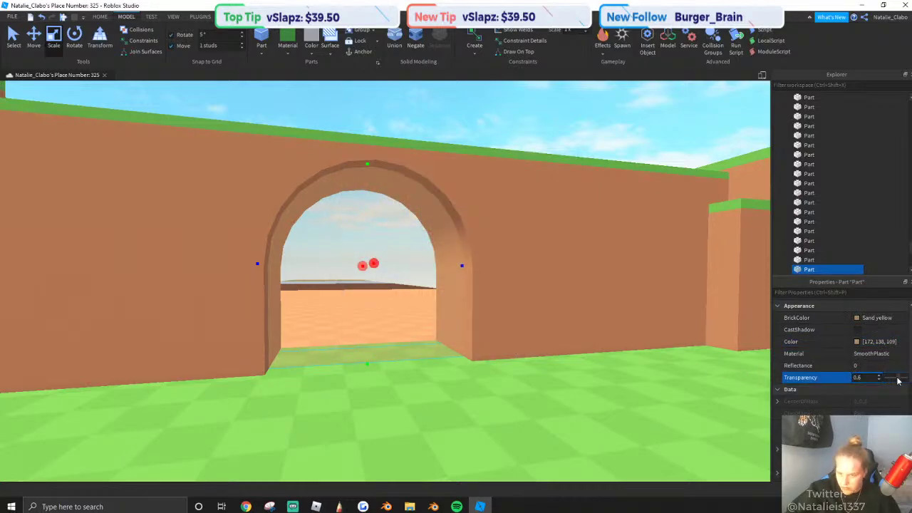
{"action": "left_click_drag", "start_coordinate": [897, 381], "coordinate": [891, 380]}
{"action": "right_click_drag", "start_coordinate": [565, 214], "coordinate": [562, 204]}
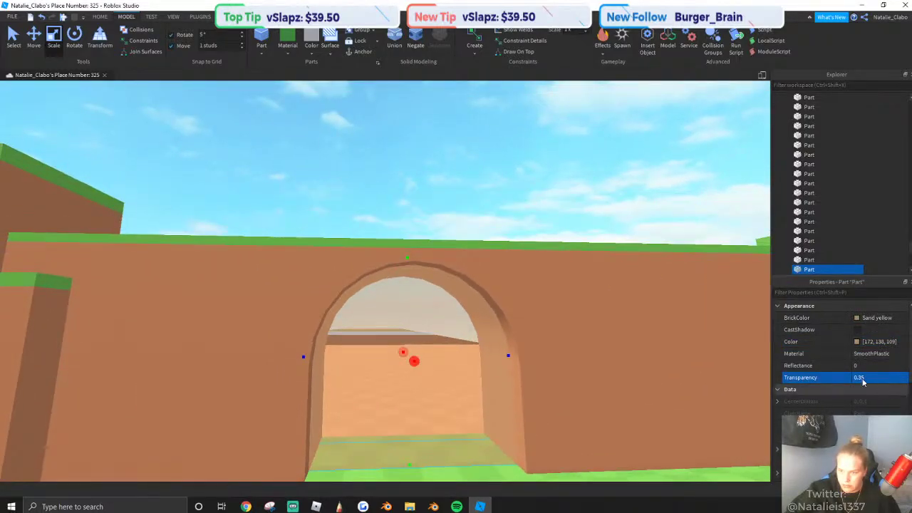
{"action": "key", "text": "Return"}
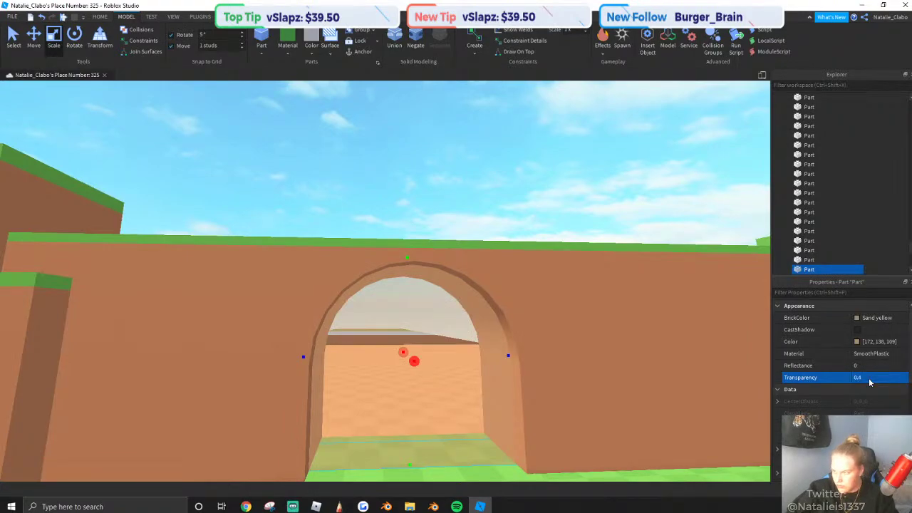
{"action": "left_click", "coordinate": [557, 203]}
Reposition a tree on the grass in front of the terraced walls and deselect it.
{"action": "key", "text": "s"}
{"action": "right_click_drag", "start_coordinate": [557, 203], "coordinate": [557, 204]}
{"action": "key", "text": "w"}
{"action": "key", "text": "w"}
{"action": "left_click", "coordinate": [265, 265]}
{"action": "key", "text": "s"}
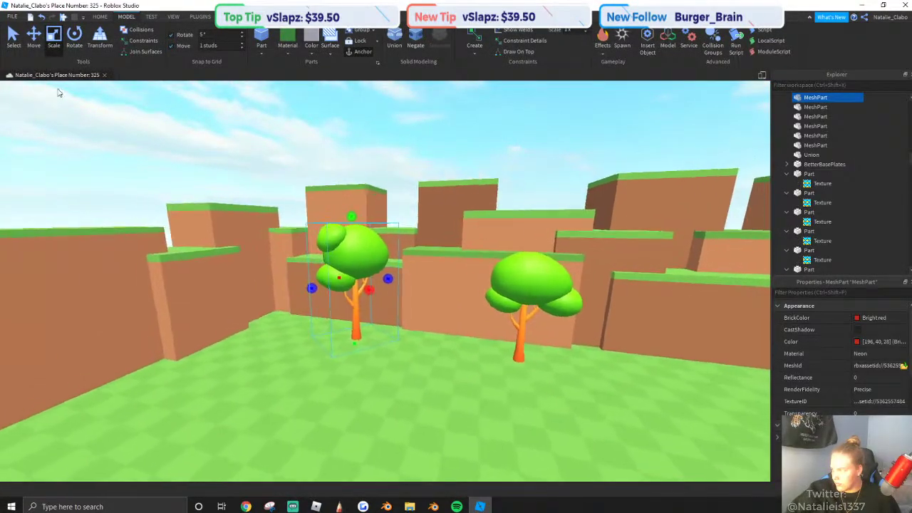
{"action": "left_click", "coordinate": [34, 41]}
{"action": "key", "text": "s"}
{"action": "left_click", "coordinate": [527, 285]}
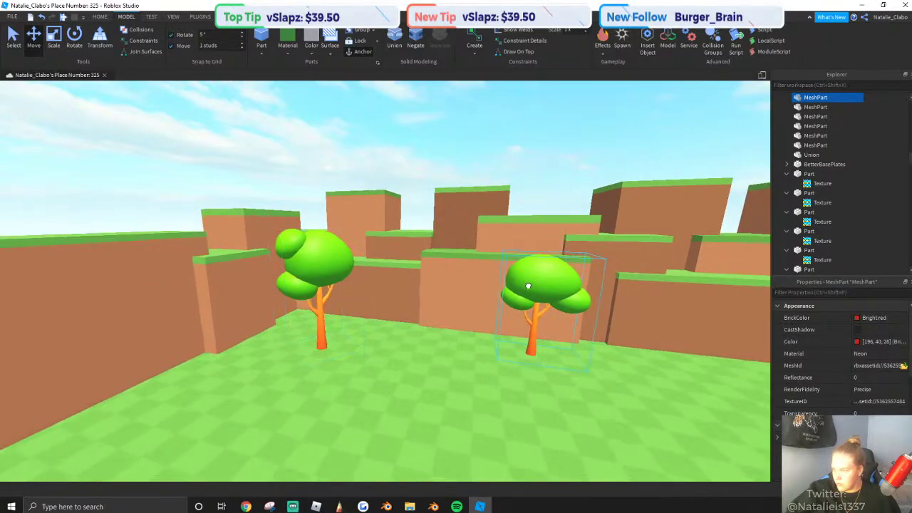
{"action": "left_click_drag", "start_coordinate": [558, 332], "coordinate": [572, 348]}
{"action": "left_click_drag", "start_coordinate": [476, 311], "coordinate": [433, 307]}
{"action": "left_click", "coordinate": [430, 156]}
Move the middle tree along the stepped wall a little away from the wall, onto the open grass.
{"action": "key", "text": "s"}
{"action": "right_click_drag", "start_coordinate": [449, 186], "coordinate": [450, 186]}
{"action": "key", "text": "w"}
{"action": "key", "text": "s"}
{"action": "key", "text": "w"}
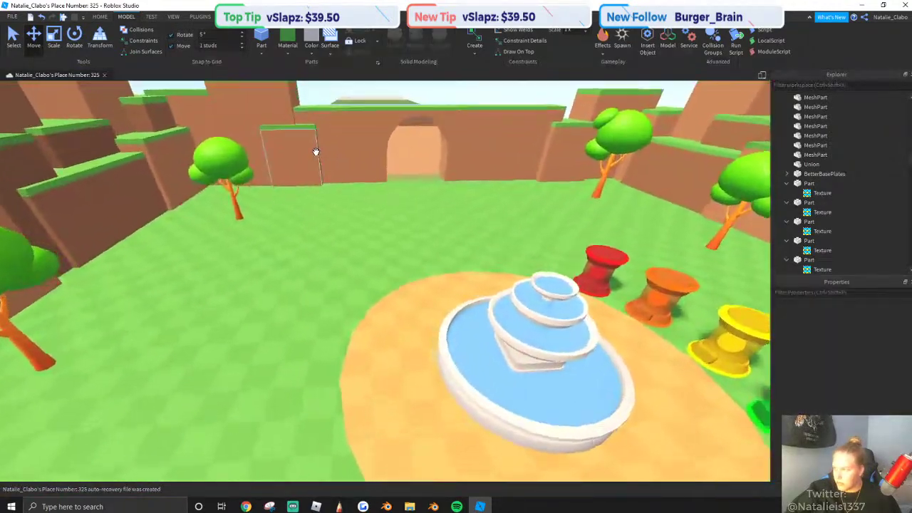
{"action": "right_click_drag", "start_coordinate": [315, 151], "coordinate": [316, 151]}
{"action": "left_click", "coordinate": [332, 206]}
{"action": "left_click_drag", "start_coordinate": [372, 206], "coordinate": [407, 228]}
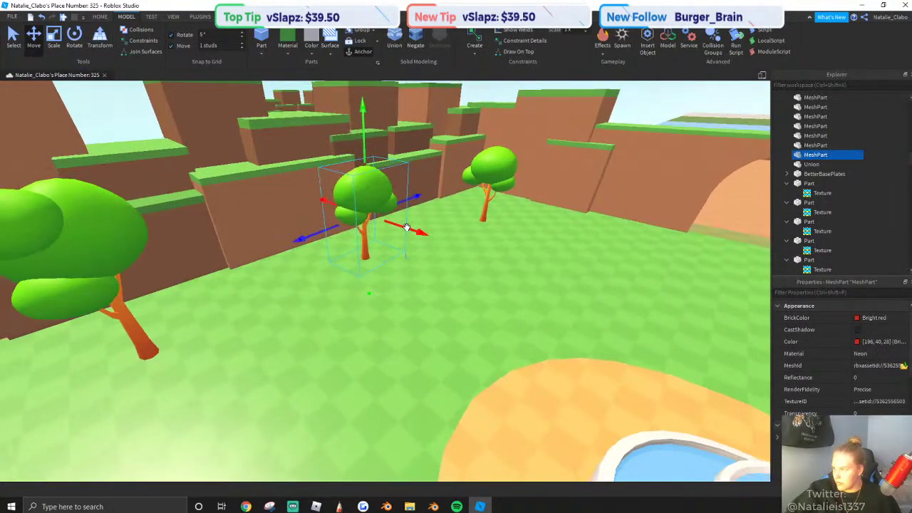
{"action": "key", "text": "s"}
{"action": "left_click", "coordinate": [377, 187]}
Move the tree behind the egg capsules to a clear spot between the neighboring trees.
{"action": "right_click_drag", "start_coordinate": [406, 228], "coordinate": [403, 218]}
{"action": "key", "text": "w"}
{"action": "key", "text": "e"}
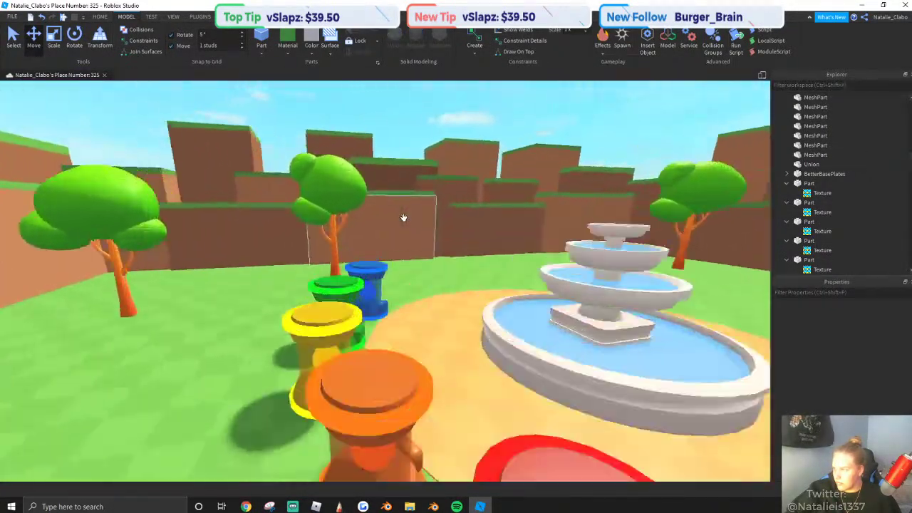
{"action": "key", "text": "s"}
{"action": "left_click", "coordinate": [366, 228]}
{"action": "left_click_drag", "start_coordinate": [393, 242], "coordinate": [342, 248]}
{"action": "right_click_drag", "start_coordinate": [315, 254], "coordinate": [314, 254]}
{"action": "key", "text": "s"}
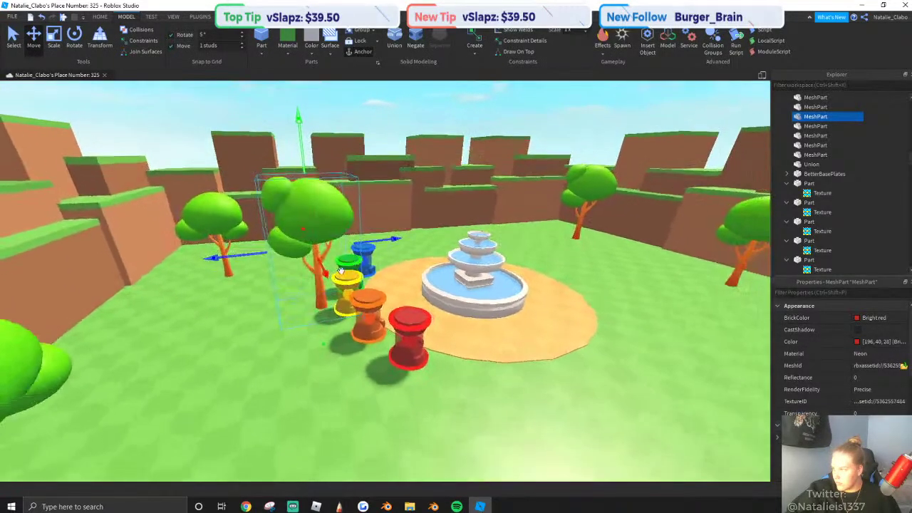
{"action": "left_click_drag", "start_coordinate": [346, 242], "coordinate": [218, 252]}
{"action": "key", "text": "w"}
{"action": "right_click_drag", "start_coordinate": [218, 252], "coordinate": [218, 253]}
{"action": "key", "text": "s"}
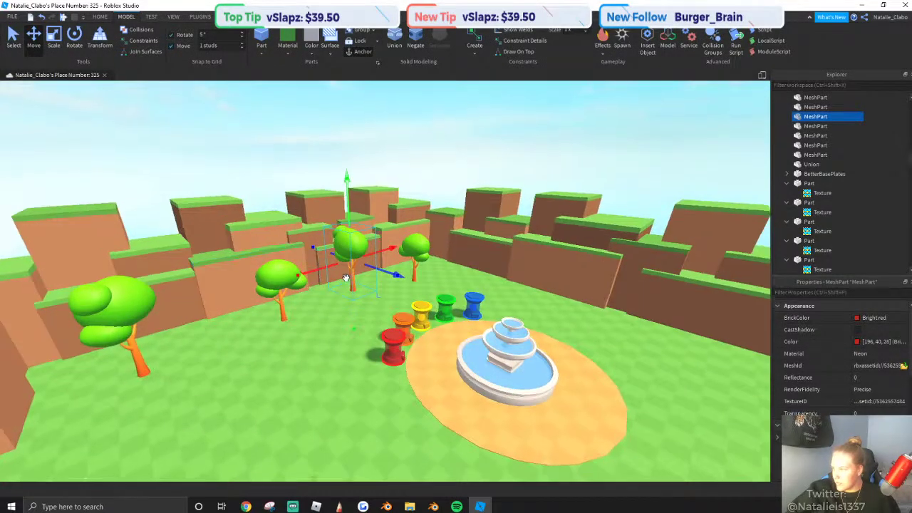
Insert a small block on the grass and give it the color 215, 145, 87 copied from the sandy spawn circle.
{"action": "right_click", "coordinate": [360, 258]}
{"action": "left_click", "coordinate": [388, 320]}
{"action": "key", "text": "w"}
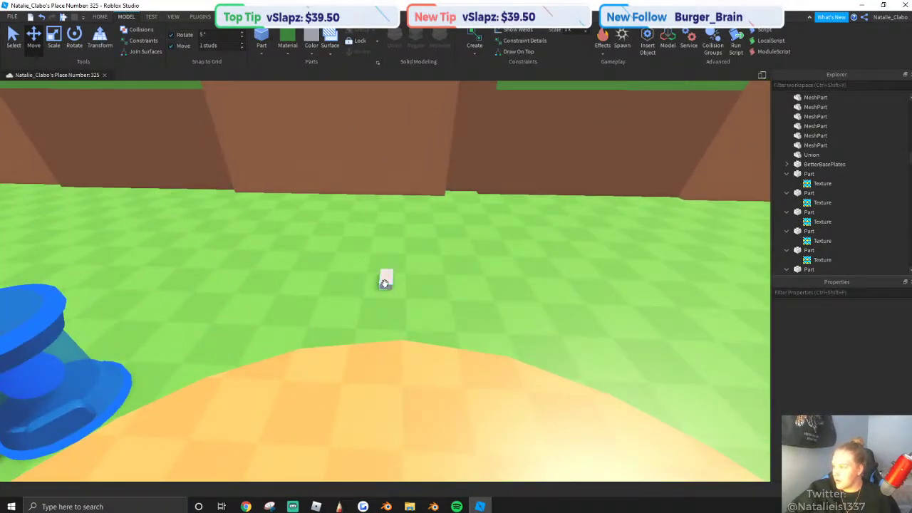
{"action": "left_click", "coordinate": [401, 360]}
{"action": "left_click", "coordinate": [883, 342]}
{"action": "right_click", "coordinate": [882, 344]}
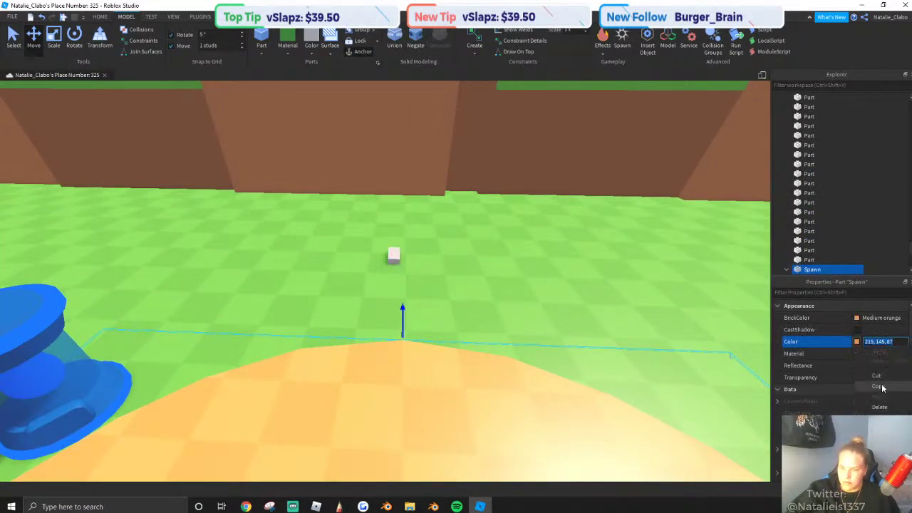
{"action": "left_click", "coordinate": [878, 386]}
{"action": "left_click", "coordinate": [388, 255]}
{"action": "left_click", "coordinate": [872, 342]}
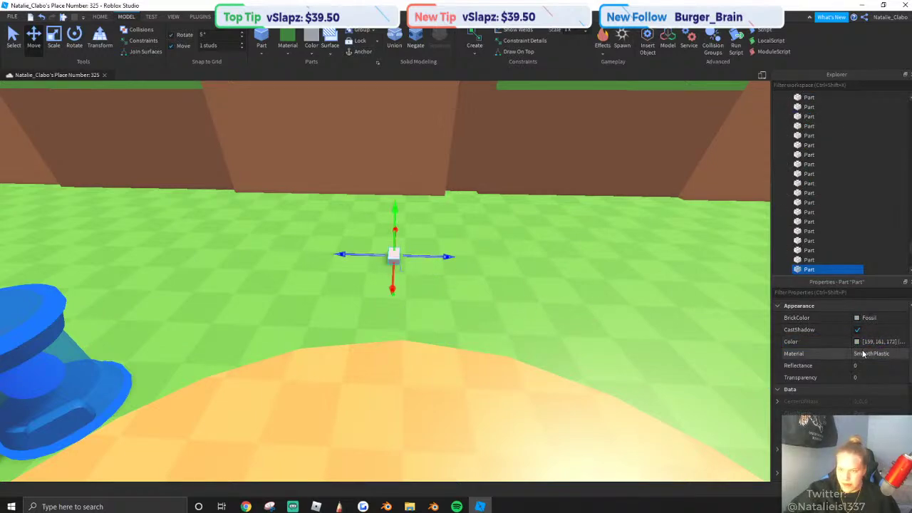
{"action": "key", "text": "ctrl+v"}
{"action": "key", "text": "Return"}
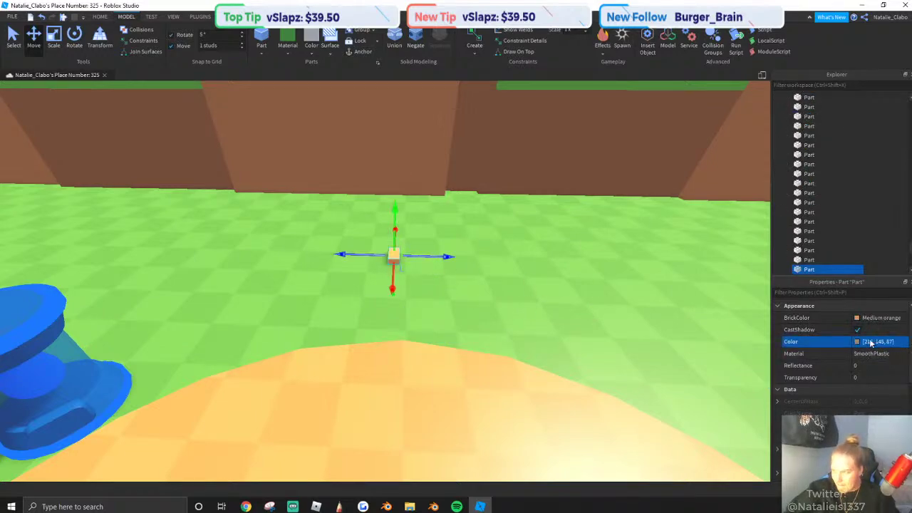
Copy the tile texture from the sandy spawn circle onto the small sand-colored block.
{"action": "left_click", "coordinate": [497, 364]}
{"action": "double_click", "coordinate": [815, 251]}
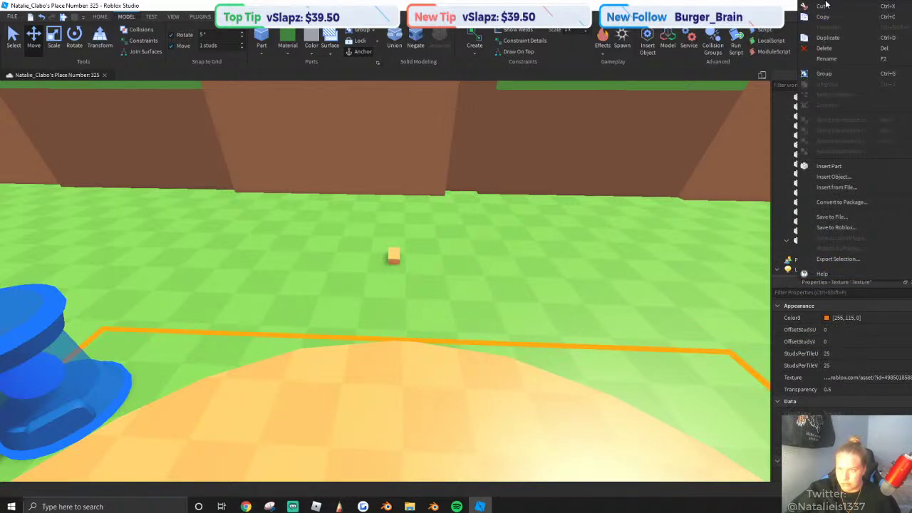
{"action": "scroll", "coordinate": [392, 256], "scroll_direction": "up", "scroll_amount": 5}
{"action": "left_click", "coordinate": [391, 253]}
{"action": "right_click", "coordinate": [392, 253]}
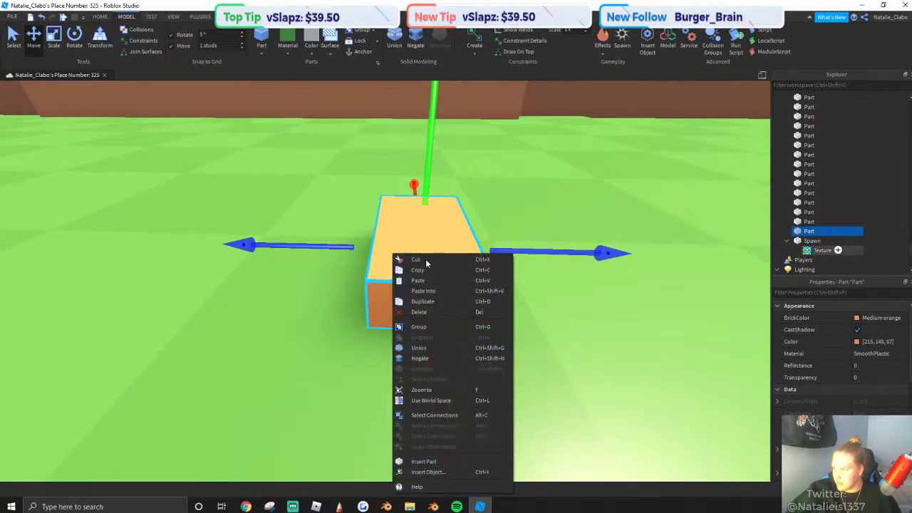
{"action": "left_click", "coordinate": [431, 291]}
{"action": "scroll", "coordinate": [394, 204], "scroll_direction": "down", "scroll_amount": 3}
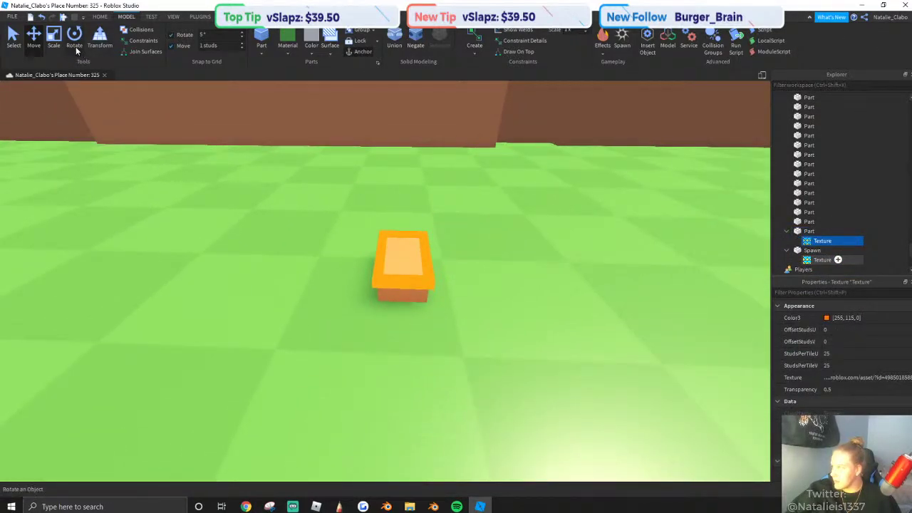
Stretch the small block from both ends into a long, narrow strip parallel to the terraced wall.
{"action": "left_click", "coordinate": [394, 263]}
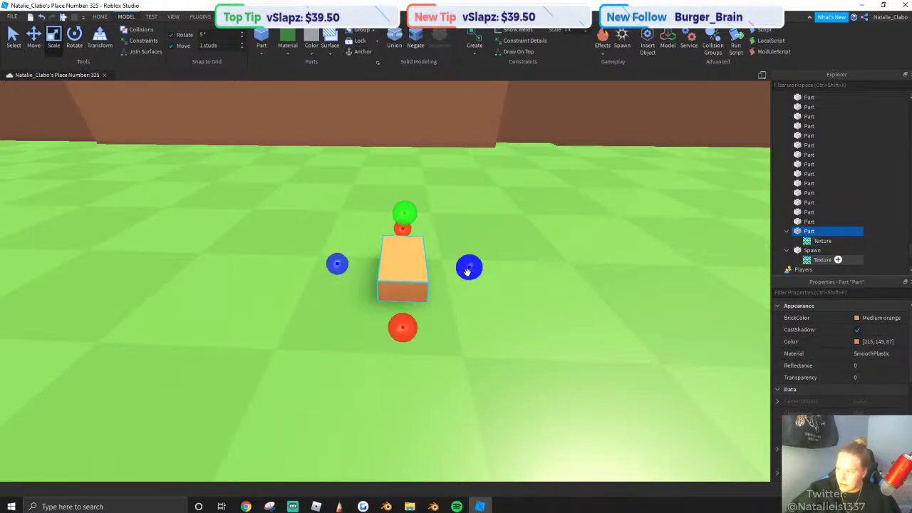
{"action": "left_click_drag", "start_coordinate": [467, 271], "coordinate": [539, 234]}
{"action": "right_click_drag", "start_coordinate": [539, 234], "coordinate": [316, 222]}
{"action": "left_click_drag", "start_coordinate": [227, 235], "coordinate": [394, 240]}
{"action": "right_click_drag", "start_coordinate": [394, 240], "coordinate": [383, 198]}
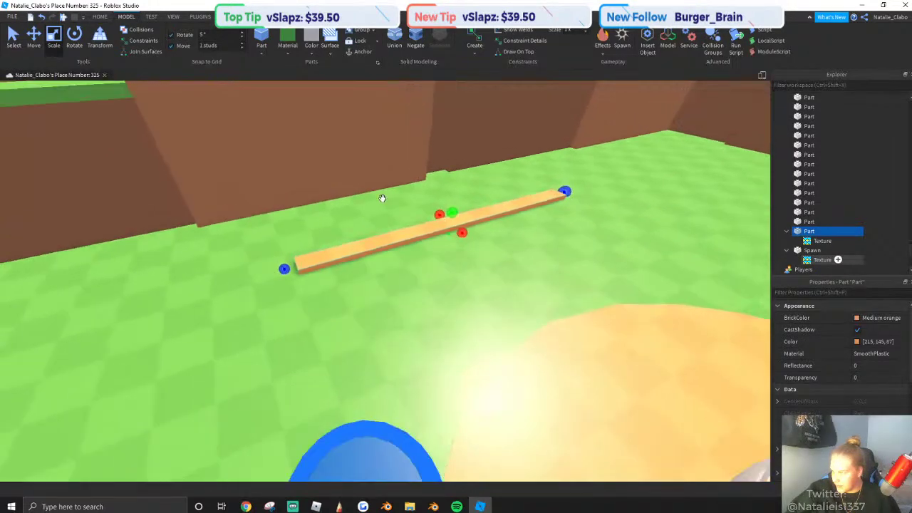
Widen the sand strip back to the terraced wall and extend both of its ends along the wall.
{"action": "left_click_drag", "start_coordinate": [439, 214], "coordinate": [473, 191]}
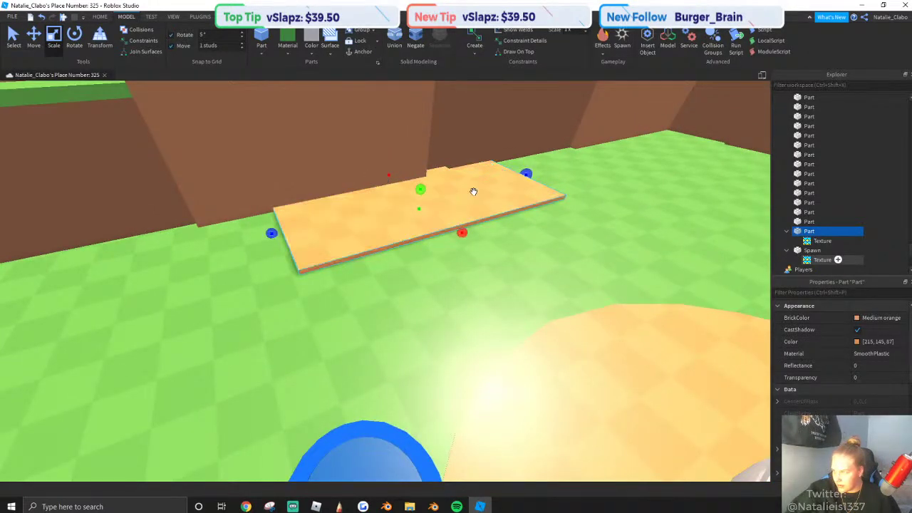
{"action": "right_click_drag", "start_coordinate": [473, 191], "coordinate": [498, 186]}
{"action": "left_click_drag", "start_coordinate": [503, 181], "coordinate": [573, 163]}
{"action": "right_click_drag", "start_coordinate": [459, 231], "coordinate": [385, 208]}
{"action": "left_click_drag", "start_coordinate": [377, 201], "coordinate": [211, 202]}
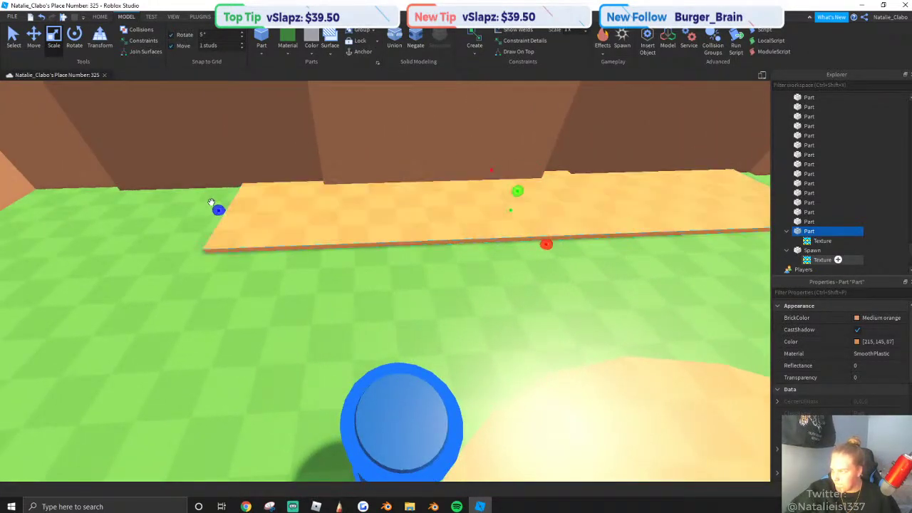
{"action": "scroll", "coordinate": [409, 227], "scroll_direction": "down", "scroll_amount": 7}
{"action": "scroll", "coordinate": [384, 229], "scroll_direction": "up", "scroll_amount": 3}
{"action": "right_click_drag", "start_coordinate": [545, 219], "coordinate": [567, 216]}
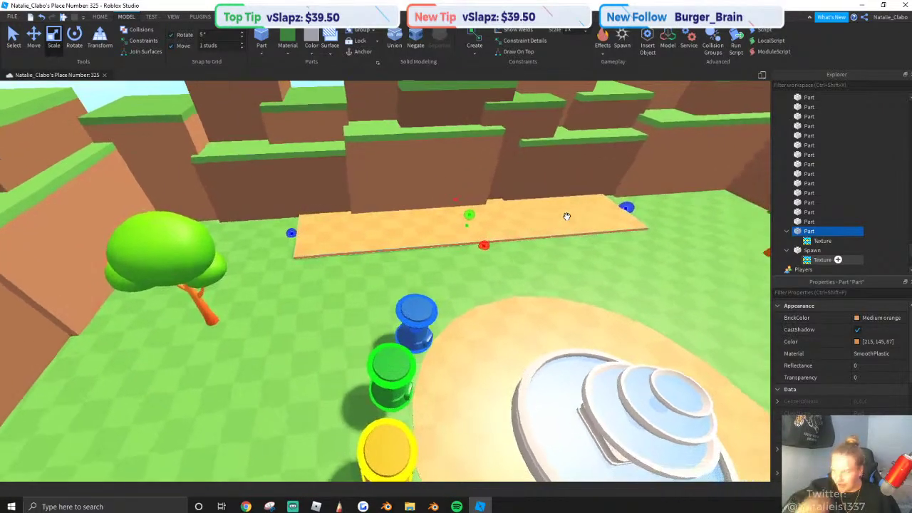
Adjust the sand strip's end and widen its front edge outward from the wall toward the fountain.
{"action": "key", "text": "f"}
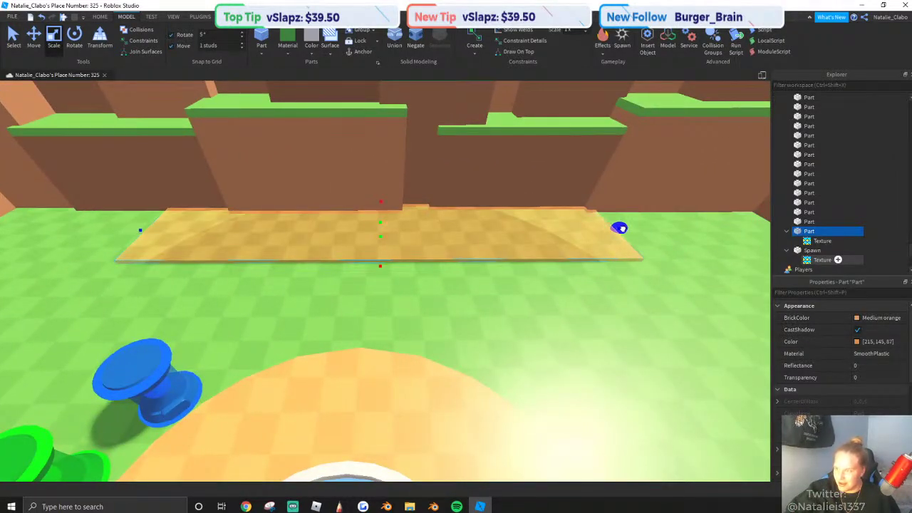
{"action": "left_click_drag", "start_coordinate": [619, 228], "coordinate": [616, 227]}
{"action": "scroll", "coordinate": [464, 250], "scroll_direction": "down", "scroll_amount": 3}
{"action": "scroll", "coordinate": [318, 236], "scroll_direction": "up", "scroll_amount": 1}
{"action": "key", "text": "a"}
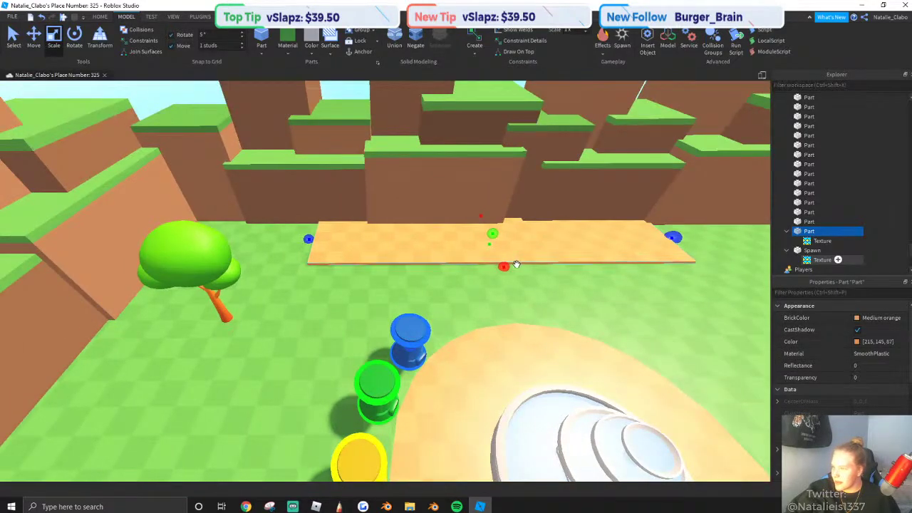
{"action": "left_click_drag", "start_coordinate": [505, 267], "coordinate": [506, 318]}
{"action": "right_click_drag", "start_coordinate": [503, 310], "coordinate": [429, 254]}
{"action": "scroll", "coordinate": [503, 309], "scroll_direction": "down", "scroll_amount": 4}
{"action": "scroll", "coordinate": [502, 310], "scroll_direction": "up", "scroll_amount": 4}
{"action": "key", "text": "d"}
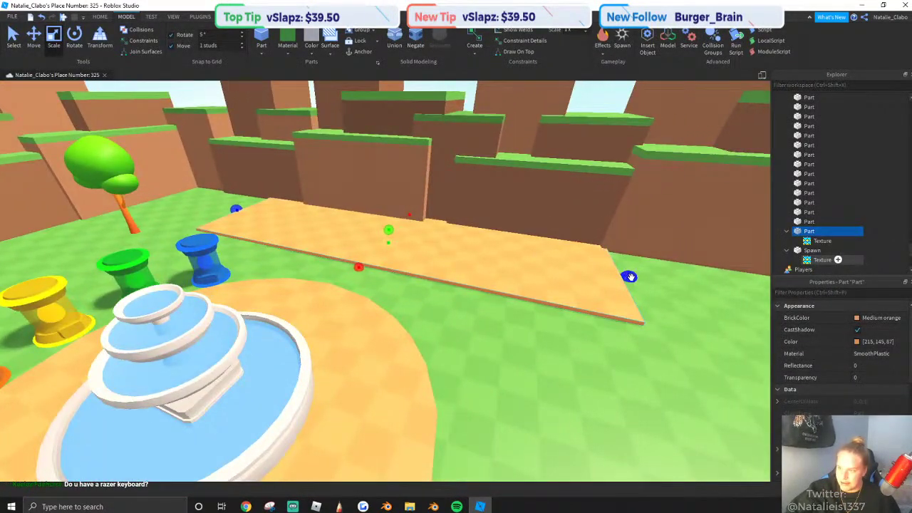
{"action": "scroll", "coordinate": [627, 278], "scroll_direction": "down", "scroll_amount": 5}
{"action": "scroll", "coordinate": [438, 281], "scroll_direction": "up", "scroll_amount": 5}
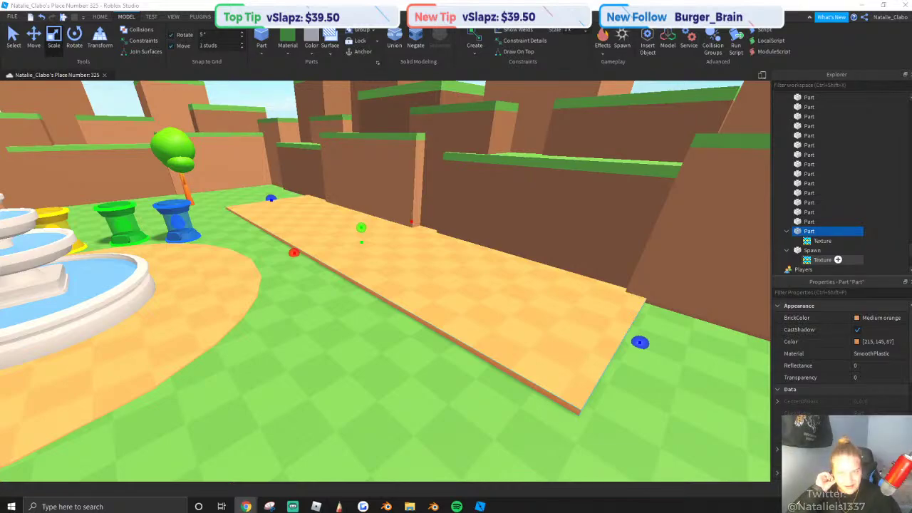
Switch to the browser and examine the Spawn Zone requirements and layout sketch in Map.pdf, including the portals area.
{"action": "left_click_drag", "start_coordinate": [911, 142], "coordinate": [527, 1]}
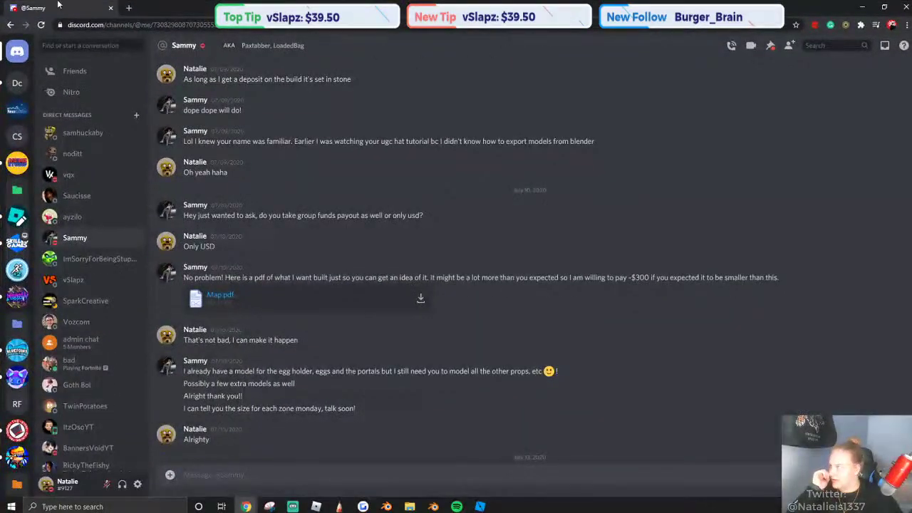
{"action": "left_click_drag", "start_coordinate": [57, 4], "coordinate": [911, 64]}
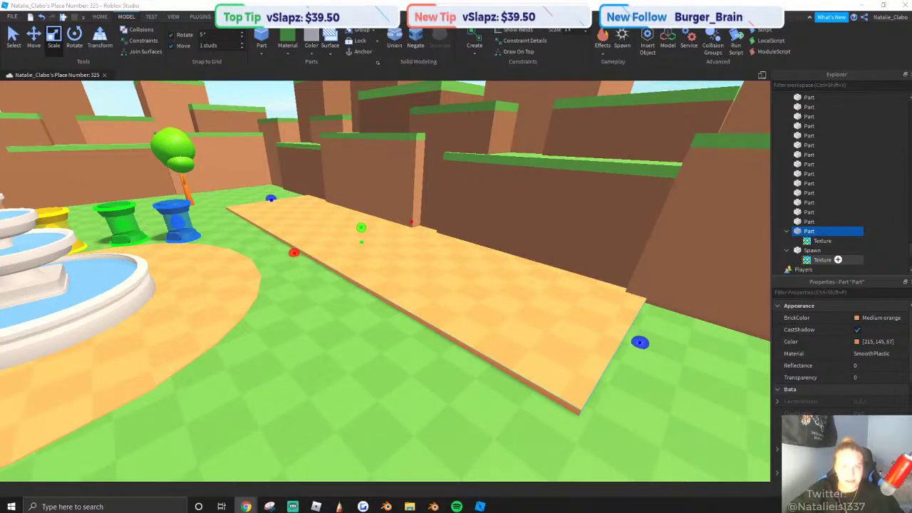
{"action": "key", "text": "alt+Tab"}
{"action": "scroll", "coordinate": [419, 317], "scroll_direction": "down", "scroll_amount": 1}
{"action": "scroll", "coordinate": [420, 314], "scroll_direction": "up", "scroll_amount": 1}
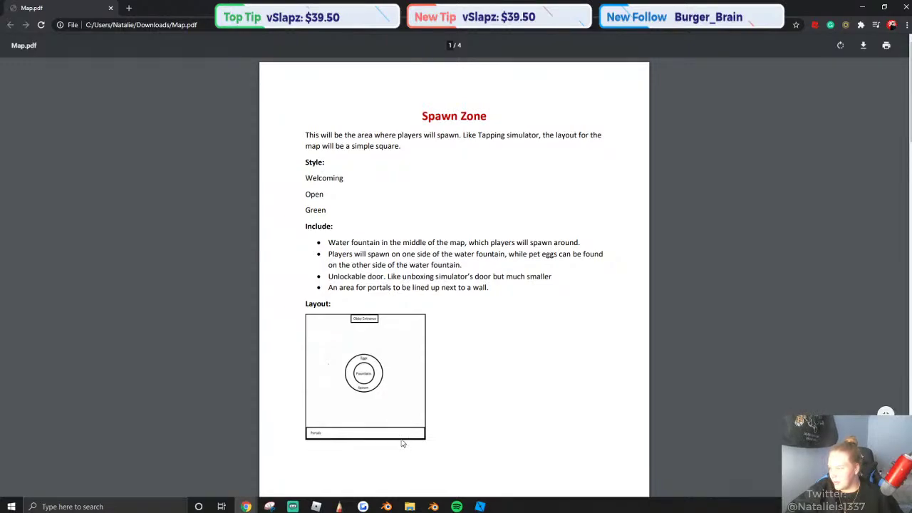
{"action": "scroll", "coordinate": [403, 443], "scroll_direction": "down", "scroll_amount": 3}
{"action": "scroll", "coordinate": [364, 405], "scroll_direction": "up", "scroll_amount": 1}
{"action": "key", "text": "alt+Tab"}
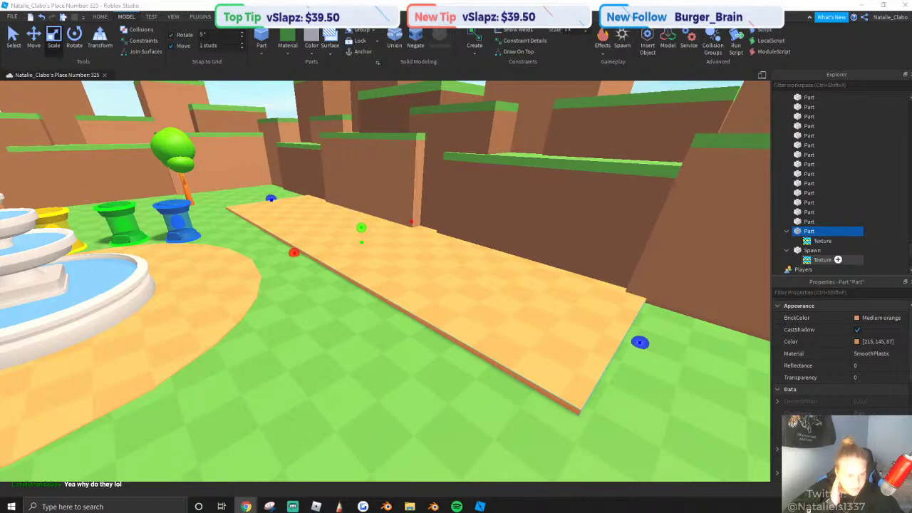
Set the move snapping to 0.2 studs and reduce the sand strip's thickness so it lies nearly flush with the grass.
{"action": "right_click_drag", "start_coordinate": [384, 335], "coordinate": [380, 334]}
{"action": "left_click", "coordinate": [397, 323]}
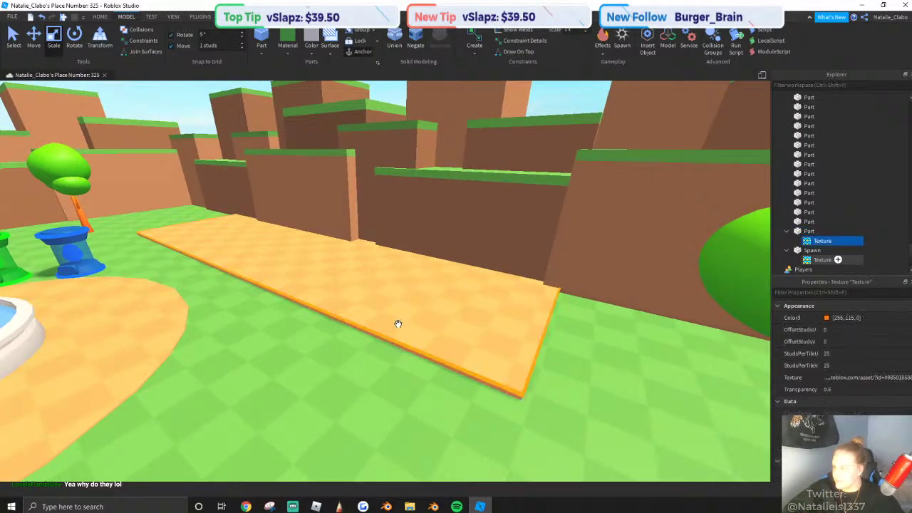
{"action": "left_click", "coordinate": [151, 344]}
{"action": "right_click_drag", "start_coordinate": [151, 344], "coordinate": [64, 344]}
{"action": "scroll", "coordinate": [868, 317], "scroll_direction": "down", "scroll_amount": 6}
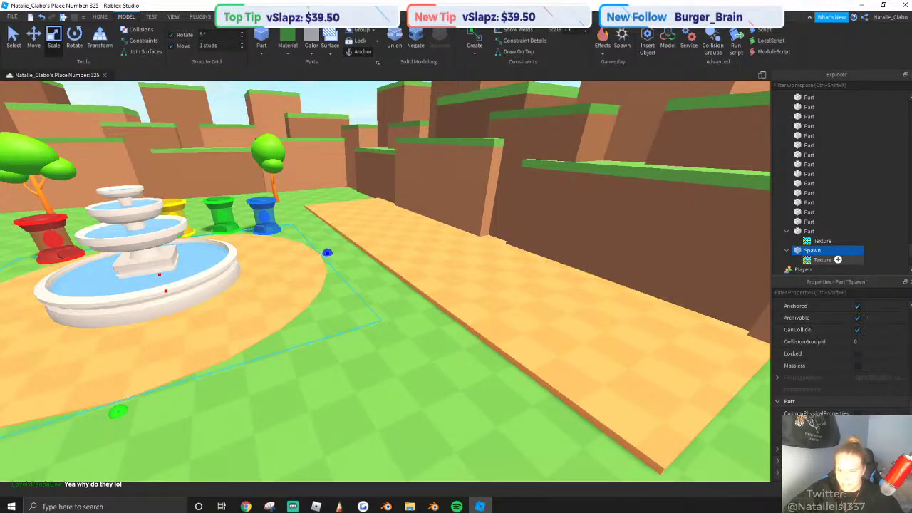
{"action": "right_click_drag", "start_coordinate": [519, 397], "coordinate": [543, 393]}
{"action": "scroll", "coordinate": [544, 393], "scroll_direction": "up", "scroll_amount": 3}
{"action": "left_click", "coordinate": [544, 394]}
{"action": "left_click_drag", "start_coordinate": [230, 44], "coordinate": [124, 35]}
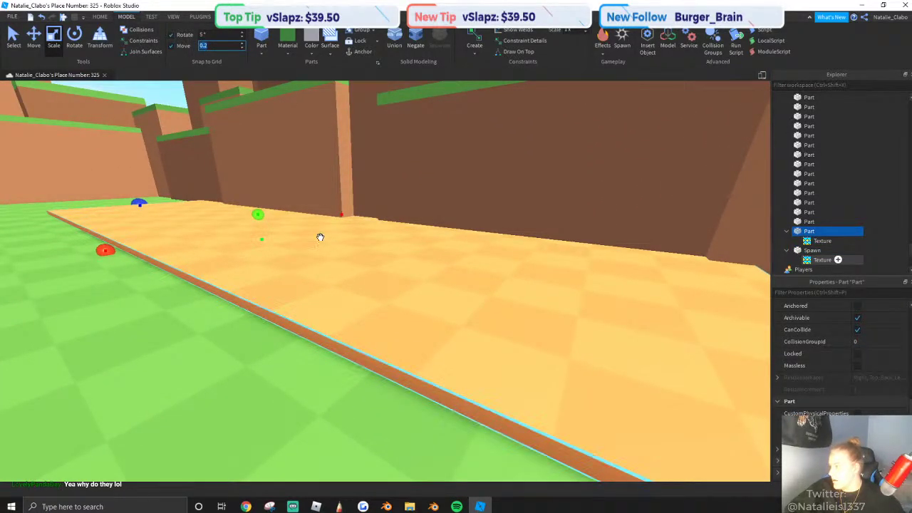
{"action": "left_click_drag", "start_coordinate": [258, 215], "coordinate": [259, 218]}
{"action": "scroll", "coordinate": [259, 215], "scroll_direction": "down", "scroll_amount": 2}
{"action": "right_click_drag", "start_coordinate": [259, 215], "coordinate": [259, 215]}
{"action": "scroll", "coordinate": [262, 212], "scroll_direction": "down", "scroll_amount": 5}
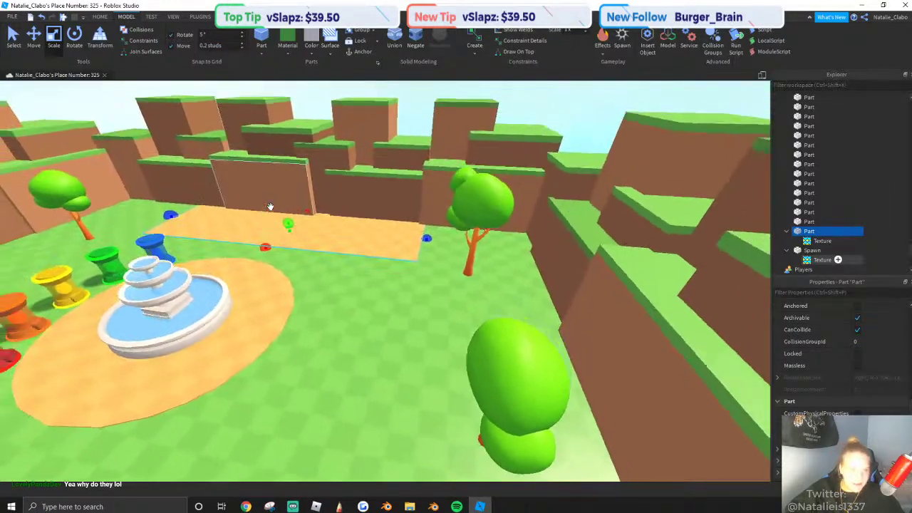
{"action": "scroll", "coordinate": [389, 173], "scroll_direction": "up", "scroll_amount": 1}
Set the move snapping to 1 stud and extend the sand strip's end beyond the blue egg capsule slightly outward.
{"action": "left_click", "coordinate": [212, 45]}
{"action": "type", "text": "1"}
{"action": "key", "text": "Return"}
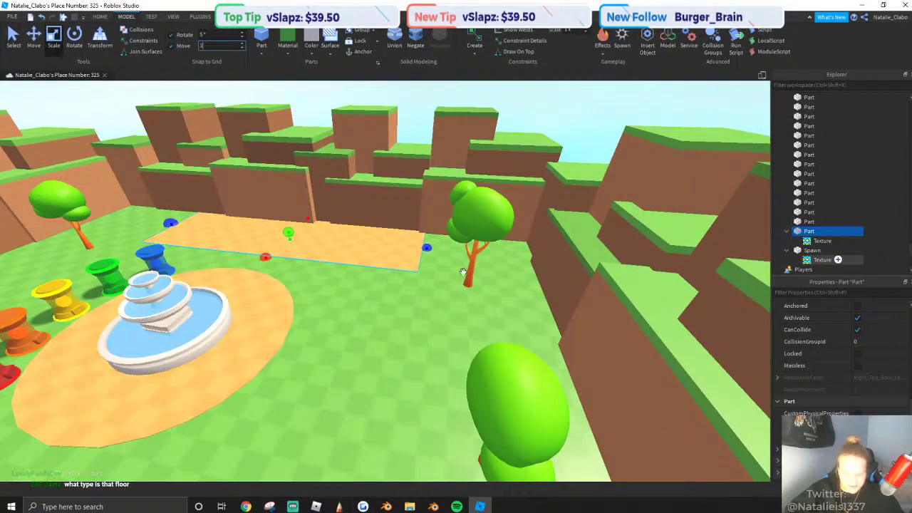
{"action": "scroll", "coordinate": [462, 271], "scroll_direction": "up", "scroll_amount": 3}
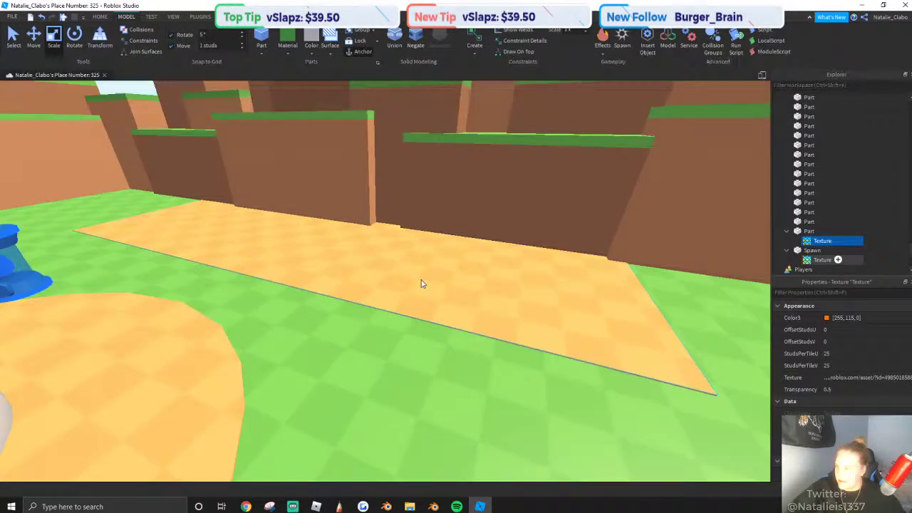
{"action": "left_click", "coordinate": [421, 283]}
{"action": "right_click_drag", "start_coordinate": [420, 283], "coordinate": [279, 236]}
{"action": "scroll", "coordinate": [278, 236], "scroll_direction": "up", "scroll_amount": 5}
{"action": "key", "text": "d"}
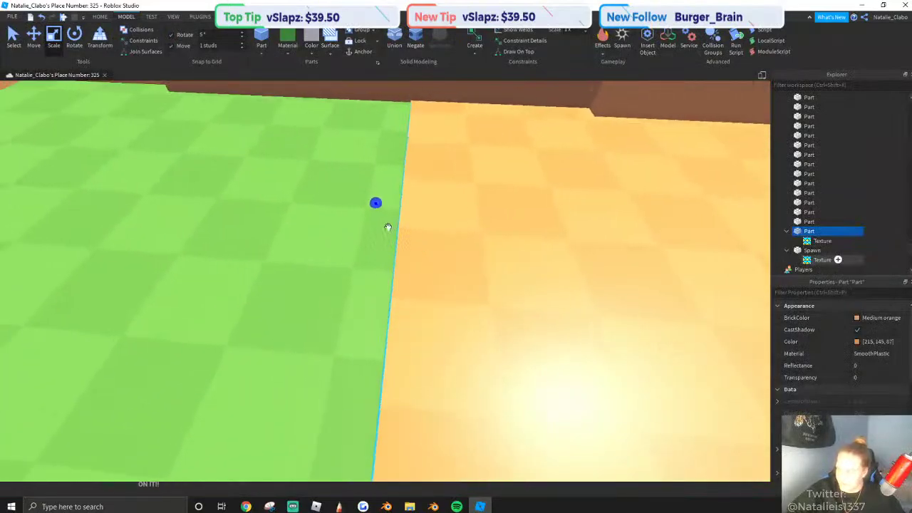
{"action": "scroll", "coordinate": [387, 227], "scroll_direction": "down", "scroll_amount": 3}
{"action": "key", "text": "a"}
{"action": "left_click_drag", "start_coordinate": [405, 221], "coordinate": [380, 228]}
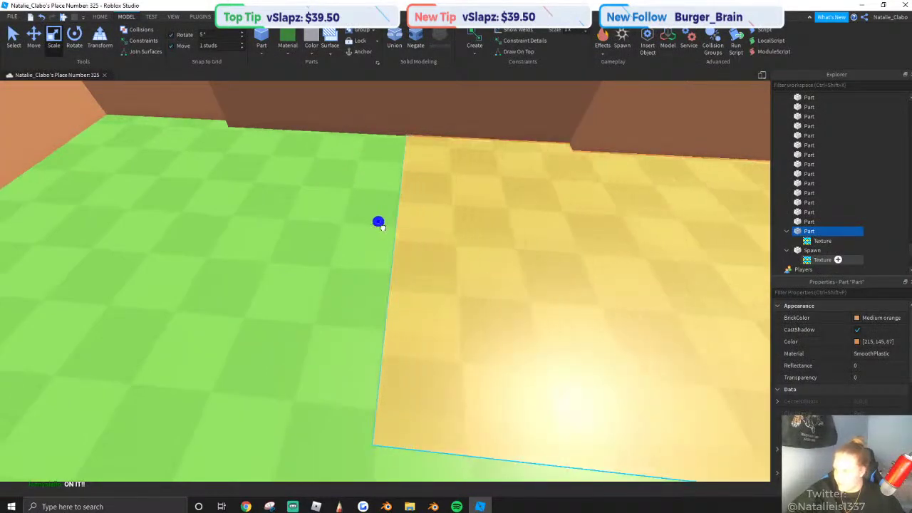
Inspect the sand strip's edges and its placement relative to the fountain, egg capsules and surrounding walls.
{"action": "right_click_drag", "start_coordinate": [401, 226], "coordinate": [430, 236]}
{"action": "key", "text": "w"}
{"action": "key", "text": "s"}
{"action": "key", "text": "d"}
{"action": "key", "text": "s"}
{"action": "key", "text": "a"}
{"action": "key", "text": "s"}
{"action": "scroll", "coordinate": [434, 217], "scroll_direction": "up", "scroll_amount": 10}
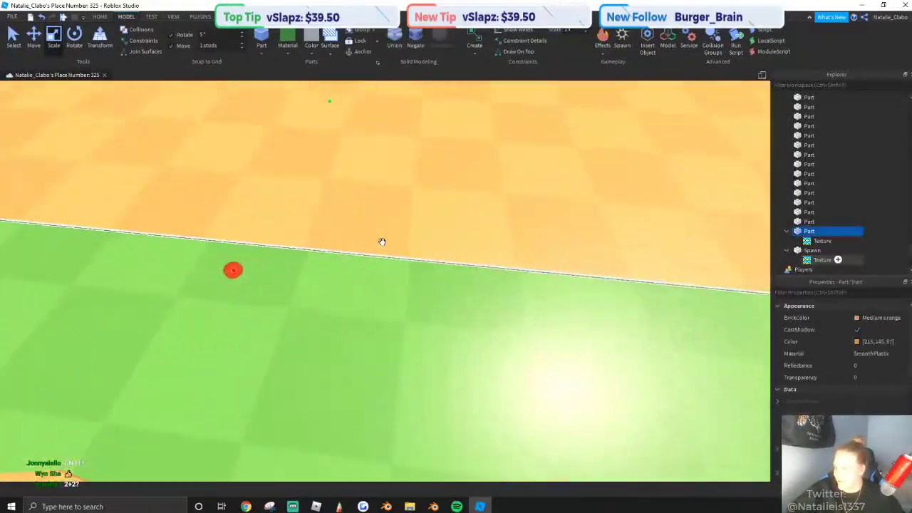
{"action": "right_click_drag", "start_coordinate": [381, 240], "coordinate": [350, 235]}
{"action": "key", "text": "s"}
{"action": "left_click", "coordinate": [349, 240]}
{"action": "key", "text": "a"}
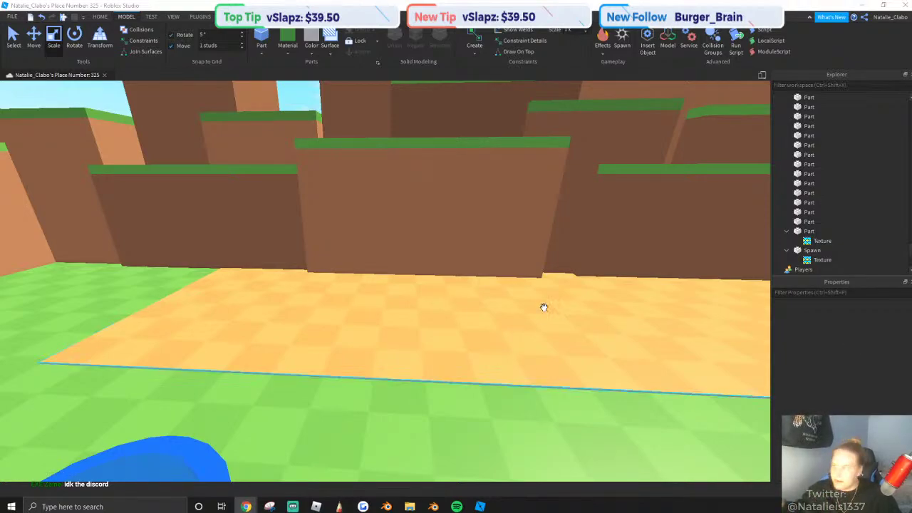
{"action": "scroll", "coordinate": [519, 303], "scroll_direction": "down", "scroll_amount": 5}
{"action": "right_click_drag", "start_coordinate": [543, 306], "coordinate": [519, 304]}
{"action": "scroll", "coordinate": [519, 304], "scroll_direction": "up", "scroll_amount": 4}
{"action": "scroll", "coordinate": [517, 304], "scroll_direction": "down", "scroll_amount": 5}
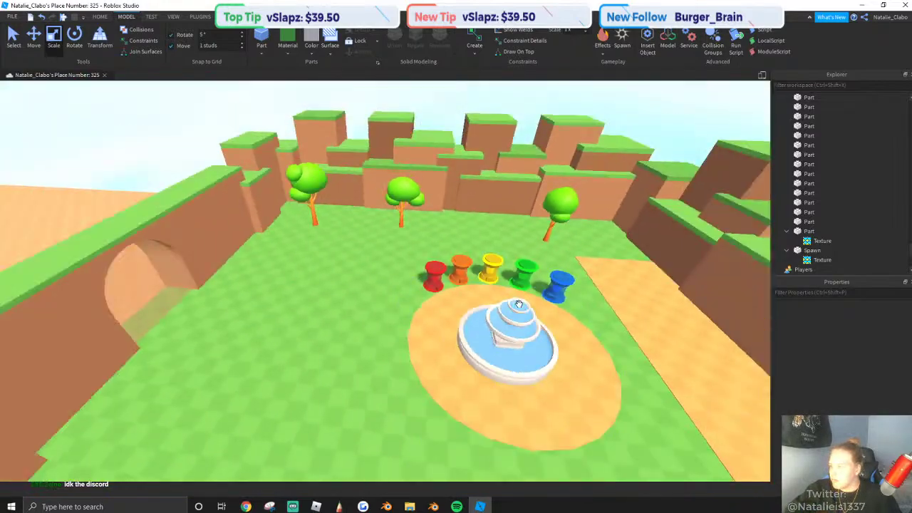
{"action": "scroll", "coordinate": [652, 265], "scroll_direction": "up", "scroll_amount": 2}
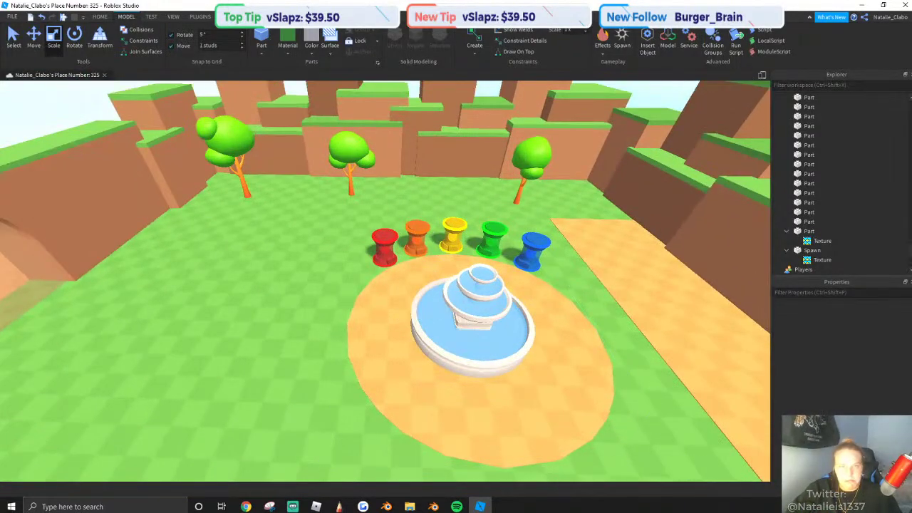
{"action": "key", "text": "alt+Tab"}
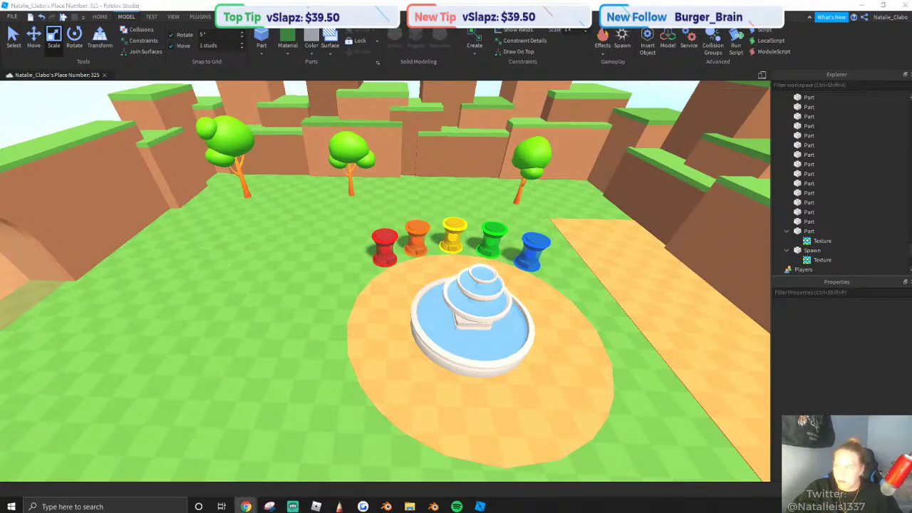
Move the sandy spawn circle, fountain and all five egg capsules together slightly away from the sand strip, and deselect them.
{"action": "left_click", "coordinate": [366, 335]}
{"action": "scroll", "coordinate": [448, 331], "scroll_direction": "up", "scroll_amount": 3}
{"action": "left_click", "coordinate": [445, 322], "text": "shift"}
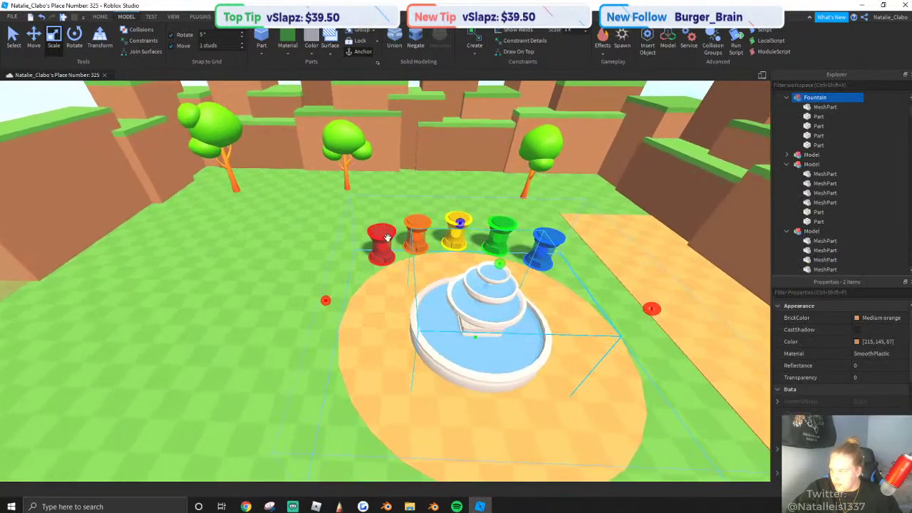
{"action": "left_click", "coordinate": [387, 237], "text": "shift"}
{"action": "scroll", "coordinate": [399, 235], "scroll_direction": "up", "scroll_amount": 1}
{"action": "left_click", "coordinate": [427, 224], "text": "shift"}
{"action": "left_click", "coordinate": [455, 215], "text": "shift"}
{"action": "left_click", "coordinate": [502, 226], "text": "shift"}
{"action": "scroll", "coordinate": [527, 233], "scroll_direction": "down", "scroll_amount": 1}
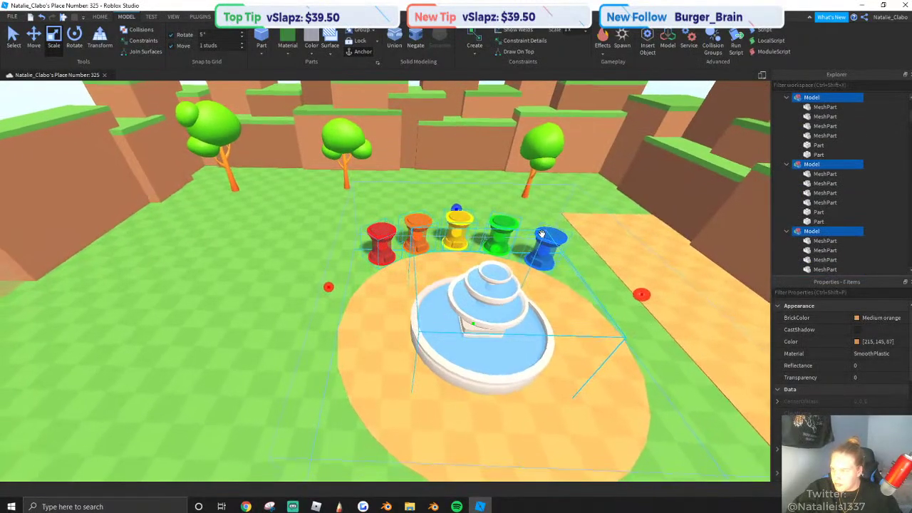
{"action": "left_click", "coordinate": [541, 234], "text": "shift"}
{"action": "key", "text": "s"}
{"action": "left_click", "coordinate": [33, 41]}
{"action": "left_click_drag", "start_coordinate": [268, 247], "coordinate": [246, 246]}
{"action": "right_click_drag", "start_coordinate": [245, 247], "coordinate": [270, 189]}
{"action": "left_click", "coordinate": [269, 190]}
Recolor the translucent door in the arched wall opening to Brown.
{"action": "key", "text": "s"}
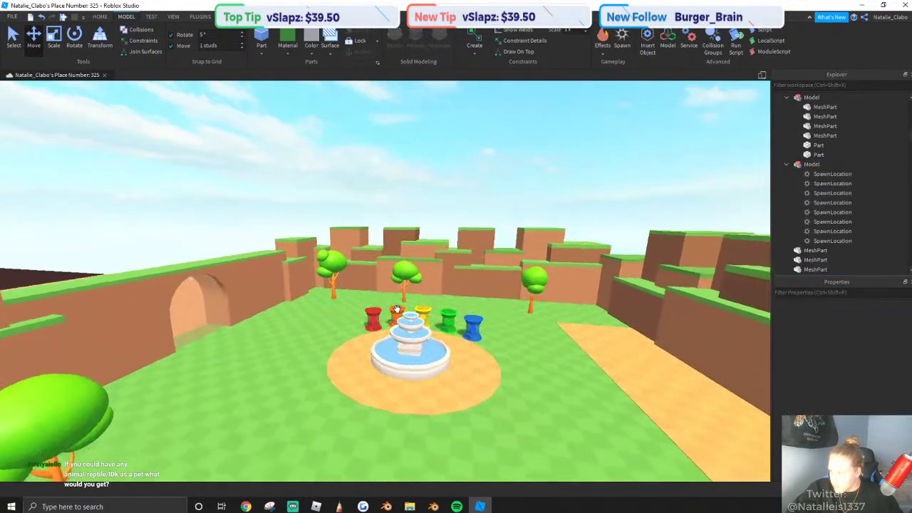
{"action": "key", "text": "d"}
{"action": "key", "text": "q"}
{"action": "key", "text": "a"}
{"action": "key", "text": "w"}
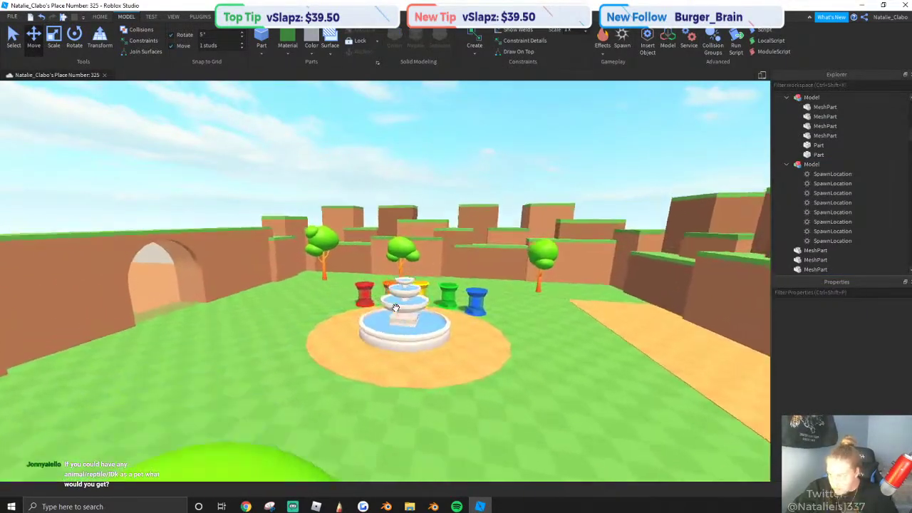
{"action": "right_click_drag", "start_coordinate": [374, 277], "coordinate": [448, 262]}
{"action": "key", "text": "w"}
{"action": "right_click_drag", "start_coordinate": [602, 281], "coordinate": [466, 249]}
{"action": "key", "text": "w"}
{"action": "left_click", "coordinate": [426, 238]}
{"action": "scroll", "coordinate": [426, 238], "scroll_direction": "up", "scroll_amount": 5}
{"action": "left_click", "coordinate": [311, 48]}
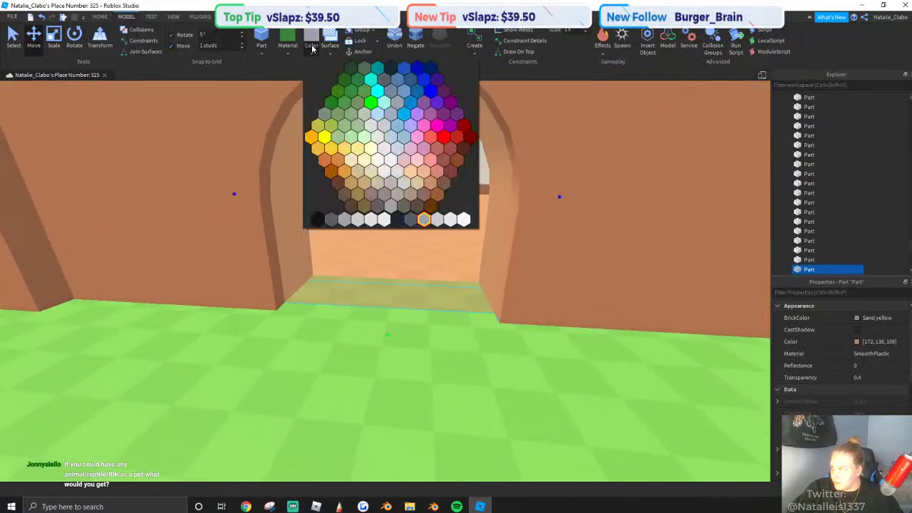
{"action": "left_click", "coordinate": [443, 183]}
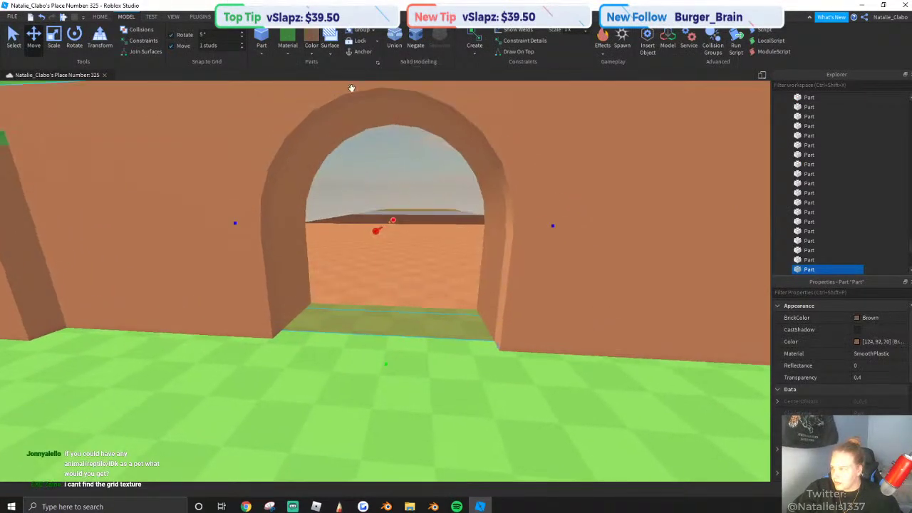
Deselect the translucent door and look over the fountain, egg capsules, trees, walls and arched doorway from a wider viewpoint.
{"action": "left_click", "coordinate": [311, 48]}
{"action": "left_click", "coordinate": [438, 198]}
{"action": "key", "text": "s"}
{"action": "right_click_drag", "start_coordinate": [413, 187], "coordinate": [377, 166]}
{"action": "left_click", "coordinate": [352, 134]}
{"action": "key", "text": "s"}
{"action": "key", "text": "w"}
{"action": "key", "text": "w"}
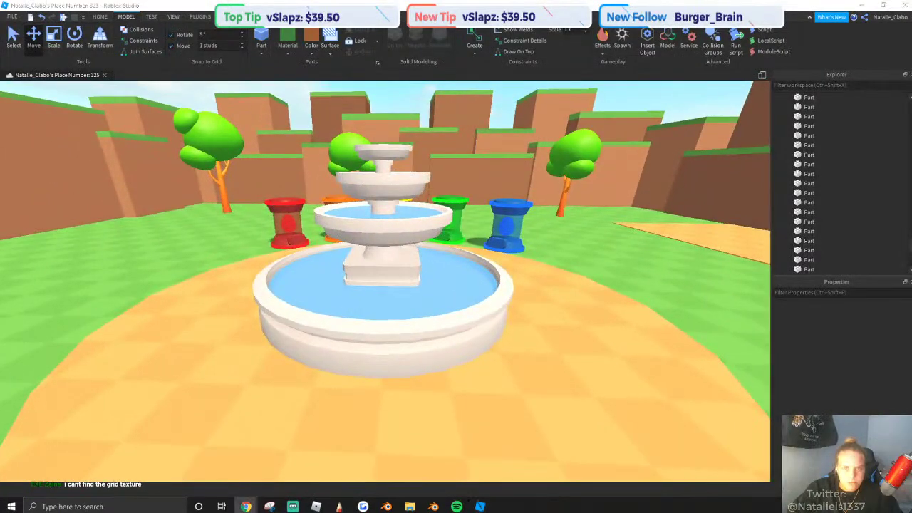
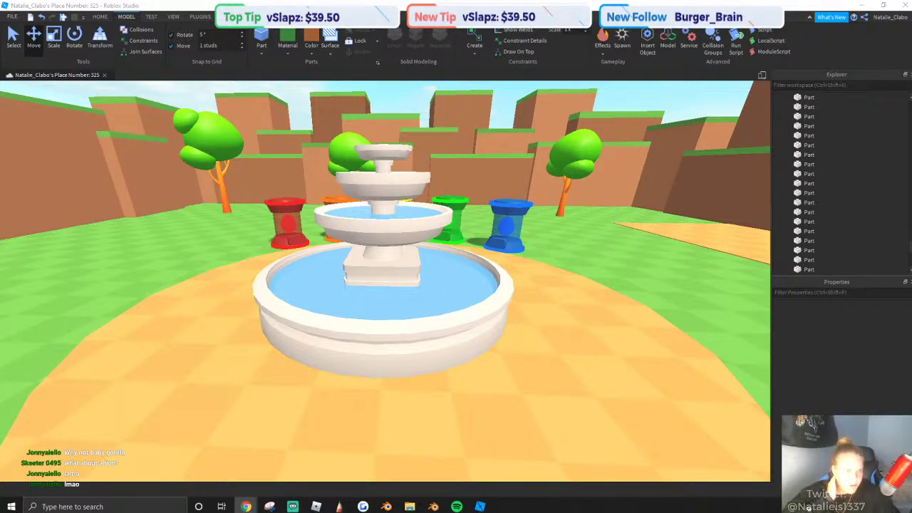
{"action": "scroll", "coordinate": [482, 254], "scroll_direction": "down", "scroll_amount": 10}
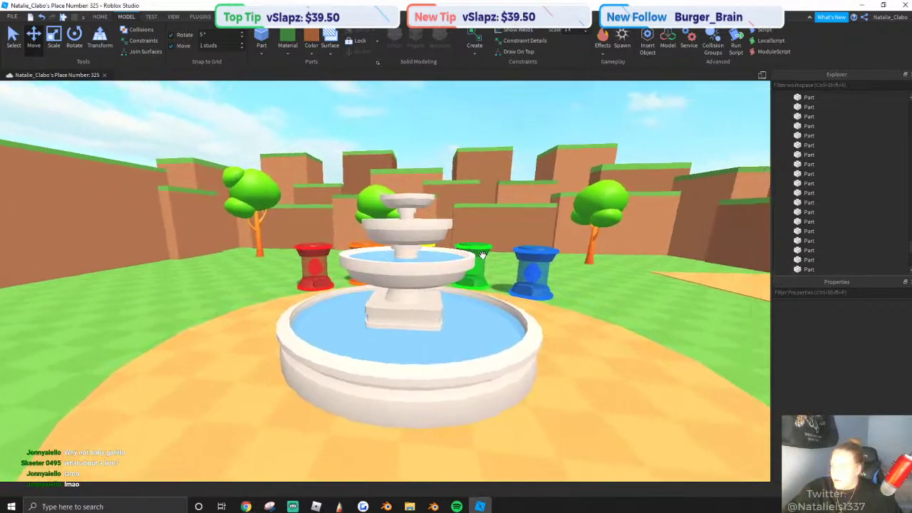
{"action": "scroll", "coordinate": [482, 255], "scroll_direction": "up", "scroll_amount": 6}
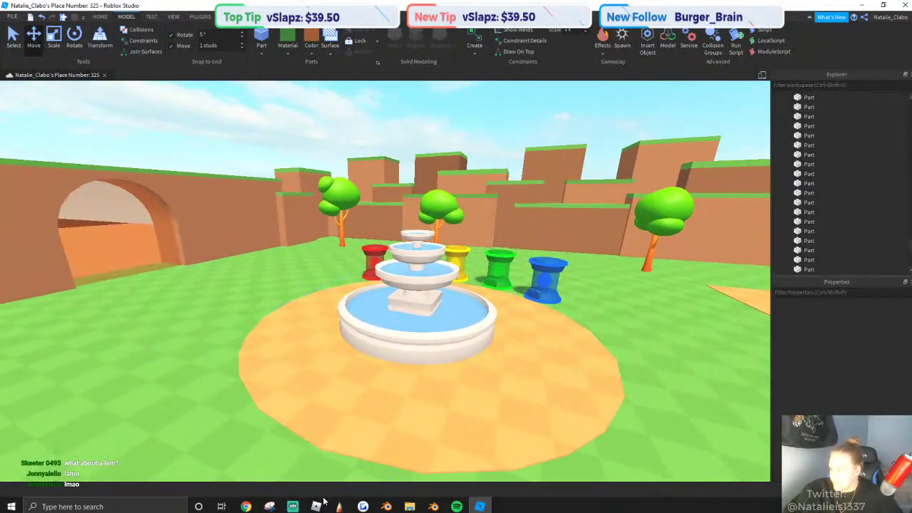
Launch Blender, shift its window aside and try to close it.
{"action": "left_click", "coordinate": [387, 506]}
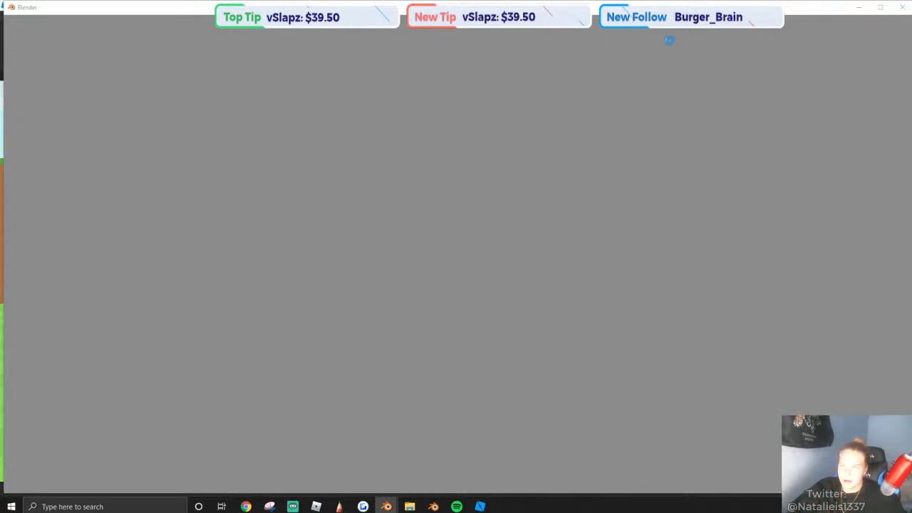
{"action": "left_click_drag", "start_coordinate": [617, 7], "coordinate": [632, 60]}
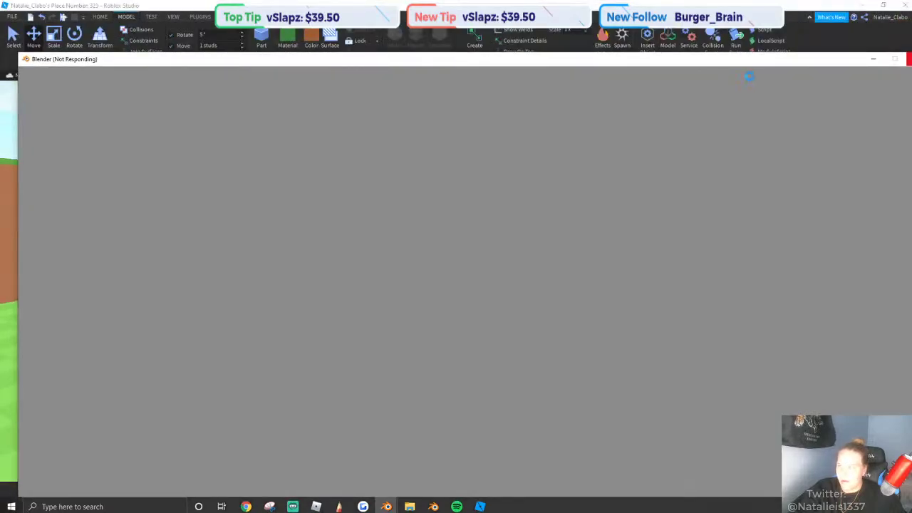
{"action": "left_click_drag", "start_coordinate": [753, 63], "coordinate": [662, 79]}
{"action": "left_click", "coordinate": [818, 76]}
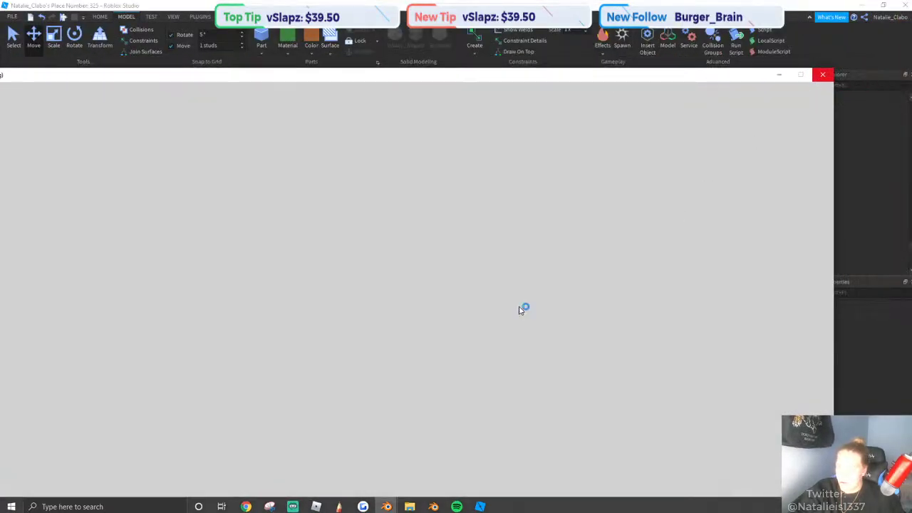
Force-close the unresponsive Blender session together with its console window.
{"action": "left_click", "coordinate": [358, 332]}
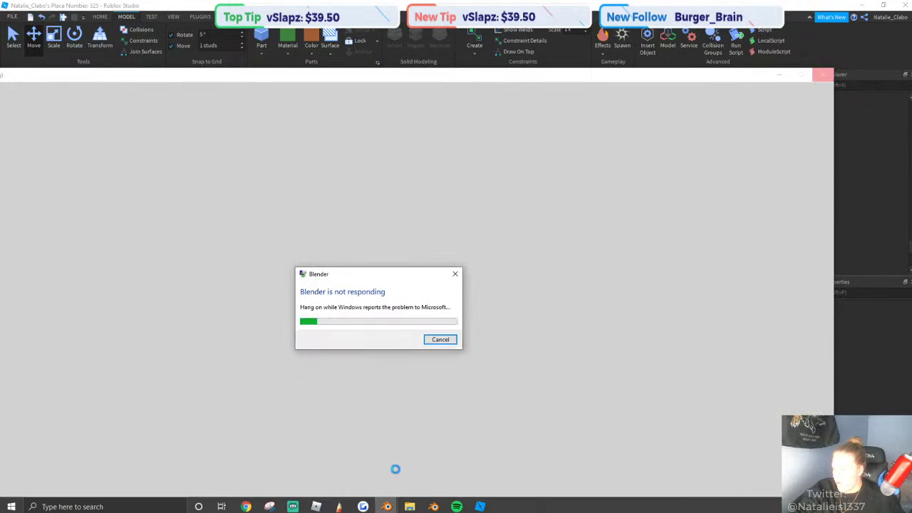
{"action": "mouse_move", "coordinate": [386, 502]}
{"action": "left_click", "coordinate": [356, 452]}
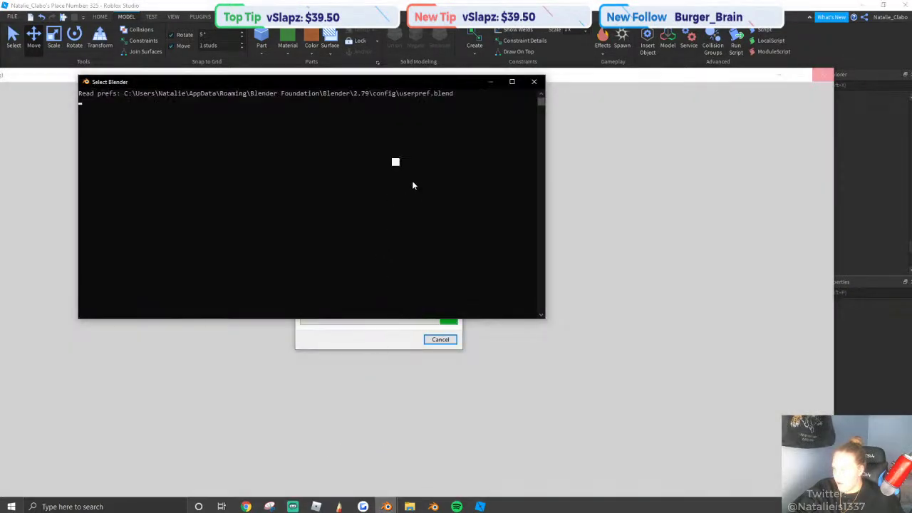
{"action": "left_click", "coordinate": [531, 82]}
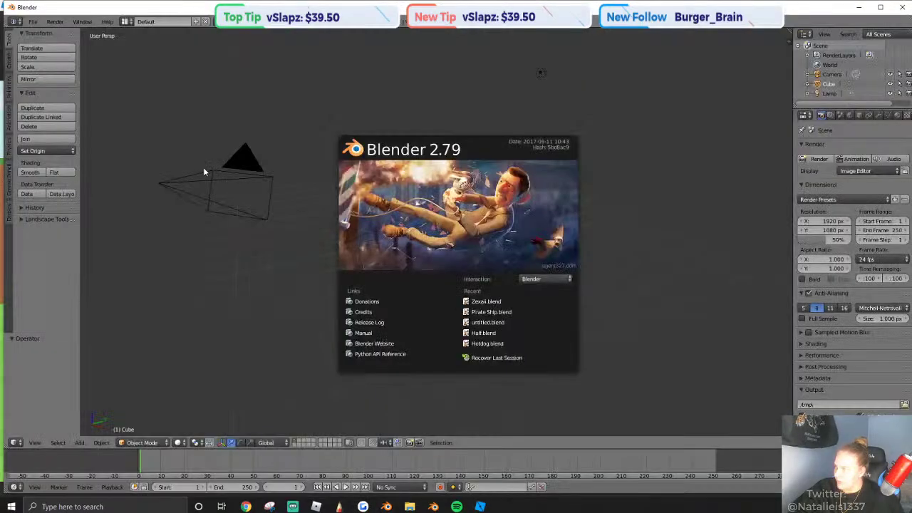
Dismiss the splash screen of the new Blender session and delete the default camera and lamp.
{"action": "left_click", "coordinate": [246, 130]}
{"action": "double_click", "coordinate": [168, 8]}
{"action": "right_click", "coordinate": [218, 204]}
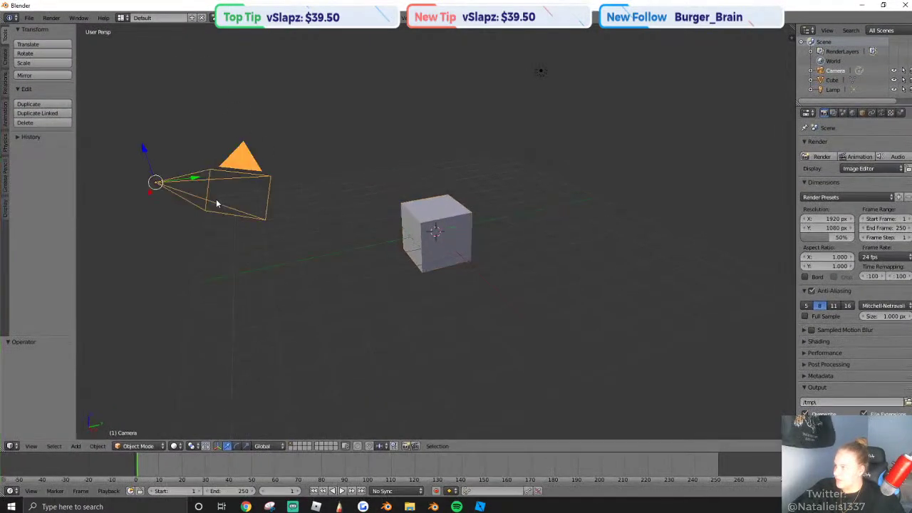
{"action": "right_click", "coordinate": [540, 73]}
{"action": "key", "text": "s"}
{"action": "left_click", "coordinate": [535, 76]}
{"action": "right_click", "coordinate": [238, 169], "text": "shift"}
{"action": "key", "text": "Delete"}
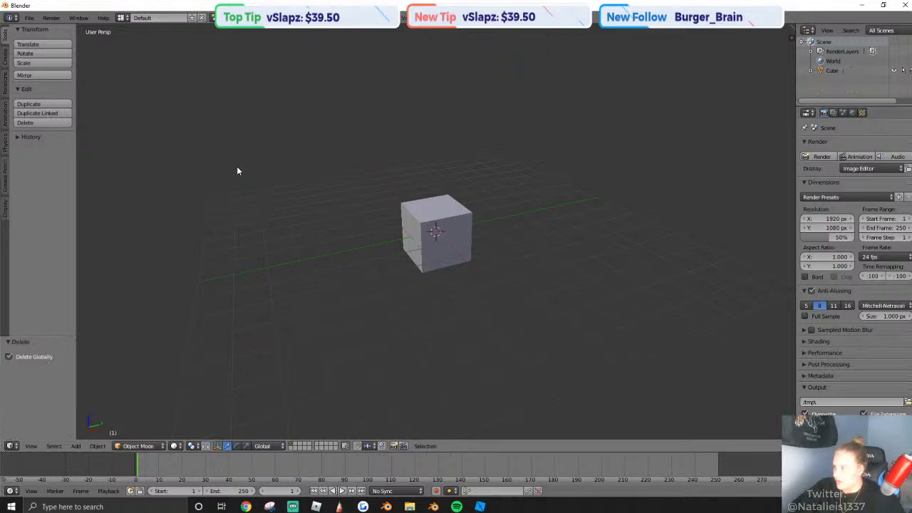
Lower the cube's top face along Z in Edit Mode to make a shorter block.
{"action": "right_click", "coordinate": [461, 247]}
{"action": "scroll", "coordinate": [461, 235], "scroll_direction": "up", "scroll_amount": 2}
{"action": "scroll", "coordinate": [461, 235], "scroll_direction": "up", "scroll_amount": 2}
{"action": "key", "text": "Tab"}
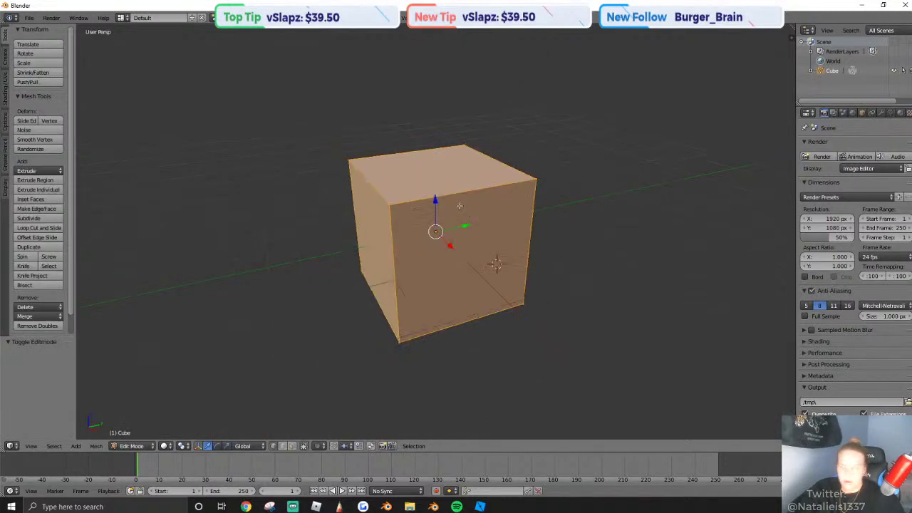
{"action": "left_click", "coordinate": [291, 446]}
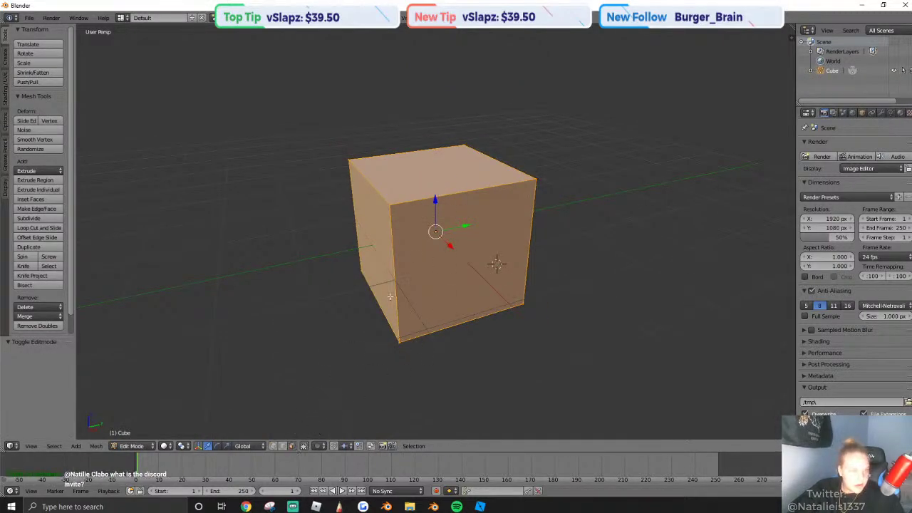
{"action": "right_click", "coordinate": [416, 246]}
{"action": "right_click", "coordinate": [416, 191]}
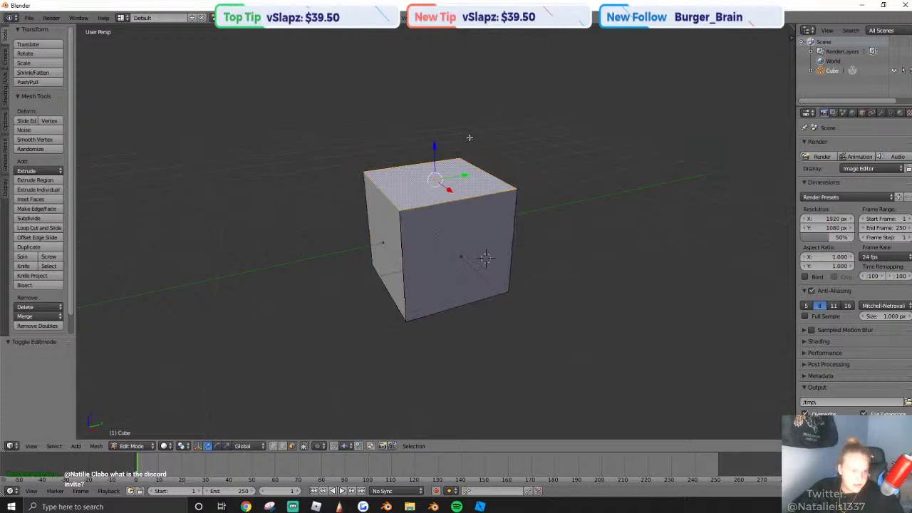
{"action": "middle_click_drag", "start_coordinate": [478, 138], "coordinate": [453, 183]}
{"action": "left_click_drag", "start_coordinate": [435, 173], "coordinate": [436, 206]}
{"action": "key", "text": "a"}
{"action": "key", "text": "a"}
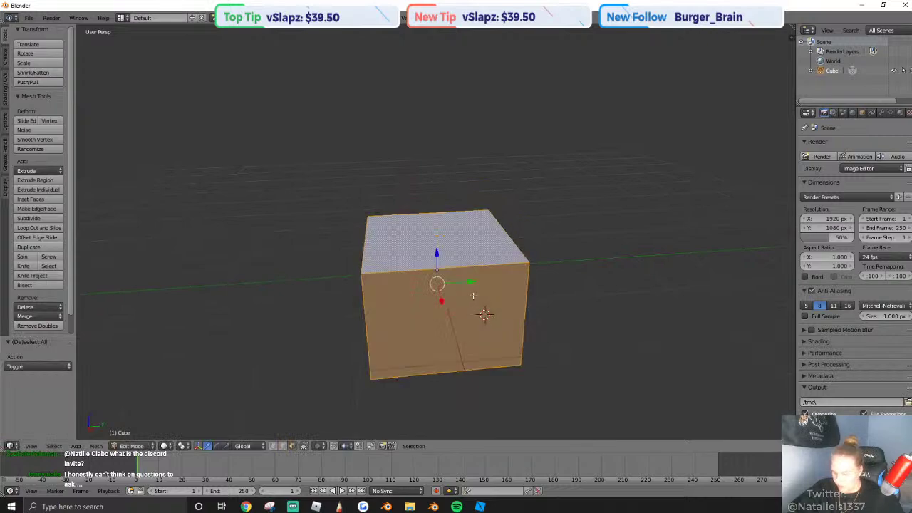
{"action": "key", "text": "ctrl+b"}
{"action": "left_click", "coordinate": [524, 309]}
{"action": "key", "text": "ctrl+z"}
{"action": "key", "text": "ctrl+z"}
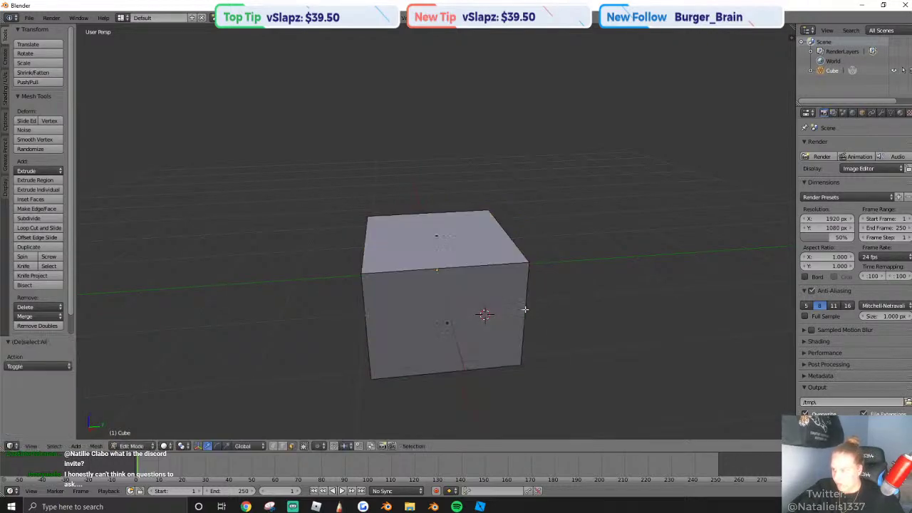
Bevel all edges of the block by about 0.2 with three segments.
{"action": "key", "text": "a"}
{"action": "key", "text": "ctrl+b"}
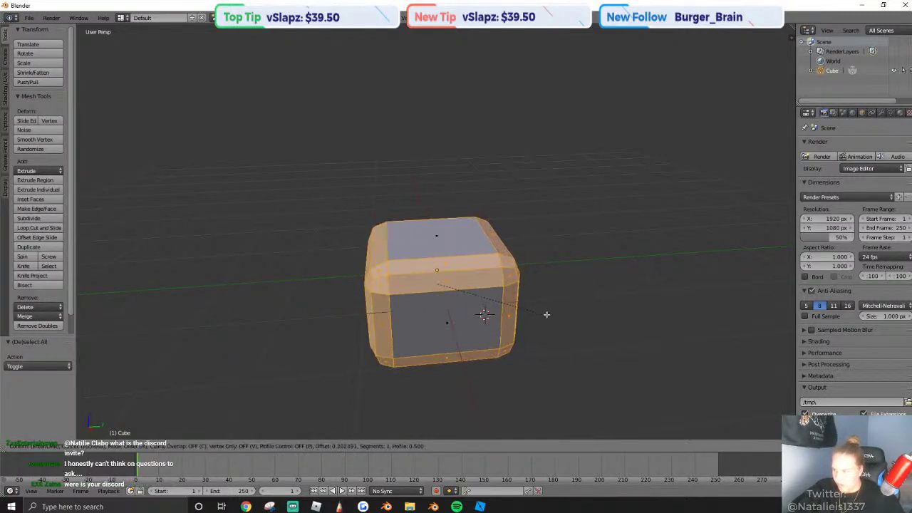
{"action": "scroll", "coordinate": [546, 314], "scroll_direction": "up", "scroll_amount": 2}
{"action": "left_click", "coordinate": [549, 312]}
{"action": "key", "text": "a"}
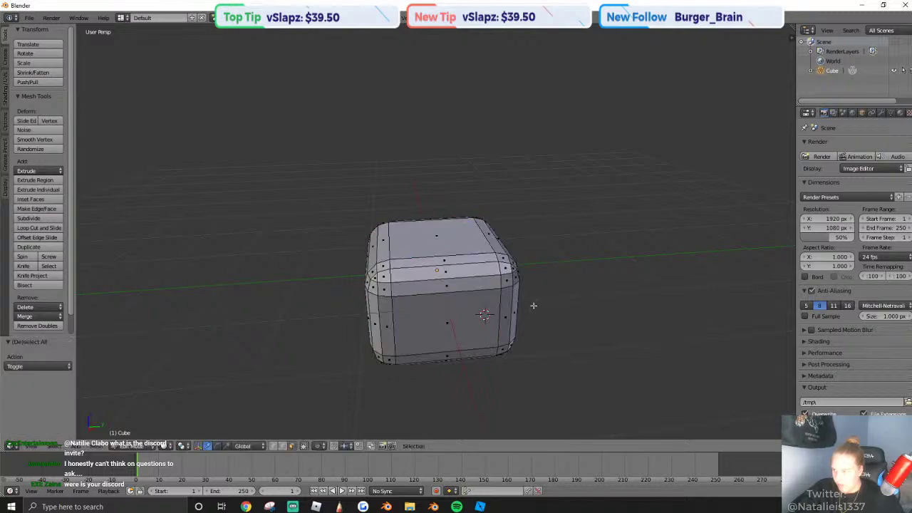
Apply smooth shading to all faces of the bevelled block and return to Object Mode.
{"action": "key", "text": "a"}
{"action": "scroll", "coordinate": [534, 306], "scroll_direction": "down", "scroll_amount": 2}
{"action": "key", "text": "Tab"}
{"action": "scroll", "coordinate": [471, 292], "scroll_direction": "down", "scroll_amount": 2}
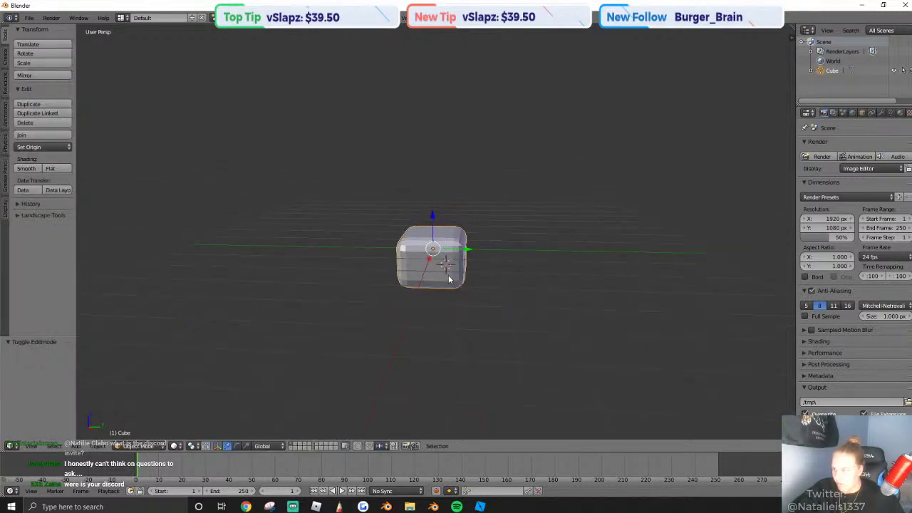
{"action": "key", "text": "Tab"}
{"action": "key", "text": "a"}
{"action": "key", "text": "a"}
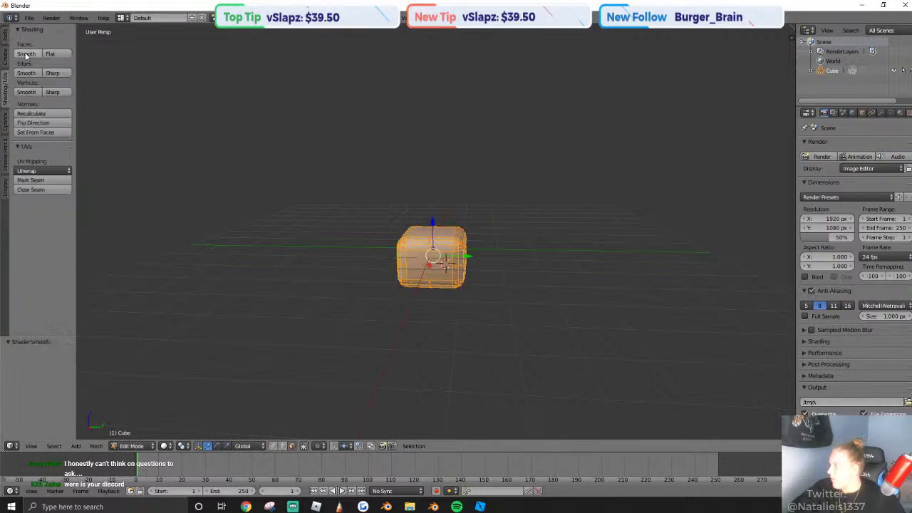
{"action": "scroll", "coordinate": [431, 263], "scroll_direction": "up", "scroll_amount": 2}
{"action": "key", "text": "Tab"}
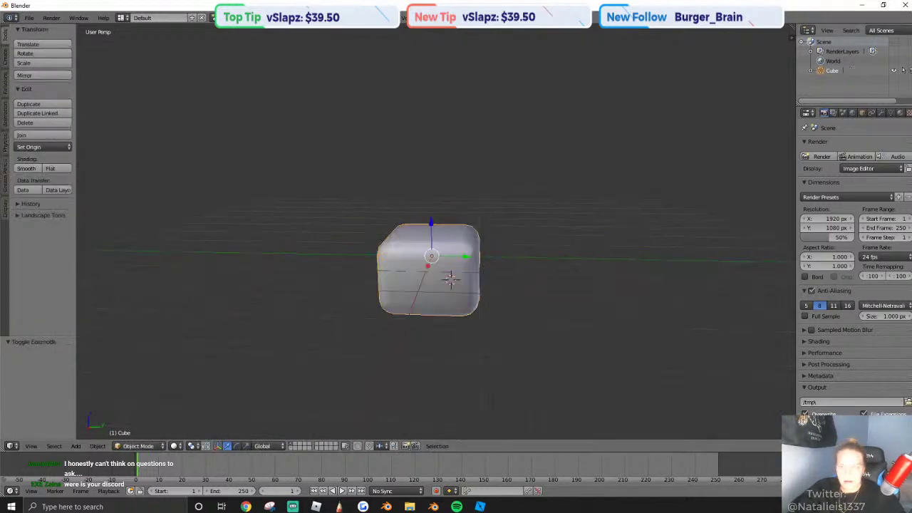
Add a Screw modifier to the rounded block with 3 steps and a 215° angle.
{"action": "left_click", "coordinate": [881, 113]}
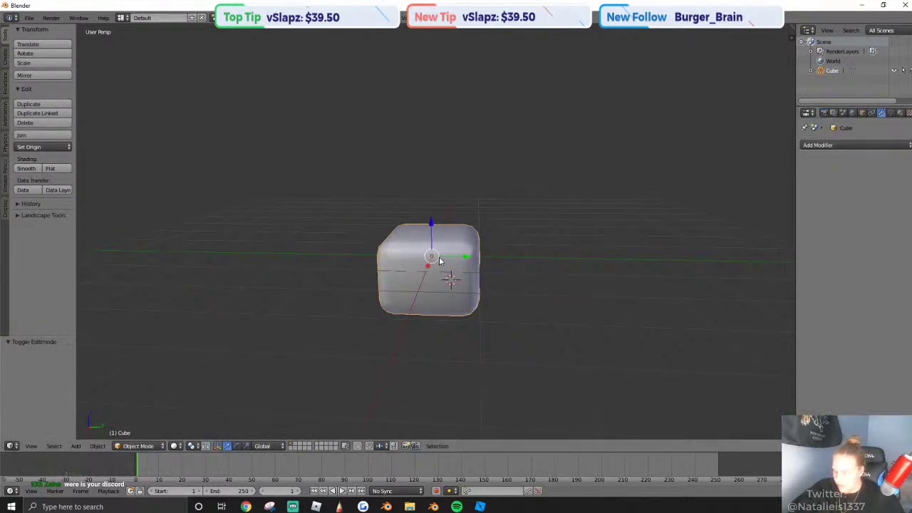
{"action": "key", "text": "Tab"}
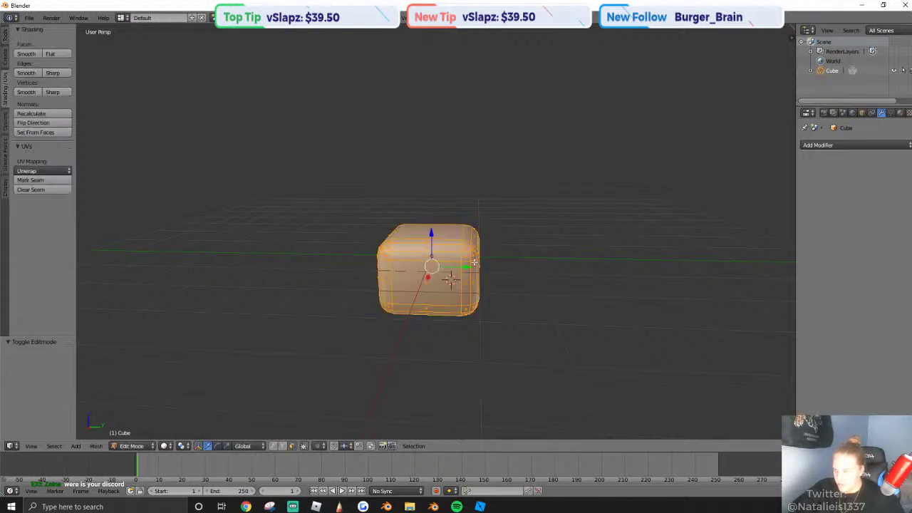
{"action": "key", "text": "Tab"}
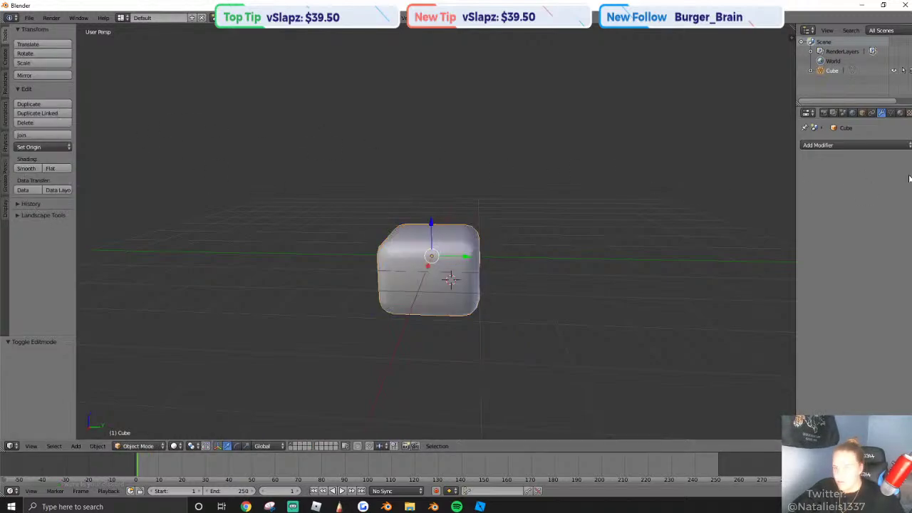
{"action": "left_click", "coordinate": [869, 145]}
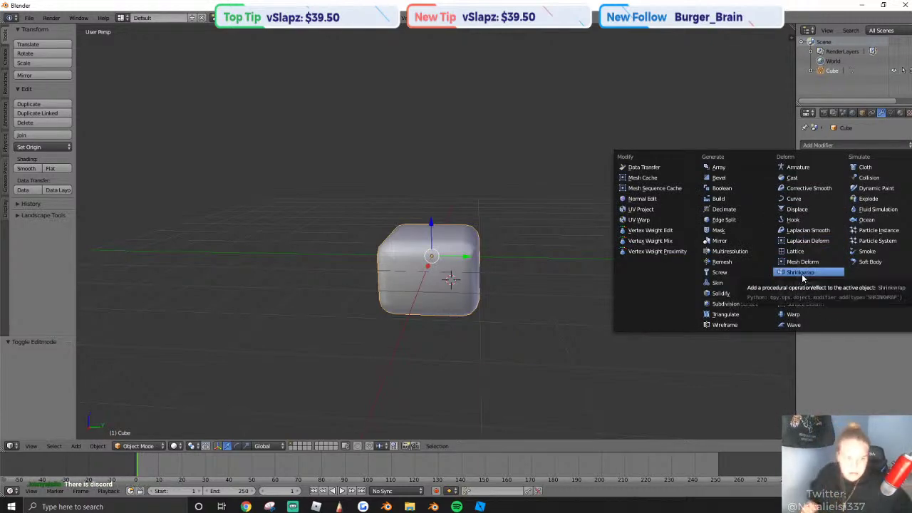
{"action": "left_click", "coordinate": [721, 272]}
{"action": "left_click_drag", "start_coordinate": [832, 219], "coordinate": [736, 208]}
{"action": "left_click_drag", "start_coordinate": [840, 210], "coordinate": [842, 210]}
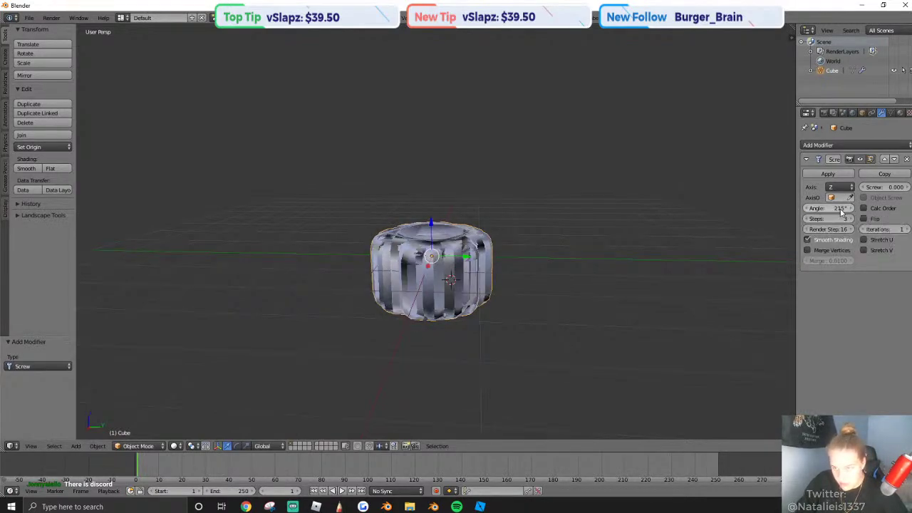
Change the Screw modifier's axis to Y and reduce its steps to 2.
{"action": "left_click", "coordinate": [837, 188]}
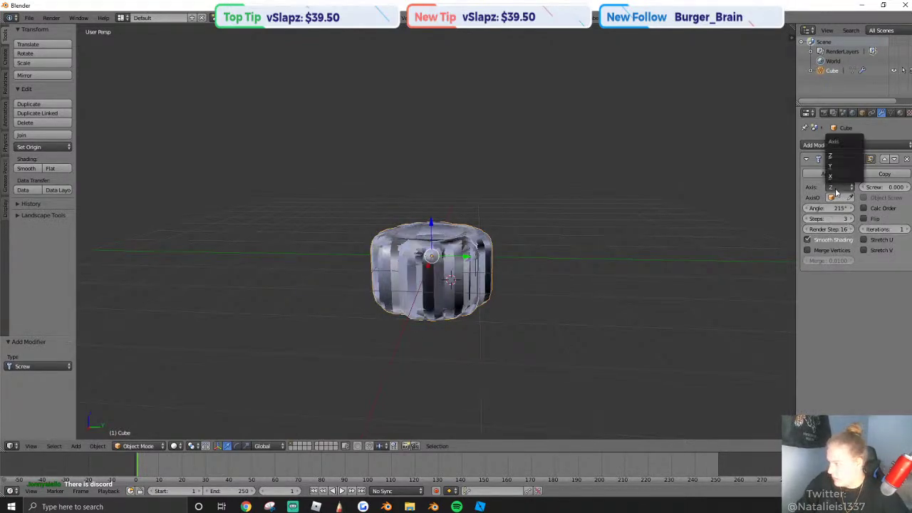
{"action": "left_click", "coordinate": [837, 187]}
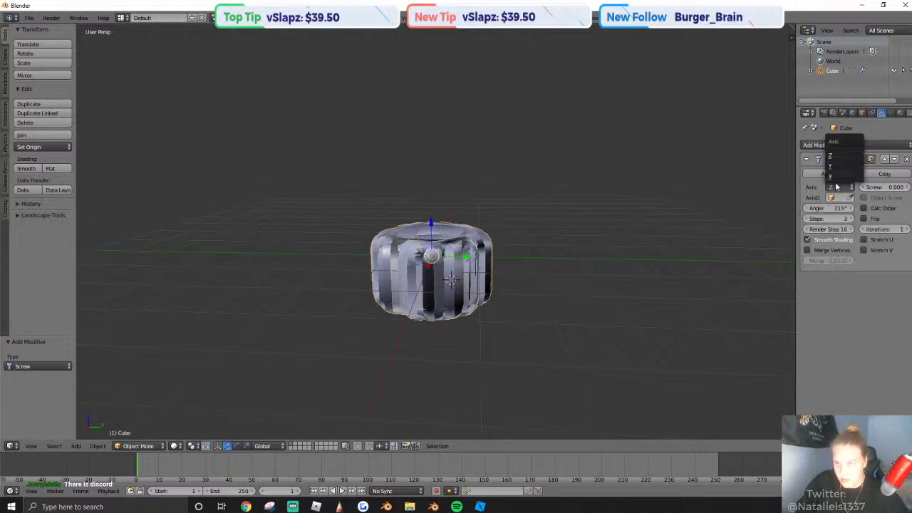
{"action": "left_click", "coordinate": [830, 167]}
{"action": "key", "text": "g"}
{"action": "left_click", "coordinate": [582, 223]}
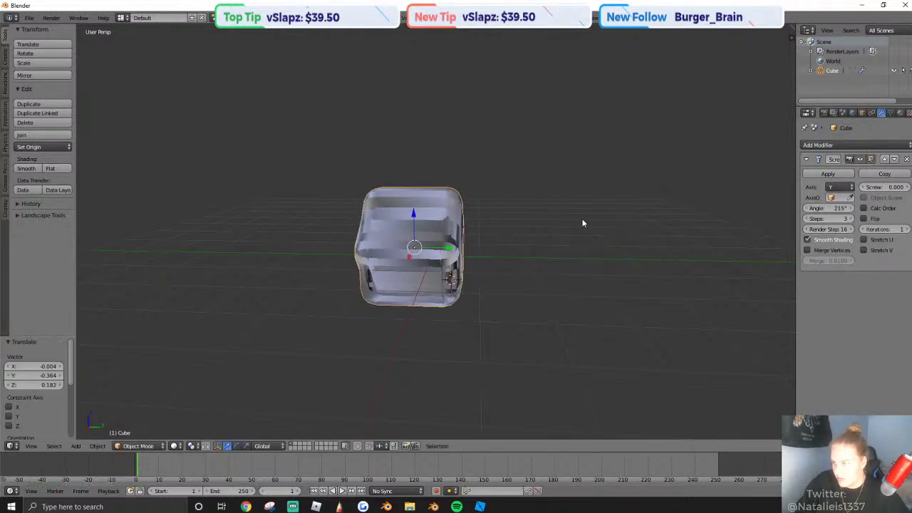
{"action": "key", "text": "ctrl+z"}
{"action": "left_click", "coordinate": [807, 219]}
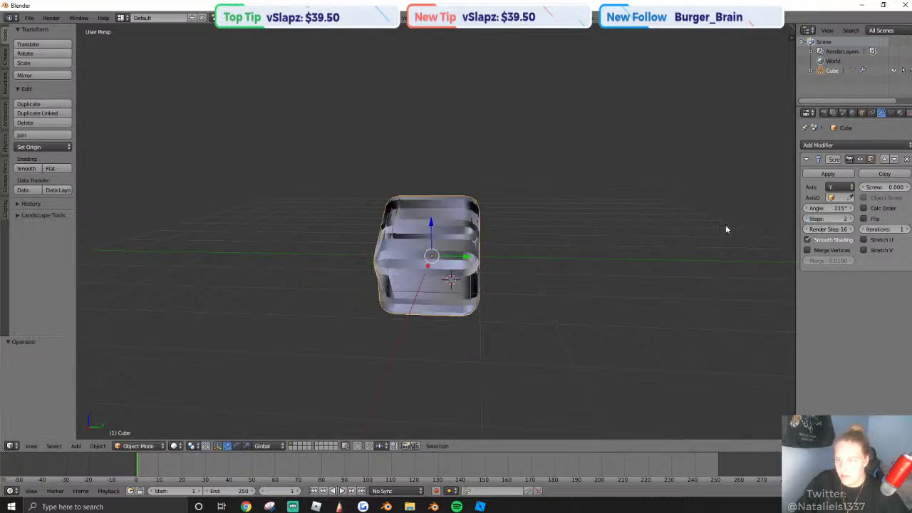
Set the Screw modifier's angle to 90° and its render steps to 2.
{"action": "key", "text": "shift+f"}
{"action": "key", "text": "w"}
{"action": "key", "text": "a"}
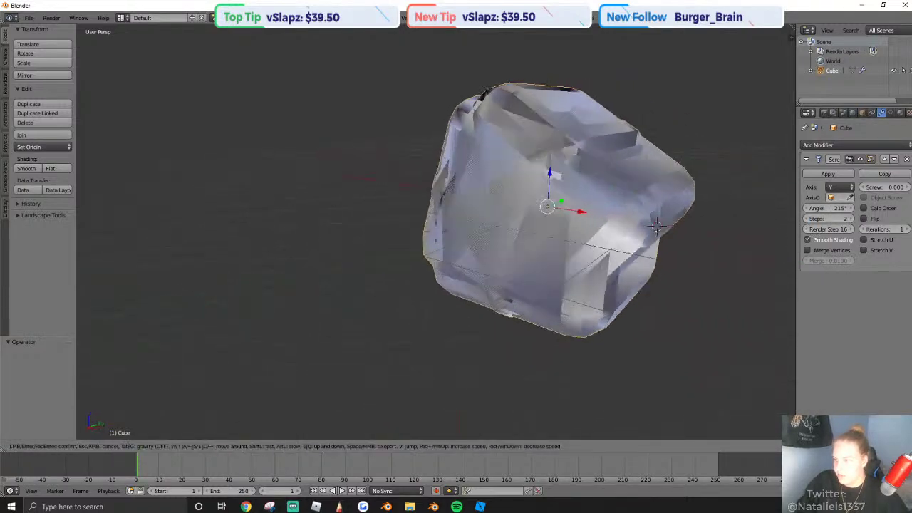
{"action": "left_click", "coordinate": [505, 248]}
{"action": "left_click", "coordinate": [809, 207]}
{"action": "type", "text": "90"}
{"action": "key", "text": "Return"}
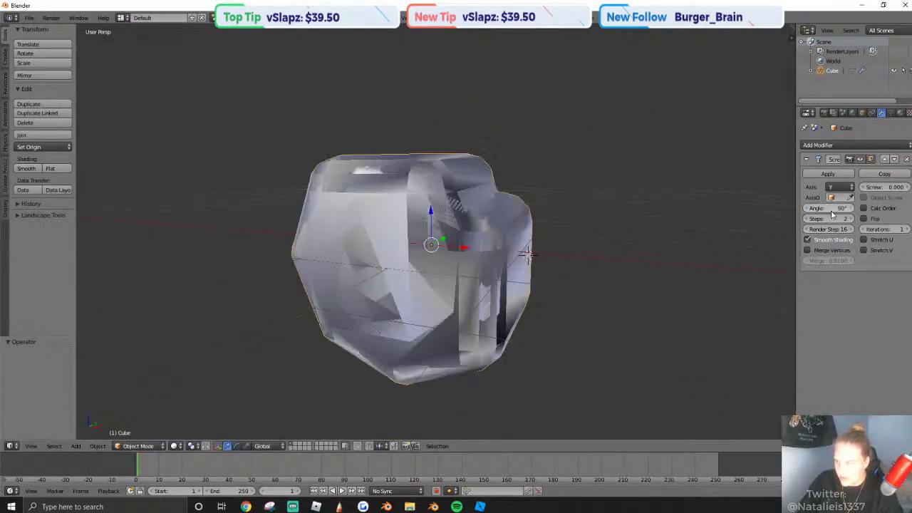
{"action": "left_click_drag", "start_coordinate": [829, 228], "coordinate": [807, 227]}
{"action": "left_click", "coordinate": [537, 227]}
Inspect the screwed shape from another side and switch the Screw modifier's axis to Z.
{"action": "left_click_drag", "start_coordinate": [439, 241], "coordinate": [440, 242]}
{"action": "key", "text": "shift+f"}
{"action": "key", "text": "s"}
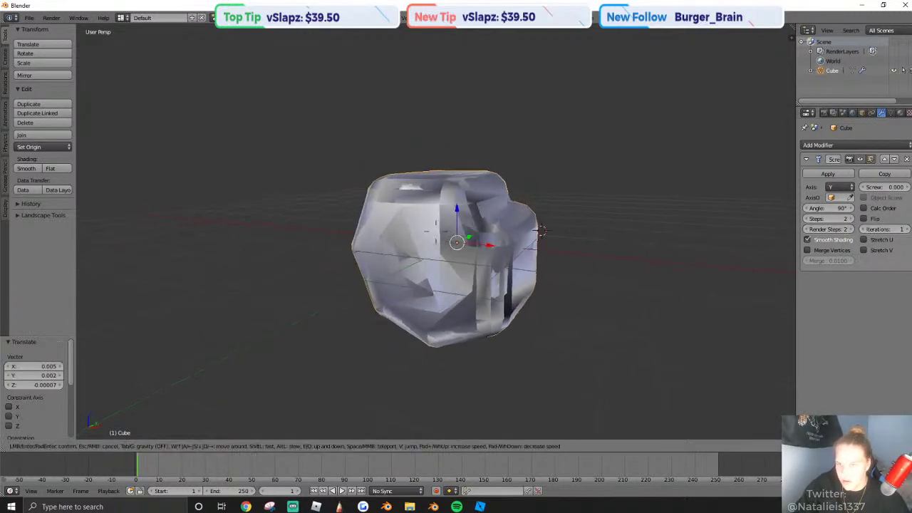
{"action": "key", "text": "d"}
{"action": "left_click", "coordinate": [436, 236]}
{"action": "scroll", "coordinate": [545, 219], "scroll_direction": "down", "scroll_amount": 3}
{"action": "scroll", "coordinate": [612, 210], "scroll_direction": "up", "scroll_amount": 5}
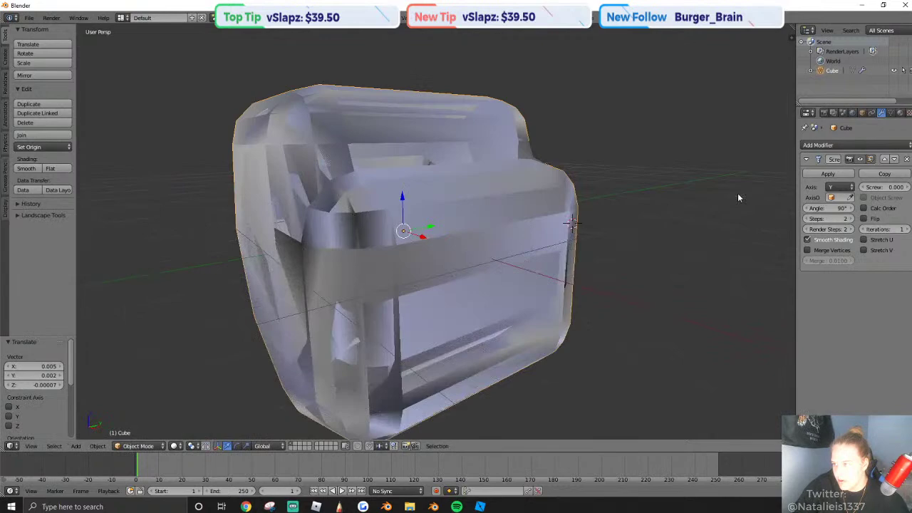
{"action": "left_click", "coordinate": [841, 187]}
{"action": "left_click", "coordinate": [836, 156]}
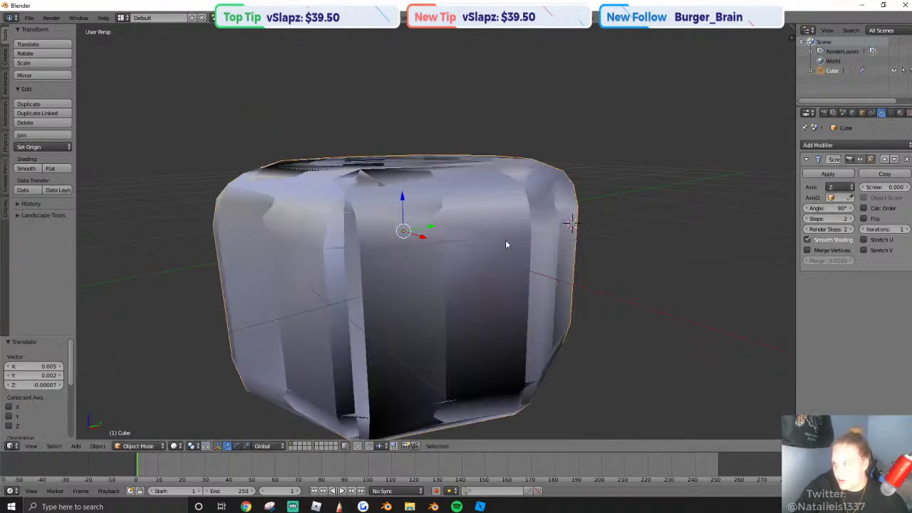
Check the shape from above and remove the Screw modifier from the block.
{"action": "key", "text": "shift+f"}
{"action": "key", "text": "s"}
{"action": "key", "text": "e"}
{"action": "left_click", "coordinate": [435, 237]}
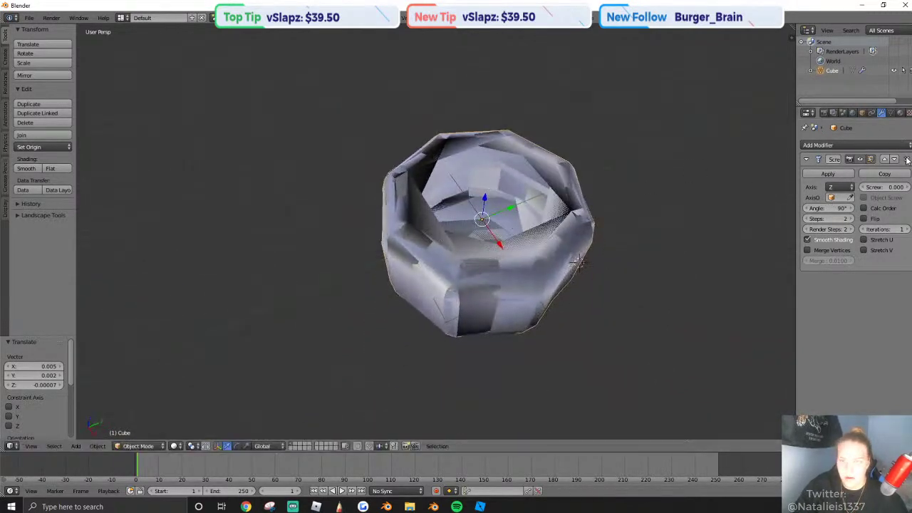
{"action": "left_click", "coordinate": [906, 159]}
Scale the whole rounded block mesh along Z by about 1.23 in Edit Mode.
{"action": "key", "text": "shift+f"}
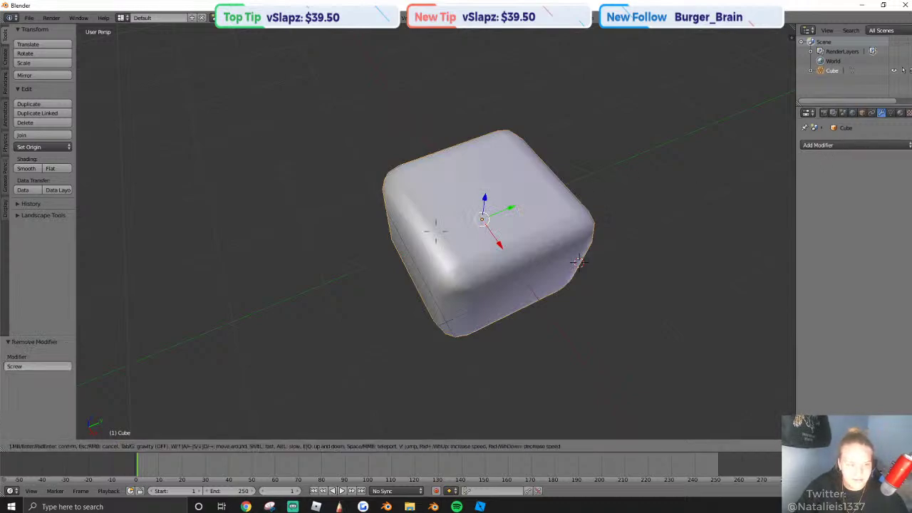
{"action": "key", "text": "s"}
{"action": "left_click", "coordinate": [477, 229]}
{"action": "key", "text": "Tab"}
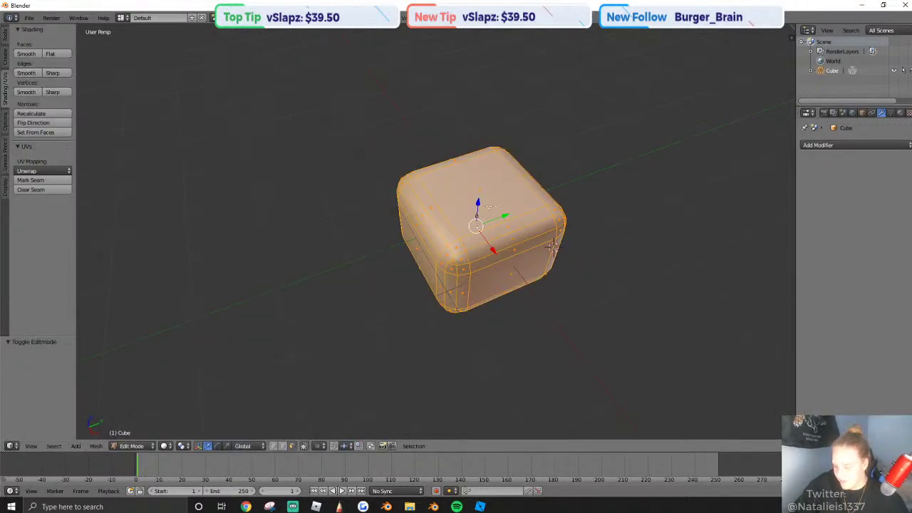
{"action": "key", "text": "shift+f"}
{"action": "key", "text": "s"}
{"action": "key", "text": "z"}
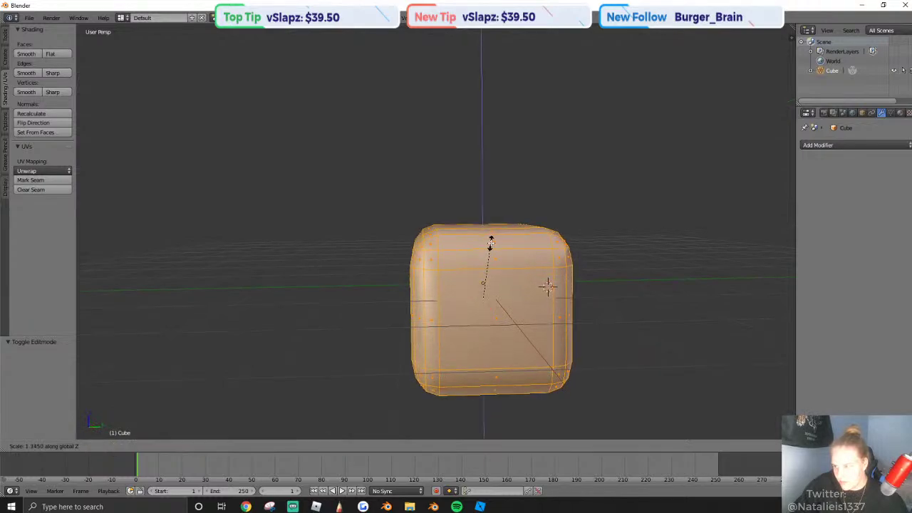
{"action": "left_click", "coordinate": [489, 248]}
Duplicate the entire rounded block mesh in place within the same object.
{"action": "key", "text": "shift+f"}
{"action": "key", "text": "s"}
{"action": "left_click", "coordinate": [436, 232]}
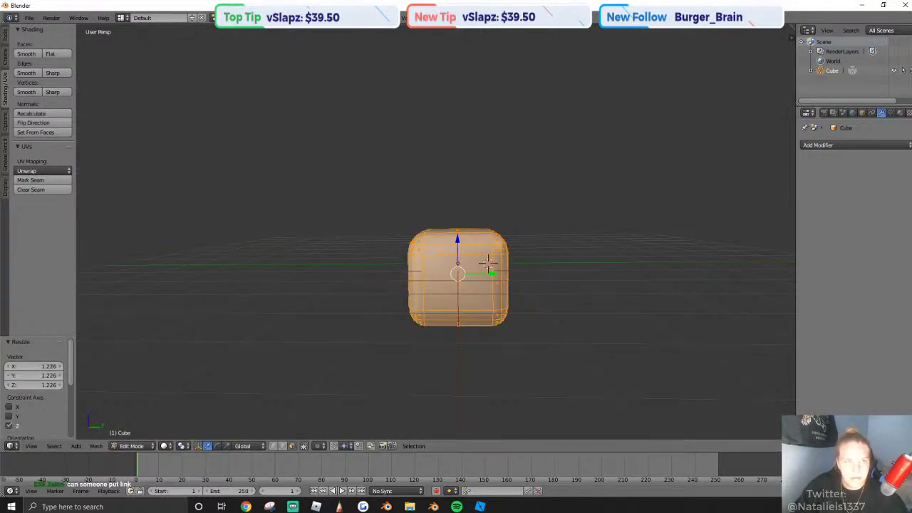
{"action": "key", "text": "shift+d"}
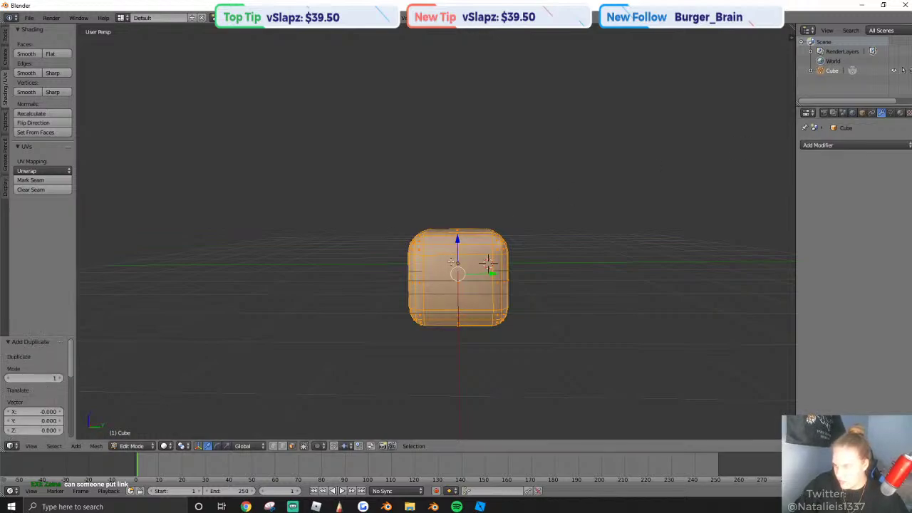
Move the duplicated block up along Z by about 1.86 onto the first block, and undo a trial rotation.
{"action": "key", "text": "z"}
{"action": "left_click", "coordinate": [524, 262]}
{"action": "key", "text": "r"}
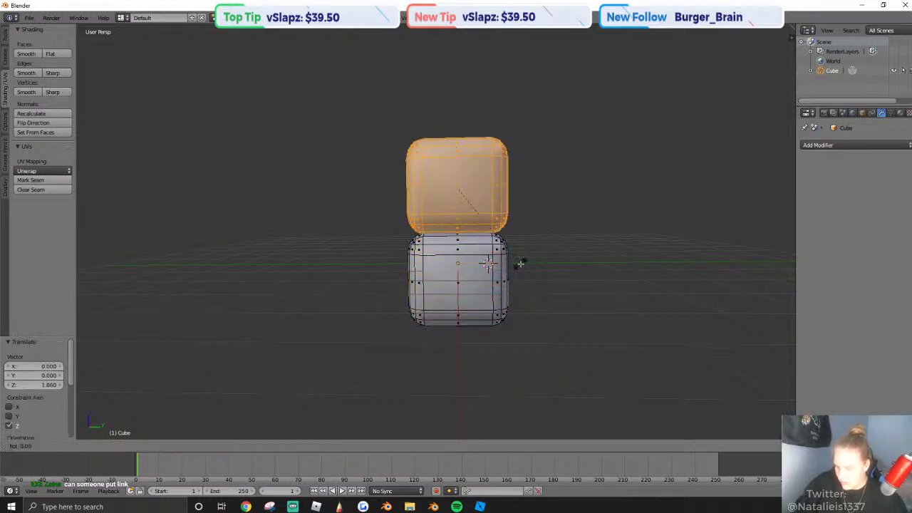
{"action": "left_click", "coordinate": [509, 259]}
{"action": "key", "text": "ctrl+z"}
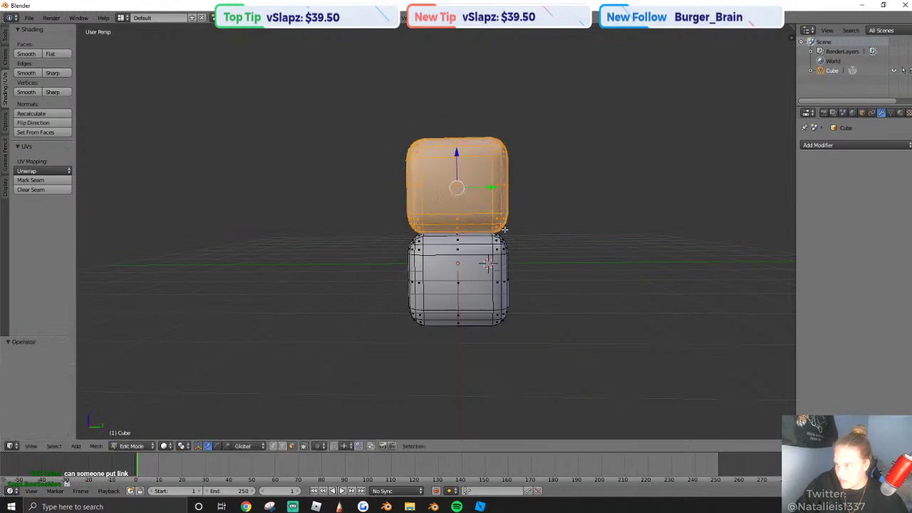
Duplicate the upper block and move the copy about 1.83 up along Z to make a third stacked block.
{"action": "key", "text": "shift+d"}
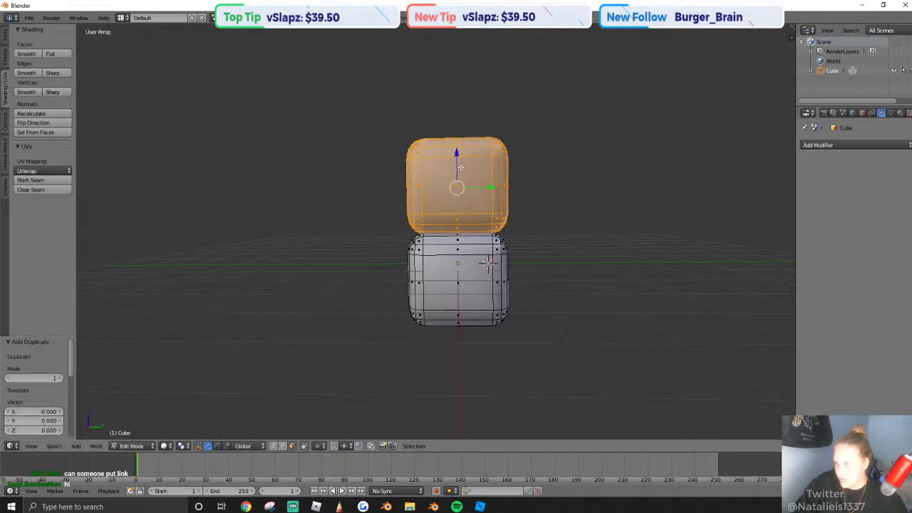
{"action": "key", "text": "z"}
{"action": "left_click", "coordinate": [470, 80]}
{"action": "key", "text": "shift+f"}
{"action": "key", "text": "s"}
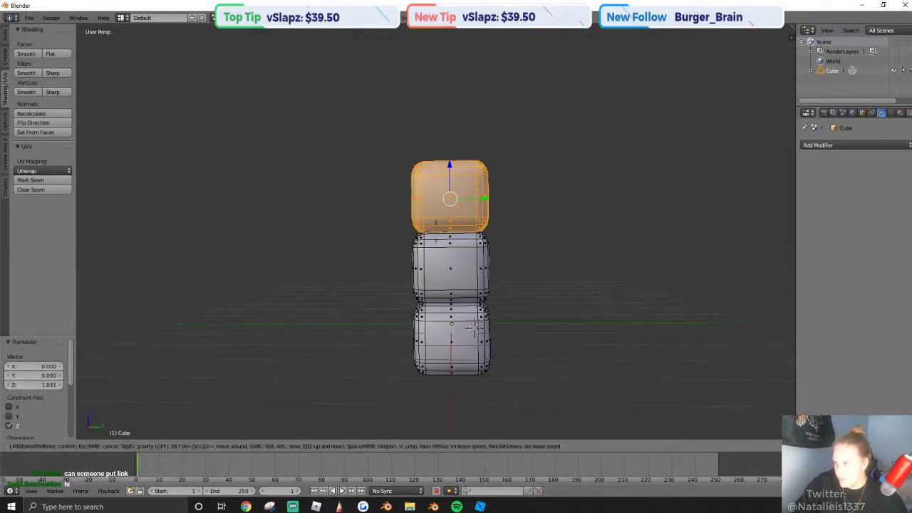
{"action": "left_click", "coordinate": [436, 232]}
Scale the three-block column down in Object Mode and move it along Y by about 0.93.
{"action": "key", "text": "Tab"}
{"action": "key", "text": "shift+f"}
{"action": "left_click", "coordinate": [436, 231]}
{"action": "key", "text": "s"}
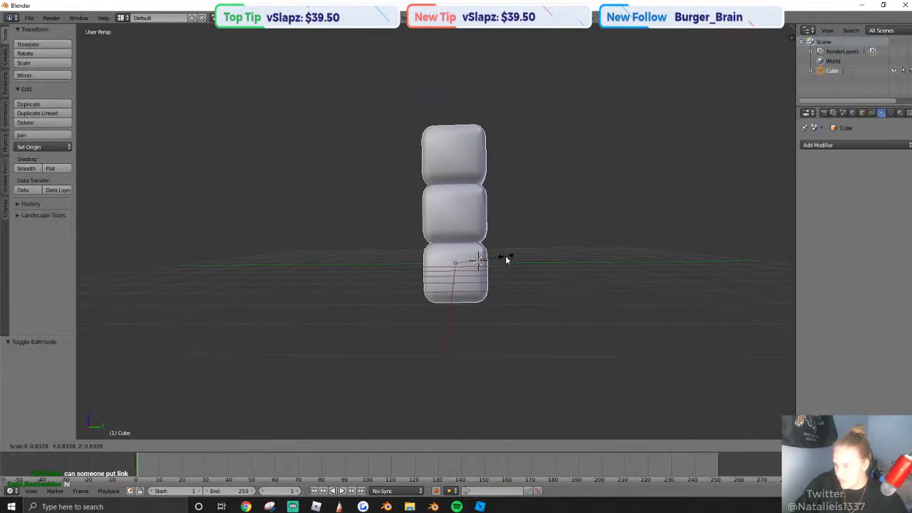
{"action": "left_click", "coordinate": [483, 265]}
{"action": "key", "text": "g"}
{"action": "key", "text": "y"}
{"action": "left_click", "coordinate": [421, 266]}
Stretch the block column along Z by a factor of about 1.22.
{"action": "key", "text": "s"}
{"action": "key", "text": "z"}
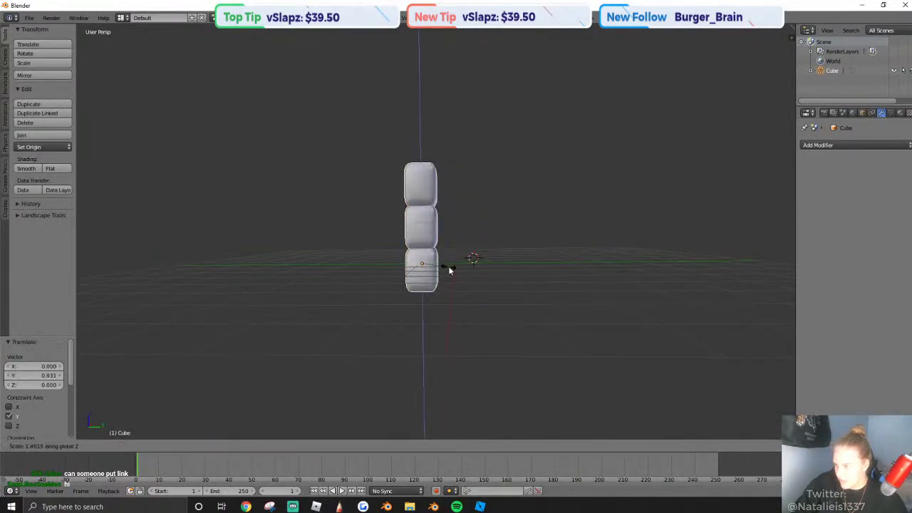
{"action": "left_click", "coordinate": [446, 267]}
{"action": "key", "text": "shift+f"}
{"action": "left_click", "coordinate": [436, 232]}
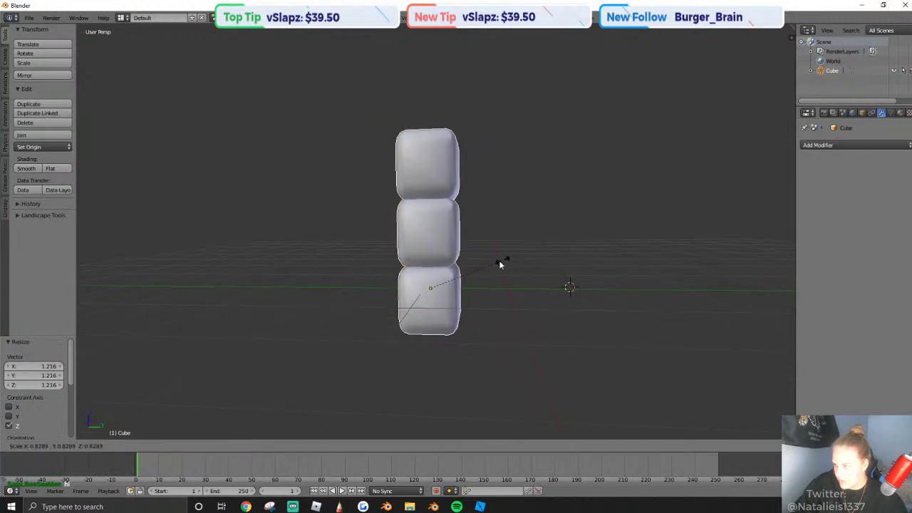
Duplicate the top block in Edit Mode and raise the copy about 0.48 along Z as the fourth block.
{"action": "key", "text": "Tab"}
{"action": "key", "text": "shift+d"}
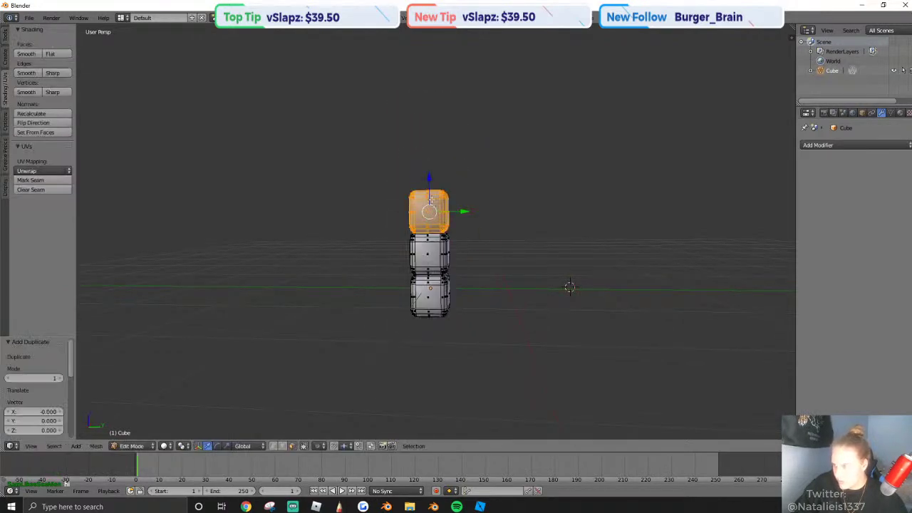
{"action": "key", "text": "z"}
{"action": "left_click", "coordinate": [500, 212]}
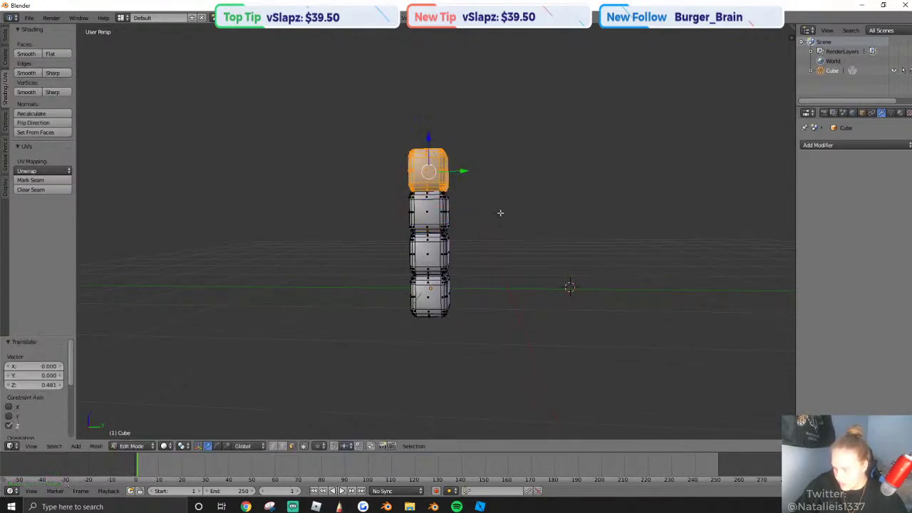
Tilt the fourth block slightly toward positive Y and shift it about 0.06 along Y.
{"action": "key", "text": "r"}
{"action": "left_click", "coordinate": [486, 221]}
{"action": "left_click_drag", "start_coordinate": [457, 172], "coordinate": [462, 172]}
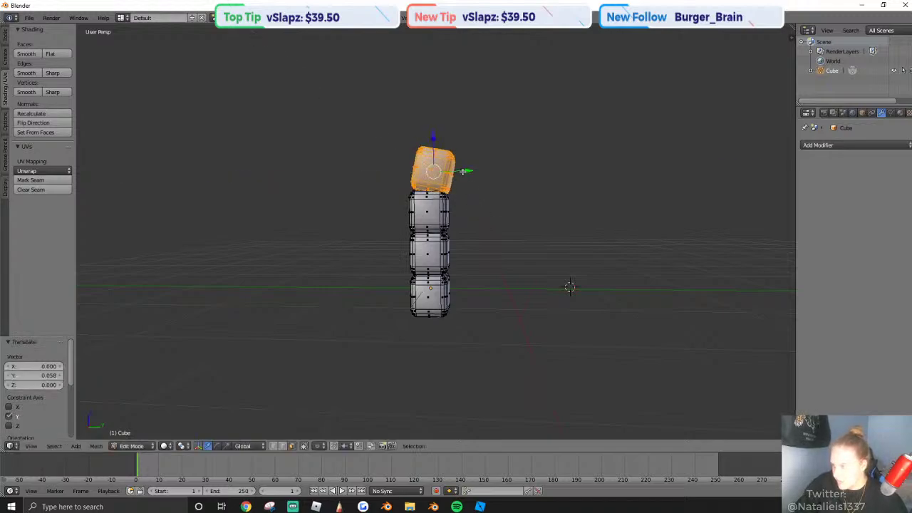
{"action": "key", "text": "shift+f"}
{"action": "key", "text": "w"}
{"action": "key", "text": "s"}
{"action": "left_click", "coordinate": [466, 235]}
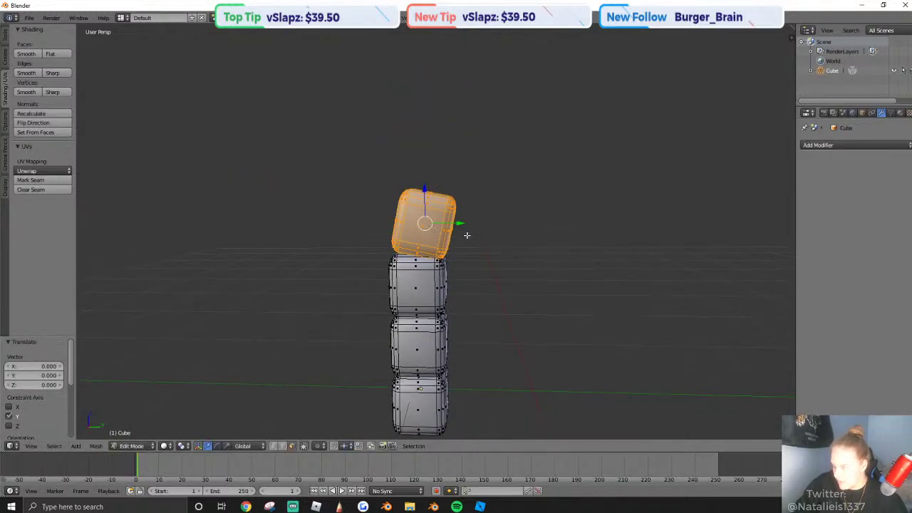
Duplicate the tilted top block and raise the copy about 0.52 along Z.
{"action": "key", "text": "shift+d"}
{"action": "right_click", "coordinate": [438, 232]}
{"action": "left_click_drag", "start_coordinate": [423, 191], "coordinate": [423, 127]}
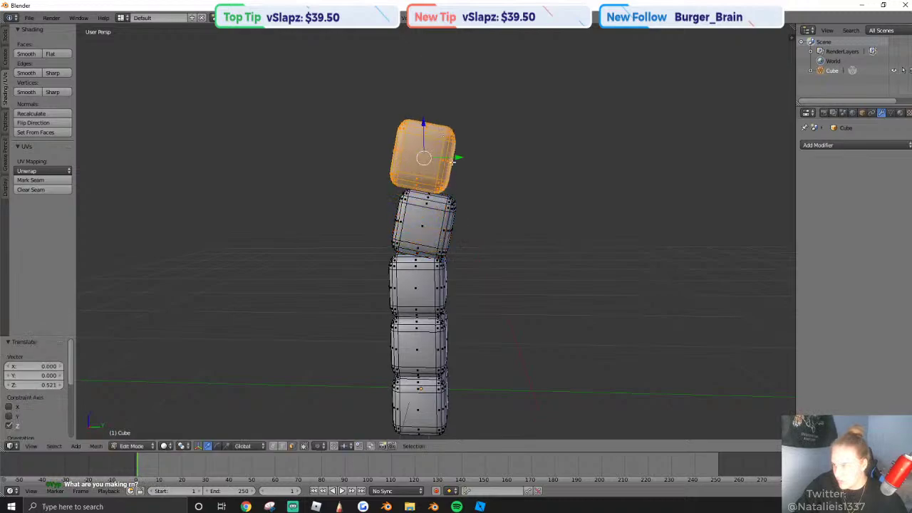
Rotate the fifth block further about X, including a second turn of about 11.8°, and shift it outward along Y.
{"action": "key", "text": "r"}
{"action": "key", "text": "x"}
{"action": "left_click", "coordinate": [437, 202]}
{"action": "left_click_drag", "start_coordinate": [453, 156], "coordinate": [481, 155]}
{"action": "key", "text": "r"}
{"action": "key", "text": "x"}
{"action": "left_click", "coordinate": [467, 213]}
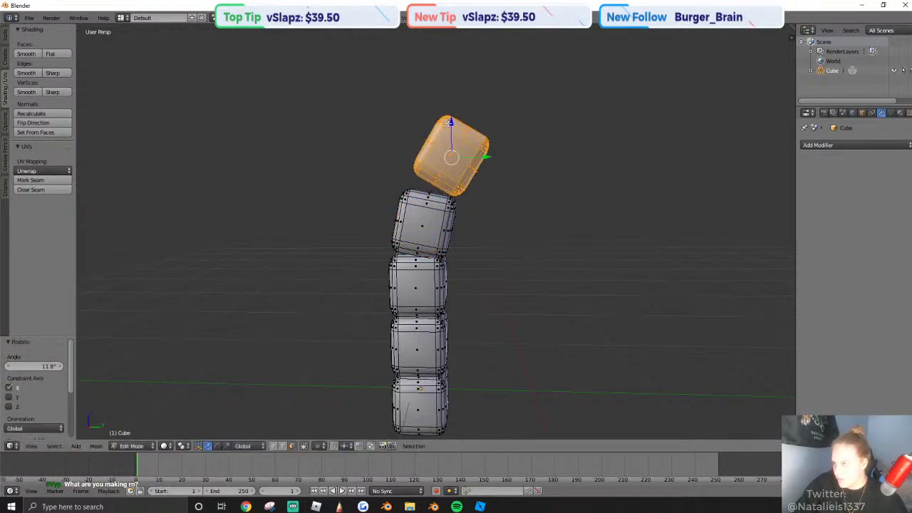
Seat the fifth block on the one beneath by lowering it, nudging it back along Y and rotating it about X.
{"action": "left_click_drag", "start_coordinate": [448, 123], "coordinate": [451, 137]}
{"action": "left_click_drag", "start_coordinate": [488, 168], "coordinate": [478, 168]}
{"action": "key", "text": "r"}
{"action": "key", "text": "x"}
{"action": "left_click", "coordinate": [485, 197]}
Duplicate the fifth block, rotate the copy about X and position it up and outward, undoing an excessive Y move.
{"action": "key", "text": "shift+d"}
{"action": "right_click", "coordinate": [463, 211]}
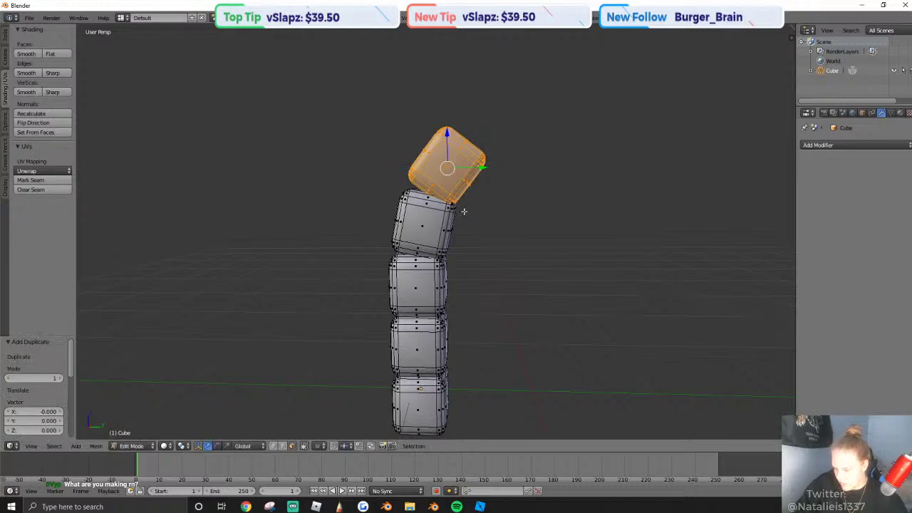
{"action": "key", "text": "r"}
{"action": "key", "text": "x"}
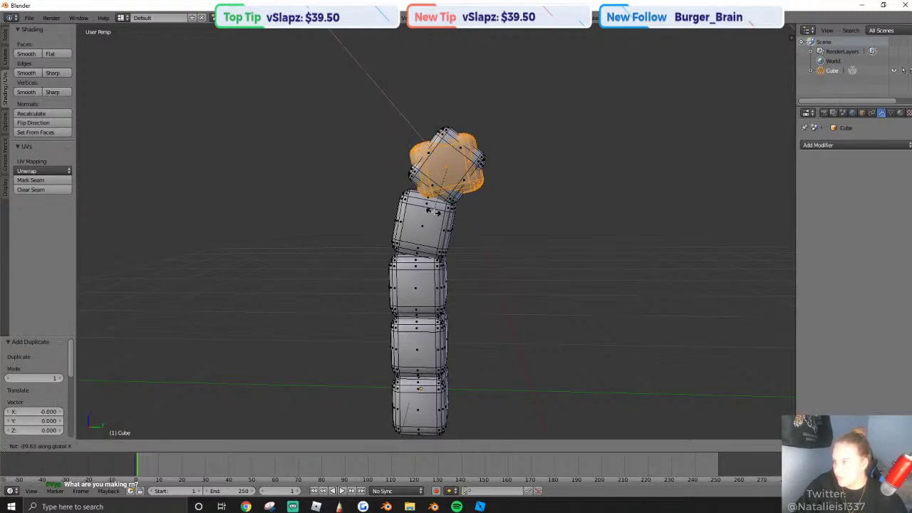
{"action": "left_click", "coordinate": [434, 212]}
{"action": "left_click_drag", "start_coordinate": [446, 136], "coordinate": [447, 104]}
{"action": "left_click_drag", "start_coordinate": [482, 140], "coordinate": [586, 134]}
{"action": "key", "text": "ctrl+z"}
Duplicate the end block, move the copy about 0.42 along Y, rotate it -14.5° about X and align it beside the curve.
{"action": "key", "text": "shift+d"}
{"action": "right_click", "coordinate": [503, 150]}
{"action": "key", "text": "r"}
{"action": "key", "text": "x"}
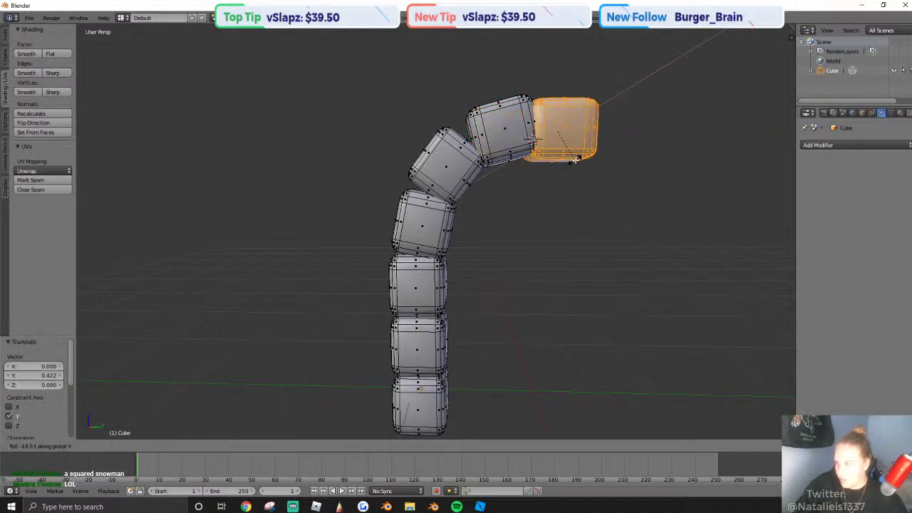
{"action": "left_click", "coordinate": [575, 160]}
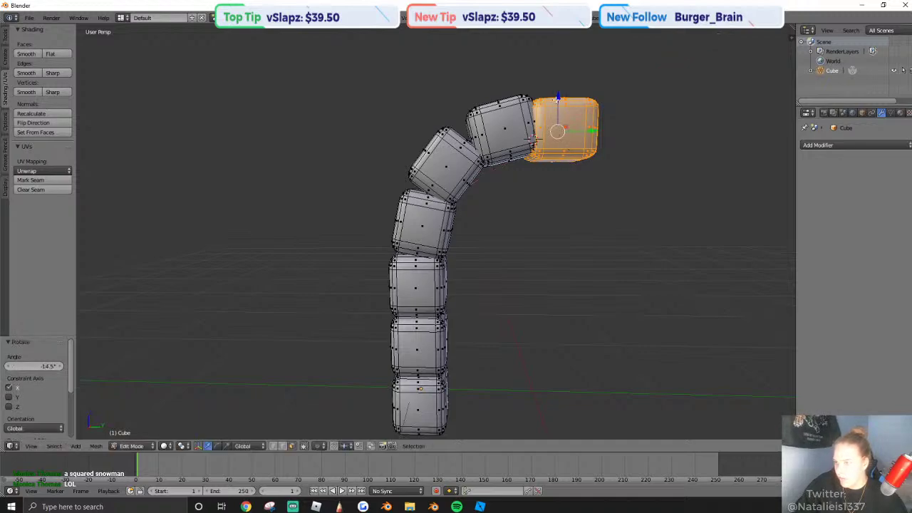
{"action": "mouse_move", "coordinate": [560, 110]}
{"action": "left_mouse_down"}
{"action": "mouse_move", "coordinate": [570, 101]}
{"action": "mouse_move", "coordinate": [562, 101]}
{"action": "left_mouse_up"}
{"action": "left_click_drag", "start_coordinate": [580, 123], "coordinate": [591, 131]}
Check the curved column in Object Mode and delete the vertices of its outermost block.
{"action": "key", "text": "Tab"}
{"action": "key", "text": "shift+f"}
{"action": "key", "text": "s"}
{"action": "key", "text": "d"}
{"action": "left_click", "coordinate": [436, 235]}
{"action": "key", "text": "Tab"}
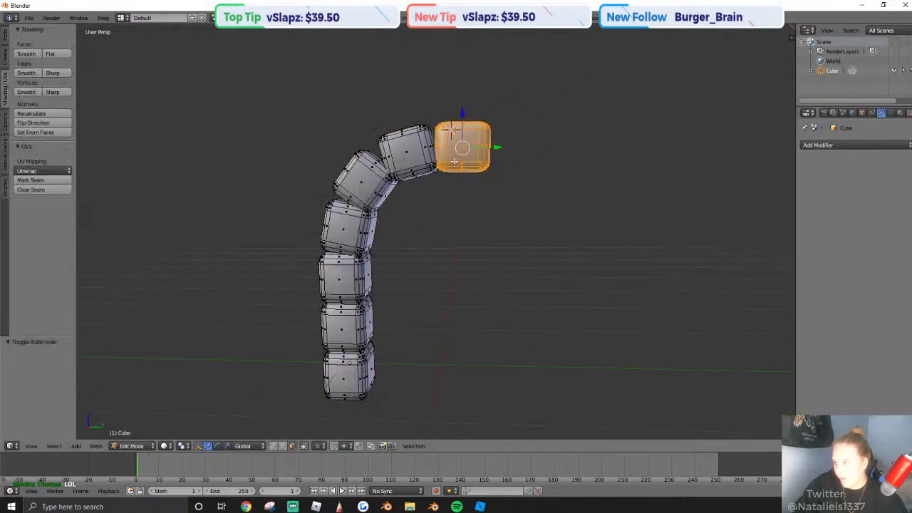
{"action": "key", "text": "x"}
{"action": "left_click", "coordinate": [454, 162]}
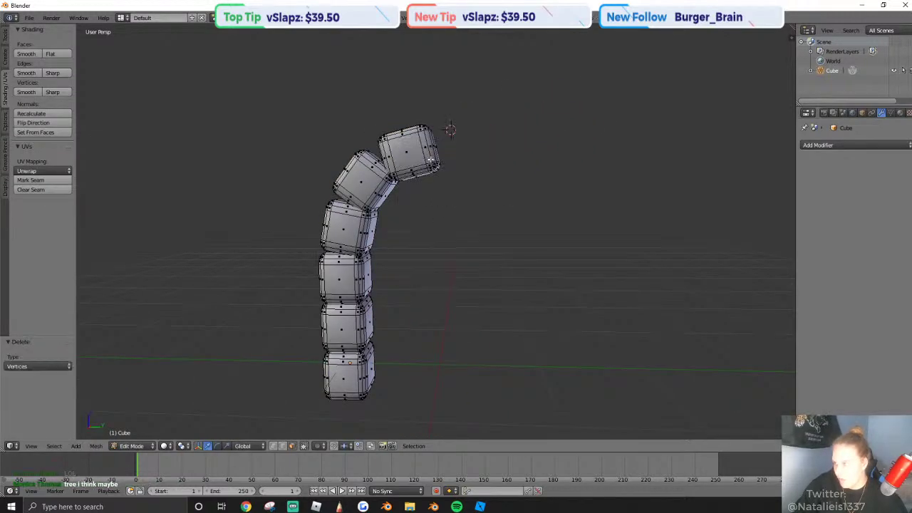
Add a Mirror modifier to the curved column and set it to mirror across Y only.
{"action": "key", "text": "Tab"}
{"action": "left_click", "coordinate": [831, 151]}
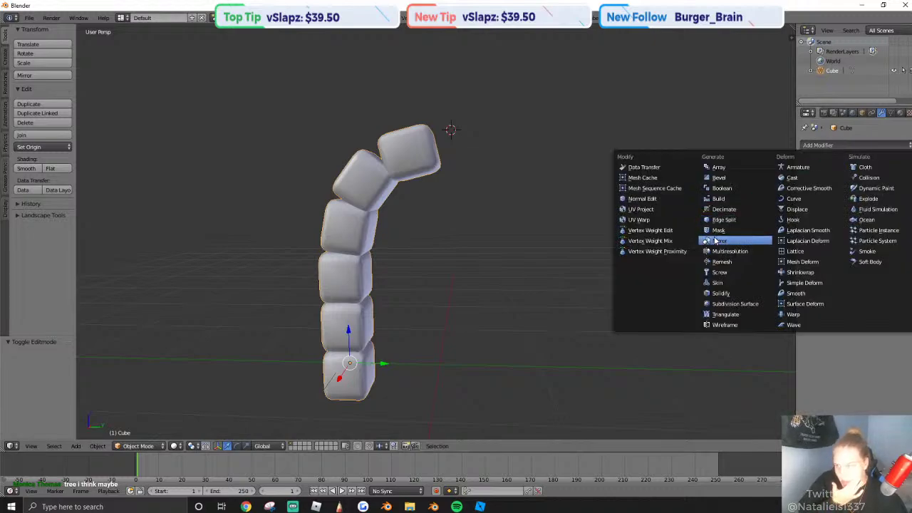
{"action": "left_click", "coordinate": [729, 227]}
{"action": "left_click", "coordinate": [807, 198]}
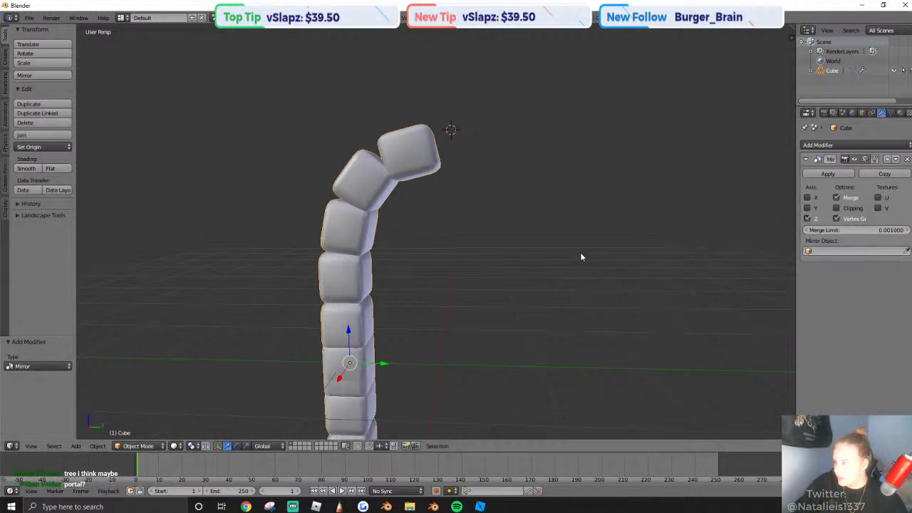
{"action": "left_click", "coordinate": [807, 208]}
Move the whole mesh about -0.947 along Y so the mirrored halves form an arch, and enable the modifier's Clipping.
{"action": "key", "text": "Tab"}
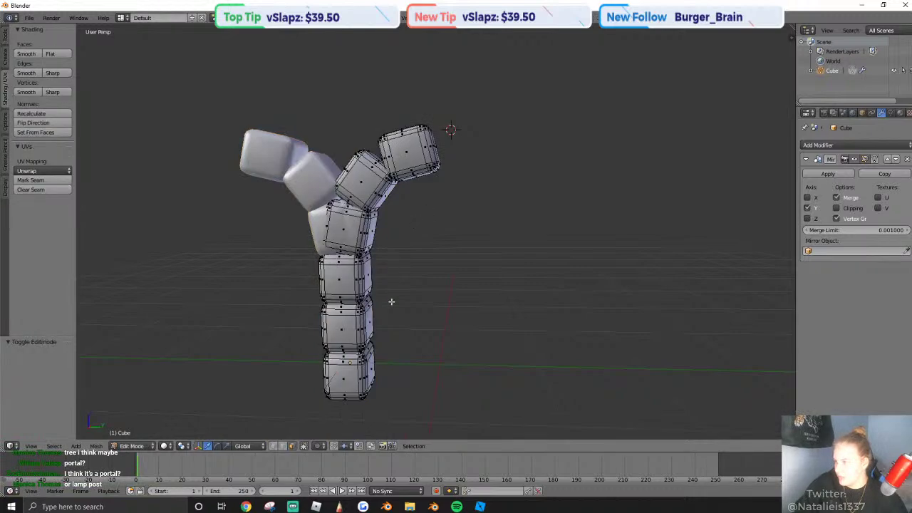
{"action": "key", "text": "a"}
{"action": "key", "text": "g"}
{"action": "key", "text": "y"}
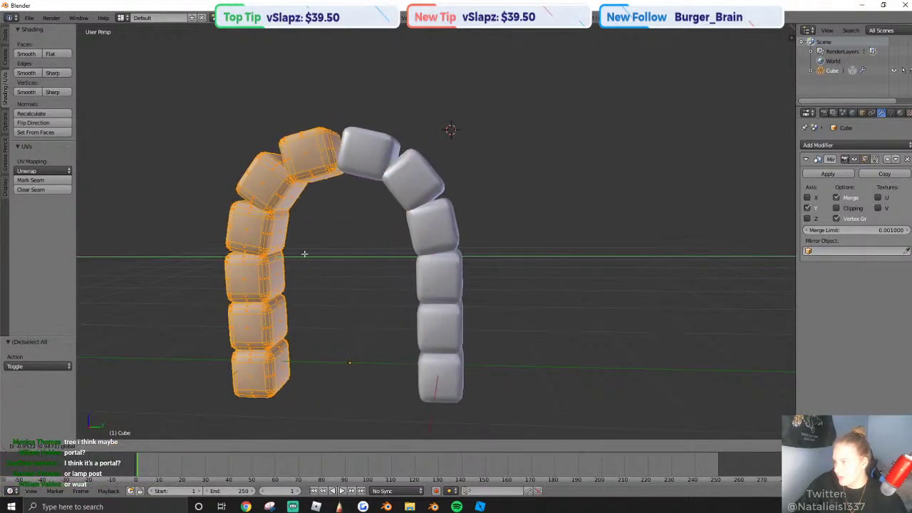
{"action": "left_click", "coordinate": [302, 255]}
{"action": "key", "text": "shift+f"}
{"action": "left_click", "coordinate": [436, 232]}
{"action": "left_click", "coordinate": [836, 208]}
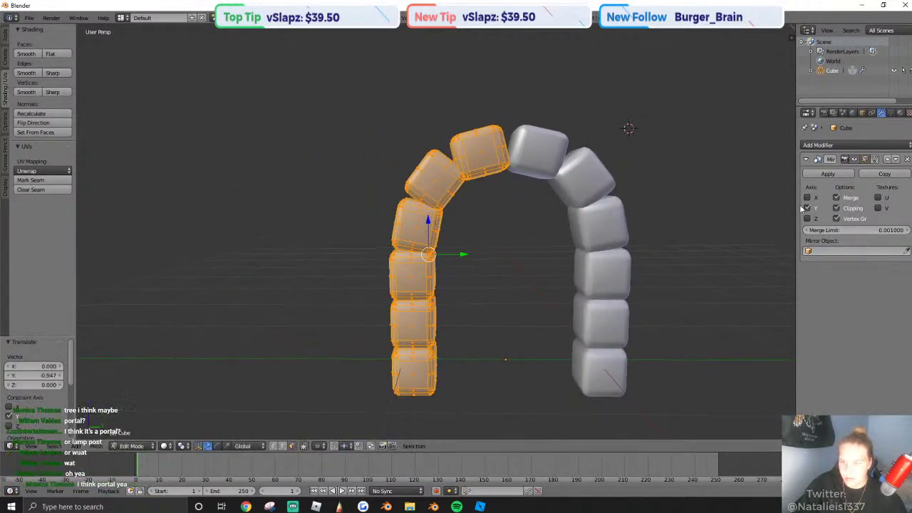
Try shifting the half arch slightly farther along Y, and undo that move.
{"action": "key", "text": "g"}
{"action": "key", "text": "y"}
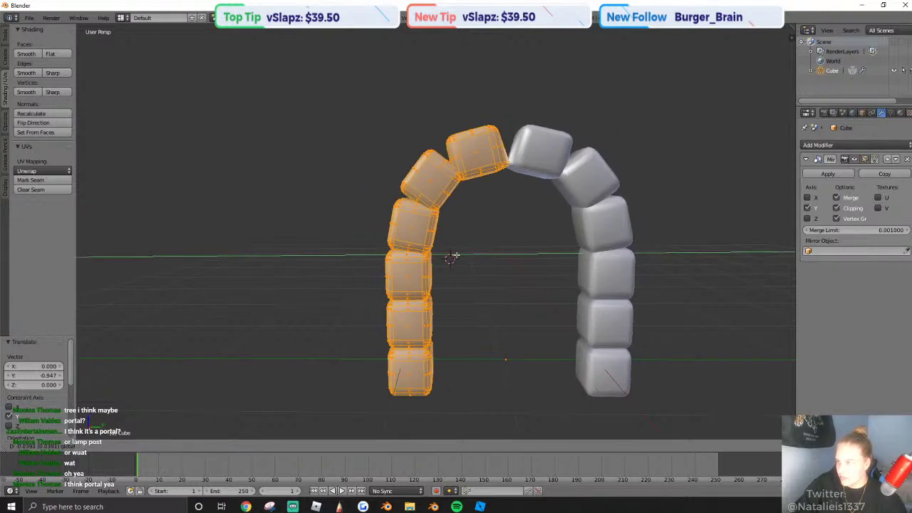
{"action": "left_click", "coordinate": [463, 257]}
{"action": "key", "text": "ctrl+z"}
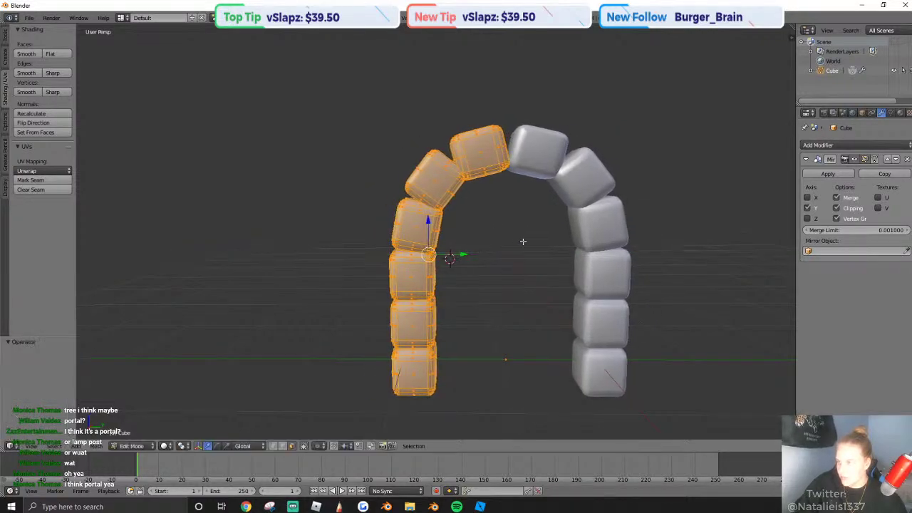
Clear the arch's location in Object Mode to place it at the world origin.
{"action": "key", "text": "Tab"}
{"action": "key", "text": "shift+f"}
{"action": "key", "text": "s"}
{"action": "key", "text": "d"}
{"action": "left_click", "coordinate": [436, 233]}
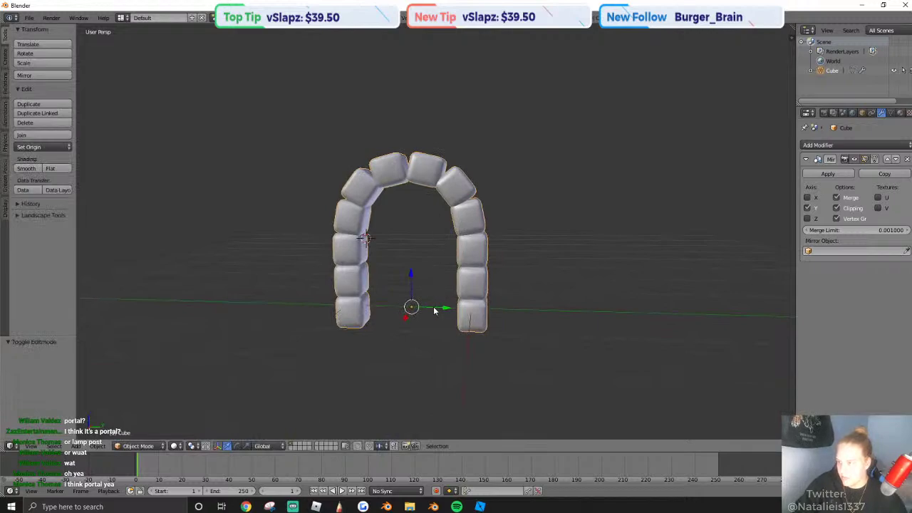
{"action": "left_click_drag", "start_coordinate": [434, 310], "coordinate": [493, 319]}
{"action": "key", "text": "alt+g"}
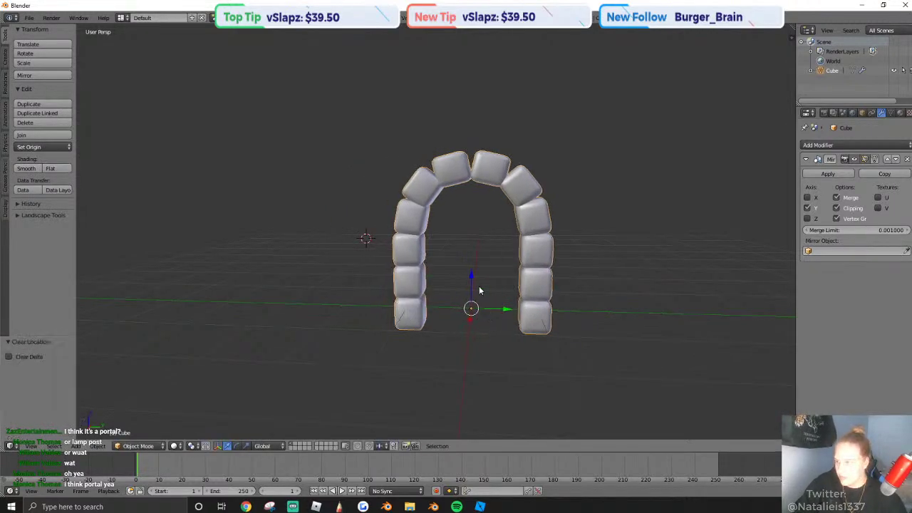
{"action": "scroll", "coordinate": [537, 213], "scroll_direction": "up", "scroll_amount": 3}
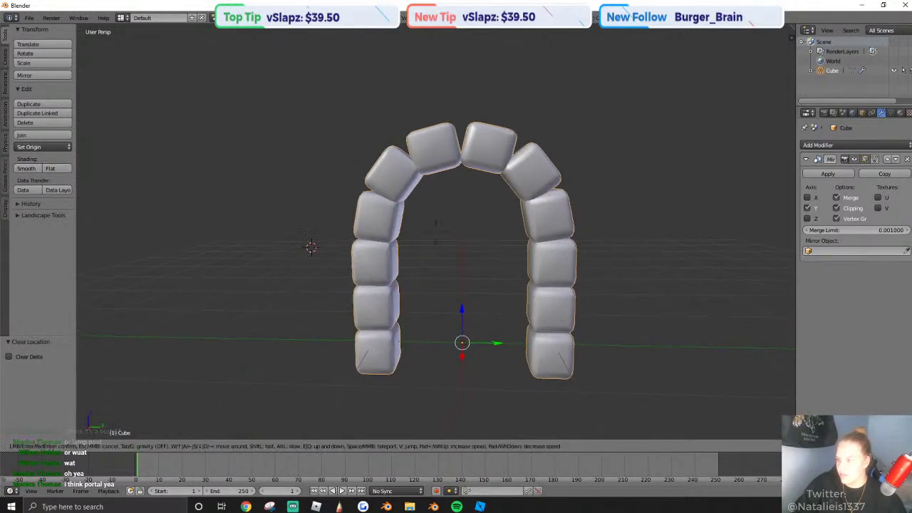
Set the arch mesh's Auto Smooth angle to 35°.
{"action": "left_click", "coordinate": [819, 71]}
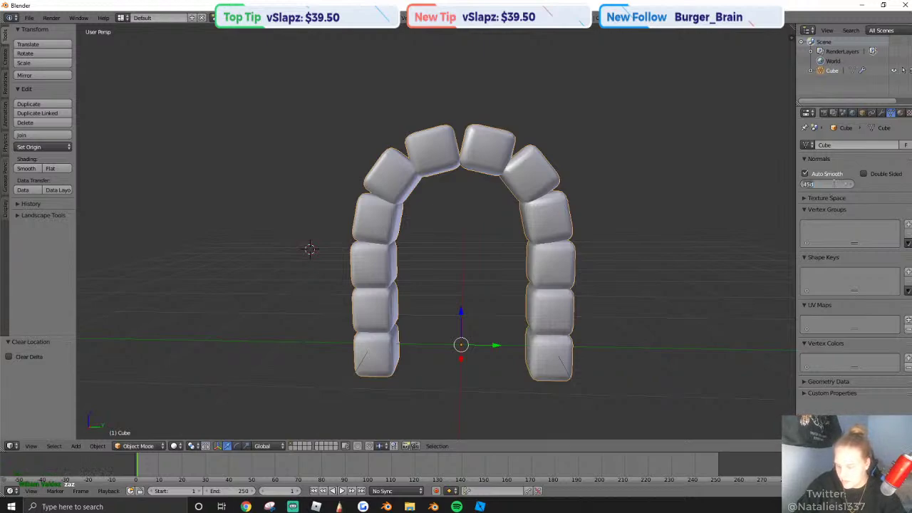
{"action": "key", "text": "shift+f"}
{"action": "key", "text": "w"}
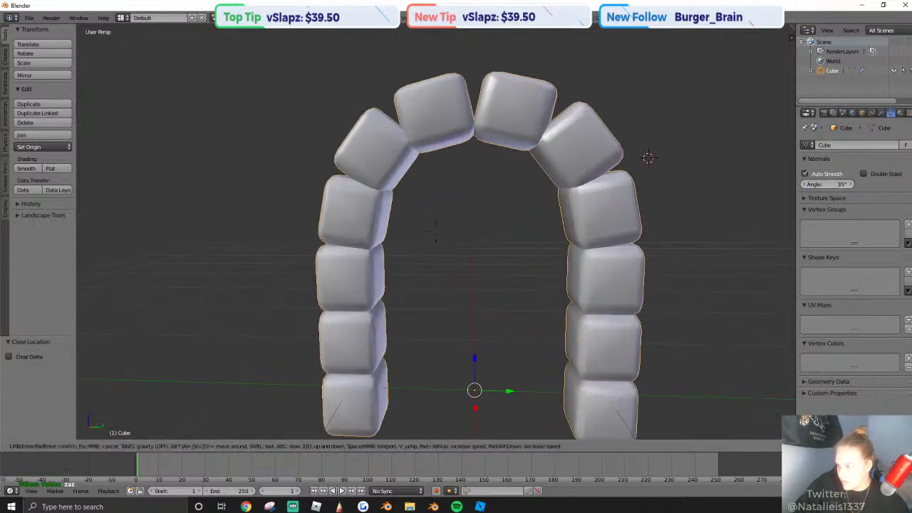
{"action": "key", "text": "s"}
{"action": "left_click", "coordinate": [438, 231]}
Select the entire half-arch mesh and apply the Mirror modifier in Object Mode.
{"action": "key", "text": "Tab"}
{"action": "key", "text": "a"}
{"action": "key", "text": "a"}
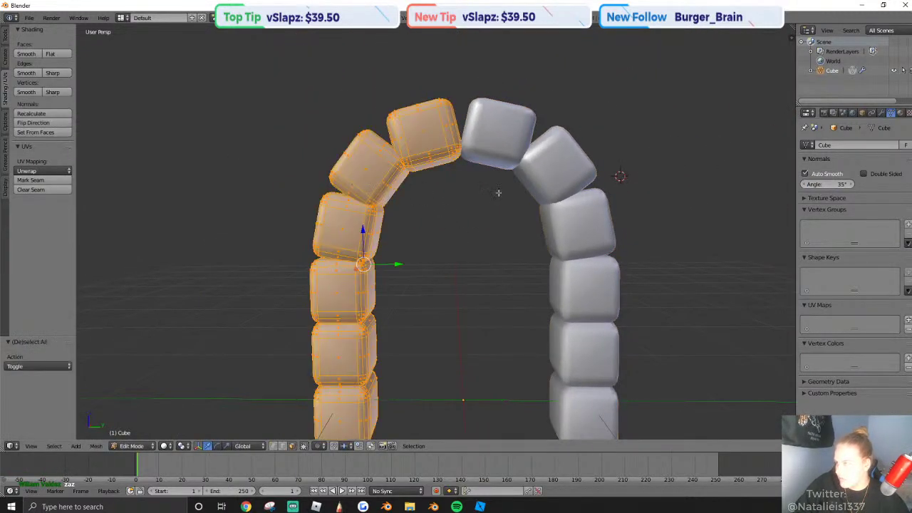
{"action": "key", "text": "Tab"}
{"action": "left_click", "coordinate": [881, 112]}
{"action": "left_click", "coordinate": [819, 174]}
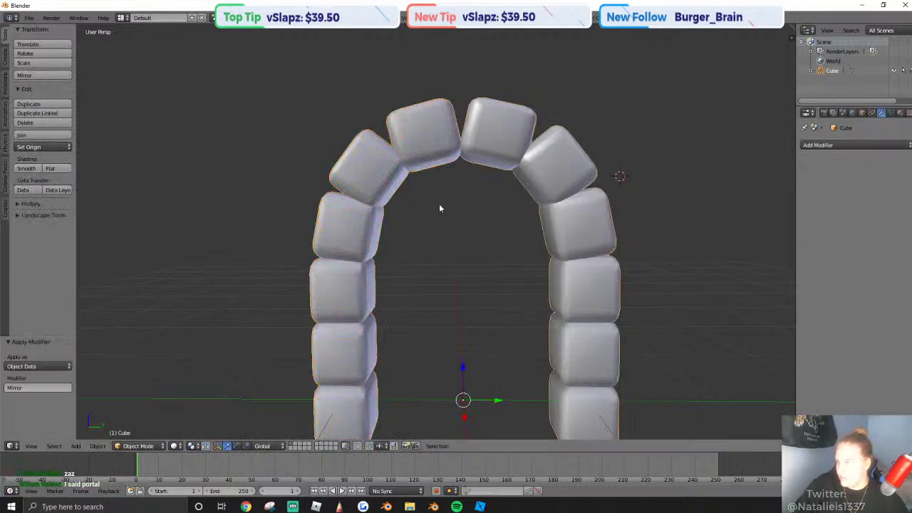
Switch all faces of the arch mesh to flat shading and check the result in Object Mode.
{"action": "key", "text": "Tab"}
{"action": "key", "text": "Tab"}
{"action": "key", "text": "Tab"}
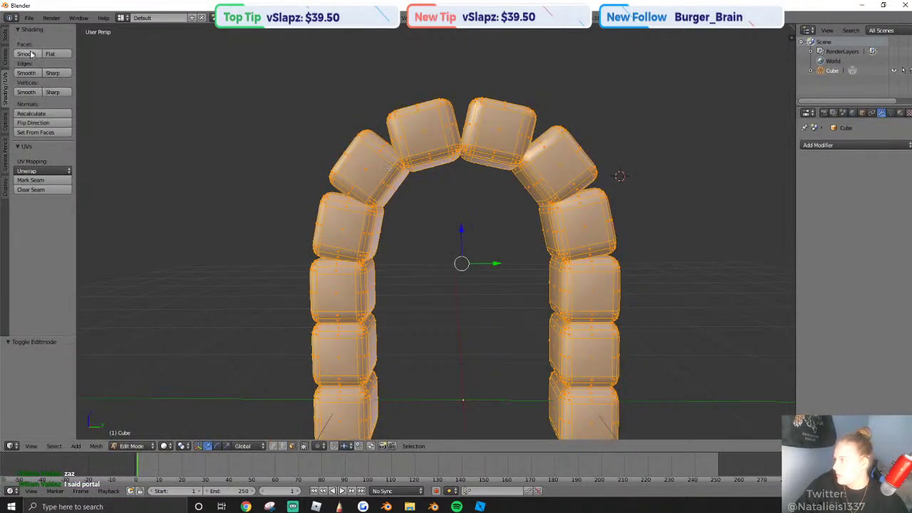
{"action": "key", "text": "Tab"}
{"action": "key", "text": "Tab"}
{"action": "key", "text": "Tab"}
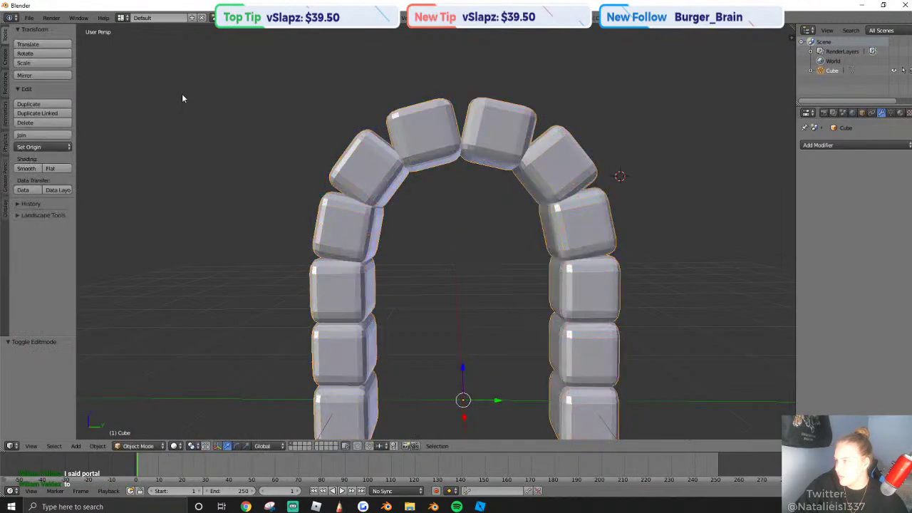
Apply smooth shading to all faces of the arch mesh and return to Object Mode.
{"action": "key", "text": "Tab"}
{"action": "left_click", "coordinate": [6, 58]}
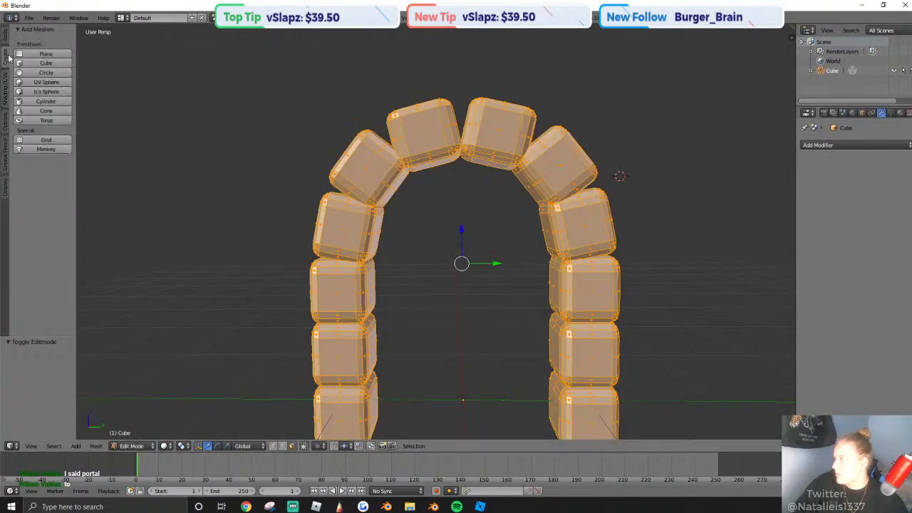
{"action": "left_click", "coordinate": [3, 83]}
{"action": "left_click", "coordinate": [23, 54]}
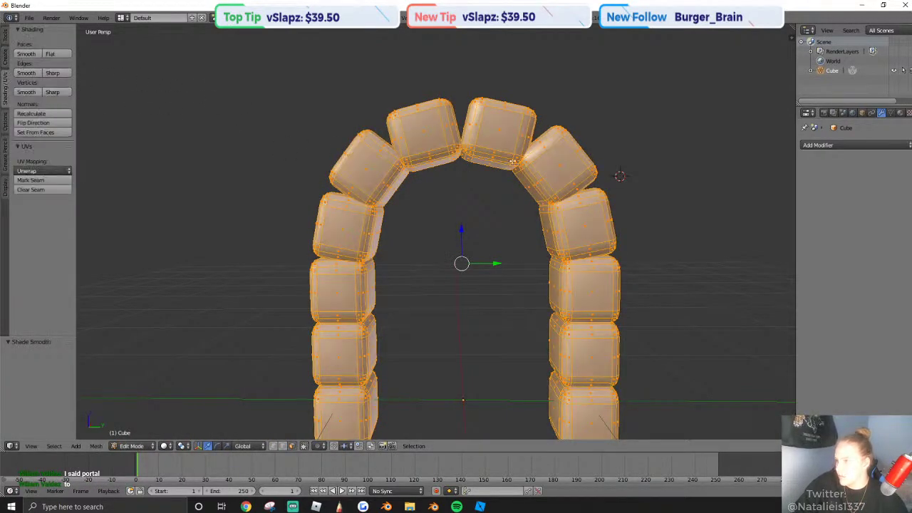
{"action": "key", "text": "Tab"}
Add a Decimate modifier to the arch, try a Collapse ratio of 0.1422 and inspect the reduced blocks.
{"action": "left_click", "coordinate": [851, 144]}
{"action": "left_click", "coordinate": [741, 214]}
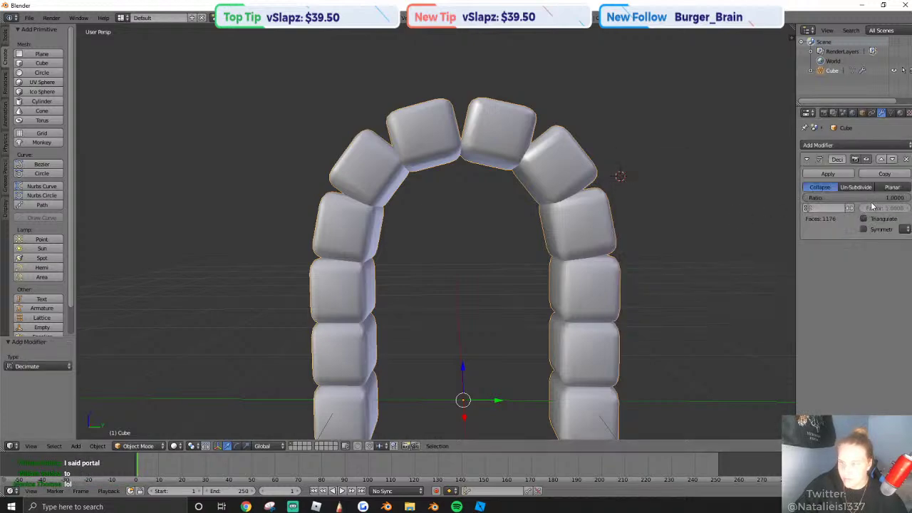
{"action": "left_click_drag", "start_coordinate": [870, 199], "coordinate": [838, 200]}
{"action": "key", "text": "shift+f"}
{"action": "left_click", "coordinate": [435, 231]}
{"action": "key", "text": "shift+f"}
{"action": "key", "text": "a"}
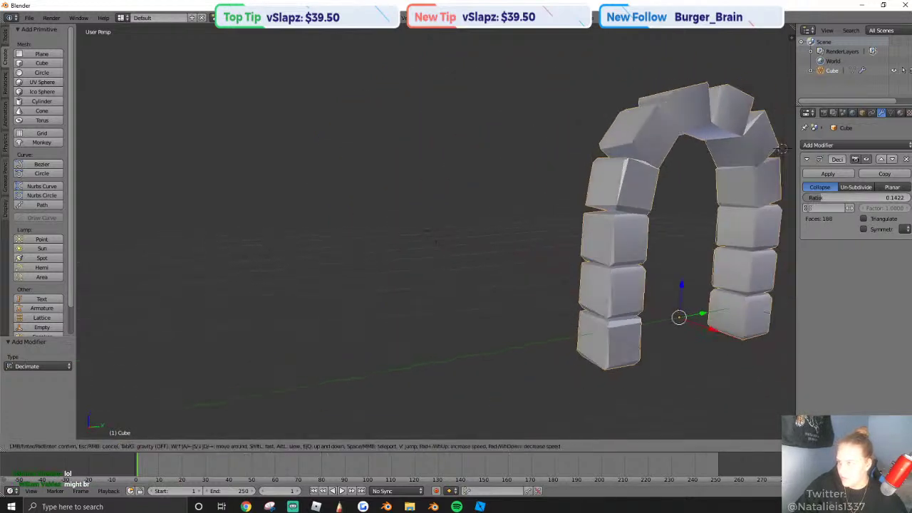
{"action": "key", "text": "a"}
{"action": "key", "text": "d"}
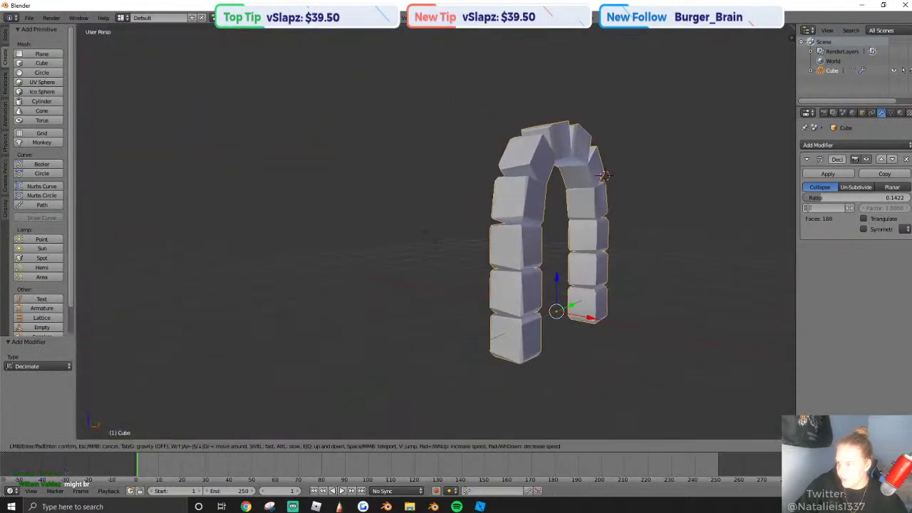
{"action": "left_click", "coordinate": [564, 229]}
Set the Decimate ratio to 0.3119, apply the modifier and check the arch from several sides.
{"action": "left_click_drag", "start_coordinate": [871, 201], "coordinate": [911, 200]}
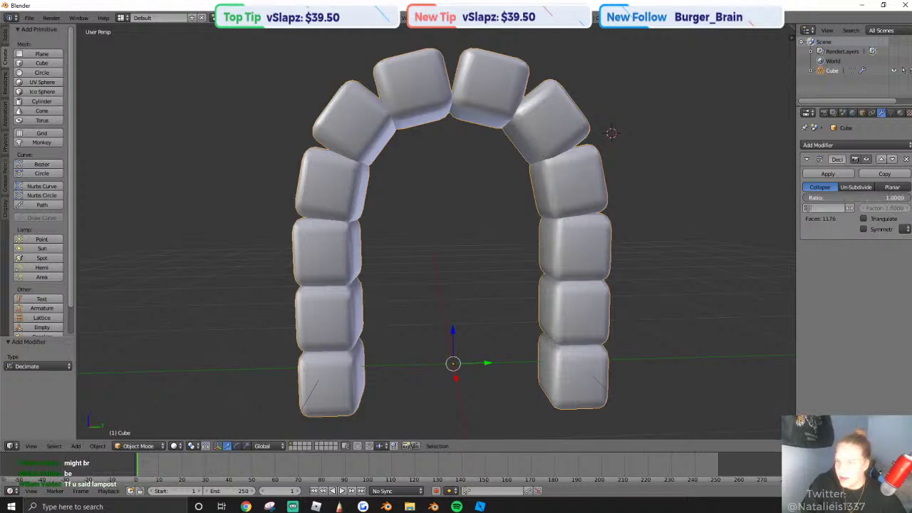
{"action": "left_click_drag", "start_coordinate": [891, 197], "coordinate": [839, 197]}
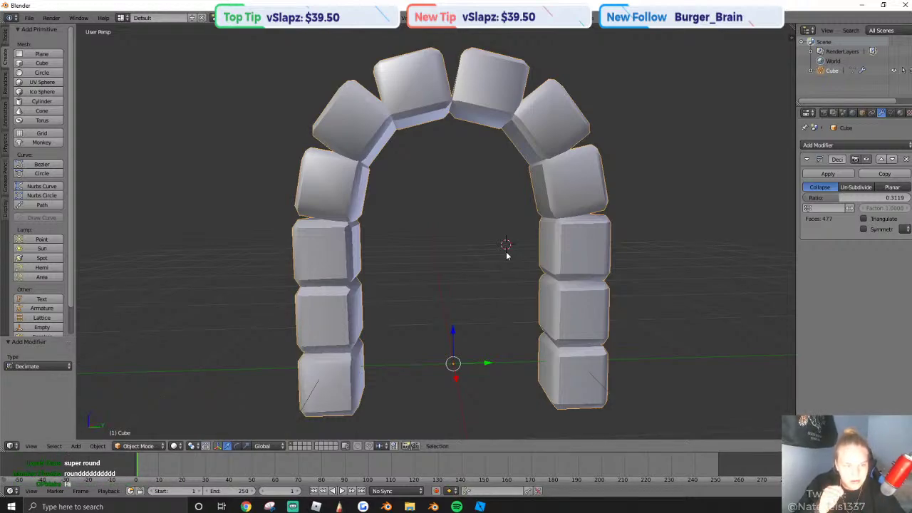
{"action": "left_click", "coordinate": [827, 174]}
{"action": "scroll", "coordinate": [477, 254], "scroll_direction": "down", "scroll_amount": 4}
{"action": "middle_click_drag", "start_coordinate": [477, 255], "coordinate": [507, 266]}
{"action": "key", "text": "shift+f"}
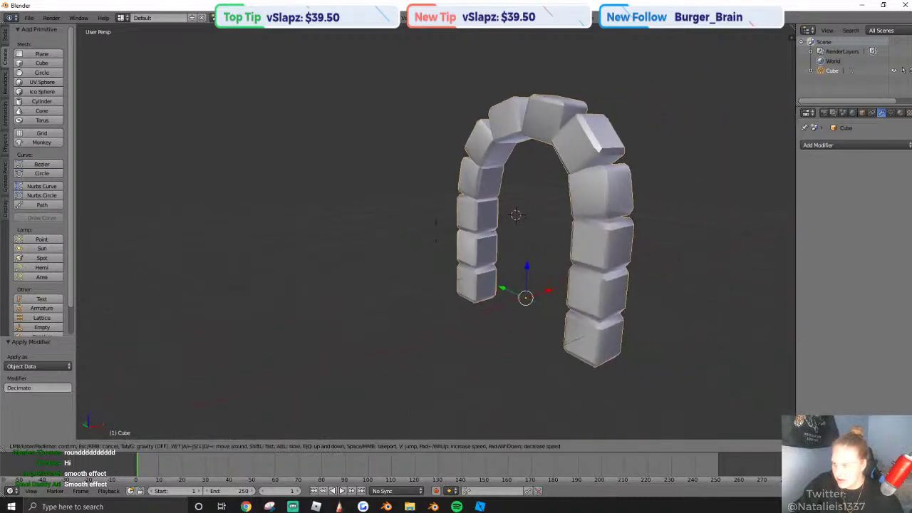
{"action": "key", "text": "d"}
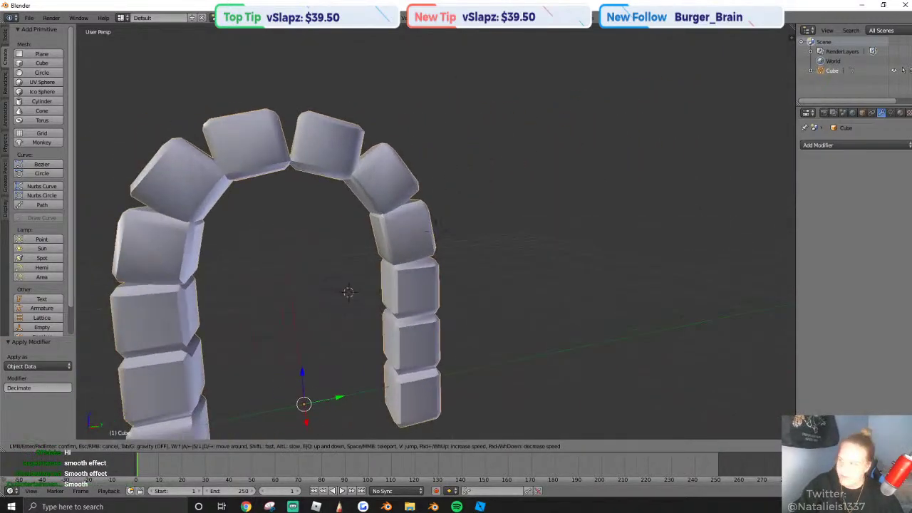
{"action": "left_click", "coordinate": [435, 231]}
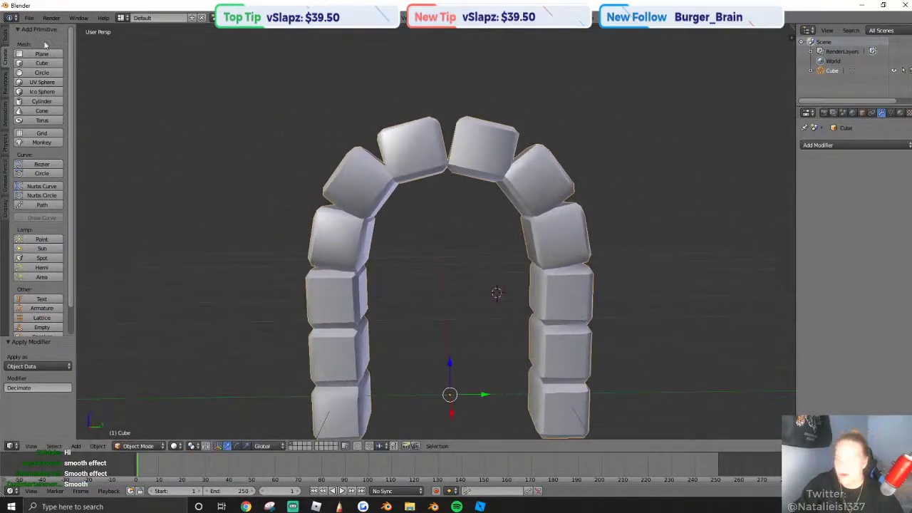
Export the arch as untitled.obj to the Documents folder.
{"action": "left_click", "coordinate": [28, 18]}
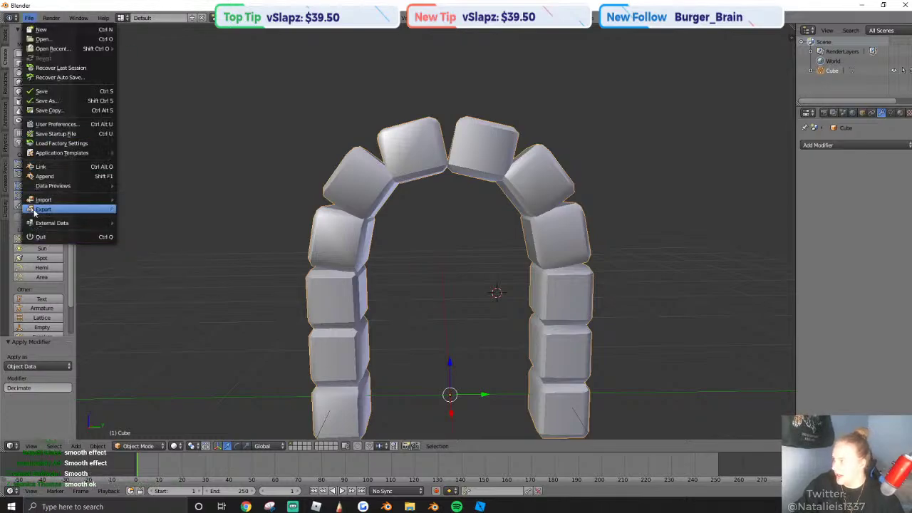
{"action": "mouse_move", "coordinate": [35, 212]}
{"action": "left_click", "coordinate": [153, 270]}
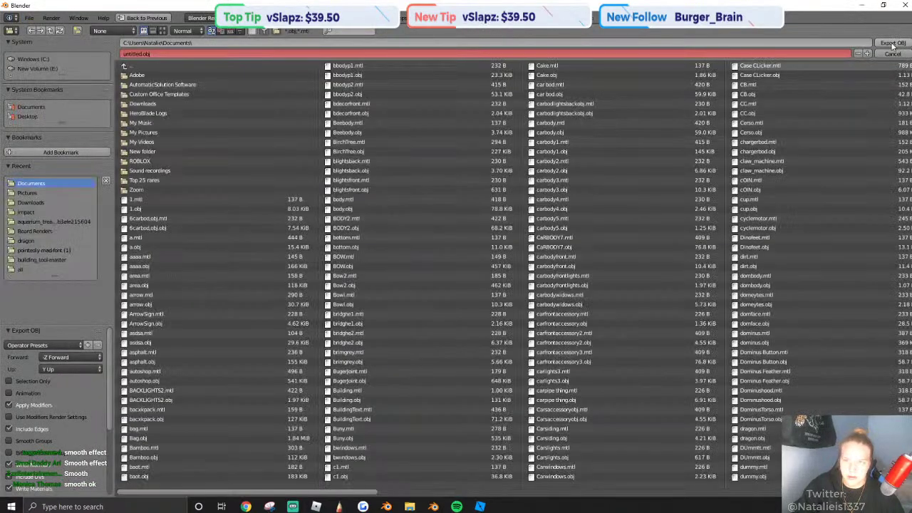
{"action": "left_click", "coordinate": [892, 44]}
Switch to Roblox Studio and insert a MeshPart into the open space of the workspace.
{"action": "left_click", "coordinate": [481, 506]}
{"action": "right_click_drag", "start_coordinate": [423, 317], "coordinate": [411, 313]}
{"action": "key", "text": "w"}
{"action": "scroll", "coordinate": [411, 313], "scroll_direction": "down", "scroll_amount": 8}
{"action": "scroll", "coordinate": [410, 312], "scroll_direction": "up", "scroll_amount": 1}
{"action": "right_click", "coordinate": [411, 312]}
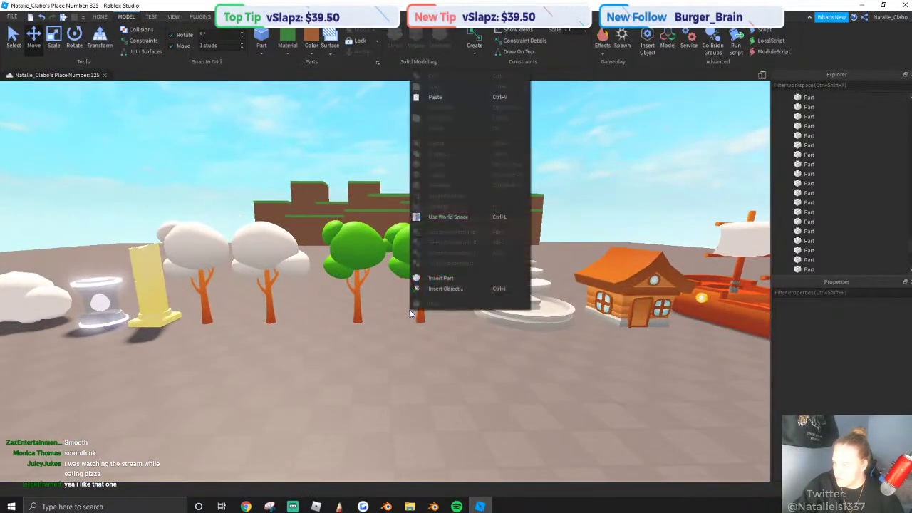
{"action": "left_click", "coordinate": [433, 288]}
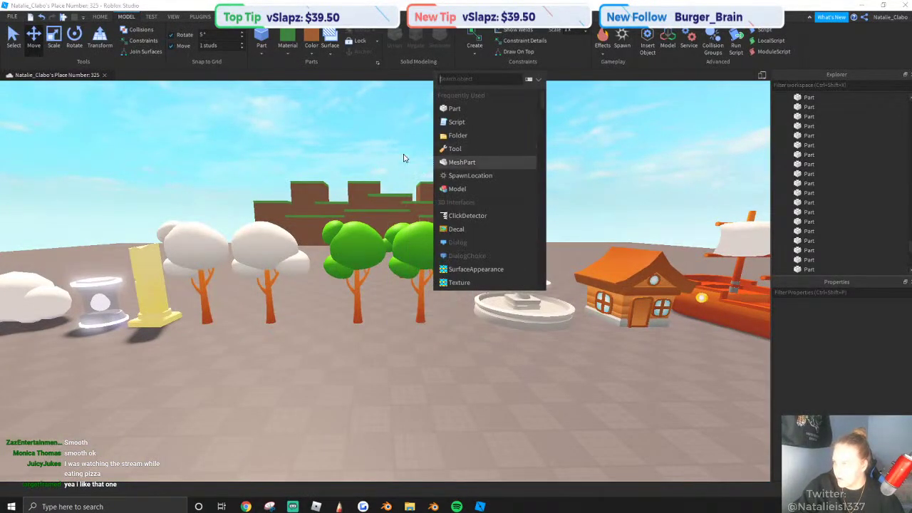
{"action": "left_click", "coordinate": [462, 165]}
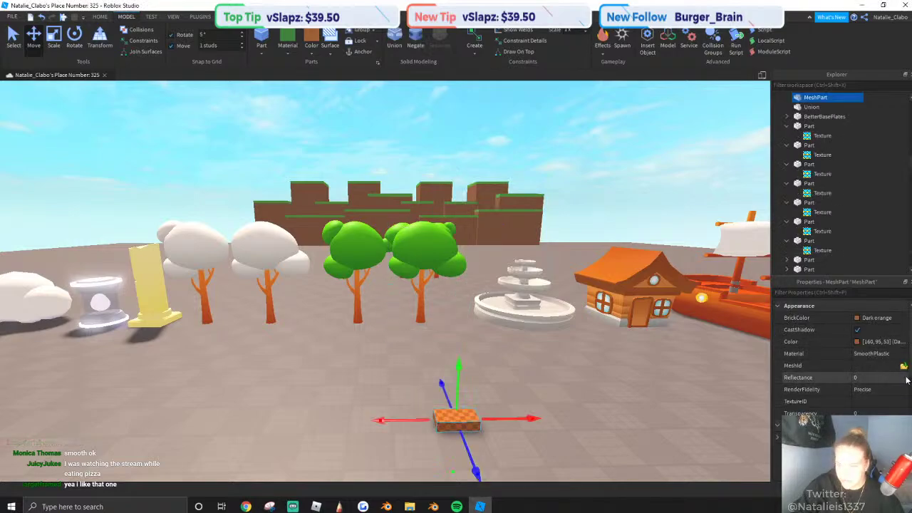
Load the exported arch OBJ file as the MeshPart's mesh.
{"action": "left_click", "coordinate": [819, 365]}
{"action": "left_click", "coordinate": [903, 365]}
{"action": "left_click", "coordinate": [41, 71]}
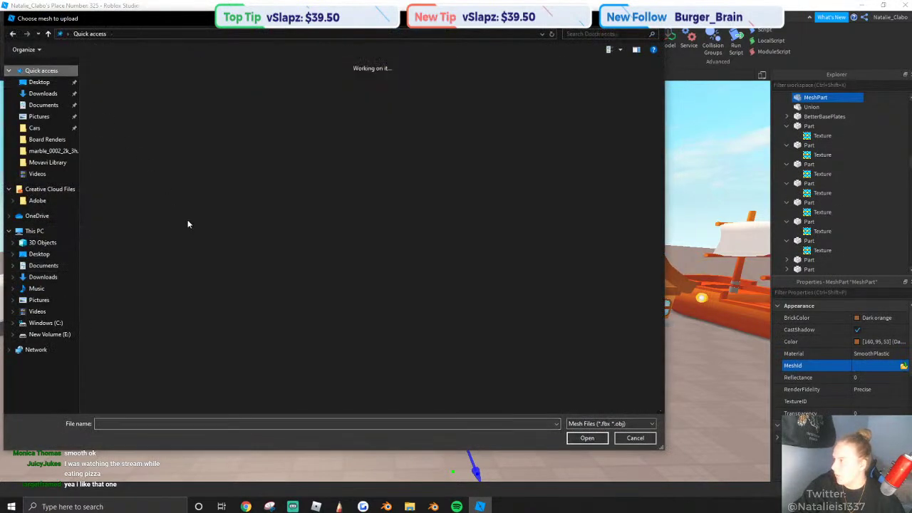
{"action": "left_click", "coordinate": [140, 164]}
{"action": "left_click", "coordinate": [586, 438]}
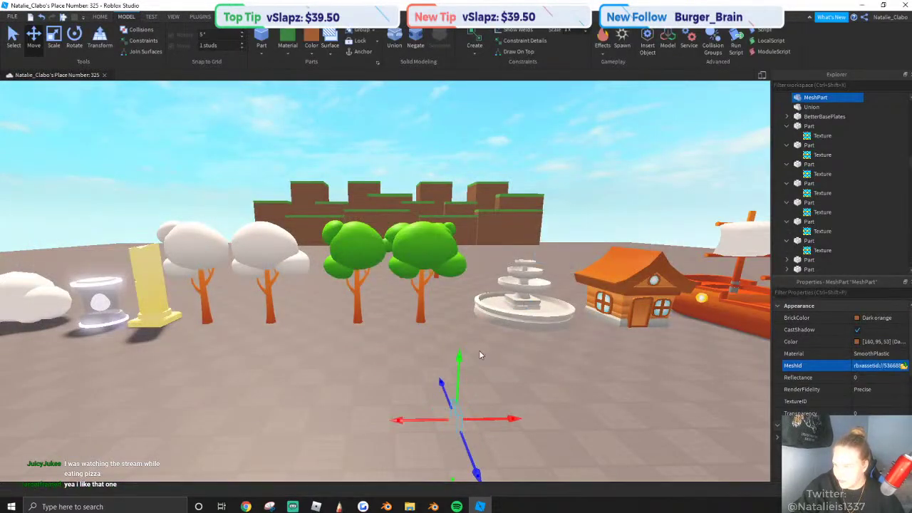
Raise the imported arch vertically so its lowest blocks come out of the ground.
{"action": "key", "text": "w"}
{"action": "right_click_drag", "start_coordinate": [479, 350], "coordinate": [483, 382]}
{"action": "key", "text": "s"}
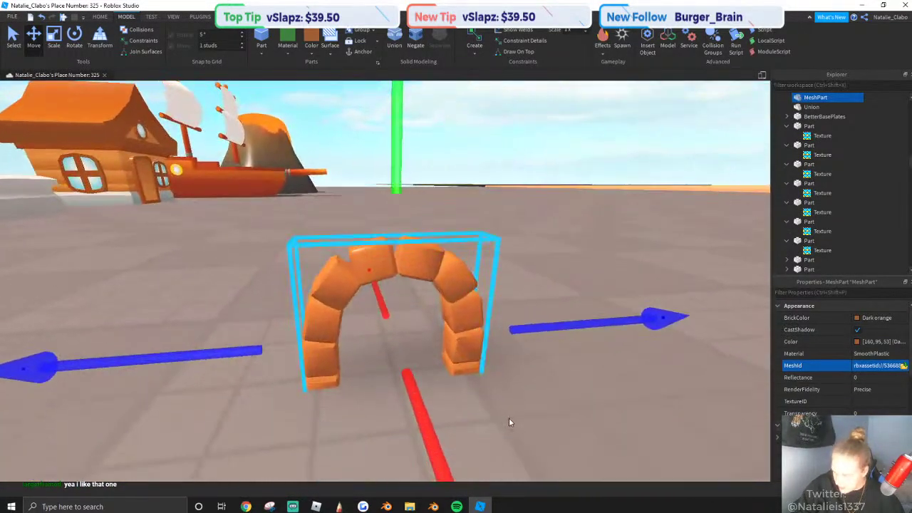
{"action": "left_click_drag", "start_coordinate": [462, 356], "coordinate": [459, 285]}
{"action": "key", "text": "a"}
{"action": "right_click_drag", "start_coordinate": [490, 300], "coordinate": [481, 316]}
{"action": "key", "text": "w"}
{"action": "key", "text": "s"}
Scale the arch's height and widen it on one side.
{"action": "left_click", "coordinate": [54, 38]}
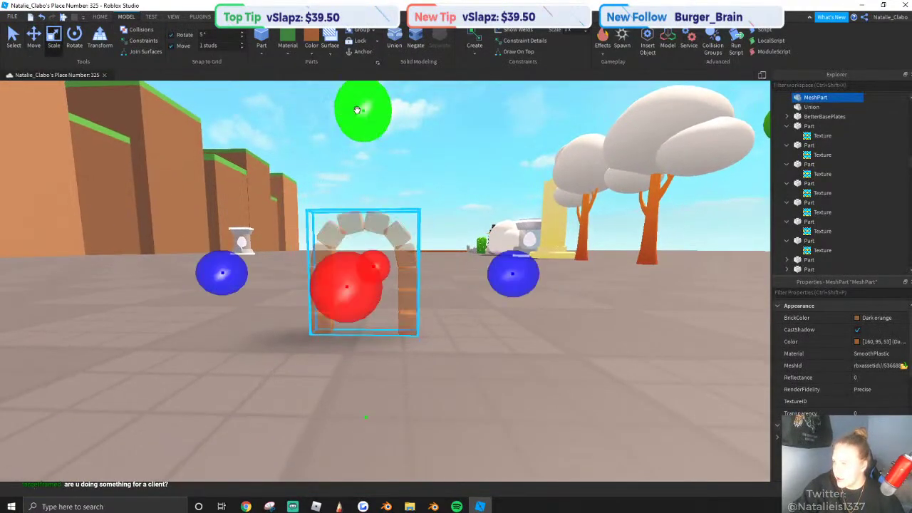
{"action": "left_click_drag", "start_coordinate": [361, 108], "coordinate": [383, 78]}
{"action": "key", "text": "s"}
{"action": "right_click_drag", "start_coordinate": [361, 108], "coordinate": [382, 78]}
{"action": "left_click_drag", "start_coordinate": [382, 78], "coordinate": [383, 129]}
{"action": "right_click_drag", "start_coordinate": [383, 78], "coordinate": [382, 128]}
{"action": "mouse_move", "coordinate": [383, 128]}
{"action": "left_mouse_down"}
{"action": "mouse_move", "coordinate": [390, 184]}
{"action": "mouse_move", "coordinate": [396, 129]}
{"action": "left_mouse_up"}
{"action": "key", "text": "w"}
{"action": "left_click_drag", "start_coordinate": [471, 244], "coordinate": [500, 245]}
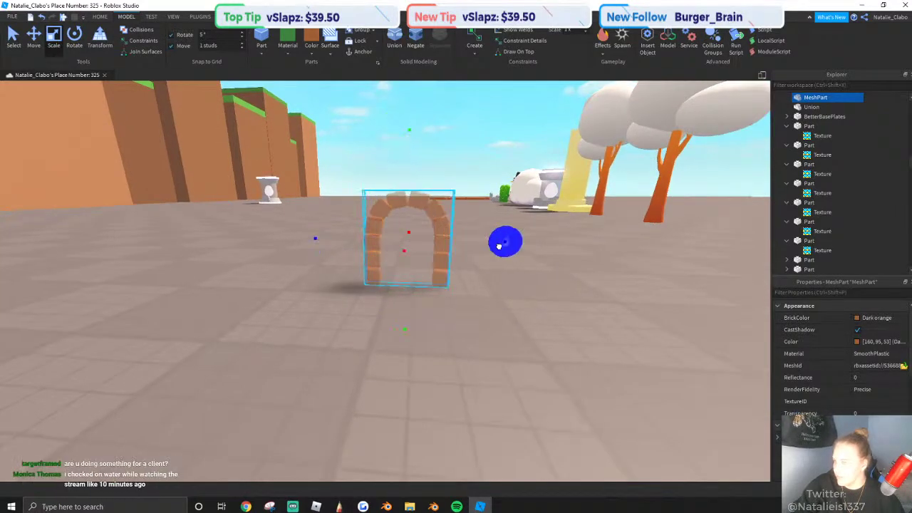
Widen the arch on its opposite side and enlarge it proportionally.
{"action": "key", "text": "w"}
{"action": "key", "text": "d"}
{"action": "right_click_drag", "start_coordinate": [458, 241], "coordinate": [456, 241]}
{"action": "left_click_drag", "start_coordinate": [367, 247], "coordinate": [344, 247]}
{"action": "key", "text": "s"}
{"action": "right_click_drag", "start_coordinate": [369, 220], "coordinate": [371, 218]}
{"action": "left_click_drag", "start_coordinate": [381, 163], "coordinate": [382, 96], "text": "shift"}
{"action": "right_click_drag", "start_coordinate": [395, 167], "coordinate": [398, 166]}
{"action": "key", "text": "a"}
{"action": "key", "text": "e"}
Set the move snap to 0.2 studs and reduce the arch's depth slightly.
{"action": "left_click", "coordinate": [215, 45]}
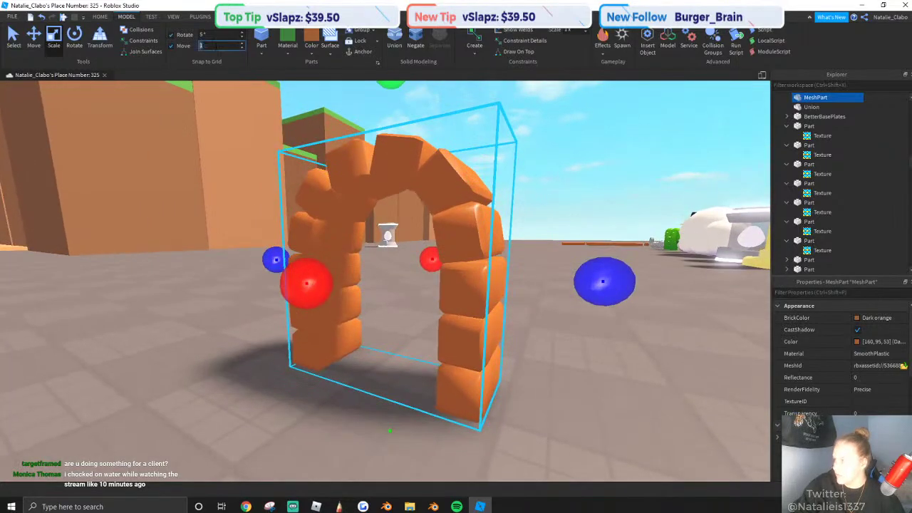
{"action": "type", "text": "0.2 studs"}
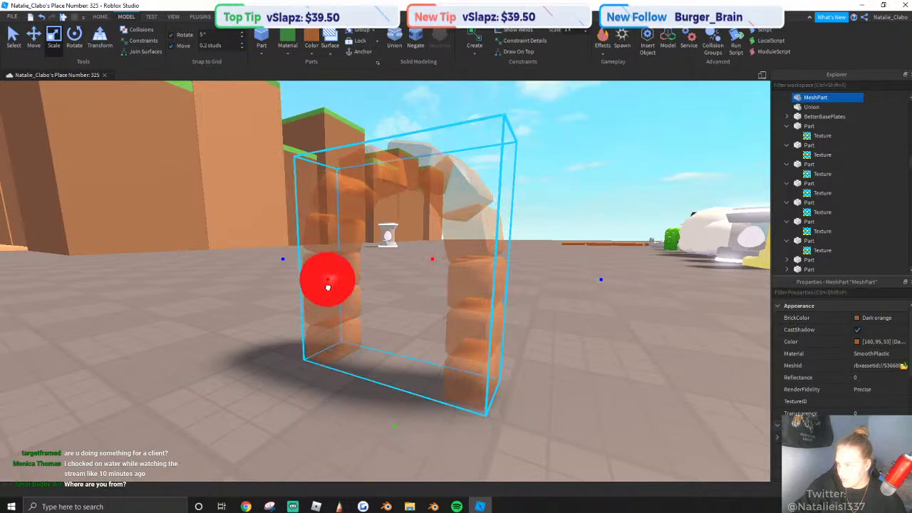
{"action": "left_click_drag", "start_coordinate": [327, 287], "coordinate": [353, 286]}
{"action": "left_click", "coordinate": [212, 371]}
{"action": "right_click_drag", "start_coordinate": [212, 370], "coordinate": [215, 370]}
{"action": "key", "text": "a"}
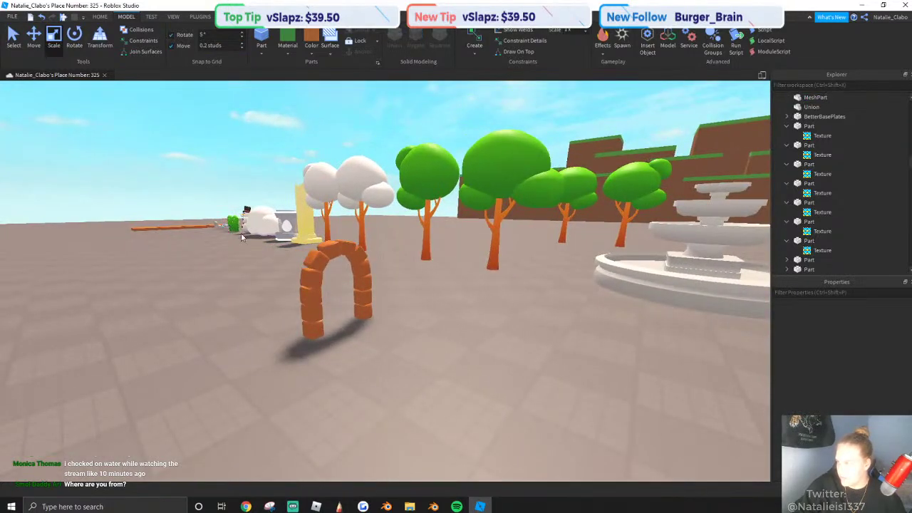
Insert a dummy character rig with the rig builder and place it next to the arch for scale.
{"action": "right_click_drag", "start_coordinate": [241, 237], "coordinate": [249, 238]}
{"action": "key", "text": "w"}
{"action": "left_click", "coordinate": [199, 17]}
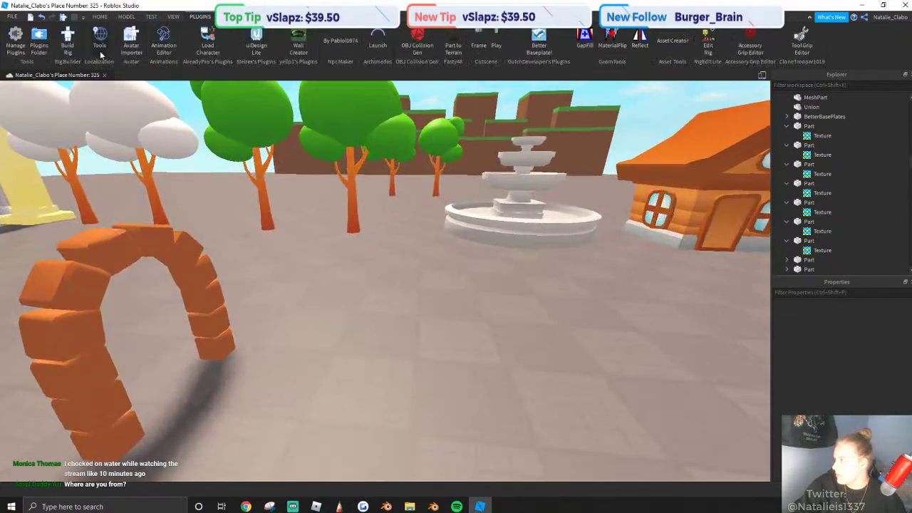
{"action": "left_click", "coordinate": [67, 41]}
{"action": "left_click", "coordinate": [401, 257]}
{"action": "left_click_drag", "start_coordinate": [344, 283], "coordinate": [230, 405]}
{"action": "key", "text": "r"}
{"action": "right_click_drag", "start_coordinate": [313, 298], "coordinate": [315, 297]}
{"action": "key", "text": "d"}
{"action": "left_click_drag", "start_coordinate": [316, 298], "coordinate": [310, 234]}
Make the arch slightly taller relative to the dummy and deselect it.
{"action": "left_click", "coordinate": [308, 231]}
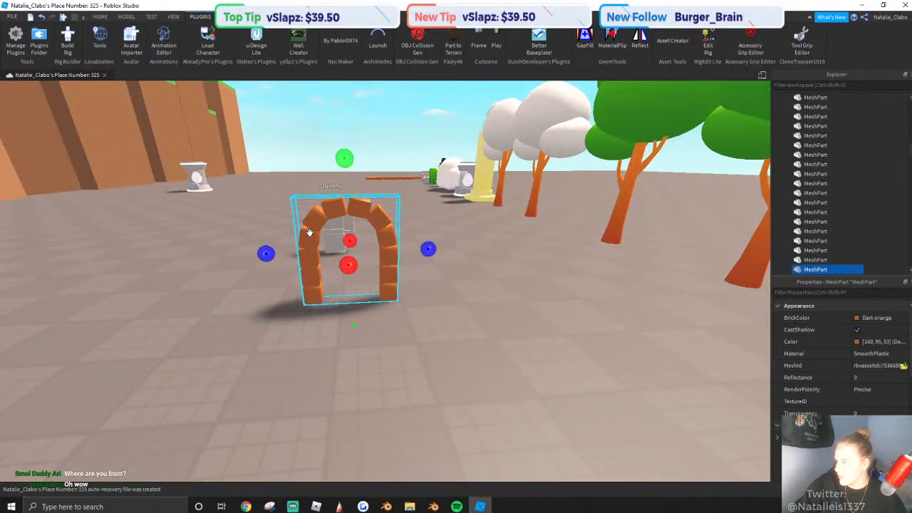
{"action": "left_click_drag", "start_coordinate": [346, 161], "coordinate": [344, 141]}
{"action": "right_click_drag", "start_coordinate": [345, 140], "coordinate": [346, 139]}
{"action": "right_click_drag", "start_coordinate": [277, 284], "coordinate": [277, 286]}
{"action": "left_click", "coordinate": [277, 287]}
Rotate the dummy and place it on the ground in front of the arch.
{"action": "key", "text": "a"}
{"action": "right_click_drag", "start_coordinate": [375, 250], "coordinate": [375, 250]}
{"action": "key", "text": "r"}
{"action": "key", "text": "r"}
{"action": "left_click_drag", "start_coordinate": [366, 309], "coordinate": [345, 310]}
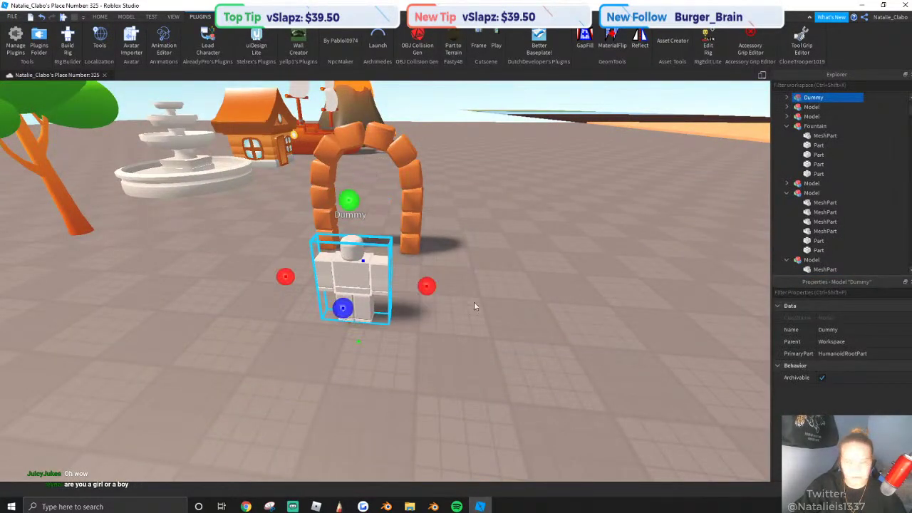
Select the arch and recolor it Medium stone grey.
{"action": "left_click", "coordinate": [487, 302]}
{"action": "key", "text": "a"}
{"action": "key", "text": "w"}
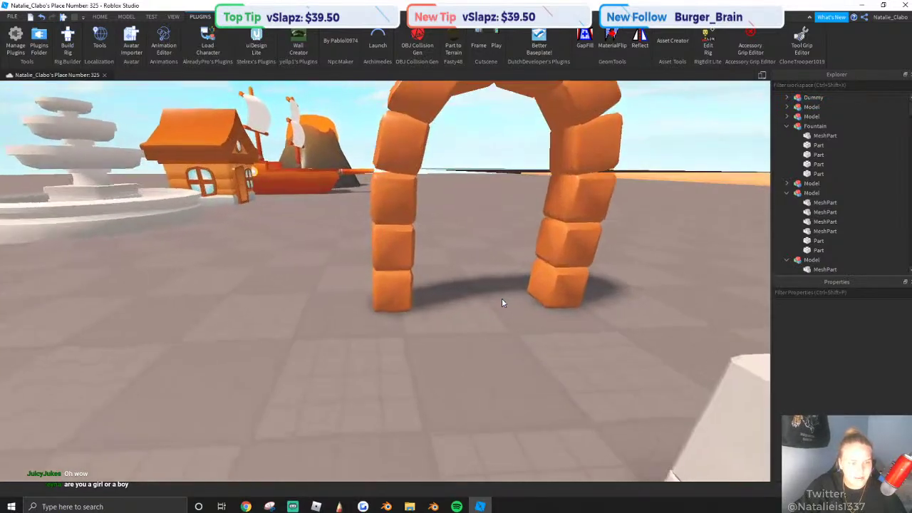
{"action": "left_click", "coordinate": [387, 213]}
{"action": "key", "text": "d"}
{"action": "key", "text": "e"}
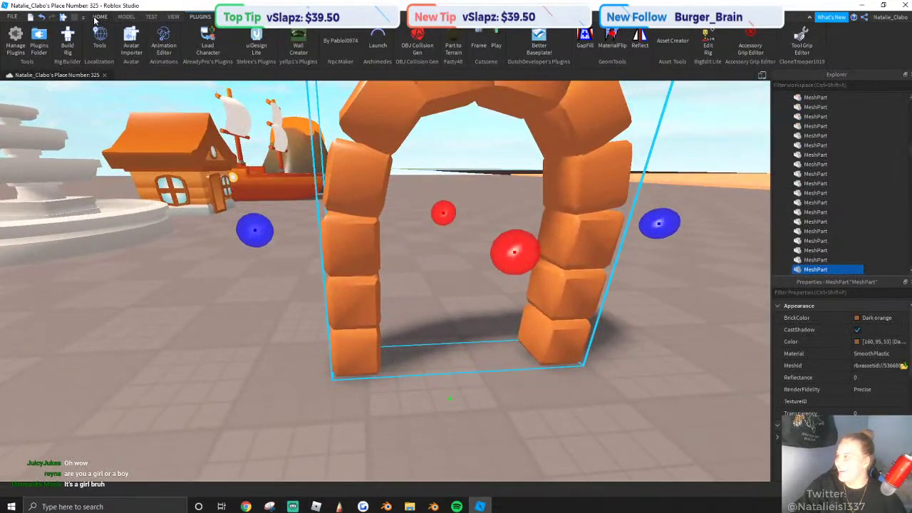
{"action": "left_click", "coordinate": [100, 17]}
{"action": "left_click", "coordinate": [337, 50]}
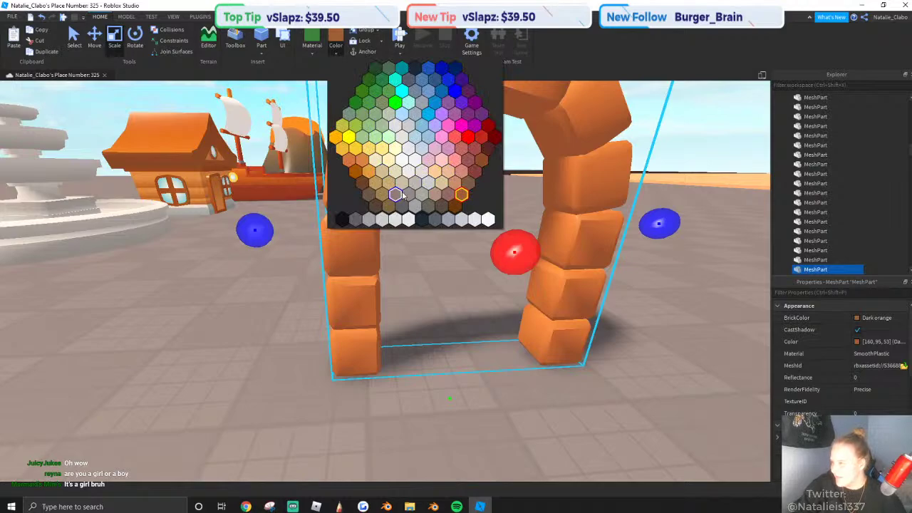
{"action": "left_click", "coordinate": [416, 208]}
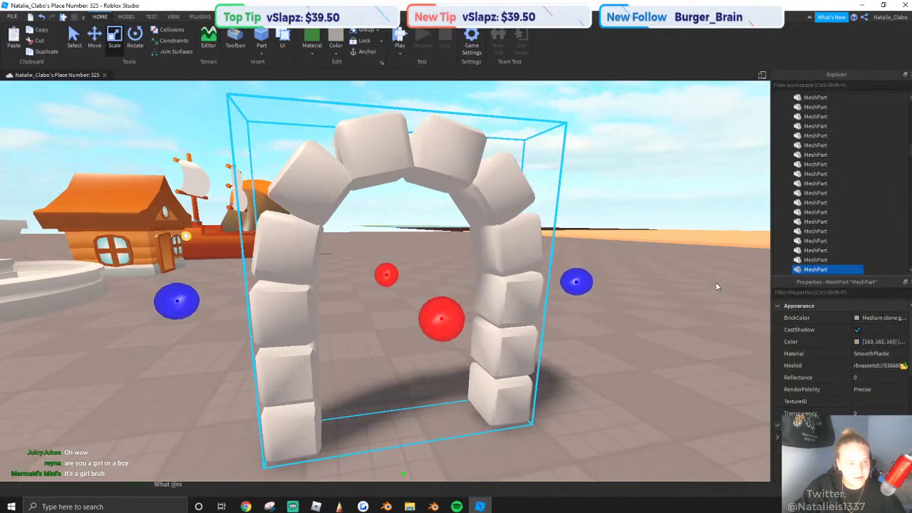
Set the arch's color to a muted blue-violet, RGB 116, 121, 144, and disable its shadow casting.
{"action": "left_click", "coordinate": [790, 341]}
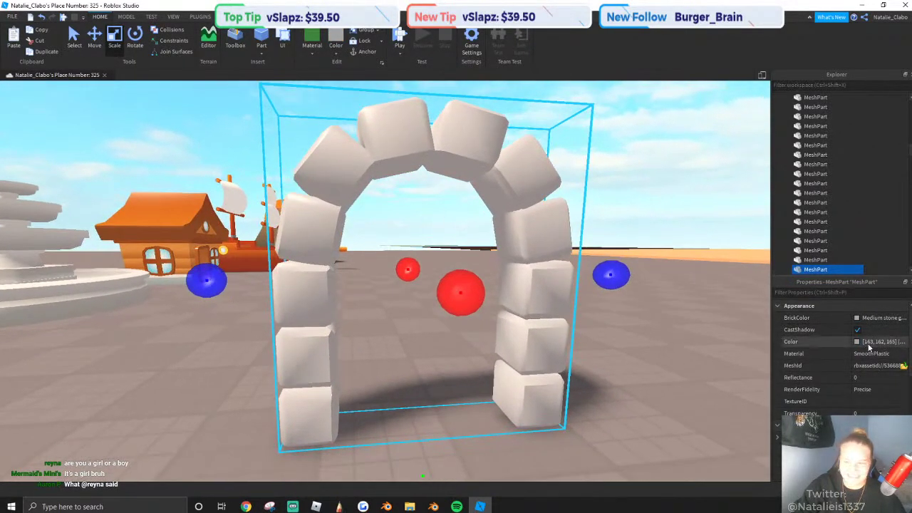
{"action": "left_click", "coordinate": [857, 341]}
{"action": "left_click_drag", "start_coordinate": [526, 201], "coordinate": [489, 246]}
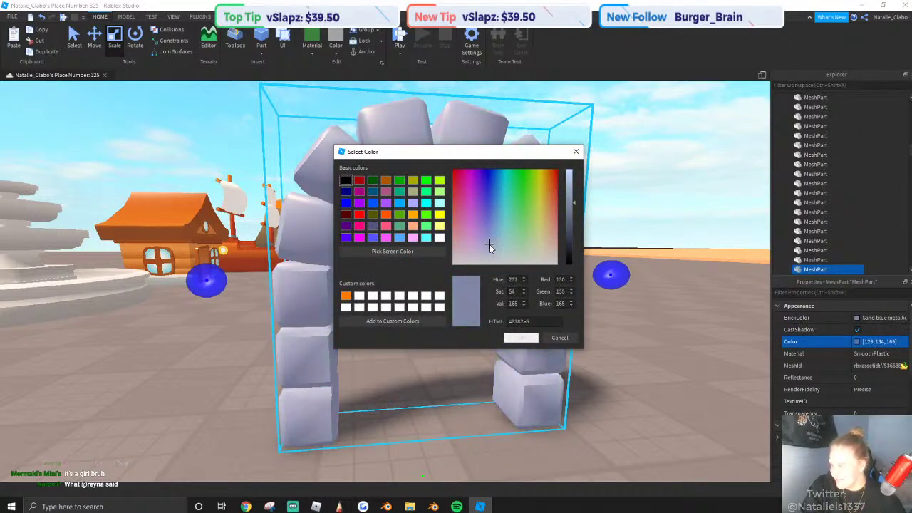
{"action": "left_click_drag", "start_coordinate": [568, 198], "coordinate": [568, 210]}
{"action": "left_click", "coordinate": [520, 338]}
{"action": "left_click", "coordinate": [857, 330]}
{"action": "left_click", "coordinate": [641, 407]}
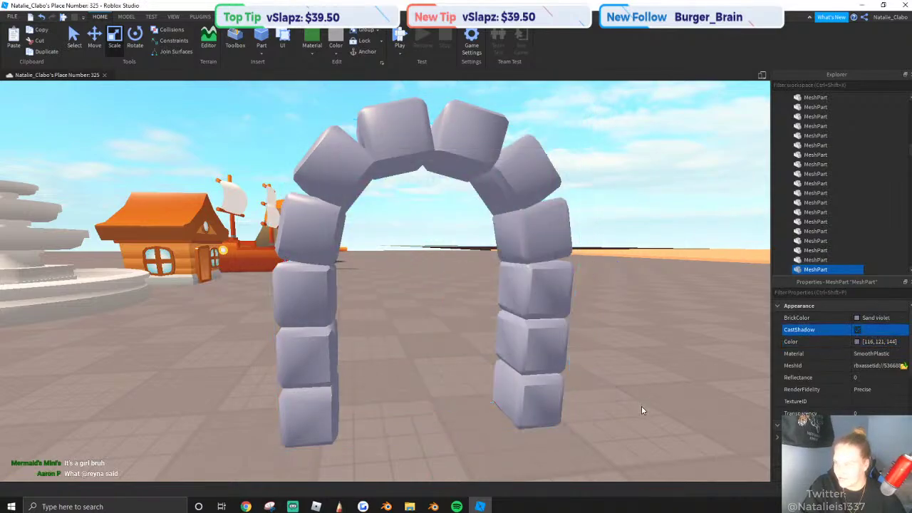
Insert a block part and place it at the foot of one arch pillar.
{"action": "right_click_drag", "start_coordinate": [641, 407], "coordinate": [636, 456]}
{"action": "left_click", "coordinate": [262, 38]}
{"action": "left_click_drag", "start_coordinate": [388, 274], "coordinate": [400, 294]}
{"action": "key", "text": "w"}
{"action": "key", "text": "e"}
{"action": "right_click_drag", "start_coordinate": [370, 309], "coordinate": [387, 325]}
{"action": "key", "text": "d"}
{"action": "key", "text": "q"}
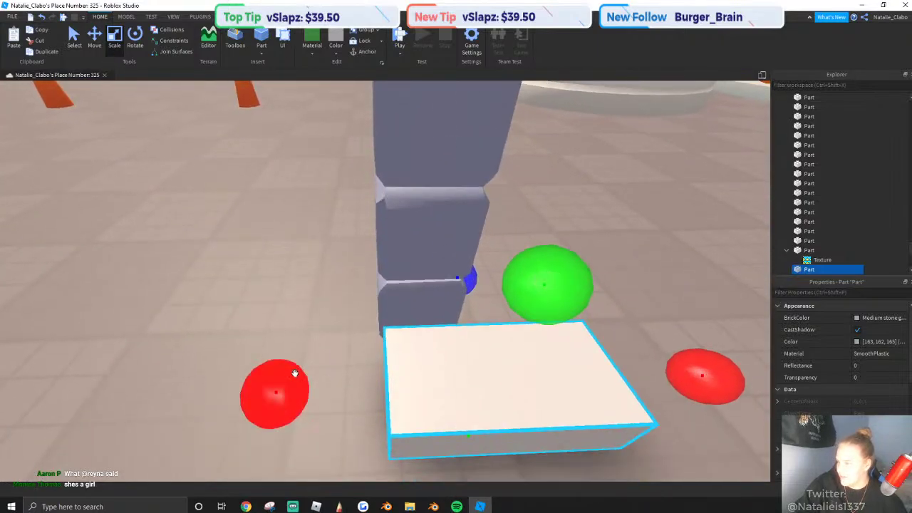
Scale the block part down to a thin slab and stretch it across the gap between the arch pillars.
{"action": "left_click_drag", "start_coordinate": [290, 376], "coordinate": [323, 375]}
{"action": "key", "text": "d"}
{"action": "left_click_drag", "start_coordinate": [661, 369], "coordinate": [519, 366]}
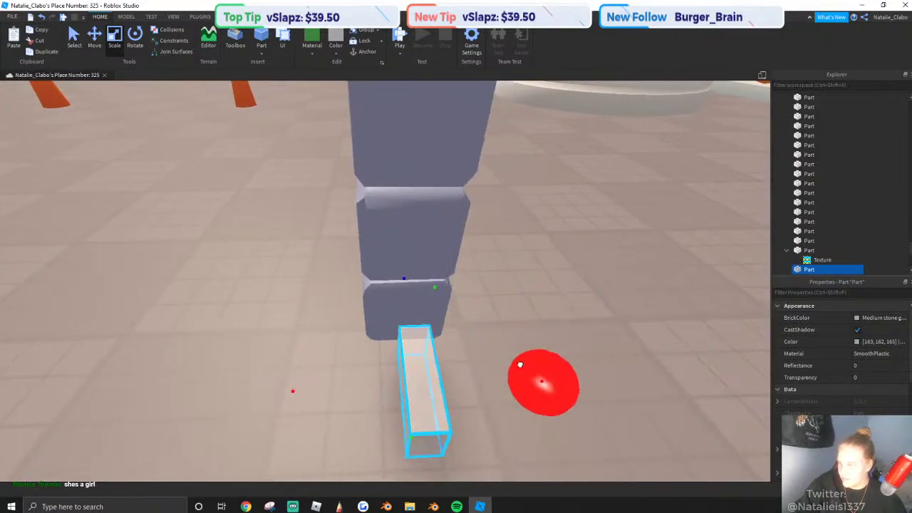
{"action": "key", "text": "a"}
{"action": "right_click_drag", "start_coordinate": [401, 270], "coordinate": [415, 282]}
{"action": "left_click_drag", "start_coordinate": [415, 282], "coordinate": [397, 287]}
{"action": "key", "text": "a"}
{"action": "right_click_drag", "start_coordinate": [396, 287], "coordinate": [410, 296]}
{"action": "left_click_drag", "start_coordinate": [467, 316], "coordinate": [580, 309]}
Disable the slab's shadow casting and scale it upward to fill the arch opening.
{"action": "left_click", "coordinate": [857, 330]}
{"action": "key", "text": "s"}
{"action": "right_click_drag", "start_coordinate": [489, 306], "coordinate": [408, 303]}
{"action": "left_click_drag", "start_coordinate": [408, 303], "coordinate": [406, 294]}
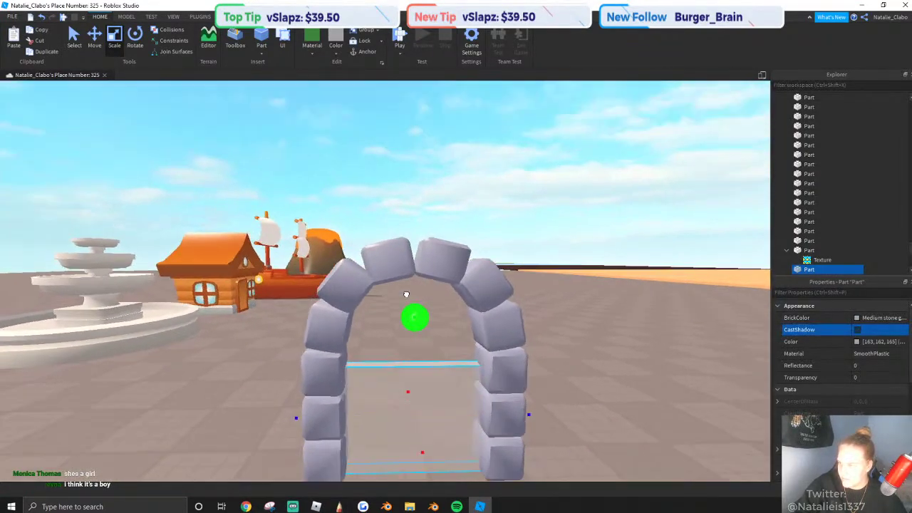
{"action": "right_click_drag", "start_coordinate": [406, 294], "coordinate": [408, 288]}
{"action": "left_click_drag", "start_coordinate": [408, 288], "coordinate": [413, 269]}
{"action": "key", "text": "a"}
{"action": "right_click_drag", "start_coordinate": [413, 269], "coordinate": [414, 269]}
{"action": "key", "text": "d"}
Set the portal slab's transparency to 0.4.
{"action": "left_click", "coordinate": [888, 378]}
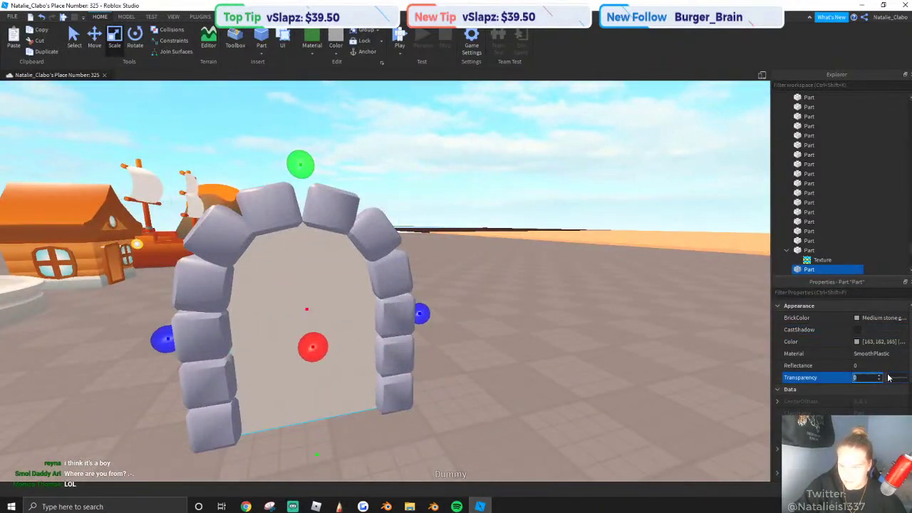
{"action": "type", "text": "0.5"}
{"action": "key", "text": "Return"}
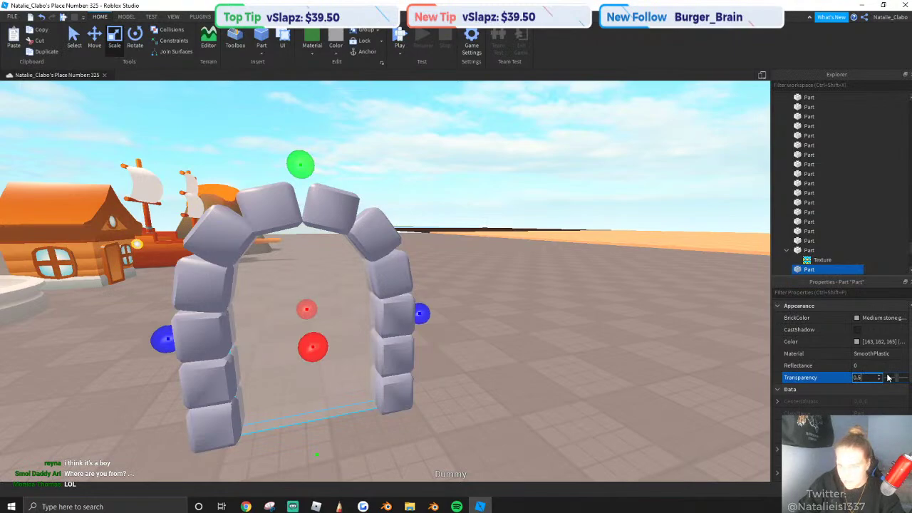
{"action": "right_click_drag", "start_coordinate": [634, 305], "coordinate": [635, 307]}
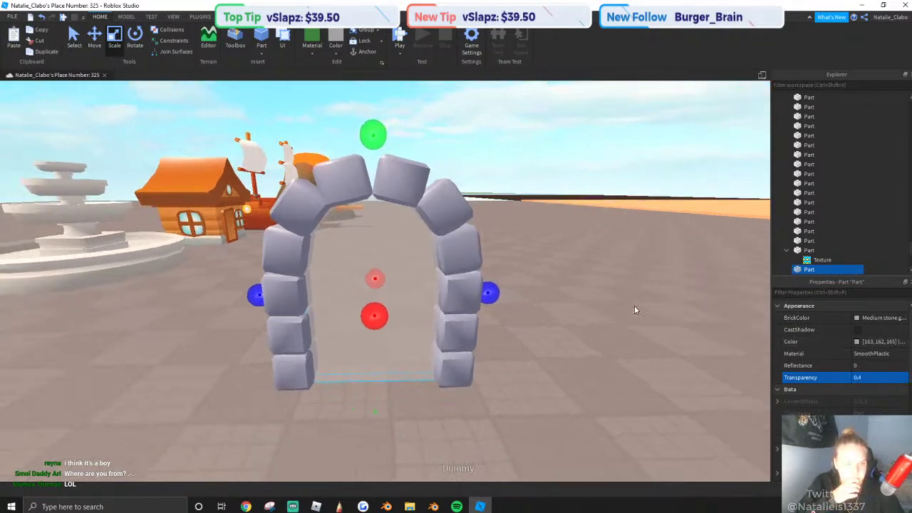
{"action": "right_click_drag", "start_coordinate": [666, 232], "coordinate": [666, 233]}
Try Dark orange on the portal slab and settle on a yellowish orange, RGB 226, 155, 64.
{"action": "left_click", "coordinate": [335, 43]}
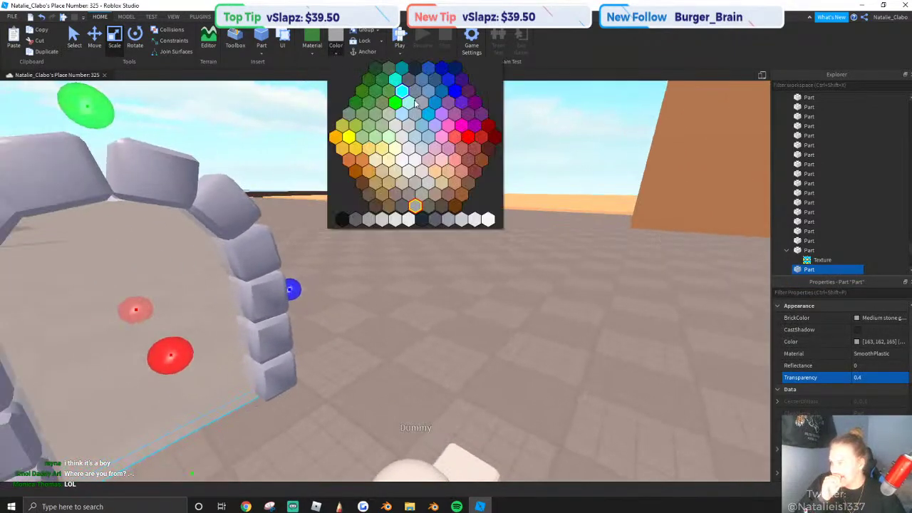
{"action": "left_click", "coordinate": [461, 194]}
{"action": "right_click_drag", "start_coordinate": [490, 258], "coordinate": [490, 260]}
{"action": "scroll", "coordinate": [490, 260], "scroll_direction": "down", "scroll_amount": 2}
{"action": "scroll", "coordinate": [441, 278], "scroll_direction": "up", "scroll_amount": 1}
{"action": "left_click", "coordinate": [336, 46]}
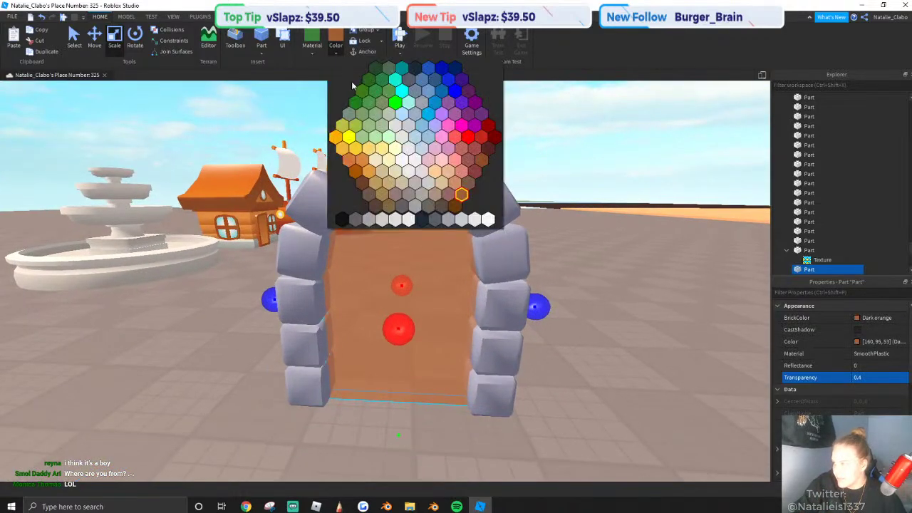
{"action": "left_click", "coordinate": [368, 174]}
Switch to the Roblox website and search the library's decals for SWIRL.
{"action": "left_click", "coordinate": [716, 198]}
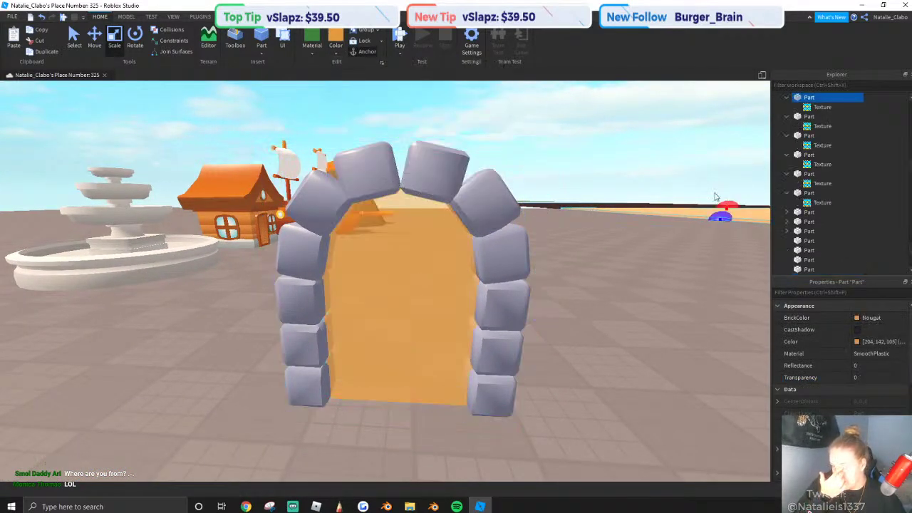
{"action": "left_click", "coordinate": [822, 107]}
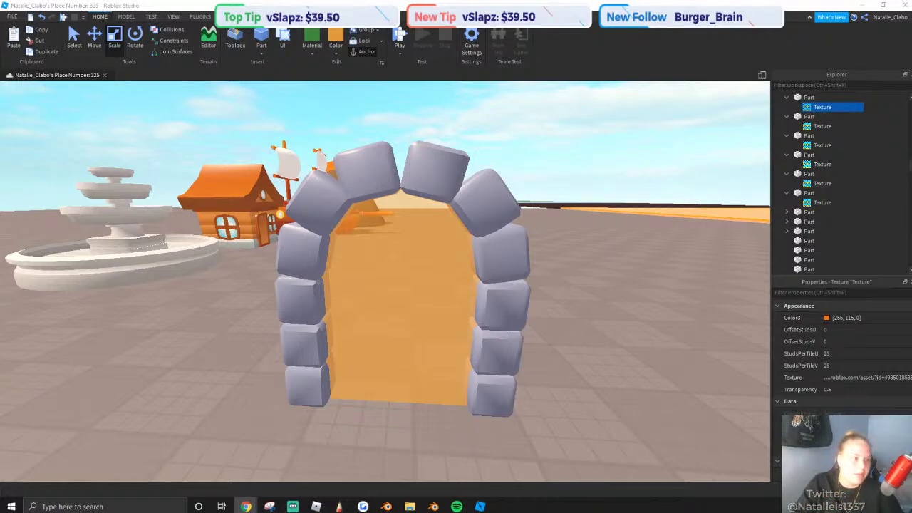
{"action": "key", "text": "alt+Tab"}
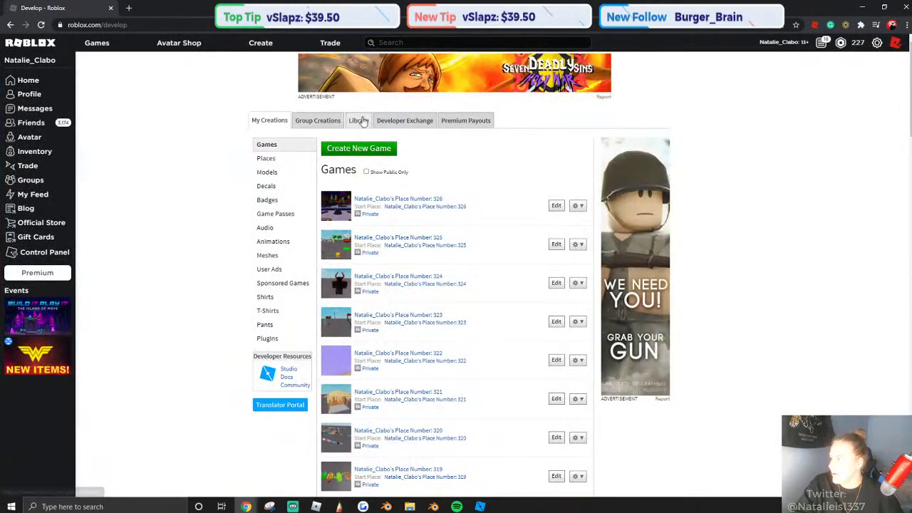
{"action": "left_click", "coordinate": [359, 120]}
{"action": "left_click", "coordinate": [264, 181]}
{"action": "left_click", "coordinate": [511, 143]}
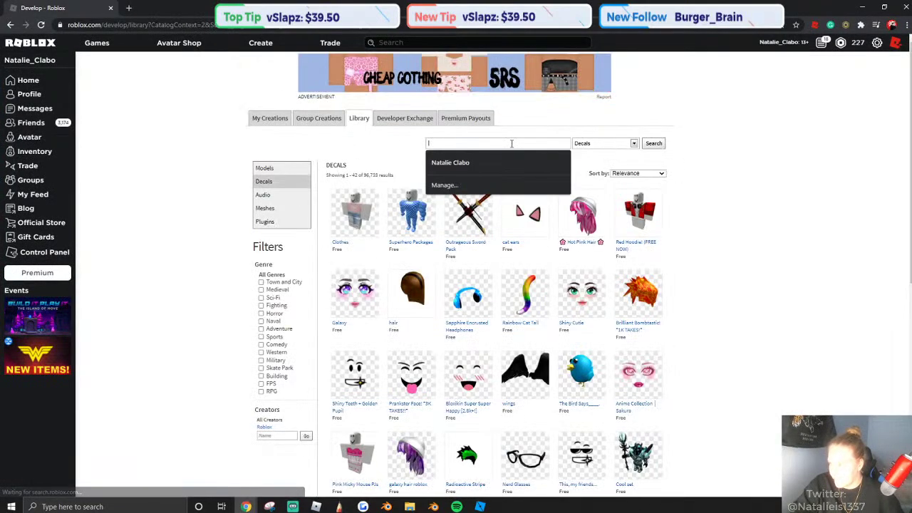
{"action": "type", "text": "SWIRL"}
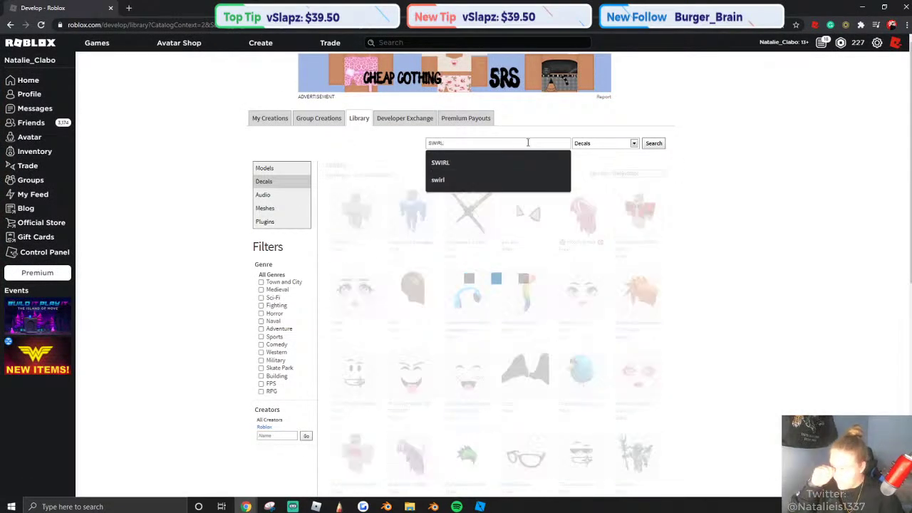
{"action": "left_click", "coordinate": [762, 300]}
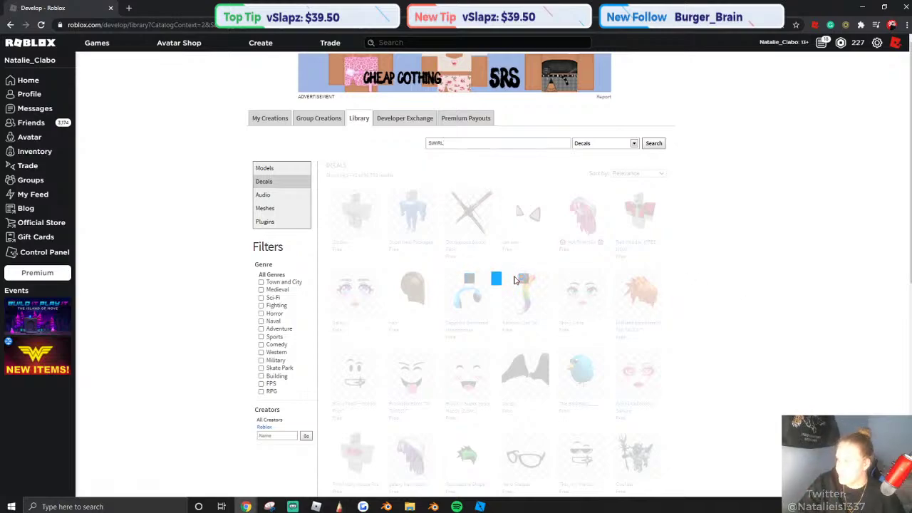
Open the black-and-white swirl decal's page and copy its asset ID from the web address.
{"action": "left_click", "coordinate": [638, 212]}
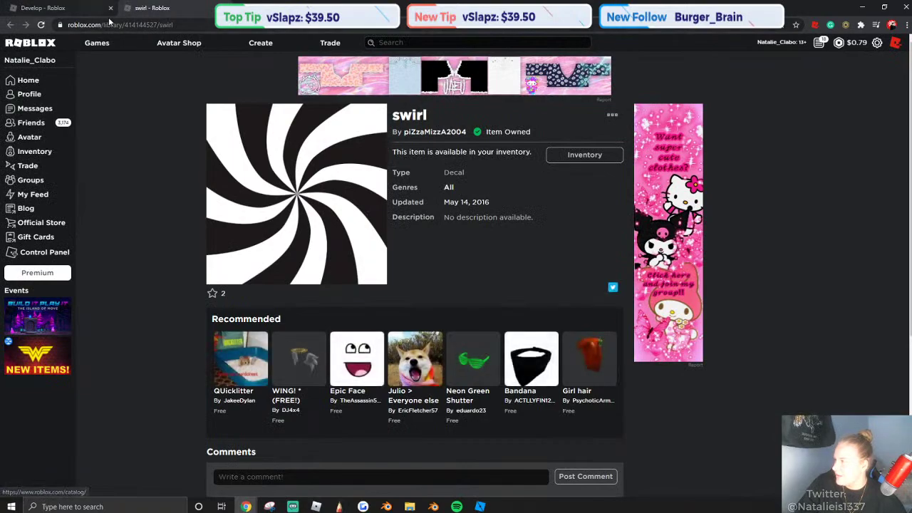
{"action": "double_click", "coordinate": [181, 26]}
{"action": "right_click", "coordinate": [180, 26]}
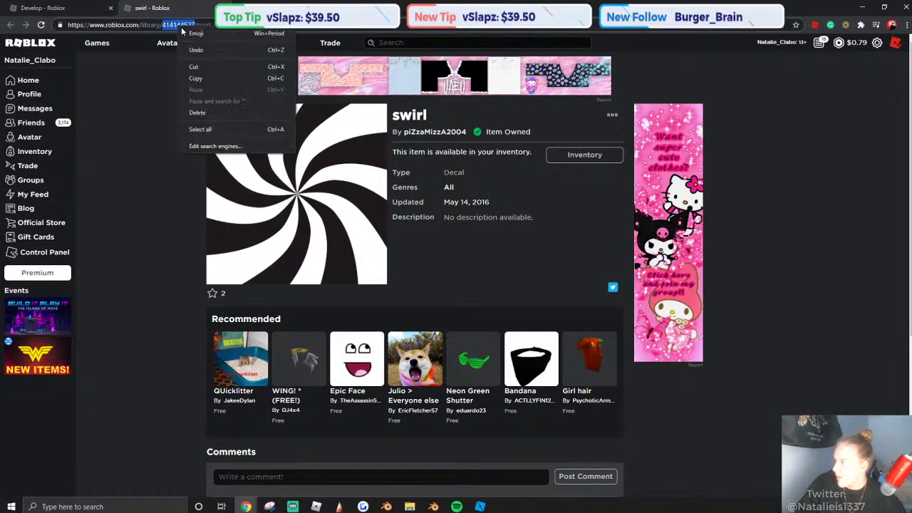
{"action": "left_click", "coordinate": [198, 79]}
{"action": "left_click_drag", "start_coordinate": [20, 94], "coordinate": [25, 71]}
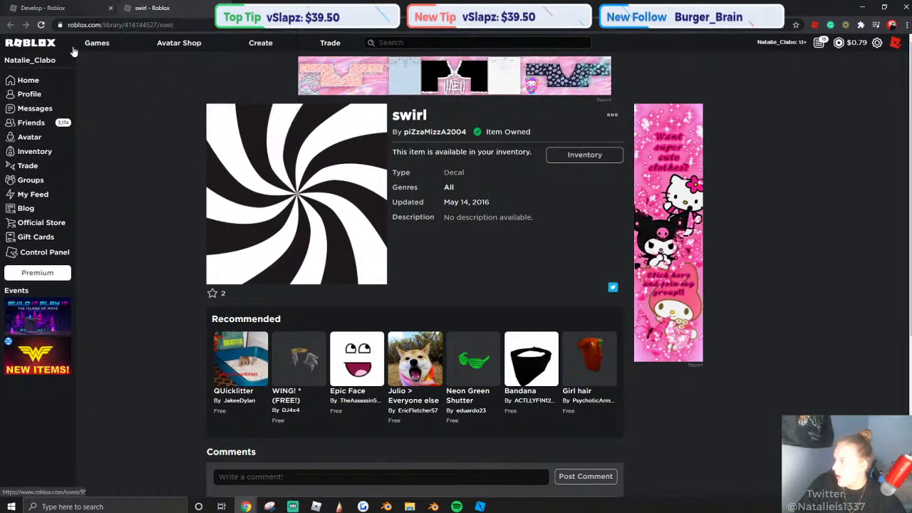
{"action": "left_click", "coordinate": [27, 81]}
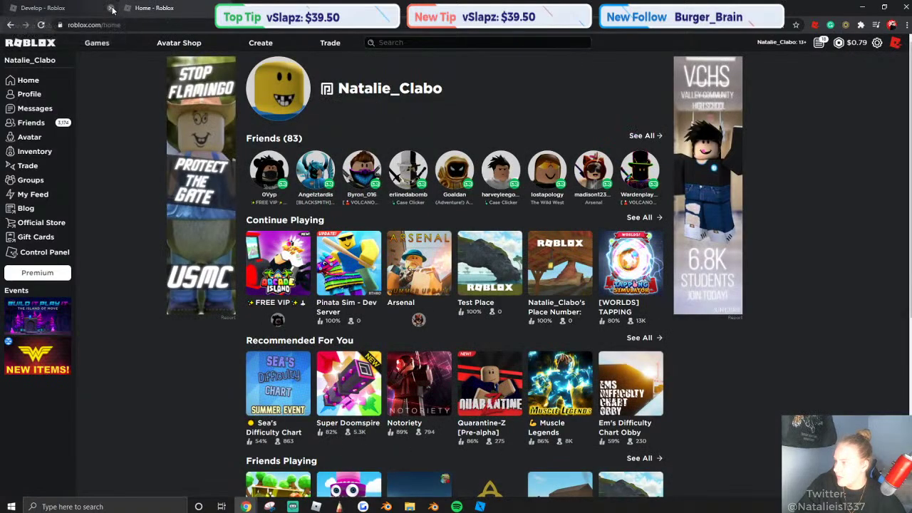
{"action": "left_click", "coordinate": [111, 8]}
Return to Roblox Studio, insert a Decal into the portal slab and assign the copied swirl image as its texture.
{"action": "left_click", "coordinate": [480, 506]}
{"action": "left_click", "coordinate": [406, 327]}
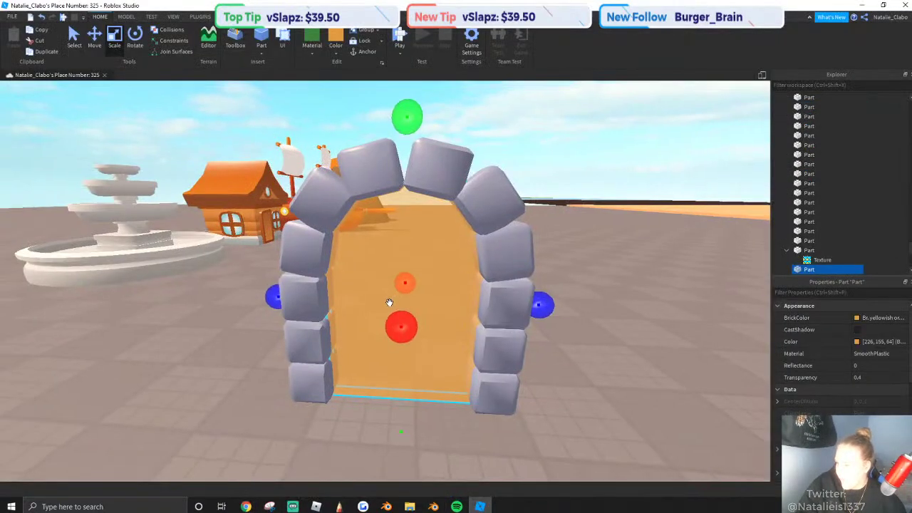
{"action": "right_click", "coordinate": [425, 327]}
{"action": "mouse_move", "coordinate": [463, 311]}
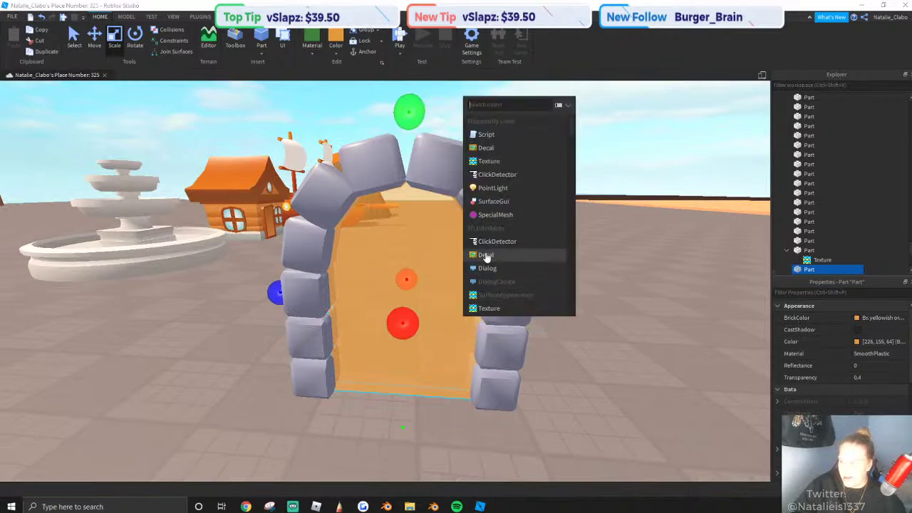
{"action": "left_click", "coordinate": [491, 242]}
{"action": "left_click", "coordinate": [855, 328]}
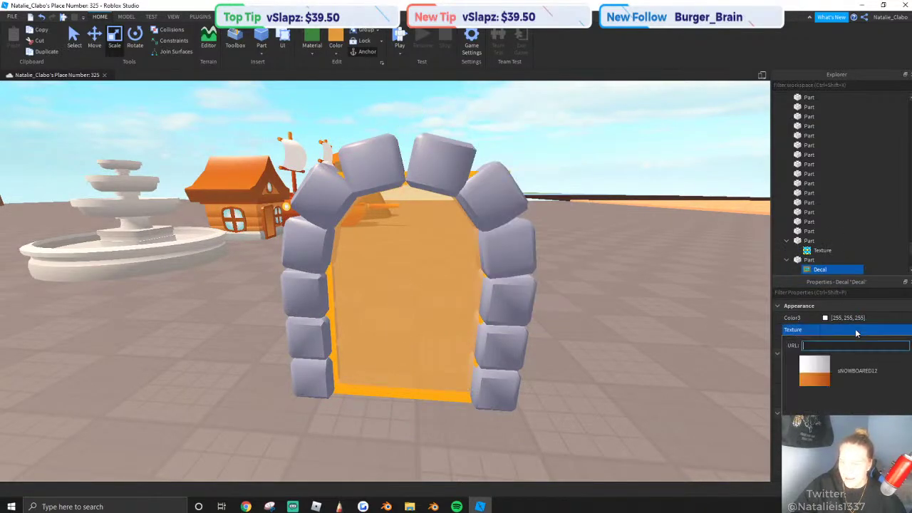
{"action": "left_click", "coordinate": [814, 367]}
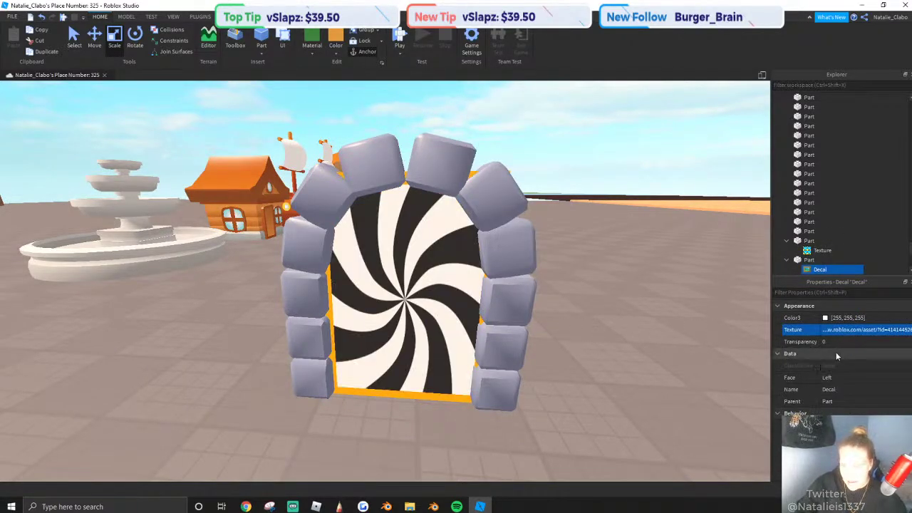
Try swirl decal transparencies from 0.6 up to 0.9, ending on 0.9.
{"action": "type", "text": "0.6"}
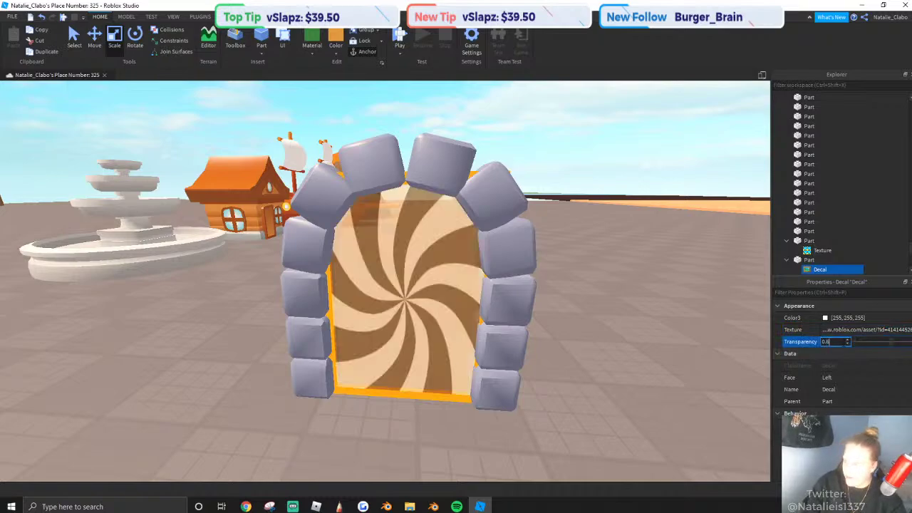
{"action": "key", "text": "BackSpace"}
{"action": "type", "text": "7"}
{"action": "key", "text": "BackSpace"}
{"action": "type", "text": "8"}
{"action": "key", "text": "BackSpace"}
{"action": "type", "text": "9"}
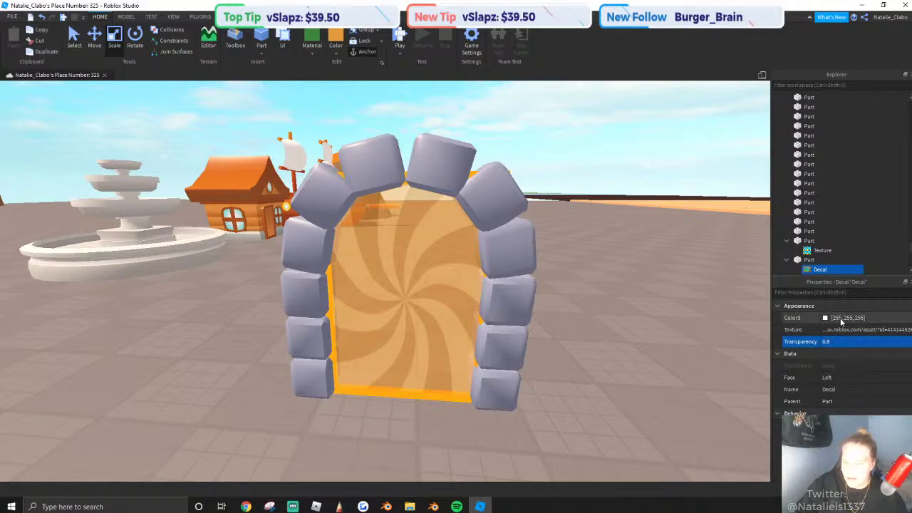
Brighten the portal slab's color to RGB 255, 173, 72.
{"action": "left_click", "coordinate": [808, 259]}
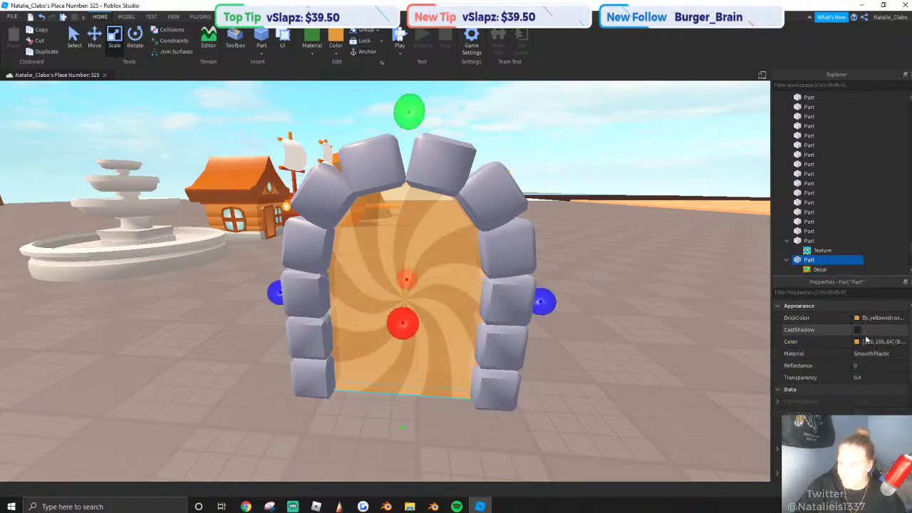
{"action": "left_click", "coordinate": [876, 341]}
{"action": "left_click_drag", "start_coordinate": [496, 159], "coordinate": [662, 194]}
{"action": "left_click_drag", "start_coordinate": [734, 220], "coordinate": [730, 184]}
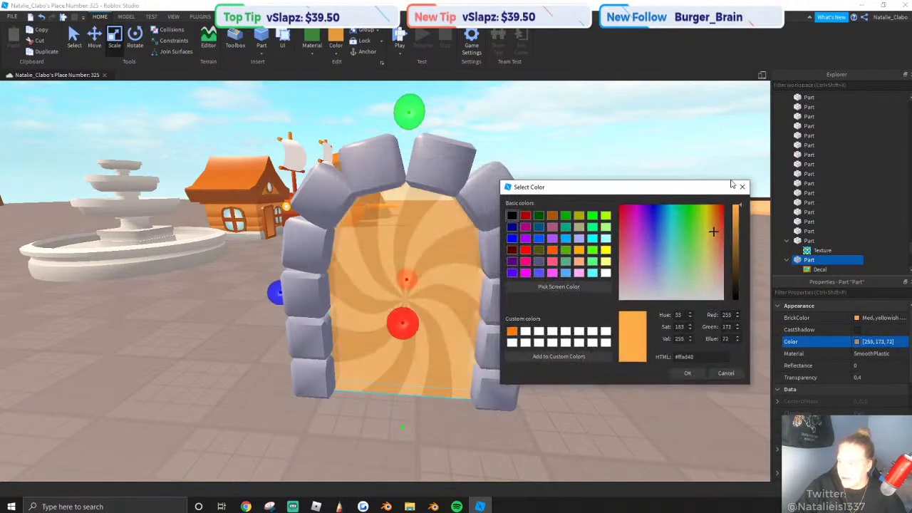
{"action": "left_click", "coordinate": [687, 373]}
Change the portal slab's material to Neon and raise its transparency.
{"action": "left_click", "coordinate": [322, 50]}
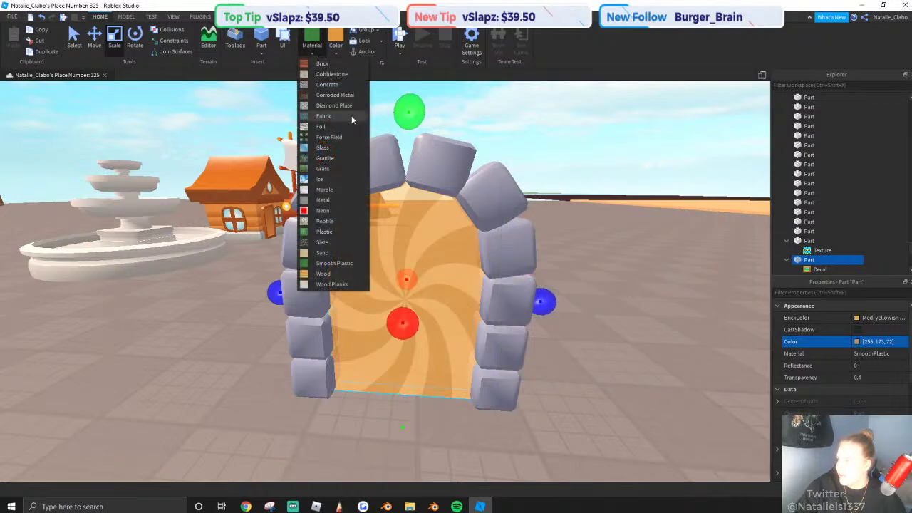
{"action": "left_click", "coordinate": [322, 210]}
{"action": "scroll", "coordinate": [386, 223], "scroll_direction": "up", "scroll_amount": 5}
{"action": "left_click", "coordinate": [876, 377]}
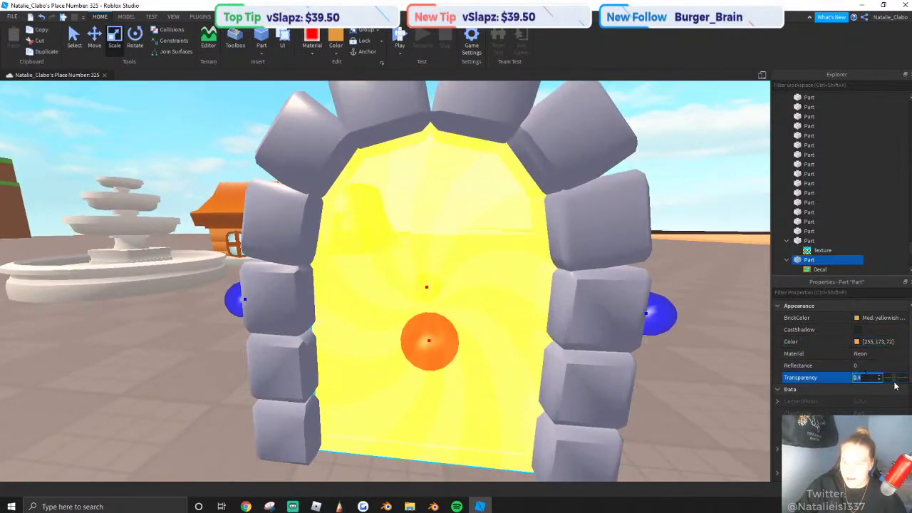
{"action": "mouse_move", "coordinate": [895, 386]}
{"action": "left_mouse_down"}
{"action": "mouse_move", "coordinate": [908, 383]}
{"action": "mouse_move", "coordinate": [899, 382]}
{"action": "left_mouse_up"}
Set the swirl decal's transparency to 0.6.
{"action": "left_click", "coordinate": [811, 270]}
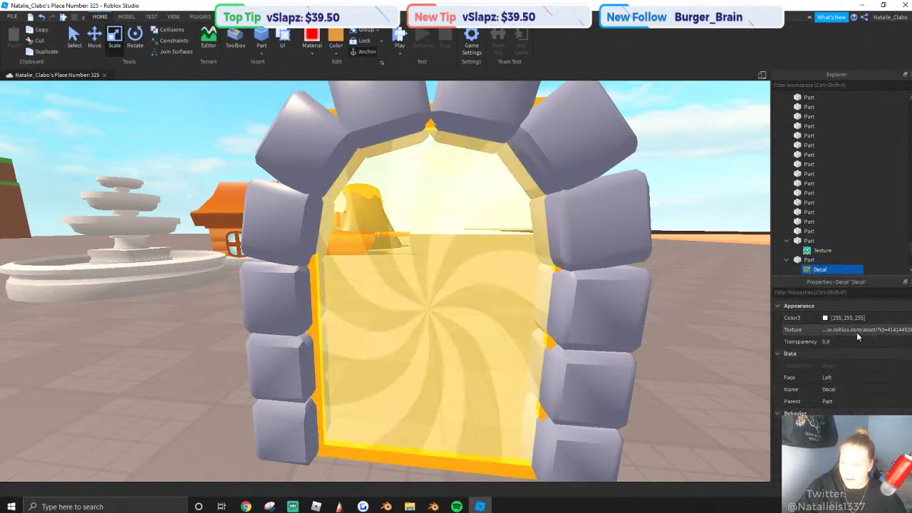
{"action": "left_click", "coordinate": [858, 343]}
{"action": "left_click_drag", "start_coordinate": [906, 343], "coordinate": [891, 345]}
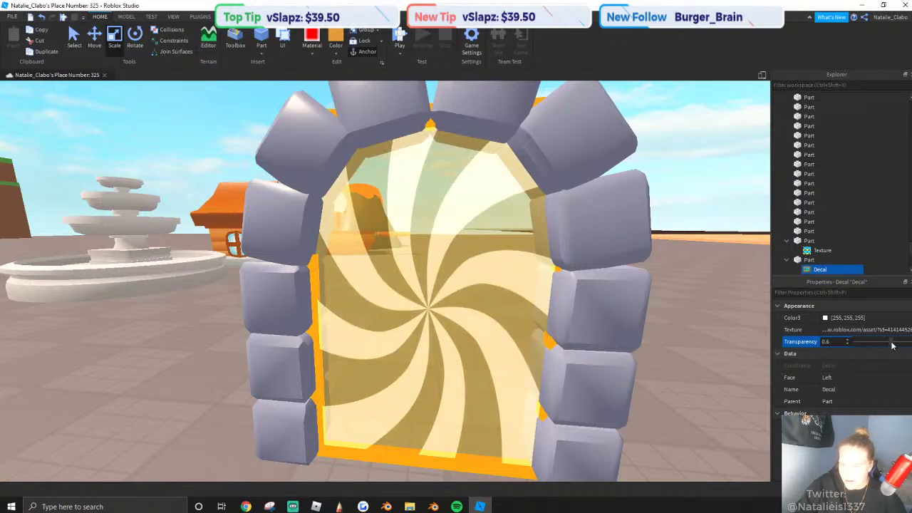
Set the Neon portal slab's transparency to 0.4 and check the portal from a distance.
{"action": "left_click", "coordinate": [811, 260]}
{"action": "type", "text": "0.4"}
{"action": "key", "text": "Return"}
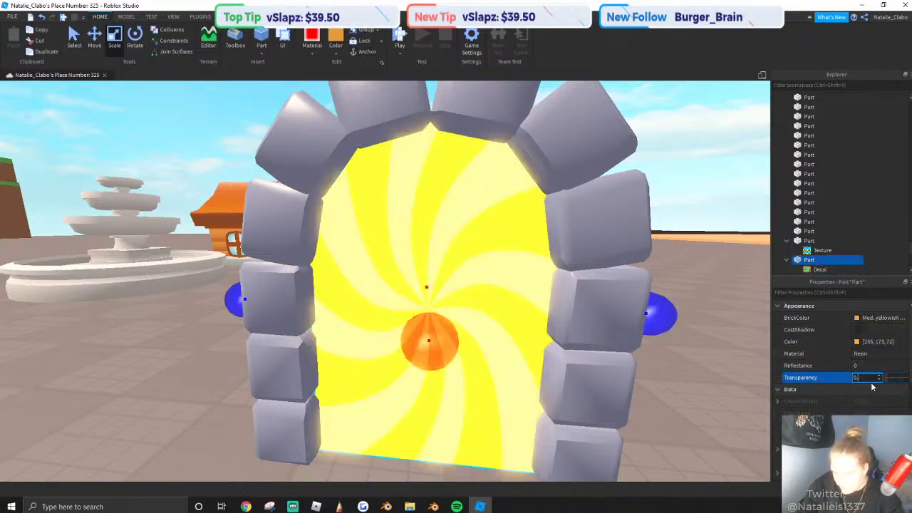
{"action": "right_click_drag", "start_coordinate": [381, 283], "coordinate": [412, 284]}
{"action": "scroll", "coordinate": [399, 284], "scroll_direction": "down", "scroll_amount": 4}
{"action": "left_click", "coordinate": [572, 328]}
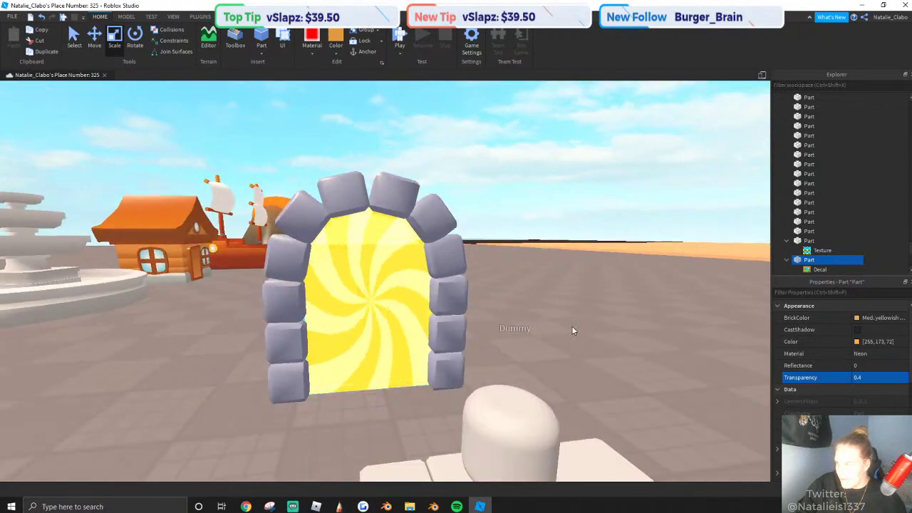
{"action": "scroll", "coordinate": [400, 308], "scroll_direction": "up", "scroll_amount": 2}
Copy the swirl decal and paste the duplicate into the portal slab.
{"action": "left_click", "coordinate": [400, 307]}
{"action": "left_click", "coordinate": [819, 270]}
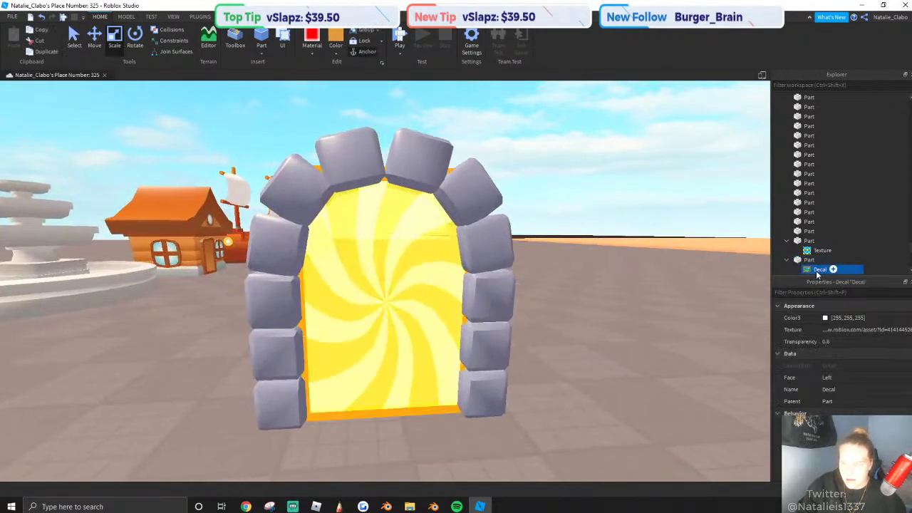
{"action": "left_click", "coordinate": [677, 162]}
{"action": "right_click_drag", "start_coordinate": [677, 163], "coordinate": [620, 218]}
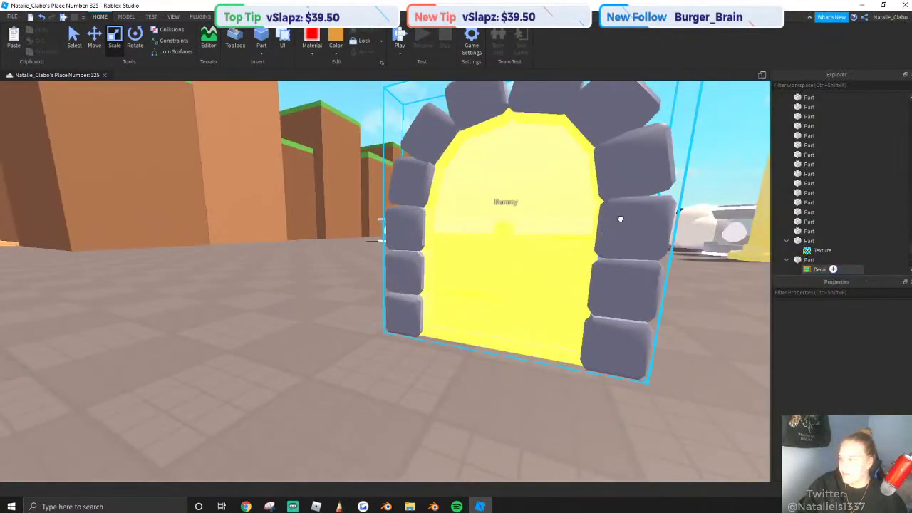
{"action": "left_click", "coordinate": [620, 218]}
{"action": "left_click", "coordinate": [502, 315]}
{"action": "right_click", "coordinate": [474, 298]}
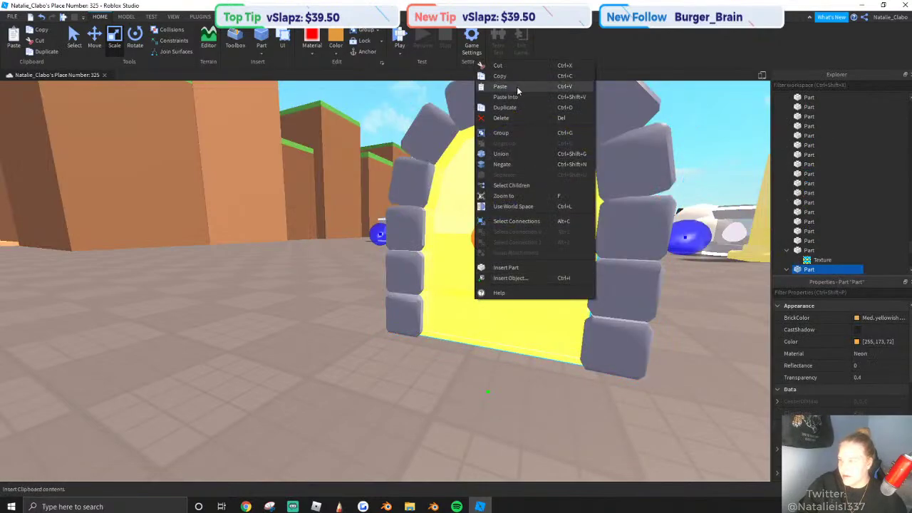
{"action": "left_click", "coordinate": [517, 86]}
{"action": "right_click_drag", "start_coordinate": [308, 263], "coordinate": [312, 262]}
{"action": "key", "text": "f"}
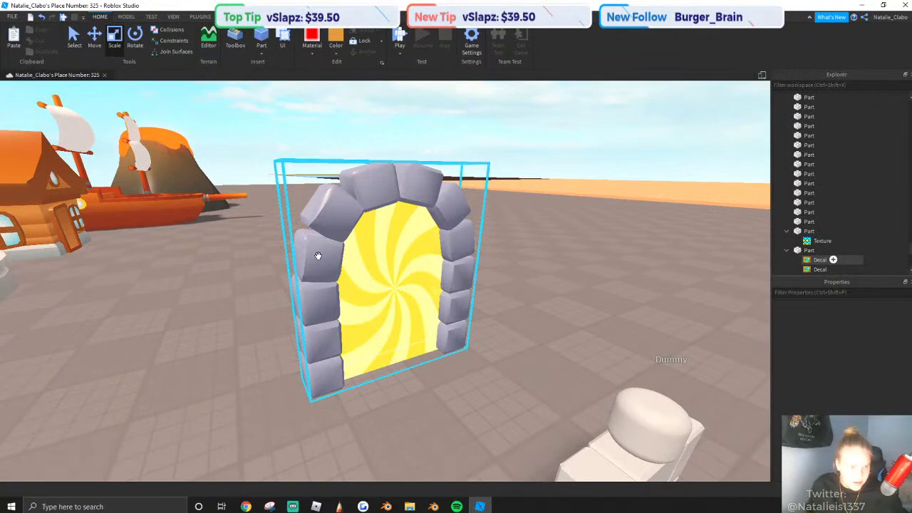
Group the stone archway and its swirl portal slab into one model.
{"action": "left_click", "coordinate": [386, 255]}
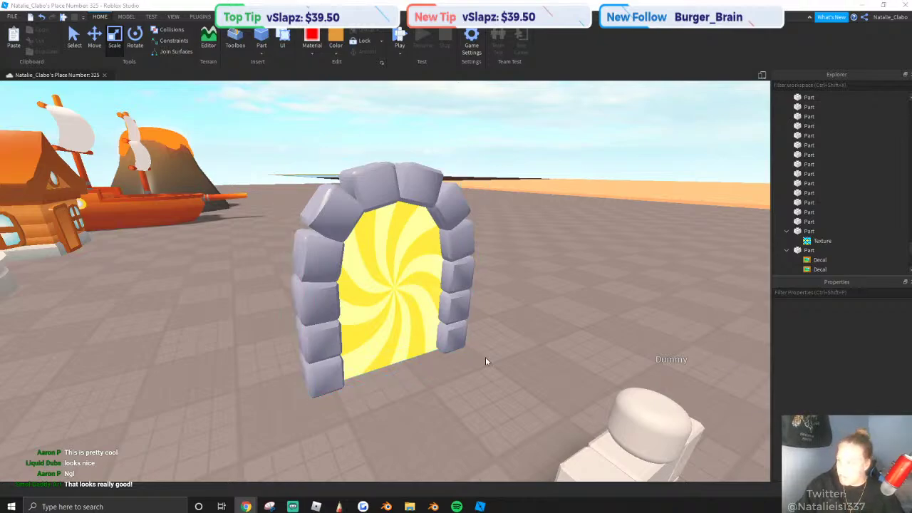
{"action": "right_click_drag", "start_coordinate": [522, 356], "coordinate": [468, 315]}
{"action": "key", "text": "s"}
{"action": "key", "text": "d"}
{"action": "left_click", "coordinate": [407, 290]}
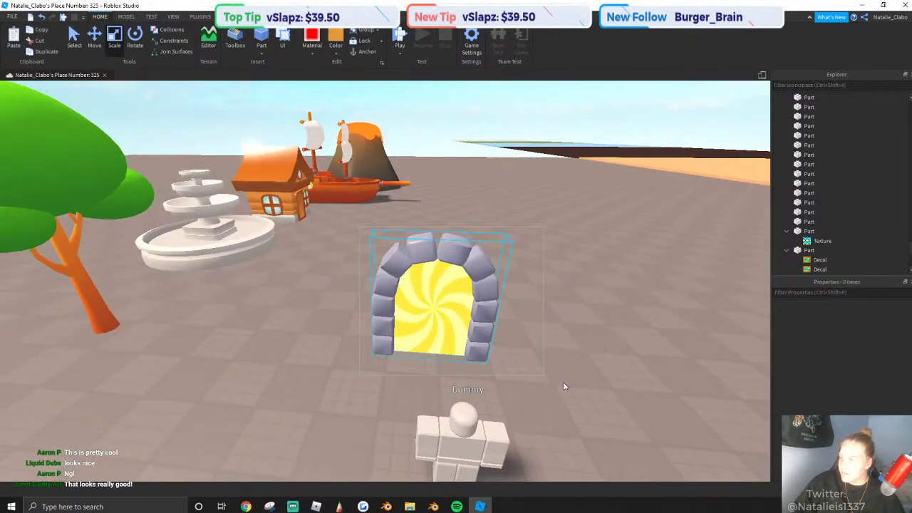
{"action": "right_click", "coordinate": [423, 294]}
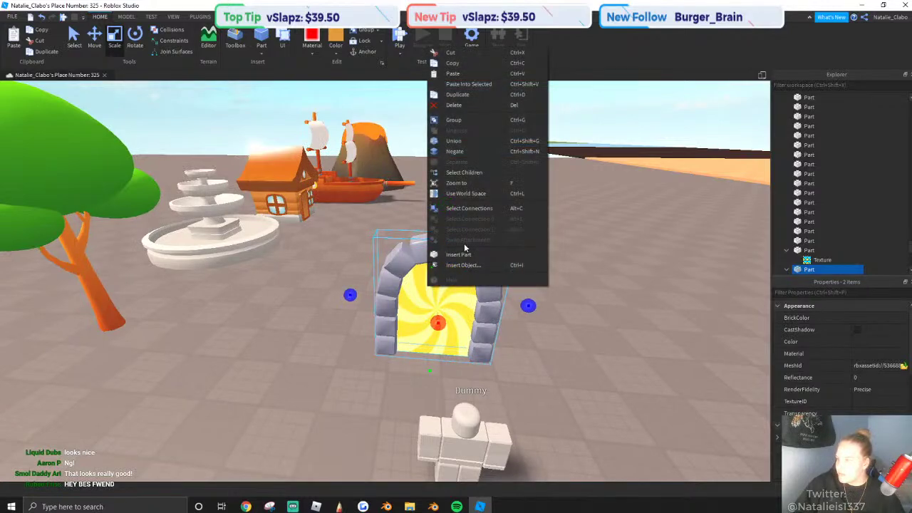
{"action": "left_click", "coordinate": [464, 115]}
Duplicate the portal model and place the copy on the orange strip in front of the dirt cliffs.
{"action": "right_click_drag", "start_coordinate": [405, 177], "coordinate": [405, 177]}
{"action": "key", "text": "a"}
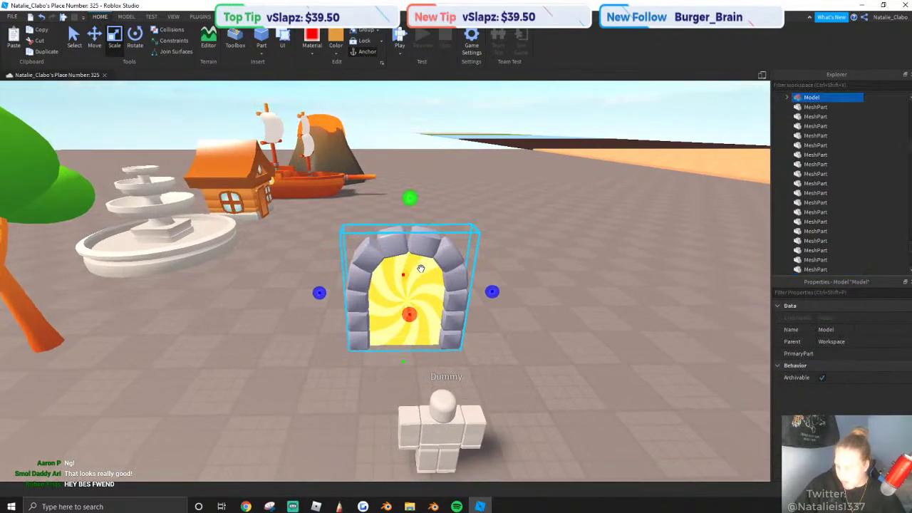
{"action": "key", "text": "ctrl+d"}
{"action": "left_click_drag", "start_coordinate": [403, 273], "coordinate": [527, 299]}
{"action": "right_click_drag", "start_coordinate": [527, 299], "coordinate": [527, 299]}
{"action": "left_click_drag", "start_coordinate": [527, 299], "coordinate": [527, 298]}
{"action": "right_click_drag", "start_coordinate": [527, 299], "coordinate": [527, 298]}
{"action": "key", "text": "w"}
{"action": "left_click_drag", "start_coordinate": [527, 298], "coordinate": [360, 247]}
{"action": "right_click_drag", "start_coordinate": [423, 252], "coordinate": [361, 246]}
{"action": "left_click_drag", "start_coordinate": [360, 246], "coordinate": [344, 312]}
{"action": "right_click_drag", "start_coordinate": [325, 297], "coordinate": [369, 328]}
{"action": "scroll", "coordinate": [344, 308], "scroll_direction": "down", "scroll_amount": 10}
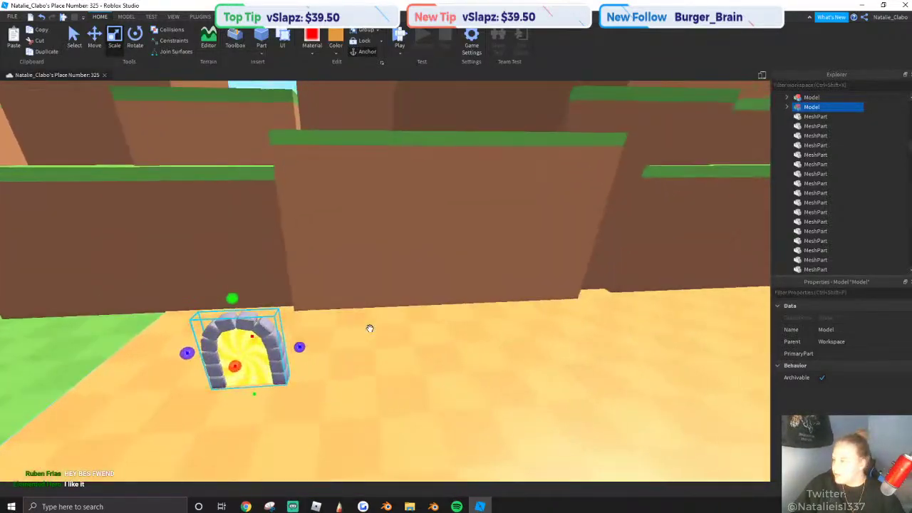
{"action": "scroll", "coordinate": [369, 328], "scroll_direction": "down", "scroll_amount": 4}
{"action": "scroll", "coordinate": [370, 329], "scroll_direction": "up", "scroll_amount": 5}
Scale the portal copy up to about the height of the lowest cliff ledge behind it and switch to moving it.
{"action": "left_click_drag", "start_coordinate": [485, 183], "coordinate": [492, 148]}
{"action": "scroll", "coordinate": [491, 148], "scroll_direction": "up", "scroll_amount": 5}
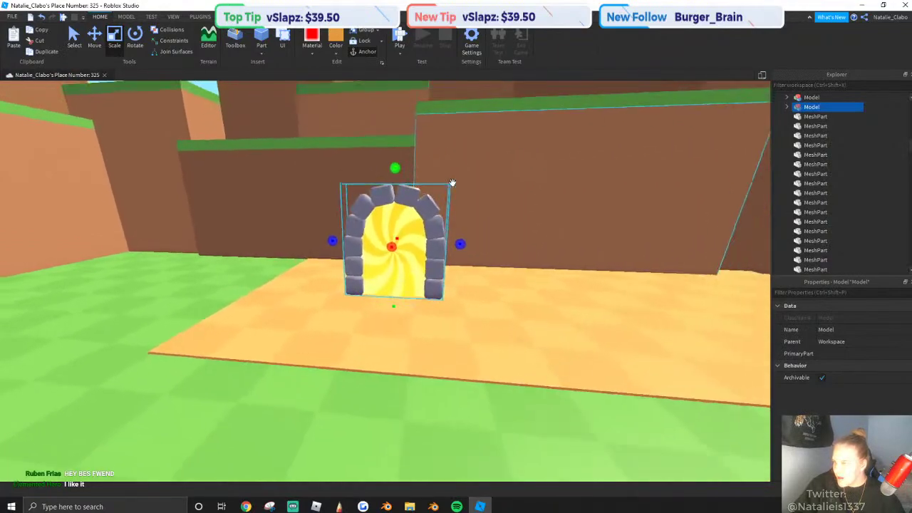
{"action": "left_click", "coordinate": [126, 16]}
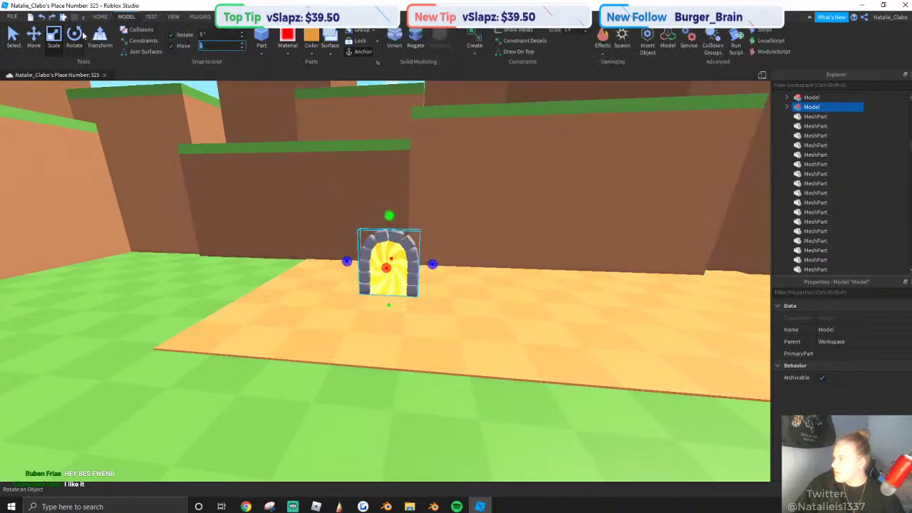
{"action": "left_click_drag", "start_coordinate": [392, 181], "coordinate": [392, 163]}
{"action": "right_click_drag", "start_coordinate": [392, 164], "coordinate": [490, 338]}
{"action": "left_click_drag", "start_coordinate": [490, 339], "coordinate": [420, 352]}
{"action": "right_click_drag", "start_coordinate": [462, 312], "coordinate": [415, 291]}
{"action": "scroll", "coordinate": [462, 313], "scroll_direction": "down", "scroll_amount": 4}
{"action": "scroll", "coordinate": [458, 277], "scroll_direction": "up", "scroll_amount": 3}
{"action": "key", "text": "ctrl+2"}
{"action": "key", "text": "a"}
{"action": "key", "text": "d"}
{"action": "key", "text": "w"}
{"action": "left_click", "coordinate": [99, 16]}
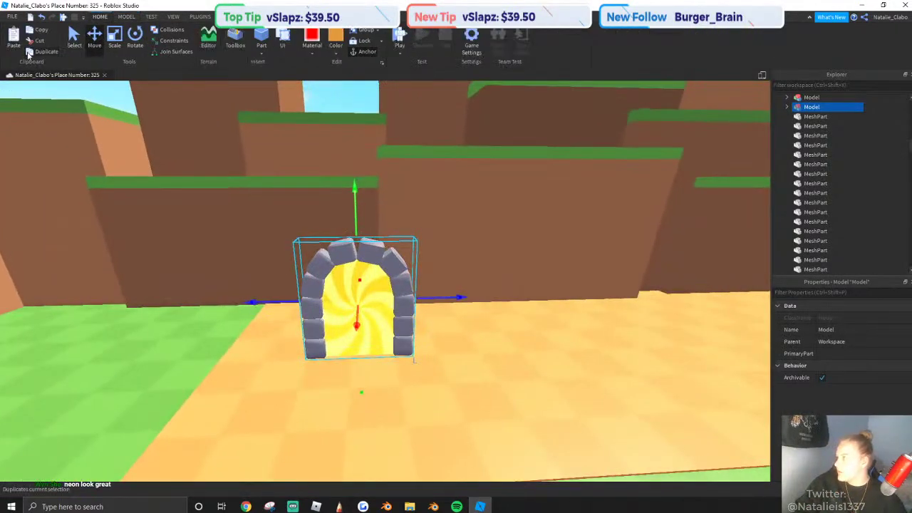
Duplicate the enlarged portal and move the copy sideways along the orange strip, leaving a gap between the two.
{"action": "key", "text": "ctrl+d"}
{"action": "key", "text": "d"}
{"action": "left_click_drag", "start_coordinate": [272, 299], "coordinate": [409, 303]}
{"action": "scroll", "coordinate": [401, 301], "scroll_direction": "down", "scroll_amount": 3}
{"action": "scroll", "coordinate": [378, 297], "scroll_direction": "up", "scroll_amount": 2}
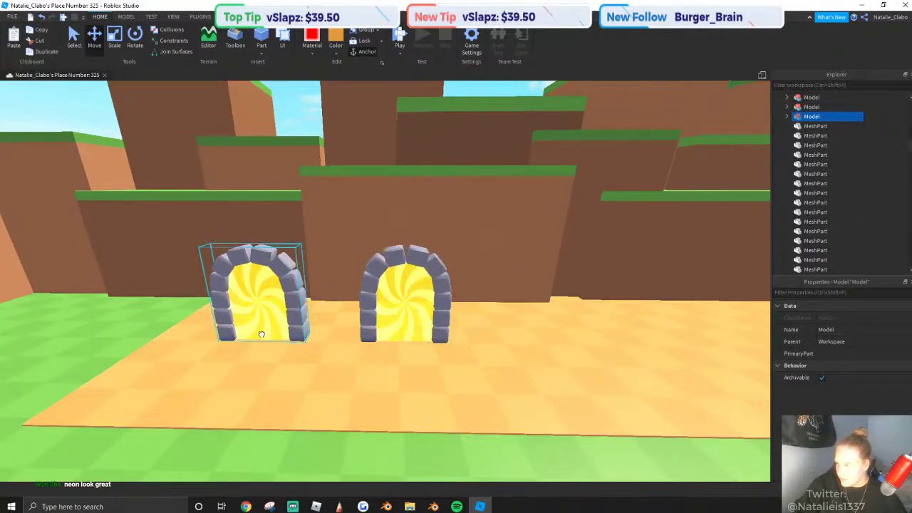
{"action": "left_click_drag", "start_coordinate": [341, 292], "coordinate": [329, 291]}
{"action": "scroll", "coordinate": [399, 292], "scroll_direction": "down", "scroll_amount": 1}
Duplicate both portals together and slide the copied pair along the strip to make a row of four.
{"action": "left_click", "coordinate": [399, 293]}
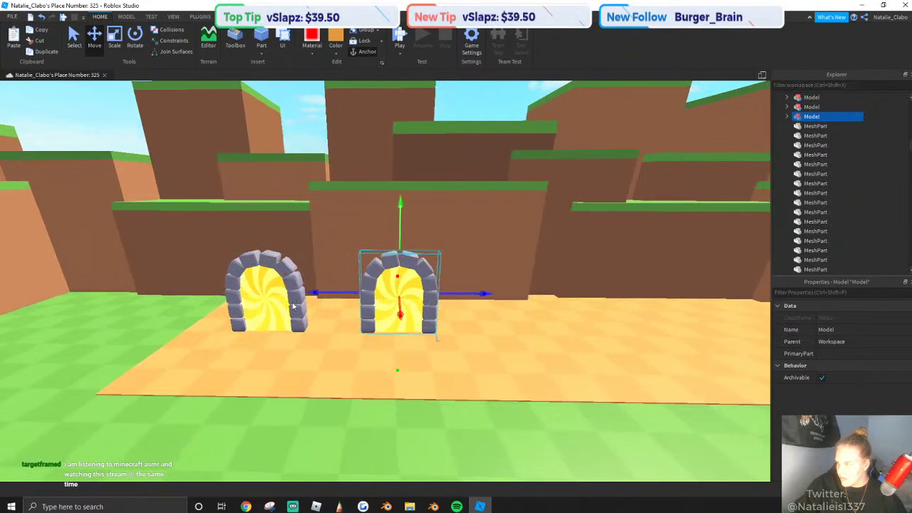
{"action": "left_click", "coordinate": [293, 305], "text": "shift"}
{"action": "left_click", "coordinate": [47, 52]}
{"action": "key", "text": "d"}
{"action": "left_click_drag", "start_coordinate": [175, 291], "coordinate": [409, 298]}
{"action": "scroll", "coordinate": [410, 320], "scroll_direction": "up", "scroll_amount": 1}
{"action": "left_click", "coordinate": [379, 314]}
{"action": "left_click", "coordinate": [433, 320]}
{"action": "left_click", "coordinate": [589, 322], "text": "shift"}
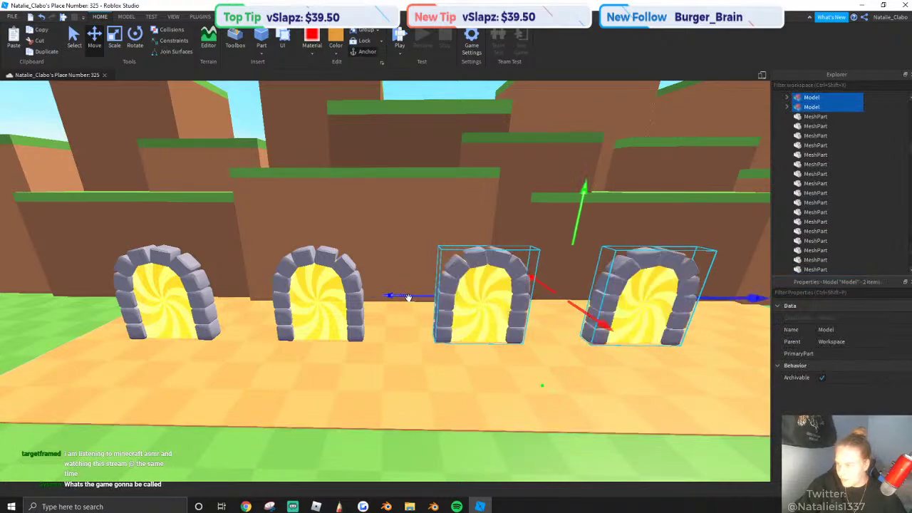
{"action": "right_click_drag", "start_coordinate": [408, 299], "coordinate": [398, 298]}
{"action": "key", "text": "s"}
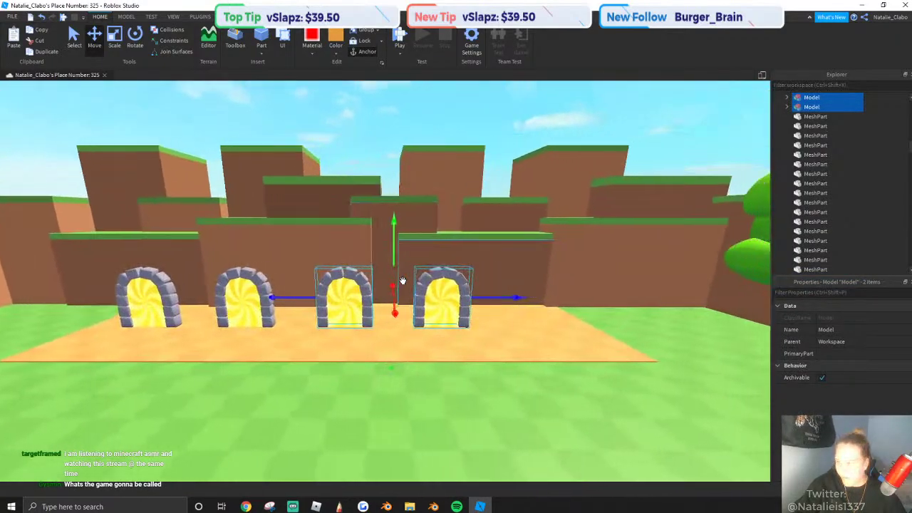
Duplicate the last two portals and move the copies along the strip to extend the row to five portals.
{"action": "left_click", "coordinate": [398, 299]}
{"action": "scroll", "coordinate": [398, 298], "scroll_direction": "up", "scroll_amount": 1}
{"action": "left_click", "coordinate": [431, 315]}
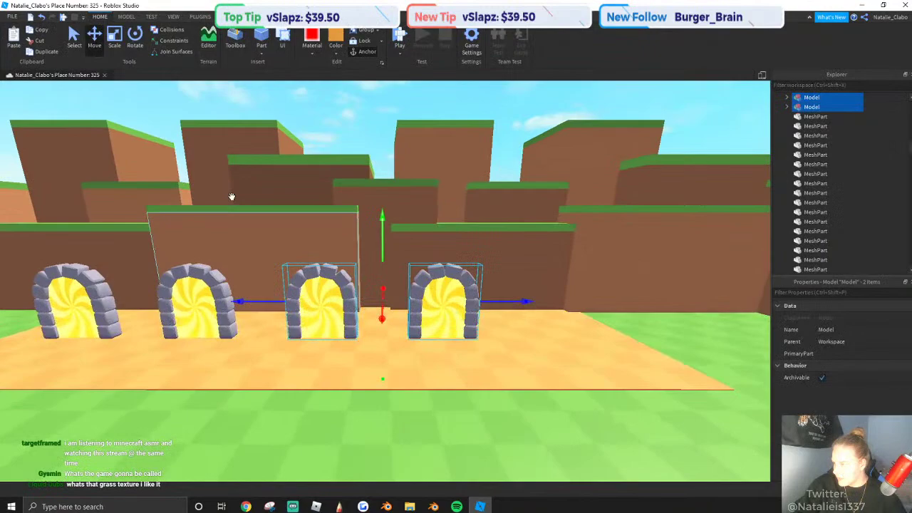
{"action": "key", "text": "w"}
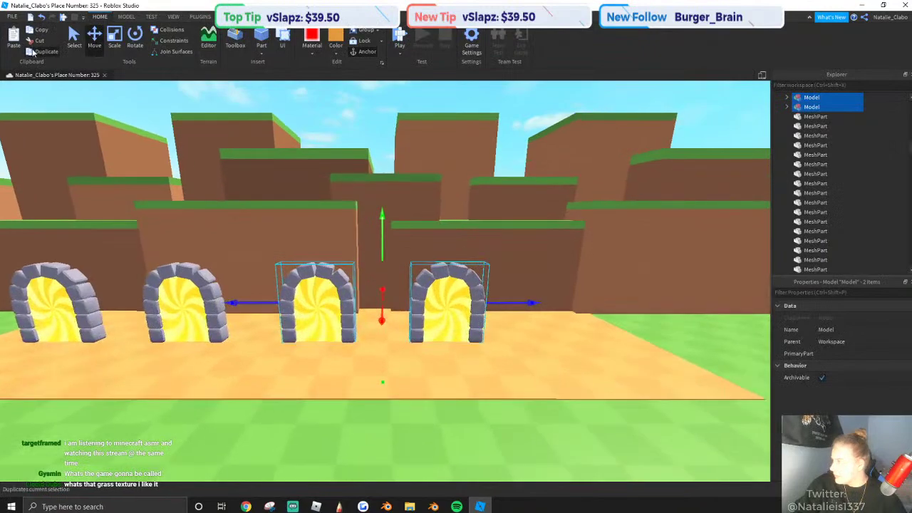
{"action": "left_click", "coordinate": [45, 53]}
{"action": "key", "text": "w"}
{"action": "key", "text": "d"}
{"action": "left_click_drag", "start_coordinate": [246, 299], "coordinate": [329, 320]}
{"action": "right_click_drag", "start_coordinate": [330, 319], "coordinate": [366, 299]}
{"action": "left_click", "coordinate": [366, 299]}
{"action": "left_click", "coordinate": [436, 427]}
{"action": "right_click", "coordinate": [445, 434]}
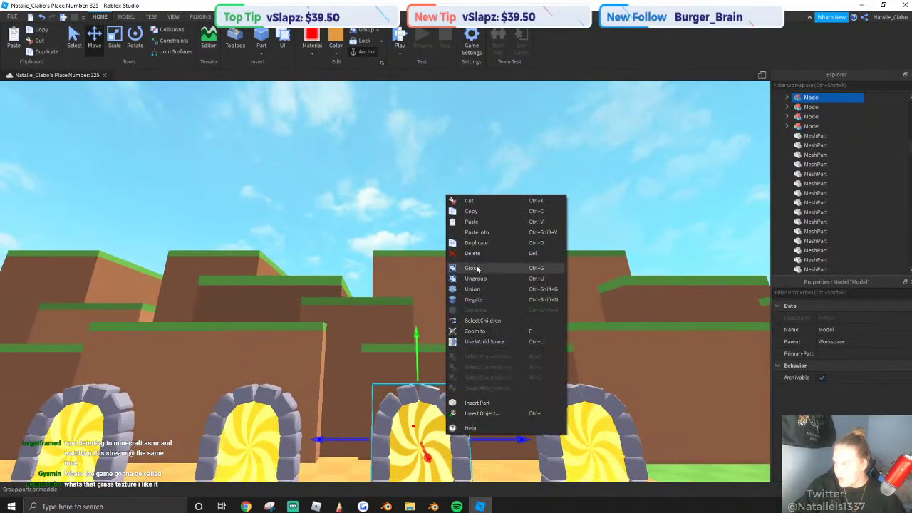
{"action": "left_click", "coordinate": [309, 201]}
Examine the portal row from across the fountain and up close.
{"action": "key", "text": "s"}
{"action": "right_click_drag", "start_coordinate": [309, 201], "coordinate": [311, 201]}
{"action": "scroll", "coordinate": [310, 200], "scroll_direction": "down", "scroll_amount": 6}
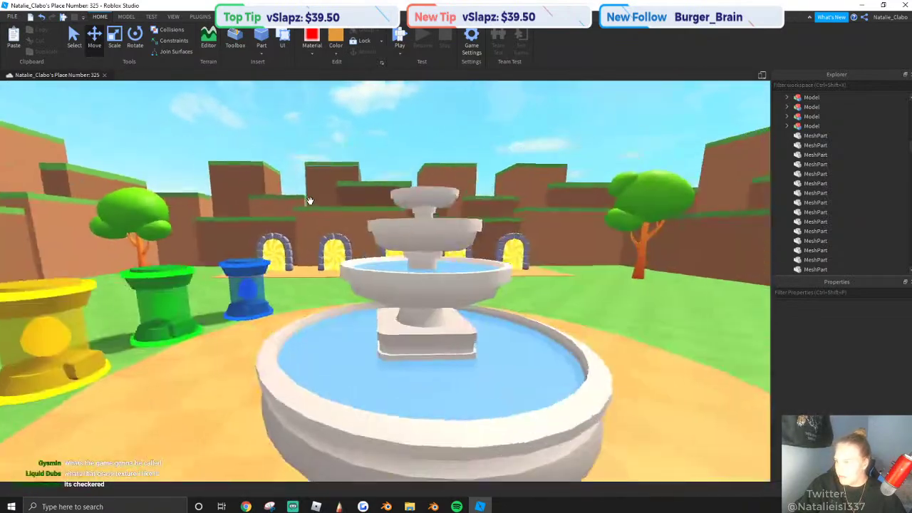
{"action": "key", "text": "w"}
{"action": "key", "text": "a"}
{"action": "scroll", "coordinate": [421, 284], "scroll_direction": "up", "scroll_amount": 8}
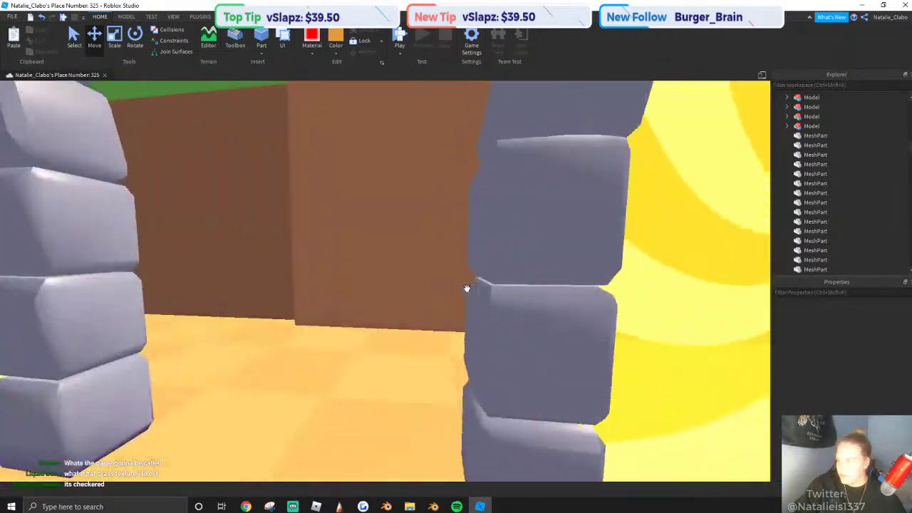
{"action": "scroll", "coordinate": [466, 287], "scroll_direction": "down", "scroll_amount": 5}
Recolor the second portal's Neon slab to light blue (61, 165, 255).
{"action": "left_click", "coordinate": [408, 276]}
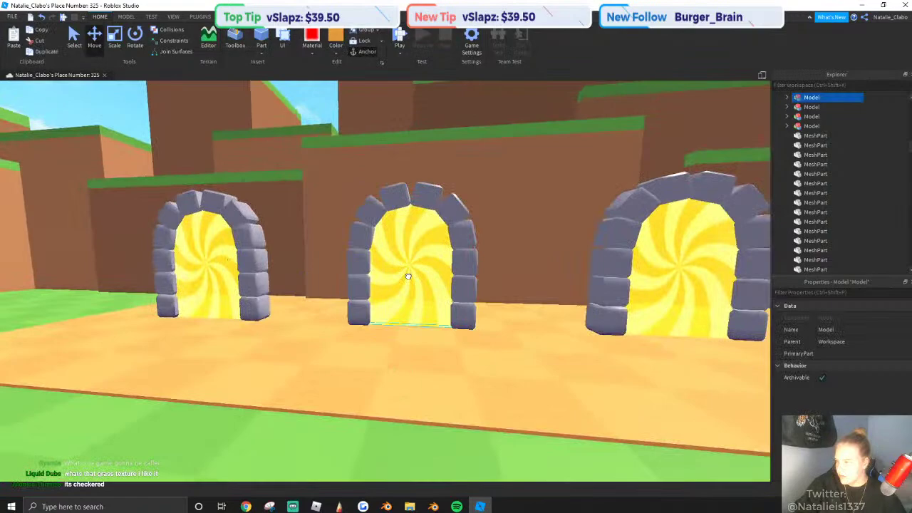
{"action": "left_click", "coordinate": [408, 276]}
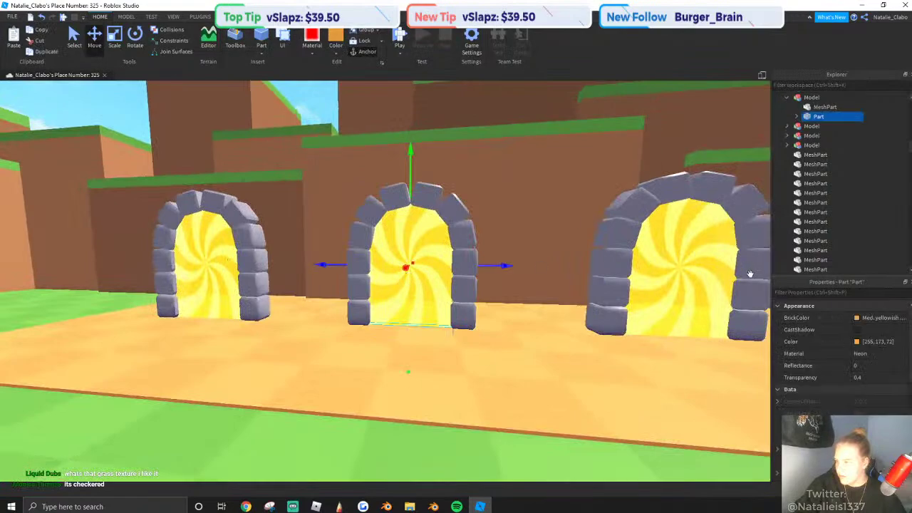
{"action": "left_click", "coordinate": [855, 341]}
{"action": "left_click_drag", "start_coordinate": [484, 149], "coordinate": [157, 174]}
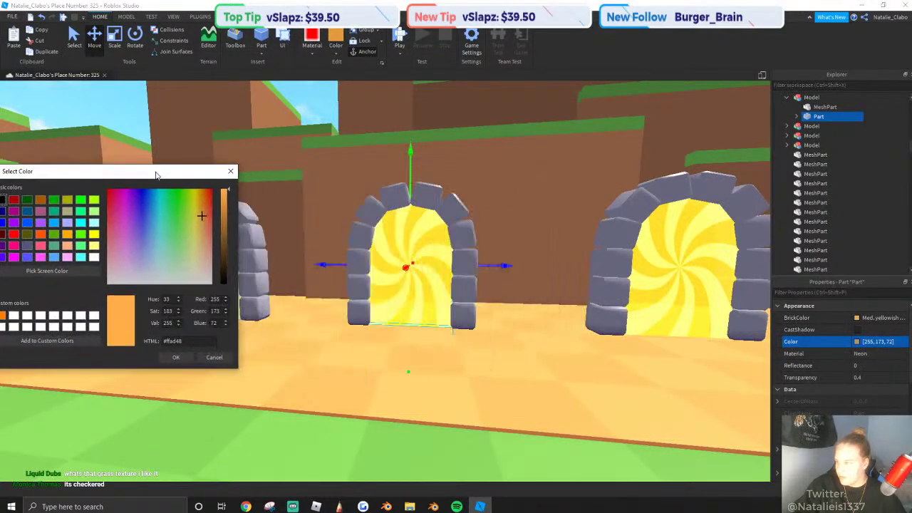
{"action": "left_click_drag", "start_coordinate": [156, 213], "coordinate": [152, 211]}
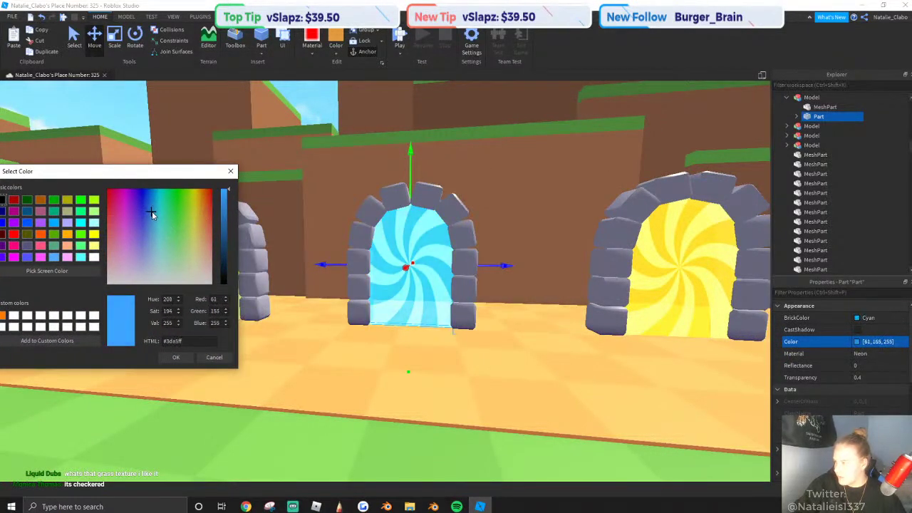
{"action": "left_click", "coordinate": [175, 361]}
Recolor the middle portal's Neon slab to green (1, 162, 39).
{"action": "right_click_drag", "start_coordinate": [356, 309], "coordinate": [446, 282]}
{"action": "double_click", "coordinate": [446, 281]}
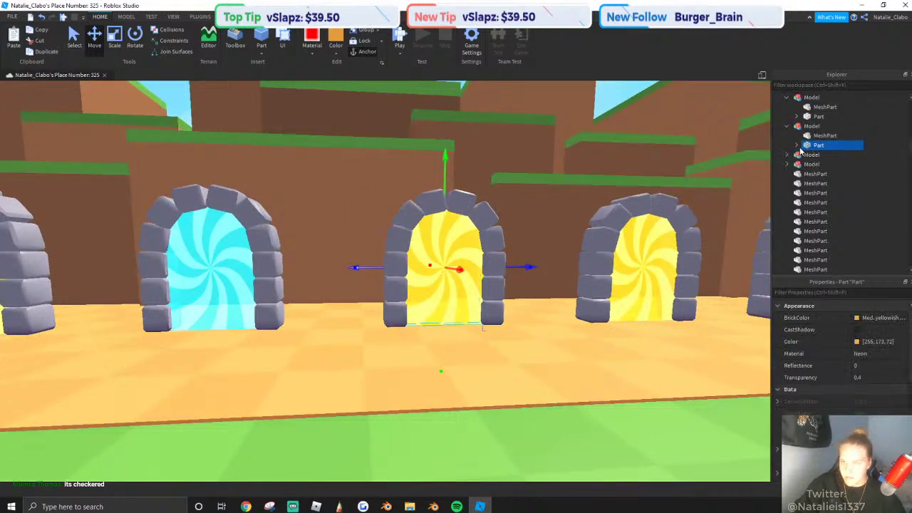
{"action": "left_click", "coordinate": [857, 341]}
{"action": "left_click_drag", "start_coordinate": [508, 149], "coordinate": [175, 168]}
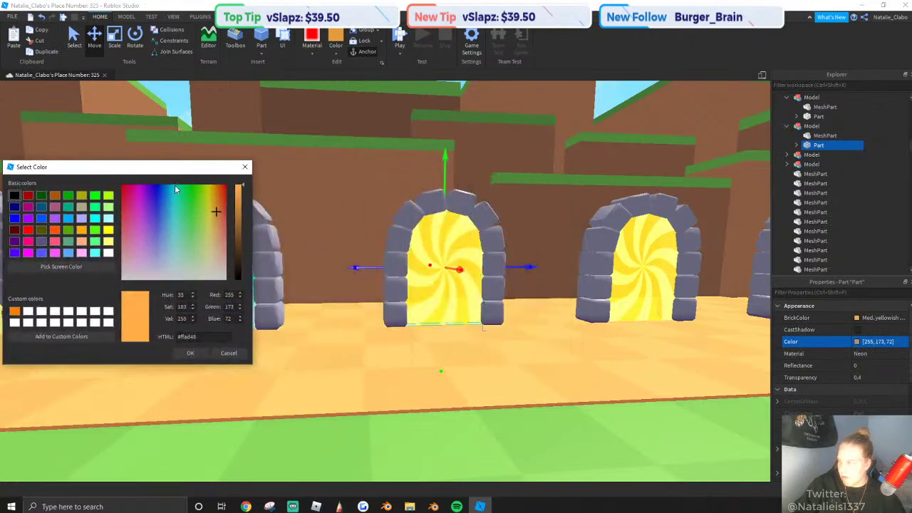
{"action": "left_click_drag", "start_coordinate": [183, 200], "coordinate": [239, 219]}
{"action": "left_click", "coordinate": [178, 353]}
Recolor the fourth portal's Neon slab to red (255, 41, 44).
{"action": "key", "text": "s"}
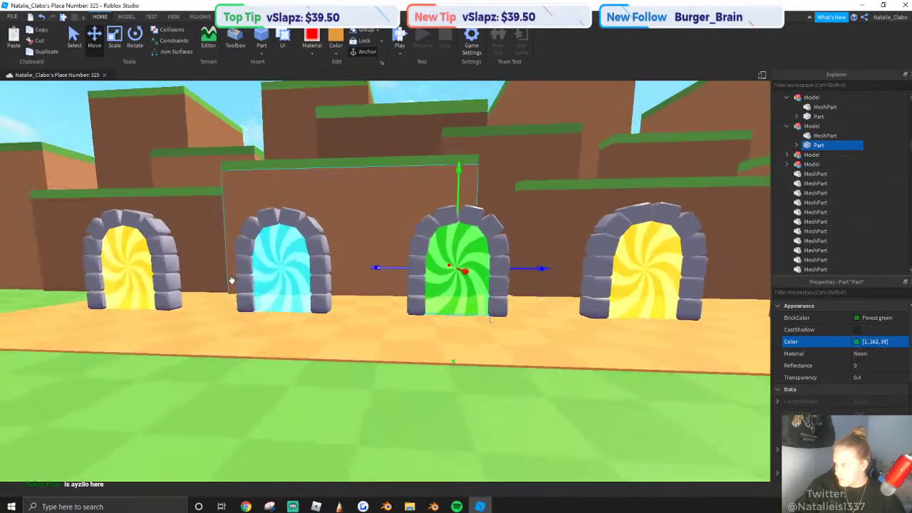
{"action": "right_click_drag", "start_coordinate": [230, 281], "coordinate": [301, 169]}
{"action": "key", "text": "w"}
{"action": "key", "text": "d"}
{"action": "left_click", "coordinate": [340, 153]}
{"action": "left_click", "coordinate": [493, 277]}
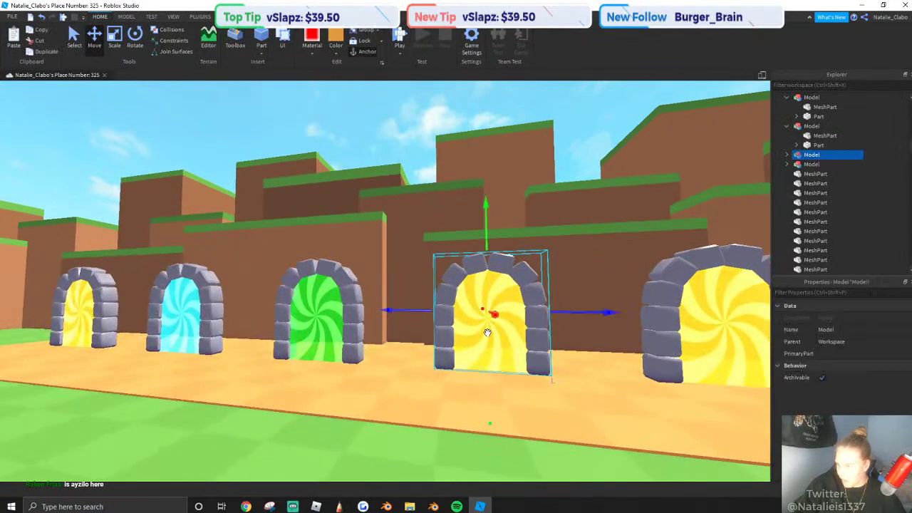
{"action": "left_click", "coordinate": [862, 342]}
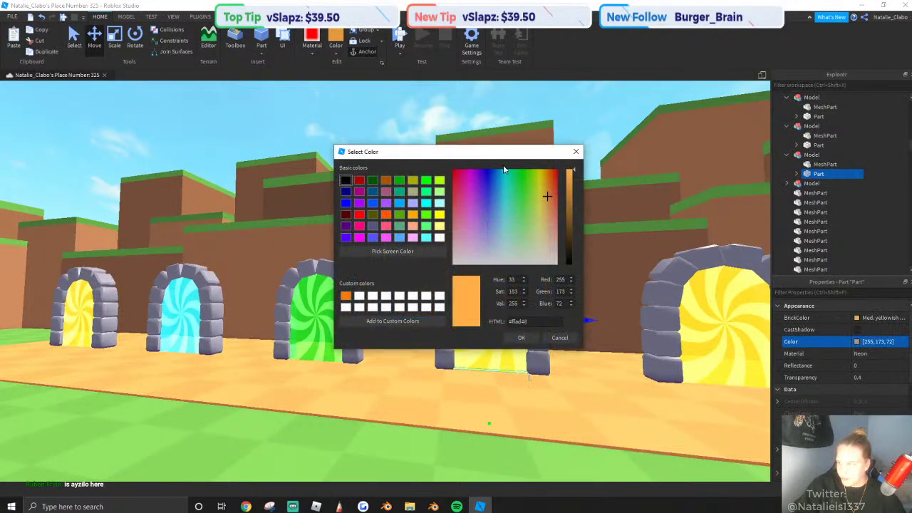
{"action": "left_click_drag", "start_coordinate": [456, 149], "coordinate": [133, 202]}
{"action": "left_click", "coordinate": [136, 237]}
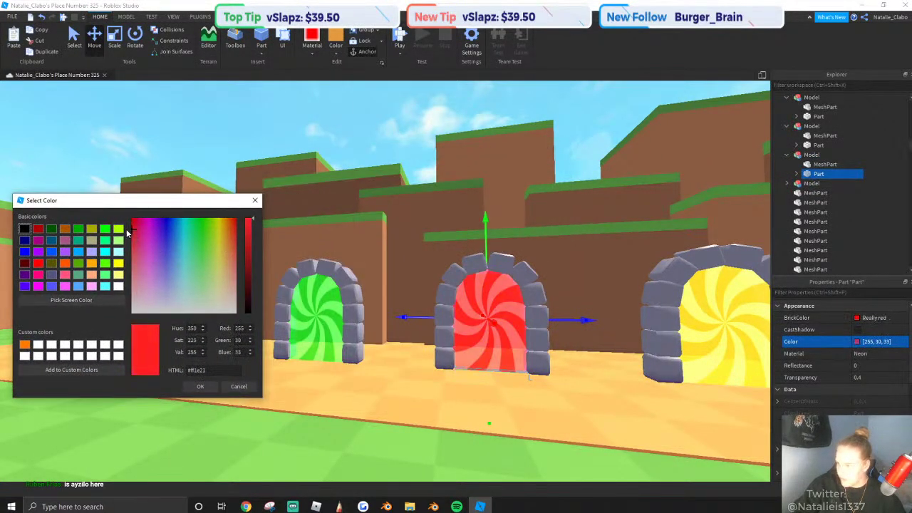
{"action": "left_click", "coordinate": [200, 386]}
Recolor the fifth portal's Neon slab to purple (98, 70, 255).
{"action": "right_click_drag", "start_coordinate": [228, 348], "coordinate": [475, 325]}
{"action": "key", "text": "d"}
{"action": "left_click", "coordinate": [530, 329]}
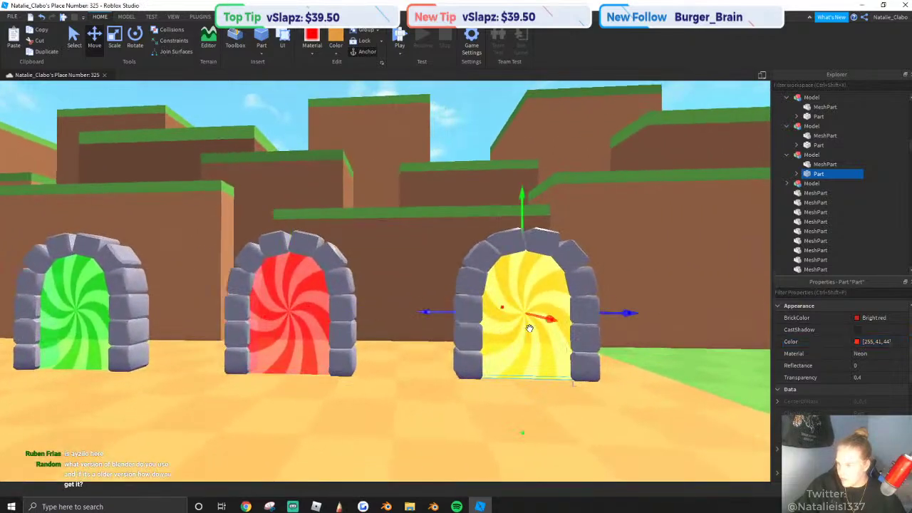
{"action": "left_click", "coordinate": [859, 344]}
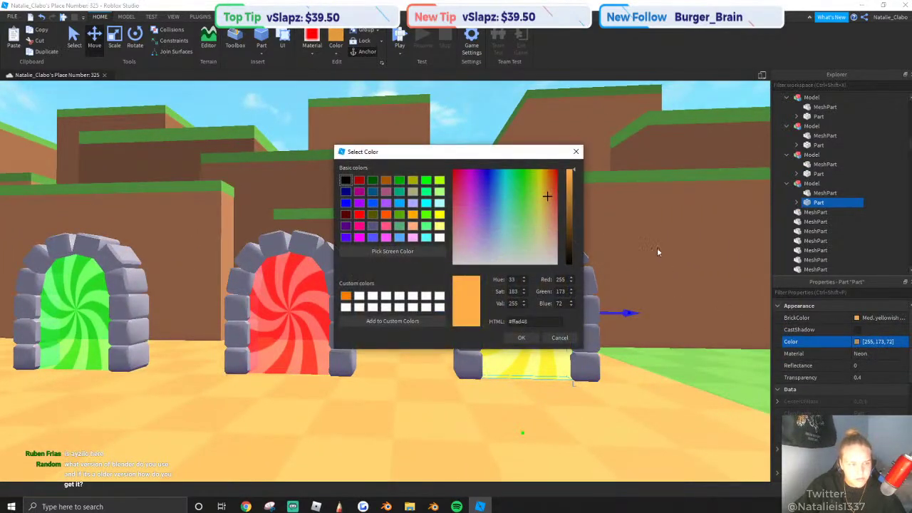
{"action": "left_click_drag", "start_coordinate": [442, 158], "coordinate": [247, 154]}
{"action": "left_click_drag", "start_coordinate": [284, 193], "coordinate": [293, 194]}
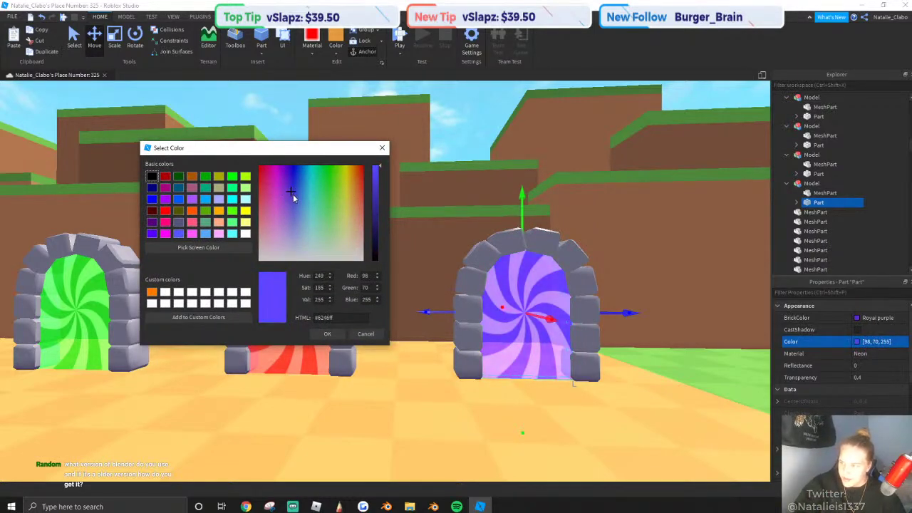
{"action": "left_click", "coordinate": [330, 335]}
Survey the map from above, comparing the coloured portals with the pedestals around the fountain.
{"action": "key", "text": "d"}
{"action": "right_click_drag", "start_coordinate": [360, 225], "coordinate": [356, 116]}
{"action": "scroll", "coordinate": [356, 116], "scroll_direction": "down", "scroll_amount": 8}
{"action": "left_click", "coordinate": [357, 117]}
{"action": "key", "text": "a"}
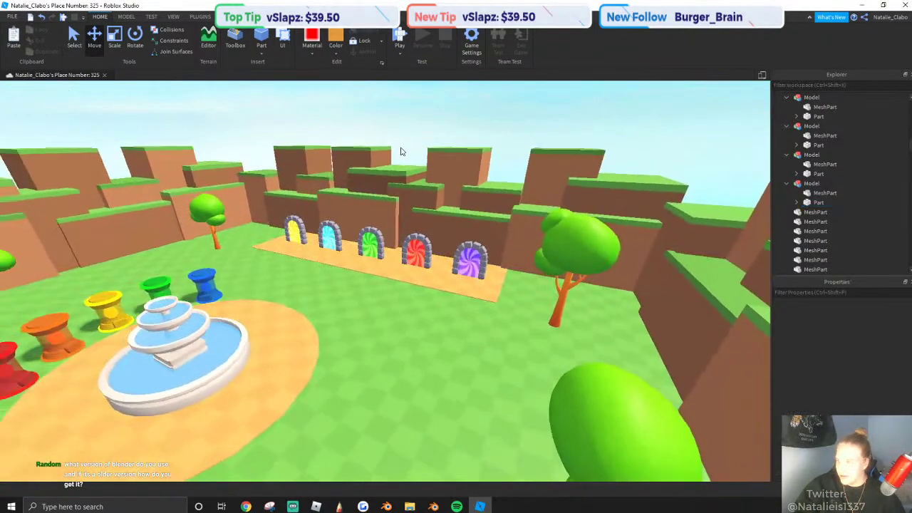
{"action": "right_click_drag", "start_coordinate": [423, 170], "coordinate": [413, 178]}
{"action": "scroll", "coordinate": [389, 218], "scroll_direction": "up", "scroll_amount": 4}
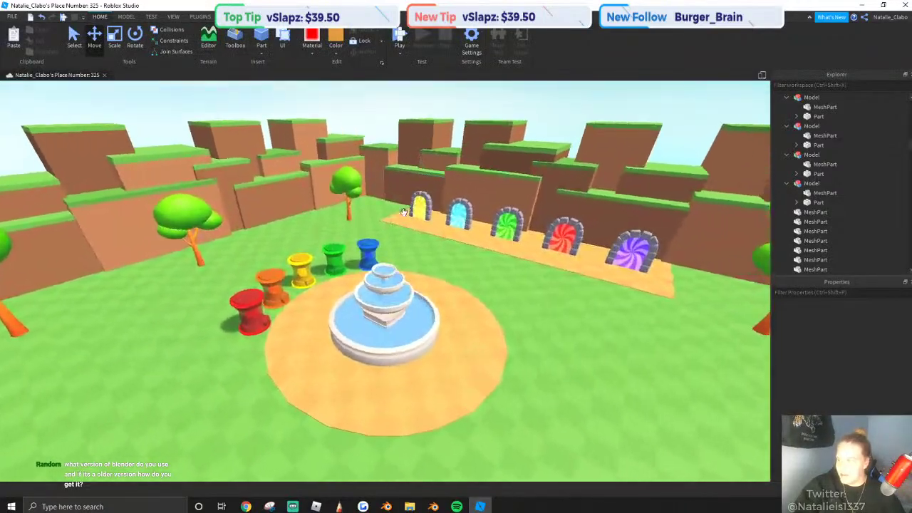
{"action": "right_click_drag", "start_coordinate": [392, 240], "coordinate": [377, 246]}
{"action": "scroll", "coordinate": [392, 241], "scroll_direction": "up", "scroll_amount": 4}
{"action": "scroll", "coordinate": [393, 241], "scroll_direction": "down", "scroll_amount": 10}
{"action": "scroll", "coordinate": [327, 304], "scroll_direction": "up", "scroll_amount": 6}
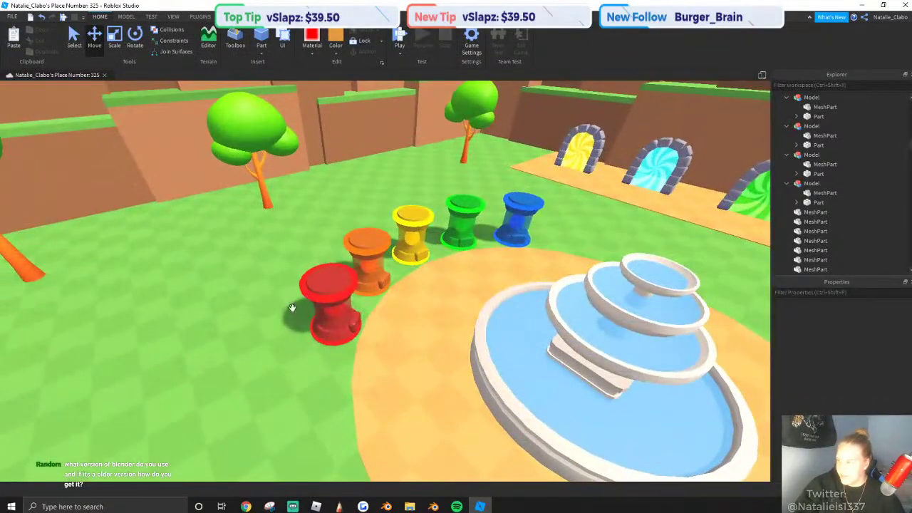
Brighten all parts of the red pedestal by the fountain to color (163, 56, 56).
{"action": "left_click", "coordinate": [327, 303]}
{"action": "left_click", "coordinate": [826, 107]}
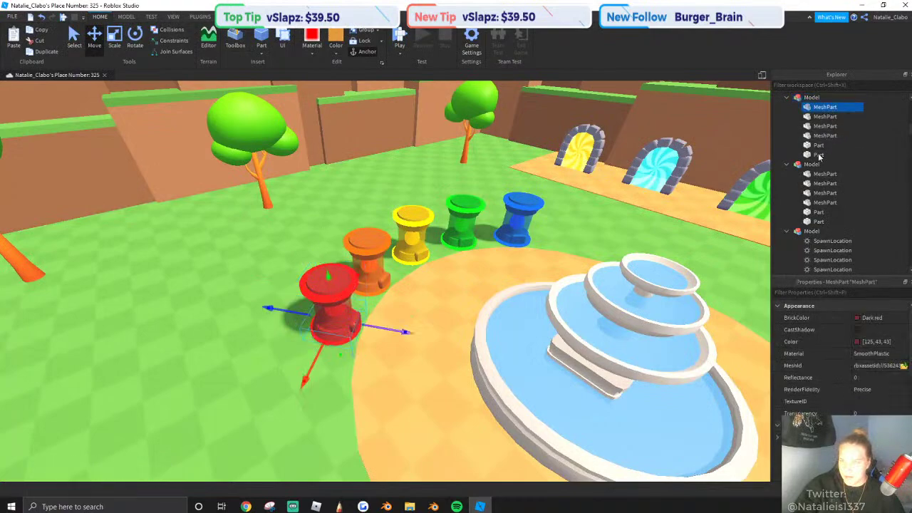
{"action": "left_click", "coordinate": [826, 155], "text": "shift"}
{"action": "left_click", "coordinate": [858, 342]}
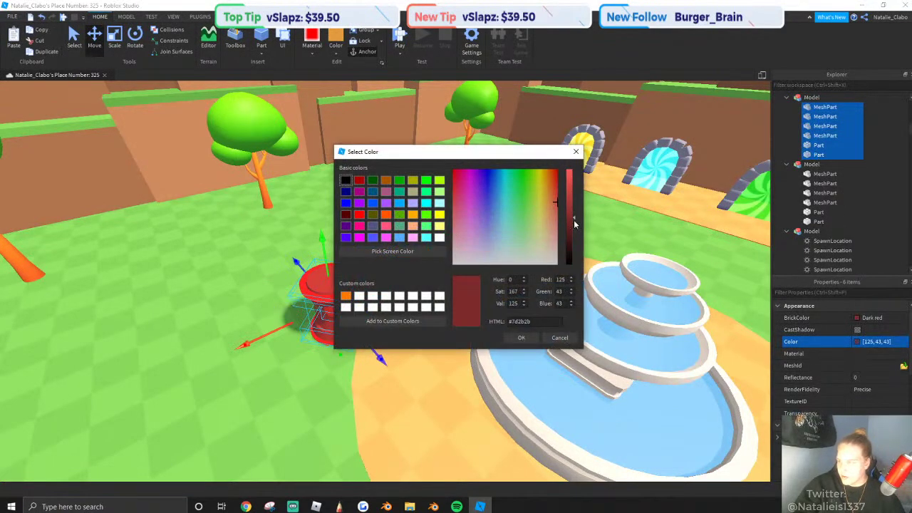
{"action": "left_click", "coordinate": [518, 339]}
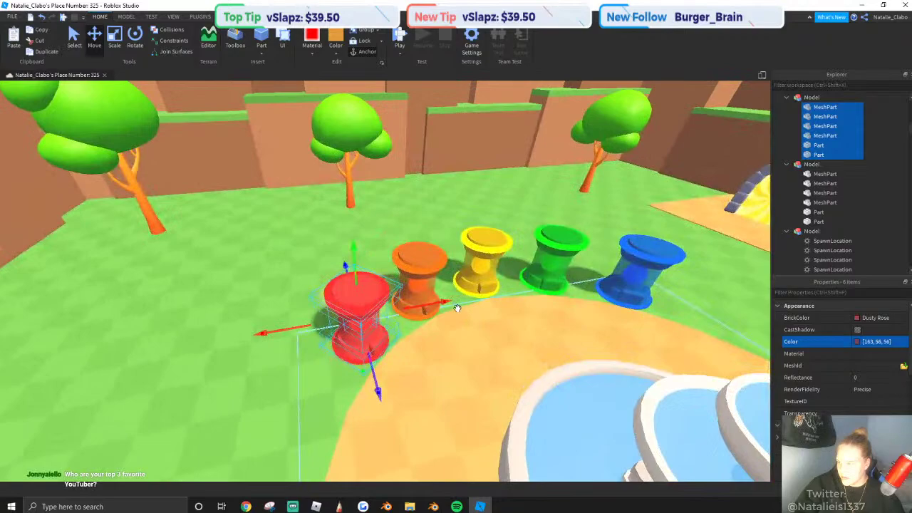
Brighten all child parts of the orange pedestal to color (181, 102, 45).
{"action": "left_click", "coordinate": [422, 261]}
{"action": "right_click", "coordinate": [462, 282]}
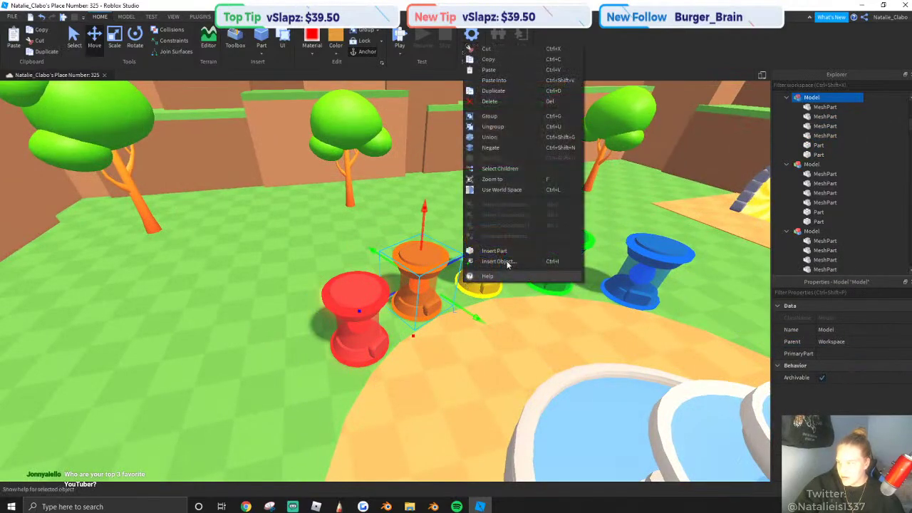
{"action": "left_click", "coordinate": [499, 168]}
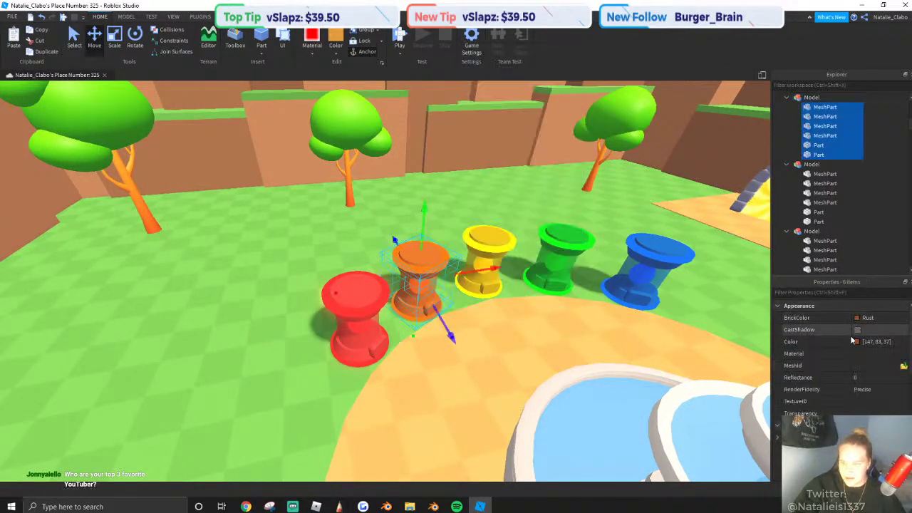
{"action": "left_click", "coordinate": [855, 341]}
{"action": "left_click_drag", "start_coordinate": [470, 161], "coordinate": [698, 198]}
{"action": "left_click", "coordinate": [797, 235]}
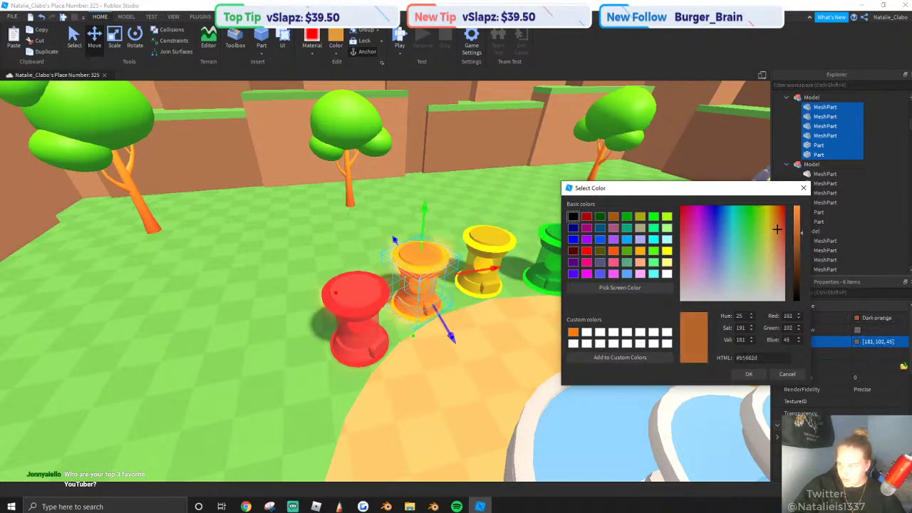
{"action": "left_click", "coordinate": [741, 374]}
Brighten all child parts of the yellow pedestal to color (185, 159, 29).
{"action": "right_click", "coordinate": [507, 243]}
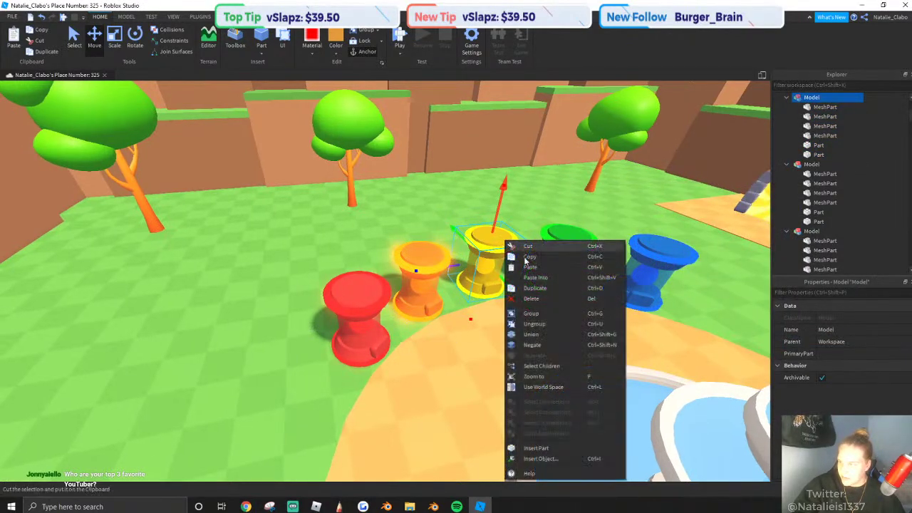
{"action": "left_click", "coordinate": [540, 365]}
{"action": "left_click", "coordinate": [855, 343]}
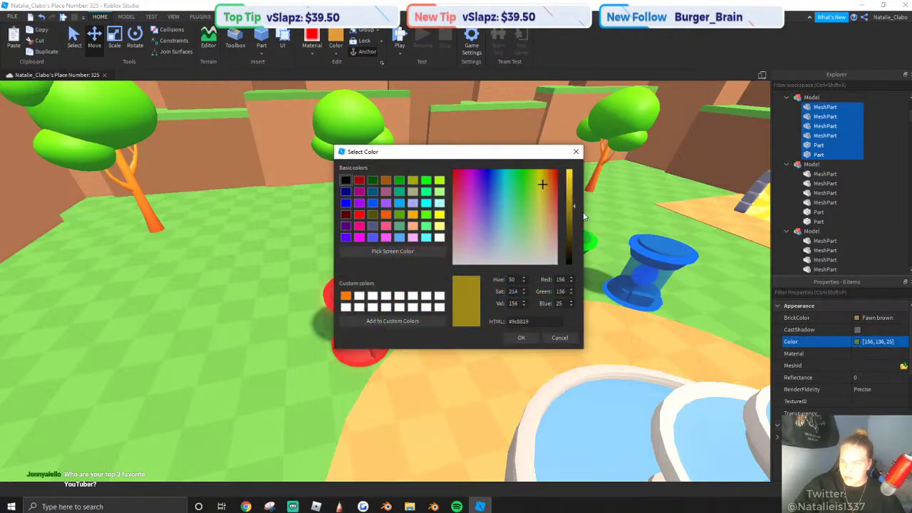
{"action": "left_click_drag", "start_coordinate": [479, 155], "coordinate": [238, 169]}
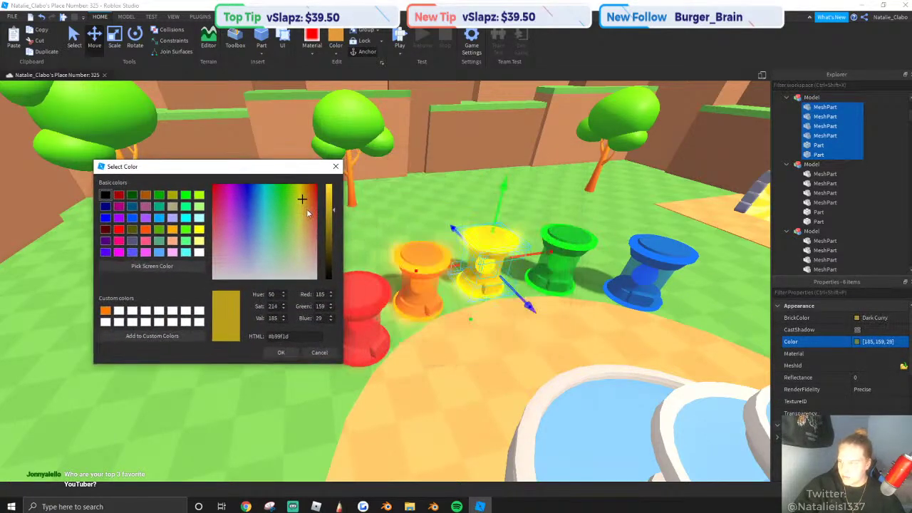
{"action": "left_click", "coordinate": [283, 353]}
Brighten all child parts of the green pedestal to color (8, 166, 43).
{"action": "left_click", "coordinate": [586, 258]}
{"action": "left_click", "coordinate": [563, 250]}
{"action": "right_click", "coordinate": [590, 263]}
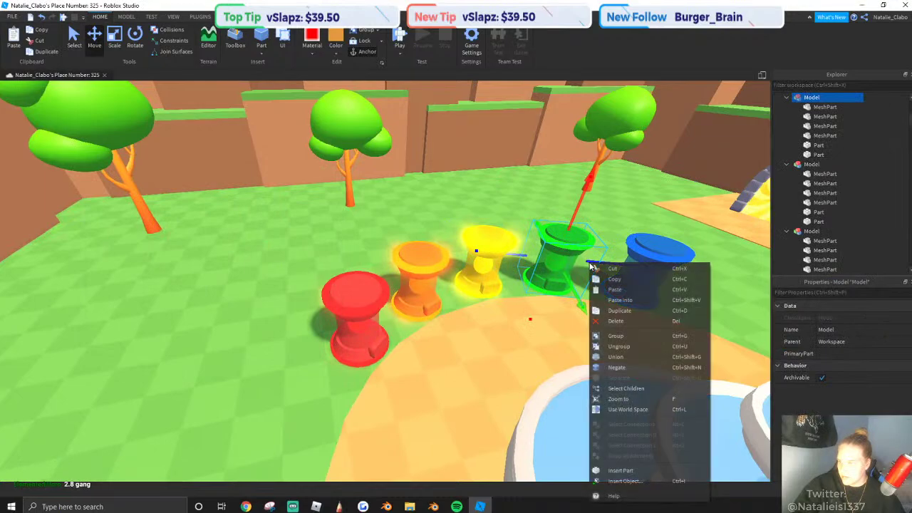
{"action": "left_click", "coordinate": [625, 388]}
{"action": "left_click", "coordinate": [883, 341]}
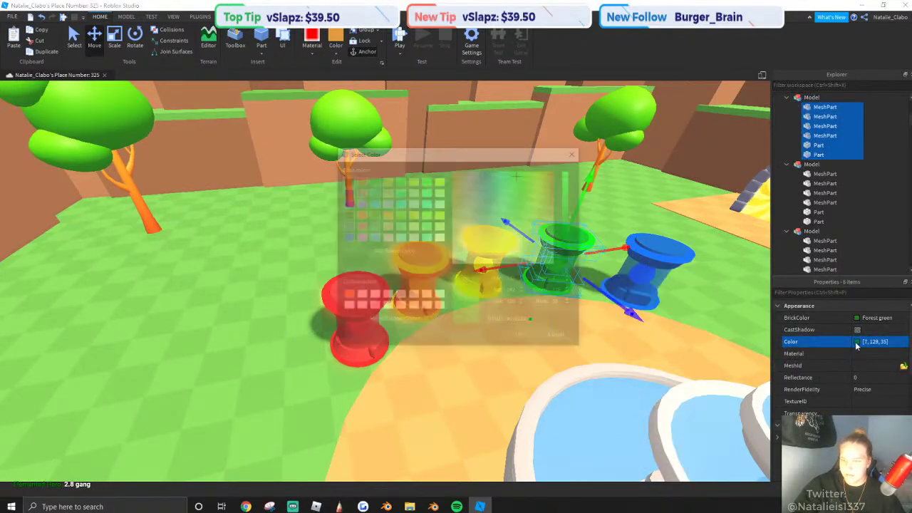
{"action": "left_click_drag", "start_coordinate": [534, 154], "coordinate": [305, 166]}
{"action": "left_click", "coordinate": [343, 210]}
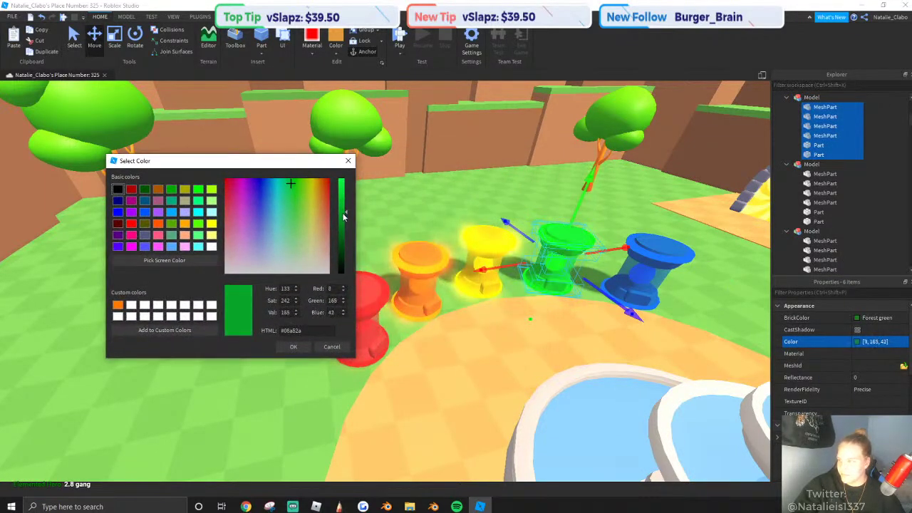
{"action": "left_click", "coordinate": [291, 347]}
Brighten all child parts of the blue pedestal to color (18, 94, 175).
{"action": "right_click_drag", "start_coordinate": [306, 334], "coordinate": [399, 288]}
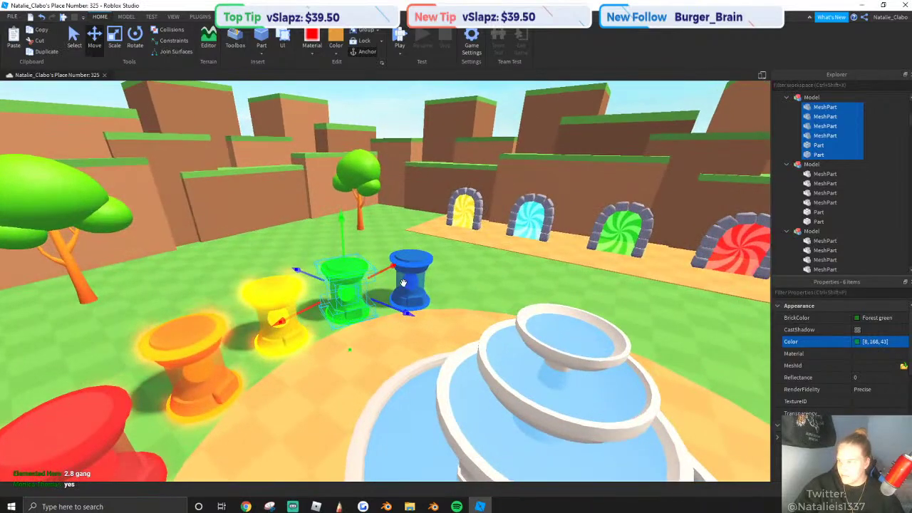
{"action": "left_click", "coordinate": [405, 284]}
{"action": "right_click", "coordinate": [405, 283]}
{"action": "left_click", "coordinate": [440, 170]}
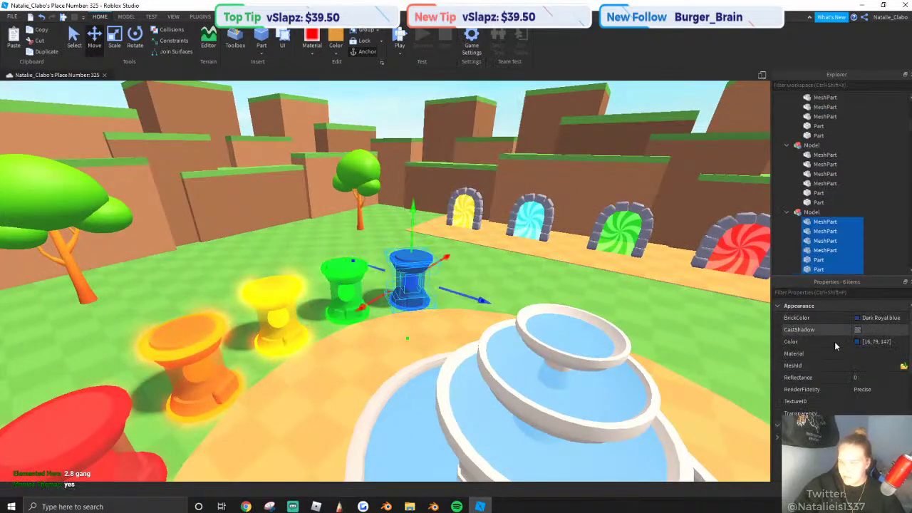
{"action": "left_click", "coordinate": [855, 341]}
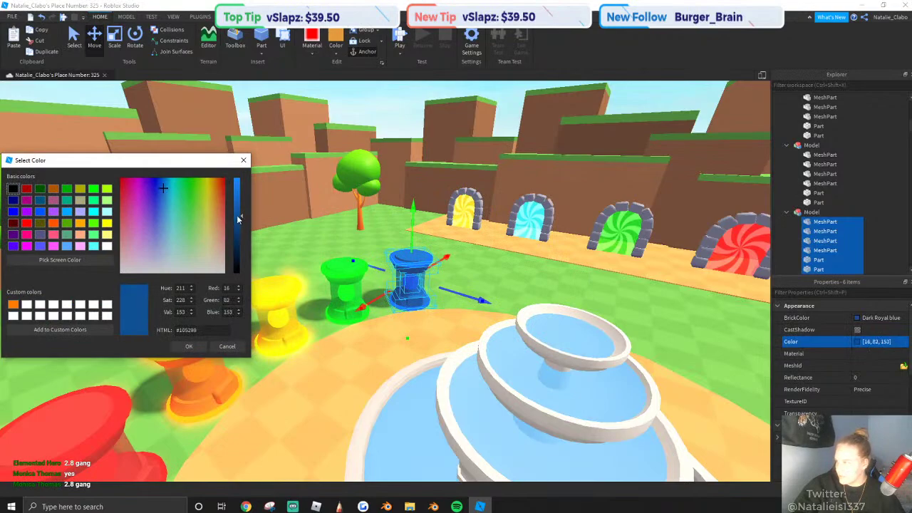
{"action": "left_click_drag", "start_coordinate": [237, 216], "coordinate": [237, 207]}
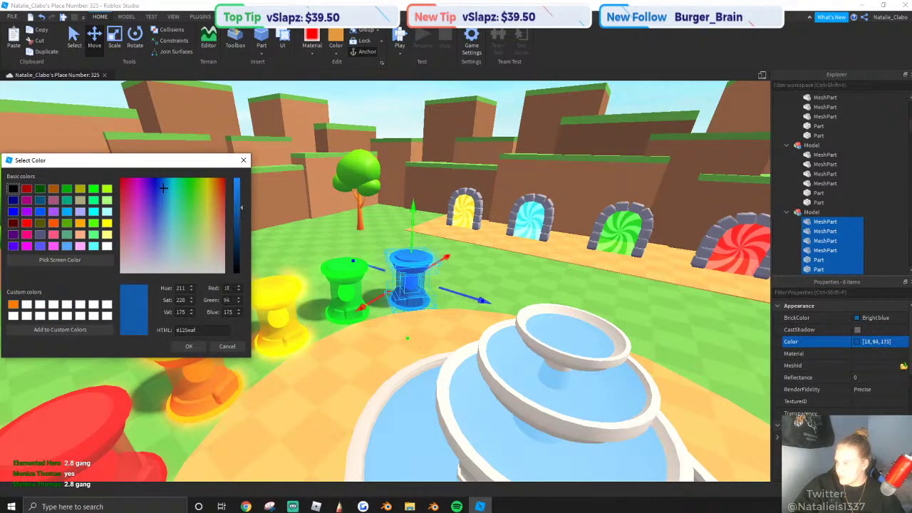
{"action": "left_click", "coordinate": [183, 344]}
Duplicate the three grey rocks beside the cacti in the props area and move the copies onto open ground.
{"action": "left_click", "coordinate": [363, 109]}
{"action": "key", "text": "s"}
{"action": "right_click_drag", "start_coordinate": [362, 109], "coordinate": [515, 207]}
{"action": "key", "text": "w"}
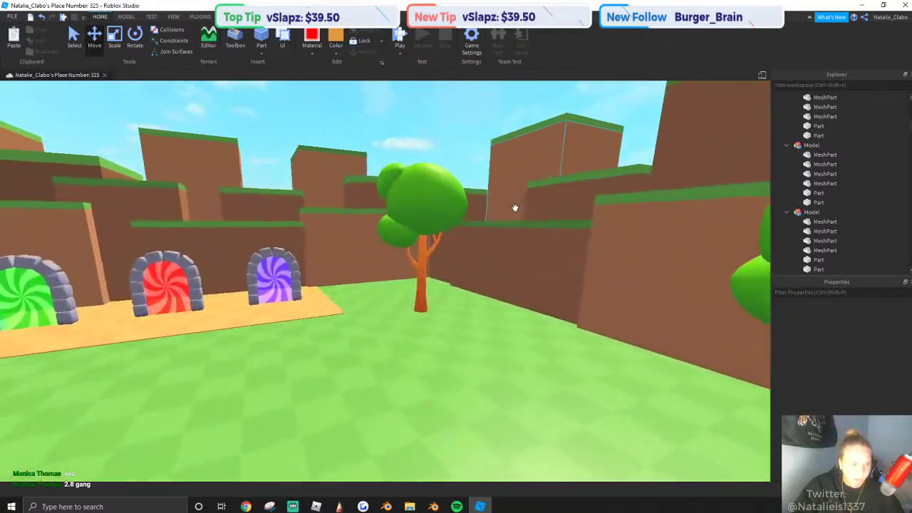
{"action": "key", "text": "w"}
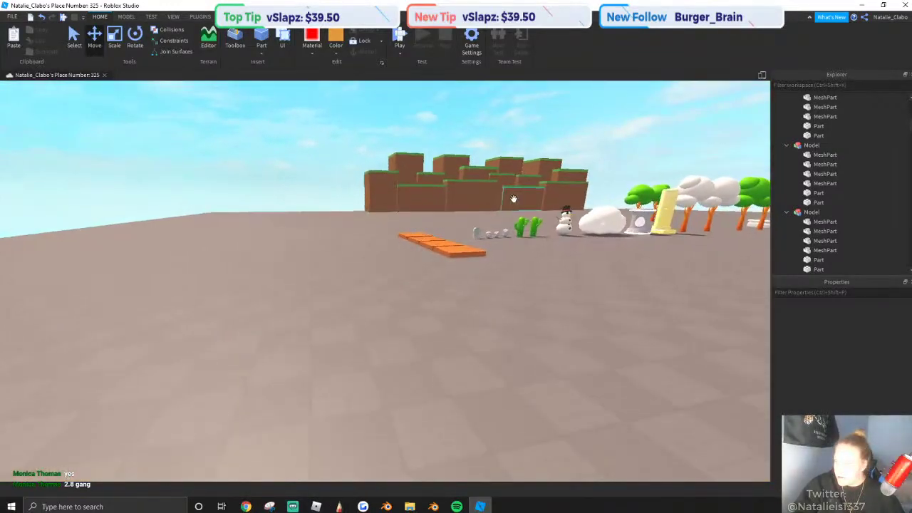
{"action": "key", "text": "w"}
{"action": "key", "text": "d"}
{"action": "right_click_drag", "start_coordinate": [514, 199], "coordinate": [400, 255]}
{"action": "key", "text": "q"}
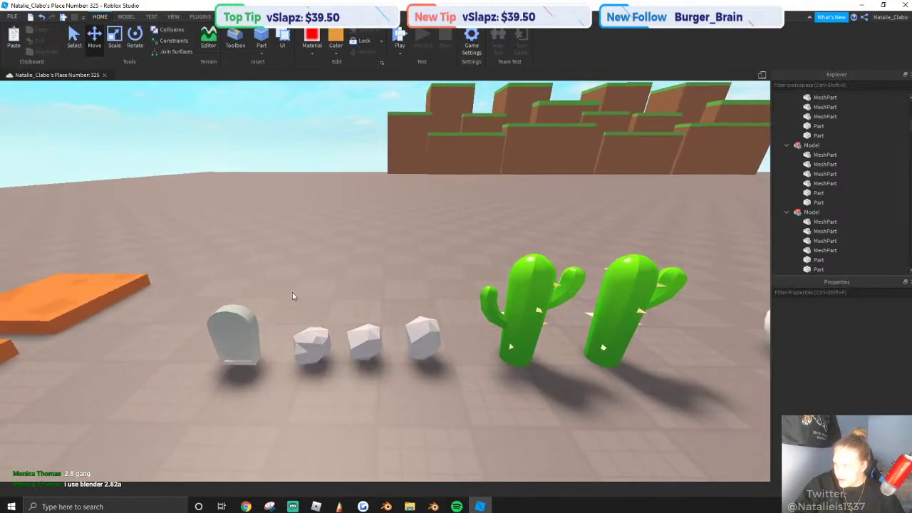
{"action": "left_click_drag", "start_coordinate": [292, 296], "coordinate": [460, 380]}
{"action": "key", "text": "ctrl+d"}
{"action": "left_click_drag", "start_coordinate": [421, 291], "coordinate": [490, 318]}
{"action": "right_click_drag", "start_coordinate": [427, 292], "coordinate": [490, 317]}
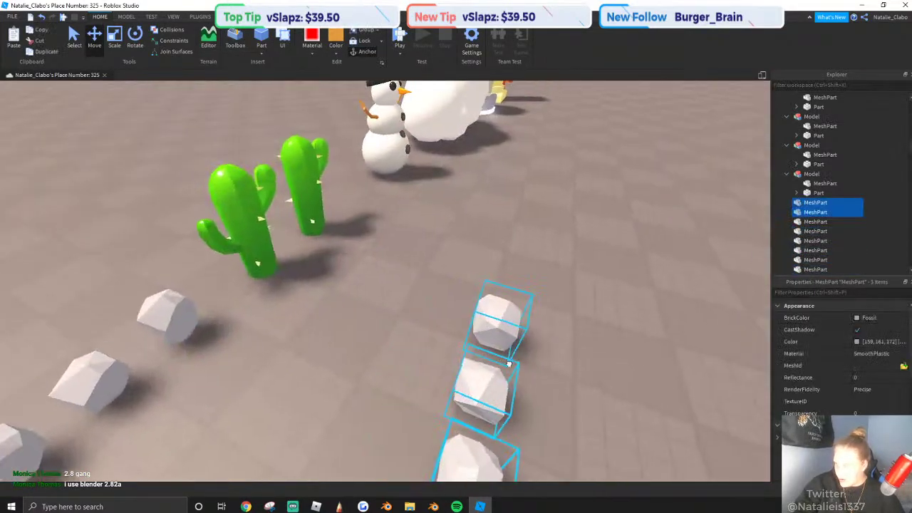
{"action": "left_click_drag", "start_coordinate": [490, 318], "coordinate": [503, 322]}
Rotate the three copied rocks and set their material to Smooth Plastic.
{"action": "key", "text": "ctrl+r"}
{"action": "key", "text": "d"}
{"action": "left_click", "coordinate": [313, 54]}
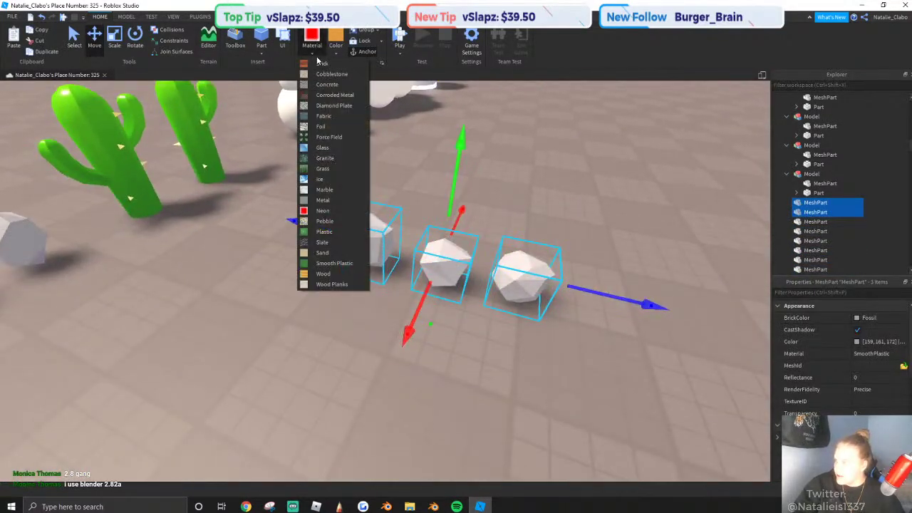
{"action": "left_click", "coordinate": [336, 263]}
{"action": "right_click_drag", "start_coordinate": [353, 268], "coordinate": [354, 264]}
Duplicate the three rocks again and place the new copies on the lobby grass between the blue pedestal and the portals.
{"action": "key", "text": "ctrl+d"}
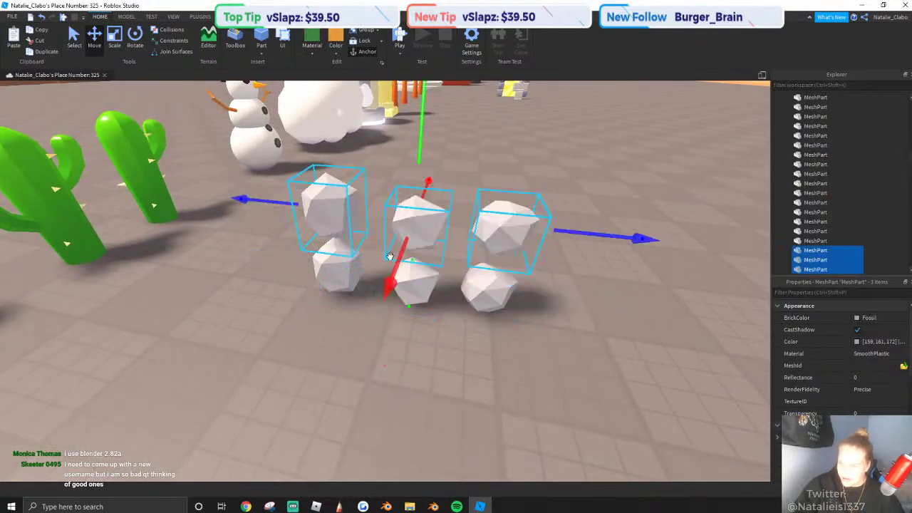
{"action": "left_click_drag", "start_coordinate": [433, 238], "coordinate": [522, 241]}
{"action": "right_click_drag", "start_coordinate": [468, 233], "coordinate": [522, 242]}
{"action": "left_click_drag", "start_coordinate": [522, 242], "coordinate": [476, 346]}
{"action": "right_click_drag", "start_coordinate": [466, 361], "coordinate": [332, 160]}
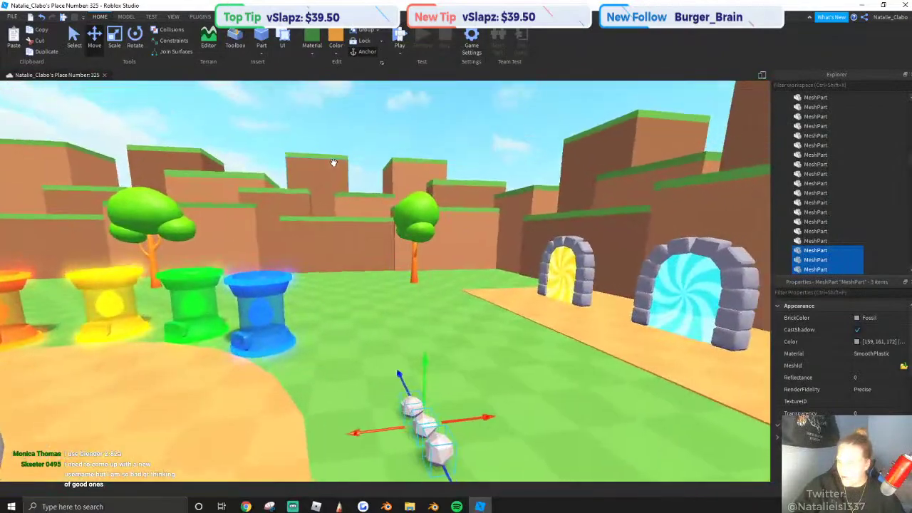
{"action": "left_click", "coordinate": [349, 155]}
{"action": "key", "text": "w"}
{"action": "scroll", "coordinate": [350, 181], "scroll_direction": "down", "scroll_amount": 3}
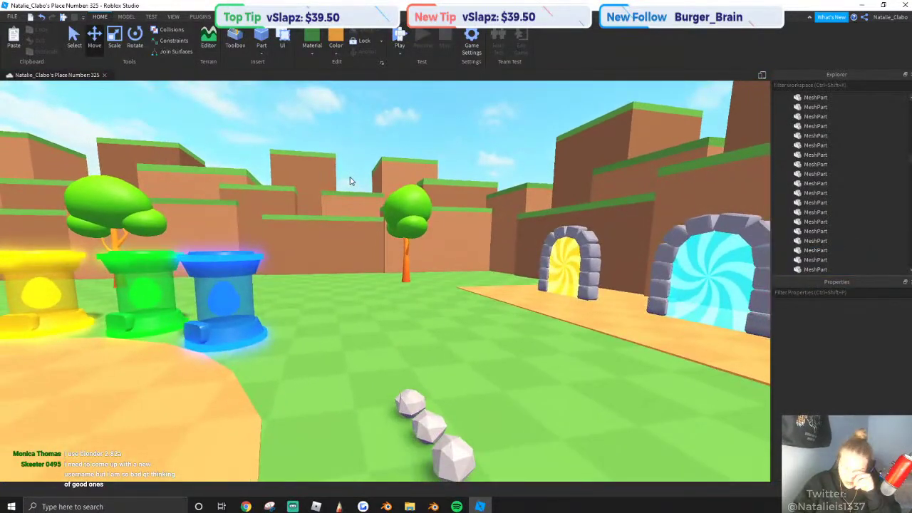
Scale up the nearest of the three lobby rocks.
{"action": "key", "text": "a"}
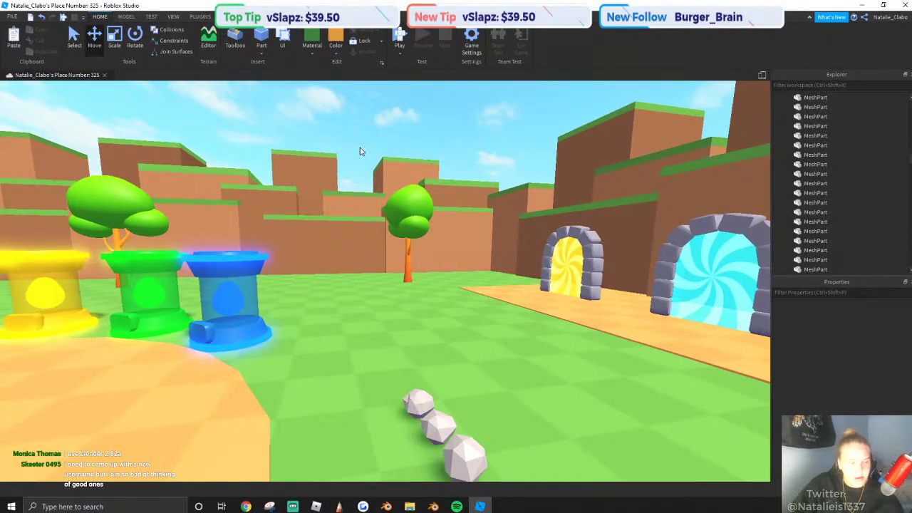
{"action": "key", "text": "w"}
{"action": "key", "text": "q"}
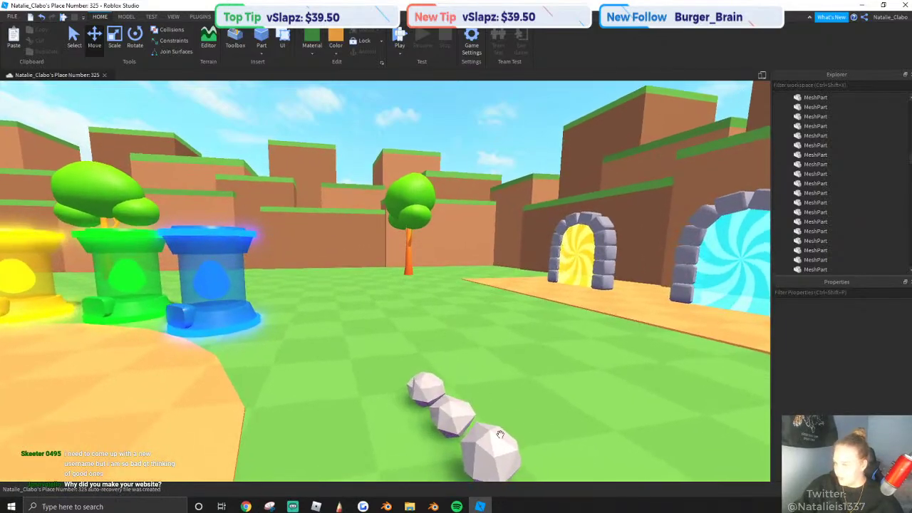
{"action": "left_click", "coordinate": [497, 433]}
{"action": "key", "text": "d"}
{"action": "left_click", "coordinate": [114, 47]}
{"action": "left_click_drag", "start_coordinate": [449, 273], "coordinate": [448, 178]}
Move the enlarged rock onto the grass behind the blue pedestal, near the tree.
{"action": "left_click_drag", "start_coordinate": [476, 328], "coordinate": [372, 230]}
{"action": "right_click_drag", "start_coordinate": [466, 325], "coordinate": [372, 230]}
{"action": "key", "text": "w"}
{"action": "mouse_move", "coordinate": [373, 231]}
{"action": "left_mouse_down"}
{"action": "mouse_move", "coordinate": [406, 253]}
{"action": "mouse_move", "coordinate": [379, 238]}
{"action": "left_mouse_up"}
{"action": "key", "text": "s"}
{"action": "key", "text": "w"}
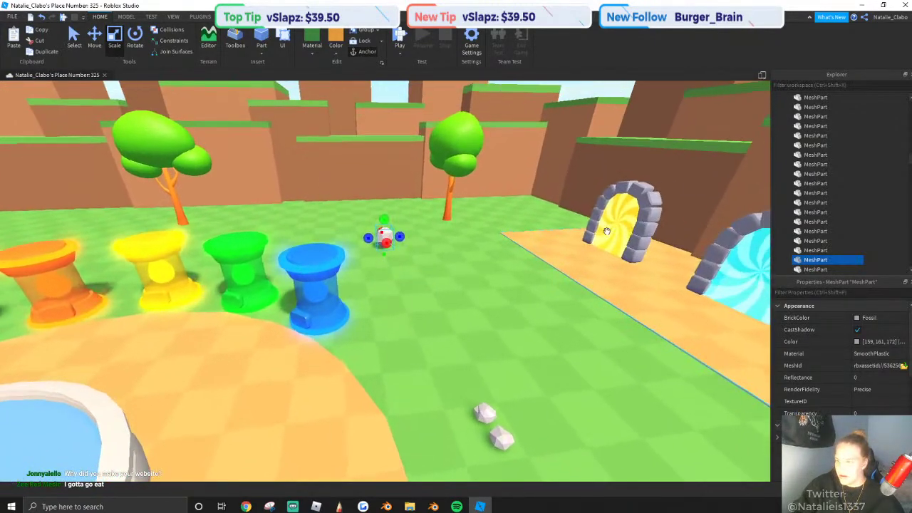
Copy the yellow portal's stone frame color (116, 121, 144) and apply it to the enlarged rock.
{"action": "left_click", "coordinate": [683, 204]}
{"action": "left_click", "coordinate": [685, 203]}
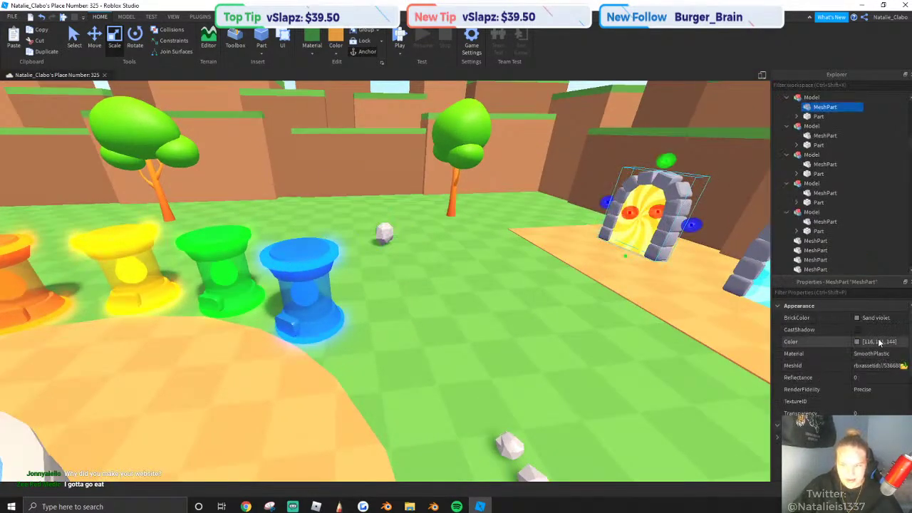
{"action": "key", "text": "ctrl+c"}
{"action": "key", "text": "w"}
{"action": "right_click_drag", "start_coordinate": [537, 281], "coordinate": [537, 281]}
{"action": "left_click", "coordinate": [494, 279]}
{"action": "key", "text": "w"}
{"action": "left_click", "coordinate": [879, 342]}
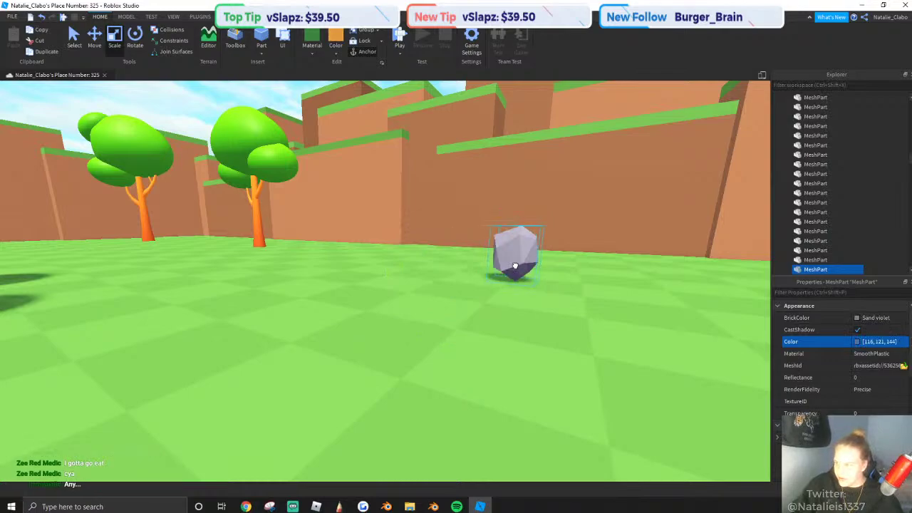
Lower the recolored rock partly into the grass and stretch it wider.
{"action": "key", "text": "w"}
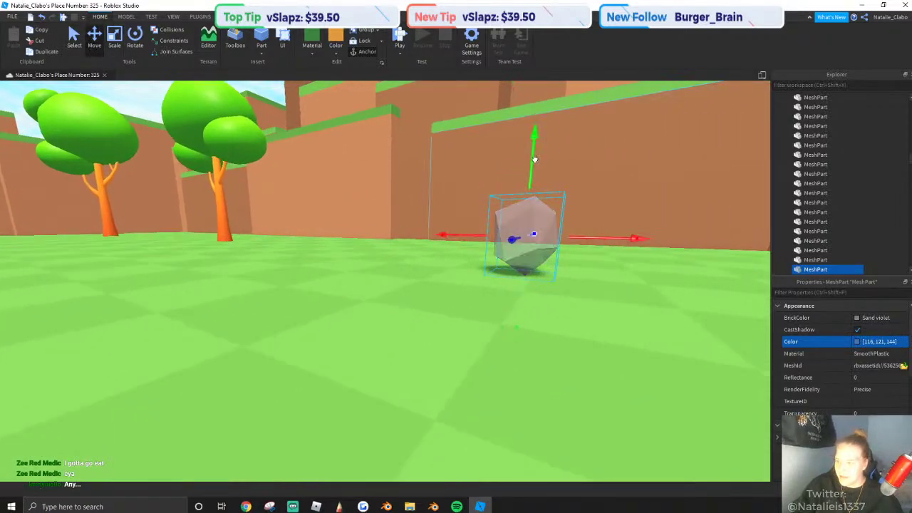
{"action": "left_click_drag", "start_coordinate": [535, 159], "coordinate": [529, 204]}
{"action": "right_click_drag", "start_coordinate": [529, 203], "coordinate": [500, 341]}
{"action": "key", "text": "w"}
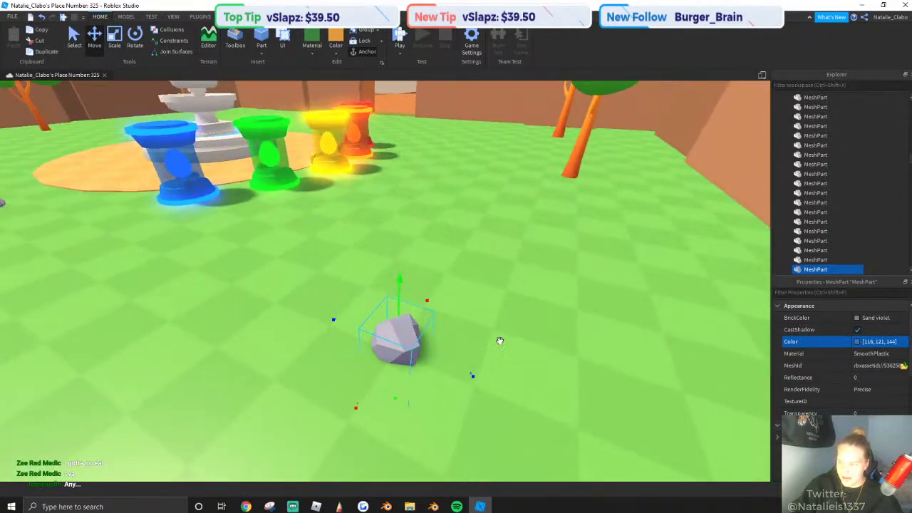
{"action": "left_click_drag", "start_coordinate": [470, 374], "coordinate": [564, 413]}
{"action": "key", "text": "q"}
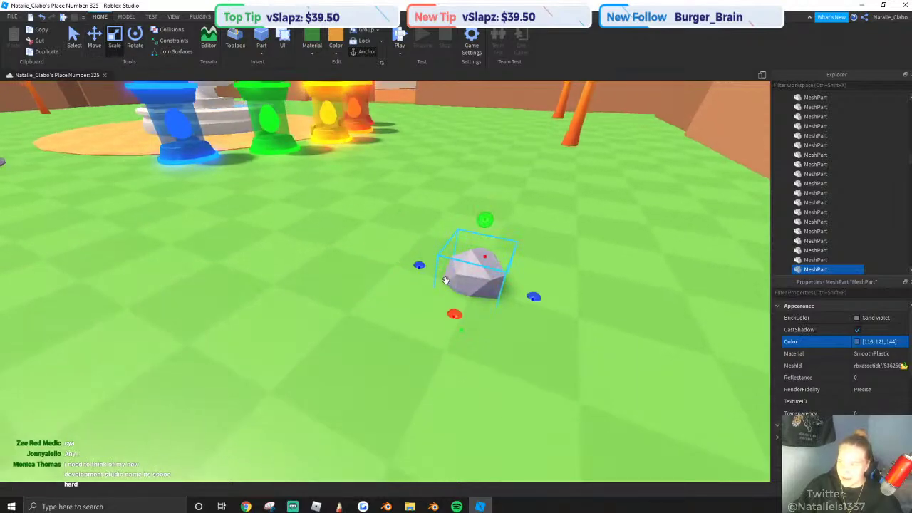
{"action": "left_click_drag", "start_coordinate": [402, 258], "coordinate": [387, 254], "text": "shift"}
{"action": "right_click_drag", "start_coordinate": [418, 252], "coordinate": [413, 226]}
Turn off CastShadow for the recolored rock.
{"action": "key", "text": "s"}
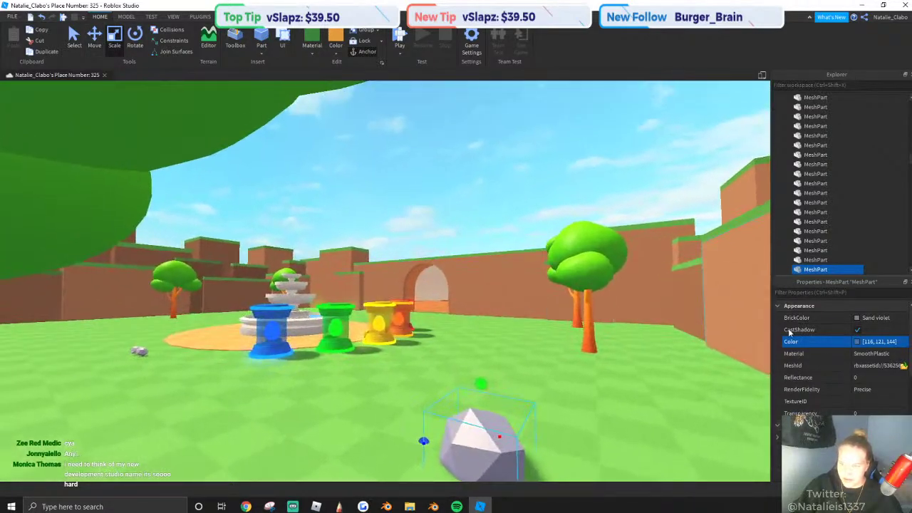
{"action": "left_click", "coordinate": [858, 329]}
{"action": "left_click", "coordinate": [492, 201]}
Move the small light rock beside the fountain circle onto the grass near the tree by the purple portal.
{"action": "right_click_drag", "start_coordinate": [492, 200], "coordinate": [387, 302]}
{"action": "key", "text": "w"}
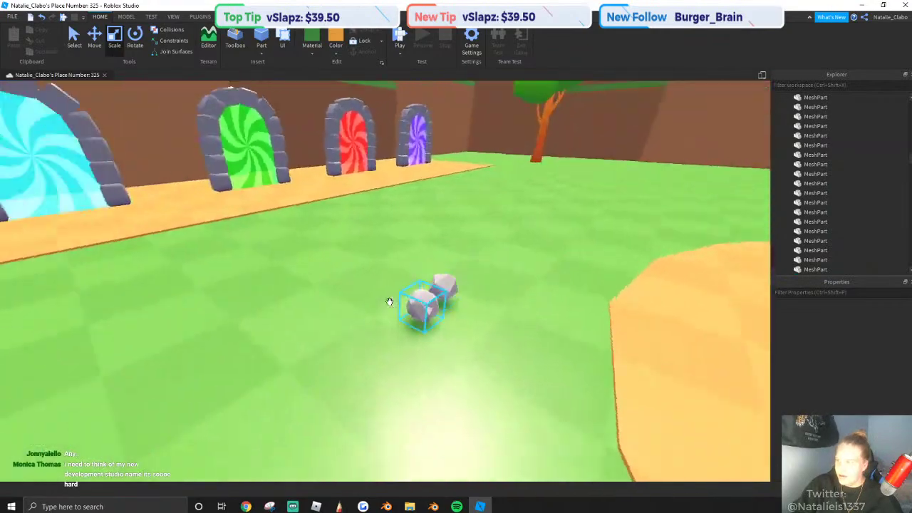
{"action": "left_click", "coordinate": [443, 309]}
{"action": "right_click_drag", "start_coordinate": [443, 309], "coordinate": [439, 313]}
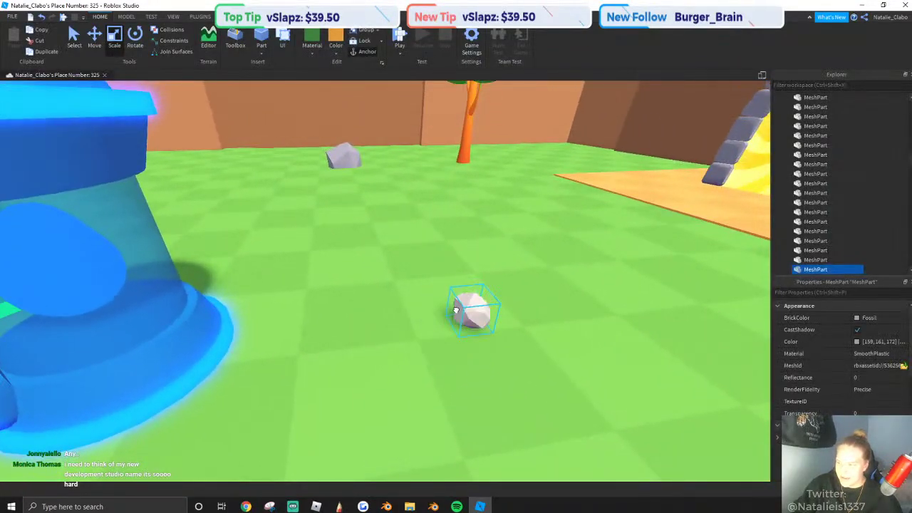
{"action": "left_click_drag", "start_coordinate": [455, 310], "coordinate": [561, 278]}
{"action": "key", "text": "w"}
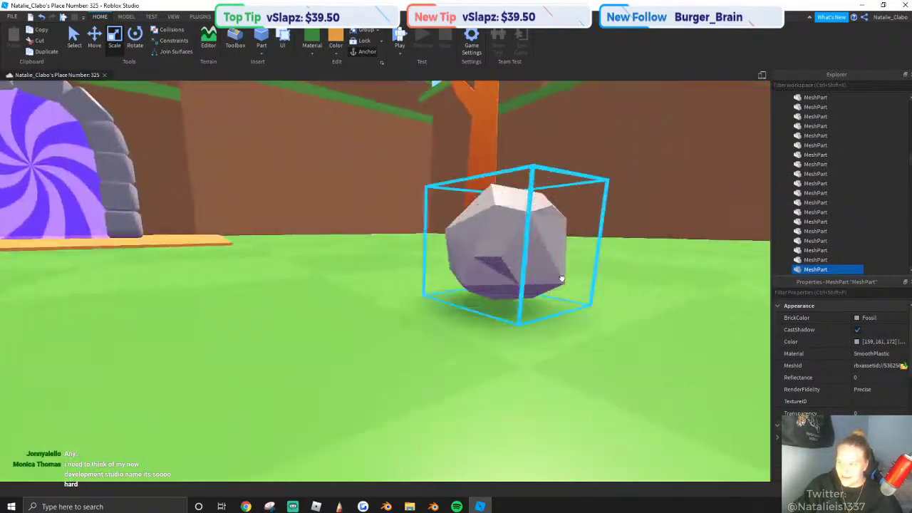
{"action": "scroll", "coordinate": [562, 279], "scroll_direction": "down", "scroll_amount": 5}
{"action": "right_click_drag", "start_coordinate": [562, 279], "coordinate": [568, 274]}
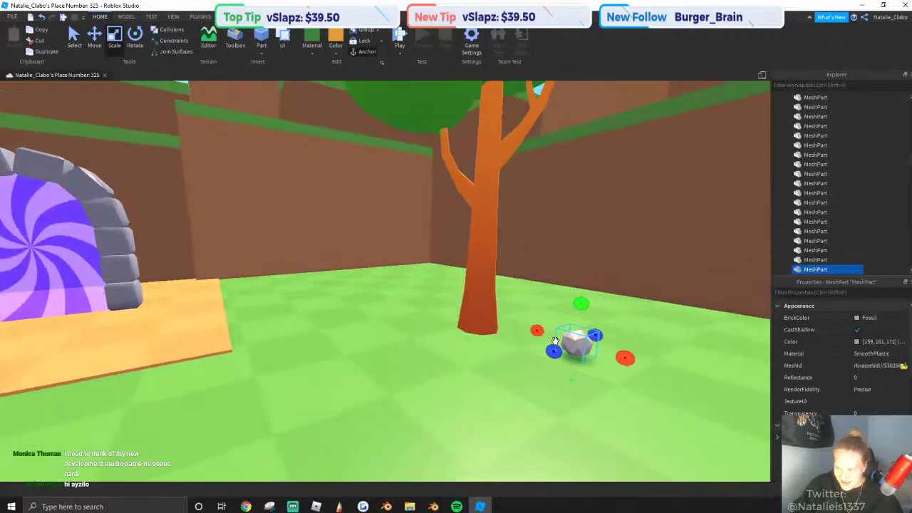
Enlarge the rock beside the purple portal's tree and lower it partly into the grass.
{"action": "scroll", "coordinate": [555, 342], "scroll_direction": "up", "scroll_amount": 1}
{"action": "left_click_drag", "start_coordinate": [623, 308], "coordinate": [637, 262]}
{"action": "mouse_move", "coordinate": [636, 262]}
{"action": "right_mouse_down"}
{"action": "mouse_move", "coordinate": [644, 274]}
{"action": "mouse_move", "coordinate": [649, 267]}
{"action": "right_mouse_up"}
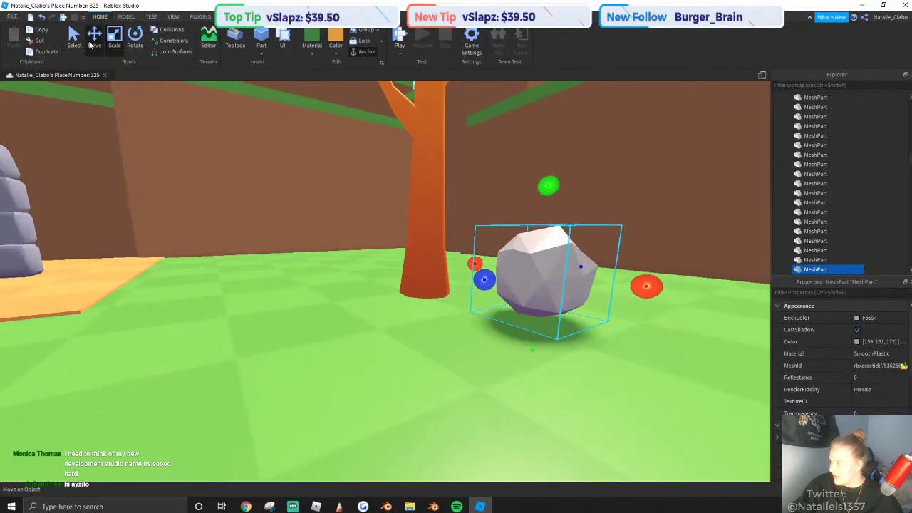
{"action": "left_click_drag", "start_coordinate": [545, 205], "coordinate": [554, 268]}
Turn off CastShadow for the sunken rock and recolor it to match the grey rock behind the blue pedestal.
{"action": "left_click", "coordinate": [858, 330]}
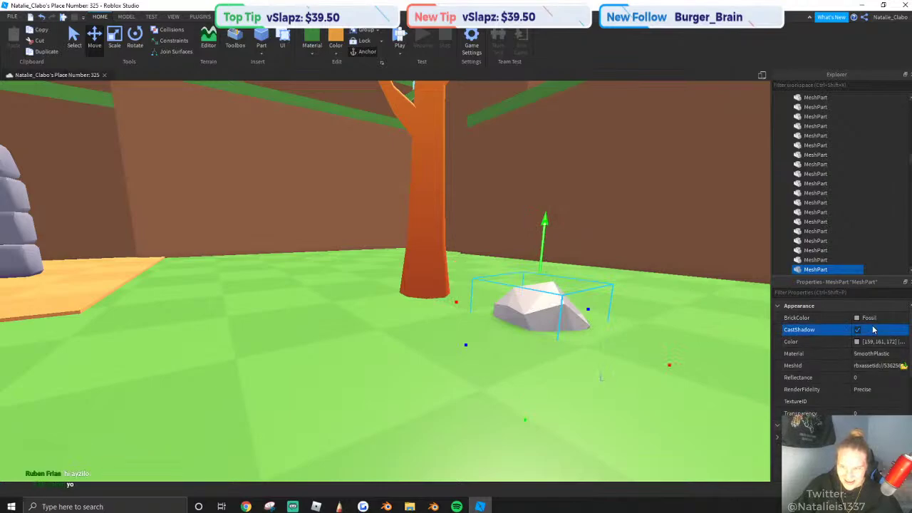
{"action": "right_click_drag", "start_coordinate": [641, 319], "coordinate": [629, 317]}
{"action": "scroll", "coordinate": [629, 318], "scroll_direction": "down", "scroll_amount": 5}
{"action": "left_click", "coordinate": [133, 226]}
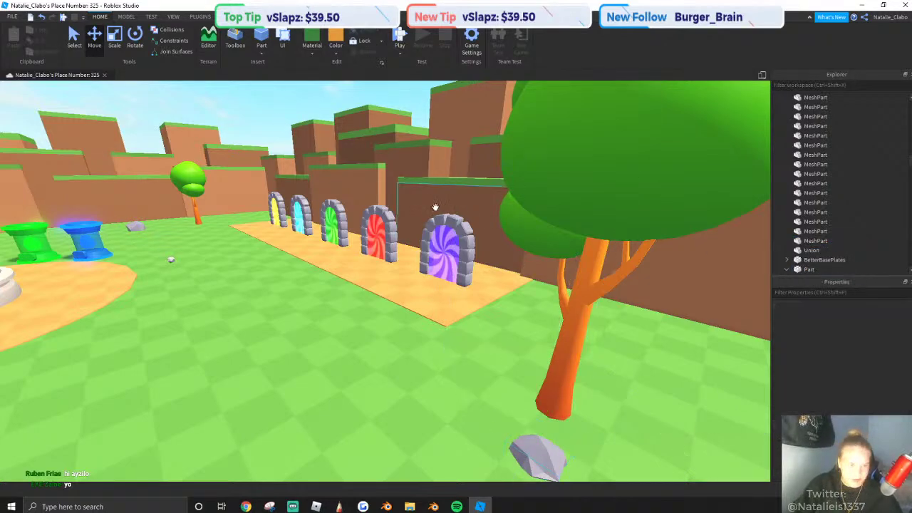
Move the remaining small light rock onto the open grass between the archway and the tree behind the pedestals.
{"action": "right_click_drag", "start_coordinate": [465, 216], "coordinate": [472, 212]}
{"action": "scroll", "coordinate": [472, 212], "scroll_direction": "up", "scroll_amount": 6}
{"action": "right_click_drag", "start_coordinate": [562, 299], "coordinate": [556, 300]}
{"action": "scroll", "coordinate": [556, 300], "scroll_direction": "down", "scroll_amount": 3}
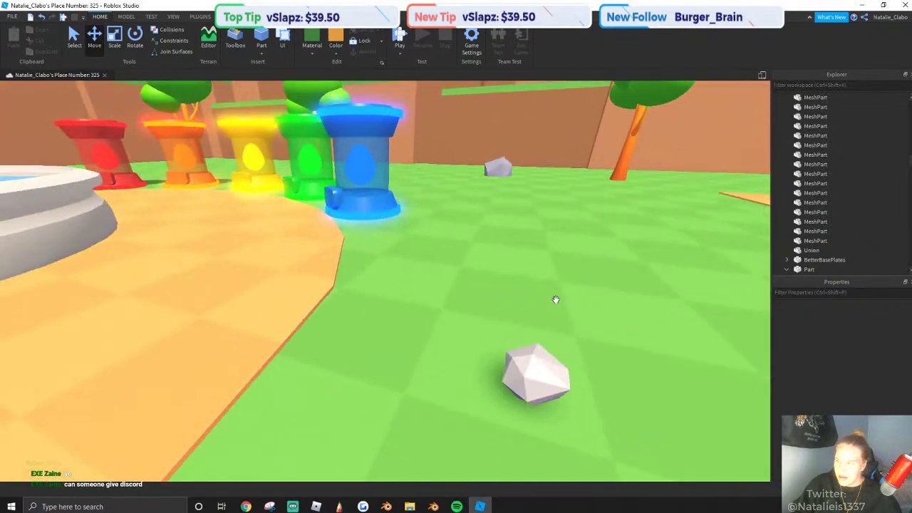
{"action": "left_click_drag", "start_coordinate": [529, 365], "coordinate": [515, 320]}
Turn off CastShadow for this rock, enlarge it, and set its color to 116, 121, 144.
{"action": "left_click", "coordinate": [857, 329]}
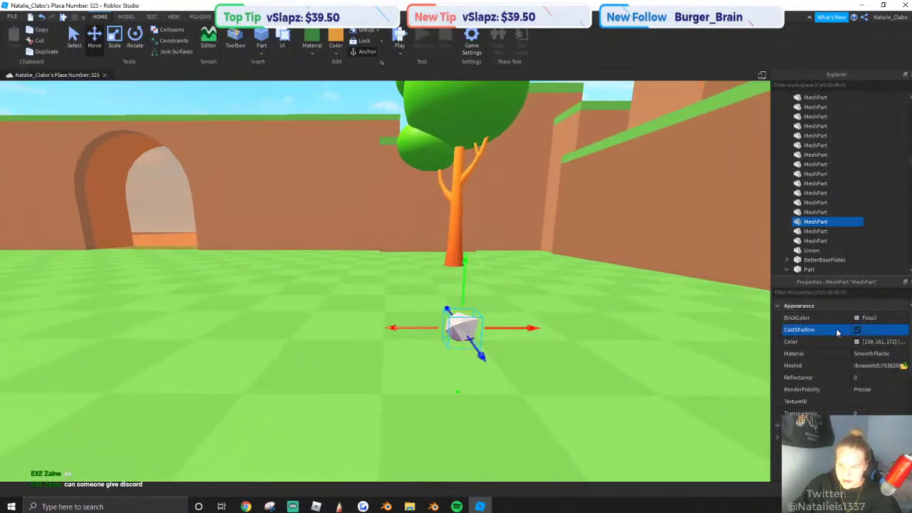
{"action": "left_click_drag", "start_coordinate": [463, 290], "coordinate": [466, 224], "text": "shift"}
{"action": "right_click_drag", "start_coordinate": [465, 224], "coordinate": [472, 266]}
{"action": "key", "text": "ctrl+v"}
{"action": "key", "text": "Return"}
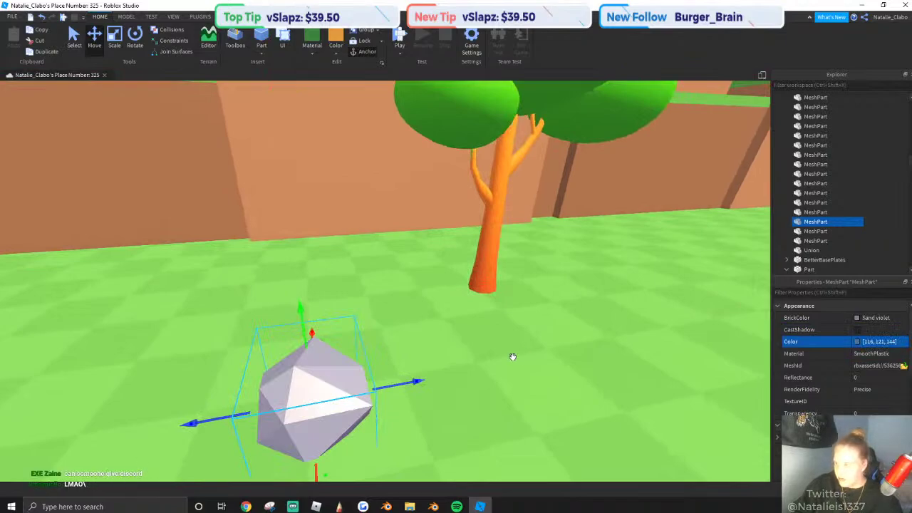
Lower the recolored rock partly into the grass.
{"action": "key", "text": "a"}
{"action": "right_click_drag", "start_coordinate": [362, 350], "coordinate": [346, 342]}
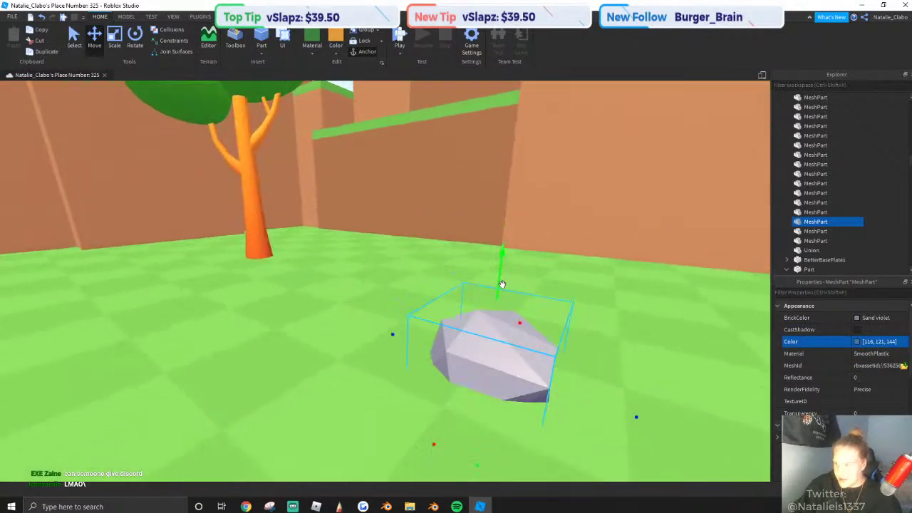
{"action": "scroll", "coordinate": [503, 284], "scroll_direction": "down", "scroll_amount": 6}
{"action": "left_click", "coordinate": [411, 114]}
Select the two grey rocks behind the pedestals and duplicate them.
{"action": "right_click_drag", "start_coordinate": [410, 114], "coordinate": [496, 199]}
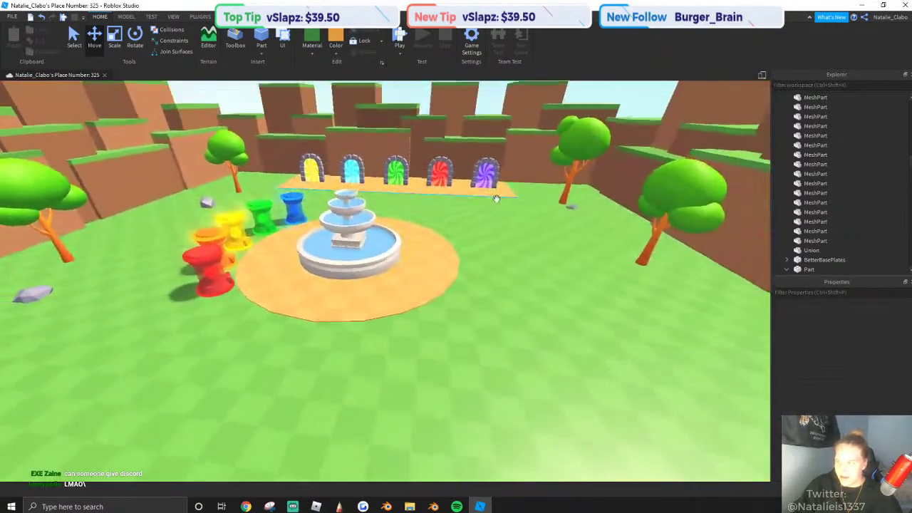
{"action": "scroll", "coordinate": [503, 209], "scroll_direction": "down", "scroll_amount": 3}
{"action": "scroll", "coordinate": [449, 240], "scroll_direction": "up", "scroll_amount": 5}
{"action": "right_click_drag", "start_coordinate": [449, 240], "coordinate": [292, 208]}
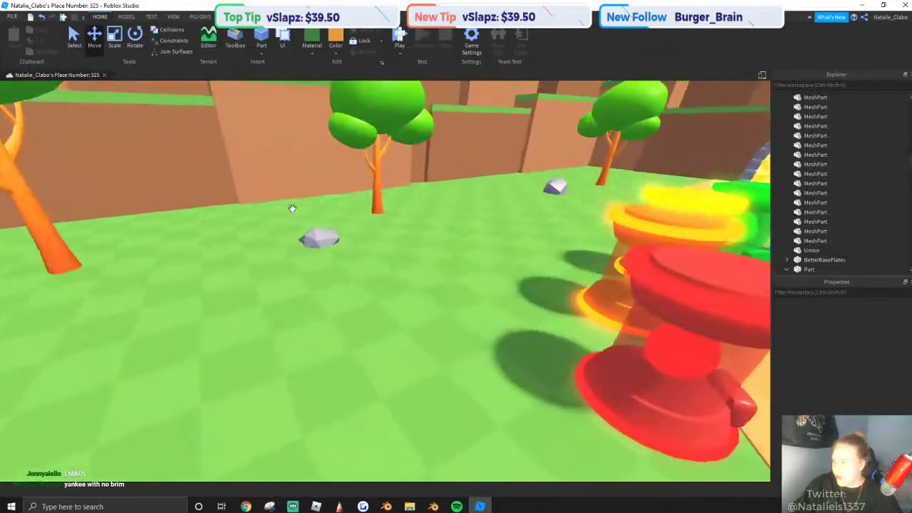
{"action": "left_click", "coordinate": [319, 238]}
{"action": "scroll", "coordinate": [561, 183], "scroll_direction": "down", "scroll_amount": 2}
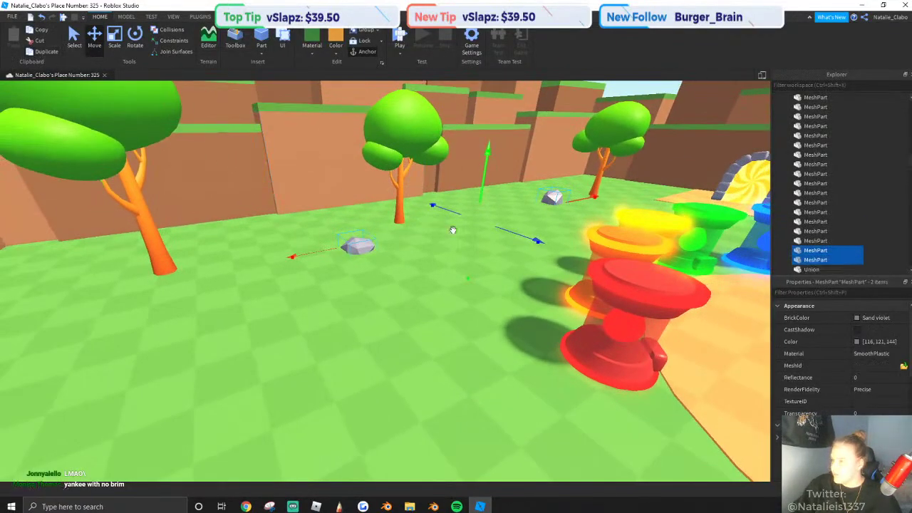
Move the duplicated rocks across the lobby onto the grass beside the trees on the opposite side of the fountain.
{"action": "left_click_drag", "start_coordinate": [453, 230], "coordinate": [472, 214]}
{"action": "right_click_drag", "start_coordinate": [453, 230], "coordinate": [472, 213]}
{"action": "left_click_drag", "start_coordinate": [472, 214], "coordinate": [517, 235]}
{"action": "right_click_drag", "start_coordinate": [472, 214], "coordinate": [517, 235]}
{"action": "left_click_drag", "start_coordinate": [517, 234], "coordinate": [668, 292]}
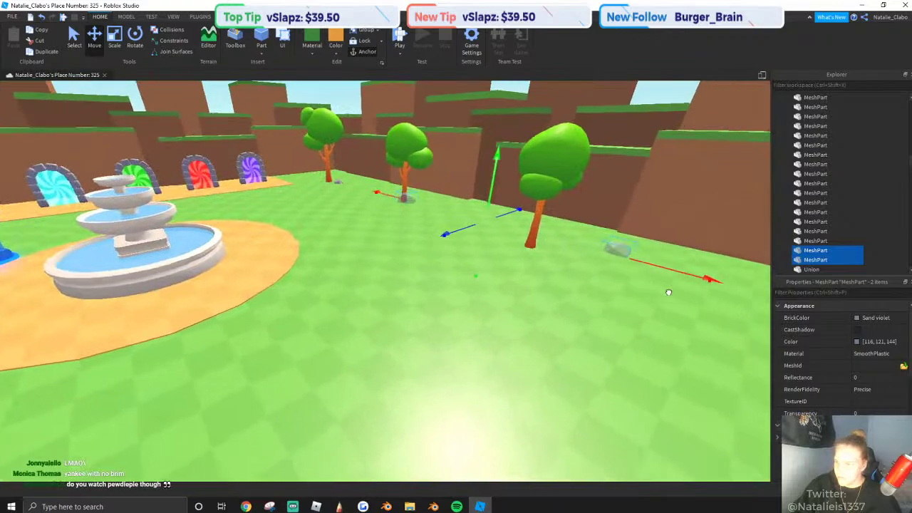
{"action": "right_click_drag", "start_coordinate": [668, 292], "coordinate": [661, 285]}
{"action": "key", "text": "s"}
{"action": "right_click_drag", "start_coordinate": [420, 224], "coordinate": [419, 219]}
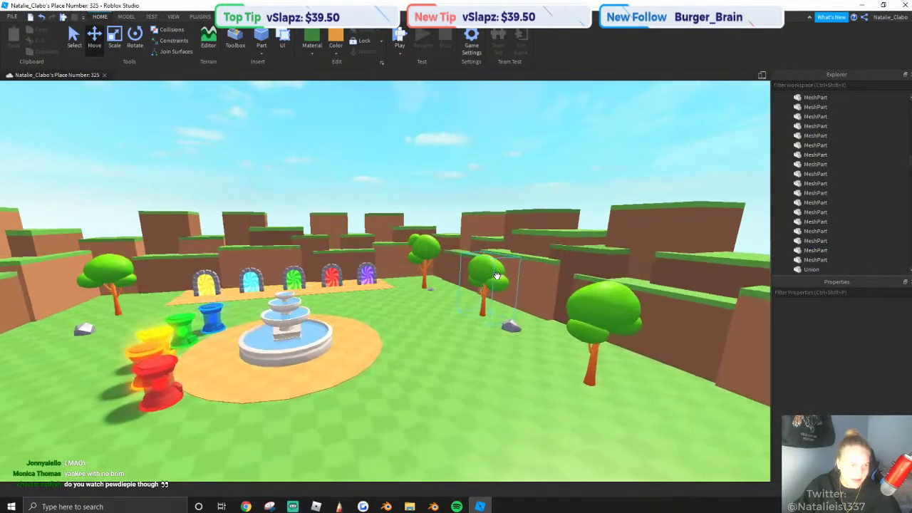
Examine the placement of the rocks around the trees and pedestals from within the lobby.
{"action": "right_click_drag", "start_coordinate": [497, 276], "coordinate": [394, 277]}
{"action": "key", "text": "w"}
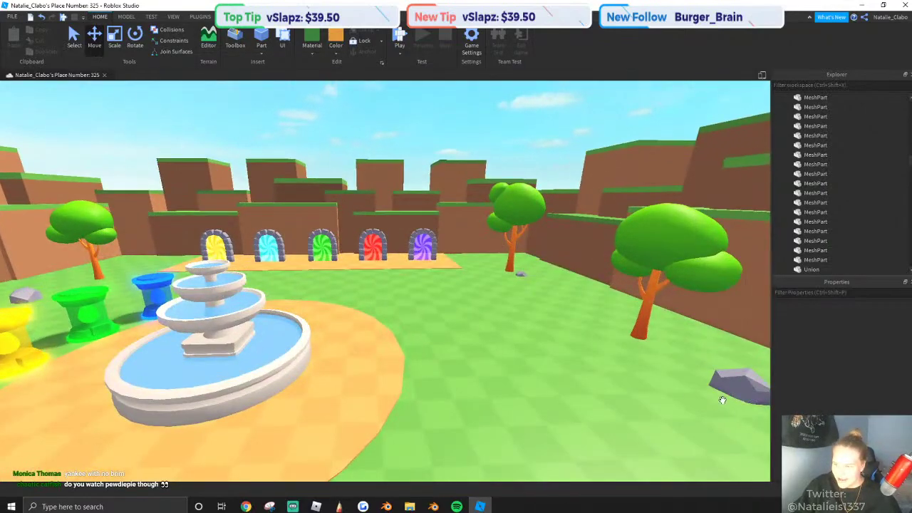
{"action": "right_click_drag", "start_coordinate": [335, 162], "coordinate": [322, 150]}
{"action": "key", "text": "s"}
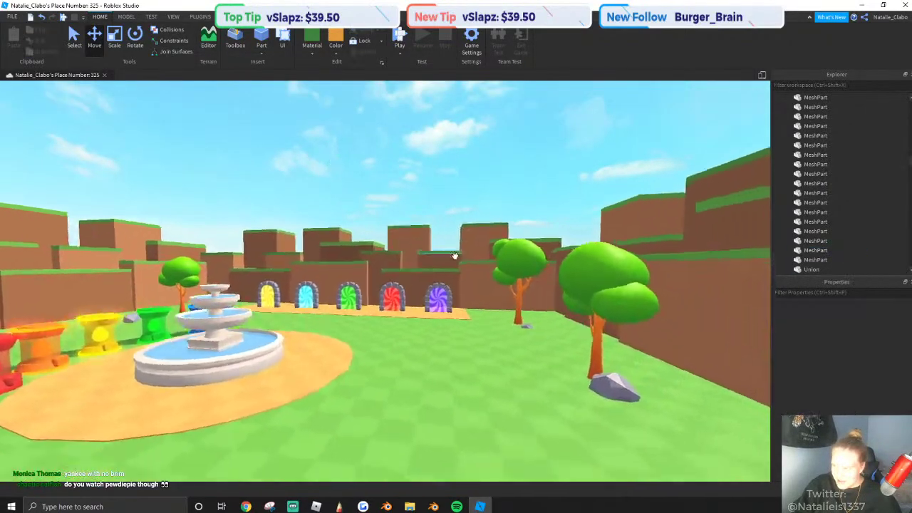
{"action": "key", "text": "s"}
{"action": "key", "text": "w"}
{"action": "right_click_drag", "start_coordinate": [455, 254], "coordinate": [431, 214]}
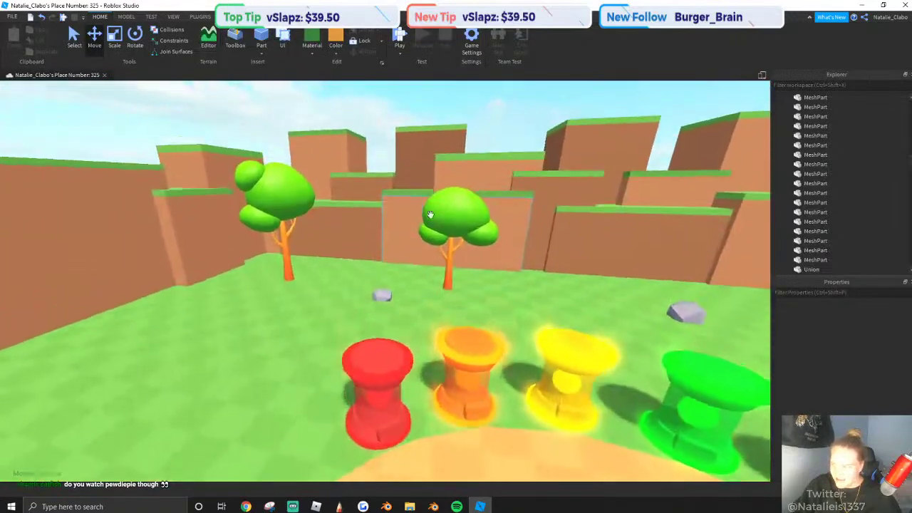
{"action": "left_click", "coordinate": [430, 214]}
{"action": "key", "text": "s"}
Review the whole lobby layout from above, around the fountain and archway, and from outside the walls.
{"action": "left_click", "coordinate": [395, 114]}
{"action": "right_click_drag", "start_coordinate": [394, 114], "coordinate": [446, 175]}
{"action": "key", "text": "s"}
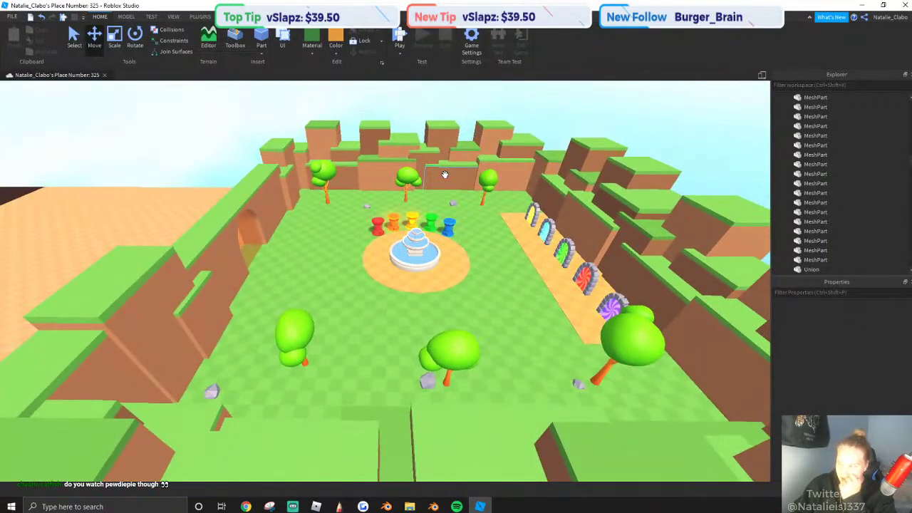
{"action": "key", "text": "s"}
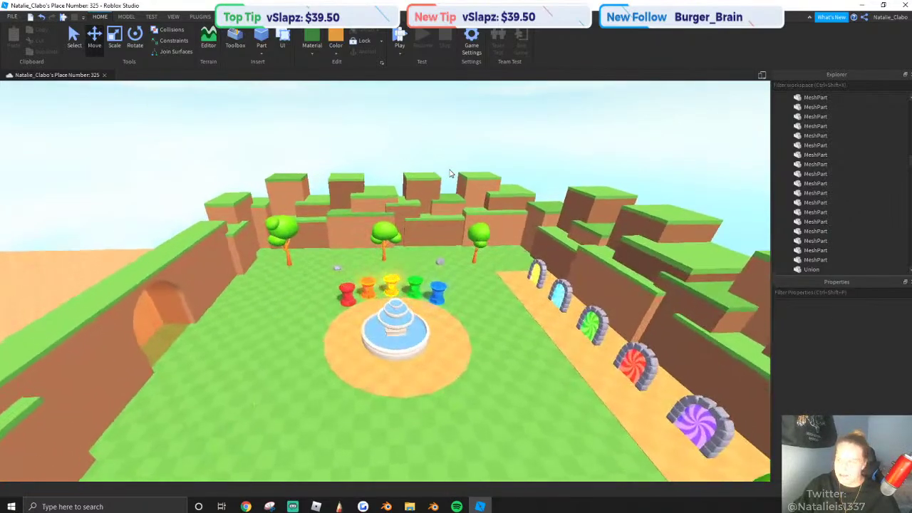
{"action": "key", "text": "w"}
{"action": "right_click_drag", "start_coordinate": [450, 173], "coordinate": [449, 168]}
{"action": "key", "text": "s"}
{"action": "key", "text": "s"}
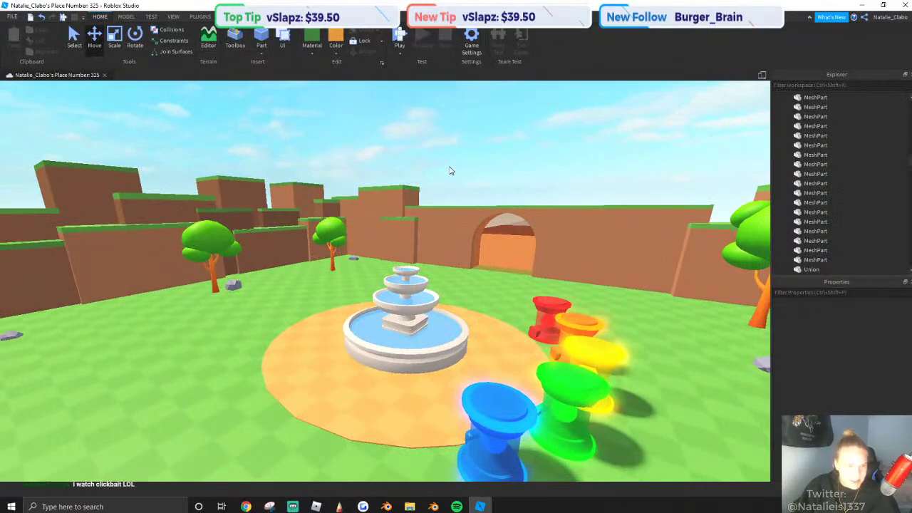
{"action": "key", "text": "w"}
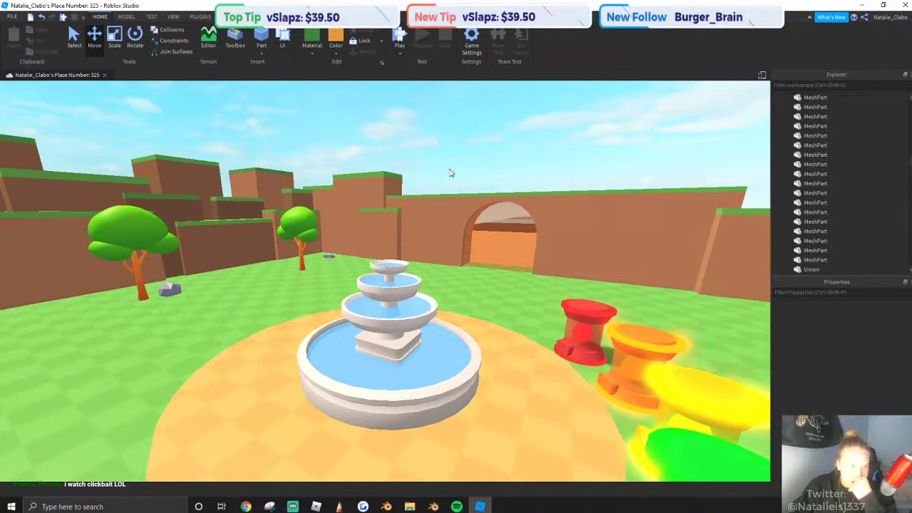
{"action": "right_click_drag", "start_coordinate": [495, 213], "coordinate": [495, 213]}
{"action": "key", "text": "w"}
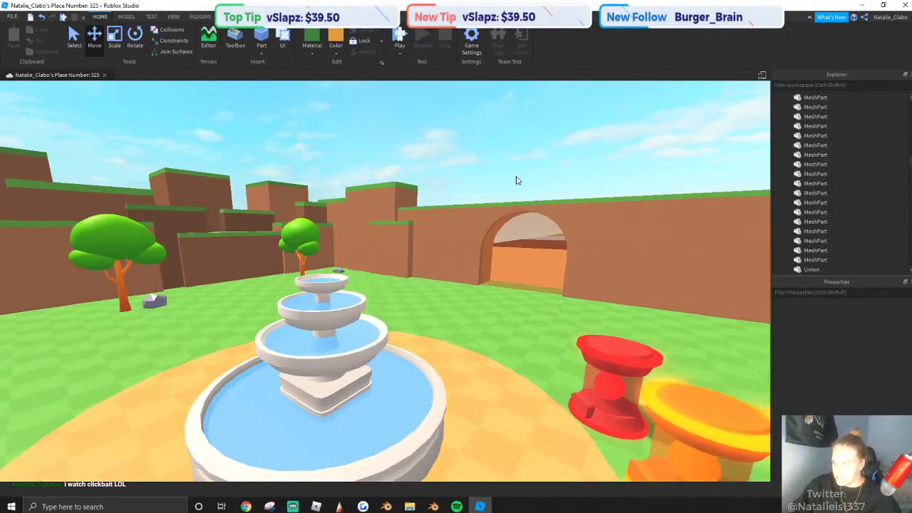
{"action": "key", "text": "w"}
{"action": "right_click_drag", "start_coordinate": [529, 178], "coordinate": [527, 178]}
{"action": "key", "text": "s"}
{"action": "scroll", "coordinate": [243, 189], "scroll_direction": "down", "scroll_amount": 5}
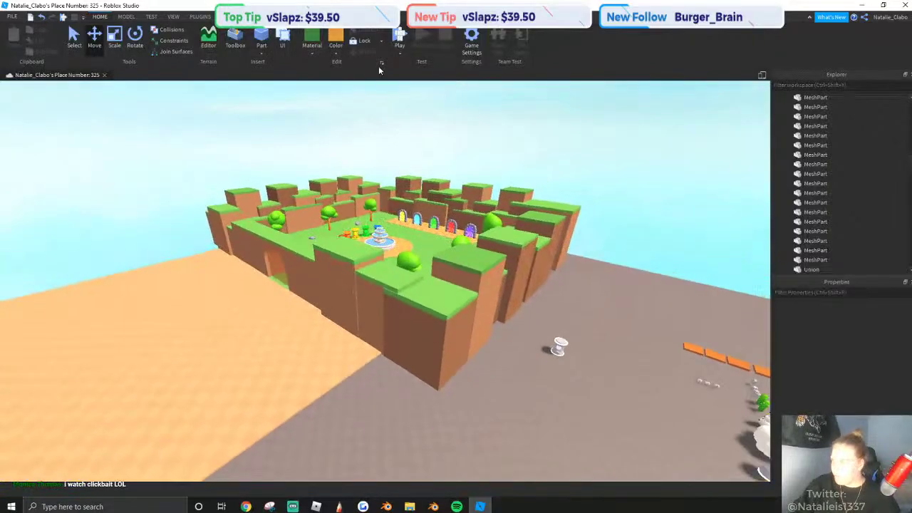
Start a playtest and run the character across the grass and around the fountain circle.
{"action": "left_click_drag", "start_coordinate": [229, 134], "coordinate": [654, 340]}
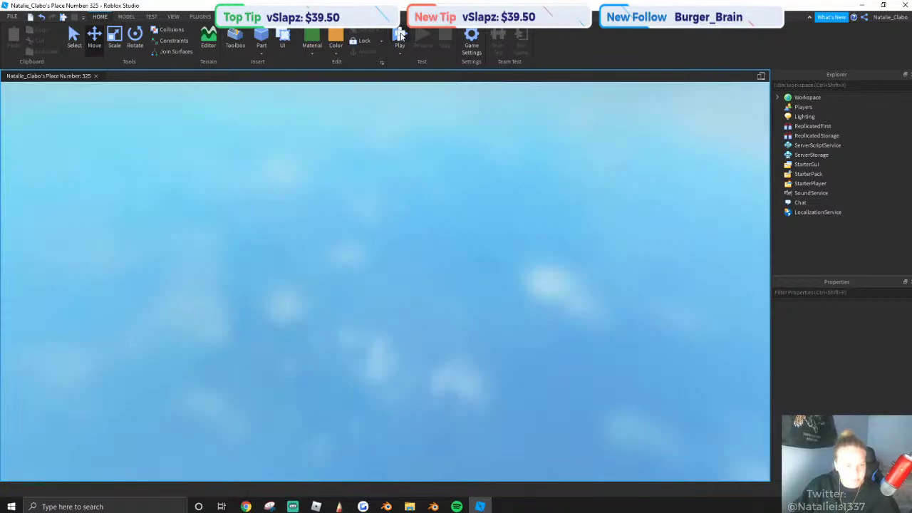
{"action": "left_click", "coordinate": [400, 35]}
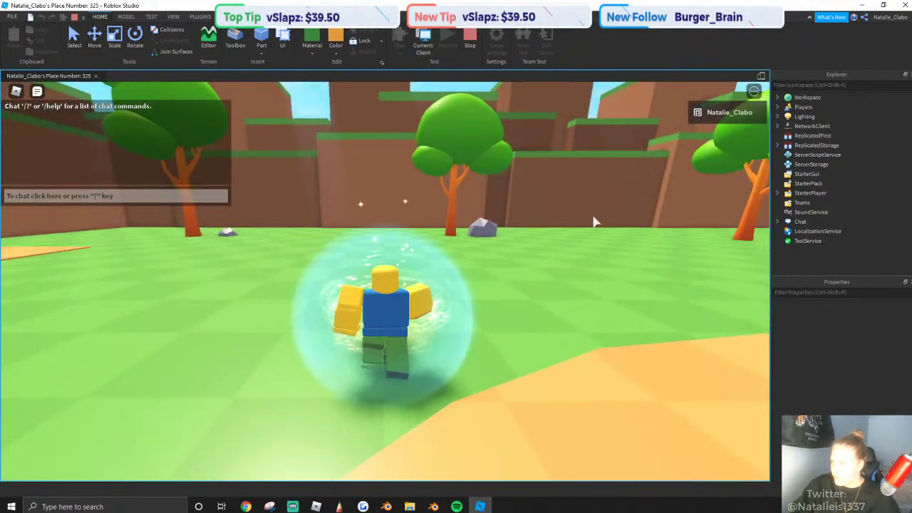
{"action": "key", "text": "w"}
{"action": "right_click_drag", "start_coordinate": [595, 222], "coordinate": [429, 251]}
{"action": "key", "text": "shift"}
{"action": "key", "text": "w"}
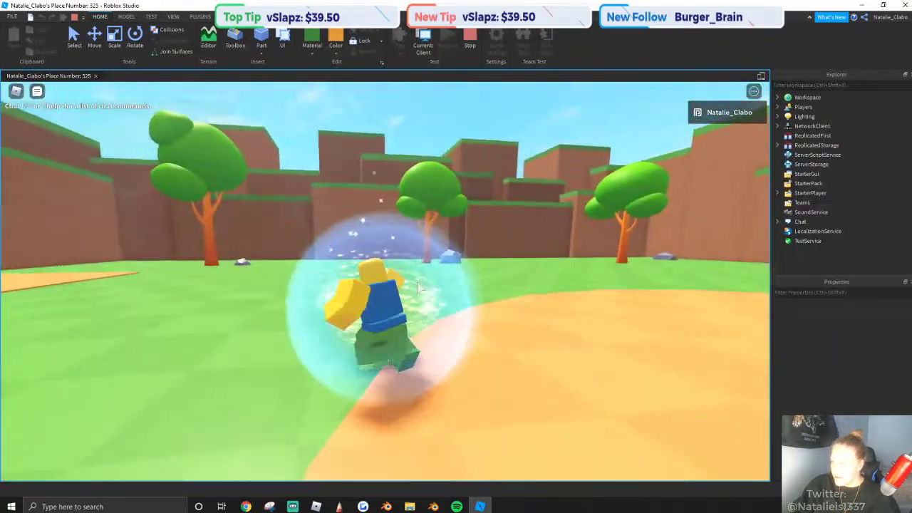
{"action": "key", "text": "w"}
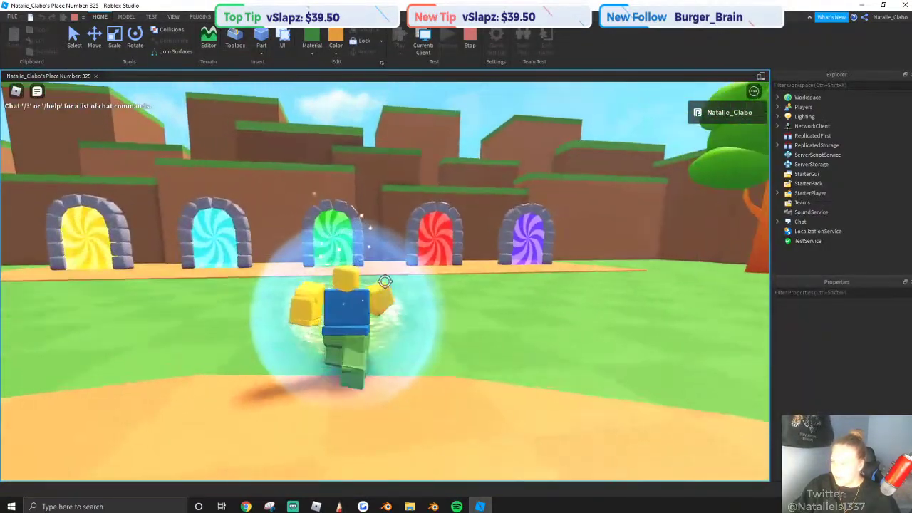
Run the character past the swirl portals and coloured pedestals to check them in the playtest.
{"action": "key", "text": "space"}
{"action": "key", "text": "shift"}
{"action": "key", "text": "shift"}
{"action": "key", "text": "w"}
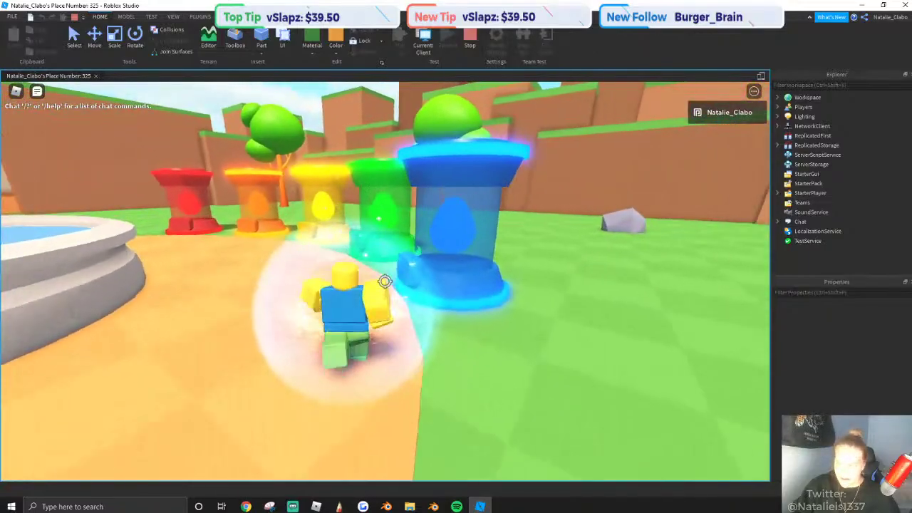
{"action": "key", "text": "w"}
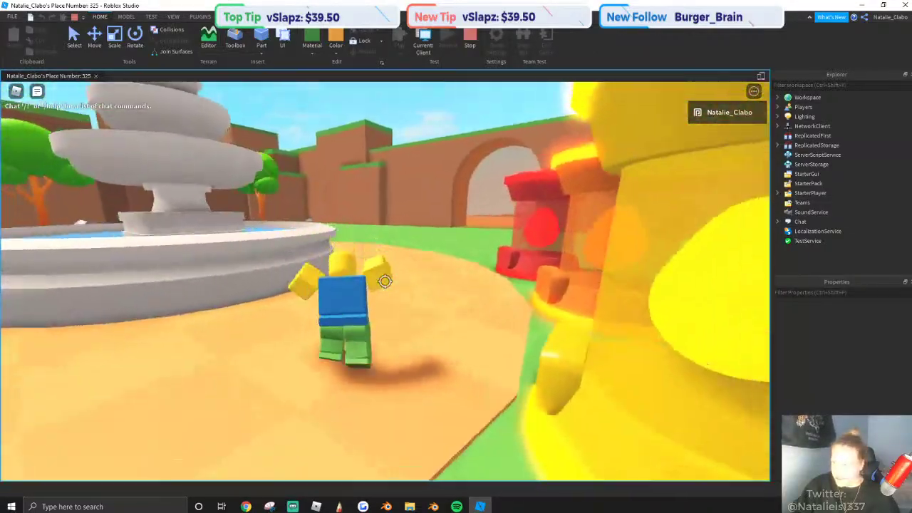
{"action": "key", "text": "w"}
{"action": "key", "text": "shift"}
{"action": "key", "text": "space"}
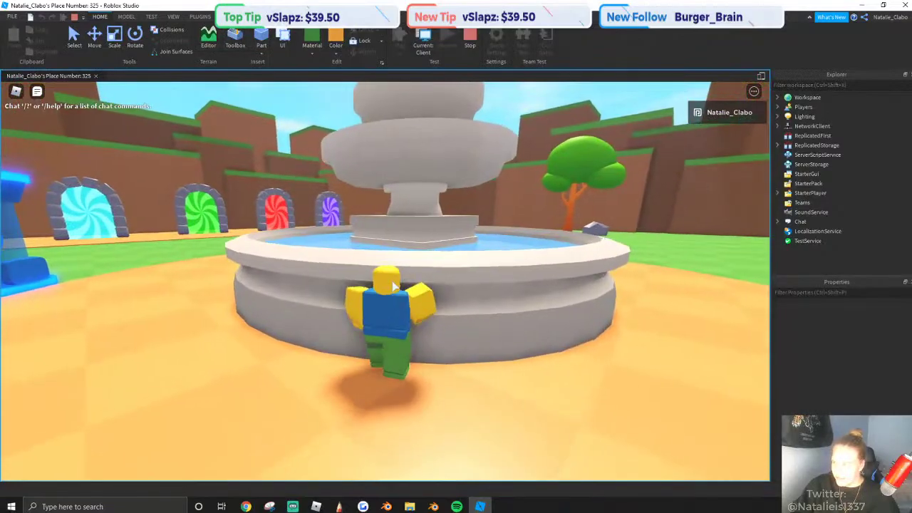
Run the character around the fountain towards the archway, and stop the playtest.
{"action": "right_click_drag", "start_coordinate": [394, 287], "coordinate": [534, 320]}
{"action": "key", "text": "d"}
{"action": "key", "text": "w"}
{"action": "key", "text": "shift"}
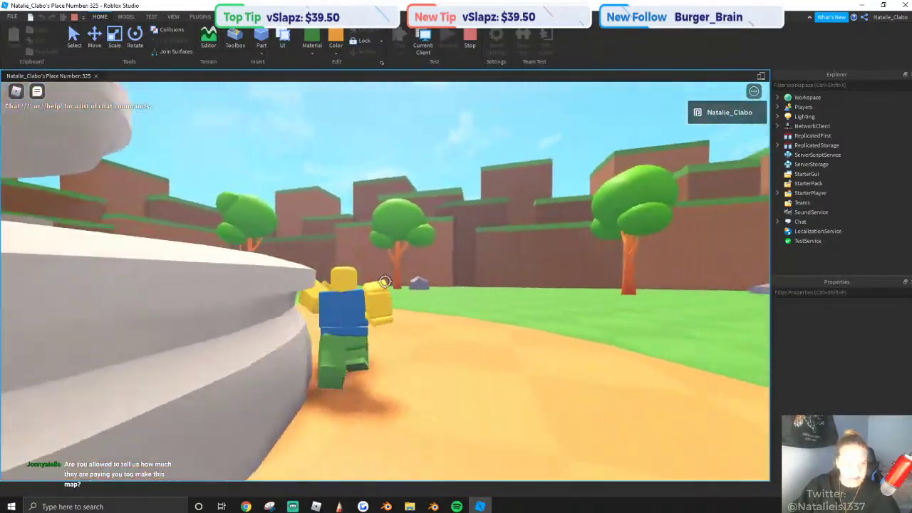
{"action": "key", "text": "w"}
{"action": "key", "text": "shift"}
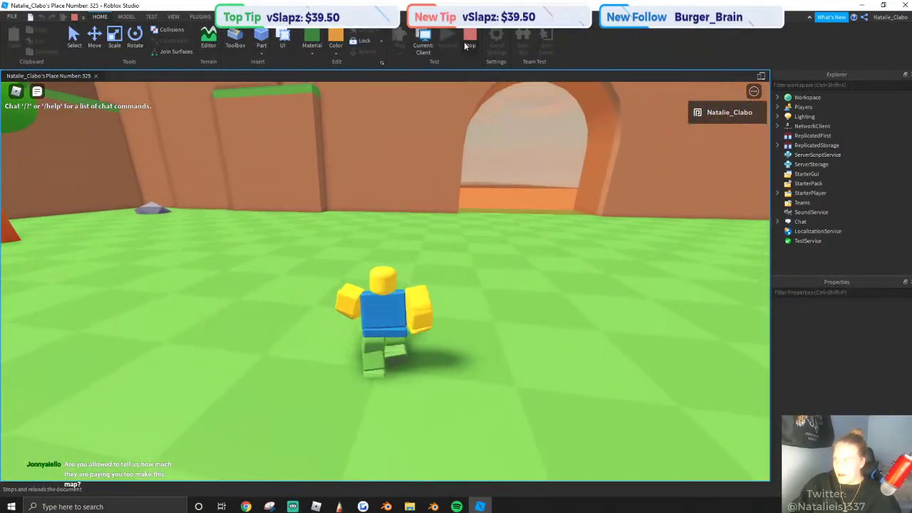
{"action": "left_click", "coordinate": [468, 45]}
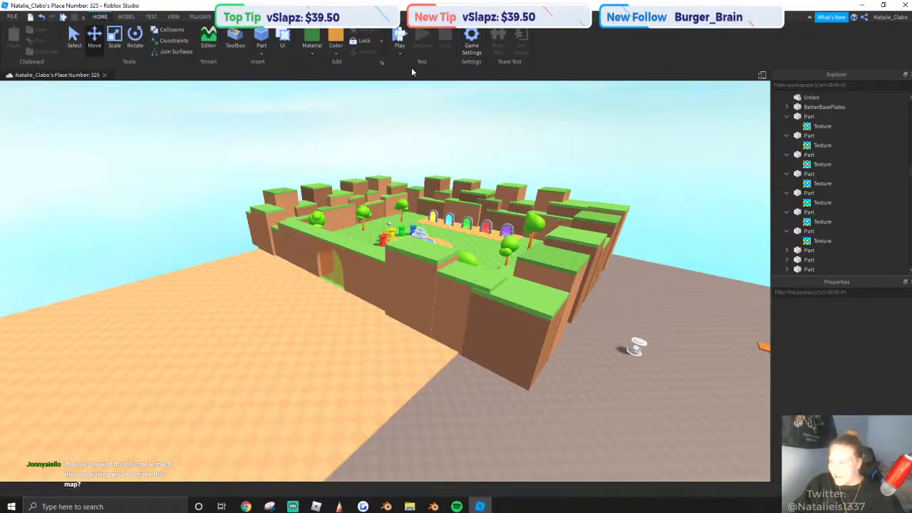
Inspect the Fountain model and its child parts up close.
{"action": "scroll", "coordinate": [515, 193], "scroll_direction": "up", "scroll_amount": 8}
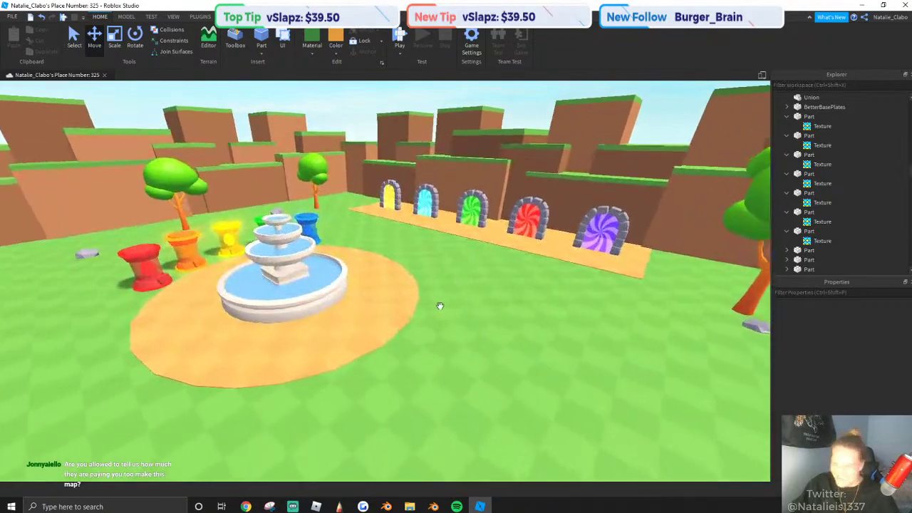
{"action": "left_click", "coordinate": [273, 274]}
{"action": "key", "text": "f"}
{"action": "right_click", "coordinate": [355, 265]}
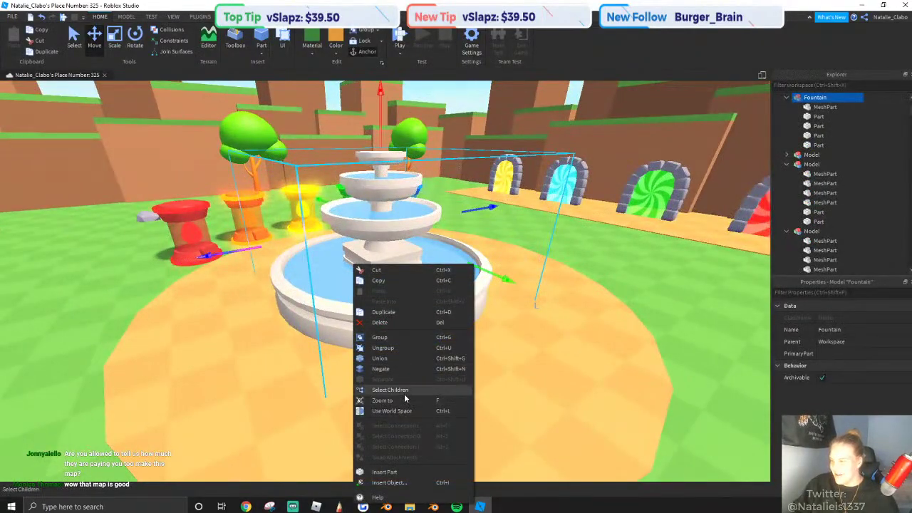
{"action": "left_click", "coordinate": [390, 390]}
{"action": "right_click_drag", "start_coordinate": [613, 377], "coordinate": [487, 362]}
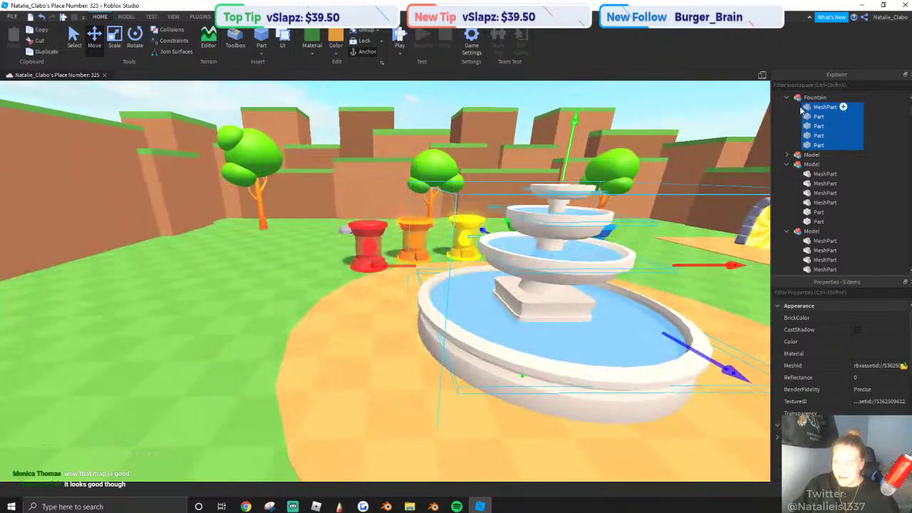
{"action": "scroll", "coordinate": [416, 188], "scroll_direction": "down", "scroll_amount": 2}
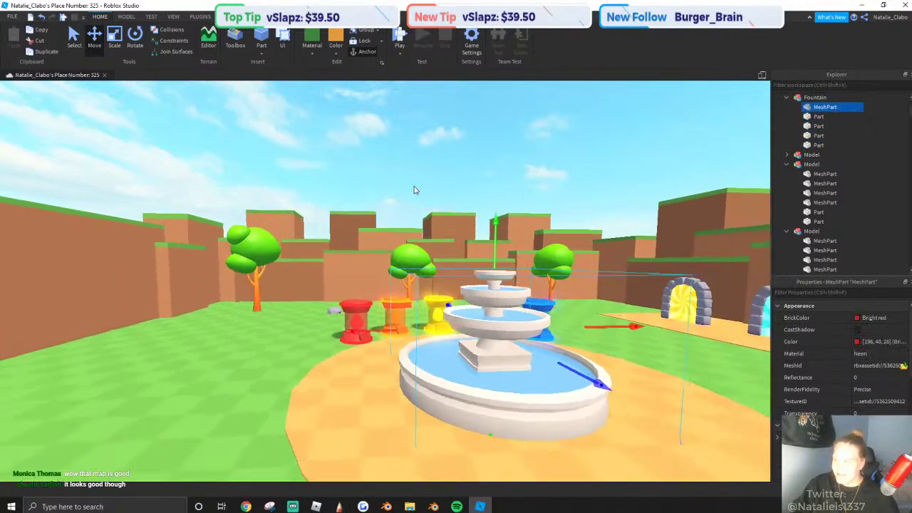
{"action": "left_click", "coordinate": [416, 188]}
{"action": "scroll", "coordinate": [409, 207], "scroll_direction": "down", "scroll_amount": 4}
{"action": "scroll", "coordinate": [403, 230], "scroll_direction": "up", "scroll_amount": 5}
{"action": "left_click", "coordinate": [399, 226]}
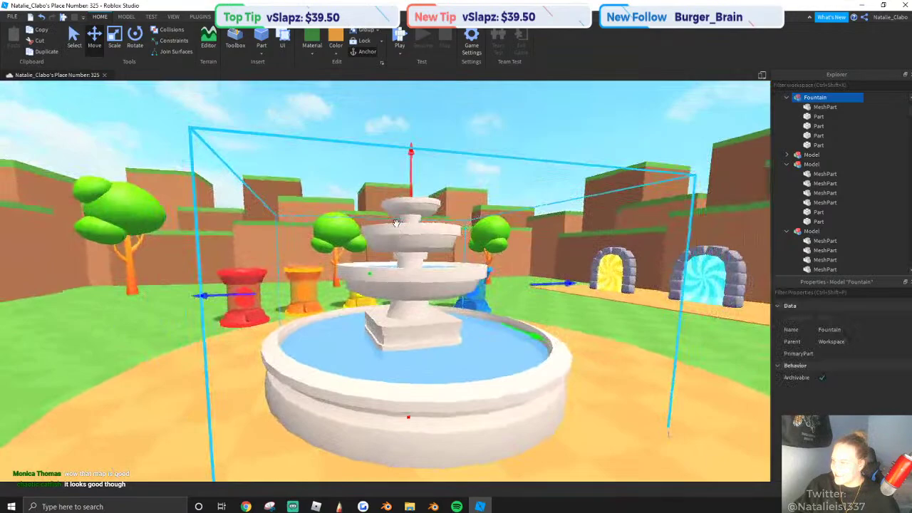
{"action": "scroll", "coordinate": [396, 223], "scroll_direction": "down", "scroll_amount": 3}
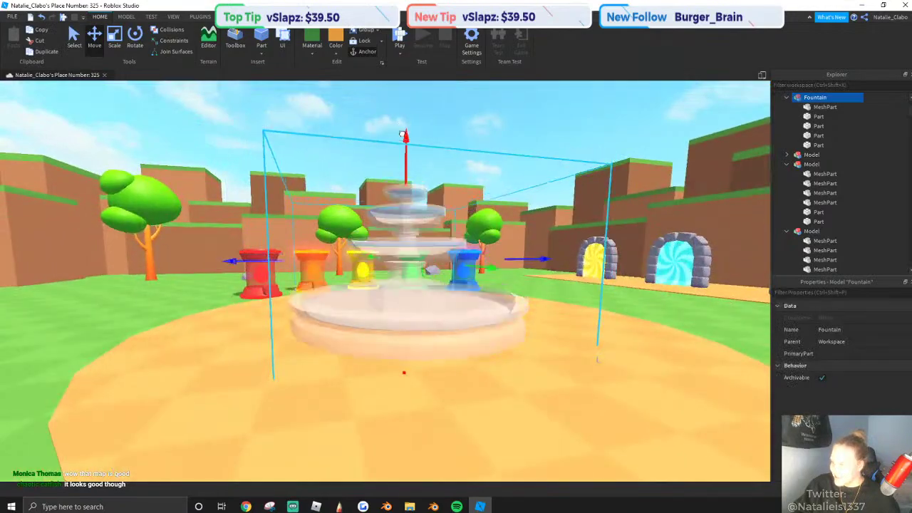
Review the lobby from above and examine the archway wall from outside.
{"action": "left_click", "coordinate": [354, 166]}
{"action": "scroll", "coordinate": [354, 166], "scroll_direction": "down", "scroll_amount": 6}
{"action": "right_click_drag", "start_coordinate": [354, 166], "coordinate": [353, 161]}
{"action": "scroll", "coordinate": [353, 162], "scroll_direction": "down", "scroll_amount": 8}
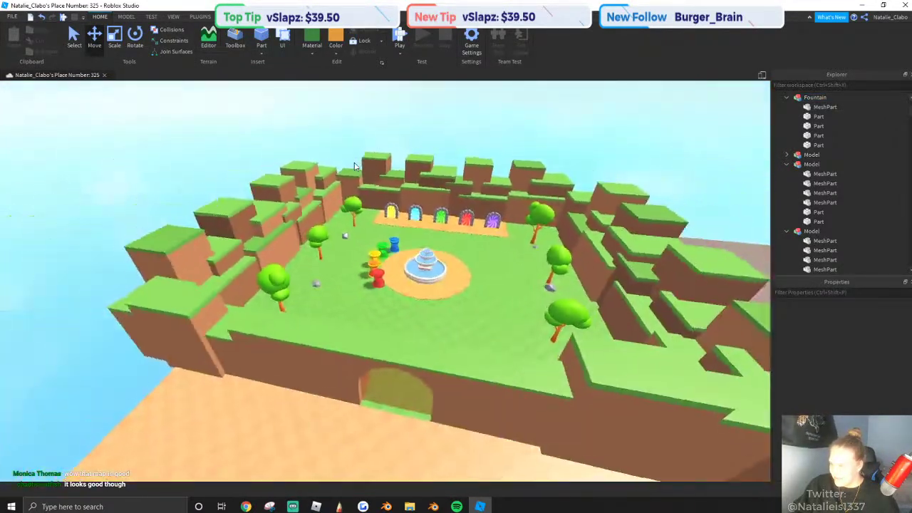
{"action": "scroll", "coordinate": [354, 167], "scroll_direction": "up", "scroll_amount": 8}
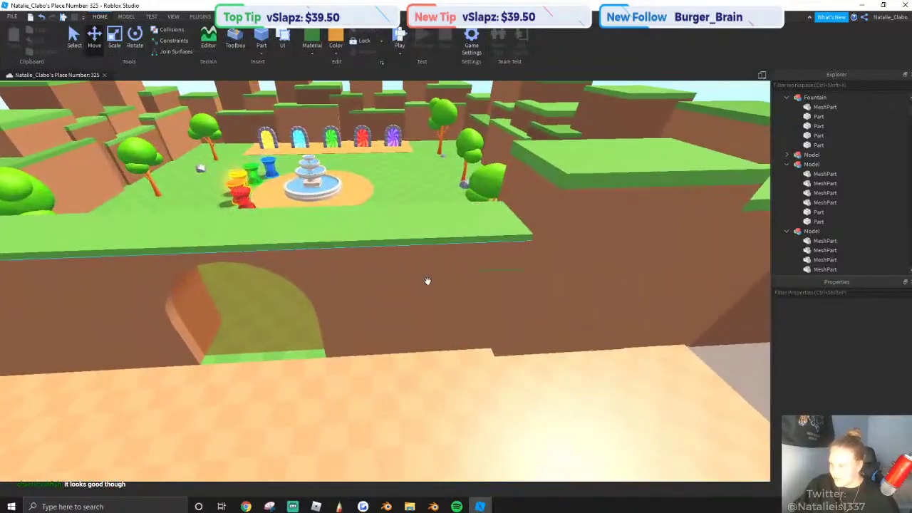
{"action": "left_click", "coordinate": [428, 280]}
{"action": "right_click_drag", "start_coordinate": [427, 281], "coordinate": [436, 271]}
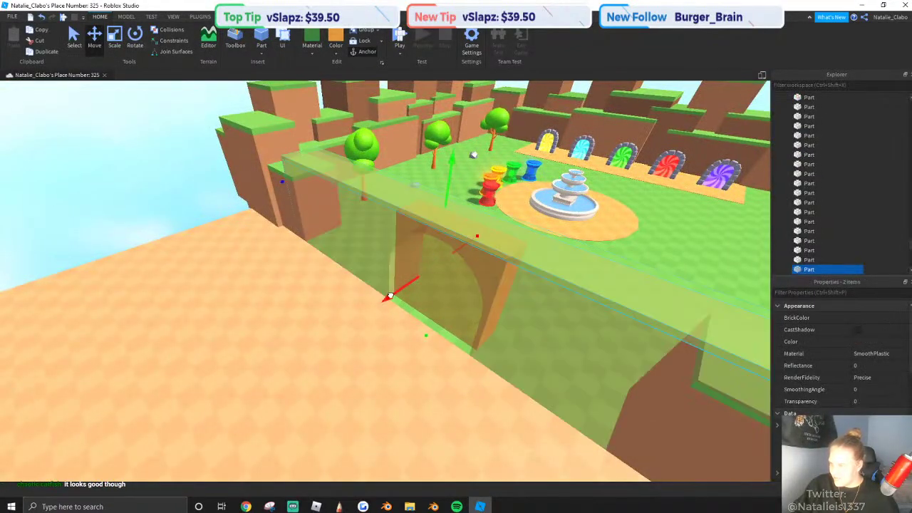
{"action": "right_click_drag", "start_coordinate": [343, 242], "coordinate": [297, 210]}
{"action": "left_click", "coordinate": [298, 210]}
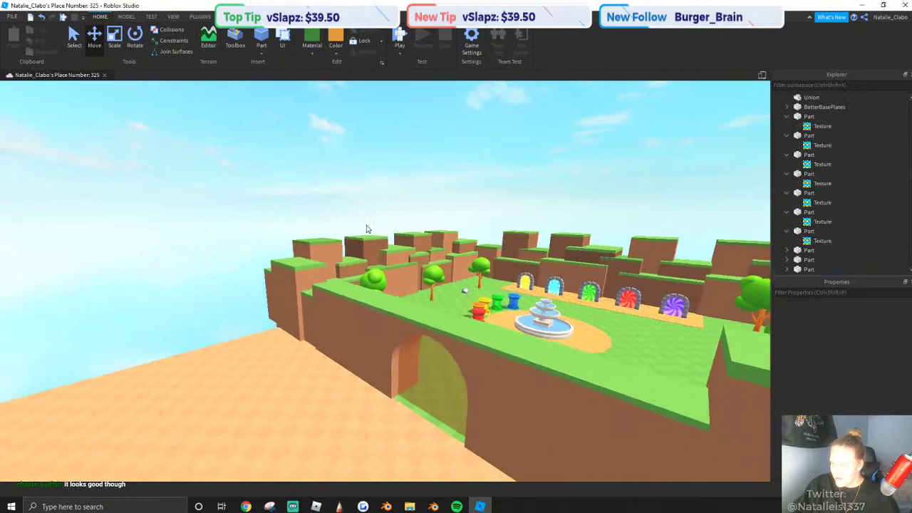
Rotate the corner tree near the yellow swirl portal about its vertical axis.
{"action": "right_click_drag", "start_coordinate": [368, 228], "coordinate": [391, 222]}
{"action": "scroll", "coordinate": [366, 224], "scroll_direction": "up", "scroll_amount": 6}
{"action": "key", "text": "w"}
{"action": "key", "text": "w"}
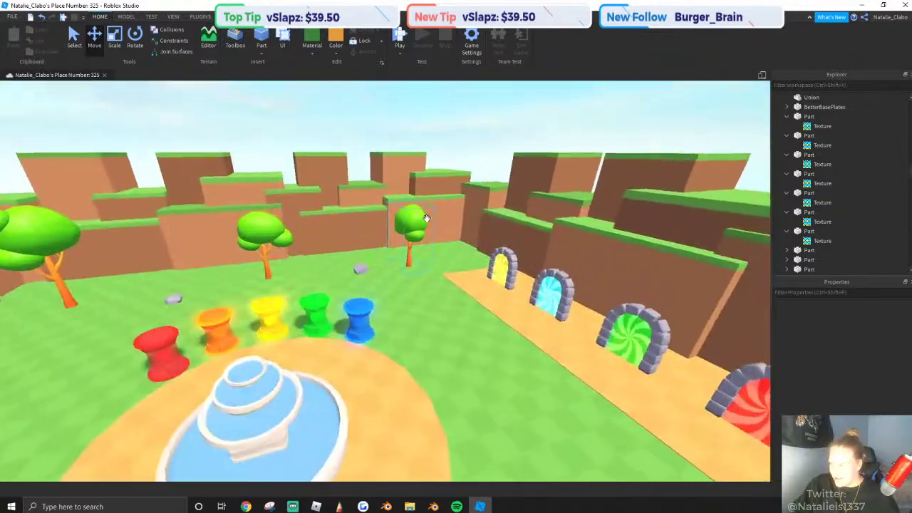
{"action": "left_click", "coordinate": [426, 218]}
{"action": "key", "text": "w"}
{"action": "left_click", "coordinate": [133, 45]}
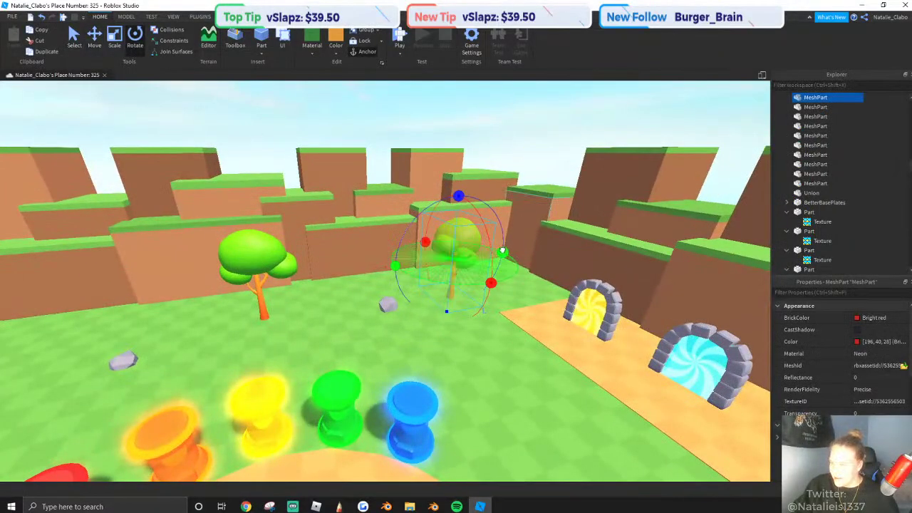
{"action": "left_click", "coordinate": [474, 142]}
Look over the spare models laid out on the grey baseplate beside the lobby.
{"action": "key", "text": "s"}
{"action": "right_click_drag", "start_coordinate": [463, 222], "coordinate": [461, 224]}
{"action": "key", "text": "d"}
{"action": "key", "text": "w"}
{"action": "key", "text": "w"}
{"action": "key", "text": "s"}
{"action": "key", "text": "q"}
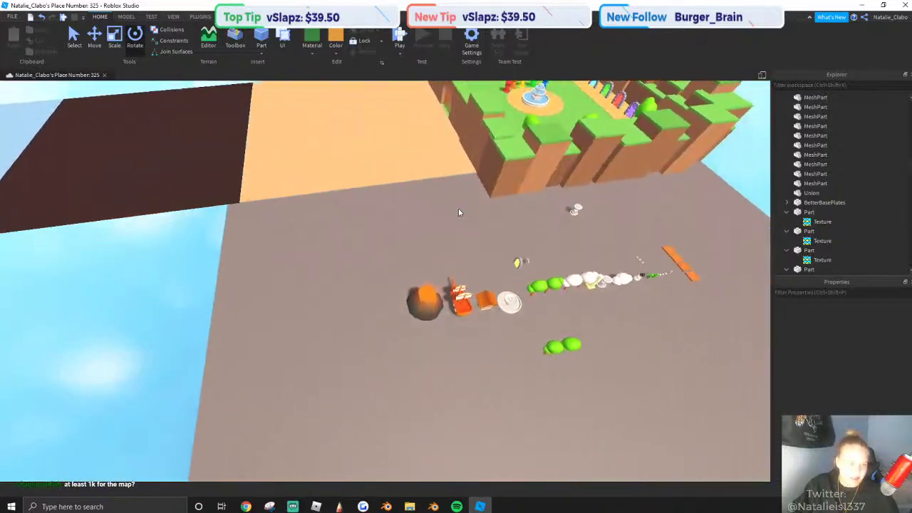
{"action": "key", "text": "w"}
{"action": "right_click_drag", "start_coordinate": [448, 274], "coordinate": [460, 275]}
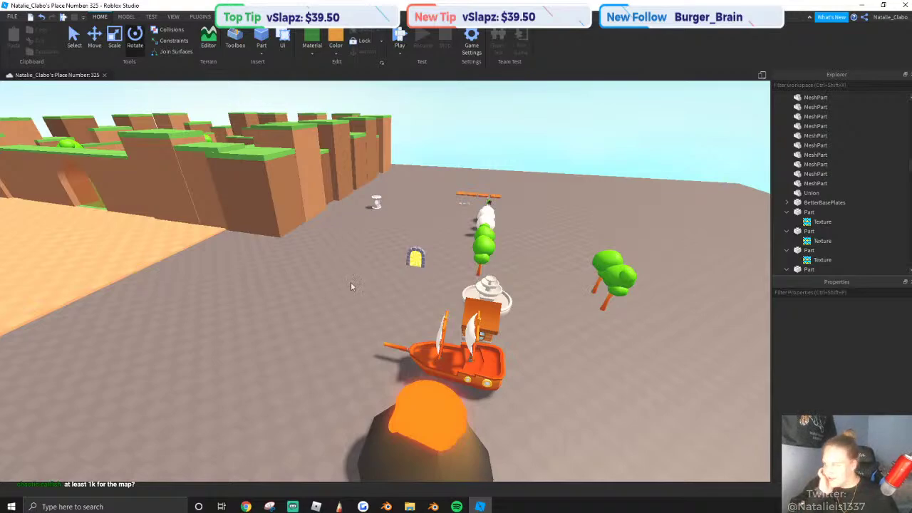
Select the first cliff blocks of the lobby's outer wall, starting at the corner beside the sand baseplate.
{"action": "right_click_drag", "start_coordinate": [351, 285], "coordinate": [353, 278]}
{"action": "left_click", "coordinate": [364, 259]}
{"action": "scroll", "coordinate": [400, 233], "scroll_direction": "up", "scroll_amount": 2}
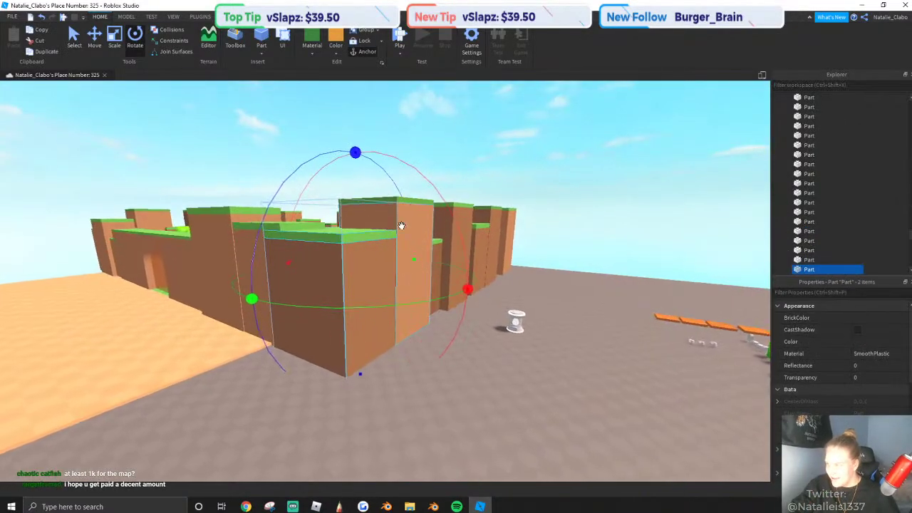
{"action": "scroll", "coordinate": [401, 196], "scroll_direction": "up", "scroll_amount": 3}
{"action": "right_click_drag", "start_coordinate": [405, 202], "coordinate": [453, 351]}
{"action": "key", "text": "s"}
{"action": "left_click", "coordinate": [454, 351], "text": "ctrl"}
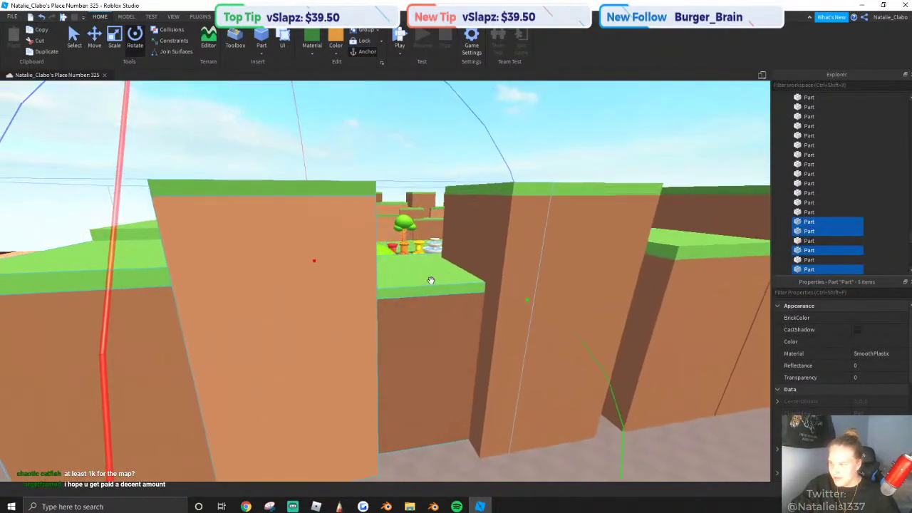
{"action": "left_click", "coordinate": [432, 281], "text": "ctrl"}
{"action": "left_click", "coordinate": [501, 204], "text": "ctrl"}
{"action": "left_click", "coordinate": [500, 202], "text": "shift"}
Extend the selection with the short and tall cliff blocks in the middle of the outer wall.
{"action": "key", "text": "d"}
{"action": "scroll", "coordinate": [571, 291], "scroll_direction": "up", "scroll_amount": 3}
{"action": "right_click_drag", "start_coordinate": [571, 291], "coordinate": [570, 291]}
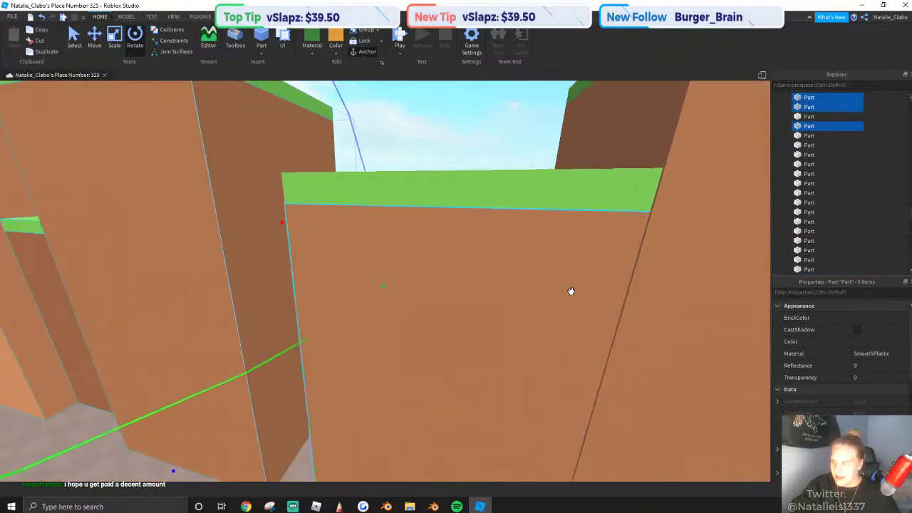
{"action": "scroll", "coordinate": [570, 291], "scroll_direction": "down", "scroll_amount": 4}
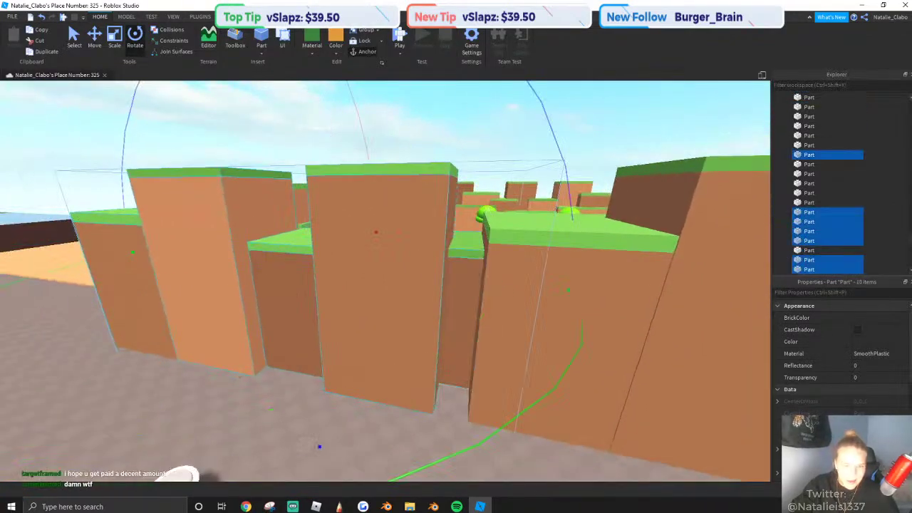
{"action": "left_click", "coordinate": [563, 239], "text": "shift"}
{"action": "right_click_drag", "start_coordinate": [563, 240], "coordinate": [559, 224]}
{"action": "left_click", "coordinate": [564, 222], "text": "shift"}
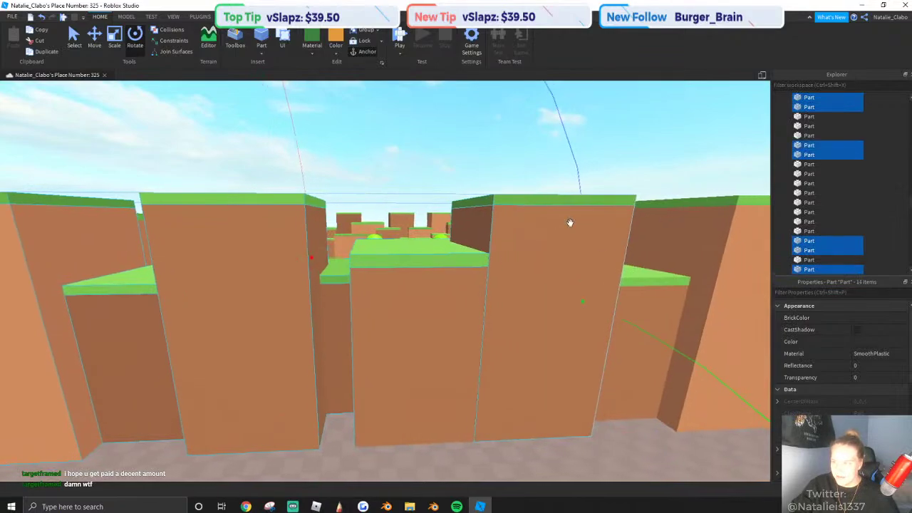
{"action": "key", "text": "d"}
{"action": "key", "text": "d"}
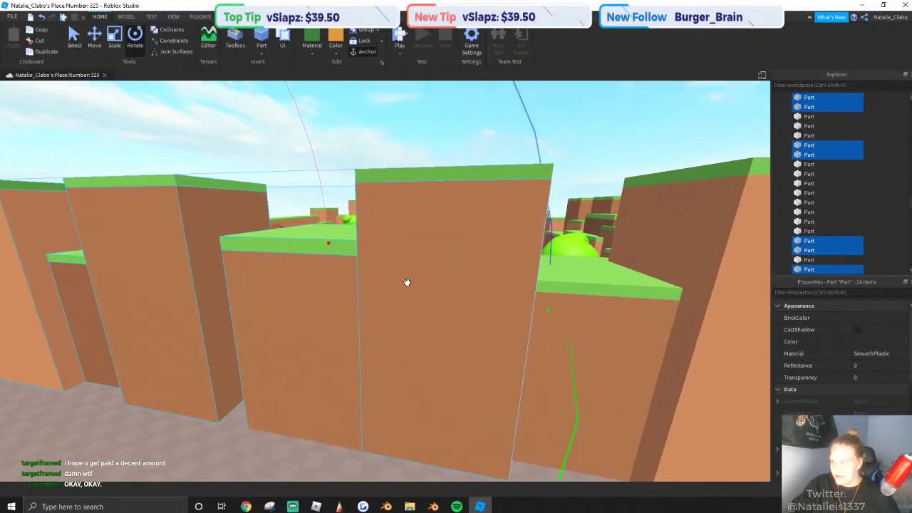
Add the remaining cliff blocks towards the wall's far end to the selection.
{"action": "left_click", "coordinate": [567, 322], "text": "shift"}
{"action": "left_click", "coordinate": [570, 275], "text": "shift"}
{"action": "right_click_drag", "start_coordinate": [569, 275], "coordinate": [567, 274]}
{"action": "left_click", "coordinate": [537, 200], "text": "shift"}
{"action": "key", "text": "d"}
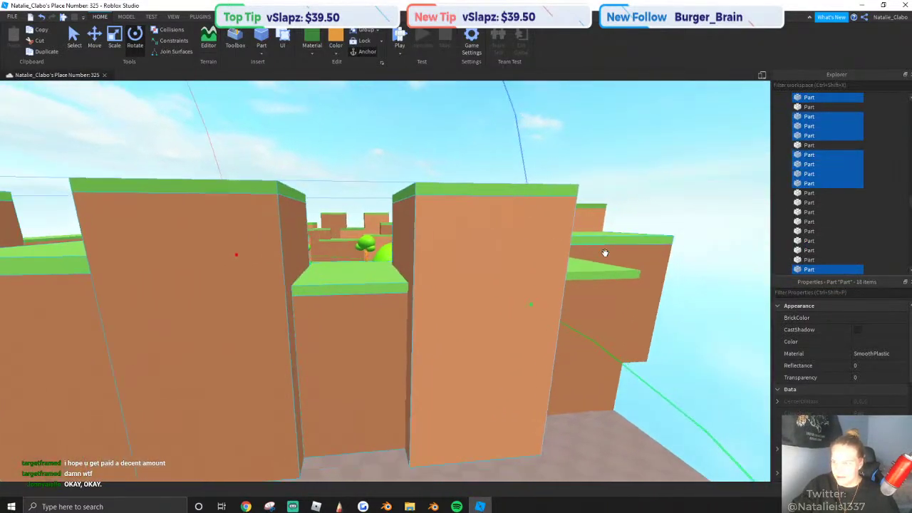
{"action": "left_click", "coordinate": [571, 266], "text": "shift"}
{"action": "key", "text": "w"}
{"action": "key", "text": "e"}
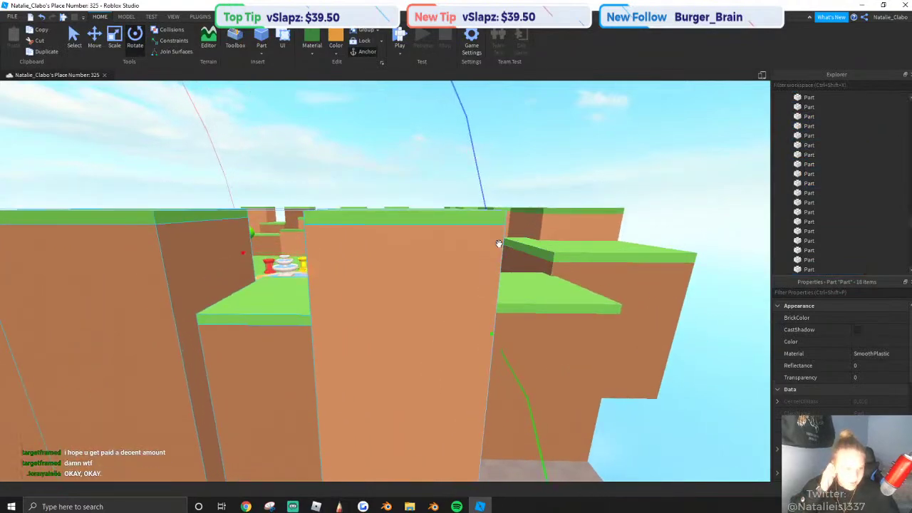
{"action": "right_click_drag", "start_coordinate": [312, 211], "coordinate": [311, 213]}
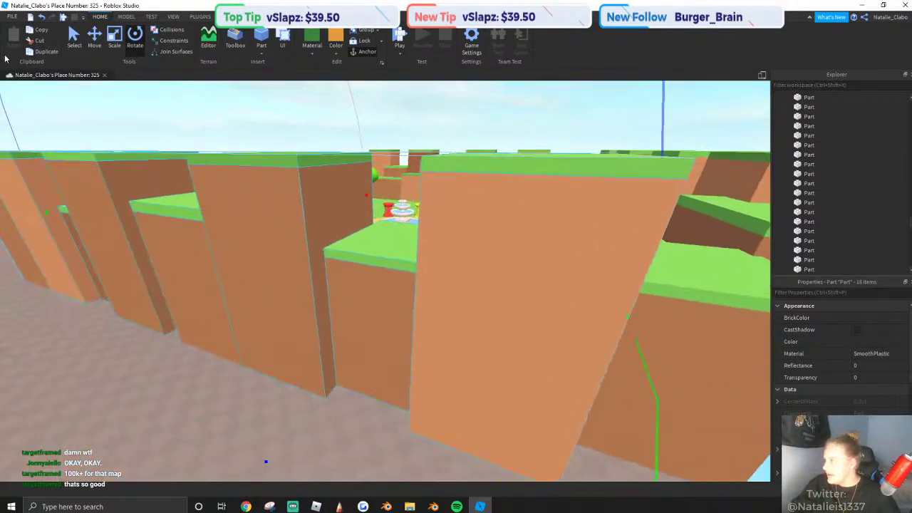
Duplicate the selected cliff blocks and move the copy to the other side of the lobby, along the sand baseplate's edge.
{"action": "left_click", "coordinate": [94, 38]}
{"action": "right_click_drag", "start_coordinate": [263, 147], "coordinate": [263, 147]}
{"action": "scroll", "coordinate": [263, 147], "scroll_direction": "down", "scroll_amount": 6}
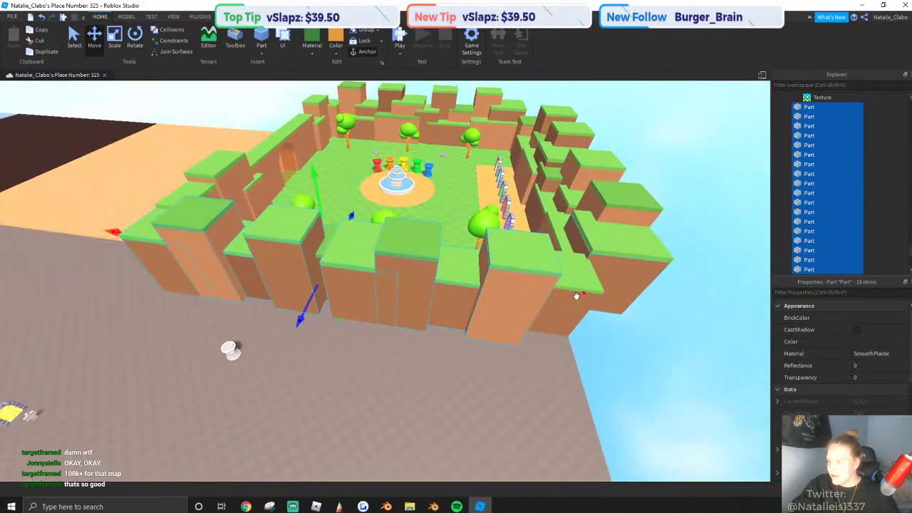
{"action": "right_click_drag", "start_coordinate": [323, 227], "coordinate": [322, 227]}
{"action": "key", "text": "w"}
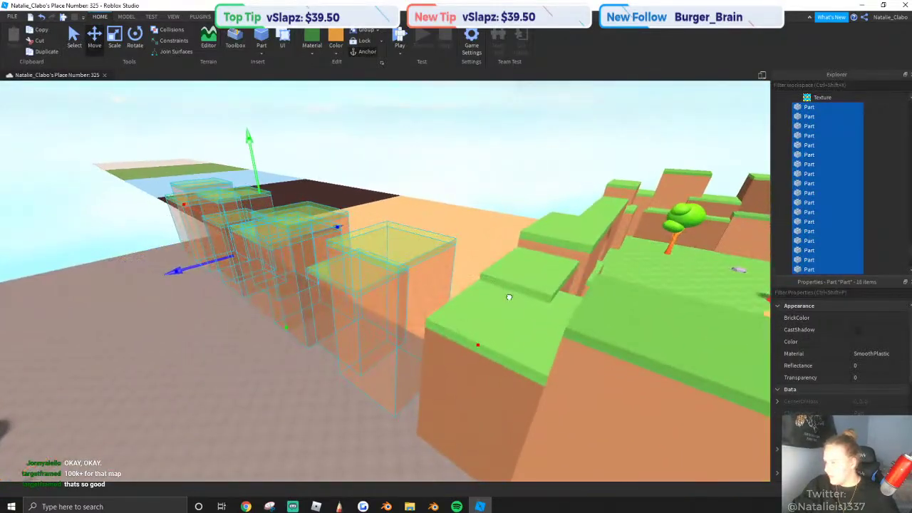
{"action": "right_click_drag", "start_coordinate": [453, 249], "coordinate": [455, 251]}
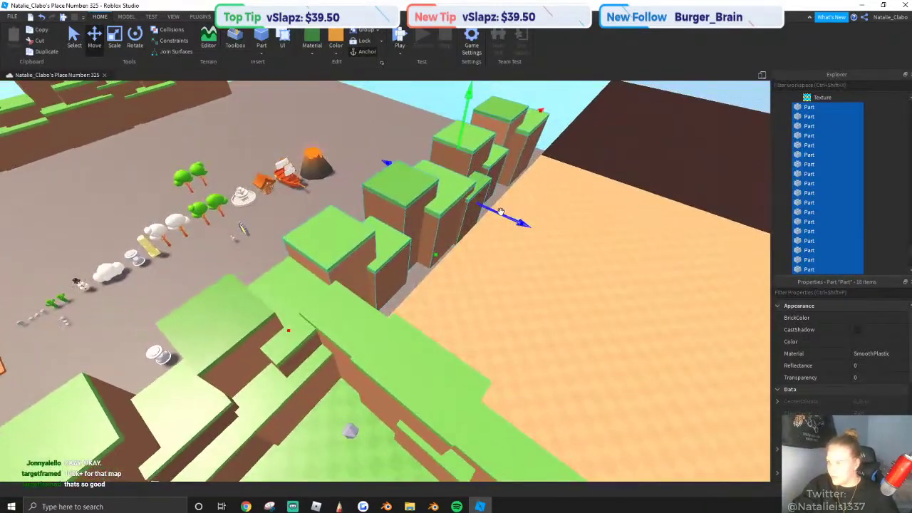
Shift the duplicated row of cliff blocks sideways onto the edge of the sand baseplate.
{"action": "left_click_drag", "start_coordinate": [501, 212], "coordinate": [517, 225]}
{"action": "right_click_drag", "start_coordinate": [517, 225], "coordinate": [518, 226]}
{"action": "key", "text": "w"}
{"action": "key", "text": "w"}
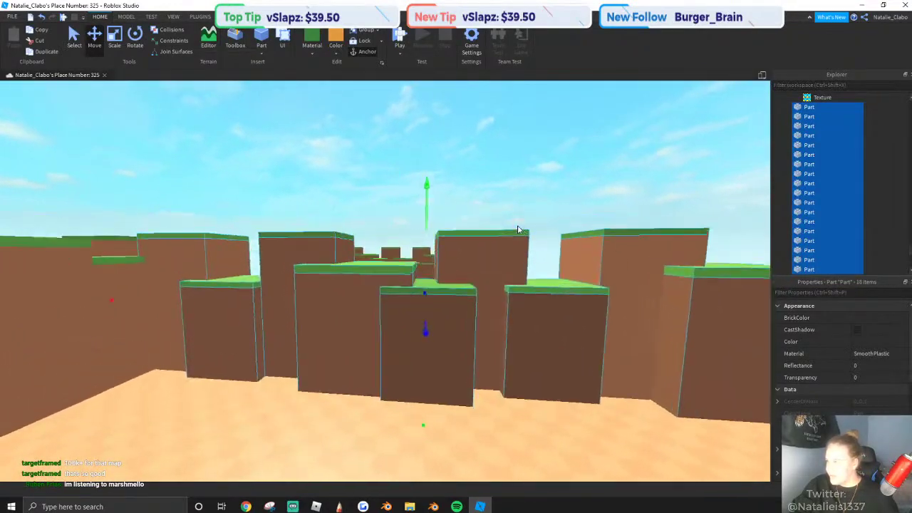
{"action": "right_click_drag", "start_coordinate": [525, 266], "coordinate": [521, 266]}
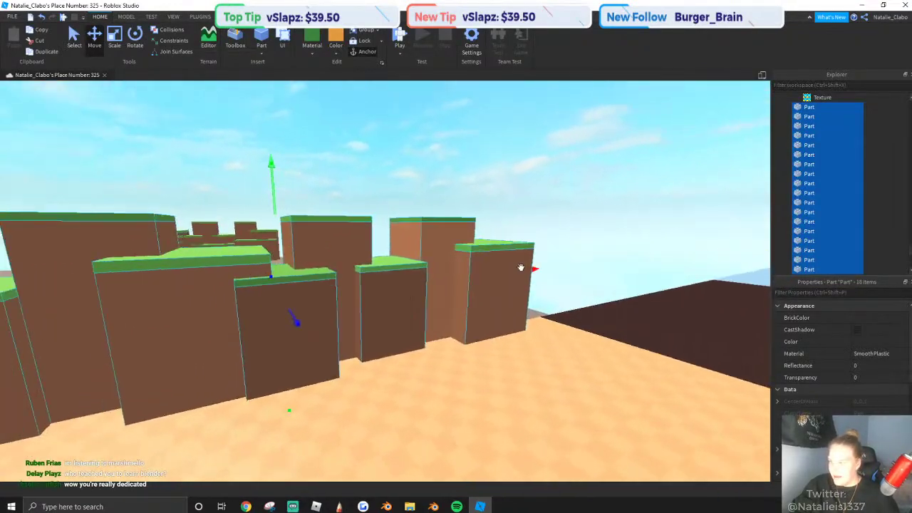
Duplicate a tall cliff block and place the copy at the row's far end, next to the dark brown baseplate.
{"action": "left_click", "coordinate": [593, 230]}
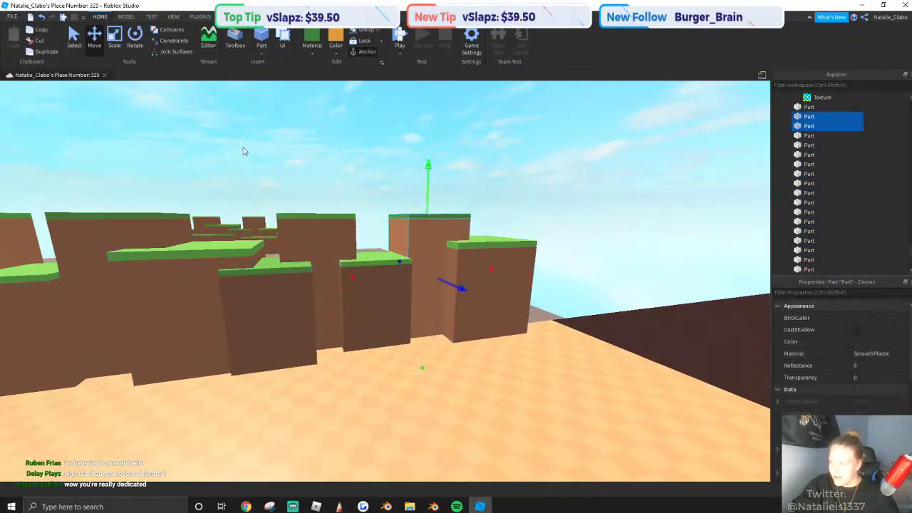
{"action": "key", "text": "w"}
{"action": "key", "text": "d"}
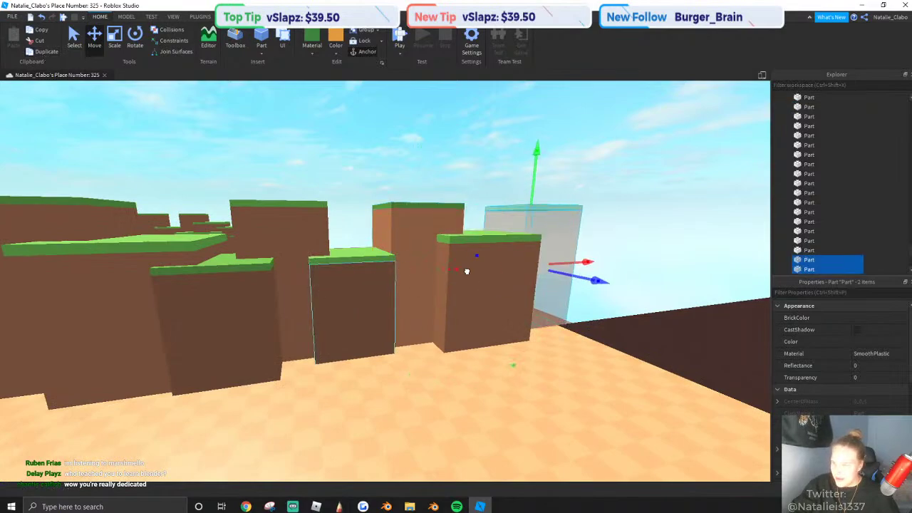
{"action": "left_click_drag", "start_coordinate": [466, 272], "coordinate": [459, 272]}
{"action": "key", "text": "w"}
{"action": "key", "text": "d"}
{"action": "left_click", "coordinate": [576, 236]}
{"action": "key", "text": "e"}
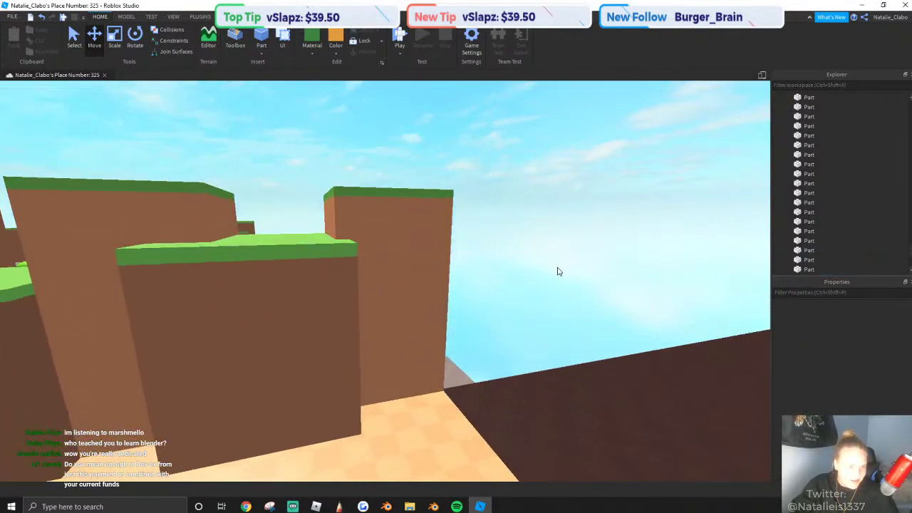
Adjust the position of the tall end block where the sand and dark brown baseplates meet.
{"action": "scroll", "coordinate": [558, 270], "scroll_direction": "up", "scroll_amount": 2}
{"action": "right_click_drag", "start_coordinate": [542, 297], "coordinate": [535, 299]}
{"action": "scroll", "coordinate": [535, 299], "scroll_direction": "down", "scroll_amount": 1}
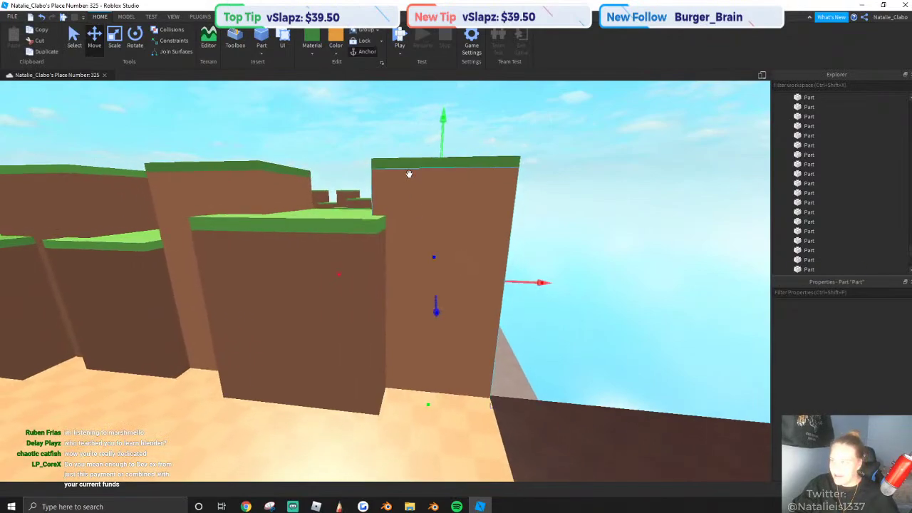
{"action": "key", "text": "e"}
{"action": "key", "text": "a"}
{"action": "right_click_drag", "start_coordinate": [590, 265], "coordinate": [572, 303]}
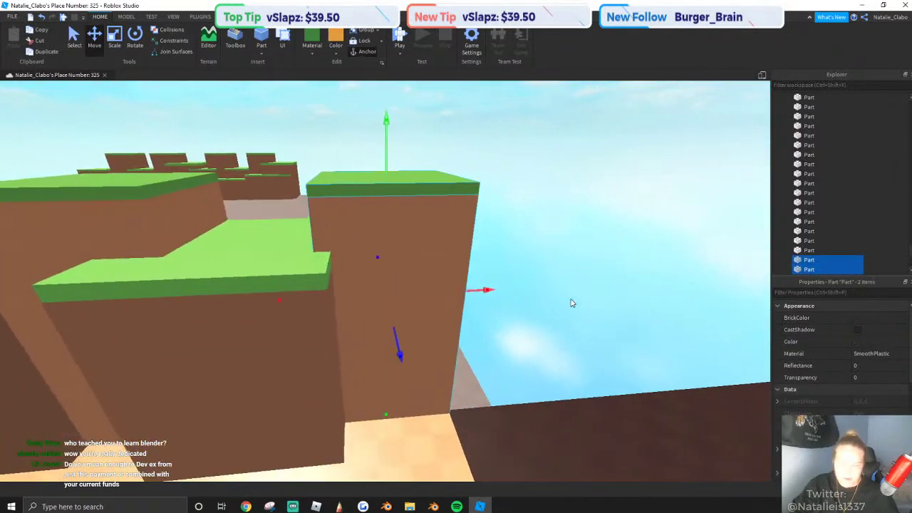
{"action": "scroll", "coordinate": [572, 304], "scroll_direction": "down", "scroll_amount": 1}
{"action": "left_click_drag", "start_coordinate": [383, 340], "coordinate": [387, 344]}
{"action": "left_click", "coordinate": [480, 303]}
{"action": "scroll", "coordinate": [480, 303], "scroll_direction": "down", "scroll_amount": 1}
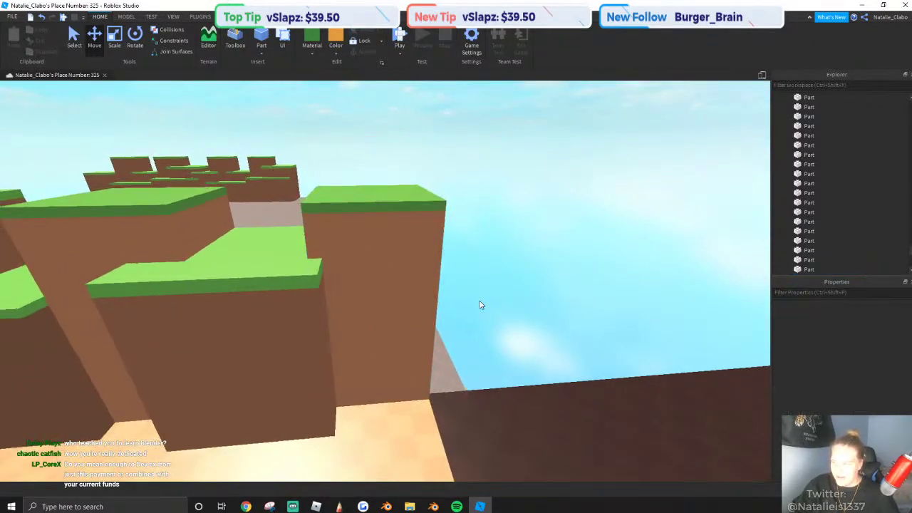
Box-select the row of cliff blocks along the sand baseplate's edge, and pick up the sand baseplate's colour.
{"action": "key", "text": "a"}
{"action": "right_click_drag", "start_coordinate": [481, 304], "coordinate": [424, 267]}
{"action": "scroll", "coordinate": [238, 197], "scroll_direction": "up", "scroll_amount": 2}
{"action": "right_click_drag", "start_coordinate": [238, 197], "coordinate": [248, 195]}
{"action": "left_click_drag", "start_coordinate": [284, 150], "coordinate": [427, 356]}
{"action": "key", "text": "w"}
{"action": "key", "text": "d"}
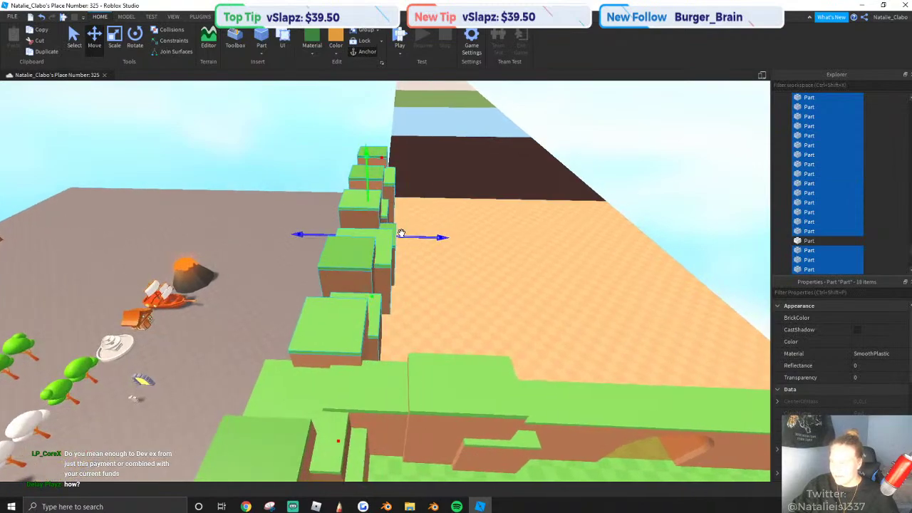
{"action": "right_click", "coordinate": [358, 291]}
{"action": "right_click_drag", "start_coordinate": [264, 207], "coordinate": [505, 242]}
{"action": "key", "text": "w"}
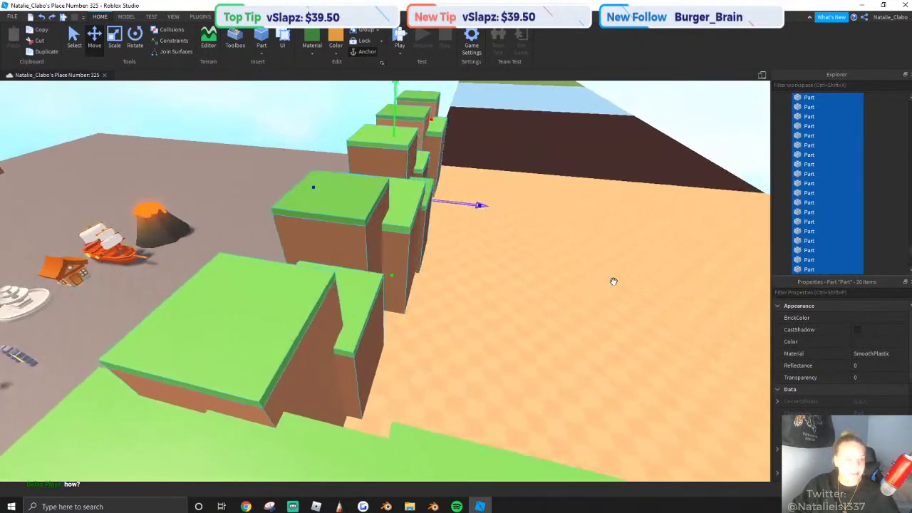
{"action": "key", "text": "d"}
{"action": "right_click_drag", "start_coordinate": [613, 281], "coordinate": [637, 283]}
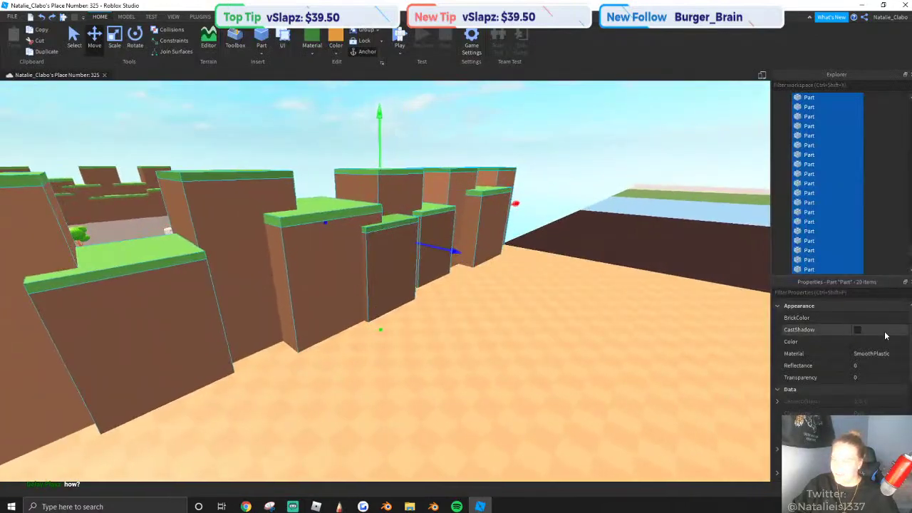
{"action": "left_click", "coordinate": [404, 108]}
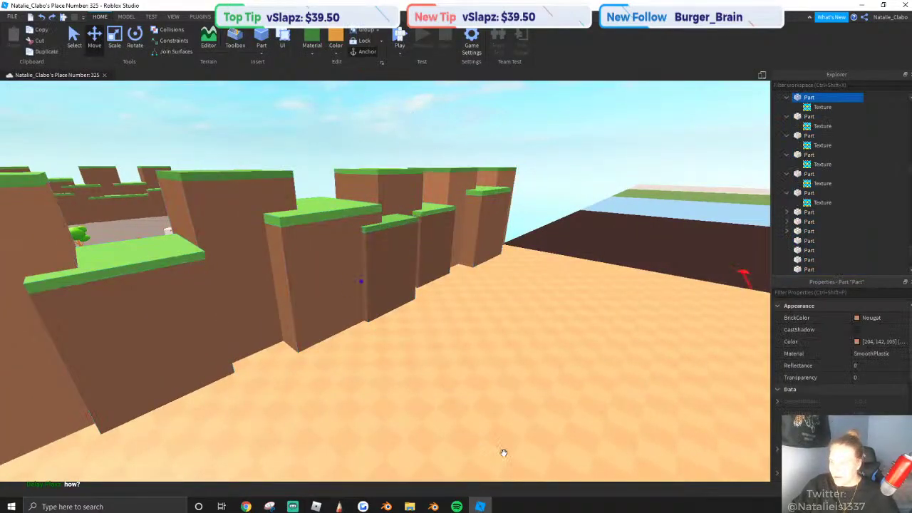
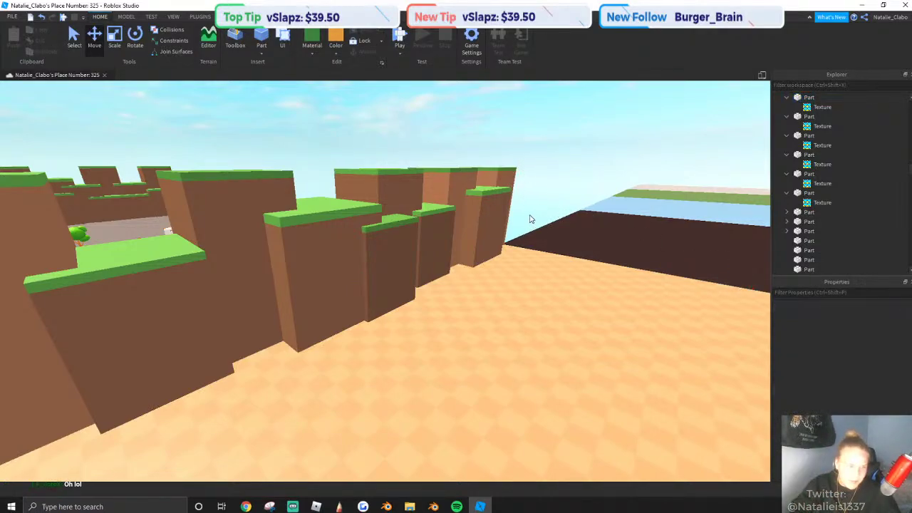
Recolour every block and top slab of the cliff row beside the sand to 204, 142, 105.
{"action": "right_click_drag", "start_coordinate": [530, 219], "coordinate": [529, 213]}
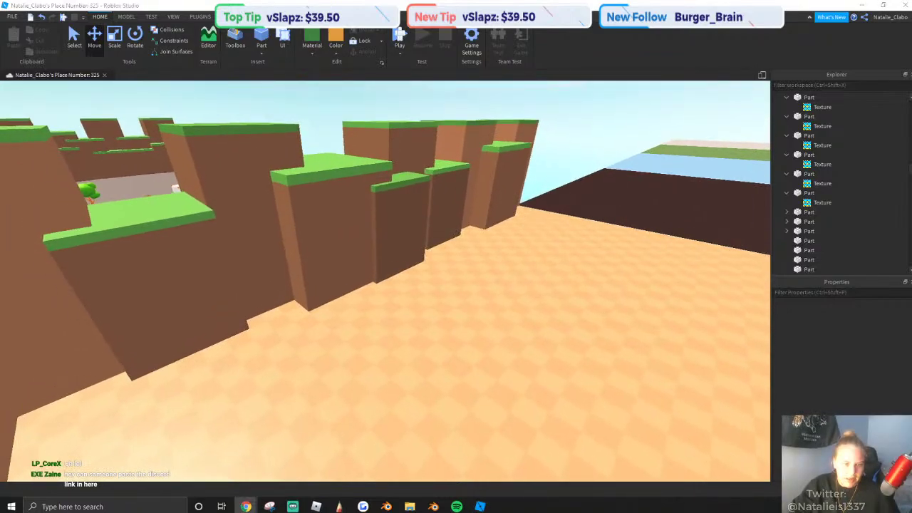
{"action": "right_click_drag", "start_coordinate": [356, 299], "coordinate": [324, 146]}
{"action": "key", "text": "w"}
{"action": "scroll", "coordinate": [324, 146], "scroll_direction": "down", "scroll_amount": 2}
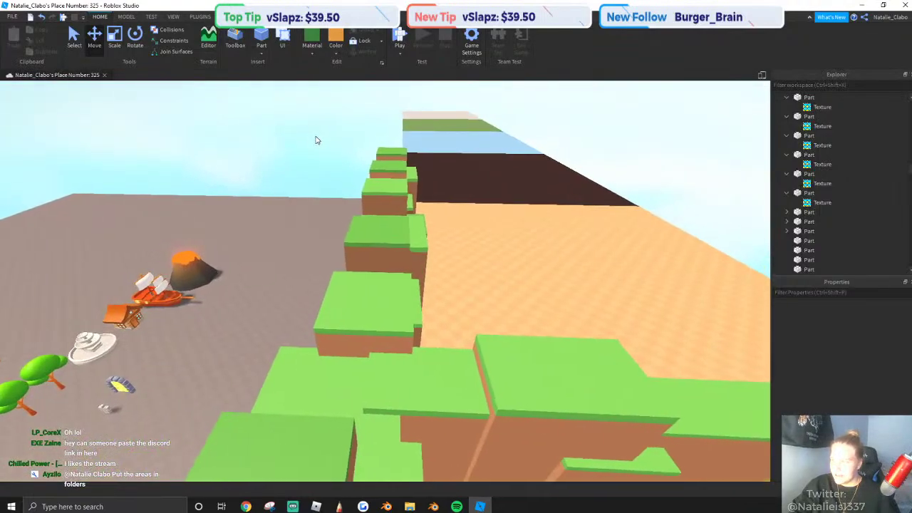
{"action": "left_click_drag", "start_coordinate": [301, 135], "coordinate": [446, 345]}
{"action": "right_click_drag", "start_coordinate": [445, 345], "coordinate": [446, 345]}
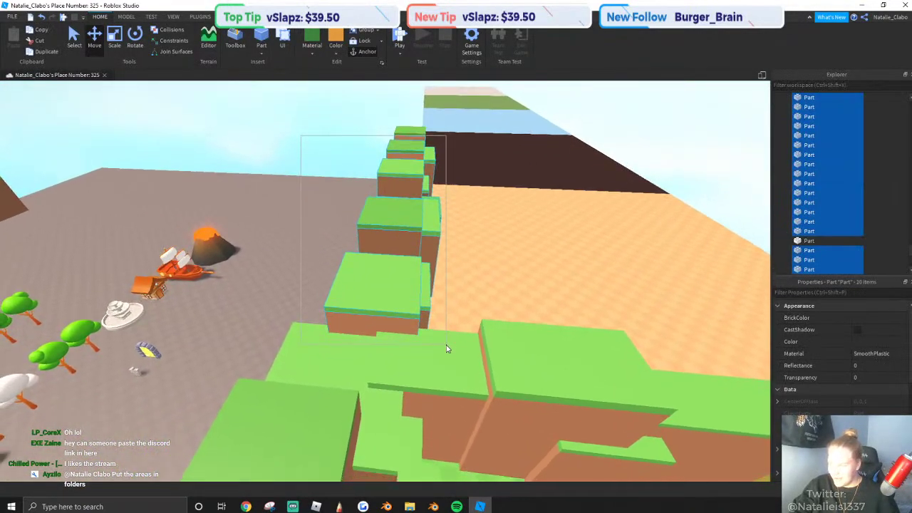
{"action": "left_click_drag", "start_coordinate": [446, 345], "coordinate": [446, 345]}
{"action": "right_click_drag", "start_coordinate": [329, 297], "coordinate": [450, 223]}
{"action": "left_click_drag", "start_coordinate": [339, 191], "coordinate": [441, 324]}
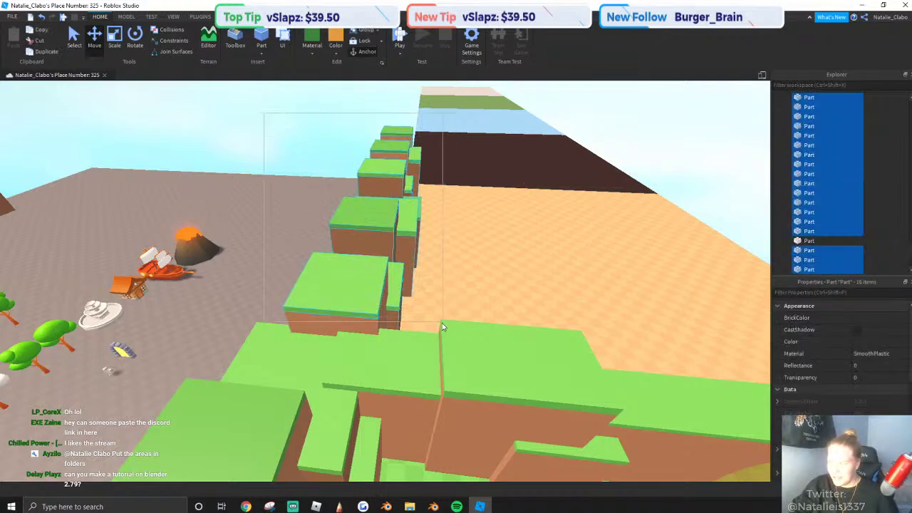
{"action": "left_click", "coordinate": [328, 316], "text": "ctrl"}
{"action": "left_click_drag", "start_coordinate": [428, 210], "coordinate": [352, 216]}
{"action": "key", "text": "ctrl+z"}
{"action": "right_click_drag", "start_coordinate": [388, 218], "coordinate": [396, 219]}
{"action": "key", "text": "d"}
{"action": "key", "text": "d"}
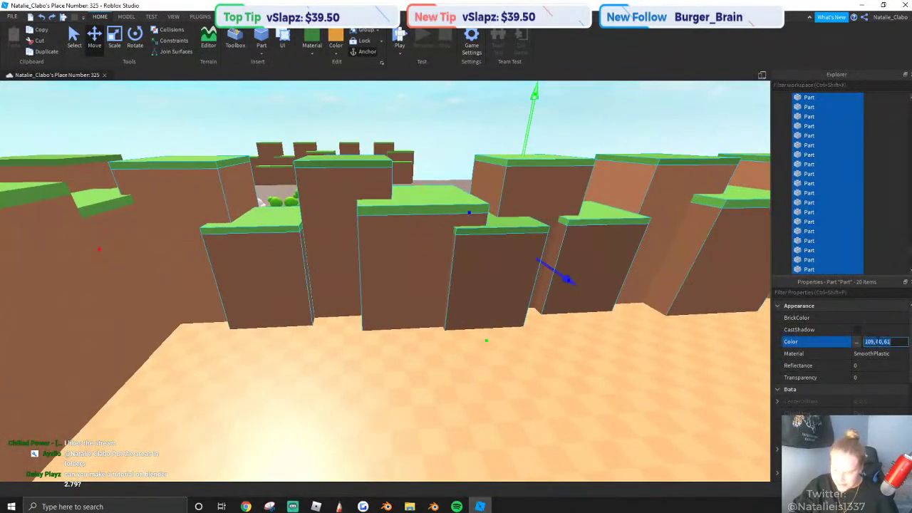
{"action": "type", "text": "204, 142, 105"}
{"action": "key", "text": "Return"}
{"action": "right_click_drag", "start_coordinate": [494, 320], "coordinate": [484, 307]}
{"action": "scroll", "coordinate": [489, 313], "scroll_direction": "down", "scroll_amount": 4}
{"action": "scroll", "coordinate": [484, 299], "scroll_direction": "up", "scroll_amount": 4}
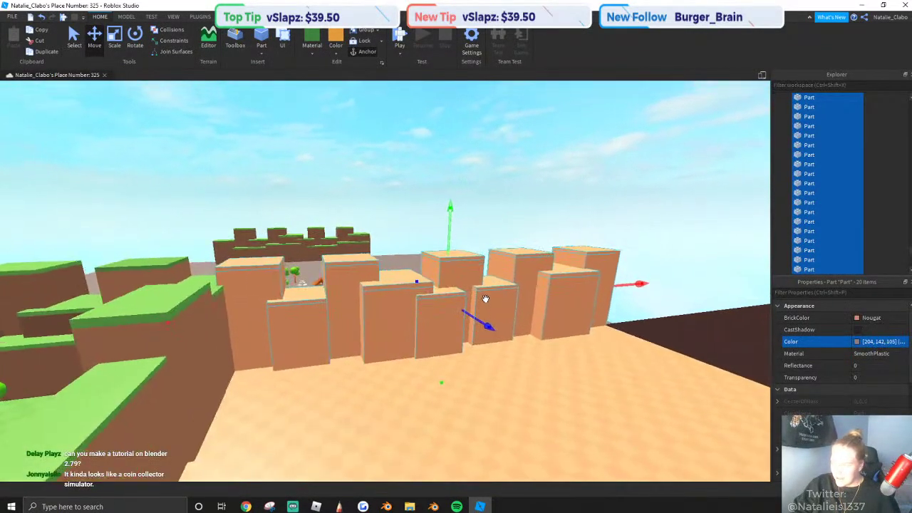
Select all the top slabs of the sand-coloured cliff row and set their colour to 204, 165, 117.
{"action": "left_click", "coordinate": [417, 225]}
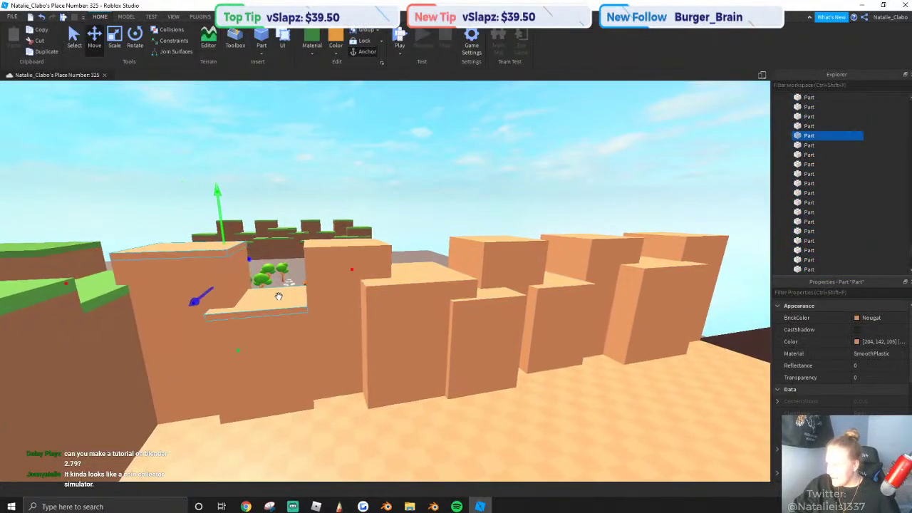
{"action": "left_click", "coordinate": [346, 245], "text": "ctrl"}
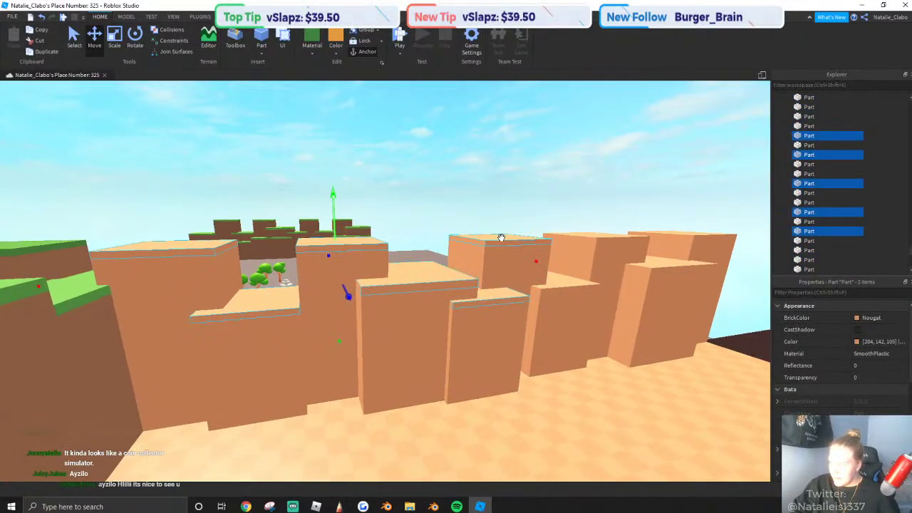
{"action": "key", "text": "shift+d"}
{"action": "left_click", "coordinate": [501, 238], "text": "shift"}
{"action": "left_click", "coordinate": [557, 292], "text": "shift"}
{"action": "left_click", "coordinate": [582, 234], "text": "shift"}
{"action": "left_click", "coordinate": [629, 259], "text": "shift"}
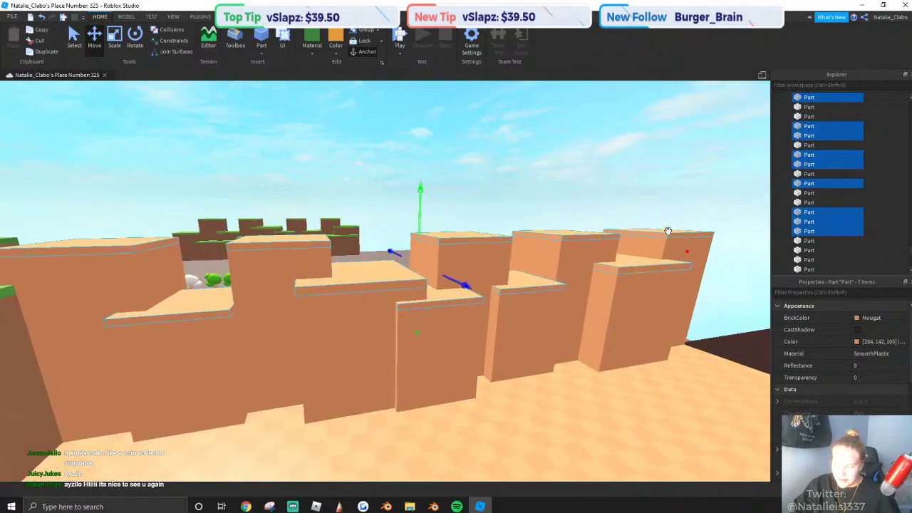
{"action": "left_click", "coordinate": [857, 343]}
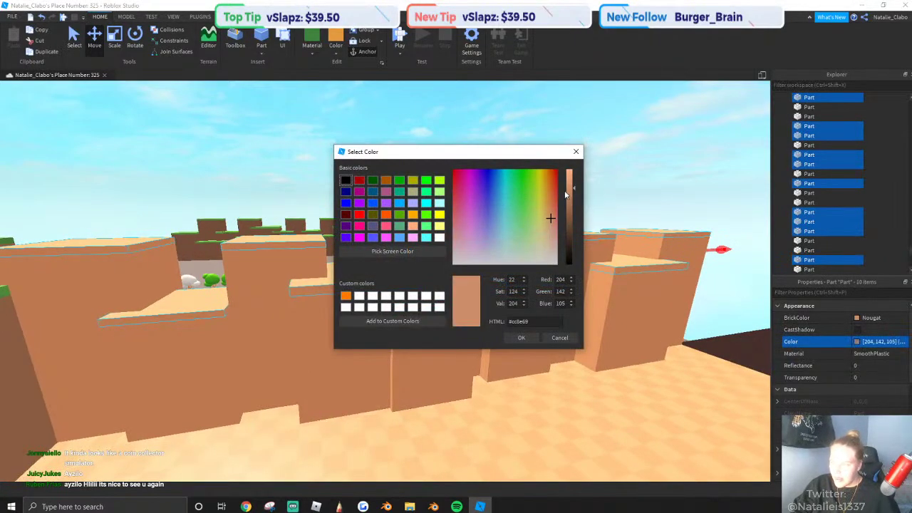
{"action": "left_click", "coordinate": [547, 224]}
{"action": "left_click", "coordinate": [522, 338]}
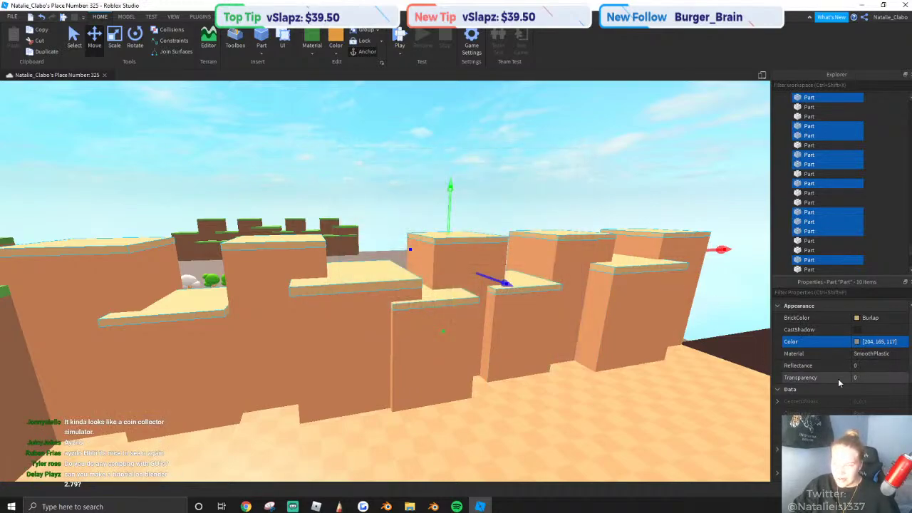
Try a lighter colour of 240, 166, 123 on five alternating block bodies of the sand-coloured cliff row.
{"action": "left_click", "coordinate": [648, 281]}
{"action": "key", "text": "d"}
{"action": "left_click", "coordinate": [856, 329]}
{"action": "key", "text": "w"}
{"action": "key", "text": "q"}
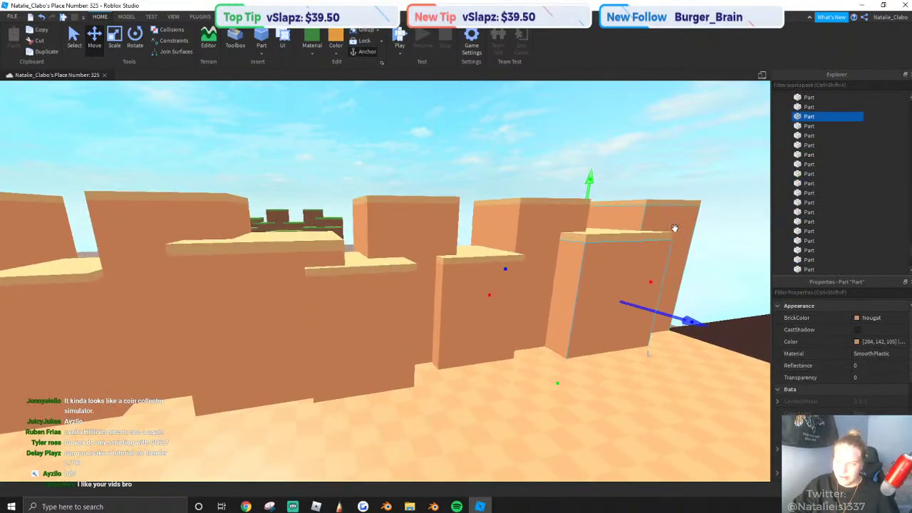
{"action": "left_click", "coordinate": [364, 239], "text": "shift"}
{"action": "key", "text": "a"}
{"action": "right_click_drag", "start_coordinate": [405, 250], "coordinate": [356, 255]}
{"action": "left_click", "coordinate": [349, 313], "text": "shift"}
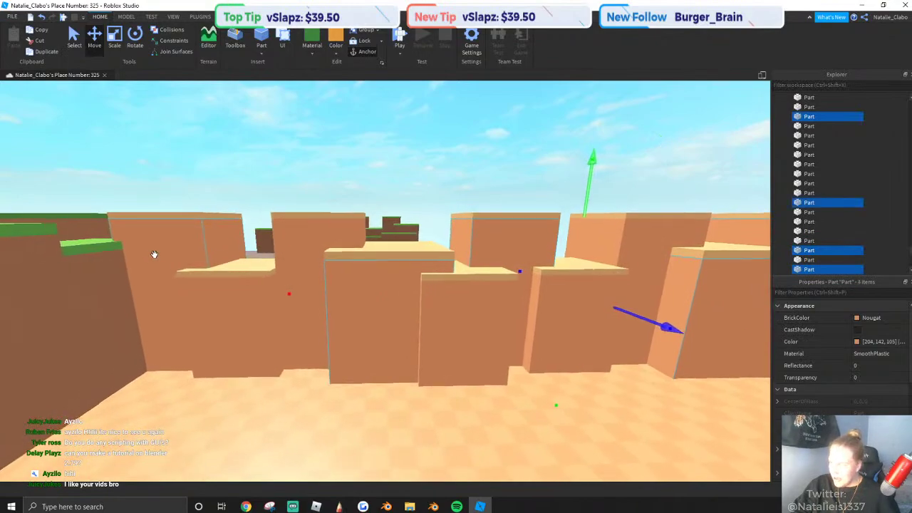
{"action": "left_click", "coordinate": [857, 342]}
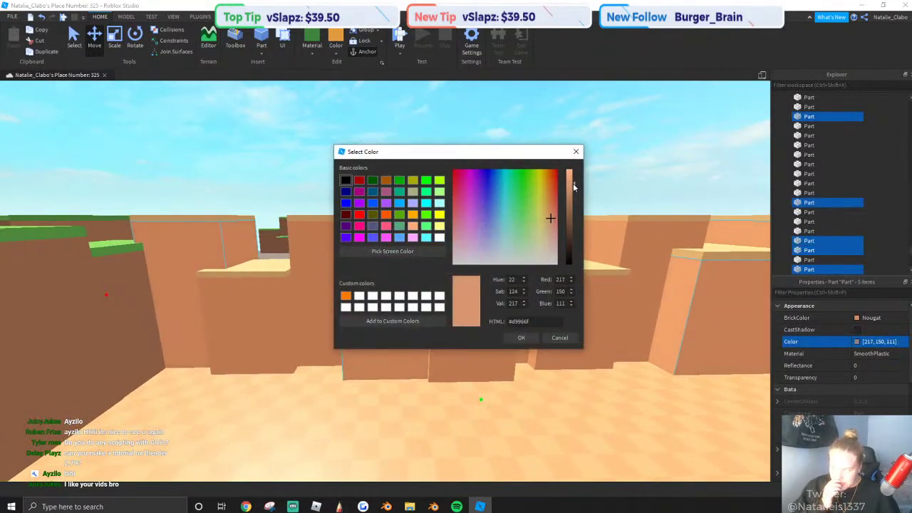
{"action": "left_click_drag", "start_coordinate": [573, 184], "coordinate": [572, 175]}
{"action": "left_click", "coordinate": [525, 340]}
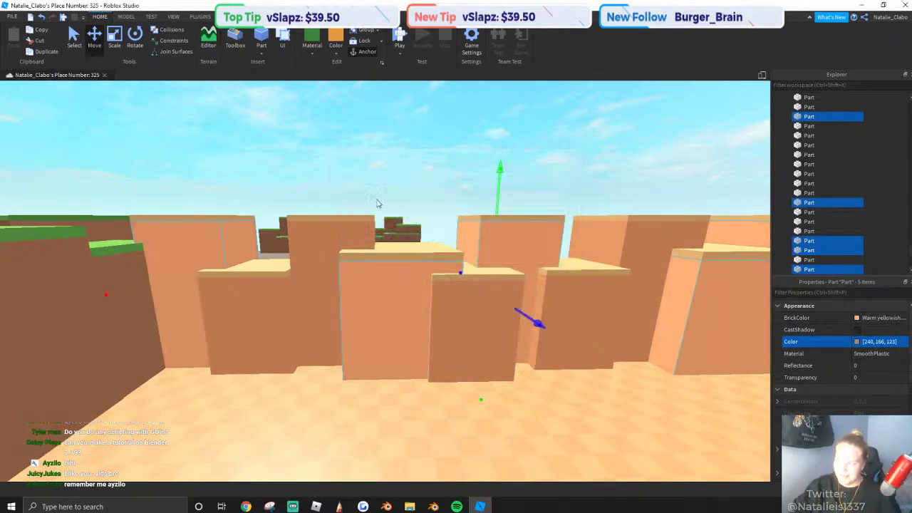
Undo the lighter colour on the alternating cliff block bodies.
{"action": "left_click", "coordinate": [384, 195]}
{"action": "right_click_drag", "start_coordinate": [385, 195], "coordinate": [384, 194]}
{"action": "key", "text": "e"}
{"action": "key", "text": "ctrl+z"}
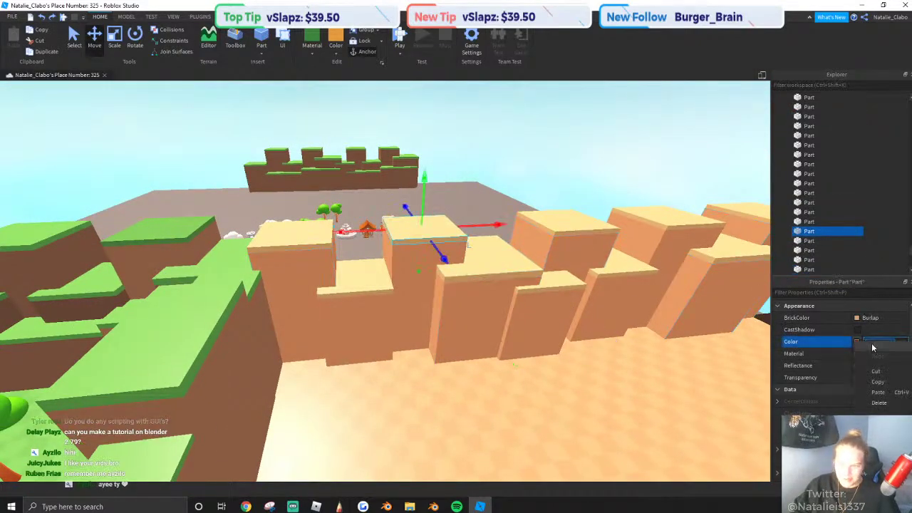
Select six alternating cliff block bodies and give them the top slabs' colour, 204, 165, 117.
{"action": "left_click", "coordinate": [609, 195]}
{"action": "right_click_drag", "start_coordinate": [609, 195], "coordinate": [614, 204]}
{"action": "left_click", "coordinate": [559, 220]}
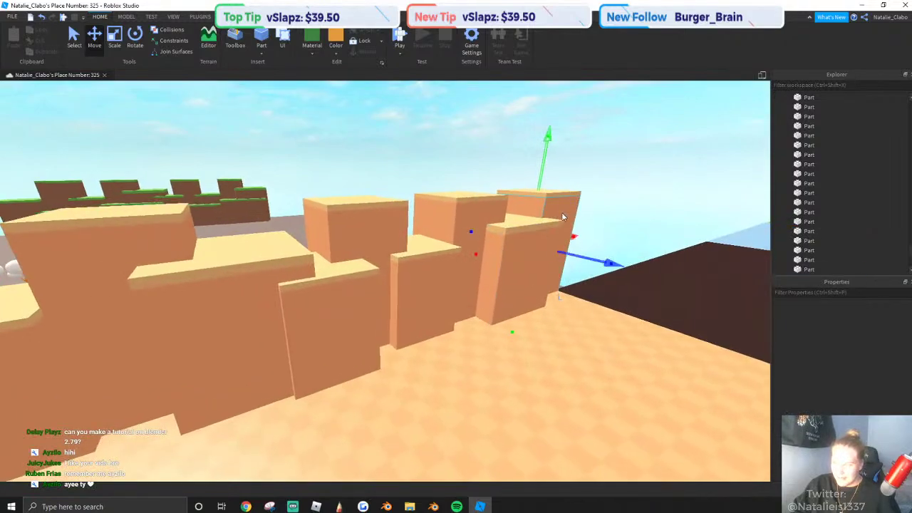
{"action": "left_click", "coordinate": [464, 258], "text": "shift"}
{"action": "key", "text": "a"}
{"action": "left_click", "coordinate": [456, 232], "text": "shift"}
{"action": "right_click_drag", "start_coordinate": [451, 236], "coordinate": [451, 236]}
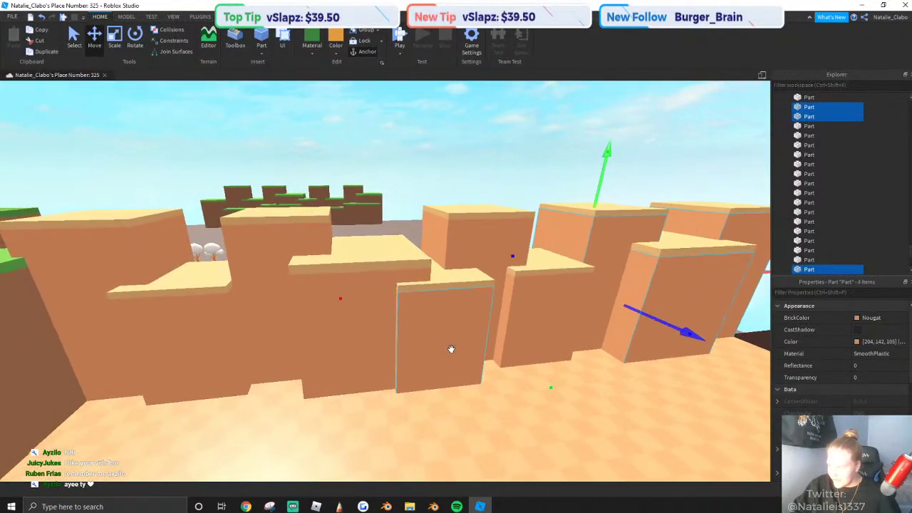
{"action": "left_click", "coordinate": [451, 350], "text": "shift"}
{"action": "left_click", "coordinate": [367, 314], "text": "shift"}
{"action": "left_click", "coordinate": [128, 257], "text": "shift"}
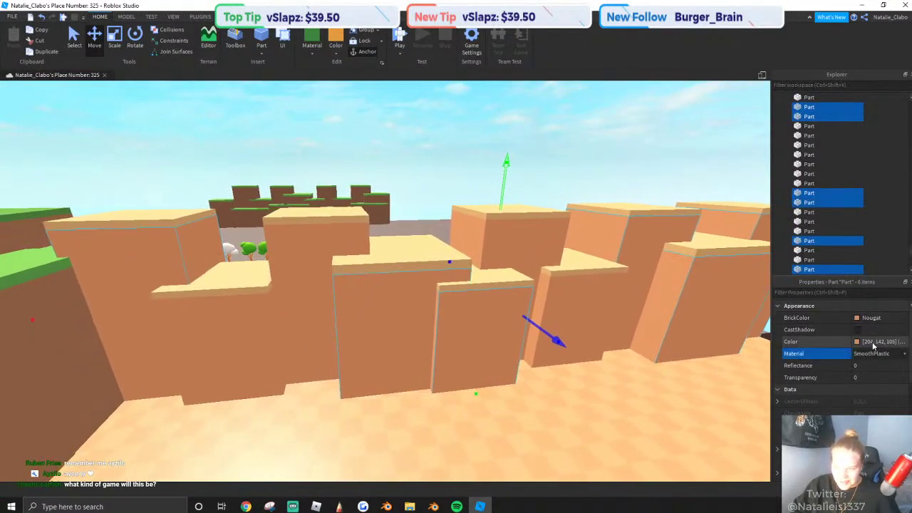
{"action": "key", "text": "Return"}
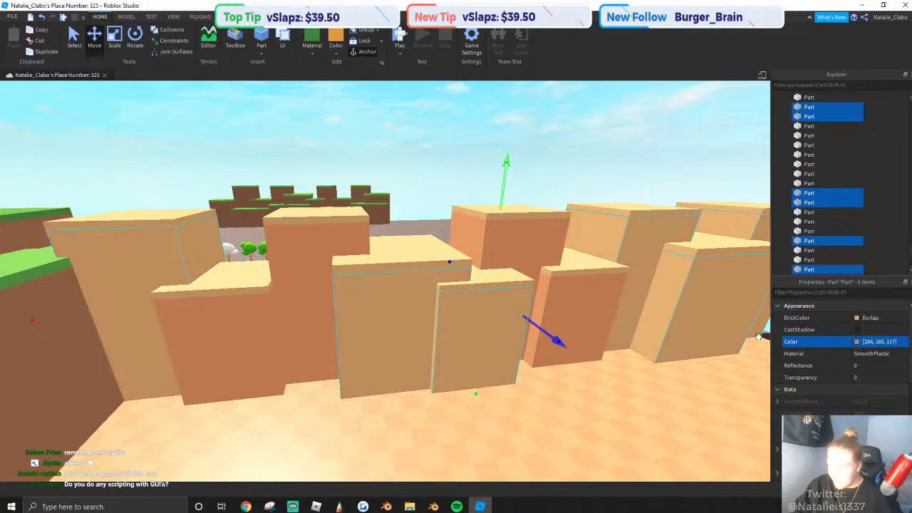
Adjust the six selected cliff block bodies to a subtler tan colour of 204, 146, 108.
{"action": "key", "text": "q"}
{"action": "right_click_drag", "start_coordinate": [508, 246], "coordinate": [509, 246]}
{"action": "key", "text": "d"}
{"action": "key", "text": "a"}
{"action": "left_click", "coordinate": [857, 342]}
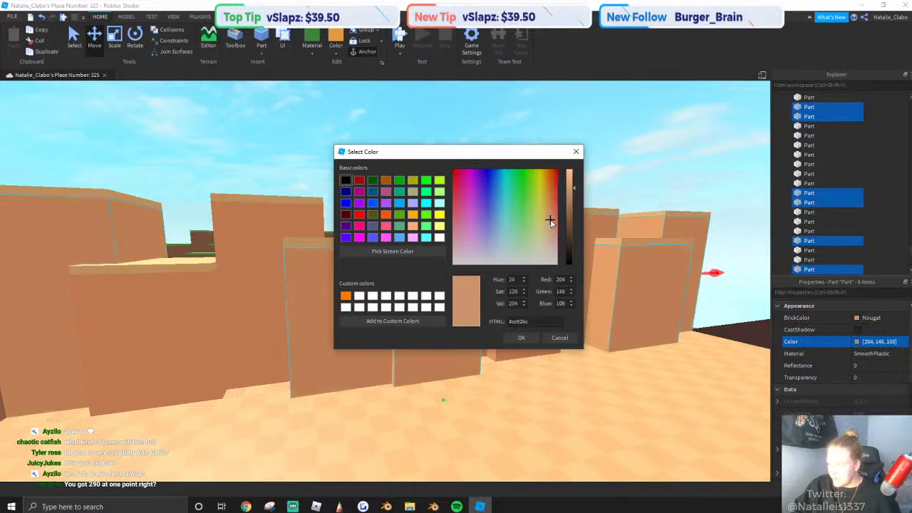
{"action": "left_click", "coordinate": [521, 337]}
{"action": "left_click", "coordinate": [595, 201]}
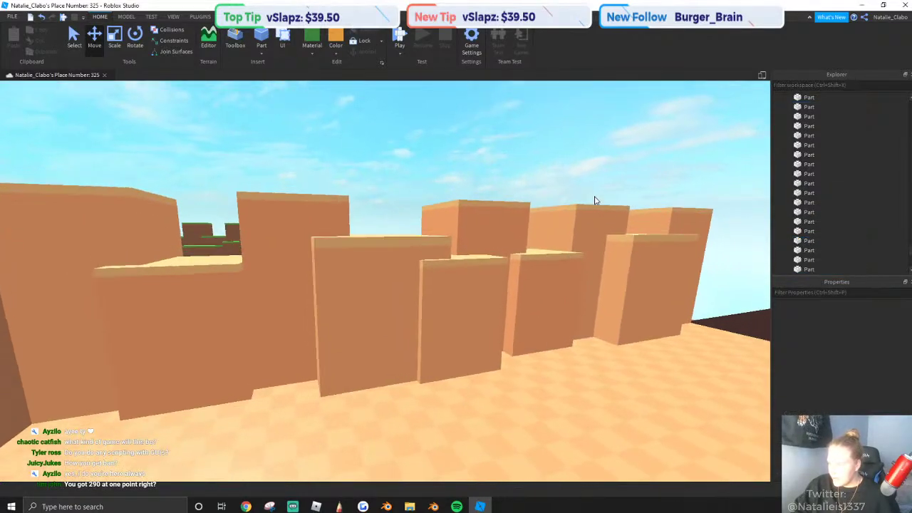
Select all blocks of the sand-coloured cliff row and group them into one model.
{"action": "key", "text": "a"}
{"action": "right_click_drag", "start_coordinate": [595, 199], "coordinate": [597, 200]}
{"action": "key", "text": "w"}
{"action": "key", "text": "d"}
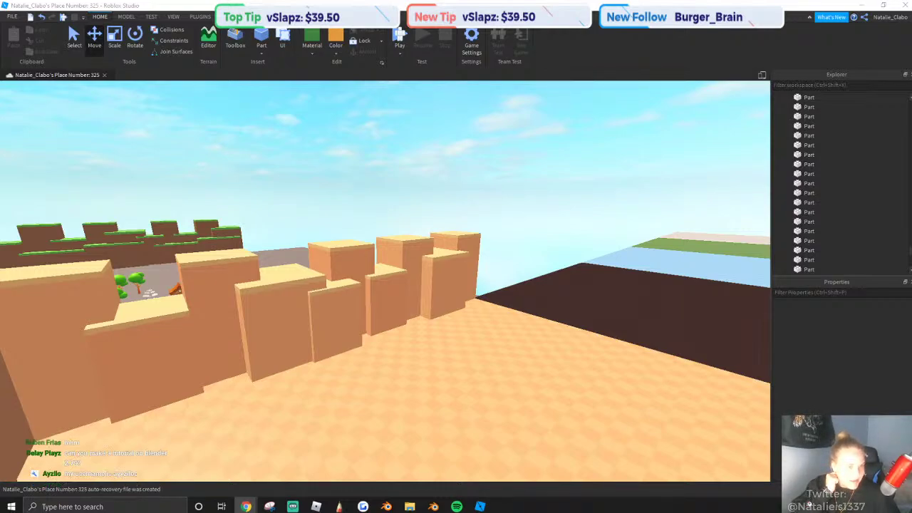
{"action": "right_click_drag", "start_coordinate": [399, 250], "coordinate": [364, 225]}
{"action": "scroll", "coordinate": [364, 225], "scroll_direction": "down", "scroll_amount": 3}
{"action": "left_click_drag", "start_coordinate": [336, 247], "coordinate": [725, 328]}
{"action": "right_click_drag", "start_coordinate": [627, 330], "coordinate": [597, 322]}
{"action": "left_click_drag", "start_coordinate": [584, 369], "coordinate": [553, 325]}
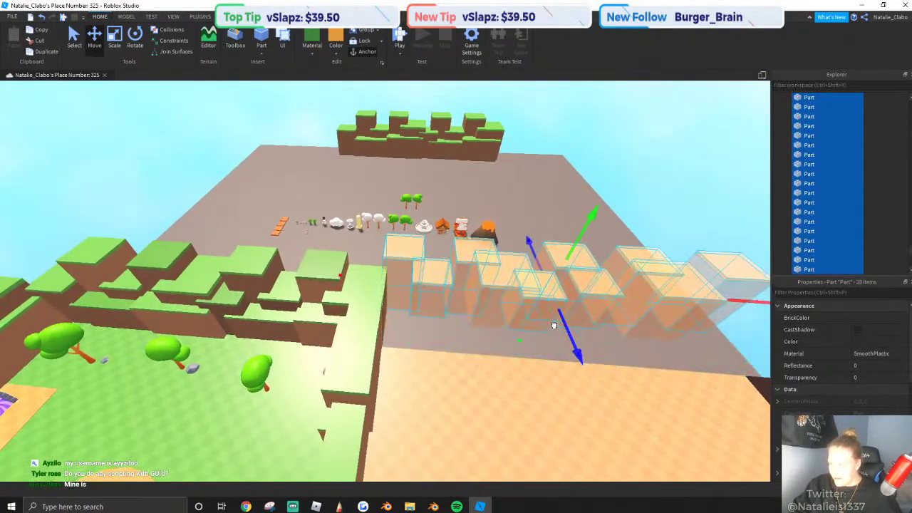
{"action": "key", "text": "ctrl+z"}
{"action": "right_click", "coordinate": [395, 297]}
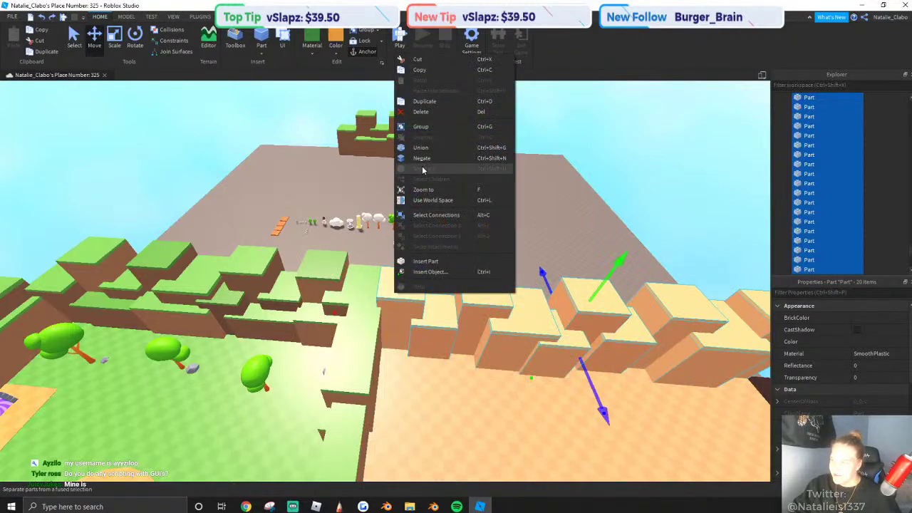
{"action": "left_click", "coordinate": [422, 127]}
Duplicate the grouped sand-coloured cliff row and rotate the copy to face the opposite way.
{"action": "left_click", "coordinate": [134, 38]}
{"action": "right_click_drag", "start_coordinate": [299, 214], "coordinate": [313, 257]}
{"action": "left_click_drag", "start_coordinate": [238, 264], "coordinate": [292, 250]}
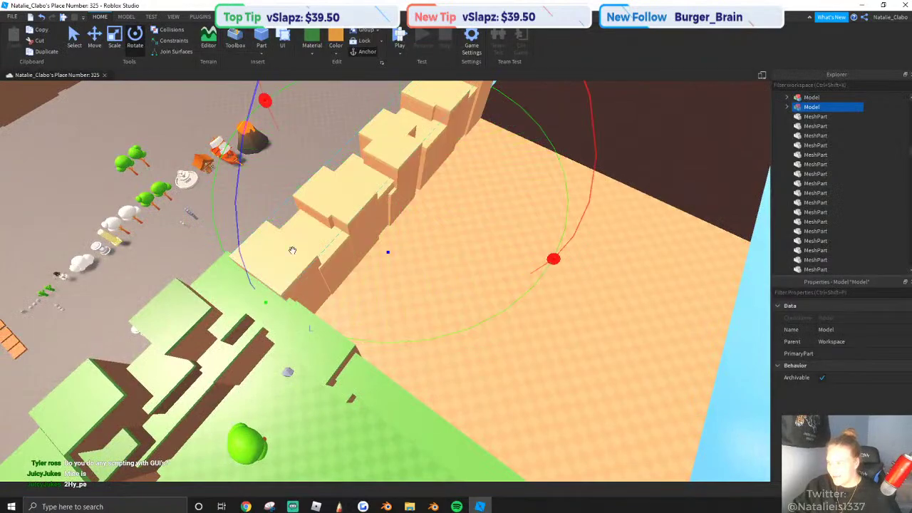
{"action": "key", "text": "s"}
{"action": "key", "text": "a"}
{"action": "left_click", "coordinate": [114, 37]}
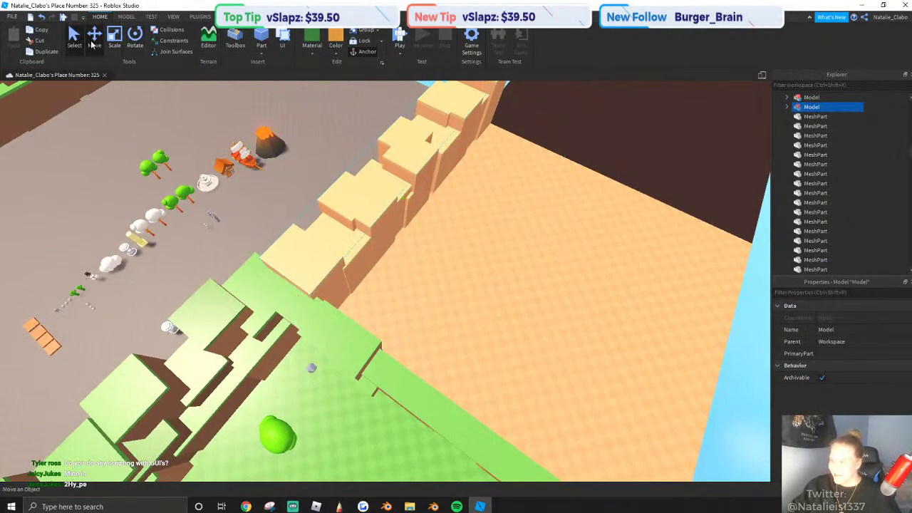
Move the rotated cliff row across the sand baseplate and line it up along the opposite edge.
{"action": "left_click_drag", "start_coordinate": [431, 193], "coordinate": [541, 186]}
{"action": "scroll", "coordinate": [542, 183], "scroll_direction": "up", "scroll_amount": 3}
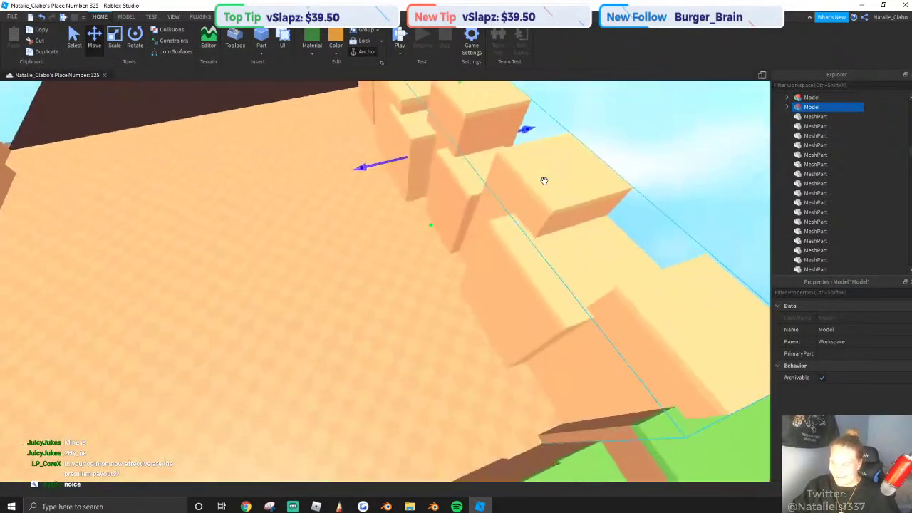
{"action": "scroll", "coordinate": [402, 176], "scroll_direction": "down", "scroll_amount": 1}
{"action": "left_click_drag", "start_coordinate": [393, 185], "coordinate": [416, 190]}
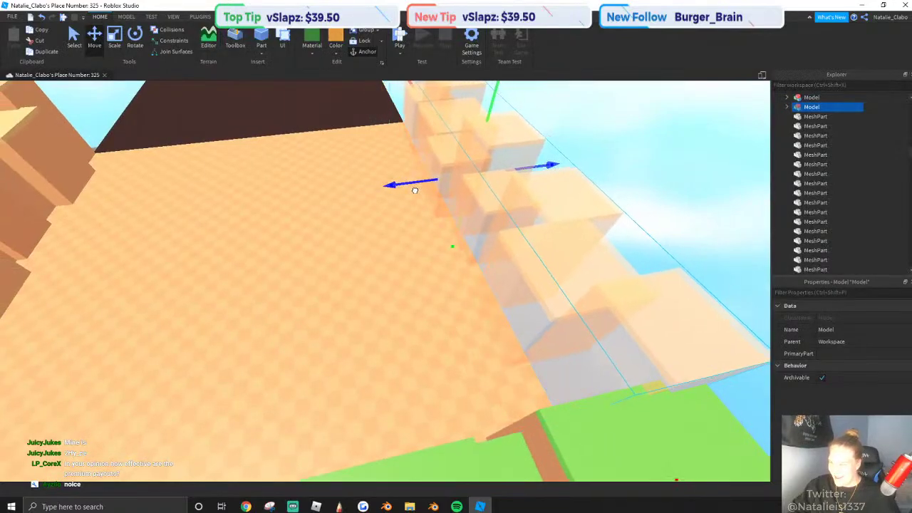
{"action": "right_click_drag", "start_coordinate": [415, 191], "coordinate": [446, 191]}
{"action": "key", "text": "a"}
{"action": "left_click", "coordinate": [543, 201]}
Select the cliff blocks and green tops on one side of the lobby's archway wall, together with the arch section.
{"action": "right_click_drag", "start_coordinate": [443, 279], "coordinate": [187, 366]}
{"action": "scroll", "coordinate": [188, 366], "scroll_direction": "up", "scroll_amount": 5}
{"action": "right_click_drag", "start_coordinate": [394, 356], "coordinate": [437, 263]}
{"action": "left_click", "coordinate": [437, 263]}
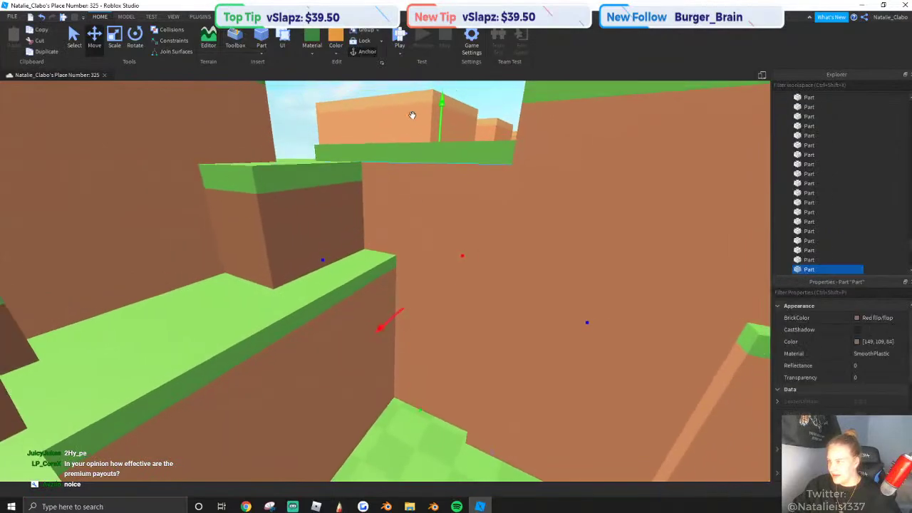
{"action": "key", "text": "s"}
{"action": "left_click", "coordinate": [389, 161], "text": "shift"}
{"action": "left_click", "coordinate": [605, 175], "text": "shift"}
{"action": "left_click", "coordinate": [604, 136], "text": "shift"}
{"action": "right_click_drag", "start_coordinate": [603, 142], "coordinate": [602, 156]}
{"action": "left_click", "coordinate": [501, 230], "text": "shift"}
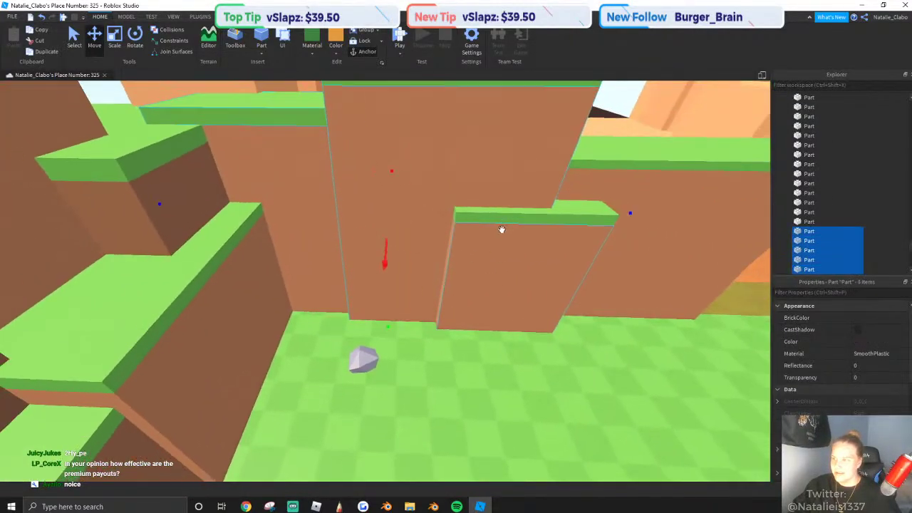
{"action": "left_click", "coordinate": [504, 218], "text": "shift"}
{"action": "left_click", "coordinate": [626, 190], "text": "shift"}
{"action": "key", "text": "d"}
{"action": "left_click", "coordinate": [596, 171], "text": "shift"}
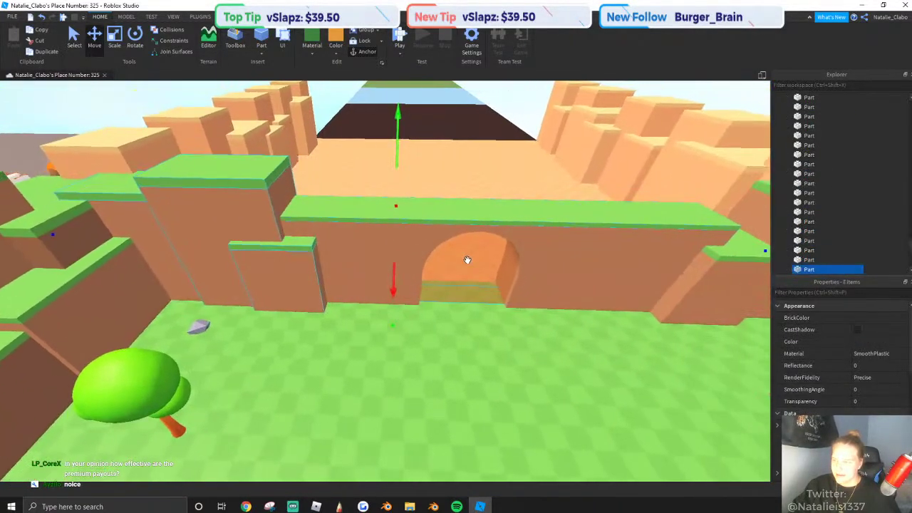
Add the blocks on the other side of the archway and the wall's long green top to the selection.
{"action": "key", "text": "w"}
{"action": "right_click_drag", "start_coordinate": [489, 268], "coordinate": [586, 254]}
{"action": "left_click", "coordinate": [586, 255], "text": "shift"}
{"action": "left_click", "coordinate": [594, 228], "text": "shift"}
{"action": "left_click", "coordinate": [637, 187], "text": "shift"}
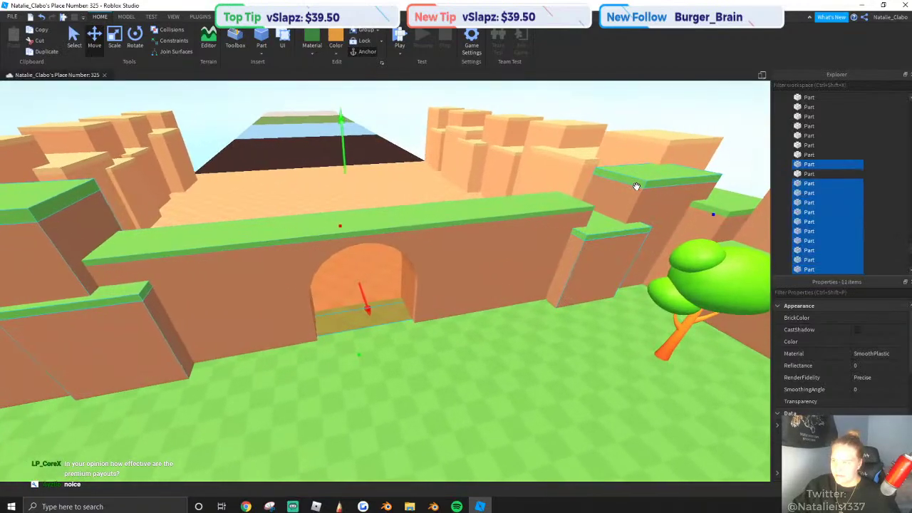
{"action": "key", "text": "d"}
{"action": "left_click", "coordinate": [698, 212], "text": "shift"}
{"action": "left_click", "coordinate": [725, 195], "text": "shift"}
{"action": "left_click", "coordinate": [694, 220], "text": "shift"}
{"action": "key", "text": "w"}
{"action": "key", "text": "e"}
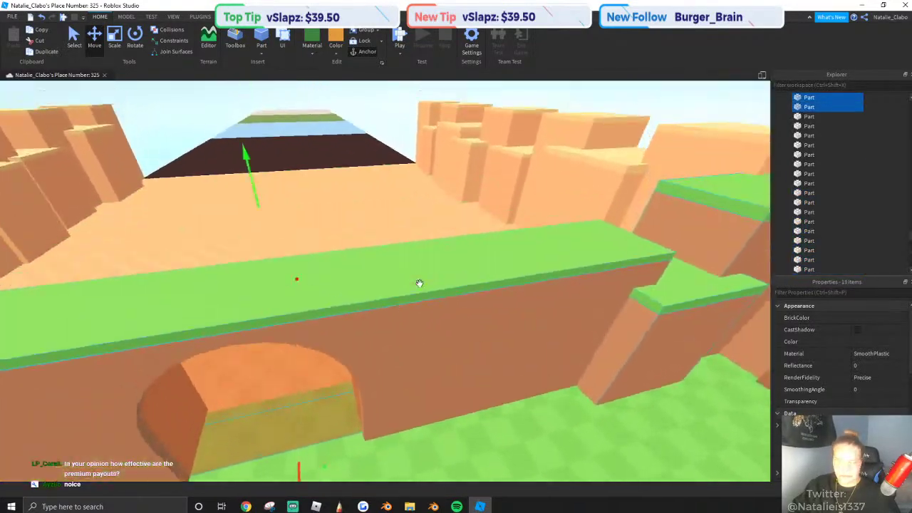
{"action": "left_click", "coordinate": [420, 283], "text": "shift"}
{"action": "key", "text": "s"}
{"action": "right_click_drag", "start_coordinate": [420, 283], "coordinate": [440, 281]}
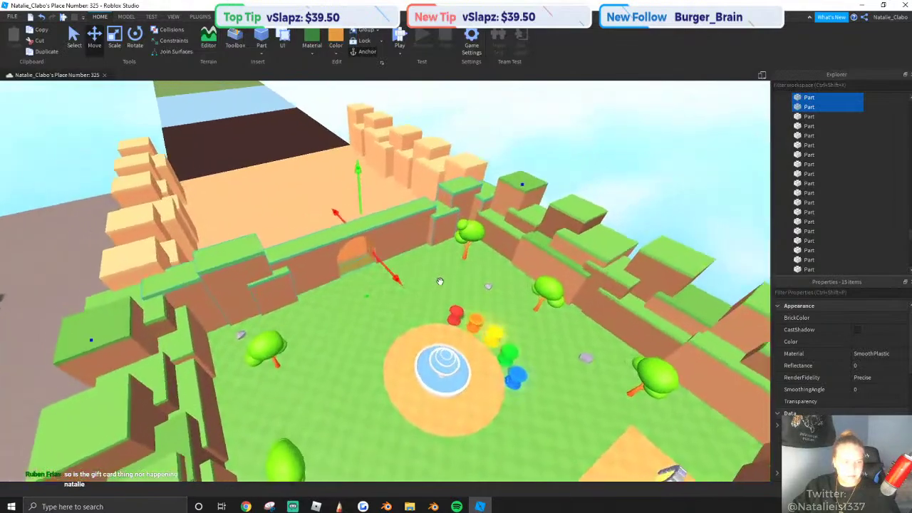
{"action": "key", "text": "w"}
{"action": "key", "text": "q"}
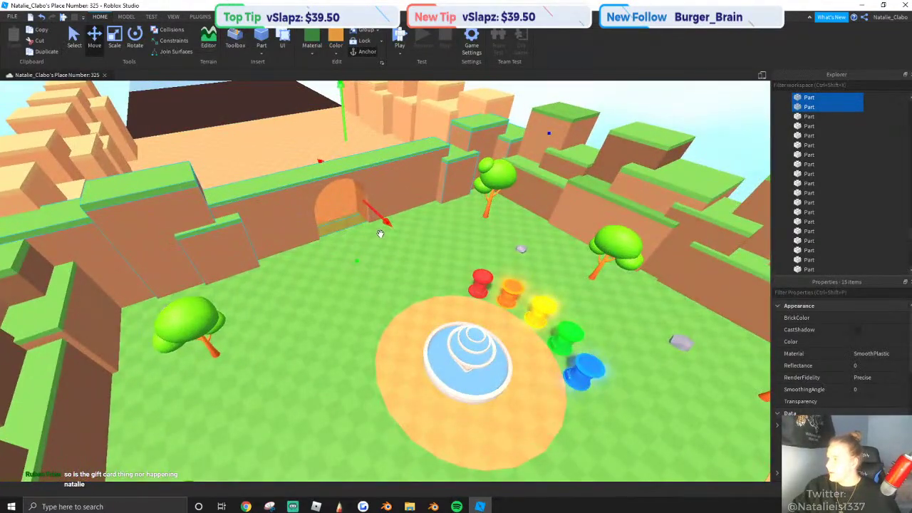
Duplicate the selected archway wall and move the copy to the far end of the sand area, before the dark baseplate.
{"action": "key", "text": "ctrl+shift+g"}
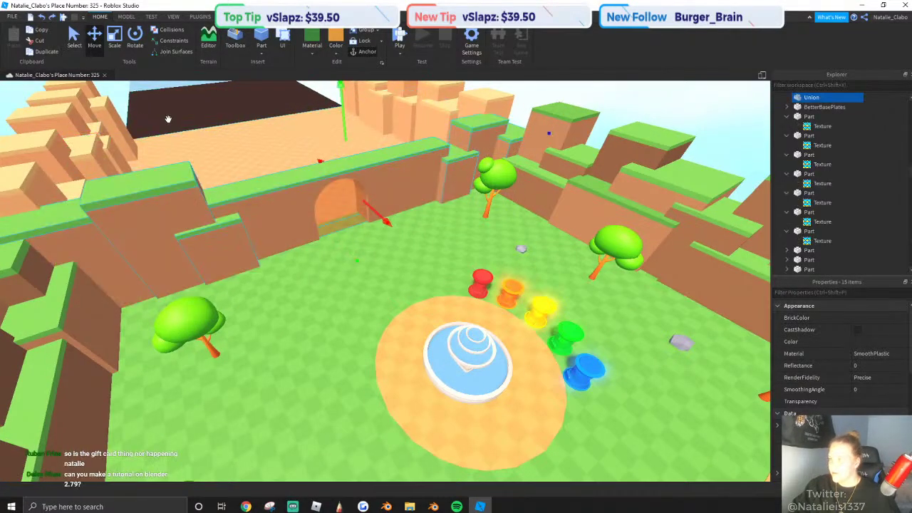
{"action": "left_click", "coordinate": [38, 51]}
{"action": "mouse_move", "coordinate": [387, 222]}
{"action": "left_mouse_down"}
{"action": "mouse_move", "coordinate": [356, 205]}
{"action": "mouse_move", "coordinate": [379, 205]}
{"action": "left_mouse_up"}
{"action": "right_click_drag", "start_coordinate": [356, 205], "coordinate": [379, 205]}
{"action": "key", "text": "w"}
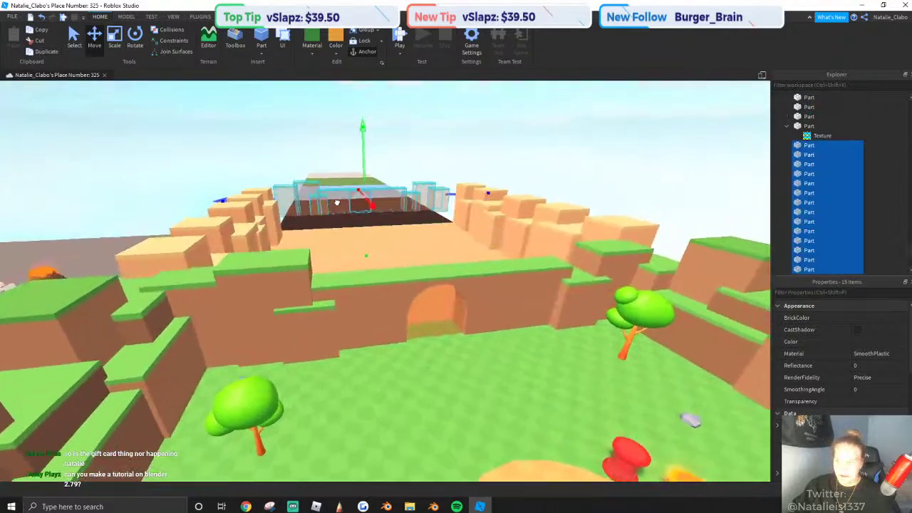
{"action": "left_click_drag", "start_coordinate": [379, 206], "coordinate": [495, 250]}
{"action": "key", "text": "w"}
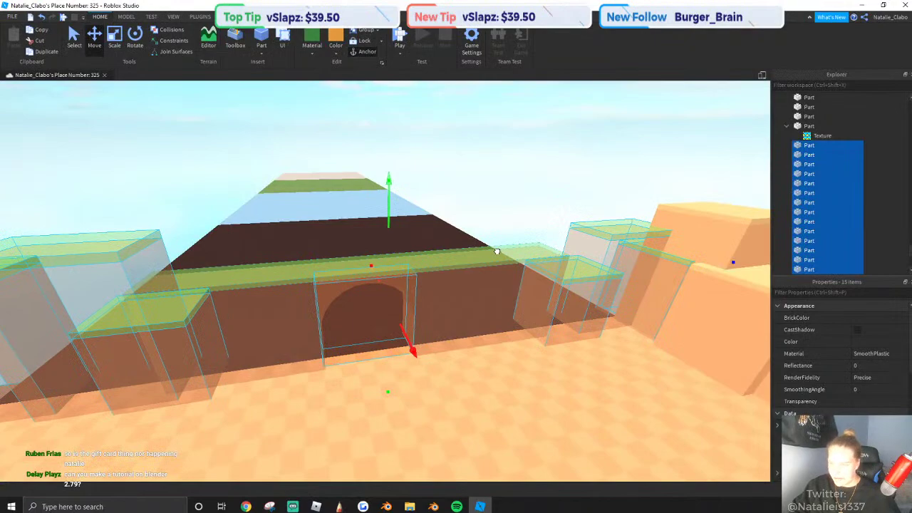
{"action": "key", "text": "ctrl+z"}
{"action": "right_click_drag", "start_coordinate": [494, 250], "coordinate": [368, 211]}
{"action": "left_click", "coordinate": [338, 202]}
{"action": "key", "text": "w"}
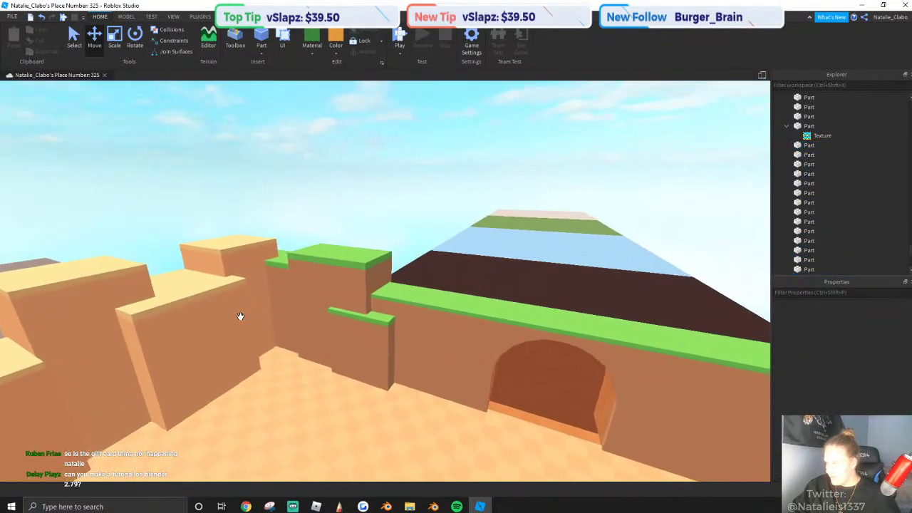
Select a block body in the sand-coloured cliff row and copy its colour value 204, 148, 108.
{"action": "left_click", "coordinate": [324, 296]}
{"action": "right_click", "coordinate": [273, 282]}
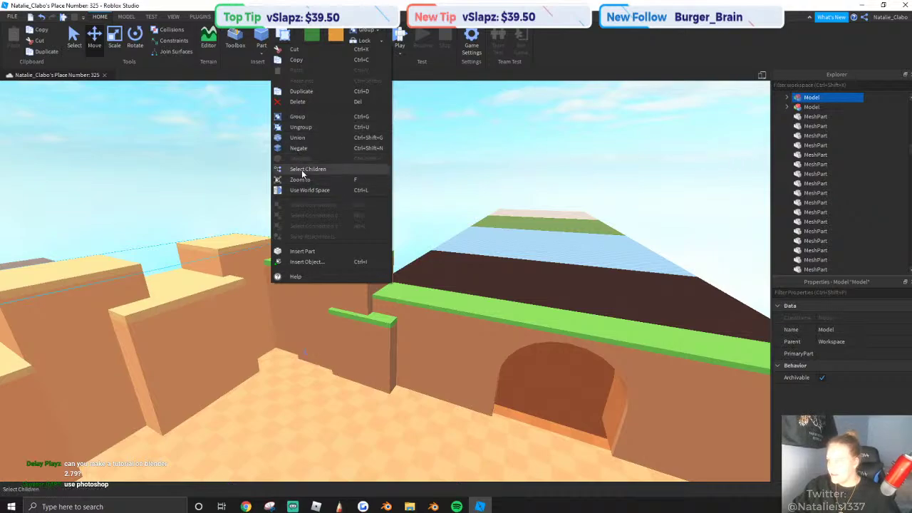
{"action": "left_click", "coordinate": [250, 293]}
{"action": "left_click", "coordinate": [857, 329]}
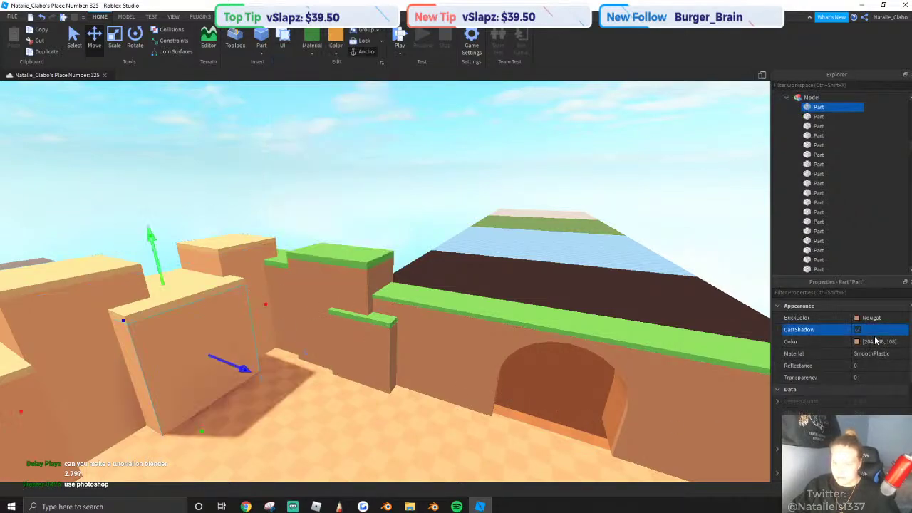
{"action": "left_click", "coordinate": [857, 329]}
{"action": "left_click", "coordinate": [880, 341]}
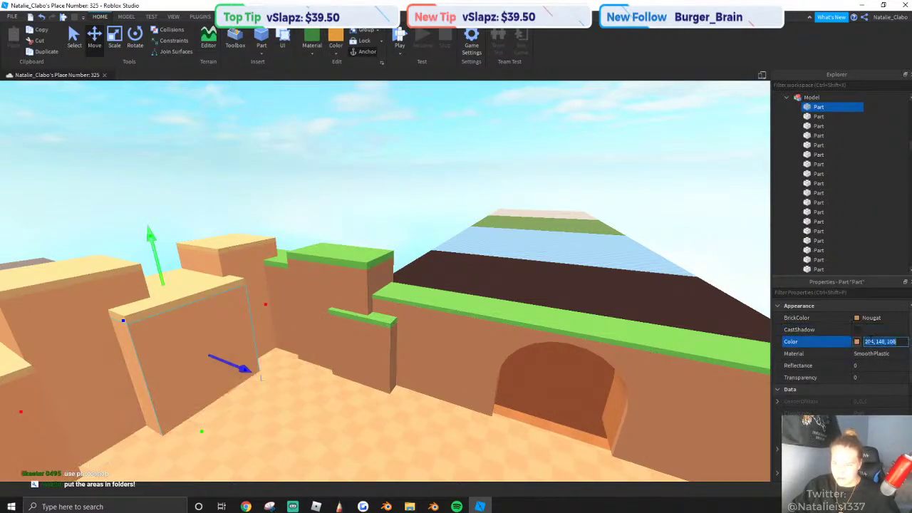
Select the brown block bodies on both sides of the duplicated archway wall and set their colour to 204, 148, 108.
{"action": "left_click", "coordinate": [339, 368]}
{"action": "left_click", "coordinate": [389, 358], "text": "ctrl"}
{"action": "left_click", "coordinate": [445, 351], "text": "ctrl"}
{"action": "right_click_drag", "start_coordinate": [445, 351], "coordinate": [470, 348]}
{"action": "left_click", "coordinate": [613, 330], "text": "ctrl"}
{"action": "left_click", "coordinate": [617, 289], "text": "ctrl"}
{"action": "right_click_drag", "start_coordinate": [617, 289], "coordinate": [606, 303]}
{"action": "left_click", "coordinate": [587, 296], "text": "ctrl"}
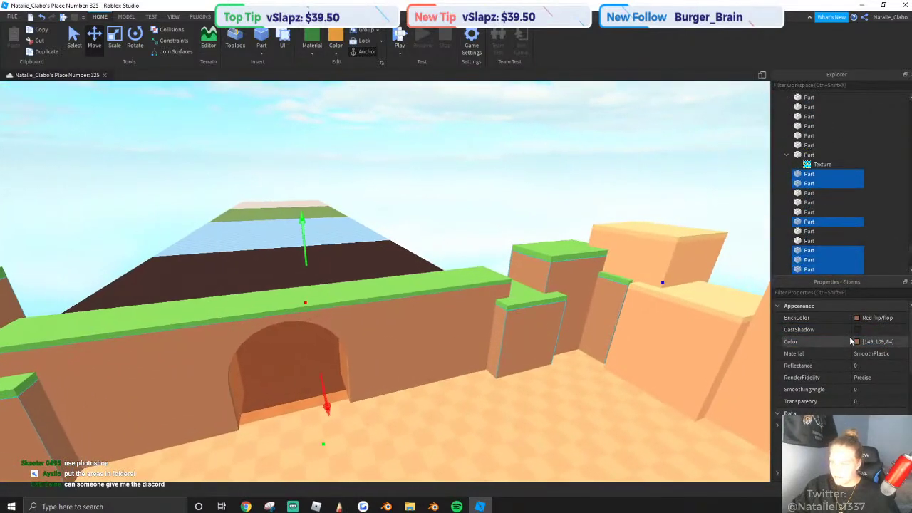
{"action": "key", "text": "Return"}
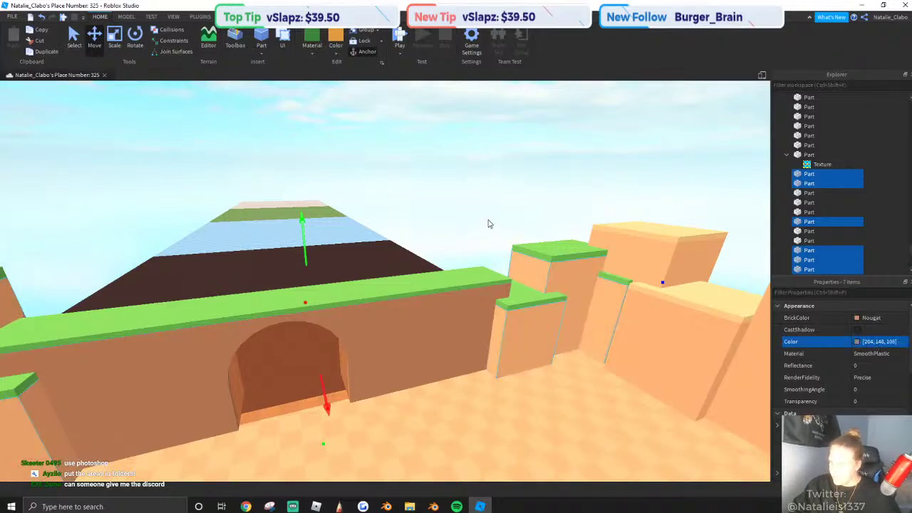
Separate the duplicated wall's arch union and set its parts to colour 204, 148, 108.
{"action": "key", "text": "ctrl+shift+g"}
{"action": "right_click", "coordinate": [426, 347]}
{"action": "left_click", "coordinate": [454, 226]}
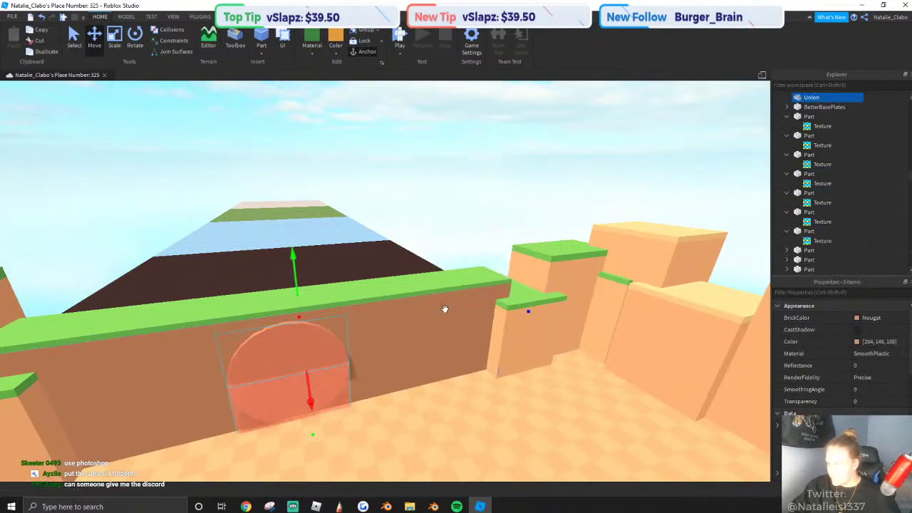
{"action": "right_click_drag", "start_coordinate": [446, 310], "coordinate": [541, 330]}
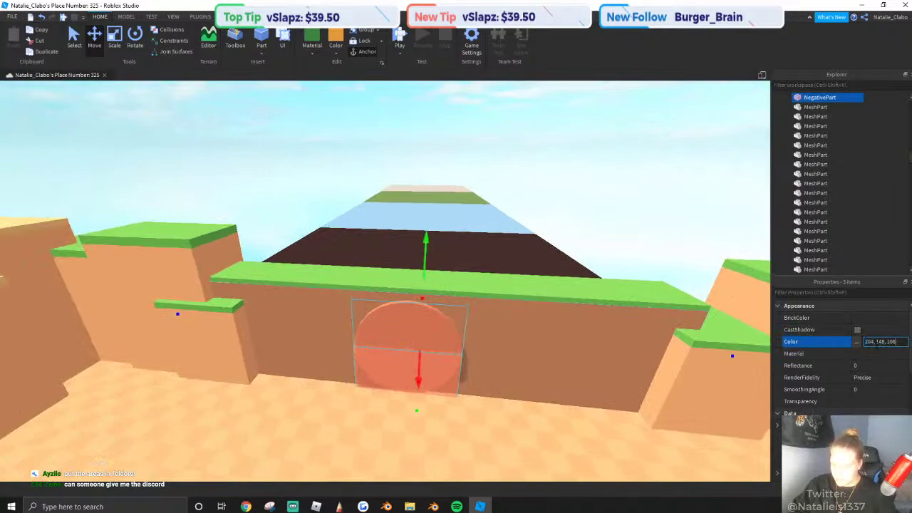
{"action": "key", "text": "Return"}
Union the archway parts again and turn off CastShadow on the new union.
{"action": "right_click", "coordinate": [498, 353]}
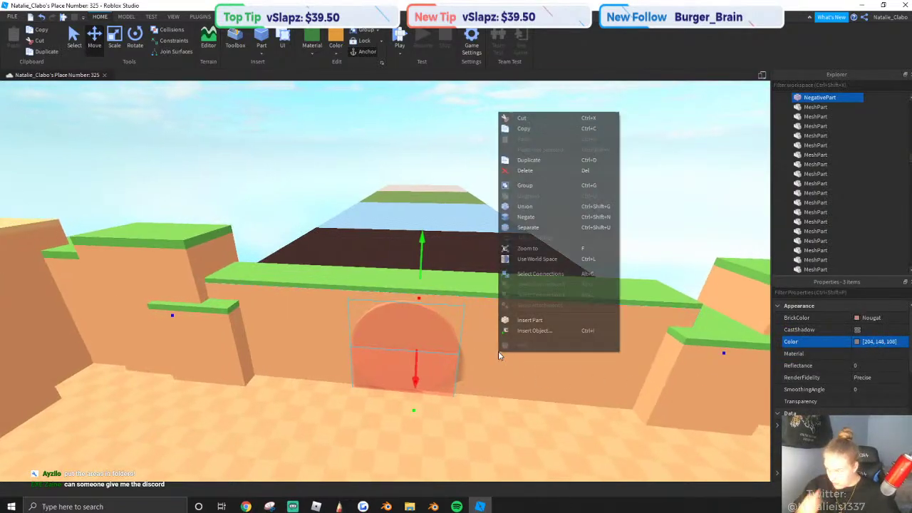
{"action": "left_click", "coordinate": [531, 206]}
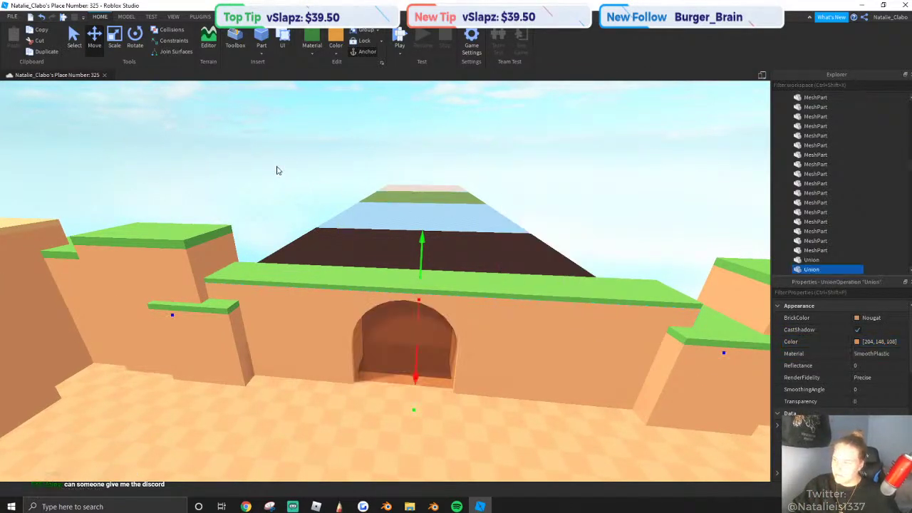
{"action": "right_click_drag", "start_coordinate": [277, 169], "coordinate": [450, 330]}
{"action": "left_click", "coordinate": [586, 335]}
{"action": "left_click", "coordinate": [858, 330]}
{"action": "left_click", "coordinate": [439, 138]}
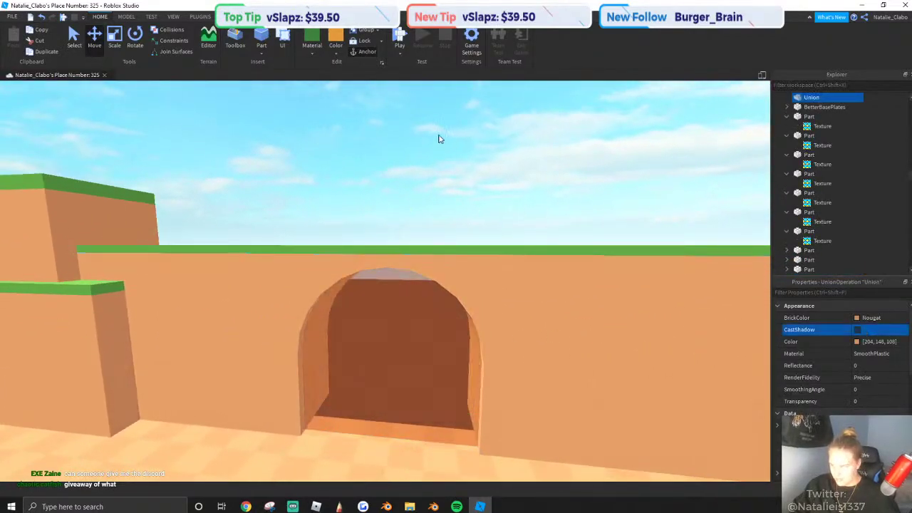
Recolour the semi-transparent part inside the archway to a dark red of 160, 59, 56.
{"action": "left_click", "coordinate": [470, 319]}
{"action": "right_click_drag", "start_coordinate": [408, 295], "coordinate": [570, 305]}
{"action": "key", "text": "w"}
{"action": "scroll", "coordinate": [408, 294], "scroll_direction": "down", "scroll_amount": 5}
{"action": "left_click", "coordinate": [859, 344]}
{"action": "left_click", "coordinate": [858, 344]}
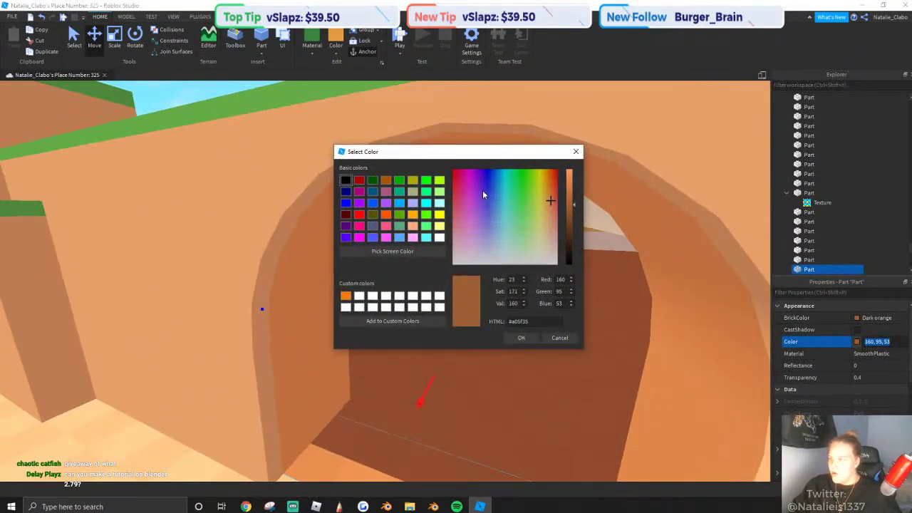
{"action": "left_click", "coordinate": [451, 181]}
{"action": "left_click", "coordinate": [457, 191]}
{"action": "left_click_drag", "start_coordinate": [456, 191], "coordinate": [558, 202]}
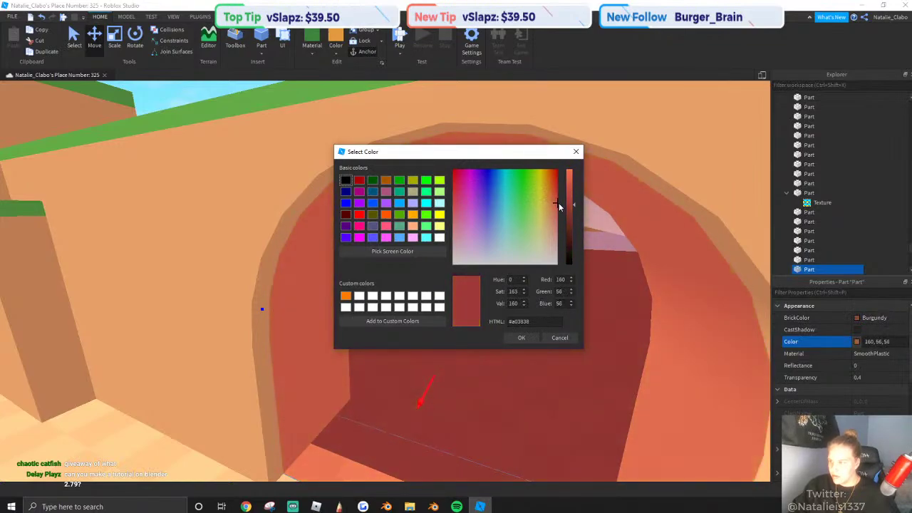
{"action": "left_click", "coordinate": [521, 338]}
{"action": "scroll", "coordinate": [482, 326], "scroll_direction": "down", "scroll_amount": 2}
{"action": "right_click_drag", "start_coordinate": [503, 332], "coordinate": [481, 326]}
{"action": "scroll", "coordinate": [482, 327], "scroll_direction": "down", "scroll_amount": 6}
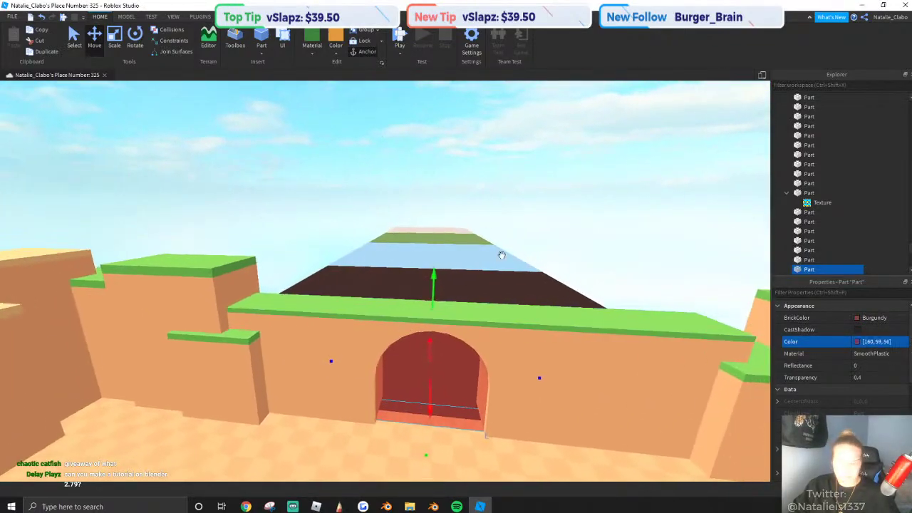
{"action": "left_click", "coordinate": [553, 217]}
Select a block top in the sand-coloured cliff row and copy its colour value 204, 165, 117.
{"action": "key", "text": "q"}
{"action": "key", "text": "w"}
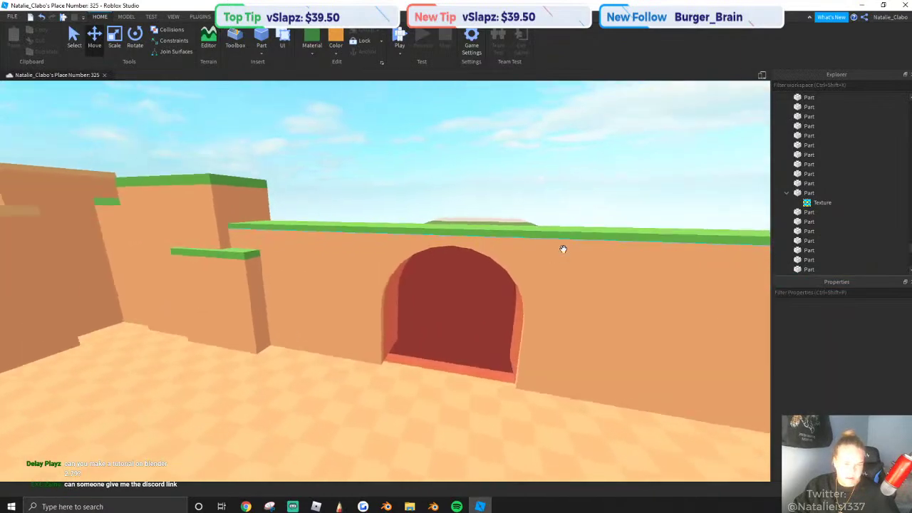
{"action": "right_click_drag", "start_coordinate": [562, 249], "coordinate": [474, 259]}
{"action": "key", "text": "e"}
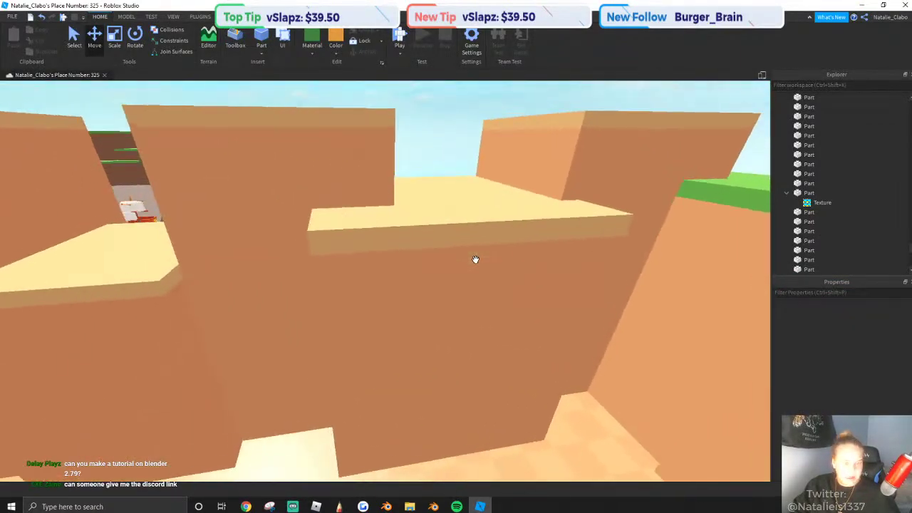
{"action": "left_click", "coordinate": [415, 283]}
{"action": "left_click", "coordinate": [462, 278], "text": "alt"}
{"action": "left_click", "coordinate": [858, 342]}
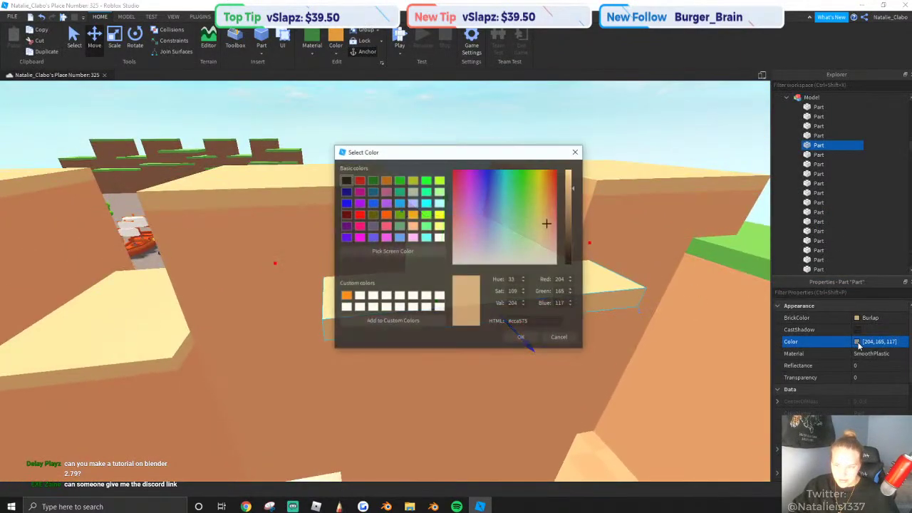
{"action": "left_click", "coordinate": [556, 337]}
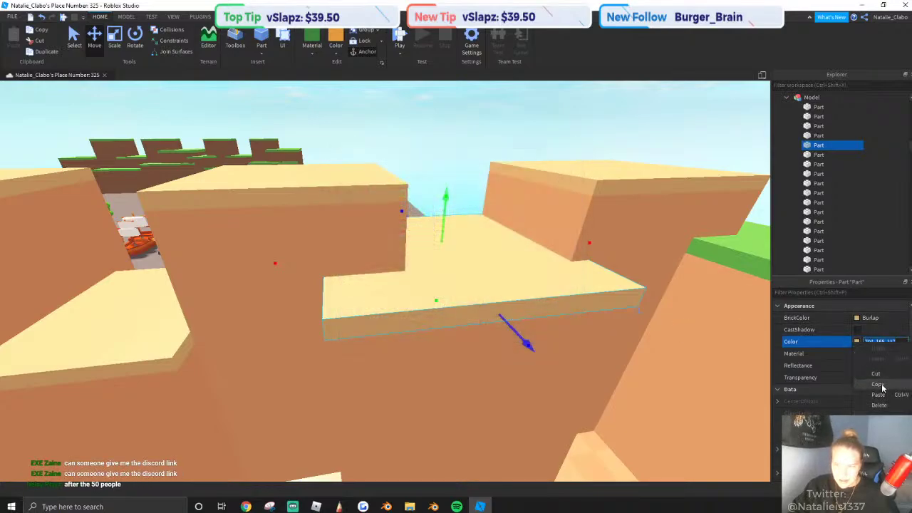
{"action": "left_click", "coordinate": [881, 387]}
Select the green tops at one end and along the middle of the duplicated archway wall.
{"action": "right_click_drag", "start_coordinate": [398, 265], "coordinate": [396, 271]}
{"action": "key", "text": "w"}
{"action": "left_click", "coordinate": [364, 236]}
{"action": "key", "text": "w"}
{"action": "right_click_drag", "start_coordinate": [364, 236], "coordinate": [330, 289]}
{"action": "key", "text": "w"}
{"action": "key", "text": "w"}
{"action": "key", "text": "e"}
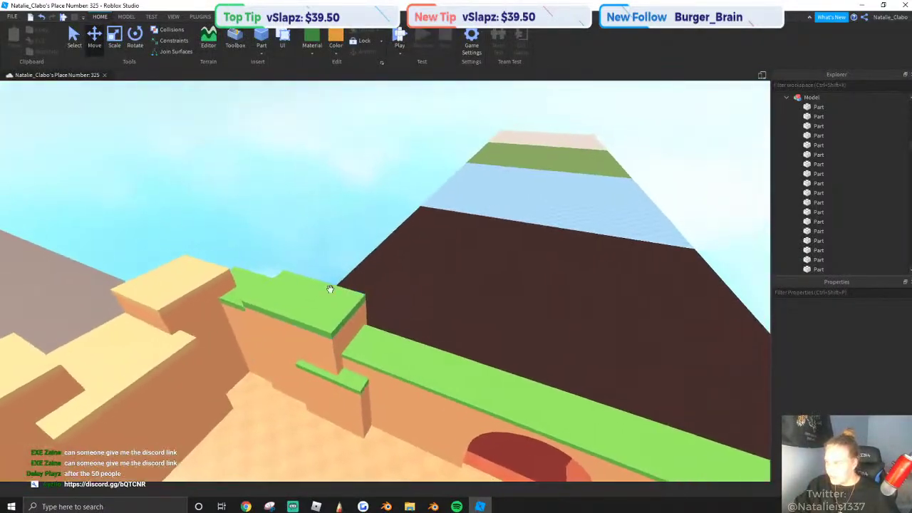
{"action": "key", "text": "a"}
{"action": "left_click", "coordinate": [285, 306]}
{"action": "left_click", "coordinate": [321, 349], "text": "shift"}
{"action": "left_click", "coordinate": [414, 369], "text": "shift"}
{"action": "right_click_drag", "start_coordinate": [414, 369], "coordinate": [420, 334]}
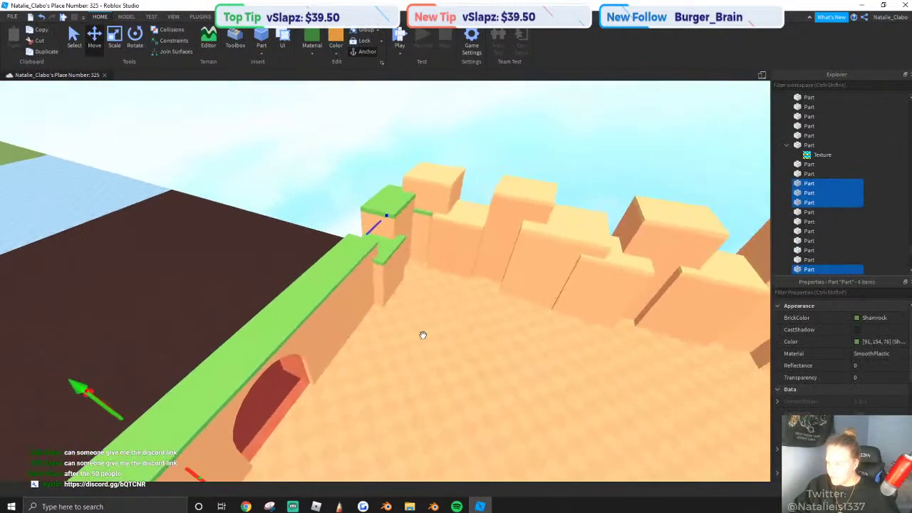
Add the green tops at the wall's other end to the selection and set the colour to 204, 165, 117.
{"action": "left_click", "coordinate": [389, 247], "text": "shift"}
{"action": "key", "text": "w"}
{"action": "left_click", "coordinate": [426, 209], "text": "shift"}
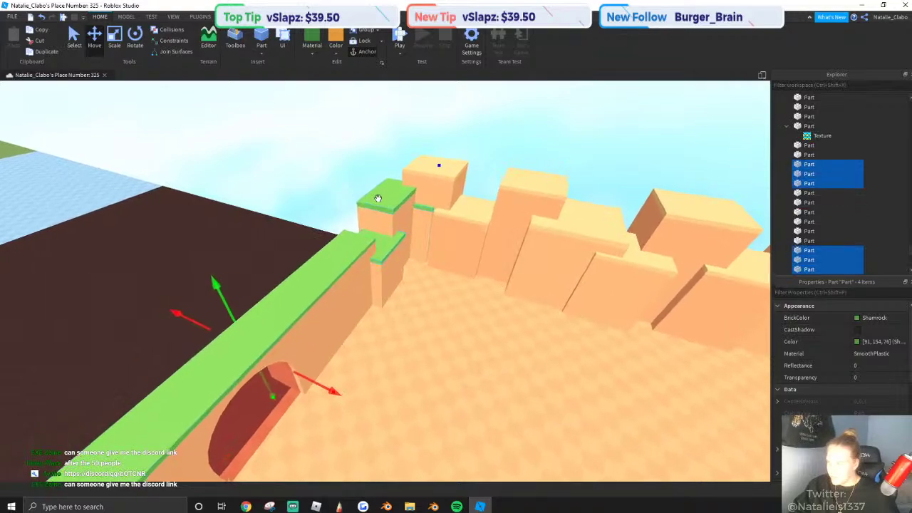
{"action": "left_click", "coordinate": [378, 197], "text": "shift"}
{"action": "key", "text": "ctrl+v"}
{"action": "key", "text": "Return"}
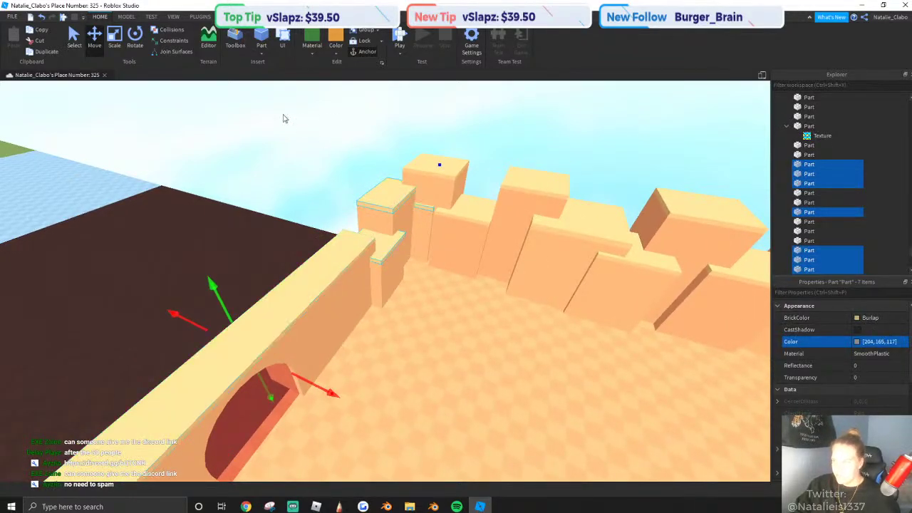
Move the narrow corner block and its top outward from the adjoining sand cliff row.
{"action": "left_click", "coordinate": [284, 119]}
{"action": "scroll", "coordinate": [438, 224], "scroll_direction": "up", "scroll_amount": 4}
{"action": "left_click", "coordinate": [438, 214]}
{"action": "left_click", "coordinate": [438, 181], "text": "shift"}
{"action": "left_click_drag", "start_coordinate": [502, 233], "coordinate": [514, 235]}
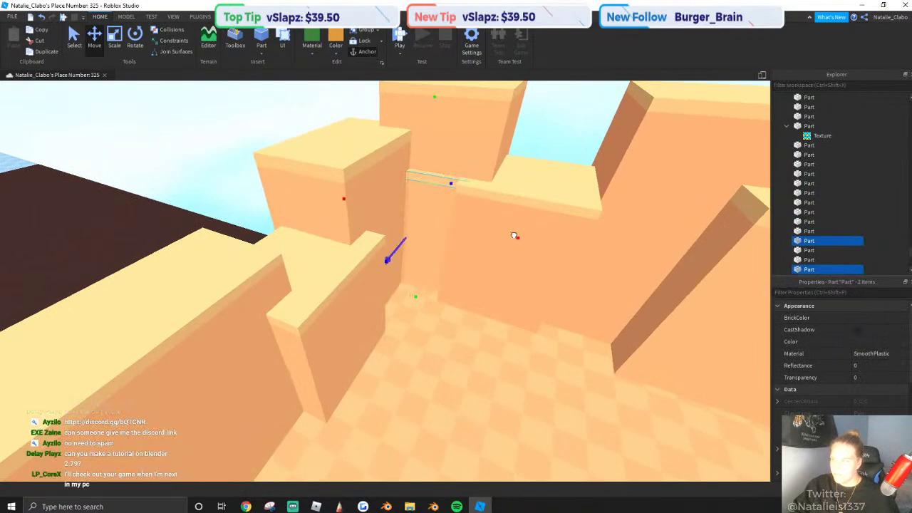
{"action": "right_click_drag", "start_coordinate": [374, 275], "coordinate": [429, 235]}
{"action": "left_click", "coordinate": [374, 144]}
Extend the base of the narrow sand-coloured corner block down to meet the sand floor.
{"action": "key", "text": "q"}
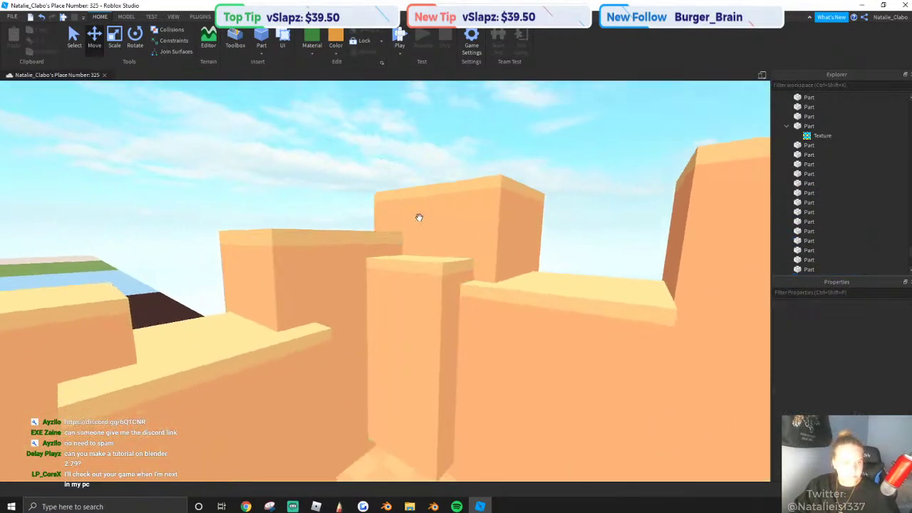
{"action": "left_click", "coordinate": [432, 271]}
{"action": "key", "text": "w"}
{"action": "key", "text": "q"}
{"action": "left_click", "coordinate": [115, 39]}
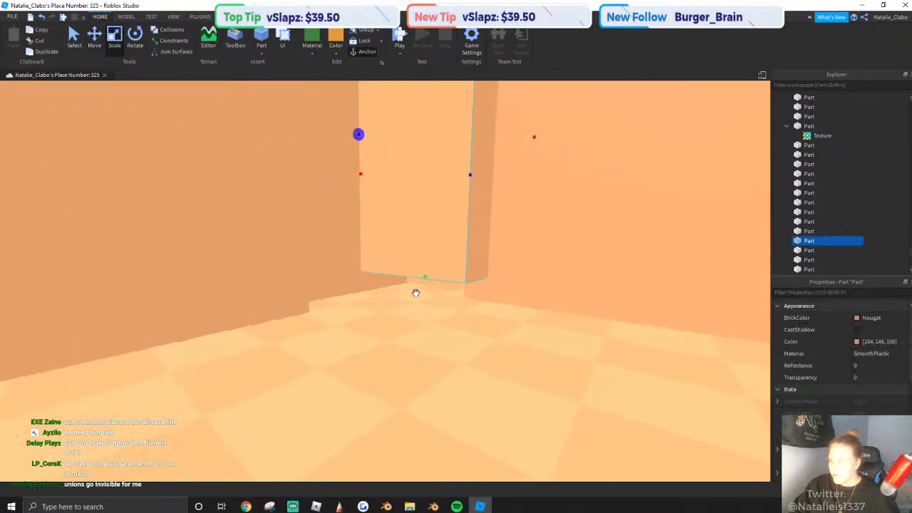
{"action": "left_click_drag", "start_coordinate": [421, 297], "coordinate": [425, 302]}
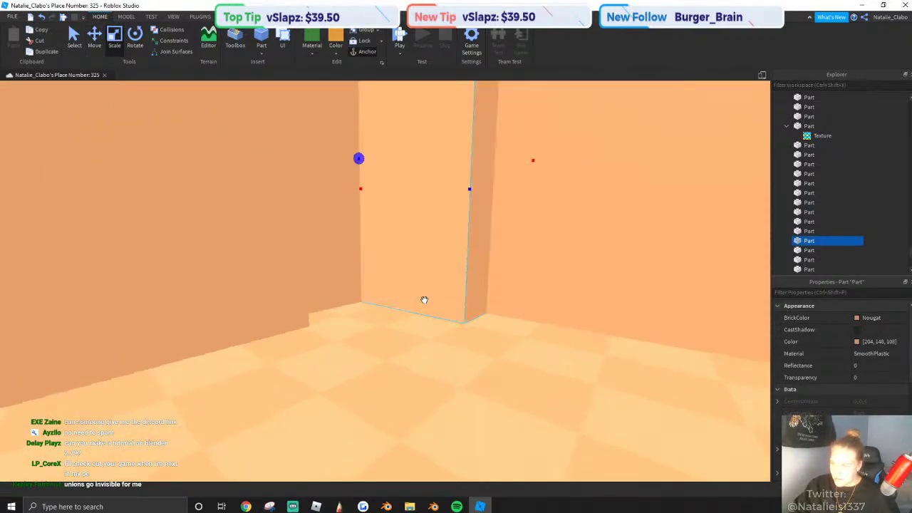
{"action": "scroll", "coordinate": [427, 285], "scroll_direction": "down", "scroll_amount": 5}
{"action": "left_click", "coordinate": [396, 214]}
{"action": "right_click_drag", "start_coordinate": [396, 214], "coordinate": [413, 206]}
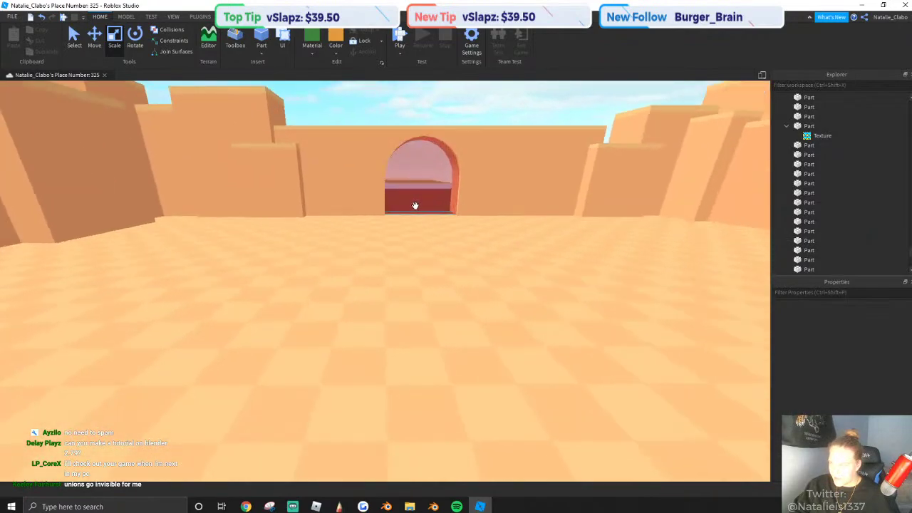
Recolour the semi-transparent barrier in the far archway from red to brownish orange, 160, 102, 44.
{"action": "scroll", "coordinate": [413, 210], "scroll_direction": "up", "scroll_amount": 5}
{"action": "left_click", "coordinate": [413, 216]}
{"action": "left_click", "coordinate": [861, 344]}
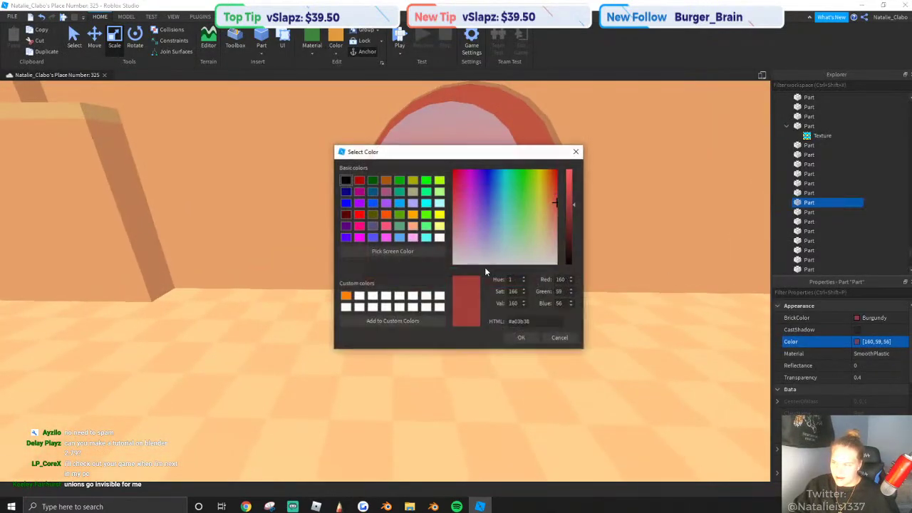
{"action": "left_click_drag", "start_coordinate": [387, 152], "coordinate": [49, 211]}
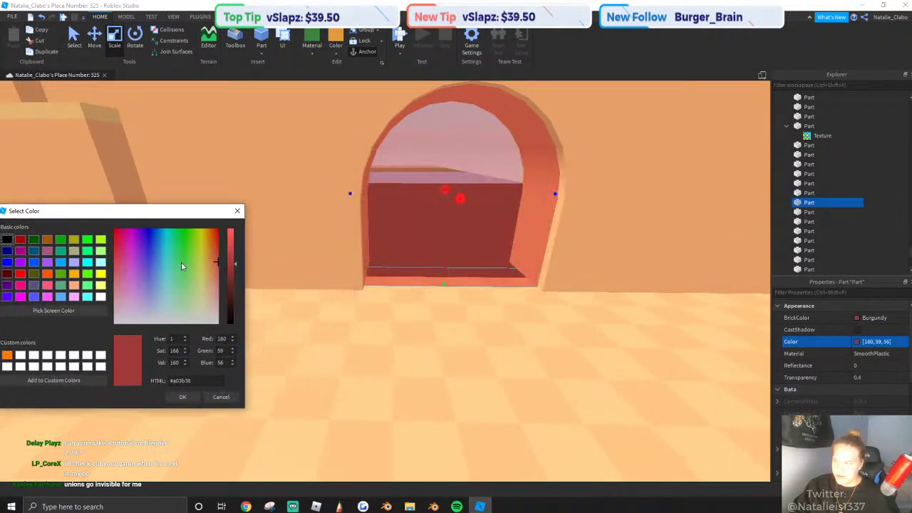
{"action": "left_click_drag", "start_coordinate": [181, 261], "coordinate": [210, 254]}
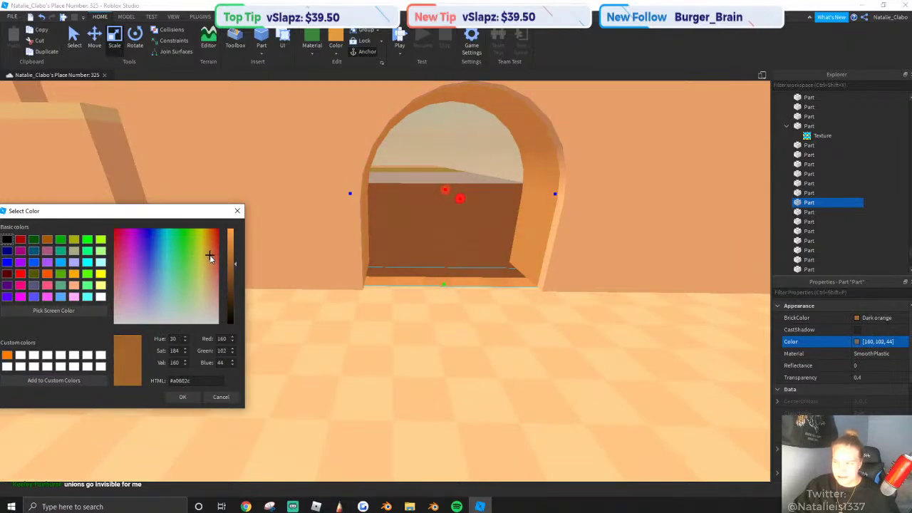
{"action": "left_click", "coordinate": [188, 398]}
{"action": "scroll", "coordinate": [258, 342], "scroll_direction": "down", "scroll_amount": 4}
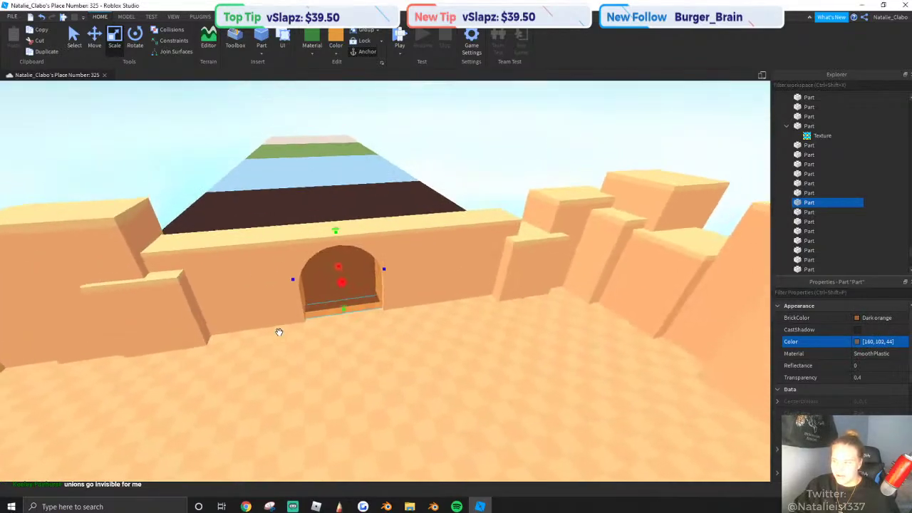
{"action": "right_click_drag", "start_coordinate": [278, 332], "coordinate": [287, 323]}
{"action": "left_click", "coordinate": [127, 154]}
Duplicate the yellow broken pillar from the row of props outside the map and place the copy on the sand floor.
{"action": "key", "text": "d"}
{"action": "key", "text": "w"}
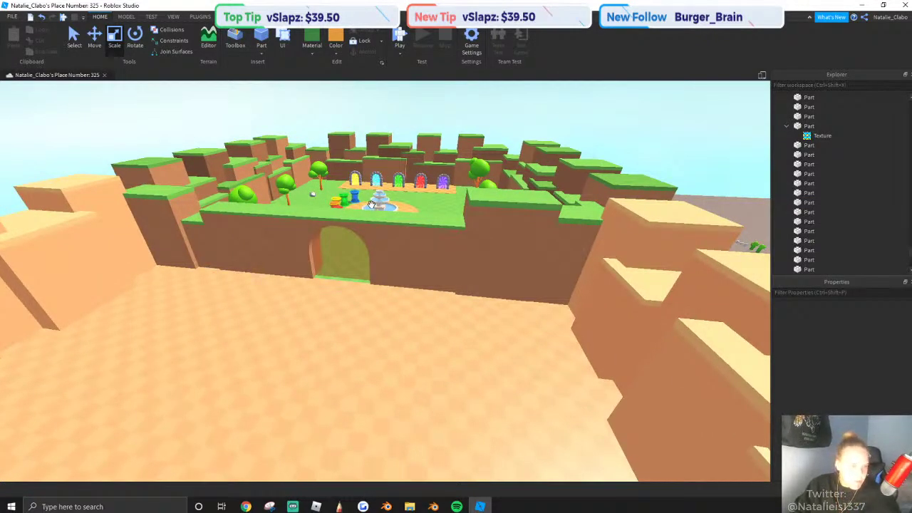
{"action": "right_click_drag", "start_coordinate": [371, 205], "coordinate": [371, 205]}
{"action": "key", "text": "d"}
{"action": "scroll", "coordinate": [511, 188], "scroll_direction": "up", "scroll_amount": 5}
{"action": "right_click_drag", "start_coordinate": [511, 188], "coordinate": [509, 186]}
{"action": "key", "text": "w"}
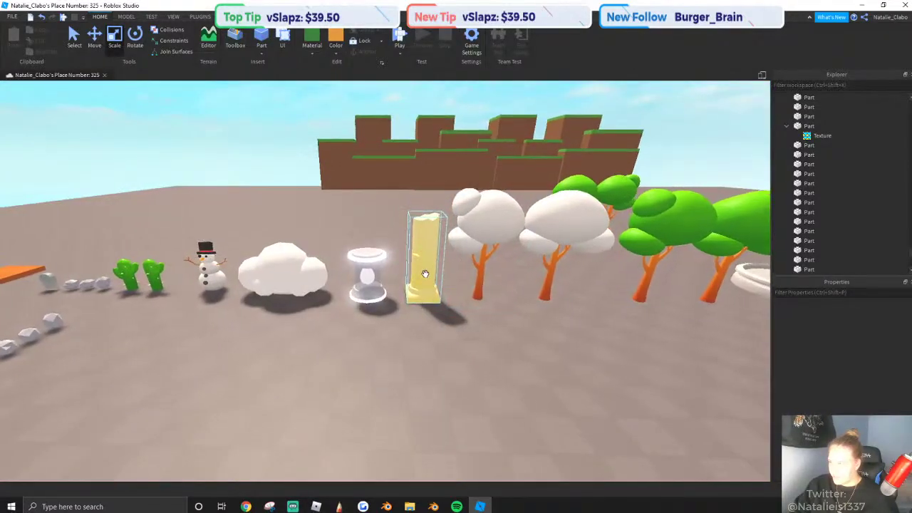
{"action": "left_click", "coordinate": [430, 269]}
{"action": "key", "text": "ctrl+c"}
{"action": "key", "text": "ctrl+v"}
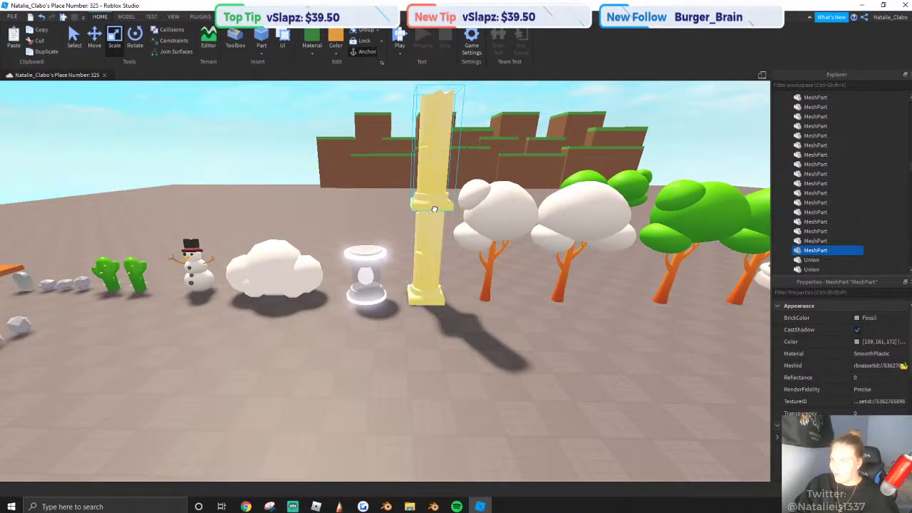
{"action": "key", "text": "w"}
{"action": "left_click_drag", "start_coordinate": [435, 209], "coordinate": [467, 281]}
{"action": "left_click_drag", "start_coordinate": [463, 213], "coordinate": [463, 136], "text": "shift"}
{"action": "right_click_drag", "start_coordinate": [463, 136], "coordinate": [475, 100]}
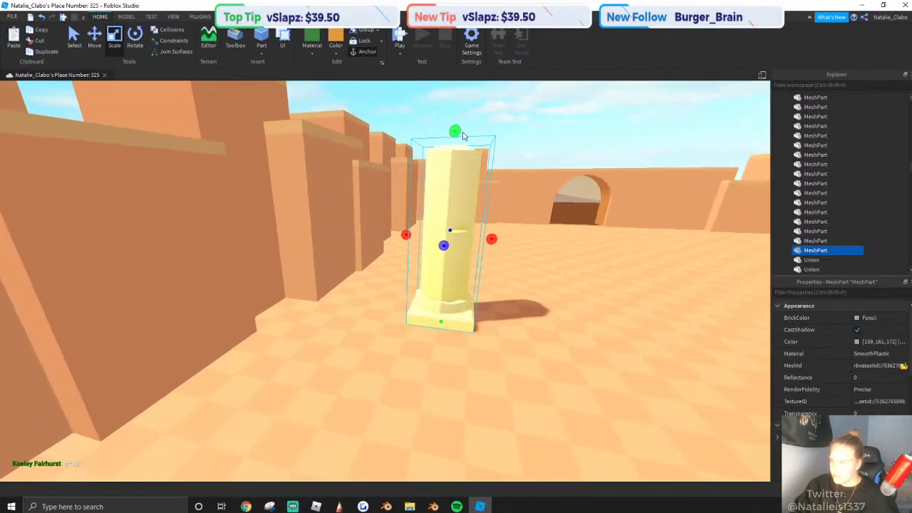
Resize the pasted pillar and reposition it in front of the sand cliffs.
{"action": "left_click_drag", "start_coordinate": [463, 136], "coordinate": [448, 158], "text": "shift"}
{"action": "scroll", "coordinate": [458, 271], "scroll_direction": "up", "scroll_amount": 1}
{"action": "left_click_drag", "start_coordinate": [462, 302], "coordinate": [453, 249]}
{"action": "key", "text": "w"}
{"action": "right_click_drag", "start_coordinate": [454, 249], "coordinate": [452, 248]}
{"action": "key", "text": "s"}
{"action": "key", "text": "w"}
{"action": "key", "text": "d"}
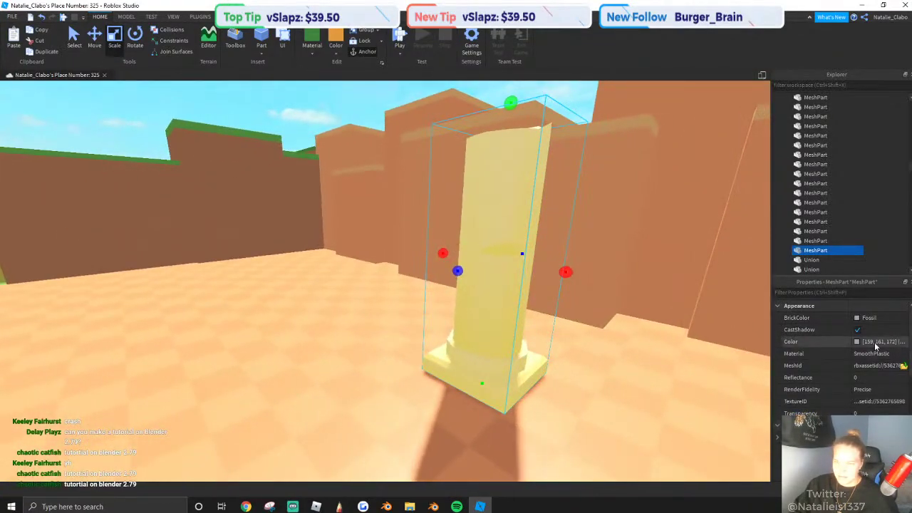
Clear the pillar's TextureID and give it the cliff block's colour, 204, 142, 105.
{"action": "left_click", "coordinate": [866, 401]}
{"action": "key", "text": "BackSpace"}
{"action": "key", "text": "Return"}
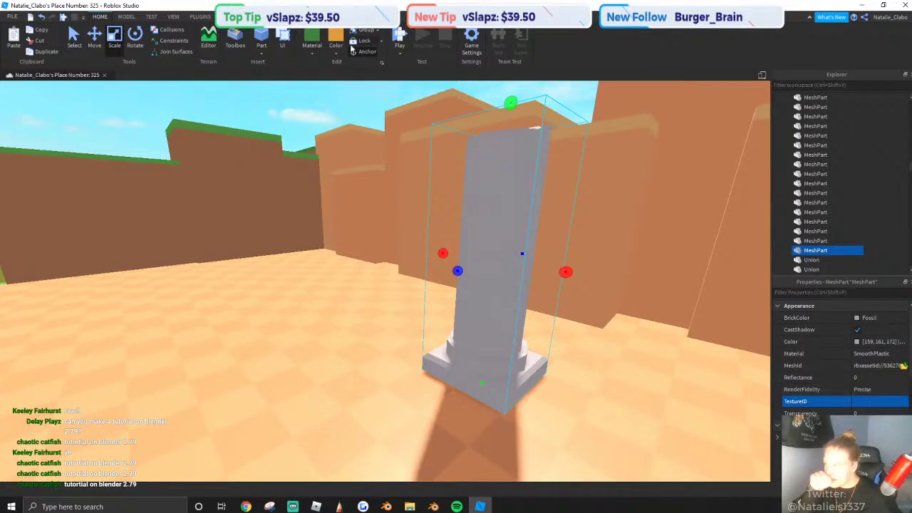
{"action": "left_click", "coordinate": [622, 214]}
{"action": "left_click", "coordinate": [334, 332]}
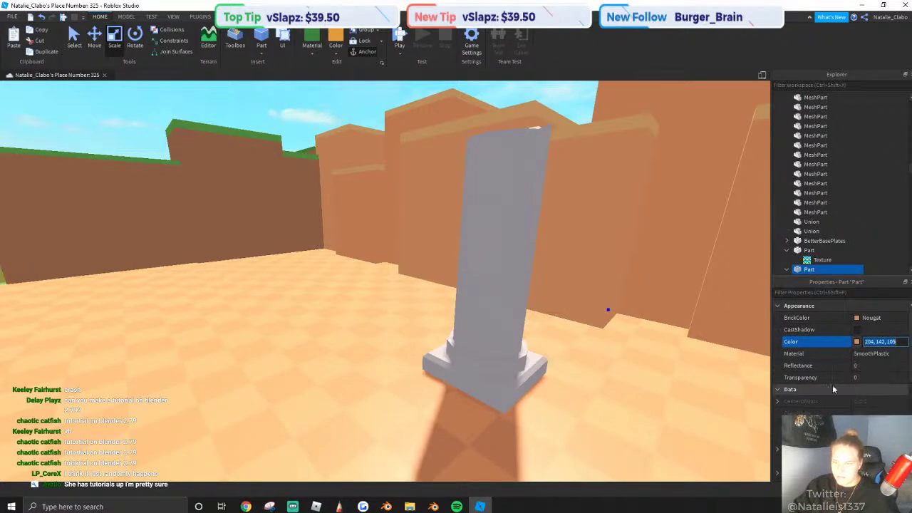
{"action": "left_click", "coordinate": [507, 314]}
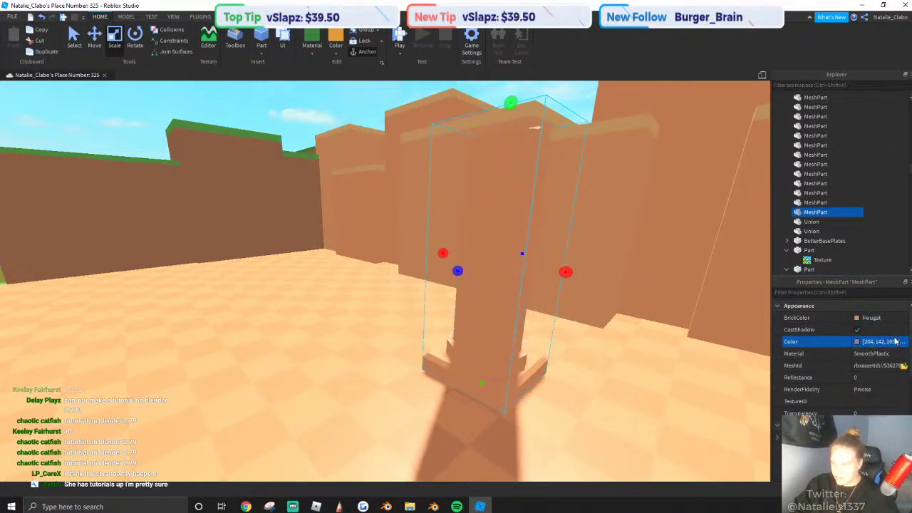
Scale the recoloured pillar down and shift it along the sand floor.
{"action": "key", "text": "s"}
{"action": "right_click_drag", "start_coordinate": [635, 268], "coordinate": [634, 254]}
{"action": "key", "text": "d"}
{"action": "left_click_drag", "start_coordinate": [405, 147], "coordinate": [408, 205]}
{"action": "left_click_drag", "start_coordinate": [413, 370], "coordinate": [350, 375]}
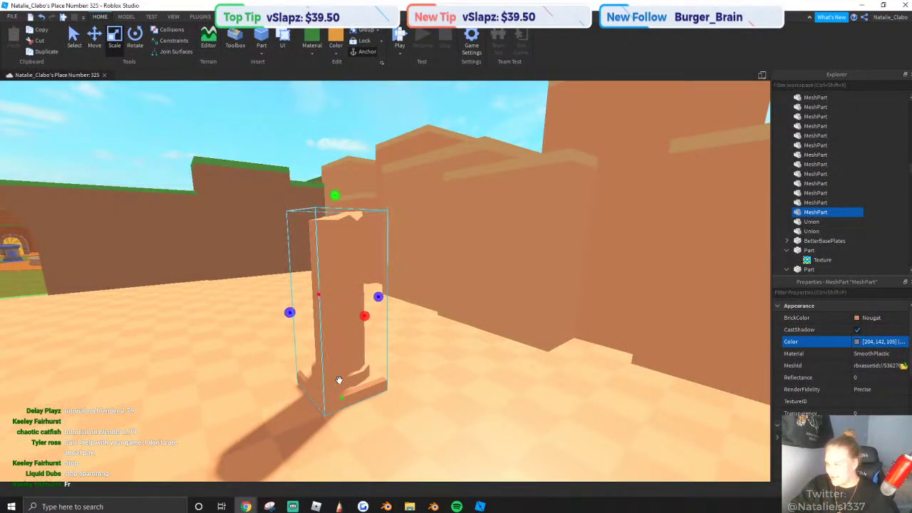
Change the pillar's colour to a yellower sand tone, 204, 168, 105.
{"action": "left_click", "coordinate": [857, 342]}
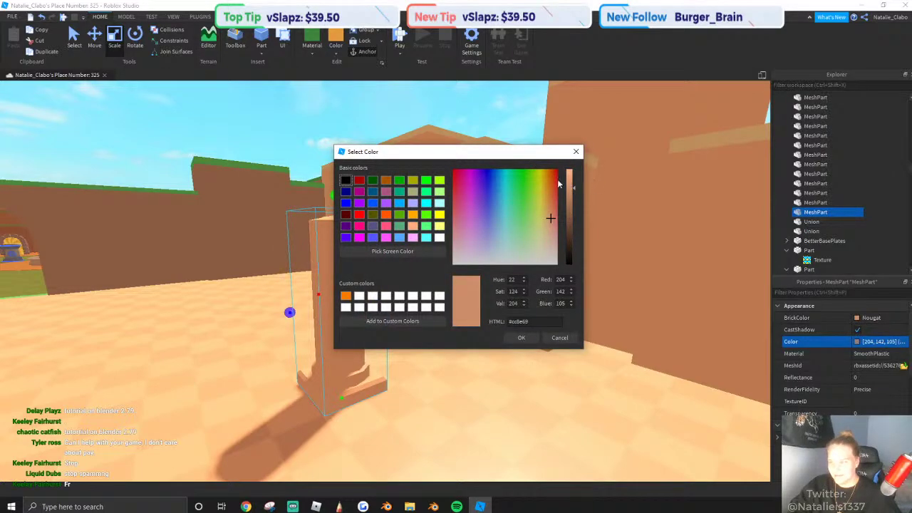
{"action": "left_click", "coordinate": [518, 334]}
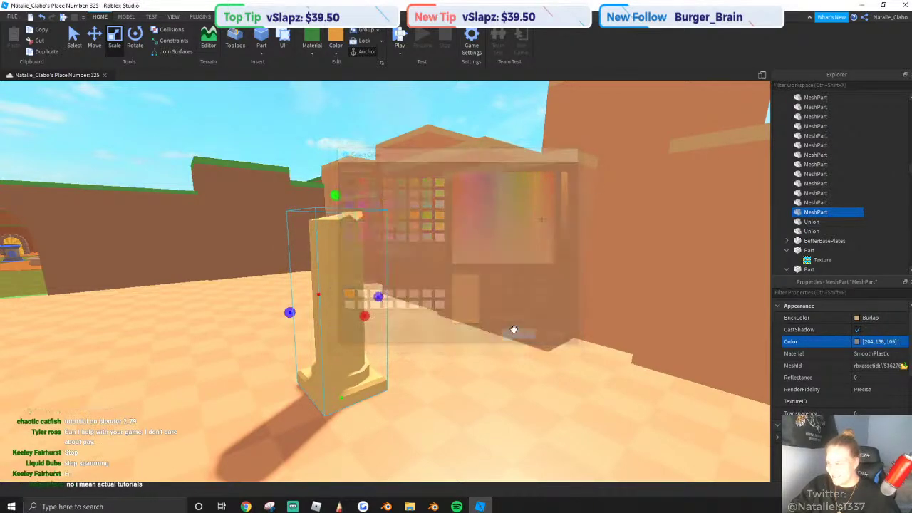
{"action": "right_click_drag", "start_coordinate": [441, 285], "coordinate": [404, 266]}
{"action": "left_click", "coordinate": [378, 161]}
Move the pillar closer to the corner where the lobby wall meets the sand cliffs.
{"action": "right_click_drag", "start_coordinate": [378, 161], "coordinate": [439, 177]}
{"action": "key", "text": "a"}
{"action": "right_click_drag", "start_coordinate": [578, 262], "coordinate": [594, 303]}
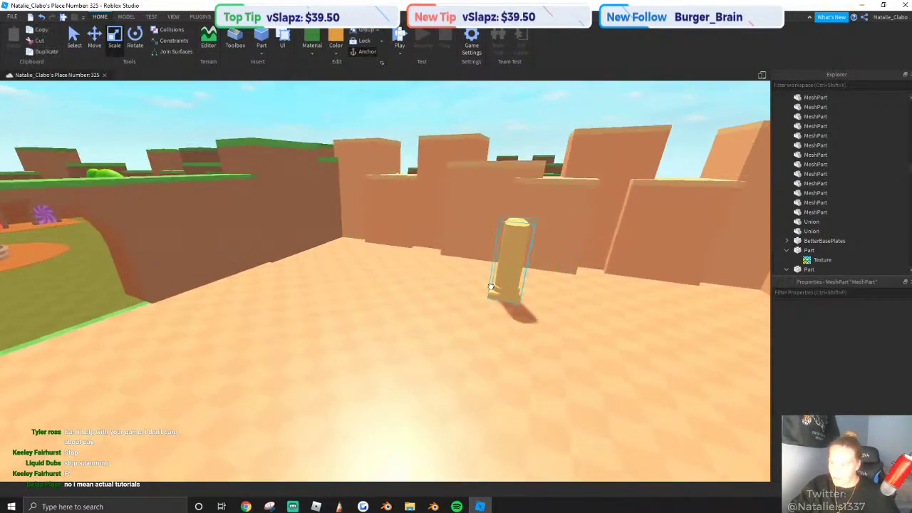
{"action": "left_click_drag", "start_coordinate": [525, 285], "coordinate": [417, 270]}
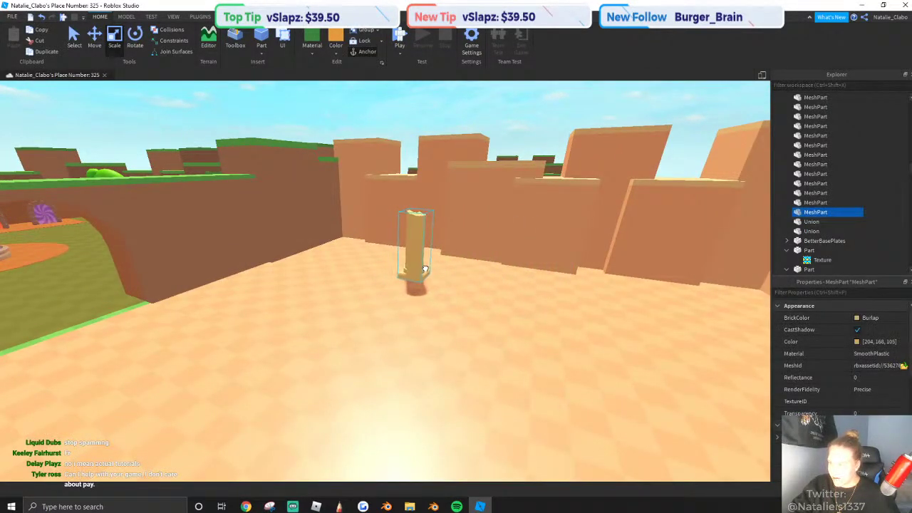
{"action": "right_click_drag", "start_coordinate": [425, 269], "coordinate": [423, 258]}
{"action": "key", "text": "w"}
{"action": "left_click", "coordinate": [423, 258]}
{"action": "right_click_drag", "start_coordinate": [421, 300], "coordinate": [423, 322]}
Duplicate the sand-coloured pillar and place the copy further along the cliffs toward the far archway.
{"action": "left_click", "coordinate": [423, 325]}
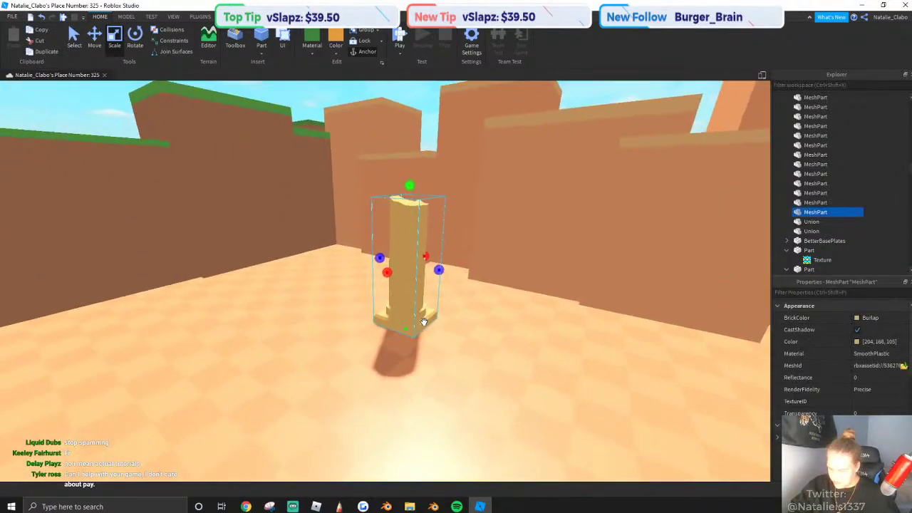
{"action": "key", "text": "ctrl+c"}
{"action": "key", "text": "ctrl+v"}
{"action": "key", "text": "f"}
{"action": "left_click_drag", "start_coordinate": [403, 273], "coordinate": [551, 373]}
{"action": "right_click_drag", "start_coordinate": [427, 285], "coordinate": [551, 372]}
{"action": "left_click_drag", "start_coordinate": [551, 372], "coordinate": [507, 266]}
{"action": "right_click_drag", "start_coordinate": [552, 373], "coordinate": [506, 267]}
{"action": "left_click_drag", "start_coordinate": [507, 266], "coordinate": [469, 240]}
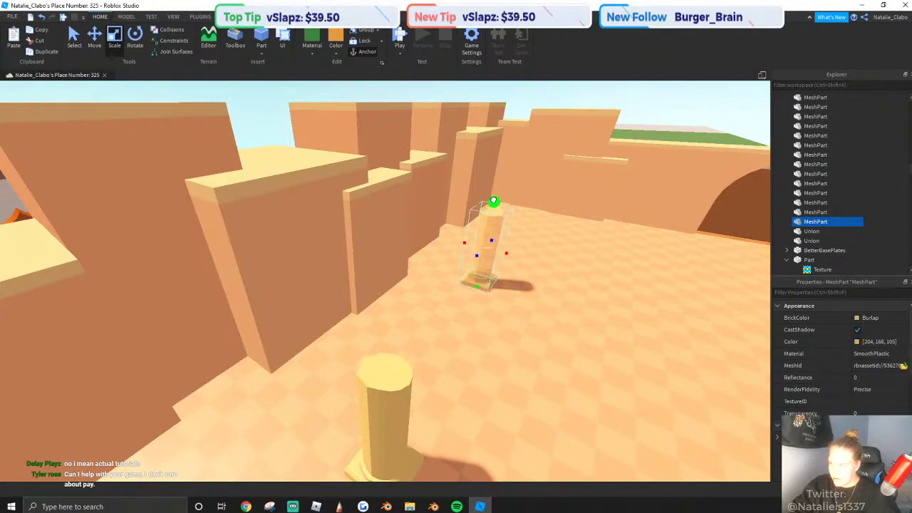
Enlarge the copied pillar and delete the smaller original pillar.
{"action": "left_click_drag", "start_coordinate": [493, 200], "coordinate": [498, 158]}
{"action": "scroll", "coordinate": [494, 178], "scroll_direction": "up", "scroll_amount": 3}
{"action": "left_click_drag", "start_coordinate": [475, 256], "coordinate": [478, 271]}
{"action": "right_click_drag", "start_coordinate": [477, 272], "coordinate": [478, 272]}
{"action": "key", "text": "d"}
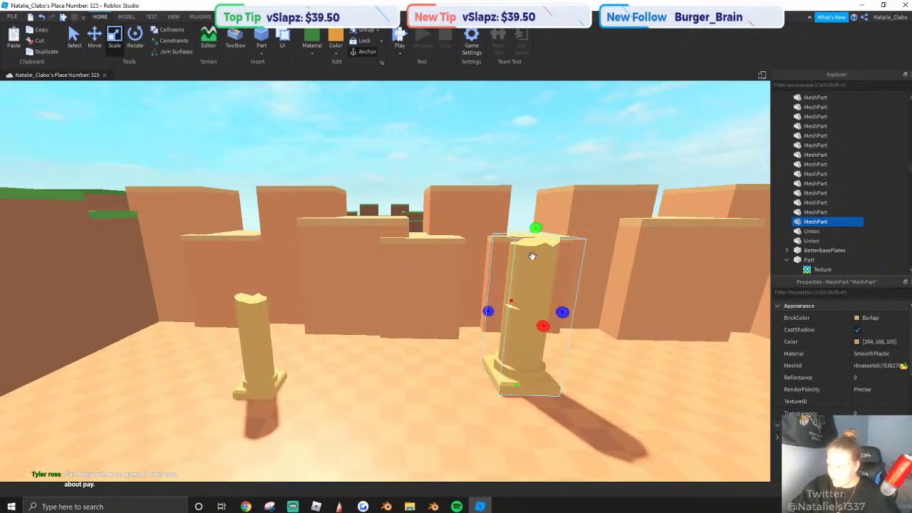
{"action": "right_click", "coordinate": [255, 334]}
{"action": "left_click", "coordinate": [305, 153]}
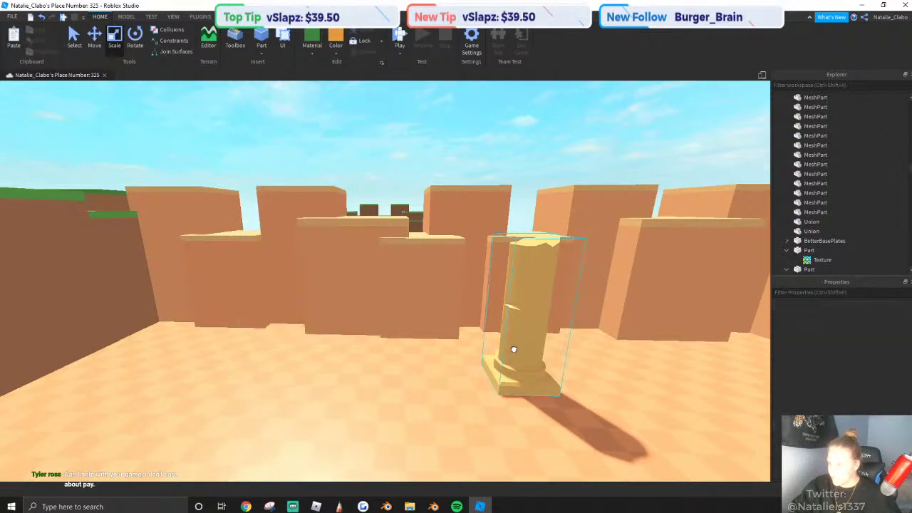
Duplicate the large pillar and set the copy beside it on the sand floor, on the side facing the lobby wall.
{"action": "left_click", "coordinate": [522, 353]}
{"action": "key", "text": "ctrl+c"}
{"action": "key", "text": "ctrl+v"}
{"action": "left_click_drag", "start_coordinate": [399, 308], "coordinate": [388, 307]}
{"action": "right_click_drag", "start_coordinate": [388, 306], "coordinate": [389, 306]}
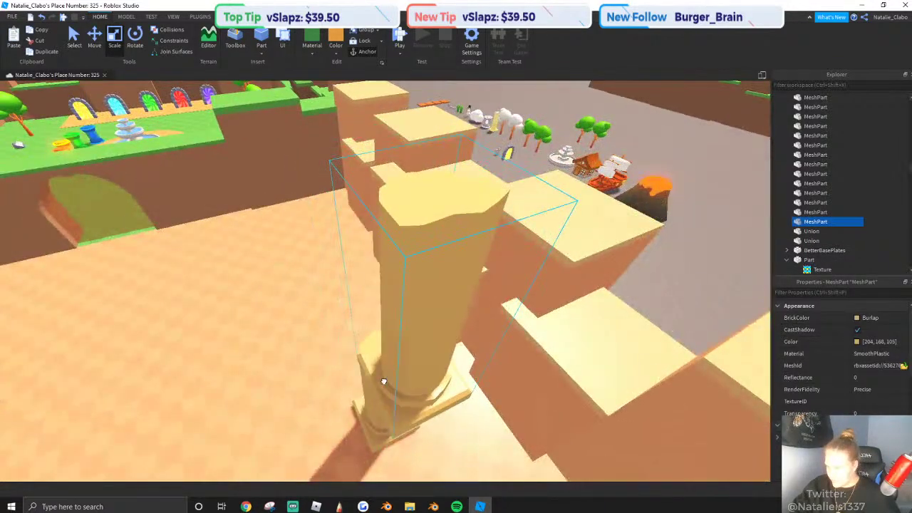
{"action": "mouse_move", "coordinate": [388, 306]}
{"action": "left_mouse_down"}
{"action": "mouse_move", "coordinate": [303, 313]}
{"action": "mouse_move", "coordinate": [366, 328]}
{"action": "mouse_move", "coordinate": [397, 317]}
{"action": "left_mouse_up"}
{"action": "right_click_drag", "start_coordinate": [399, 318], "coordinate": [401, 318]}
{"action": "key", "text": "a"}
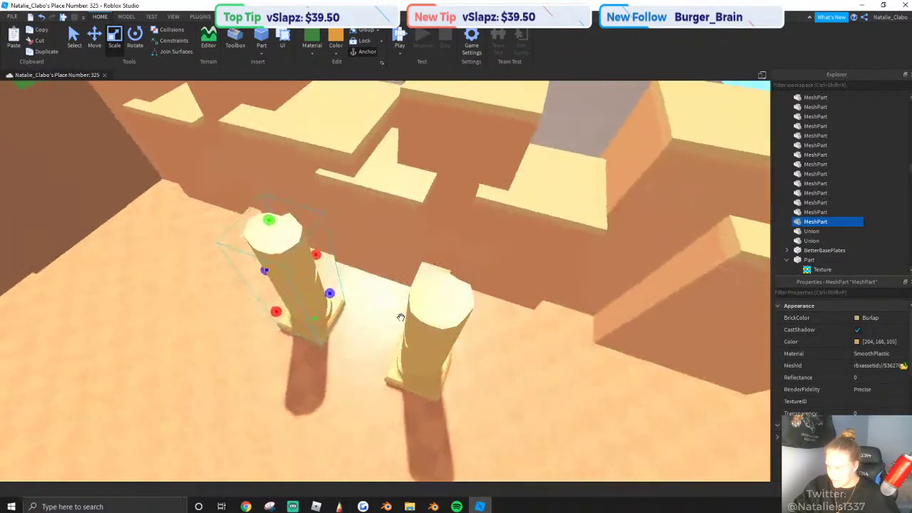
{"action": "key", "text": "w"}
{"action": "left_click_drag", "start_coordinate": [360, 339], "coordinate": [443, 382]}
{"action": "key", "text": "a"}
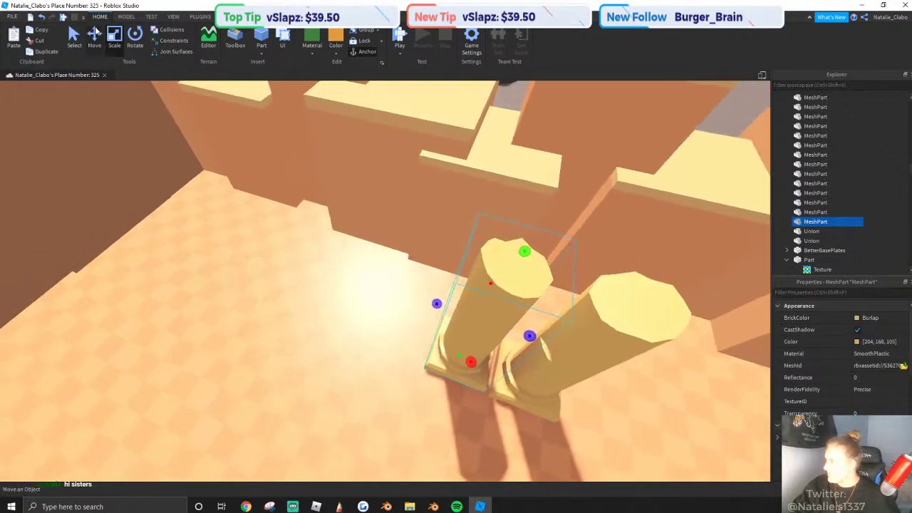
Move the new pillar away from its neighbour toward the lobby wall, leaving a gap between them.
{"action": "key", "text": "ctrl+2"}
{"action": "right_click_drag", "start_coordinate": [354, 268], "coordinate": [354, 268]}
{"action": "key", "text": "q"}
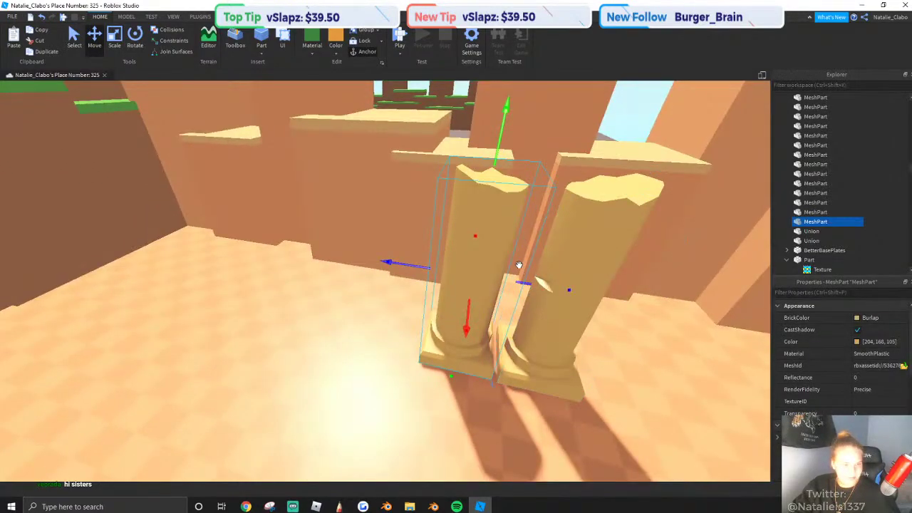
{"action": "left_click_drag", "start_coordinate": [522, 259], "coordinate": [383, 265]}
{"action": "scroll", "coordinate": [426, 269], "scroll_direction": "up", "scroll_amount": 3}
Widen the spacing between the two pillars by moving the one nearer the lobby wall further out.
{"action": "left_click", "coordinate": [504, 324], "text": "ctrl"}
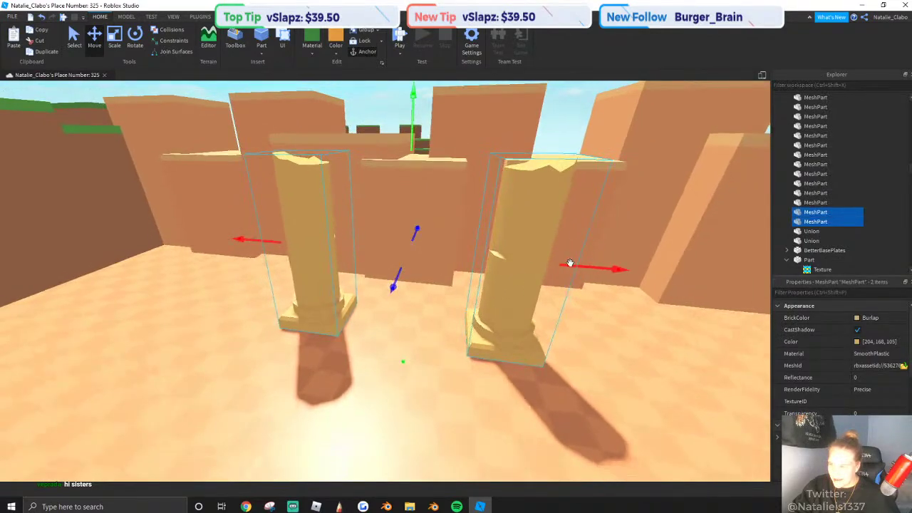
{"action": "scroll", "coordinate": [513, 275], "scroll_direction": "down", "scroll_amount": 3}
{"action": "key", "text": "a"}
{"action": "right_click_drag", "start_coordinate": [513, 275], "coordinate": [513, 218]}
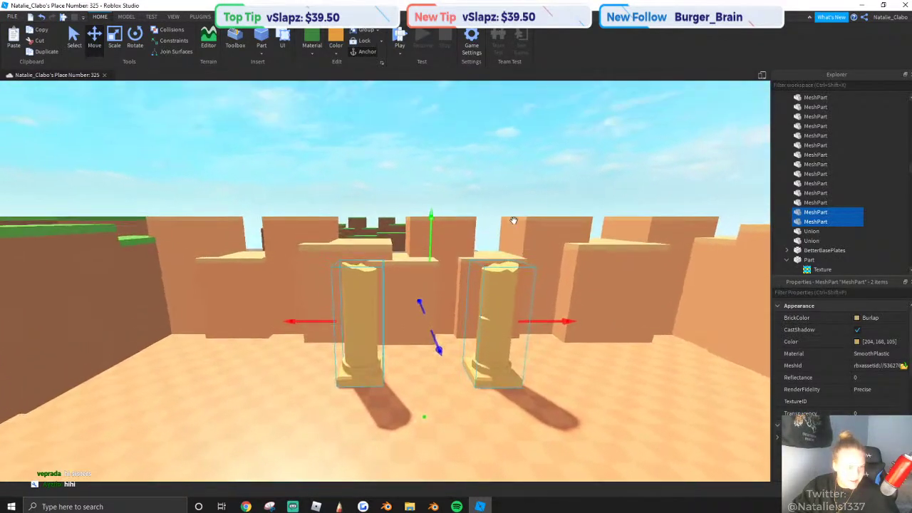
{"action": "left_click", "coordinate": [463, 187]}
{"action": "key", "text": "a"}
{"action": "left_click", "coordinate": [406, 362]}
{"action": "left_click_drag", "start_coordinate": [458, 329], "coordinate": [403, 329]}
{"action": "left_click", "coordinate": [561, 370], "text": "ctrl"}
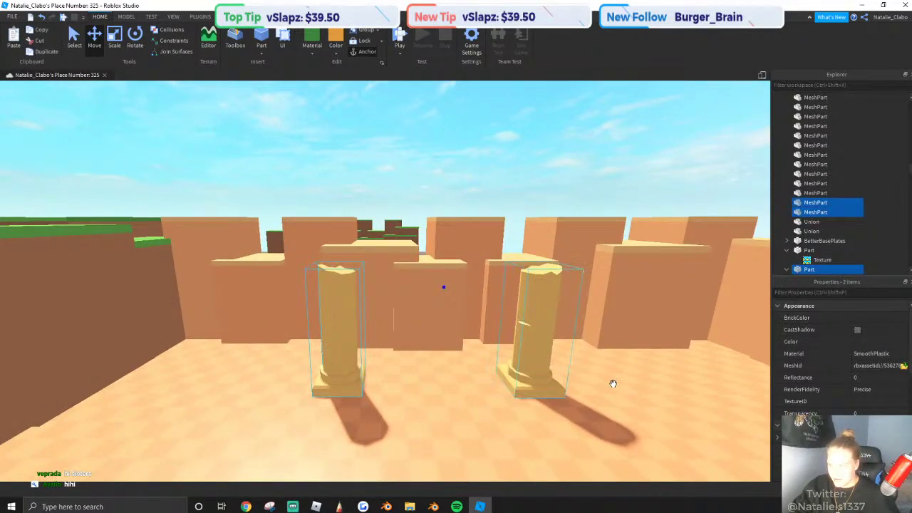
{"action": "left_click_drag", "start_coordinate": [582, 324], "coordinate": [617, 331]}
{"action": "key", "text": "s"}
{"action": "left_click", "coordinate": [454, 197]}
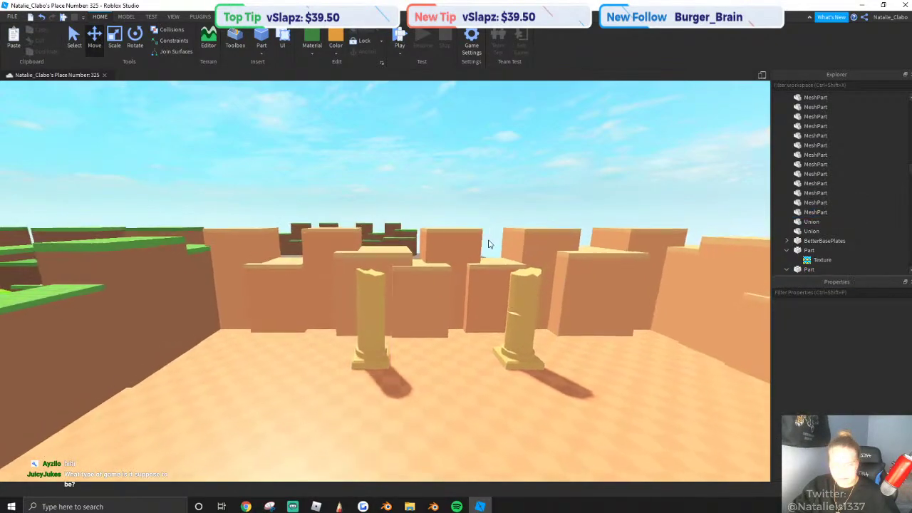
Scale down the pillar nearer the lobby wall so it stands shorter than the other one.
{"action": "key", "text": "w"}
{"action": "left_click", "coordinate": [352, 259]}
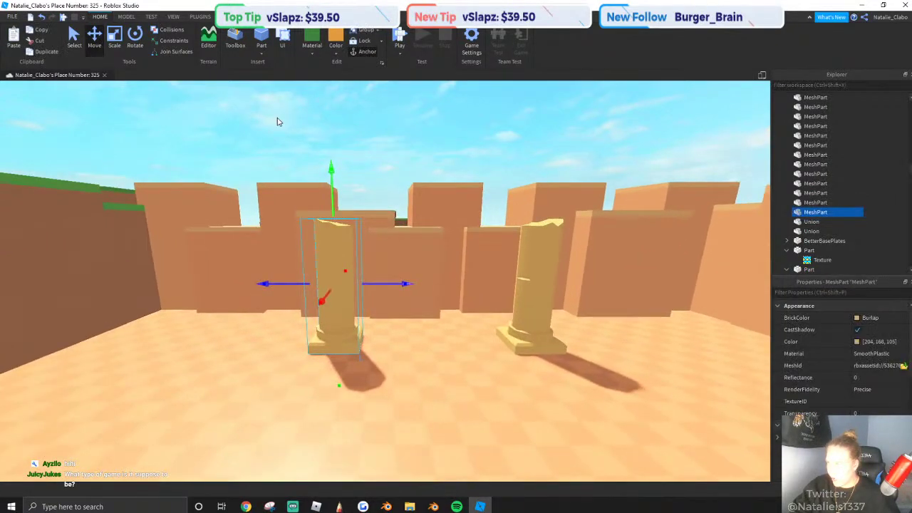
{"action": "left_click_drag", "start_coordinate": [342, 236], "coordinate": [342, 236]}
{"action": "left_click", "coordinate": [369, 199]}
{"action": "key", "text": "w"}
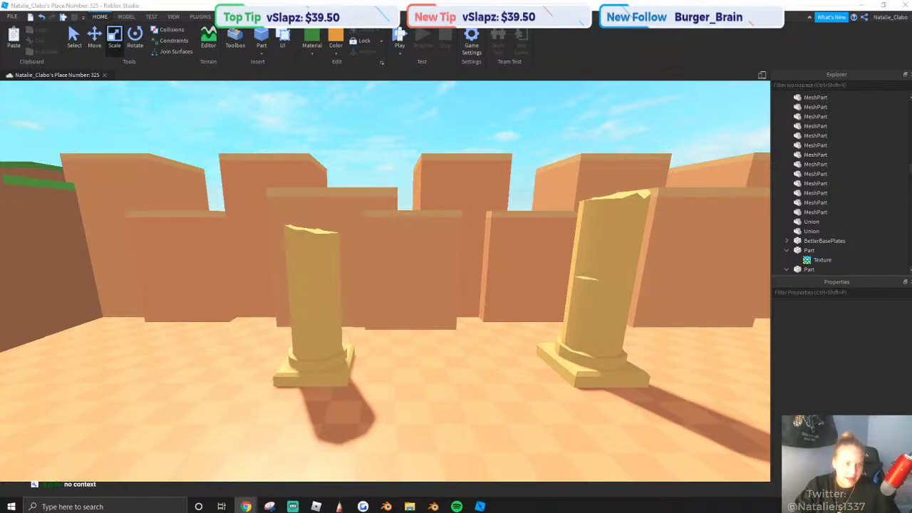
Switch to Chrome and look over the private servers of the Arcade Island Simulator (Alpha) game on the Roblox website.
{"action": "mouse_move", "coordinate": [910, 427]}
{"action": "left_mouse_down"}
{"action": "mouse_move", "coordinate": [819, 420]}
{"action": "mouse_move", "coordinate": [541, 2]}
{"action": "left_mouse_up"}
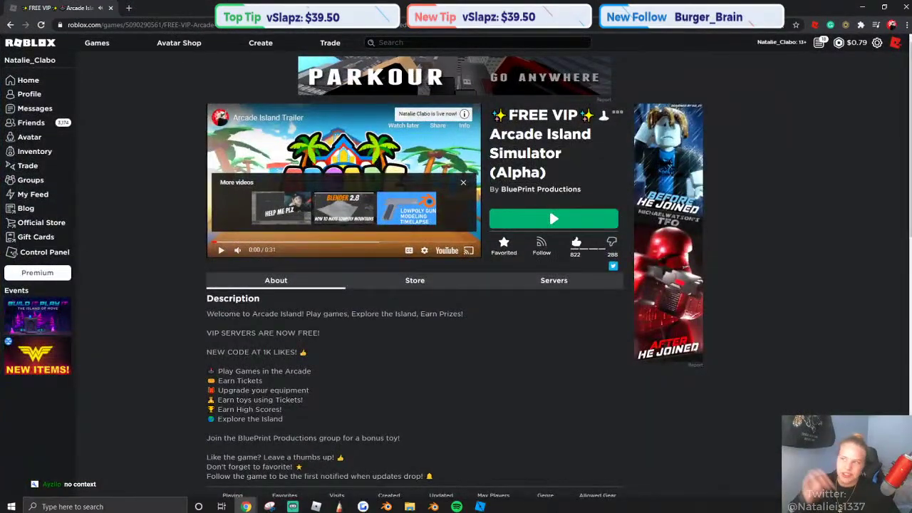
{"action": "left_click_drag", "start_coordinate": [509, 115], "coordinate": [572, 135]}
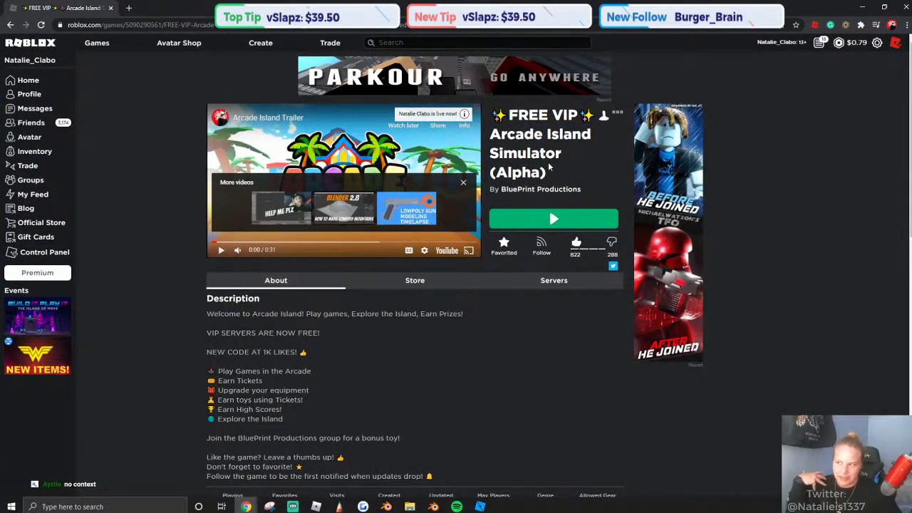
{"action": "left_click", "coordinate": [551, 289]}
{"action": "scroll", "coordinate": [359, 269], "scroll_direction": "down", "scroll_amount": 1}
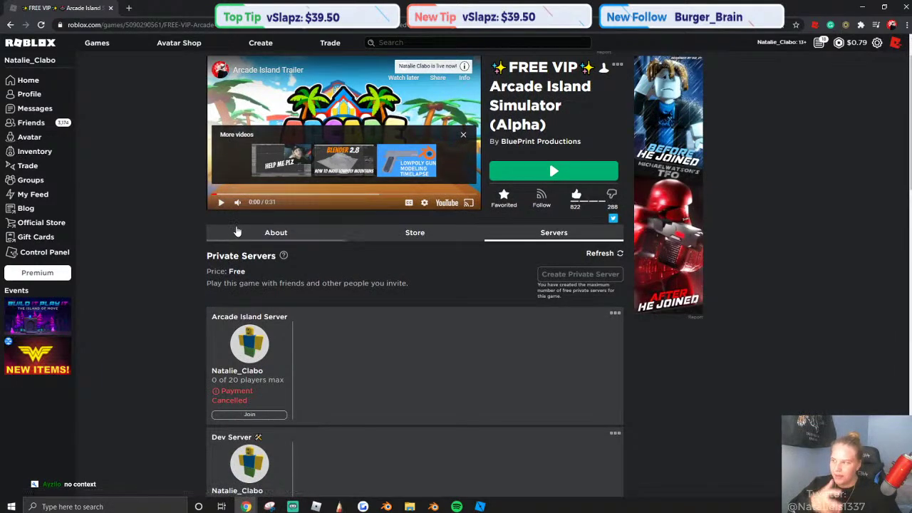
{"action": "scroll", "coordinate": [242, 232], "scroll_direction": "up", "scroll_amount": 1}
Read the Arcade Island Simulator game's description and statistics, and return to the Roblox home page.
{"action": "left_click", "coordinate": [258, 285]}
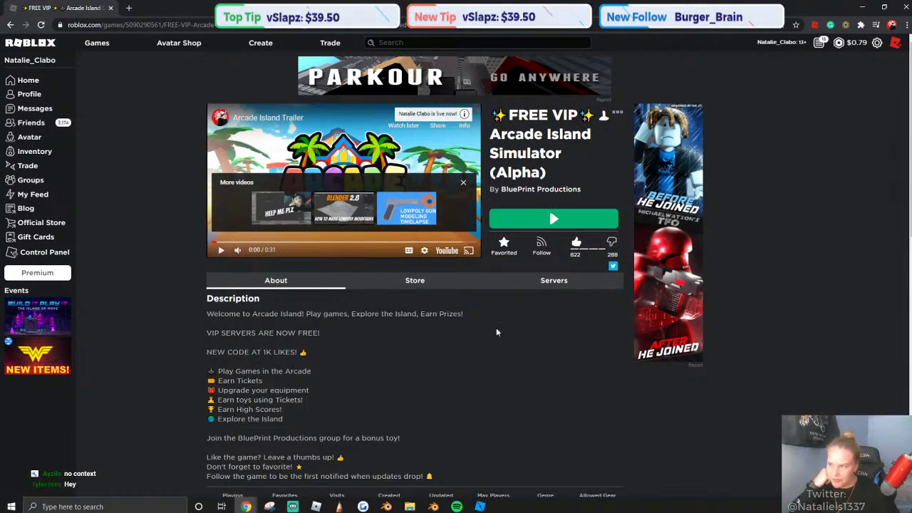
{"action": "scroll", "coordinate": [489, 374], "scroll_direction": "down", "scroll_amount": 3}
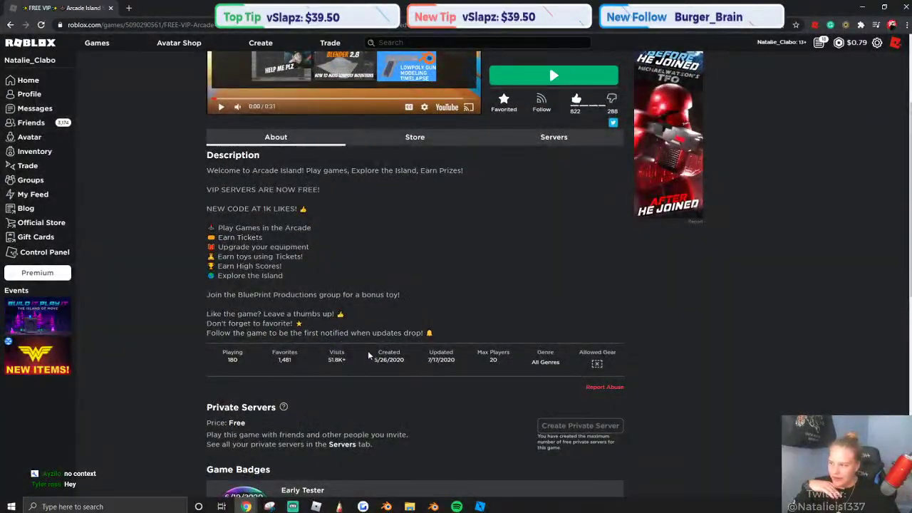
{"action": "scroll", "coordinate": [328, 338], "scroll_direction": "up", "scroll_amount": 1}
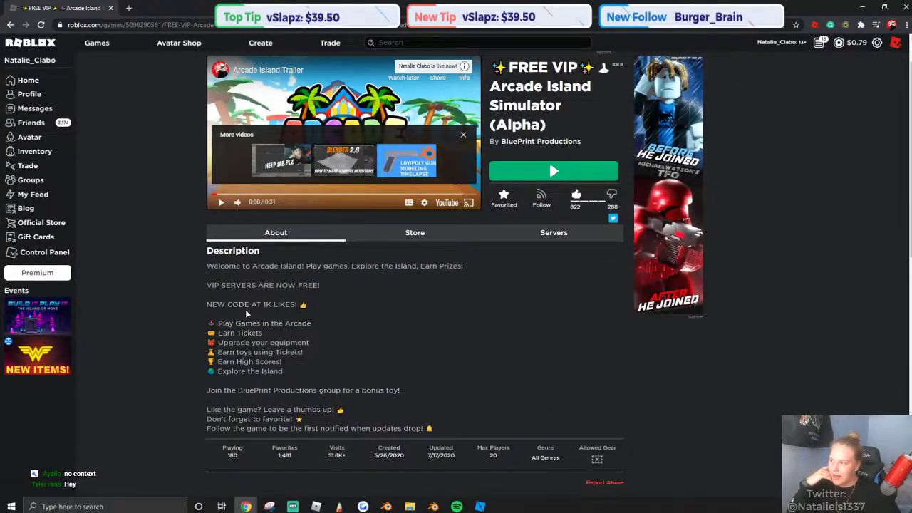
{"action": "scroll", "coordinate": [516, 285], "scroll_direction": "up", "scroll_amount": 1}
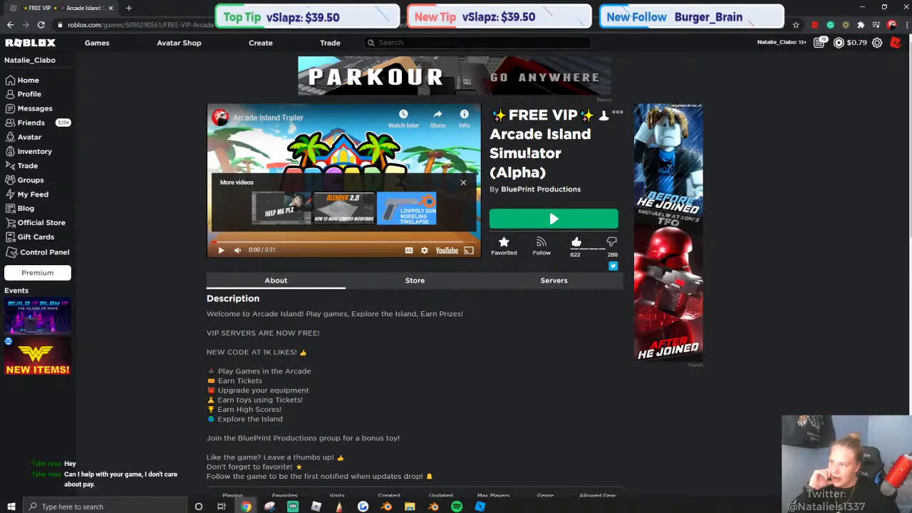
{"action": "left_click_drag", "start_coordinate": [131, 6], "coordinate": [131, 0]}
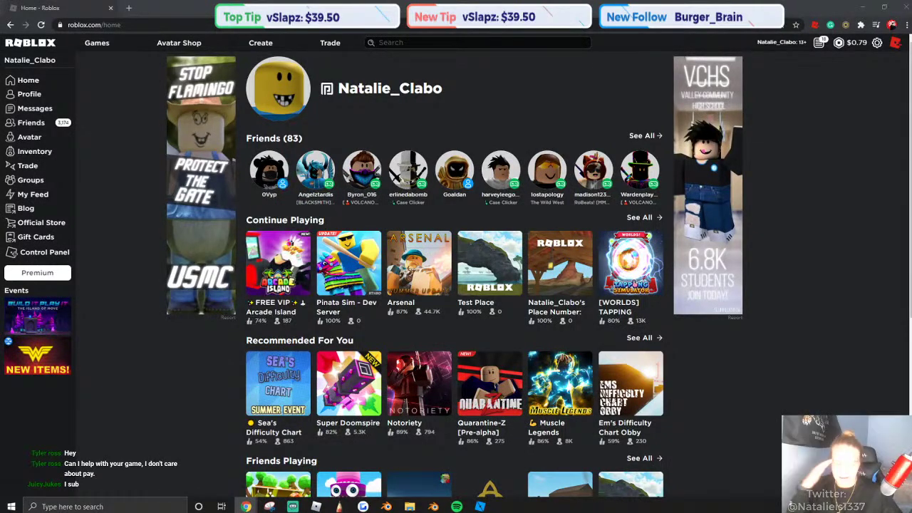
Switch to Roblox Studio and copy the Color value of the sandy top part on a desert cliff wall.
{"action": "left_click", "coordinate": [481, 506]}
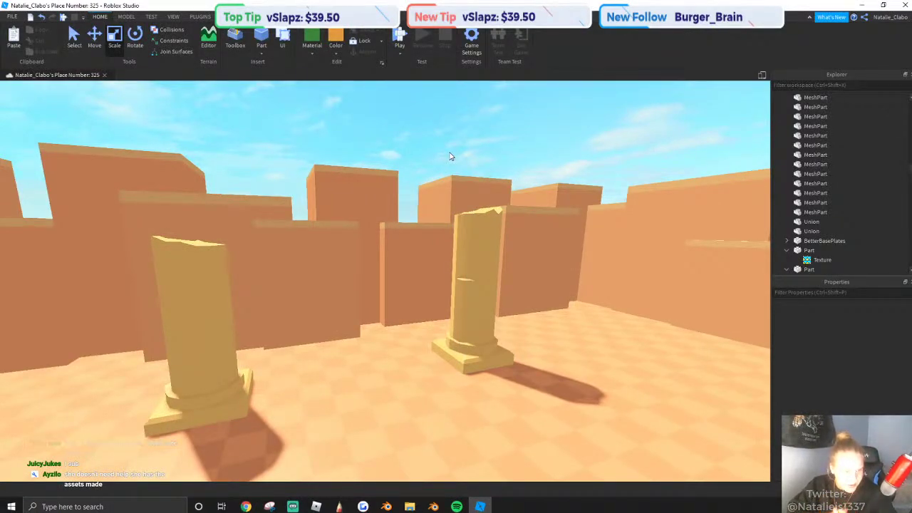
{"action": "right_click_drag", "start_coordinate": [459, 156], "coordinate": [321, 193]}
{"action": "scroll", "coordinate": [446, 223], "scroll_direction": "up", "scroll_amount": 5}
{"action": "left_click", "coordinate": [460, 264]}
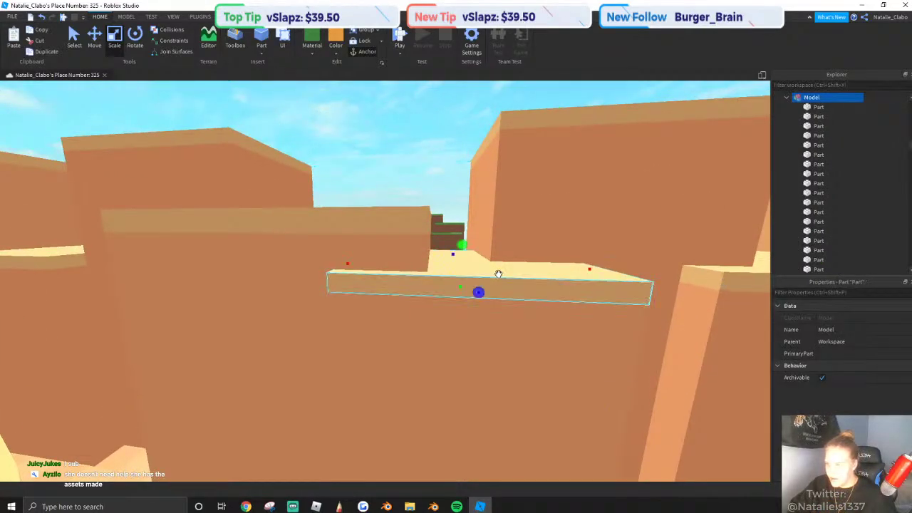
{"action": "left_click", "coordinate": [498, 273]}
{"action": "left_click", "coordinate": [881, 341]}
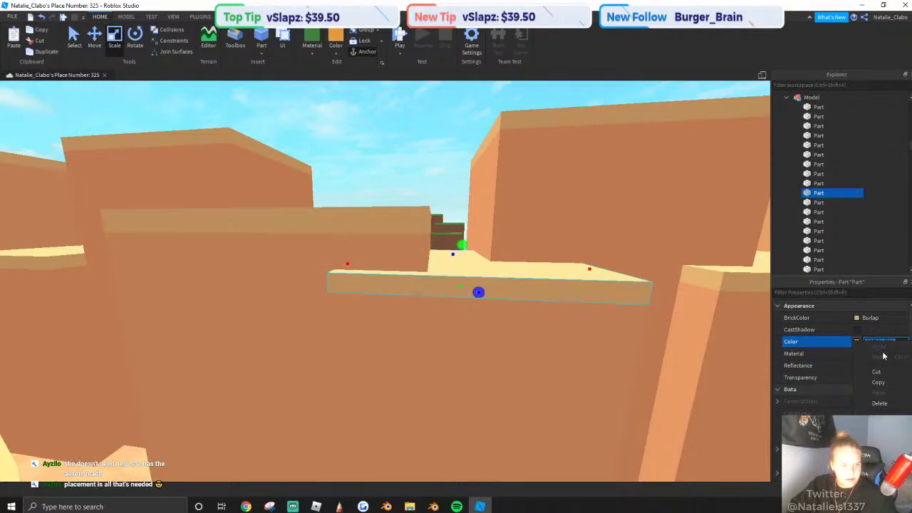
{"action": "key", "text": "ctrl+c"}
Apply the copied color 204, 165, 117 to both broken pillars in the desert area.
{"action": "key", "text": "s"}
{"action": "right_click_drag", "start_coordinate": [498, 349], "coordinate": [456, 370]}
{"action": "left_click", "coordinate": [107, 306]}
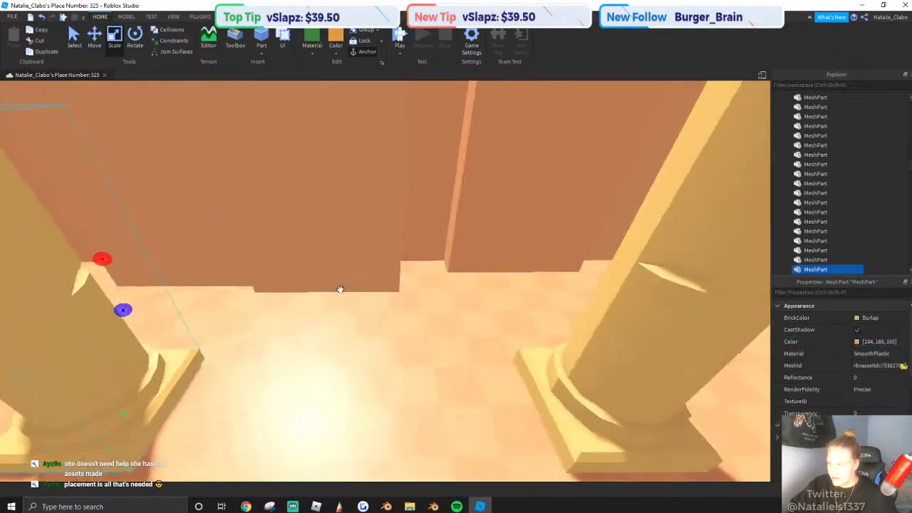
{"action": "left_click", "coordinate": [625, 344], "text": "shift"}
{"action": "left_click", "coordinate": [880, 341]}
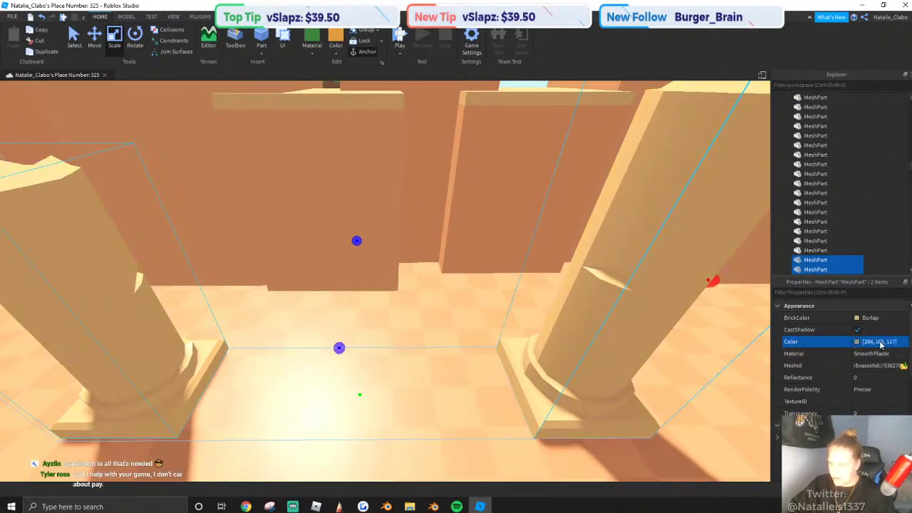
Duplicate the two recolored pillars and move the copies to the opposite side of the desert area.
{"action": "key", "text": "s"}
{"action": "right_click_drag", "start_coordinate": [482, 269], "coordinate": [477, 287]}
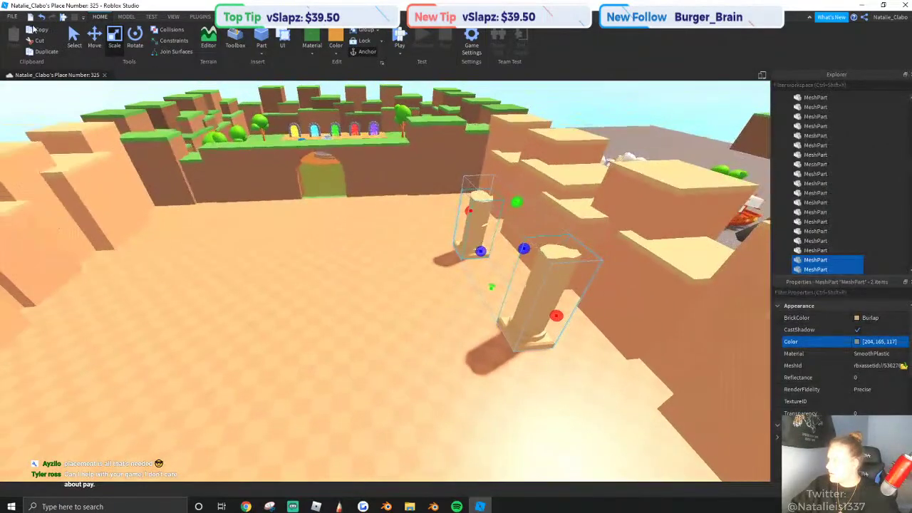
{"action": "left_click", "coordinate": [44, 52]}
{"action": "key", "text": "ctrl+2"}
{"action": "key", "text": "a"}
{"action": "left_click_drag", "start_coordinate": [560, 252], "coordinate": [171, 242]}
Rotate the two pillar copies about their vertical axis and shift them closer to the cliff wall.
{"action": "key", "text": "e"}
{"action": "left_click", "coordinate": [134, 41]}
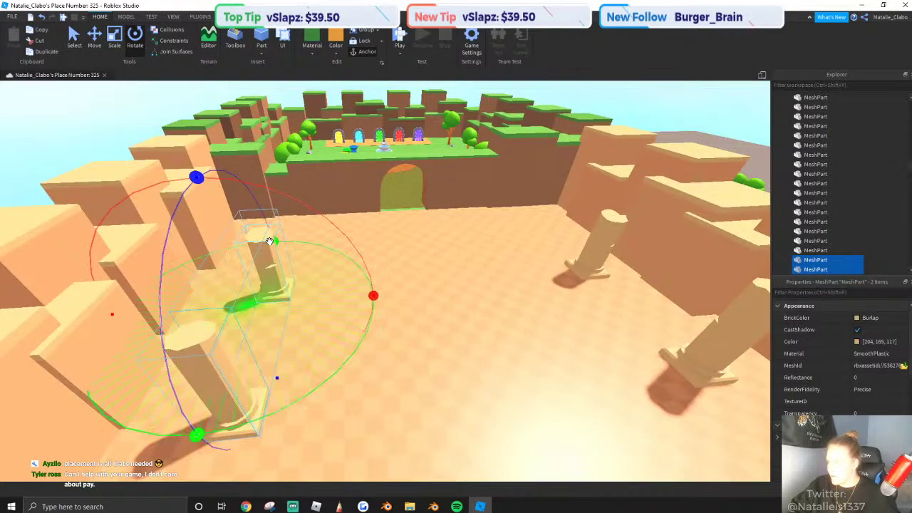
{"action": "left_click_drag", "start_coordinate": [269, 241], "coordinate": [221, 382]}
{"action": "key", "text": "q"}
{"action": "left_click", "coordinate": [94, 39]}
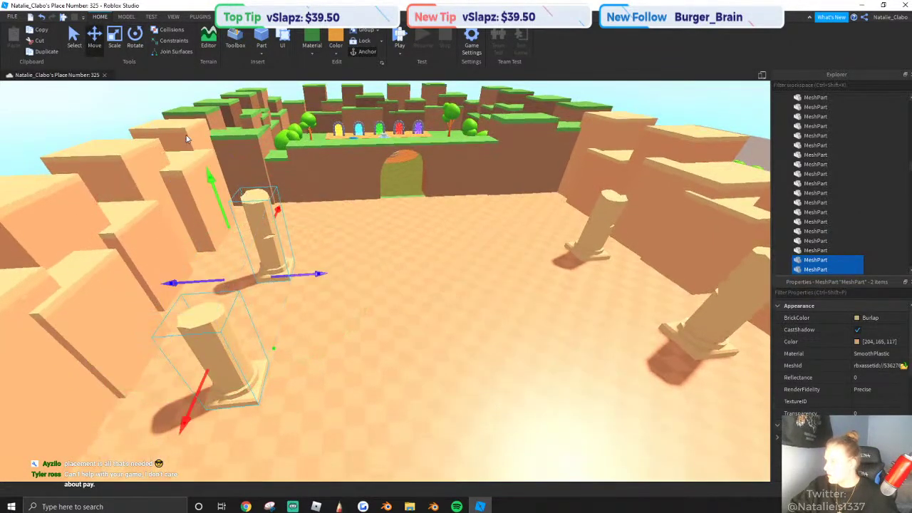
{"action": "left_click_drag", "start_coordinate": [318, 274], "coordinate": [293, 271]}
Select the two cactus models in the asset display area and duplicate them.
{"action": "right_click_drag", "start_coordinate": [294, 272], "coordinate": [684, 178]}
{"action": "left_click", "coordinate": [545, 171]}
{"action": "scroll", "coordinate": [352, 238], "scroll_direction": "up", "scroll_amount": 8}
{"action": "right_click_drag", "start_coordinate": [487, 311], "coordinate": [368, 238]}
{"action": "key", "text": "s"}
{"action": "left_click_drag", "start_coordinate": [369, 238], "coordinate": [577, 366]}
{"action": "key", "text": "ctrl+d"}
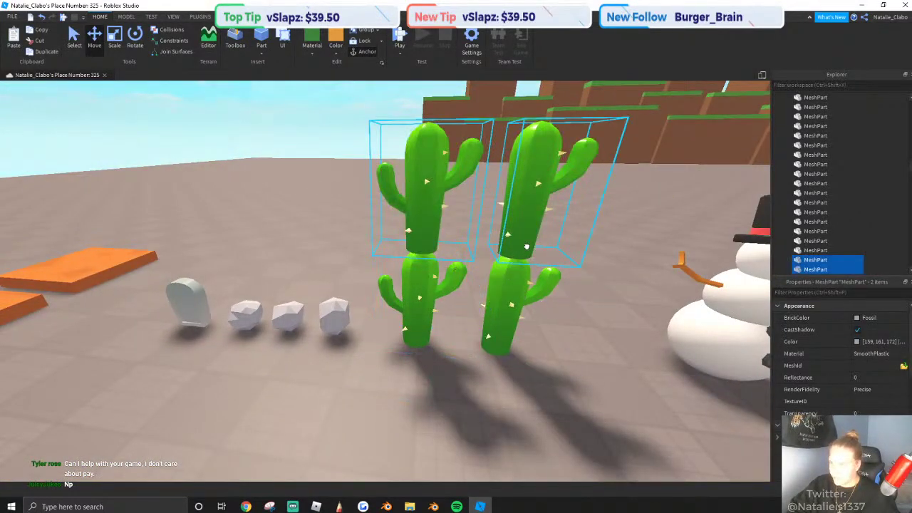
Move the two cactus copies onto the desert floor beside the first pillar.
{"action": "left_click_drag", "start_coordinate": [525, 247], "coordinate": [380, 295]}
{"action": "key", "text": "w"}
{"action": "key", "text": "w"}
{"action": "key", "text": "s"}
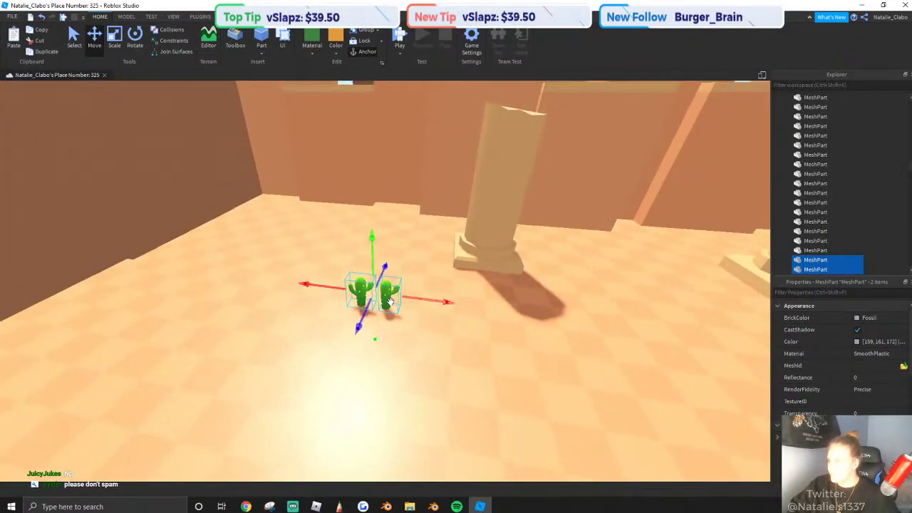
Scale up the two small cacti so they suit the size of the neighboring pillar.
{"action": "right_click_drag", "start_coordinate": [380, 295], "coordinate": [352, 242]}
{"action": "left_click_drag", "start_coordinate": [418, 299], "coordinate": [413, 250]}
{"action": "right_click_drag", "start_coordinate": [413, 250], "coordinate": [413, 245]}
{"action": "key", "text": "s"}
{"action": "key", "text": "w"}
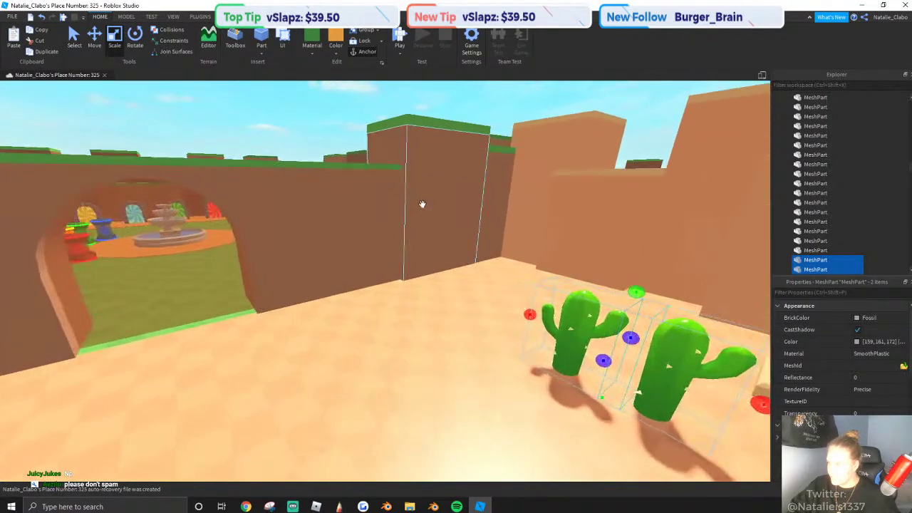
{"action": "right_click_drag", "start_coordinate": [421, 203], "coordinate": [406, 234]}
{"action": "right_click_drag", "start_coordinate": [434, 149], "coordinate": [448, 122]}
{"action": "key", "text": "w"}
{"action": "left_click", "coordinate": [448, 134]}
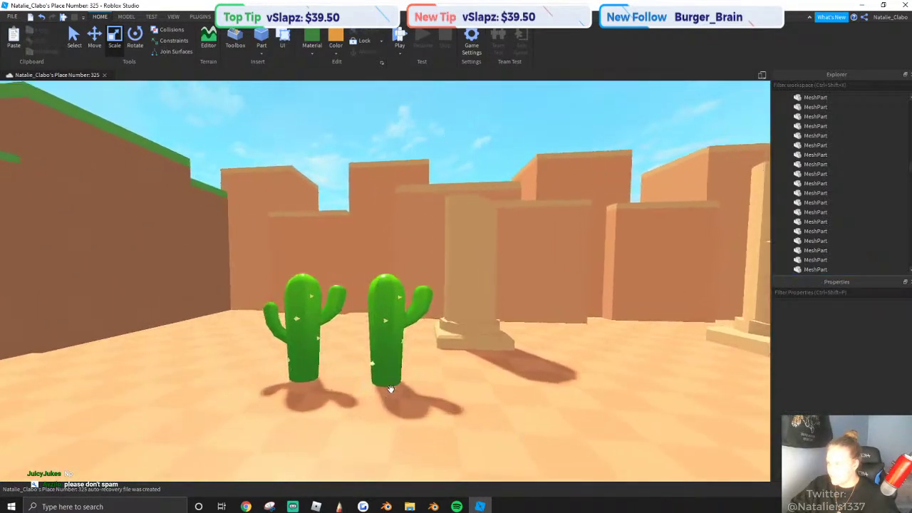
Move one of the two cacti away from the other so it stands between the pillars.
{"action": "left_click_drag", "start_coordinate": [388, 376], "coordinate": [627, 359]}
{"action": "right_click_drag", "start_coordinate": [626, 359], "coordinate": [645, 359]}
{"action": "key", "text": "s"}
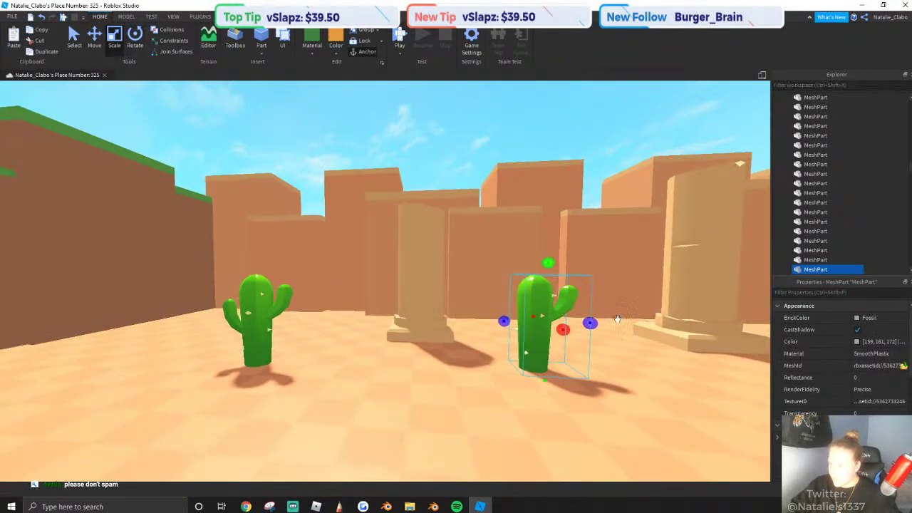
Rotate and reposition the other cactus near the brown wall.
{"action": "left_click", "coordinate": [136, 39]}
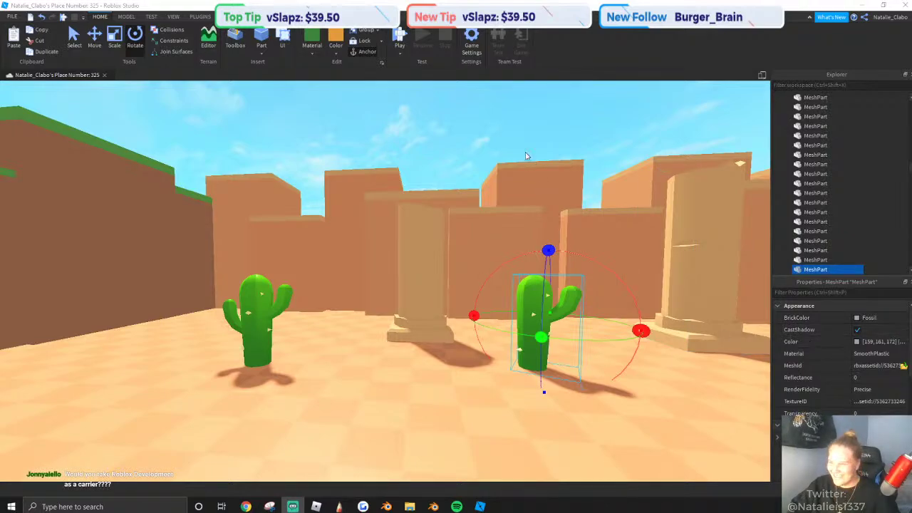
{"action": "left_click", "coordinate": [283, 399]}
{"action": "scroll", "coordinate": [282, 399], "scroll_direction": "up", "scroll_amount": 2}
{"action": "right_click_drag", "start_coordinate": [283, 399], "coordinate": [264, 428]}
{"action": "left_click_drag", "start_coordinate": [355, 326], "coordinate": [244, 287]}
{"action": "right_click_drag", "start_coordinate": [509, 321], "coordinate": [563, 321]}
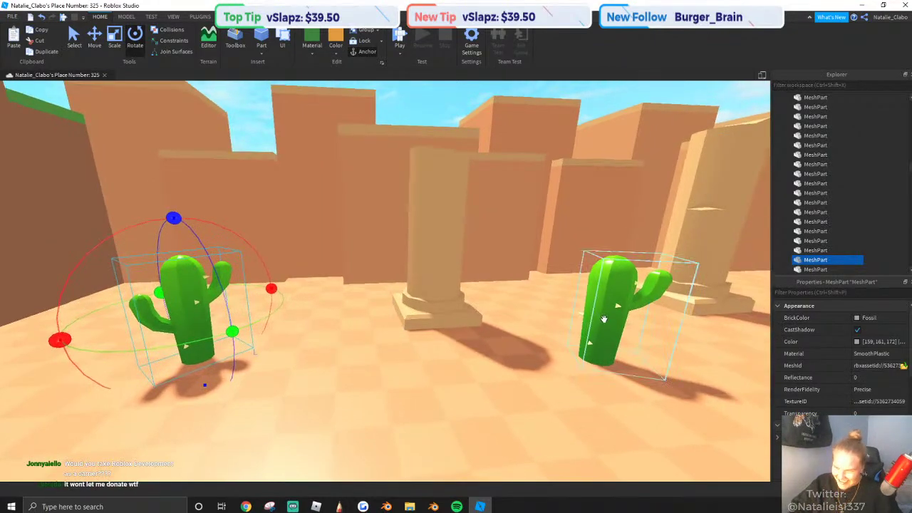
Duplicate both cacti and place the copies farther along the desert floor past the second pillar.
{"action": "left_click", "coordinate": [604, 319]}
{"action": "left_click", "coordinate": [199, 313], "text": "ctrl"}
{"action": "right_click_drag", "start_coordinate": [445, 338], "coordinate": [398, 344]}
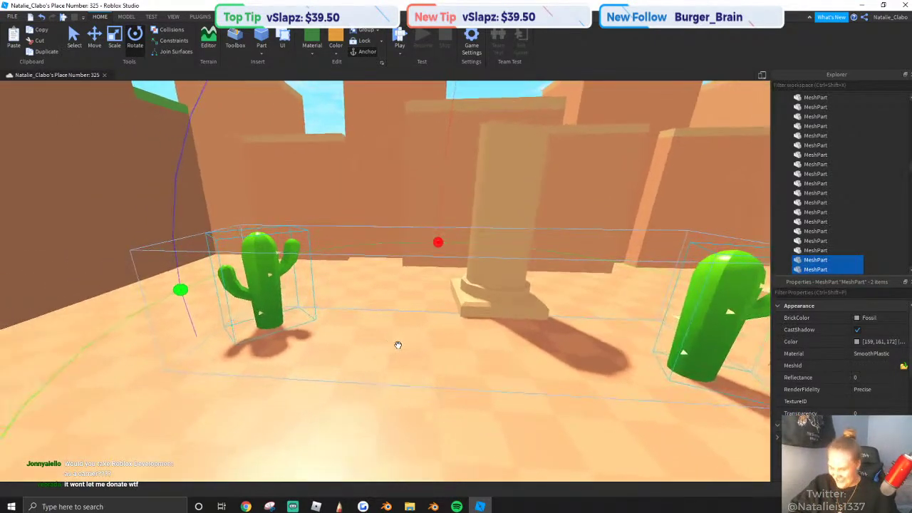
{"action": "key", "text": "ctrl+v"}
{"action": "scroll", "coordinate": [268, 291], "scroll_direction": "down", "scroll_amount": 3}
{"action": "left_click_drag", "start_coordinate": [298, 291], "coordinate": [417, 311]}
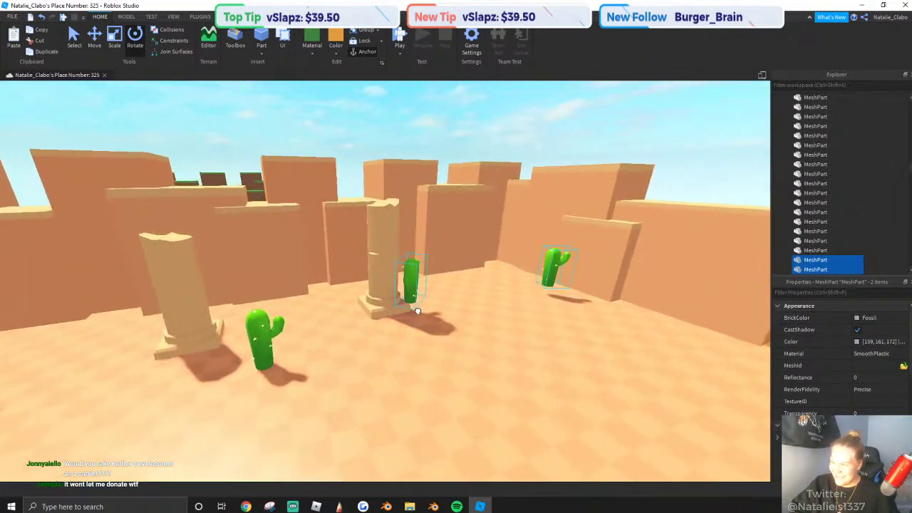
{"action": "left_click_drag", "start_coordinate": [404, 345], "coordinate": [396, 360]}
{"action": "key", "text": "d"}
Move the farthest cactus copy back into the corner of the cliff walls and rotate it.
{"action": "left_click", "coordinate": [366, 134]}
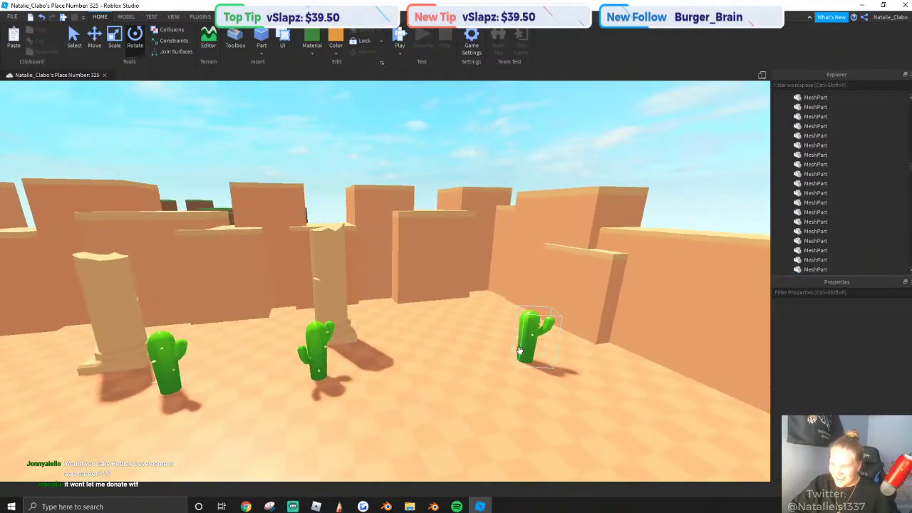
{"action": "left_click_drag", "start_coordinate": [521, 350], "coordinate": [454, 312]}
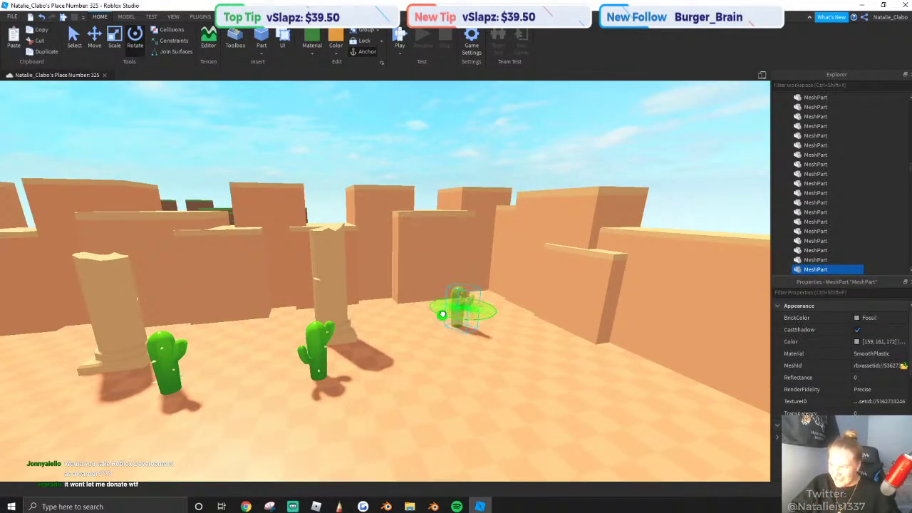
{"action": "key", "text": "d"}
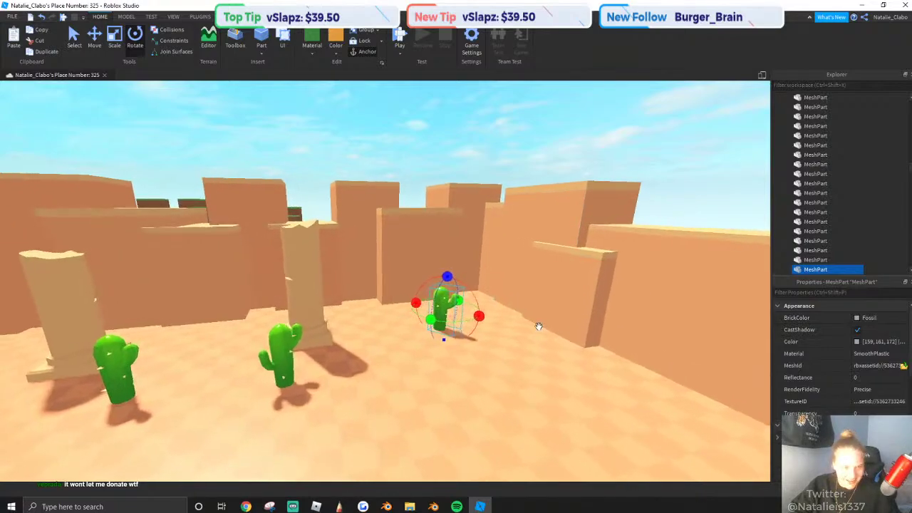
Resize the cactus in the corner and turn it to face a different direction.
{"action": "key", "text": "w"}
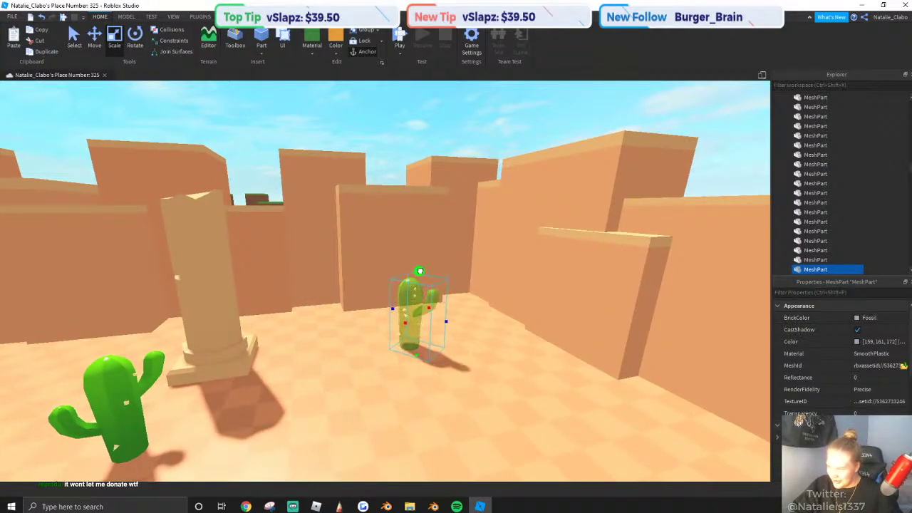
{"action": "left_click", "coordinate": [411, 134]}
{"action": "scroll", "coordinate": [413, 316], "scroll_direction": "up", "scroll_amount": 2}
{"action": "key", "text": "ctrl+r"}
{"action": "mouse_move", "coordinate": [413, 317]}
{"action": "left_mouse_down"}
{"action": "mouse_move", "coordinate": [417, 337]}
{"action": "mouse_move", "coordinate": [423, 325]}
{"action": "left_mouse_up"}
{"action": "scroll", "coordinate": [423, 325], "scroll_direction": "up", "scroll_amount": 2}
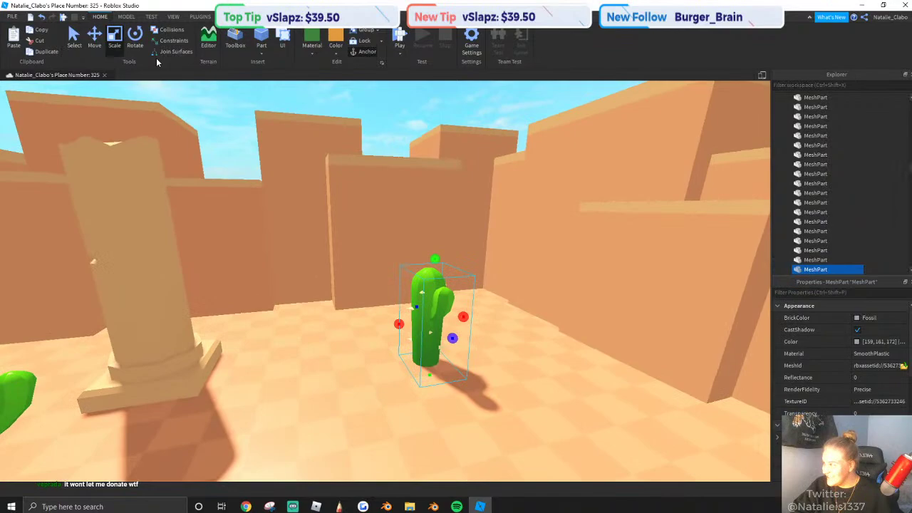
{"action": "left_click", "coordinate": [138, 42]}
{"action": "scroll", "coordinate": [400, 265], "scroll_direction": "up", "scroll_amount": 1}
{"action": "left_click_drag", "start_coordinate": [513, 317], "coordinate": [507, 335]}
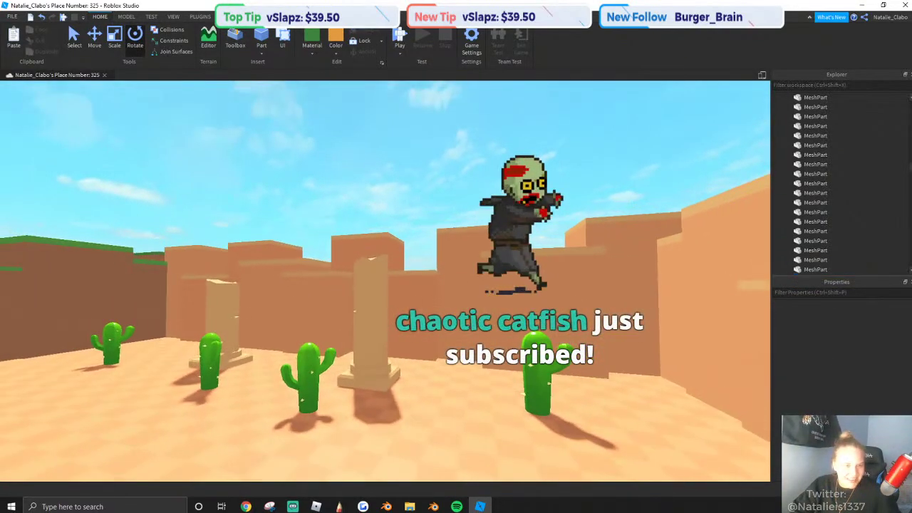
Reposition the cacti standing in front of the two pillars to spread them out.
{"action": "right_click_drag", "start_coordinate": [384, 313], "coordinate": [355, 267]}
{"action": "scroll", "coordinate": [366, 334], "scroll_direction": "up", "scroll_amount": 2}
{"action": "left_click", "coordinate": [363, 331]}
{"action": "right_click", "coordinate": [397, 317]}
{"action": "left_click", "coordinate": [397, 317]}
{"action": "scroll", "coordinate": [360, 278], "scroll_direction": "down", "scroll_amount": 3}
{"action": "left_click_drag", "start_coordinate": [400, 309], "coordinate": [311, 342]}
{"action": "scroll", "coordinate": [311, 342], "scroll_direction": "down", "scroll_amount": 2}
{"action": "right_click_drag", "start_coordinate": [311, 342], "coordinate": [374, 230]}
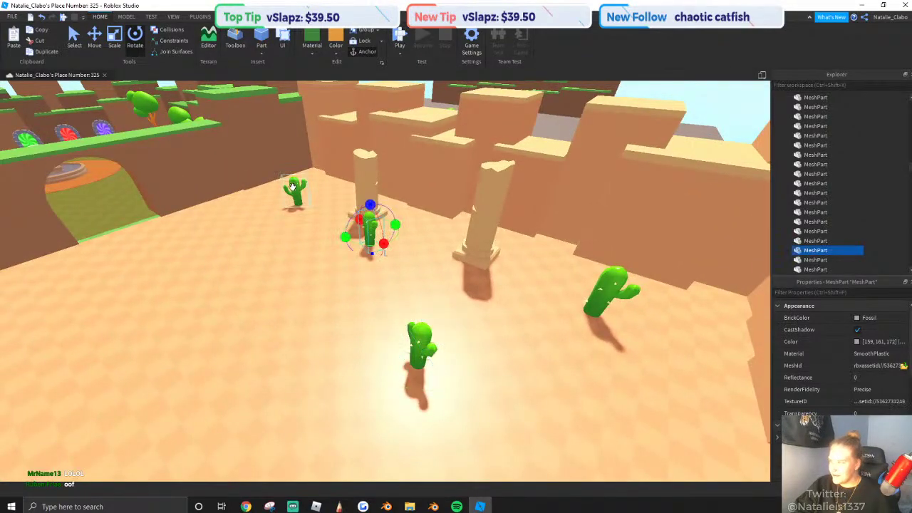
Select three of the cacti along the pillar wall, duplicate them and rotate the copies as a group.
{"action": "left_click", "coordinate": [610, 299], "text": "shift"}
{"action": "key", "text": "s"}
{"action": "key", "text": "a"}
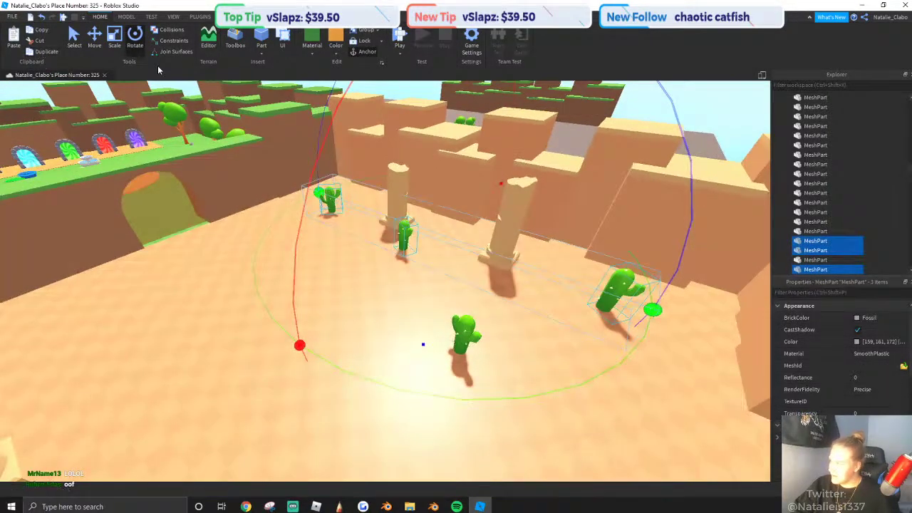
{"action": "left_click_drag", "start_coordinate": [509, 199], "coordinate": [254, 152]}
{"action": "key", "text": "s"}
Move the three cactus copies across to the opposite side of the desert area.
{"action": "left_click", "coordinate": [95, 40]}
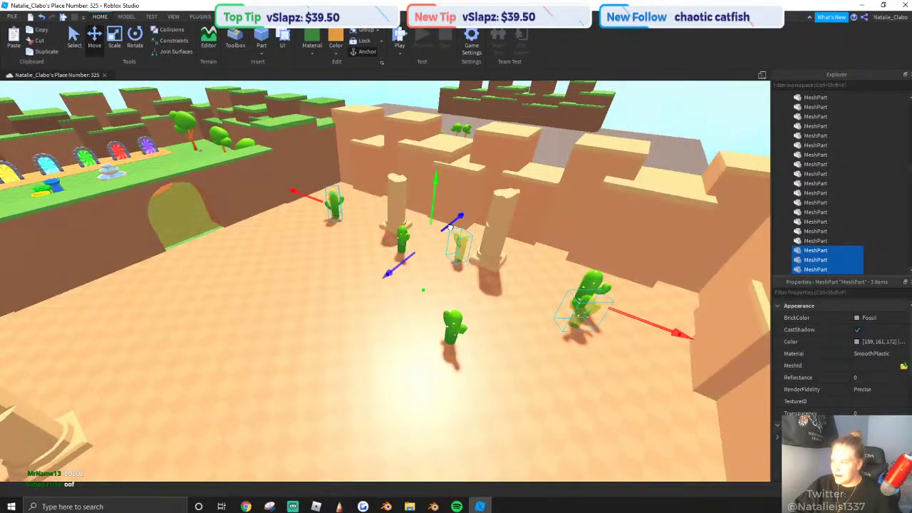
{"action": "left_click_drag", "start_coordinate": [450, 226], "coordinate": [428, 241]}
{"action": "right_click_drag", "start_coordinate": [428, 241], "coordinate": [428, 277]}
{"action": "left_click", "coordinate": [317, 191]}
{"action": "key", "text": "s"}
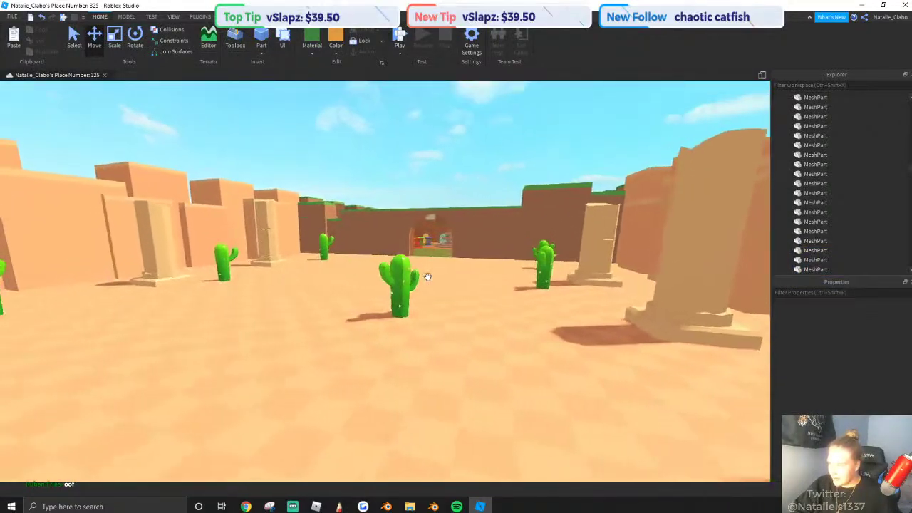
Resize the cactus beside the nearby pillar and the distant cactus on the same side near the archway wall.
{"action": "left_click", "coordinate": [450, 285]}
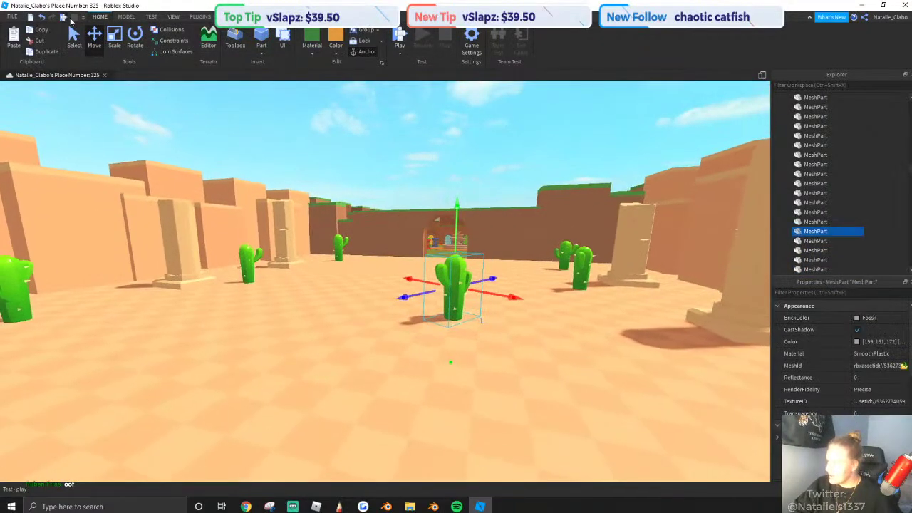
{"action": "left_click", "coordinate": [244, 253]}
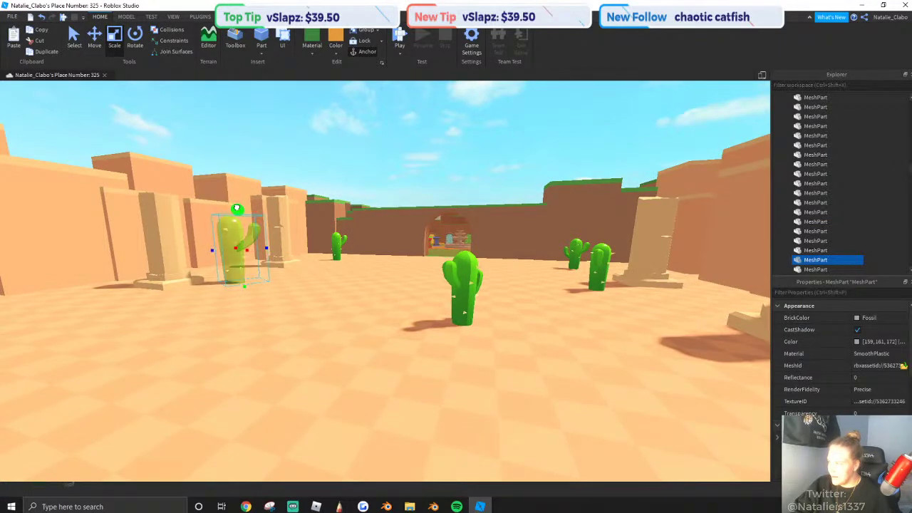
{"action": "key", "text": "w"}
{"action": "left_click_drag", "start_coordinate": [236, 207], "coordinate": [232, 220]}
{"action": "left_click", "coordinate": [342, 131]}
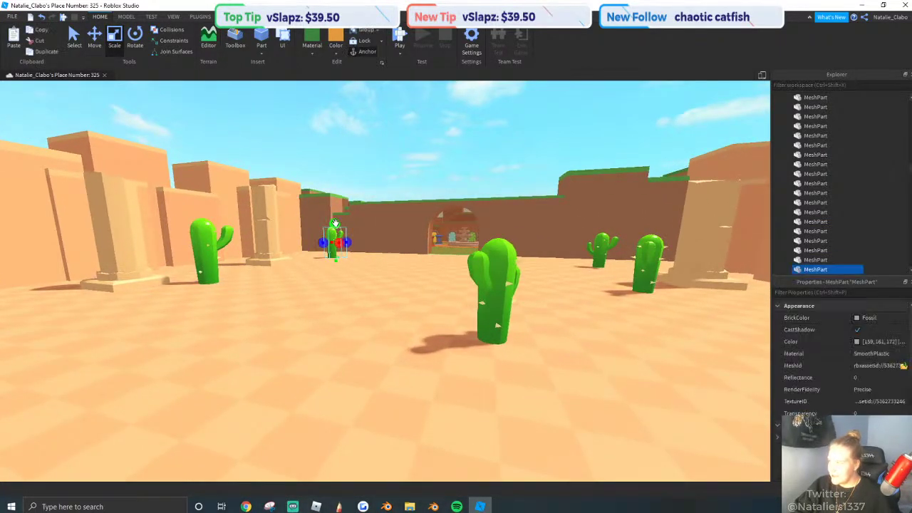
{"action": "left_click", "coordinate": [391, 172]}
{"action": "right_click_drag", "start_coordinate": [391, 173], "coordinate": [444, 149]}
Scale the distant cactus near the archway wall on the other side slightly taller.
{"action": "key", "text": "w"}
{"action": "key", "text": "a"}
{"action": "left_click", "coordinate": [436, 218]}
{"action": "left_click", "coordinate": [401, 212]}
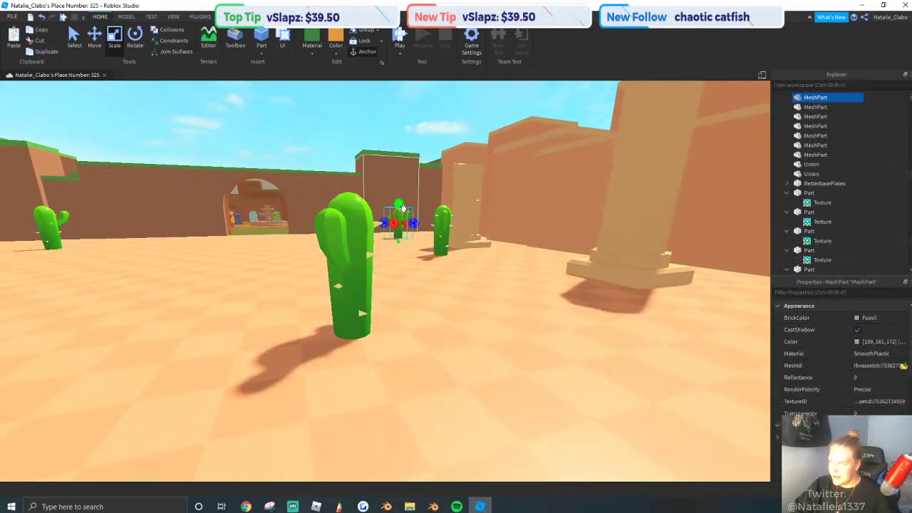
{"action": "left_click_drag", "start_coordinate": [400, 197], "coordinate": [400, 191]}
Scale the cactus standing in front of the corner cliff wall taller.
{"action": "left_click", "coordinate": [332, 131]}
{"action": "key", "text": "s"}
{"action": "right_click_drag", "start_coordinate": [332, 130], "coordinate": [399, 146]}
{"action": "left_click", "coordinate": [539, 177]}
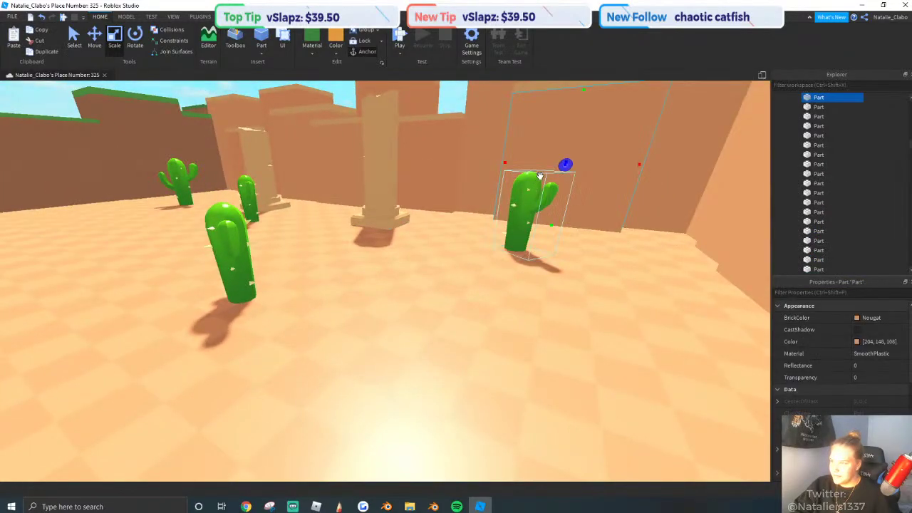
{"action": "left_click", "coordinate": [517, 203]}
{"action": "left_click_drag", "start_coordinate": [539, 162], "coordinate": [543, 139]}
Review the placement of the pillars and cacti across the desert area from above and from several angles.
{"action": "key", "text": "s"}
{"action": "right_click_drag", "start_coordinate": [543, 139], "coordinate": [430, 169]}
{"action": "left_click", "coordinate": [468, 162]}
{"action": "key", "text": "w"}
{"action": "key", "text": "e"}
{"action": "key", "text": "s"}
{"action": "key", "text": "s"}
{"action": "key", "text": "w"}
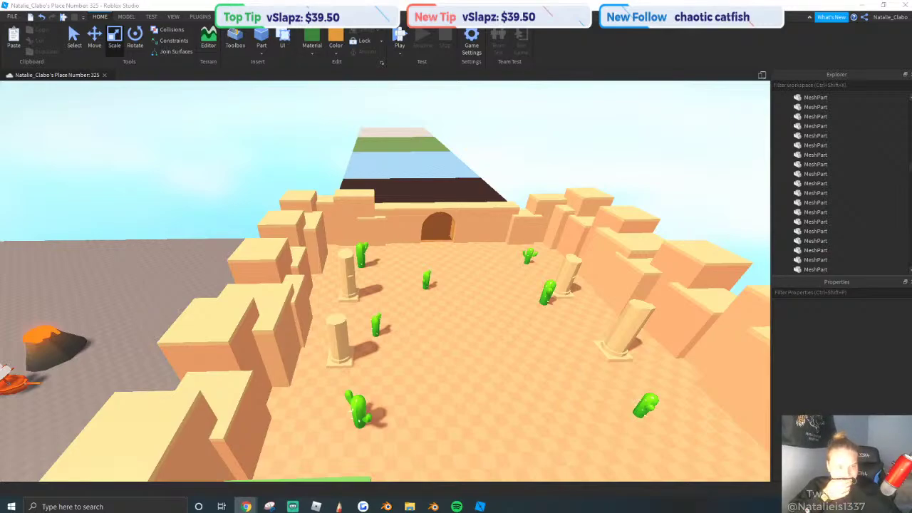
{"action": "scroll", "coordinate": [489, 218], "scroll_direction": "up", "scroll_amount": 6}
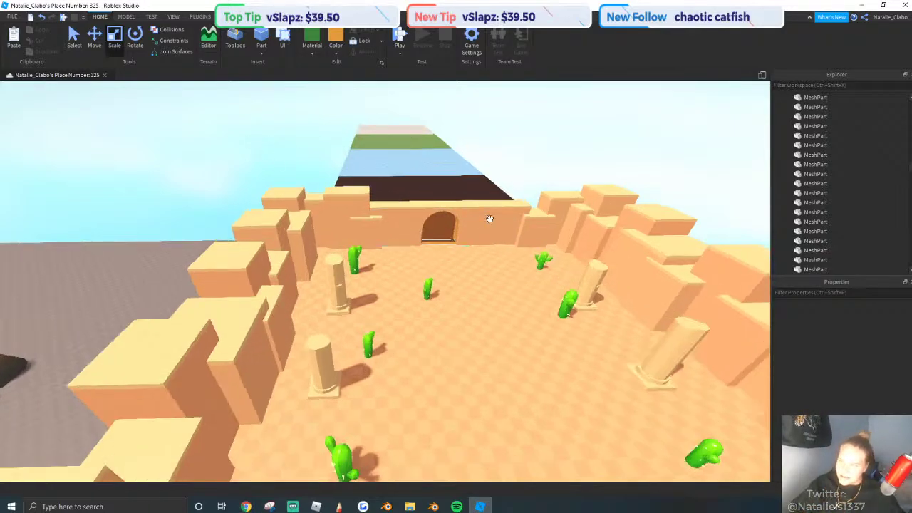
{"action": "right_click_drag", "start_coordinate": [577, 130], "coordinate": [370, 179]}
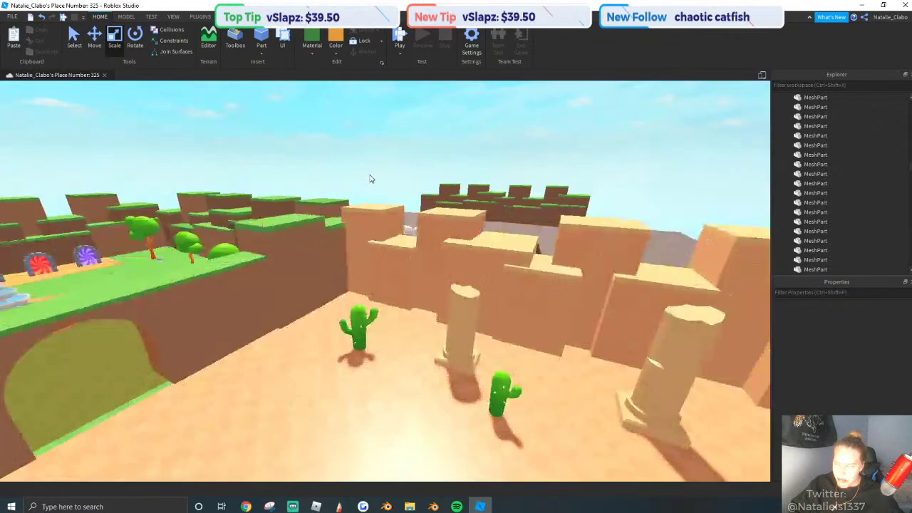
Look over the spare models laid out beside the map and the grass area around the fountain.
{"action": "scroll", "coordinate": [406, 190], "scroll_direction": "up", "scroll_amount": 10}
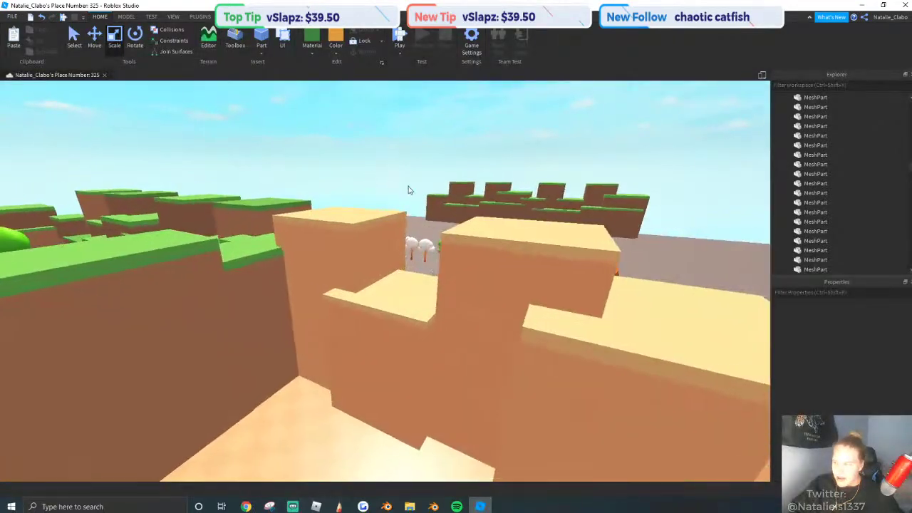
{"action": "scroll", "coordinate": [437, 274], "scroll_direction": "down", "scroll_amount": 3}
{"action": "right_click_drag", "start_coordinate": [437, 274], "coordinate": [469, 266]}
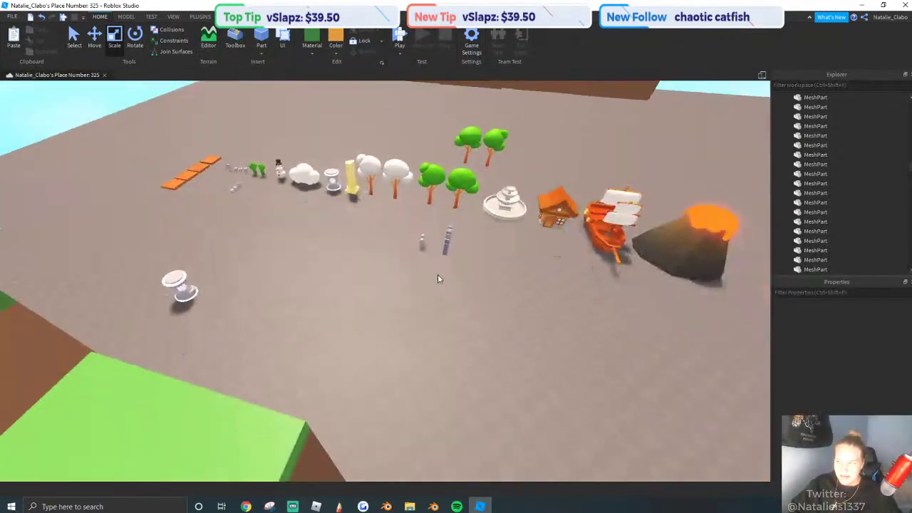
{"action": "key", "text": "w"}
{"action": "key", "text": "a"}
{"action": "scroll", "coordinate": [448, 262], "scroll_direction": "down", "scroll_amount": 8}
{"action": "scroll", "coordinate": [448, 258], "scroll_direction": "up", "scroll_amount": 4}
{"action": "scroll", "coordinate": [456, 261], "scroll_direction": "up", "scroll_amount": 3}
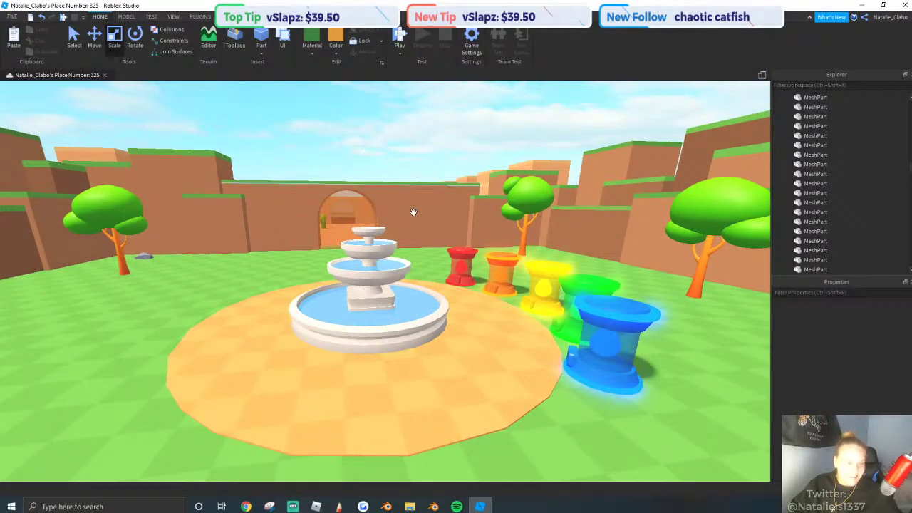
Select the five grey rocks scattered around the grass area.
{"action": "key", "text": "w"}
{"action": "right_click_drag", "start_coordinate": [413, 212], "coordinate": [413, 212]}
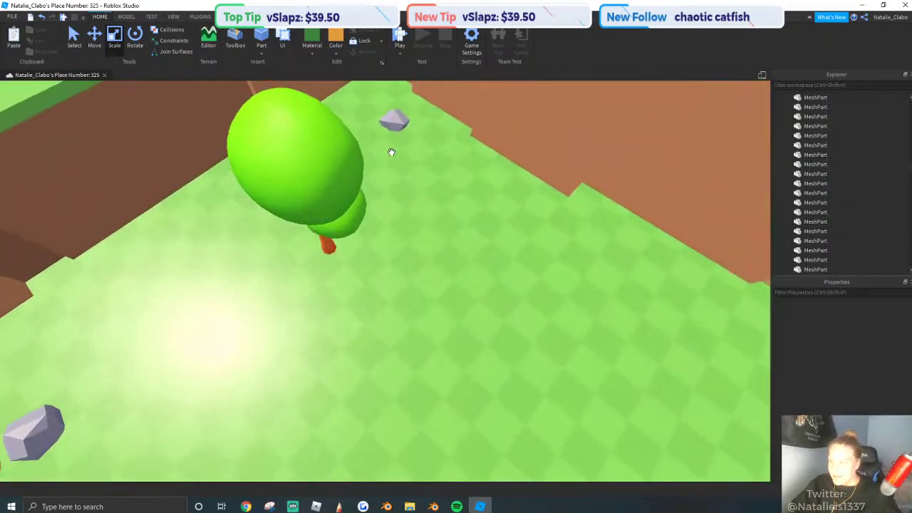
{"action": "left_click", "coordinate": [385, 126]}
{"action": "right_click_drag", "start_coordinate": [378, 128], "coordinate": [378, 128]}
{"action": "left_click", "coordinate": [443, 166], "text": "ctrl"}
{"action": "right_click_drag", "start_coordinate": [443, 165], "coordinate": [444, 165]}
{"action": "left_click", "coordinate": [648, 372], "text": "ctrl"}
{"action": "right_click_drag", "start_coordinate": [648, 372], "coordinate": [341, 340]}
{"action": "key", "text": "w"}
{"action": "left_click", "coordinate": [541, 278], "text": "ctrl"}
{"action": "left_click", "coordinate": [306, 361], "text": "ctrl"}
{"action": "key", "text": "s"}
{"action": "key", "text": "w"}
{"action": "key", "text": "s"}
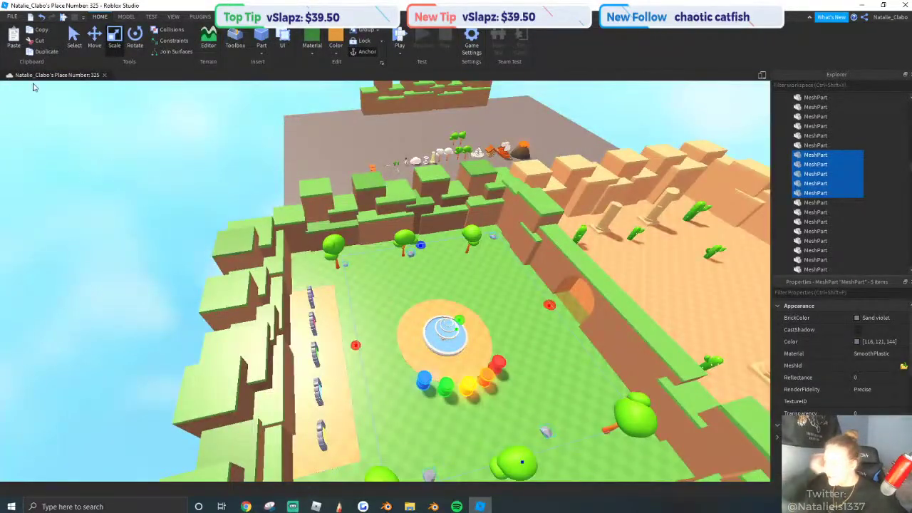
Duplicate the five selected rocks and move the copies through the wall line into the desert area.
{"action": "left_click", "coordinate": [47, 54]}
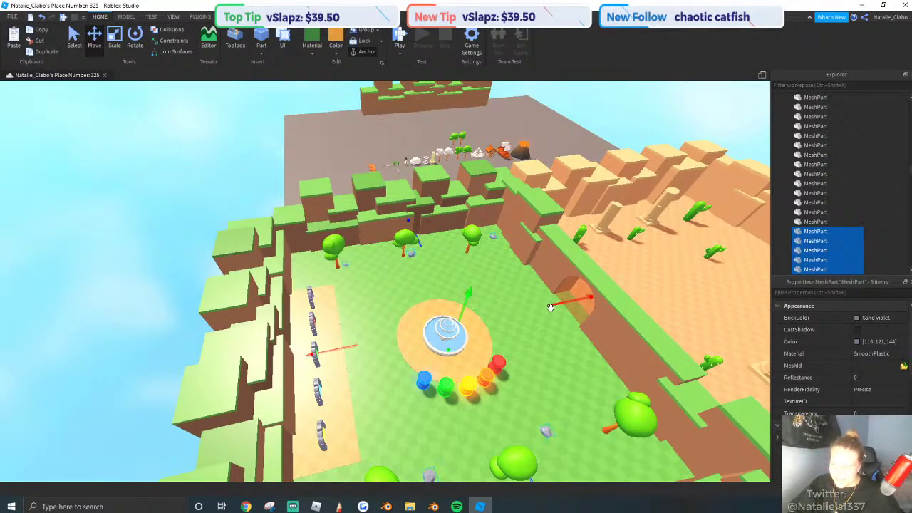
{"action": "right_click_drag", "start_coordinate": [550, 307], "coordinate": [645, 291]}
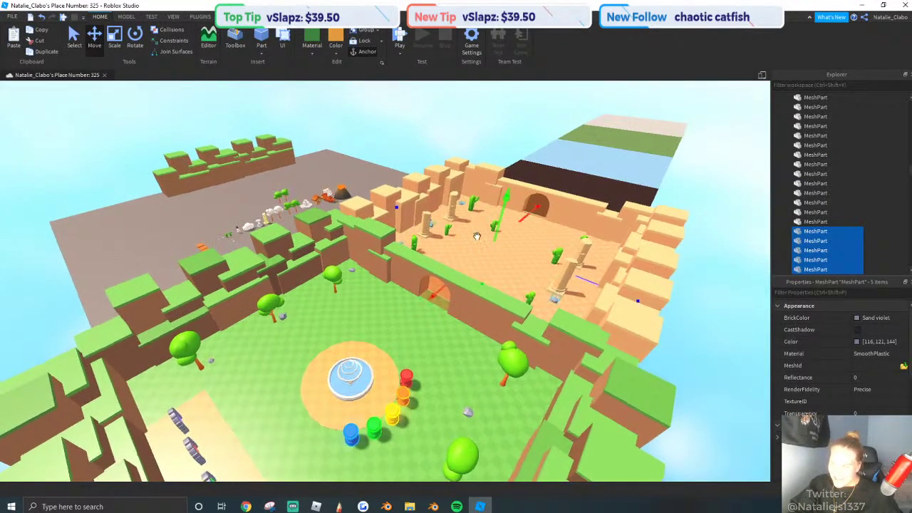
{"action": "scroll", "coordinate": [464, 235], "scroll_direction": "up", "scroll_amount": 8}
{"action": "right_click_drag", "start_coordinate": [499, 273], "coordinate": [520, 250]}
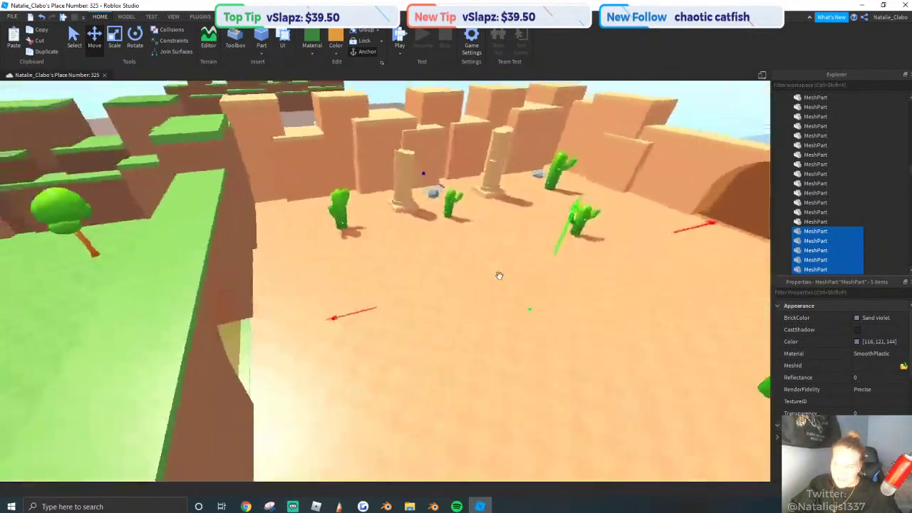
{"action": "key", "text": "d"}
Recolor the five desert rocks to a sandy tone (247, 195, 125) sampled from the scene.
{"action": "left_click", "coordinate": [857, 342]}
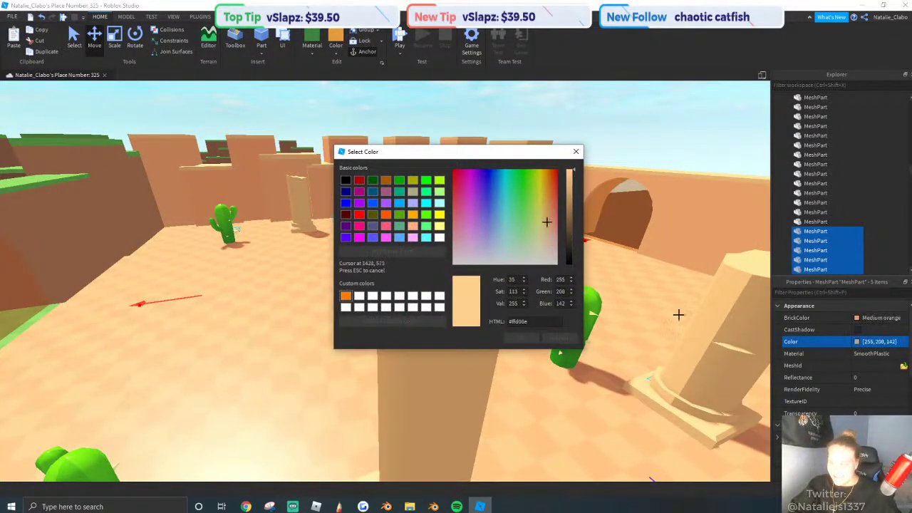
{"action": "left_click", "coordinate": [525, 339]}
{"action": "right_click_drag", "start_coordinate": [433, 354], "coordinate": [638, 387]}
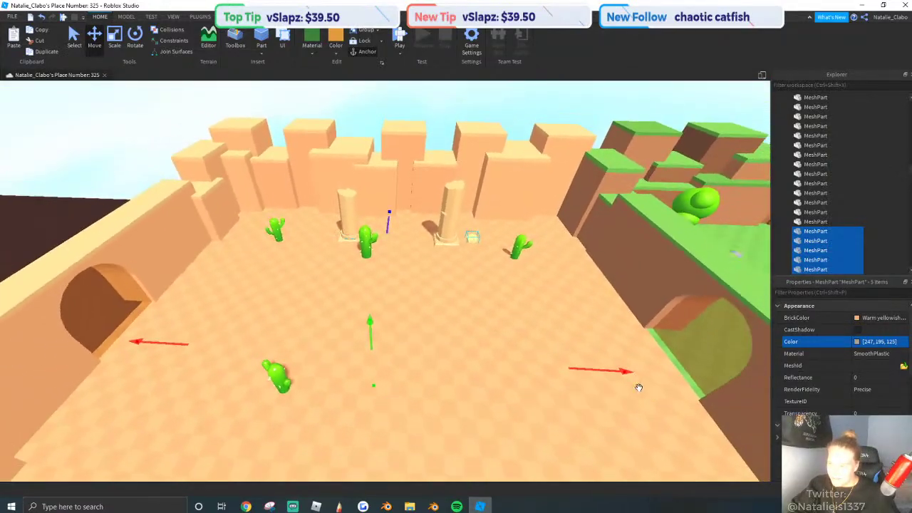
{"action": "right_click_drag", "start_coordinate": [588, 363], "coordinate": [612, 358]}
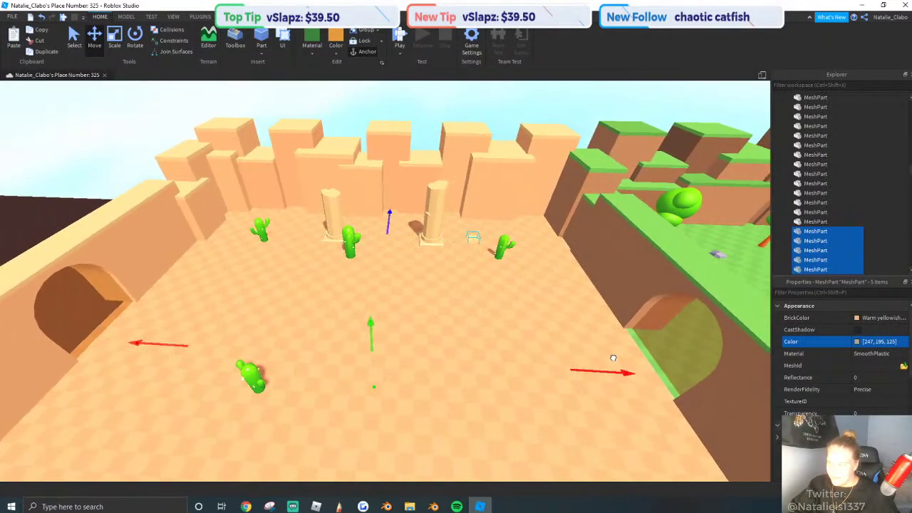
{"action": "key", "text": "s"}
{"action": "left_click", "coordinate": [352, 121]}
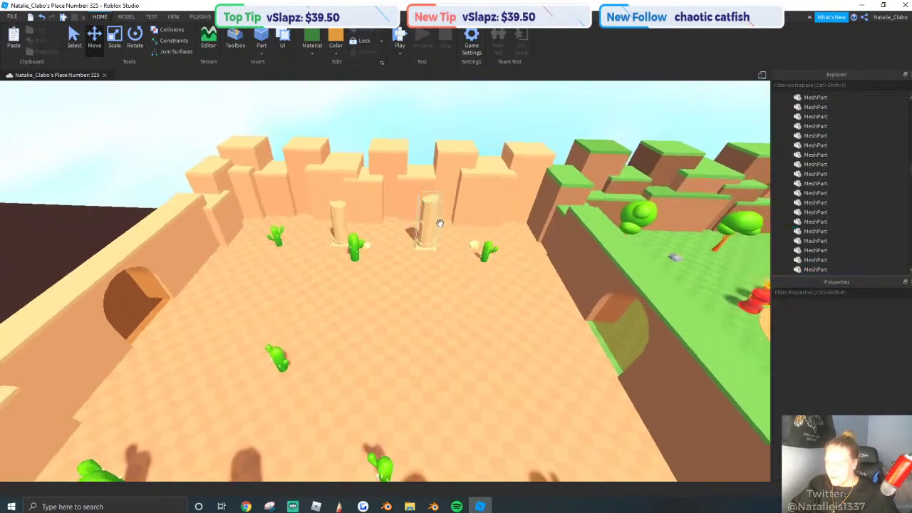
Select all five sand-colored rocks among the pillars and cacti in the desert.
{"action": "right_click_drag", "start_coordinate": [439, 222], "coordinate": [347, 302]}
{"action": "scroll", "coordinate": [346, 303], "scroll_direction": "up", "scroll_amount": 4}
{"action": "left_click", "coordinate": [366, 298]}
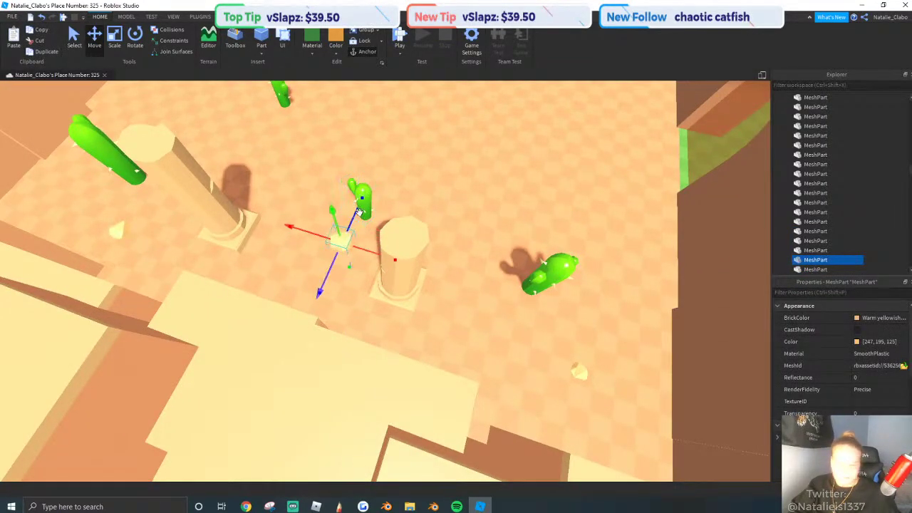
{"action": "right_click_drag", "start_coordinate": [410, 290], "coordinate": [248, 243]}
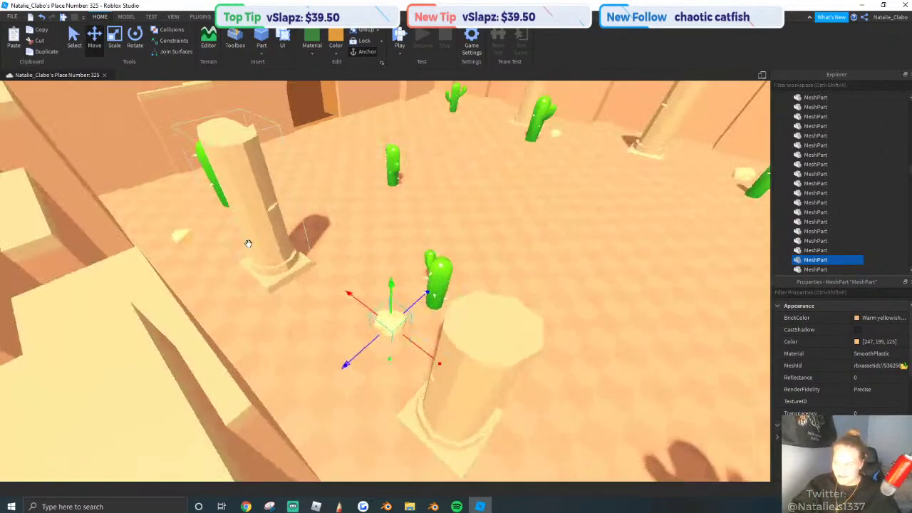
{"action": "left_click", "coordinate": [183, 235], "text": "shift"}
{"action": "right_click_drag", "start_coordinate": [183, 235], "coordinate": [416, 284]}
{"action": "left_click", "coordinate": [537, 276], "text": "shift"}
{"action": "right_click_drag", "start_coordinate": [537, 276], "coordinate": [460, 272]}
{"action": "key", "text": "w"}
{"action": "left_click", "coordinate": [530, 275], "text": "shift"}
{"action": "left_click", "coordinate": [116, 294], "text": "shift"}
{"action": "right_click_drag", "start_coordinate": [411, 320], "coordinate": [451, 314]}
{"action": "key", "text": "s"}
Darken the selected desert rocks to brown (167, 131, 84) by lowering the color's brightness.
{"action": "left_click", "coordinate": [857, 342]}
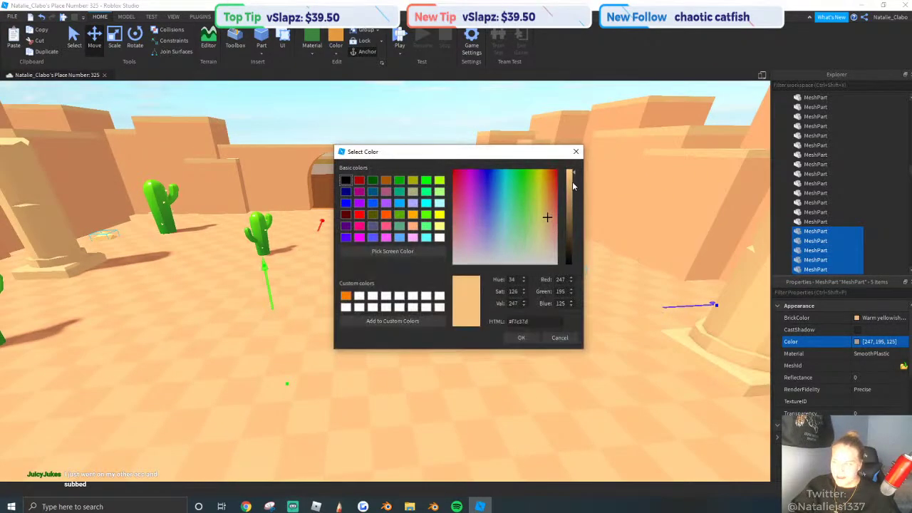
{"action": "left_click_drag", "start_coordinate": [534, 151], "coordinate": [388, 157]}
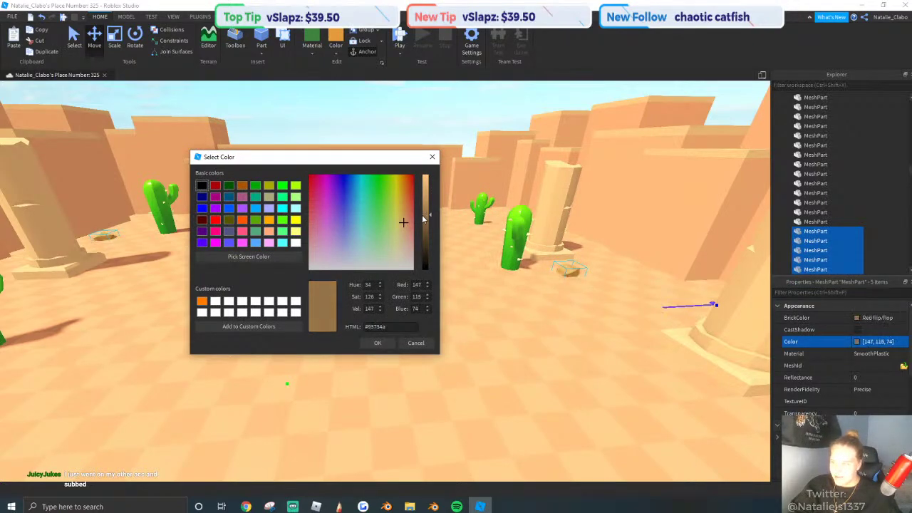
{"action": "left_click_drag", "start_coordinate": [418, 209], "coordinate": [417, 207]}
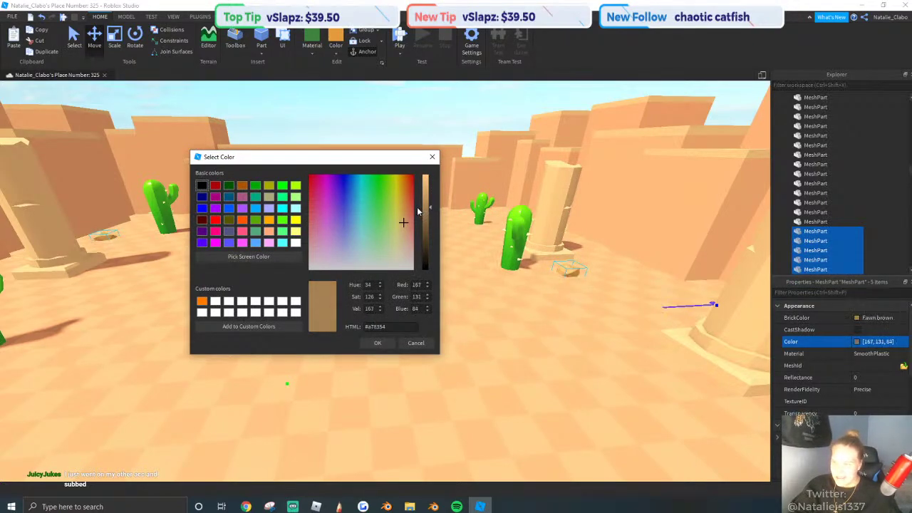
{"action": "left_click", "coordinate": [377, 342]}
{"action": "right_click_drag", "start_coordinate": [394, 284], "coordinate": [431, 264]}
{"action": "left_click", "coordinate": [342, 147]}
{"action": "scroll", "coordinate": [407, 266], "scroll_direction": "down", "scroll_amount": 6}
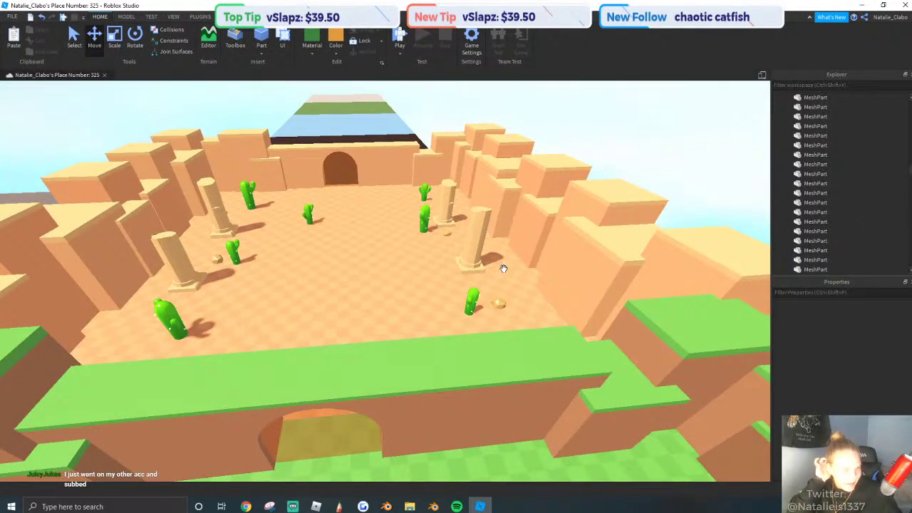
Copy the volcano model from the row of spare models and paste a duplicate of it.
{"action": "right_click_drag", "start_coordinate": [415, 283], "coordinate": [384, 163]}
{"action": "scroll", "coordinate": [416, 202], "scroll_direction": "up", "scroll_amount": 6}
{"action": "key", "text": "w"}
{"action": "key", "text": "s"}
{"action": "key", "text": "d"}
{"action": "key", "text": "w"}
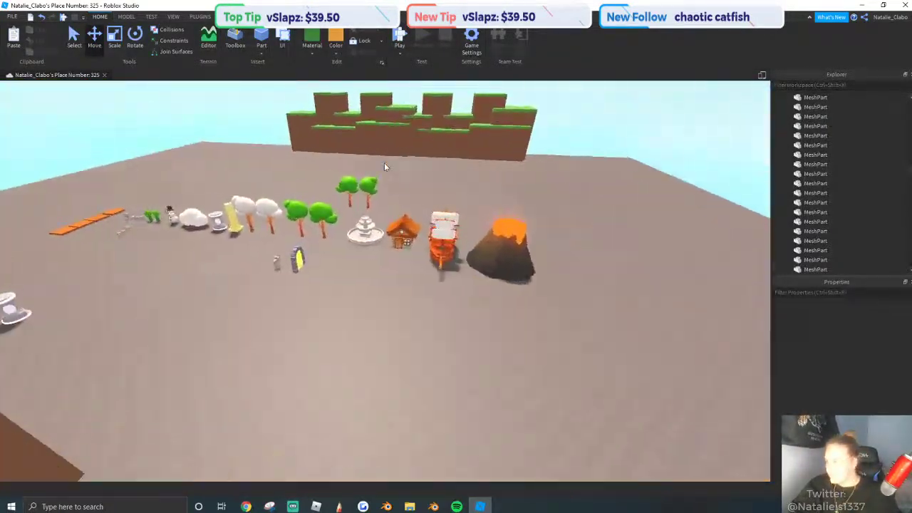
{"action": "left_click", "coordinate": [546, 299]}
{"action": "right_click_drag", "start_coordinate": [545, 314], "coordinate": [551, 316]}
{"action": "key", "text": "ctrl+c"}
{"action": "key", "text": "ctrl+v"}
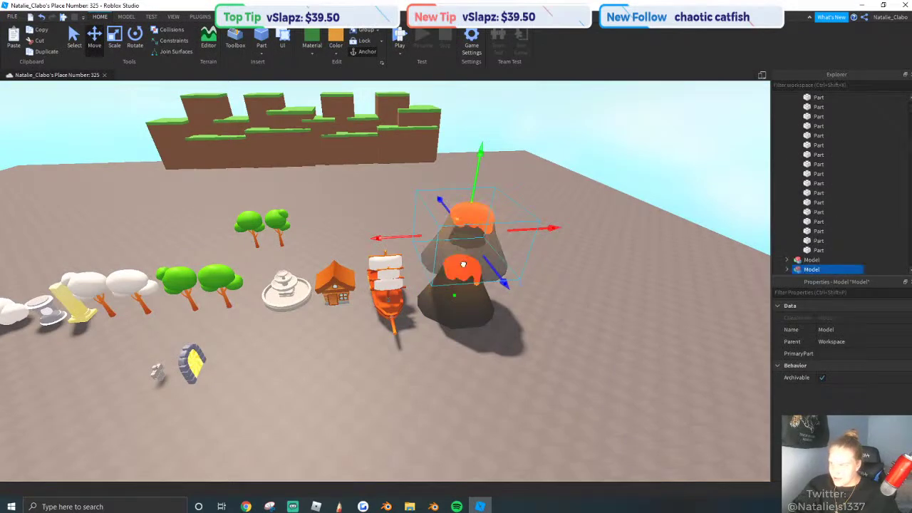
Move the volcano copy onto the dark brown ground beyond the desert's archway wall.
{"action": "right_click_drag", "start_coordinate": [463, 265], "coordinate": [472, 248]}
{"action": "key", "text": "w"}
{"action": "left_click_drag", "start_coordinate": [54, 202], "coordinate": [80, 232]}
{"action": "left_click", "coordinate": [80, 170]}
{"action": "left_click_drag", "start_coordinate": [77, 158], "coordinate": [303, 232]}
{"action": "right_click_drag", "start_coordinate": [303, 232], "coordinate": [362, 234]}
{"action": "key", "text": "w"}
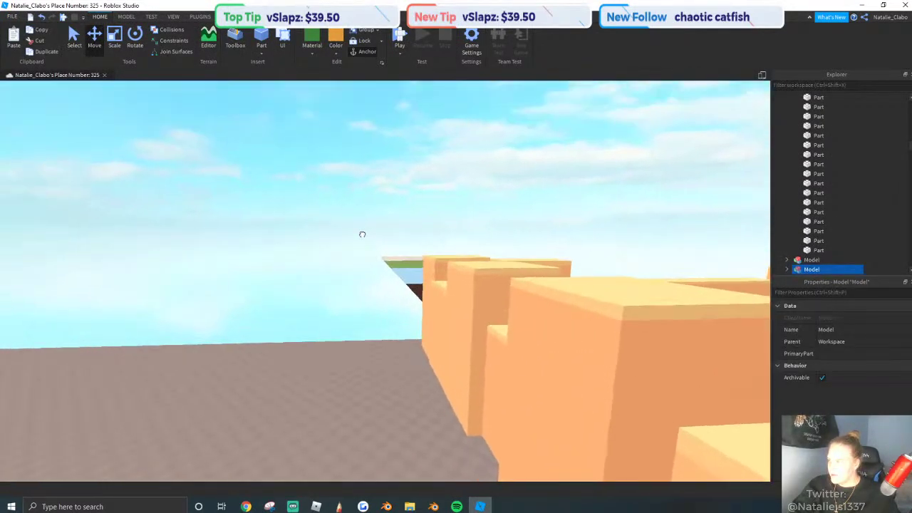
{"action": "key", "text": "w"}
{"action": "left_click_drag", "start_coordinate": [362, 234], "coordinate": [491, 392]}
{"action": "right_click_drag", "start_coordinate": [491, 393], "coordinate": [105, 78]}
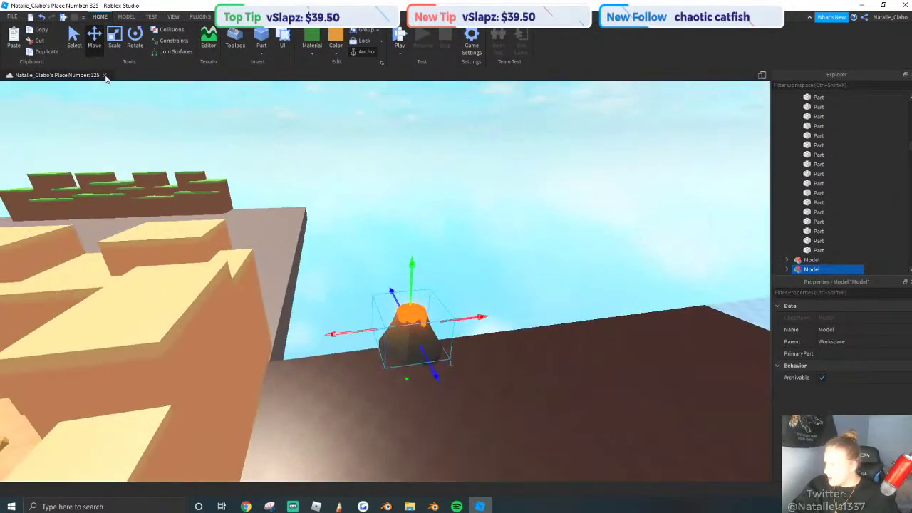
Scale the volcano copy up several times larger and shift it sideways on the dark ground.
{"action": "left_click", "coordinate": [114, 40]}
{"action": "key", "text": "s"}
{"action": "key", "text": "s"}
{"action": "left_click_drag", "start_coordinate": [407, 278], "coordinate": [347, 152]}
{"action": "left_click", "coordinate": [96, 42]}
{"action": "left_click_drag", "start_coordinate": [467, 221], "coordinate": [563, 222]}
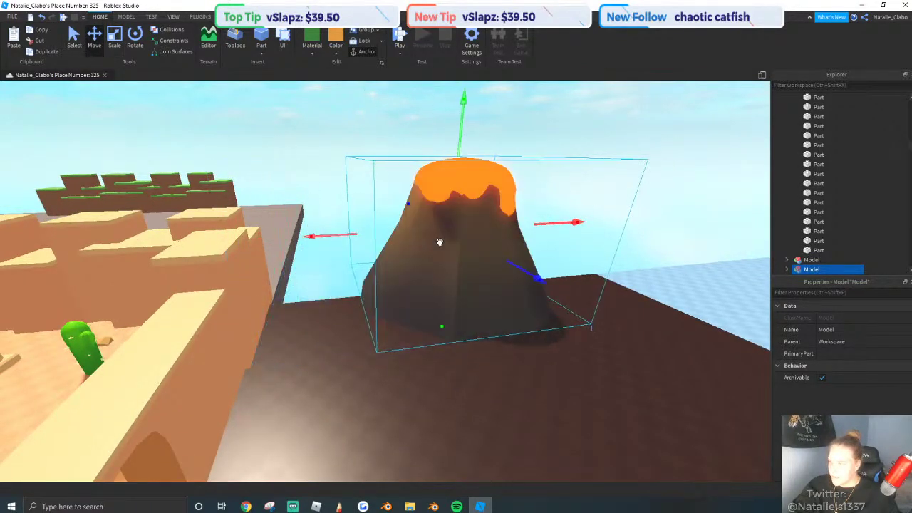
Turn off CastShadow for the volcano's two mesh parts and shift the volcano slightly back.
{"action": "right_click", "coordinate": [441, 245]}
{"action": "left_click", "coordinate": [476, 368]}
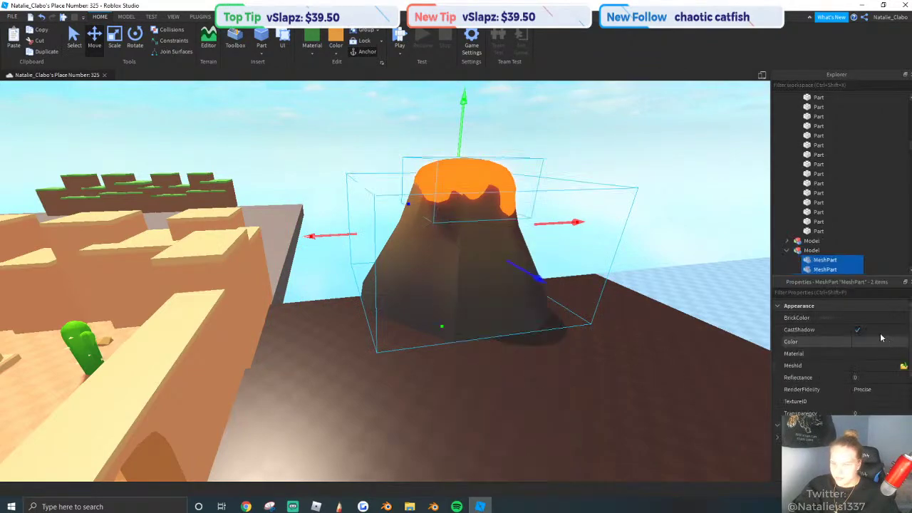
{"action": "left_click", "coordinate": [865, 327]}
{"action": "left_click", "coordinate": [860, 333]}
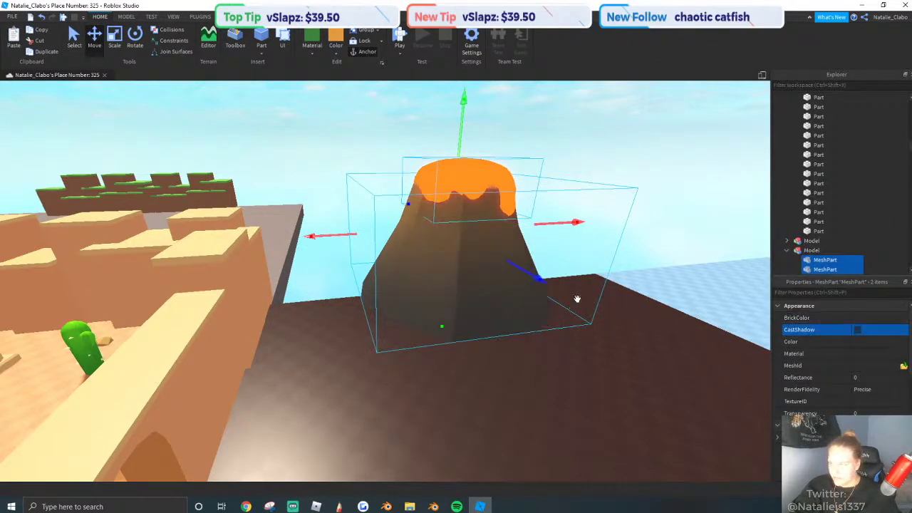
{"action": "left_click_drag", "start_coordinate": [537, 275], "coordinate": [523, 255]}
Duplicate the desert's side cliff wall and move the copy over to the volcano ground.
{"action": "key", "text": "w"}
{"action": "left_click", "coordinate": [445, 235]}
{"action": "key", "text": "s"}
{"action": "left_click", "coordinate": [338, 189]}
{"action": "key", "text": "s"}
{"action": "right_click_drag", "start_coordinate": [338, 189], "coordinate": [399, 267]}
{"action": "left_click", "coordinate": [380, 322]}
{"action": "key", "text": "s"}
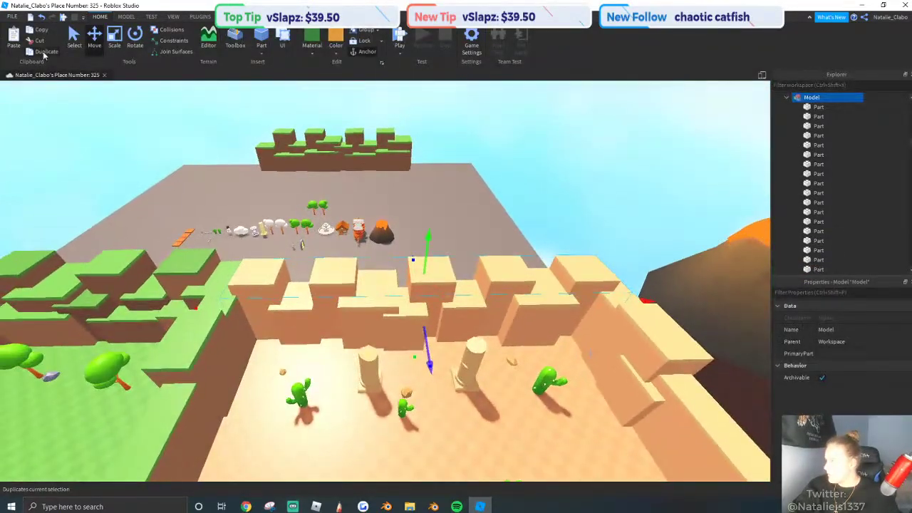
{"action": "left_click_drag", "start_coordinate": [201, 313], "coordinate": [366, 304]}
{"action": "key", "text": "w"}
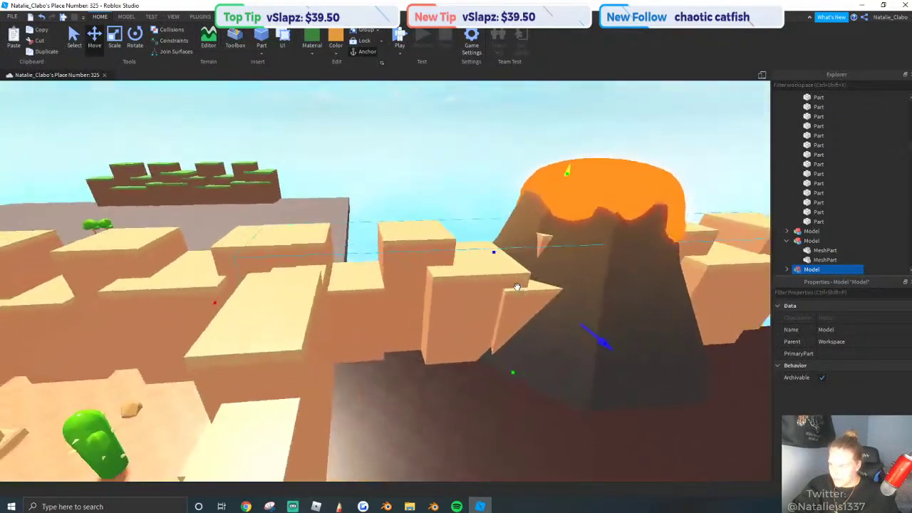
Fine-tune the position of the cliff wall copy along the edge of the volcano ground.
{"action": "key", "text": "s"}
{"action": "right_click_drag", "start_coordinate": [517, 287], "coordinate": [681, 268]}
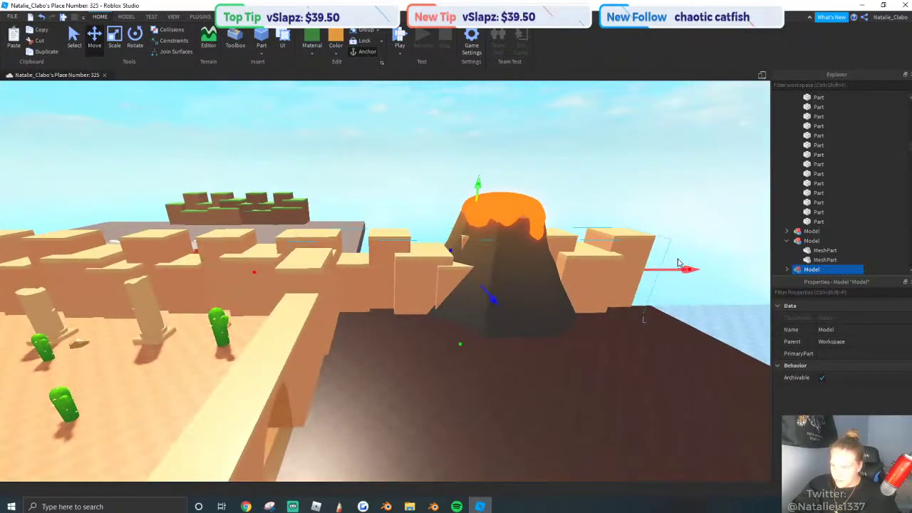
{"action": "left_click_drag", "start_coordinate": [681, 271], "coordinate": [682, 275]}
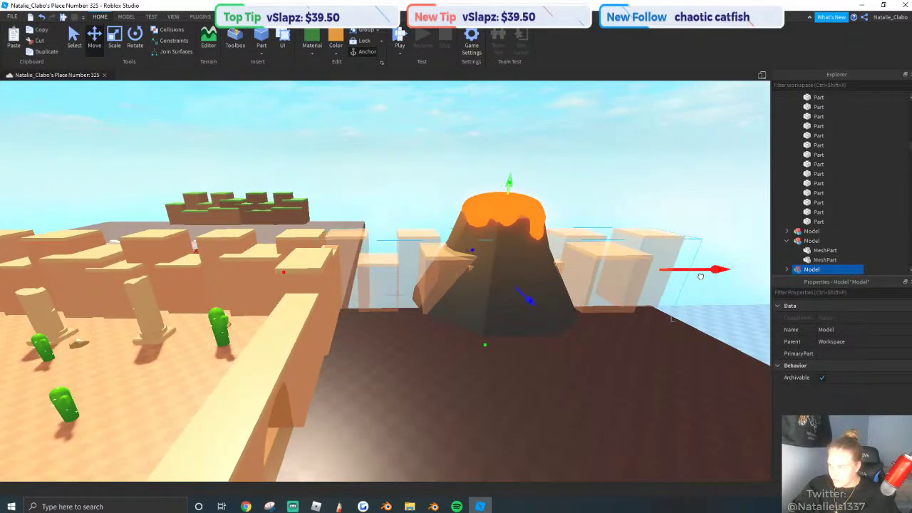
{"action": "left_click_drag", "start_coordinate": [696, 277], "coordinate": [696, 277]}
{"action": "key", "text": "d"}
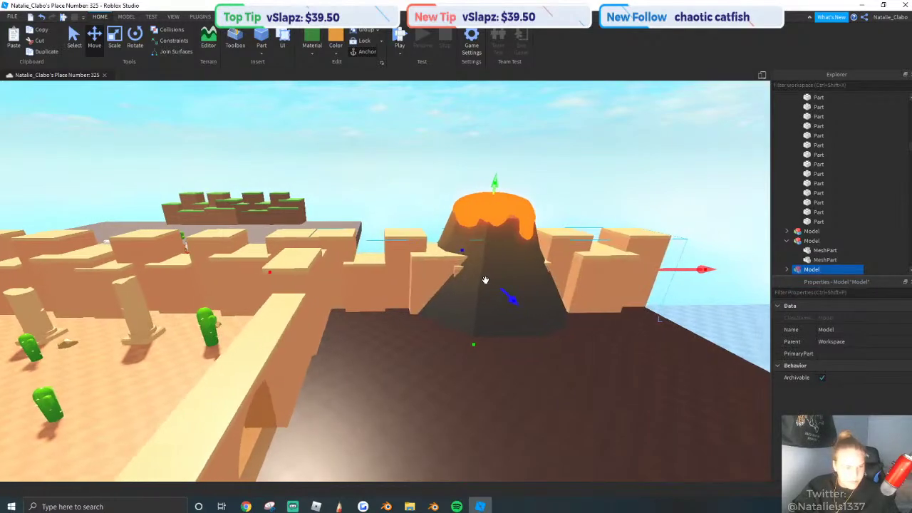
{"action": "key", "text": "w"}
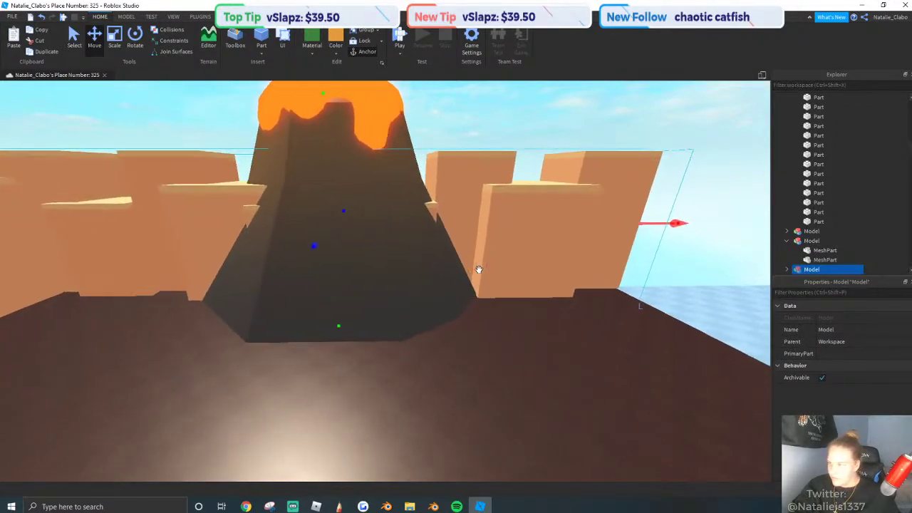
{"action": "key", "text": "s"}
{"action": "left_click", "coordinate": [346, 254]}
{"action": "left_click_drag", "start_coordinate": [299, 228], "coordinate": [336, 236]}
{"action": "key", "text": "s"}
Recolour all parts of the cliff wall copy behind the volcano with the volcano's dark brown (89, 75, 59), sampled from the screen.
{"action": "left_click", "coordinate": [544, 217]}
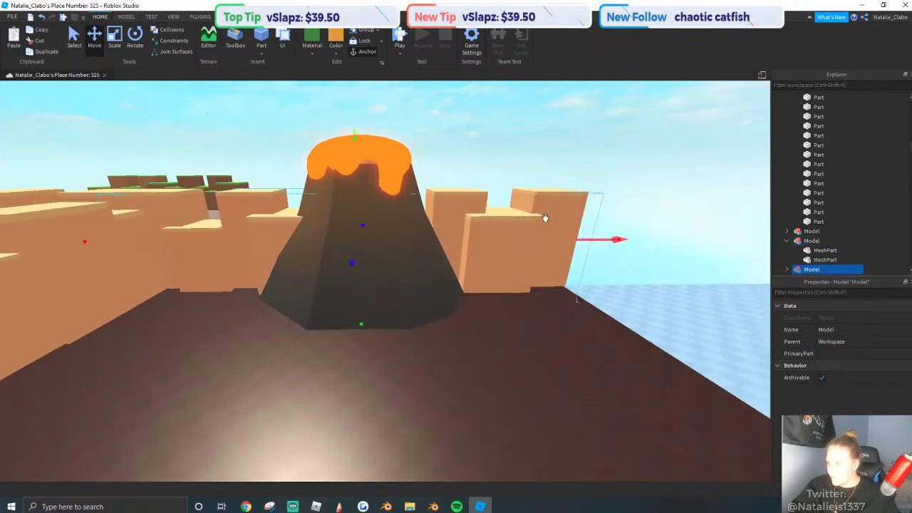
{"action": "right_click", "coordinate": [458, 243]}
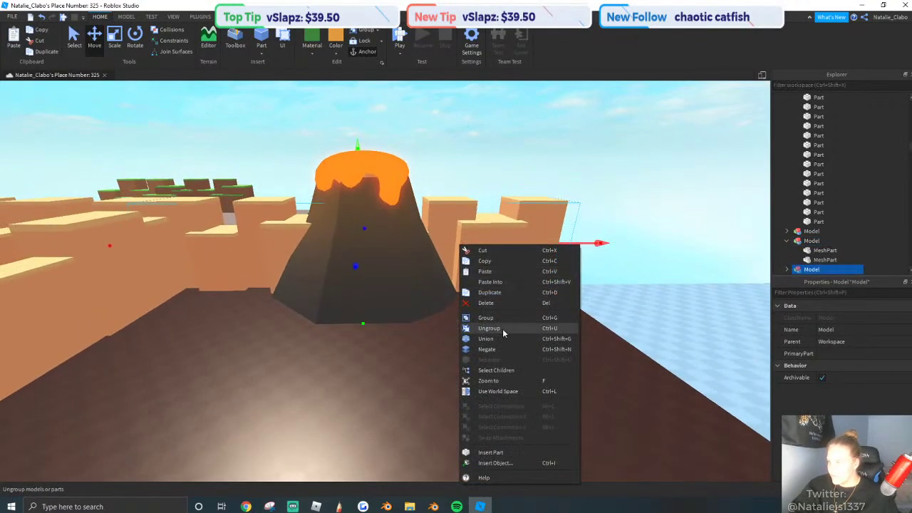
{"action": "left_click", "coordinate": [495, 370]}
{"action": "left_click", "coordinate": [333, 47]}
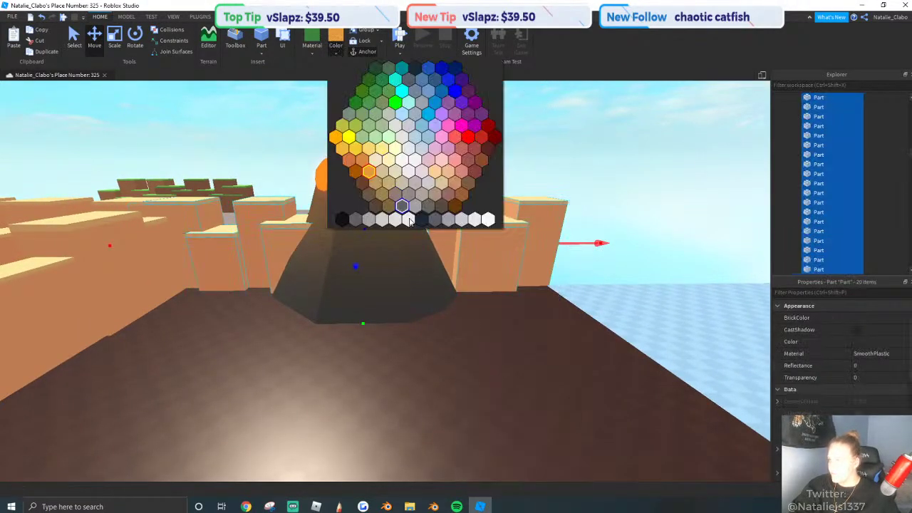
{"action": "left_click", "coordinate": [342, 219]}
{"action": "left_click", "coordinate": [856, 342]}
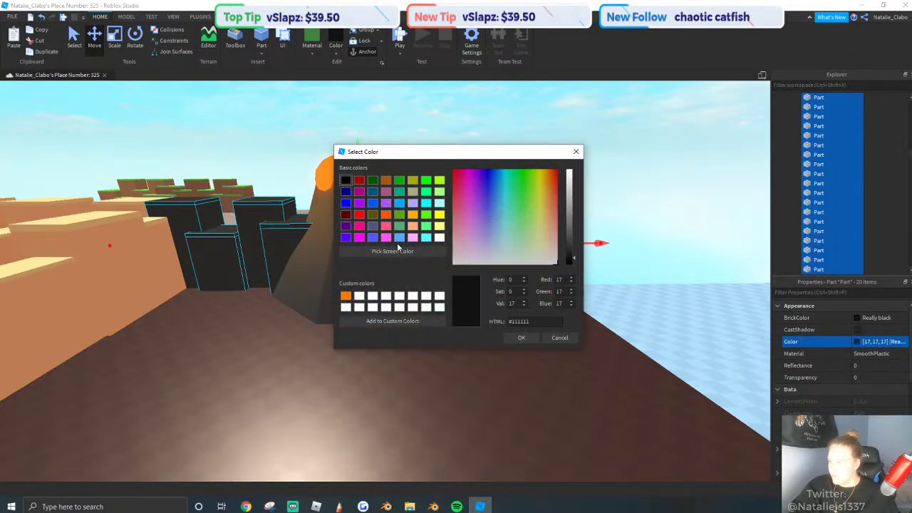
{"action": "left_click", "coordinate": [391, 251]}
{"action": "left_click", "coordinate": [521, 337]}
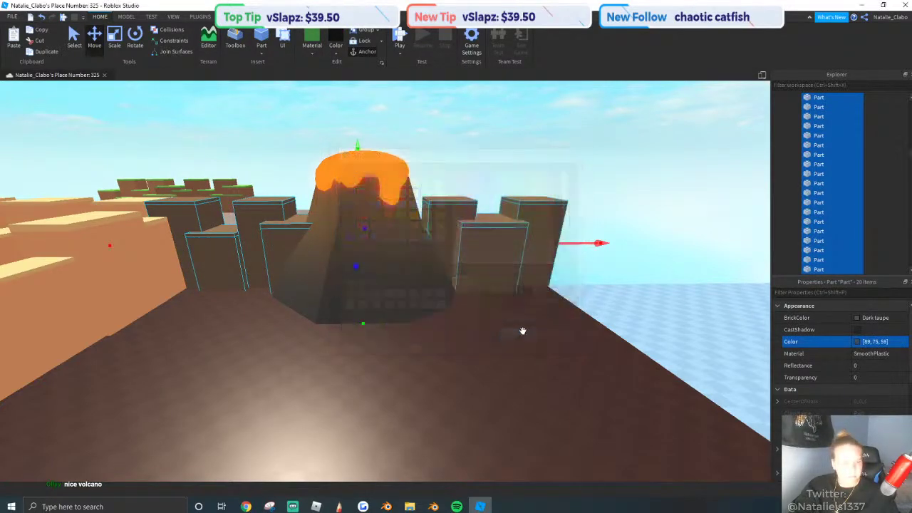
Select the eight top slabs of the brown cliff wall on both sides of the volcano.
{"action": "right_click_drag", "start_coordinate": [520, 330], "coordinate": [535, 297]}
{"action": "scroll", "coordinate": [537, 291], "scroll_direction": "up", "scroll_amount": 3}
{"action": "left_click", "coordinate": [568, 250]}
{"action": "left_click", "coordinate": [482, 279]}
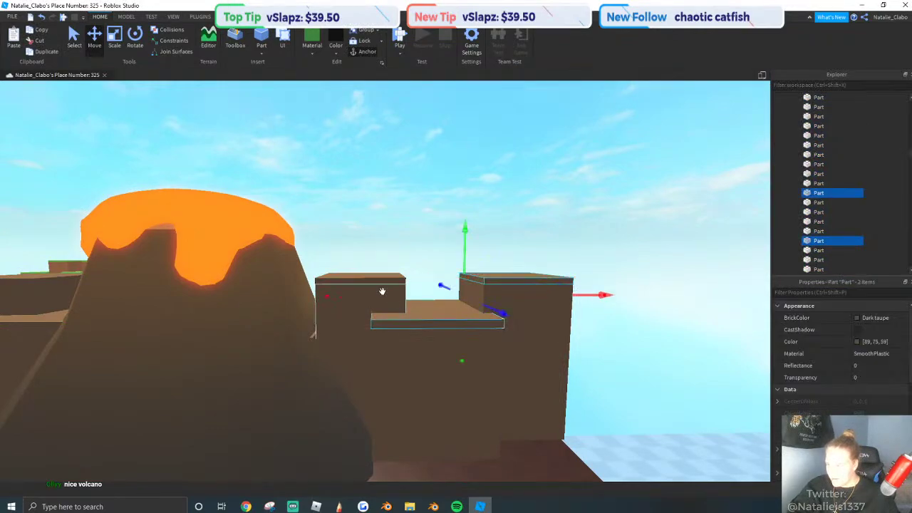
{"action": "right_click_drag", "start_coordinate": [340, 275], "coordinate": [395, 259]}
{"action": "scroll", "coordinate": [425, 257], "scroll_direction": "up", "scroll_amount": 3}
{"action": "left_click", "coordinate": [414, 262], "text": "shift"}
{"action": "scroll", "coordinate": [395, 258], "scroll_direction": "down", "scroll_amount": 5}
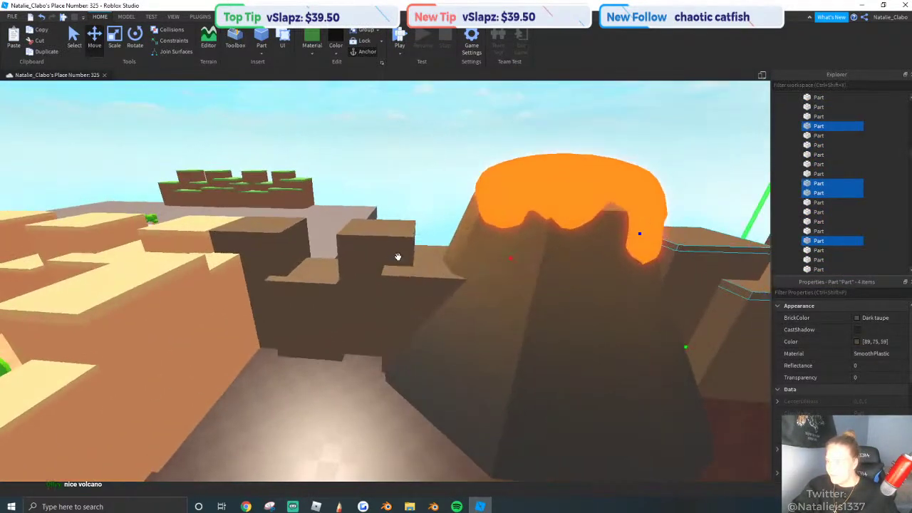
{"action": "left_click", "coordinate": [260, 224], "text": "shift"}
{"action": "scroll", "coordinate": [568, 285], "scroll_direction": "down", "scroll_amount": 2}
{"action": "right_click_drag", "start_coordinate": [568, 285], "coordinate": [595, 299]}
Try a darker brown (80, 67, 53) on the selected top slabs and undo it.
{"action": "left_click", "coordinate": [856, 341]}
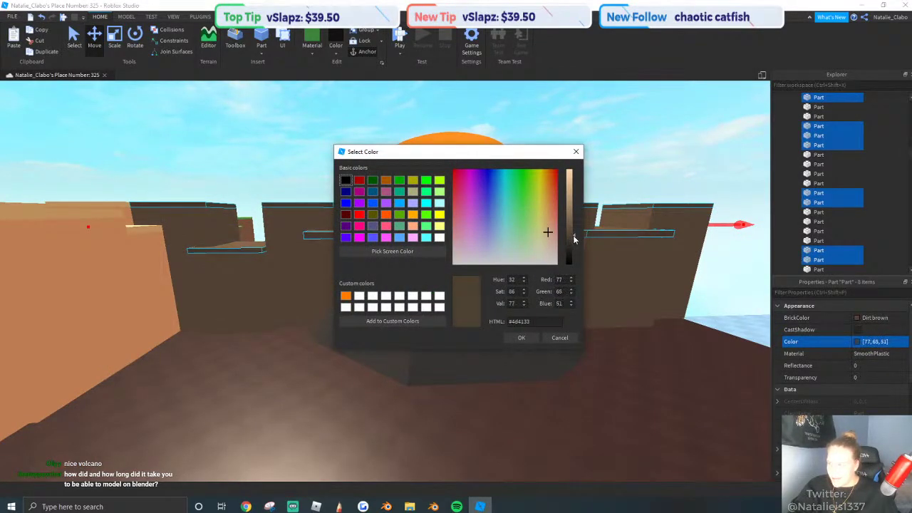
{"action": "left_click", "coordinate": [521, 338]}
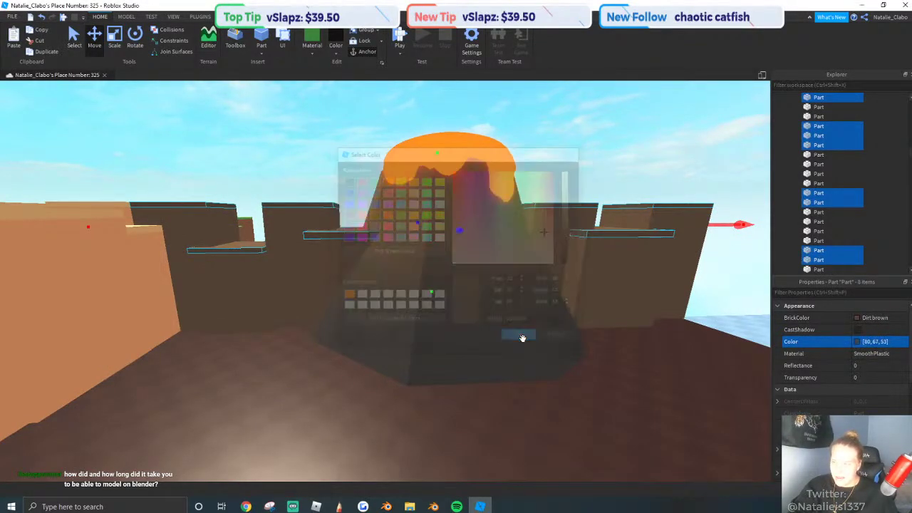
{"action": "left_click", "coordinate": [596, 173]}
{"action": "scroll", "coordinate": [491, 242], "scroll_direction": "down", "scroll_amount": 3}
{"action": "scroll", "coordinate": [634, 267], "scroll_direction": "up", "scroll_amount": 2}
{"action": "key", "text": "ctrl+z"}
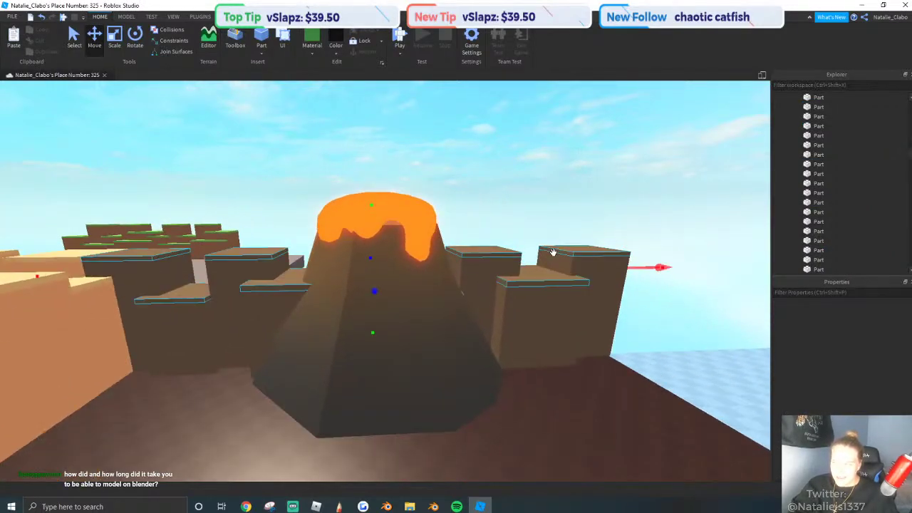
Try the brown 75, 63, 49 on the top slabs, compare it around the volcano and undo it.
{"action": "left_click", "coordinate": [858, 342]}
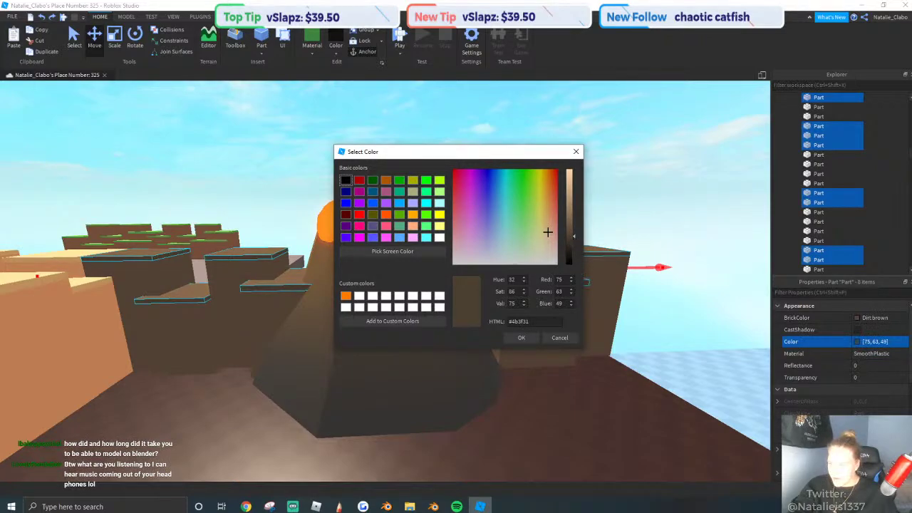
{"action": "left_click", "coordinate": [525, 336]}
{"action": "left_click", "coordinate": [539, 173]}
{"action": "right_click_drag", "start_coordinate": [540, 173], "coordinate": [533, 183]}
{"action": "scroll", "coordinate": [540, 174], "scroll_direction": "up", "scroll_amount": 2}
{"action": "scroll", "coordinate": [540, 173], "scroll_direction": "down", "scroll_amount": 4}
{"action": "scroll", "coordinate": [535, 183], "scroll_direction": "up", "scroll_amount": 3}
{"action": "scroll", "coordinate": [534, 182], "scroll_direction": "up", "scroll_amount": 1}
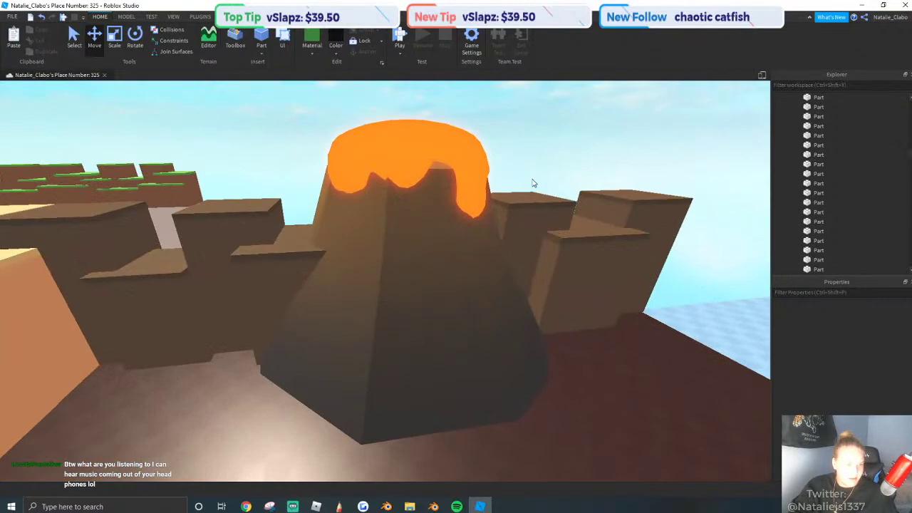
{"action": "scroll", "coordinate": [533, 183], "scroll_direction": "up", "scroll_amount": 4}
{"action": "scroll", "coordinate": [534, 183], "scroll_direction": "down", "scroll_amount": 3}
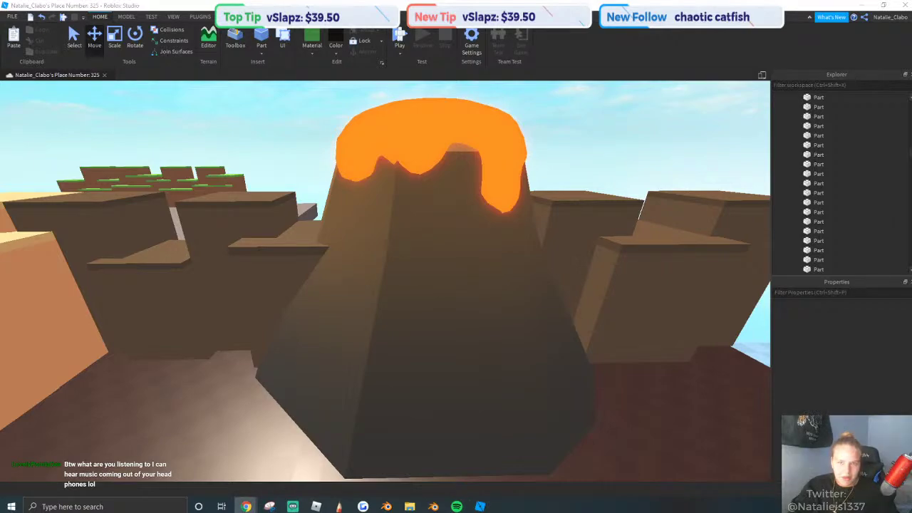
{"action": "right_click_drag", "start_coordinate": [390, 276], "coordinate": [468, 261]}
{"action": "key", "text": "ctrl+z"}
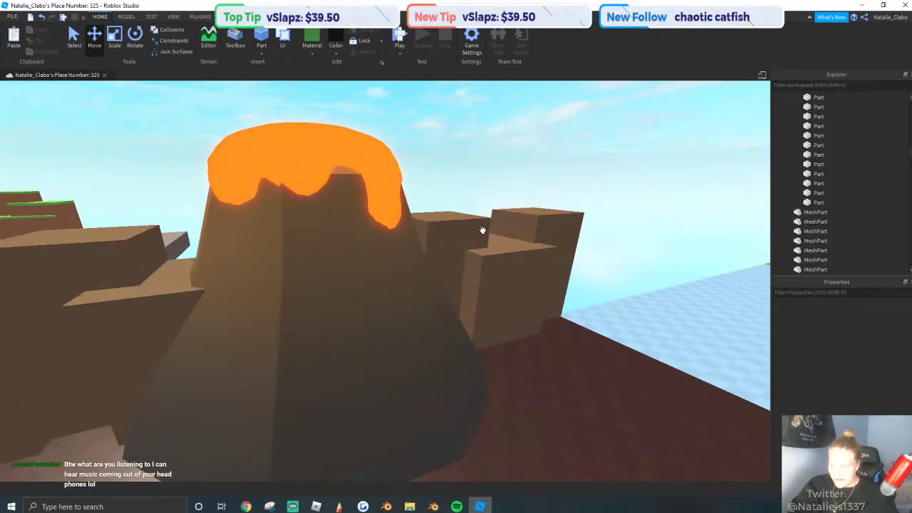
{"action": "key", "text": "ctrl+y"}
Try a grey-green tint (74, 89, 83) on the top slabs and cancel the colour change.
{"action": "left_click", "coordinate": [856, 341]}
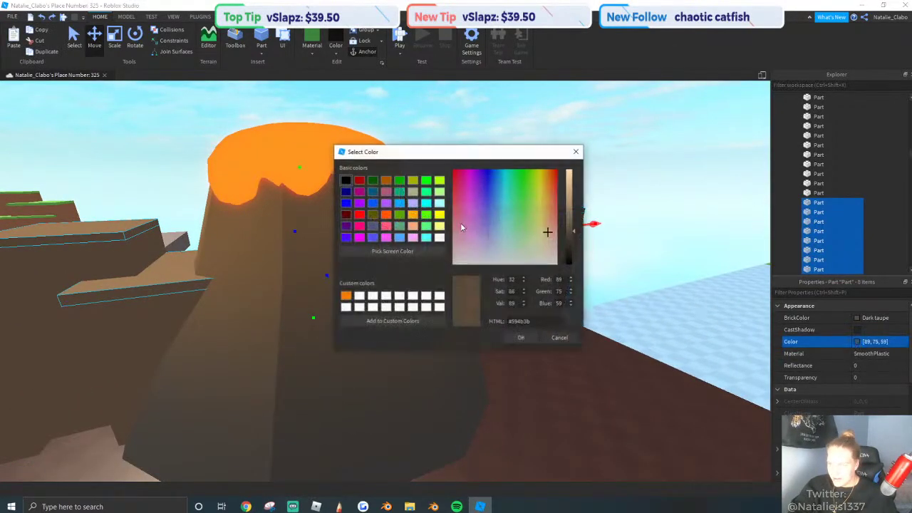
{"action": "left_click_drag", "start_coordinate": [438, 148], "coordinate": [740, 228]}
{"action": "left_click", "coordinate": [791, 309]}
{"action": "left_click_drag", "start_coordinate": [790, 308], "coordinate": [866, 330]}
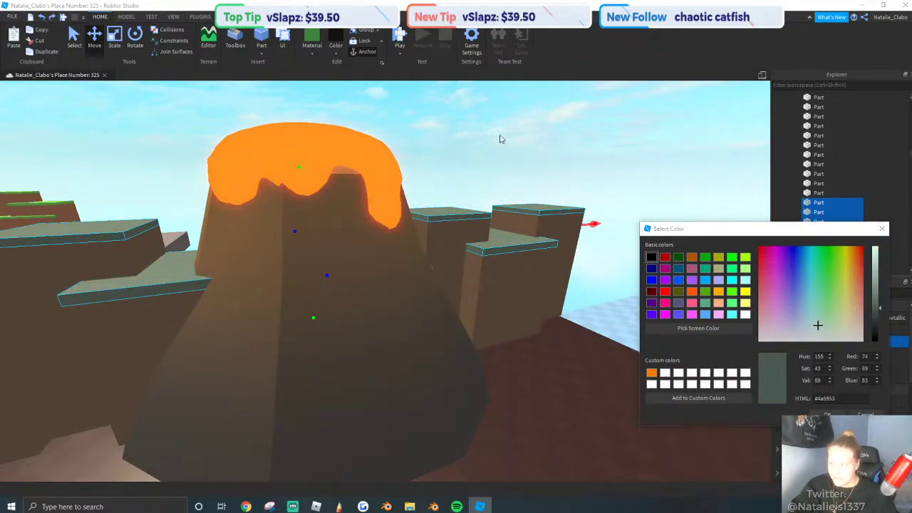
{"action": "left_click", "coordinate": [865, 414]}
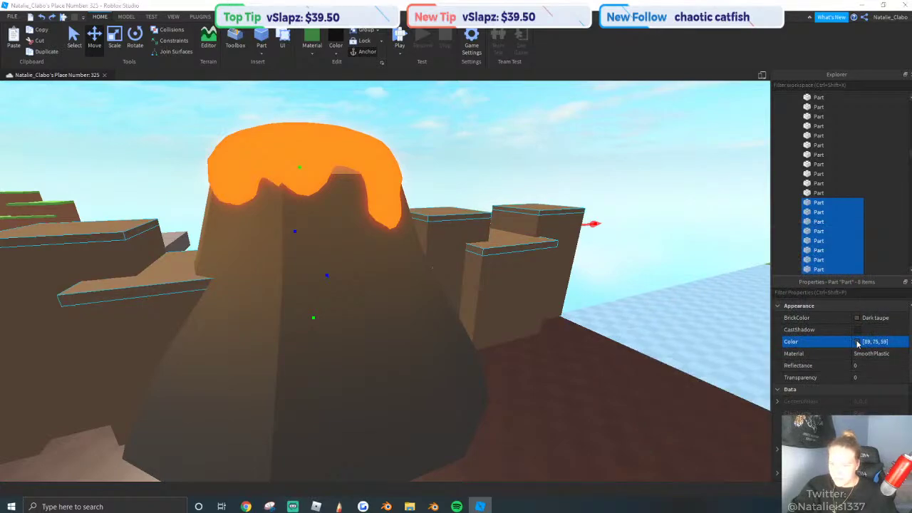
Set the colour of the cliff wall's eight top slabs to a very dark brown (58, 46, 41).
{"action": "left_click", "coordinate": [856, 341]}
{"action": "left_click_drag", "start_coordinate": [494, 163], "coordinate": [413, 283]}
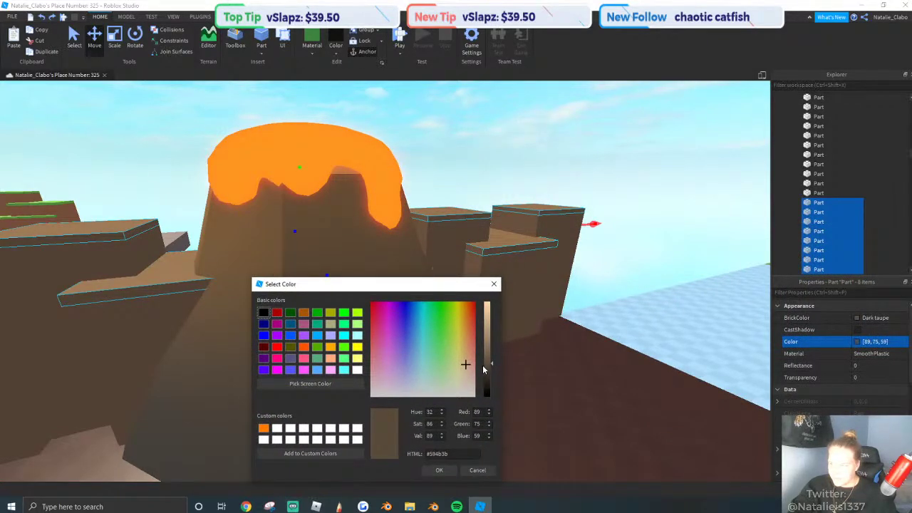
{"action": "left_click_drag", "start_coordinate": [489, 381], "coordinate": [487, 377]}
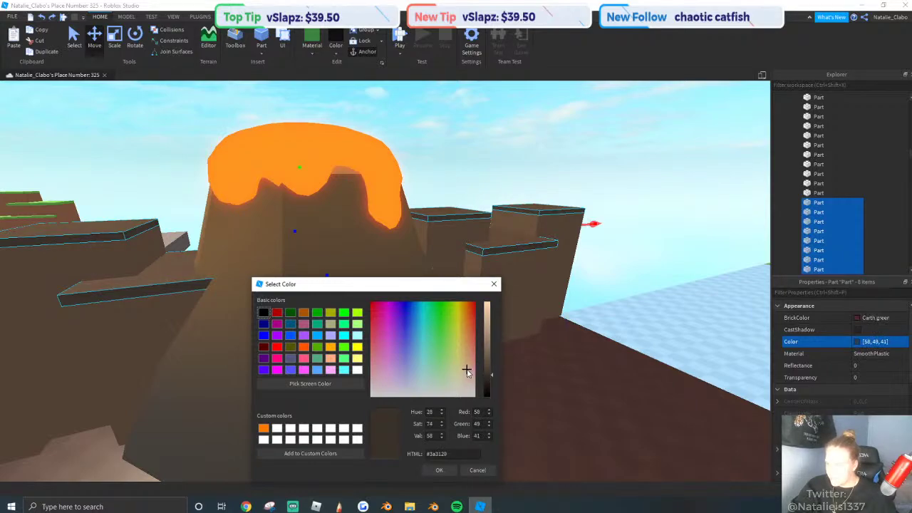
{"action": "left_click", "coordinate": [442, 472]}
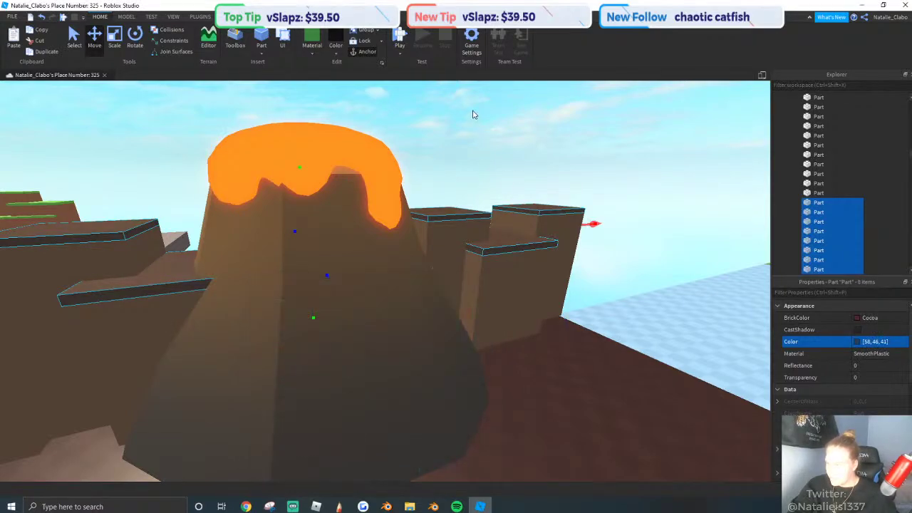
{"action": "left_click", "coordinate": [474, 115]}
{"action": "scroll", "coordinate": [454, 236], "scroll_direction": "down", "scroll_amount": 8}
Duplicate the recoloured cliff wall and move the copy across to the opposite edge of the volcano ground.
{"action": "left_click", "coordinate": [354, 289]}
{"action": "key", "text": "a"}
{"action": "key", "text": "e"}
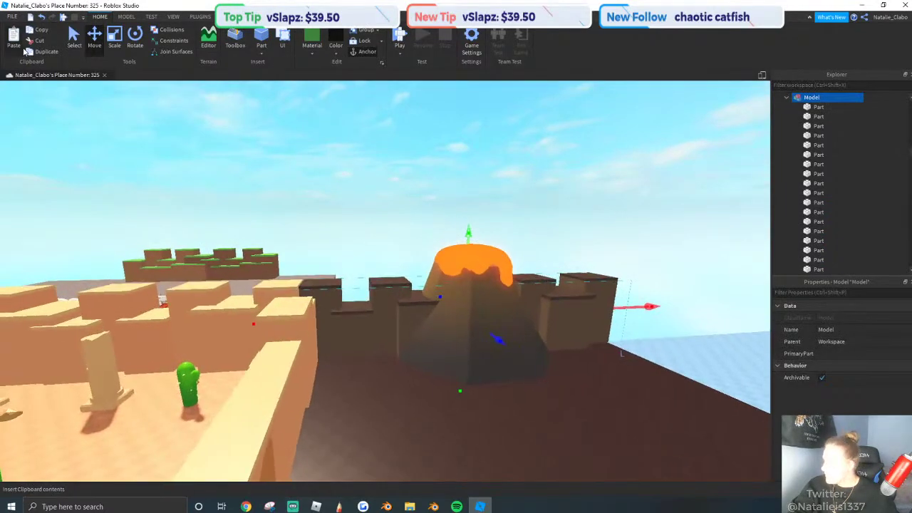
{"action": "left_click_drag", "start_coordinate": [490, 338], "coordinate": [517, 350]}
{"action": "right_click_drag", "start_coordinate": [490, 337], "coordinate": [517, 350]}
{"action": "left_click_drag", "start_coordinate": [517, 350], "coordinate": [562, 349]}
{"action": "right_click_drag", "start_coordinate": [517, 350], "coordinate": [562, 349]}
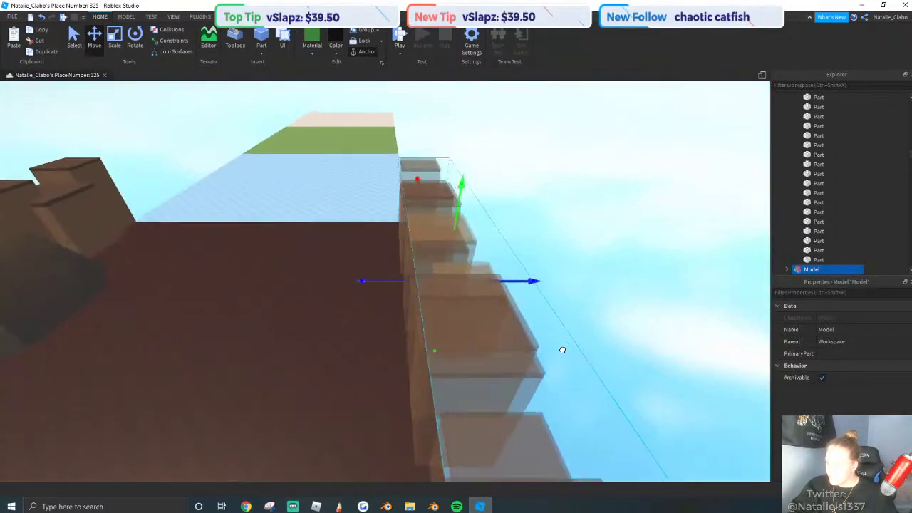
{"action": "left_click_drag", "start_coordinate": [561, 350], "coordinate": [550, 347]}
Rotate the cliff wall copy around its vertical axis to face the volcano and nudge it against the ground's edge.
{"action": "key", "text": "s"}
{"action": "left_click", "coordinate": [135, 39]}
{"action": "key", "text": "s"}
{"action": "right_click_drag", "start_coordinate": [238, 140], "coordinate": [501, 181]}
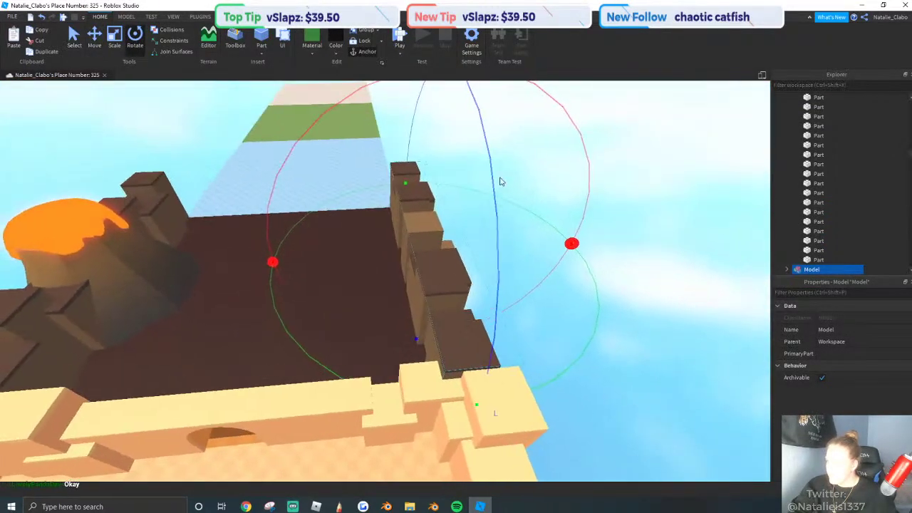
{"action": "left_click_drag", "start_coordinate": [413, 183], "coordinate": [486, 358]}
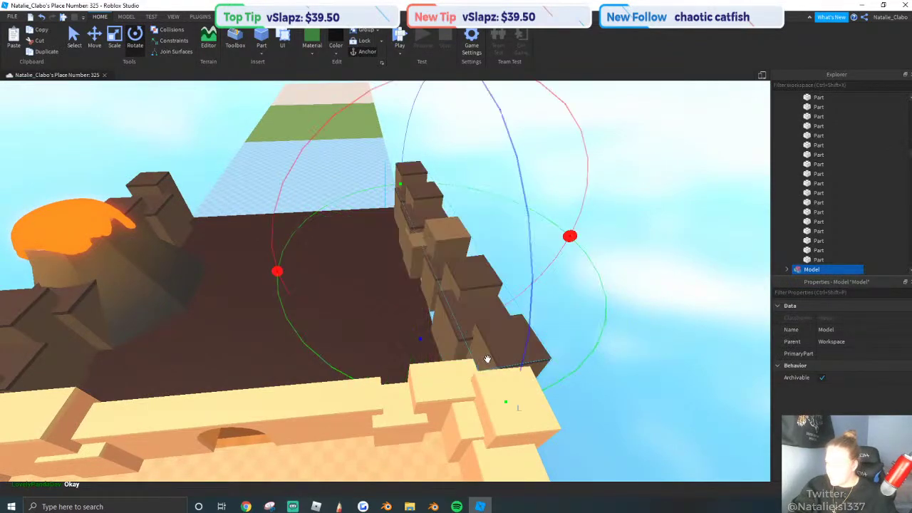
{"action": "left_click_drag", "start_coordinate": [507, 396], "coordinate": [483, 404]}
{"action": "key", "text": "q"}
{"action": "key", "text": "s"}
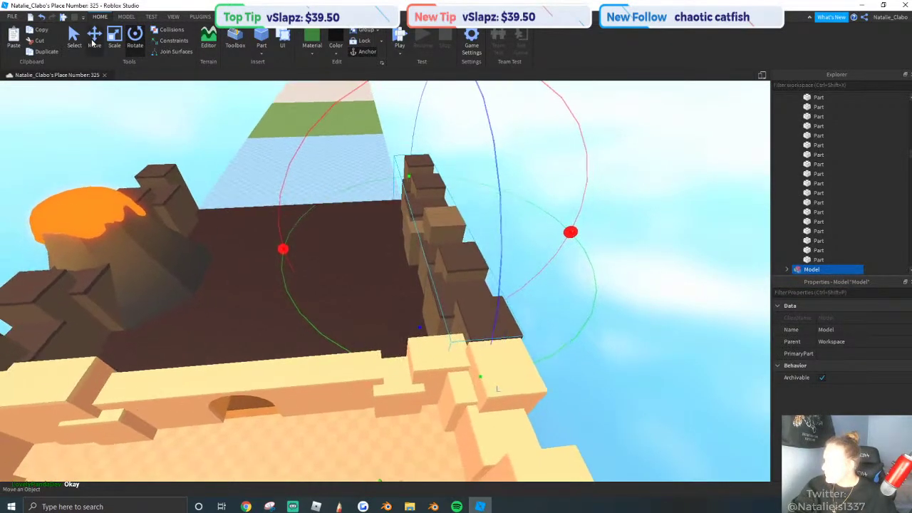
{"action": "left_click", "coordinate": [94, 39]}
{"action": "left_click_drag", "start_coordinate": [377, 240], "coordinate": [366, 239]}
{"action": "left_click", "coordinate": [529, 264]}
{"action": "key", "text": "w"}
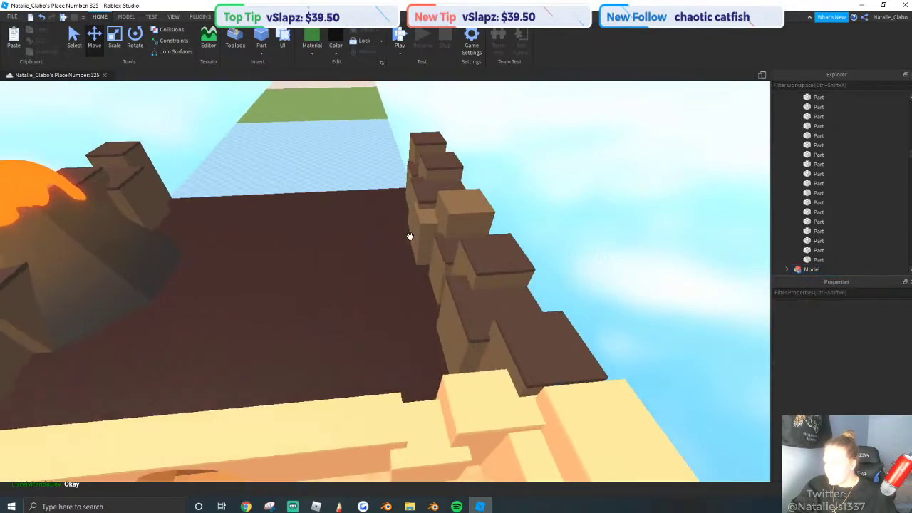
Colour the two lighter top slabs in the middle of the new cliff wall to match the other slabs (58, 46, 41).
{"action": "right_click_drag", "start_coordinate": [409, 238], "coordinate": [415, 230]}
{"action": "key", "text": "w"}
{"action": "scroll", "coordinate": [317, 264], "scroll_direction": "up", "scroll_amount": 1}
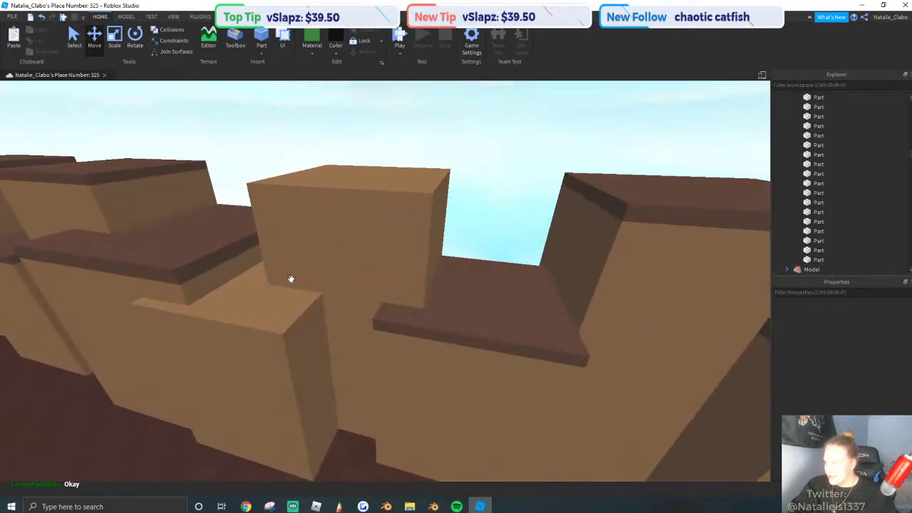
{"action": "left_click", "coordinate": [184, 248], "text": "alt"}
{"action": "key", "text": "a"}
{"action": "left_click", "coordinate": [324, 352], "text": "alt"}
{"action": "key", "text": "a"}
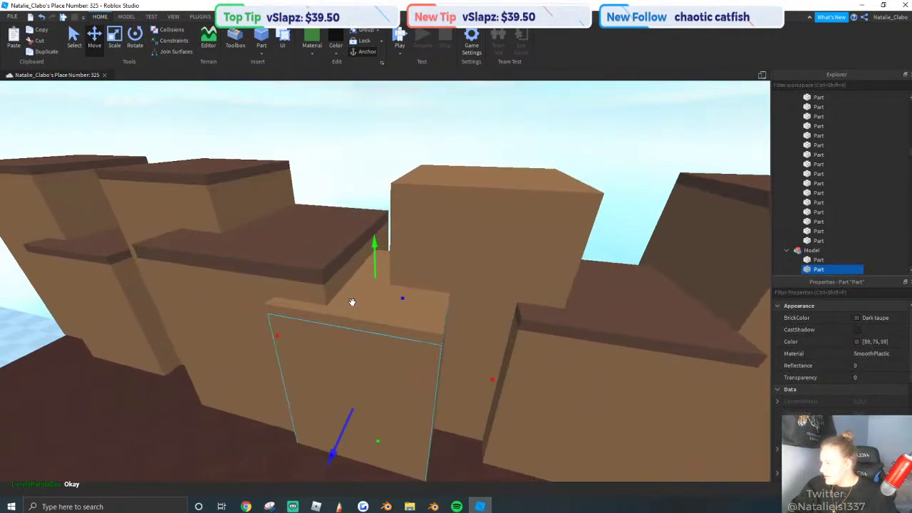
{"action": "left_click", "coordinate": [321, 310], "text": "alt"}
{"action": "left_click", "coordinate": [317, 263]}
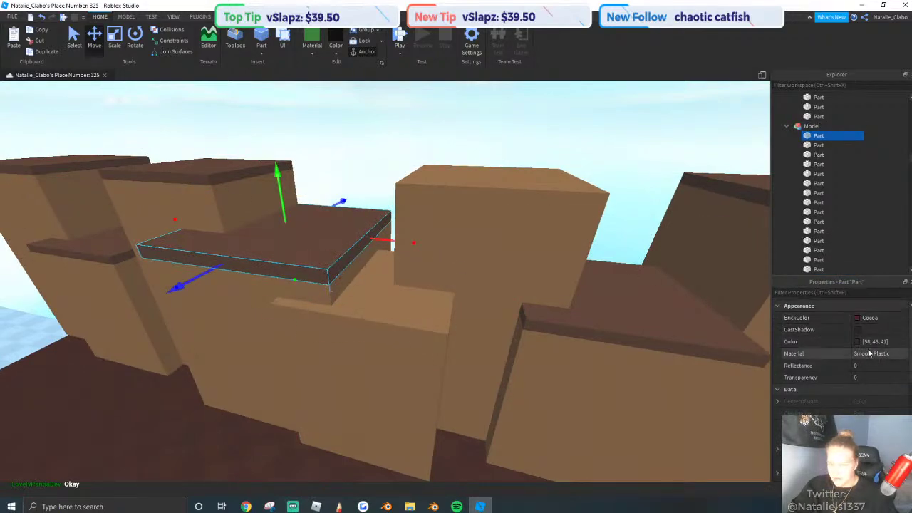
{"action": "left_click", "coordinate": [406, 317]}
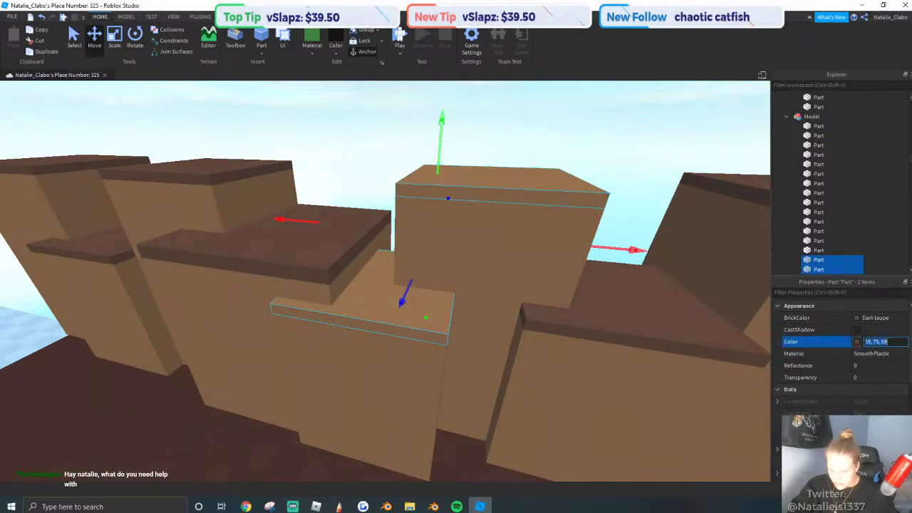
{"action": "type", "text": "68,46,41"}
{"action": "key", "text": "Return"}
Select the eight protruding front blocks of both volcano cliff walls and darken their colour to about 77, 65, 51.
{"action": "left_click", "coordinate": [642, 392]}
{"action": "left_click", "coordinate": [575, 373]}
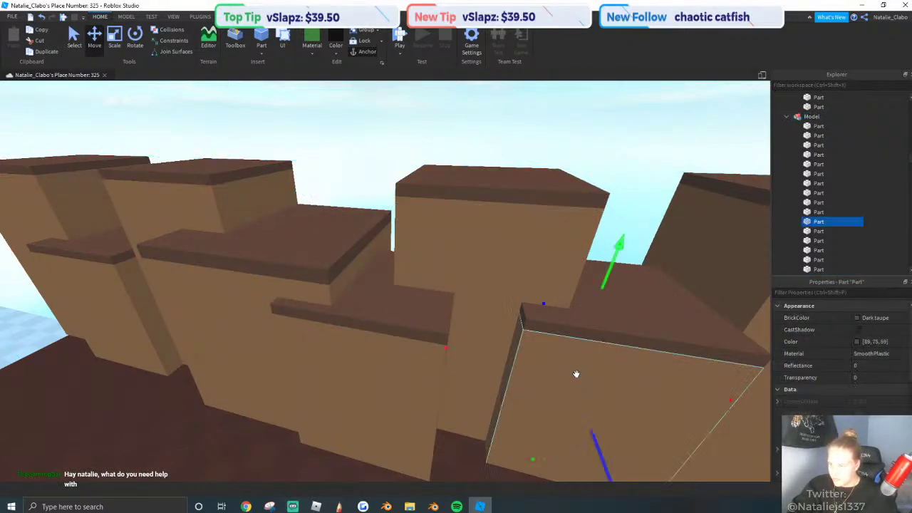
{"action": "left_click", "coordinate": [144, 221], "text": "ctrl+alt"}
{"action": "left_click", "coordinate": [96, 215], "text": "ctrl+alt"}
{"action": "right_click_drag", "start_coordinate": [96, 215], "coordinate": [201, 279]}
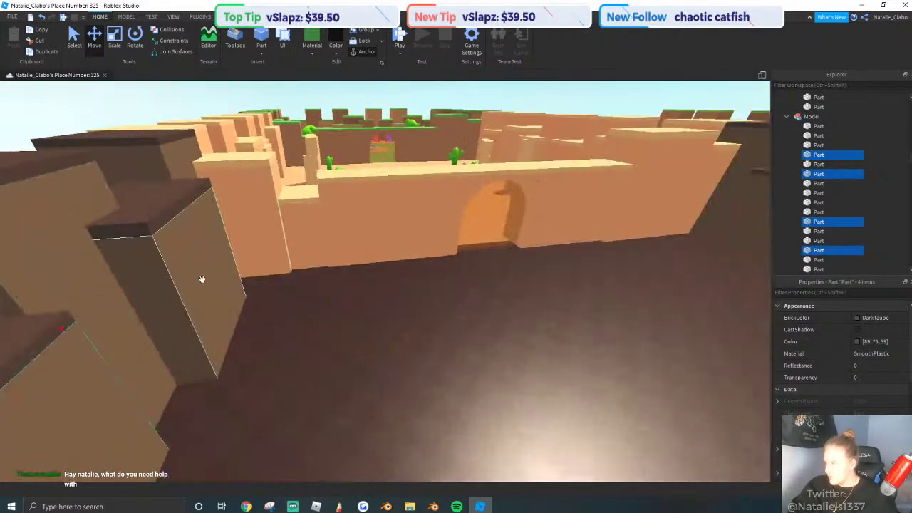
{"action": "right_click_drag", "start_coordinate": [188, 165], "coordinate": [322, 181]}
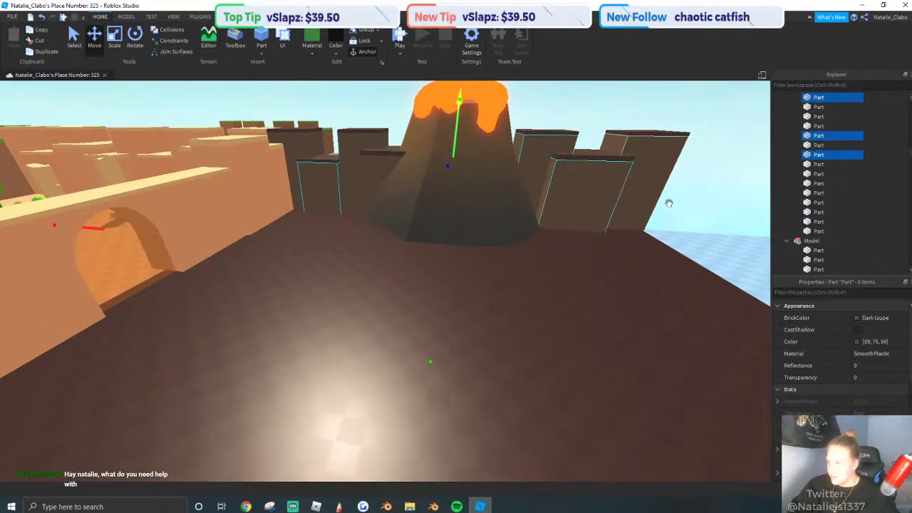
{"action": "left_click", "coordinate": [862, 343]}
{"action": "left_click_drag", "start_coordinate": [567, 232], "coordinate": [567, 235]}
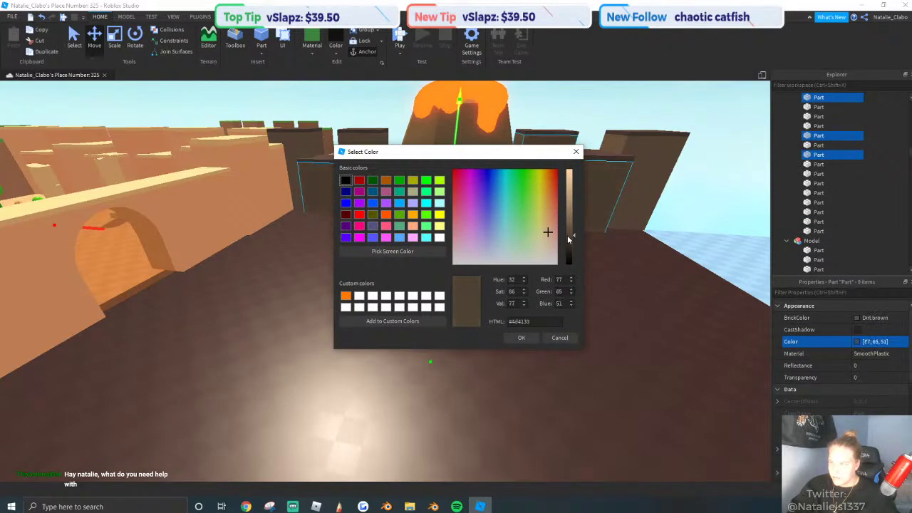
{"action": "left_click", "coordinate": [520, 338]}
Select the arched sandy wall between desert and volcano areas, its top slab and the stepped blocks and slabs on one side of the arch.
{"action": "mouse_move", "coordinate": [428, 285]}
{"action": "right_mouse_down"}
{"action": "mouse_move", "coordinate": [395, 228]}
{"action": "mouse_move", "coordinate": [418, 270]}
{"action": "right_mouse_up"}
{"action": "left_click", "coordinate": [395, 227]}
{"action": "scroll", "coordinate": [418, 271], "scroll_direction": "down", "scroll_amount": 2}
{"action": "right_click_drag", "start_coordinate": [352, 226], "coordinate": [446, 251]}
{"action": "scroll", "coordinate": [480, 267], "scroll_direction": "up", "scroll_amount": 1}
{"action": "left_click", "coordinate": [446, 248]}
{"action": "scroll", "coordinate": [445, 251], "scroll_direction": "down", "scroll_amount": 2}
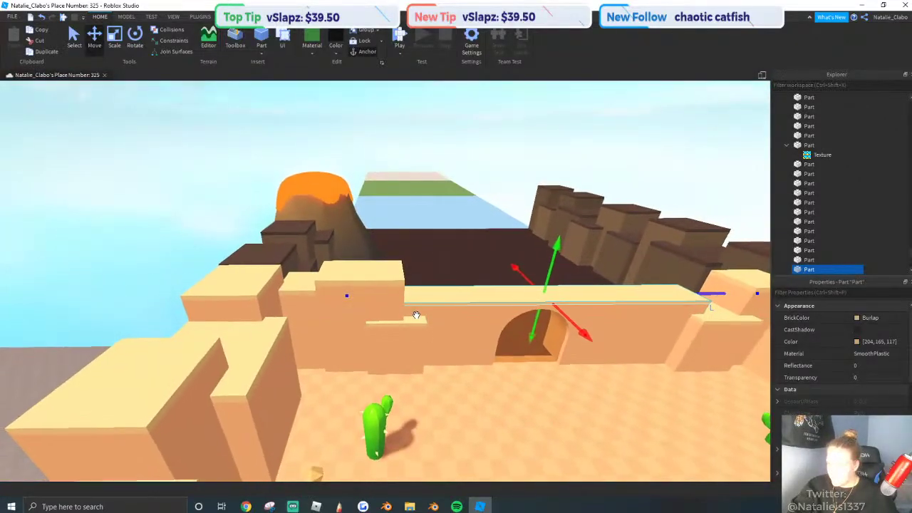
{"action": "left_click", "coordinate": [444, 319], "text": "shift"}
{"action": "scroll", "coordinate": [531, 337], "scroll_direction": "up", "scroll_amount": 1}
{"action": "key", "text": "shift+w"}
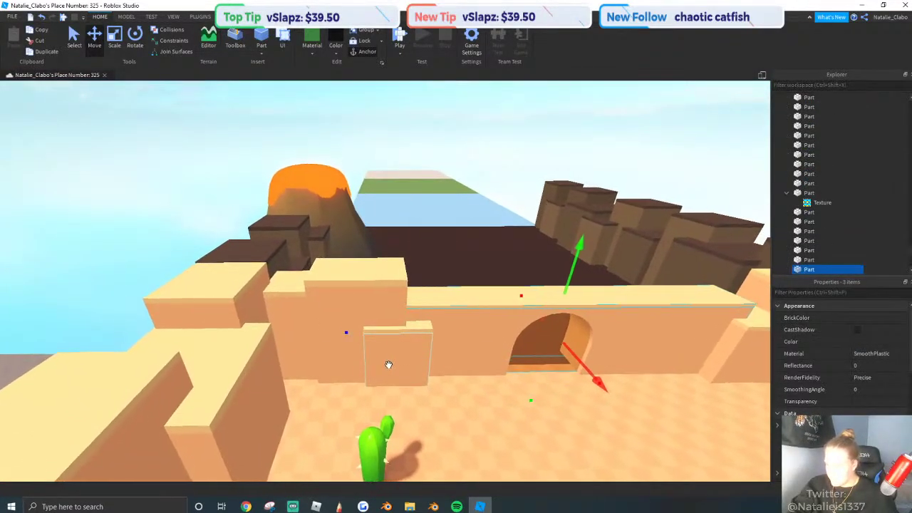
{"action": "left_click", "coordinate": [386, 364], "text": "shift"}
{"action": "left_click", "coordinate": [425, 330], "text": "shift"}
{"action": "left_click", "coordinate": [344, 306], "text": "shift"}
{"action": "left_click", "coordinate": [278, 313], "text": "shift"}
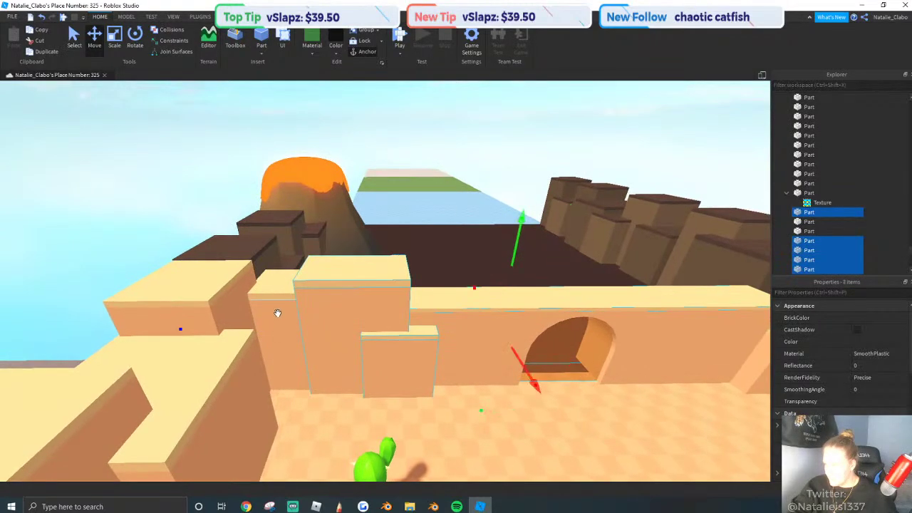
{"action": "left_click", "coordinate": [267, 287], "text": "shift"}
Add the stepped blocks and slabs on the arch's other side to the selection and group the dividing wall's parts.
{"action": "left_click", "coordinate": [444, 309], "text": "shift"}
{"action": "right_click_drag", "start_coordinate": [444, 309], "coordinate": [486, 289]}
{"action": "key", "text": "w"}
{"action": "left_click", "coordinate": [502, 267], "text": "shift"}
{"action": "left_click", "coordinate": [529, 216], "text": "shift"}
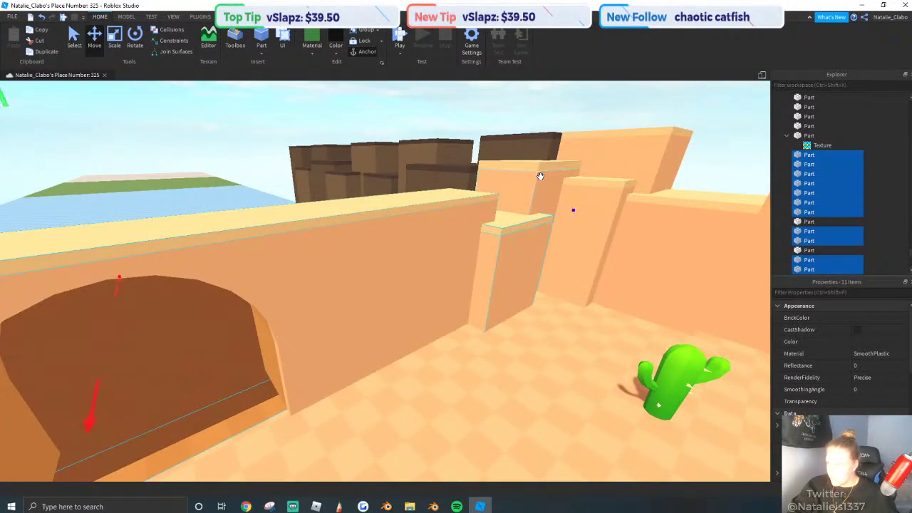
{"action": "right_click", "coordinate": [515, 256]}
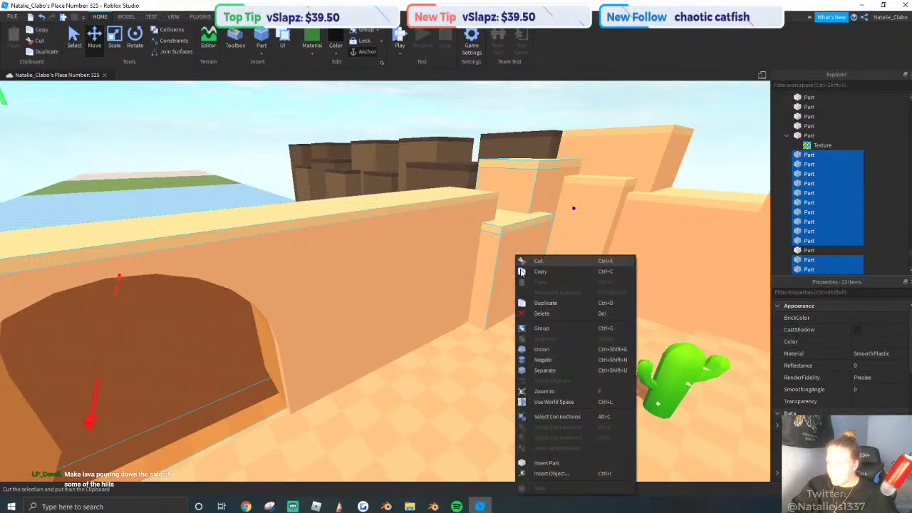
{"action": "left_click", "coordinate": [541, 350]}
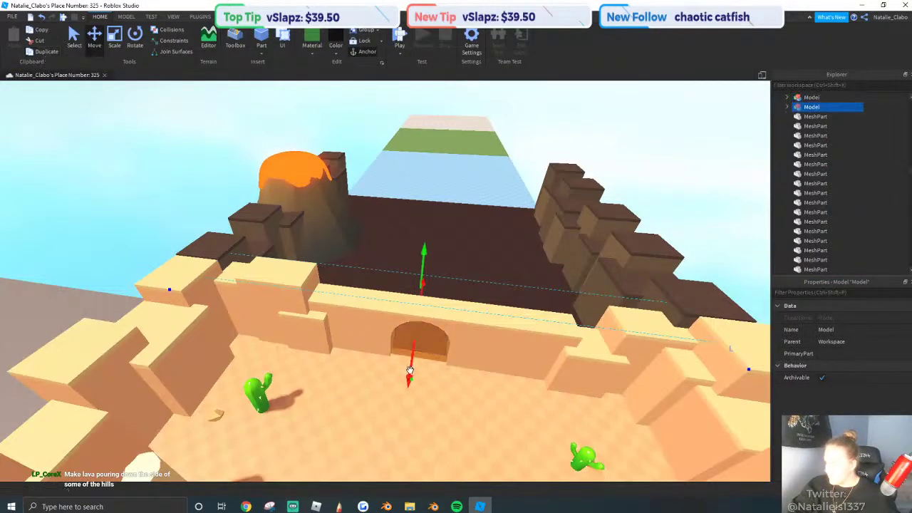
Move a duplicate of the grouped dividing wall across the volcano ground to its far edge, beside the blue ground.
{"action": "left_click_drag", "start_coordinate": [409, 370], "coordinate": [430, 275]}
{"action": "right_click_drag", "start_coordinate": [427, 289], "coordinate": [430, 275]}
{"action": "scroll", "coordinate": [425, 254], "scroll_direction": "up", "scroll_amount": 3}
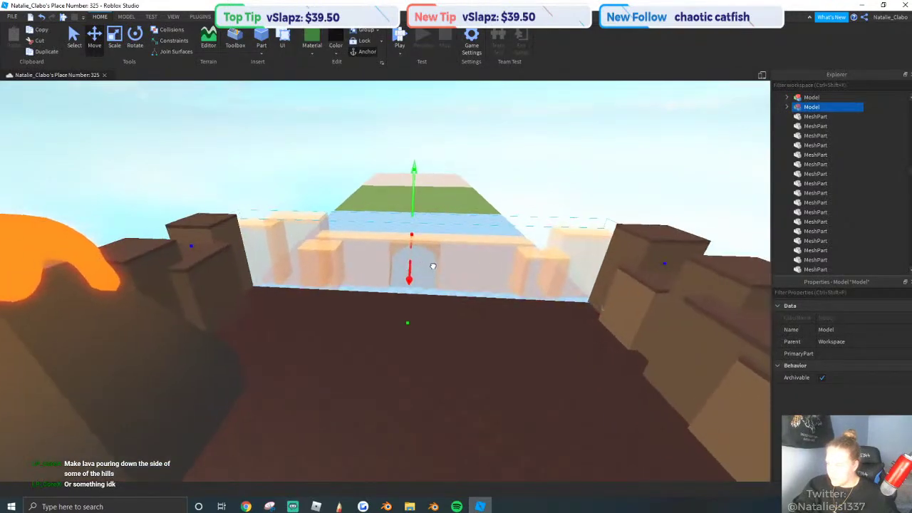
{"action": "scroll", "coordinate": [382, 247], "scroll_direction": "up", "scroll_amount": 3}
{"action": "left_click_drag", "start_coordinate": [475, 348], "coordinate": [476, 354]}
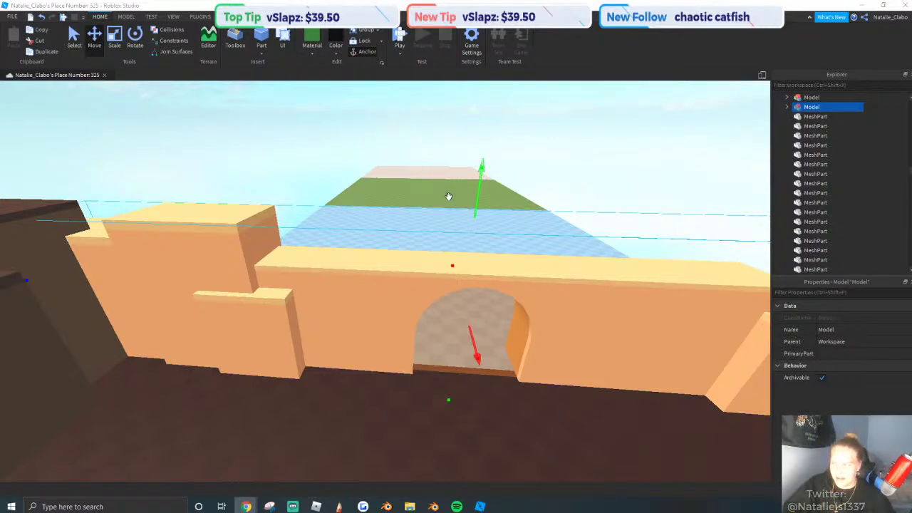
{"action": "right_click_drag", "start_coordinate": [367, 293], "coordinate": [367, 293]}
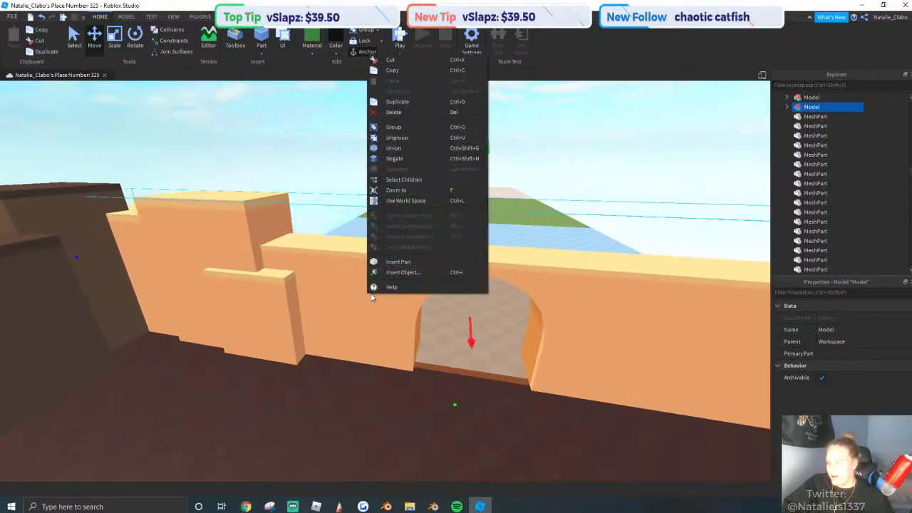
{"action": "left_click", "coordinate": [403, 179]}
{"action": "left_click", "coordinate": [327, 179]}
Copy the colour value of a protruding front block on the dark cliff wall beside the volcano.
{"action": "right_click_drag", "start_coordinate": [327, 178], "coordinate": [360, 197]}
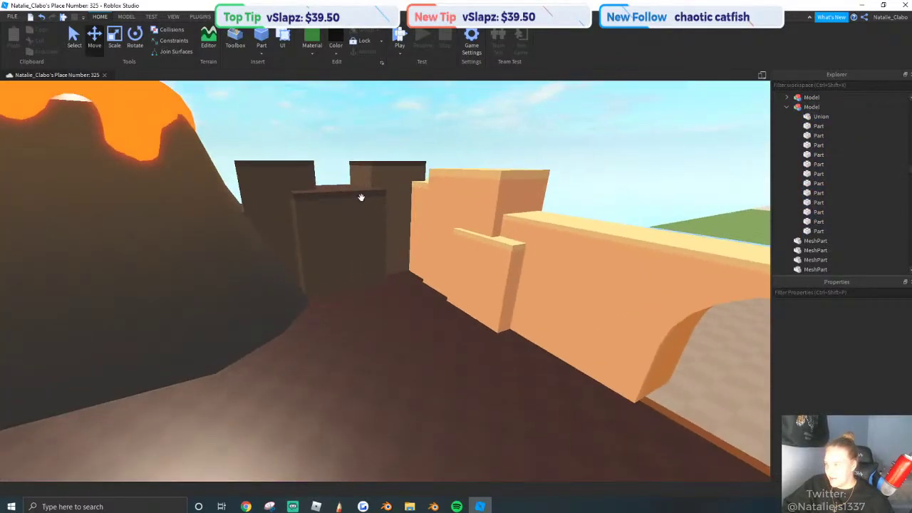
{"action": "left_click", "coordinate": [362, 199]}
{"action": "left_click", "coordinate": [377, 249], "text": "alt"}
{"action": "left_click", "coordinate": [883, 344]}
{"action": "right_click", "coordinate": [882, 346]}
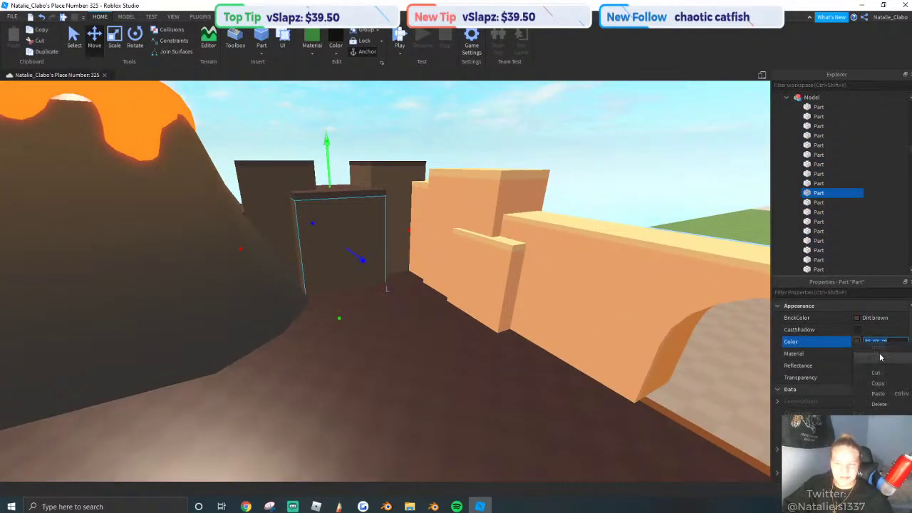
{"action": "left_click", "coordinate": [873, 385]}
{"action": "left_click", "coordinate": [467, 278]}
{"action": "left_click", "coordinate": [481, 282], "text": "alt"}
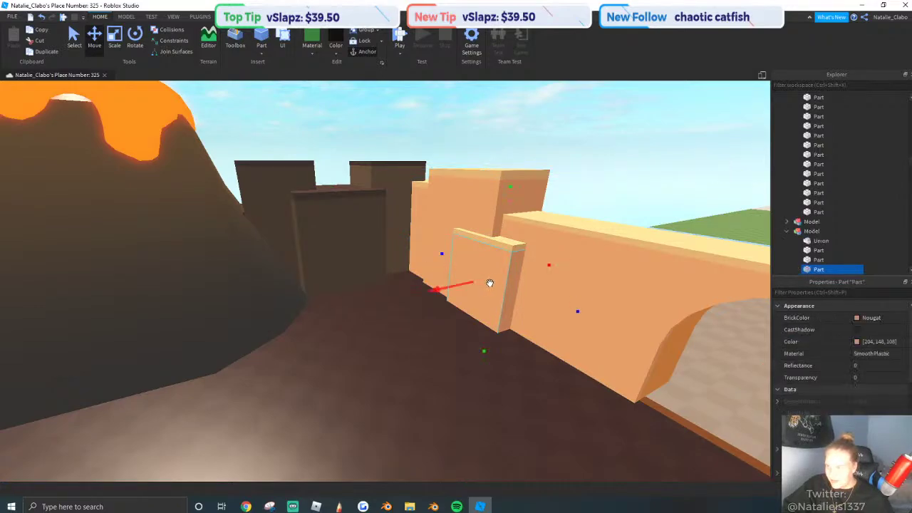
{"action": "right_click", "coordinate": [489, 283]}
{"action": "left_click", "coordinate": [479, 190]}
{"action": "right_click", "coordinate": [480, 190]}
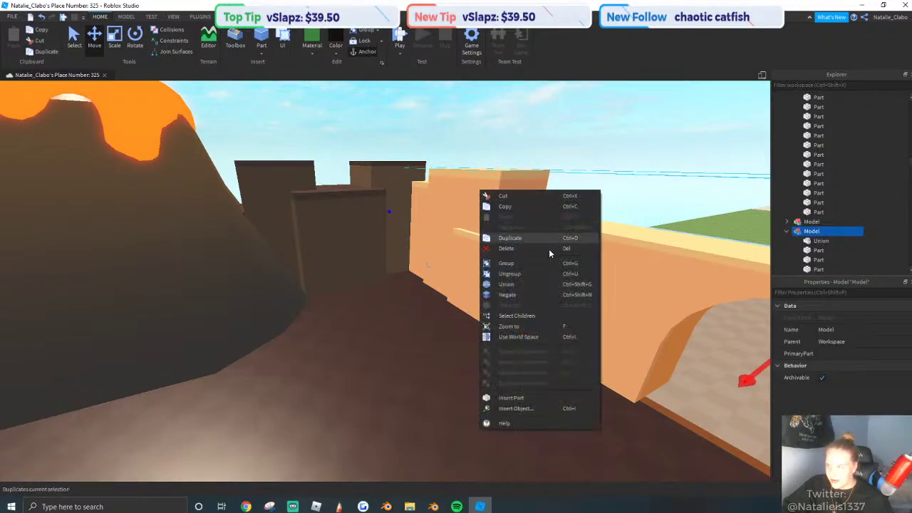
{"action": "left_click", "coordinate": [506, 294]}
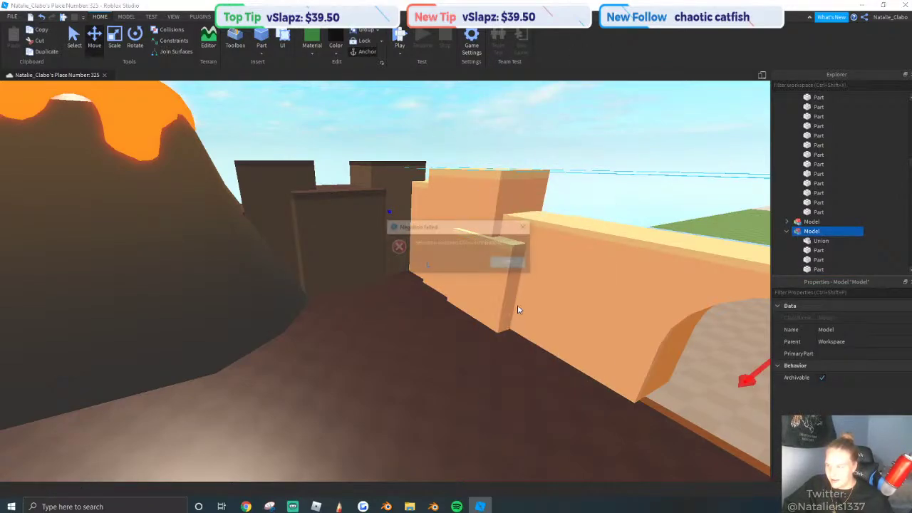
{"action": "left_click", "coordinate": [507, 262]}
Select all child parts of the dividing wall copy and set their colour to 75, 63, 49.
{"action": "key", "text": "f"}
{"action": "right_click", "coordinate": [539, 269]}
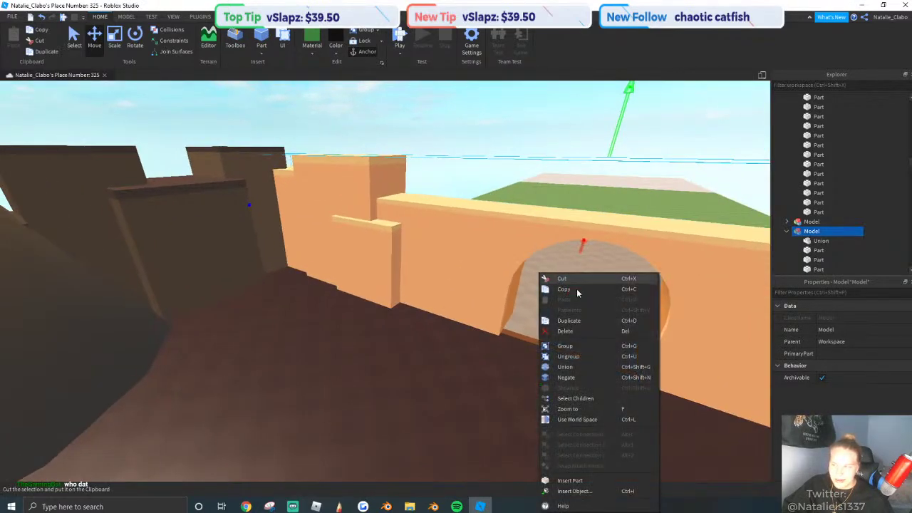
{"action": "left_click", "coordinate": [582, 399]}
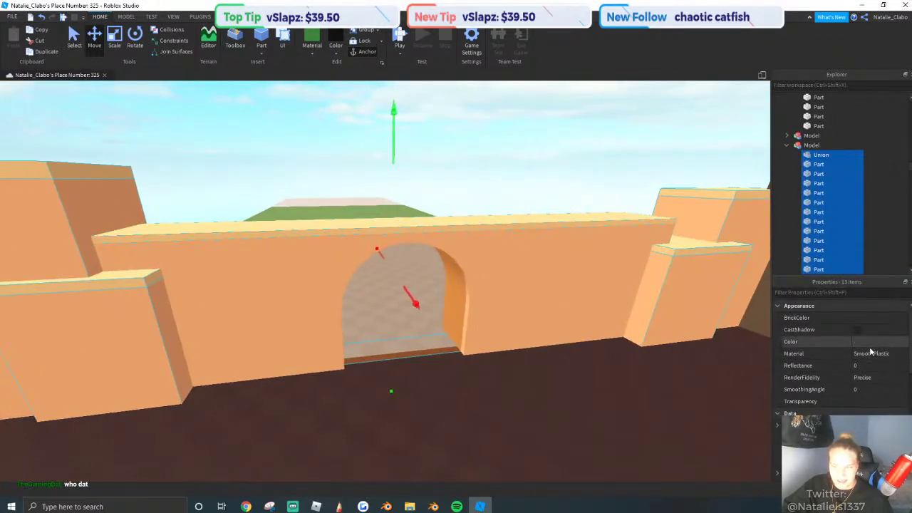
{"action": "key", "text": "Return"}
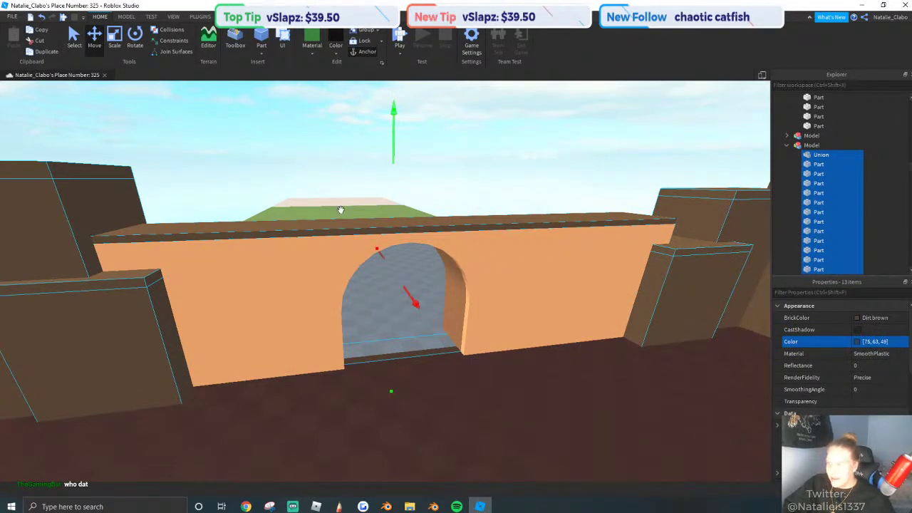
Separate the wall copy's arch union and set the colour of its pieces to 75, 63, 49.
{"action": "scroll", "coordinate": [328, 206], "scroll_direction": "down", "scroll_amount": 5}
{"action": "left_click", "coordinate": [330, 294]}
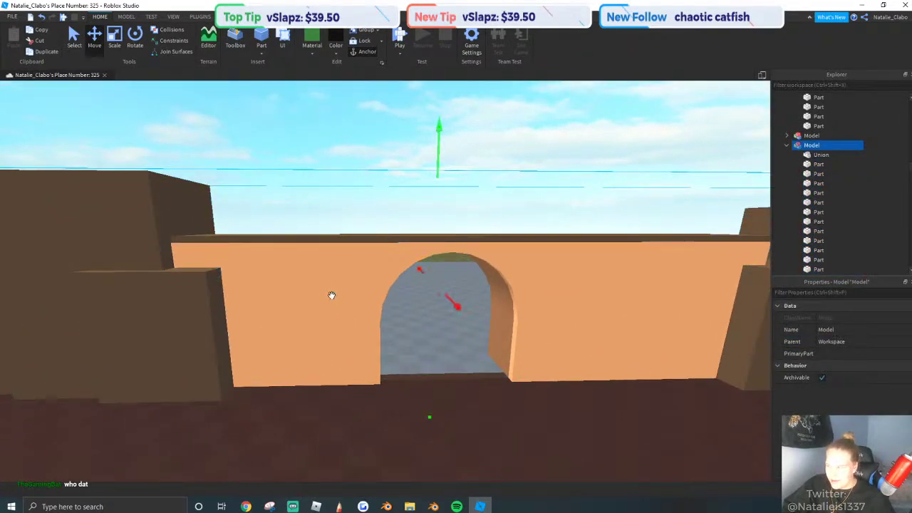
{"action": "left_click", "coordinate": [332, 295]}
{"action": "right_click", "coordinate": [331, 295]}
{"action": "left_click", "coordinate": [354, 179]}
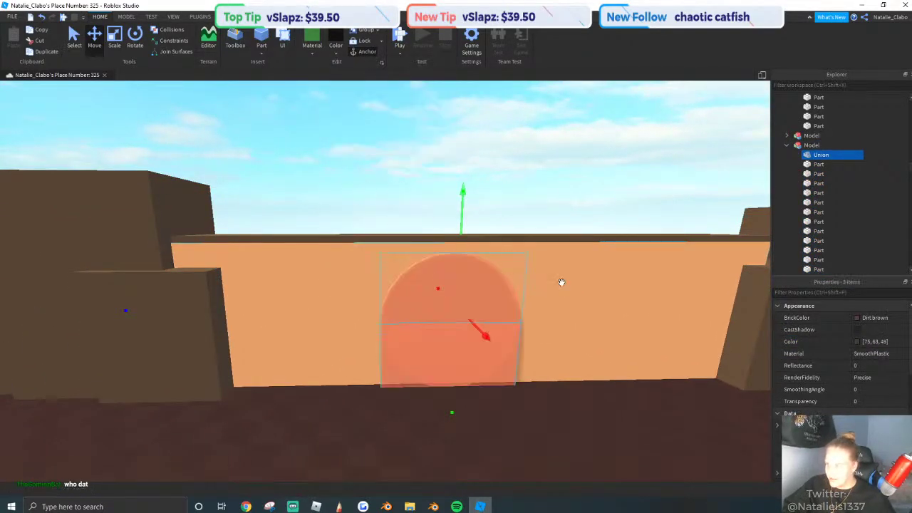
{"action": "left_click", "coordinate": [882, 321]}
{"action": "left_click", "coordinate": [881, 345]}
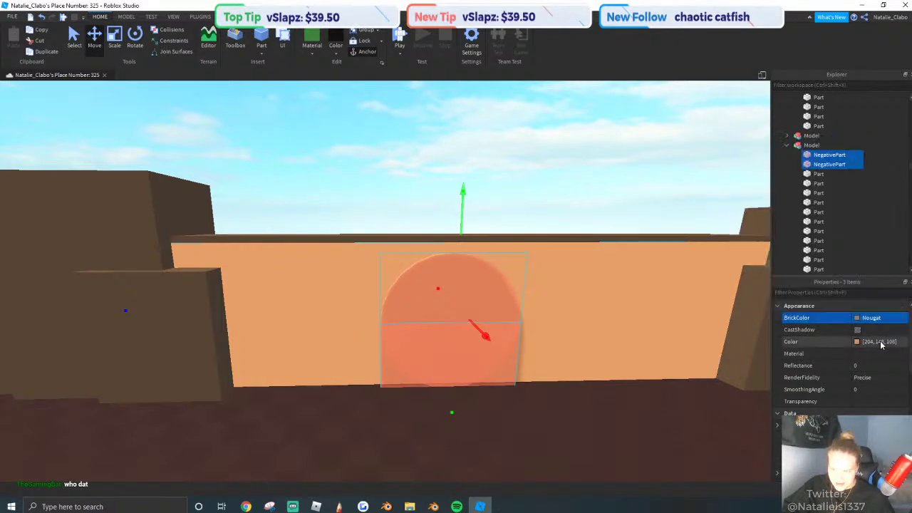
{"action": "left_click", "coordinate": [880, 345]}
{"action": "key", "text": "ctrl+v"}
{"action": "key", "text": "Return"}
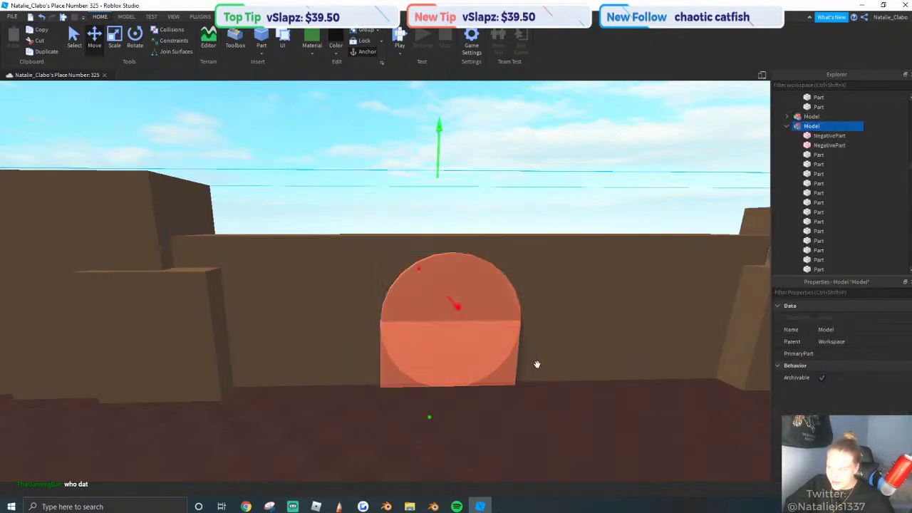
Union the wall's middle block with the two negative arch parts to cut the archway out again.
{"action": "left_click", "coordinate": [495, 310]}
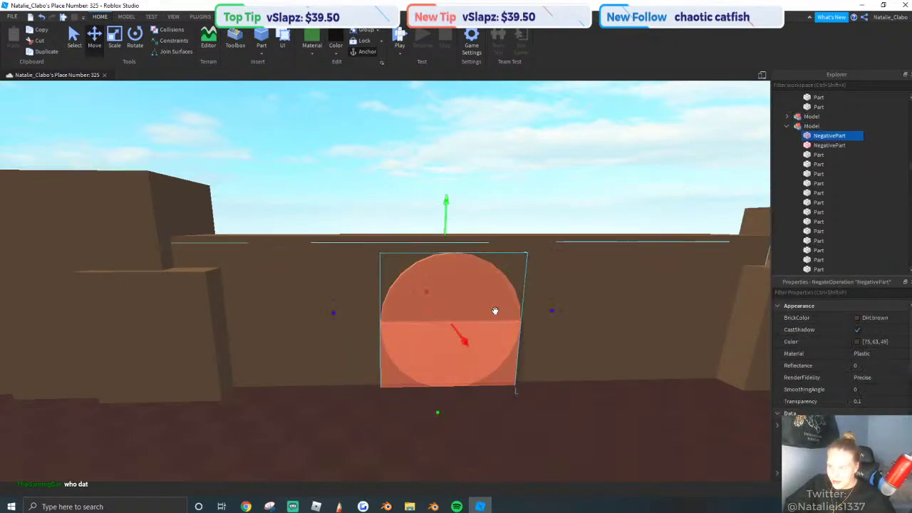
{"action": "left_click", "coordinate": [511, 370], "text": "ctrl"}
{"action": "left_click", "coordinate": [586, 328], "text": "ctrl"}
{"action": "right_click", "coordinate": [585, 327]}
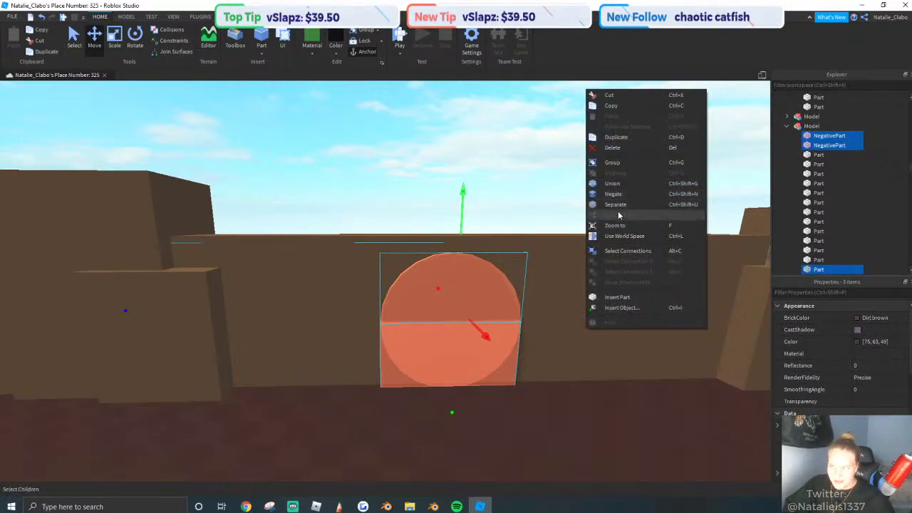
{"action": "left_click", "coordinate": [611, 184]}
{"action": "left_click", "coordinate": [360, 220]}
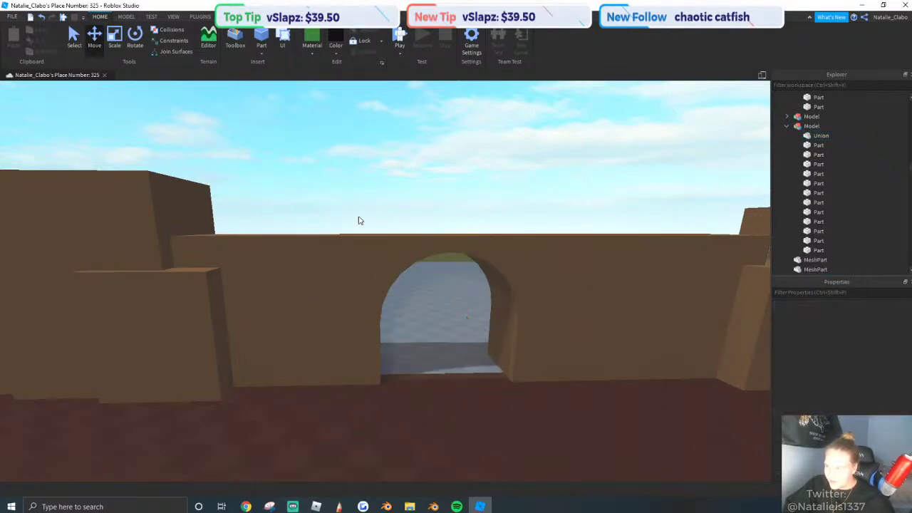
Copy the colour value (58, 46, 41) of a top slab on the dark cliff wall.
{"action": "key", "text": "w"}
{"action": "right_click_drag", "start_coordinate": [360, 220], "coordinate": [472, 259]}
{"action": "left_click", "coordinate": [474, 272]}
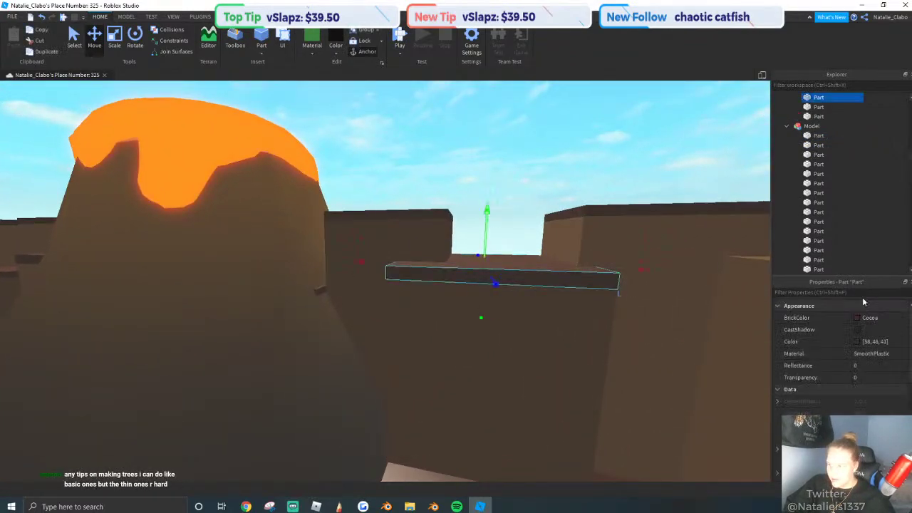
{"action": "right_click", "coordinate": [870, 345]}
{"action": "left_click", "coordinate": [876, 383]}
{"action": "right_click_drag", "start_coordinate": [614, 284], "coordinate": [451, 173]}
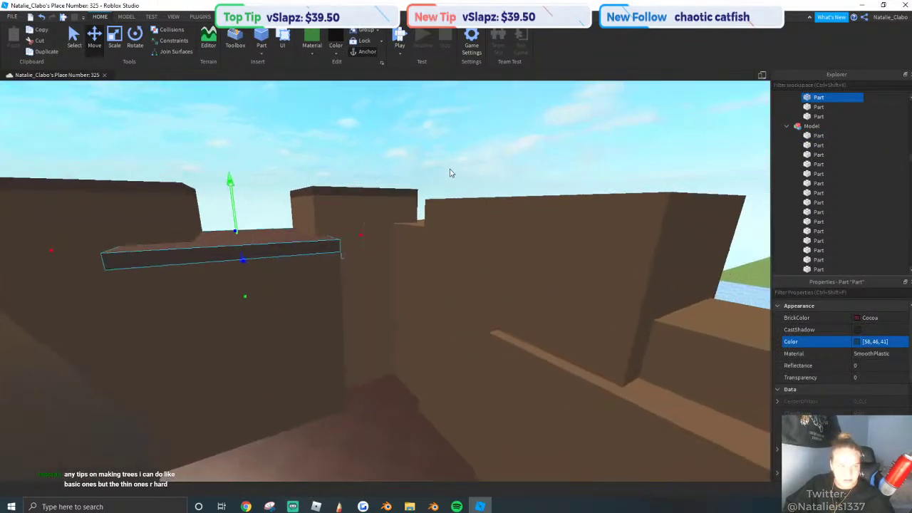
Select the top slabs of the dividing wall copy and set their colour to 58, 46, 41.
{"action": "key", "text": "s"}
{"action": "left_click", "coordinate": [502, 197]}
{"action": "scroll", "coordinate": [558, 228], "scroll_direction": "up", "scroll_amount": 3}
{"action": "right_click_drag", "start_coordinate": [558, 228], "coordinate": [553, 222]}
{"action": "key", "text": "a"}
{"action": "key", "text": "s"}
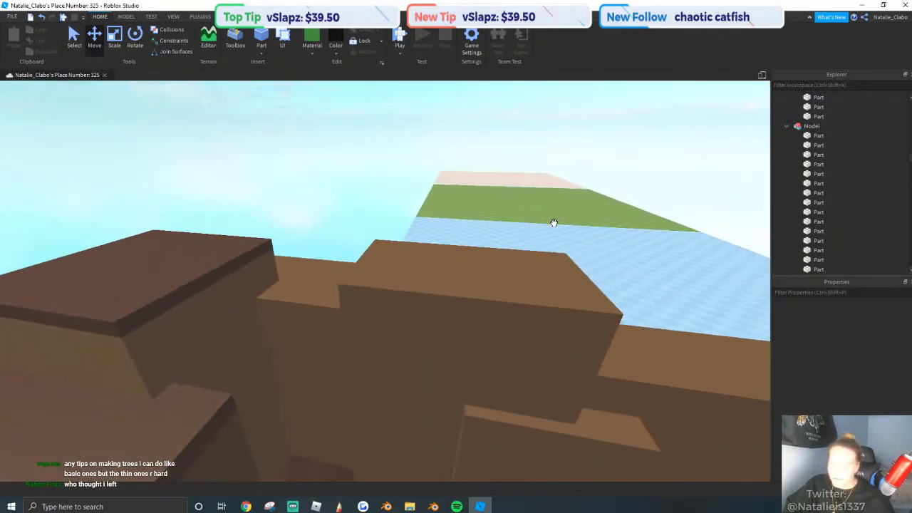
{"action": "key", "text": "ctrl+z"}
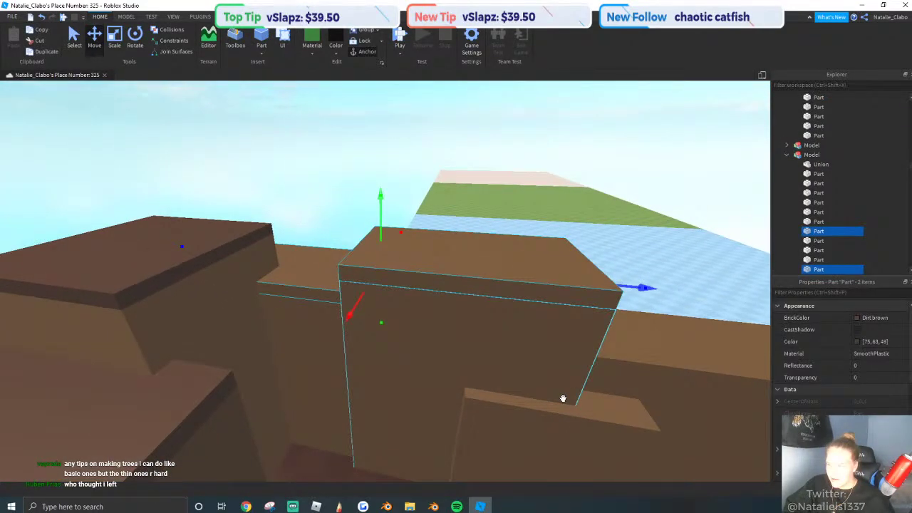
{"action": "key", "text": "ctrl+z"}
{"action": "right_click_drag", "start_coordinate": [563, 398], "coordinate": [491, 278]}
{"action": "key", "text": "w"}
{"action": "left_click", "coordinate": [359, 231], "text": "alt+shift"}
{"action": "left_click", "coordinate": [388, 303], "text": "alt+shift"}
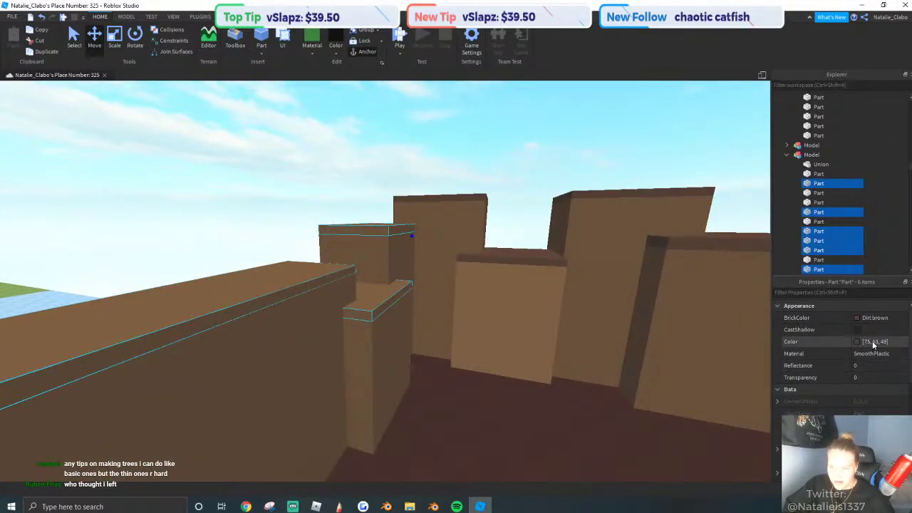
{"action": "type", "text": "58, 46, 41"}
{"action": "key", "text": "Return"}
{"action": "left_click", "coordinate": [41, 217]}
Go back to the grass area and examine the shape of the tree with the rounded canopy and branching trunk.
{"action": "right_click_drag", "start_coordinate": [41, 218], "coordinate": [376, 296]}
{"action": "key", "text": "w"}
{"action": "key", "text": "w"}
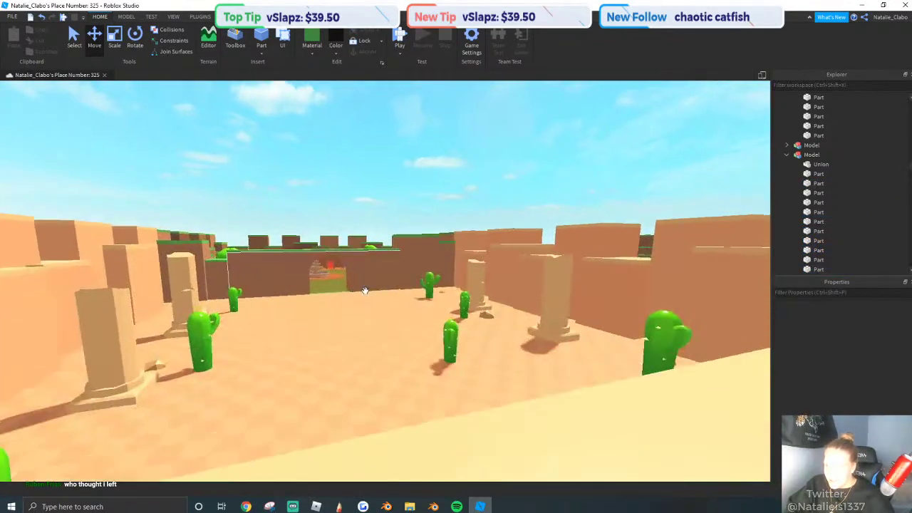
{"action": "key", "text": "w"}
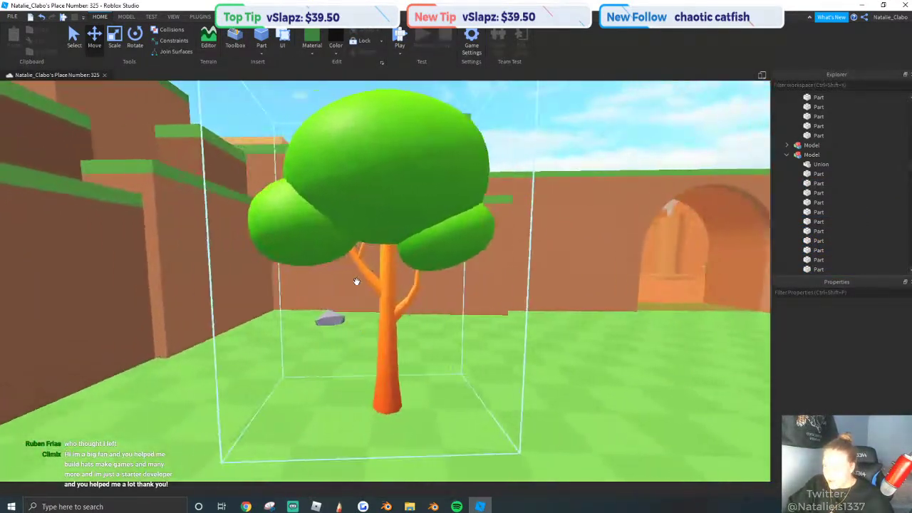
{"action": "left_click", "coordinate": [407, 397]}
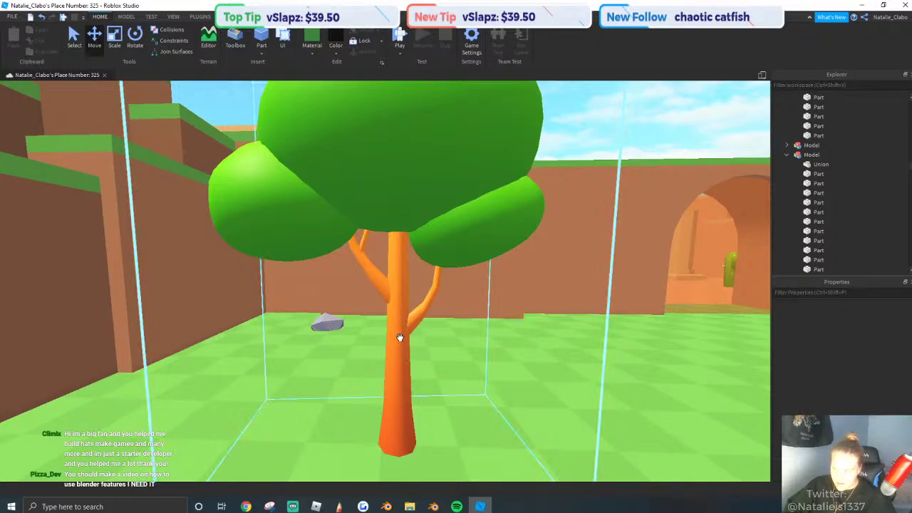
{"action": "scroll", "coordinate": [404, 330], "scroll_direction": "down", "scroll_amount": 5}
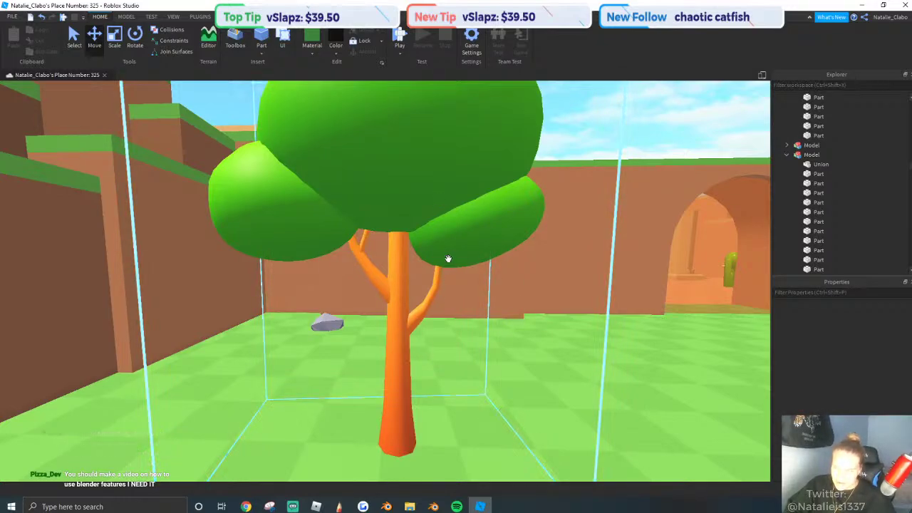
{"action": "scroll", "coordinate": [464, 211], "scroll_direction": "up", "scroll_amount": 5}
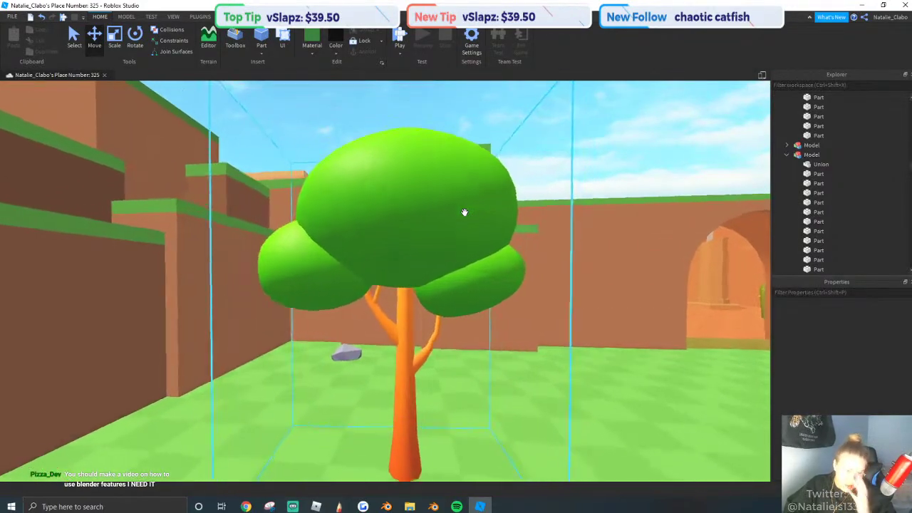
{"action": "scroll", "coordinate": [461, 212], "scroll_direction": "up", "scroll_amount": 2}
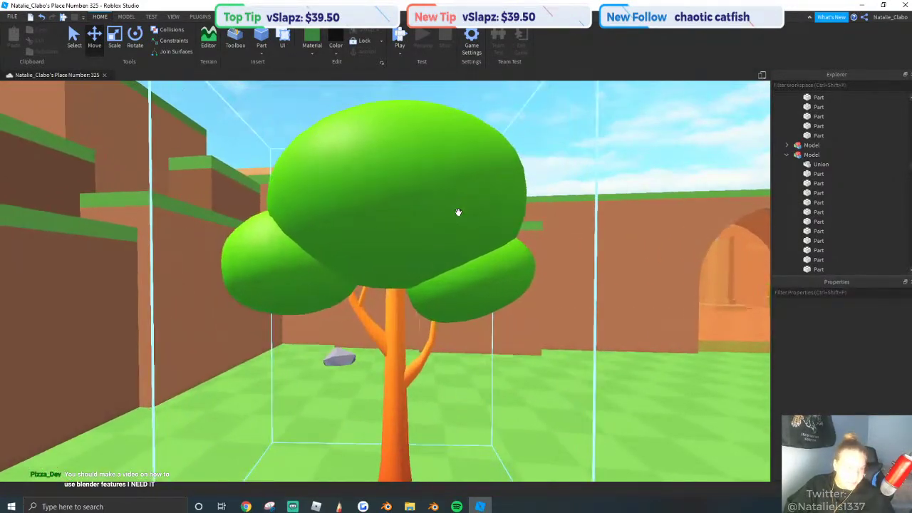
Survey the grass area and the desert area through the archway, looking over the trees, cacti and dividing walls.
{"action": "right_click_drag", "start_coordinate": [458, 211], "coordinate": [468, 214]}
{"action": "scroll", "coordinate": [468, 213], "scroll_direction": "down", "scroll_amount": 4}
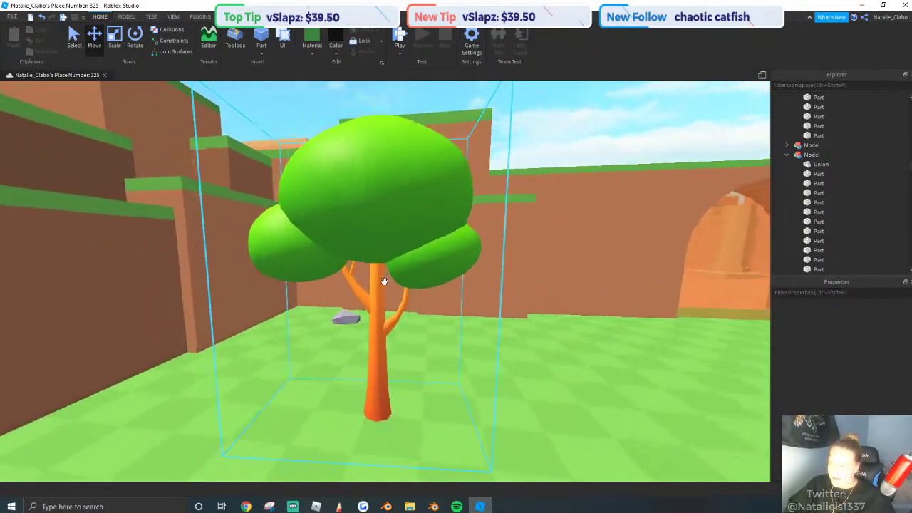
{"action": "scroll", "coordinate": [384, 281], "scroll_direction": "down", "scroll_amount": 2}
{"action": "right_click_drag", "start_coordinate": [384, 282], "coordinate": [487, 186]}
{"action": "left_click", "coordinate": [487, 186]}
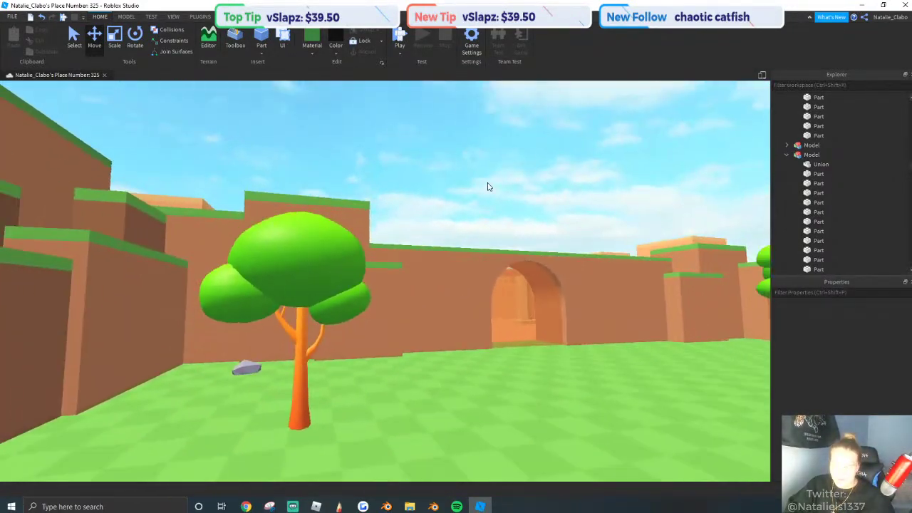
{"action": "key", "text": "w"}
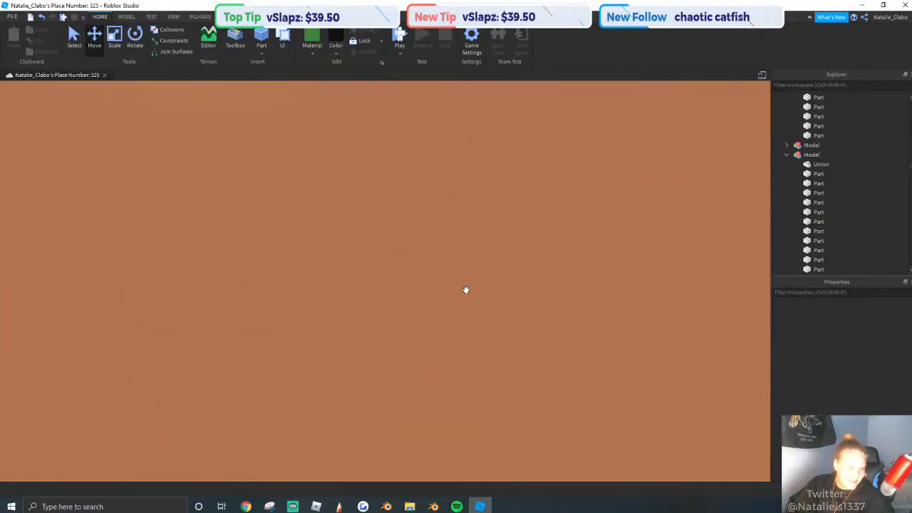
{"action": "key", "text": "w"}
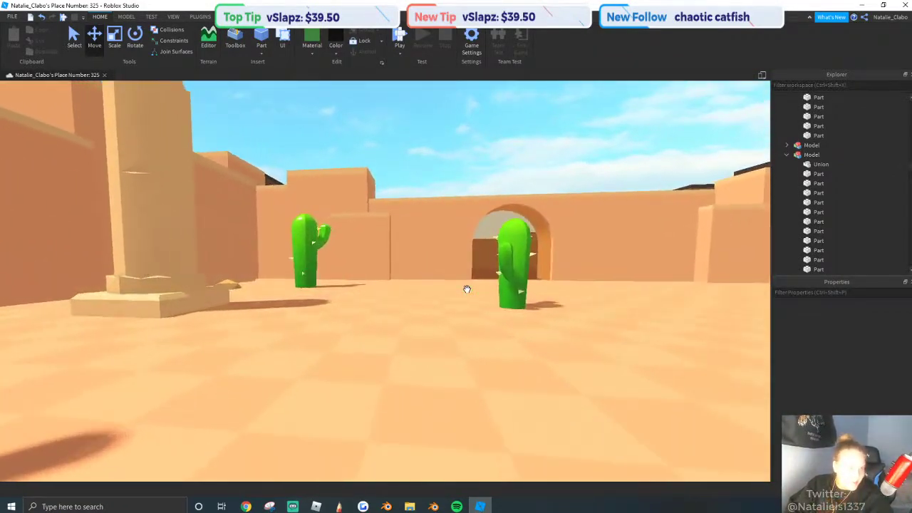
{"action": "key", "text": "e"}
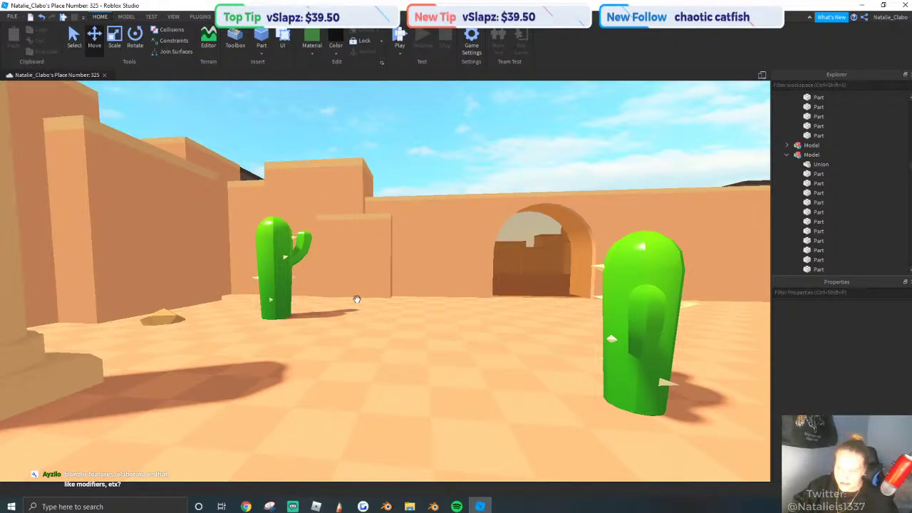
{"action": "right_click_drag", "start_coordinate": [521, 106], "coordinate": [521, 106]}
{"action": "right_click_drag", "start_coordinate": [485, 198], "coordinate": [458, 200]}
{"action": "key", "text": "w"}
{"action": "key", "text": "e"}
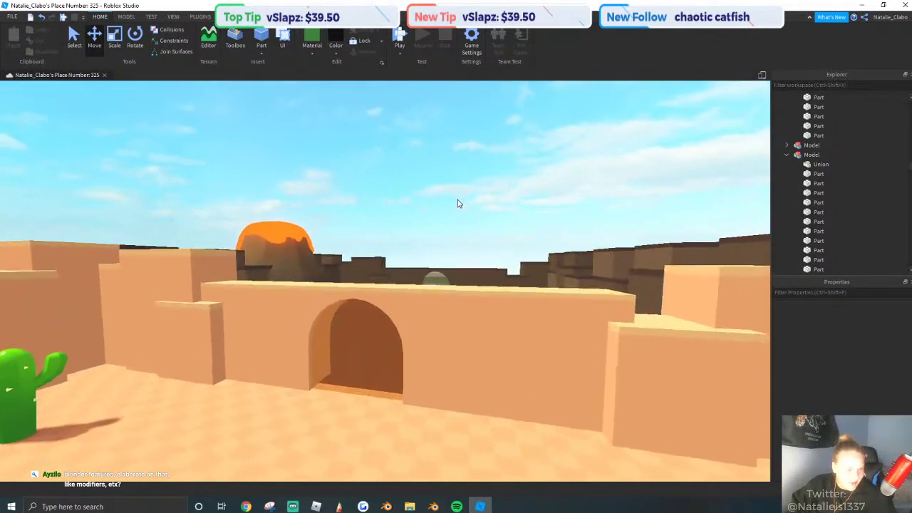
Examine the volcano model and its glowing lava cap against the surrounding dark cliff walls.
{"action": "key", "text": "w"}
{"action": "right_click_drag", "start_coordinate": [480, 224], "coordinate": [257, 318]}
{"action": "left_click", "coordinate": [257, 319]}
{"action": "key", "text": "f"}
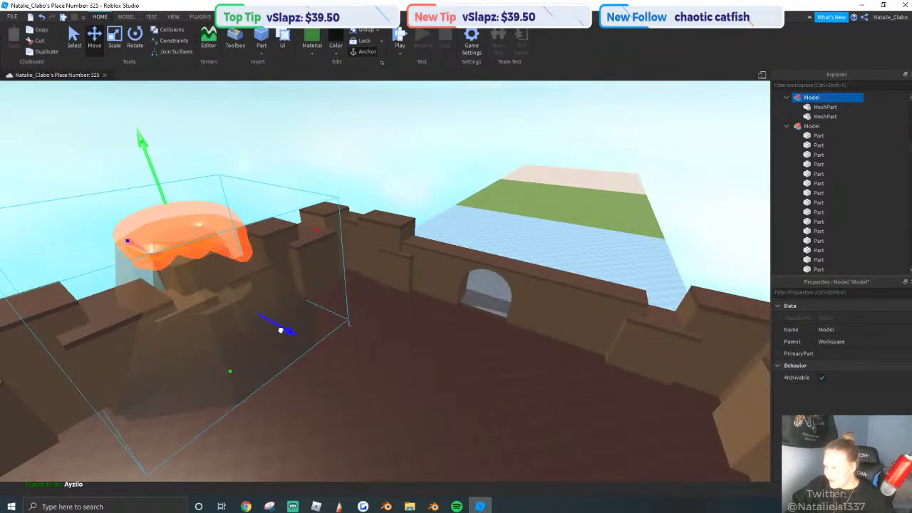
{"action": "right_click_drag", "start_coordinate": [320, 325], "coordinate": [254, 306]}
{"action": "left_click", "coordinate": [420, 210]}
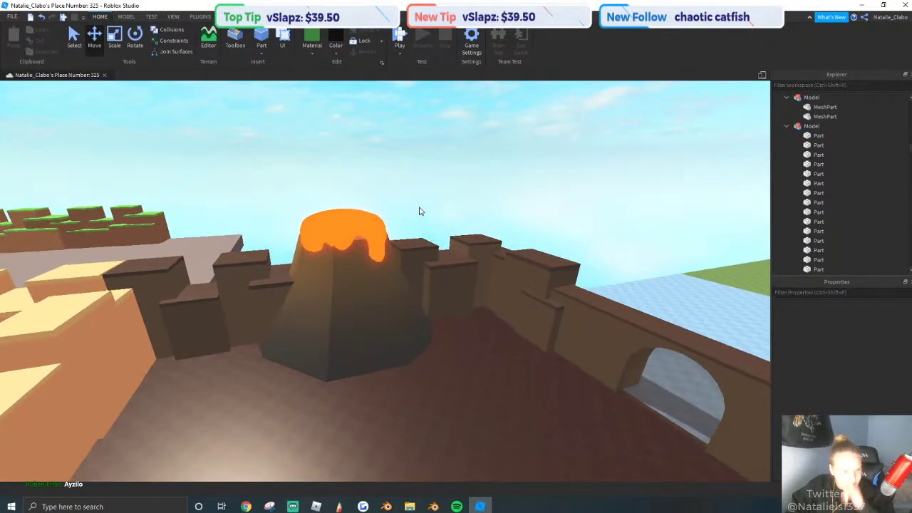
{"action": "scroll", "coordinate": [406, 207], "scroll_direction": "up", "scroll_amount": 5}
{"action": "right_click_drag", "start_coordinate": [407, 207], "coordinate": [384, 225]}
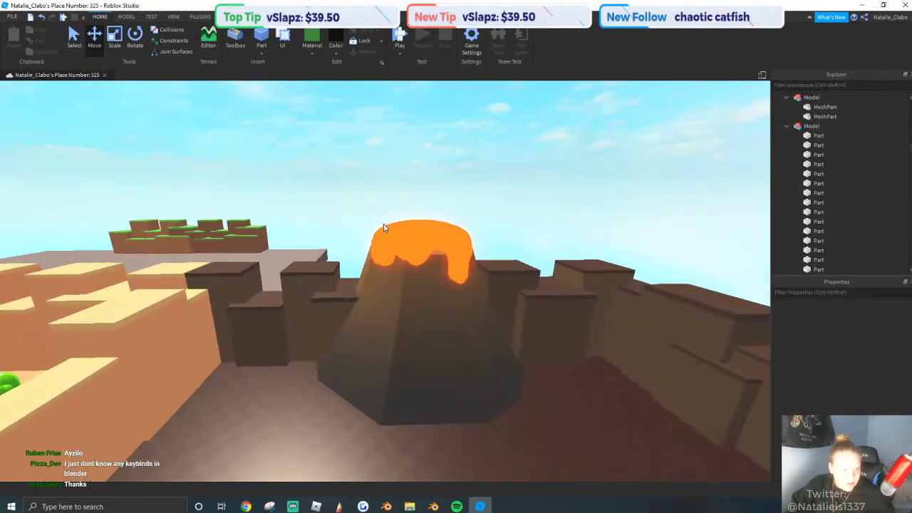
Ungroup the volcano model into its separate mesh parts.
{"action": "left_click", "coordinate": [425, 274]}
{"action": "right_click", "coordinate": [425, 275]}
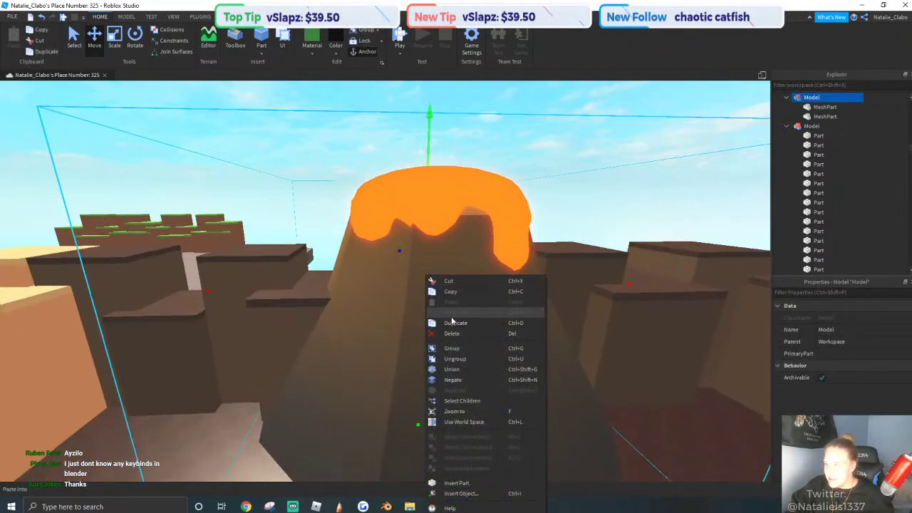
{"action": "left_click", "coordinate": [448, 368]}
Duplicate the volcano's lava cap and move the copy off the volcano.
{"action": "left_click", "coordinate": [368, 189]}
{"action": "key", "text": "ctrl+c"}
{"action": "key", "text": "ctrl+v"}
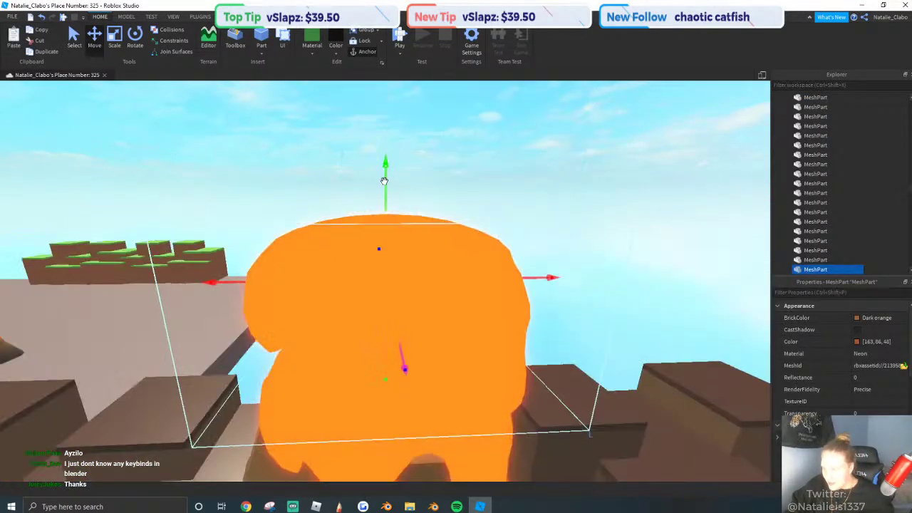
{"action": "left_click_drag", "start_coordinate": [387, 222], "coordinate": [610, 345]}
{"action": "right_click_drag", "start_coordinate": [448, 301], "coordinate": [449, 321]}
Group the volcano cone and its original lava cap back into one model.
{"action": "left_click", "coordinate": [399, 389]}
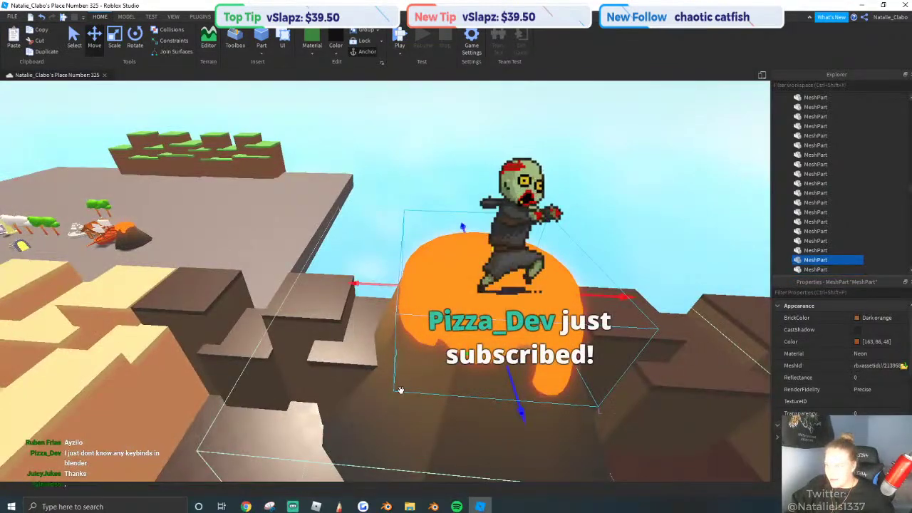
{"action": "left_click", "coordinate": [403, 397], "text": "ctrl"}
{"action": "right_click", "coordinate": [478, 369]}
{"action": "left_click", "coordinate": [526, 202]}
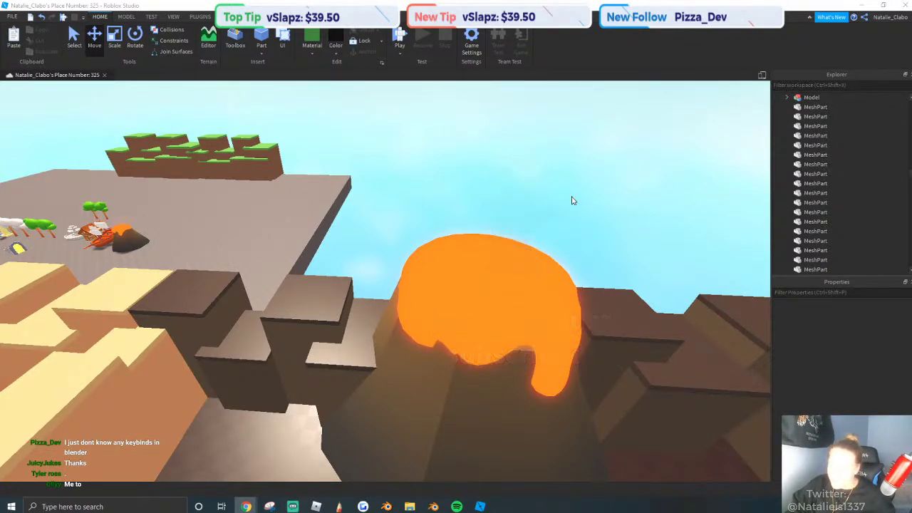
Move the lava copy across the volcano floor and push it back against the dark cliff wall.
{"action": "right_click_drag", "start_coordinate": [572, 200], "coordinate": [481, 375]}
{"action": "left_click_drag", "start_coordinate": [324, 381], "coordinate": [379, 248]}
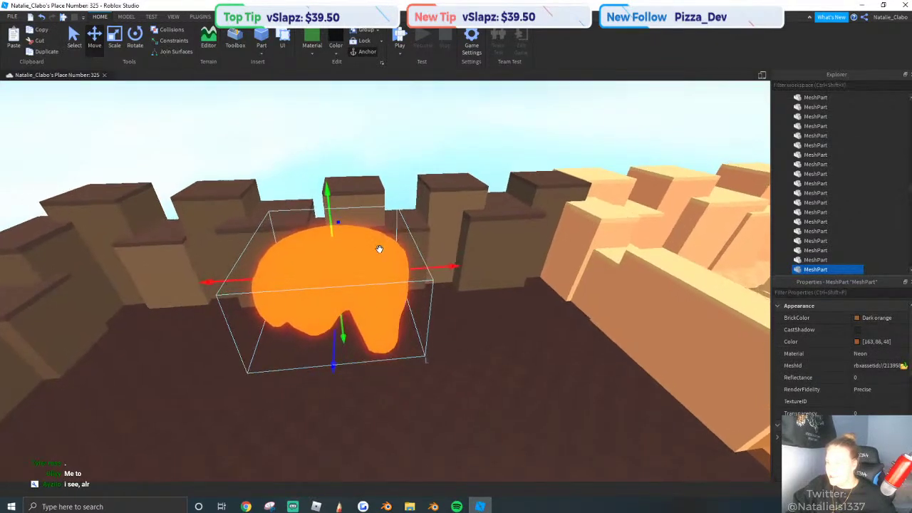
{"action": "right_click_drag", "start_coordinate": [379, 249], "coordinate": [378, 299]}
{"action": "left_click_drag", "start_coordinate": [379, 249], "coordinate": [421, 337]}
{"action": "right_click_drag", "start_coordinate": [421, 338], "coordinate": [391, 391]}
{"action": "left_click_drag", "start_coordinate": [396, 379], "coordinate": [378, 199]}
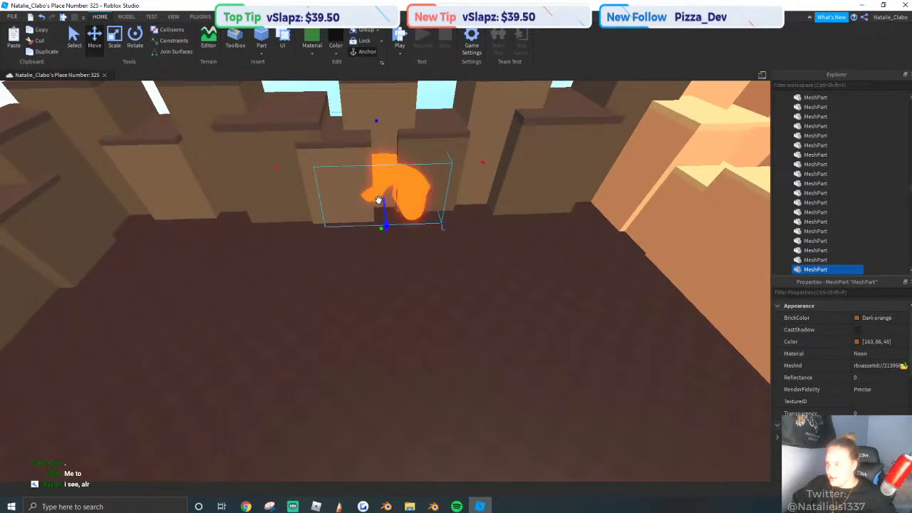
Raise the lava copy so it hangs over the top edge of a low block in the cliff wall.
{"action": "right_click_drag", "start_coordinate": [378, 200], "coordinate": [378, 142]}
{"action": "scroll", "coordinate": [378, 200], "scroll_direction": "up", "scroll_amount": 2}
{"action": "scroll", "coordinate": [406, 189], "scroll_direction": "down", "scroll_amount": 1}
{"action": "left_click_drag", "start_coordinate": [433, 179], "coordinate": [443, 201]}
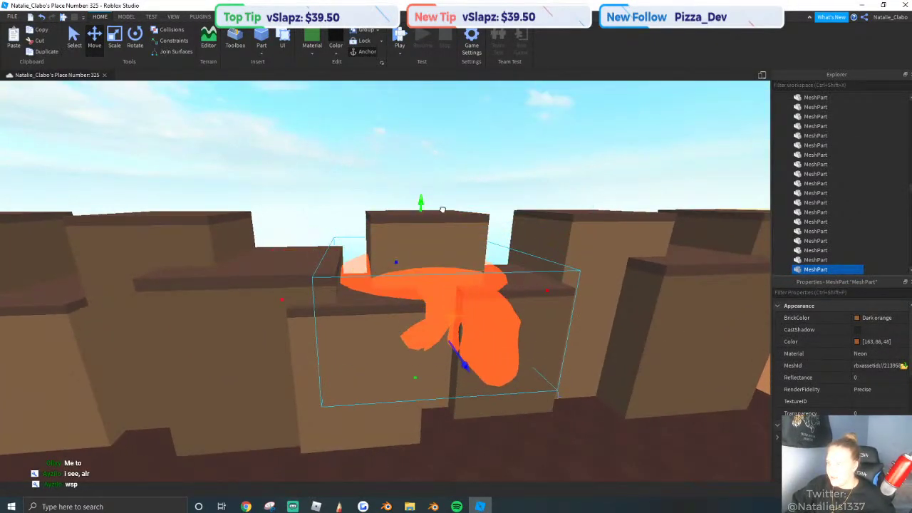
{"action": "left_click_drag", "start_coordinate": [466, 362], "coordinate": [472, 364]}
{"action": "key", "text": "q"}
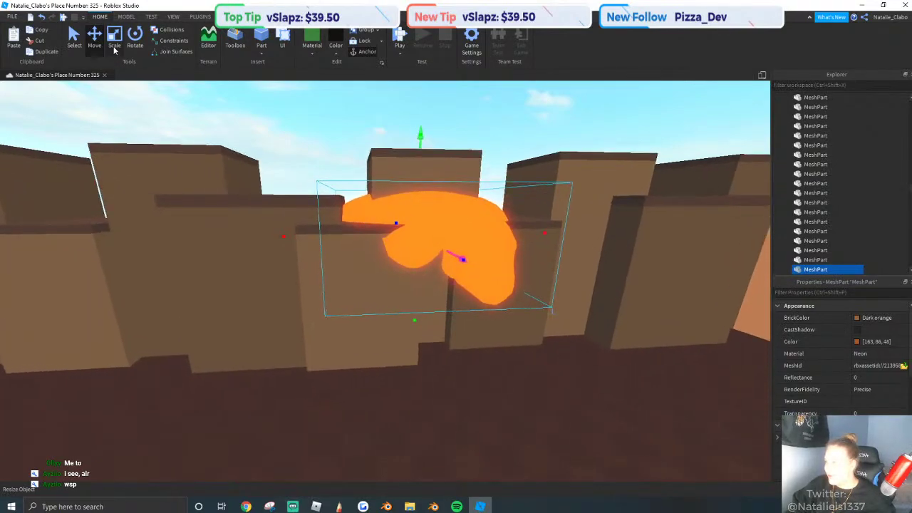
Scale the lava copy down to a narrow drip that fits the front of the low cliff block.
{"action": "left_click", "coordinate": [114, 46]}
{"action": "left_click_drag", "start_coordinate": [323, 236], "coordinate": [435, 240]}
{"action": "scroll", "coordinate": [463, 235], "scroll_direction": "up", "scroll_amount": 1}
{"action": "right_click_drag", "start_coordinate": [495, 229], "coordinate": [474, 218]}
{"action": "scroll", "coordinate": [495, 228], "scroll_direction": "up", "scroll_amount": 1}
{"action": "left_click_drag", "start_coordinate": [482, 216], "coordinate": [486, 239]}
{"action": "scroll", "coordinate": [480, 292], "scroll_direction": "down", "scroll_amount": 3}
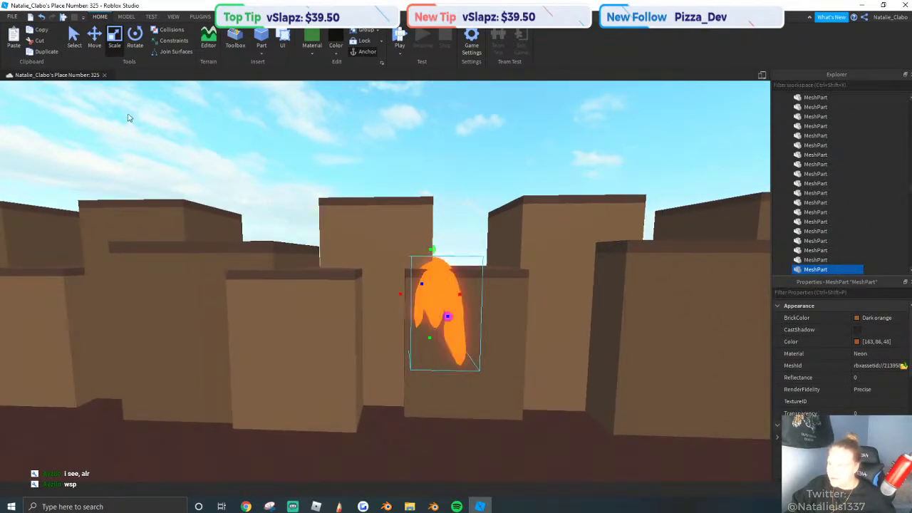
{"action": "scroll", "coordinate": [485, 330], "scroll_direction": "up", "scroll_amount": 2}
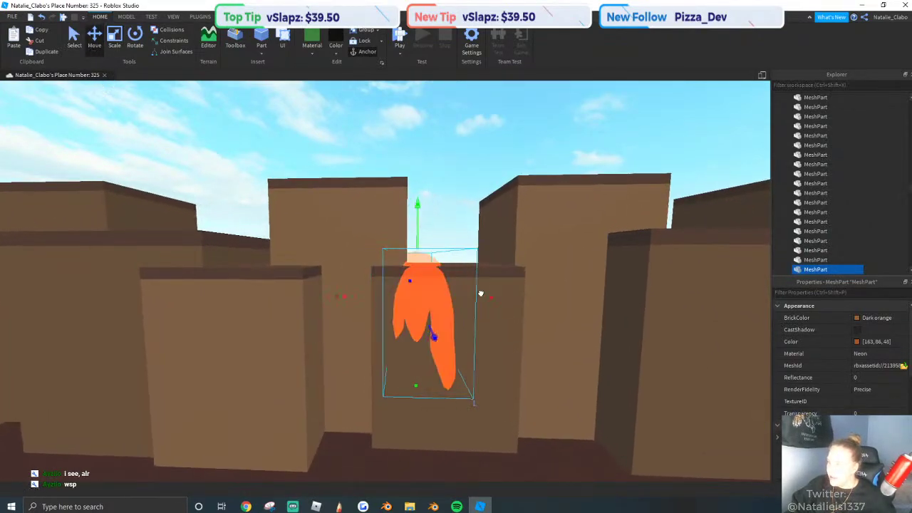
{"action": "scroll", "coordinate": [423, 287], "scroll_direction": "up", "scroll_amount": 1}
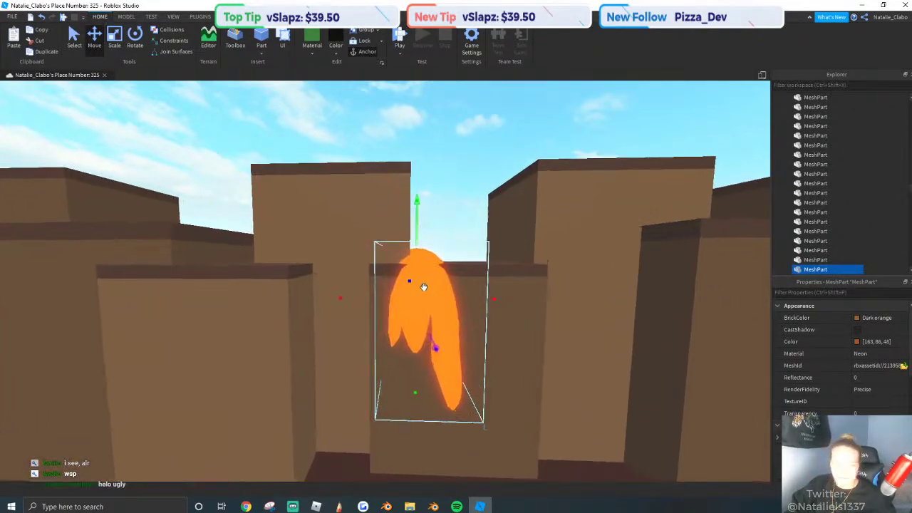
Reduce the depth of the lava drip from its front side towards the cliff wall.
{"action": "right_click_drag", "start_coordinate": [423, 287], "coordinate": [427, 291]}
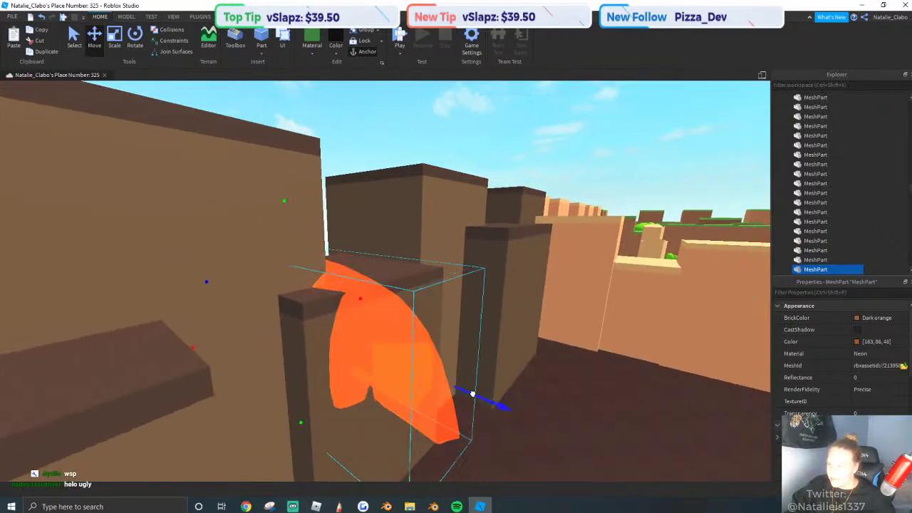
{"action": "right_click_drag", "start_coordinate": [472, 394], "coordinate": [468, 387]}
{"action": "key", "text": "q"}
{"action": "key", "text": "ctrl+z"}
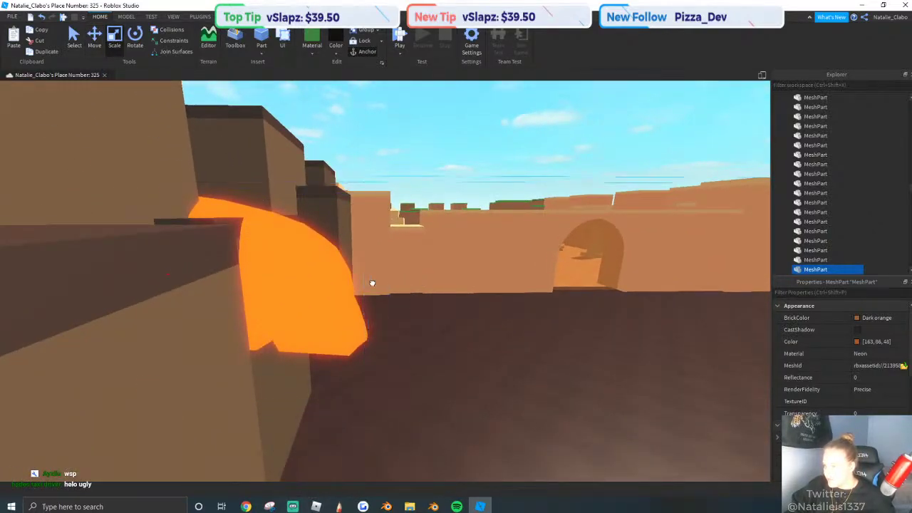
{"action": "key", "text": "ctrl+z"}
{"action": "key", "text": "ctrl+y"}
{"action": "key", "text": "ctrl+y"}
{"action": "left_click_drag", "start_coordinate": [382, 285], "coordinate": [156, 245]}
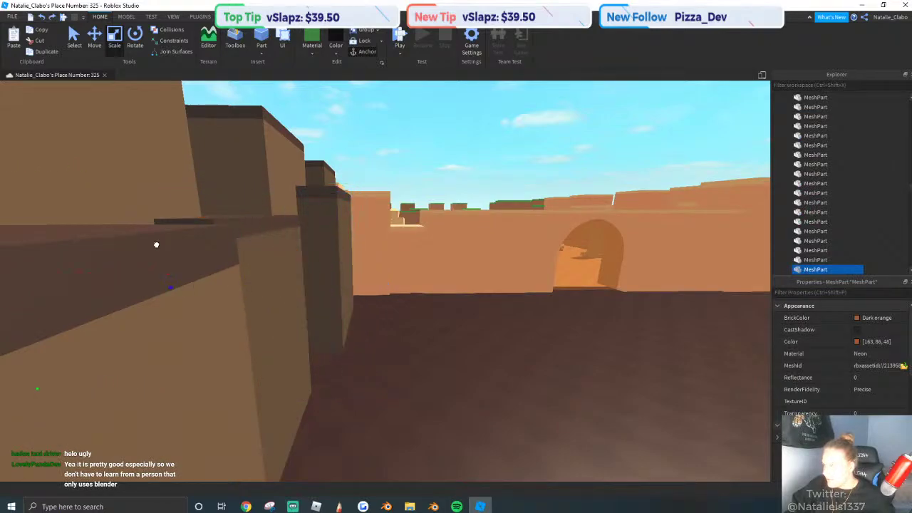
Pull the lava drip out of the cliff wall and flatten its depth against the front of the low block.
{"action": "left_click", "coordinate": [93, 39]}
{"action": "left_click_drag", "start_coordinate": [139, 289], "coordinate": [616, 337]}
{"action": "key", "text": "s"}
{"action": "left_click", "coordinate": [115, 39]}
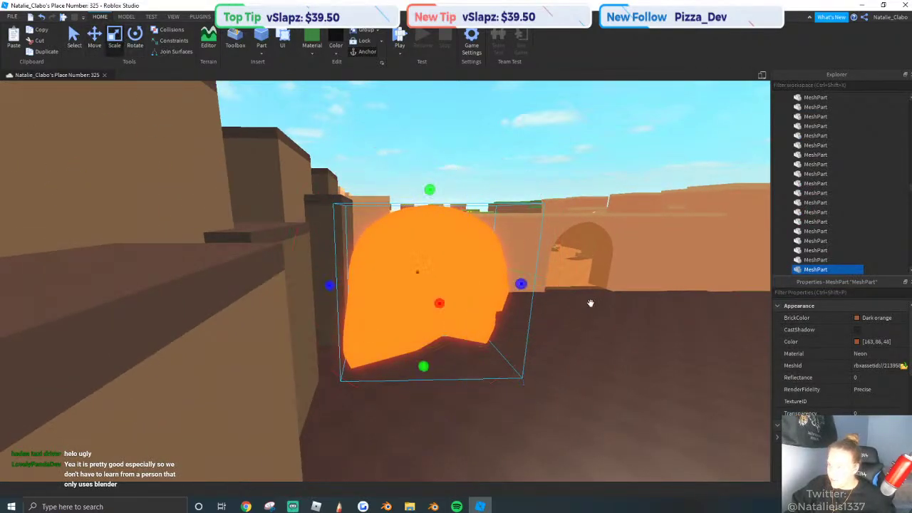
{"action": "left_click_drag", "start_coordinate": [520, 284], "coordinate": [388, 279]}
{"action": "key", "text": "d"}
{"action": "mouse_move", "coordinate": [388, 278]}
{"action": "right_mouse_down"}
{"action": "mouse_move", "coordinate": [314, 278]}
{"action": "mouse_move", "coordinate": [386, 278]}
{"action": "right_mouse_up"}
{"action": "key", "text": "d"}
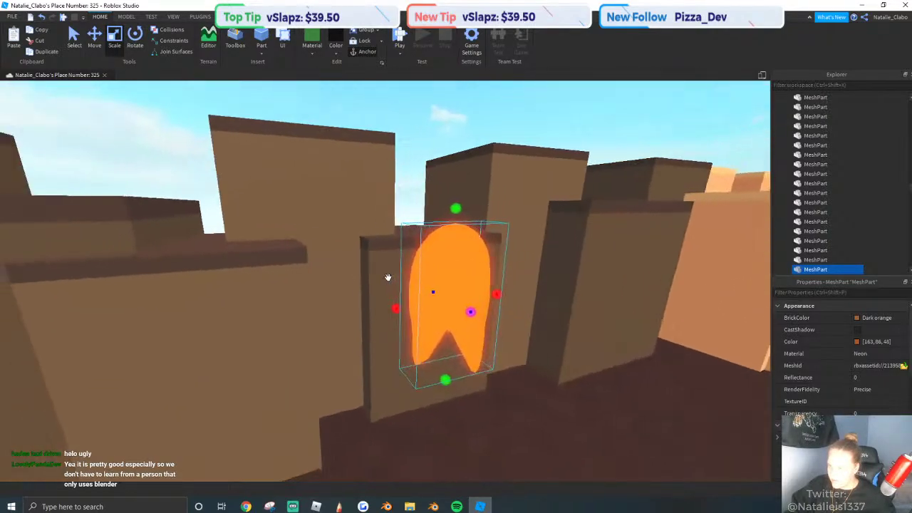
{"action": "key", "text": "s"}
{"action": "left_click_drag", "start_coordinate": [352, 307], "coordinate": [358, 289]}
{"action": "key", "text": "a"}
{"action": "right_click_drag", "start_coordinate": [359, 290], "coordinate": [313, 267]}
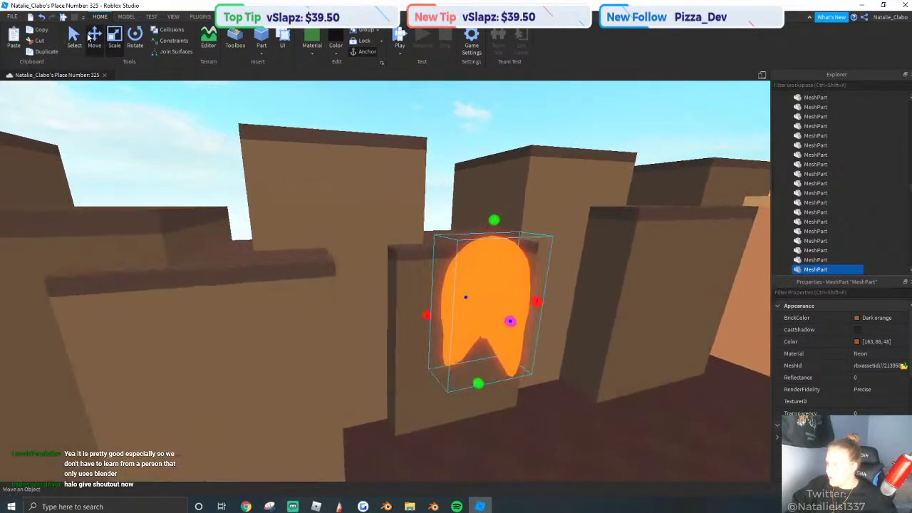
Rotate the lava drip slightly about its vertical axis to line it up with the front of the cliff block.
{"action": "left_click", "coordinate": [94, 40]}
{"action": "left_click", "coordinate": [135, 38]}
{"action": "right_click_drag", "start_coordinate": [531, 285], "coordinate": [527, 293]}
{"action": "key", "text": "w"}
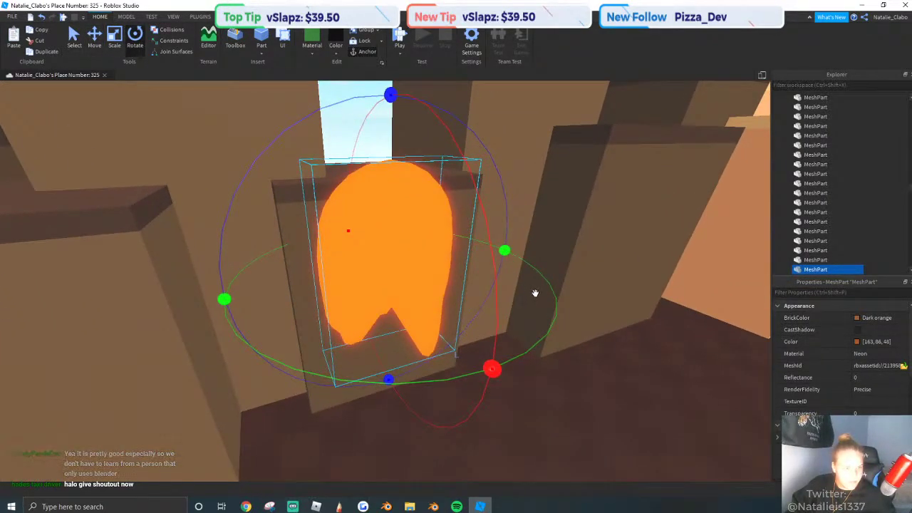
{"action": "left_click_drag", "start_coordinate": [520, 278], "coordinate": [277, 287]}
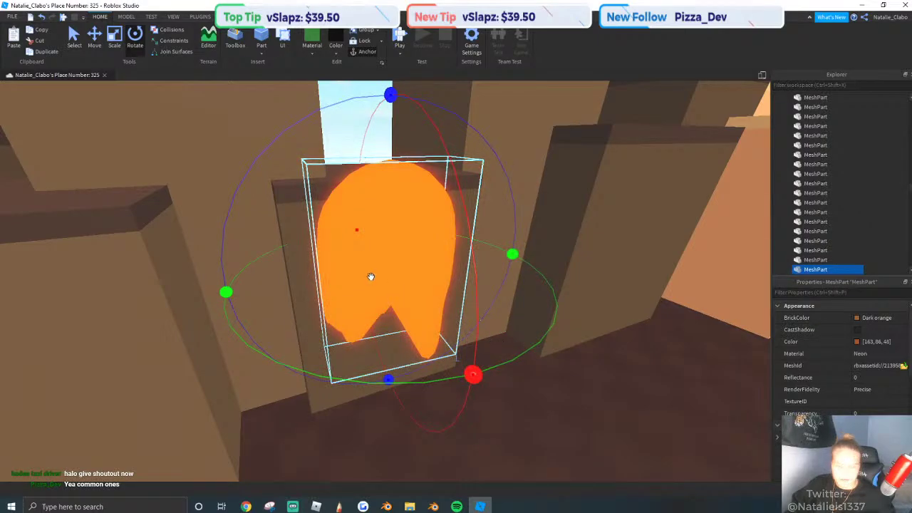
{"action": "left_click_drag", "start_coordinate": [371, 278], "coordinate": [334, 227]}
{"action": "scroll", "coordinate": [188, 100], "scroll_direction": "up", "scroll_amount": 1}
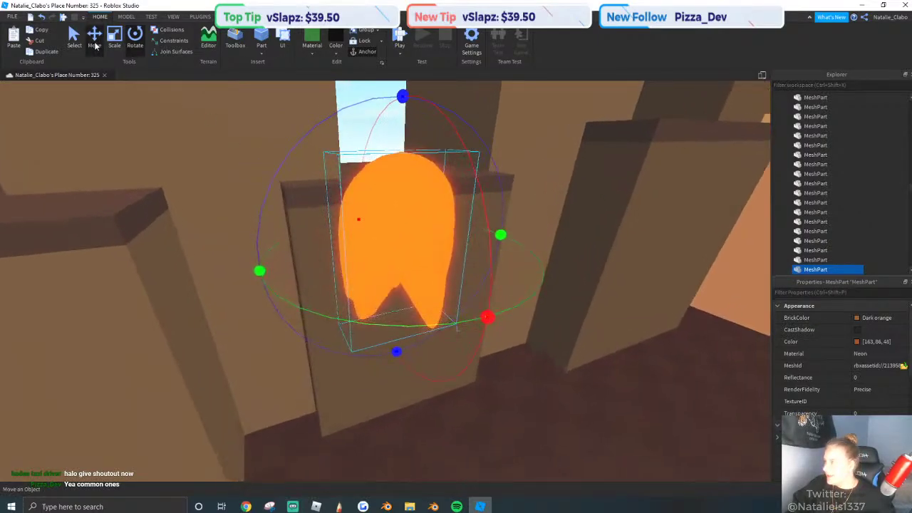
Move the lava drip against the cliff block so it spills over the block's top edge, nearer one side.
{"action": "left_click", "coordinate": [94, 43]}
{"action": "left_click_drag", "start_coordinate": [427, 272], "coordinate": [404, 266]}
{"action": "right_click_drag", "start_coordinate": [405, 266], "coordinate": [403, 224]}
{"action": "scroll", "coordinate": [404, 225], "scroll_direction": "down", "scroll_amount": 1}
{"action": "left_click_drag", "start_coordinate": [419, 210], "coordinate": [419, 220]}
{"action": "key", "text": "a"}
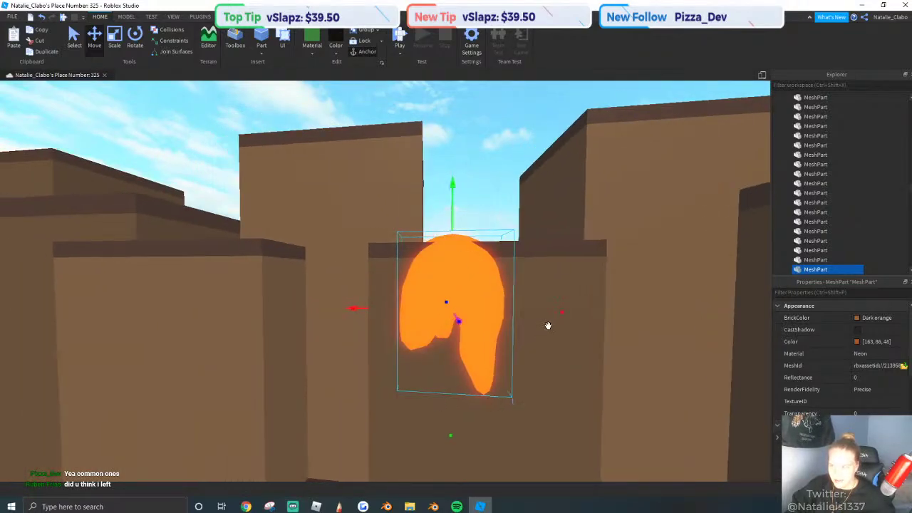
{"action": "left_click_drag", "start_coordinate": [557, 312], "coordinate": [541, 312]}
{"action": "key", "text": "s"}
Stretch the lava drip downward so it runs most of the way down the cliff block.
{"action": "left_click", "coordinate": [114, 43]}
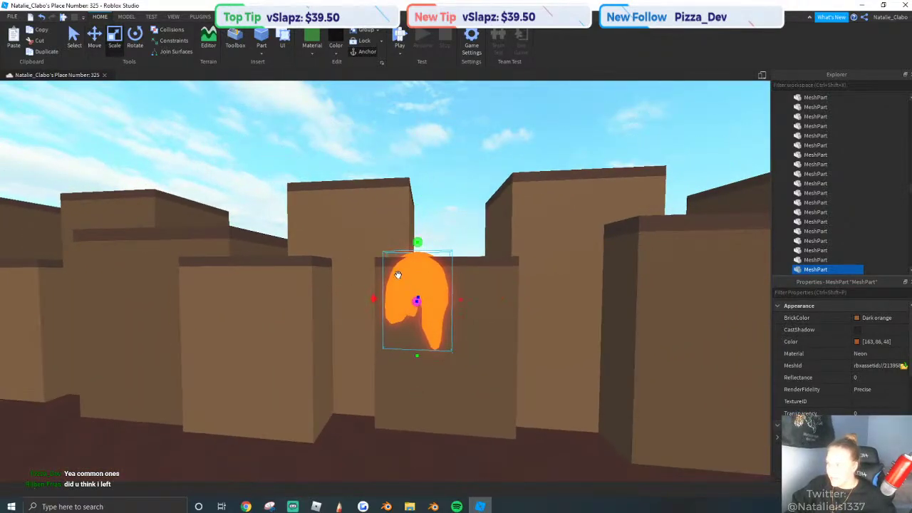
{"action": "key", "text": "s"}
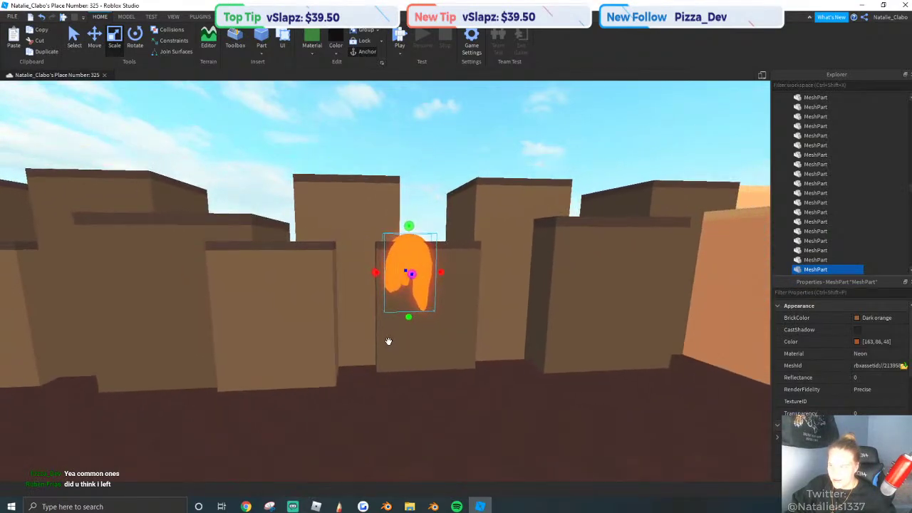
{"action": "left_click_drag", "start_coordinate": [409, 317], "coordinate": [418, 358]}
{"action": "key", "text": "w"}
{"action": "key", "text": "d"}
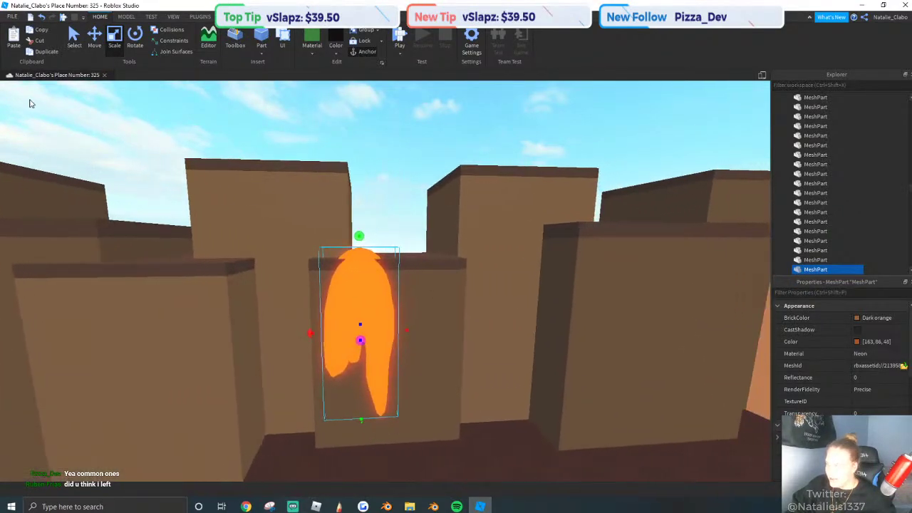
{"action": "key", "text": "s"}
Duplicate the lava drip and move the copy onto a taller cliff block, raised over the block's top edge.
{"action": "left_click", "coordinate": [99, 39]}
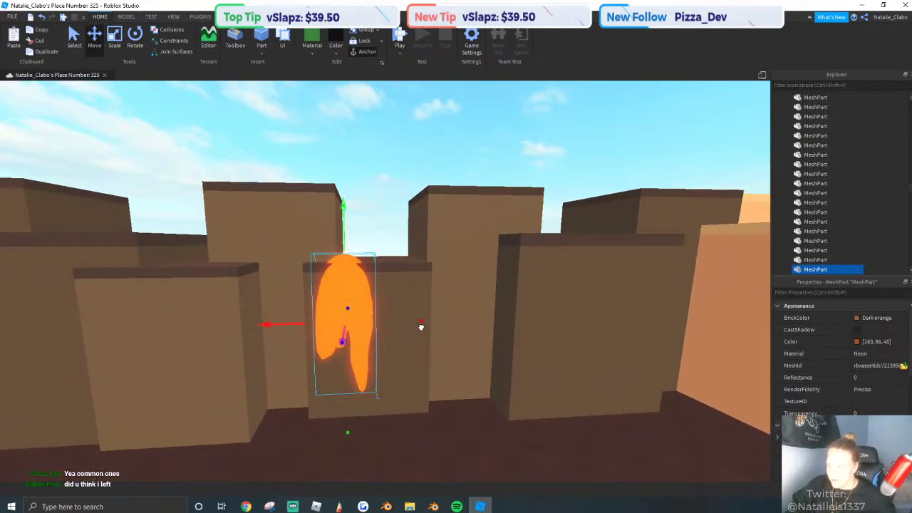
{"action": "key", "text": "a"}
{"action": "left_click_drag", "start_coordinate": [420, 326], "coordinate": [308, 293]}
{"action": "left_click_drag", "start_coordinate": [204, 357], "coordinate": [187, 372]}
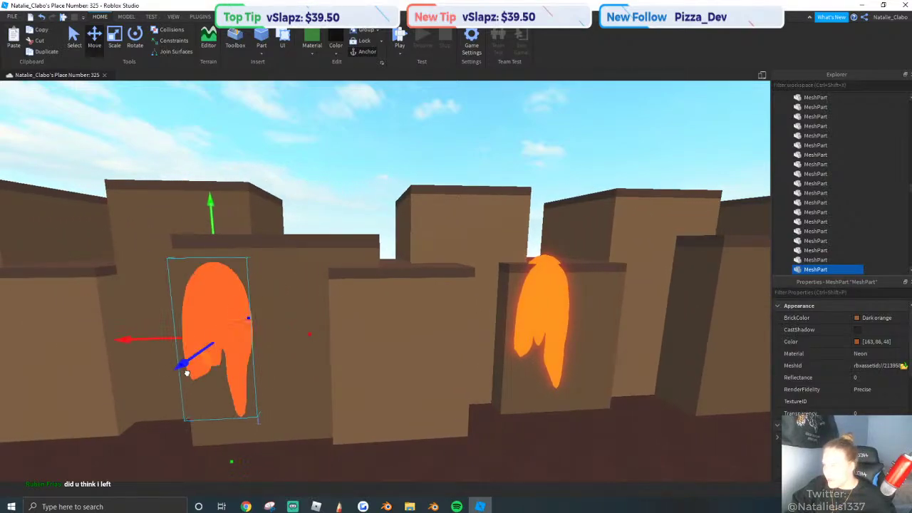
{"action": "left_click_drag", "start_coordinate": [212, 217], "coordinate": [215, 194]}
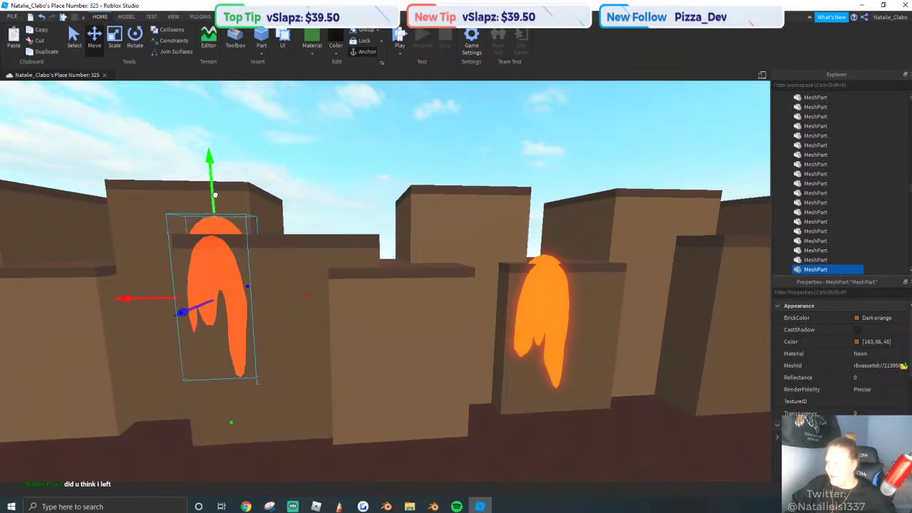
Bring the copied lava drip out against the taller block's front face and adjust its height at the top edge.
{"action": "right_click_drag", "start_coordinate": [215, 194], "coordinate": [260, 261]}
{"action": "key", "text": "a"}
{"action": "left_click_drag", "start_coordinate": [305, 277], "coordinate": [308, 281]}
{"action": "key", "text": "a"}
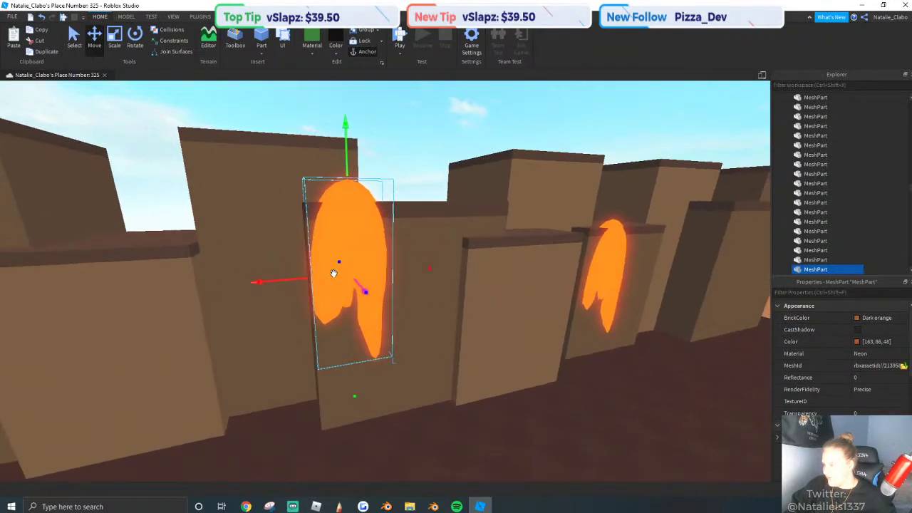
{"action": "right_click_drag", "start_coordinate": [334, 274], "coordinate": [367, 207]}
{"action": "key", "text": "a"}
{"action": "left_click_drag", "start_coordinate": [378, 194], "coordinate": [379, 206]}
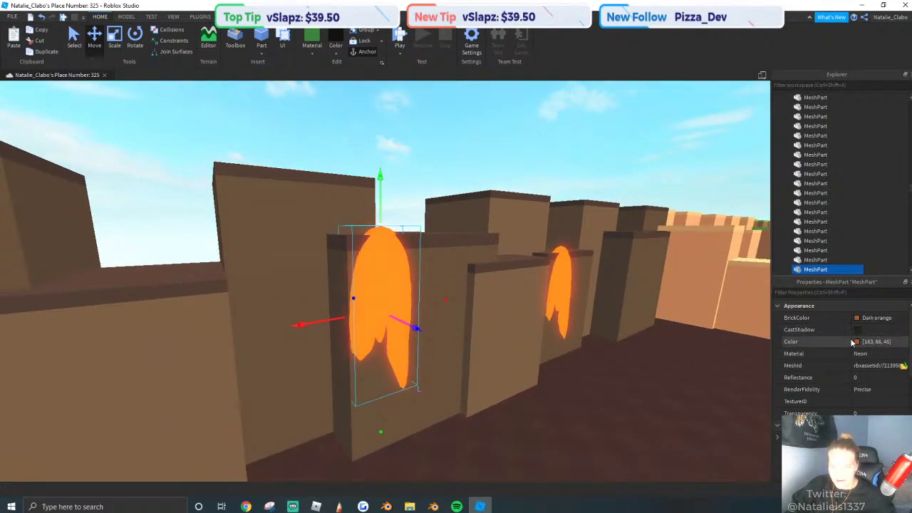
Recolour the copied lava drip to the lighter orange-brown RGB 163, 101, 70.
{"action": "left_click", "coordinate": [856, 341]}
{"action": "left_click_drag", "start_coordinate": [511, 150], "coordinate": [186, 199]}
{"action": "left_click", "coordinate": [225, 253]}
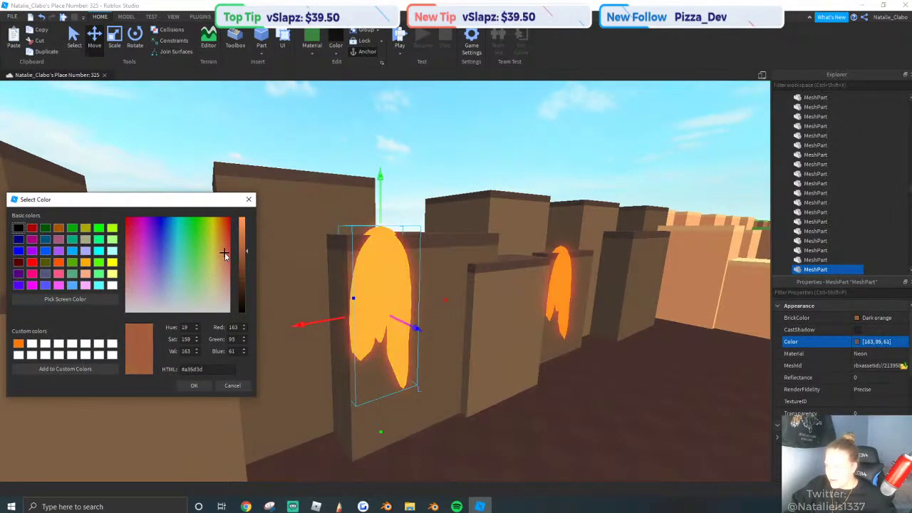
{"action": "mouse_move", "coordinate": [224, 253]}
{"action": "left_mouse_down"}
{"action": "mouse_move", "coordinate": [223, 243]}
{"action": "mouse_move", "coordinate": [215, 249]}
{"action": "mouse_move", "coordinate": [223, 260]}
{"action": "left_mouse_up"}
{"action": "left_click", "coordinate": [195, 386]}
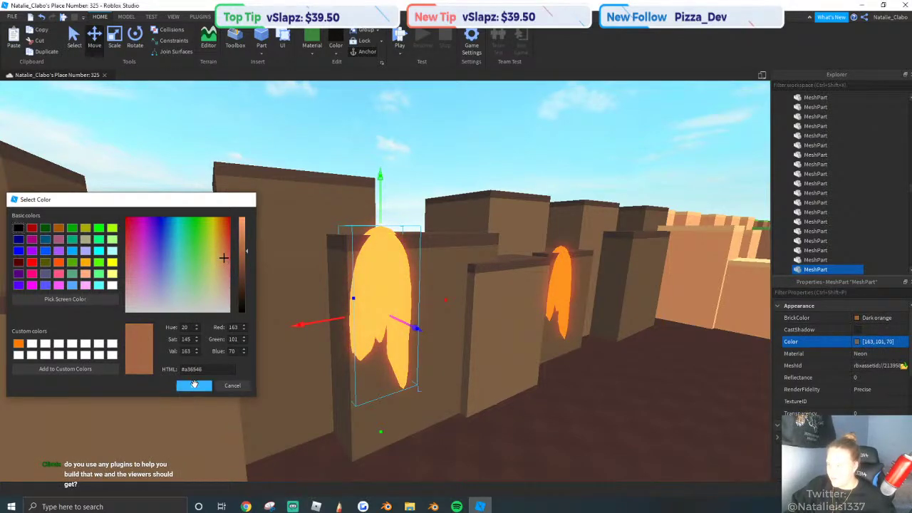
Delete both lava drips from the volcano area's cliff walls.
{"action": "right_click_drag", "start_coordinate": [406, 317], "coordinate": [382, 320]}
{"action": "scroll", "coordinate": [382, 320], "scroll_direction": "down", "scroll_amount": 4}
{"action": "left_click", "coordinate": [456, 179]}
{"action": "right_click_drag", "start_coordinate": [456, 214], "coordinate": [477, 254]}
{"action": "key", "text": "w"}
{"action": "left_click", "coordinate": [386, 251]}
{"action": "left_click", "coordinate": [619, 282], "text": "shift"}
{"action": "right_click", "coordinate": [618, 282]}
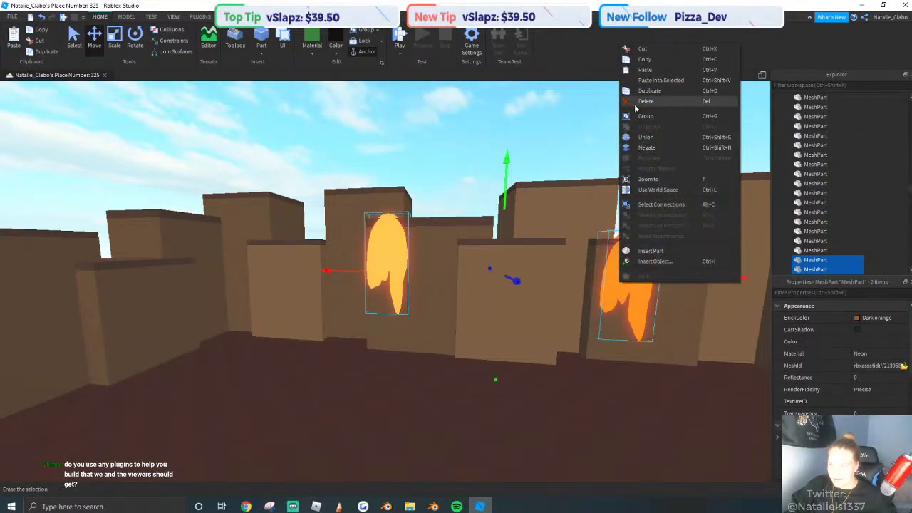
{"action": "left_click", "coordinate": [645, 137]}
Look over the volcano and its surrounding cliffs, and display the installed plugins.
{"action": "key", "text": "w"}
{"action": "key", "text": "a"}
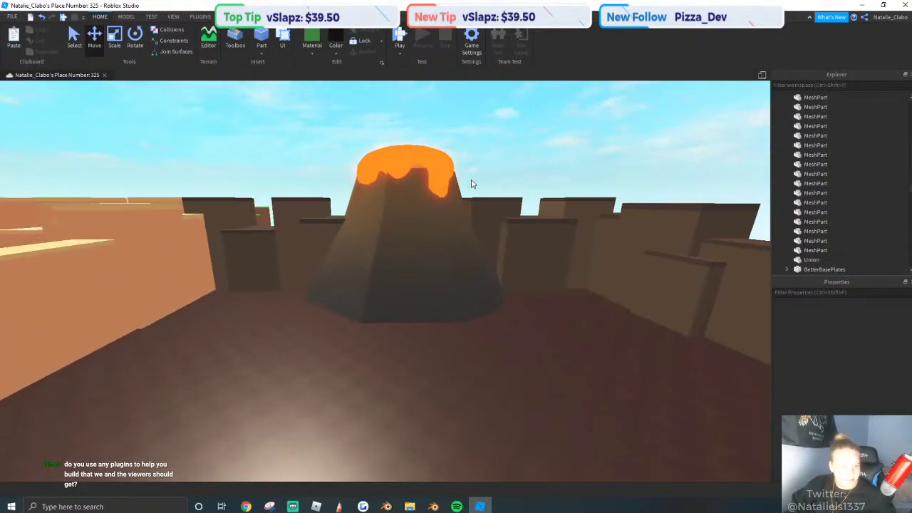
{"action": "key", "text": "w"}
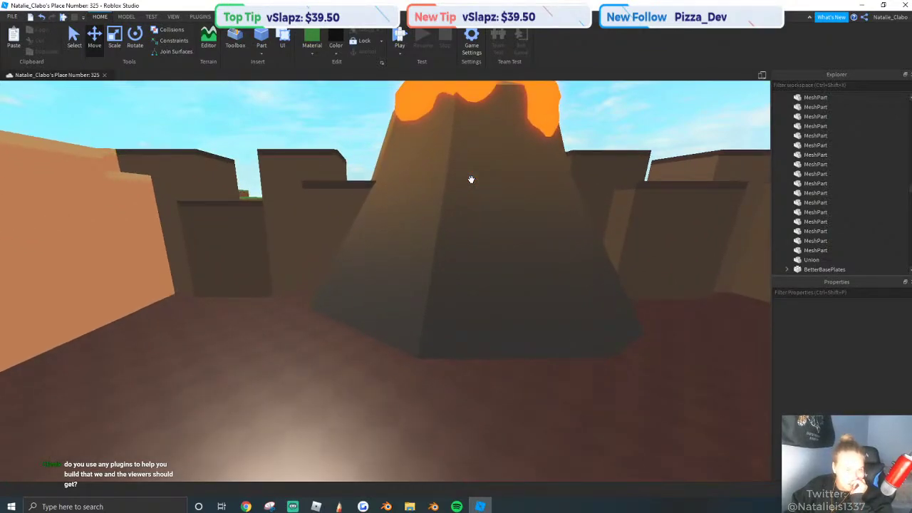
{"action": "key", "text": "s"}
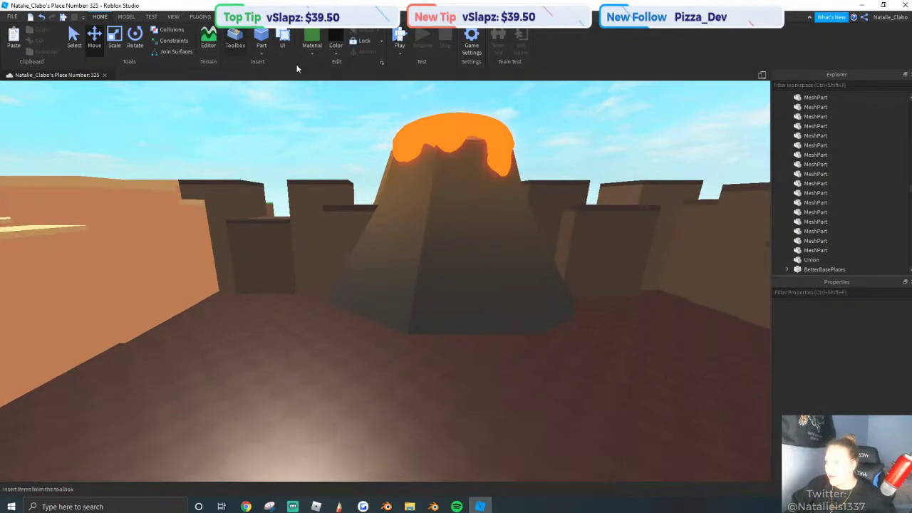
{"action": "left_click", "coordinate": [206, 17]}
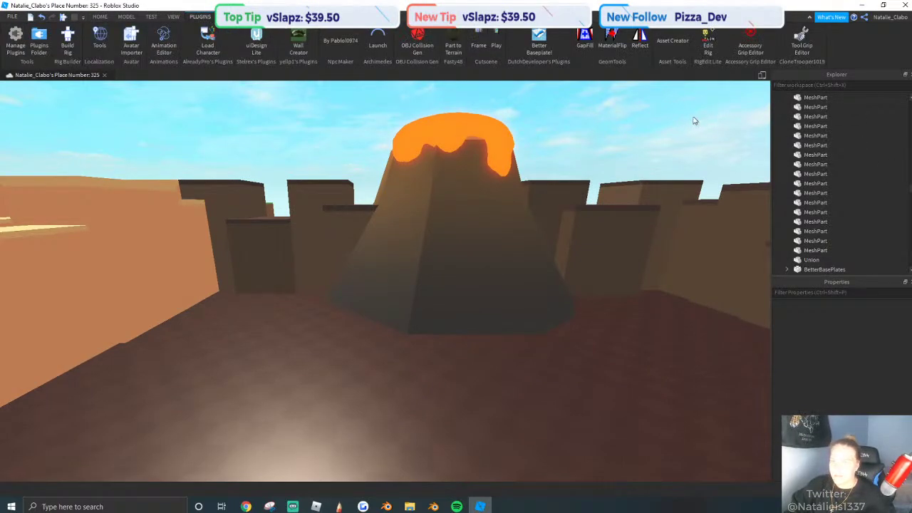
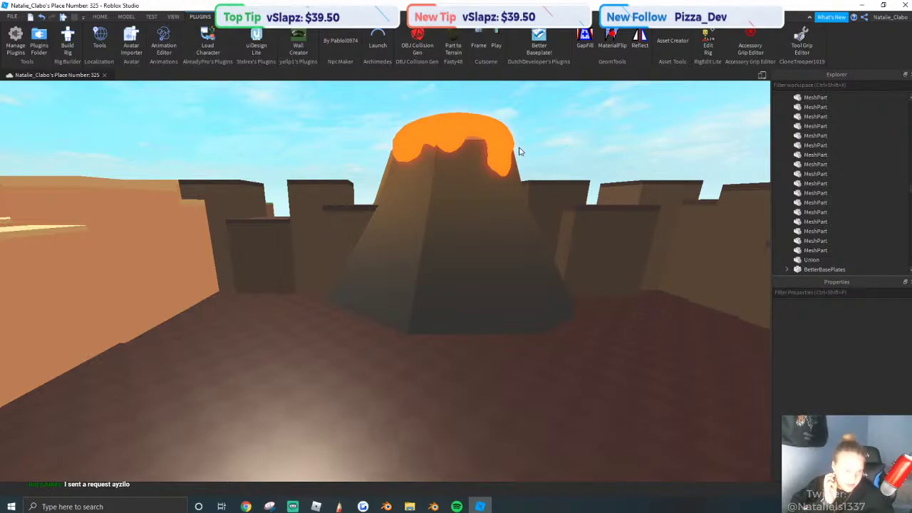
Survey the map outside the volcano area, including the loose props on the baseplate and the desert and grass cliffs.
{"action": "right_click_drag", "start_coordinate": [311, 240], "coordinate": [311, 240]}
{"action": "key", "text": "w"}
{"action": "right_click_drag", "start_coordinate": [393, 213], "coordinate": [392, 213]}
{"action": "scroll", "coordinate": [393, 213], "scroll_direction": "up", "scroll_amount": 6}
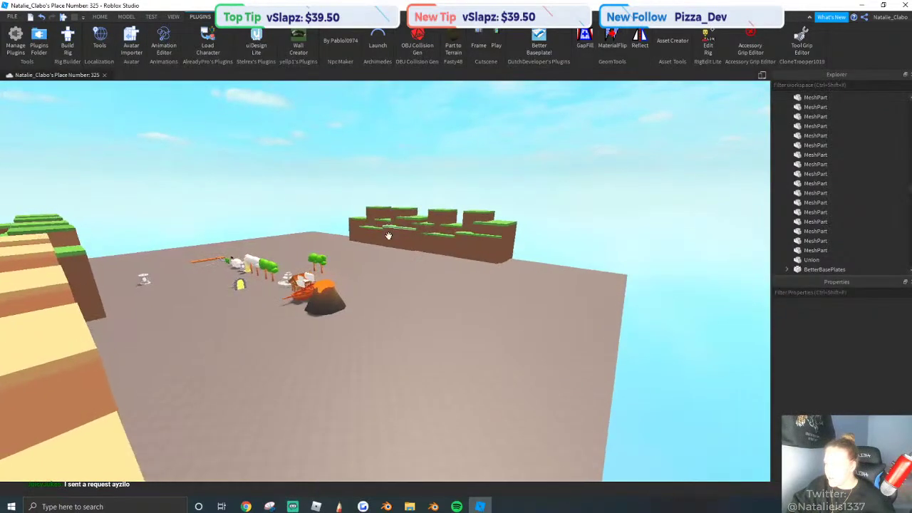
{"action": "right_click_drag", "start_coordinate": [345, 337], "coordinate": [345, 337]}
{"action": "scroll", "coordinate": [345, 337], "scroll_direction": "up", "scroll_amount": 2}
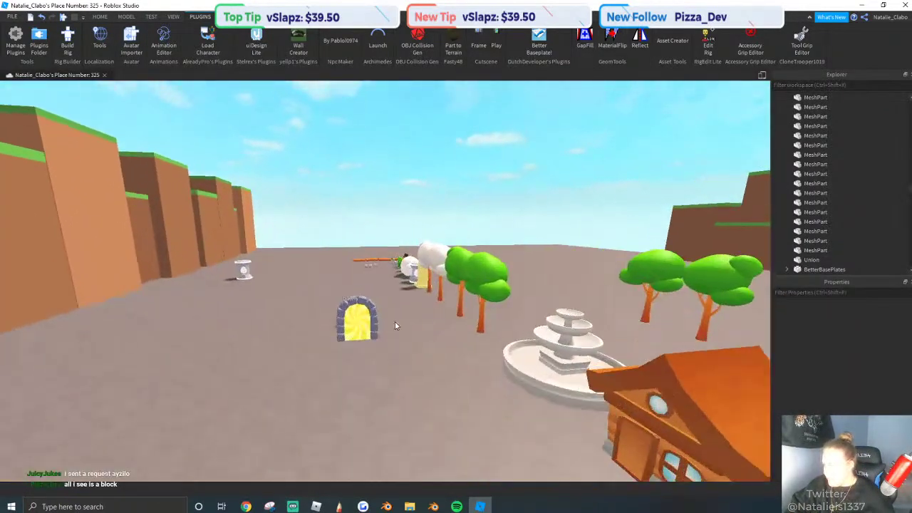
{"action": "scroll", "coordinate": [394, 325], "scroll_direction": "up", "scroll_amount": 1}
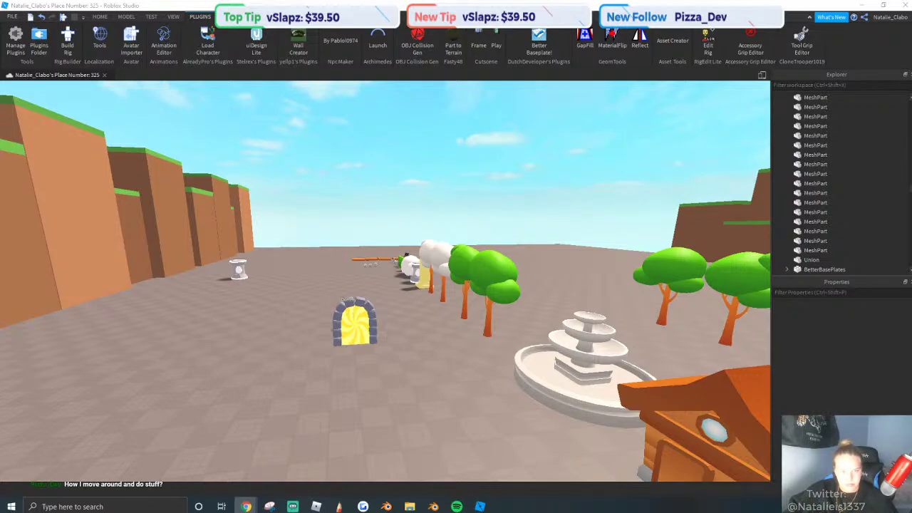
{"action": "right_click_drag", "start_coordinate": [563, 224], "coordinate": [551, 224]}
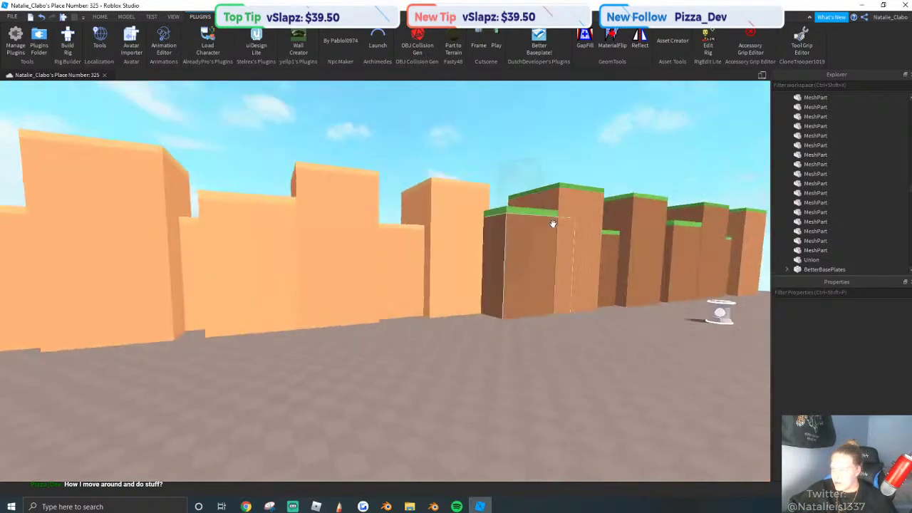
{"action": "scroll", "coordinate": [551, 223], "scroll_direction": "down", "scroll_amount": 3}
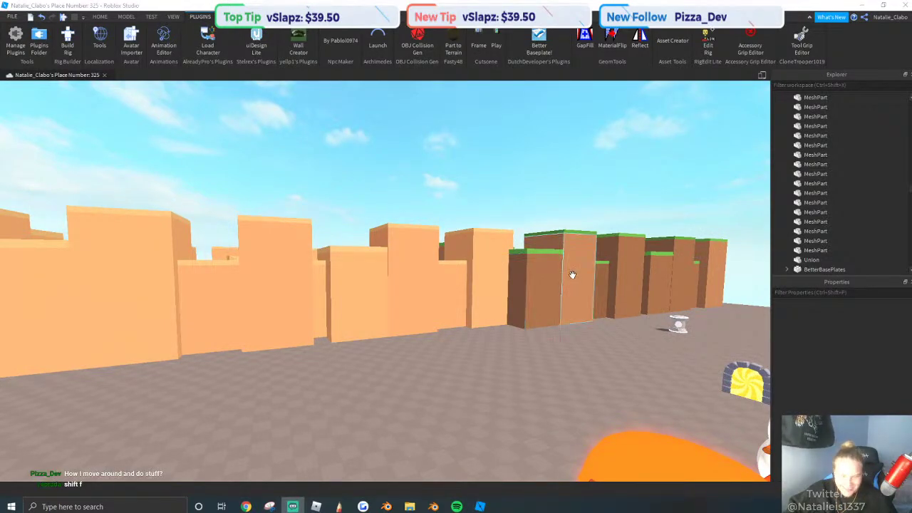
{"action": "right_click_drag", "start_coordinate": [572, 275], "coordinate": [513, 242]}
{"action": "scroll", "coordinate": [513, 242], "scroll_direction": "up", "scroll_amount": 8}
{"action": "scroll", "coordinate": [439, 264], "scroll_direction": "up", "scroll_amount": 5}
{"action": "right_click_drag", "start_coordinate": [392, 259], "coordinate": [392, 258]}
Scale the whole volcano model down so it takes up less of its walled area, and deselect it.
{"action": "left_click", "coordinate": [442, 252]}
{"action": "key", "text": "f"}
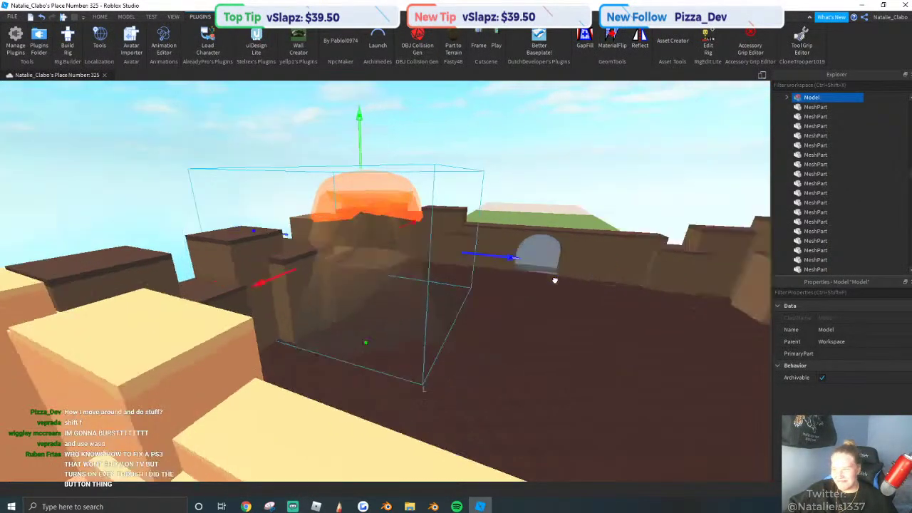
{"action": "right_click_drag", "start_coordinate": [475, 275], "coordinate": [435, 261]}
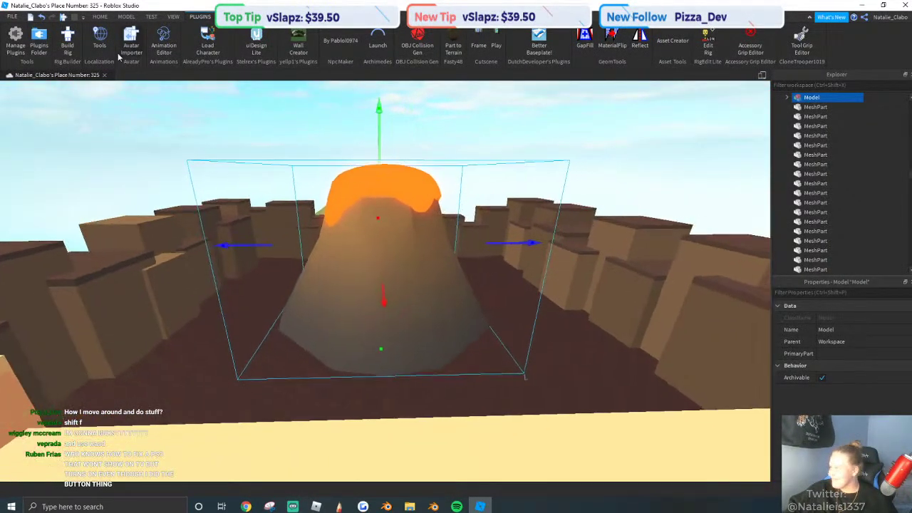
{"action": "key", "text": "q"}
{"action": "left_click", "coordinate": [100, 16]}
{"action": "left_click", "coordinate": [113, 37]}
{"action": "left_click_drag", "start_coordinate": [379, 110], "coordinate": [399, 178]}
{"action": "scroll", "coordinate": [407, 186], "scroll_direction": "up", "scroll_amount": 5}
{"action": "key", "text": "a"}
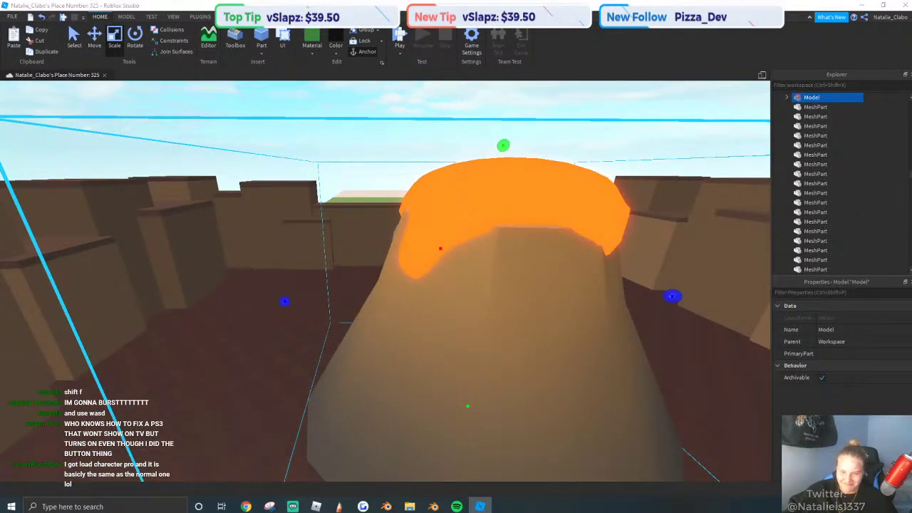
{"action": "key", "text": "alt+Tab"}
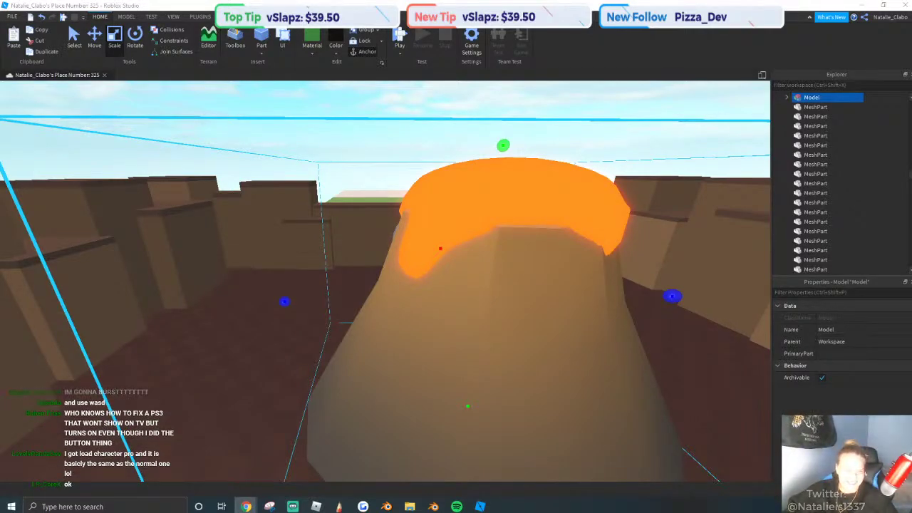
{"action": "right_click_drag", "start_coordinate": [539, 349], "coordinate": [388, 167]}
{"action": "scroll", "coordinate": [346, 209], "scroll_direction": "down", "scroll_amount": 3}
{"action": "scroll", "coordinate": [388, 167], "scroll_direction": "down", "scroll_amount": 5}
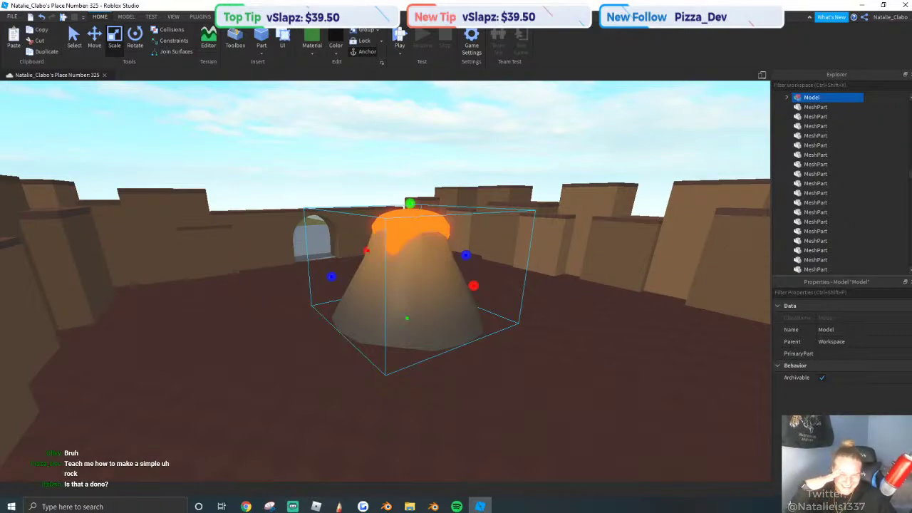
{"action": "left_click", "coordinate": [277, 138]}
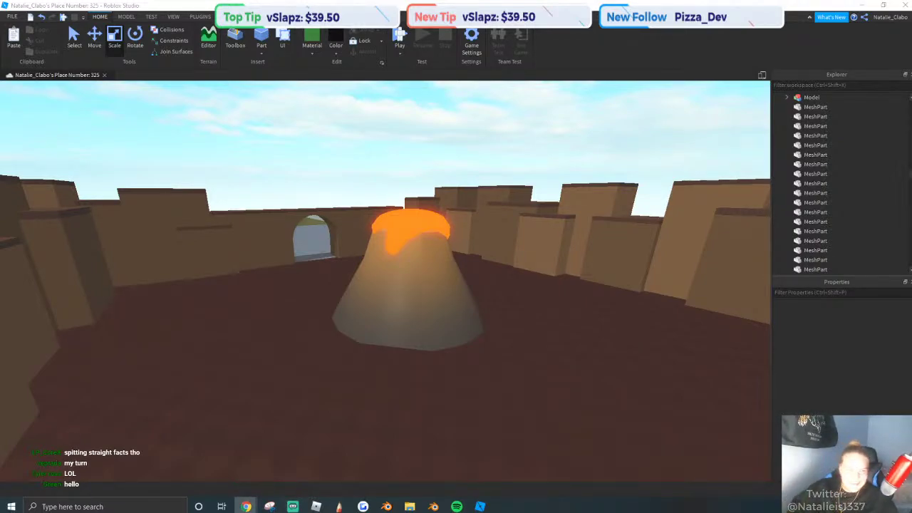
Inspect the resized volcano from above and from wall height, comparing it with the surrounding cliffs and the desert area.
{"action": "right_click_drag", "start_coordinate": [651, 312], "coordinate": [305, 148]}
{"action": "scroll", "coordinate": [372, 183], "scroll_direction": "up", "scroll_amount": 3}
{"action": "right_click_drag", "start_coordinate": [372, 183], "coordinate": [527, 311]}
{"action": "scroll", "coordinate": [529, 312], "scroll_direction": "down", "scroll_amount": 3}
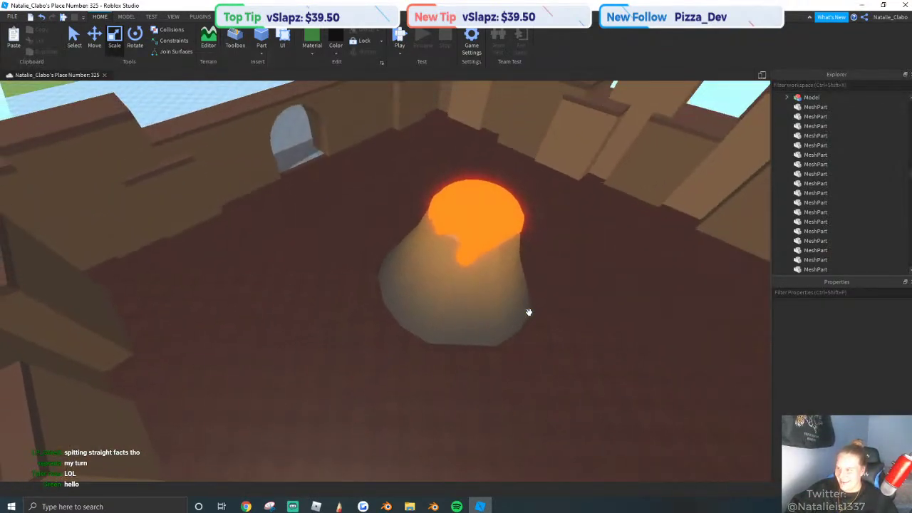
{"action": "scroll", "coordinate": [528, 311], "scroll_direction": "down", "scroll_amount": 4}
{"action": "left_click", "coordinate": [407, 235]}
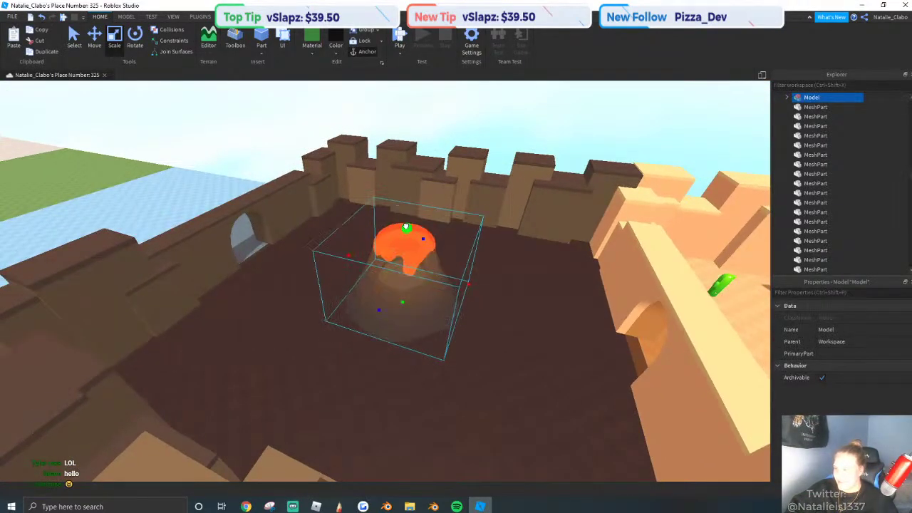
{"action": "left_click", "coordinate": [242, 124]}
{"action": "scroll", "coordinate": [466, 213], "scroll_direction": "up", "scroll_amount": 3}
{"action": "right_click_drag", "start_coordinate": [466, 214], "coordinate": [439, 266]}
{"action": "scroll", "coordinate": [426, 223], "scroll_direction": "down", "scroll_amount": 3}
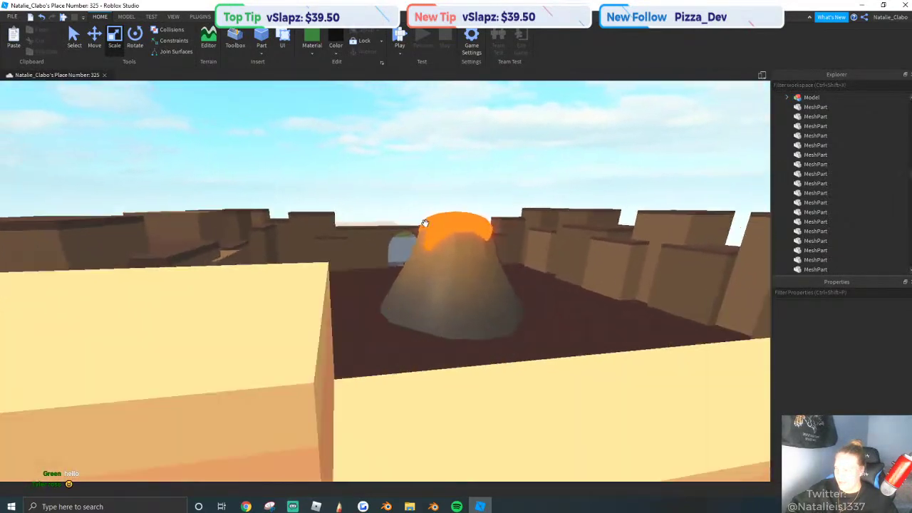
{"action": "scroll", "coordinate": [443, 281], "scroll_direction": "up", "scroll_amount": 5}
{"action": "scroll", "coordinate": [439, 265], "scroll_direction": "down", "scroll_amount": 4}
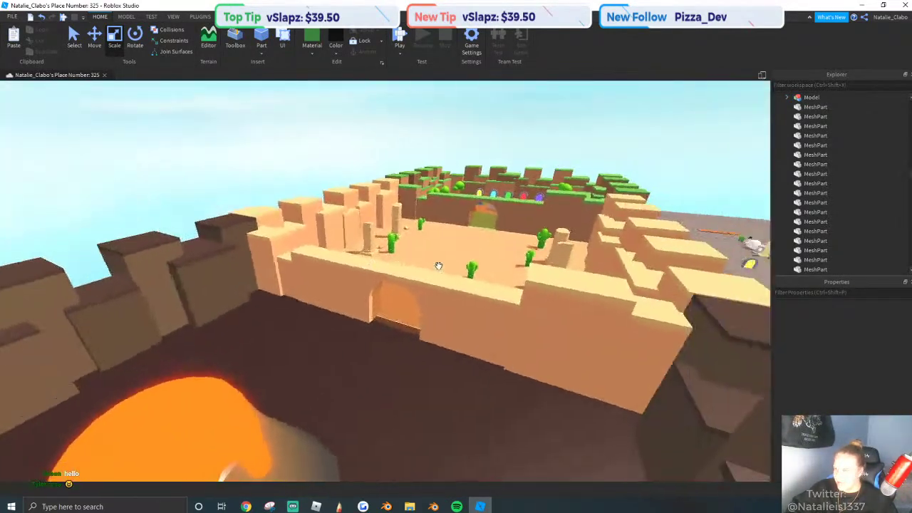
Duplicate the desert area's five small rocks and move the copies together onto the volcano area's floor, scattered around the volcano.
{"action": "scroll", "coordinate": [438, 265], "scroll_direction": "up", "scroll_amount": 10}
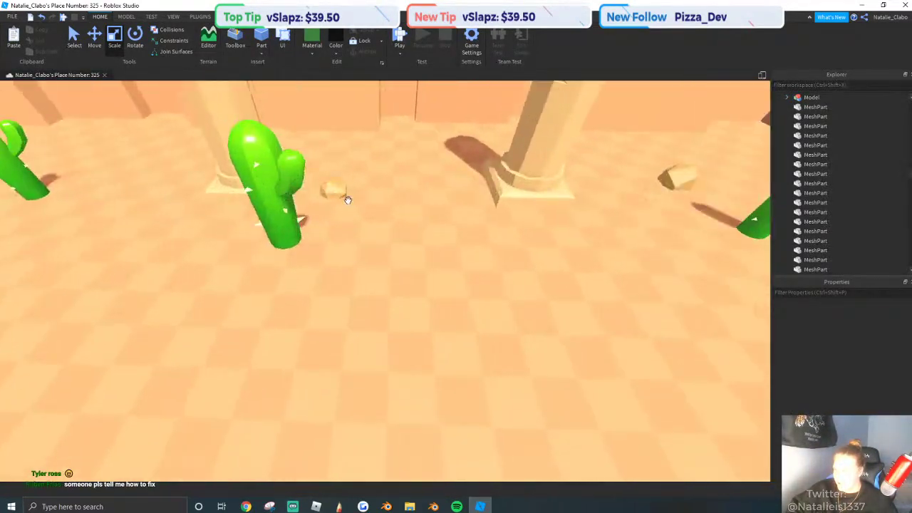
{"action": "left_click", "coordinate": [330, 190]}
{"action": "left_click", "coordinate": [661, 174], "text": "shift"}
{"action": "right_click_drag", "start_coordinate": [362, 218], "coordinate": [396, 203]}
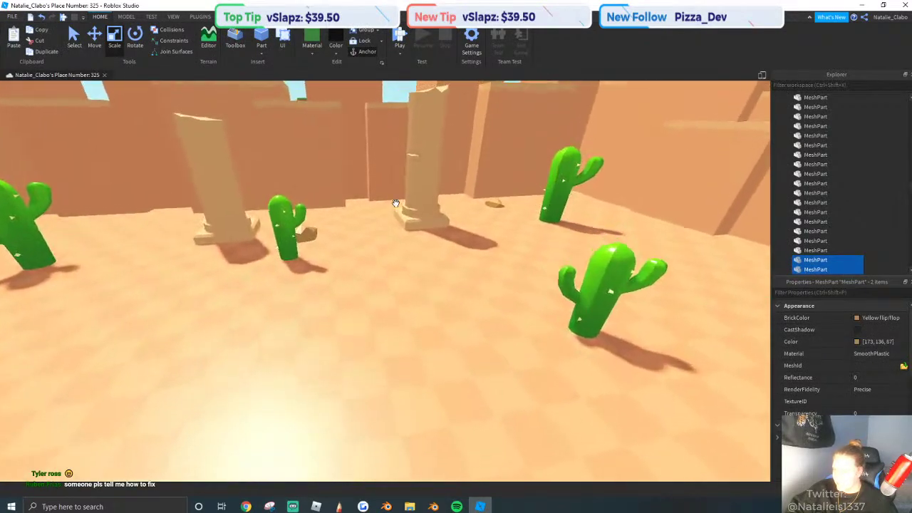
{"action": "scroll", "coordinate": [396, 203], "scroll_direction": "up", "scroll_amount": 2}
{"action": "left_click", "coordinate": [520, 196], "text": "shift"}
{"action": "left_click", "coordinate": [273, 230], "text": "shift"}
{"action": "right_click_drag", "start_coordinate": [321, 222], "coordinate": [349, 178]}
{"action": "left_click", "coordinate": [349, 177], "text": "shift"}
{"action": "key", "text": "s"}
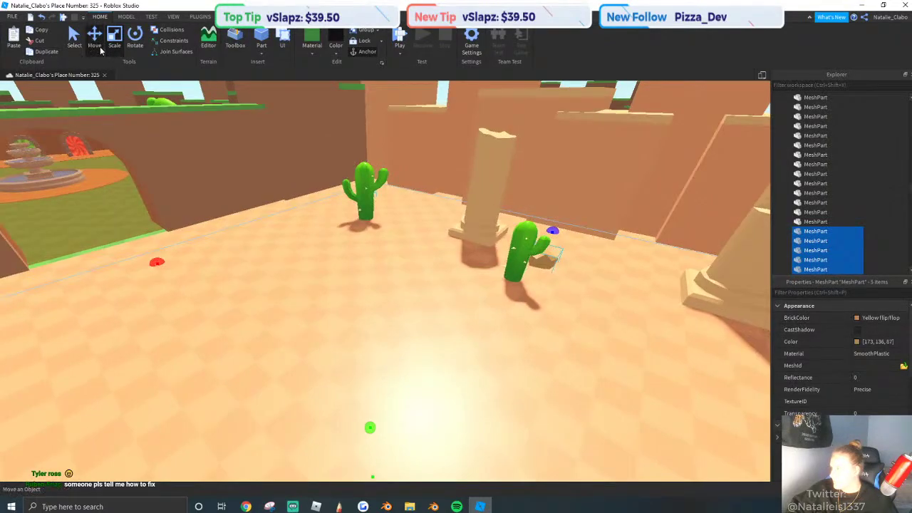
{"action": "left_click", "coordinate": [100, 48]}
{"action": "right_click_drag", "start_coordinate": [228, 142], "coordinate": [171, 152]}
{"action": "key", "text": "s"}
{"action": "left_click_drag", "start_coordinate": [156, 153], "coordinate": [342, 190]}
{"action": "key", "text": "d"}
{"action": "key", "text": "d"}
{"action": "left_click", "coordinate": [394, 131]}
{"action": "left_click", "coordinate": [436, 111]}
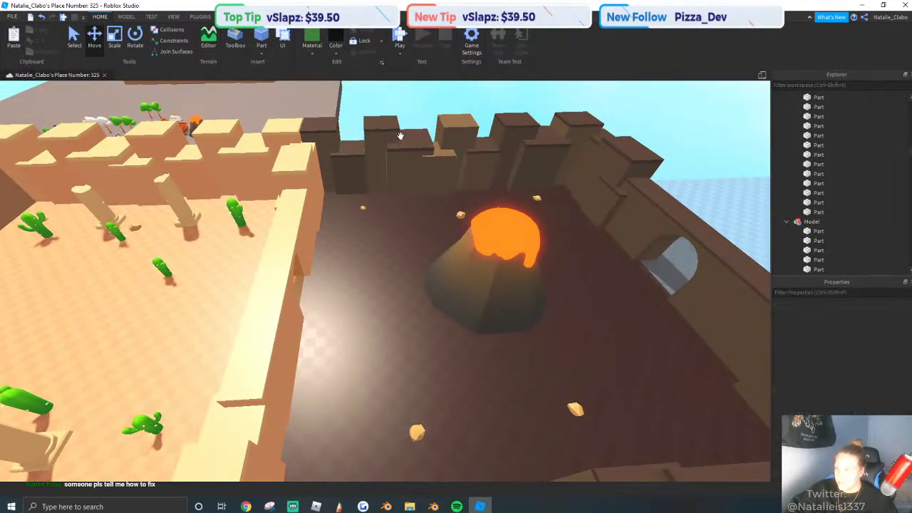
Copy the colour value of the dark cap part on top of a volcano-area cliff block.
{"action": "left_click", "coordinate": [399, 135]}
{"action": "left_click", "coordinate": [881, 341]}
{"action": "right_click", "coordinate": [876, 342]}
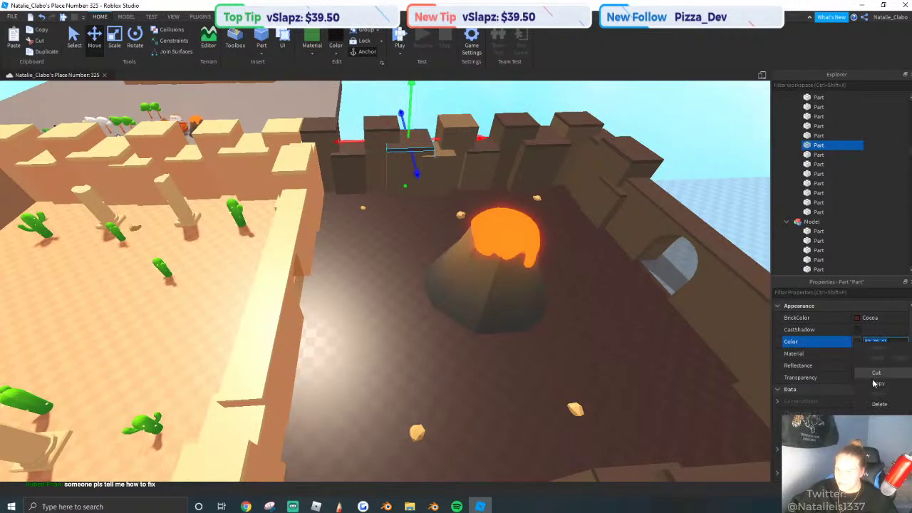
{"action": "left_click", "coordinate": [873, 384]}
Select the five small rocks on the volcano area's floor and paste the copied dark cap colour 58, 46, 41 onto them.
{"action": "left_click", "coordinate": [576, 410]}
{"action": "key", "text": "w"}
{"action": "left_click", "coordinate": [419, 436], "text": "shift"}
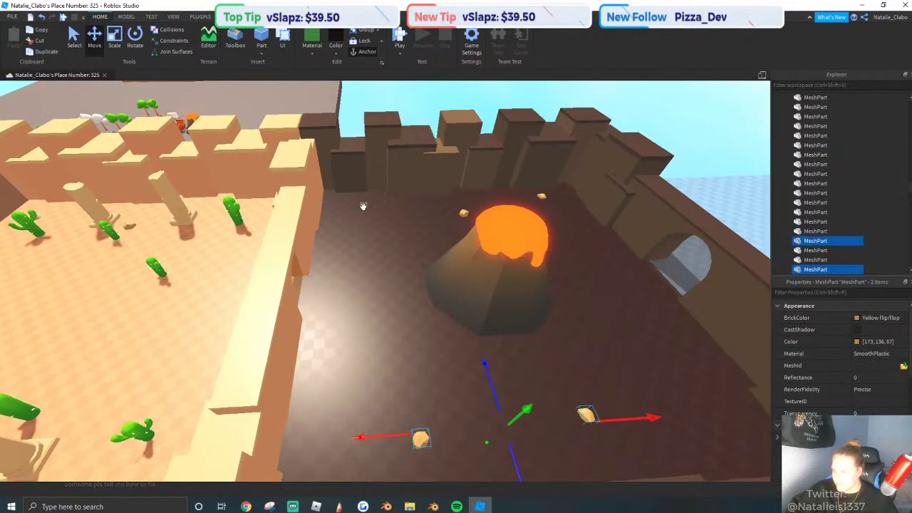
{"action": "left_click", "coordinate": [363, 206], "text": "shift"}
{"action": "left_click", "coordinate": [464, 212], "text": "shift"}
{"action": "left_click", "coordinate": [542, 194], "text": "shift"}
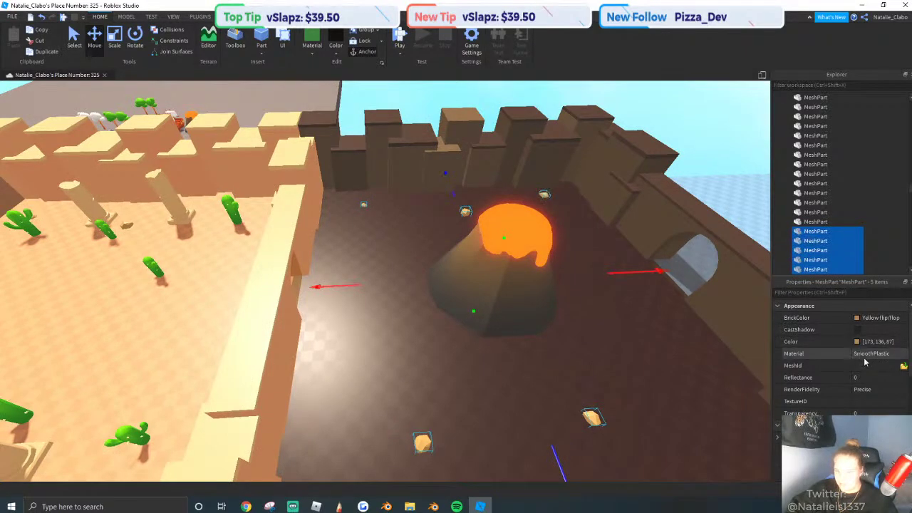
{"action": "left_click", "coordinate": [876, 341]}
{"action": "key", "text": "ctrl+v"}
{"action": "key", "text": "Return"}
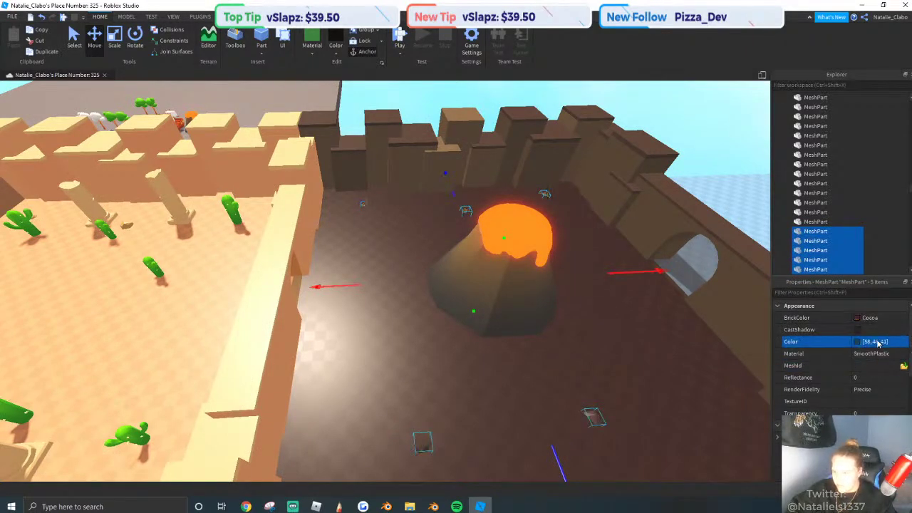
Darken the five selected rocks' colour to 48, 38, 34 and deselect them.
{"action": "key", "text": "w"}
{"action": "right_click_drag", "start_coordinate": [279, 285], "coordinate": [356, 270]}
{"action": "left_click", "coordinate": [859, 342]}
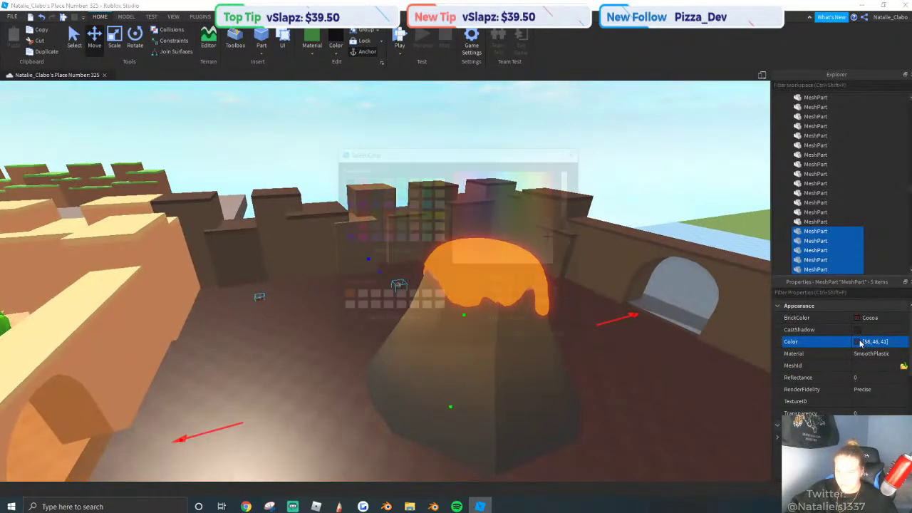
{"action": "left_click", "coordinate": [573, 246]}
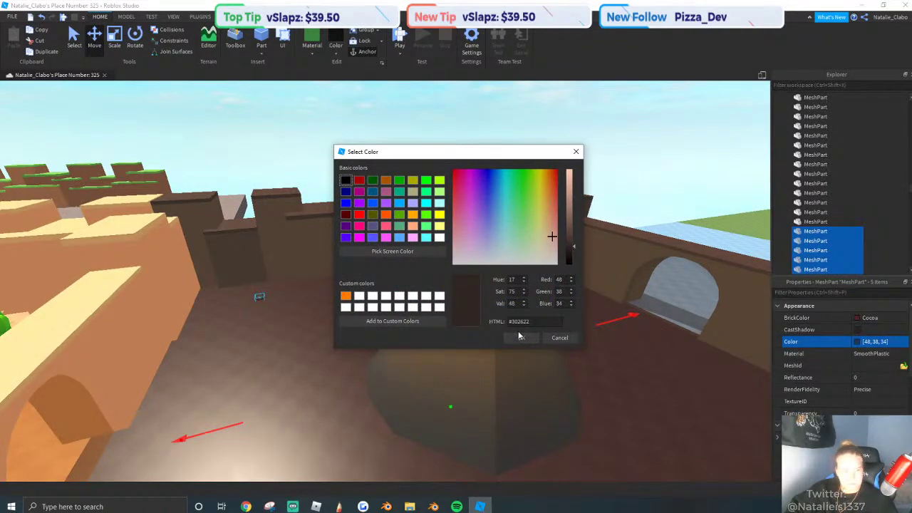
{"action": "left_click", "coordinate": [521, 338]}
{"action": "left_click", "coordinate": [325, 200]}
Copy and paste one of the small floor rocks and move the copy over to the volcano's base.
{"action": "key", "text": "w"}
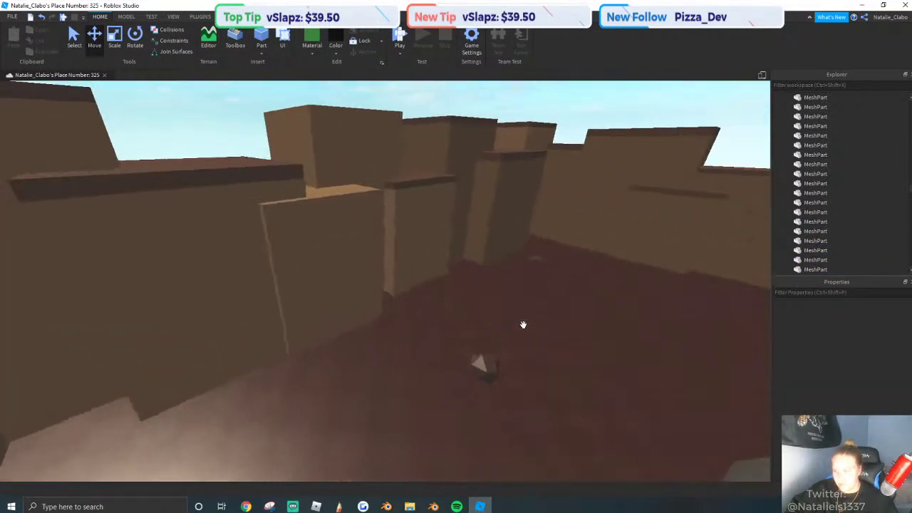
{"action": "right_click_drag", "start_coordinate": [523, 325], "coordinate": [522, 325]}
{"action": "key", "text": "w"}
{"action": "left_click", "coordinate": [306, 369]}
{"action": "right_click_drag", "start_coordinate": [348, 366], "coordinate": [348, 367]}
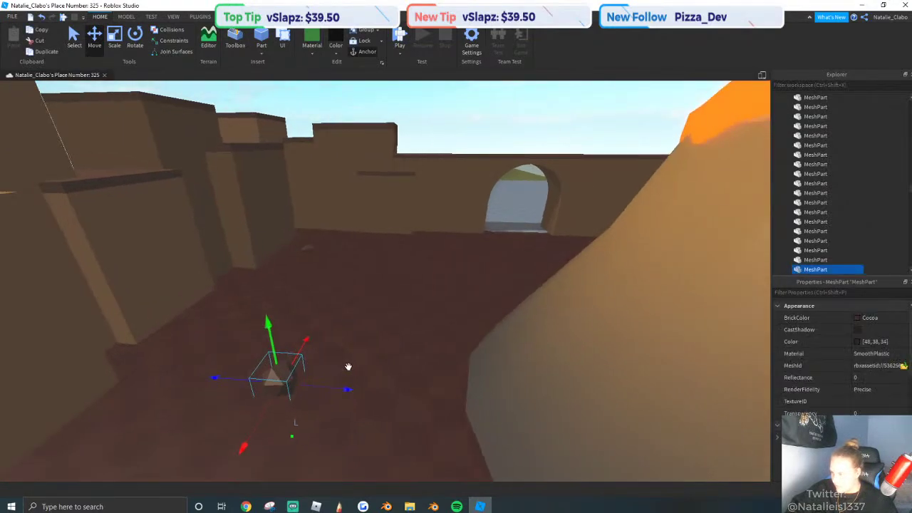
{"action": "key", "text": "ctrl+c"}
{"action": "key", "text": "ctrl+v"}
{"action": "left_click_drag", "start_coordinate": [302, 351], "coordinate": [486, 250]}
Enlarge the copied rock and lower it partly into the floor at the foot of the volcano.
{"action": "key", "text": "w"}
{"action": "left_click", "coordinate": [114, 39]}
{"action": "left_click_drag", "start_coordinate": [416, 259], "coordinate": [377, 244]}
{"action": "key", "text": "w"}
{"action": "right_click_drag", "start_coordinate": [377, 245], "coordinate": [376, 245]}
{"action": "left_click_drag", "start_coordinate": [427, 226], "coordinate": [427, 284]}
{"action": "key", "text": "w"}
{"action": "left_click", "coordinate": [94, 39]}
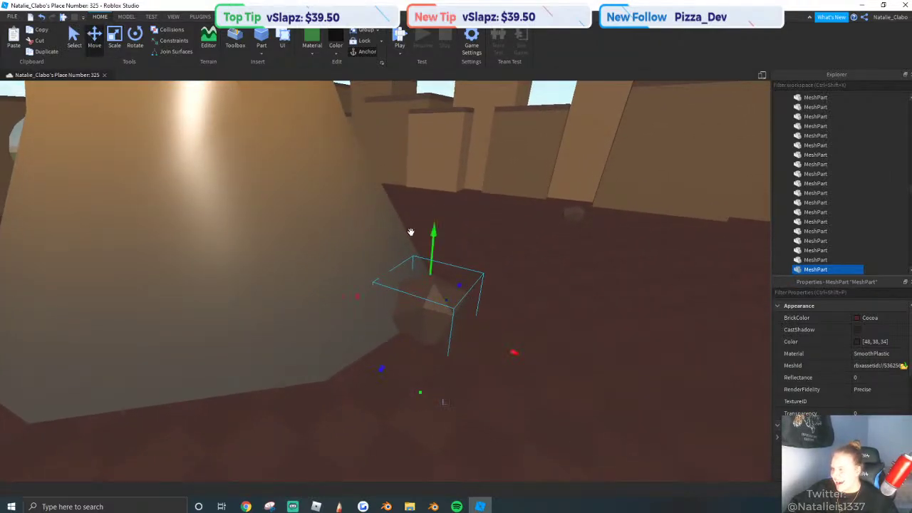
{"action": "mouse_move", "coordinate": [429, 248]}
{"action": "left_mouse_down"}
{"action": "mouse_move", "coordinate": [430, 261]}
{"action": "mouse_move", "coordinate": [425, 254]}
{"action": "left_mouse_up"}
{"action": "right_click_drag", "start_coordinate": [422, 253], "coordinate": [431, 267]}
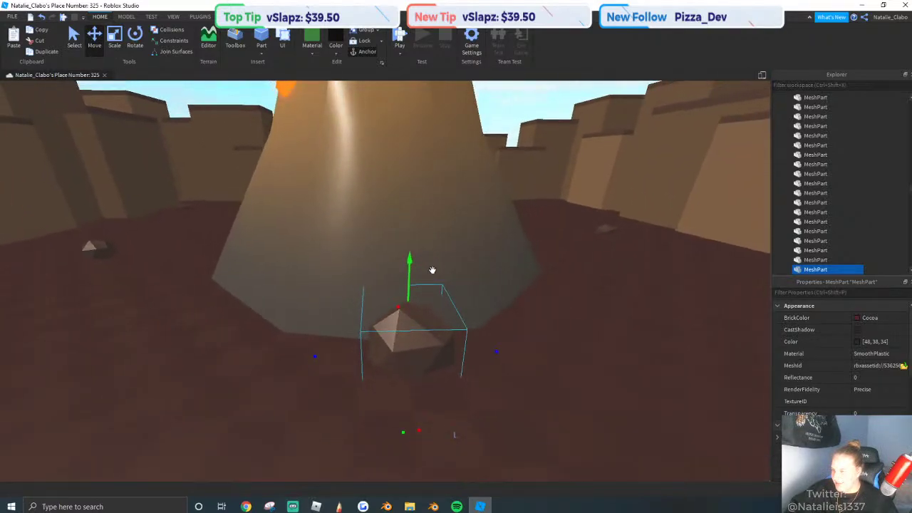
Recolour the large rock with a tone sampled from the volcano's lower slope, darkened to 67, 61, 56.
{"action": "left_click", "coordinate": [857, 342]}
{"action": "left_click", "coordinate": [395, 252]}
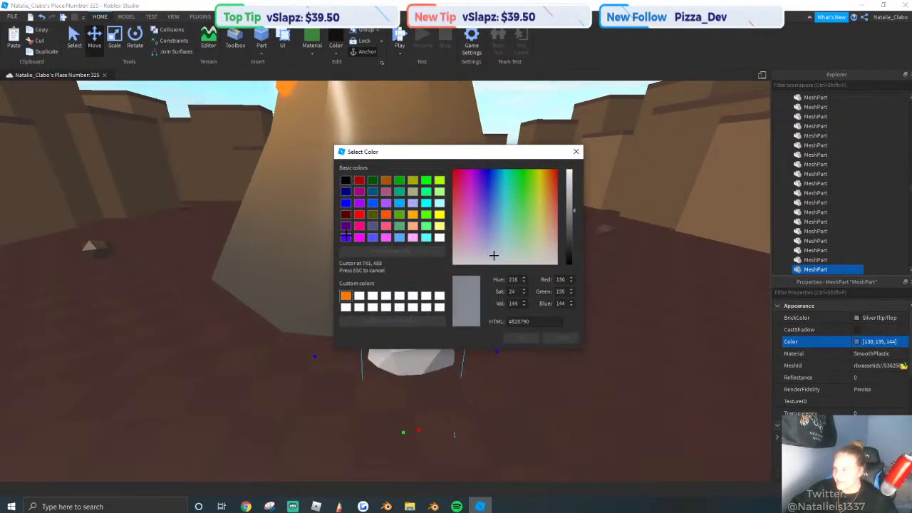
{"action": "left_click", "coordinate": [311, 315]}
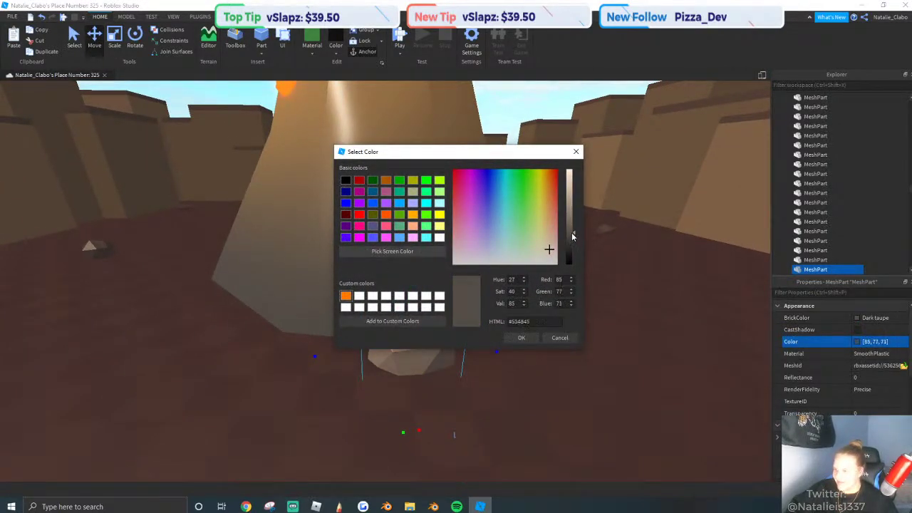
{"action": "left_click_drag", "start_coordinate": [572, 236], "coordinate": [572, 243]}
{"action": "left_click", "coordinate": [522, 338]}
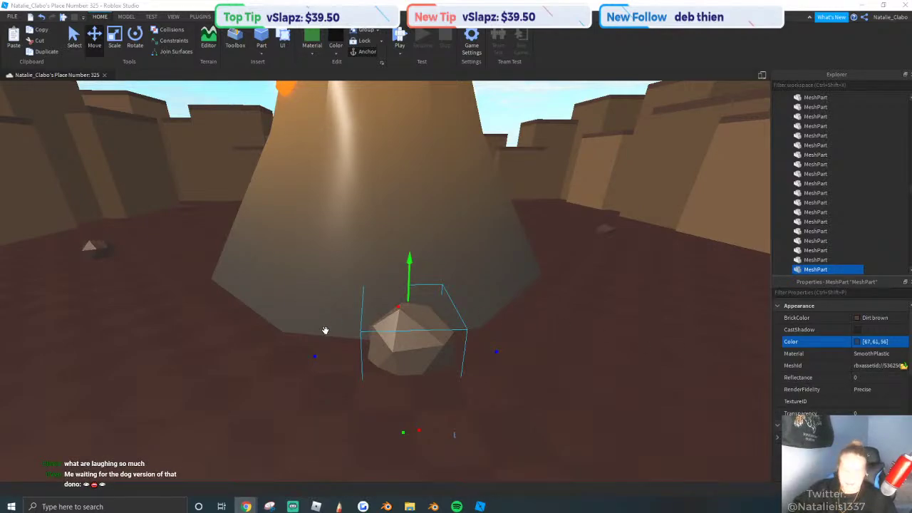
Duplicate the large rock onto the opposite side of the volcano's base and select both rocks together.
{"action": "left_click", "coordinate": [41, 52]}
{"action": "right_click_drag", "start_coordinate": [378, 252], "coordinate": [578, 337]}
{"action": "left_click", "coordinate": [585, 346], "text": "shift"}
{"action": "key", "text": "s"}
{"action": "key", "text": "a"}
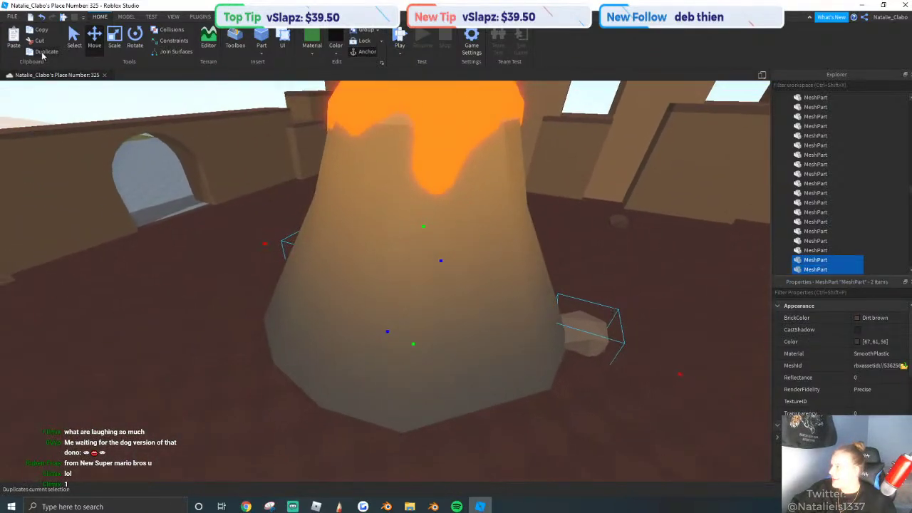
Rotate a duplicate of the rock pair around the volcano to its two empty sides and shift it against the base.
{"action": "left_click", "coordinate": [134, 45]}
{"action": "left_click_drag", "start_coordinate": [613, 351], "coordinate": [494, 210]}
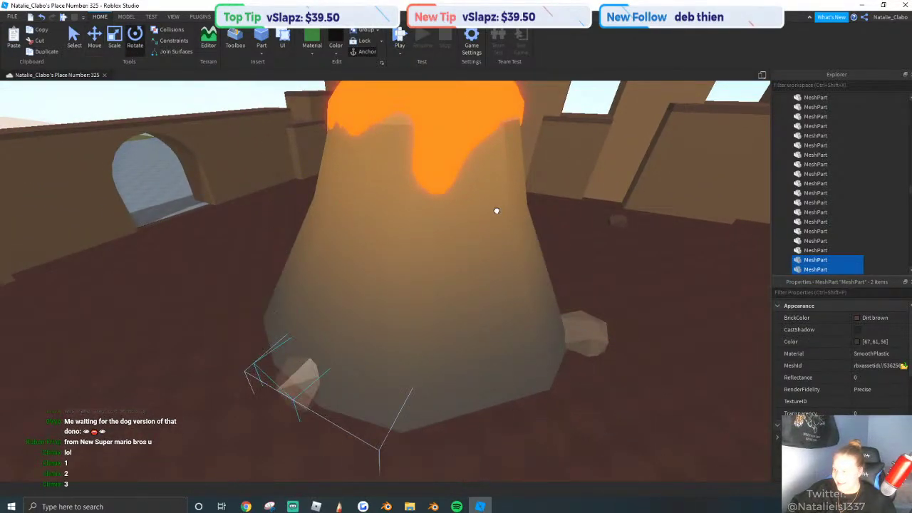
{"action": "key", "text": "d"}
{"action": "right_click_drag", "start_coordinate": [482, 222], "coordinate": [481, 222]}
{"action": "scroll", "coordinate": [482, 222], "scroll_direction": "down", "scroll_amount": 5}
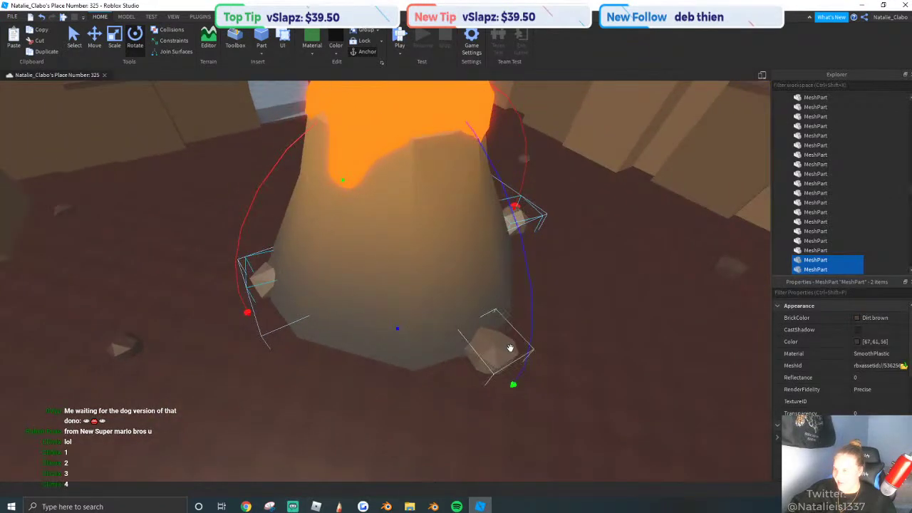
{"action": "left_click_drag", "start_coordinate": [510, 386], "coordinate": [528, 363]}
{"action": "scroll", "coordinate": [529, 363], "scroll_direction": "down", "scroll_amount": 2}
{"action": "key", "text": "ctrl+2"}
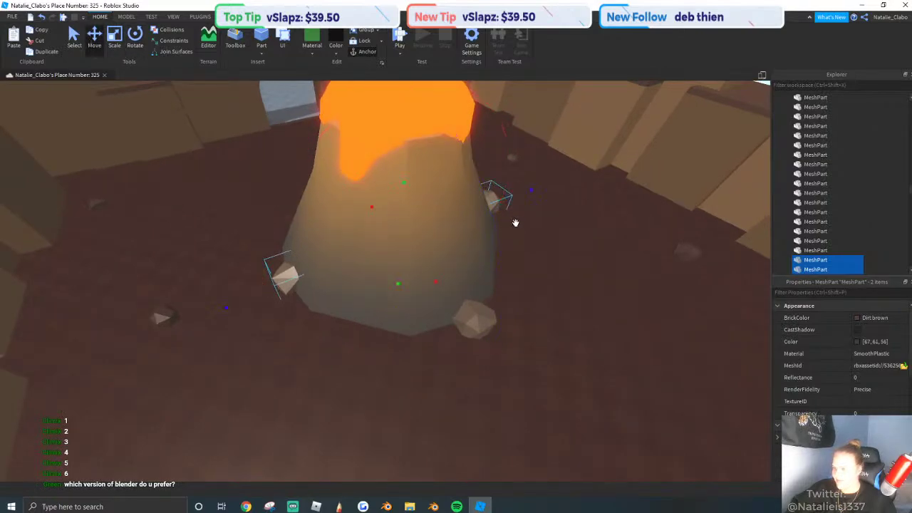
{"action": "left_click_drag", "start_coordinate": [526, 189], "coordinate": [516, 190]}
{"action": "scroll", "coordinate": [455, 224], "scroll_direction": "down", "scroll_amount": 2}
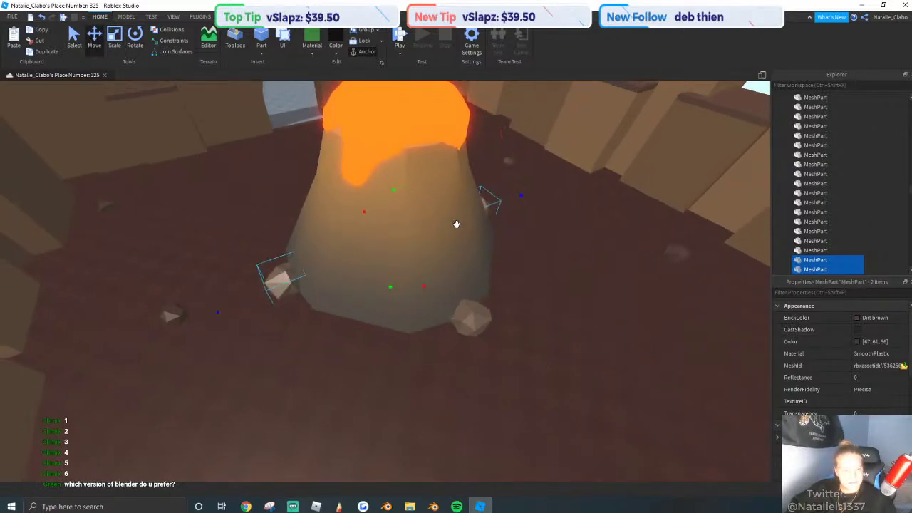
Select all four rocks at the volcano's base and rotate a duplicate set around it so each rock gets a neighbour.
{"action": "scroll", "coordinate": [478, 334], "scroll_direction": "up", "scroll_amount": 1}
{"action": "left_click", "coordinate": [470, 320], "text": "ctrl"}
{"action": "scroll", "coordinate": [354, 270], "scroll_direction": "up", "scroll_amount": 5}
{"action": "right_click_drag", "start_coordinate": [355, 270], "coordinate": [381, 170]}
{"action": "left_click", "coordinate": [413, 193], "text": "ctrl"}
{"action": "key", "text": "f"}
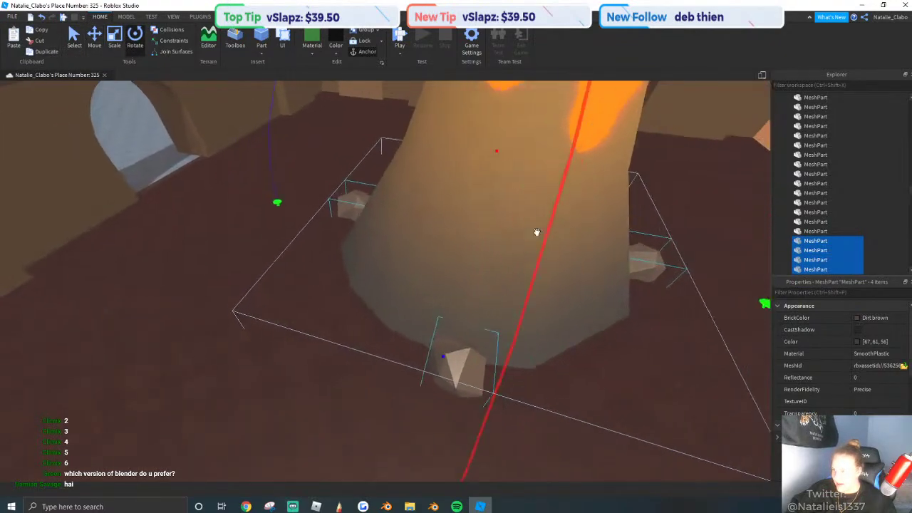
{"action": "left_click_drag", "start_coordinate": [657, 288], "coordinate": [620, 283]}
{"action": "key", "text": "s"}
{"action": "key", "text": "d"}
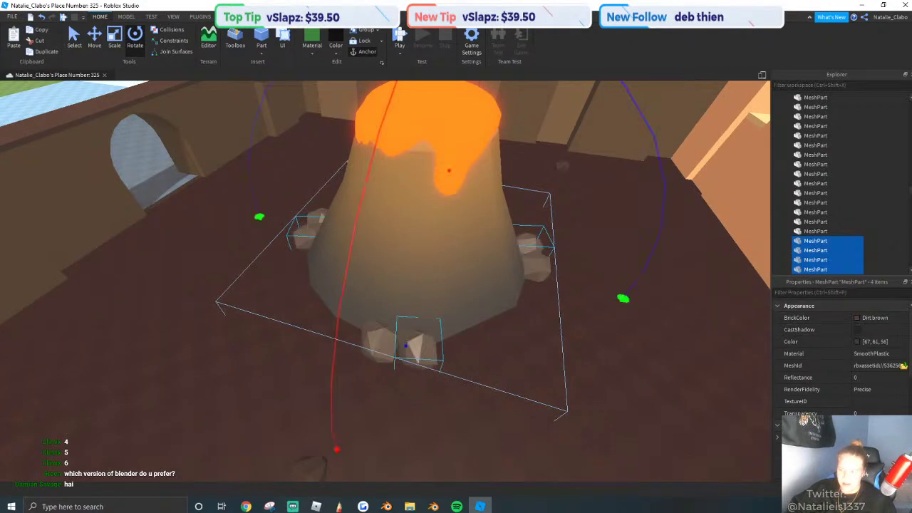
Darken the four duplicated rocks' colour to 56, 51, 46 and deselect them.
{"action": "left_click", "coordinate": [857, 343]}
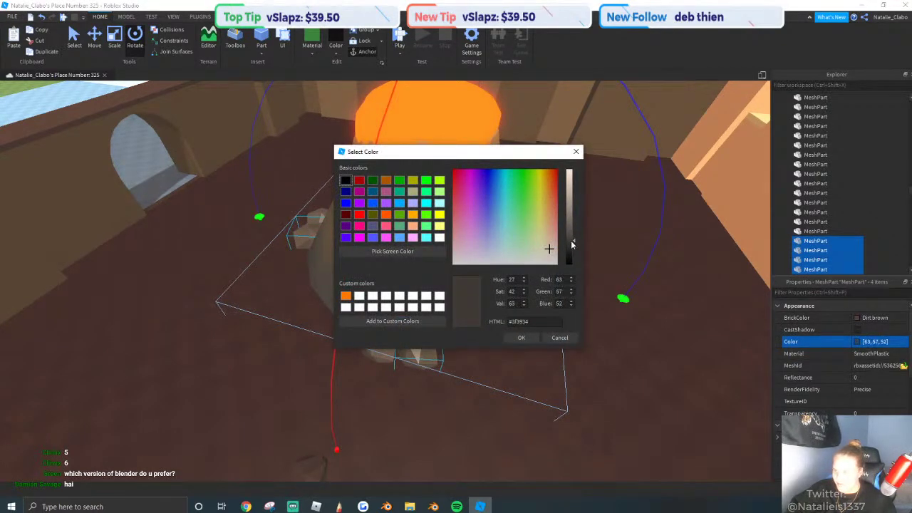
{"action": "left_click", "coordinate": [568, 244]}
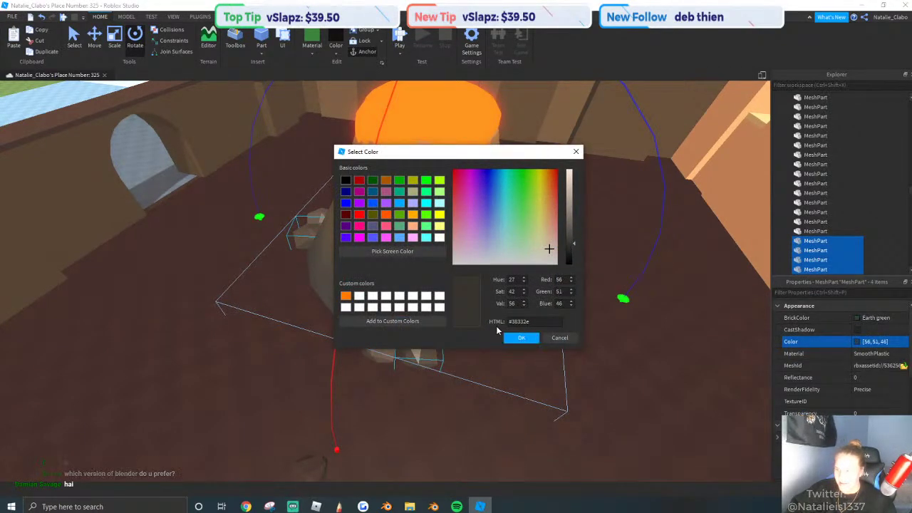
{"action": "left_click", "coordinate": [517, 341]}
{"action": "right_click_drag", "start_coordinate": [492, 329], "coordinate": [472, 318]}
{"action": "scroll", "coordinate": [472, 318], "scroll_direction": "down", "scroll_amount": 3}
{"action": "left_click", "coordinate": [419, 233]}
{"action": "scroll", "coordinate": [523, 318], "scroll_direction": "up", "scroll_amount": 6}
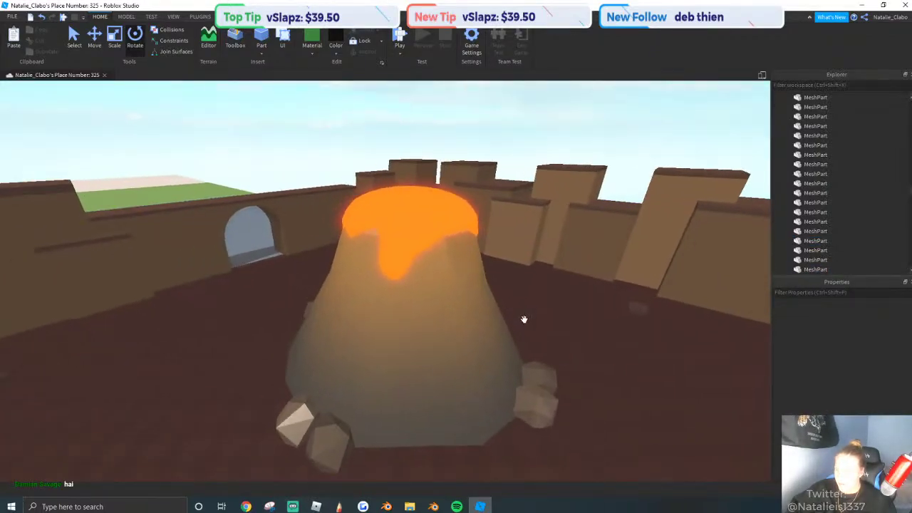
Scale up one of the darker rocks at the volcano's base so its pair differs in size, and deselect it.
{"action": "key", "text": "d"}
{"action": "left_click", "coordinate": [578, 389]}
{"action": "scroll", "coordinate": [428, 313], "scroll_direction": "down", "scroll_amount": 2}
{"action": "left_click", "coordinate": [114, 39]}
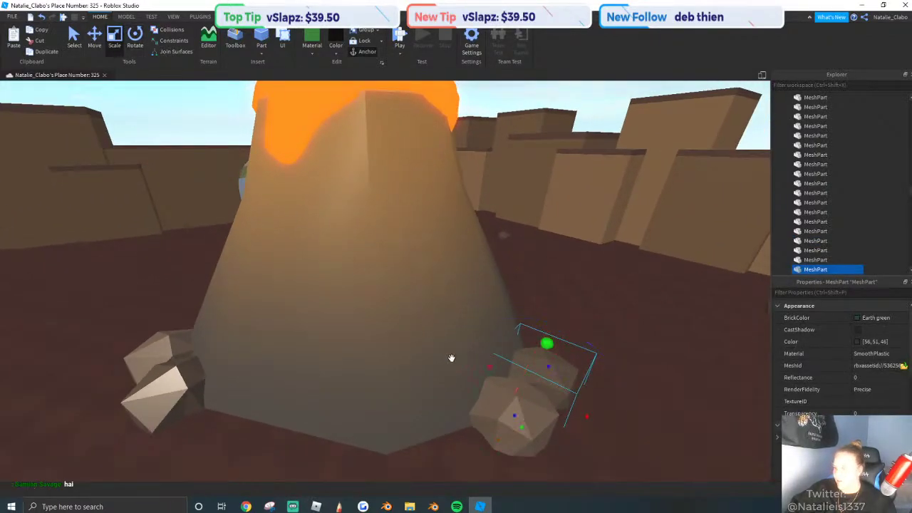
{"action": "left_click_drag", "start_coordinate": [486, 364], "coordinate": [447, 344]}
{"action": "right_click_drag", "start_coordinate": [447, 344], "coordinate": [479, 320]}
{"action": "left_click", "coordinate": [494, 147]}
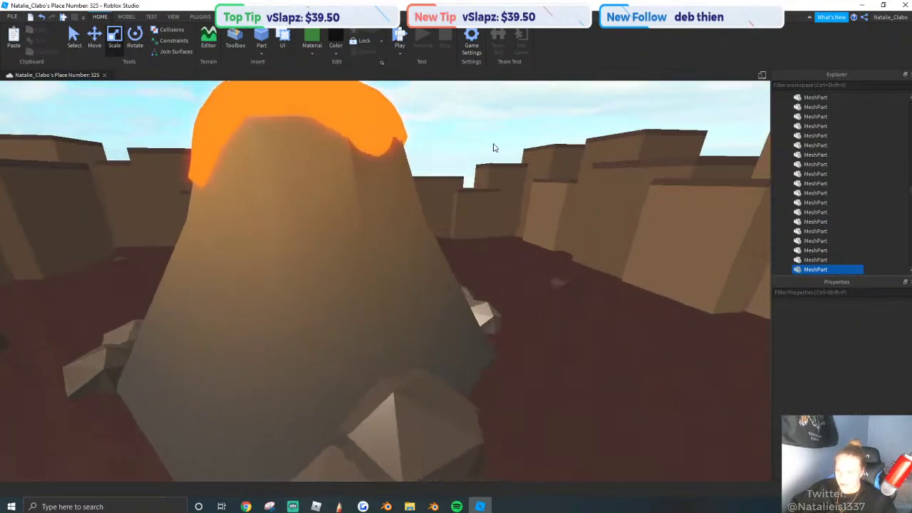
Enlarge one of the lighter rocks in another pair at the volcano's base and deselect it.
{"action": "scroll", "coordinate": [424, 334], "scroll_direction": "up", "scroll_amount": 3}
{"action": "left_click", "coordinate": [423, 333]}
{"action": "key", "text": "f"}
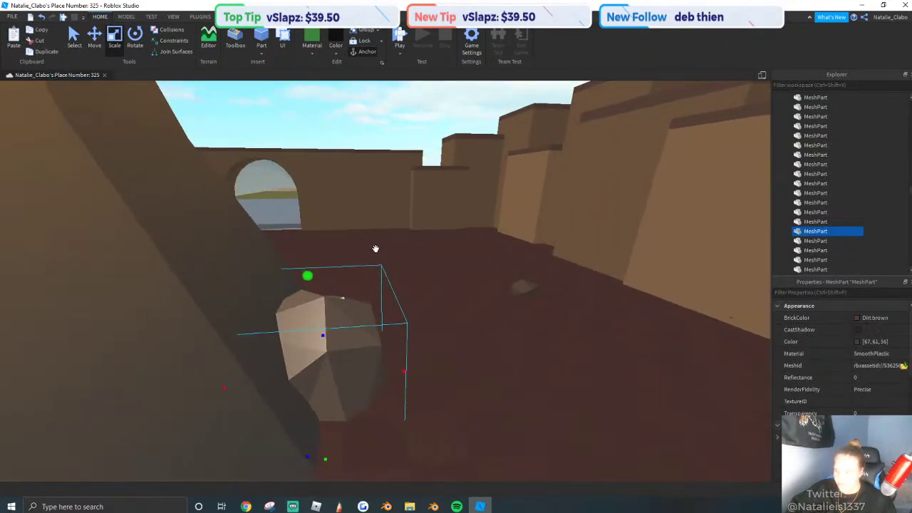
{"action": "scroll", "coordinate": [380, 249], "scroll_direction": "down", "scroll_amount": 3}
{"action": "right_click_drag", "start_coordinate": [434, 228], "coordinate": [436, 228]}
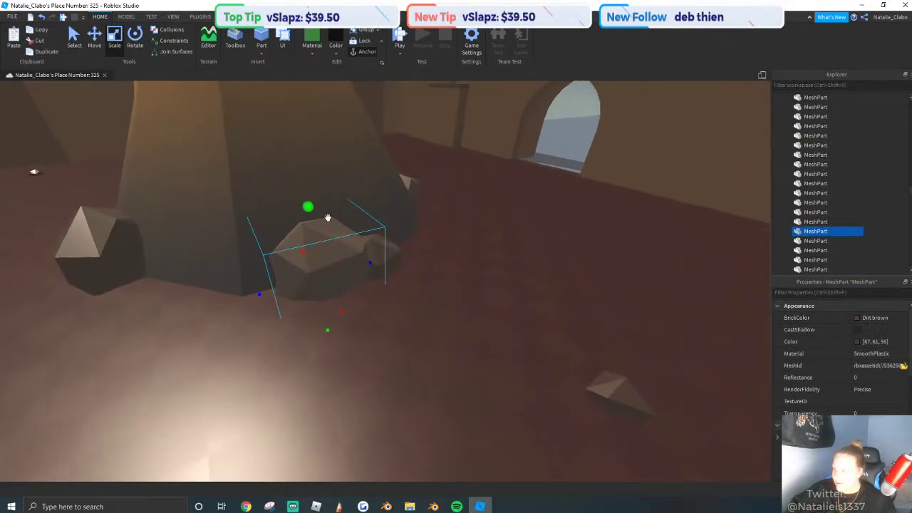
{"action": "left_click", "coordinate": [305, 200], "text": "ctrl"}
{"action": "left_click", "coordinate": [420, 196]}
Resize a lighter rock in the next pair around the volcano to vary its size, and deselect it.
{"action": "right_click_drag", "start_coordinate": [373, 240], "coordinate": [427, 218]}
{"action": "scroll", "coordinate": [427, 218], "scroll_direction": "up", "scroll_amount": 3}
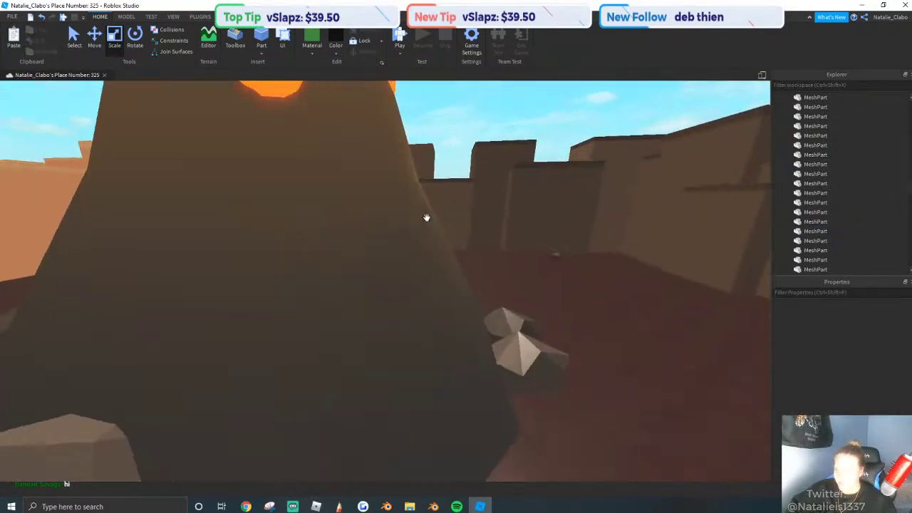
{"action": "left_click", "coordinate": [495, 367]}
{"action": "left_click_drag", "start_coordinate": [441, 377], "coordinate": [411, 372], "text": "shift"}
{"action": "scroll", "coordinate": [411, 373], "scroll_direction": "down", "scroll_amount": 4}
{"action": "left_click", "coordinate": [416, 88]}
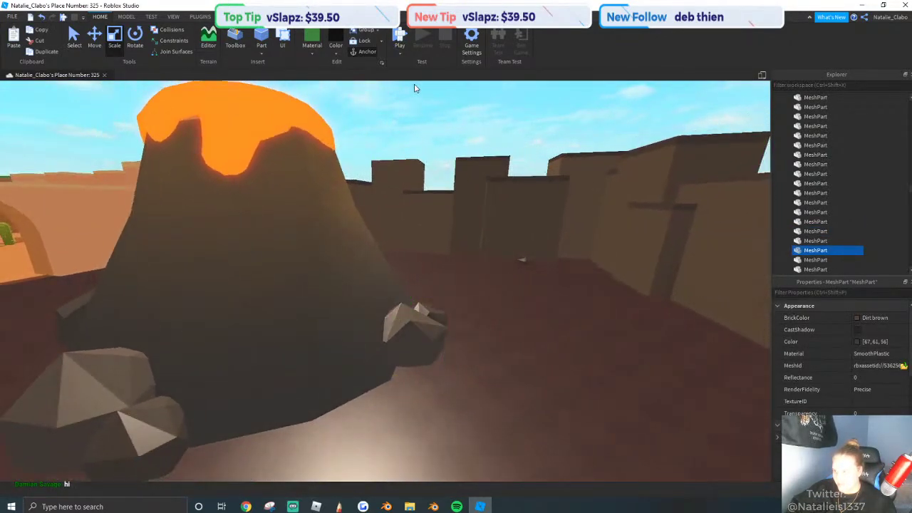
Inspect the rock clusters around the volcano up close and from above, comparing the area with the neighbouring desert and grass areas.
{"action": "scroll", "coordinate": [325, 237], "scroll_direction": "up", "scroll_amount": 5}
{"action": "scroll", "coordinate": [325, 237], "scroll_direction": "down", "scroll_amount": 5}
{"action": "right_click_drag", "start_coordinate": [325, 237], "coordinate": [320, 238]}
{"action": "scroll", "coordinate": [320, 238], "scroll_direction": "up", "scroll_amount": 3}
{"action": "scroll", "coordinate": [320, 239], "scroll_direction": "down", "scroll_amount": 3}
{"action": "scroll", "coordinate": [320, 239], "scroll_direction": "down", "scroll_amount": 2}
{"action": "key", "text": "q"}
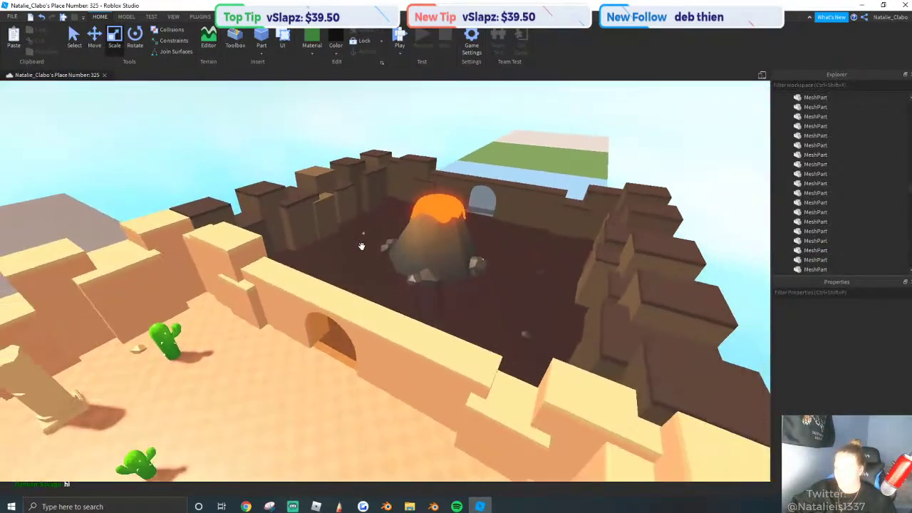
{"action": "scroll", "coordinate": [379, 249], "scroll_direction": "down", "scroll_amount": 3}
{"action": "scroll", "coordinate": [629, 352], "scroll_direction": "down", "scroll_amount": 6}
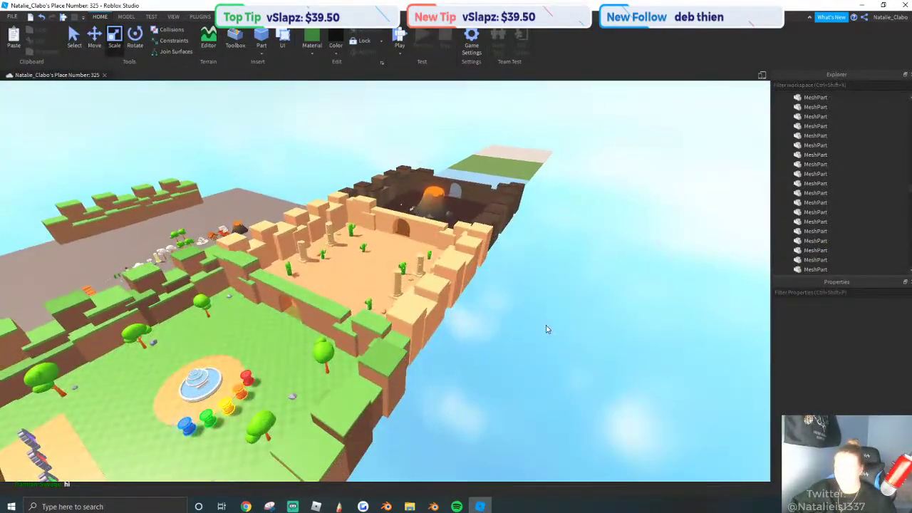
{"action": "mouse_move", "coordinate": [547, 329]}
{"action": "right_mouse_down"}
{"action": "mouse_move", "coordinate": [540, 313]}
{"action": "mouse_move", "coordinate": [546, 335]}
{"action": "right_mouse_up"}
{"action": "scroll", "coordinate": [539, 312], "scroll_direction": "up", "scroll_amount": 10}
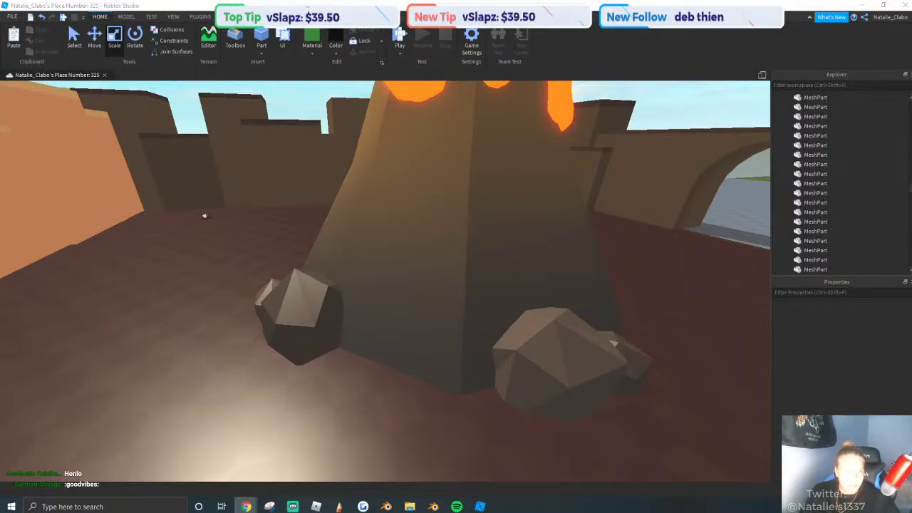
Insert a new block part and place it against the face of a volcano-area cliff block.
{"action": "right_click_drag", "start_coordinate": [643, 218], "coordinate": [632, 222]}
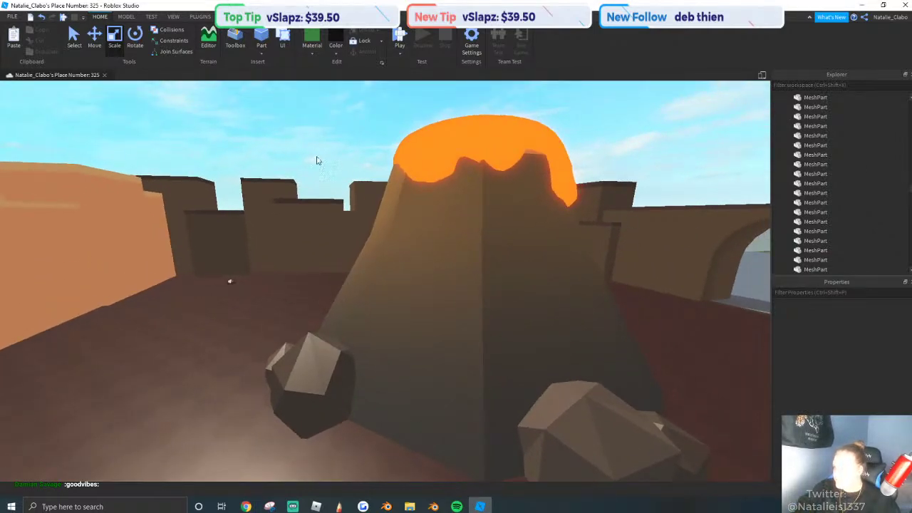
{"action": "scroll", "coordinate": [327, 161], "scroll_direction": "up", "scroll_amount": 6}
{"action": "left_click", "coordinate": [430, 315]}
{"action": "left_click", "coordinate": [326, 126]}
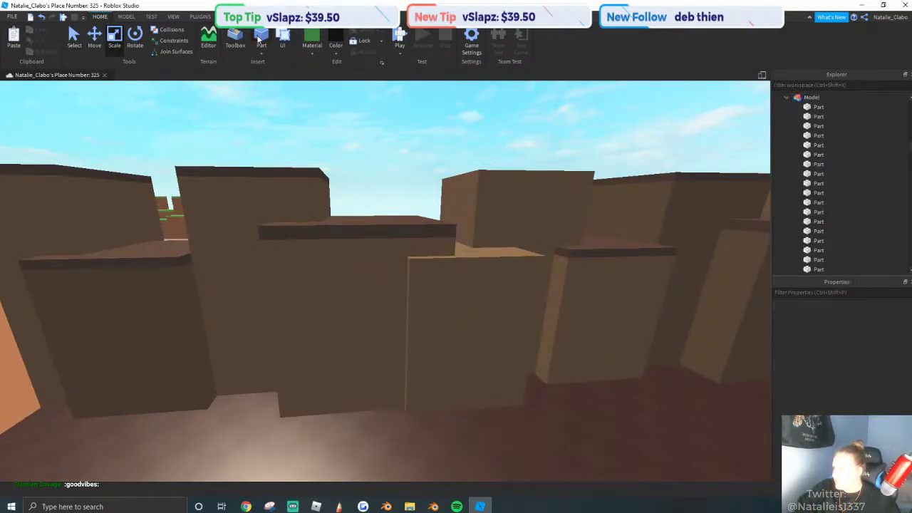
{"action": "left_click_drag", "start_coordinate": [384, 223], "coordinate": [447, 312]}
{"action": "right_click_drag", "start_coordinate": [447, 313], "coordinate": [460, 311]}
{"action": "key", "text": "w"}
{"action": "key", "text": "a"}
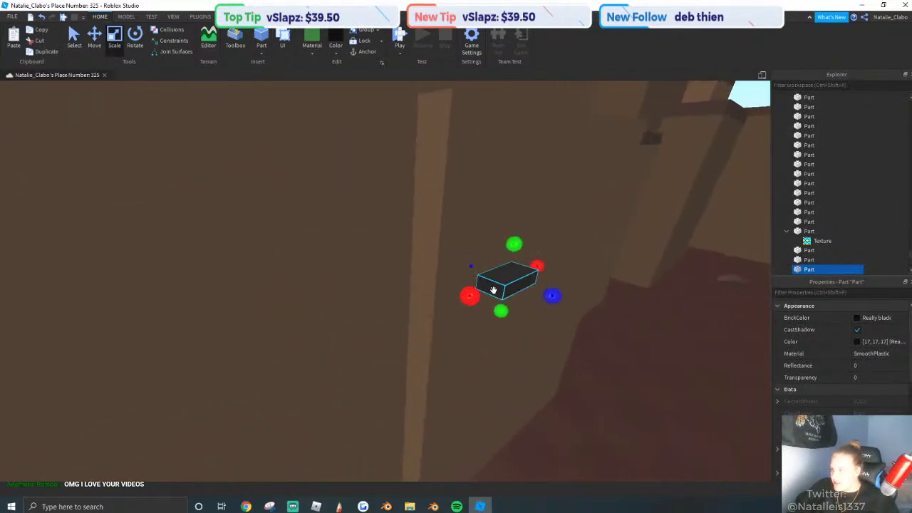
Reposition the new block against the cliff face and stretch it upward into a tall, thin vertical strip.
{"action": "left_click_drag", "start_coordinate": [492, 290], "coordinate": [462, 284]}
{"action": "key", "text": "d"}
{"action": "left_click_drag", "start_coordinate": [368, 311], "coordinate": [411, 295]}
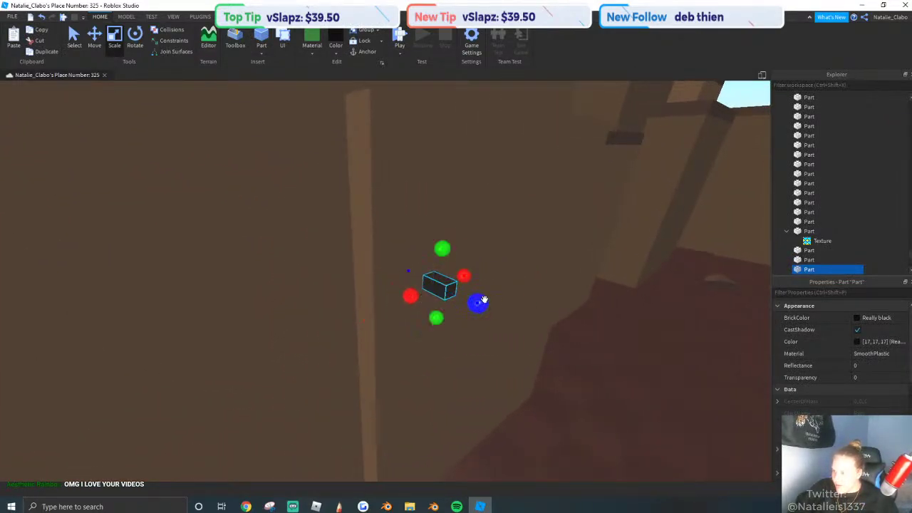
{"action": "left_click_drag", "start_coordinate": [480, 302], "coordinate": [463, 296]}
{"action": "right_click_drag", "start_coordinate": [415, 280], "coordinate": [491, 346]}
{"action": "key", "text": "a"}
{"action": "left_click_drag", "start_coordinate": [490, 346], "coordinate": [446, 316]}
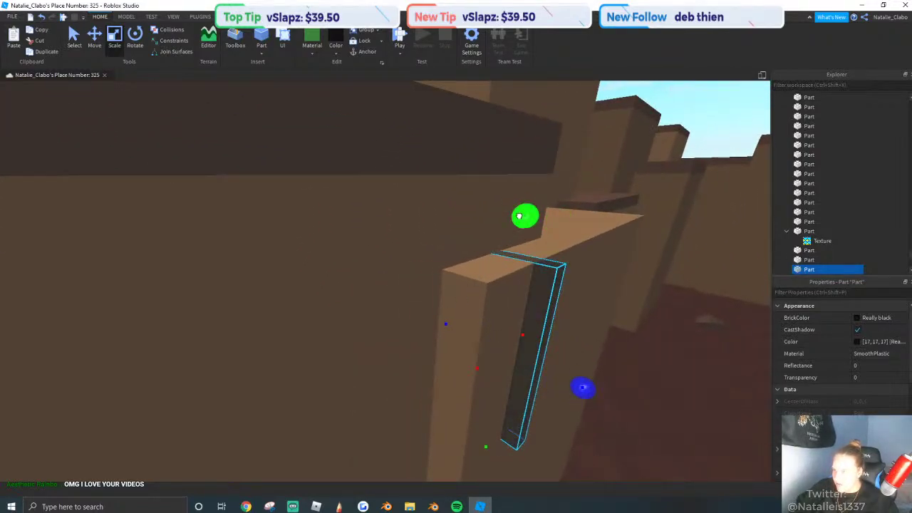
{"action": "right_click_drag", "start_coordinate": [518, 205], "coordinate": [577, 260]}
Recolour the strip to 17, 11, 3 and set its material to Neon.
{"action": "left_click", "coordinate": [822, 346]}
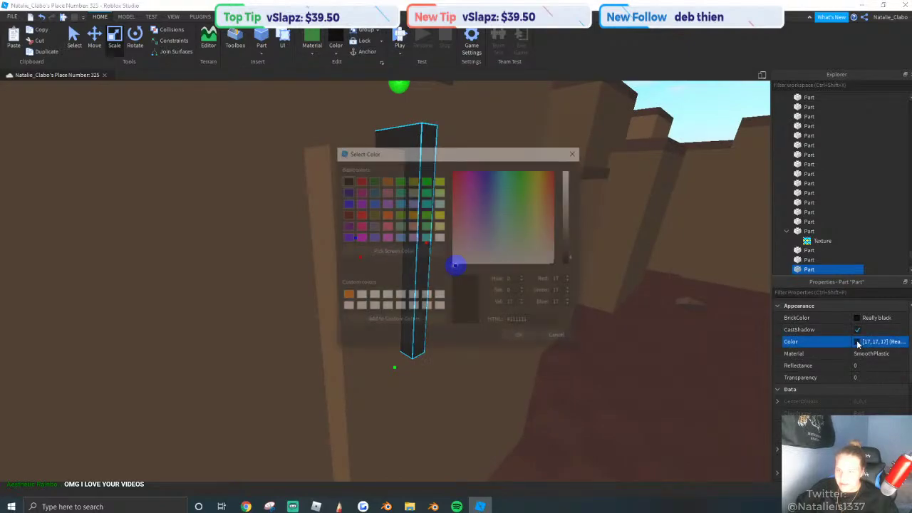
{"action": "left_click", "coordinate": [550, 187]}
{"action": "left_click", "coordinate": [523, 339]}
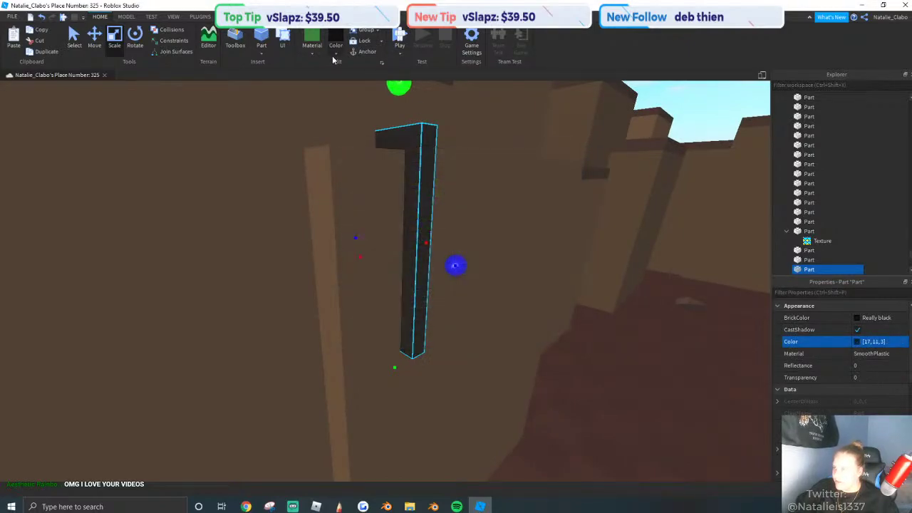
{"action": "left_click", "coordinate": [312, 49]}
{"action": "left_click", "coordinate": [331, 211]}
{"action": "scroll", "coordinate": [376, 215], "scroll_direction": "down", "scroll_amount": 2}
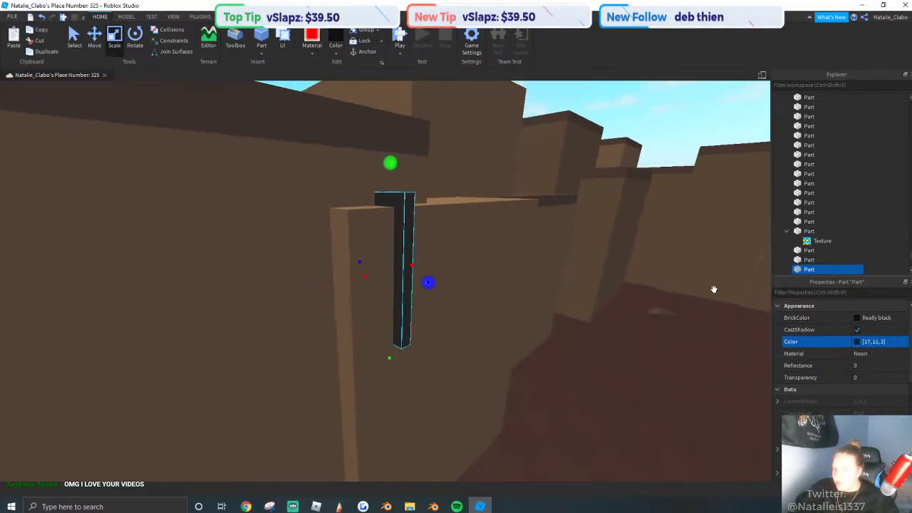
{"action": "right_click_drag", "start_coordinate": [480, 222], "coordinate": [439, 237]}
{"action": "scroll", "coordinate": [412, 236], "scroll_direction": "up", "scroll_amount": 3}
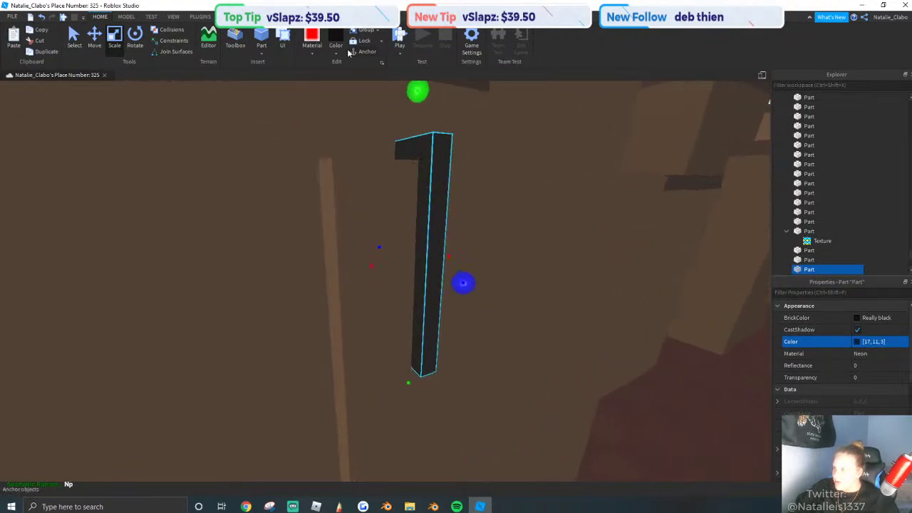
Recolour the neon strip to the dark orange lava colour 163, 92, 50.
{"action": "left_click", "coordinate": [334, 50]}
{"action": "left_click", "coordinate": [353, 144]}
{"action": "right_click_drag", "start_coordinate": [382, 163], "coordinate": [563, 244]}
{"action": "left_click", "coordinate": [857, 343]}
{"action": "left_click_drag", "start_coordinate": [453, 152], "coordinate": [127, 185]}
{"action": "left_click", "coordinate": [225, 224]}
{"action": "left_click_drag", "start_coordinate": [225, 224], "coordinate": [223, 231]}
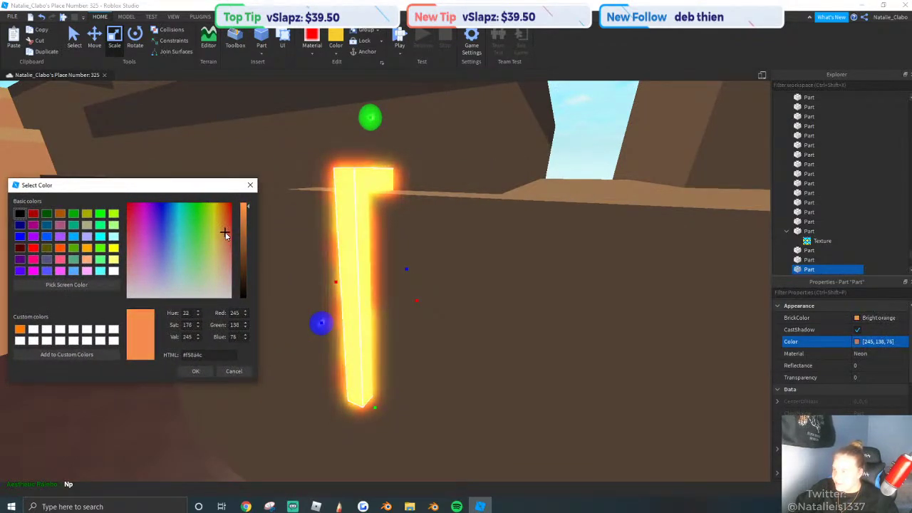
{"action": "left_click", "coordinate": [244, 238]}
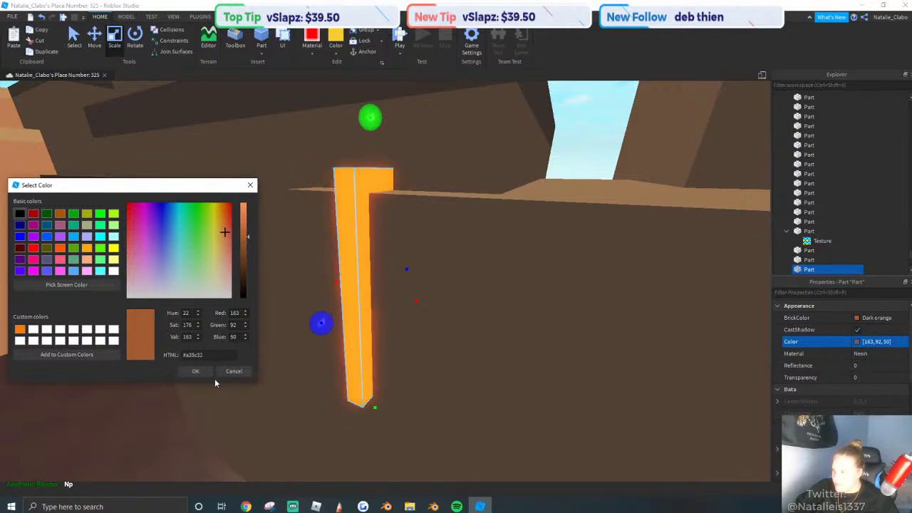
{"action": "left_click", "coordinate": [196, 370]}
Adjust the orange strip's depth against the cliff wall and narrow it to about half its width.
{"action": "mouse_move", "coordinate": [411, 302]}
{"action": "right_mouse_down"}
{"action": "mouse_move", "coordinate": [407, 356]}
{"action": "mouse_move", "coordinate": [420, 300]}
{"action": "right_mouse_up"}
{"action": "left_click_drag", "start_coordinate": [425, 285], "coordinate": [386, 318]}
{"action": "right_click_drag", "start_coordinate": [387, 318], "coordinate": [364, 287]}
{"action": "scroll", "coordinate": [364, 287], "scroll_direction": "down", "scroll_amount": 1}
{"action": "left_click_drag", "start_coordinate": [369, 273], "coordinate": [370, 326]}
{"action": "key", "text": "ctrl+z"}
{"action": "left_click", "coordinate": [362, 240]}
{"action": "right_click_drag", "start_coordinate": [371, 273], "coordinate": [421, 291]}
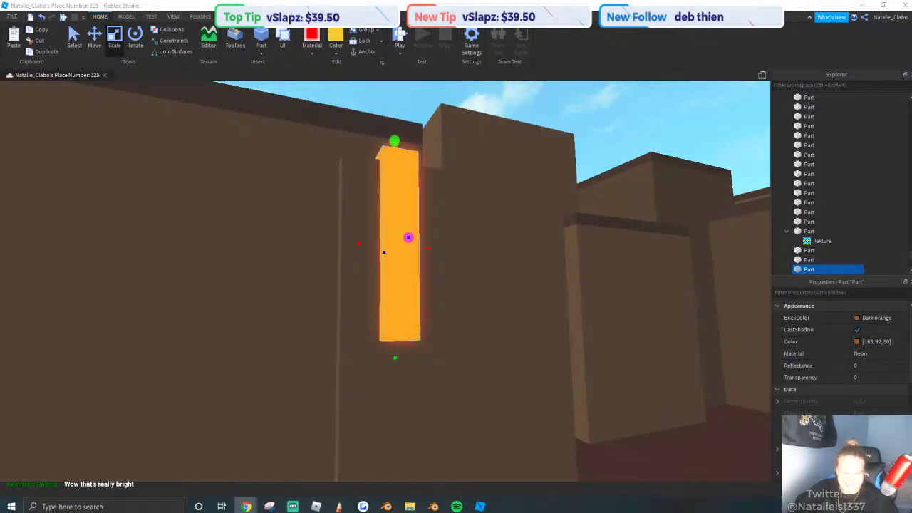
{"action": "mouse_move", "coordinate": [474, 294]}
{"action": "right_mouse_down"}
{"action": "mouse_move", "coordinate": [521, 267]}
{"action": "mouse_move", "coordinate": [468, 290]}
{"action": "right_mouse_up"}
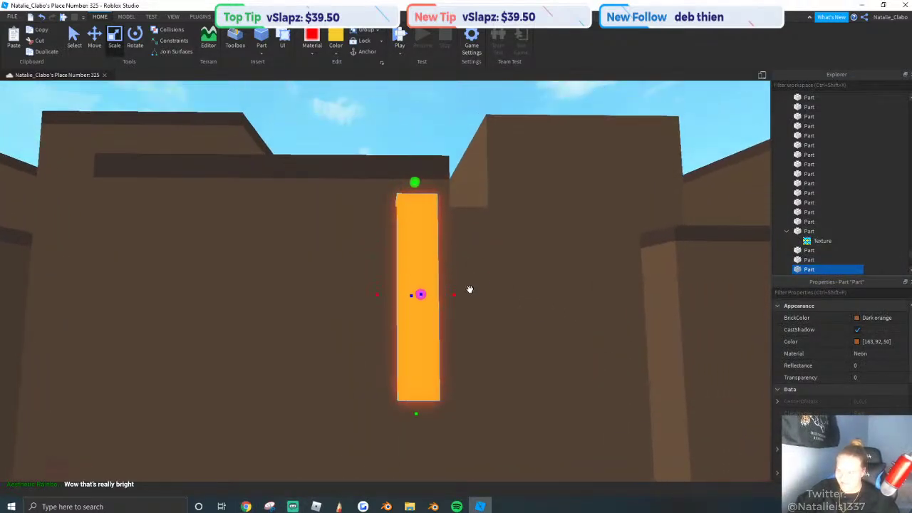
{"action": "left_click_drag", "start_coordinate": [453, 297], "coordinate": [441, 298]}
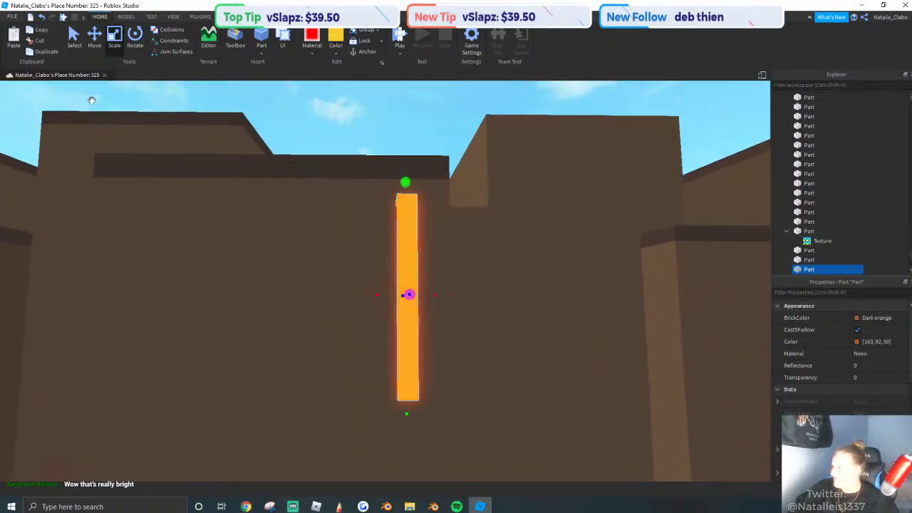
Duplicate the orange strip and place the copy directly beside the original on the cliff wall.
{"action": "left_click", "coordinate": [43, 51]}
{"action": "left_click", "coordinate": [94, 36]}
{"action": "left_click_drag", "start_coordinate": [348, 295], "coordinate": [372, 298]}
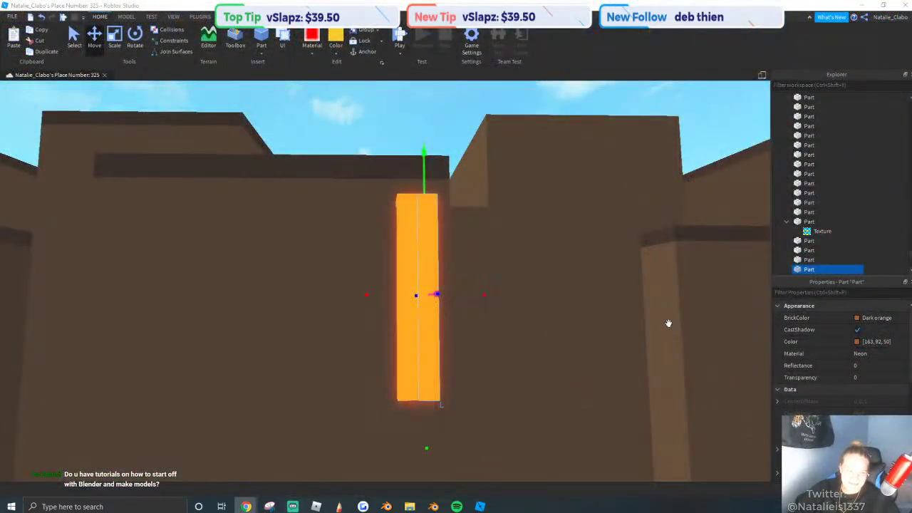
{"action": "right_click_drag", "start_coordinate": [668, 323], "coordinate": [670, 325]}
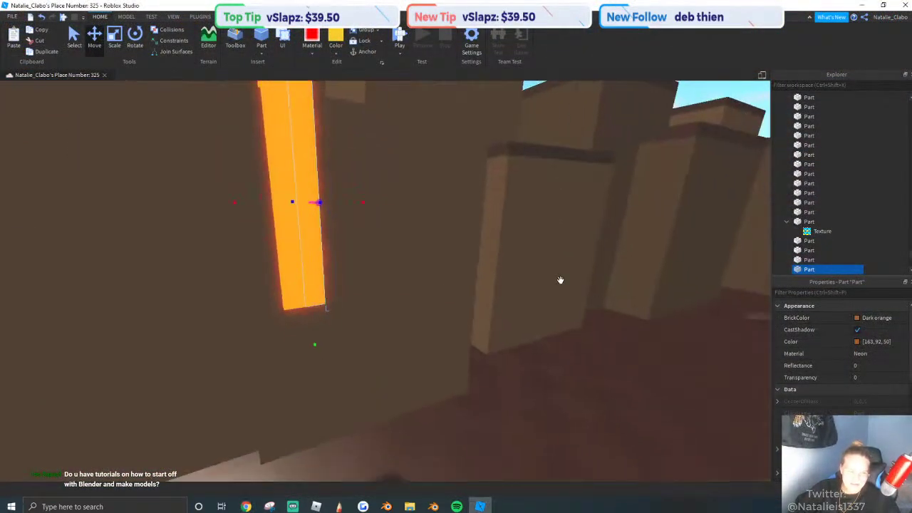
{"action": "right_click_drag", "start_coordinate": [392, 241], "coordinate": [392, 242]}
{"action": "key", "text": "d"}
Shorten the second strip from its lower end to about half its length and widen it slightly.
{"action": "left_click", "coordinate": [115, 39]}
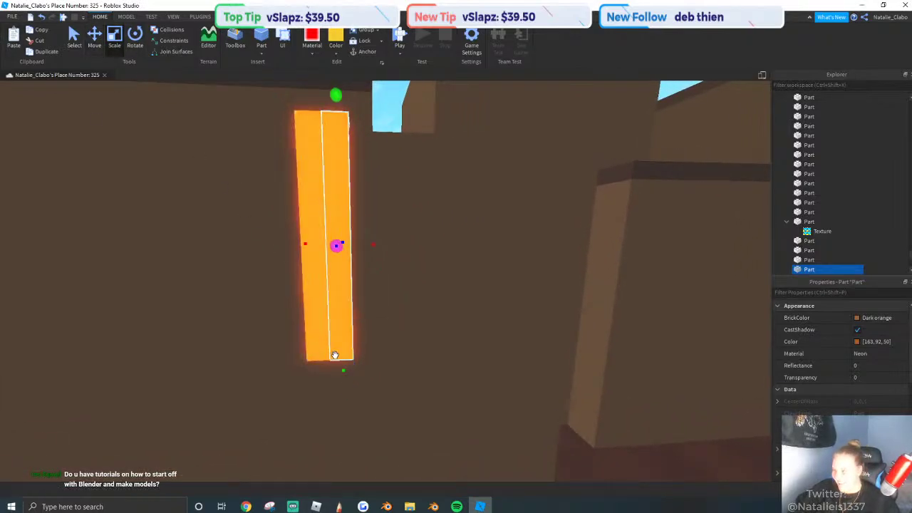
{"action": "left_click_drag", "start_coordinate": [344, 371], "coordinate": [360, 227]}
{"action": "key", "text": "a"}
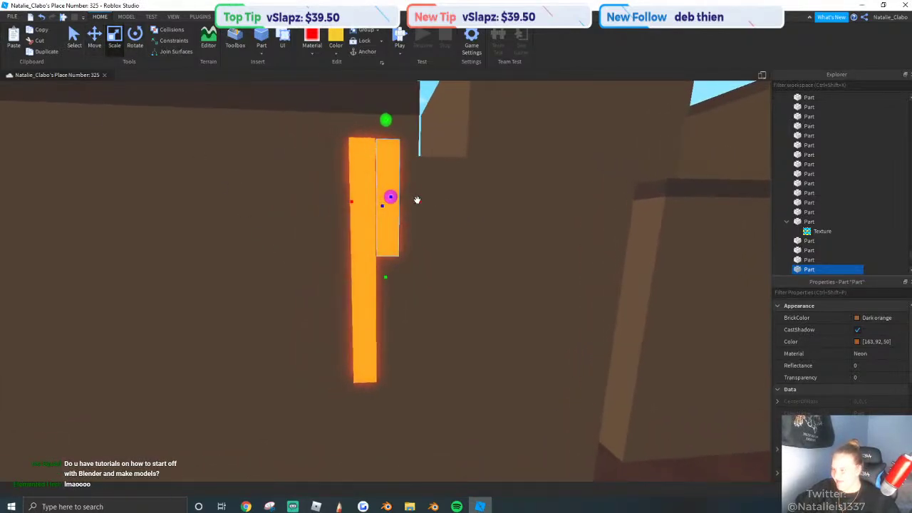
{"action": "left_click_drag", "start_coordinate": [419, 200], "coordinate": [432, 202]}
{"action": "key", "text": "d"}
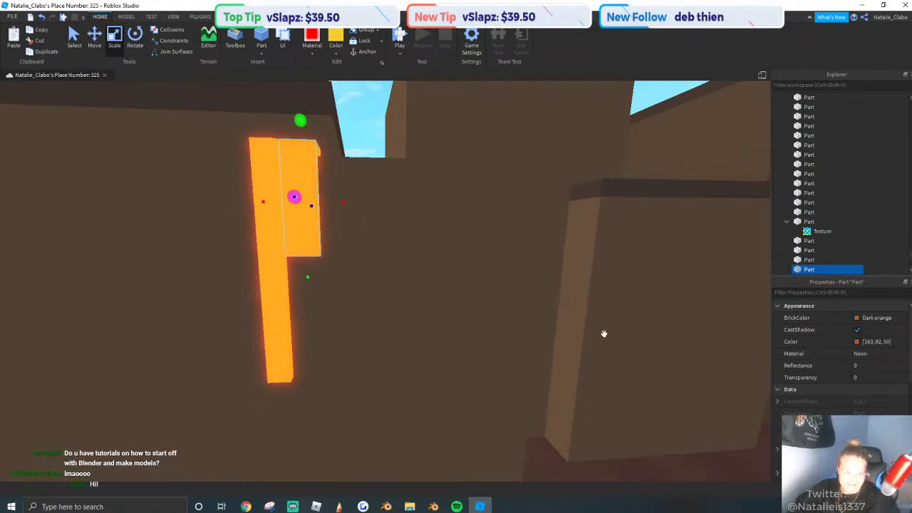
Duplicate the second strip, shorten the copy further, and extend it sideways to form the next step of the lava drip.
{"action": "left_click", "coordinate": [45, 54]}
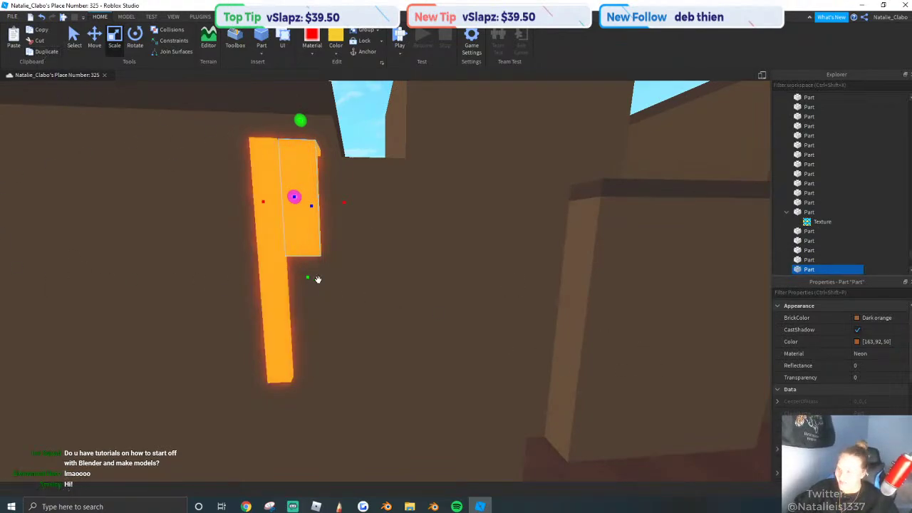
{"action": "left_click_drag", "start_coordinate": [307, 276], "coordinate": [307, 248]}
{"action": "right_click_drag", "start_coordinate": [307, 247], "coordinate": [444, 225]}
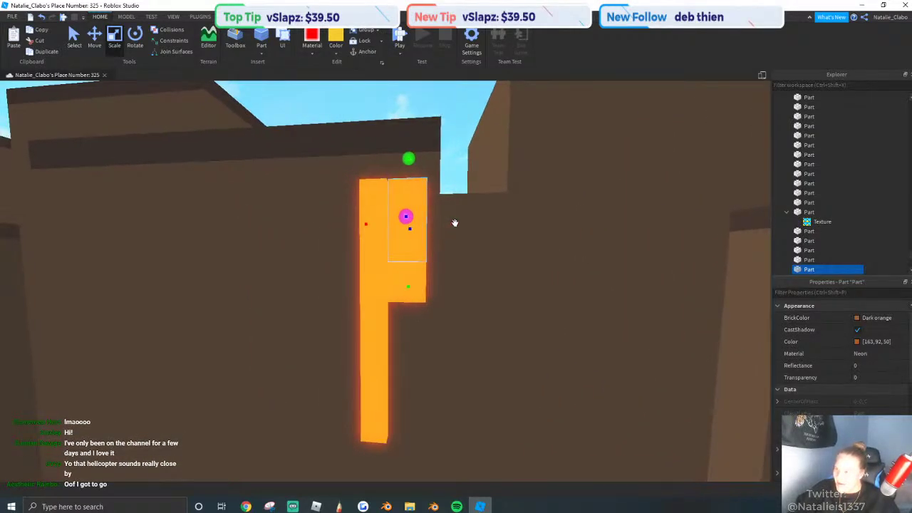
{"action": "left_click_drag", "start_coordinate": [454, 223], "coordinate": [478, 234]}
{"action": "key", "text": "e"}
{"action": "key", "text": "w"}
{"action": "key", "text": "a"}
{"action": "left_click_drag", "start_coordinate": [390, 243], "coordinate": [381, 260]}
Select all three orange strips and move them together along the wall to the cliff block's edge.
{"action": "left_click", "coordinate": [442, 289]}
{"action": "left_click", "coordinate": [476, 252], "text": "ctrl"}
{"action": "left_click", "coordinate": [409, 217], "text": "ctrl"}
{"action": "scroll", "coordinate": [410, 219], "scroll_direction": "down", "scroll_amount": 5}
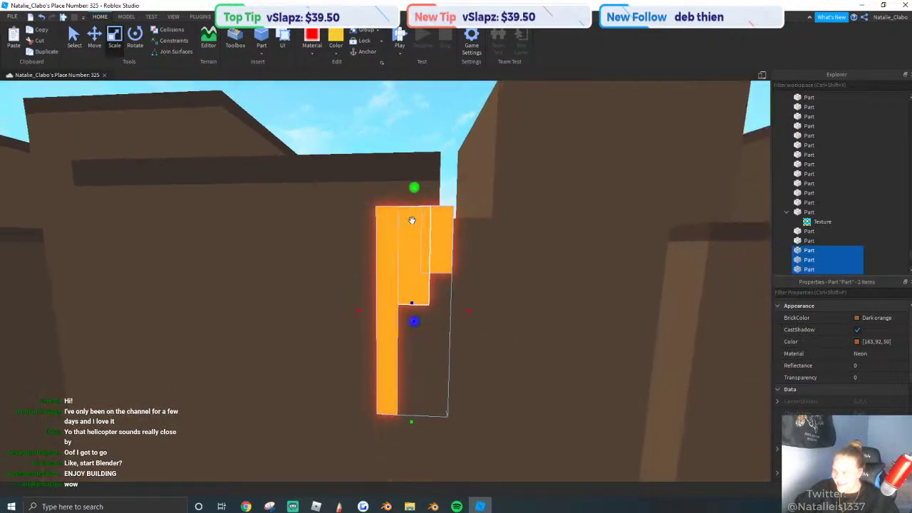
{"action": "scroll", "coordinate": [384, 237], "scroll_direction": "up", "scroll_amount": 2}
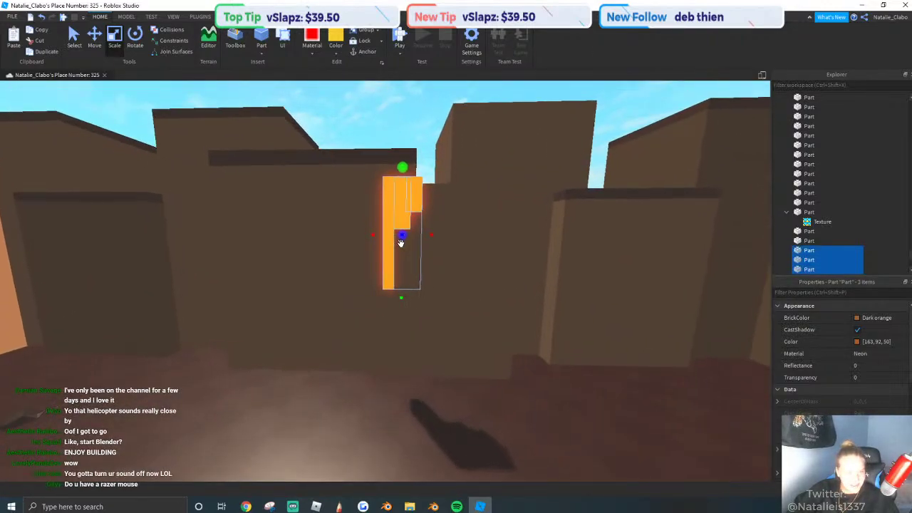
{"action": "scroll", "coordinate": [401, 243], "scroll_direction": "up", "scroll_amount": 4}
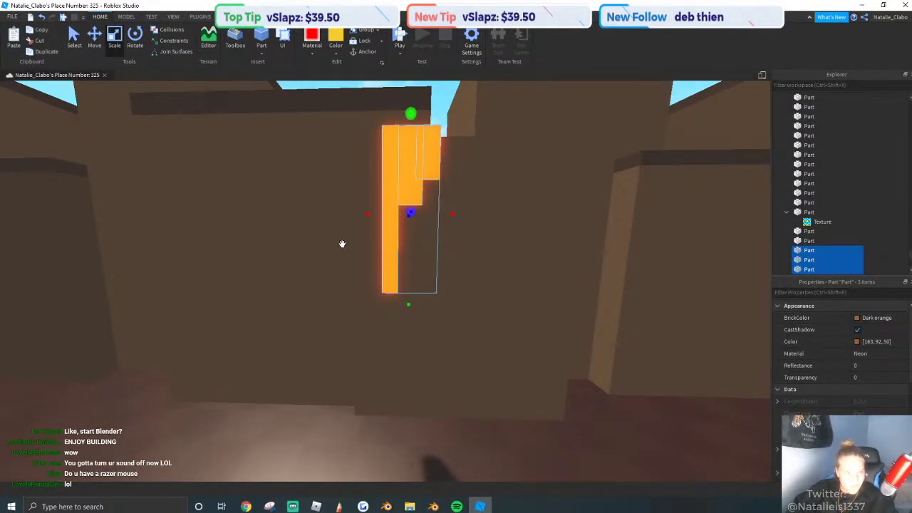
{"action": "right_click_drag", "start_coordinate": [541, 257], "coordinate": [464, 264]}
{"action": "scroll", "coordinate": [542, 257], "scroll_direction": "up", "scroll_amount": 1}
{"action": "key", "text": "ctrl+2"}
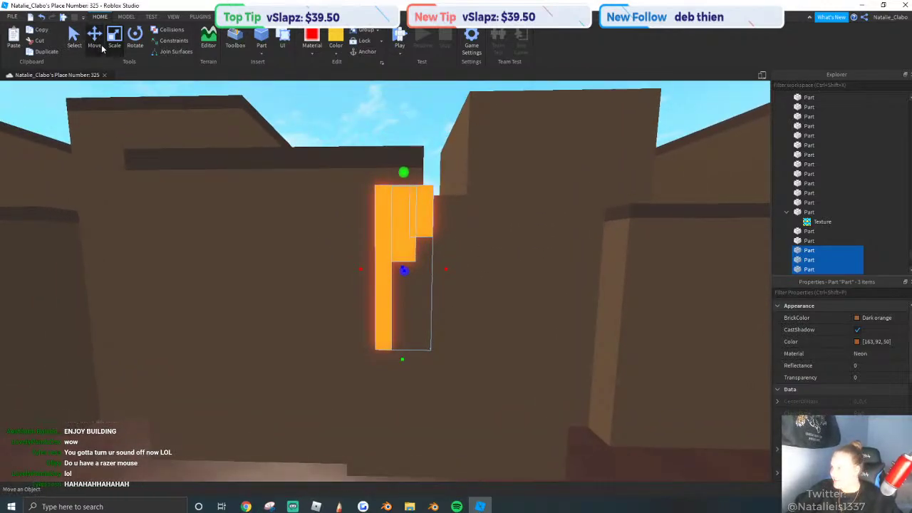
{"action": "left_click_drag", "start_coordinate": [326, 272], "coordinate": [385, 272]}
Group the three orange strips into one model and anchor it.
{"action": "right_click", "coordinate": [431, 258]}
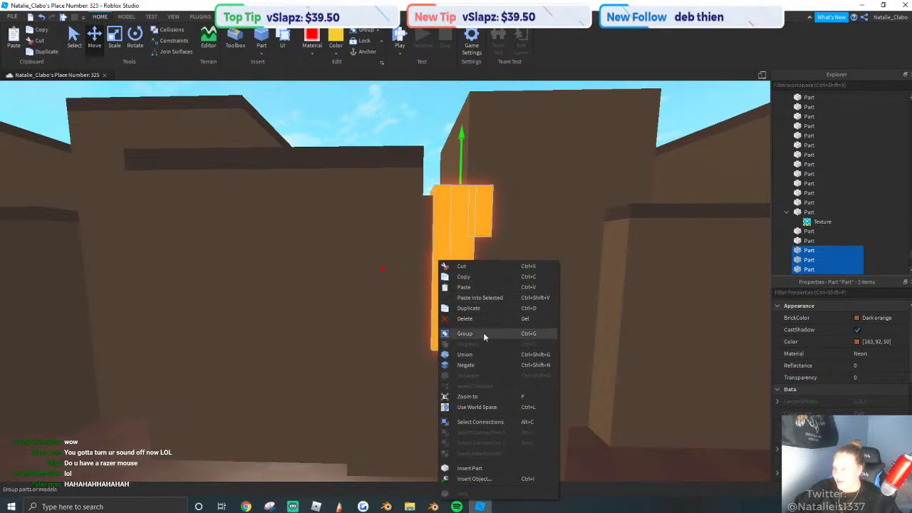
{"action": "left_click", "coordinate": [483, 332]}
{"action": "right_click_drag", "start_coordinate": [374, 214], "coordinate": [373, 213]}
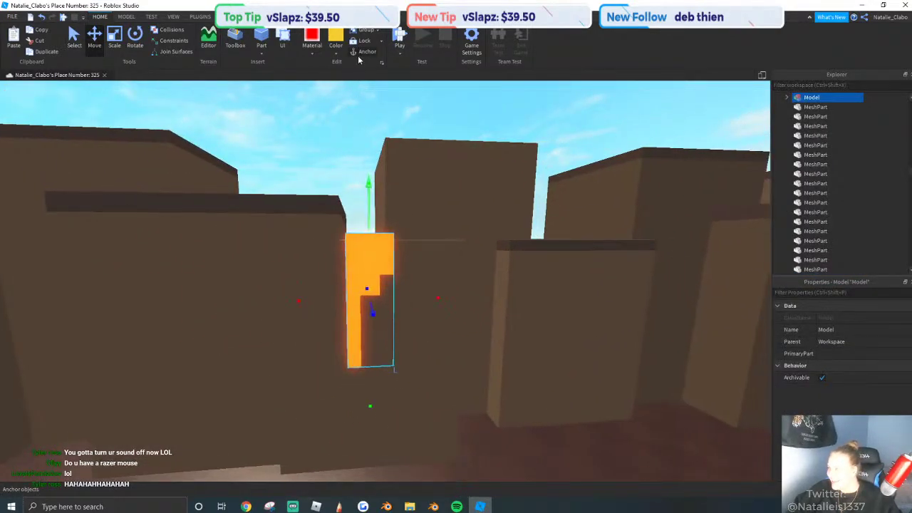
{"action": "left_click", "coordinate": [359, 55]}
Duplicate the lava drip model and move the copy onto the face of the neighbouring cliff block.
{"action": "left_click", "coordinate": [34, 53]}
{"action": "key", "text": "d"}
{"action": "left_click_drag", "start_coordinate": [296, 300], "coordinate": [498, 274]}
{"action": "scroll", "coordinate": [502, 262], "scroll_direction": "up", "scroll_amount": 3}
{"action": "right_click_drag", "start_coordinate": [522, 244], "coordinate": [579, 405]}
{"action": "key", "text": "a"}
{"action": "left_click_drag", "start_coordinate": [580, 405], "coordinate": [513, 377]}
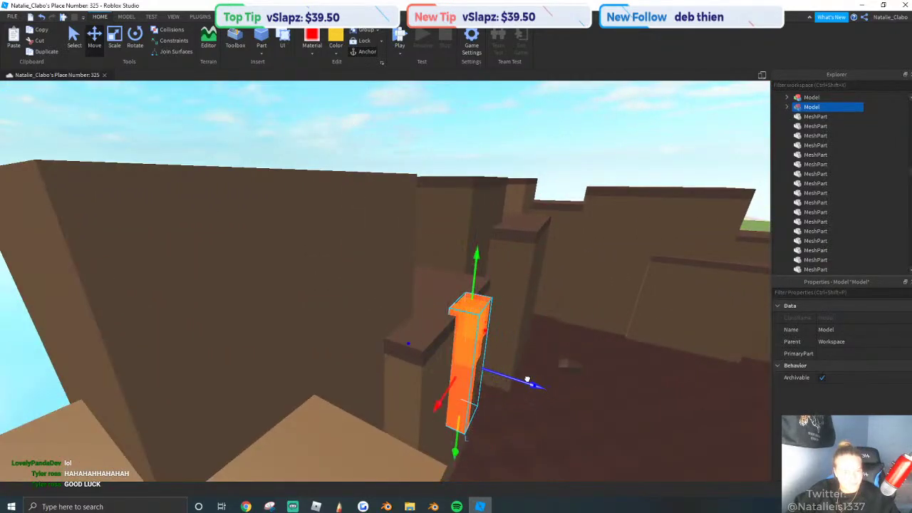
{"action": "right_click_drag", "start_coordinate": [458, 325], "coordinate": [444, 316]}
{"action": "key", "text": "d"}
{"action": "key", "text": "s"}
Scale the copied lava drip model slightly to fit against the cliff block's face.
{"action": "right_click_drag", "start_coordinate": [298, 169], "coordinate": [339, 277]}
{"action": "key", "text": "ctrl+3"}
{"action": "left_click_drag", "start_coordinate": [396, 304], "coordinate": [396, 306]}
{"action": "right_click_drag", "start_coordinate": [396, 303], "coordinate": [393, 284]}
{"action": "key", "text": "a"}
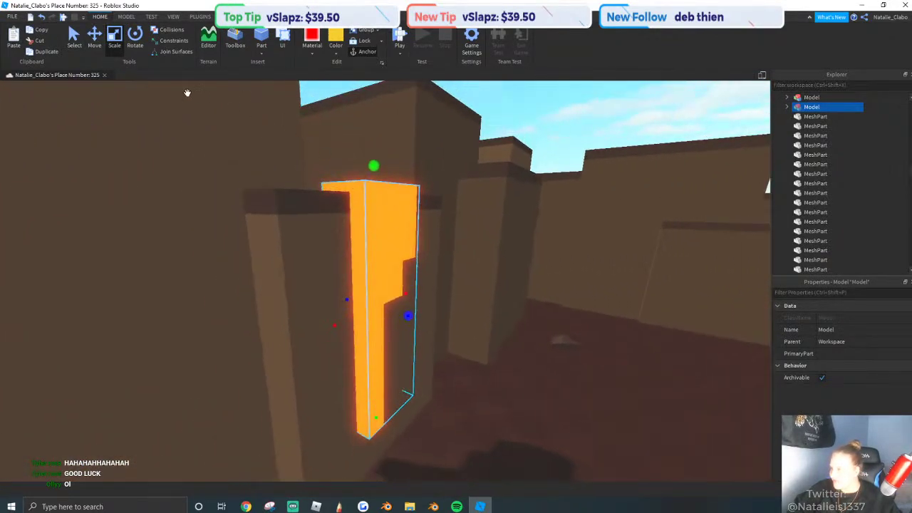
{"action": "left_click", "coordinate": [94, 39]}
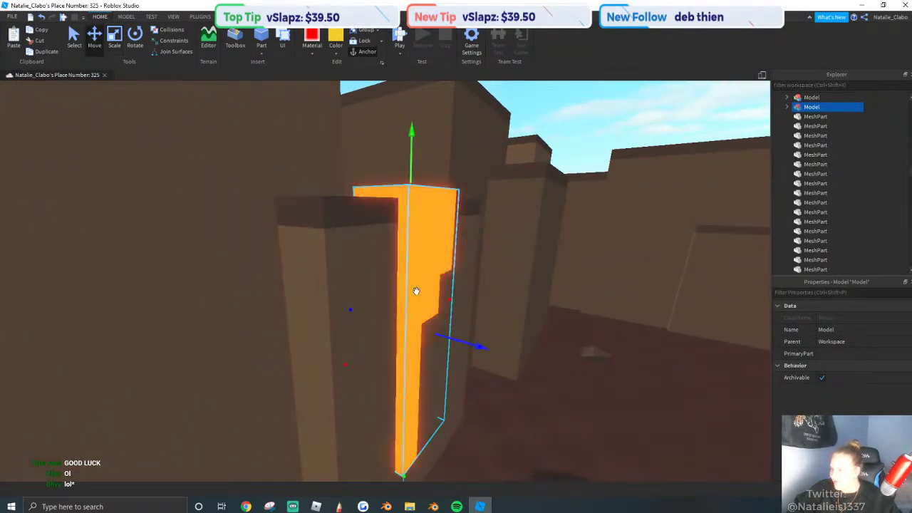
{"action": "scroll", "coordinate": [408, 178], "scroll_direction": "down", "scroll_amount": 1}
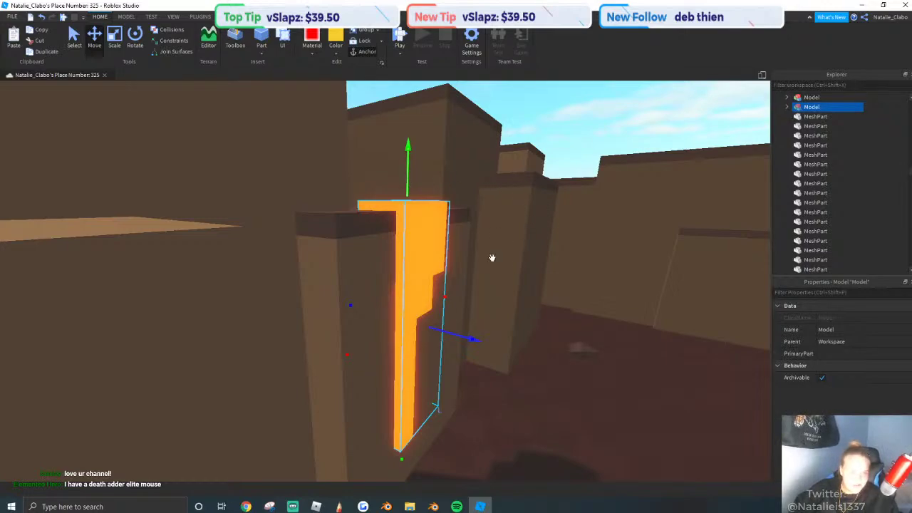
{"action": "right_click_drag", "start_coordinate": [535, 285], "coordinate": [539, 275]}
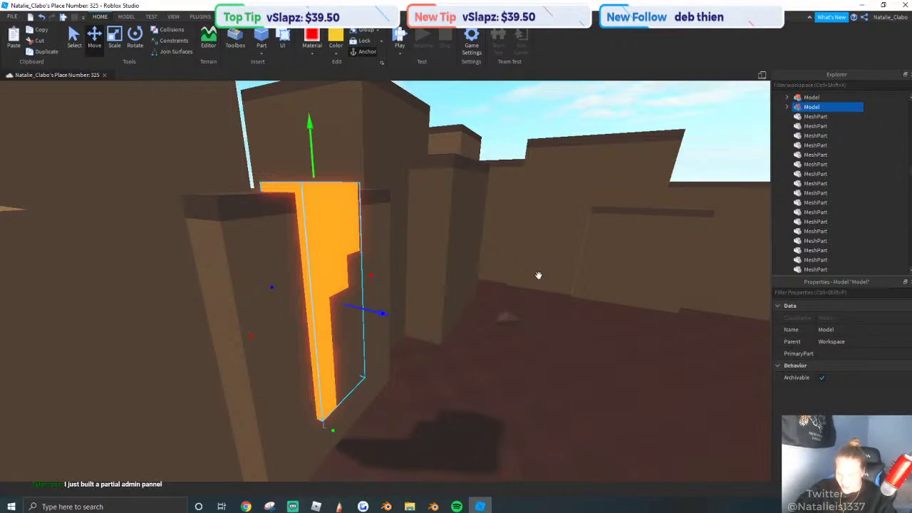
Select the middle strip of the copied lava drip and shorten it from its lower end.
{"action": "right_click_drag", "start_coordinate": [428, 291], "coordinate": [426, 291]}
{"action": "scroll", "coordinate": [425, 292], "scroll_direction": "down", "scroll_amount": 5}
{"action": "left_click", "coordinate": [443, 285]}
{"action": "scroll", "coordinate": [441, 285], "scroll_direction": "up", "scroll_amount": 5}
{"action": "scroll", "coordinate": [437, 309], "scroll_direction": "down", "scroll_amount": 2}
{"action": "left_click", "coordinate": [415, 264]}
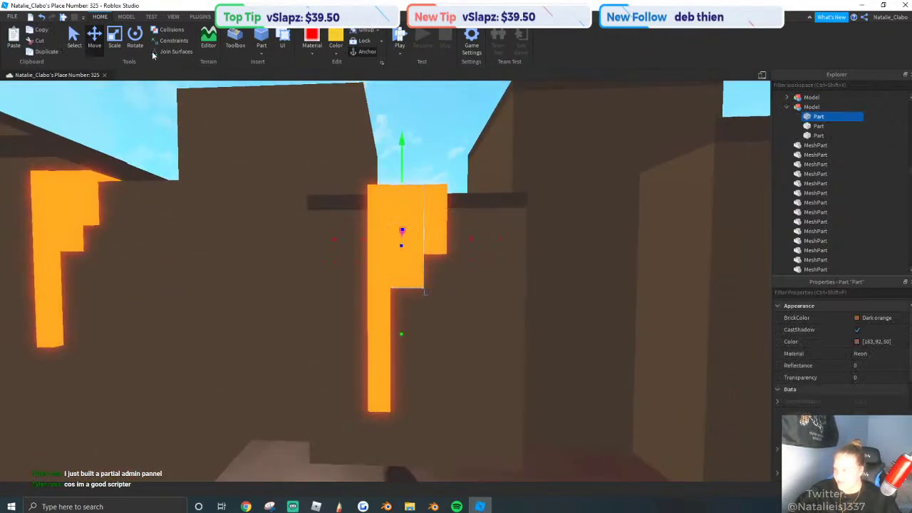
{"action": "left_click", "coordinate": [114, 36]}
{"action": "left_click_drag", "start_coordinate": [403, 304], "coordinate": [440, 223]}
Lengthen the outer strip of the copied lava drip downward to vary its shape, and deselect it.
{"action": "left_click", "coordinate": [429, 242]}
{"action": "left_click", "coordinate": [426, 275]}
{"action": "left_click", "coordinate": [427, 236]}
{"action": "left_click_drag", "start_coordinate": [423, 266], "coordinate": [428, 319]}
{"action": "key", "text": "s"}
{"action": "key", "text": "a"}
{"action": "left_click", "coordinate": [420, 157]}
{"action": "scroll", "coordinate": [464, 193], "scroll_direction": "down", "scroll_amount": 5}
{"action": "right_click_drag", "start_coordinate": [464, 193], "coordinate": [468, 199]}
{"action": "scroll", "coordinate": [467, 199], "scroll_direction": "down", "scroll_amount": 4}
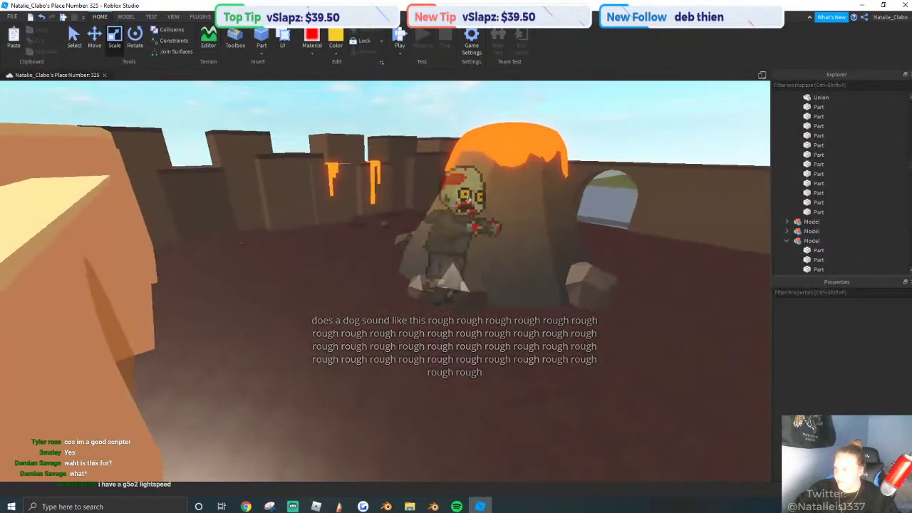
{"action": "scroll", "coordinate": [363, 214], "scroll_direction": "up", "scroll_amount": 7}
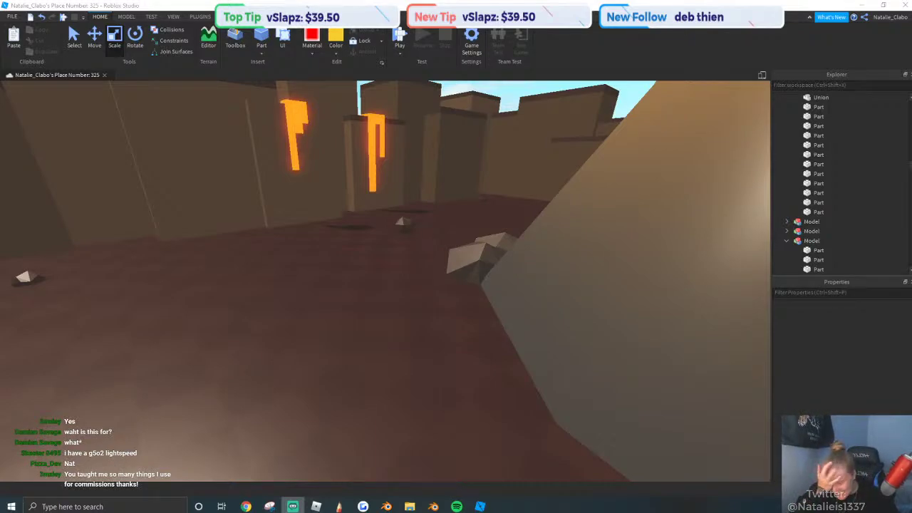
{"action": "key", "text": "alt+Tab"}
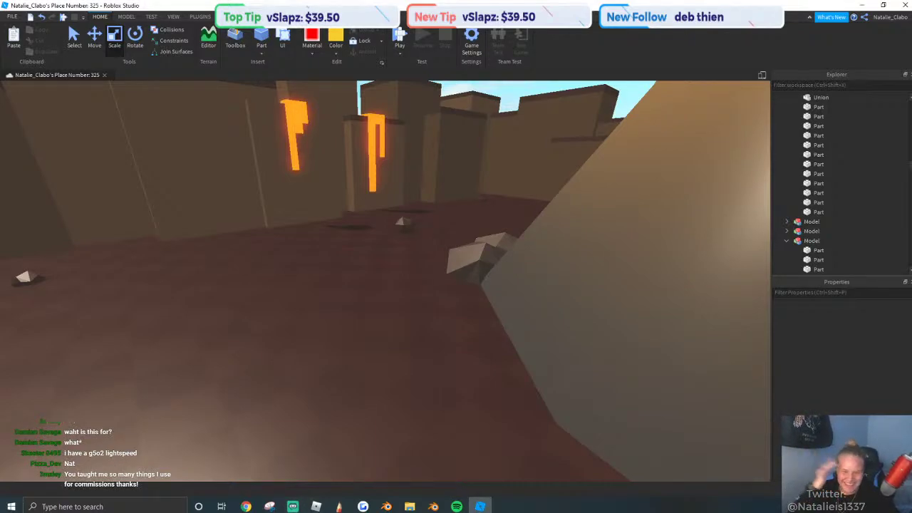
{"action": "key", "text": "super+d"}
{"action": "key", "text": "super+d"}
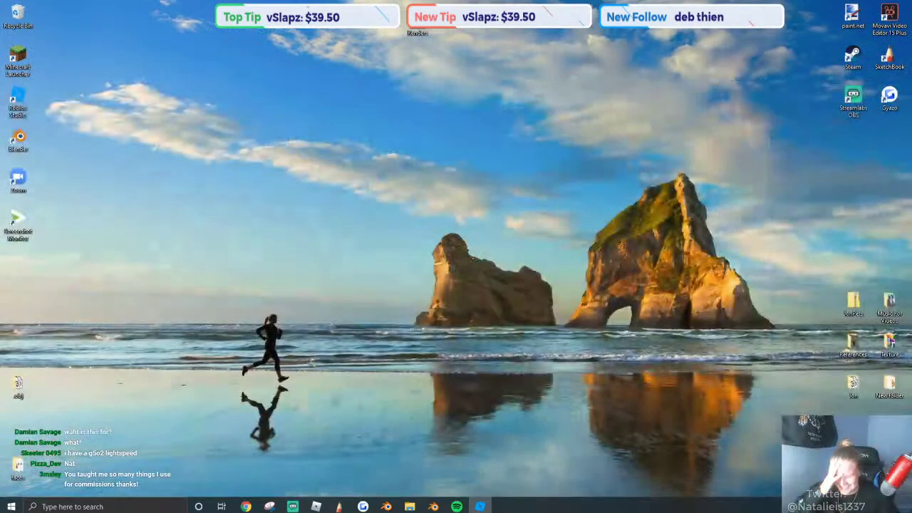
{"action": "key", "text": "alt+Tab"}
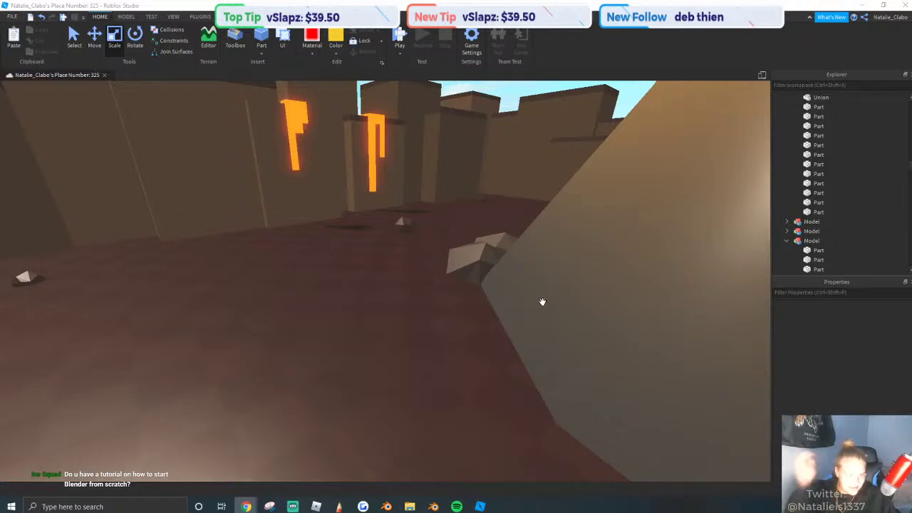
{"action": "right_click_drag", "start_coordinate": [542, 301], "coordinate": [517, 282]}
{"action": "scroll", "coordinate": [317, 144], "scroll_direction": "up", "scroll_amount": 3}
{"action": "right_click_drag", "start_coordinate": [324, 133], "coordinate": [409, 187]}
{"action": "scroll", "coordinate": [409, 187], "scroll_direction": "up", "scroll_amount": 2}
{"action": "key", "text": "d"}
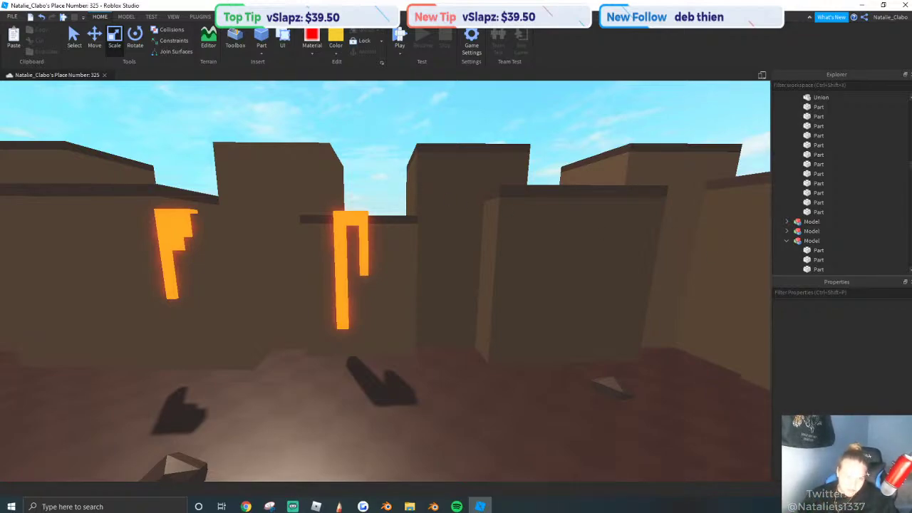
{"action": "key", "text": "alt+Tab"}
{"action": "key", "text": "alt+Tab"}
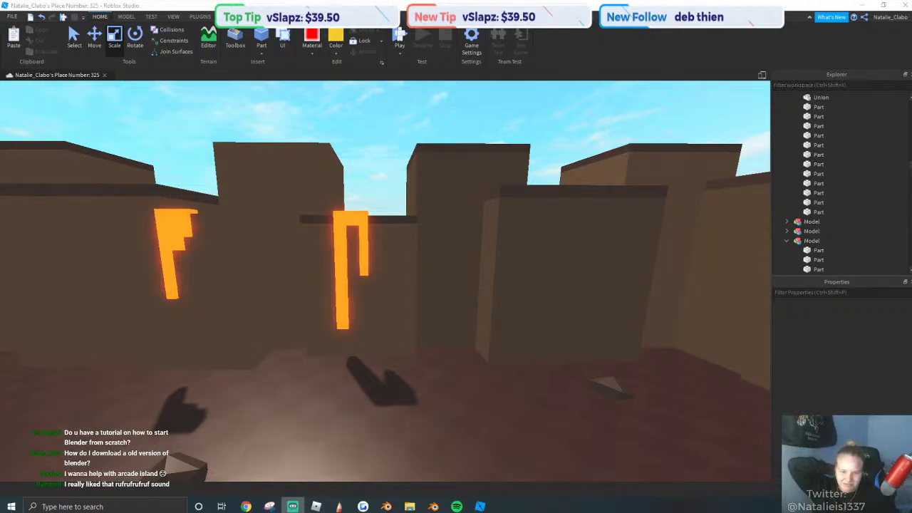
{"action": "key", "text": "alt+Tab"}
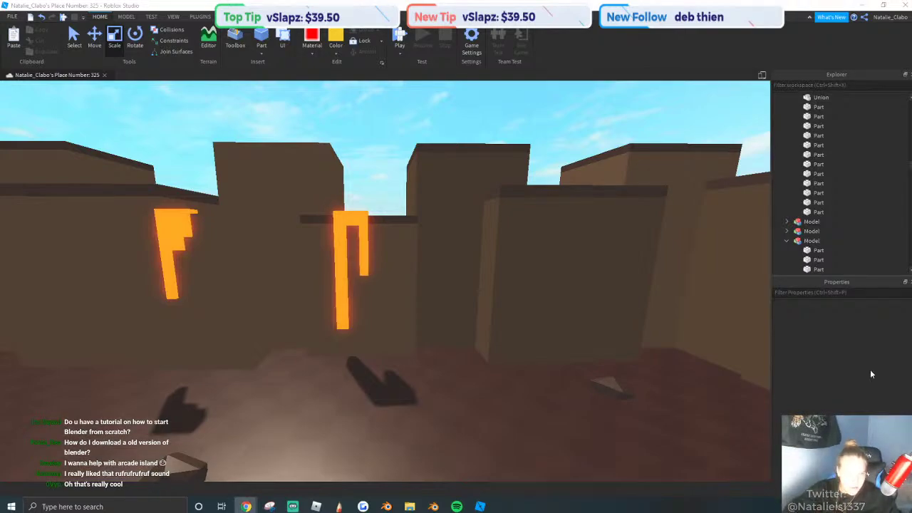
Select all parts inside the two lava drip models, turn off their shadow casting, and deselect them.
{"action": "right_click_drag", "start_coordinate": [660, 334], "coordinate": [435, 238]}
{"action": "scroll", "coordinate": [439, 206], "scroll_direction": "down", "scroll_amount": 5}
{"action": "scroll", "coordinate": [435, 238], "scroll_direction": "up", "scroll_amount": 8}
{"action": "left_click", "coordinate": [401, 194]}
{"action": "right_click_drag", "start_coordinate": [401, 195], "coordinate": [458, 218]}
{"action": "left_click", "coordinate": [482, 218], "text": "ctrl"}
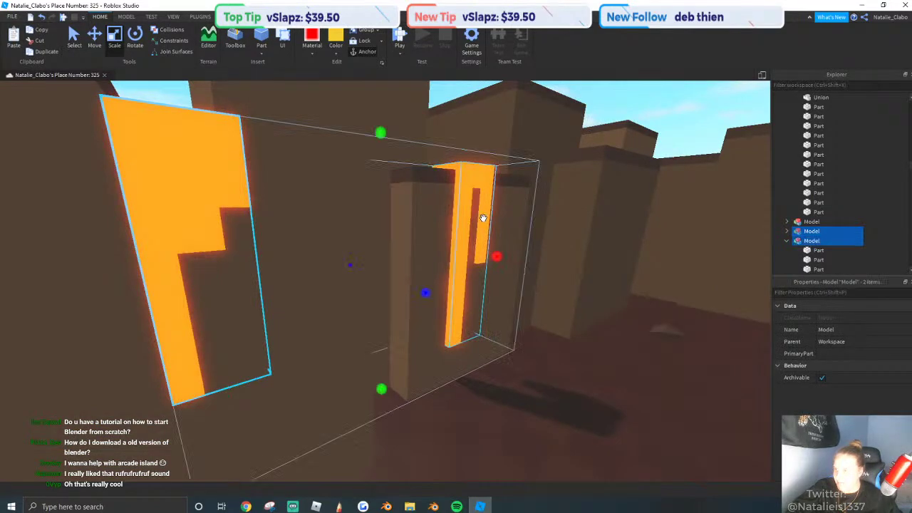
{"action": "right_click", "coordinate": [483, 218]}
{"action": "left_click", "coordinate": [519, 344]}
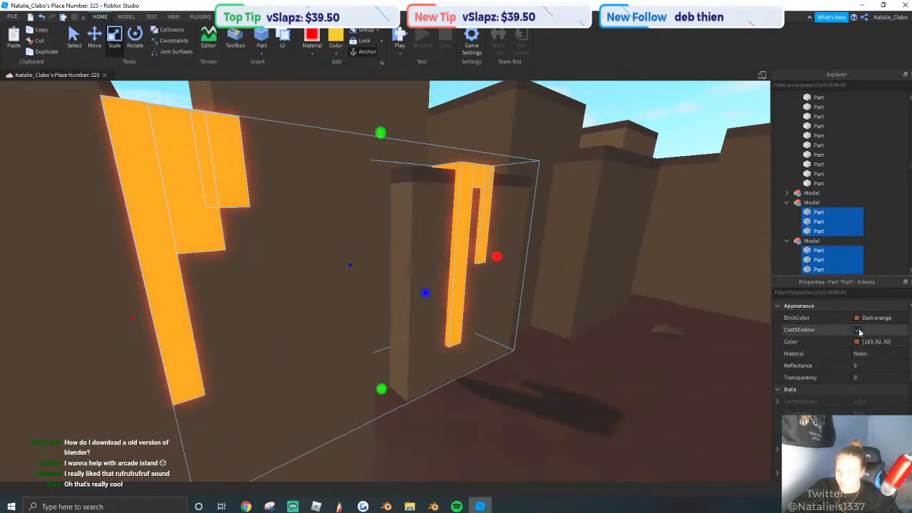
{"action": "left_click", "coordinate": [857, 330]}
{"action": "right_click_drag", "start_coordinate": [637, 275], "coordinate": [492, 166]}
{"action": "scroll", "coordinate": [491, 166], "scroll_direction": "down", "scroll_amount": 3}
{"action": "left_click", "coordinate": [491, 166]}
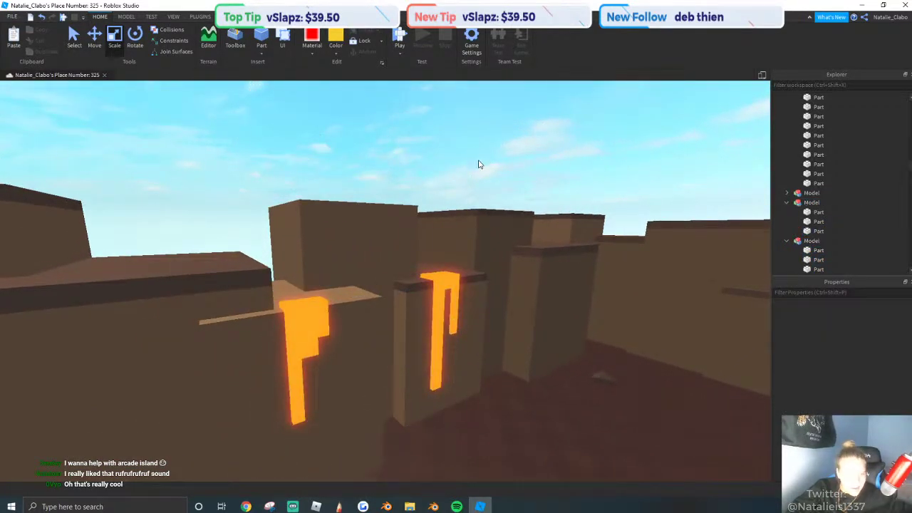
Paste a copy of the two-strip lava drip and lower it onto the face of the taller cliff block beside it.
{"action": "key", "text": "d"}
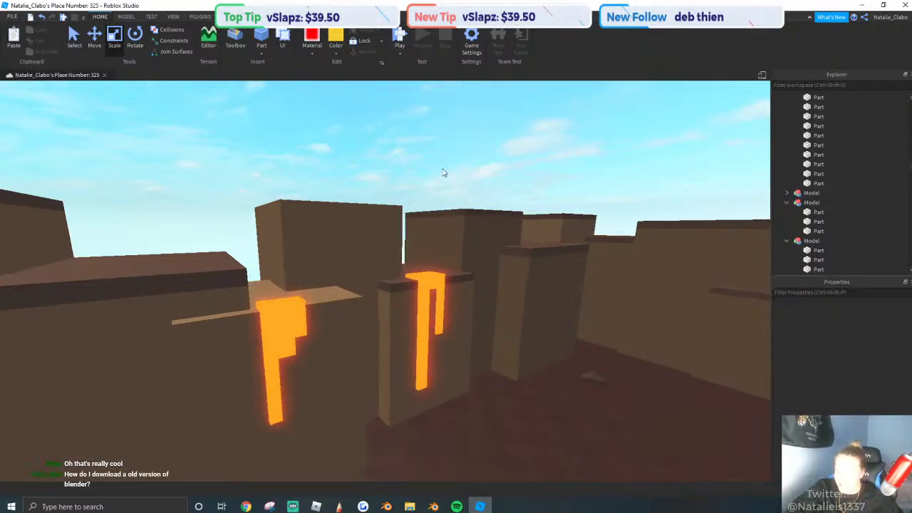
{"action": "right_click_drag", "start_coordinate": [443, 175], "coordinate": [460, 185]}
{"action": "key", "text": "w"}
{"action": "key", "text": "q"}
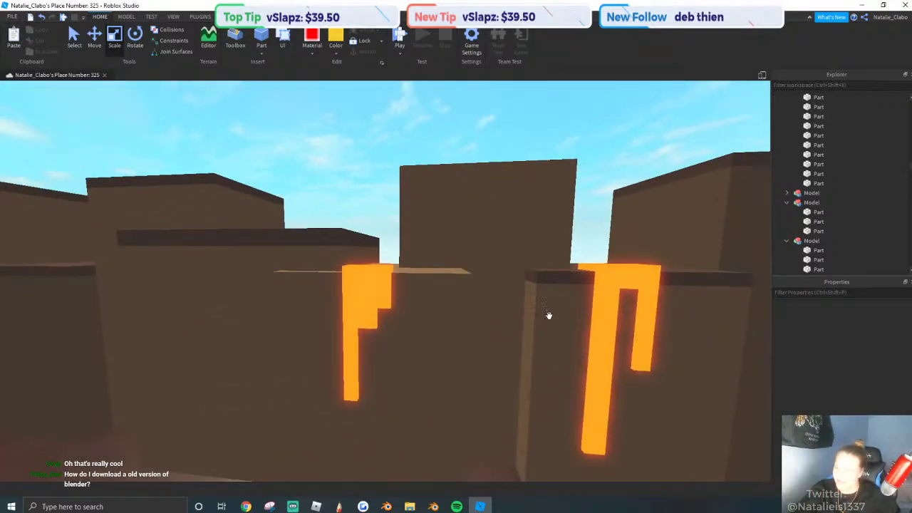
{"action": "left_click", "coordinate": [597, 303]}
{"action": "key", "text": "ctrl+v"}
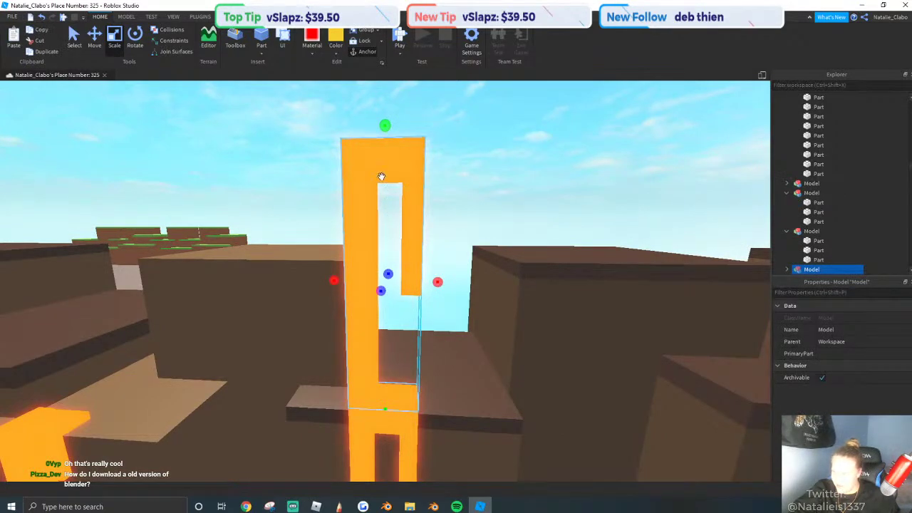
{"action": "left_click_drag", "start_coordinate": [381, 177], "coordinate": [415, 195]}
{"action": "right_click_drag", "start_coordinate": [414, 196], "coordinate": [409, 171]}
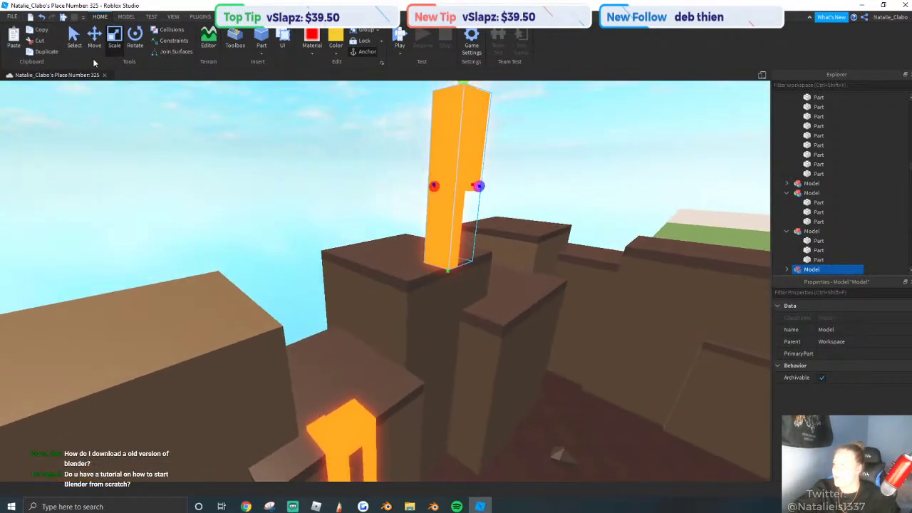
{"action": "left_click", "coordinate": [94, 50]}
{"action": "right_click_drag", "start_coordinate": [333, 140], "coordinate": [337, 122]}
{"action": "left_click_drag", "start_coordinate": [337, 121], "coordinate": [345, 245]}
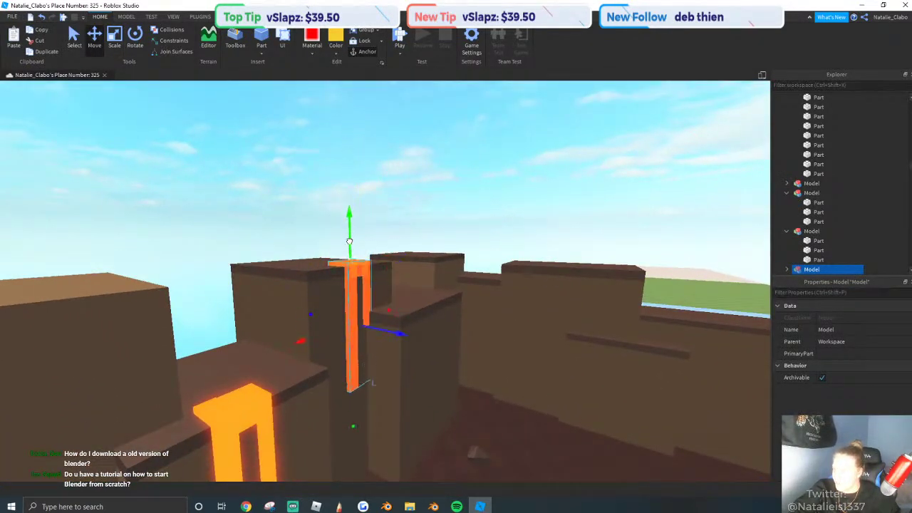
Lengthen the long strip of the new drip downward to the ground, and deselect it.
{"action": "right_click_drag", "start_coordinate": [273, 244], "coordinate": [423, 287]}
{"action": "left_click", "coordinate": [425, 287], "text": "alt"}
{"action": "left_click", "coordinate": [114, 39]}
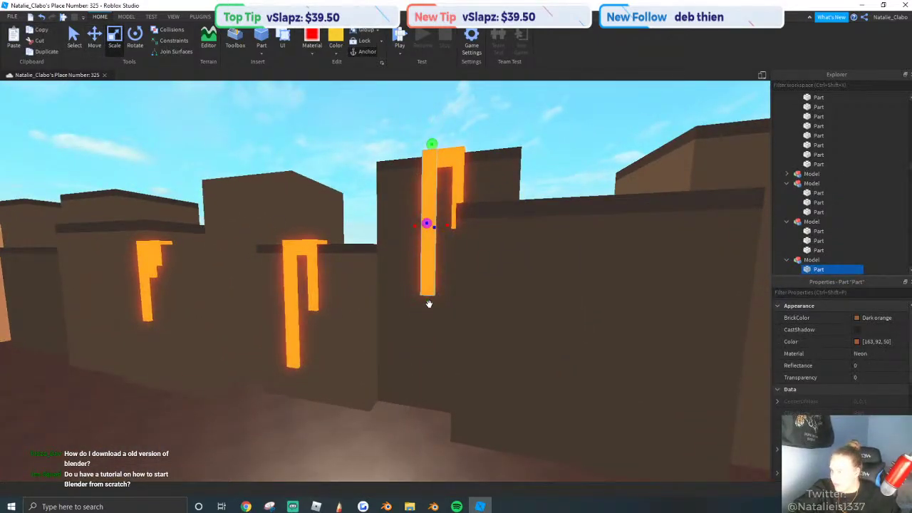
{"action": "left_click_drag", "start_coordinate": [428, 301], "coordinate": [432, 420]}
{"action": "scroll", "coordinate": [389, 204], "scroll_direction": "down", "scroll_amount": 5}
{"action": "left_click", "coordinate": [389, 204]}
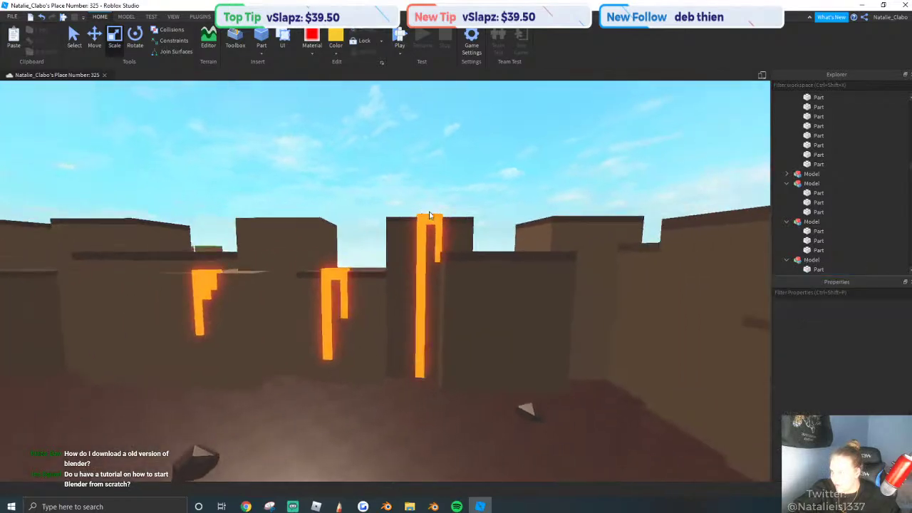
Duplicate the long lava drip and move the copy along the wall to the tall cliff block beyond the stepped drip.
{"action": "scroll", "coordinate": [430, 215], "scroll_direction": "up", "scroll_amount": 2}
{"action": "left_click", "coordinate": [484, 230]}
{"action": "left_click", "coordinate": [484, 221]}
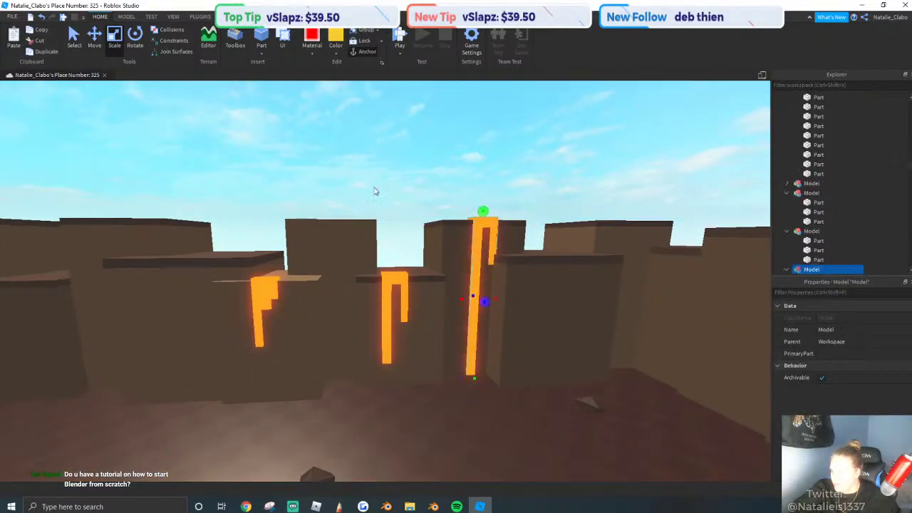
{"action": "left_click", "coordinate": [47, 54]}
{"action": "left_click", "coordinate": [94, 41]}
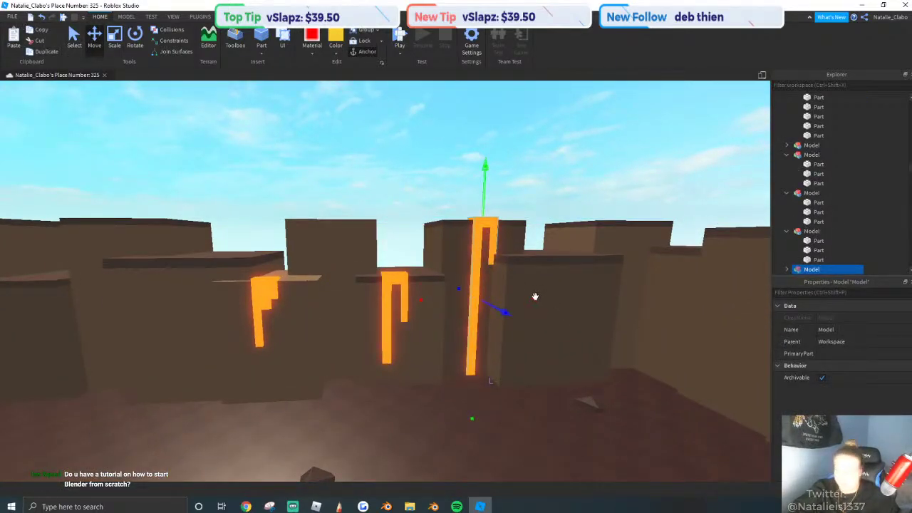
{"action": "left_click_drag", "start_coordinate": [534, 295], "coordinate": [446, 277]}
{"action": "key", "text": "w"}
{"action": "key", "text": "a"}
{"action": "left_click", "coordinate": [487, 157]}
{"action": "key", "text": "s"}
{"action": "key", "text": "q"}
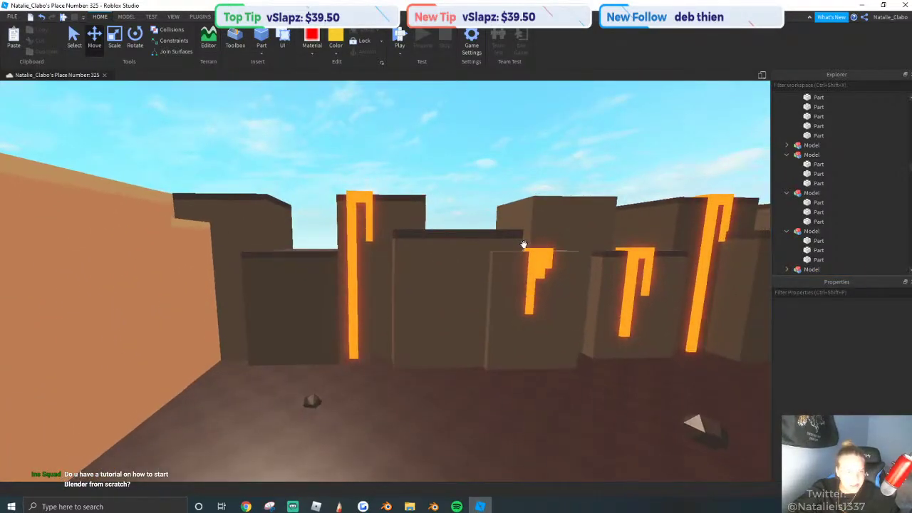
{"action": "key", "text": "w"}
{"action": "scroll", "coordinate": [458, 213], "scroll_direction": "down", "scroll_amount": 5}
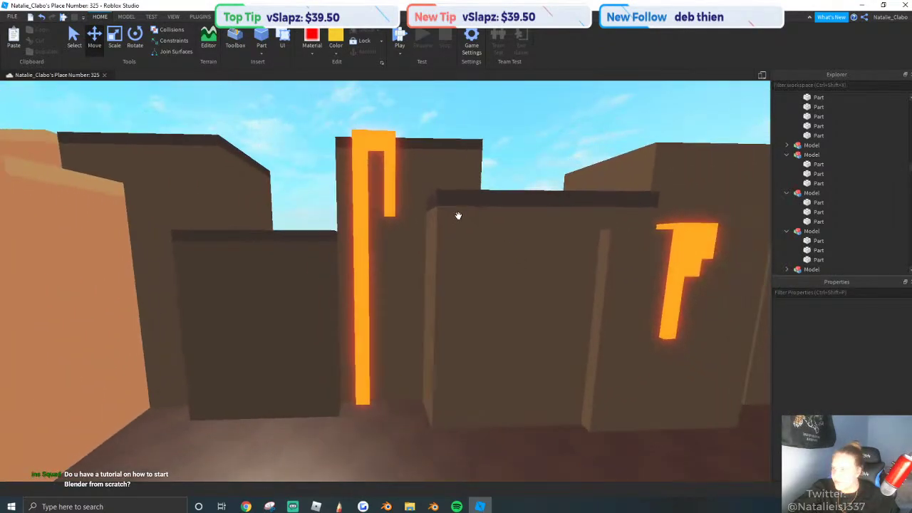
Select all four lava drip models along this wall and duplicate them together.
{"action": "right_click_drag", "start_coordinate": [458, 213], "coordinate": [458, 210]}
{"action": "scroll", "coordinate": [457, 209], "scroll_direction": "up", "scroll_amount": 2}
{"action": "left_click", "coordinate": [293, 144]}
{"action": "key", "text": "s"}
{"action": "left_click", "coordinate": [451, 241], "text": "shift"}
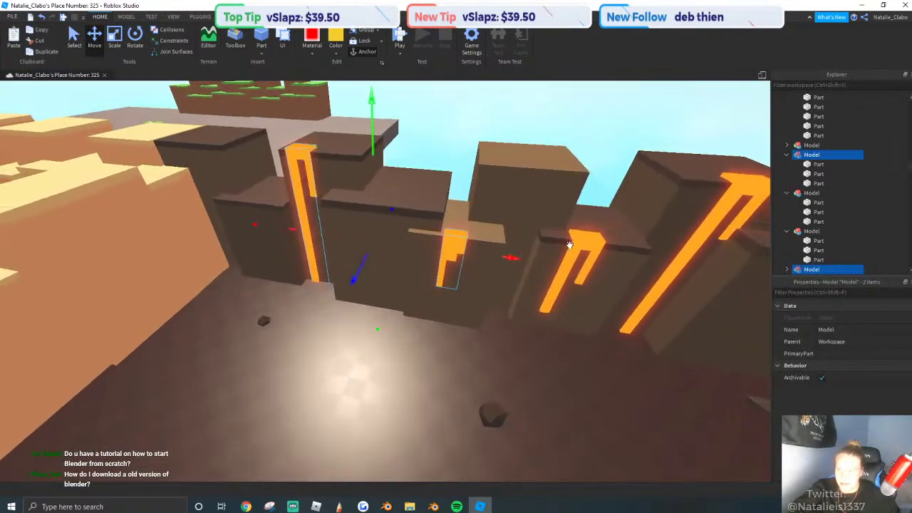
{"action": "left_click", "coordinate": [584, 239], "text": "shift"}
{"action": "left_click", "coordinate": [713, 219], "text": "shift"}
{"action": "left_click", "coordinate": [47, 52]}
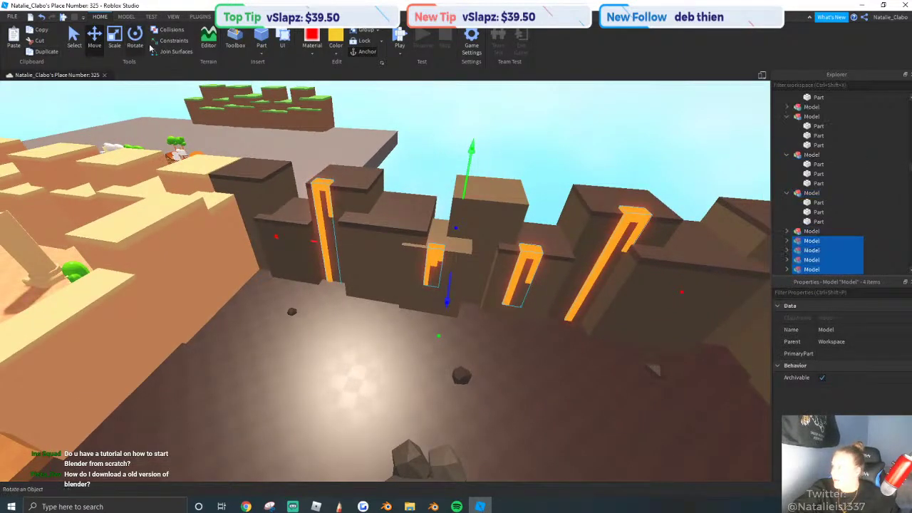
Rotate the four duplicated drips to face the other way and move them across to the opposite cliff wall.
{"action": "left_click", "coordinate": [135, 39]}
{"action": "left_click_drag", "start_coordinate": [628, 278], "coordinate": [279, 232]}
{"action": "key", "text": "s"}
{"action": "left_click", "coordinate": [94, 39]}
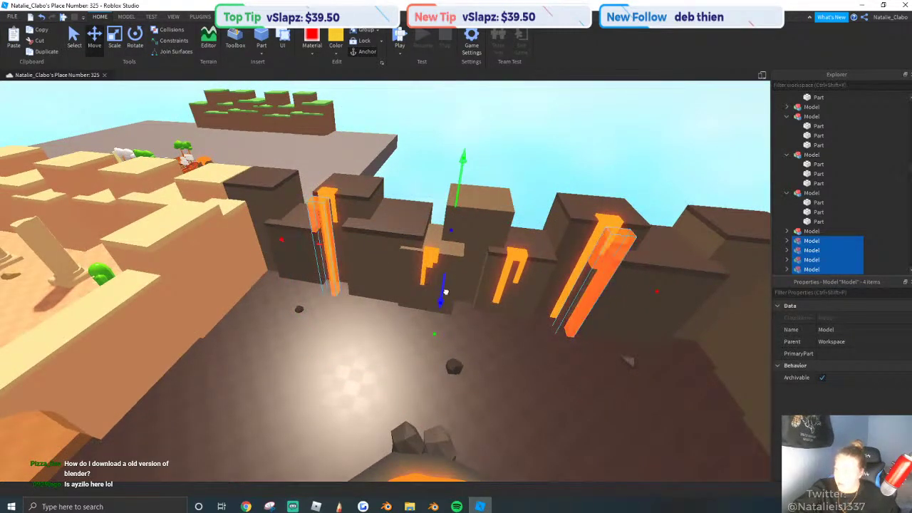
{"action": "right_click_drag", "start_coordinate": [445, 292], "coordinate": [460, 303]}
{"action": "left_click_drag", "start_coordinate": [461, 303], "coordinate": [466, 293]}
{"action": "left_click", "coordinate": [591, 177]}
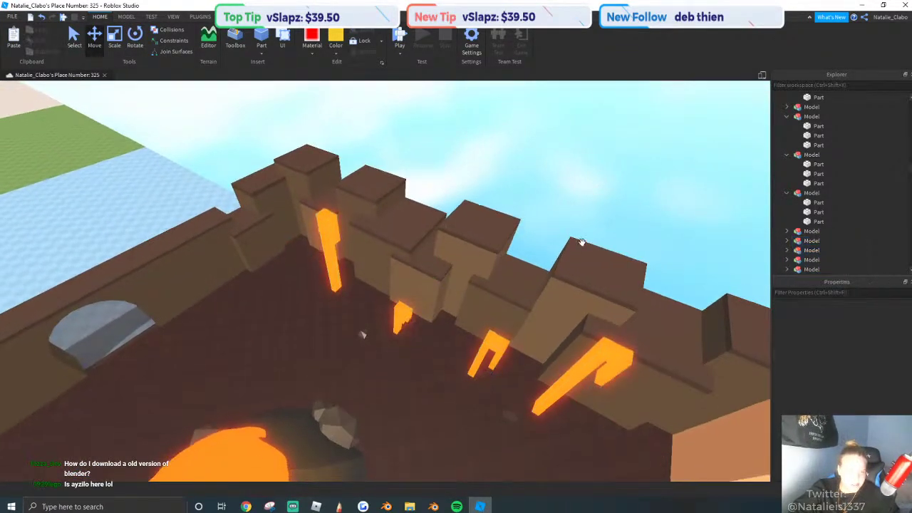
Push the tall drip nearest the desert area back onto the face of its tall cliff block, and deselect it.
{"action": "right_click_drag", "start_coordinate": [581, 242], "coordinate": [599, 246]}
{"action": "key", "text": "w"}
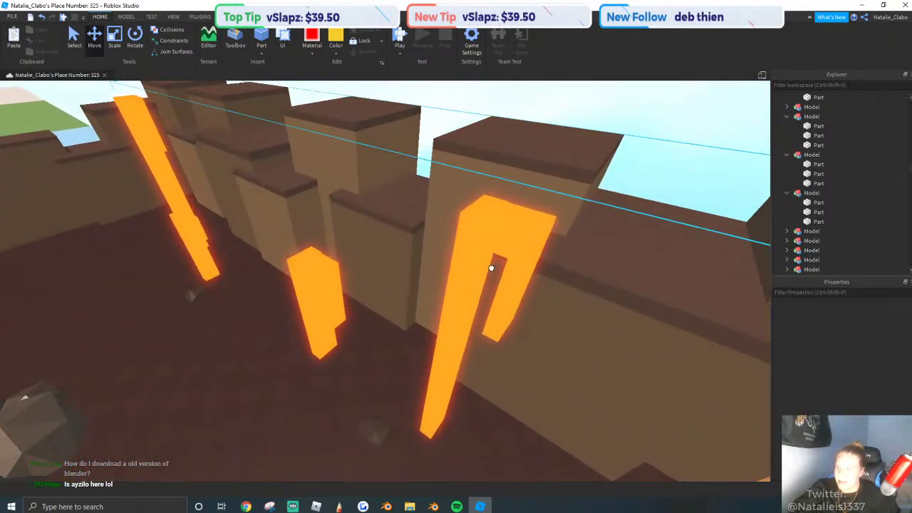
{"action": "left_click", "coordinate": [491, 268]}
{"action": "left_click", "coordinate": [457, 315]}
{"action": "left_click_drag", "start_coordinate": [437, 386], "coordinate": [529, 285]}
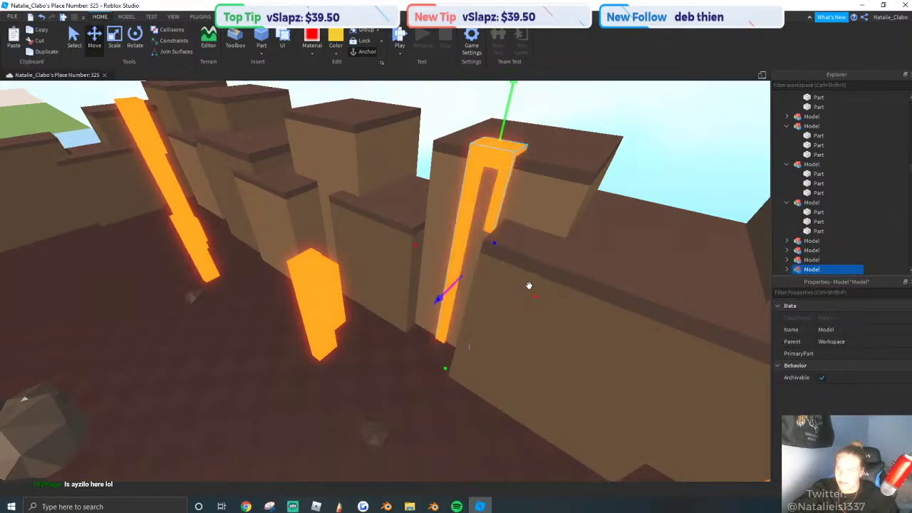
{"action": "left_click", "coordinate": [549, 181]}
Move the shorter two-strip drip back onto the neighbouring low cliff block and align it with the block's upper edge.
{"action": "right_click_drag", "start_coordinate": [528, 285], "coordinate": [447, 372]}
{"action": "key", "text": "w"}
{"action": "left_click", "coordinate": [415, 392]}
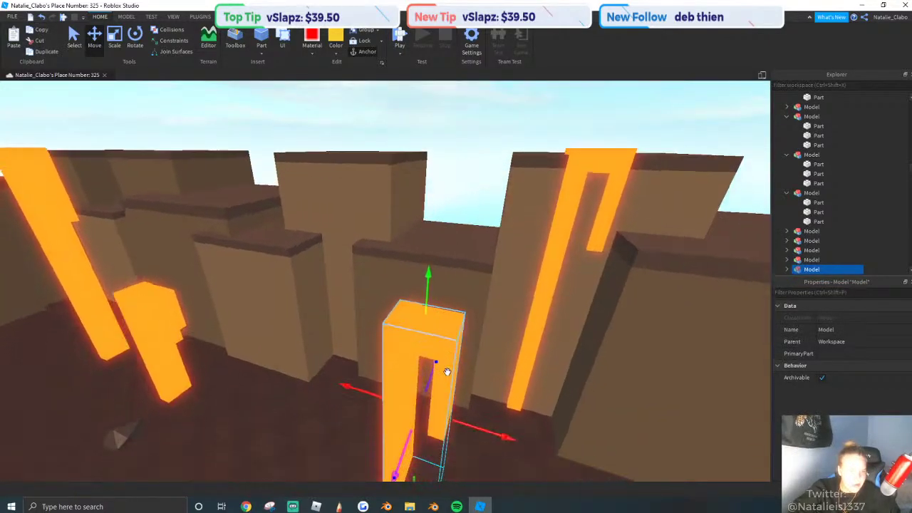
{"action": "scroll", "coordinate": [447, 371], "scroll_direction": "down", "scroll_amount": 2}
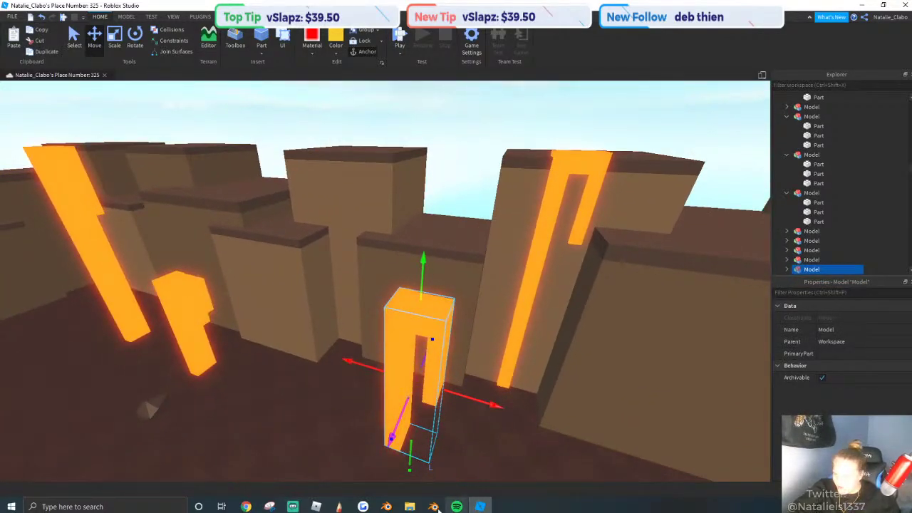
{"action": "left_click_drag", "start_coordinate": [391, 436], "coordinate": [453, 332]}
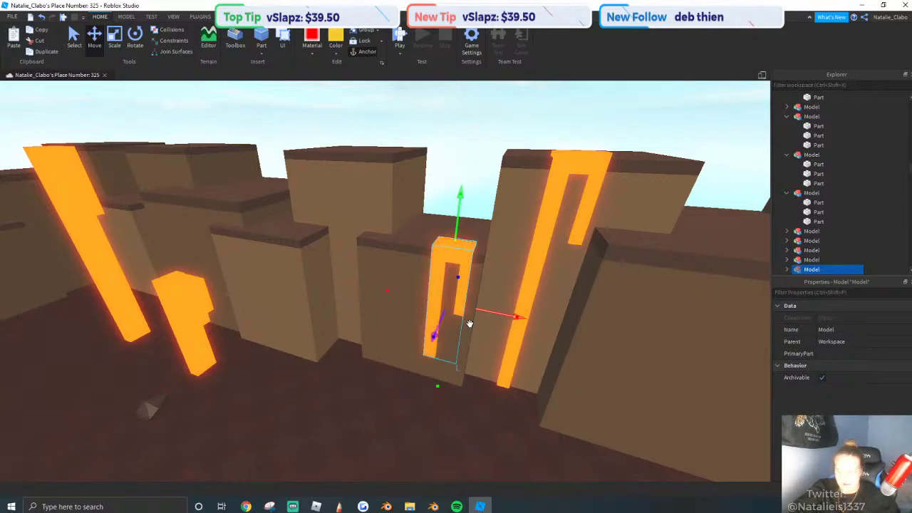
{"action": "right_click_drag", "start_coordinate": [469, 323], "coordinate": [454, 269]}
{"action": "scroll", "coordinate": [467, 327], "scroll_direction": "up", "scroll_amount": 3}
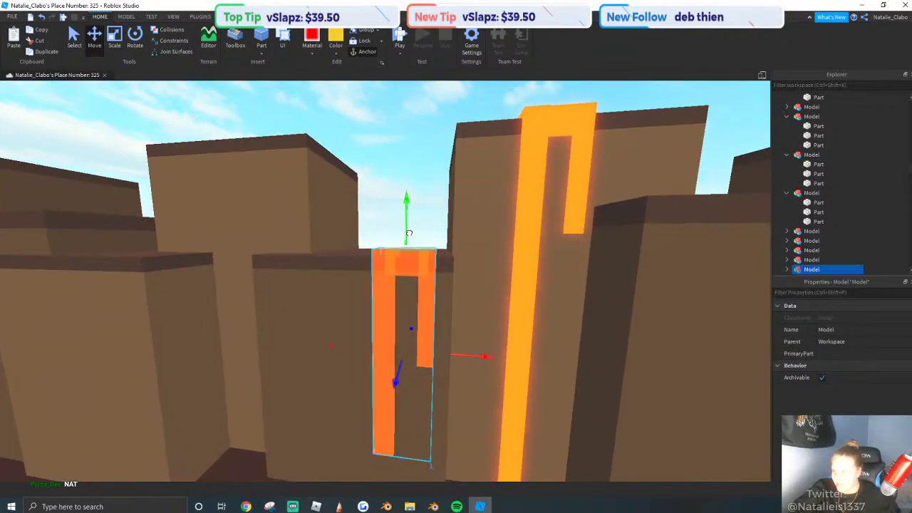
{"action": "left_click_drag", "start_coordinate": [460, 360], "coordinate": [432, 359]}
{"action": "left_click", "coordinate": [440, 197]}
Move the stepped lava drip back against the face of the next low cliff block, and deselect it.
{"action": "scroll", "coordinate": [250, 283], "scroll_direction": "down", "scroll_amount": 3}
{"action": "right_click_drag", "start_coordinate": [271, 279], "coordinate": [256, 305]}
{"action": "left_click", "coordinate": [256, 305]}
{"action": "left_click_drag", "start_coordinate": [238, 429], "coordinate": [404, 337]}
{"action": "key", "text": "a"}
{"action": "left_click", "coordinate": [361, 146]}
{"action": "right_click_drag", "start_coordinate": [458, 147], "coordinate": [373, 199]}
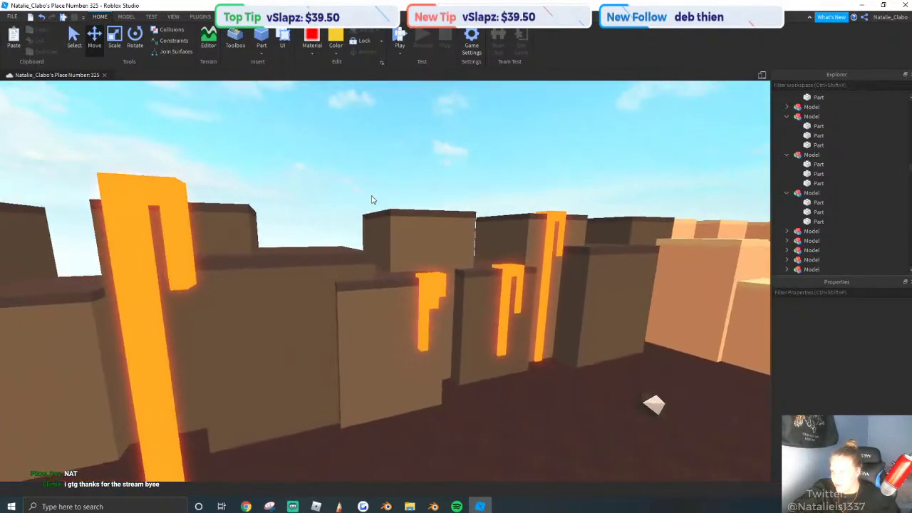
Place the remaining tall drip against the tall block at the wall's far end, shift it sideways, and deselect it.
{"action": "left_click", "coordinate": [323, 284]}
{"action": "right_click_drag", "start_coordinate": [315, 303], "coordinate": [271, 299]}
{"action": "left_click_drag", "start_coordinate": [271, 300], "coordinate": [294, 309]}
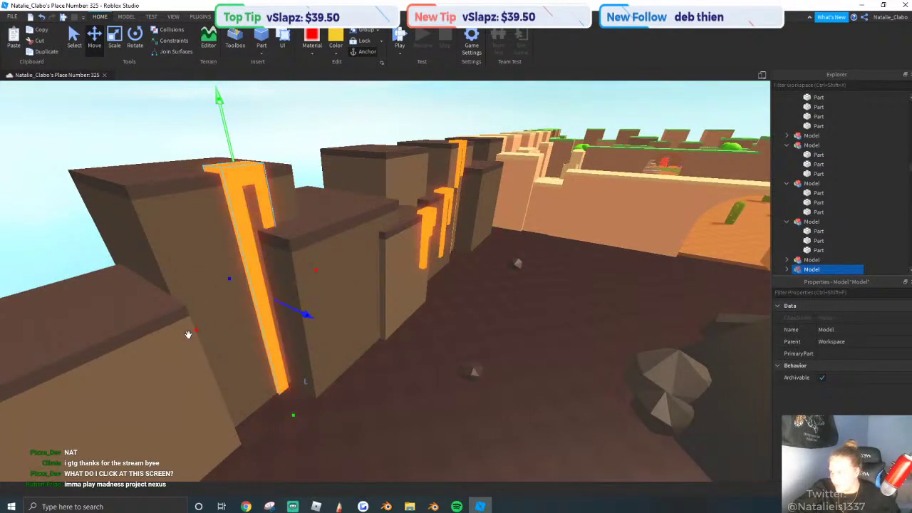
{"action": "left_click_drag", "start_coordinate": [183, 334], "coordinate": [159, 346]}
{"action": "key", "text": "s"}
{"action": "left_click", "coordinate": [342, 155]}
Look over the whole volcano area and the lava drips on its surrounding walls.
{"action": "key", "text": "d"}
{"action": "right_click_drag", "start_coordinate": [342, 155], "coordinate": [344, 155]}
{"action": "key", "text": "d"}
{"action": "key", "text": "s"}
{"action": "key", "text": "s"}
{"action": "key", "text": "d"}
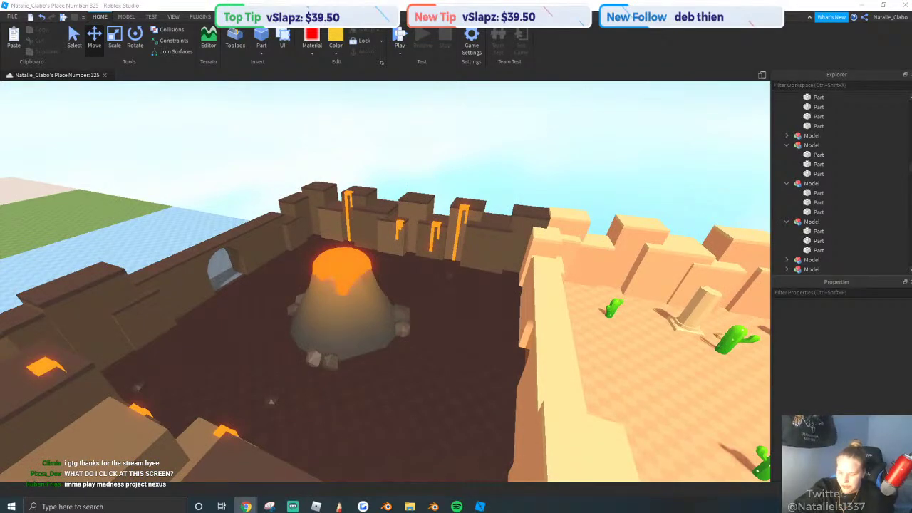
Switch to Chrome, open blender.org, and look through the home page for the Blender download options.
{"action": "left_click_drag", "start_coordinate": [0, 153], "coordinate": [328, 231]}
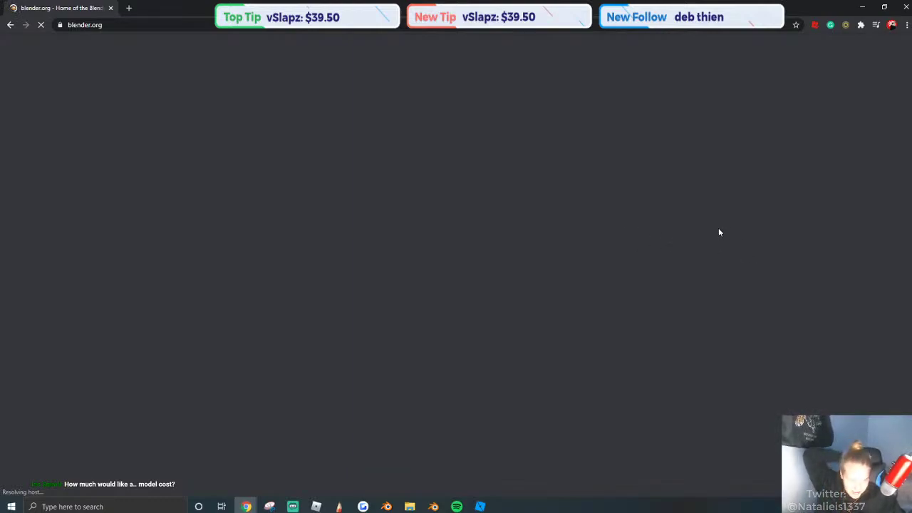
{"action": "scroll", "coordinate": [636, 309], "scroll_direction": "down", "scroll_amount": 3}
{"action": "scroll", "coordinate": [636, 308], "scroll_direction": "up", "scroll_amount": 3}
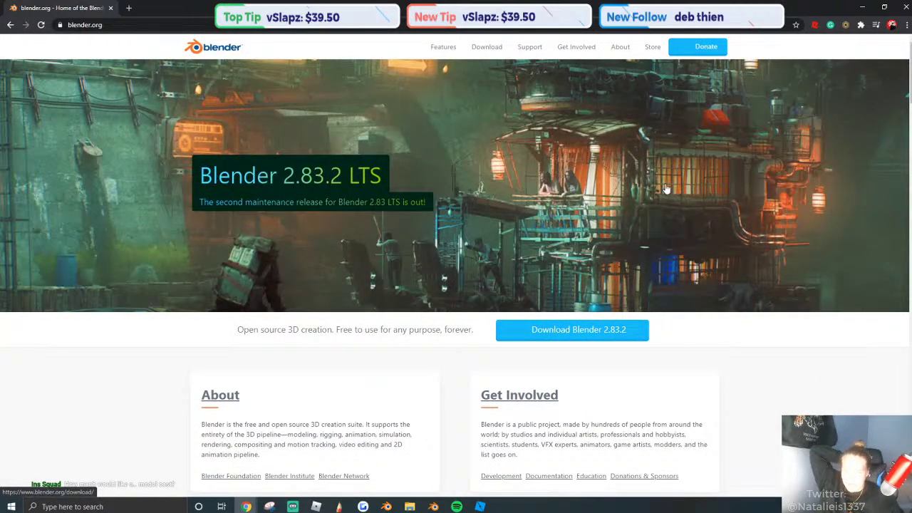
{"action": "scroll", "coordinate": [562, 193], "scroll_direction": "down", "scroll_amount": 6}
{"action": "scroll", "coordinate": [554, 207], "scroll_direction": "up", "scroll_amount": 3}
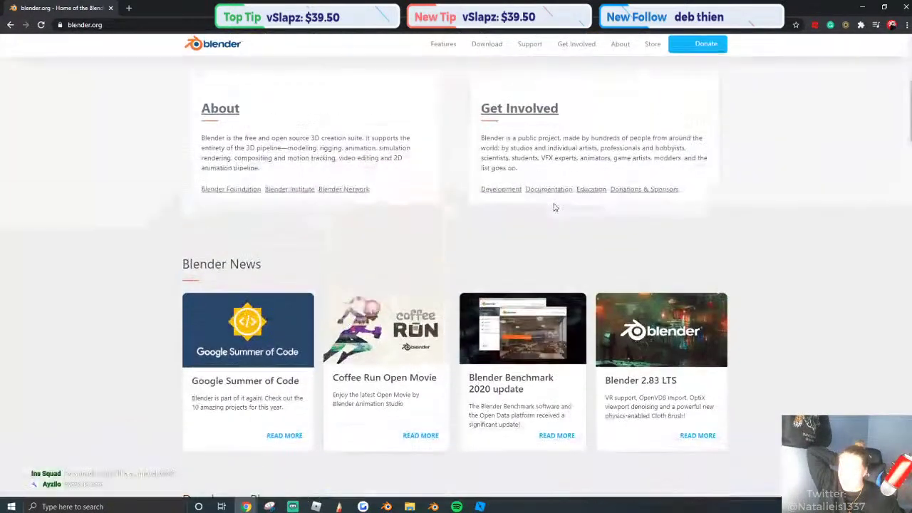
{"action": "scroll", "coordinate": [554, 208], "scroll_direction": "up", "scroll_amount": 2}
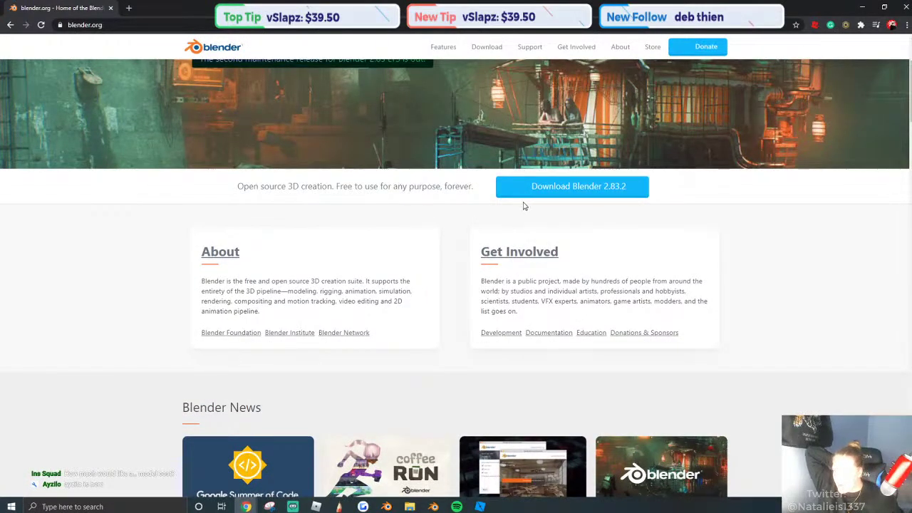
{"action": "scroll", "coordinate": [540, 195], "scroll_direction": "up", "scroll_amount": 2}
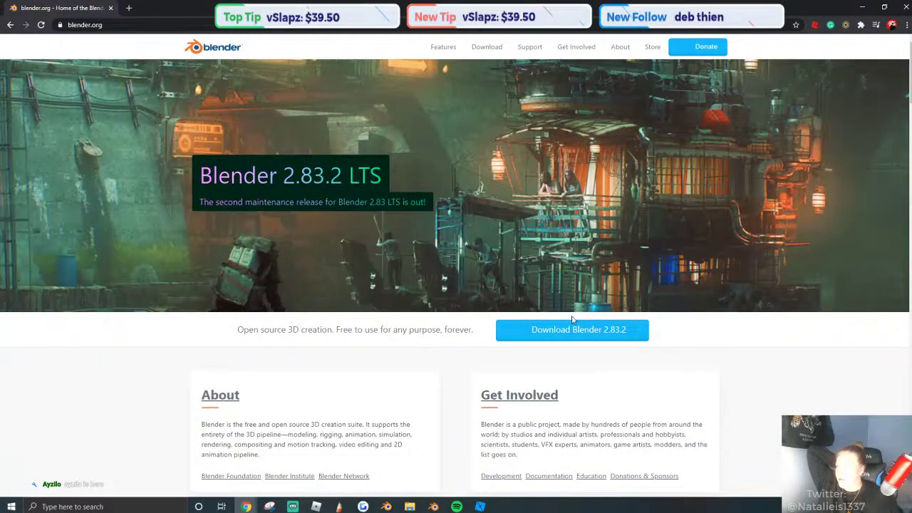
Look through Blender's Download page for older versions, and open the overview of all Blender features.
{"action": "left_click", "coordinate": [488, 46]}
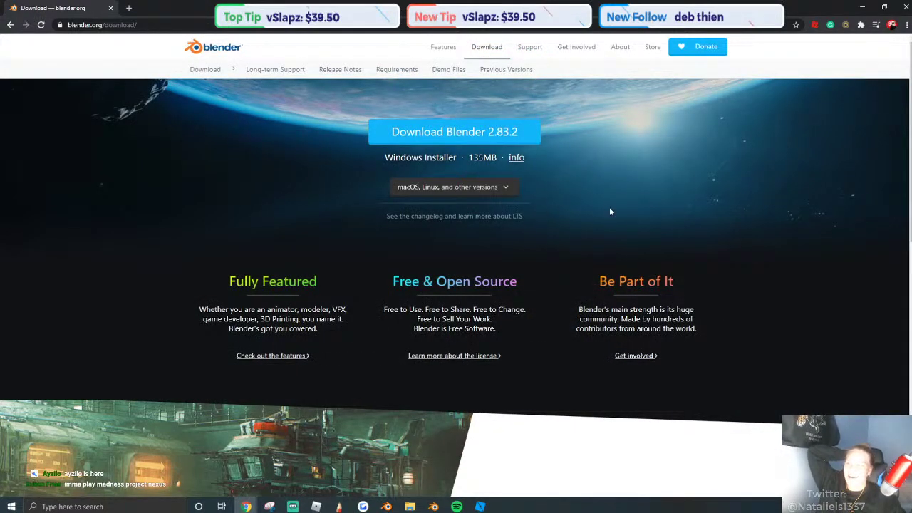
{"action": "scroll", "coordinate": [600, 307], "scroll_direction": "down", "scroll_amount": 8}
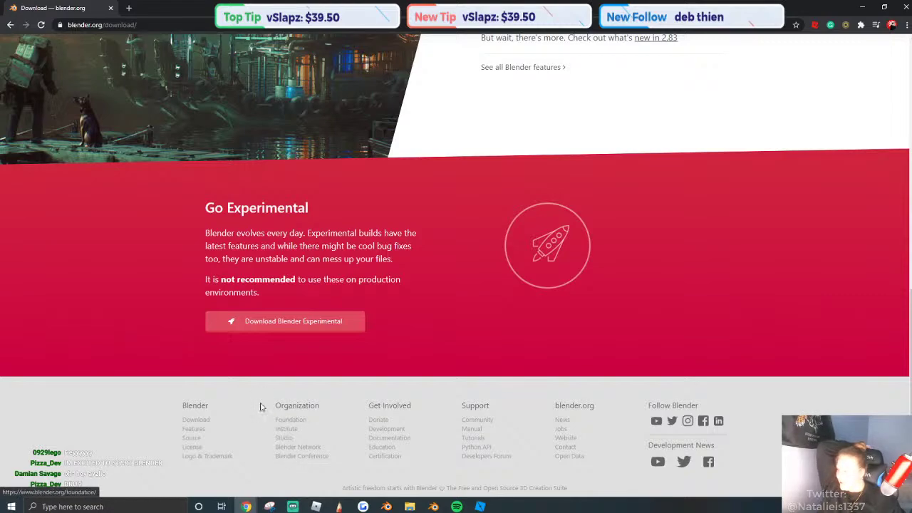
{"action": "left_click", "coordinate": [205, 423]}
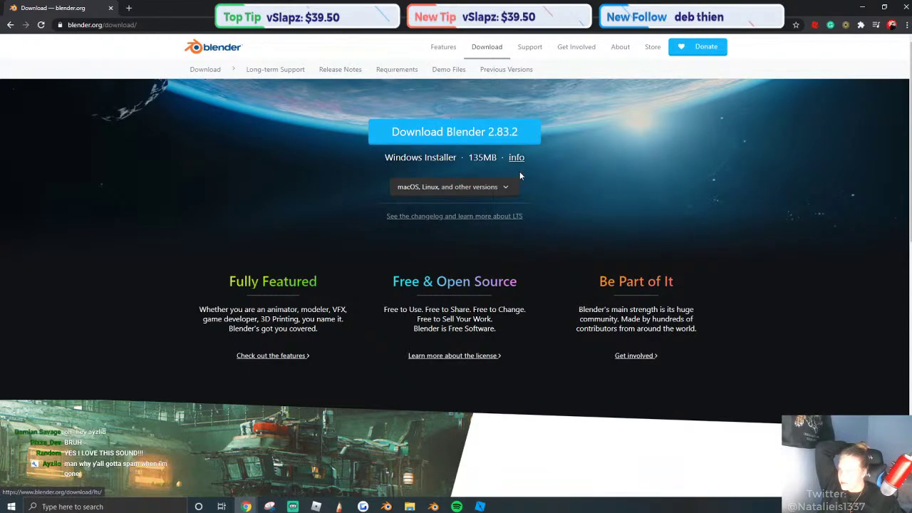
{"action": "scroll", "coordinate": [553, 375], "scroll_direction": "down", "scroll_amount": 5}
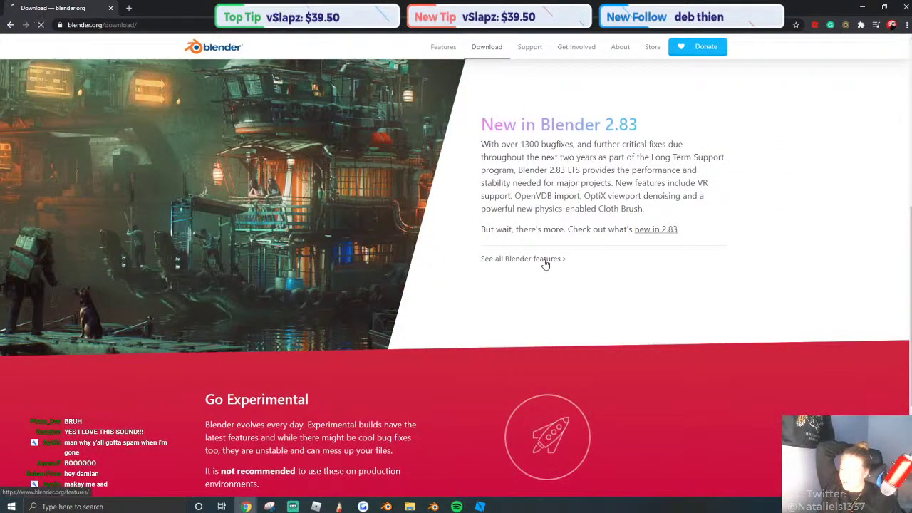
{"action": "left_click", "coordinate": [545, 264]}
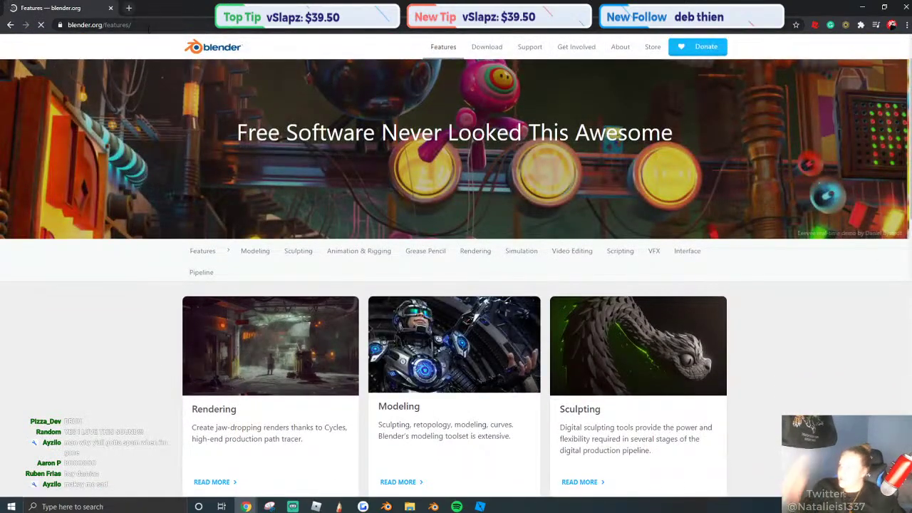
Try to reach the release list directly at blender.org/releases and blender.org/release.
{"action": "left_click", "coordinate": [147, 25]}
{"action": "left_click_drag", "start_coordinate": [147, 24], "coordinate": [145, 26]}
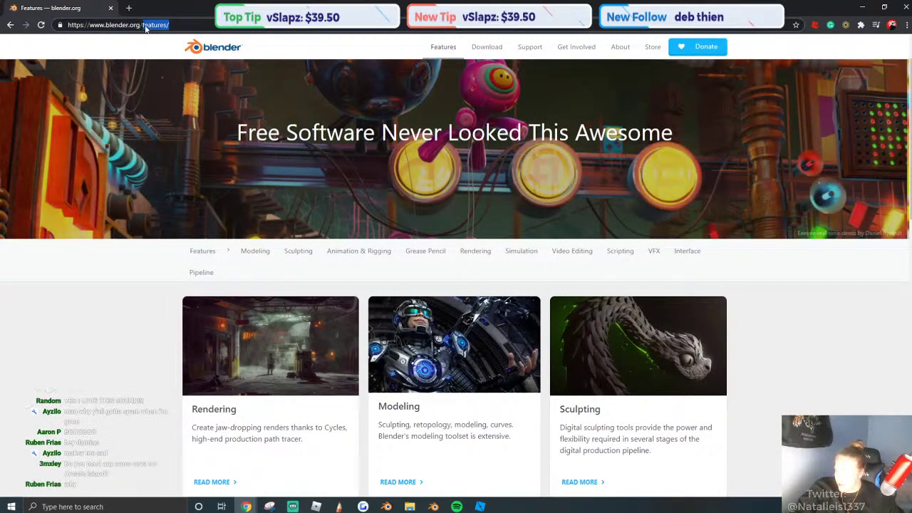
{"action": "type", "text": "releases"}
{"action": "key", "text": "Return"}
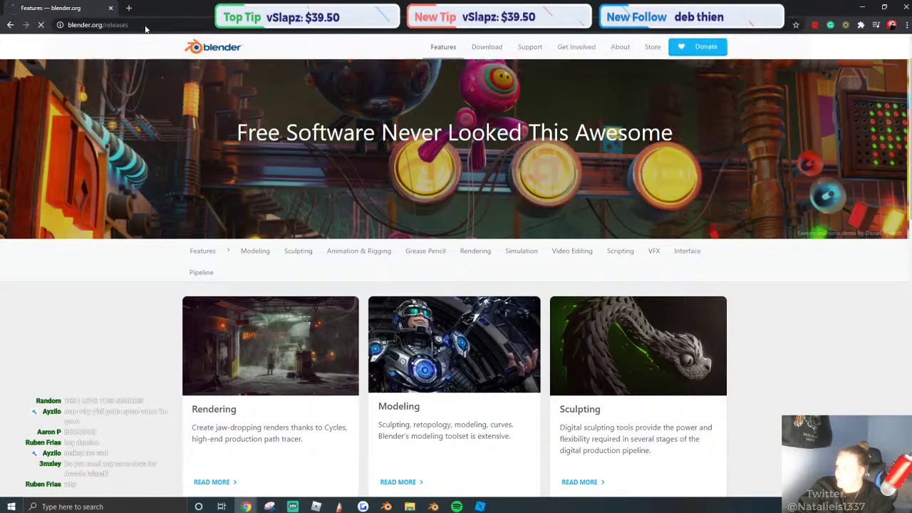
{"action": "left_click", "coordinate": [145, 25]}
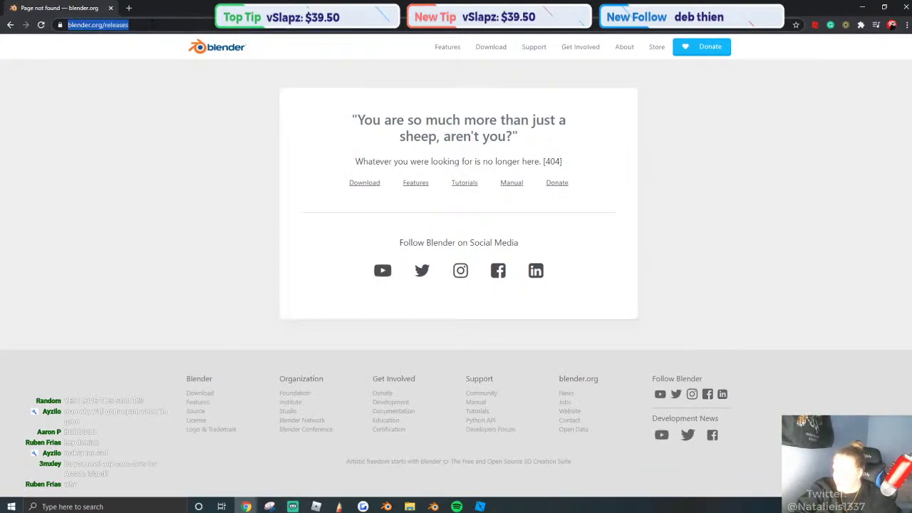
{"action": "key", "text": "BackSpace"}
{"action": "key", "text": "Return"}
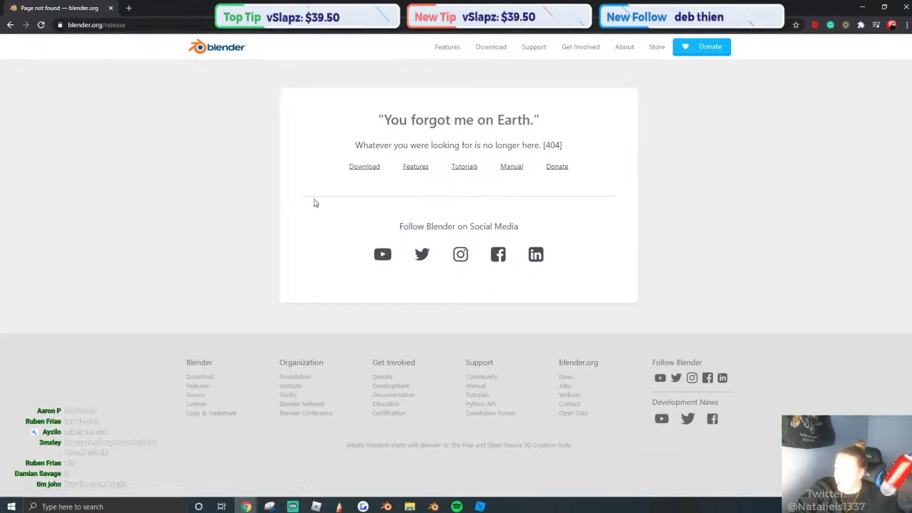
Search Google for "blender releases" and open Blender's Release Notes page from the results.
{"action": "key", "text": "ctrl+l"}
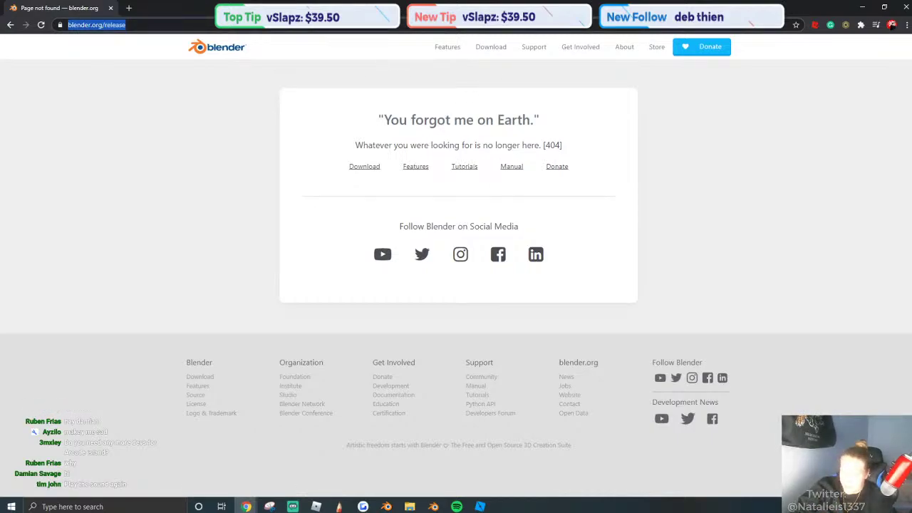
{"action": "type", "text": "blender re"}
{"action": "key", "text": "BackSpace"}
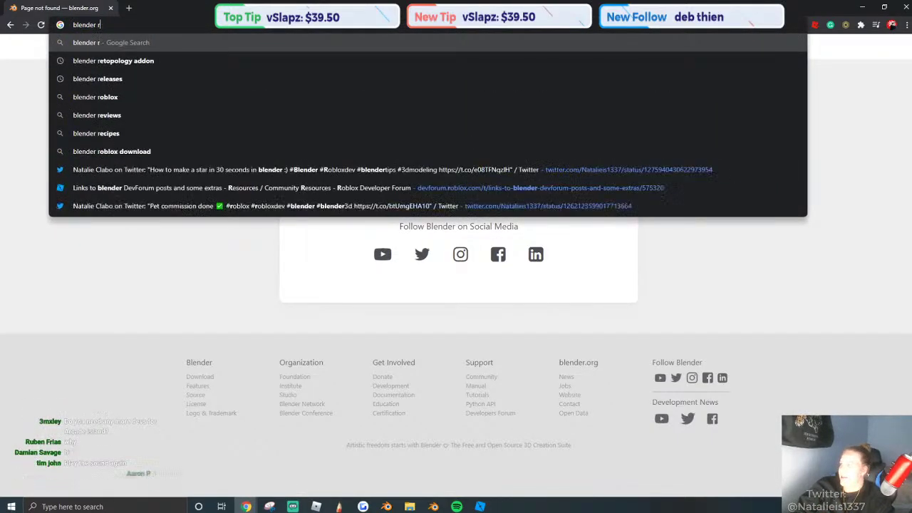
{"action": "type", "text": "eleases"}
{"action": "key", "text": "Return"}
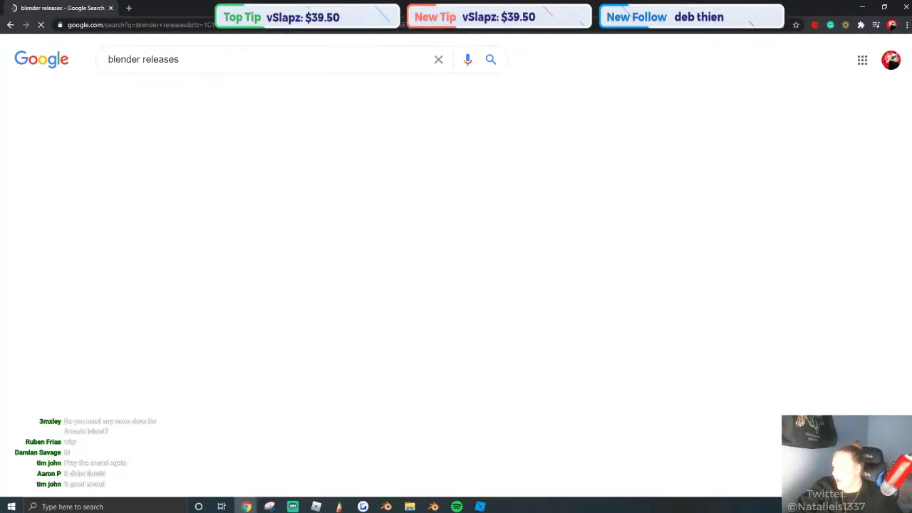
{"action": "left_click", "coordinate": [163, 162]}
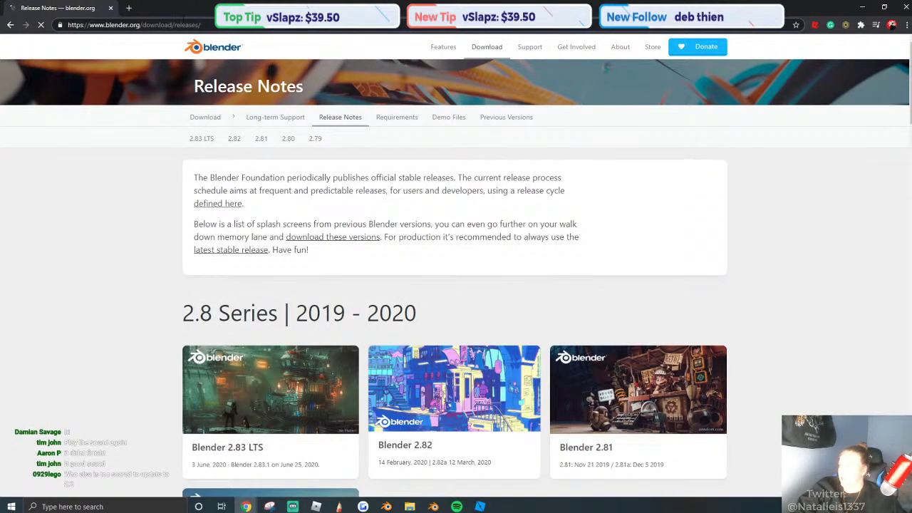
Look through the Blender 2.8 and 2.7 series versions on the Release Notes page.
{"action": "scroll", "coordinate": [159, 188], "scroll_direction": "down", "scroll_amount": 10}
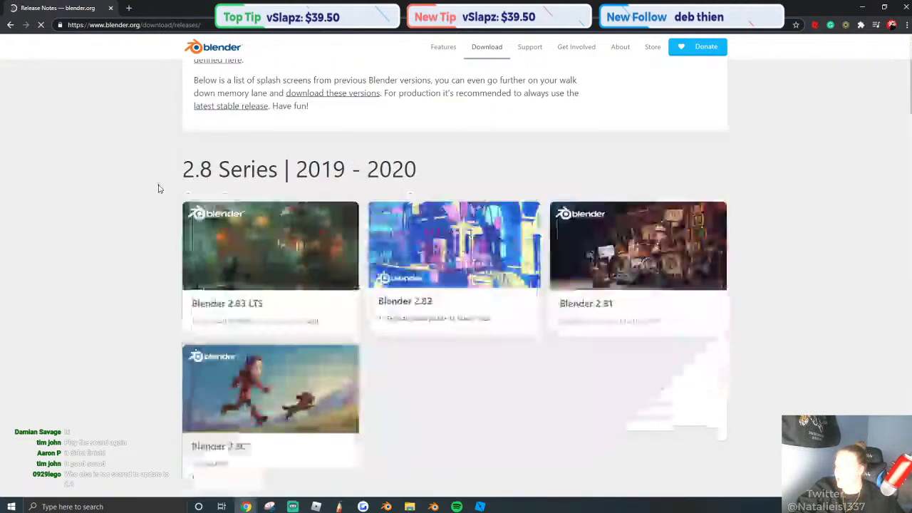
{"action": "scroll", "coordinate": [442, 256], "scroll_direction": "down", "scroll_amount": 1}
{"action": "scroll", "coordinate": [440, 255], "scroll_direction": "up", "scroll_amount": 1}
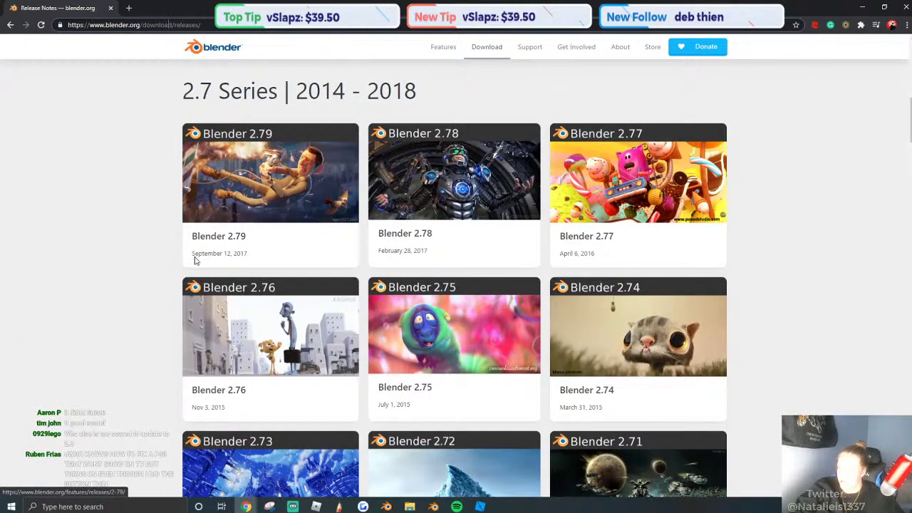
{"action": "scroll", "coordinate": [288, 226], "scroll_direction": "up", "scroll_amount": 5}
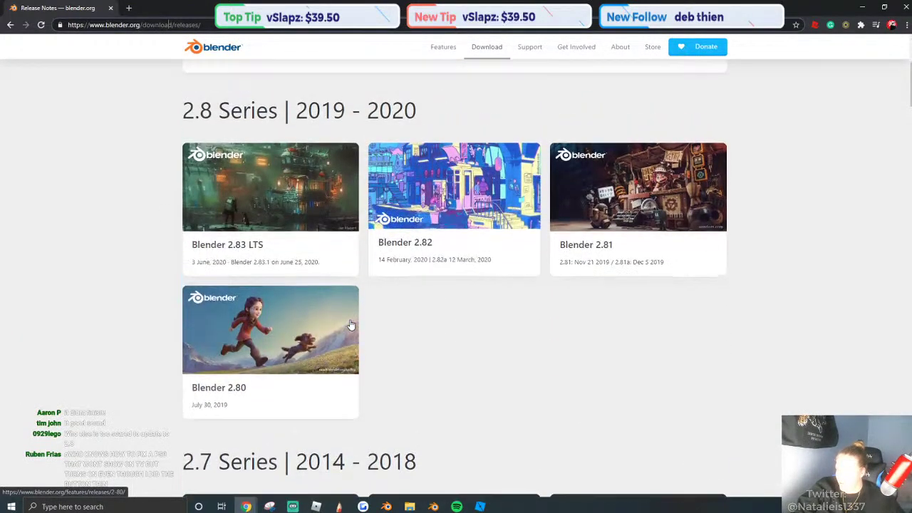
{"action": "scroll", "coordinate": [283, 339], "scroll_direction": "up", "scroll_amount": 1}
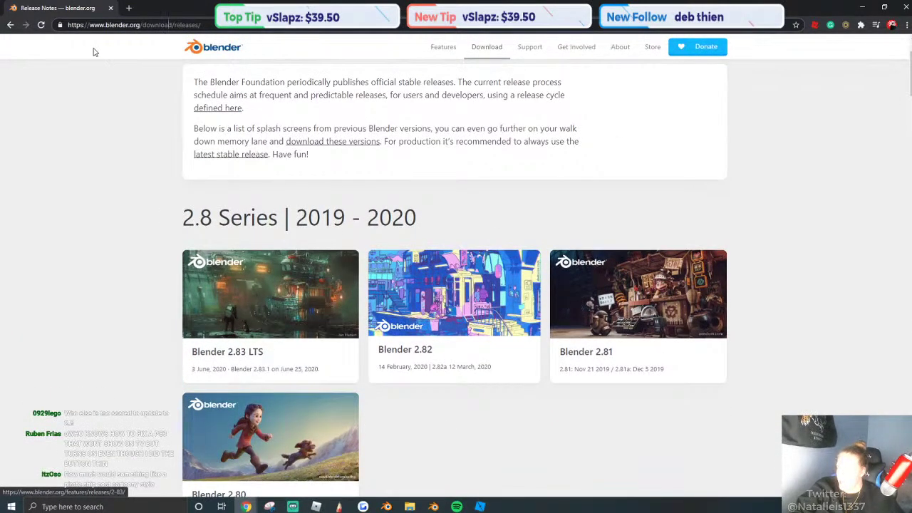
Copy the web address of Blender's Release Notes page, blender.org/download/releases/.
{"action": "right_click", "coordinate": [116, 27]}
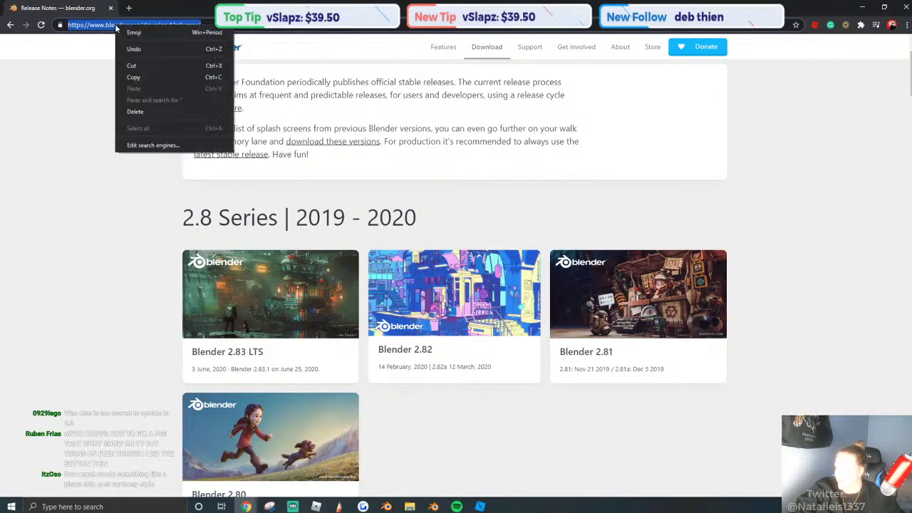
{"action": "left_click", "coordinate": [141, 77]}
{"action": "scroll", "coordinate": [138, 198], "scroll_direction": "down", "scroll_amount": 3}
{"action": "left_click", "coordinate": [126, 202]}
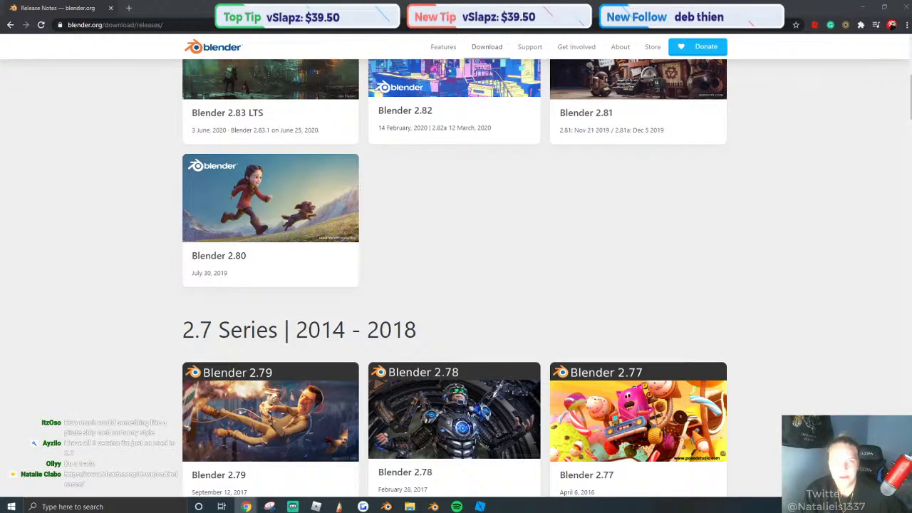
Close the Release Notes tab, leaving a new tab in its place, and return to Roblox Studio.
{"action": "left_click", "coordinate": [125, 8]}
{"action": "left_click", "coordinate": [106, 11]}
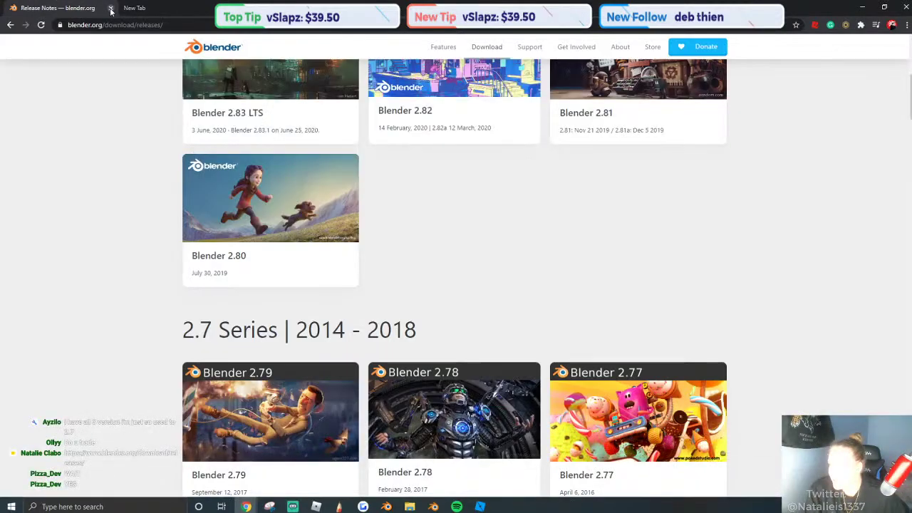
{"action": "left_click", "coordinate": [110, 8]}
{"action": "left_click", "coordinate": [110, 8]}
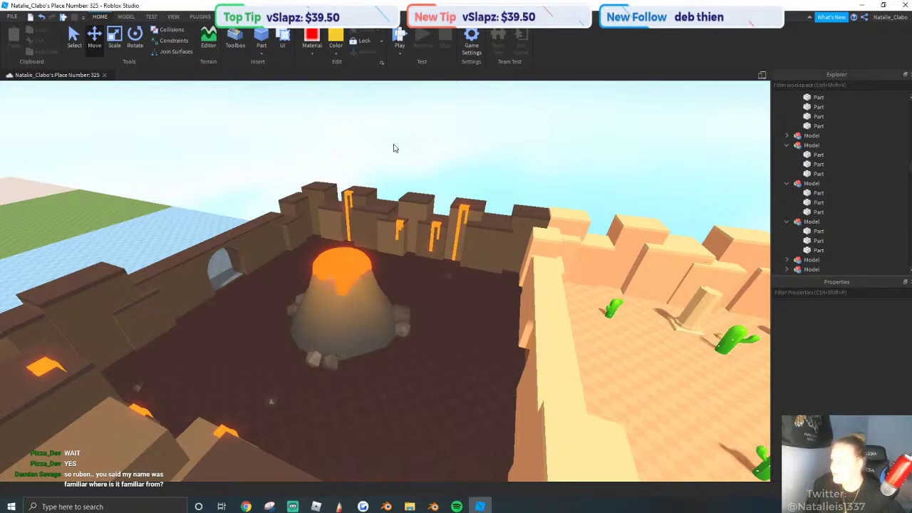
Try duplicating the translucent dark orange panel from the desert archway for the volcano's water-side archway, and remove the copy.
{"action": "scroll", "coordinate": [434, 187], "scroll_direction": "up", "scroll_amount": 5}
{"action": "right_click_drag", "start_coordinate": [436, 186], "coordinate": [484, 242]}
{"action": "scroll", "coordinate": [463, 258], "scroll_direction": "up", "scroll_amount": 4}
{"action": "left_click", "coordinate": [475, 258]}
{"action": "scroll", "coordinate": [476, 258], "scroll_direction": "down", "scroll_amount": 5}
{"action": "left_click", "coordinate": [391, 173]}
{"action": "scroll", "coordinate": [484, 242], "scroll_direction": "up", "scroll_amount": 3}
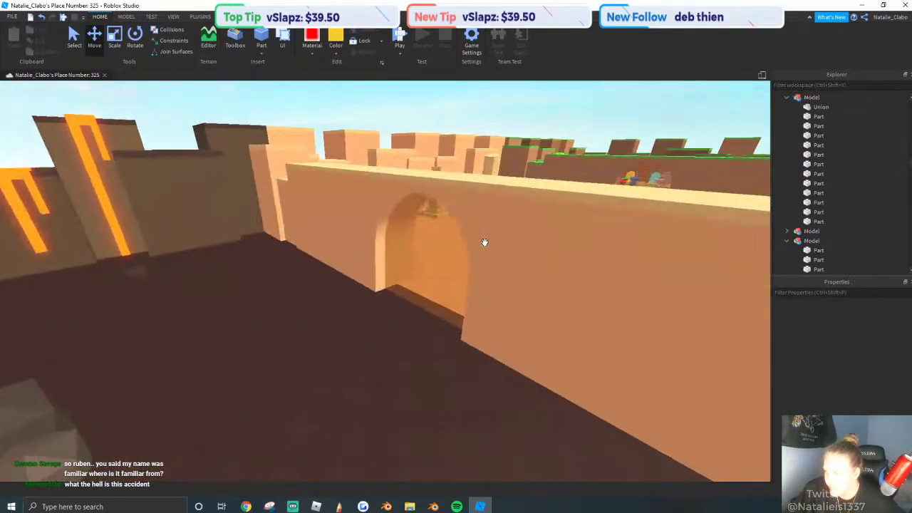
{"action": "scroll", "coordinate": [412, 278], "scroll_direction": "up", "scroll_amount": 5}
{"action": "right_click_drag", "start_coordinate": [412, 278], "coordinate": [484, 319]}
{"action": "left_click", "coordinate": [403, 299]}
{"action": "scroll", "coordinate": [484, 319], "scroll_direction": "down", "scroll_amount": 5}
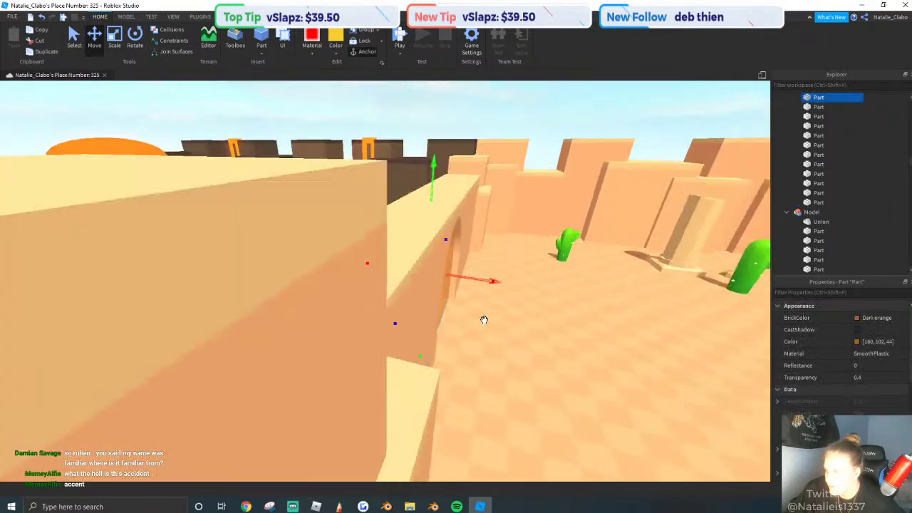
{"action": "key", "text": "ctrl+d"}
{"action": "left_click_drag", "start_coordinate": [559, 317], "coordinate": [489, 307]}
{"action": "right_click_drag", "start_coordinate": [492, 309], "coordinate": [488, 307]}
{"action": "left_click_drag", "start_coordinate": [489, 307], "coordinate": [403, 226]}
{"action": "scroll", "coordinate": [403, 225], "scroll_direction": "up", "scroll_amount": 6}
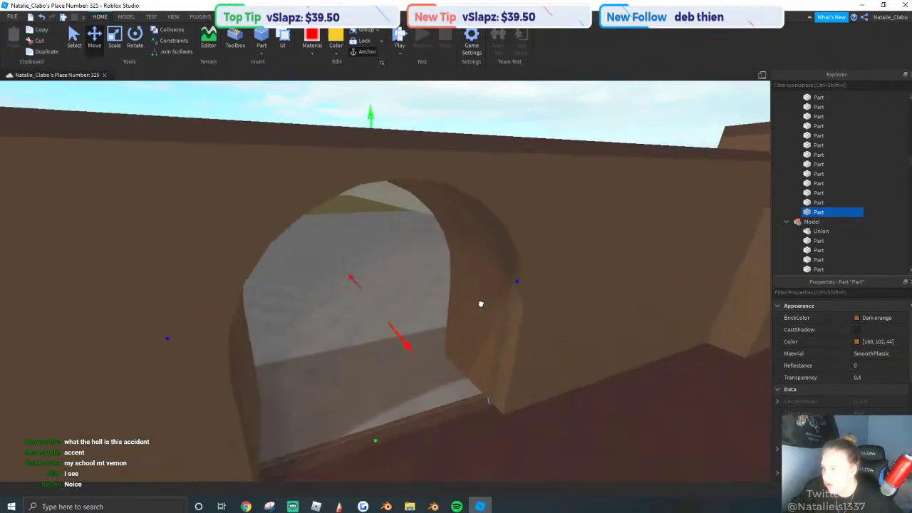
{"action": "left_click_drag", "start_coordinate": [481, 304], "coordinate": [404, 270]}
{"action": "right_click", "coordinate": [409, 272]}
{"action": "left_click", "coordinate": [411, 334]}
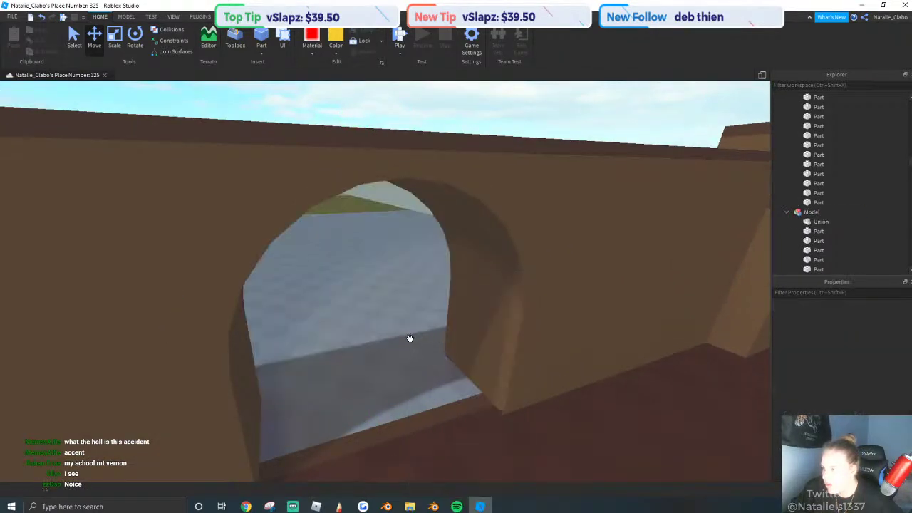
Recolor the translucent panel in the volcano's water-side archway to light blue (45, 170, 223).
{"action": "left_click", "coordinate": [518, 340]}
{"action": "right_click_drag", "start_coordinate": [518, 340], "coordinate": [586, 317]}
{"action": "scroll", "coordinate": [586, 318], "scroll_direction": "down", "scroll_amount": 5}
{"action": "scroll", "coordinate": [586, 318], "scroll_direction": "up", "scroll_amount": 4}
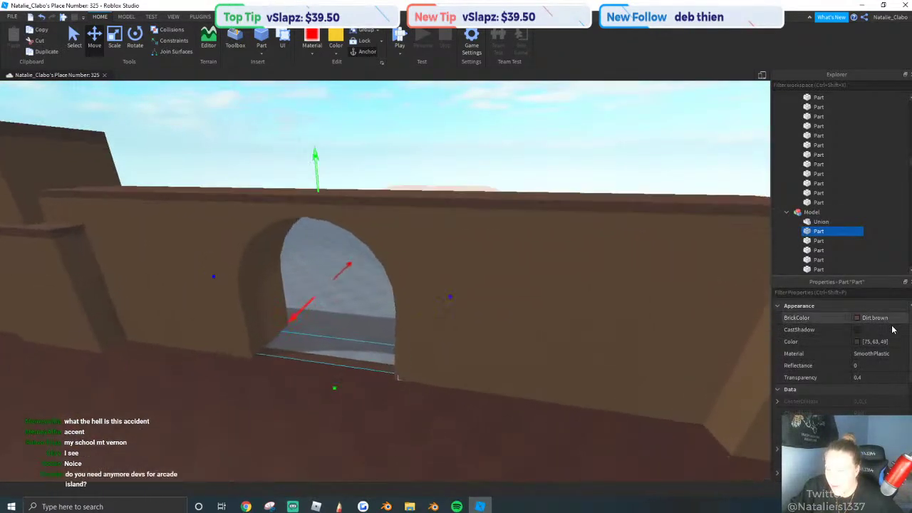
{"action": "left_click", "coordinate": [856, 342]}
{"action": "left_click", "coordinate": [485, 173]}
{"action": "left_click", "coordinate": [504, 175]}
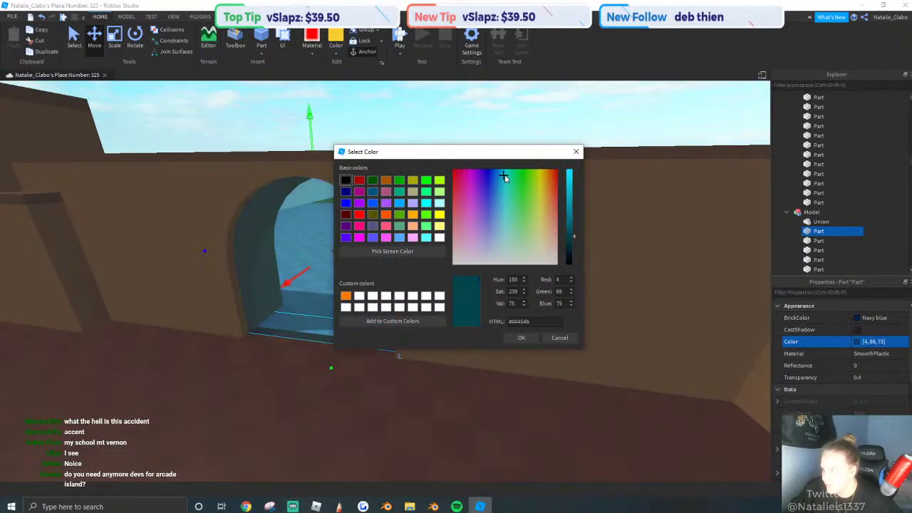
{"action": "left_click", "coordinate": [496, 166]}
{"action": "left_click_drag", "start_coordinate": [568, 235], "coordinate": [568, 182]}
{"action": "mouse_move", "coordinate": [508, 183]}
{"action": "left_mouse_down"}
{"action": "mouse_move", "coordinate": [500, 175]}
{"action": "mouse_move", "coordinate": [497, 189]}
{"action": "left_mouse_up"}
{"action": "left_click", "coordinate": [497, 188]}
{"action": "left_click", "coordinate": [499, 188]}
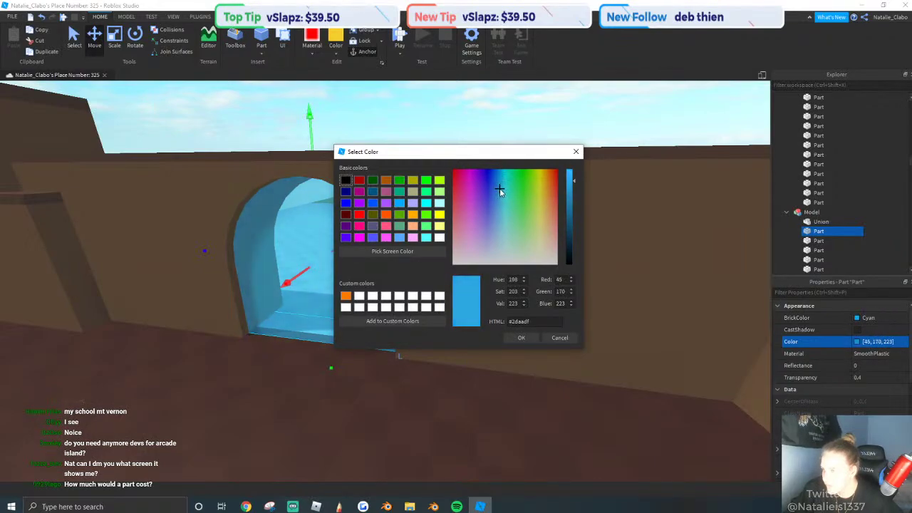
{"action": "left_click", "coordinate": [519, 337]}
Toggle CastShadow on the brown wall union around the volcano's water-side archway, and deselect it.
{"action": "left_click", "coordinate": [532, 299]}
{"action": "left_click", "coordinate": [820, 222]}
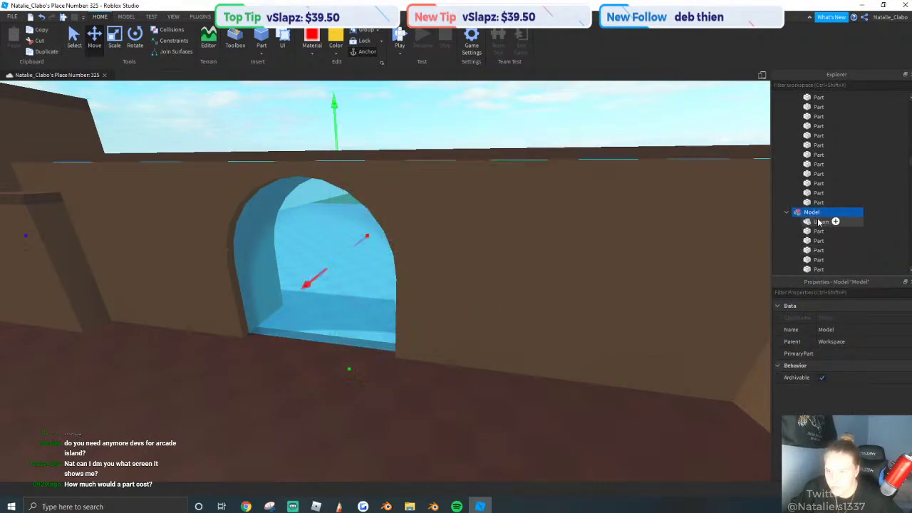
{"action": "left_click", "coordinate": [860, 331]}
{"action": "left_click", "coordinate": [460, 112]}
{"action": "scroll", "coordinate": [473, 154], "scroll_direction": "down", "scroll_amount": 1}
Toggle CastShadow on the desert wall union around the archway to the volcano area, and deselect it.
{"action": "right_click_drag", "start_coordinate": [473, 154], "coordinate": [500, 292]}
{"action": "key", "text": "w"}
{"action": "left_click", "coordinate": [688, 273]}
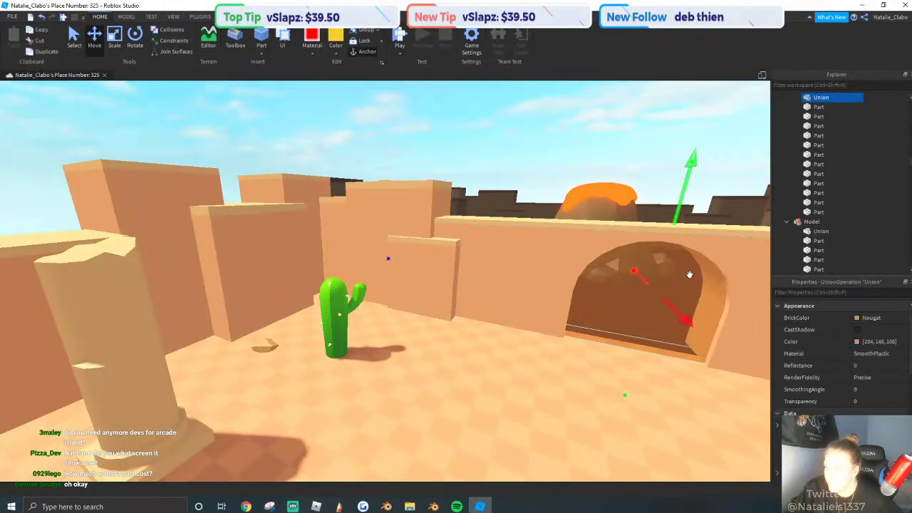
{"action": "left_click", "coordinate": [854, 332]}
{"action": "left_click", "coordinate": [530, 148]}
Fly through the volcano area to the grassy hub and examine the row of colored swirl portals.
{"action": "right_click_drag", "start_coordinate": [530, 148], "coordinate": [504, 267]}
{"action": "key", "text": "w"}
{"action": "key", "text": "w"}
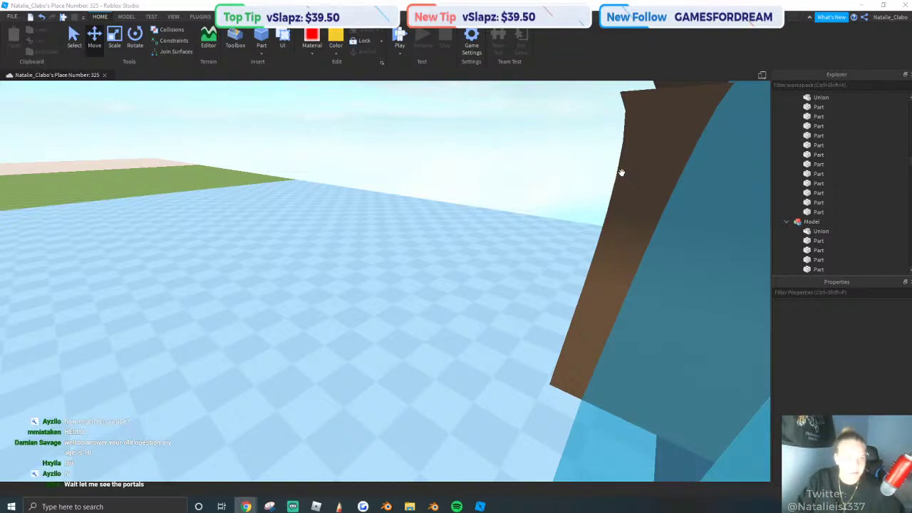
{"action": "right_click_drag", "start_coordinate": [178, 275], "coordinate": [326, 194]}
{"action": "key", "text": "w"}
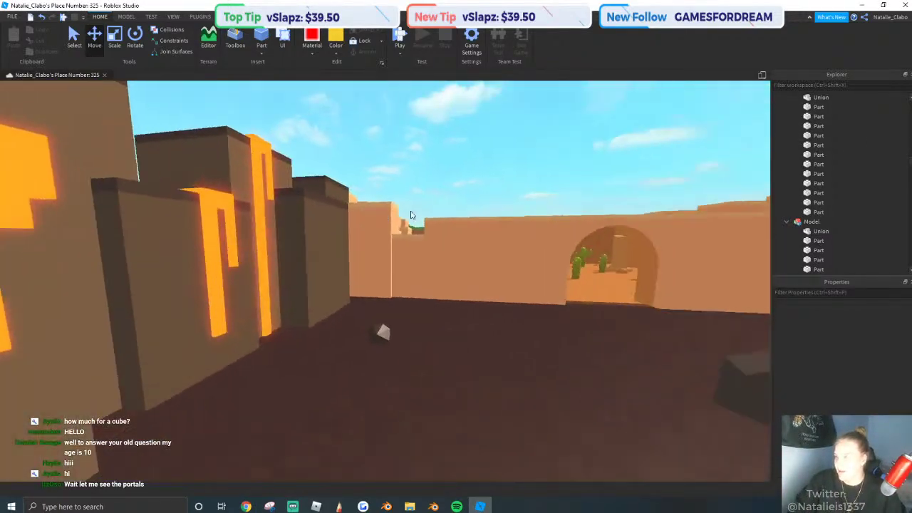
{"action": "key", "text": "w"}
{"action": "right_click_drag", "start_coordinate": [410, 215], "coordinate": [354, 281]}
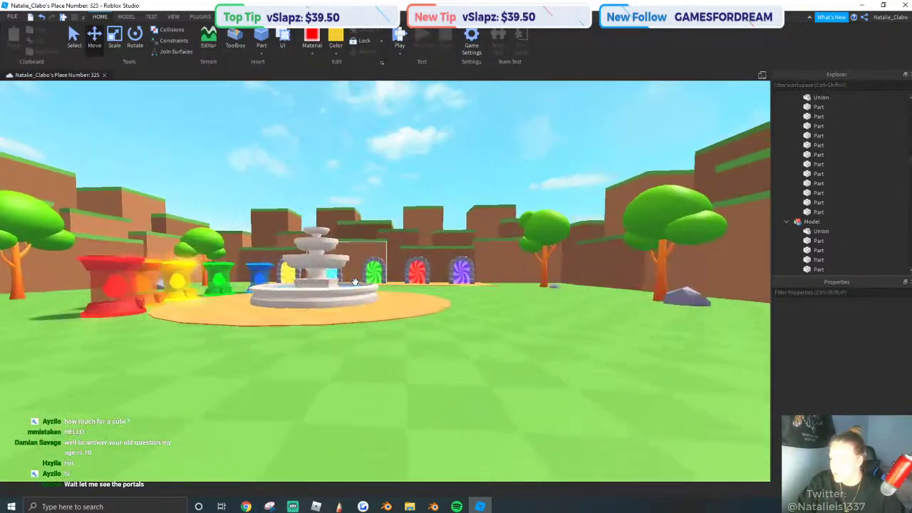
{"action": "key", "text": "w"}
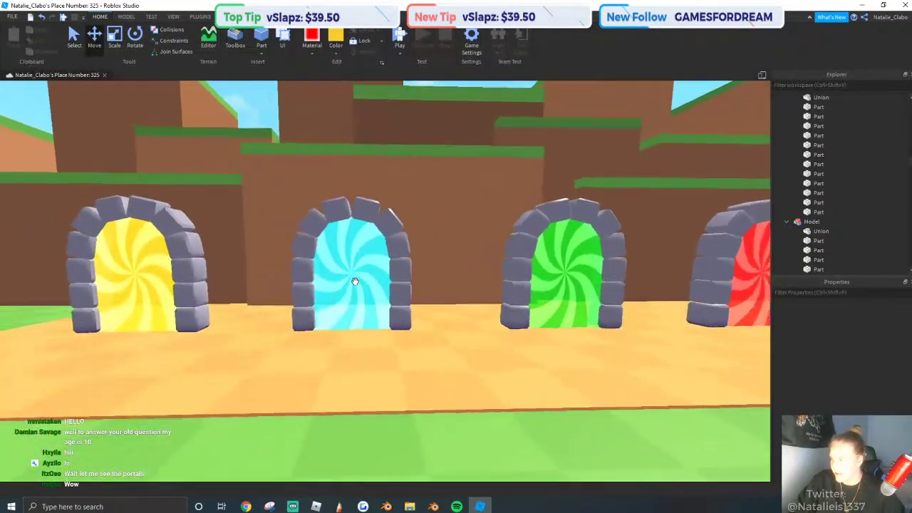
{"action": "key", "text": "s"}
{"action": "key", "text": "a"}
{"action": "key", "text": "d"}
{"action": "key", "text": "w"}
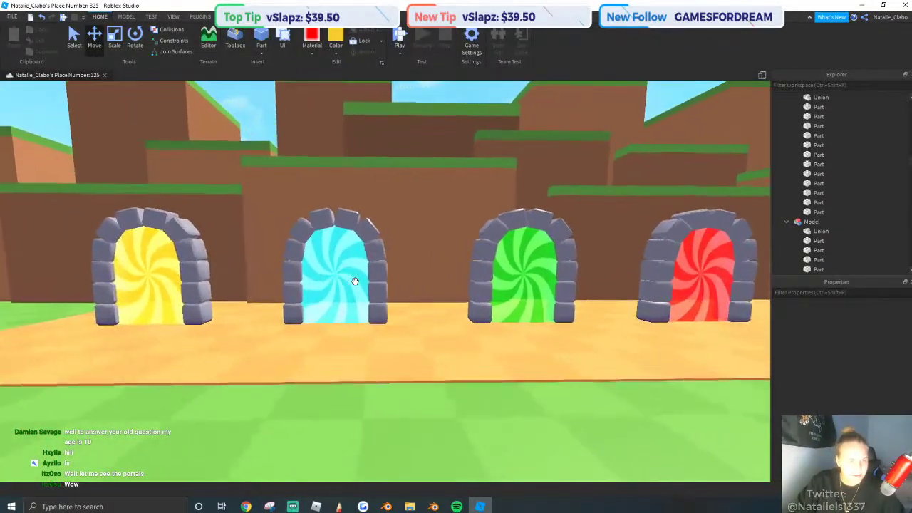
Fly from the portals back through the desert and examine the map from beyond the volcano area's outer wall.
{"action": "key", "text": "d"}
{"action": "right_click_drag", "start_coordinate": [354, 281], "coordinate": [354, 281]}
{"action": "key", "text": "w"}
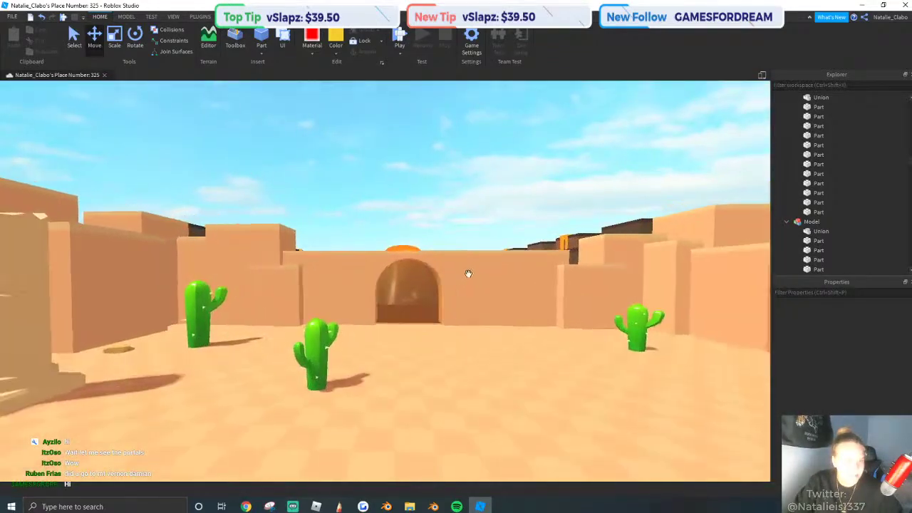
{"action": "key", "text": "w"}
{"action": "mouse_move", "coordinate": [468, 274]}
{"action": "right_mouse_down"}
{"action": "mouse_move", "coordinate": [482, 270]}
{"action": "mouse_move", "coordinate": [471, 286]}
{"action": "right_mouse_up"}
{"action": "key", "text": "s"}
{"action": "key", "text": "w"}
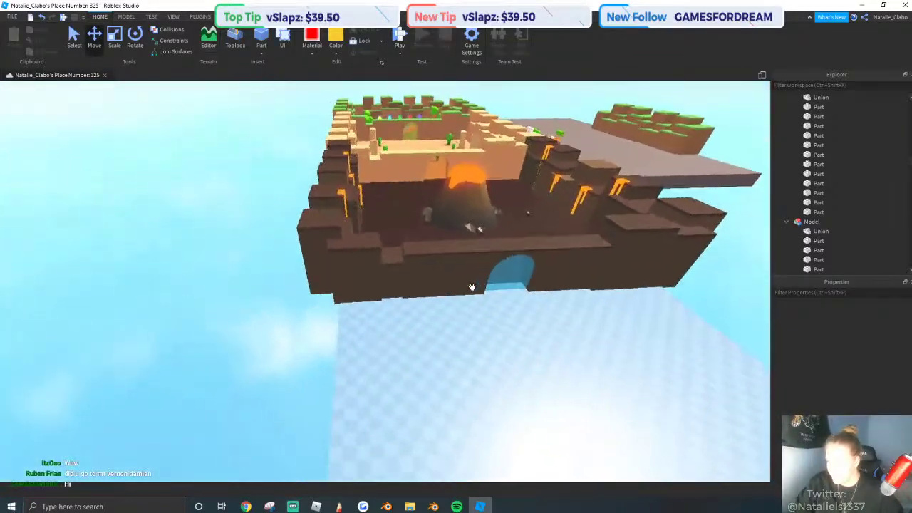
Duplicate the volcano area's three wall models and place the copies around the light blue checkered floor.
{"action": "key", "text": "w"}
{"action": "right_click_drag", "start_coordinate": [368, 235], "coordinate": [370, 240]}
{"action": "left_click", "coordinate": [371, 240]}
{"action": "key", "text": "s"}
{"action": "right_click_drag", "start_coordinate": [508, 201], "coordinate": [508, 201]}
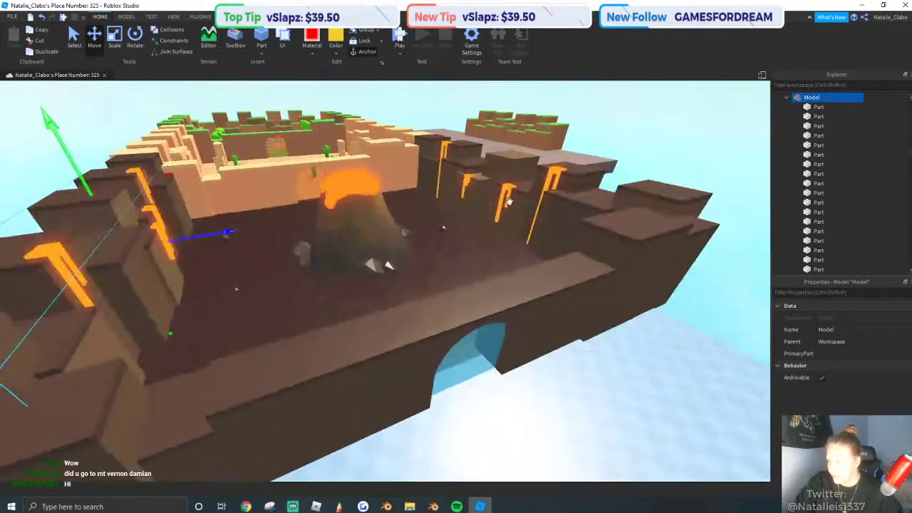
{"action": "key", "text": "s"}
{"action": "left_click", "coordinate": [281, 398]}
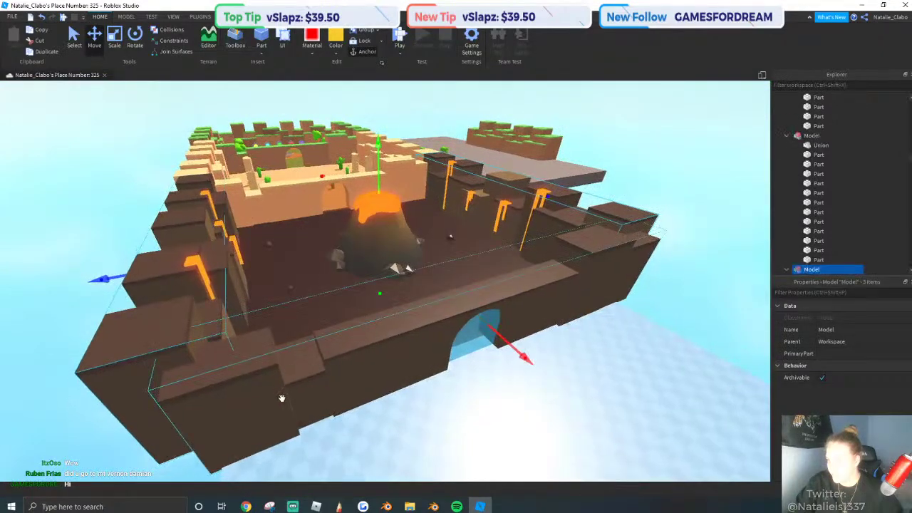
{"action": "key", "text": "s"}
{"action": "left_click", "coordinate": [54, 54]}
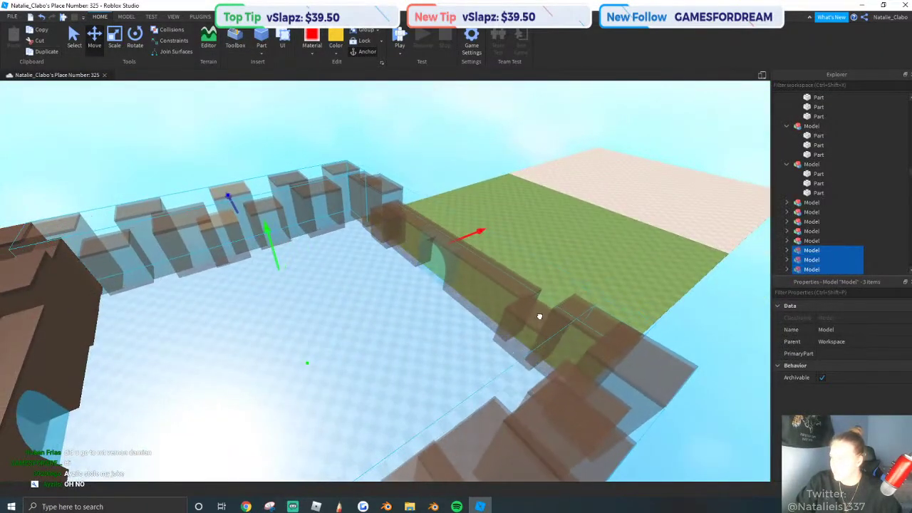
{"action": "right_click_drag", "start_coordinate": [539, 317], "coordinate": [207, 266]}
{"action": "left_click_drag", "start_coordinate": [318, 276], "coordinate": [344, 277]}
{"action": "right_click_drag", "start_coordinate": [344, 280], "coordinate": [371, 269]}
Recolor the three copied wall models around the light blue floor to Medium blue (110, 153, 202).
{"action": "left_click", "coordinate": [359, 163]}
{"action": "left_click", "coordinate": [413, 374]}
{"action": "left_click", "coordinate": [329, 205], "text": "shift"}
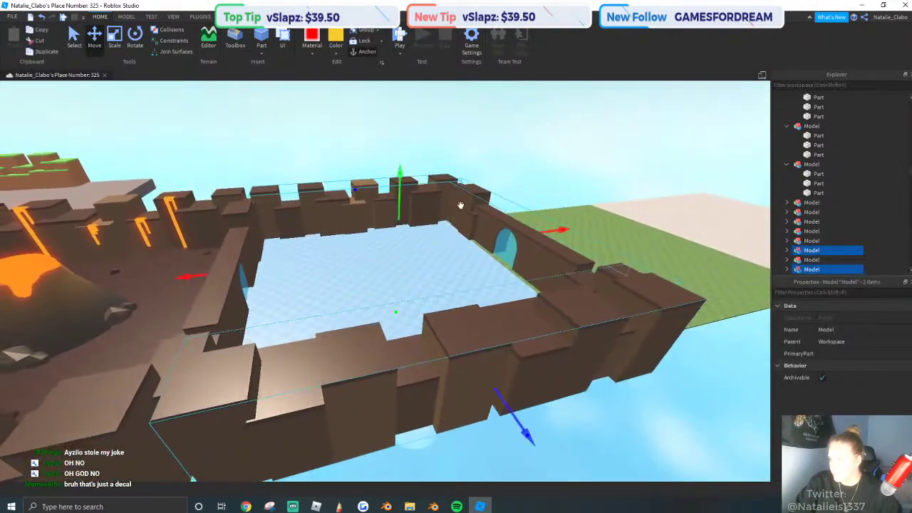
{"action": "left_click", "coordinate": [473, 208], "text": "shift"}
{"action": "left_click", "coordinate": [336, 52]}
{"action": "left_click", "coordinate": [433, 107]}
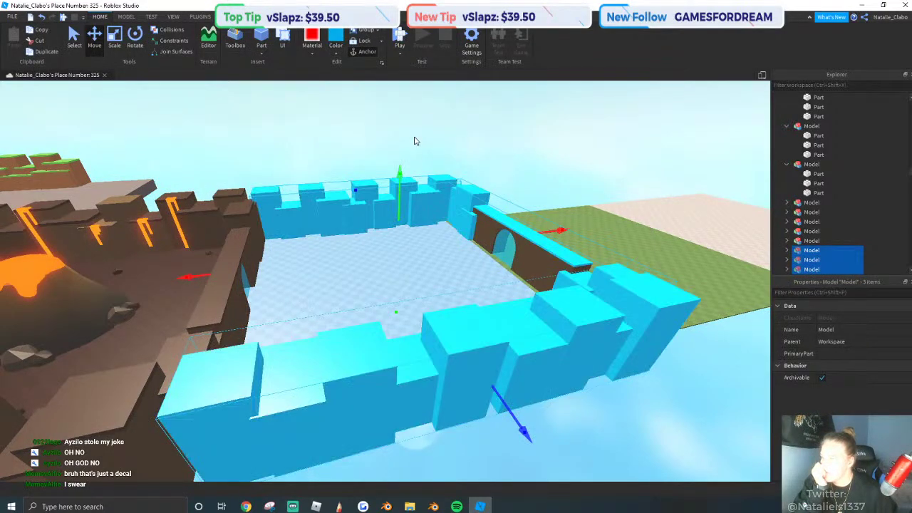
{"action": "right_click_drag", "start_coordinate": [416, 138], "coordinate": [349, 97]}
{"action": "left_click", "coordinate": [335, 43]}
{"action": "left_click", "coordinate": [428, 95]}
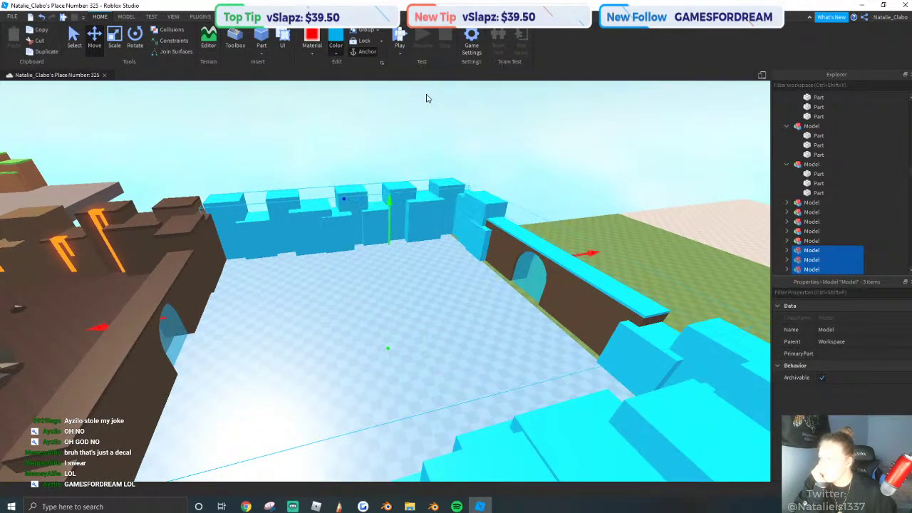
{"action": "scroll", "coordinate": [380, 202], "scroll_direction": "up", "scroll_amount": 4}
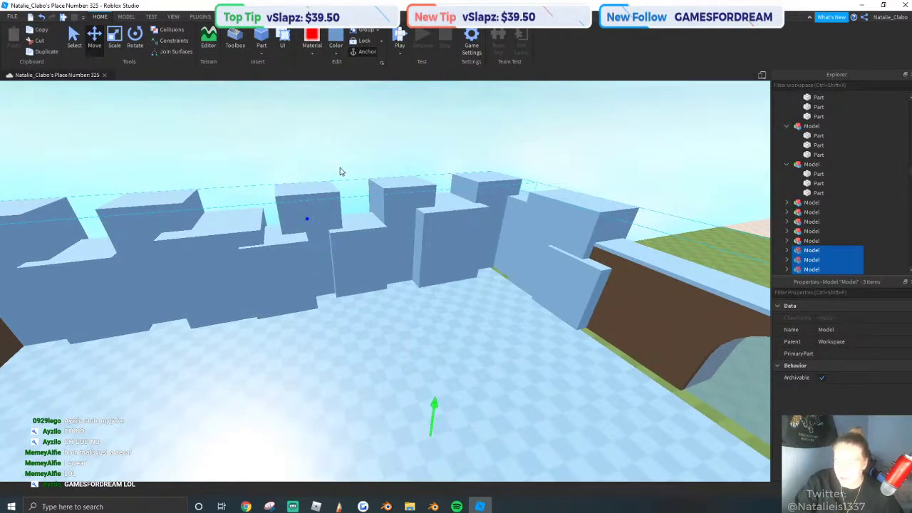
Move the copied archway wall model slightly inward to the edge of the light blue floor, and deselect it.
{"action": "right_click_drag", "start_coordinate": [340, 171], "coordinate": [446, 196]}
{"action": "left_click", "coordinate": [496, 307]}
{"action": "left_click", "coordinate": [494, 293]}
{"action": "right_click_drag", "start_coordinate": [494, 293], "coordinate": [543, 315]}
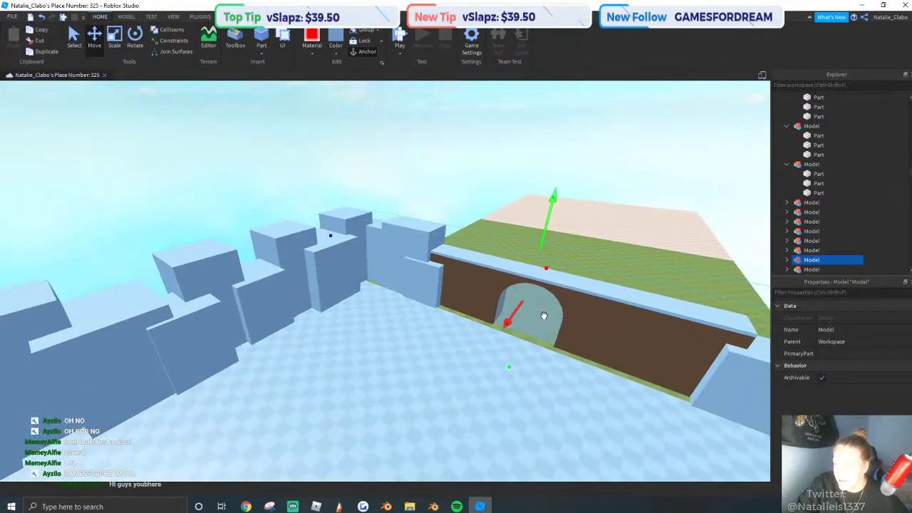
{"action": "left_click_drag", "start_coordinate": [509, 321], "coordinate": [500, 333]}
{"action": "left_click", "coordinate": [332, 152]}
Try recoloring the checkered floor part to light grey, and undo the change.
{"action": "right_click_drag", "start_coordinate": [332, 152], "coordinate": [318, 266]}
{"action": "left_click", "coordinate": [342, 260]}
{"action": "left_click", "coordinate": [334, 56]}
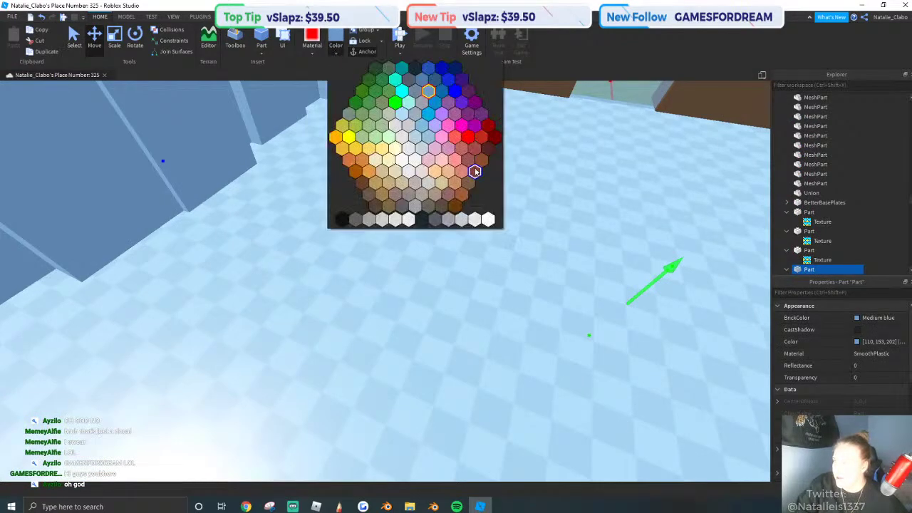
{"action": "left_click", "coordinate": [466, 223]}
{"action": "right_click_drag", "start_coordinate": [467, 223], "coordinate": [450, 191]}
{"action": "key", "text": "ctrl+z"}
{"action": "left_click", "coordinate": [396, 254]}
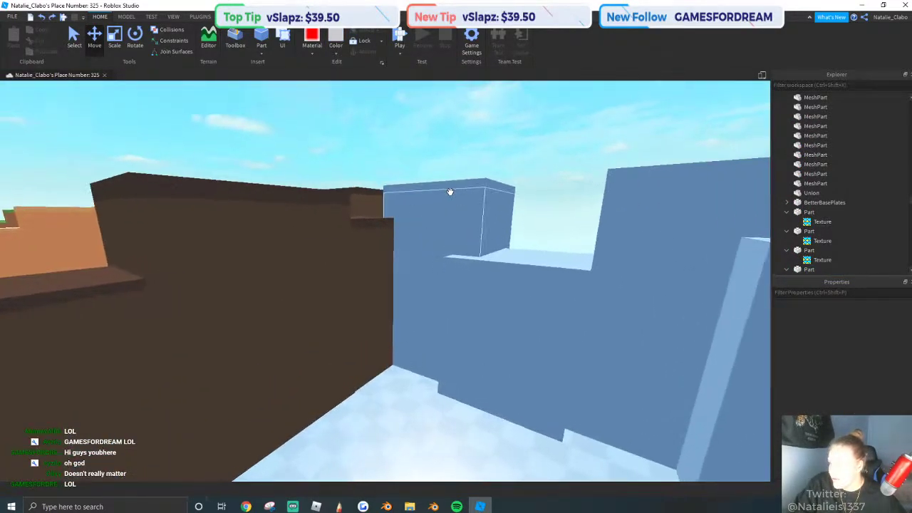
Recolor the top cap parts of all the blue walls around the floor to Ghost grey (202, 203, 209).
{"action": "left_click", "coordinate": [450, 191]}
{"action": "left_click", "coordinate": [560, 264], "text": "ctrl"}
{"action": "right_click_drag", "start_coordinate": [560, 264], "coordinate": [527, 200]}
{"action": "key", "text": "w"}
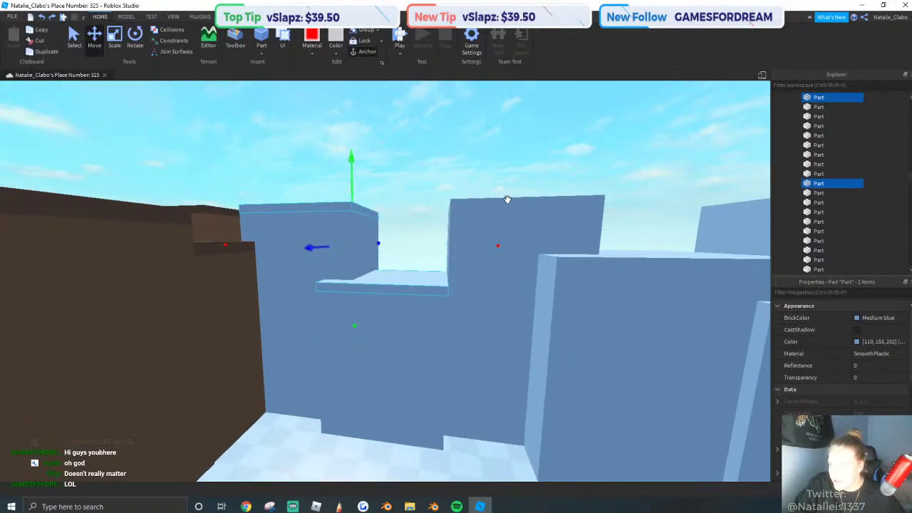
{"action": "left_click", "coordinate": [503, 200], "text": "ctrl"}
{"action": "left_click", "coordinate": [421, 204]}
{"action": "left_click", "coordinate": [325, 207], "text": "alt"}
{"action": "left_click", "coordinate": [413, 282], "text": "ctrl+alt"}
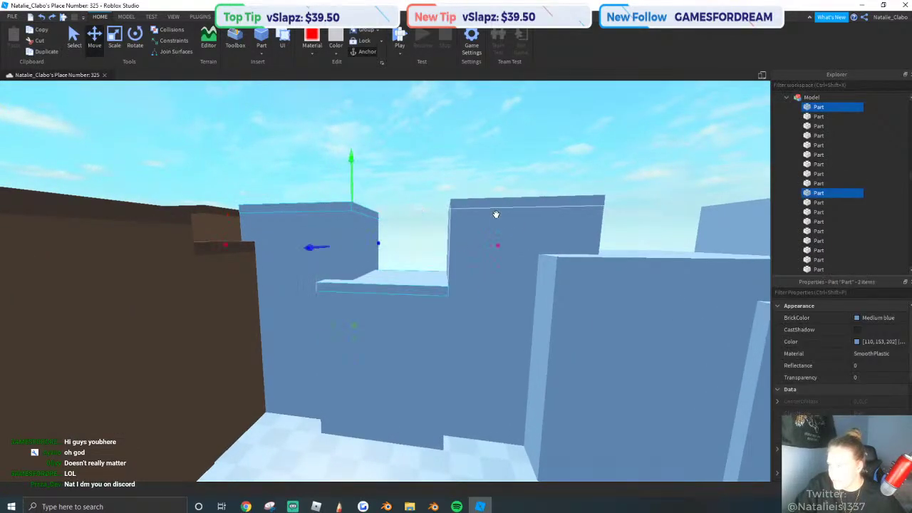
{"action": "right_click_drag", "start_coordinate": [566, 260], "coordinate": [553, 235]}
{"action": "left_click", "coordinate": [542, 306], "text": "ctrl"}
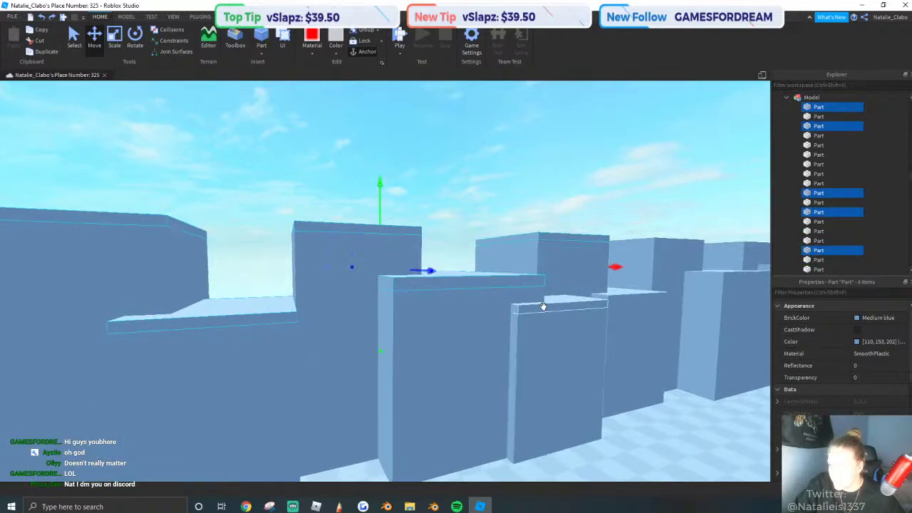
{"action": "left_click", "coordinate": [647, 295], "text": "ctrl+alt"}
{"action": "left_click", "coordinate": [651, 248], "text": "ctrl+alt"}
{"action": "right_click_drag", "start_coordinate": [651, 249], "coordinate": [452, 322]}
{"action": "key", "text": "w"}
{"action": "left_click", "coordinate": [434, 281], "text": "ctrl+alt"}
{"action": "left_click", "coordinate": [471, 237], "text": "ctrl+alt"}
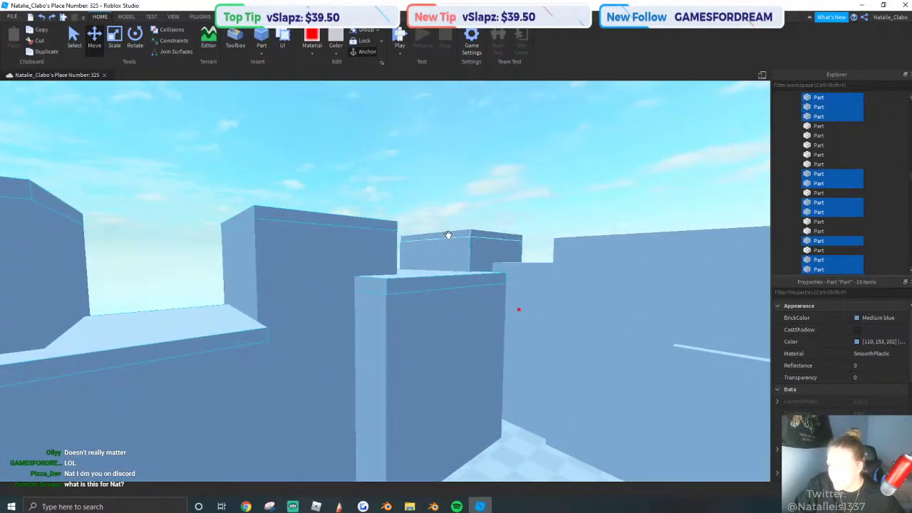
{"action": "left_click", "coordinate": [457, 233], "text": "ctrl"}
{"action": "left_click", "coordinate": [534, 270], "text": "ctrl"}
{"action": "key", "text": "d"}
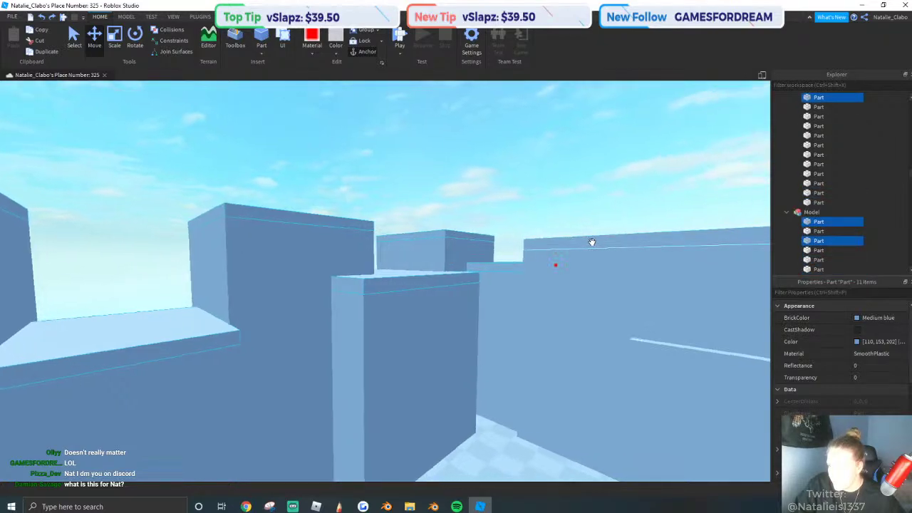
{"action": "left_click", "coordinate": [592, 242], "text": "ctrl"}
{"action": "right_click_drag", "start_coordinate": [591, 242], "coordinate": [400, 305]}
{"action": "left_click", "coordinate": [492, 253], "text": "ctrl"}
{"action": "right_click_drag", "start_coordinate": [492, 253], "coordinate": [240, 269]}
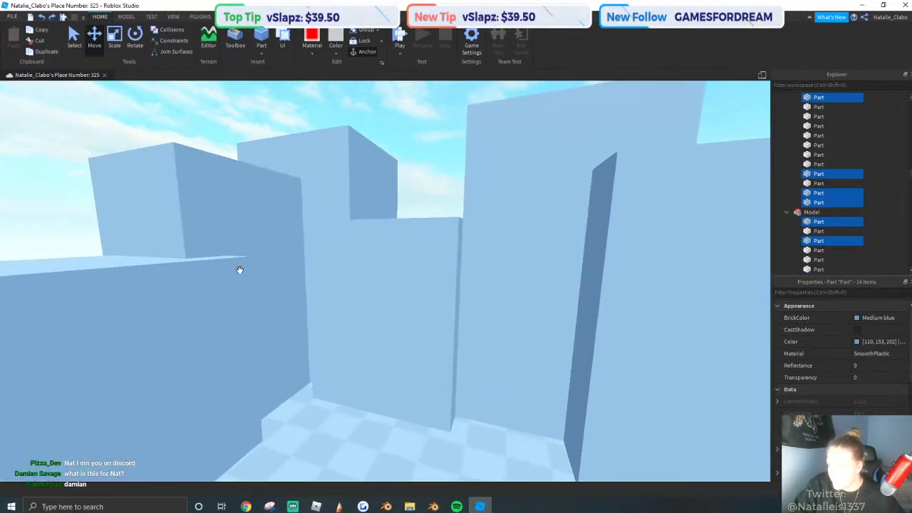
{"action": "left_click", "coordinate": [335, 146]}
{"action": "right_click_drag", "start_coordinate": [506, 114], "coordinate": [504, 198]}
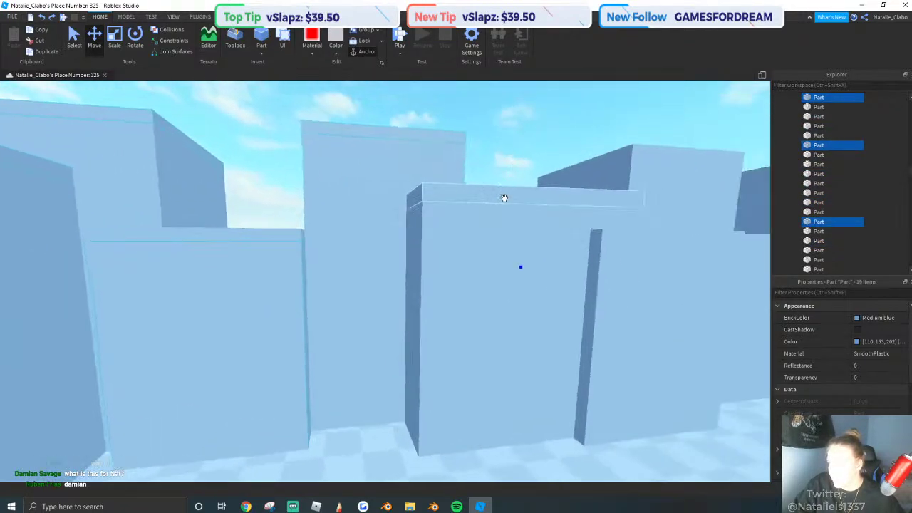
{"action": "right_click_drag", "start_coordinate": [670, 162], "coordinate": [532, 176]}
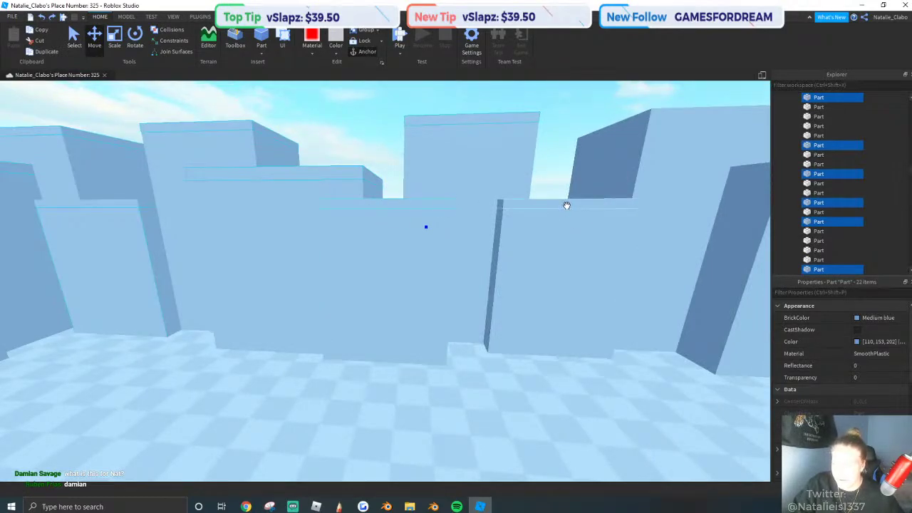
{"action": "left_click", "coordinate": [566, 206], "text": "ctrl"}
{"action": "left_click", "coordinate": [619, 129], "text": "ctrl"}
{"action": "left_click", "coordinate": [619, 128], "text": "ctrl"}
{"action": "left_click", "coordinate": [646, 114], "text": "ctrl"}
{"action": "right_click_drag", "start_coordinate": [659, 125], "coordinate": [475, 207]}
{"action": "key", "text": "w"}
{"action": "left_click", "coordinate": [336, 36]}
{"action": "scroll", "coordinate": [476, 207], "scroll_direction": "down", "scroll_amount": 3}
{"action": "left_click", "coordinate": [476, 207]}
Match the remaining blue cap on the wrongly colored pale wall block to the other caps' Ghost grey (202, 203, 209).
{"action": "scroll", "coordinate": [476, 207], "scroll_direction": "up", "scroll_amount": 4}
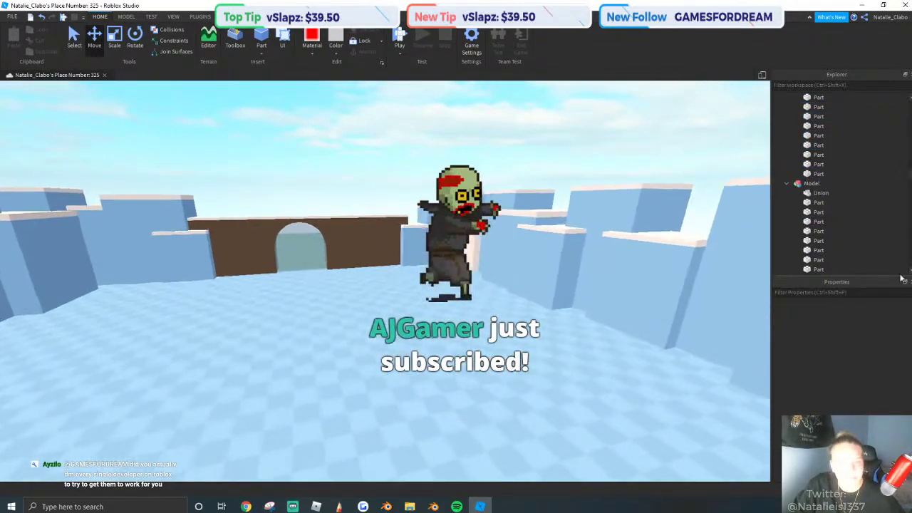
{"action": "right_click_drag", "start_coordinate": [597, 277], "coordinate": [597, 274]}
{"action": "scroll", "coordinate": [596, 275], "scroll_direction": "up", "scroll_amount": 5}
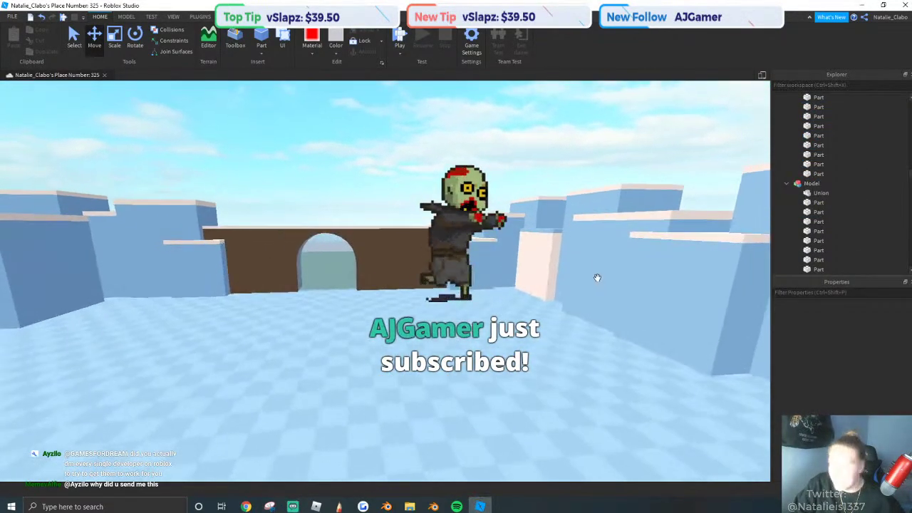
{"action": "right_click_drag", "start_coordinate": [454, 292], "coordinate": [452, 294]}
{"action": "left_click", "coordinate": [452, 293]}
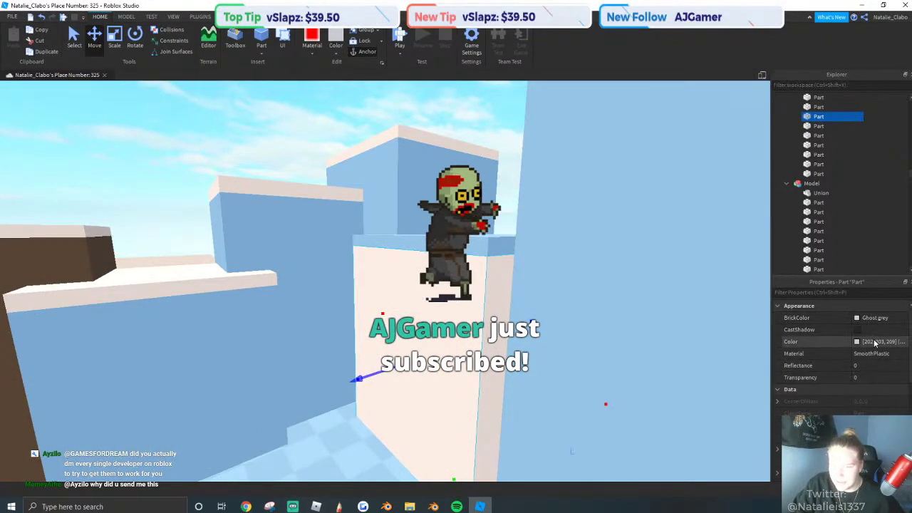
{"action": "left_click", "coordinate": [480, 245]}
{"action": "left_click", "coordinate": [481, 245], "text": "alt"}
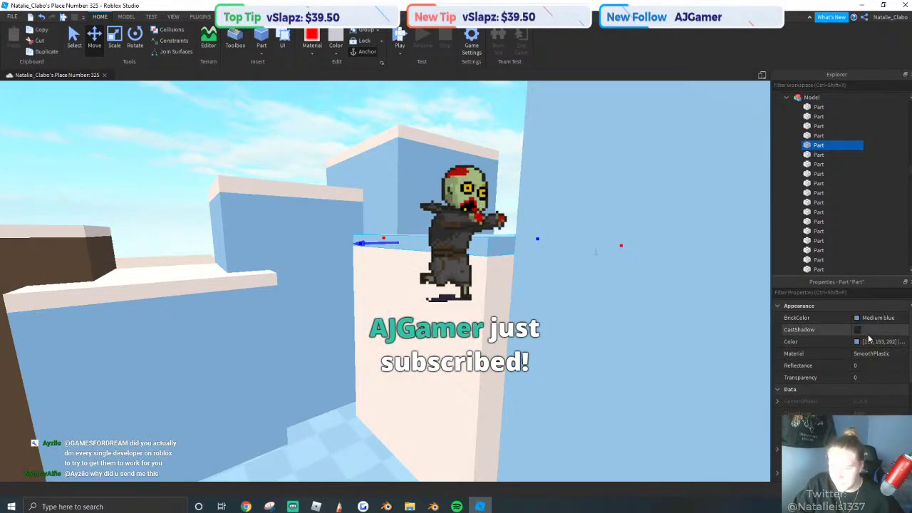
{"action": "left_click", "coordinate": [867, 334]}
{"action": "left_click", "coordinate": [869, 341]}
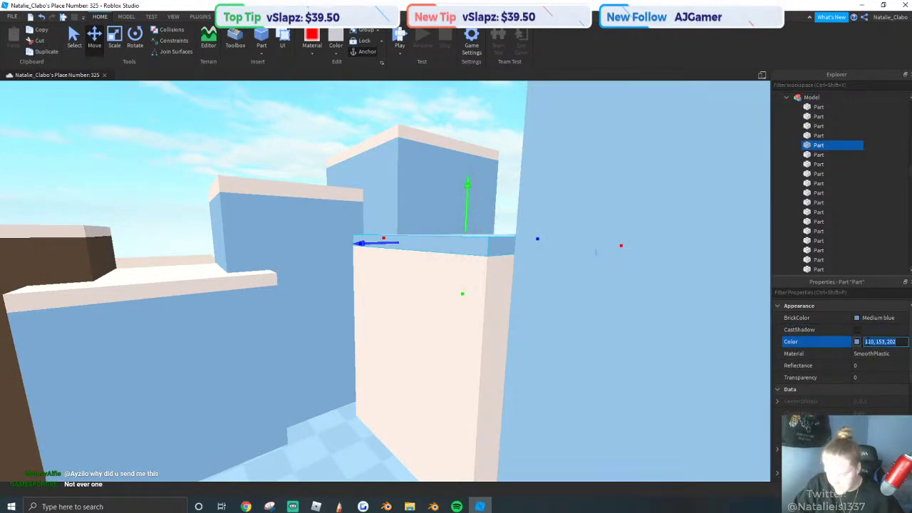
Recolor the pale wall block beneath that cap to Medium blue (110, 153, 202).
{"action": "left_click", "coordinate": [445, 330]}
{"action": "left_click", "coordinate": [446, 330], "text": "alt"}
{"action": "left_click", "coordinate": [336, 42]}
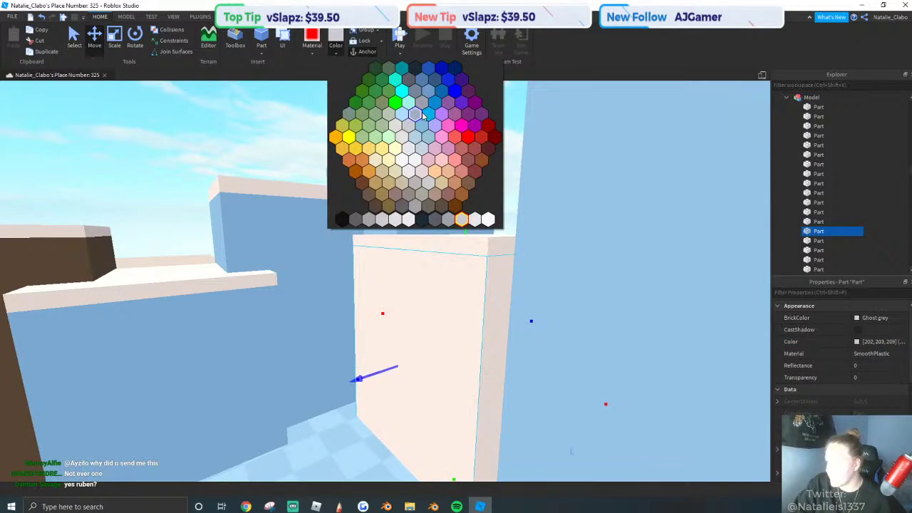
{"action": "left_click", "coordinate": [427, 92]}
{"action": "left_click", "coordinate": [318, 132]}
Recolor seven of the blue wall blocks along the ice area to a lighter blue (124, 174, 227), and deselect them.
{"action": "right_click_drag", "start_coordinate": [317, 132], "coordinate": [373, 236]}
{"action": "scroll", "coordinate": [362, 168], "scroll_direction": "down", "scroll_amount": 5}
{"action": "left_click", "coordinate": [350, 235], "text": "alt"}
{"action": "left_click", "coordinate": [203, 248], "text": "ctrl+alt"}
{"action": "right_click_drag", "start_coordinate": [203, 248], "coordinate": [324, 248]}
{"action": "left_click", "coordinate": [292, 242], "text": "ctrl"}
{"action": "left_click", "coordinate": [325, 249], "text": "ctrl"}
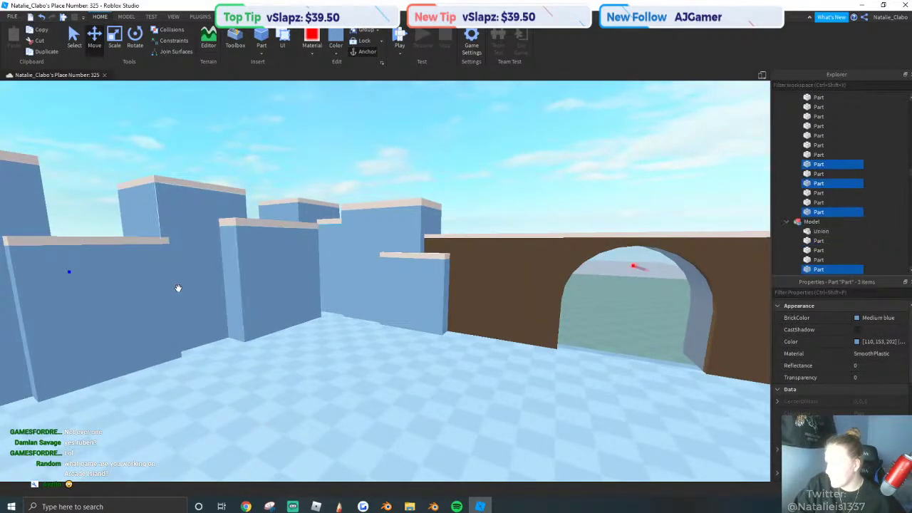
{"action": "left_click", "coordinate": [177, 287], "text": "ctrl"}
{"action": "right_click_drag", "start_coordinate": [177, 287], "coordinate": [204, 282]}
{"action": "left_click", "coordinate": [357, 227], "text": "ctrl"}
{"action": "left_click", "coordinate": [319, 193], "text": "ctrl"}
{"action": "left_click", "coordinate": [856, 341]}
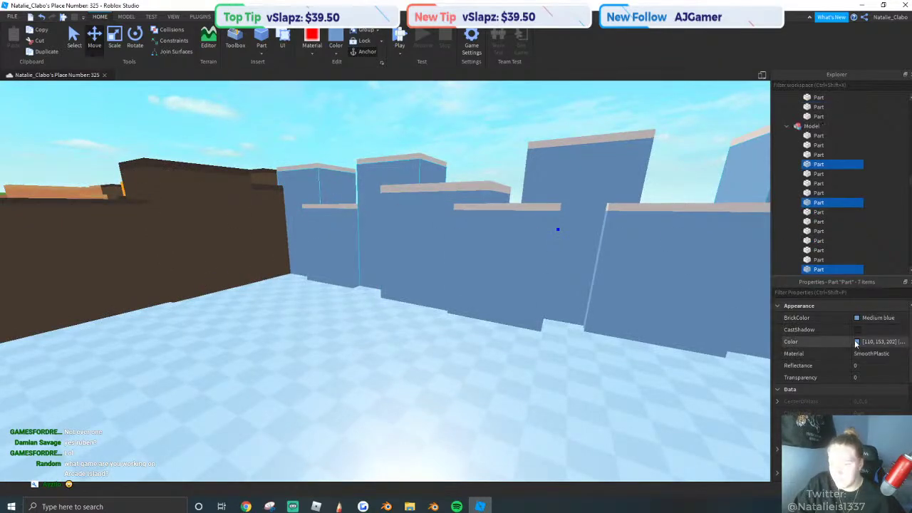
{"action": "left_click_drag", "start_coordinate": [567, 192], "coordinate": [574, 183]}
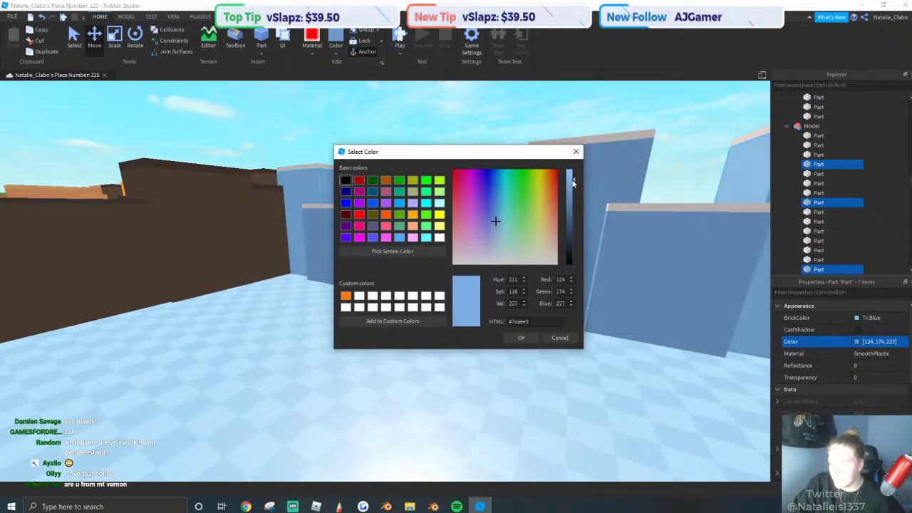
{"action": "left_click", "coordinate": [521, 336]}
{"action": "left_click", "coordinate": [435, 144]}
Separate the brown archway wall union and recolor its wall part to Medium blue (110, 153, 202).
{"action": "right_click_drag", "start_coordinate": [435, 145], "coordinate": [435, 121]}
{"action": "scroll", "coordinate": [434, 143], "scroll_direction": "down", "scroll_amount": 3}
{"action": "left_click", "coordinate": [456, 220]}
{"action": "right_click", "coordinate": [456, 220]}
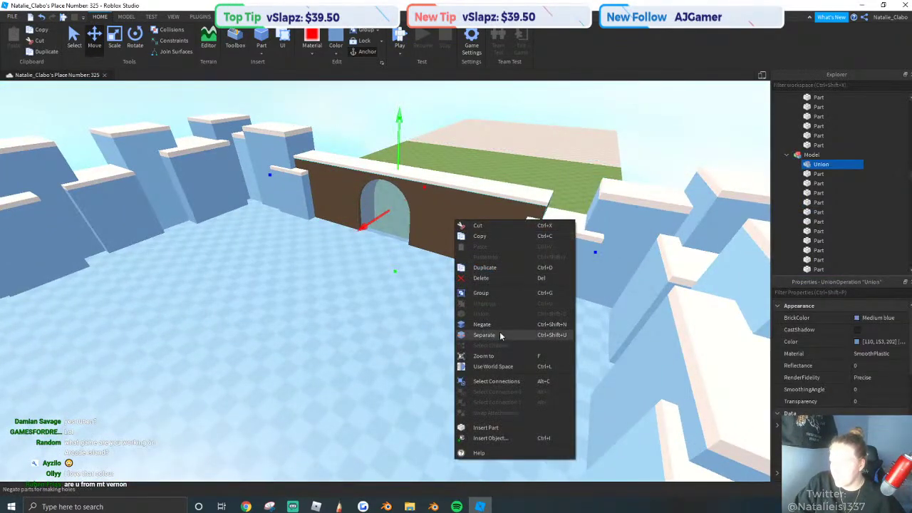
{"action": "left_click", "coordinate": [484, 334]}
{"action": "scroll", "coordinate": [494, 295], "scroll_direction": "up", "scroll_amount": 5}
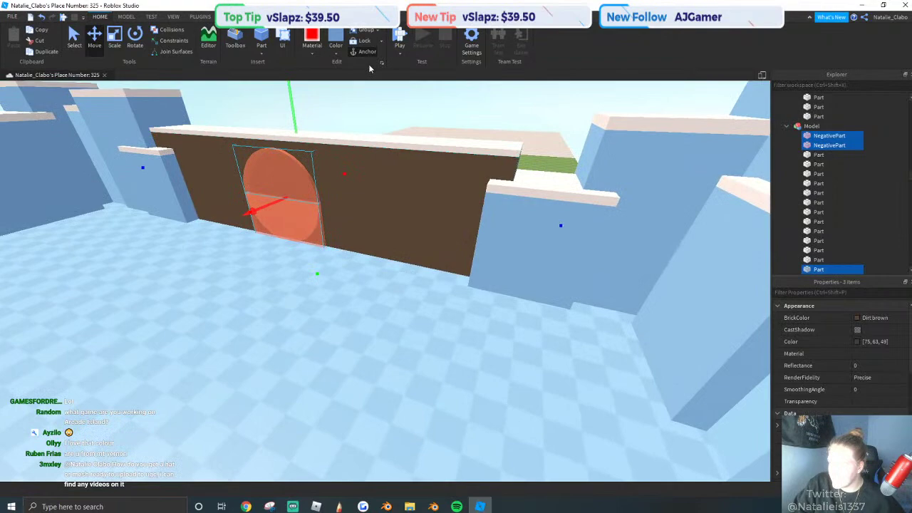
Union the blue wall part with its negative parts to recut the archway, and toggle CastShadow on the new union.
{"action": "right_click", "coordinate": [398, 236]}
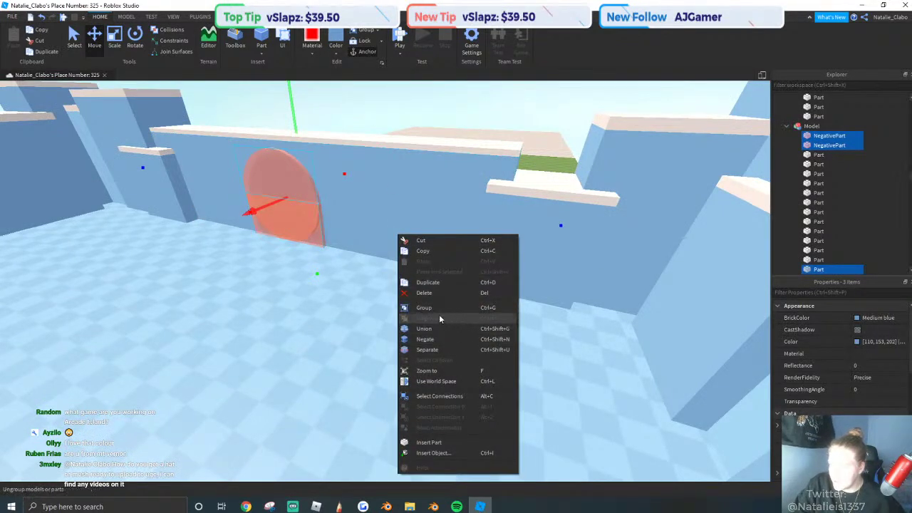
{"action": "left_click", "coordinate": [425, 329]}
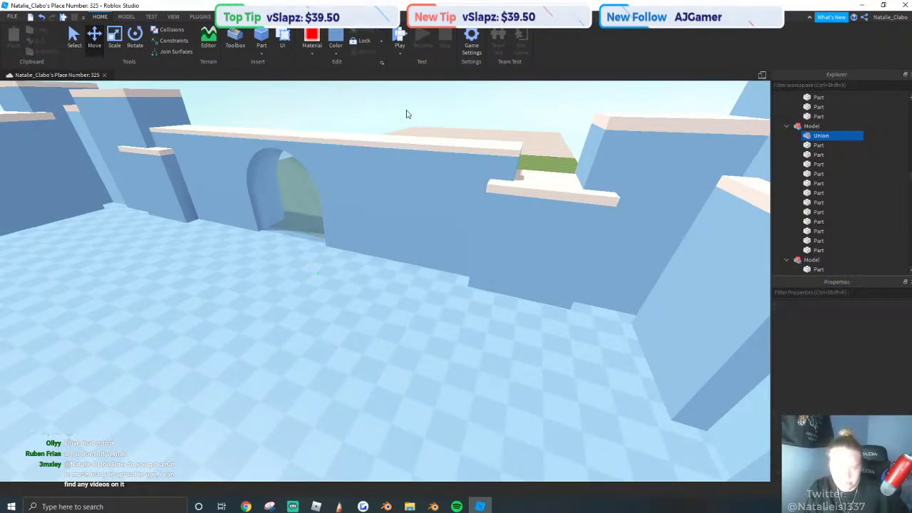
{"action": "left_click", "coordinate": [392, 197]}
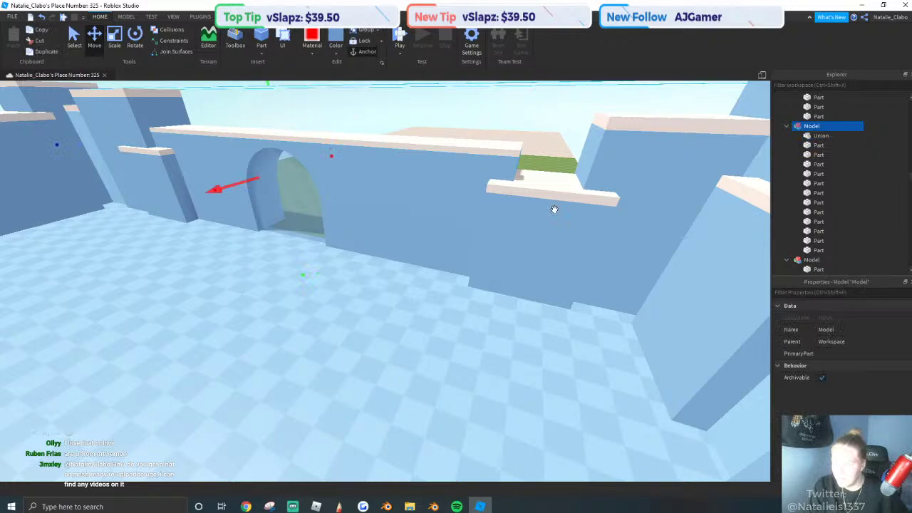
{"action": "left_click", "coordinate": [806, 136]}
{"action": "left_click", "coordinate": [863, 330]}
{"action": "left_click", "coordinate": [524, 133]}
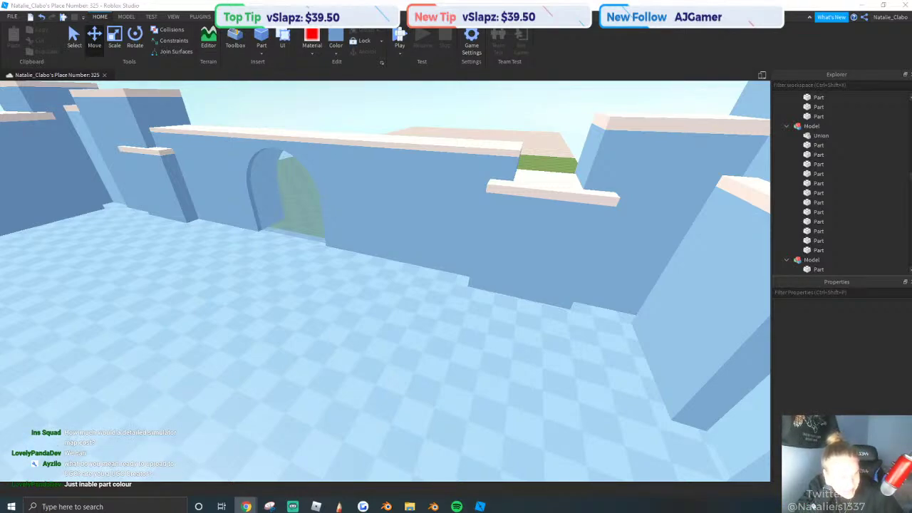
Duplicate the three blue ice-area wall models and move the copies along the red axis to enclose the adjacent green floor.
{"action": "scroll", "coordinate": [258, 385], "scroll_direction": "down", "scroll_amount": 5}
{"action": "right_click_drag", "start_coordinate": [258, 386], "coordinate": [239, 368]}
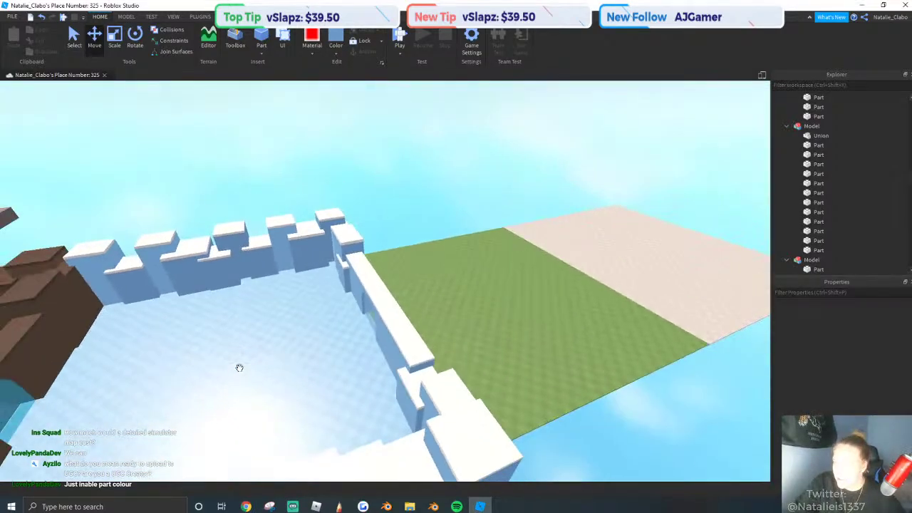
{"action": "right_click_drag", "start_coordinate": [323, 229], "coordinate": [412, 359]}
{"action": "scroll", "coordinate": [400, 385], "scroll_direction": "down", "scroll_amount": 3}
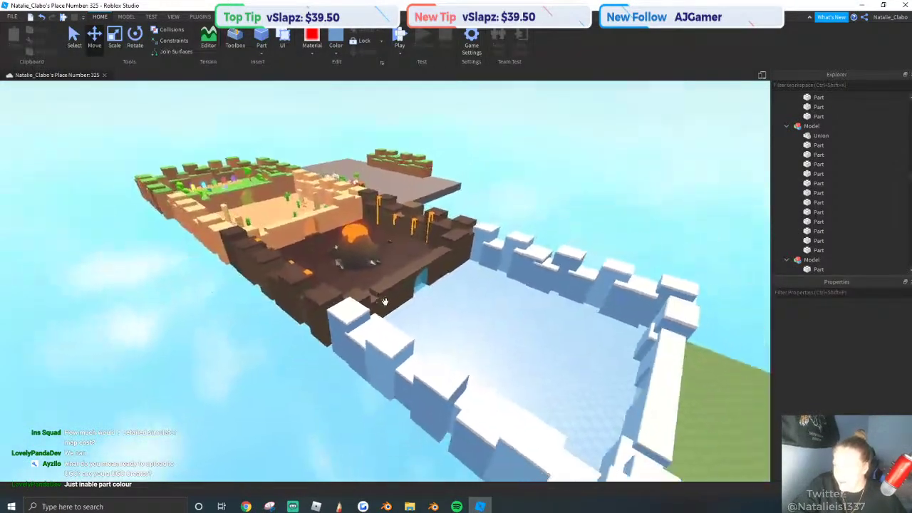
{"action": "scroll", "coordinate": [385, 384], "scroll_direction": "up", "scroll_amount": 3}
{"action": "left_click", "coordinate": [387, 302]}
{"action": "right_click_drag", "start_coordinate": [387, 301], "coordinate": [414, 295]}
{"action": "left_click", "coordinate": [435, 246], "text": "ctrl"}
{"action": "left_click", "coordinate": [497, 280], "text": "ctrl"}
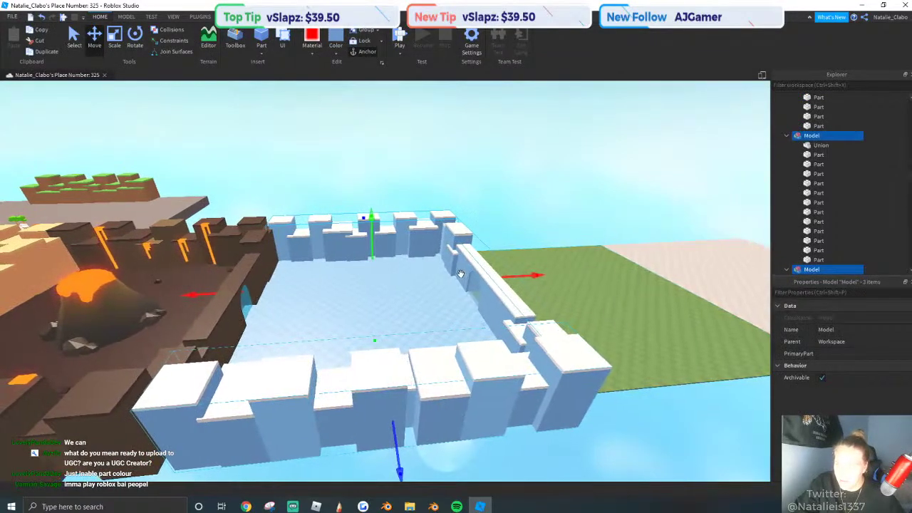
{"action": "scroll", "coordinate": [503, 306], "scroll_direction": "down", "scroll_amount": 2}
{"action": "scroll", "coordinate": [502, 306], "scroll_direction": "down", "scroll_amount": 1}
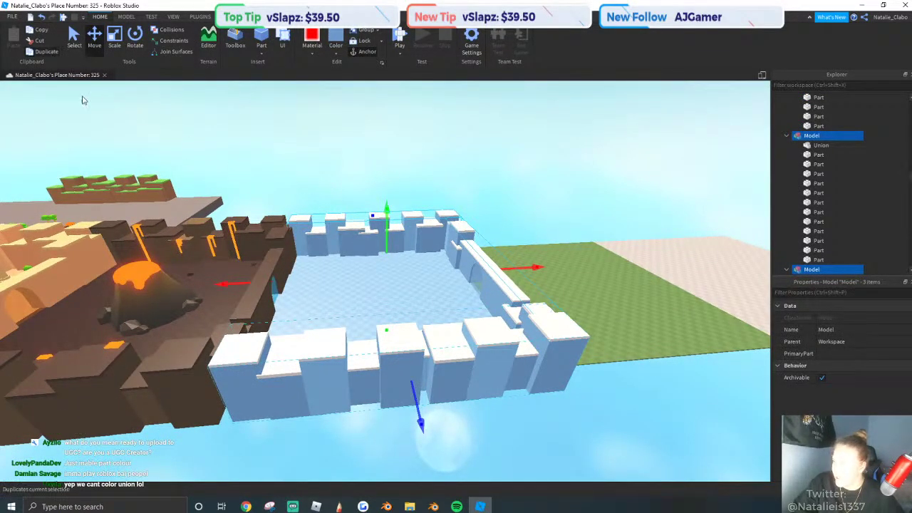
{"action": "left_click_drag", "start_coordinate": [242, 284], "coordinate": [418, 284]}
{"action": "right_click_drag", "start_coordinate": [403, 289], "coordinate": [417, 283]}
{"action": "left_click_drag", "start_coordinate": [417, 284], "coordinate": [394, 294]}
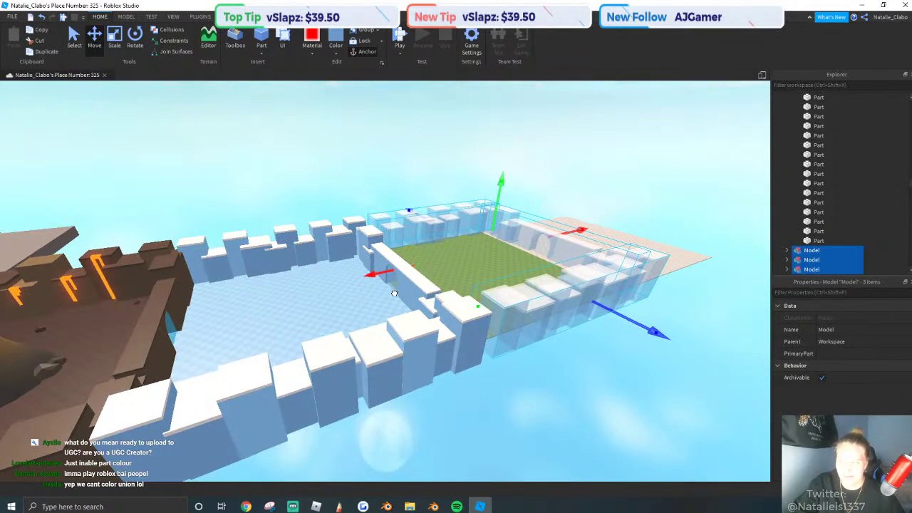
Recolor the three copied wall models around the green floor to Hurricane grey (149, 137, 136).
{"action": "right_click_drag", "start_coordinate": [394, 293], "coordinate": [347, 277]}
{"action": "key", "text": "w"}
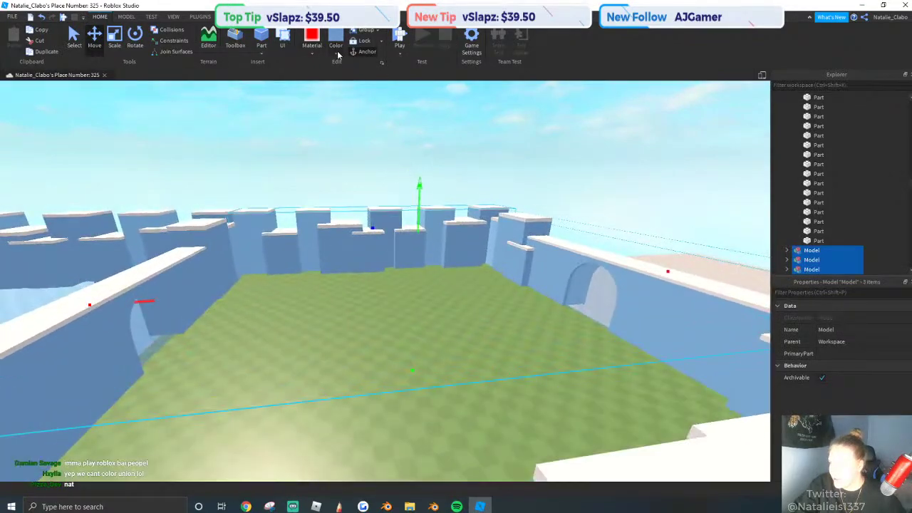
{"action": "left_click", "coordinate": [336, 50]}
{"action": "left_click", "coordinate": [401, 216]}
Select the thin cap slabs on top of the grey wall blocks along the green area together.
{"action": "right_click_drag", "start_coordinate": [401, 216], "coordinate": [434, 185]}
{"action": "left_click", "coordinate": [361, 253]}
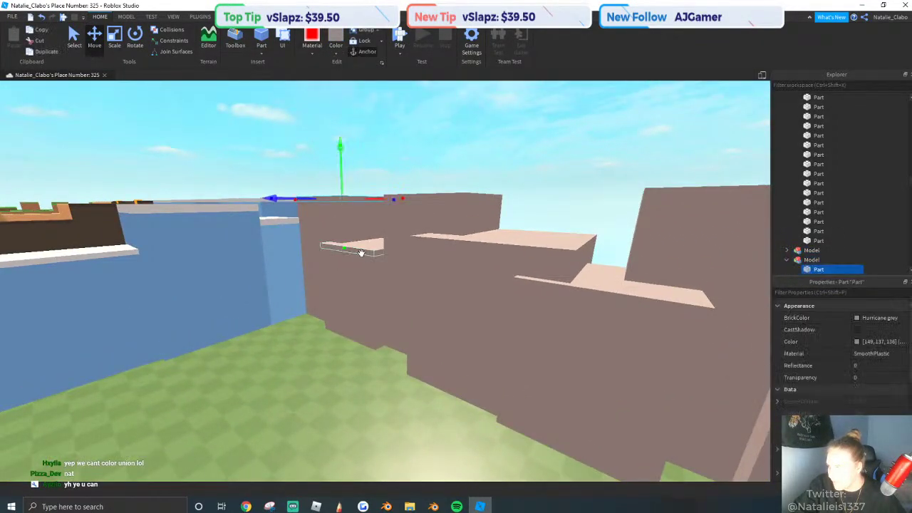
{"action": "left_click", "coordinate": [633, 289], "text": "ctrl"}
{"action": "right_click_drag", "start_coordinate": [633, 289], "coordinate": [601, 255]}
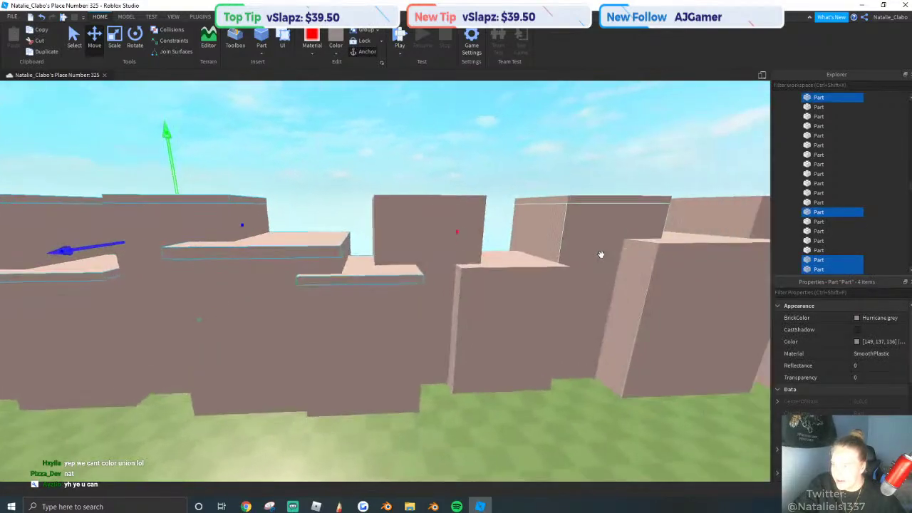
{"action": "left_click", "coordinate": [571, 202], "text": "ctrl"}
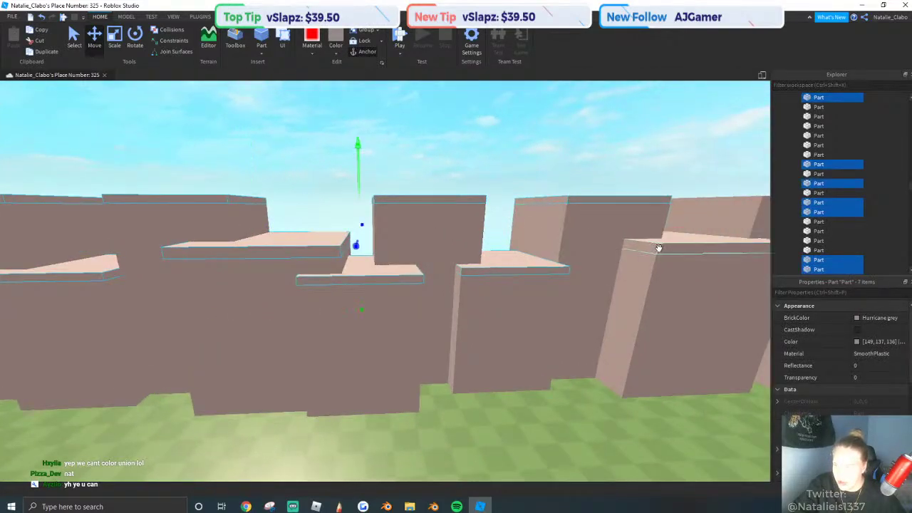
{"action": "right_click_drag", "start_coordinate": [570, 201], "coordinate": [490, 198]}
{"action": "left_click", "coordinate": [538, 220], "text": "ctrl"}
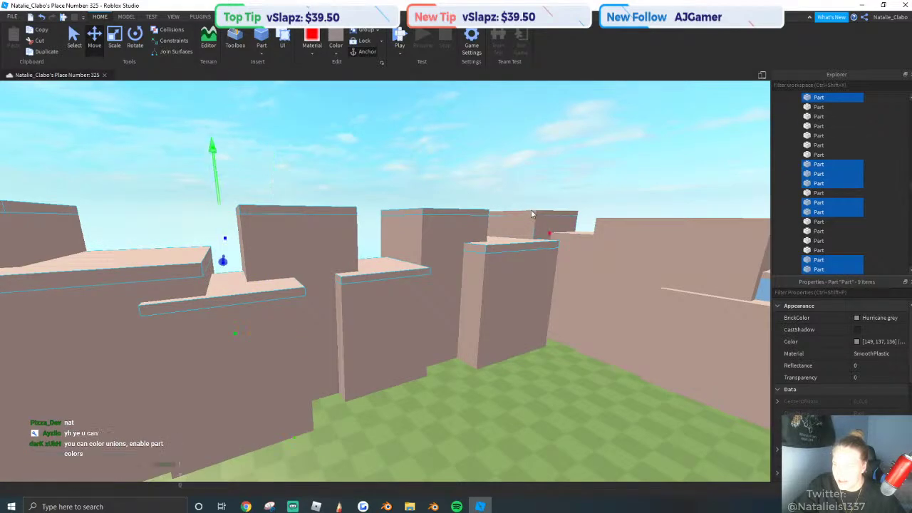
Select the remaining thin top strips along the castle walls and recolor all the strips to olive green (115, 139, 81).
{"action": "left_click", "coordinate": [536, 212], "text": "ctrl"}
{"action": "left_click", "coordinate": [566, 235], "text": "ctrl"}
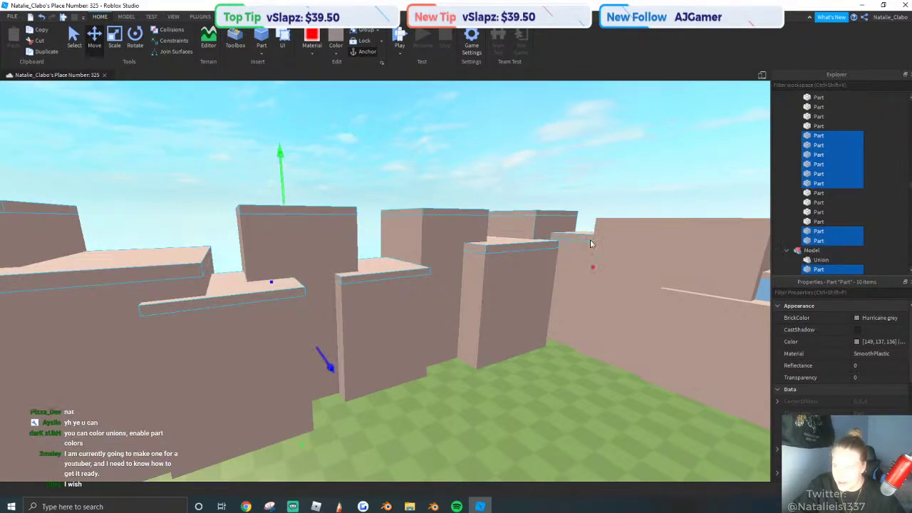
{"action": "left_click", "coordinate": [610, 225], "text": "ctrl"}
{"action": "right_click_drag", "start_coordinate": [610, 225], "coordinate": [478, 275]}
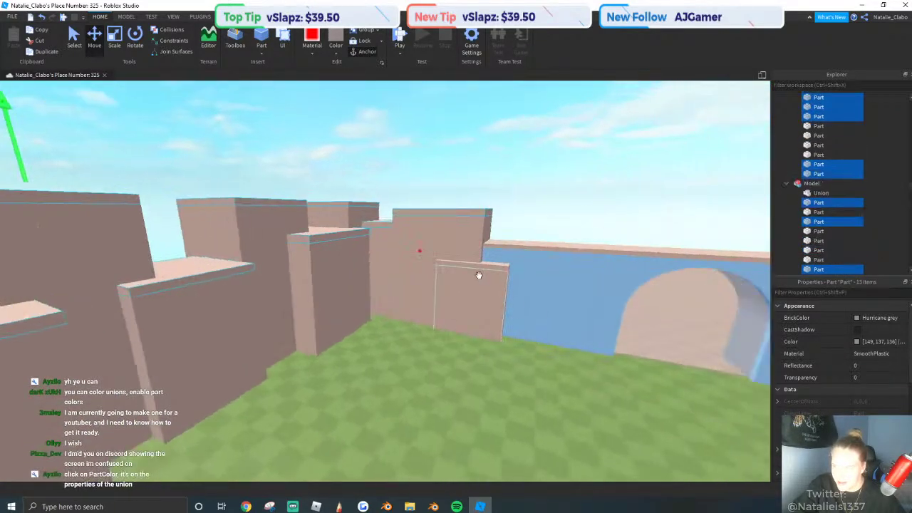
{"action": "left_click", "coordinate": [493, 262], "text": "ctrl"}
{"action": "left_click", "coordinate": [536, 244], "text": "ctrl"}
{"action": "right_click_drag", "start_coordinate": [536, 243], "coordinate": [492, 261]}
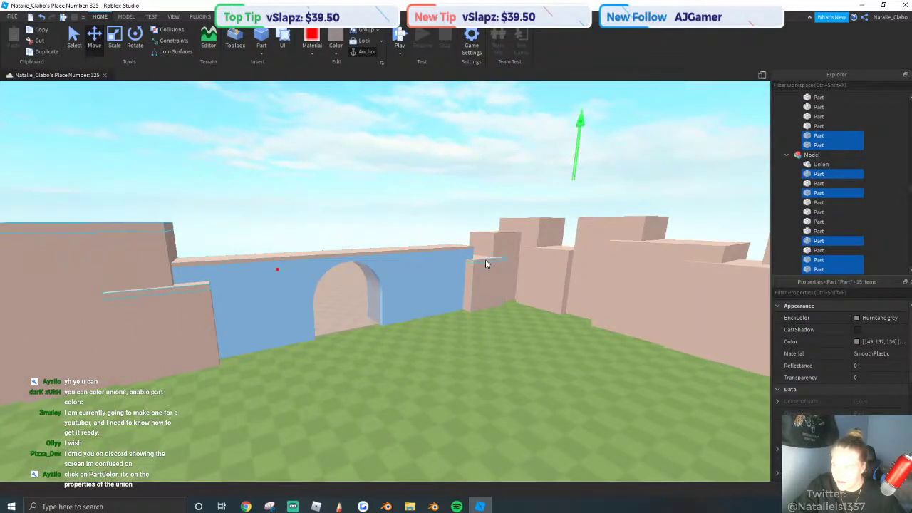
{"action": "left_click", "coordinate": [492, 232], "text": "ctrl"}
{"action": "left_click", "coordinate": [565, 251], "text": "ctrl"}
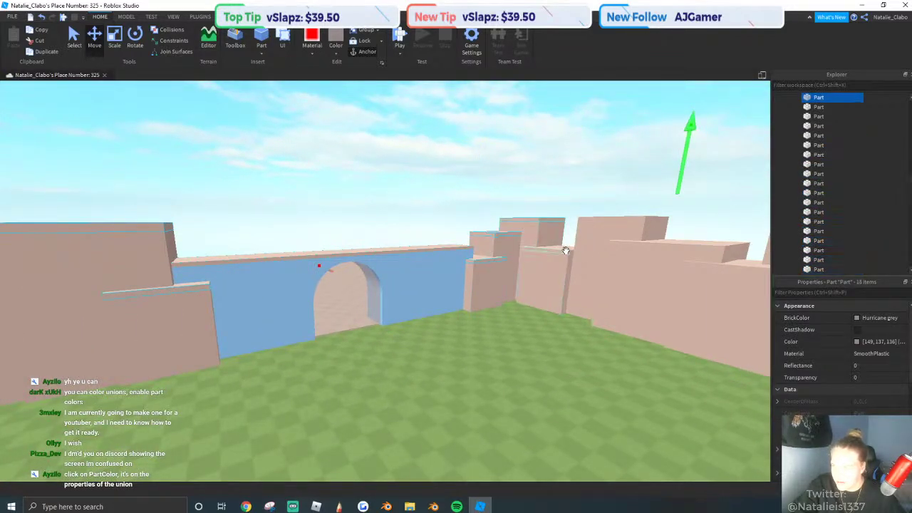
{"action": "left_click", "coordinate": [654, 239], "text": "ctrl"}
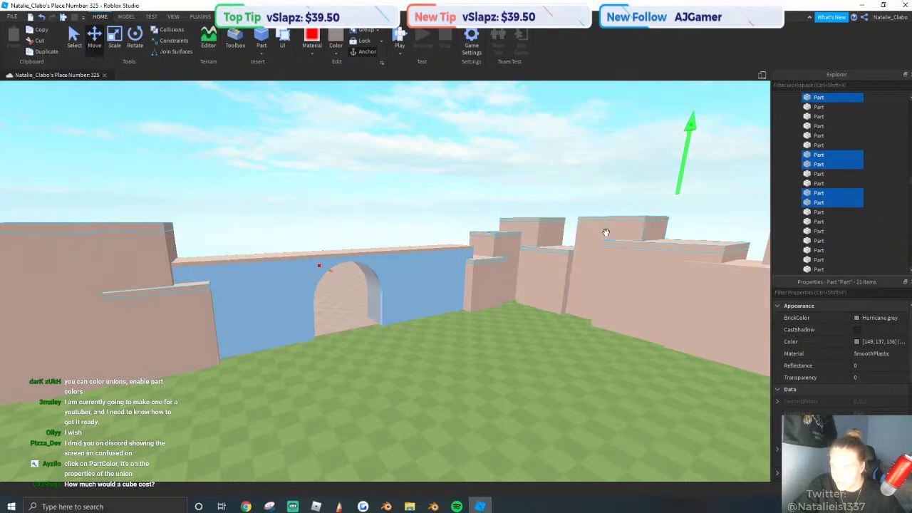
{"action": "right_click_drag", "start_coordinate": [605, 233], "coordinate": [569, 245]}
{"action": "left_click", "coordinate": [491, 215], "text": "ctrl"}
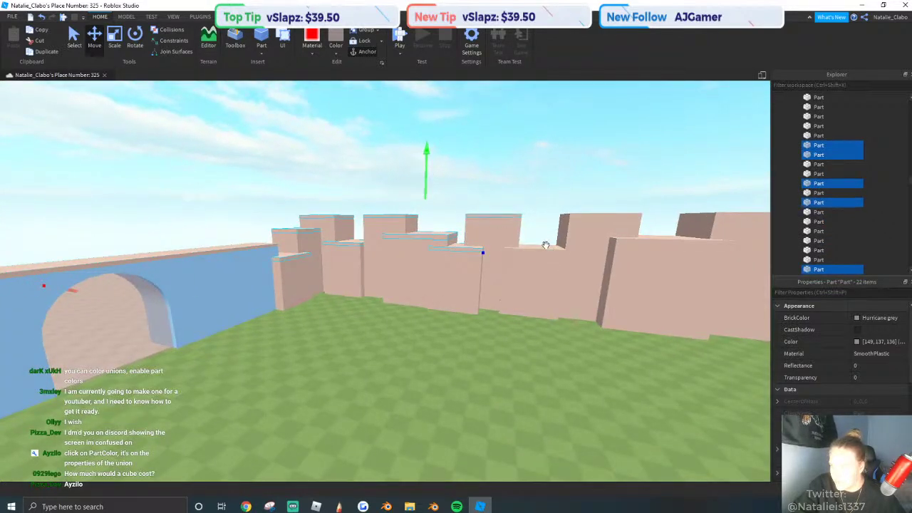
{"action": "left_click", "coordinate": [573, 216], "text": "ctrl"}
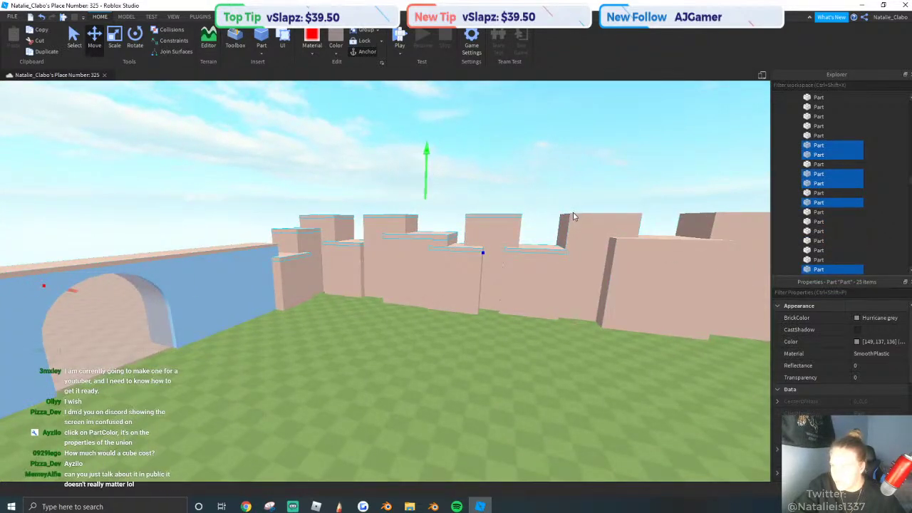
{"action": "left_click", "coordinate": [718, 215], "text": "ctrl"}
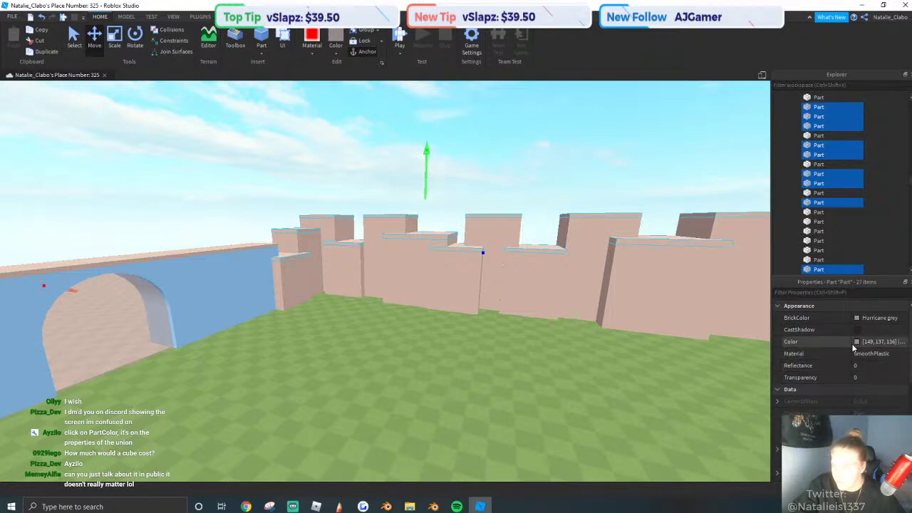
{"action": "left_click", "coordinate": [855, 343]}
{"action": "left_click_drag", "start_coordinate": [488, 197], "coordinate": [529, 206]}
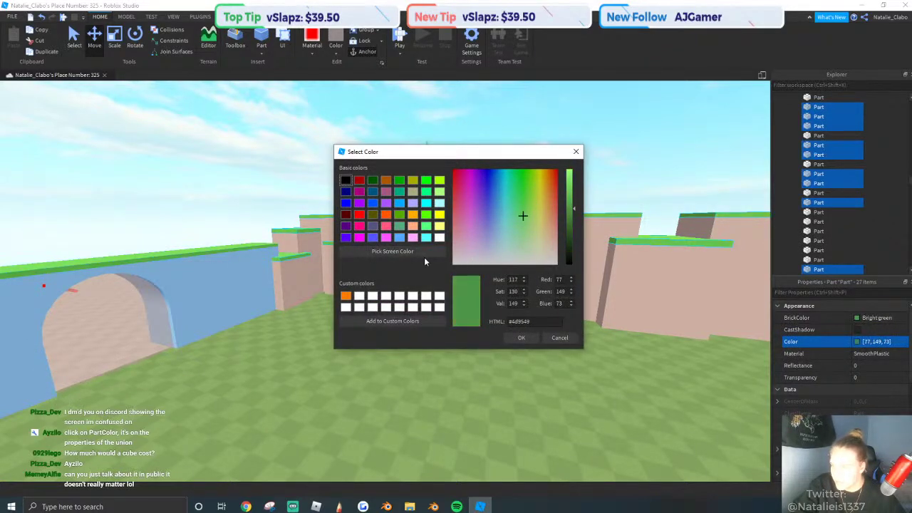
{"action": "left_click", "coordinate": [392, 250]}
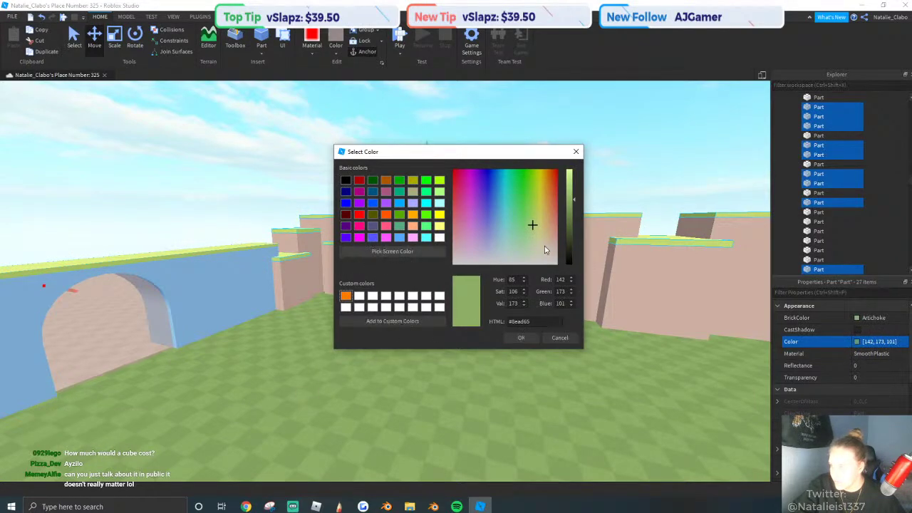
{"action": "left_click_drag", "start_coordinate": [571, 205], "coordinate": [570, 216]}
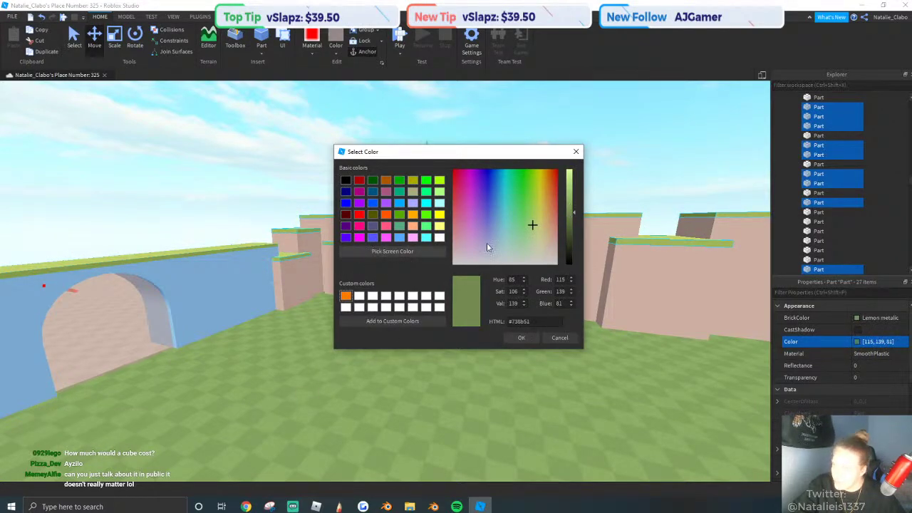
{"action": "left_click", "coordinate": [521, 337]}
{"action": "left_click", "coordinate": [482, 157]}
Separate the blue arched wall union back into its original wall and negative parts.
{"action": "right_click_drag", "start_coordinate": [519, 238], "coordinate": [519, 237]}
{"action": "scroll", "coordinate": [407, 266], "scroll_direction": "up", "scroll_amount": 3}
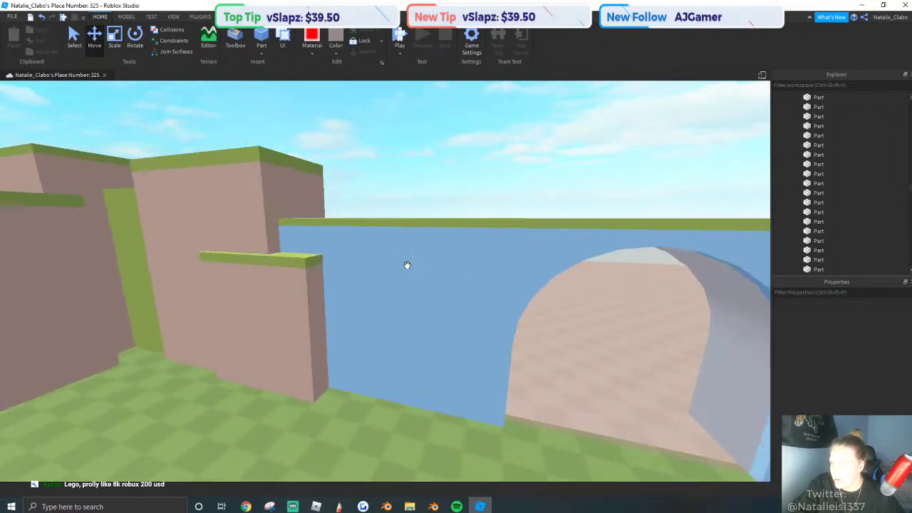
{"action": "right_click", "coordinate": [378, 281]}
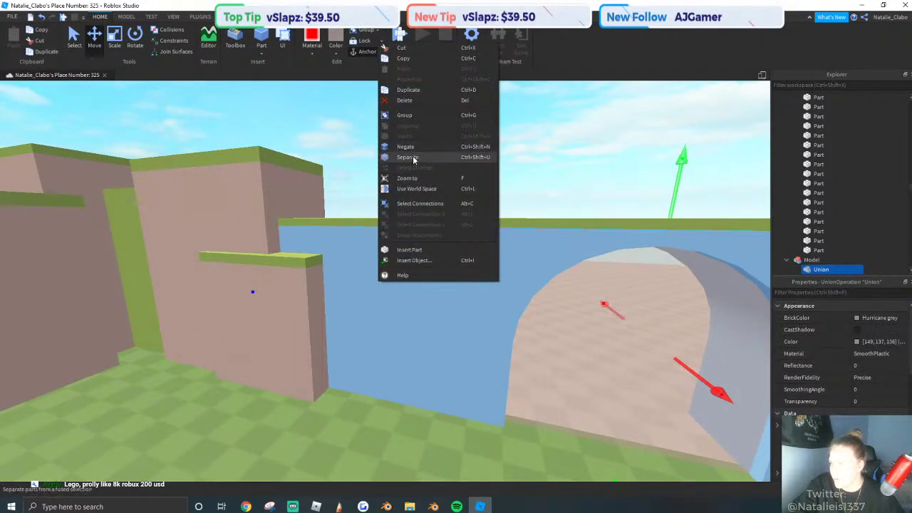
{"action": "left_click", "coordinate": [413, 157]}
Copy the neighbouring wall's color (149, 137, 136) and apply it to the blue wall part around the arch.
{"action": "left_click", "coordinate": [563, 346]}
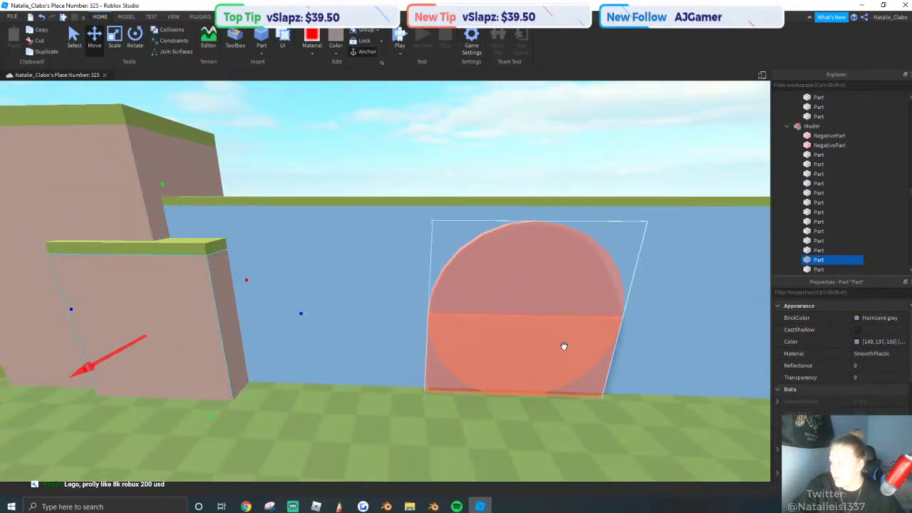
{"action": "left_click", "coordinate": [877, 341]}
{"action": "right_click", "coordinate": [870, 342]}
{"action": "left_click", "coordinate": [876, 383]}
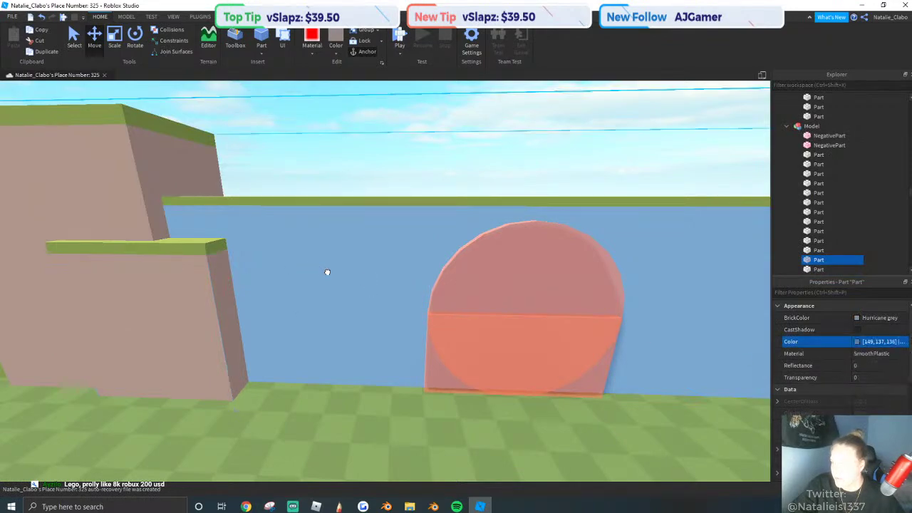
{"action": "left_click", "coordinate": [368, 266]}
{"action": "left_click", "coordinate": [881, 342]}
{"action": "key", "text": "ctrl+v"}
{"action": "key", "text": "Return"}
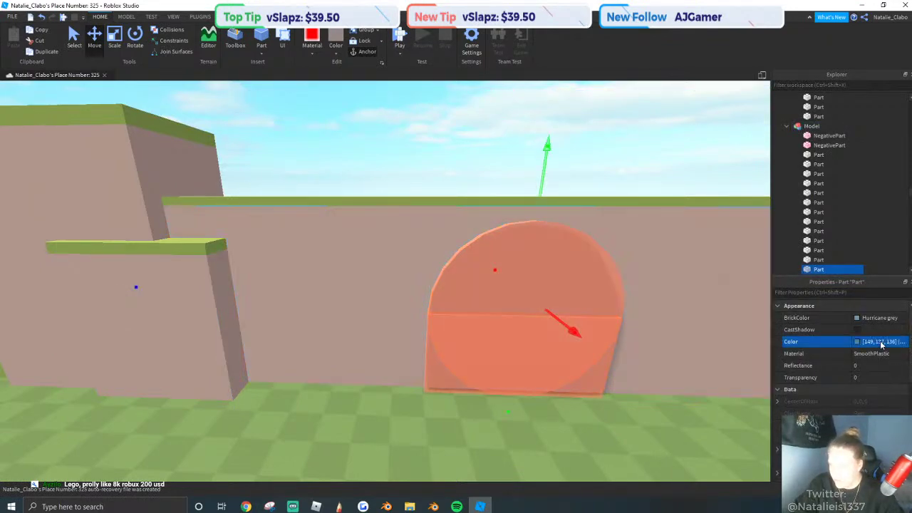
{"action": "left_click", "coordinate": [468, 329]}
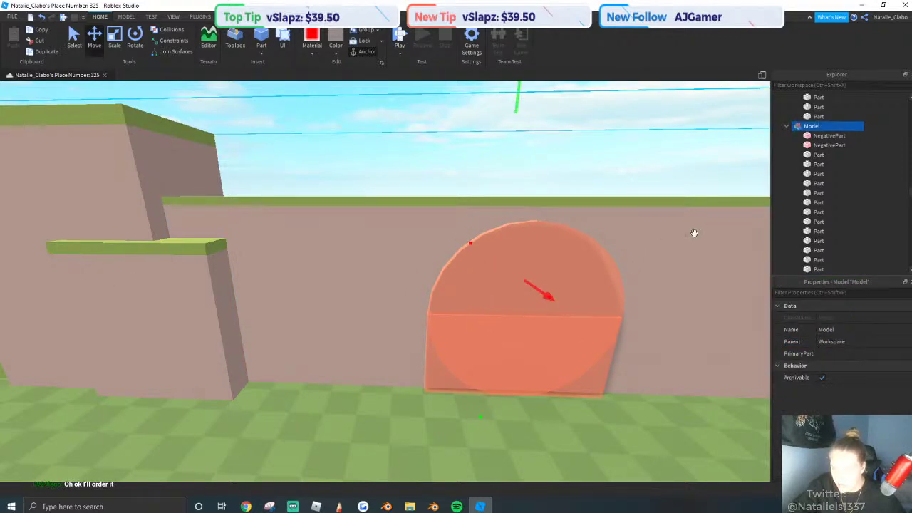
{"action": "left_click", "coordinate": [591, 297], "text": "alt"}
{"action": "left_click", "coordinate": [579, 358], "text": "alt"}
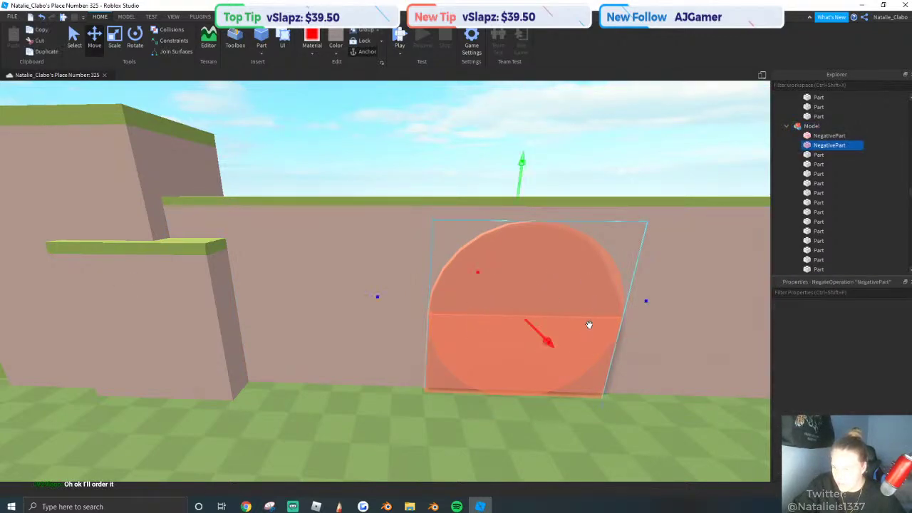
{"action": "left_click", "coordinate": [589, 246], "text": "alt"}
{"action": "left_click", "coordinate": [456, 292], "text": "ctrl+alt"}
{"action": "left_click", "coordinate": [359, 220], "text": "ctrl+alt"}
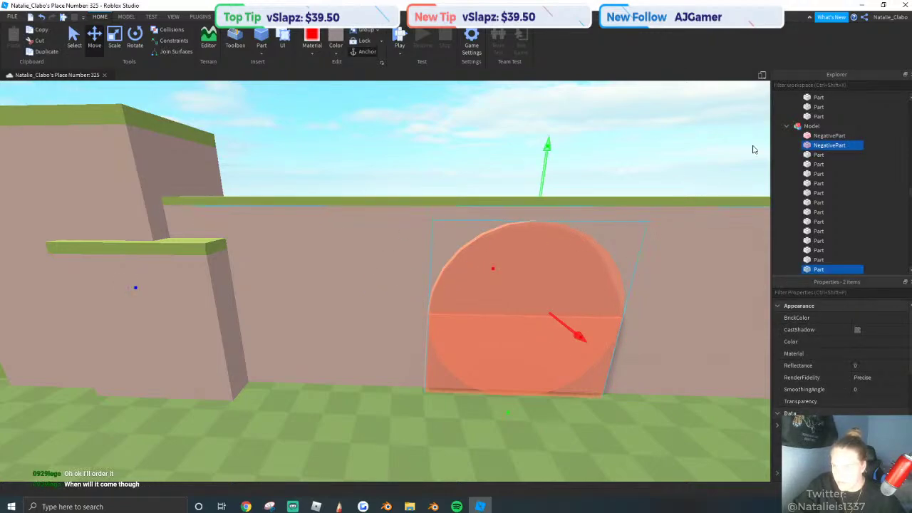
{"action": "left_click", "coordinate": [822, 129], "text": "shift"}
{"action": "left_click", "coordinate": [816, 136]}
{"action": "left_click", "coordinate": [818, 144], "text": "shift"}
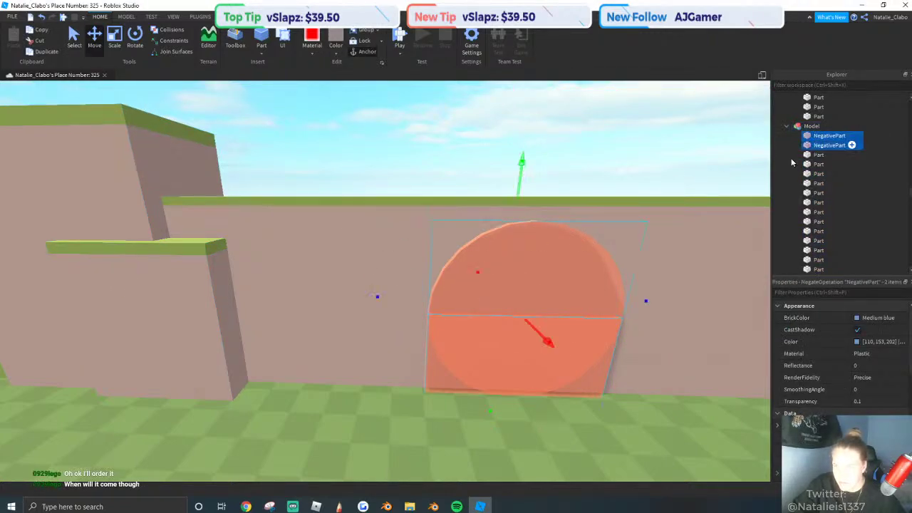
{"action": "left_click", "coordinate": [388, 258]}
{"action": "left_click", "coordinate": [385, 254], "text": "alt"}
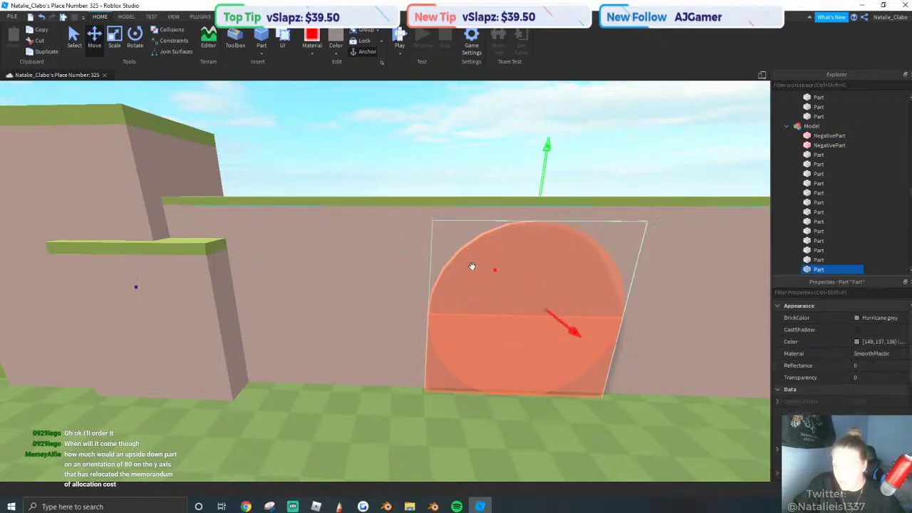
{"action": "left_click", "coordinate": [470, 292]}
{"action": "right_click_drag", "start_coordinate": [467, 295], "coordinate": [484, 277]}
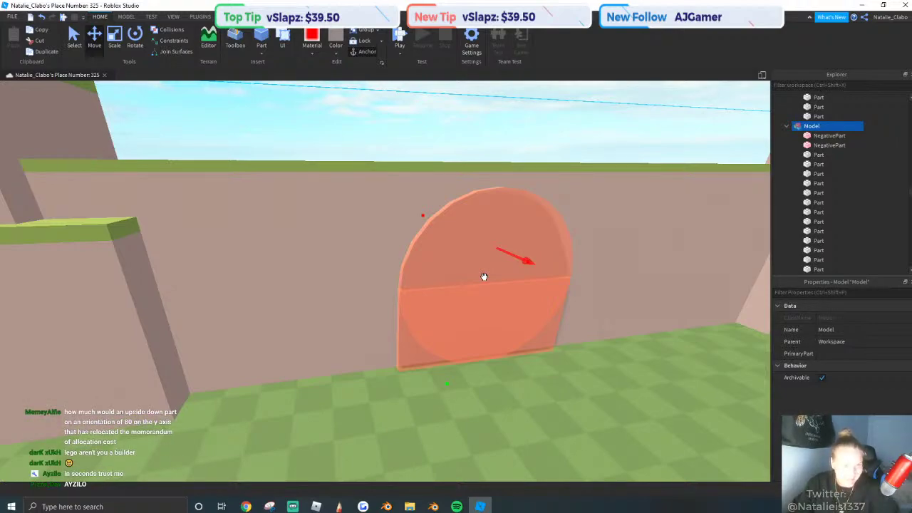
{"action": "right_click_drag", "start_coordinate": [346, 188], "coordinate": [360, 183]}
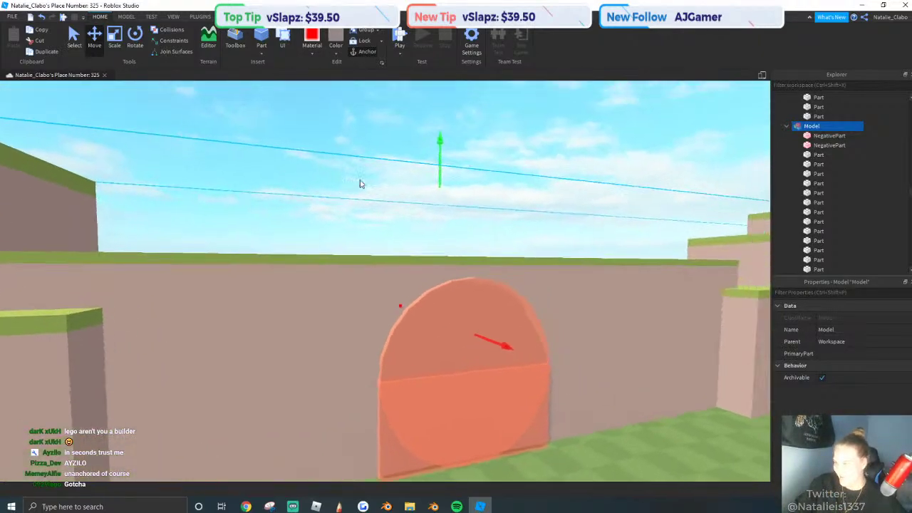
{"action": "left_click", "coordinate": [360, 183]}
Select both negative parts of the archway together with the wall part and combine them with Union.
{"action": "right_click_drag", "start_coordinate": [498, 342], "coordinate": [572, 352]}
{"action": "scroll", "coordinate": [572, 352], "scroll_direction": "up", "scroll_amount": 3}
{"action": "left_click", "coordinate": [537, 315], "text": "alt"}
{"action": "left_click", "coordinate": [542, 338], "text": "alt"}
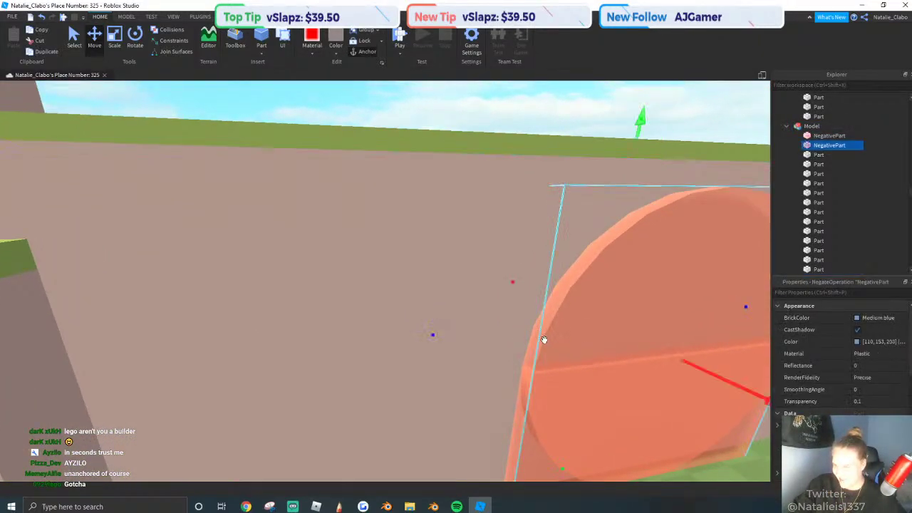
{"action": "left_click", "coordinate": [515, 443], "text": "ctrl+alt"}
{"action": "left_click", "coordinate": [482, 355], "text": "ctrl+alt"}
{"action": "right_click", "coordinate": [481, 354]}
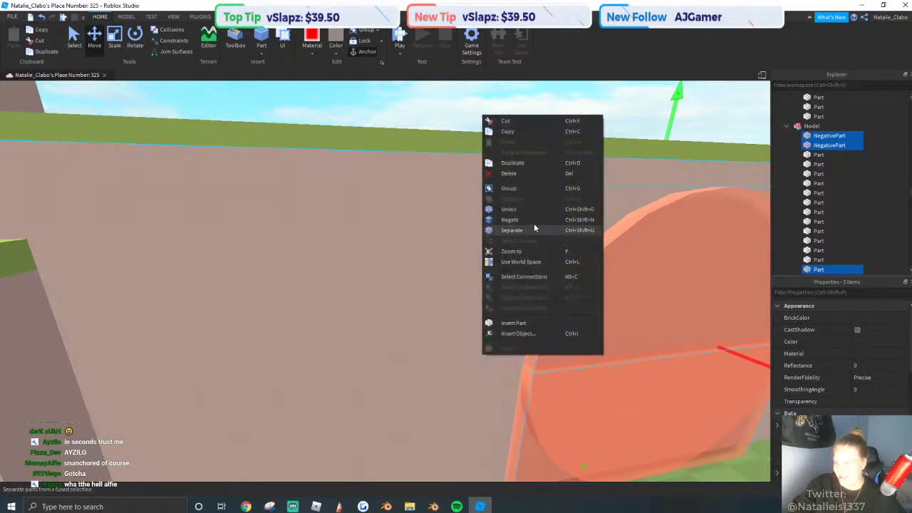
{"action": "left_click", "coordinate": [534, 223]}
Turn off shadow casting for the arched wall union and deselect it.
{"action": "scroll", "coordinate": [483, 239], "scroll_direction": "up", "scroll_amount": 3}
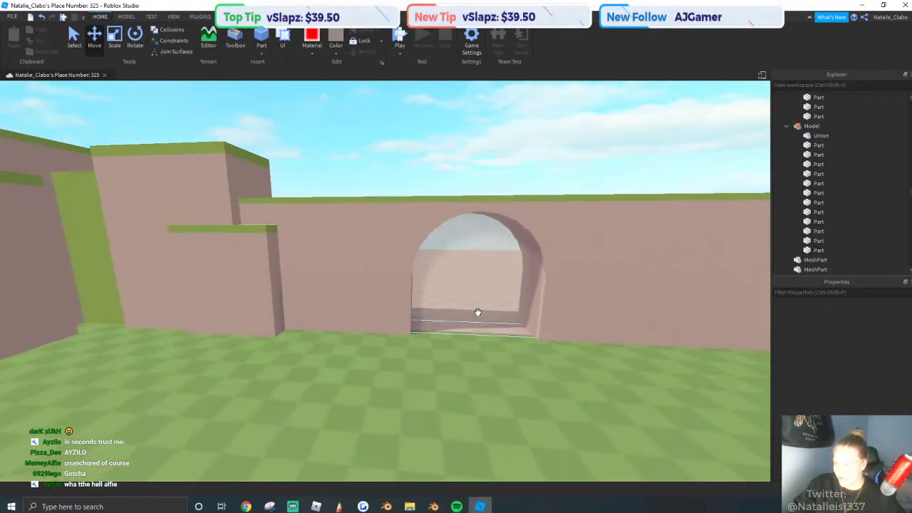
{"action": "left_click", "coordinate": [476, 311]}
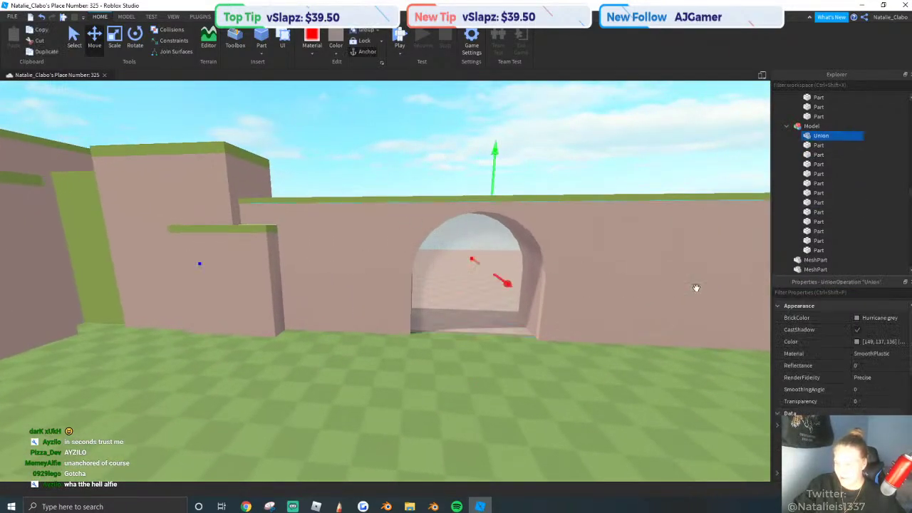
{"action": "left_click", "coordinate": [857, 330]}
{"action": "left_click", "coordinate": [523, 187]}
Recolor the tall green part in the wall corner with the adjacent wall's color, 149, 137, 136.
{"action": "right_click_drag", "start_coordinate": [523, 187], "coordinate": [567, 202]}
{"action": "scroll", "coordinate": [470, 201], "scroll_direction": "up", "scroll_amount": 3}
{"action": "key", "text": "w"}
{"action": "right_click_drag", "start_coordinate": [365, 201], "coordinate": [342, 211]}
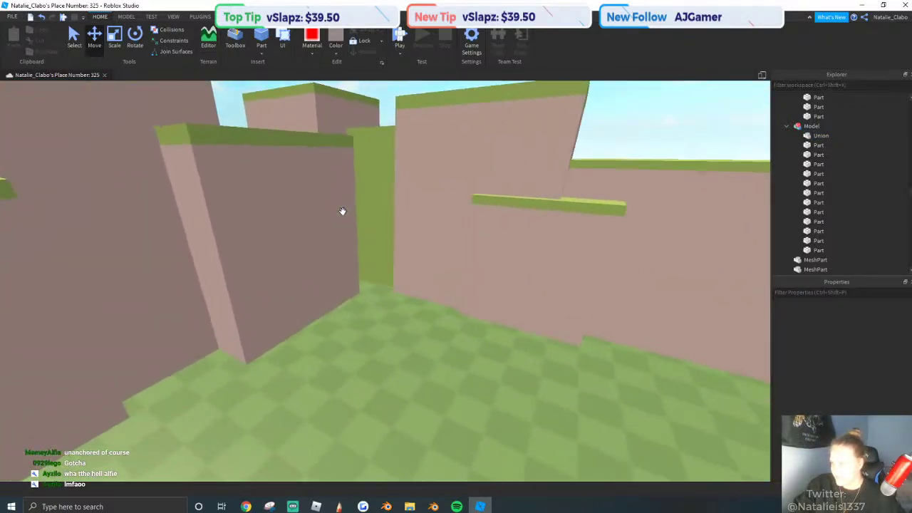
{"action": "scroll", "coordinate": [429, 195], "scroll_direction": "up", "scroll_amount": 2}
{"action": "left_click", "coordinate": [430, 195]}
{"action": "left_click", "coordinate": [873, 342]}
{"action": "right_click", "coordinate": [872, 344]}
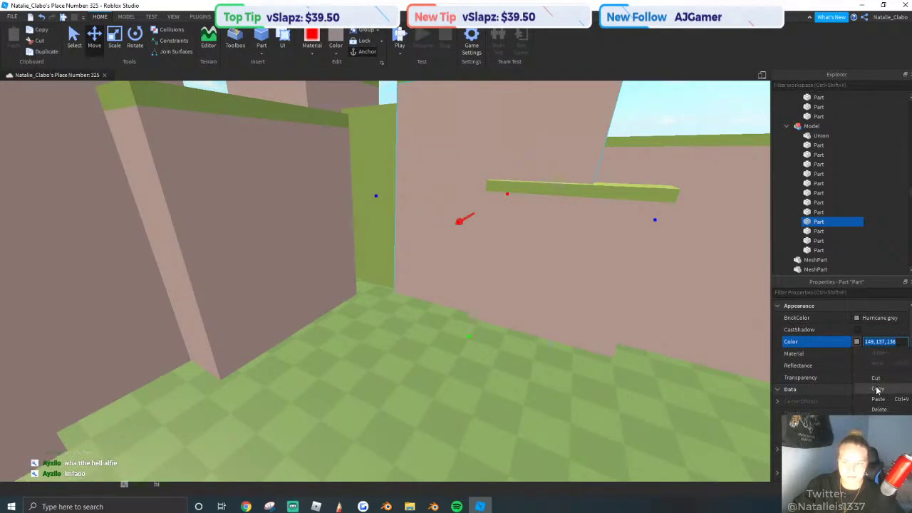
{"action": "left_click", "coordinate": [356, 167]}
{"action": "left_click", "coordinate": [881, 345]}
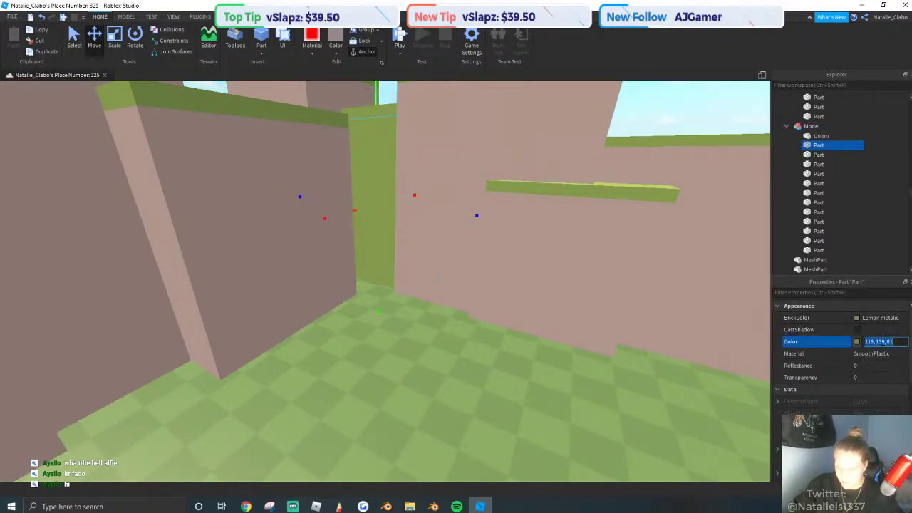
{"action": "key", "text": "ctrl+v"}
{"action": "key", "text": "Return"}
{"action": "right_click_drag", "start_coordinate": [636, 265], "coordinate": [636, 265]}
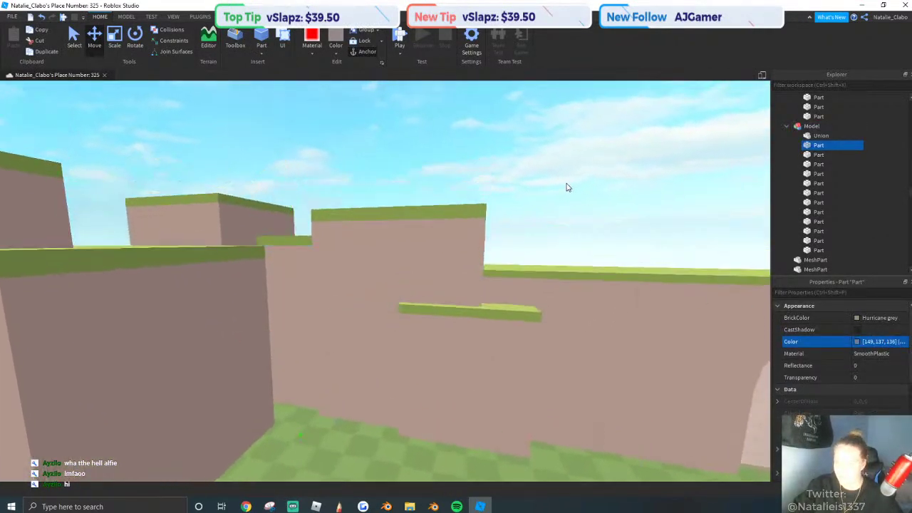
{"action": "left_click", "coordinate": [567, 187]}
{"action": "key", "text": "d"}
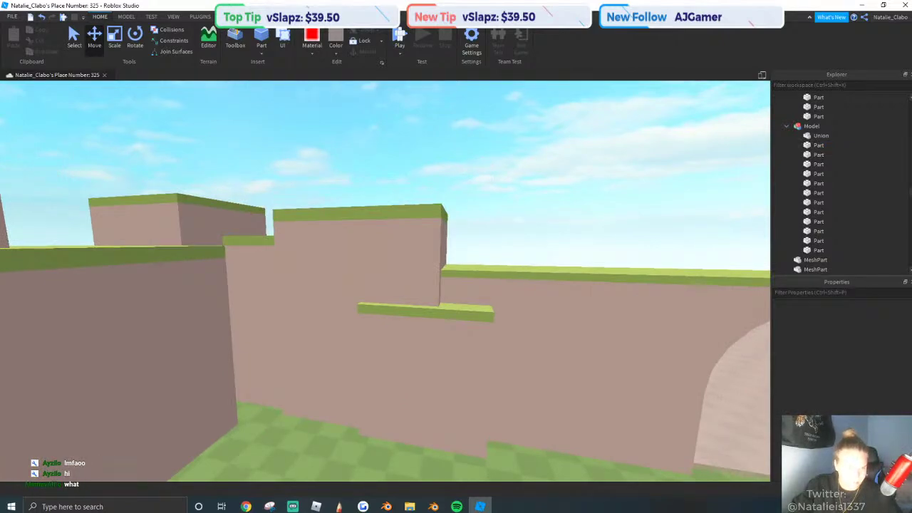
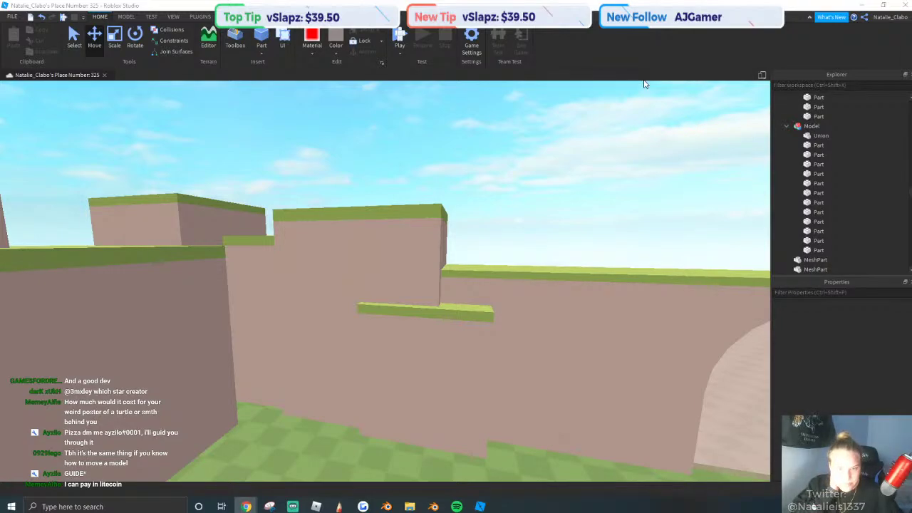
Switch to the Discord chat in the browser and open the original image of the Blender 2.79 release index.
{"action": "left_click", "coordinate": [861, 5]}
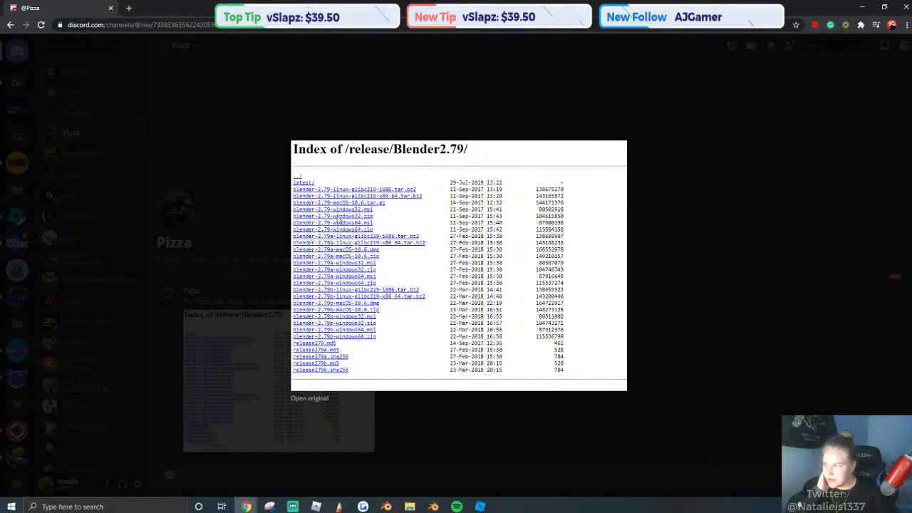
{"action": "left_click", "coordinate": [309, 397]}
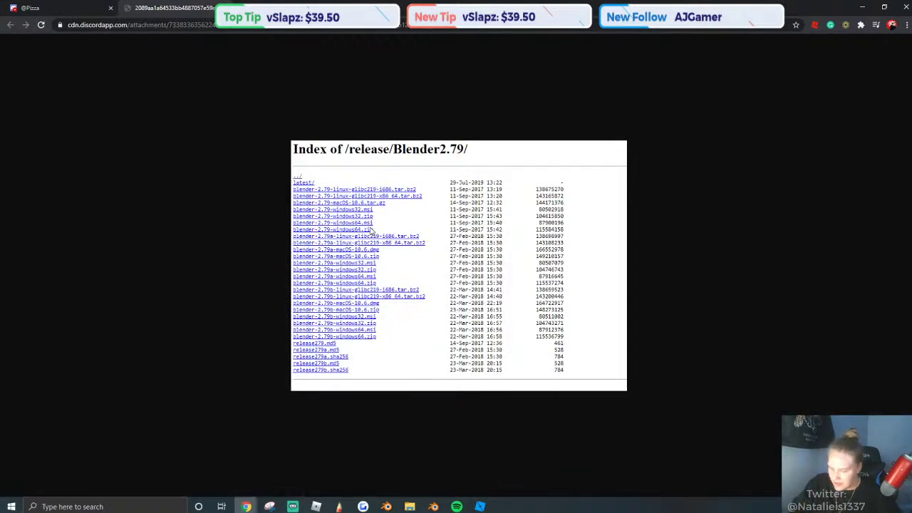
Capture a rectangular snip of the Blender 2.79 release index image with Snipping Tool.
{"action": "left_click_drag", "start_coordinate": [287, 138], "coordinate": [496, 321]}
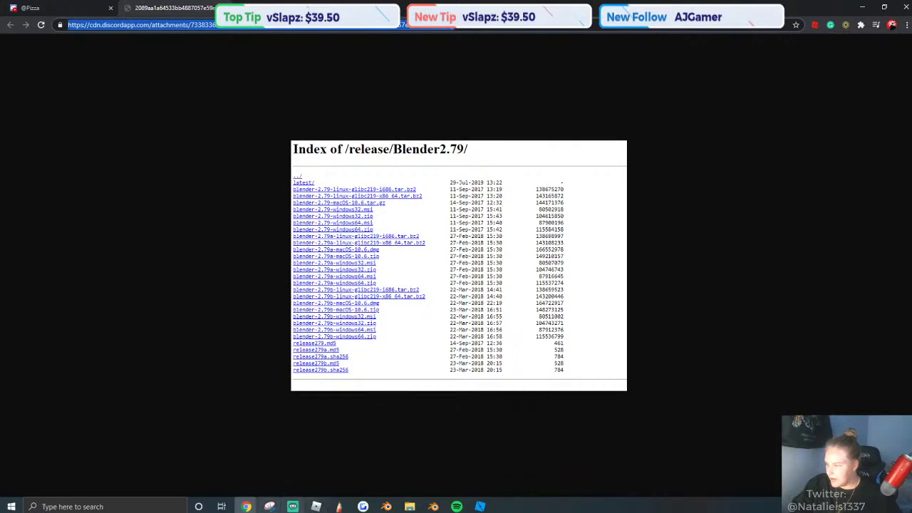
{"action": "left_click", "coordinate": [269, 506]}
{"action": "left_click", "coordinate": [695, 183]}
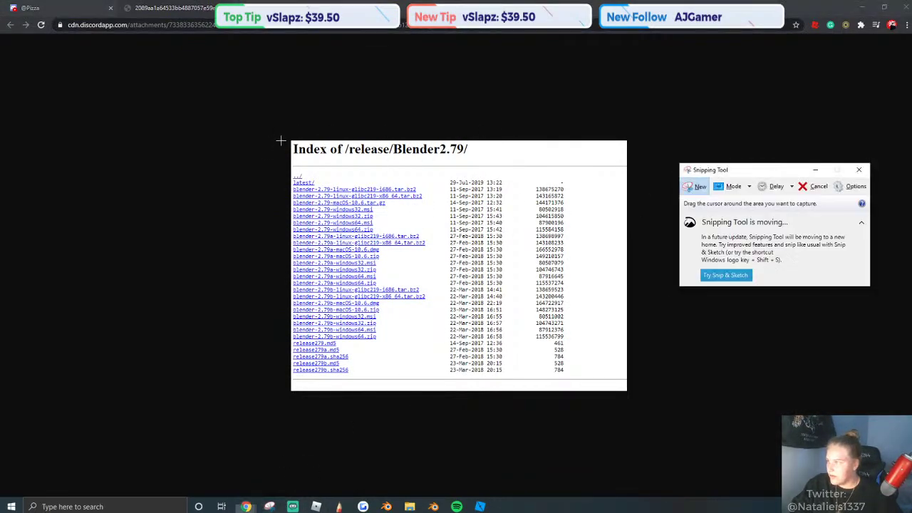
{"action": "left_click_drag", "start_coordinate": [282, 134], "coordinate": [666, 422]}
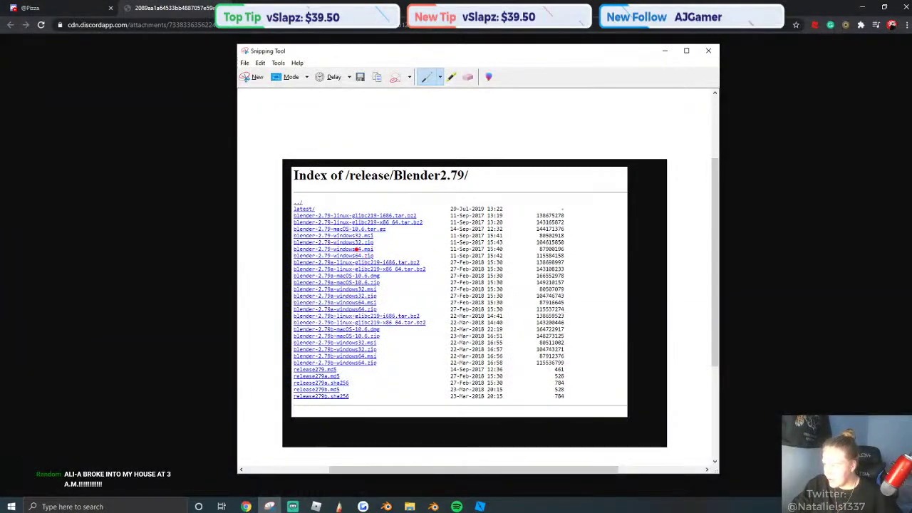
Highlight the blender-2.79-windows64.zip and blender-2.79-windows32.zip lines in yellow on the snip, erasing the red pen mark.
{"action": "left_click_drag", "start_coordinate": [388, 255], "coordinate": [371, 255]}
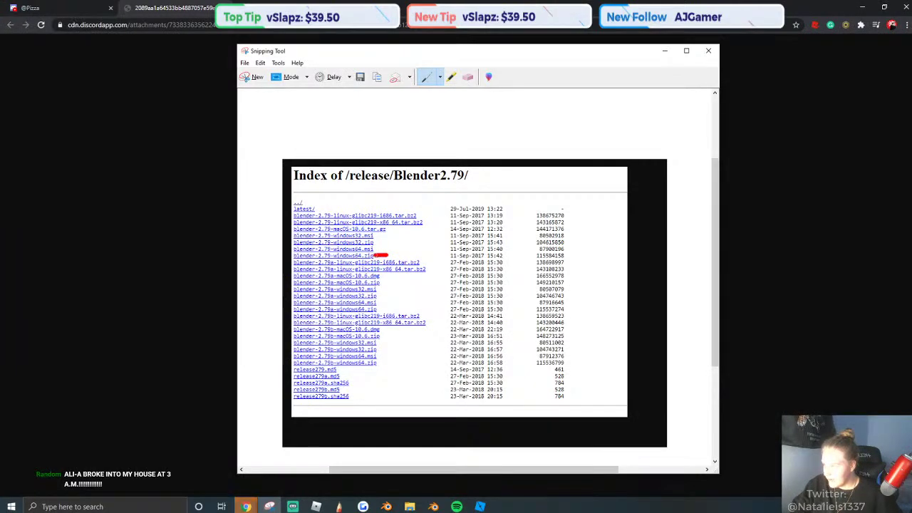
{"action": "left_click", "coordinate": [451, 77]}
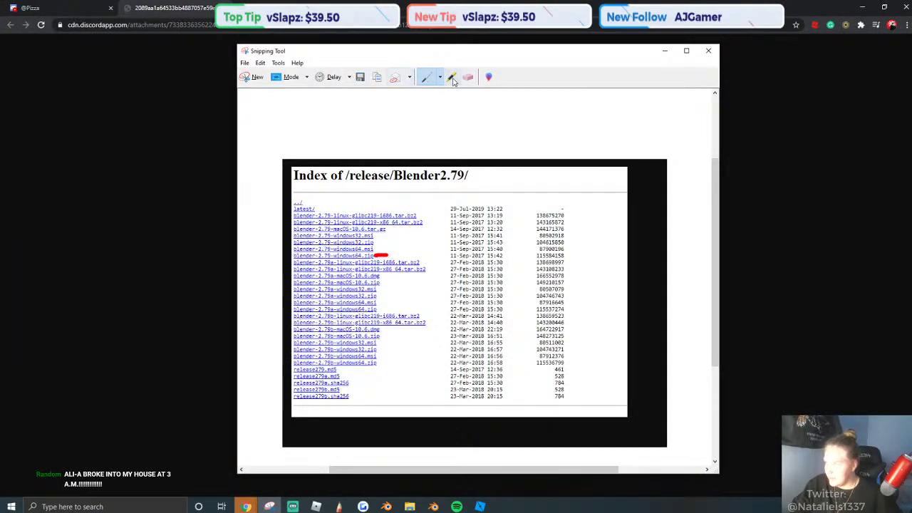
{"action": "left_click_drag", "start_coordinate": [374, 255], "coordinate": [292, 255]}
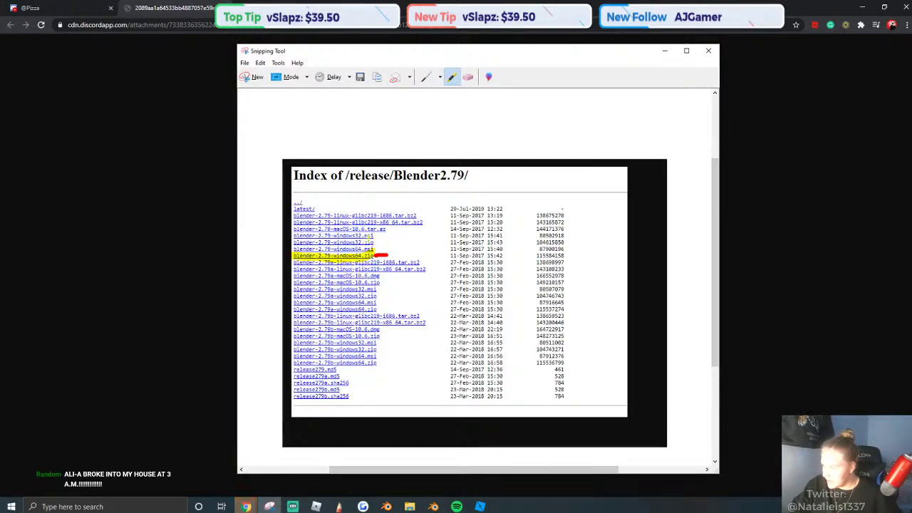
{"action": "left_click_drag", "start_coordinate": [374, 242], "coordinate": [292, 243]}
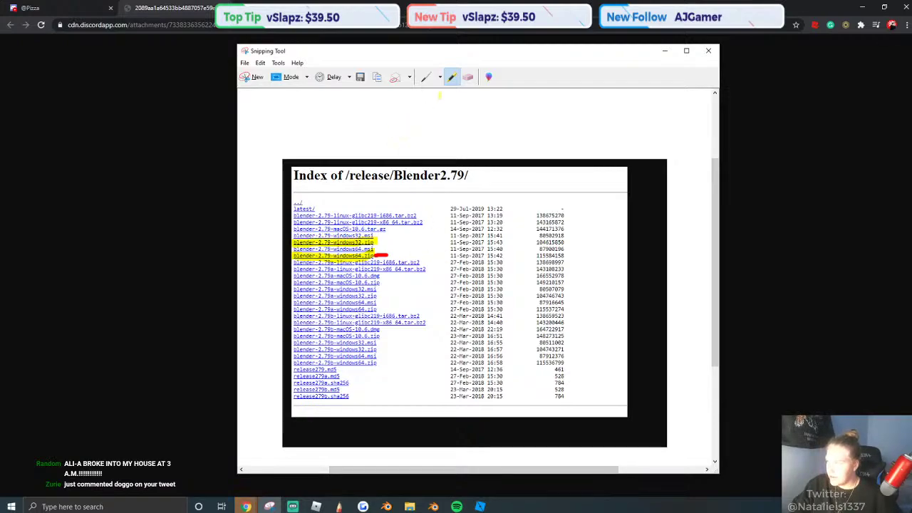
{"action": "left_click", "coordinate": [467, 77]}
{"action": "left_click", "coordinate": [384, 254]}
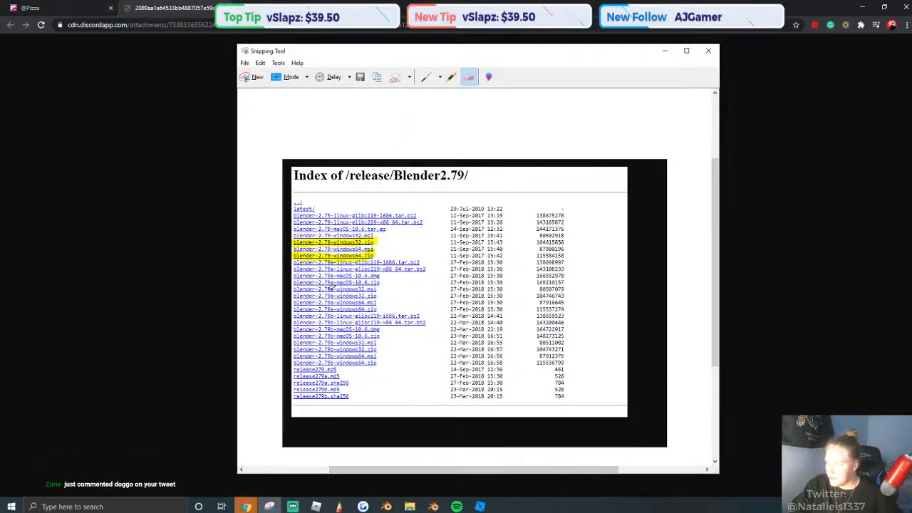
Close the annotated snip, the release index image and the Discord chat in the browser.
{"action": "scroll", "coordinate": [333, 283], "scroll_direction": "down", "scroll_amount": 1}
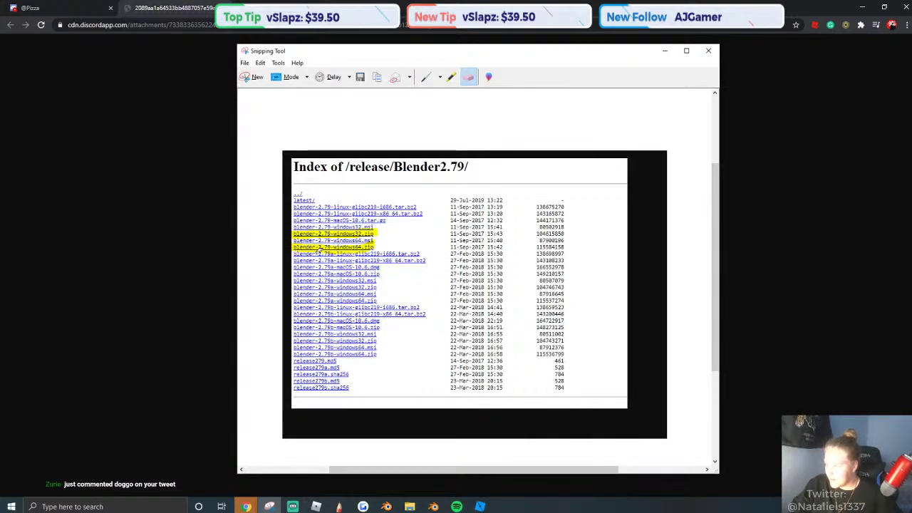
{"action": "scroll", "coordinate": [369, 333], "scroll_direction": "down", "scroll_amount": 1}
{"action": "scroll", "coordinate": [370, 333], "scroll_direction": "up", "scroll_amount": 1}
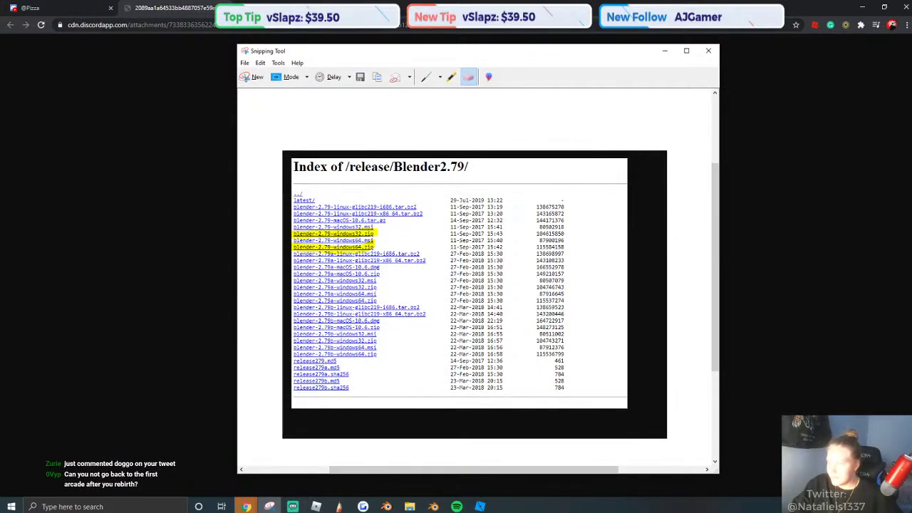
{"action": "left_click", "coordinate": [708, 50]}
{"action": "left_click", "coordinate": [223, 8]}
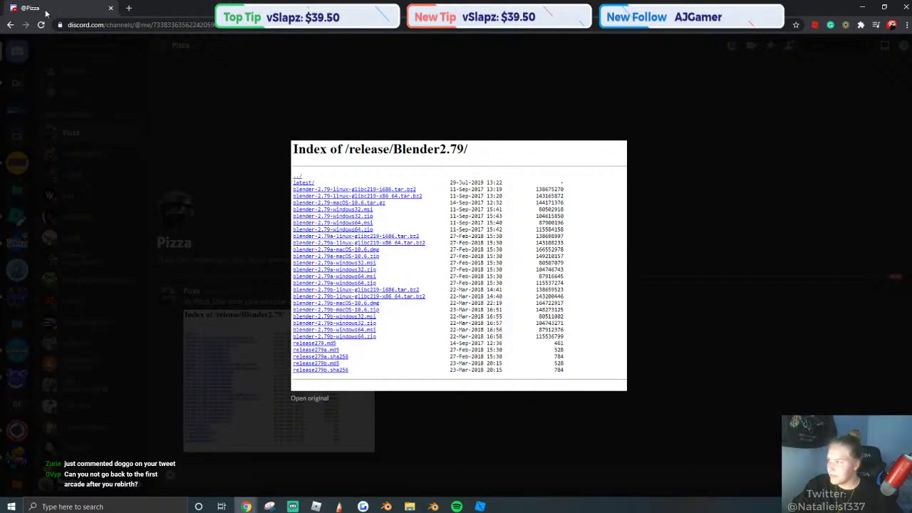
{"action": "left_click", "coordinate": [110, 8]}
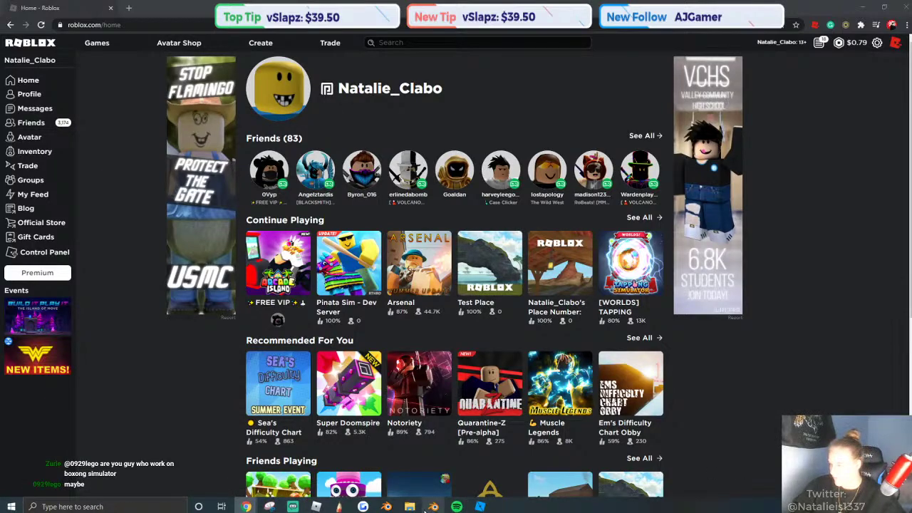
Switch to Blender to check the stone arch model and return to Roblox Studio.
{"action": "left_click", "coordinate": [386, 505]}
{"action": "key", "text": "g"}
{"action": "left_click", "coordinate": [442, 256]}
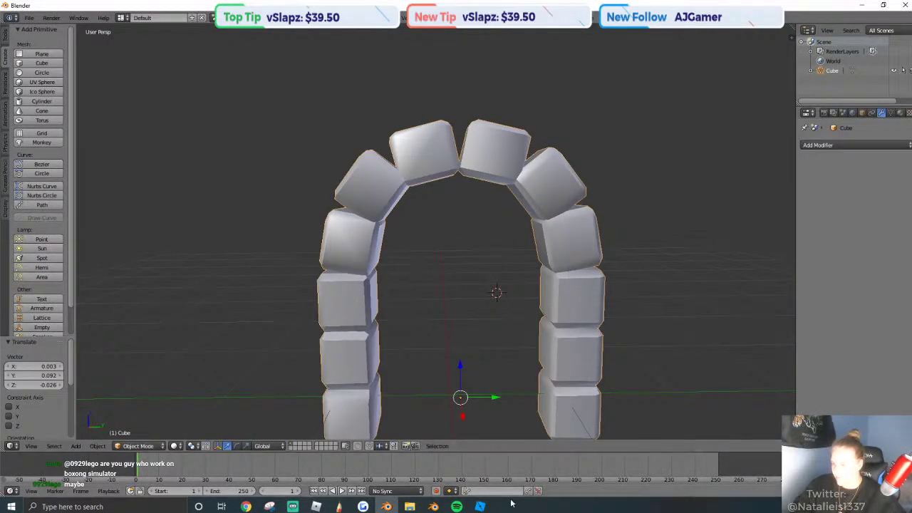
{"action": "key", "text": "alt+Tab"}
Select the two white-topped trees in the row of prop meshes and copy them.
{"action": "right_click_drag", "start_coordinate": [369, 181], "coordinate": [405, 185]}
{"action": "key", "text": "w"}
{"action": "key", "text": "w"}
{"action": "key", "text": "w"}
{"action": "left_click", "coordinate": [439, 198]}
{"action": "left_click", "coordinate": [514, 204], "text": "shift"}
{"action": "key", "text": "s"}
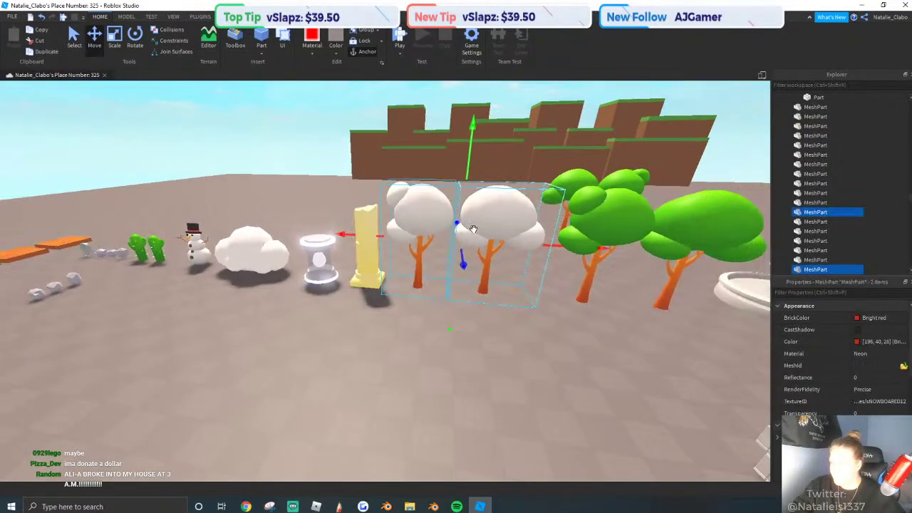
{"action": "key", "text": "d"}
{"action": "key", "text": "ctrl+c"}
Paste the two white-topped trees and place the copies on the floor of the blue snow area.
{"action": "key", "text": "ctrl+v"}
{"action": "key", "text": "e"}
{"action": "left_click_drag", "start_coordinate": [460, 227], "coordinate": [519, 343]}
{"action": "right_click_drag", "start_coordinate": [518, 343], "coordinate": [518, 344]}
{"action": "left_click_drag", "start_coordinate": [519, 344], "coordinate": [518, 343]}
{"action": "right_click_drag", "start_coordinate": [518, 343], "coordinate": [518, 343]}
{"action": "key", "text": "w"}
{"action": "left_click_drag", "start_coordinate": [519, 343], "coordinate": [480, 400]}
{"action": "key", "text": "w"}
{"action": "right_click_drag", "start_coordinate": [507, 355], "coordinate": [480, 399]}
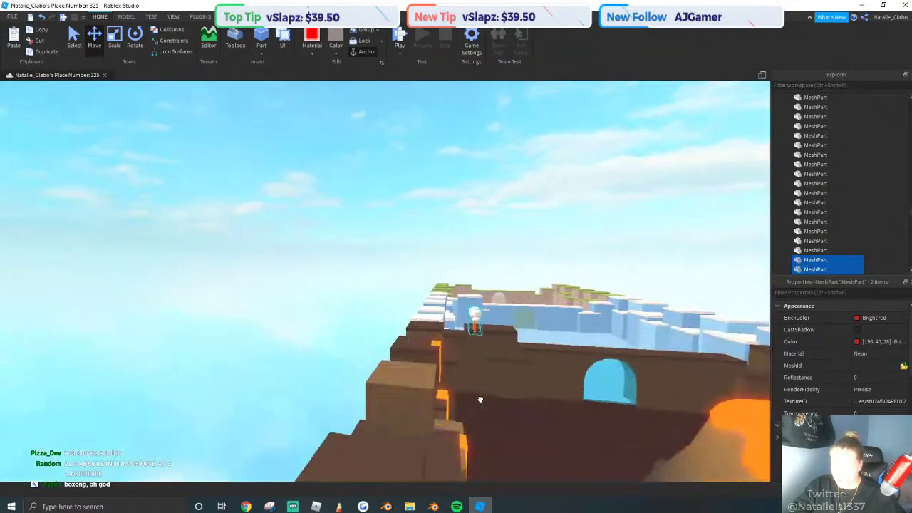
{"action": "left_click_drag", "start_coordinate": [480, 400], "coordinate": [391, 404]}
{"action": "key", "text": "q"}
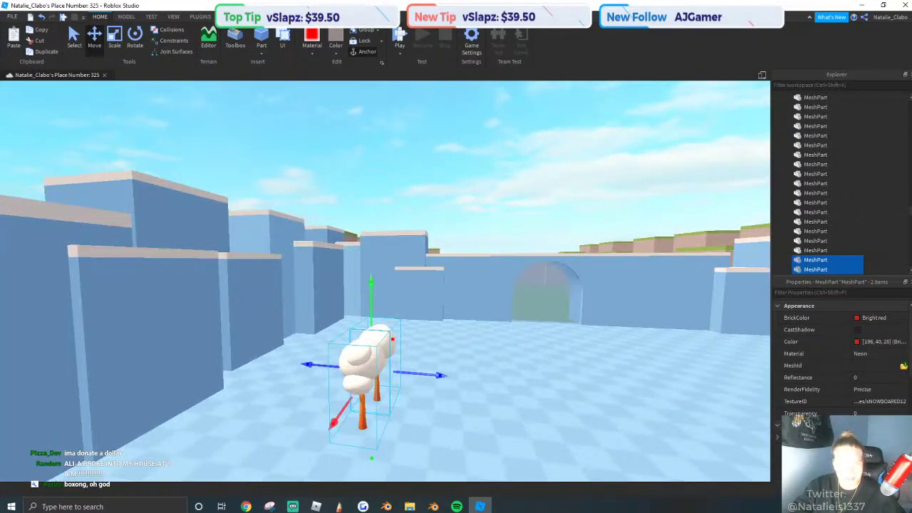
Enlarge the two pasted snow trees together and move the wide one away from the other.
{"action": "left_click", "coordinate": [246, 506]}
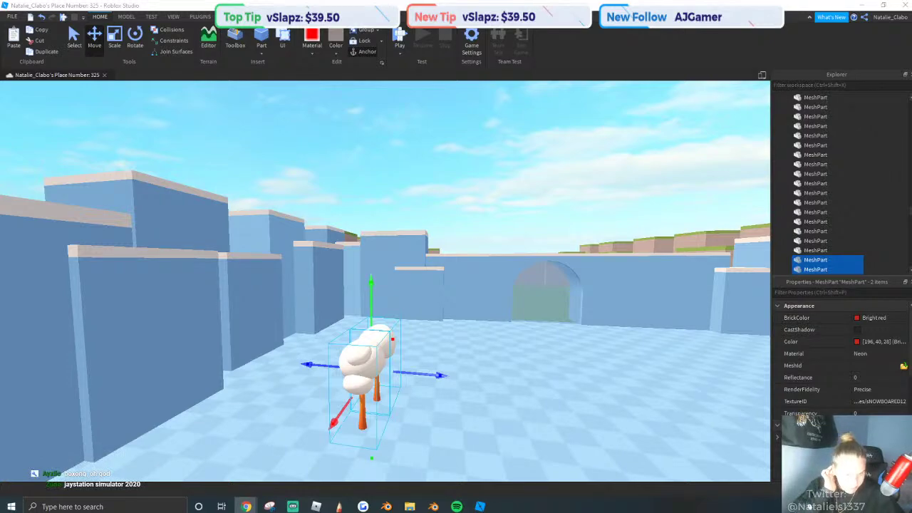
{"action": "left_click", "coordinate": [116, 33]}
{"action": "left_click_drag", "start_coordinate": [372, 320], "coordinate": [351, 194]}
{"action": "right_click_drag", "start_coordinate": [351, 194], "coordinate": [527, 260]}
{"action": "left_click", "coordinate": [537, 266]}
{"action": "left_click_drag", "start_coordinate": [506, 286], "coordinate": [655, 283]}
{"action": "right_click_drag", "start_coordinate": [654, 214], "coordinate": [683, 187]}
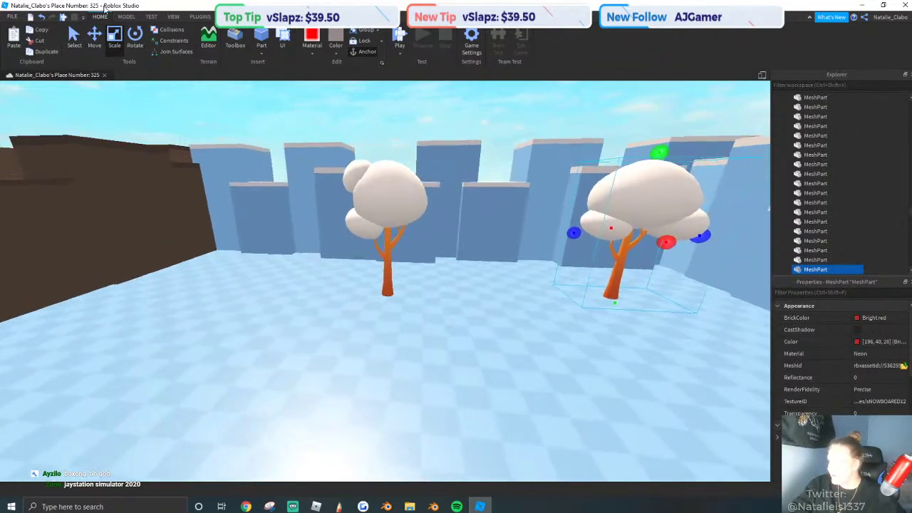
Rotate the wide snow tree and reposition the other tree toward the dark brown wall.
{"action": "left_click", "coordinate": [135, 35]}
{"action": "left_click_drag", "start_coordinate": [723, 307], "coordinate": [671, 309]}
{"action": "right_click_drag", "start_coordinate": [490, 122], "coordinate": [441, 122]}
{"action": "left_click", "coordinate": [460, 246]}
{"action": "left_click_drag", "start_coordinate": [473, 293], "coordinate": [306, 301]}
{"action": "key", "text": "w"}
{"action": "left_click", "coordinate": [194, 136]}
{"action": "left_click", "coordinate": [286, 226]}
{"action": "right_click_drag", "start_coordinate": [304, 240], "coordinate": [340, 245]}
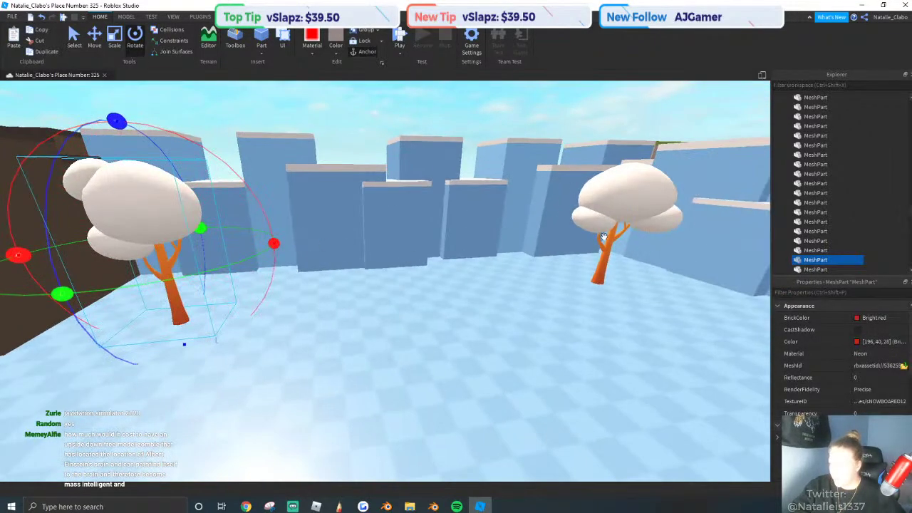
Scale both snow trees down slightly together and move the one near the brown wall closer to the corner.
{"action": "left_click", "coordinate": [602, 235], "text": "shift"}
{"action": "key", "text": "a"}
{"action": "key", "text": "ctrl+3"}
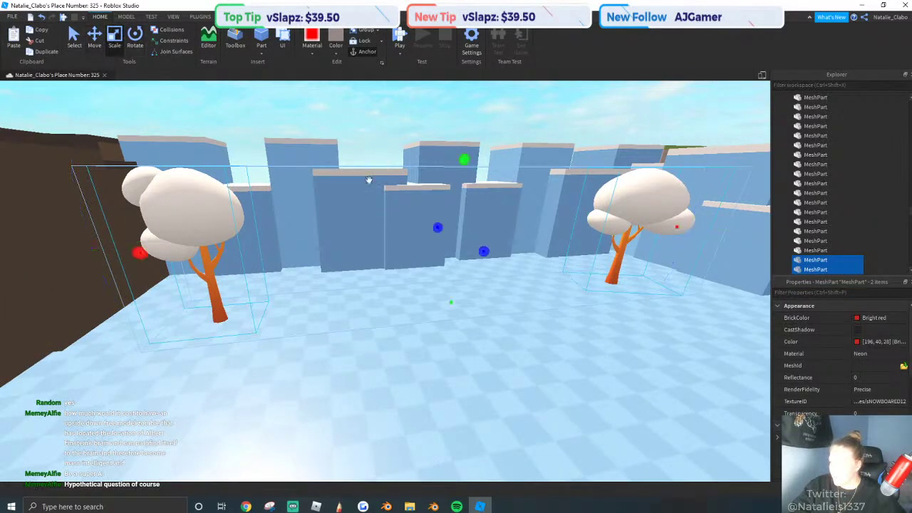
{"action": "left_click_drag", "start_coordinate": [461, 161], "coordinate": [464, 173]}
{"action": "left_click", "coordinate": [217, 274]}
{"action": "key", "text": "a"}
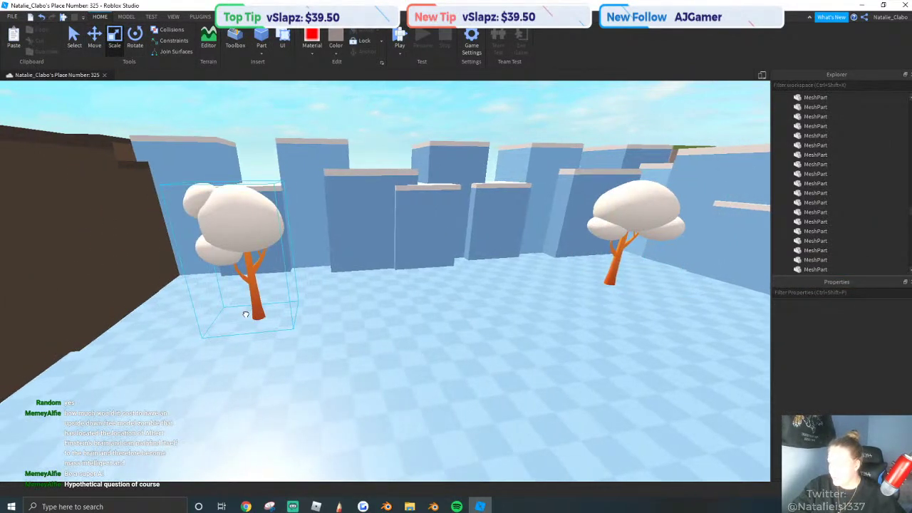
{"action": "left_click_drag", "start_coordinate": [260, 303], "coordinate": [229, 294]}
Duplicate the snow tree near the brown wall, place the copy between the two existing trees and rotate it.
{"action": "right_click_drag", "start_coordinate": [396, 330], "coordinate": [287, 309]}
{"action": "key", "text": "ctrl+d"}
{"action": "left_click_drag", "start_coordinate": [395, 335], "coordinate": [434, 383]}
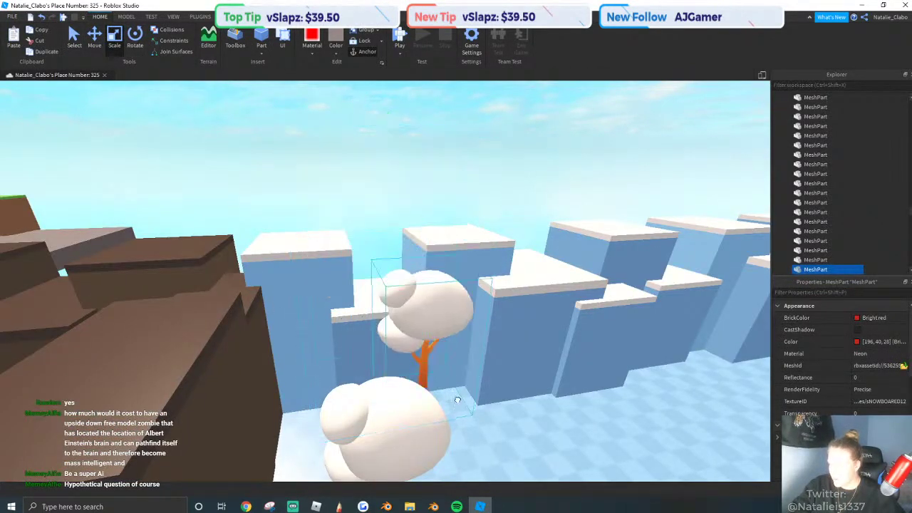
{"action": "right_click_drag", "start_coordinate": [456, 401], "coordinate": [491, 401]}
{"action": "left_click_drag", "start_coordinate": [492, 370], "coordinate": [537, 326]}
{"action": "key", "text": "ctrl+r"}
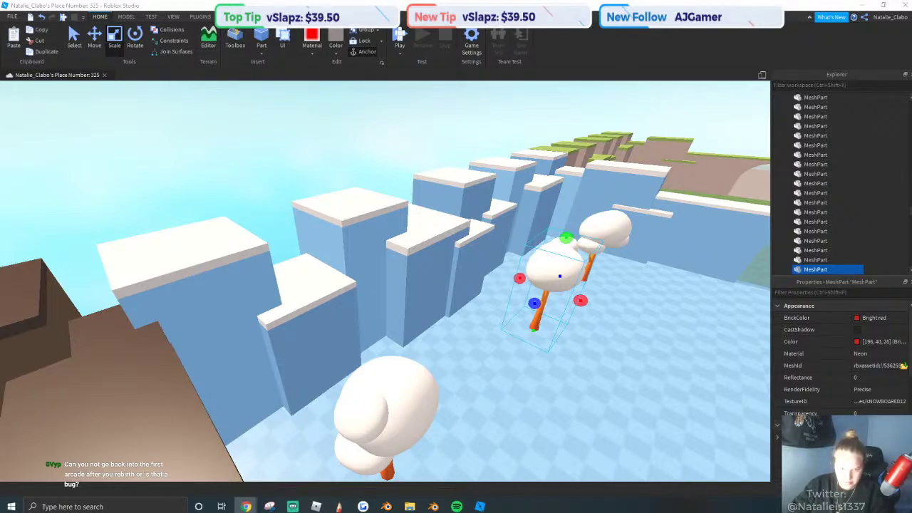
{"action": "right_click_drag", "start_coordinate": [549, 245], "coordinate": [551, 246]}
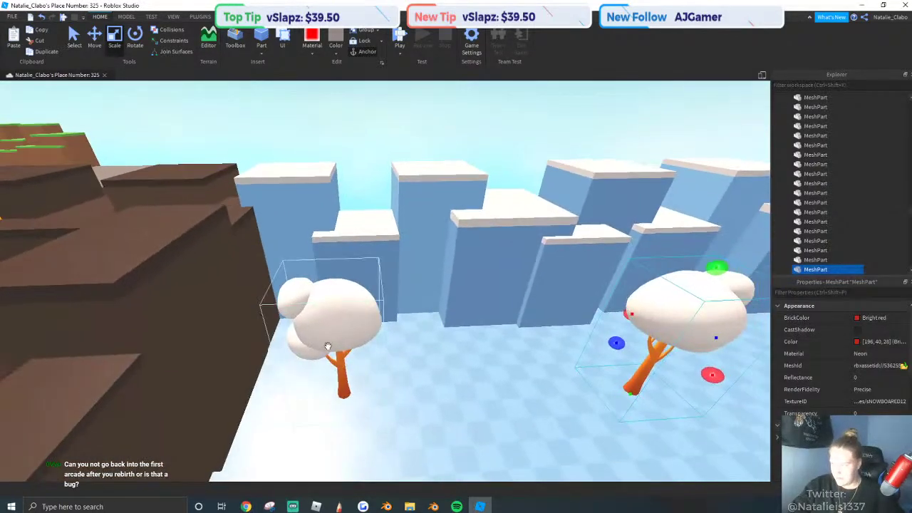
Shift the snow tree beside the brown wall slightly away from it, rotate it and deselect it.
{"action": "left_click", "coordinate": [326, 348]}
{"action": "key", "text": "s"}
{"action": "left_click", "coordinate": [96, 36]}
{"action": "key", "text": "f"}
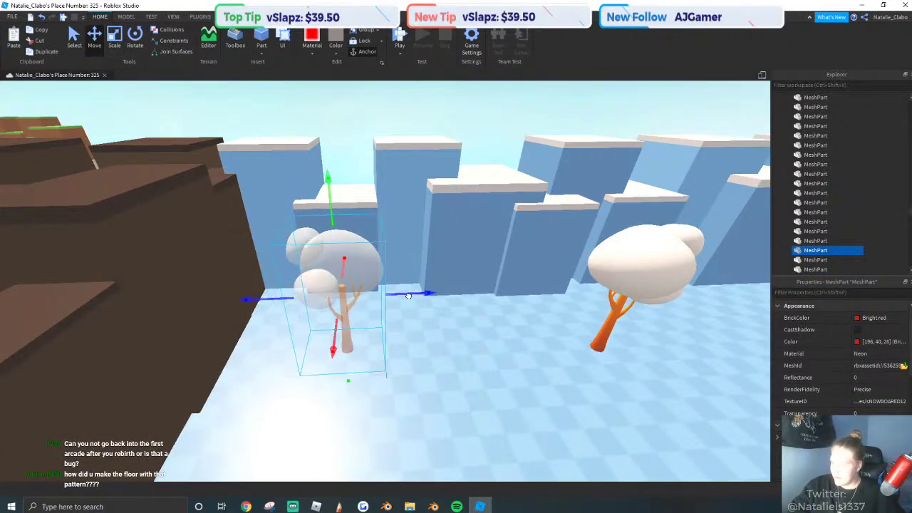
{"action": "left_click", "coordinate": [135, 41]}
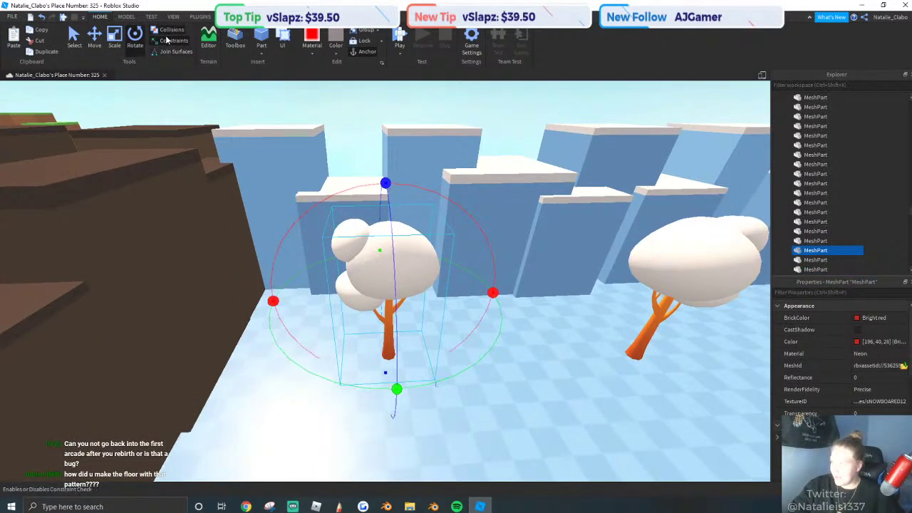
{"action": "left_click", "coordinate": [126, 16]}
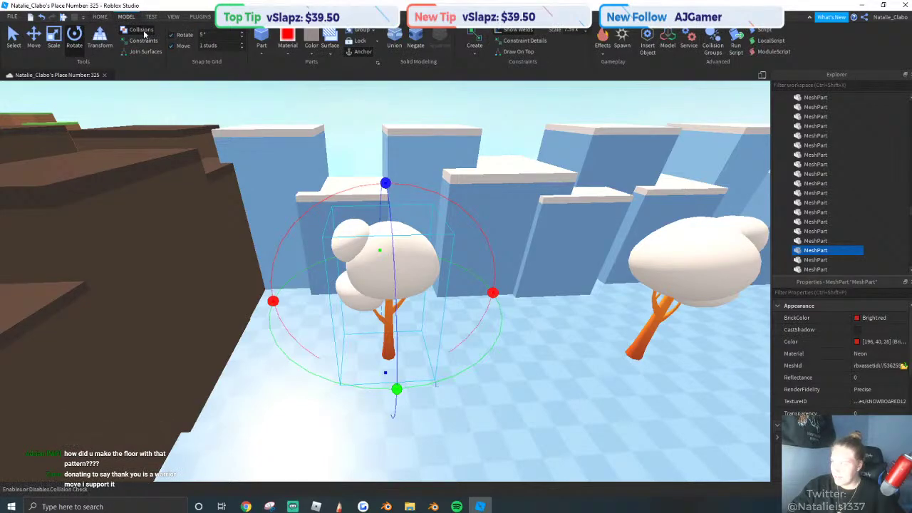
{"action": "left_click_drag", "start_coordinate": [379, 250], "coordinate": [332, 252]}
{"action": "scroll", "coordinate": [396, 183], "scroll_direction": "down", "scroll_amount": 5}
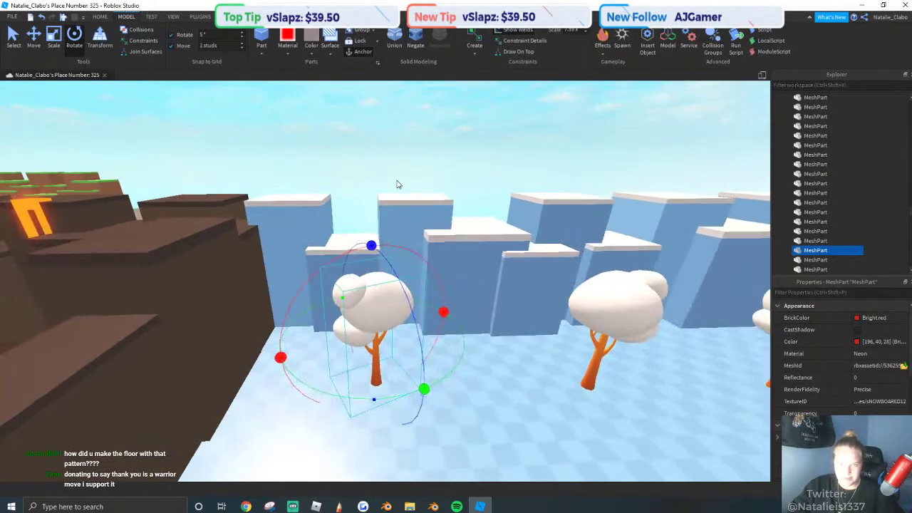
{"action": "left_click", "coordinate": [397, 183]}
Examine the layout and decorations of the snow, volcano, desert and grass areas across the map.
{"action": "scroll", "coordinate": [416, 216], "scroll_direction": "down", "scroll_amount": 5}
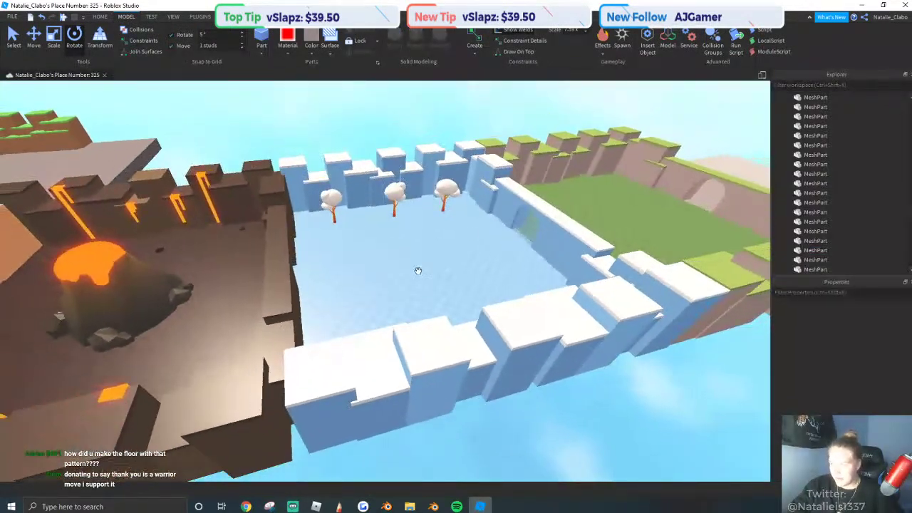
{"action": "right_click_drag", "start_coordinate": [437, 346], "coordinate": [401, 238]}
{"action": "scroll", "coordinate": [453, 289], "scroll_direction": "up", "scroll_amount": 4}
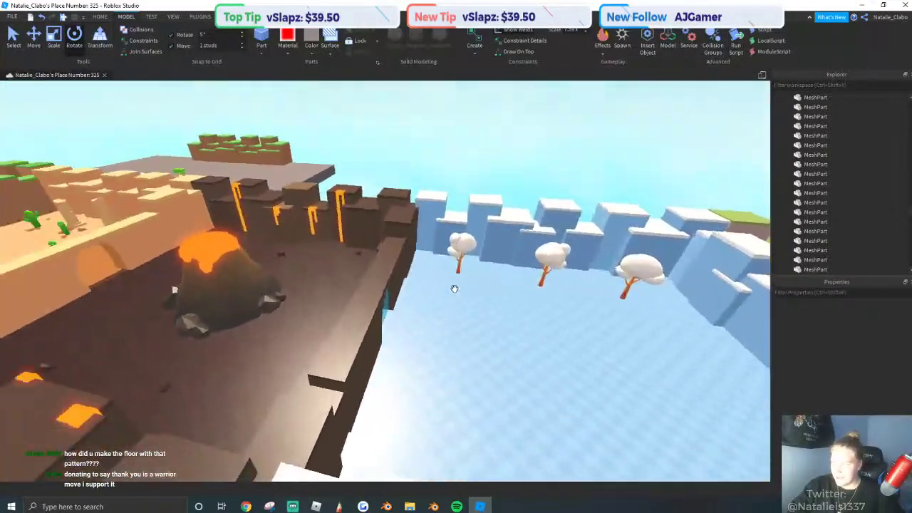
{"action": "right_click_drag", "start_coordinate": [527, 325], "coordinate": [394, 289]}
{"action": "scroll", "coordinate": [394, 291], "scroll_direction": "up", "scroll_amount": 6}
{"action": "scroll", "coordinate": [394, 290], "scroll_direction": "down", "scroll_amount": 6}
{"action": "scroll", "coordinate": [434, 305], "scroll_direction": "up", "scroll_amount": 2}
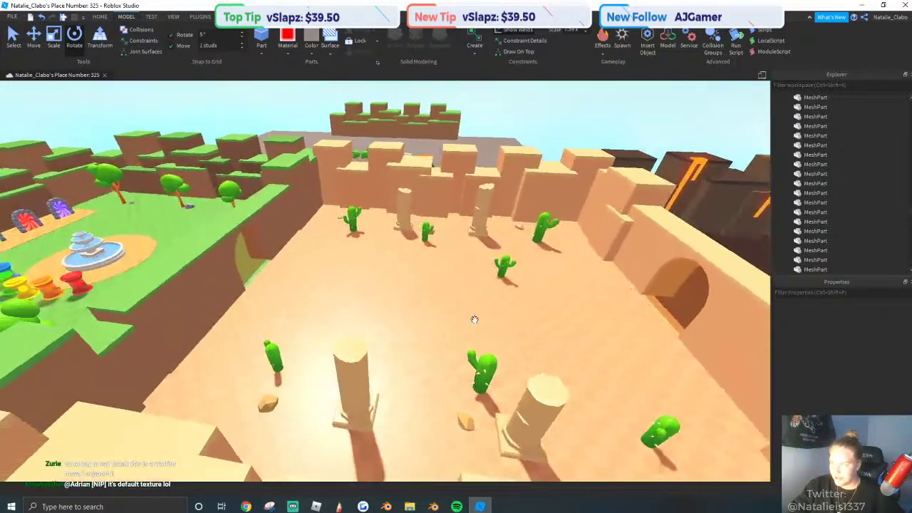
{"action": "right_click_drag", "start_coordinate": [474, 320], "coordinate": [429, 298]}
{"action": "scroll", "coordinate": [429, 298], "scroll_direction": "down", "scroll_amount": 2}
{"action": "scroll", "coordinate": [429, 297], "scroll_direction": "down", "scroll_amount": 3}
{"action": "scroll", "coordinate": [431, 262], "scroll_direction": "up", "scroll_amount": 4}
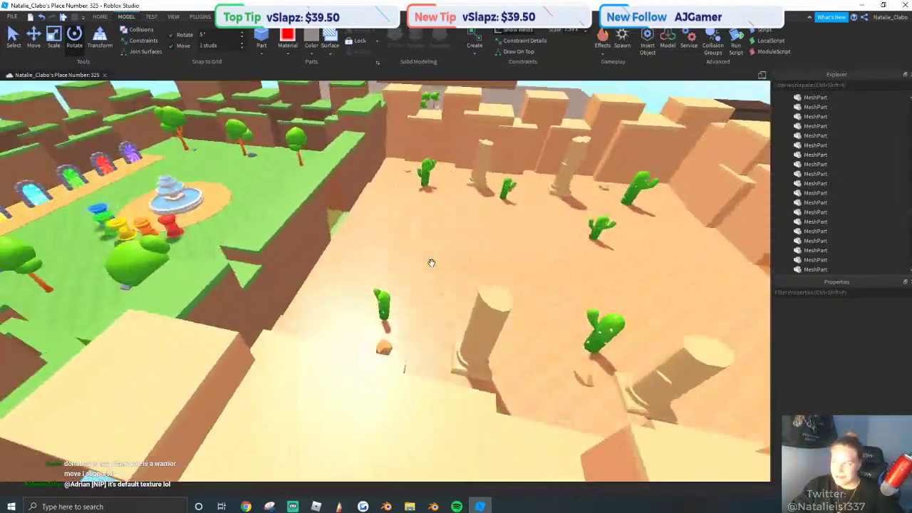
{"action": "right_click_drag", "start_coordinate": [430, 263], "coordinate": [431, 262]}
{"action": "key", "text": "w"}
{"action": "key", "text": "w"}
{"action": "scroll", "coordinate": [430, 262], "scroll_direction": "down", "scroll_amount": 10}
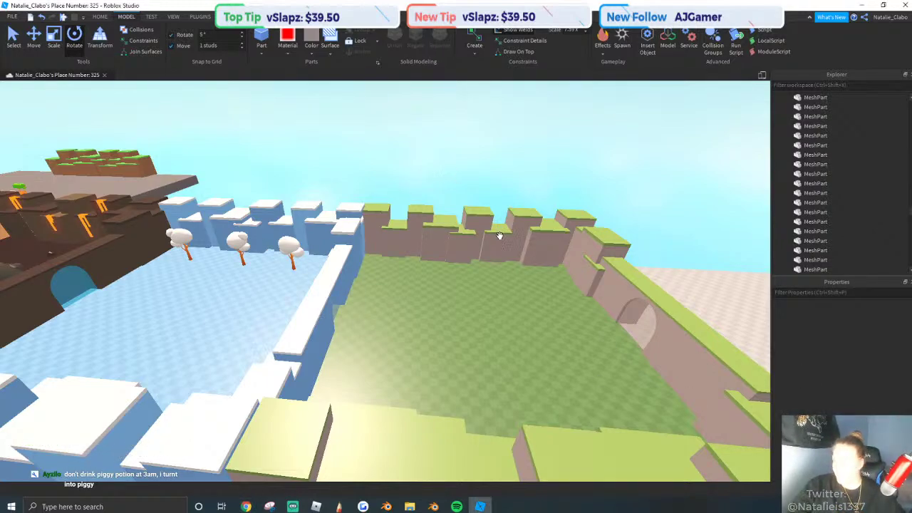
{"action": "scroll", "coordinate": [499, 235], "scroll_direction": "up", "scroll_amount": 3}
{"action": "right_click_drag", "start_coordinate": [575, 303], "coordinate": [503, 295]}
{"action": "key", "text": "w"}
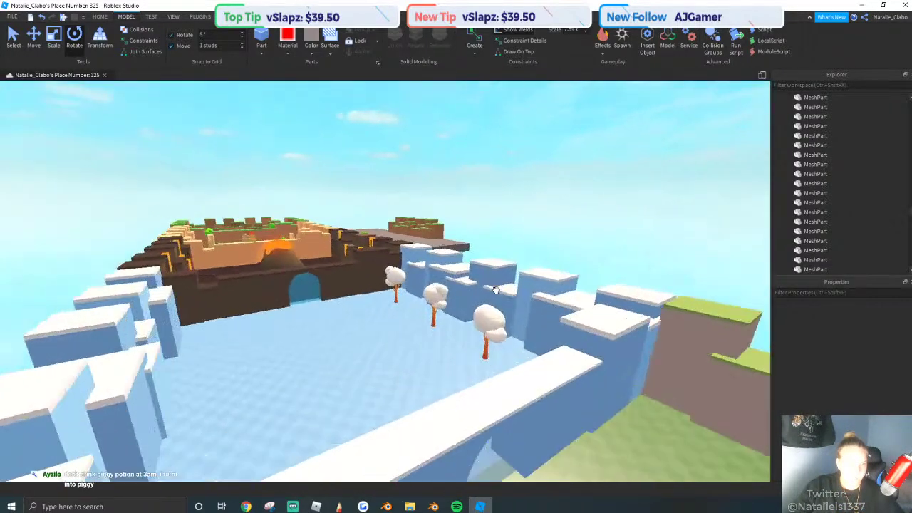
{"action": "scroll", "coordinate": [484, 288], "scroll_direction": "up", "scroll_amount": 8}
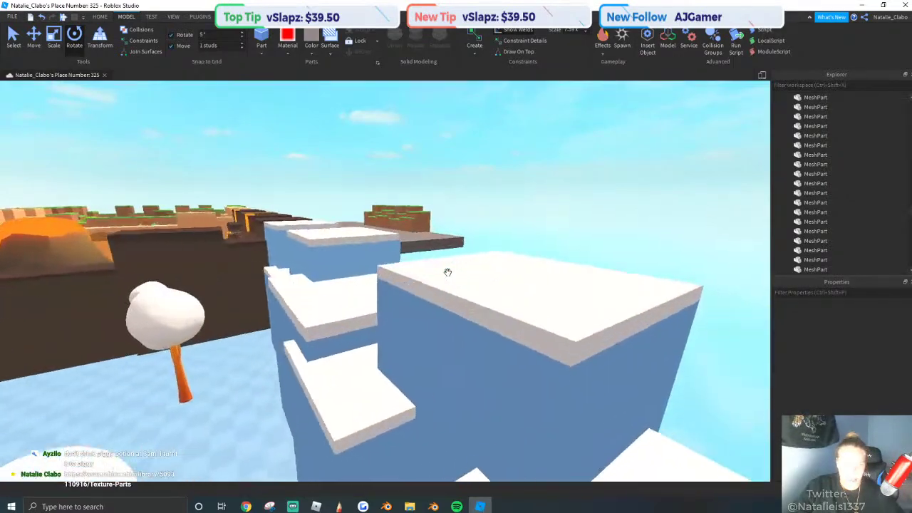
Duplicate the small orange wooden house that stands between the fountain and the ship among the props.
{"action": "right_click_drag", "start_coordinate": [448, 272], "coordinate": [425, 269]}
{"action": "scroll", "coordinate": [425, 269], "scroll_direction": "up", "scroll_amount": 3}
{"action": "scroll", "coordinate": [425, 269], "scroll_direction": "up", "scroll_amount": 10}
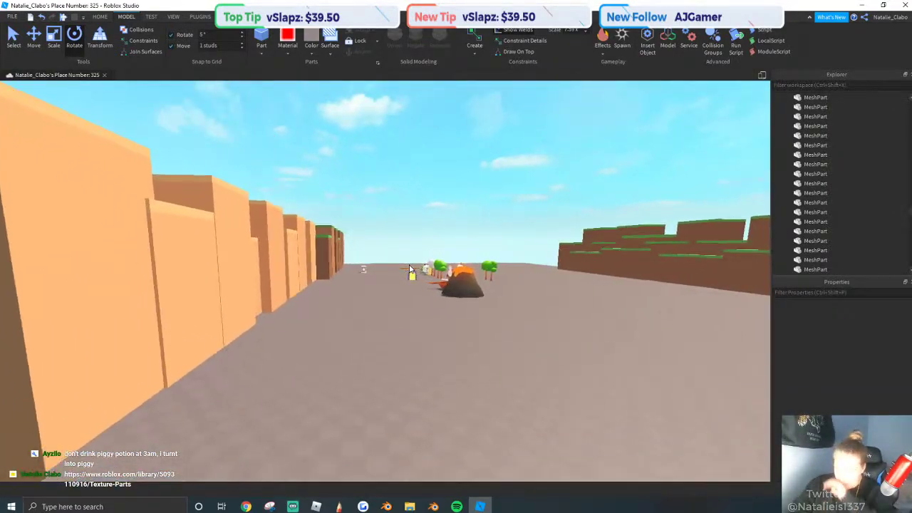
{"action": "scroll", "coordinate": [416, 269], "scroll_direction": "up", "scroll_amount": 5}
{"action": "right_click_drag", "start_coordinate": [416, 269], "coordinate": [486, 273]}
{"action": "left_click", "coordinate": [486, 273]}
{"action": "key", "text": "ctrl+d"}
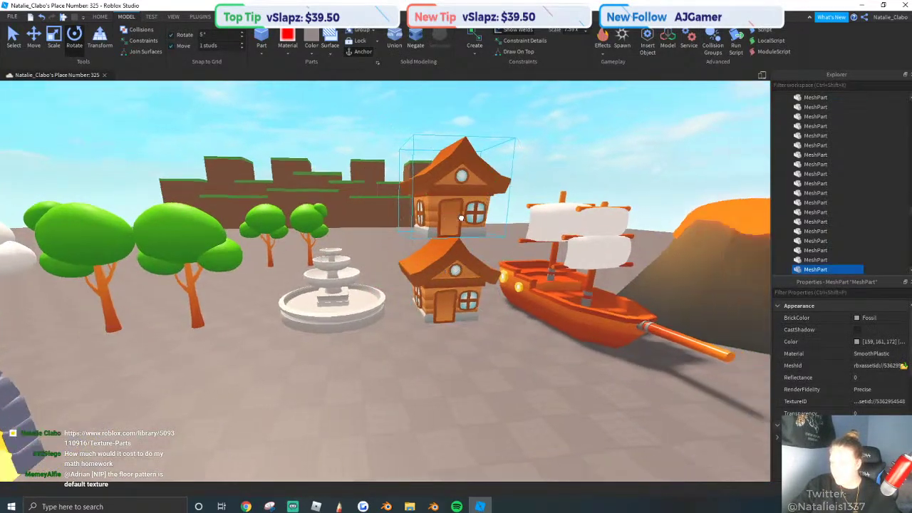
Transfer the house copy to the snow area by cutting and pasting it, placing it between the two snow trees nearest the brown wall.
{"action": "right_click_drag", "start_coordinate": [447, 210], "coordinate": [491, 233]}
{"action": "scroll", "coordinate": [427, 156], "scroll_direction": "down", "scroll_amount": 10}
{"action": "right_click_drag", "start_coordinate": [427, 156], "coordinate": [416, 178]}
{"action": "scroll", "coordinate": [416, 177], "scroll_direction": "up", "scroll_amount": 3}
{"action": "scroll", "coordinate": [416, 178], "scroll_direction": "up", "scroll_amount": 6}
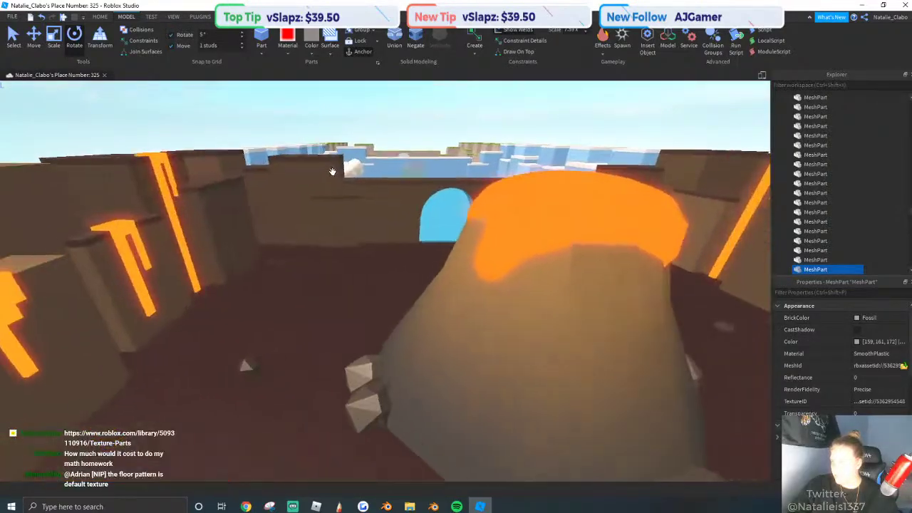
{"action": "right_click_drag", "start_coordinate": [332, 171], "coordinate": [282, 169]}
{"action": "scroll", "coordinate": [282, 169], "scroll_direction": "up", "scroll_amount": 3}
{"action": "key", "text": "ctrl+x"}
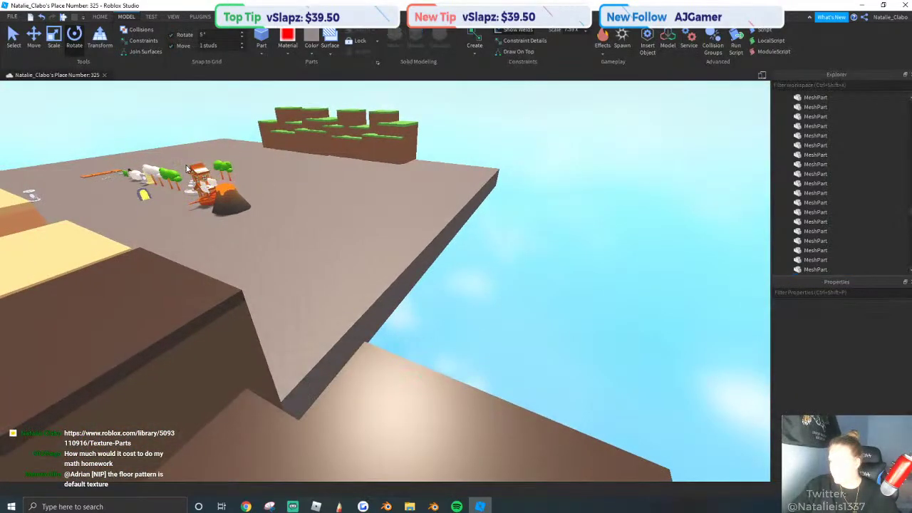
{"action": "key", "text": "ctrl+v"}
{"action": "left_click_drag", "start_coordinate": [346, 206], "coordinate": [423, 247]}
{"action": "scroll", "coordinate": [423, 248], "scroll_direction": "up", "scroll_amount": 10}
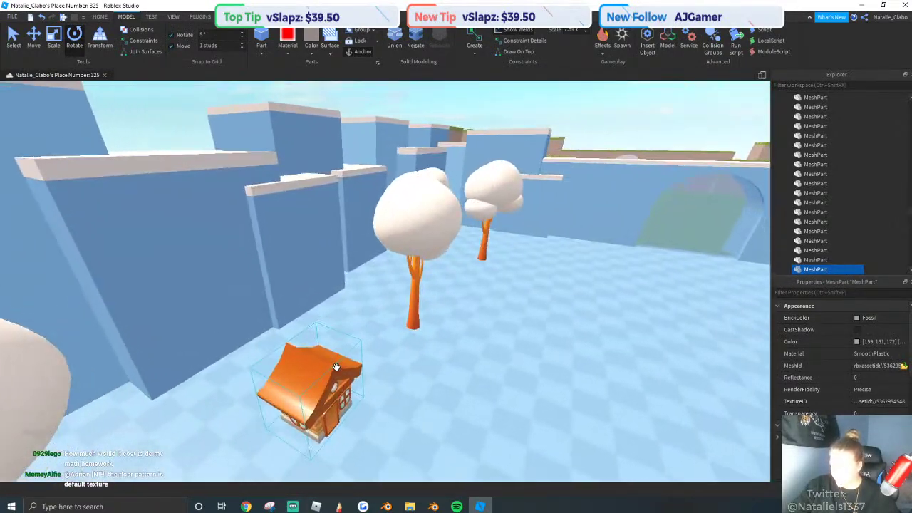
{"action": "right_click_drag", "start_coordinate": [337, 366], "coordinate": [364, 430]}
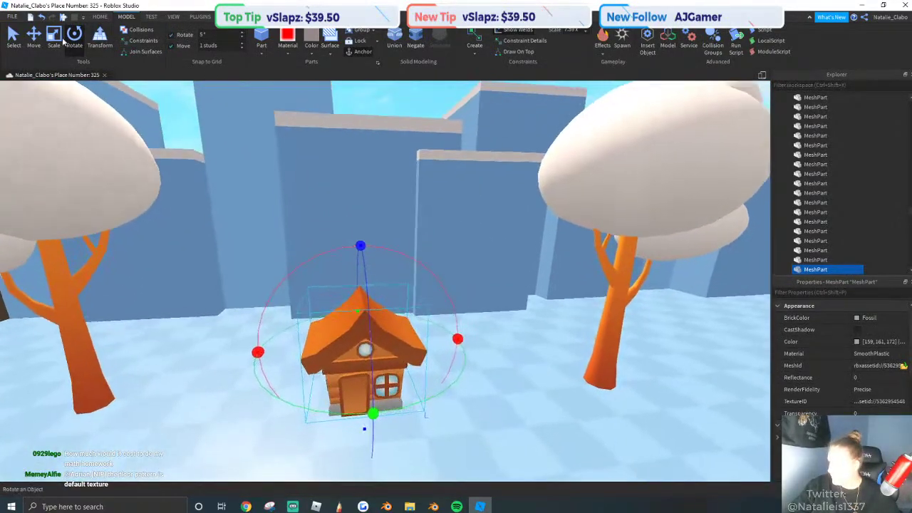
Scale the house up slightly and turn it between the two snow trees.
{"action": "key", "text": "ctrl+3"}
{"action": "left_click_drag", "start_coordinate": [360, 267], "coordinate": [363, 219]}
{"action": "scroll", "coordinate": [363, 240], "scroll_direction": "down", "scroll_amount": 5}
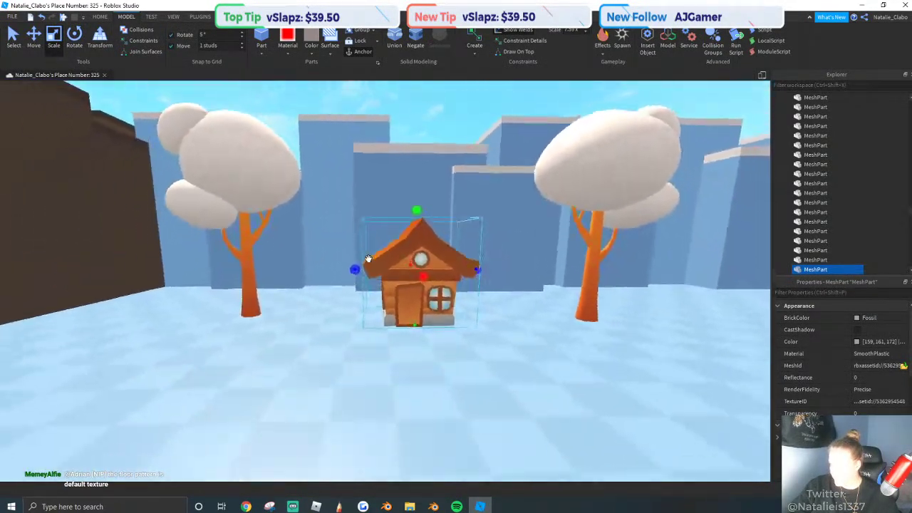
{"action": "scroll", "coordinate": [214, 157], "scroll_direction": "up", "scroll_amount": 3}
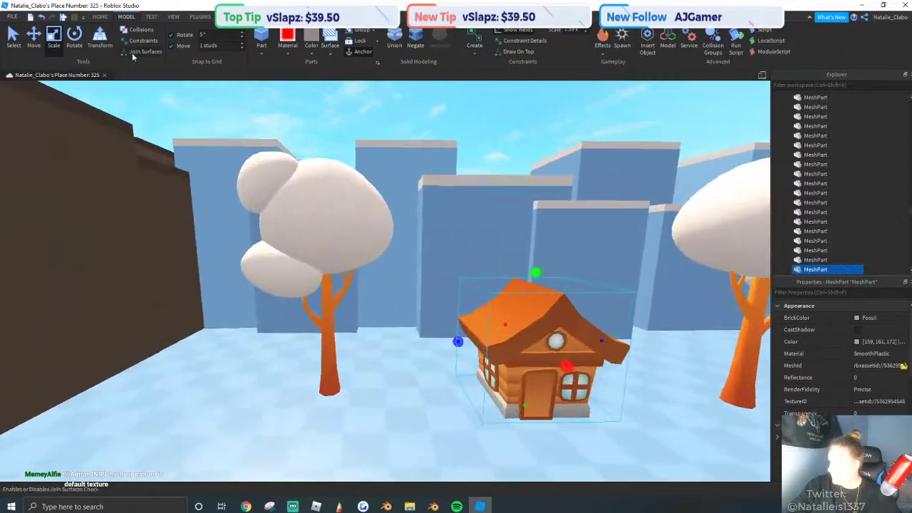
{"action": "left_click", "coordinate": [74, 39]}
{"action": "key", "text": "s"}
{"action": "right_click_drag", "start_coordinate": [188, 112], "coordinate": [586, 319]}
{"action": "key", "text": "d"}
Enlarge the house further and rotate its front a little toward the open snow floor.
{"action": "left_click", "coordinate": [55, 41]}
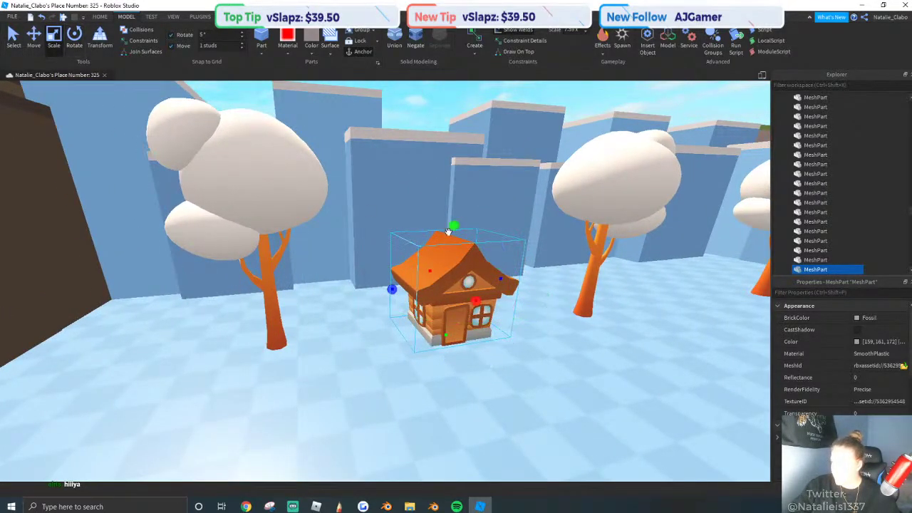
{"action": "left_click_drag", "start_coordinate": [454, 227], "coordinate": [466, 173]}
{"action": "key", "text": "d"}
{"action": "scroll", "coordinate": [479, 208], "scroll_direction": "down", "scroll_amount": 3}
{"action": "right_click_drag", "start_coordinate": [478, 209], "coordinate": [458, 246]}
{"action": "scroll", "coordinate": [71, 178], "scroll_direction": "up", "scroll_amount": 2}
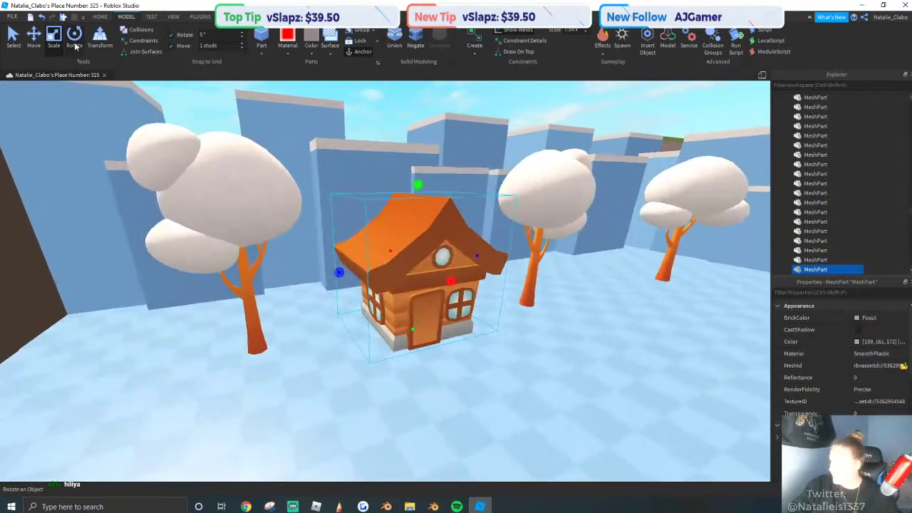
{"action": "left_click", "coordinate": [74, 41]}
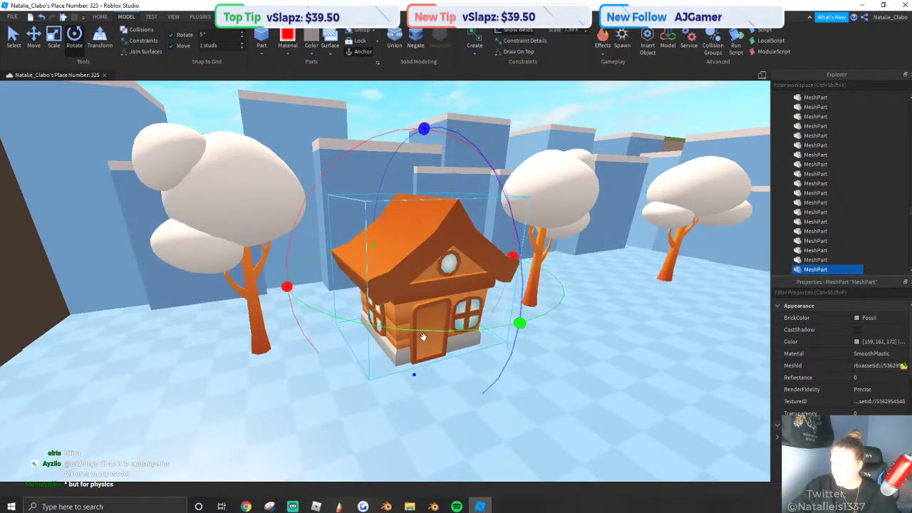
{"action": "scroll", "coordinate": [423, 337], "scroll_direction": "down", "scroll_amount": 4}
{"action": "right_click_drag", "start_coordinate": [423, 337], "coordinate": [423, 334]}
Paste another copy of the house, place it on the opposite side of the snow area and rotate it to face inward.
{"action": "key", "text": "ctrl+v"}
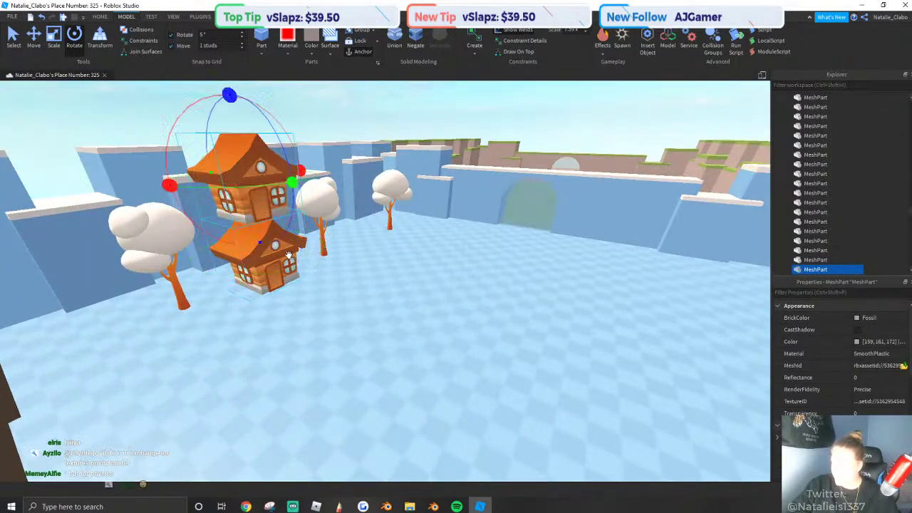
{"action": "left_click_drag", "start_coordinate": [262, 201], "coordinate": [439, 236]}
{"action": "right_click_drag", "start_coordinate": [439, 236], "coordinate": [439, 236]}
{"action": "left_click_drag", "start_coordinate": [439, 236], "coordinate": [439, 292]}
{"action": "key", "text": "ctrl+r"}
{"action": "right_click_drag", "start_coordinate": [440, 291], "coordinate": [440, 291]}
{"action": "scroll", "coordinate": [440, 291], "scroll_direction": "down", "scroll_amount": 3}
{"action": "key", "text": "f"}
{"action": "left_click_drag", "start_coordinate": [442, 288], "coordinate": [391, 179]}
{"action": "right_click_drag", "start_coordinate": [391, 178], "coordinate": [319, 141]}
Duplicate two of the snow trees together and move the copies across to the opposite side of the snow area.
{"action": "left_click", "coordinate": [320, 142]}
{"action": "left_click", "coordinate": [385, 279]}
{"action": "left_click", "coordinate": [379, 240], "text": "shift"}
{"action": "key", "text": "d"}
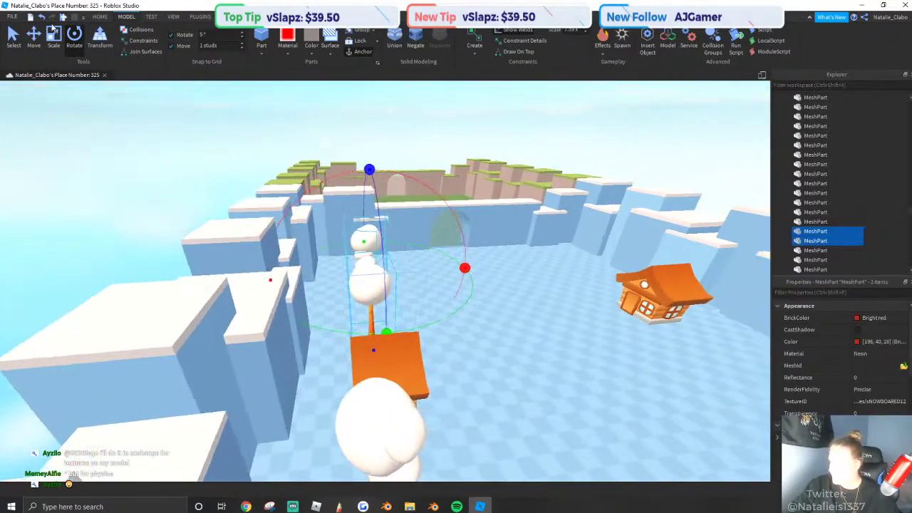
{"action": "left_click", "coordinate": [98, 16]}
{"action": "left_click", "coordinate": [46, 52]}
{"action": "left_click", "coordinate": [94, 36]}
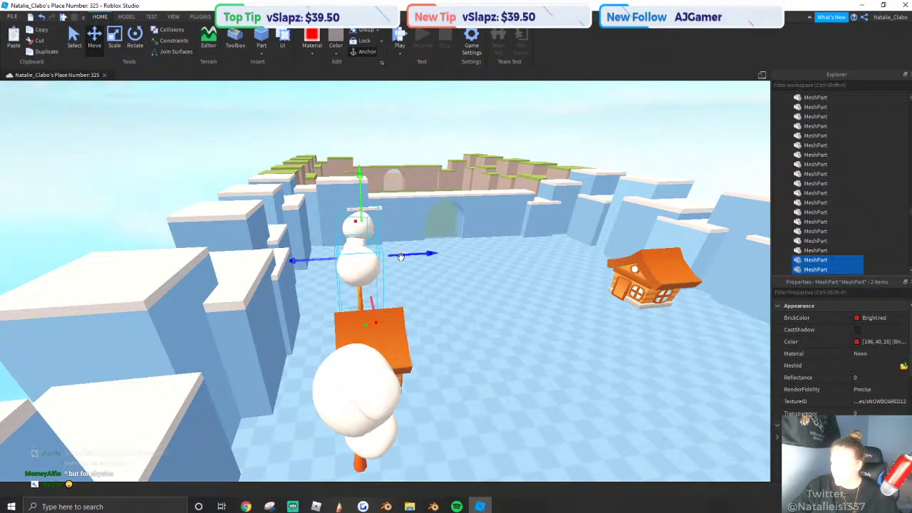
{"action": "left_click_drag", "start_coordinate": [371, 242], "coordinate": [581, 218]}
{"action": "right_click_drag", "start_coordinate": [581, 217], "coordinate": [539, 195]}
{"action": "key", "text": "w"}
{"action": "left_click", "coordinate": [539, 195]}
Duplicate the house on the opposite side and space the houses and snow trees alternately along that wall.
{"action": "left_click", "coordinate": [555, 324]}
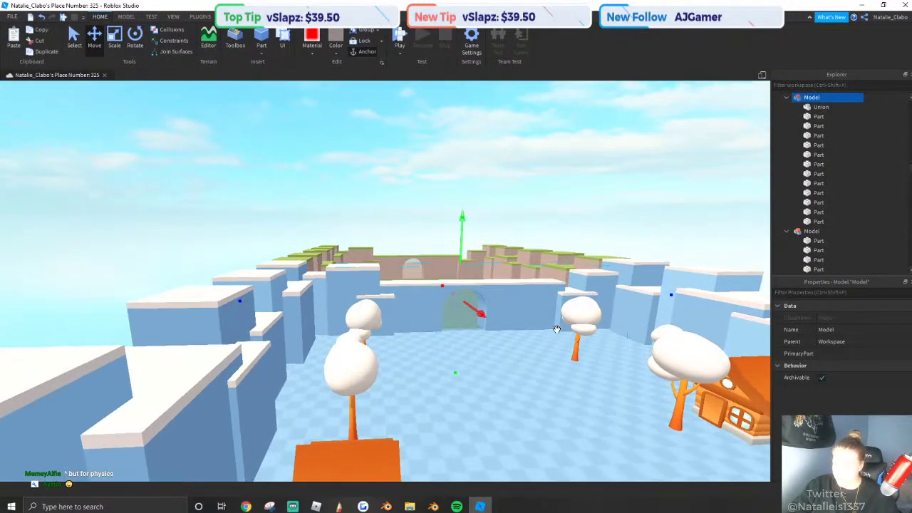
{"action": "left_click", "coordinate": [575, 324]}
{"action": "right_click_drag", "start_coordinate": [682, 385], "coordinate": [686, 381]}
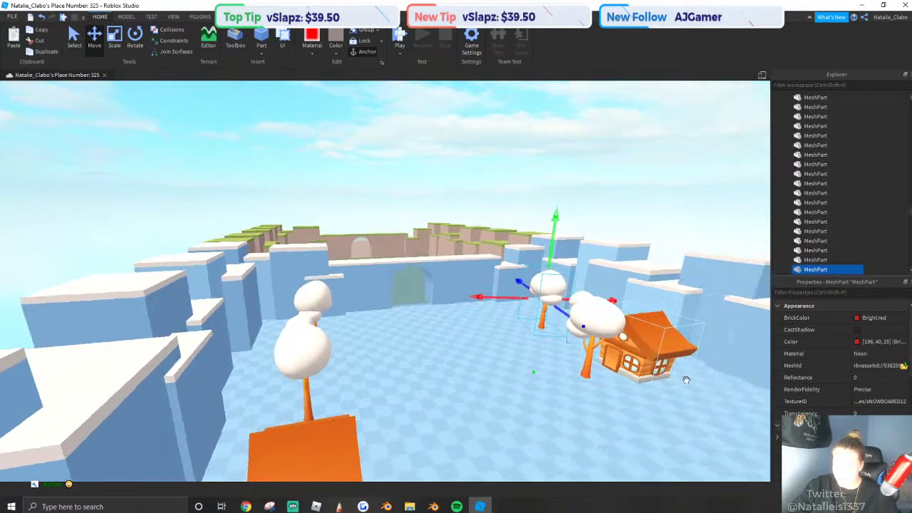
{"action": "left_click", "coordinate": [587, 324]}
{"action": "left_click_drag", "start_coordinate": [526, 311], "coordinate": [598, 345]}
{"action": "right_click_drag", "start_coordinate": [588, 357], "coordinate": [589, 361]}
{"action": "key", "text": "s"}
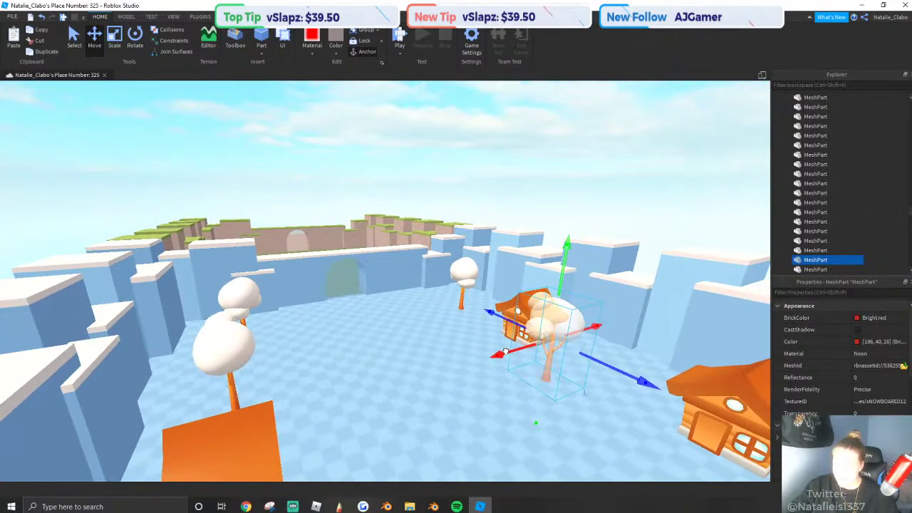
{"action": "left_click", "coordinate": [531, 209]}
{"action": "key", "text": "s"}
{"action": "right_click_drag", "start_coordinate": [531, 210], "coordinate": [528, 211]}
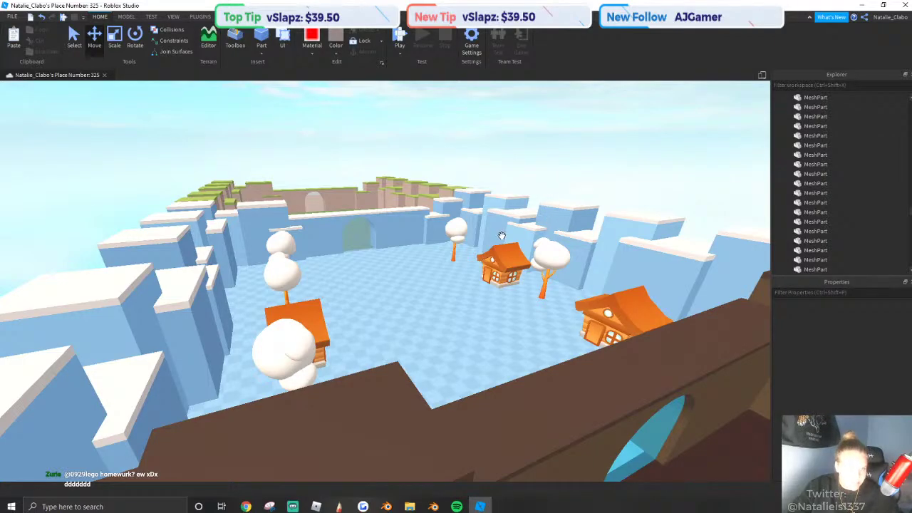
Select the snowman and the row of three rocks near the cacti in the props area and duplicate them together.
{"action": "key", "text": "w"}
{"action": "right_click_drag", "start_coordinate": [501, 236], "coordinate": [503, 240]}
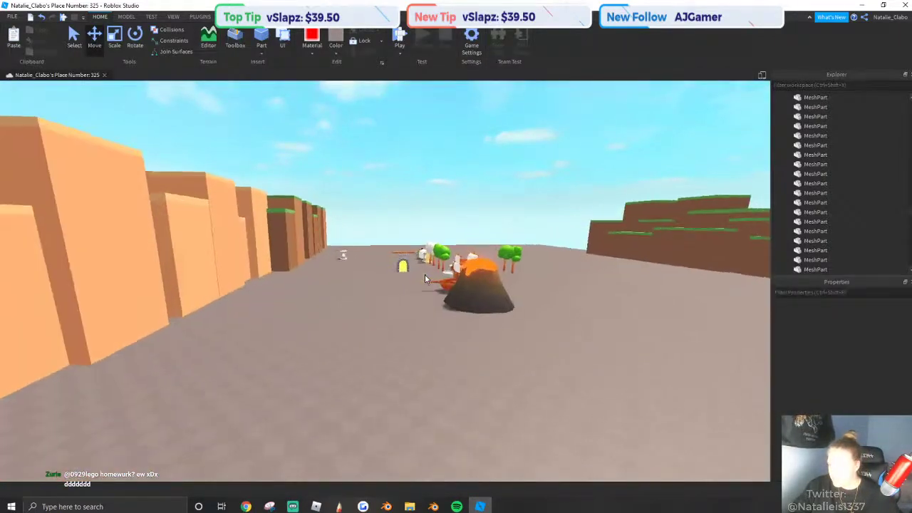
{"action": "key", "text": "w"}
{"action": "right_click_drag", "start_coordinate": [443, 273], "coordinate": [400, 259]}
{"action": "key", "text": "w"}
{"action": "key", "text": "s"}
{"action": "key", "text": "w"}
{"action": "key", "text": "a"}
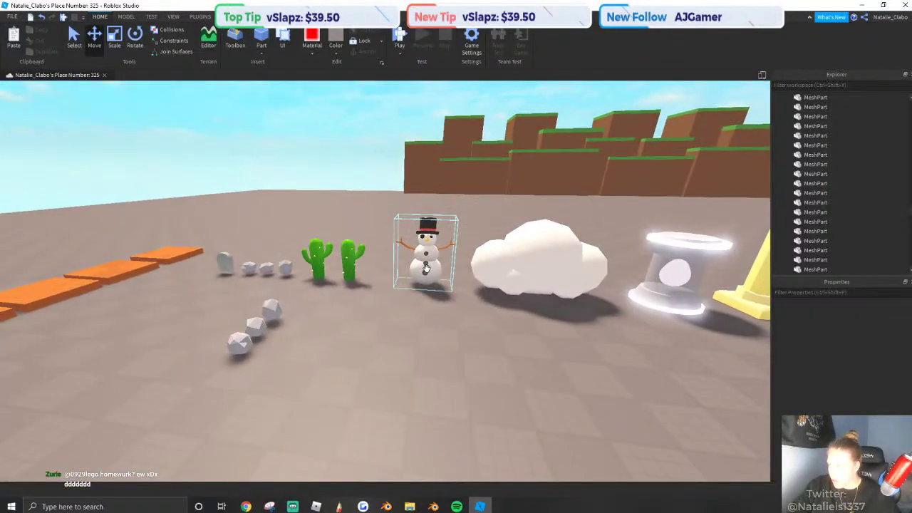
{"action": "left_click", "coordinate": [425, 268]}
{"action": "key", "text": "s"}
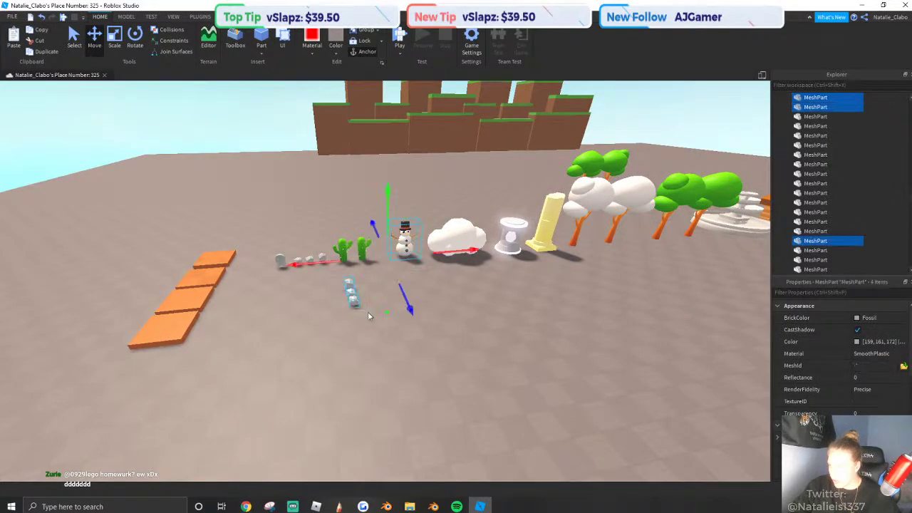
{"action": "key", "text": "w"}
{"action": "right_click_drag", "start_coordinate": [367, 312], "coordinate": [382, 299]}
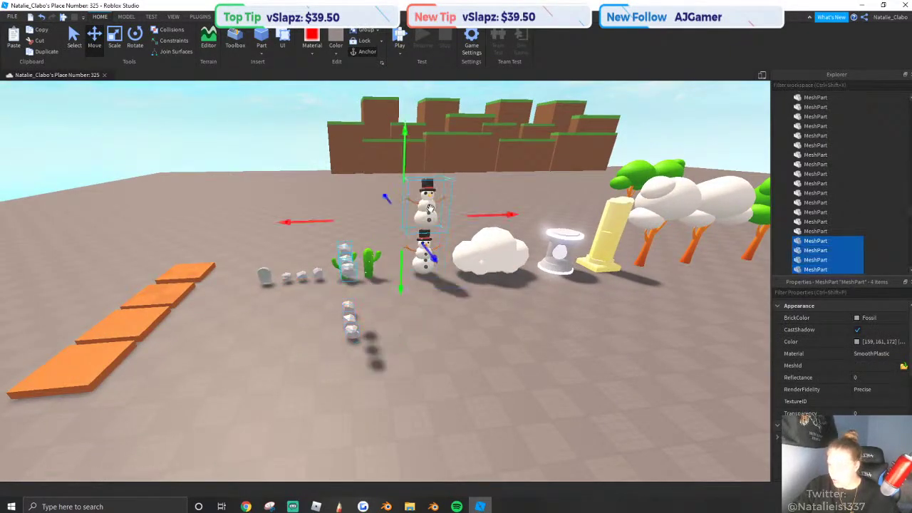
Bring the snowman and rock copies to the snow area, standing the snowman on the open floor near the first house.
{"action": "key", "text": "w"}
{"action": "right_click_drag", "start_coordinate": [430, 208], "coordinate": [386, 228]}
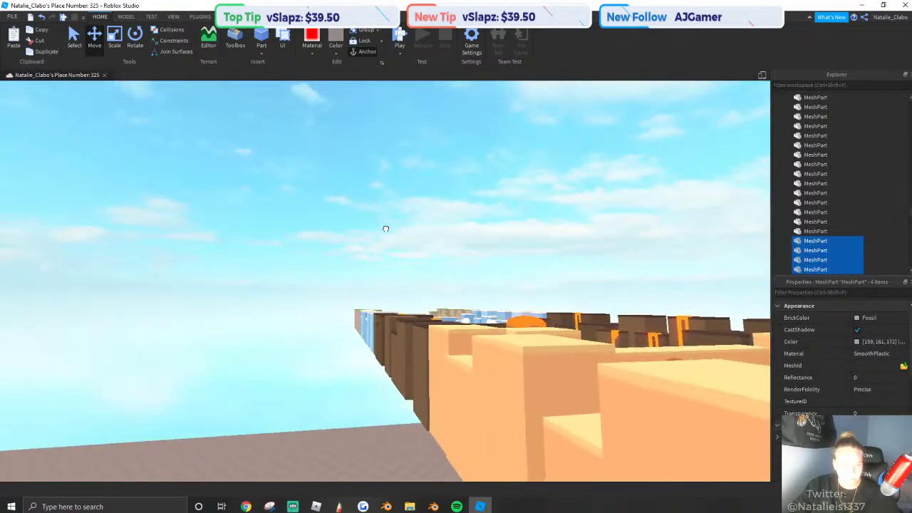
{"action": "scroll", "coordinate": [385, 229], "scroll_direction": "up", "scroll_amount": 15}
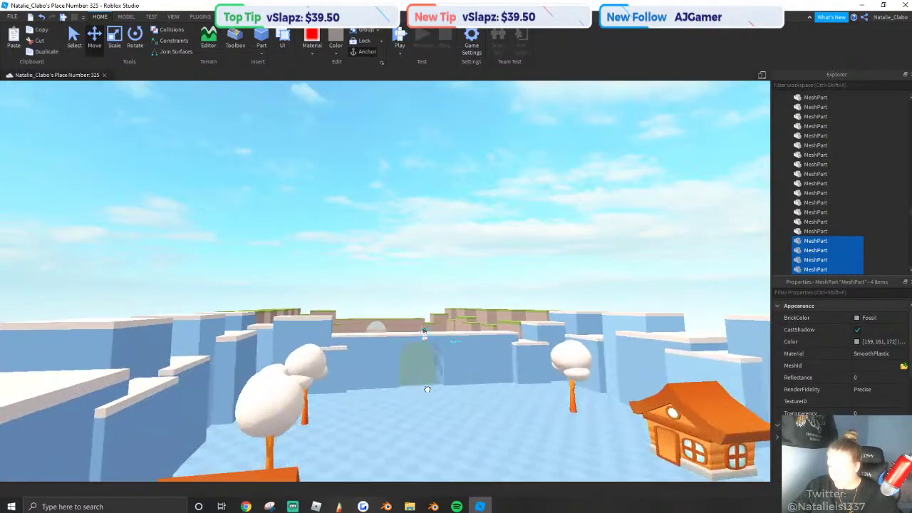
{"action": "right_click_drag", "start_coordinate": [426, 389], "coordinate": [436, 419]}
{"action": "key", "text": "w"}
{"action": "left_click", "coordinate": [401, 108]}
{"action": "key", "text": "w"}
{"action": "right_click_drag", "start_coordinate": [470, 317], "coordinate": [521, 366]}
{"action": "key", "text": "w"}
{"action": "key", "text": "s"}
{"action": "mouse_move", "coordinate": [391, 347]}
{"action": "right_mouse_down"}
{"action": "mouse_move", "coordinate": [376, 321]}
{"action": "mouse_move", "coordinate": [388, 353]}
{"action": "right_mouse_up"}
{"action": "left_click", "coordinate": [405, 370], "text": "ctrl"}
{"action": "right_click", "coordinate": [406, 371]}
{"action": "left_click", "coordinate": [435, 190]}
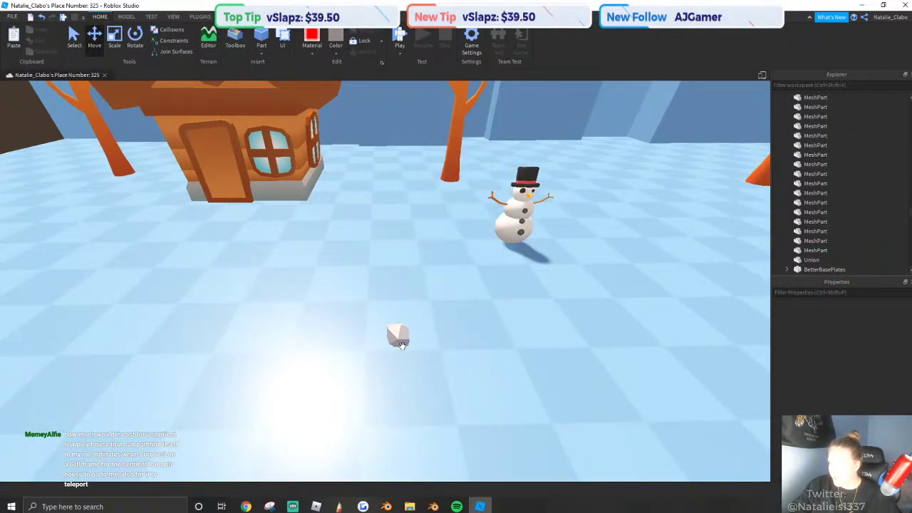
Place a rock in front of the house door and scale it into a wide, flat stepping stone.
{"action": "left_click", "coordinate": [295, 291]}
{"action": "key", "text": "w"}
{"action": "key", "text": "ctrl+4"}
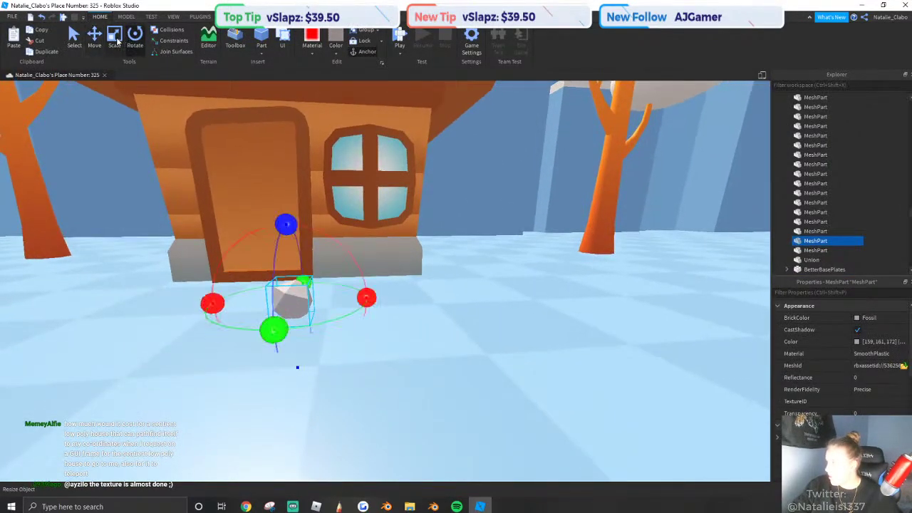
{"action": "key", "text": "w"}
{"action": "right_click_drag", "start_coordinate": [401, 318], "coordinate": [544, 235]}
{"action": "left_click_drag", "start_coordinate": [508, 232], "coordinate": [546, 258]}
{"action": "right_click_drag", "start_coordinate": [442, 245], "coordinate": [469, 290]}
{"action": "key", "text": "s"}
{"action": "key", "text": "d"}
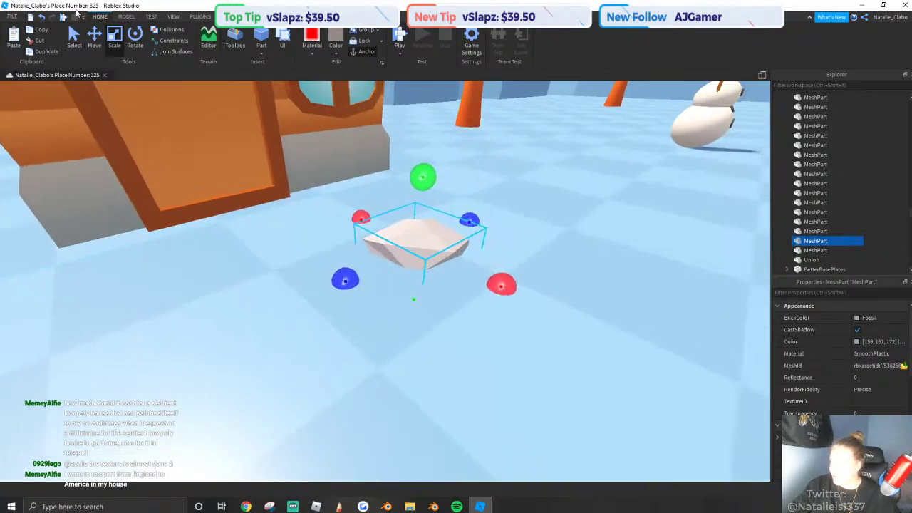
Set the flattened stone's colour to Hurricane grey and its material to Smooth Plastic.
{"action": "left_click", "coordinate": [331, 37]}
{"action": "left_click", "coordinate": [310, 54]}
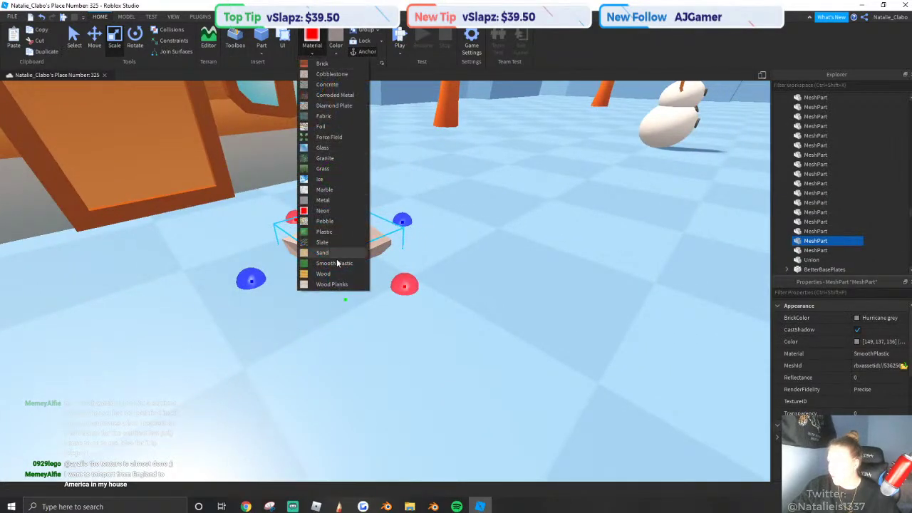
{"action": "left_click", "coordinate": [336, 260]}
Duplicate the stepping stone and arrange four stones in a staggered path leading from the house door.
{"action": "left_click", "coordinate": [129, 18]}
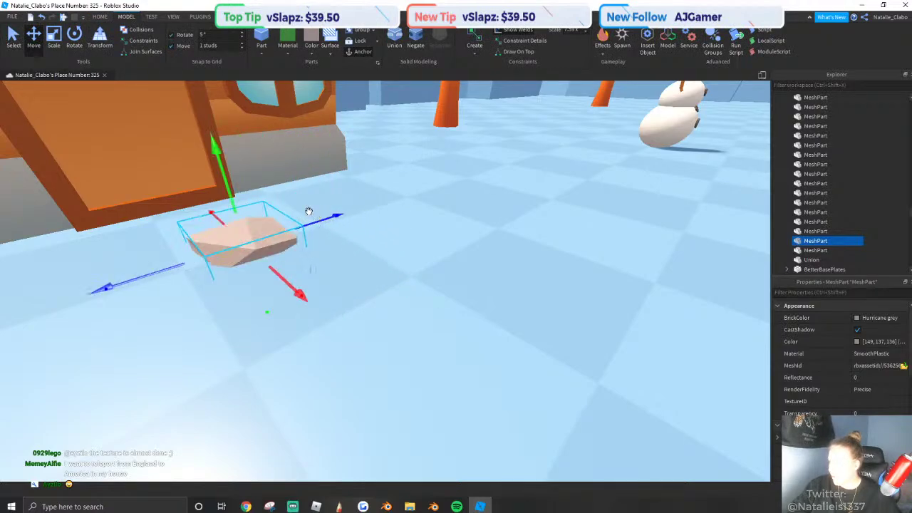
{"action": "key", "text": "s"}
{"action": "key", "text": "a"}
{"action": "left_click", "coordinate": [100, 16]}
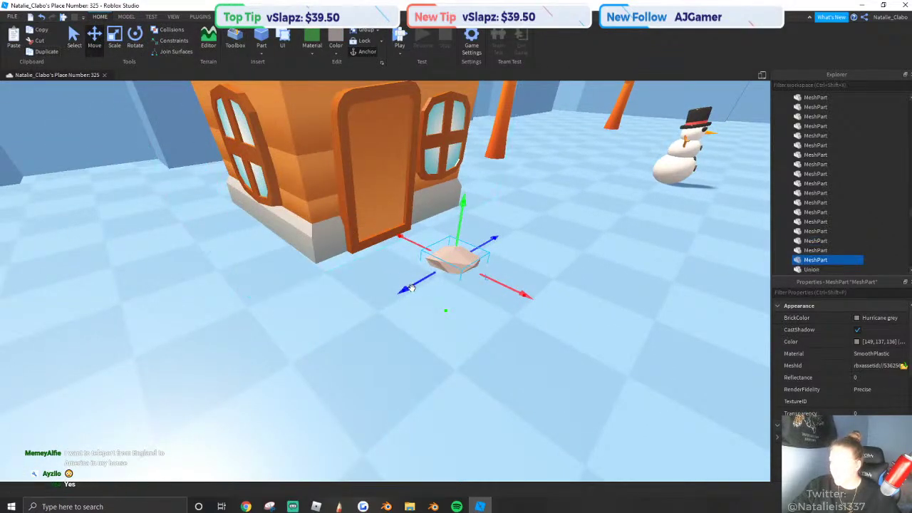
{"action": "left_click_drag", "start_coordinate": [423, 282], "coordinate": [406, 274]}
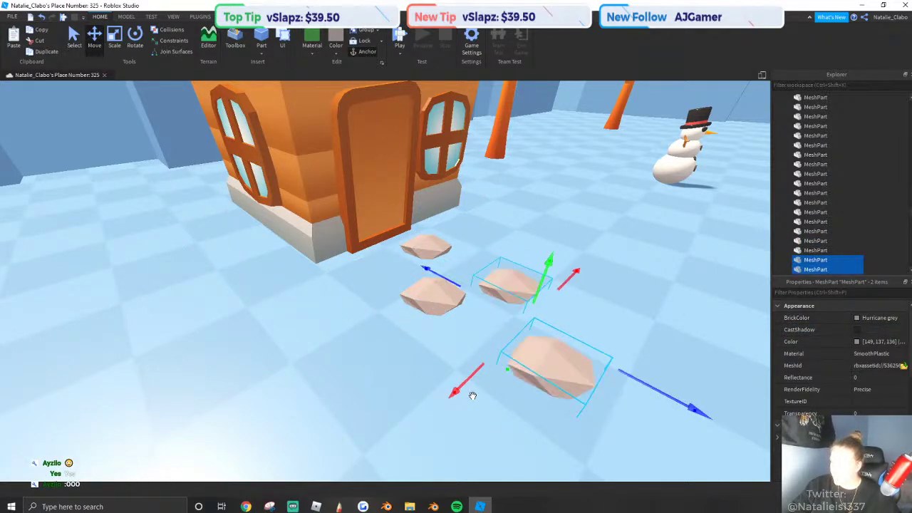
{"action": "right_click_drag", "start_coordinate": [464, 264], "coordinate": [403, 154]}
Rotate the stepping stone farthest from the door about its vertical axis and deselect it.
{"action": "left_click", "coordinate": [391, 132]}
{"action": "key", "text": "w"}
{"action": "key", "text": "q"}
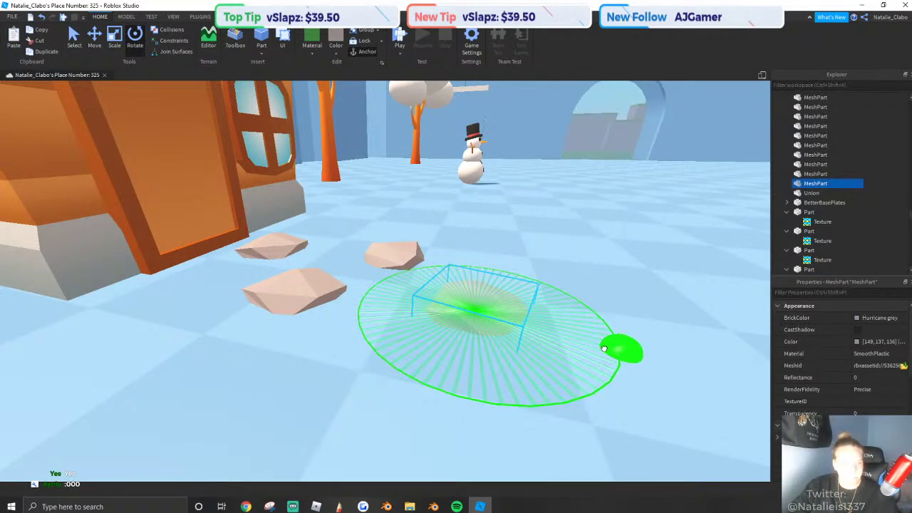
{"action": "left_click_drag", "start_coordinate": [604, 349], "coordinate": [571, 392]}
{"action": "scroll", "coordinate": [444, 331], "scroll_direction": "down", "scroll_amount": 8}
{"action": "right_click_drag", "start_coordinate": [443, 332], "coordinate": [439, 329]}
{"action": "left_click", "coordinate": [438, 328]}
Duplicate the four stepping stones and place the copies as a path leading from the door of the house near the dark lava-area wall.
{"action": "right_click_drag", "start_coordinate": [427, 240], "coordinate": [432, 232]}
{"action": "scroll", "coordinate": [431, 232], "scroll_direction": "up", "scroll_amount": 6}
{"action": "left_click", "coordinate": [364, 243]}
{"action": "left_click", "coordinate": [448, 240], "text": "shift"}
{"action": "left_click", "coordinate": [526, 262], "text": "shift"}
{"action": "key", "text": "s"}
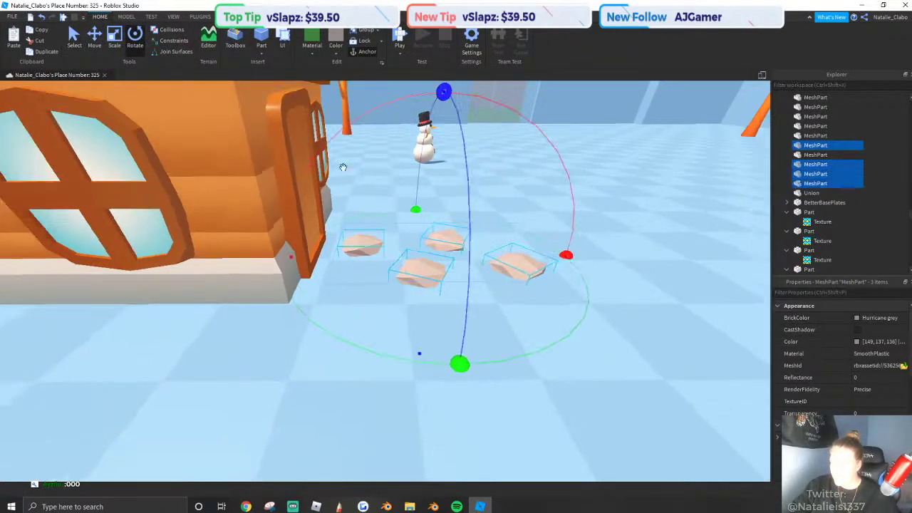
{"action": "key", "text": "e"}
{"action": "left_click_drag", "start_coordinate": [497, 323], "coordinate": [534, 312]}
{"action": "key", "text": "d"}
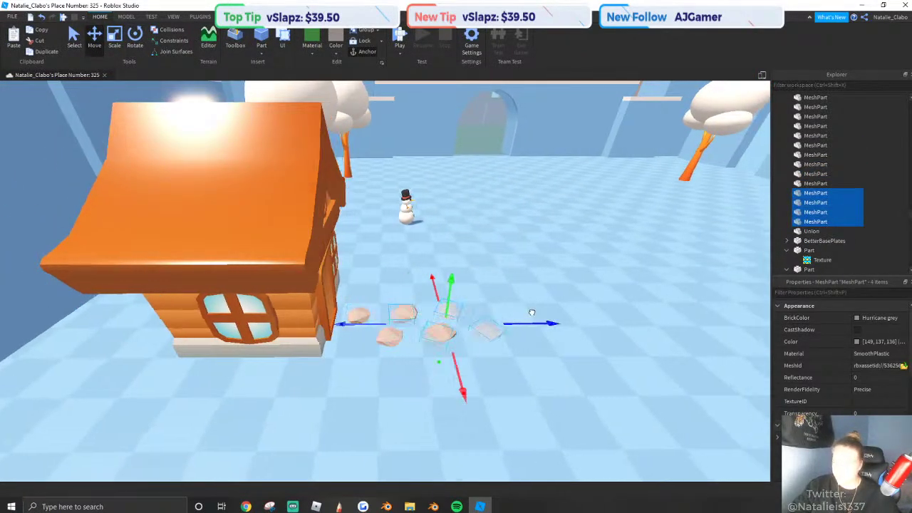
{"action": "right_click_drag", "start_coordinate": [533, 311], "coordinate": [534, 306]}
{"action": "key", "text": "f"}
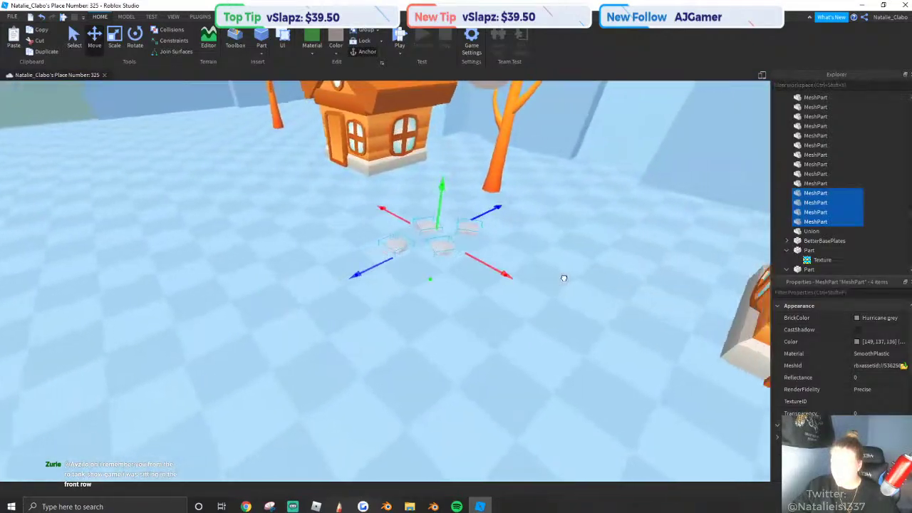
{"action": "right_click_drag", "start_coordinate": [459, 323], "coordinate": [496, 349]}
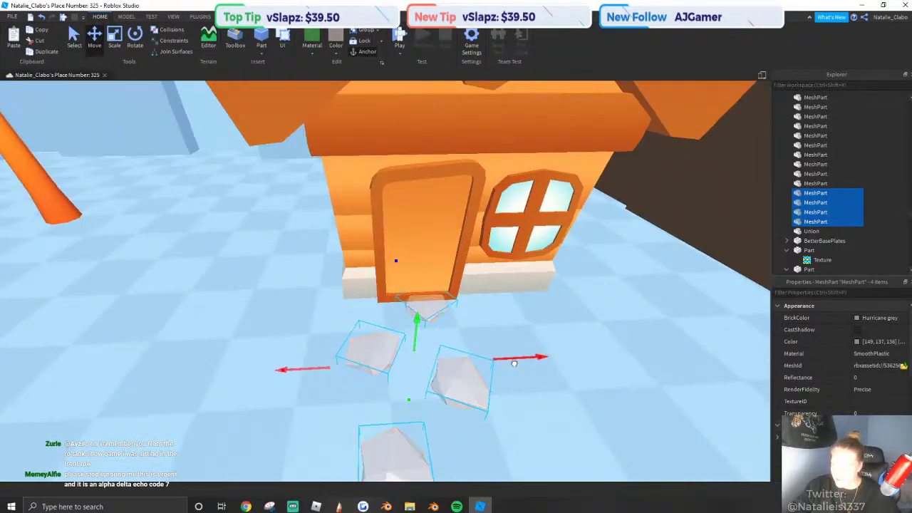
{"action": "right_click_drag", "start_coordinate": [555, 363], "coordinate": [267, 269]}
{"action": "scroll", "coordinate": [266, 269], "scroll_direction": "down", "scroll_amount": 3}
Duplicate the four stepping stones again and place this set in front of the door of the remaining house.
{"action": "left_click", "coordinate": [40, 54]}
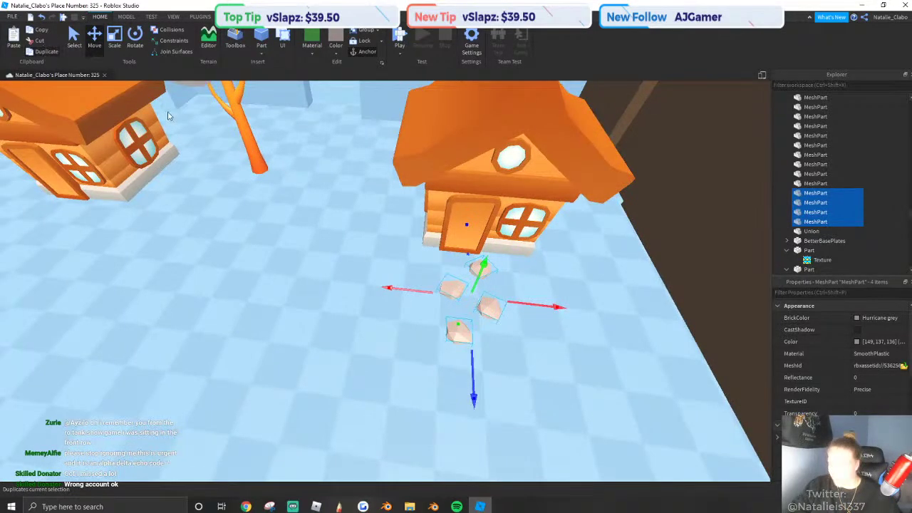
{"action": "right_click_drag", "start_coordinate": [542, 313], "coordinate": [426, 316]}
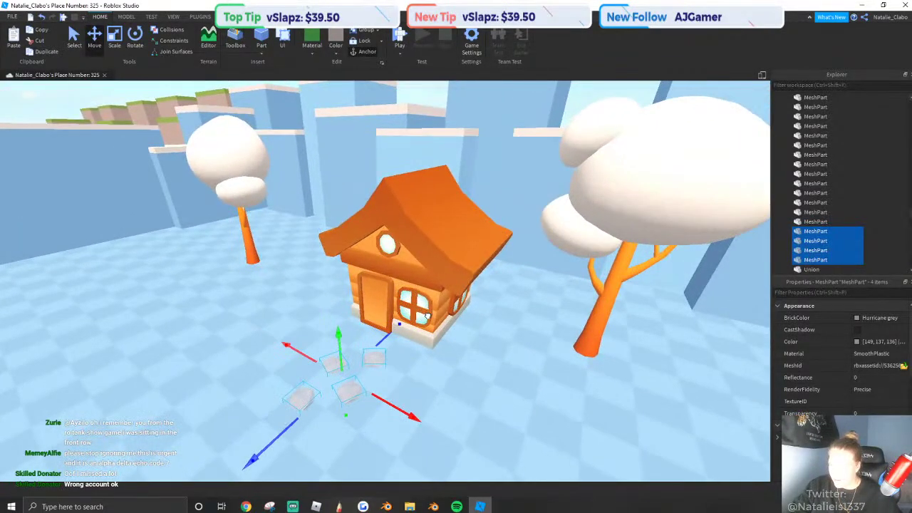
{"action": "left_click_drag", "start_coordinate": [376, 336], "coordinate": [385, 331]}
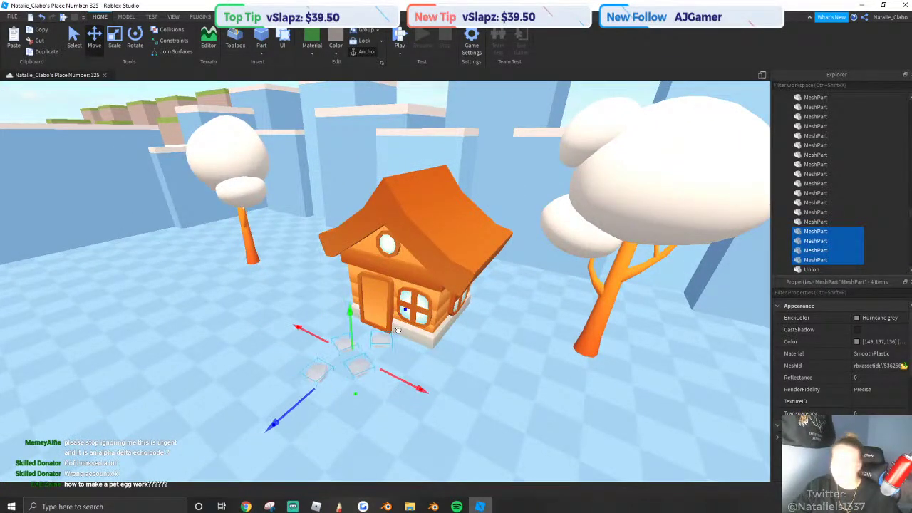
Select the snowman and scale it up proportionally to several times its size.
{"action": "right_click_drag", "start_coordinate": [394, 336], "coordinate": [434, 242]}
{"action": "left_click", "coordinate": [380, 258]}
{"action": "scroll", "coordinate": [433, 242], "scroll_direction": "down", "scroll_amount": 3}
{"action": "scroll", "coordinate": [456, 255], "scroll_direction": "up", "scroll_amount": 5}
{"action": "left_click", "coordinate": [469, 261]}
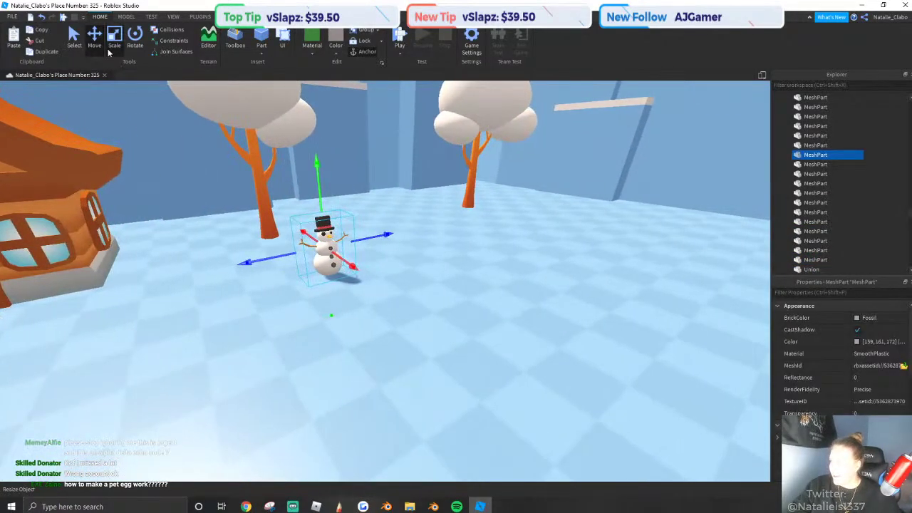
{"action": "right_click_drag", "start_coordinate": [319, 200], "coordinate": [320, 190]}
{"action": "left_click_drag", "start_coordinate": [319, 200], "coordinate": [340, 198], "text": "shift"}
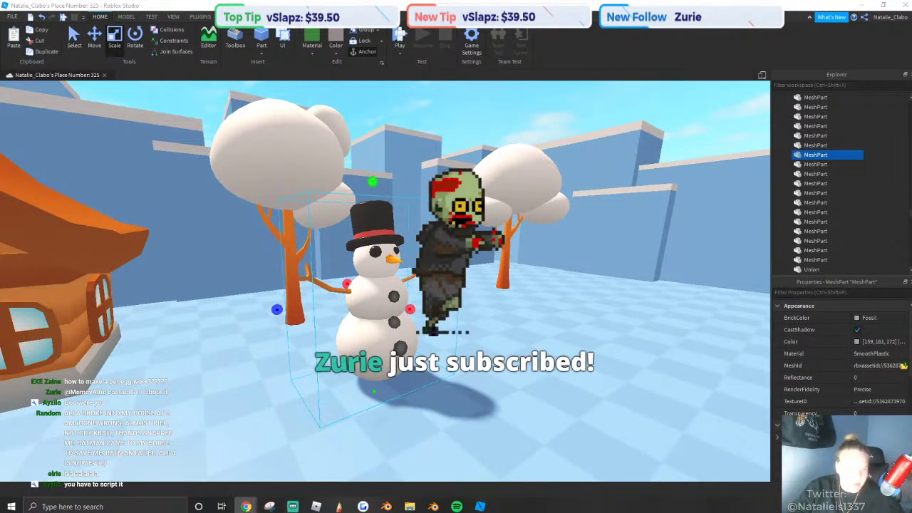
Turn off the snowman's cast shadow, adjust its placement between the two trees and deselect it.
{"action": "right_click_drag", "start_coordinate": [708, 331], "coordinate": [360, 287]}
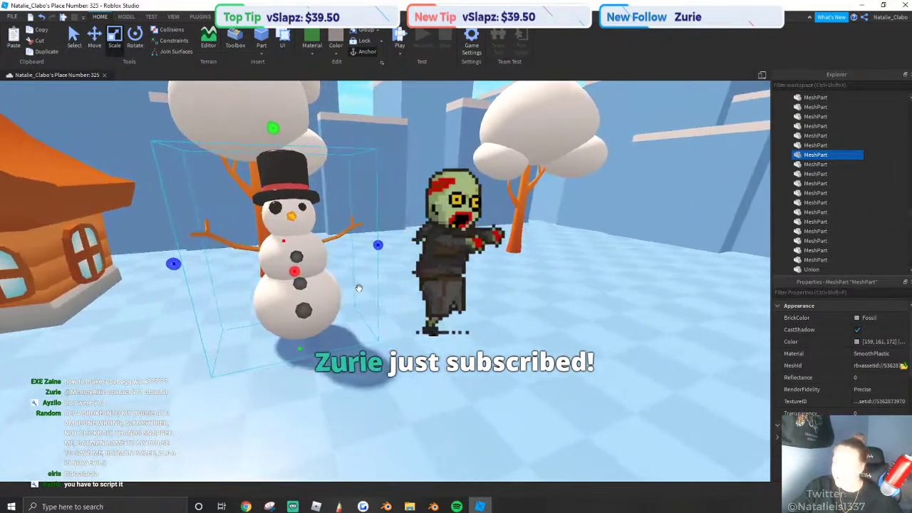
{"action": "left_click_drag", "start_coordinate": [342, 316], "coordinate": [347, 296]}
{"action": "right_click_drag", "start_coordinate": [412, 244], "coordinate": [455, 146]}
{"action": "key", "text": "ctrl+2"}
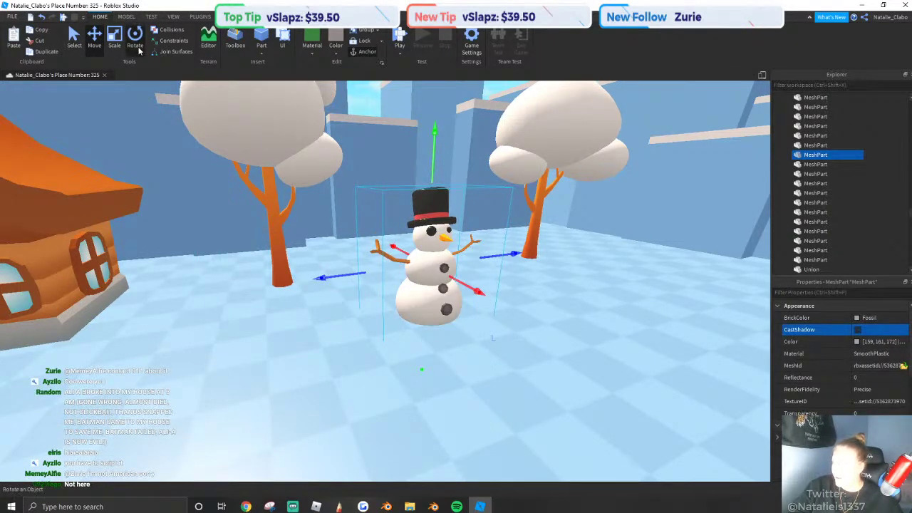
{"action": "scroll", "coordinate": [369, 145], "scroll_direction": "down", "scroll_amount": 3}
{"action": "right_click_drag", "start_coordinate": [466, 345], "coordinate": [285, 174]}
{"action": "scroll", "coordinate": [285, 175], "scroll_direction": "up", "scroll_amount": 1}
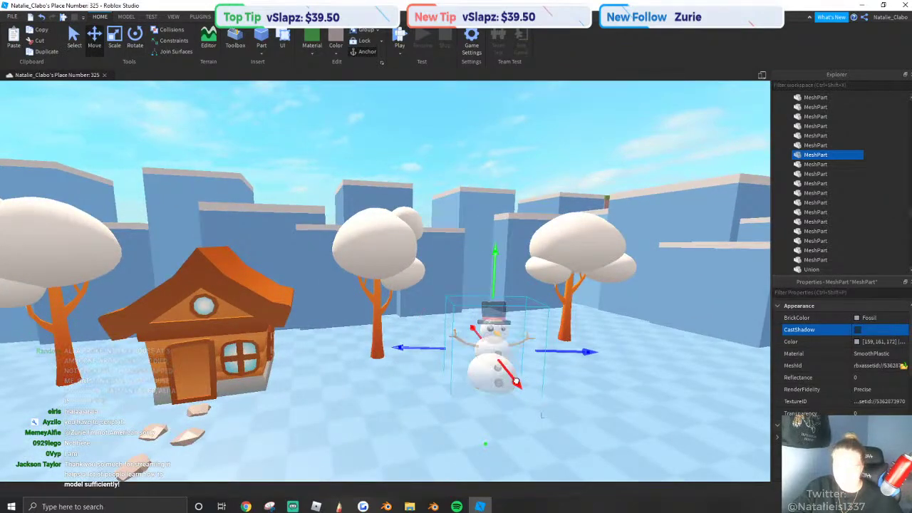
{"action": "scroll", "coordinate": [516, 381], "scroll_direction": "down", "scroll_amount": 4}
{"action": "left_click", "coordinate": [396, 147]}
{"action": "scroll", "coordinate": [399, 149], "scroll_direction": "down", "scroll_amount": 3}
{"action": "scroll", "coordinate": [454, 224], "scroll_direction": "up", "scroll_amount": 3}
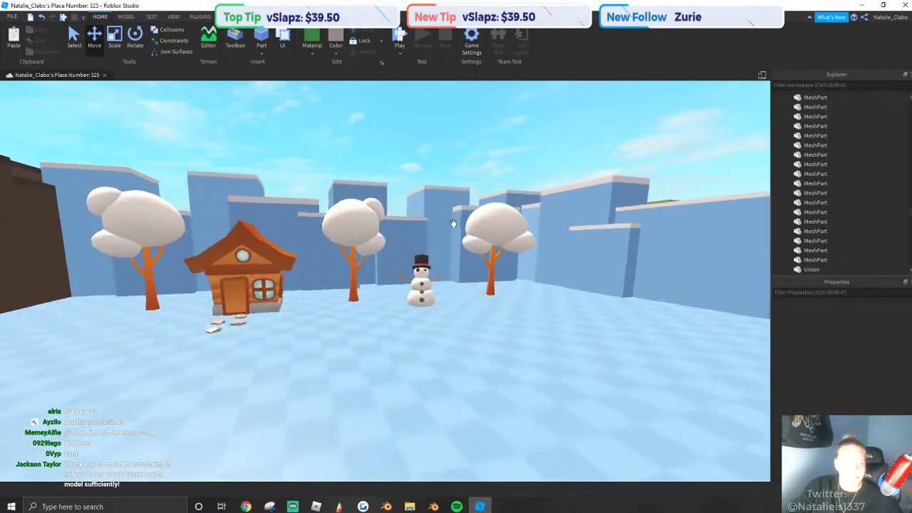
Duplicate the snowman and place the copy beside the tree on the opposite side of the snow area.
{"action": "scroll", "coordinate": [453, 223], "scroll_direction": "up", "scroll_amount": 5}
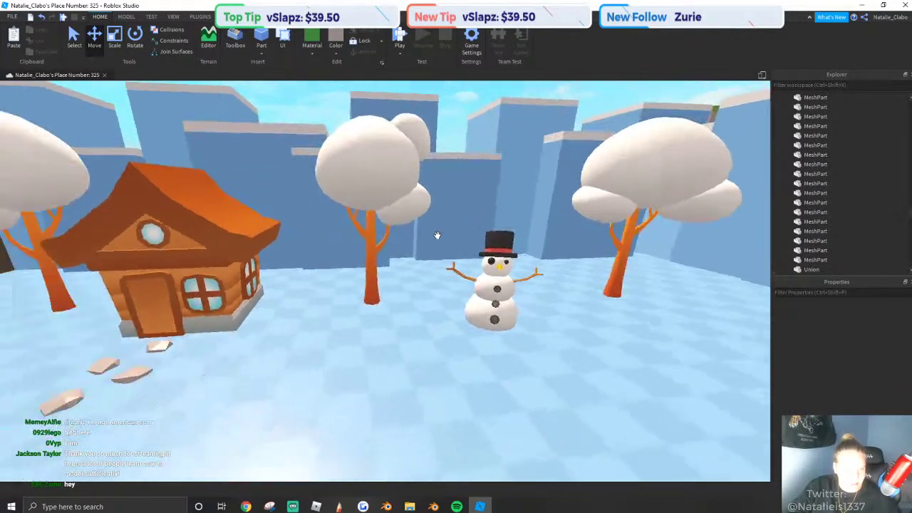
{"action": "scroll", "coordinate": [437, 235], "scroll_direction": "down", "scroll_amount": 2}
{"action": "right_click_drag", "start_coordinate": [438, 235], "coordinate": [481, 267]}
{"action": "scroll", "coordinate": [474, 252], "scroll_direction": "up", "scroll_amount": 3}
{"action": "left_click", "coordinate": [483, 261]}
{"action": "key", "text": "ctrl+d"}
{"action": "left_click_drag", "start_coordinate": [420, 277], "coordinate": [350, 311]}
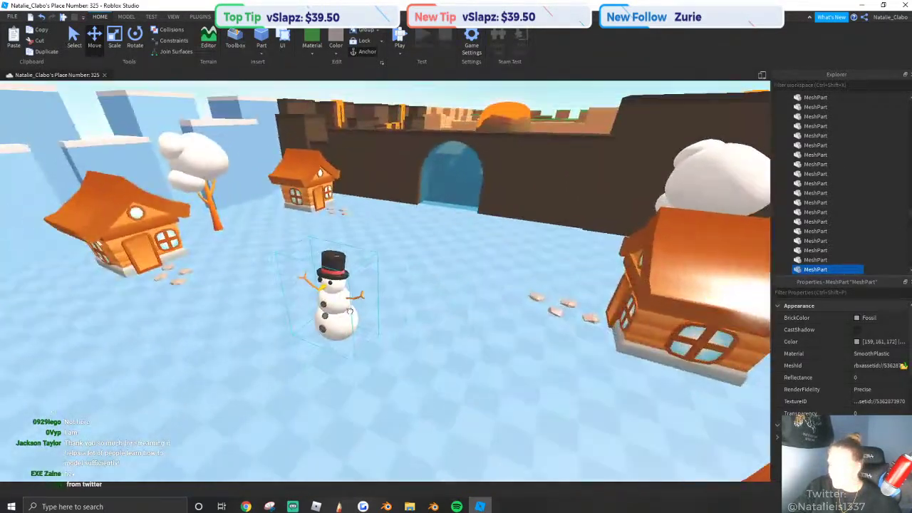
{"action": "right_click_drag", "start_coordinate": [349, 312], "coordinate": [299, 285]}
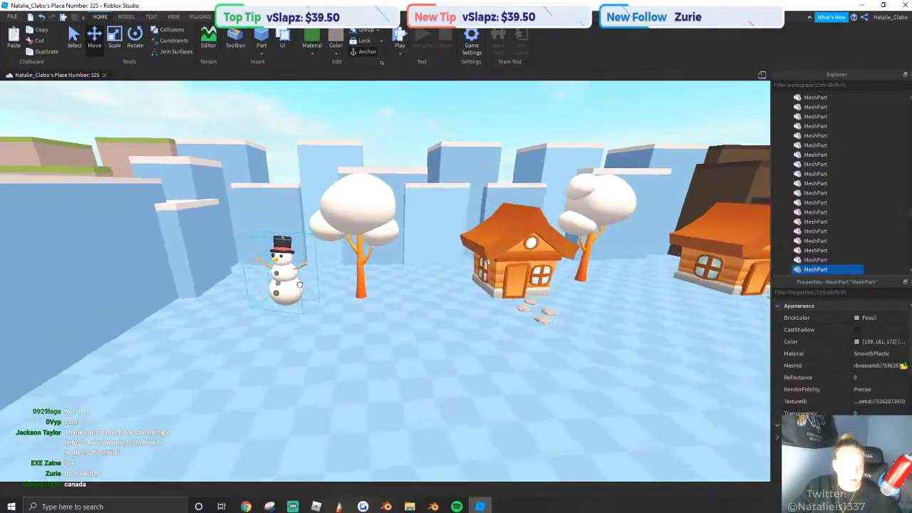
{"action": "scroll", "coordinate": [313, 292], "scroll_direction": "up", "scroll_amount": 3}
{"action": "left_click_drag", "start_coordinate": [299, 285], "coordinate": [333, 301]}
{"action": "scroll", "coordinate": [333, 299], "scroll_direction": "up", "scroll_amount": 2}
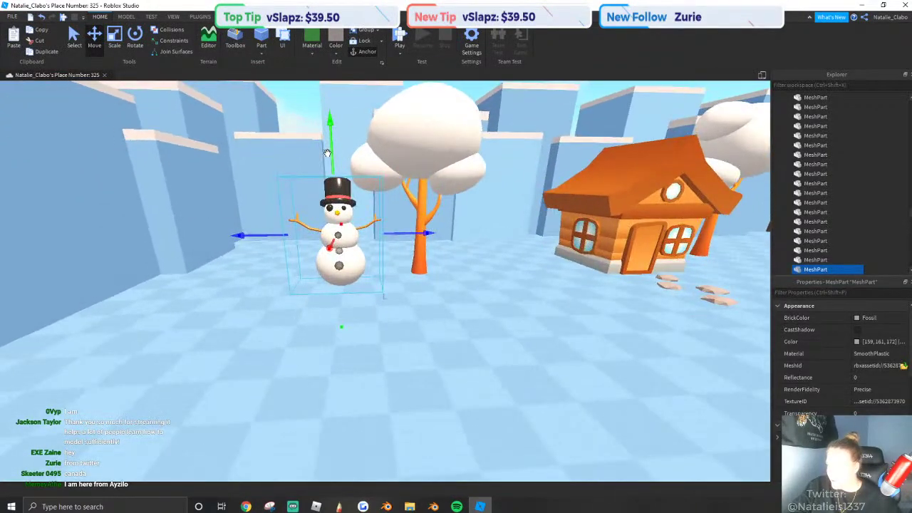
Rotate the copied snowman toward the middle of the snow area, fine-tune its position near the tree and deselect it.
{"action": "scroll", "coordinate": [326, 167], "scroll_direction": "up", "scroll_amount": 5}
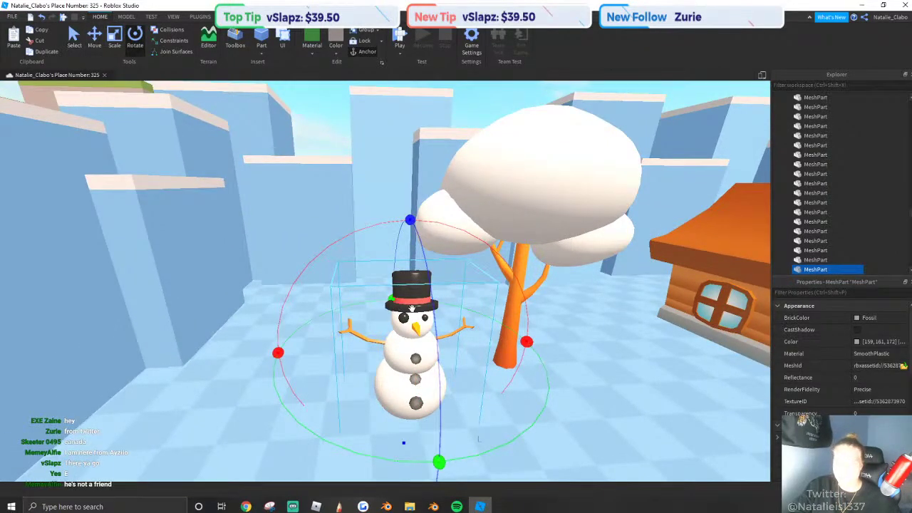
{"action": "scroll", "coordinate": [384, 319], "scroll_direction": "down", "scroll_amount": 3}
{"action": "left_click_drag", "start_coordinate": [386, 321], "coordinate": [530, 300]}
{"action": "left_click", "coordinate": [95, 40]}
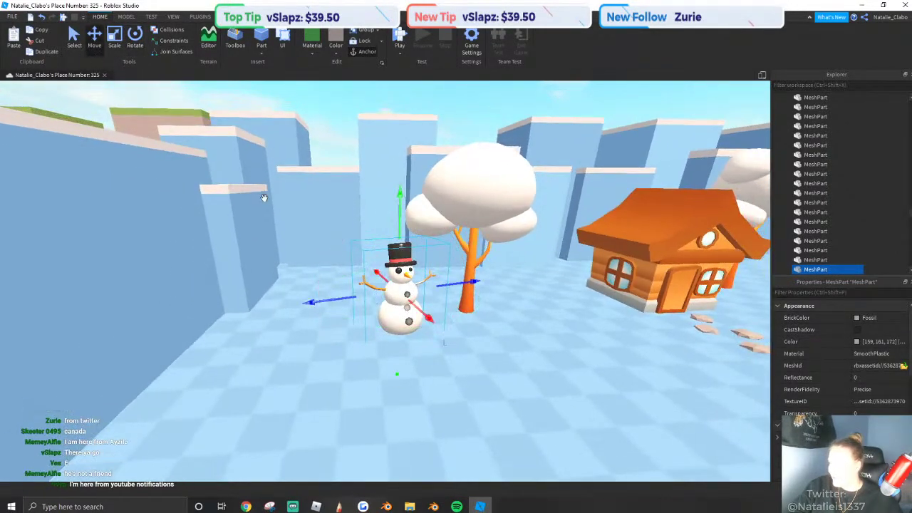
{"action": "scroll", "coordinate": [424, 310], "scroll_direction": "down", "scroll_amount": 3}
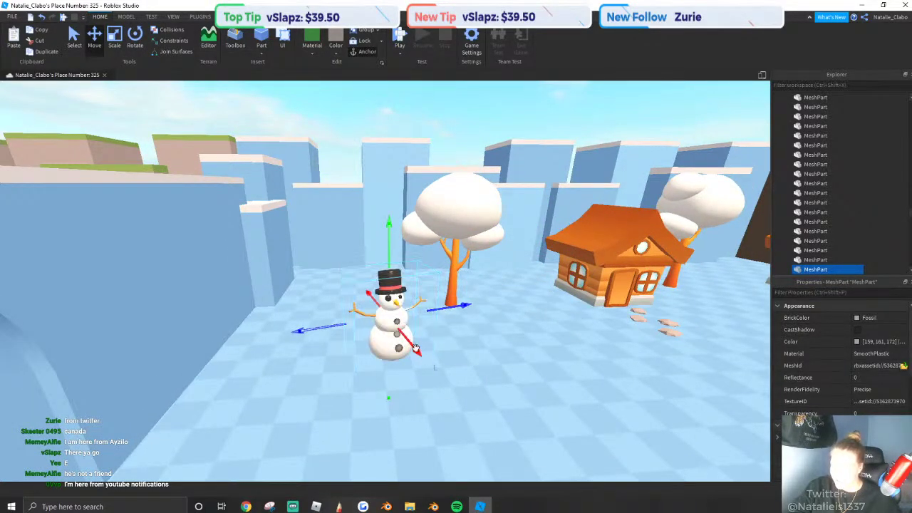
{"action": "left_click_drag", "start_coordinate": [415, 347], "coordinate": [402, 332]}
{"action": "key", "text": "s"}
{"action": "left_click", "coordinate": [307, 102]}
Select the small rock beside the stone pillar in the desert area.
{"action": "right_click_drag", "start_coordinate": [482, 232], "coordinate": [481, 235]}
{"action": "key", "text": "s"}
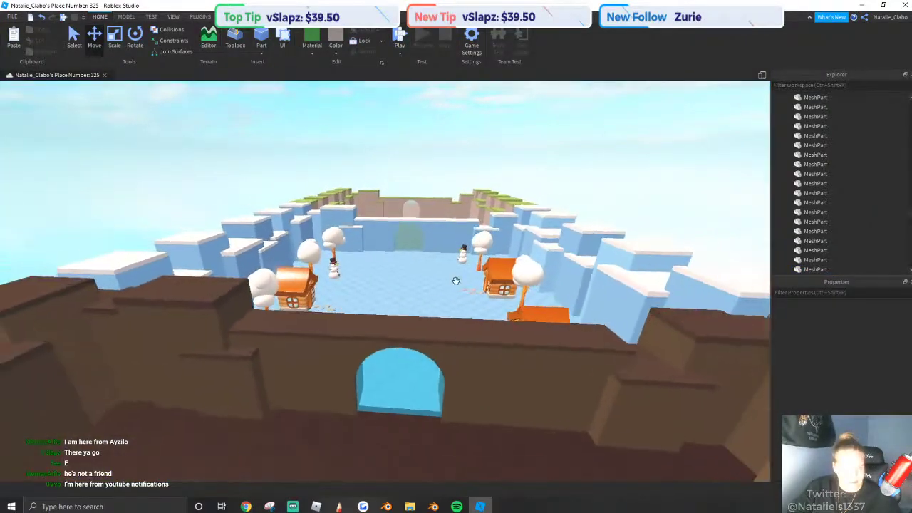
{"action": "key", "text": "s"}
{"action": "right_click_drag", "start_coordinate": [456, 281], "coordinate": [452, 278]}
{"action": "key", "text": "d"}
{"action": "key", "text": "w"}
{"action": "key", "text": "w"}
{"action": "key", "text": "a"}
{"action": "key", "text": "s"}
{"action": "right_click_drag", "start_coordinate": [387, 284], "coordinate": [388, 283]}
{"action": "key", "text": "w"}
{"action": "scroll", "coordinate": [325, 314], "scroll_direction": "up", "scroll_amount": 2}
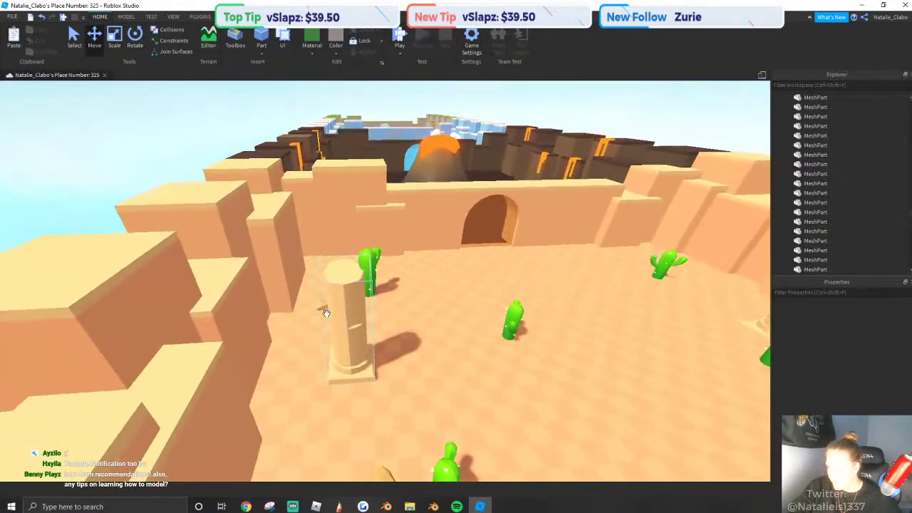
{"action": "left_click", "coordinate": [323, 312]}
{"action": "scroll", "coordinate": [450, 327], "scroll_direction": "up", "scroll_amount": 4}
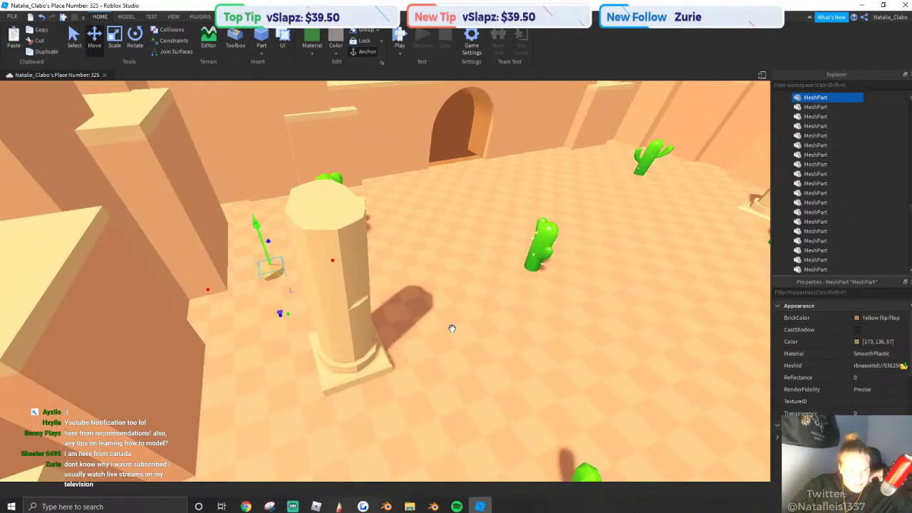
Add the other four desert rocks near the cacti and pillars to the selection.
{"action": "right_click_drag", "start_coordinate": [452, 328], "coordinate": [472, 328]}
{"action": "scroll", "coordinate": [472, 327], "scroll_direction": "up", "scroll_amount": 2}
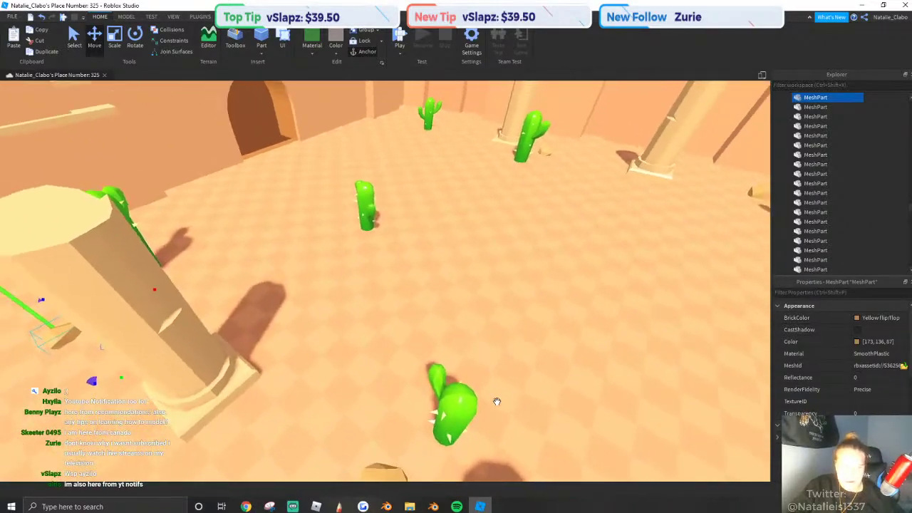
{"action": "scroll", "coordinate": [492, 421], "scroll_direction": "down", "scroll_amount": 1}
{"action": "right_click_drag", "start_coordinate": [485, 447], "coordinate": [452, 348]}
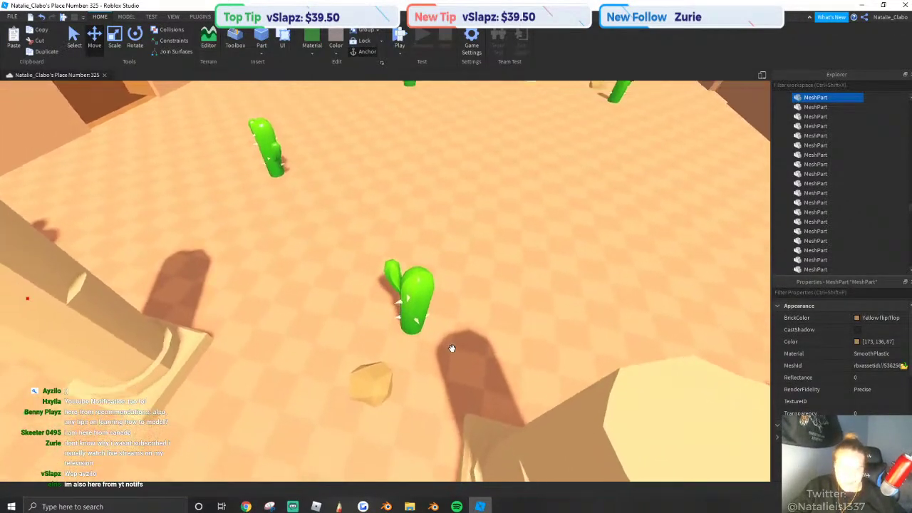
{"action": "left_click", "coordinate": [402, 396], "text": "shift"}
{"action": "right_click_drag", "start_coordinate": [421, 382], "coordinate": [430, 373]}
{"action": "left_click", "coordinate": [427, 368], "text": "shift"}
{"action": "scroll", "coordinate": [430, 372], "scroll_direction": "down", "scroll_amount": 3}
{"action": "scroll", "coordinate": [430, 373], "scroll_direction": "up", "scroll_amount": 4}
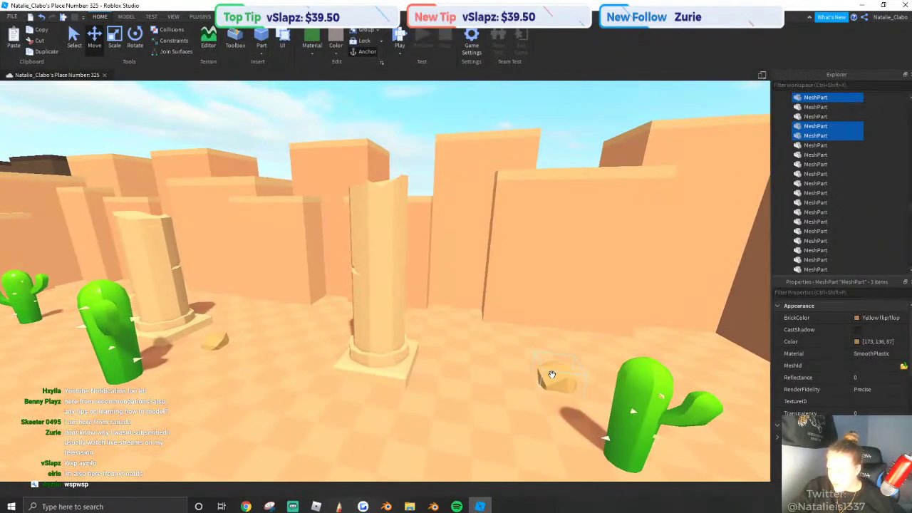
{"action": "left_click", "coordinate": [552, 377], "text": "shift"}
{"action": "left_click", "coordinate": [221, 340], "text": "shift"}
Duplicate the five selected desert rocks and move the copies across the lava area into the snow area.
{"action": "right_click_drag", "start_coordinate": [220, 340], "coordinate": [216, 338]}
{"action": "key", "text": "w"}
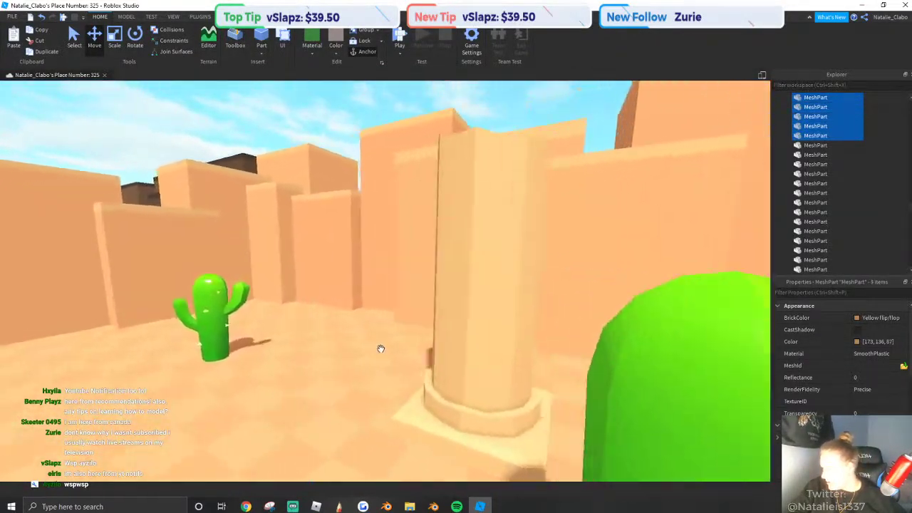
{"action": "right_click_drag", "start_coordinate": [380, 349], "coordinate": [399, 351]}
{"action": "scroll", "coordinate": [398, 352], "scroll_direction": "down", "scroll_amount": 5}
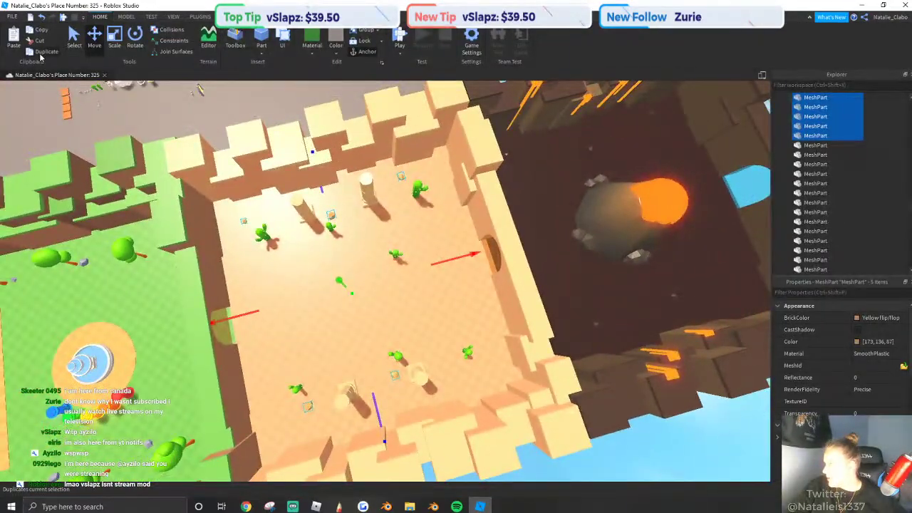
{"action": "left_click_drag", "start_coordinate": [237, 318], "coordinate": [392, 275]}
{"action": "right_click_drag", "start_coordinate": [392, 274], "coordinate": [392, 275]}
{"action": "key", "text": "w"}
{"action": "left_click_drag", "start_coordinate": [392, 275], "coordinate": [474, 270]}
{"action": "scroll", "coordinate": [475, 271], "scroll_direction": "up", "scroll_amount": 4}
{"action": "right_click_drag", "start_coordinate": [475, 271], "coordinate": [483, 243]}
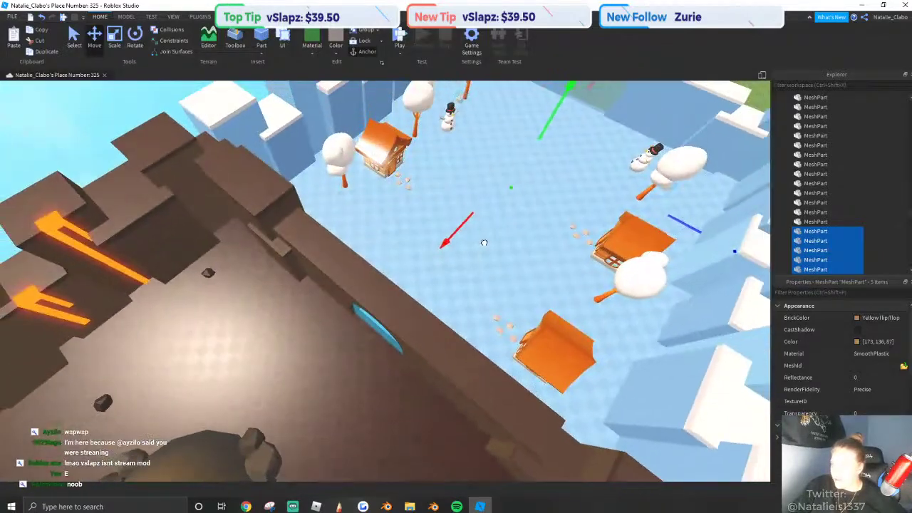
{"action": "key", "text": "d"}
{"action": "right_click_drag", "start_coordinate": [591, 230], "coordinate": [686, 249]}
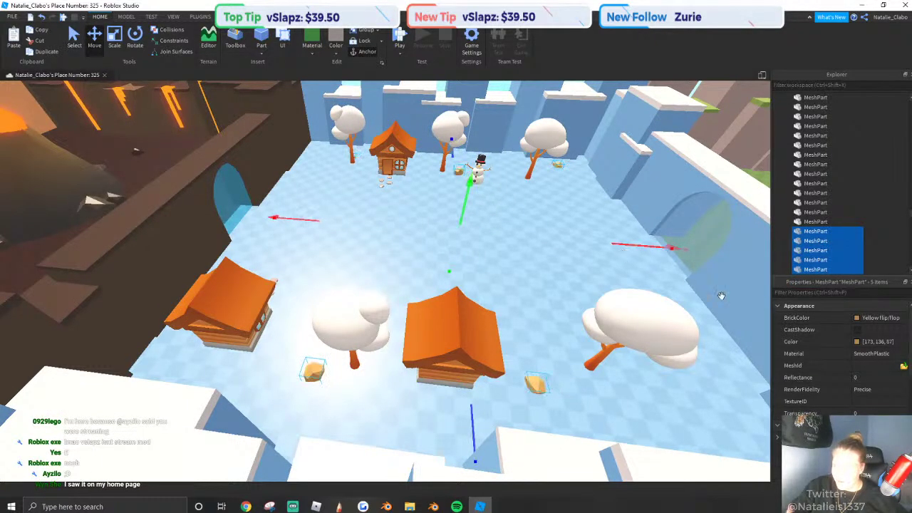
Set the colour of the five copied rocks to dark grey [129, 130, 138] and deselect them.
{"action": "left_click", "coordinate": [856, 342]}
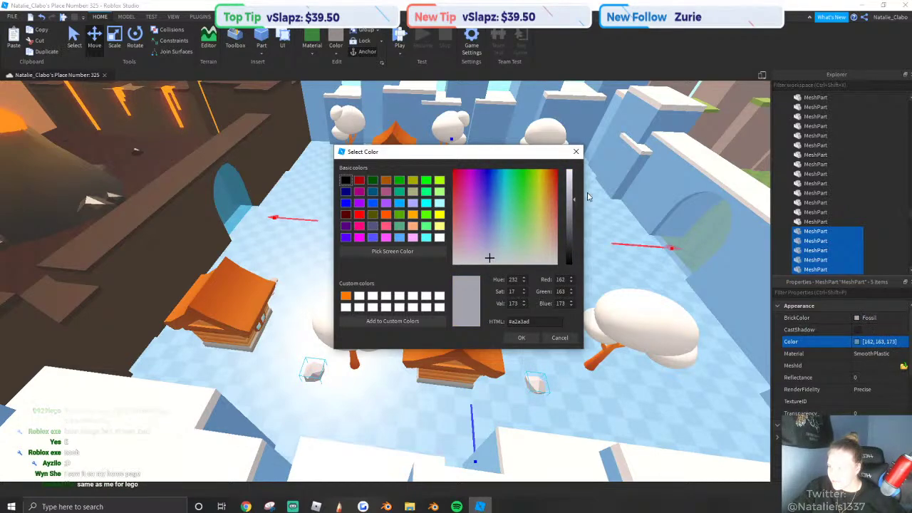
{"action": "left_click", "coordinate": [519, 339]}
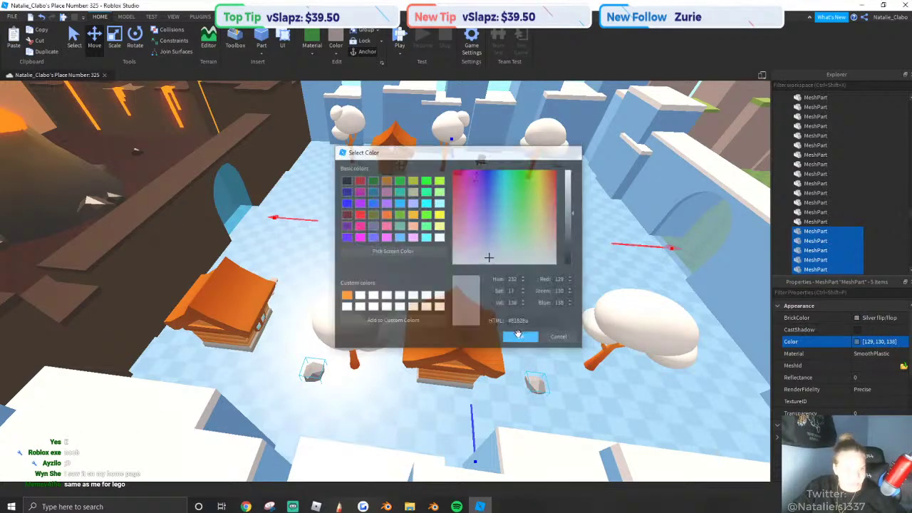
{"action": "right_click_drag", "start_coordinate": [517, 320], "coordinate": [563, 265]}
{"action": "scroll", "coordinate": [563, 264], "scroll_direction": "down", "scroll_amount": 5}
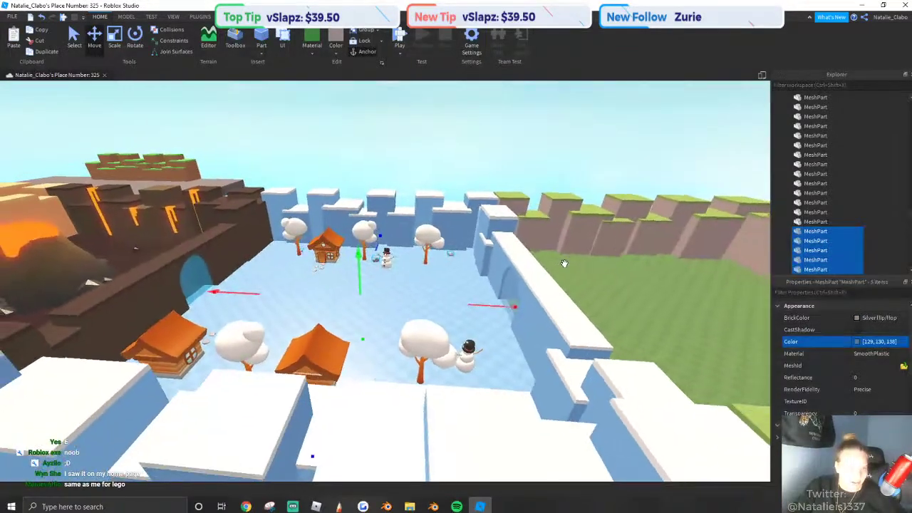
{"action": "left_click", "coordinate": [450, 195]}
Look over the walled grass area next to the snow area and the empty baseplate beyond it.
{"action": "key", "text": "w"}
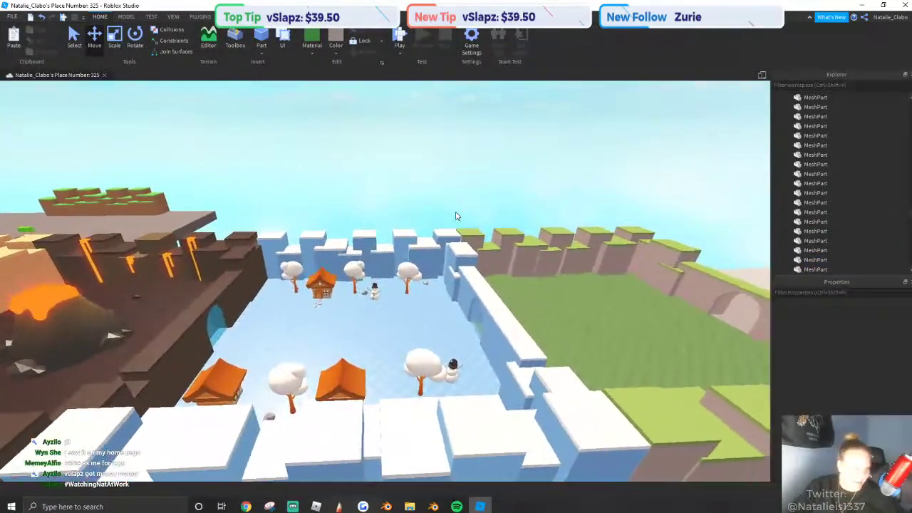
{"action": "key", "text": "a"}
{"action": "key", "text": "e"}
{"action": "scroll", "coordinate": [473, 218], "scroll_direction": "down", "scroll_amount": 5}
{"action": "right_click_drag", "start_coordinate": [477, 222], "coordinate": [442, 235]}
{"action": "scroll", "coordinate": [442, 235], "scroll_direction": "up", "scroll_amount": 5}
{"action": "key", "text": "w"}
{"action": "right_click_drag", "start_coordinate": [527, 234], "coordinate": [539, 232]}
{"action": "key", "text": "w"}
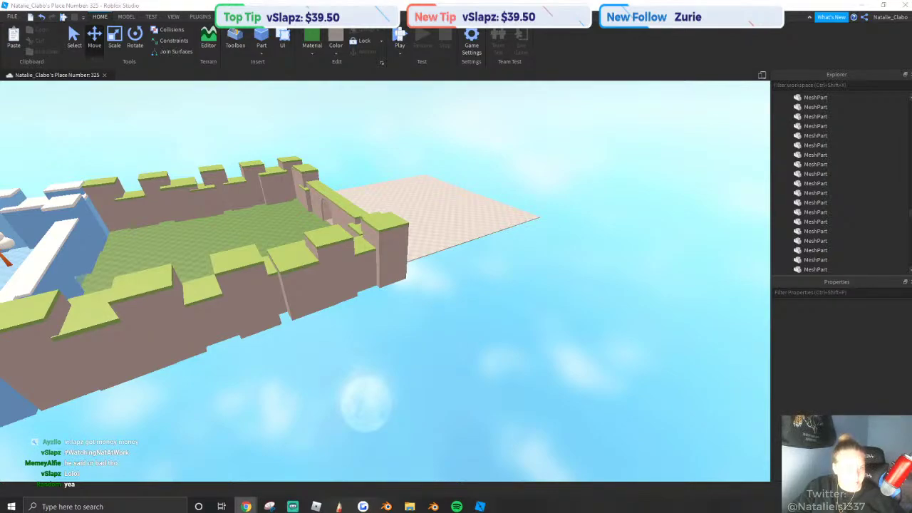
Duplicate the grass area's walls and move the copies along to enclose the empty baseplate area.
{"action": "right_click_drag", "start_coordinate": [539, 232], "coordinate": [539, 233]}
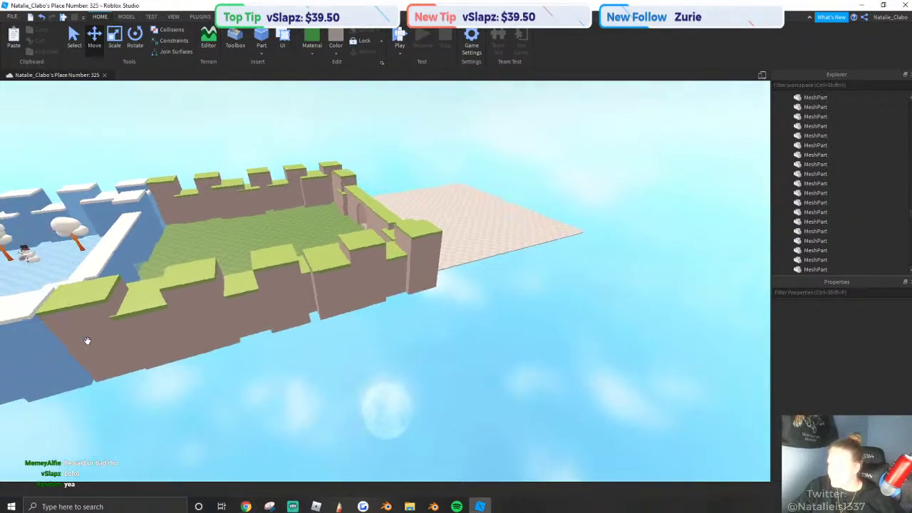
{"action": "left_click", "coordinate": [278, 213]}
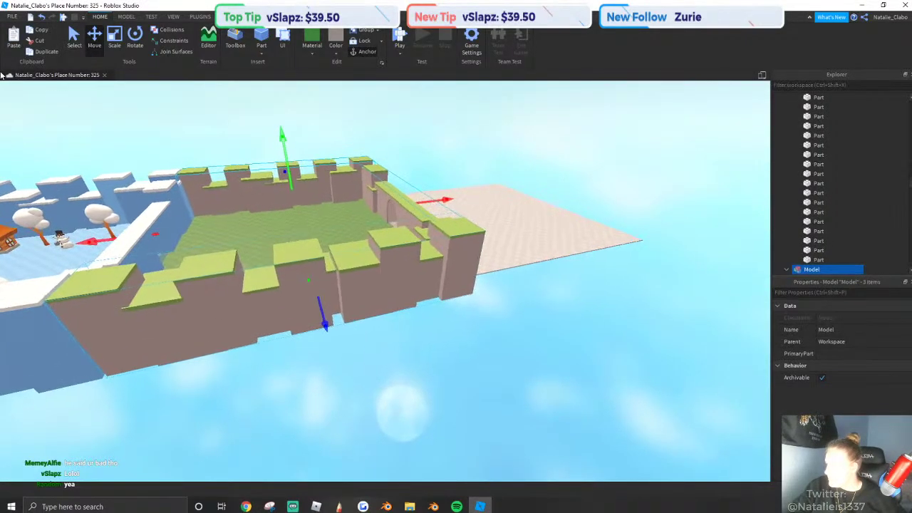
{"action": "key", "text": "a"}
{"action": "key", "text": "e"}
{"action": "left_click_drag", "start_coordinate": [128, 255], "coordinate": [375, 229]}
{"action": "key", "text": "d"}
{"action": "key", "text": "w"}
{"action": "left_click", "coordinate": [560, 350]}
Delete the copied wall with the arched opening at the far end of the new area.
{"action": "right_click_drag", "start_coordinate": [560, 349], "coordinate": [520, 267]}
{"action": "key", "text": "w"}
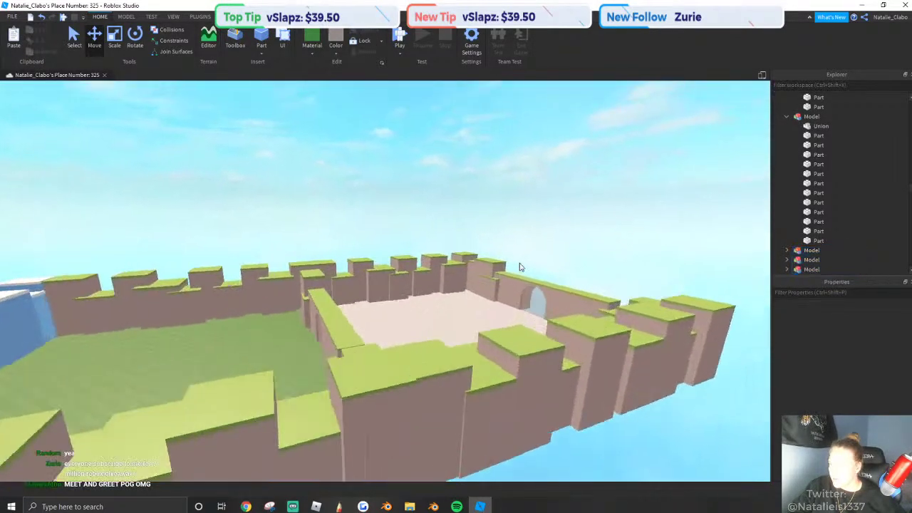
{"action": "left_click", "coordinate": [553, 286]}
{"action": "key", "text": "w"}
{"action": "right_click", "coordinate": [556, 287]}
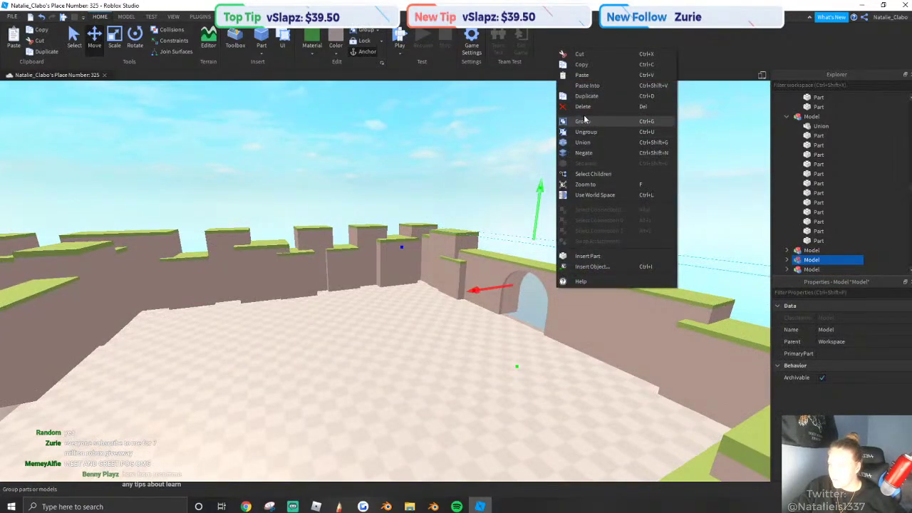
{"action": "left_click", "coordinate": [582, 107]}
{"action": "key", "text": "w"}
Duplicate a side wall of the new area and rotate the copy perpendicular to it.
{"action": "left_click", "coordinate": [344, 251]}
{"action": "right_click_drag", "start_coordinate": [342, 252], "coordinate": [224, 126]}
{"action": "key", "text": "s"}
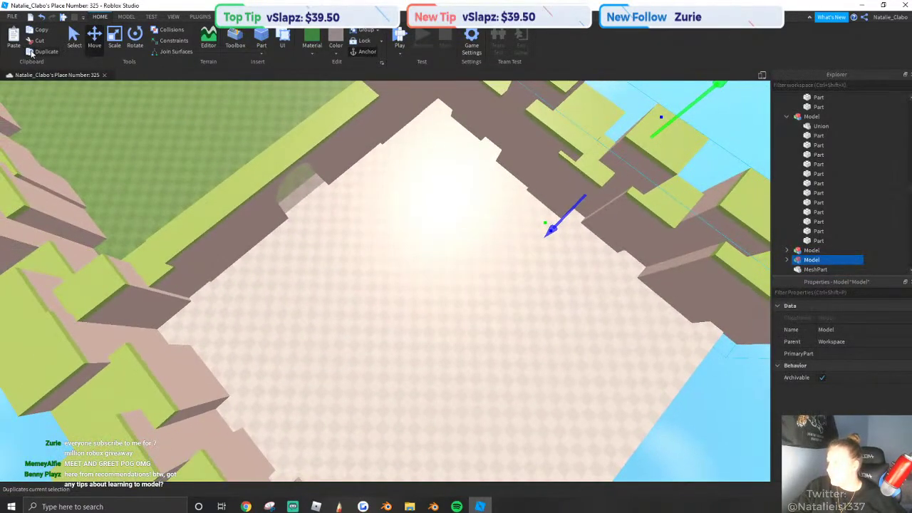
{"action": "left_click", "coordinate": [133, 41]}
{"action": "right_click_drag", "start_coordinate": [413, 206], "coordinate": [508, 192]}
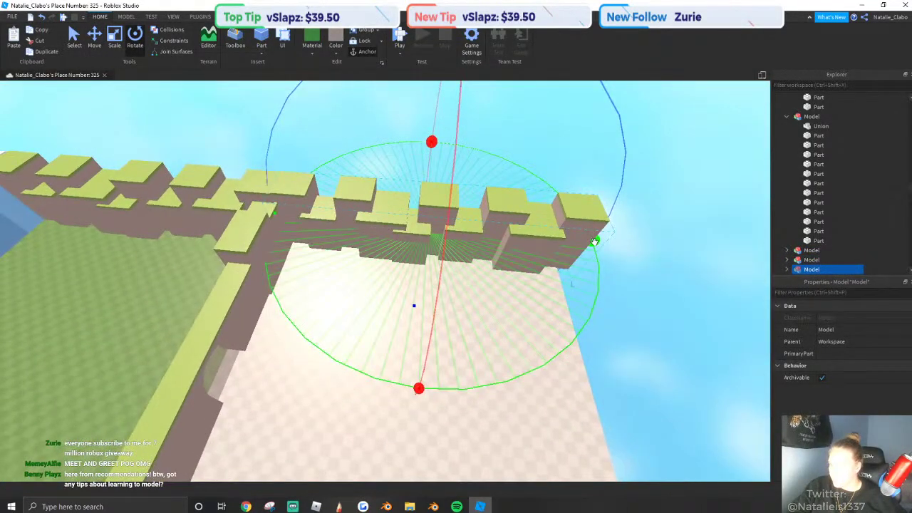
{"action": "left_click_drag", "start_coordinate": [594, 240], "coordinate": [411, 363]}
{"action": "key", "text": "s"}
{"action": "left_click", "coordinate": [95, 43]}
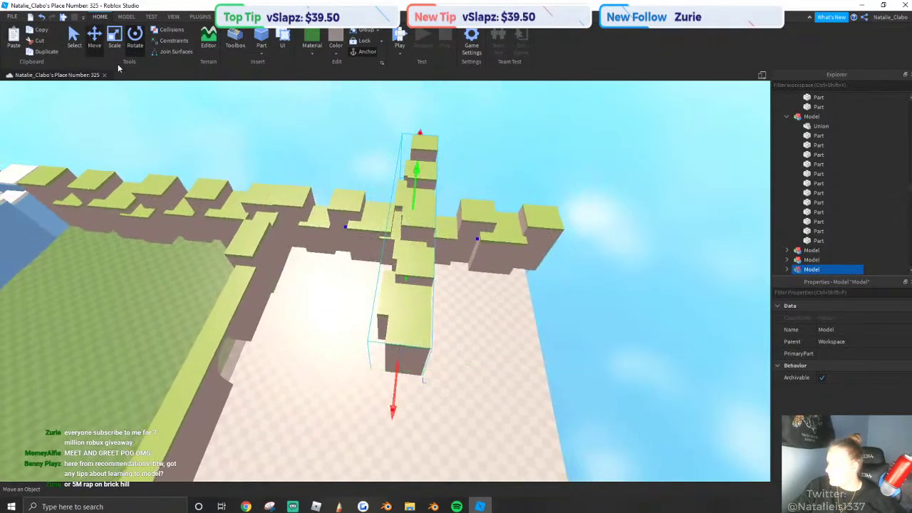
Move the rotated wall to the open end of the new area and centre it between the side walls.
{"action": "left_click_drag", "start_coordinate": [478, 241], "coordinate": [610, 275]}
{"action": "right_click_drag", "start_coordinate": [610, 275], "coordinate": [391, 250]}
{"action": "left_click", "coordinate": [391, 250]}
{"action": "left_click_drag", "start_coordinate": [565, 282], "coordinate": [500, 276]}
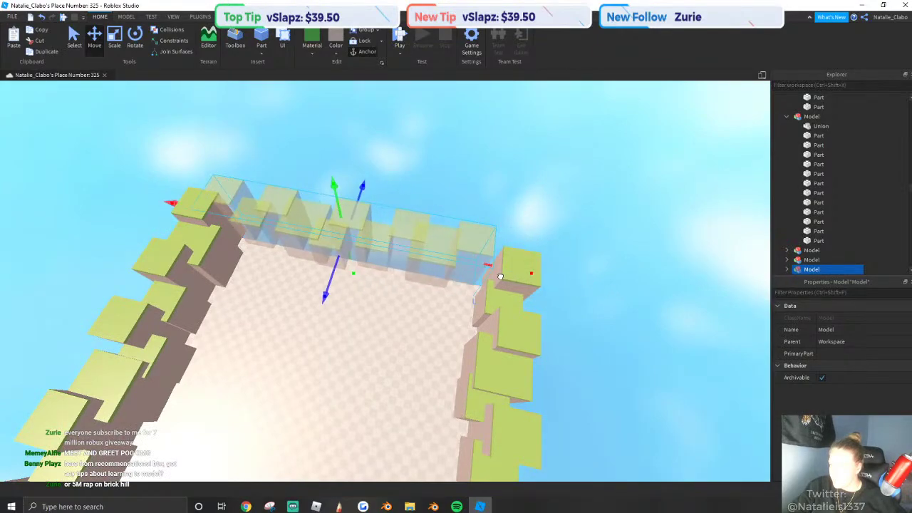
{"action": "key", "text": "w"}
{"action": "key", "text": "a"}
{"action": "left_click", "coordinate": [350, 289]}
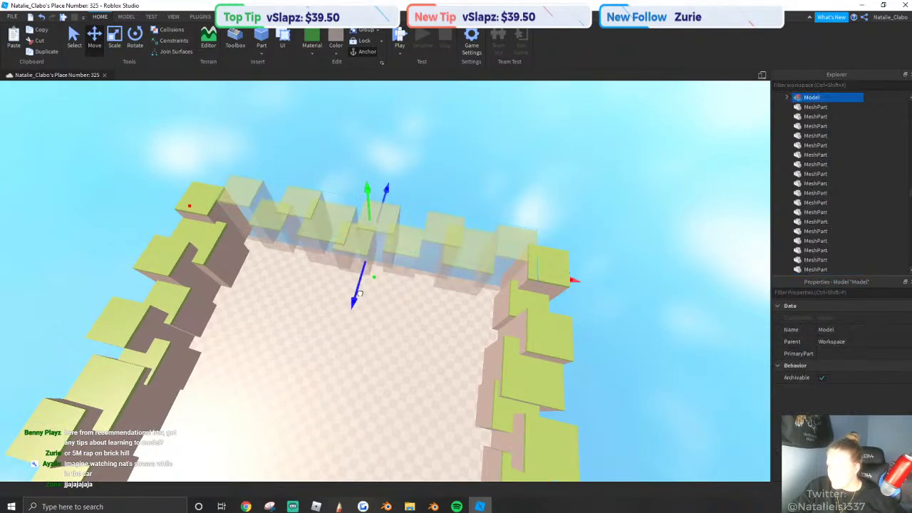
{"action": "left_click", "coordinate": [526, 185]}
{"action": "key", "text": "d"}
{"action": "key", "text": "w"}
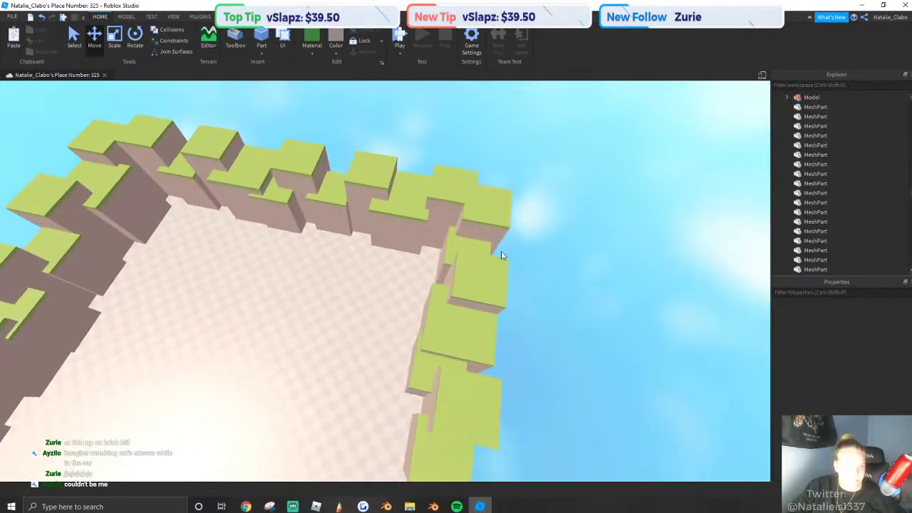
Adjust the end wall's position along the depth of the area where it meets the side walls.
{"action": "right_click_drag", "start_coordinate": [503, 254], "coordinate": [488, 240]}
{"action": "key", "text": "w"}
{"action": "key", "text": "d"}
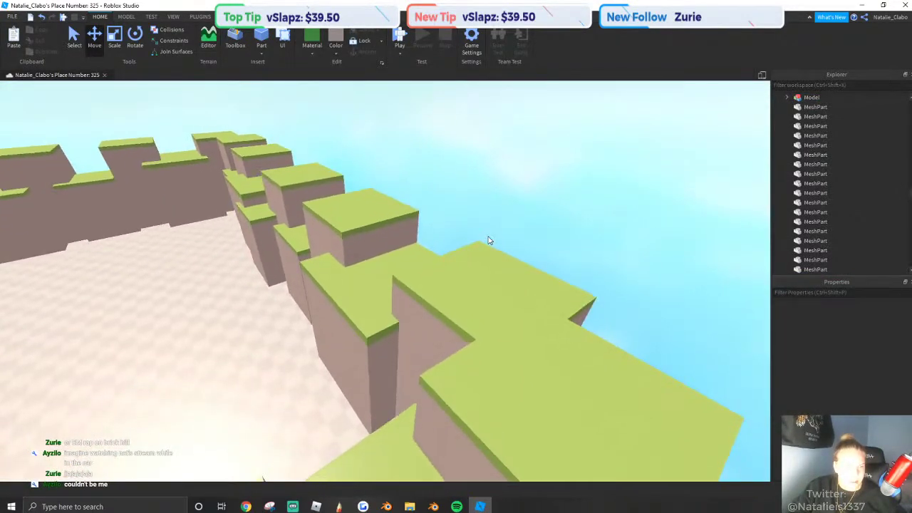
{"action": "key", "text": "s"}
{"action": "key", "text": "a"}
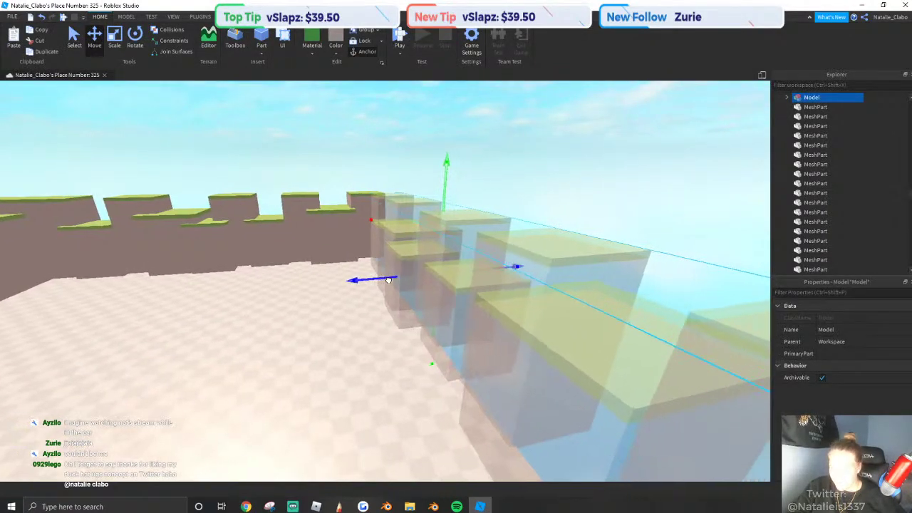
{"action": "left_click", "coordinate": [611, 164]}
Select the three walls around the new area and recolour them pale grey.
{"action": "key", "text": "s"}
{"action": "right_click_drag", "start_coordinate": [460, 245], "coordinate": [460, 245]}
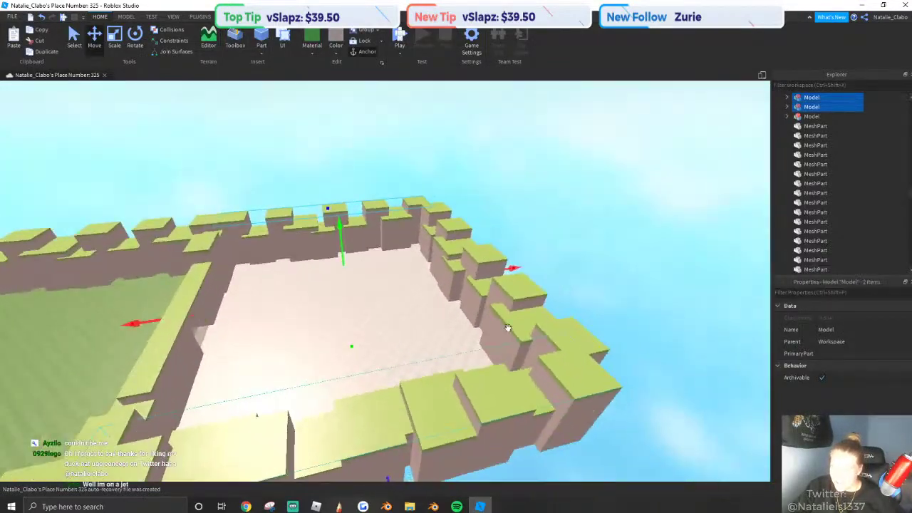
{"action": "left_click", "coordinate": [340, 46]}
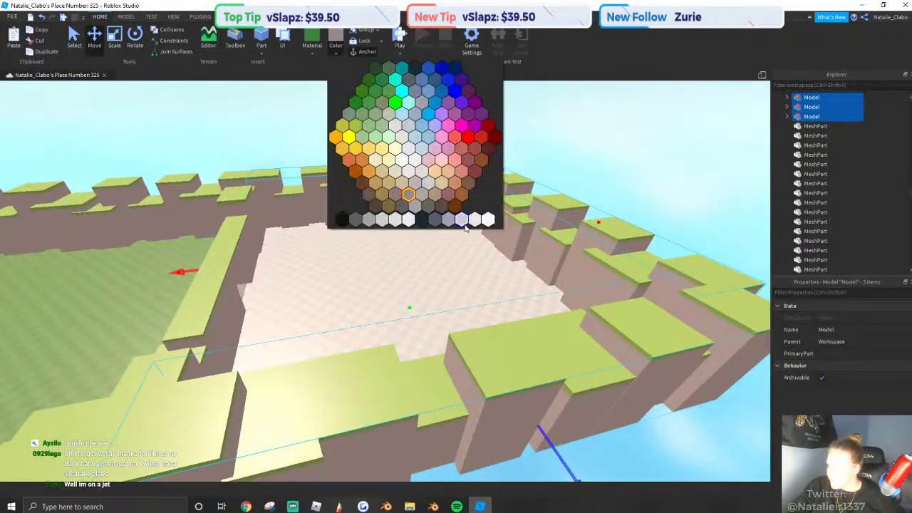
{"action": "left_click", "coordinate": [464, 226]}
{"action": "right_click_drag", "start_coordinate": [360, 263], "coordinate": [361, 263]}
Duplicate the white cloud mesh beside the snowman in the row of props.
{"action": "right_click_drag", "start_coordinate": [445, 178], "coordinate": [396, 181]}
{"action": "key", "text": "w"}
{"action": "key", "text": "w"}
{"action": "key", "text": "s"}
{"action": "key", "text": "s"}
{"action": "key", "text": "w"}
{"action": "key", "text": "w"}
{"action": "key", "text": "s"}
{"action": "key", "text": "w"}
{"action": "right_click_drag", "start_coordinate": [438, 203], "coordinate": [370, 208]}
{"action": "key", "text": "w"}
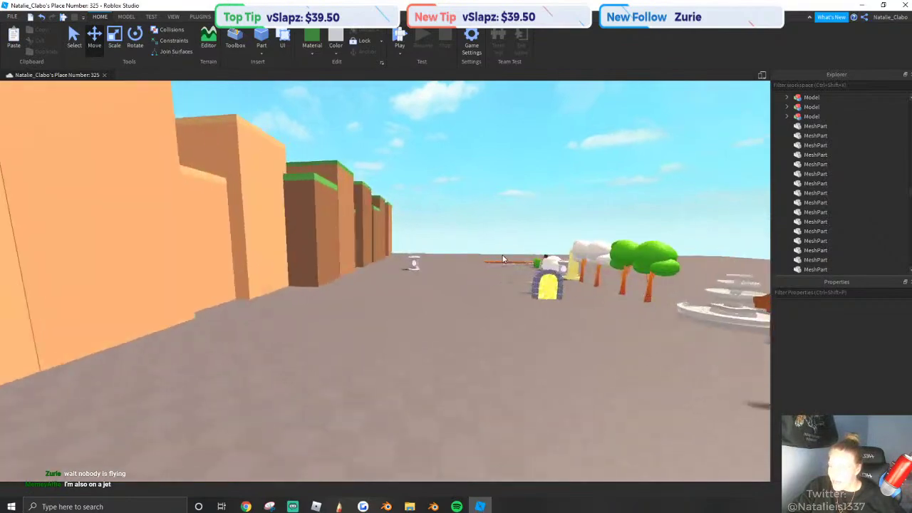
{"action": "key", "text": "w"}
{"action": "left_click", "coordinate": [499, 274]}
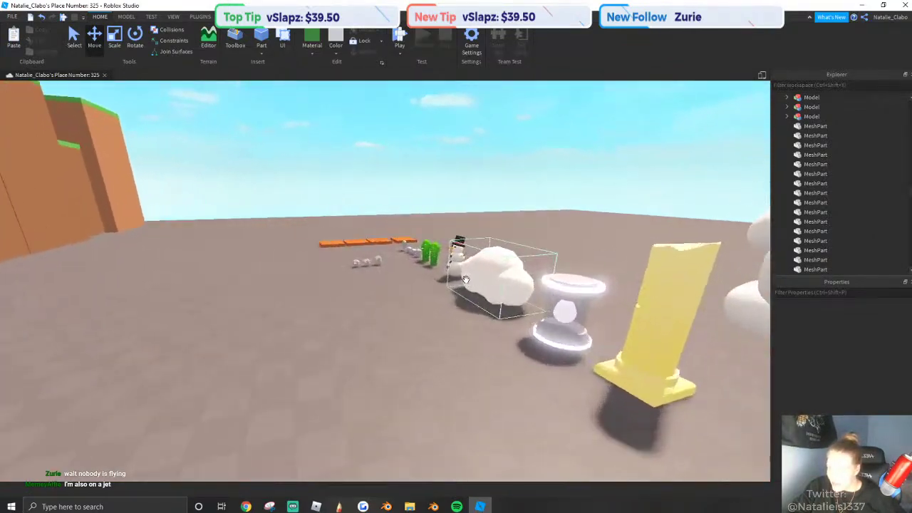
{"action": "key", "text": "s"}
{"action": "mouse_move", "coordinate": [490, 280]}
{"action": "right_mouse_down"}
{"action": "mouse_move", "coordinate": [503, 283]}
{"action": "mouse_move", "coordinate": [493, 294]}
{"action": "right_mouse_up"}
{"action": "key", "text": "ctrl+d"}
Move the cloud copy into the new pale-walled area, in front of the wall.
{"action": "left_click_drag", "start_coordinate": [389, 218], "coordinate": [482, 318]}
{"action": "right_click_drag", "start_coordinate": [482, 318], "coordinate": [482, 318]}
{"action": "left_click_drag", "start_coordinate": [482, 317], "coordinate": [483, 317]}
{"action": "right_click_drag", "start_coordinate": [482, 318], "coordinate": [482, 317]}
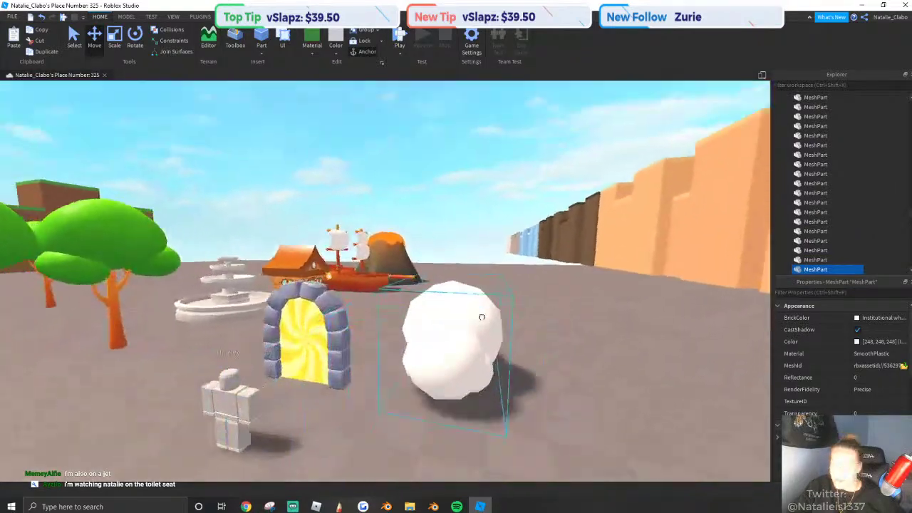
{"action": "key", "text": "w"}
{"action": "left_click_drag", "start_coordinate": [482, 318], "coordinate": [451, 298]}
{"action": "key", "text": "w"}
{"action": "key", "text": "w"}
{"action": "key", "text": "w"}
Scale the cloud up proportionally to several times its size and turn off its CastShadow property.
{"action": "left_click", "coordinate": [131, 43]}
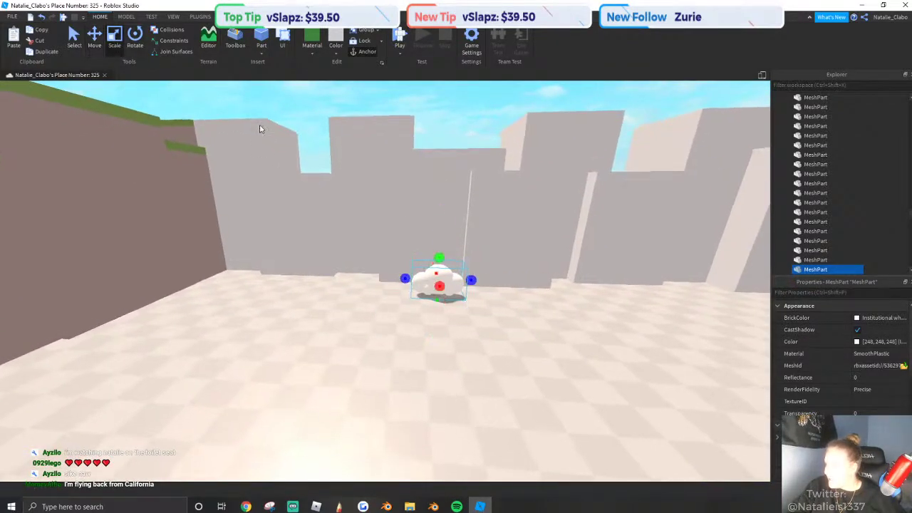
{"action": "left_click_drag", "start_coordinate": [440, 256], "coordinate": [405, 166], "text": "shift"}
{"action": "key", "text": "w"}
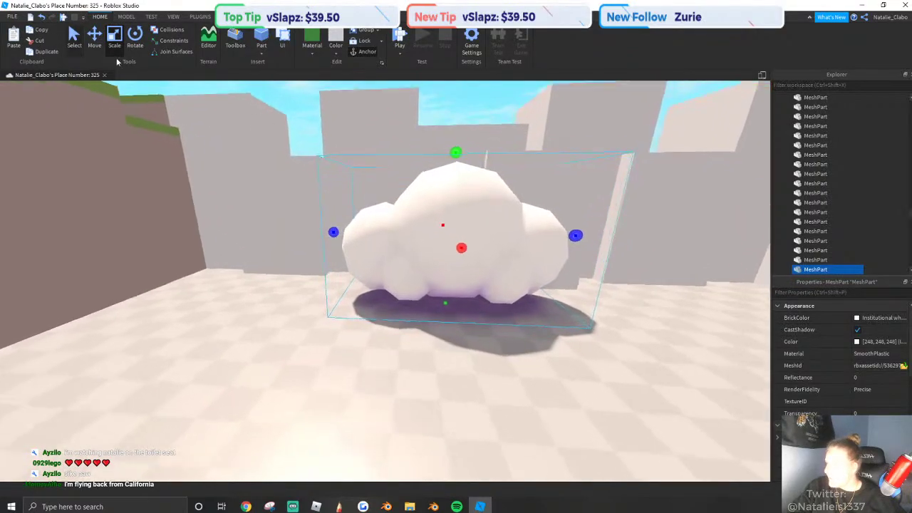
{"action": "key", "text": "a"}
{"action": "left_click", "coordinate": [857, 330]}
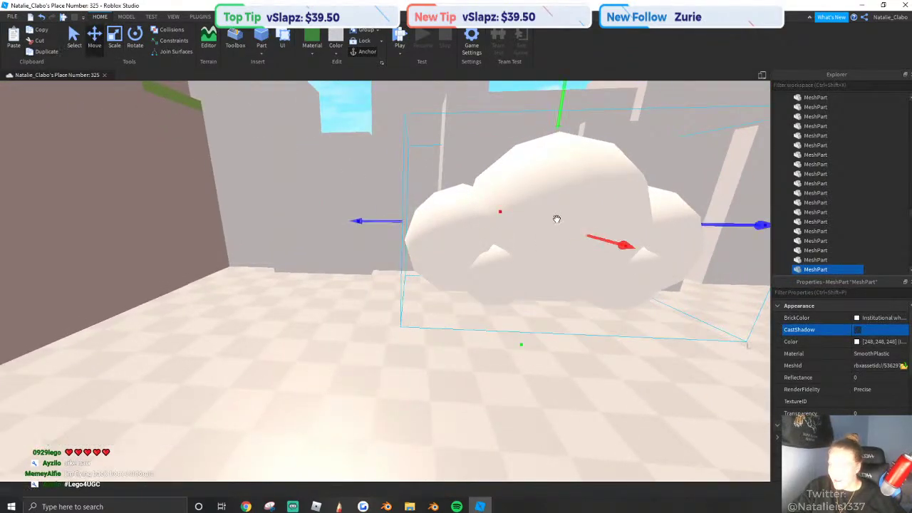
Sink the cloud slightly into the floor and position it against the wall.
{"action": "left_click_drag", "start_coordinate": [559, 127], "coordinate": [563, 194]}
{"action": "right_click_drag", "start_coordinate": [591, 270], "coordinate": [482, 254]}
{"action": "key", "text": "s"}
{"action": "left_click_drag", "start_coordinate": [447, 259], "coordinate": [404, 235]}
{"action": "left_click_drag", "start_coordinate": [347, 118], "coordinate": [322, 79]}
{"action": "key", "text": "d"}
{"action": "right_click_drag", "start_coordinate": [408, 226], "coordinate": [348, 203]}
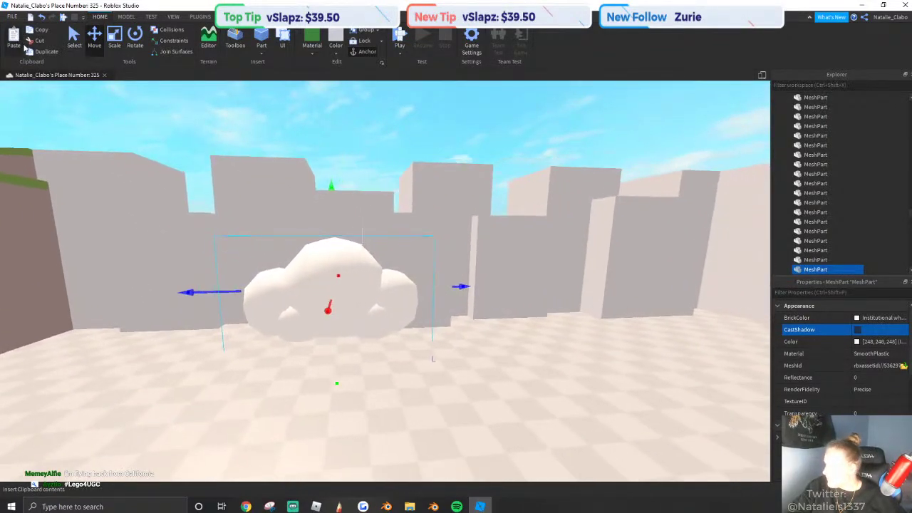
Duplicate the cloud and place the copy beside the first one, overlapping its edge.
{"action": "key", "text": "ctrl+d"}
{"action": "left_click_drag", "start_coordinate": [323, 146], "coordinate": [323, 109]}
{"action": "left_click_drag", "start_coordinate": [202, 225], "coordinate": [284, 226]}
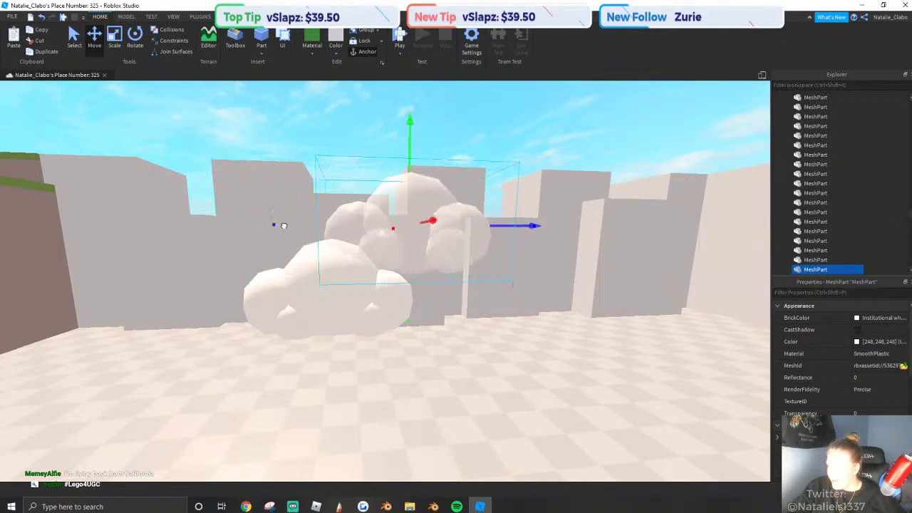
{"action": "key", "text": "s"}
{"action": "key", "text": "d"}
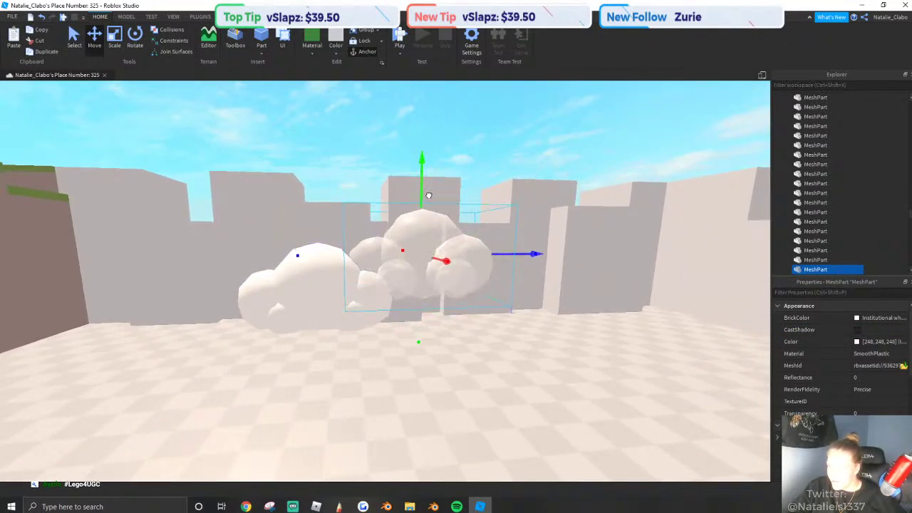
Select both clouds, duplicate them and move the copies along the wall to continue the row.
{"action": "left_click", "coordinate": [301, 280], "text": "ctrl"}
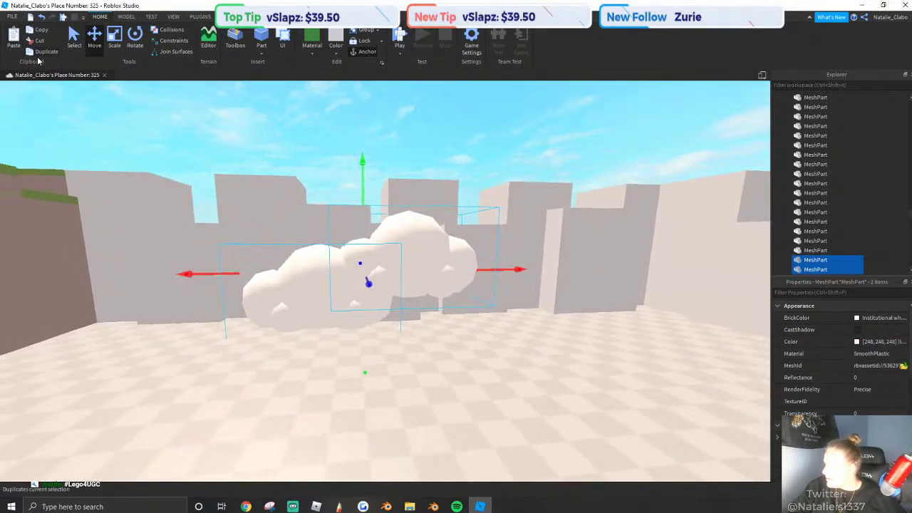
{"action": "left_click_drag", "start_coordinate": [363, 281], "coordinate": [338, 279]}
{"action": "scroll", "coordinate": [401, 118], "scroll_direction": "down", "scroll_amount": 2}
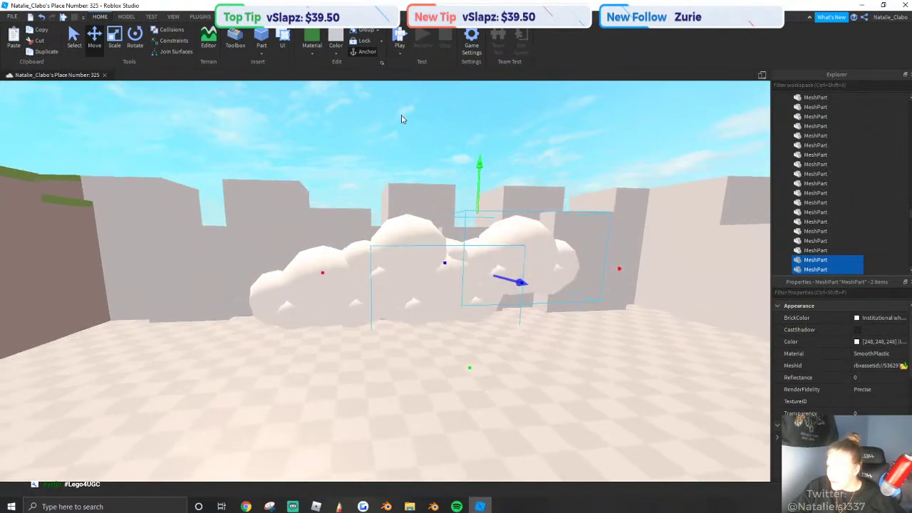
{"action": "left_click", "coordinate": [401, 119]}
Reposition the clouds to spread the four of them in an overlapping row along the wall.
{"action": "scroll", "coordinate": [429, 314], "scroll_direction": "up", "scroll_amount": 3}
{"action": "left_click", "coordinate": [430, 313]}
{"action": "left_click_drag", "start_coordinate": [547, 283], "coordinate": [706, 294]}
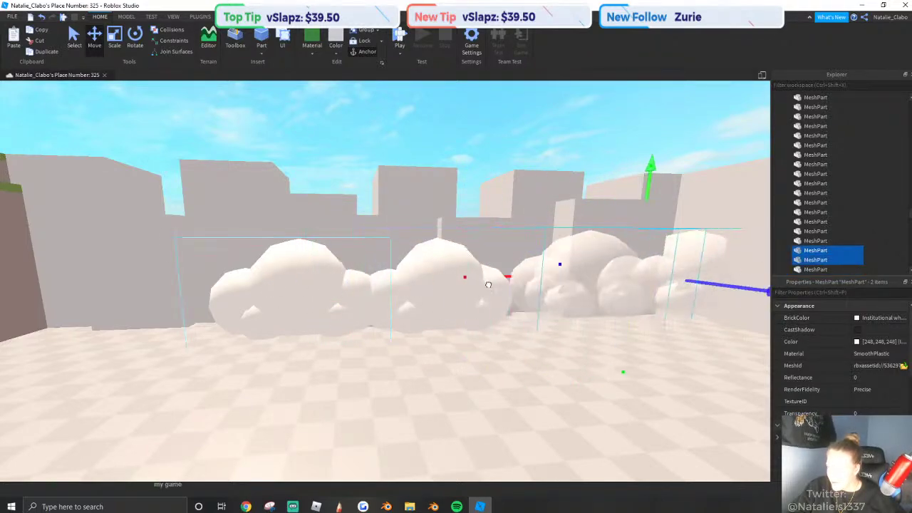
{"action": "left_click_drag", "start_coordinate": [488, 285], "coordinate": [453, 286]}
{"action": "left_click", "coordinate": [314, 309], "text": "ctrl"}
{"action": "key", "text": "a"}
{"action": "left_click_drag", "start_coordinate": [240, 293], "coordinate": [41, 280]}
{"action": "key", "text": "s"}
{"action": "left_click", "coordinate": [340, 203]}
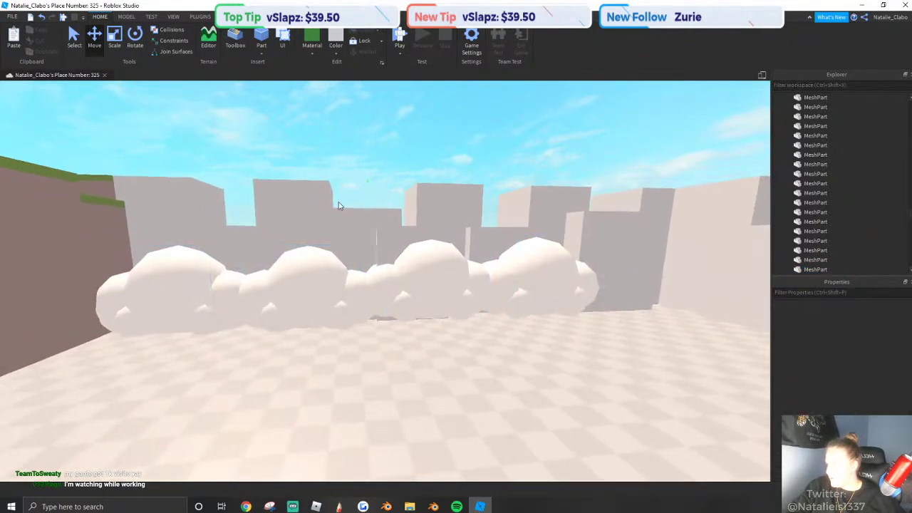
Duplicate two clouds of the row and move the copies to extend it up to the adjoining wall.
{"action": "left_click", "coordinate": [450, 262]}
{"action": "key", "text": "w"}
{"action": "key", "text": "d"}
{"action": "left_click", "coordinate": [511, 252], "text": "ctrl"}
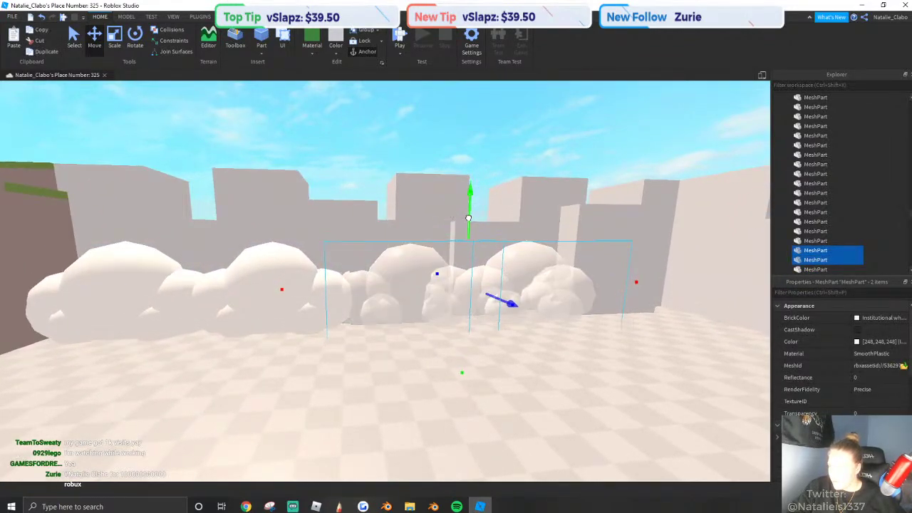
{"action": "key", "text": "s"}
{"action": "left_click", "coordinate": [460, 224]}
{"action": "key", "text": "d"}
{"action": "left_click", "coordinate": [457, 276]}
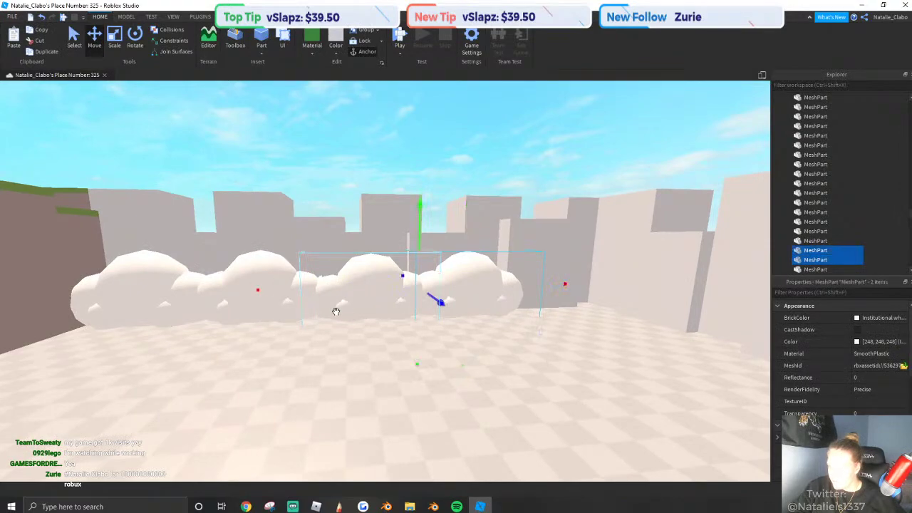
{"action": "key", "text": "a"}
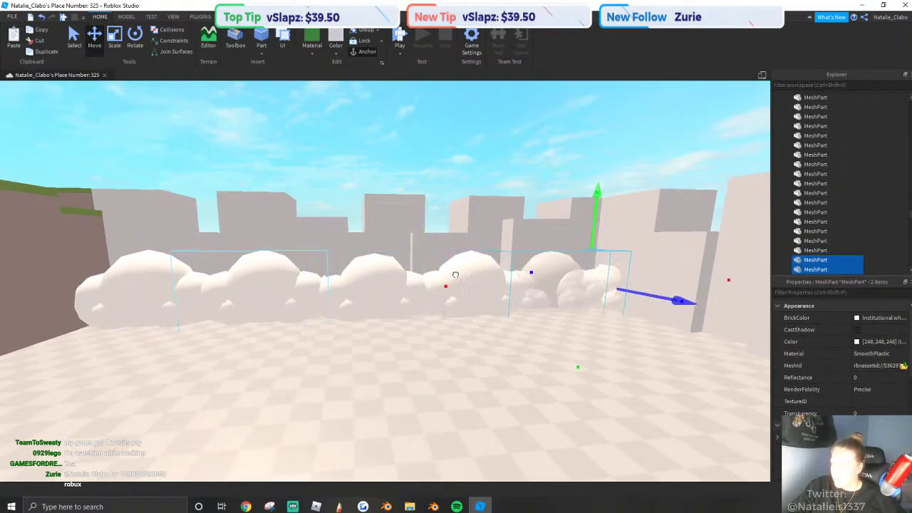
{"action": "left_click", "coordinate": [535, 136]}
Delete the surplus cloud at the end of the row that runs into the adjoining wall.
{"action": "key", "text": "d"}
{"action": "key", "text": "w"}
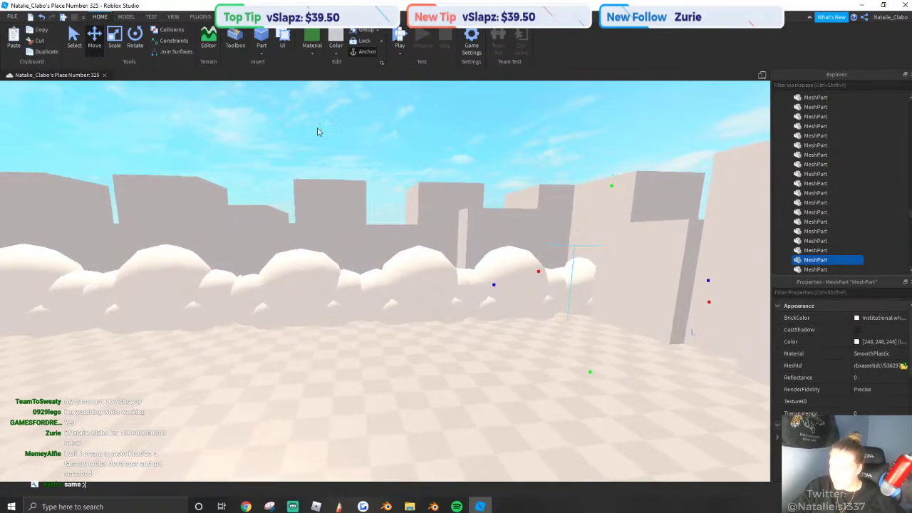
{"action": "key", "text": "w"}
{"action": "key", "text": "ctrl+4"}
{"action": "right_click_drag", "start_coordinate": [318, 131], "coordinate": [386, 289]}
{"action": "right_click", "coordinate": [405, 253]}
{"action": "left_click", "coordinate": [428, 310]}
Select all five clouds of the row together, ready for moving.
{"action": "left_click", "coordinate": [350, 274]}
{"action": "key", "text": "w"}
{"action": "left_click", "coordinate": [505, 315], "text": "shift"}
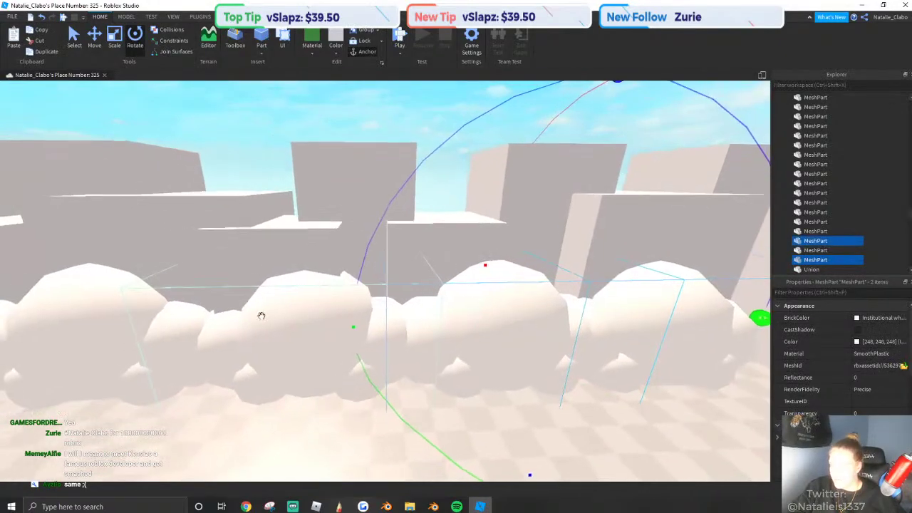
{"action": "left_click", "coordinate": [260, 314], "text": "shift"}
{"action": "right_click_drag", "start_coordinate": [261, 315], "coordinate": [257, 318]}
{"action": "key", "text": "s"}
{"action": "left_click", "coordinate": [349, 285], "text": "shift"}
{"action": "left_click", "coordinate": [262, 261], "text": "shift"}
{"action": "left_click", "coordinate": [95, 37]}
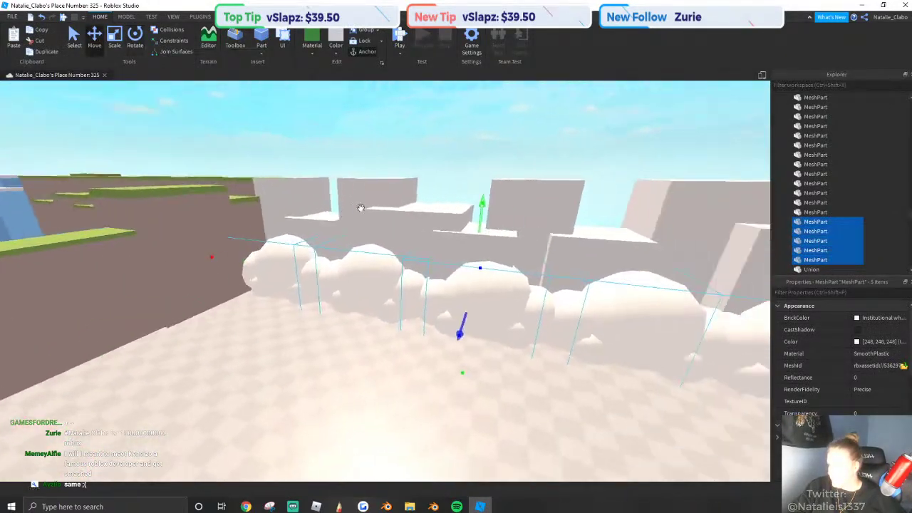
Duplicate the selected row of five clouds and rotate the copy so it runs parallel to the adjoining wall.
{"action": "key", "text": "a"}
{"action": "right_click_drag", "start_coordinate": [361, 207], "coordinate": [499, 234]}
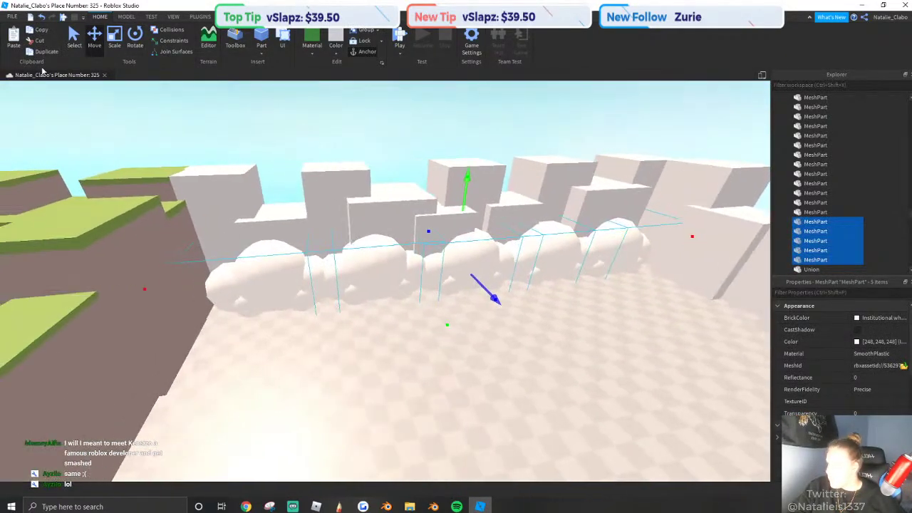
{"action": "key", "text": "s"}
{"action": "right_click_drag", "start_coordinate": [407, 189], "coordinate": [407, 190]}
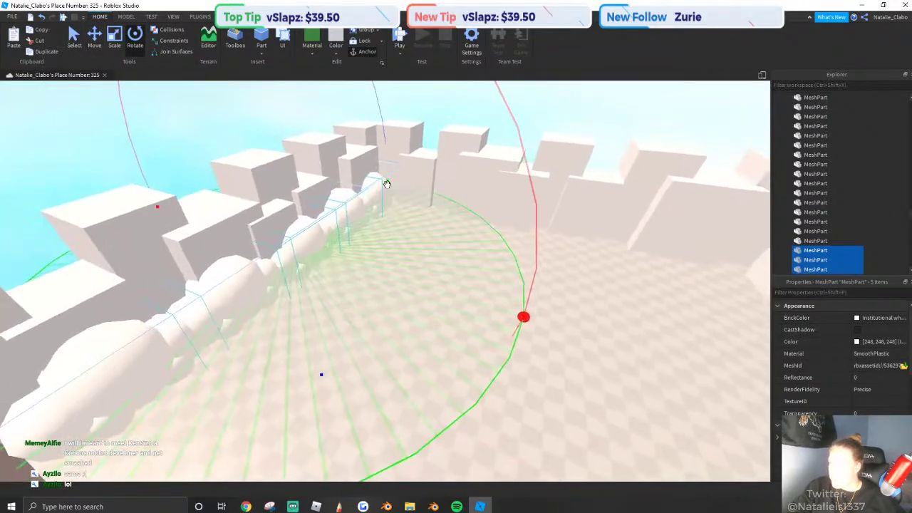
{"action": "left_click_drag", "start_coordinate": [387, 186], "coordinate": [488, 303]}
{"action": "key", "text": "s"}
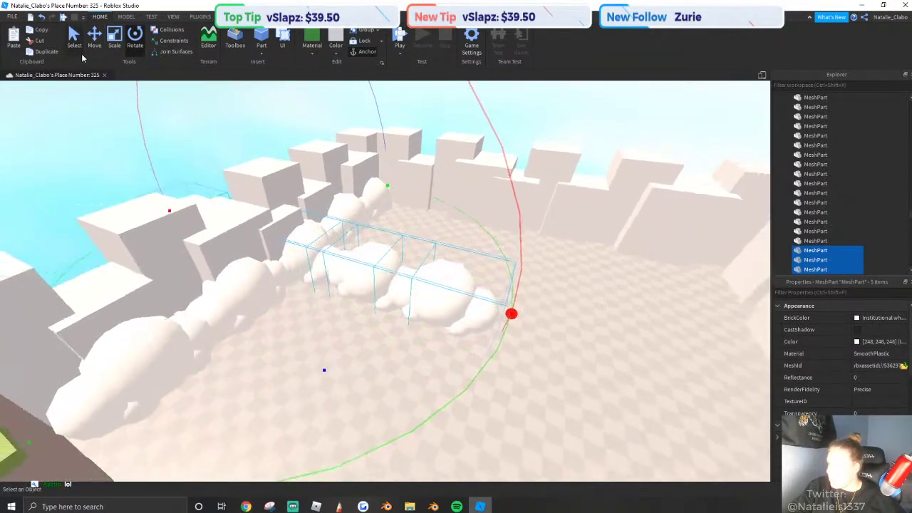
Move the rotated cloud row against the adjoining wall so it spans that wall from corner to corner.
{"action": "left_click", "coordinate": [95, 39]}
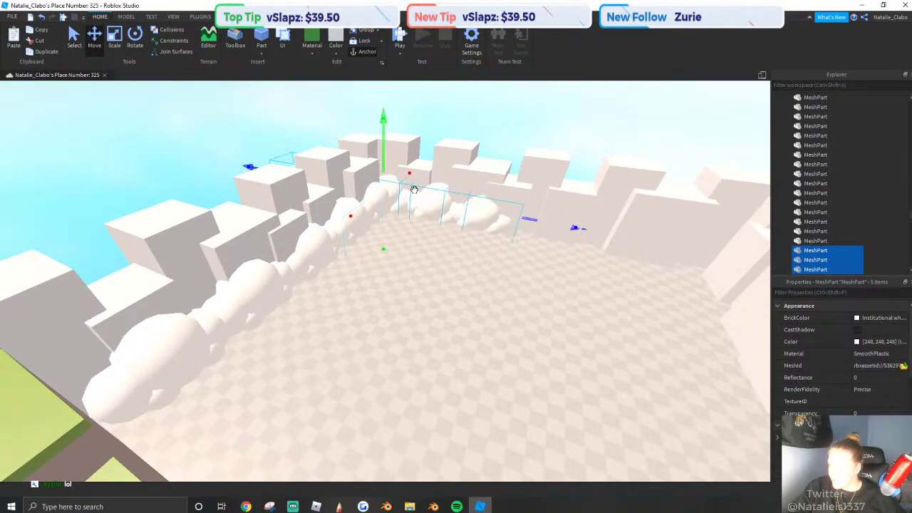
{"action": "left_click_drag", "start_coordinate": [554, 225], "coordinate": [589, 224]}
{"action": "right_click_drag", "start_coordinate": [554, 225], "coordinate": [589, 225]}
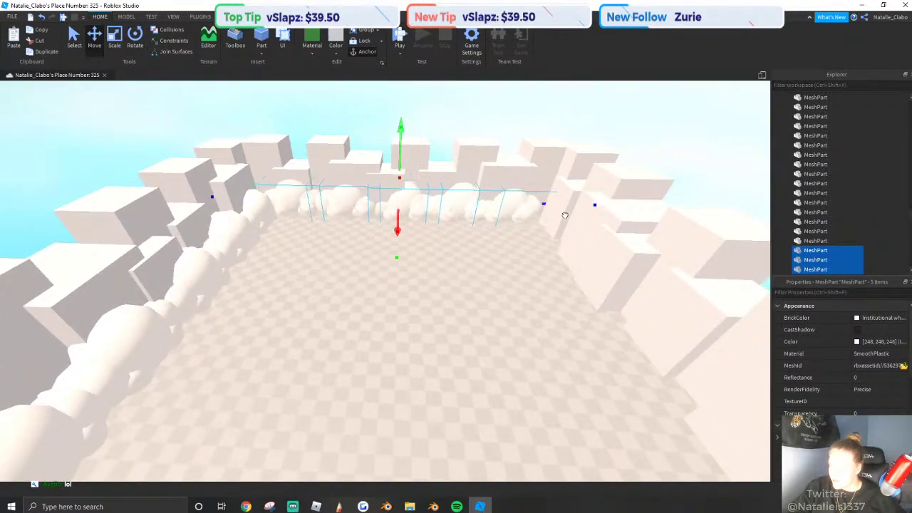
{"action": "key", "text": "s"}
{"action": "left_click_drag", "start_coordinate": [403, 223], "coordinate": [403, 220]}
{"action": "right_click_drag", "start_coordinate": [403, 220], "coordinate": [363, 217]}
{"action": "left_click", "coordinate": [363, 217]}
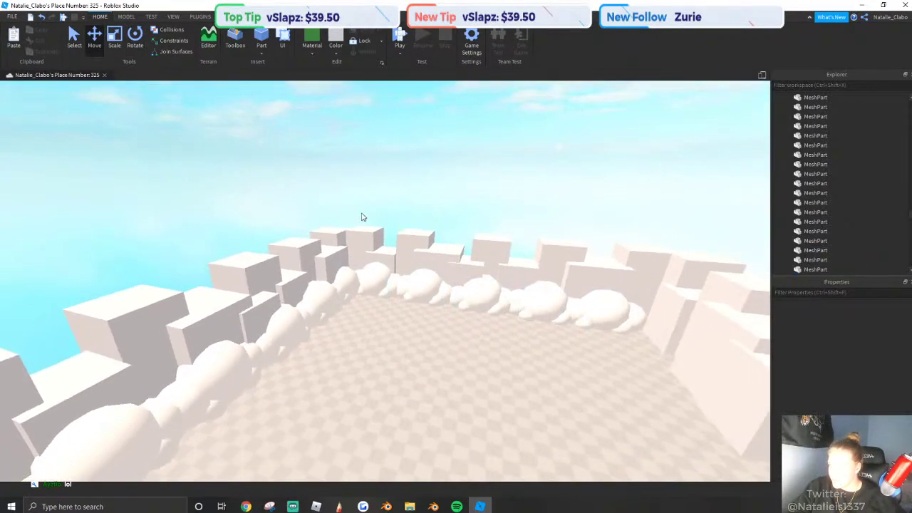
Duplicate the five clouds of the first row and move the copies across to line the opposite wall.
{"action": "key", "text": "w"}
{"action": "left_click", "coordinate": [427, 241]}
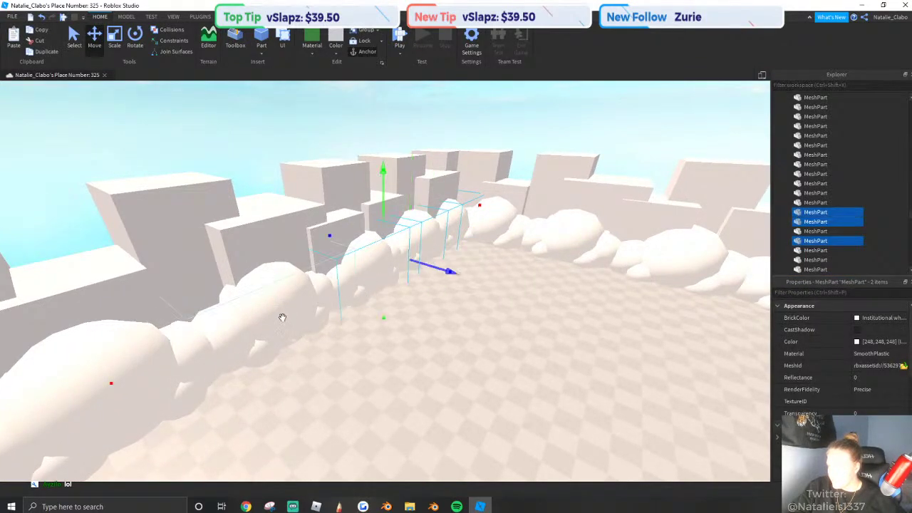
{"action": "key", "text": "s"}
{"action": "right_click_drag", "start_coordinate": [282, 318], "coordinate": [319, 313]}
{"action": "left_click", "coordinate": [368, 289], "text": "shift"}
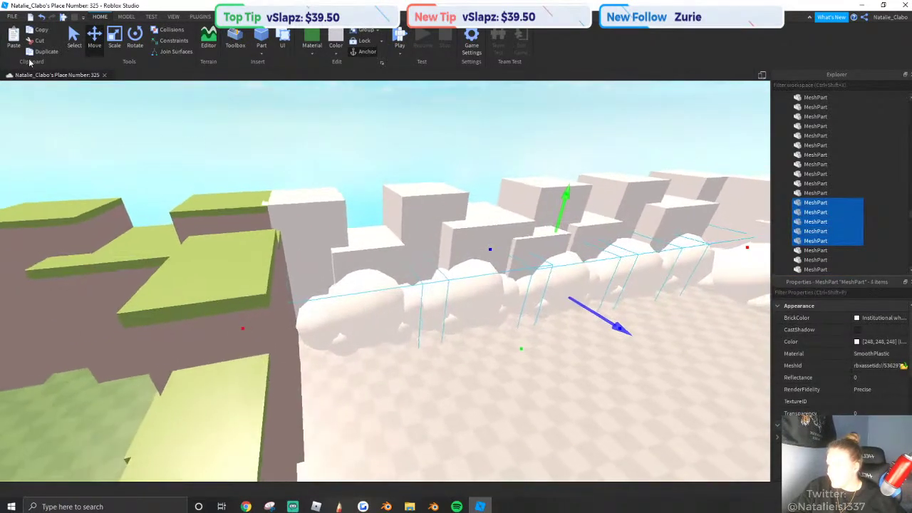
{"action": "left_click", "coordinate": [34, 51]}
{"action": "left_click_drag", "start_coordinate": [573, 301], "coordinate": [586, 305]}
{"action": "right_click_drag", "start_coordinate": [572, 301], "coordinate": [586, 305]}
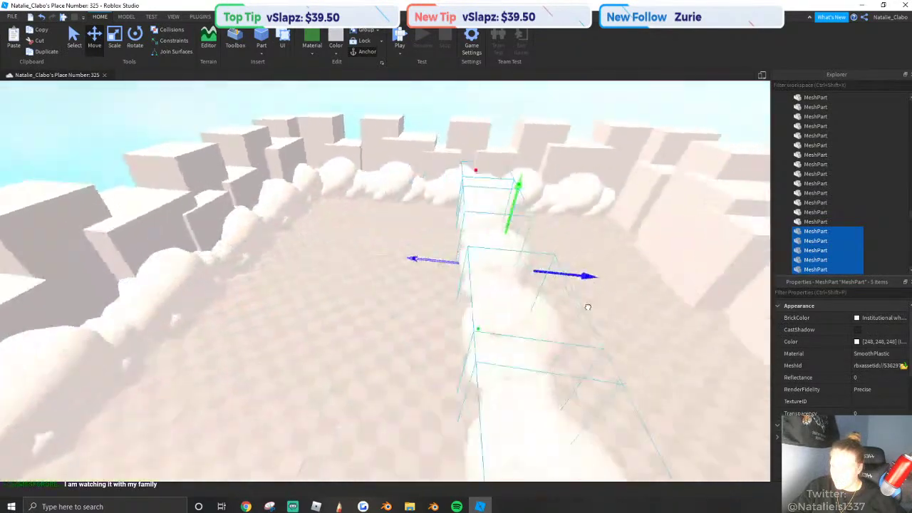
{"action": "left_click_drag", "start_coordinate": [586, 305], "coordinate": [620, 300]}
{"action": "right_click_drag", "start_coordinate": [614, 299], "coordinate": [600, 302]}
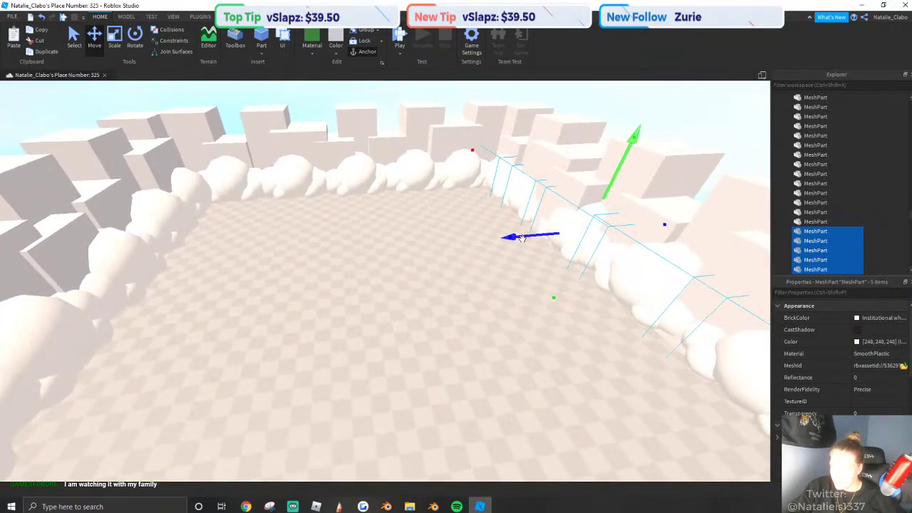
{"action": "left_click_drag", "start_coordinate": [509, 237], "coordinate": [501, 238]}
{"action": "right_click_drag", "start_coordinate": [494, 245], "coordinate": [558, 201]}
{"action": "left_click", "coordinate": [557, 202]}
Try a flatter duplicate of one wall cloud, placed on the floor in front of the new row.
{"action": "key", "text": "w"}
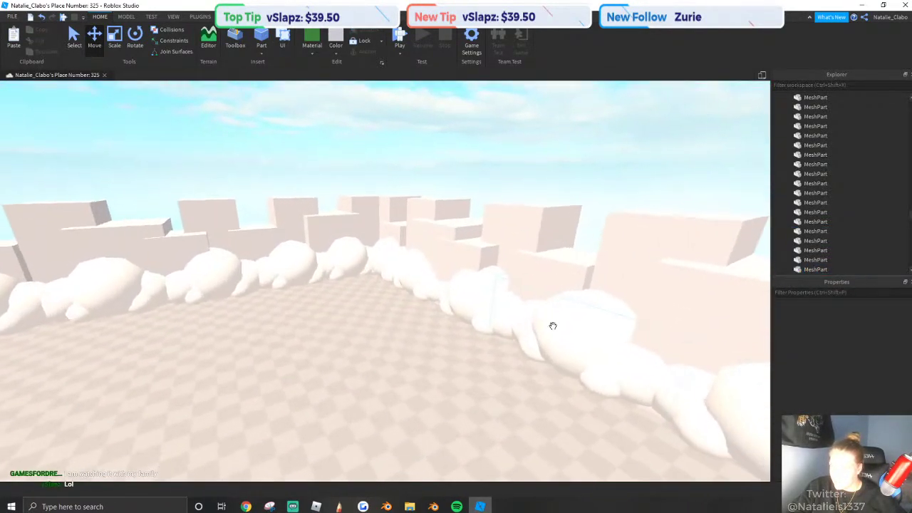
{"action": "left_click", "coordinate": [552, 326]}
{"action": "key", "text": "q"}
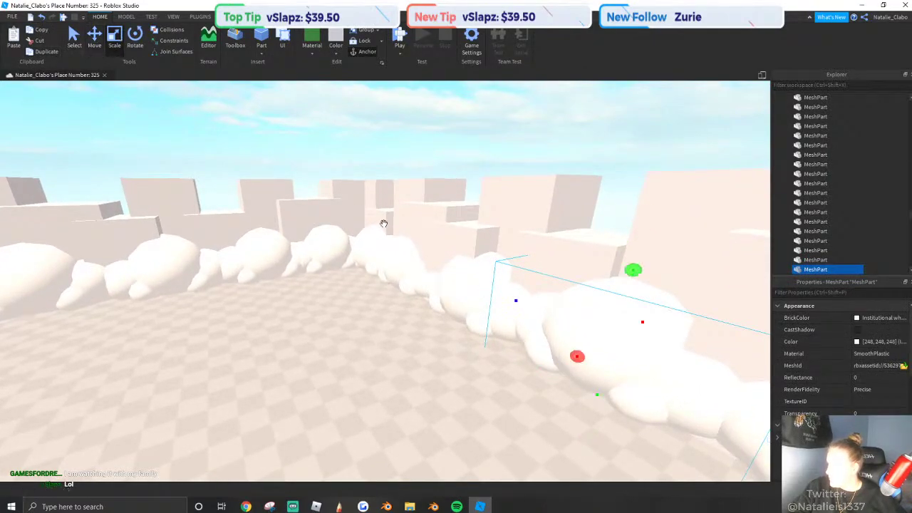
{"action": "right_click_drag", "start_coordinate": [383, 223], "coordinate": [409, 188]}
{"action": "left_click_drag", "start_coordinate": [411, 190], "coordinate": [411, 218]}
{"action": "left_click_drag", "start_coordinate": [389, 280], "coordinate": [364, 320]}
{"action": "right_click_drag", "start_coordinate": [411, 272], "coordinate": [413, 272]}
{"action": "key", "text": "w"}
{"action": "key", "text": "d"}
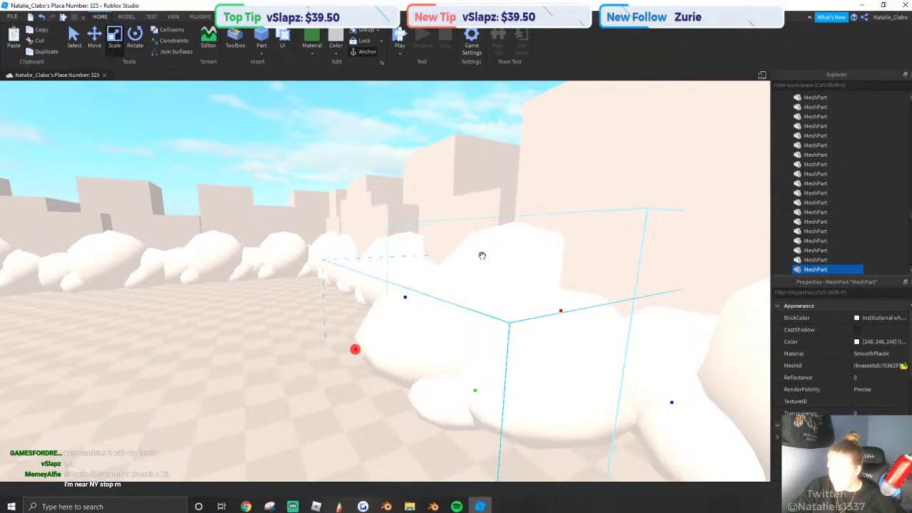
{"action": "left_click_drag", "start_coordinate": [482, 255], "coordinate": [482, 268]}
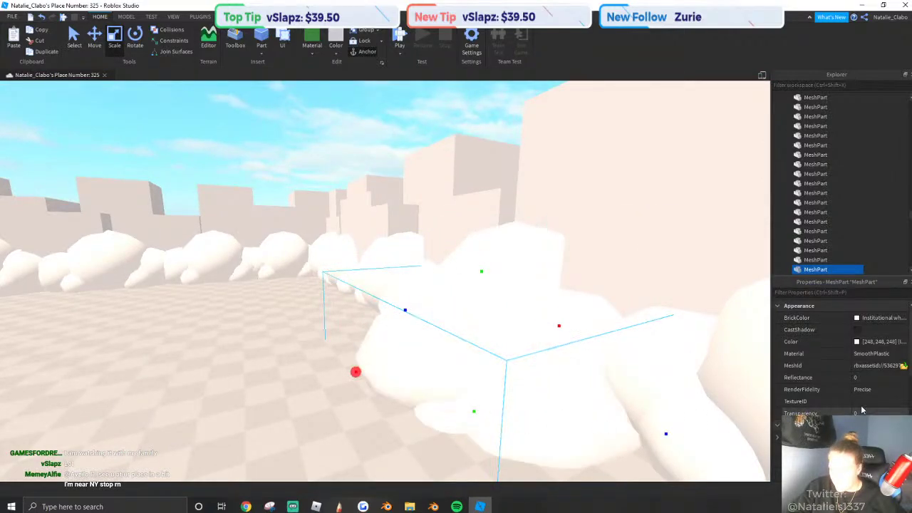
{"action": "left_click", "coordinate": [857, 341]}
{"action": "left_click_drag", "start_coordinate": [570, 205], "coordinate": [208, 187]}
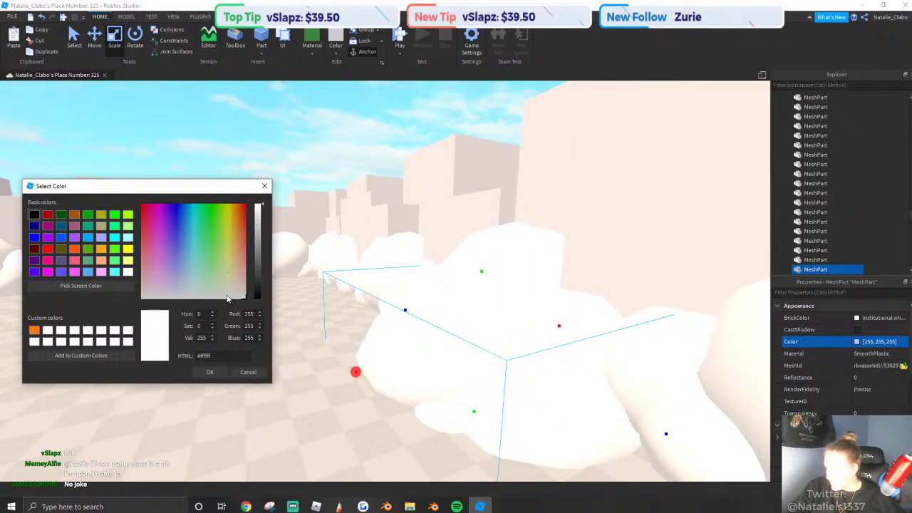
{"action": "left_click", "coordinate": [235, 297]}
{"action": "left_click_drag", "start_coordinate": [258, 208], "coordinate": [260, 232]}
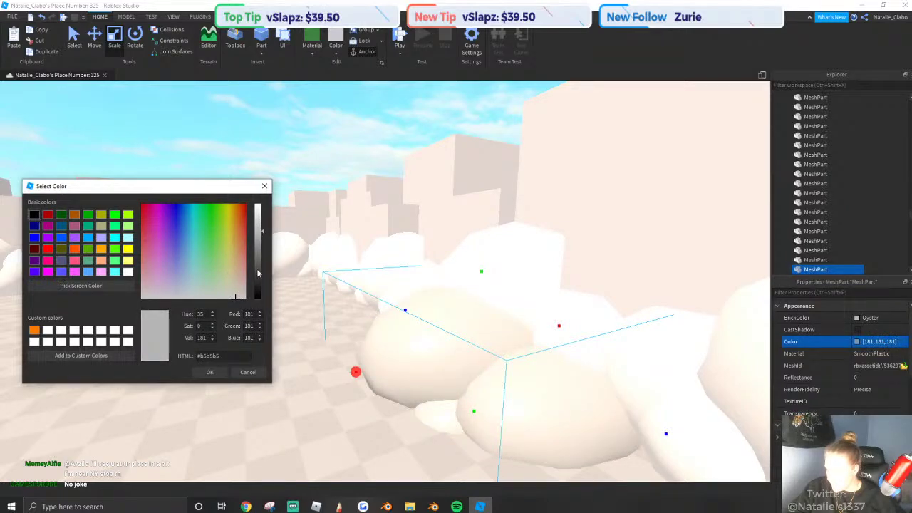
{"action": "left_click", "coordinate": [247, 371]}
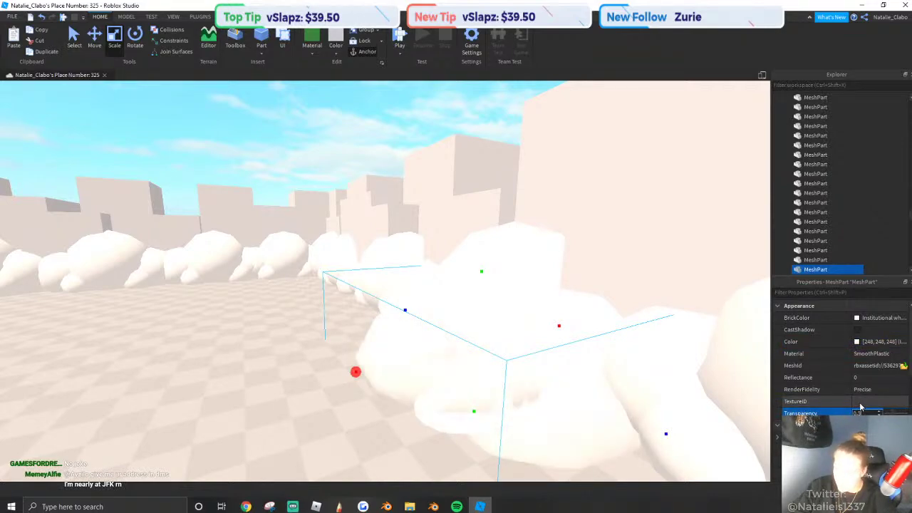
Set the transparency of the cloud copy in front of the row to 0.45.
{"action": "right_click_drag", "start_coordinate": [421, 346], "coordinate": [423, 341]}
{"action": "scroll", "coordinate": [419, 346], "scroll_direction": "down", "scroll_amount": 5}
{"action": "scroll", "coordinate": [423, 343], "scroll_direction": "up", "scroll_amount": 4}
{"action": "scroll", "coordinate": [424, 341], "scroll_direction": "up", "scroll_amount": 2}
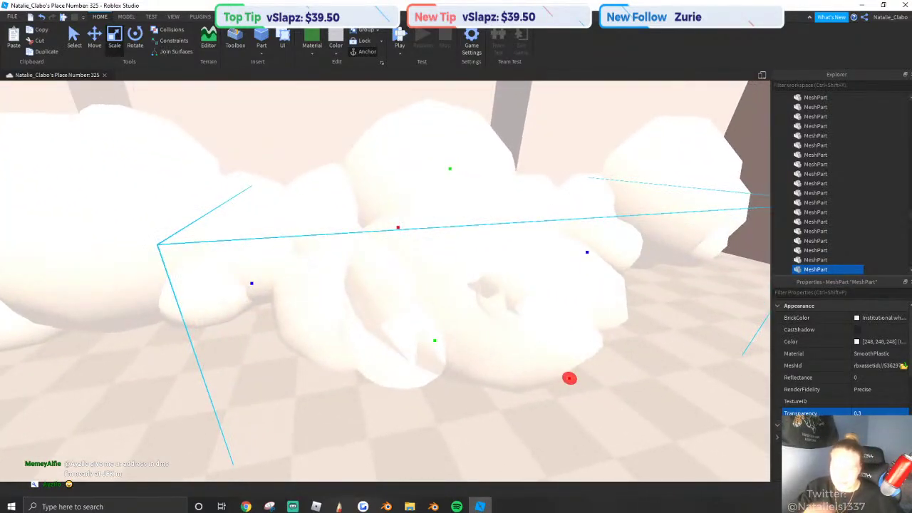
{"action": "left_click_drag", "start_coordinate": [890, 413], "coordinate": [894, 414]}
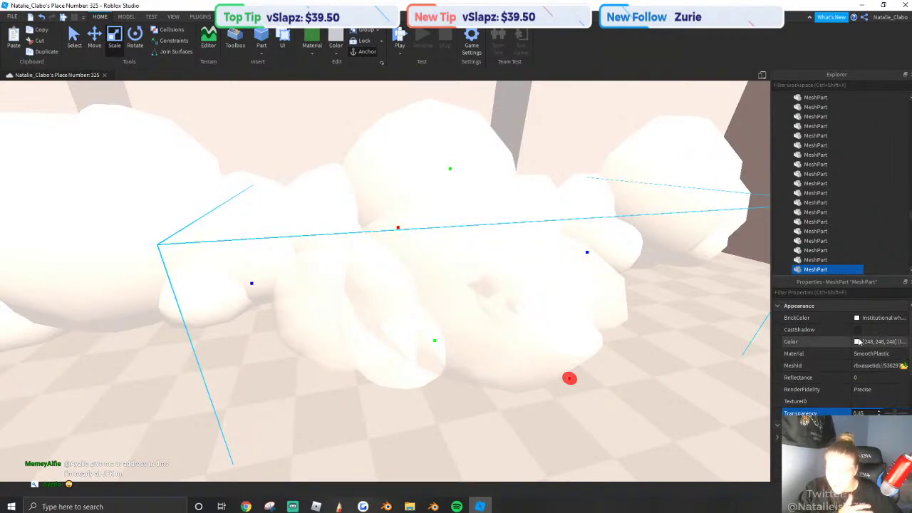
Color the semi-transparent cloud copy grey with RGB 179, 179, 179.
{"action": "left_click", "coordinate": [858, 342]}
{"action": "left_click_drag", "start_coordinate": [562, 190], "coordinate": [566, 204]}
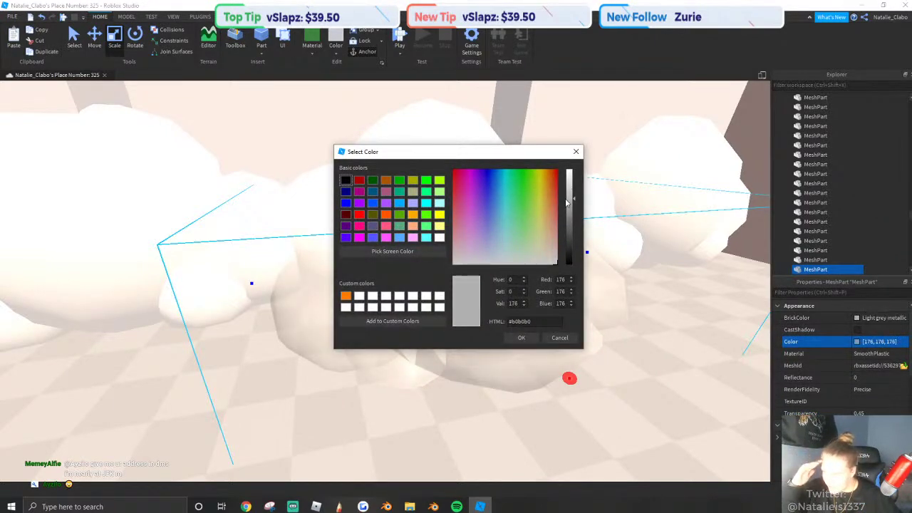
{"action": "left_click", "coordinate": [520, 337]}
{"action": "scroll", "coordinate": [525, 314], "scroll_direction": "down", "scroll_amount": 3}
{"action": "scroll", "coordinate": [525, 311], "scroll_direction": "up", "scroll_amount": 3}
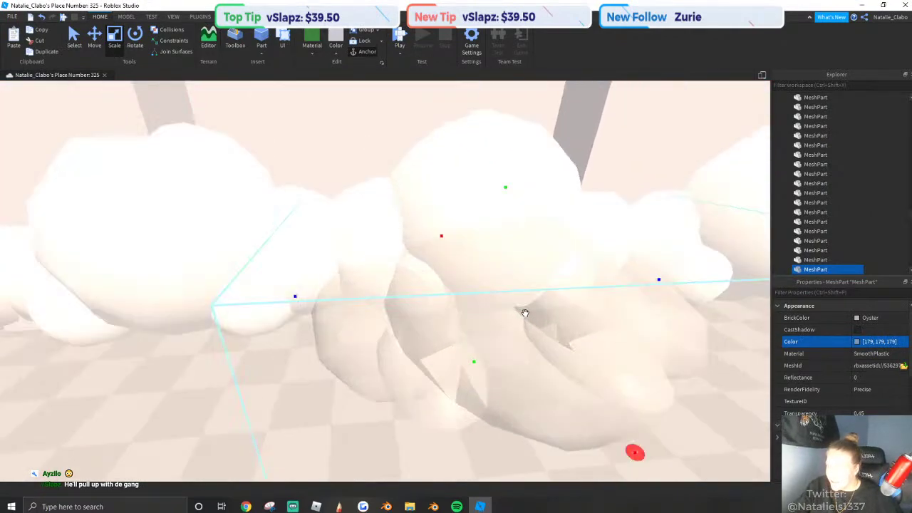
Delete the grey semi-transparent cloud copy.
{"action": "right_click_drag", "start_coordinate": [525, 314], "coordinate": [527, 317]}
{"action": "key", "text": "a"}
{"action": "right_click", "coordinate": [554, 320]}
{"action": "left_click", "coordinate": [582, 138]}
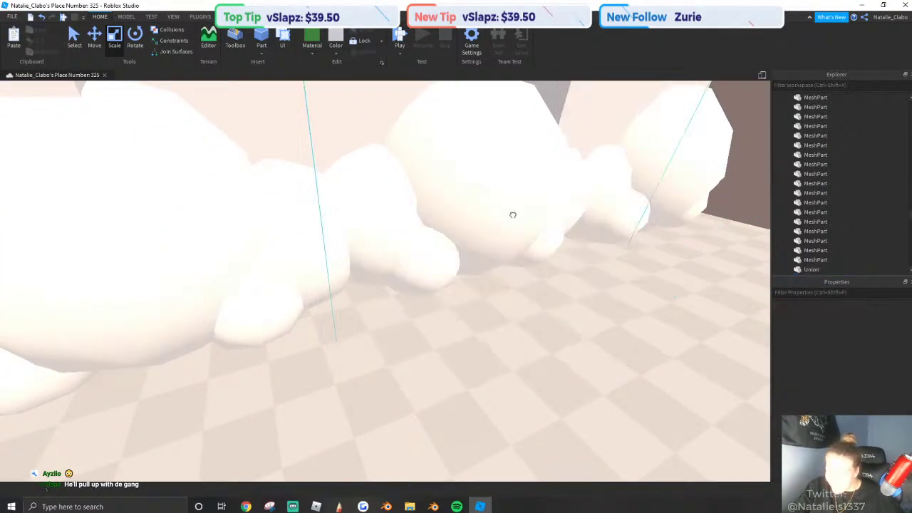
Duplicate a cloud from the wall row and move the copy away from the wall and up into the air.
{"action": "left_click", "coordinate": [513, 215]}
{"action": "right_click_drag", "start_coordinate": [512, 214], "coordinate": [509, 225]}
{"action": "key", "text": "s"}
{"action": "key", "text": "s"}
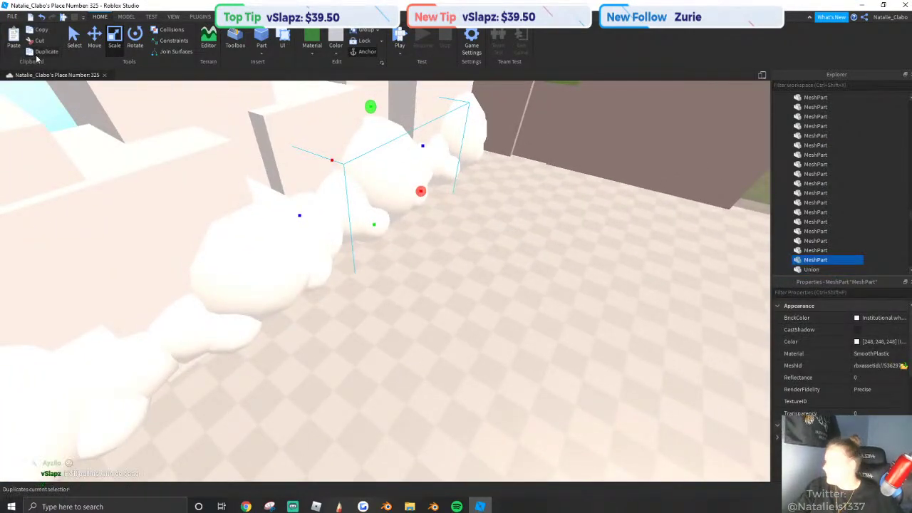
{"action": "left_click_drag", "start_coordinate": [421, 190], "coordinate": [523, 226]}
{"action": "right_click_drag", "start_coordinate": [531, 217], "coordinate": [529, 161]}
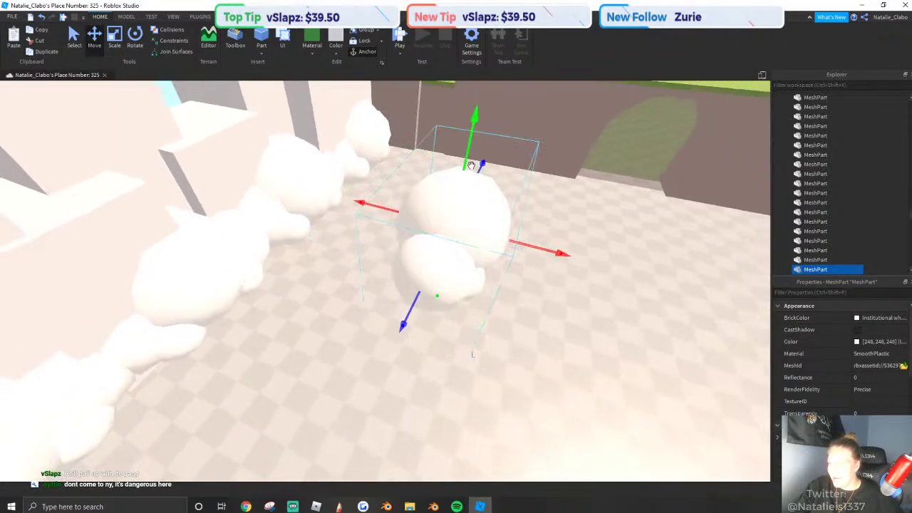
{"action": "right_click_drag", "start_coordinate": [466, 165], "coordinate": [439, 207]}
{"action": "key", "text": "d"}
{"action": "key", "text": "w"}
{"action": "key", "text": "s"}
{"action": "key", "text": "s"}
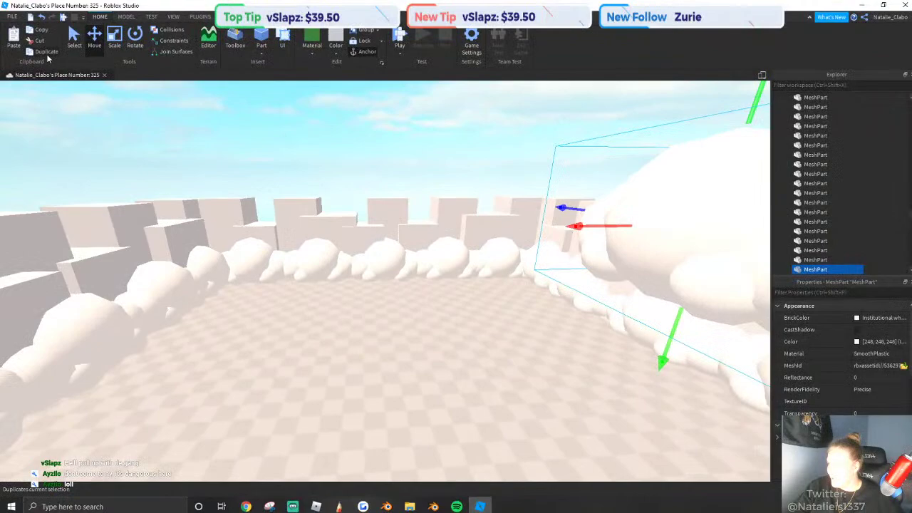
Rotate and resize the raised cloud so it floats as a separate cloud above the wall row.
{"action": "left_click", "coordinate": [141, 45]}
{"action": "left_click_drag", "start_coordinate": [452, 126], "coordinate": [420, 126]}
{"action": "key", "text": "s"}
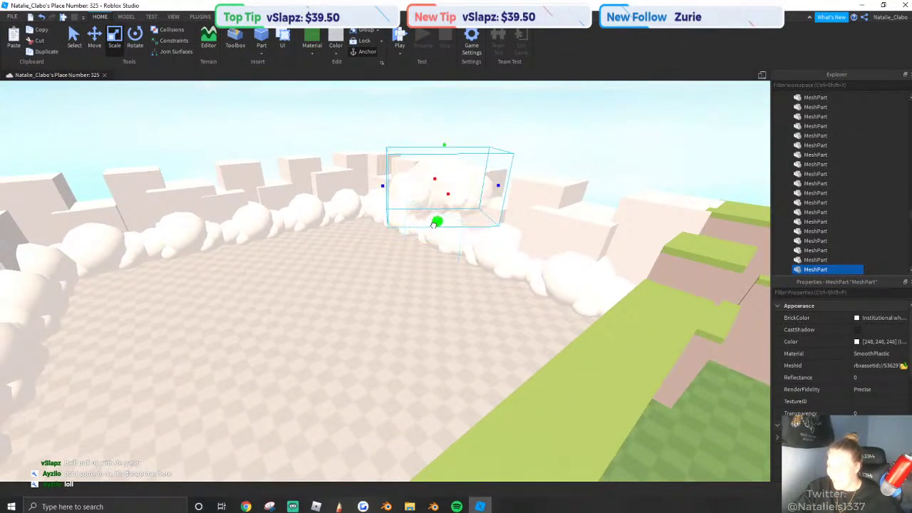
{"action": "left_click_drag", "start_coordinate": [433, 225], "coordinate": [433, 229]}
Duplicate the floating cloud and move the copy across to the opposite side of the area.
{"action": "key", "text": "a"}
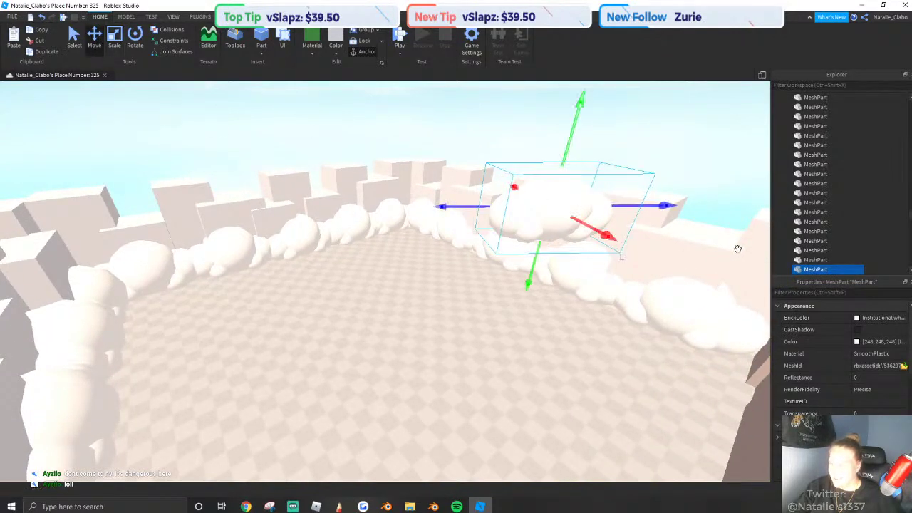
{"action": "left_click_drag", "start_coordinate": [407, 196], "coordinate": [228, 199]}
{"action": "key", "text": "a"}
Rotate the second floating cloud to face a different direction from the first, above the far corner.
{"action": "left_click", "coordinate": [135, 44]}
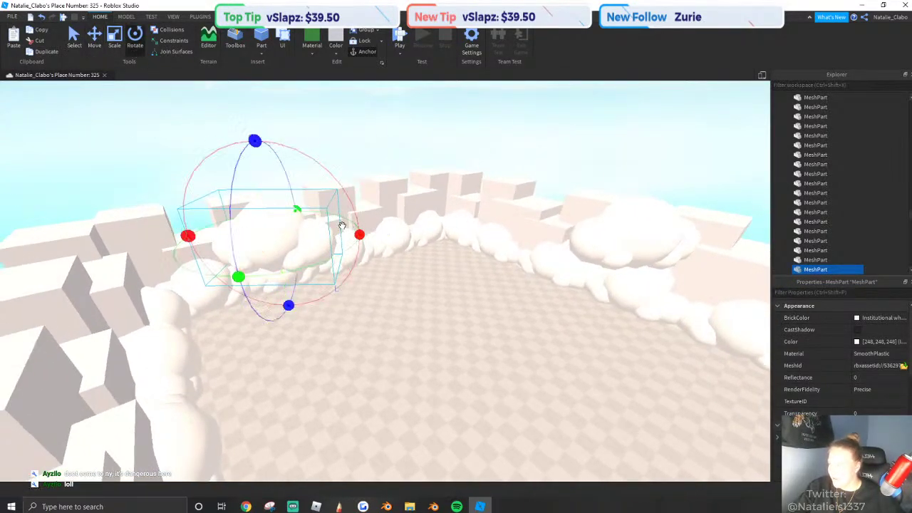
{"action": "left_click_drag", "start_coordinate": [238, 245], "coordinate": [248, 209]}
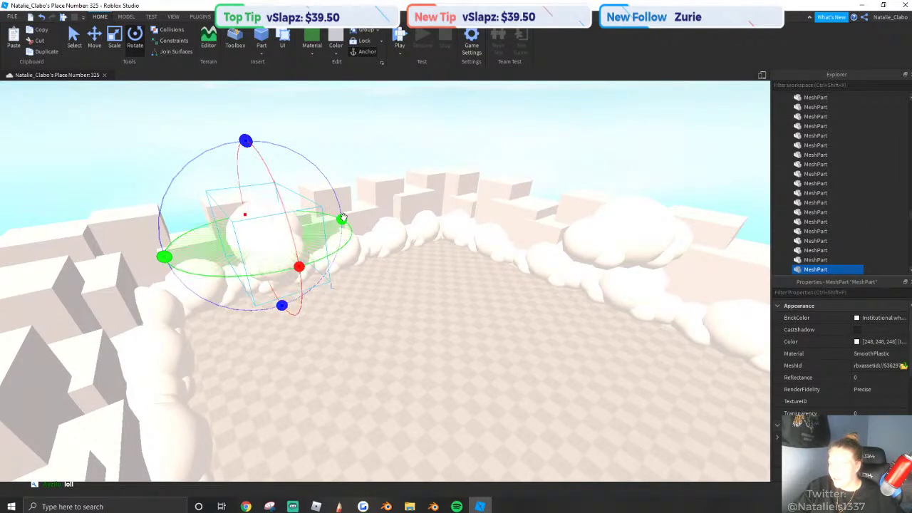
{"action": "left_click_drag", "start_coordinate": [343, 247], "coordinate": [343, 247]}
{"action": "right_click_drag", "start_coordinate": [342, 247], "coordinate": [343, 247]}
{"action": "key", "text": "d"}
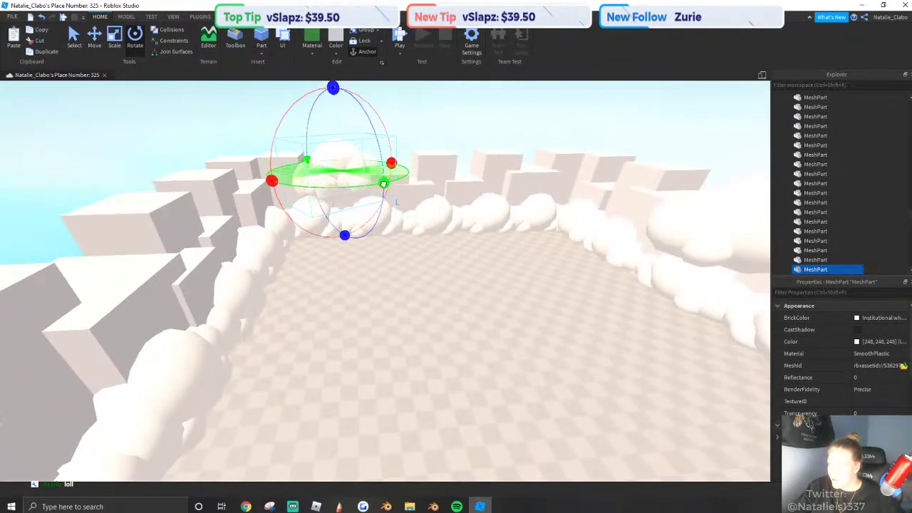
{"action": "left_click_drag", "start_coordinate": [374, 189], "coordinate": [372, 190]}
{"action": "key", "text": "s"}
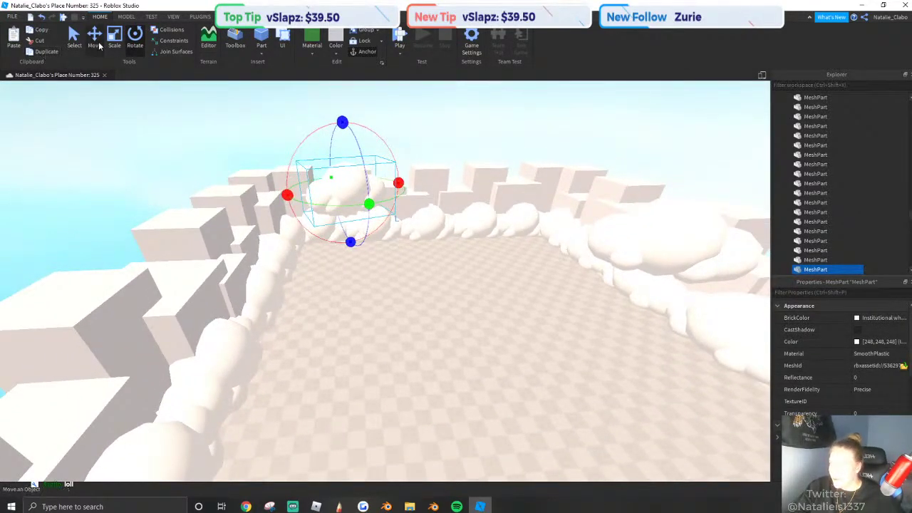
Duplicate the second floating cloud, move the copy between the other two and raise it higher.
{"action": "left_click_drag", "start_coordinate": [474, 193], "coordinate": [525, 218]}
{"action": "key", "text": "s"}
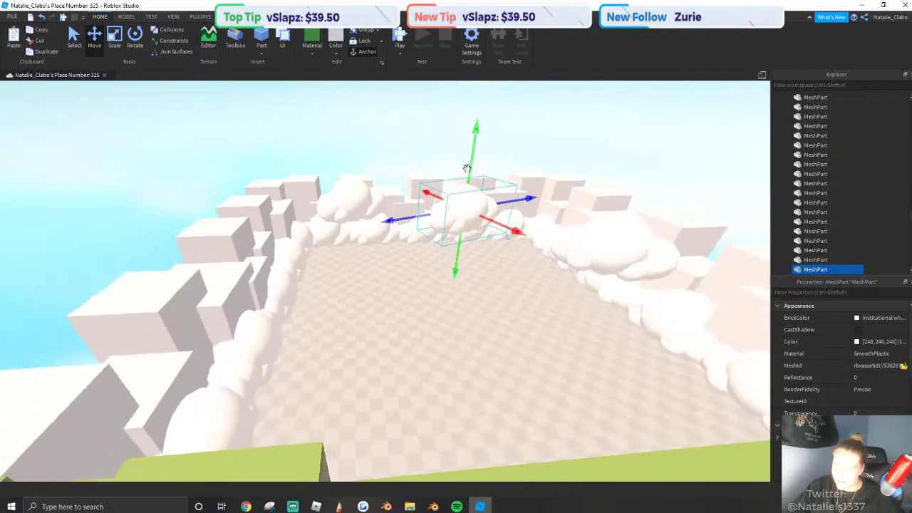
{"action": "left_click_drag", "start_coordinate": [466, 169], "coordinate": [466, 130]}
{"action": "right_click_drag", "start_coordinate": [481, 181], "coordinate": [481, 181]}
{"action": "key", "text": "w"}
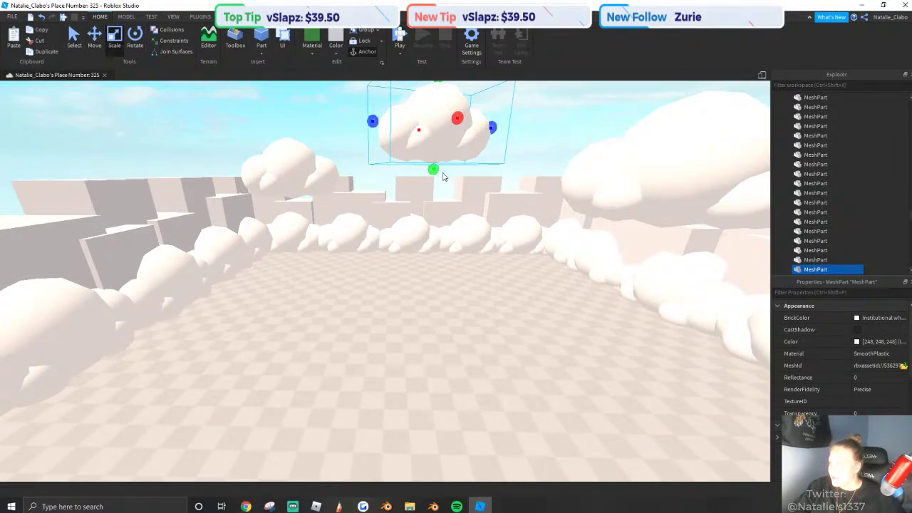
Resize and rotate the middle floating cloud so it differs from its neighbours, and clear the selection.
{"action": "left_click_drag", "start_coordinate": [437, 175], "coordinate": [443, 178]}
{"action": "right_click_drag", "start_coordinate": [443, 178], "coordinate": [444, 178]}
{"action": "left_click", "coordinate": [134, 40]}
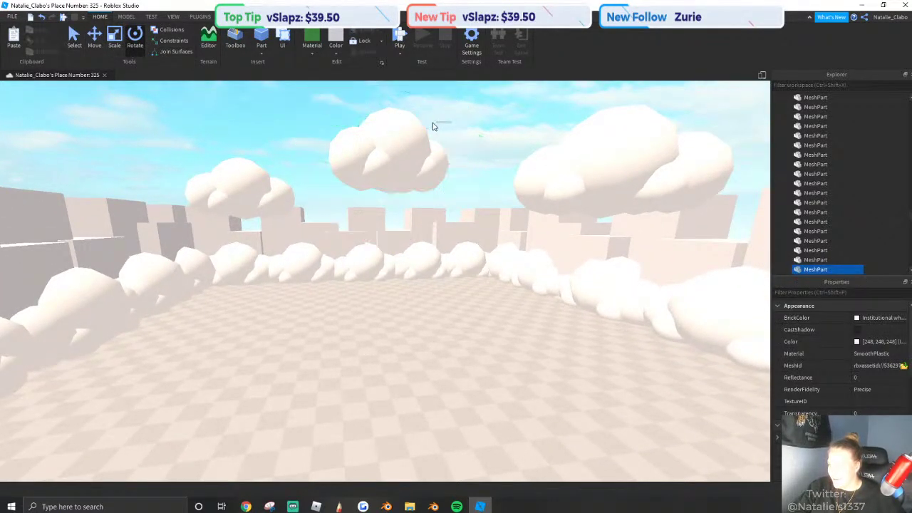
{"action": "left_click_drag", "start_coordinate": [360, 132], "coordinate": [364, 134]}
{"action": "left_click", "coordinate": [393, 181]}
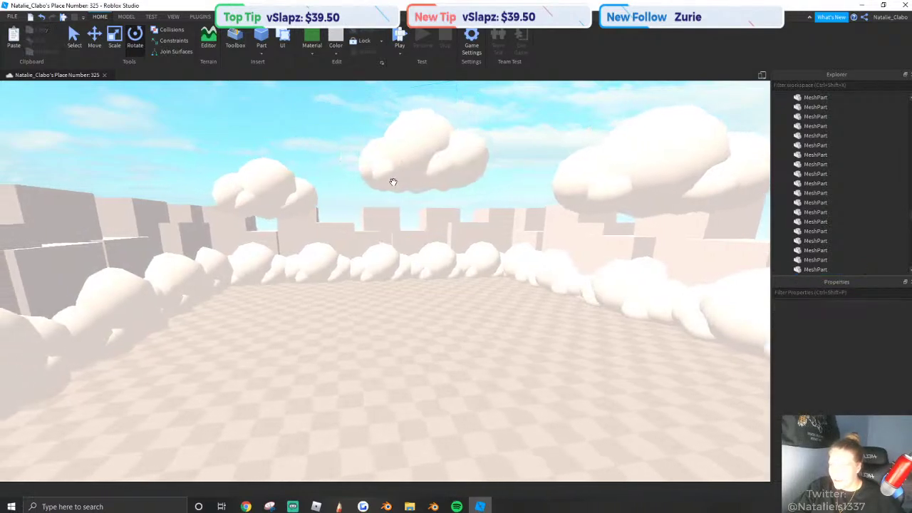
Select the three floating clouds together, shift them across the area and raise them well above the walls.
{"action": "left_click", "coordinate": [456, 168]}
{"action": "right_click_drag", "start_coordinate": [460, 209], "coordinate": [465, 164]}
{"action": "left_click", "coordinate": [466, 165], "text": "ctrl"}
{"action": "left_click", "coordinate": [82, 173], "text": "ctrl"}
{"action": "key", "text": "e"}
{"action": "key", "text": "a"}
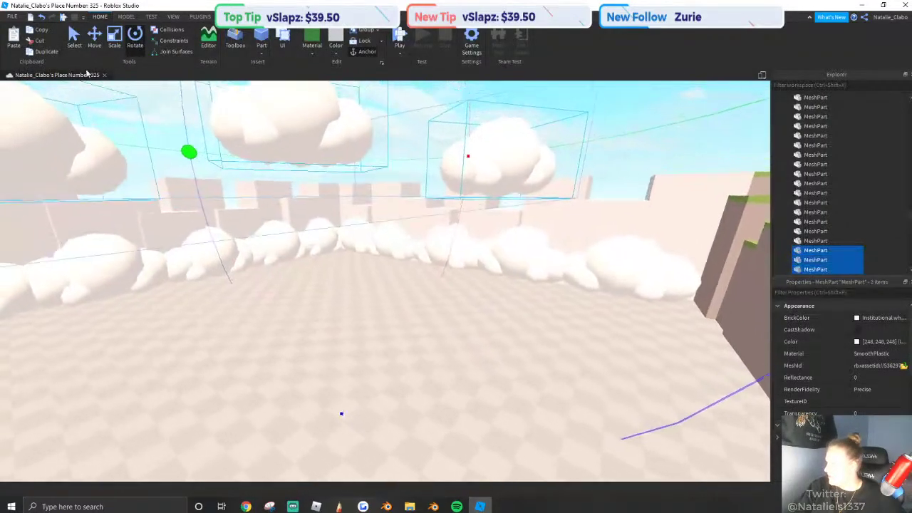
{"action": "left_click", "coordinate": [94, 40]}
{"action": "left_click_drag", "start_coordinate": [639, 136], "coordinate": [441, 153]}
{"action": "key", "text": "s"}
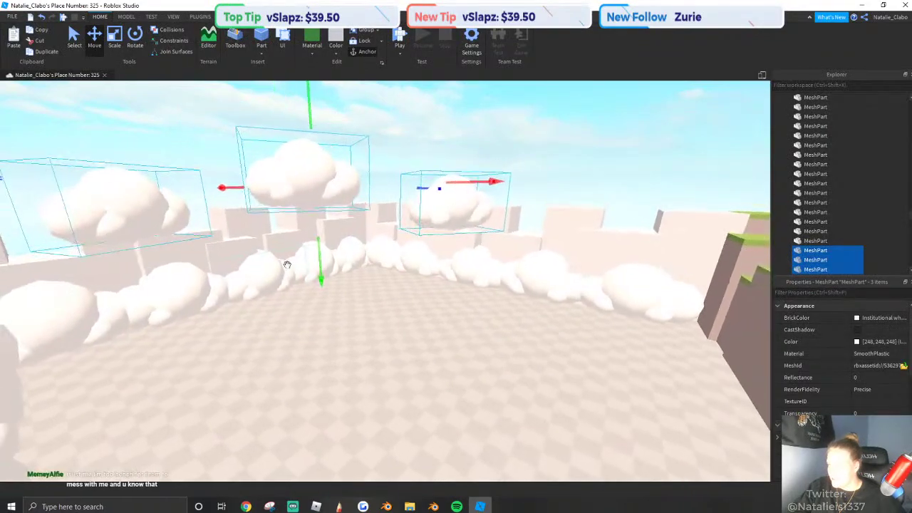
{"action": "left_click_drag", "start_coordinate": [324, 252], "coordinate": [314, 202]}
{"action": "key", "text": "s"}
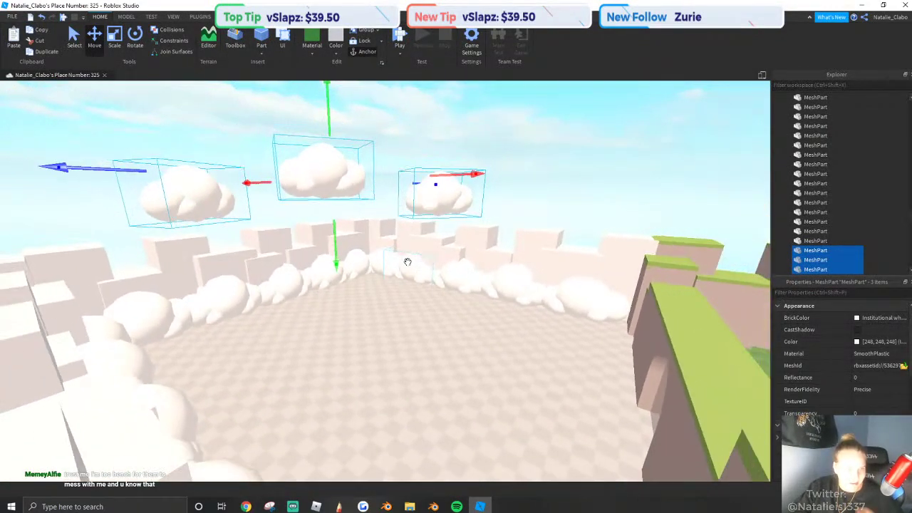
Duplicate the two outer floating clouds and place the copies towards the near side of the area.
{"action": "mouse_move", "coordinate": [408, 262]}
{"action": "right_mouse_down"}
{"action": "mouse_move", "coordinate": [420, 278]}
{"action": "mouse_move", "coordinate": [394, 259]}
{"action": "right_mouse_up"}
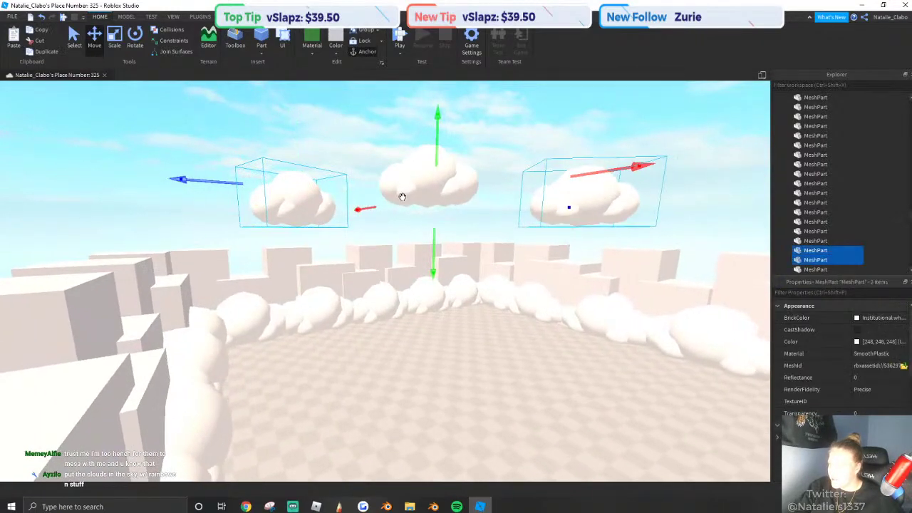
{"action": "left_click_drag", "start_coordinate": [639, 208], "coordinate": [695, 221]}
{"action": "right_click_drag", "start_coordinate": [700, 218], "coordinate": [696, 221]}
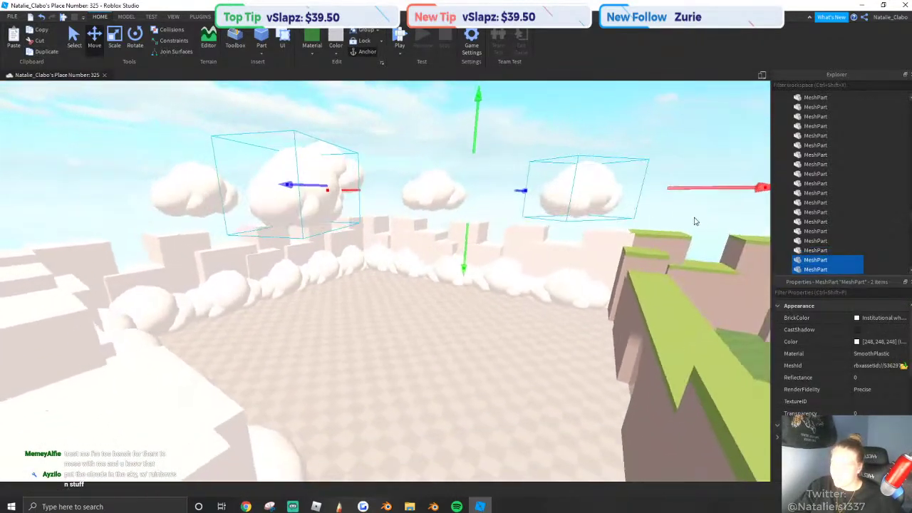
{"action": "right_click_drag", "start_coordinate": [495, 182], "coordinate": [495, 183]}
{"action": "key", "text": "d"}
{"action": "left_click", "coordinate": [487, 177]}
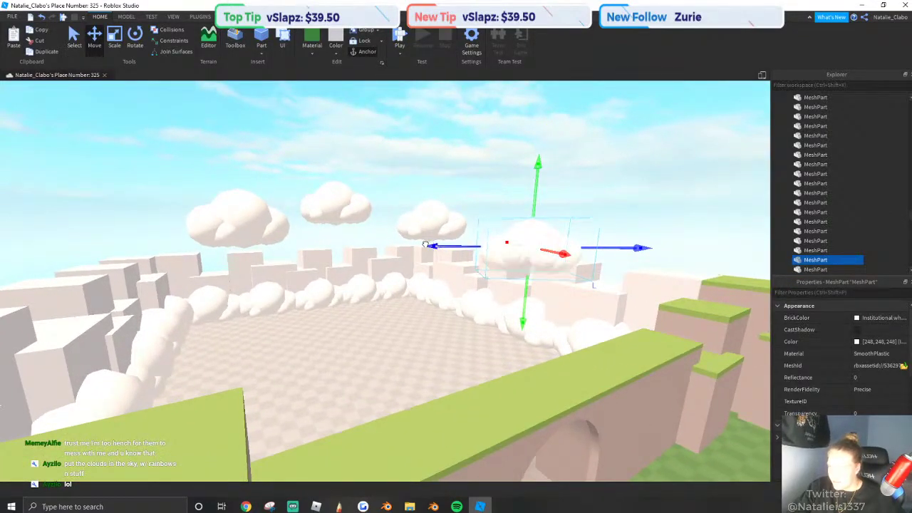
{"action": "left_click", "coordinate": [430, 161]}
Select all the clouds lining the base of the walls and raise them together to the wall tops.
{"action": "key", "text": "w"}
{"action": "right_click_drag", "start_coordinate": [429, 203], "coordinate": [518, 220]}
{"action": "left_click", "coordinate": [454, 238]}
{"action": "left_click", "coordinate": [506, 246], "text": "ctrl"}
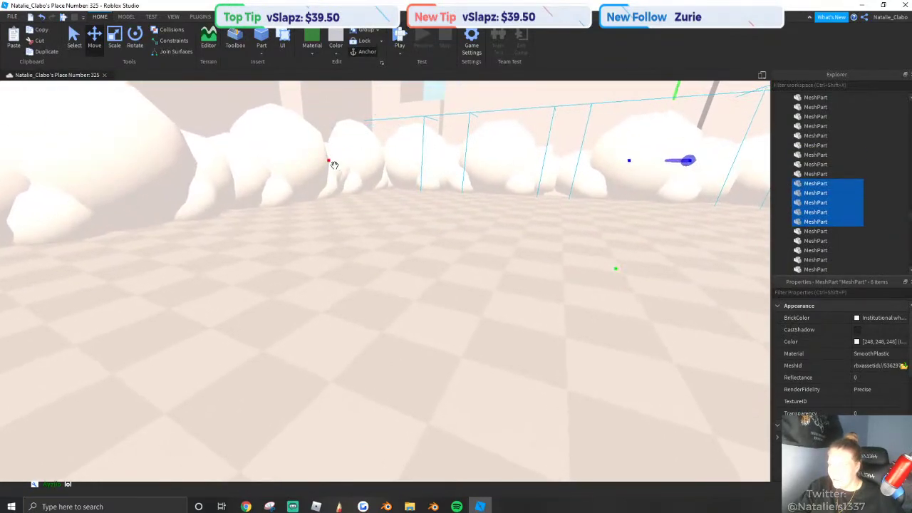
{"action": "left_click", "coordinate": [278, 184], "text": "ctrl"}
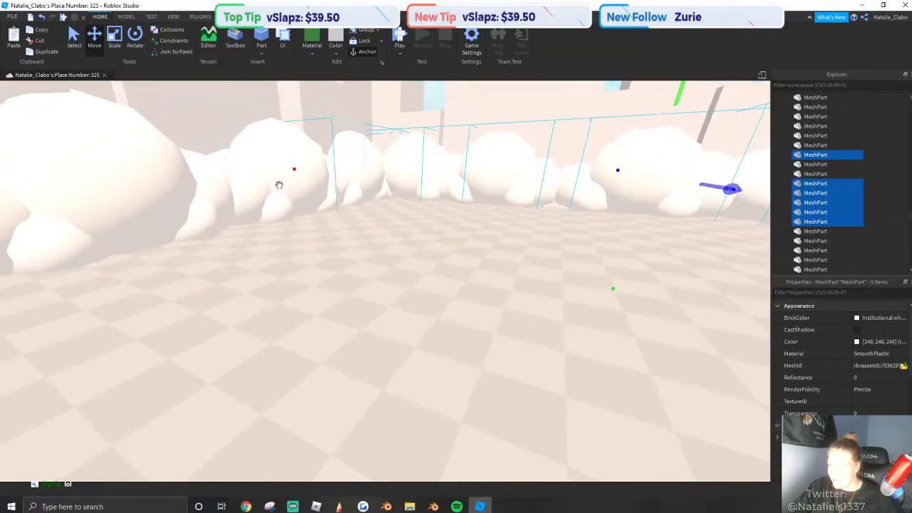
{"action": "left_click", "coordinate": [211, 206], "text": "ctrl"}
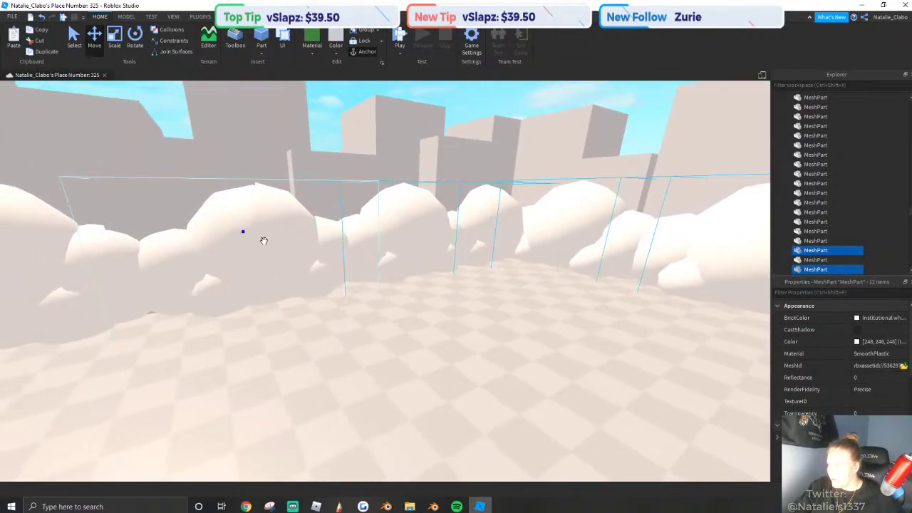
{"action": "left_click", "coordinate": [259, 257], "text": "ctrl"}
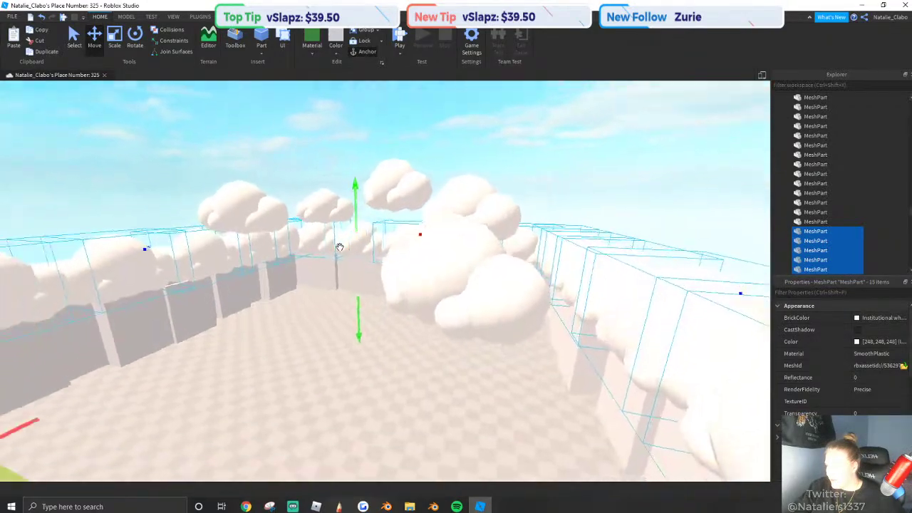
{"action": "key", "text": "w"}
{"action": "right_click_drag", "start_coordinate": [340, 247], "coordinate": [384, 283]}
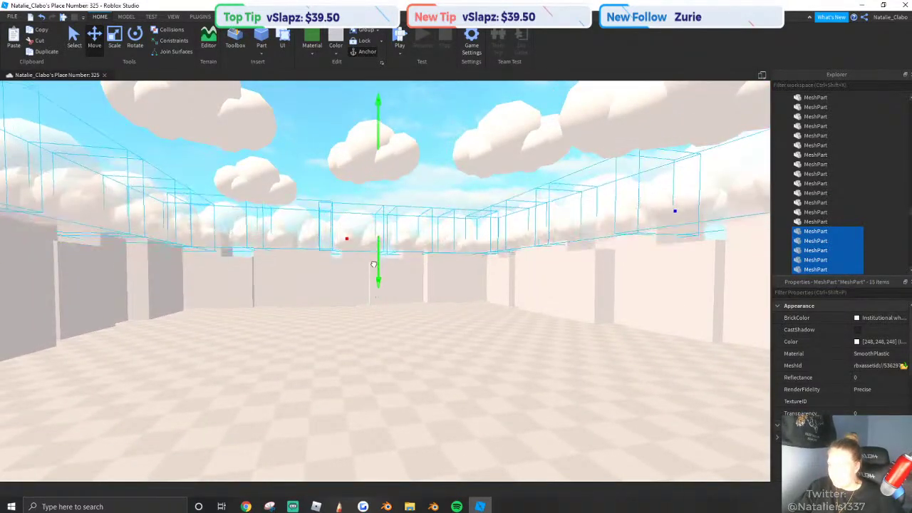
Lower alternate clouds along the far wall so that their heights vary.
{"action": "left_click", "coordinate": [476, 188]}
{"action": "left_click", "coordinate": [409, 217]}
{"action": "key", "text": "w"}
{"action": "left_click", "coordinate": [295, 229], "text": "shift"}
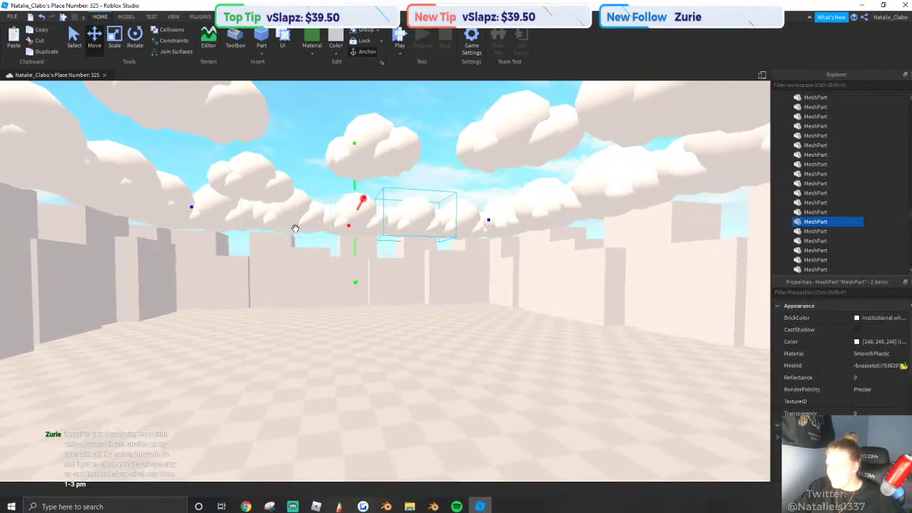
{"action": "left_click", "coordinate": [418, 193]}
{"action": "right_click_drag", "start_coordinate": [418, 193], "coordinate": [420, 188]}
{"action": "key", "text": "w"}
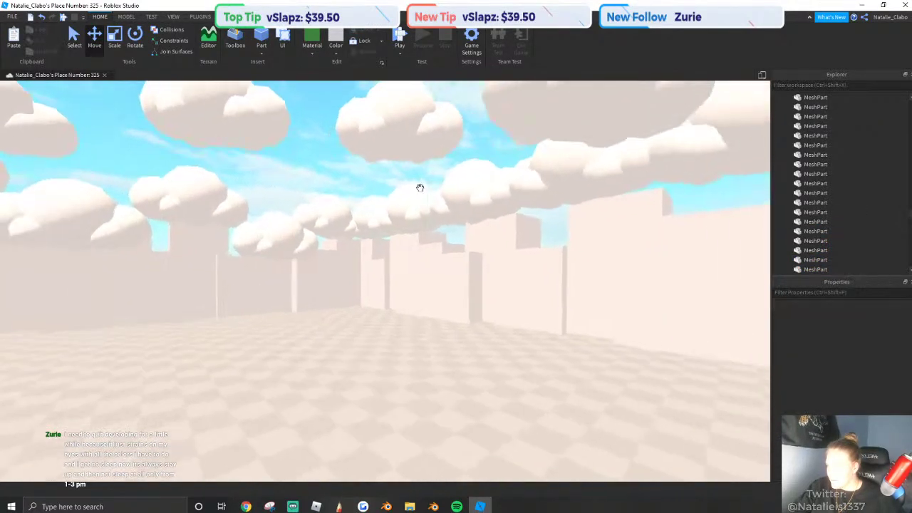
Lower alternate clouds along the brightly lit side wall to stagger the row.
{"action": "left_click", "coordinate": [423, 199]}
{"action": "left_click", "coordinate": [557, 183], "text": "shift"}
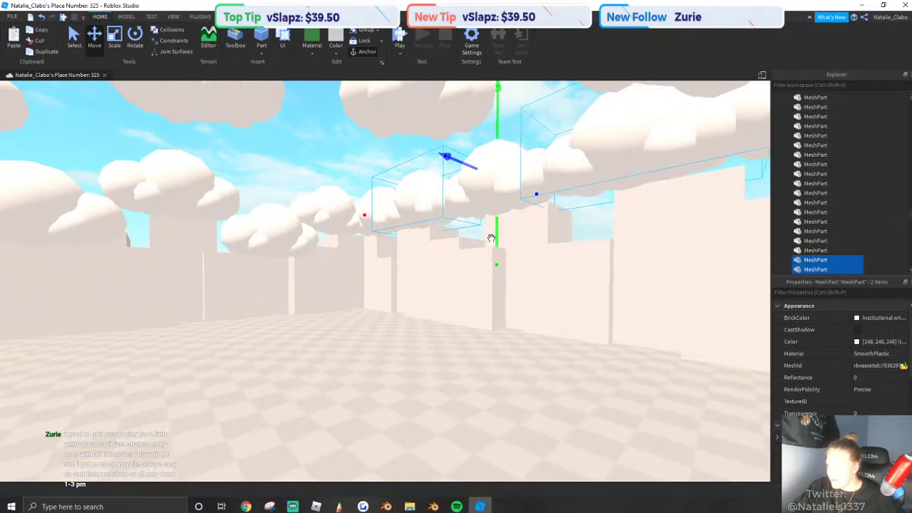
{"action": "right_click_drag", "start_coordinate": [488, 249], "coordinate": [489, 249]}
{"action": "left_click", "coordinate": [419, 171]}
{"action": "right_click_drag", "start_coordinate": [374, 224], "coordinate": [375, 226]}
{"action": "key", "text": "s"}
Lower alternate clouds along the shaded side wall to break up the even row.
{"action": "left_click", "coordinate": [457, 177]}
{"action": "right_click_drag", "start_coordinate": [468, 166], "coordinate": [470, 165]}
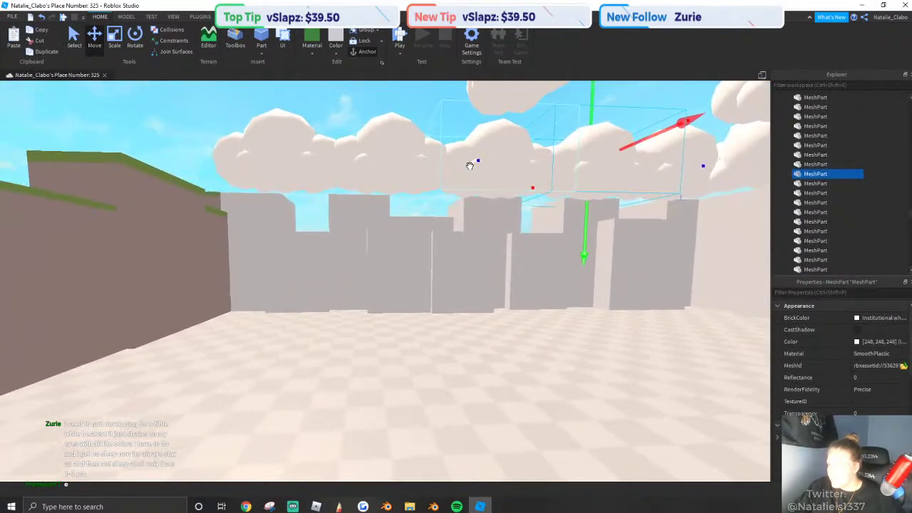
{"action": "left_click", "coordinate": [323, 159], "text": "shift"}
{"action": "left_click", "coordinate": [480, 159], "text": "shift"}
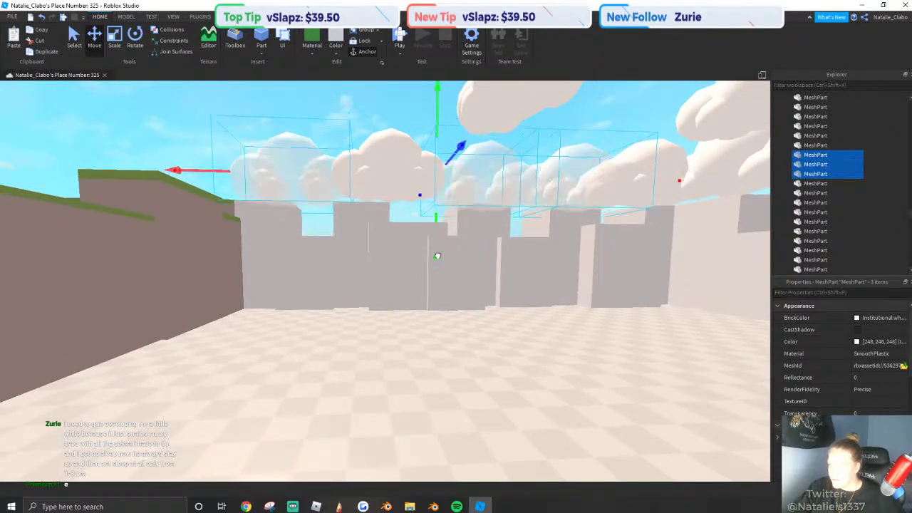
{"action": "left_click", "coordinate": [559, 191]}
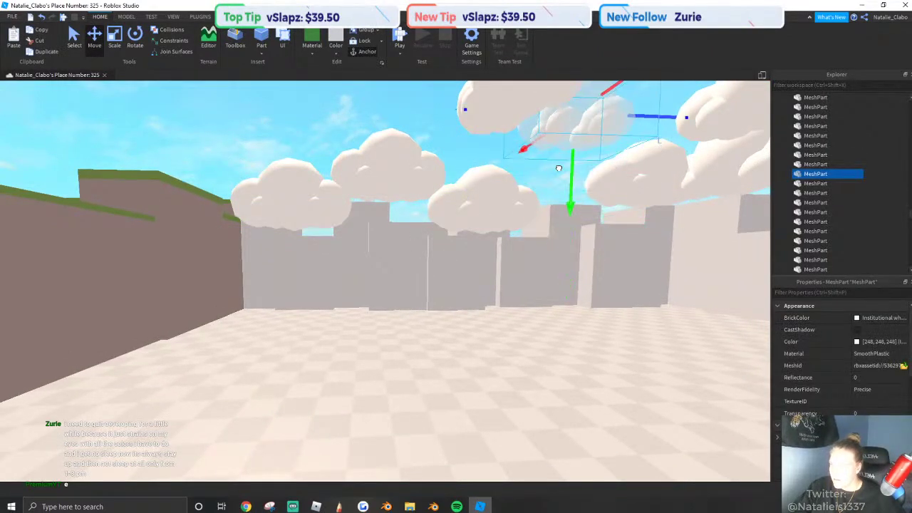
{"action": "left_click", "coordinate": [542, 179]}
{"action": "right_click_drag", "start_coordinate": [541, 179], "coordinate": [543, 176]}
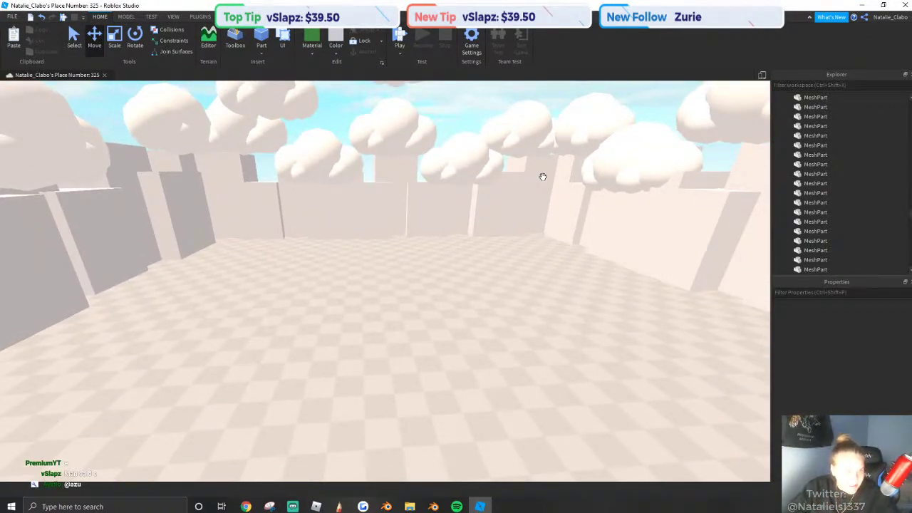
Duplicate the two floating clouds beside the brightly lit wall and move the copies towards the middle of the area.
{"action": "right_click_drag", "start_coordinate": [535, 176], "coordinate": [545, 183]}
{"action": "scroll", "coordinate": [544, 180], "scroll_direction": "down", "scroll_amount": 3}
{"action": "scroll", "coordinate": [433, 180], "scroll_direction": "up", "scroll_amount": 2}
{"action": "key", "text": "s"}
{"action": "right_click_drag", "start_coordinate": [433, 181], "coordinate": [433, 176]}
{"action": "key", "text": "w"}
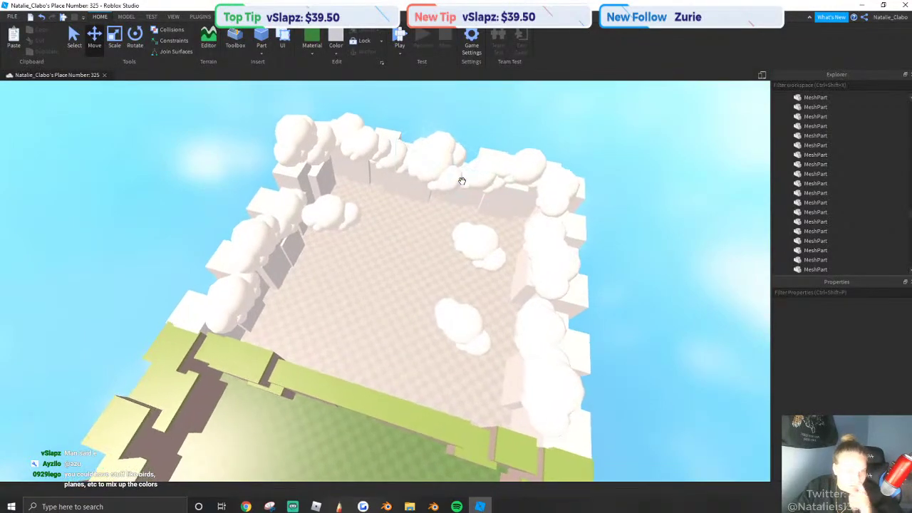
{"action": "left_click", "coordinate": [489, 315]}
{"action": "left_click", "coordinate": [508, 215], "text": "ctrl"}
{"action": "key", "text": "w"}
{"action": "key", "text": "a"}
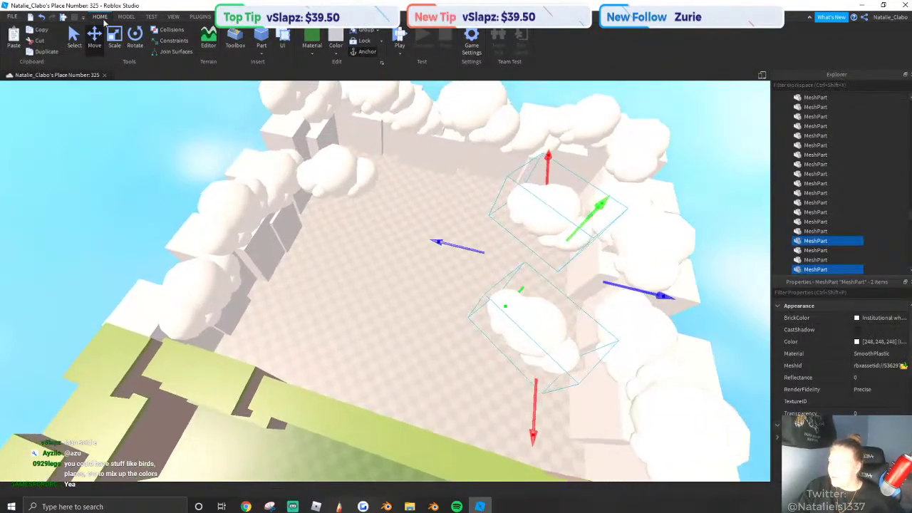
{"action": "left_click_drag", "start_coordinate": [462, 248], "coordinate": [342, 209]}
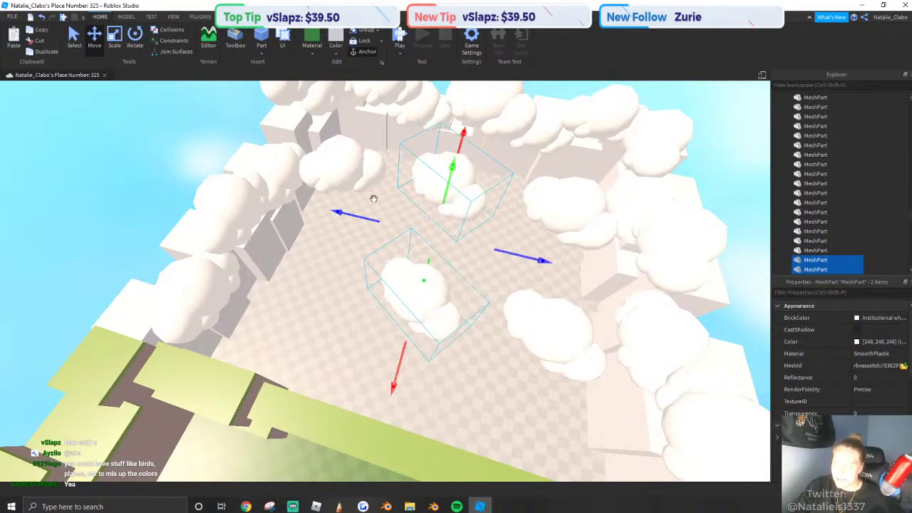
Rotate the farther of the two copied floating clouds to face another direction and clear the selection.
{"action": "right_click_drag", "start_coordinate": [372, 197], "coordinate": [407, 183]}
{"action": "left_click", "coordinate": [406, 183]}
{"action": "left_click", "coordinate": [432, 318]}
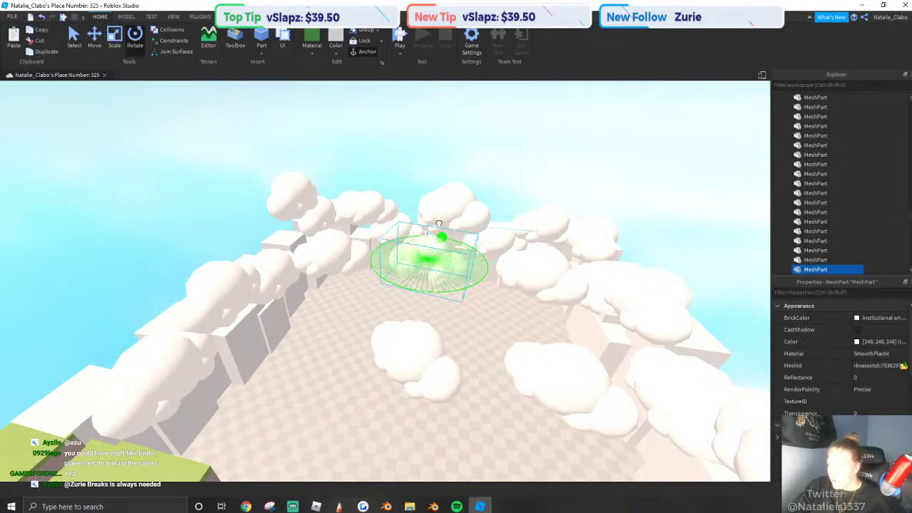
{"action": "key", "text": "w"}
{"action": "left_click_drag", "start_coordinate": [438, 223], "coordinate": [419, 209]}
{"action": "left_click", "coordinate": [391, 235]}
{"action": "key", "text": "w"}
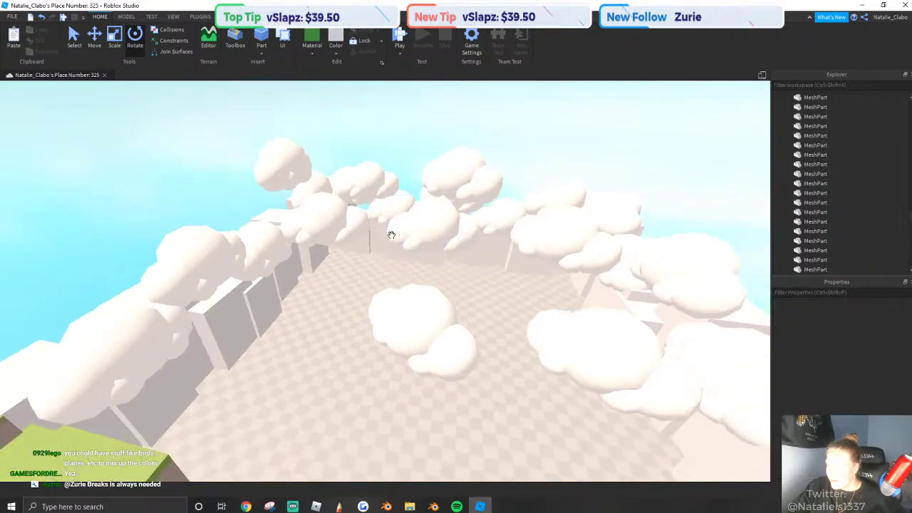
Enlarge the small floating cloud near the far corner and resize the floating cloud on the opposite side.
{"action": "key", "text": "w"}
{"action": "right_click_drag", "start_coordinate": [399, 320], "coordinate": [401, 322]}
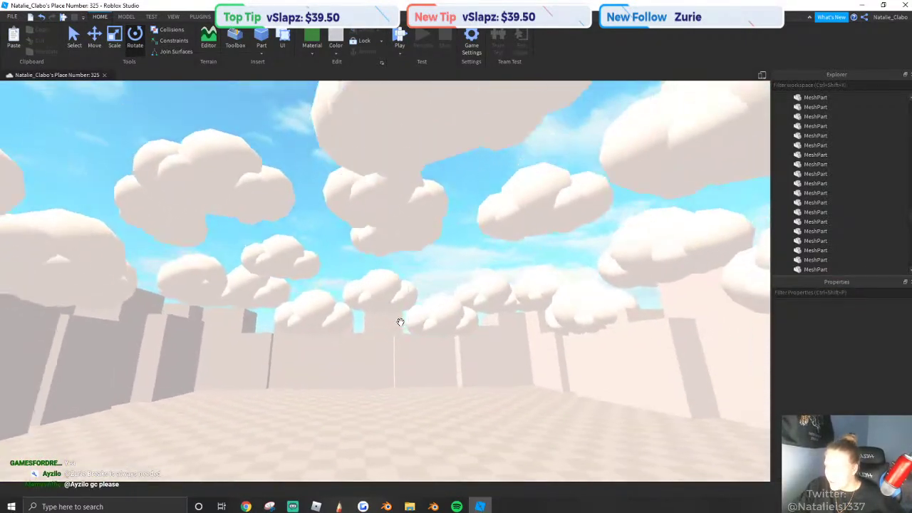
{"action": "left_click", "coordinate": [297, 265]}
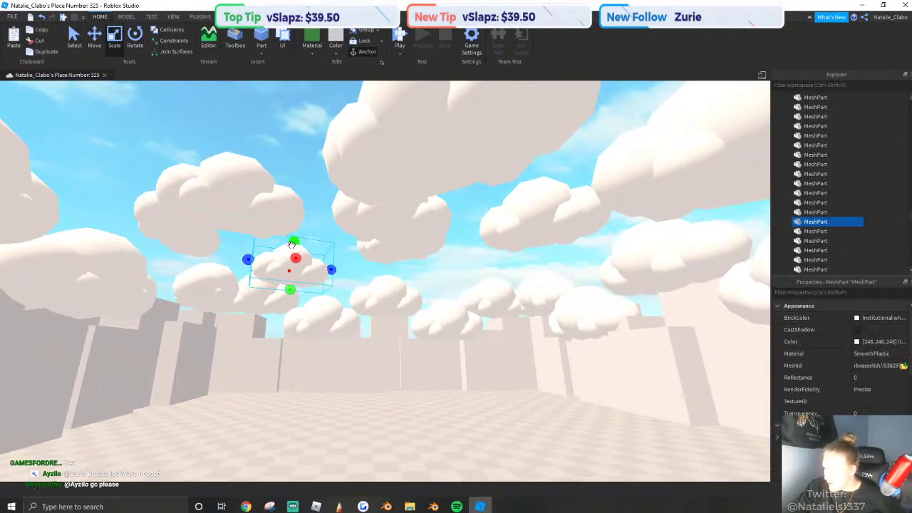
{"action": "key", "text": "w"}
{"action": "left_click", "coordinate": [344, 195], "text": "shift"}
{"action": "left_click", "coordinate": [551, 252]}
{"action": "left_click", "coordinate": [549, 220]}
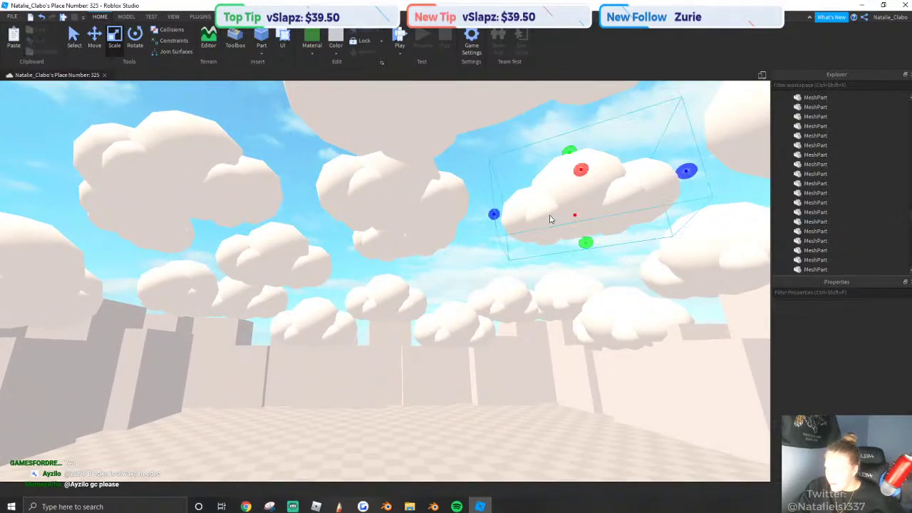
{"action": "left_click_drag", "start_coordinate": [574, 148], "coordinate": [576, 128]}
{"action": "left_click", "coordinate": [500, 206]}
Enlarge one of the small clouds above the far wall so it stands out from its neighbours.
{"action": "key", "text": "s"}
{"action": "left_click", "coordinate": [479, 300]}
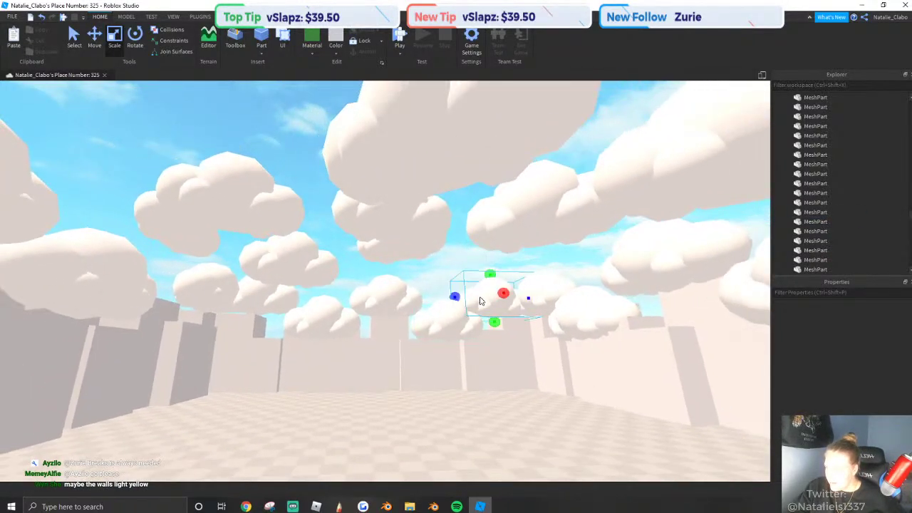
{"action": "left_click", "coordinate": [426, 269]}
{"action": "key", "text": "s"}
{"action": "right_click_drag", "start_coordinate": [392, 278], "coordinate": [328, 293]}
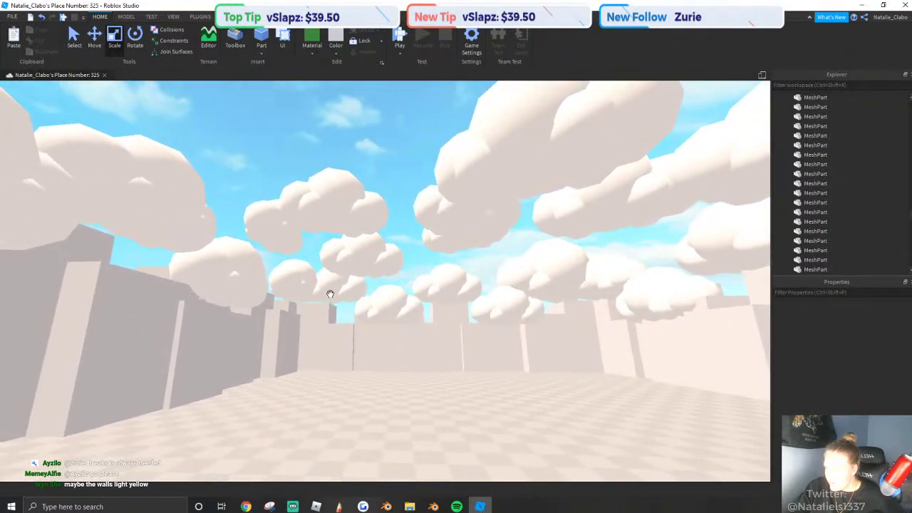
{"action": "left_click", "coordinate": [329, 286]}
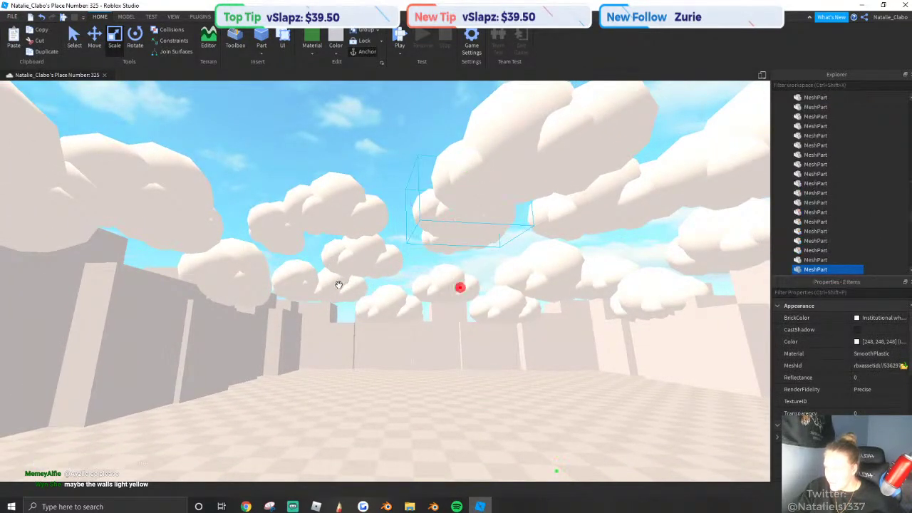
{"action": "left_click", "coordinate": [302, 241], "text": "shift"}
{"action": "left_click", "coordinate": [375, 175]}
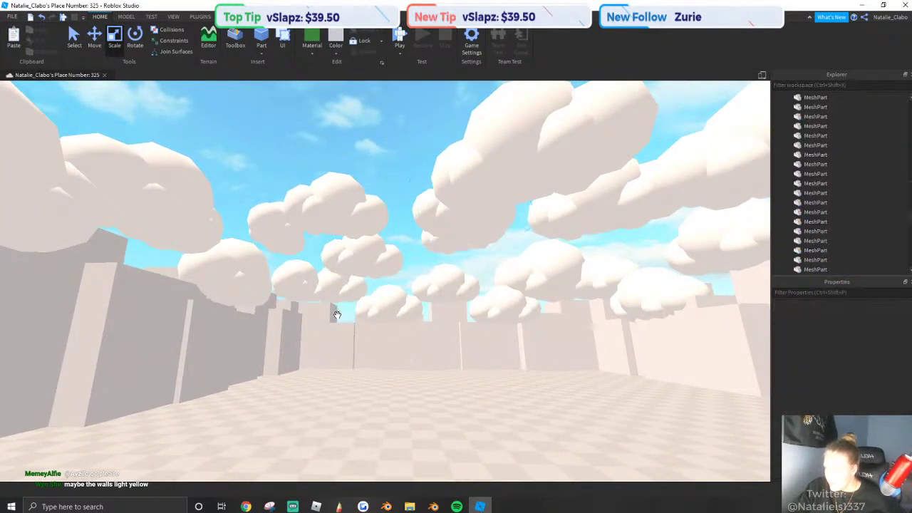
{"action": "left_click", "coordinate": [356, 268]}
{"action": "left_click", "coordinate": [342, 299]}
Select the three pale wall models that surround the cloud area.
{"action": "key", "text": "w"}
{"action": "right_click_drag", "start_coordinate": [341, 299], "coordinate": [372, 298]}
{"action": "key", "text": "s"}
{"action": "key", "text": "w"}
{"action": "key", "text": "w"}
{"action": "left_click", "coordinate": [371, 297]}
{"action": "key", "text": "s"}
{"action": "key", "text": "w"}
{"action": "key", "text": "w"}
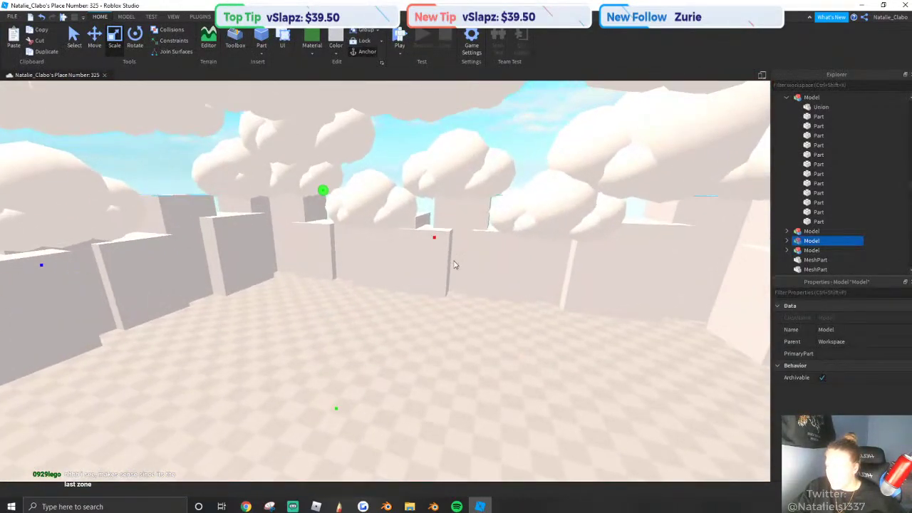
{"action": "left_click", "coordinate": [456, 263], "text": "shift"}
{"action": "left_click", "coordinate": [445, 273], "text": "shift"}
Try a strong yellow on the selected wall models, then undo the recolouring.
{"action": "left_click", "coordinate": [335, 53]}
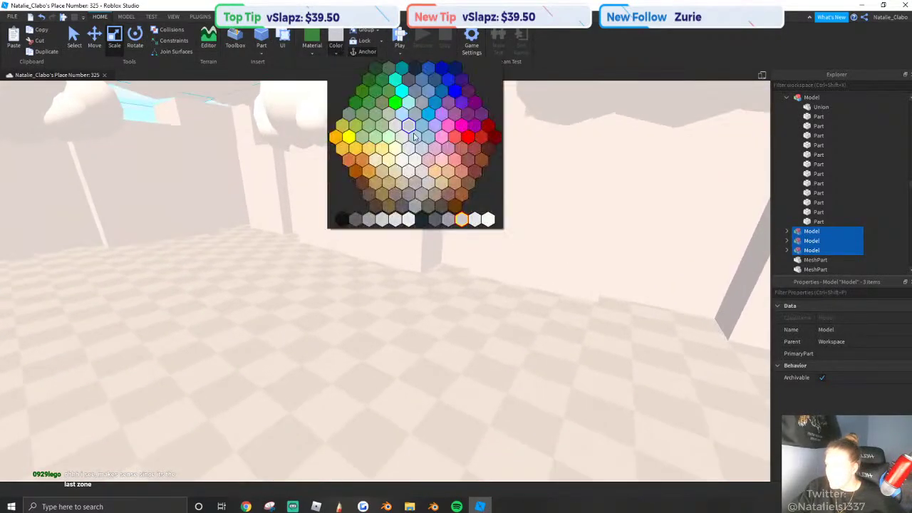
{"action": "left_click", "coordinate": [370, 151]}
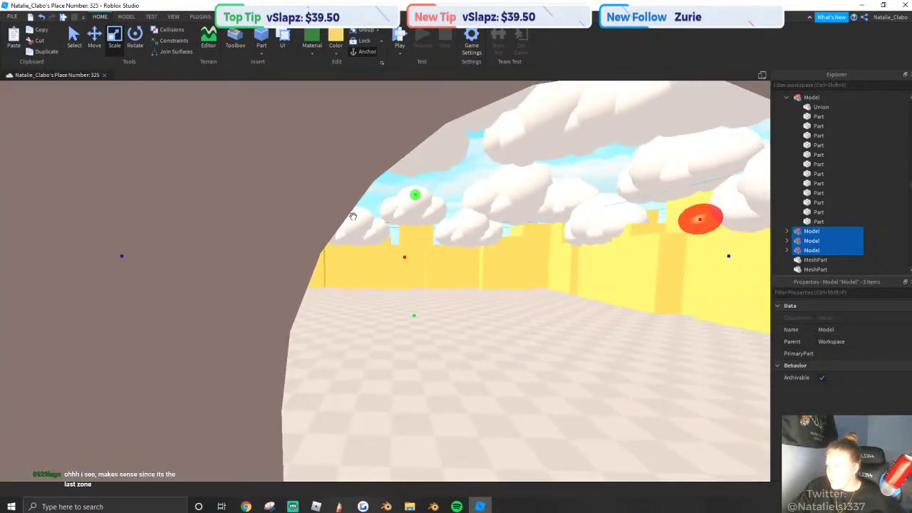
{"action": "key", "text": "ctrl+z"}
Recolour the three selected wall models a softer, lighter yellow.
{"action": "key", "text": "w"}
{"action": "right_click_drag", "start_coordinate": [352, 216], "coordinate": [352, 188]}
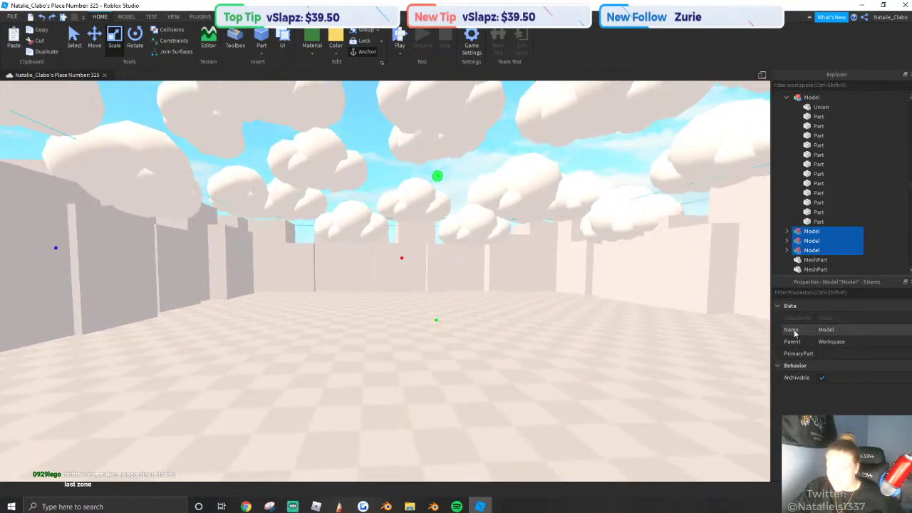
{"action": "left_click", "coordinate": [336, 53]}
{"action": "left_click", "coordinate": [389, 158]}
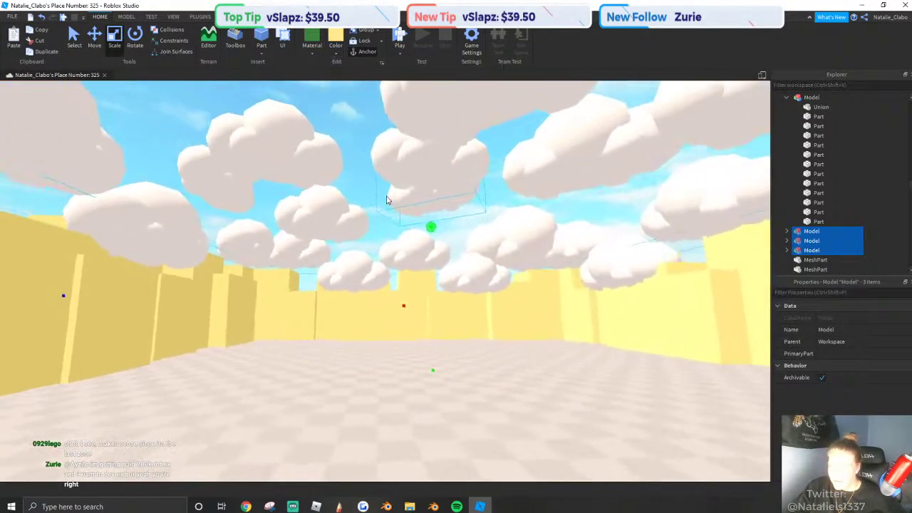
Copy the RGB colour 248, 248, 248 from one of the white cloud meshes.
{"action": "right_click_drag", "start_coordinate": [387, 200], "coordinate": [432, 201]}
{"action": "key", "text": "e"}
{"action": "left_click", "coordinate": [428, 180]}
{"action": "key", "text": "w"}
{"action": "left_click", "coordinate": [731, 296]}
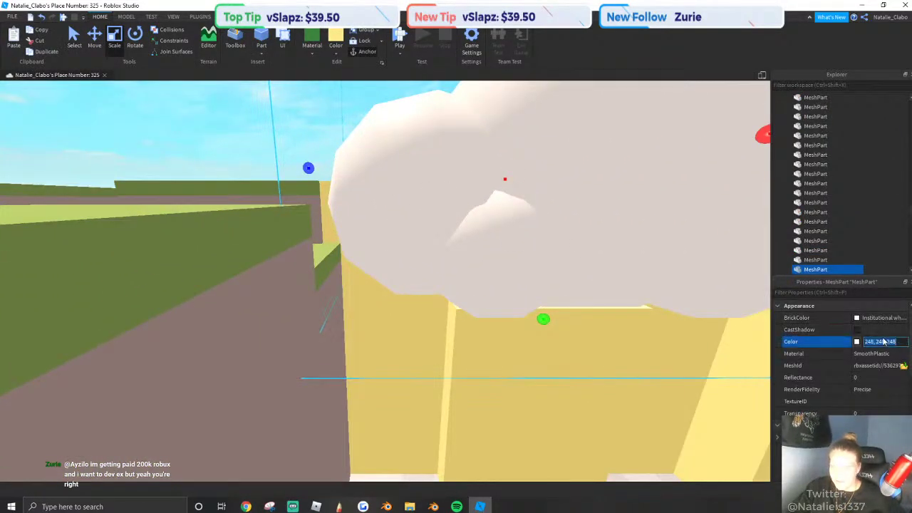
Try white caps on the first side wall: select its thin top parts around to the corner and set their colour to 248, 248, 248.
{"action": "right_click_drag", "start_coordinate": [630, 321], "coordinate": [423, 254]}
{"action": "left_click", "coordinate": [418, 232]}
{"action": "left_click", "coordinate": [423, 254]}
{"action": "left_click", "coordinate": [378, 183], "text": "ctrl"}
{"action": "key", "text": "w"}
{"action": "right_click_drag", "start_coordinate": [356, 173], "coordinate": [382, 183]}
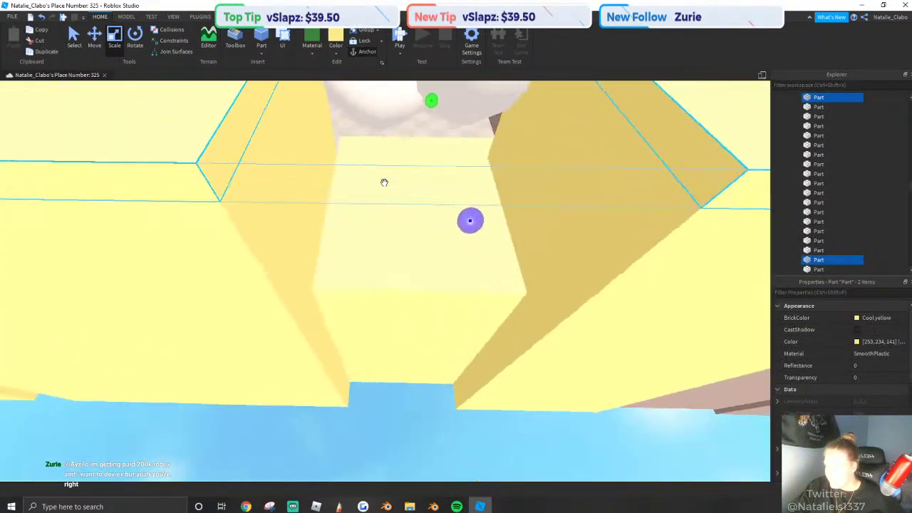
{"action": "left_click", "coordinate": [401, 226], "text": "ctrl"}
{"action": "right_click_drag", "start_coordinate": [401, 225], "coordinate": [394, 258]}
{"action": "key", "text": "w"}
{"action": "left_click", "coordinate": [392, 253], "text": "ctrl"}
{"action": "key", "text": "e"}
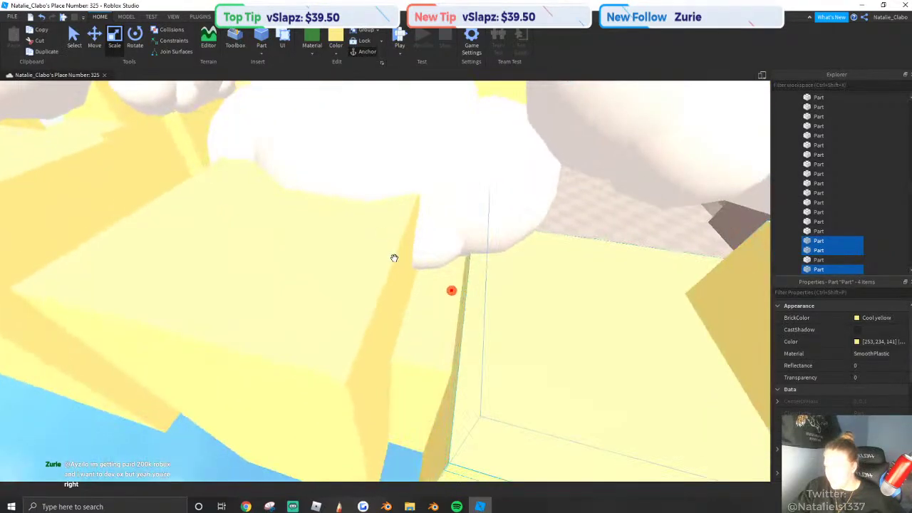
{"action": "left_click", "coordinate": [425, 349], "text": "ctrl"}
{"action": "left_click", "coordinate": [269, 276], "text": "ctrl"}
{"action": "key", "text": "w"}
{"action": "right_click_drag", "start_coordinate": [268, 276], "coordinate": [269, 276]}
{"action": "left_click", "coordinate": [193, 338], "text": "ctrl"}
{"action": "right_click_drag", "start_coordinate": [193, 338], "coordinate": [321, 288]}
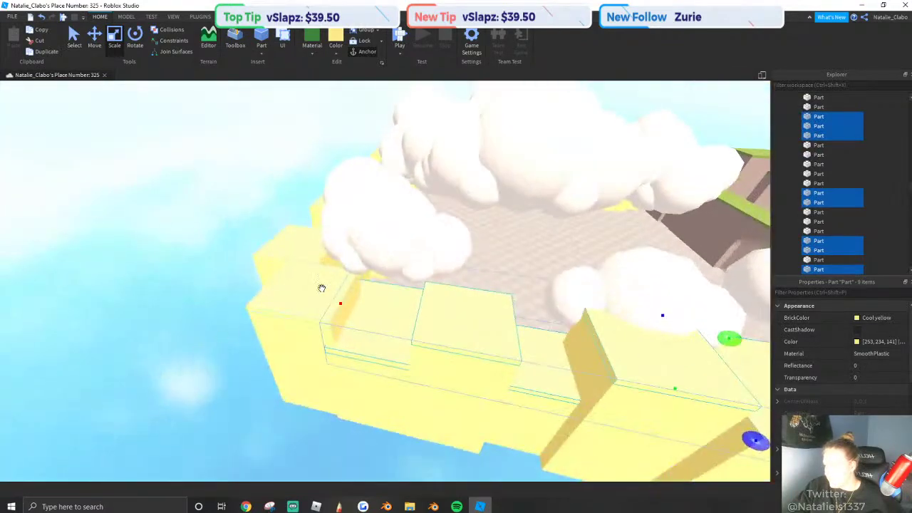
{"action": "left_click", "coordinate": [372, 245], "text": "ctrl"}
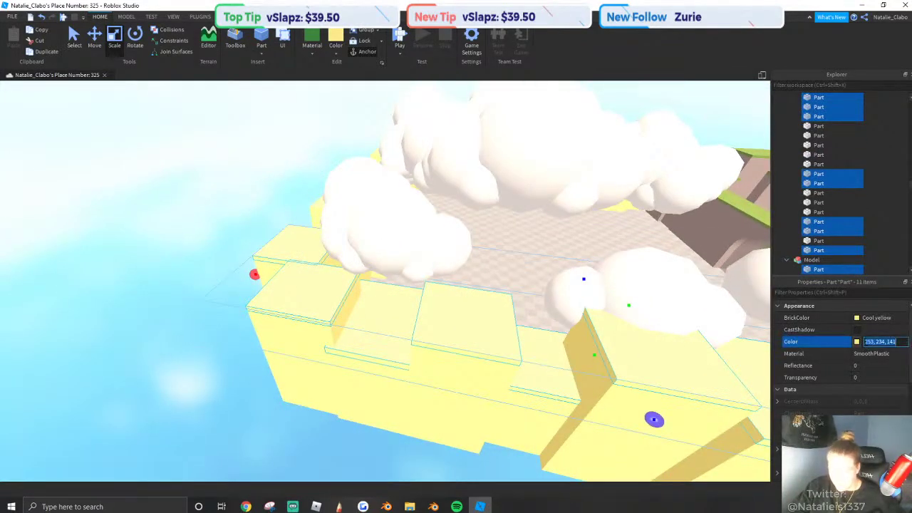
{"action": "type", "text": "248, 248, 248"}
{"action": "key", "text": "Return"}
{"action": "left_click", "coordinate": [214, 261]}
Try the same white, 248, 248, 248, on the top cap parts of the back wall and the start of the sunlit side wall.
{"action": "right_click_drag", "start_coordinate": [214, 262], "coordinate": [484, 308]}
{"action": "scroll", "coordinate": [379, 258], "scroll_direction": "down", "scroll_amount": 2}
{"action": "scroll", "coordinate": [380, 260], "scroll_direction": "down", "scroll_amount": 3}
{"action": "scroll", "coordinate": [381, 259], "scroll_direction": "up", "scroll_amount": 5}
{"action": "scroll", "coordinate": [387, 265], "scroll_direction": "up", "scroll_amount": 4}
{"action": "left_click", "coordinate": [391, 283]}
{"action": "left_click", "coordinate": [382, 245], "text": "ctrl"}
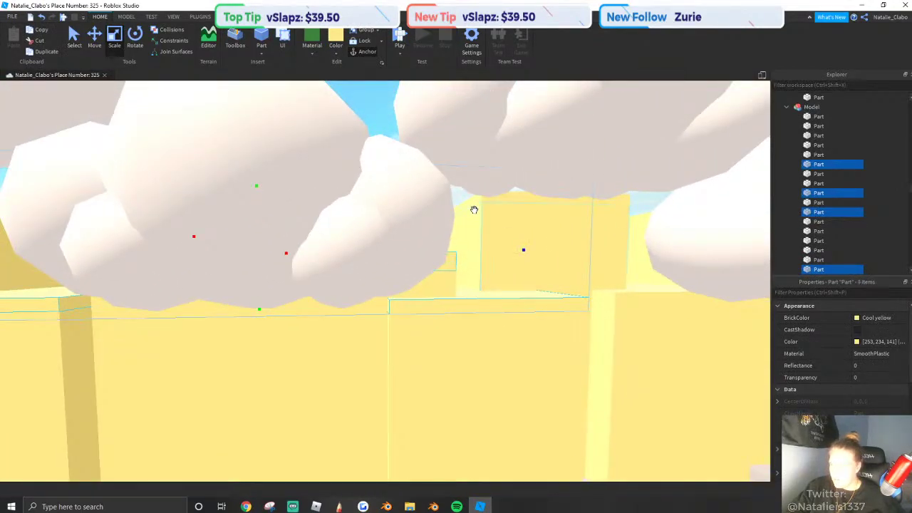
{"action": "left_click_drag", "start_coordinate": [474, 210], "coordinate": [561, 250]}
{"action": "left_click", "coordinate": [612, 297], "text": "ctrl"}
{"action": "right_click_drag", "start_coordinate": [612, 297], "coordinate": [612, 299]}
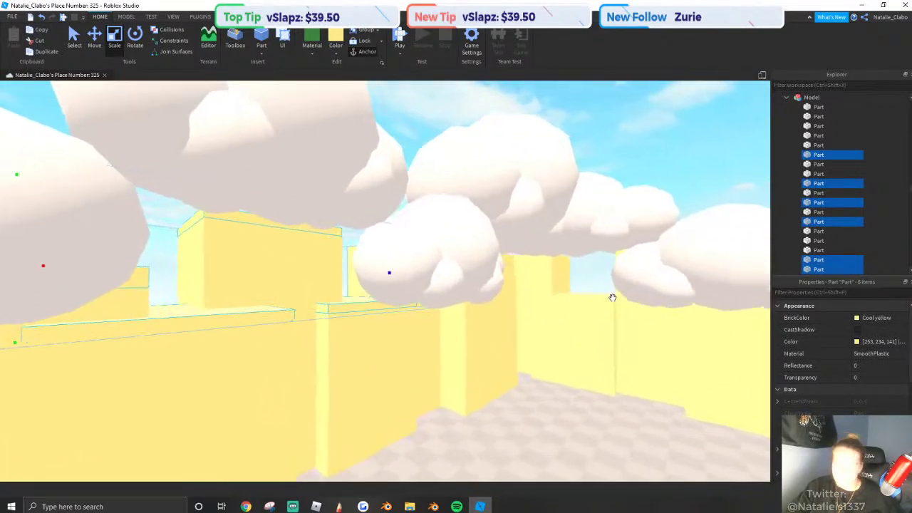
{"action": "scroll", "coordinate": [354, 256], "scroll_direction": "up", "scroll_amount": 3}
{"action": "key", "text": "a"}
{"action": "left_click", "coordinate": [417, 248], "text": "ctrl"}
{"action": "right_click_drag", "start_coordinate": [450, 259], "coordinate": [441, 272]}
{"action": "key", "text": "d"}
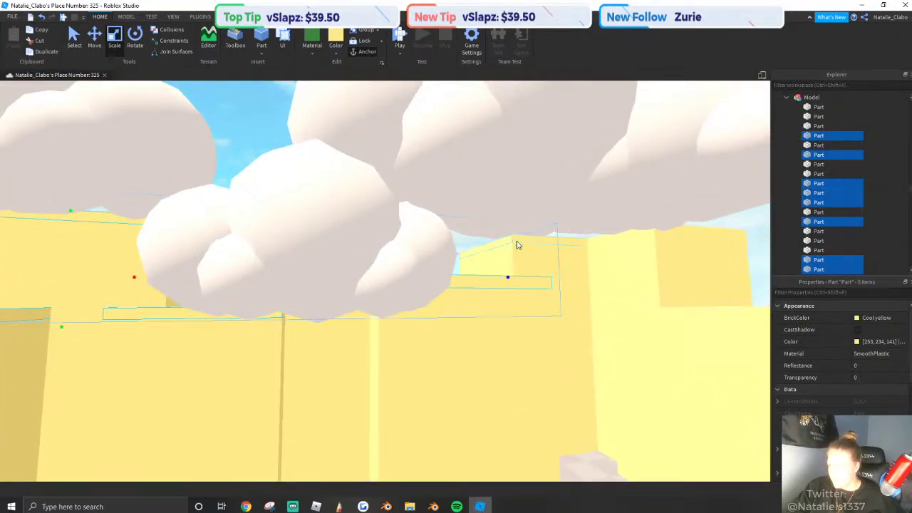
{"action": "right_click_drag", "start_coordinate": [641, 331], "coordinate": [636, 317]}
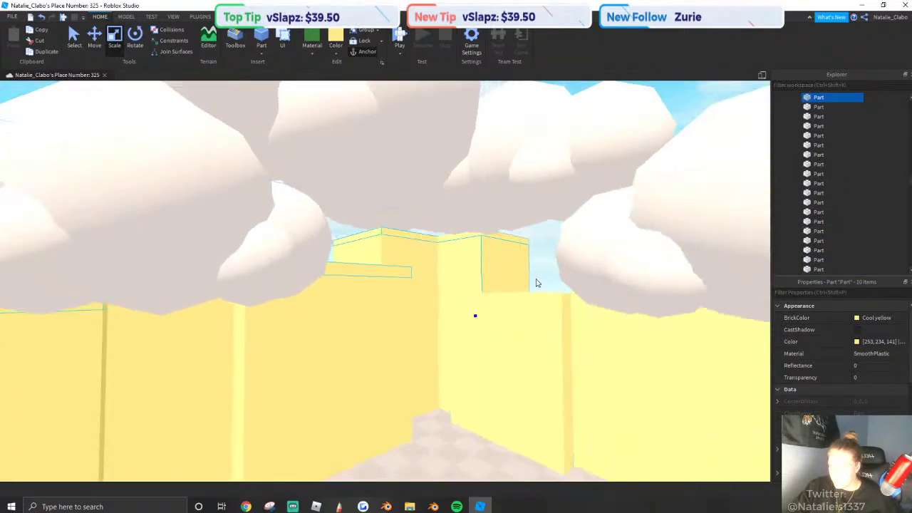
{"action": "left_click", "coordinate": [534, 293], "text": "ctrl"}
{"action": "right_click_drag", "start_coordinate": [534, 293], "coordinate": [534, 294]}
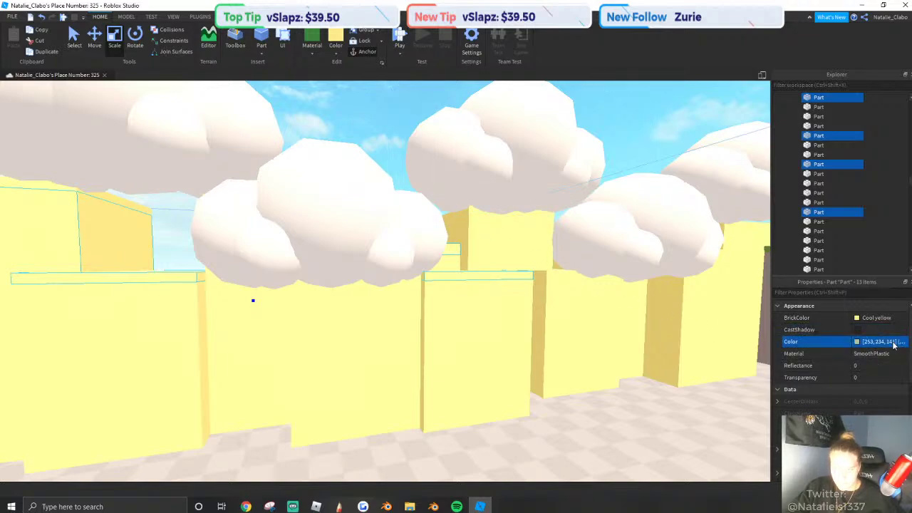
{"action": "type", "text": "248, 248, 248"}
{"action": "key", "text": "Return"}
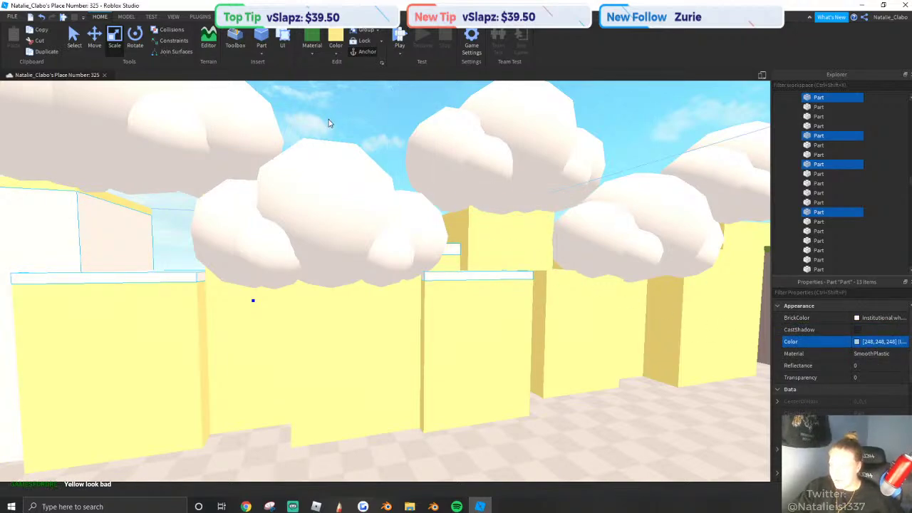
{"action": "left_click", "coordinate": [331, 121]}
Copy the yellow 253, 234, 141 from a wall block and apply it to every part of the sunlit side wall model.
{"action": "right_click_drag", "start_coordinate": [332, 120], "coordinate": [330, 118]}
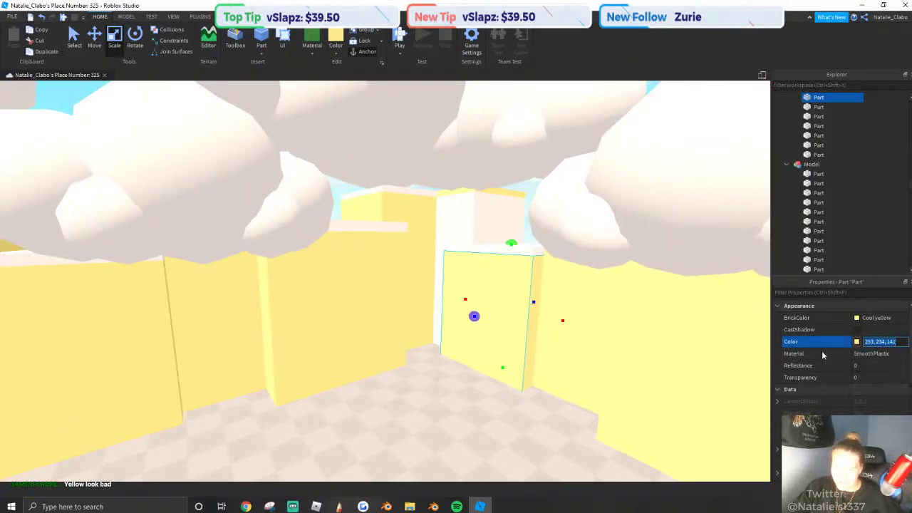
{"action": "scroll", "coordinate": [478, 264], "scroll_direction": "down", "scroll_amount": 5}
{"action": "left_click", "coordinate": [399, 153]}
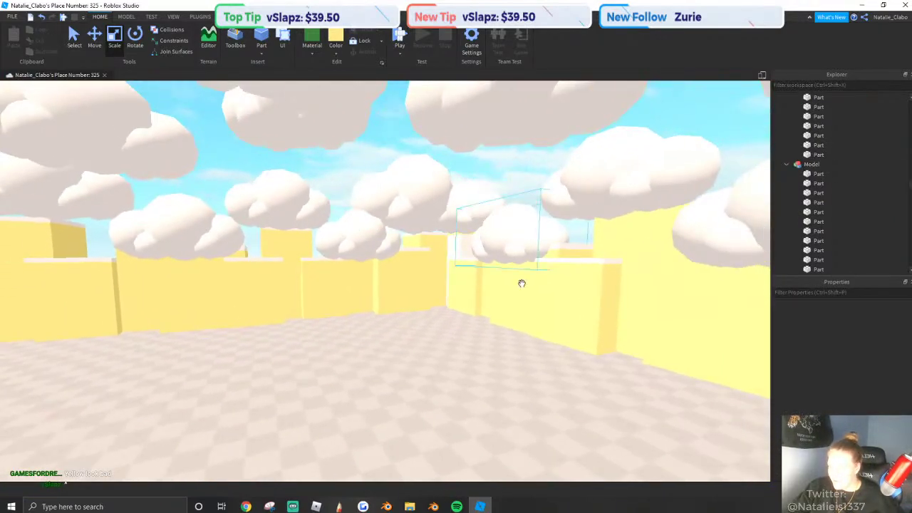
{"action": "right_click", "coordinate": [443, 278]}
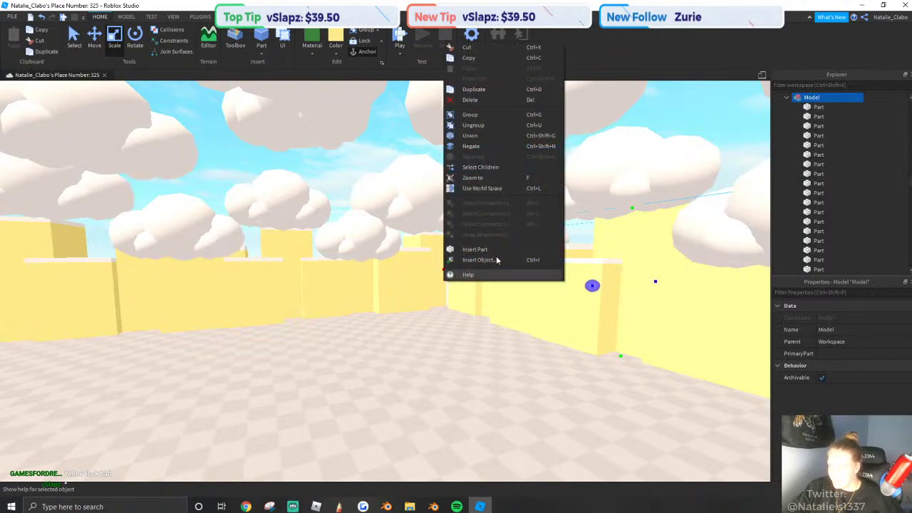
{"action": "left_click", "coordinate": [480, 167]}
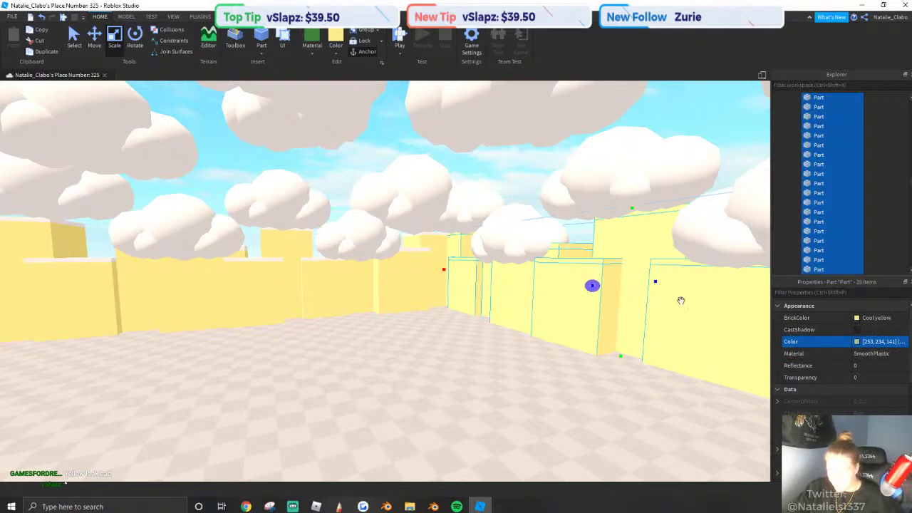
{"action": "key", "text": "Right"}
{"action": "left_click", "coordinate": [409, 207]}
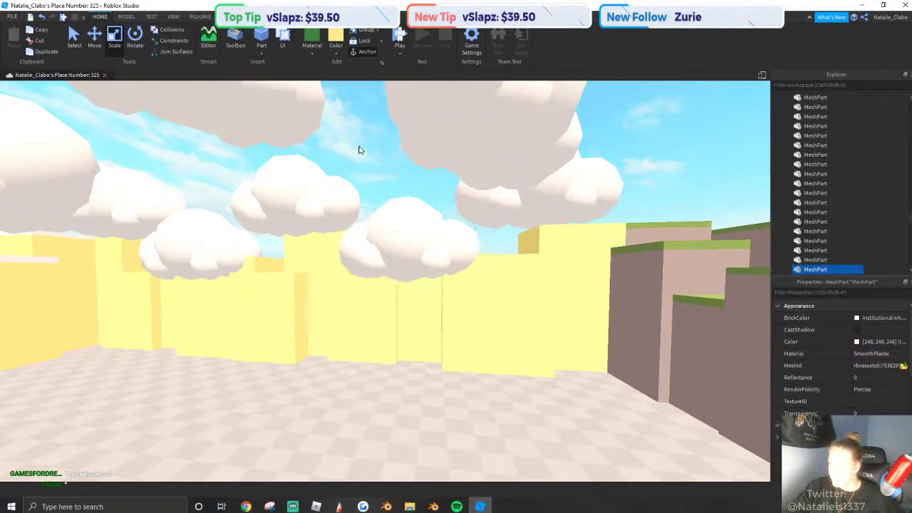
Recolour the large blocks of the sunlit side wall off-white, leaving its thin top caps out of the selection.
{"action": "left_click", "coordinate": [525, 320]}
{"action": "left_click", "coordinate": [427, 328], "text": "shift"}
{"action": "key", "text": "a"}
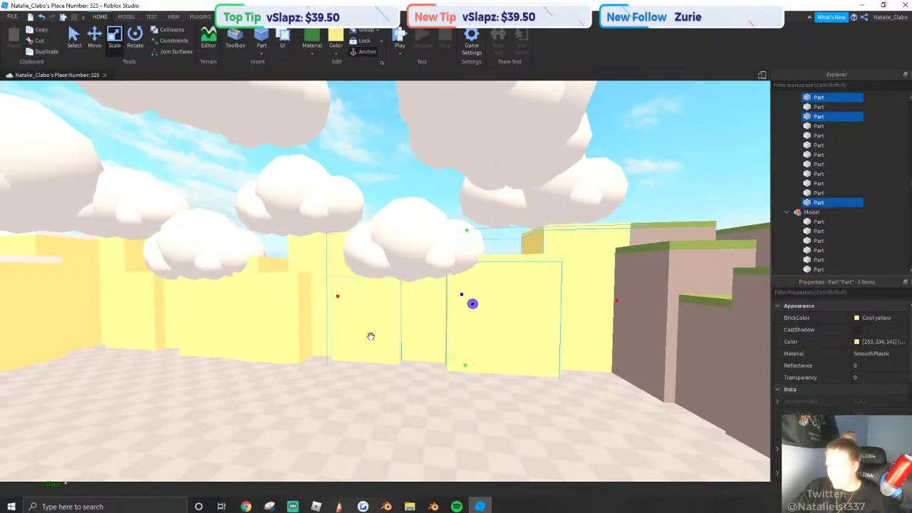
{"action": "left_click", "coordinate": [369, 334], "text": "shift"}
{"action": "left_click", "coordinate": [324, 305], "text": "shift"}
{"action": "left_click", "coordinate": [289, 324], "text": "shift"}
{"action": "key", "text": "a"}
{"action": "left_click", "coordinate": [200, 309], "text": "shift"}
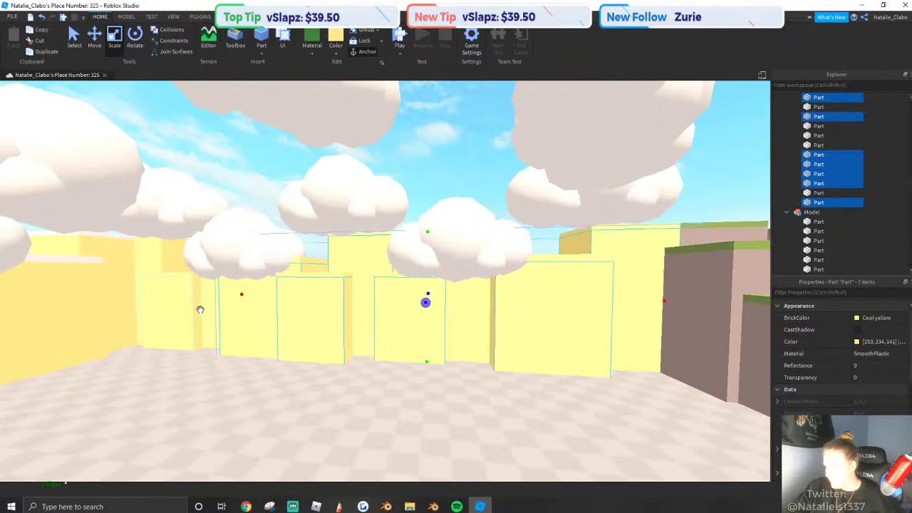
{"action": "left_click", "coordinate": [195, 312], "text": "shift"}
{"action": "left_click", "coordinate": [183, 304], "text": "shift"}
{"action": "left_click", "coordinate": [163, 259], "text": "shift"}
{"action": "left_click", "coordinate": [336, 53]}
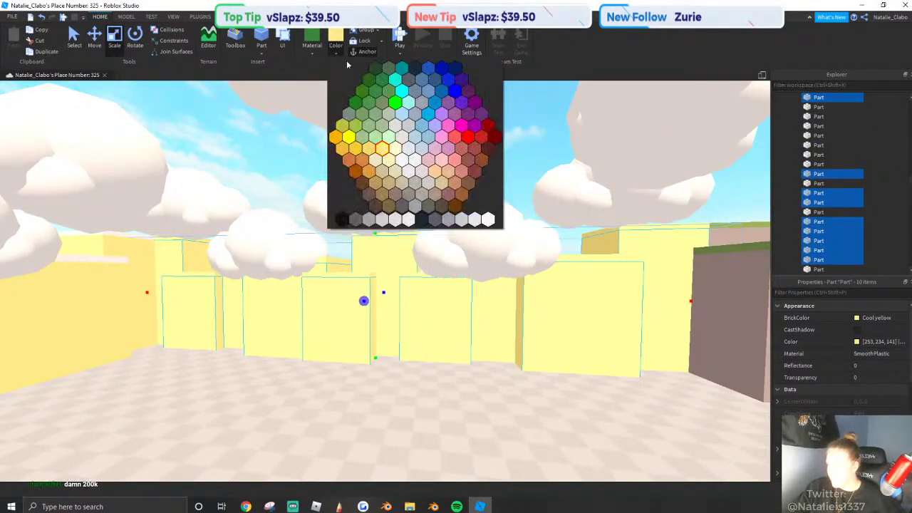
{"action": "left_click", "coordinate": [468, 220]}
{"action": "right_click_drag", "start_coordinate": [484, 185], "coordinate": [487, 183]}
Copy the yellow 253, 234, 141 from a top cap and apply it to all parts of the other two wall models.
{"action": "left_click", "coordinate": [489, 187]}
{"action": "key", "text": "w"}
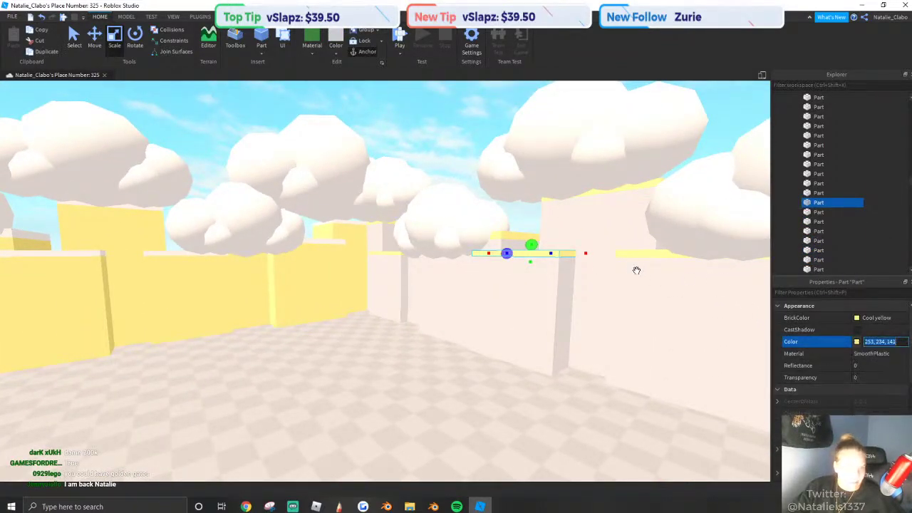
{"action": "middle_click_drag", "start_coordinate": [636, 270], "coordinate": [665, 241]}
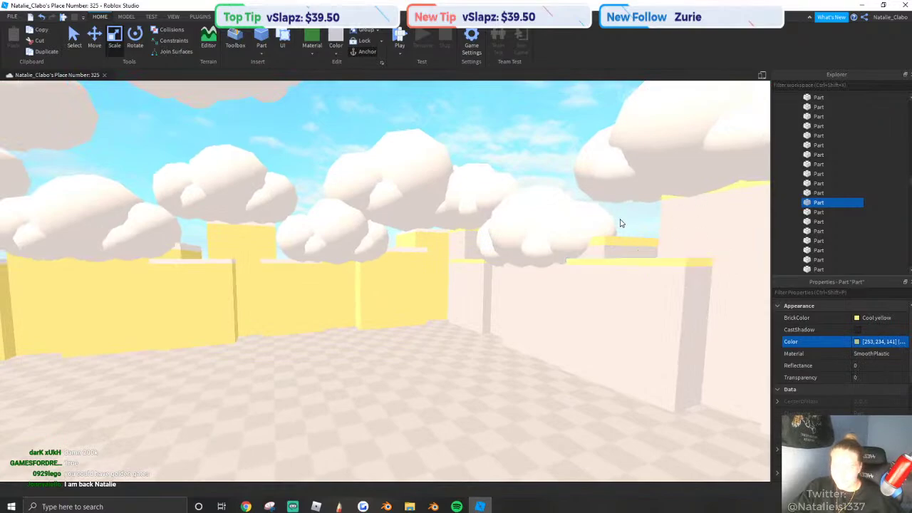
{"action": "left_click", "coordinate": [620, 223]}
{"action": "right_click_drag", "start_coordinate": [620, 223], "coordinate": [478, 264]}
{"action": "left_click", "coordinate": [551, 261]}
{"action": "left_click", "coordinate": [452, 287], "text": "shift"}
{"action": "right_click", "coordinate": [476, 263]}
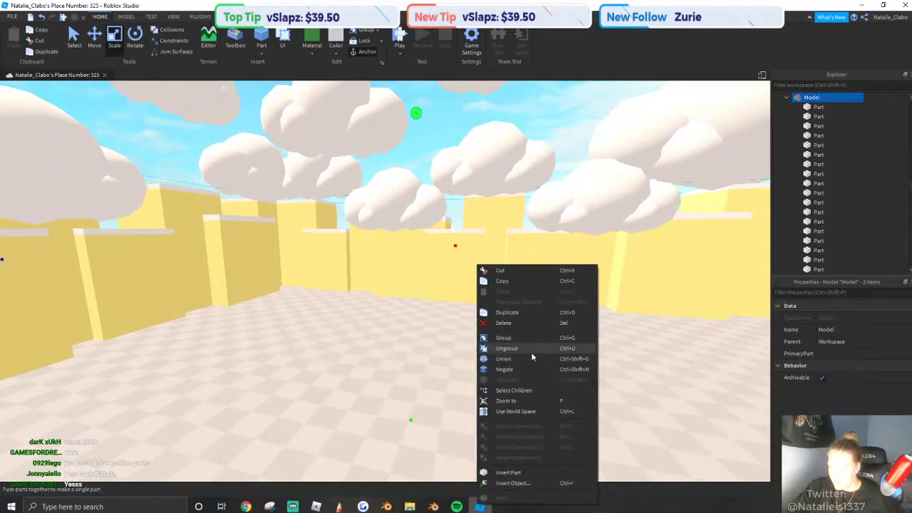
{"action": "left_click", "coordinate": [510, 390]}
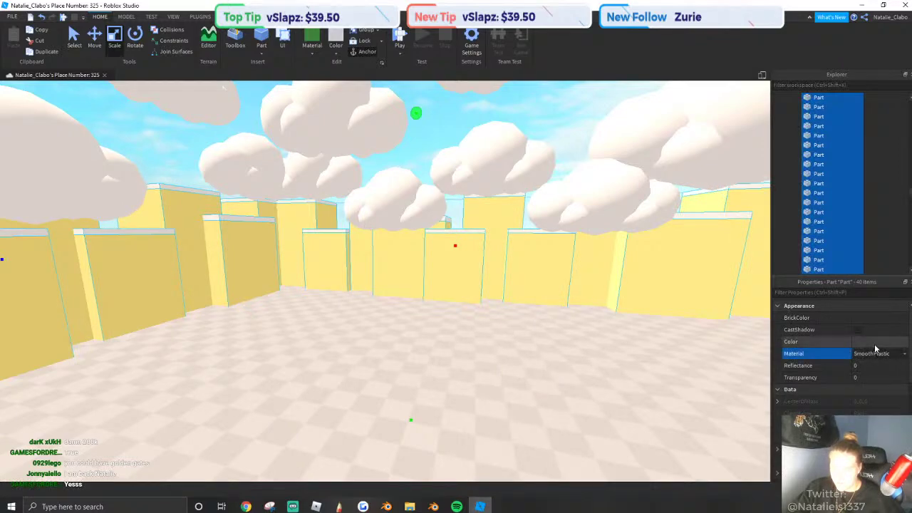
{"action": "right_click_drag", "start_coordinate": [449, 210], "coordinate": [456, 201]}
{"action": "left_click", "coordinate": [458, 153]}
Recolour the large blocks of the back wall and the shaded side wall off-white, leaving their top caps out of the selection.
{"action": "left_click", "coordinate": [525, 301]}
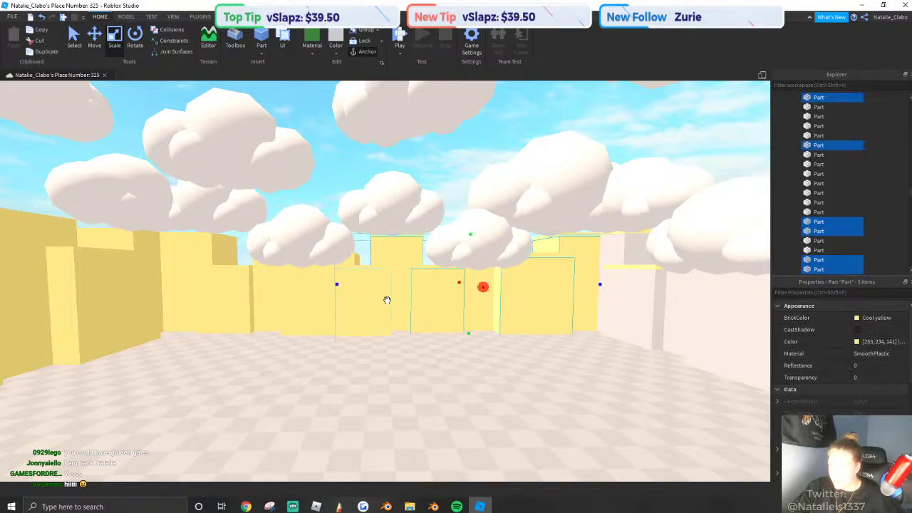
{"action": "left_click", "coordinate": [279, 289], "text": "shift"}
{"action": "left_click", "coordinate": [258, 302], "text": "shift"}
{"action": "left_click", "coordinate": [228, 270], "text": "shift"}
{"action": "right_click_drag", "start_coordinate": [228, 271], "coordinate": [178, 257]}
{"action": "left_click", "coordinate": [420, 280], "text": "ctrl"}
{"action": "left_click", "coordinate": [409, 252], "text": "ctrl"}
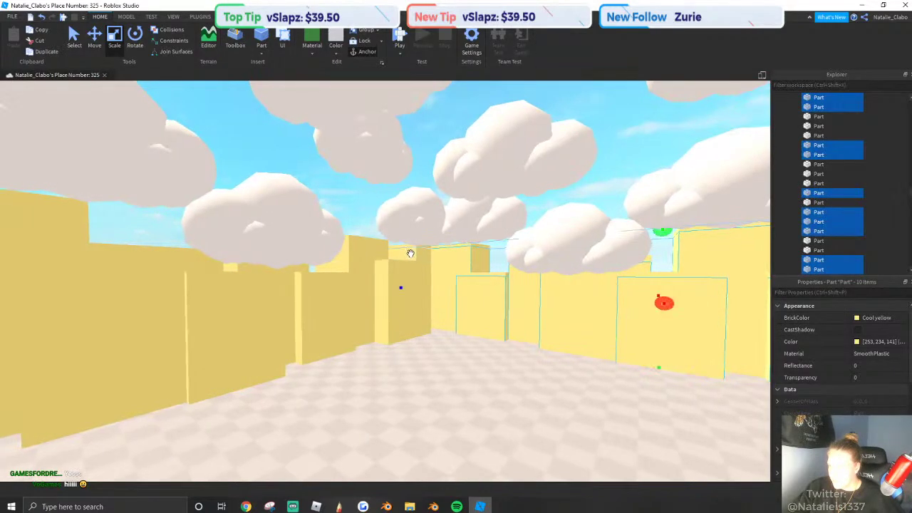
{"action": "left_click", "coordinate": [381, 276], "text": "ctrl"}
{"action": "left_click", "coordinate": [342, 289], "text": "ctrl"}
{"action": "right_click_drag", "start_coordinate": [342, 289], "coordinate": [321, 323]}
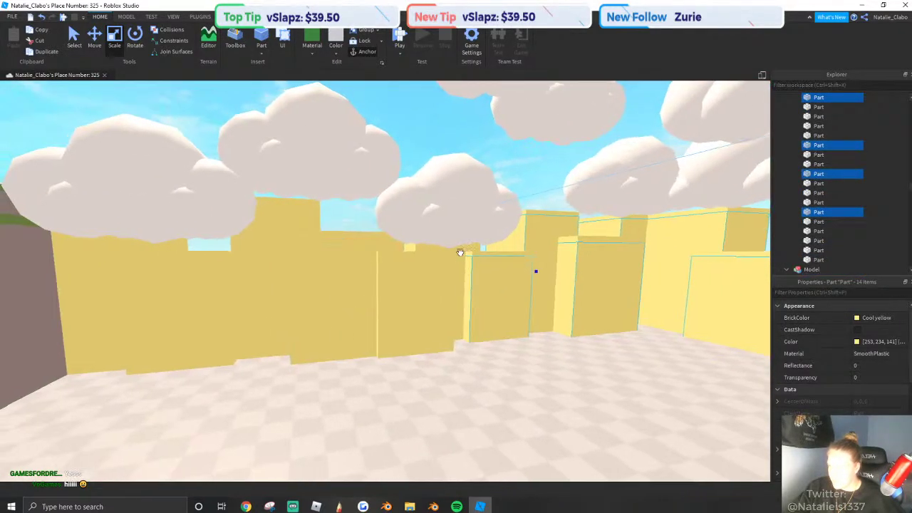
{"action": "key", "text": "a"}
{"action": "left_click", "coordinate": [221, 309], "text": "shift"}
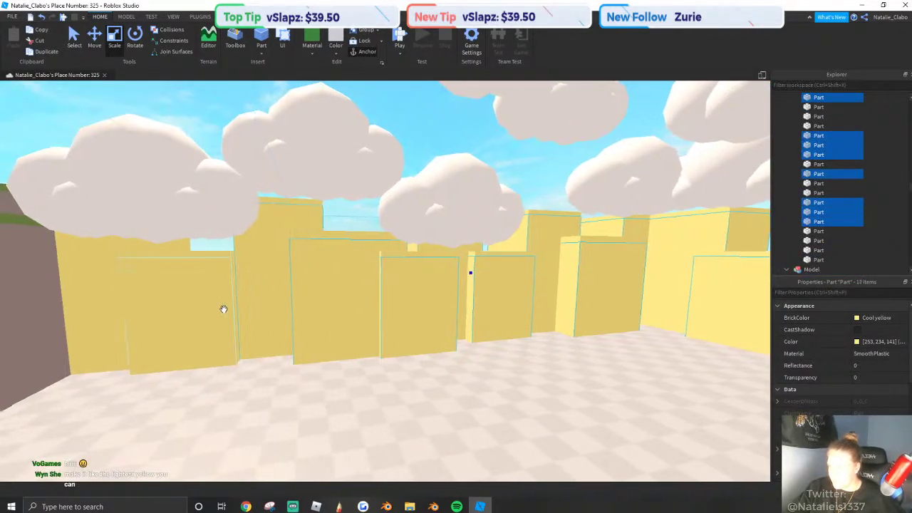
{"action": "left_click", "coordinate": [174, 245], "text": "shift"}
{"action": "left_click", "coordinate": [126, 271], "text": "shift"}
{"action": "left_click", "coordinate": [337, 39]}
{"action": "left_click", "coordinate": [478, 121]}
{"action": "right_click_drag", "start_coordinate": [478, 121], "coordinate": [478, 122]}
{"action": "right_click_drag", "start_coordinate": [460, 152], "coordinate": [444, 156]}
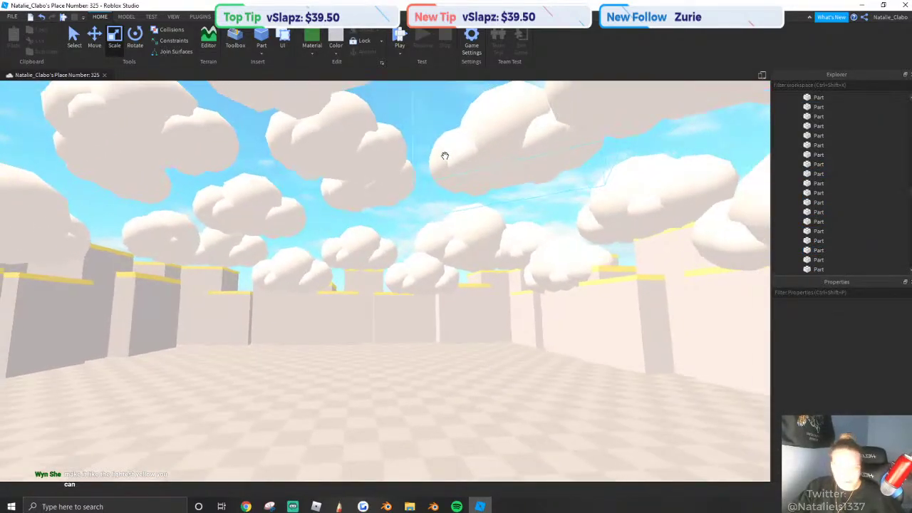
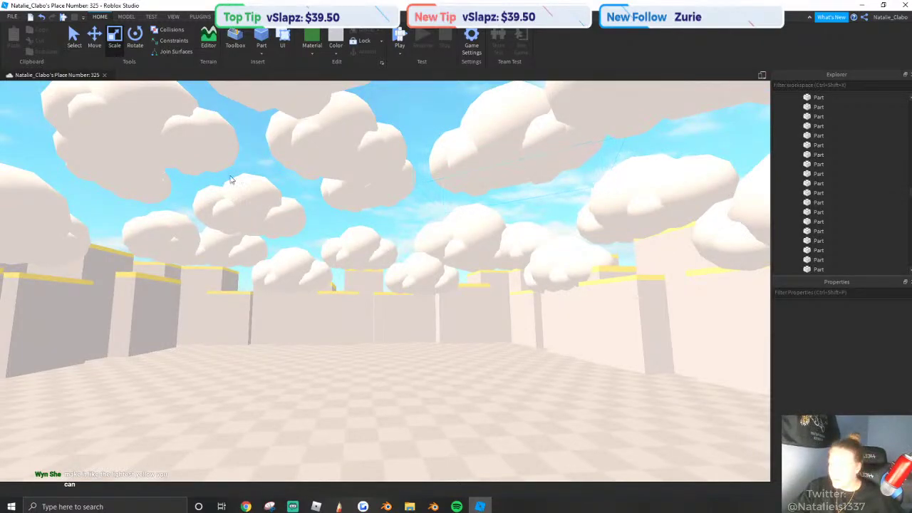
Look over the cloud area from outside and compare it with the grass, snow, lava and desert areas.
{"action": "right_click_drag", "start_coordinate": [231, 181], "coordinate": [261, 246]}
{"action": "scroll", "coordinate": [261, 246], "scroll_direction": "down", "scroll_amount": 12}
{"action": "scroll", "coordinate": [260, 246], "scroll_direction": "up", "scroll_amount": 4}
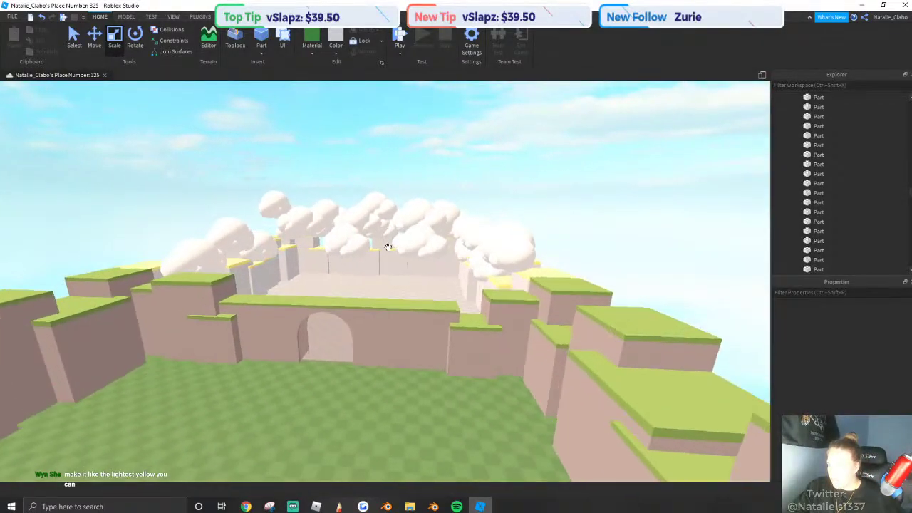
{"action": "right_click_drag", "start_coordinate": [389, 246], "coordinate": [391, 250]}
{"action": "scroll", "coordinate": [403, 250], "scroll_direction": "down", "scroll_amount": 10}
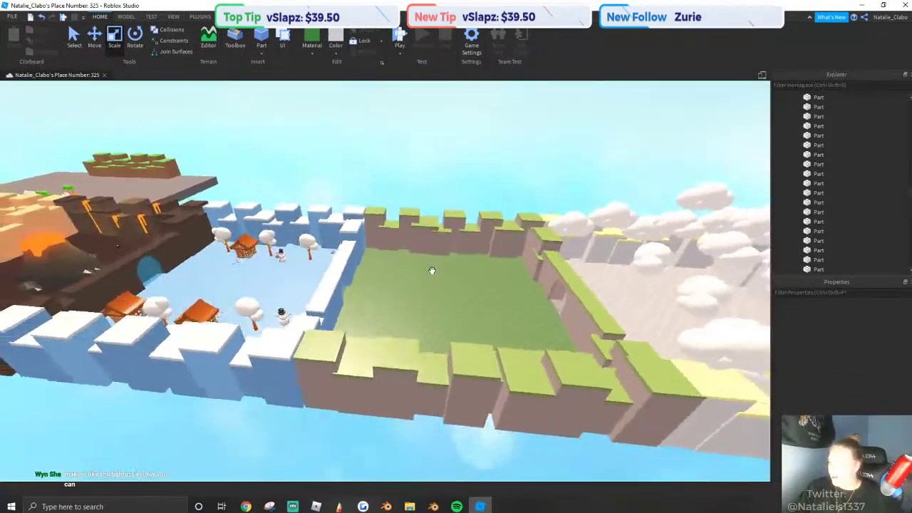
{"action": "scroll", "coordinate": [431, 270], "scroll_direction": "down", "scroll_amount": 5}
{"action": "right_click_drag", "start_coordinate": [437, 272], "coordinate": [403, 270]}
{"action": "scroll", "coordinate": [404, 271], "scroll_direction": "up", "scroll_amount": 4}
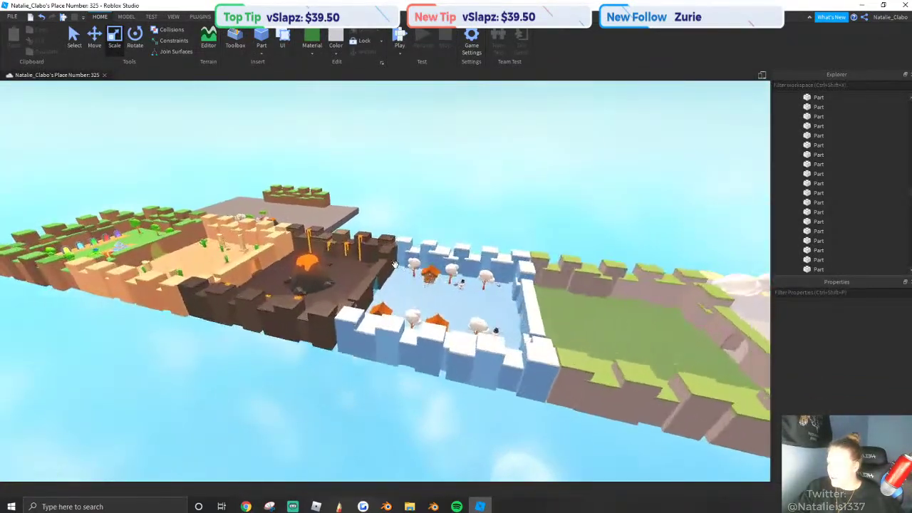
Duplicate the grey gravestone from the row of spare models on the baseplate.
{"action": "scroll", "coordinate": [395, 265], "scroll_direction": "up", "scroll_amount": 10}
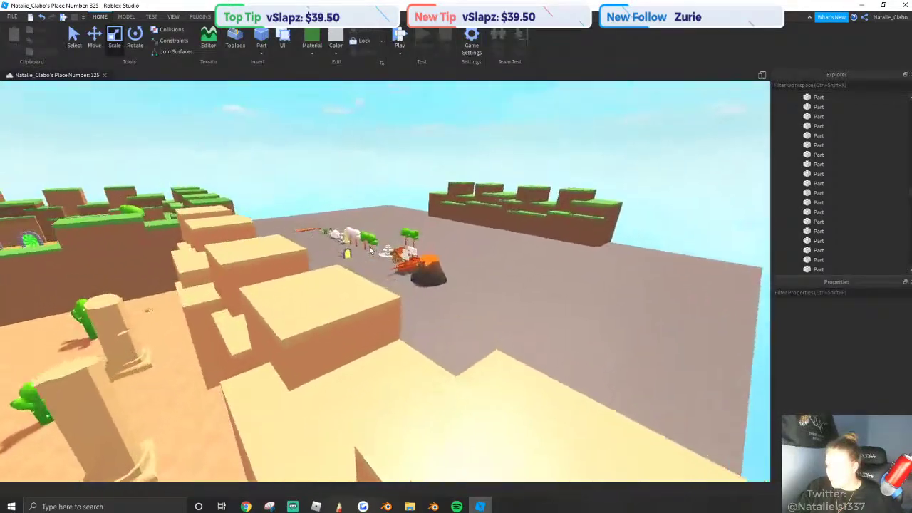
{"action": "scroll", "coordinate": [370, 249], "scroll_direction": "up", "scroll_amount": 10}
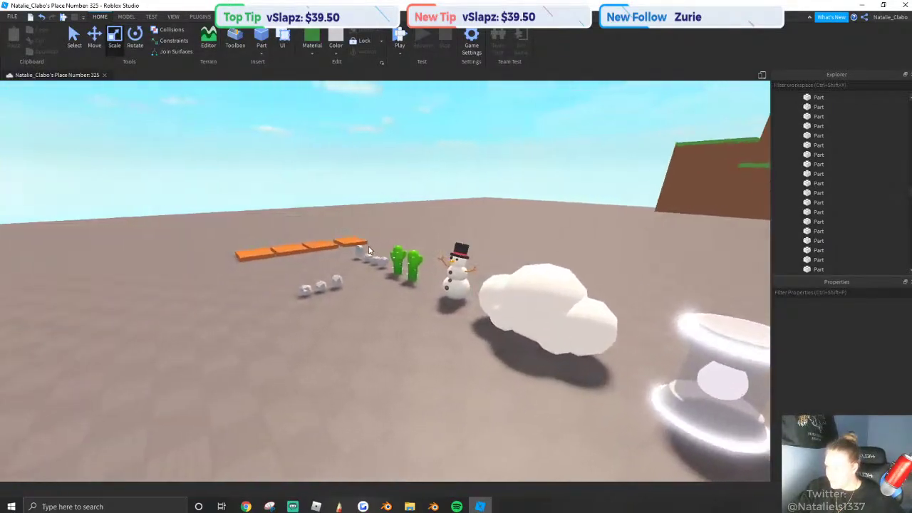
{"action": "scroll", "coordinate": [369, 246], "scroll_direction": "up", "scroll_amount": 5}
{"action": "scroll", "coordinate": [369, 246], "scroll_direction": "down", "scroll_amount": 3}
{"action": "left_click", "coordinate": [384, 249]}
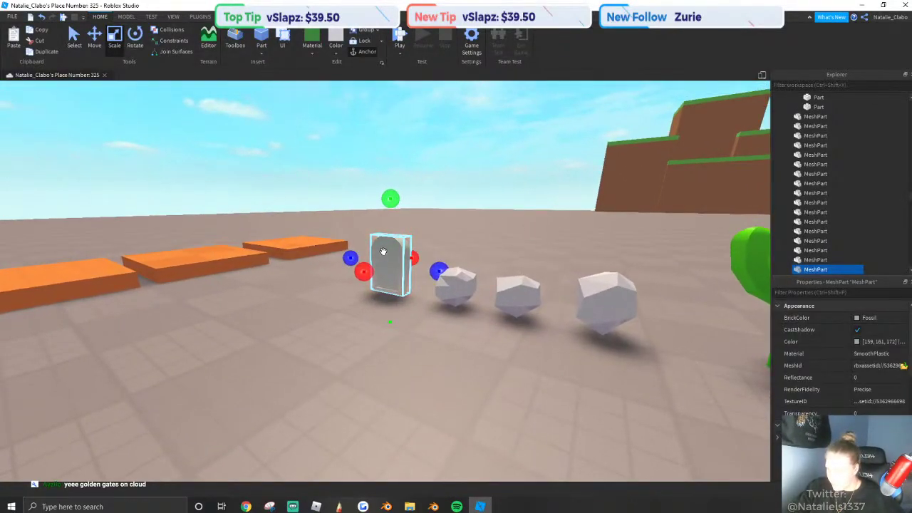
{"action": "key", "text": "ctrl+d"}
{"action": "left_click_drag", "start_coordinate": [399, 220], "coordinate": [401, 331]}
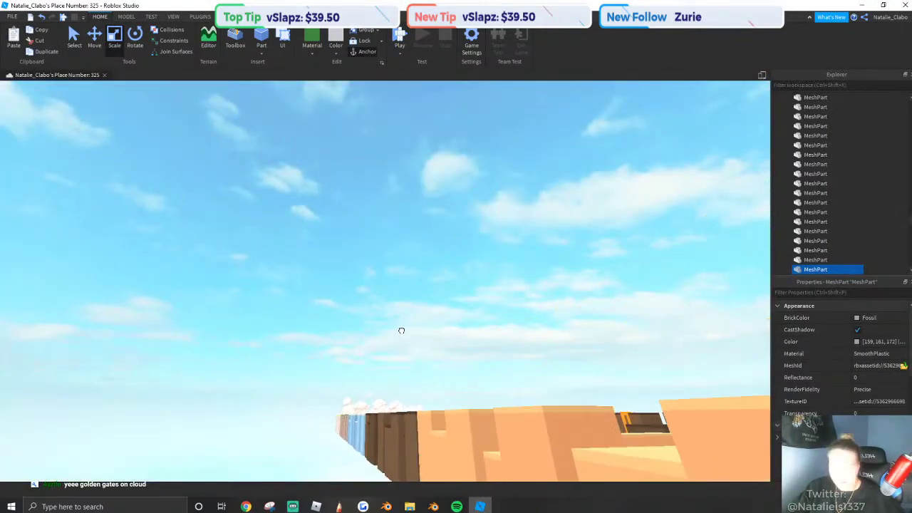
Place the gravestone copy on the empty grass area's floor near the snow area's wall and turn off its CastShadow.
{"action": "right_click_drag", "start_coordinate": [448, 308], "coordinate": [426, 305]}
{"action": "key", "text": "w"}
{"action": "right_click_drag", "start_coordinate": [372, 267], "coordinate": [480, 222]}
{"action": "key", "text": "w"}
{"action": "key", "text": "w"}
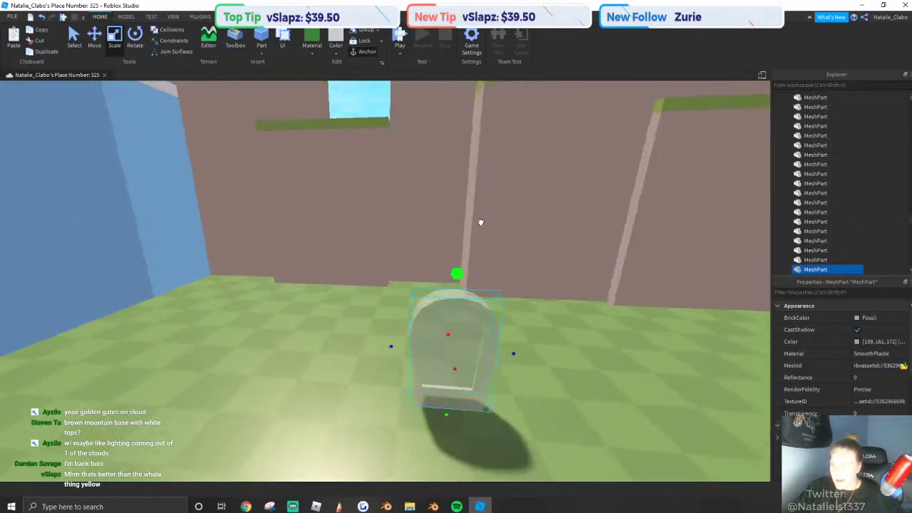
{"action": "key", "text": "w"}
{"action": "right_click_drag", "start_coordinate": [484, 271], "coordinate": [507, 310]}
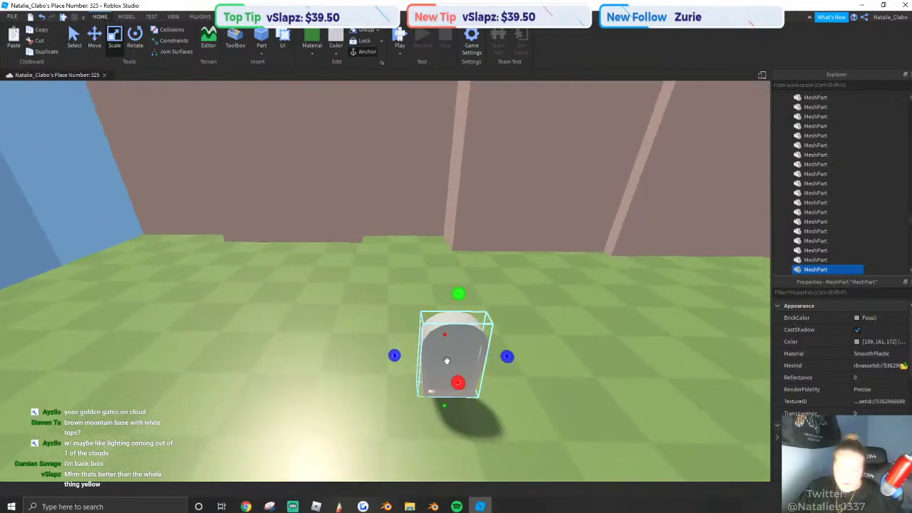
{"action": "key", "text": "w"}
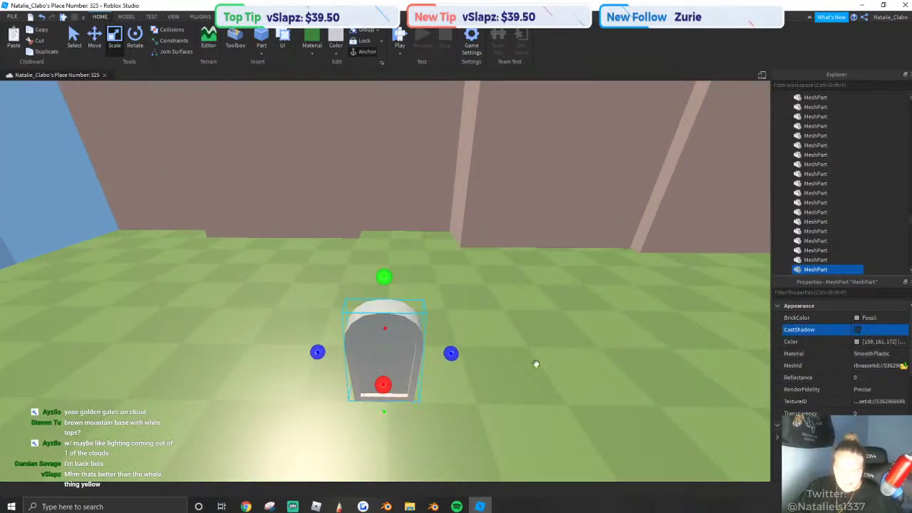
{"action": "right_click_drag", "start_coordinate": [535, 363], "coordinate": [505, 363]}
{"action": "key", "text": "w"}
{"action": "key", "text": "a"}
{"action": "left_click", "coordinate": [394, 363]}
{"action": "key", "text": "Delete"}
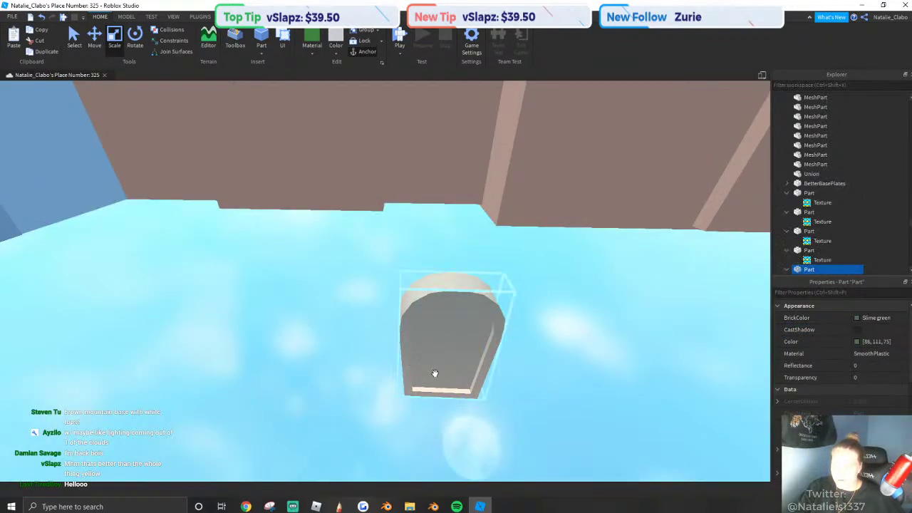
{"action": "key", "text": "ctrl+z"}
Resize the gravestone on the grass floor and shift it closer to the corner beside the blue wall.
{"action": "left_click", "coordinate": [381, 305]}
{"action": "key", "text": "s"}
{"action": "right_click_drag", "start_coordinate": [365, 277], "coordinate": [401, 292]}
{"action": "key", "text": "w"}
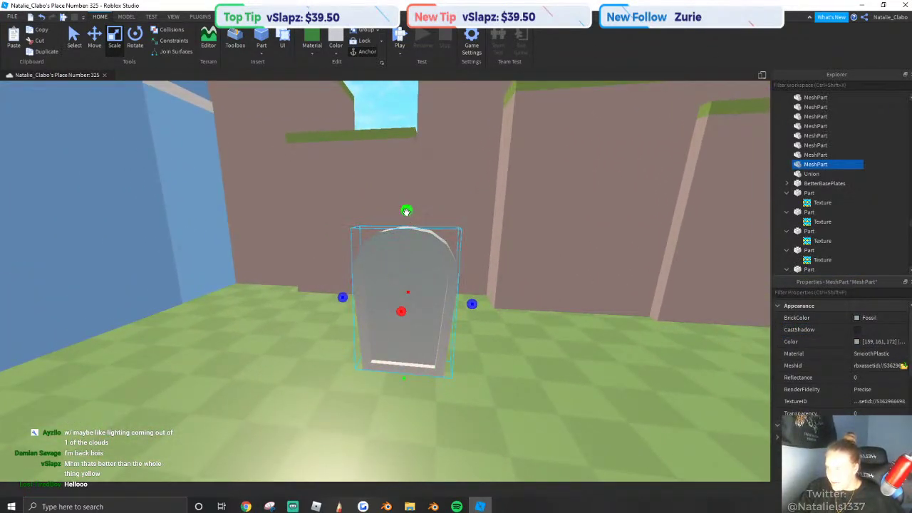
{"action": "left_click_drag", "start_coordinate": [406, 212], "coordinate": [407, 250]}
{"action": "key", "text": "w"}
{"action": "key", "text": "a"}
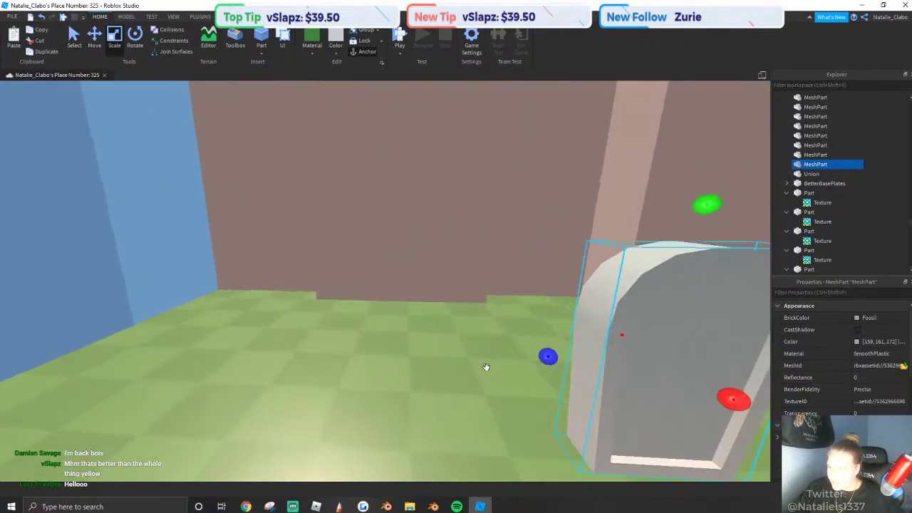
{"action": "right_click_drag", "start_coordinate": [486, 367], "coordinate": [483, 360]}
{"action": "key", "text": "a"}
{"action": "left_click_drag", "start_coordinate": [382, 305], "coordinate": [363, 309]}
{"action": "left_click_drag", "start_coordinate": [305, 359], "coordinate": [259, 334]}
Rotate the gravestone slightly about its vertical axis so it stands at an angle to the wall.
{"action": "right_click_drag", "start_coordinate": [258, 334], "coordinate": [260, 333]}
{"action": "key", "text": "d"}
{"action": "key", "text": "s"}
{"action": "key", "text": "d"}
{"action": "left_click", "coordinate": [135, 38]}
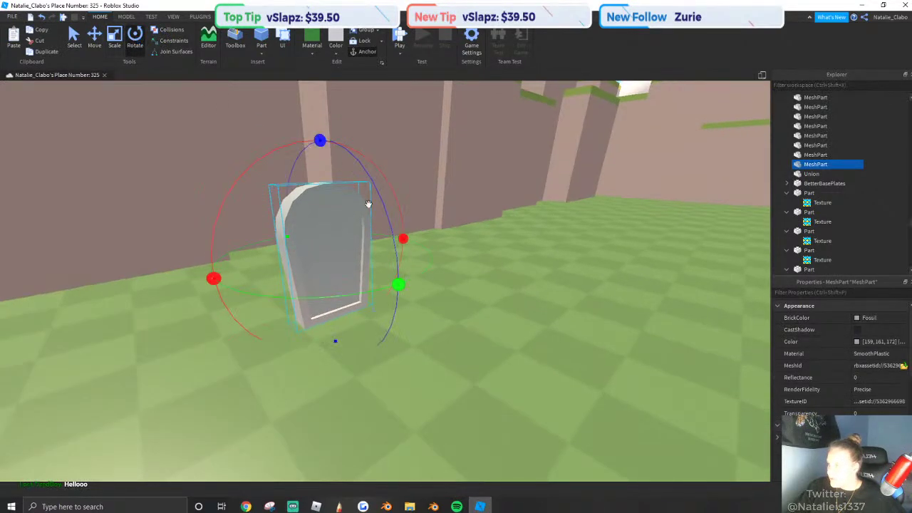
{"action": "left_click_drag", "start_coordinate": [403, 285], "coordinate": [428, 260]}
{"action": "left_click_drag", "start_coordinate": [402, 290], "coordinate": [404, 287]}
Copy a cloud from the sky area to the grass beside the gravestone, then shrink and flatten it.
{"action": "right_click_drag", "start_coordinate": [404, 286], "coordinate": [458, 238]}
{"action": "left_click", "coordinate": [458, 238]}
{"action": "key", "text": "w"}
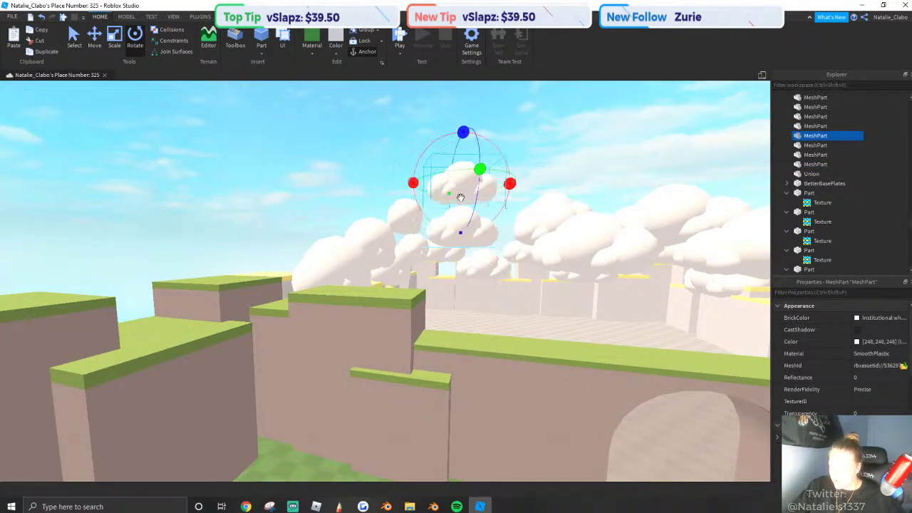
{"action": "left_click", "coordinate": [460, 198]}
{"action": "key", "text": "f"}
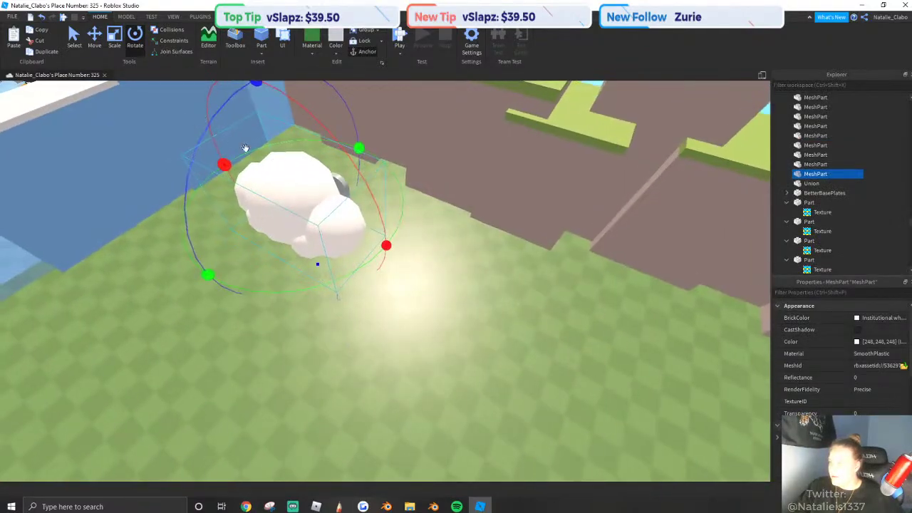
{"action": "scroll", "coordinate": [280, 118], "scroll_direction": "down", "scroll_amount": 5}
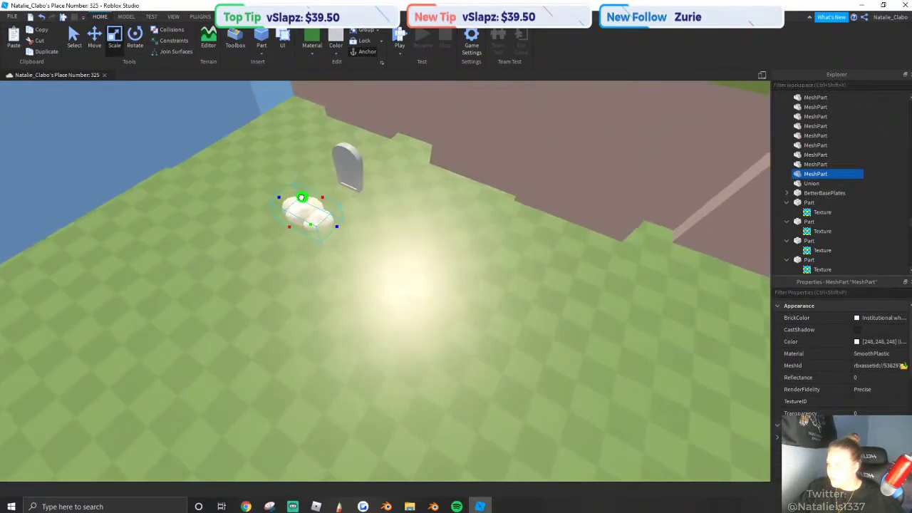
{"action": "scroll", "coordinate": [309, 210], "scroll_direction": "up", "scroll_amount": 5}
{"action": "middle_click_drag", "start_coordinate": [308, 209], "coordinate": [430, 160]}
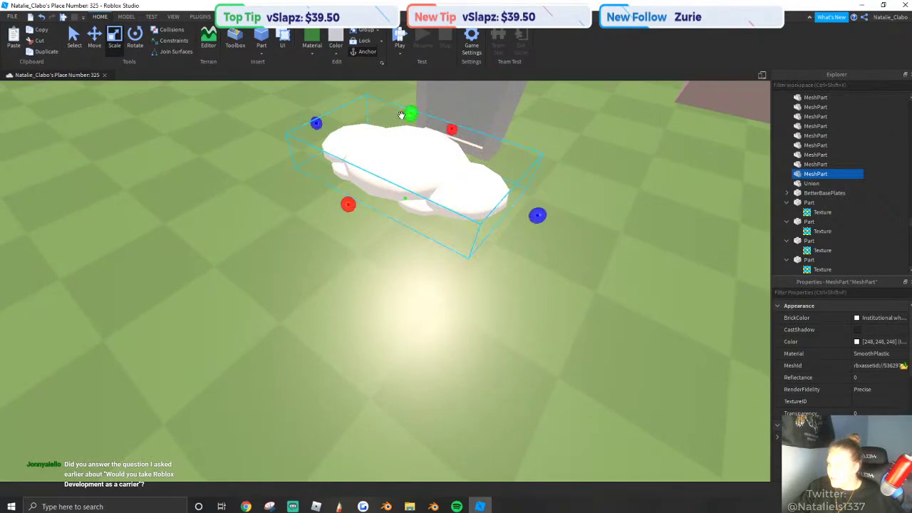
Position the flattened cloud in front of the gravestone and lower it into the grass floor.
{"action": "left_click", "coordinate": [392, 145], "text": "ctrl"}
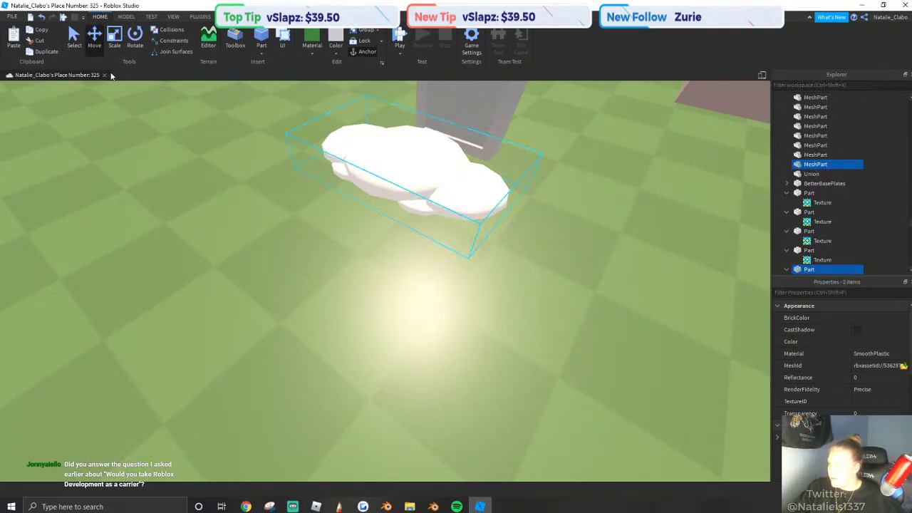
{"action": "right_click_drag", "start_coordinate": [434, 171], "coordinate": [364, 192]}
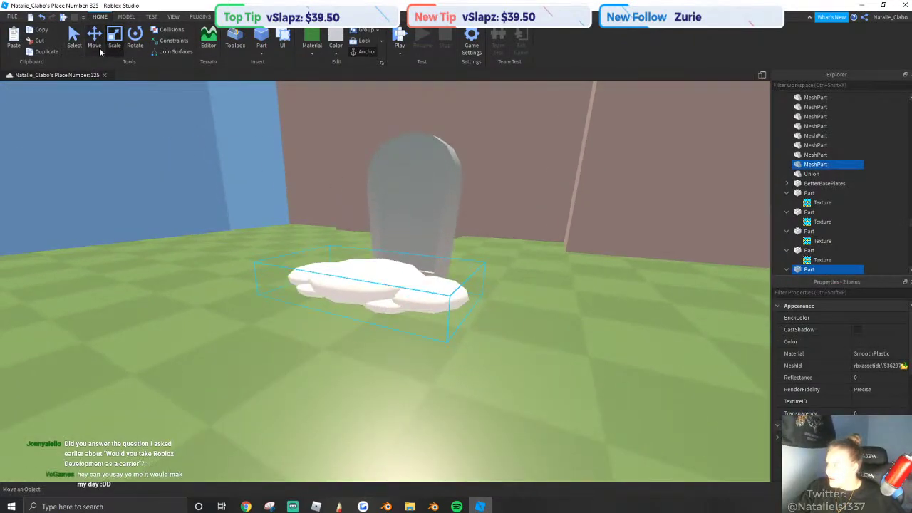
{"action": "left_click", "coordinate": [99, 49]}
{"action": "right_click_drag", "start_coordinate": [442, 285], "coordinate": [473, 214]}
{"action": "scroll", "coordinate": [458, 238], "scroll_direction": "down", "scroll_amount": 5}
{"action": "left_click", "coordinate": [458, 238]}
{"action": "scroll", "coordinate": [458, 230], "scroll_direction": "up", "scroll_amount": 2}
{"action": "left_click", "coordinate": [460, 229]}
{"action": "scroll", "coordinate": [460, 228], "scroll_direction": "up", "scroll_amount": 5}
{"action": "scroll", "coordinate": [472, 214], "scroll_direction": "down", "scroll_amount": 2}
{"action": "mouse_move", "coordinate": [396, 251]}
{"action": "left_mouse_down"}
{"action": "mouse_move", "coordinate": [396, 299]}
{"action": "mouse_move", "coordinate": [401, 266]}
{"action": "left_mouse_up"}
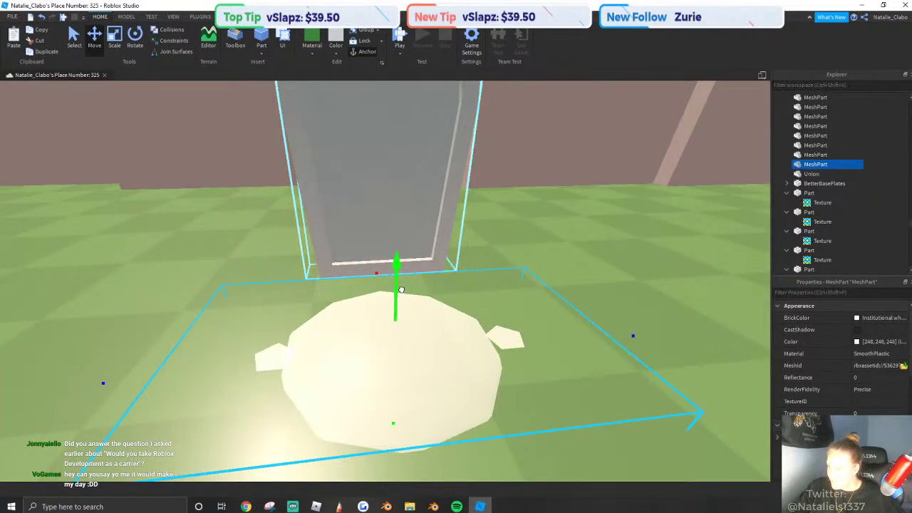
Fine-tune the cloud's height in 0.1-stud increments so it sits partly sunk in front of the gravestone.
{"action": "left_click", "coordinate": [877, 412]}
{"action": "left_click", "coordinate": [127, 16]}
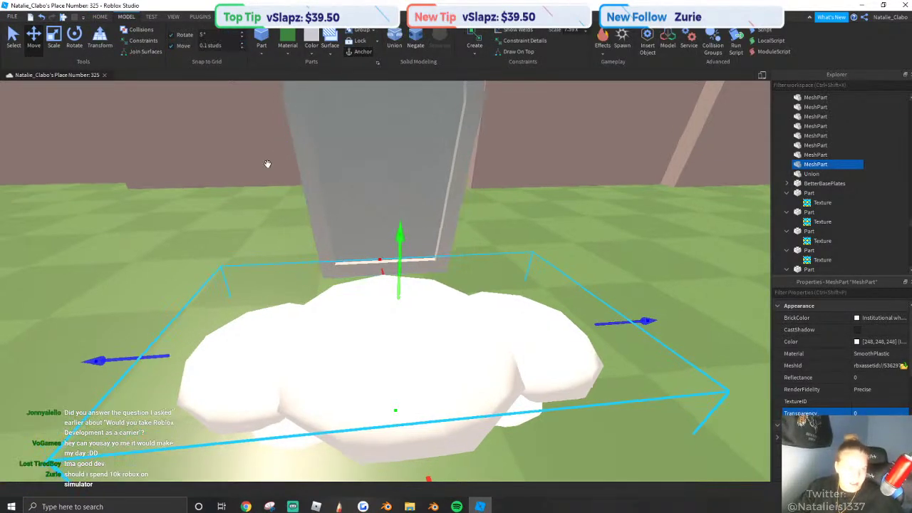
{"action": "right_click_drag", "start_coordinate": [266, 164], "coordinate": [260, 193]}
{"action": "scroll", "coordinate": [261, 193], "scroll_direction": "up", "scroll_amount": 1}
{"action": "key", "text": "q"}
{"action": "left_click_drag", "start_coordinate": [407, 251], "coordinate": [411, 273]}
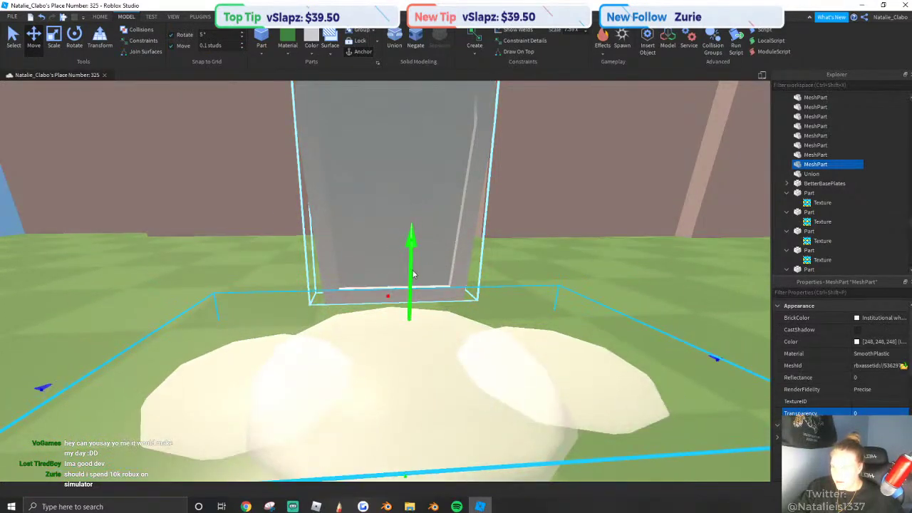
Shrink the cloud's footprint to suit the gravestone's width and move it against the stone's base.
{"action": "scroll", "coordinate": [406, 271], "scroll_direction": "down", "scroll_amount": 3}
{"action": "scroll", "coordinate": [228, 185], "scroll_direction": "up", "scroll_amount": 1}
{"action": "left_click", "coordinate": [54, 40]}
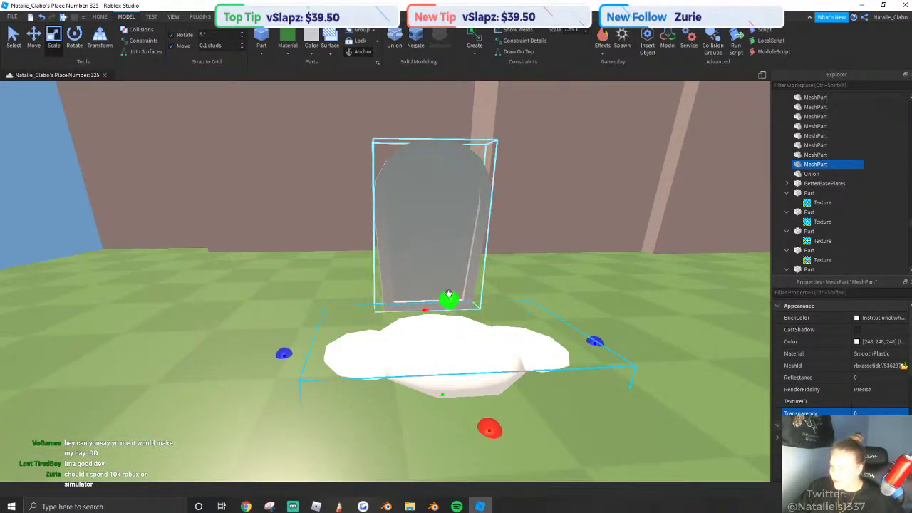
{"action": "right_click_drag", "start_coordinate": [448, 295], "coordinate": [309, 265]}
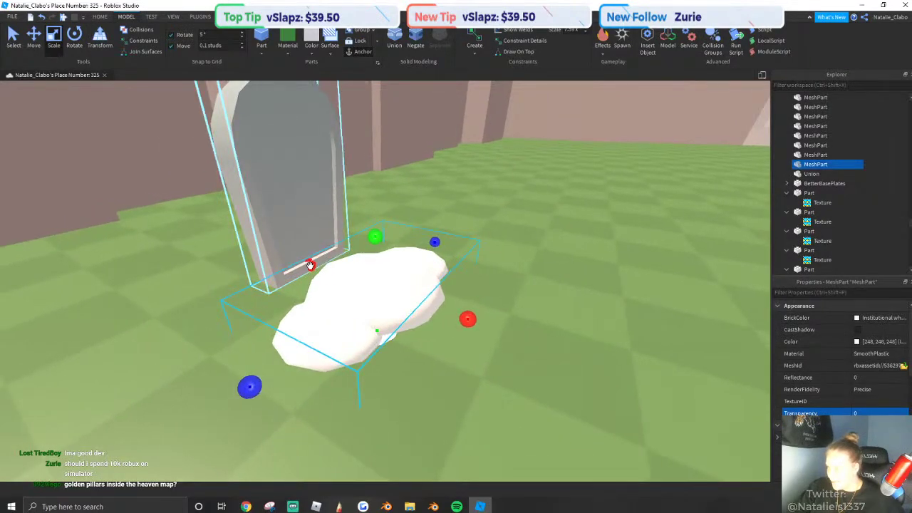
{"action": "left_click_drag", "start_coordinate": [310, 265], "coordinate": [285, 253]}
{"action": "left_click_drag", "start_coordinate": [423, 240], "coordinate": [377, 264]}
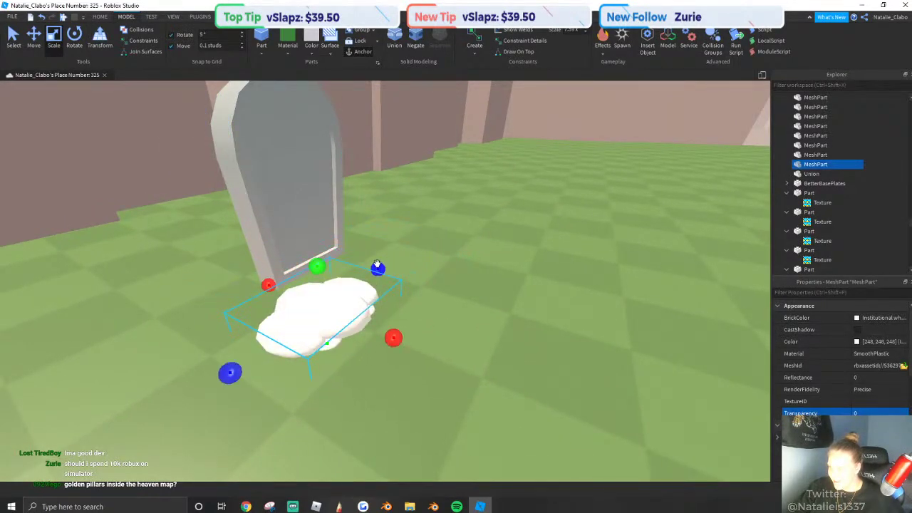
{"action": "scroll", "coordinate": [249, 177], "scroll_direction": "up", "scroll_amount": 1}
{"action": "left_click_drag", "start_coordinate": [415, 310], "coordinate": [405, 281]}
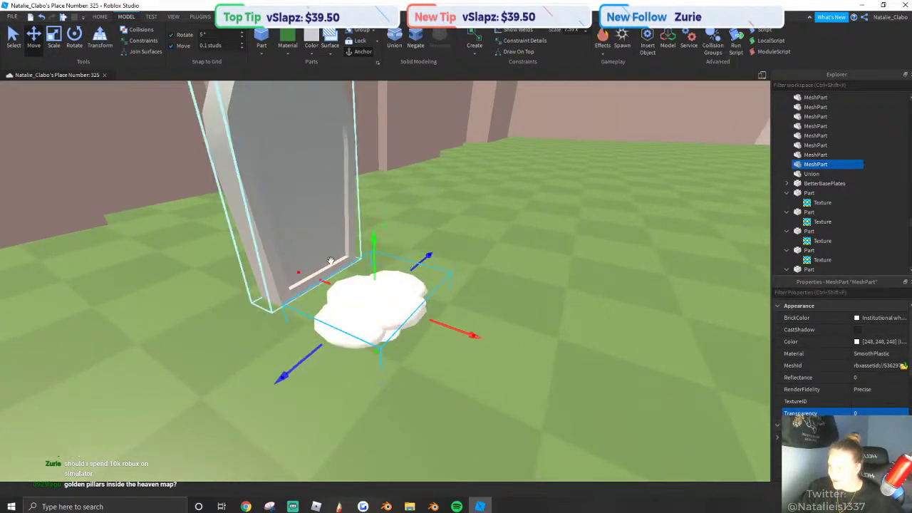
{"action": "key", "text": "w"}
{"action": "key", "text": "d"}
Recolour the cloud at the gravestone's foot Brown (124, 92, 70) to make a dirt mound.
{"action": "left_click", "coordinate": [311, 54]}
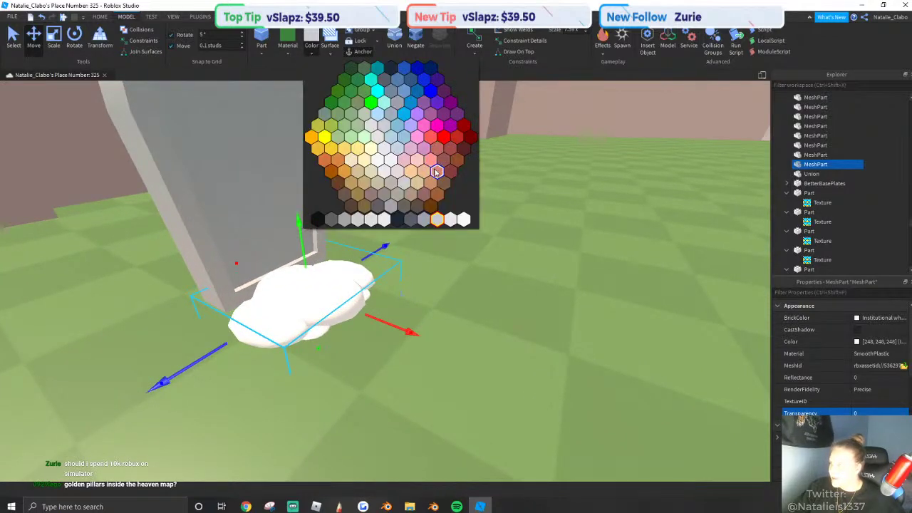
{"action": "left_click", "coordinate": [442, 183]}
{"action": "right_click_drag", "start_coordinate": [262, 194], "coordinate": [284, 210]}
{"action": "key", "text": "a"}
Scale the brown mound slightly along its depth so it fits in front of the gravestone.
{"action": "key", "text": "ctrl+3"}
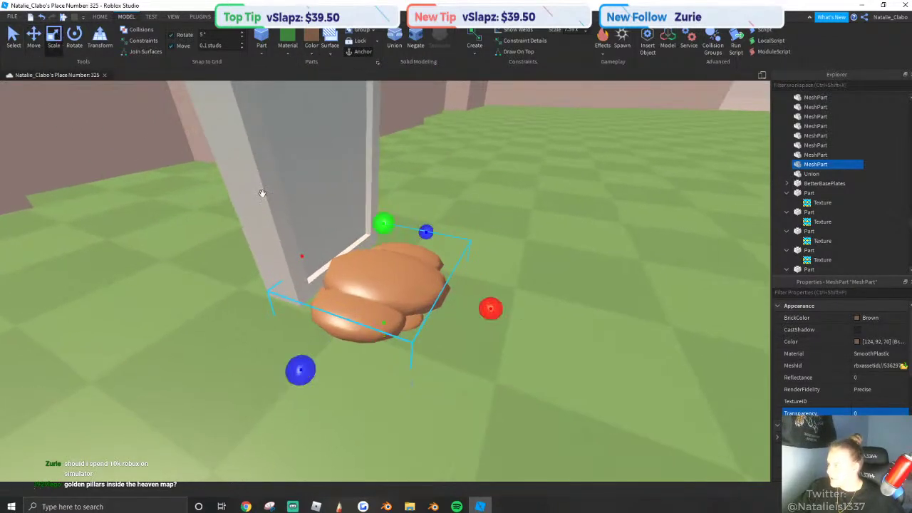
{"action": "left_click_drag", "start_coordinate": [463, 305], "coordinate": [461, 303]}
{"action": "key", "text": "s"}
{"action": "key", "text": "a"}
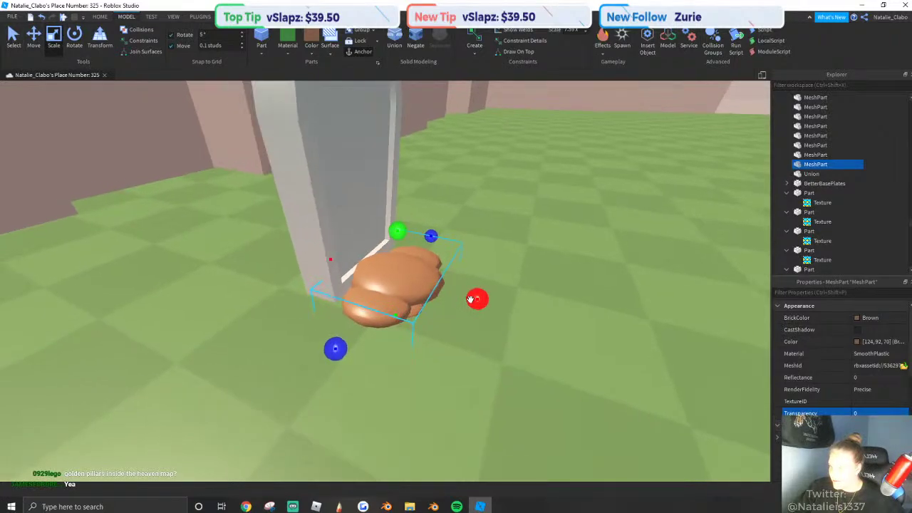
{"action": "key", "text": "d"}
{"action": "key", "text": "w"}
{"action": "key", "text": "a"}
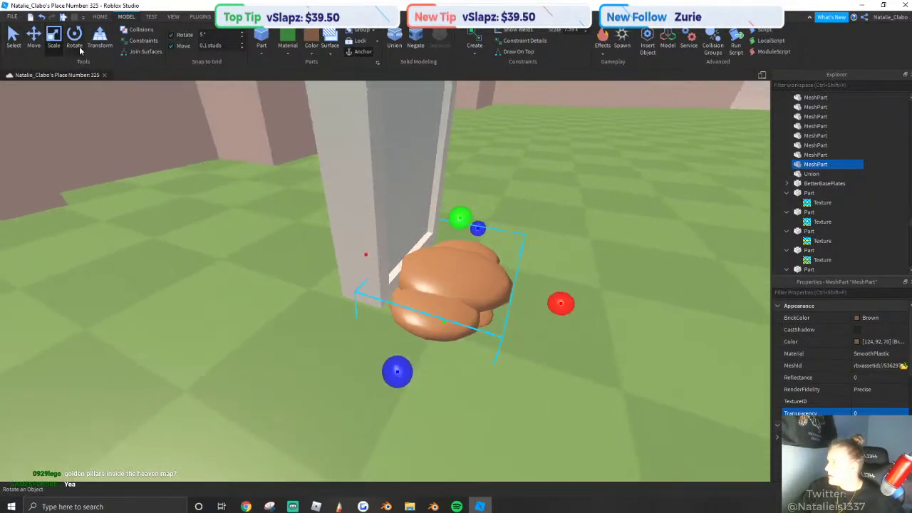
Rotate the brown mound about a quarter turn so it extends outward from the gravestone's base.
{"action": "left_click", "coordinate": [75, 44]}
{"action": "right_click_drag", "start_coordinate": [512, 313], "coordinate": [532, 320]}
{"action": "left_click_drag", "start_coordinate": [335, 117], "coordinate": [283, 119]}
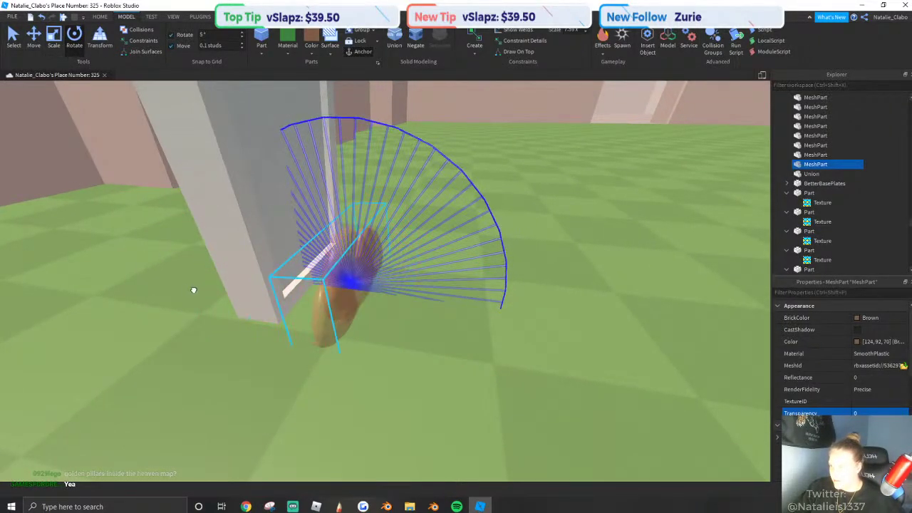
{"action": "left_click_drag", "start_coordinate": [201, 253], "coordinate": [223, 254]}
Resize the rotated mound and raise it so more of it sticks out of the grass.
{"action": "key", "text": "ctrl+2"}
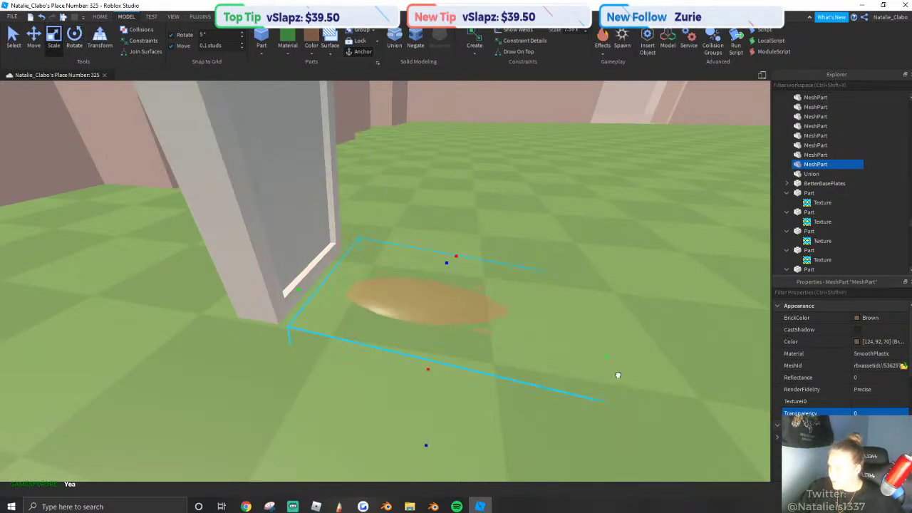
{"action": "key", "text": "a"}
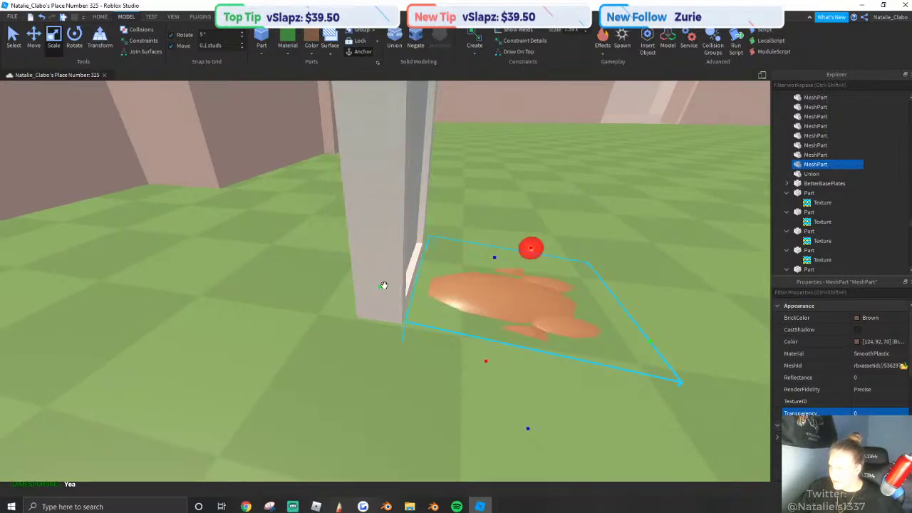
{"action": "key", "text": "d"}
{"action": "left_click", "coordinate": [33, 38]}
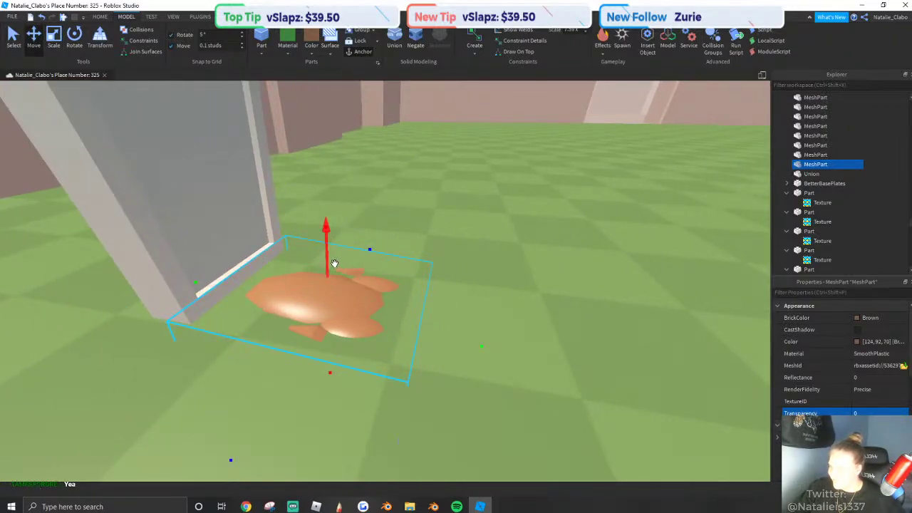
{"action": "key", "text": "a"}
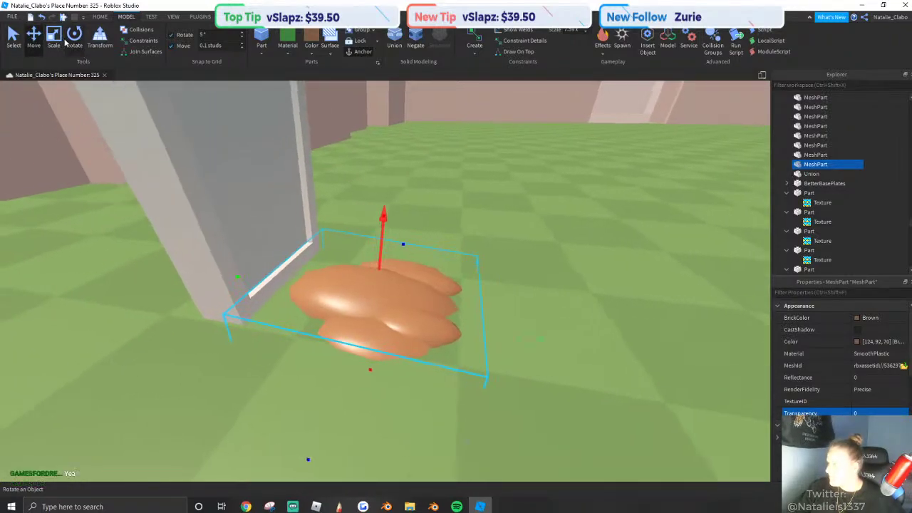
Adjust the mound's placement so its inner end tucks against the gravestone's base.
{"action": "left_click", "coordinate": [74, 38]}
{"action": "right_click_drag", "start_coordinate": [347, 228], "coordinate": [370, 198]}
{"action": "left_click_drag", "start_coordinate": [501, 373], "coordinate": [521, 380]}
{"action": "key", "text": "a"}
{"action": "key", "text": "w"}
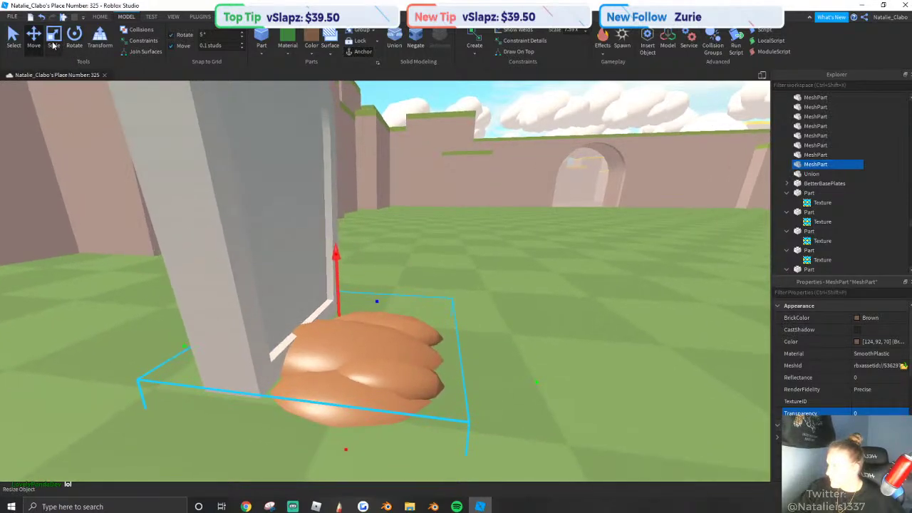
Reduce the mound's height with the Scale tool so it lies lower in front of the gravestone.
{"action": "left_click", "coordinate": [54, 39]}
{"action": "left_click_drag", "start_coordinate": [339, 280], "coordinate": [341, 287]}
{"action": "key", "text": "s"}
{"action": "key", "text": "s"}
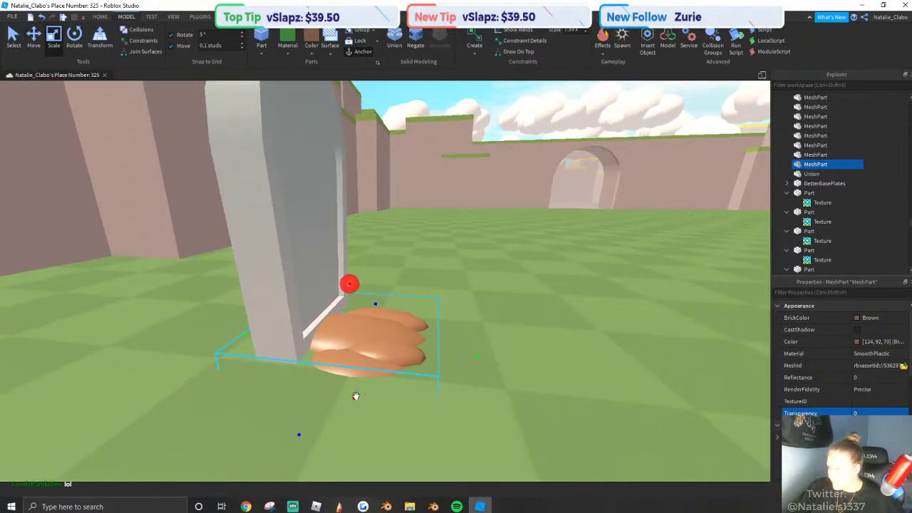
Duplicate the brown mound and move the copy outward so it extends the dirt away from the gravestone.
{"action": "key", "text": "d"}
{"action": "key", "text": "w"}
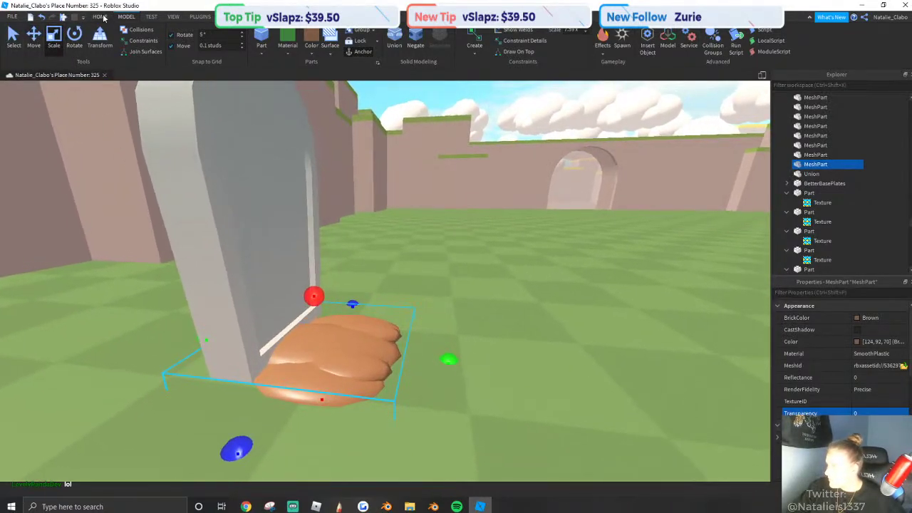
{"action": "left_click", "coordinate": [99, 17]}
{"action": "left_click", "coordinate": [96, 39]}
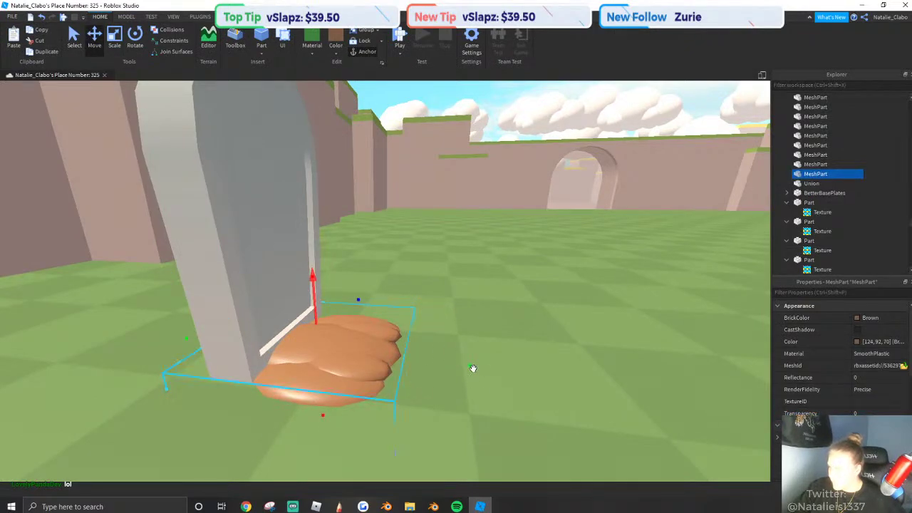
{"action": "left_click_drag", "start_coordinate": [472, 368], "coordinate": [540, 380]}
{"action": "right_click_drag", "start_coordinate": [515, 378], "coordinate": [446, 406]}
Select both mound pieces, duplicate them and move the copies outward to lengthen the dirt into a full grave.
{"action": "left_click", "coordinate": [260, 302], "text": "ctrl"}
{"action": "scroll", "coordinate": [260, 302], "scroll_direction": "down", "scroll_amount": 2}
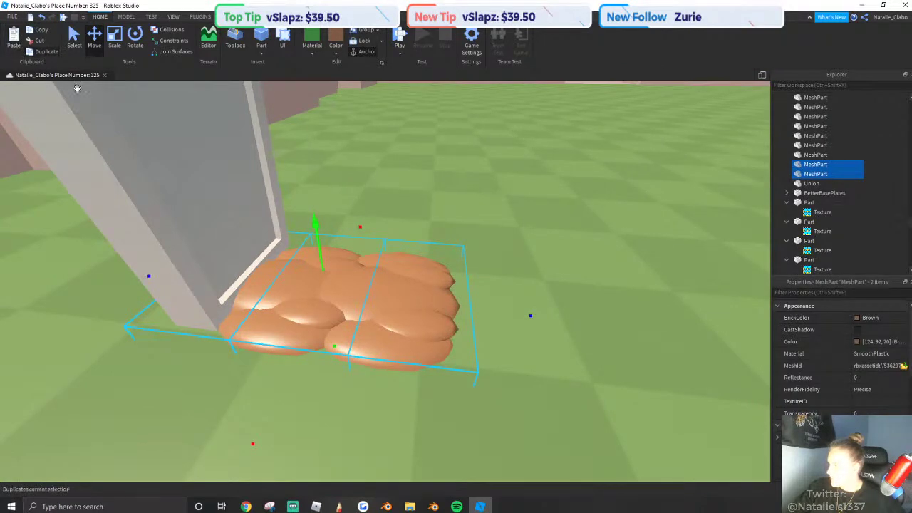
{"action": "left_click", "coordinate": [47, 52]}
{"action": "left_click_drag", "start_coordinate": [148, 276], "coordinate": [281, 287]}
{"action": "scroll", "coordinate": [282, 285], "scroll_direction": "down", "scroll_amount": 3}
{"action": "right_click_drag", "start_coordinate": [285, 281], "coordinate": [322, 209]}
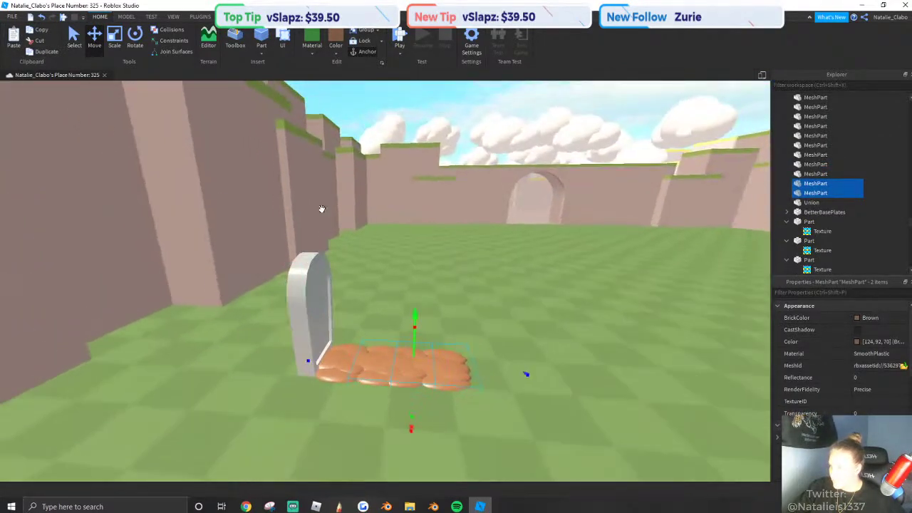
Scale the individual mound pieces sideways by different amounts so the grave's dirt outline becomes uneven.
{"action": "left_click", "coordinate": [444, 120]}
{"action": "right_click_drag", "start_coordinate": [444, 120], "coordinate": [425, 193]}
{"action": "scroll", "coordinate": [413, 349], "scroll_direction": "up", "scroll_amount": 2}
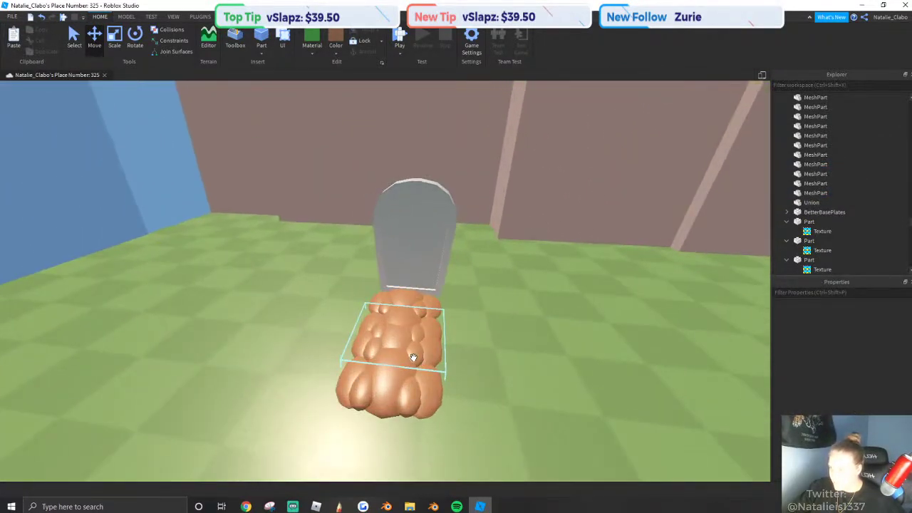
{"action": "scroll", "coordinate": [414, 356], "scroll_direction": "up", "scroll_amount": 1}
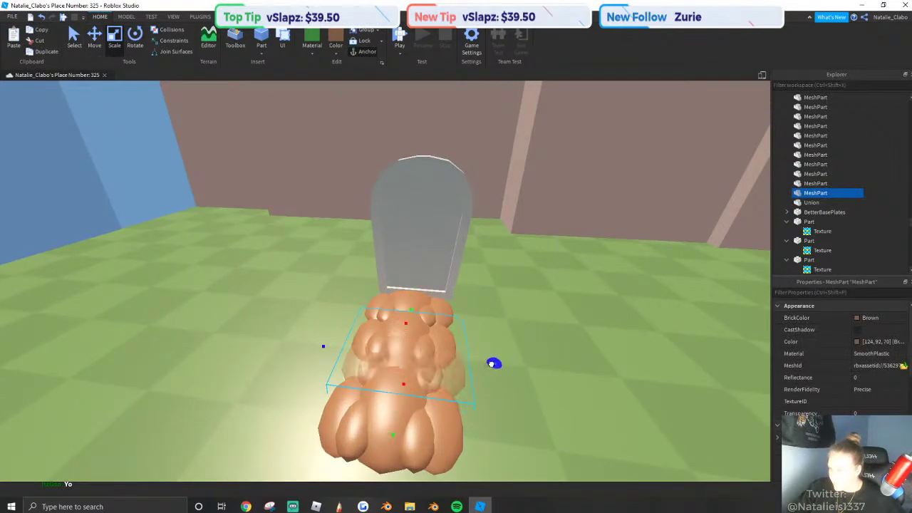
{"action": "scroll", "coordinate": [413, 347], "scroll_direction": "up", "scroll_amount": 2}
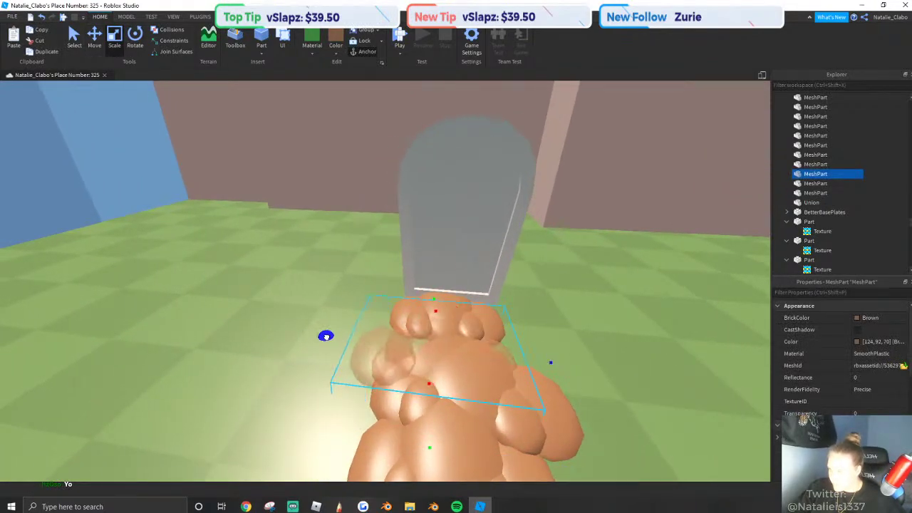
{"action": "right_click_drag", "start_coordinate": [491, 313], "coordinate": [478, 286]}
{"action": "left_click", "coordinate": [439, 275]}
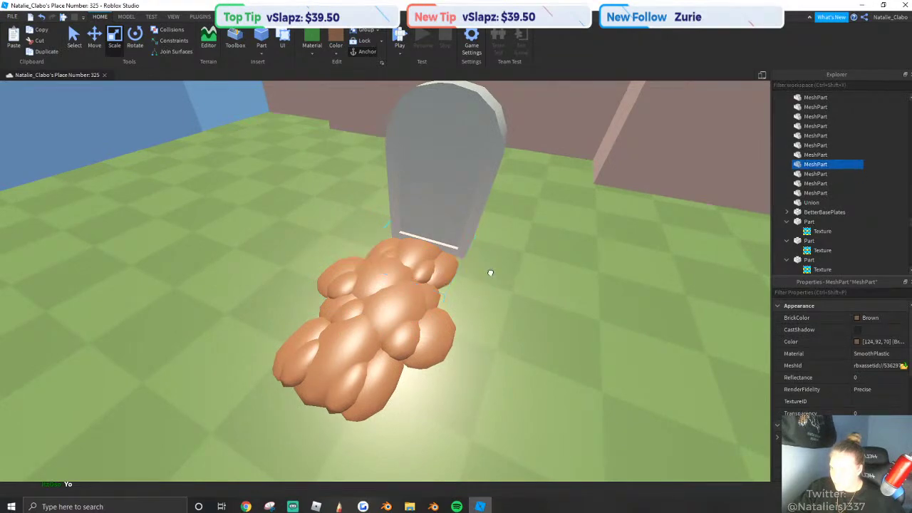
{"action": "left_click", "coordinate": [430, 274]}
{"action": "scroll", "coordinate": [503, 282], "scroll_direction": "up", "scroll_amount": 5}
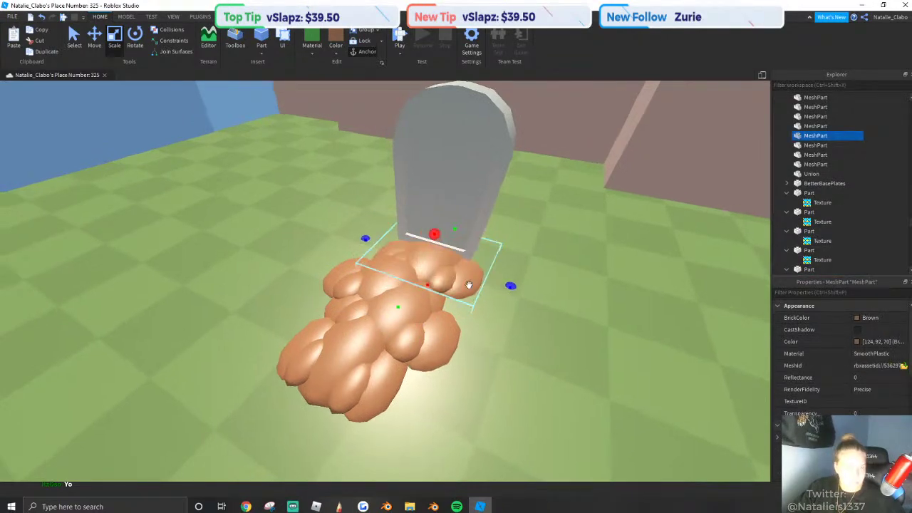
Adjust the heights of the mound pieces beside the gravestone and at the grave's outer end with the Scale tool.
{"action": "right_click_drag", "start_coordinate": [481, 261], "coordinate": [474, 258]}
{"action": "left_click", "coordinate": [373, 308]}
{"action": "left_click_drag", "start_coordinate": [371, 307], "coordinate": [450, 215]}
{"action": "right_click_drag", "start_coordinate": [434, 252], "coordinate": [535, 255]}
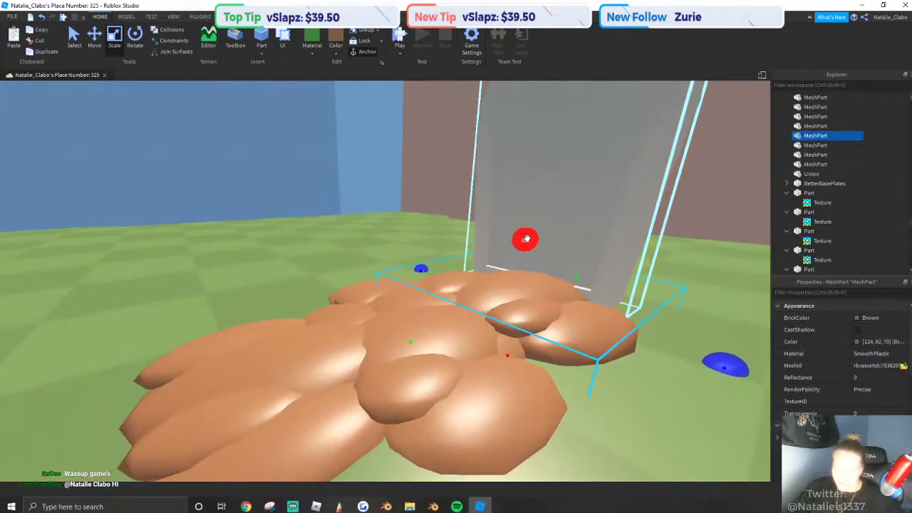
{"action": "mouse_move", "coordinate": [526, 240]}
{"action": "left_mouse_down"}
{"action": "mouse_move", "coordinate": [534, 238]}
{"action": "mouse_move", "coordinate": [519, 240]}
{"action": "left_mouse_up"}
{"action": "right_click_drag", "start_coordinate": [519, 240], "coordinate": [427, 327]}
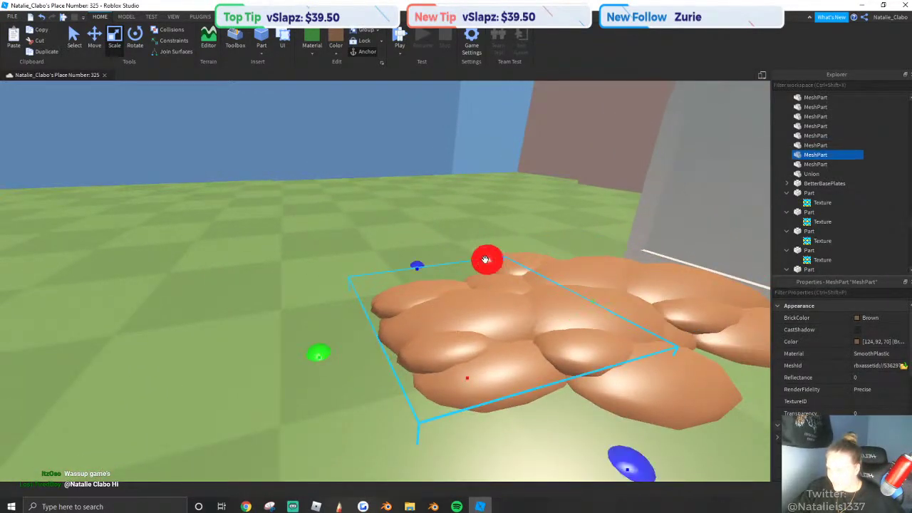
{"action": "left_click_drag", "start_coordinate": [485, 259], "coordinate": [486, 254]}
{"action": "right_click_drag", "start_coordinate": [485, 254], "coordinate": [499, 252]}
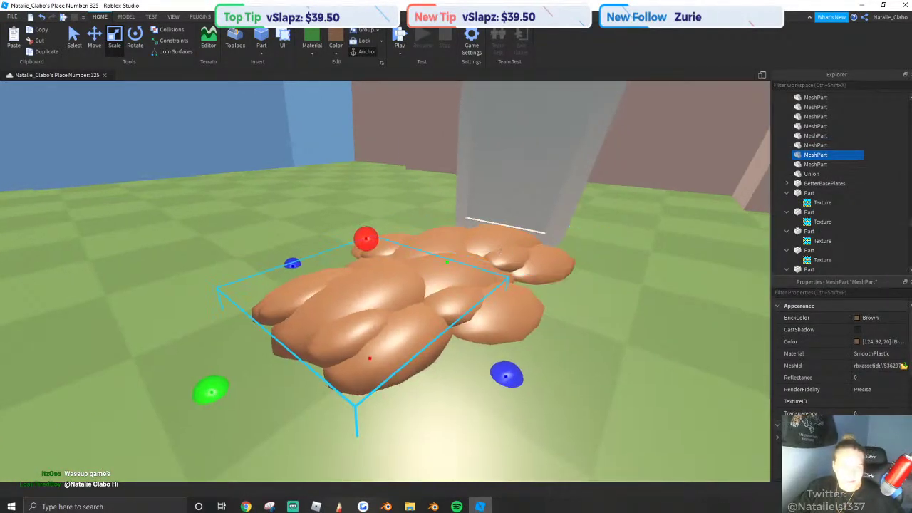
Select all four brown mound pieces and group them into one model.
{"action": "scroll", "coordinate": [581, 256], "scroll_direction": "up", "scroll_amount": 1}
{"action": "left_click", "coordinate": [514, 312], "text": "ctrl"}
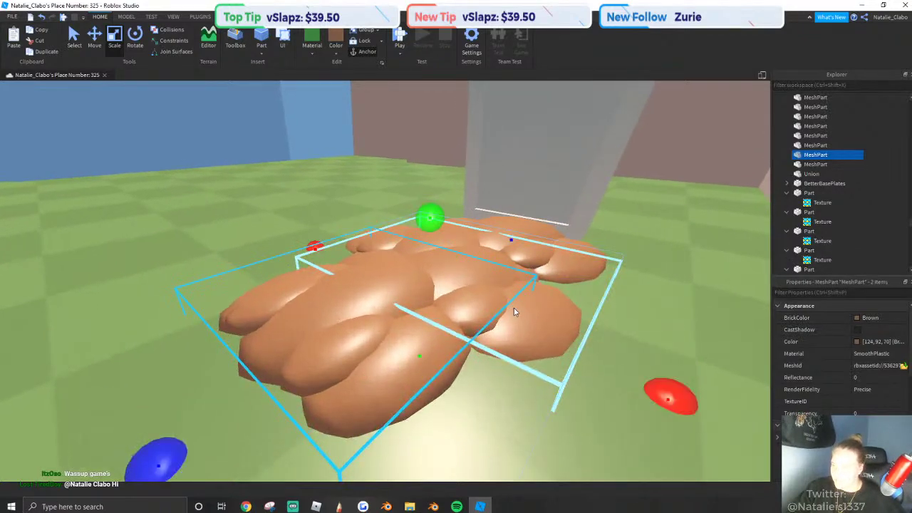
{"action": "left_click", "coordinate": [400, 236], "text": "ctrl"}
{"action": "right_click", "coordinate": [400, 235]}
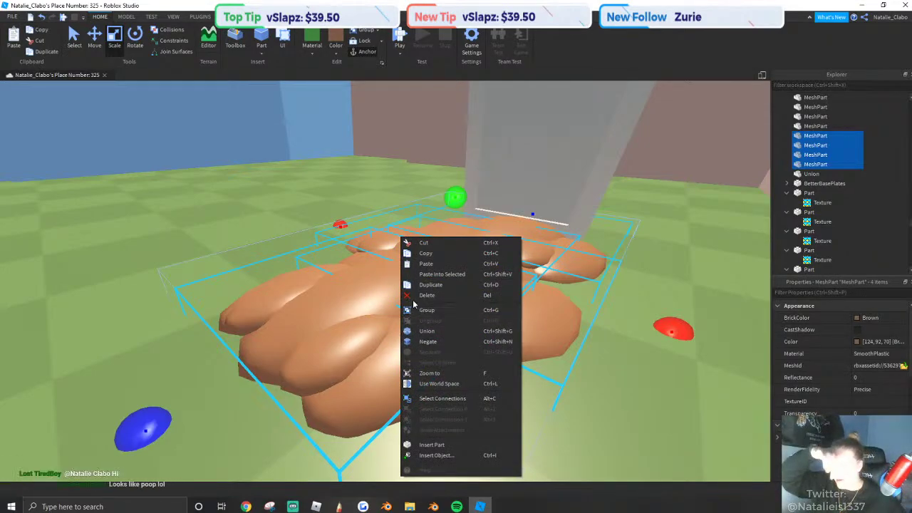
{"action": "left_click", "coordinate": [427, 310]}
Select the gravestone together with the grouped mound and group them into a single grave model.
{"action": "left_click", "coordinate": [529, 180]}
{"action": "right_click_drag", "start_coordinate": [531, 179], "coordinate": [552, 180]}
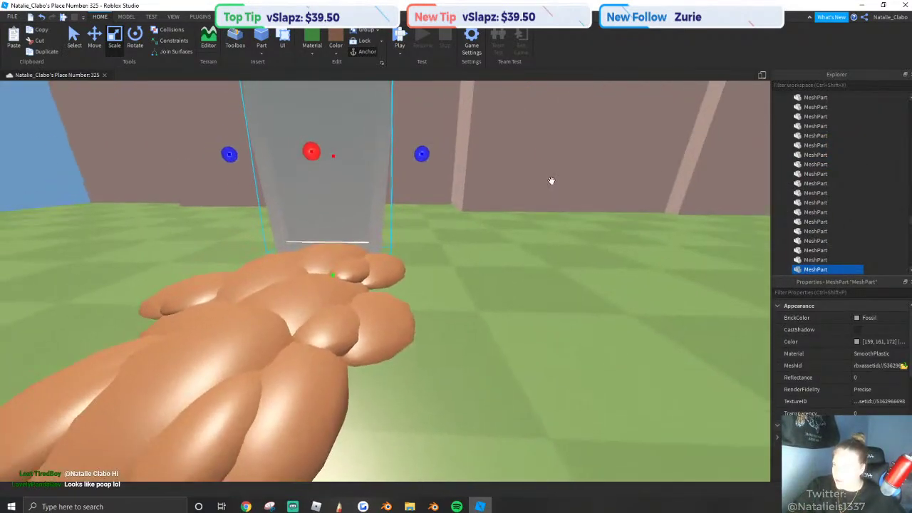
{"action": "right_click_drag", "start_coordinate": [372, 176], "coordinate": [373, 176]}
{"action": "scroll", "coordinate": [373, 177], "scroll_direction": "down", "scroll_amount": 3}
{"action": "left_click", "coordinate": [362, 295], "text": "ctrl"}
{"action": "right_click", "coordinate": [362, 295]}
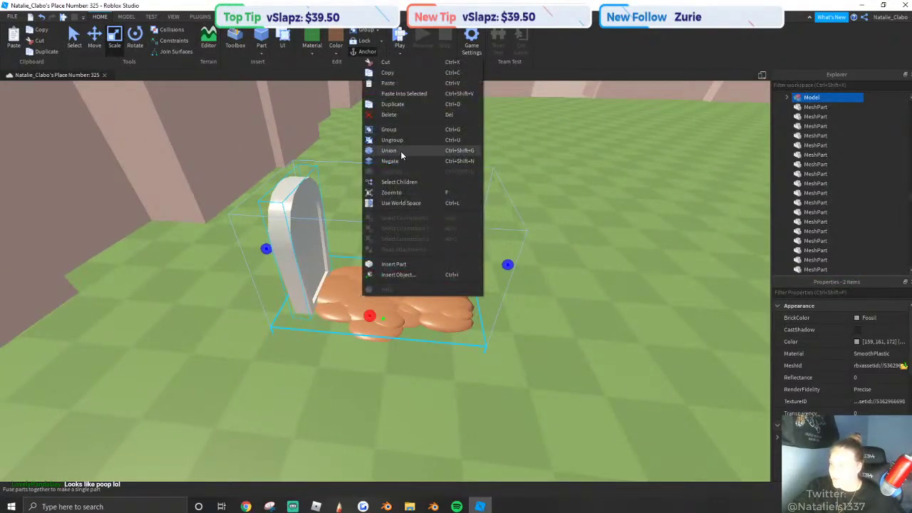
{"action": "left_click", "coordinate": [401, 151]}
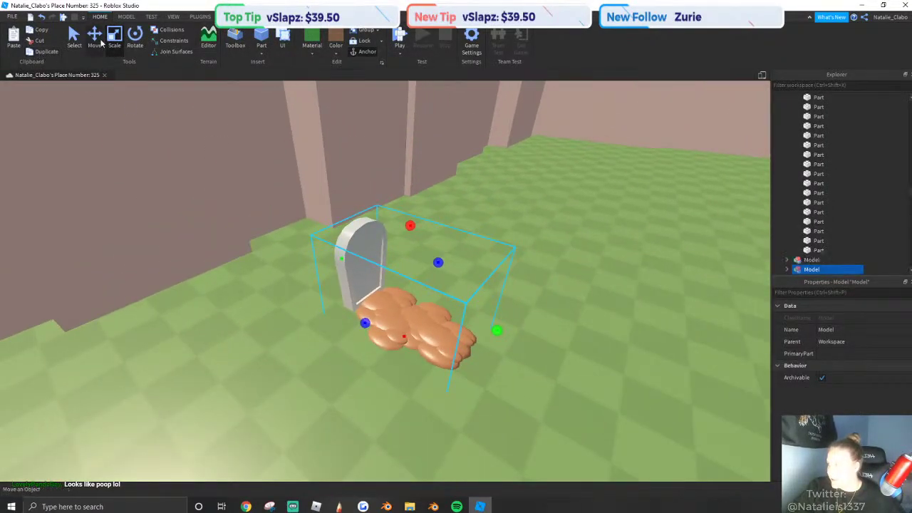
Duplicate the grave model, place the copy beside the original along the wall and rotate it slightly.
{"action": "left_click_drag", "start_coordinate": [455, 257], "coordinate": [517, 223]}
{"action": "right_click_drag", "start_coordinate": [517, 223], "coordinate": [501, 225]}
{"action": "left_click_drag", "start_coordinate": [477, 285], "coordinate": [403, 287]}
{"action": "right_click_drag", "start_coordinate": [403, 287], "coordinate": [403, 287]}
{"action": "left_click", "coordinate": [119, 42]}
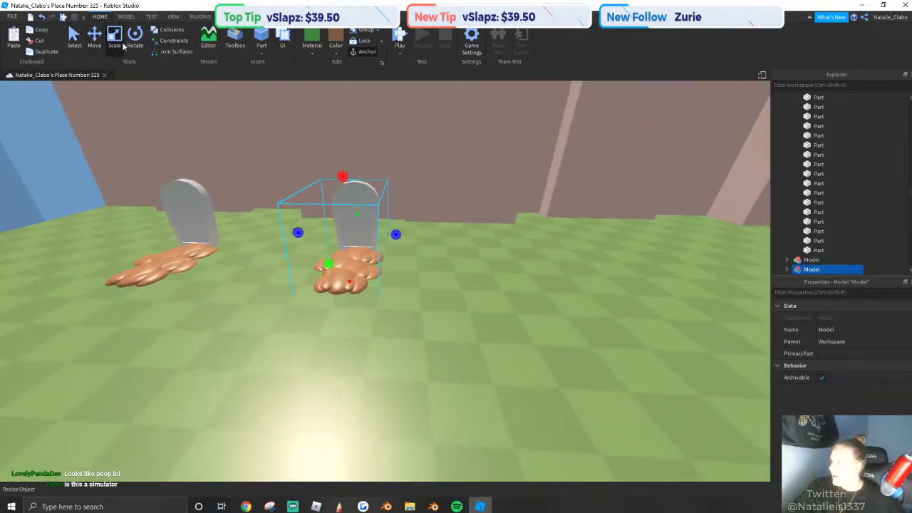
{"action": "mouse_move", "coordinate": [439, 235]}
{"action": "left_mouse_down"}
{"action": "mouse_move", "coordinate": [440, 218]}
{"action": "mouse_move", "coordinate": [439, 237]}
{"action": "left_mouse_up"}
Select two mound pieces in each grave and darken their color to RGB 112, 83, 63.
{"action": "key", "text": "s"}
{"action": "right_click_drag", "start_coordinate": [439, 237], "coordinate": [427, 210]}
{"action": "key", "text": "a"}
{"action": "key", "text": "w"}
{"action": "left_click", "coordinate": [427, 210]}
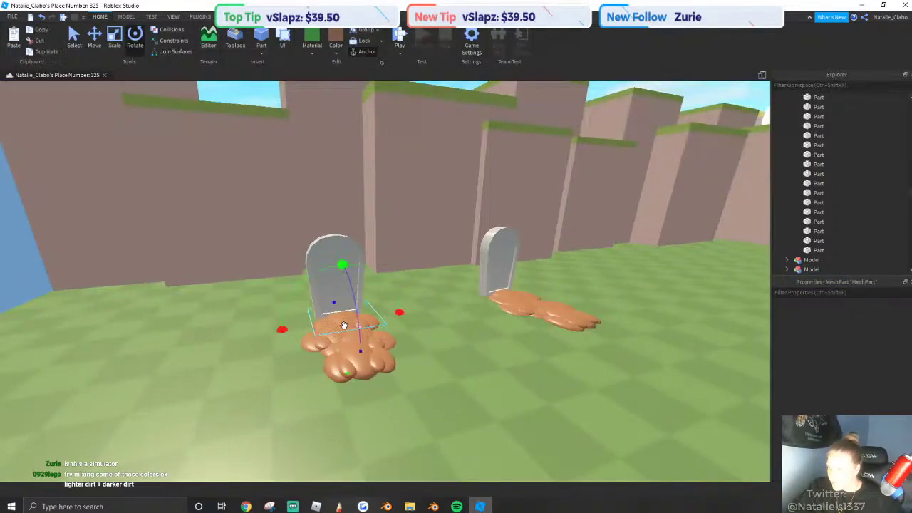
{"action": "left_click", "coordinate": [529, 303], "text": "ctrl"}
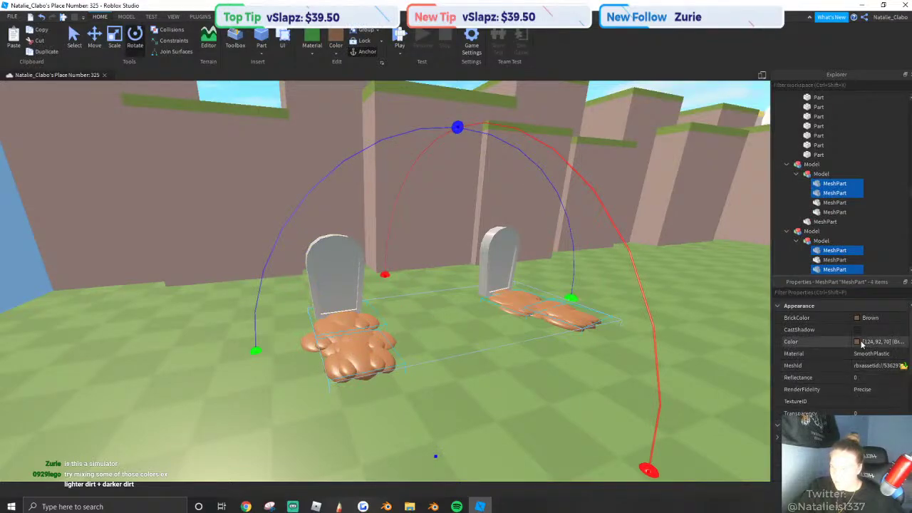
{"action": "left_click", "coordinate": [862, 342]}
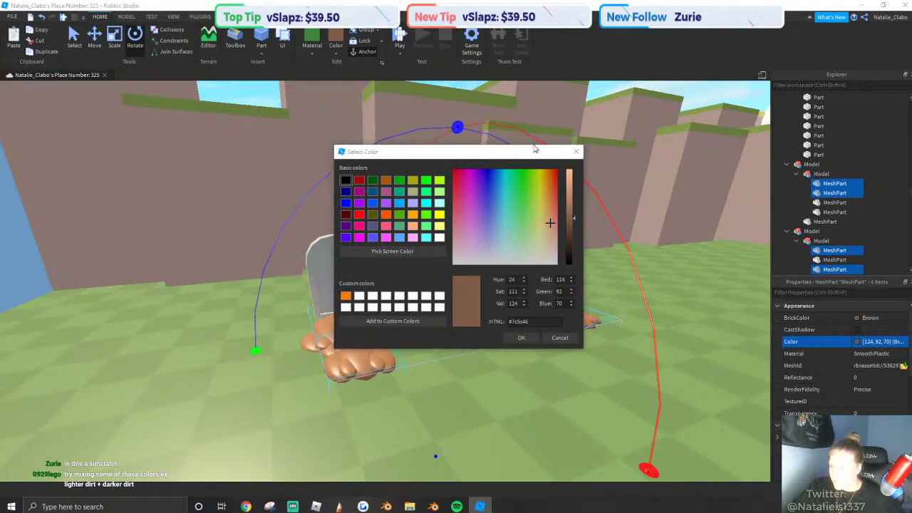
{"action": "left_click_drag", "start_coordinate": [535, 149], "coordinate": [583, 152]}
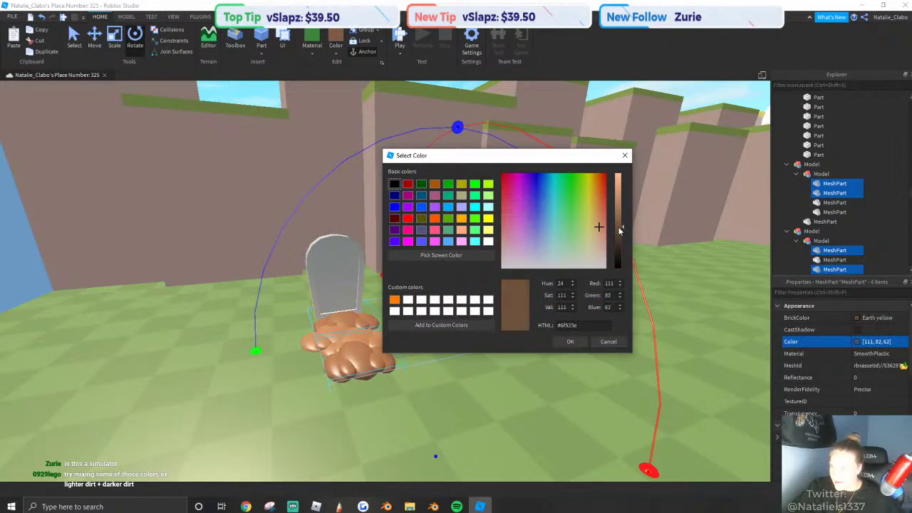
{"action": "left_click", "coordinate": [570, 341]}
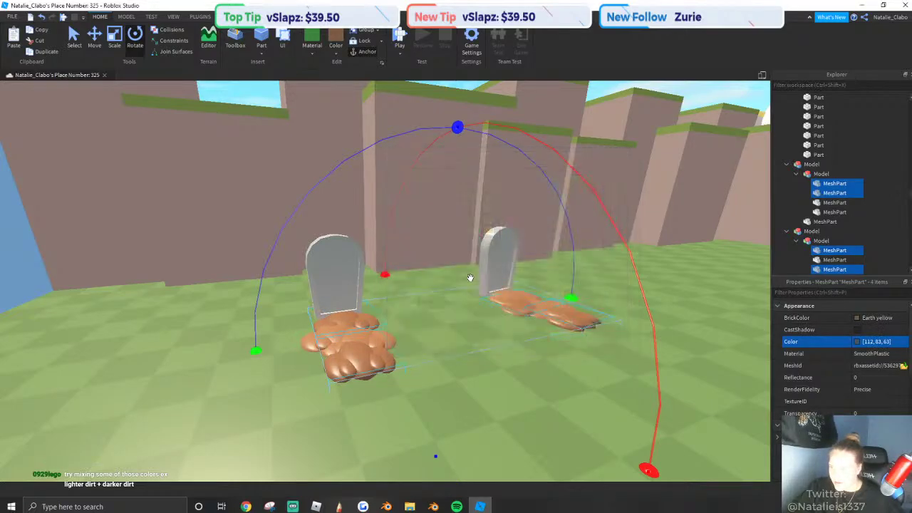
{"action": "scroll", "coordinate": [468, 277], "scroll_direction": "up", "scroll_amount": 10}
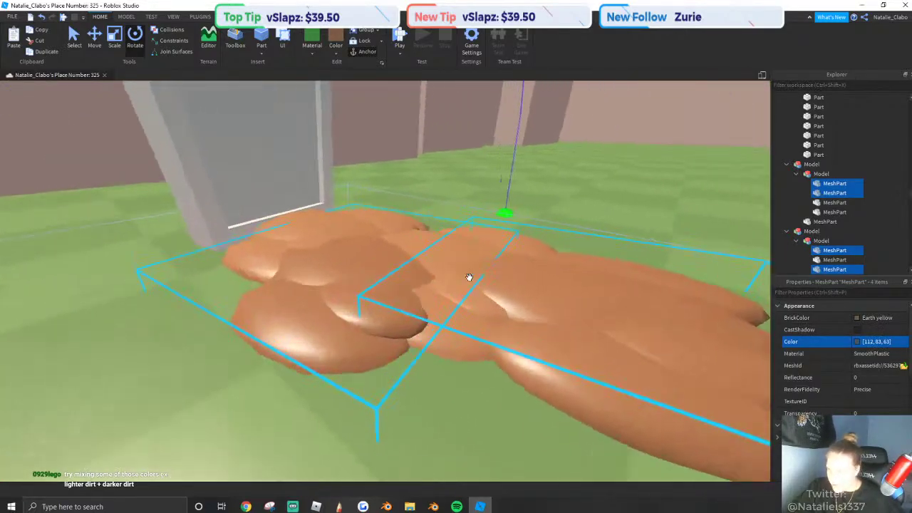
{"action": "right_click_drag", "start_coordinate": [469, 277], "coordinate": [403, 230]}
{"action": "scroll", "coordinate": [468, 277], "scroll_direction": "down", "scroll_amount": 4}
{"action": "scroll", "coordinate": [455, 256], "scroll_direction": "down", "scroll_amount": 5}
{"action": "left_click", "coordinate": [409, 175]}
Select both grave models, duplicate them and move the copies along the wall to form a row of four.
{"action": "scroll", "coordinate": [404, 230], "scroll_direction": "up", "scroll_amount": 2}
{"action": "left_click", "coordinate": [525, 320]}
{"action": "scroll", "coordinate": [525, 321], "scroll_direction": "down", "scroll_amount": 6}
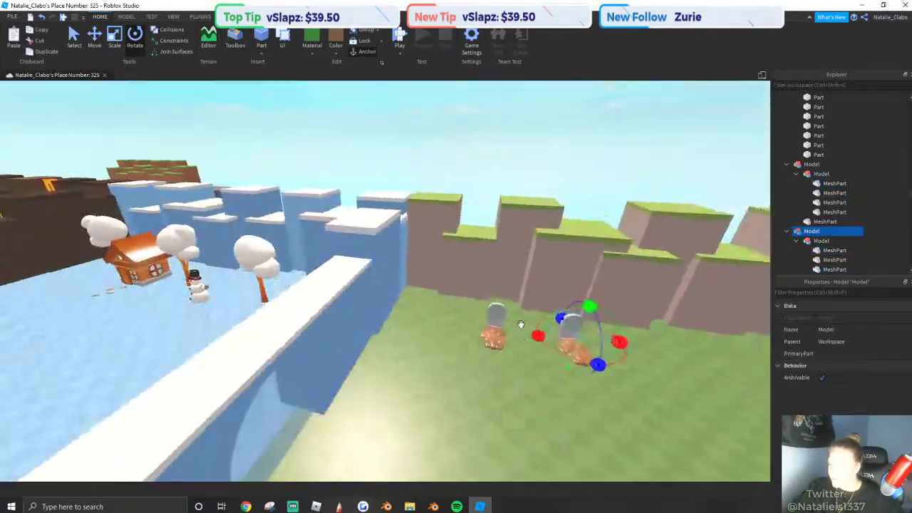
{"action": "left_click", "coordinate": [520, 325]}
{"action": "left_click", "coordinate": [549, 338]}
{"action": "left_click", "coordinate": [476, 332], "text": "ctrl"}
{"action": "key", "text": "d"}
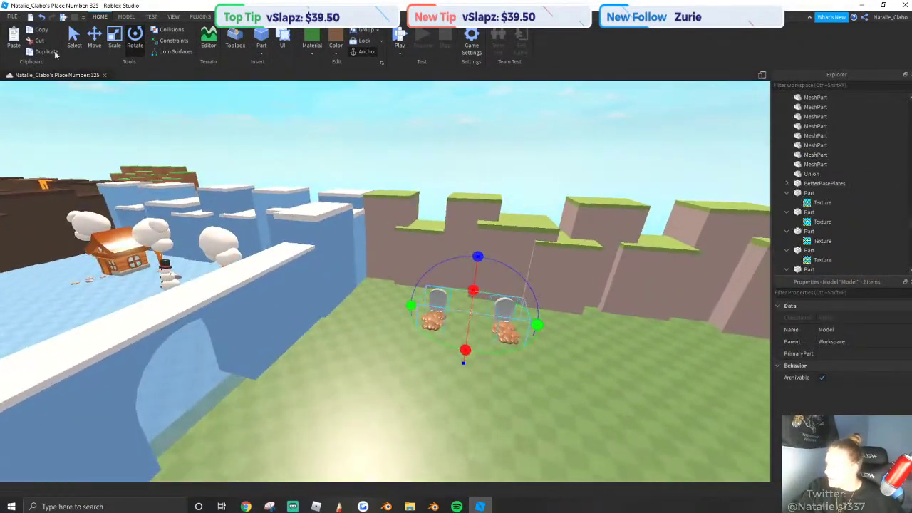
{"action": "left_click", "coordinate": [44, 51]}
{"action": "left_click_drag", "start_coordinate": [399, 303], "coordinate": [371, 309]}
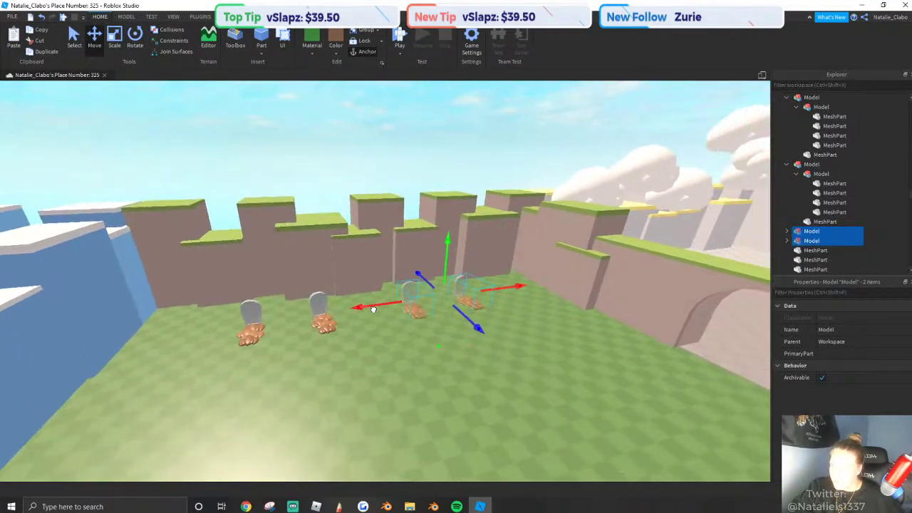
Rotate the two copied graves so they stand at different angles from the first pair.
{"action": "key", "text": "q"}
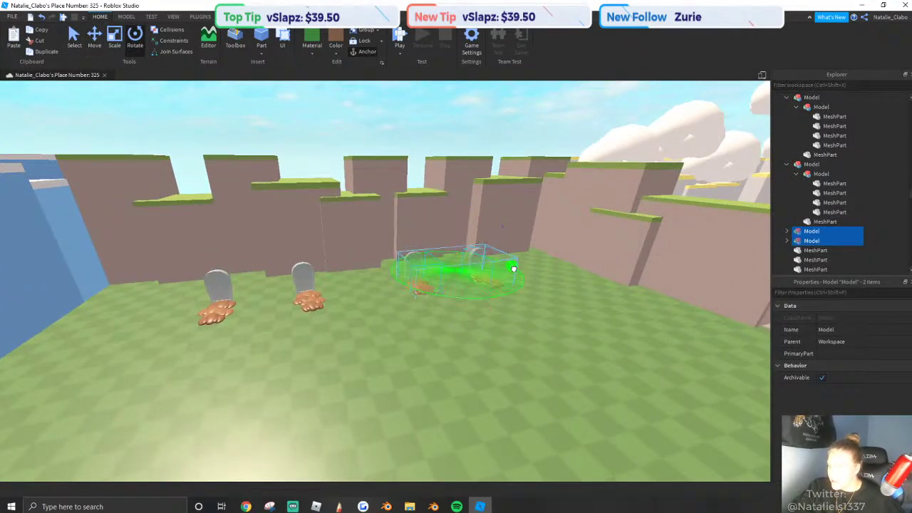
{"action": "left_click", "coordinate": [347, 123]}
{"action": "key", "text": "w"}
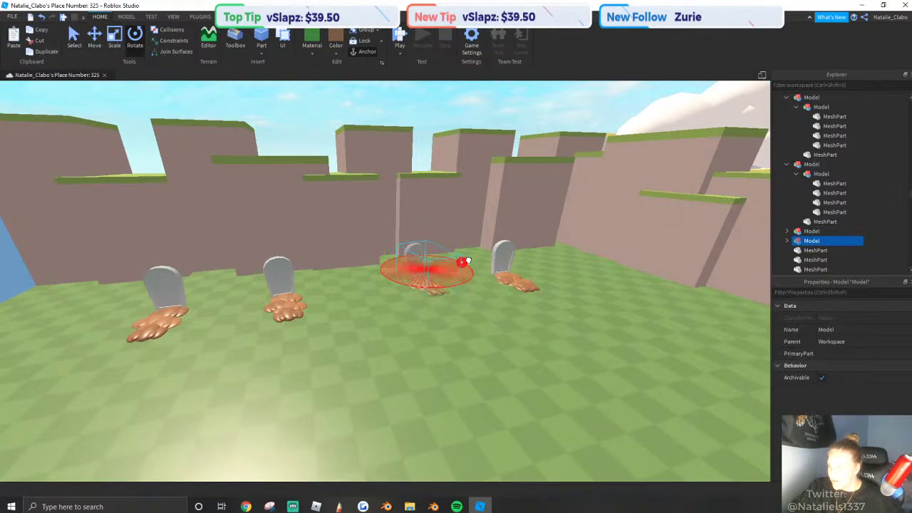
{"action": "left_click_drag", "start_coordinate": [464, 264], "coordinate": [465, 272]}
{"action": "key", "text": "a"}
{"action": "left_click", "coordinate": [303, 111]}
{"action": "key", "text": "s"}
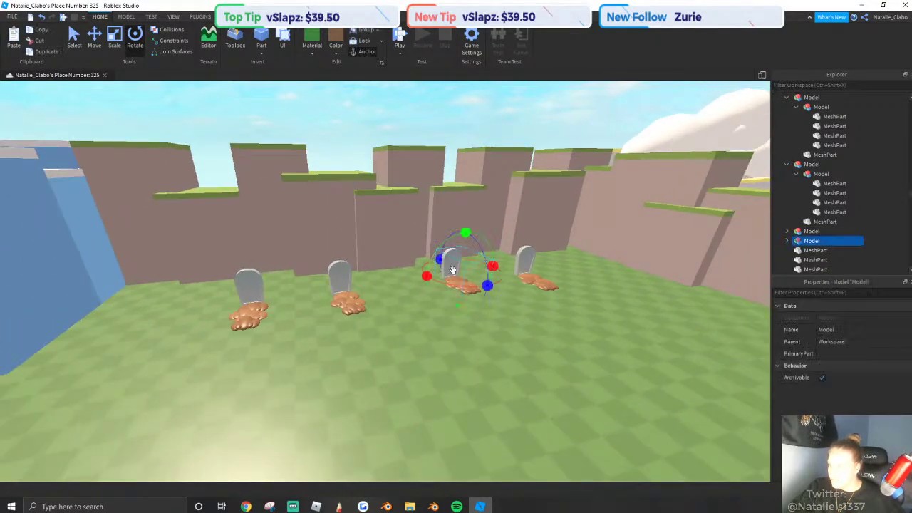
Select all four graves, duplicate the row and rotate the copies about half a turn.
{"action": "left_click", "coordinate": [245, 303], "text": "shift"}
{"action": "key", "text": "s"}
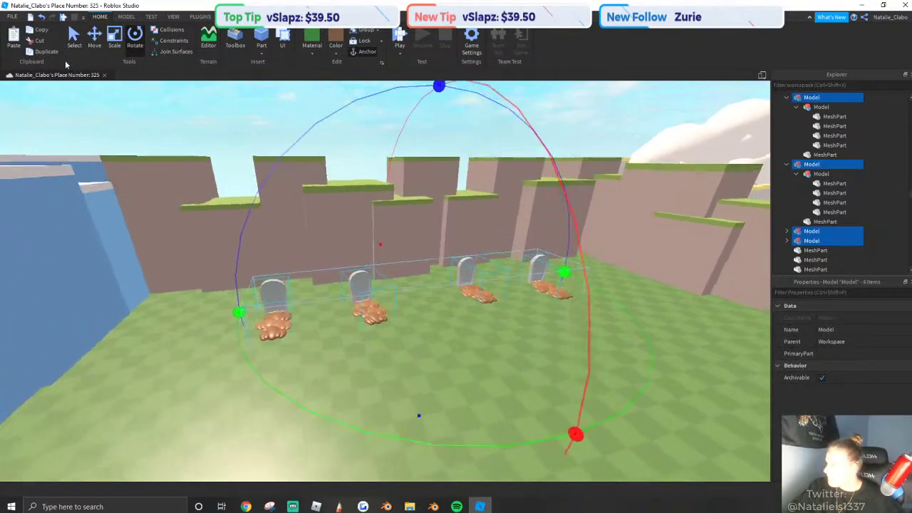
{"action": "left_click", "coordinate": [48, 52]}
{"action": "right_click_drag", "start_coordinate": [214, 235], "coordinate": [245, 239]}
{"action": "left_click_drag", "start_coordinate": [224, 307], "coordinate": [306, 264]}
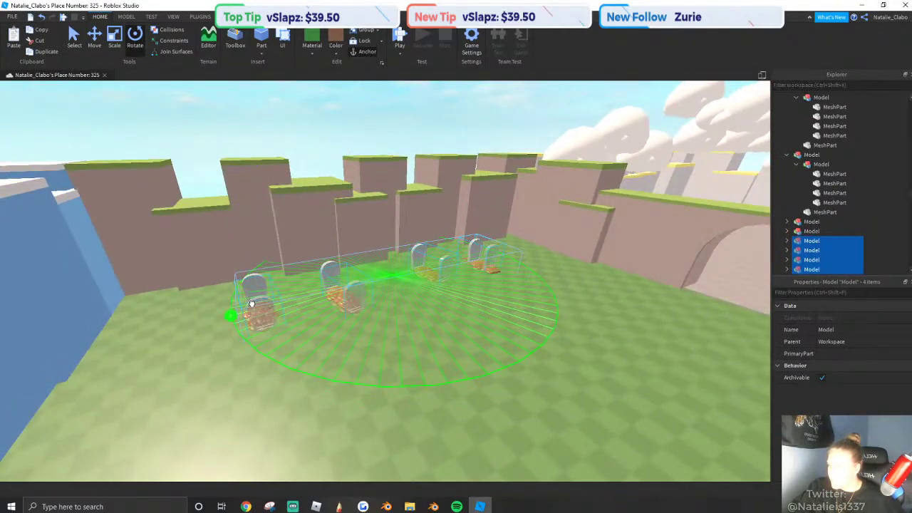
{"action": "left_click_drag", "start_coordinate": [252, 301], "coordinate": [257, 305]}
Move the copied row of four graves across the grass to the opposite wall.
{"action": "key", "text": "s"}
{"action": "key", "text": "ctrl+2"}
{"action": "key", "text": "a"}
{"action": "left_click_drag", "start_coordinate": [464, 304], "coordinate": [546, 333]}
{"action": "key", "text": "s"}
{"action": "right_click_drag", "start_coordinate": [545, 333], "coordinate": [487, 390]}
{"action": "left_click", "coordinate": [660, 179]}
Scale individual graves in the copied row along the wall so they differ in size.
{"action": "key", "text": "w"}
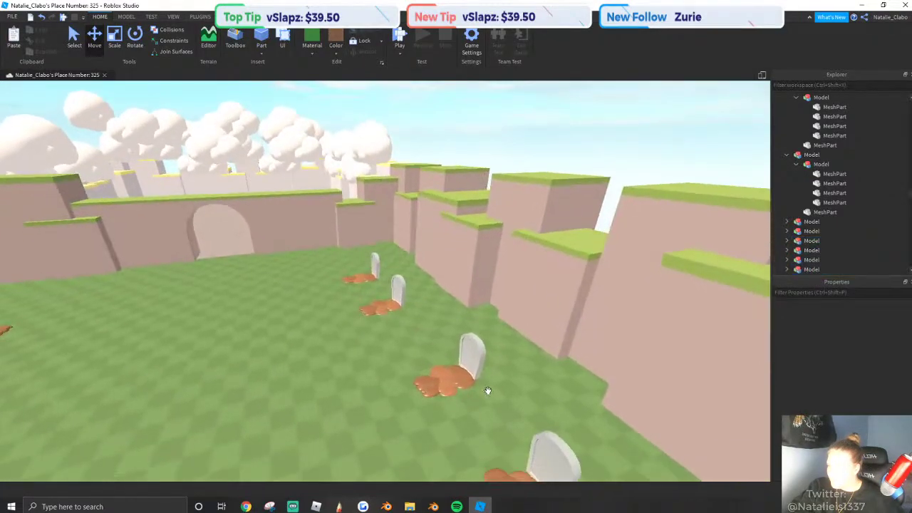
{"action": "key", "text": "w"}
{"action": "key", "text": "q"}
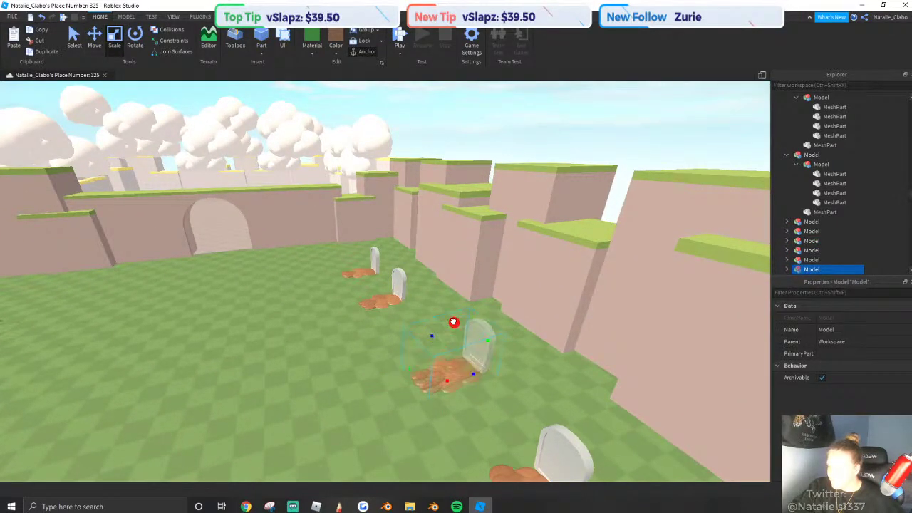
{"action": "left_click", "coordinate": [371, 246]}
{"action": "key", "text": "s"}
{"action": "right_click_drag", "start_coordinate": [358, 238], "coordinate": [378, 253]}
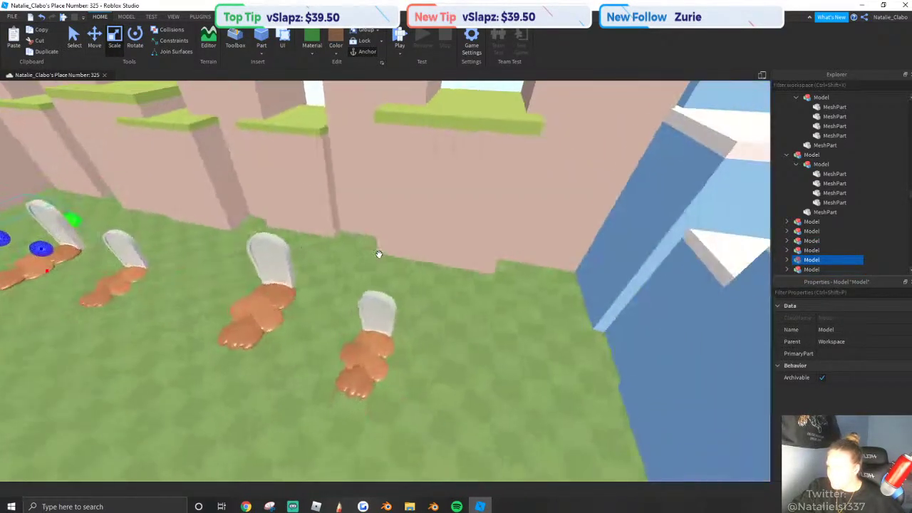
Scale further graves, including the end one in the original row, and clear the selection.
{"action": "left_click", "coordinate": [369, 307]}
{"action": "right_click_drag", "start_coordinate": [368, 307], "coordinate": [357, 283]}
{"action": "left_click", "coordinate": [357, 283]}
{"action": "key", "text": "w"}
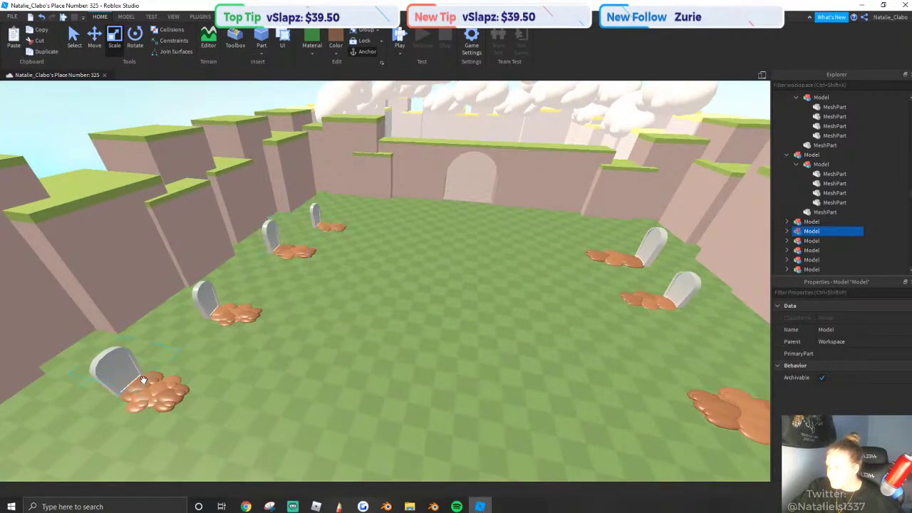
{"action": "left_click_drag", "start_coordinate": [123, 355], "coordinate": [126, 333]}
{"action": "left_click", "coordinate": [212, 206]}
{"action": "right_click_drag", "start_coordinate": [126, 332], "coordinate": [386, 267]}
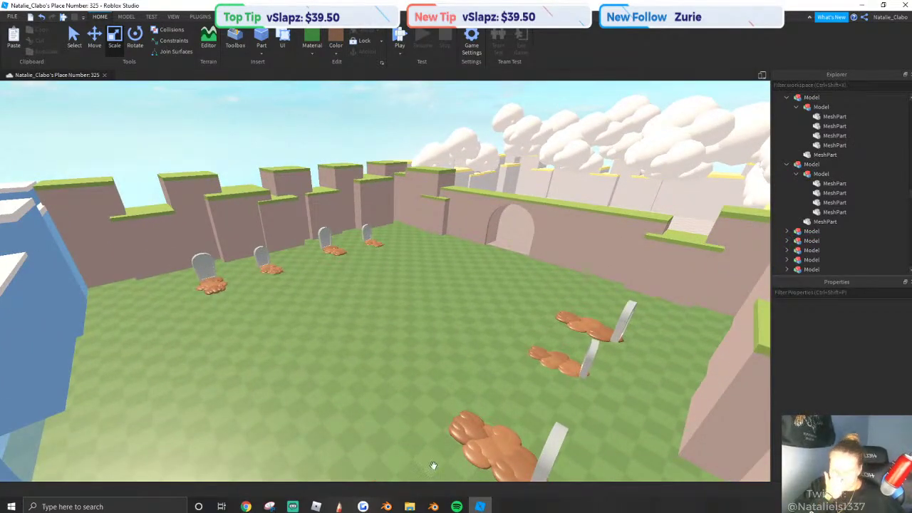
Switch to Blender, delete the stone arch and add a 16-vertex cylinder.
{"action": "left_click", "coordinate": [386, 506]}
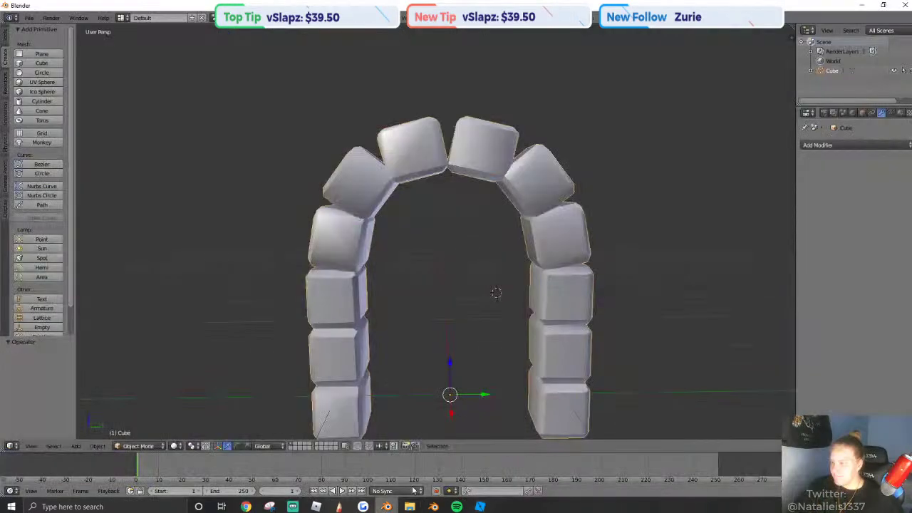
{"action": "key", "text": "x"}
{"action": "left_click", "coordinate": [434, 333]}
{"action": "scroll", "coordinate": [435, 330], "scroll_direction": "down", "scroll_amount": 6}
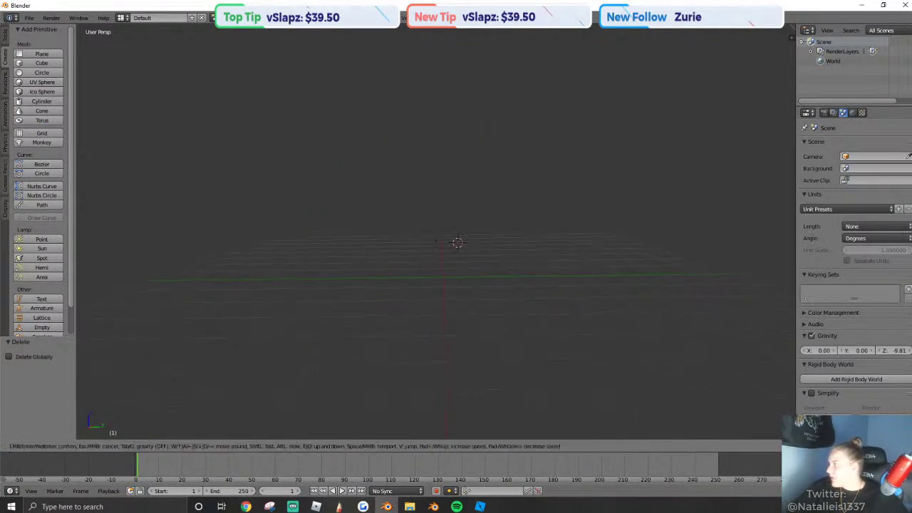
{"action": "key", "text": "Escape"}
{"action": "left_click", "coordinate": [42, 101]}
{"action": "scroll", "coordinate": [386, 274], "scroll_direction": "up", "scroll_amount": 4}
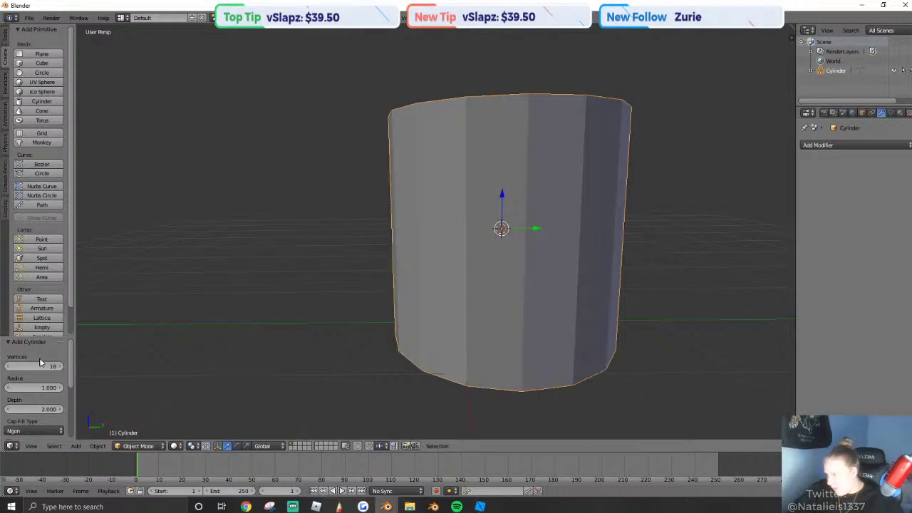
Clear the cylinder's location, scale it down, raise its top face slightly and narrow it into a flared trunk base.
{"action": "key", "text": "alt+g"}
{"action": "scroll", "coordinate": [567, 391], "scroll_direction": "down", "scroll_amount": 5}
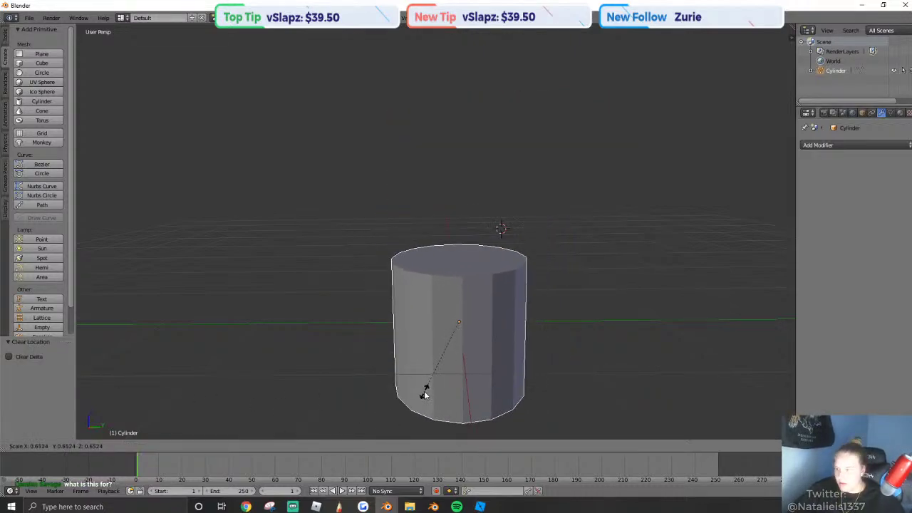
{"action": "key", "text": "Tab"}
{"action": "left_click_drag", "start_coordinate": [463, 281], "coordinate": [463, 263]}
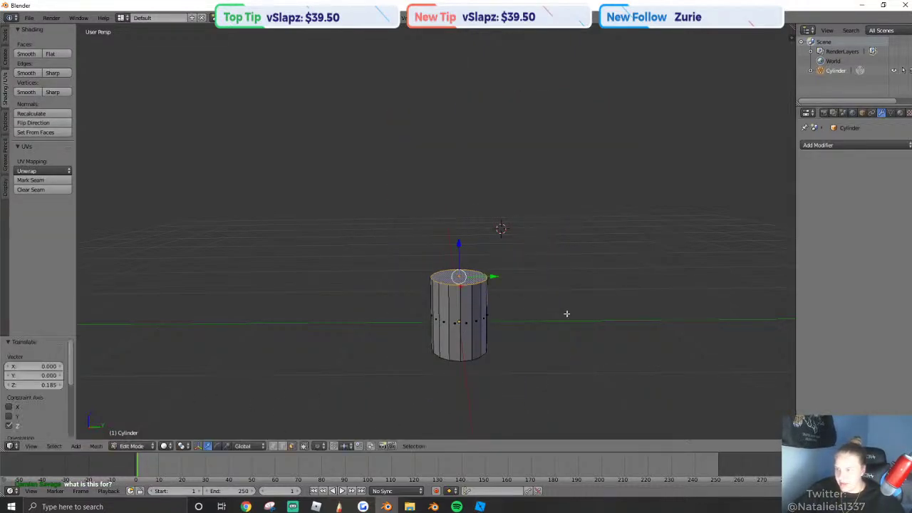
{"action": "key", "text": "s"}
{"action": "left_click", "coordinate": [499, 307]}
Extrude the top face upward by about 1.71 and scale its end to about 0.77 to taper the trunk.
{"action": "key", "text": "e"}
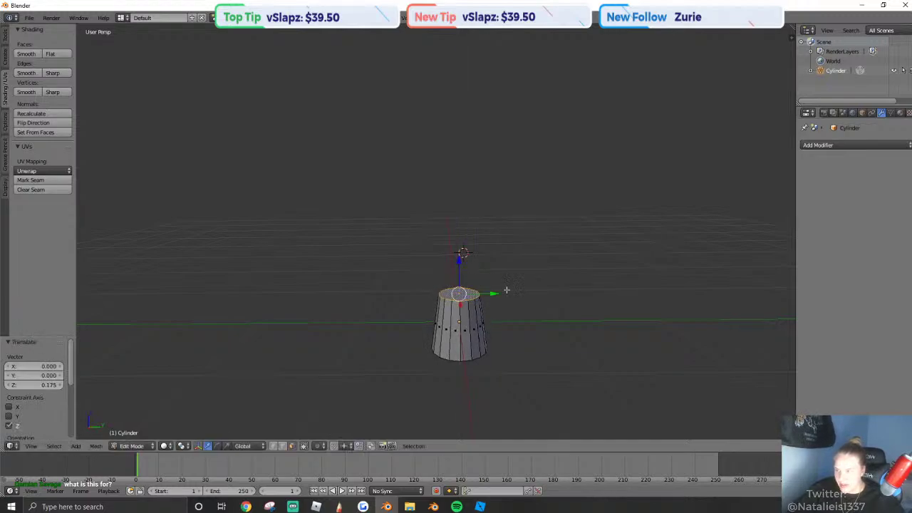
{"action": "left_click", "coordinate": [510, 126]}
{"action": "key", "text": "shift+f"}
{"action": "left_click", "coordinate": [531, 259]}
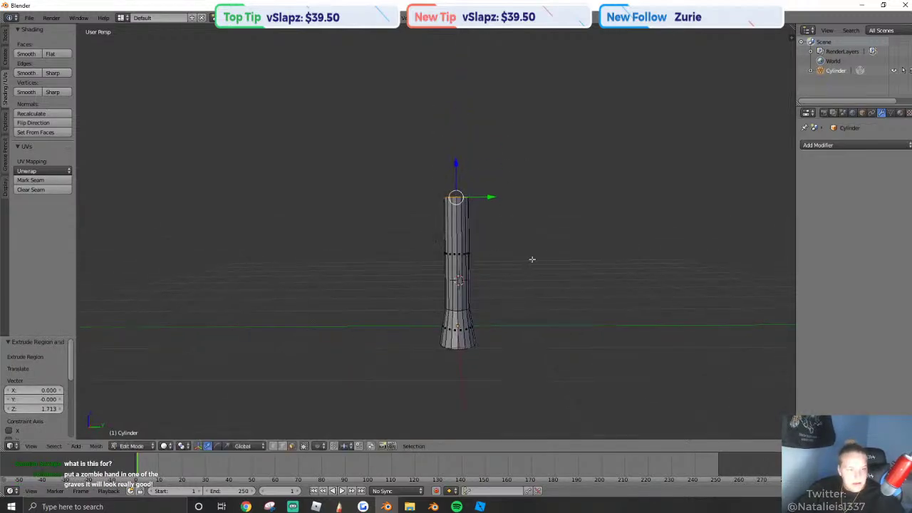
{"action": "key", "text": "w"}
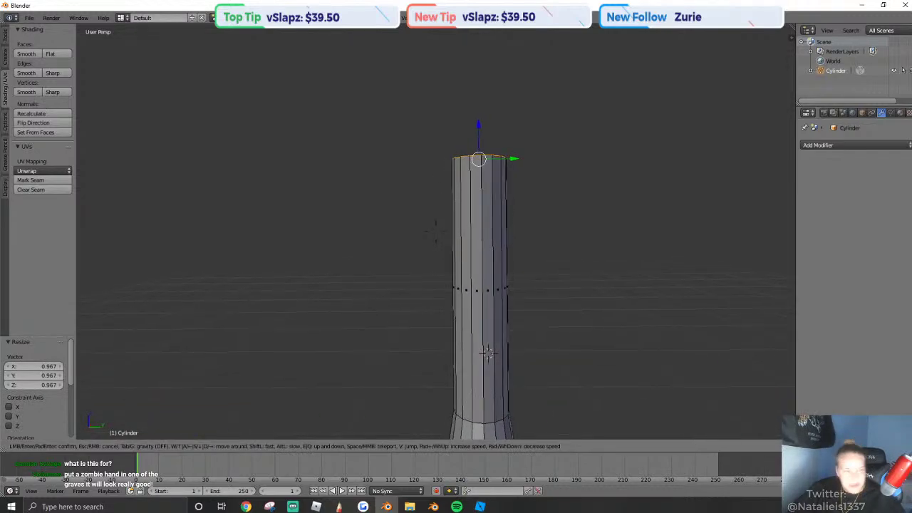
{"action": "left_click", "coordinate": [543, 243]}
{"action": "key", "text": "s"}
{"action": "left_click", "coordinate": [519, 230]}
{"action": "scroll", "coordinate": [435, 231], "scroll_direction": "down", "scroll_amount": 3}
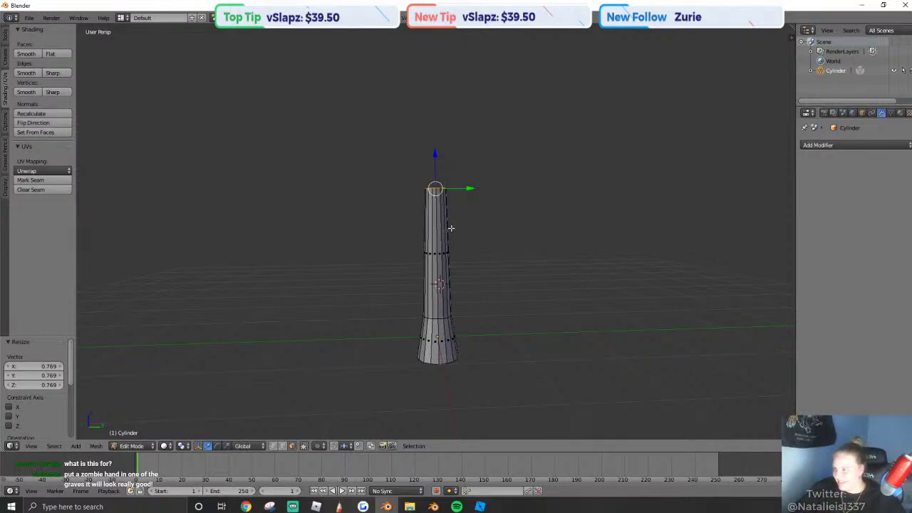
Extrude another trunk section upward, scale its end to about 0.76 and raise the top by about 0.68.
{"action": "key", "text": "e"}
{"action": "left_click", "coordinate": [435, 124]}
{"action": "key", "text": "s"}
{"action": "left_click", "coordinate": [433, 116]}
{"action": "key", "text": "shift+f"}
{"action": "key", "text": "s"}
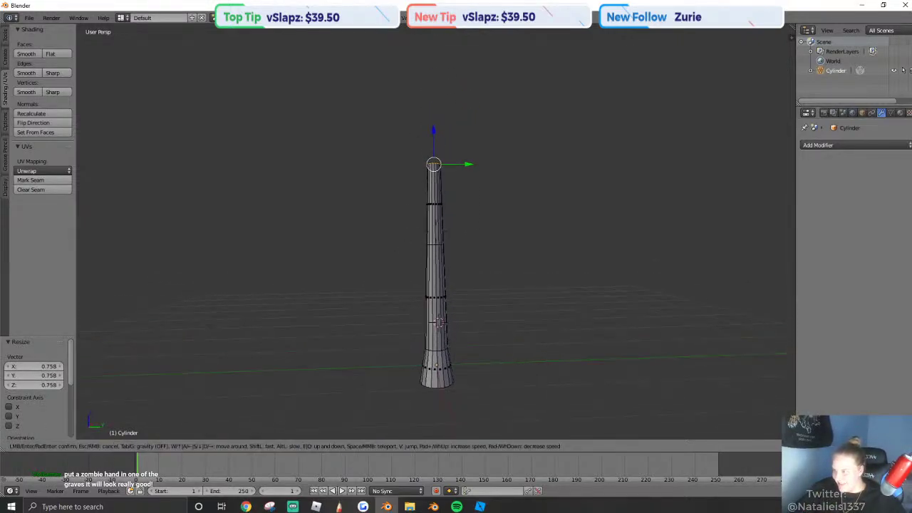
{"action": "key", "text": "w"}
{"action": "left_click", "coordinate": [449, 277]}
{"action": "left_click_drag", "start_coordinate": [436, 275], "coordinate": [435, 229]}
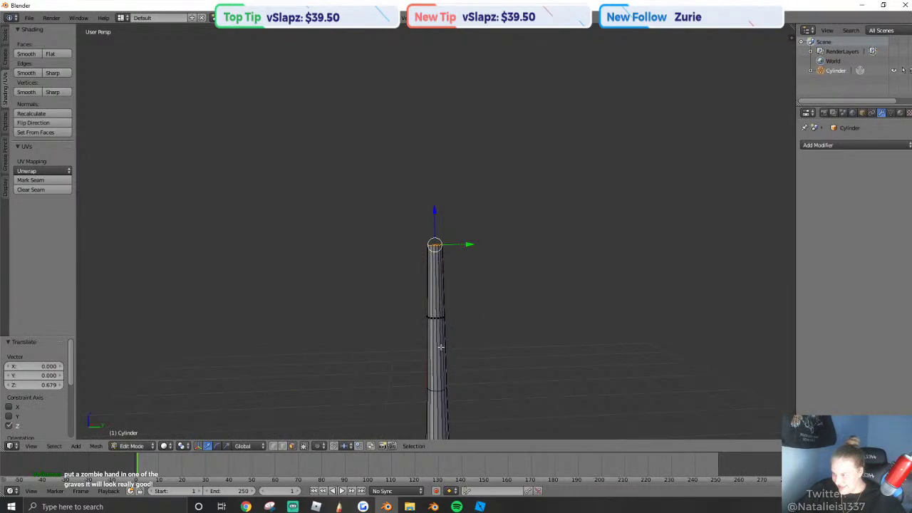
Duplicate the upper trunk sections about 1.07 along Y and rotate the copy about -65° around X as a branch.
{"action": "key", "text": "shift+f"}
{"action": "key", "text": "w"}
{"action": "left_click", "coordinate": [435, 233]}
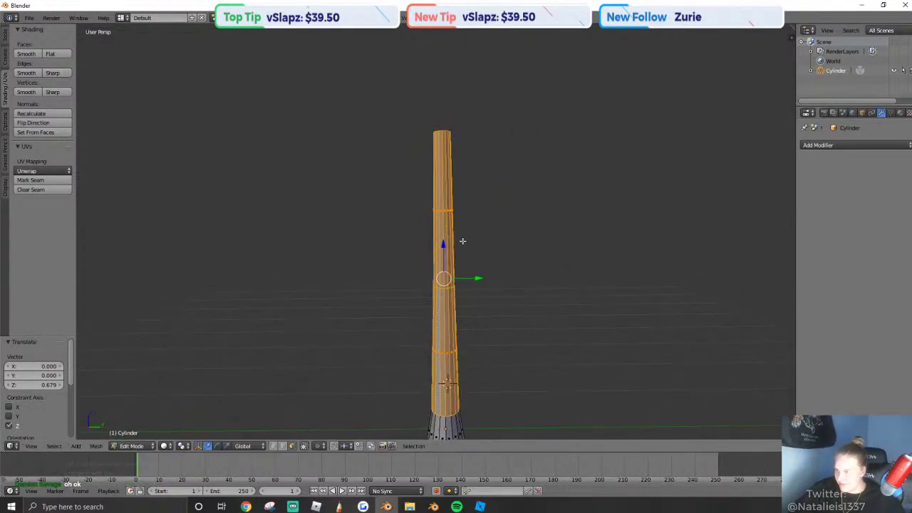
{"action": "key", "text": "shift+d"}
{"action": "key", "text": "y"}
{"action": "left_click", "coordinate": [552, 282]}
{"action": "key", "text": "r"}
{"action": "key", "text": "x"}
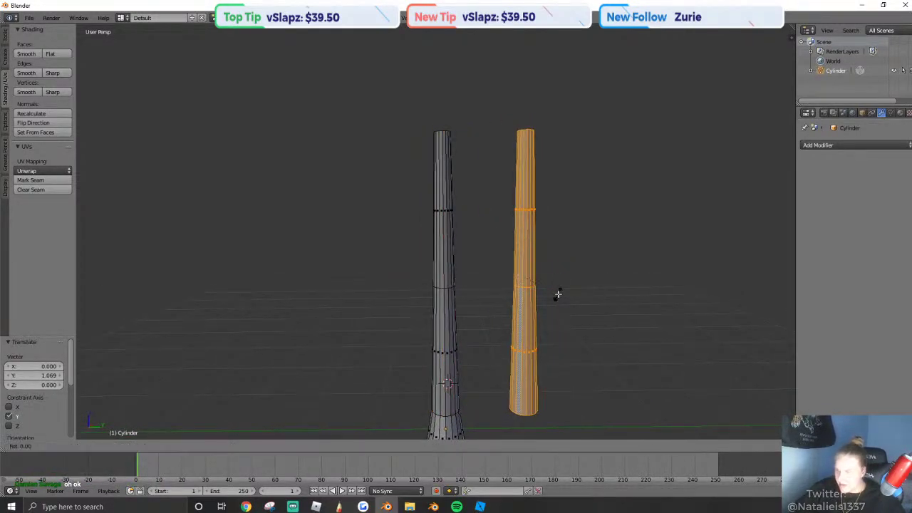
{"action": "left_click", "coordinate": [522, 357]}
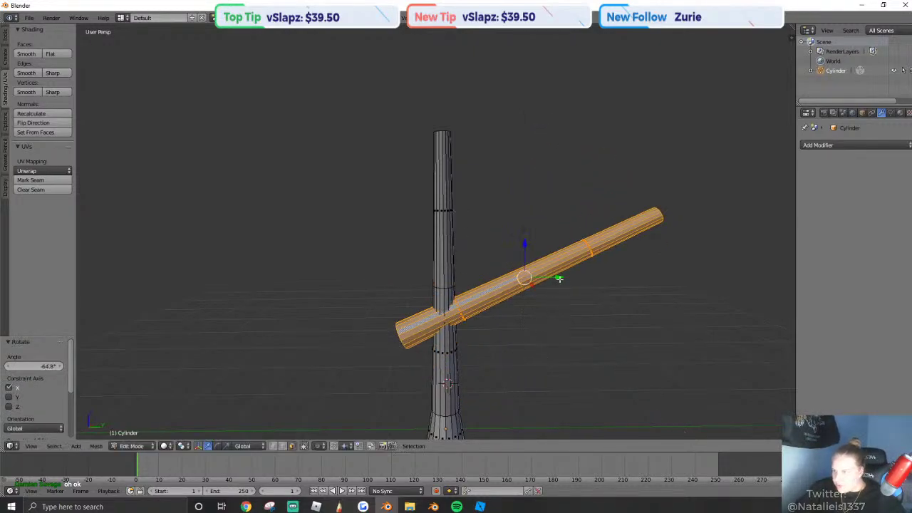
Scale the branch to about 0.73 and again to 0.94, and shift it along Y until its base meets the trunk.
{"action": "left_click_drag", "start_coordinate": [560, 280], "coordinate": [584, 282]}
{"action": "key", "text": "s"}
{"action": "left_click", "coordinate": [559, 284]}
{"action": "key", "text": "g"}
{"action": "key", "text": "y"}
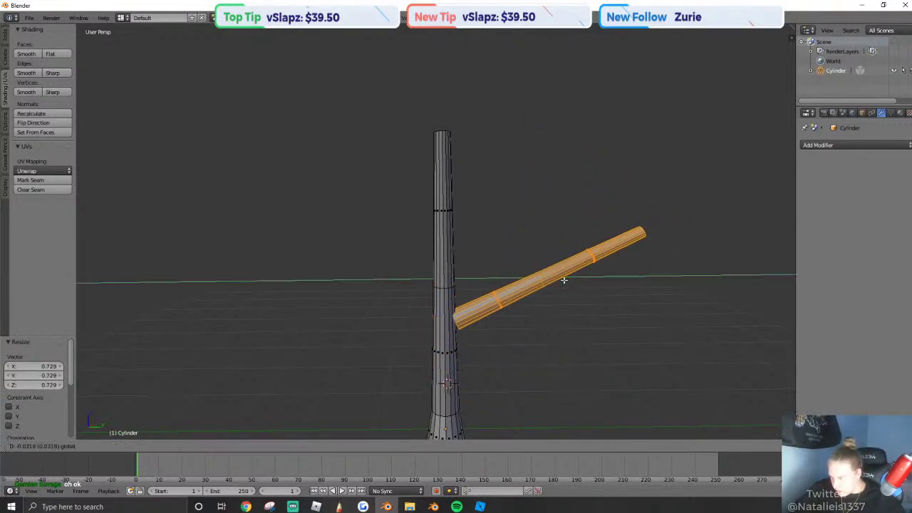
{"action": "left_click", "coordinate": [534, 278]}
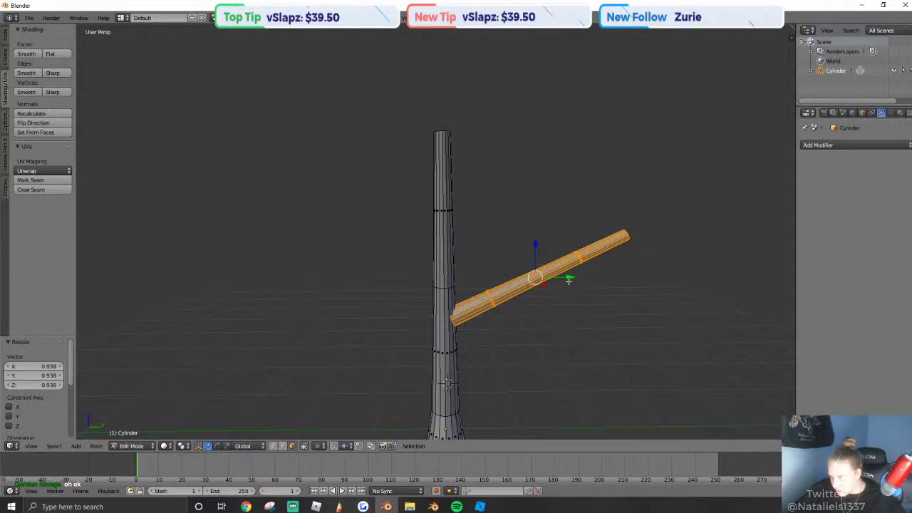
{"action": "left_click_drag", "start_coordinate": [568, 281], "coordinate": [562, 280]}
Select the branch's middle and tip edge loops, rotate them around X and raise them about 0.46 to bend the branch upward.
{"action": "key", "text": "shift+f"}
{"action": "key", "text": "w"}
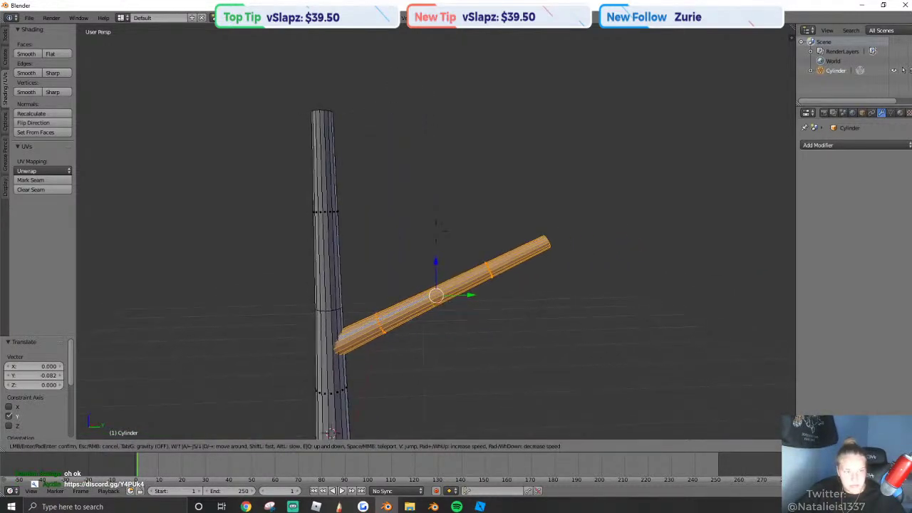
{"action": "key", "text": "w"}
{"action": "left_click", "coordinate": [438, 224]}
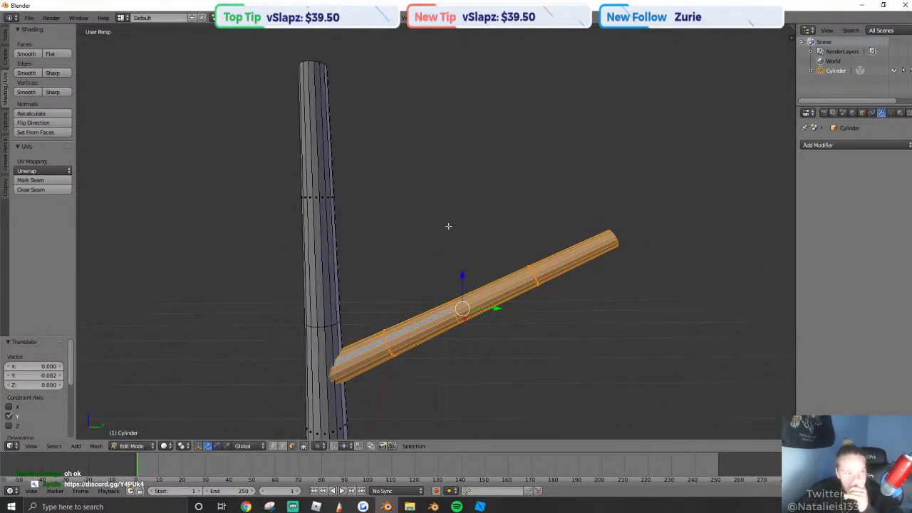
{"action": "left_click", "coordinate": [283, 445]}
{"action": "right_click", "coordinate": [456, 313]}
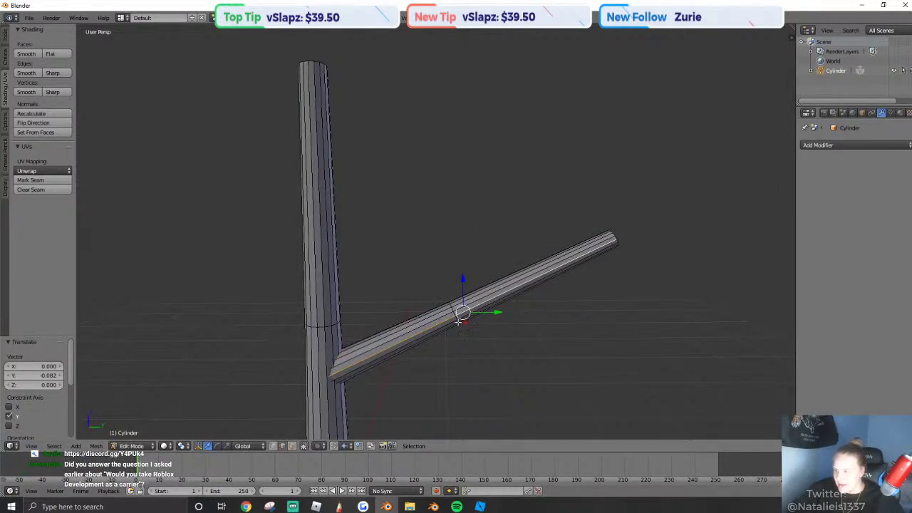
{"action": "right_click", "coordinate": [616, 238], "text": "ctrl+alt"}
{"action": "right_click", "coordinate": [614, 237], "text": "alt"}
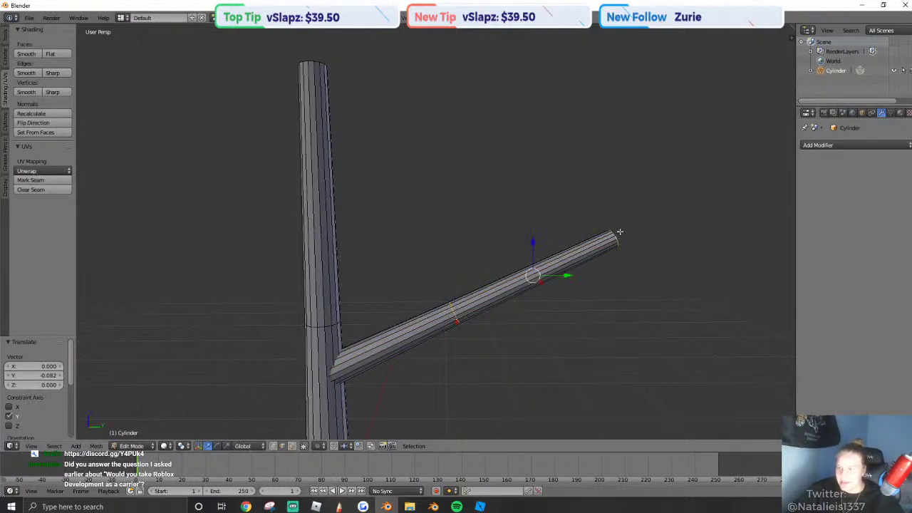
{"action": "middle_click_drag", "start_coordinate": [619, 231], "coordinate": [482, 251]}
{"action": "key", "text": "r"}
{"action": "key", "text": "x"}
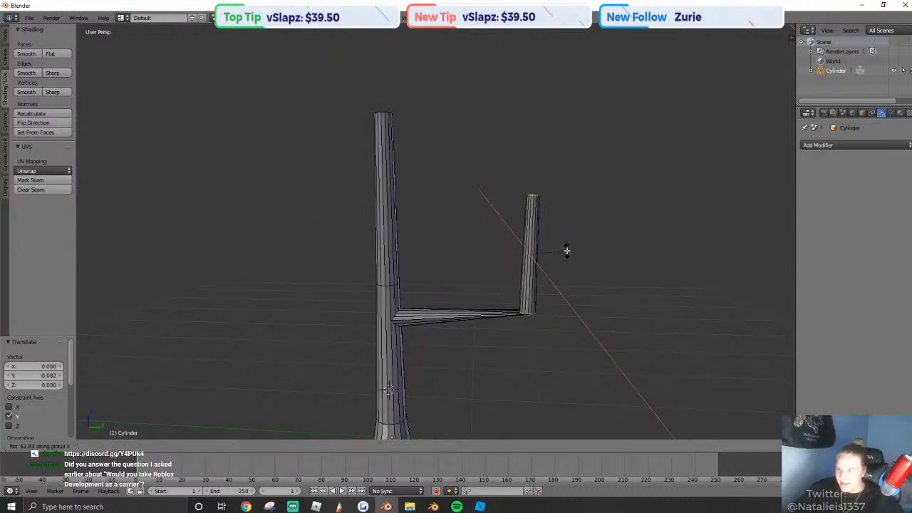
{"action": "left_click", "coordinate": [566, 273]}
{"action": "left_click_drag", "start_coordinate": [532, 228], "coordinate": [537, 195]}
Bevel the edge loop at the branch's bend with one segment and an offset of about 1.56.
{"action": "key", "text": "shift+f"}
{"action": "key", "text": "w"}
{"action": "left_click", "coordinate": [484, 255]}
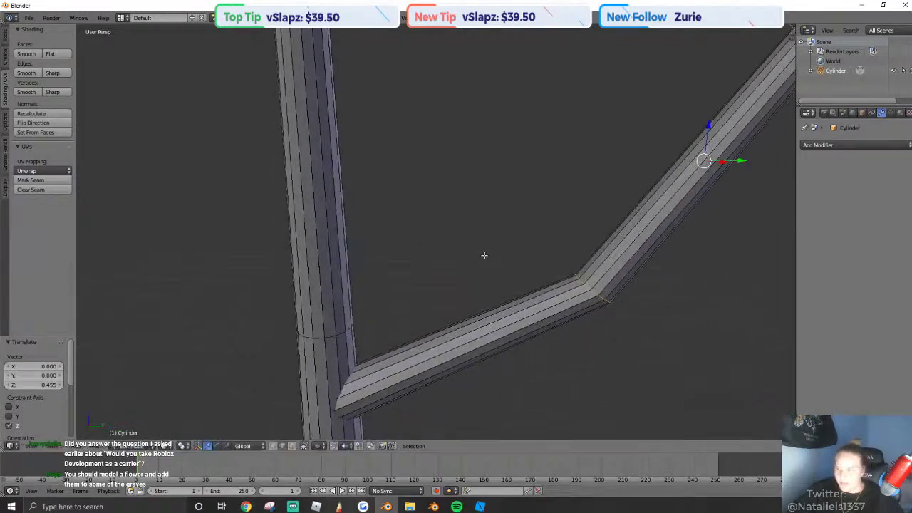
{"action": "key", "text": "ctrl+b"}
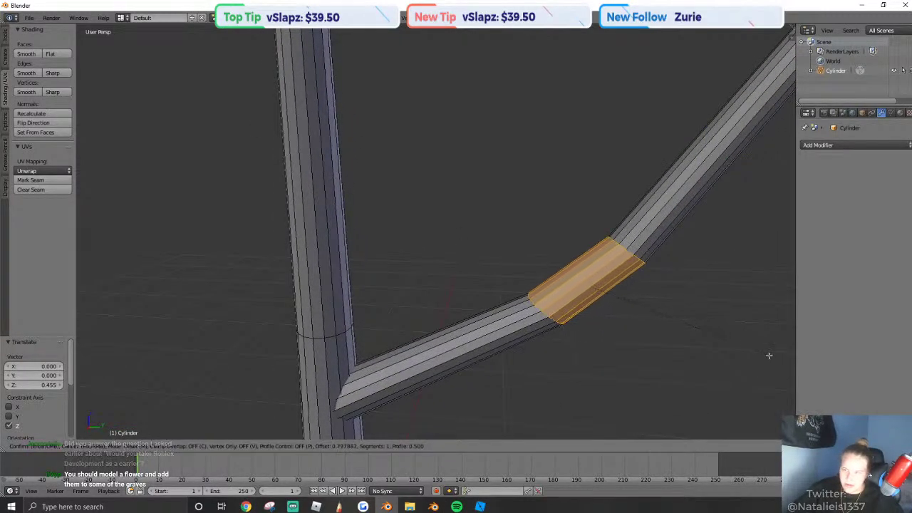
{"action": "left_click", "coordinate": [220, 382]}
Select the edge loop at the branch's base inside the trunk and scale it about 1.58 along Z.
{"action": "right_click", "coordinate": [334, 413], "text": "alt"}
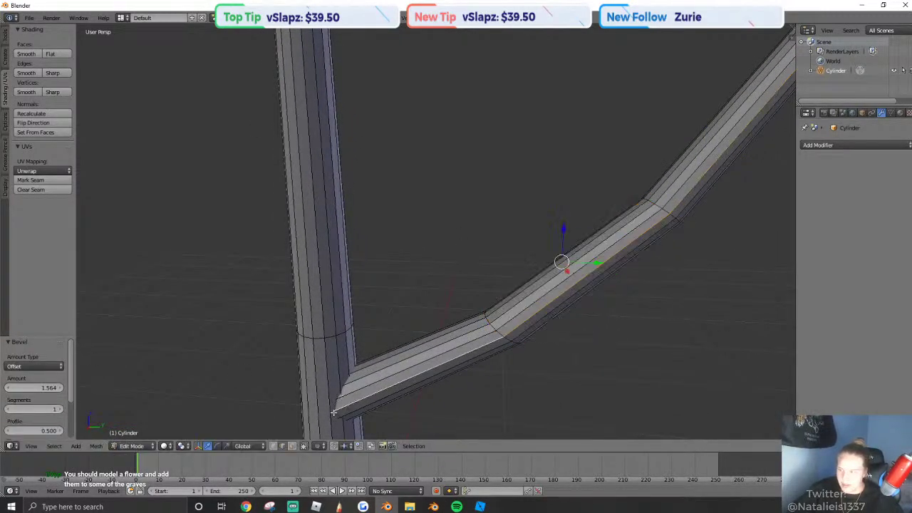
{"action": "key", "text": "shift+f"}
{"action": "key", "text": "w"}
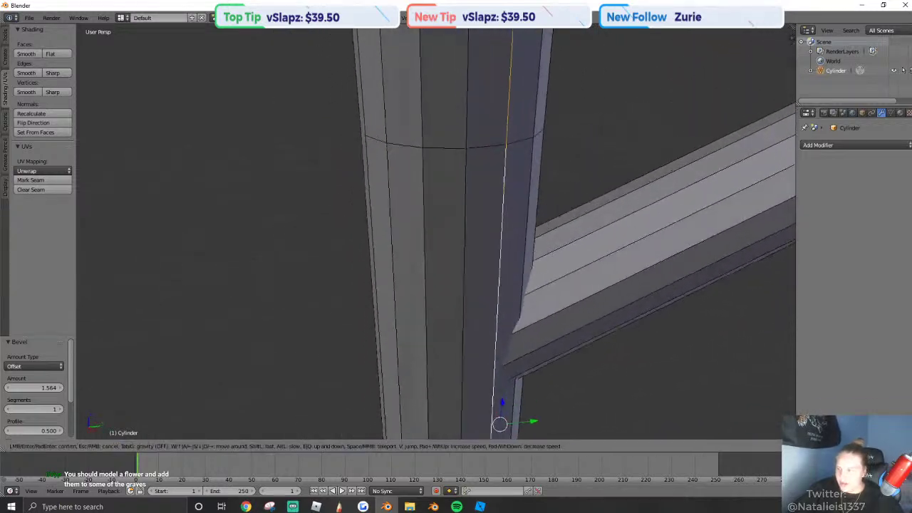
{"action": "left_click", "coordinate": [436, 231]}
{"action": "key", "text": "shift+f"}
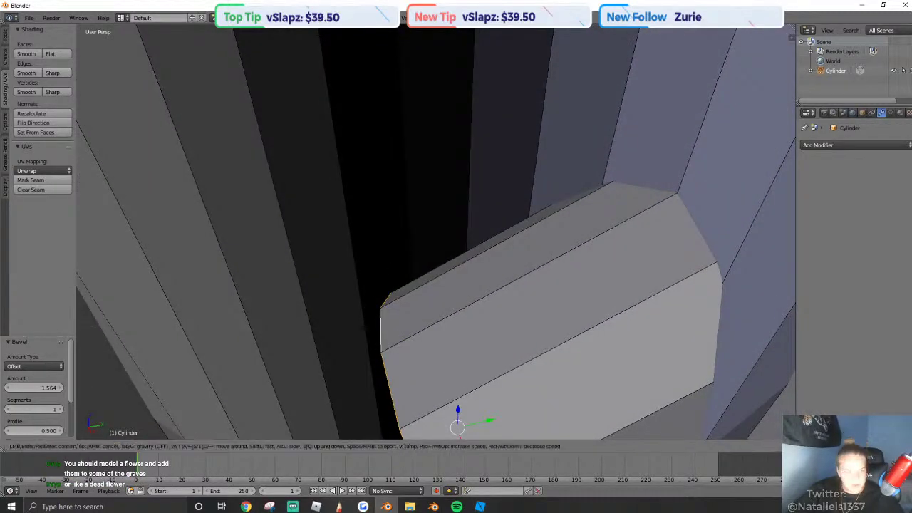
{"action": "key", "text": "s"}
{"action": "key", "text": "s"}
{"action": "left_click", "coordinate": [435, 232]}
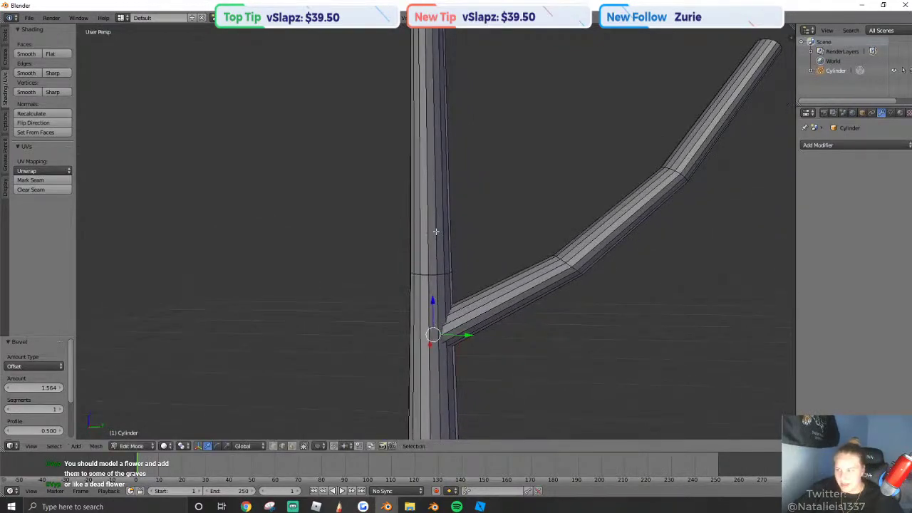
{"action": "key", "text": "s"}
{"action": "key", "text": "z"}
{"action": "left_click", "coordinate": [442, 175]}
{"action": "scroll", "coordinate": [443, 175], "scroll_direction": "down", "scroll_amount": 3}
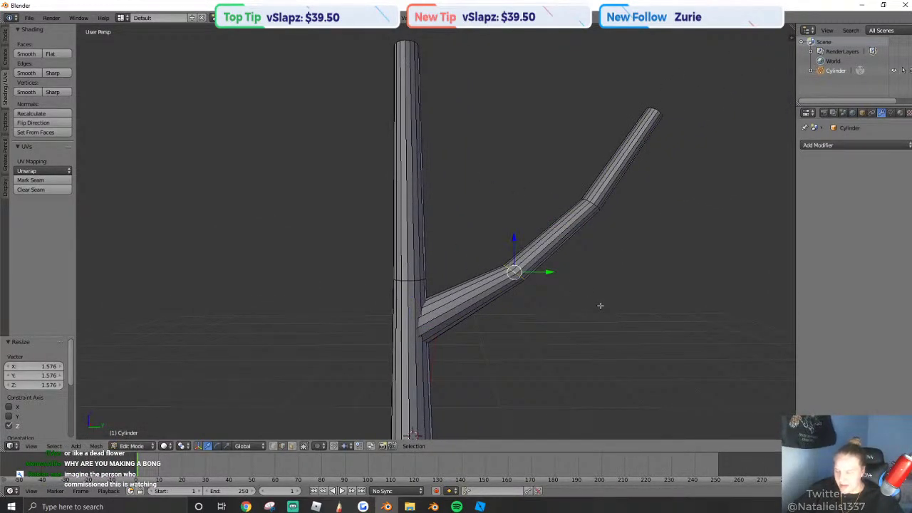
Rotate the branch's lower bend loop about -17.7° around X and scale it to about 1.14.
{"action": "key", "text": "r"}
{"action": "key", "text": "x"}
{"action": "left_click", "coordinate": [585, 332]}
{"action": "key", "text": "s"}
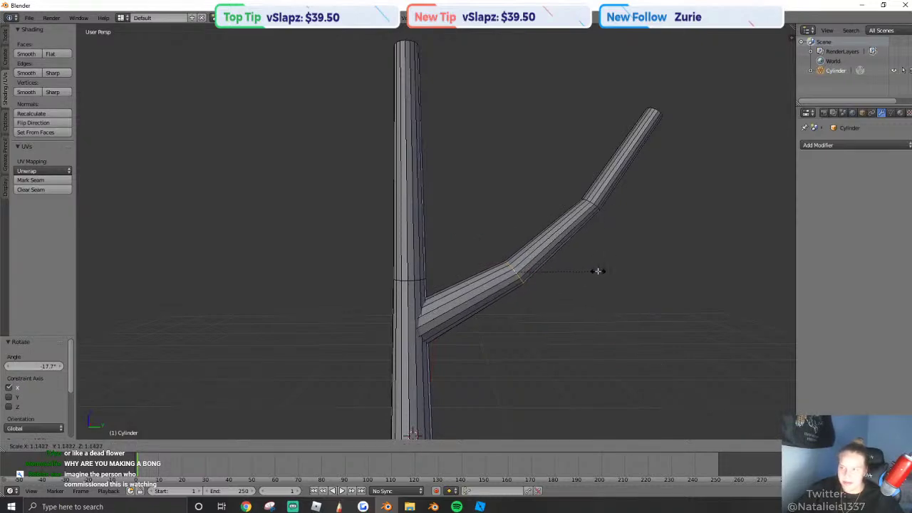
{"action": "left_click", "coordinate": [598, 270]}
Scale up the edge loop at the branch's upper bend slightly and adjust the position of the branch's tip.
{"action": "right_click", "coordinate": [591, 202], "text": "alt"}
{"action": "key", "text": "s"}
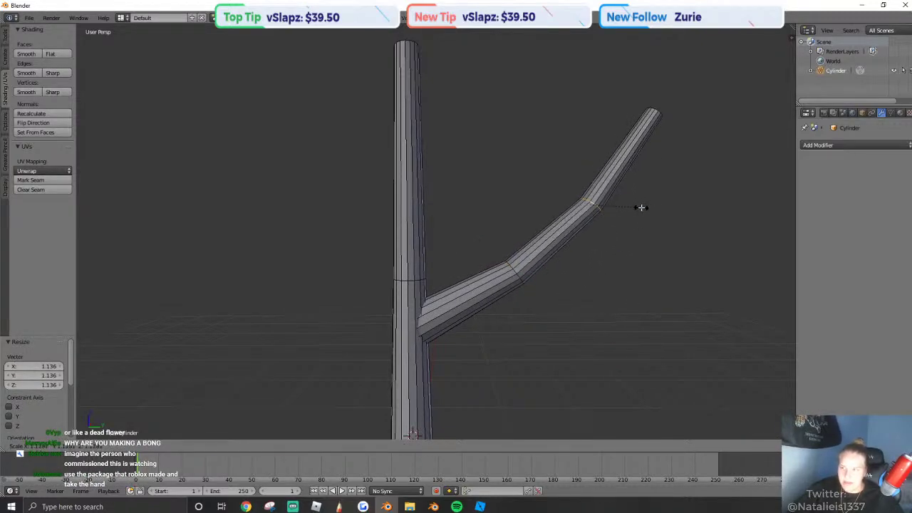
{"action": "left_click", "coordinate": [640, 208]}
{"action": "mouse_move", "coordinate": [680, 111]}
{"action": "left_mouse_down"}
{"action": "mouse_move", "coordinate": [659, 109]}
{"action": "mouse_move", "coordinate": [633, 83]}
{"action": "mouse_move", "coordinate": [659, 104]}
{"action": "mouse_move", "coordinate": [677, 104]}
{"action": "left_mouse_up"}
{"action": "left_click", "coordinate": [652, 111]}
{"action": "key", "text": "Tab"}
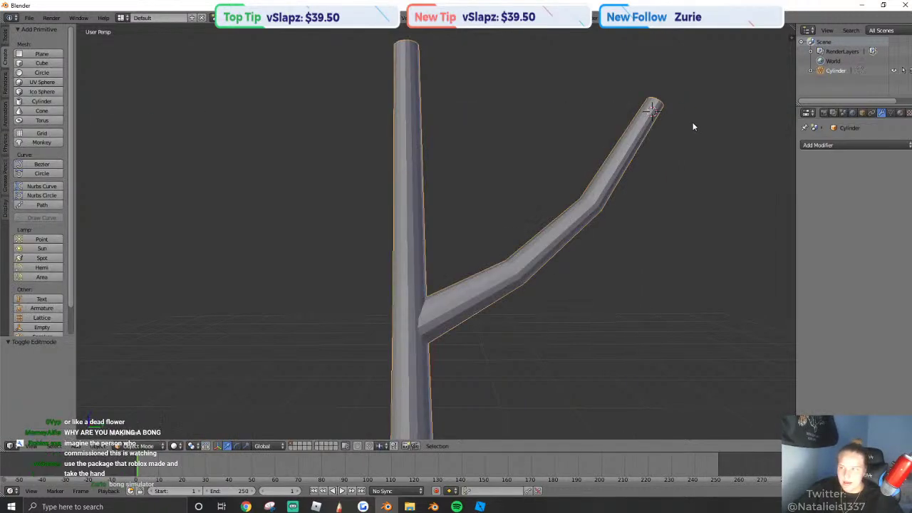
Apply smooth shading to all faces of the tree and enable Auto Smooth at a 30° angle.
{"action": "scroll", "coordinate": [693, 127], "scroll_direction": "down", "scroll_amount": 1}
{"action": "middle_click_drag", "start_coordinate": [456, 310], "coordinate": [472, 214], "text": "shift"}
{"action": "key", "text": "Tab"}
{"action": "key", "text": "a"}
{"action": "key", "text": "a"}
{"action": "left_click", "coordinate": [27, 53]}
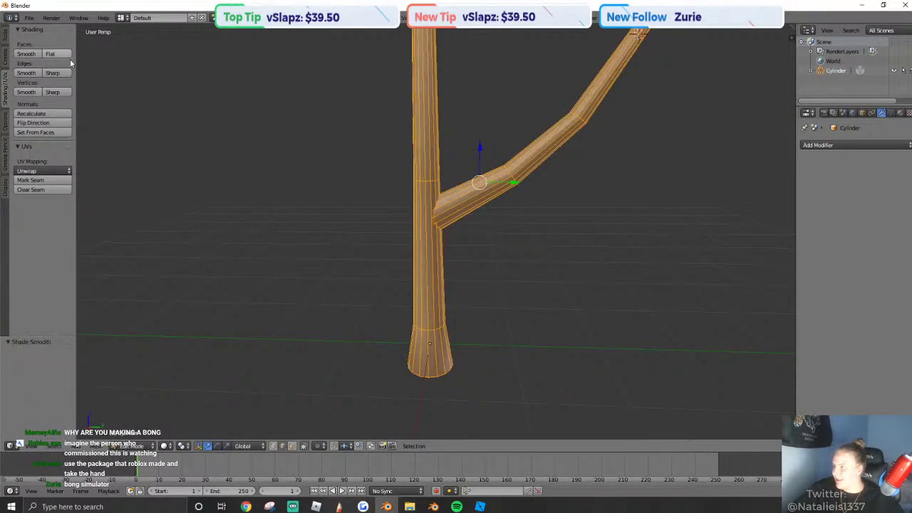
{"action": "left_click", "coordinate": [889, 113]}
{"action": "left_click", "coordinate": [821, 175]}
{"action": "key", "text": "Tab"}
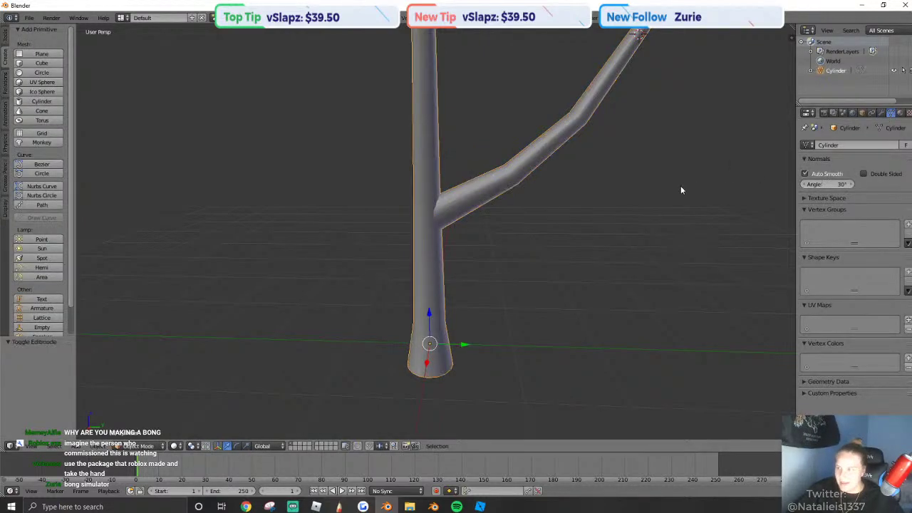
Select the branch's middle and tip sections, duplicate them in place and rotate the copy 180° around Z.
{"action": "key", "text": "shift+f"}
{"action": "key", "text": "Return"}
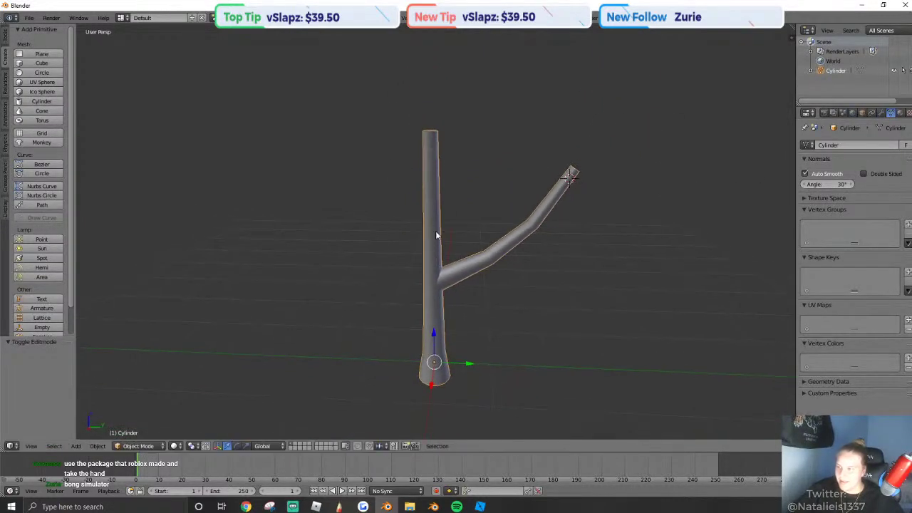
{"action": "key", "text": "Tab"}
{"action": "key", "text": "a"}
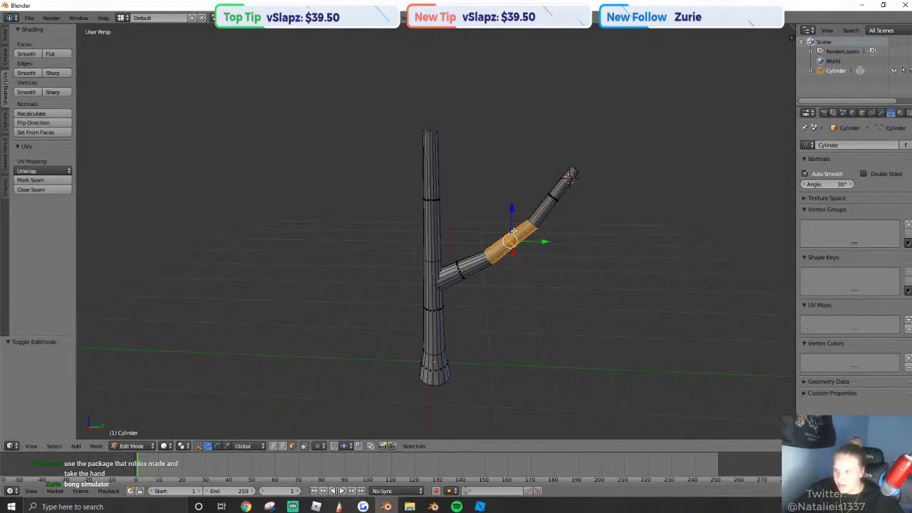
{"action": "key", "text": "shift+f"}
{"action": "key", "text": "w"}
{"action": "left_click", "coordinate": [436, 231]}
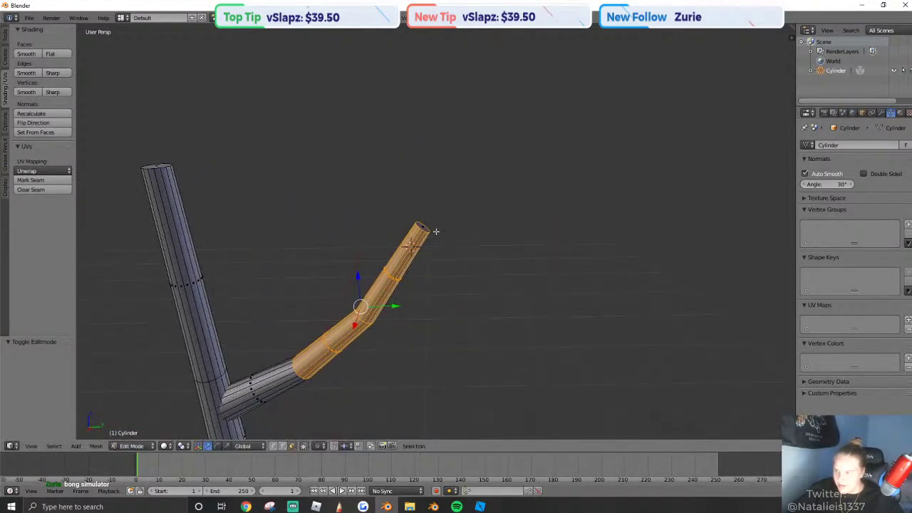
{"action": "key", "text": "shift+d"}
{"action": "right_click", "coordinate": [414, 292]}
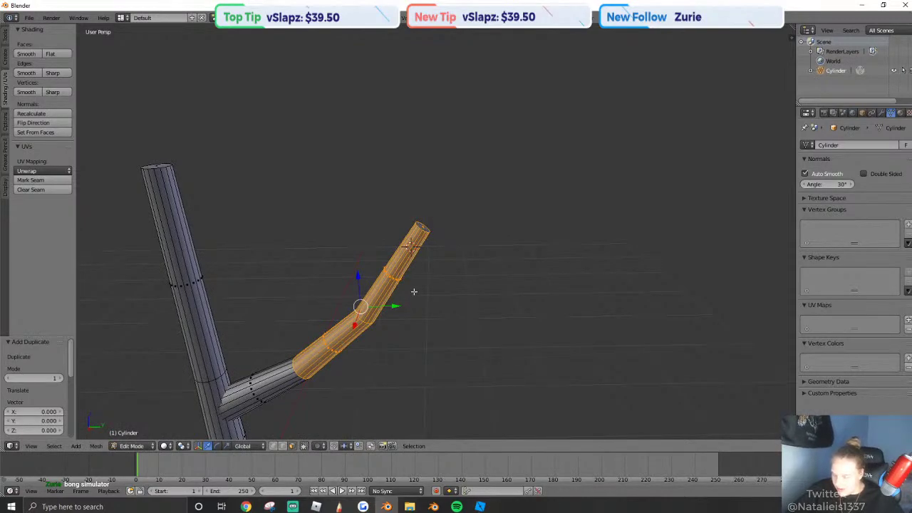
{"action": "type", "text": "rz180"}
{"action": "key", "text": "Return"}
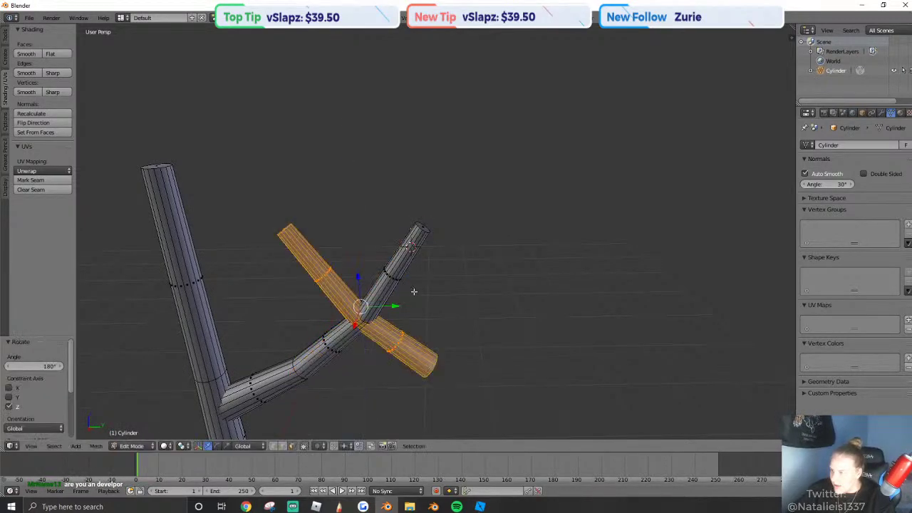
Scale down the duplicated section and move it against the main branch as a smaller twig on the trunk-facing side.
{"action": "left_click_drag", "start_coordinate": [396, 307], "coordinate": [319, 301]}
{"action": "left_click_drag", "start_coordinate": [277, 280], "coordinate": [270, 242]}
{"action": "left_click_drag", "start_coordinate": [302, 270], "coordinate": [335, 284]}
{"action": "key", "text": "s"}
{"action": "left_click", "coordinate": [354, 295]}
{"action": "left_click", "coordinate": [294, 242]}
{"action": "key", "text": "s"}
{"action": "left_click", "coordinate": [394, 302]}
{"action": "left_click_drag", "start_coordinate": [307, 254], "coordinate": [313, 263]}
Select the twig's end face, move it upward and outward, and rotate it about -25.3° around X.
{"action": "key", "text": "shift+f"}
{"action": "key", "text": "w"}
{"action": "left_click", "coordinate": [436, 232]}
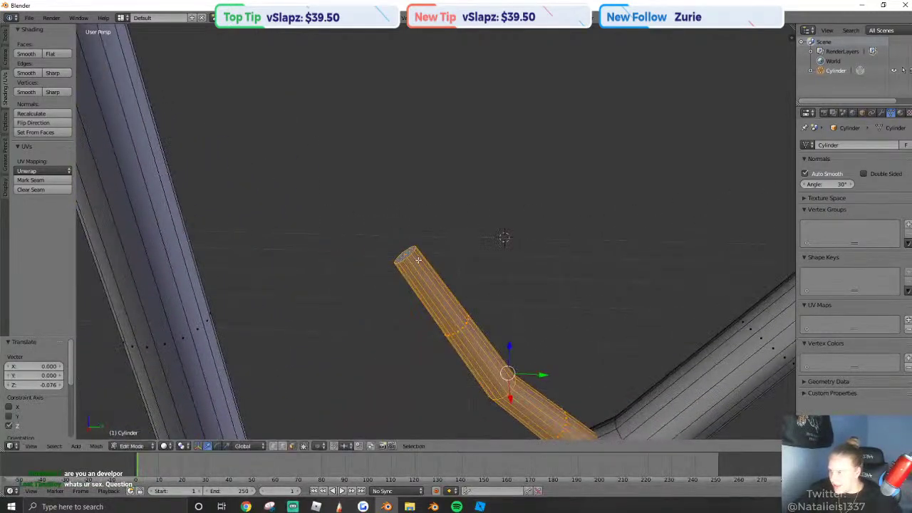
{"action": "right_click", "coordinate": [406, 254]}
{"action": "left_click_drag", "start_coordinate": [406, 238], "coordinate": [382, 152]}
{"action": "left_click", "coordinate": [439, 164]}
{"action": "left_click_drag", "start_coordinate": [438, 169], "coordinate": [433, 169]}
{"action": "key", "text": "r"}
{"action": "key", "text": "x"}
{"action": "left_click", "coordinate": [474, 238]}
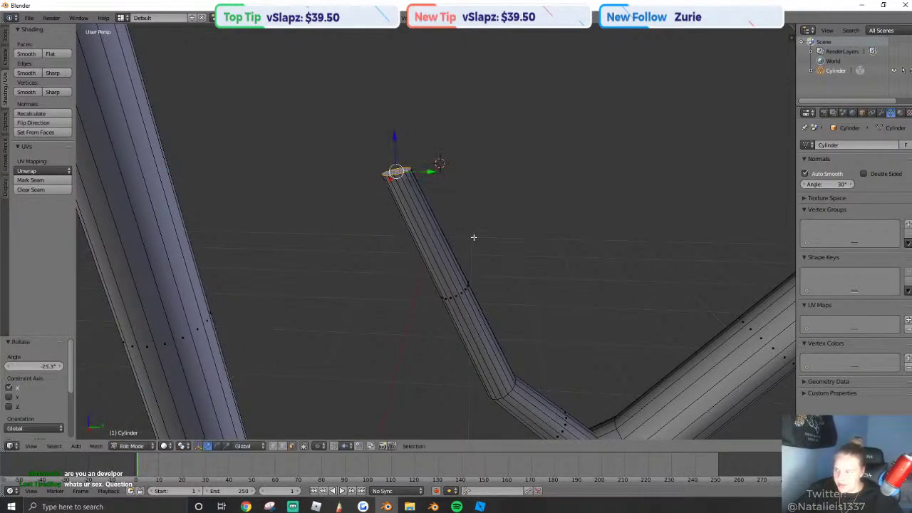
Select the edge loop at the small branch's bend and move it upward and toward the trunk along Y.
{"action": "right_click", "coordinate": [295, 448]}
{"action": "left_click", "coordinate": [447, 361]}
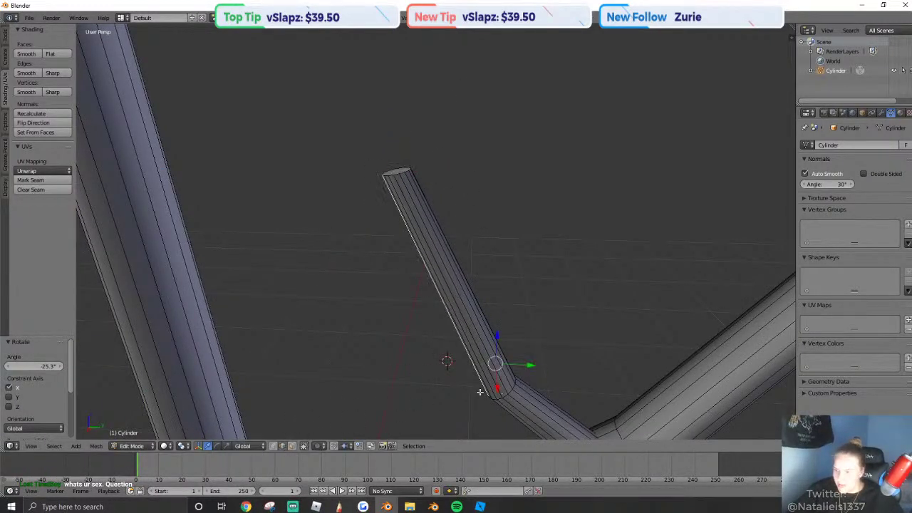
{"action": "left_click_drag", "start_coordinate": [503, 361], "coordinate": [502, 329]}
{"action": "left_click_drag", "start_coordinate": [541, 358], "coordinate": [514, 359]}
Bevel the small branch's bend loop by about 0.49 with one segment and check the result in Object Mode.
{"action": "key", "text": "ctrl+b"}
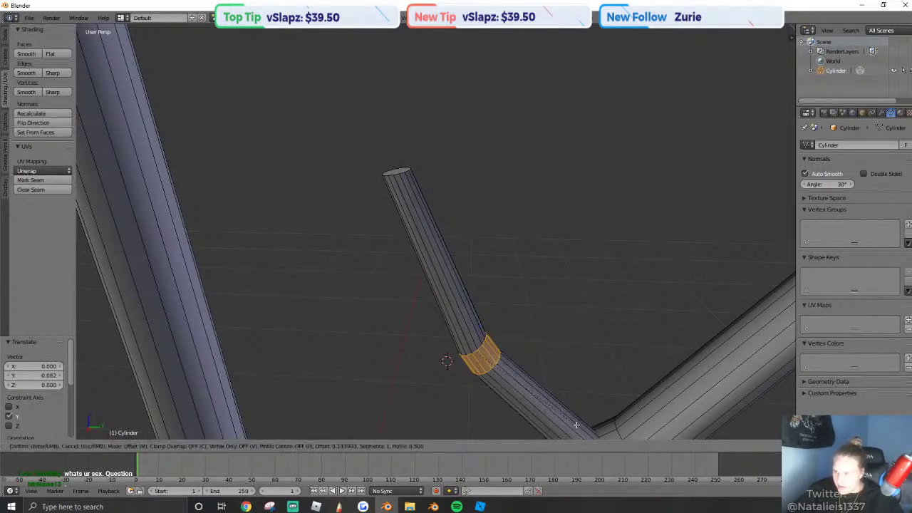
{"action": "left_click", "coordinate": [607, 189]}
{"action": "scroll", "coordinate": [625, 207], "scroll_direction": "down", "scroll_amount": 5}
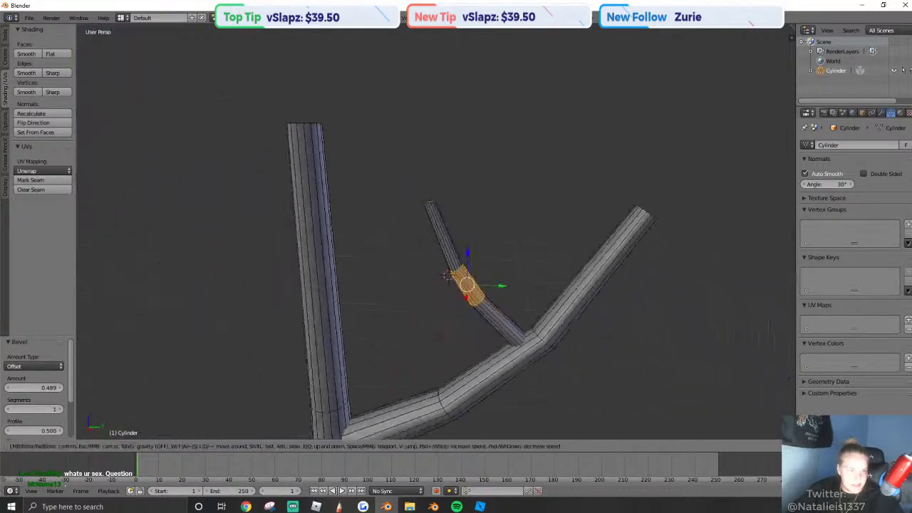
{"action": "key", "text": "Tab"}
{"action": "key", "text": "shift+f"}
{"action": "left_click", "coordinate": [454, 271]}
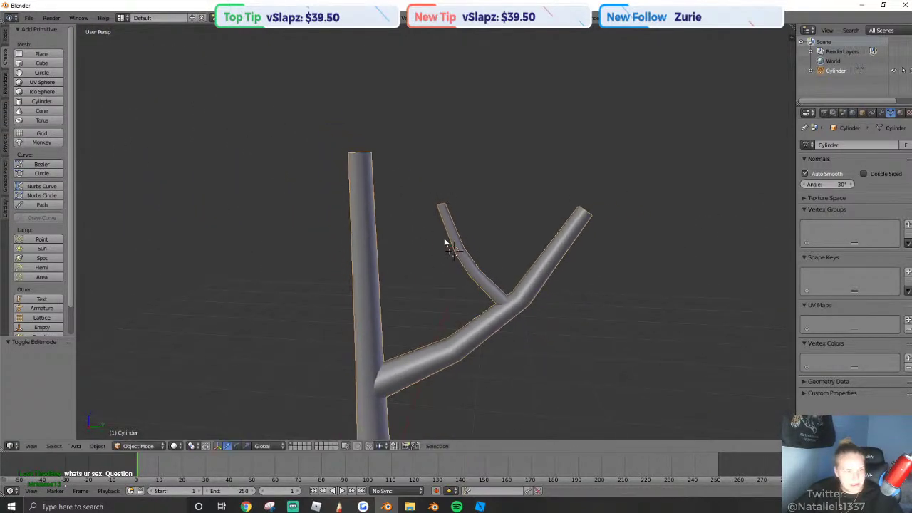
Duplicate the large side branch together with its small offshoot and rotate the copy 180° about Z.
{"action": "key", "text": "Tab"}
{"action": "key", "text": "ctrl+l"}
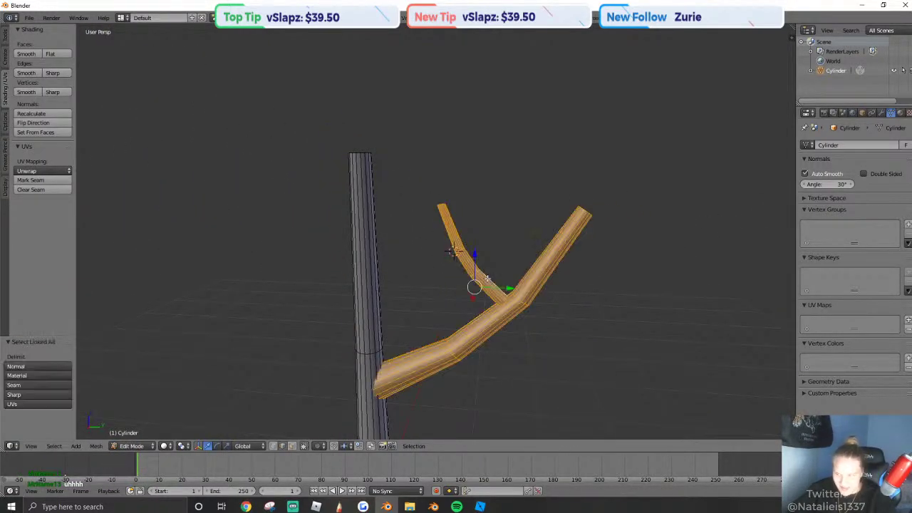
{"action": "key", "text": "shift+d"}
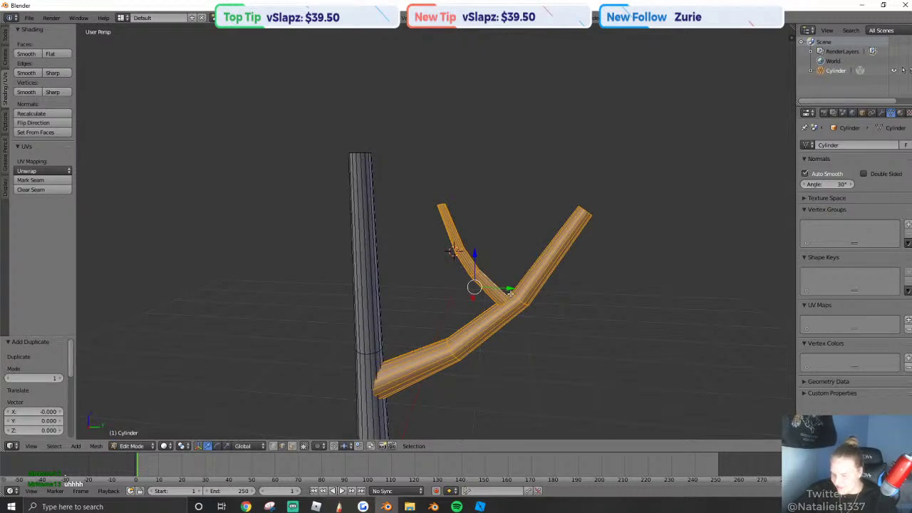
{"action": "key", "text": "g"}
{"action": "key", "text": "z"}
{"action": "key", "text": "r"}
{"action": "key", "text": "z"}
{"action": "key", "text": "1"}
{"action": "key", "text": "8"}
{"action": "key", "text": "0"}
{"action": "key", "text": "Return"}
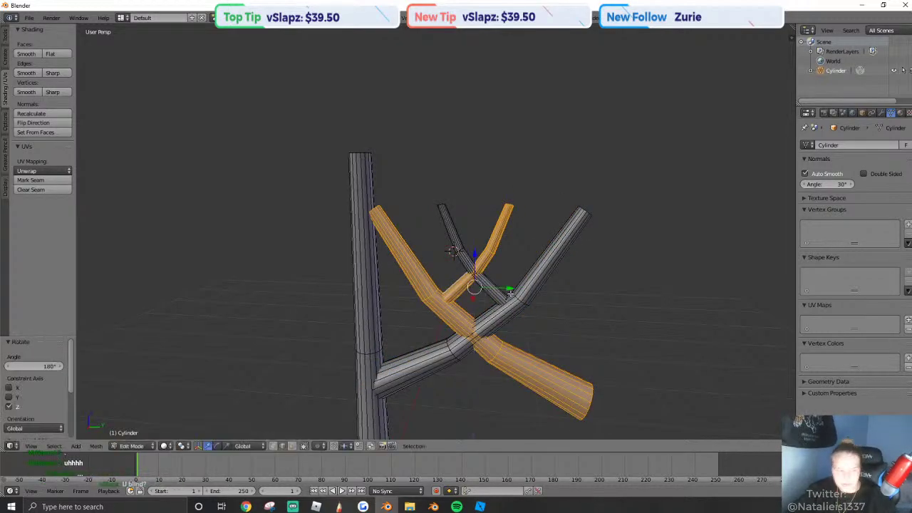
Move the rotated branch copy about 2.2 units along Y to the opposite side of the trunk.
{"action": "key", "text": "shift+f"}
{"action": "left_click", "coordinate": [516, 252]}
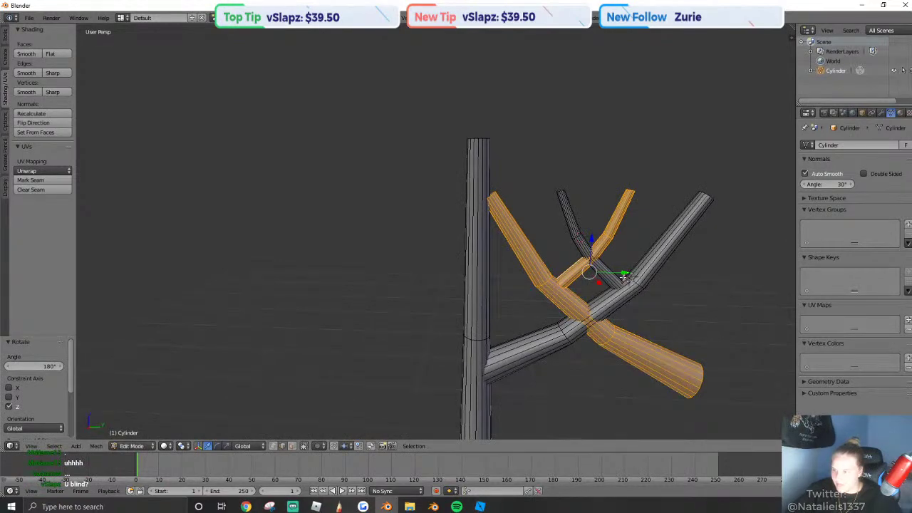
{"action": "left_click_drag", "start_coordinate": [624, 278], "coordinate": [403, 268]}
Raise the trunk's edge loop above the branch joints by about 0.63 and bevel it into two loops.
{"action": "right_click", "coordinate": [477, 339], "text": "alt"}
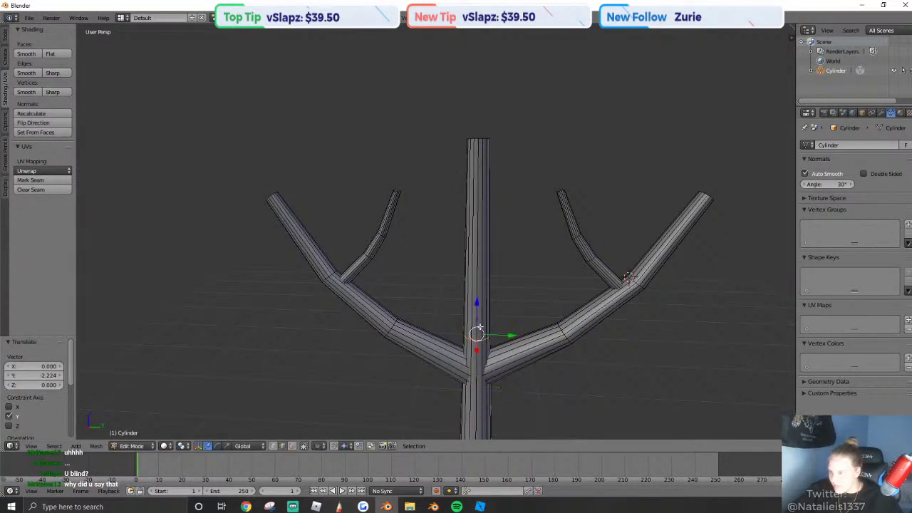
{"action": "left_click_drag", "start_coordinate": [478, 308], "coordinate": [476, 253]}
{"action": "key", "text": "ctrl+b"}
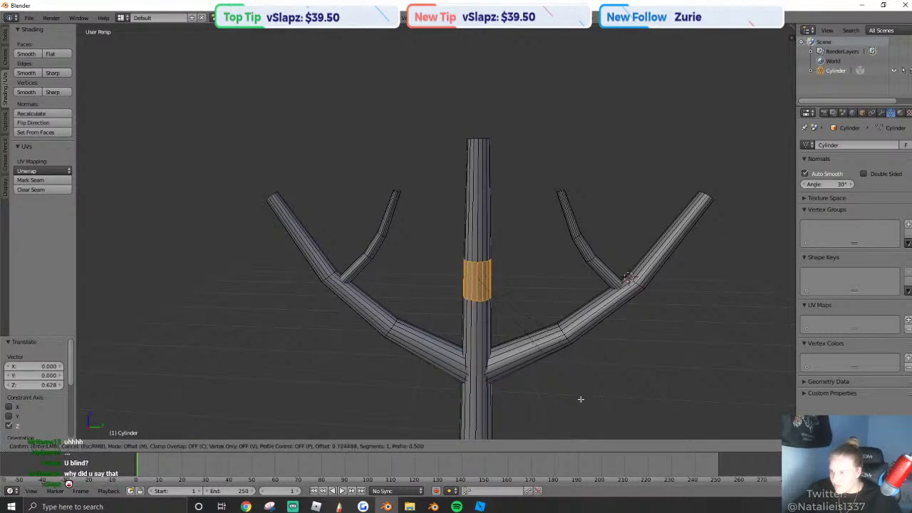
{"action": "left_click", "coordinate": [588, 409]}
Offset the trunk's two bevelled loops in opposite directions along Y to bend it, and raise the trunk's top.
{"action": "left_click_drag", "start_coordinate": [510, 308], "coordinate": [518, 307]}
{"action": "left_click_drag", "start_coordinate": [512, 249], "coordinate": [501, 247]}
{"action": "left_click_drag", "start_coordinate": [477, 126], "coordinate": [481, 89]}
{"action": "scroll", "coordinate": [433, 230], "scroll_direction": "down", "scroll_amount": 1}
{"action": "key", "text": "Tab"}
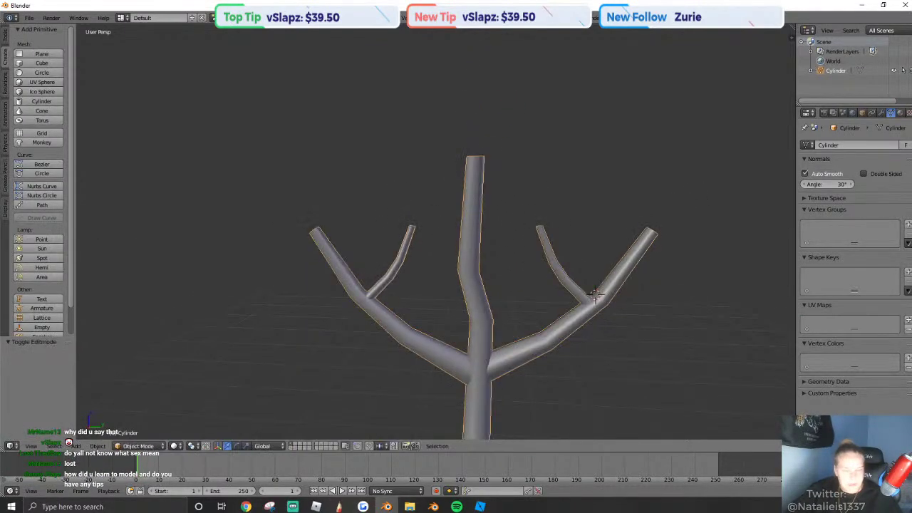
Select the whole copied side branch with its offshoot in Edit Mode and duplicate it in place.
{"action": "key", "text": "shift+f"}
{"action": "key", "text": "w"}
{"action": "key", "text": "d"}
{"action": "left_click", "coordinate": [436, 232]}
{"action": "key", "text": "Tab"}
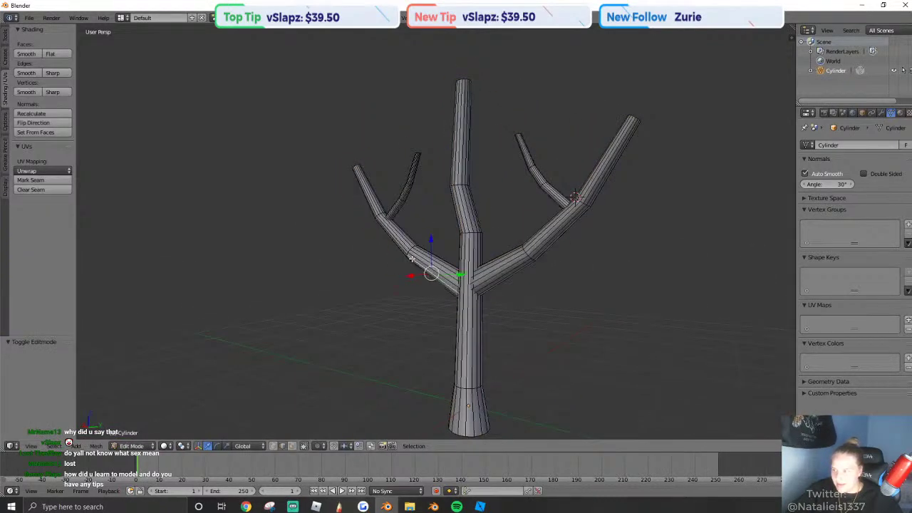
{"action": "key", "text": "ctrl+l"}
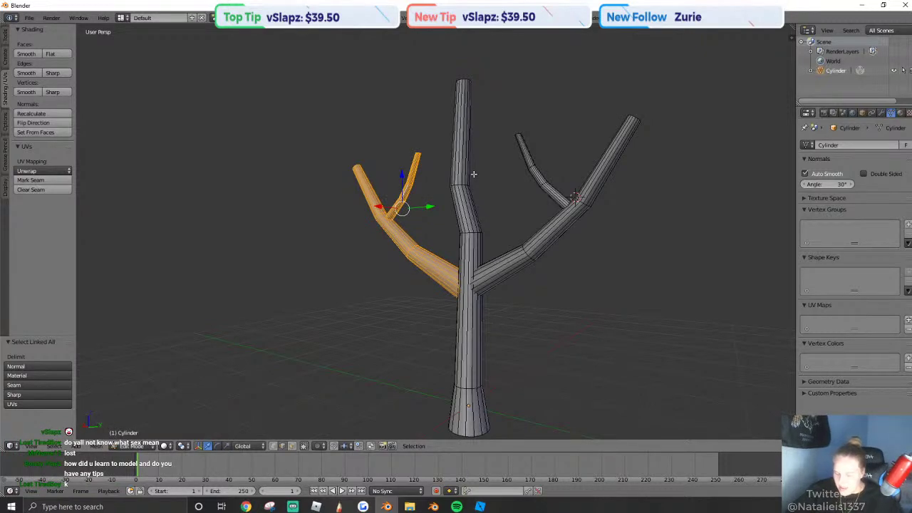
{"action": "key", "text": "shift+d"}
{"action": "right_click", "coordinate": [392, 172]}
Move the new branch copy about 1.1 units along Y to the trunk and rotate it 90° about Z.
{"action": "key", "text": "shift+f"}
{"action": "key", "text": "e"}
{"action": "key", "text": "w"}
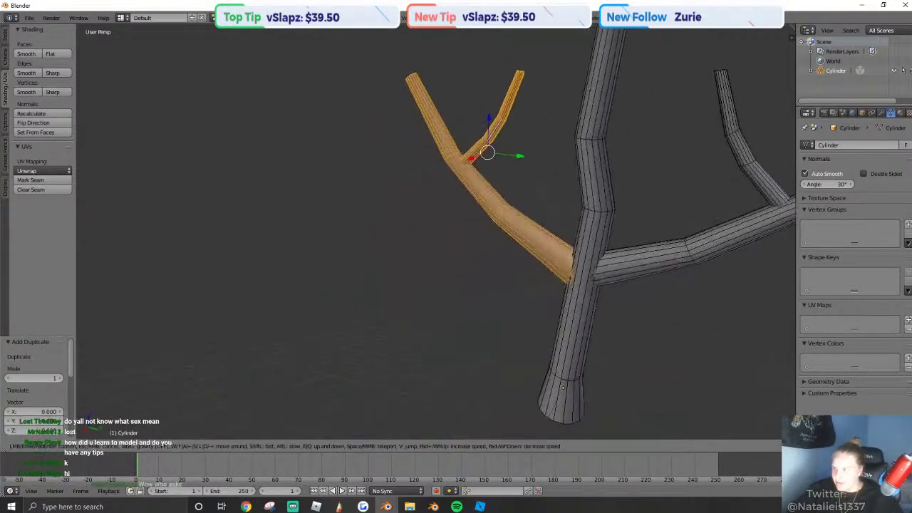
{"action": "key", "text": "s"}
{"action": "left_click", "coordinate": [471, 238]}
{"action": "left_click_drag", "start_coordinate": [470, 238], "coordinate": [541, 265]}
{"action": "type", "text": "rz"}
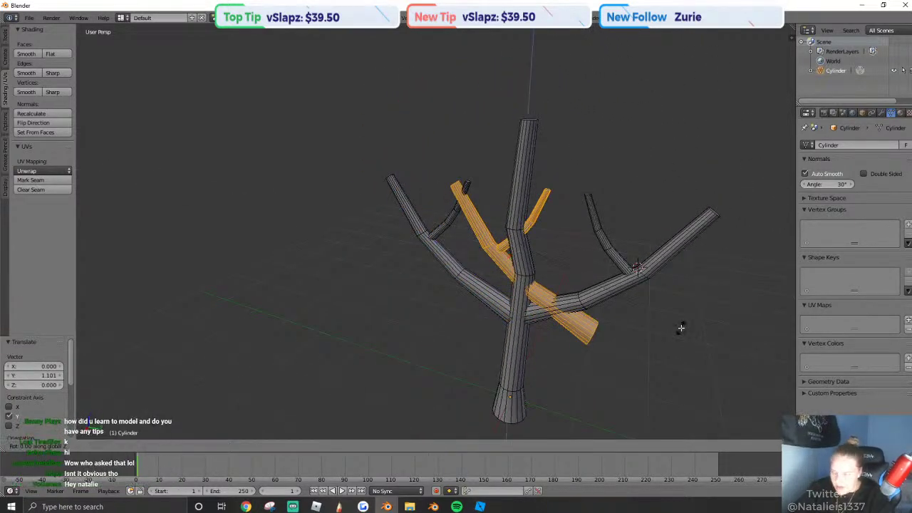
{"action": "type", "text": "90"}
{"action": "key", "text": "Return"}
Move the branch copy outward along X and up beside the upper trunk, and scale it to about 0.645.
{"action": "key", "text": "shift+f"}
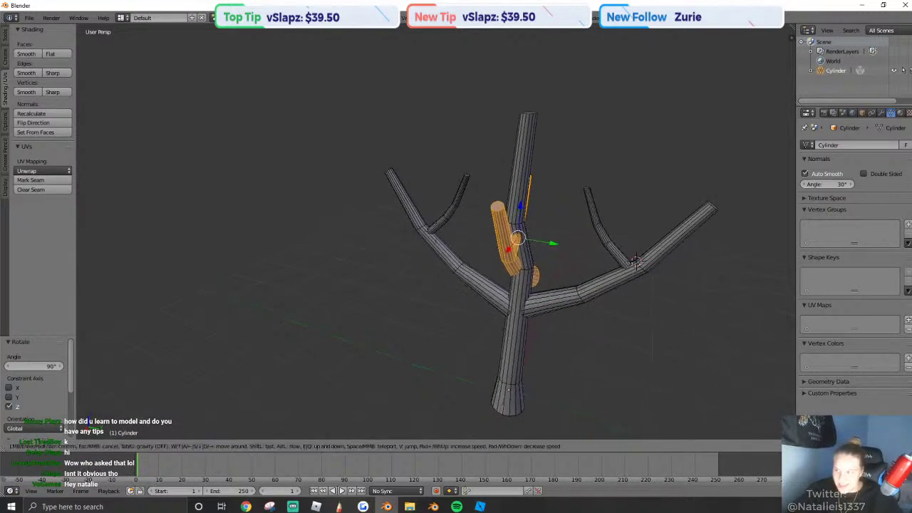
{"action": "key", "text": "d"}
{"action": "key", "text": "w"}
{"action": "left_click", "coordinate": [456, 231]}
{"action": "left_click_drag", "start_coordinate": [456, 231], "coordinate": [396, 258]}
{"action": "left_click_drag", "start_coordinate": [416, 226], "coordinate": [405, 74]}
{"action": "key", "text": "s"}
{"action": "left_click", "coordinate": [502, 155]}
Lower the scaled branch by about 0.28 and shift it about 0.22 along X toward the trunk.
{"action": "key", "text": "shift+f"}
{"action": "key", "text": "s"}
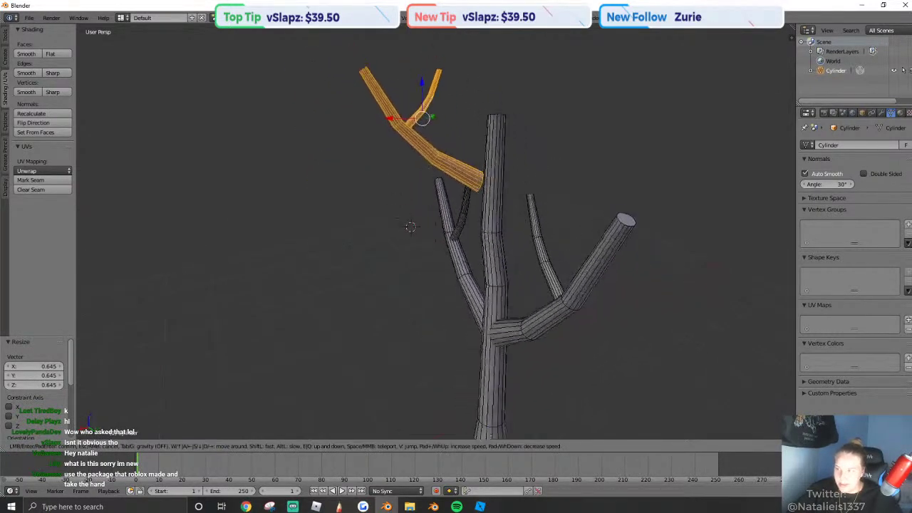
{"action": "key", "text": "Return"}
{"action": "key", "text": "g"}
{"action": "key", "text": "z"}
{"action": "left_click", "coordinate": [423, 243]}
{"action": "key", "text": "g"}
{"action": "key", "text": "x"}
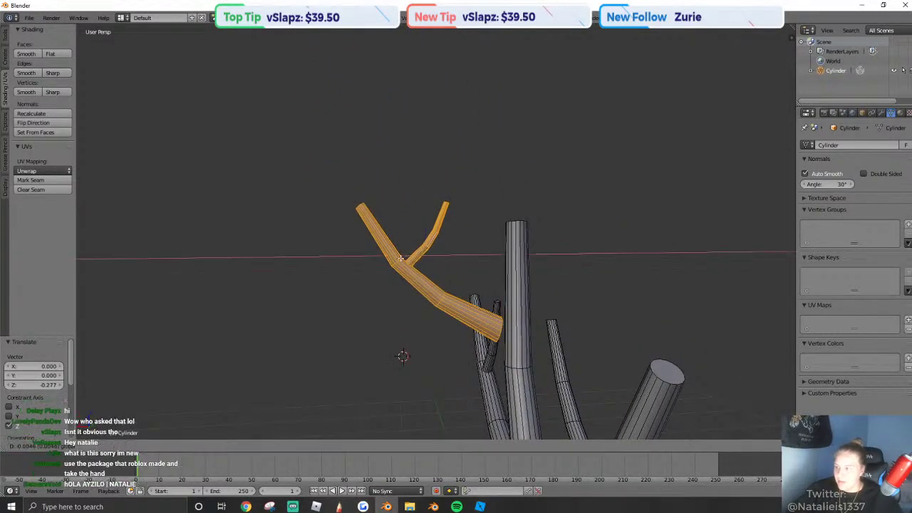
{"action": "left_click", "coordinate": [440, 248]}
Shift the upper branch about 0.05 along Y to align its base with the trunk.
{"action": "key", "text": "shift+f"}
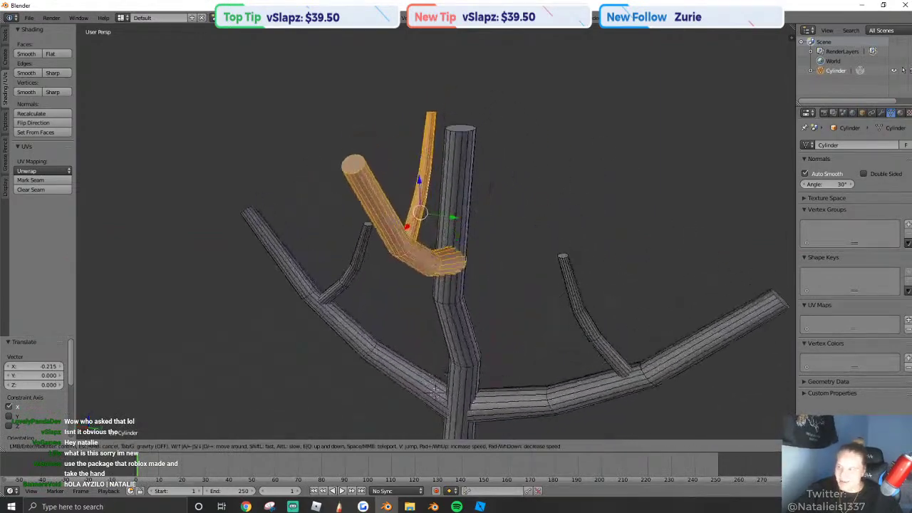
{"action": "key", "text": "Return"}
{"action": "key", "text": "g"}
{"action": "key", "text": "y"}
{"action": "left_click", "coordinate": [425, 283]}
{"action": "key", "text": "shift+f"}
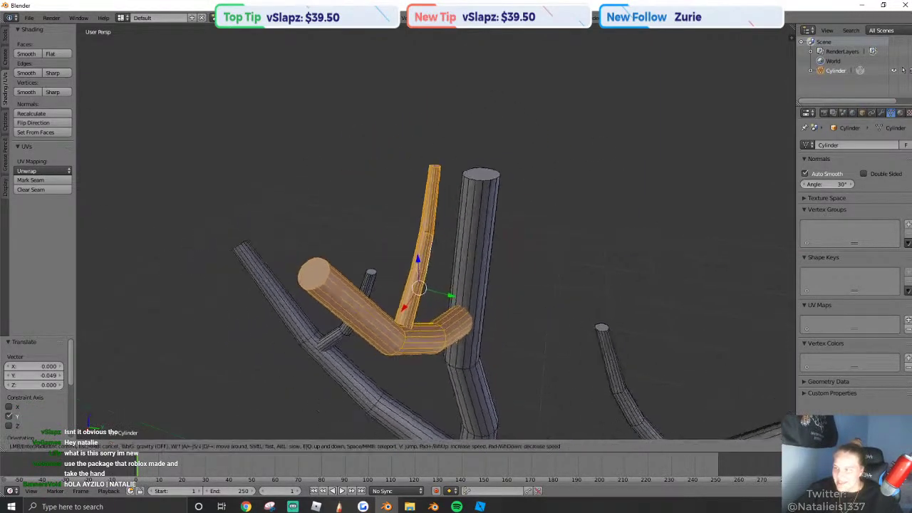
{"action": "key", "text": "Return"}
Try deleting the edges of the upper branch's loop nearest the trunk, undo that, and dissolve the edges instead.
{"action": "right_click", "coordinate": [416, 305], "text": "alt"}
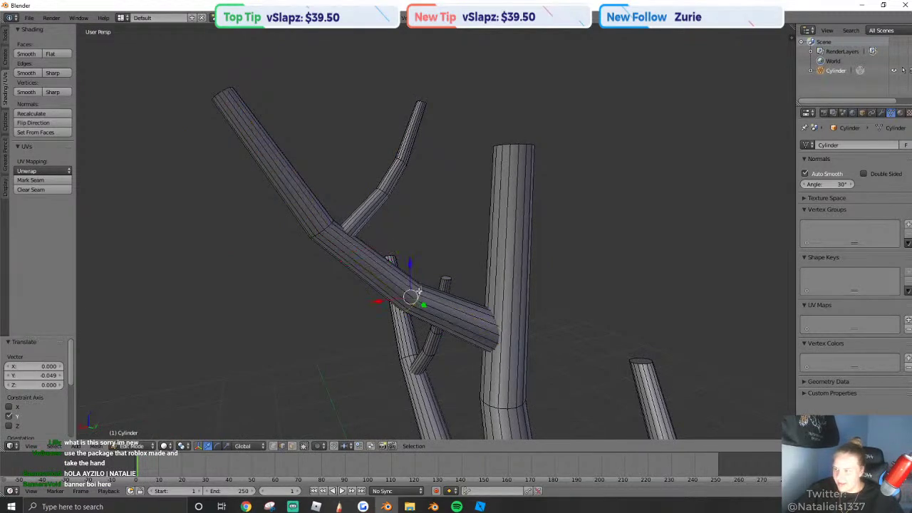
{"action": "key", "text": "x"}
{"action": "left_click", "coordinate": [391, 302]}
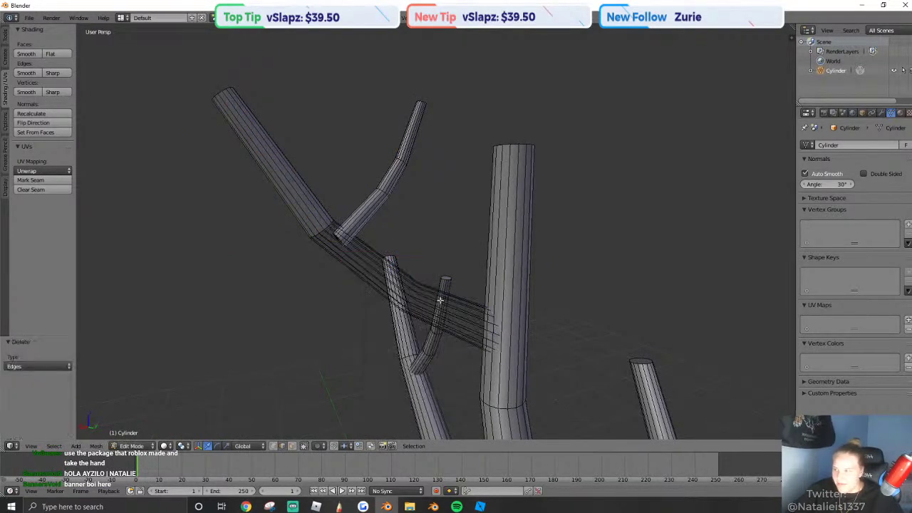
{"action": "key", "text": "ctrl+z"}
{"action": "key", "text": "x"}
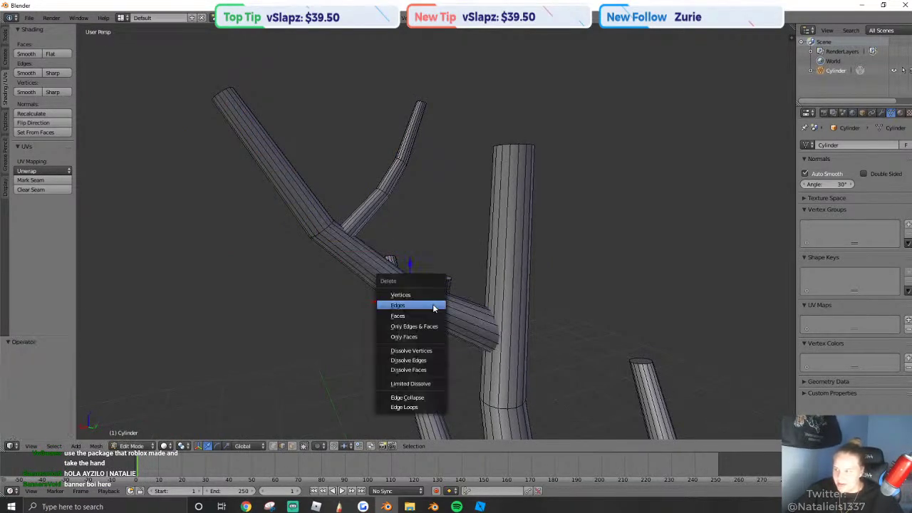
{"action": "left_click", "coordinate": [410, 360]}
Delete the small offshoot from the upper branch.
{"action": "middle_click_drag", "start_coordinate": [409, 360], "coordinate": [431, 232]}
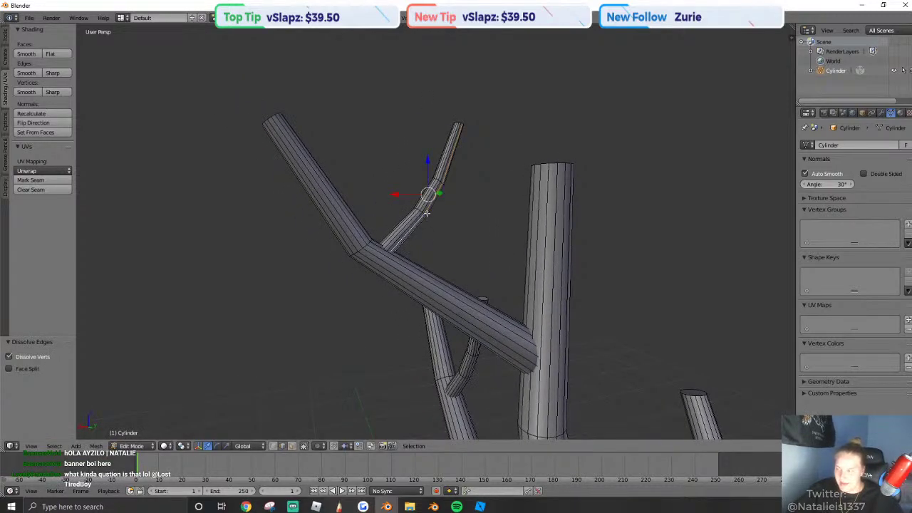
{"action": "key", "text": "ctrl+l"}
{"action": "key", "text": "x"}
{"action": "left_click", "coordinate": [428, 217]}
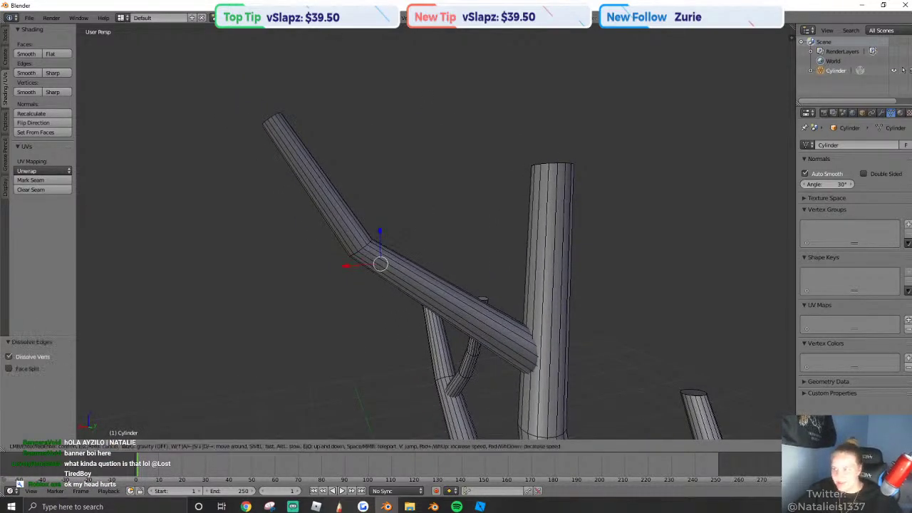
Duplicate the simplified upper branch and rotate the copy 180° about Z.
{"action": "middle_click_drag", "start_coordinate": [428, 217], "coordinate": [430, 247]}
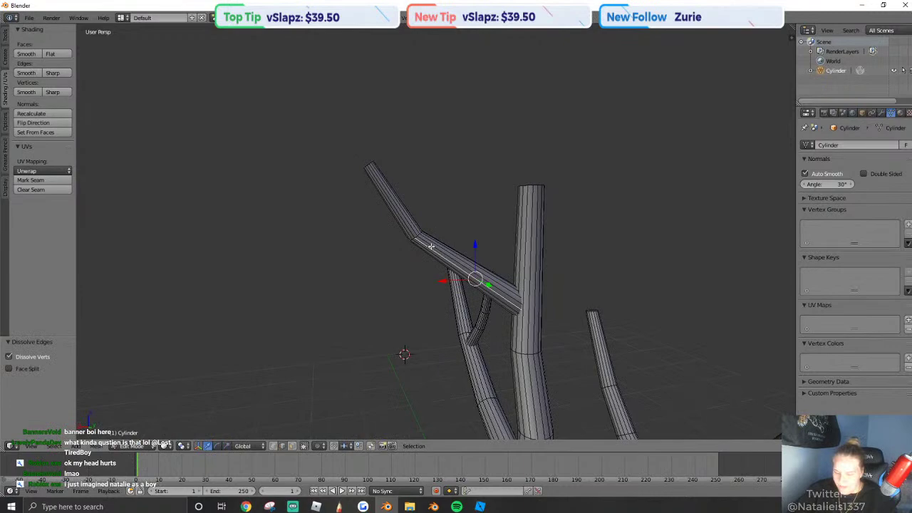
{"action": "key", "text": "ctrl+l"}
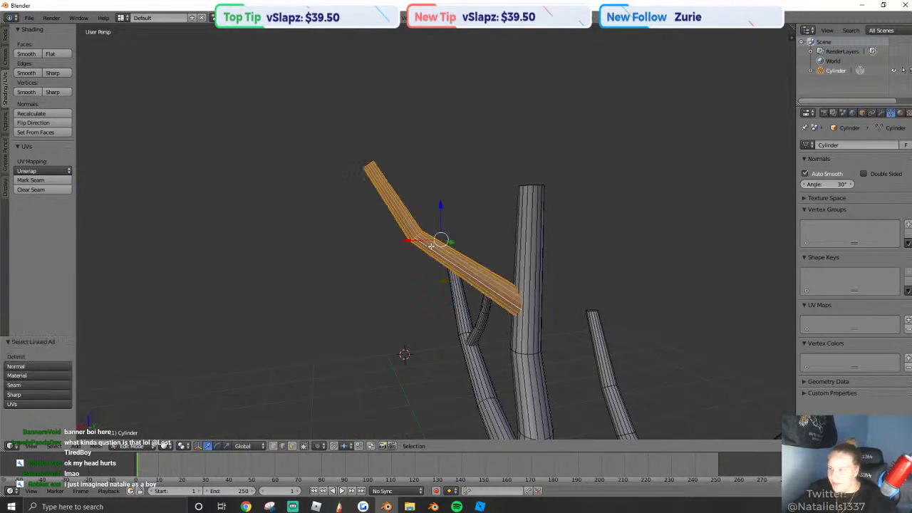
{"action": "key", "text": "shift+d"}
{"action": "type", "text": "g"}
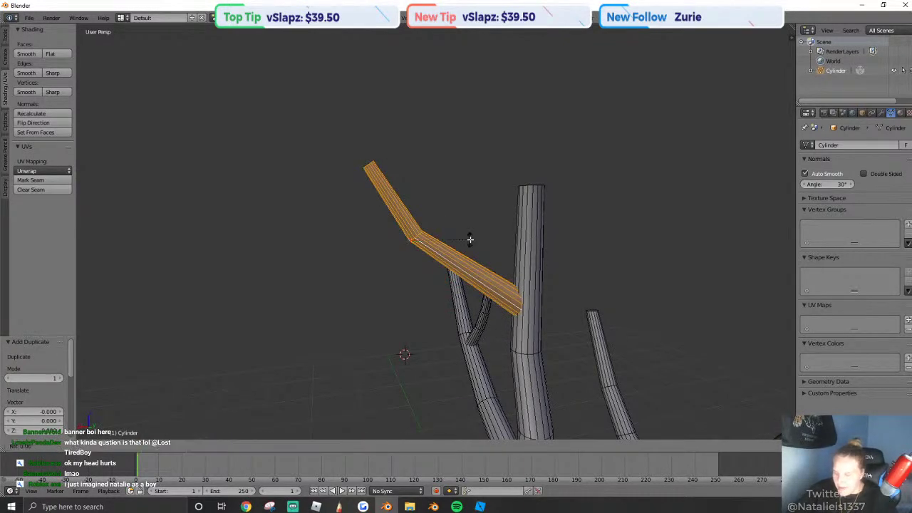
{"action": "type", "text": "180"}
{"action": "key", "text": "Return"}
Move the rotated copy along X to the trunk's other side and lower it by about 1.17.
{"action": "key", "text": "shift+f"}
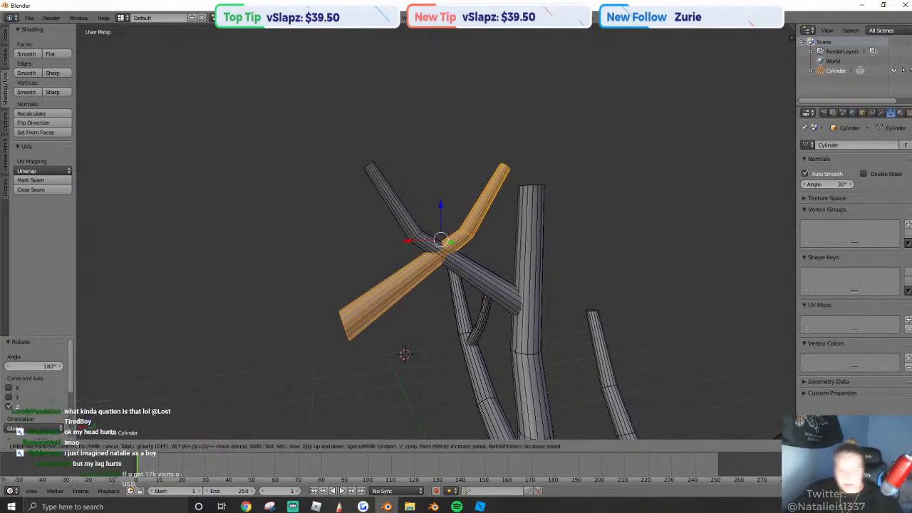
{"action": "key", "text": "d"}
{"action": "left_click", "coordinate": [435, 231]}
{"action": "left_click_drag", "start_coordinate": [350, 178], "coordinate": [528, 188]}
{"action": "left_click_drag", "start_coordinate": [556, 161], "coordinate": [588, 309]}
Adjust the lowered branch copy along Y so its base meets the trunk.
{"action": "key", "text": "shift+f"}
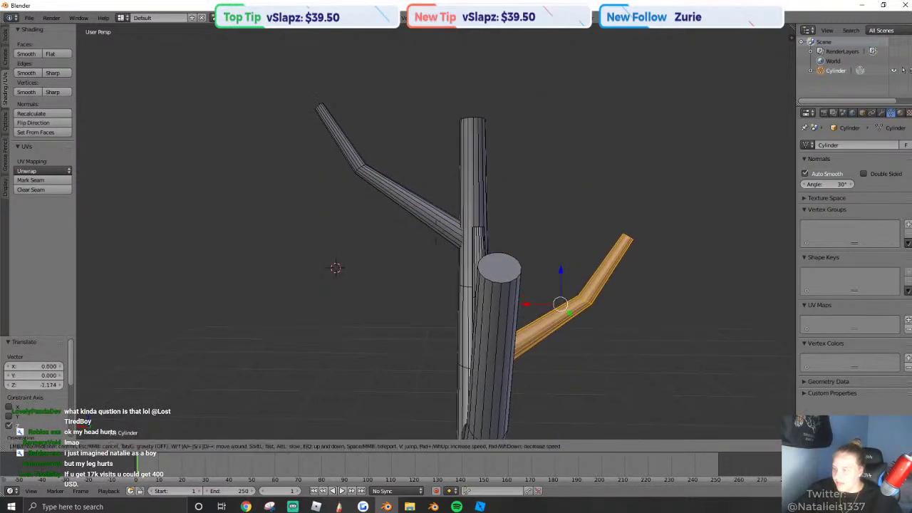
{"action": "key", "text": "d"}
{"action": "key", "text": "w"}
{"action": "left_click", "coordinate": [507, 261]}
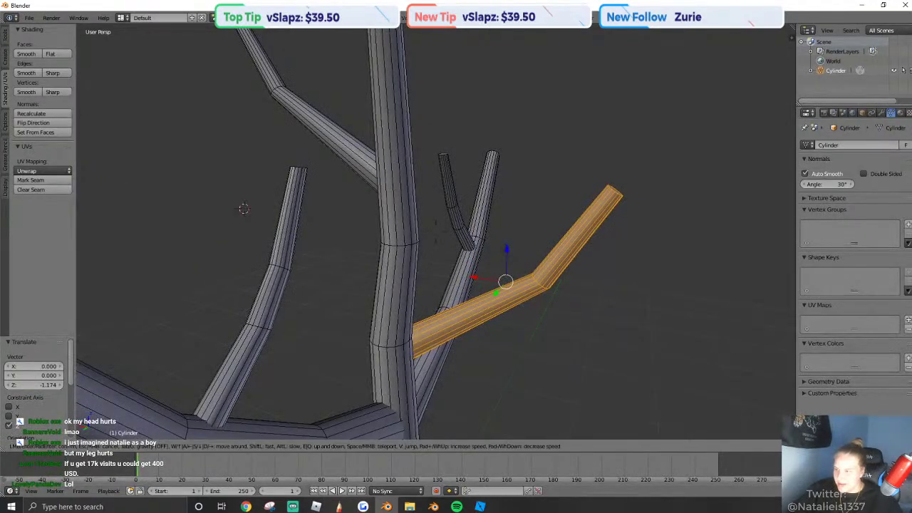
{"action": "scroll", "coordinate": [507, 260], "scroll_direction": "down", "scroll_amount": 5}
{"action": "key", "text": "g"}
{"action": "key", "text": "y"}
{"action": "left_click_drag", "start_coordinate": [470, 204], "coordinate": [463, 206]}
Examine the whole tree from several sides, checking the shading and how the branches join the trunk.
{"action": "key", "text": "shift+f"}
{"action": "key", "text": "w"}
{"action": "key", "text": "a"}
{"action": "left_click", "coordinate": [439, 244]}
{"action": "key", "text": "Tab"}
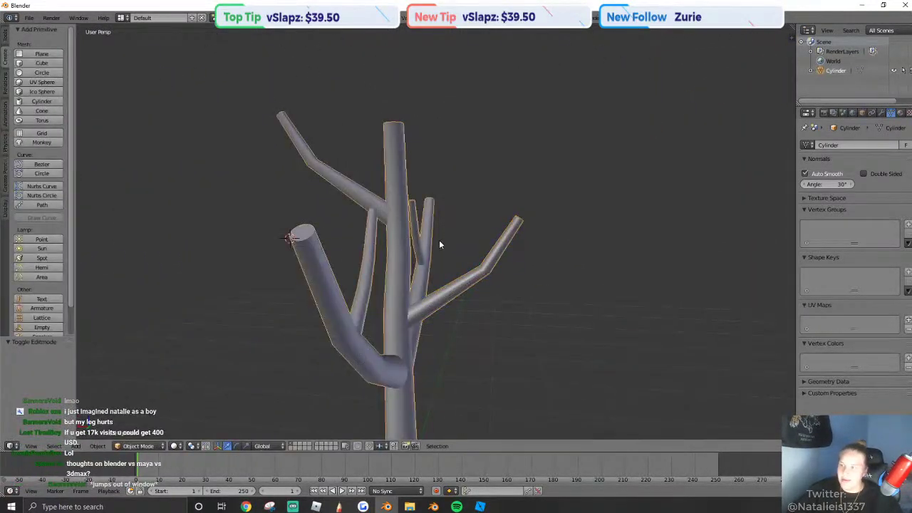
{"action": "key", "text": "shift+f"}
{"action": "key", "text": "a"}
{"action": "key", "text": "w"}
{"action": "key", "text": "s"}
{"action": "key", "text": "a"}
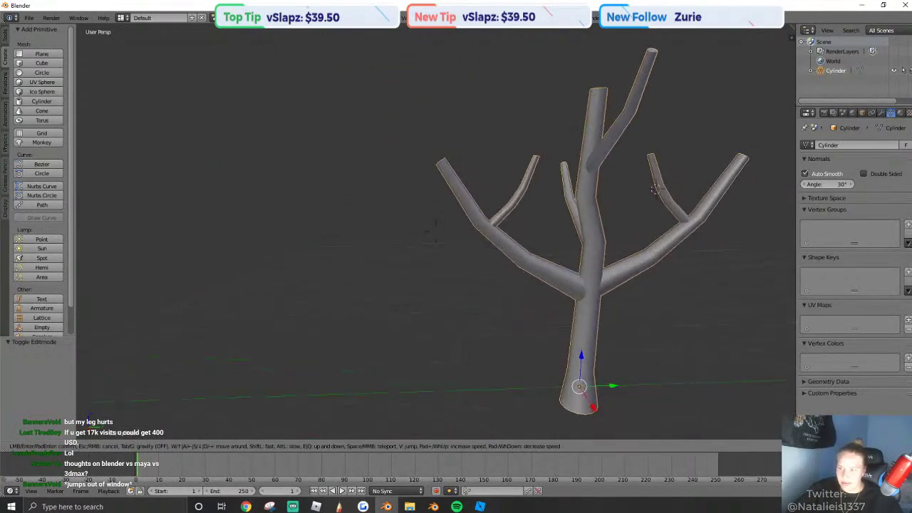
{"action": "left_click", "coordinate": [437, 234]}
{"action": "key", "text": "shift+f"}
{"action": "key", "text": "s"}
{"action": "left_click", "coordinate": [437, 235]}
{"action": "key", "text": "Tab"}
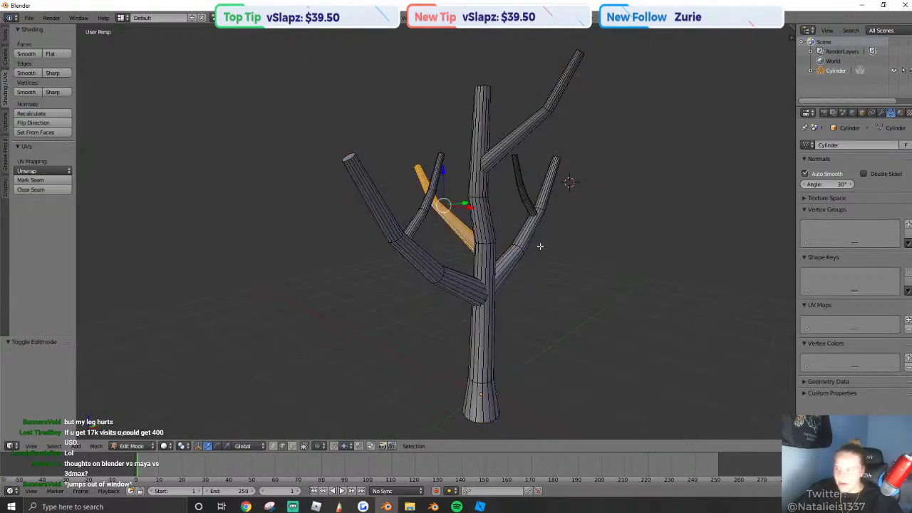
Finish editing the tree mesh and export it as the OBJ file untitled.obj in Documents.
{"action": "key", "text": "Tab"}
{"action": "left_click", "coordinate": [29, 17]}
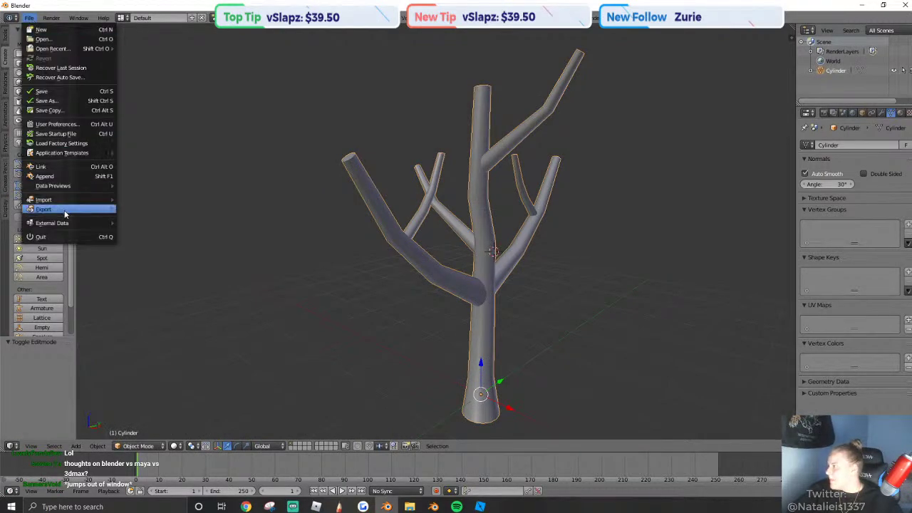
{"action": "mouse_move", "coordinate": [62, 207]}
{"action": "left_click", "coordinate": [152, 261]}
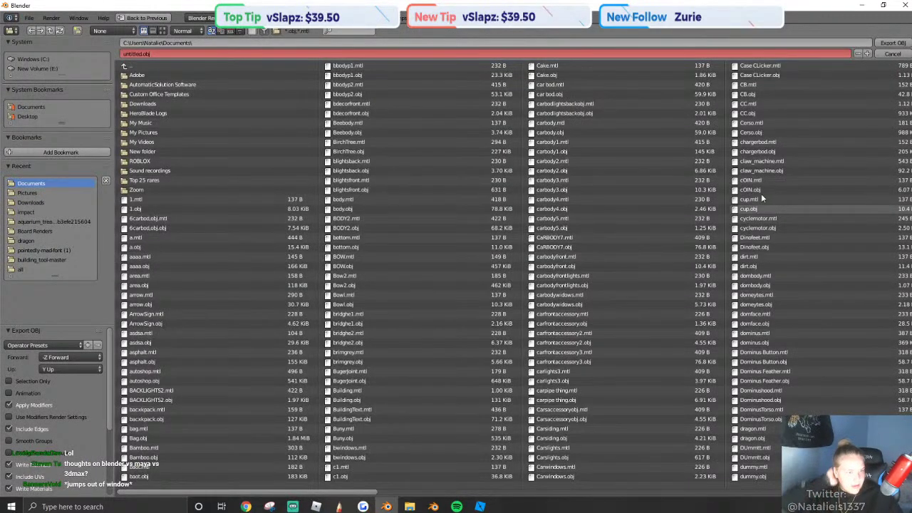
{"action": "left_click", "coordinate": [896, 44]}
Switch to Roblox Studio and insert a new MeshPart into the scene near the gravestones.
{"action": "left_click", "coordinate": [480, 506]}
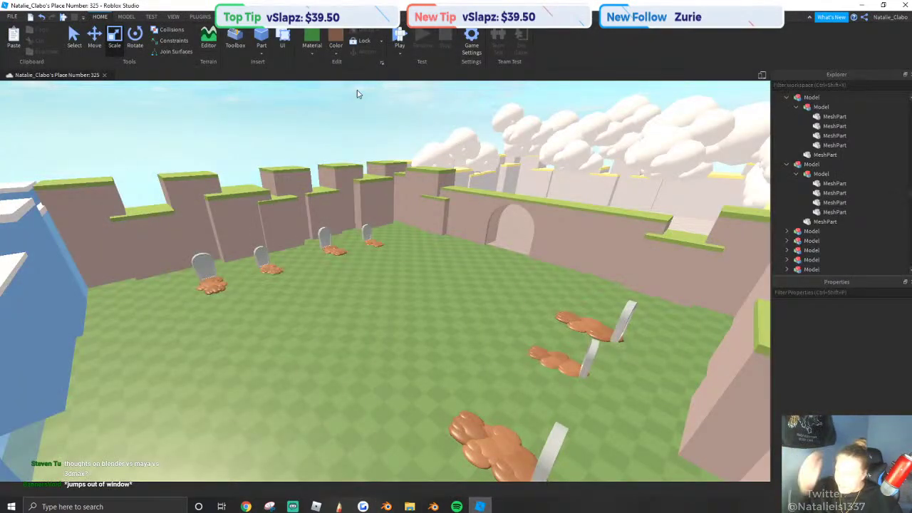
{"action": "right_click", "coordinate": [362, 136]}
{"action": "left_click", "coordinate": [396, 346]}
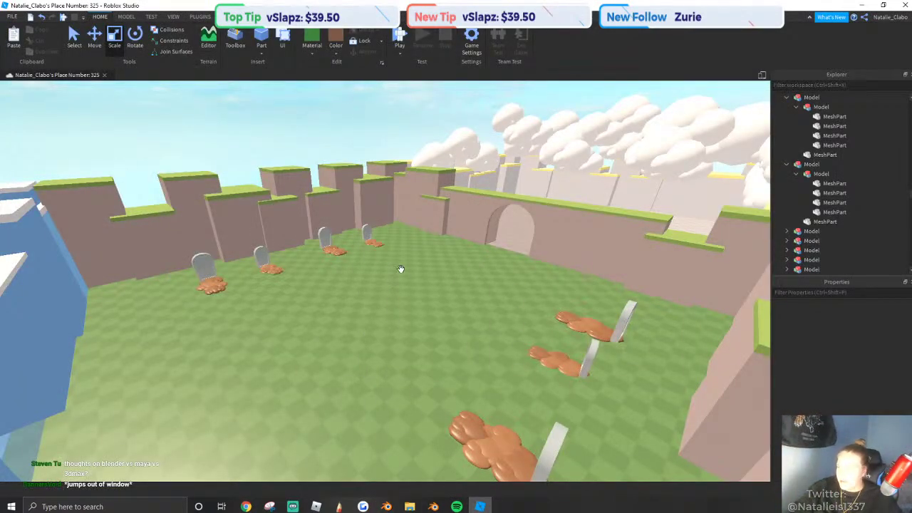
{"action": "right_click_drag", "start_coordinate": [364, 295], "coordinate": [364, 295]}
{"action": "key", "text": "ctrl+z"}
{"action": "left_click", "coordinate": [444, 250]}
{"action": "right_click_drag", "start_coordinate": [444, 251], "coordinate": [440, 248]}
{"action": "key", "text": "w"}
{"action": "right_click", "coordinate": [450, 208]}
{"action": "left_click", "coordinate": [484, 426]}
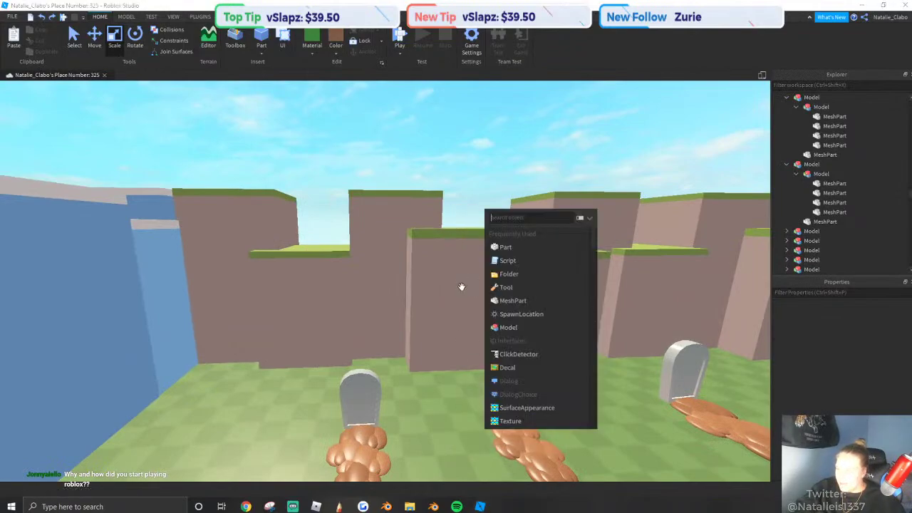
{"action": "left_click", "coordinate": [514, 300]}
{"action": "left_click", "coordinate": [385, 190]}
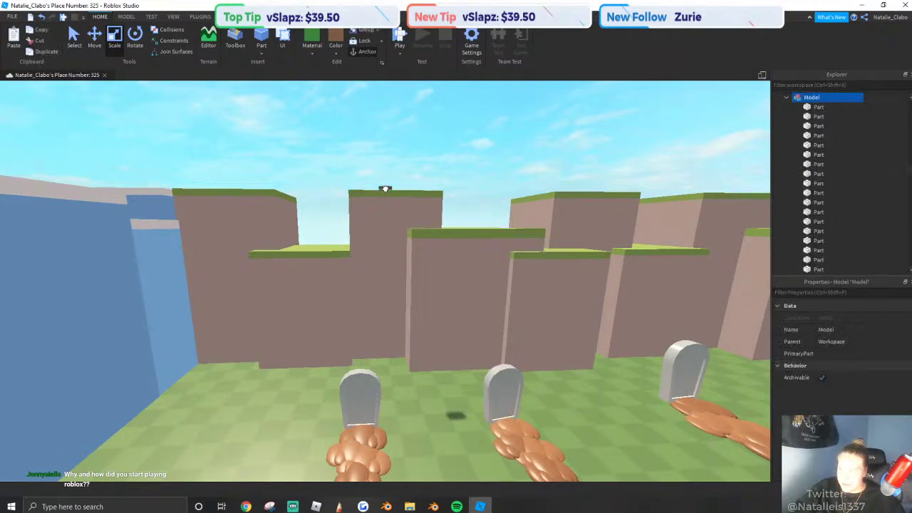
Load the untitled mesh file as the MeshPart's MeshId, declining to move it to its stored location.
{"action": "left_click", "coordinate": [903, 366]}
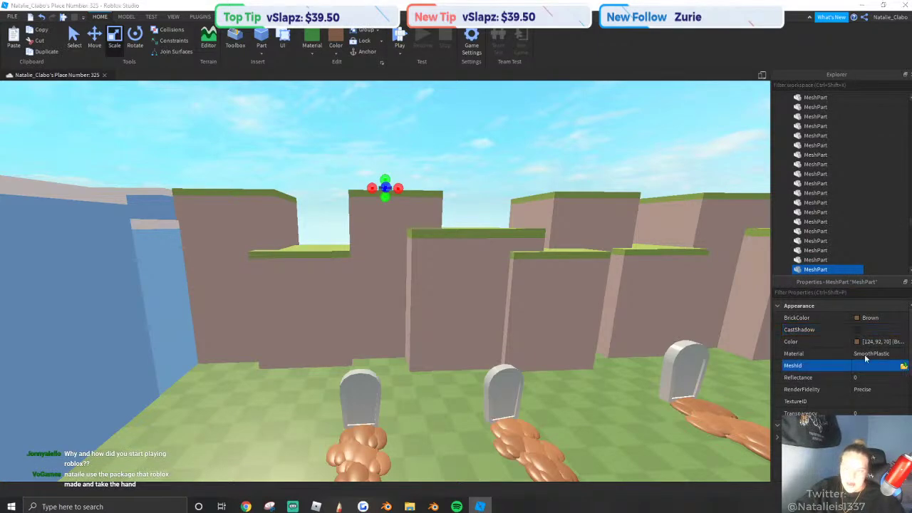
{"action": "left_click", "coordinate": [42, 69]}
{"action": "left_click", "coordinate": [121, 165]}
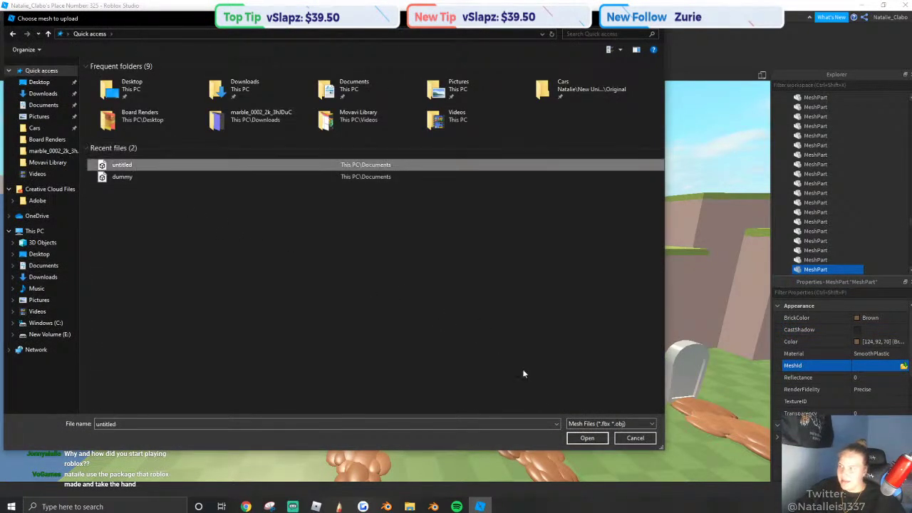
{"action": "left_click", "coordinate": [587, 437]}
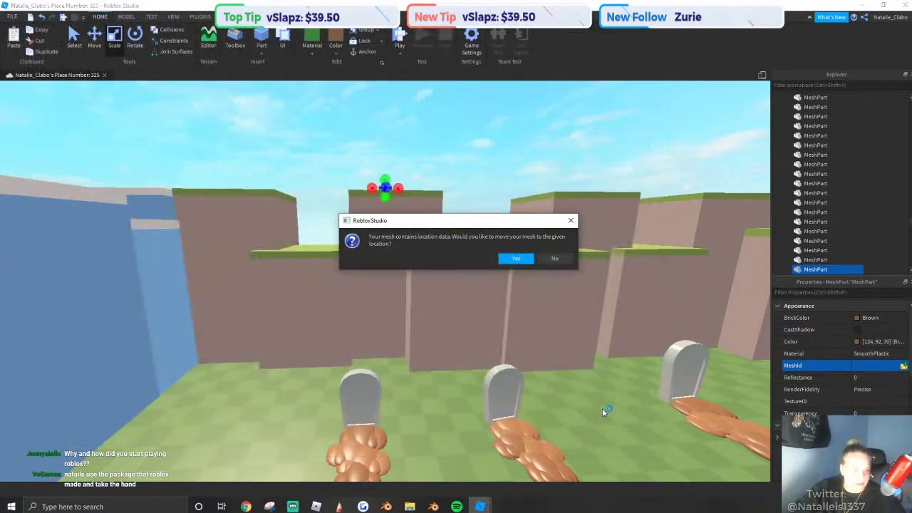
{"action": "left_click", "coordinate": [553, 259]}
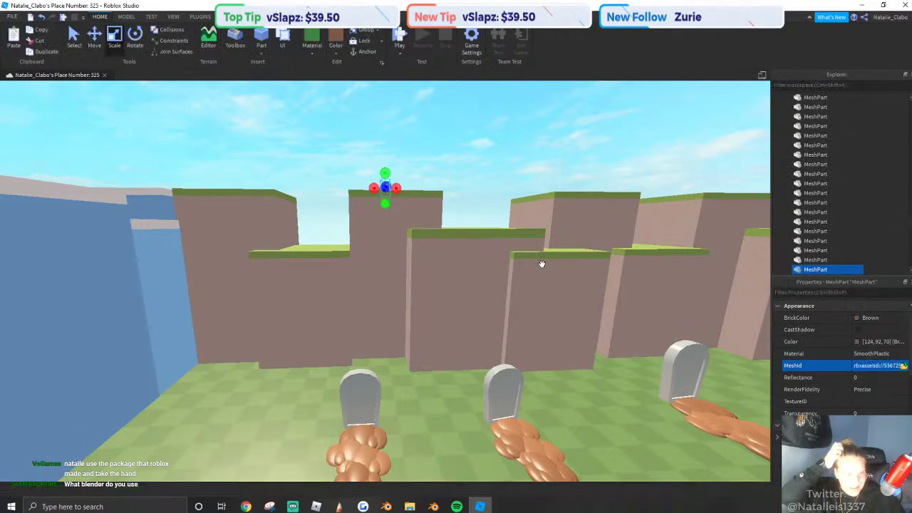
Bring the imported tree onto the grass and scale it up so it towers over the gravestones.
{"action": "scroll", "coordinate": [350, 167], "scroll_direction": "up", "scroll_amount": 1}
{"action": "key", "text": "e"}
{"action": "right_click_drag", "start_coordinate": [393, 173], "coordinate": [396, 176]}
{"action": "left_click_drag", "start_coordinate": [410, 313], "coordinate": [458, 131]}
{"action": "key", "text": "a"}
{"action": "right_click_drag", "start_coordinate": [411, 334], "coordinate": [363, 303]}
{"action": "mouse_move", "coordinate": [342, 307]}
{"action": "left_mouse_down"}
{"action": "mouse_move", "coordinate": [403, 341]}
{"action": "mouse_move", "coordinate": [334, 303]}
{"action": "left_mouse_up"}
{"action": "key", "text": "s"}
{"action": "key", "text": "w"}
{"action": "right_click_drag", "start_coordinate": [334, 304], "coordinate": [396, 279]}
{"action": "left_click_drag", "start_coordinate": [431, 275], "coordinate": [457, 277]}
{"action": "key", "text": "d"}
{"action": "right_click_drag", "start_coordinate": [457, 276], "coordinate": [449, 276]}
{"action": "left_click_drag", "start_coordinate": [518, 178], "coordinate": [506, 163]}
{"action": "right_click_drag", "start_coordinate": [509, 175], "coordinate": [507, 163]}
{"action": "key", "text": "d"}
{"action": "key", "text": "q"}
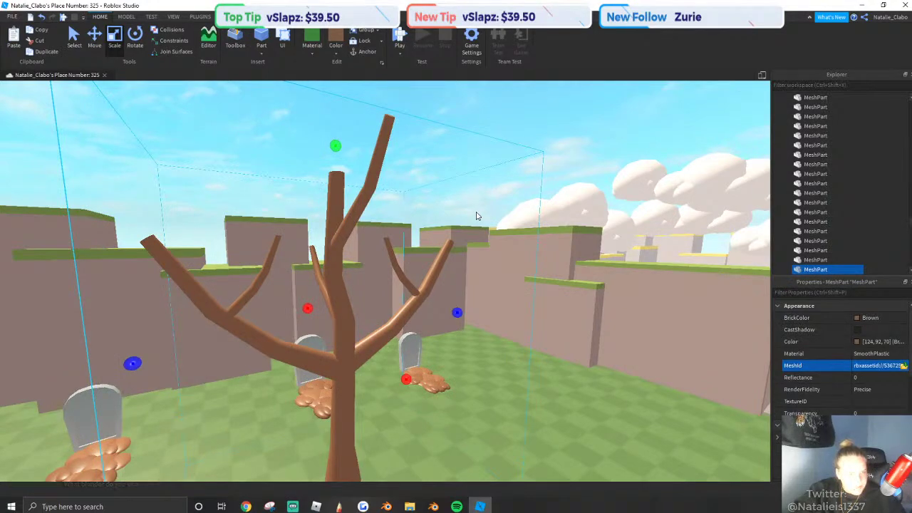
Move the tree between the second and third gravestones of the row and rotate it about its vertical axis.
{"action": "right_click_drag", "start_coordinate": [476, 216], "coordinate": [431, 240]}
{"action": "scroll", "coordinate": [431, 240], "scroll_direction": "down", "scroll_amount": 3}
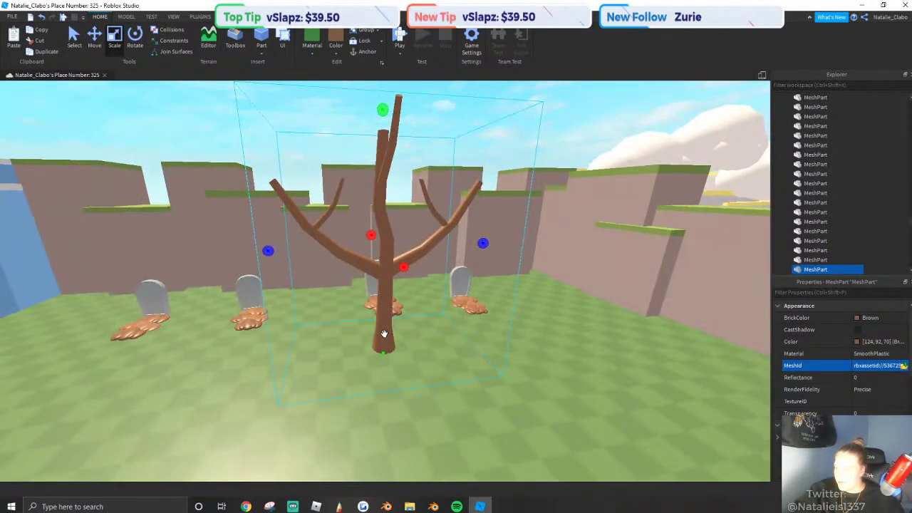
{"action": "left_click_drag", "start_coordinate": [382, 334], "coordinate": [306, 293]}
{"action": "right_click_drag", "start_coordinate": [306, 294], "coordinate": [286, 288]}
{"action": "key", "text": "w"}
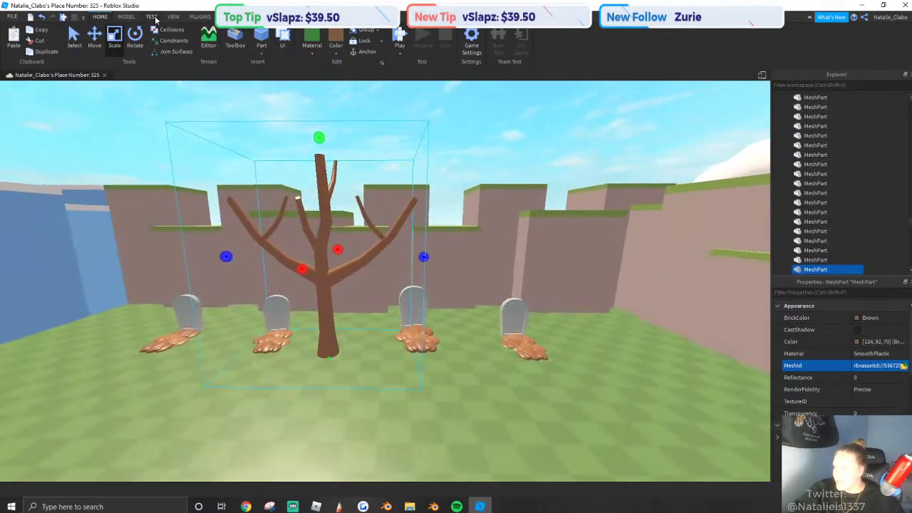
{"action": "left_click", "coordinate": [135, 37]}
{"action": "left_click_drag", "start_coordinate": [367, 242], "coordinate": [403, 240]}
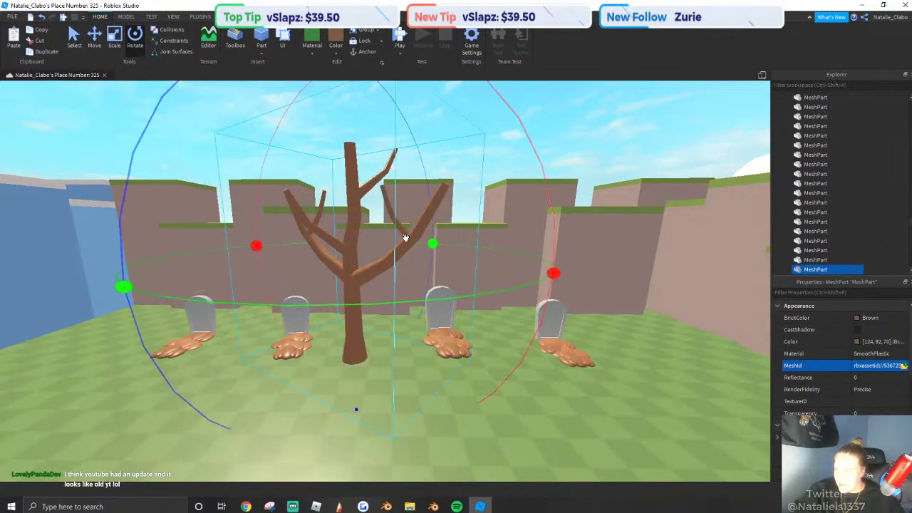
Make a copy of the tree and move it past the last gravestone in the row.
{"action": "right_click_drag", "start_coordinate": [404, 237], "coordinate": [352, 238]}
{"action": "key", "text": "ctrl+v"}
{"action": "right_click_drag", "start_coordinate": [375, 364], "coordinate": [396, 370]}
{"action": "left_click_drag", "start_coordinate": [396, 370], "coordinate": [489, 336]}
{"action": "right_click_drag", "start_coordinate": [280, 166], "coordinate": [301, 172]}
{"action": "key", "text": "w"}
{"action": "key", "text": "w"}
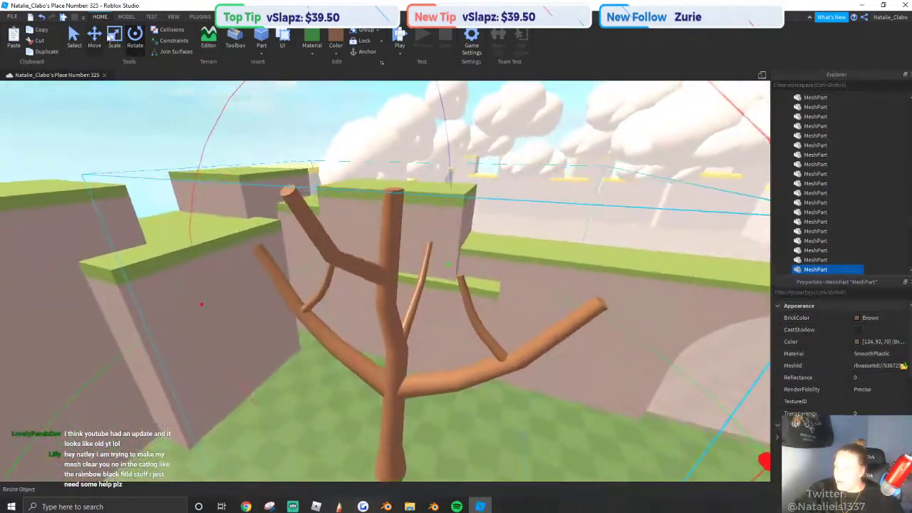
Shrink the tree copy proportionally, turn it, and set it on the grass in the corner beside the last gravestone.
{"action": "left_click", "coordinate": [114, 39]}
{"action": "left_click_drag", "start_coordinate": [393, 141], "coordinate": [380, 248], "text": "shift"}
{"action": "right_click_drag", "start_coordinate": [380, 250], "coordinate": [380, 250]}
{"action": "left_click", "coordinate": [381, 250]}
{"action": "right_click_drag", "start_coordinate": [438, 391], "coordinate": [444, 385]}
{"action": "key", "text": "s"}
{"action": "left_click_drag", "start_coordinate": [446, 383], "coordinate": [442, 356]}
{"action": "key", "text": "ctrl+r"}
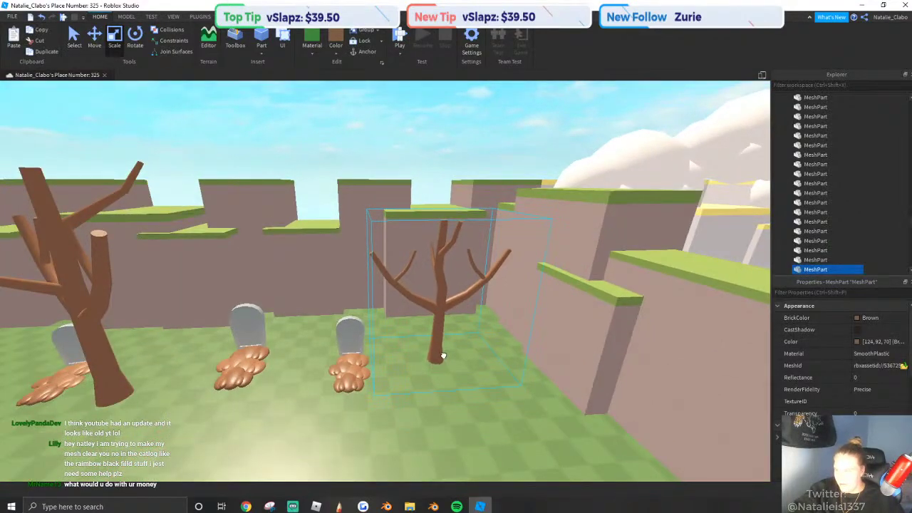
Rotate the corner tree about its vertical axis, enlarge it proportionally, and deselect it.
{"action": "right_click_drag", "start_coordinate": [331, 254], "coordinate": [330, 254]}
{"action": "key", "text": "d"}
{"action": "left_click", "coordinate": [134, 38]}
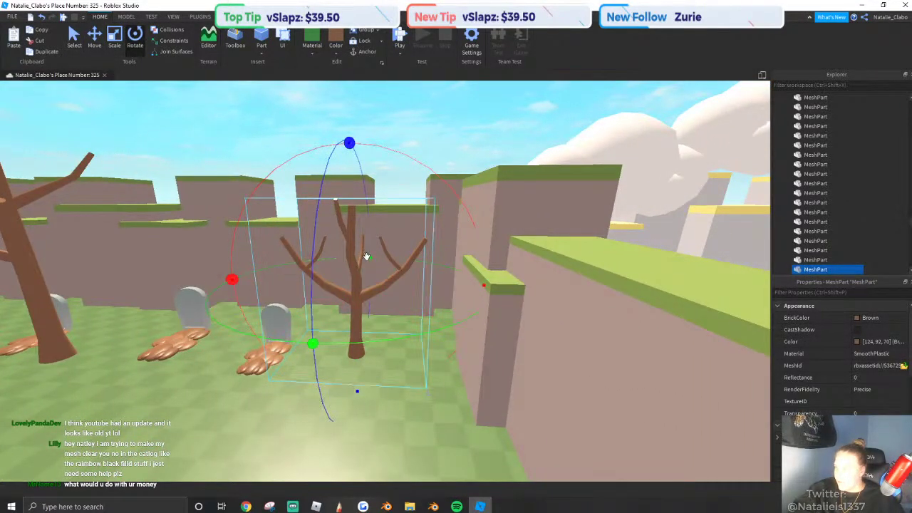
{"action": "left_click_drag", "start_coordinate": [367, 258], "coordinate": [398, 267]}
{"action": "key", "text": "s"}
{"action": "left_click", "coordinate": [114, 38]}
{"action": "left_click_drag", "start_coordinate": [371, 197], "coordinate": [375, 142], "text": "shift"}
{"action": "left_click", "coordinate": [524, 136]}
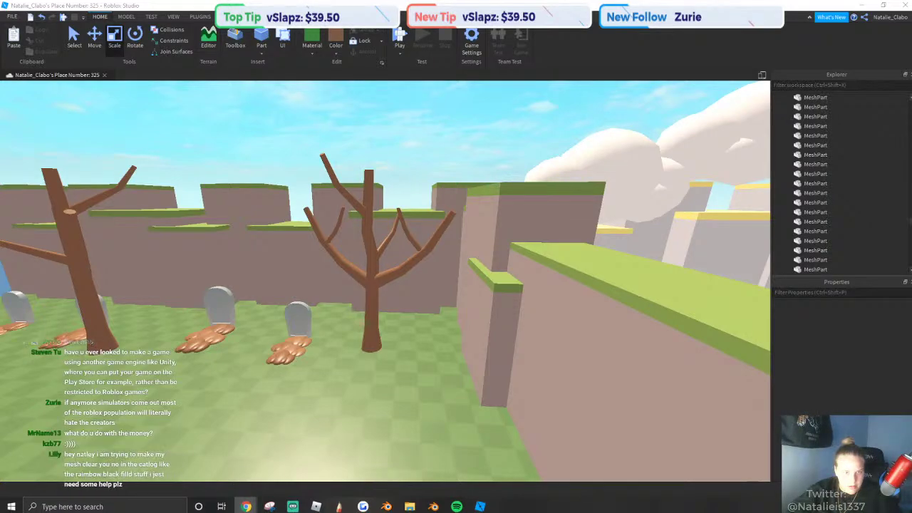
Switch to the browser, examine the About, Store and Servers sections of the Build to Survive The Creepers page, and close it.
{"action": "left_click_drag", "start_coordinate": [911, 21], "coordinate": [498, 1]}
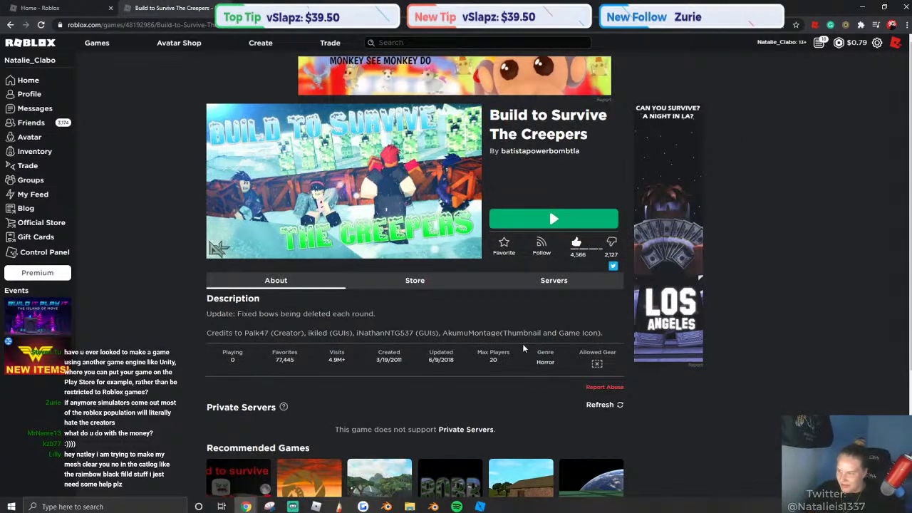
{"action": "left_click", "coordinate": [576, 242]}
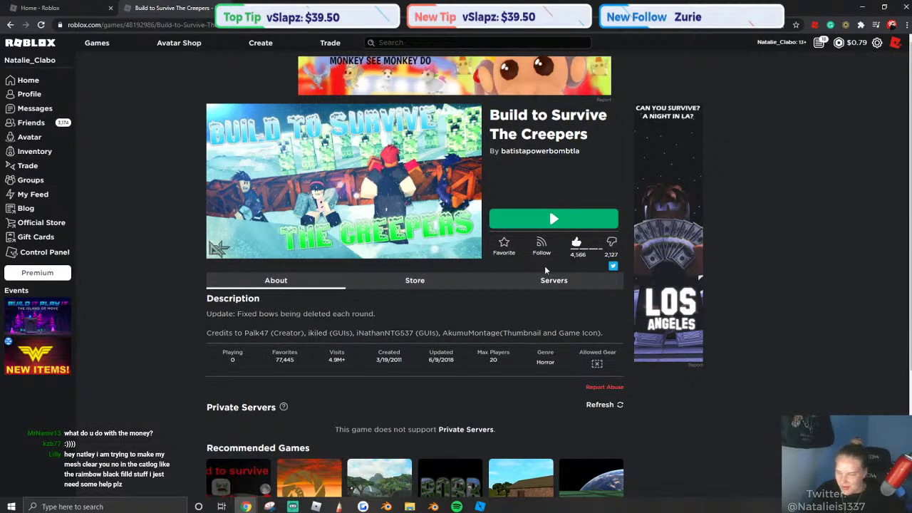
{"action": "scroll", "coordinate": [544, 265], "scroll_direction": "down", "scroll_amount": 2}
{"action": "scroll", "coordinate": [440, 271], "scroll_direction": "up", "scroll_amount": 2}
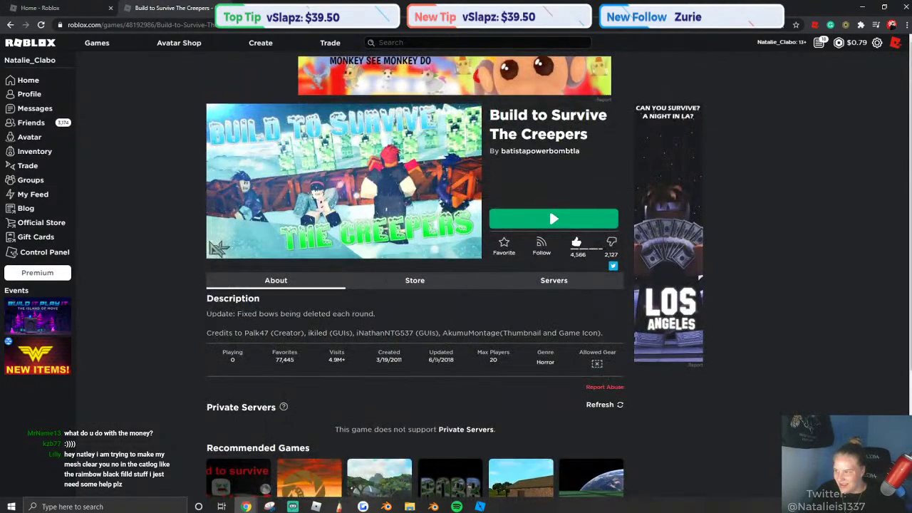
{"action": "left_click", "coordinate": [405, 359]}
{"action": "left_click_drag", "start_coordinate": [405, 360], "coordinate": [377, 360]}
{"action": "left_click", "coordinate": [382, 359]}
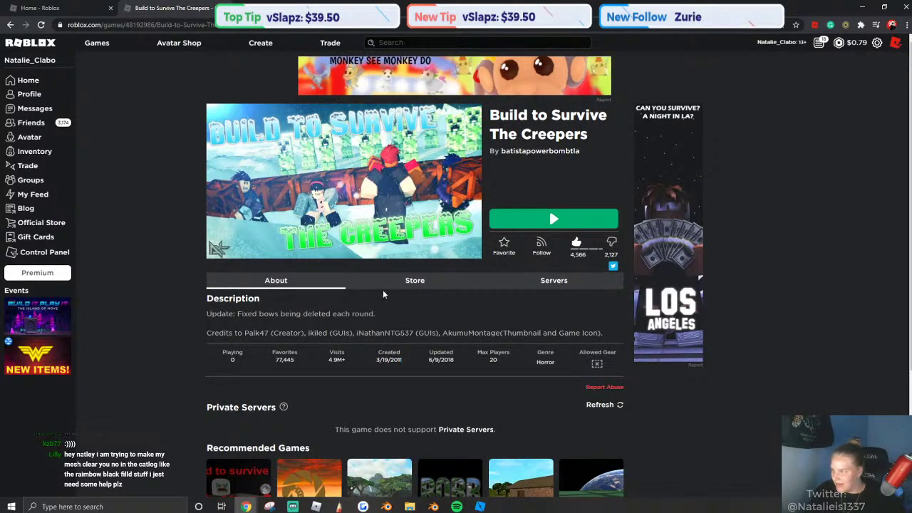
{"action": "left_click", "coordinate": [415, 279]}
{"action": "left_click", "coordinate": [553, 280]}
{"action": "left_click", "coordinate": [275, 280]}
{"action": "key", "text": "ctrl+w"}
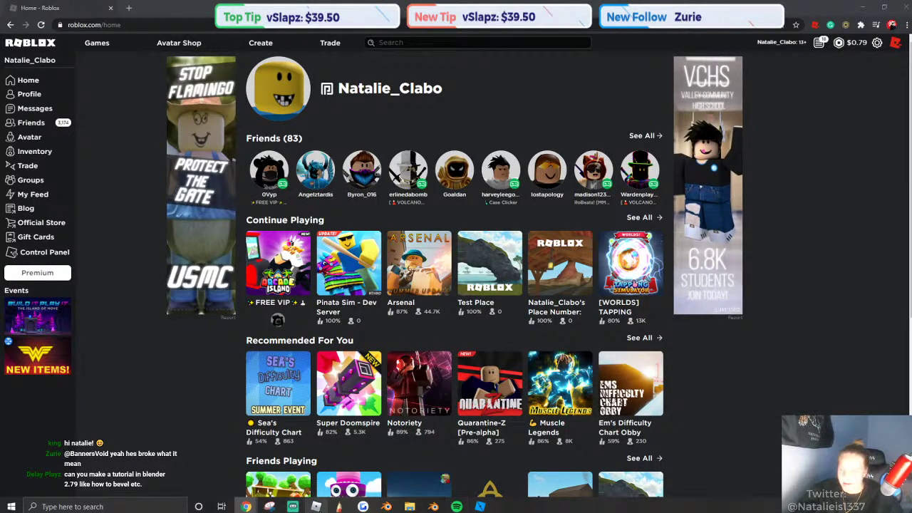
Switch back to Roblox Studio and place a tree copy before the first gravestone of the opposite row.
{"action": "left_click", "coordinate": [480, 506]}
{"action": "right_click_drag", "start_coordinate": [385, 215], "coordinate": [395, 201]}
{"action": "right_click_drag", "start_coordinate": [522, 349], "coordinate": [523, 349]}
{"action": "left_click", "coordinate": [591, 319]}
{"action": "right_click_drag", "start_coordinate": [590, 320], "coordinate": [590, 320]}
{"action": "key", "text": "f"}
{"action": "right_click_drag", "start_coordinate": [546, 293], "coordinate": [546, 293]}
{"action": "left_click_drag", "start_coordinate": [386, 322], "coordinate": [373, 299]}
{"action": "right_click_drag", "start_coordinate": [373, 299], "coordinate": [373, 299]}
{"action": "key", "text": "w"}
{"action": "left_click_drag", "start_coordinate": [373, 299], "coordinate": [425, 292]}
{"action": "key", "text": "d"}
Duplicate the opposite row's tree, place the copy between that row's second and third gravestones, and rotate it about its vertical axis.
{"action": "key", "text": "ctrl+d"}
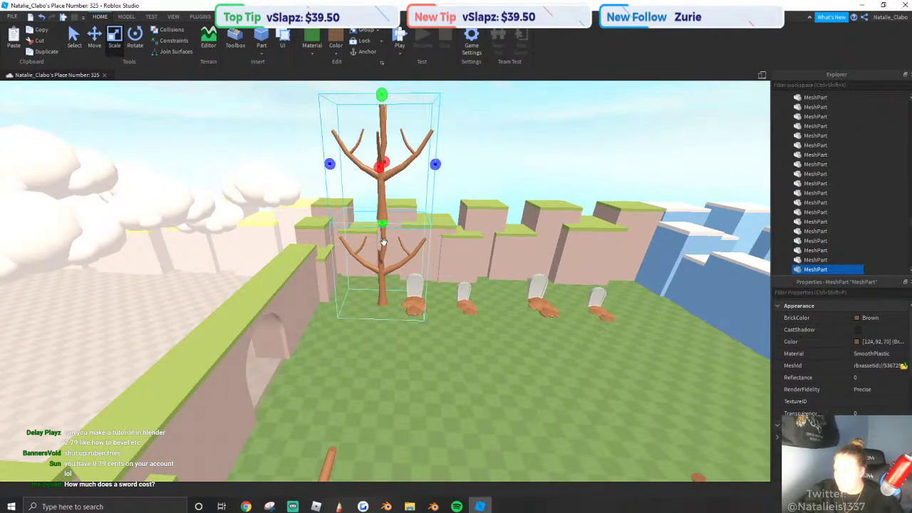
{"action": "left_click_drag", "start_coordinate": [382, 207], "coordinate": [510, 297]}
{"action": "key", "text": "w"}
{"action": "key", "text": "d"}
{"action": "key", "text": "q"}
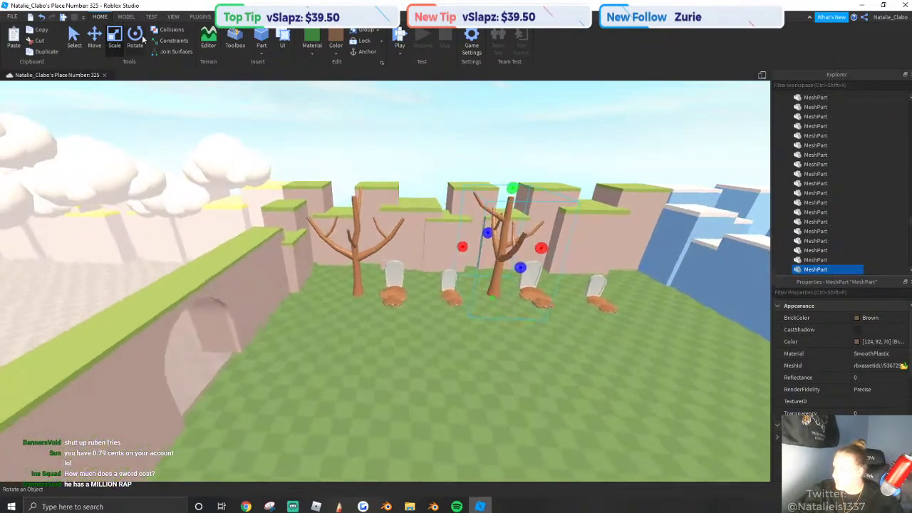
{"action": "left_click", "coordinate": [138, 44]}
{"action": "left_click_drag", "start_coordinate": [589, 246], "coordinate": [535, 222]}
{"action": "left_click_drag", "start_coordinate": [535, 222], "coordinate": [474, 165]}
{"action": "key", "text": "d"}
{"action": "key", "text": "ctrl+z"}
{"action": "left_click", "coordinate": [517, 246]}
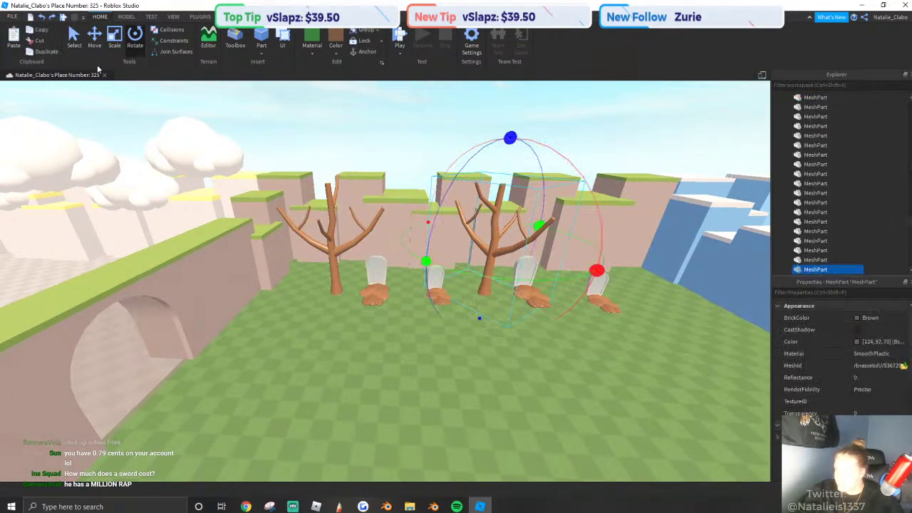
Move another copy of the tree beyond the far gravestone of that row, near the blue wall.
{"action": "left_click", "coordinate": [94, 43]}
{"action": "left_click_drag", "start_coordinate": [447, 255], "coordinate": [697, 267]}
{"action": "left_click_drag", "start_coordinate": [618, 249], "coordinate": [576, 270]}
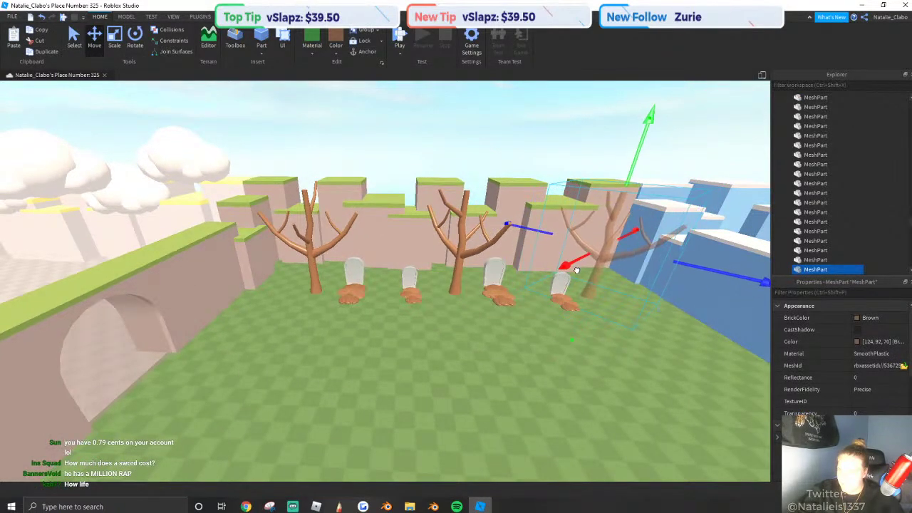
{"action": "key", "text": "s"}
{"action": "right_click_drag", "start_coordinate": [576, 270], "coordinate": [570, 262]}
{"action": "key", "text": "w"}
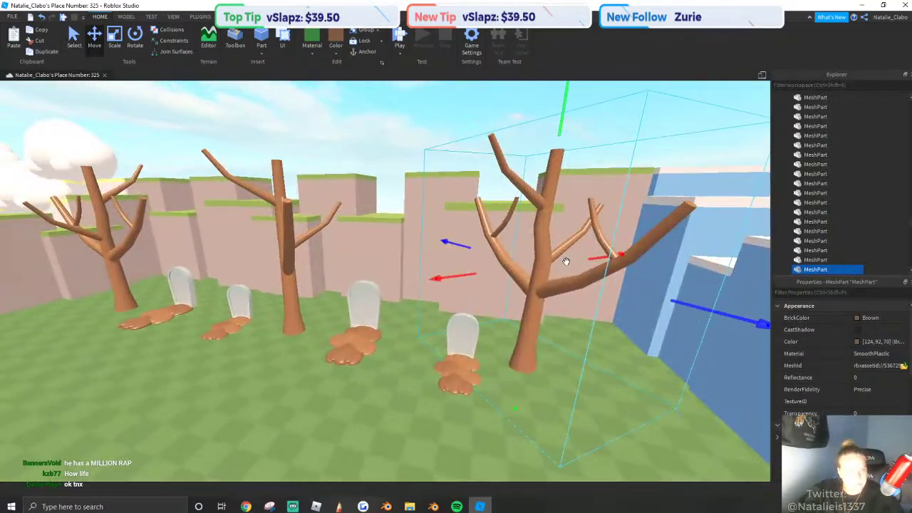
Select all five trees along both gravestone rows.
{"action": "key", "text": "e"}
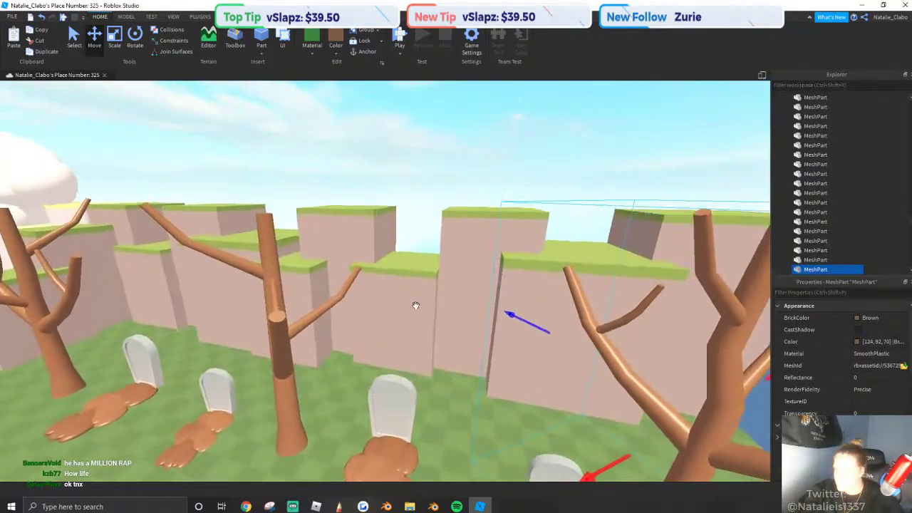
{"action": "left_click", "coordinate": [275, 299], "text": "shift"}
{"action": "right_click_drag", "start_coordinate": [275, 299], "coordinate": [289, 271]}
{"action": "left_click", "coordinate": [297, 270], "text": "ctrl"}
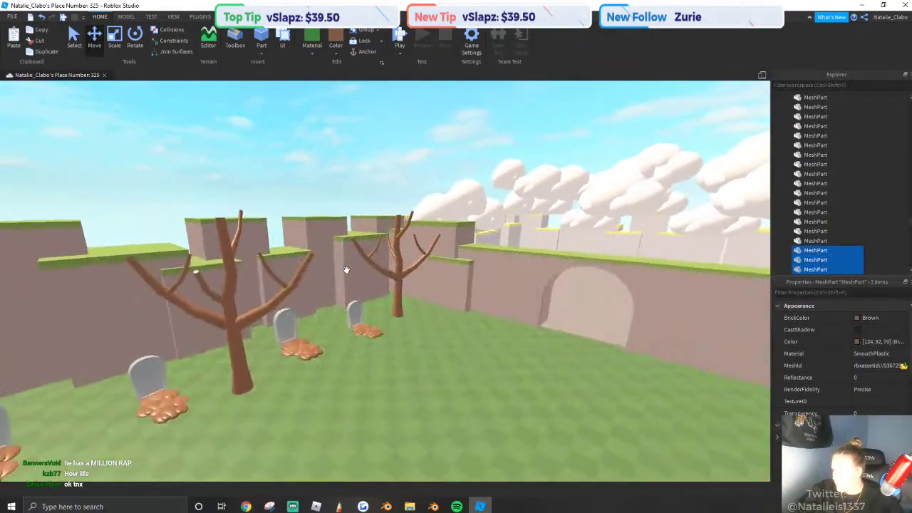
{"action": "left_click", "coordinate": [397, 270], "text": "ctrl"}
{"action": "right_click_drag", "start_coordinate": [248, 311], "coordinate": [244, 314]}
{"action": "left_click", "coordinate": [332, 283], "text": "ctrl"}
{"action": "right_click_drag", "start_coordinate": [332, 283], "coordinate": [330, 284]}
{"action": "key", "text": "s"}
{"action": "key", "text": "s"}
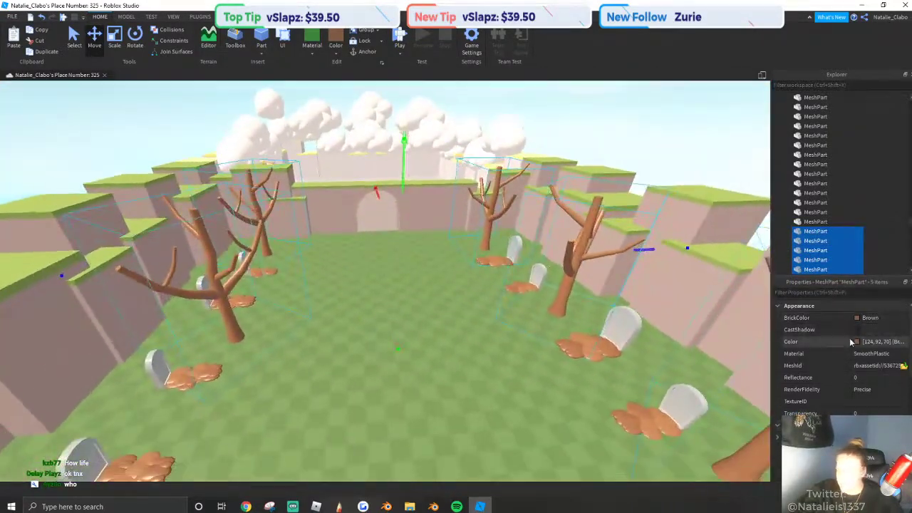
Set the selected trees' color to the darker brown #624837 and deselect them.
{"action": "left_click", "coordinate": [856, 341]}
{"action": "left_click", "coordinate": [572, 225]}
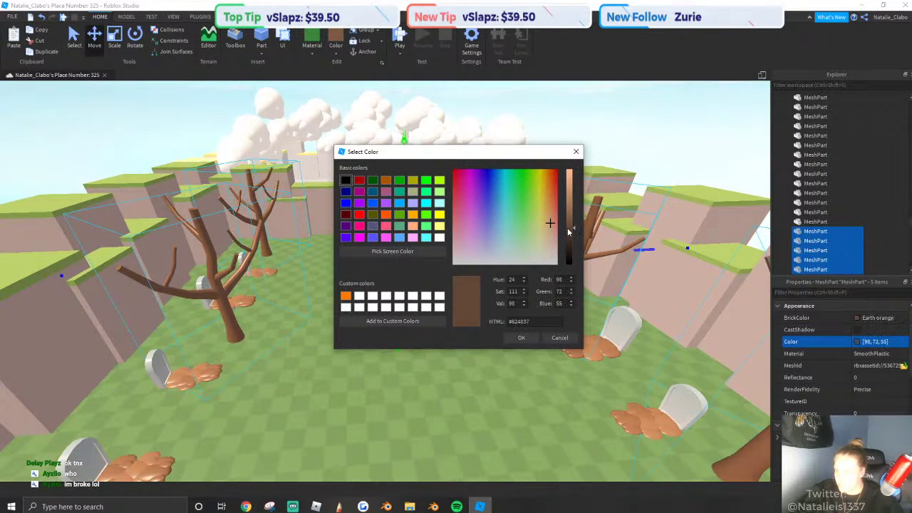
{"action": "left_click_drag", "start_coordinate": [573, 222], "coordinate": [568, 228]}
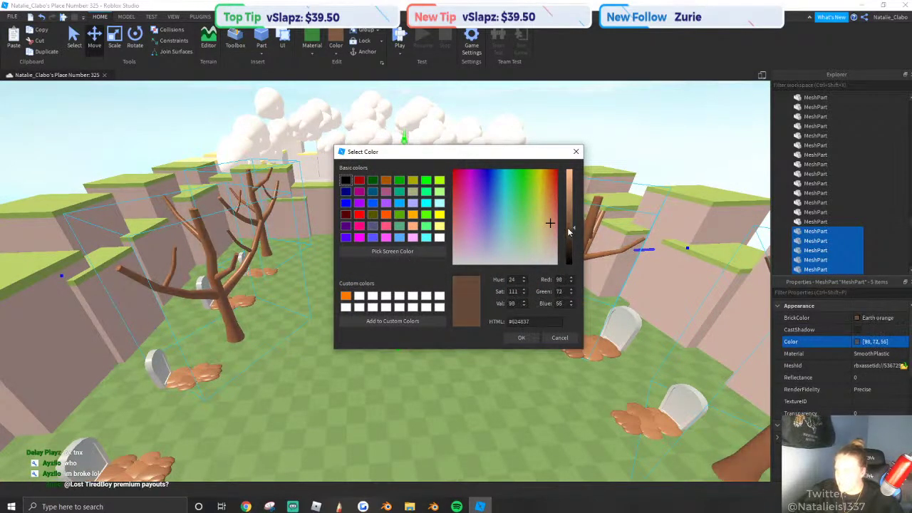
{"action": "left_click", "coordinate": [522, 338]}
{"action": "left_click", "coordinate": [191, 143]}
Color the part inside the far wall's archway Bright yellow.
{"action": "right_click_drag", "start_coordinate": [391, 187], "coordinate": [394, 185]}
{"action": "key", "text": "s"}
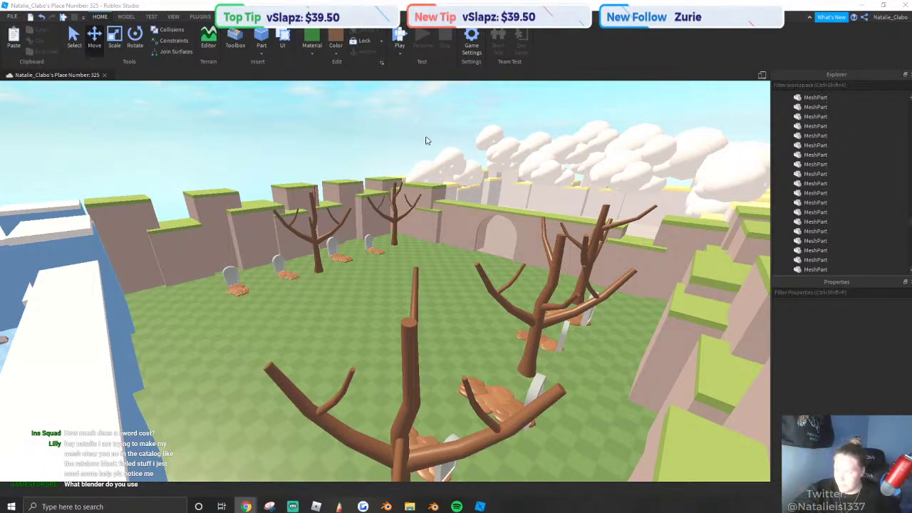
{"action": "key", "text": "w"}
{"action": "right_click_drag", "start_coordinate": [427, 140], "coordinate": [451, 140]}
{"action": "right_click_drag", "start_coordinate": [429, 271], "coordinate": [439, 271]}
{"action": "left_click", "coordinate": [434, 234]}
{"action": "key", "text": "f"}
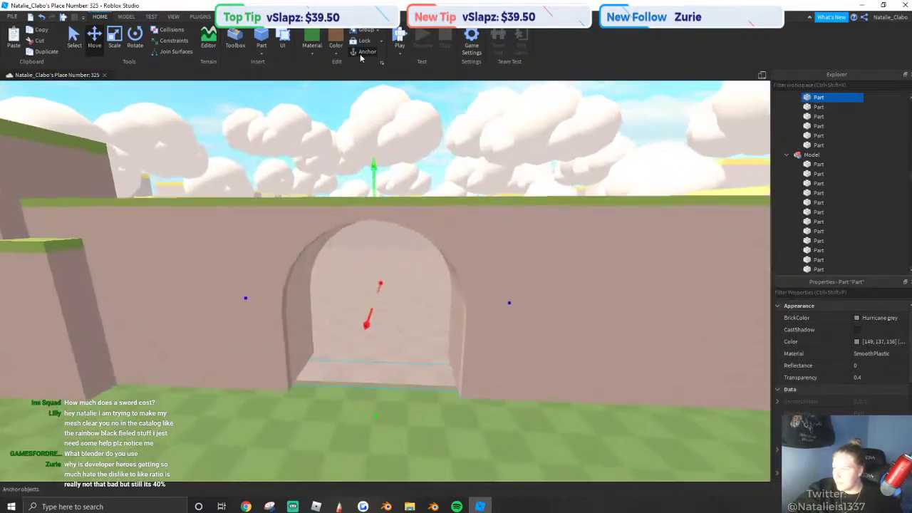
{"action": "left_click", "coordinate": [333, 53]}
{"action": "left_click", "coordinate": [347, 152]}
{"action": "right_click_drag", "start_coordinate": [332, 153], "coordinate": [315, 151]}
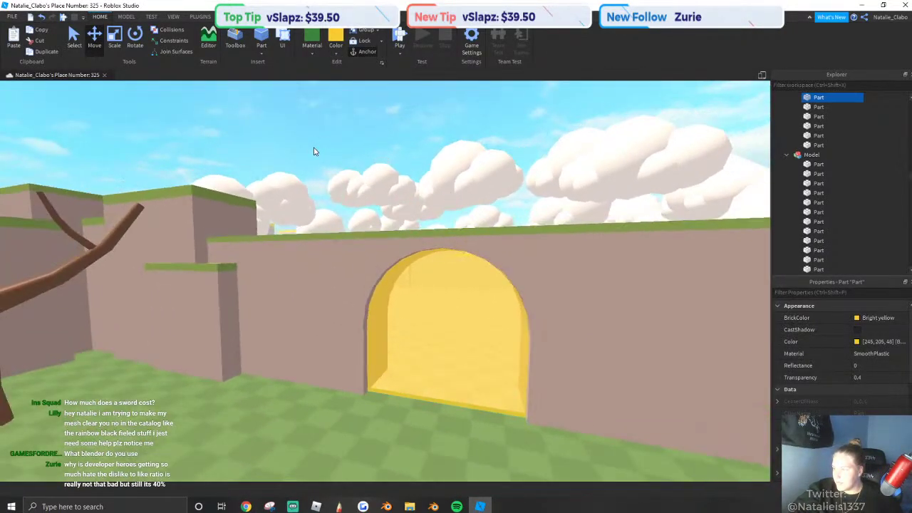
Delete the second gravestone from the blue wall, along with its dirt mound.
{"action": "left_click", "coordinate": [314, 151]}
{"action": "key", "text": "s"}
{"action": "right_click_drag", "start_coordinate": [451, 216], "coordinate": [451, 221]}
{"action": "key", "text": "w"}
{"action": "key", "text": "w"}
{"action": "left_click", "coordinate": [490, 232]}
{"action": "key", "text": "d"}
{"action": "left_click", "coordinate": [510, 226]}
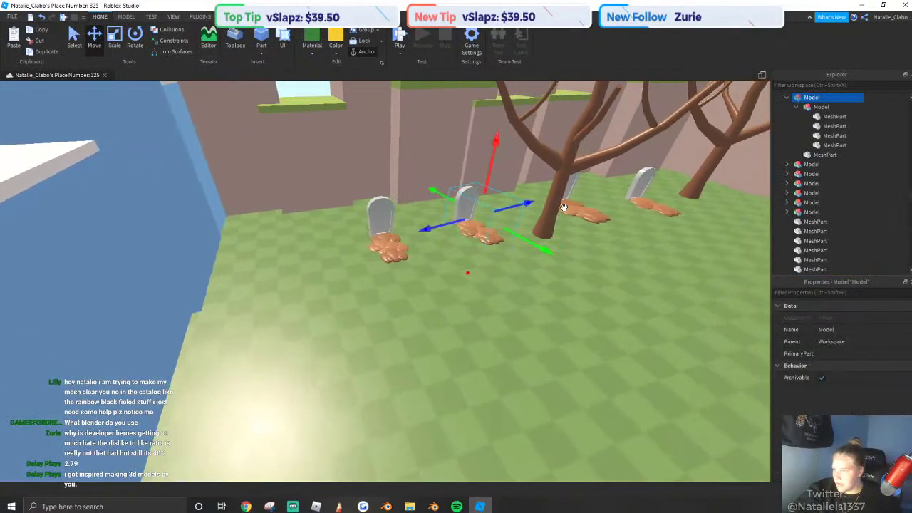
{"action": "right_click_drag", "start_coordinate": [563, 207], "coordinate": [544, 220]}
{"action": "key", "text": "s"}
{"action": "right_click", "coordinate": [390, 211]}
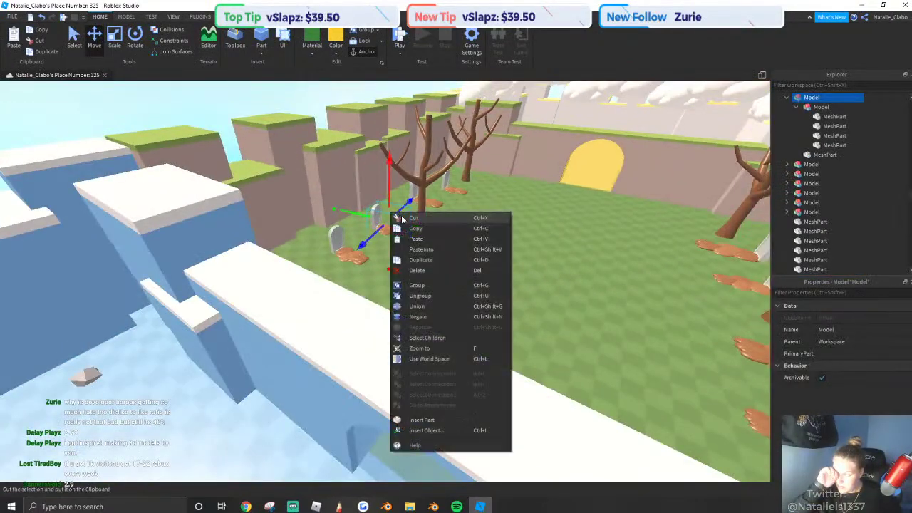
{"action": "left_click", "coordinate": [408, 271]}
{"action": "right_click_drag", "start_coordinate": [407, 268], "coordinate": [459, 250]}
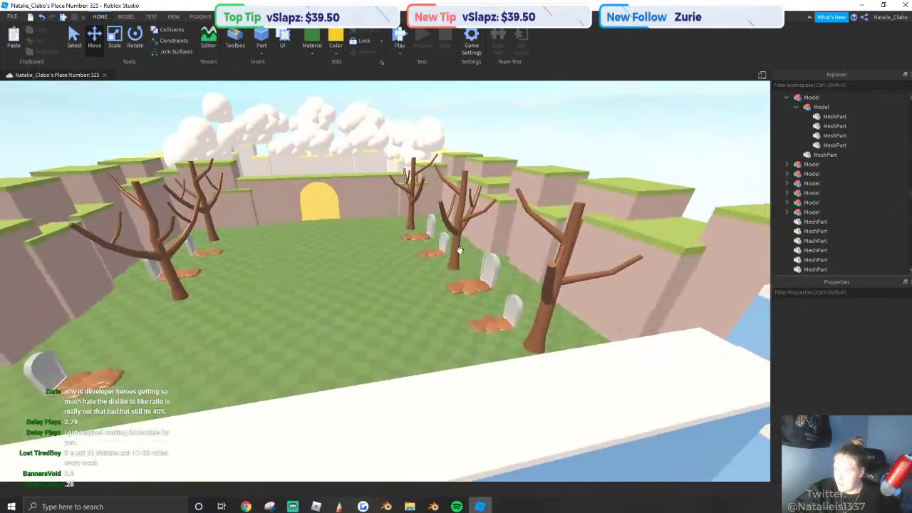
Set the color of the middle tree in the opposite row to #5b4233.
{"action": "right_click", "coordinate": [462, 222]}
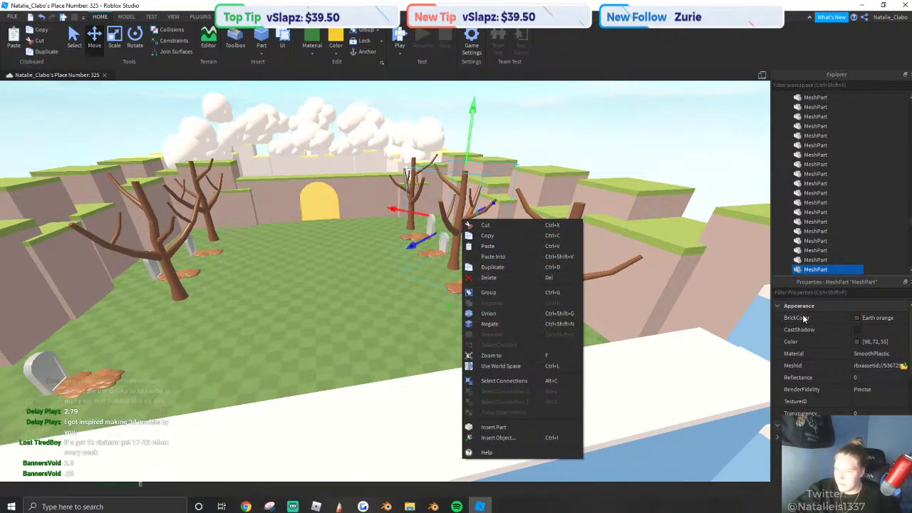
{"action": "left_click", "coordinate": [872, 345]}
{"action": "left_click", "coordinate": [857, 342]}
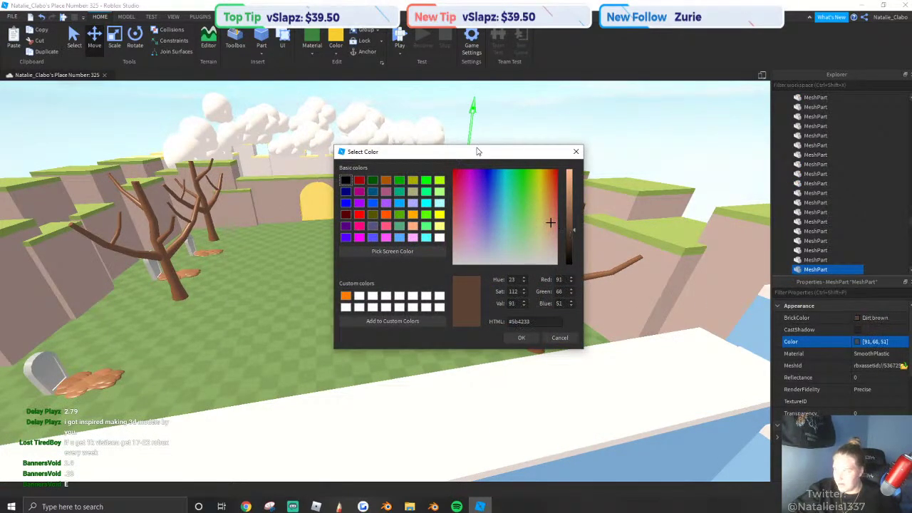
{"action": "left_click_drag", "start_coordinate": [477, 151], "coordinate": [320, 165]}
{"action": "left_click", "coordinate": [320, 347]}
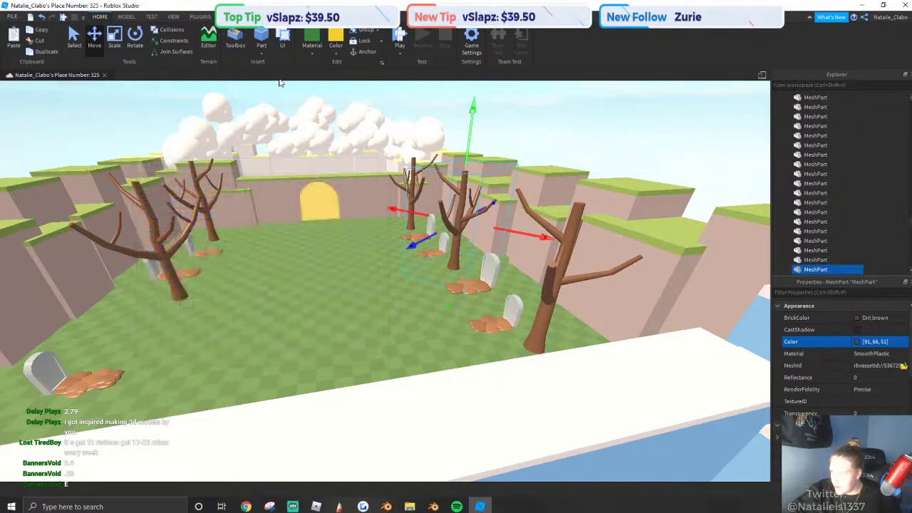
Move the recolored tree away from its wall toward the middle of the graveyard.
{"action": "left_click", "coordinate": [534, 153]}
{"action": "right_click_drag", "start_coordinate": [533, 152], "coordinate": [470, 152]}
{"action": "key", "text": "w"}
{"action": "left_click", "coordinate": [537, 310]}
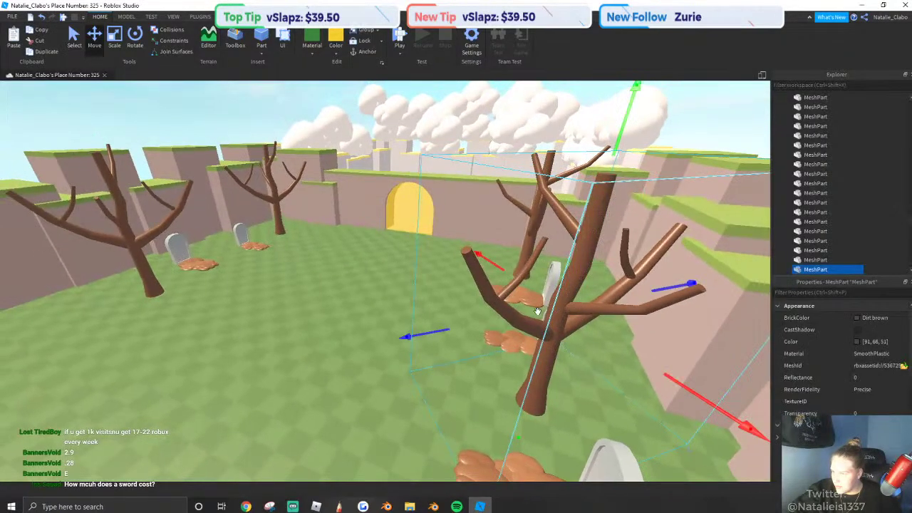
{"action": "left_click_drag", "start_coordinate": [431, 329], "coordinate": [395, 336]}
{"action": "key", "text": "s"}
{"action": "left_click_drag", "start_coordinate": [507, 356], "coordinate": [451, 314]}
{"action": "key", "text": "s"}
{"action": "key", "text": "d"}
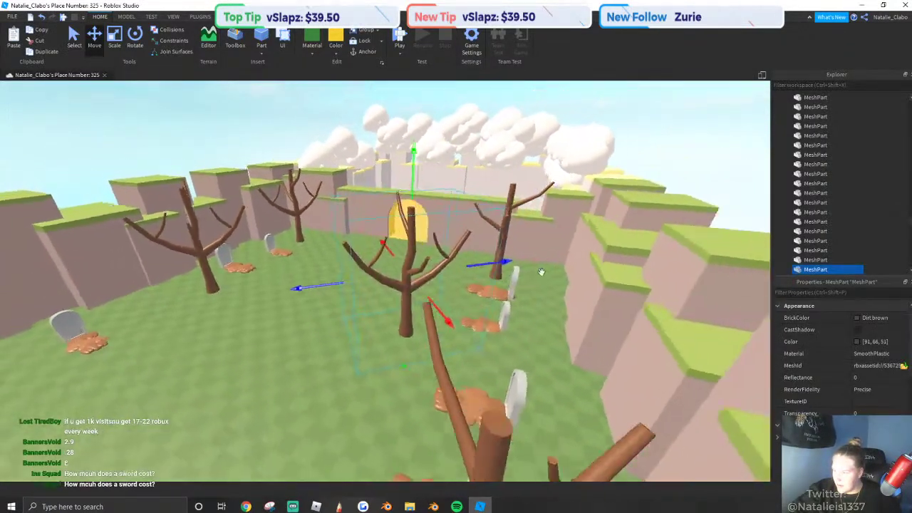
{"action": "left_click", "coordinate": [653, 193]}
Delete one of the inner gravestones with its dirt mound from the row beside the moved tree.
{"action": "scroll", "coordinate": [442, 335], "scroll_direction": "up", "scroll_amount": 3}
{"action": "left_click", "coordinate": [433, 328]}
{"action": "left_click", "coordinate": [428, 305]}
{"action": "right_click", "coordinate": [427, 302]}
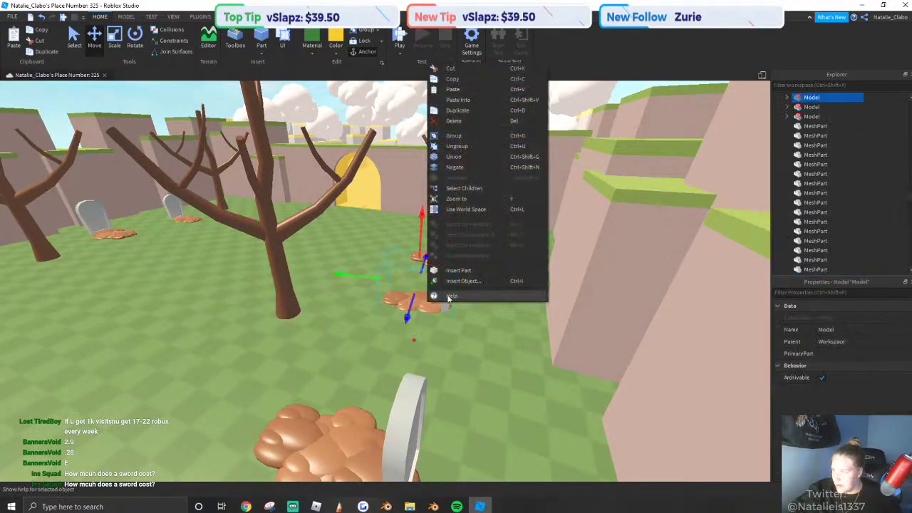
{"action": "left_click", "coordinate": [449, 122]}
{"action": "key", "text": "s"}
{"action": "right_click_drag", "start_coordinate": [378, 213], "coordinate": [368, 228]}
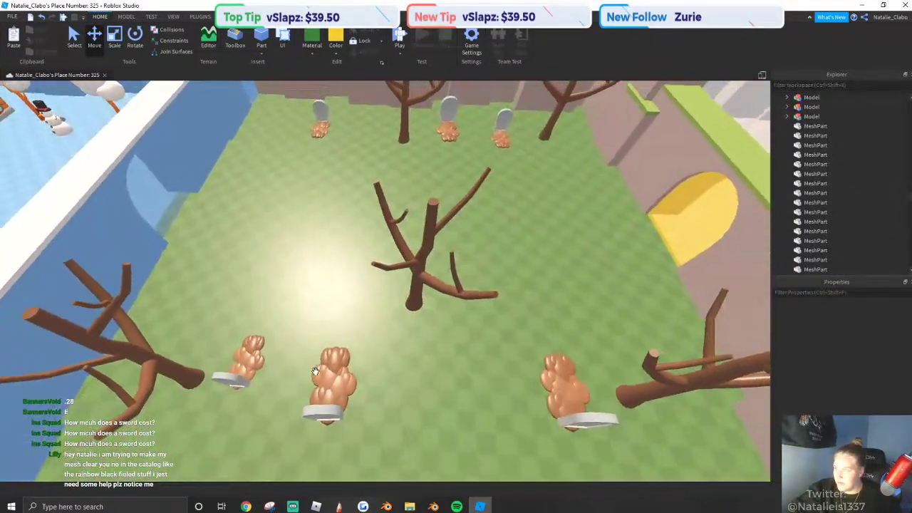
Slide that row's middle gravestone away from the blue wall to even out the spacing, and deselect it.
{"action": "left_click", "coordinate": [335, 374]}
{"action": "left_click_drag", "start_coordinate": [377, 372], "coordinate": [441, 378]}
{"action": "key", "text": "s"}
{"action": "right_click_drag", "start_coordinate": [385, 271], "coordinate": [306, 224]}
{"action": "left_click", "coordinate": [368, 214]}
{"action": "key", "text": "w"}
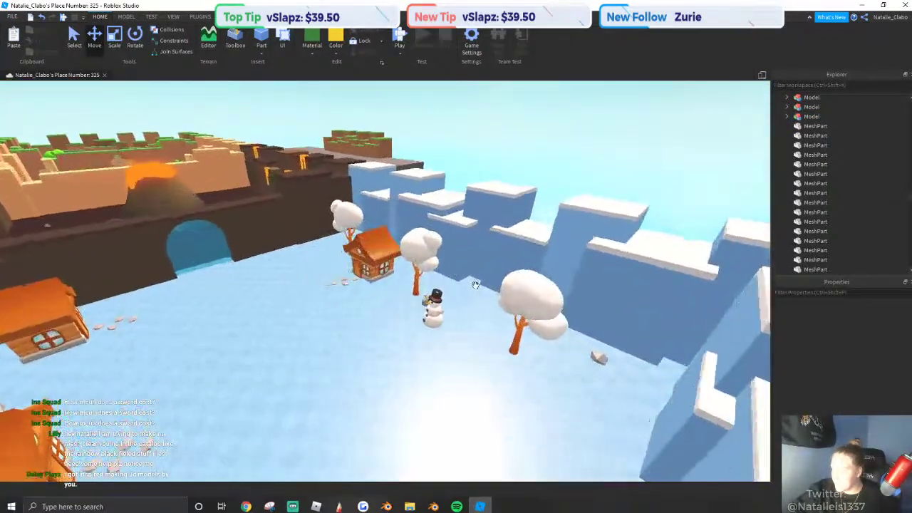
Go to the volcano area and select the five small rocks scattered on its ground.
{"action": "scroll", "coordinate": [530, 322], "scroll_direction": "up", "scroll_amount": 3}
{"action": "right_click_drag", "start_coordinate": [530, 322], "coordinate": [498, 324]}
{"action": "key", "text": "w"}
{"action": "key", "text": "s"}
{"action": "left_click", "coordinate": [500, 412]}
{"action": "left_click", "coordinate": [470, 216], "text": "ctrl"}
{"action": "right_click_drag", "start_coordinate": [473, 212], "coordinate": [470, 184]}
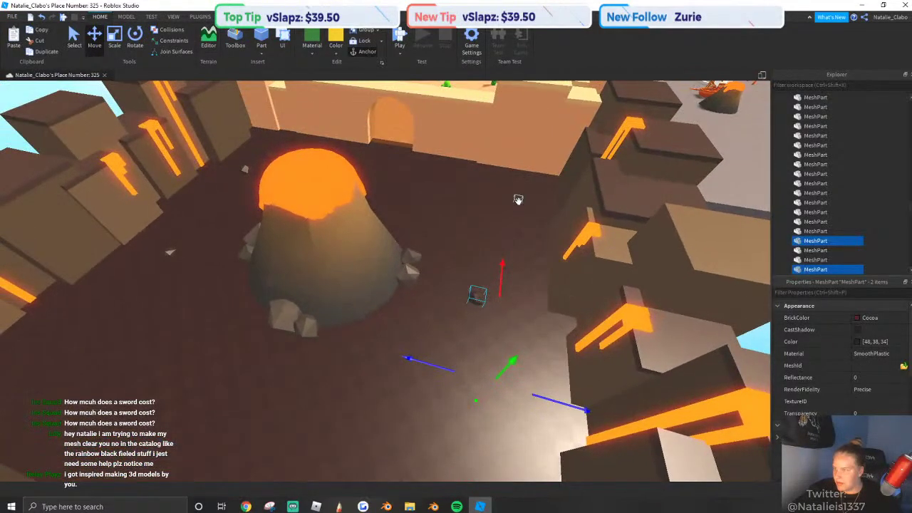
{"action": "left_click", "coordinate": [520, 199], "text": "ctrl"}
{"action": "left_click", "coordinate": [250, 167], "text": "ctrl"}
{"action": "left_click", "coordinate": [173, 251], "text": "ctrl"}
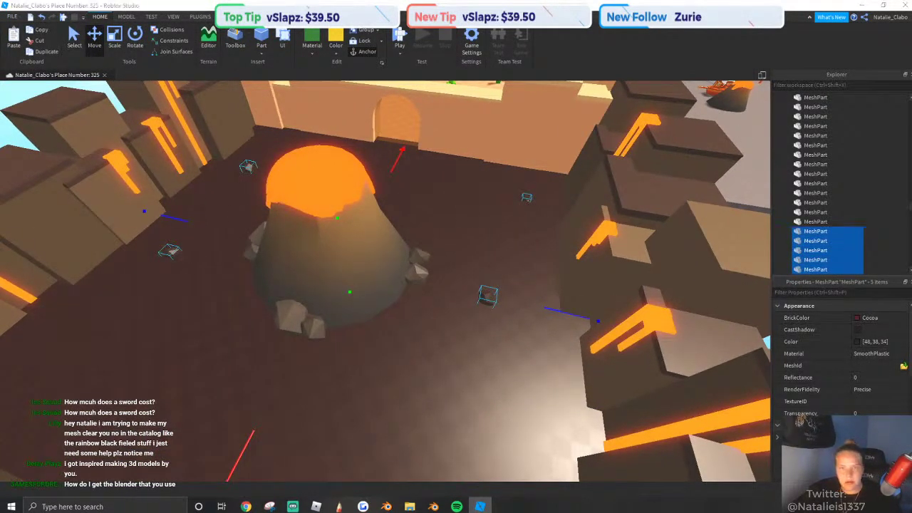
{"action": "key", "text": "super+Tab"}
{"action": "key", "text": "super+Tab"}
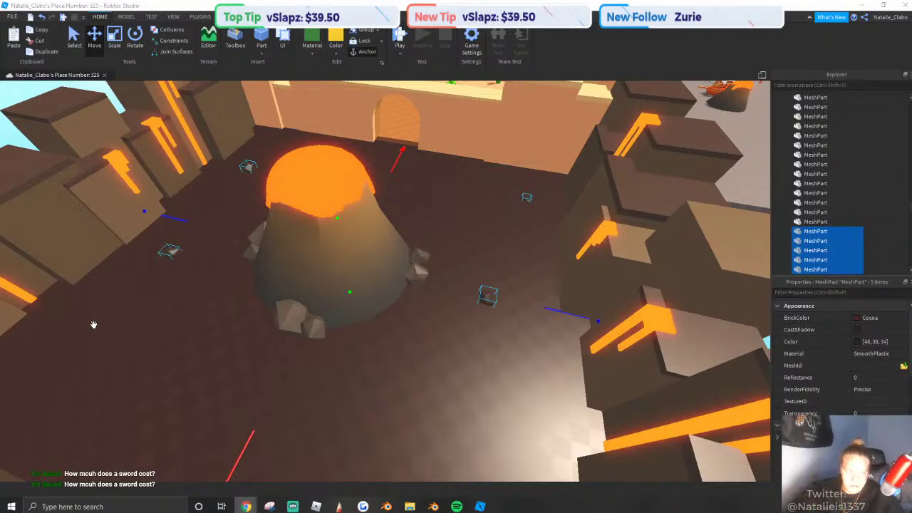
Place the set of five rocks in the graveyard, spread along both gravestone rows.
{"action": "right_click_drag", "start_coordinate": [92, 324], "coordinate": [338, 214]}
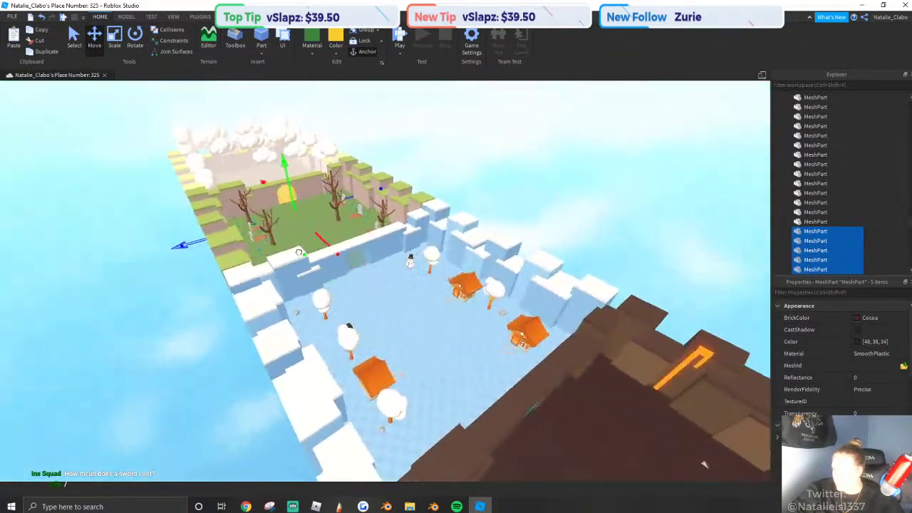
{"action": "scroll", "coordinate": [339, 213], "scroll_direction": "up", "scroll_amount": 5}
{"action": "scroll", "coordinate": [345, 217], "scroll_direction": "up", "scroll_amount": 8}
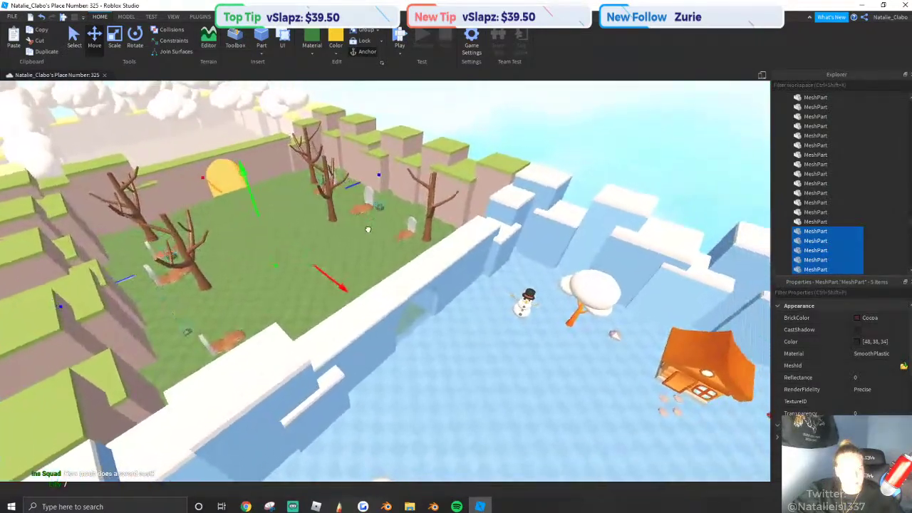
{"action": "scroll", "coordinate": [420, 233], "scroll_direction": "down", "scroll_amount": 10}
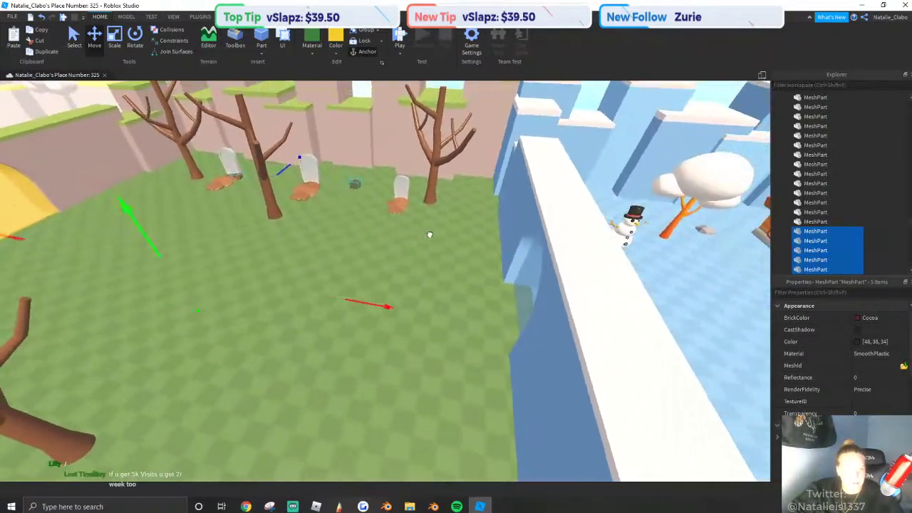
{"action": "key", "text": "a"}
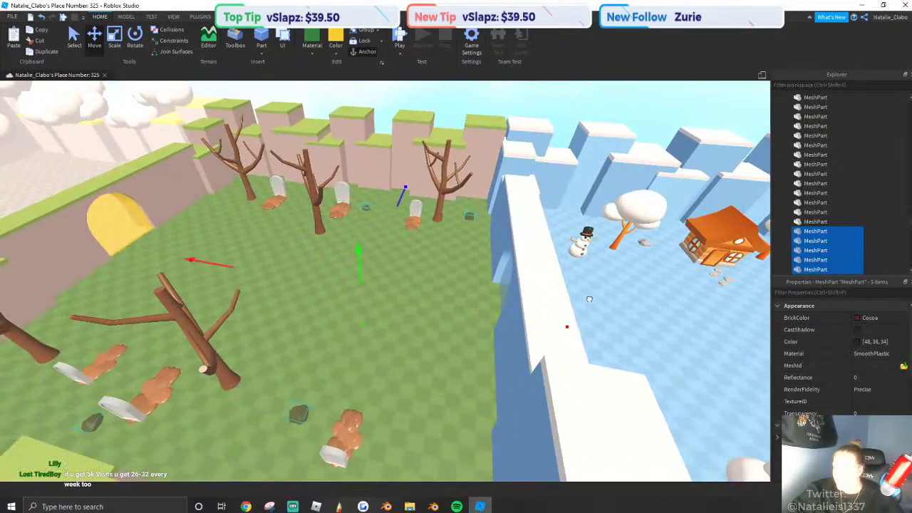
{"action": "key", "text": "w"}
{"action": "right_click_drag", "start_coordinate": [334, 209], "coordinate": [417, 121]}
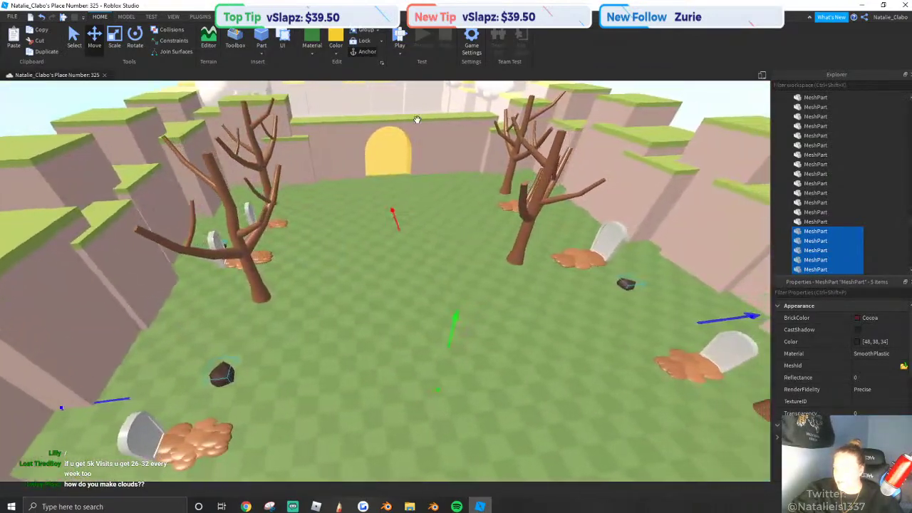
Color the five graveyard rocks Fossil grey and deselect them.
{"action": "left_click", "coordinate": [332, 53]}
{"action": "left_click", "coordinate": [448, 220]}
{"action": "scroll", "coordinate": [427, 227], "scroll_direction": "down", "scroll_amount": 6}
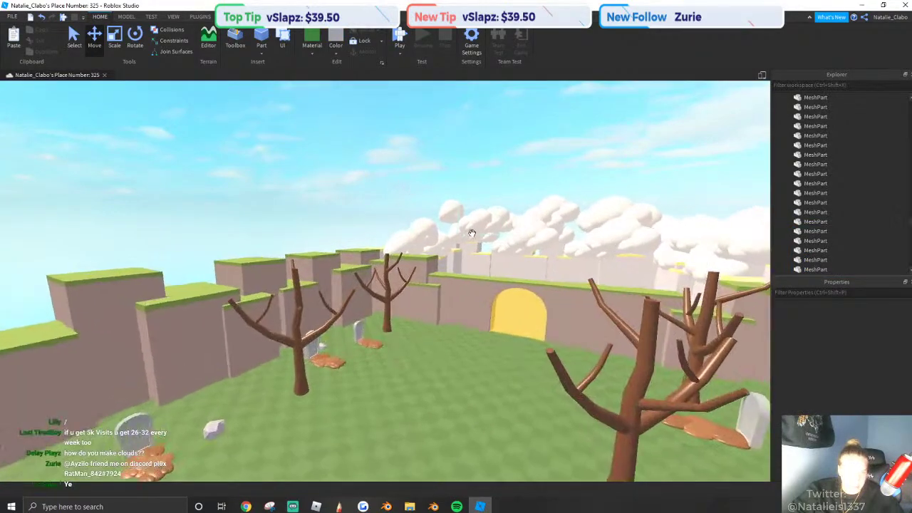
{"action": "right_click_drag", "start_coordinate": [471, 234], "coordinate": [486, 181]}
{"action": "key", "text": "w"}
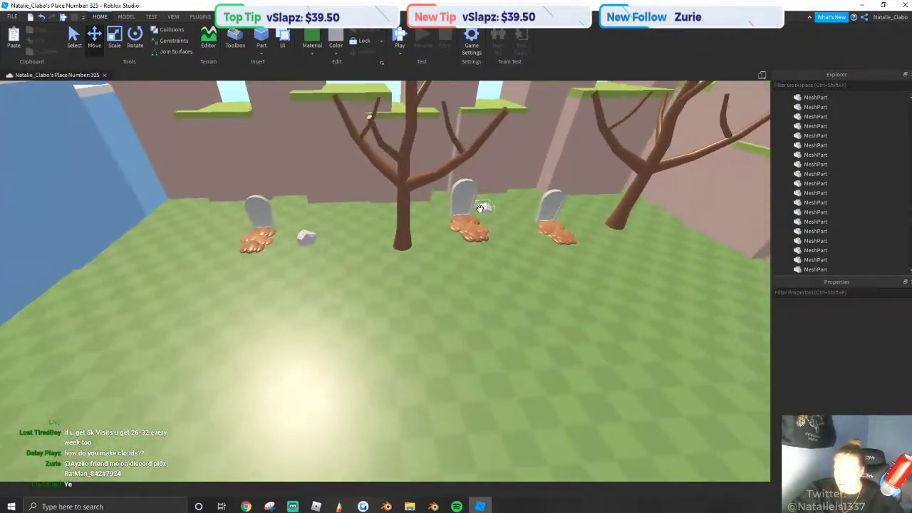
Inspect the placement of the grey rocks among the gravestones and trees on both sides of the graveyard.
{"action": "left_click", "coordinate": [481, 208]}
{"action": "key", "text": "s"}
{"action": "right_click_drag", "start_coordinate": [500, 212], "coordinate": [491, 160]}
{"action": "left_click", "coordinate": [464, 159]}
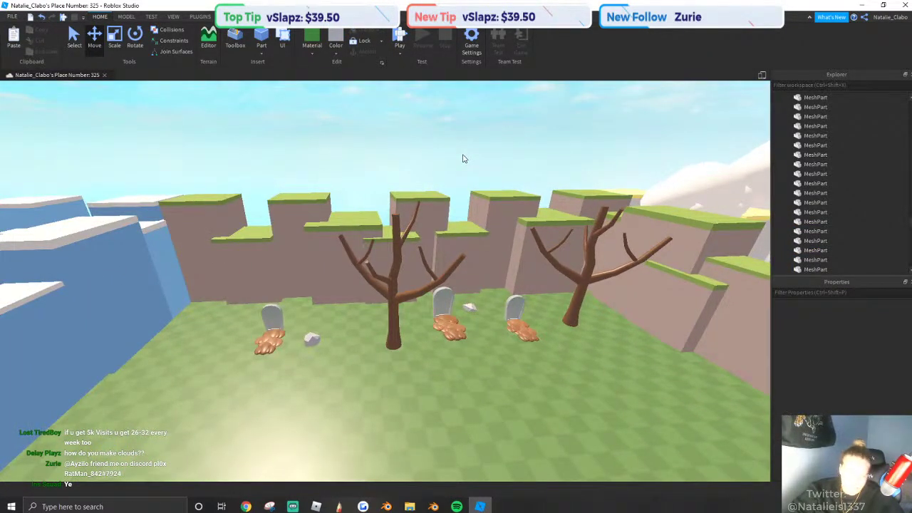
{"action": "right_click_drag", "start_coordinate": [437, 155], "coordinate": [346, 235]}
{"action": "key", "text": "s"}
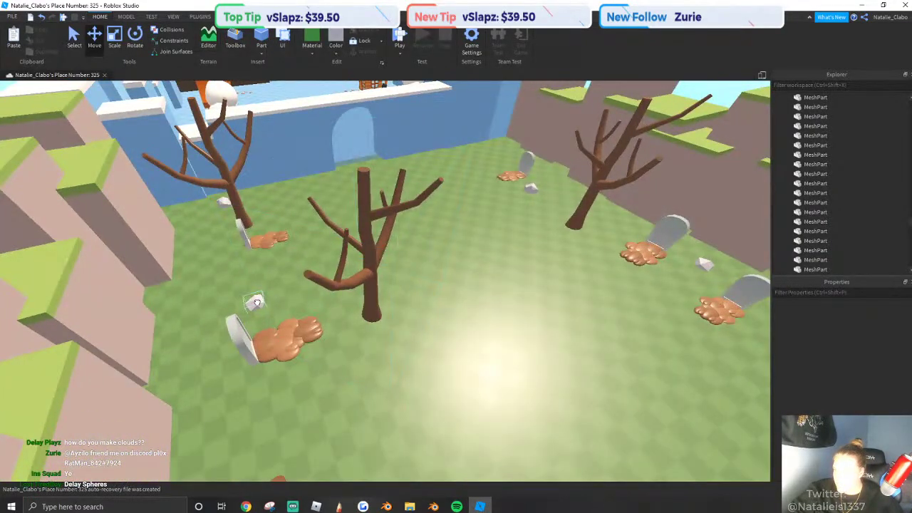
{"action": "left_click", "coordinate": [257, 302]}
{"action": "key", "text": "s"}
{"action": "right_click_drag", "start_coordinate": [318, 290], "coordinate": [317, 291]}
{"action": "left_click", "coordinate": [549, 273]}
{"action": "key", "text": "s"}
{"action": "right_click_drag", "start_coordinate": [558, 305], "coordinate": [565, 304]}
{"action": "key", "text": "a"}
{"action": "key", "text": "w"}
{"action": "key", "text": "d"}
{"action": "key", "text": "d"}
{"action": "key", "text": "s"}
{"action": "right_click_drag", "start_coordinate": [426, 293], "coordinate": [426, 293]}
{"action": "key", "text": "w"}
Select the graveyard's ground, side walls and grass tops together.
{"action": "left_click", "coordinate": [366, 258]}
{"action": "right_click_drag", "start_coordinate": [424, 258], "coordinate": [391, 242]}
{"action": "left_click", "coordinate": [424, 258], "text": "shift"}
{"action": "left_click", "coordinate": [409, 257], "text": "shift"}
{"action": "left_click", "coordinate": [431, 212], "text": "shift"}
{"action": "key", "text": "w"}
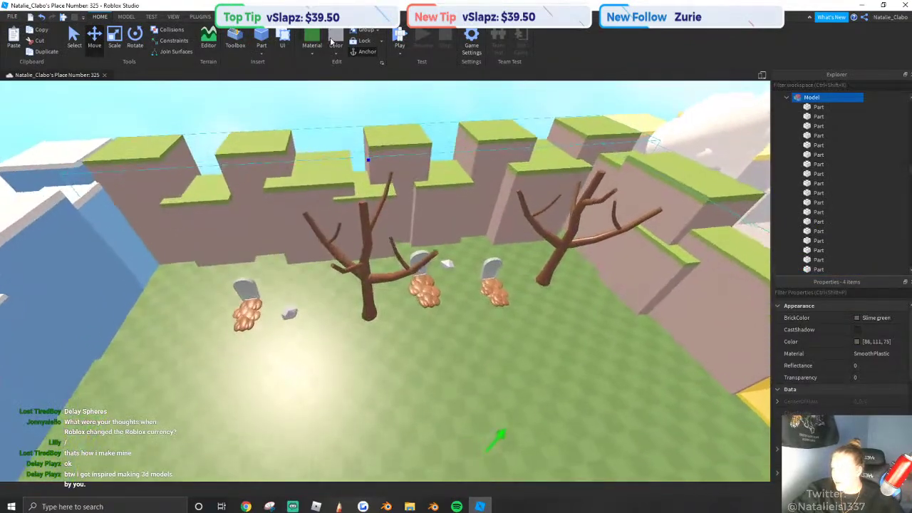
Try Fossil and then Dark taupe as the color of the selected ground and walls.
{"action": "left_click", "coordinate": [332, 39]}
{"action": "left_click", "coordinate": [335, 50]}
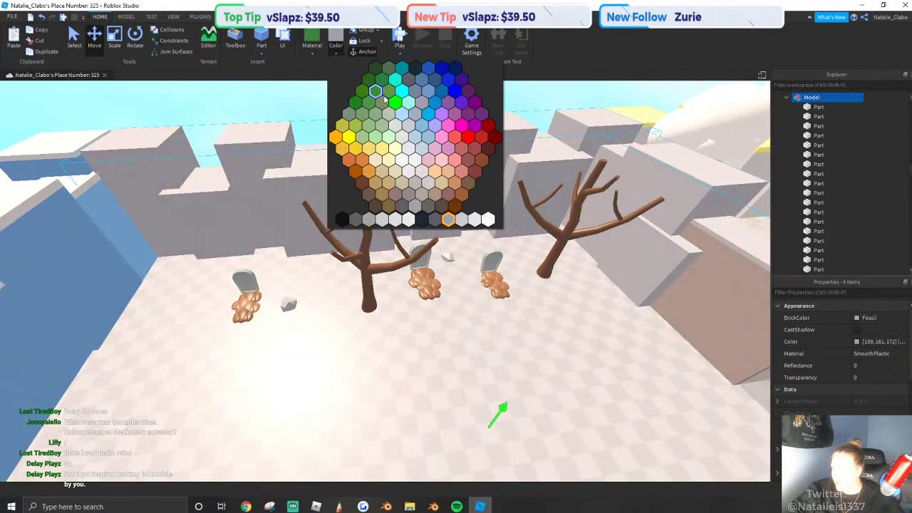
{"action": "left_click", "coordinate": [430, 206]}
{"action": "key", "text": "w"}
{"action": "right_click_drag", "start_coordinate": [411, 225], "coordinate": [411, 225]}
{"action": "key", "text": "s"}
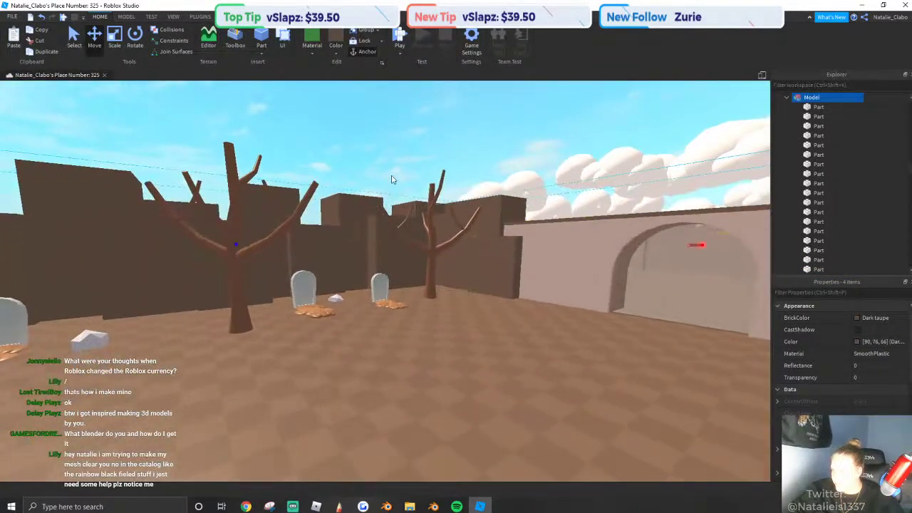
{"action": "right_click_drag", "start_coordinate": [391, 180], "coordinate": [368, 206]}
Try Black as the color of the selected ground and walls.
{"action": "left_click", "coordinate": [333, 50]}
{"action": "left_click", "coordinate": [421, 220]}
{"action": "key", "text": "s"}
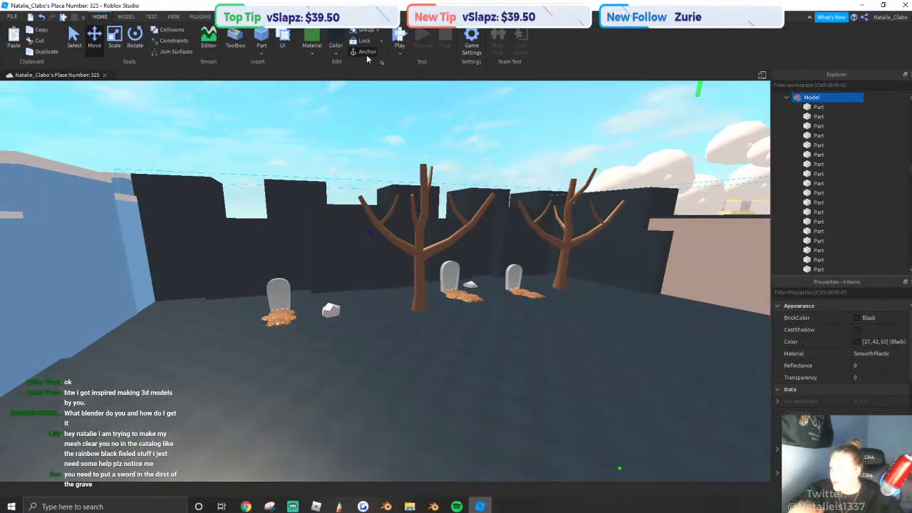
Change the selected ground and walls back to Dark taupe and check the look from several angles.
{"action": "left_click", "coordinate": [334, 51]}
{"action": "left_click", "coordinate": [435, 219]}
{"action": "right_click_drag", "start_coordinate": [376, 144], "coordinate": [377, 144]}
{"action": "key", "text": "w"}
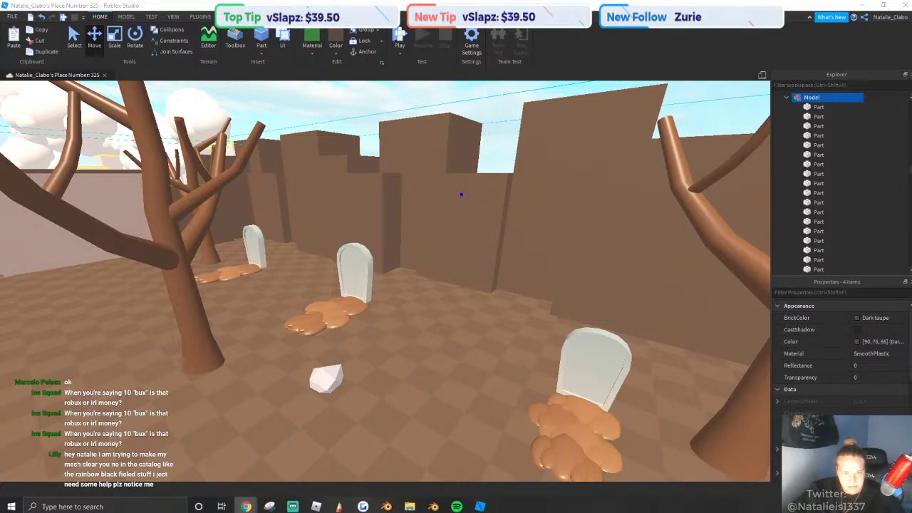
{"action": "right_click_drag", "start_coordinate": [326, 271], "coordinate": [163, 273]}
{"action": "scroll", "coordinate": [368, 258], "scroll_direction": "down", "scroll_amount": 5}
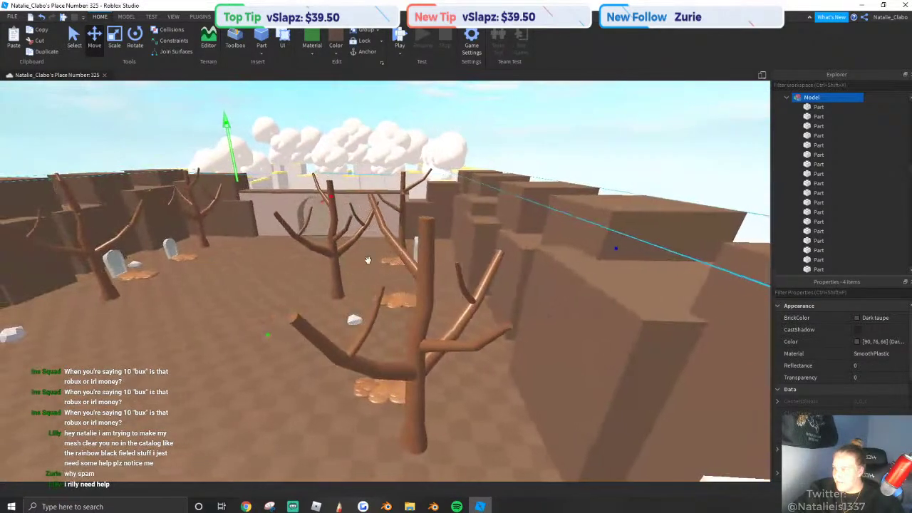
{"action": "right_click_drag", "start_coordinate": [368, 259], "coordinate": [349, 88]}
Try Dirt brown as the color of the selected ground and walls.
{"action": "left_click", "coordinate": [337, 55]}
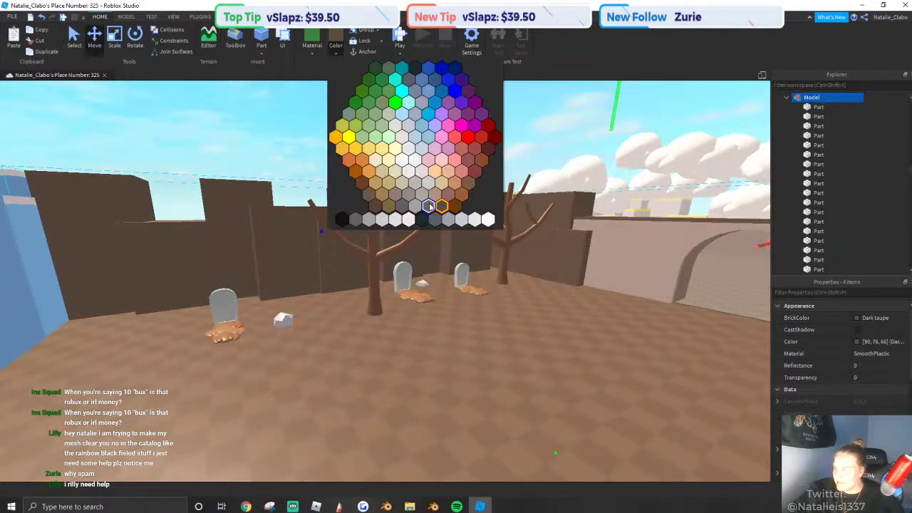
{"action": "left_click", "coordinate": [374, 206]}
{"action": "right_click_drag", "start_coordinate": [427, 196], "coordinate": [382, 193]}
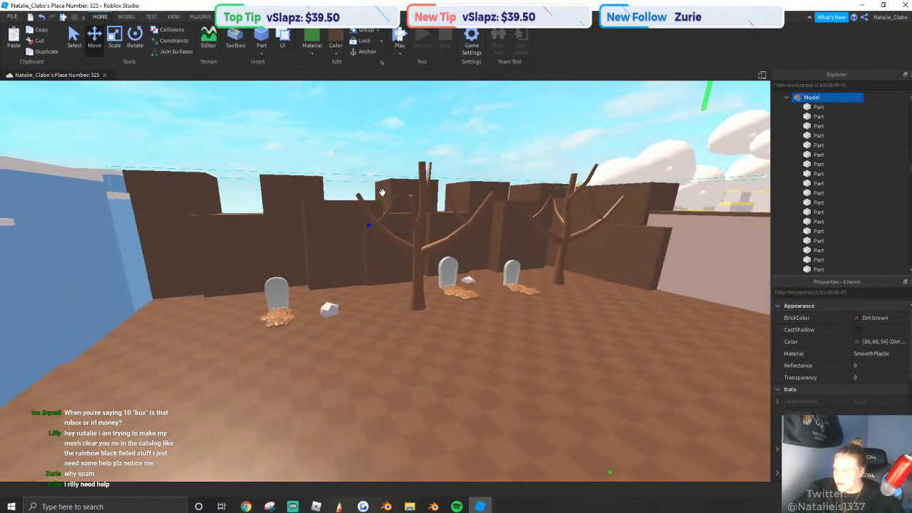
Undo all the trial color changes on the selected ground, walls and grass tops.
{"action": "key", "text": "ctrl+z"}
{"action": "key", "text": "ctrl+z"}
{"action": "key", "text": "ctrl+z"}
{"action": "key", "text": "ctrl+z"}
{"action": "key", "text": "ctrl+z"}
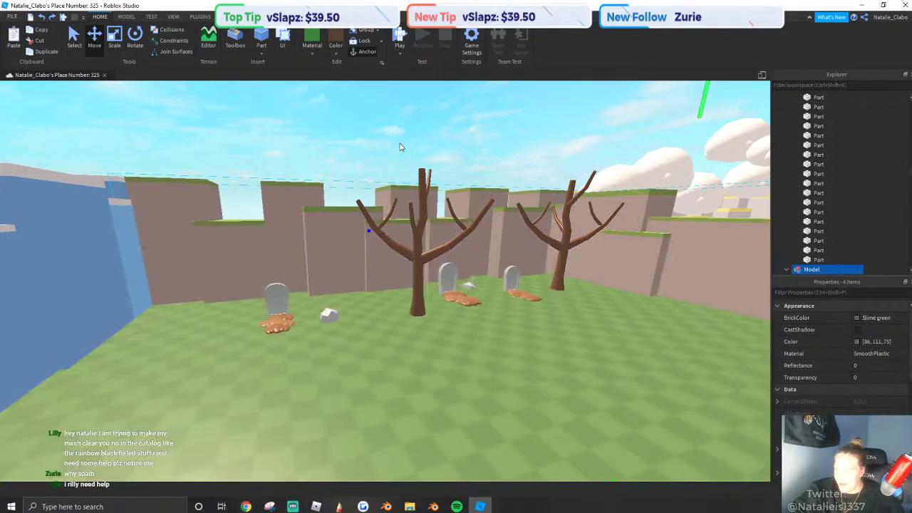
Clear the selection, look over the graveyard and switch to Blender with the tree model.
{"action": "left_click", "coordinate": [401, 146]}
{"action": "right_click_drag", "start_coordinate": [401, 146], "coordinate": [400, 143]}
{"action": "scroll", "coordinate": [399, 143], "scroll_direction": "up", "scroll_amount": 5}
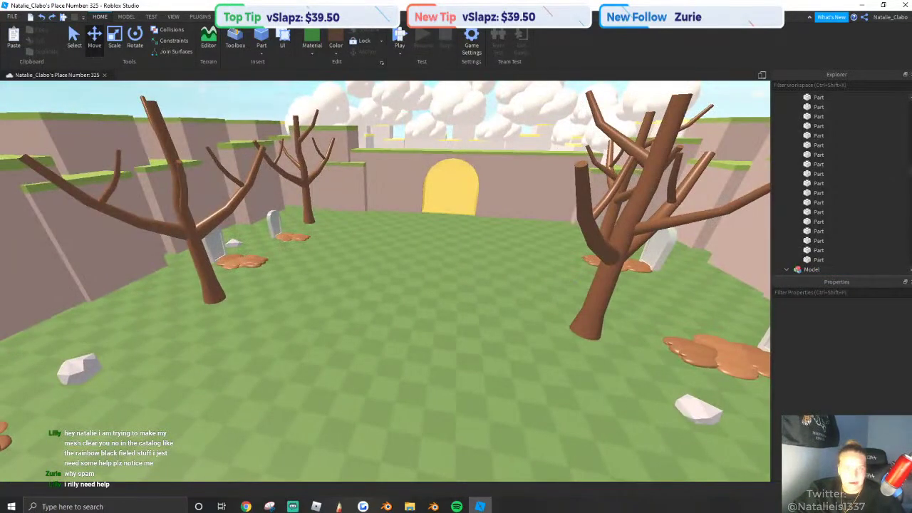
{"action": "key", "text": "alt+Tab"}
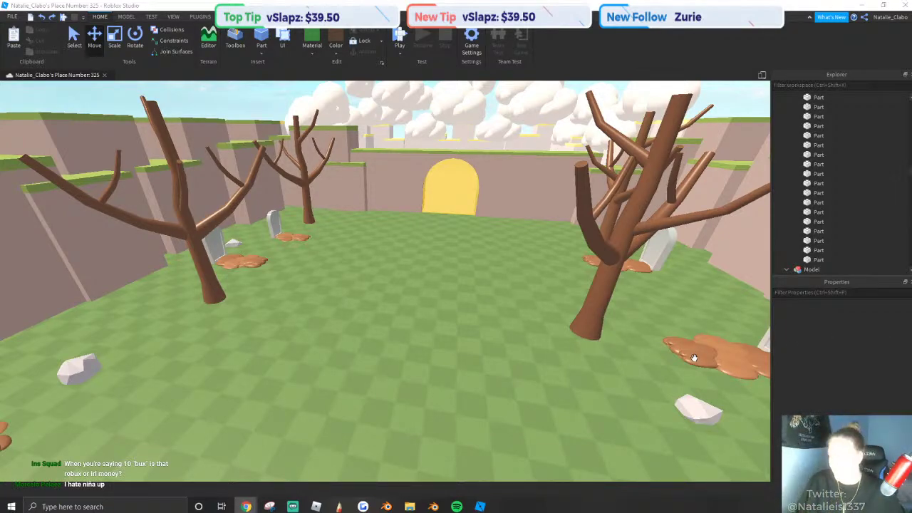
{"action": "left_click", "coordinate": [390, 507]}
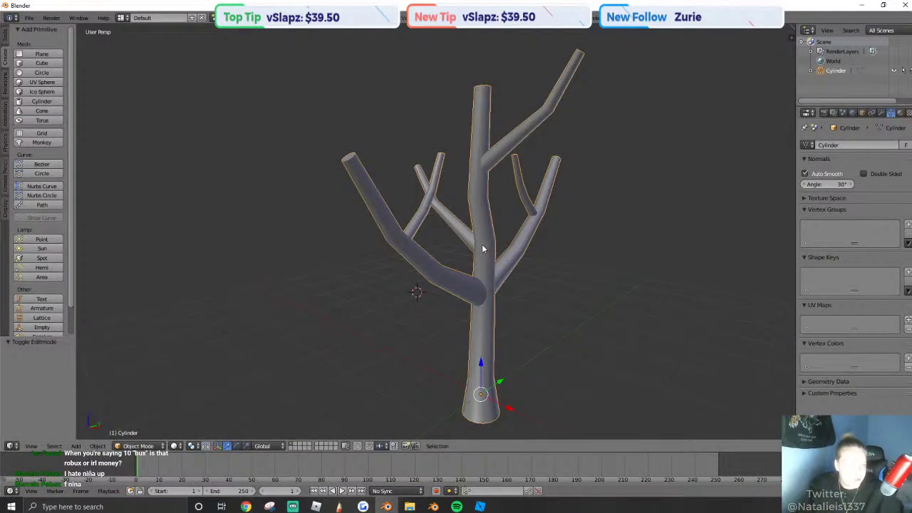
Try duplicating the tree and enlarging the copy to about 1.04 times its size.
{"action": "key", "text": "shift+d"}
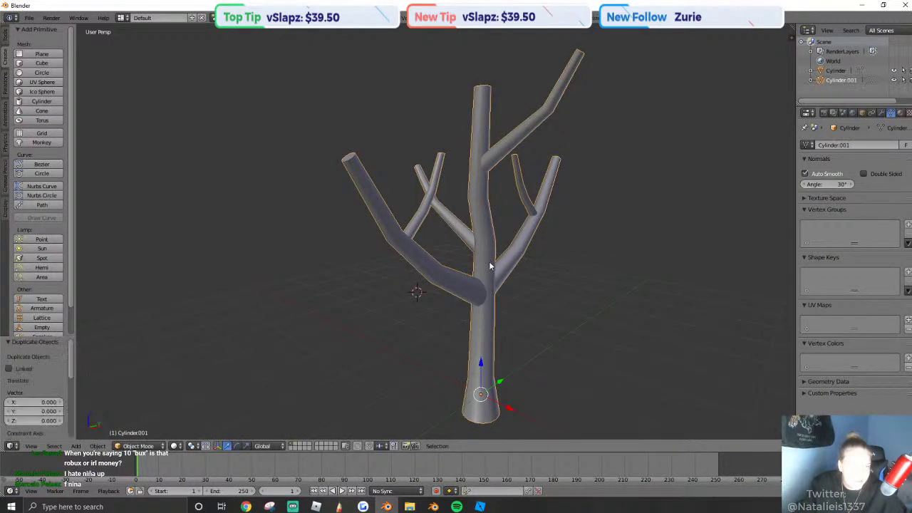
{"action": "key", "text": "alt+s"}
{"action": "scroll", "coordinate": [543, 275], "scroll_direction": "down", "scroll_amount": 4}
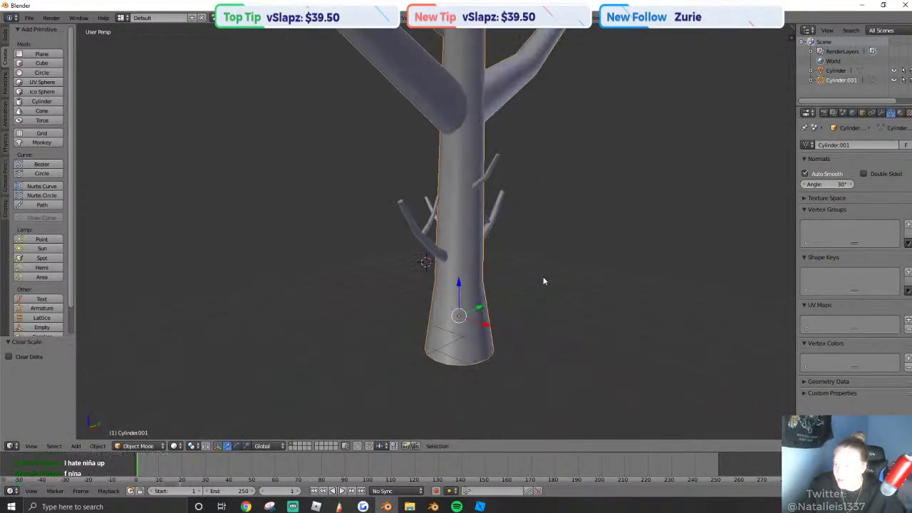
{"action": "key", "text": "ctrl+z"}
{"action": "key", "text": "s"}
{"action": "left_click", "coordinate": [518, 275]}
{"action": "scroll", "coordinate": [427, 261], "scroll_direction": "up", "scroll_amount": 4}
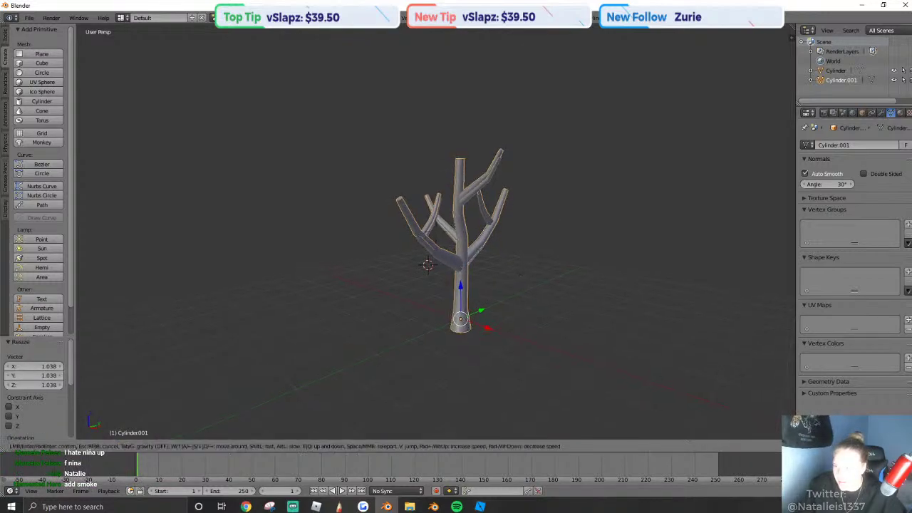
Flip the normals of the whole duplicated tree mesh.
{"action": "key", "text": "Tab"}
{"action": "key", "text": "a"}
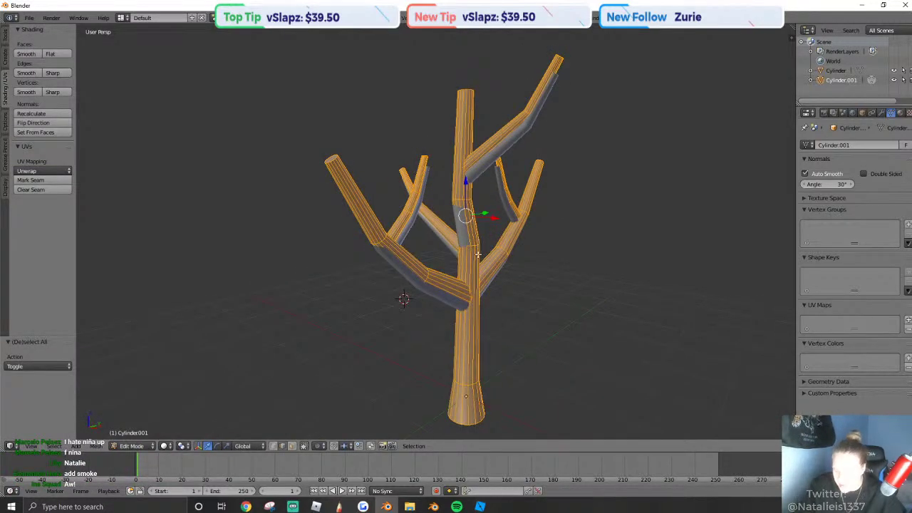
{"action": "key", "text": "w"}
{"action": "left_click", "coordinate": [473, 328]}
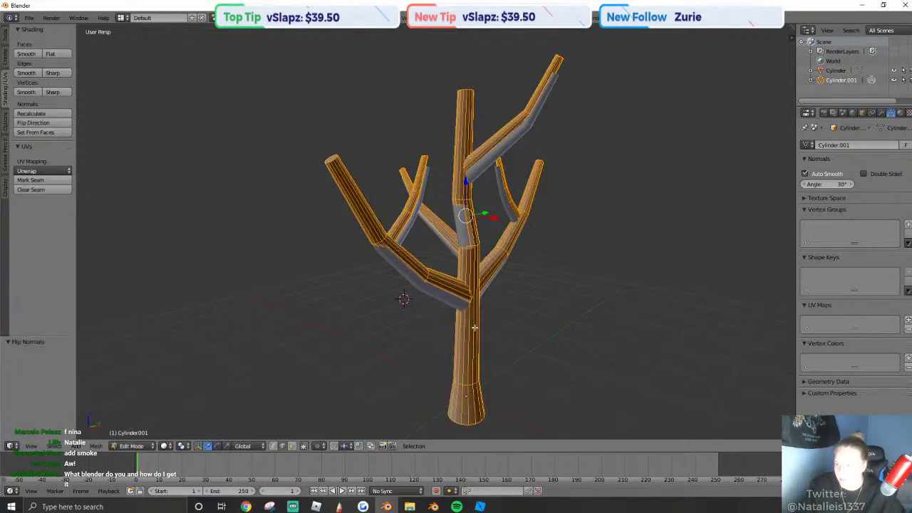
Try to fit the flipped copy around the original tree by moving and rescaling it, and delete the copy.
{"action": "key", "text": "Tab"}
{"action": "scroll", "coordinate": [465, 268], "scroll_direction": "up", "scroll_amount": 6}
{"action": "scroll", "coordinate": [476, 284], "scroll_direction": "down", "scroll_amount": 6}
{"action": "left_click_drag", "start_coordinate": [466, 372], "coordinate": [468, 376]}
{"action": "key", "text": "s"}
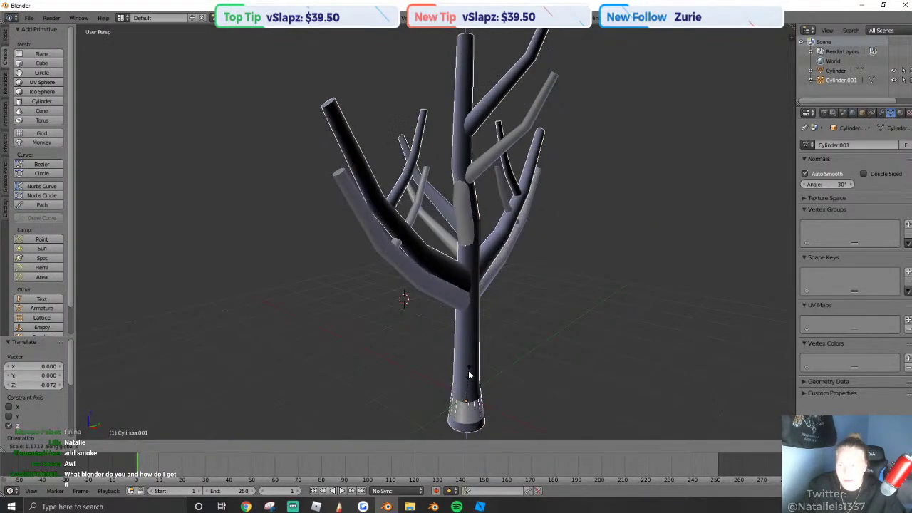
{"action": "left_click", "coordinate": [470, 381]}
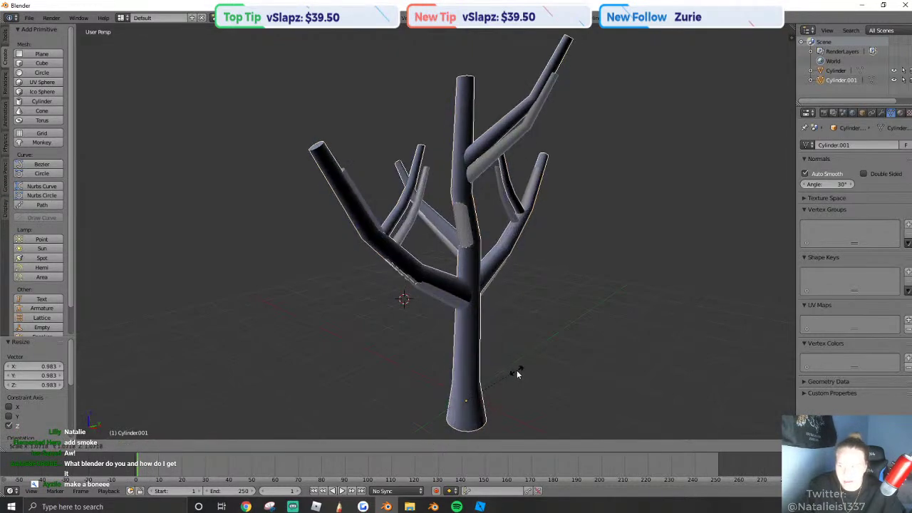
{"action": "key", "text": "Delete"}
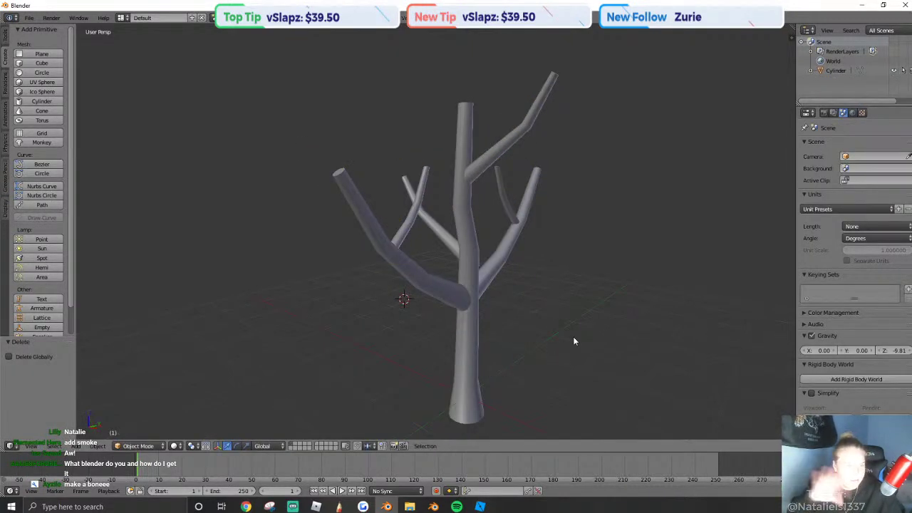
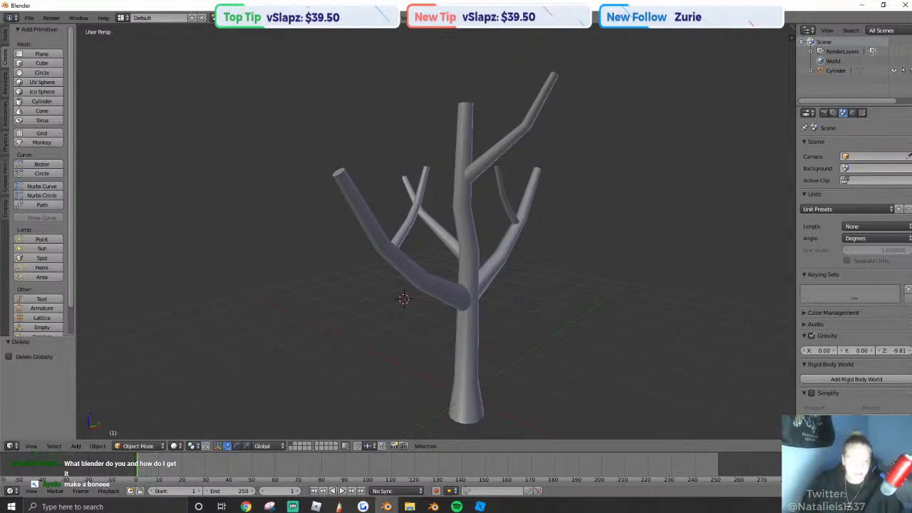
Delete the original tree from the scene.
{"action": "right_click", "coordinate": [458, 333]}
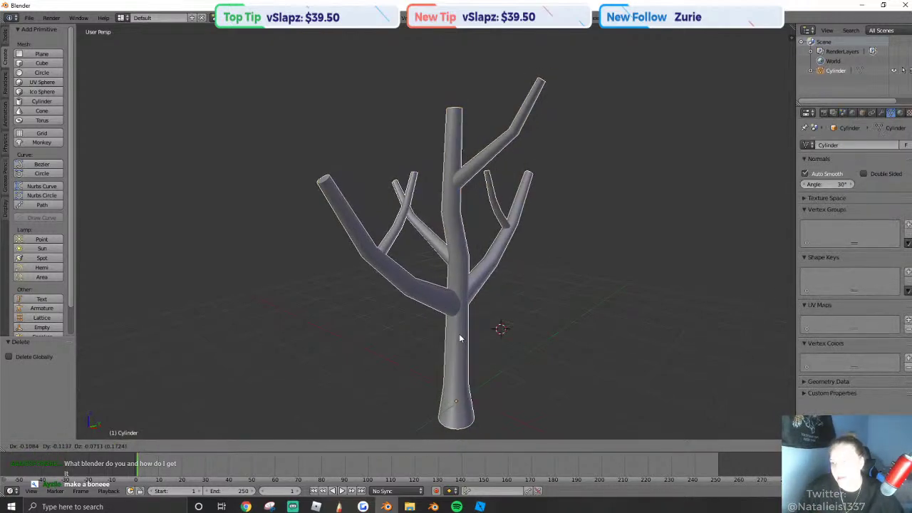
{"action": "key", "text": "x"}
{"action": "left_click", "coordinate": [442, 318]}
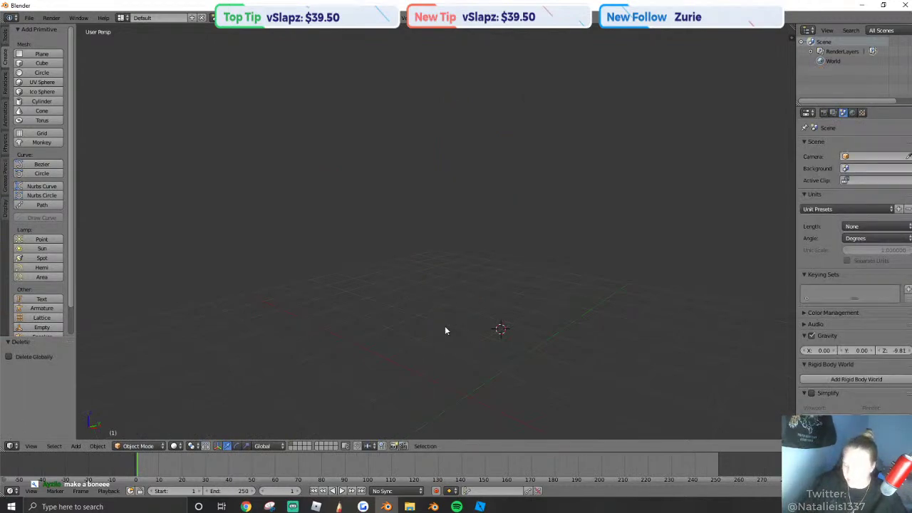
Try a 16-vertex cylinder stretched about 2.6 times along Z as the base shape, and discard it.
{"action": "middle_click_drag", "start_coordinate": [445, 329], "coordinate": [324, 203]}
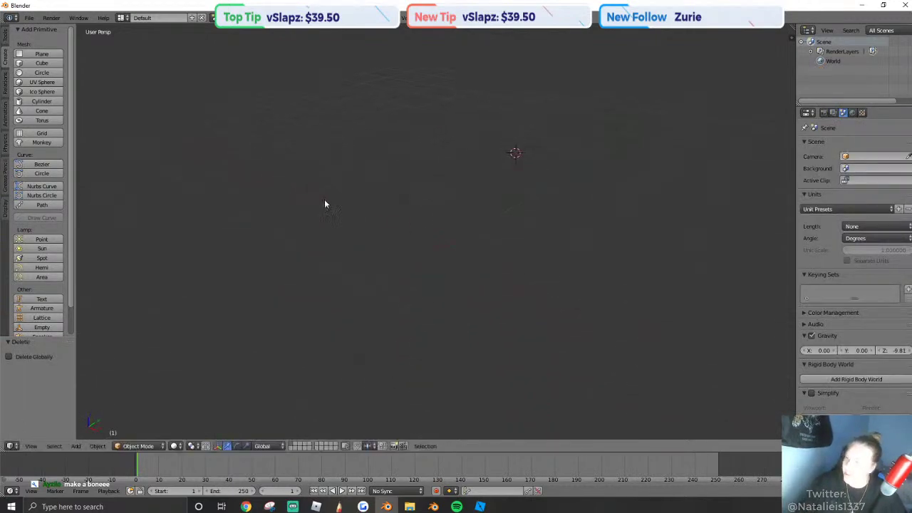
{"action": "left_click", "coordinate": [36, 103]}
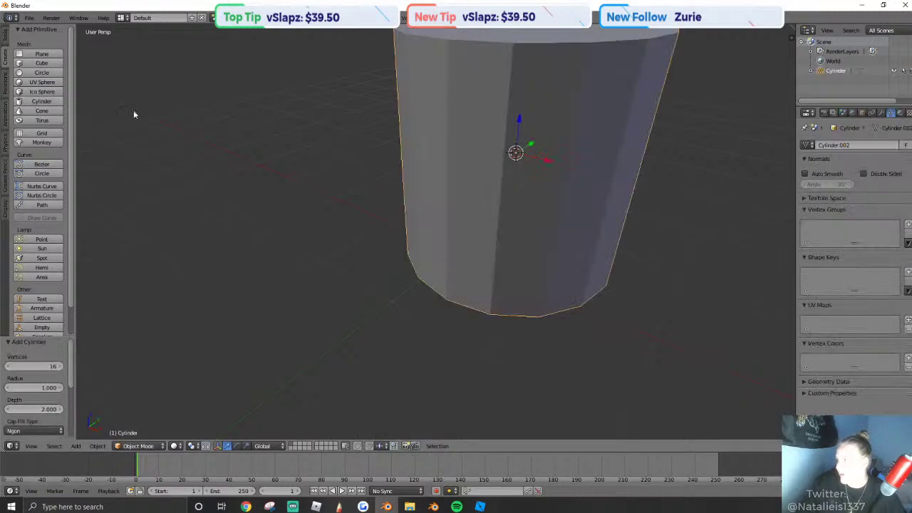
{"action": "scroll", "coordinate": [431, 166], "scroll_direction": "down", "scroll_amount": 5}
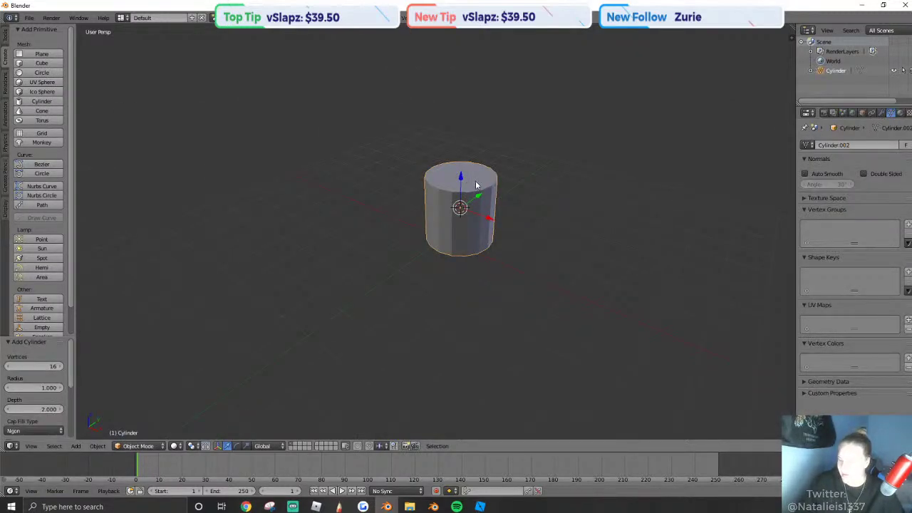
{"action": "key", "text": "s"}
{"action": "key", "text": "z"}
{"action": "left_click", "coordinate": [485, 142]}
{"action": "key", "text": "z"}
{"action": "key", "text": "x"}
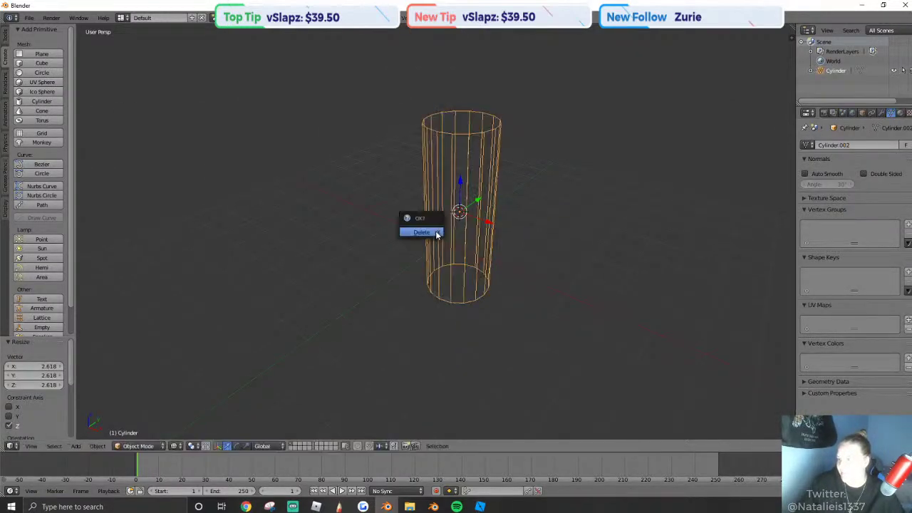
{"action": "left_click", "coordinate": [421, 233]}
Add a cube in solid shading and stretch it to about 2.6 times its height along Z.
{"action": "left_click", "coordinate": [41, 63]}
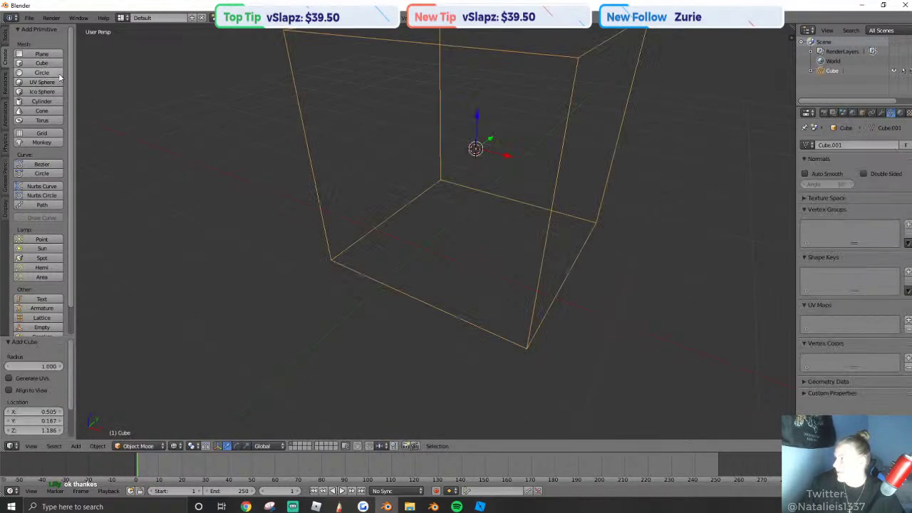
{"action": "scroll", "coordinate": [142, 284], "scroll_direction": "down", "scroll_amount": 6}
{"action": "left_click", "coordinate": [175, 445]}
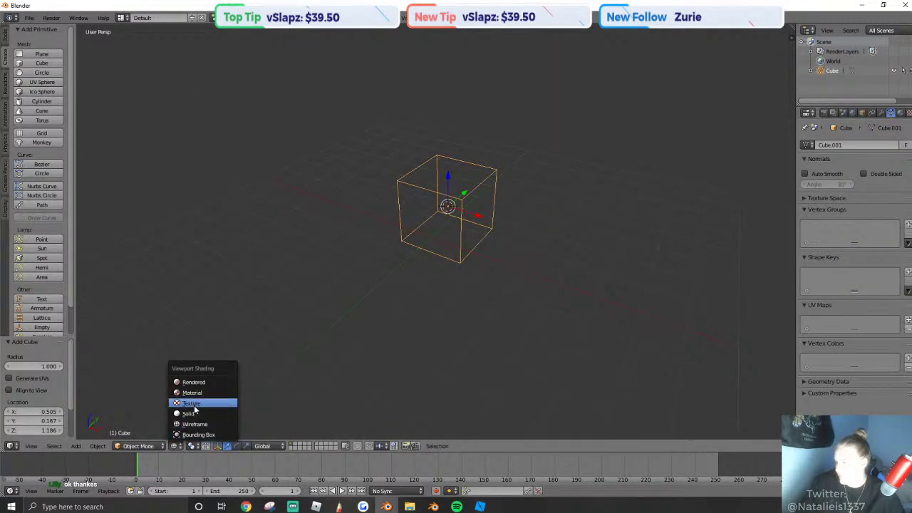
{"action": "left_click", "coordinate": [189, 413]}
{"action": "key", "text": "s"}
{"action": "key", "text": "z"}
{"action": "left_click", "coordinate": [457, 177]}
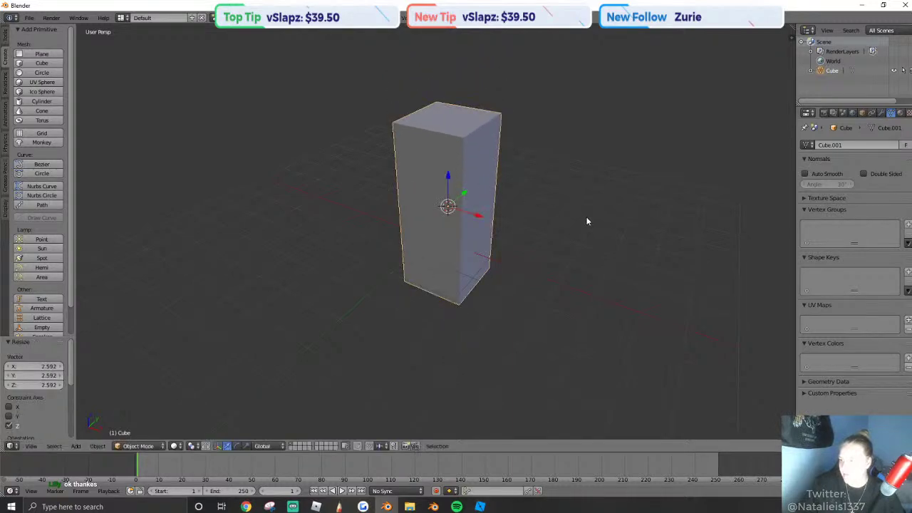
{"action": "key", "text": "s"}
{"action": "left_click", "coordinate": [498, 230]}
Add one centered vertical loop cut that splits the front and top of the tall block in half.
{"action": "key", "text": "shift+f"}
{"action": "key", "text": "w"}
{"action": "key", "text": "Escape"}
{"action": "key", "text": "Tab"}
{"action": "key", "text": "a"}
{"action": "key", "text": "a"}
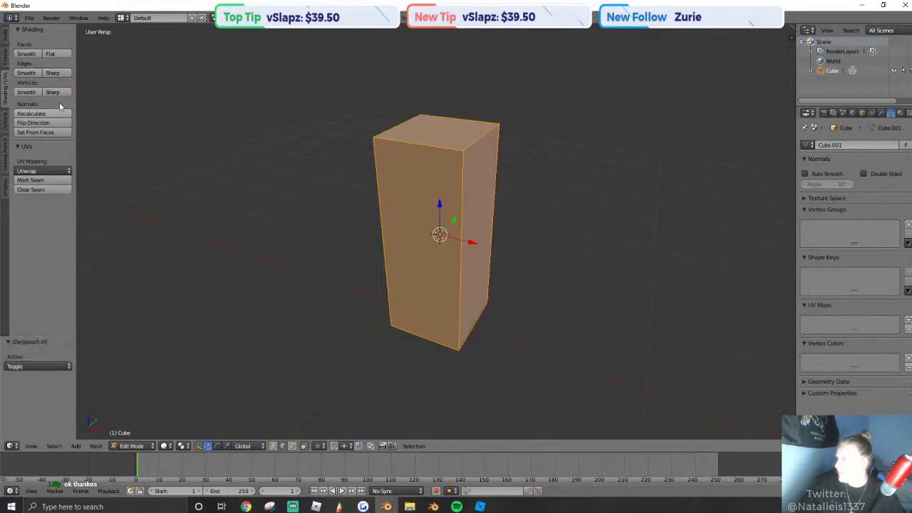
{"action": "left_click", "coordinate": [32, 228]}
{"action": "left_click", "coordinate": [435, 146]}
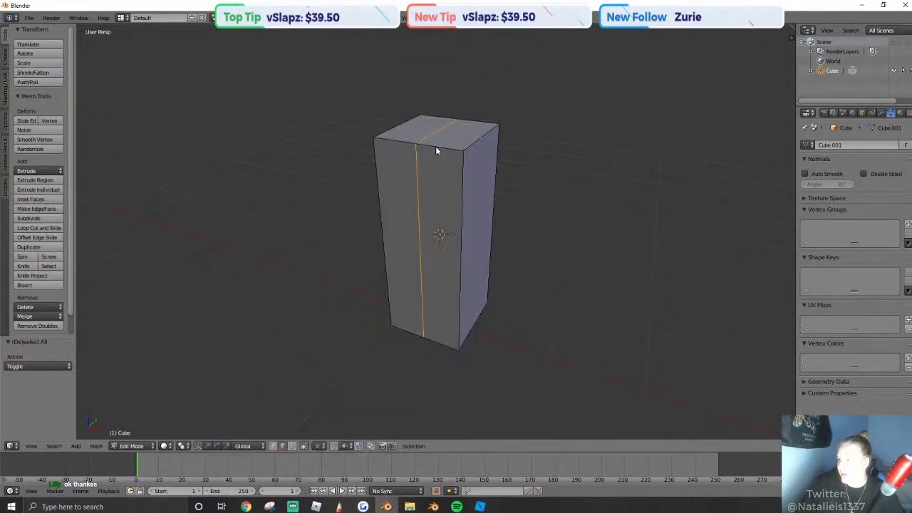
{"action": "right_click", "coordinate": [435, 146]}
Extrude the block's paired top and bottom faces outward by about 0.23 and scale them by 1.473 along X.
{"action": "right_click", "coordinate": [421, 128]}
{"action": "right_click", "coordinate": [459, 131]}
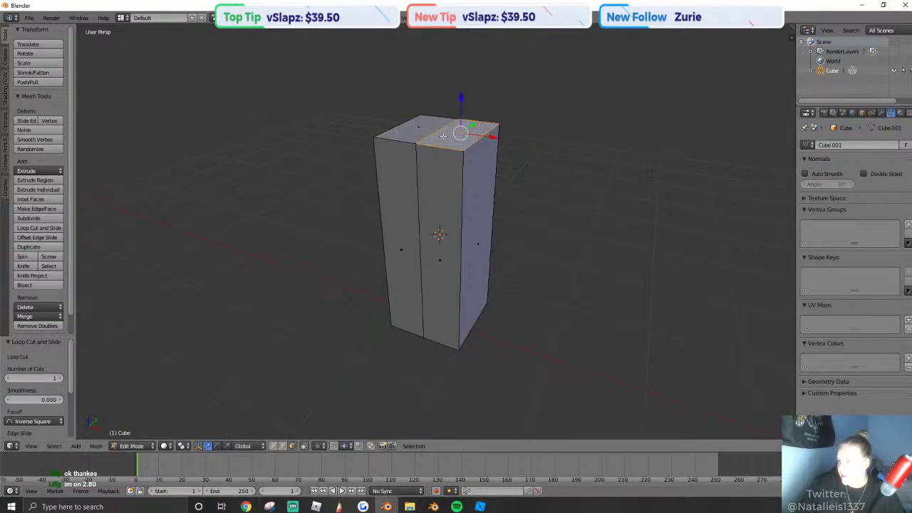
{"action": "key", "text": "shift+f"}
{"action": "left_click", "coordinate": [435, 232]}
{"action": "key", "text": "shift+f"}
{"action": "key", "text": "q"}
{"action": "left_click", "coordinate": [435, 232]}
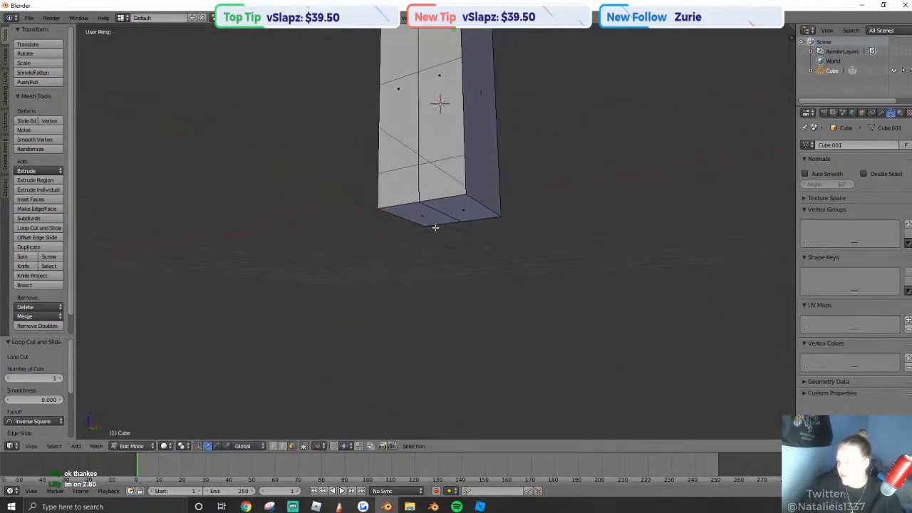
{"action": "right_click", "coordinate": [422, 215], "text": "shift"}
{"action": "right_click", "coordinate": [443, 205], "text": "shift"}
{"action": "key", "text": "alt+e"}
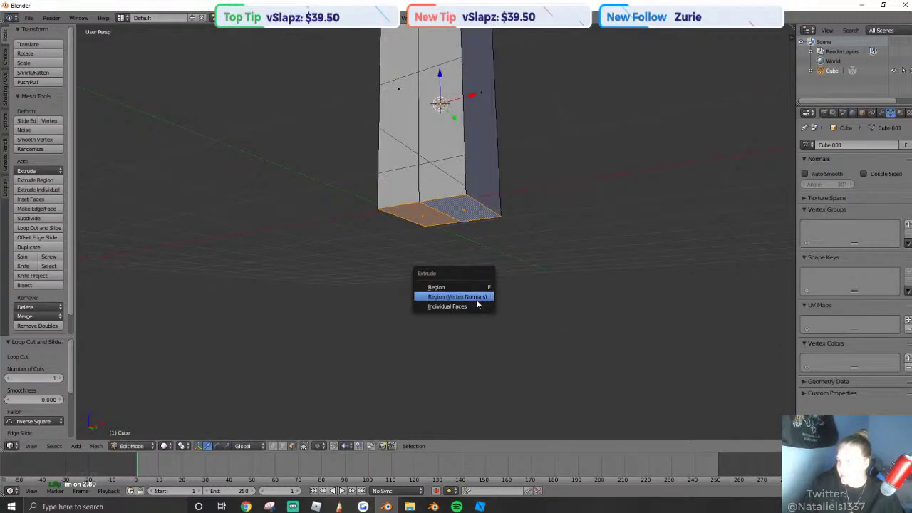
{"action": "left_click", "coordinate": [479, 299]}
{"action": "left_click", "coordinate": [498, 309]}
{"action": "key", "text": "s"}
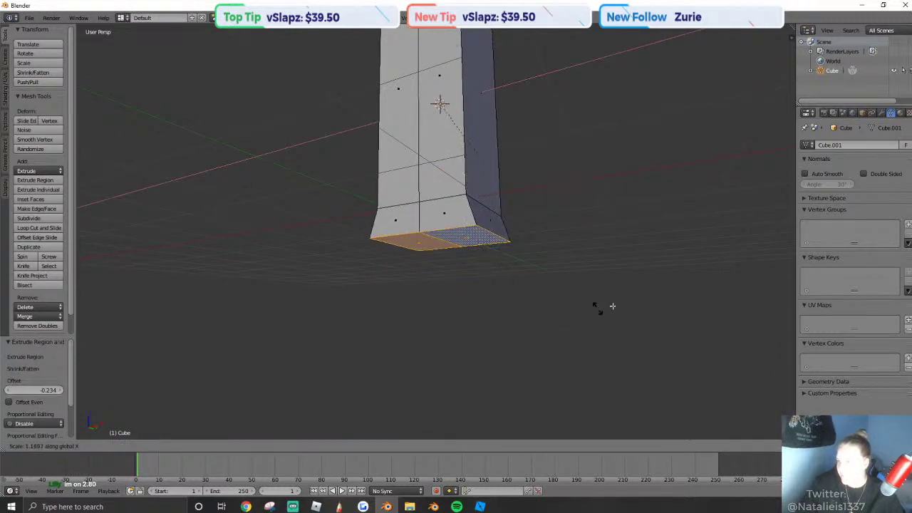
{"action": "left_click", "coordinate": [685, 244]}
Extrude each of the two flared bottom faces separately downward by 1.
{"action": "right_click", "coordinate": [463, 242]}
{"action": "right_click", "coordinate": [421, 249]}
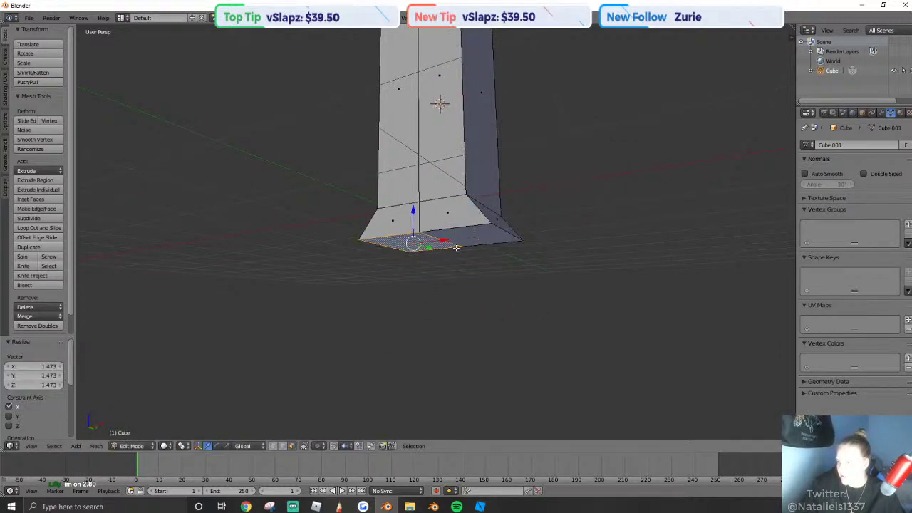
{"action": "right_click", "coordinate": [461, 245]}
{"action": "key", "text": "e"}
{"action": "left_click", "coordinate": [474, 243]}
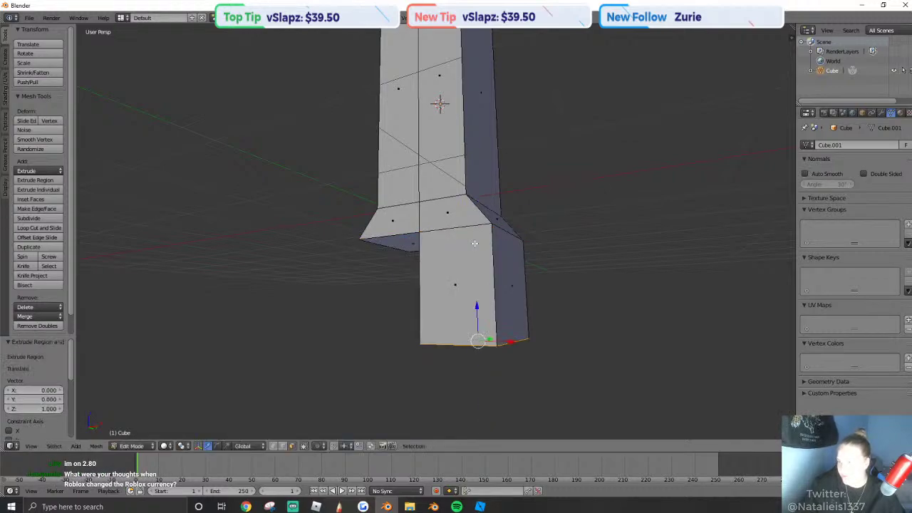
{"action": "right_click_drag", "start_coordinate": [412, 219], "coordinate": [408, 235]}
{"action": "left_click", "coordinate": [410, 236]}
{"action": "key", "text": "ctrl+z"}
{"action": "right_click", "coordinate": [402, 241]}
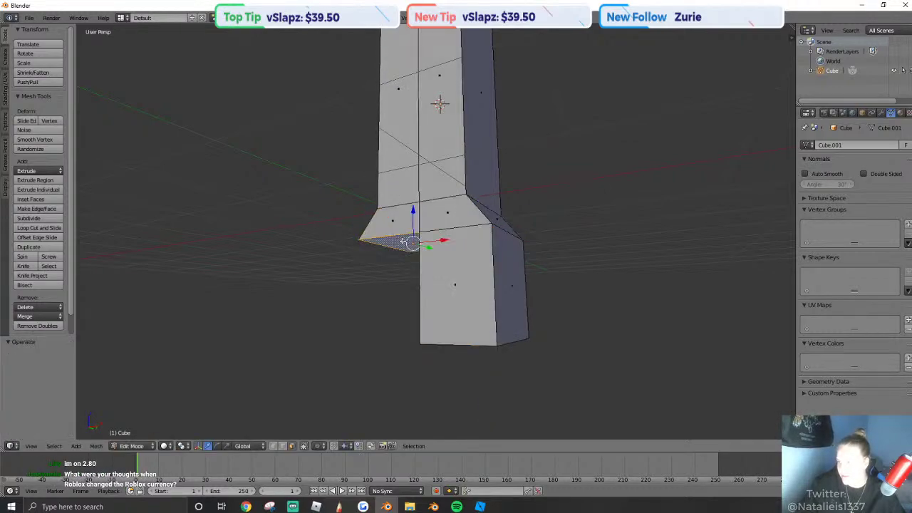
{"action": "type", "text": "e.001"}
{"action": "left_click", "coordinate": [450, 246]}
Extrude each of the two flared top faces separately upward by 1.
{"action": "key", "text": "k"}
{"action": "mouse_move", "coordinate": [450, 246]}
{"action": "middle_mouse_down"}
{"action": "mouse_move", "coordinate": [442, 285]}
{"action": "mouse_move", "coordinate": [441, 235]}
{"action": "middle_mouse_up"}
{"action": "right_click", "coordinate": [458, 178]}
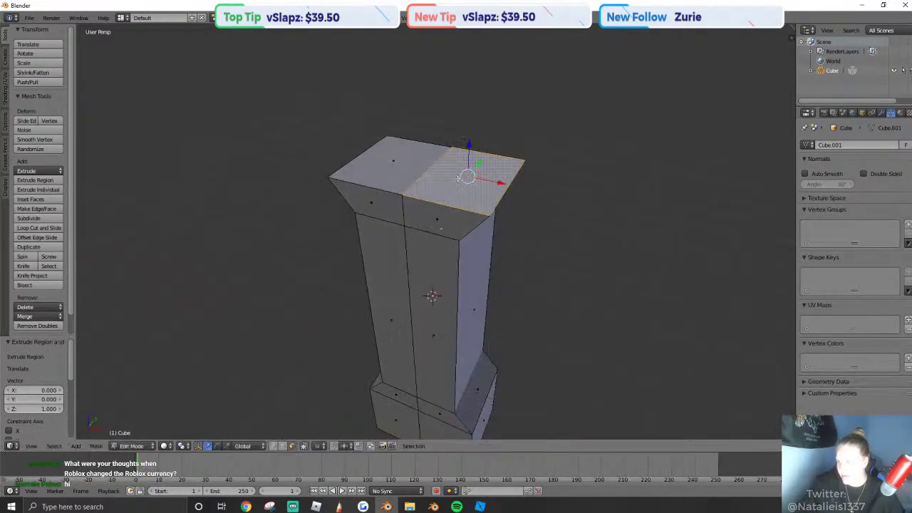
{"action": "key", "text": "e"}
{"action": "right_click", "coordinate": [503, 210]}
{"action": "key", "text": "ctrl+z"}
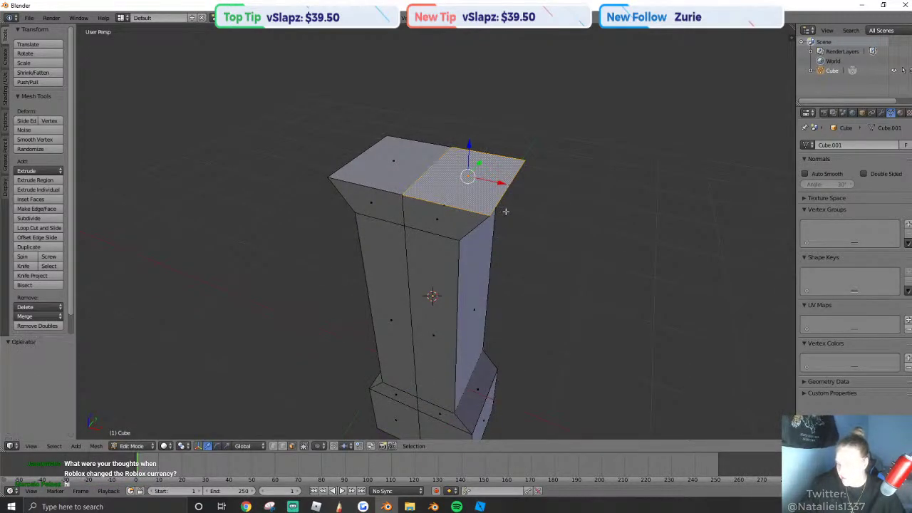
{"action": "type", "text": "e1"}
{"action": "left_click", "coordinate": [461, 186]}
{"action": "right_click", "coordinate": [398, 156]}
{"action": "type", "text": "e.001"}
{"action": "left_click", "coordinate": [398, 155]}
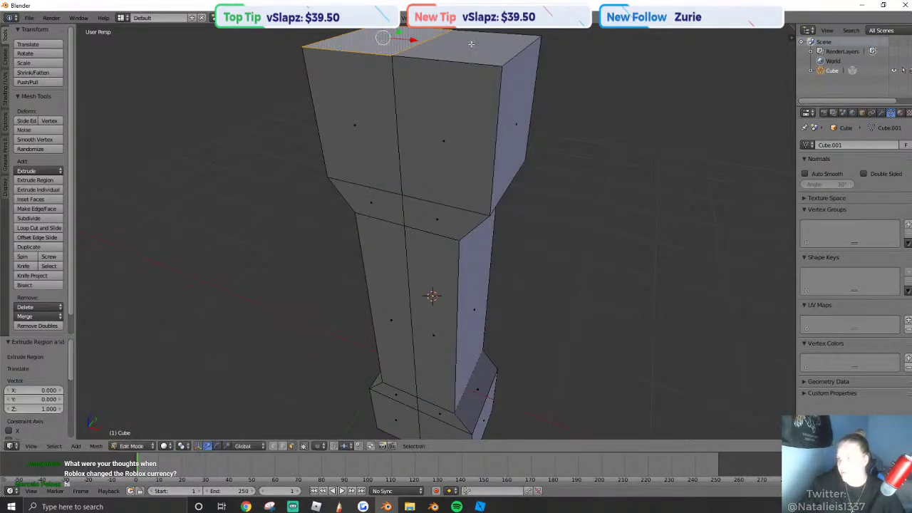
{"action": "right_click", "coordinate": [470, 45]}
{"action": "scroll", "coordinate": [464, 79], "scroll_direction": "down", "scroll_amount": 4}
{"action": "right_click", "coordinate": [392, 217], "text": "shift"}
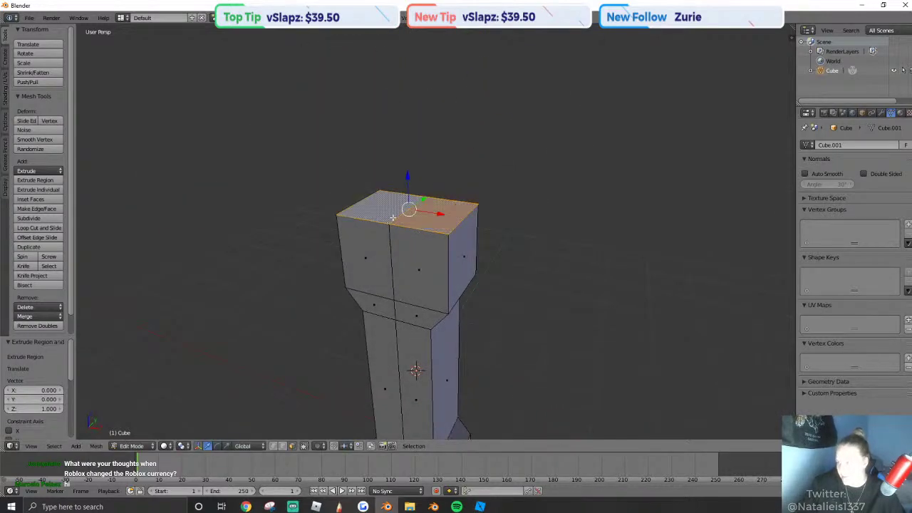
{"action": "key", "text": "e"}
{"action": "key", "text": "Escape"}
{"action": "key", "text": "ctrl+z"}
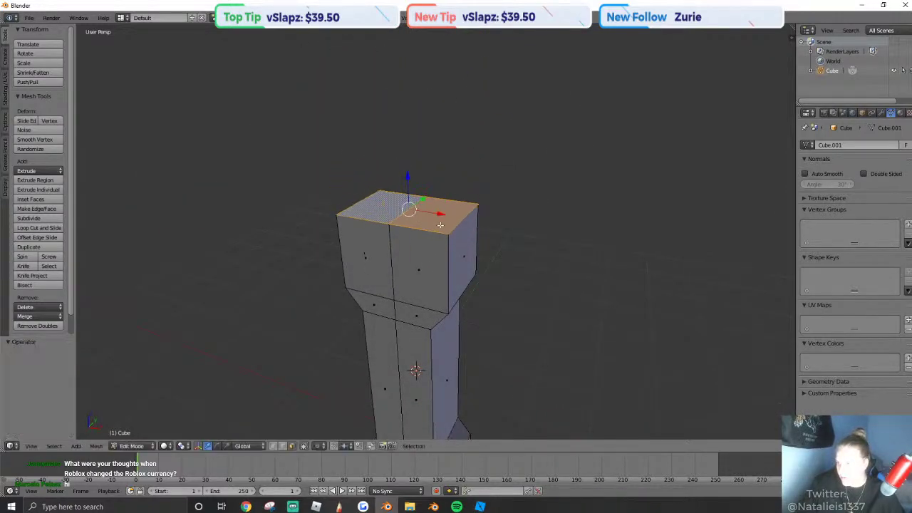
{"action": "key", "text": "e"}
{"action": "left_click", "coordinate": [515, 249]}
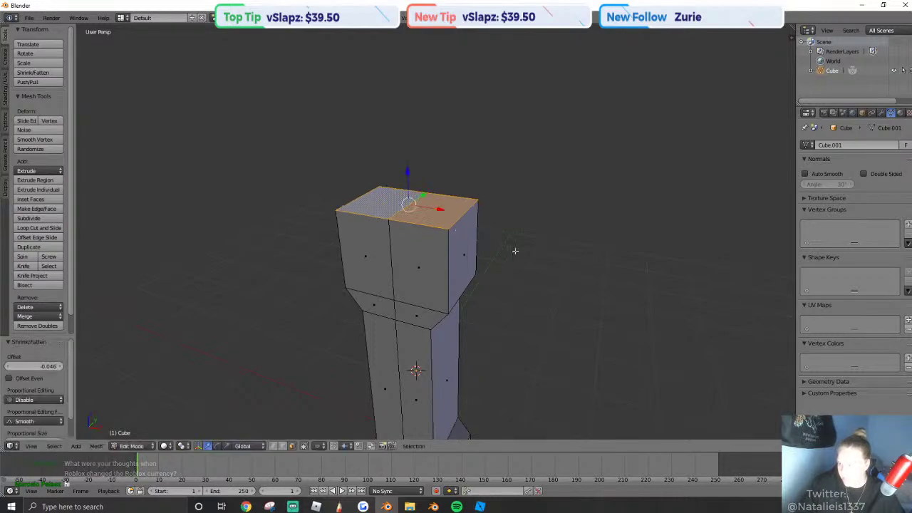
{"action": "key", "text": "ctrl+z"}
{"action": "key", "text": "s"}
{"action": "right_click", "coordinate": [537, 253]}
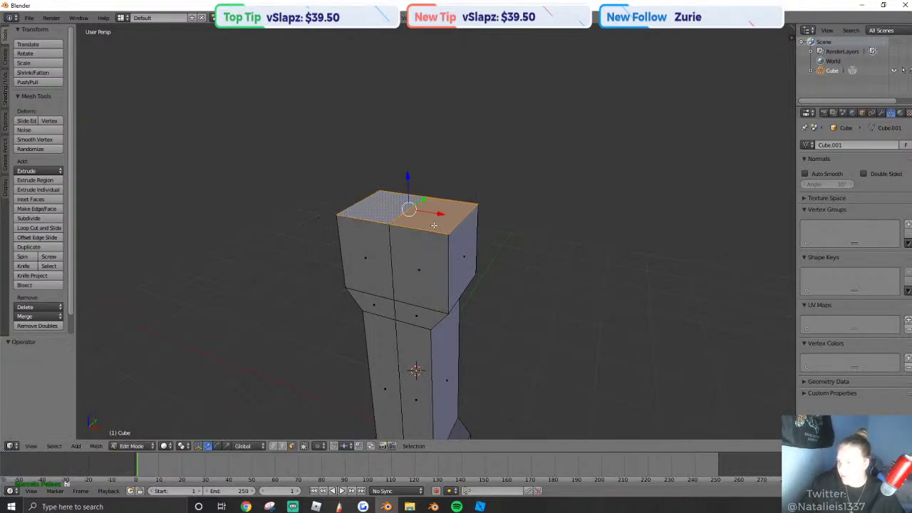
Spread the two top end faces apart along X, moving the left one outward by about 0.2.
{"action": "right_click", "coordinate": [436, 222]}
{"action": "left_click_drag", "start_coordinate": [467, 219], "coordinate": [485, 227]}
{"action": "right_click", "coordinate": [383, 206]}
{"action": "mouse_move", "coordinate": [407, 209]}
{"action": "left_mouse_down"}
{"action": "mouse_move", "coordinate": [376, 205]}
{"action": "mouse_move", "coordinate": [394, 208]}
{"action": "left_mouse_up"}
Try lowering both top end faces together by about 0.29 along Z, and undo the move.
{"action": "right_click", "coordinate": [454, 215], "text": "shift"}
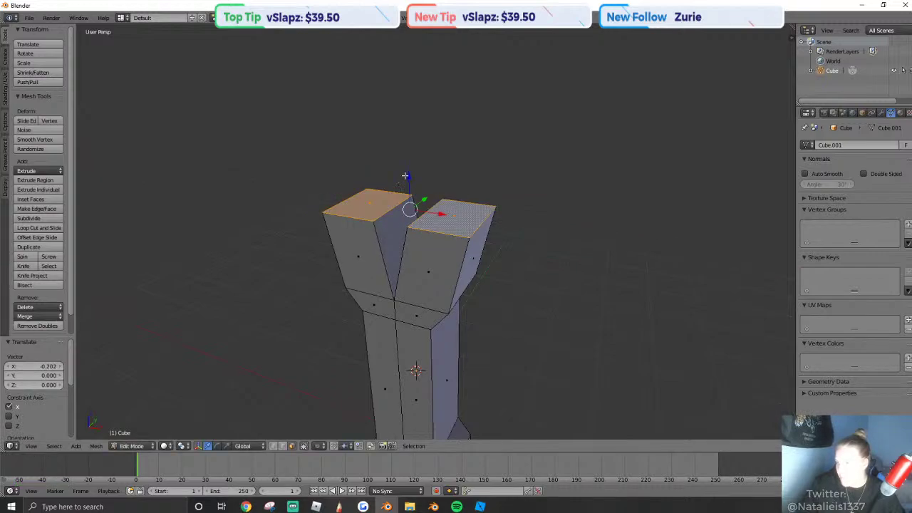
{"action": "left_click_drag", "start_coordinate": [408, 177], "coordinate": [411, 200]}
{"action": "key", "text": "shift+f"}
{"action": "key", "text": "s"}
{"action": "key", "text": "q"}
{"action": "key", "text": "a"}
{"action": "key", "text": "w"}
{"action": "left_click", "coordinate": [435, 231]}
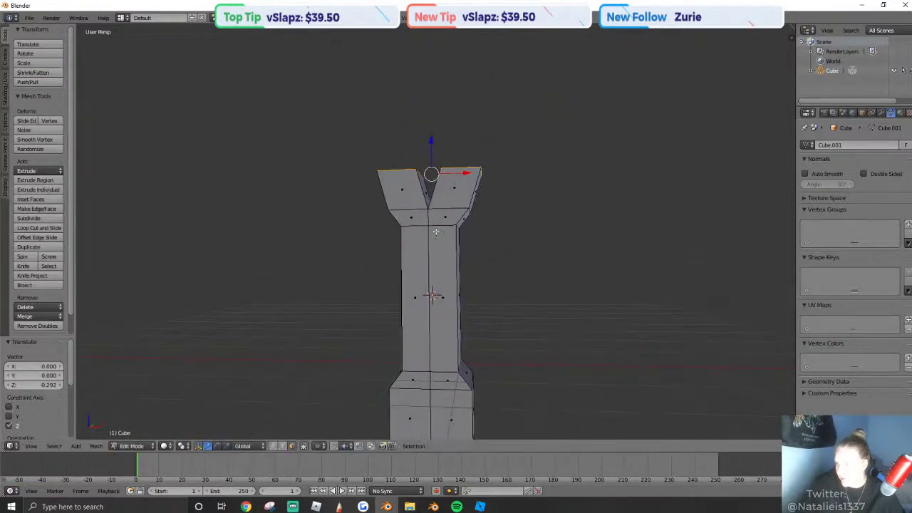
{"action": "key", "text": "ctrl+z"}
Spread the two bottom end faces apart along X, the left one by about 0.32 and the right one by a net 0.19.
{"action": "key", "text": "shift+f"}
{"action": "key", "text": "q"}
{"action": "key", "text": "w"}
{"action": "left_click", "coordinate": [437, 231]}
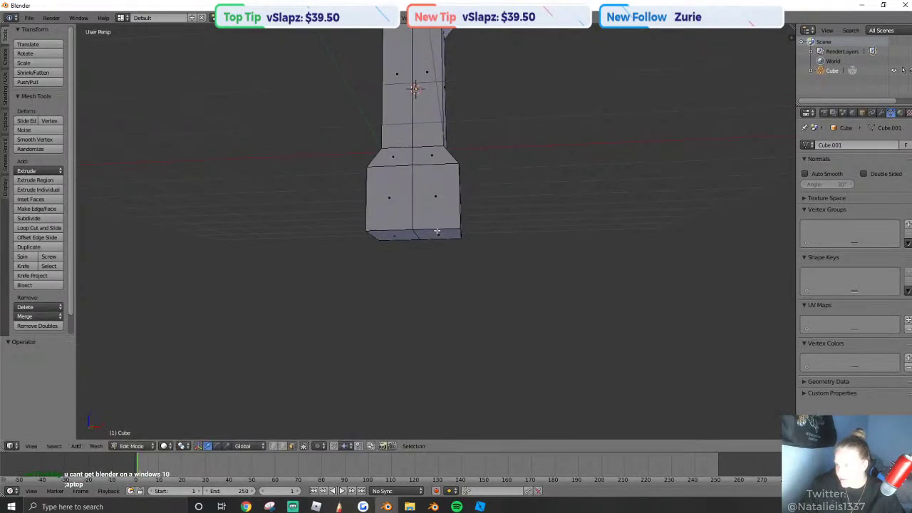
{"action": "left_click_drag", "start_coordinate": [467, 234], "coordinate": [503, 235]}
{"action": "right_click", "coordinate": [386, 234]}
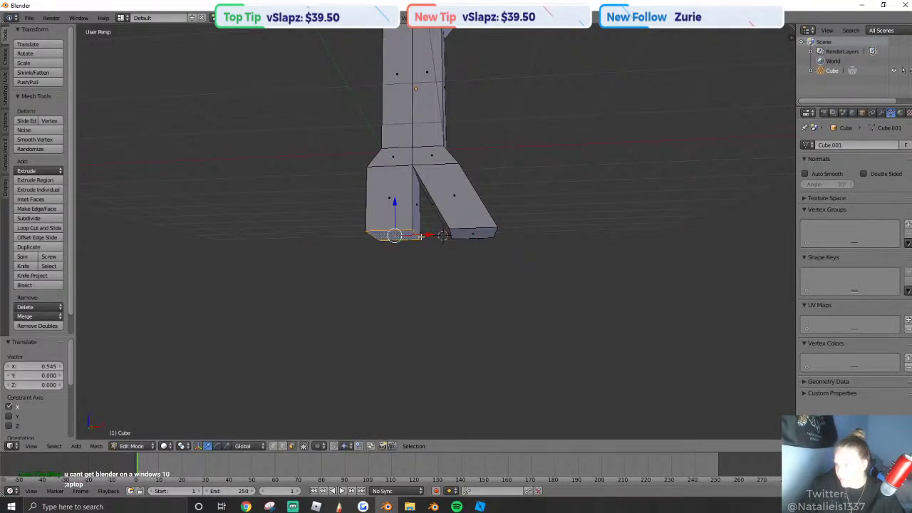
{"action": "left_click_drag", "start_coordinate": [421, 236], "coordinate": [401, 235]}
{"action": "right_click", "coordinate": [473, 233]}
{"action": "left_click_drag", "start_coordinate": [501, 234], "coordinate": [471, 232]}
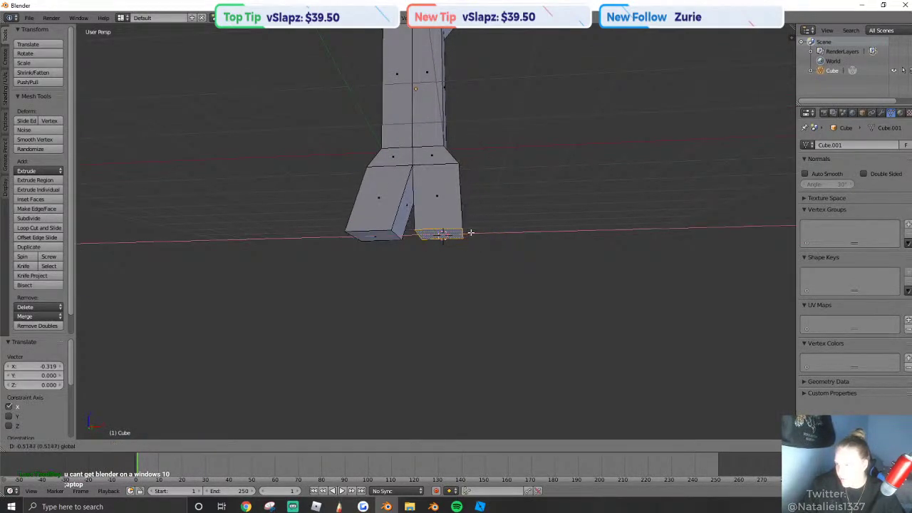
{"action": "left_click", "coordinate": [477, 232]}
Scale the four prong end faces together by 0.754 along Z and by 0.721 along X.
{"action": "scroll", "coordinate": [463, 390], "scroll_direction": "down", "scroll_amount": 4}
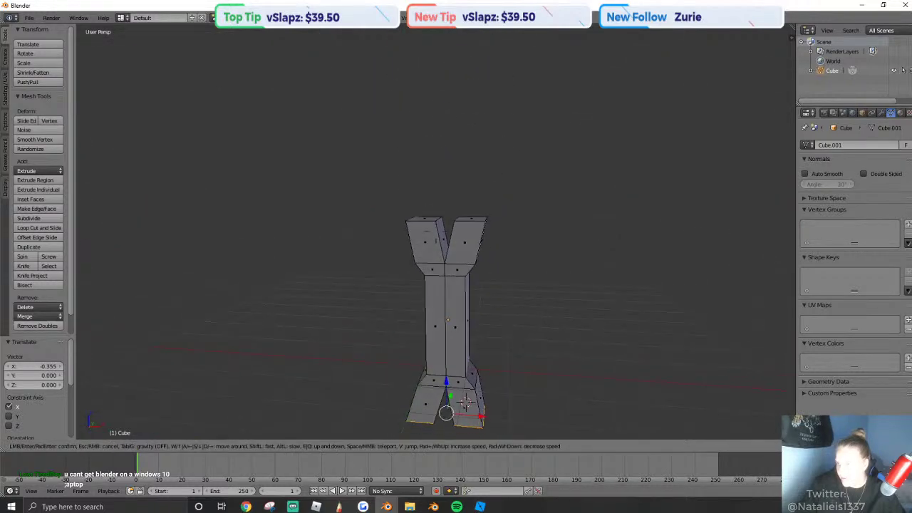
{"action": "key", "text": "s"}
{"action": "key", "text": "z"}
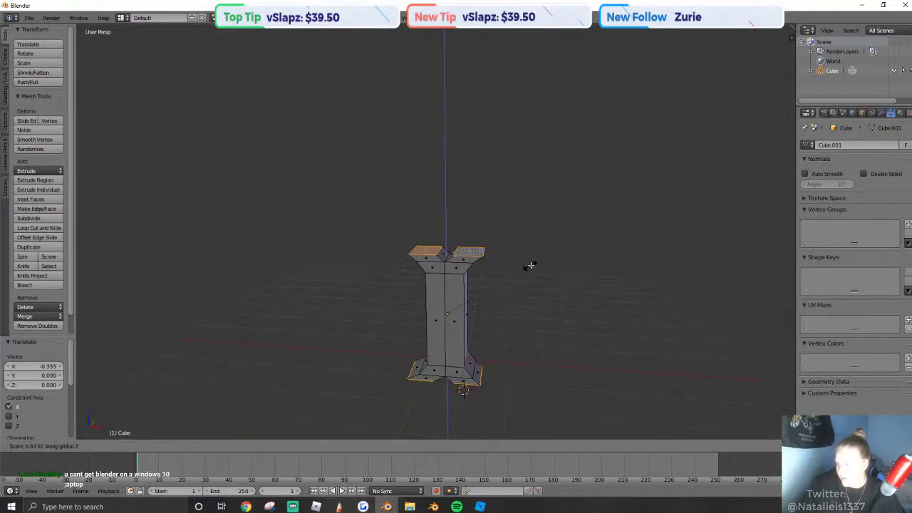
{"action": "left_click", "coordinate": [527, 282]}
{"action": "key", "text": "s"}
{"action": "key", "text": "x"}
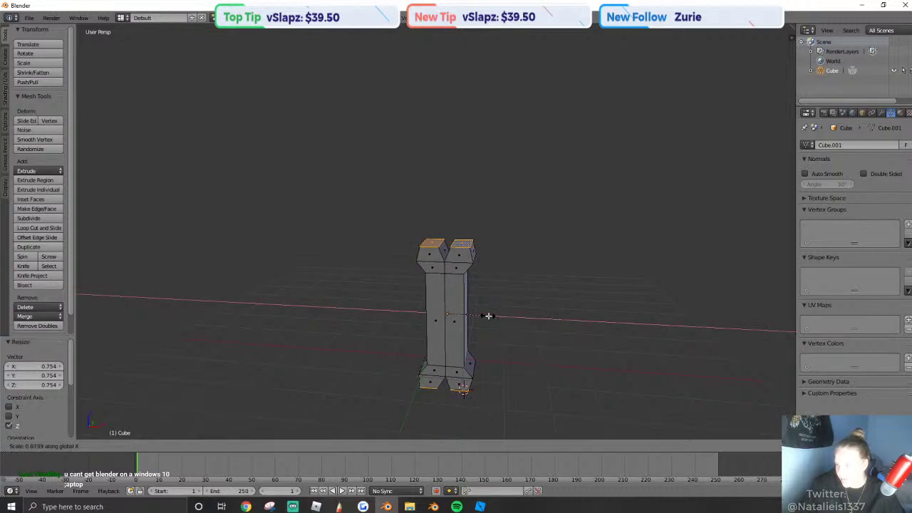
{"action": "left_click", "coordinate": [490, 316]}
{"action": "scroll", "coordinate": [437, 271], "scroll_direction": "up", "scroll_amount": 3}
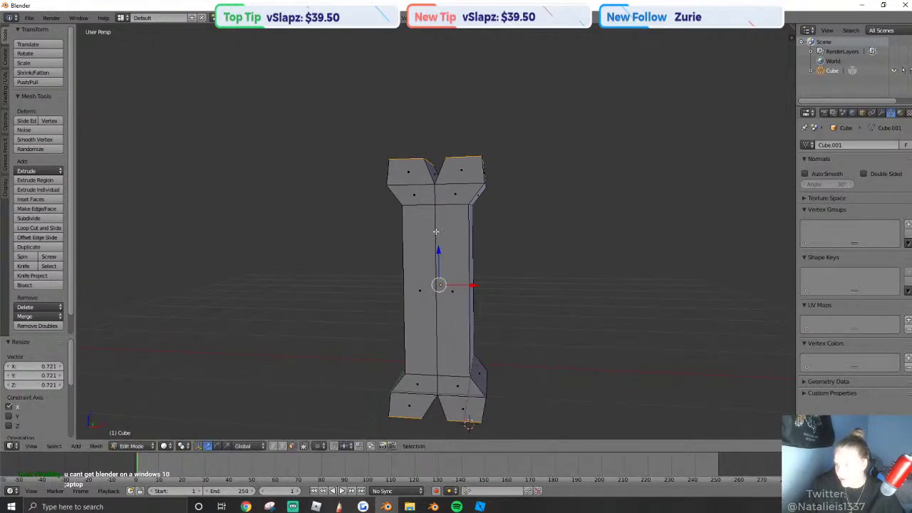
Scale the faces of the bone's middle shaft by 0.906, and return to solid shading with nothing selected.
{"action": "key", "text": "ctrl+i"}
{"action": "key", "text": "z"}
{"action": "key", "text": "x"}
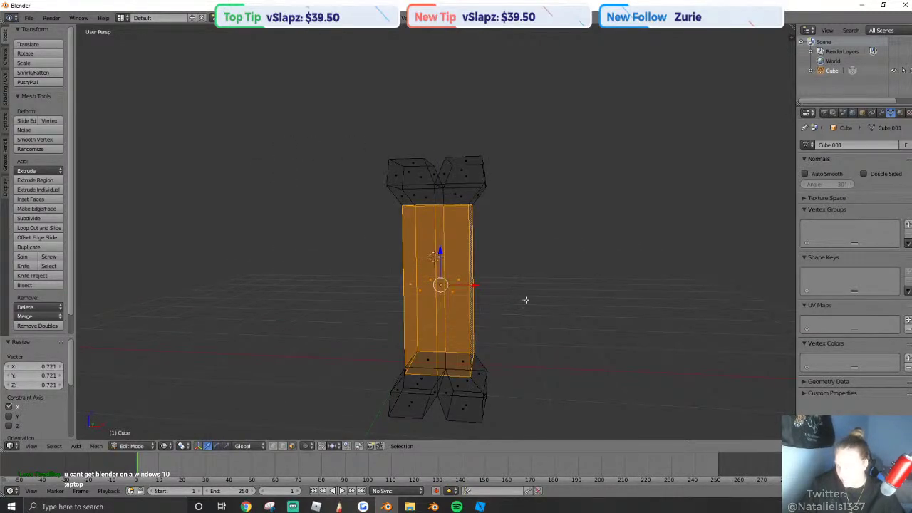
{"action": "key", "text": "s"}
{"action": "left_click", "coordinate": [515, 299]}
{"action": "left_click", "coordinate": [164, 446]}
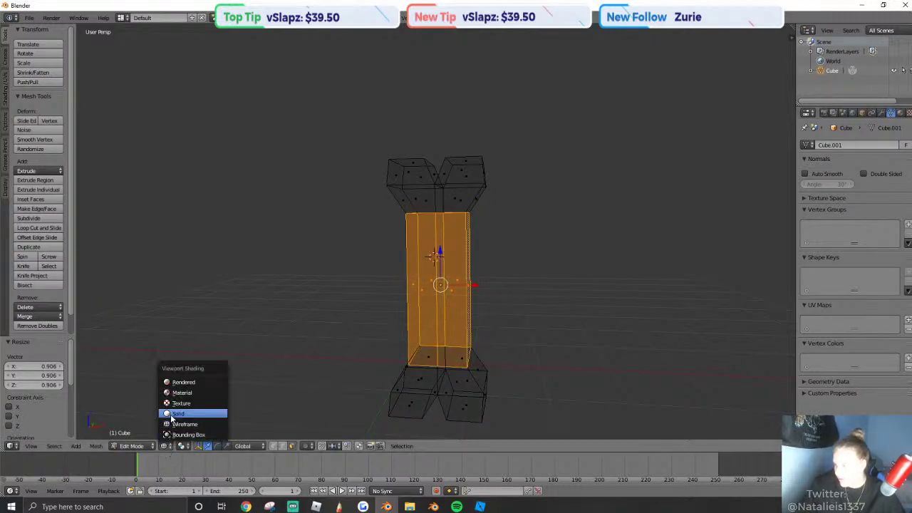
{"action": "left_click", "coordinate": [166, 413]}
{"action": "key", "text": "a"}
Add a Subdivision Surface modifier to the bone.
{"action": "left_click", "coordinate": [882, 113]}
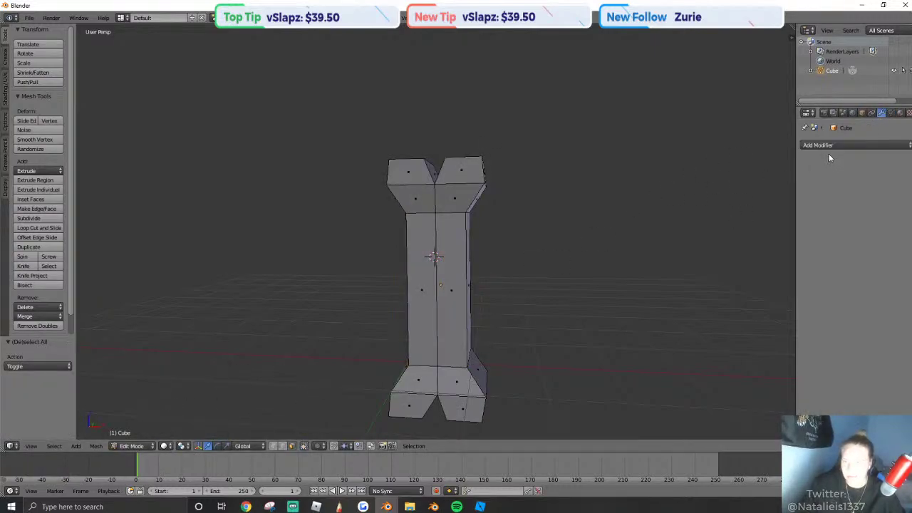
{"action": "left_click", "coordinate": [858, 145]}
{"action": "left_click", "coordinate": [727, 303]}
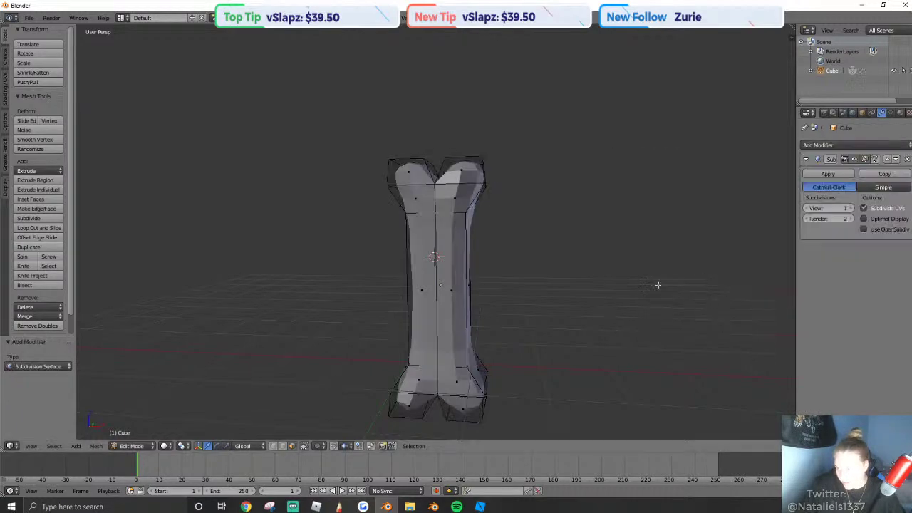
Add a loop cut across the flare below the top prongs and scale it by 0.829.
{"action": "key", "text": "a"}
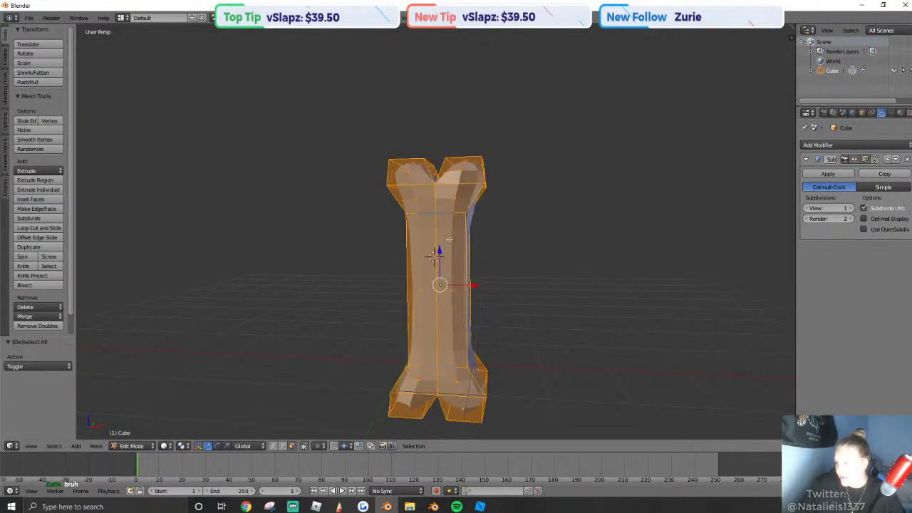
{"action": "left_click", "coordinate": [38, 227]}
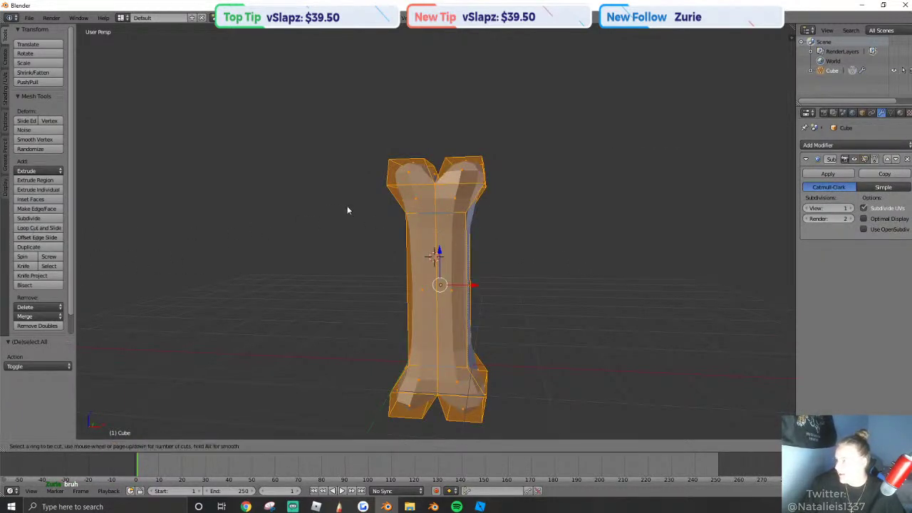
{"action": "left_click", "coordinate": [478, 203]}
{"action": "left_click", "coordinate": [479, 203]}
{"action": "key", "text": "s"}
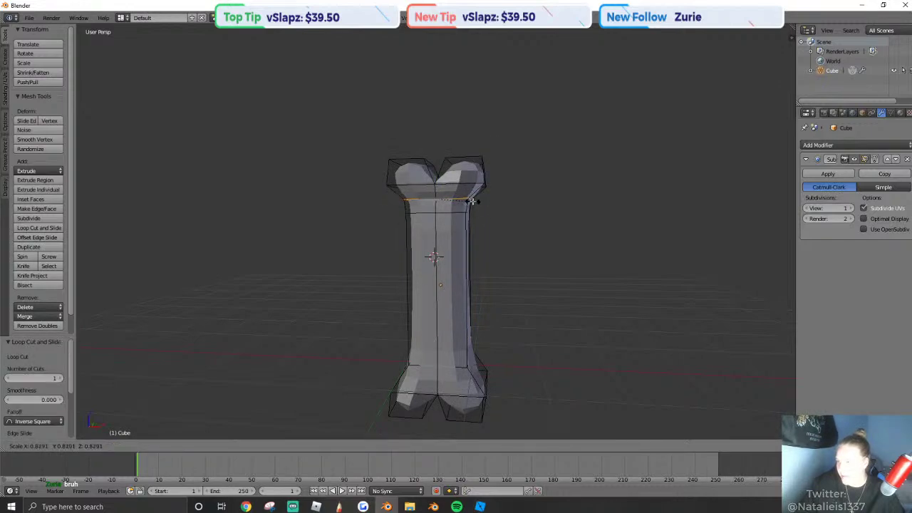
{"action": "left_click", "coordinate": [471, 201]}
Add a loop cut across the flare above the bottom prongs and scale it by 0.869.
{"action": "left_click", "coordinate": [36, 227]}
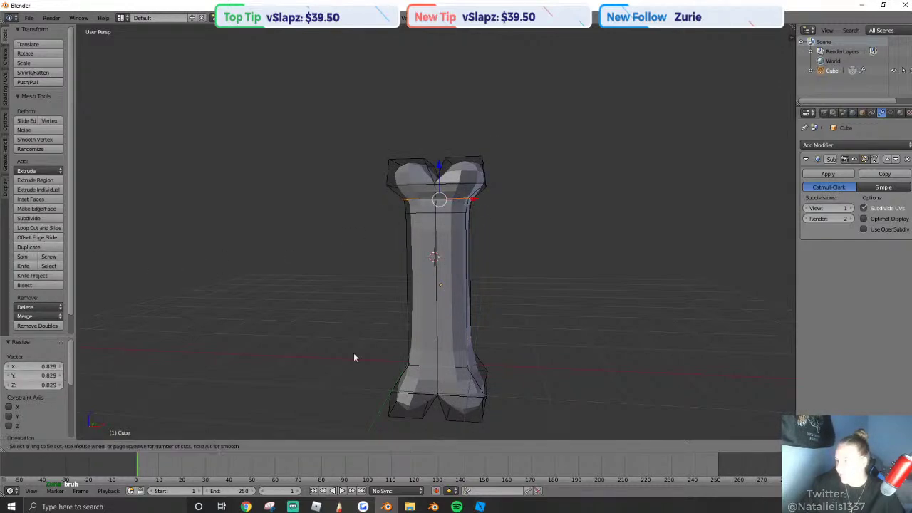
{"action": "left_click", "coordinate": [478, 388]}
{"action": "left_click", "coordinate": [477, 388]}
{"action": "key", "text": "s"}
{"action": "left_click", "coordinate": [463, 378]}
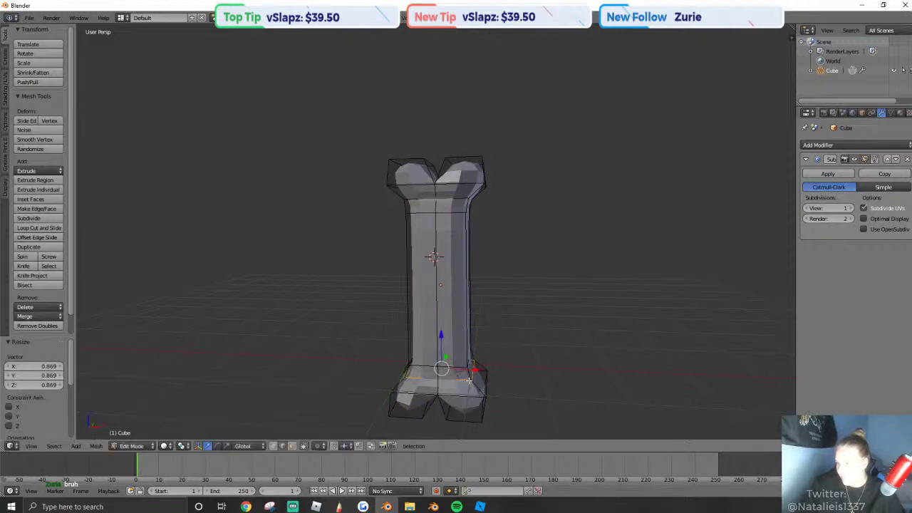
Examine the smoothed bone's overall shape from farther away, in and out of Edit Mode.
{"action": "key", "text": "shift+f"}
{"action": "key", "text": "s"}
{"action": "left_click", "coordinate": [436, 232]}
{"action": "key", "text": "Tab"}
{"action": "key", "text": "shift+f"}
{"action": "left_click", "coordinate": [436, 232]}
{"action": "key", "text": "Tab"}
{"action": "key", "text": "a"}
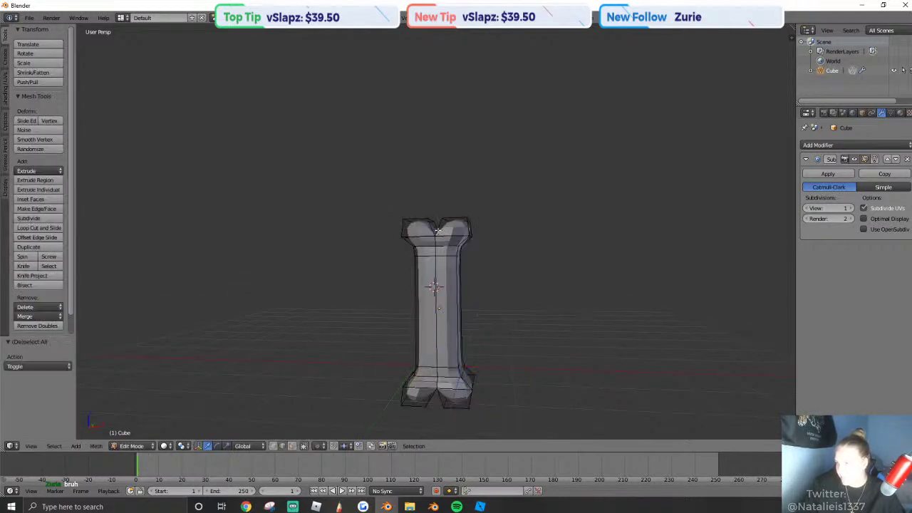
{"action": "key", "text": "a"}
In Object Mode, stretch the whole bone taller along Z and scale it by 0.807 along X.
{"action": "key", "text": "Tab"}
{"action": "key", "text": "s"}
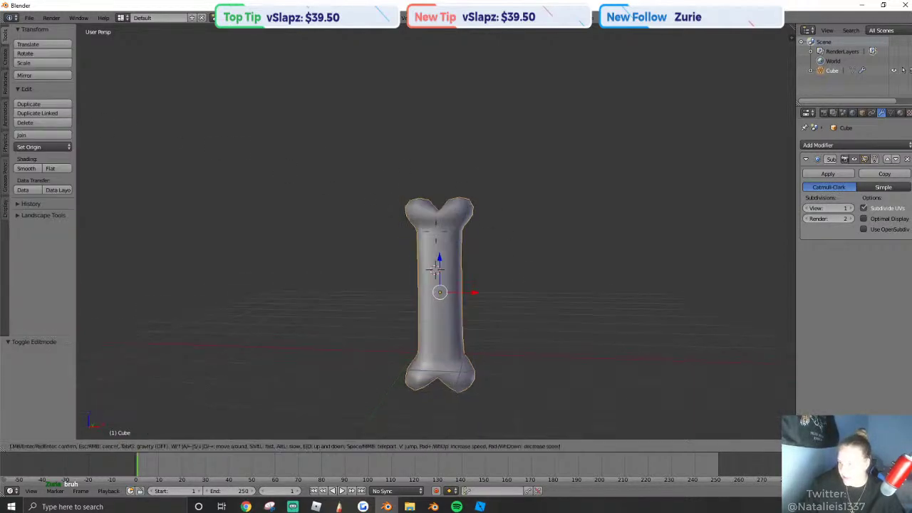
{"action": "key", "text": "z"}
{"action": "left_click", "coordinate": [478, 240]}
{"action": "key", "text": "s"}
{"action": "key", "text": "x"}
{"action": "left_click", "coordinate": [503, 264]}
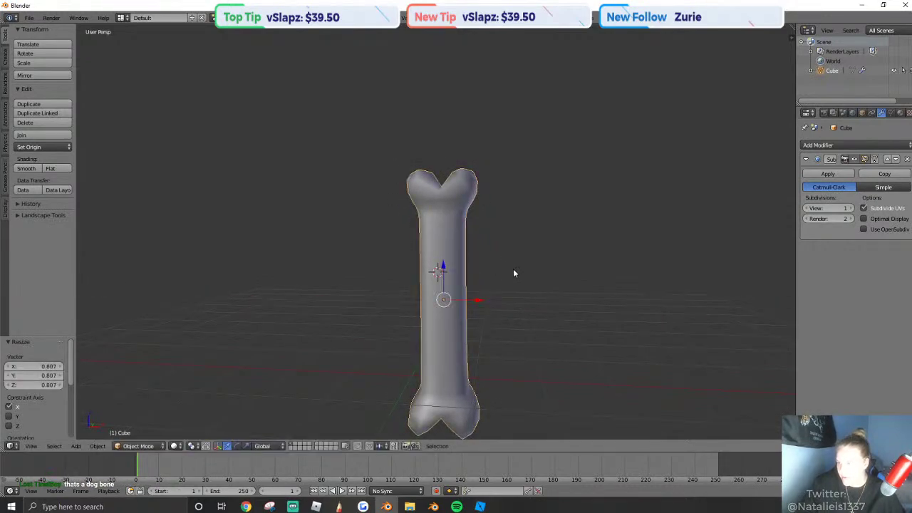
Thin the whole bone's depth by scaling it by 0.850 along Y.
{"action": "middle_click_drag", "start_coordinate": [521, 273], "coordinate": [441, 235]}
{"action": "key", "text": "shift+f"}
{"action": "left_click", "coordinate": [436, 232]}
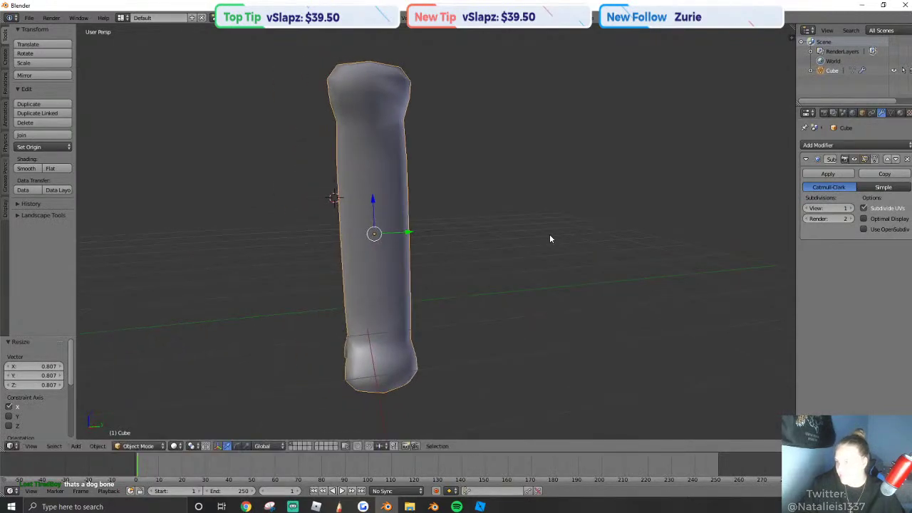
{"action": "key", "text": "s"}
{"action": "key", "text": "x"}
{"action": "left_click", "coordinate": [567, 248]}
{"action": "key", "text": "s"}
{"action": "key", "text": "Escape"}
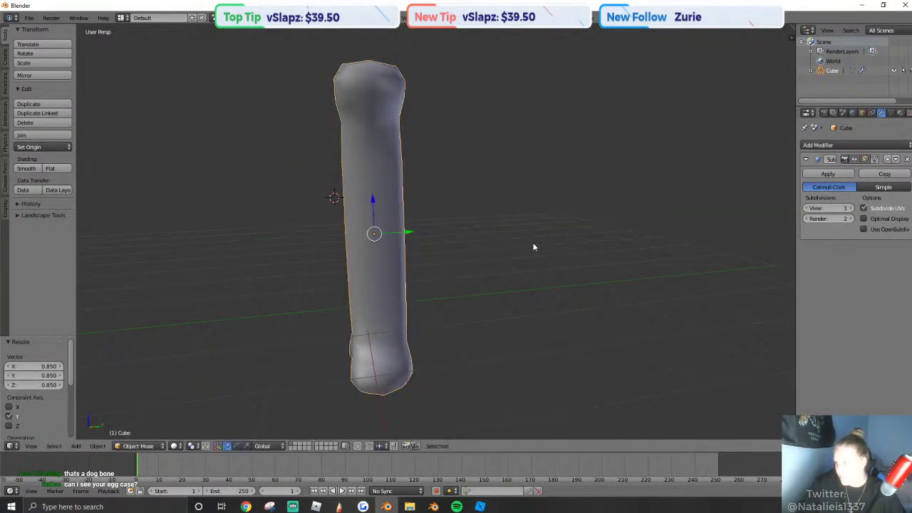
Narrow the bone's middle shaft by scaling its side face along Y in Edit Mode, and return to Object Mode.
{"action": "key", "text": "Tab"}
{"action": "right_click", "coordinate": [401, 235]}
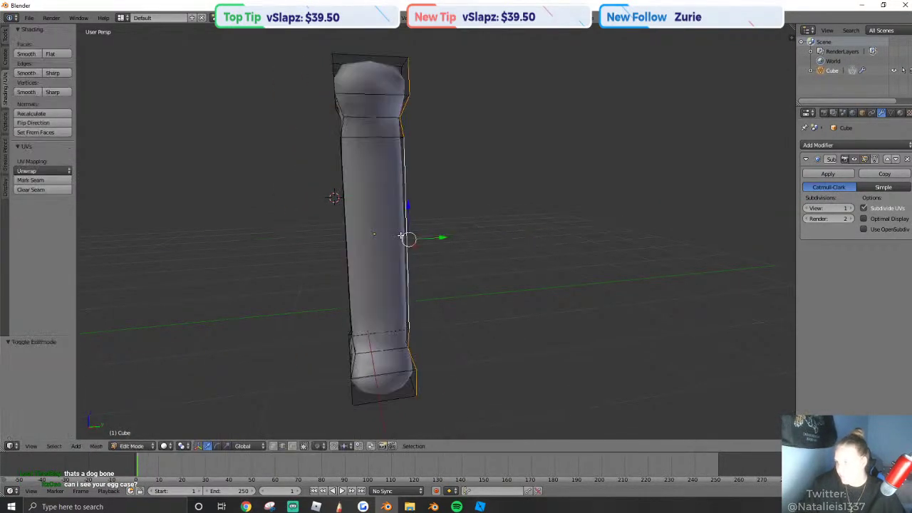
{"action": "left_click", "coordinate": [291, 446]}
{"action": "right_click", "coordinate": [406, 248]}
{"action": "key", "text": "s"}
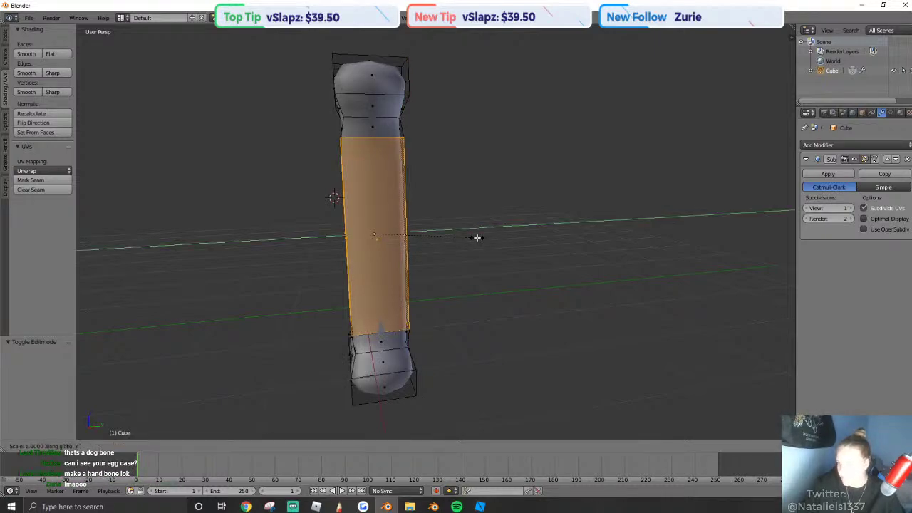
{"action": "left_click", "coordinate": [447, 239]}
{"action": "key", "text": "Tab"}
Apply the Subdivision Surface modifier to the finished bone.
{"action": "key", "text": "shift+f"}
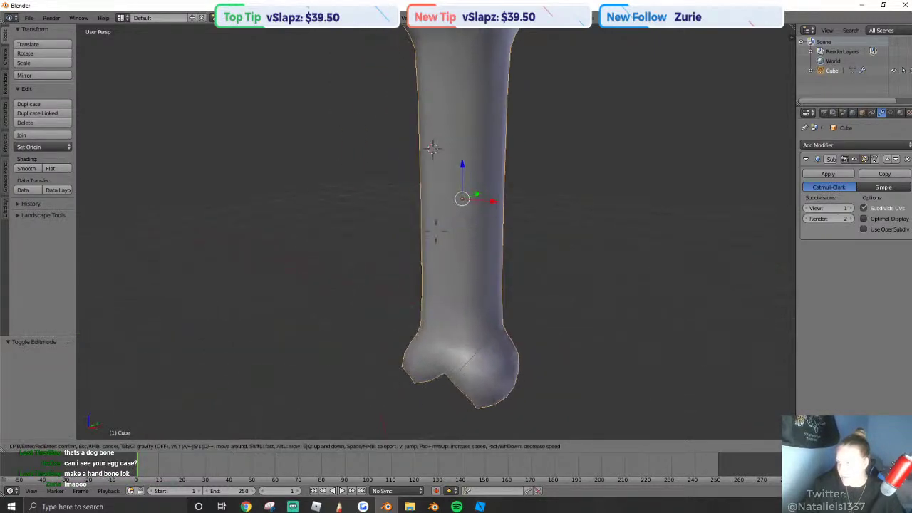
{"action": "key", "text": "Escape"}
{"action": "left_click", "coordinate": [846, 177]}
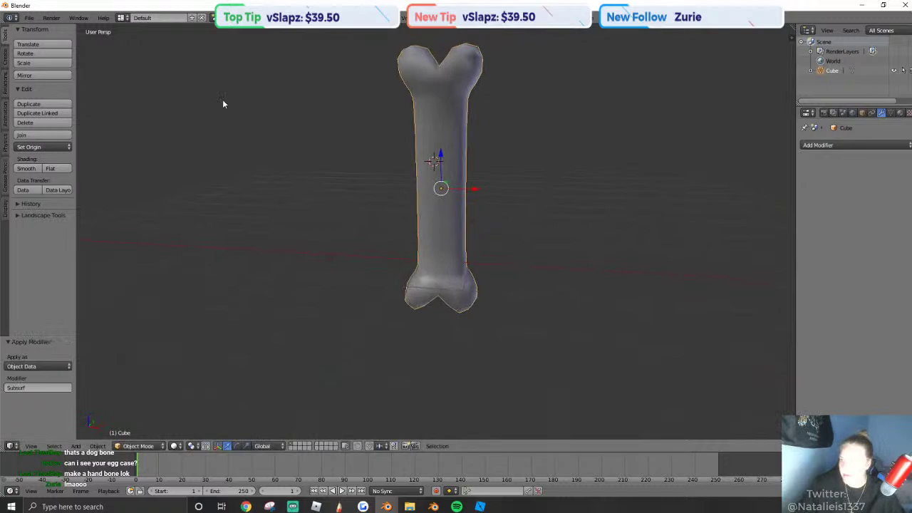
Export the bone as a Wavefront (.obj) file and switch to Roblox Studio.
{"action": "left_click", "coordinate": [30, 18]}
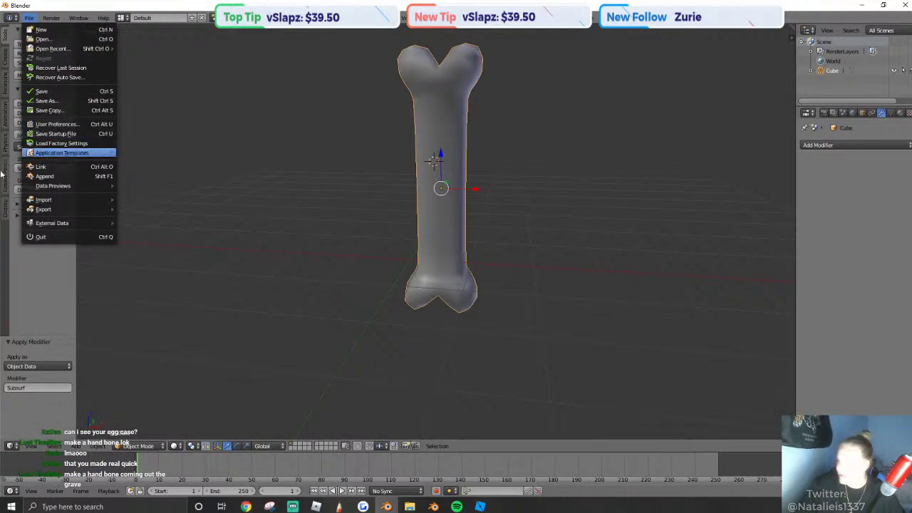
{"action": "mouse_move", "coordinate": [52, 214]}
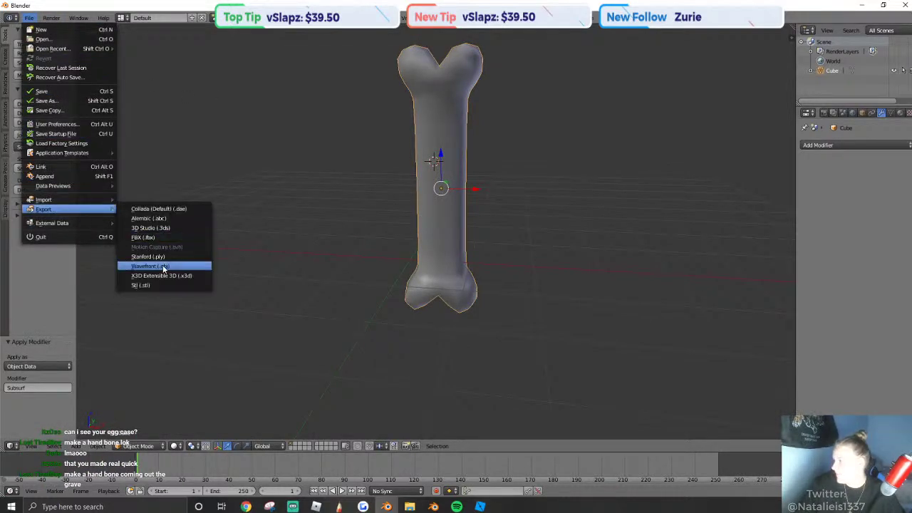
{"action": "left_click", "coordinate": [171, 266]}
{"action": "left_click", "coordinate": [893, 44]}
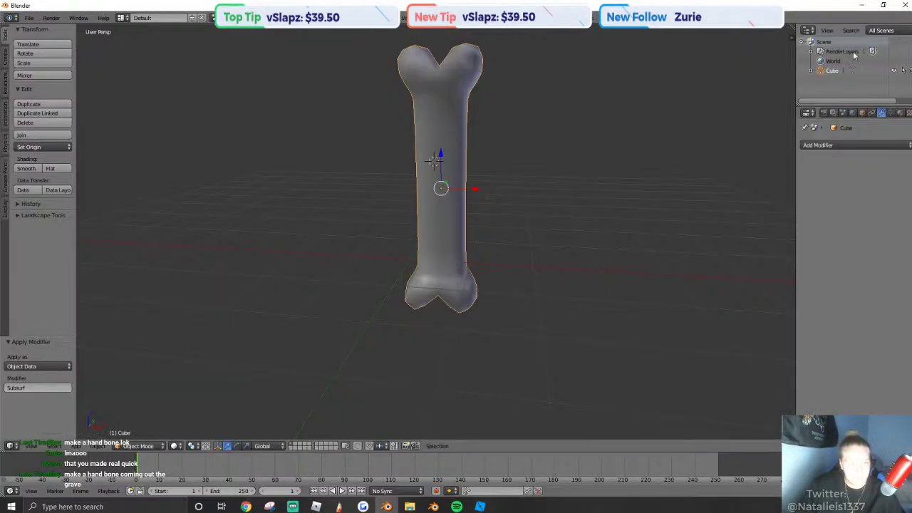
{"action": "left_click", "coordinate": [480, 507]}
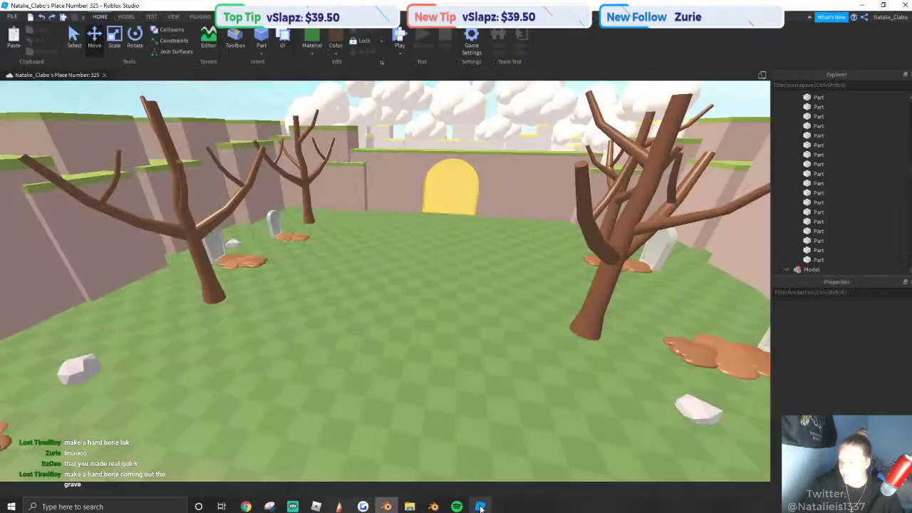
Look over the map from the graveyard gate through the fountain hub's coloured egg pedestals and back to the graves.
{"action": "right_click_drag", "start_coordinate": [425, 328], "coordinate": [426, 328]}
{"action": "key", "text": "w"}
{"action": "scroll", "coordinate": [431, 308], "scroll_direction": "up", "scroll_amount": 15}
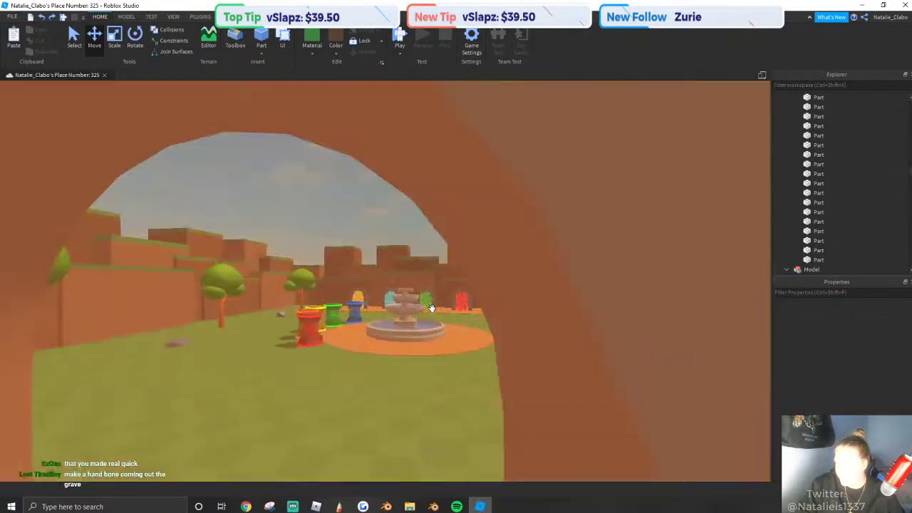
{"action": "scroll", "coordinate": [432, 308], "scroll_direction": "up", "scroll_amount": 5}
{"action": "right_click_drag", "start_coordinate": [432, 308], "coordinate": [432, 309]}
{"action": "scroll", "coordinate": [356, 214], "scroll_direction": "up", "scroll_amount": 2}
{"action": "middle_click_drag", "start_coordinate": [355, 211], "coordinate": [324, 195]}
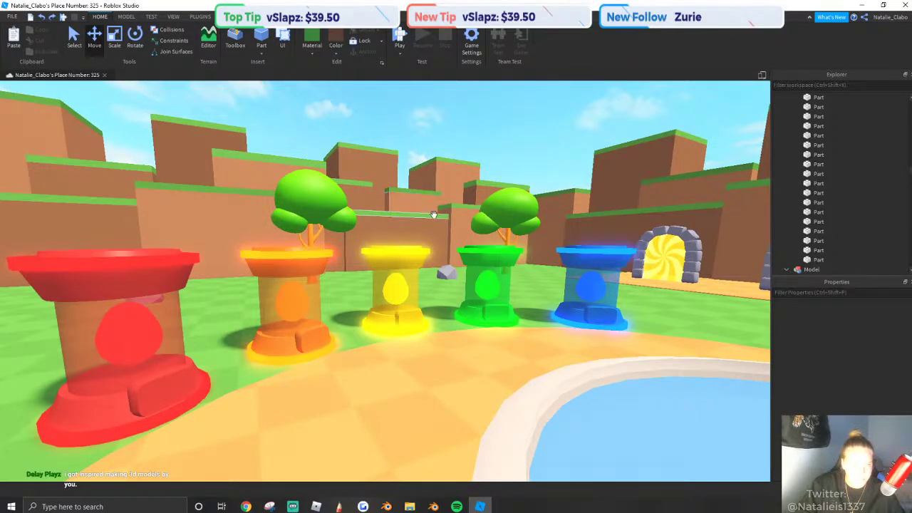
{"action": "right_click_drag", "start_coordinate": [542, 238], "coordinate": [542, 236]}
{"action": "scroll", "coordinate": [542, 236], "scroll_direction": "up", "scroll_amount": 12}
{"action": "scroll", "coordinate": [542, 236], "scroll_direction": "up", "scroll_amount": 12}
{"action": "scroll", "coordinate": [542, 235], "scroll_direction": "up", "scroll_amount": 12}
{"action": "key", "text": "w"}
Insert a MeshPart into the graveyard and load the exported mesh file "untitled" into its MeshId.
{"action": "right_click", "coordinate": [366, 153]}
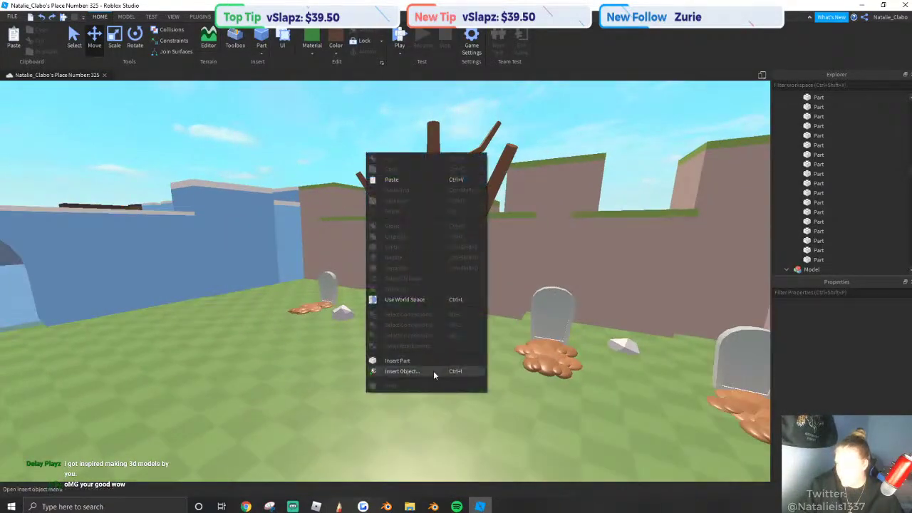
{"action": "left_click", "coordinate": [414, 373]}
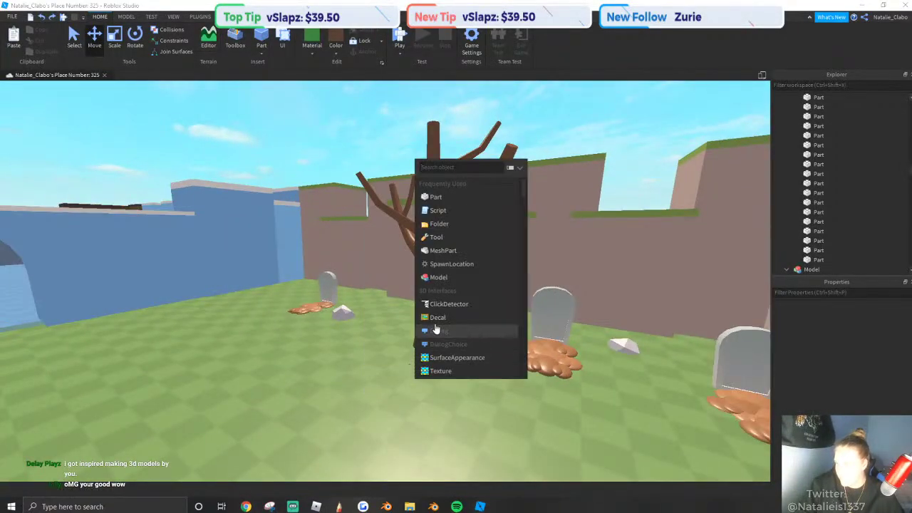
{"action": "left_click", "coordinate": [442, 250]}
{"action": "key", "text": "f"}
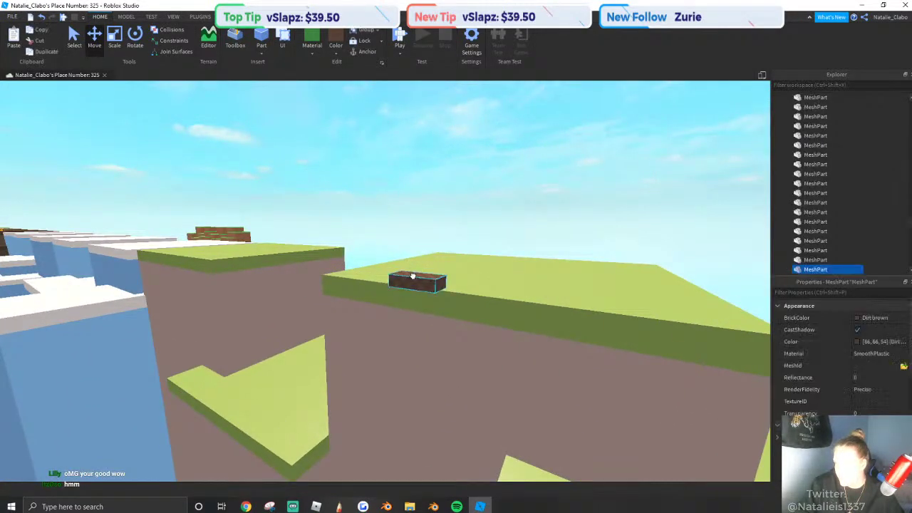
{"action": "left_click_drag", "start_coordinate": [413, 275], "coordinate": [384, 280]}
{"action": "key", "text": "w"}
{"action": "left_click", "coordinate": [903, 366]}
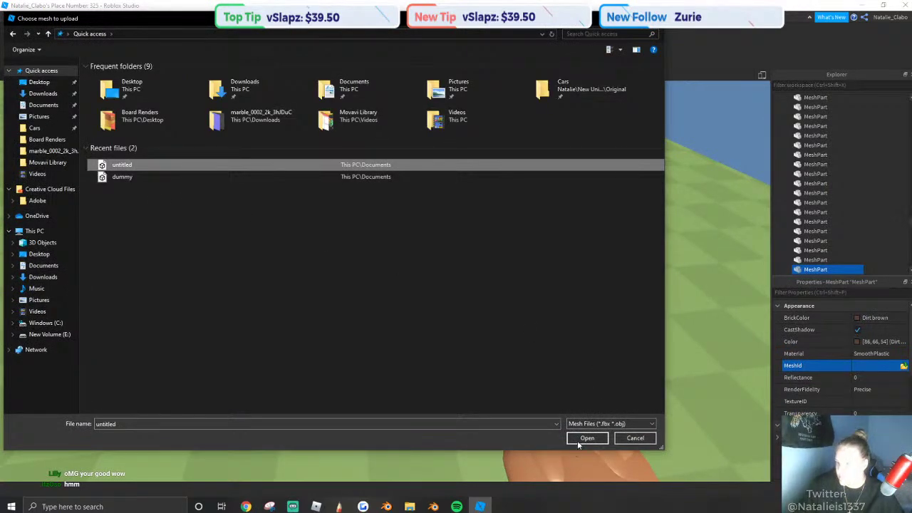
{"action": "left_click", "coordinate": [584, 438]}
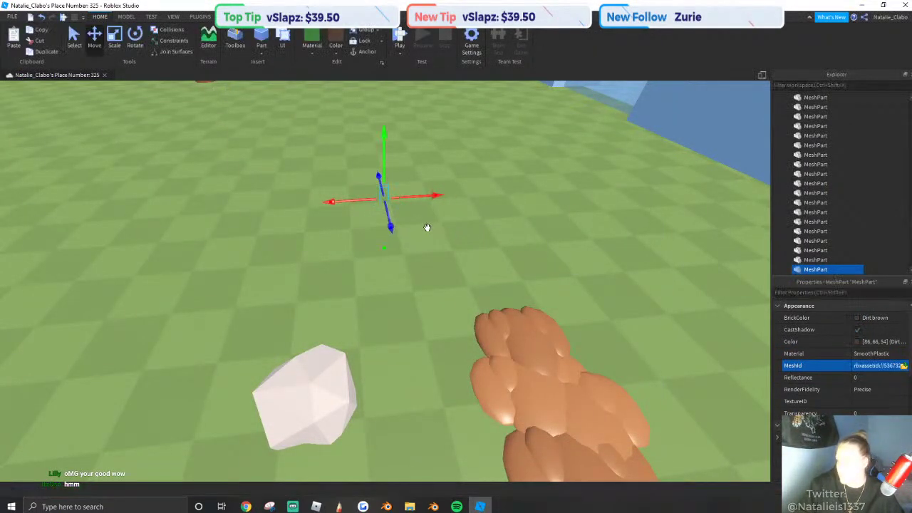
Drag the imported bone onto the open grass and turn it so it lies flat.
{"action": "key", "text": "w"}
{"action": "right_click_drag", "start_coordinate": [411, 217], "coordinate": [387, 236]}
{"action": "key", "text": "w"}
{"action": "key", "text": "w"}
{"action": "key", "text": "s"}
{"action": "left_click_drag", "start_coordinate": [382, 314], "coordinate": [377, 234]}
{"action": "right_click_drag", "start_coordinate": [378, 233], "coordinate": [377, 233]}
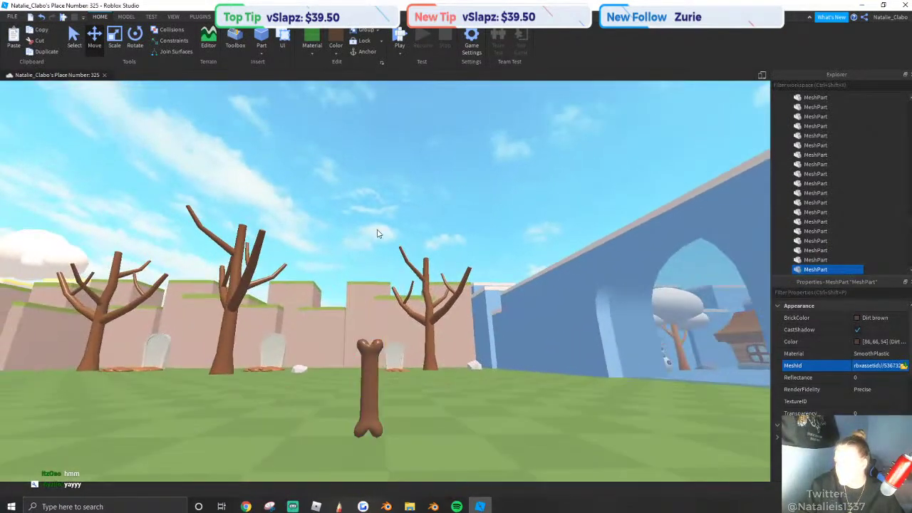
{"action": "left_click", "coordinate": [378, 232]}
{"action": "right_click_drag", "start_coordinate": [370, 387], "coordinate": [387, 391]}
{"action": "key", "text": "t"}
{"action": "left_click_drag", "start_coordinate": [370, 387], "coordinate": [457, 391]}
{"action": "key", "text": "r"}
Colour the bone Institutional white.
{"action": "key", "text": "w"}
{"action": "left_click", "coordinate": [336, 49]}
{"action": "left_click", "coordinate": [484, 239]}
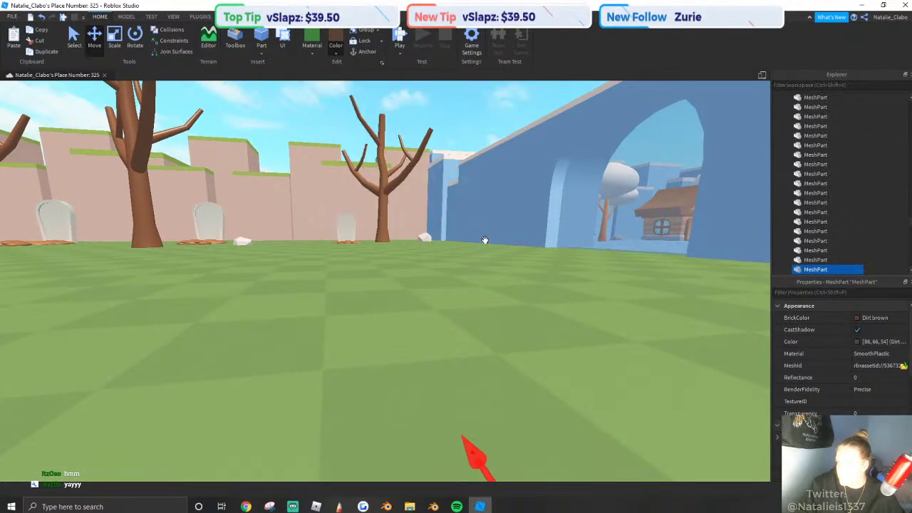
{"action": "key", "text": "f"}
{"action": "right_click_drag", "start_coordinate": [370, 327], "coordinate": [455, 354]}
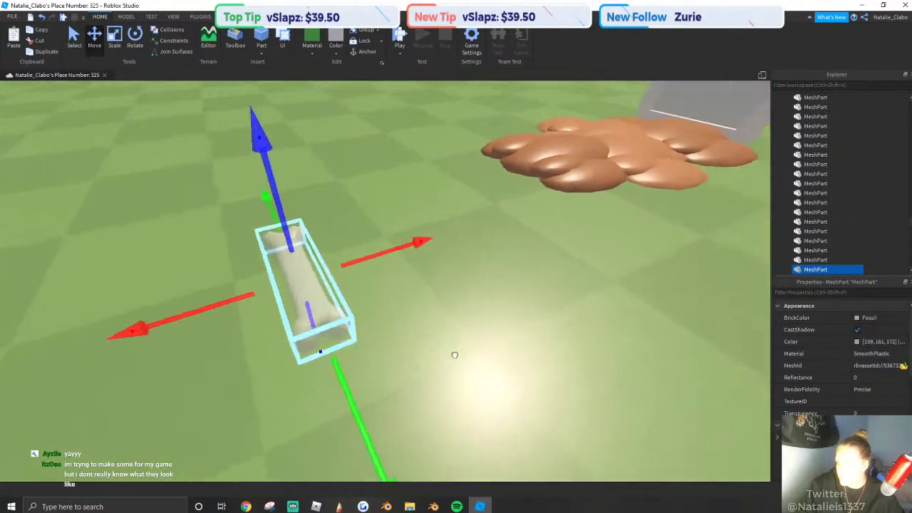
{"action": "left_click", "coordinate": [334, 52]}
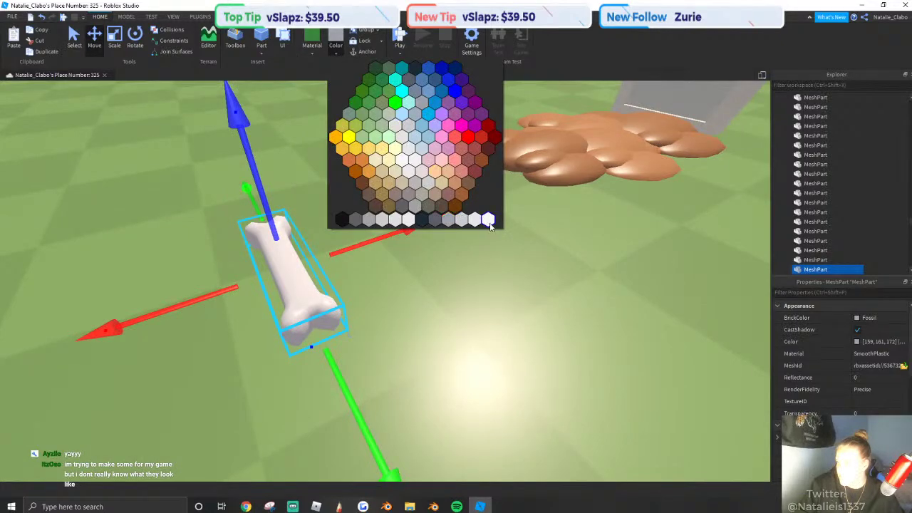
{"action": "left_click", "coordinate": [489, 221]}
Place the bone on the grass between the grave's dirt mound and the rock, and rotate it.
{"action": "left_click_drag", "start_coordinate": [293, 305], "coordinate": [454, 300]}
{"action": "right_click_drag", "start_coordinate": [386, 301], "coordinate": [454, 299]}
{"action": "left_click_drag", "start_coordinate": [453, 299], "coordinate": [478, 313]}
{"action": "key", "text": "w"}
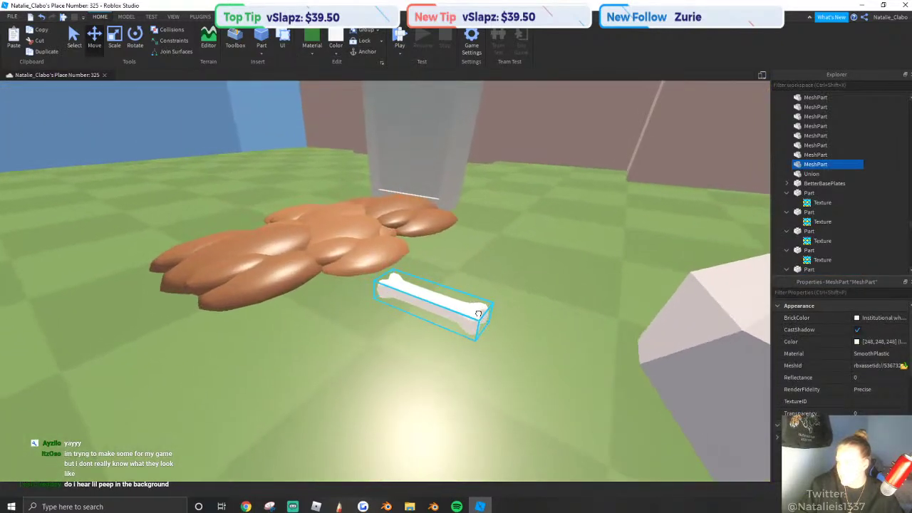
{"action": "right_click_drag", "start_coordinate": [477, 313], "coordinate": [495, 314]}
{"action": "left_click", "coordinate": [135, 38]}
{"action": "left_click_drag", "start_coordinate": [564, 339], "coordinate": [542, 291]}
{"action": "key", "text": "d"}
{"action": "key", "text": "q"}
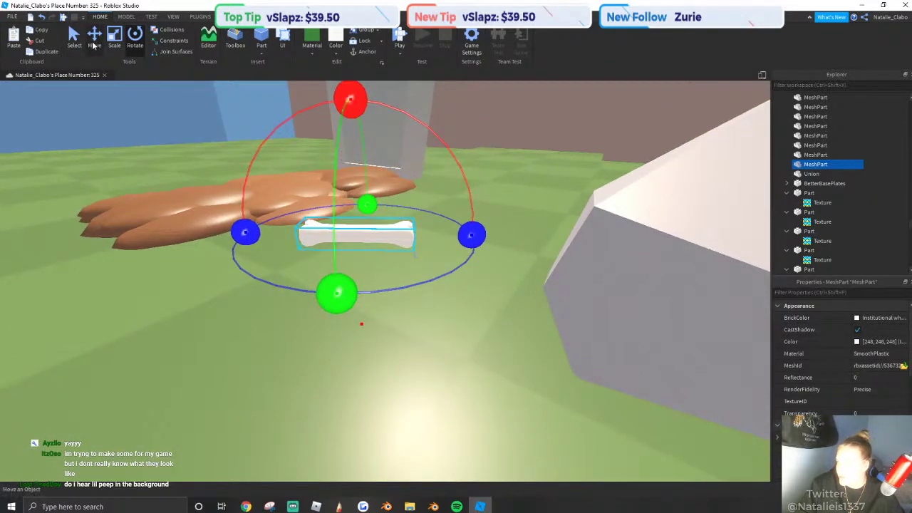
Duplicate the bone and place the copy on the grass at the other side of the dirt mound.
{"action": "left_click", "coordinate": [93, 45]}
{"action": "scroll", "coordinate": [344, 194], "scroll_direction": "down", "scroll_amount": 4}
{"action": "mouse_move", "coordinate": [344, 194]}
{"action": "right_mouse_down"}
{"action": "mouse_move", "coordinate": [335, 191]}
{"action": "mouse_move", "coordinate": [351, 205]}
{"action": "right_mouse_up"}
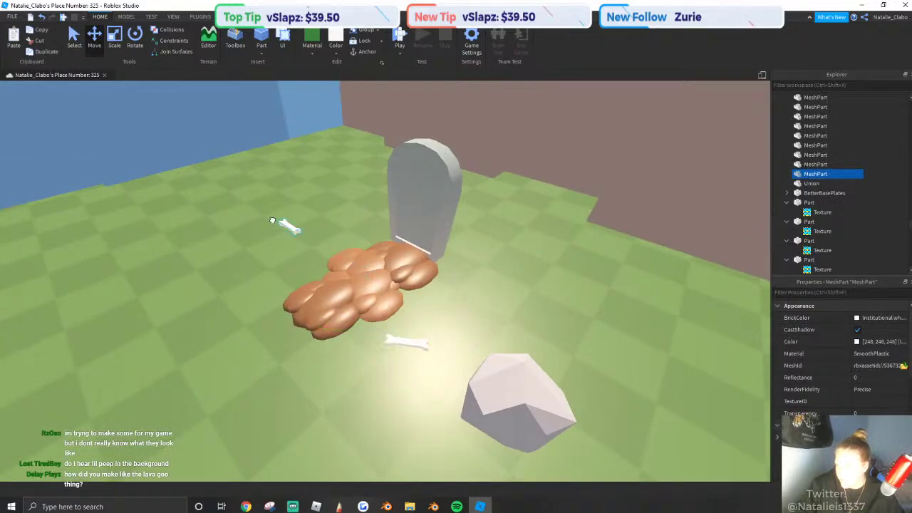
{"action": "left_click_drag", "start_coordinate": [281, 219], "coordinate": [282, 217]}
{"action": "key", "text": "w"}
{"action": "key", "text": "a"}
Enlarge the second bone and adjust its height on the ground.
{"action": "left_click", "coordinate": [114, 39]}
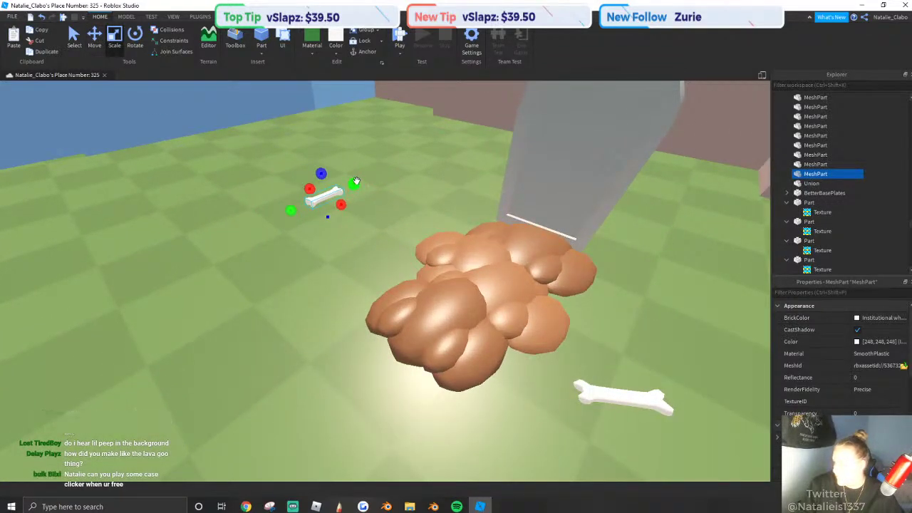
{"action": "left_click_drag", "start_coordinate": [356, 181], "coordinate": [373, 171]}
{"action": "key", "text": "w"}
{"action": "right_click_drag", "start_coordinate": [374, 171], "coordinate": [250, 110]}
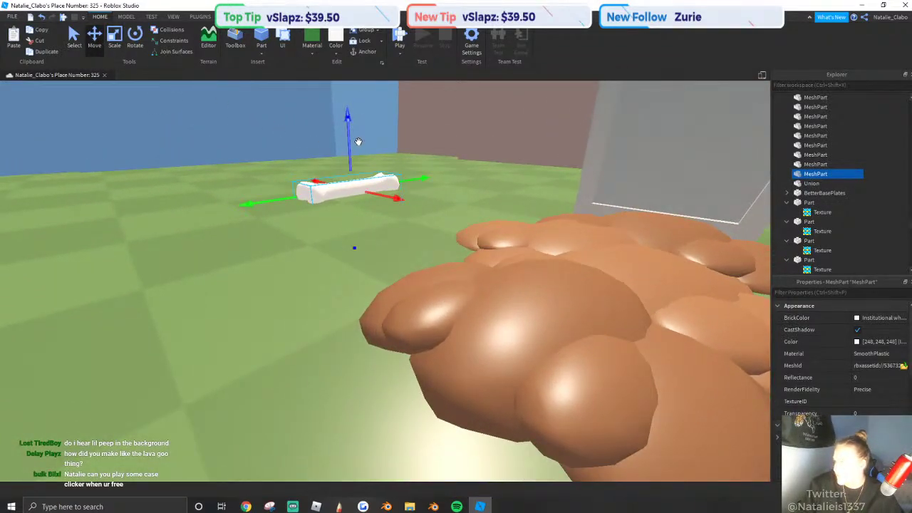
{"action": "right_click_drag", "start_coordinate": [351, 153], "coordinate": [363, 214]}
Duplicate both bones together and move the copied pair across the graveyard to the opposite row of graves.
{"action": "scroll", "coordinate": [363, 185], "scroll_direction": "down", "scroll_amount": 5}
{"action": "scroll", "coordinate": [370, 174], "scroll_direction": "up", "scroll_amount": 4}
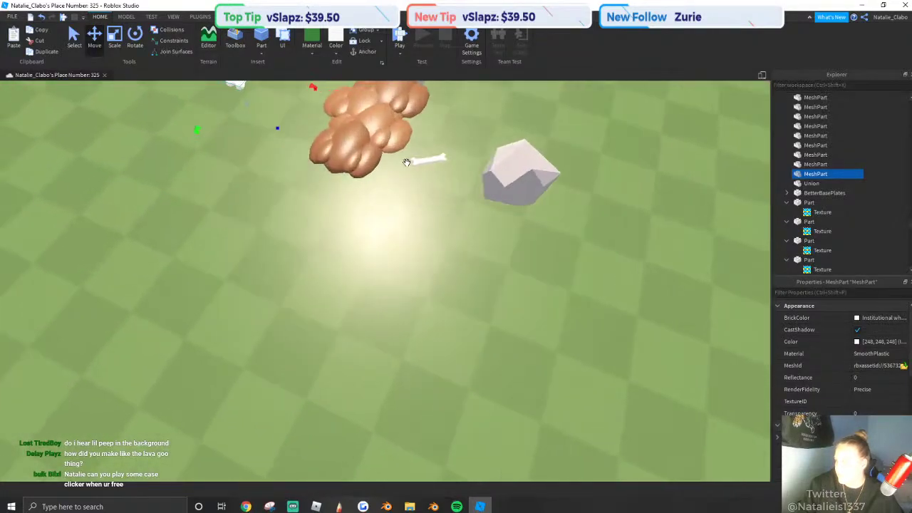
{"action": "left_click", "coordinate": [424, 173], "text": "ctrl"}
{"action": "key", "text": "s"}
{"action": "key", "text": "d"}
{"action": "left_click_drag", "start_coordinate": [493, 215], "coordinate": [639, 214]}
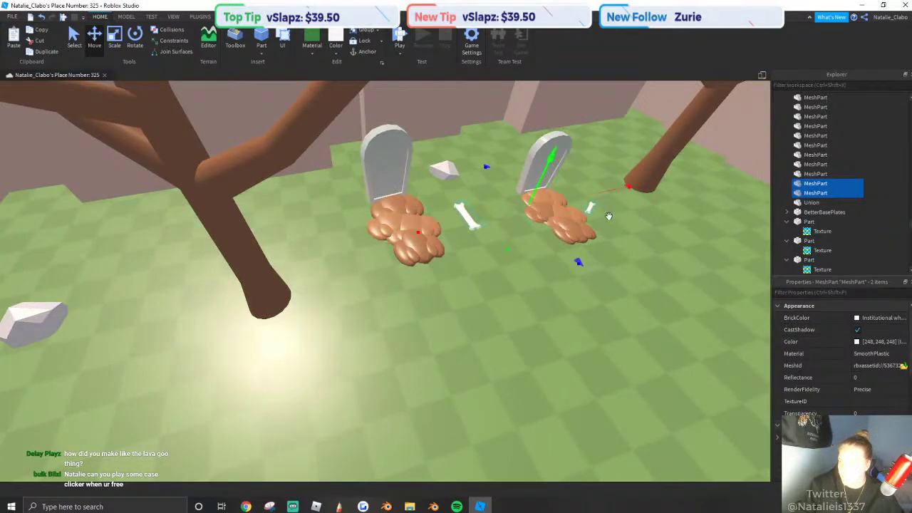
{"action": "key", "text": "s"}
{"action": "left_click_drag", "start_coordinate": [478, 273], "coordinate": [485, 279]}
{"action": "right_click_drag", "start_coordinate": [477, 273], "coordinate": [485, 278]}
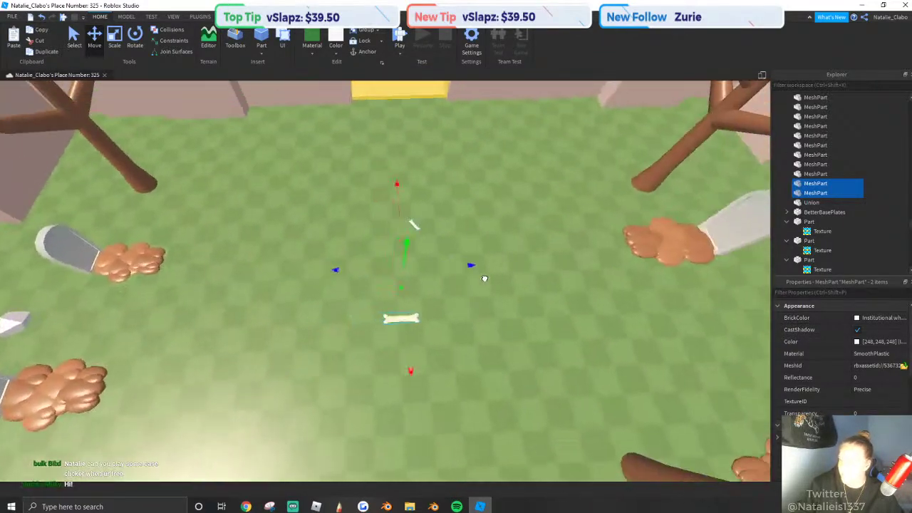
{"action": "left_click_drag", "start_coordinate": [484, 279], "coordinate": [570, 269]}
{"action": "right_click_drag", "start_coordinate": [557, 242], "coordinate": [464, 242]}
Duplicate the bone pair and place the copies beside the two neighbouring graves along the brown wall.
{"action": "key", "text": "s"}
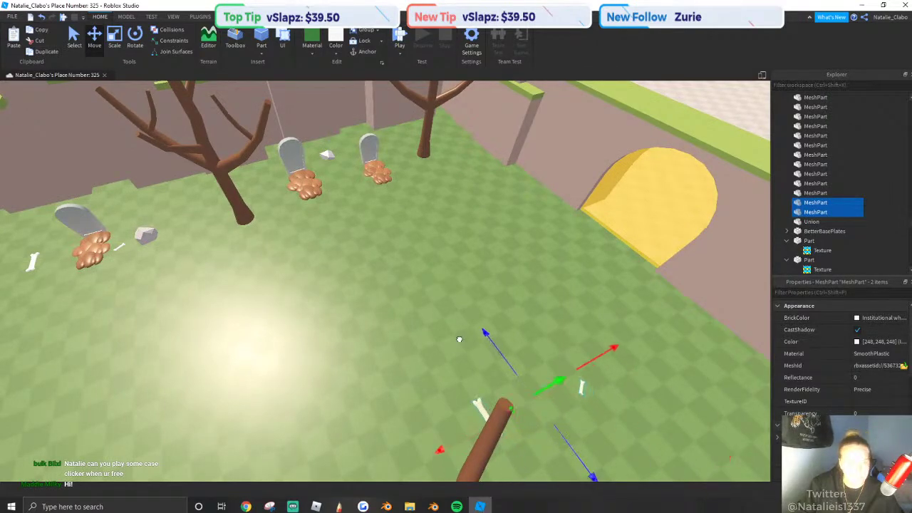
{"action": "key", "text": "w"}
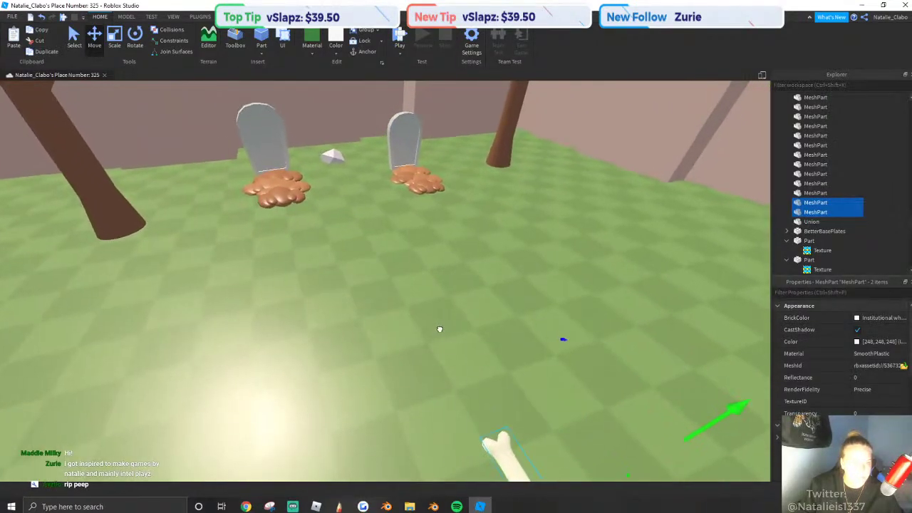
{"action": "key", "text": "s"}
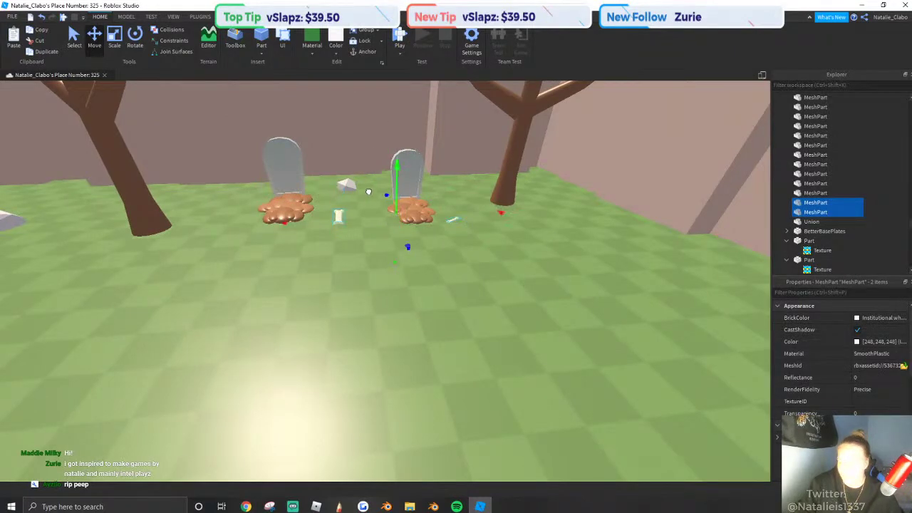
{"action": "key", "text": "s"}
Duplicate the bone pair once more and place the copies around the remaining graves behind the bare tree.
{"action": "right_click_drag", "start_coordinate": [385, 221], "coordinate": [385, 222]}
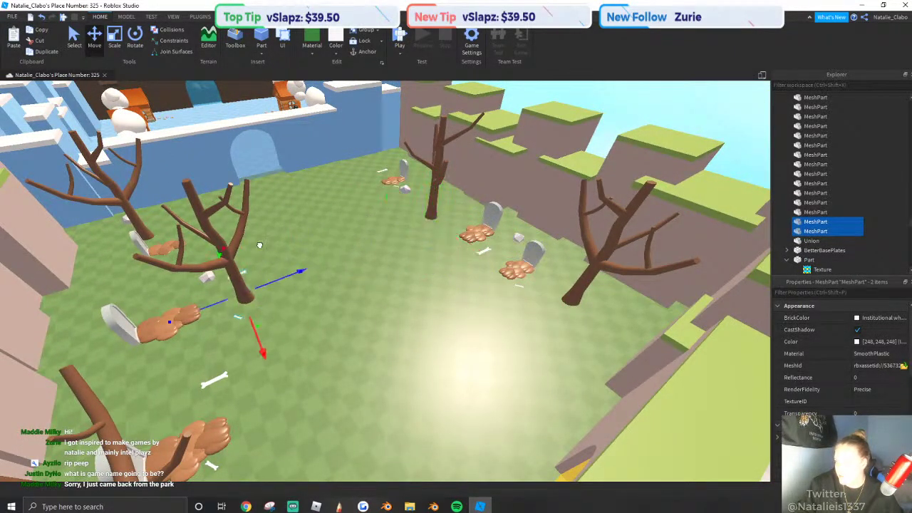
{"action": "left_click_drag", "start_coordinate": [260, 245], "coordinate": [178, 253]}
{"action": "key", "text": "w"}
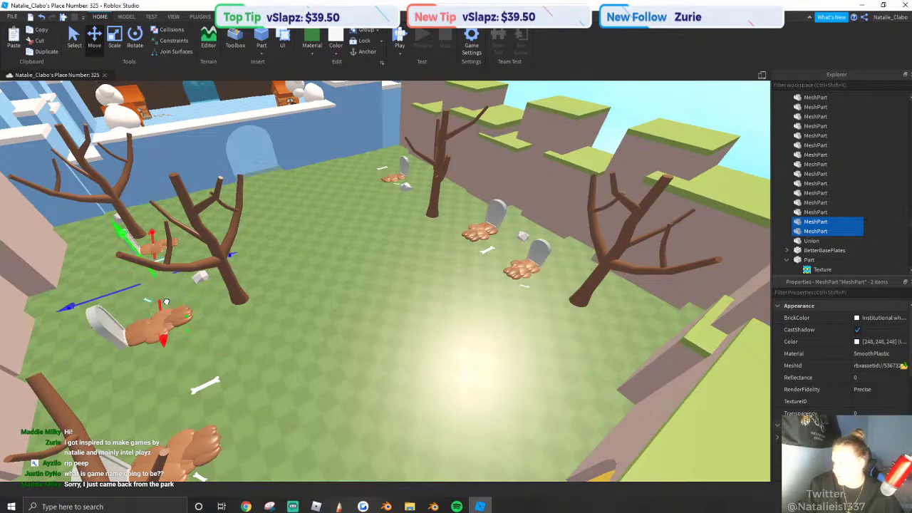
{"action": "scroll", "coordinate": [166, 302], "scroll_direction": "down", "scroll_amount": 4}
Make the bare tree in front of the middle grave taller with the Scale tool.
{"action": "left_click", "coordinate": [539, 157]}
{"action": "key", "text": "w"}
{"action": "right_click_drag", "start_coordinate": [472, 187], "coordinate": [449, 201]}
{"action": "key", "text": "s"}
{"action": "left_click", "coordinate": [362, 147]}
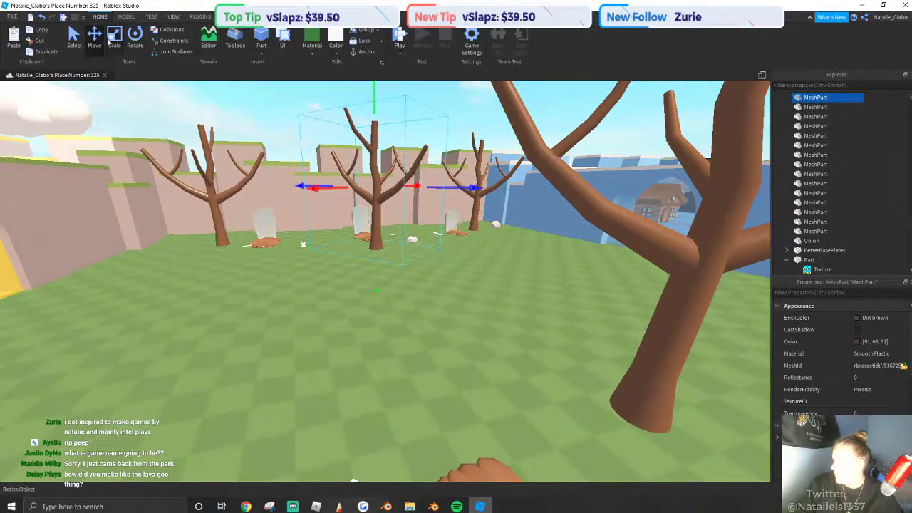
{"action": "left_click_drag", "start_coordinate": [374, 110], "coordinate": [374, 96]}
{"action": "right_click_drag", "start_coordinate": [375, 95], "coordinate": [374, 96]}
{"action": "key", "text": "s"}
{"action": "left_click", "coordinate": [417, 126]}
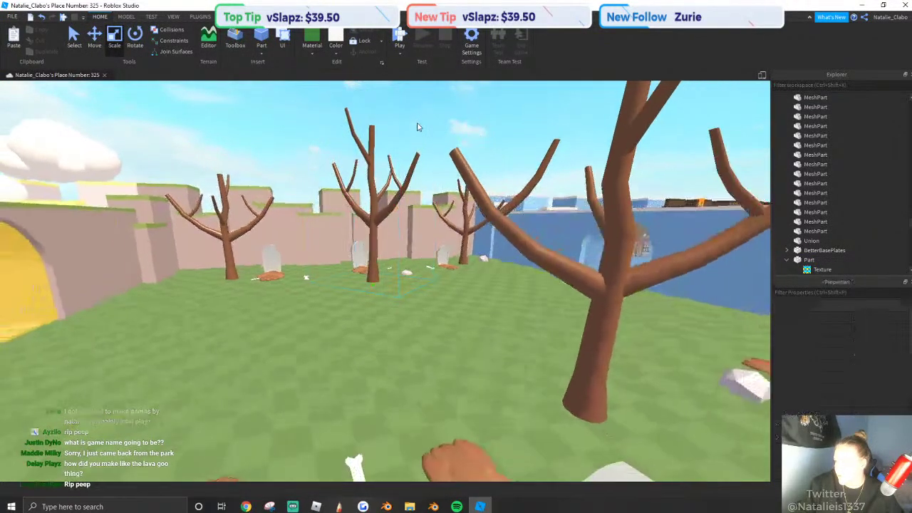
Look over the trees, graves and scattered bones, facing the yellow gate.
{"action": "left_click", "coordinate": [376, 169]}
{"action": "key", "text": "w"}
{"action": "right_click_drag", "start_coordinate": [403, 139], "coordinate": [405, 134]}
{"action": "left_click", "coordinate": [405, 138]}
{"action": "key", "text": "s"}
{"action": "key", "text": "s"}
{"action": "key", "text": "d"}
{"action": "key", "text": "d"}
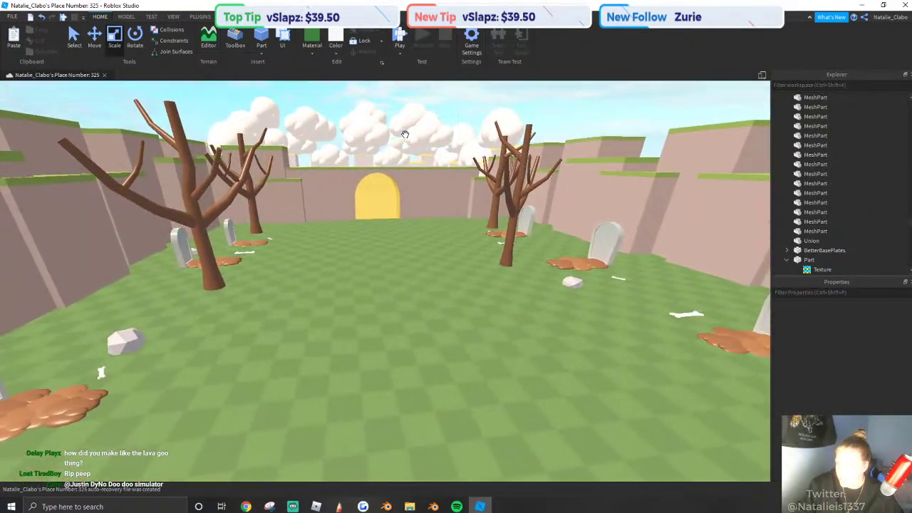
Switch to Blender, delete the finished bone and add a new cube.
{"action": "left_click", "coordinate": [387, 506]}
{"action": "left_click", "coordinate": [443, 271]}
{"action": "key", "text": "x"}
{"action": "left_click", "coordinate": [442, 272]}
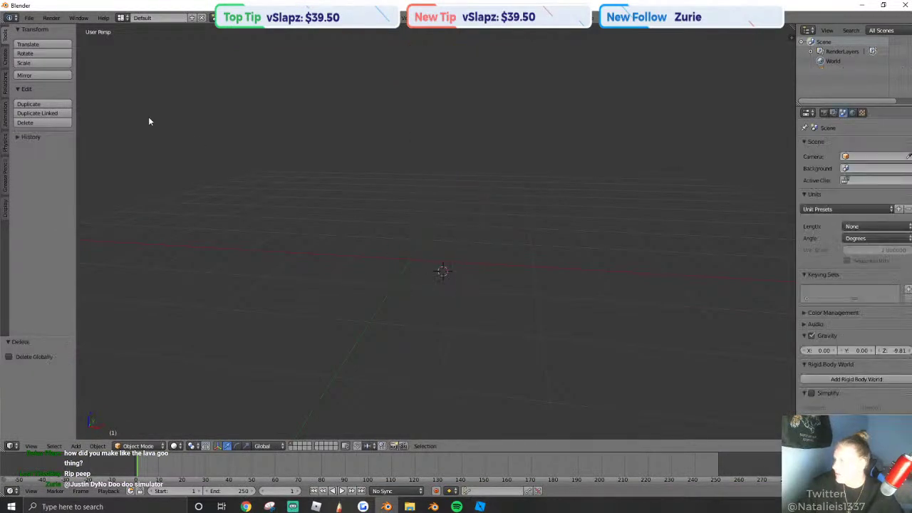
{"action": "left_click", "coordinate": [6, 58]}
{"action": "left_click", "coordinate": [41, 63]}
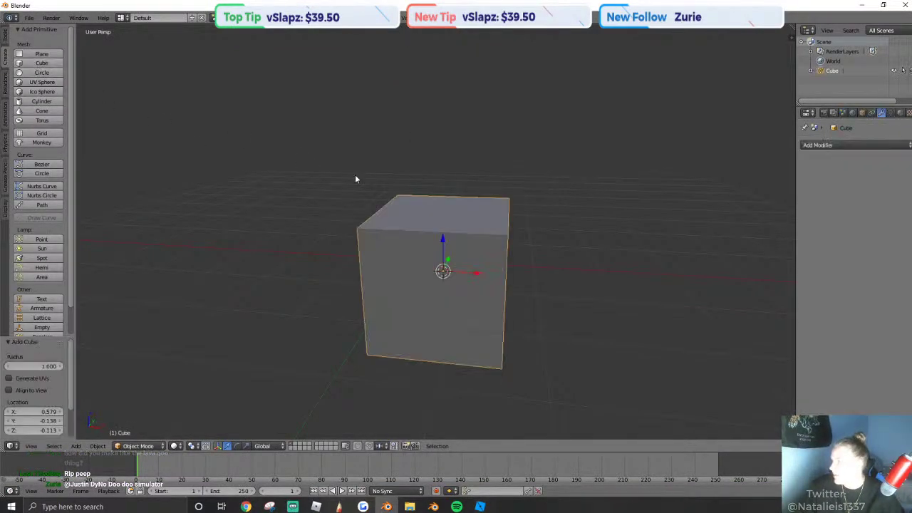
Reshape the cube into a tall, narrow column in Edit Mode, starting from its top face.
{"action": "scroll", "coordinate": [427, 225], "scroll_direction": "down", "scroll_amount": 4}
{"action": "scroll", "coordinate": [451, 240], "scroll_direction": "up", "scroll_amount": 4}
{"action": "key", "text": "Tab"}
{"action": "right_click", "coordinate": [436, 201]}
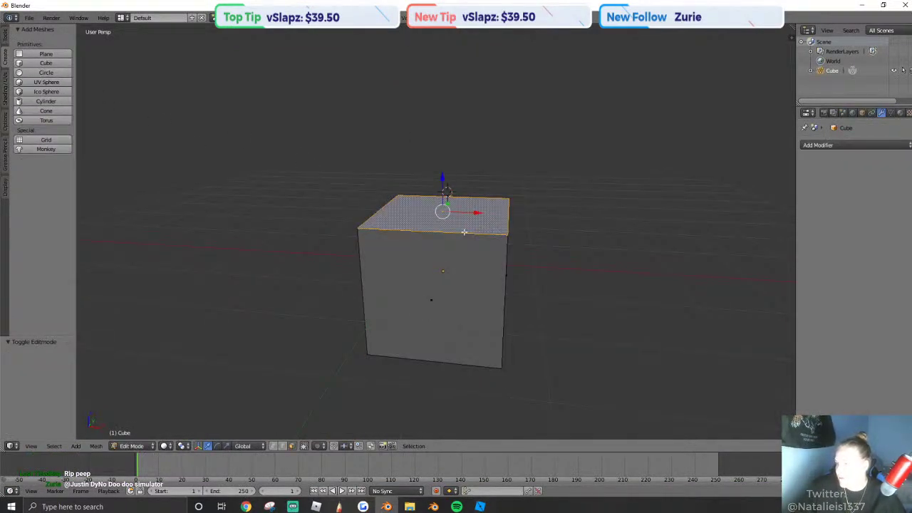
{"action": "scroll", "coordinate": [464, 231], "scroll_direction": "down", "scroll_amount": 4}
{"action": "left_click", "coordinate": [489, 136]}
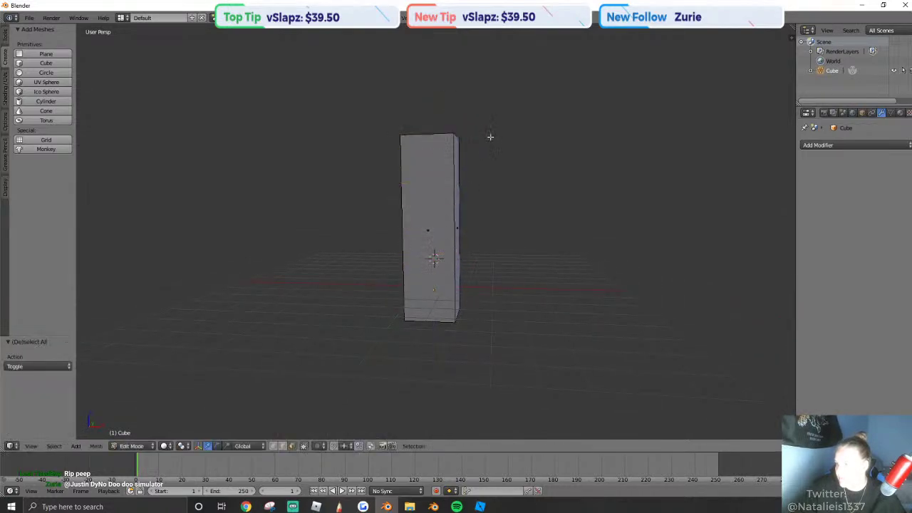
Add four horizontal loop cuts to the column and scale them by 0.832 along X.
{"action": "key", "text": "a"}
{"action": "left_click", "coordinate": [6, 35]}
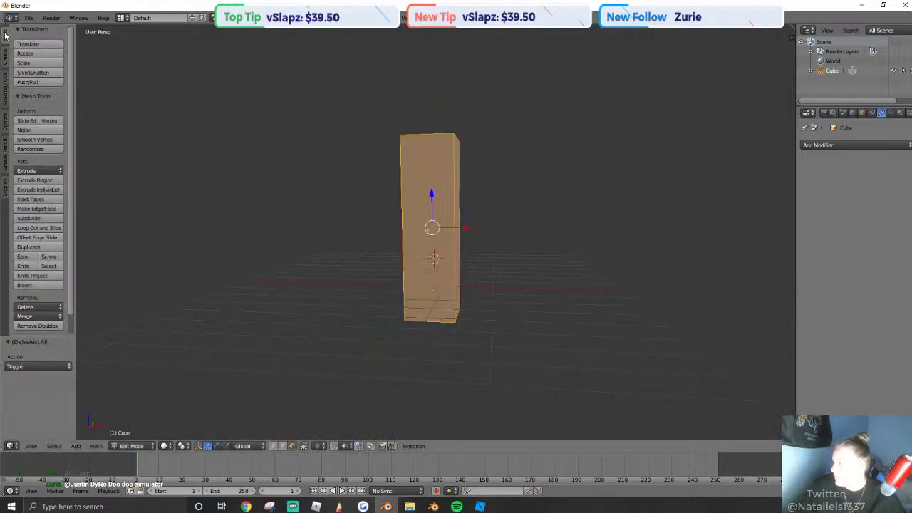
{"action": "scroll", "coordinate": [466, 213], "scroll_direction": "up", "scroll_amount": 3}
{"action": "left_click", "coordinate": [467, 211]}
{"action": "right_click", "coordinate": [467, 211]}
{"action": "key", "text": "s"}
{"action": "key", "text": "x"}
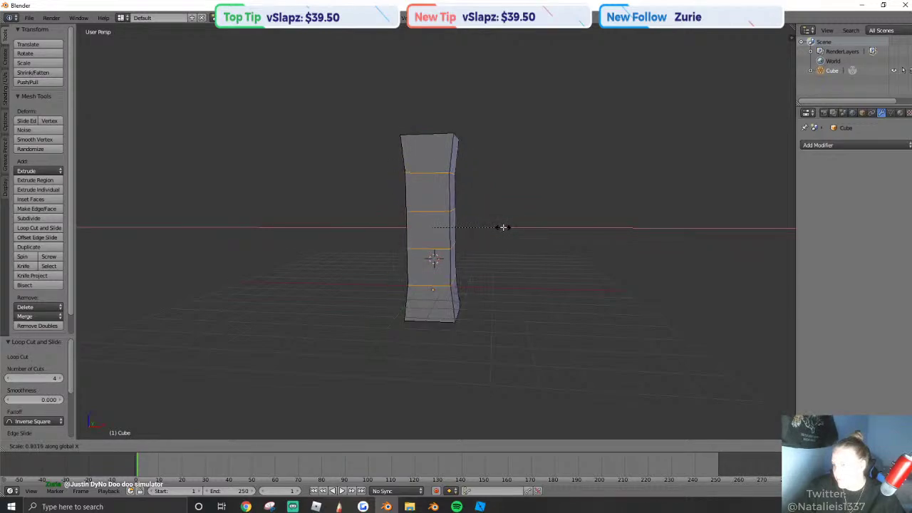
{"action": "left_click", "coordinate": [503, 228]}
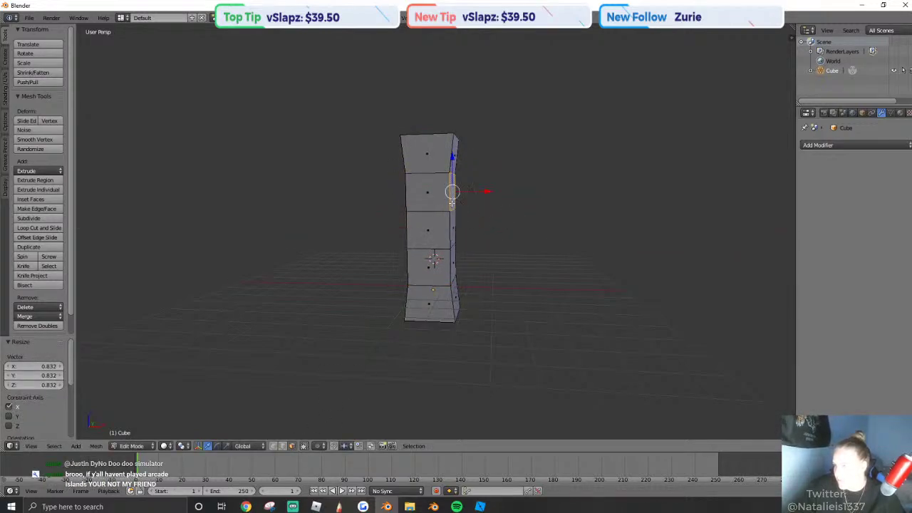
Extrude both side faces of the column's second segment from the top outward by 1.673 to form the cross arms.
{"action": "key", "text": "shift+f"}
{"action": "key", "text": "a"}
{"action": "left_click", "coordinate": [448, 234]}
{"action": "right_click", "coordinate": [555, 223], "text": "shift"}
{"action": "key", "text": "shift+f"}
{"action": "key", "text": "d"}
{"action": "left_click", "coordinate": [436, 231]}
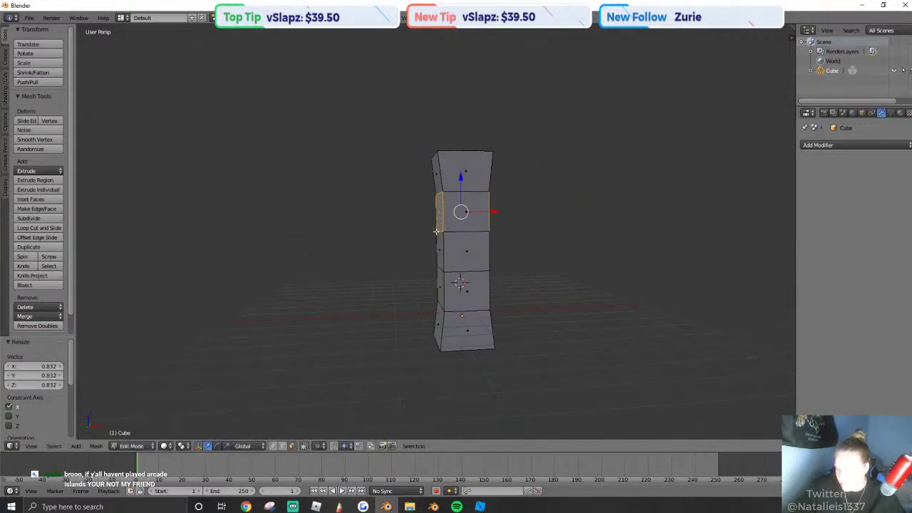
{"action": "left_click", "coordinate": [479, 265]}
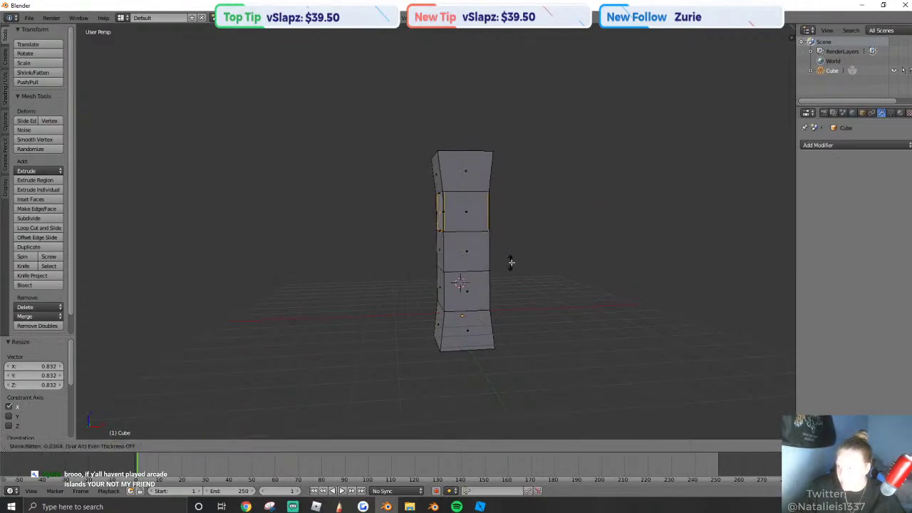
{"action": "left_click", "coordinate": [502, 285]}
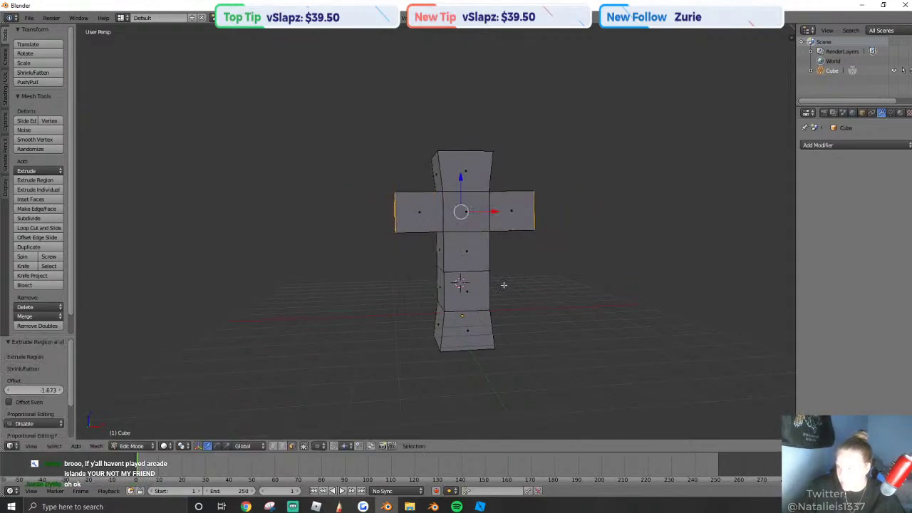
Scale the arm end faces by 1.587 along Z and raise the cross's top face by 0.359.
{"action": "left_click", "coordinate": [528, 326]}
{"action": "key", "text": "Escape"}
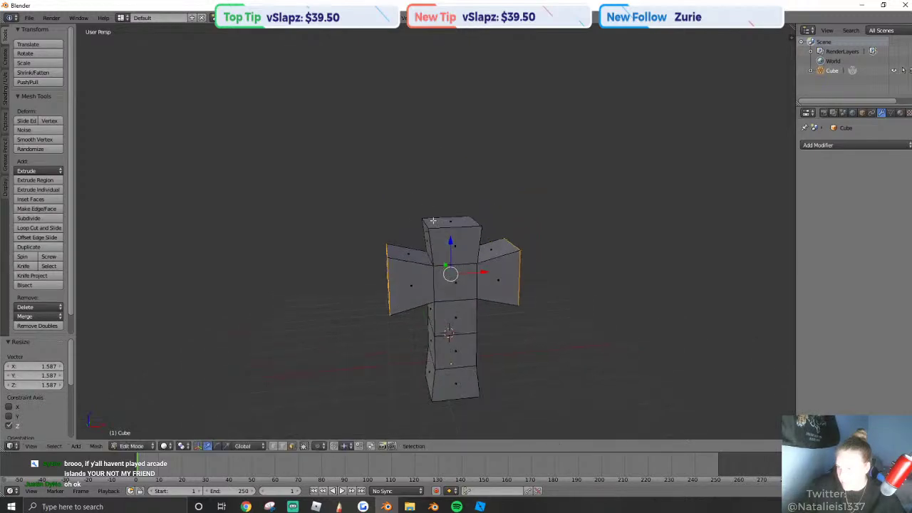
{"action": "left_click_drag", "start_coordinate": [454, 203], "coordinate": [451, 190]}
{"action": "key", "text": "shift+f"}
{"action": "key", "text": "q"}
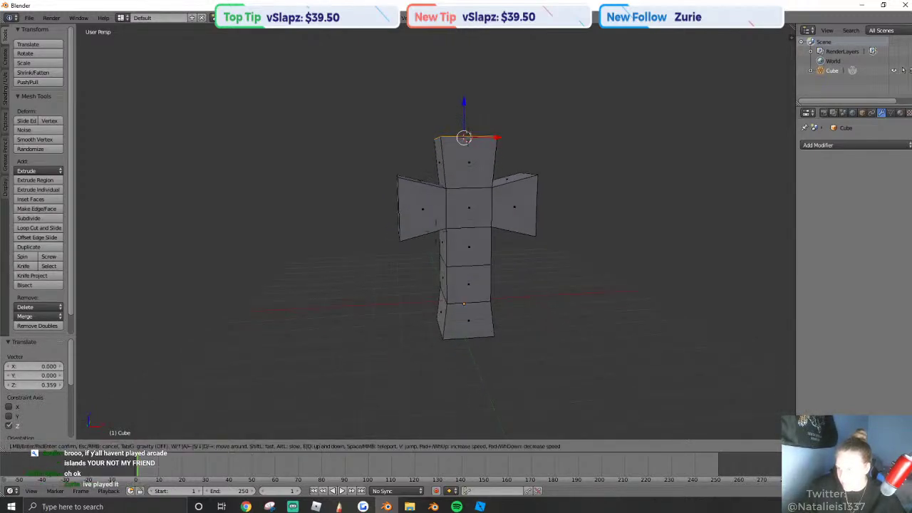
{"action": "key", "text": "d"}
{"action": "left_click", "coordinate": [423, 232]}
Select all front and back faces of the cross, including those on both arms.
{"action": "right_click", "coordinate": [412, 243], "text": "alt"}
{"action": "right_click", "coordinate": [449, 218]}
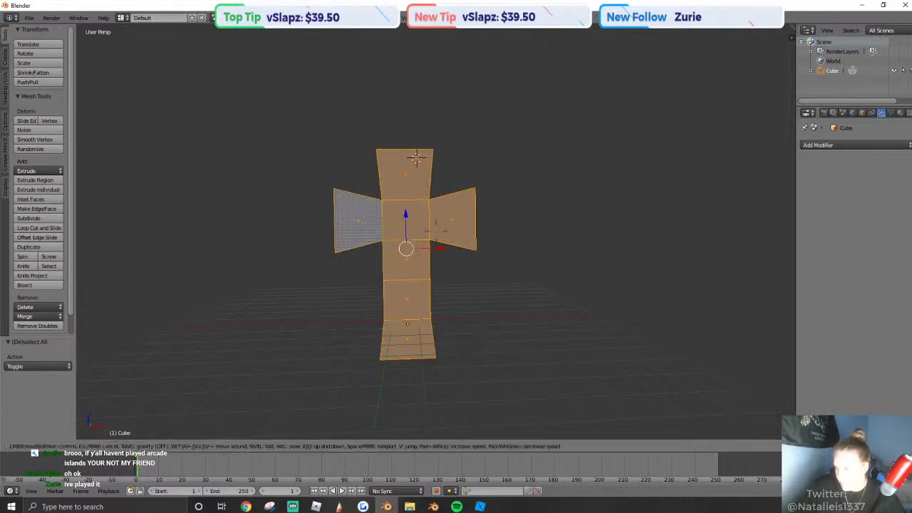
{"action": "key", "text": "Escape"}
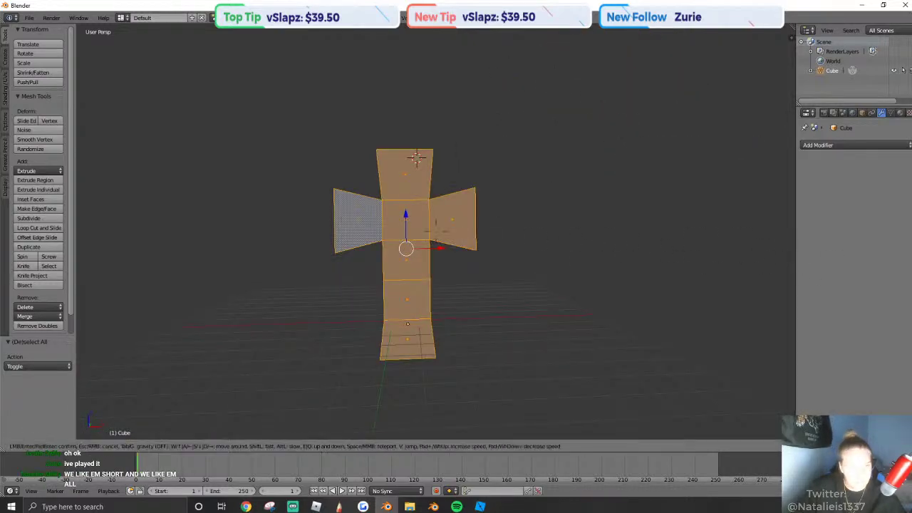
{"action": "key", "text": "w"}
{"action": "left_click", "coordinate": [436, 231]}
{"action": "key", "text": "shift+f"}
{"action": "key", "text": "w"}
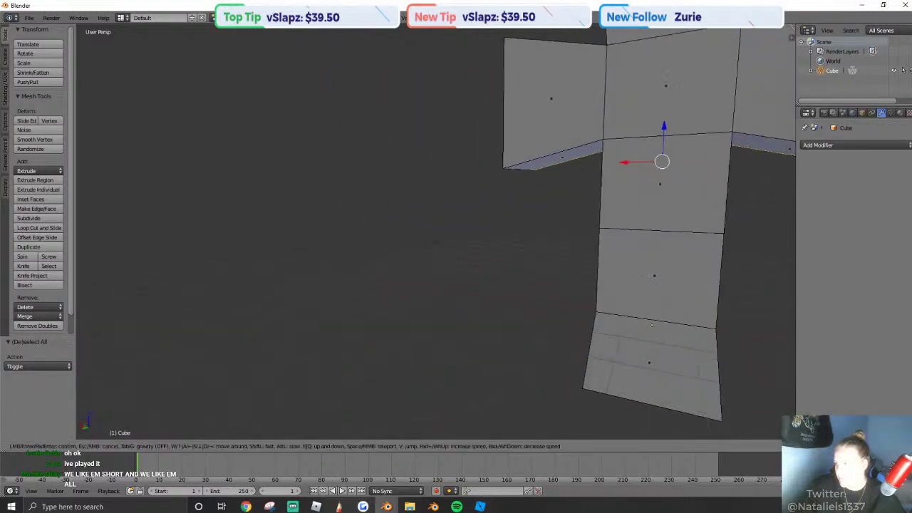
{"action": "left_click", "coordinate": [439, 233]}
{"action": "right_click", "coordinate": [454, 364], "text": "shift"}
{"action": "right_click", "coordinate": [463, 287], "text": "shift"}
{"action": "right_click", "coordinate": [469, 210], "text": "shift"}
{"action": "right_click", "coordinate": [473, 133], "text": "shift"}
{"action": "right_click", "coordinate": [482, 65], "text": "shift"}
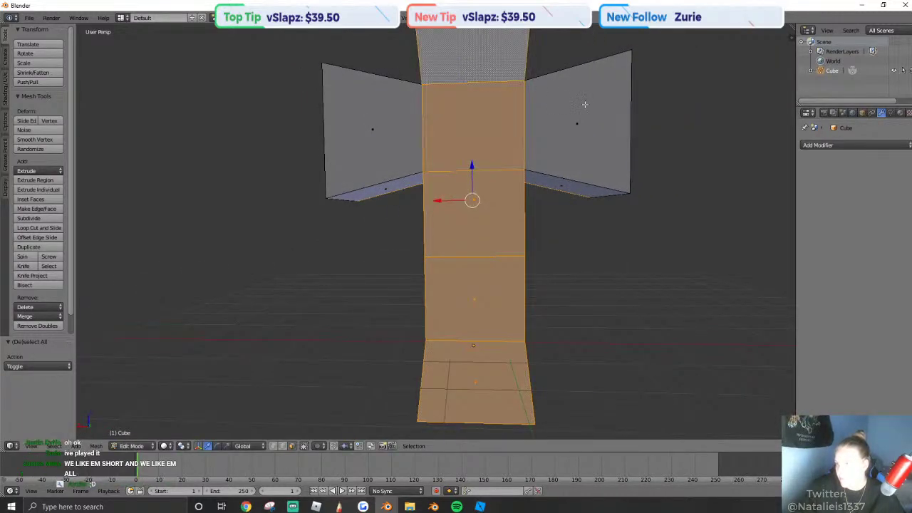
{"action": "right_click", "coordinate": [584, 105], "text": "shift"}
{"action": "right_click", "coordinate": [335, 113], "text": "shift"}
Inset the selected front and back faces to leave an even rim around the cross outline.
{"action": "key", "text": "shift+f"}
{"action": "key", "text": "s"}
{"action": "key", "text": "d"}
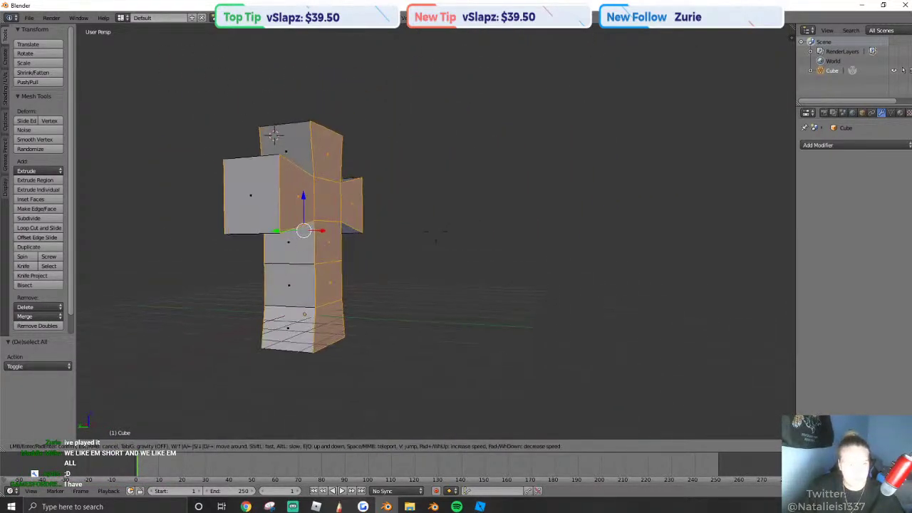
{"action": "left_click", "coordinate": [563, 230]}
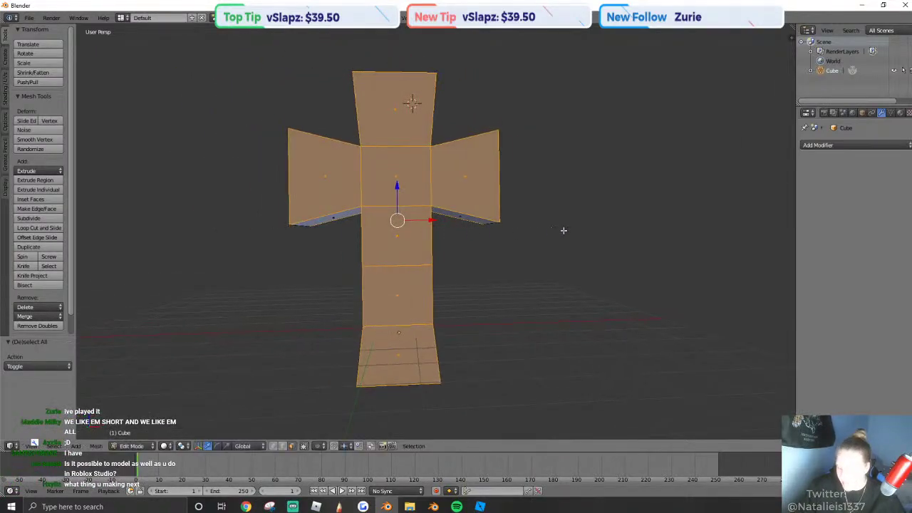
{"action": "key", "text": "i"}
{"action": "left_click", "coordinate": [569, 226]}
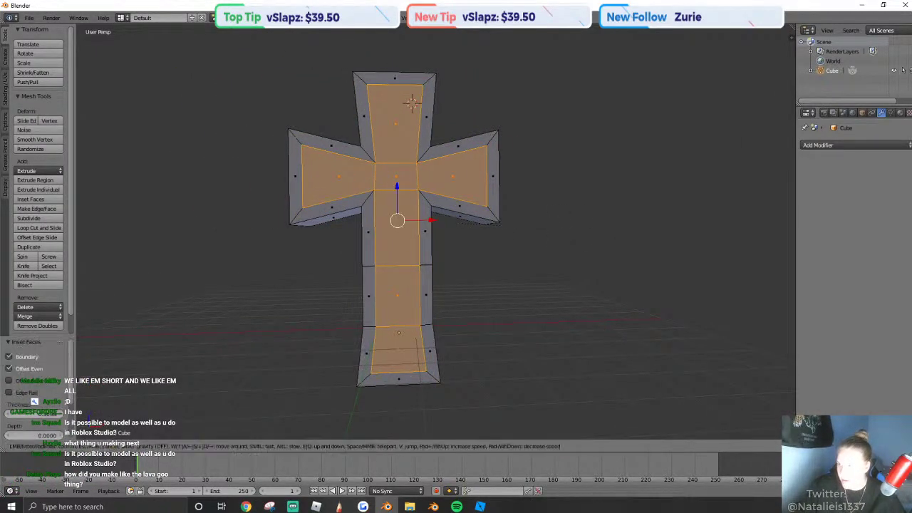
Scale the inset faces along Z and extrude them inward to form recessed panels in the cross.
{"action": "key", "text": "shift+f"}
{"action": "left_click", "coordinate": [436, 231]}
{"action": "key", "text": "s"}
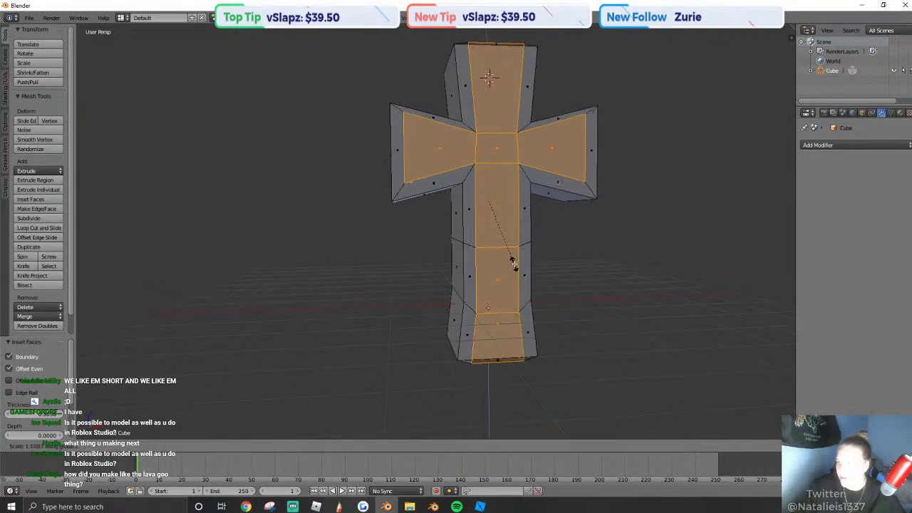
{"action": "left_click", "coordinate": [507, 257]}
{"action": "key", "text": "shift+f"}
{"action": "key", "text": "a"}
{"action": "left_click", "coordinate": [485, 241]}
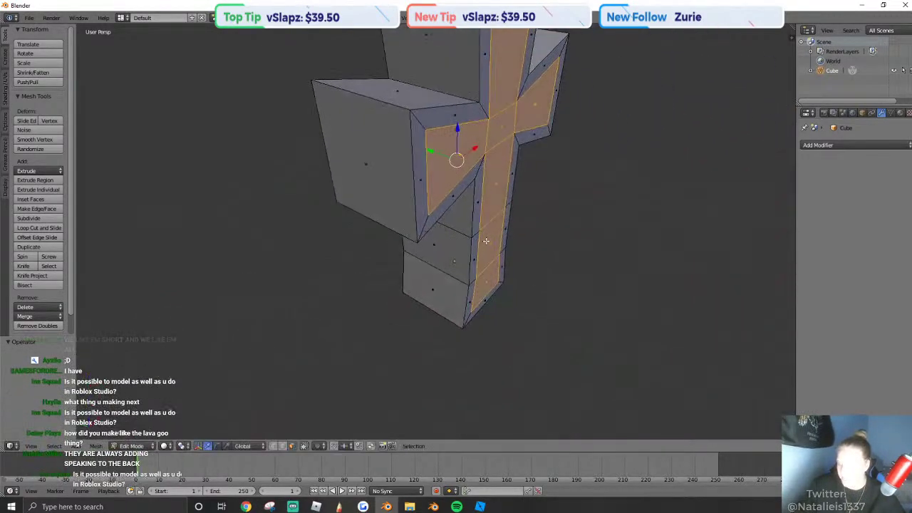
{"action": "left_click", "coordinate": [515, 253]}
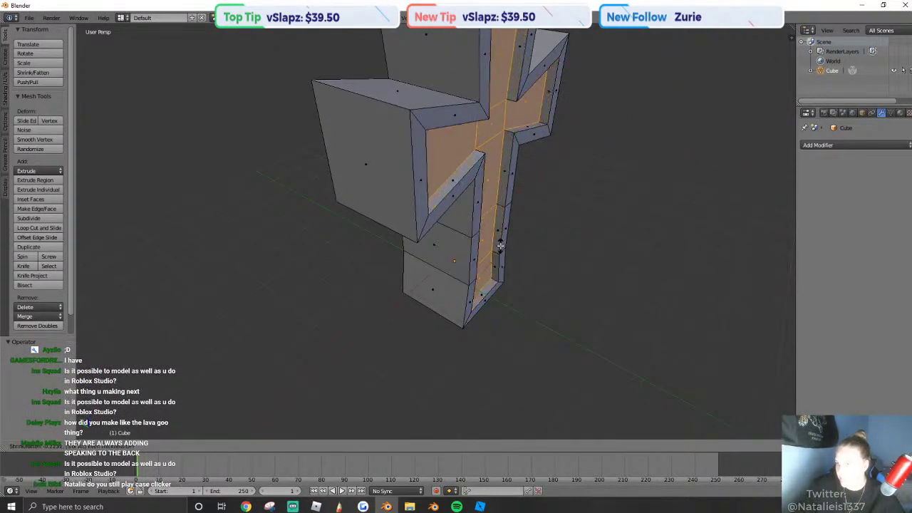
{"action": "left_click", "coordinate": [499, 245]}
{"action": "key", "text": "a"}
{"action": "key", "text": "Tab"}
{"action": "middle_click_drag", "start_coordinate": [498, 234], "coordinate": [570, 225]}
{"action": "middle_click_drag", "start_coordinate": [569, 225], "coordinate": [448, 243], "text": "shift"}
Apply smooth shading to the whole cross and enable Auto Smooth for its normals.
{"action": "key", "text": "Tab"}
{"action": "left_click", "coordinate": [6, 84]}
{"action": "key", "text": "a"}
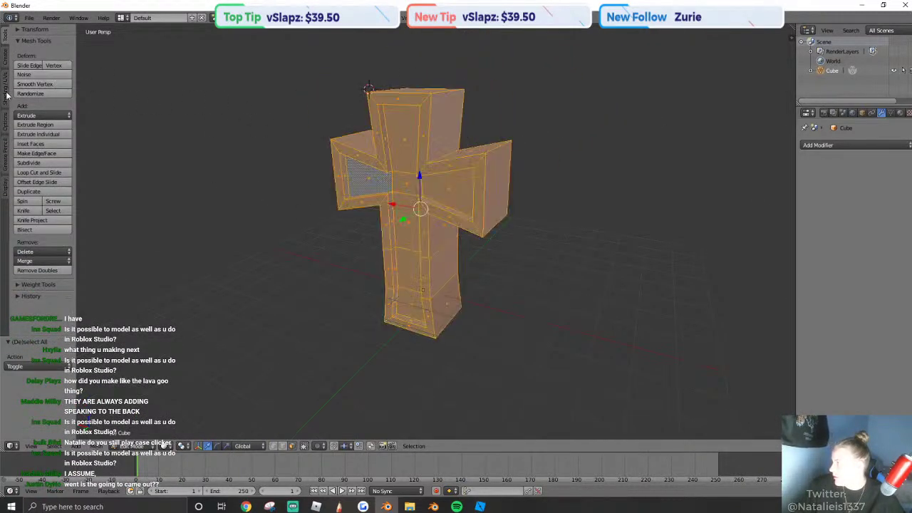
{"action": "left_click", "coordinate": [26, 54]}
{"action": "left_click", "coordinate": [892, 113]}
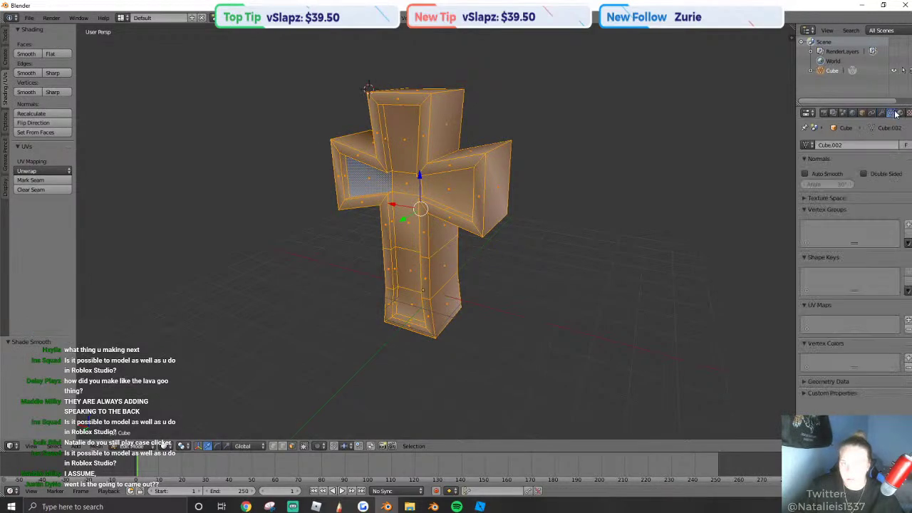
{"action": "left_click", "coordinate": [803, 173]}
{"action": "key", "text": "Tab"}
{"action": "key", "text": "shift+f"}
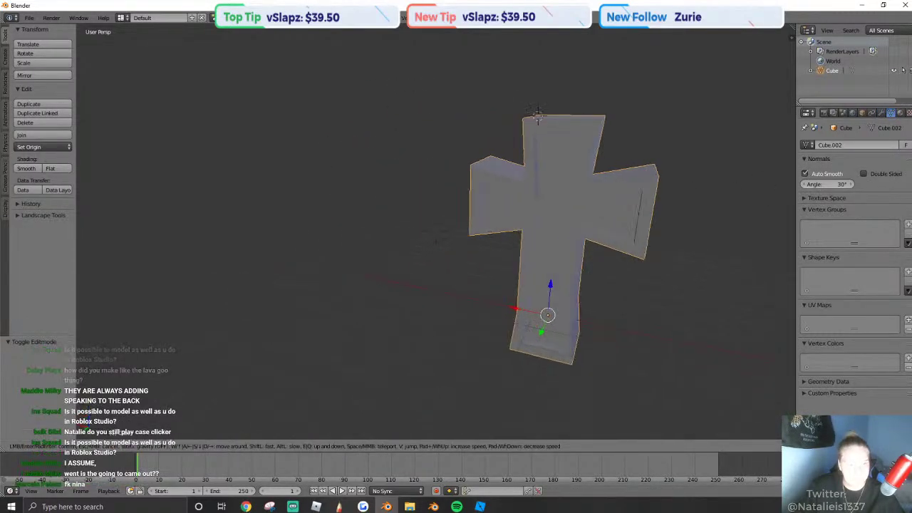
{"action": "left_click", "coordinate": [436, 235]}
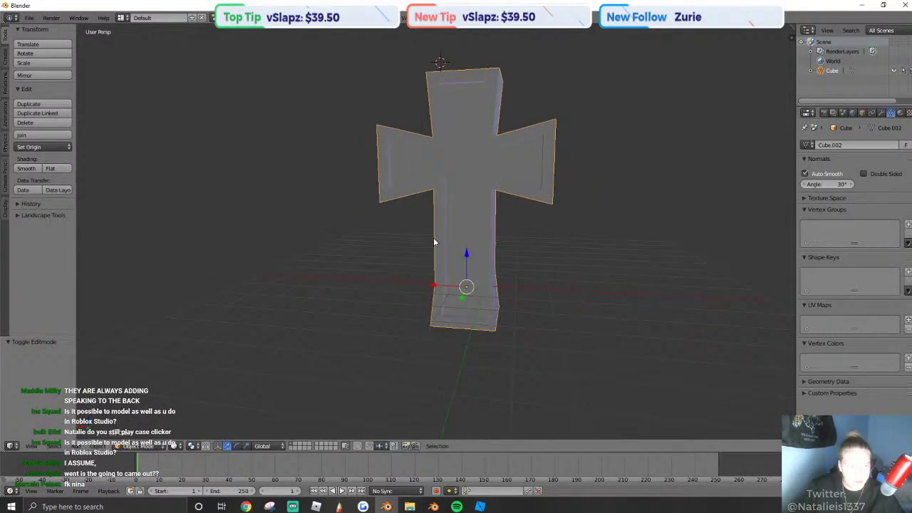
Scale the cross by 1.129 along Z and export it as a Wavefront OBJ file.
{"action": "key", "text": "s"}
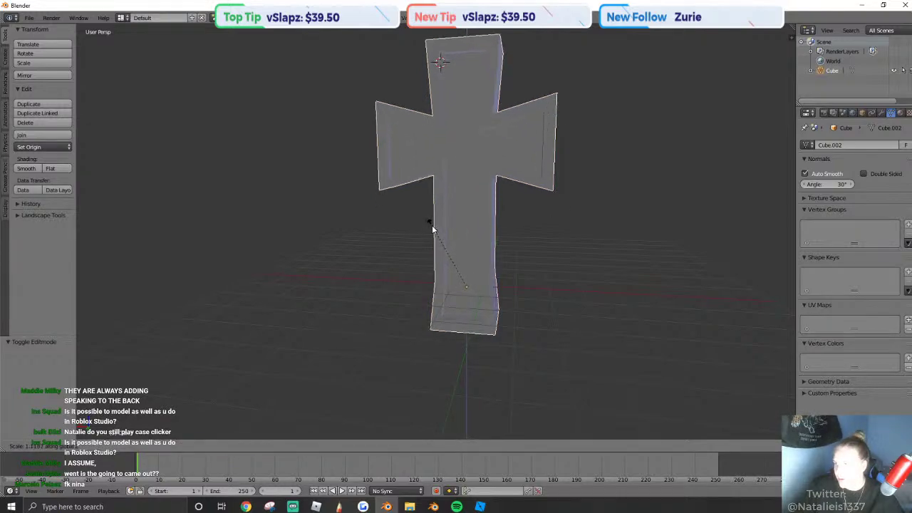
{"action": "left_click", "coordinate": [431, 225]}
{"action": "left_click", "coordinate": [29, 17]}
{"action": "mouse_move", "coordinate": [58, 208]}
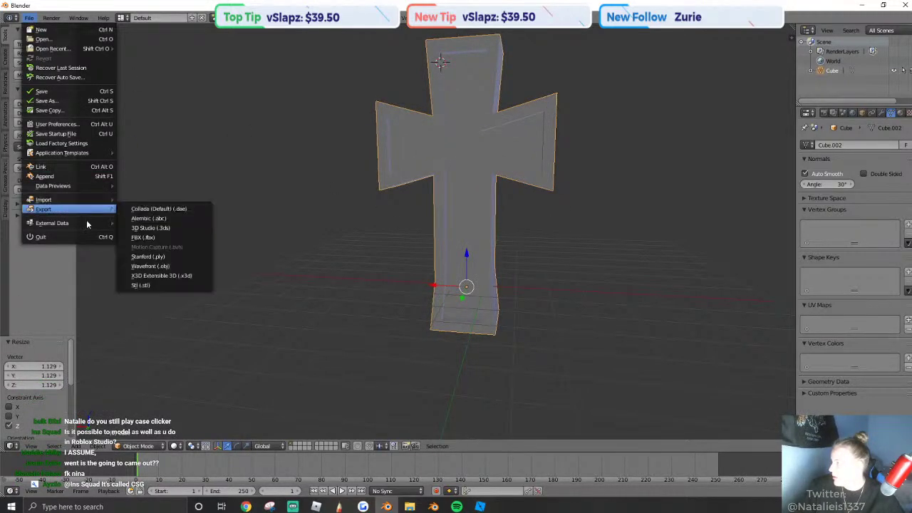
{"action": "left_click", "coordinate": [168, 267]}
{"action": "left_click", "coordinate": [892, 43]}
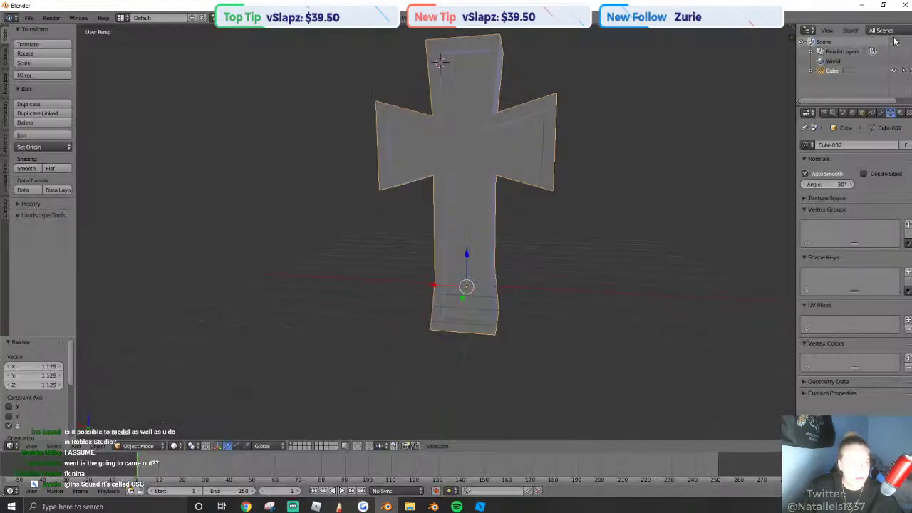
Switch to Roblox Studio and load the untitled mesh into a cloud MeshPart, declining the move to the file's stored location.
{"action": "left_click", "coordinate": [480, 506]}
{"action": "left_click", "coordinate": [365, 130]}
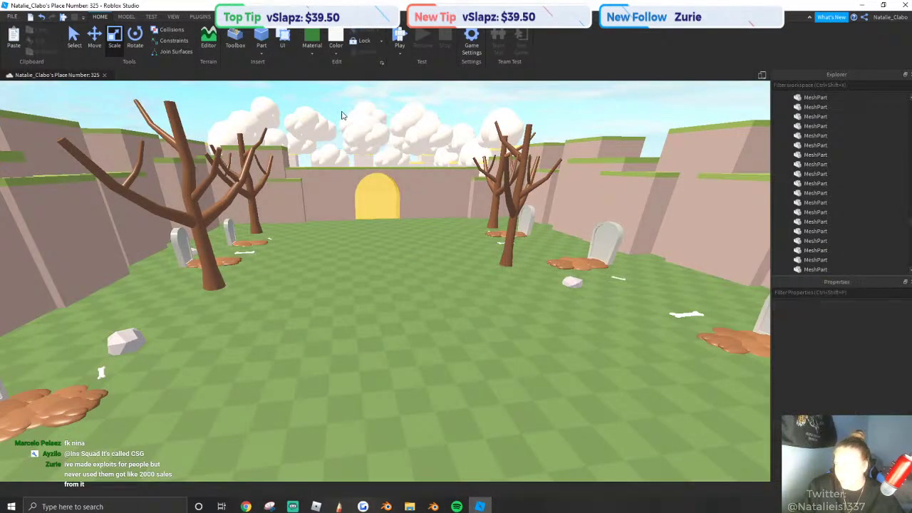
{"action": "left_click", "coordinate": [344, 158]}
{"action": "key", "text": "f"}
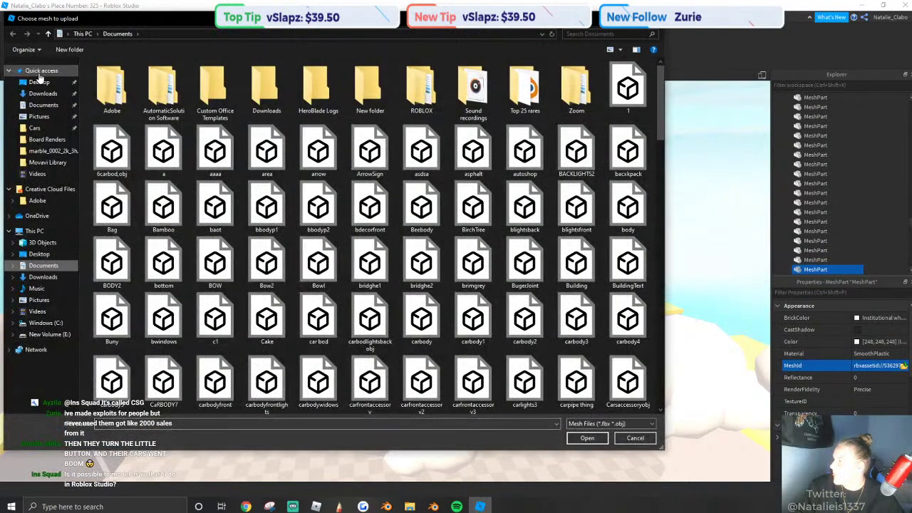
{"action": "left_click", "coordinate": [40, 71]}
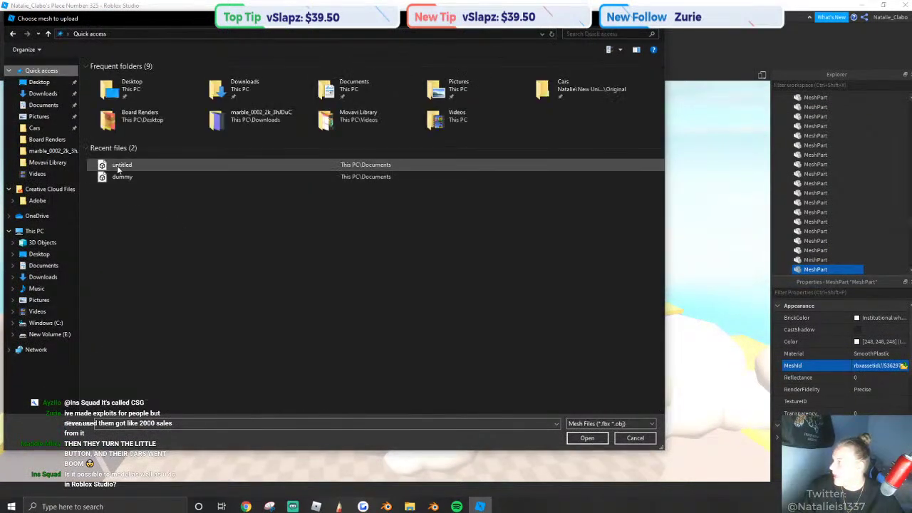
{"action": "left_click", "coordinate": [125, 164]}
{"action": "left_click", "coordinate": [585, 437]}
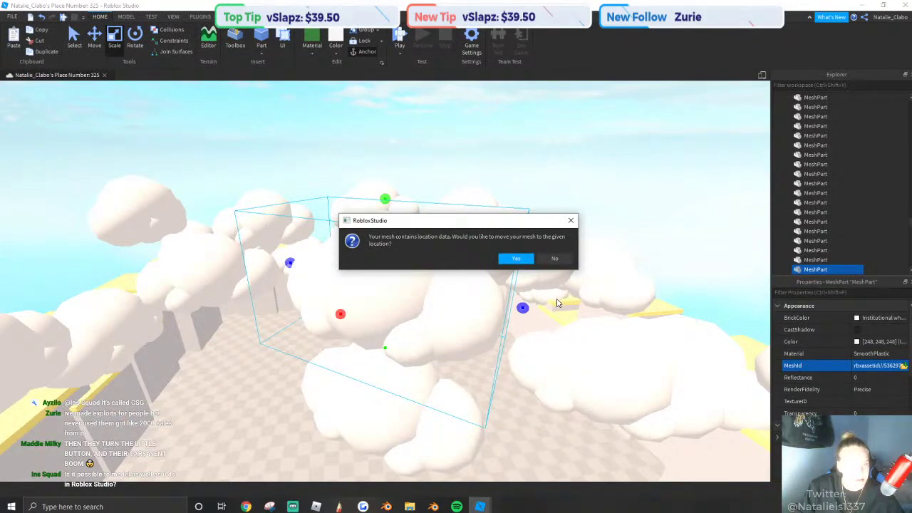
{"action": "left_click", "coordinate": [553, 258]}
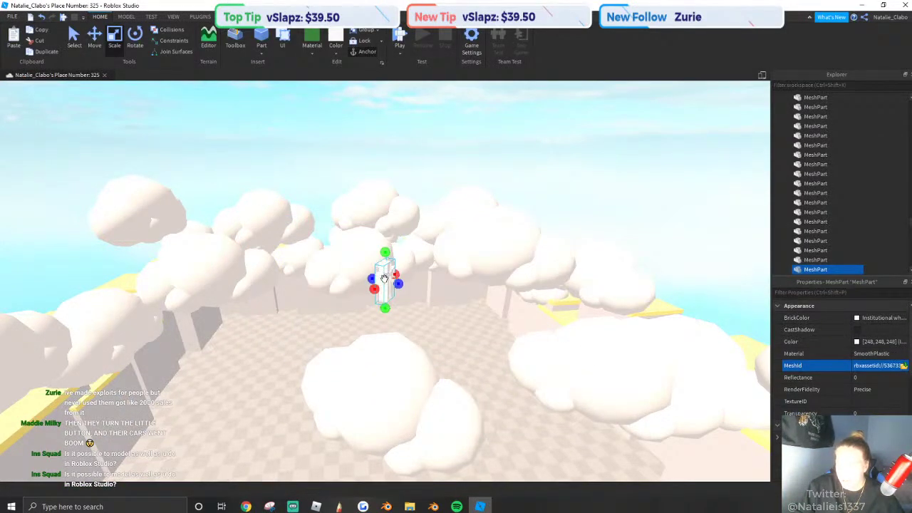
Bring the imported cross down to the grass between the tree and the gravestone and size it like the graves.
{"action": "left_click_drag", "start_coordinate": [384, 278], "coordinate": [441, 311]}
{"action": "left_click_drag", "start_coordinate": [455, 241], "coordinate": [466, 199], "text": "shift"}
{"action": "left_click_drag", "start_coordinate": [438, 332], "coordinate": [399, 314]}
{"action": "left_click", "coordinate": [506, 256]}
{"action": "left_click", "coordinate": [393, 300]}
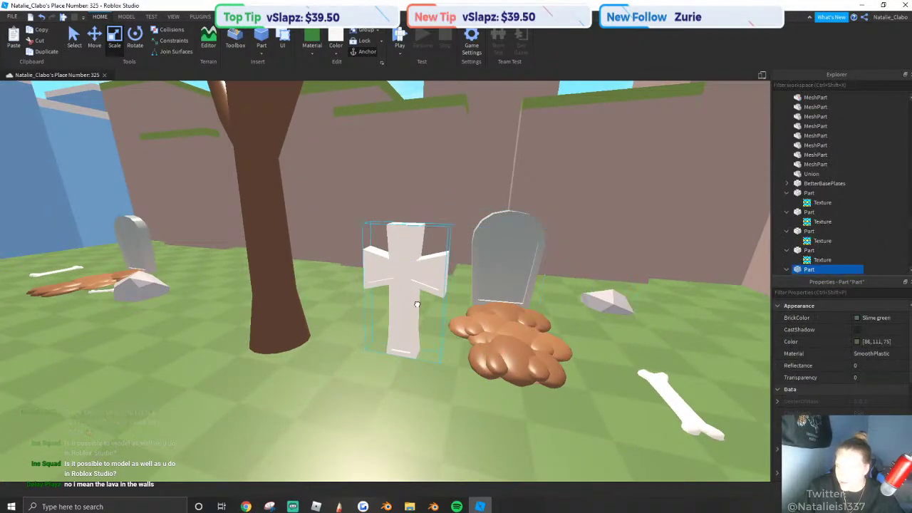
{"action": "left_click", "coordinate": [415, 303]}
Try Fossil and Medium stone grey as the cross's colour.
{"action": "key", "text": "w"}
{"action": "left_click", "coordinate": [339, 49]}
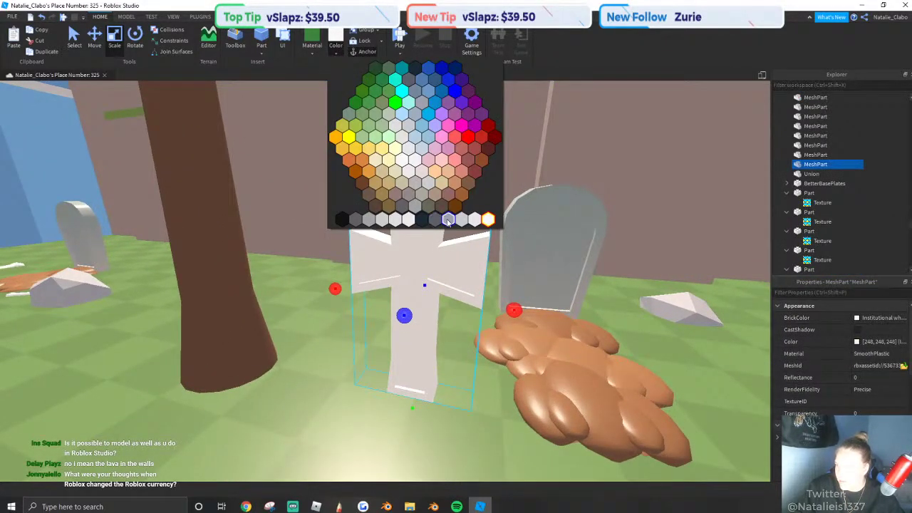
{"action": "left_click", "coordinate": [447, 220]}
{"action": "left_click", "coordinate": [338, 50]}
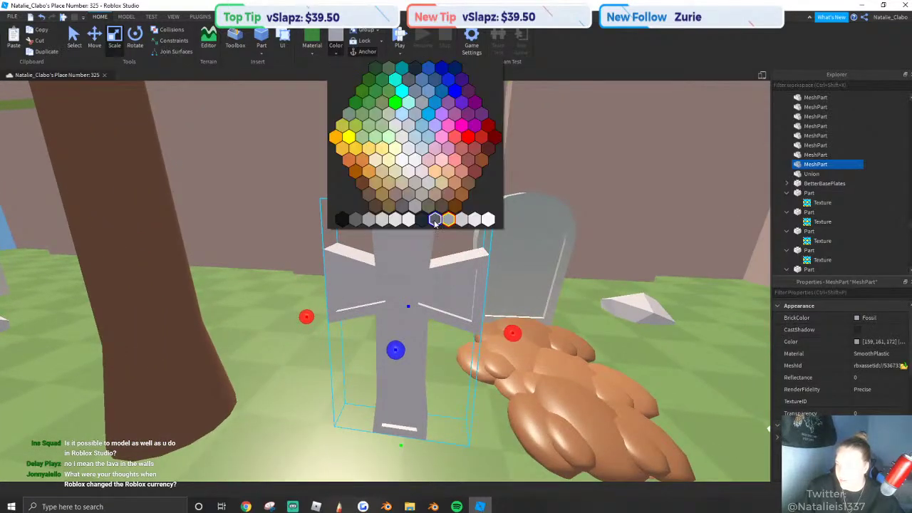
{"action": "left_click", "coordinate": [417, 208]}
{"action": "key", "text": "s"}
{"action": "right_click_drag", "start_coordinate": [426, 222], "coordinate": [444, 228]}
{"action": "key", "text": "a"}
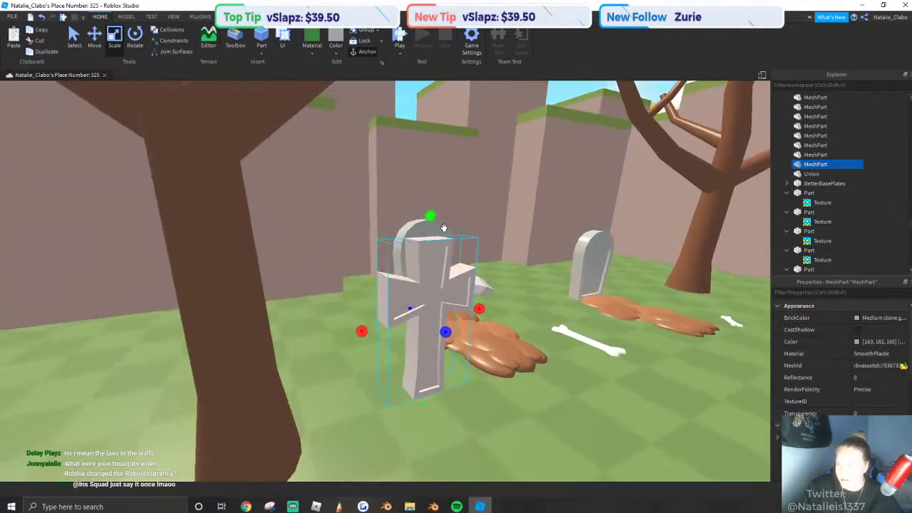
Set the cross's colour to the custom grey 149, 156, 155 to match the gravestones.
{"action": "left_click_drag", "start_coordinate": [432, 217], "coordinate": [433, 218]}
{"action": "left_click", "coordinate": [857, 342]}
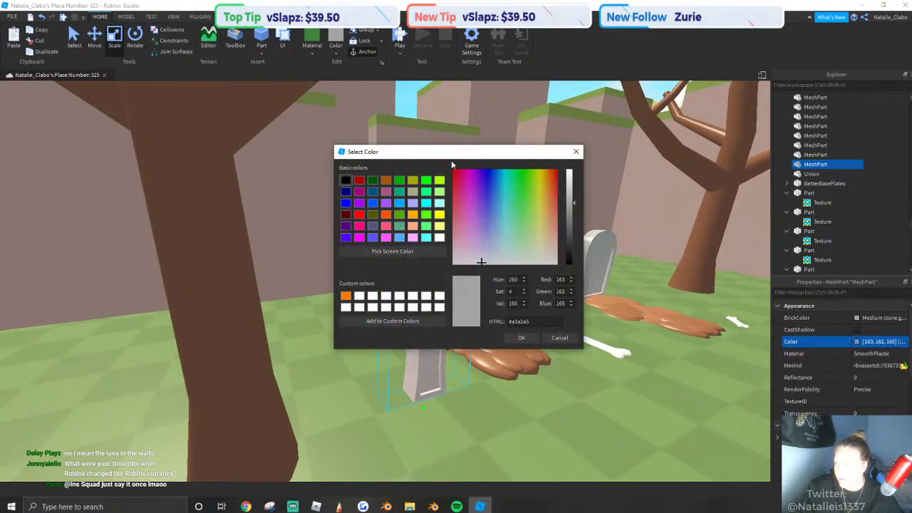
{"action": "left_click_drag", "start_coordinate": [457, 149], "coordinate": [624, 191]}
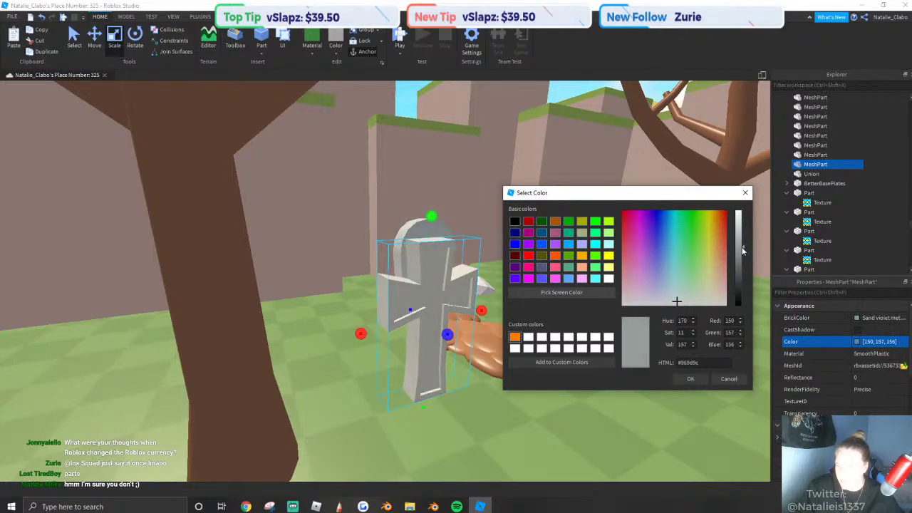
{"action": "left_click", "coordinate": [688, 380]}
Replace the neighbouring grave's headstone with the cross, standing it at the head of the dirt mound.
{"action": "right_click_drag", "start_coordinate": [596, 364], "coordinate": [499, 299]}
{"action": "left_click", "coordinate": [478, 277]}
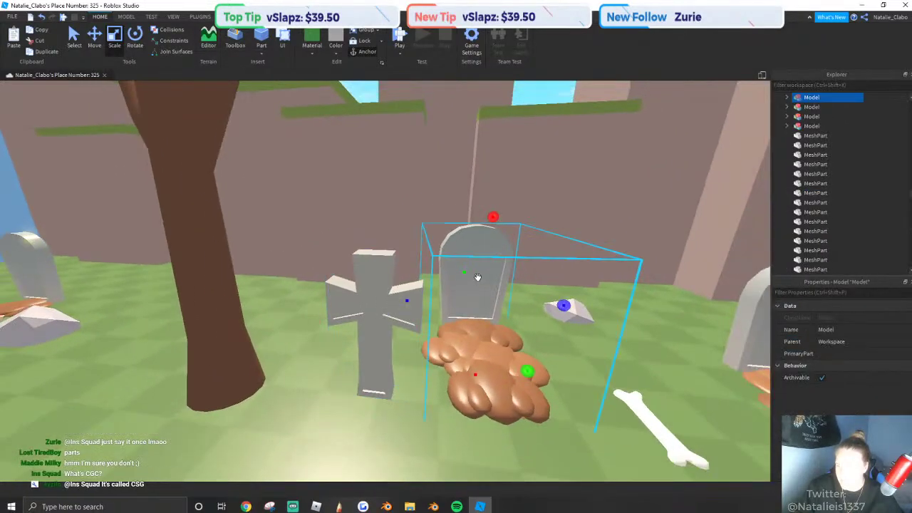
{"action": "right_click", "coordinate": [474, 276]}
{"action": "left_click", "coordinate": [501, 95]}
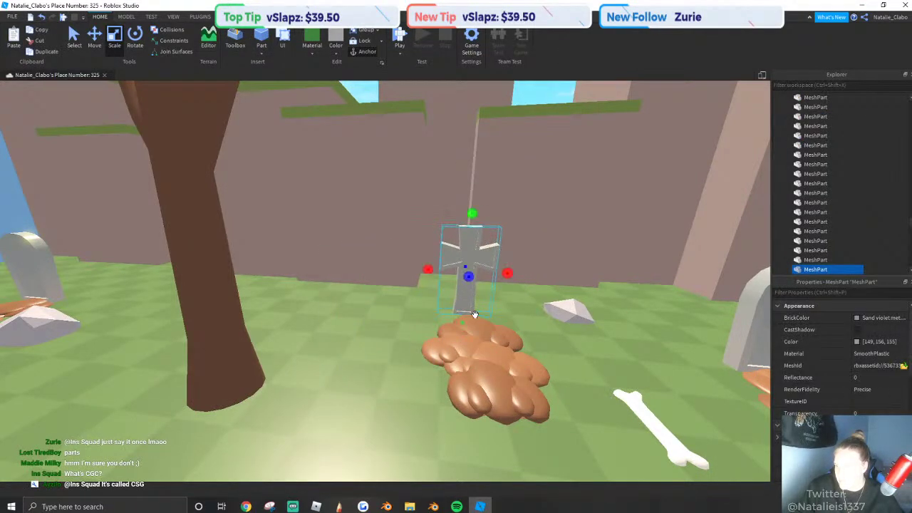
Group the cross with the dirt mound in front of it and angle the combined grave with Rotate.
{"action": "key", "text": "f"}
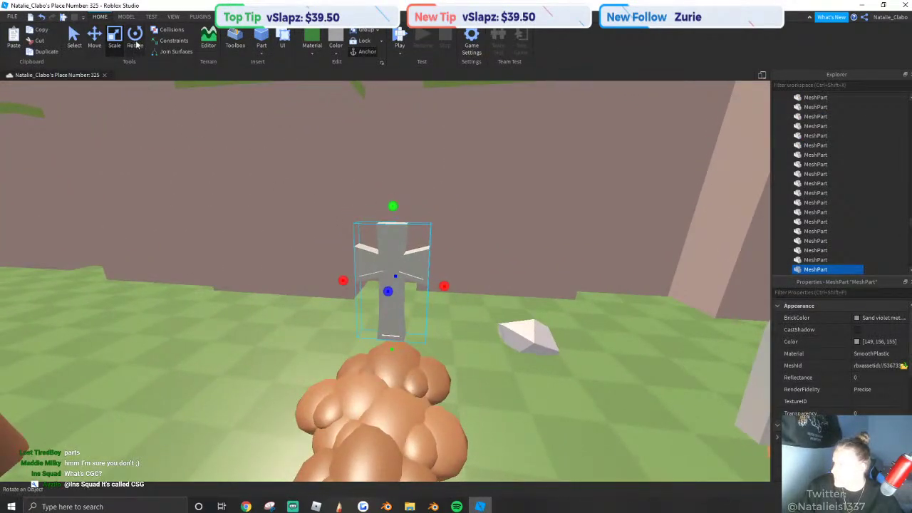
{"action": "left_click", "coordinate": [399, 360], "text": "ctrl"}
{"action": "right_click_drag", "start_coordinate": [395, 348], "coordinate": [396, 348]}
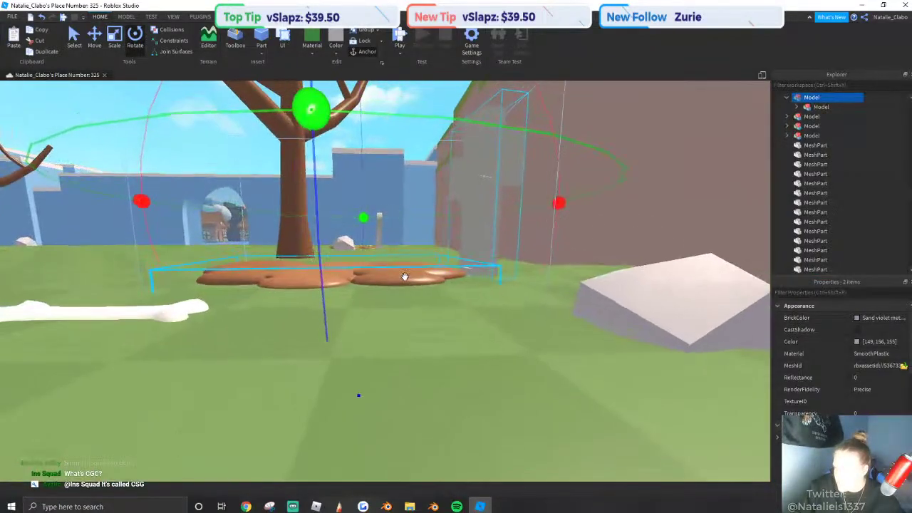
{"action": "right_click", "coordinate": [408, 274]}
{"action": "left_click", "coordinate": [433, 349]}
{"action": "right_click_drag", "start_coordinate": [444, 249], "coordinate": [445, 243]}
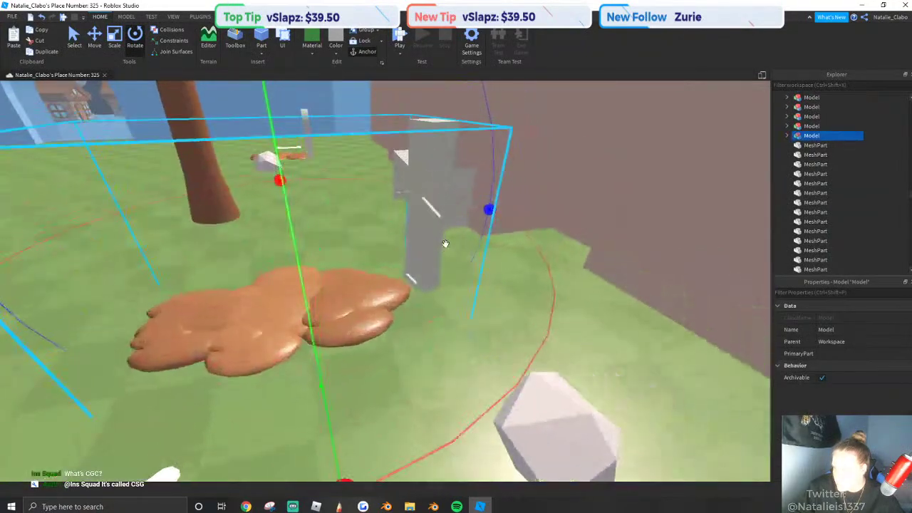
Paste a copy of the cross and stand it on open grass between the tree and the far gravestone.
{"action": "key", "text": "ctrl+v"}
{"action": "key", "text": "f"}
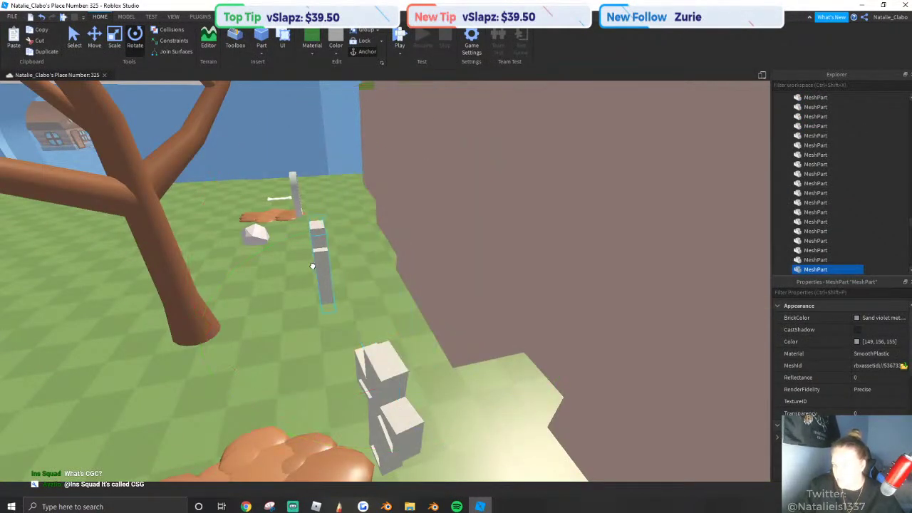
{"action": "left_click_drag", "start_coordinate": [311, 265], "coordinate": [313, 267]}
{"action": "right_click_drag", "start_coordinate": [325, 329], "coordinate": [369, 279]}
{"action": "left_click_drag", "start_coordinate": [424, 314], "coordinate": [354, 323]}
{"action": "right_click_drag", "start_coordinate": [354, 323], "coordinate": [384, 328]}
{"action": "key", "text": "w"}
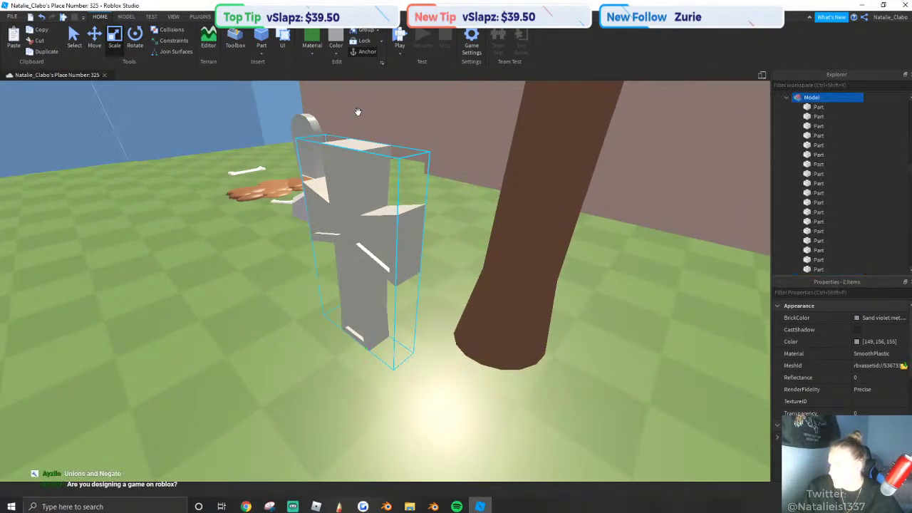
{"action": "right_click_drag", "start_coordinate": [345, 251], "coordinate": [344, 235]}
{"action": "left_click", "coordinate": [345, 235]}
{"action": "right_click_drag", "start_coordinate": [434, 335], "coordinate": [435, 342]}
{"action": "left_click_drag", "start_coordinate": [435, 342], "coordinate": [391, 372]}
{"action": "right_click_drag", "start_coordinate": [391, 372], "coordinate": [389, 368]}
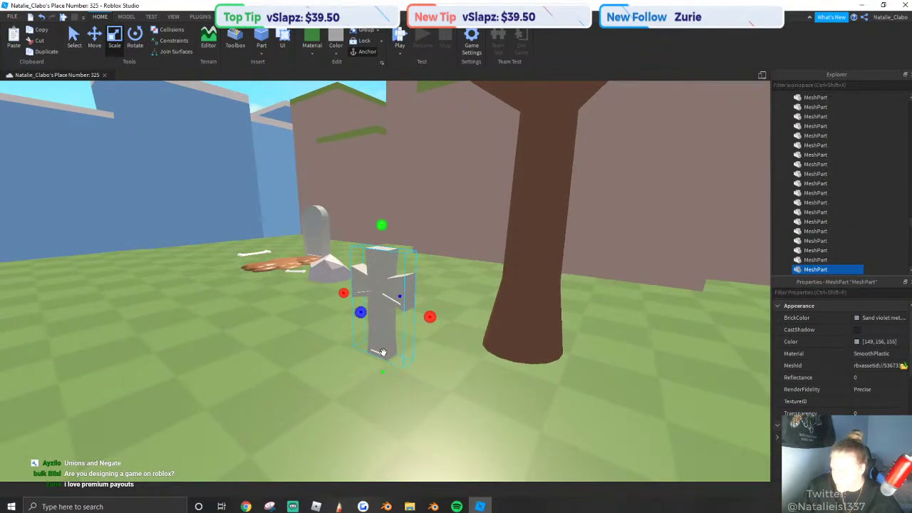
Place another copy of the cross beside the tree at the other end of the grave row and resize it.
{"action": "left_click_drag", "start_coordinate": [381, 246], "coordinate": [489, 336]}
{"action": "right_click_drag", "start_coordinate": [488, 336], "coordinate": [488, 336]}
{"action": "left_click_drag", "start_coordinate": [489, 336], "coordinate": [526, 297]}
{"action": "key", "text": "w"}
{"action": "key", "text": "d"}
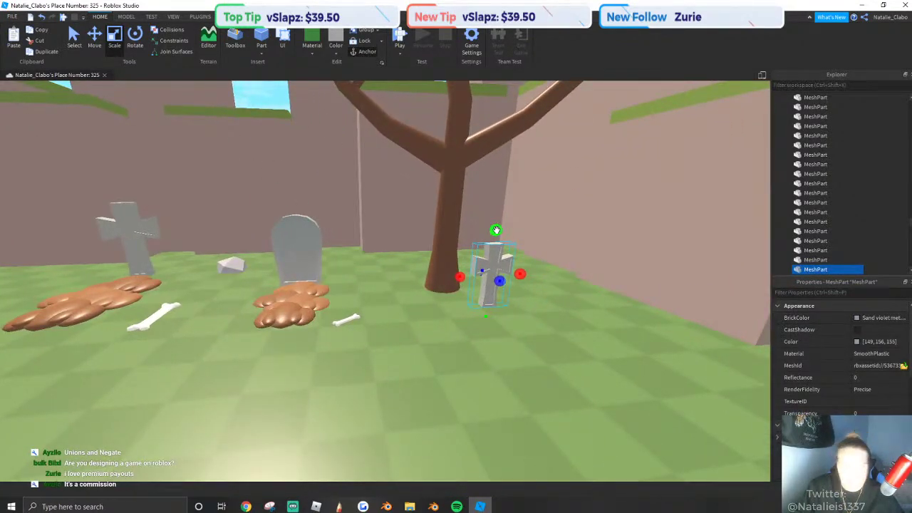
{"action": "left_click_drag", "start_coordinate": [495, 219], "coordinate": [494, 213]}
{"action": "right_click_drag", "start_coordinate": [464, 218], "coordinate": [463, 216]}
{"action": "key", "text": "s"}
{"action": "key", "text": "w"}
Copy the standing crosses across to the opposite side of the graveyard, among its trees and gravestones.
{"action": "left_click", "coordinate": [458, 239], "text": "shift"}
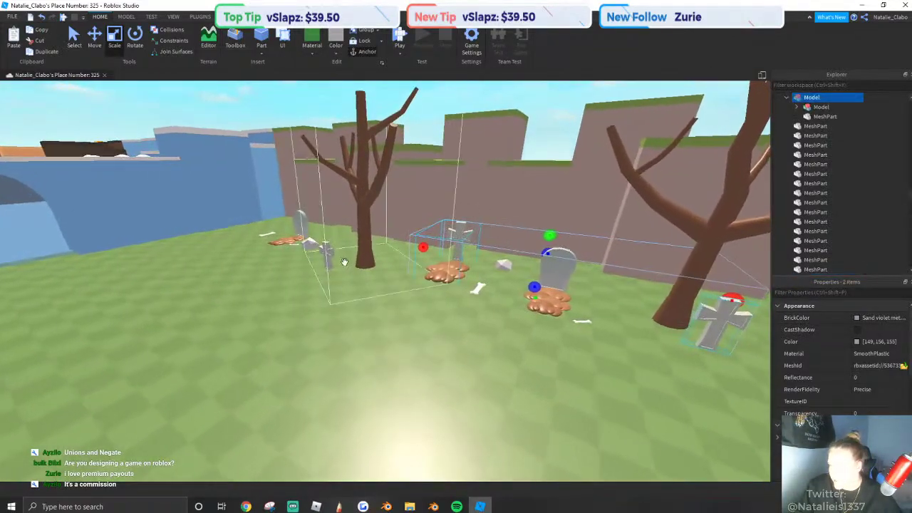
{"action": "key", "text": "s"}
{"action": "right_click_drag", "start_coordinate": [324, 254], "coordinate": [322, 255]}
{"action": "left_click", "coordinate": [404, 302]}
{"action": "key", "text": "w"}
{"action": "right_click_drag", "start_coordinate": [411, 306], "coordinate": [347, 258]}
{"action": "left_click", "coordinate": [386, 279], "text": "shift"}
{"action": "key", "text": "s"}
{"action": "right_click_drag", "start_coordinate": [317, 230], "coordinate": [317, 229]}
{"action": "left_click", "coordinate": [347, 180]}
{"action": "key", "text": "s"}
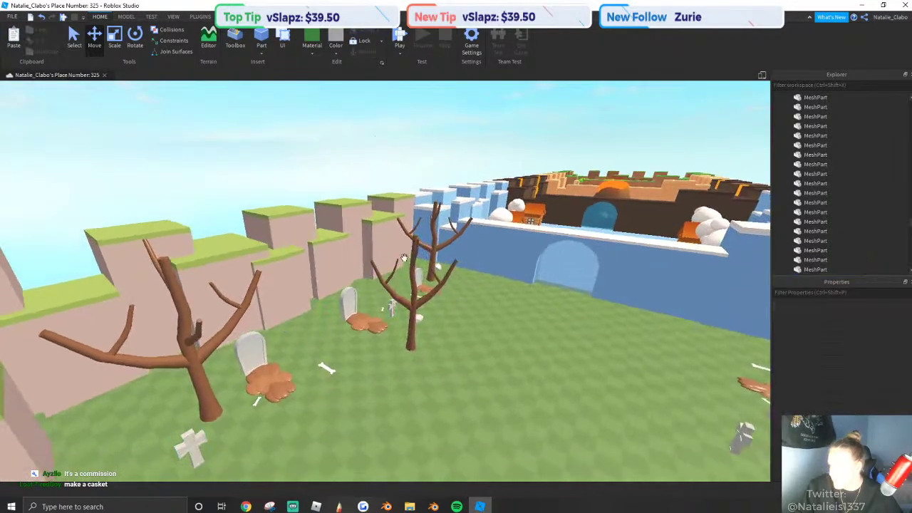
Duplicate the cross near the yellow archway and place the copy between the two gravestones along that wall.
{"action": "right_click_drag", "start_coordinate": [401, 278], "coordinate": [400, 278]}
{"action": "left_click", "coordinate": [308, 312]}
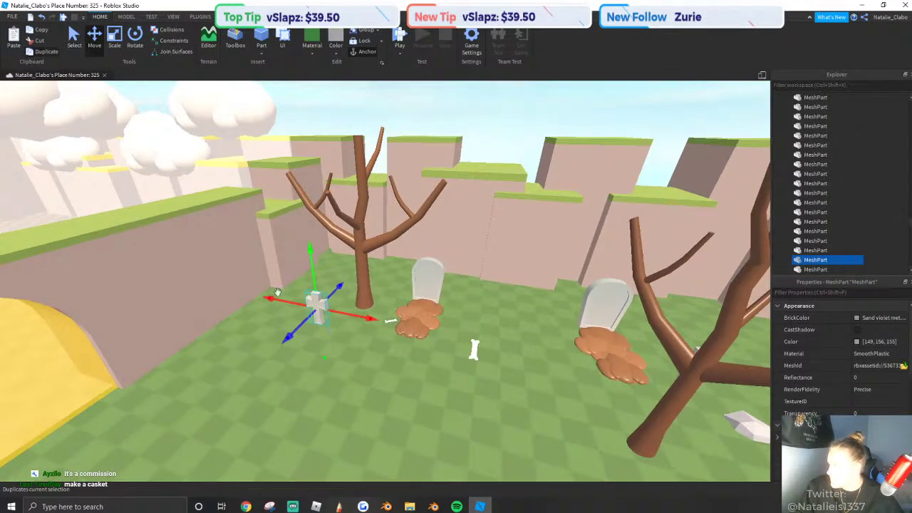
{"action": "key", "text": "s"}
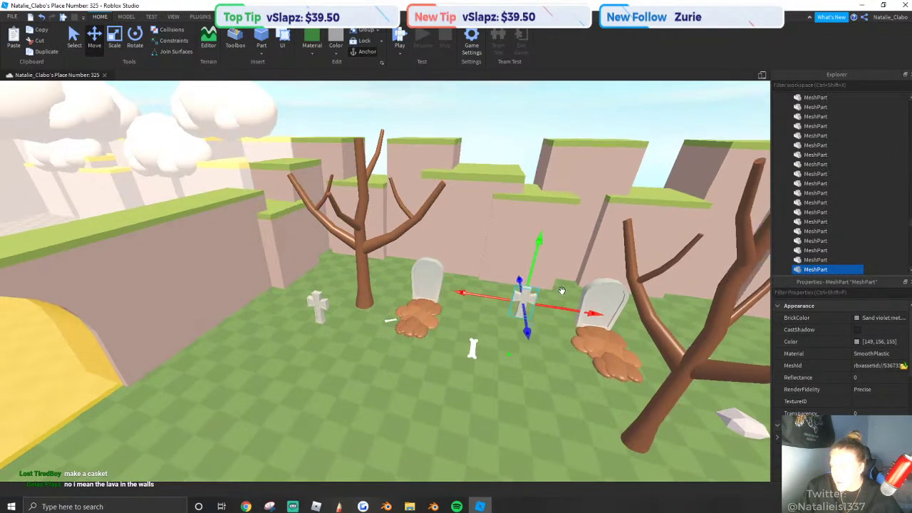
{"action": "left_click", "coordinate": [492, 142]}
Duplicate a headstone without its mound, stand it between two graves and move it out of its model into the Workspace.
{"action": "right_click_drag", "start_coordinate": [492, 143], "coordinate": [488, 180]}
{"action": "key", "text": "w"}
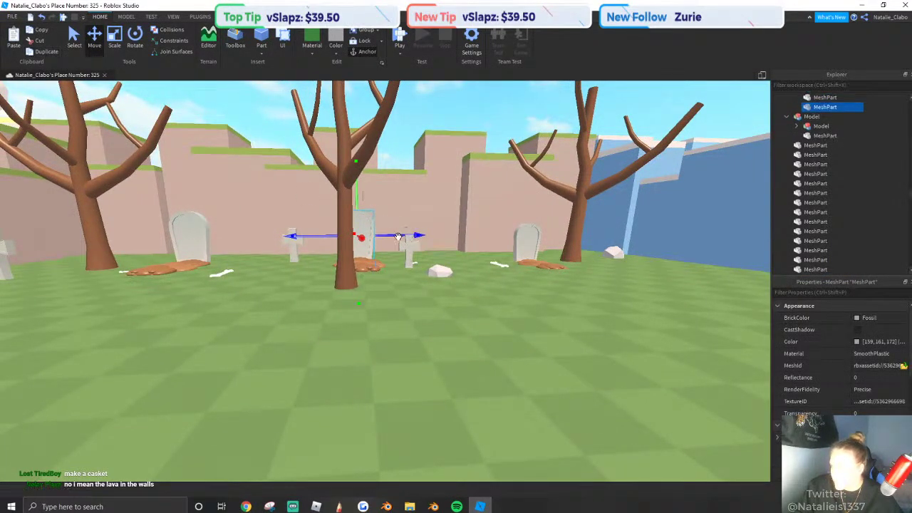
{"action": "key", "text": "w"}
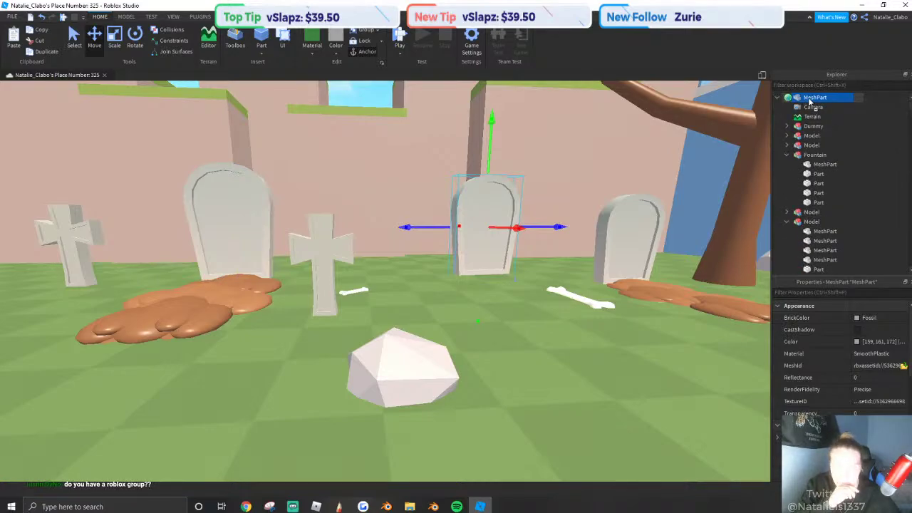
{"action": "left_click_drag", "start_coordinate": [819, 104], "coordinate": [819, 102]}
{"action": "right_click_drag", "start_coordinate": [470, 235], "coordinate": [537, 210]}
{"action": "left_click", "coordinate": [537, 210]}
Examine how the glowing lava streams are built on the volcano area's walls.
{"action": "right_click_drag", "start_coordinate": [321, 186], "coordinate": [527, 303]}
{"action": "scroll", "coordinate": [406, 178], "scroll_direction": "up", "scroll_amount": 5}
{"action": "scroll", "coordinate": [400, 222], "scroll_direction": "up", "scroll_amount": 8}
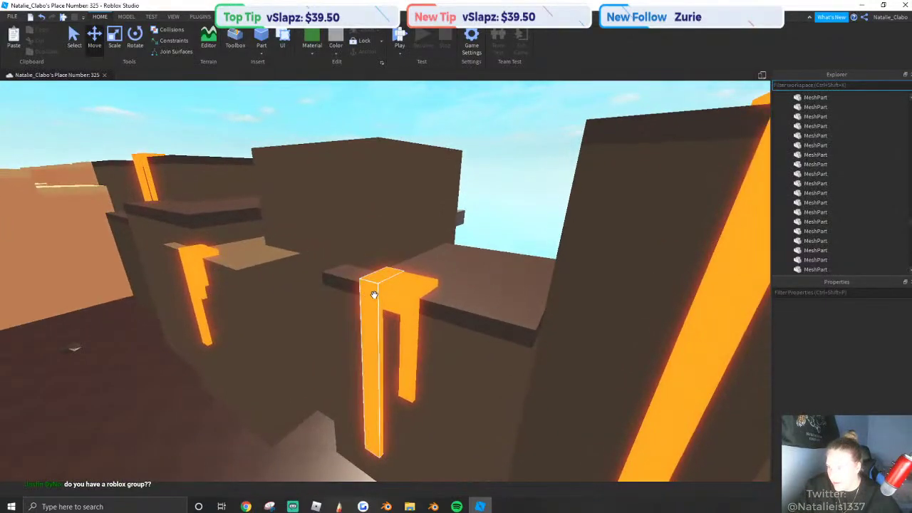
{"action": "scroll", "coordinate": [395, 295], "scroll_direction": "up", "scroll_amount": 3}
{"action": "scroll", "coordinate": [394, 335], "scroll_direction": "down", "scroll_amount": 2}
{"action": "left_click_drag", "start_coordinate": [395, 371], "coordinate": [345, 376]}
{"action": "left_click", "coordinate": [656, 175]}
{"action": "right_click_drag", "start_coordinate": [470, 263], "coordinate": [427, 144]}
{"action": "scroll", "coordinate": [462, 264], "scroll_direction": "down", "scroll_amount": 5}
Try transparency values of 0.6 and 0.5 on the yellow barrier in the graveyard archway.
{"action": "scroll", "coordinate": [460, 247], "scroll_direction": "up", "scroll_amount": 8}
{"action": "right_click_drag", "start_coordinate": [461, 247], "coordinate": [461, 248]}
{"action": "key", "text": "w"}
{"action": "left_click", "coordinate": [482, 288]}
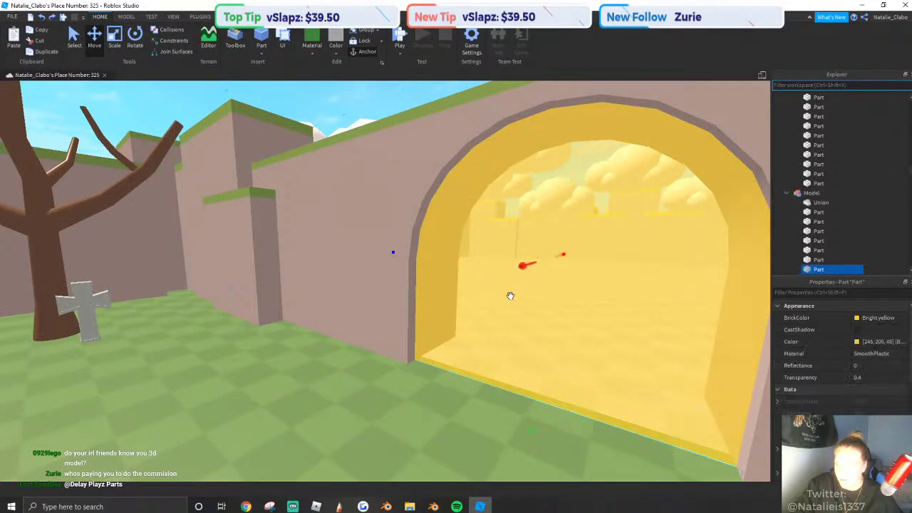
{"action": "left_click", "coordinate": [856, 342]}
{"action": "left_click", "coordinate": [561, 339]}
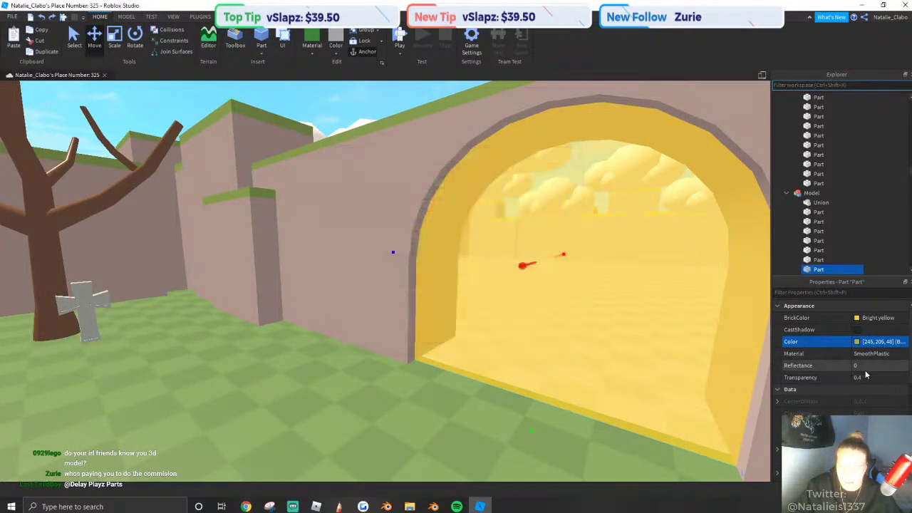
{"action": "type", "text": "0.6"}
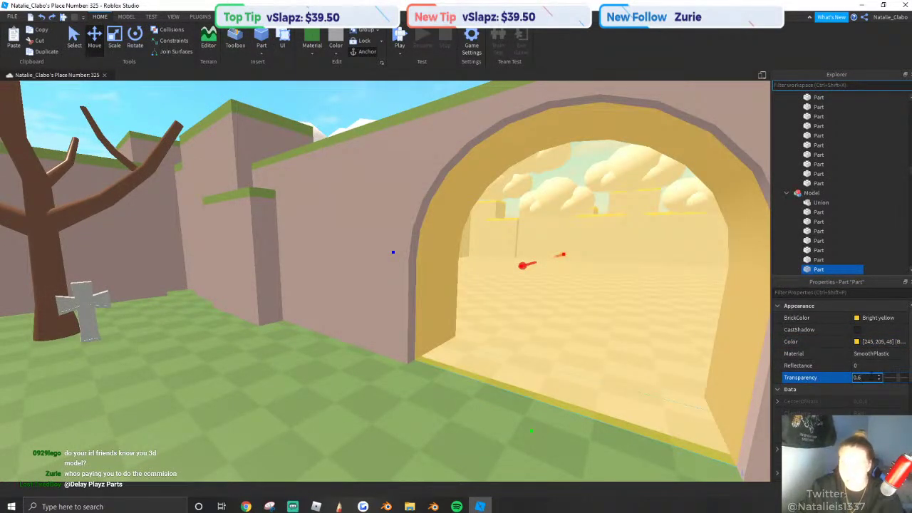
{"action": "type", "text": "0.5"}
{"action": "key", "text": "Return"}
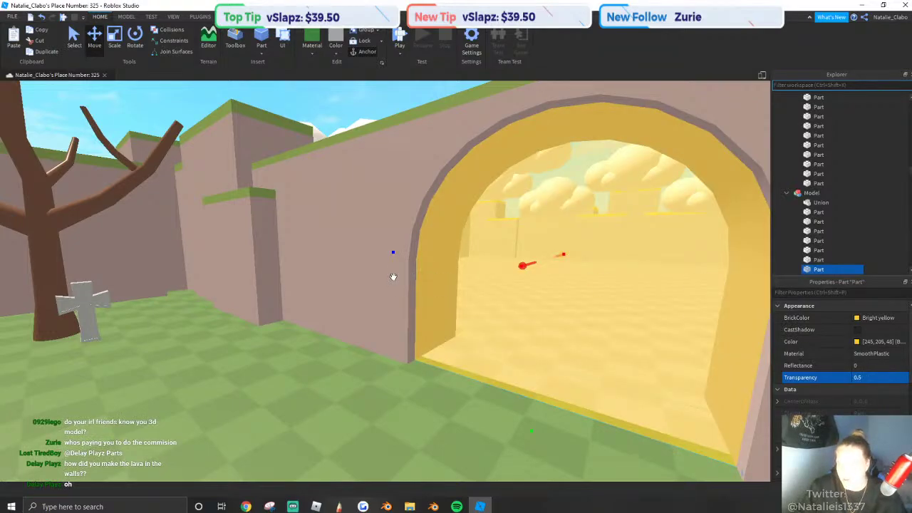
Give the yellow archway barrier the Neon material and set its transparency to 0.6.
{"action": "scroll", "coordinate": [328, 139], "scroll_direction": "down", "scroll_amount": 4}
{"action": "scroll", "coordinate": [567, 254], "scroll_direction": "up", "scroll_amount": 3}
{"action": "scroll", "coordinate": [500, 228], "scroll_direction": "down", "scroll_amount": 4}
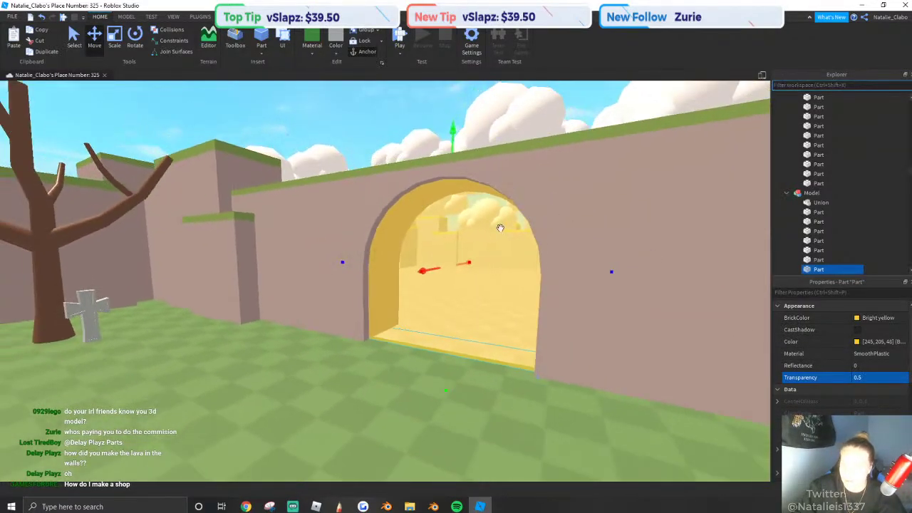
{"action": "scroll", "coordinate": [500, 228], "scroll_direction": "down", "scroll_amount": 1}
{"action": "left_click", "coordinate": [320, 210]}
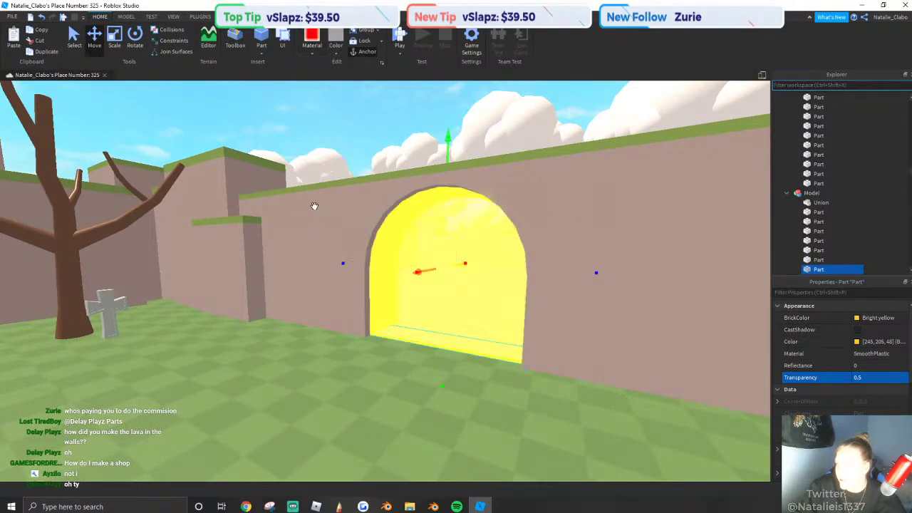
{"action": "key", "text": "f"}
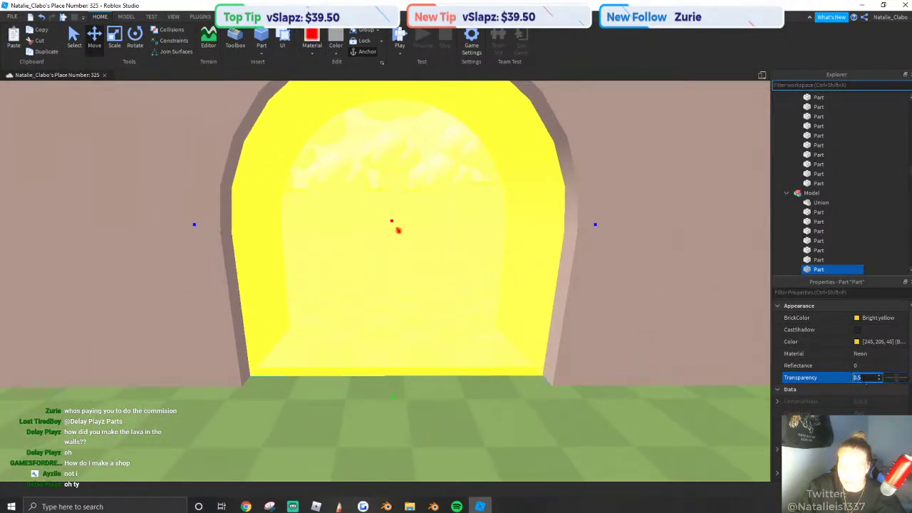
{"action": "type", "text": "0.6"}
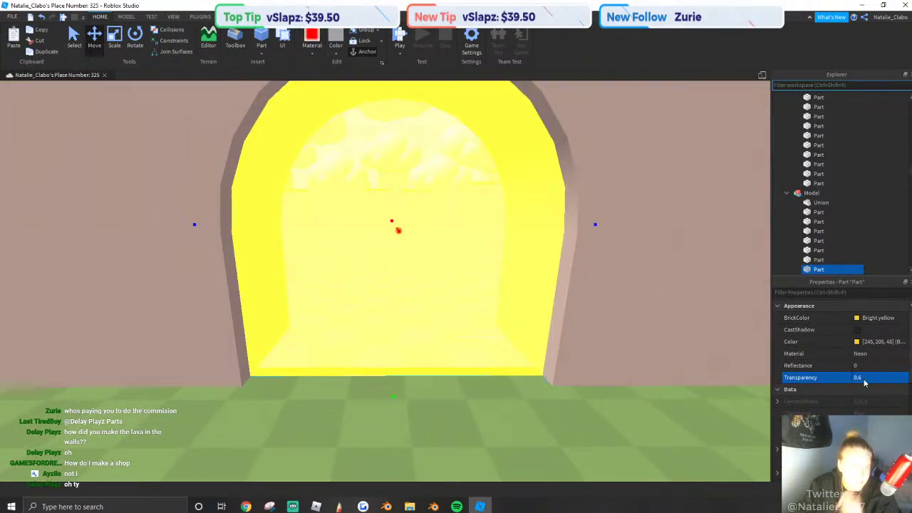
{"action": "right_click_drag", "start_coordinate": [541, 281], "coordinate": [540, 279]}
{"action": "scroll", "coordinate": [539, 278], "scroll_direction": "down", "scroll_amount": 4}
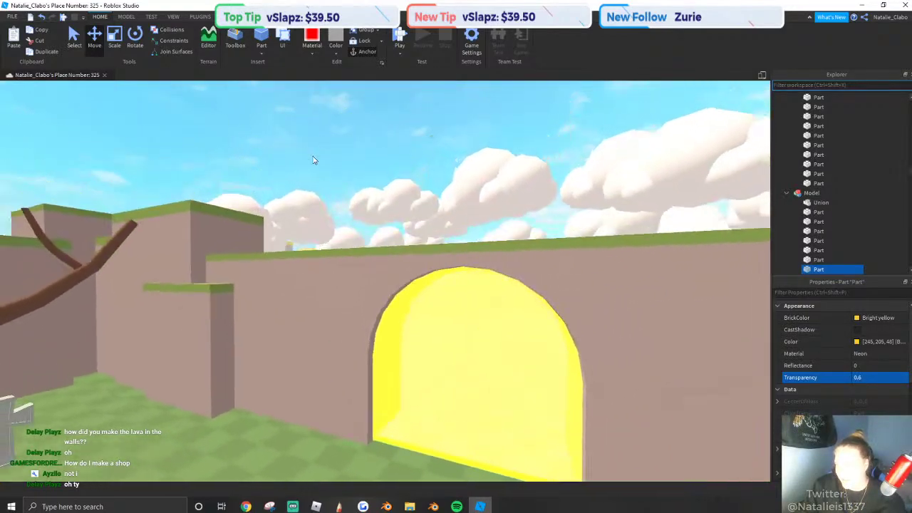
Make the blue barrier in the ice wall's archway Neon and darken its colour to 86, 121, 158.
{"action": "left_click", "coordinate": [313, 159]}
{"action": "right_click_drag", "start_coordinate": [313, 159], "coordinate": [411, 210]}
{"action": "scroll", "coordinate": [320, 362], "scroll_direction": "up", "scroll_amount": 4}
{"action": "scroll", "coordinate": [411, 211], "scroll_direction": "up", "scroll_amount": 4}
{"action": "key", "text": "f"}
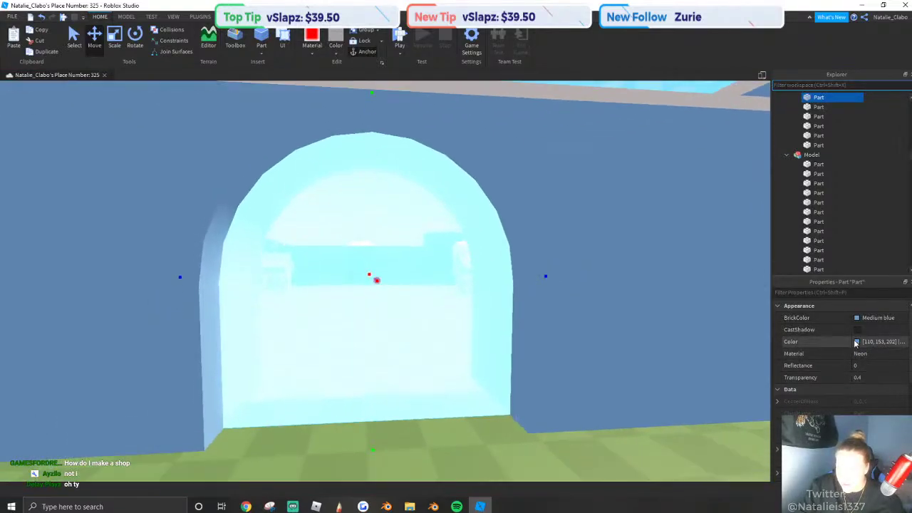
{"action": "left_click", "coordinate": [857, 342]}
{"action": "left_click_drag", "start_coordinate": [569, 187], "coordinate": [570, 207]}
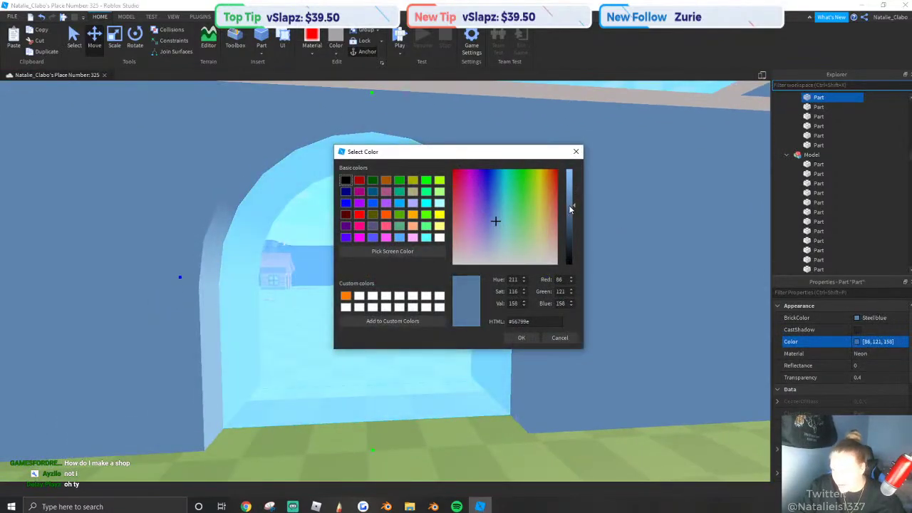
{"action": "left_click", "coordinate": [520, 338]}
Make the cyan barrier in the dark brown wall's archway Neon and darken its colour to 30, 118, 153.
{"action": "scroll", "coordinate": [488, 309], "scroll_direction": "down", "scroll_amount": 10}
{"action": "scroll", "coordinate": [424, 313], "scroll_direction": "up", "scroll_amount": 6}
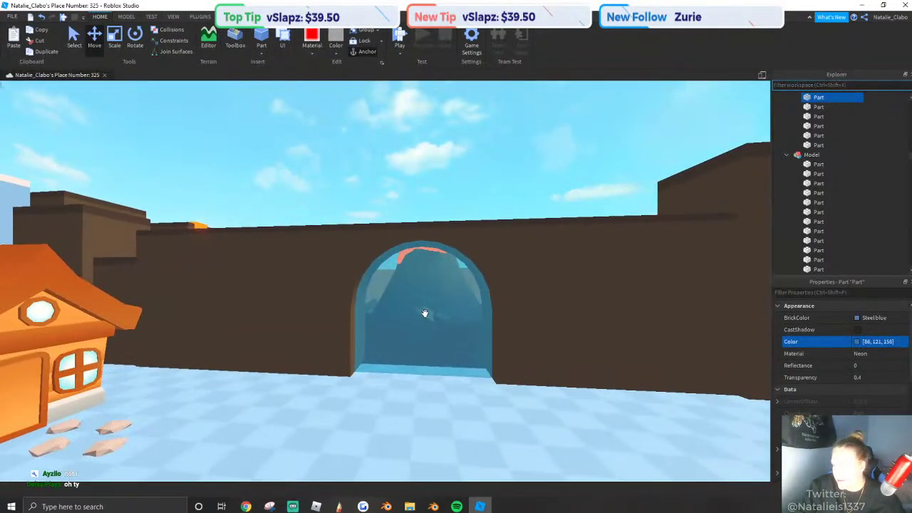
{"action": "scroll", "coordinate": [433, 287], "scroll_direction": "up", "scroll_amount": 5}
{"action": "left_click", "coordinate": [315, 41]}
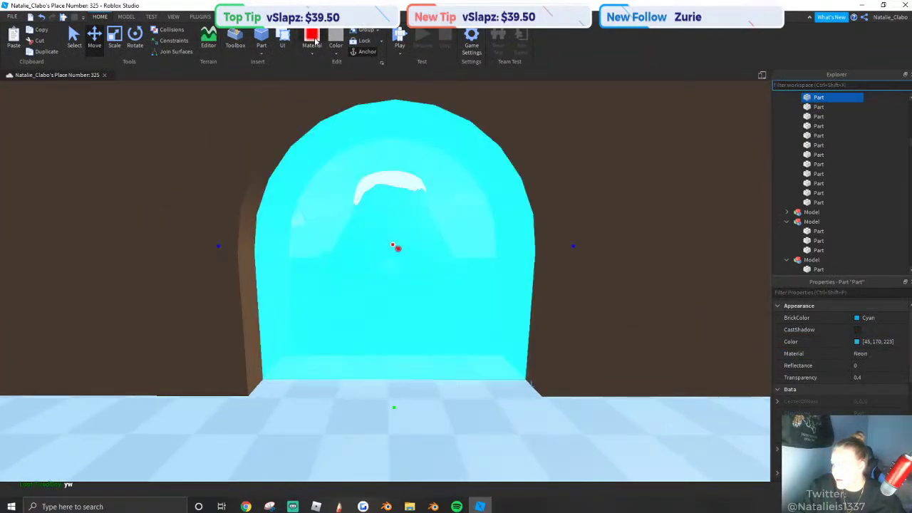
{"action": "left_click", "coordinate": [864, 343]}
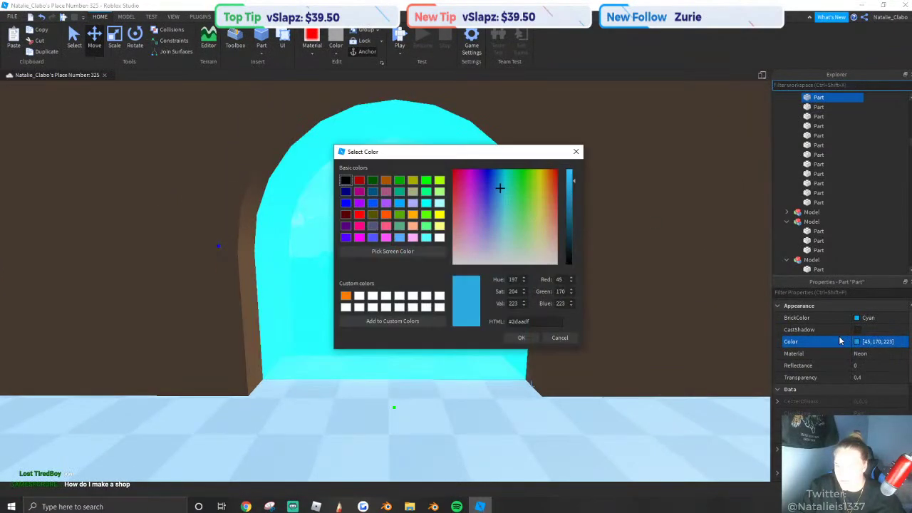
{"action": "left_click", "coordinate": [516, 337]}
Apply the Neon material to the orange barriers in both desert archways, facing the volcano area and the fountain area.
{"action": "right_click_drag", "start_coordinate": [514, 335], "coordinate": [502, 325]}
{"action": "scroll", "coordinate": [470, 289], "scroll_direction": "up", "scroll_amount": 12}
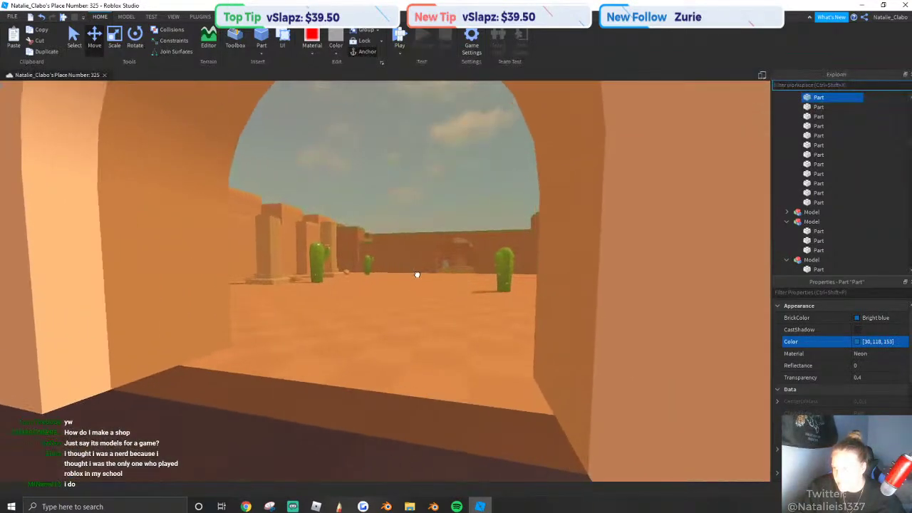
{"action": "scroll", "coordinate": [385, 224], "scroll_direction": "down", "scroll_amount": 3}
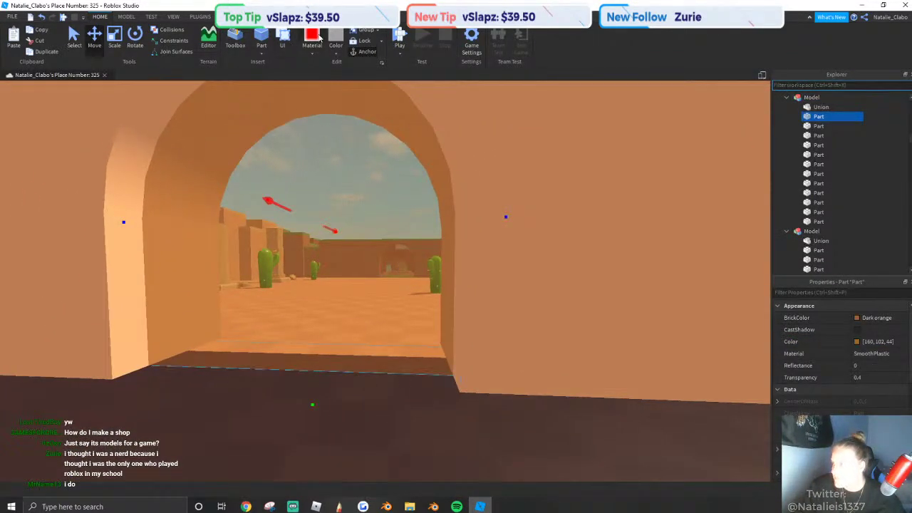
{"action": "scroll", "coordinate": [521, 252], "scroll_direction": "up", "scroll_amount": 12}
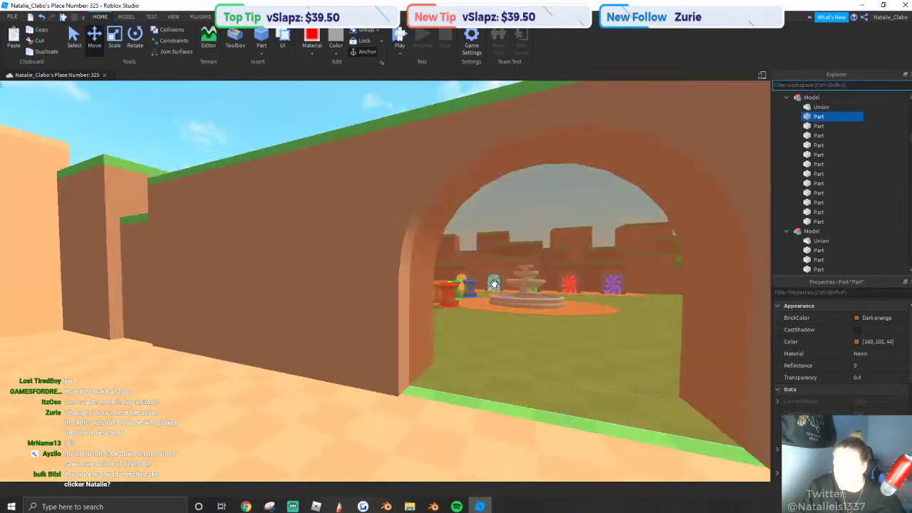
{"action": "left_click", "coordinate": [482, 293]}
{"action": "left_click", "coordinate": [316, 35]}
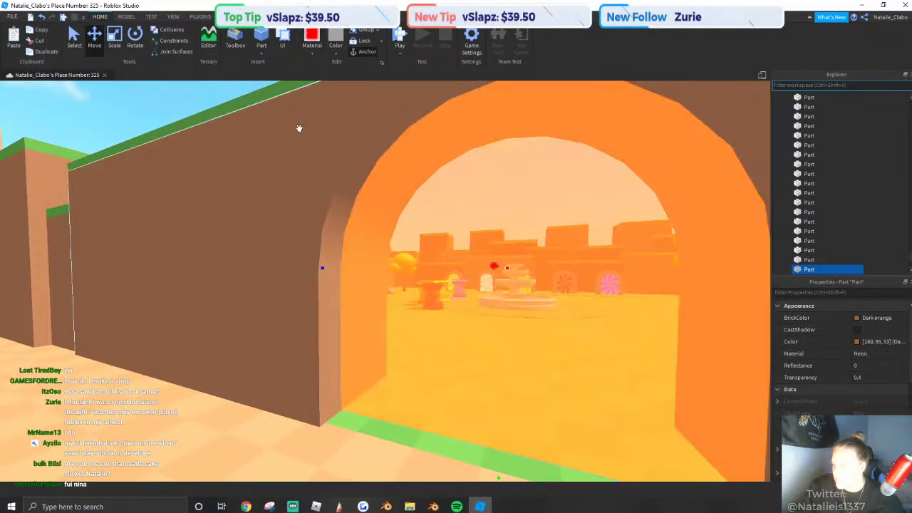
{"action": "scroll", "coordinate": [301, 131], "scroll_direction": "down", "scroll_amount": 8}
Look over the desert, volcano and snow areas to compare the glowing archway barriers.
{"action": "left_click", "coordinate": [356, 174]}
{"action": "right_click_drag", "start_coordinate": [361, 176], "coordinate": [360, 175]}
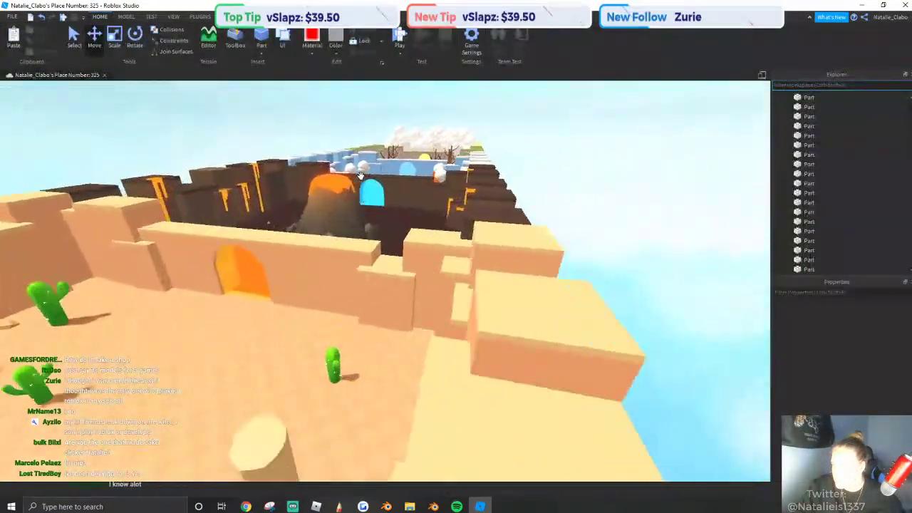
{"action": "scroll", "coordinate": [361, 175], "scroll_direction": "up", "scroll_amount": 12}
{"action": "scroll", "coordinate": [362, 174], "scroll_direction": "up", "scroll_amount": 8}
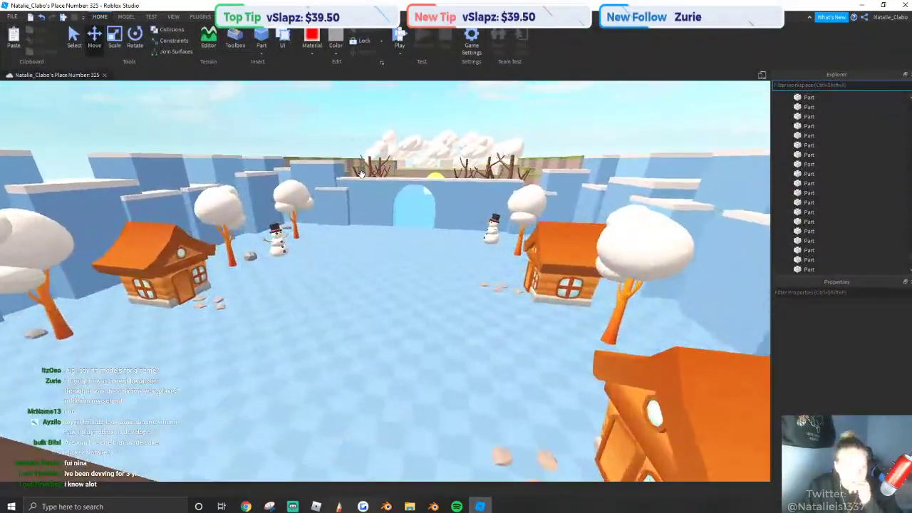
{"action": "right_click_drag", "start_coordinate": [360, 175], "coordinate": [380, 169]}
{"action": "scroll", "coordinate": [380, 169], "scroll_direction": "down", "scroll_amount": 12}
{"action": "scroll", "coordinate": [382, 170], "scroll_direction": "down", "scroll_amount": 12}
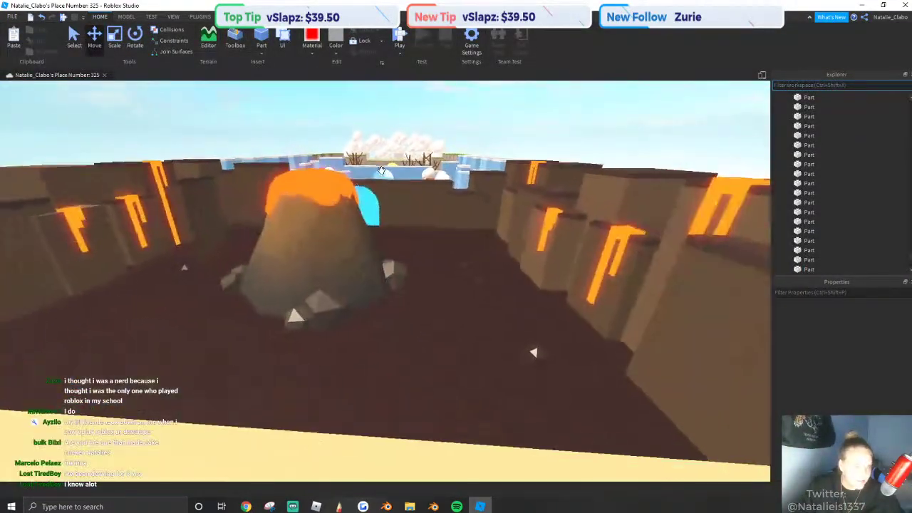
Recolour the barrier in the desert archway facing the volcano Bright red and darken its shade.
{"action": "scroll", "coordinate": [375, 148], "scroll_direction": "down", "scroll_amount": 15}
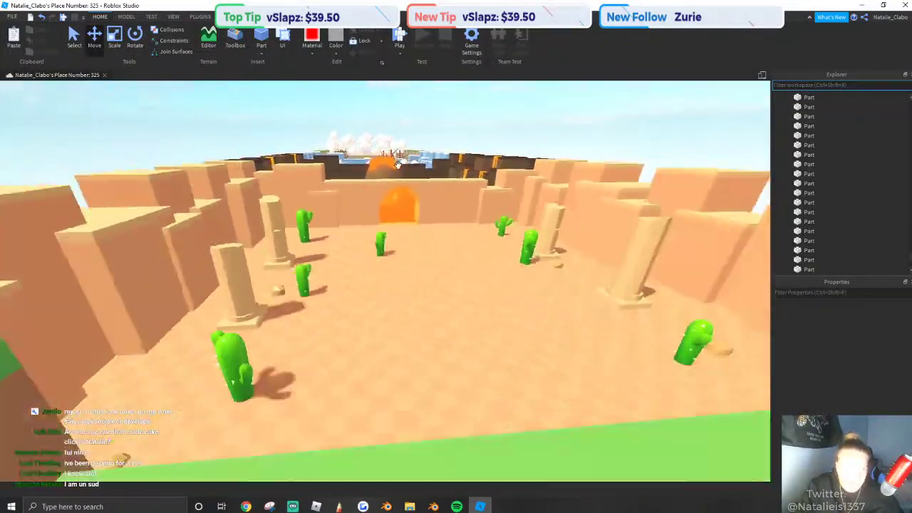
{"action": "scroll", "coordinate": [471, 241], "scroll_direction": "up", "scroll_amount": 12}
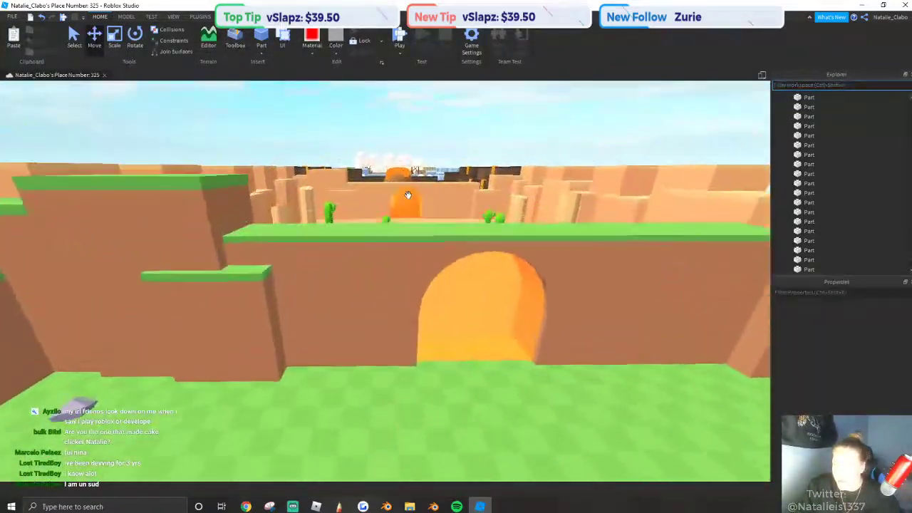
{"action": "left_click", "coordinate": [332, 54]}
{"action": "left_click", "coordinate": [482, 139]}
{"action": "key", "text": "f"}
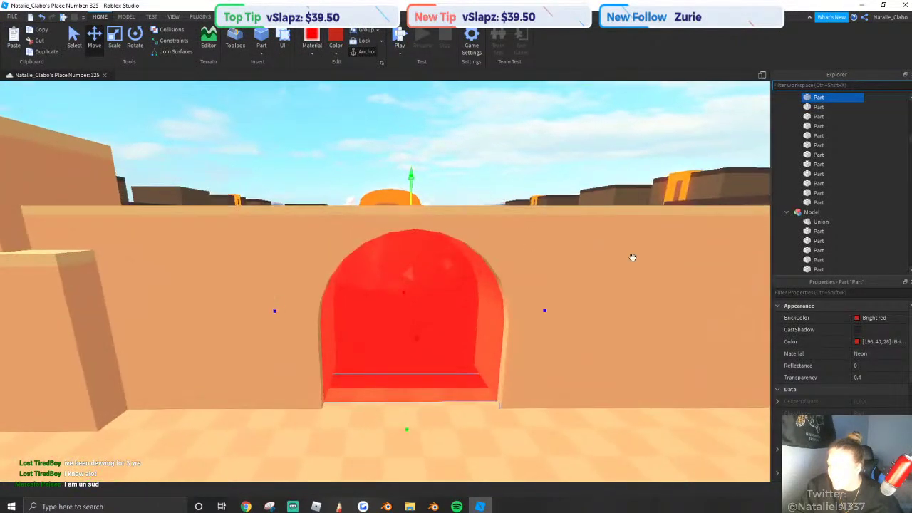
{"action": "left_click_drag", "start_coordinate": [449, 152], "coordinate": [62, 168]}
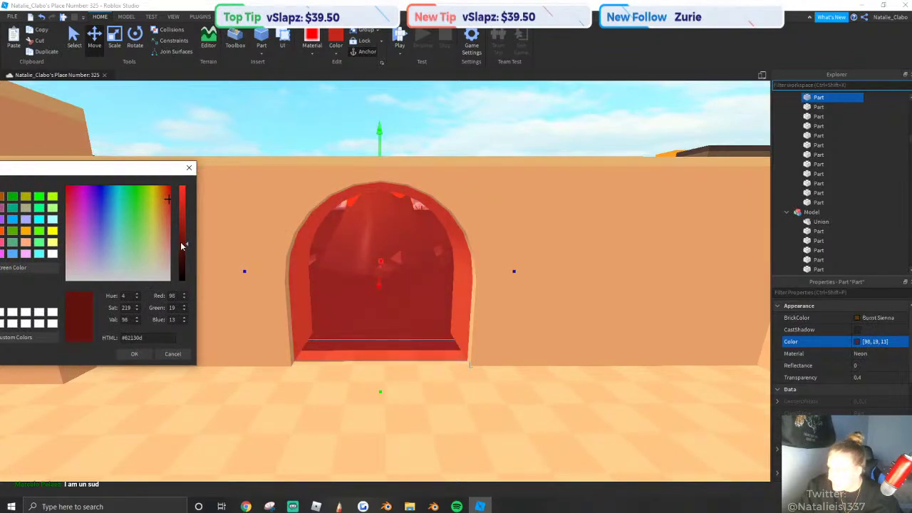
{"action": "left_click_drag", "start_coordinate": [185, 241], "coordinate": [184, 237]}
{"action": "left_click", "coordinate": [134, 354]}
Recolour the barrier in the ice wall's archway facing the graveyard green.
{"action": "right_click_drag", "start_coordinate": [214, 256], "coordinate": [306, 263]}
{"action": "left_click", "coordinate": [341, 231]}
{"action": "key", "text": "w"}
{"action": "key", "text": "s"}
{"action": "left_click", "coordinate": [428, 186]}
{"action": "key", "text": "w"}
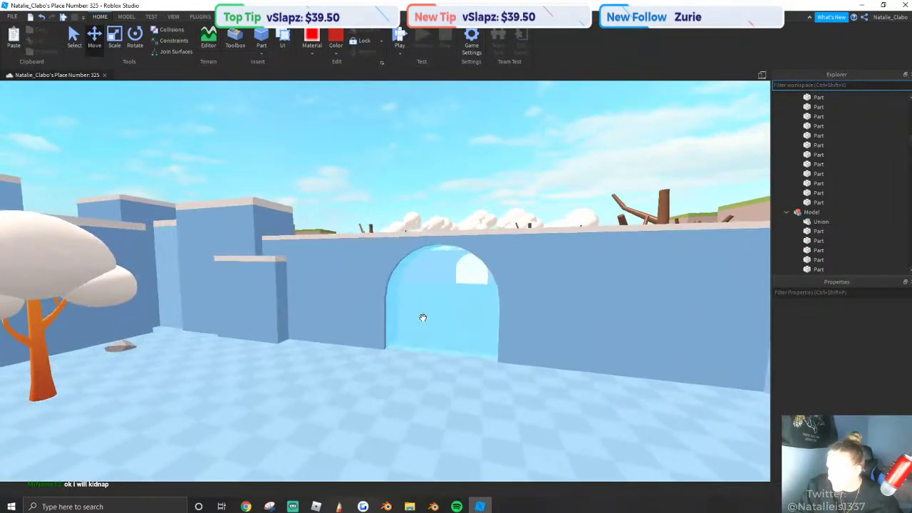
{"action": "key", "text": "e"}
{"action": "key", "text": "s"}
{"action": "key", "text": "w"}
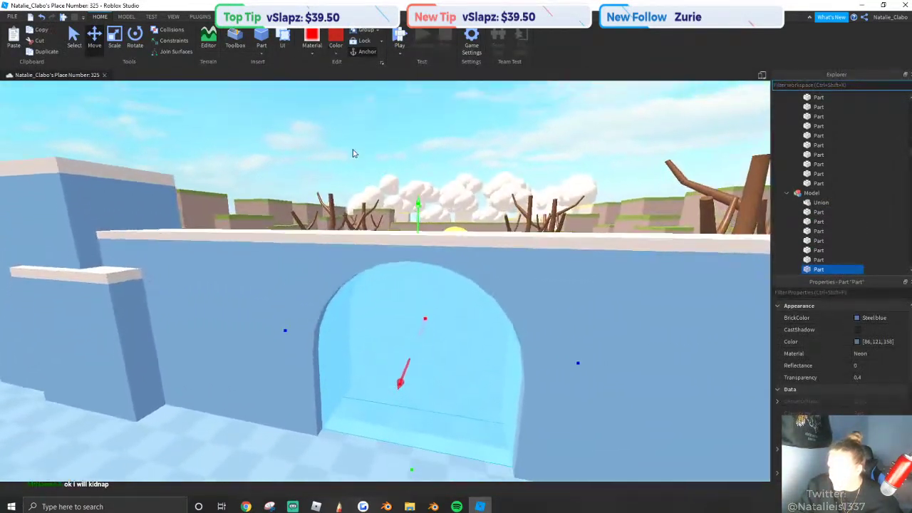
{"action": "key", "text": "q"}
{"action": "left_click", "coordinate": [338, 53]}
{"action": "left_click", "coordinate": [376, 97]}
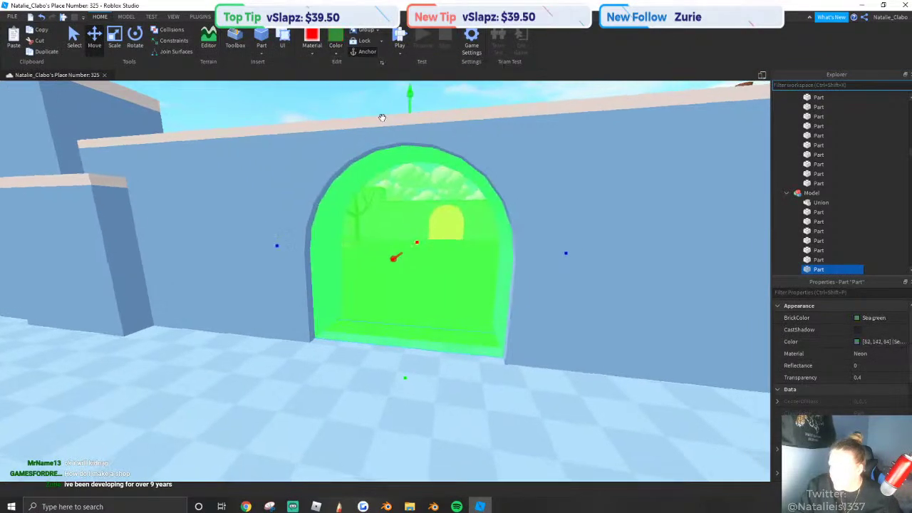
{"action": "key", "text": "d"}
{"action": "mouse_move", "coordinate": [381, 116]}
{"action": "right_mouse_down"}
{"action": "mouse_move", "coordinate": [385, 122]}
{"action": "mouse_move", "coordinate": [374, 112]}
{"action": "right_mouse_up"}
{"action": "key", "text": "w"}
{"action": "left_click", "coordinate": [336, 53]}
{"action": "left_click", "coordinate": [389, 94]}
{"action": "key", "text": "s"}
Look over the yellow archway barrier, the whole map and the cloud area to check the barrier colours.
{"action": "left_click", "coordinate": [422, 184]}
{"action": "scroll", "coordinate": [422, 184], "scroll_direction": "up", "scroll_amount": 10}
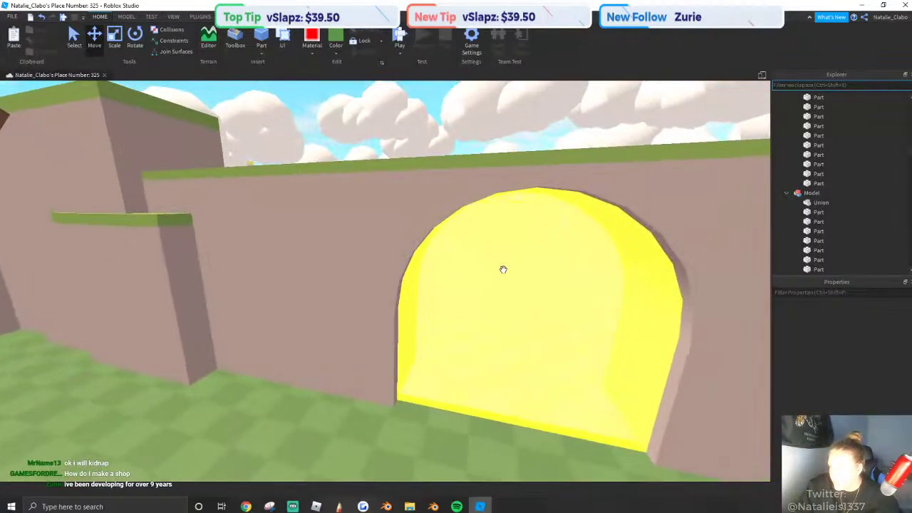
{"action": "right_click_drag", "start_coordinate": [503, 269], "coordinate": [446, 231]}
{"action": "scroll", "coordinate": [446, 232], "scroll_direction": "down", "scroll_amount": 8}
{"action": "key", "text": "w"}
{"action": "key", "text": "a"}
{"action": "scroll", "coordinate": [446, 230], "scroll_direction": "down", "scroll_amount": 4}
{"action": "right_click_drag", "start_coordinate": [314, 213], "coordinate": [315, 213]}
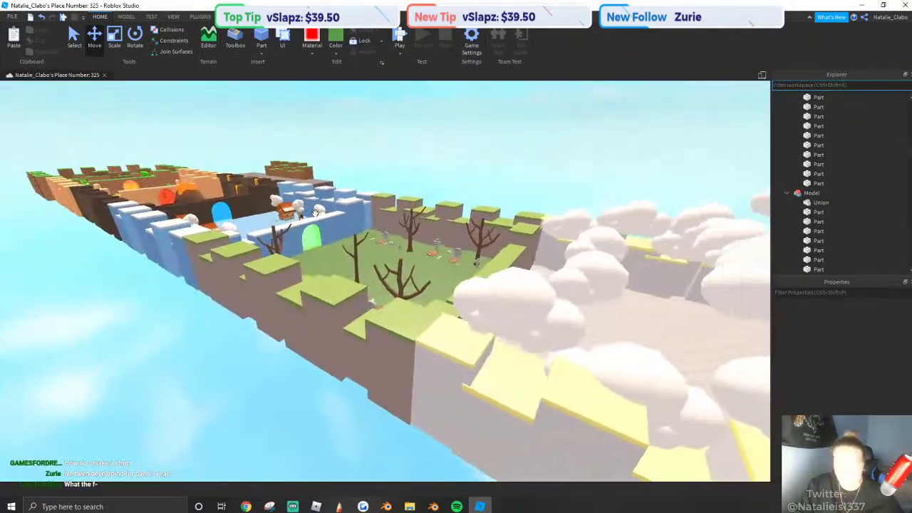
{"action": "key", "text": "d"}
{"action": "key", "text": "w"}
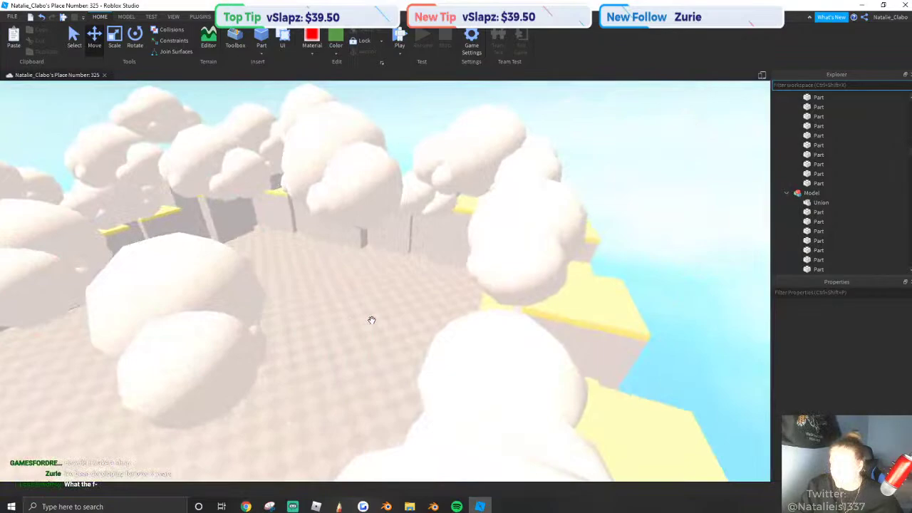
{"action": "key", "text": "w"}
{"action": "right_click_drag", "start_coordinate": [372, 320], "coordinate": [386, 322]}
{"action": "key", "text": "w"}
Select the five archway barriers from the yellow one to the fountain area's orange one and turn off CanCollide for all of them.
{"action": "left_click", "coordinate": [384, 304]}
{"action": "key", "text": "alt+s"}
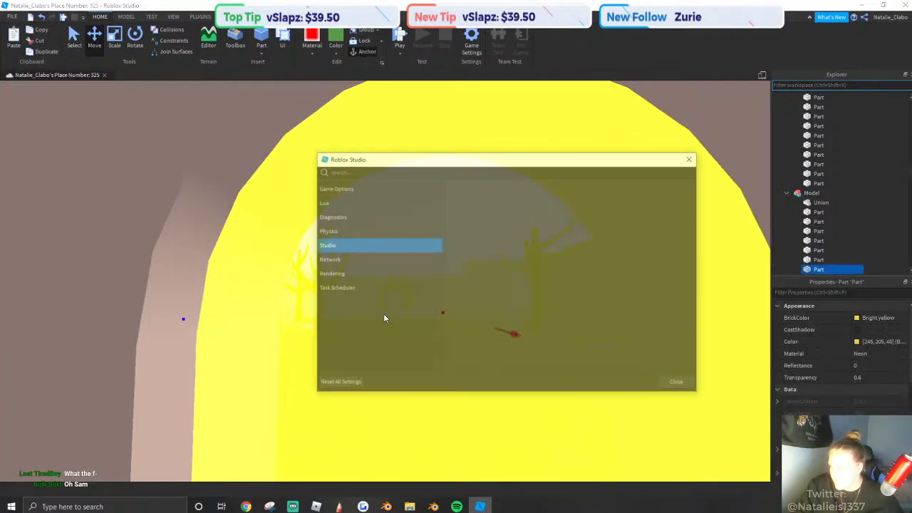
{"action": "left_click", "coordinate": [692, 158]}
{"action": "scroll", "coordinate": [560, 250], "scroll_direction": "down", "scroll_amount": 4}
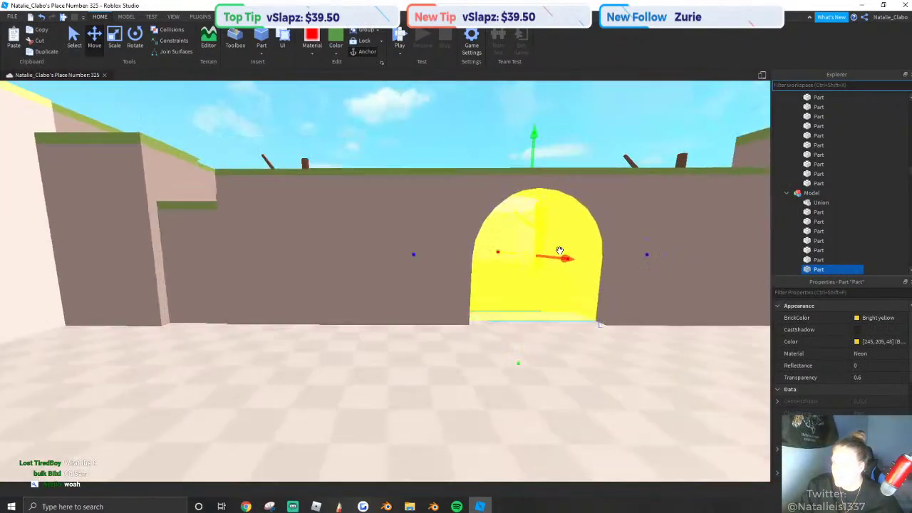
{"action": "scroll", "coordinate": [441, 230], "scroll_direction": "up", "scroll_amount": 8}
{"action": "right_click_drag", "start_coordinate": [441, 231], "coordinate": [439, 261]}
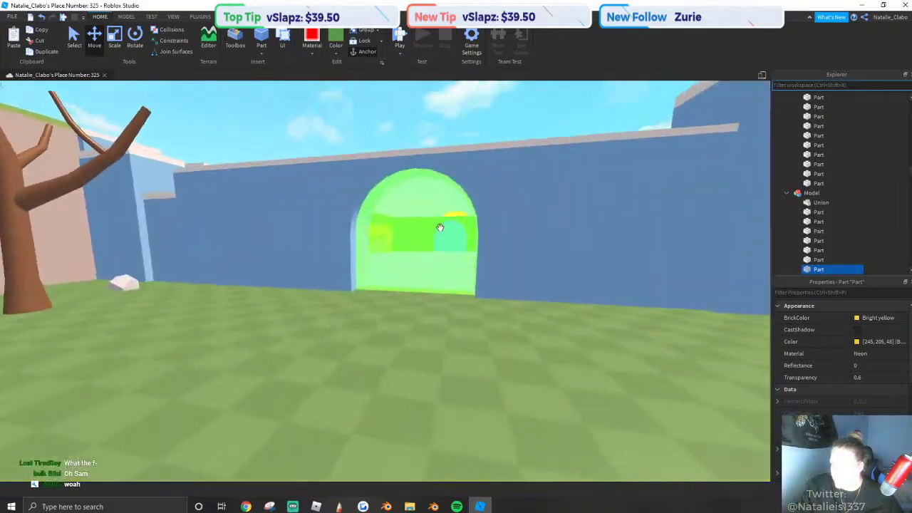
{"action": "key", "text": "w"}
{"action": "left_click", "coordinate": [440, 261], "text": "shift"}
{"action": "scroll", "coordinate": [427, 264], "scroll_direction": "down", "scroll_amount": 10}
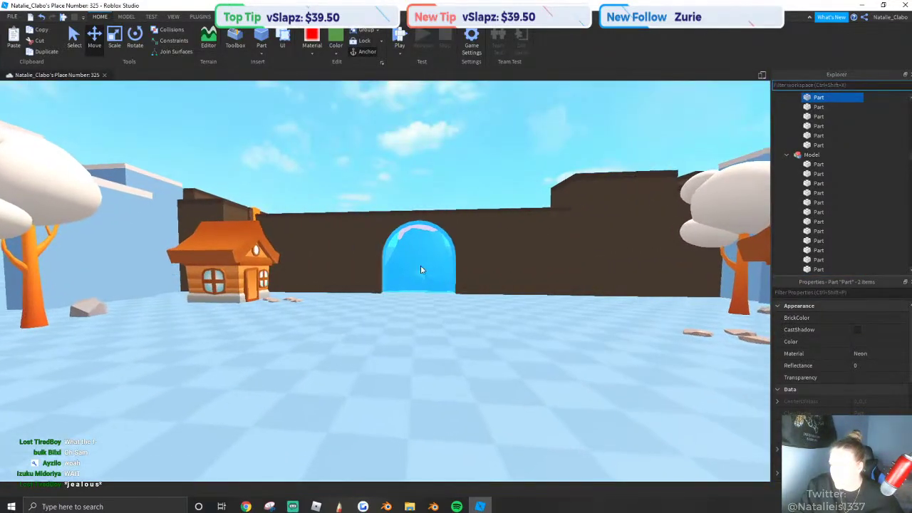
{"action": "scroll", "coordinate": [420, 265], "scroll_direction": "up", "scroll_amount": 10}
{"action": "left_click", "coordinate": [421, 265], "text": "ctrl"}
{"action": "scroll", "coordinate": [428, 256], "scroll_direction": "up", "scroll_amount": 10}
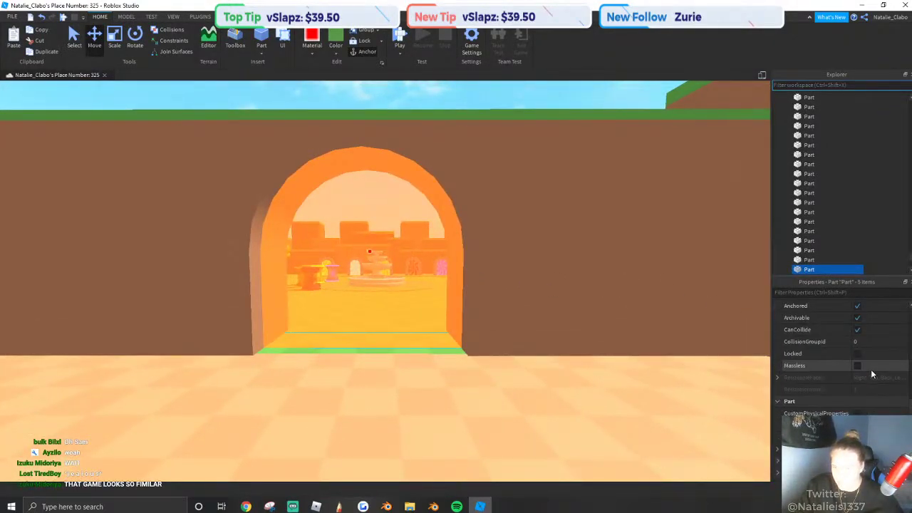
{"action": "left_click", "coordinate": [857, 329]}
{"action": "scroll", "coordinate": [506, 170], "scroll_direction": "down", "scroll_amount": 3}
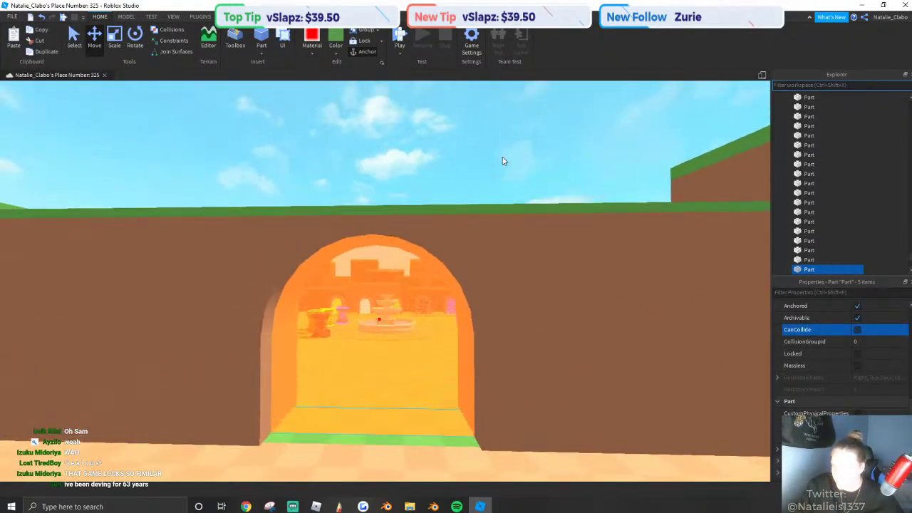
Select every part of the map at once from an overhead view.
{"action": "left_click", "coordinate": [502, 157]}
{"action": "scroll", "coordinate": [503, 155], "scroll_direction": "down", "scroll_amount": 10}
{"action": "right_click_drag", "start_coordinate": [502, 158], "coordinate": [331, 144]}
{"action": "left_click", "coordinate": [502, 157]}
{"action": "scroll", "coordinate": [503, 162], "scroll_direction": "down", "scroll_amount": 5}
{"action": "left_click", "coordinate": [530, 189]}
{"action": "scroll", "coordinate": [529, 188], "scroll_direction": "up", "scroll_amount": 3}
{"action": "scroll", "coordinate": [527, 184], "scroll_direction": "down", "scroll_amount": 8}
{"action": "scroll", "coordinate": [481, 178], "scroll_direction": "down", "scroll_amount": 4}
{"action": "left_click_drag", "start_coordinate": [325, 122], "coordinate": [618, 443]}
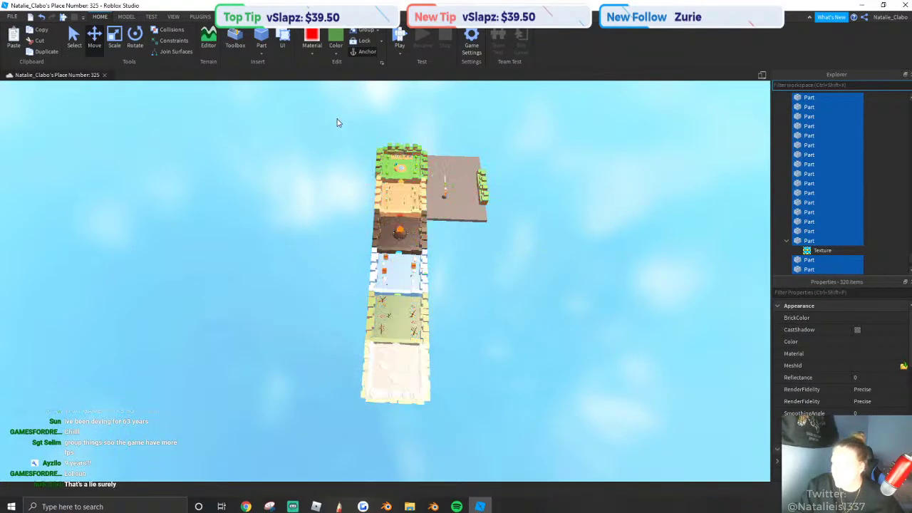
Start a playtest and walk the character past the fountain toward the orange archway.
{"action": "left_click", "coordinate": [400, 37]}
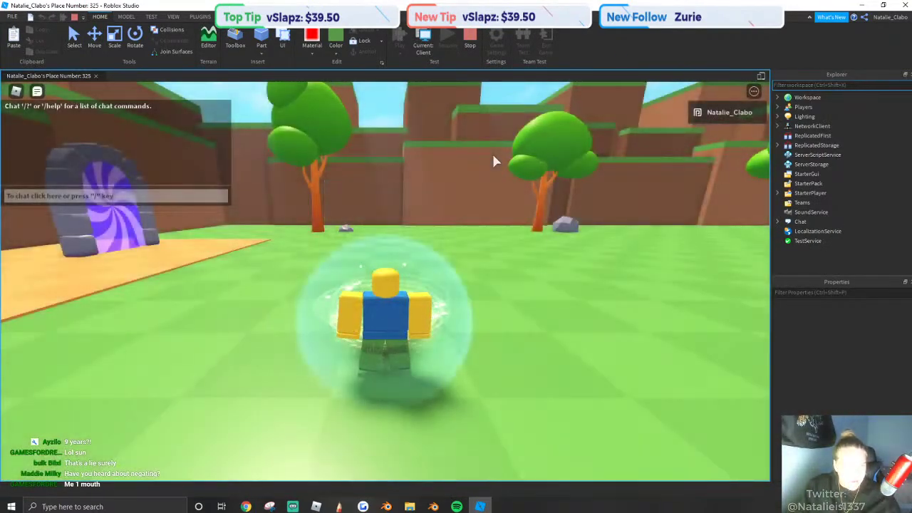
{"action": "key", "text": "w"}
{"action": "right_click_drag", "start_coordinate": [429, 230], "coordinate": [429, 231]}
{"action": "scroll", "coordinate": [428, 230], "scroll_direction": "down", "scroll_amount": 4}
{"action": "key", "text": "w"}
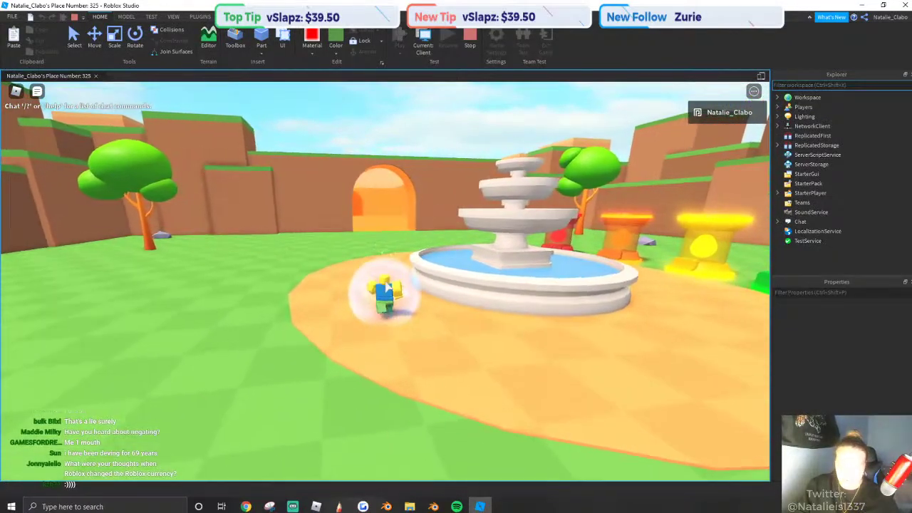
{"action": "key", "text": "w"}
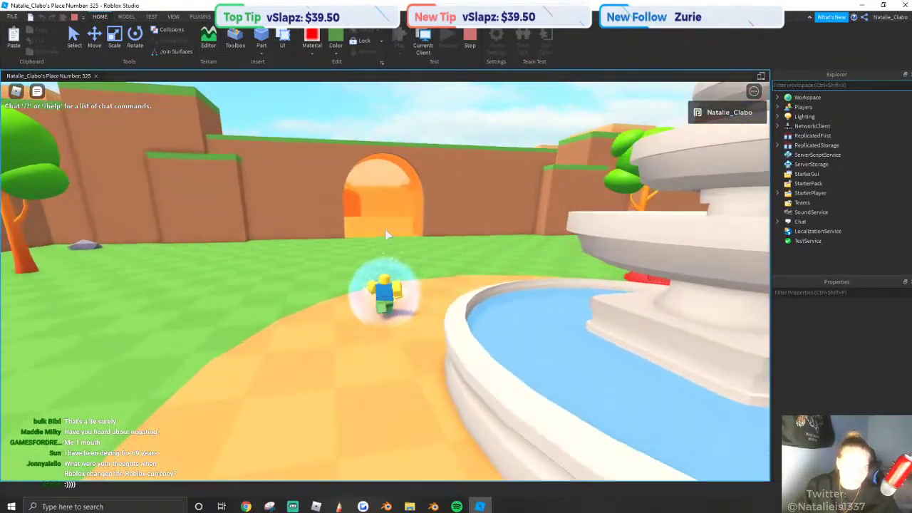
Walk the character through the orange barrier into the desert area to test passing through it.
{"action": "right_click_drag", "start_coordinate": [377, 233], "coordinate": [378, 237]}
{"action": "scroll", "coordinate": [378, 237], "scroll_direction": "down", "scroll_amount": 3}
{"action": "key", "text": "w"}
{"action": "right_click_drag", "start_coordinate": [377, 238], "coordinate": [378, 238]}
{"action": "key", "text": "w"}
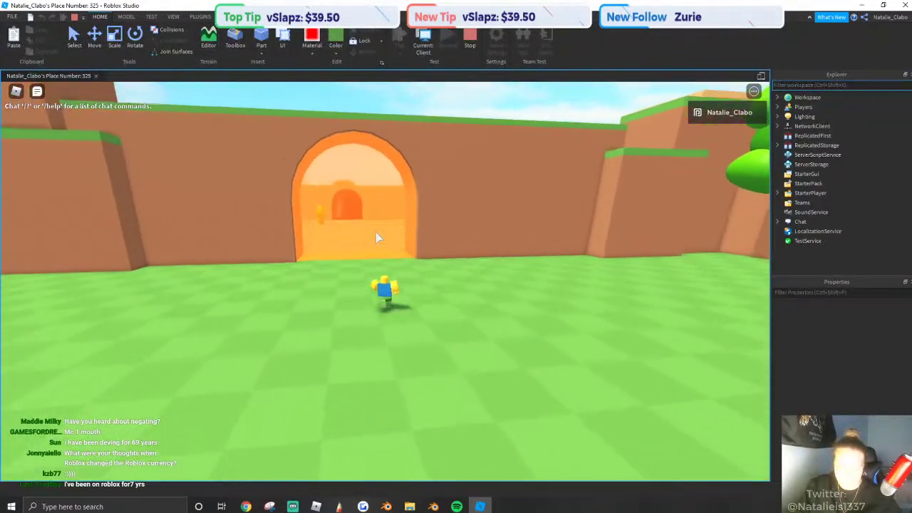
{"action": "key", "text": "w"}
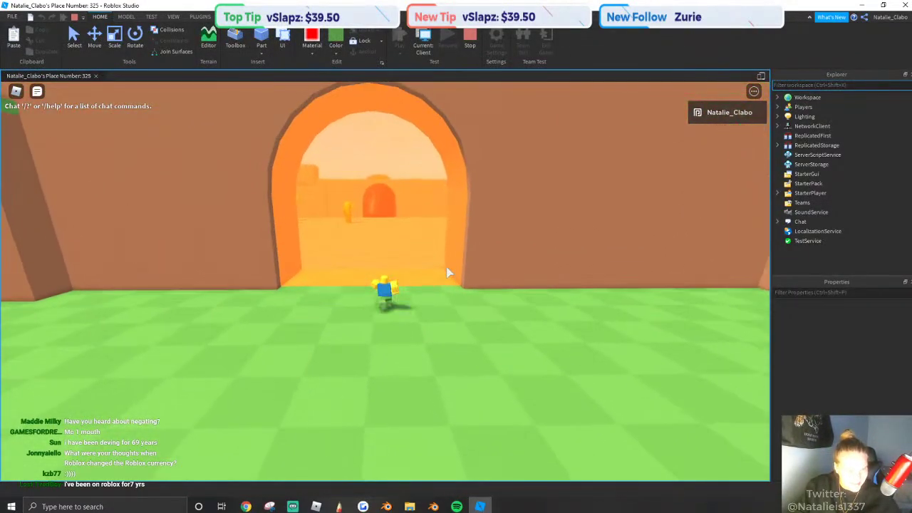
{"action": "key", "text": "w"}
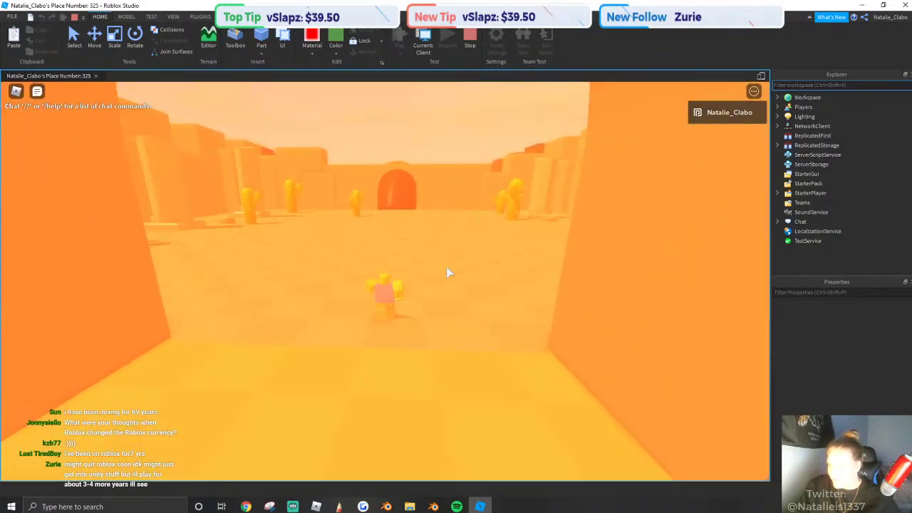
Walk the character across the desert and through the red barrier into the volcano area.
{"action": "right_click_drag", "start_coordinate": [446, 266], "coordinate": [385, 287]}
{"action": "key", "text": "w"}
{"action": "key", "text": "w"}
{"action": "key", "text": "w"}
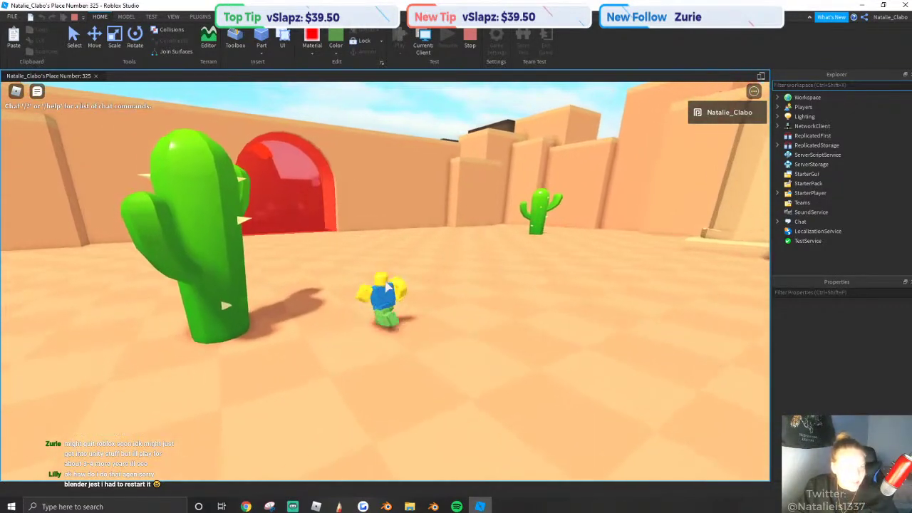
{"action": "key", "text": "w"}
{"action": "mouse_move", "coordinate": [387, 285]}
{"action": "right_mouse_down"}
{"action": "mouse_move", "coordinate": [396, 238]}
{"action": "mouse_move", "coordinate": [346, 233]}
{"action": "mouse_move", "coordinate": [360, 236]}
{"action": "mouse_move", "coordinate": [389, 299]}
{"action": "right_mouse_up"}
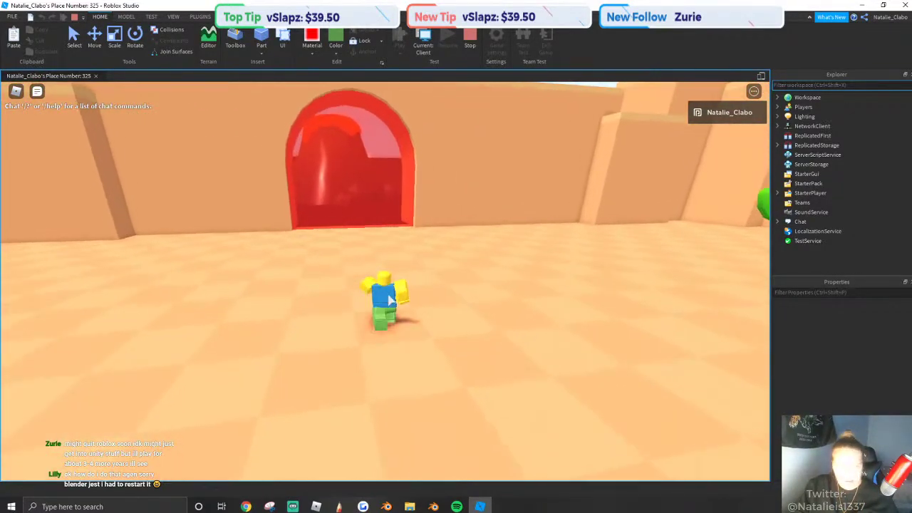
{"action": "key", "text": "w"}
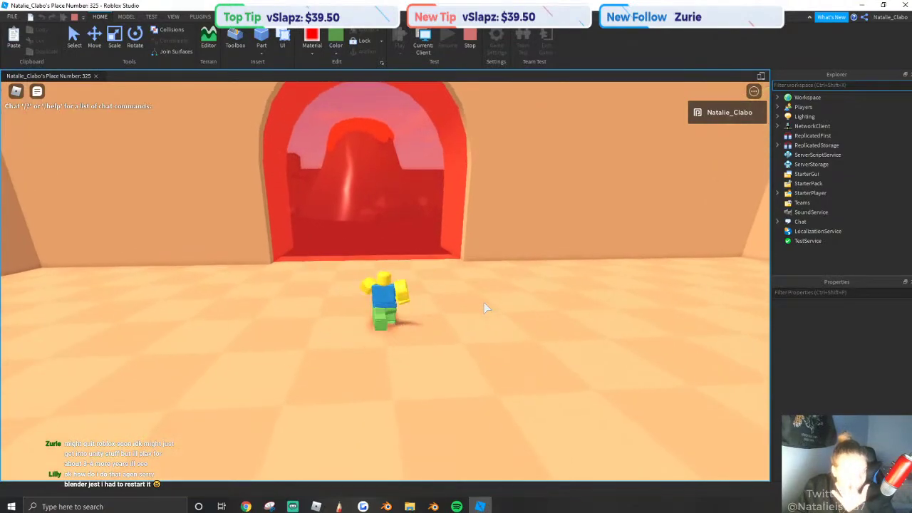
{"action": "key", "text": "w"}
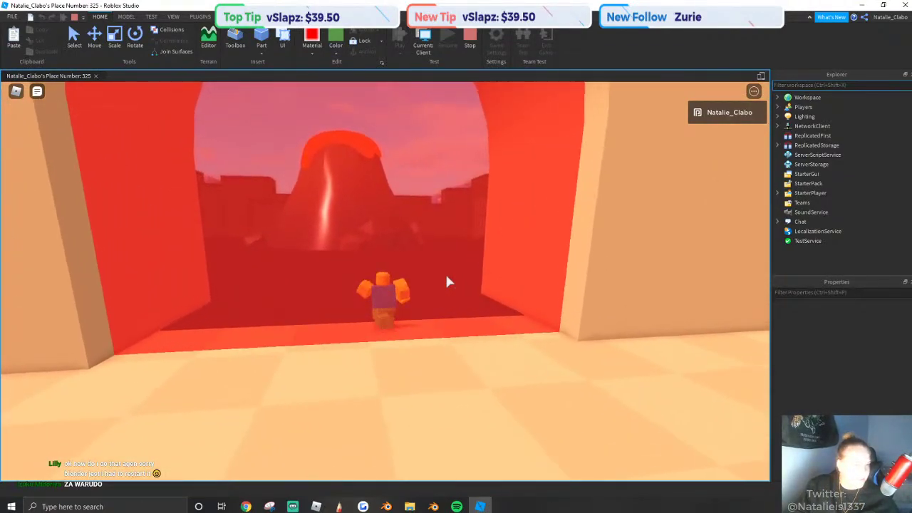
{"action": "key", "text": "w"}
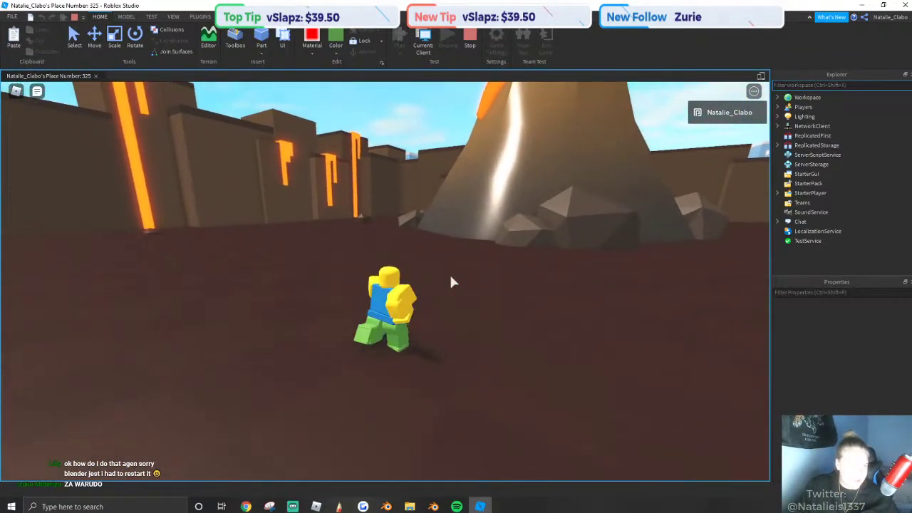
Walk the character around the volcano toward the cyan archway barrier.
{"action": "key", "text": "w"}
{"action": "right_click_drag", "start_coordinate": [450, 278], "coordinate": [449, 282]}
{"action": "key", "text": "w"}
{"action": "key", "text": "w"}
{"action": "key", "text": "w"}
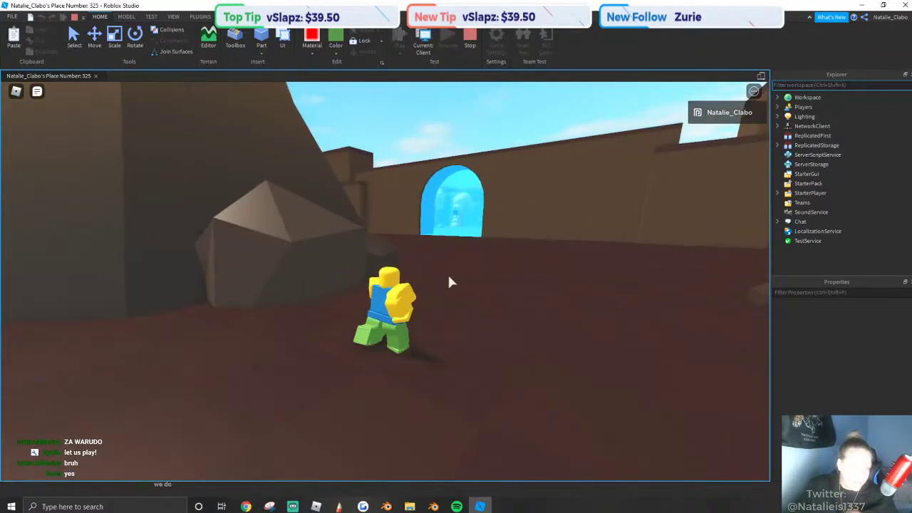
{"action": "key", "text": "w"}
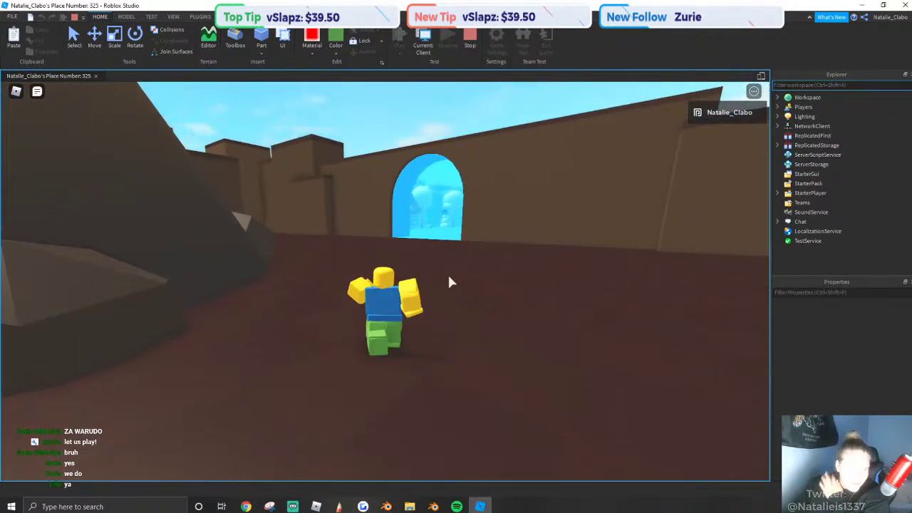
{"action": "key", "text": "w"}
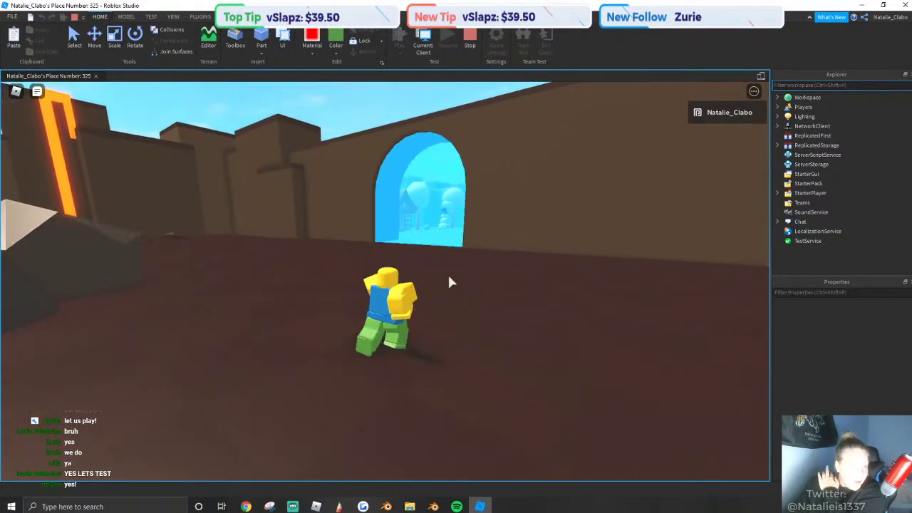
{"action": "key", "text": "w"}
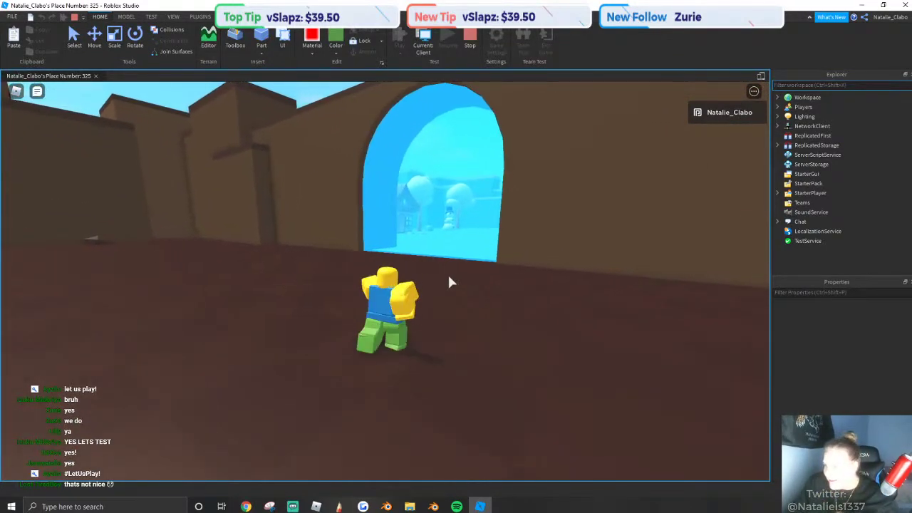
Walk the character through the cyan barrier into the snow area and turn on shift lock.
{"action": "key", "text": "w"}
{"action": "right_click_drag", "start_coordinate": [437, 241], "coordinate": [435, 239]}
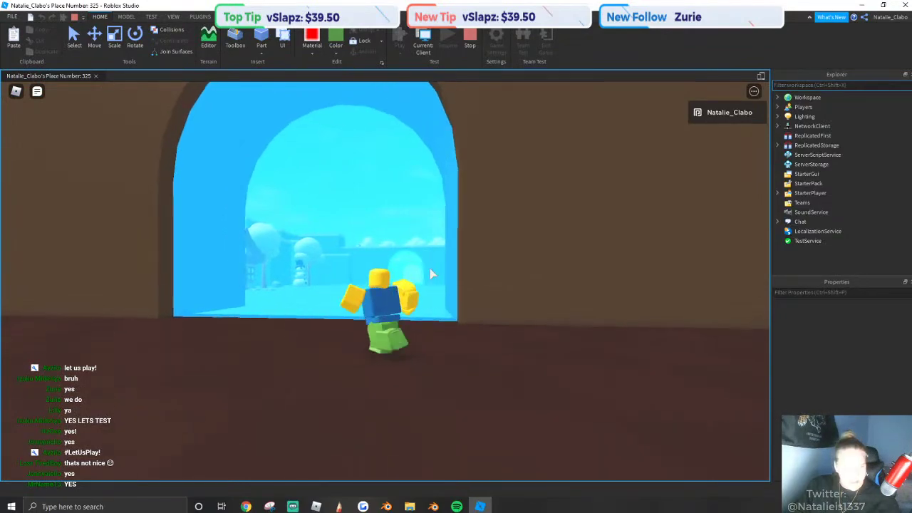
{"action": "key", "text": "w"}
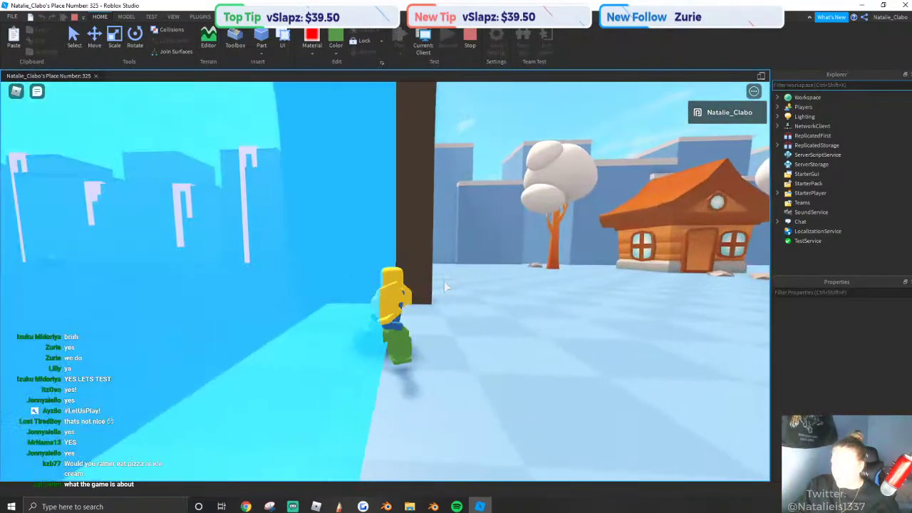
{"action": "key", "text": "w"}
{"action": "right_click_drag", "start_coordinate": [444, 281], "coordinate": [444, 281]}
{"action": "key", "text": "shift"}
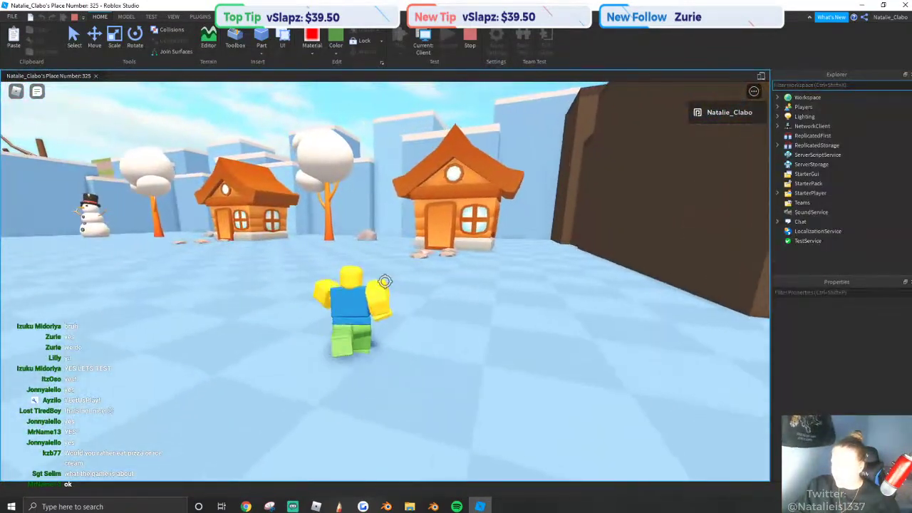
Walk the character across the snow area toward the green archway barrier.
{"action": "key", "text": "shift"}
{"action": "key", "text": "w"}
{"action": "right_click_drag", "start_coordinate": [384, 281], "coordinate": [386, 285]}
{"action": "key", "text": "a"}
{"action": "key", "text": "w"}
{"action": "key", "text": "w"}
{"action": "key", "text": "w"}
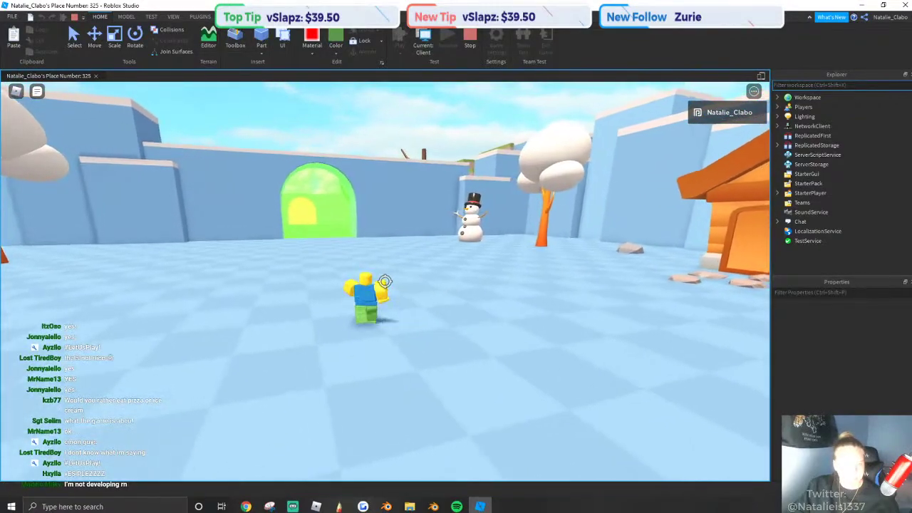
{"action": "key", "text": "w"}
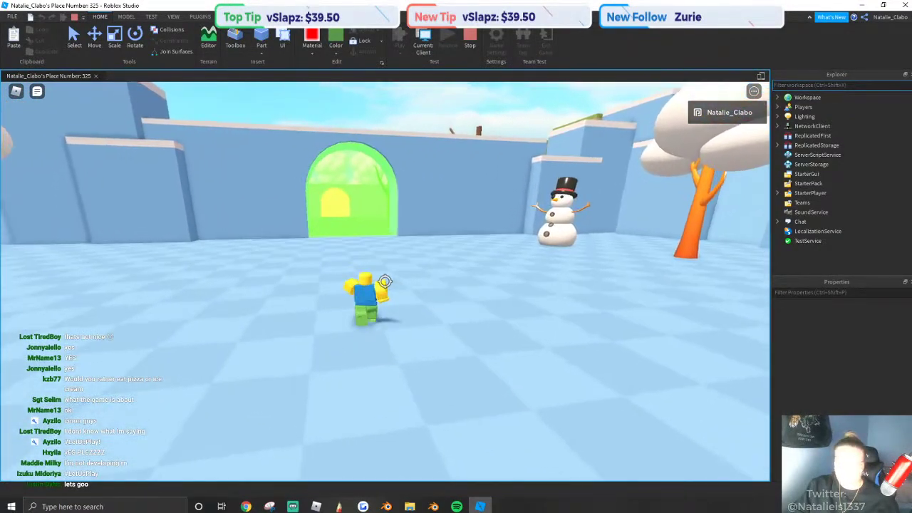
{"action": "key", "text": "w"}
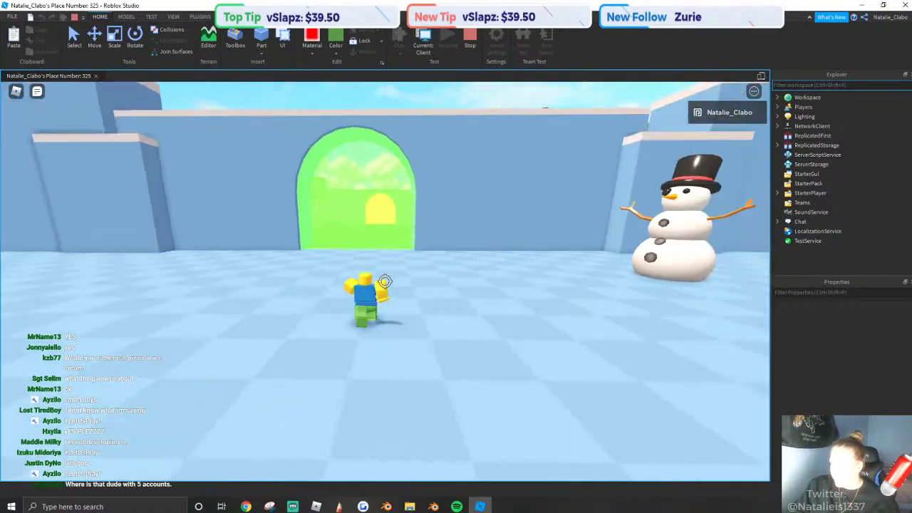
Walk the character through the green barrier into the graveyard area and look back at the archway.
{"action": "key", "text": "w"}
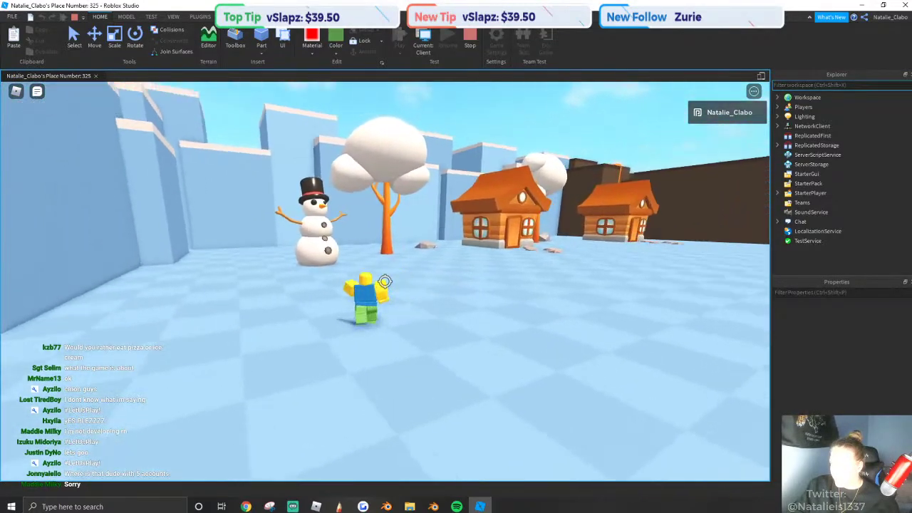
{"action": "key", "text": "shift"}
{"action": "key", "text": "w"}
{"action": "right_click_drag", "start_coordinate": [384, 284], "coordinate": [385, 282]}
{"action": "key", "text": "d"}
{"action": "key", "text": "w"}
{"action": "key", "text": "shift"}
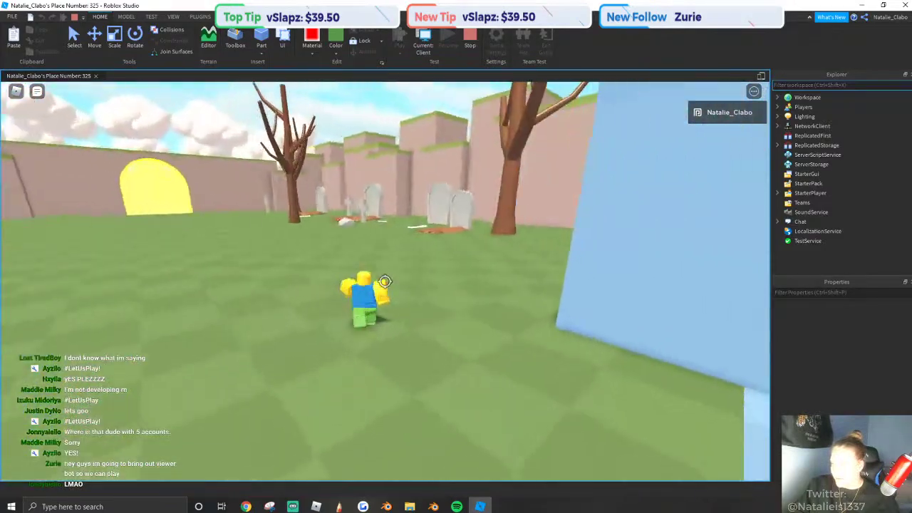
{"action": "key", "text": "w"}
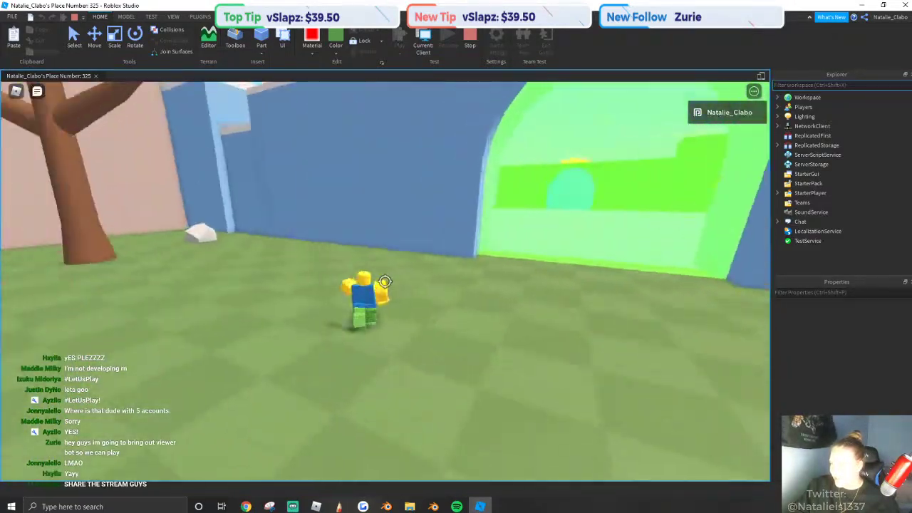
{"action": "key", "text": "w"}
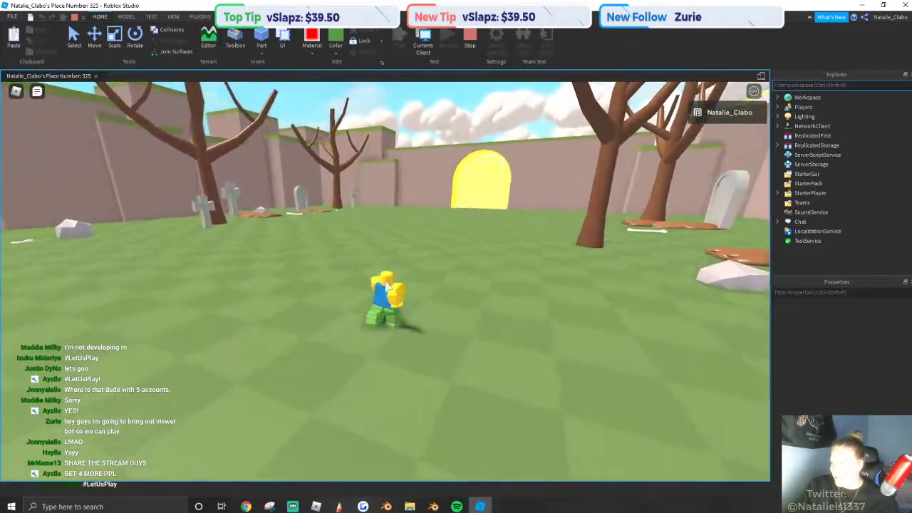
Walk the character across the graveyard and through the yellow barrier into the cloud area.
{"action": "key", "text": "w"}
{"action": "right_click_drag", "start_coordinate": [386, 286], "coordinate": [377, 280]}
{"action": "scroll", "coordinate": [384, 283], "scroll_direction": "up", "scroll_amount": 5}
{"action": "key", "text": "shift"}
{"action": "key", "text": "w"}
{"action": "key", "text": "w"}
{"action": "key", "text": "shift"}
{"action": "key", "text": "w"}
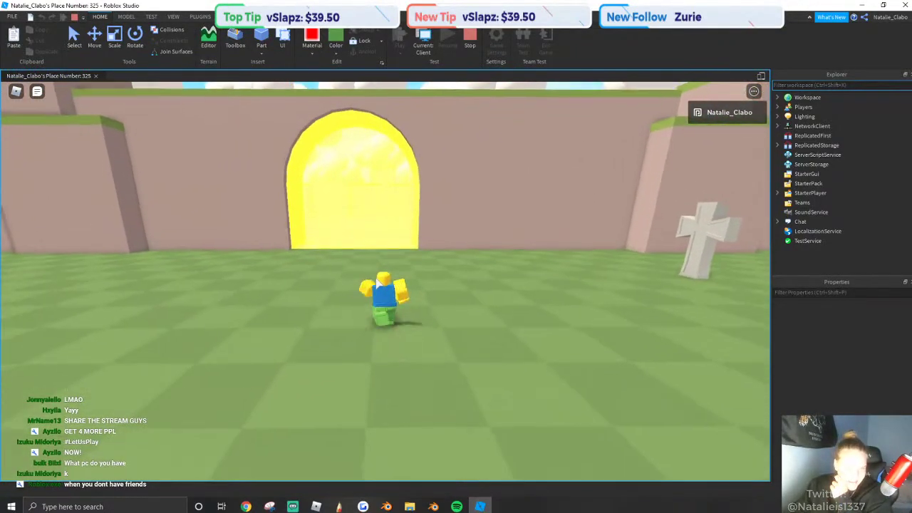
{"action": "key", "text": "w"}
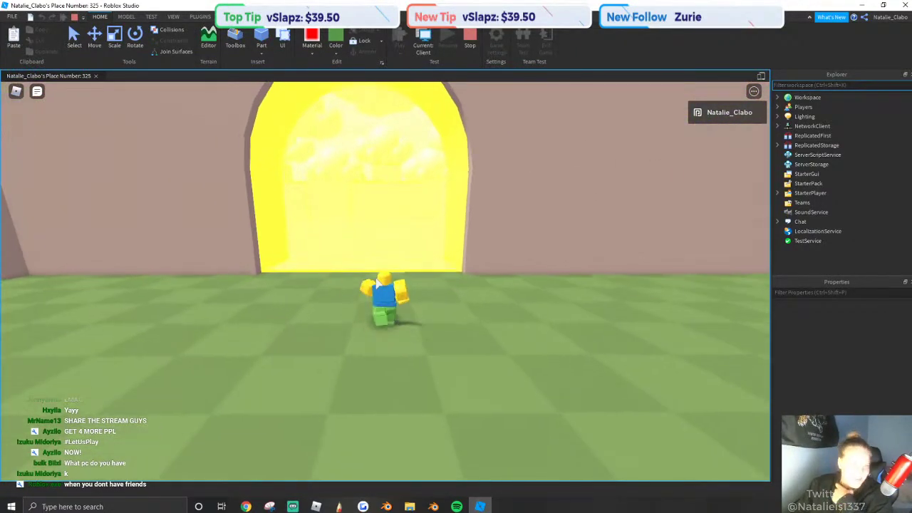
{"action": "key", "text": "w"}
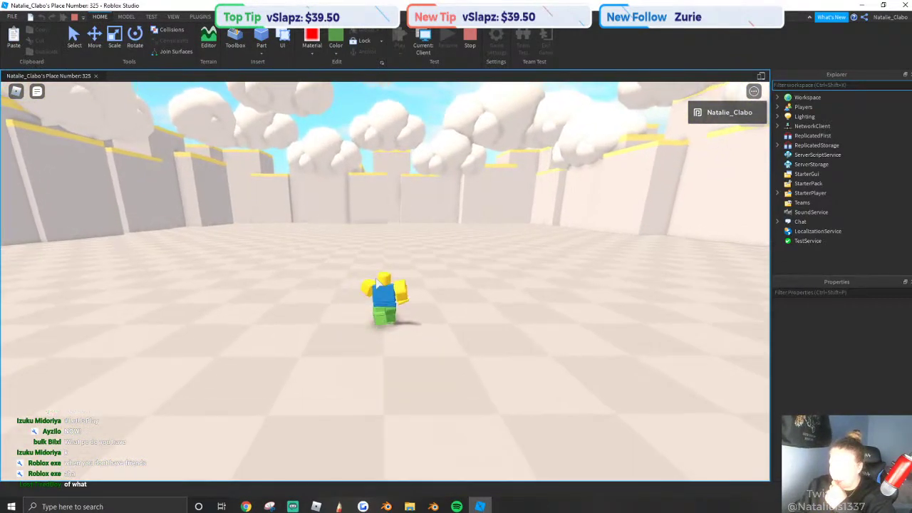
Walk the character around the cloud area to examine its walls, floor and clouds, including the view back toward the yellow barrier.
{"action": "key", "text": "w"}
{"action": "mouse_move", "coordinate": [378, 283]}
{"action": "right_mouse_down"}
{"action": "mouse_move", "coordinate": [329, 282]}
{"action": "mouse_move", "coordinate": [387, 286]}
{"action": "right_mouse_up"}
{"action": "scroll", "coordinate": [377, 283], "scroll_direction": "down", "scroll_amount": 5}
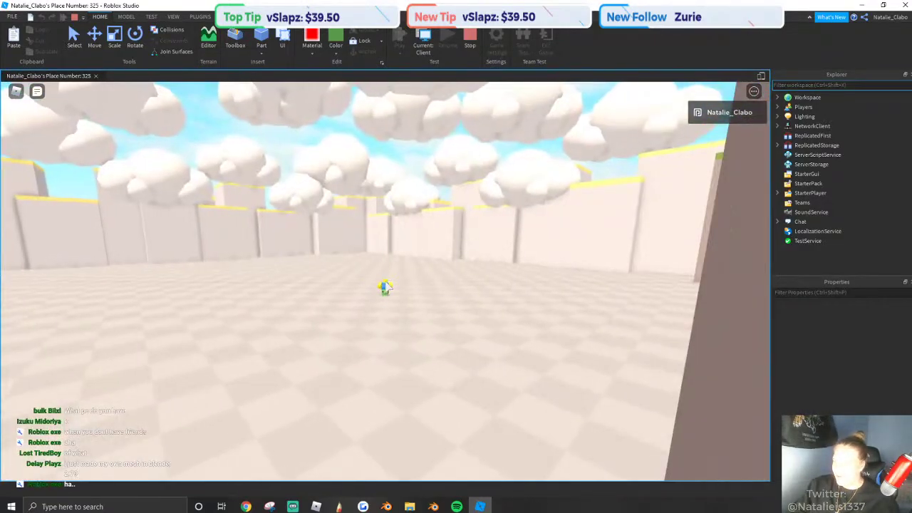
{"action": "key", "text": "w"}
{"action": "scroll", "coordinate": [490, 250], "scroll_direction": "up", "scroll_amount": 5}
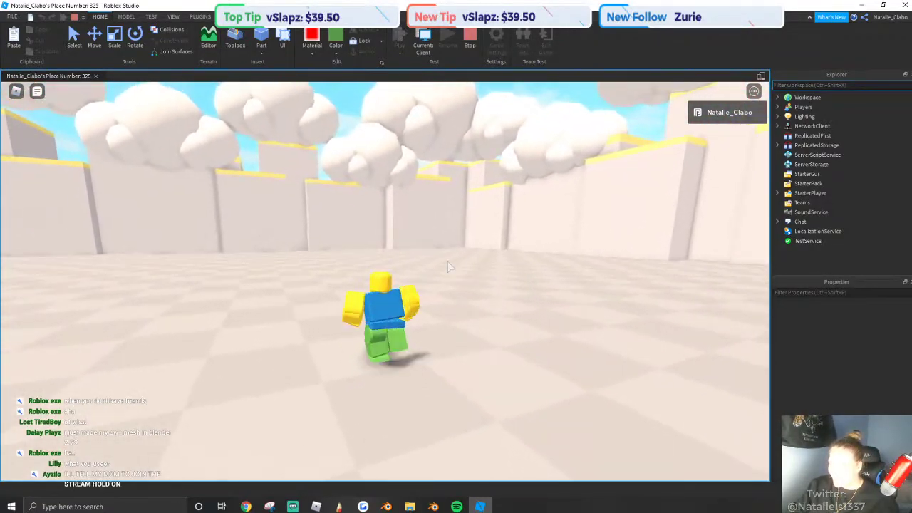
{"action": "key", "text": "w"}
{"action": "right_click_drag", "start_coordinate": [448, 267], "coordinate": [447, 262]}
{"action": "scroll", "coordinate": [448, 266], "scroll_direction": "down", "scroll_amount": 5}
{"action": "key", "text": "s"}
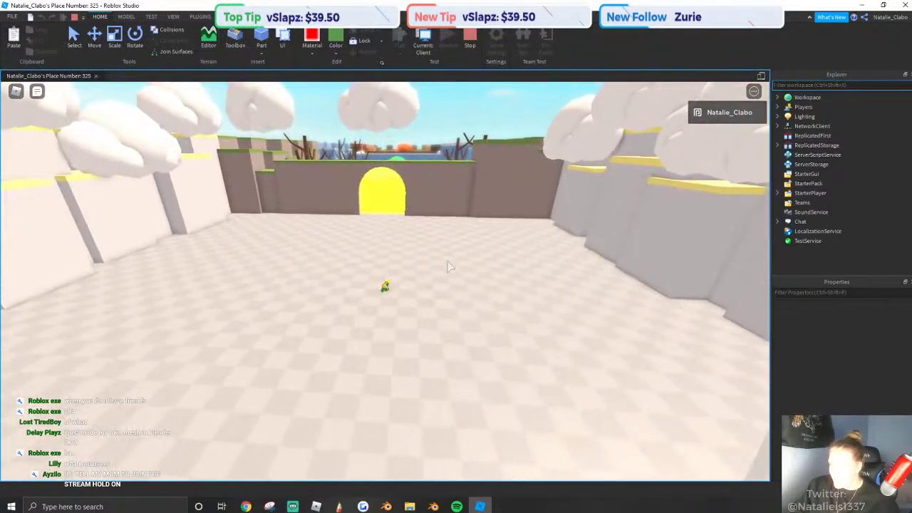
{"action": "scroll", "coordinate": [448, 262], "scroll_direction": "up", "scroll_amount": 5}
Stop the playtest and inspect the whole map from above.
{"action": "left_click", "coordinate": [473, 38]}
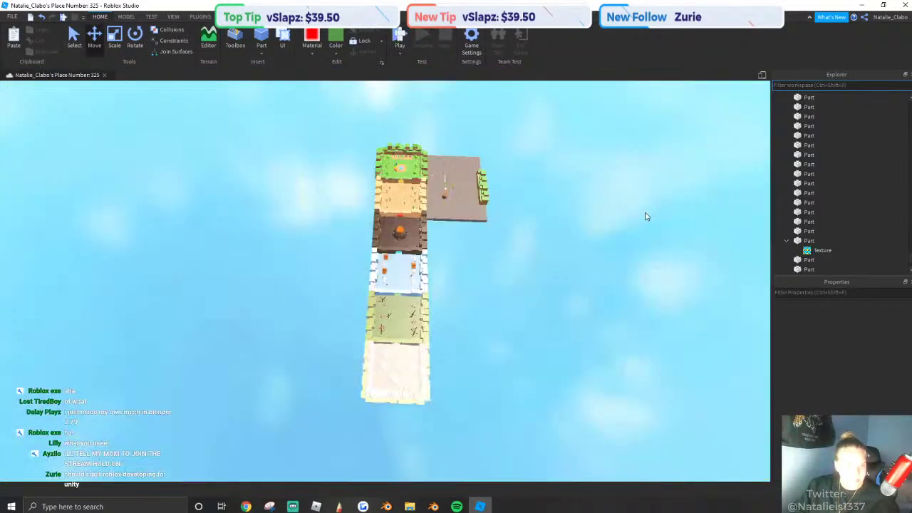
{"action": "right_click_drag", "start_coordinate": [545, 218], "coordinate": [544, 218]}
{"action": "scroll", "coordinate": [500, 279], "scroll_direction": "up", "scroll_amount": 8}
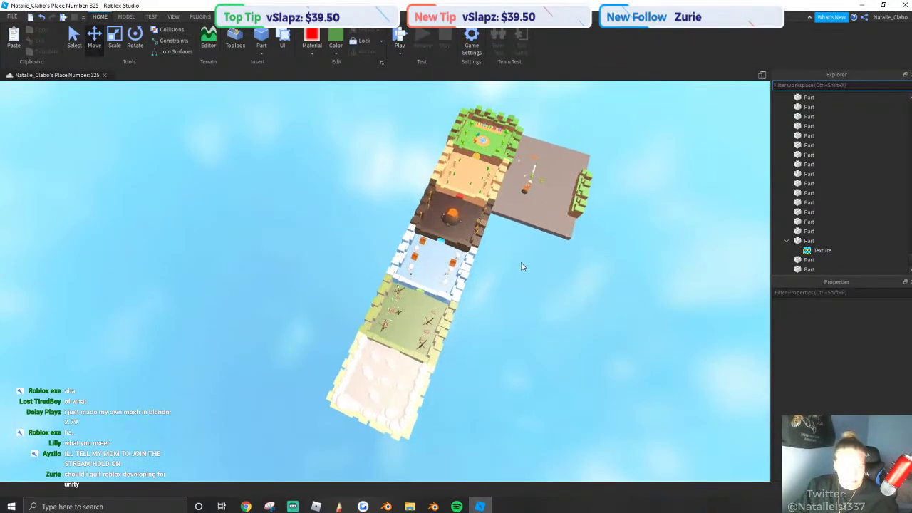
{"action": "right_click_drag", "start_coordinate": [522, 267], "coordinate": [521, 294]}
{"action": "scroll", "coordinate": [519, 268], "scroll_direction": "up", "scroll_amount": 3}
{"action": "scroll", "coordinate": [520, 264], "scroll_direction": "up", "scroll_amount": 5}
Switch to Blender and delete the grave cross model from the scene.
{"action": "left_click", "coordinate": [386, 506]}
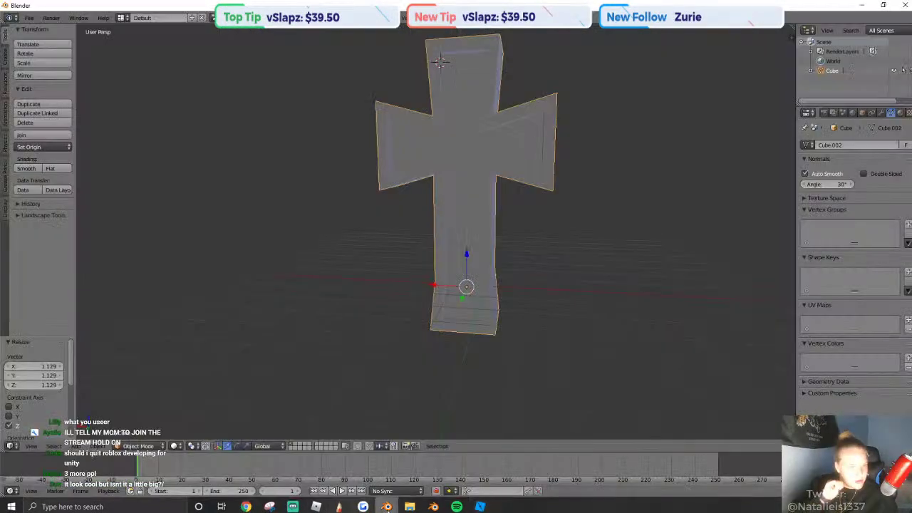
{"action": "scroll", "coordinate": [429, 289], "scroll_direction": "down", "scroll_amount": 2}
{"action": "key", "text": "z"}
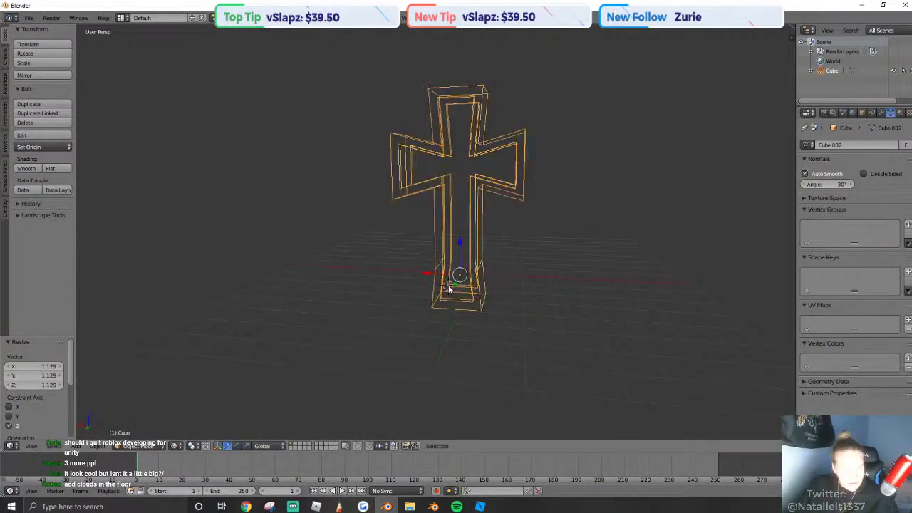
{"action": "left_click", "coordinate": [450, 287]}
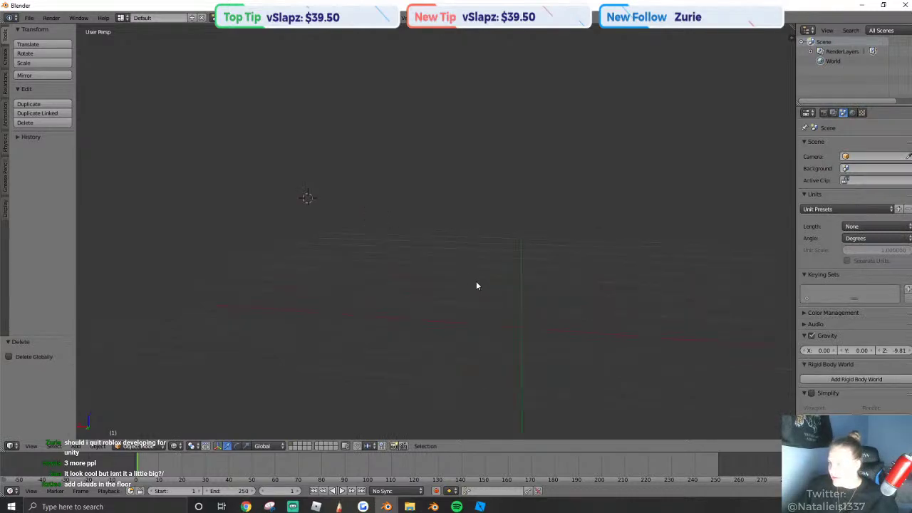
Add a cube and reset its location to the world origin.
{"action": "left_click", "coordinate": [6, 55]}
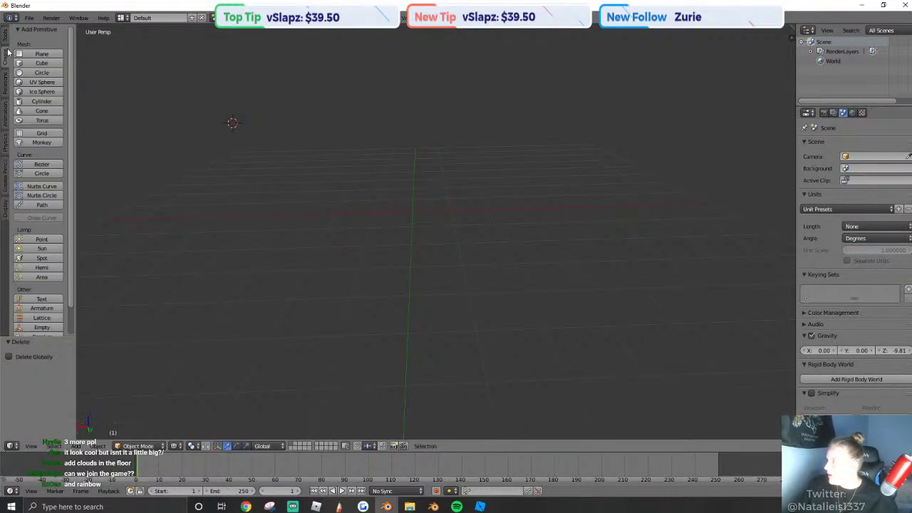
{"action": "left_click", "coordinate": [37, 101]}
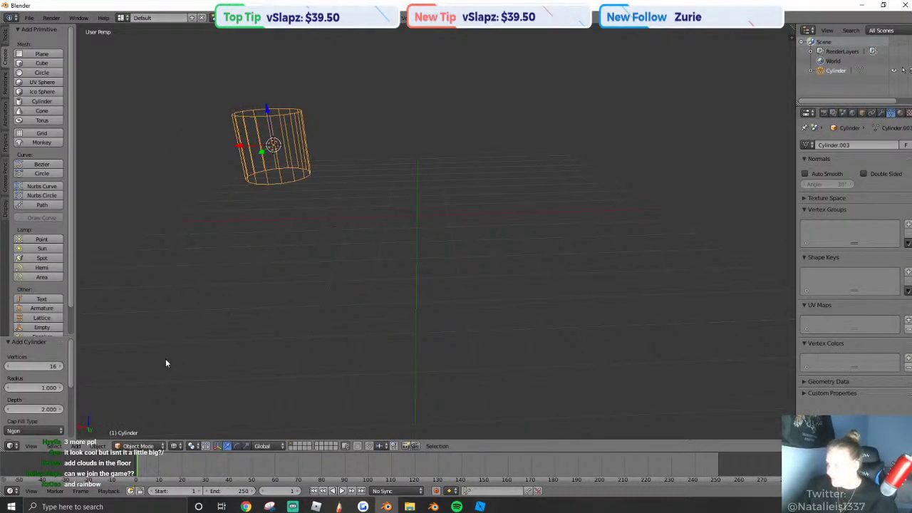
{"action": "left_click", "coordinate": [220, 364]}
{"action": "left_click", "coordinate": [37, 63]}
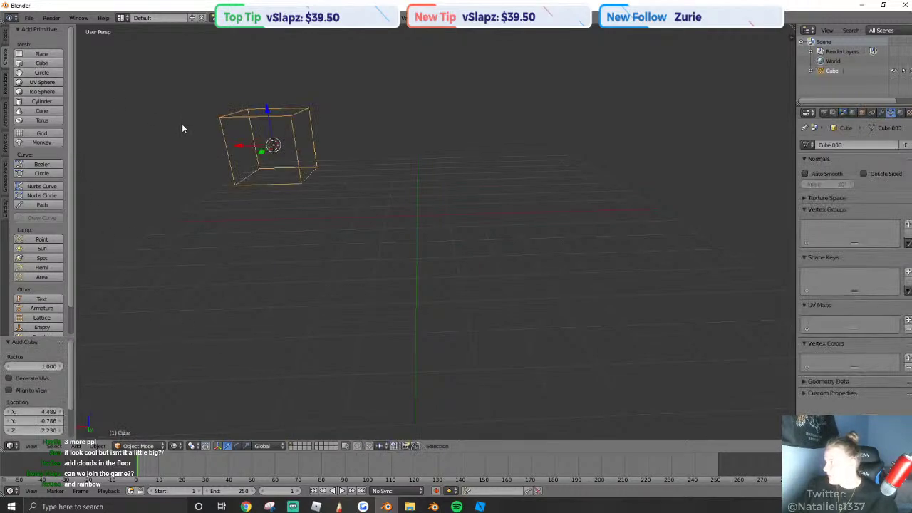
{"action": "key", "text": "alt+g"}
{"action": "scroll", "coordinate": [356, 202], "scroll_direction": "up", "scroll_amount": 3}
Flatten the cube into a slab by lowering its top face about 1.49 units along Z.
{"action": "key", "text": "Tab"}
{"action": "right_click", "coordinate": [401, 133]}
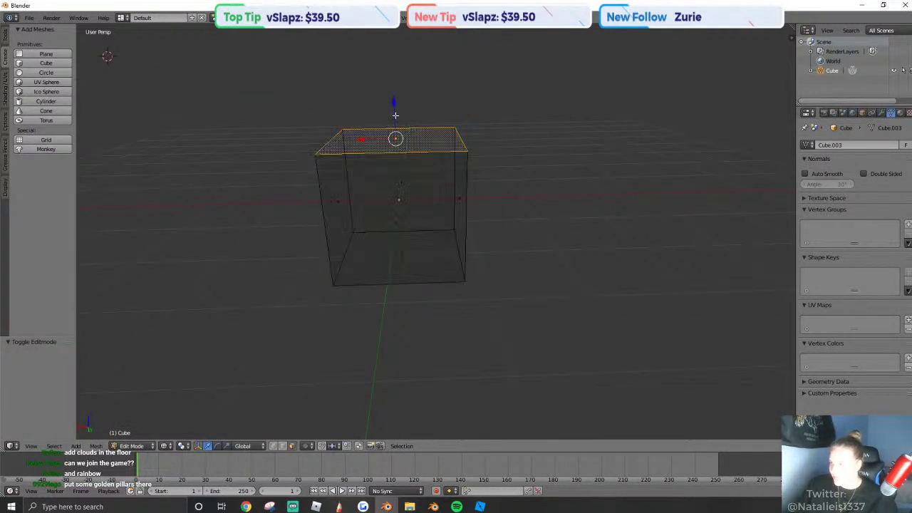
{"action": "left_click_drag", "start_coordinate": [395, 114], "coordinate": [415, 209]}
Bevel the slab's top edges with an offset of about 0.177 and one segment.
{"action": "key", "text": "shift+f"}
{"action": "key", "text": "w"}
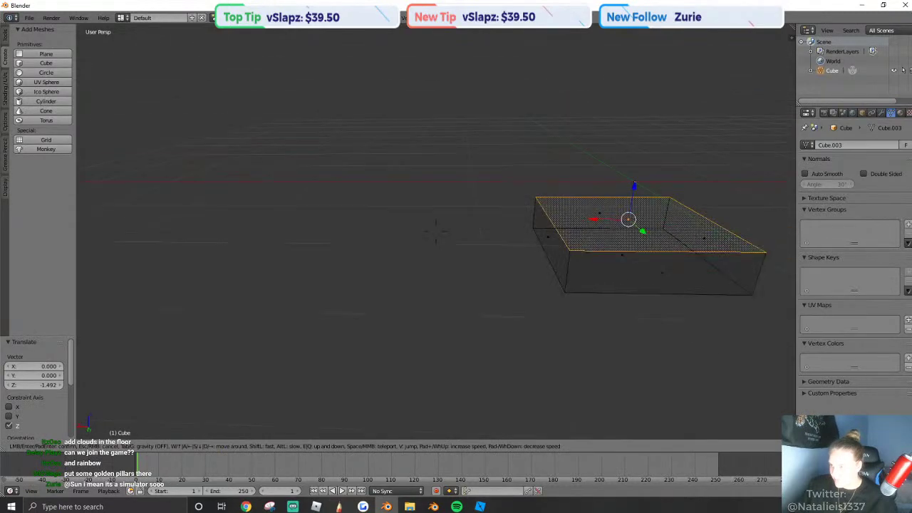
{"action": "left_click", "coordinate": [469, 240]}
{"action": "key", "text": "ctrl+b"}
{"action": "left_click", "coordinate": [566, 279]}
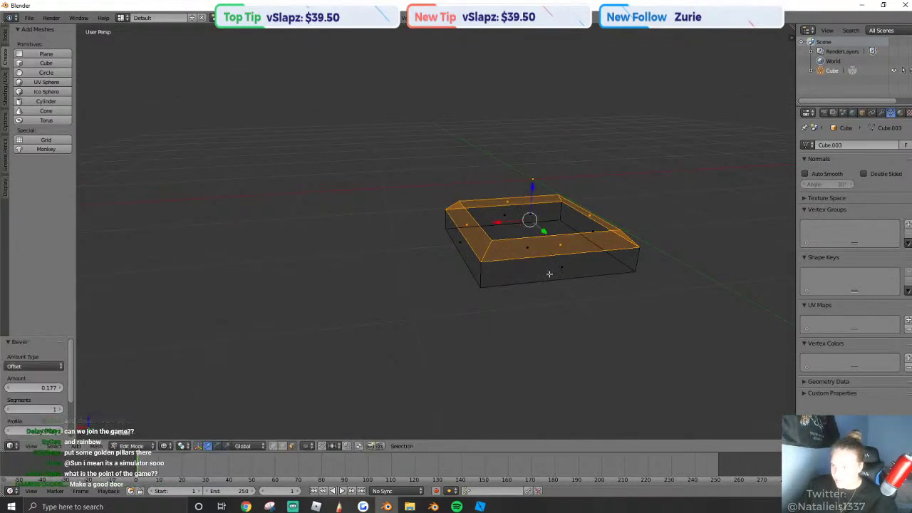
{"action": "key", "text": "Tab"}
{"action": "middle_click_drag", "start_coordinate": [566, 279], "coordinate": [432, 232]}
Enable Auto Smooth at 30° on the whole slab mesh and display the viewport in solid shading.
{"action": "key", "text": "Tab"}
{"action": "key", "text": "a"}
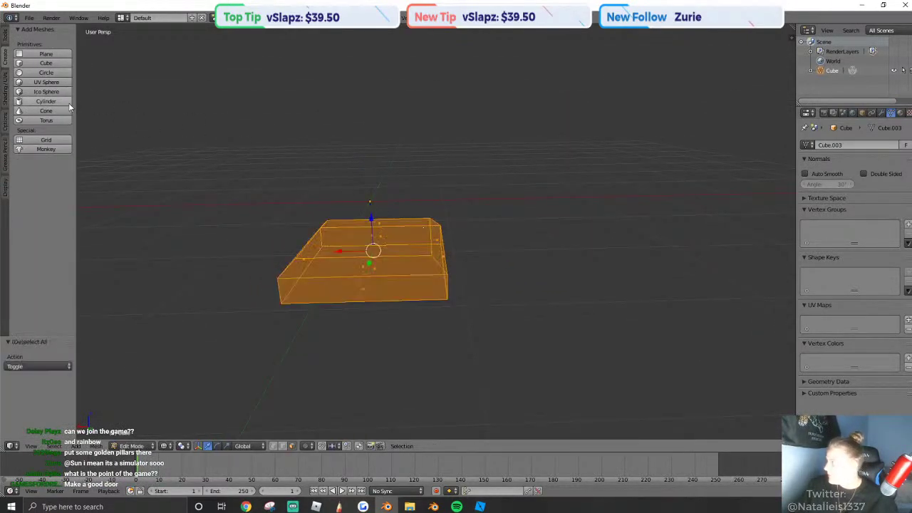
{"action": "left_click", "coordinate": [5, 86]}
{"action": "left_click", "coordinate": [830, 174]}
{"action": "key", "text": "Tab"}
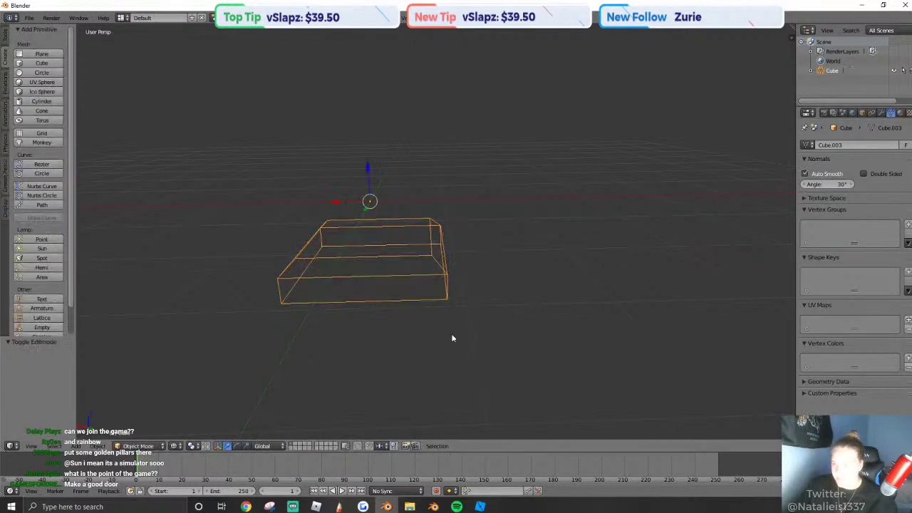
{"action": "left_click", "coordinate": [175, 446]}
{"action": "left_click", "coordinate": [187, 413]}
{"action": "key", "text": "shift+f"}
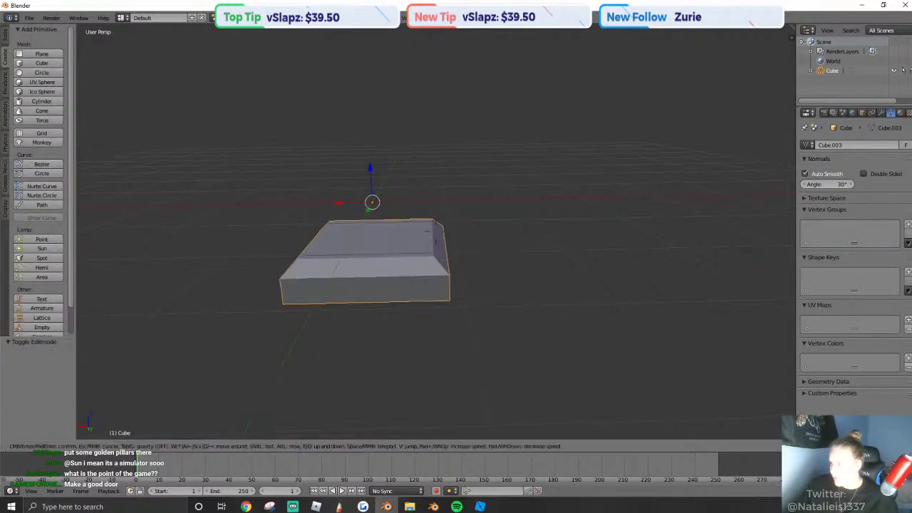
Add a cylinder, set the slab's origin to its geometry, and reset both objects' locations to the world origin.
{"action": "left_click", "coordinate": [41, 101]}
{"action": "scroll", "coordinate": [503, 211], "scroll_direction": "down", "scroll_amount": 2}
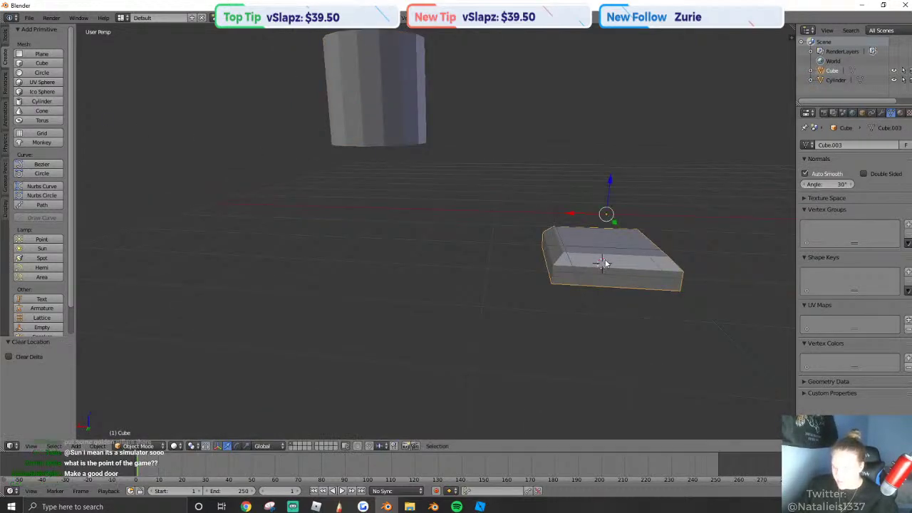
{"action": "key", "text": "shift+ctrl+alt+c"}
{"action": "left_click", "coordinate": [536, 271]}
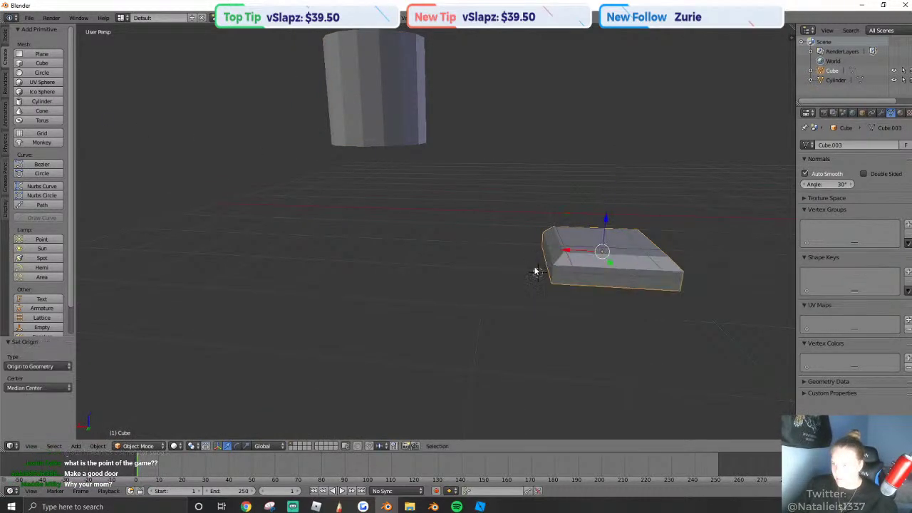
{"action": "key", "text": "alt+g"}
{"action": "key", "text": "alt+g"}
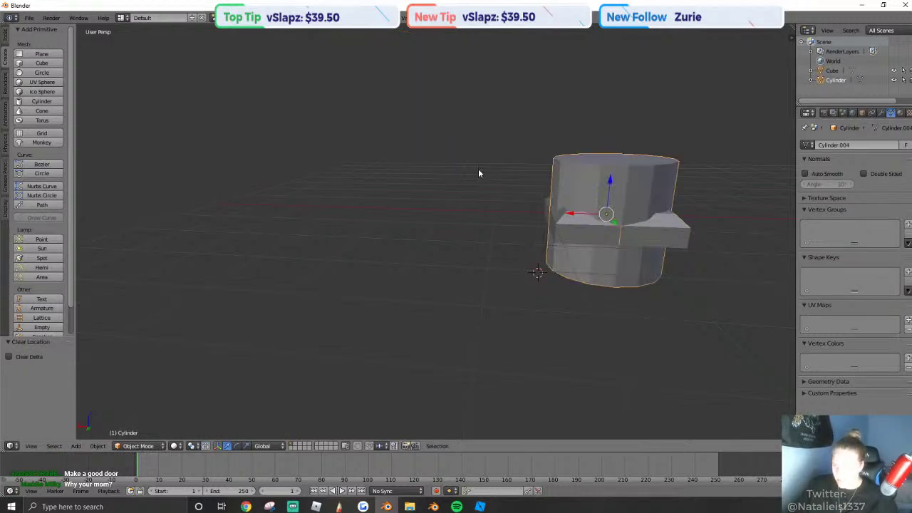
Raise the cylinder about 1.19 units along Z onto the slab and scale it down slightly to fit the base.
{"action": "key", "text": "shift+f"}
{"action": "key", "text": "w"}
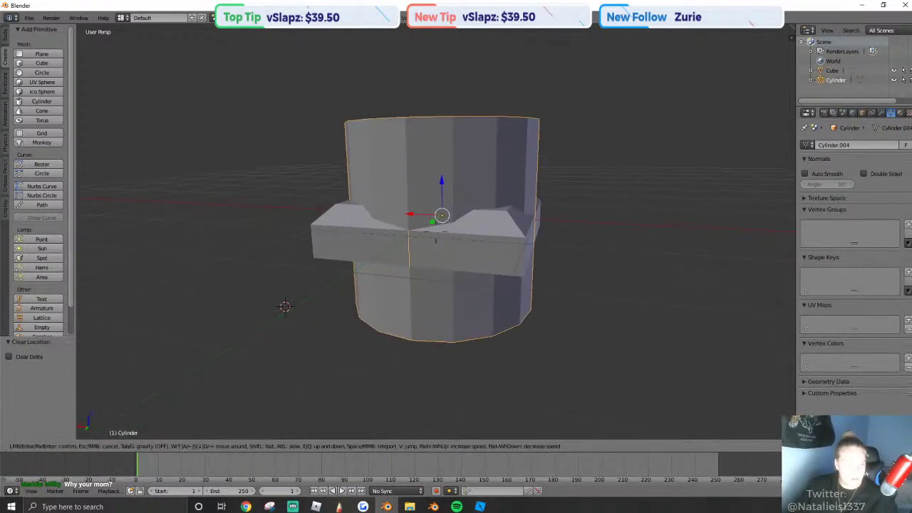
{"action": "key", "text": "s"}
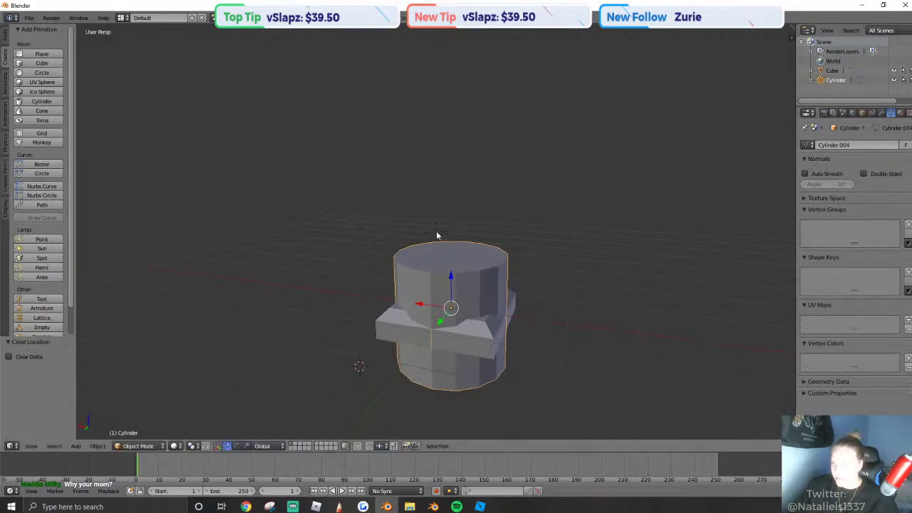
{"action": "key", "text": "g"}
{"action": "key", "text": "z"}
{"action": "left_click", "coordinate": [464, 218]}
{"action": "key", "text": "s"}
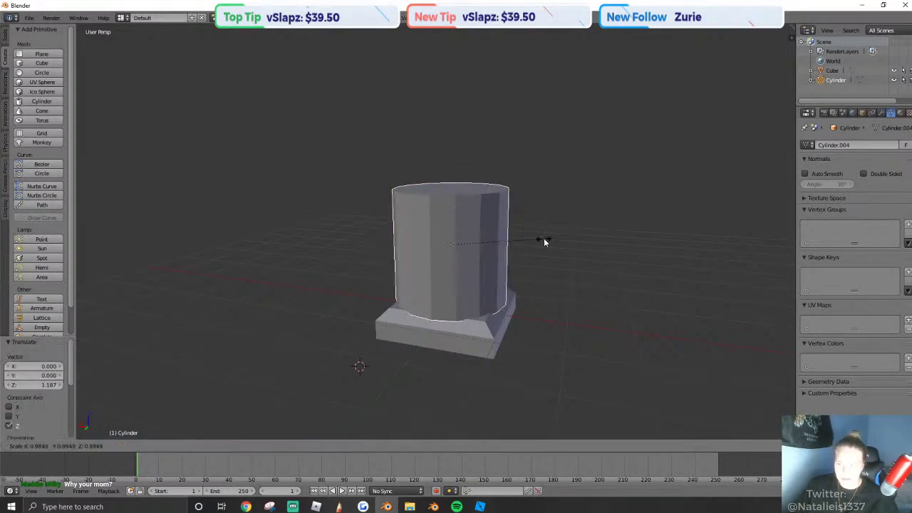
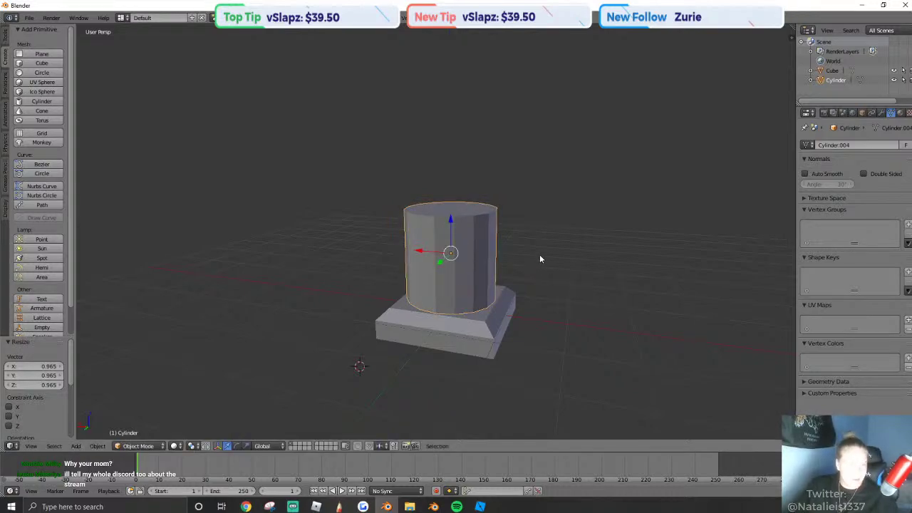
Lengthen the cylinder into a pillar shaft by raising its top face about 1.84 units along Z.
{"action": "key", "text": "Tab"}
{"action": "right_click", "coordinate": [446, 216]}
{"action": "left_click_drag", "start_coordinate": [449, 192], "coordinate": [449, 75]}
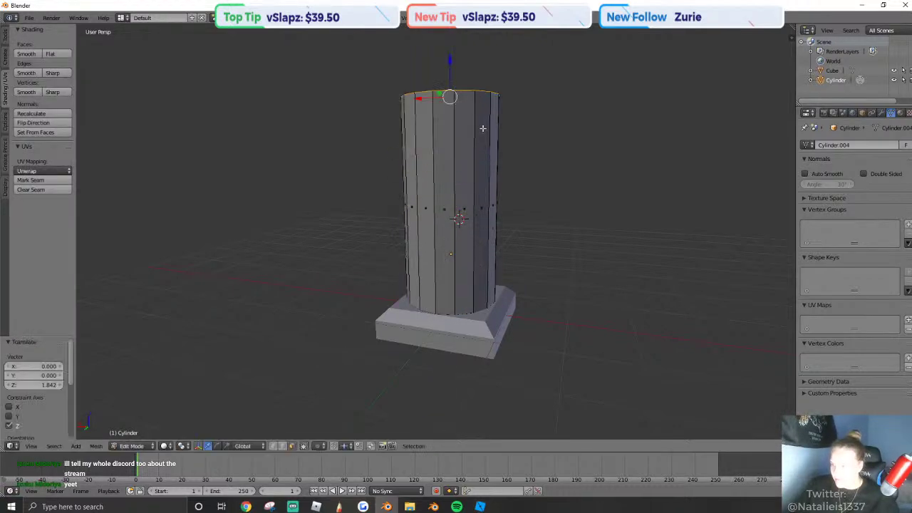
Lengthen the pillar shaft by raising its top face about 5.88 units along Z and lowering it back about 0.64.
{"action": "scroll", "coordinate": [441, 207], "scroll_direction": "down", "scroll_amount": 5}
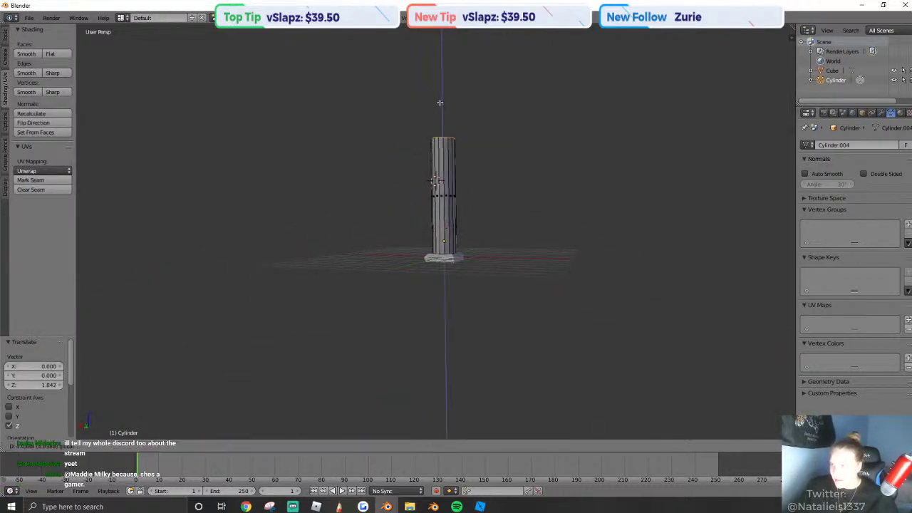
{"action": "key", "text": "shift+f"}
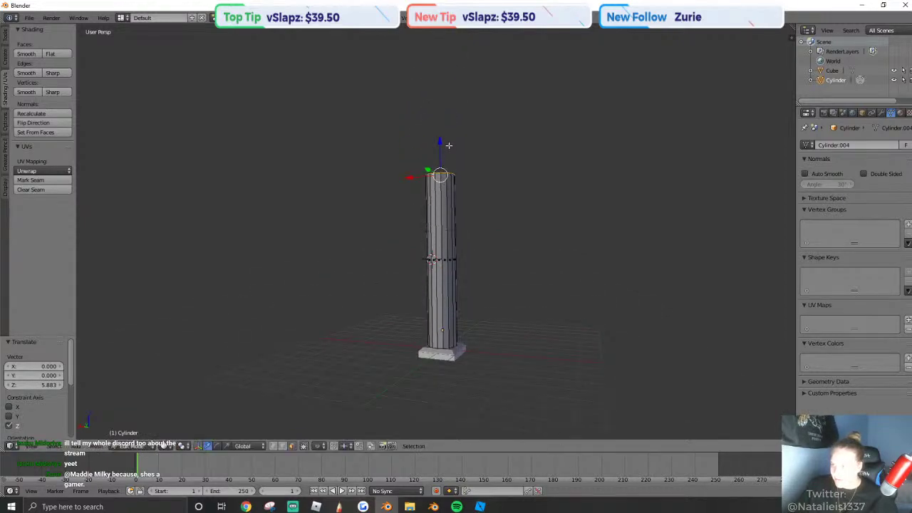
{"action": "left_click", "coordinate": [441, 155]}
{"action": "scroll", "coordinate": [436, 231], "scroll_direction": "up", "scroll_amount": 3}
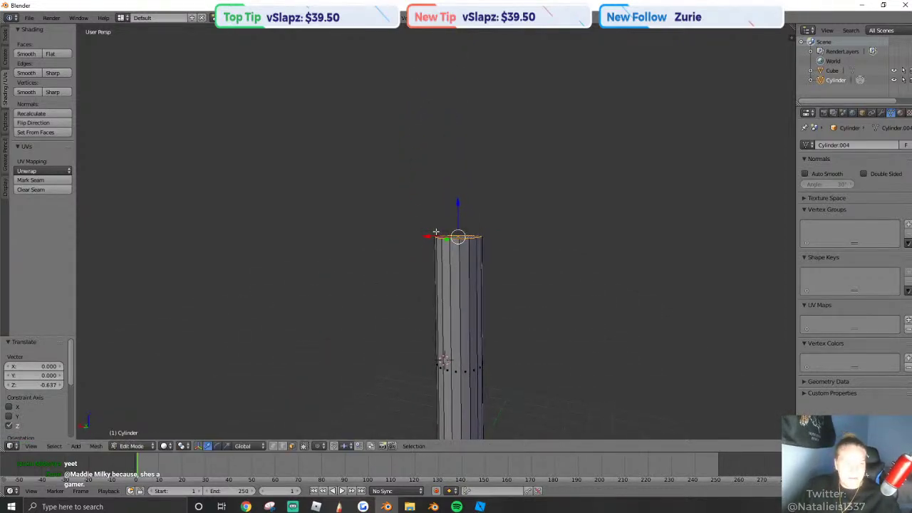
Apply smooth shading to all faces of the pillar shaft.
{"action": "key", "text": "a"}
{"action": "left_click", "coordinate": [26, 54]}
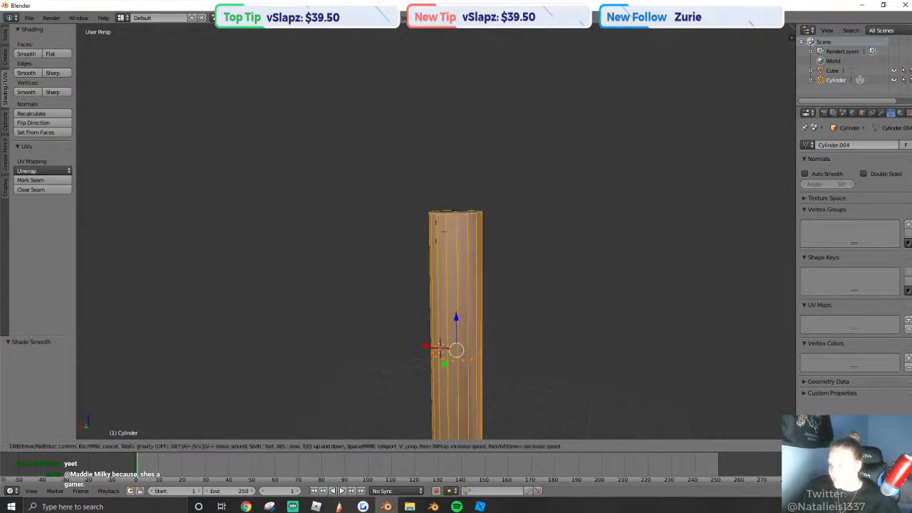
{"action": "scroll", "coordinate": [451, 244], "scroll_direction": "up", "scroll_amount": 3}
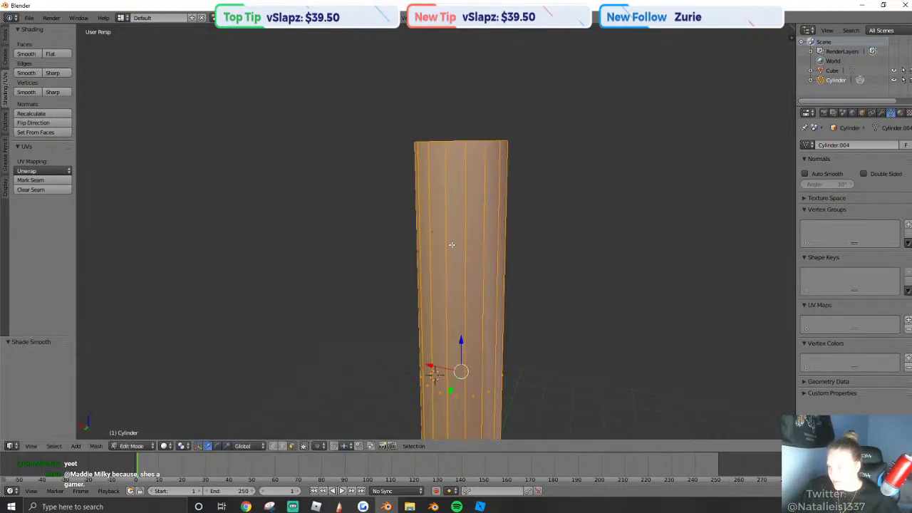
Mark spaced vertical edges around the shaft as sharp and enable Auto Smooth at 30° on its mesh.
{"action": "right_click", "coordinate": [457, 371]}
{"action": "middle_click_drag", "start_coordinate": [482, 370], "coordinate": [436, 231]}
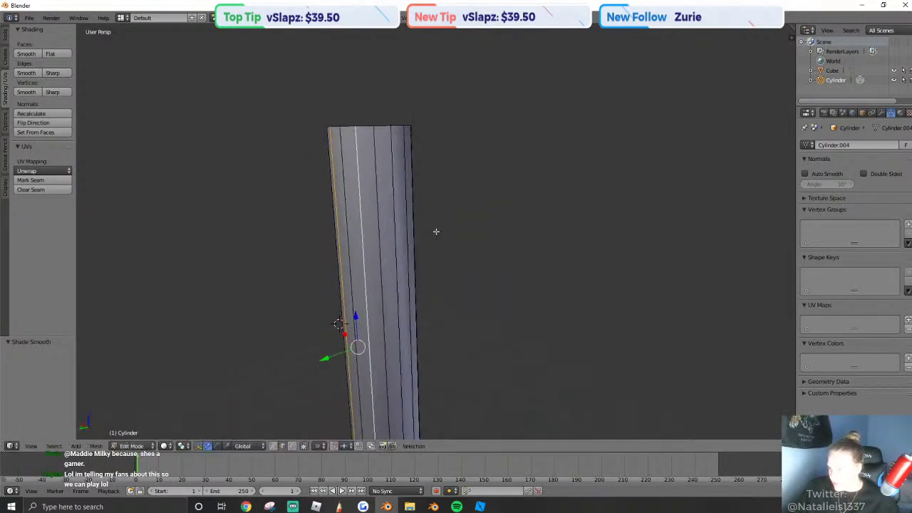
{"action": "middle_click_drag", "start_coordinate": [392, 280], "coordinate": [391, 239]}
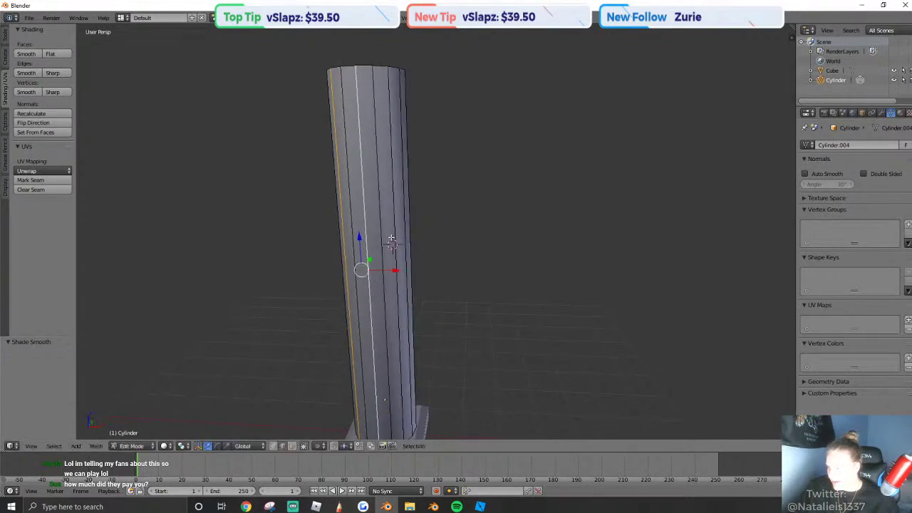
{"action": "key", "text": "d"}
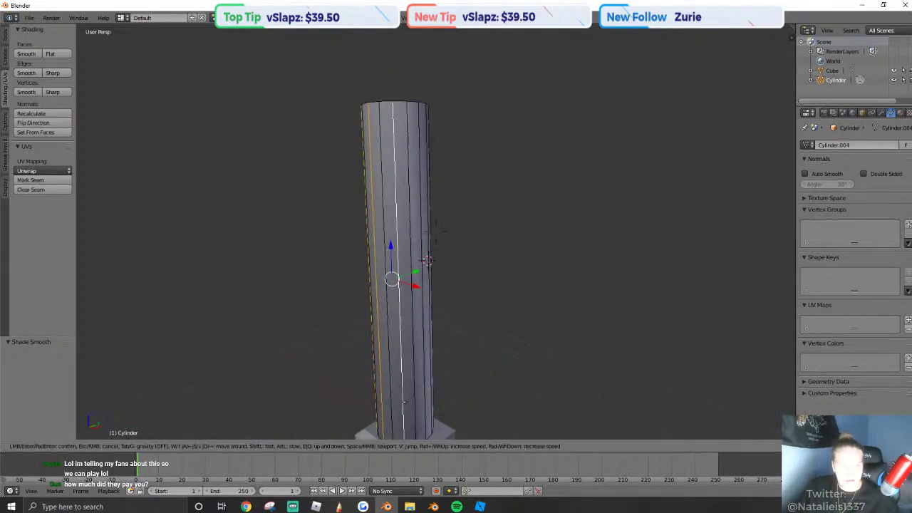
{"action": "key", "text": "shift+f"}
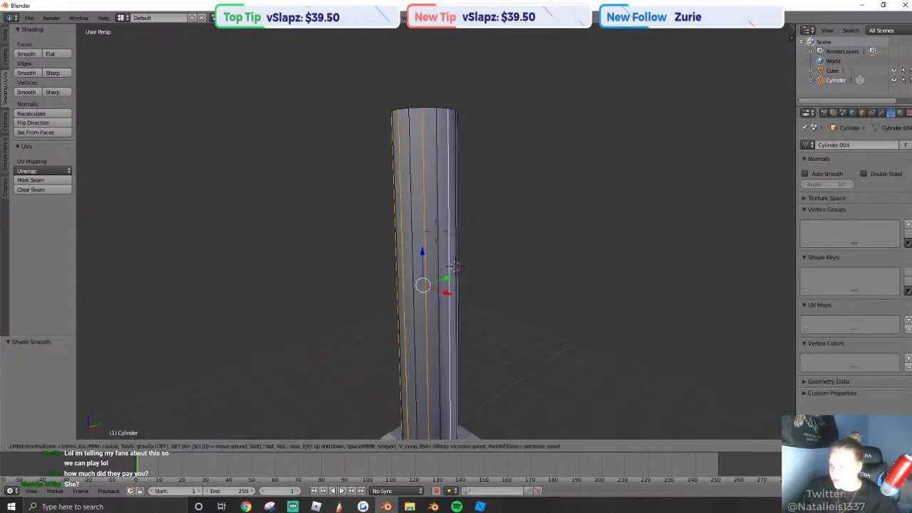
{"action": "key", "text": "d"}
{"action": "key", "text": "w"}
{"action": "left_click", "coordinate": [436, 231]}
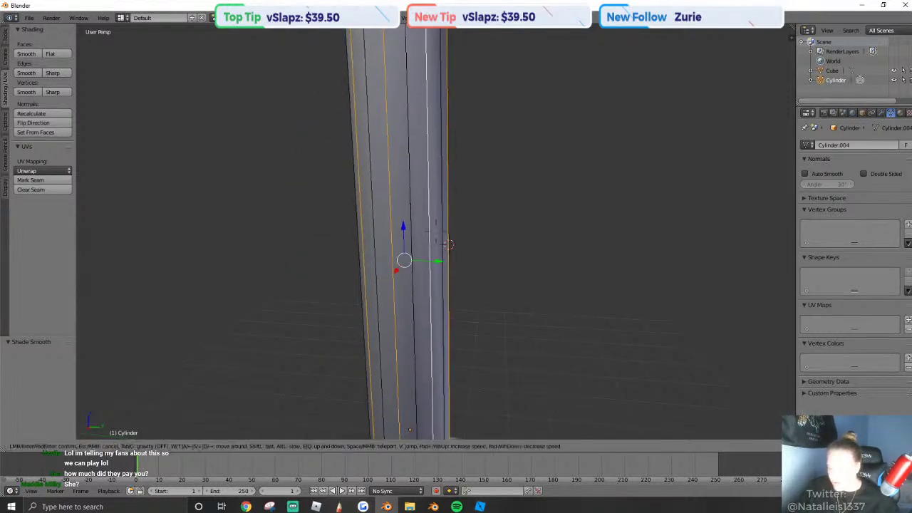
{"action": "left_click", "coordinate": [436, 232]}
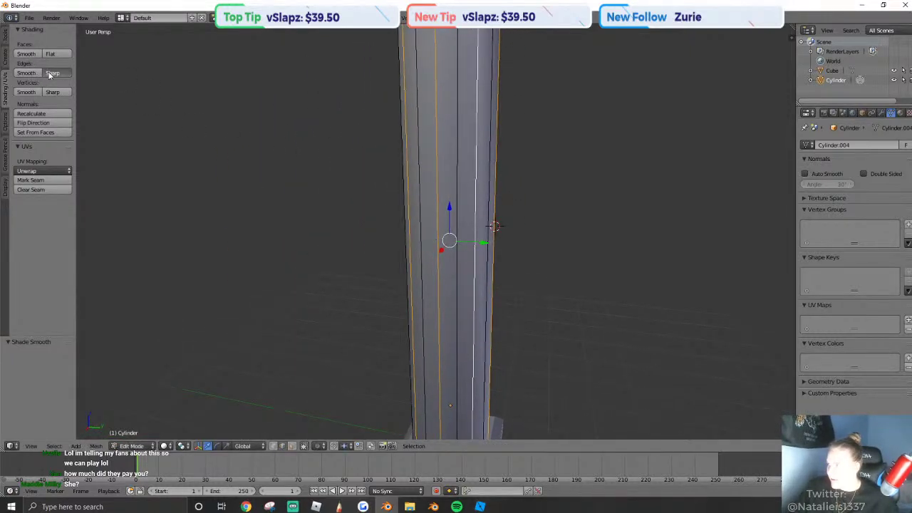
{"action": "left_click", "coordinate": [817, 178]}
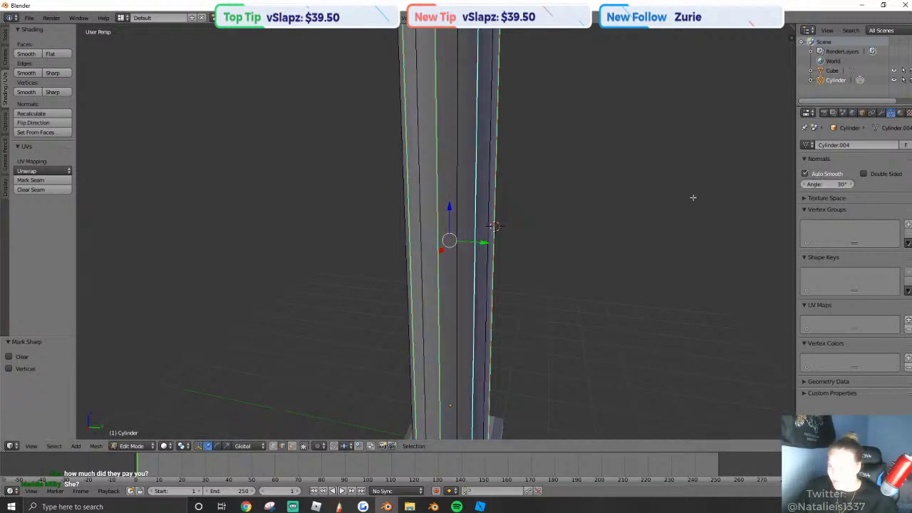
Scale the whole shaft uniformly to about 0.848 and lower it slightly to sit on the base slab.
{"action": "key", "text": "Tab"}
{"action": "key", "text": "shift+f"}
{"action": "key", "text": "s"}
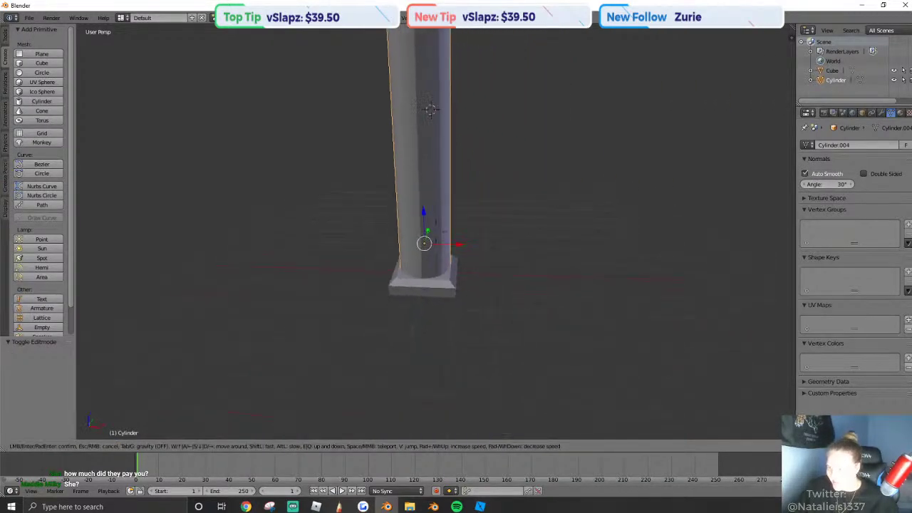
{"action": "key", "text": "a"}
{"action": "key", "text": "w"}
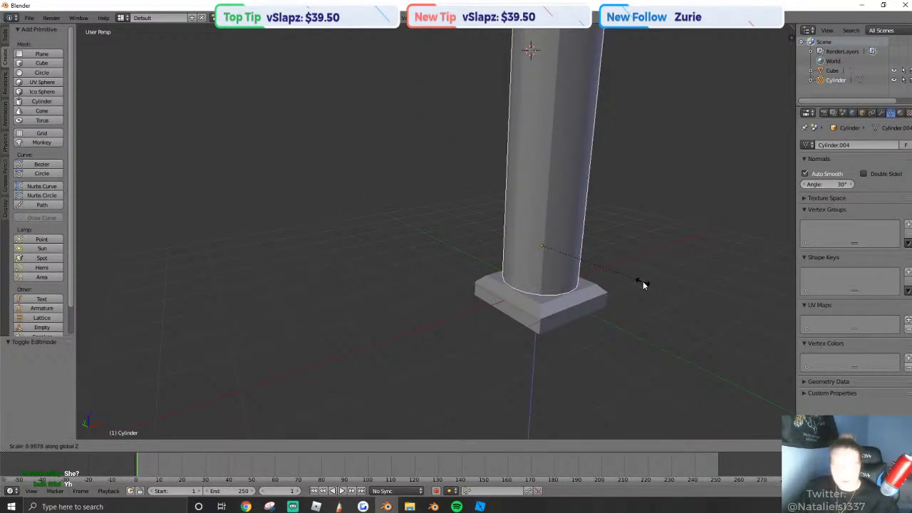
{"action": "left_click", "coordinate": [642, 281]}
{"action": "key", "text": "s"}
{"action": "left_click", "coordinate": [607, 285]}
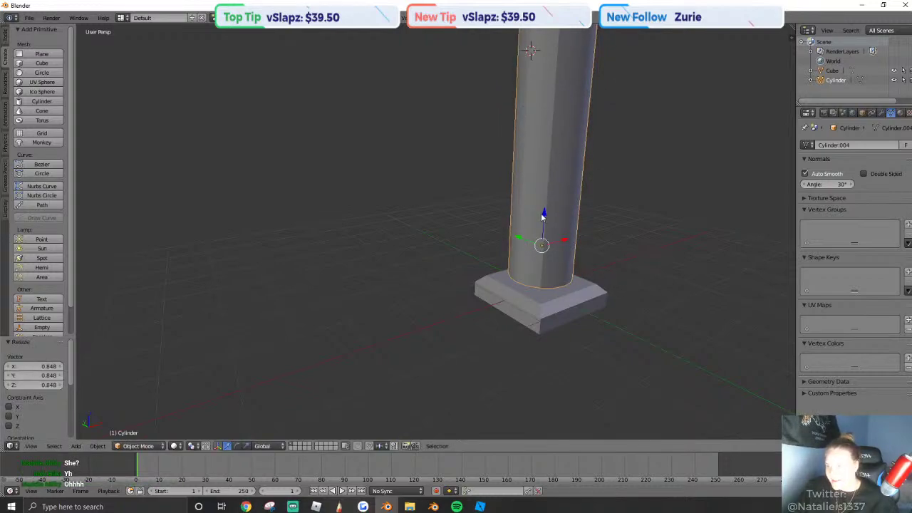
{"action": "key", "text": "Tab"}
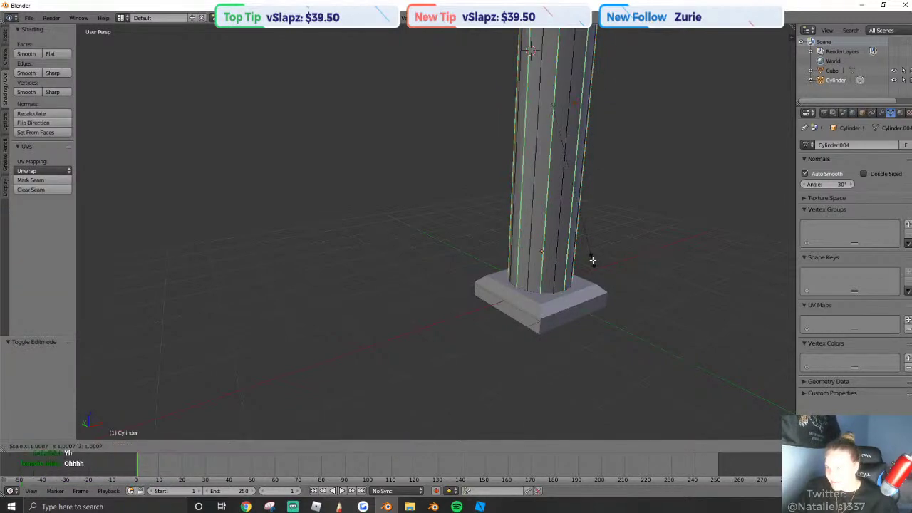
{"action": "key", "text": "Tab"}
Duplicate the bevelled base slab in place and rotate the copy 180° about X.
{"action": "key", "text": "shift+f"}
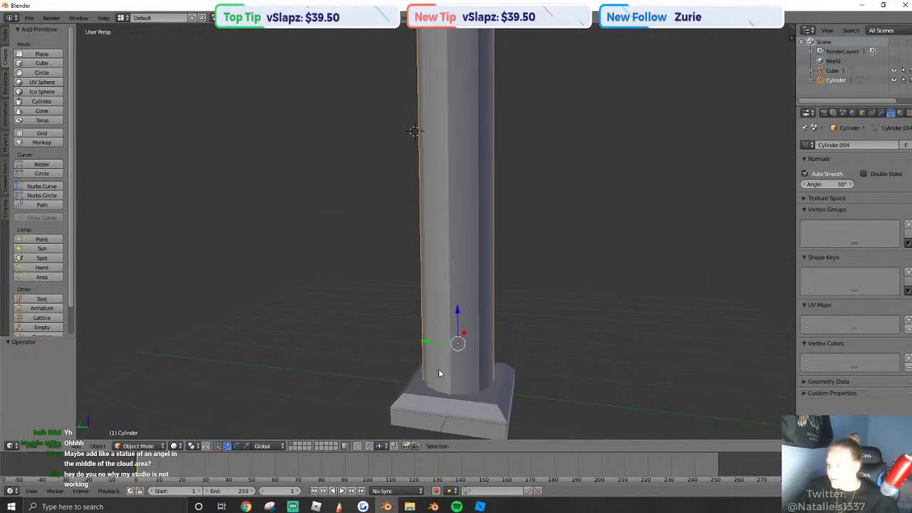
{"action": "key", "text": "shift+d"}
{"action": "right_click", "coordinate": [451, 393]}
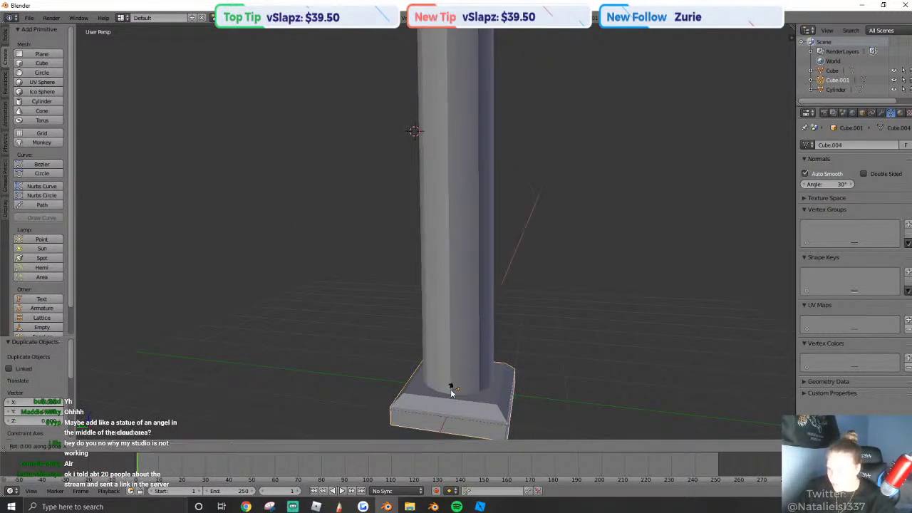
{"action": "type", "text": "0"}
{"action": "key", "text": "Return"}
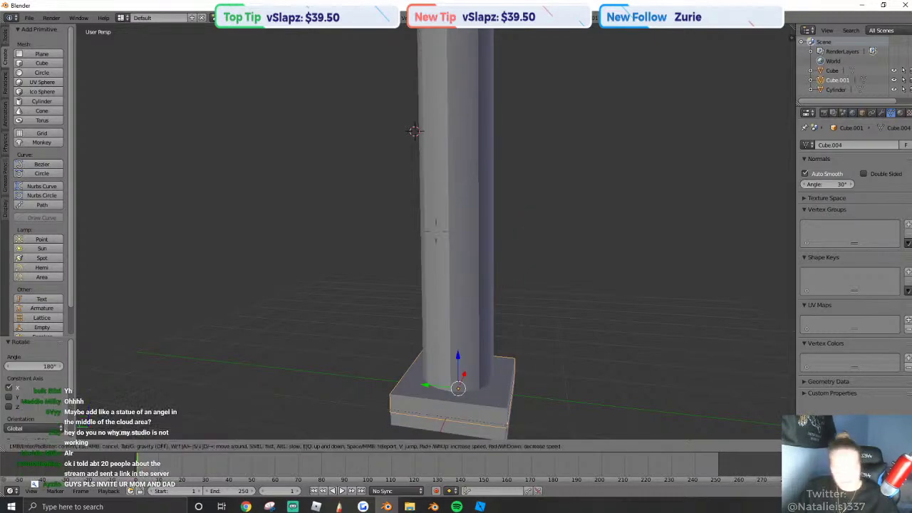
Raise the flipped slab copy about 7.36 units along Z to cap the shaft as a capital.
{"action": "key", "text": "s"}
{"action": "key", "text": "a"}
{"action": "left_click", "coordinate": [436, 232]}
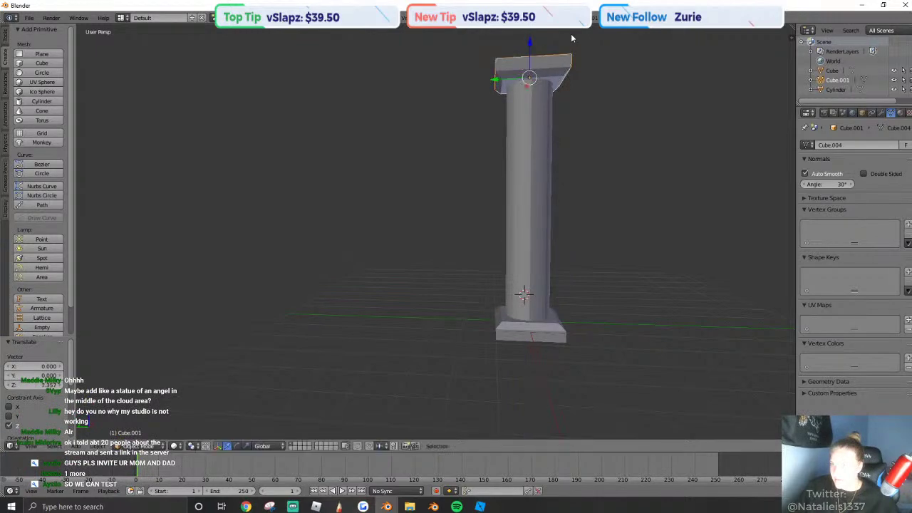
{"action": "key", "text": "shift+f"}
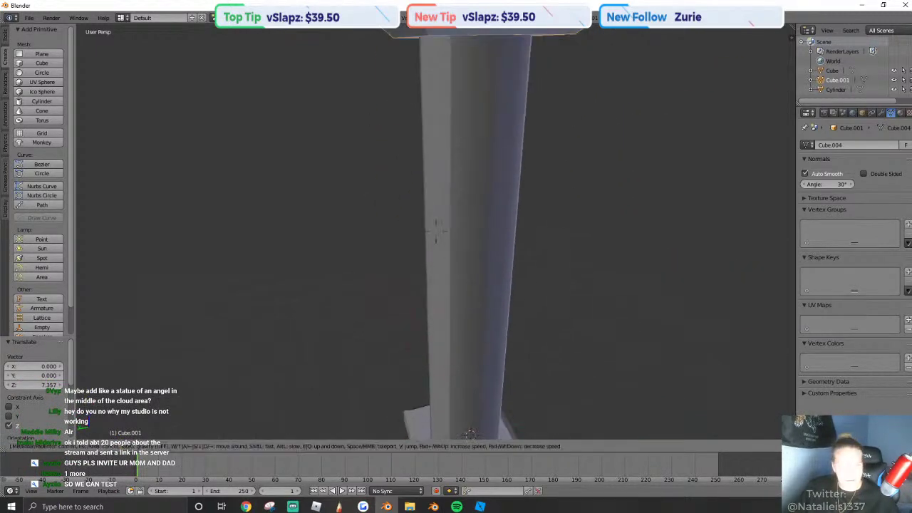
{"action": "key", "text": "s"}
{"action": "left_click", "coordinate": [436, 232]}
Inset the top face of the base slab and extrude it slightly upward to form a second tier around the shaft.
{"action": "key", "text": "shift+f"}
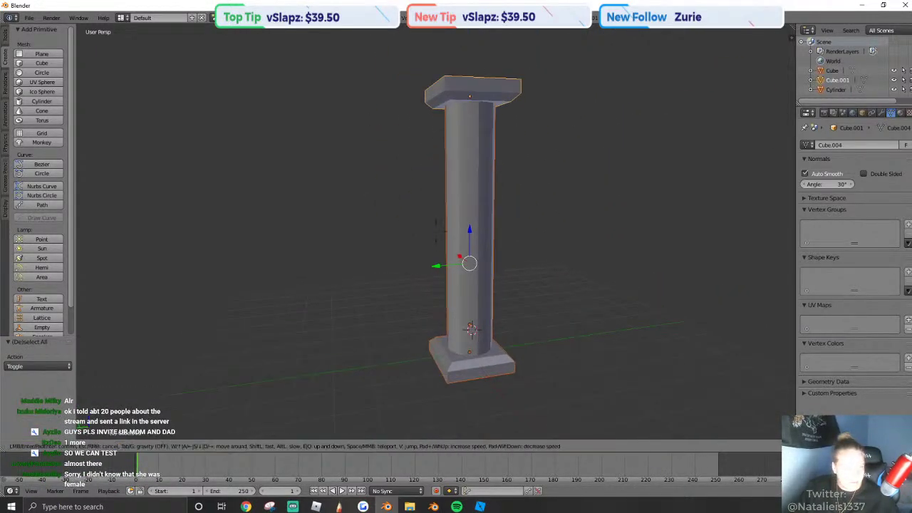
{"action": "left_click", "coordinate": [435, 232]}
{"action": "key", "text": "Tab"}
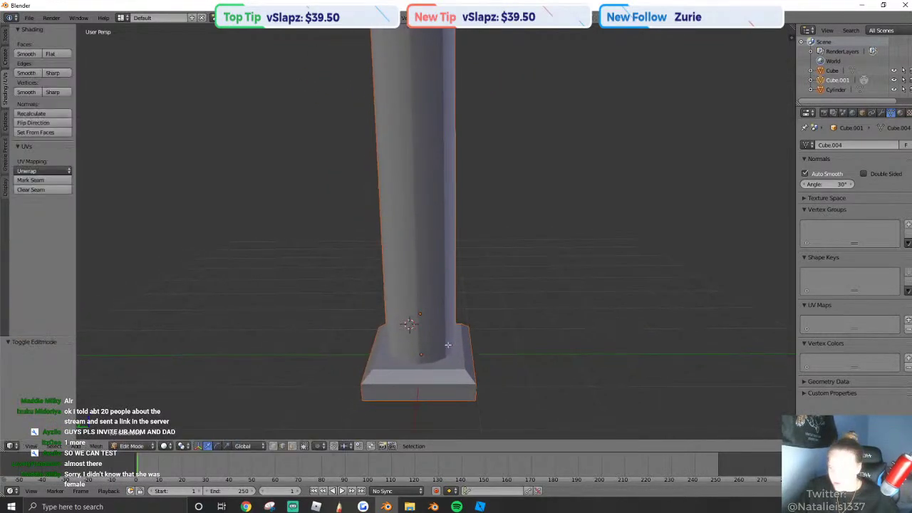
{"action": "key", "text": "Tab"}
{"action": "right_click", "coordinate": [457, 370]}
{"action": "key", "text": "Tab"}
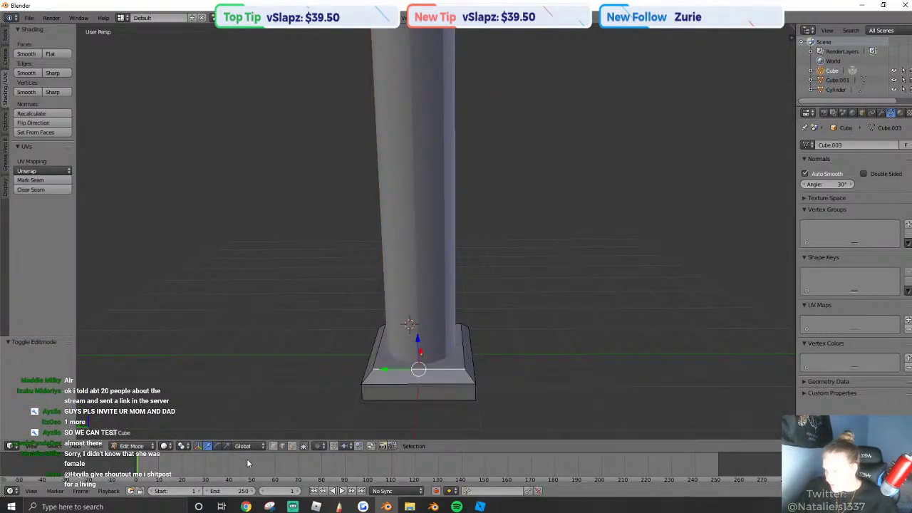
{"action": "key", "text": "i"}
{"action": "left_click", "coordinate": [529, 346]}
{"action": "key", "text": "e"}
{"action": "left_click", "coordinate": [527, 338]}
{"action": "key", "text": "shift+f"}
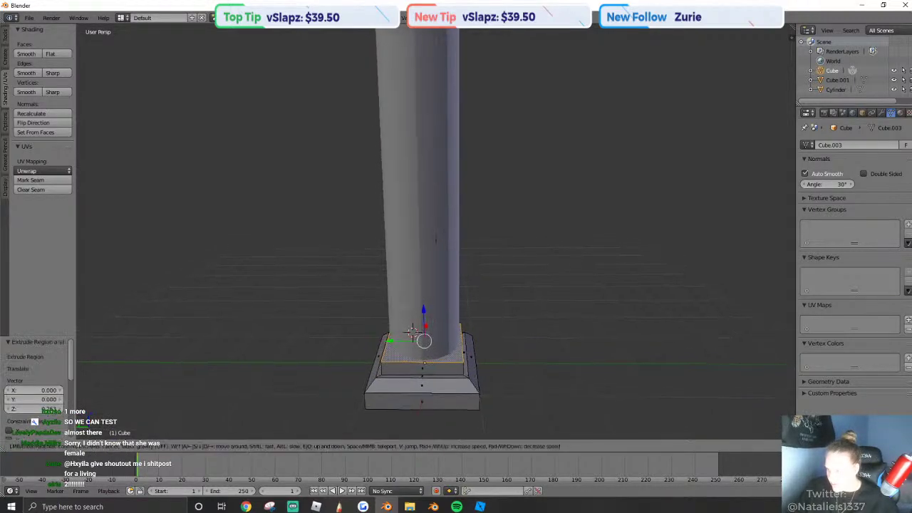
{"action": "left_click", "coordinate": [436, 234]}
{"action": "key", "text": "Tab"}
Select the base, shaft and capital and join them into a single object.
{"action": "key", "text": "shift+f"}
{"action": "key", "text": "s"}
{"action": "left_click", "coordinate": [435, 231]}
{"action": "key", "text": "shift+f"}
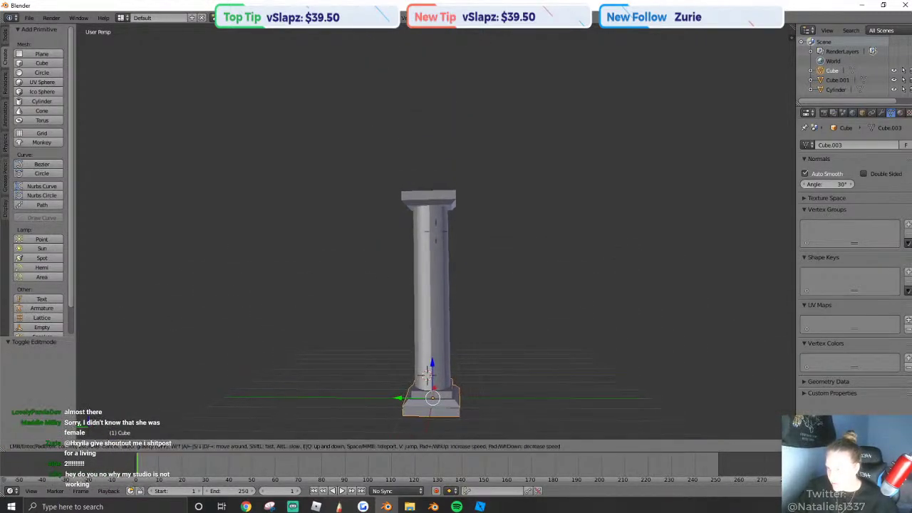
{"action": "left_click", "coordinate": [435, 231]}
{"action": "key", "text": "a"}
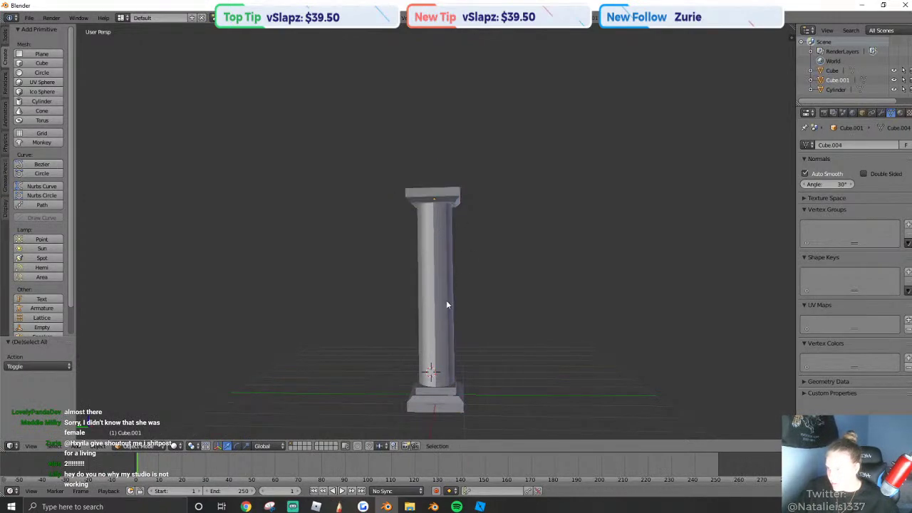
{"action": "key", "text": "a"}
{"action": "key", "text": "ctrl+j"}
Export the joined pillar as untitled.obj to the Documents folder.
{"action": "left_click", "coordinate": [29, 17]}
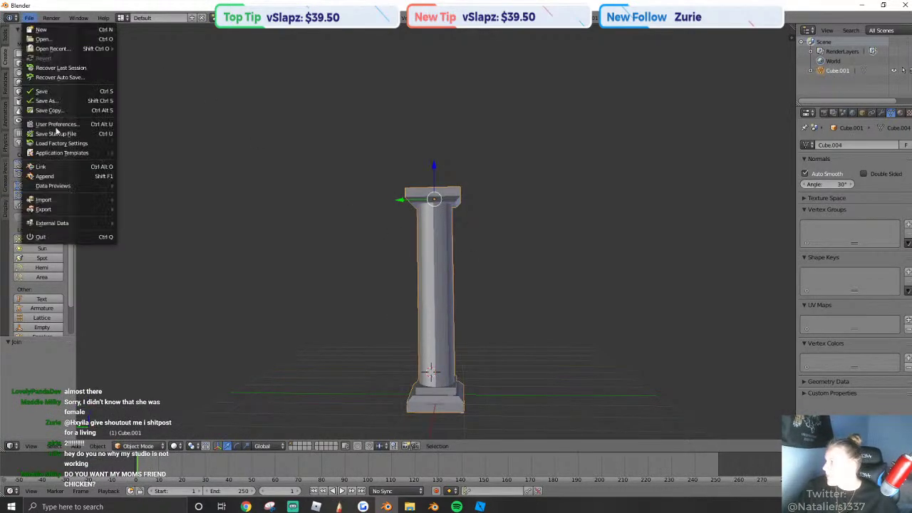
{"action": "mouse_move", "coordinate": [44, 209]}
{"action": "left_click", "coordinate": [181, 266]}
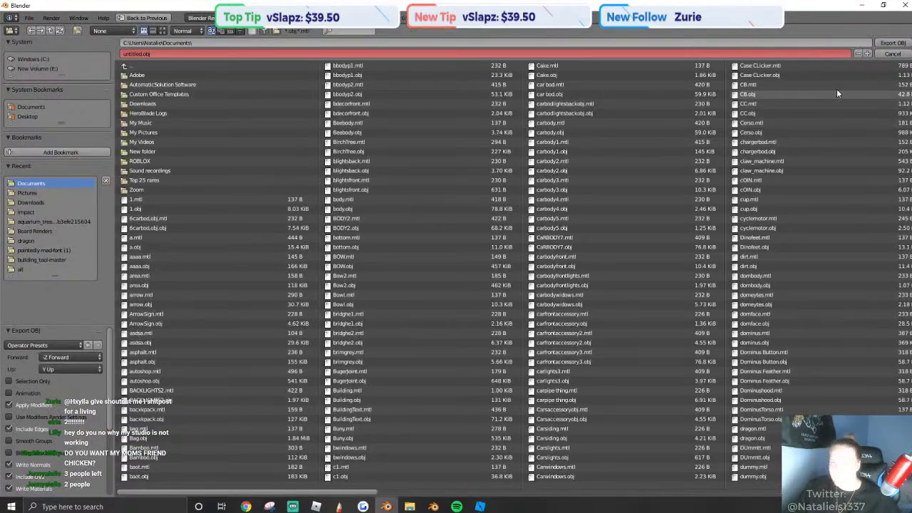
{"action": "left_click", "coordinate": [893, 43]}
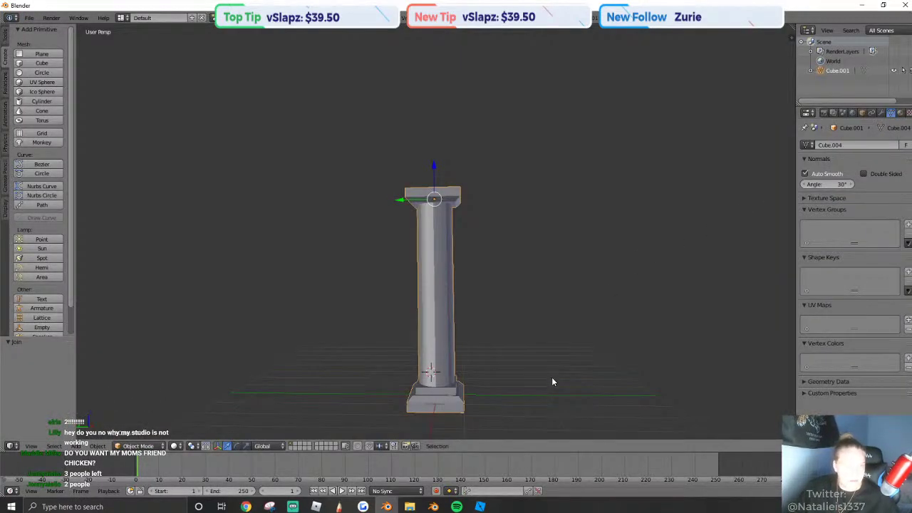
Switch to Roblox Studio and duplicate one of the cloud mesh parts in the cloud area.
{"action": "left_click", "coordinate": [479, 507]}
{"action": "right_click_drag", "start_coordinate": [403, 281], "coordinate": [401, 236]}
{"action": "key", "text": "w"}
{"action": "left_click", "coordinate": [400, 236]}
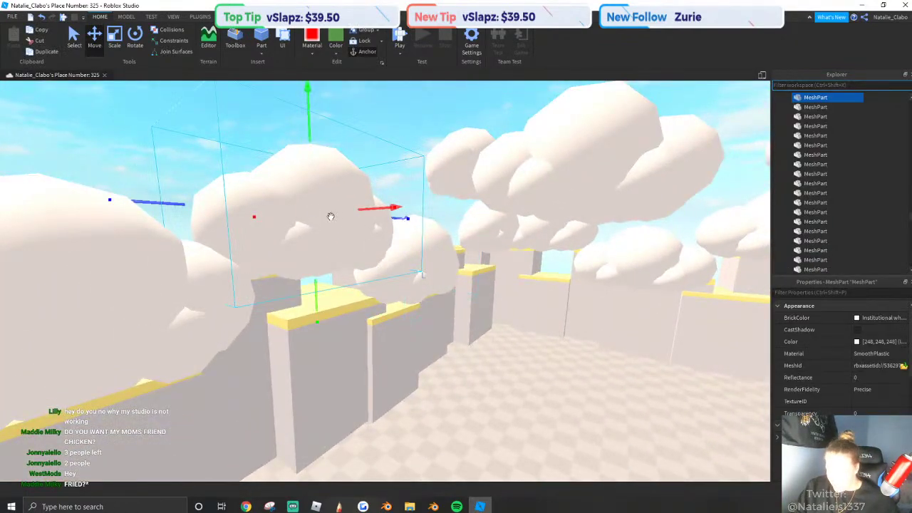
{"action": "key", "text": "f"}
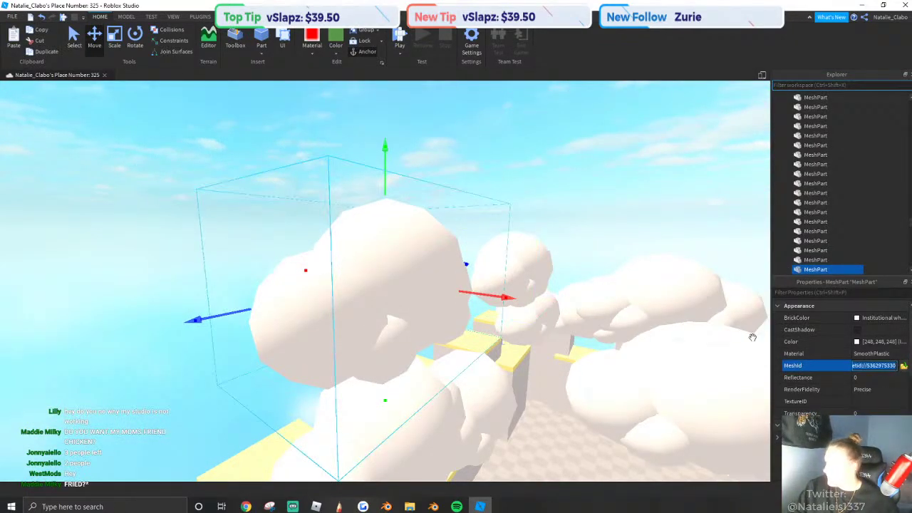
Replace the duplicated cloud's mesh with the untitled OBJ file, declining to move it to the file's location data.
{"action": "left_click", "coordinate": [904, 366]}
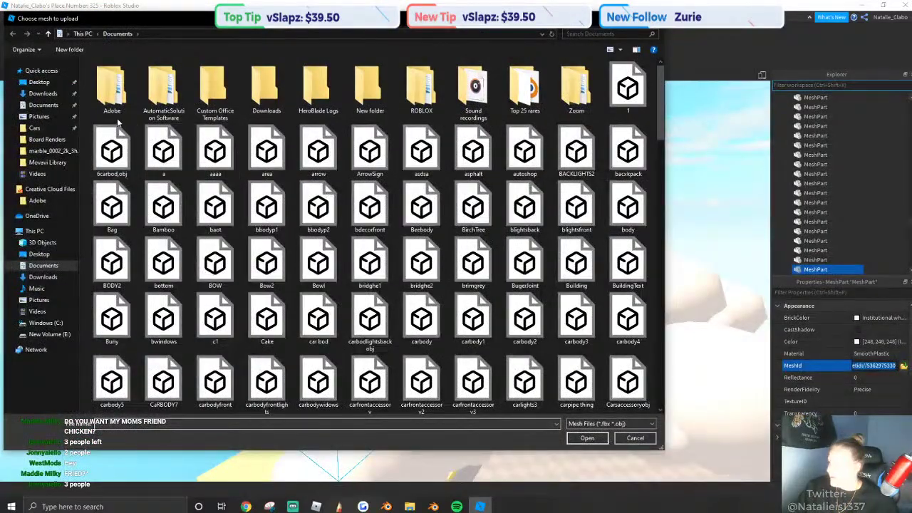
{"action": "left_click", "coordinate": [43, 72]}
{"action": "left_click", "coordinate": [122, 164]}
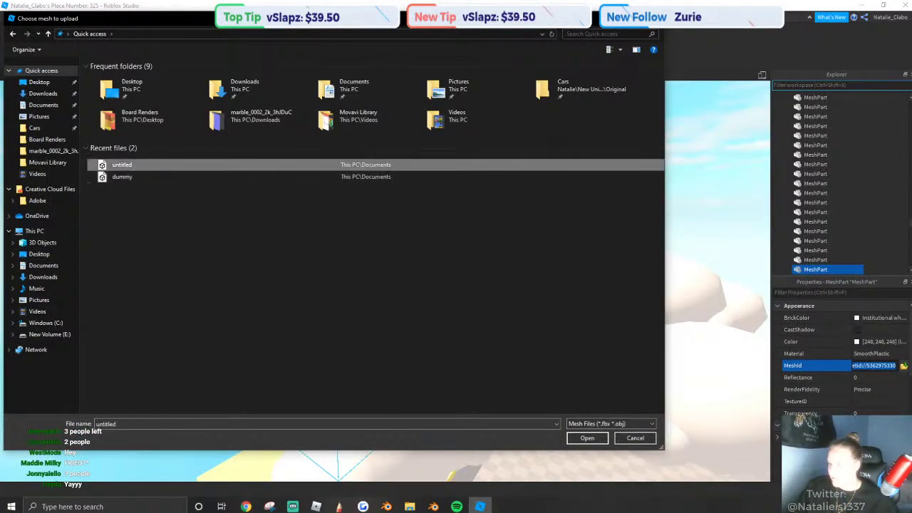
{"action": "left_click", "coordinate": [592, 440]}
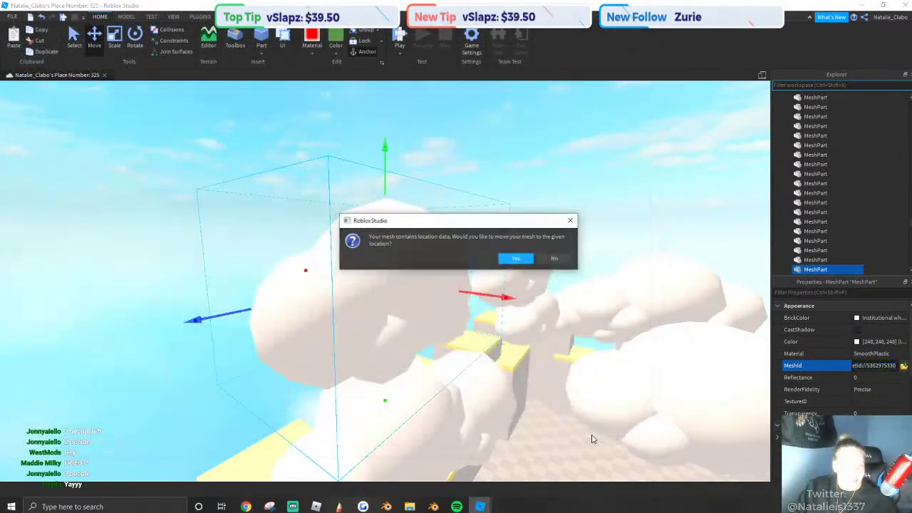
{"action": "left_click", "coordinate": [554, 258]}
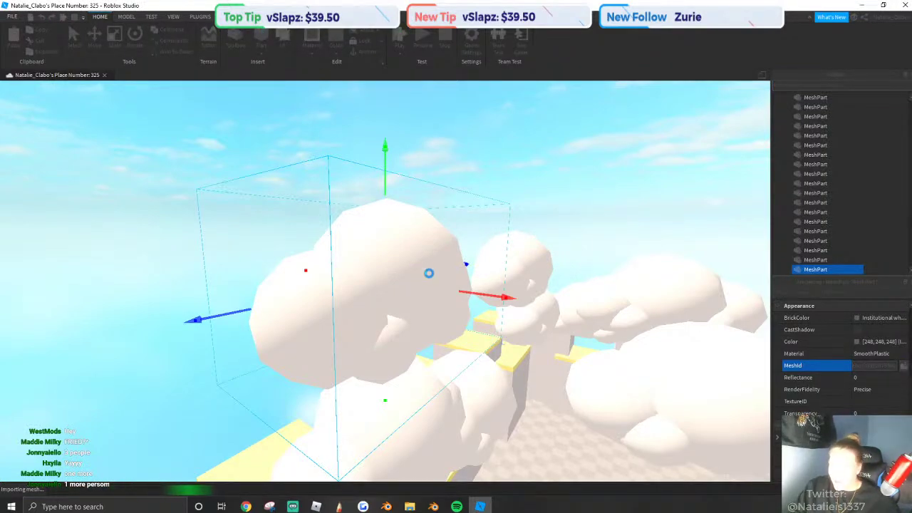
Set the imported pillar's material to Smooth Plastic.
{"action": "key", "text": "w"}
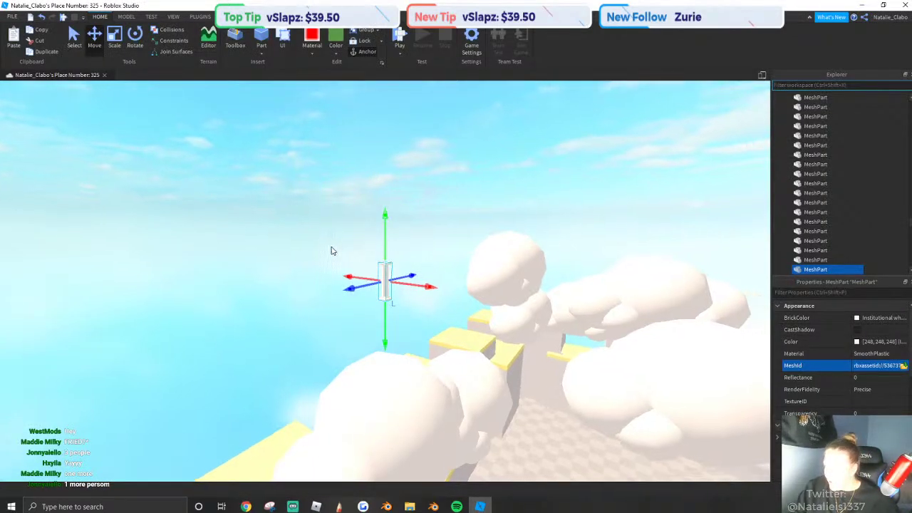
{"action": "left_click", "coordinate": [315, 48]}
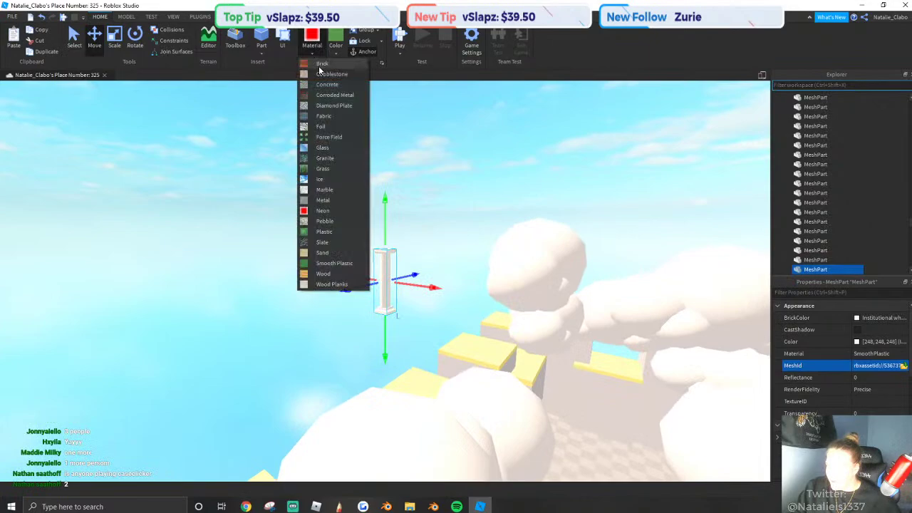
{"action": "left_click", "coordinate": [338, 264]}
Enlarge the pillar and stand it on the checkered floor of the cloud area.
{"action": "key", "text": "w"}
{"action": "right_click_drag", "start_coordinate": [385, 235], "coordinate": [398, 299]}
{"action": "left_click_drag", "start_coordinate": [404, 310], "coordinate": [482, 346]}
{"action": "key", "text": "w"}
{"action": "right_click_drag", "start_coordinate": [482, 346], "coordinate": [482, 346]}
{"action": "left_click_drag", "start_coordinate": [482, 346], "coordinate": [364, 354]}
{"action": "right_click_drag", "start_coordinate": [364, 354], "coordinate": [440, 153]}
Select the yellow trim part on the back wall and highlight its Color value.
{"action": "left_click", "coordinate": [439, 153]}
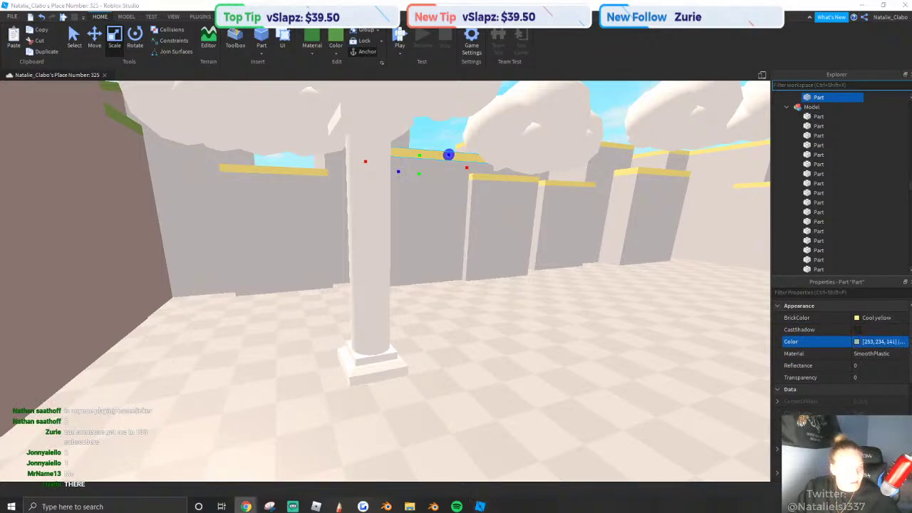
{"action": "scroll", "coordinate": [563, 249], "scroll_direction": "down", "scroll_amount": 2}
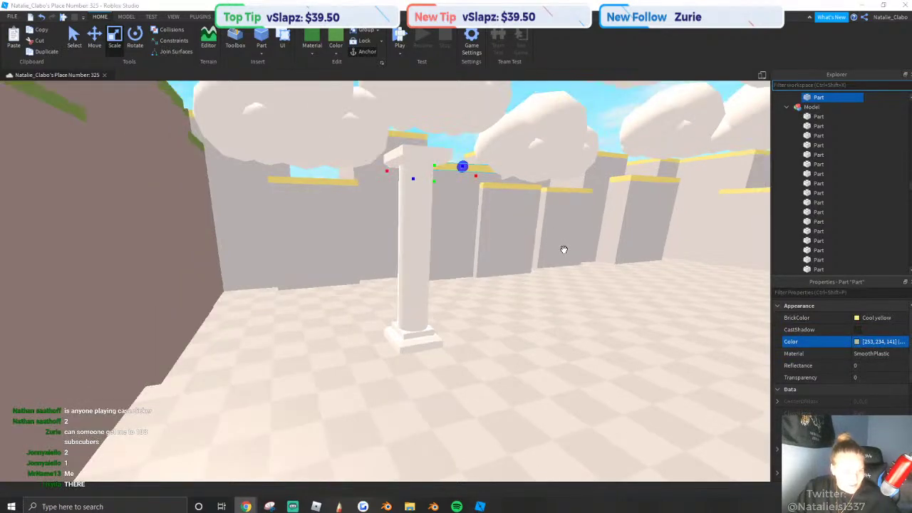
Select the freestanding white pillar mesh and set its color to 253, 234, 141.
{"action": "right_click_drag", "start_coordinate": [564, 248], "coordinate": [563, 249]}
{"action": "scroll", "coordinate": [374, 249], "scroll_direction": "up", "scroll_amount": 2}
{"action": "scroll", "coordinate": [374, 249], "scroll_direction": "up", "scroll_amount": 1}
{"action": "left_click", "coordinate": [379, 278]}
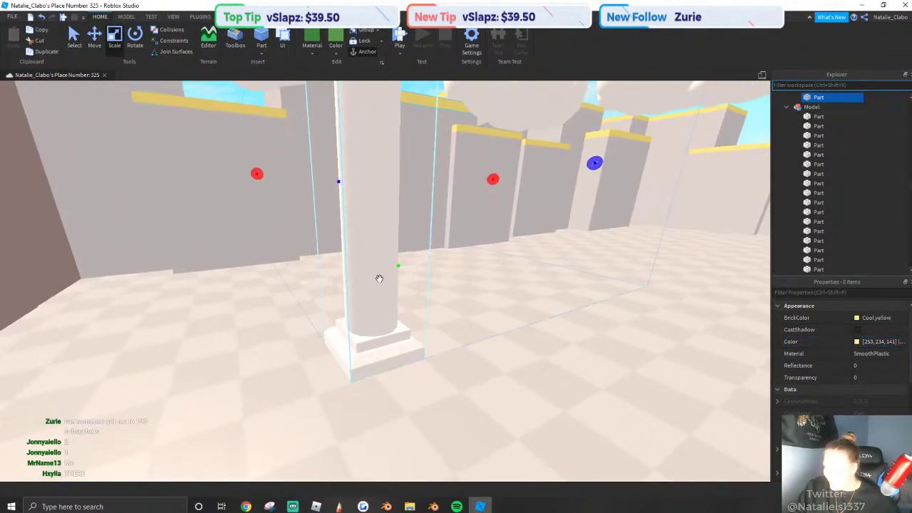
{"action": "right_click_drag", "start_coordinate": [420, 292], "coordinate": [382, 195]}
{"action": "left_click", "coordinate": [476, 368]}
{"action": "left_click", "coordinate": [436, 370]}
{"action": "right_click_drag", "start_coordinate": [436, 371], "coordinate": [439, 382]}
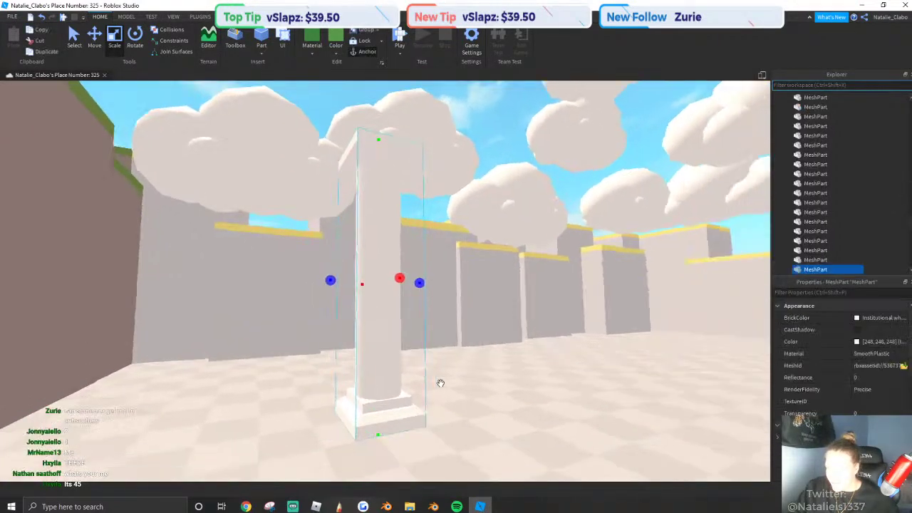
{"action": "scroll", "coordinate": [440, 382], "scroll_direction": "up", "scroll_amount": 1}
{"action": "type", "text": "253, 234, 141"}
{"action": "key", "text": "Return"}
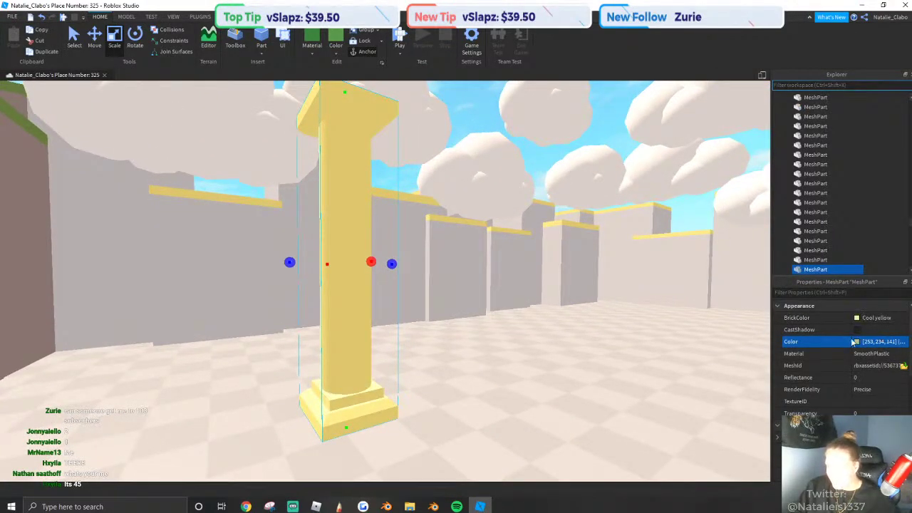
Change the pillar's color to the deeper yellow 253, 220, 101 with the color picker.
{"action": "right_click_drag", "start_coordinate": [514, 263], "coordinate": [503, 285]}
{"action": "scroll", "coordinate": [503, 285], "scroll_direction": "down", "scroll_amount": 5}
{"action": "scroll", "coordinate": [447, 247], "scroll_direction": "up", "scroll_amount": 5}
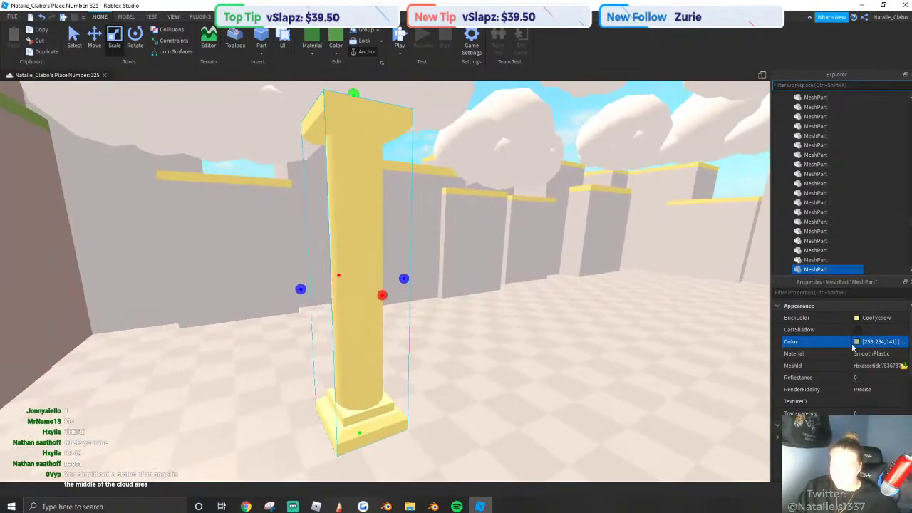
{"action": "left_click", "coordinate": [854, 342]}
{"action": "left_click", "coordinate": [545, 212]}
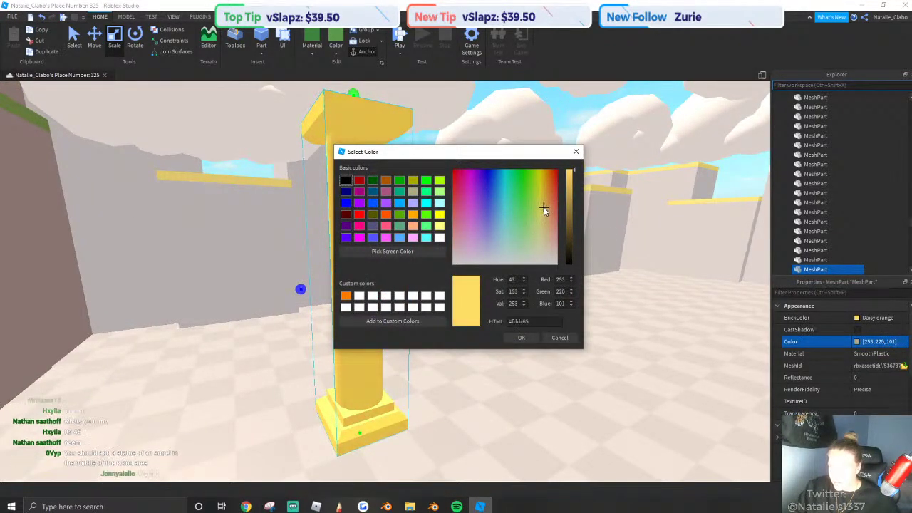
{"action": "left_click", "coordinate": [528, 338]}
Recolor the pillar to Institutional white (248, 248, 248).
{"action": "right_click_drag", "start_coordinate": [524, 337], "coordinate": [521, 337]}
{"action": "scroll", "coordinate": [519, 339], "scroll_direction": "down", "scroll_amount": 3}
{"action": "scroll", "coordinate": [520, 339], "scroll_direction": "up", "scroll_amount": 1}
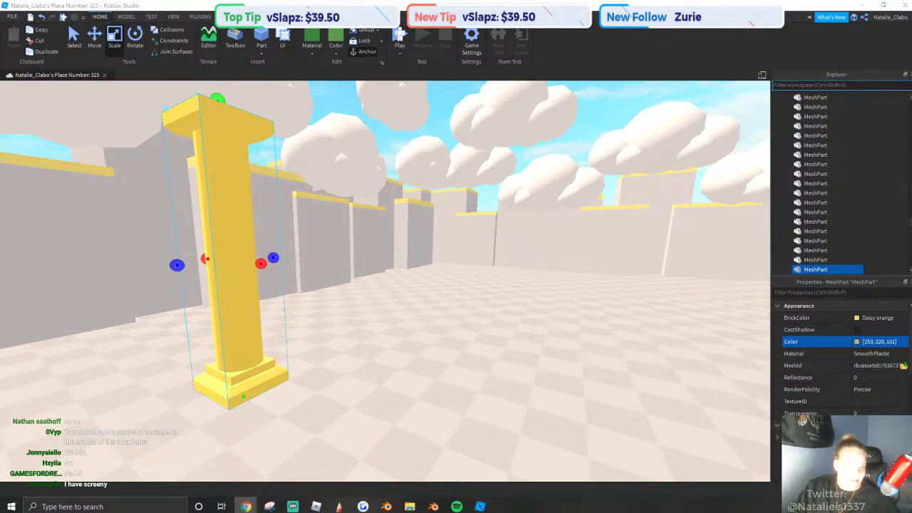
{"action": "right_click_drag", "start_coordinate": [737, 255], "coordinate": [736, 255]}
{"action": "key", "text": "a"}
{"action": "right_click_drag", "start_coordinate": [411, 109], "coordinate": [358, 80]}
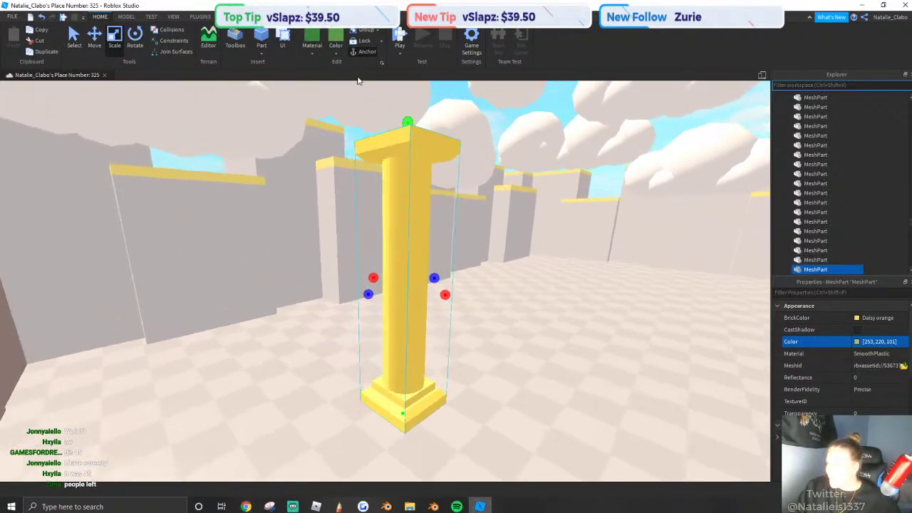
{"action": "left_click", "coordinate": [333, 47]}
{"action": "left_click", "coordinate": [481, 223]}
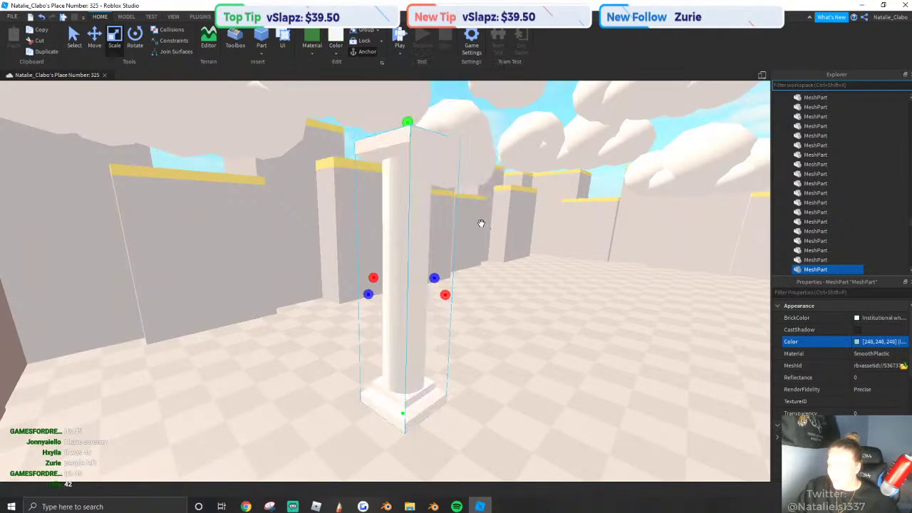
Move the white pillar to another spot on the checkered floor beside the brown cliff.
{"action": "key", "text": "d"}
{"action": "right_click_drag", "start_coordinate": [480, 224], "coordinate": [483, 223]}
{"action": "key", "text": "s"}
{"action": "left_click", "coordinate": [94, 41]}
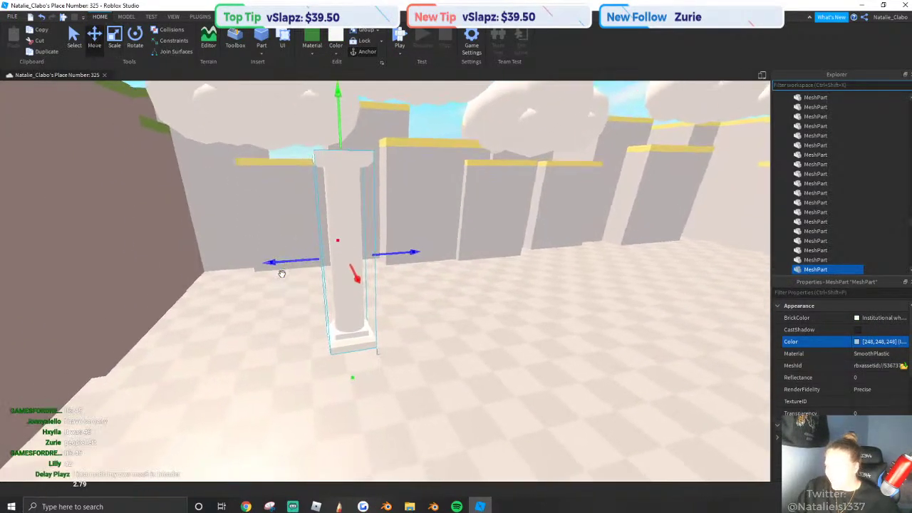
{"action": "scroll", "coordinate": [281, 273], "scroll_direction": "up", "scroll_amount": 5}
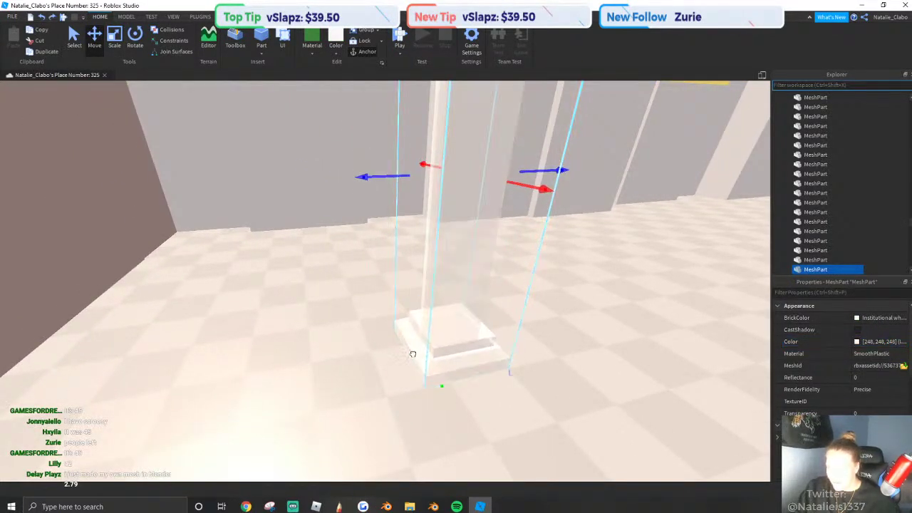
{"action": "left_click_drag", "start_coordinate": [466, 344], "coordinate": [429, 362]}
Duplicate the pillar and move the copy sideways so the two stand in a row along the back wall.
{"action": "key", "text": "d"}
{"action": "right_click_drag", "start_coordinate": [460, 351], "coordinate": [461, 352]}
{"action": "left_click", "coordinate": [131, 18]}
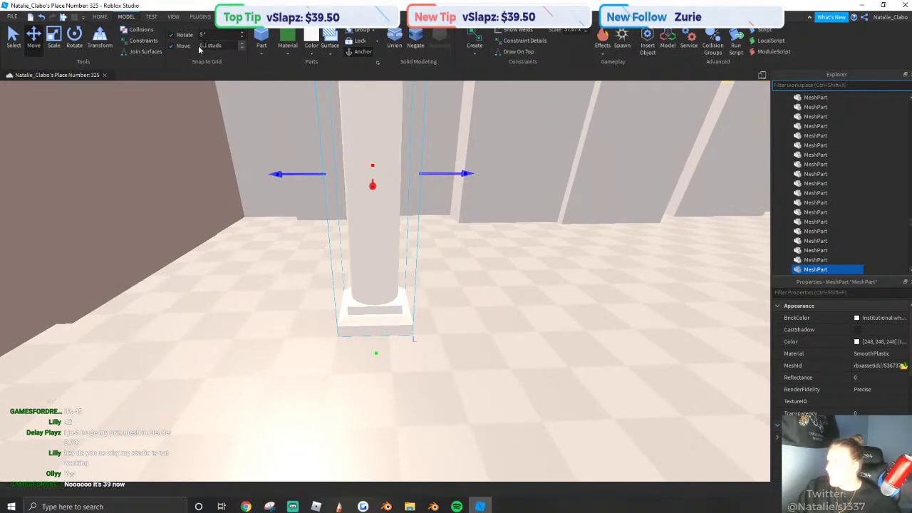
{"action": "left_click", "coordinate": [101, 17]}
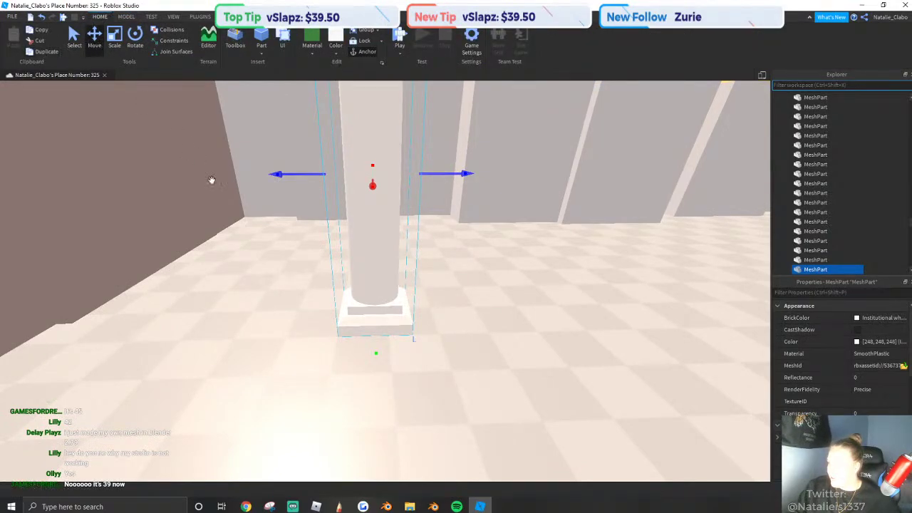
{"action": "left_click_drag", "start_coordinate": [289, 175], "coordinate": [350, 196]}
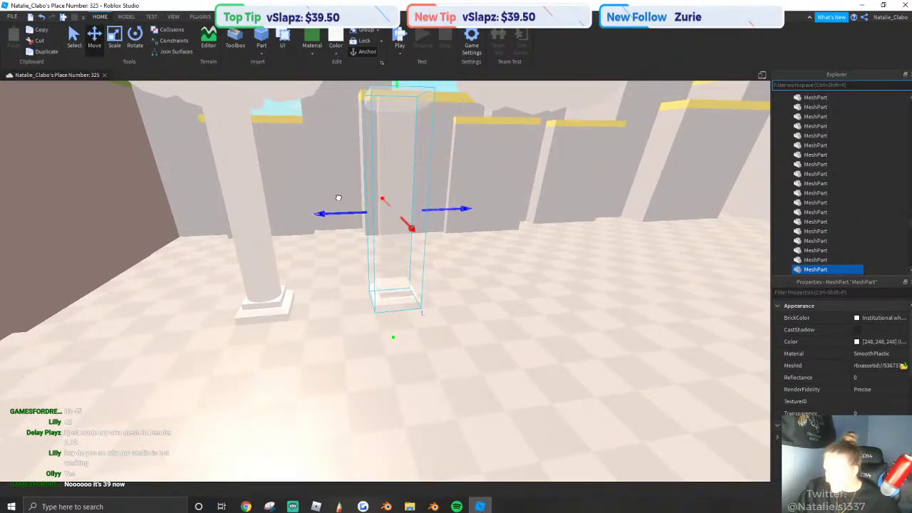
Duplicate both pillars together and move the copied pair farther along the row to make four.
{"action": "key", "text": "s"}
{"action": "left_click", "coordinate": [252, 252], "text": "shift"}
{"action": "left_click", "coordinate": [47, 52]}
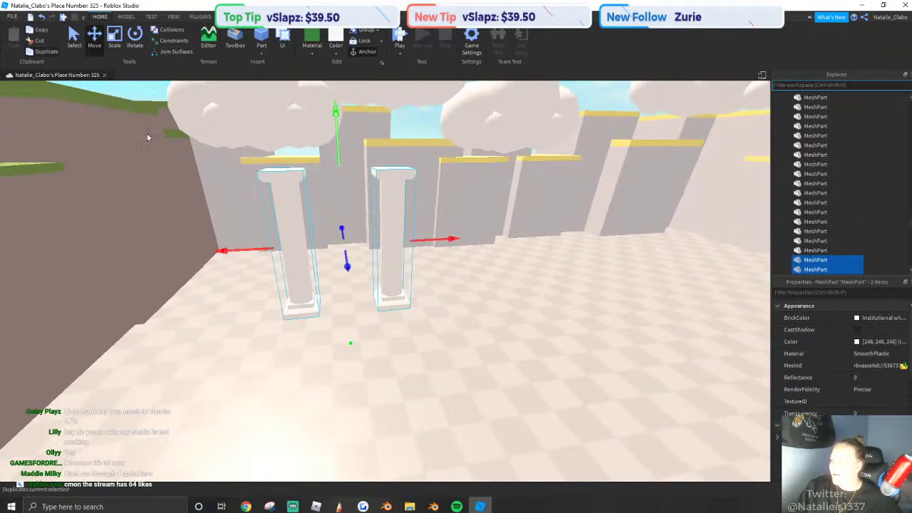
{"action": "left_click_drag", "start_coordinate": [249, 250], "coordinate": [437, 244]}
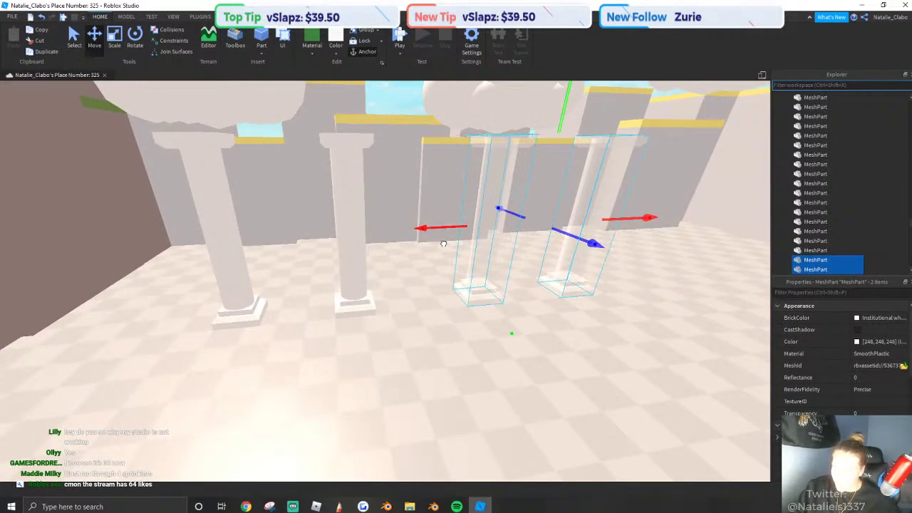
{"action": "key", "text": "s"}
{"action": "right_click_drag", "start_coordinate": [431, 254], "coordinate": [432, 255]}
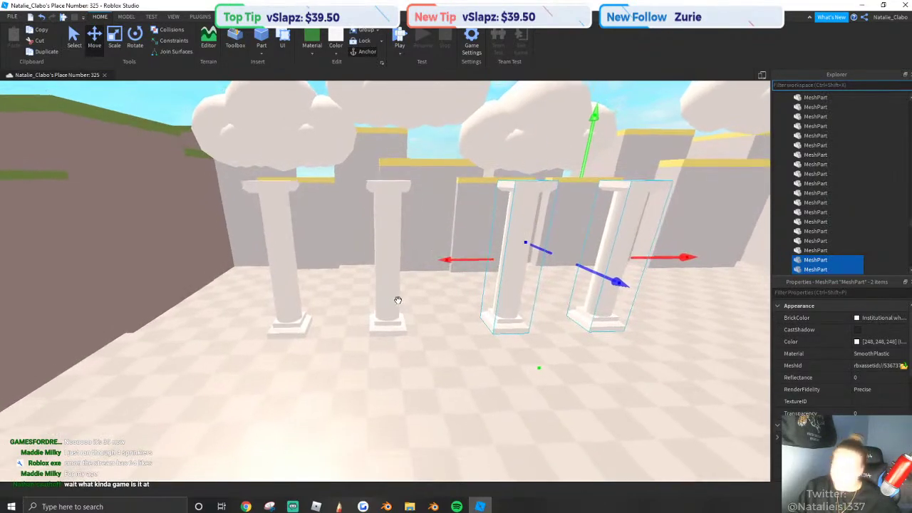
{"action": "left_click", "coordinate": [403, 303], "text": "shift"}
{"action": "left_click", "coordinate": [306, 308], "text": "shift"}
{"action": "key", "text": "s"}
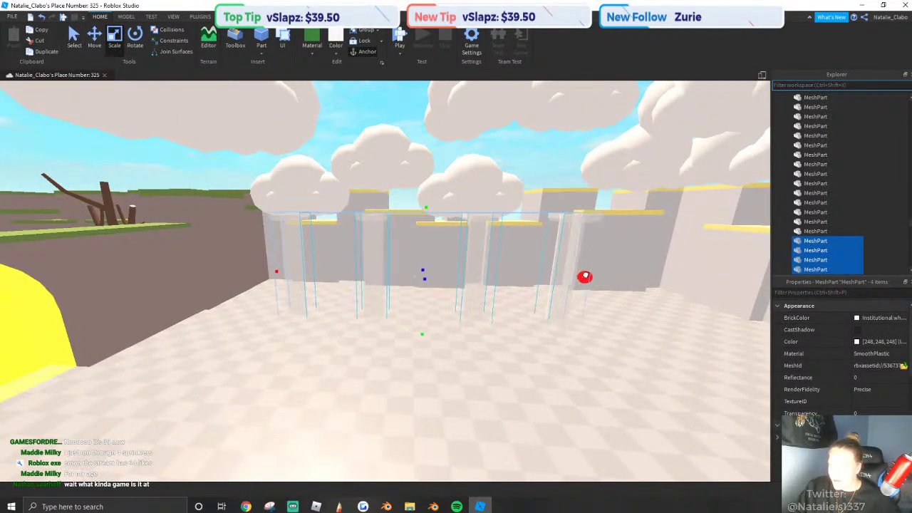
{"action": "right_click_drag", "start_coordinate": [422, 262], "coordinate": [362, 259]}
{"action": "left_click", "coordinate": [342, 201]}
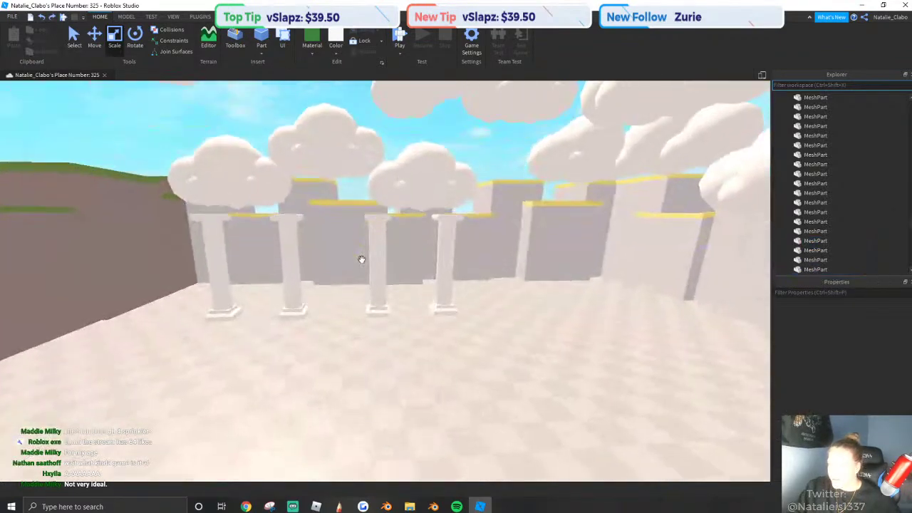
Duplicate the last two pillars of the row and move the copies outward to extend it to six.
{"action": "key", "text": "w"}
{"action": "left_click", "coordinate": [389, 301]}
{"action": "left_click", "coordinate": [501, 348], "text": "shift"}
{"action": "key", "text": "w"}
{"action": "key", "text": "d"}
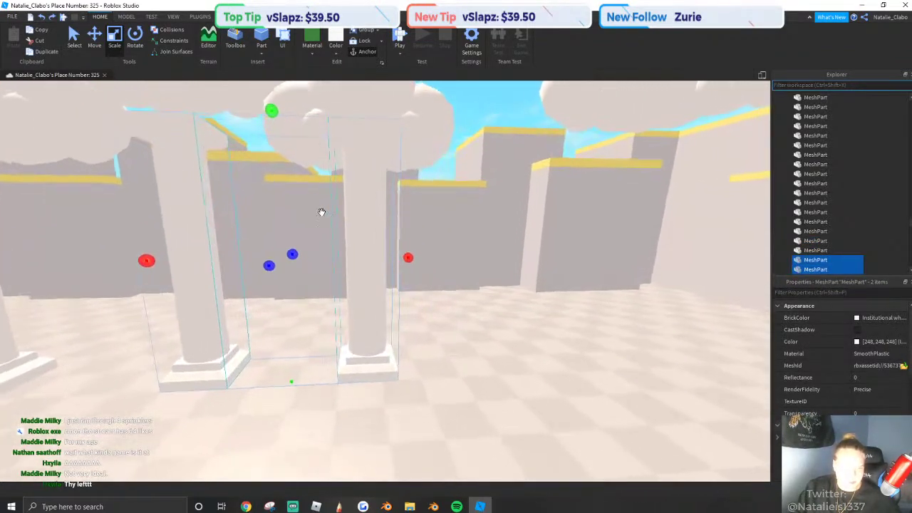
{"action": "key", "text": "e"}
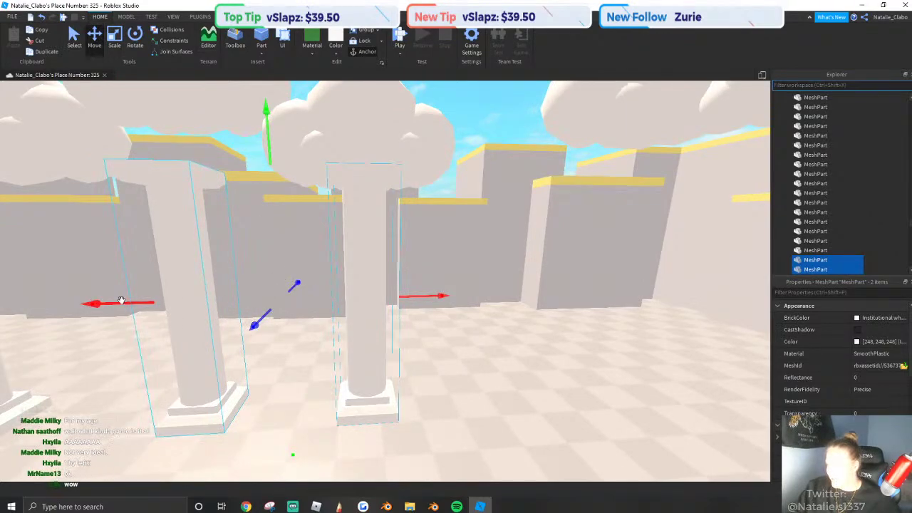
{"action": "key", "text": "s"}
{"action": "left_click_drag", "start_coordinate": [424, 306], "coordinate": [487, 302]}
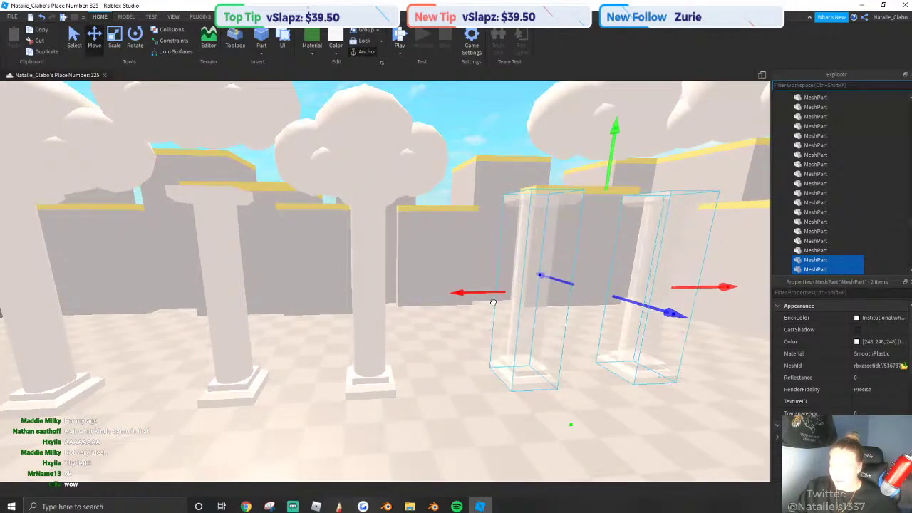
Select all six pillars, leaving out the floor, and move the row back toward the grey wall.
{"action": "key", "text": "s"}
{"action": "left_click", "coordinate": [374, 337], "text": "shift"}
{"action": "left_click", "coordinate": [292, 330], "text": "shift"}
{"action": "right_click_drag", "start_coordinate": [292, 330], "coordinate": [188, 347]}
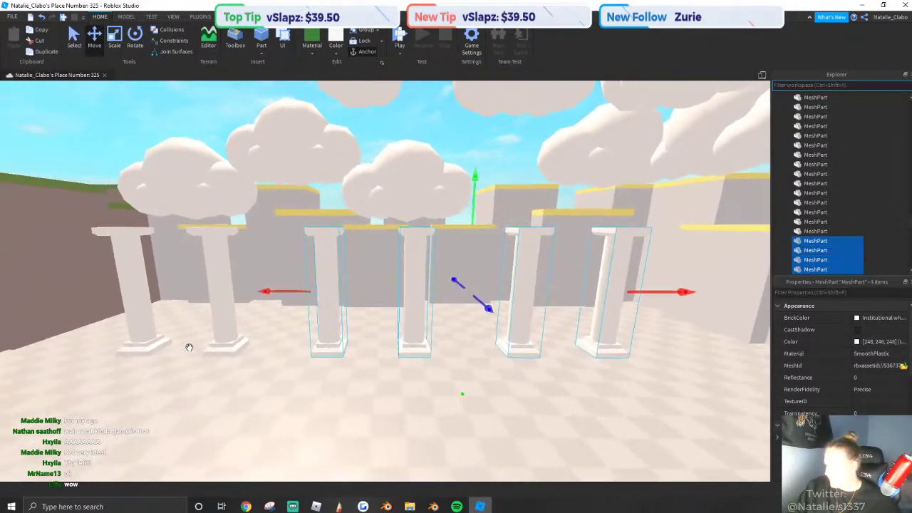
{"action": "key", "text": "s"}
{"action": "left_click", "coordinate": [188, 347], "text": "shift"}
{"action": "left_click", "coordinate": [237, 346], "text": "shift"}
{"action": "left_click", "coordinate": [178, 327], "text": "shift"}
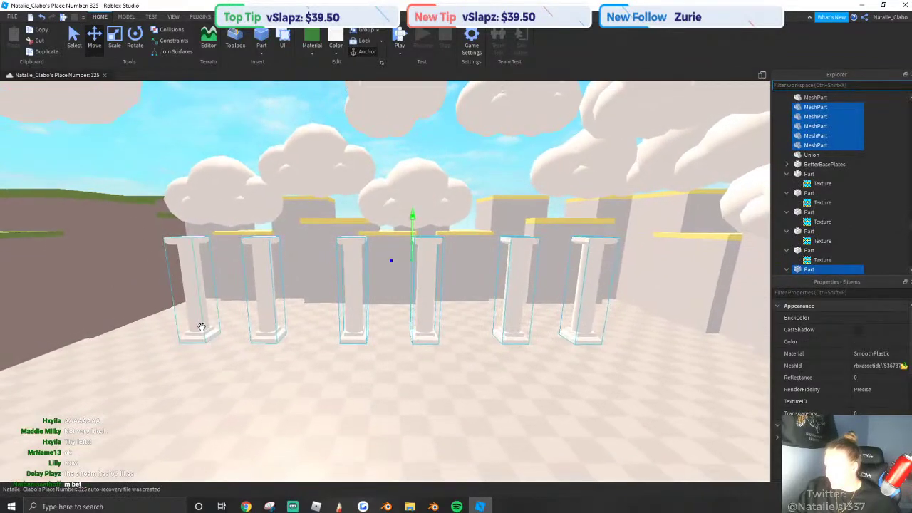
{"action": "key", "text": "s"}
{"action": "left_click", "coordinate": [202, 327], "text": "shift"}
{"action": "left_click", "coordinate": [235, 327], "text": "shift"}
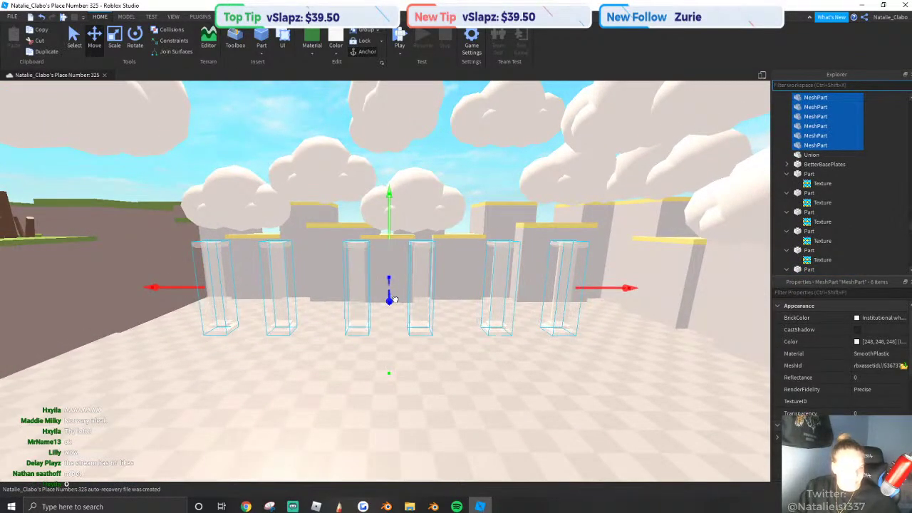
{"action": "key", "text": "w"}
{"action": "key", "text": "a"}
{"action": "right_click_drag", "start_coordinate": [443, 299], "coordinate": [513, 327]}
{"action": "left_click_drag", "start_coordinate": [545, 271], "coordinate": [464, 254]}
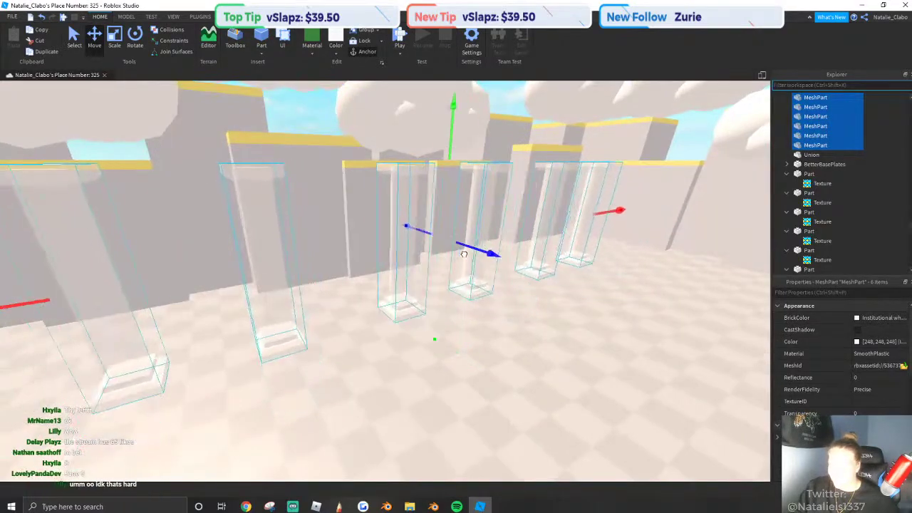
Color the six selected pillars Daisy orange (248, 217, 109) and clear the selection.
{"action": "right_click_drag", "start_coordinate": [463, 264], "coordinate": [332, 116]}
{"action": "key", "text": "s"}
{"action": "key", "text": "w"}
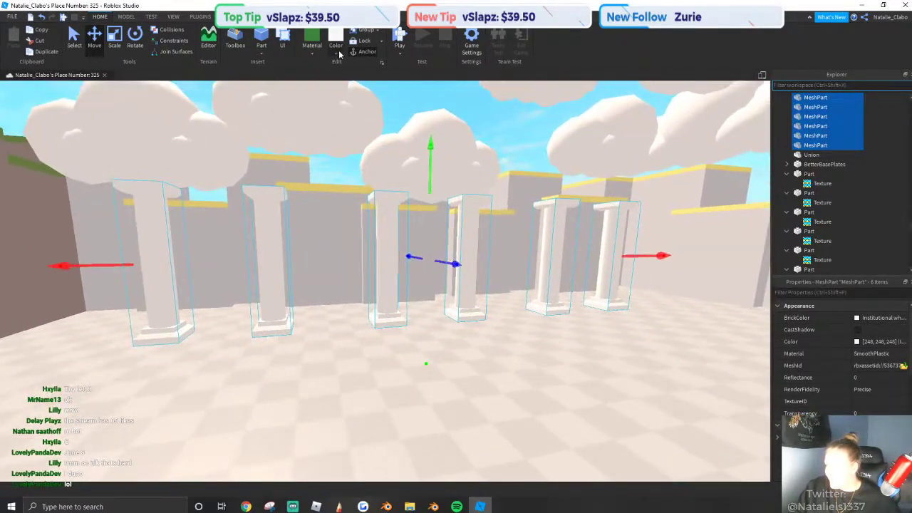
{"action": "left_click", "coordinate": [339, 54]}
{"action": "left_click", "coordinate": [370, 151]}
{"action": "right_click_drag", "start_coordinate": [373, 175], "coordinate": [450, 270]}
{"action": "key", "text": "d"}
{"action": "key", "text": "d"}
{"action": "left_click", "coordinate": [446, 201]}
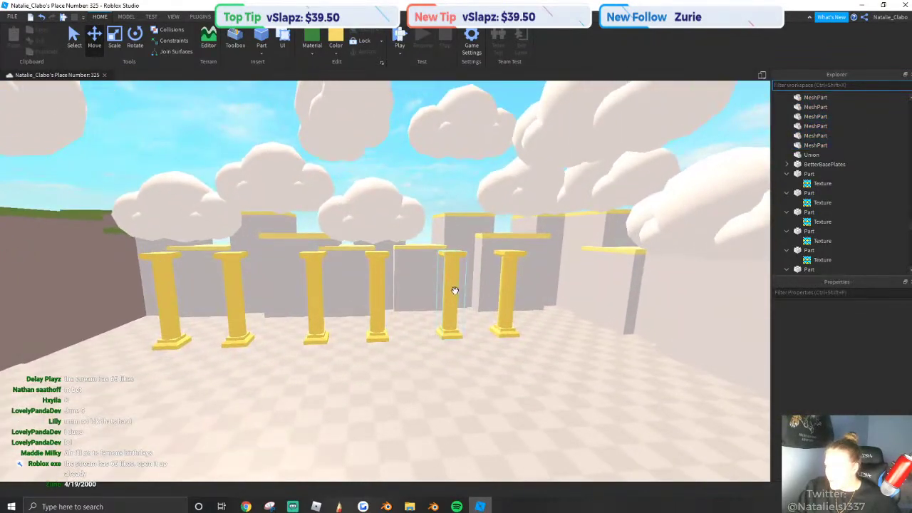
Delete the second, third and fifth pillars of the row, counted from the brown cliff.
{"action": "left_click", "coordinate": [453, 291]}
{"action": "left_click", "coordinate": [307, 324], "text": "shift"}
{"action": "key", "text": "a"}
{"action": "left_click", "coordinate": [239, 309], "text": "shift"}
{"action": "right_click", "coordinate": [242, 309]}
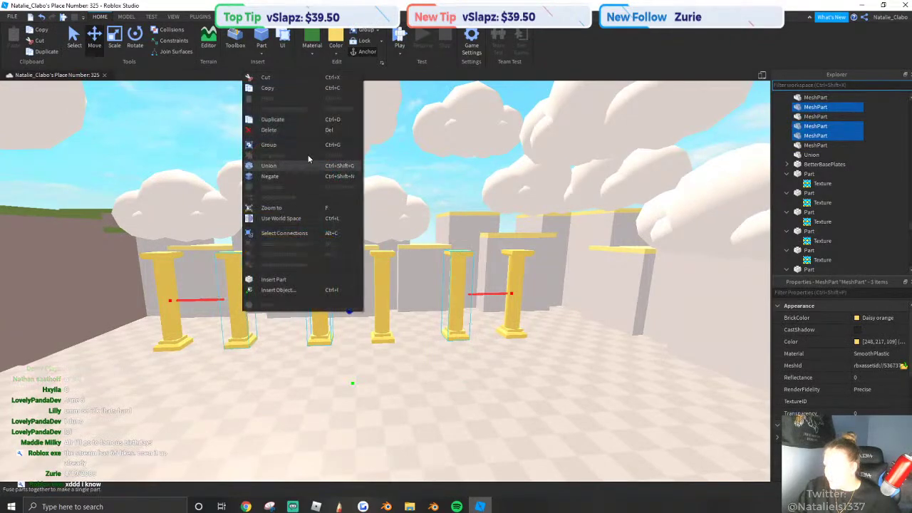
{"action": "left_click", "coordinate": [292, 131]}
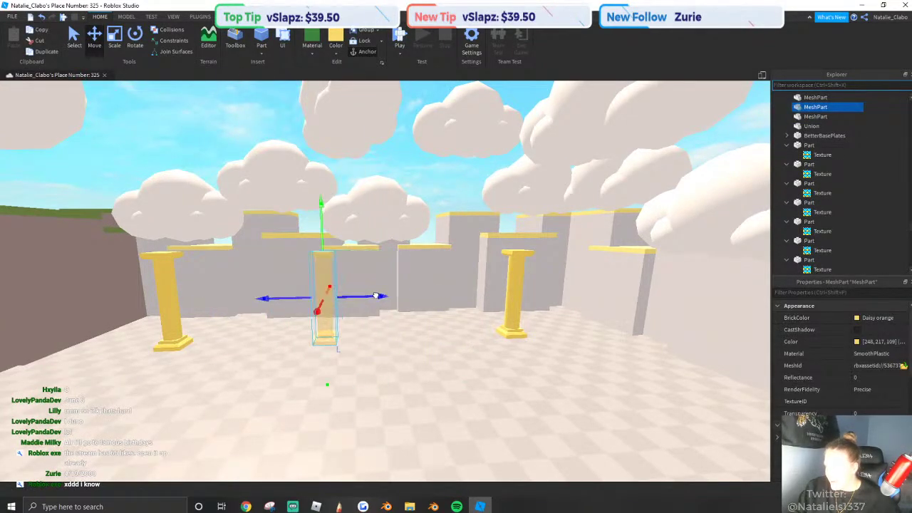
Move the middle pillar along the row so it stands evenly between the two outer pillars.
{"action": "left_click", "coordinate": [473, 314], "text": "ctrl"}
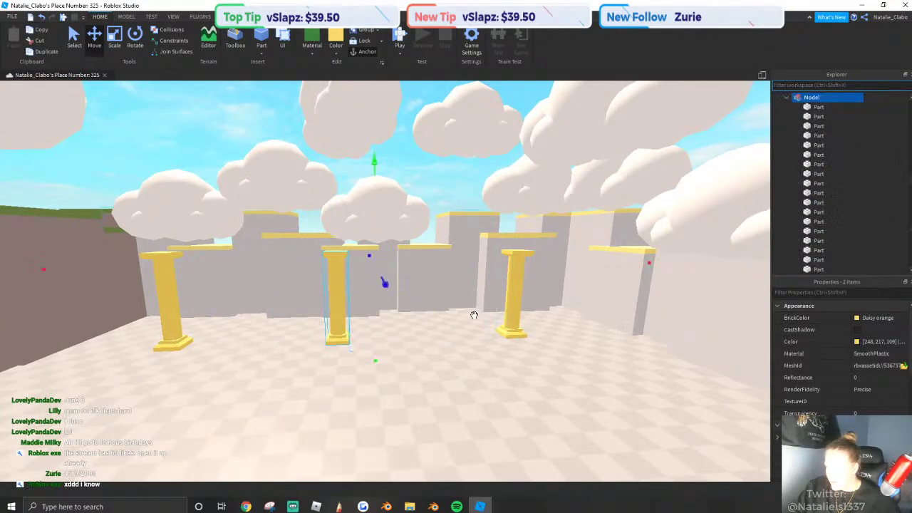
{"action": "scroll", "coordinate": [484, 311], "scroll_direction": "down", "scroll_amount": 3}
{"action": "left_click", "coordinate": [491, 285], "text": "ctrl"}
{"action": "left_click", "coordinate": [490, 308]}
{"action": "left_click", "coordinate": [504, 303]}
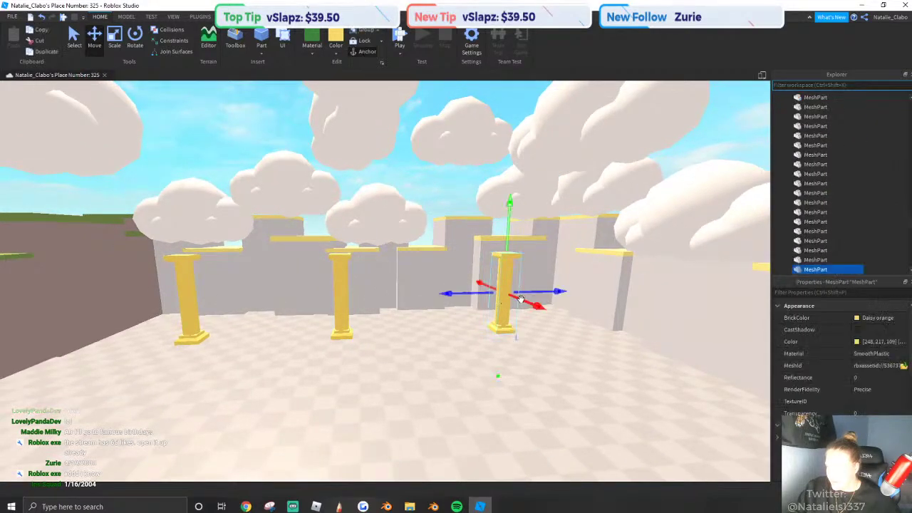
{"action": "left_click", "coordinate": [343, 318]}
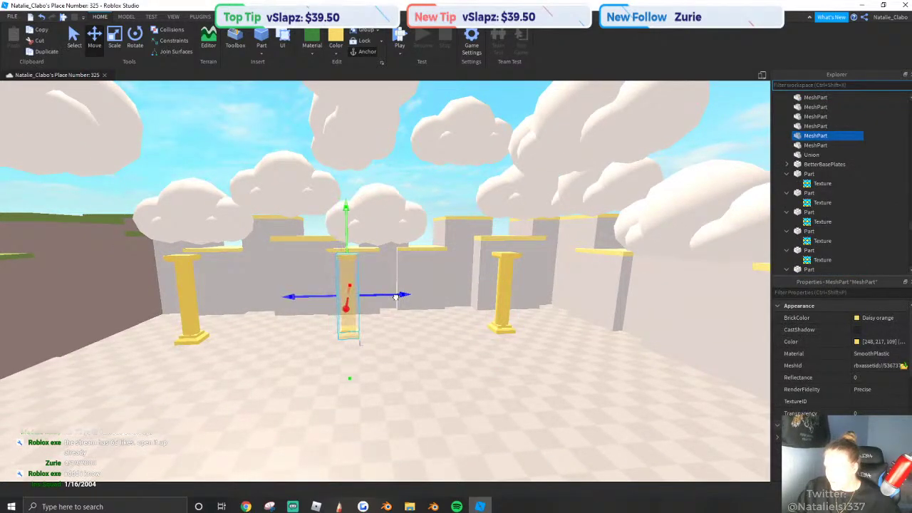
{"action": "key", "text": "s"}
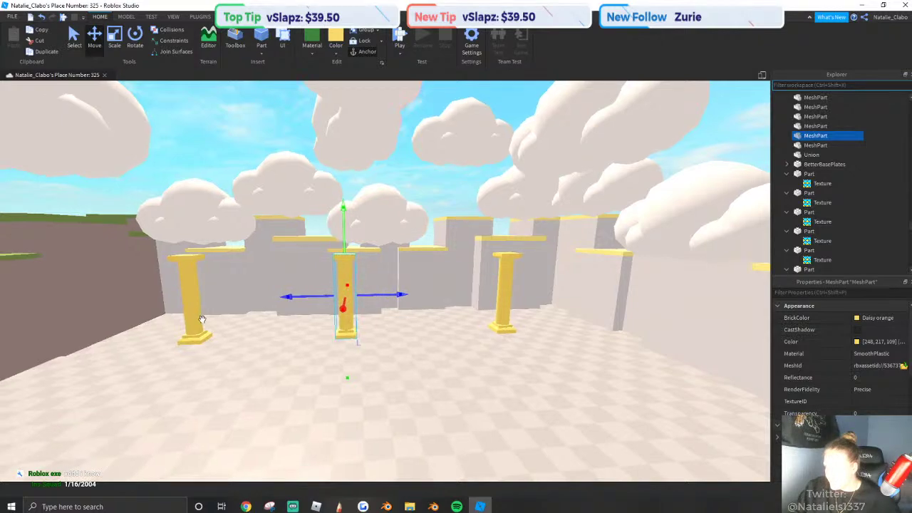
Select all three yellow pillars of the row and duplicate them.
{"action": "left_click", "coordinate": [201, 319], "text": "shift"}
{"action": "key", "text": "w"}
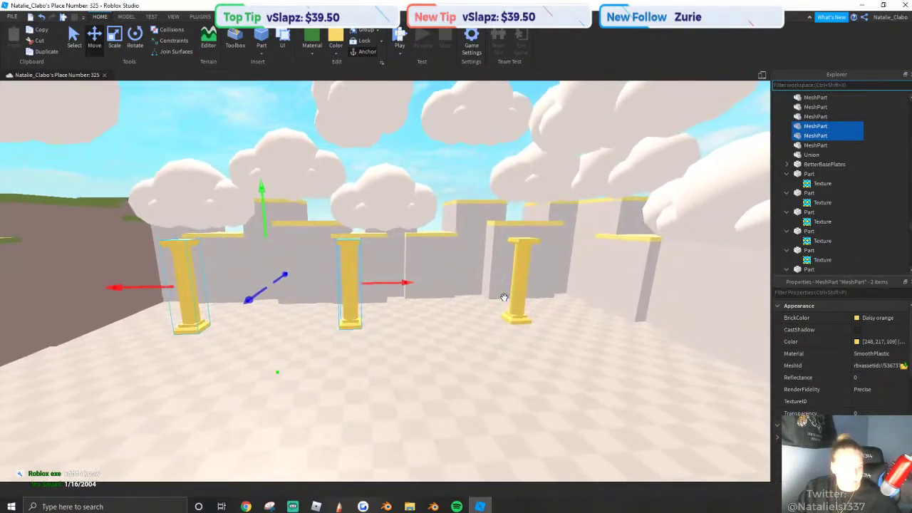
{"action": "left_click", "coordinate": [560, 282], "text": "shift"}
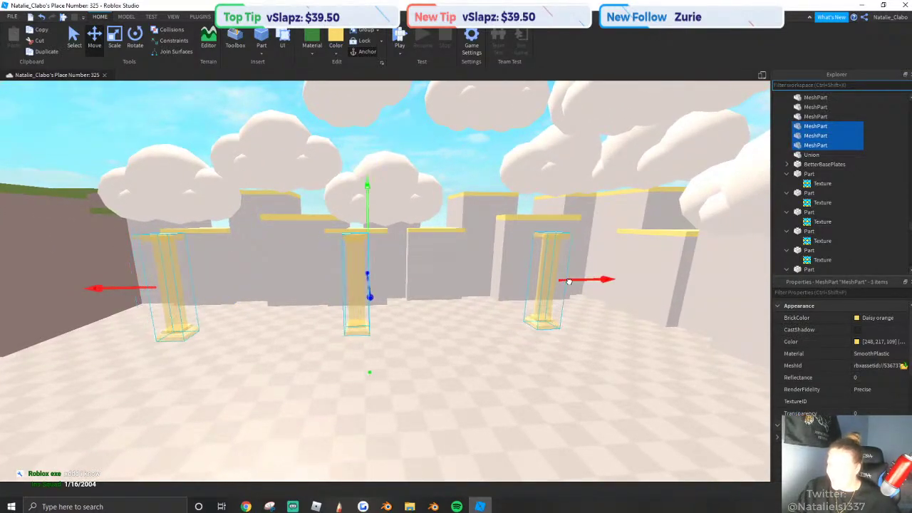
{"action": "key", "text": "w"}
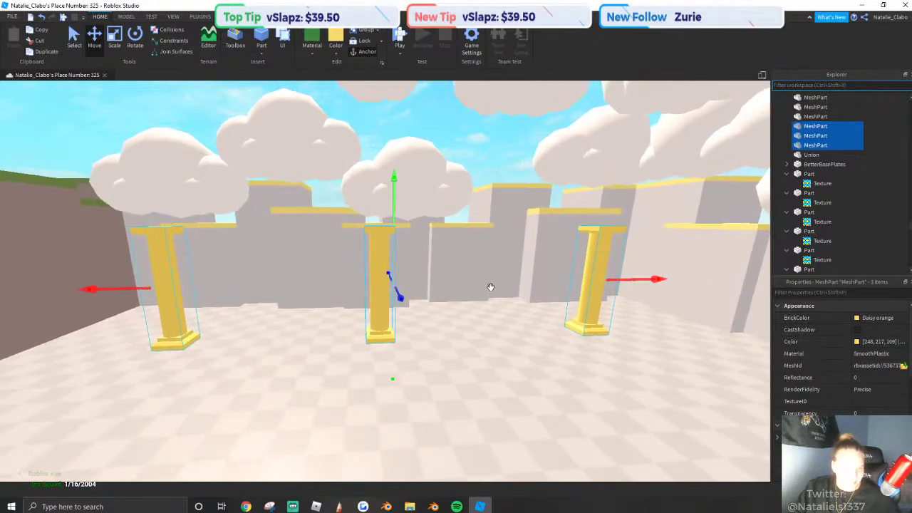
{"action": "left_click", "coordinate": [47, 52]}
Move the duplicated pillar row across the cloud area to the opposite wall and clear the selection.
{"action": "key", "text": "w"}
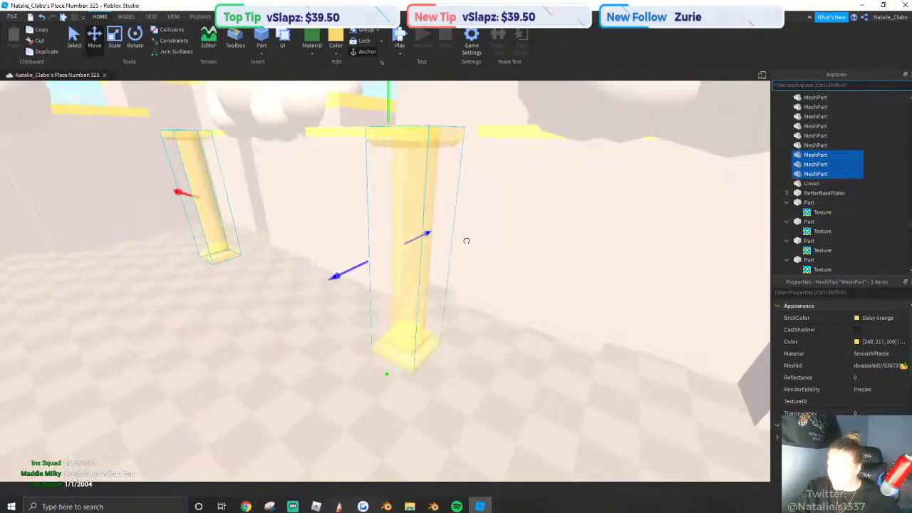
{"action": "right_click_drag", "start_coordinate": [466, 241], "coordinate": [450, 245]}
{"action": "key", "text": "s"}
{"action": "key", "text": "s"}
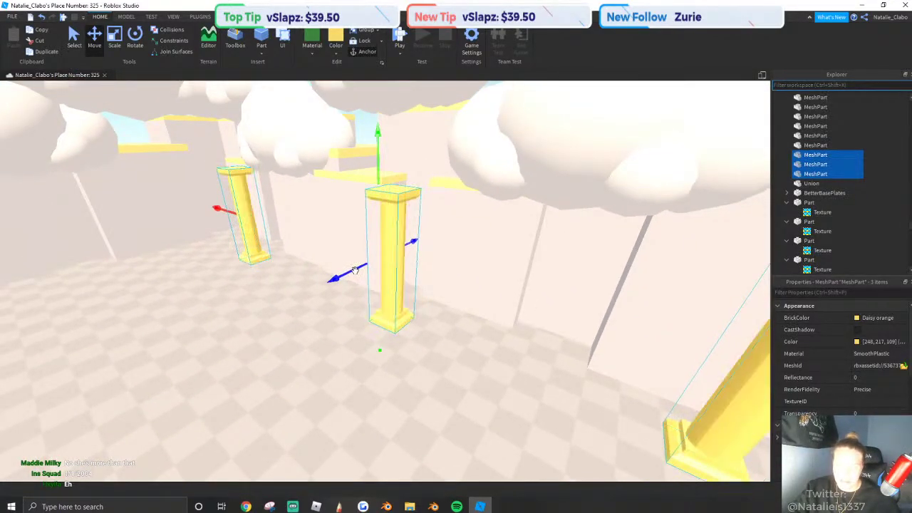
{"action": "right_click_drag", "start_coordinate": [355, 270], "coordinate": [353, 268]}
{"action": "key", "text": "s"}
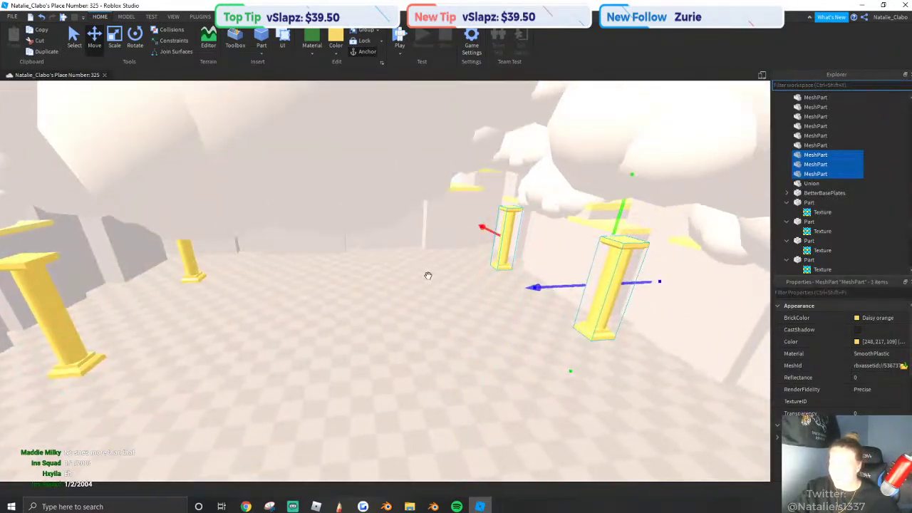
{"action": "right_click_drag", "start_coordinate": [428, 276], "coordinate": [442, 279]}
{"action": "key", "text": "w"}
{"action": "left_click_drag", "start_coordinate": [521, 263], "coordinate": [494, 263]}
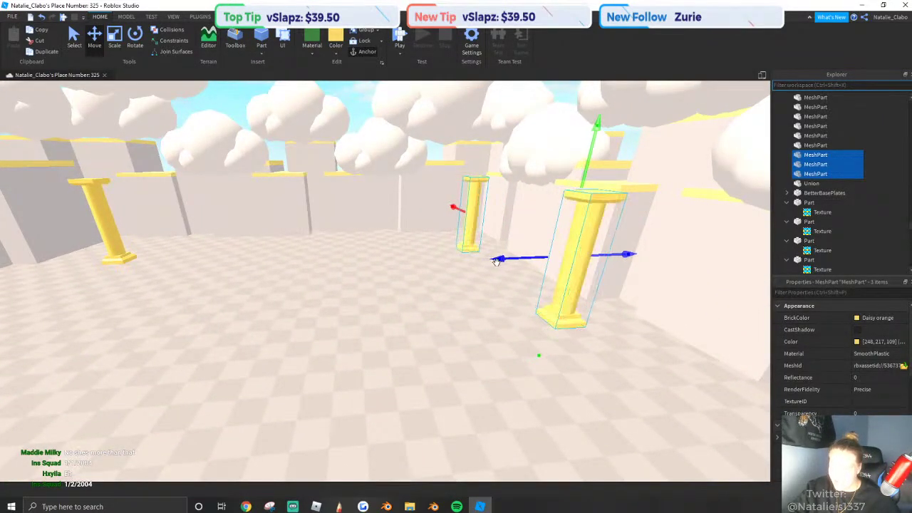
{"action": "key", "text": "s"}
{"action": "right_click_drag", "start_coordinate": [422, 275], "coordinate": [423, 243]}
{"action": "key", "text": "w"}
{"action": "key", "text": "s"}
{"action": "left_click", "coordinate": [386, 185]}
{"action": "key", "text": "s"}
{"action": "scroll", "coordinate": [426, 250], "scroll_direction": "down", "scroll_amount": 3}
{"action": "scroll", "coordinate": [423, 242], "scroll_direction": "up", "scroll_amount": 8}
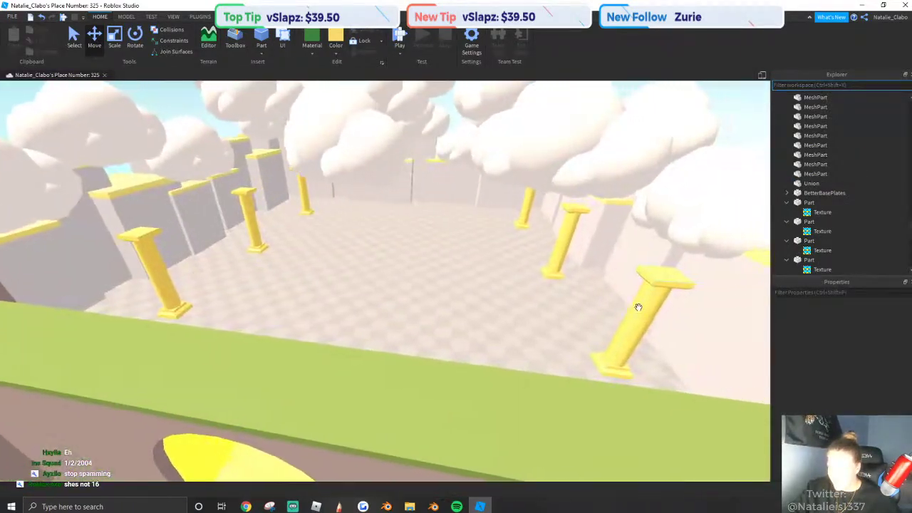
Select the three copied pillars and shift them away from the wall toward the middle of the floor, then clear the selection.
{"action": "left_click", "coordinate": [638, 307]}
{"action": "right_click_drag", "start_coordinate": [649, 315], "coordinate": [596, 266]}
{"action": "left_click", "coordinate": [444, 247]}
{"action": "right_click_drag", "start_coordinate": [444, 246], "coordinate": [407, 351]}
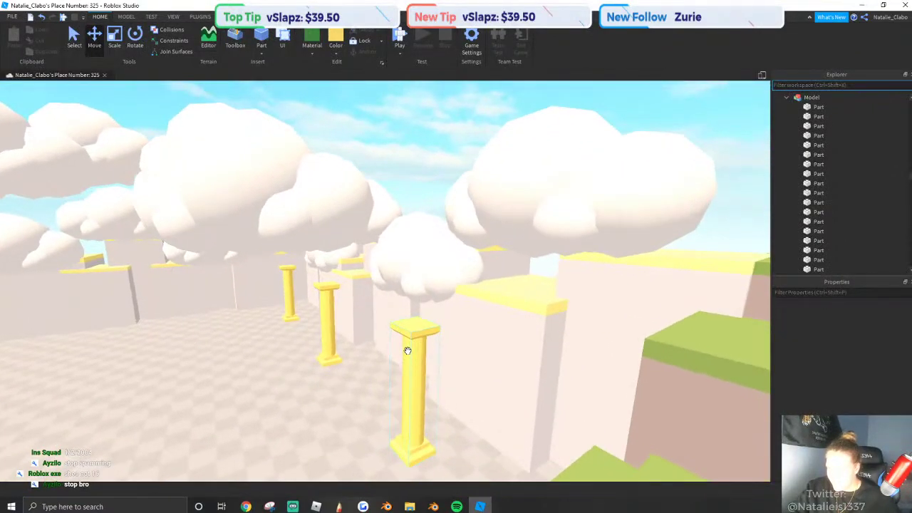
{"action": "left_click", "coordinate": [407, 351]}
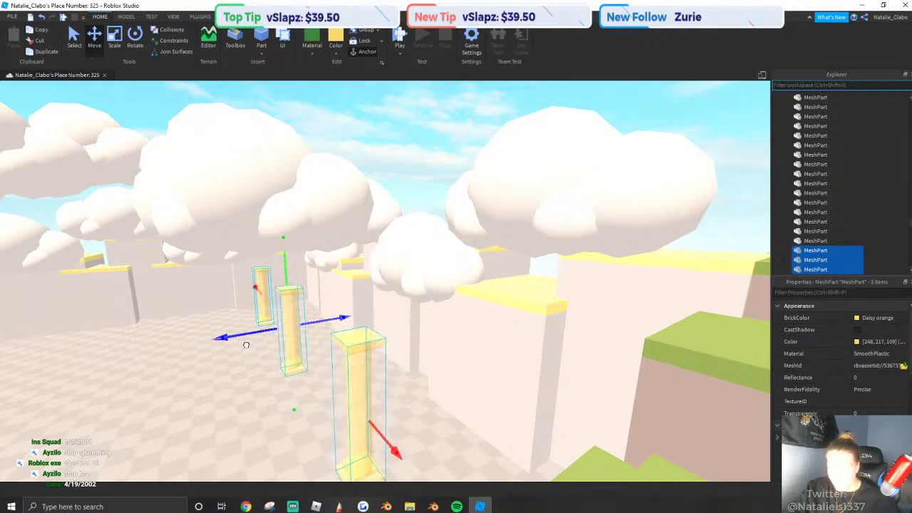
{"action": "key", "text": "s"}
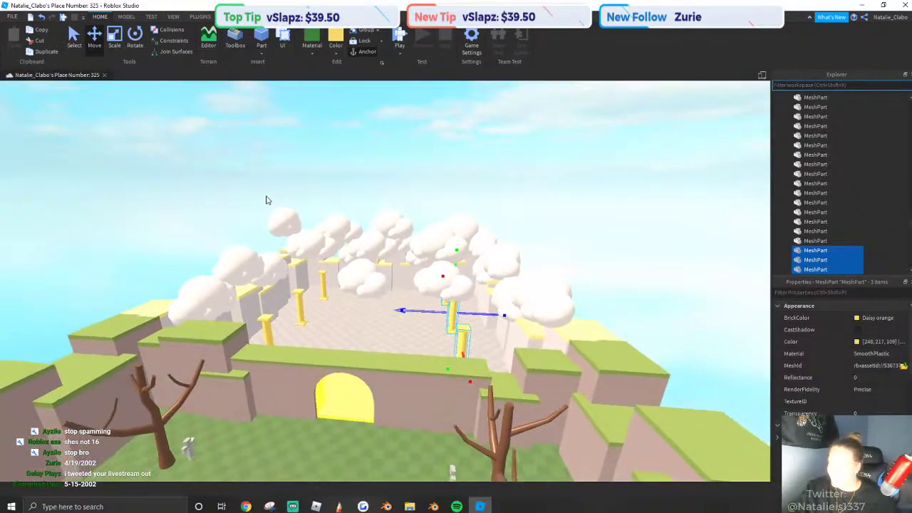
{"action": "left_click", "coordinate": [270, 215]}
{"action": "scroll", "coordinate": [320, 258], "scroll_direction": "up", "scroll_amount": 5}
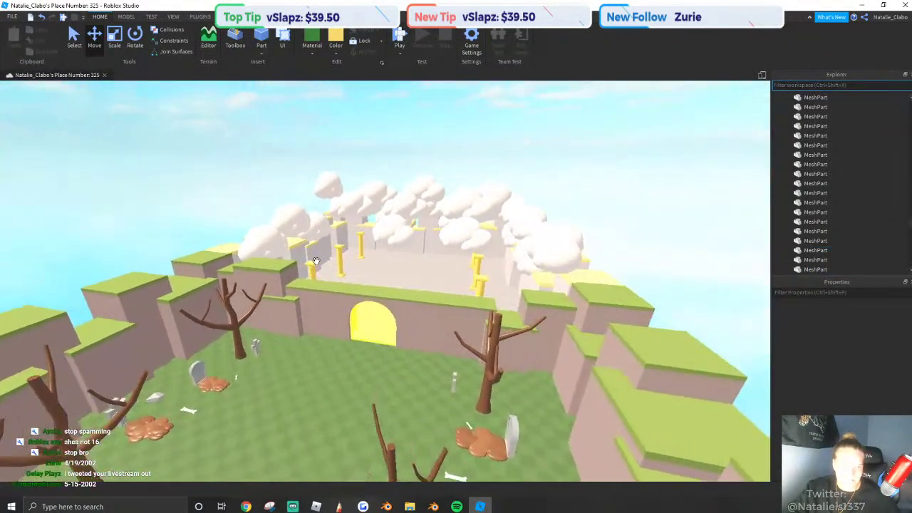
Duplicate the tan floor strip in front of the swirl portals in the spawn area and scale the copy down to a small square slab.
{"action": "key", "text": "w"}
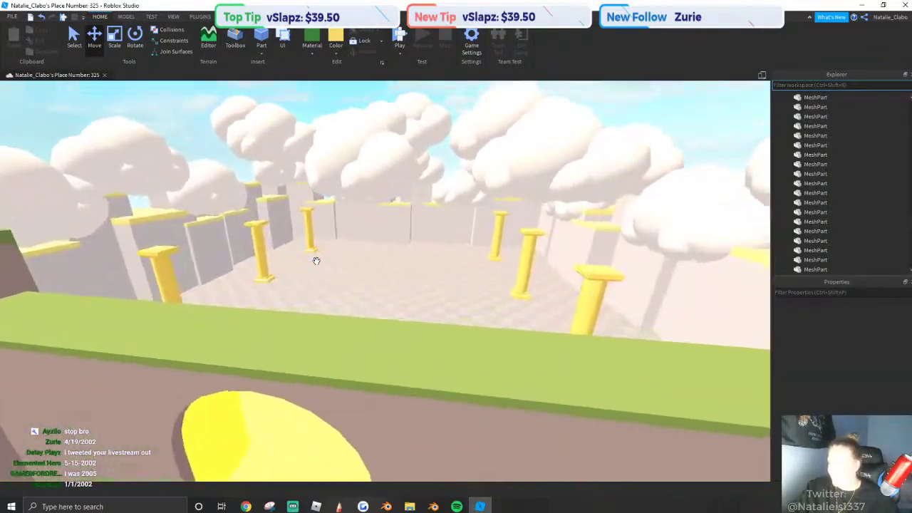
{"action": "right_click_drag", "start_coordinate": [316, 261], "coordinate": [396, 280]}
{"action": "key", "text": "s"}
{"action": "scroll", "coordinate": [413, 297], "scroll_direction": "down", "scroll_amount": 5}
{"action": "scroll", "coordinate": [360, 264], "scroll_direction": "up", "scroll_amount": 5}
{"action": "scroll", "coordinate": [396, 280], "scroll_direction": "up", "scroll_amount": 10}
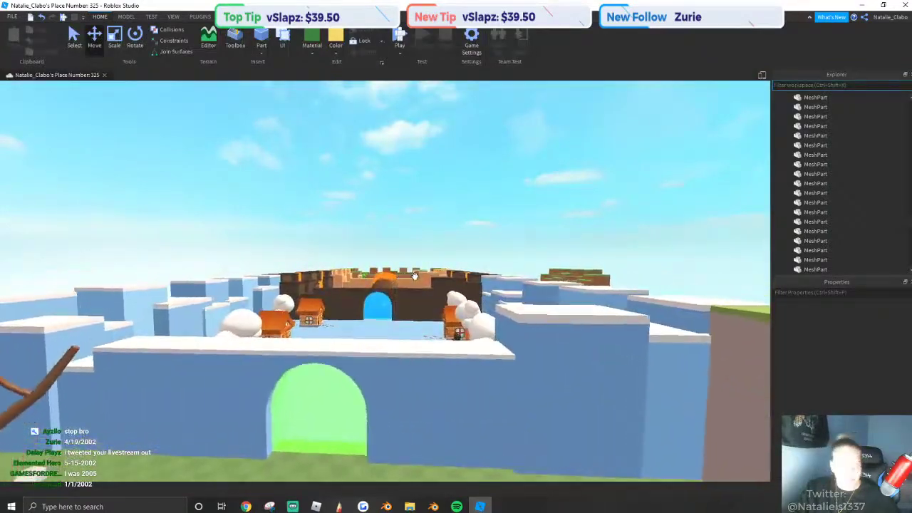
{"action": "scroll", "coordinate": [416, 269], "scroll_direction": "up", "scroll_amount": 10}
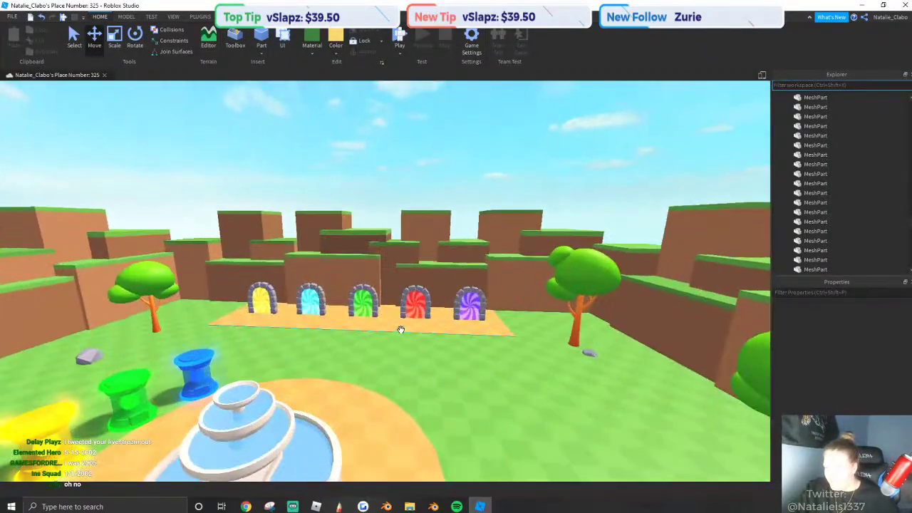
{"action": "scroll", "coordinate": [400, 329], "scroll_direction": "up", "scroll_amount": 2}
{"action": "left_click", "coordinate": [400, 330]}
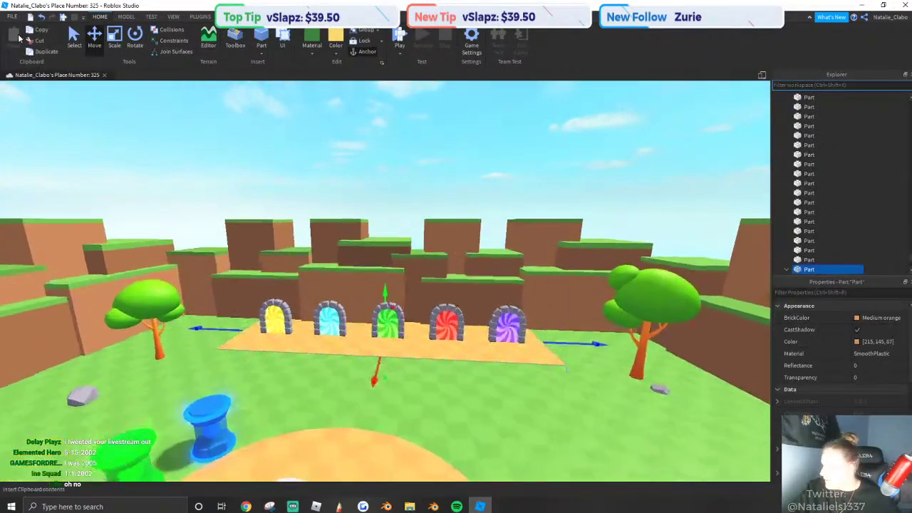
{"action": "scroll", "coordinate": [471, 359], "scroll_direction": "up", "scroll_amount": 8}
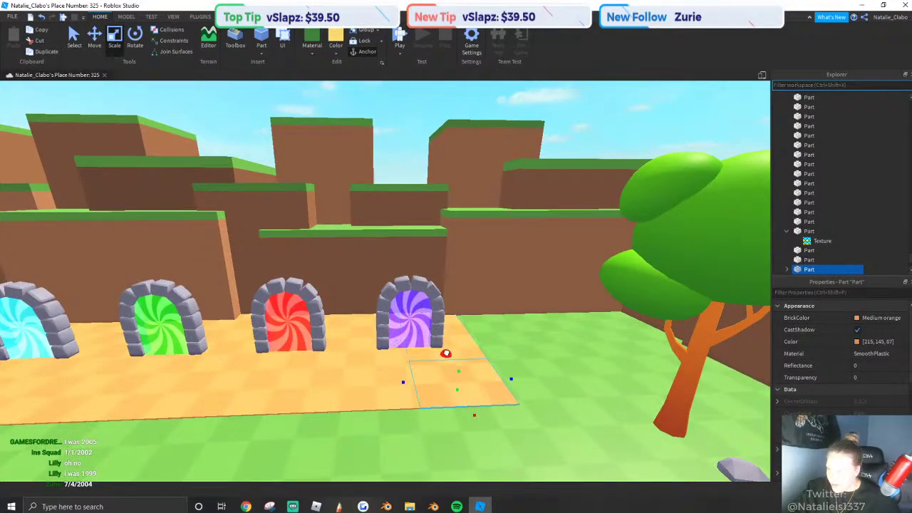
{"action": "scroll", "coordinate": [445, 354], "scroll_direction": "up", "scroll_amount": 5}
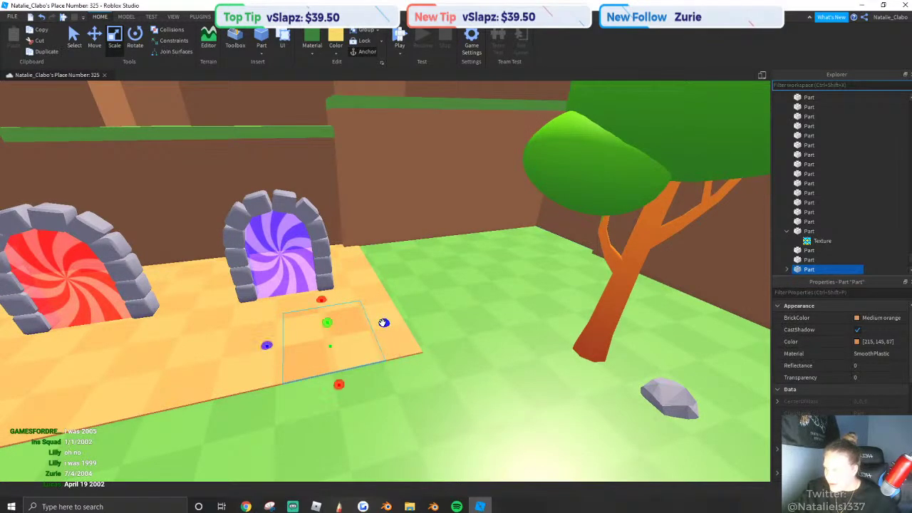
{"action": "key", "text": "a"}
{"action": "key", "text": "s"}
{"action": "key", "text": "d"}
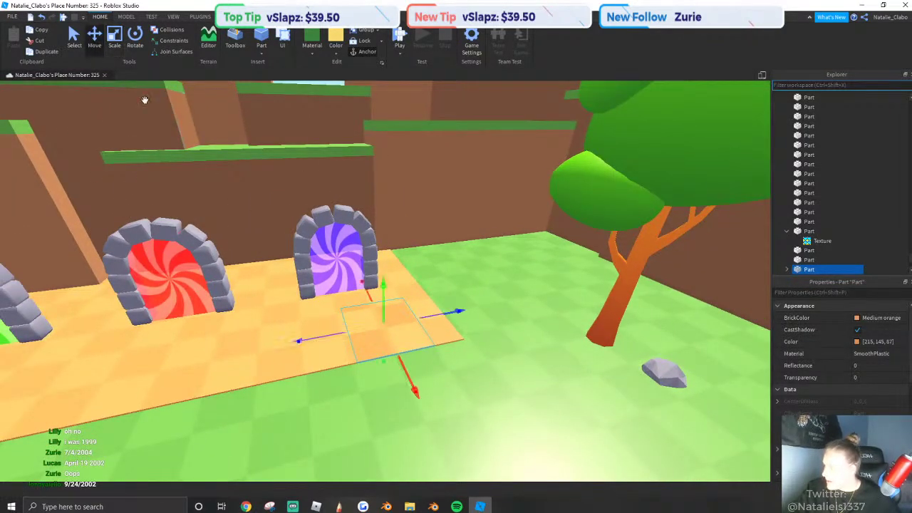
Move the square slab off the tan strip onto the open grass and enlarge it slightly.
{"action": "left_click_drag", "start_coordinate": [411, 375], "coordinate": [466, 403]}
{"action": "right_click_drag", "start_coordinate": [410, 375], "coordinate": [466, 402]}
{"action": "key", "text": "w"}
{"action": "key", "text": "q"}
{"action": "scroll", "coordinate": [842, 413], "scroll_direction": "down", "scroll_amount": 3}
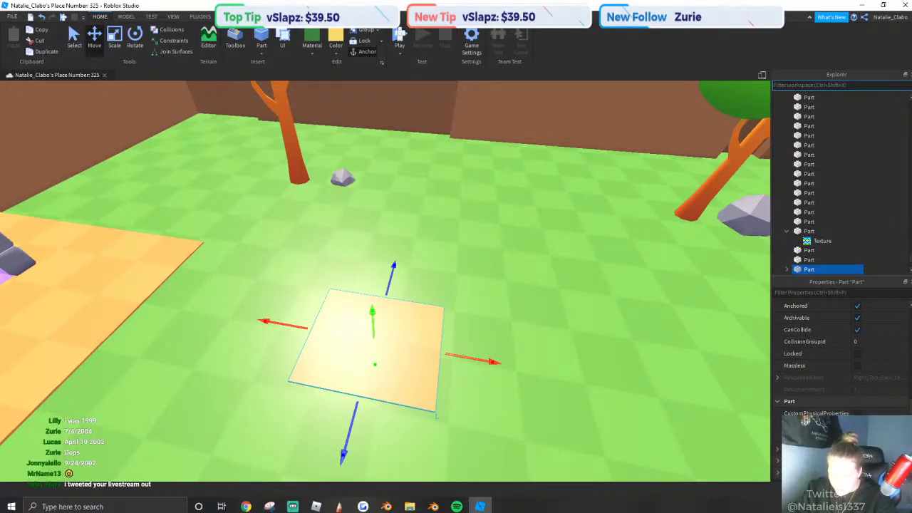
{"action": "key", "text": "Return"}
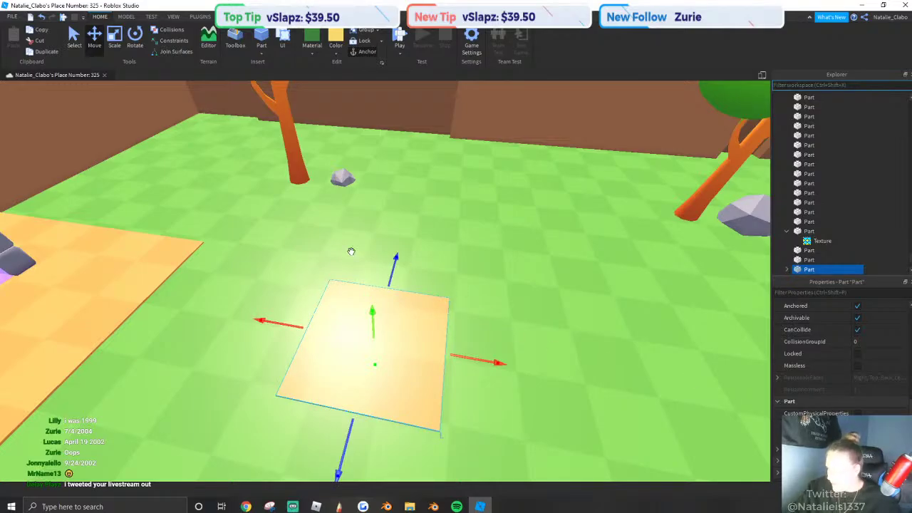
Move the square slab through the orange archway into the desert area and set it on the floor against the wall beside the arch.
{"action": "left_click_drag", "start_coordinate": [415, 352], "coordinate": [482, 340]}
{"action": "right_click_drag", "start_coordinate": [448, 349], "coordinate": [482, 340]}
{"action": "left_click_drag", "start_coordinate": [482, 339], "coordinate": [395, 338]}
{"action": "right_click_drag", "start_coordinate": [482, 340], "coordinate": [395, 338]}
{"action": "left_click_drag", "start_coordinate": [395, 338], "coordinate": [263, 357]}
{"action": "right_click_drag", "start_coordinate": [395, 337], "coordinate": [262, 356]}
{"action": "key", "text": "w"}
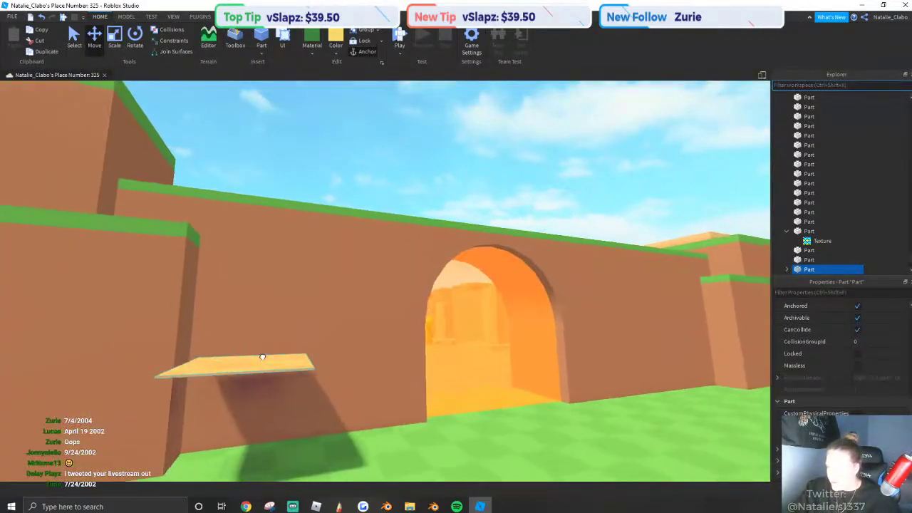
{"action": "left_click_drag", "start_coordinate": [262, 356], "coordinate": [373, 295]}
{"action": "scroll", "coordinate": [378, 295], "scroll_direction": "up", "scroll_amount": 5}
{"action": "mouse_move", "coordinate": [378, 295]}
{"action": "right_mouse_down"}
{"action": "mouse_move", "coordinate": [376, 322]}
{"action": "mouse_move", "coordinate": [372, 285]}
{"action": "right_mouse_up"}
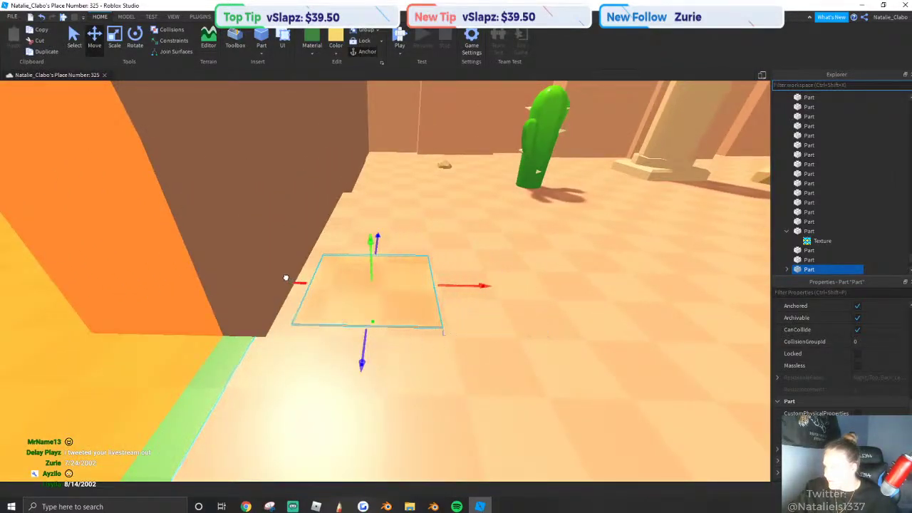
{"action": "right_click_drag", "start_coordinate": [276, 275], "coordinate": [332, 275]}
{"action": "right_click_drag", "start_coordinate": [391, 282], "coordinate": [465, 218]}
Copy the color of the trim on the desert wall and apply it, 204, 165, 117, to the square slab.
{"action": "left_click", "coordinate": [464, 227]}
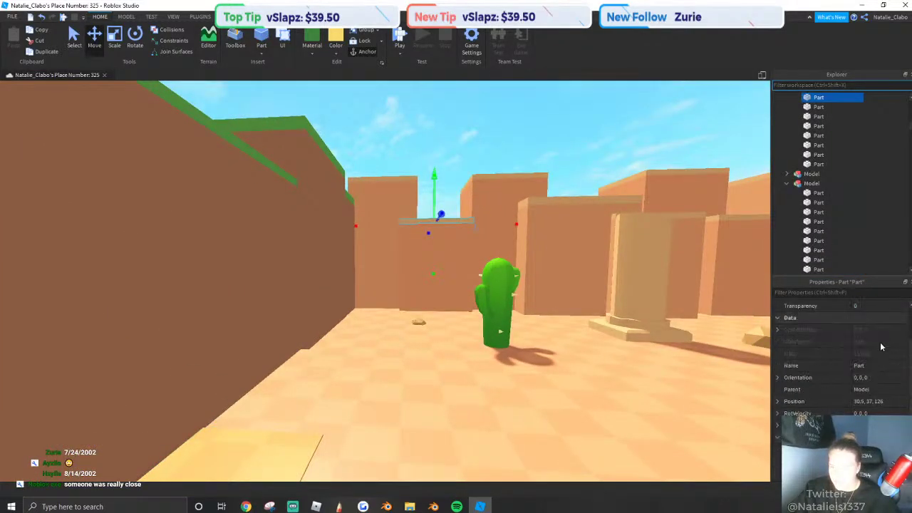
{"action": "right_click_drag", "start_coordinate": [582, 423], "coordinate": [429, 368]}
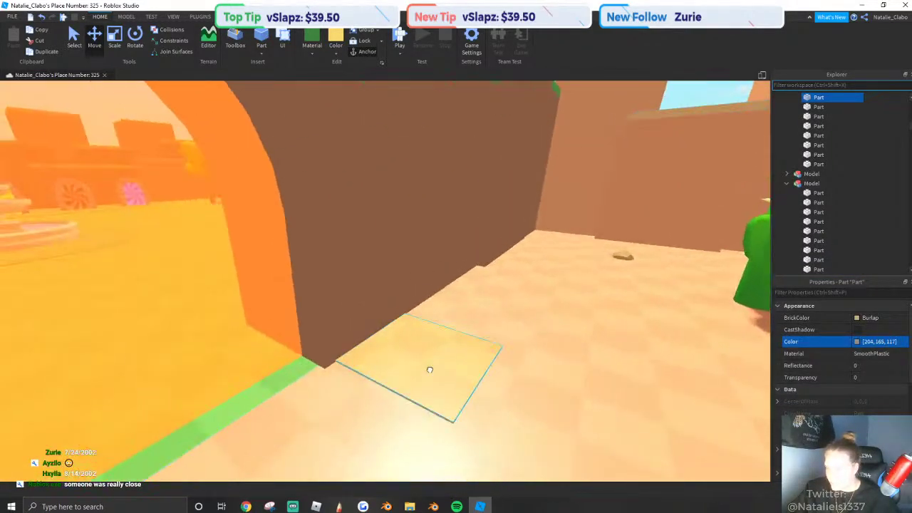
{"action": "left_click", "coordinate": [430, 369]}
{"action": "type", "text": "206, 165, 117"}
{"action": "key", "text": "Return"}
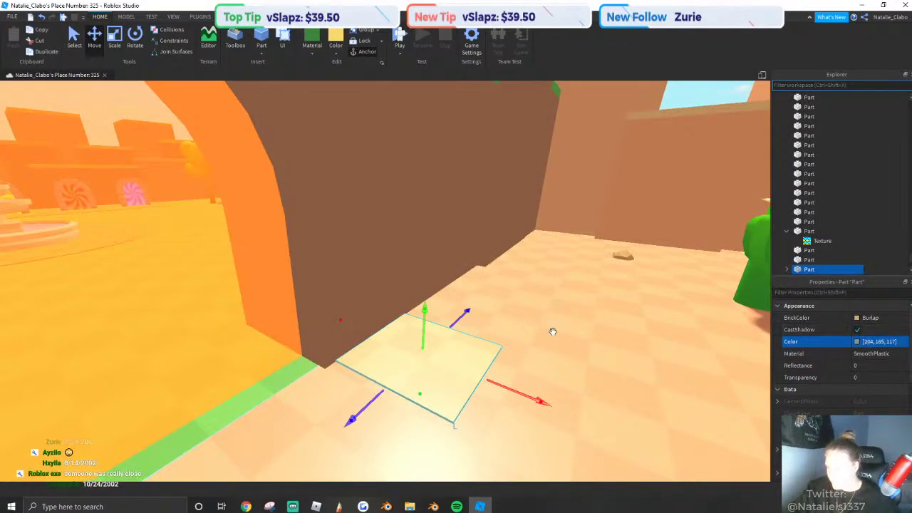
Select the yellow egg pedestal near the fountain in the spawn area and duplicate it.
{"action": "right_click_drag", "start_coordinate": [553, 331], "coordinate": [534, 340]}
{"action": "scroll", "coordinate": [534, 340], "scroll_direction": "down", "scroll_amount": 5}
{"action": "left_click", "coordinate": [449, 204]}
{"action": "right_click_drag", "start_coordinate": [449, 204], "coordinate": [456, 352]}
{"action": "scroll", "coordinate": [445, 259], "scroll_direction": "up", "scroll_amount": 5}
{"action": "left_click", "coordinate": [413, 305]}
{"action": "scroll", "coordinate": [421, 326], "scroll_direction": "up", "scroll_amount": 3}
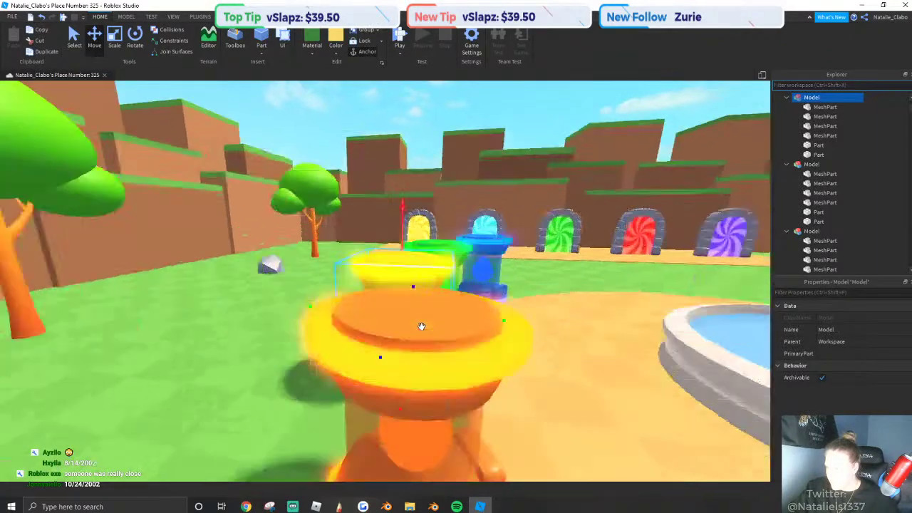
{"action": "key", "text": "d"}
{"action": "right_click_drag", "start_coordinate": [420, 326], "coordinate": [432, 313]}
{"action": "key", "text": "ctrl+d"}
Place the pedestal copy on the tan square slab beside the archway in the desert area.
{"action": "left_click_drag", "start_coordinate": [427, 251], "coordinate": [364, 320]}
{"action": "right_click_drag", "start_coordinate": [364, 320], "coordinate": [364, 320]}
{"action": "left_click_drag", "start_coordinate": [364, 320], "coordinate": [365, 319]}
{"action": "right_click_drag", "start_coordinate": [365, 319], "coordinate": [365, 319]}
{"action": "left_click_drag", "start_coordinate": [365, 320], "coordinate": [273, 230]}
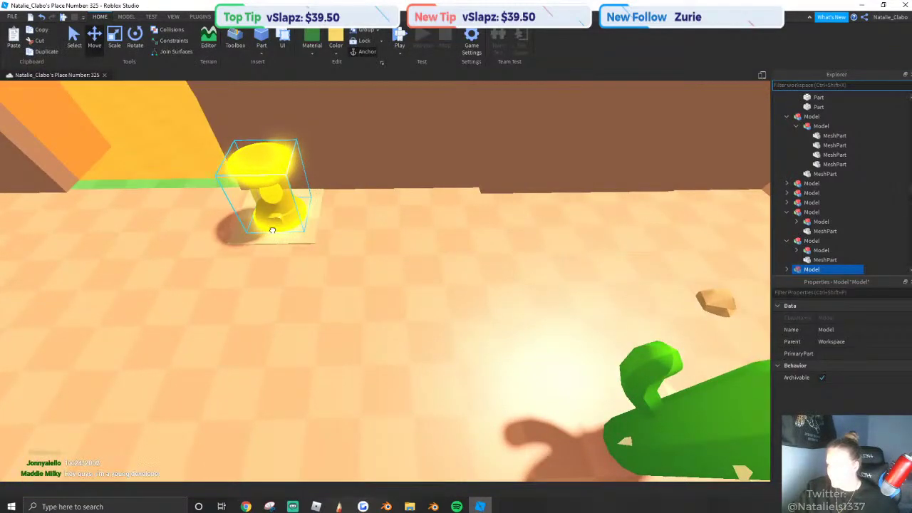
{"action": "key", "text": "f"}
{"action": "right_click_drag", "start_coordinate": [273, 230], "coordinate": [317, 238]}
{"action": "scroll", "coordinate": [317, 237], "scroll_direction": "down", "scroll_amount": 3}
{"action": "scroll", "coordinate": [317, 237], "scroll_direction": "up", "scroll_amount": 3}
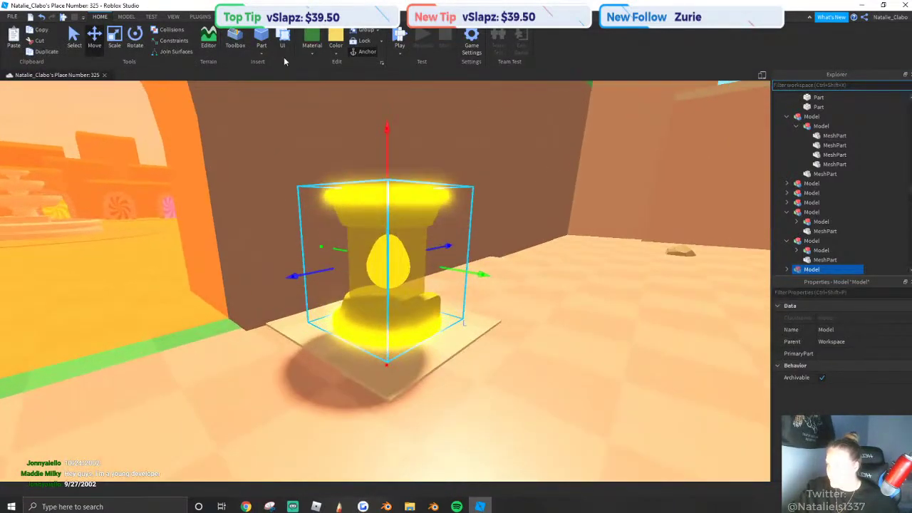
Select all child parts of the copied pedestal and color them golden brown (173, 135, 68).
{"action": "left_click", "coordinate": [335, 53]}
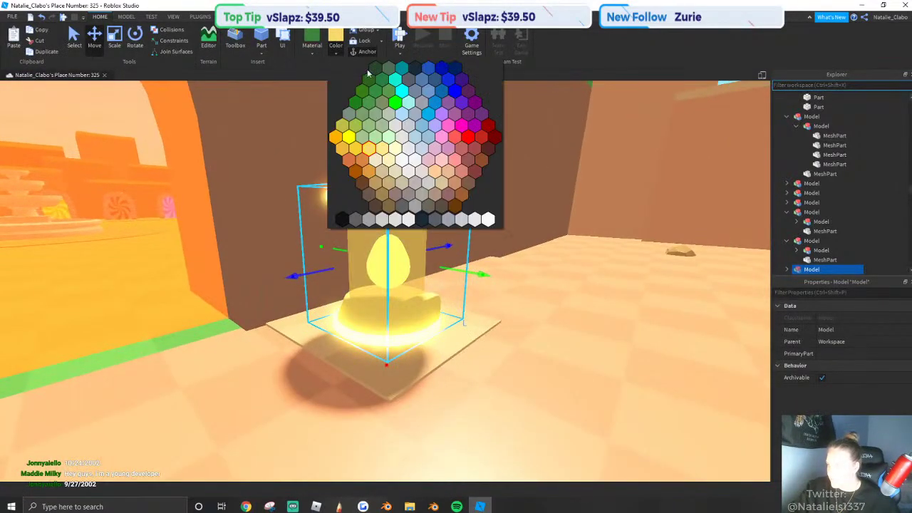
{"action": "left_click", "coordinate": [803, 273]}
{"action": "scroll", "coordinate": [808, 246], "scroll_direction": "down", "scroll_amount": 3}
{"action": "right_click", "coordinate": [377, 239]}
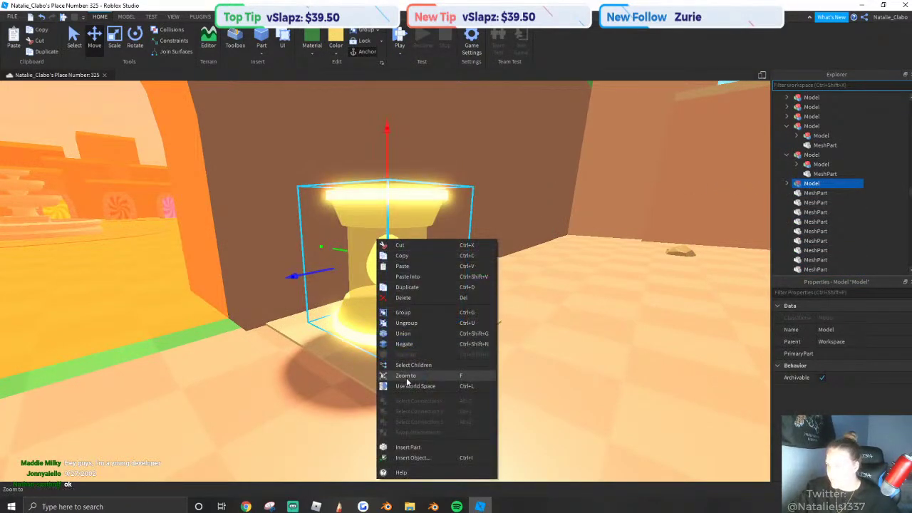
{"action": "left_click", "coordinate": [412, 364]}
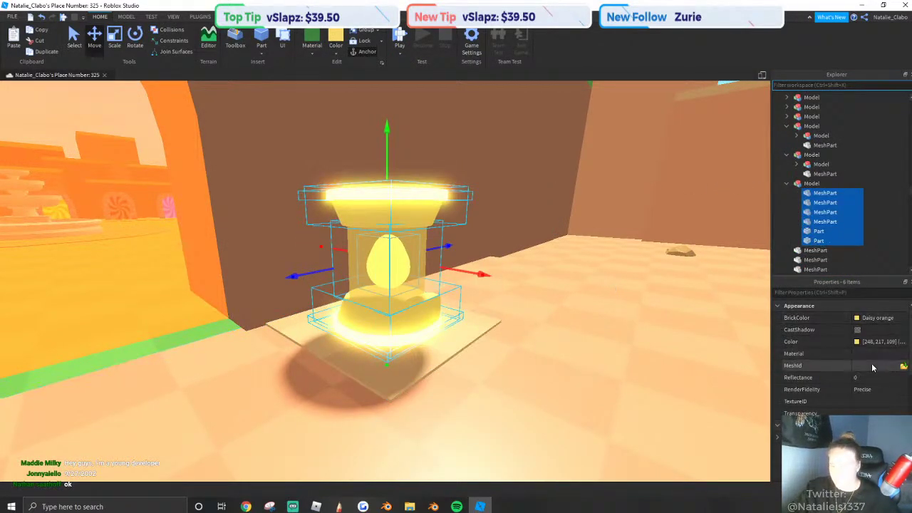
{"action": "left_click", "coordinate": [857, 342]}
{"action": "left_click_drag", "start_coordinate": [515, 155], "coordinate": [666, 185]}
{"action": "left_click_drag", "start_coordinate": [722, 220], "coordinate": [721, 233]}
{"action": "left_click", "coordinate": [699, 240]}
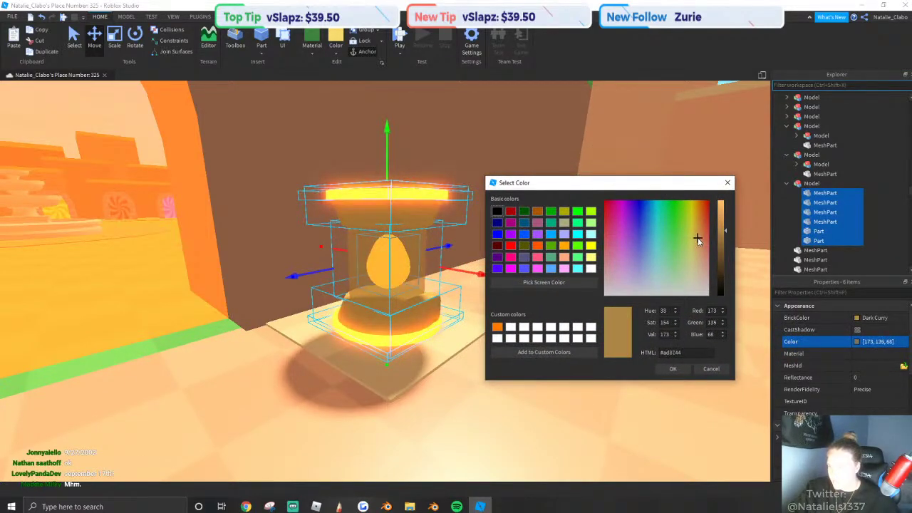
{"action": "left_click", "coordinate": [670, 372]}
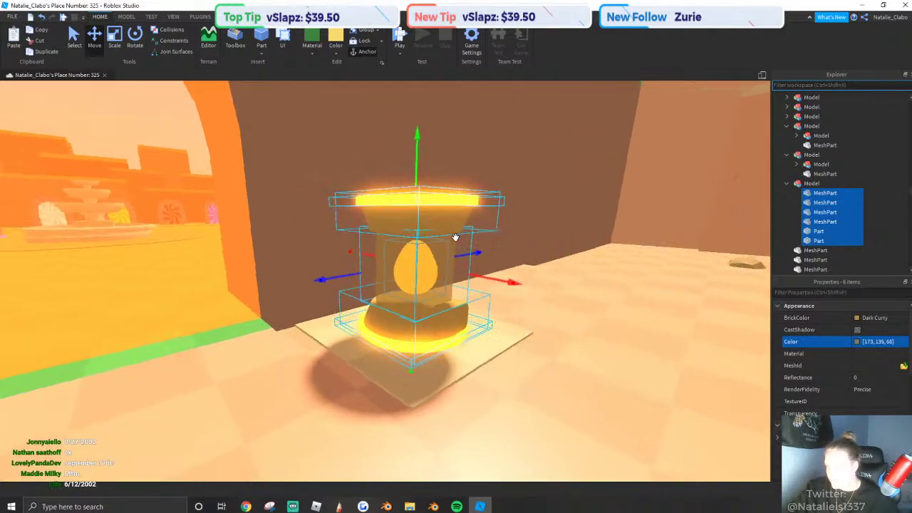
Turn off shadow casting for all the selected pedestal parts.
{"action": "right_click_drag", "start_coordinate": [456, 235], "coordinate": [429, 156]}
{"action": "right_click_drag", "start_coordinate": [568, 279], "coordinate": [569, 334]}
{"action": "left_click", "coordinate": [859, 331]}
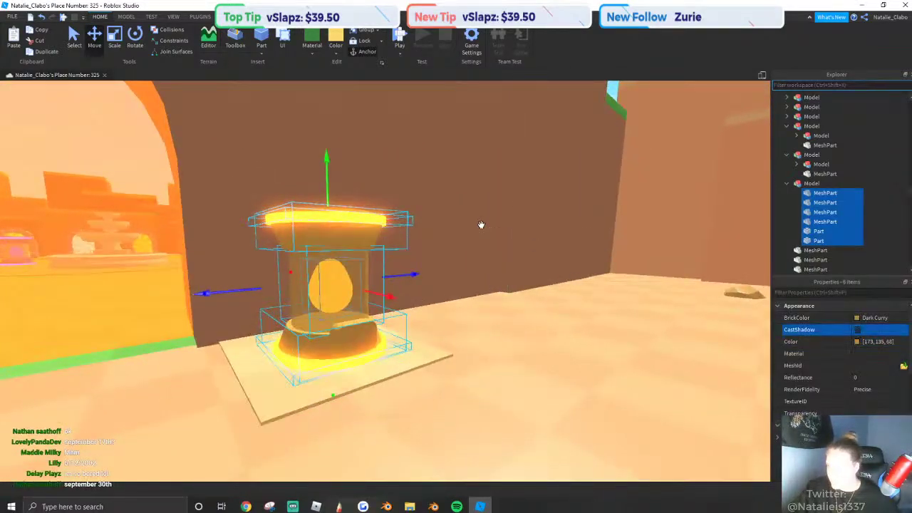
Select the desert egg pedestal together with the tan slab under it and duplicate both.
{"action": "scroll", "coordinate": [481, 224], "scroll_direction": "down", "scroll_amount": 4}
{"action": "left_click", "coordinate": [451, 103]}
{"action": "scroll", "coordinate": [455, 258], "scroll_direction": "up", "scroll_amount": 3}
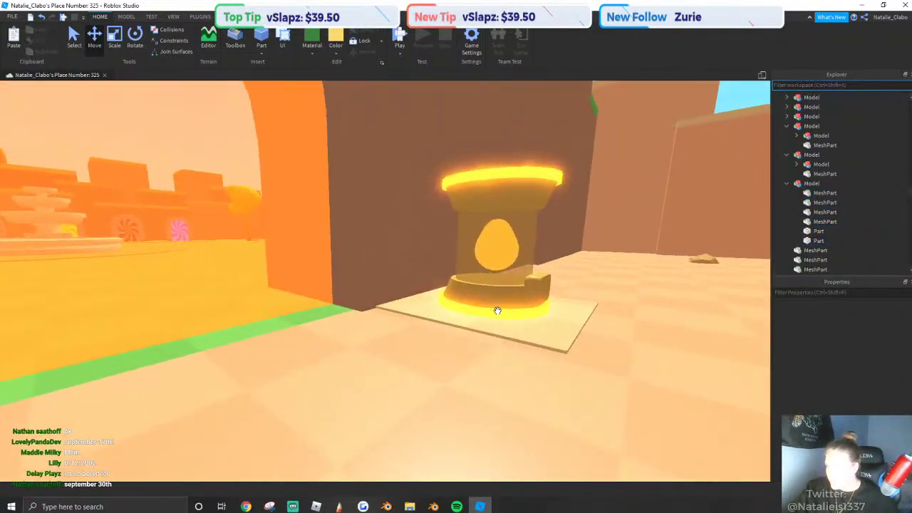
{"action": "left_click", "coordinate": [497, 310]}
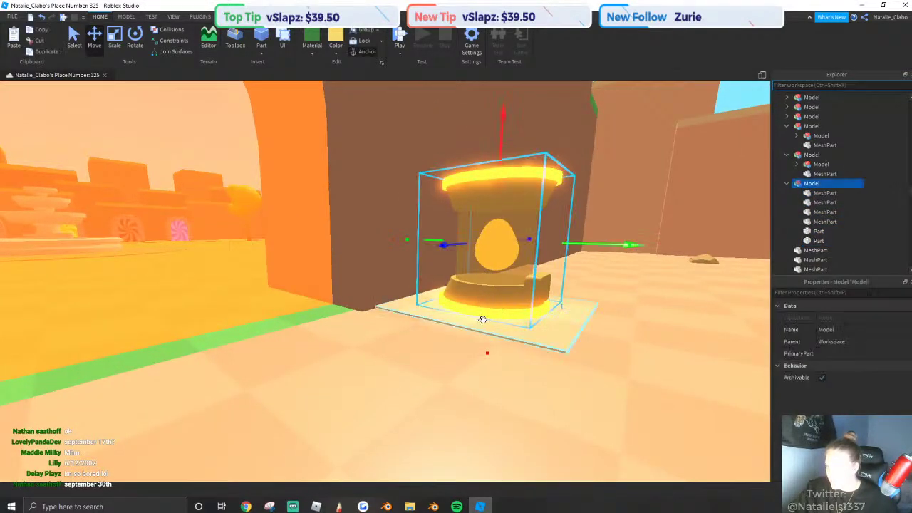
{"action": "scroll", "coordinate": [441, 320], "scroll_direction": "down", "scroll_amount": 2}
{"action": "left_click", "coordinate": [397, 301], "text": "ctrl"}
{"action": "scroll", "coordinate": [378, 296], "scroll_direction": "up", "scroll_amount": 1}
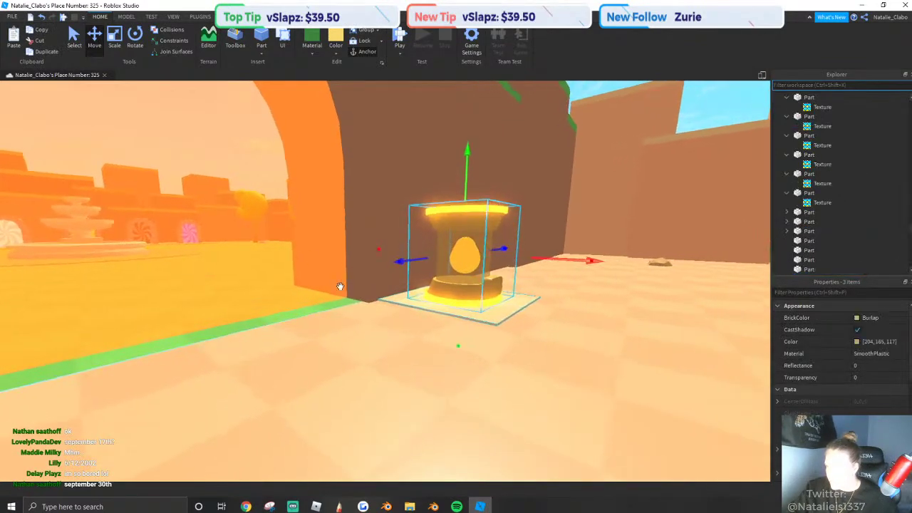
{"action": "scroll", "coordinate": [339, 287], "scroll_direction": "down", "scroll_amount": 1}
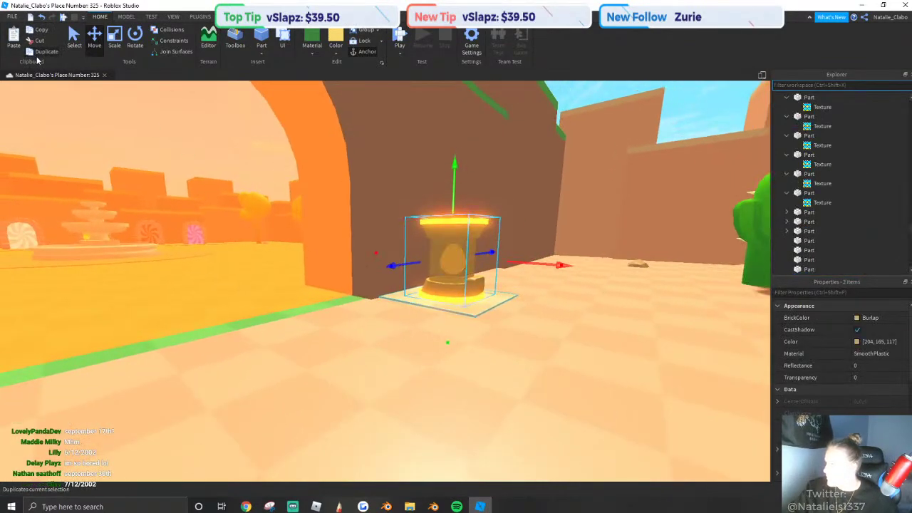
{"action": "left_click", "coordinate": [38, 57]}
Move the duplicated pedestal and slab onto the dark ground beside the archway in the lava area.
{"action": "left_click_drag", "start_coordinate": [376, 253], "coordinate": [292, 224]}
{"action": "key", "text": "w"}
{"action": "right_click_drag", "start_coordinate": [291, 224], "coordinate": [409, 104]}
{"action": "key", "text": "w"}
{"action": "key", "text": "d"}
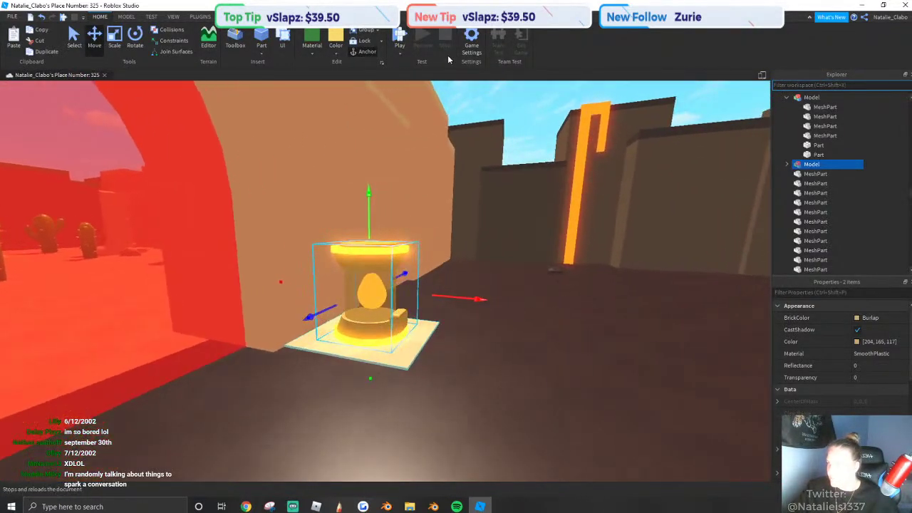
Color the lava area's pedestal and slab Dark orange (160, 95, 53).
{"action": "left_click", "coordinate": [336, 54]}
{"action": "left_click", "coordinate": [467, 191]}
{"action": "right_click_drag", "start_coordinate": [466, 191], "coordinate": [389, 302]}
{"action": "left_click", "coordinate": [478, 154]}
{"action": "key", "text": "w"}
Select only the pedestal model in the lava area and shift it slightly sideways on its slab.
{"action": "left_click", "coordinate": [389, 316]}
{"action": "key", "text": "w"}
{"action": "key", "text": "d"}
{"action": "key", "text": "a"}
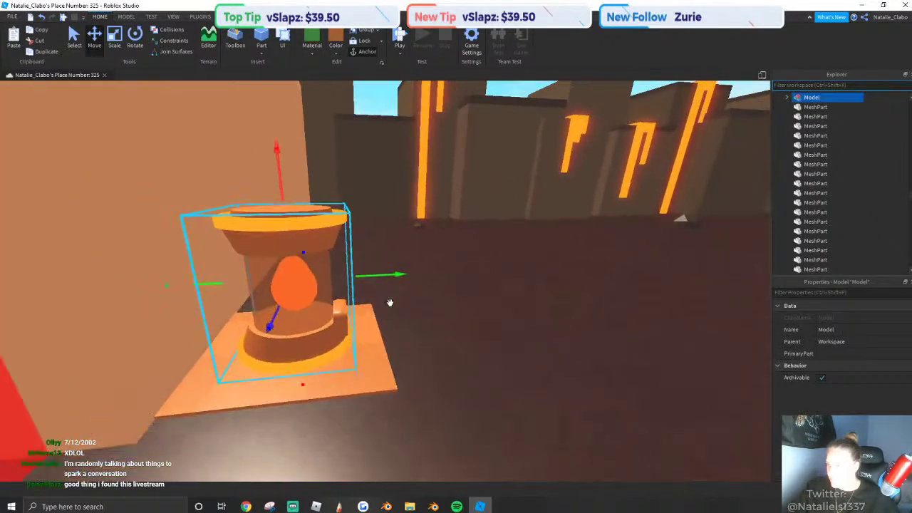
{"action": "left_click_drag", "start_coordinate": [383, 272], "coordinate": [376, 273]}
{"action": "key", "text": "f"}
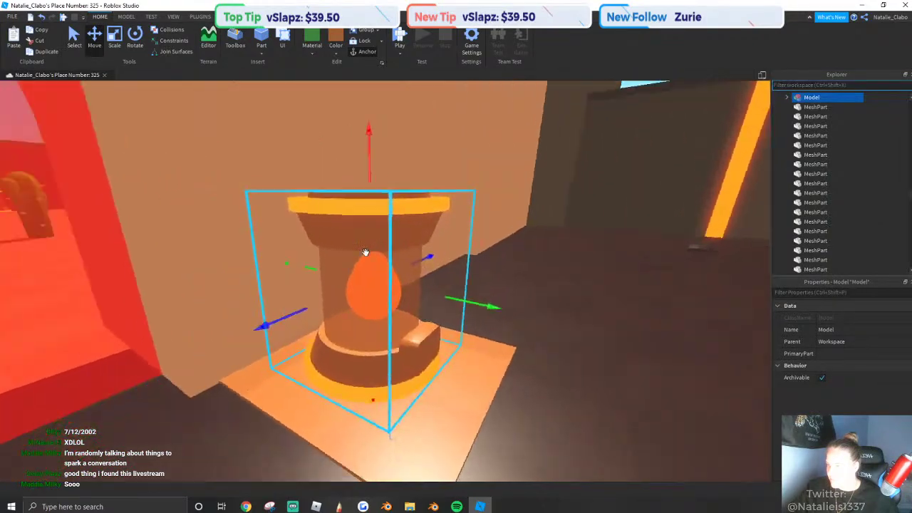
Select the lava pedestal's upper and lower mesh pieces and color them Dark taupe (90, 76, 66).
{"action": "right_click", "coordinate": [384, 261]}
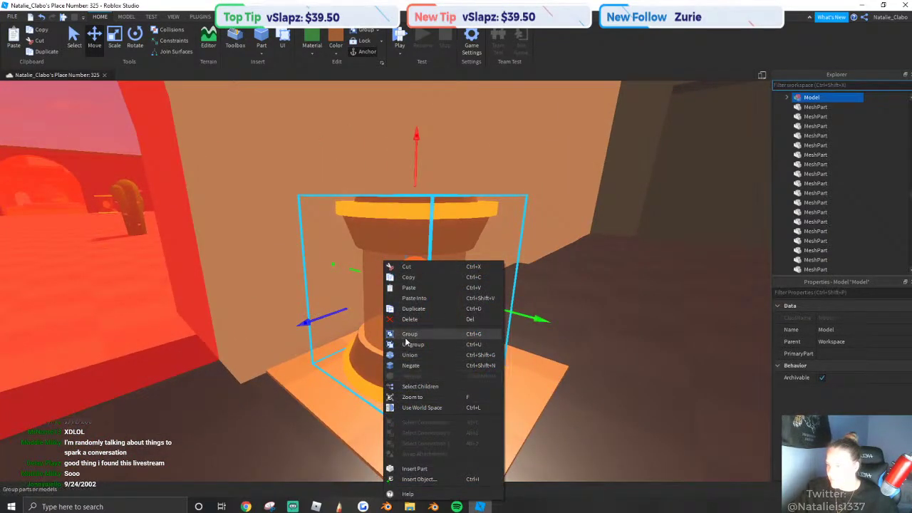
{"action": "left_click", "coordinate": [417, 384]}
{"action": "right_click_drag", "start_coordinate": [414, 339], "coordinate": [413, 329]}
{"action": "right_click_drag", "start_coordinate": [479, 191], "coordinate": [361, 278]}
{"action": "left_click", "coordinate": [487, 180]}
{"action": "left_click", "coordinate": [362, 278]}
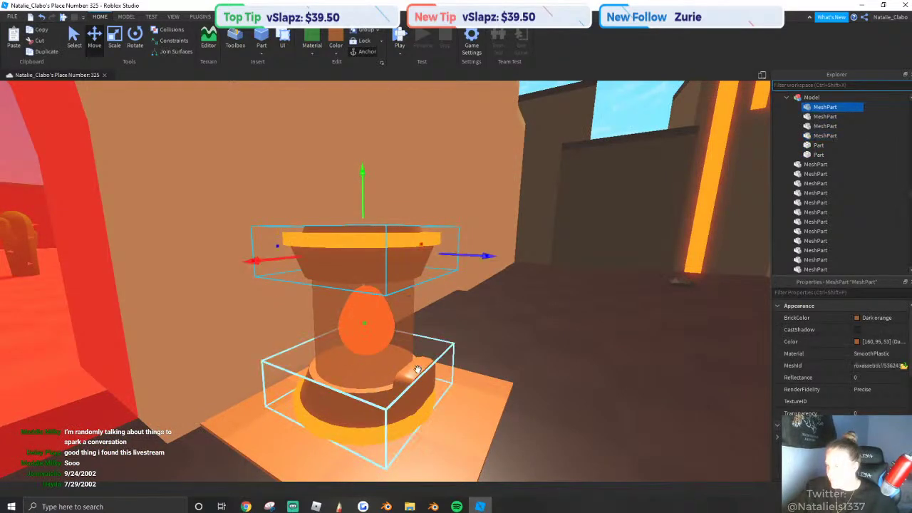
{"action": "left_click", "coordinate": [418, 370], "text": "ctrl"}
{"action": "left_click", "coordinate": [336, 47]}
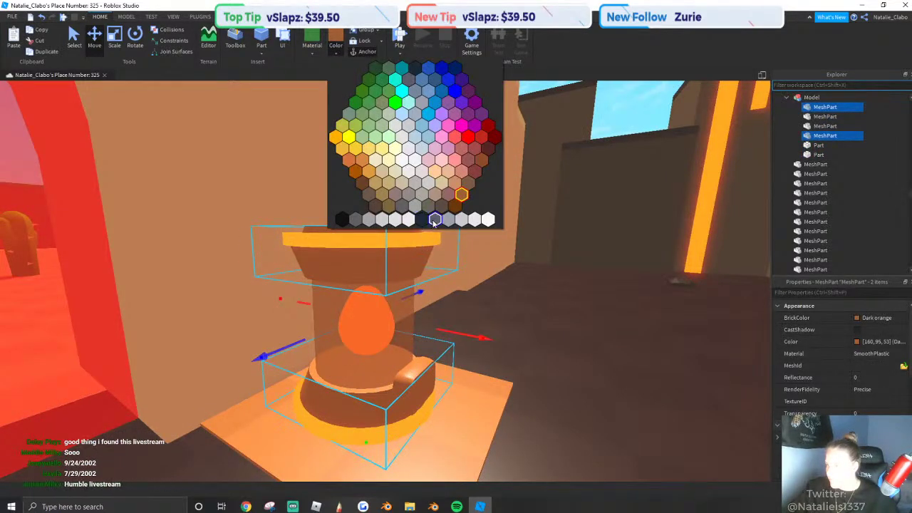
{"action": "left_click", "coordinate": [433, 219]}
{"action": "right_click_drag", "start_coordinate": [434, 222], "coordinate": [421, 248]}
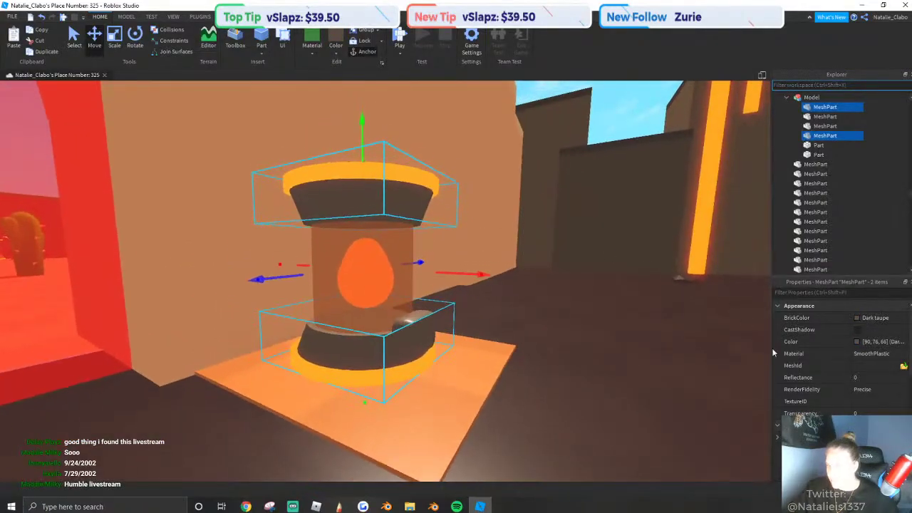
Darken the selected upper and lower pieces to (57, 48, 43) by sampling the dark rock wall's color.
{"action": "left_click", "coordinate": [856, 341]}
{"action": "left_click", "coordinate": [377, 251]}
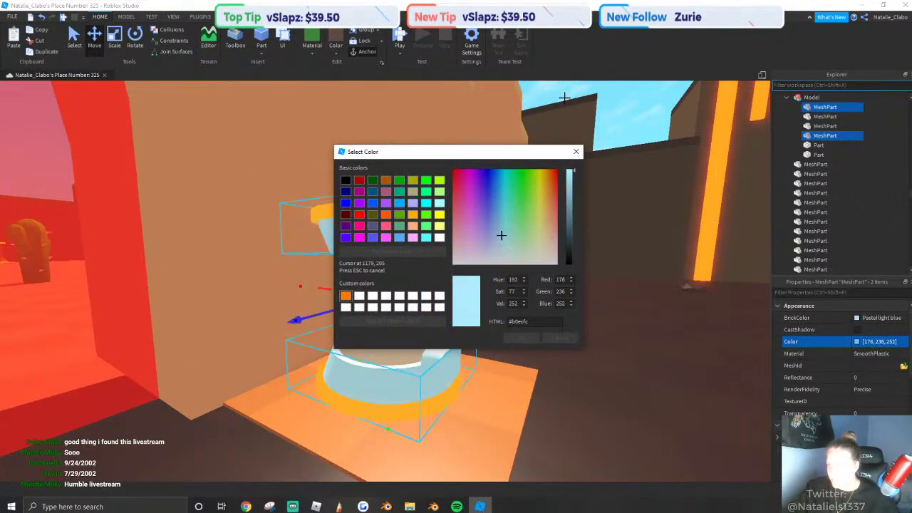
{"action": "left_click", "coordinate": [565, 100]}
{"action": "left_click", "coordinate": [523, 338]}
{"action": "scroll", "coordinate": [533, 230], "scroll_direction": "down", "scroll_amount": 5}
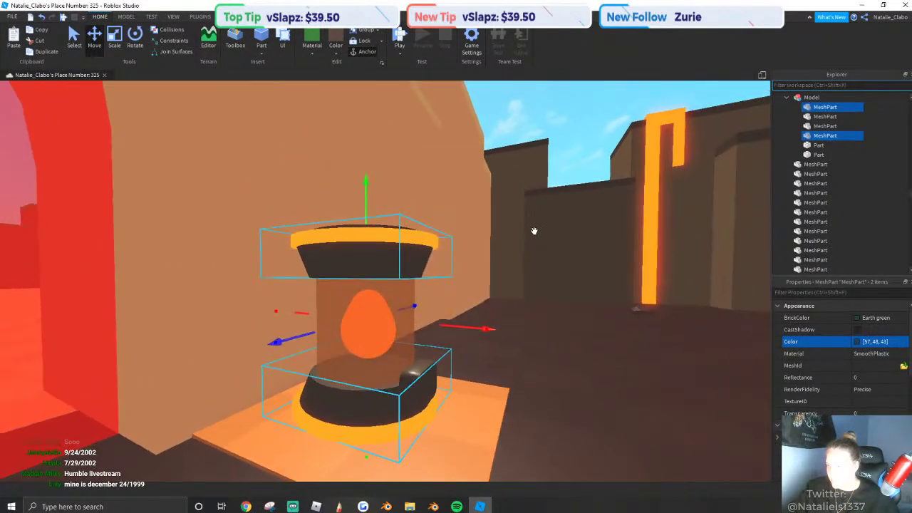
Select the lava pedestal's two neon rings and set their color to a custom orange (160, 85, 50).
{"action": "left_click", "coordinate": [534, 230]}
{"action": "right_click_drag", "start_coordinate": [460, 246], "coordinate": [338, 302]}
{"action": "scroll", "coordinate": [338, 301], "scroll_direction": "up", "scroll_amount": 4}
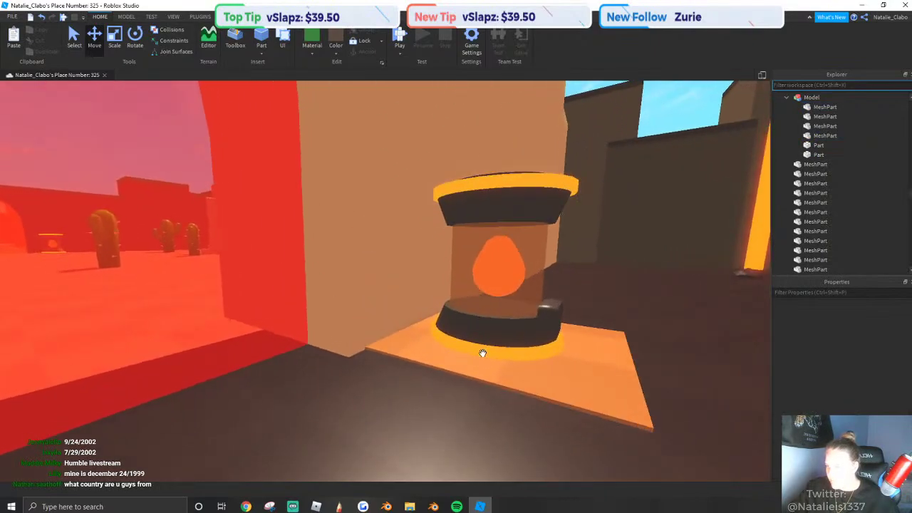
{"action": "left_click", "coordinate": [482, 354]}
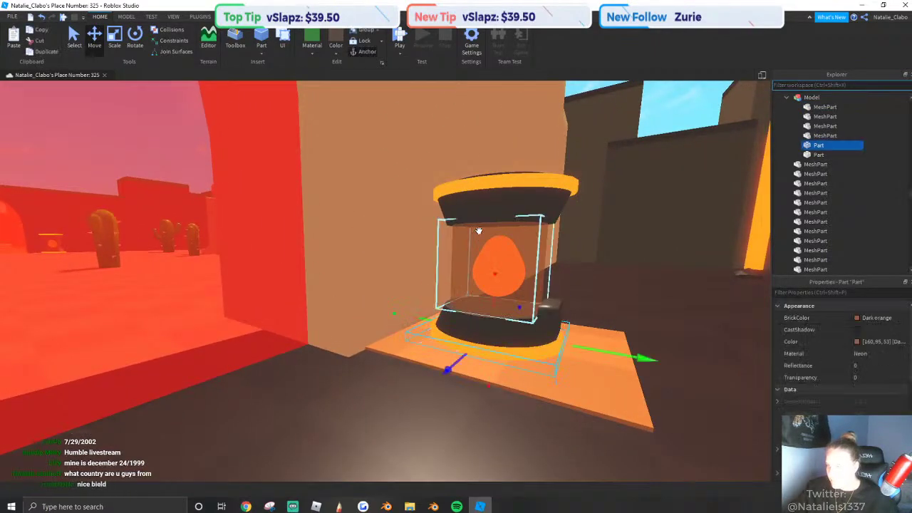
{"action": "left_click", "coordinate": [506, 186], "text": "ctrl"}
{"action": "left_click", "coordinate": [334, 52]}
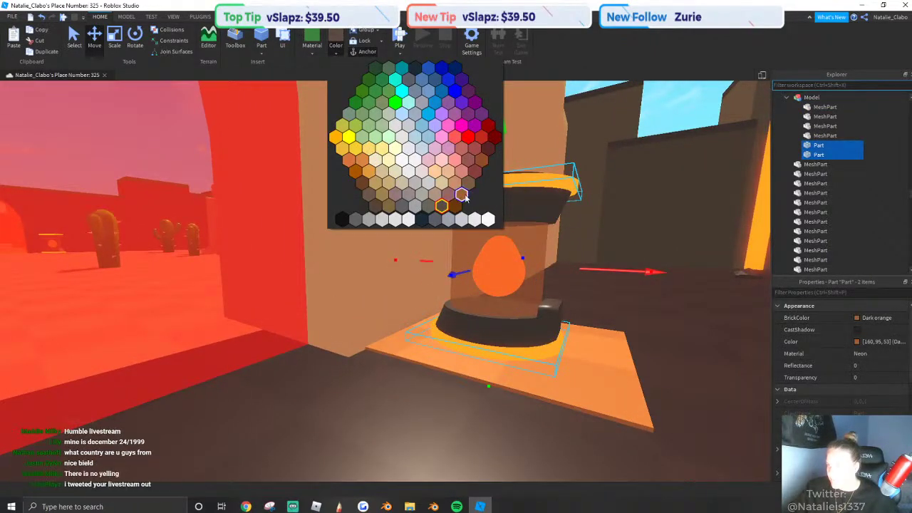
{"action": "left_click", "coordinate": [465, 197]}
{"action": "scroll", "coordinate": [499, 203], "scroll_direction": "down", "scroll_amount": 1}
{"action": "right_click_drag", "start_coordinate": [484, 201], "coordinate": [549, 206]}
{"action": "scroll", "coordinate": [548, 207], "scroll_direction": "up", "scroll_amount": 1}
{"action": "left_click", "coordinate": [858, 343]}
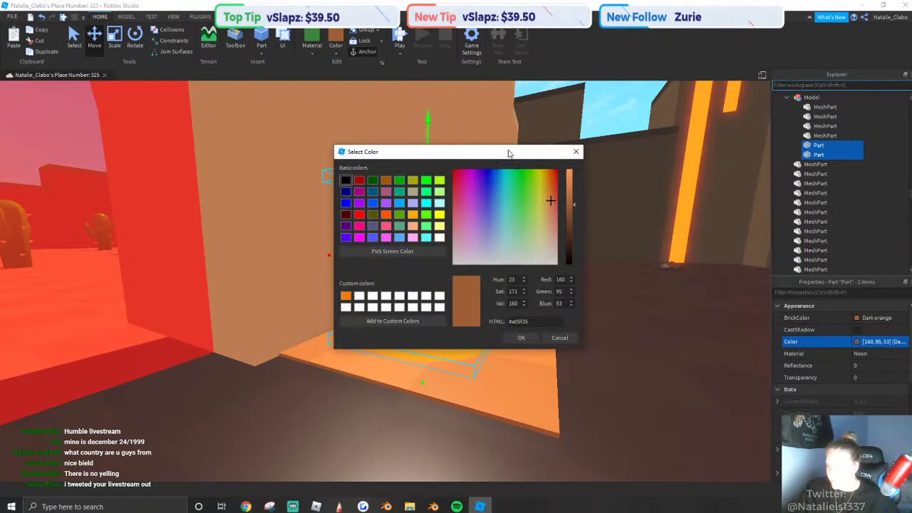
{"action": "left_click_drag", "start_coordinate": [509, 153], "coordinate": [292, 164]}
{"action": "left_click", "coordinate": [335, 210]}
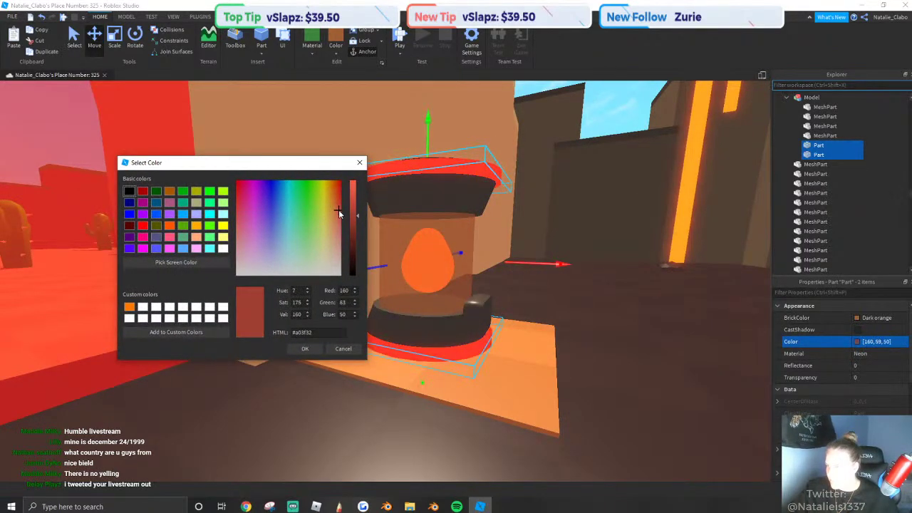
{"action": "left_click", "coordinate": [302, 348]}
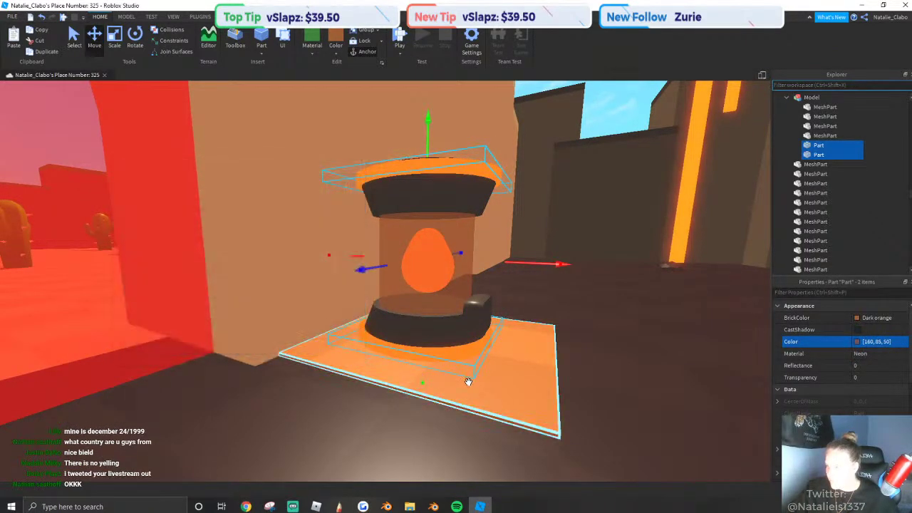
Select the finished lava pedestal together with its orange slab and duplicate both.
{"action": "left_click", "coordinate": [468, 381]}
{"action": "right_click_drag", "start_coordinate": [535, 153], "coordinate": [521, 149]}
{"action": "left_click", "coordinate": [521, 149]}
{"action": "left_click", "coordinate": [431, 391]}
{"action": "left_click", "coordinate": [443, 418], "text": "ctrl"}
{"action": "key", "text": "s"}
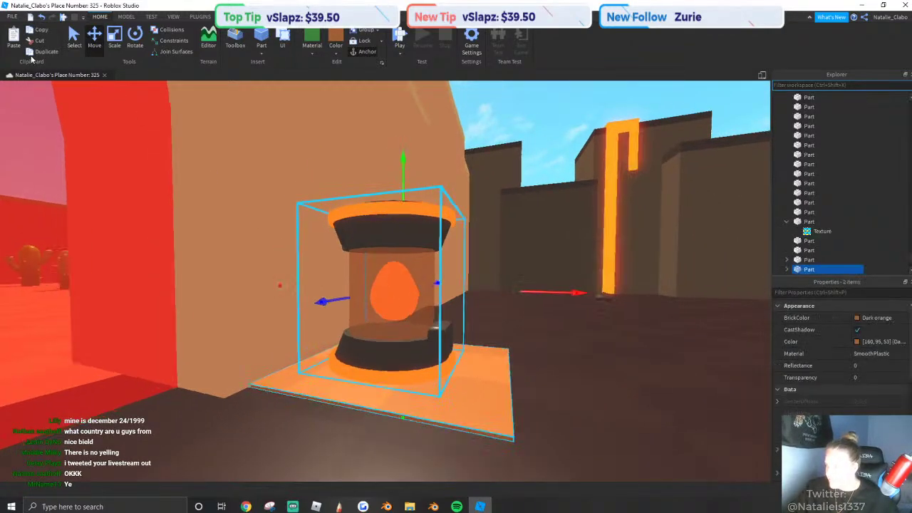
{"action": "left_click", "coordinate": [32, 55]}
Move the duplicated pedestal and slab through the blue archway onto the ground of the snow area.
{"action": "left_click_drag", "start_coordinate": [291, 289], "coordinate": [315, 290]}
{"action": "right_click_drag", "start_coordinate": [313, 291], "coordinate": [414, 384]}
{"action": "key", "text": "w"}
{"action": "key", "text": "w"}
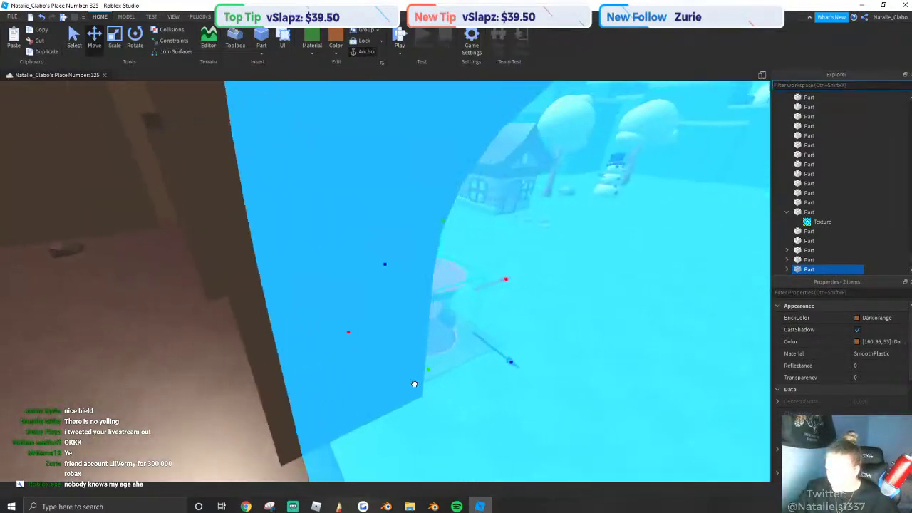
{"action": "left_click_drag", "start_coordinate": [413, 383], "coordinate": [146, 360]}
{"action": "key", "text": "s"}
{"action": "right_click_drag", "start_coordinate": [146, 360], "coordinate": [254, 329]}
{"action": "key", "text": "w"}
Copy the blue background wall's color (110, 153, 202) onto the slab under the snow area's pedestal.
{"action": "left_click", "coordinate": [400, 204]}
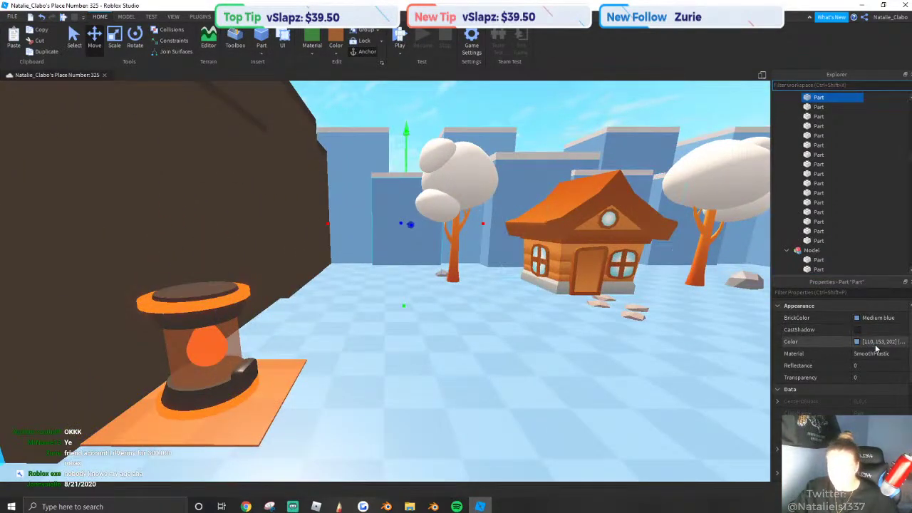
{"action": "right_click_drag", "start_coordinate": [714, 390], "coordinate": [492, 371]}
{"action": "left_click", "coordinate": [448, 337]}
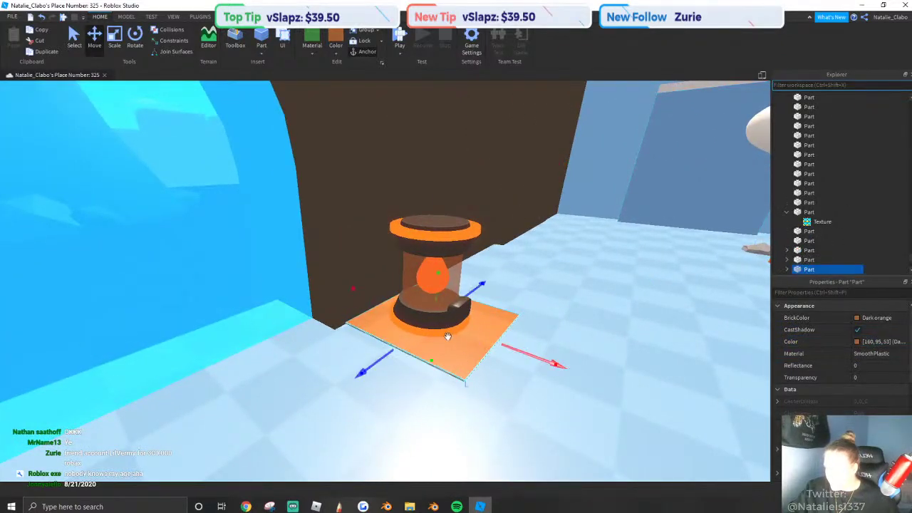
{"action": "left_click", "coordinate": [446, 313], "text": "shift"}
{"action": "key", "text": "ctrl+v"}
{"action": "key", "text": "Return"}
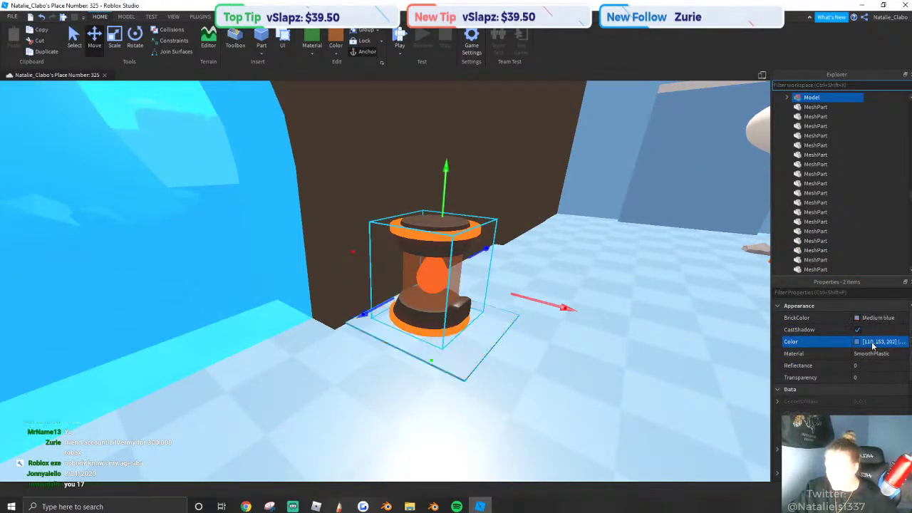
Select only the snow area's slab and set its color to a more saturated blue (87, 131, 202).
{"action": "right_click_drag", "start_coordinate": [562, 307], "coordinate": [560, 305]}
{"action": "key", "text": "w"}
{"action": "key", "text": "q"}
{"action": "left_click", "coordinate": [349, 435]}
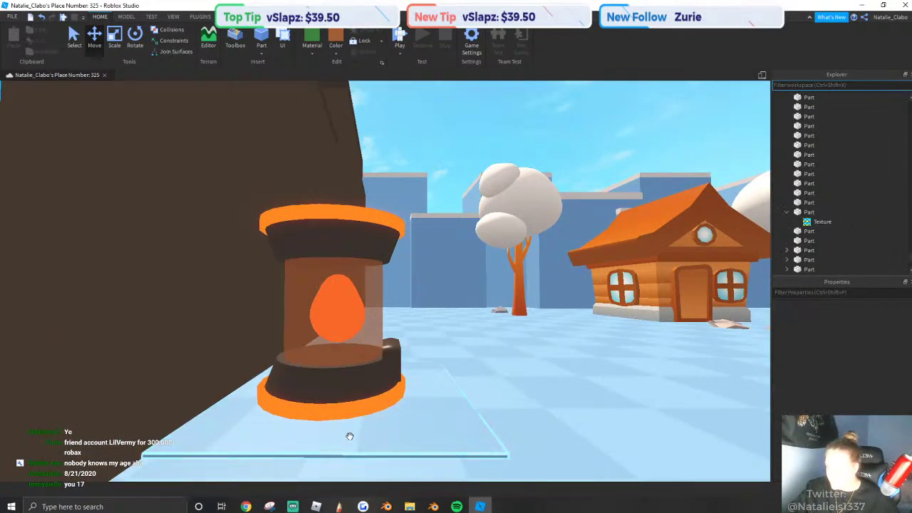
{"action": "right_click_drag", "start_coordinate": [570, 378], "coordinate": [570, 384]}
{"action": "left_click", "coordinate": [857, 342]}
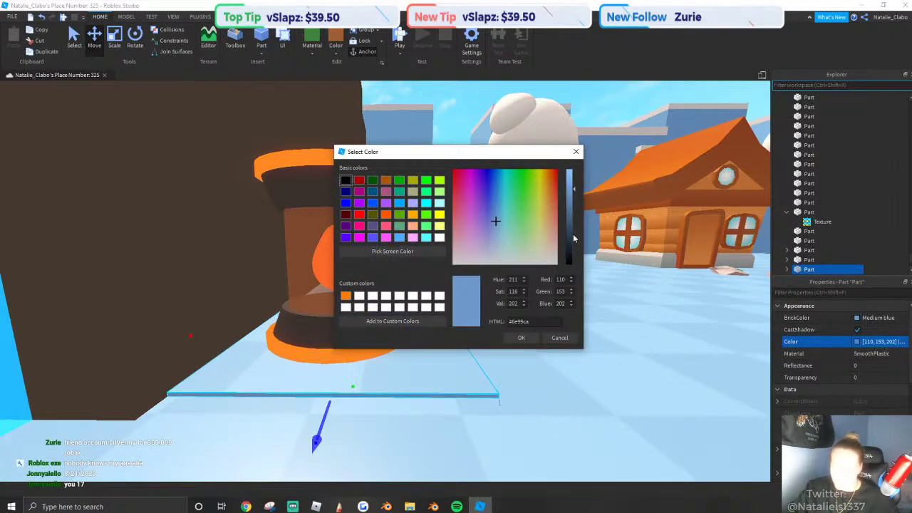
{"action": "left_click", "coordinate": [493, 209]}
{"action": "left_click", "coordinate": [520, 337]}
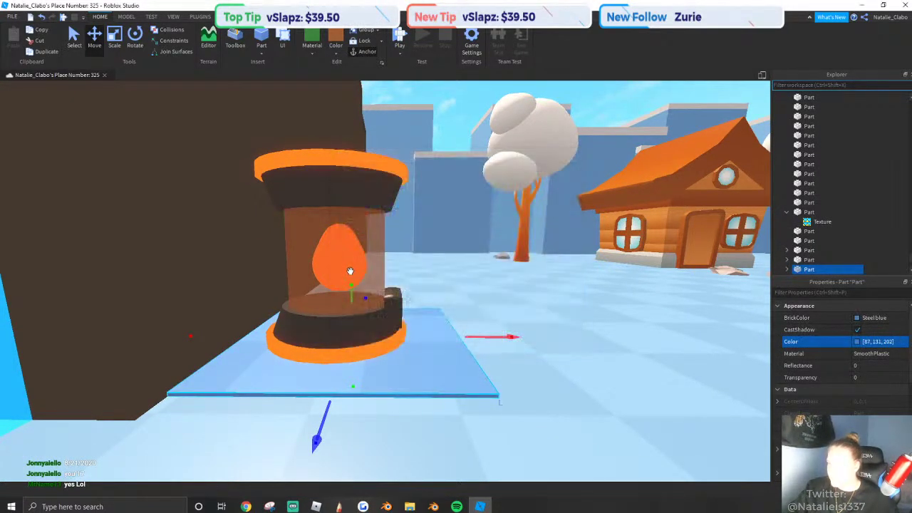
Color the whole snow area pedestal Pearl (231, 231, 236).
{"action": "left_click", "coordinate": [349, 271]}
{"action": "left_click", "coordinate": [335, 43]}
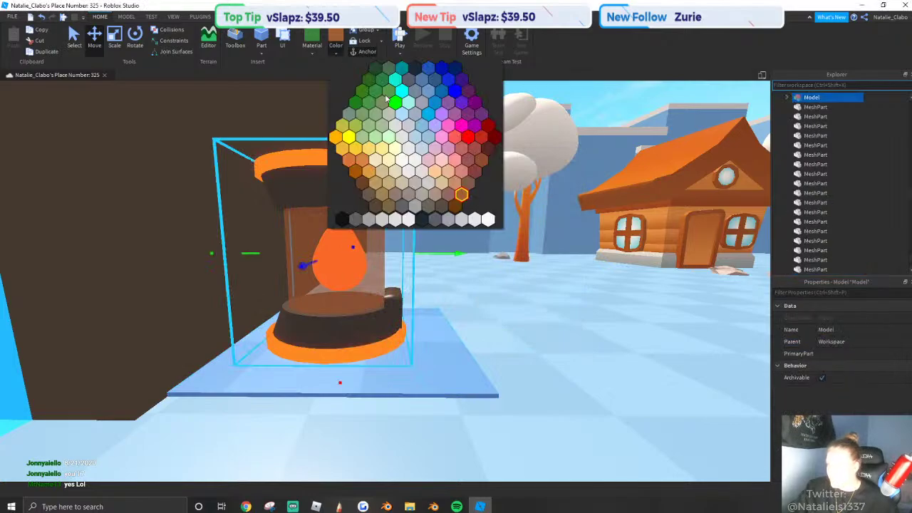
{"action": "left_click", "coordinate": [467, 222]}
{"action": "right_click_drag", "start_coordinate": [467, 223], "coordinate": [470, 196]}
Select the snow pedestal's two neon rings, egg and glass cylinder and color them Electric blue (9, 137, 207).
{"action": "left_click", "coordinate": [417, 177]}
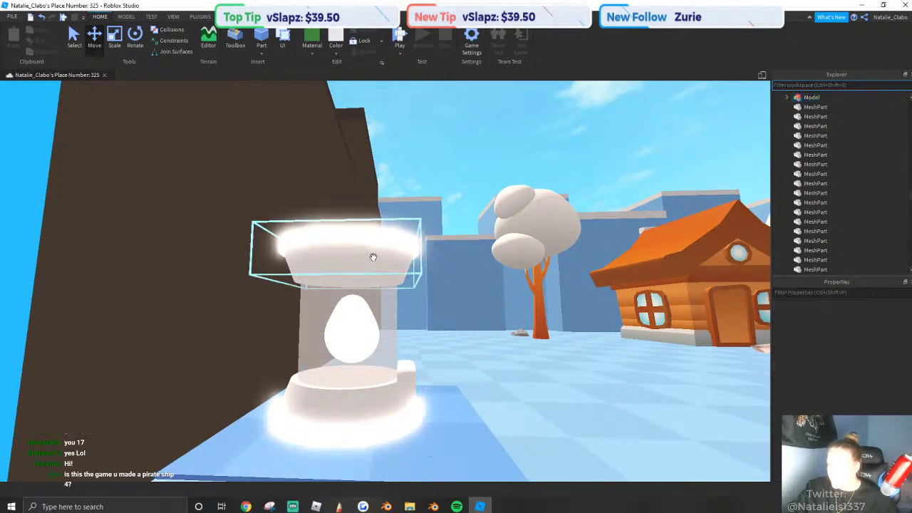
{"action": "left_click", "coordinate": [378, 235], "text": "alt"}
{"action": "right_click_drag", "start_coordinate": [379, 236], "coordinate": [415, 302]}
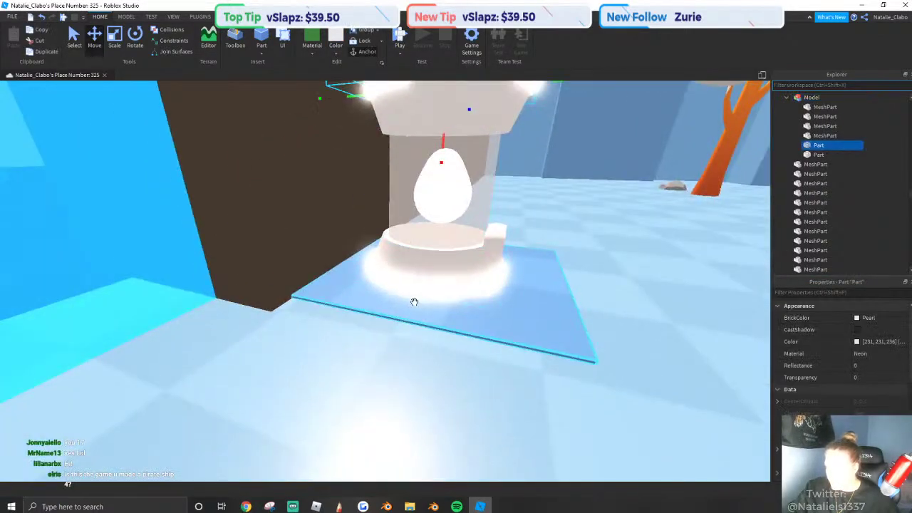
{"action": "left_click", "coordinate": [444, 200], "text": "ctrl+alt"}
{"action": "key", "text": "w"}
{"action": "right_click_drag", "start_coordinate": [444, 200], "coordinate": [342, 220]}
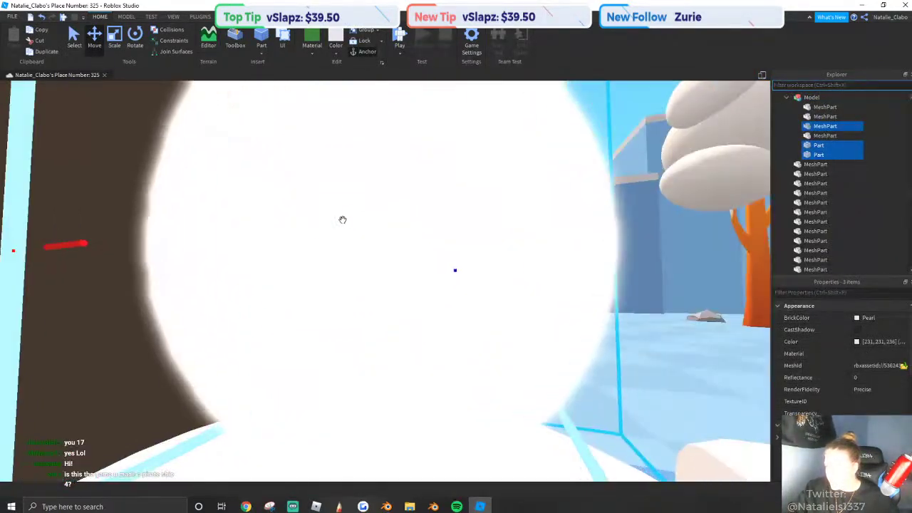
{"action": "key", "text": "w"}
{"action": "key", "text": "s"}
{"action": "key", "text": "w"}
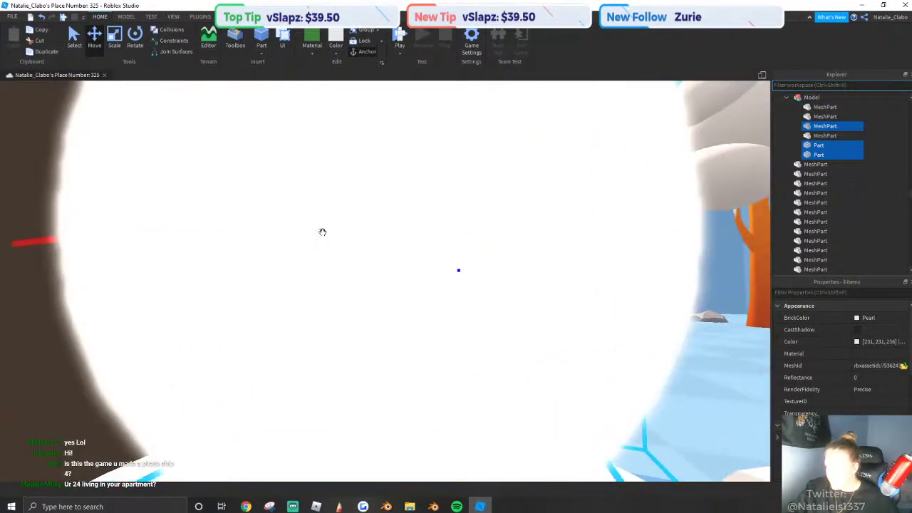
{"action": "left_click", "coordinate": [322, 233], "text": "ctrl+alt"}
{"action": "key", "text": "s"}
{"action": "key", "text": "s"}
{"action": "left_click", "coordinate": [337, 54]}
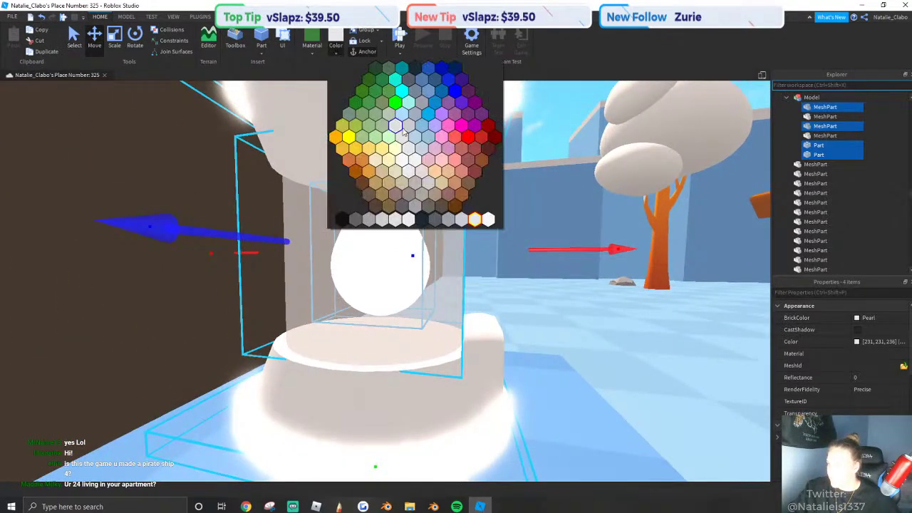
{"action": "left_click", "coordinate": [435, 104]}
{"action": "key", "text": "s"}
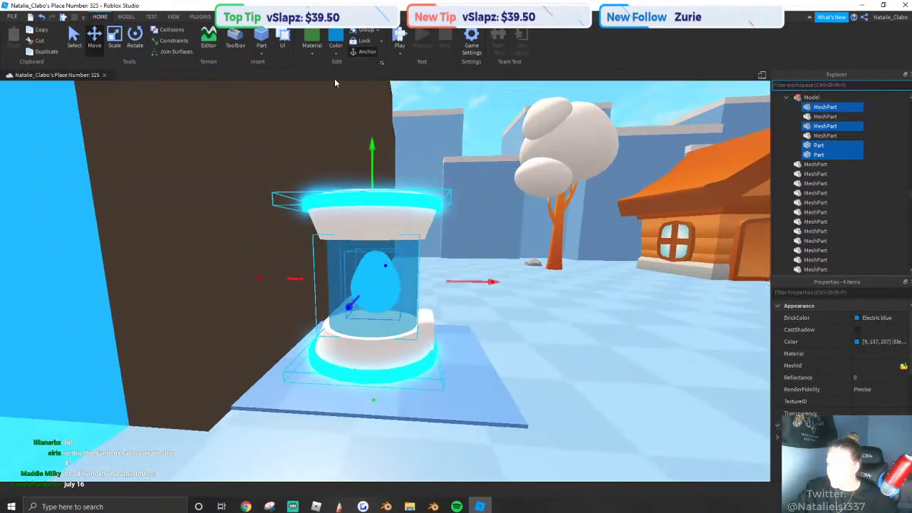
Change the selected rings, egg and glass to Storm blue (51, 88, 130).
{"action": "left_click", "coordinate": [340, 53]}
{"action": "left_click", "coordinate": [435, 81]}
{"action": "right_click_drag", "start_coordinate": [386, 130], "coordinate": [382, 120]}
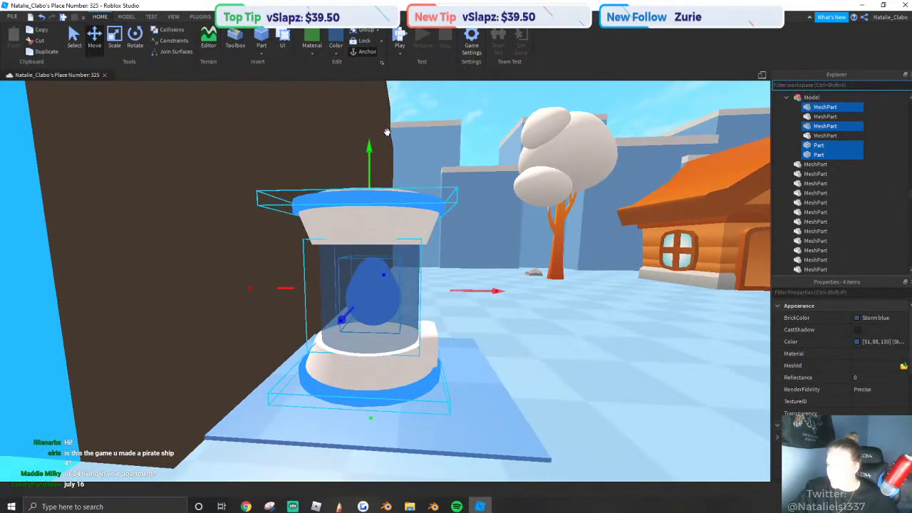
Set the color of the snow pedestal's selected rings, egg and glass to a brighter blue (49, 95, 152).
{"action": "key", "text": "d"}
{"action": "left_click", "coordinate": [856, 341]}
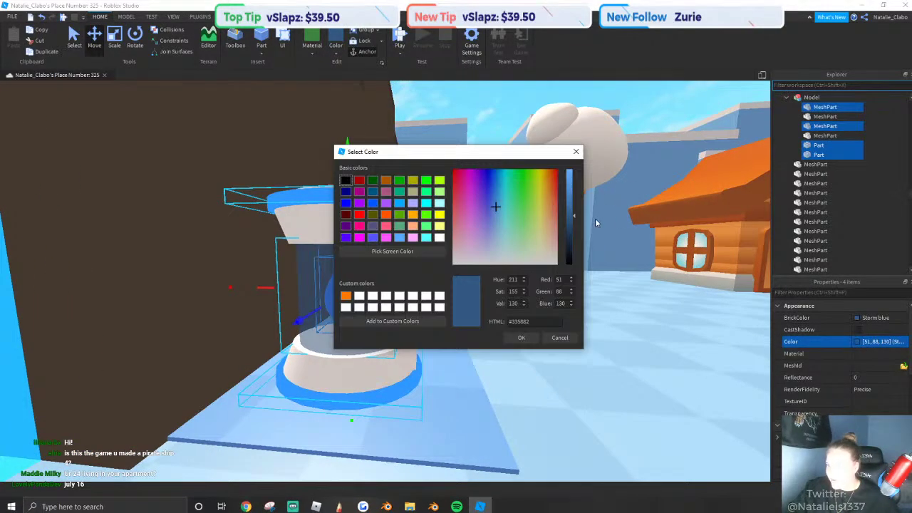
{"action": "left_click_drag", "start_coordinate": [572, 212], "coordinate": [572, 207]}
{"action": "left_click_drag", "start_coordinate": [493, 202], "coordinate": [494, 200]}
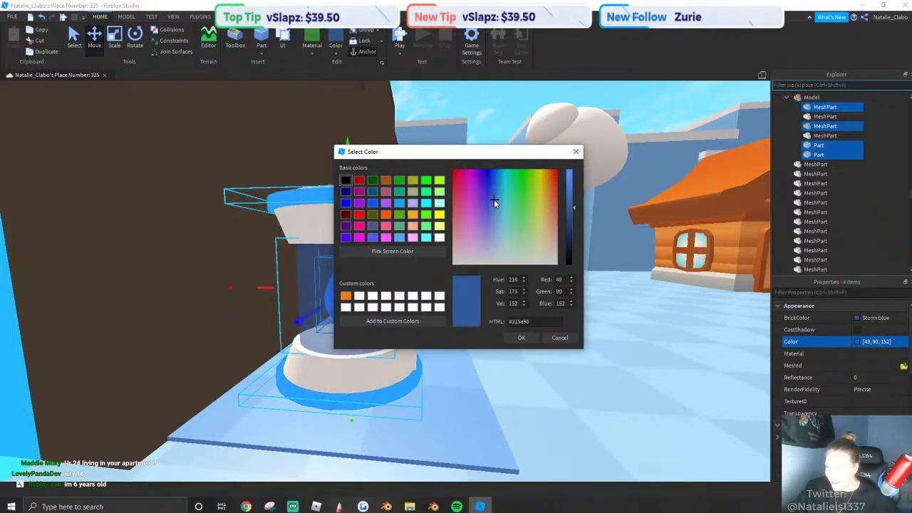
{"action": "left_click", "coordinate": [520, 337]}
{"action": "scroll", "coordinate": [442, 207], "scroll_direction": "down", "scroll_amount": 4}
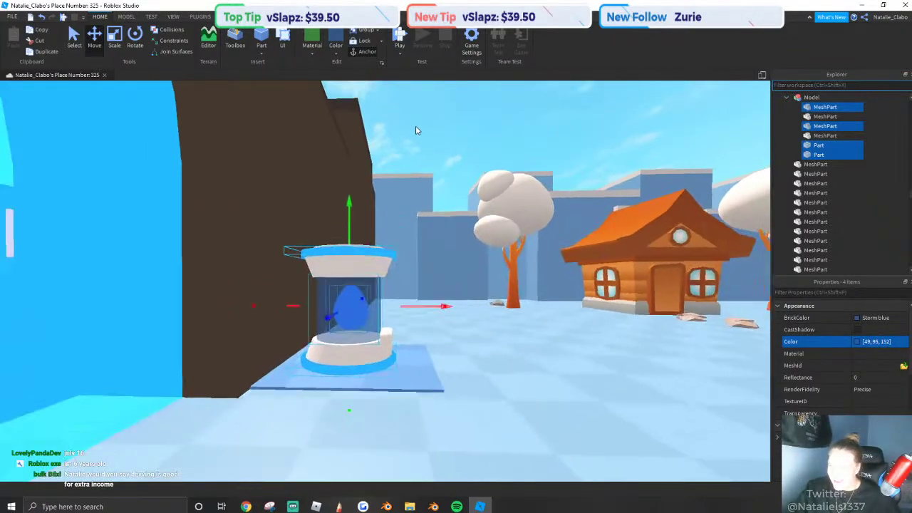
{"action": "left_click", "coordinate": [419, 131]}
Select the snow pedestal with its slab and place a duplicate in the graveyard area beside the green archway.
{"action": "scroll", "coordinate": [468, 219], "scroll_direction": "up", "scroll_amount": 2}
{"action": "right_click_drag", "start_coordinate": [468, 219], "coordinate": [397, 230]}
{"action": "left_click", "coordinate": [341, 275]}
{"action": "left_click", "coordinate": [271, 227], "text": "shift"}
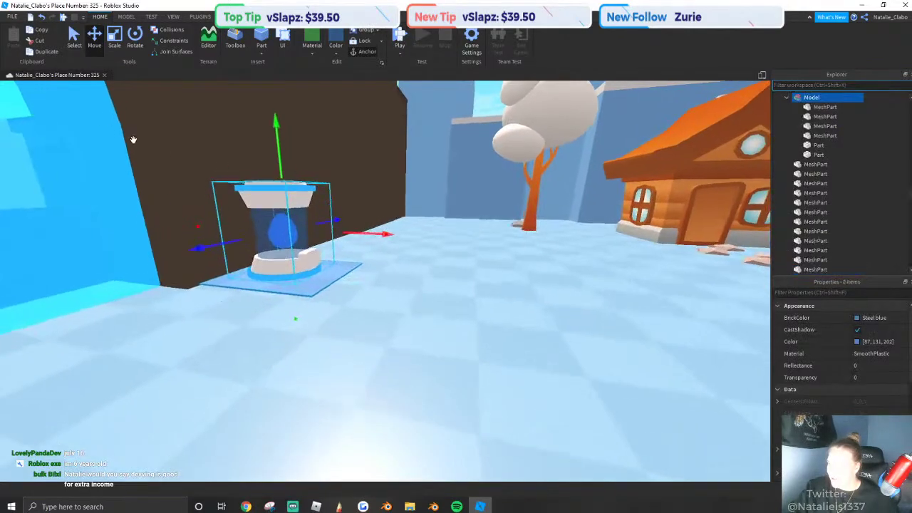
{"action": "left_click_drag", "start_coordinate": [437, 253], "coordinate": [436, 252]}
{"action": "right_click_drag", "start_coordinate": [436, 253], "coordinate": [436, 252]}
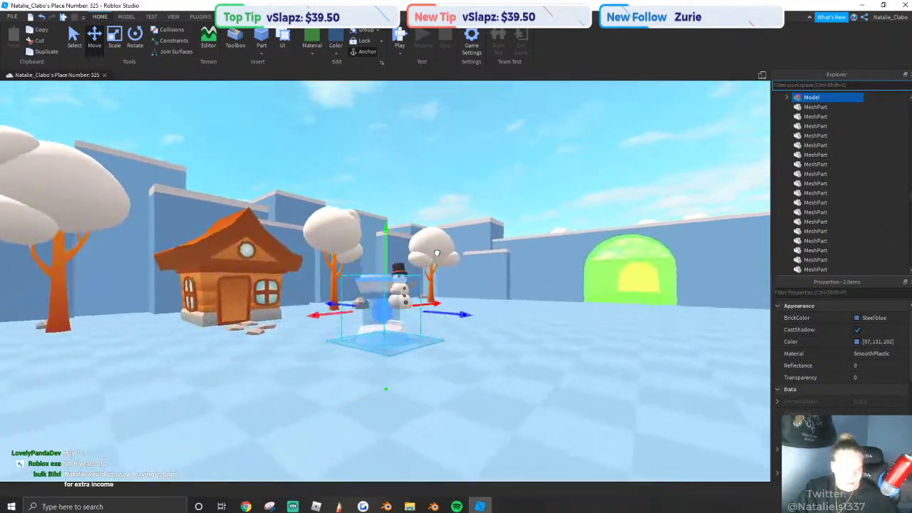
{"action": "left_click_drag", "start_coordinate": [436, 252], "coordinate": [448, 254]}
{"action": "right_click_drag", "start_coordinate": [436, 252], "coordinate": [448, 255]}
{"action": "left_click_drag", "start_coordinate": [448, 254], "coordinate": [452, 255]}
{"action": "right_click_drag", "start_coordinate": [448, 255], "coordinate": [451, 255]}
{"action": "left_click_drag", "start_coordinate": [452, 255], "coordinate": [465, 272]}
{"action": "right_click_drag", "start_coordinate": [452, 255], "coordinate": [465, 273]}
{"action": "left_click_drag", "start_coordinate": [465, 273], "coordinate": [482, 297]}
{"action": "right_click_drag", "start_coordinate": [465, 273], "coordinate": [482, 297]}
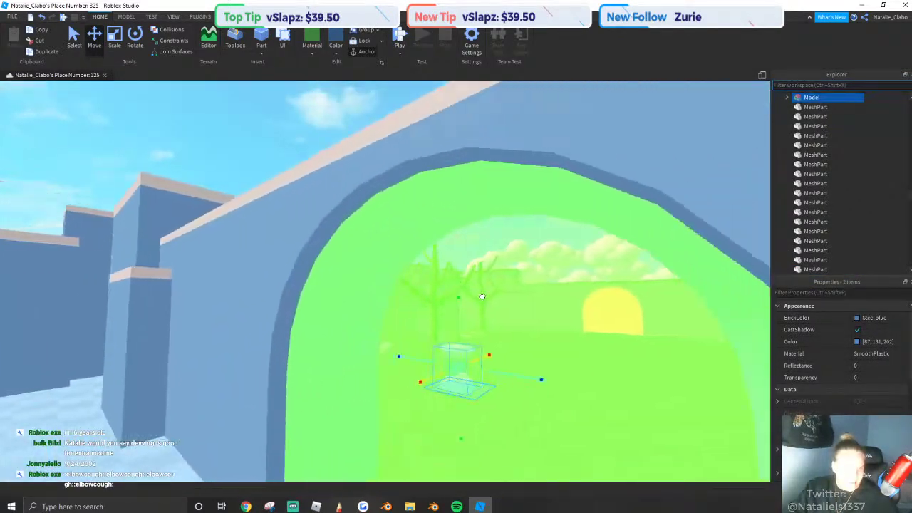
{"action": "left_click_drag", "start_coordinate": [482, 297], "coordinate": [482, 297]}
{"action": "right_click_drag", "start_coordinate": [482, 297], "coordinate": [482, 297]}
{"action": "left_click_drag", "start_coordinate": [482, 297], "coordinate": [482, 298]}
{"action": "right_click_drag", "start_coordinate": [482, 297], "coordinate": [482, 297]}
{"action": "left_click_drag", "start_coordinate": [482, 297], "coordinate": [485, 278]}
{"action": "right_click_drag", "start_coordinate": [482, 297], "coordinate": [485, 278]}
{"action": "left_click_drag", "start_coordinate": [485, 278], "coordinate": [472, 279]}
{"action": "key", "text": "w"}
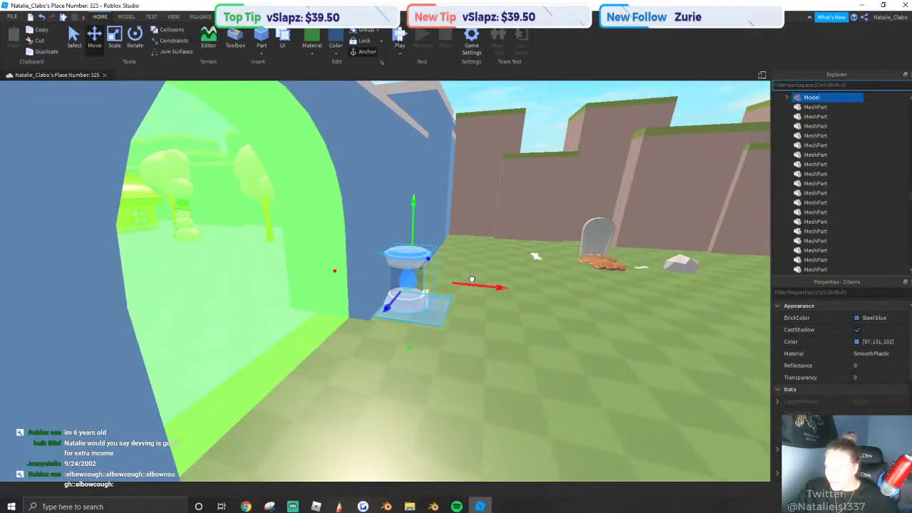
{"action": "right_click_drag", "start_coordinate": [475, 279], "coordinate": [449, 274]}
{"action": "key", "text": "w"}
{"action": "key", "text": "s"}
{"action": "key", "text": "a"}
{"action": "key", "text": "w"}
Try Fossil on the graveyard pedestal and slab, and settle on Dark taupe (90, 76, 66).
{"action": "left_click", "coordinate": [332, 54]}
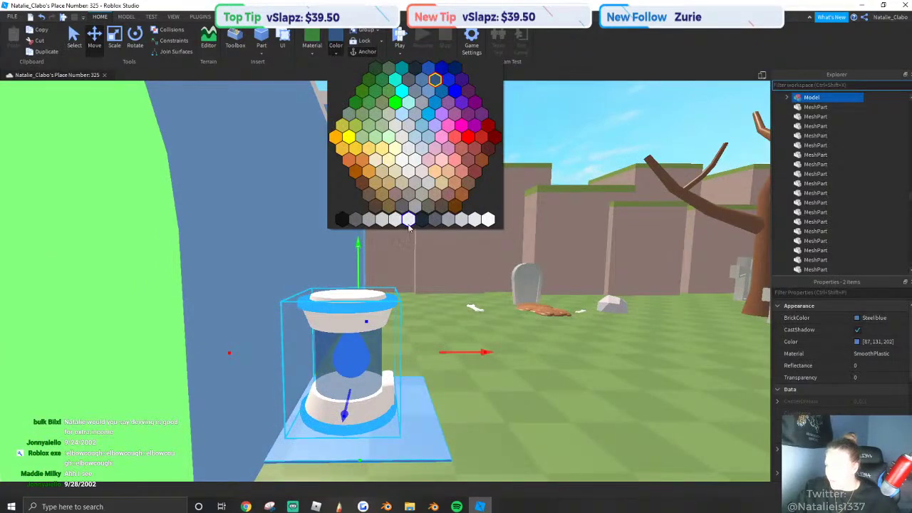
{"action": "left_click", "coordinate": [450, 220]}
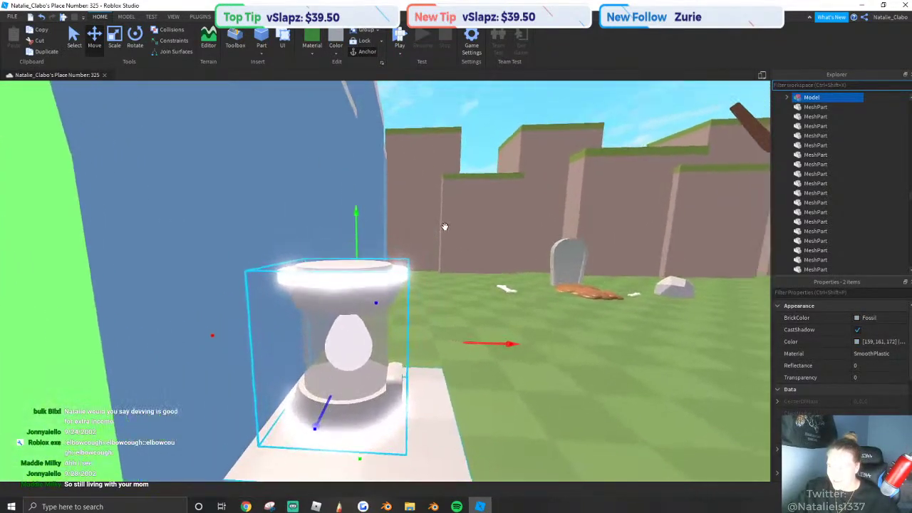
{"action": "left_click", "coordinate": [339, 53]}
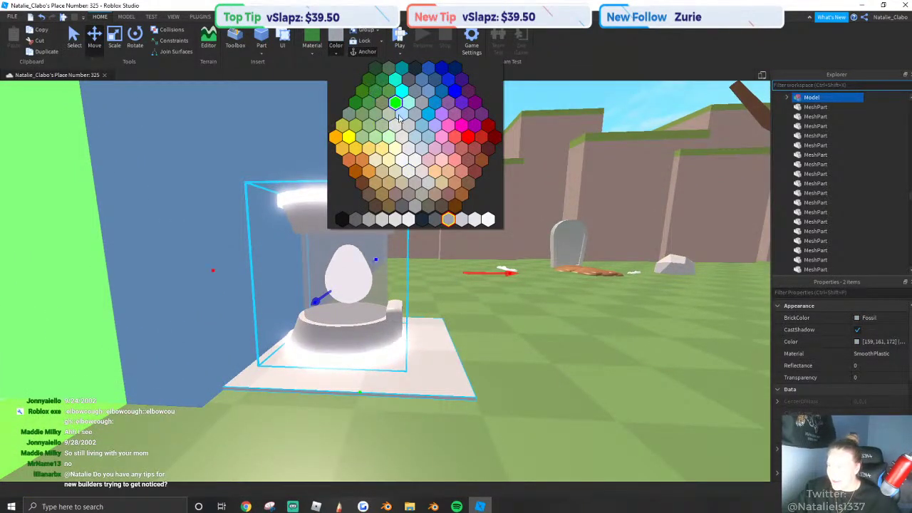
{"action": "left_click", "coordinate": [448, 194]}
{"action": "key", "text": "d"}
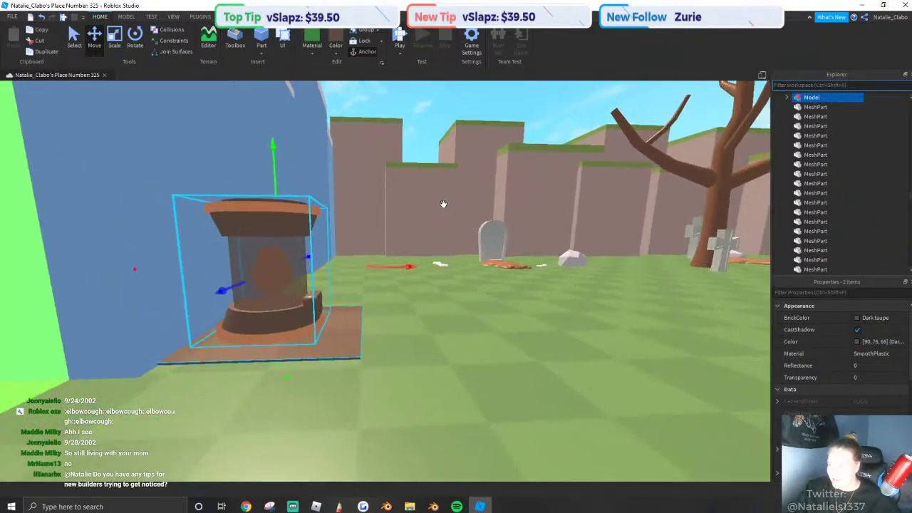
Place a duplicate of the graveyard pedestal and slab in the cloud area beside the yellow archway.
{"action": "left_click_drag", "start_coordinate": [381, 262], "coordinate": [411, 320]}
{"action": "key", "text": "w"}
{"action": "key", "text": "s"}
{"action": "key", "text": "e"}
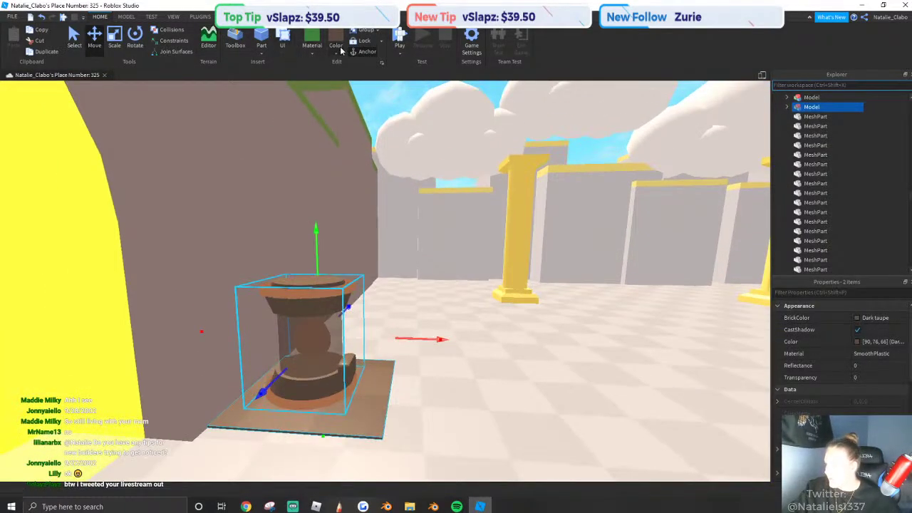
Color the cloud area's pedestal and slab Fossil (159, 161, 172) and clear the selection.
{"action": "left_click", "coordinate": [338, 51]}
{"action": "left_click", "coordinate": [442, 222]}
{"action": "right_click_drag", "start_coordinate": [441, 223], "coordinate": [434, 232]}
{"action": "key", "text": "s"}
{"action": "left_click", "coordinate": [380, 186]}
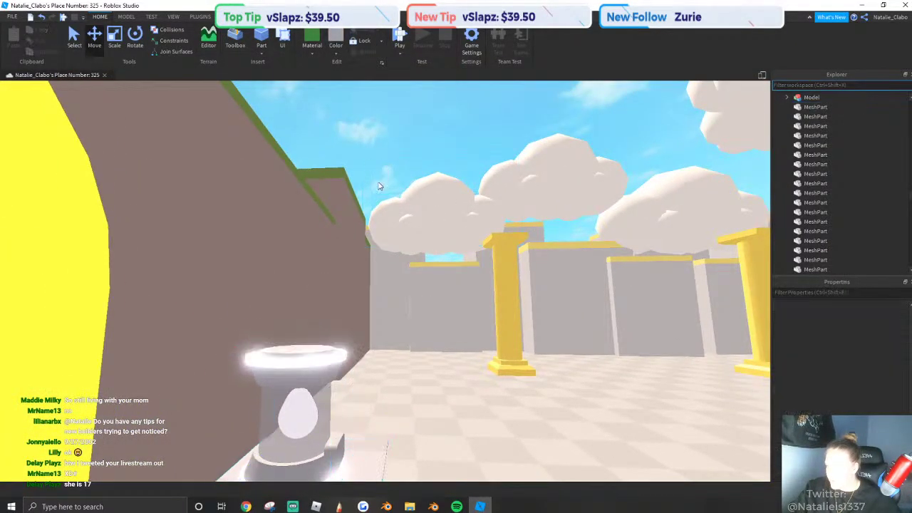
Select the cloud pedestal's two neon rings and egg and color them orange.
{"action": "key", "text": "w"}
{"action": "right_click_drag", "start_coordinate": [380, 185], "coordinate": [335, 200]}
{"action": "key", "text": "w"}
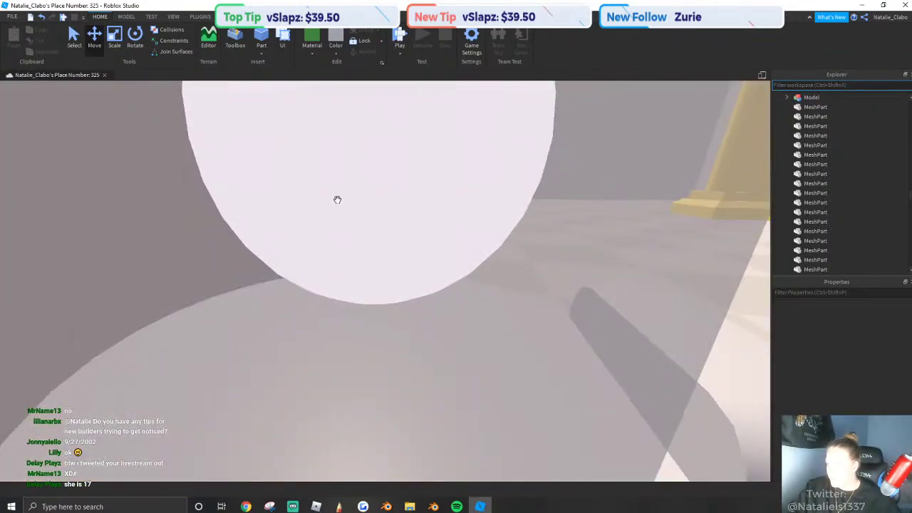
{"action": "key", "text": "w"}
{"action": "left_click", "coordinate": [341, 191]}
{"action": "key", "text": "s"}
{"action": "right_click_drag", "start_coordinate": [368, 342], "coordinate": [342, 349]}
{"action": "left_click", "coordinate": [346, 364], "text": "ctrl"}
{"action": "key", "text": "s"}
{"action": "left_click", "coordinate": [334, 51]}
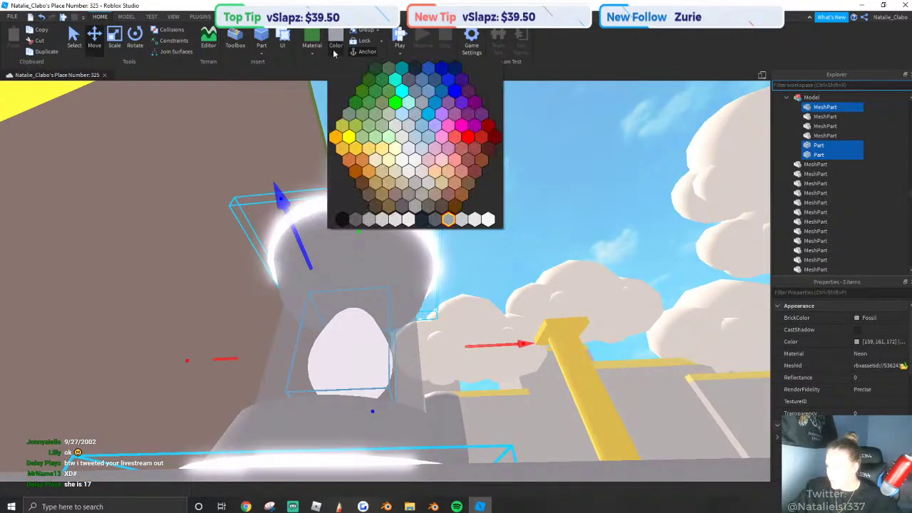
{"action": "left_click", "coordinate": [371, 161]}
{"action": "key", "text": "s"}
{"action": "right_click_drag", "start_coordinate": [395, 177], "coordinate": [477, 175]}
{"action": "left_click", "coordinate": [482, 171]}
Examine the whole map from above, from the cloud area back to the first areas.
{"action": "key", "text": "s"}
{"action": "scroll", "coordinate": [428, 139], "scroll_direction": "down", "scroll_amount": 5}
{"action": "right_click_drag", "start_coordinate": [397, 116], "coordinate": [384, 171]}
{"action": "scroll", "coordinate": [356, 126], "scroll_direction": "down", "scroll_amount": 3}
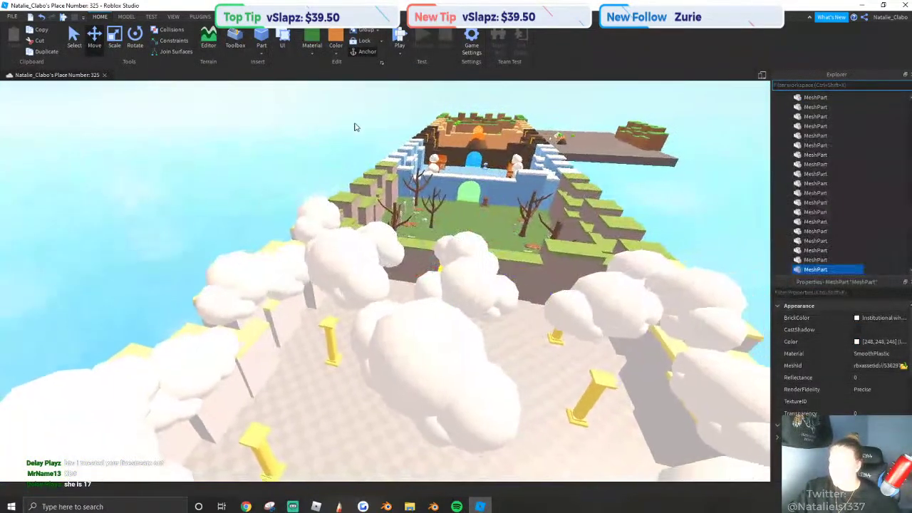
{"action": "left_click", "coordinate": [356, 126]}
{"action": "right_click_drag", "start_coordinate": [356, 126], "coordinate": [552, 156]}
{"action": "scroll", "coordinate": [551, 156], "scroll_direction": "down", "scroll_amount": 10}
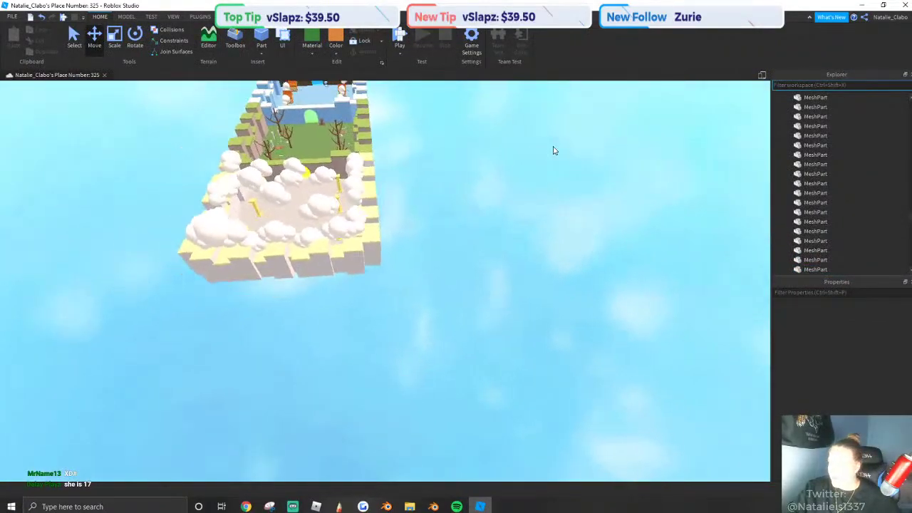
{"action": "scroll", "coordinate": [420, 114], "scroll_direction": "down", "scroll_amount": 3}
{"action": "left_click_drag", "start_coordinate": [234, 177], "coordinate": [630, 438]}
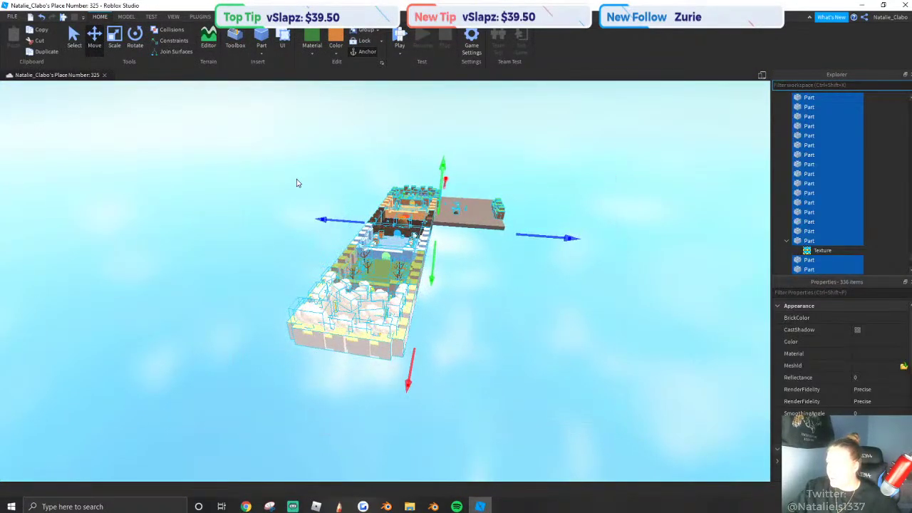
{"action": "left_click", "coordinate": [249, 176]}
{"action": "left_click_drag", "start_coordinate": [443, 314], "coordinate": [488, 381]}
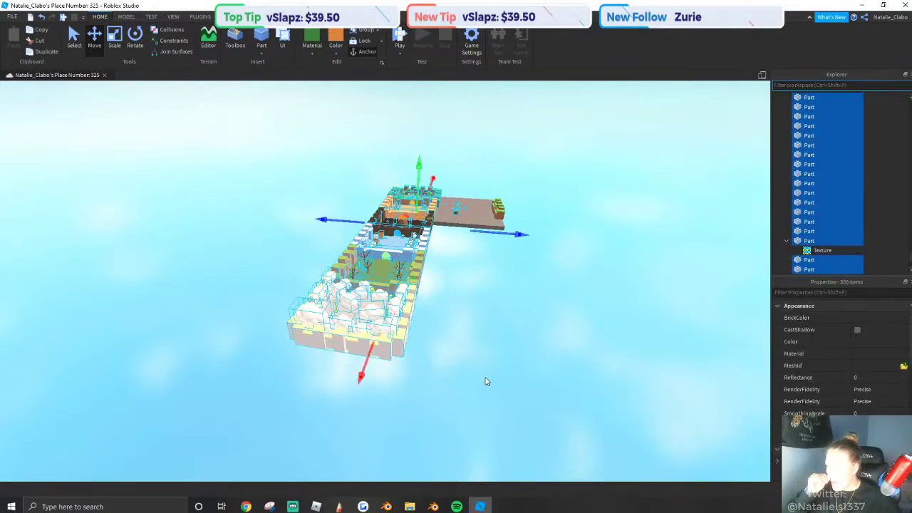
{"action": "left_click", "coordinate": [486, 380]}
Publish the map as a new game named Test Place with Console enabled as a device, agreeing to the content terms.
{"action": "left_click", "coordinate": [12, 17]}
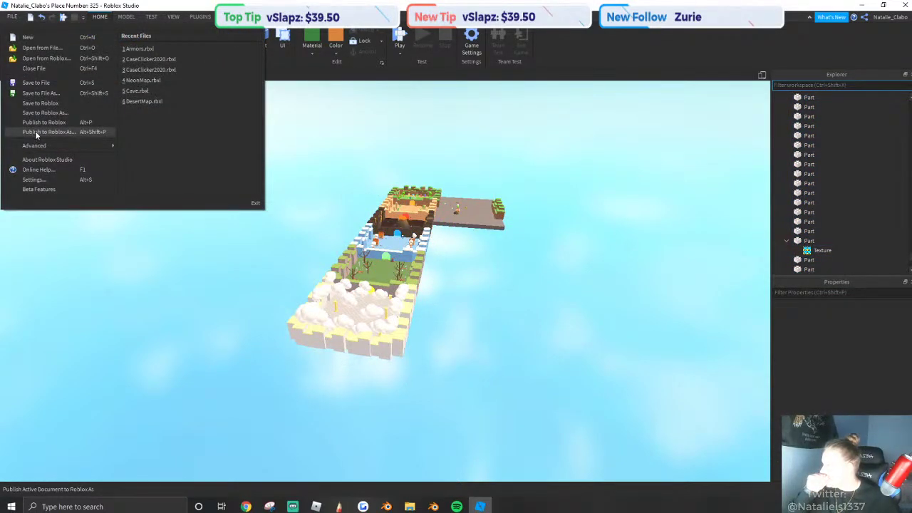
{"action": "left_click", "coordinate": [37, 133]}
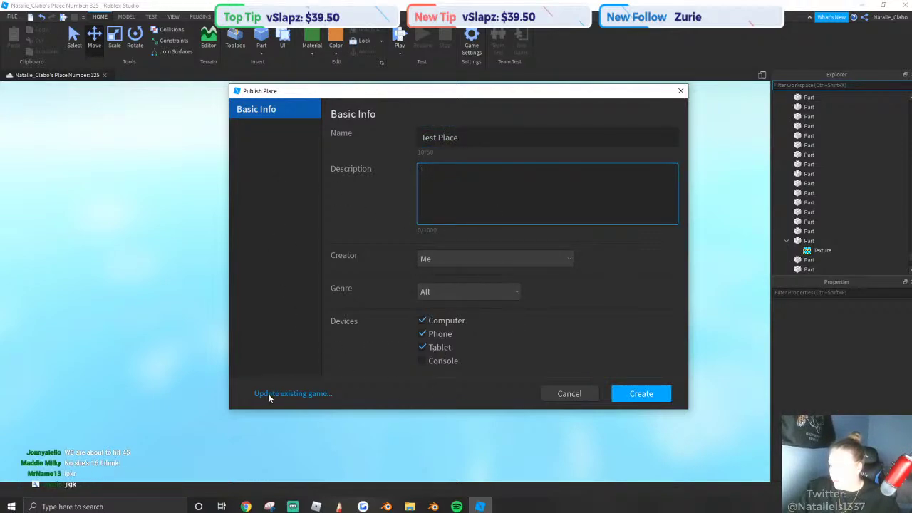
{"action": "left_click", "coordinate": [431, 362]}
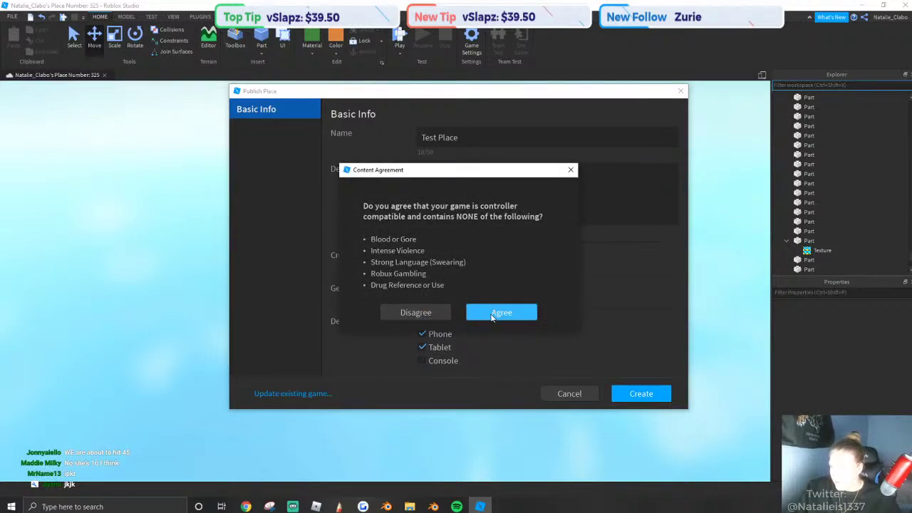
{"action": "left_click", "coordinate": [492, 315]}
{"action": "left_click", "coordinate": [307, 393]}
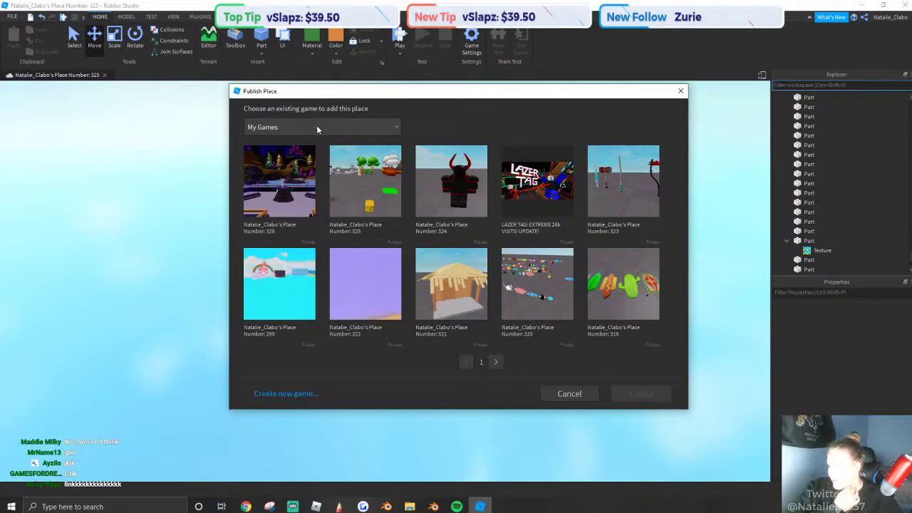
{"action": "left_click", "coordinate": [282, 394]}
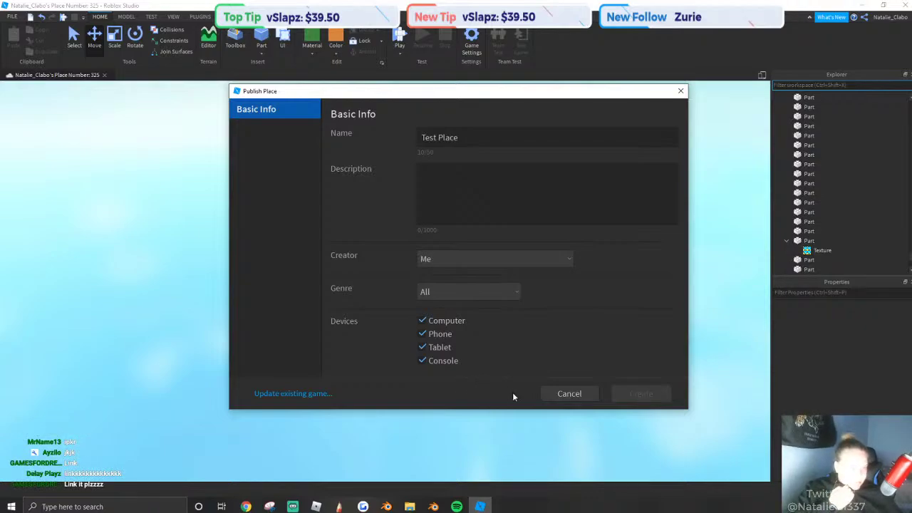
{"action": "left_click", "coordinate": [455, 383]}
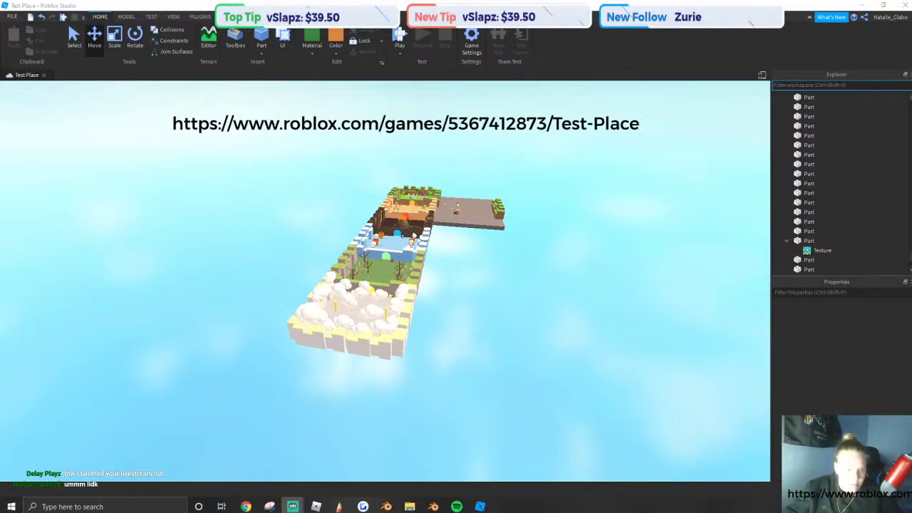
{"action": "left_click", "coordinate": [820, 145]}
{"action": "key", "text": "Escape"}
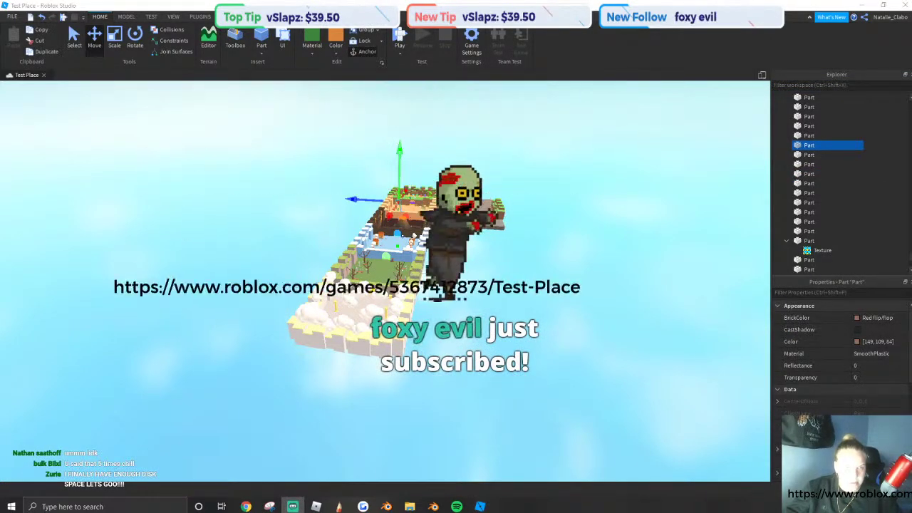
{"action": "left_click", "coordinate": [588, 252]}
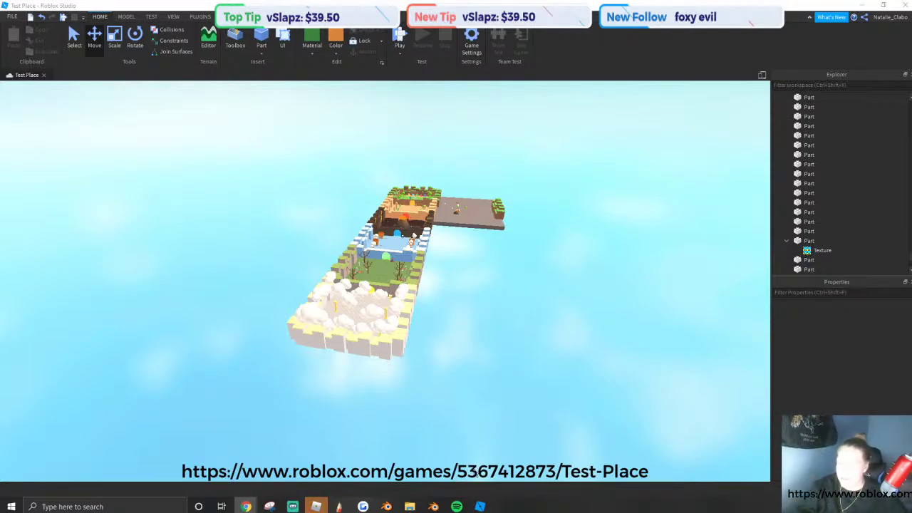
Switch to the Roblox player running Test Place and walk the character to the cyan portal to inspect the swirl portals.
{"action": "left_click", "coordinate": [317, 506]}
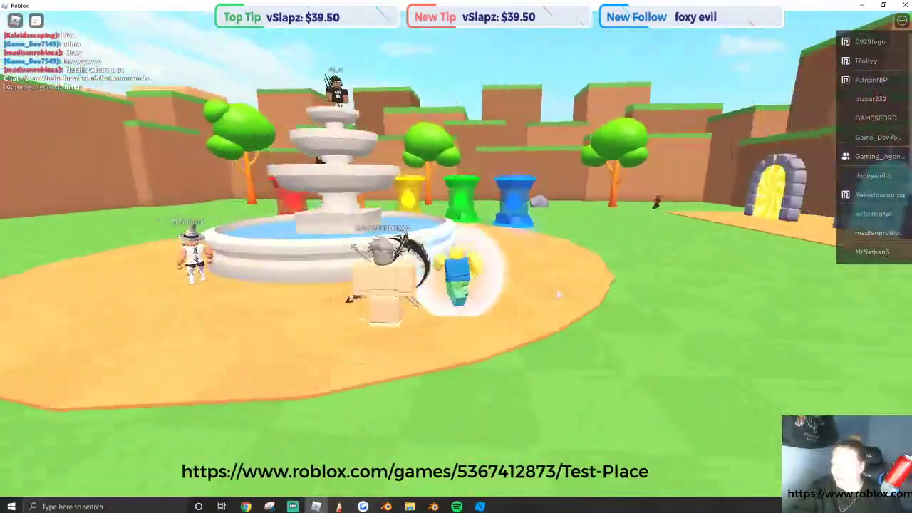
{"action": "key", "text": "w"}
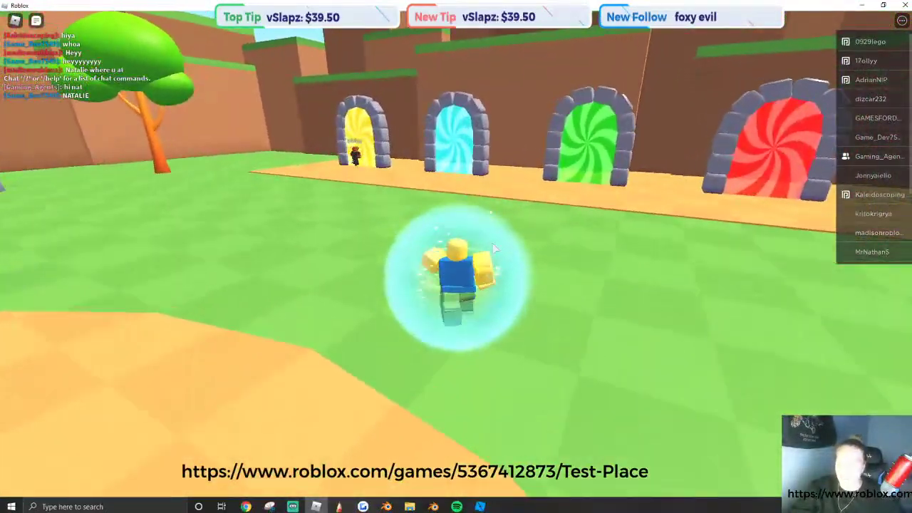
{"action": "scroll", "coordinate": [873, 96], "scroll_direction": "down", "scroll_amount": 2}
{"action": "key", "text": "w"}
{"action": "scroll", "coordinate": [648, 290], "scroll_direction": "down", "scroll_amount": 2}
{"action": "right_click_drag", "start_coordinate": [648, 291], "coordinate": [648, 290]}
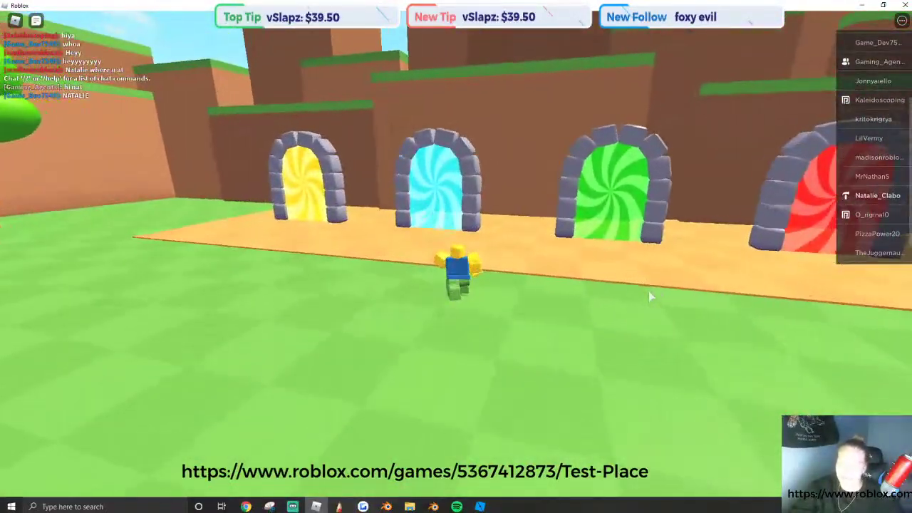
{"action": "scroll", "coordinate": [648, 291], "scroll_direction": "up", "scroll_amount": 3}
{"action": "key", "text": "w"}
{"action": "scroll", "coordinate": [610, 283], "scroll_direction": "down", "scroll_amount": 3}
{"action": "right_click_drag", "start_coordinate": [521, 251], "coordinate": [521, 251]}
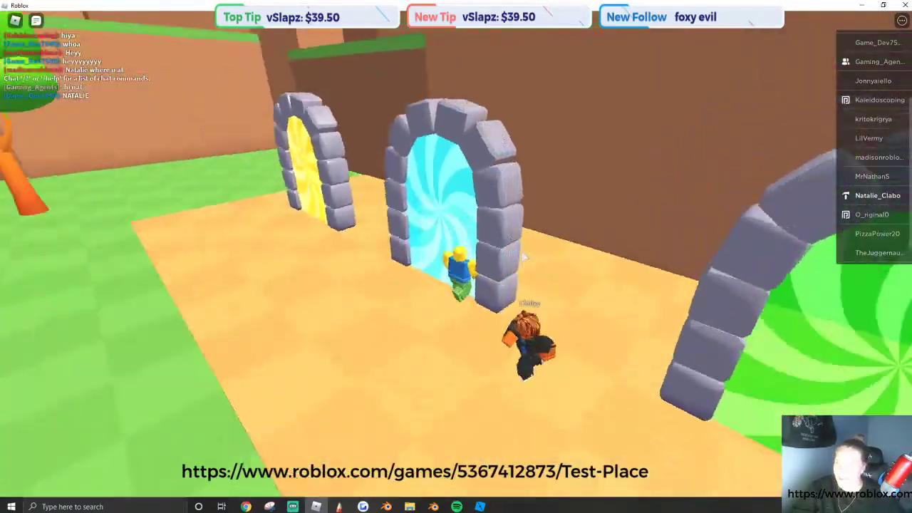
Walk the character past the fountain and colored egg pedestals toward the orange gateway to inspect the spawn area.
{"action": "key", "text": "w"}
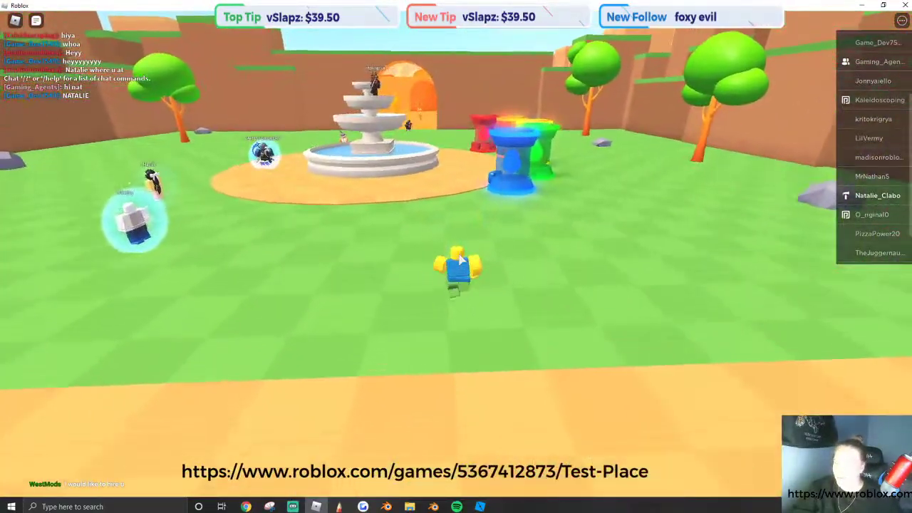
{"action": "key", "text": "w"}
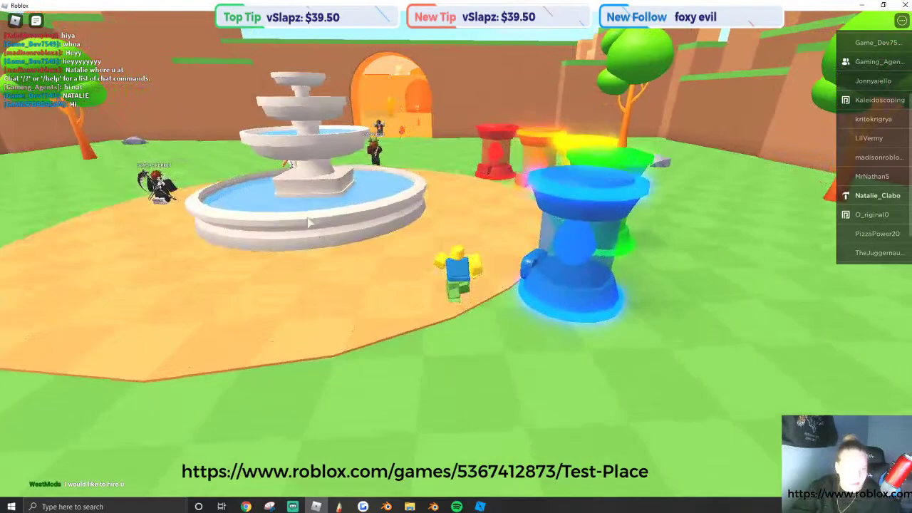
{"action": "key", "text": "w"}
{"action": "right_click_drag", "start_coordinate": [309, 222], "coordinate": [482, 275]}
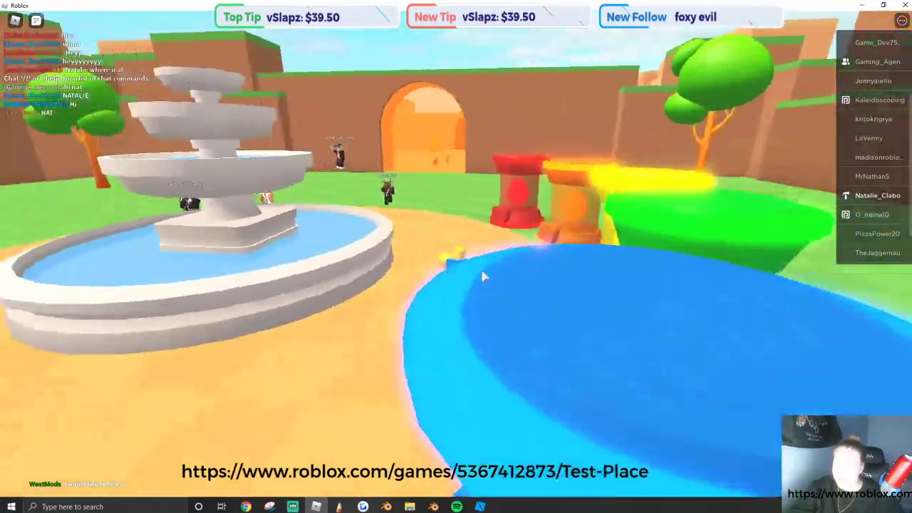
{"action": "key", "text": "w"}
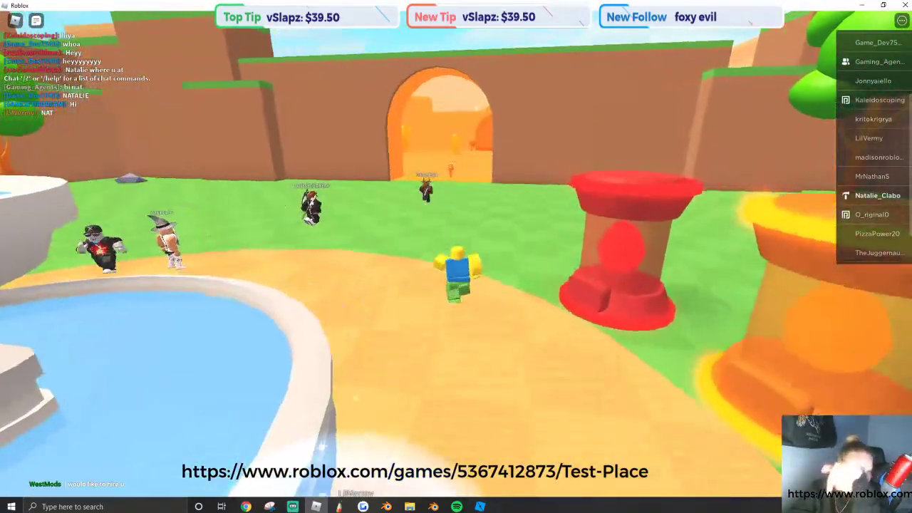
{"action": "key", "text": "w"}
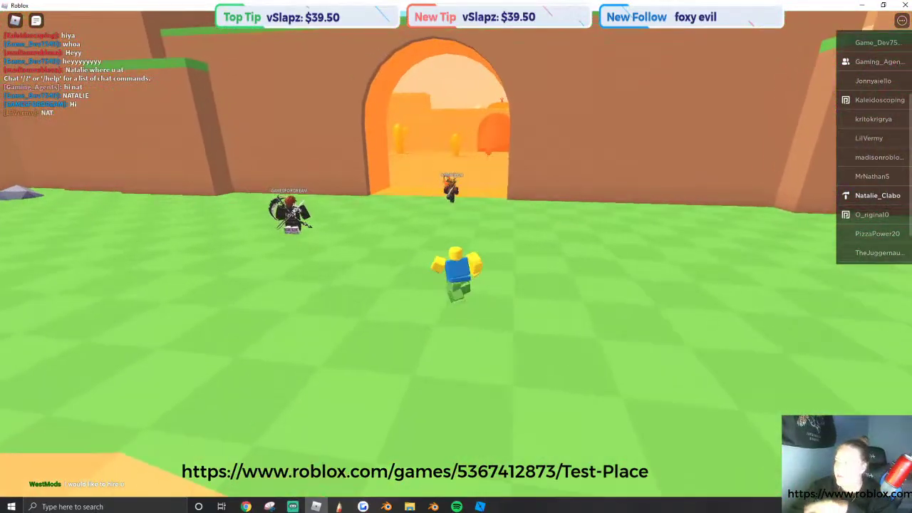
{"action": "key", "text": "w"}
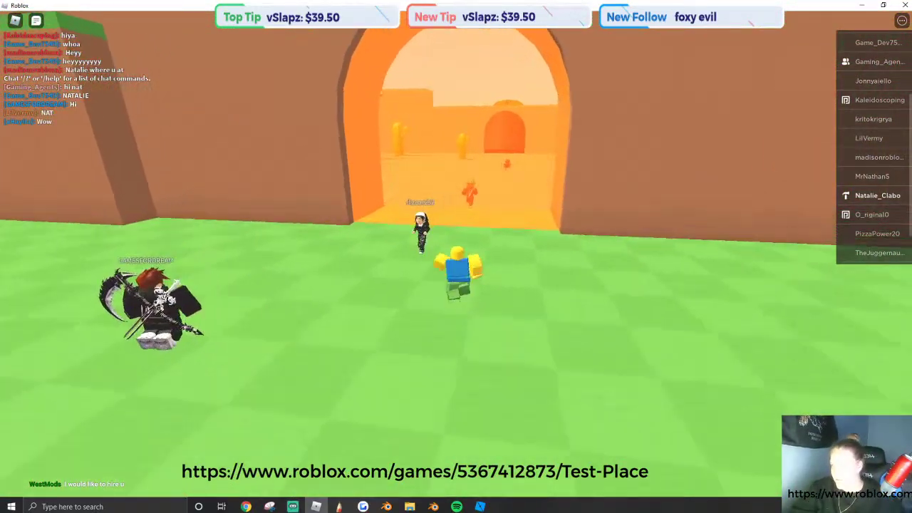
Go through the orange gateway into the desert area and look over its yellow pedestal, cacti and rock pillars.
{"action": "key", "text": "w"}
{"action": "right_click_drag", "start_coordinate": [478, 303], "coordinate": [626, 255]}
{"action": "key", "text": "s"}
{"action": "key", "text": "w"}
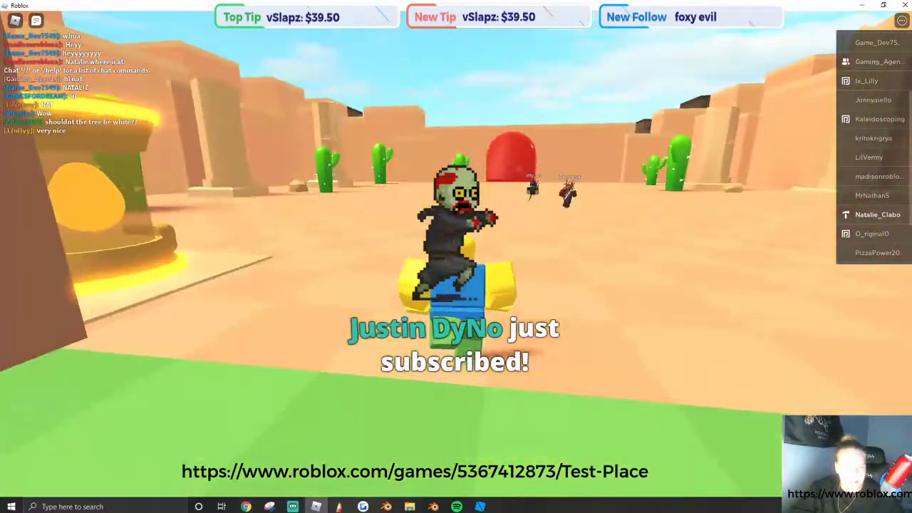
{"action": "key", "text": "w"}
{"action": "right_click_drag", "start_coordinate": [618, 316], "coordinate": [690, 289]}
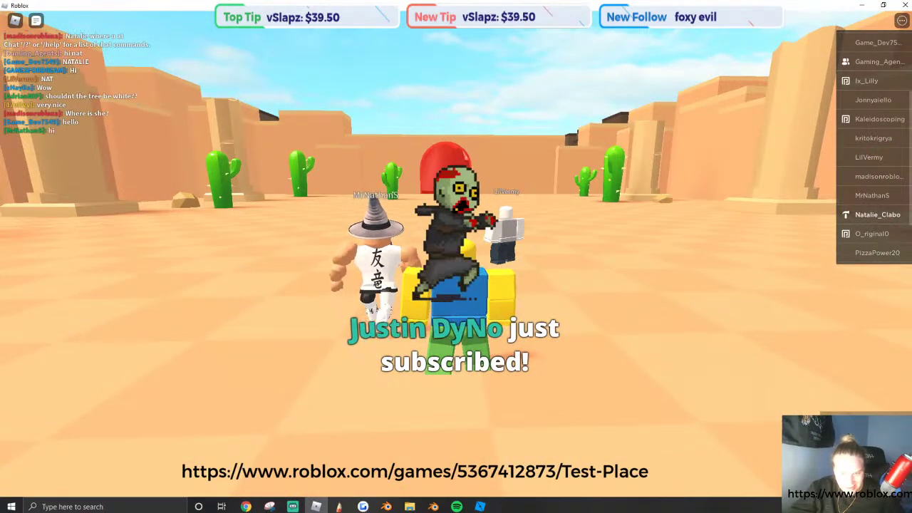
{"action": "key", "text": "w"}
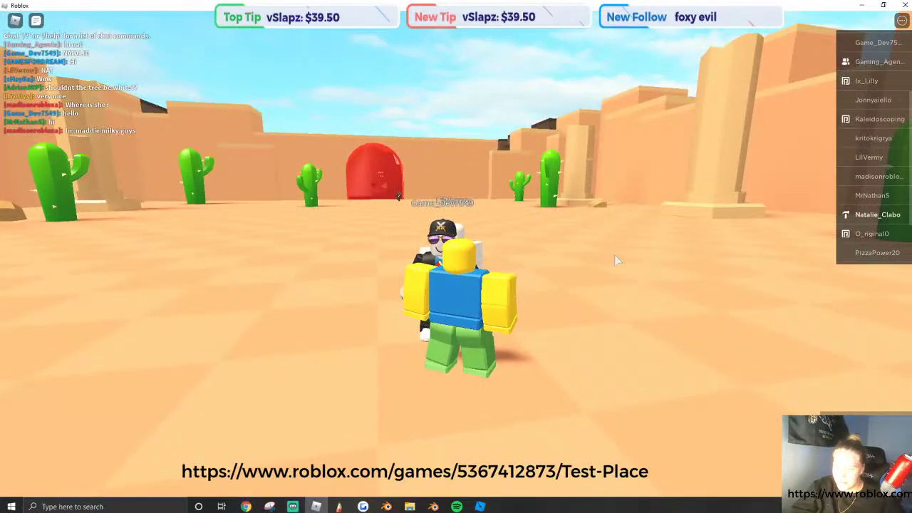
Walk and jump across the open desert toward the red gateway with a wider view of the area.
{"action": "right_click_drag", "start_coordinate": [614, 254], "coordinate": [565, 246]}
{"action": "key", "text": "d"}
{"action": "key", "text": "w"}
{"action": "scroll", "coordinate": [376, 232], "scroll_direction": "down", "scroll_amount": 2}
{"action": "key", "text": "space"}
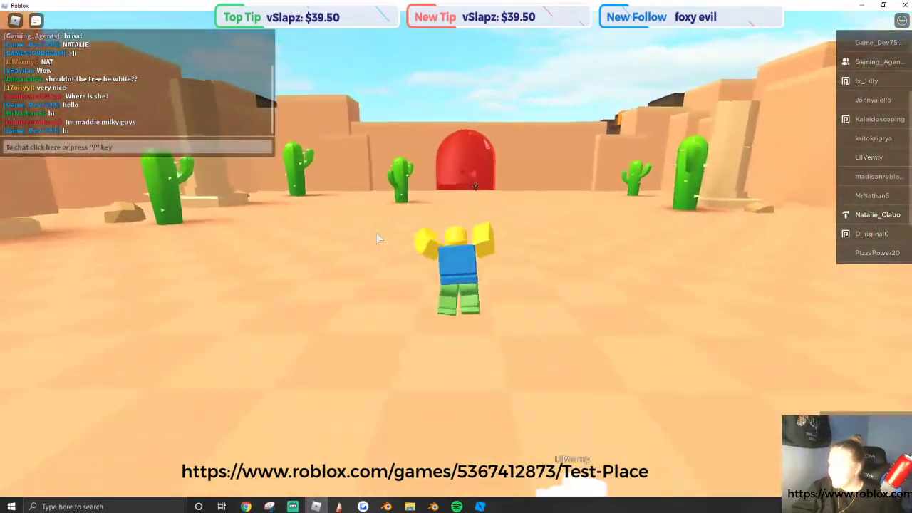
{"action": "key", "text": "w"}
{"action": "right_click_drag", "start_coordinate": [392, 235], "coordinate": [406, 236]}
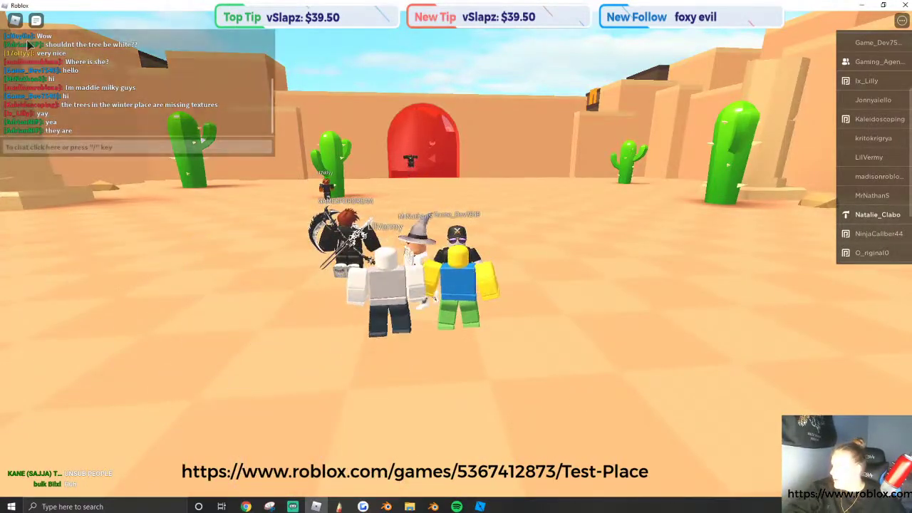
Cross the rest of the desert and pass through the red gateway into the volcano area.
{"action": "key", "text": "w"}
{"action": "key", "text": "space"}
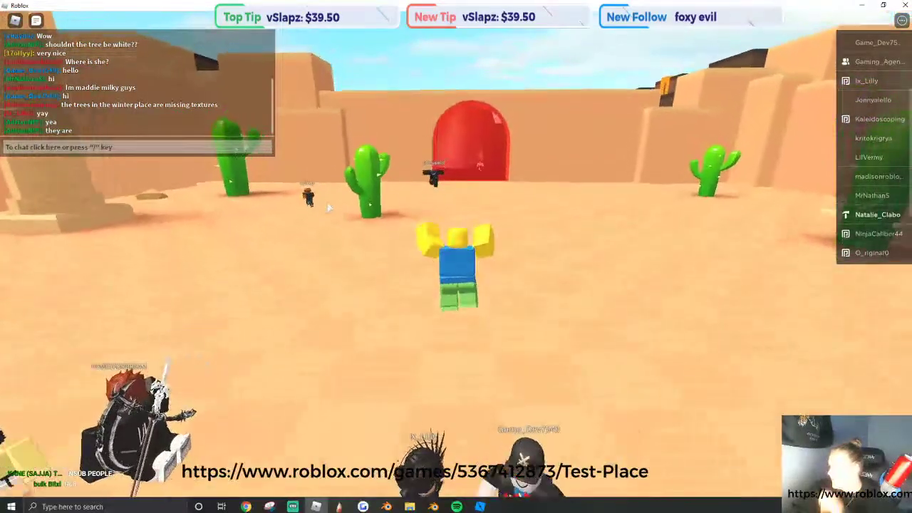
{"action": "key", "text": "w"}
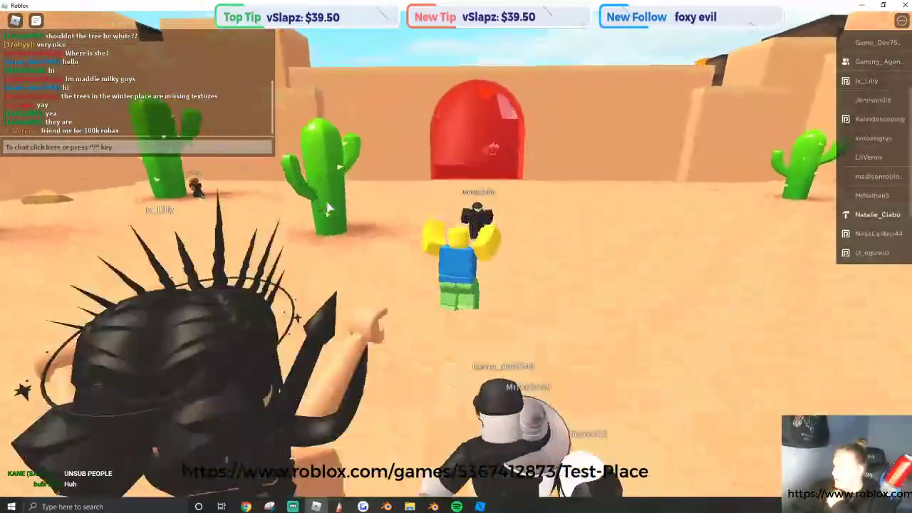
{"action": "key", "text": "w"}
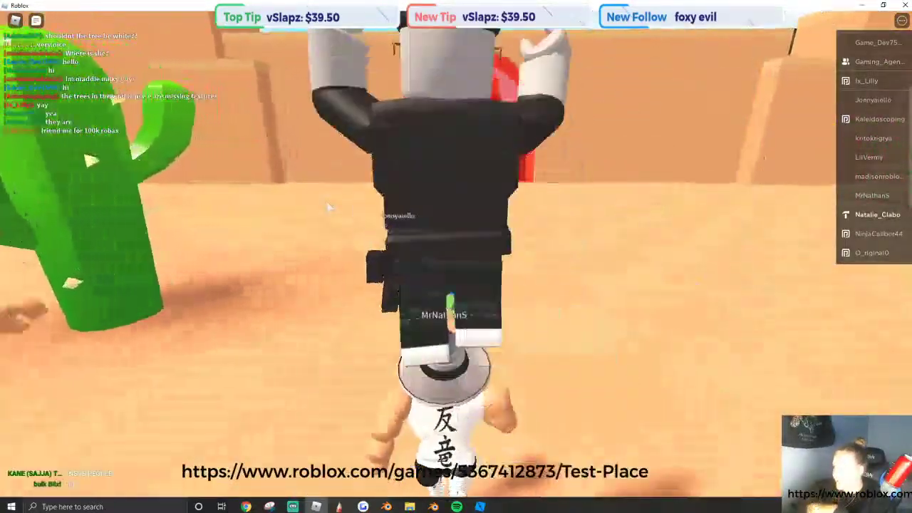
{"action": "key", "text": "w"}
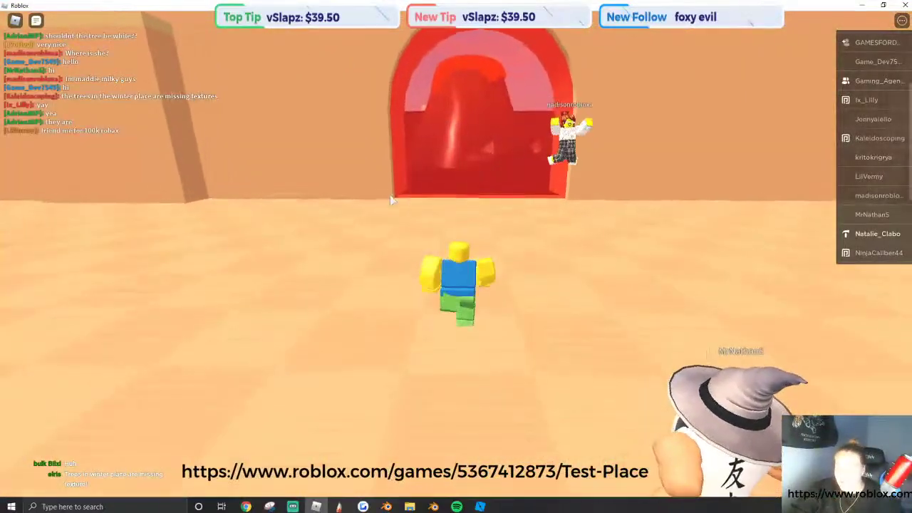
{"action": "key", "text": "w"}
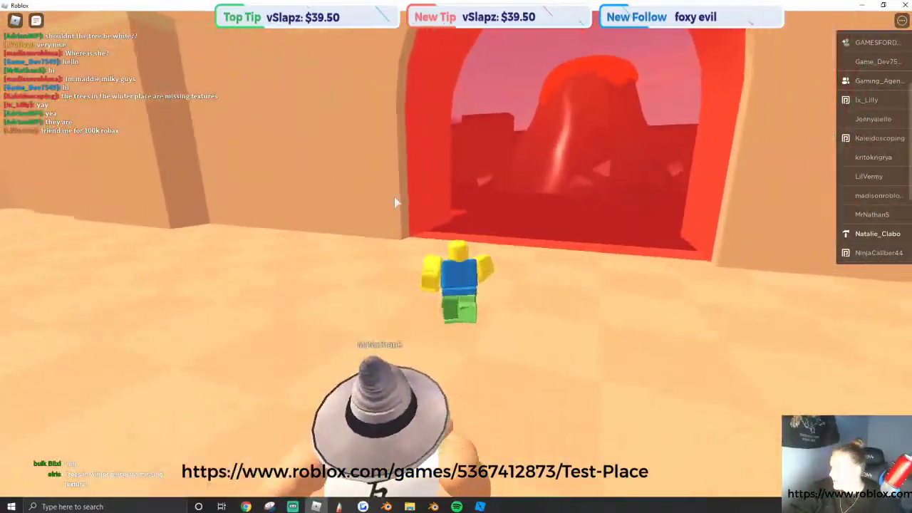
{"action": "key", "text": "w"}
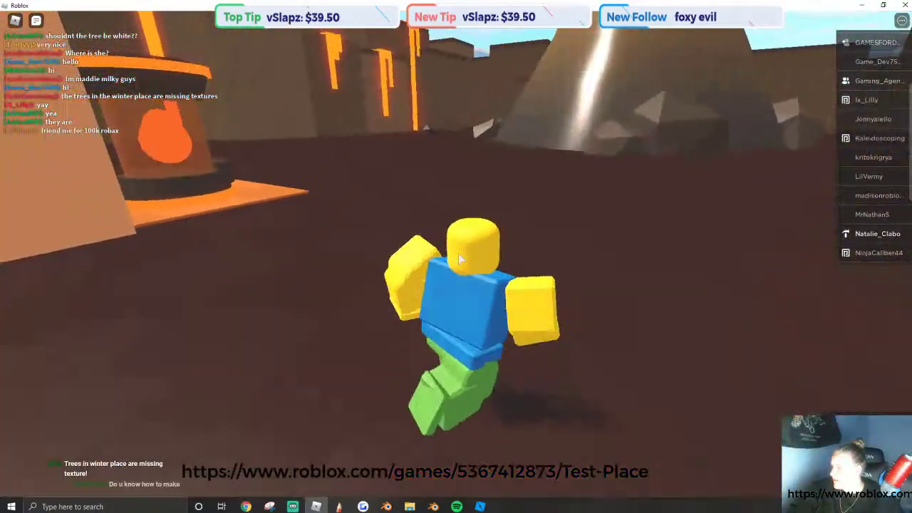
Tour the volcano area from a wider view, walking past the volcano and lava walls toward the blue gateway.
{"action": "key", "text": "w"}
{"action": "right_click_drag", "start_coordinate": [458, 253], "coordinate": [459, 257]}
{"action": "scroll", "coordinate": [458, 253], "scroll_direction": "down", "scroll_amount": 2}
{"action": "key", "text": "w"}
{"action": "key", "text": "w"}
{"action": "scroll", "coordinate": [458, 254], "scroll_direction": "down", "scroll_amount": 2}
{"action": "key", "text": "w"}
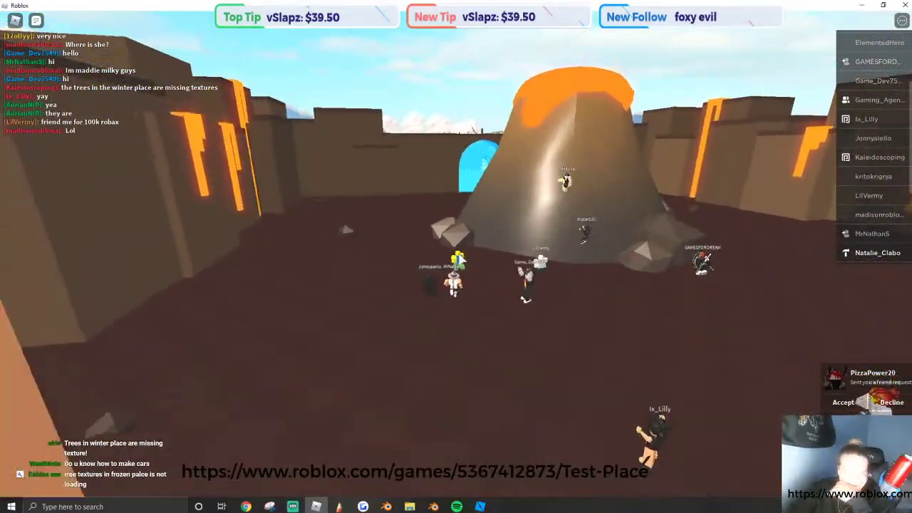
{"action": "key", "text": "w"}
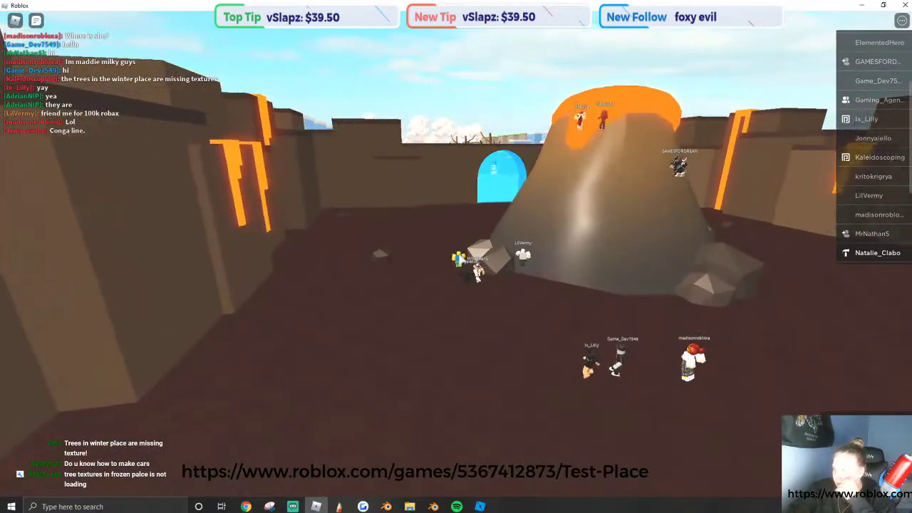
{"action": "key", "text": "w"}
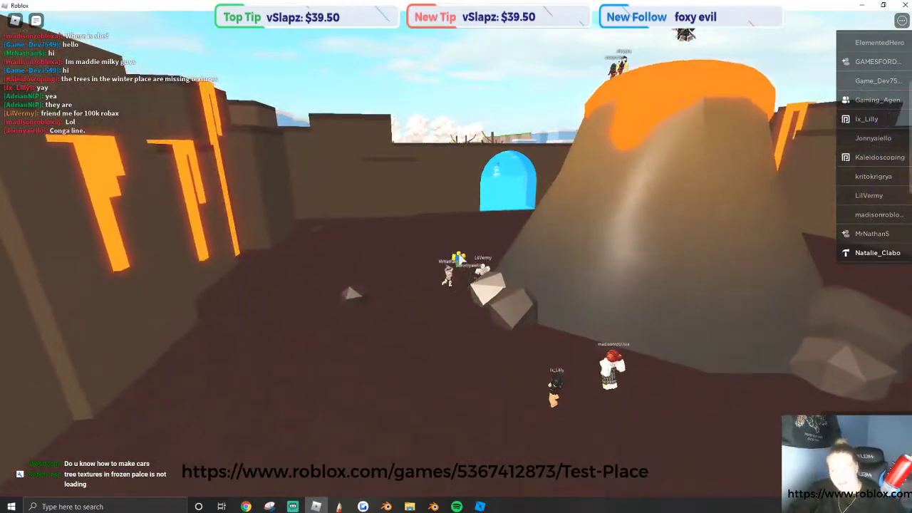
Bring the view close behind the character and walk through the blue gateway into the snow area.
{"action": "scroll", "coordinate": [459, 256], "scroll_direction": "up", "scroll_amount": 3}
{"action": "key", "text": "w"}
{"action": "scroll", "coordinate": [458, 253], "scroll_direction": "up", "scroll_amount": 3}
{"action": "key", "text": "shift"}
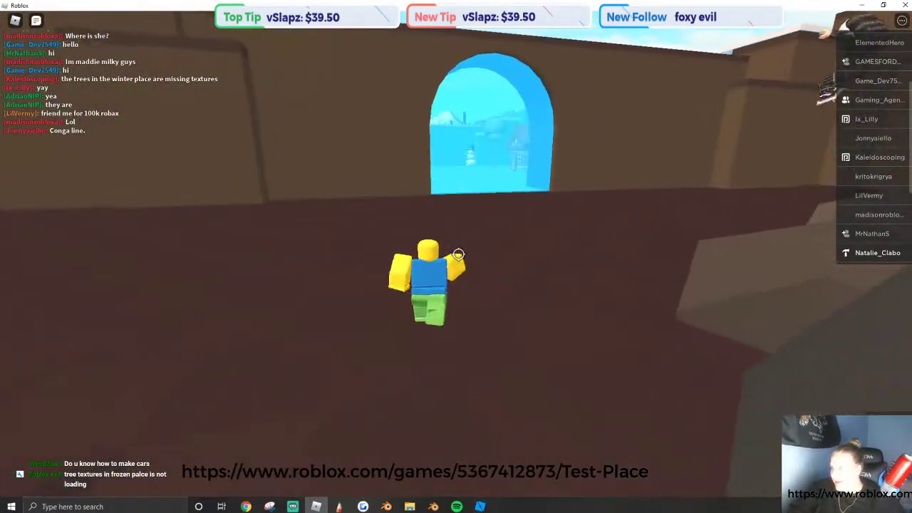
{"action": "key", "text": "w"}
{"action": "key", "text": "shift"}
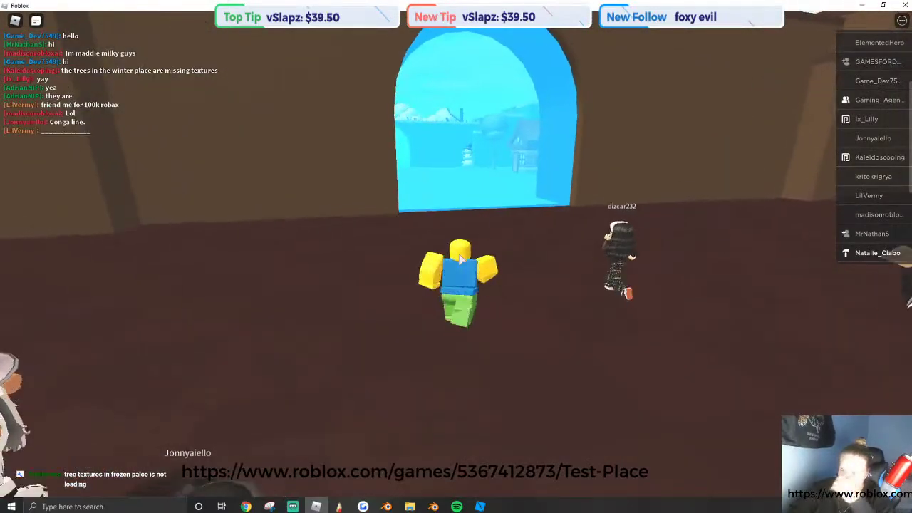
{"action": "key", "text": "w"}
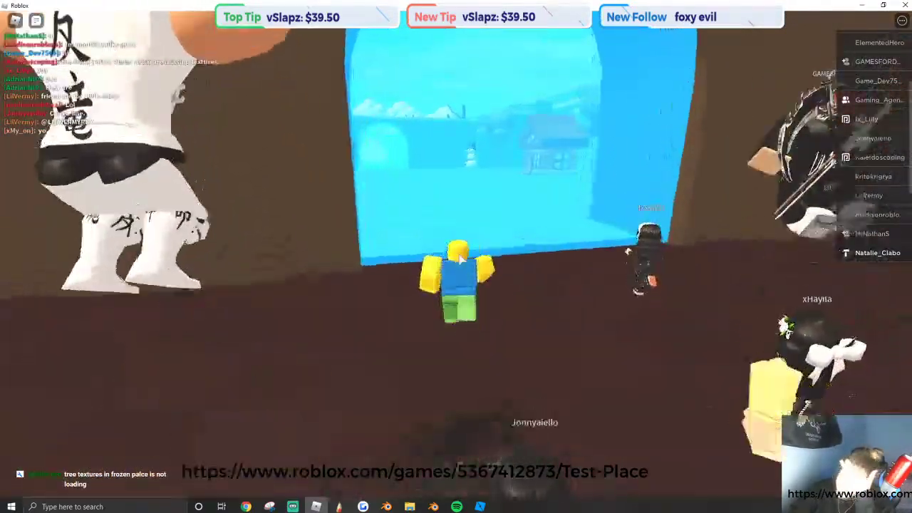
{"action": "key", "text": "w"}
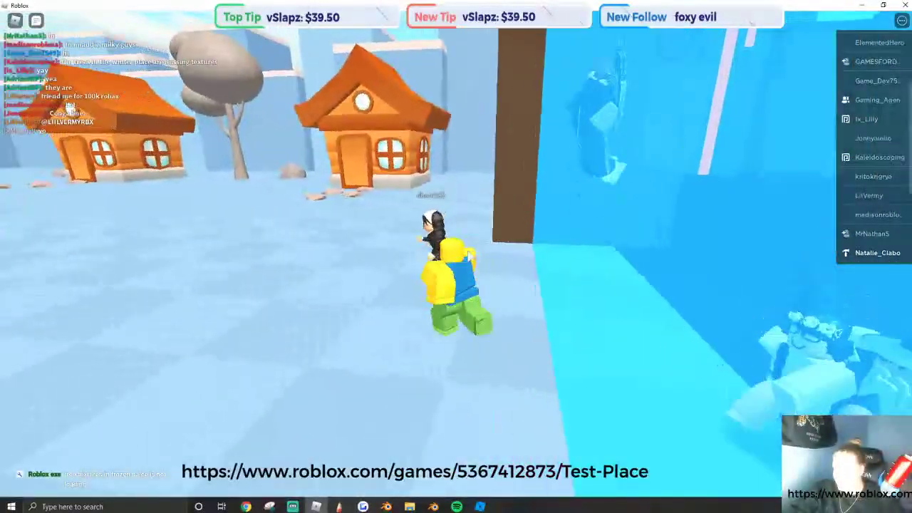
Walk into the snow area and look around to examine its trees, cabins and snowmen.
{"action": "key", "text": "w"}
{"action": "key", "text": "Left"}
{"action": "key", "text": "Right"}
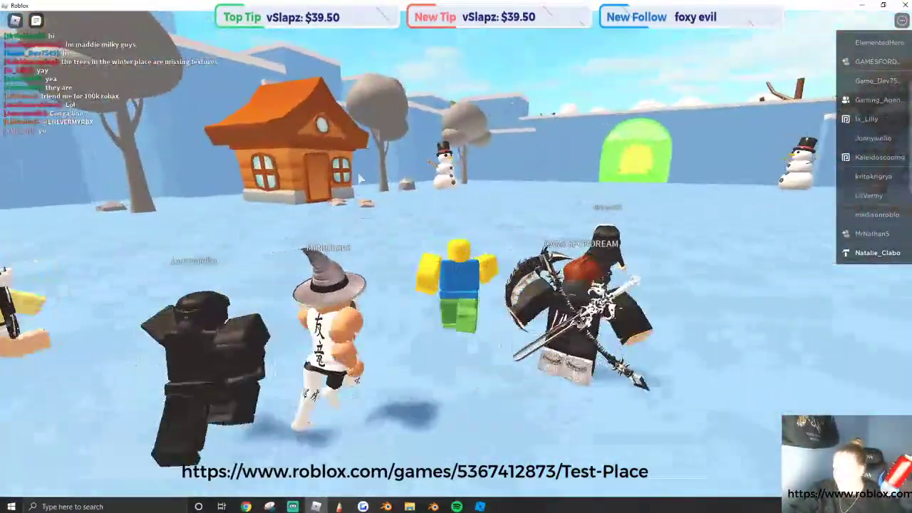
{"action": "key", "text": "w"}
{"action": "key", "text": "Right"}
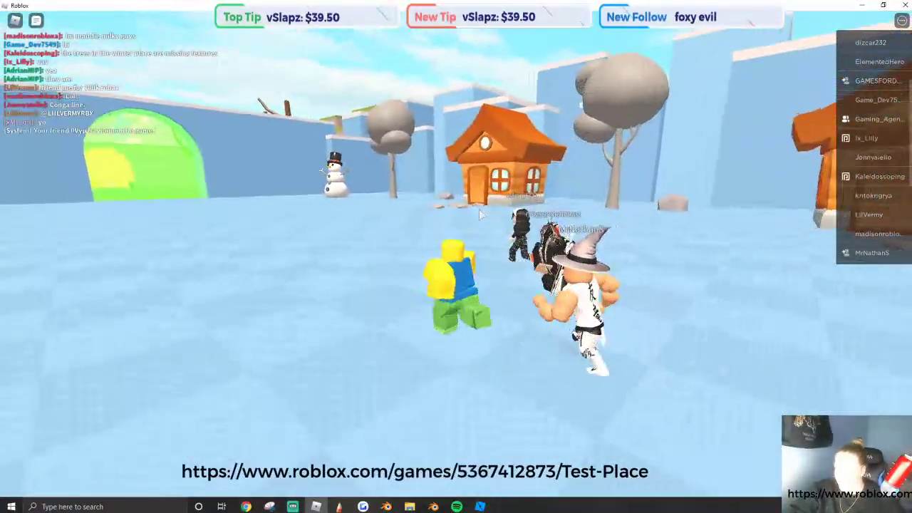
{"action": "key", "text": "Left"}
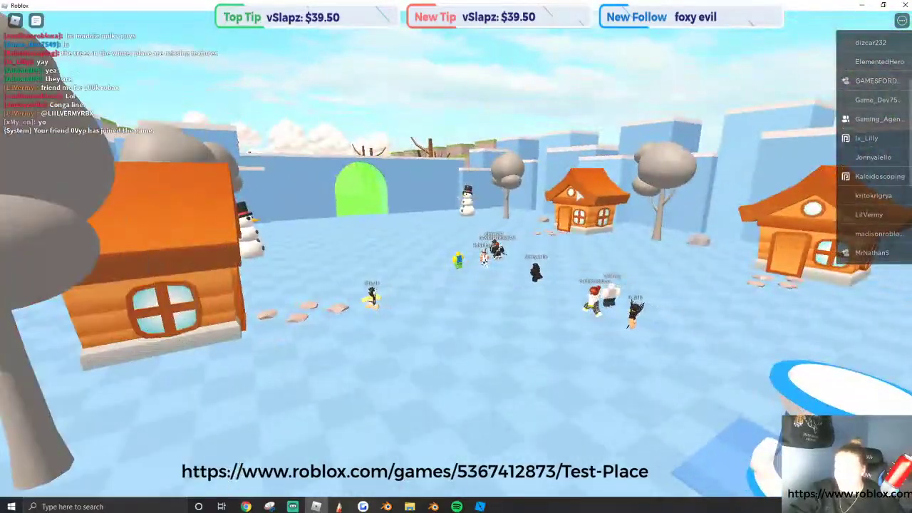
Look through the in-game player list and resume the game.
{"action": "key", "text": "Escape"}
{"action": "scroll", "coordinate": [396, 261], "scroll_direction": "down", "scroll_amount": 10}
{"action": "scroll", "coordinate": [397, 261], "scroll_direction": "up", "scroll_amount": 10}
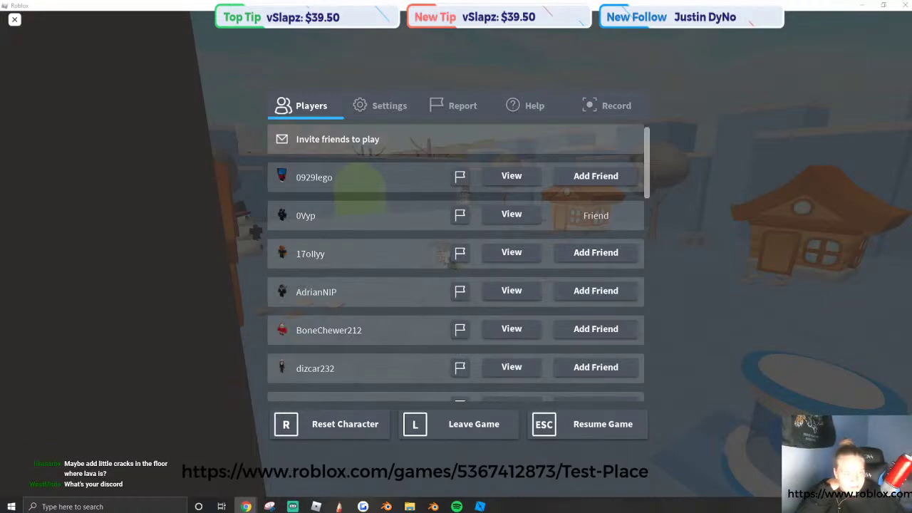
{"action": "key", "text": "Escape"}
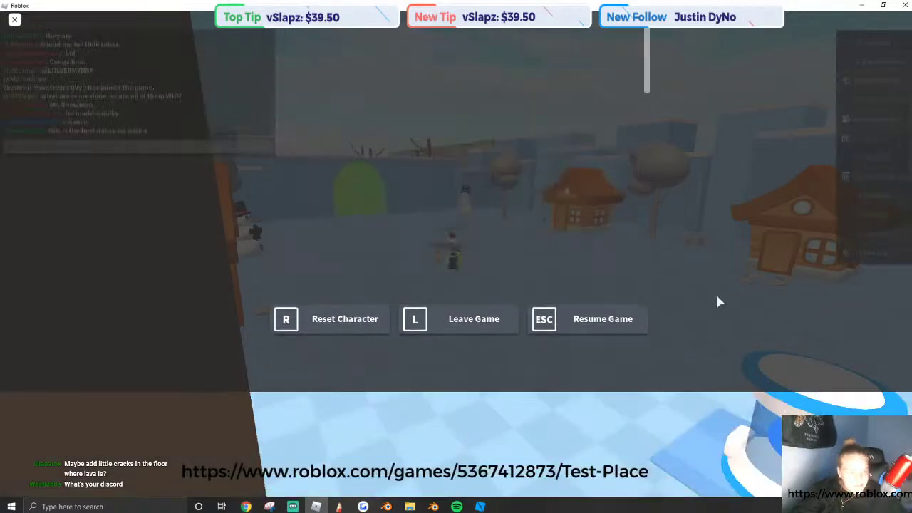
Walk the character across the snow area toward the far cabin and the snowman near the green gateway.
{"action": "key", "text": "w"}
{"action": "key", "text": "d"}
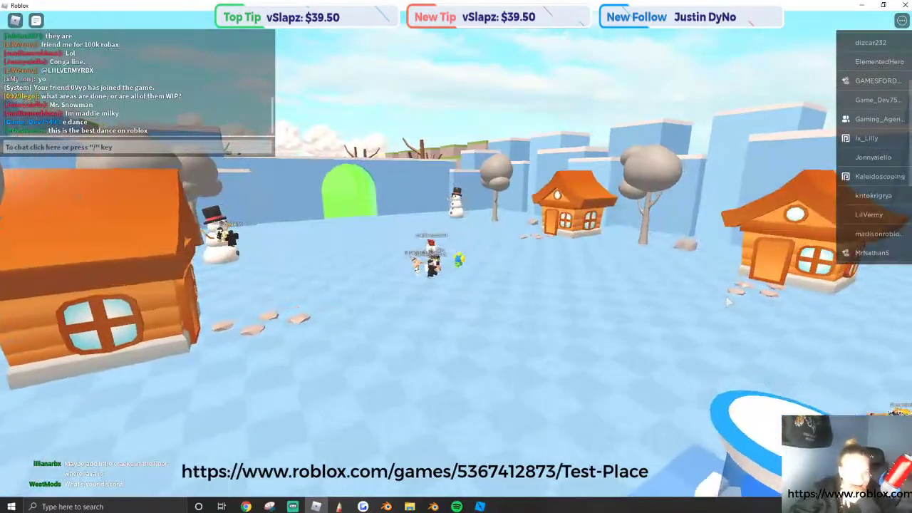
{"action": "key", "text": "w"}
{"action": "key", "text": "d"}
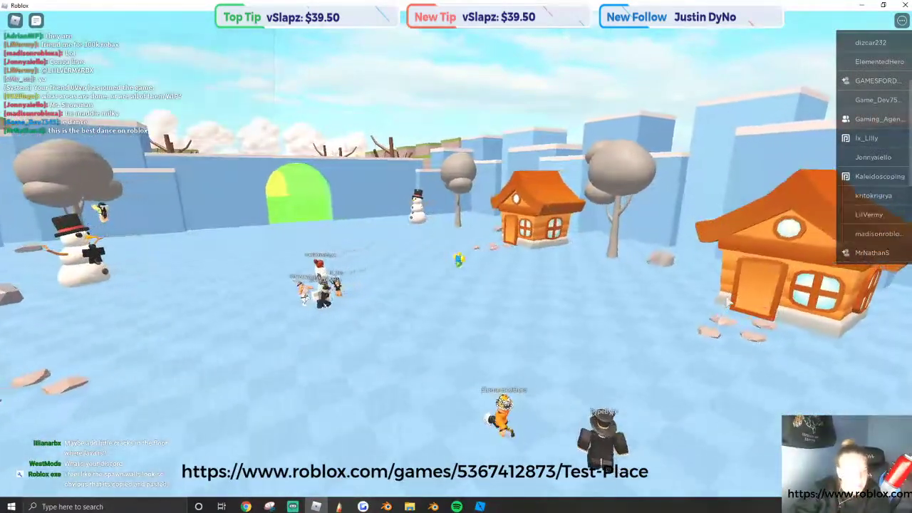
{"action": "key", "text": "w"}
{"action": "key", "text": "a"}
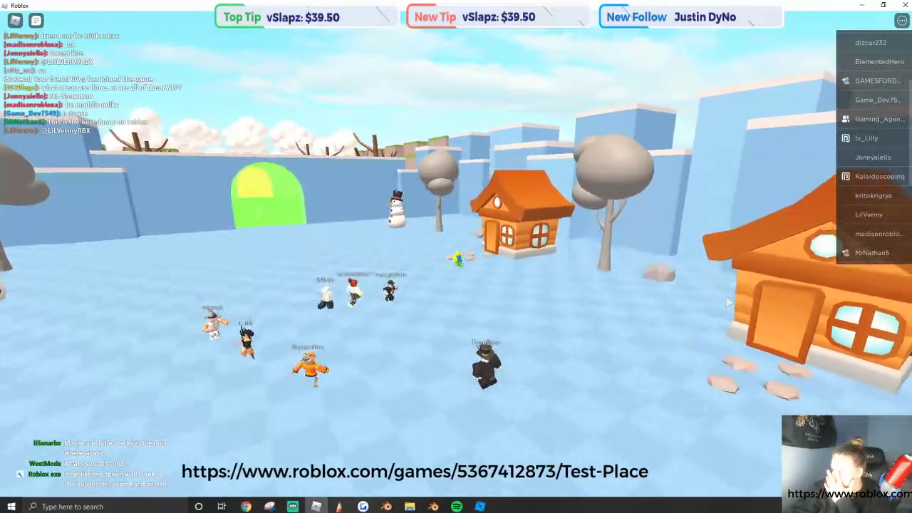
{"action": "key", "text": "w"}
{"action": "key", "text": "a"}
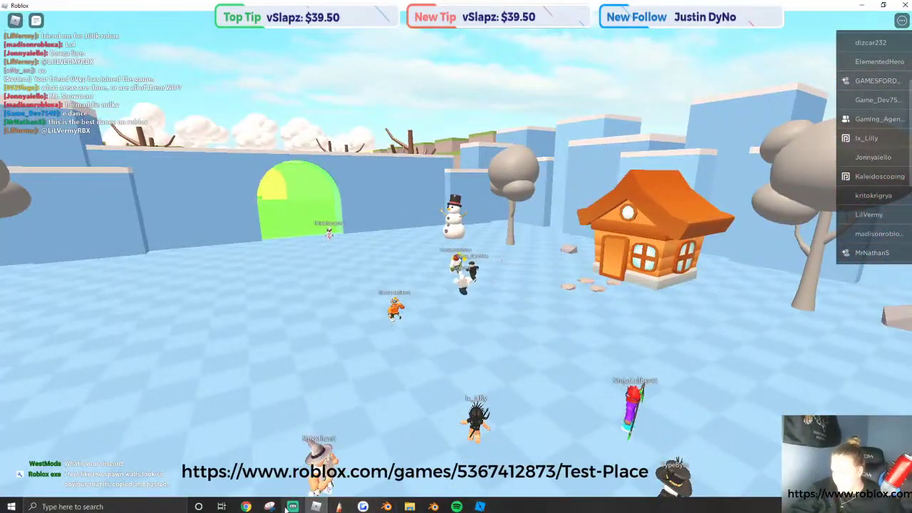
Switch to Roblox Studio and examine the snow area's trees to compare their textures with the published game.
{"action": "key", "text": "alt+Tab"}
{"action": "right_click_drag", "start_coordinate": [417, 218], "coordinate": [525, 266]}
{"action": "scroll", "coordinate": [525, 266], "scroll_direction": "up", "scroll_amount": 3}
{"action": "right_click_drag", "start_coordinate": [517, 206], "coordinate": [494, 217]}
{"action": "scroll", "coordinate": [428, 267], "scroll_direction": "up", "scroll_amount": 10}
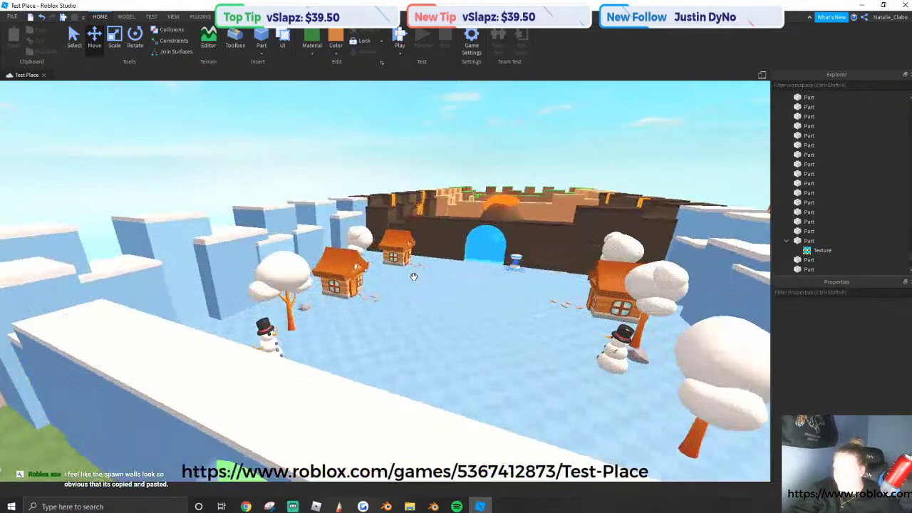
{"action": "key", "text": "w"}
{"action": "right_click_drag", "start_coordinate": [414, 276], "coordinate": [356, 275]}
{"action": "key", "text": "s"}
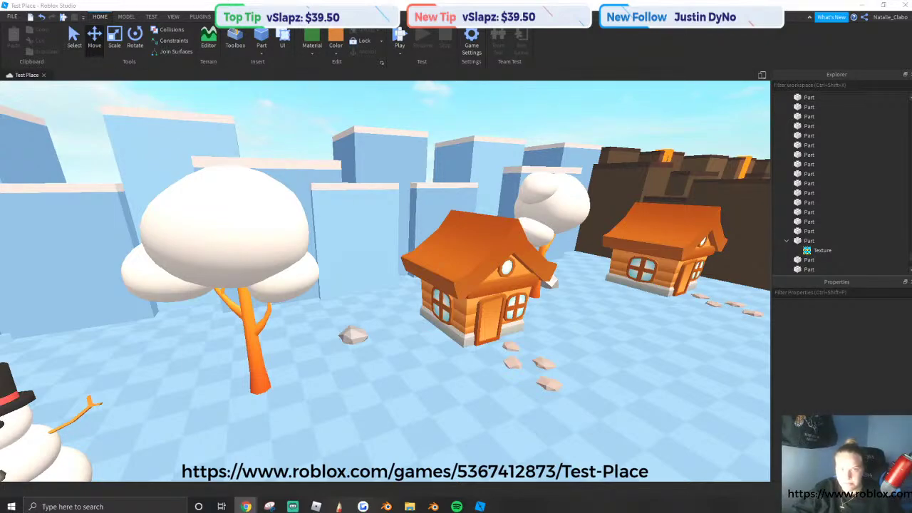
{"action": "right_click_drag", "start_coordinate": [269, 228], "coordinate": [270, 219]}
{"action": "left_click", "coordinate": [270, 227]}
{"action": "left_click", "coordinate": [555, 214], "text": "shift"}
{"action": "right_click_drag", "start_coordinate": [556, 215], "coordinate": [562, 185]}
{"action": "left_click", "coordinate": [562, 185], "text": "shift"}
{"action": "left_click", "coordinate": [562, 185], "text": "shift"}
{"action": "right_click_drag", "start_coordinate": [563, 185], "coordinate": [561, 183]}
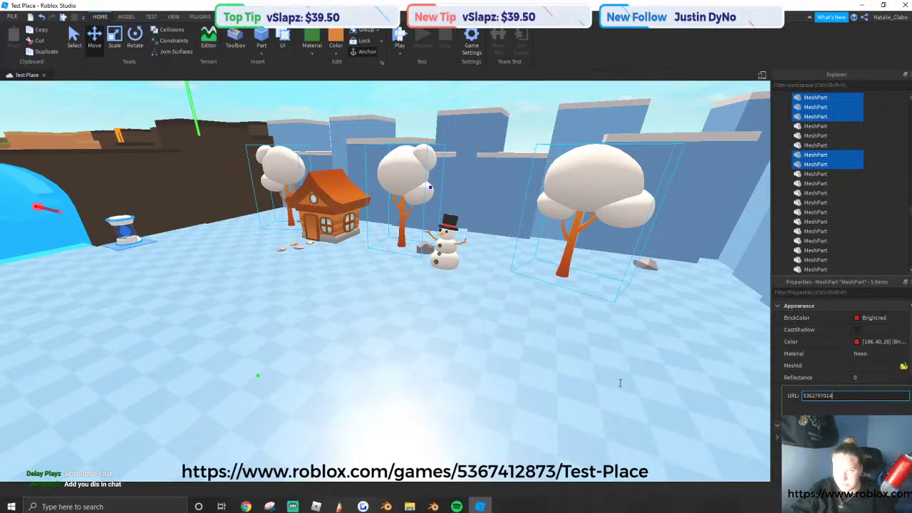
{"action": "key", "text": "s"}
{"action": "right_click_drag", "start_coordinate": [547, 335], "coordinate": [545, 335]}
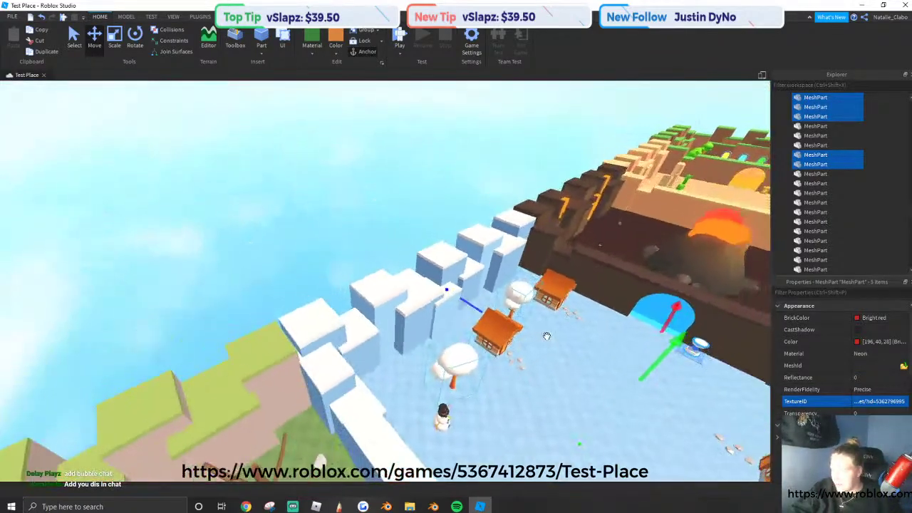
{"action": "left_click", "coordinate": [289, 169]}
{"action": "right_click_drag", "start_coordinate": [453, 291], "coordinate": [453, 290]}
{"action": "key", "text": "w"}
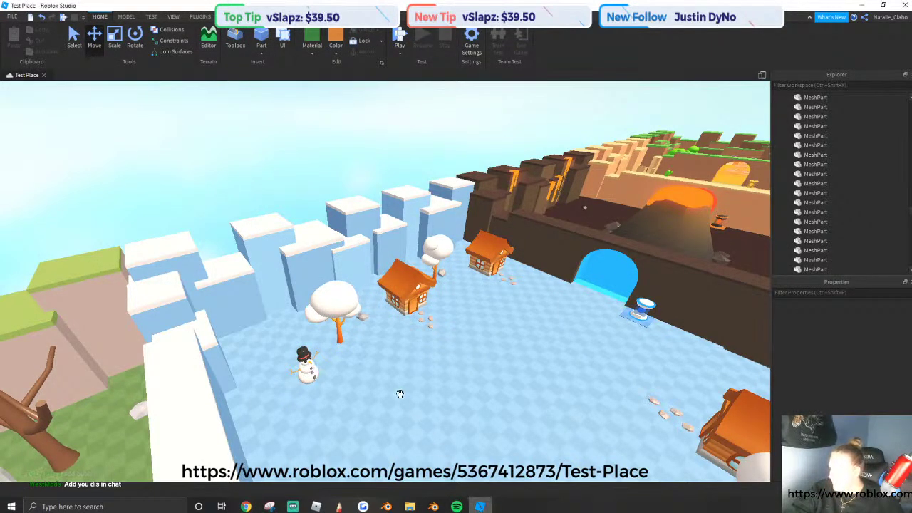
Switch to the Roblox player and read through the in-game chat messages.
{"action": "left_click", "coordinate": [316, 506]}
{"action": "scroll", "coordinate": [413, 271], "scroll_direction": "up", "scroll_amount": 6}
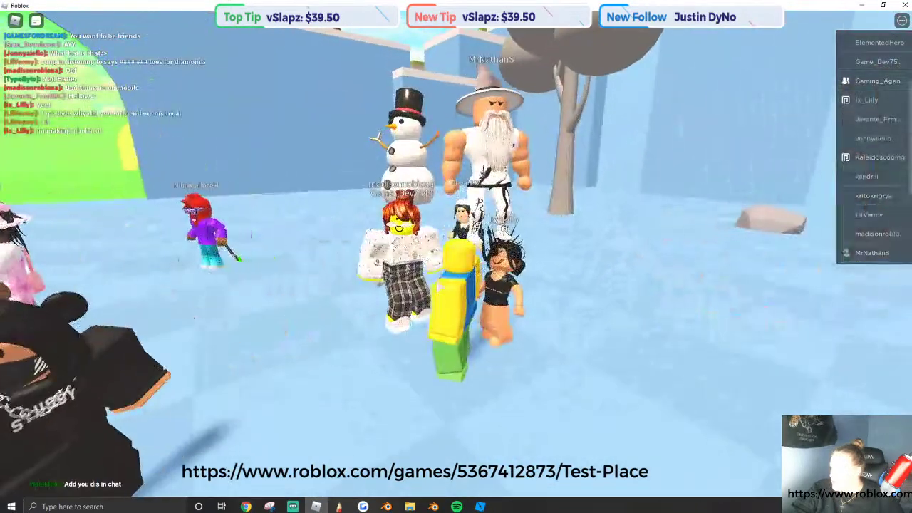
{"action": "scroll", "coordinate": [427, 278], "scroll_direction": "down", "scroll_amount": 6}
{"action": "scroll", "coordinate": [439, 285], "scroll_direction": "up", "scroll_amount": 3}
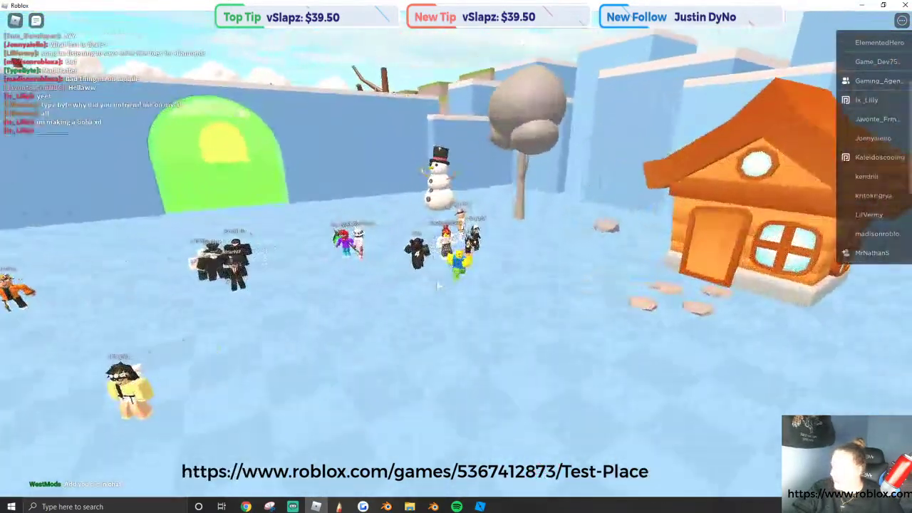
{"action": "scroll", "coordinate": [53, 102], "scroll_direction": "up", "scroll_amount": 8}
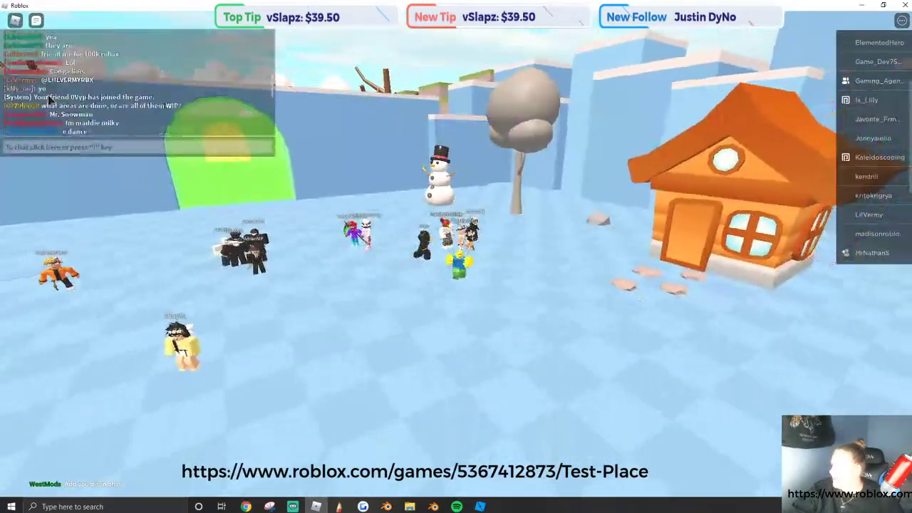
{"action": "scroll", "coordinate": [96, 107], "scroll_direction": "down", "scroll_amount": 4}
{"action": "scroll", "coordinate": [114, 123], "scroll_direction": "down", "scroll_amount": 4}
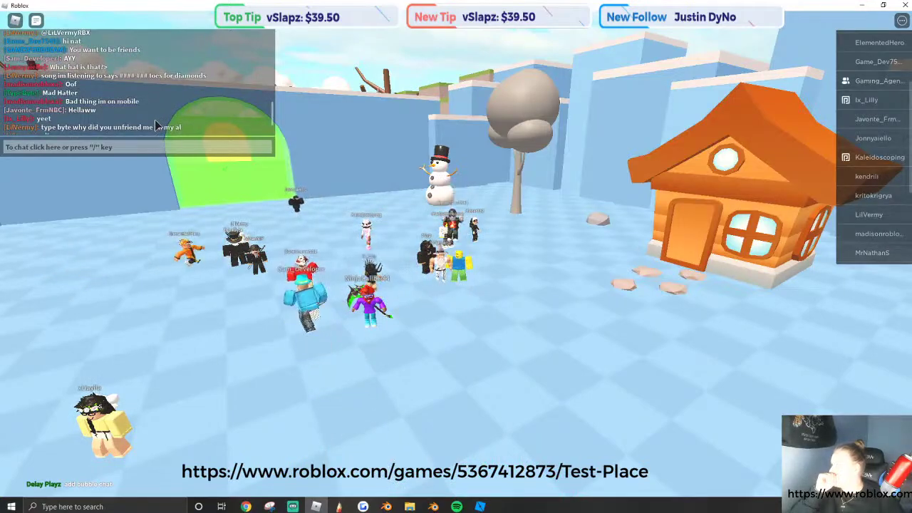
{"action": "scroll", "coordinate": [272, 165], "scroll_direction": "down", "scroll_amount": 3}
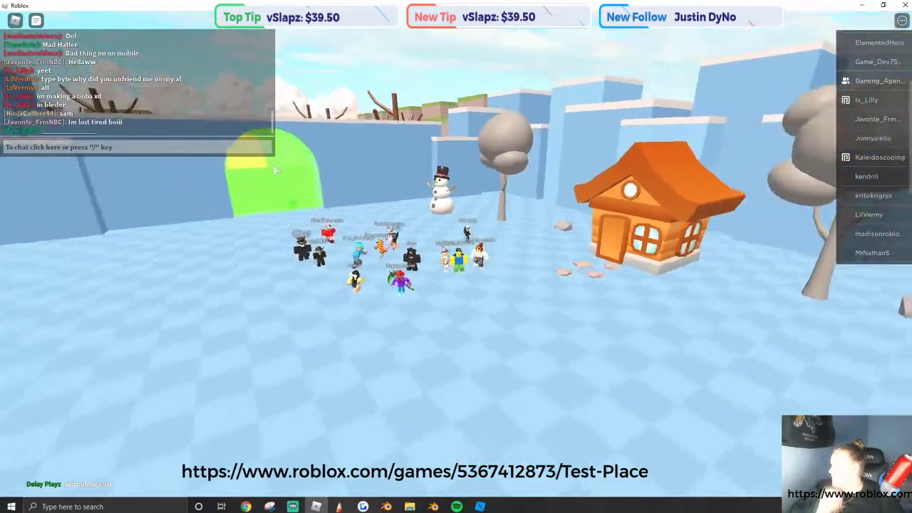
Walk the character across the snow area between the cabins and turn back to face the green gateway.
{"action": "right_click_drag", "start_coordinate": [273, 164], "coordinate": [556, 245]}
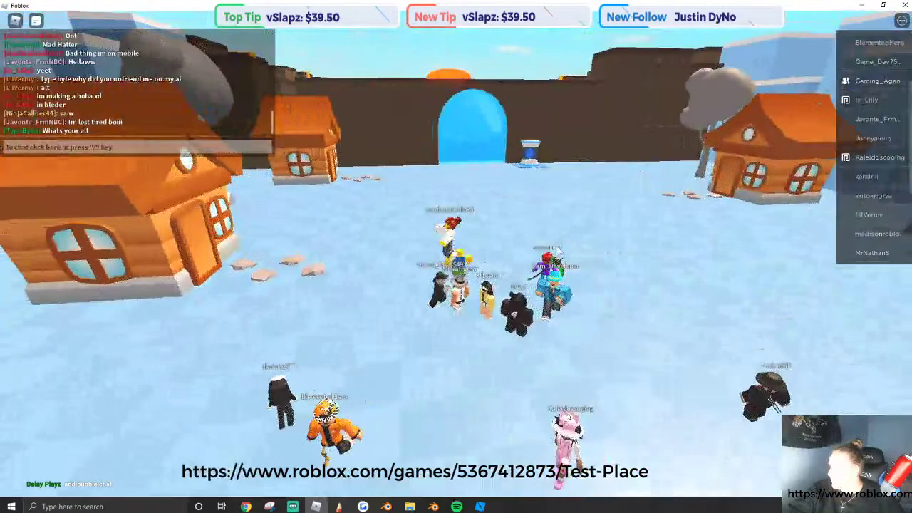
{"action": "key", "text": "w"}
{"action": "key", "text": "w"}
{"action": "key", "text": "w"}
{"action": "scroll", "coordinate": [555, 246], "scroll_direction": "down", "scroll_amount": 2}
{"action": "right_click_drag", "start_coordinate": [576, 192], "coordinate": [573, 193]}
{"action": "key", "text": "w"}
{"action": "key", "text": "w"}
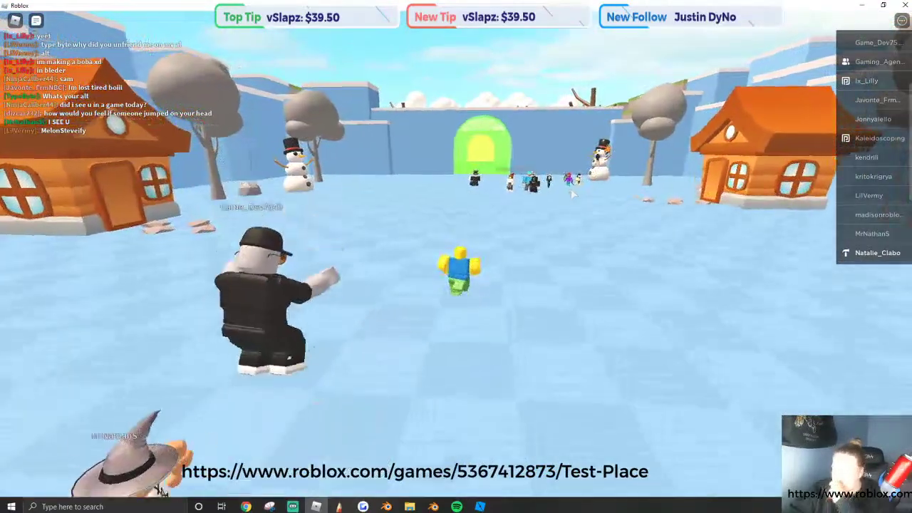
Walk through the green gateway between the snowmen into the graveyard area.
{"action": "key", "text": "w"}
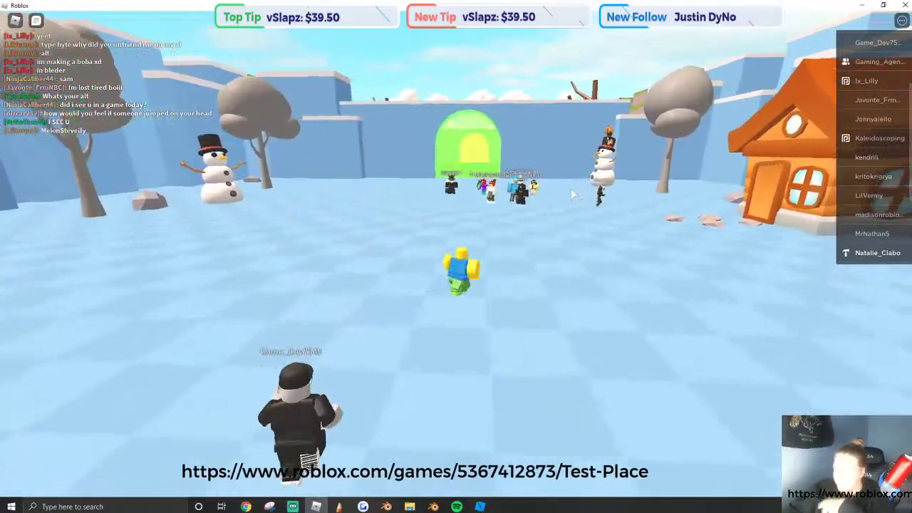
{"action": "key", "text": "w"}
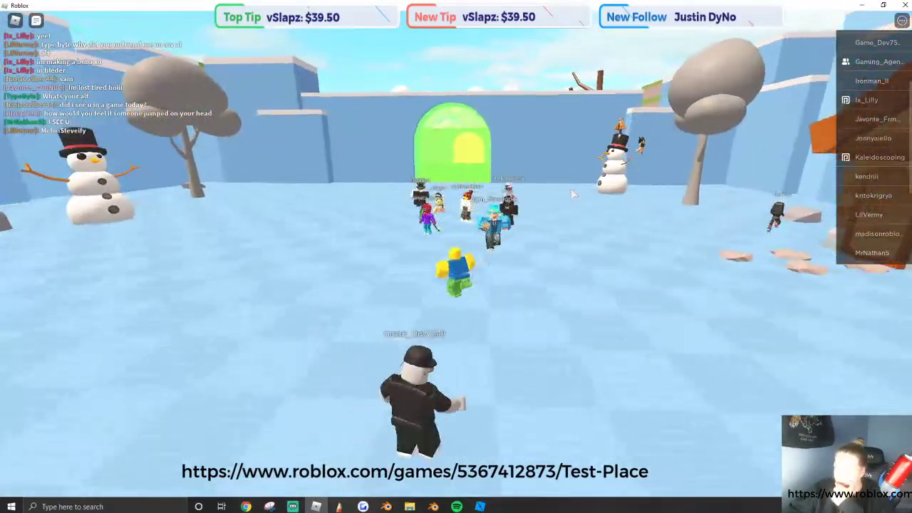
{"action": "key", "text": "w"}
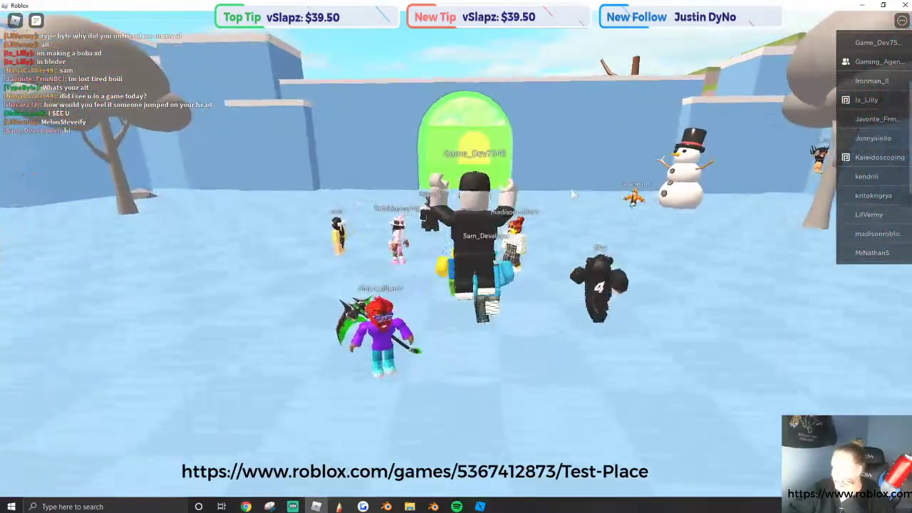
{"action": "key", "text": "w"}
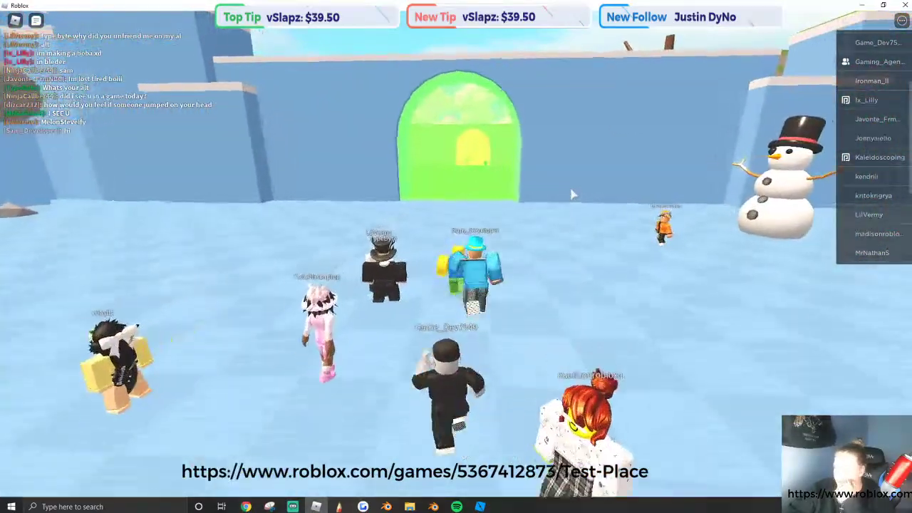
{"action": "key", "text": "w"}
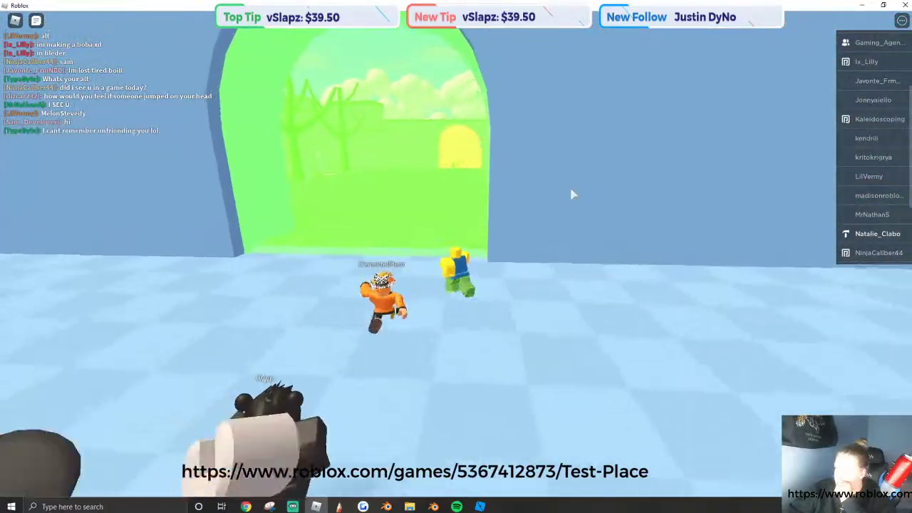
{"action": "key", "text": "w"}
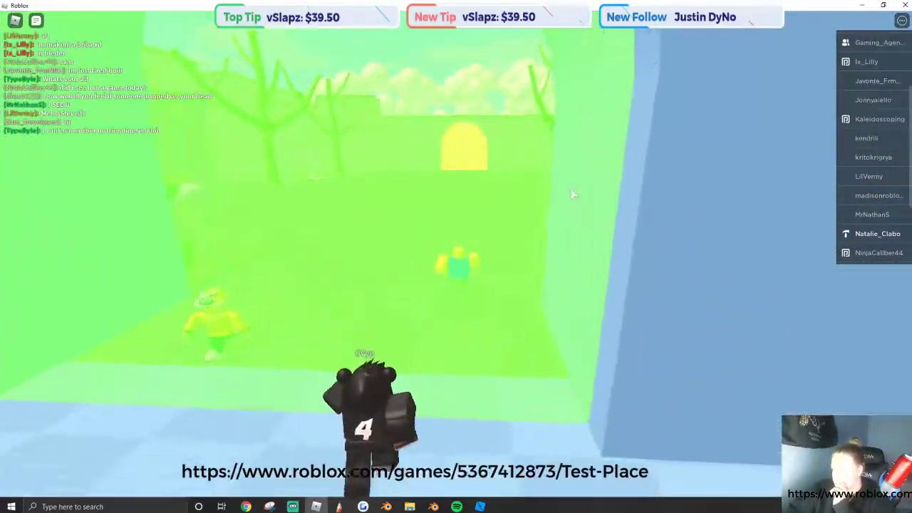
{"action": "key", "text": "w"}
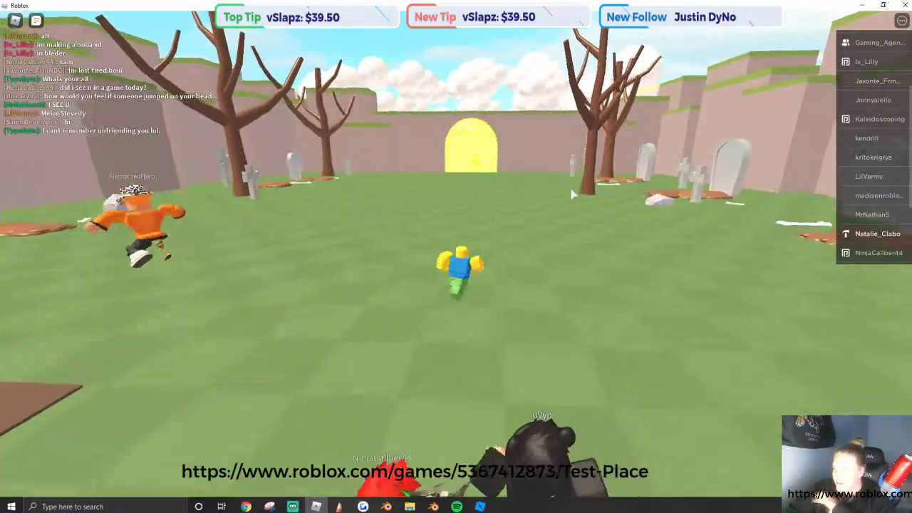
Walk around the graveyard and examine its tombstones, bare trees and walls from several angles.
{"action": "key", "text": "w"}
{"action": "right_click_drag", "start_coordinate": [572, 194], "coordinate": [554, 146]}
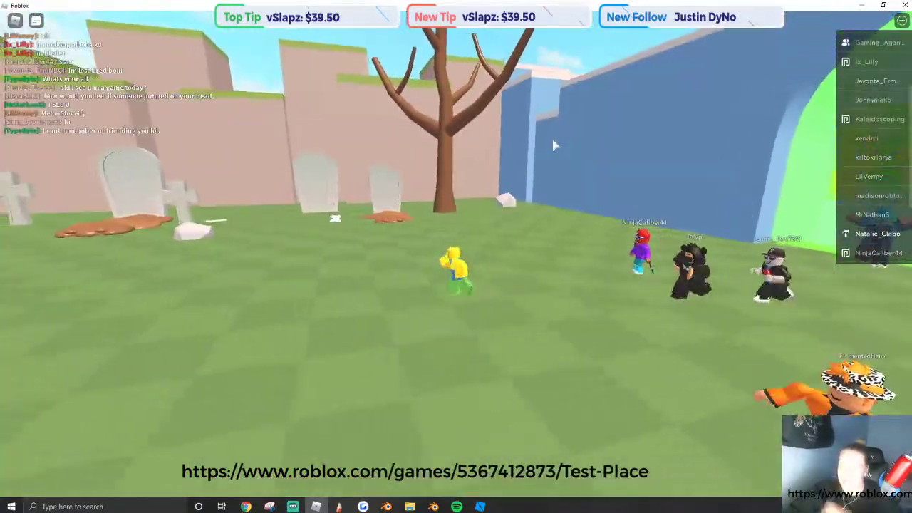
{"action": "key", "text": "a"}
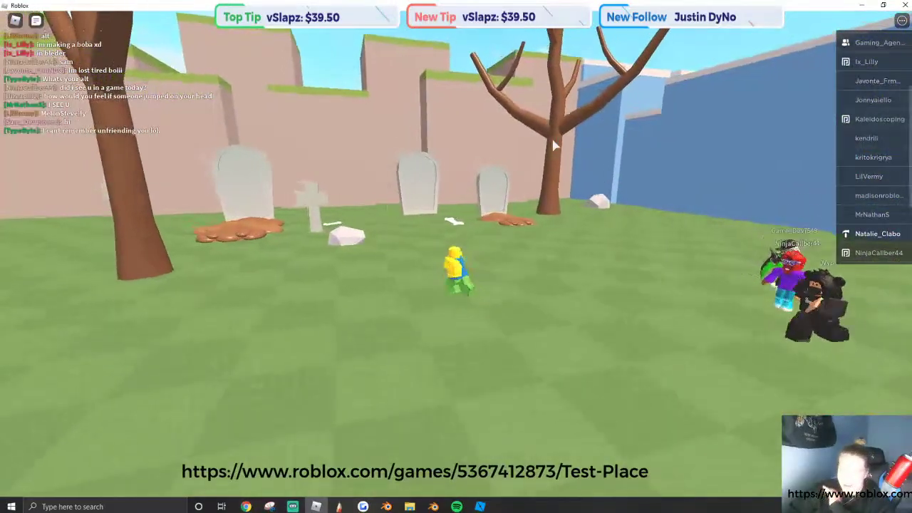
{"action": "key", "text": "w"}
{"action": "right_click_drag", "start_coordinate": [554, 144], "coordinate": [539, 198]}
{"action": "key", "text": "w"}
{"action": "scroll", "coordinate": [539, 198], "scroll_direction": "up", "scroll_amount": 2}
{"action": "scroll", "coordinate": [493, 235], "scroll_direction": "down", "scroll_amount": 5}
{"action": "right_click_drag", "start_coordinate": [492, 234], "coordinate": [458, 254]}
{"action": "key", "text": "w"}
{"action": "scroll", "coordinate": [494, 236], "scroll_direction": "up", "scroll_amount": 5}
{"action": "key", "text": "shift"}
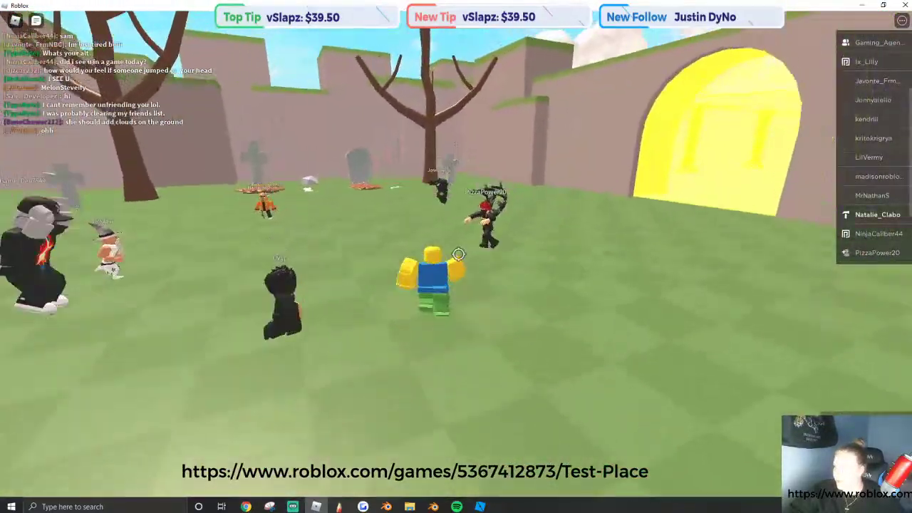
Walk across the graveyard and through the yellow gateway into the area with golden pillars.
{"action": "key", "text": "w"}
{"action": "key", "text": "shift"}
{"action": "scroll", "coordinate": [459, 256], "scroll_direction": "down", "scroll_amount": 2}
{"action": "key", "text": "w"}
{"action": "key", "text": "w"}
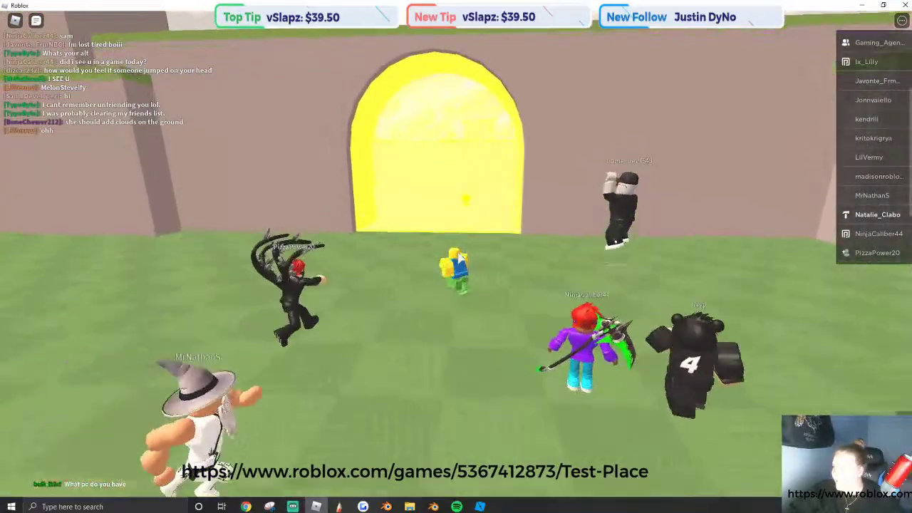
{"action": "key", "text": "w"}
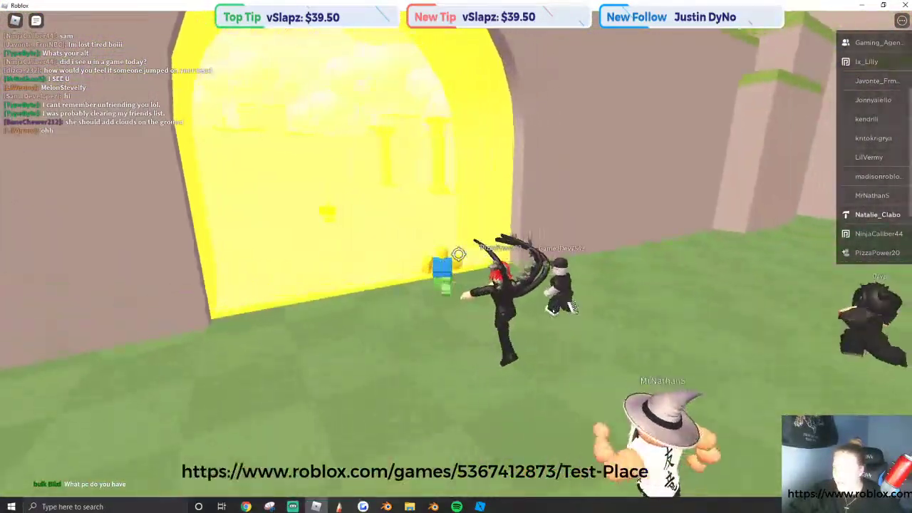
{"action": "key", "text": "w"}
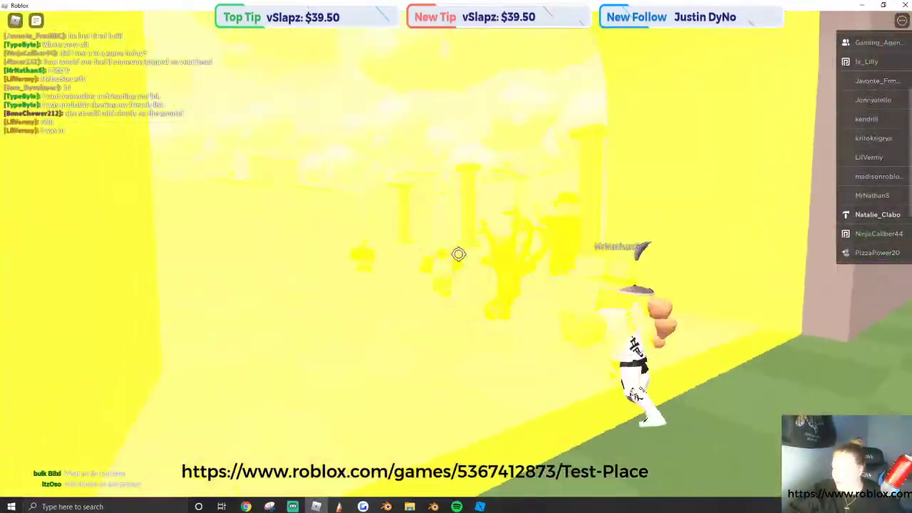
Walk around the white-floored area and examine its clouds, golden pillars and walls.
{"action": "key", "text": "shift"}
{"action": "right_click_drag", "start_coordinate": [458, 254], "coordinate": [475, 263]}
{"action": "key", "text": "space"}
{"action": "key", "text": "w"}
{"action": "scroll", "coordinate": [472, 264], "scroll_direction": "up", "scroll_amount": 3}
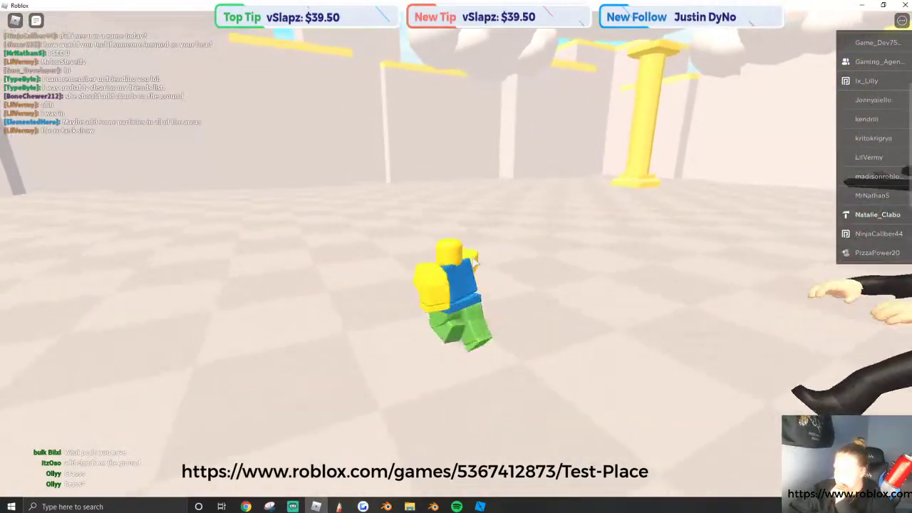
{"action": "key", "text": "d"}
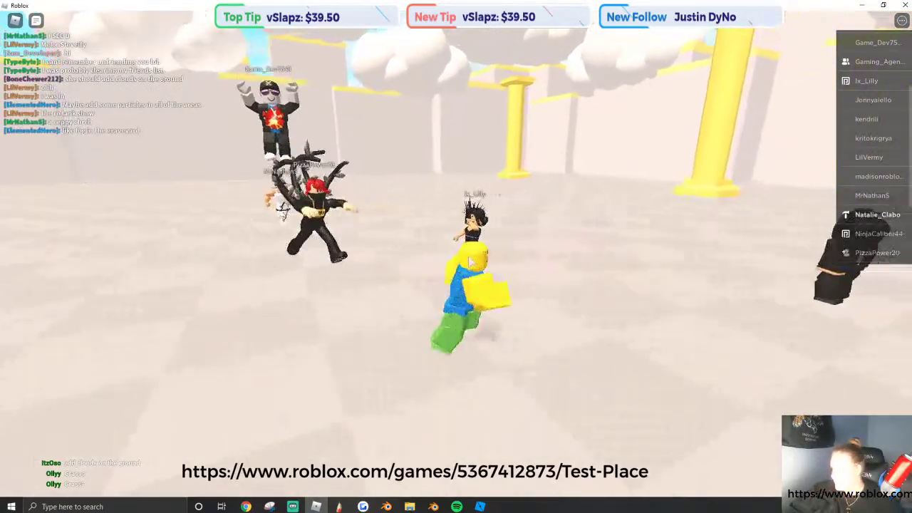
Return through the yellow gateway from the golden pillar area to the graveyard.
{"action": "key", "text": "w"}
{"action": "right_click_drag", "start_coordinate": [539, 203], "coordinate": [539, 204]}
{"action": "key", "text": "w"}
{"action": "scroll", "coordinate": [551, 179], "scroll_direction": "down", "scroll_amount": 2}
{"action": "key", "text": "w"}
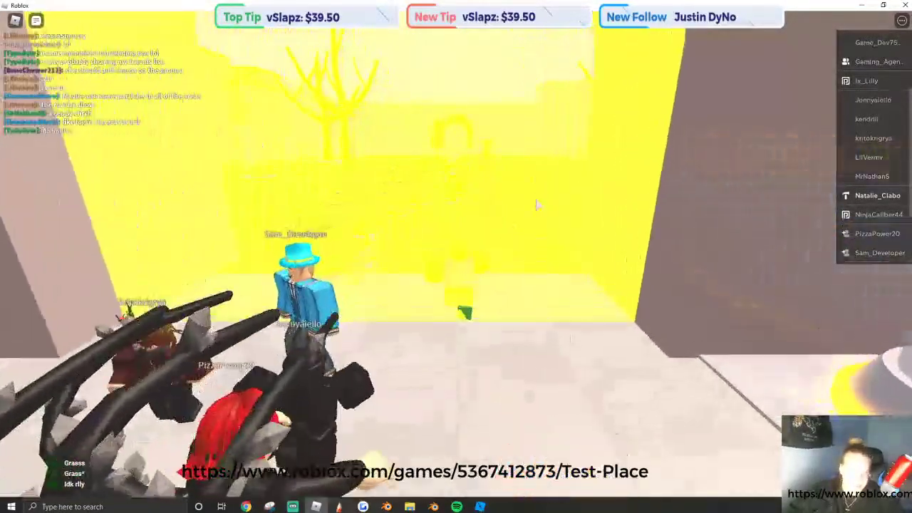
{"action": "key", "text": "w"}
Look around the graveyard again, circling the character to view the graves and trees along the walls.
{"action": "right_click_drag", "start_coordinate": [537, 205], "coordinate": [537, 205]}
{"action": "key", "text": "w"}
{"action": "scroll", "coordinate": [538, 204], "scroll_direction": "down", "scroll_amount": 5}
{"action": "key", "text": "shift"}
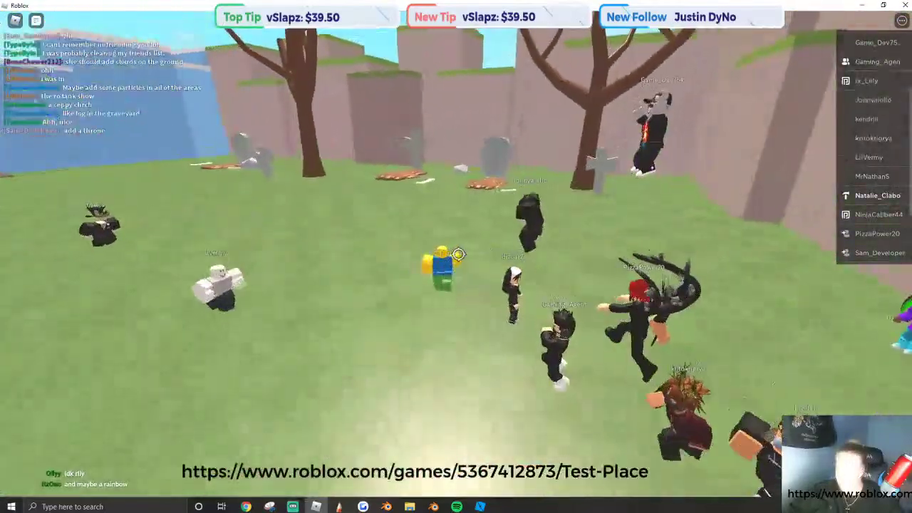
{"action": "key", "text": "w"}
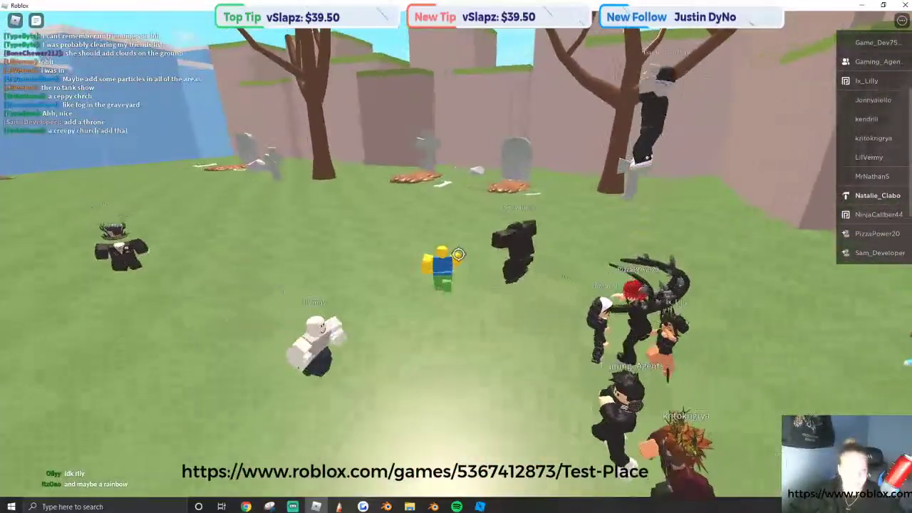
{"action": "key", "text": "shift"}
{"action": "right_click_drag", "start_coordinate": [458, 255], "coordinate": [459, 255]}
{"action": "key", "text": "shift"}
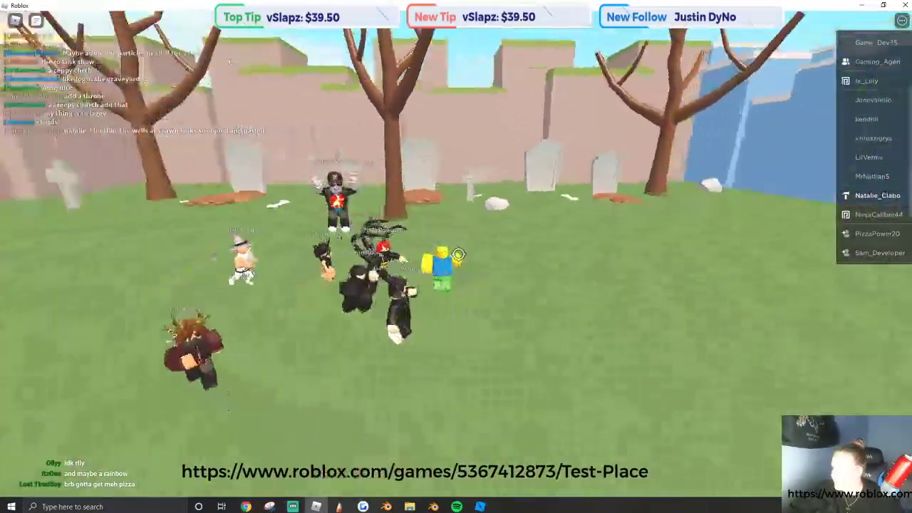
{"action": "key", "text": "shift"}
{"action": "key", "text": "w"}
{"action": "key", "text": "shift"}
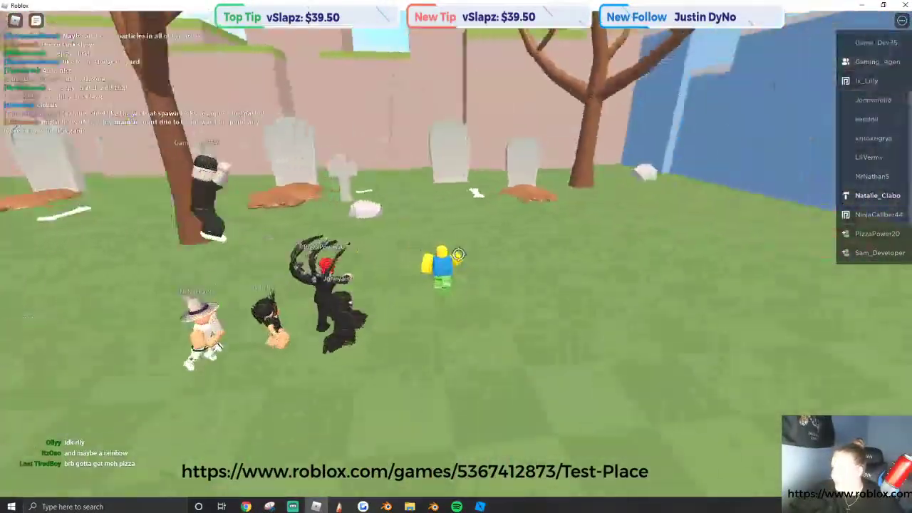
Walk past the graveyard pedestal, through the green gateway and across the snow area toward the blue gateway.
{"action": "key", "text": "w"}
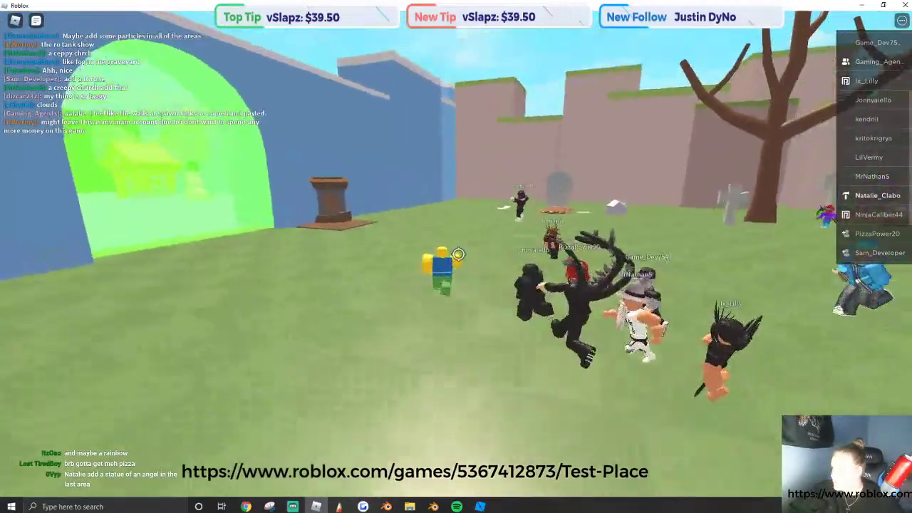
{"action": "key", "text": "w"}
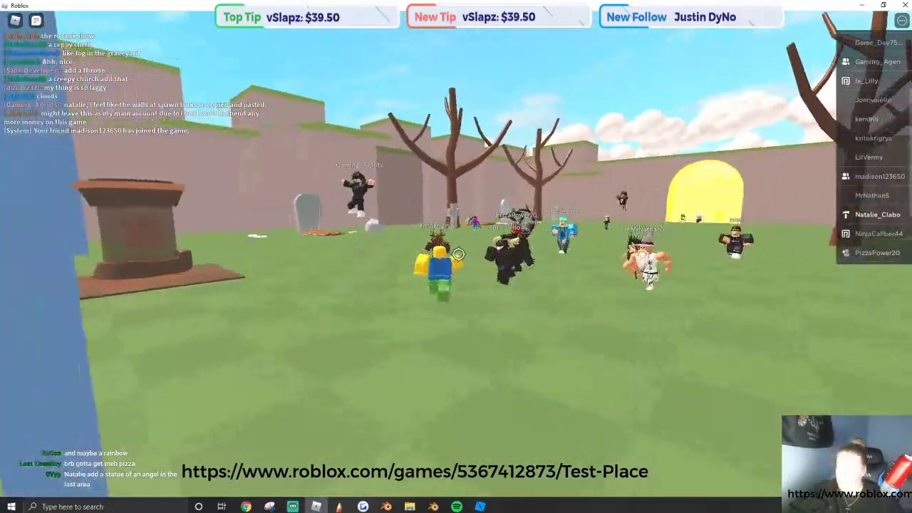
{"action": "key", "text": "w"}
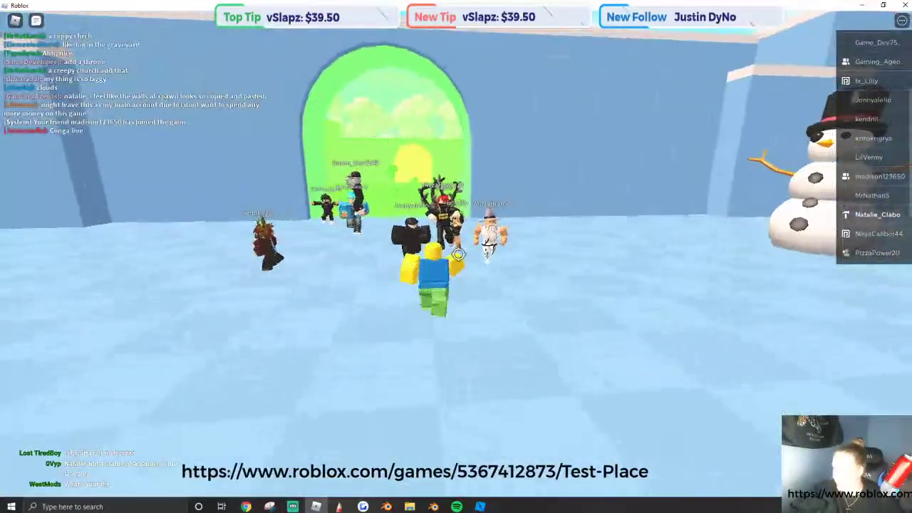
{"action": "key", "text": "w"}
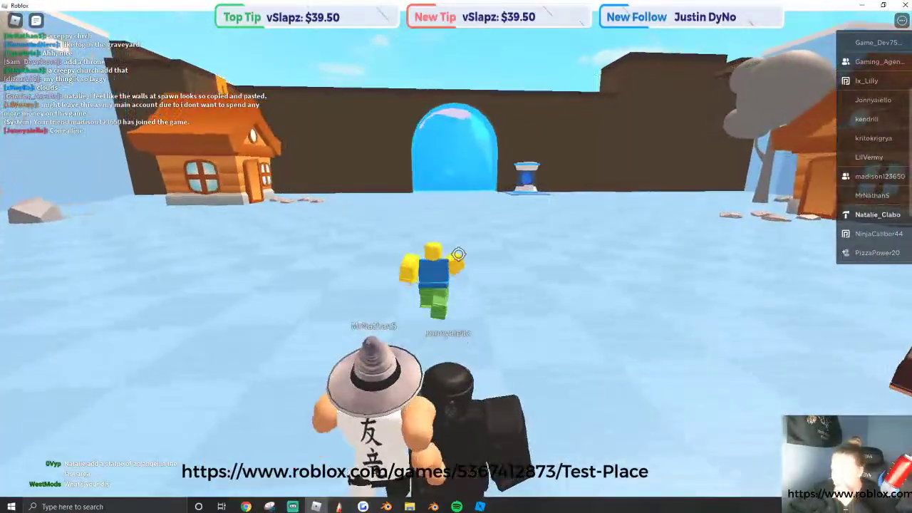
{"action": "key", "text": "w"}
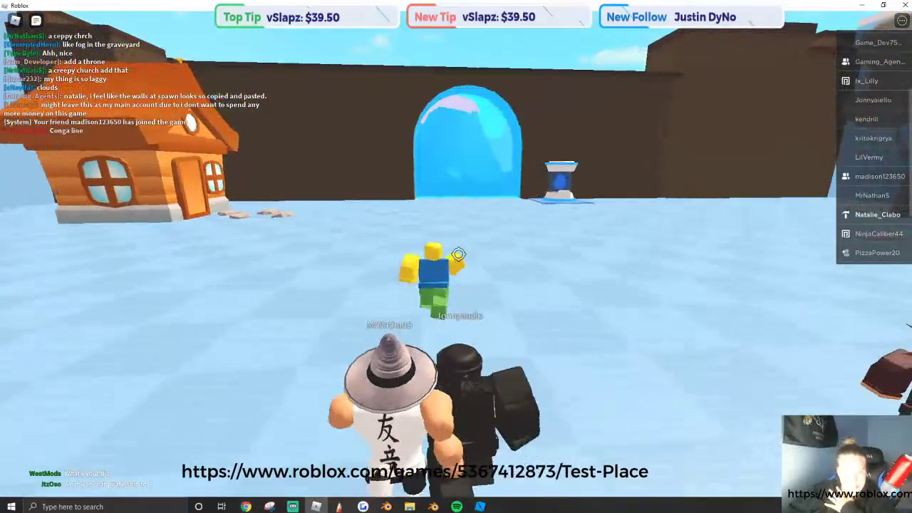
Cross the rest of the snow area and walk through the blue gateway into the volcano area.
{"action": "key", "text": "w"}
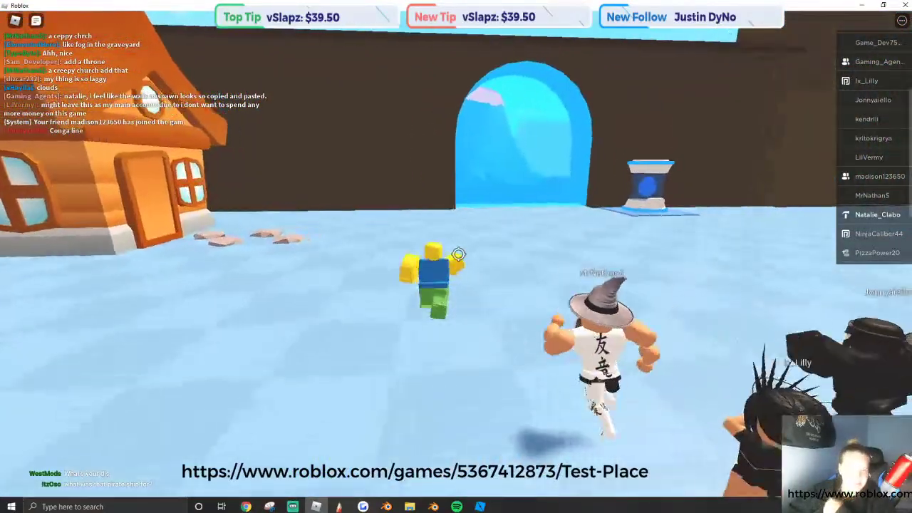
{"action": "key", "text": "w"}
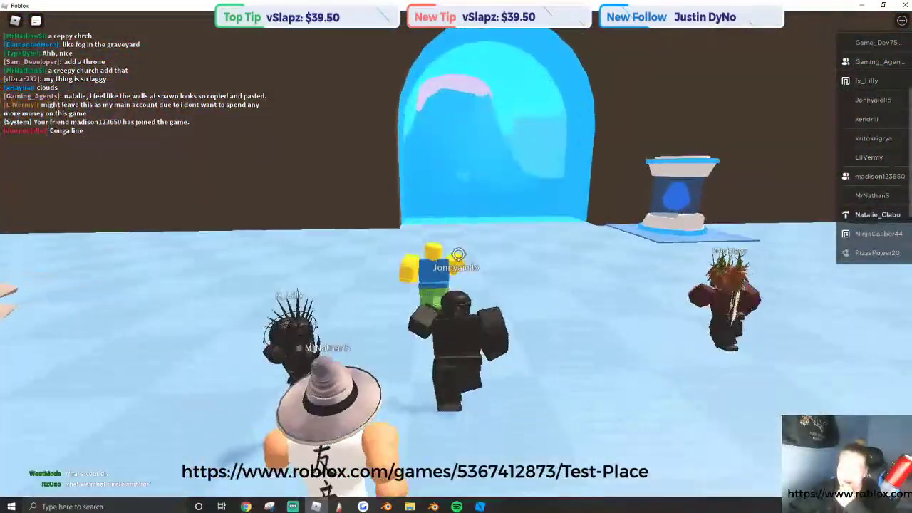
{"action": "key", "text": "w"}
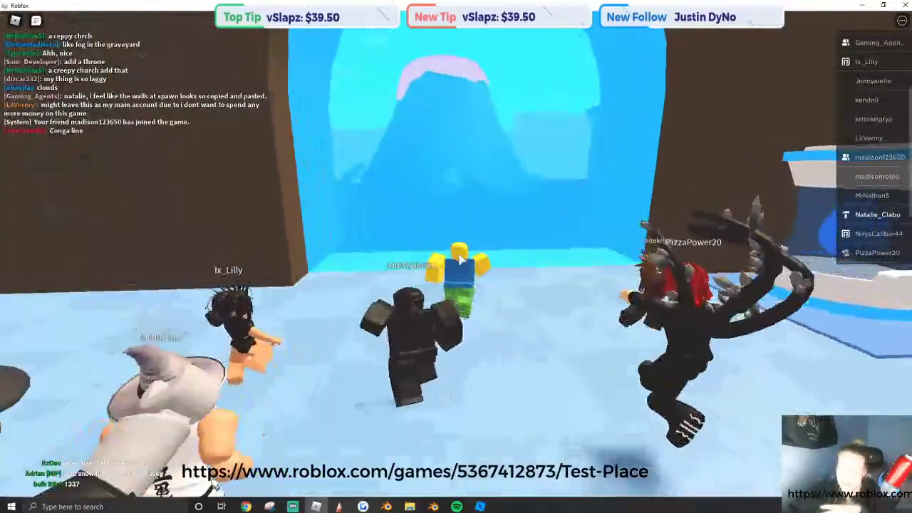
{"action": "key", "text": "w"}
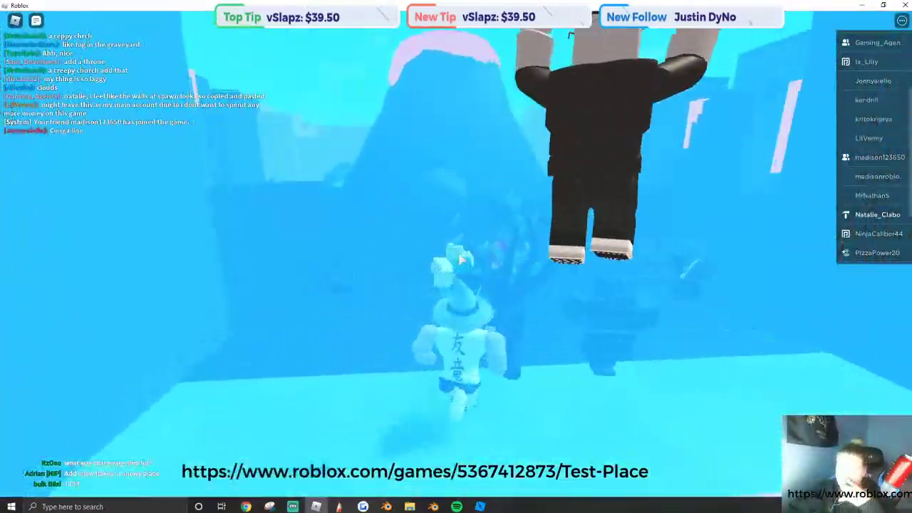
{"action": "key", "text": "w"}
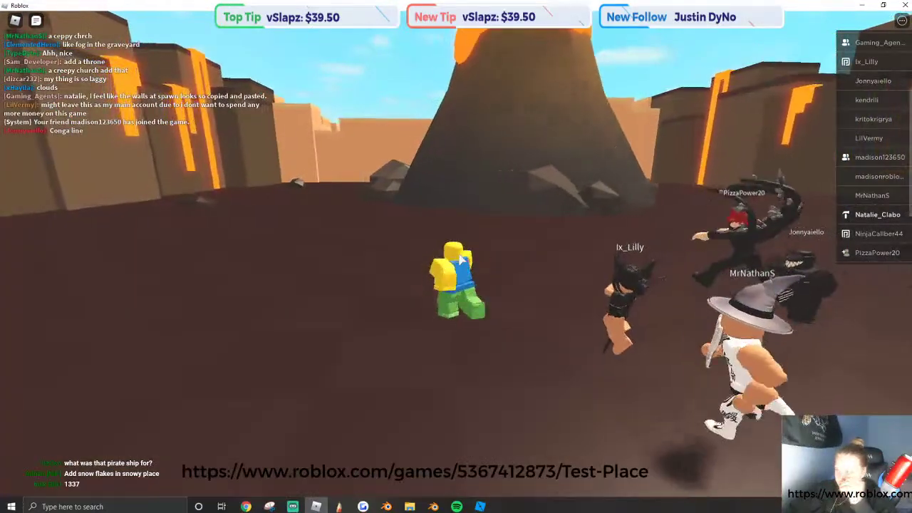
Walk along the volcano's base, viewing its rocks and the surrounding lava walls from near and far.
{"action": "scroll", "coordinate": [410, 187], "scroll_direction": "down", "scroll_amount": 5}
{"action": "right_click_drag", "start_coordinate": [410, 188], "coordinate": [410, 188]}
{"action": "scroll", "coordinate": [410, 187], "scroll_direction": "up", "scroll_amount": 5}
{"action": "key", "text": "shift"}
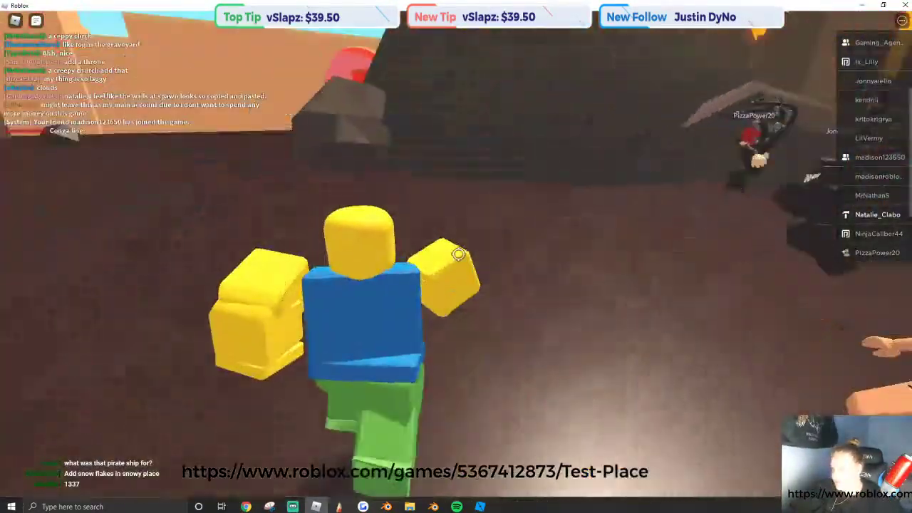
{"action": "scroll", "coordinate": [458, 255], "scroll_direction": "down", "scroll_amount": 5}
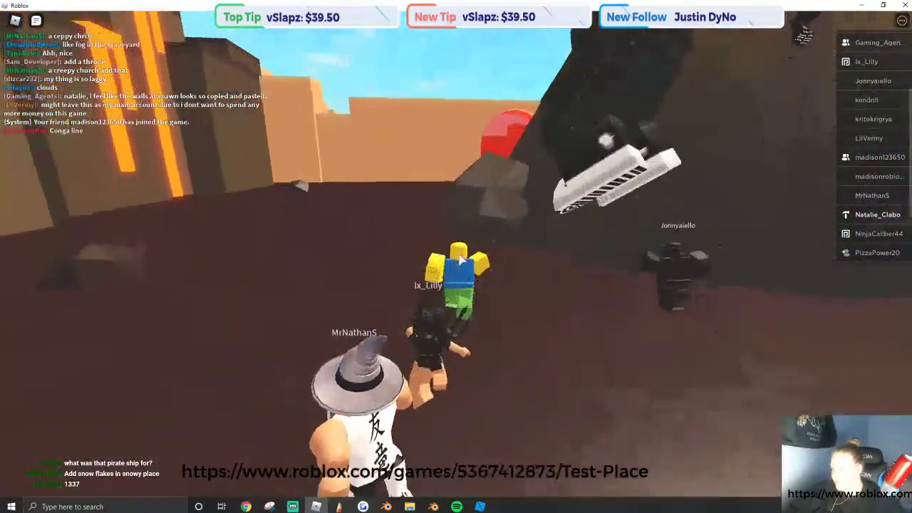
{"action": "key", "text": "w"}
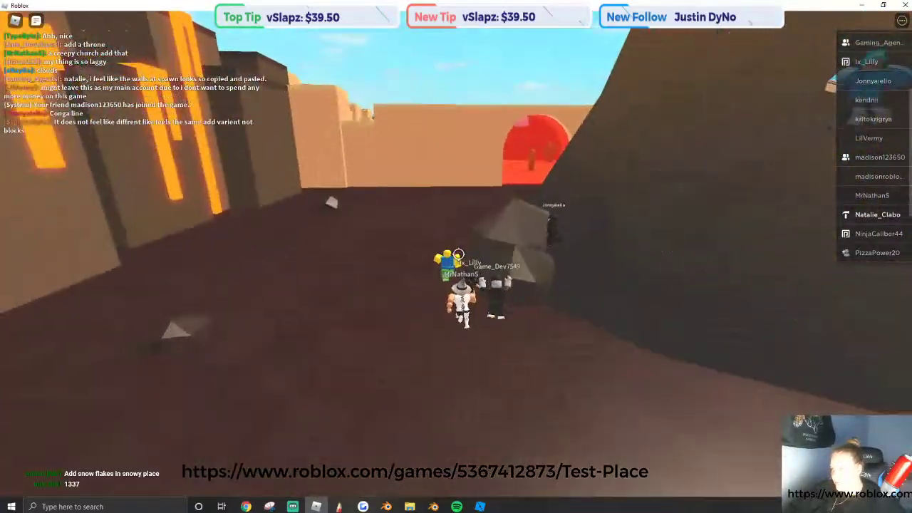
{"action": "scroll", "coordinate": [458, 254], "scroll_direction": "up", "scroll_amount": 2}
{"action": "key", "text": "shift"}
{"action": "scroll", "coordinate": [458, 254], "scroll_direction": "down", "scroll_amount": 3}
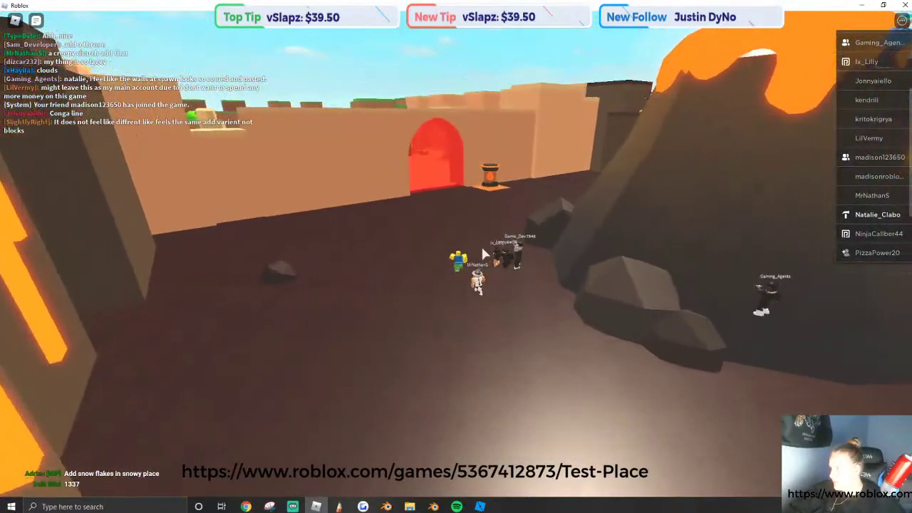
Head past the volcano and its pedestal through the red gateway into the desert area.
{"action": "key", "text": "w"}
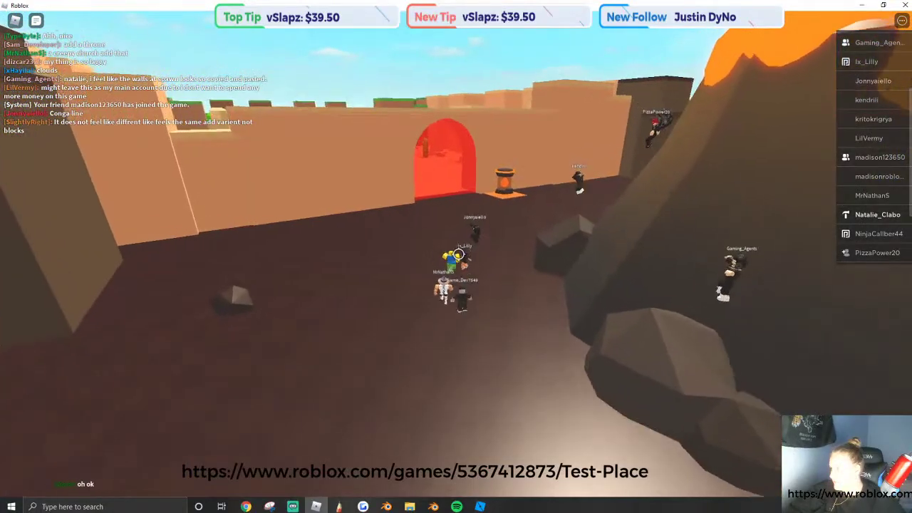
{"action": "scroll", "coordinate": [463, 260], "scroll_direction": "up", "scroll_amount": 1}
{"action": "key", "text": "w"}
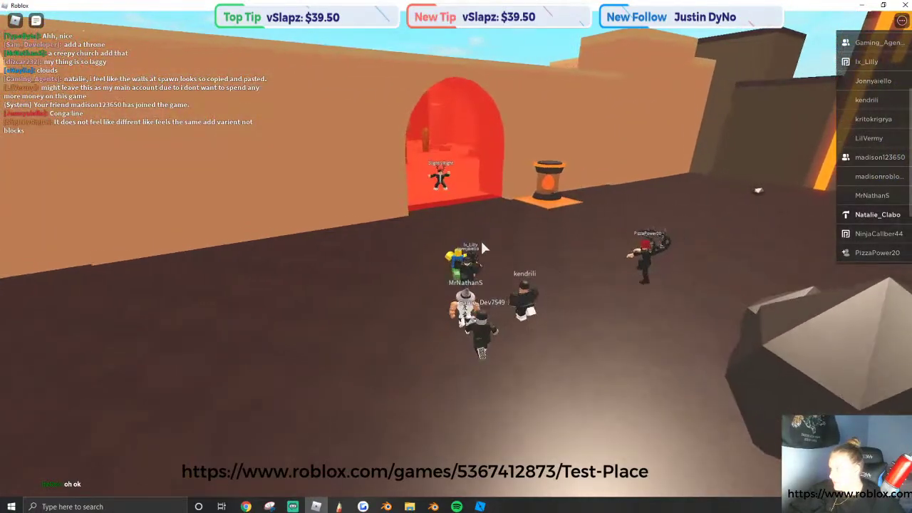
{"action": "key", "text": "shift"}
{"action": "key", "text": "w"}
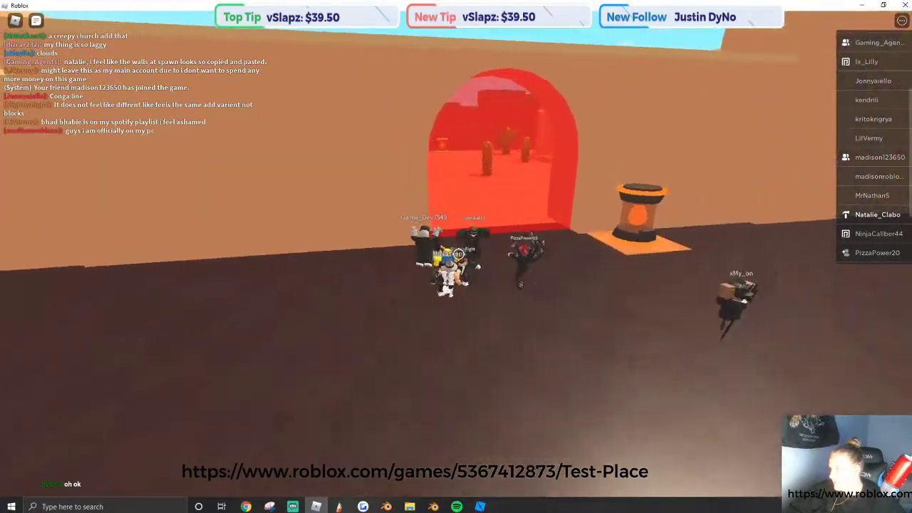
{"action": "key", "text": "w"}
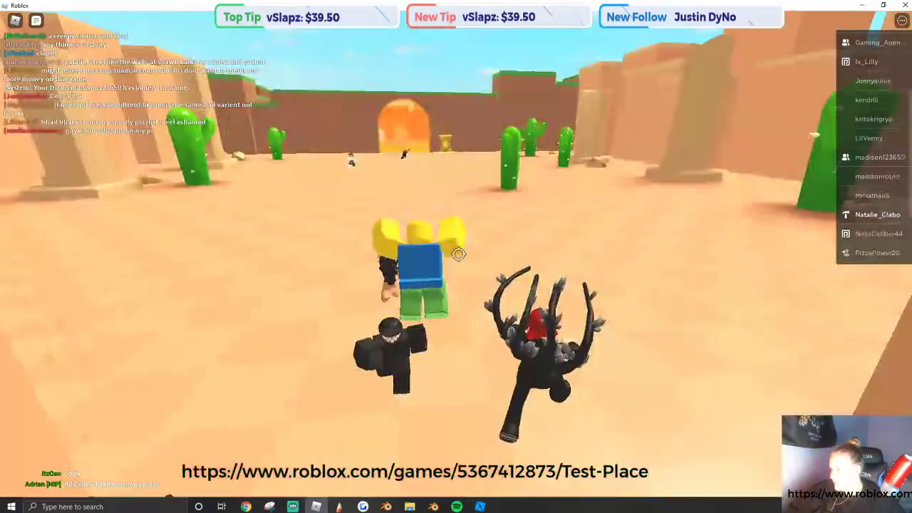
Cross the desert, viewing the cacti and pillars, and walk through the orange gateway to the spawn area.
{"action": "key", "text": "w"}
{"action": "key", "text": "shift"}
{"action": "scroll", "coordinate": [458, 254], "scroll_direction": "down", "scroll_amount": 3}
{"action": "right_click_drag", "start_coordinate": [463, 259], "coordinate": [463, 259]}
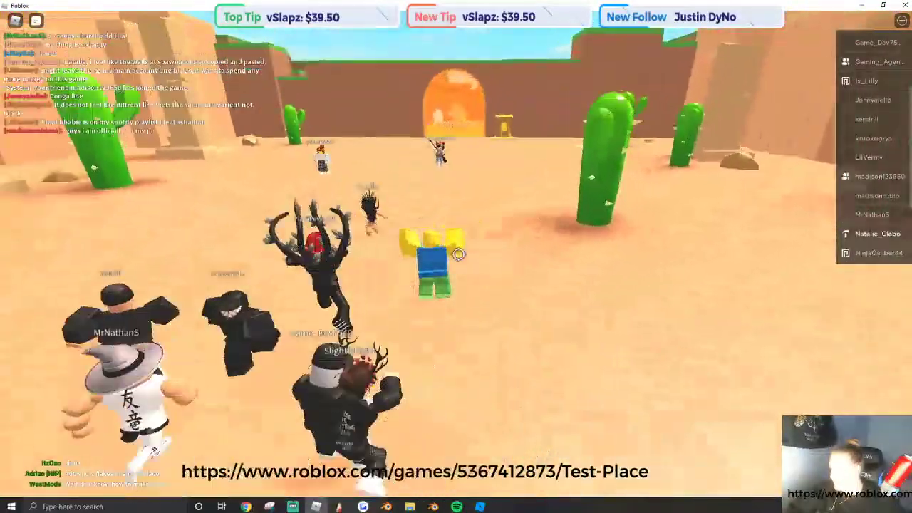
{"action": "key", "text": "shift"}
{"action": "scroll", "coordinate": [458, 254], "scroll_direction": "down", "scroll_amount": 8}
{"action": "right_click_drag", "start_coordinate": [458, 254], "coordinate": [458, 255]}
{"action": "key", "text": "shift"}
{"action": "key", "text": "w"}
{"action": "scroll", "coordinate": [458, 254], "scroll_direction": "up", "scroll_amount": 8}
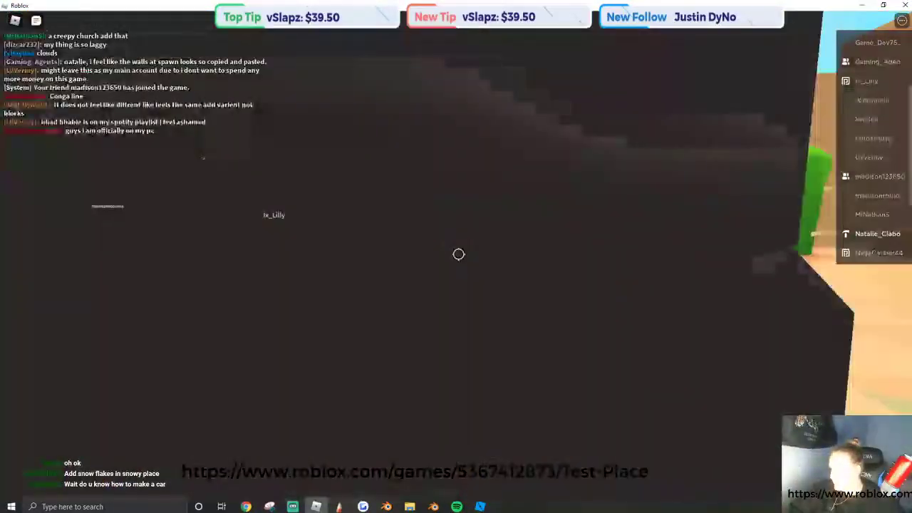
{"action": "key", "text": "shift"}
{"action": "key", "text": "shift"}
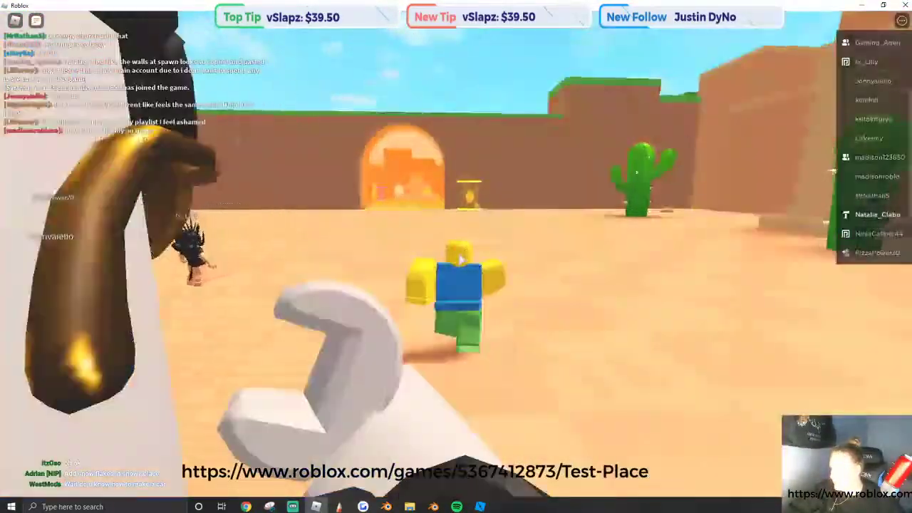
{"action": "key", "text": "shift"}
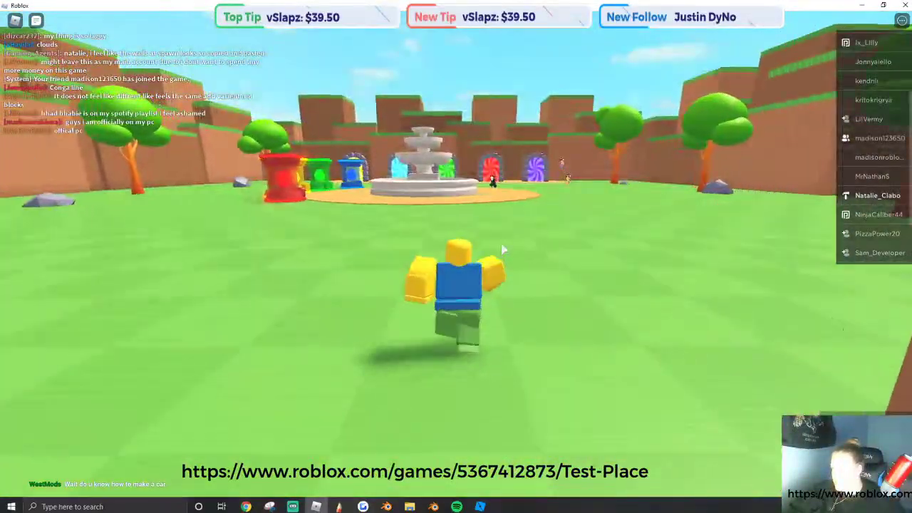
Walk around the spawn area, viewing the fountain, the coloured pedestals and the row of swirling portals.
{"action": "right_click_drag", "start_coordinate": [500, 249], "coordinate": [503, 248]}
{"action": "scroll", "coordinate": [503, 249], "scroll_direction": "down", "scroll_amount": 10}
{"action": "scroll", "coordinate": [502, 248], "scroll_direction": "up", "scroll_amount": 5}
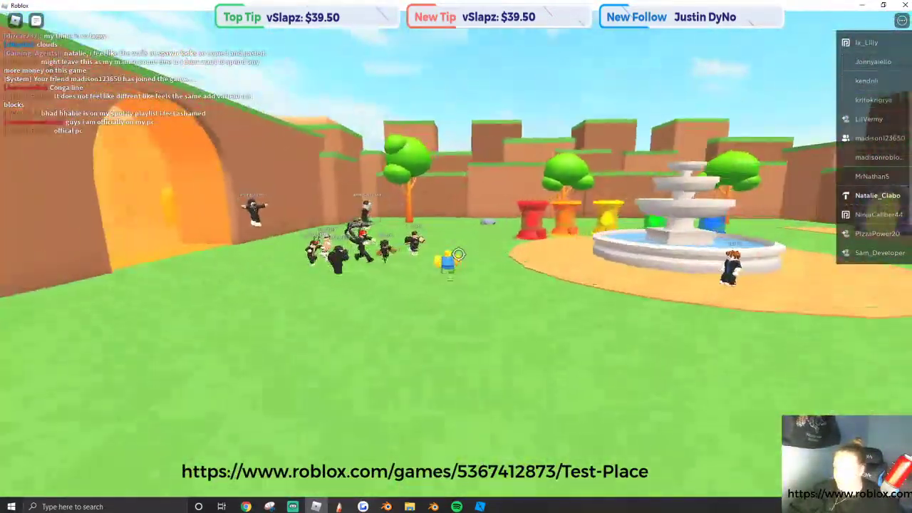
{"action": "scroll", "coordinate": [459, 255], "scroll_direction": "up", "scroll_amount": 2}
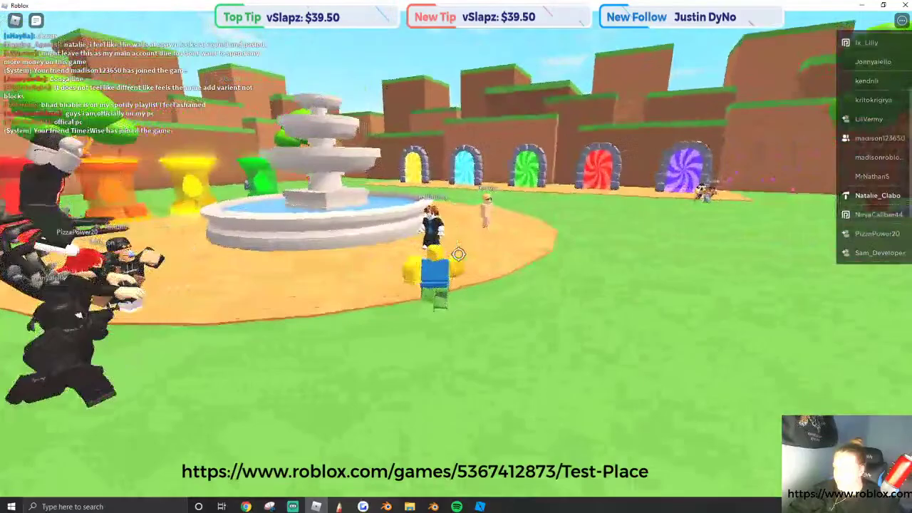
{"action": "key", "text": "w"}
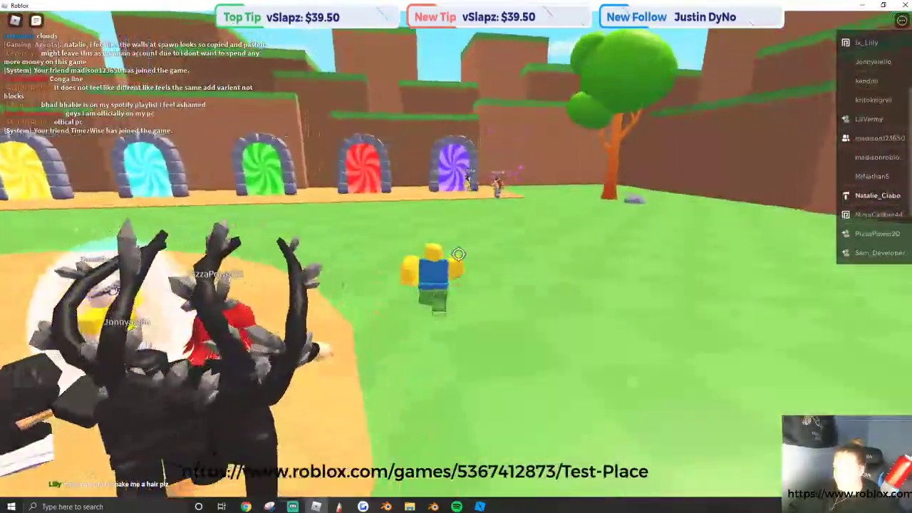
{"action": "key", "text": "w"}
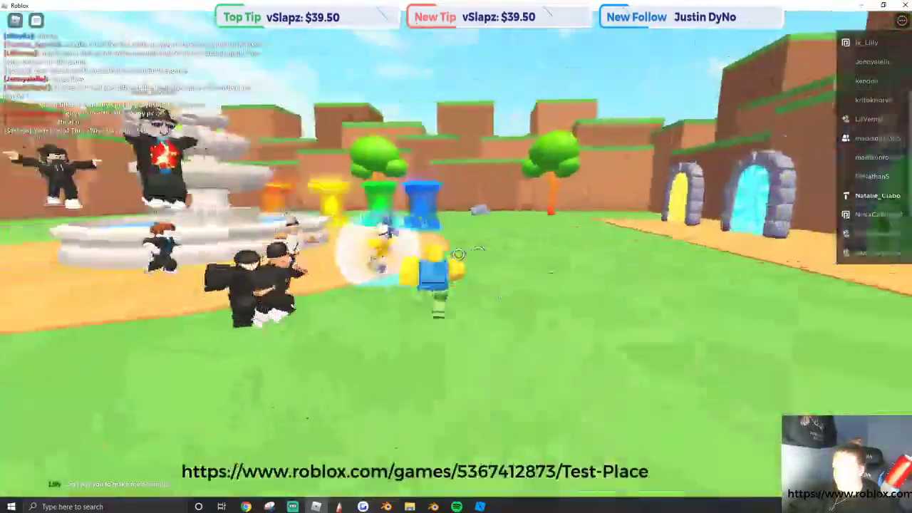
{"action": "key", "text": "d"}
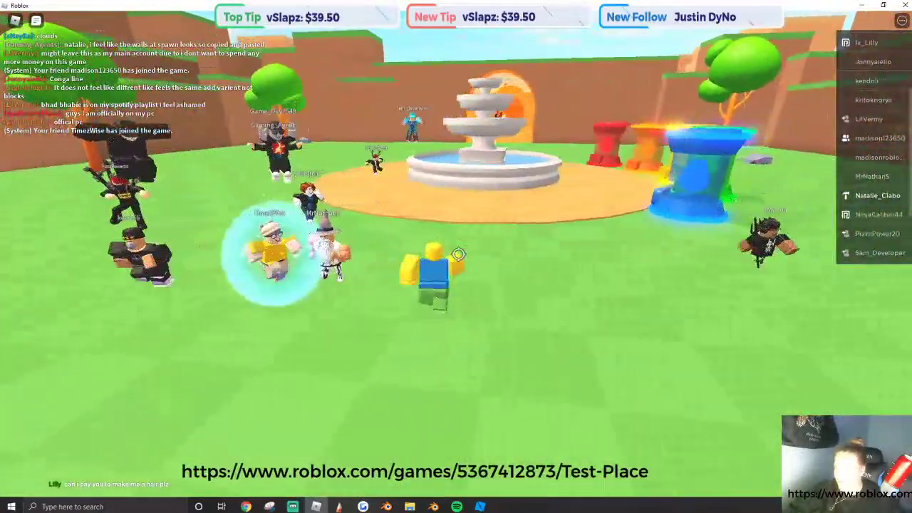
Walk to the fountain, jump into its basin and leave it across the grass toward the trees.
{"action": "right_click_drag", "start_coordinate": [458, 254], "coordinate": [458, 255]}
{"action": "key", "text": "w"}
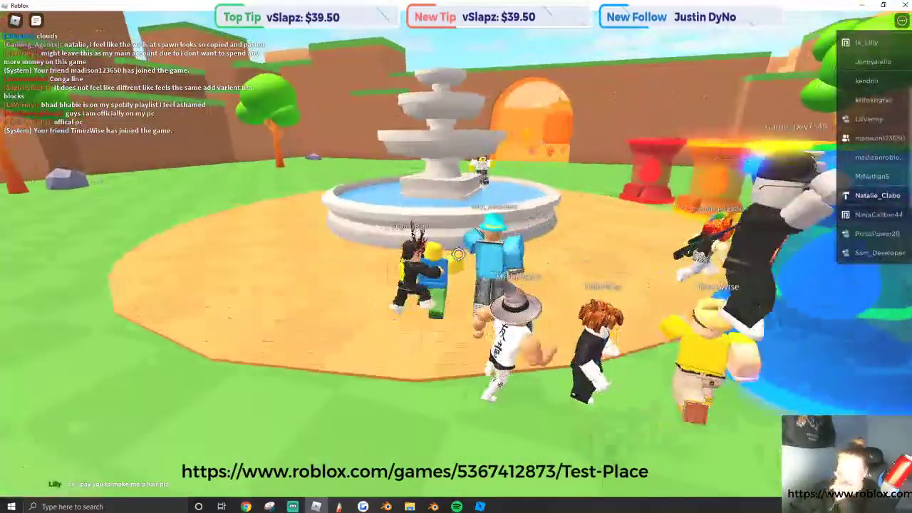
{"action": "key", "text": "w"}
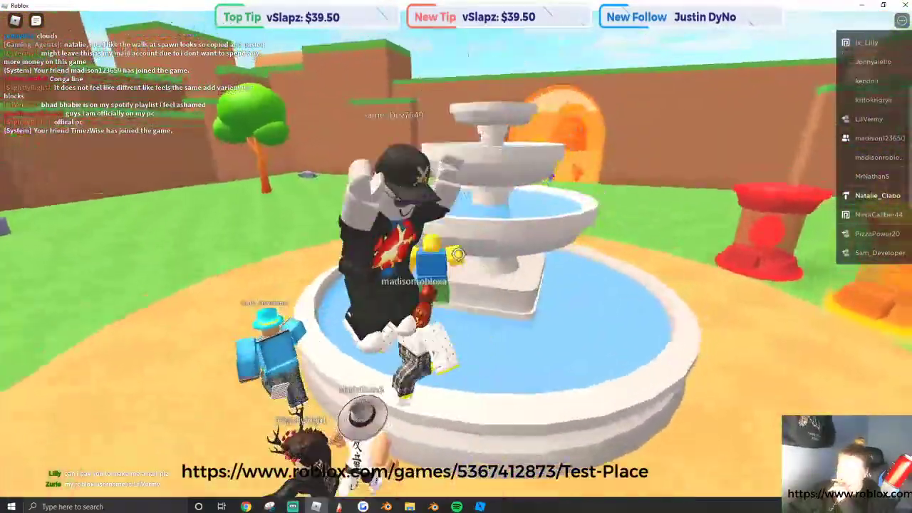
{"action": "key", "text": "space"}
{"action": "key", "text": "d"}
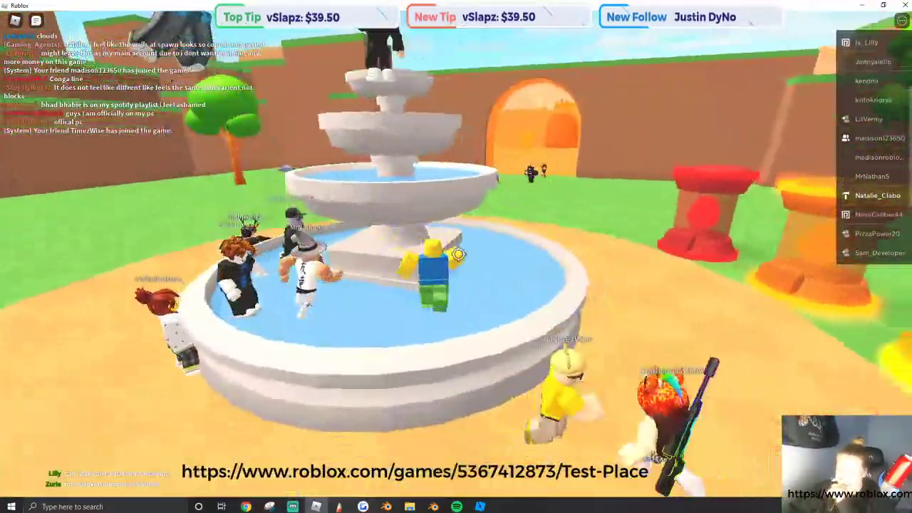
{"action": "key", "text": "shift"}
{"action": "key", "text": "a"}
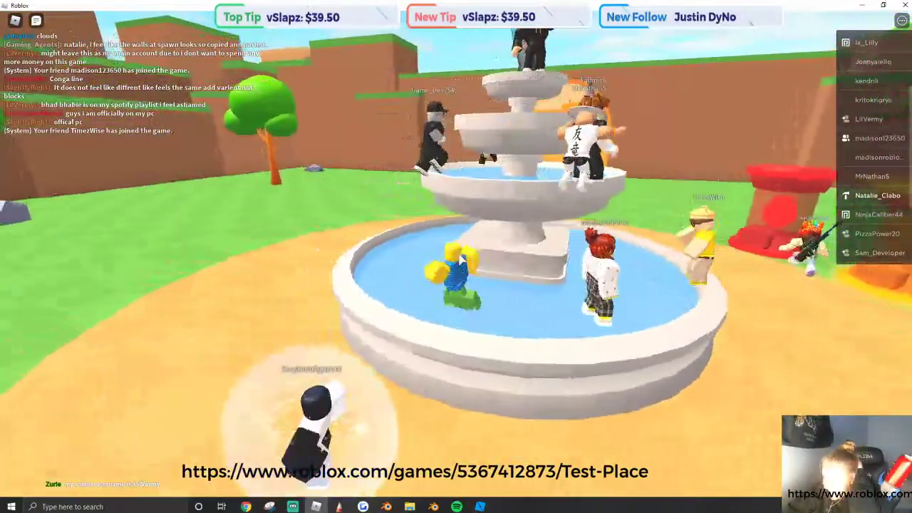
{"action": "key", "text": "a"}
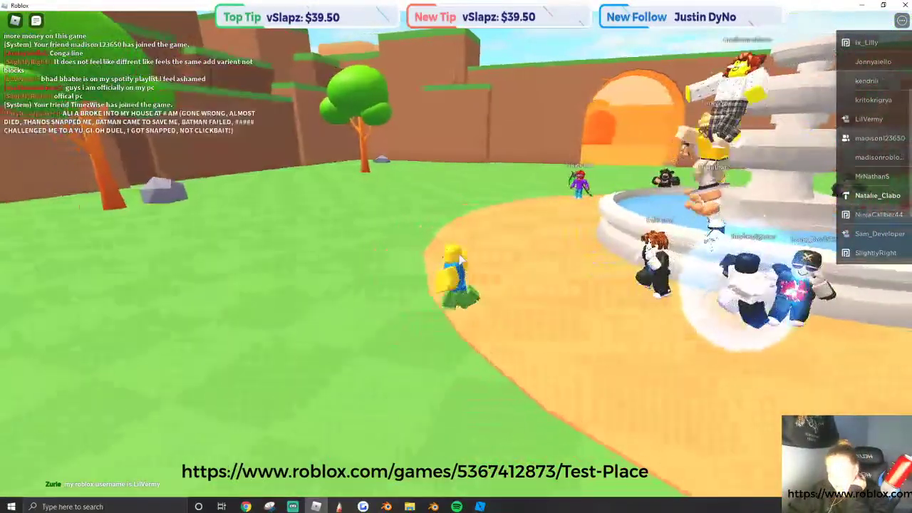
{"action": "key", "text": "a"}
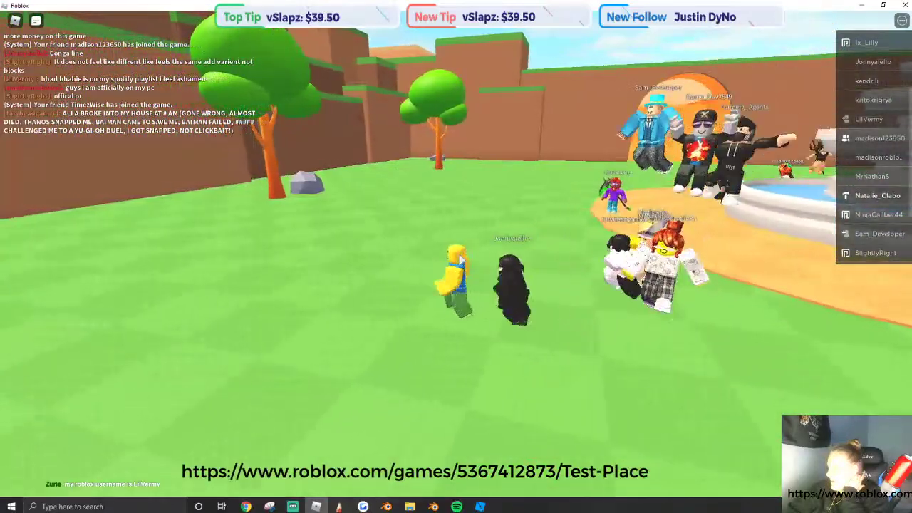
Examine the whole spawn area from high above, from the walls and trees to the portals.
{"action": "right_click_drag", "start_coordinate": [459, 260], "coordinate": [459, 260]}
{"action": "scroll", "coordinate": [460, 260], "scroll_direction": "down", "scroll_amount": 10}
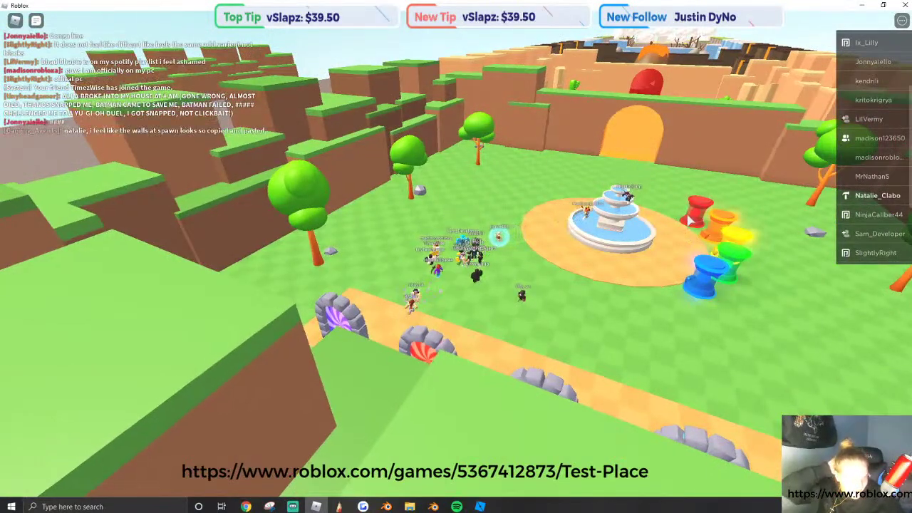
{"action": "right_click_drag", "start_coordinate": [736, 233], "coordinate": [722, 238]}
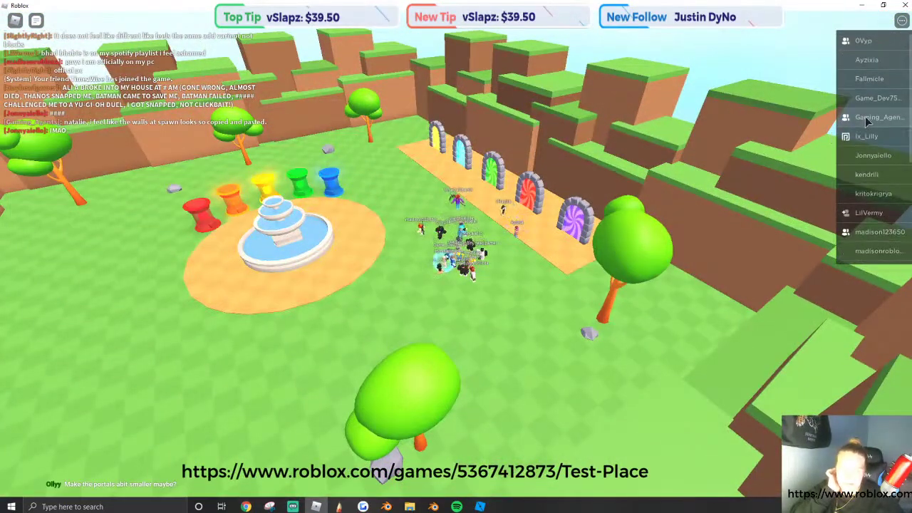
Close the Test Place player and launch Arcade Island Simulator (Alpha) from its Roblox page in Chrome.
{"action": "left_click", "coordinate": [898, 7]}
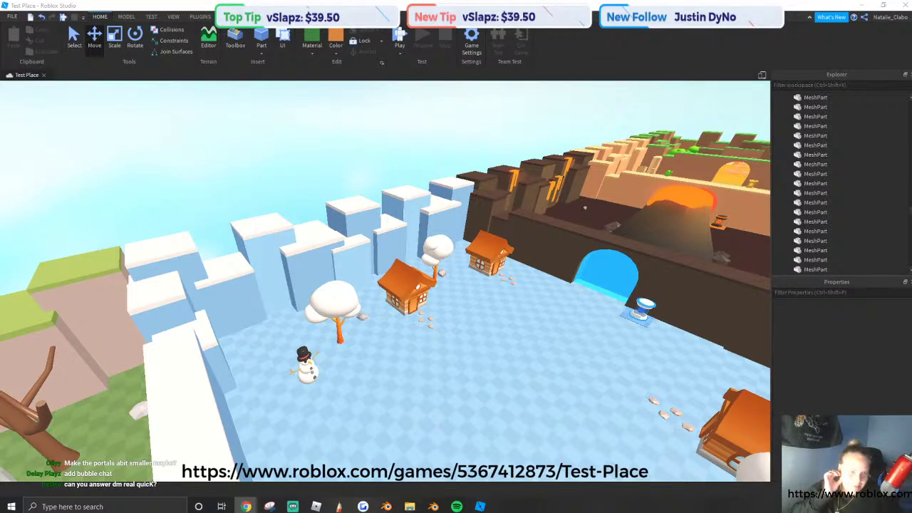
{"action": "left_click", "coordinate": [245, 506]}
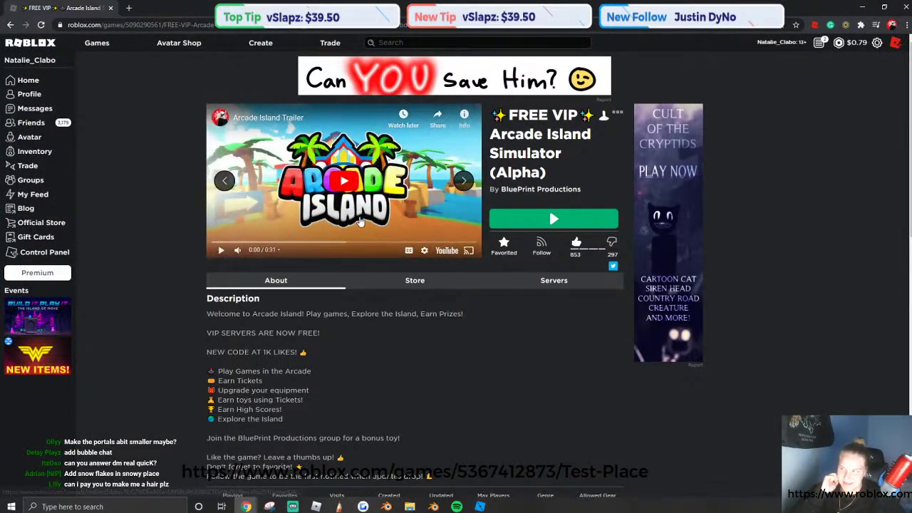
{"action": "left_click", "coordinate": [518, 220]}
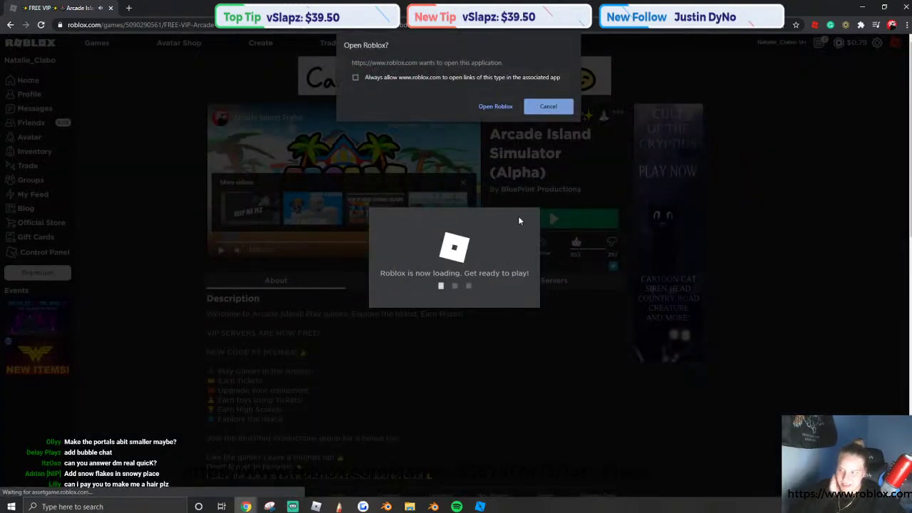
{"action": "left_click", "coordinate": [495, 107]}
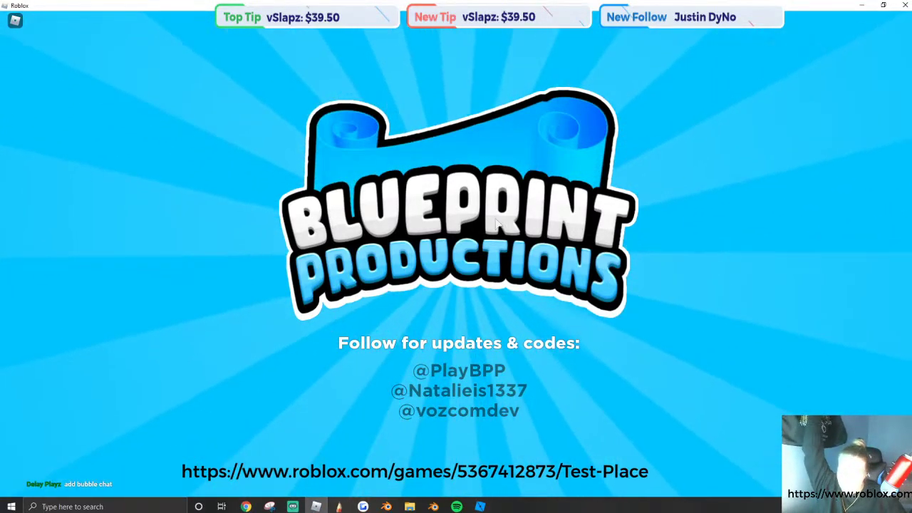
{"action": "key", "text": "w"}
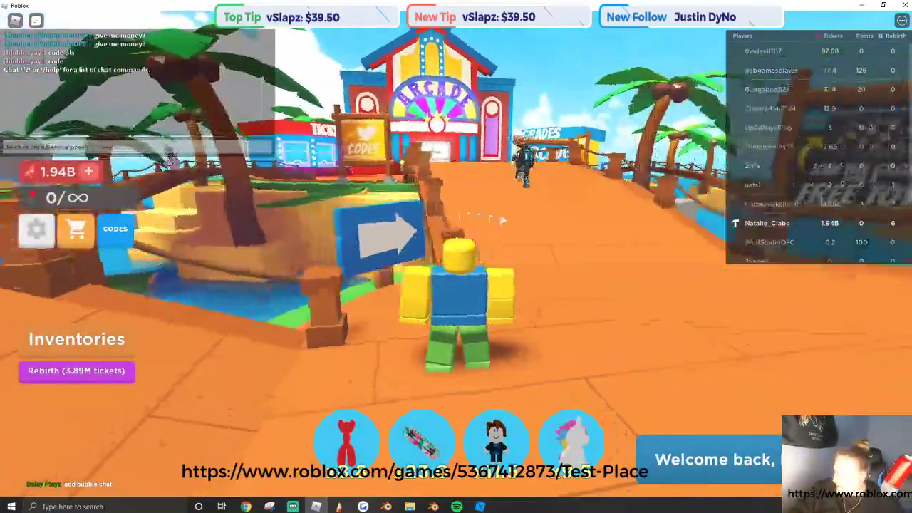
Walk up to the arcade building and over the wooden bridge toward the rebirth portals, viewing the island.
{"action": "key", "text": "w"}
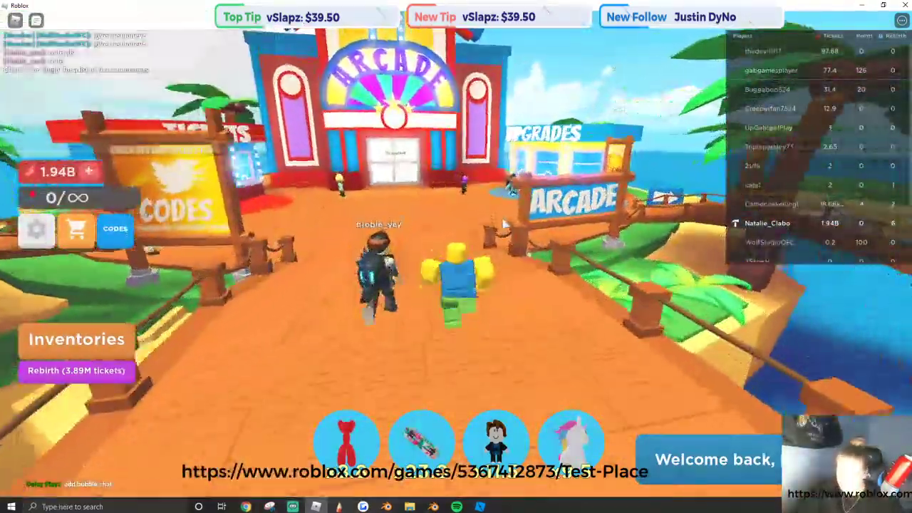
{"action": "key", "text": "w"}
{"action": "right_click_drag", "start_coordinate": [503, 223], "coordinate": [503, 223]}
{"action": "key", "text": "w"}
{"action": "key", "text": "w"}
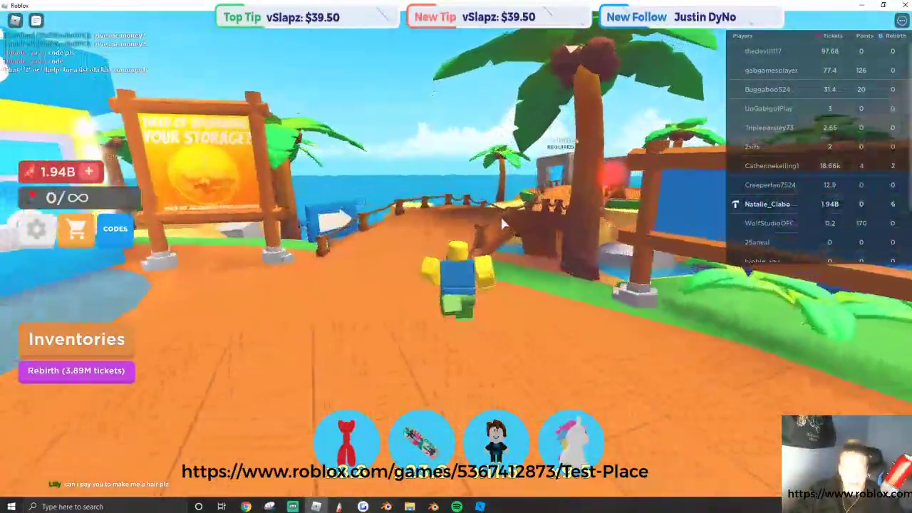
{"action": "key", "text": "w"}
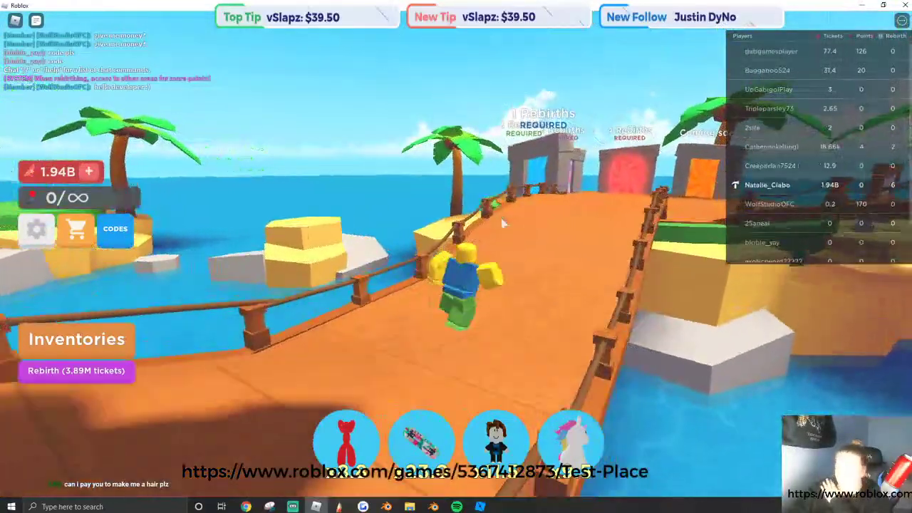
{"action": "key", "text": "w"}
{"action": "right_click_drag", "start_coordinate": [484, 210], "coordinate": [437, 217]}
{"action": "key", "text": "w"}
Send the chat message "hi :)", look back at the bridge toward the arcade and close Arcade Island Simulator.
{"action": "key", "text": "slash"}
{"action": "type", "text": "hi :"}
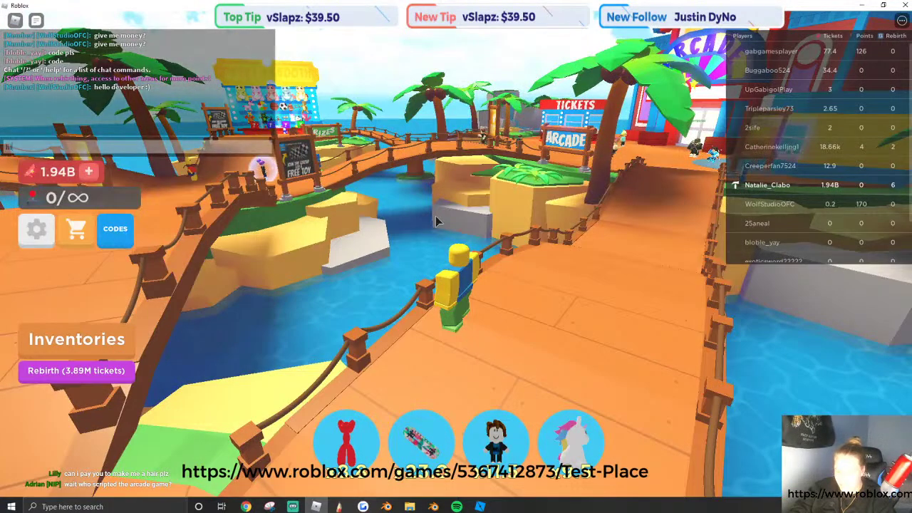
{"action": "type", "text": "w"}
{"action": "mouse_move", "coordinate": [437, 219]}
{"action": "right_mouse_down"}
{"action": "mouse_move", "coordinate": [444, 199]}
{"action": "mouse_move", "coordinate": [419, 179]}
{"action": "mouse_move", "coordinate": [450, 214]}
{"action": "right_mouse_up"}
{"action": "key", "text": "w"}
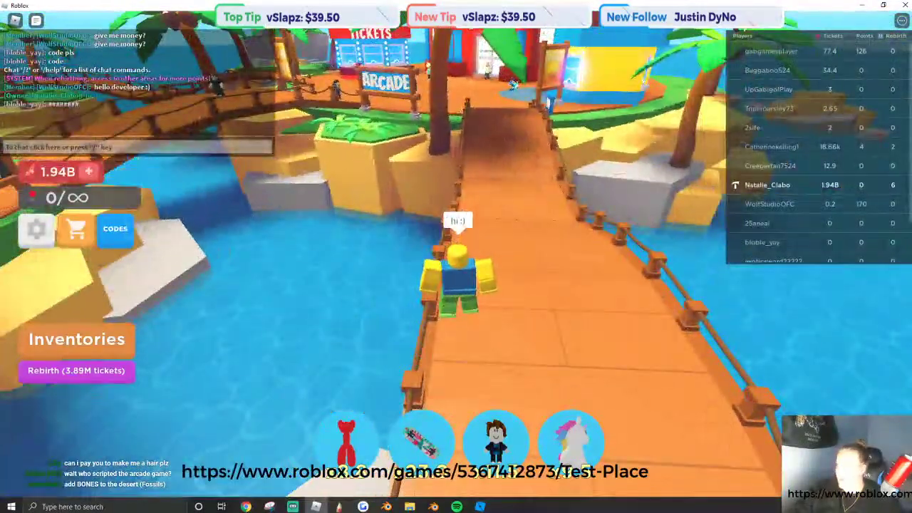
{"action": "left_click", "coordinate": [898, 5]}
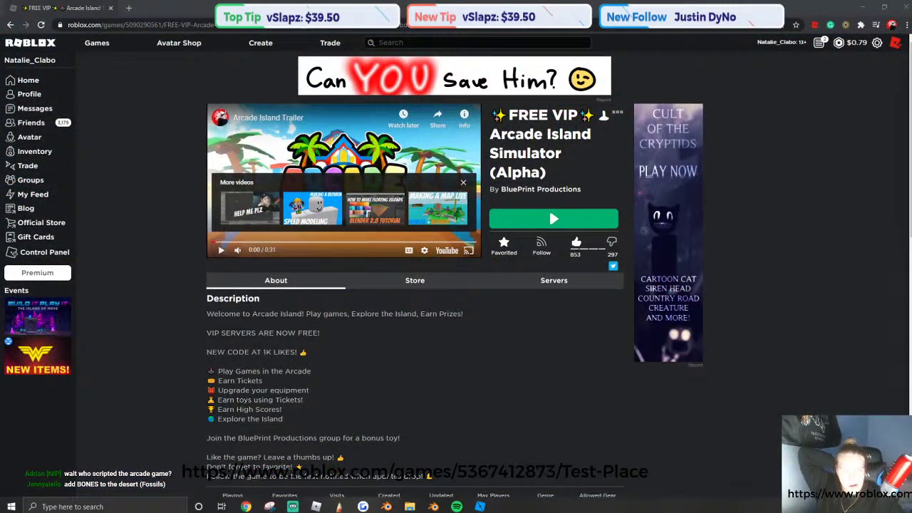
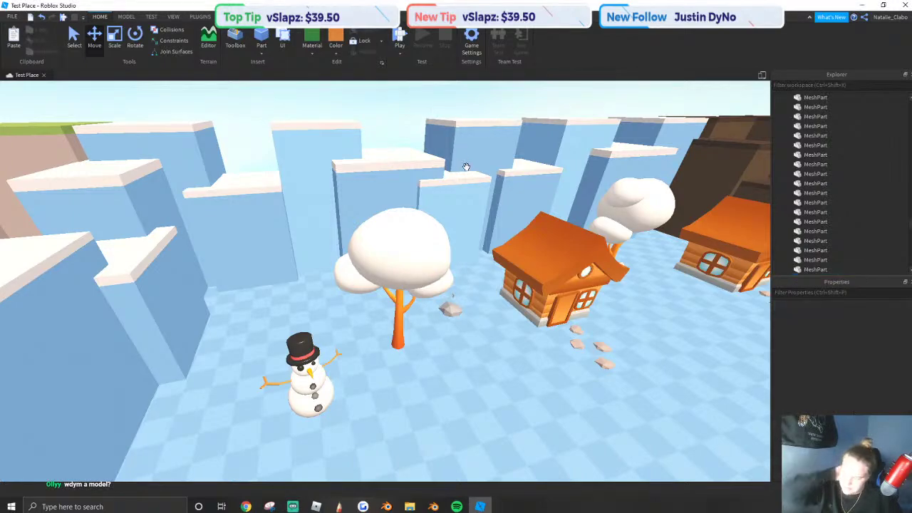
Move the small curved horn mesh clear of the rock beside the wooden house and scale it up.
{"action": "scroll", "coordinate": [467, 193], "scroll_direction": "up", "scroll_amount": 5}
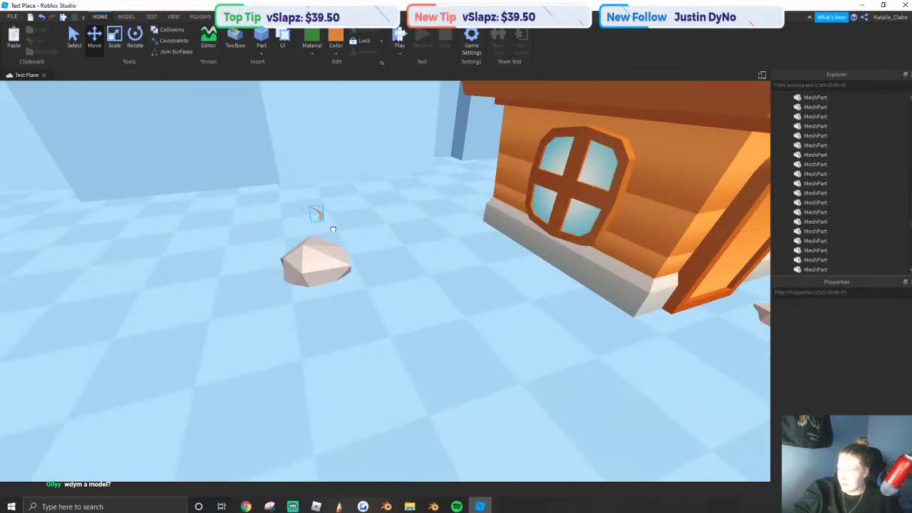
{"action": "left_click_drag", "start_coordinate": [333, 229], "coordinate": [455, 305]}
{"action": "key", "text": "w"}
{"action": "key", "text": "d"}
{"action": "key", "text": "q"}
{"action": "left_click", "coordinate": [116, 42]}
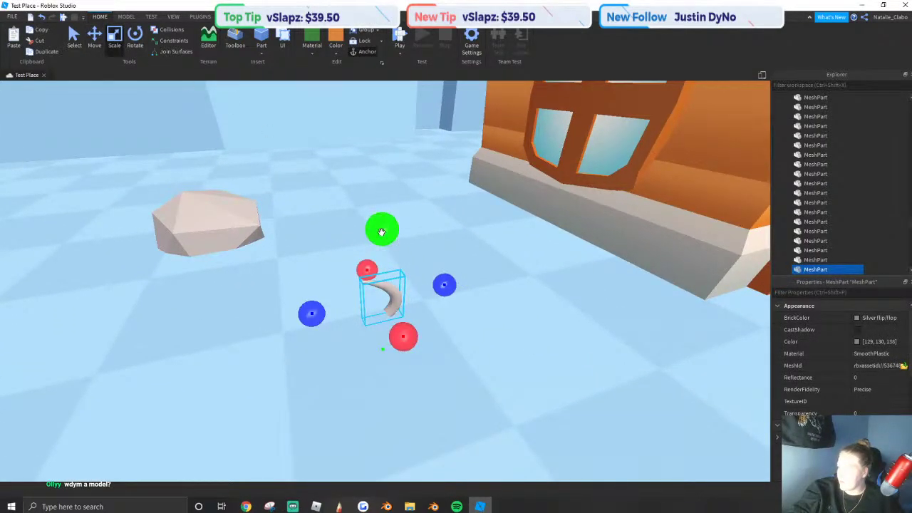
{"action": "scroll", "coordinate": [381, 232], "scroll_direction": "down", "scroll_amount": 10}
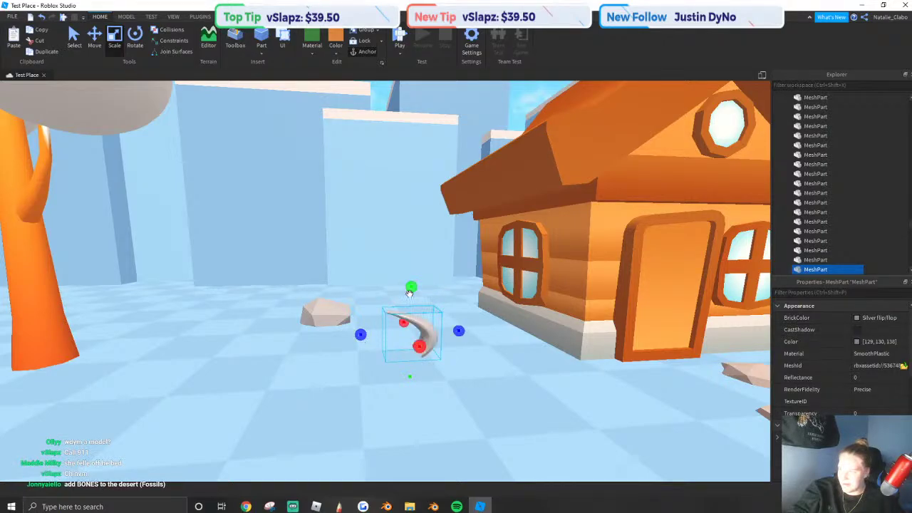
{"action": "scroll", "coordinate": [406, 267], "scroll_direction": "down", "scroll_amount": 2}
{"action": "left_click_drag", "start_coordinate": [410, 293], "coordinate": [408, 202], "text": "shift"}
Carry the enlarged horn mesh from the snow area into the graveyard, near the first tombstone and rock.
{"action": "left_click_drag", "start_coordinate": [437, 328], "coordinate": [473, 326]}
{"action": "right_click_drag", "start_coordinate": [437, 327], "coordinate": [473, 326]}
{"action": "left_click_drag", "start_coordinate": [473, 325], "coordinate": [282, 303]}
{"action": "right_click_drag", "start_coordinate": [473, 326], "coordinate": [314, 306]}
{"action": "key", "text": "w"}
{"action": "key", "text": "w"}
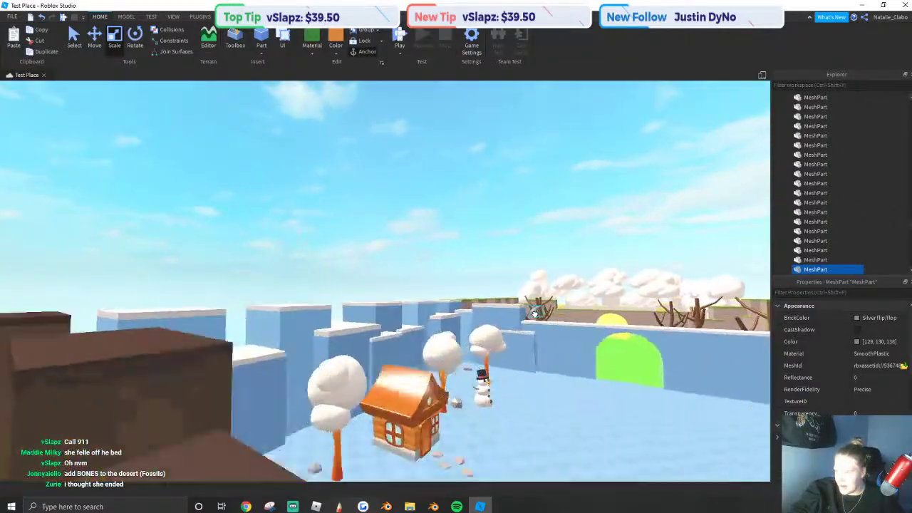
{"action": "key", "text": "w"}
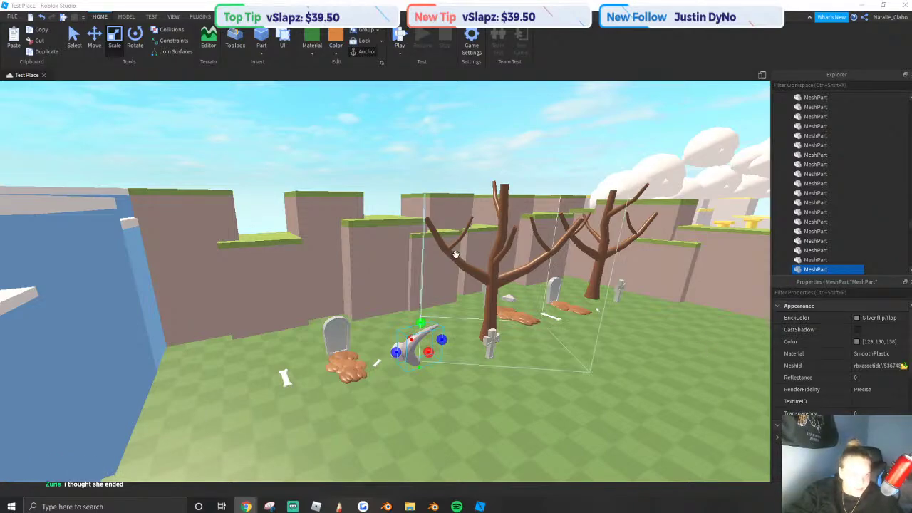
{"action": "right_click_drag", "start_coordinate": [455, 255], "coordinate": [503, 260]}
{"action": "scroll", "coordinate": [332, 224], "scroll_direction": "up", "scroll_amount": 2}
{"action": "right_click_drag", "start_coordinate": [332, 224], "coordinate": [401, 266]}
{"action": "scroll", "coordinate": [419, 271], "scroll_direction": "up", "scroll_amount": 3}
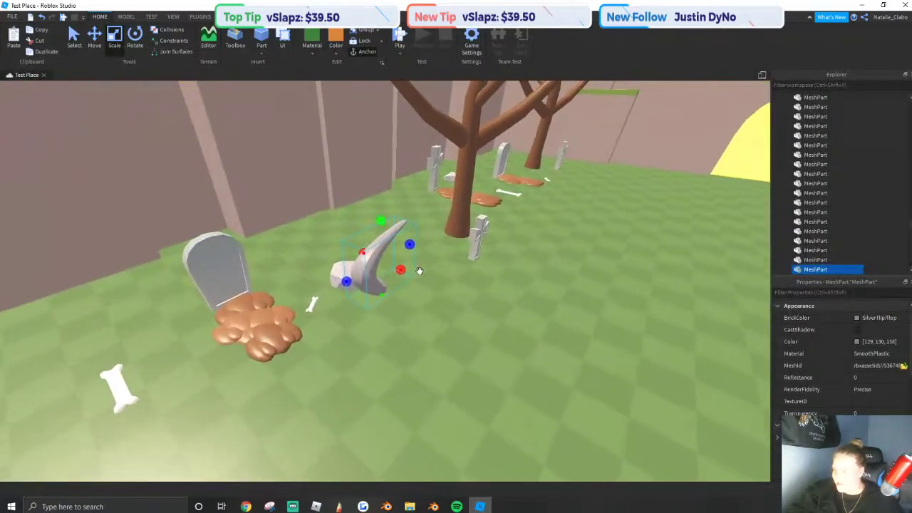
Pull the horn mesh away from the graveyard rock onto open grass and rotate it.
{"action": "scroll", "coordinate": [419, 271], "scroll_direction": "up", "scroll_amount": 2}
{"action": "middle_click_drag", "start_coordinate": [419, 271], "coordinate": [468, 287]}
{"action": "left_click_drag", "start_coordinate": [452, 278], "coordinate": [434, 268]}
{"action": "right_click_drag", "start_coordinate": [434, 268], "coordinate": [430, 261]}
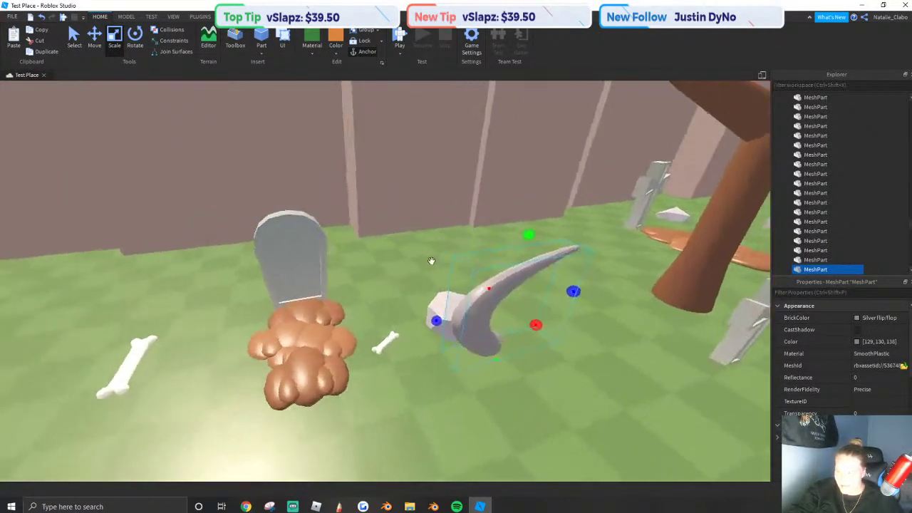
{"action": "scroll", "coordinate": [430, 260], "scroll_direction": "up", "scroll_amount": 3}
{"action": "scroll", "coordinate": [468, 231], "scroll_direction": "down", "scroll_amount": 3}
{"action": "left_click_drag", "start_coordinate": [485, 248], "coordinate": [432, 257]}
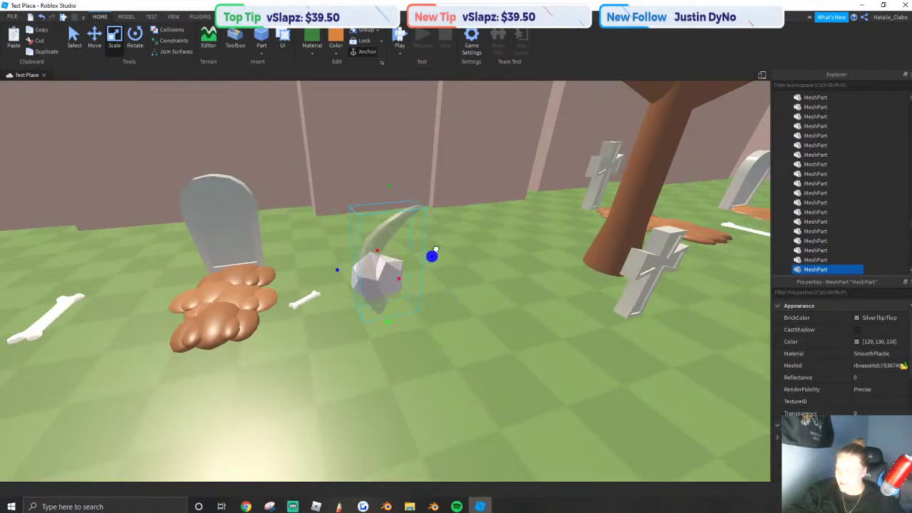
{"action": "scroll", "coordinate": [406, 274], "scroll_direction": "up", "scroll_amount": 2}
{"action": "left_click_drag", "start_coordinate": [367, 296], "coordinate": [453, 336]}
{"action": "key", "text": "ctrl+r"}
{"action": "scroll", "coordinate": [523, 373], "scroll_direction": "down", "scroll_amount": 3}
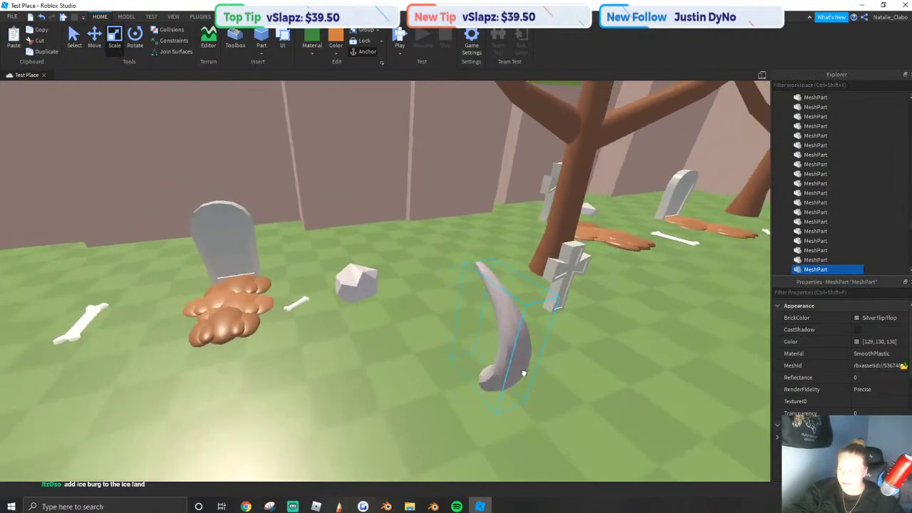
Rotate the horn mesh upright with its tip curving inward and place it beside the tombstone's dirt mound.
{"action": "scroll", "coordinate": [523, 373], "scroll_direction": "down", "scroll_amount": 3}
{"action": "key", "text": "ctrl+r"}
{"action": "right_click_drag", "start_coordinate": [477, 354], "coordinate": [453, 336]}
{"action": "left_click_drag", "start_coordinate": [453, 336], "coordinate": [453, 337]}
{"action": "right_click_drag", "start_coordinate": [454, 336], "coordinate": [453, 337]}
{"action": "scroll", "coordinate": [453, 337], "scroll_direction": "up", "scroll_amount": 2}
{"action": "scroll", "coordinate": [406, 344], "scroll_direction": "up", "scroll_amount": 1}
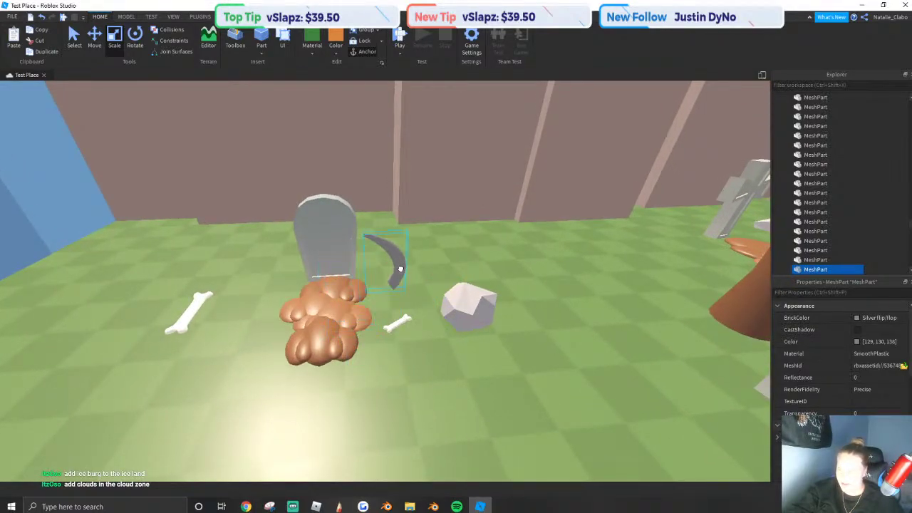
{"action": "left_click_drag", "start_coordinate": [400, 268], "coordinate": [396, 267]}
{"action": "key", "text": "w"}
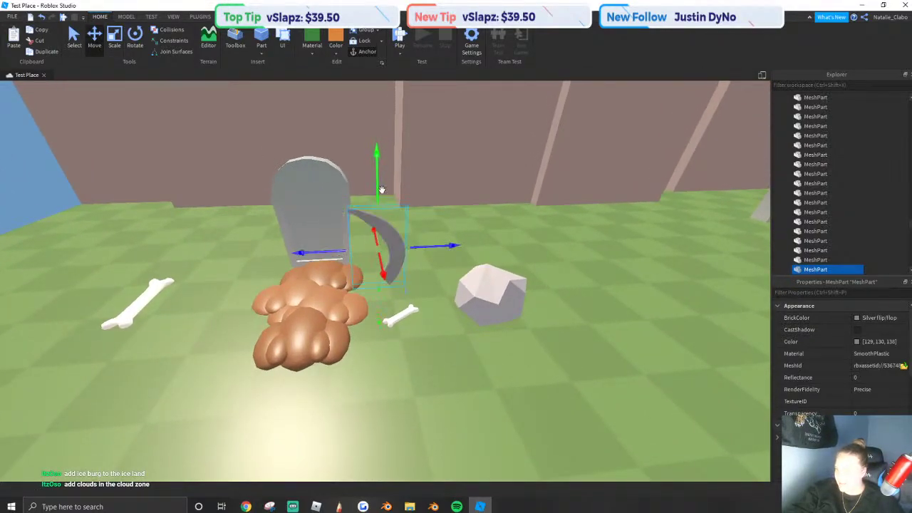
Colour the curved mesh Institutional white and scale it down to a rib at the edge of the dirt mound.
{"action": "scroll", "coordinate": [466, 294], "scroll_direction": "up", "scroll_amount": 2}
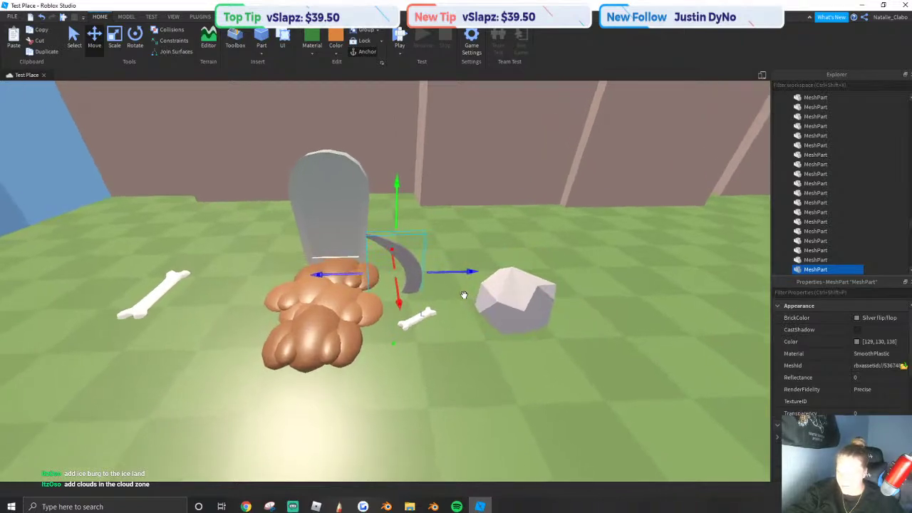
{"action": "left_click", "coordinate": [335, 50]}
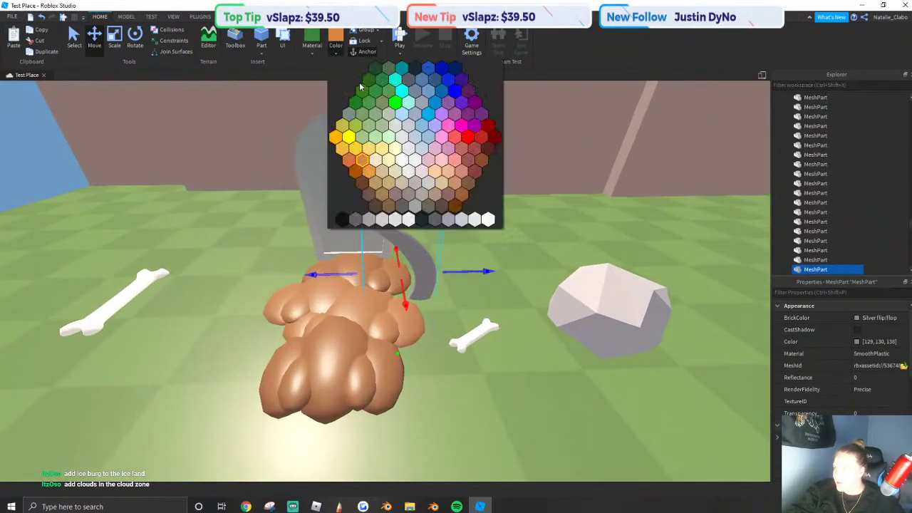
{"action": "left_click", "coordinate": [487, 219]}
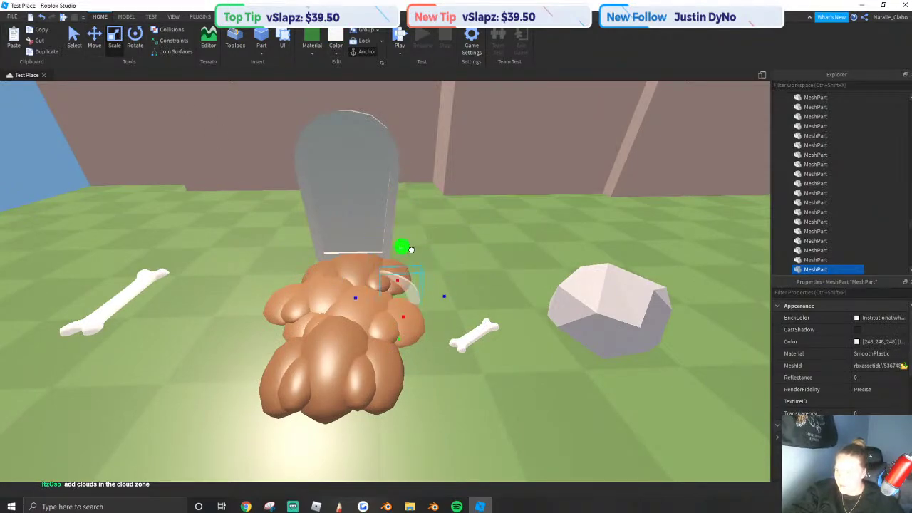
{"action": "scroll", "coordinate": [410, 249], "scroll_direction": "up", "scroll_amount": 3}
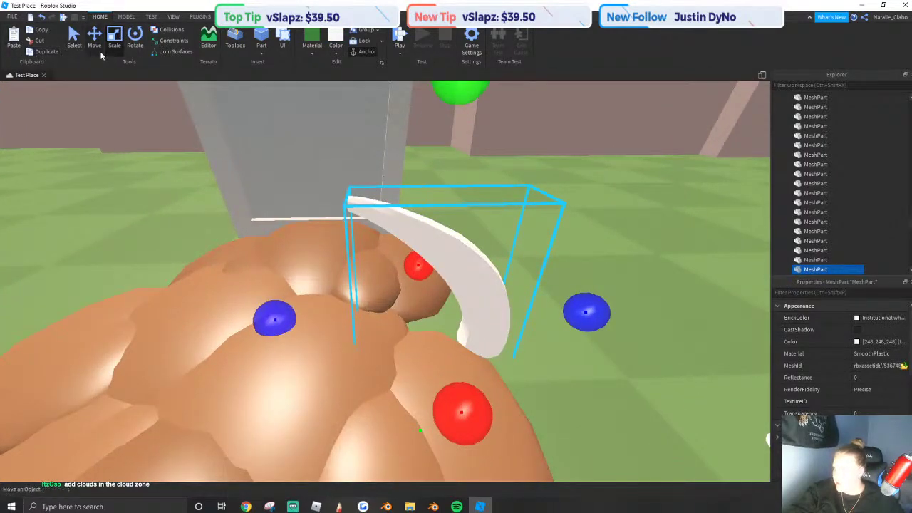
Duplicate the white rib along the edge of the dirt mound to form a row of four.
{"action": "left_click", "coordinate": [95, 45]}
{"action": "right_click_drag", "start_coordinate": [299, 206], "coordinate": [428, 299]}
{"action": "scroll", "coordinate": [427, 299], "scroll_direction": "down", "scroll_amount": 2}
{"action": "left_click_drag", "start_coordinate": [358, 292], "coordinate": [425, 318]}
{"action": "scroll", "coordinate": [426, 313], "scroll_direction": "down", "scroll_amount": 1}
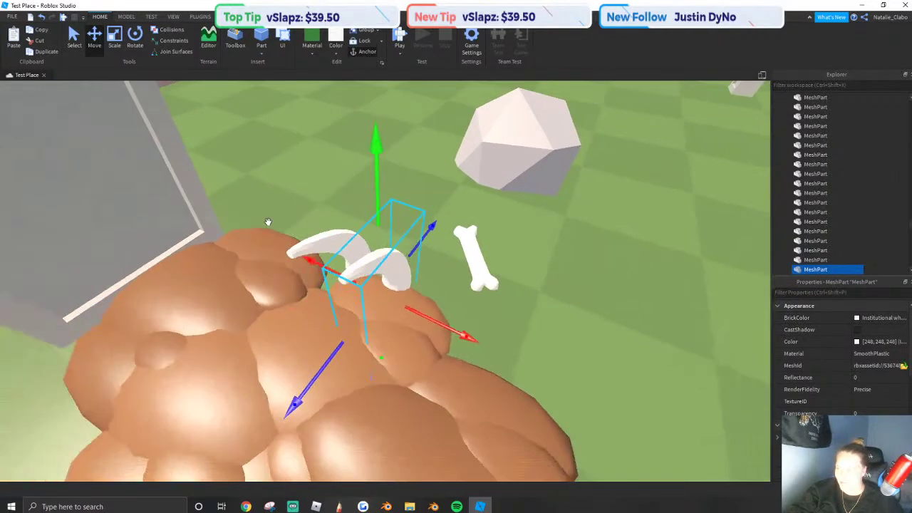
{"action": "key", "text": "s"}
{"action": "key", "text": "a"}
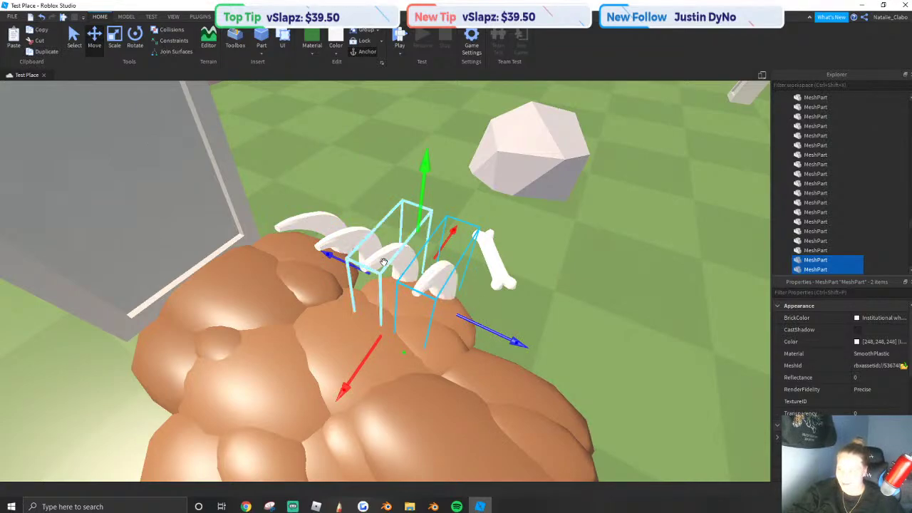
Group the four ribs into a model, duplicate it and rotate the copy to face the opposite way.
{"action": "right_click", "coordinate": [391, 263]}
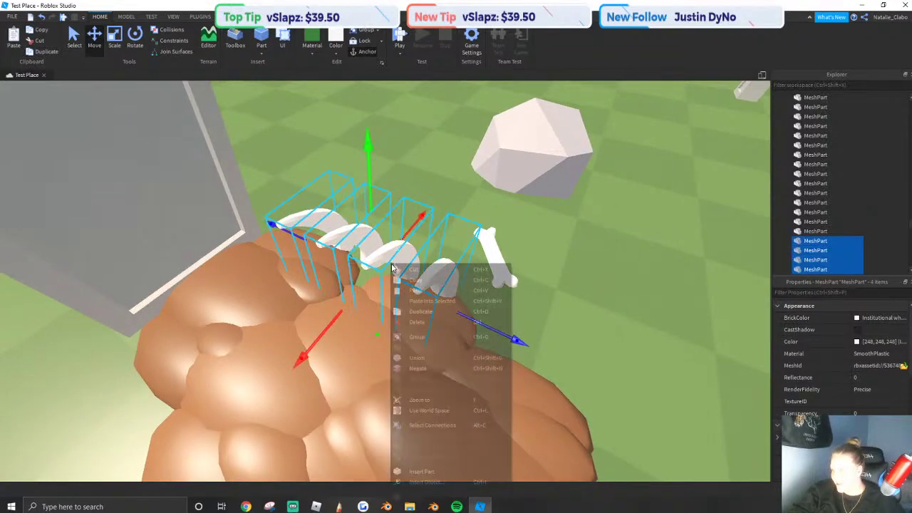
{"action": "left_click", "coordinate": [421, 351]}
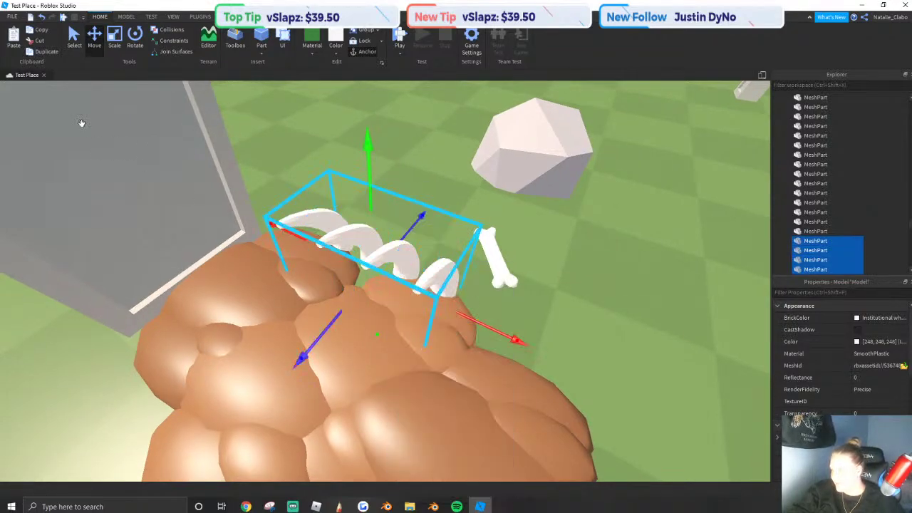
{"action": "left_click", "coordinate": [136, 47]}
{"action": "left_click_drag", "start_coordinate": [529, 346], "coordinate": [269, 207]}
{"action": "key", "text": "s"}
{"action": "key", "text": "q"}
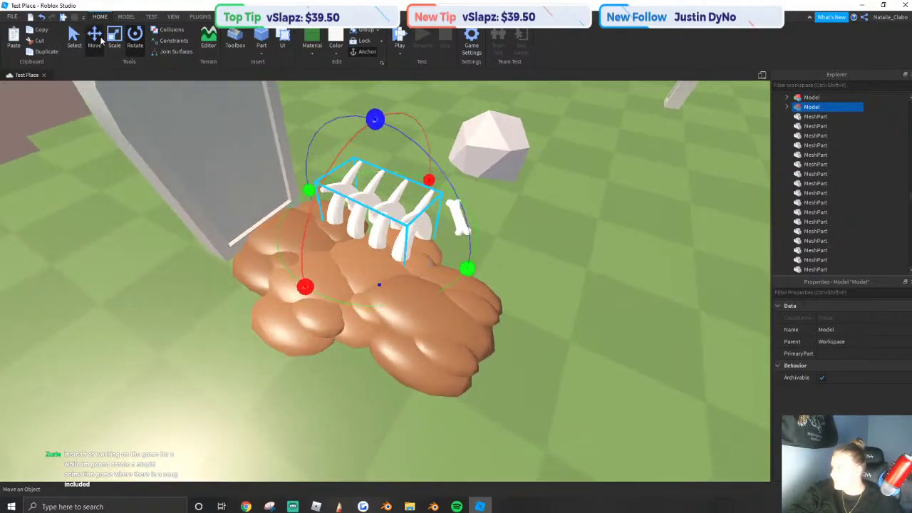
Move the mirrored rib row across to complete the rib cage, then centre both halves over the dirt mound.
{"action": "left_click", "coordinate": [100, 40]}
{"action": "left_click_drag", "start_coordinate": [413, 196], "coordinate": [347, 237]}
{"action": "right_click_drag", "start_coordinate": [585, 247], "coordinate": [549, 264]}
{"action": "left_click", "coordinate": [544, 263], "text": "shift"}
{"action": "scroll", "coordinate": [549, 265], "scroll_direction": "down", "scroll_amount": 2}
{"action": "left_click_drag", "start_coordinate": [466, 249], "coordinate": [448, 247]}
{"action": "scroll", "coordinate": [448, 245], "scroll_direction": "down", "scroll_amount": 4}
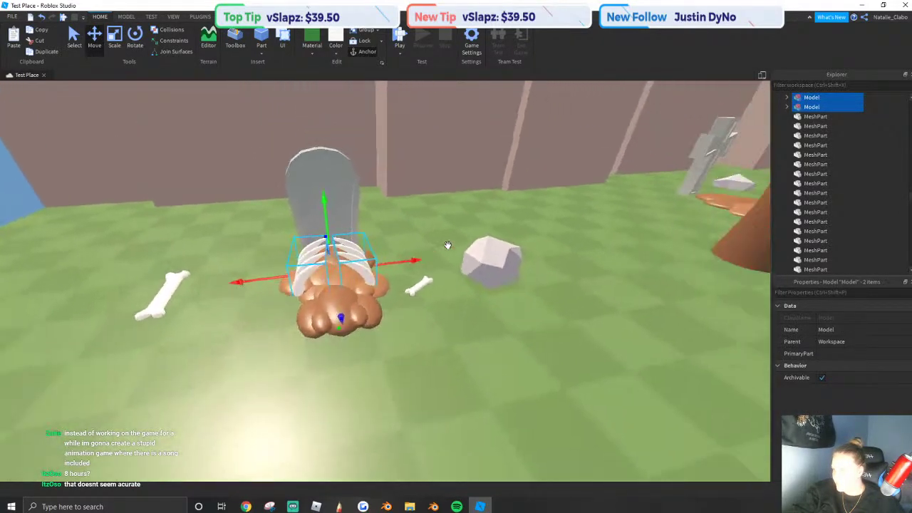
{"action": "key", "text": "a"}
{"action": "right_click_drag", "start_coordinate": [447, 245], "coordinate": [525, 250]}
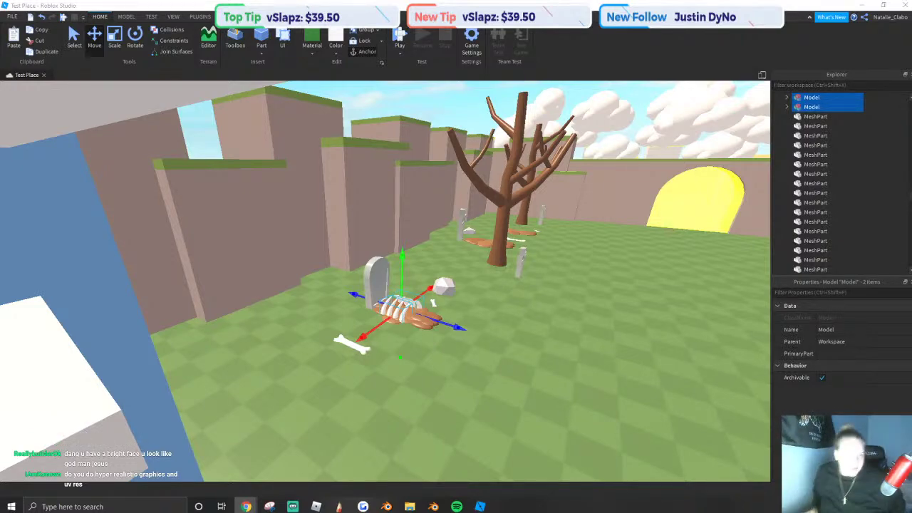
Select both halves of the rib cage at the tombstone and duplicate them.
{"action": "right_click_drag", "start_coordinate": [486, 220], "coordinate": [340, 307]}
{"action": "left_click", "coordinate": [464, 191]}
{"action": "scroll", "coordinate": [339, 311], "scroll_direction": "up", "scroll_amount": 2}
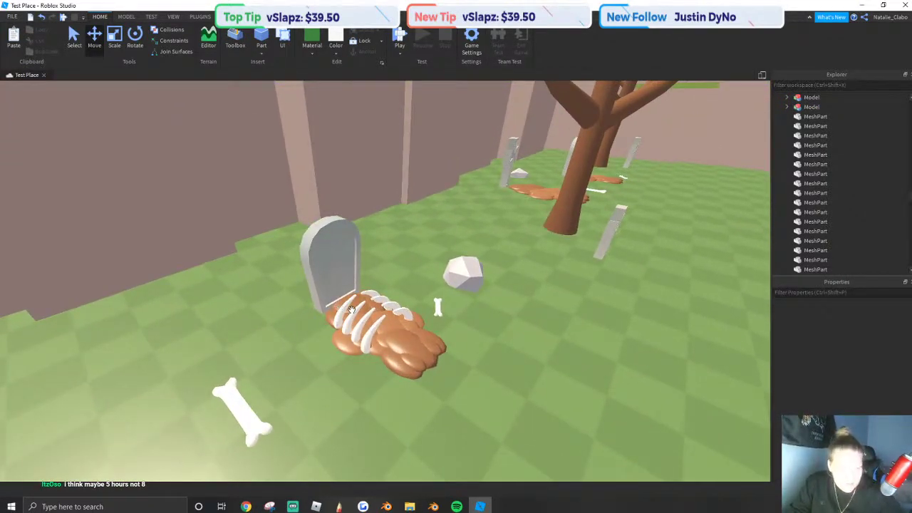
{"action": "scroll", "coordinate": [334, 306], "scroll_direction": "up", "scroll_amount": 2}
{"action": "left_click", "coordinate": [343, 314]}
{"action": "left_click", "coordinate": [382, 291], "text": "ctrl"}
{"action": "scroll", "coordinate": [368, 286], "scroll_direction": "up", "scroll_amount": 1}
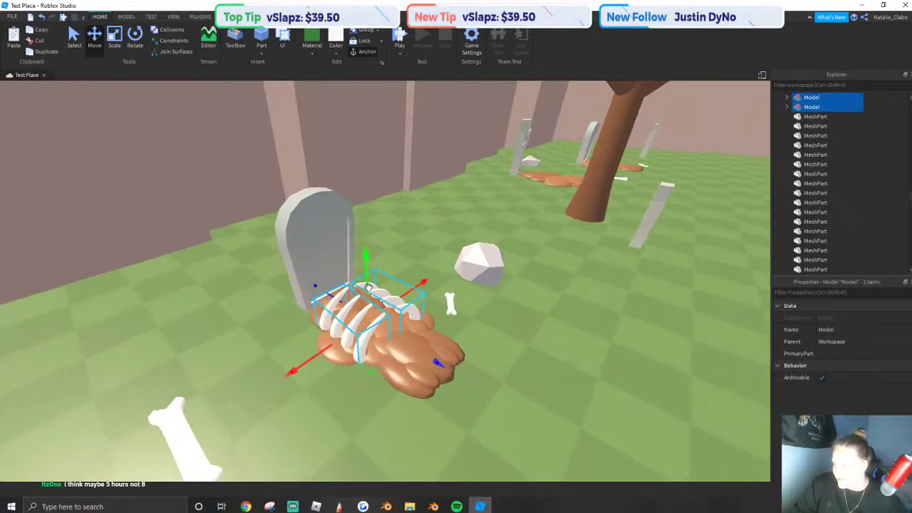
{"action": "scroll", "coordinate": [368, 287], "scroll_direction": "up", "scroll_amount": 2}
{"action": "scroll", "coordinate": [349, 291], "scroll_direction": "down", "scroll_amount": 1}
{"action": "key", "text": "ctrl+d"}
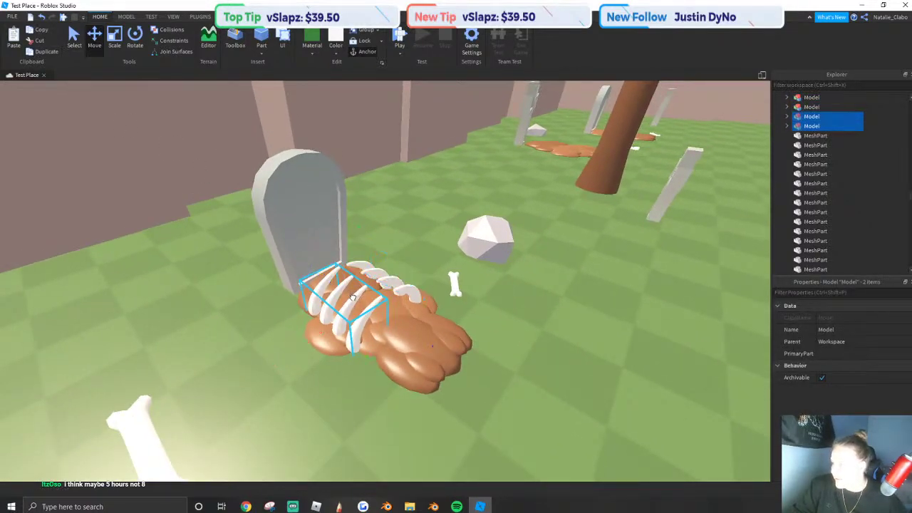
Move the duplicated ribs onto the open grass past the rock and delete one of the two halves.
{"action": "left_click_drag", "start_coordinate": [354, 296], "coordinate": [399, 325]}
{"action": "left_click_drag", "start_coordinate": [226, 367], "coordinate": [521, 287]}
{"action": "left_click_drag", "start_coordinate": [382, 327], "coordinate": [511, 325]}
{"action": "right_click", "coordinate": [512, 327]}
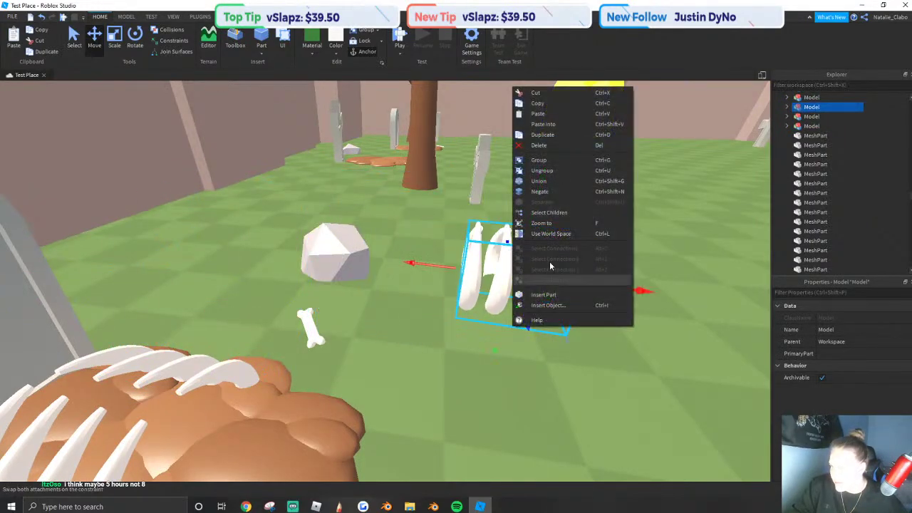
{"action": "left_click", "coordinate": [543, 146]}
Rotate the remaining row of ribs and place it on the dirt mound of another tombstone across the graveyard.
{"action": "key", "text": "ctrl+r"}
{"action": "left_click_drag", "start_coordinate": [491, 264], "coordinate": [475, 326]}
{"action": "right_click_drag", "start_coordinate": [474, 325], "coordinate": [474, 326]}
{"action": "left_click_drag", "start_coordinate": [474, 326], "coordinate": [476, 325]}
{"action": "right_click_drag", "start_coordinate": [475, 325], "coordinate": [476, 325]}
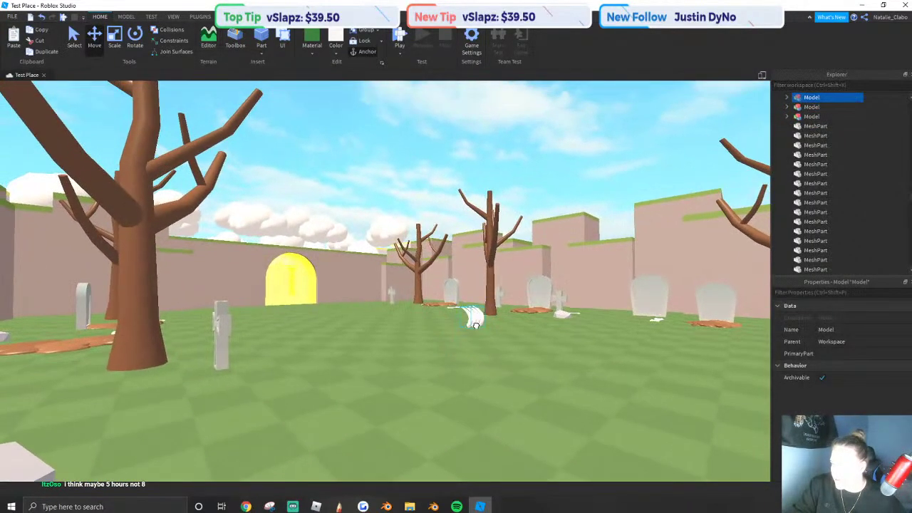
{"action": "scroll", "coordinate": [475, 324], "scroll_direction": "up", "scroll_amount": 8}
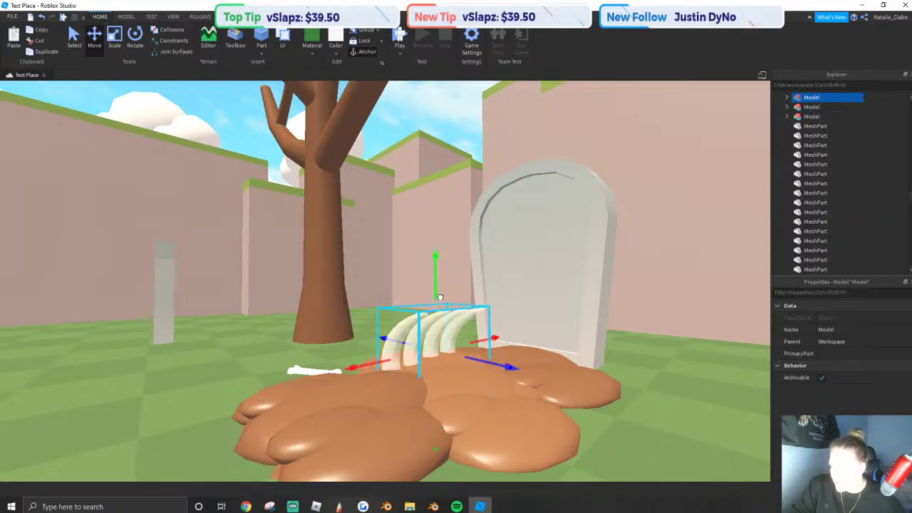
Review the graveyard and its newly placed ribs from a distance, over to the yellow portal.
{"action": "scroll", "coordinate": [496, 341], "scroll_direction": "down", "scroll_amount": 6}
{"action": "right_click_drag", "start_coordinate": [497, 342], "coordinate": [263, 150]}
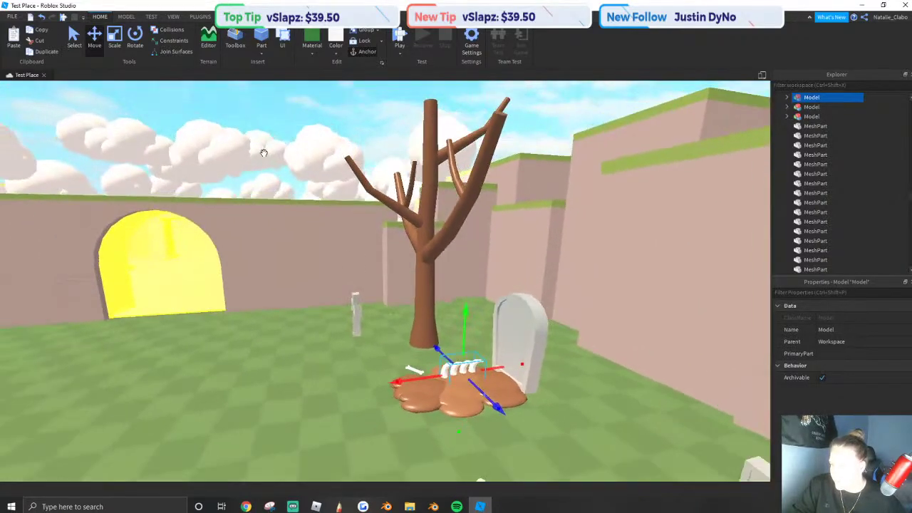
{"action": "left_click", "coordinate": [263, 150]}
{"action": "scroll", "coordinate": [231, 106], "scroll_direction": "down", "scroll_amount": 3}
{"action": "key", "text": "s"}
{"action": "key", "text": "a"}
{"action": "left_click", "coordinate": [397, 204]}
{"action": "key", "text": "e"}
{"action": "key", "text": "w"}
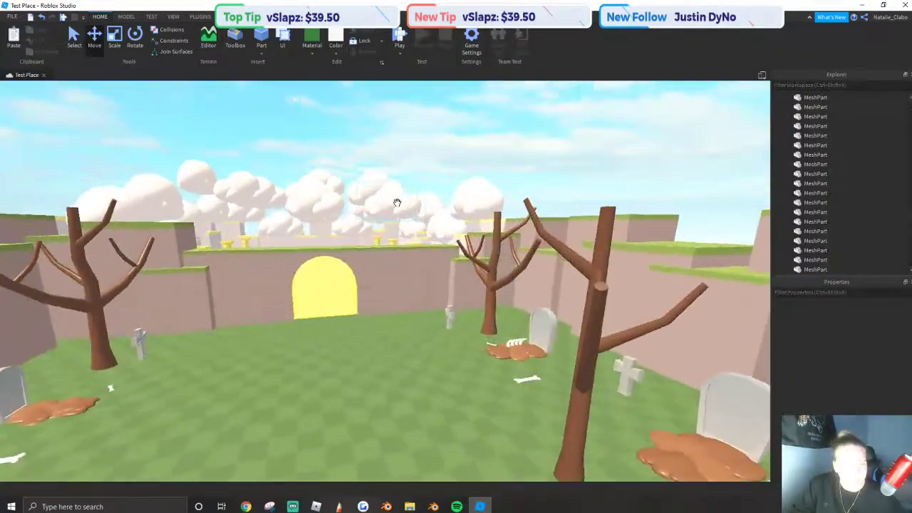
{"action": "key", "text": "w"}
{"action": "key", "text": "q"}
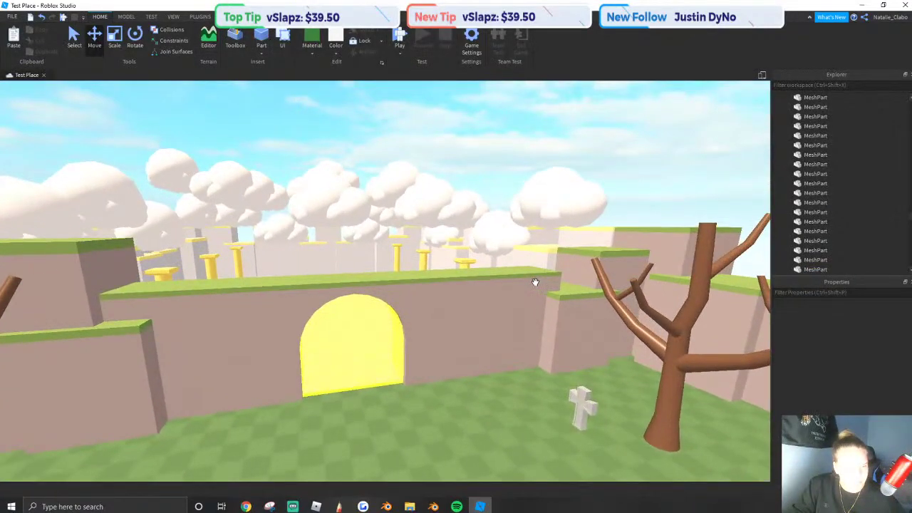
Select a group of clouds above the golden pillar area and try lowering them toward the floor.
{"action": "right_click_drag", "start_coordinate": [534, 280], "coordinate": [405, 179]}
{"action": "scroll", "coordinate": [534, 282], "scroll_direction": "up", "scroll_amount": 8}
{"action": "key", "text": "e"}
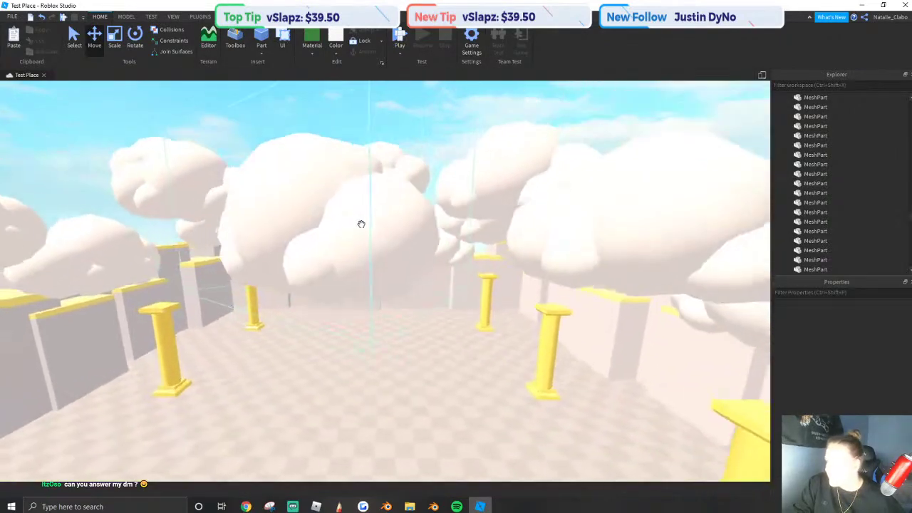
{"action": "left_click", "coordinate": [362, 219]}
{"action": "left_click", "coordinate": [372, 192], "text": "shift"}
{"action": "key", "text": "e"}
{"action": "left_click", "coordinate": [287, 224], "text": "shift"}
{"action": "left_click", "coordinate": [193, 192], "text": "shift"}
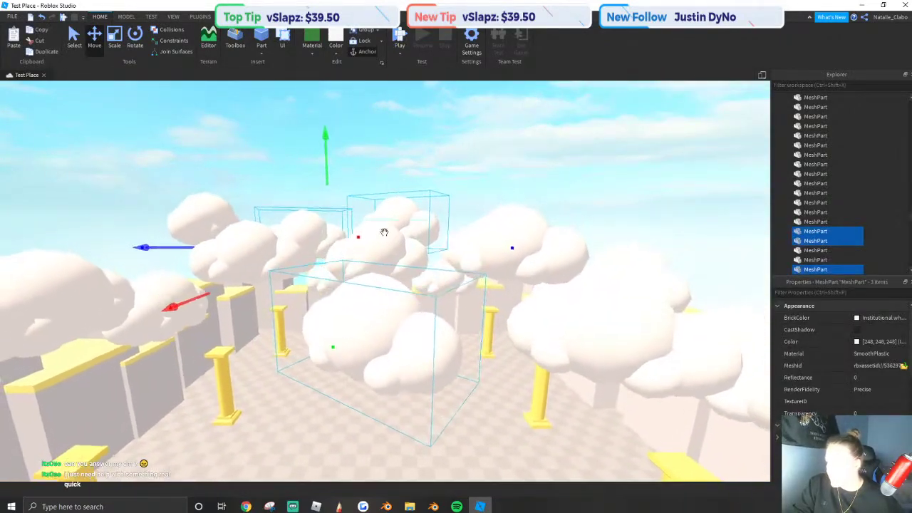
{"action": "left_click", "coordinate": [568, 316], "text": "shift"}
{"action": "left_click", "coordinate": [603, 277], "text": "shift"}
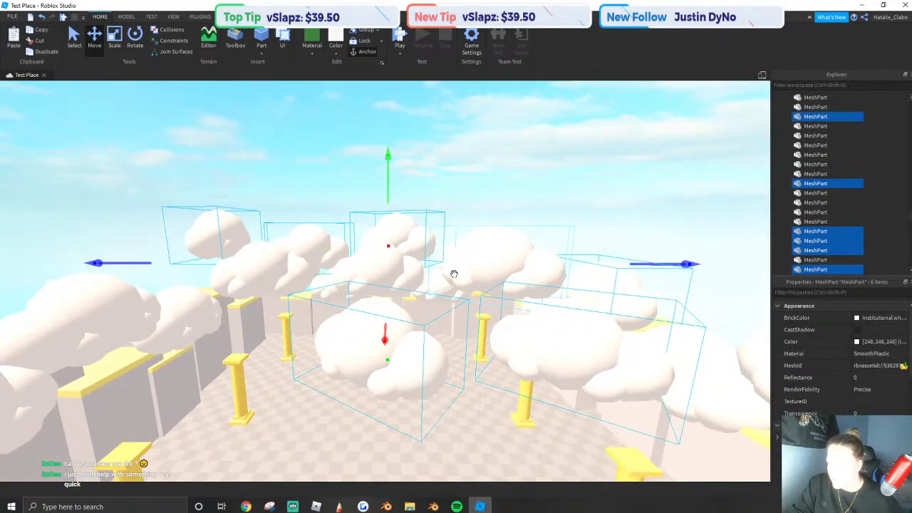
{"action": "left_click", "coordinate": [384, 258], "text": "shift"}
{"action": "key", "text": "a"}
{"action": "left_click", "coordinate": [289, 261], "text": "shift"}
{"action": "left_click", "coordinate": [255, 287], "text": "shift"}
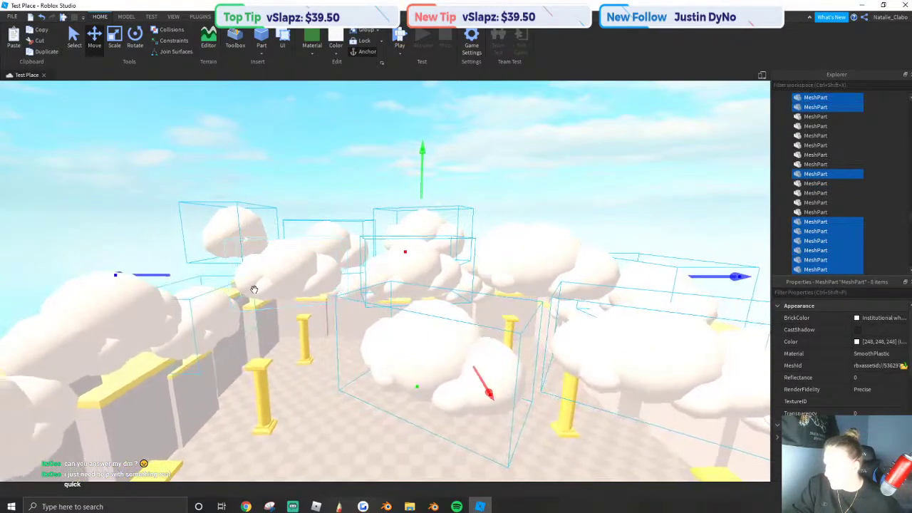
{"action": "right_click_drag", "start_coordinate": [254, 287], "coordinate": [249, 249]}
{"action": "key", "text": "q"}
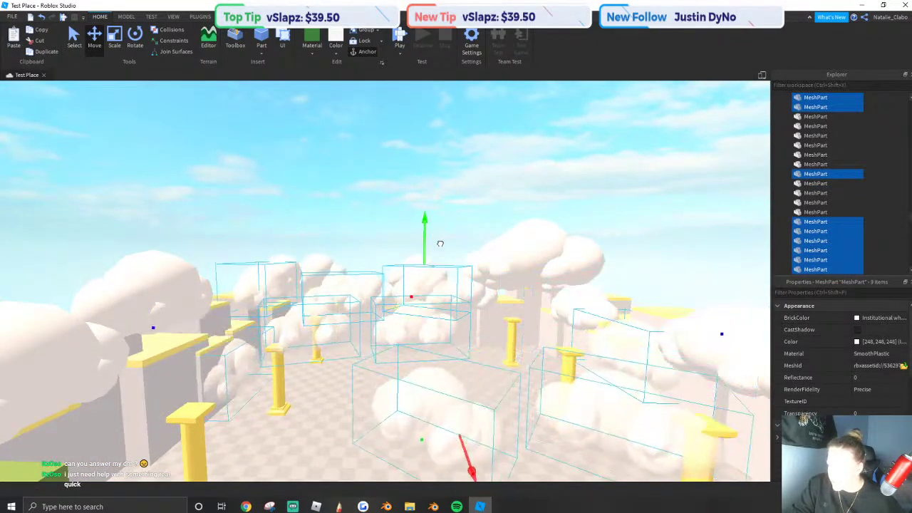
{"action": "left_click", "coordinate": [33, 40]}
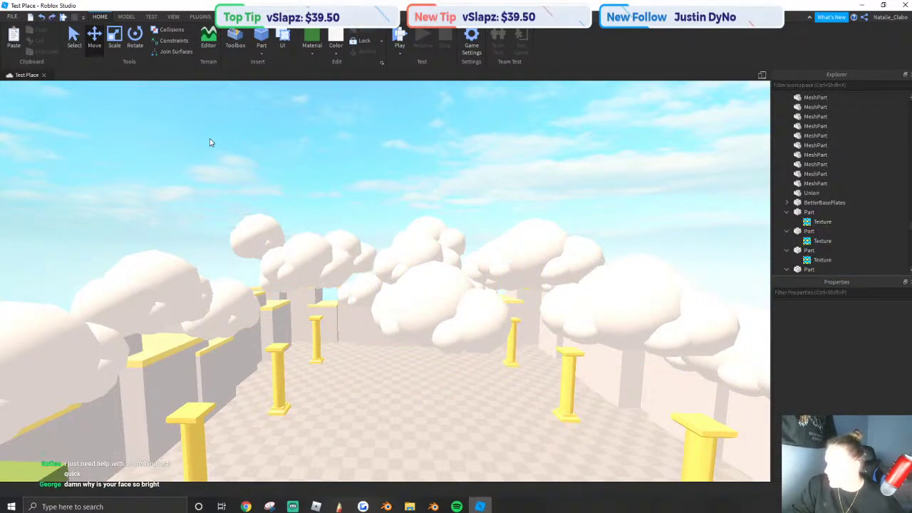
Select the clouds above the golden pillars, duplicate them and move the copies downward.
{"action": "mouse_move", "coordinate": [209, 142]}
{"action": "right_mouse_down"}
{"action": "mouse_move", "coordinate": [220, 153]}
{"action": "mouse_move", "coordinate": [206, 147]}
{"action": "right_mouse_up"}
{"action": "key", "text": "q"}
{"action": "left_click_drag", "start_coordinate": [193, 152], "coordinate": [706, 284]}
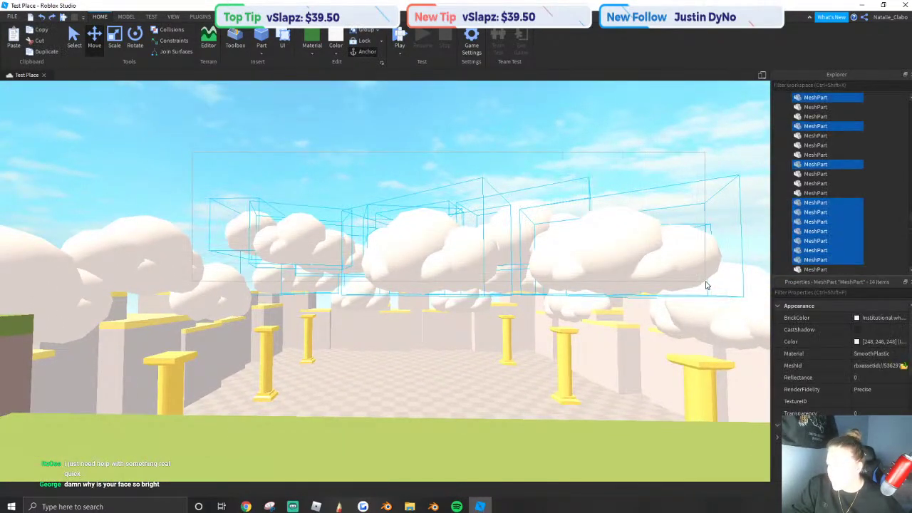
{"action": "left_click", "coordinate": [39, 54]}
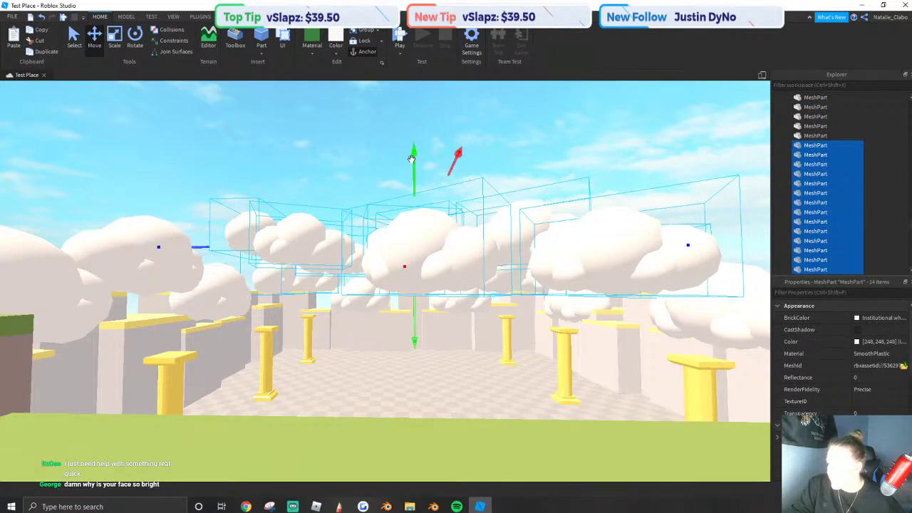
{"action": "left_click_drag", "start_coordinate": [411, 159], "coordinate": [414, 200]}
{"action": "key", "text": "w"}
{"action": "key", "text": "q"}
Set the transparency of the duplicated clouds to 0.6.
{"action": "left_click", "coordinate": [885, 412]}
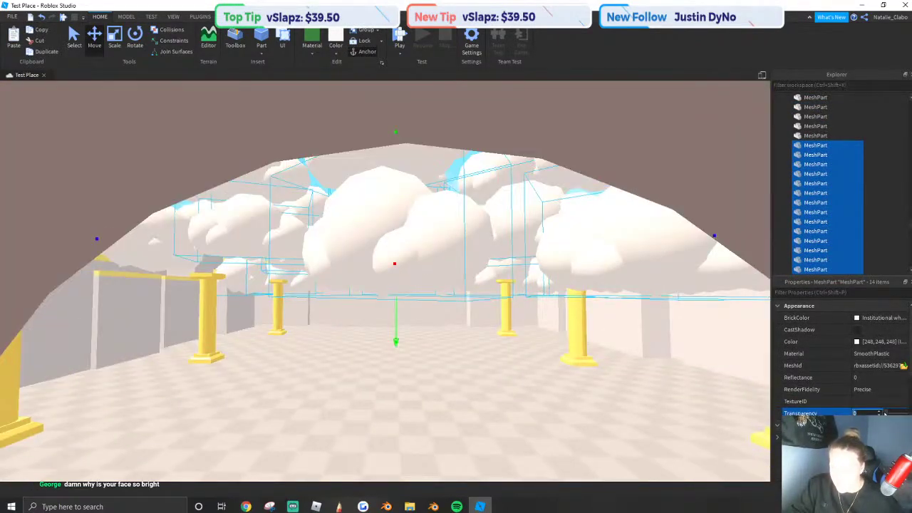
{"action": "type", "text": "0.6"}
{"action": "key", "text": "Return"}
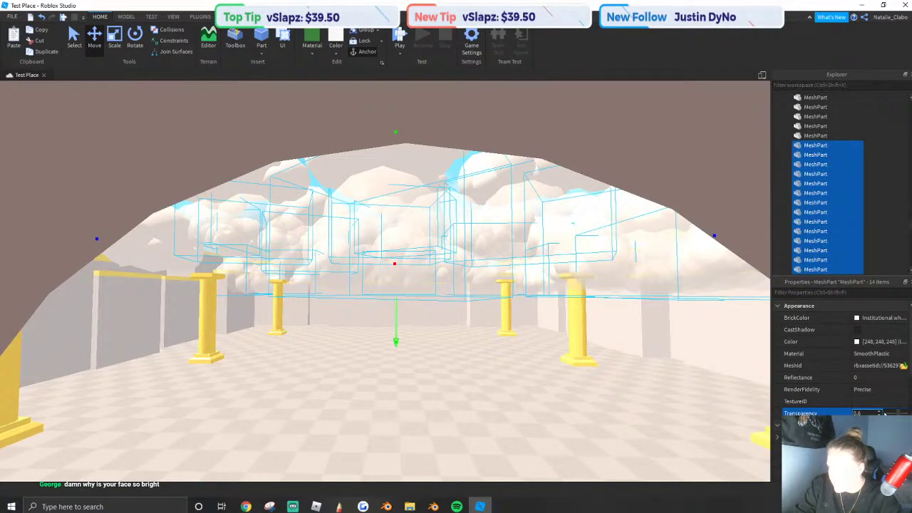
{"action": "key", "text": "w"}
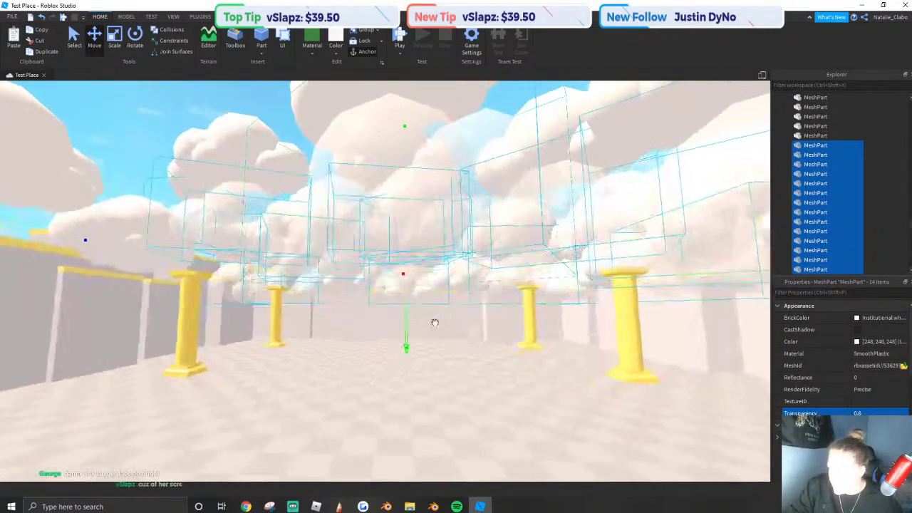
{"action": "right_click_drag", "start_coordinate": [418, 307], "coordinate": [417, 307]}
{"action": "key", "text": "s"}
{"action": "left_click", "coordinate": [189, 161]}
Duplicate three golden pillars in the cloud area and rotate the copies together.
{"action": "key", "text": "w"}
{"action": "right_click_drag", "start_coordinate": [385, 263], "coordinate": [414, 259]}
{"action": "scroll", "coordinate": [415, 259], "scroll_direction": "up", "scroll_amount": 1}
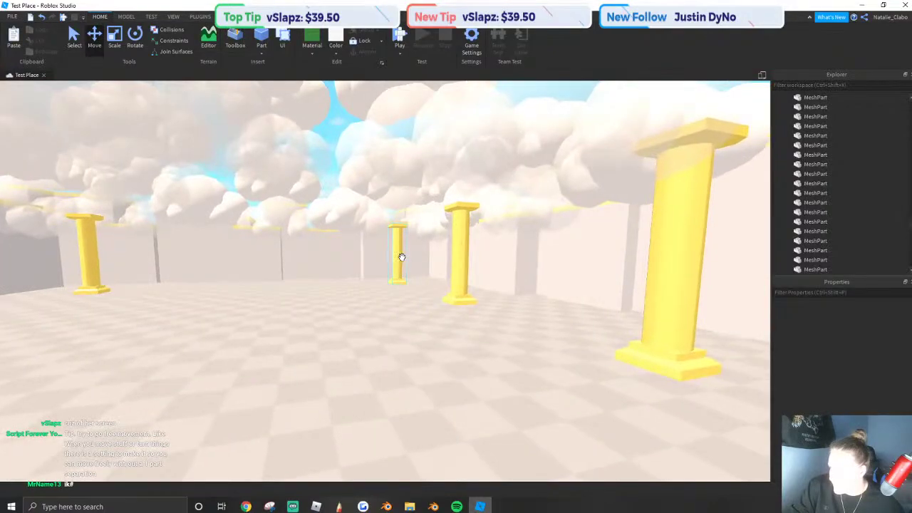
{"action": "right_click_drag", "start_coordinate": [468, 286], "coordinate": [488, 264]}
{"action": "left_click", "coordinate": [488, 264]}
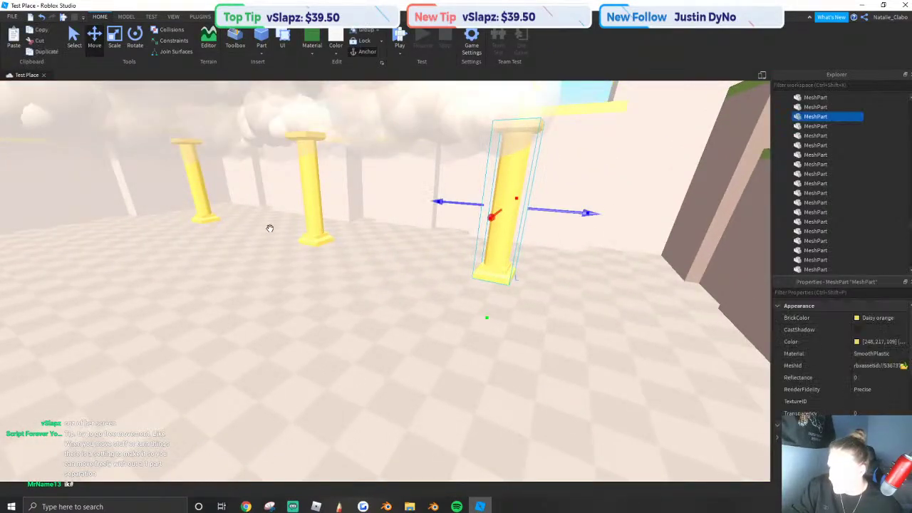
{"action": "key", "text": "ctrl+d"}
{"action": "left_click", "coordinate": [134, 39]}
{"action": "scroll", "coordinate": [520, 242], "scroll_direction": "down", "scroll_amount": 2}
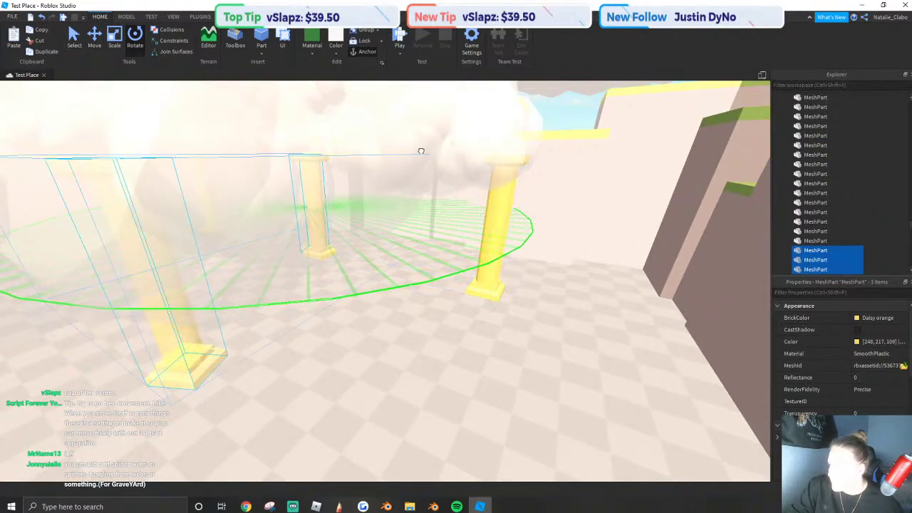
{"action": "left_click_drag", "start_coordinate": [461, 175], "coordinate": [456, 176]}
{"action": "key", "text": "a"}
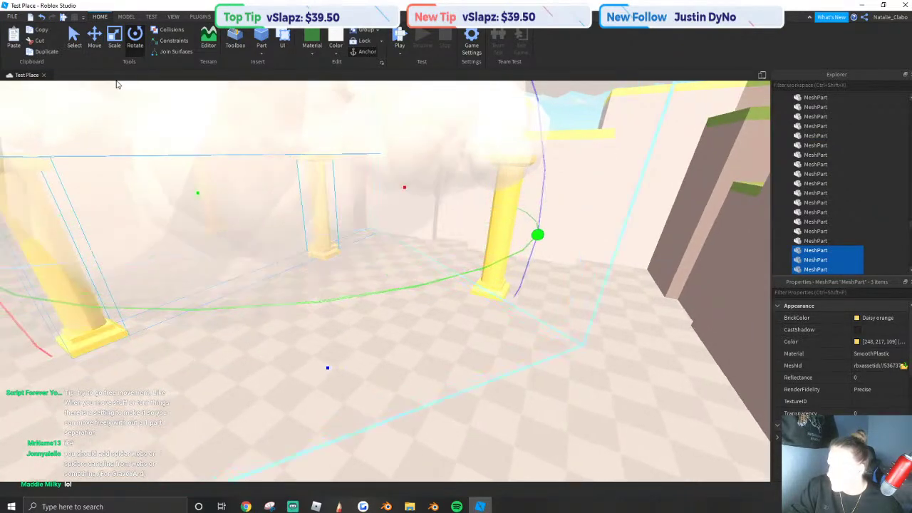
Shift the rotated pillar copies along the floor to offset them from the overlapping original pillar.
{"action": "scroll", "coordinate": [370, 199], "scroll_direction": "down", "scroll_amount": 2}
{"action": "scroll", "coordinate": [370, 204], "scroll_direction": "up", "scroll_amount": 2}
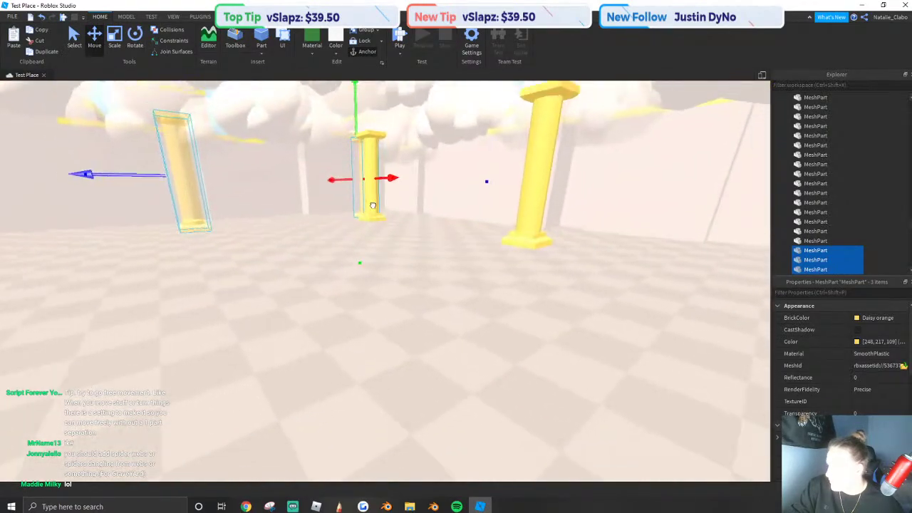
{"action": "scroll", "coordinate": [380, 204], "scroll_direction": "up", "scroll_amount": 3}
{"action": "key", "text": "w"}
{"action": "right_click_drag", "start_coordinate": [380, 203], "coordinate": [395, 225]}
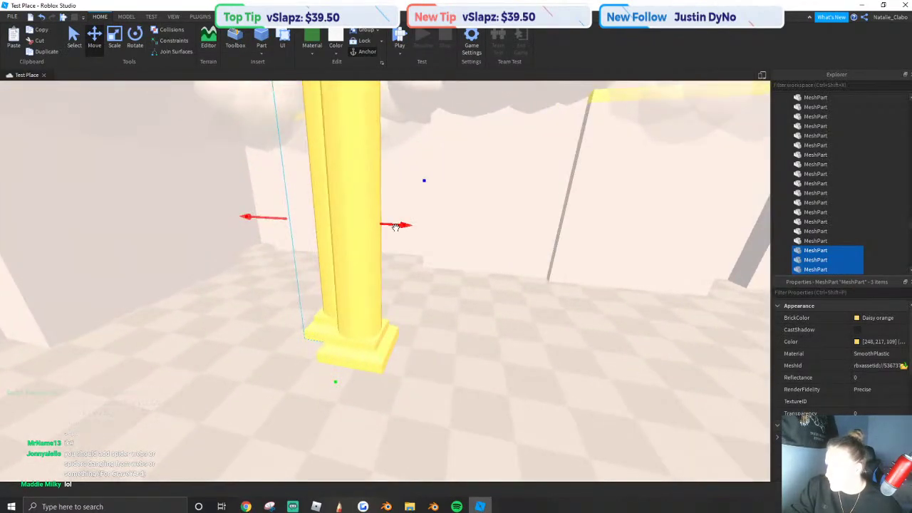
{"action": "left_click_drag", "start_coordinate": [395, 225], "coordinate": [432, 230]}
{"action": "key", "text": "s"}
{"action": "right_click_drag", "start_coordinate": [437, 229], "coordinate": [531, 210]}
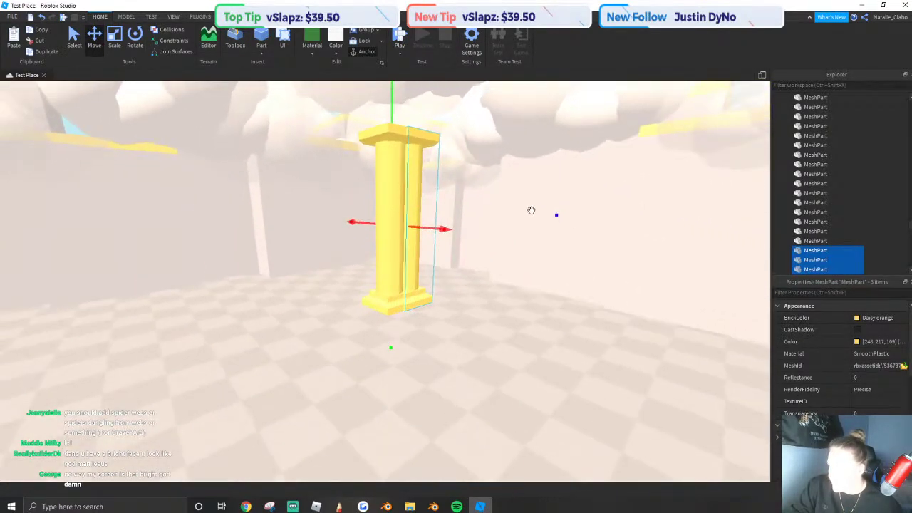
Slide the pillar copies across the cloud area floor and fine-tune their position beside the existing pillars.
{"action": "left_click_drag", "start_coordinate": [550, 213], "coordinate": [480, 249]}
{"action": "key", "text": "s"}
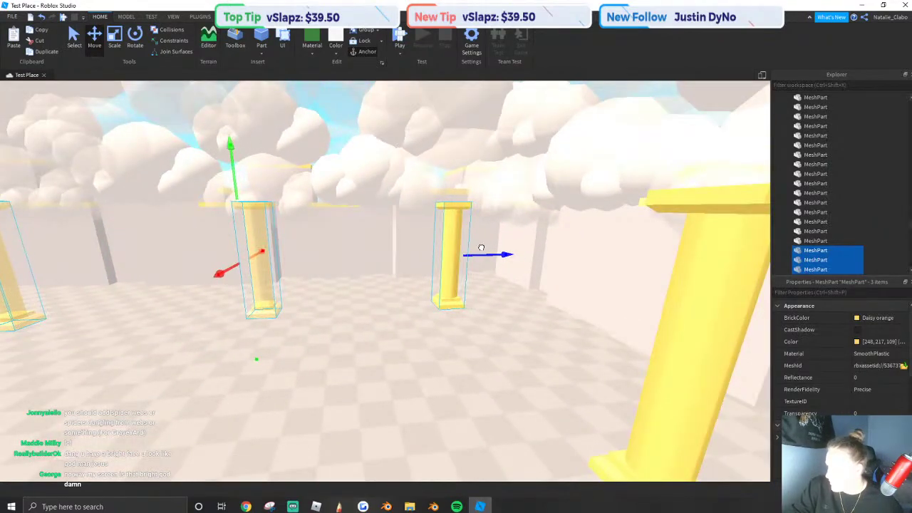
{"action": "right_click_drag", "start_coordinate": [480, 249], "coordinate": [442, 247]}
{"action": "key", "text": "w"}
{"action": "key", "text": "s"}
{"action": "left_click_drag", "start_coordinate": [665, 266], "coordinate": [645, 267]}
{"action": "right_click_drag", "start_coordinate": [332, 212], "coordinate": [318, 191]}
{"action": "key", "text": "s"}
{"action": "left_click", "coordinate": [273, 167]}
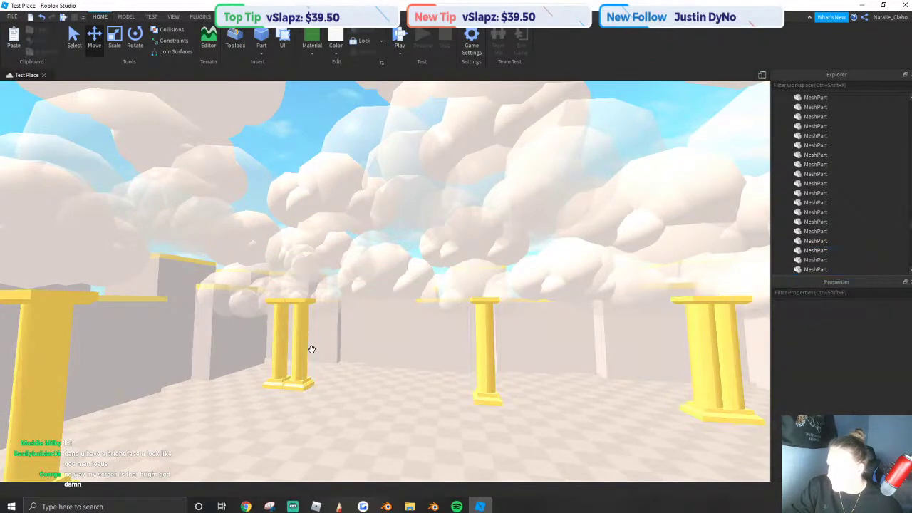
Delete the two surplus pillars that double up with their neighbours, one in each crowded pair.
{"action": "left_click", "coordinate": [300, 346]}
{"action": "left_click", "coordinate": [694, 375], "text": "shift"}
{"action": "right_click", "coordinate": [695, 376]}
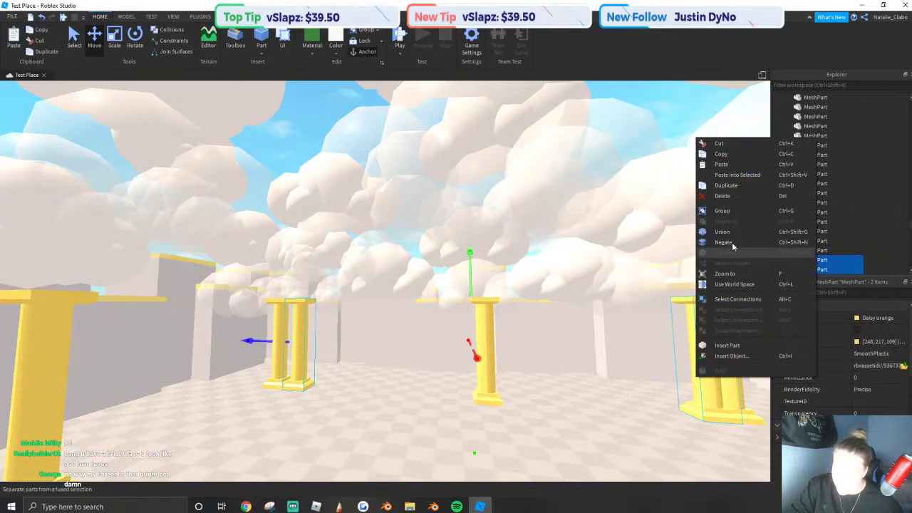
{"action": "left_click", "coordinate": [720, 197]}
Inspect the cloud area's checkered floor and pillar layout from up close and from above.
{"action": "right_click_drag", "start_coordinate": [563, 335], "coordinate": [559, 337]}
{"action": "key", "text": "s"}
{"action": "key", "text": "q"}
{"action": "key", "text": "e"}
{"action": "key", "text": "e"}
{"action": "key", "text": "w"}
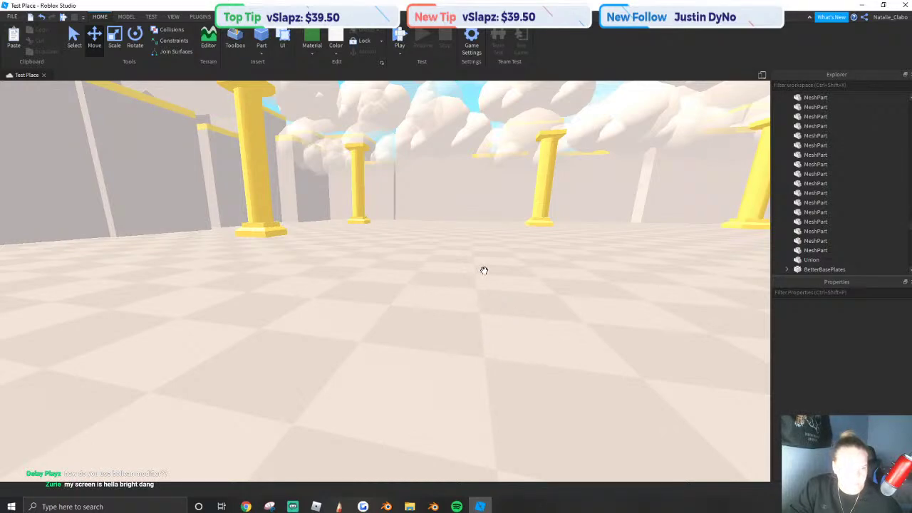
{"action": "scroll", "coordinate": [483, 270], "scroll_direction": "up", "scroll_amount": 6}
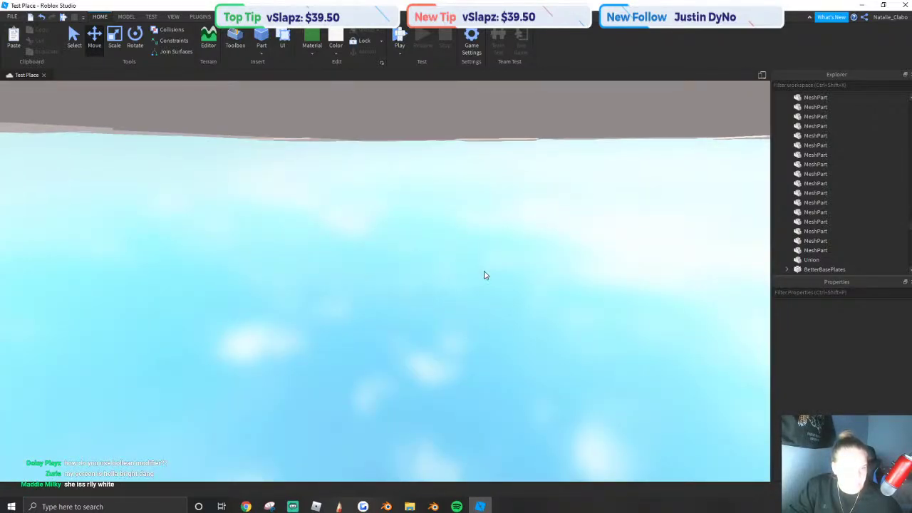
{"action": "scroll", "coordinate": [484, 275], "scroll_direction": "down", "scroll_amount": 4}
{"action": "scroll", "coordinate": [484, 271], "scroll_direction": "up", "scroll_amount": 2}
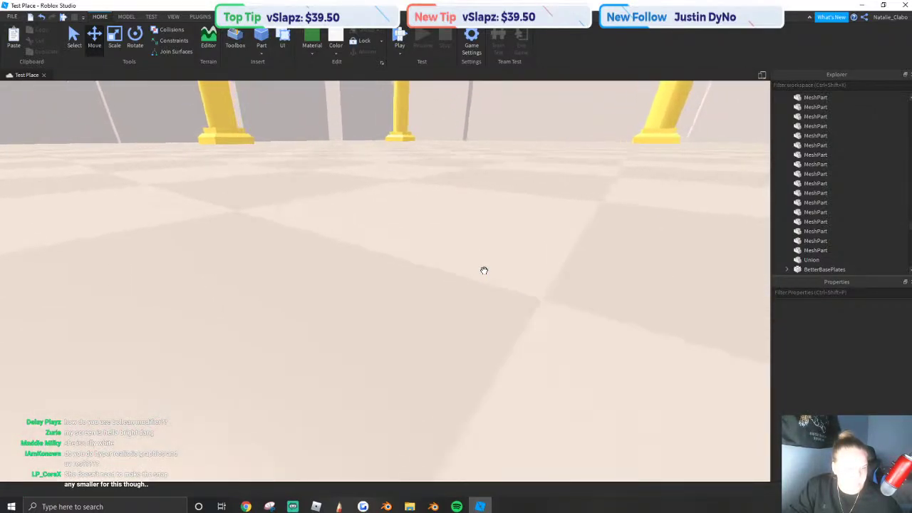
{"action": "scroll", "coordinate": [483, 270], "scroll_direction": "down", "scroll_amount": 10}
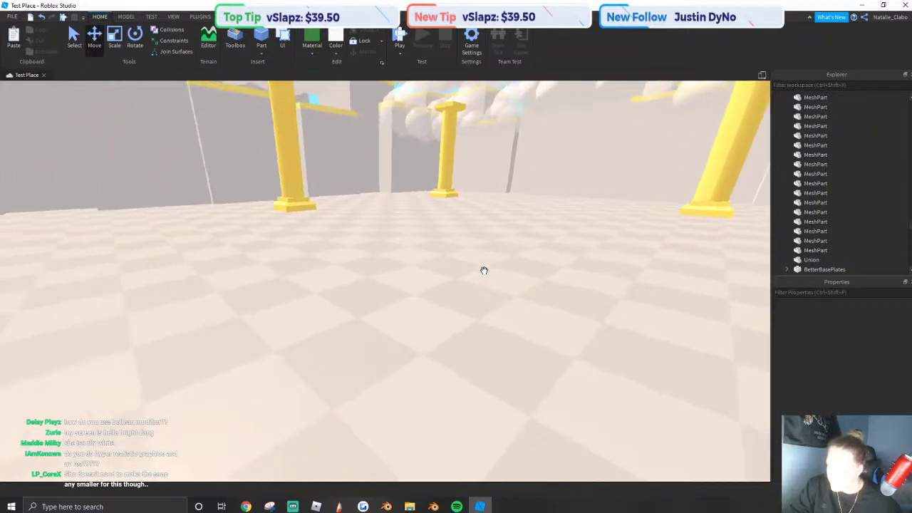
{"action": "scroll", "coordinate": [483, 271], "scroll_direction": "down", "scroll_amount": 10}
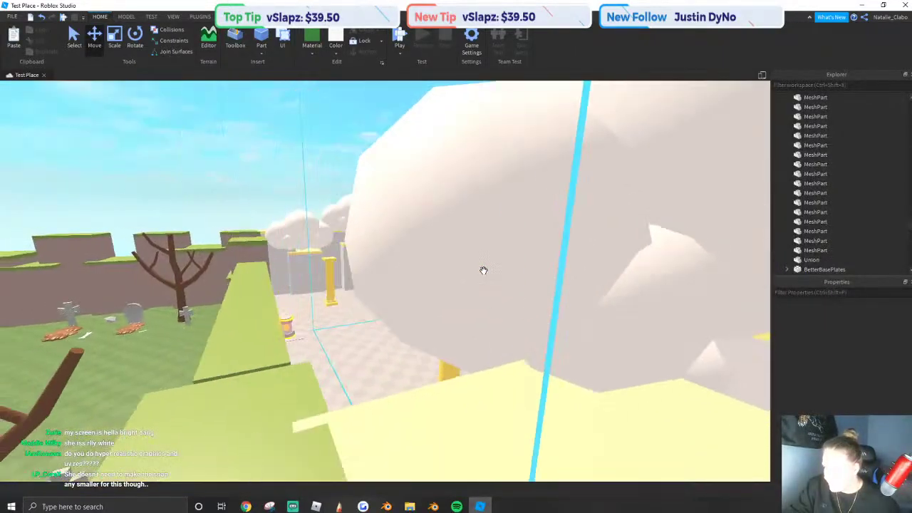
Travel from the cloud area back over the graveyard and examine the placement of its trees and graves.
{"action": "key", "text": "s"}
{"action": "key", "text": "w"}
{"action": "right_click_drag", "start_coordinate": [409, 244], "coordinate": [499, 242]}
{"action": "key", "text": "w"}
{"action": "left_click", "coordinate": [408, 243]}
{"action": "left_click", "coordinate": [425, 244]}
{"action": "key", "text": "s"}
{"action": "right_click_drag", "start_coordinate": [511, 181], "coordinate": [511, 181]}
{"action": "key", "text": "s"}
{"action": "left_click", "coordinate": [484, 247]}
{"action": "right_click_drag", "start_coordinate": [503, 301], "coordinate": [499, 295]}
{"action": "scroll", "coordinate": [470, 320], "scroll_direction": "down", "scroll_amount": 2}
{"action": "left_click_drag", "start_coordinate": [464, 314], "coordinate": [501, 363]}
{"action": "left_click", "coordinate": [525, 277]}
{"action": "left_click", "coordinate": [298, 324], "text": "shift"}
{"action": "right_click_drag", "start_coordinate": [502, 363], "coordinate": [499, 348]}
{"action": "left_click", "coordinate": [443, 261]}
{"action": "scroll", "coordinate": [442, 261], "scroll_direction": "down", "scroll_amount": 2}
Delete the bare tree standing in front of the tombstones along the graveyard's pink wall.
{"action": "right_click_drag", "start_coordinate": [441, 261], "coordinate": [409, 301]}
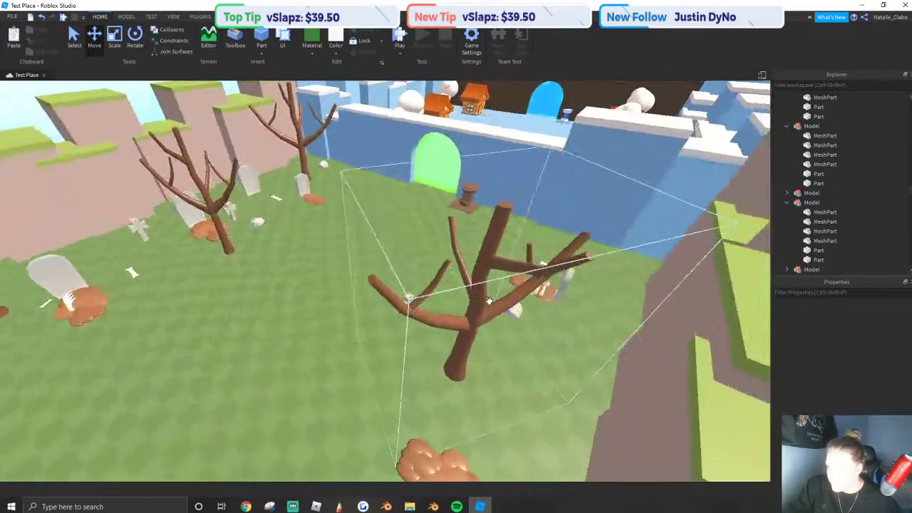
{"action": "scroll", "coordinate": [409, 300], "scroll_direction": "down", "scroll_amount": 3}
{"action": "left_click", "coordinate": [258, 204]}
{"action": "right_click", "coordinate": [265, 199]}
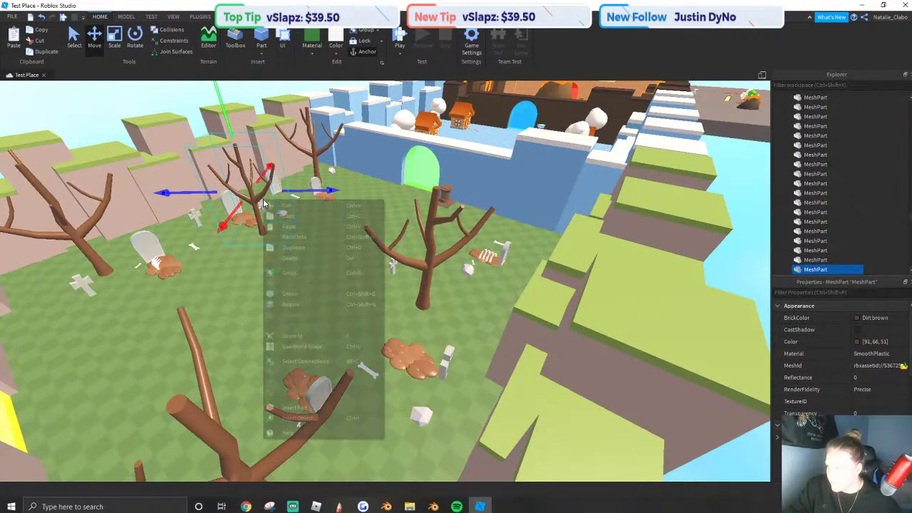
{"action": "left_click", "coordinate": [288, 259]}
Review the graveyard from ground level, looking toward the yellow portal.
{"action": "scroll", "coordinate": [299, 253], "scroll_direction": "up", "scroll_amount": 2}
{"action": "right_click_drag", "start_coordinate": [299, 252], "coordinate": [476, 271]}
{"action": "key", "text": "w"}
{"action": "key", "text": "s"}
{"action": "key", "text": "s"}
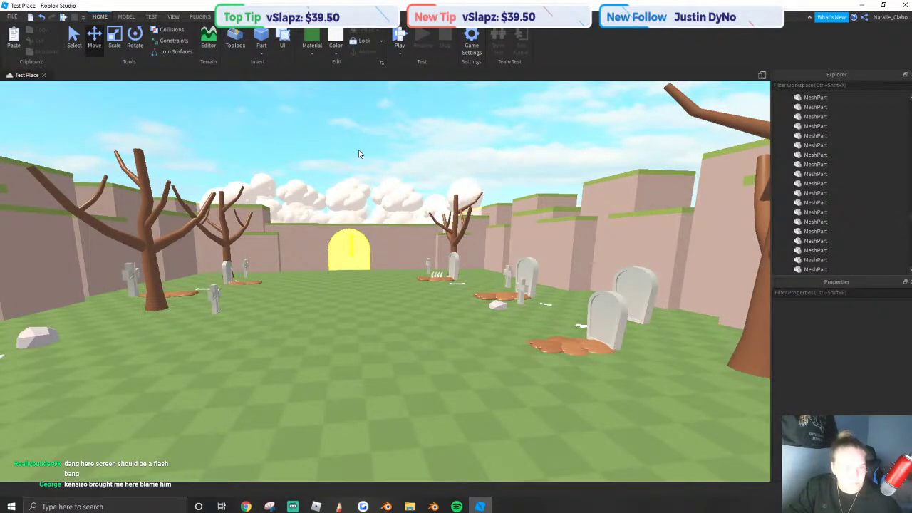
{"action": "key", "text": "w"}
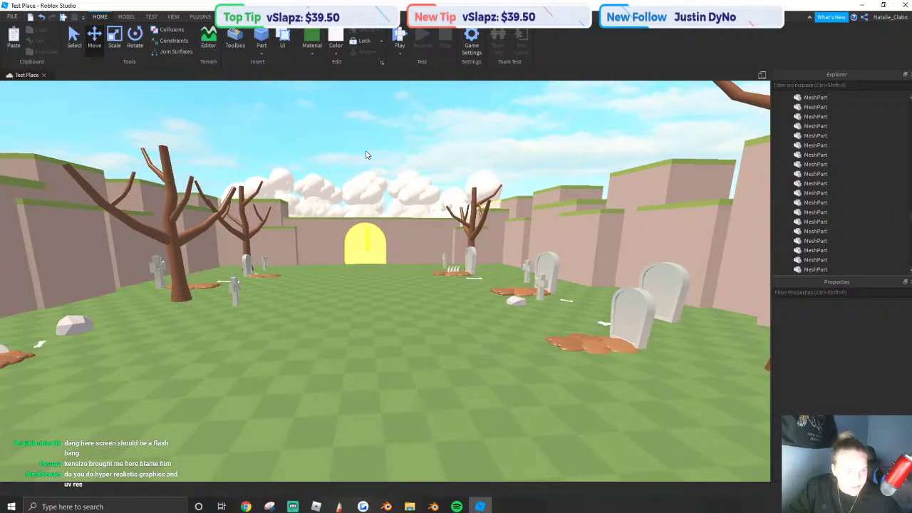
{"action": "right_click_drag", "start_coordinate": [401, 156], "coordinate": [379, 175]}
Fly over the fountain hub and its portals to the row of spare prop models.
{"action": "key", "text": "w"}
{"action": "key", "text": "w"}
{"action": "key", "text": "a"}
{"action": "key", "text": "w"}
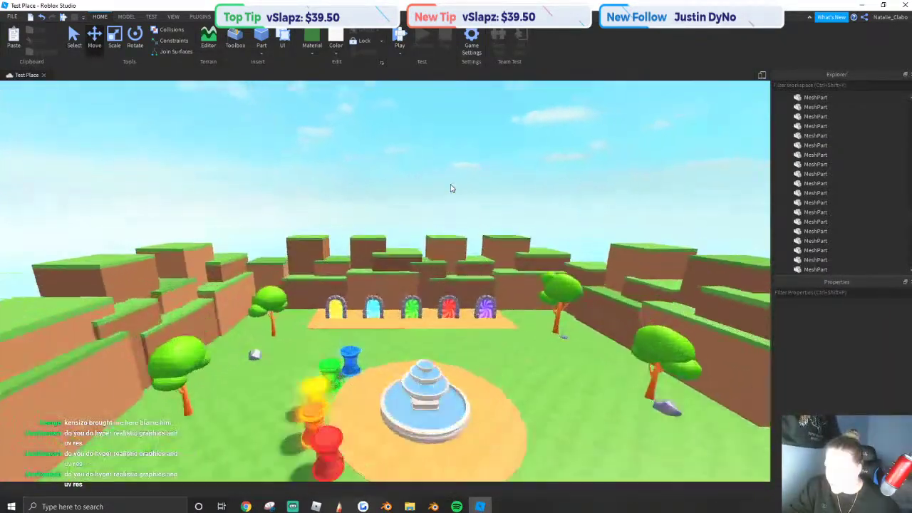
{"action": "key", "text": "w"}
{"action": "right_click_drag", "start_coordinate": [452, 189], "coordinate": [450, 184]}
{"action": "key", "text": "w"}
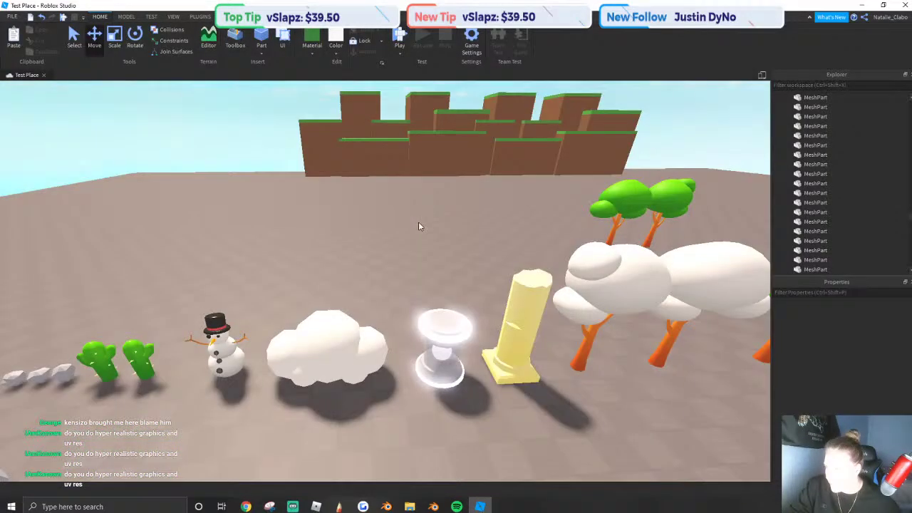
{"action": "scroll", "coordinate": [419, 223], "scroll_direction": "down", "scroll_amount": 5}
{"action": "right_click_drag", "start_coordinate": [408, 218], "coordinate": [426, 218]}
{"action": "scroll", "coordinate": [427, 224], "scroll_direction": "up", "scroll_amount": 4}
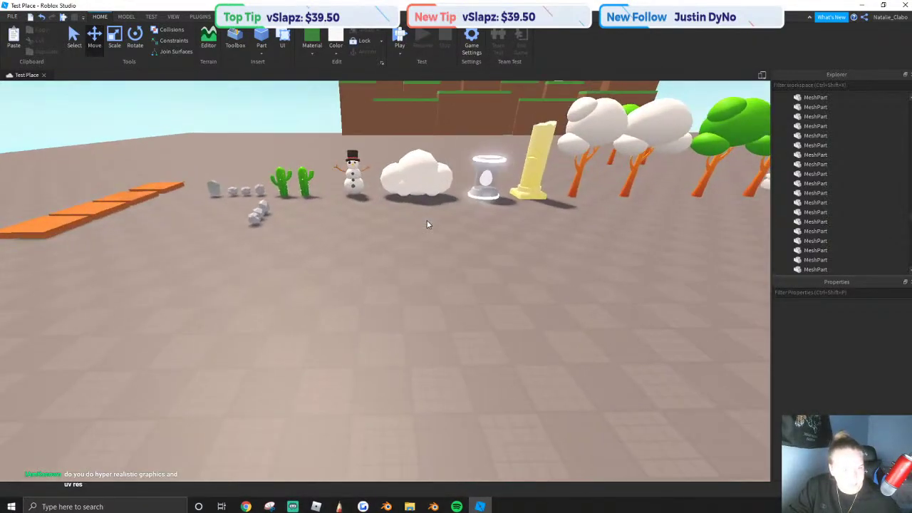
{"action": "scroll", "coordinate": [427, 224], "scroll_direction": "up", "scroll_amount": 3}
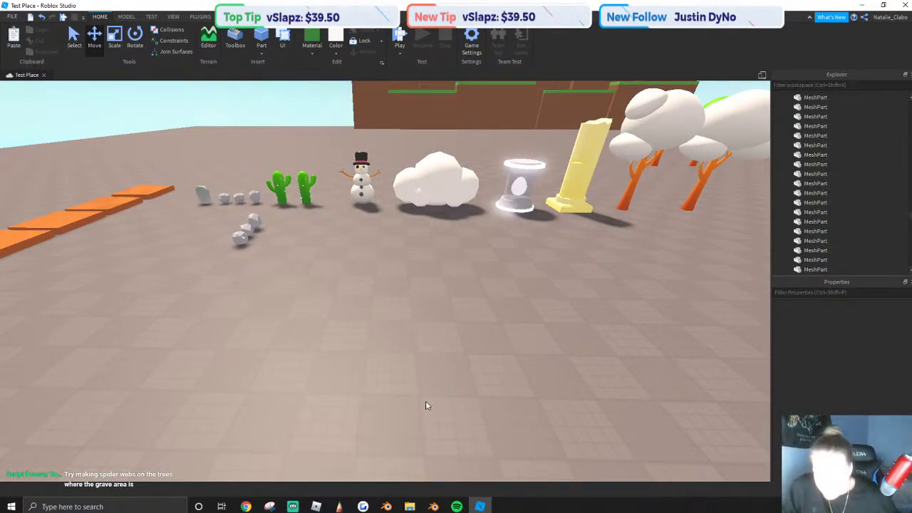
Switch to Blender, clear the existing object from the scene and add a cube.
{"action": "left_click", "coordinate": [386, 506]}
{"action": "key", "text": "Delete"}
{"action": "key", "text": "shift+f"}
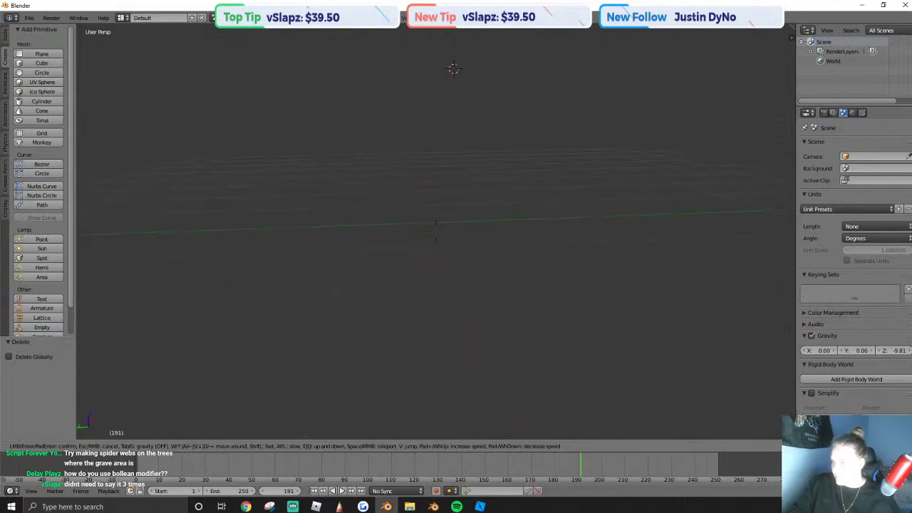
{"action": "left_click", "coordinate": [146, 175]}
{"action": "left_click", "coordinate": [29, 64]}
{"action": "left_click", "coordinate": [880, 113]}
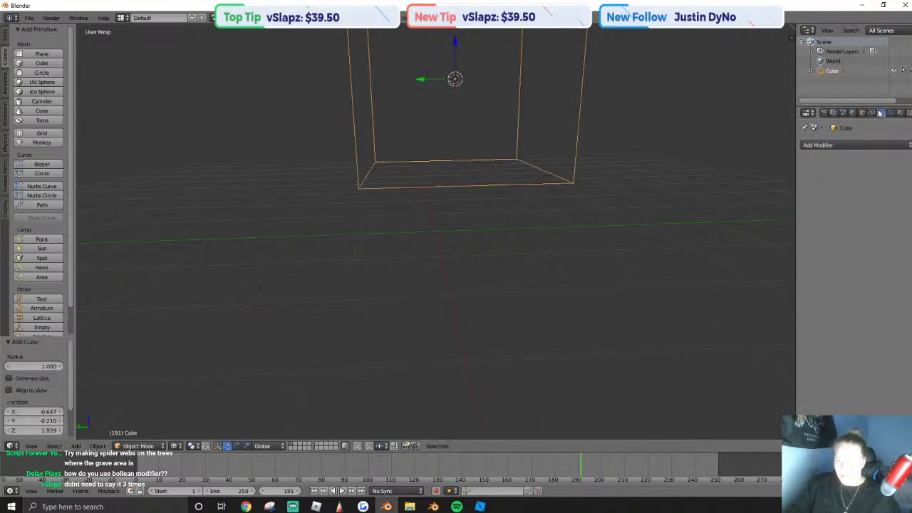
{"action": "left_click", "coordinate": [866, 145]}
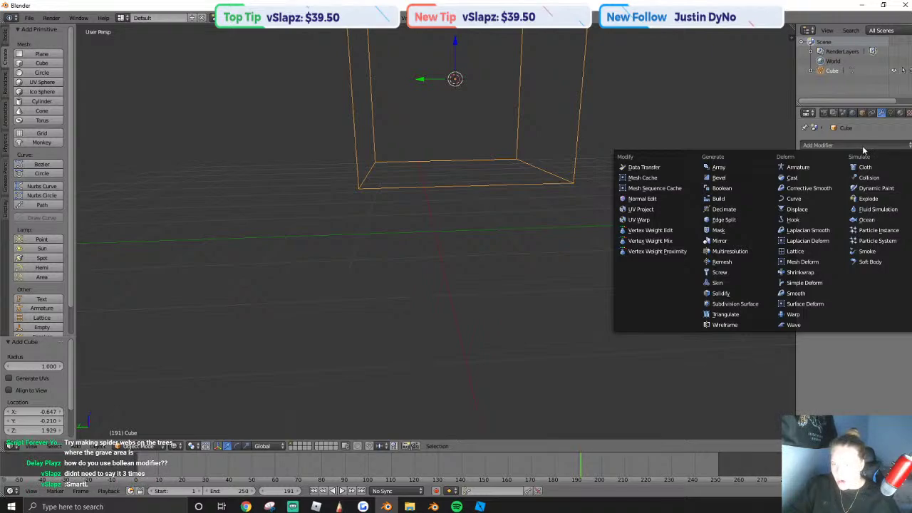
{"action": "left_click", "coordinate": [722, 188]}
{"action": "scroll", "coordinate": [723, 213], "scroll_direction": "down", "scroll_amount": 3}
{"action": "key", "text": "shift+f"}
{"action": "key", "text": "e"}
{"action": "left_click", "coordinate": [435, 234]}
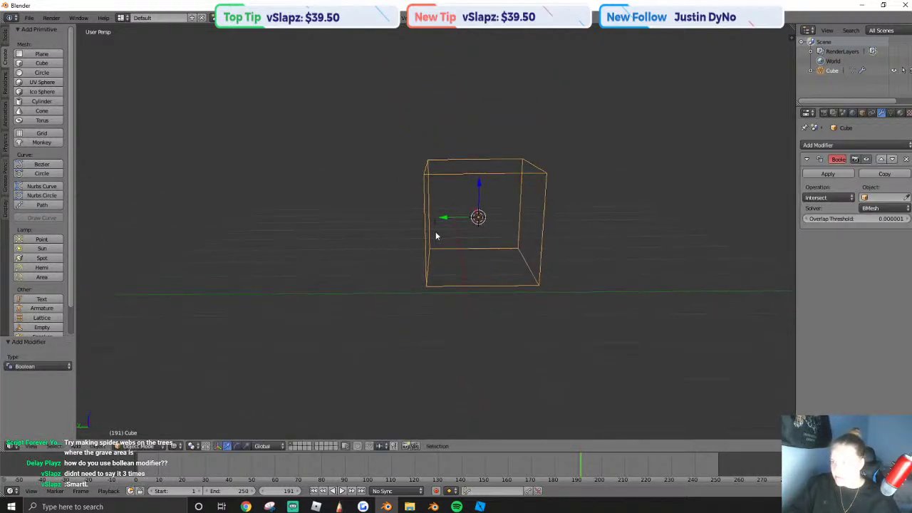
{"action": "left_click", "coordinate": [905, 159]}
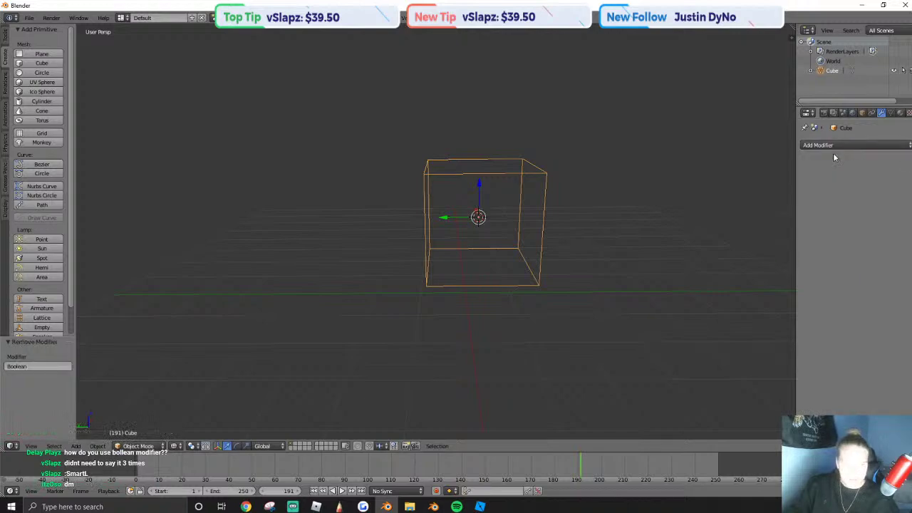
Reset the cube's location to the world origin and display the viewport in solid shading.
{"action": "key", "text": "alt+g"}
{"action": "scroll", "coordinate": [419, 290], "scroll_direction": "up", "scroll_amount": 2}
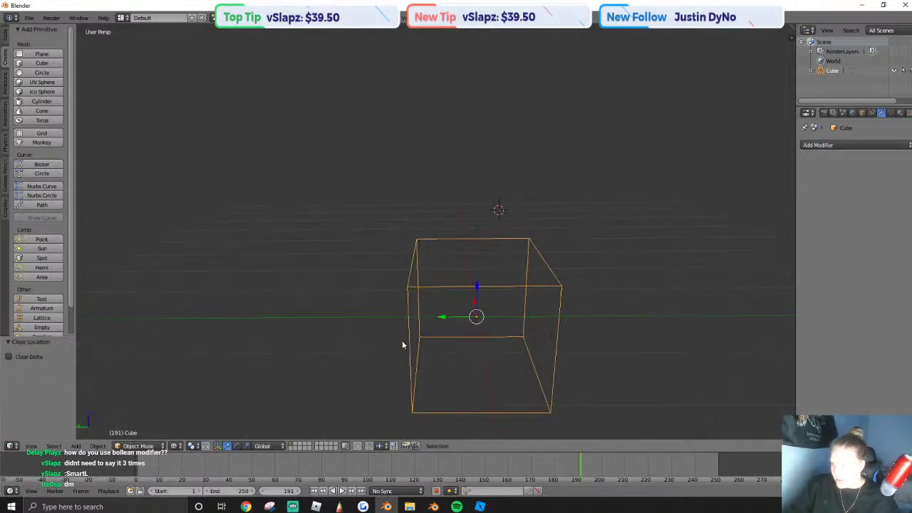
{"action": "left_click", "coordinate": [175, 446]}
{"action": "left_click", "coordinate": [193, 414]}
Duplicate the cube in place and scale the copy uniformly to about 0.68.
{"action": "middle_click_drag", "start_coordinate": [374, 328], "coordinate": [512, 239]}
{"action": "key", "text": "shift+d"}
{"action": "key", "text": "Escape"}
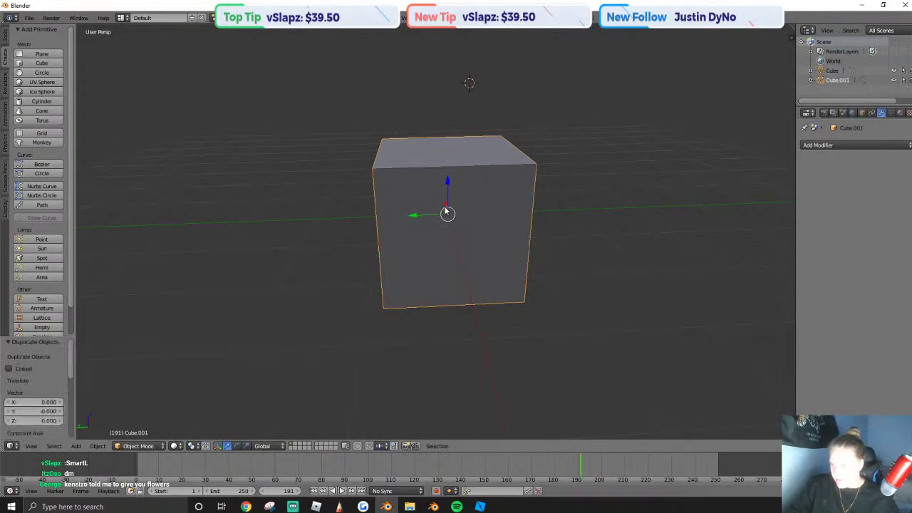
{"action": "left_click_drag", "start_coordinate": [444, 208], "coordinate": [452, 228]}
{"action": "key", "text": "ctrl+z"}
{"action": "key", "text": "s"}
{"action": "left_click", "coordinate": [505, 225]}
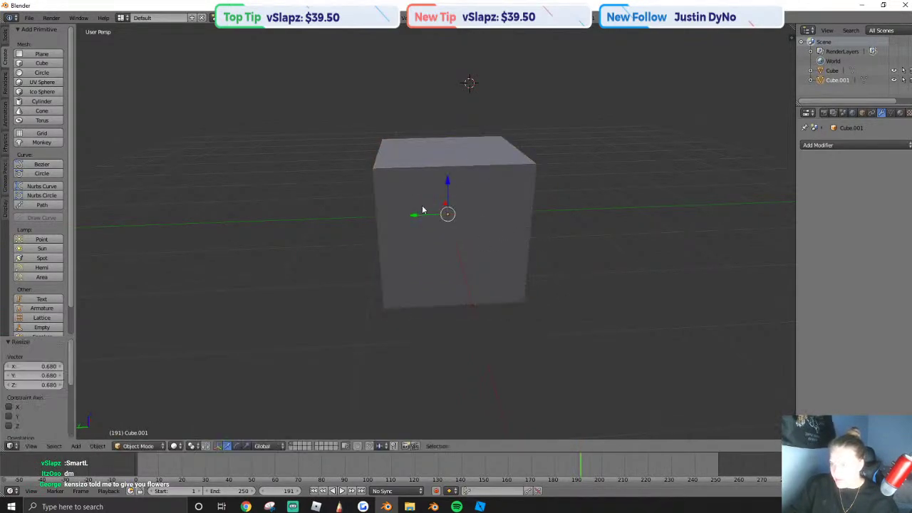
Try to lower the smaller cube by about 0.9 units along Z.
{"action": "key", "text": "g"}
{"action": "key", "text": "z"}
{"action": "left_click", "coordinate": [467, 258]}
{"action": "middle_click_drag", "start_coordinate": [425, 241], "coordinate": [450, 233]}
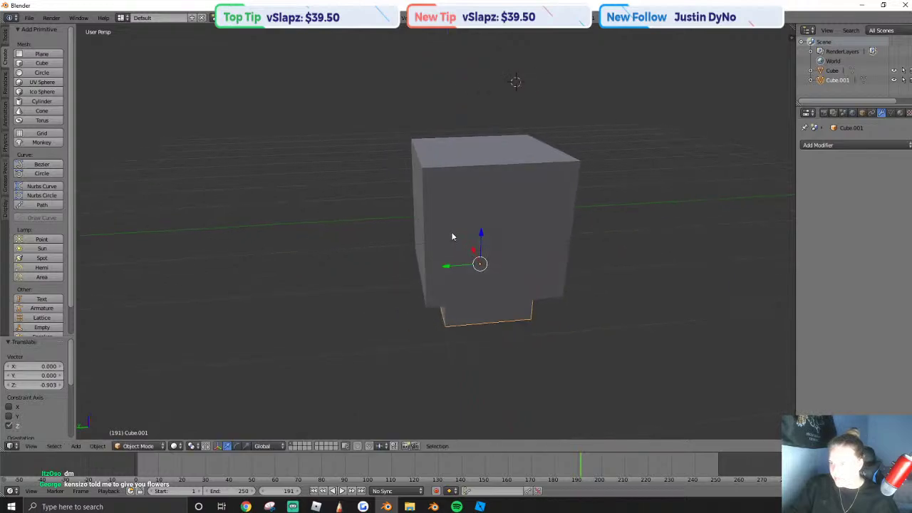
{"action": "key", "text": "ctrl+z"}
Move the smaller cube about -0.985 units along X so it sticks out of the larger cube's front face.
{"action": "key", "text": "g"}
{"action": "key", "text": "x"}
{"action": "left_click", "coordinate": [528, 212]}
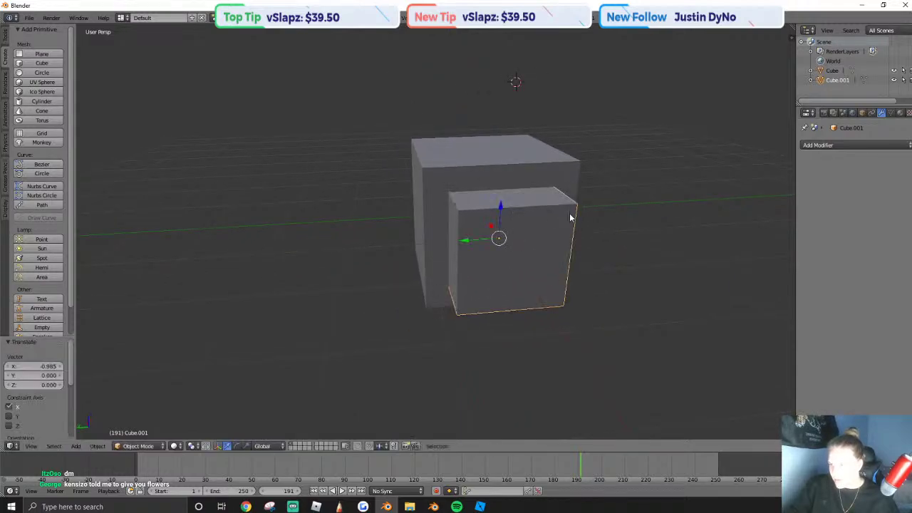
Add a Boolean modifier to the larger cube and get a closer angled view of both cubes.
{"action": "right_click", "coordinate": [470, 171]}
{"action": "left_click", "coordinate": [819, 145]}
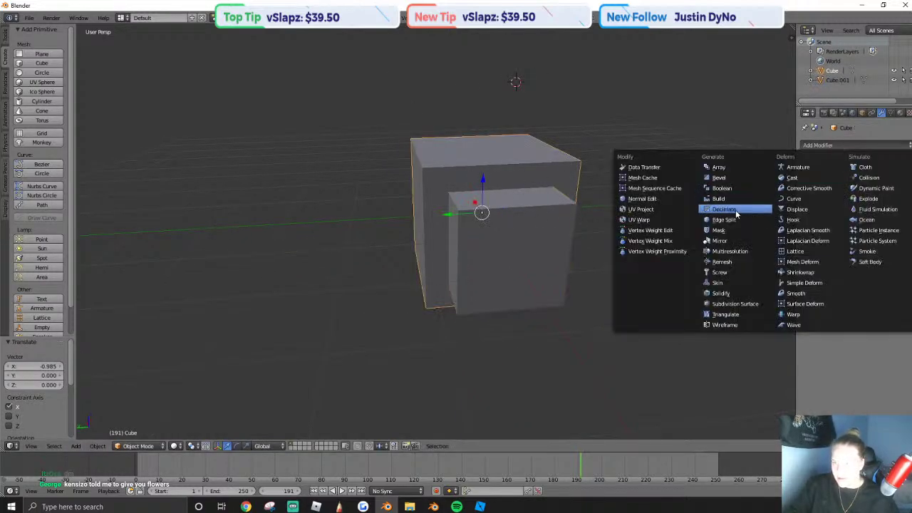
{"action": "left_click", "coordinate": [722, 190]}
{"action": "key", "text": "shift+f"}
{"action": "key", "text": "w"}
{"action": "key", "text": "a"}
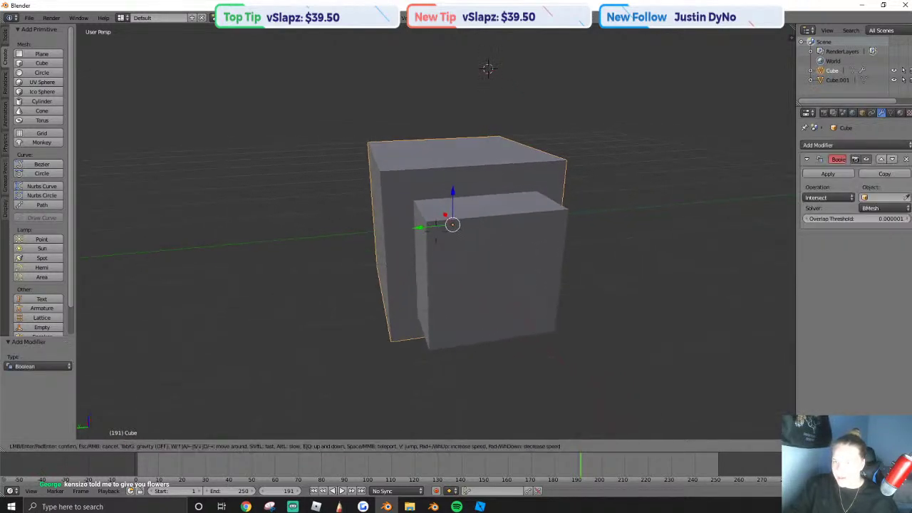
{"action": "left_click", "coordinate": [436, 234]}
{"action": "right_click", "coordinate": [436, 235]}
{"action": "right_click", "coordinate": [422, 164]}
Set the larger cube's Boolean operation to Difference with Cube.001 as the target object.
{"action": "left_click", "coordinate": [826, 197]}
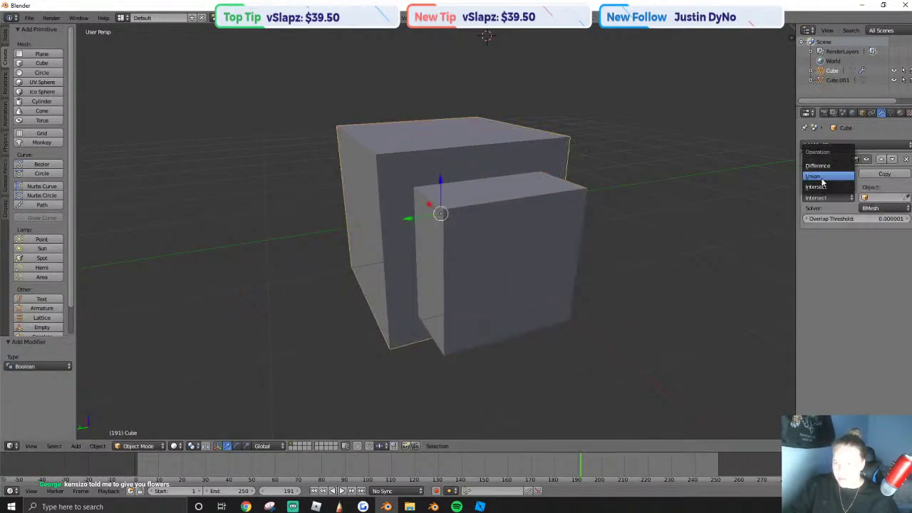
{"action": "right_click", "coordinate": [492, 221]}
{"action": "right_click", "coordinate": [417, 151]}
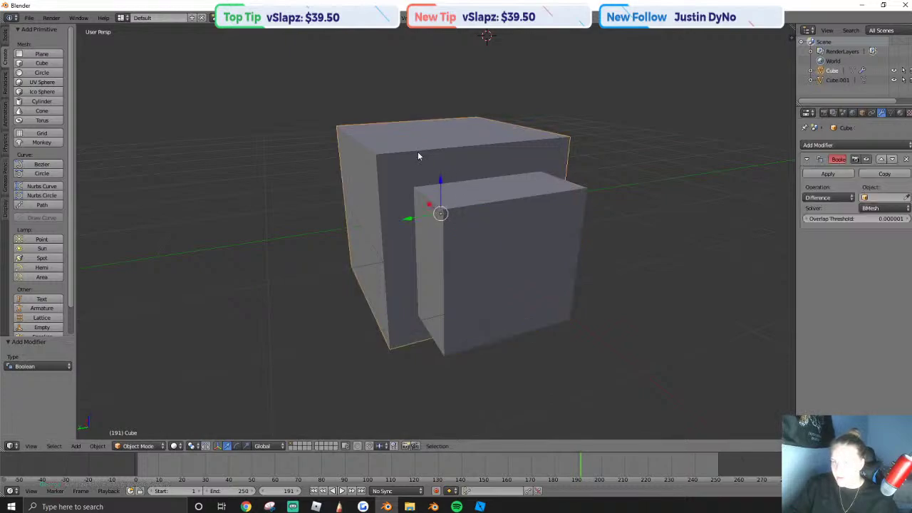
{"action": "left_click", "coordinate": [881, 201]}
{"action": "left_click", "coordinate": [872, 213]}
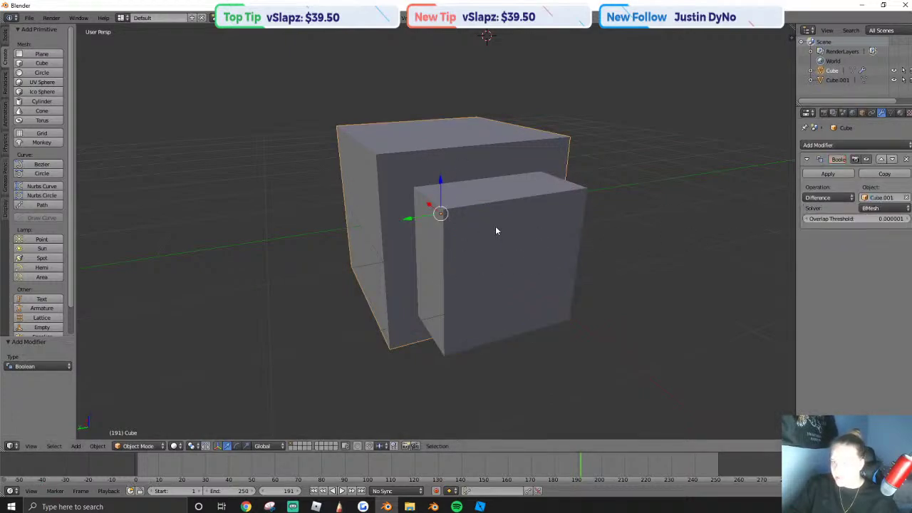
Apply the Difference modifier to the larger cube and temporarily remove the smaller cube to inspect the cut.
{"action": "left_click", "coordinate": [830, 175]}
{"action": "right_click", "coordinate": [470, 229]}
{"action": "key", "text": "x"}
{"action": "left_click", "coordinate": [464, 229]}
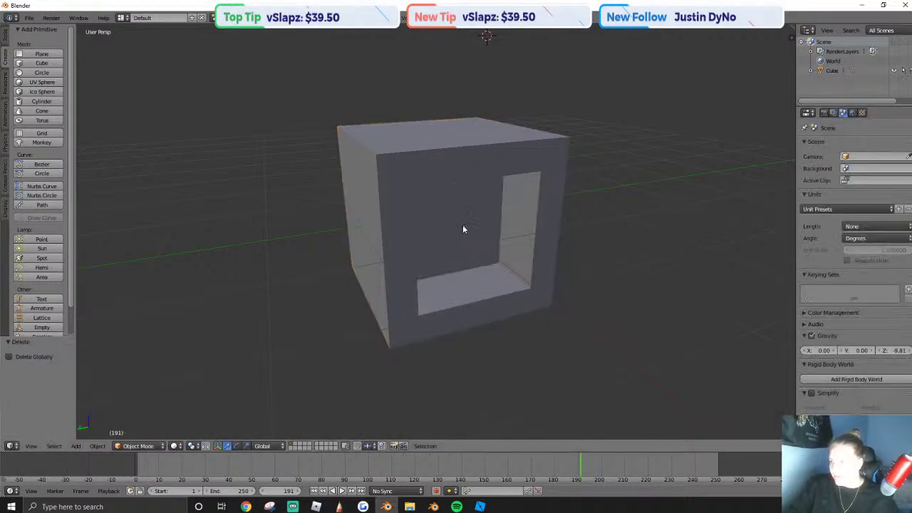
{"action": "right_click", "coordinate": [463, 229]}
{"action": "key", "text": "shift+f"}
{"action": "left_click", "coordinate": [438, 235]}
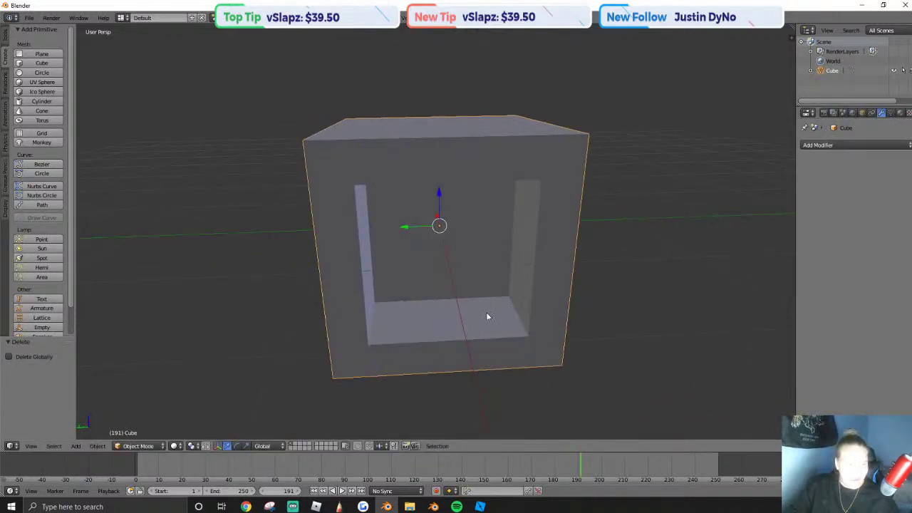
{"action": "key", "text": "ctrl+z"}
{"action": "key", "text": "ctrl+z"}
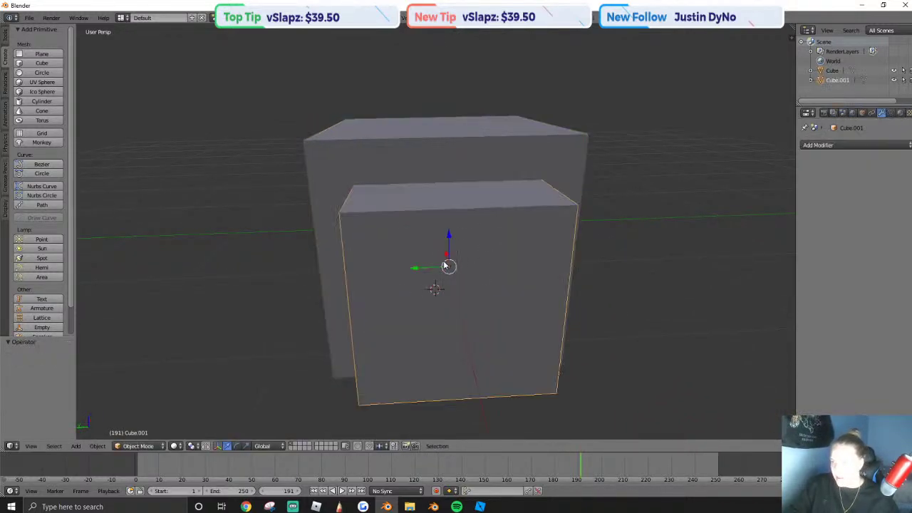
Add another Boolean modifier to the larger cube, set to Union with Cube.001 as the target object.
{"action": "right_click", "coordinate": [496, 178]}
{"action": "left_click", "coordinate": [828, 144]}
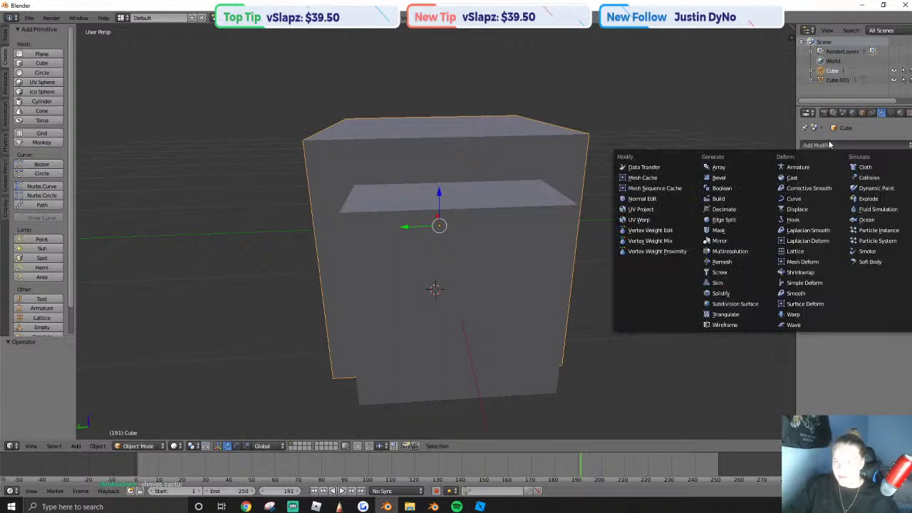
{"action": "left_click", "coordinate": [721, 188]}
{"action": "left_click", "coordinate": [828, 197]}
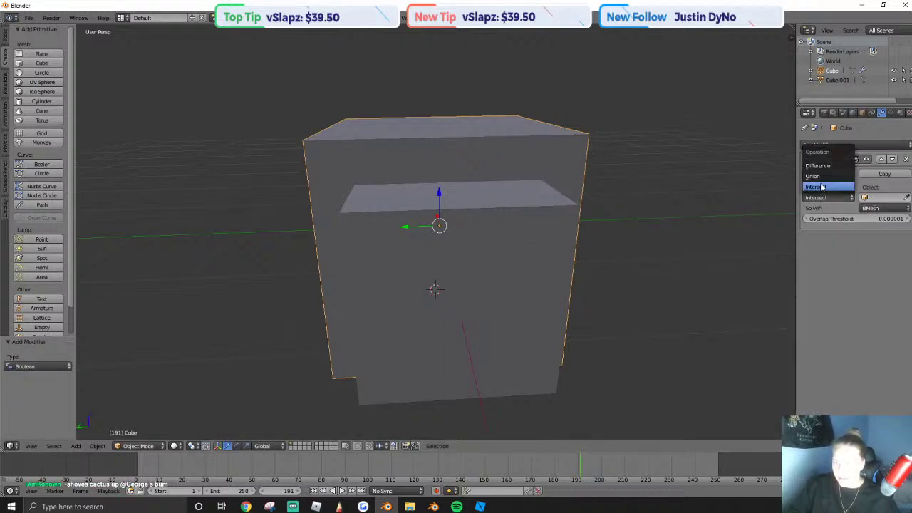
{"action": "left_click", "coordinate": [812, 176]}
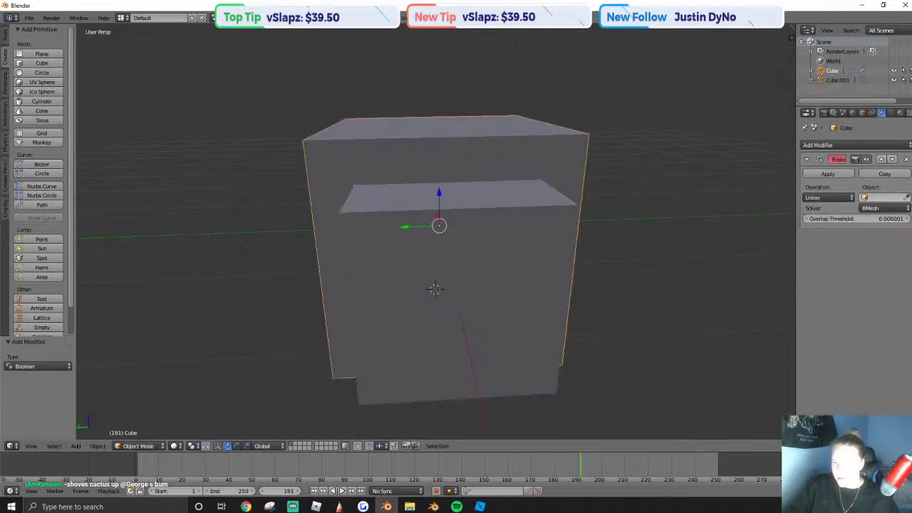
{"action": "left_click", "coordinate": [883, 197]}
{"action": "left_click", "coordinate": [854, 210]}
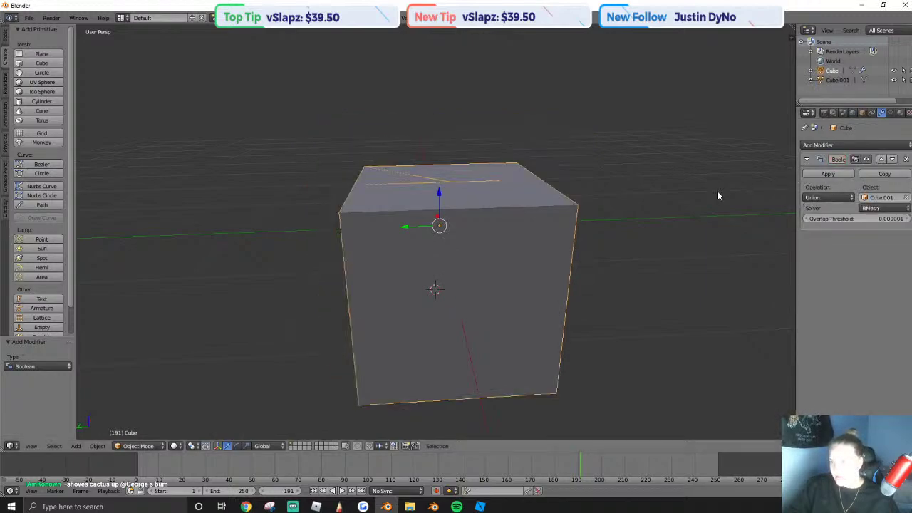
{"action": "right_click", "coordinate": [542, 226]}
{"action": "right_click", "coordinate": [472, 187]}
Change the larger cube's Boolean operation to Intersect with Cube.001 as the target object, and apply the modifier.
{"action": "left_click", "coordinate": [812, 197]}
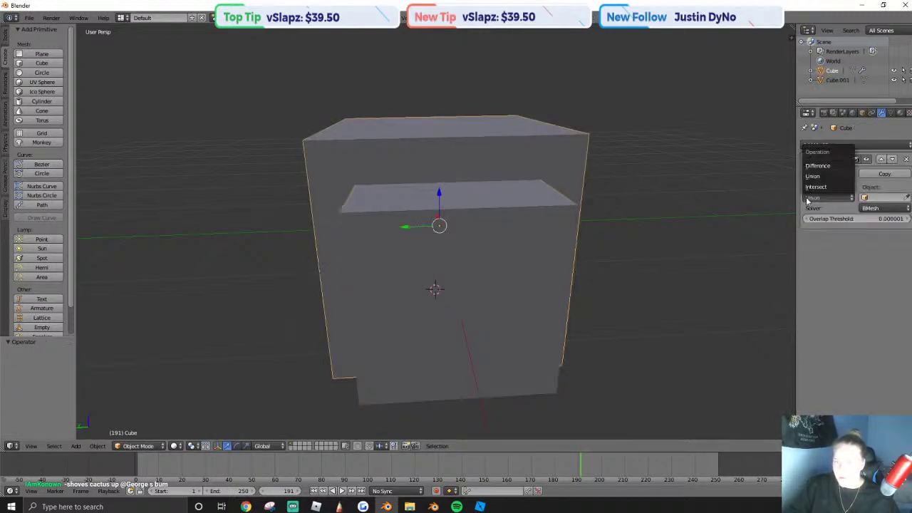
{"action": "left_click", "coordinate": [815, 186]}
{"action": "left_click", "coordinate": [884, 197]}
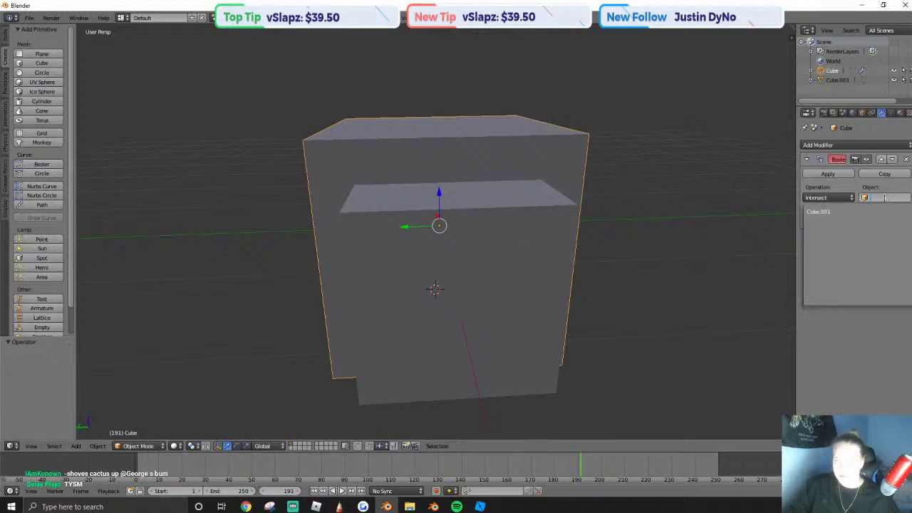
{"action": "left_click", "coordinate": [854, 209]}
{"action": "left_click", "coordinate": [828, 174]}
Try moving the smaller cube about -1.09 units along Y to inspect the larger cube behind it.
{"action": "right_click", "coordinate": [433, 234]}
{"action": "middle_click_drag", "start_coordinate": [434, 235], "coordinate": [458, 214]}
{"action": "left_click_drag", "start_coordinate": [527, 273], "coordinate": [633, 268]}
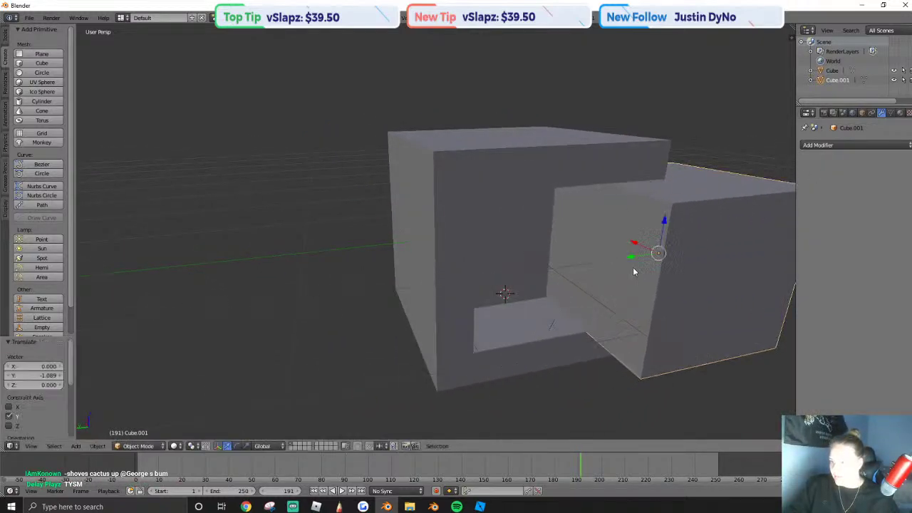
{"action": "key", "text": "ctrl+z"}
Select both demonstration cubes and delete them from the scene.
{"action": "key", "text": "a"}
{"action": "key", "text": "a"}
{"action": "key", "text": "x"}
{"action": "left_click", "coordinate": [534, 277]}
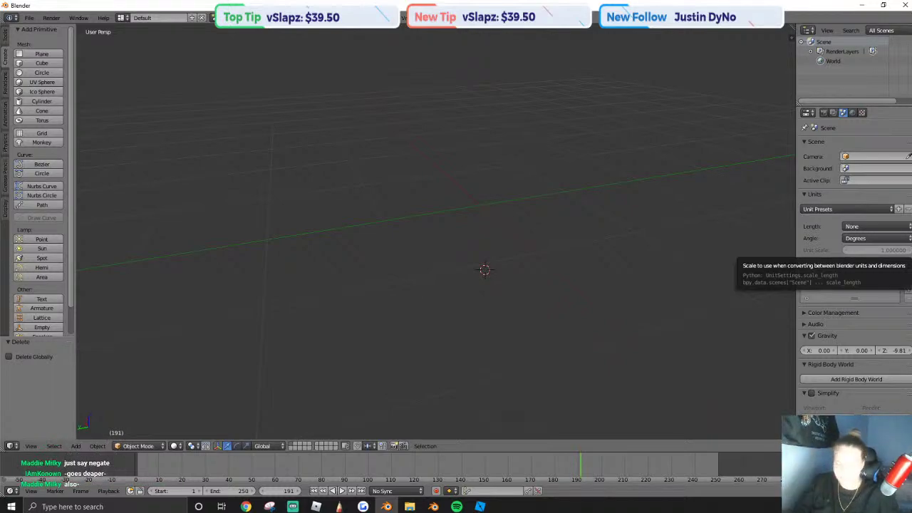
Add a new cube to the empty scene and reset its location to the world origin.
{"action": "key", "text": "x"}
{"action": "left_click", "coordinate": [551, 188]}
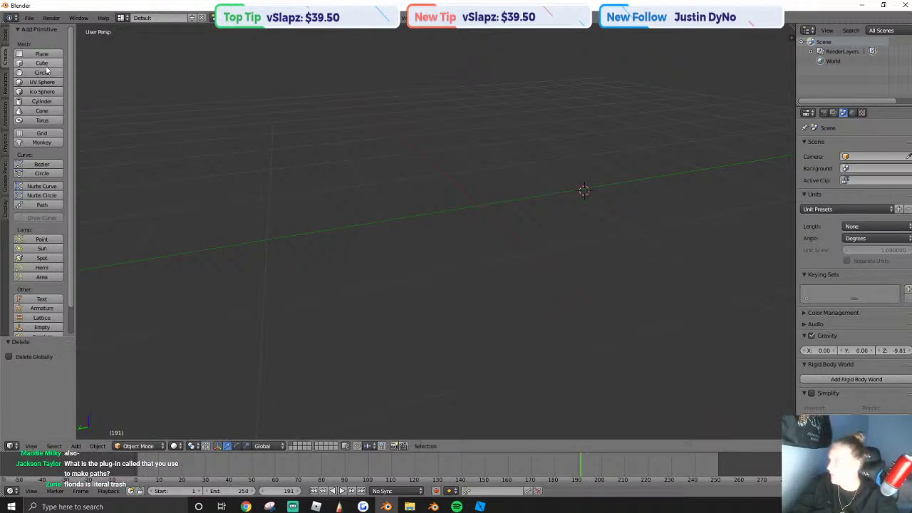
{"action": "left_click", "coordinate": [24, 63]}
{"action": "key", "text": "alt+g"}
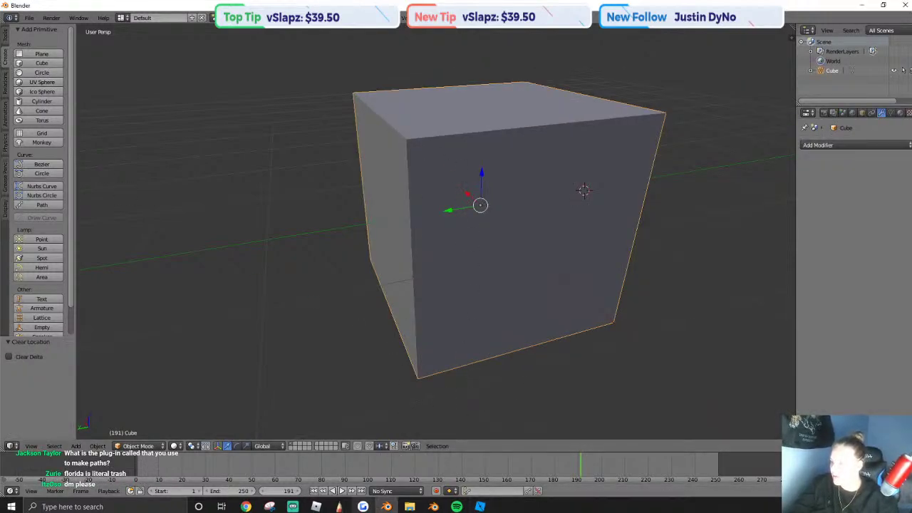
{"action": "left_click", "coordinate": [380, 507]}
{"action": "left_click", "coordinate": [379, 507]}
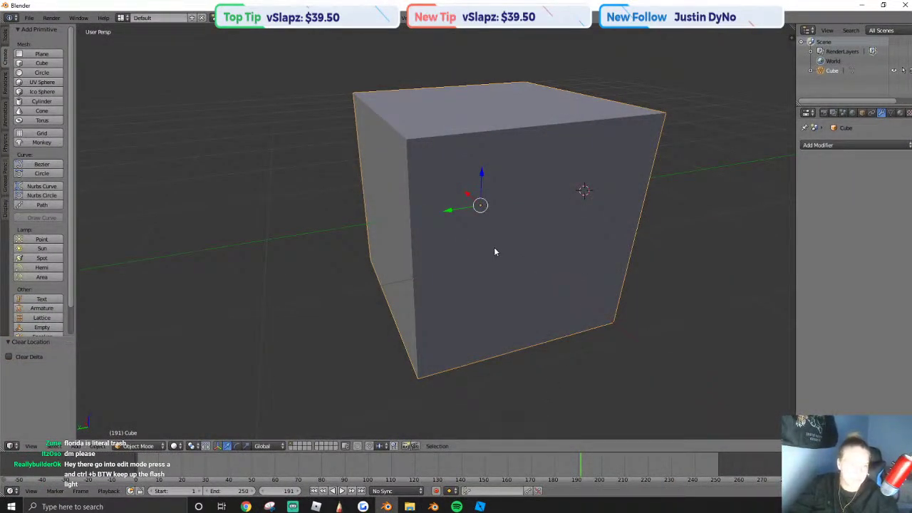
{"action": "left_click", "coordinate": [269, 507]}
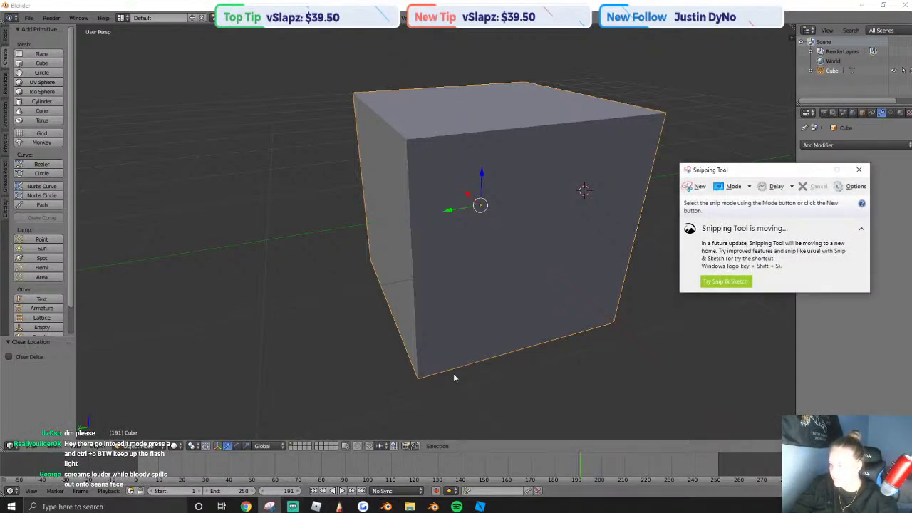
{"action": "left_click", "coordinate": [859, 169]}
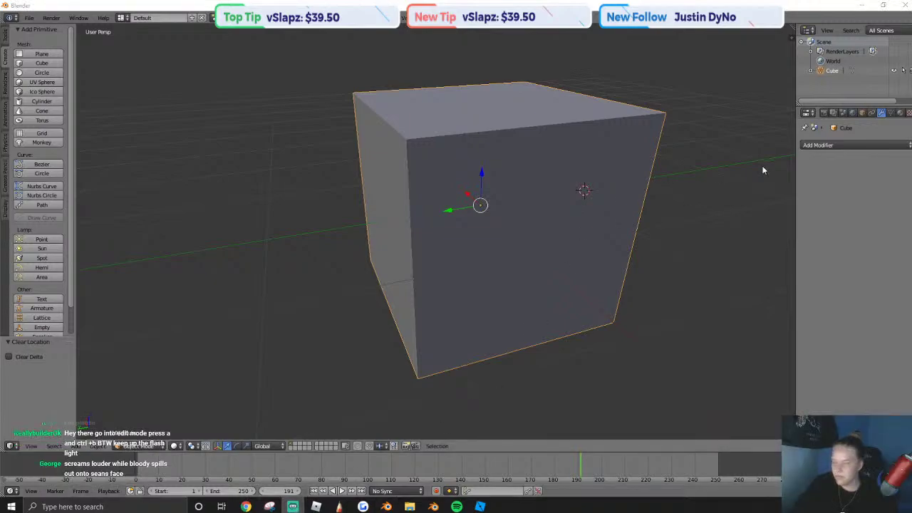
Switch back to Roblox Studio and display the installed plugins while flying past the prop models.
{"action": "left_click", "coordinate": [483, 504]}
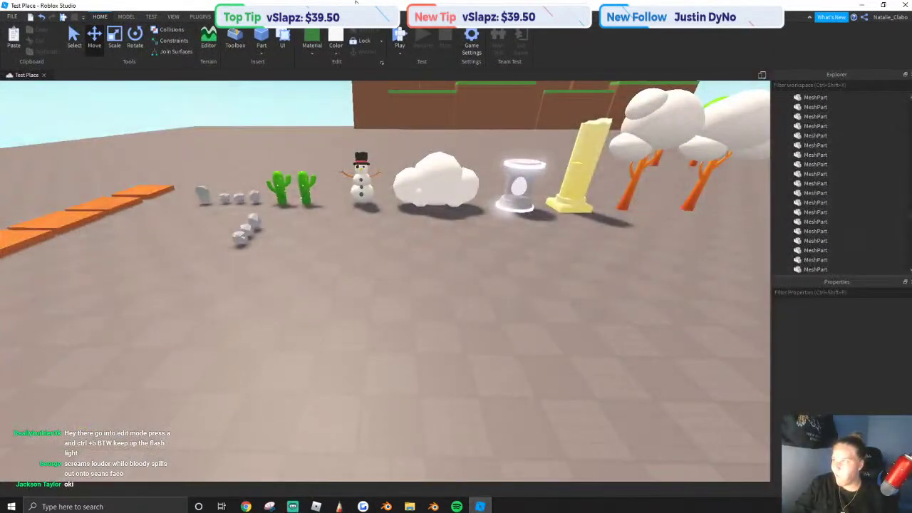
{"action": "left_click", "coordinate": [202, 17]}
{"action": "scroll", "coordinate": [323, 157], "scroll_direction": "up", "scroll_amount": 10}
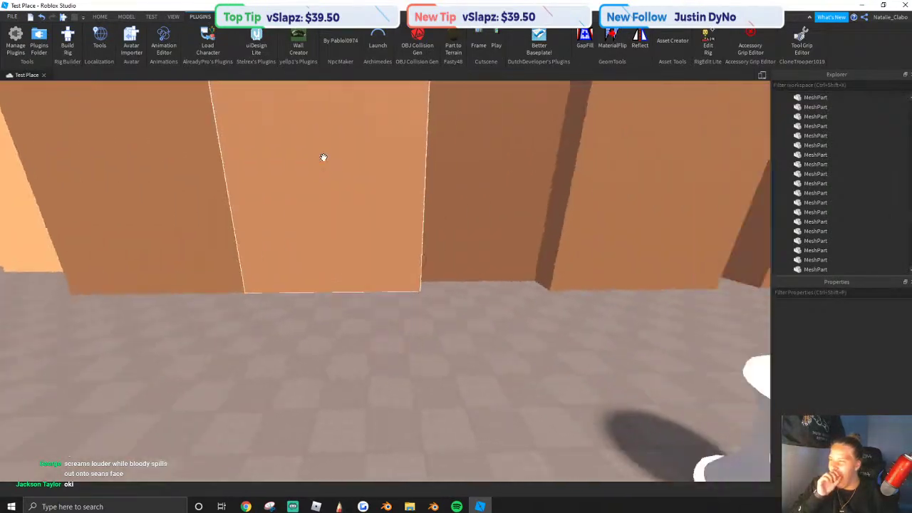
Fly through the map's desert and grass zones to examine their walls, props and arched gateways.
{"action": "scroll", "coordinate": [324, 158], "scroll_direction": "up", "scroll_amount": 5}
{"action": "right_click_drag", "start_coordinate": [324, 158], "coordinate": [326, 156]}
{"action": "scroll", "coordinate": [324, 157], "scroll_direction": "down", "scroll_amount": 3}
{"action": "scroll", "coordinate": [323, 157], "scroll_direction": "up", "scroll_amount": 3}
{"action": "scroll", "coordinate": [433, 198], "scroll_direction": "up", "scroll_amount": 8}
{"action": "scroll", "coordinate": [433, 198], "scroll_direction": "down", "scroll_amount": 6}
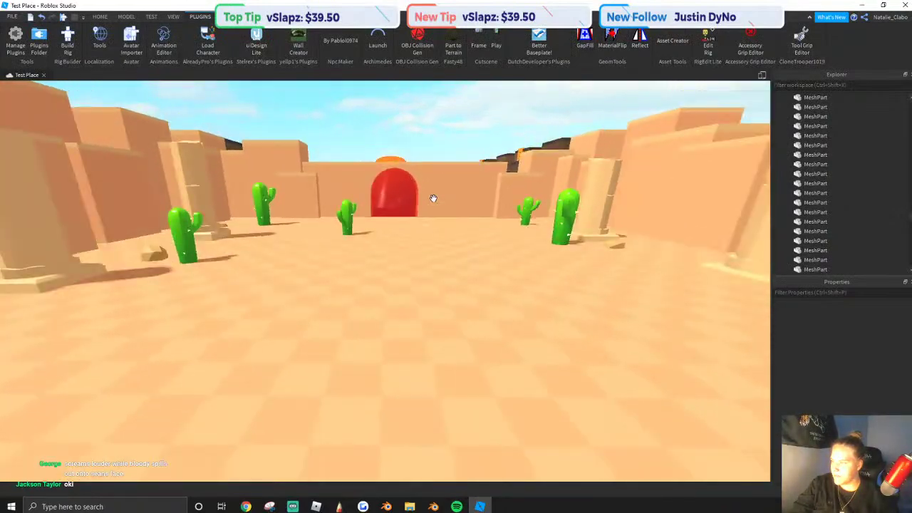
{"action": "scroll", "coordinate": [401, 275], "scroll_direction": "up", "scroll_amount": 4}
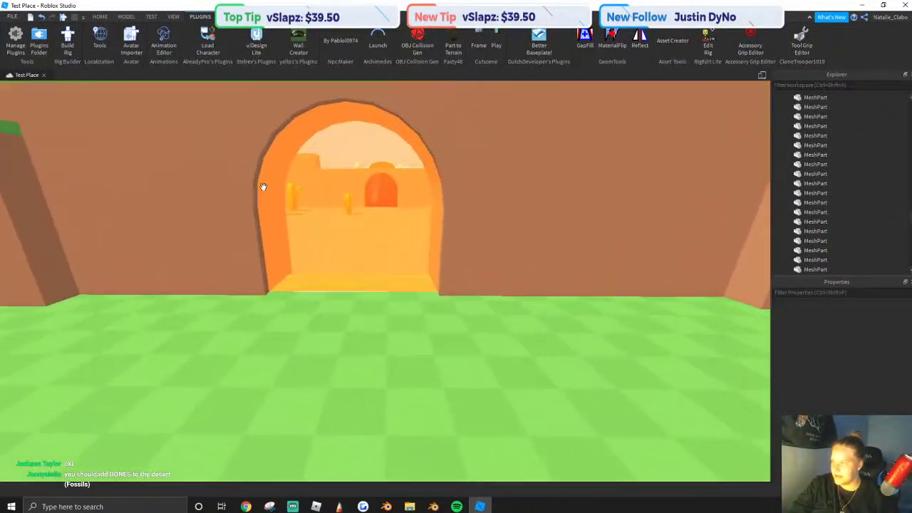
Switch to Blender, bring the new cube into view and enter Edit Mode on it.
{"action": "left_click", "coordinate": [386, 507]}
{"action": "scroll", "coordinate": [444, 220], "scroll_direction": "down", "scroll_amount": 5}
{"action": "scroll", "coordinate": [449, 226], "scroll_direction": "up", "scroll_amount": 8}
{"action": "scroll", "coordinate": [449, 226], "scroll_direction": "down", "scroll_amount": 7}
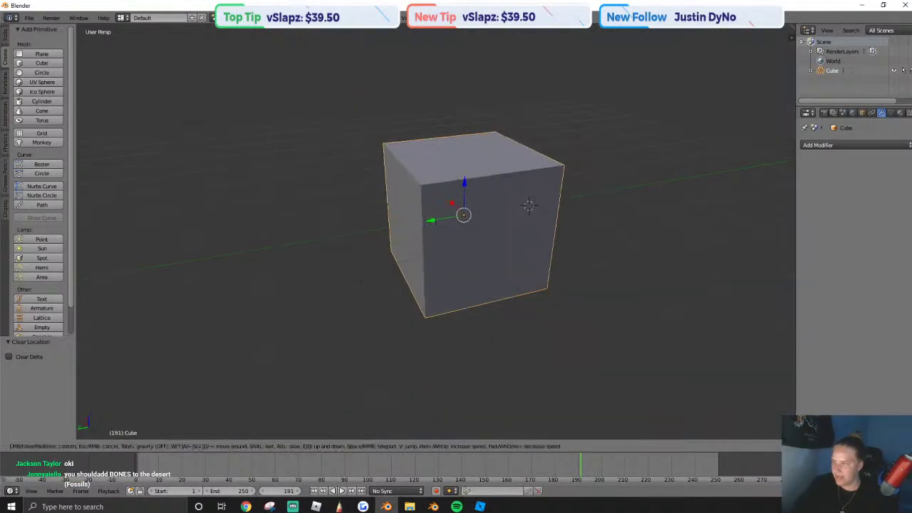
{"action": "key", "text": "Tab"}
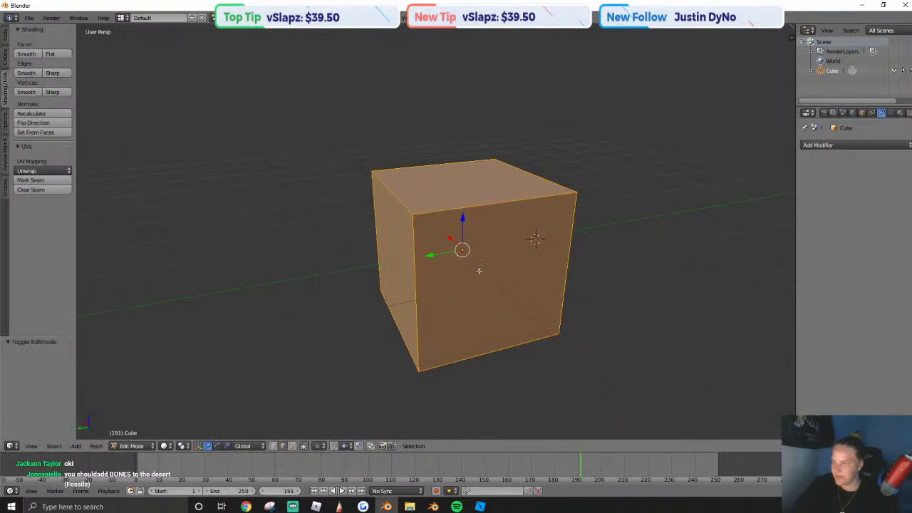
{"action": "left_click", "coordinate": [291, 447]}
{"action": "right_click_drag", "start_coordinate": [429, 331], "coordinate": [442, 312]}
{"action": "key", "text": "ctrl+z"}
{"action": "left_click_drag", "start_coordinate": [481, 272], "coordinate": [464, 244]}
{"action": "scroll", "coordinate": [466, 235], "scroll_direction": "up", "scroll_amount": 1}
{"action": "middle_click_drag", "start_coordinate": [473, 210], "coordinate": [483, 287], "text": "shift"}
{"action": "key", "text": "k"}
{"action": "key", "text": "Escape"}
Select the whole cube mesh and stretch it by about 1.088 along the Y axis.
{"action": "key", "text": "a"}
{"action": "key", "text": "a"}
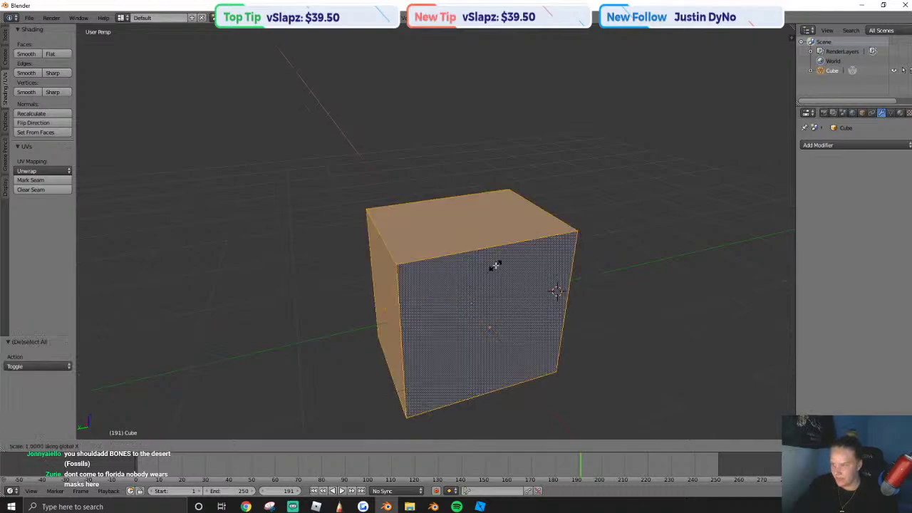
{"action": "key", "text": "s"}
{"action": "left_click", "coordinate": [504, 261]}
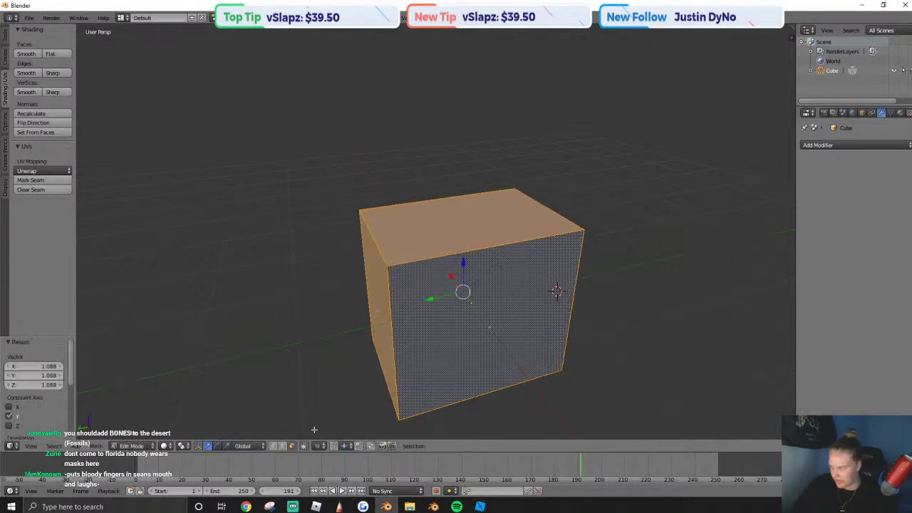
Select the cube's four vertical edges and round them with a multi-segment bevel offset by about 0.31.
{"action": "right_click", "coordinate": [393, 357]}
{"action": "key", "text": "shift+f"}
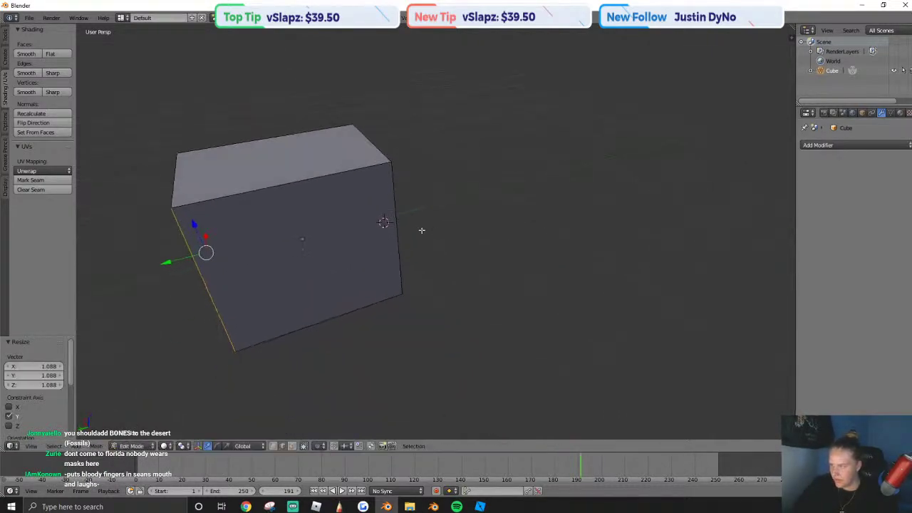
{"action": "left_click", "coordinate": [427, 311]}
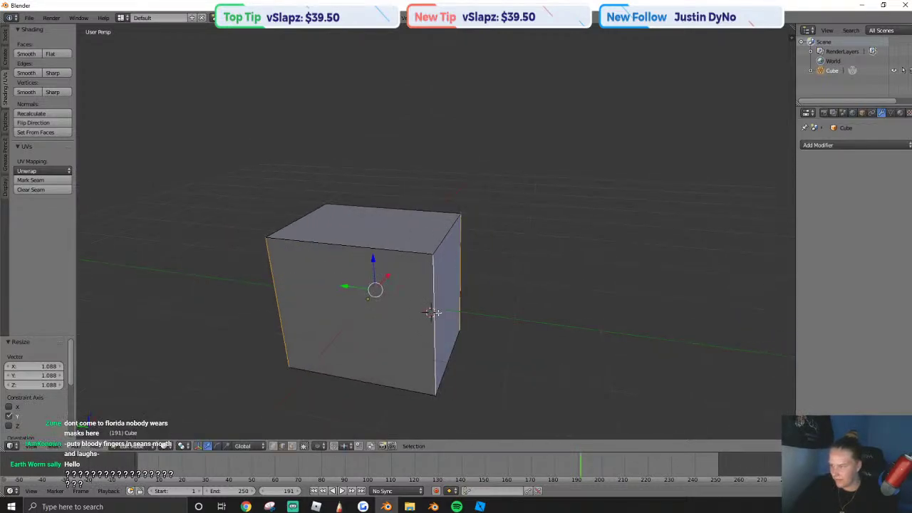
{"action": "key", "text": "ctrl+b"}
{"action": "scroll", "coordinate": [496, 303], "scroll_direction": "up", "scroll_amount": 2}
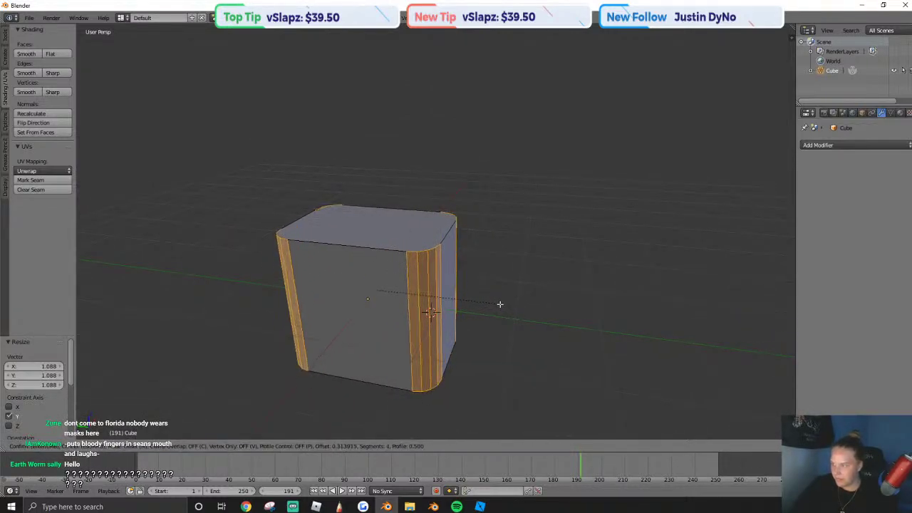
{"action": "left_click", "coordinate": [502, 304]}
Select the whole rounded block and scale it by about 0.824 along the Z axis.
{"action": "key", "text": "a"}
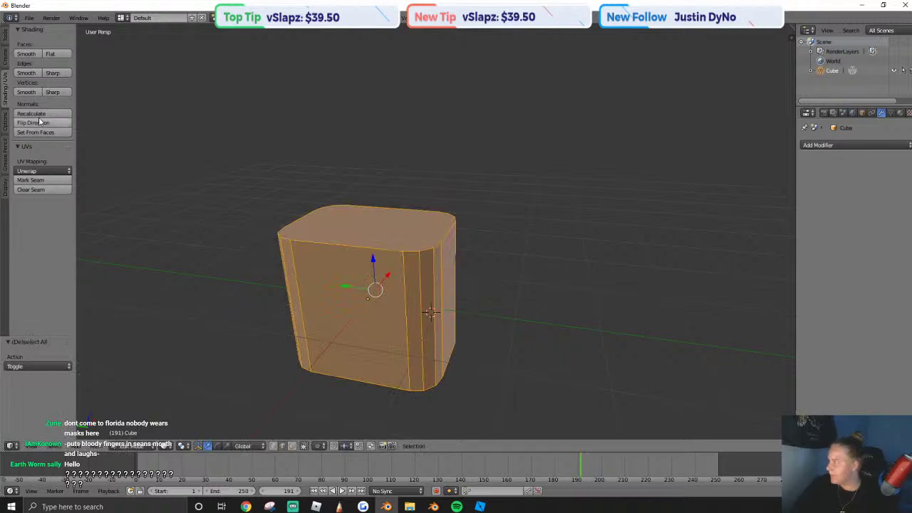
{"action": "key", "text": "s"}
{"action": "left_click", "coordinate": [464, 311]}
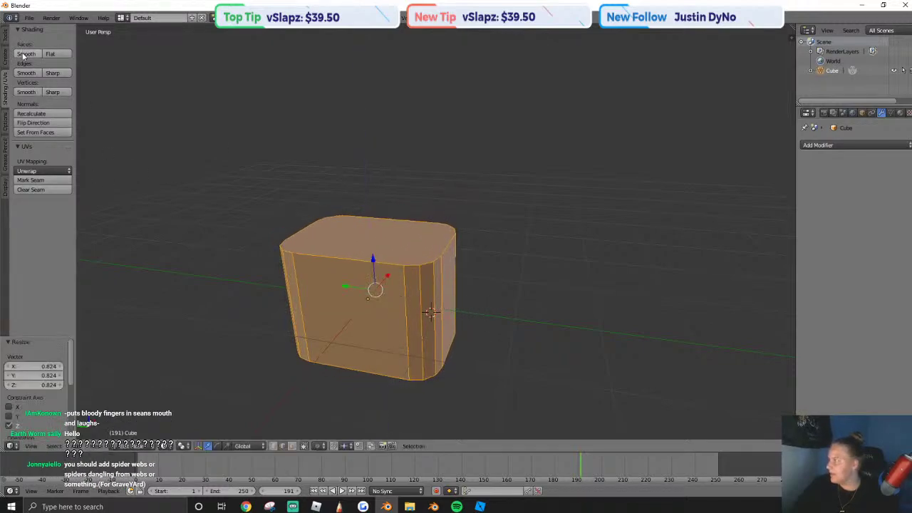
Shade the block's faces smooth, enable Auto Smooth for its mesh and return to Object Mode.
{"action": "left_click", "coordinate": [26, 54]}
{"action": "left_click", "coordinate": [890, 113]}
{"action": "left_click", "coordinate": [812, 173]}
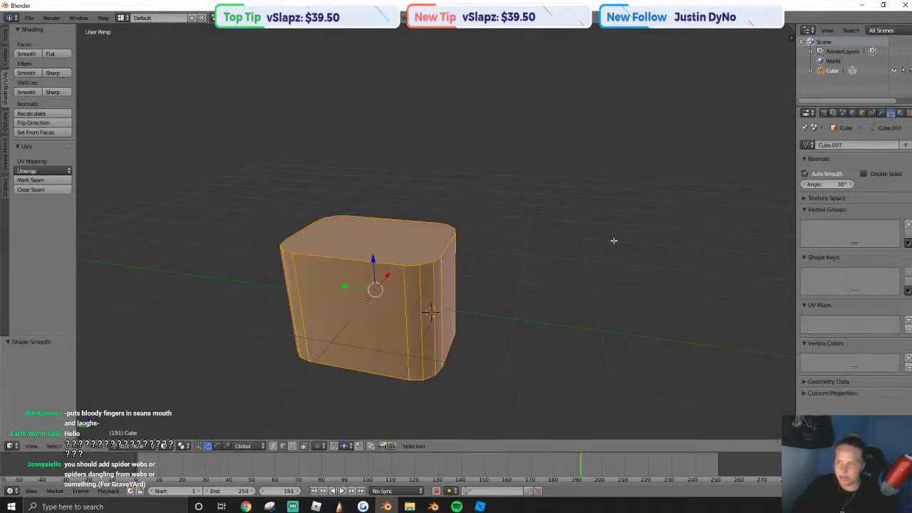
{"action": "key", "text": "shift+f"}
{"action": "key", "text": "w"}
{"action": "key", "text": "a"}
{"action": "left_click", "coordinate": [435, 231]}
{"action": "key", "text": "Tab"}
Deselect the block and add a torus with 20 major segments.
{"action": "key", "text": "shift+f"}
{"action": "key", "text": "a"}
{"action": "key", "text": "e"}
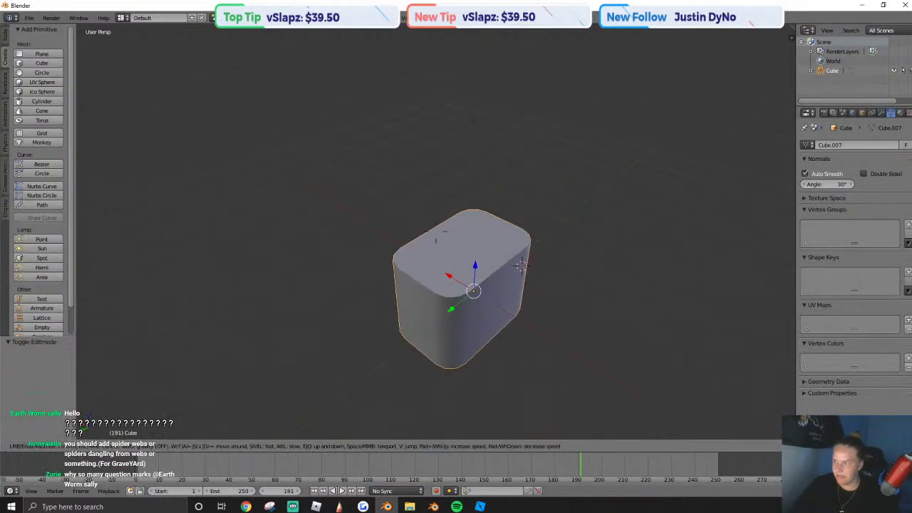
{"action": "key", "text": "d"}
{"action": "left_click", "coordinate": [235, 191]}
{"action": "key", "text": "a"}
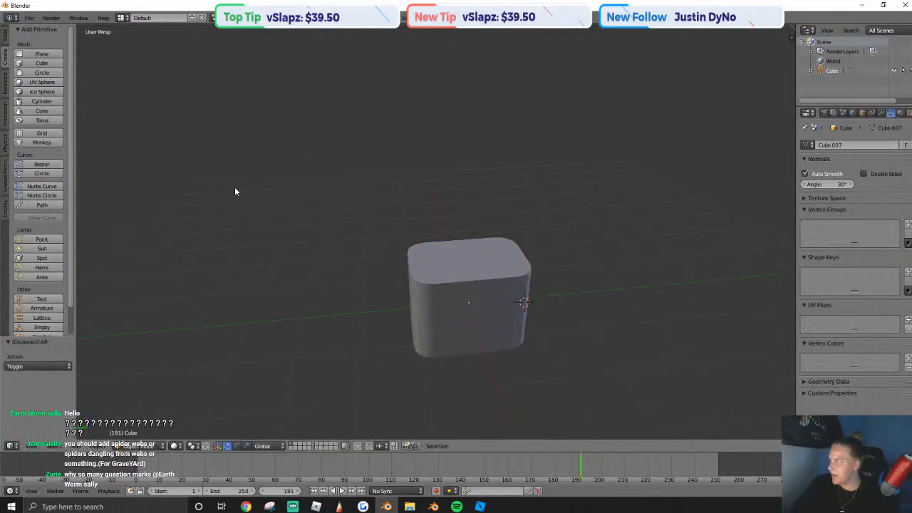
{"action": "left_click", "coordinate": [47, 121]}
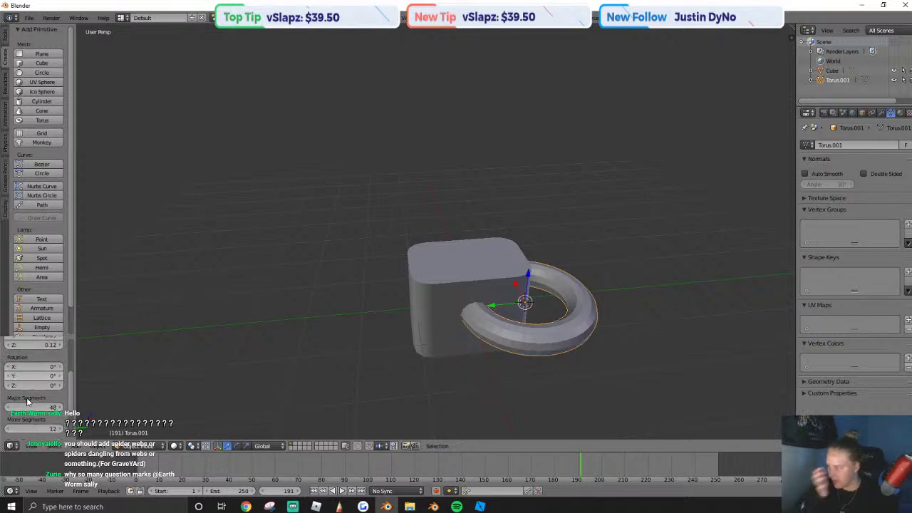
{"action": "scroll", "coordinate": [35, 384], "scroll_direction": "down", "scroll_amount": 6}
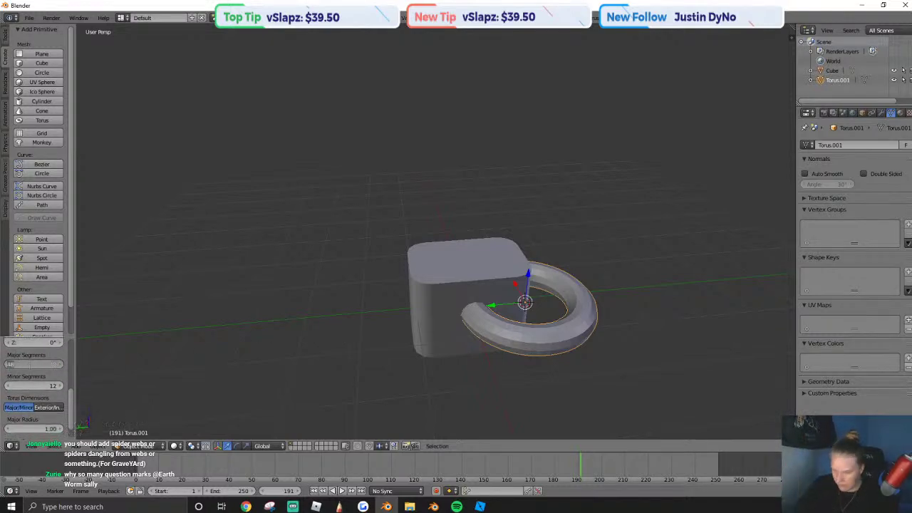
{"action": "type", "text": "20"}
{"action": "key", "text": "Return"}
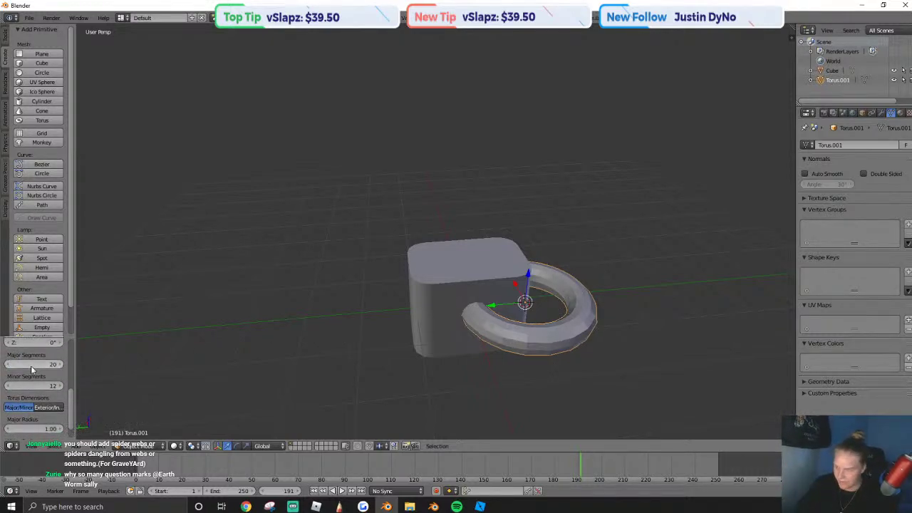
Rotate the torus 90 degrees about the Y axis and raise it above the block.
{"action": "key", "text": "r"}
{"action": "type", "text": "y"}
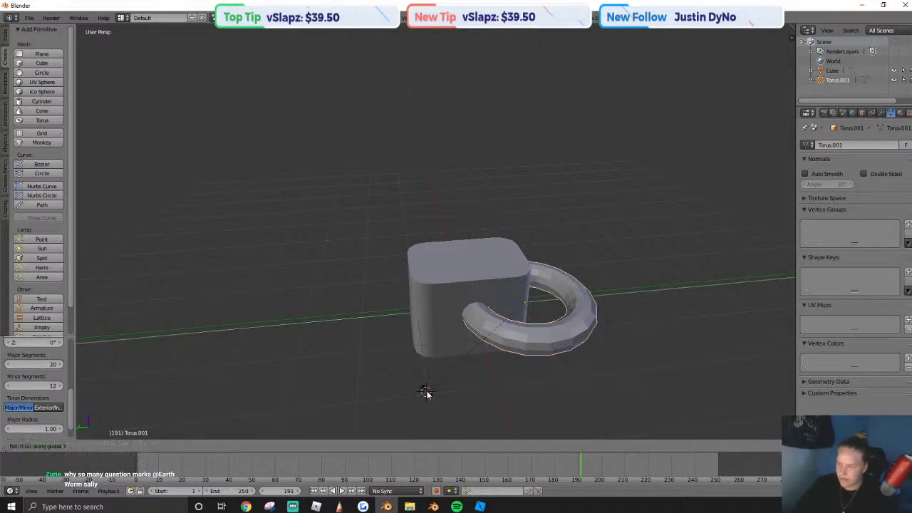
{"action": "type", "text": "90"}
{"action": "key", "text": "Return"}
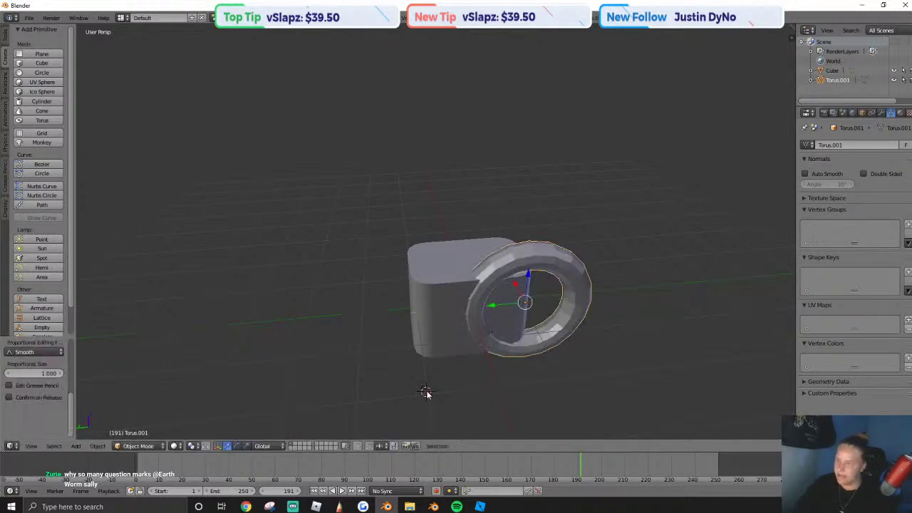
{"action": "left_click_drag", "start_coordinate": [508, 307], "coordinate": [483, 118]}
Enter Edit Mode on the torus and view its whole ring from the front.
{"action": "key", "text": "shift+f"}
{"action": "key", "text": "w"}
{"action": "left_click", "coordinate": [443, 230]}
{"action": "key", "text": "Tab"}
{"action": "right_click", "coordinate": [543, 201]}
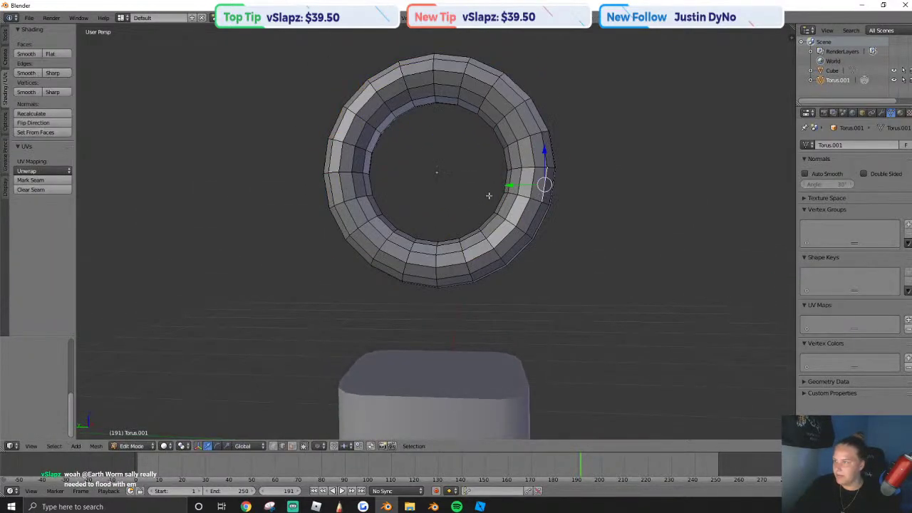
{"action": "right_click", "coordinate": [506, 188], "text": "alt"}
{"action": "key", "text": "a"}
{"action": "key", "text": "a"}
{"action": "key", "text": "shift+f"}
{"action": "key", "text": "s"}
{"action": "left_click", "coordinate": [435, 231]}
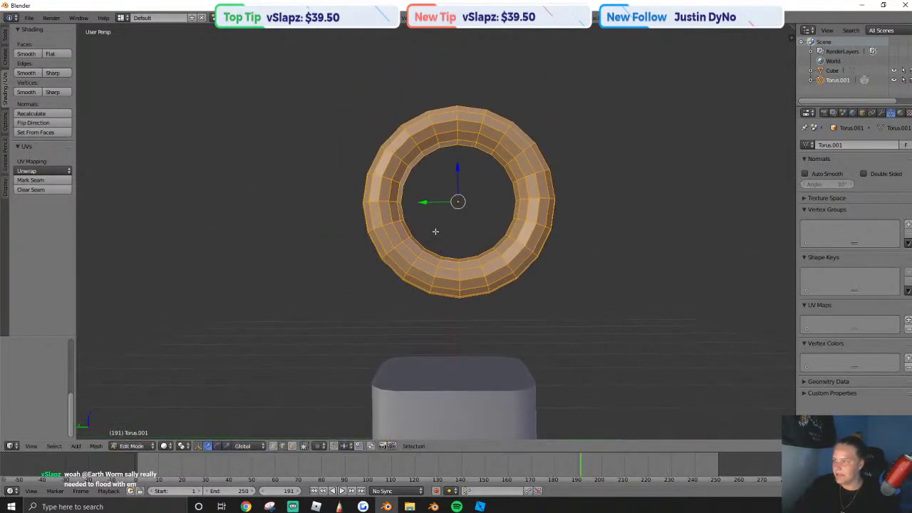
Try deleting the vertices of the torus's lower half of face loops, and undo the deletion.
{"action": "right_click", "coordinate": [387, 206], "text": "alt"}
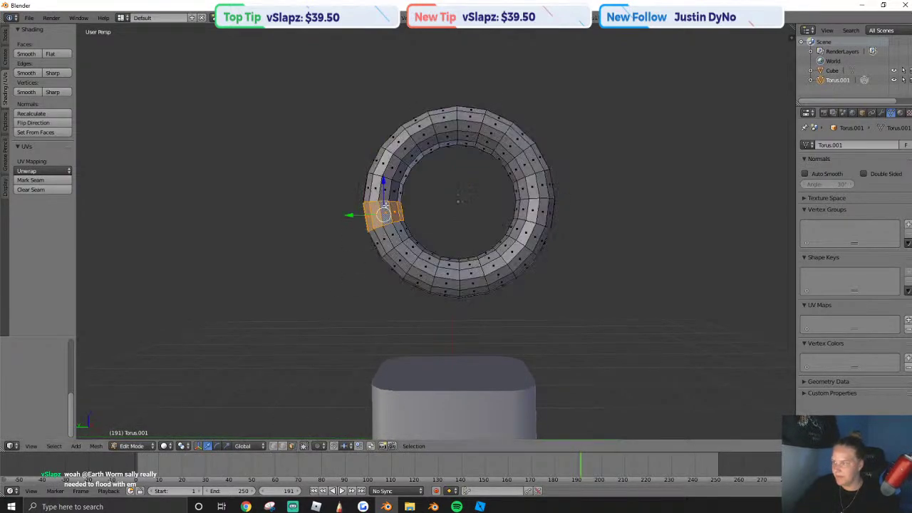
{"action": "right_click", "coordinate": [400, 238], "text": "alt+shift"}
{"action": "right_click", "coordinate": [415, 248], "text": "alt+shift"}
{"action": "right_click", "coordinate": [428, 258], "text": "alt+shift"}
{"action": "right_click", "coordinate": [443, 261], "text": "alt+shift"}
{"action": "mouse_move", "coordinate": [456, 263]}
{"action": "left_mouse_down"}
{"action": "mouse_move", "coordinate": [484, 258]}
{"action": "mouse_move", "coordinate": [518, 230]}
{"action": "left_mouse_up"}
{"action": "key", "text": "x"}
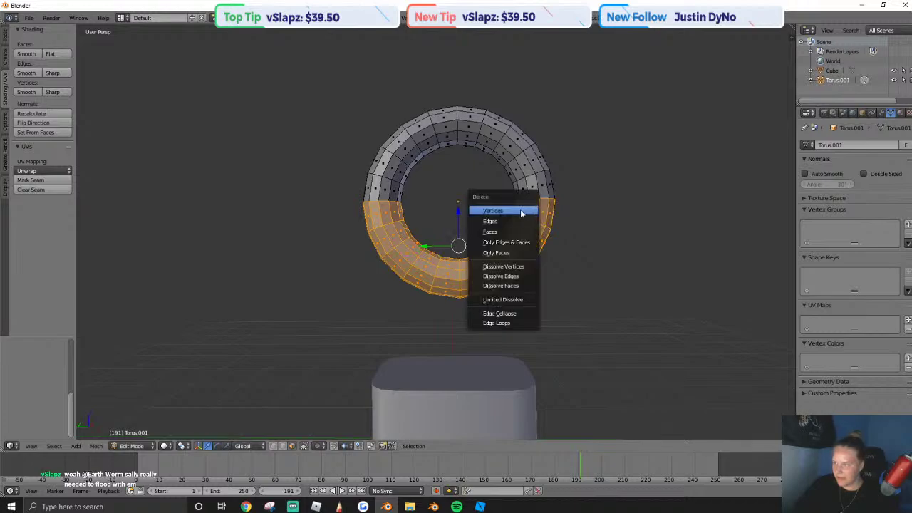
{"action": "left_click", "coordinate": [525, 208]}
{"action": "key", "text": "Tab"}
{"action": "key", "text": "ctrl+z"}
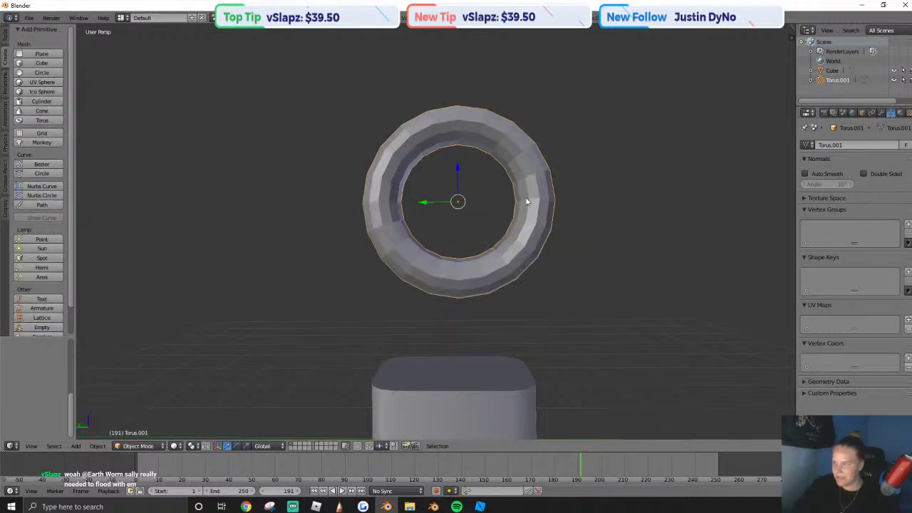
Enter Edit Mode on the restored torus again and switch to face selection.
{"action": "key", "text": "Tab"}
{"action": "right_click", "coordinate": [534, 224], "text": "alt"}
{"action": "right_click", "coordinate": [526, 232]}
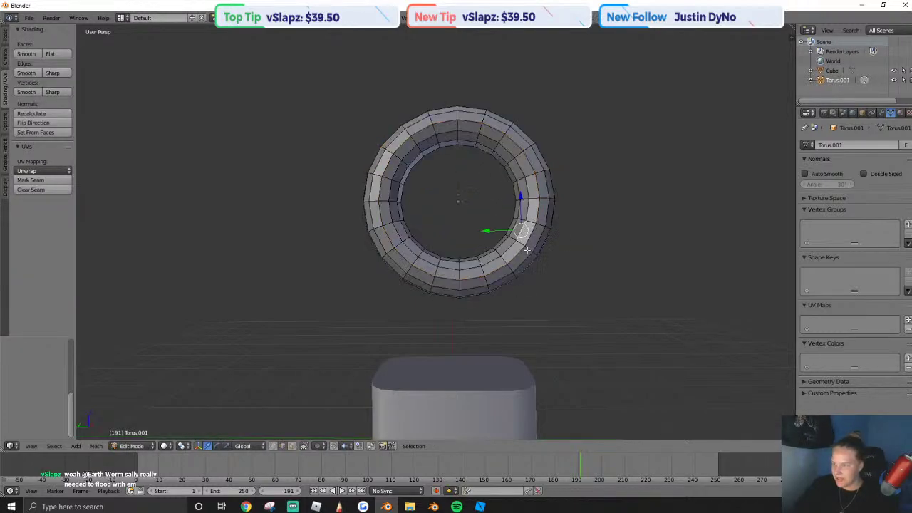
{"action": "left_click", "coordinate": [292, 446]}
Delete the vertices of the torus's lower face loops, stopping one segment short of half on each side, and return to Object Mode.
{"action": "left_click", "coordinate": [529, 235]}
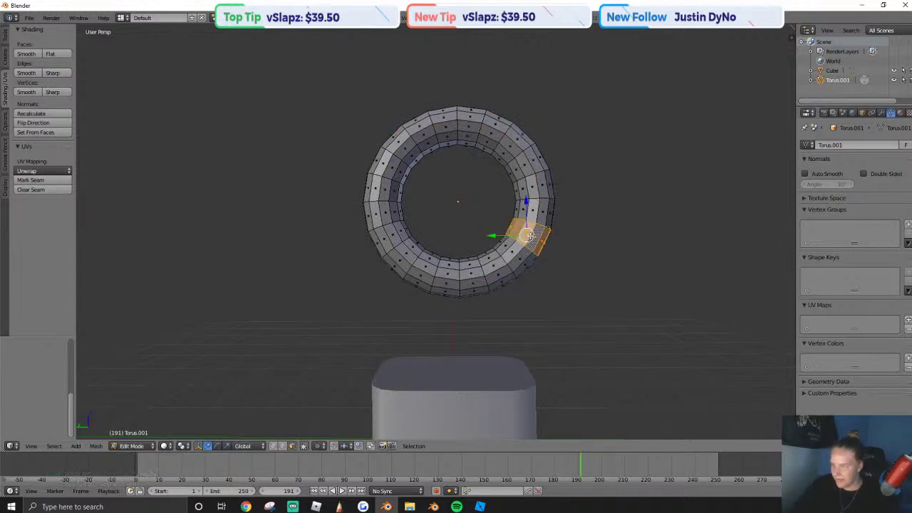
{"action": "left_click", "coordinate": [529, 235], "text": "alt"}
{"action": "key", "text": "a"}
{"action": "left_click", "coordinate": [531, 237]}
{"action": "left_click", "coordinate": [511, 268], "text": "shift"}
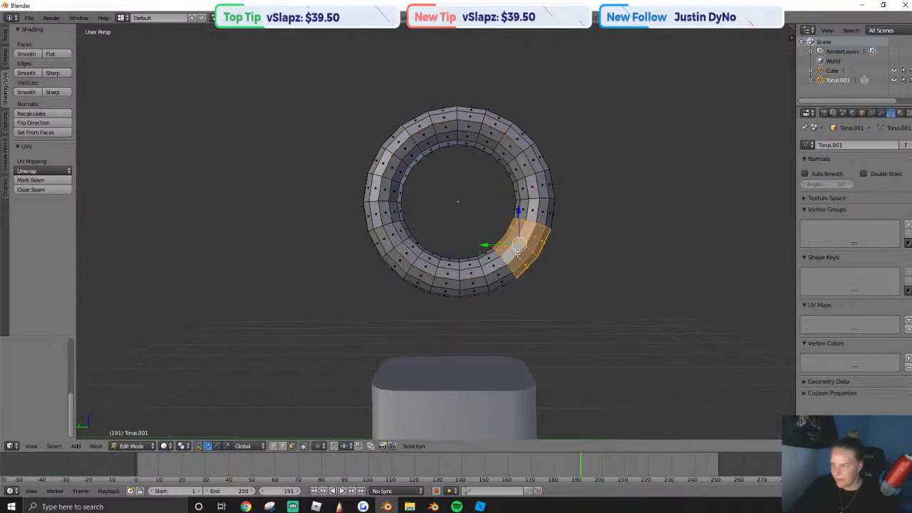
{"action": "left_click", "coordinate": [492, 267], "text": "shift"}
{"action": "left_click", "coordinate": [471, 276], "text": "shift"}
{"action": "left_click", "coordinate": [431, 276], "text": "shift"}
{"action": "left_click", "coordinate": [419, 272], "text": "shift"}
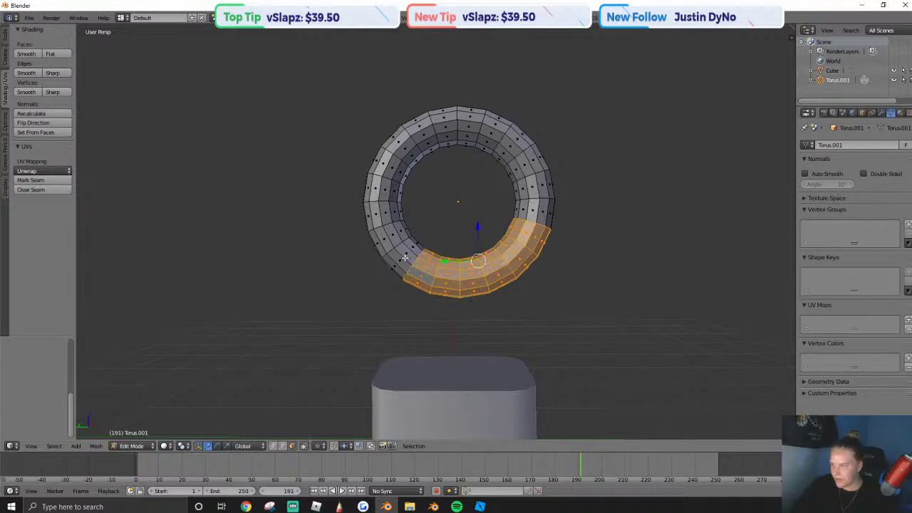
{"action": "left_click", "coordinate": [401, 258], "text": "shift"}
{"action": "left_click", "coordinate": [387, 239], "text": "shift"}
{"action": "key", "text": "x"}
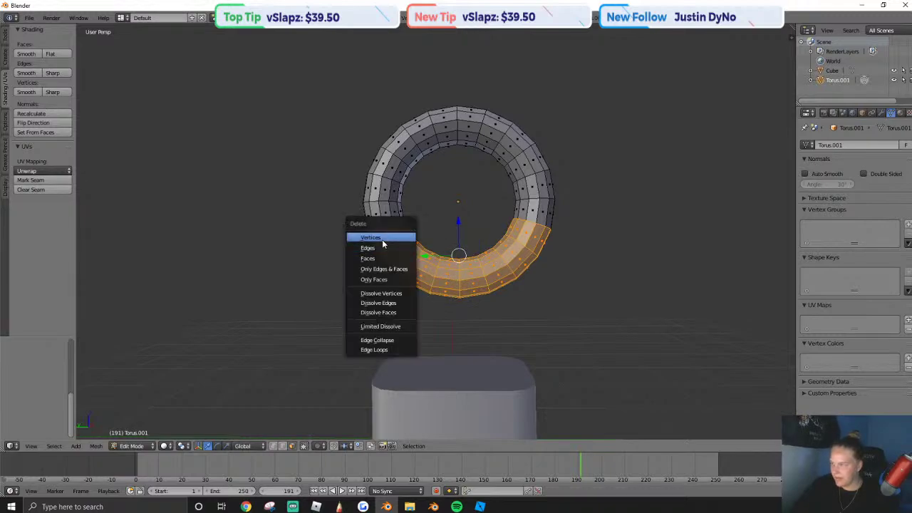
{"action": "left_click", "coordinate": [382, 238]}
{"action": "key", "text": "Tab"}
Lower the remaining arc onto the block's top and scale it to fit as a padlock shackle.
{"action": "left_click_drag", "start_coordinate": [457, 181], "coordinate": [455, 365]}
{"action": "key", "text": "s"}
{"action": "left_click", "coordinate": [517, 382]}
{"action": "key", "text": "shift+f"}
{"action": "key", "text": "w"}
{"action": "key", "text": "Escape"}
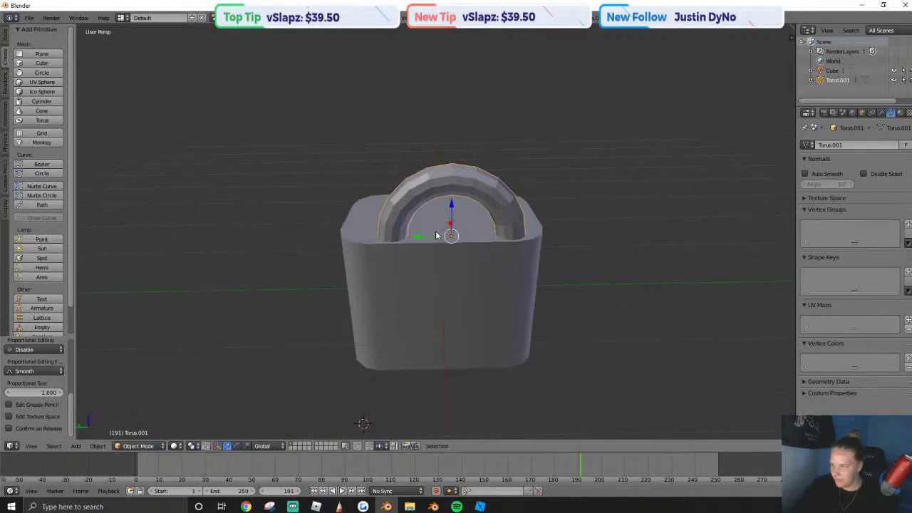
Reposition the shackle centrally on the block's top and adjust its scale to span most of the width.
{"action": "key", "text": "h"}
{"action": "left_click_drag", "start_coordinate": [445, 266], "coordinate": [441, 193]}
{"action": "key", "text": "s"}
{"action": "left_click", "coordinate": [443, 180]}
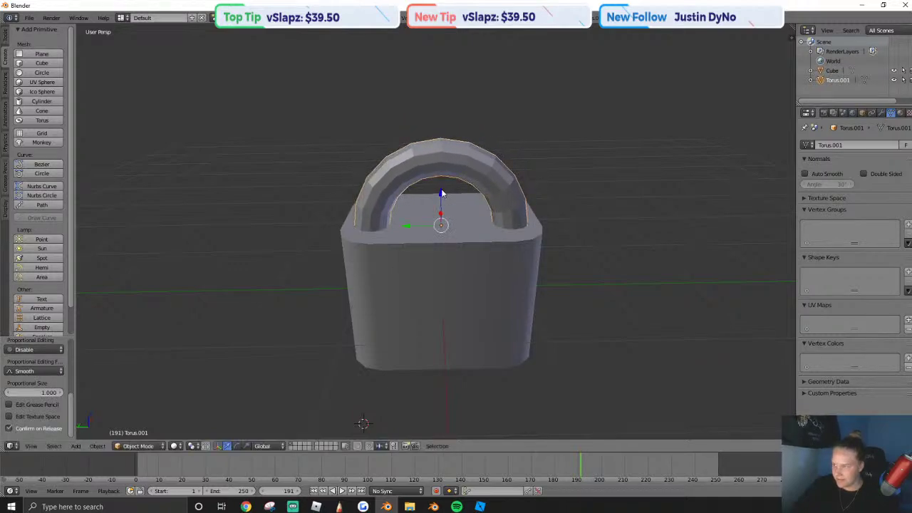
Enter Edit Mode on the shackle, select its entire mesh and reveal the shading options.
{"action": "key", "text": "shift+f"}
{"action": "key", "text": "s"}
{"action": "left_click", "coordinate": [435, 232]}
{"action": "key", "text": "Tab"}
{"action": "key", "text": "a"}
{"action": "key", "text": "a"}
{"action": "key", "text": "a"}
{"action": "key", "text": "a"}
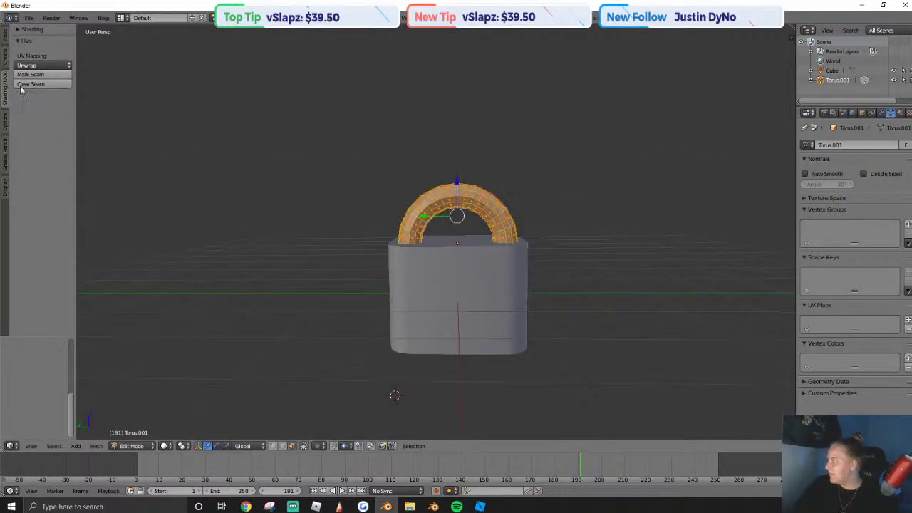
{"action": "left_click", "coordinate": [4, 35]}
{"action": "left_click", "coordinate": [5, 83]}
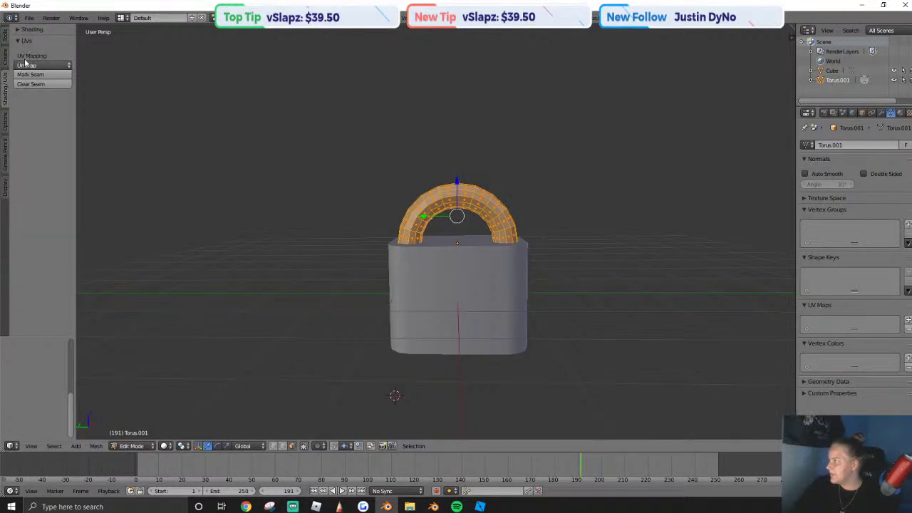
{"action": "left_click", "coordinate": [30, 29]}
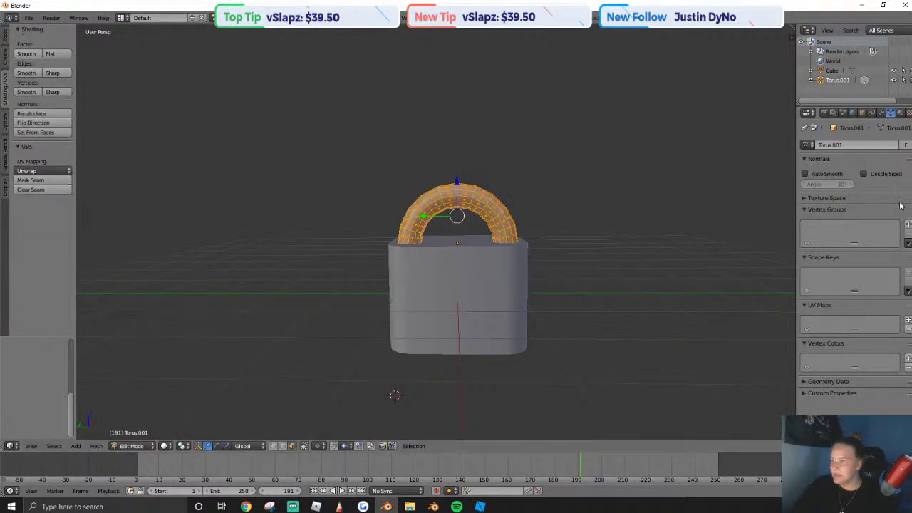
Enable Auto Smooth on the shackle with a 45° angle and return to Object Mode.
{"action": "left_click", "coordinate": [804, 173]}
{"action": "key", "text": "Tab"}
{"action": "scroll", "coordinate": [563, 218], "scroll_direction": "up", "scroll_amount": 4}
{"action": "left_click", "coordinate": [830, 184]}
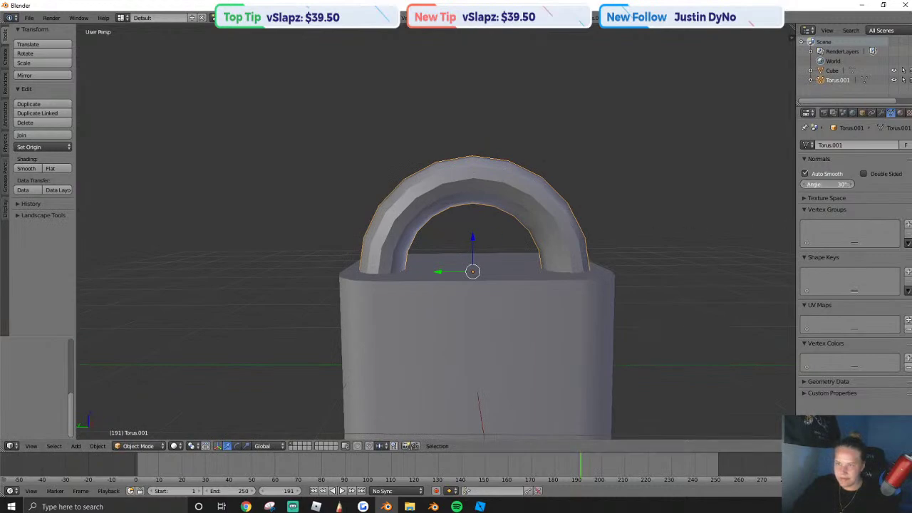
{"action": "type", "text": "45"}
{"action": "key", "text": "Return"}
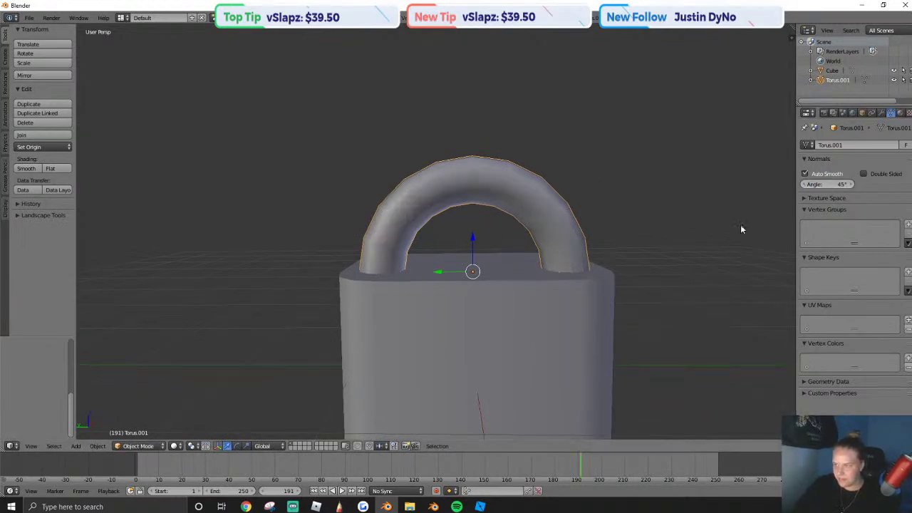
Join the shackle into the padlock block and set the combined object's Auto Smooth angle to 45°.
{"action": "right_click", "coordinate": [530, 289], "text": "shift"}
{"action": "key", "text": "ctrl+j"}
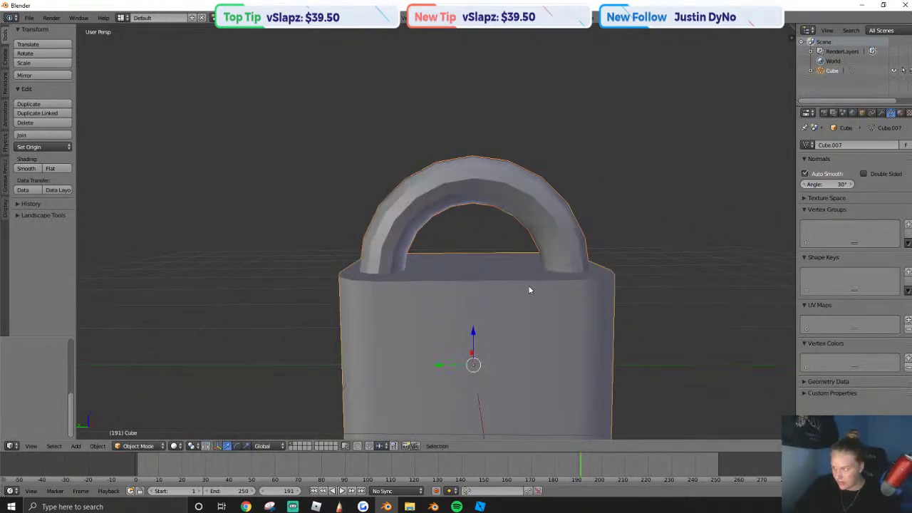
{"action": "key", "text": "shift+f"}
{"action": "key", "text": "s"}
{"action": "key", "text": "q"}
{"action": "left_click", "coordinate": [435, 231]}
{"action": "left_click", "coordinate": [830, 184]}
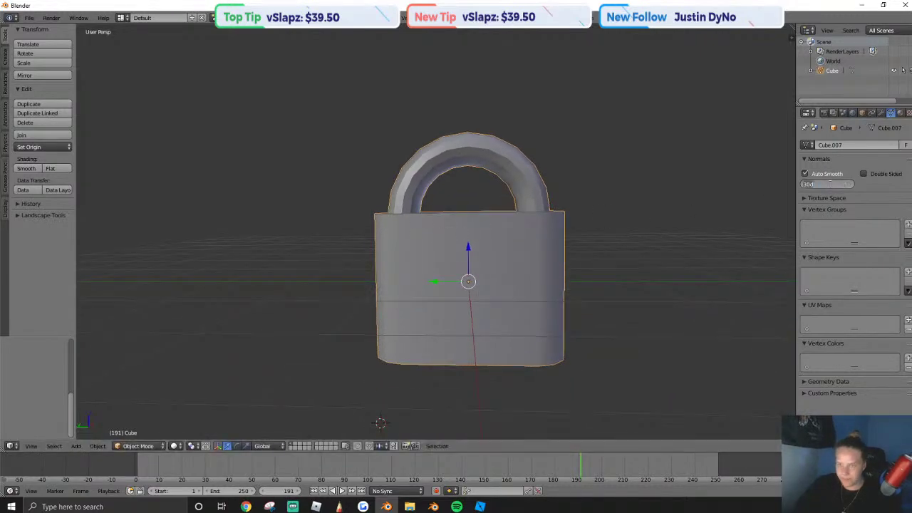
{"action": "type", "text": "45"}
{"action": "key", "text": "Return"}
Enter Edit Mode on the joined padlock and select only the shackle's linked geometry.
{"action": "key", "text": "shift+f"}
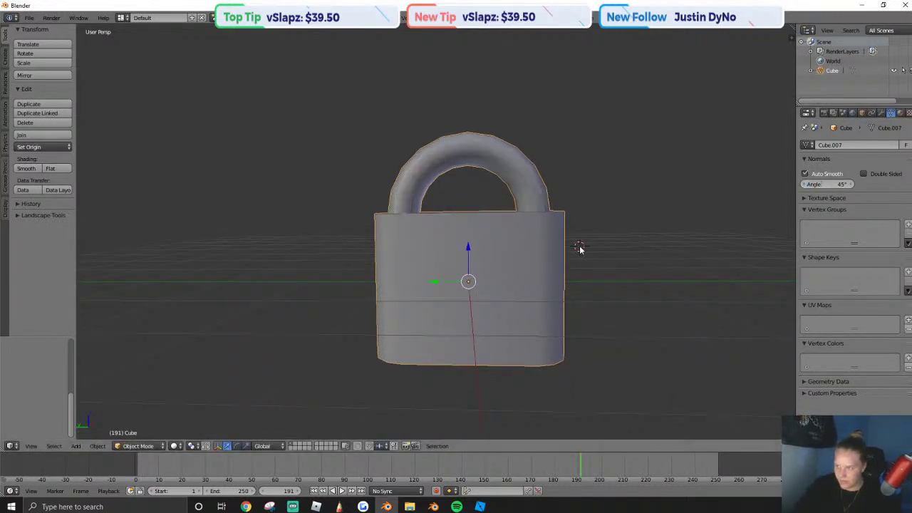
{"action": "key", "text": "a"}
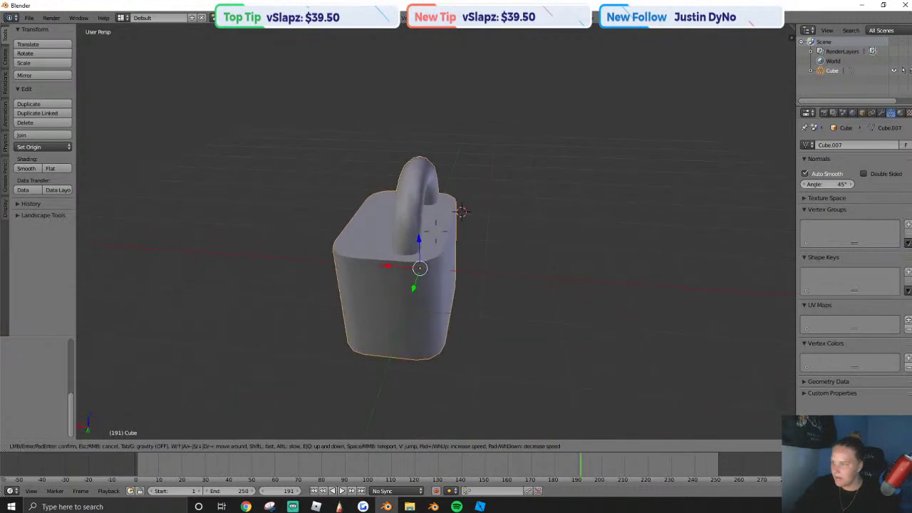
{"action": "left_click", "coordinate": [435, 230]}
{"action": "key", "text": "Tab"}
{"action": "right_click", "coordinate": [461, 223]}
{"action": "key", "text": "l"}
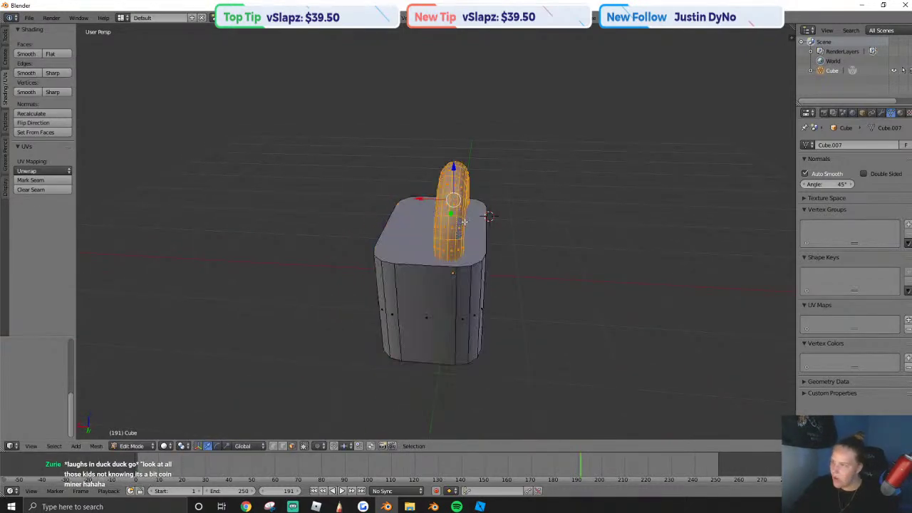
Move the padlock body along X until it is centred beneath the shackle, and leave mesh editing.
{"action": "key", "text": "g"}
{"action": "key", "text": "x"}
{"action": "key", "text": "Escape"}
{"action": "right_click", "coordinate": [457, 290]}
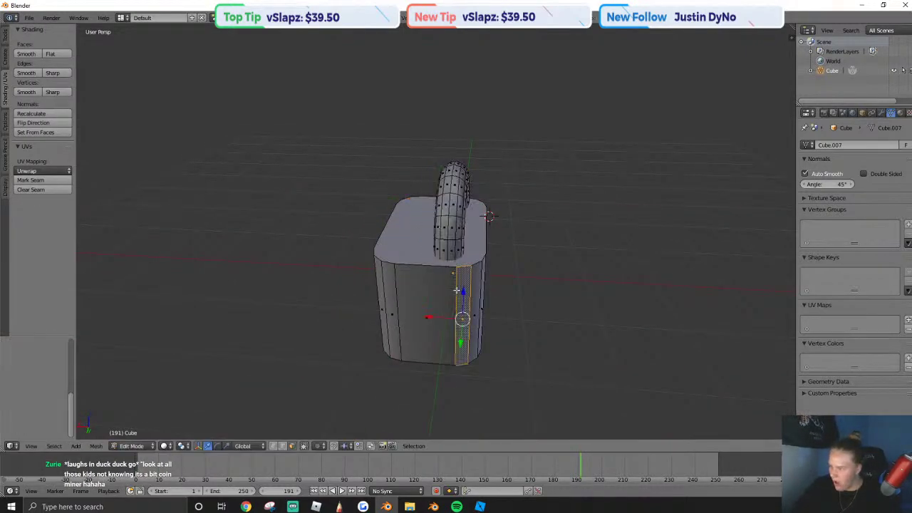
{"action": "key", "text": "l"}
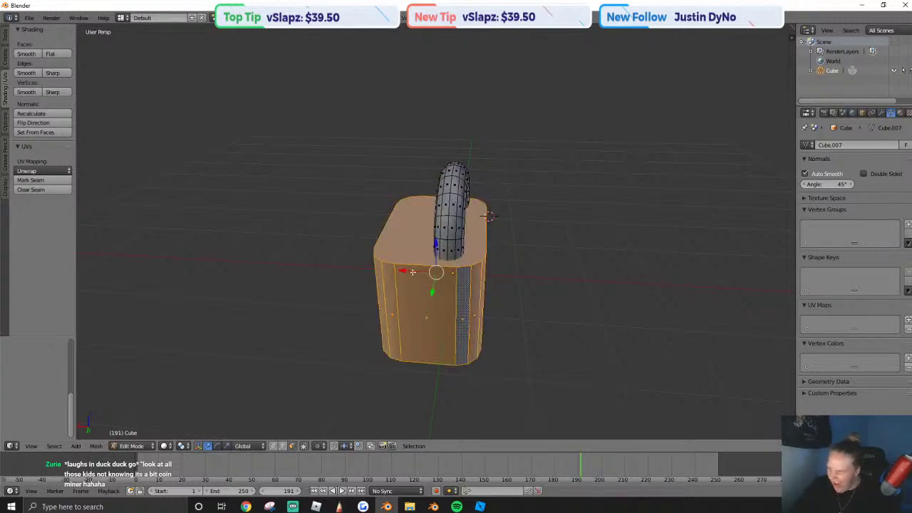
{"action": "left_click_drag", "start_coordinate": [412, 271], "coordinate": [480, 271]}
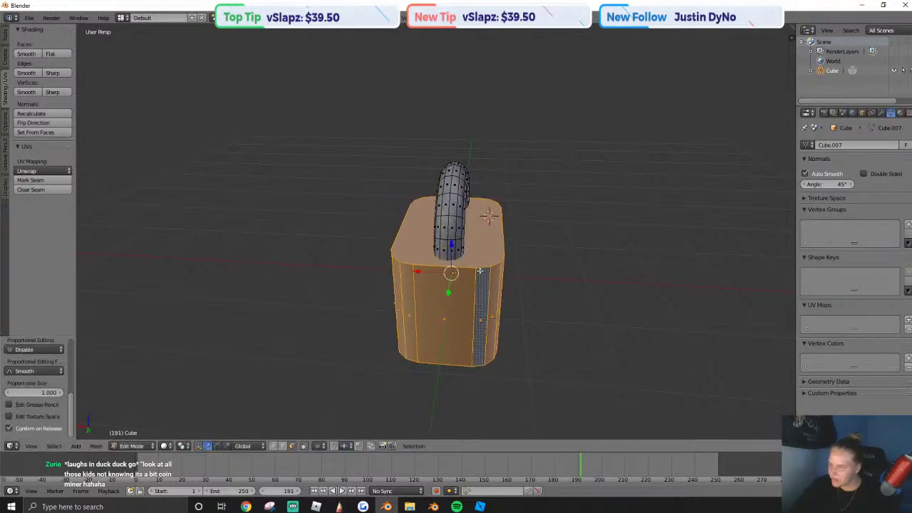
{"action": "key", "text": "Tab"}
{"action": "key", "text": "shift+f"}
{"action": "key", "text": "d"}
{"action": "left_click", "coordinate": [436, 234]}
{"action": "key", "text": "a"}
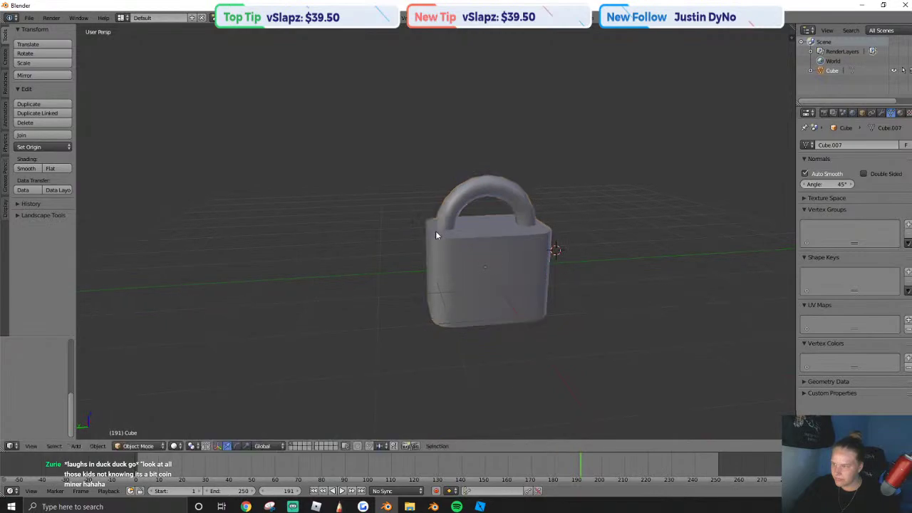
{"action": "key", "text": "shift+f"}
{"action": "left_click", "coordinate": [436, 235]}
{"action": "key", "text": "a"}
{"action": "key", "text": "shift+f"}
{"action": "left_click", "coordinate": [436, 235]}
{"action": "key", "text": "a"}
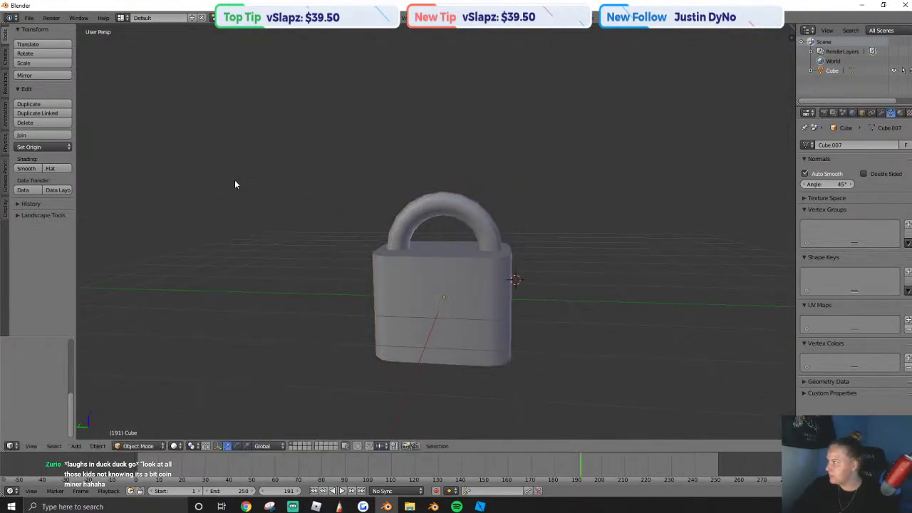
Add a cylinder at the world origin and rotate it 90 degrees about the Y axis.
{"action": "left_click", "coordinate": [5, 56]}
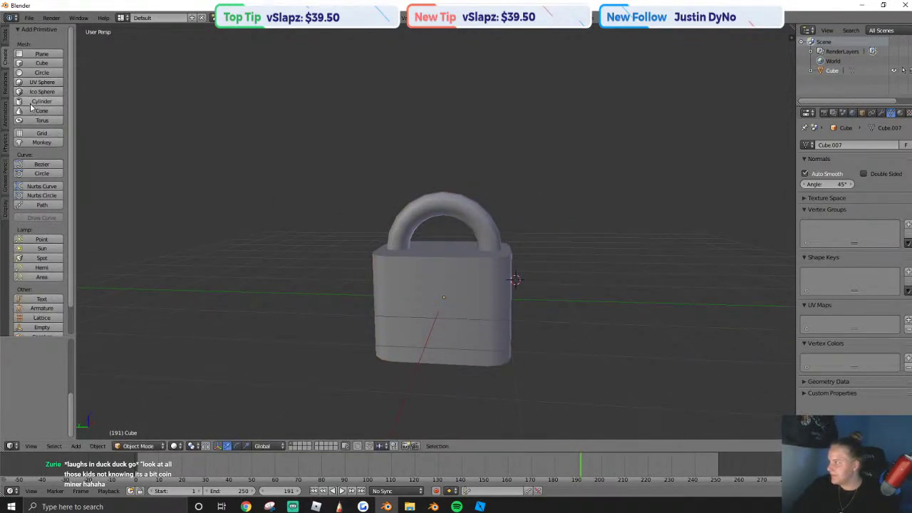
{"action": "left_click", "coordinate": [32, 102]}
{"action": "key", "text": "alt+g"}
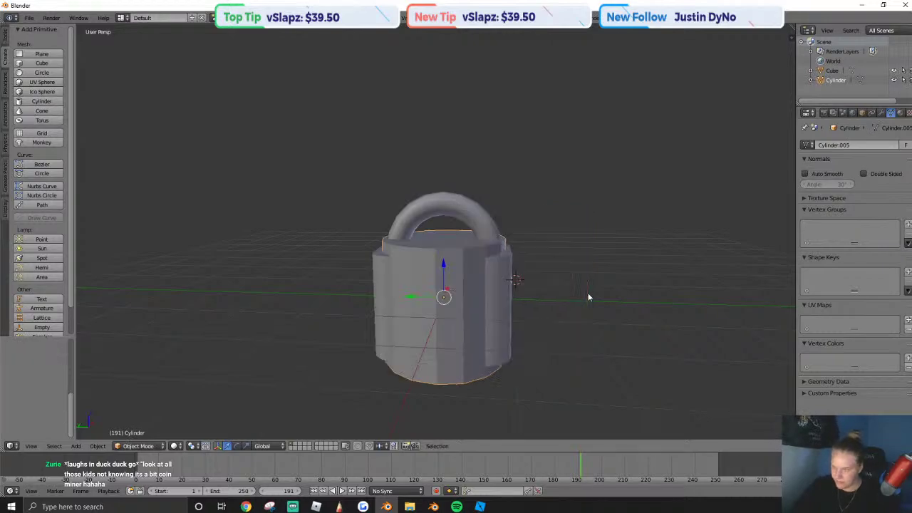
{"action": "type", "text": "ry"}
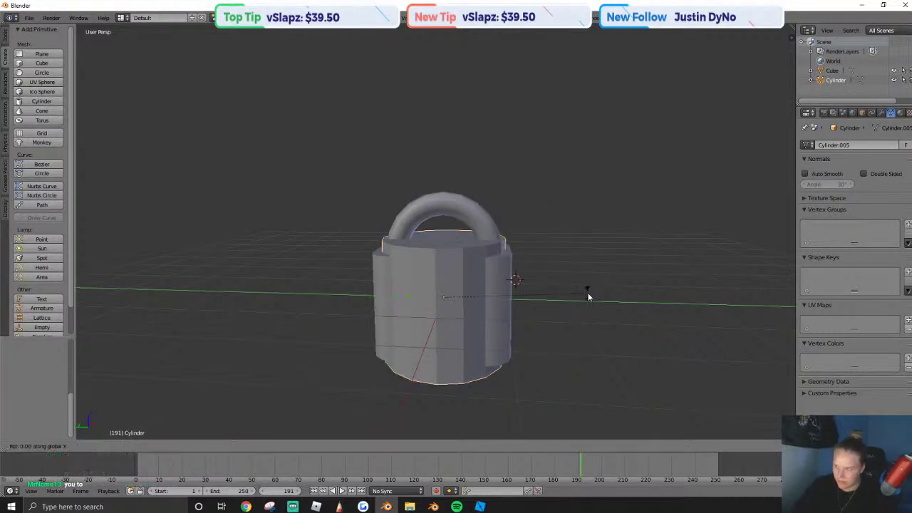
{"action": "type", "text": "90"}
{"action": "key", "text": "Return"}
Scale the cylinder down to keyhole size and move it along X out in front of the padlock body.
{"action": "key", "text": "s"}
{"action": "left_click", "coordinate": [513, 302]}
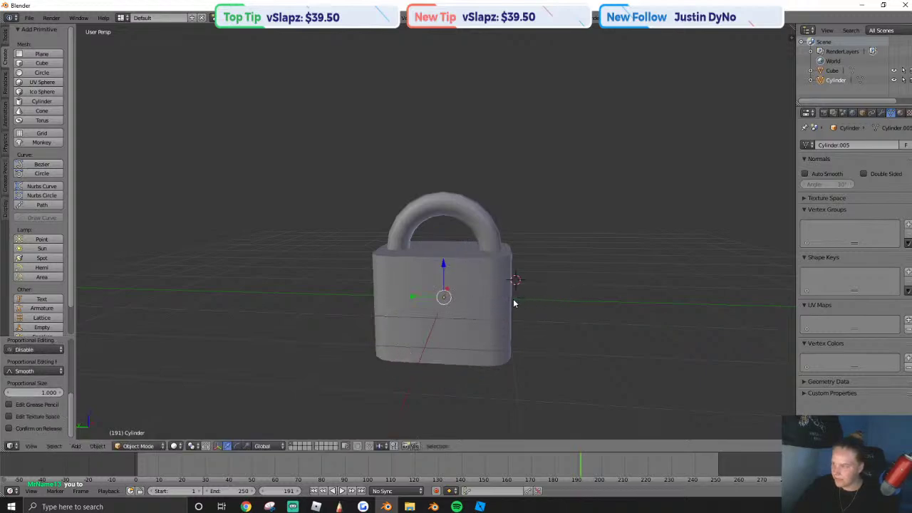
{"action": "key", "text": "shift+f"}
{"action": "key", "text": "w"}
{"action": "key", "text": "a"}
{"action": "left_click", "coordinate": [436, 232]}
{"action": "left_click_drag", "start_coordinate": [476, 251], "coordinate": [541, 306]}
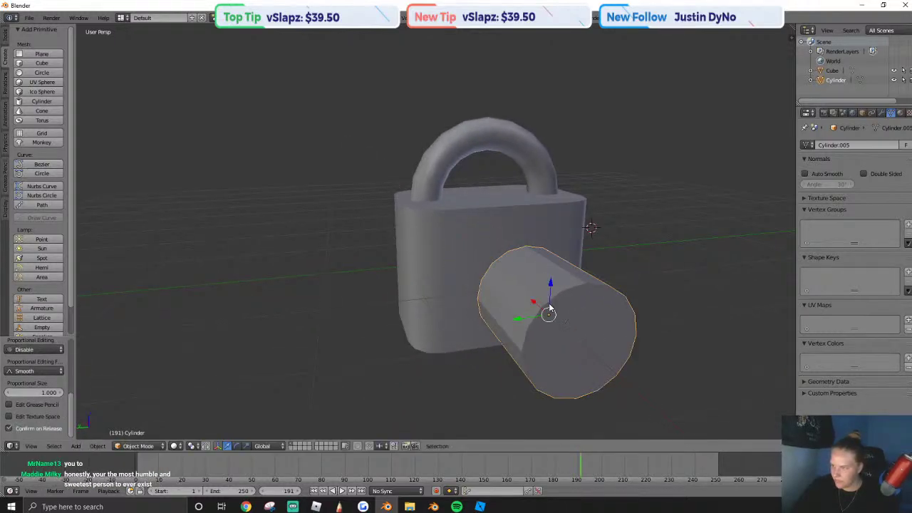
{"action": "key", "text": "s"}
{"action": "left_click", "coordinate": [607, 328]}
Extrude the two lowest side faces of the cylinder downward to form the keyhole's lower slot.
{"action": "key", "text": "shift+f"}
{"action": "key", "text": "s"}
{"action": "key", "text": "d"}
{"action": "left_click", "coordinate": [436, 232]}
{"action": "key", "text": "Tab"}
{"action": "key", "text": "shift+f"}
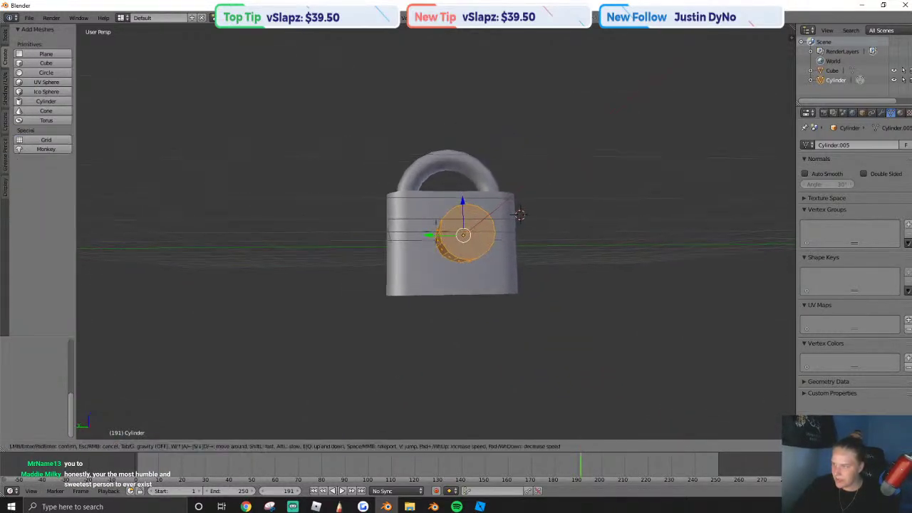
{"action": "key", "text": "w"}
{"action": "key", "text": "q"}
{"action": "key", "text": "d"}
{"action": "left_click", "coordinate": [436, 231]}
{"action": "right_click", "coordinate": [413, 240]}
{"action": "right_click", "coordinate": [430, 236], "text": "shift"}
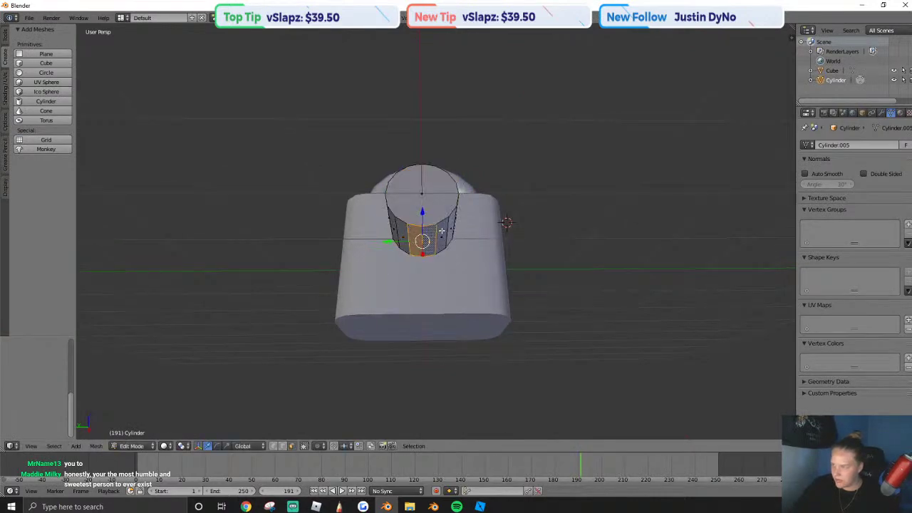
{"action": "key", "text": "e"}
{"action": "left_click", "coordinate": [464, 277]}
Widen the extruded end faces along Y so the keyhole's slot flares outward, and leave mesh editing.
{"action": "key", "text": "s"}
{"action": "key", "text": "x"}
{"action": "right_click", "coordinate": [466, 279]}
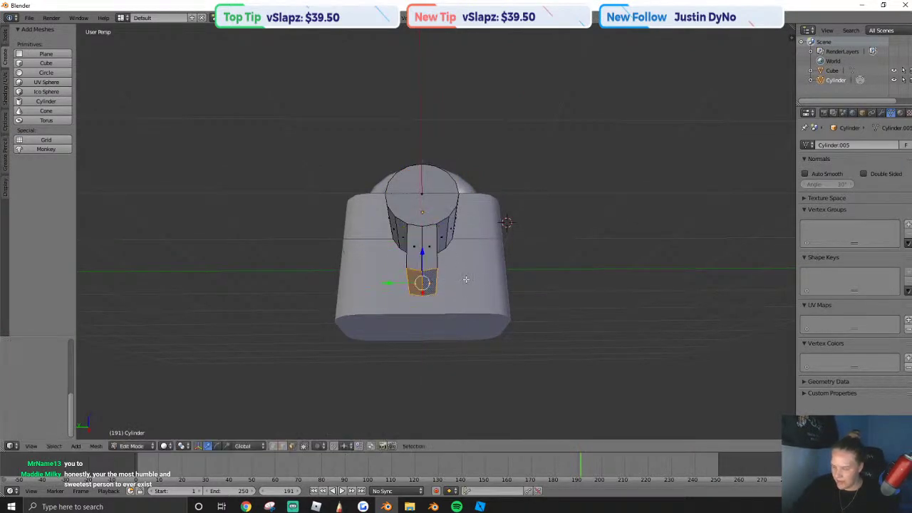
{"action": "key", "text": "s"}
{"action": "key", "text": "y"}
{"action": "left_click", "coordinate": [521, 282]}
{"action": "middle_click_drag", "start_coordinate": [523, 283], "coordinate": [444, 231]}
{"action": "key", "text": "a"}
{"action": "key", "text": "a"}
{"action": "key", "text": "shift+f"}
{"action": "key", "text": "d"}
{"action": "left_click", "coordinate": [436, 231]}
{"action": "key", "text": "Tab"}
Add a Boolean modifier to the padlock.
{"action": "right_click", "coordinate": [465, 221]}
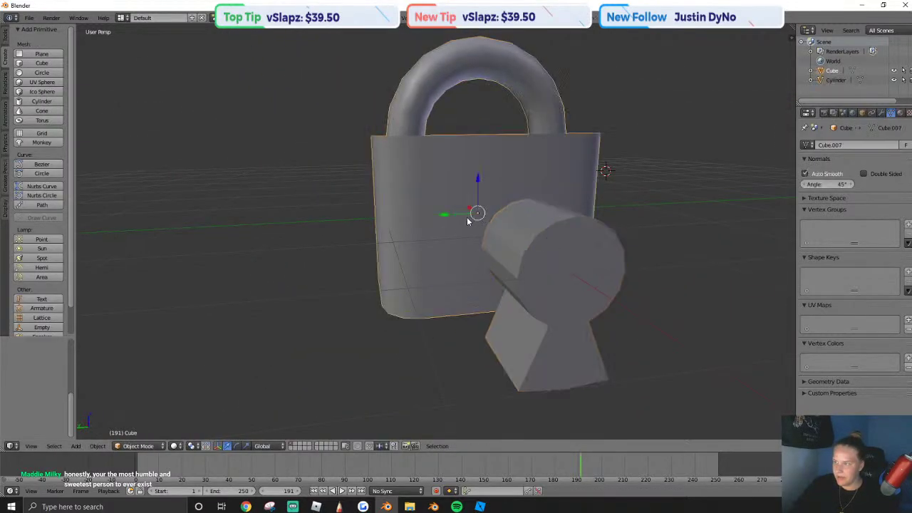
{"action": "right_click", "coordinate": [582, 255]}
{"action": "right_click", "coordinate": [467, 186]}
{"action": "left_click", "coordinate": [882, 112]}
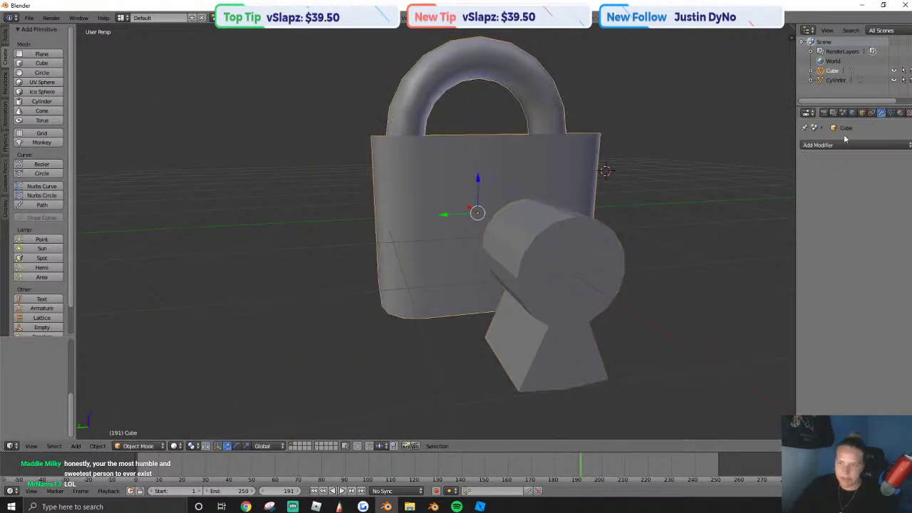
{"action": "left_click", "coordinate": [846, 145]}
{"action": "left_click", "coordinate": [722, 189]}
Shorten the keyhole shape along X and move it back against the padlock's front face.
{"action": "right_click", "coordinate": [600, 264]}
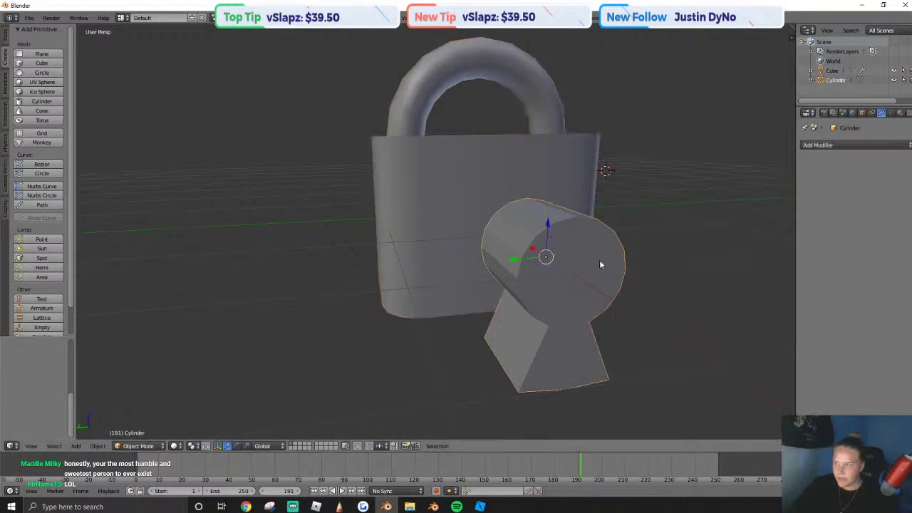
{"action": "key", "text": "shift+f"}
{"action": "key", "text": "s"}
{"action": "key", "text": "a"}
{"action": "key", "text": "Return"}
{"action": "key", "text": "s"}
{"action": "key", "text": "x"}
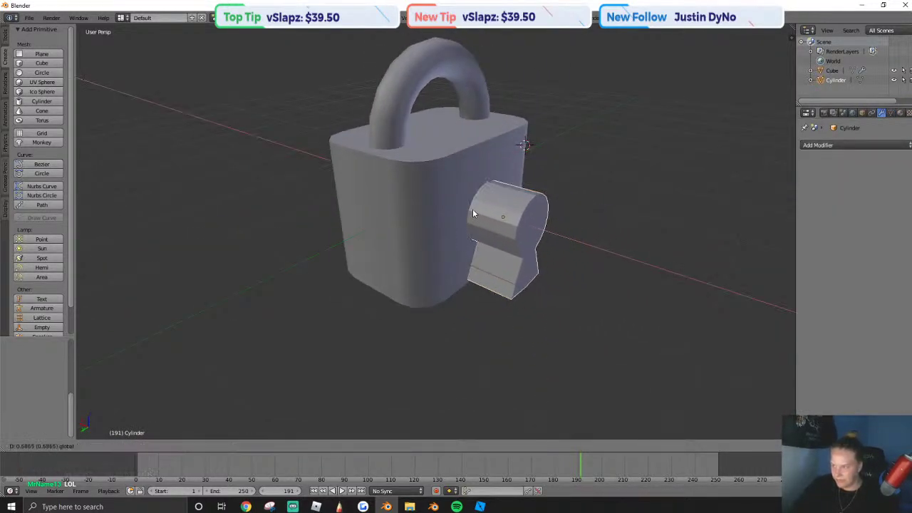
{"action": "left_click", "coordinate": [509, 220]}
{"action": "mouse_move", "coordinate": [476, 212]}
{"action": "left_mouse_down"}
{"action": "mouse_move", "coordinate": [461, 207]}
{"action": "mouse_move", "coordinate": [470, 220]}
{"action": "mouse_move", "coordinate": [474, 211]}
{"action": "left_mouse_up"}
Adjust the keyhole shape's depth along X so it sits partly embedded in the padlock's front face.
{"action": "key", "text": "shift+f"}
{"action": "key", "text": "d"}
{"action": "key", "text": "q"}
{"action": "key", "text": "s"}
{"action": "left_click", "coordinate": [480, 229]}
{"action": "key", "text": "shift+f"}
{"action": "key", "text": "s"}
{"action": "key", "text": "d"}
{"action": "key", "text": "w"}
{"action": "left_click", "coordinate": [447, 233]}
{"action": "key", "text": "shift+f"}
{"action": "key", "text": "w"}
{"action": "key", "text": "d"}
{"action": "key", "text": "e"}
{"action": "left_click", "coordinate": [436, 234]}
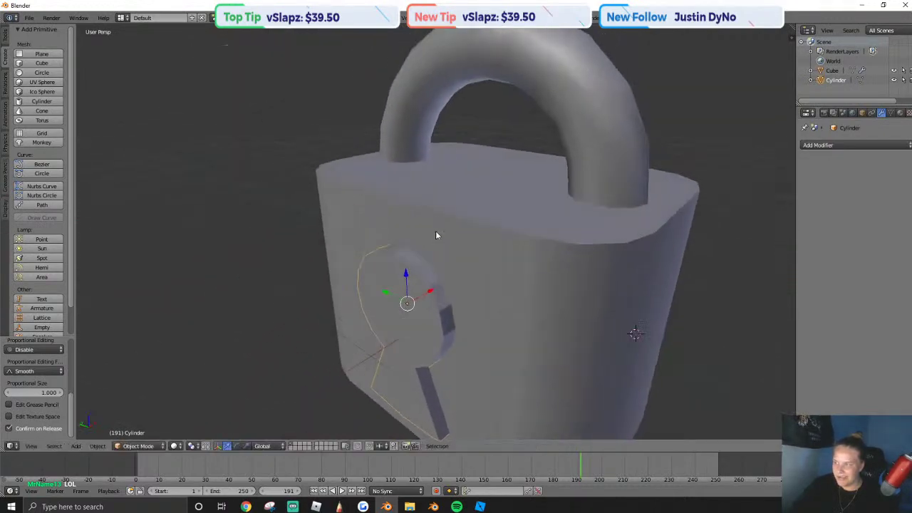
{"action": "left_click_drag", "start_coordinate": [425, 294], "coordinate": [433, 291]}
Try the padlock's Boolean modifier in Intersect mode with Cylinder as its object.
{"action": "right_click", "coordinate": [479, 281]}
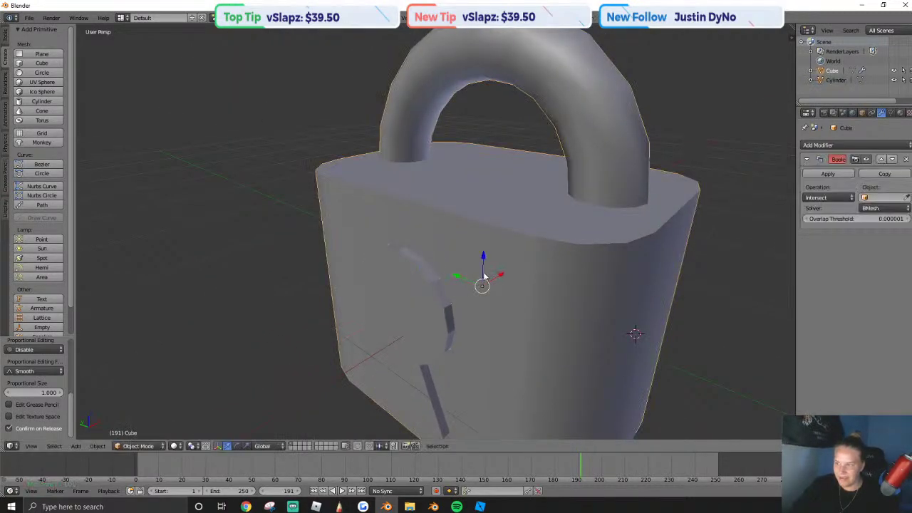
{"action": "right_click", "coordinate": [412, 298]}
{"action": "right_click", "coordinate": [468, 279]}
{"action": "left_click", "coordinate": [877, 198]}
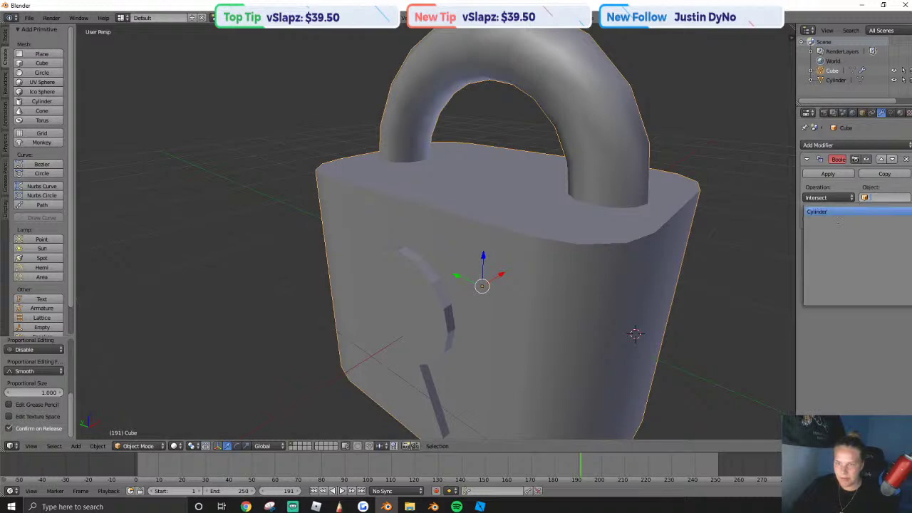
{"action": "left_click", "coordinate": [862, 211]}
{"action": "key", "text": "ctrl+z"}
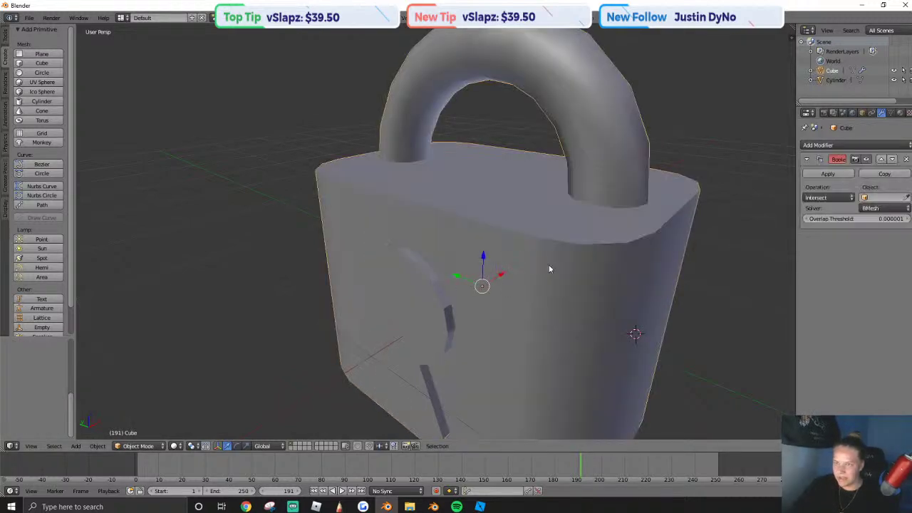
Set the Boolean operation to Difference with Cylinder as its object and apply the modifier to the padlock.
{"action": "left_click", "coordinate": [819, 197]}
{"action": "left_click", "coordinate": [819, 165]}
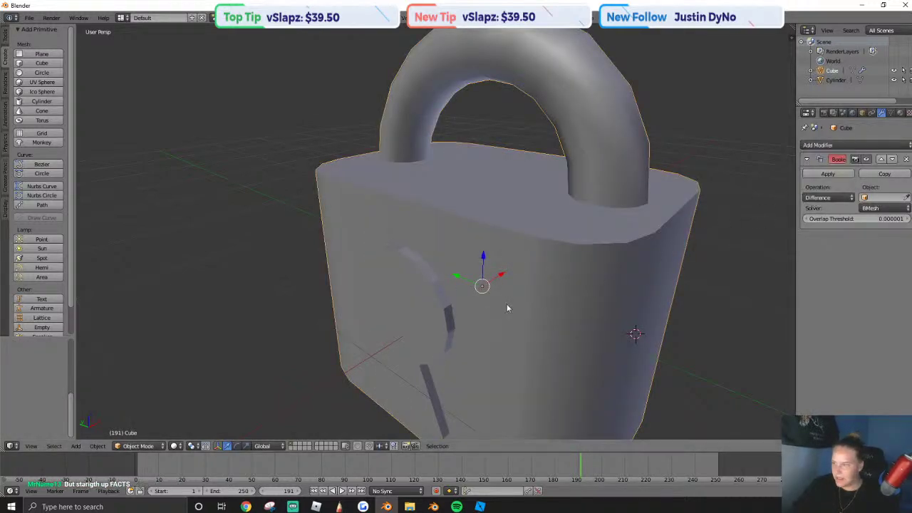
{"action": "left_click", "coordinate": [903, 208]}
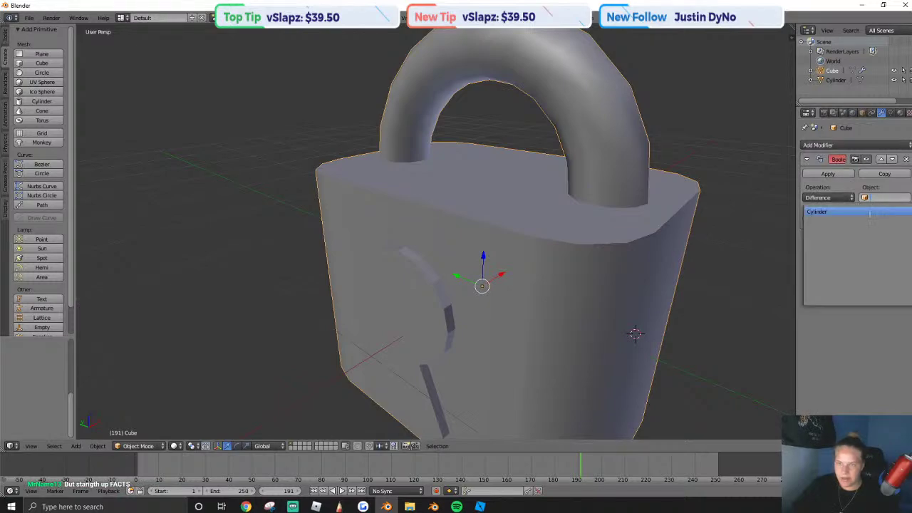
{"action": "left_click", "coordinate": [828, 173]}
Delete the keyhole-shaped cutter object from the scene.
{"action": "right_click", "coordinate": [328, 291]}
{"action": "key", "text": "x"}
{"action": "left_click", "coordinate": [341, 294]}
Examine the padlock's mesh and the shading around the cut keyhole from several angles.
{"action": "middle_click_drag", "start_coordinate": [340, 293], "coordinate": [478, 238]}
{"action": "right_click", "coordinate": [492, 246]}
{"action": "key", "text": "Tab"}
{"action": "key", "text": "a"}
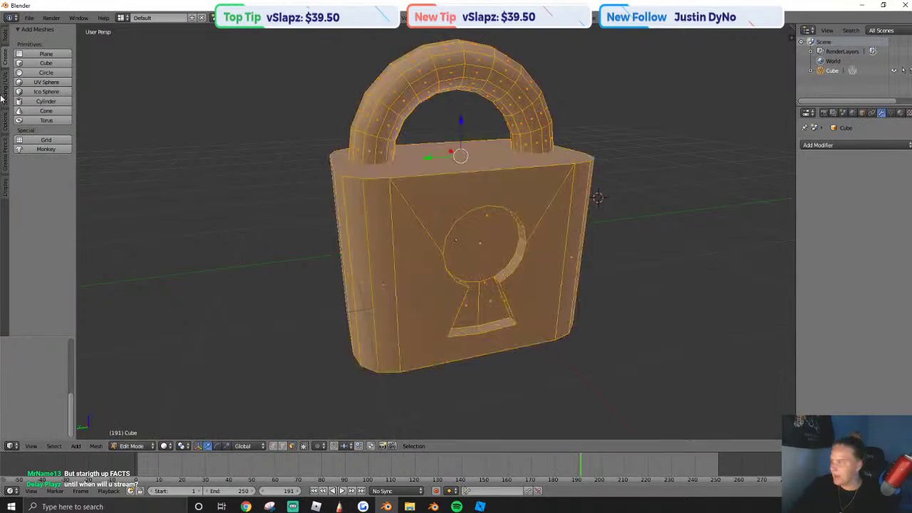
{"action": "left_click", "coordinate": [3, 87]}
{"action": "key", "text": "Tab"}
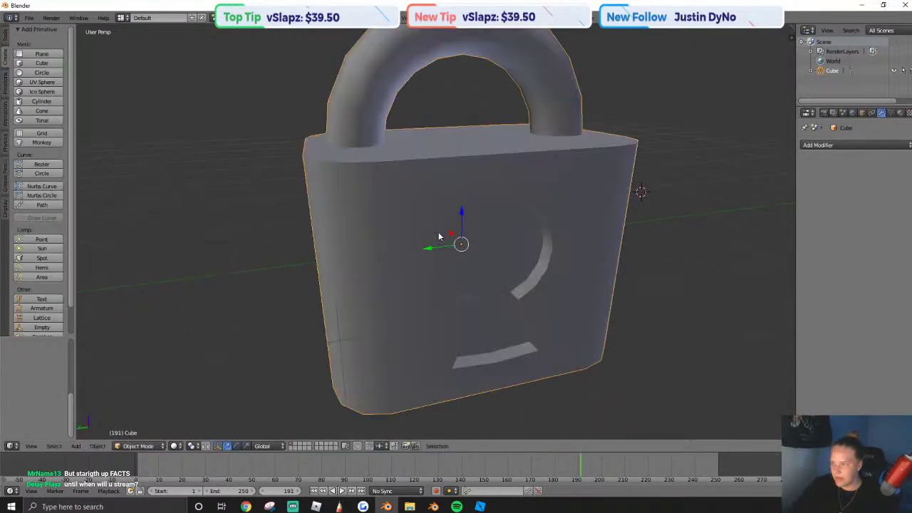
{"action": "key", "text": "shift+f"}
{"action": "key", "text": "a"}
{"action": "key", "text": "d"}
{"action": "key", "text": "s"}
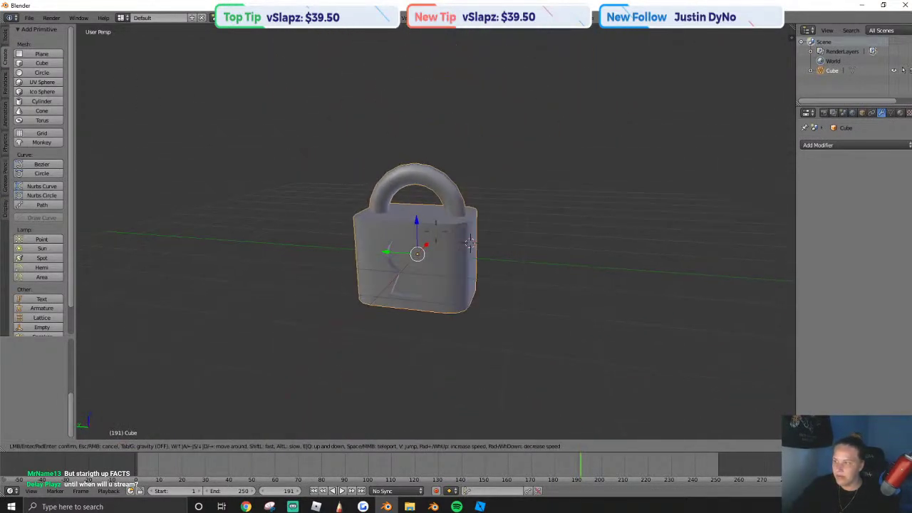
{"action": "key", "text": "Return"}
{"action": "key", "text": "alt+Tab"}
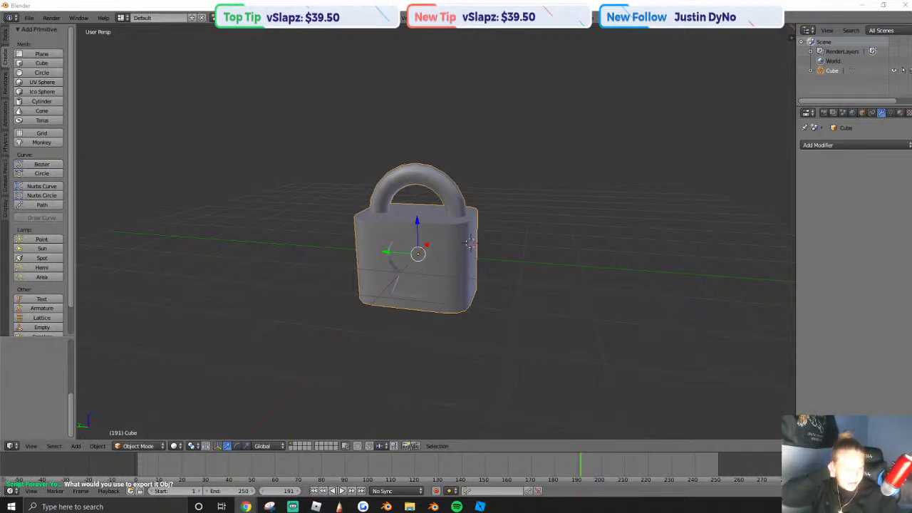
Deselect the padlock and add a torus with 20 major segments, 12 minor segments and a major radius of 1.00.
{"action": "scroll", "coordinate": [315, 283], "scroll_direction": "down", "scroll_amount": 5}
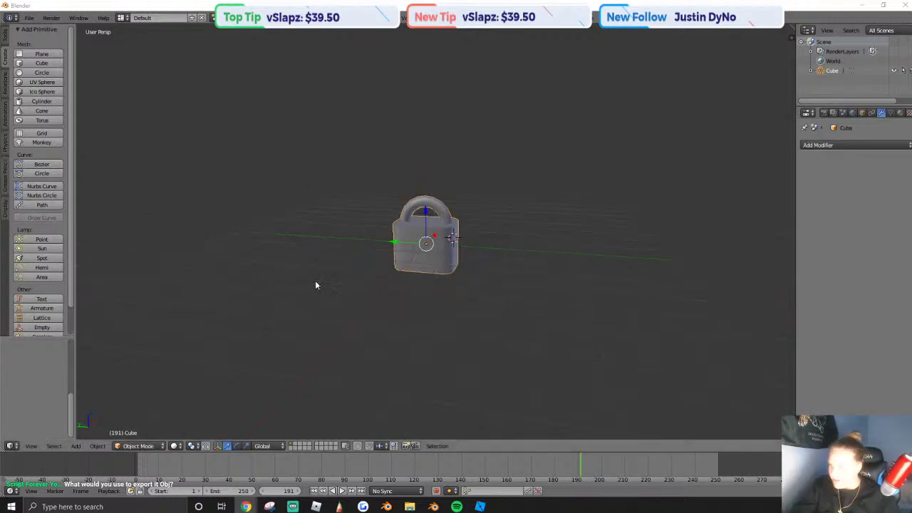
{"action": "scroll", "coordinate": [398, 265], "scroll_direction": "up", "scroll_amount": 7}
{"action": "mouse_move", "coordinate": [430, 246]}
{"action": "middle_mouse_down"}
{"action": "mouse_move", "coordinate": [449, 239]}
{"action": "mouse_move", "coordinate": [435, 235]}
{"action": "middle_mouse_up"}
{"action": "scroll", "coordinate": [436, 235], "scroll_direction": "down", "scroll_amount": 2}
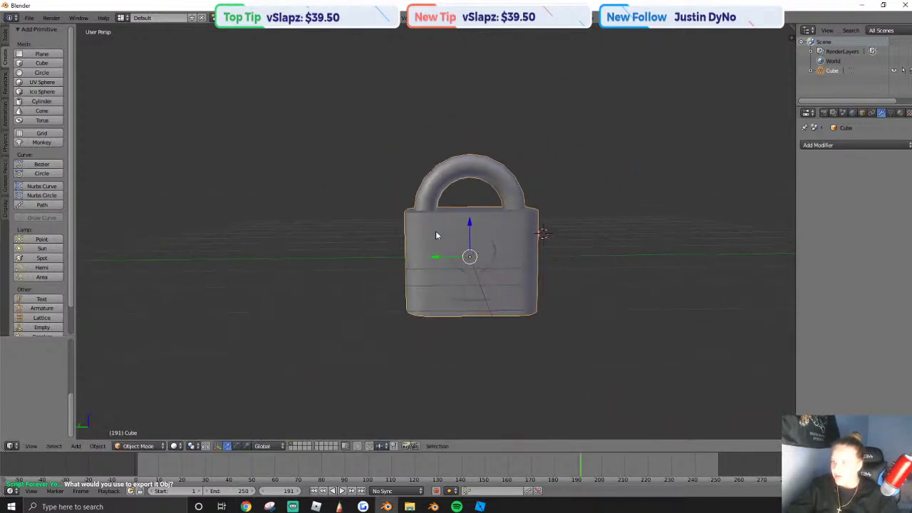
{"action": "key", "text": "a"}
{"action": "scroll", "coordinate": [9, 275], "scroll_direction": "down", "scroll_amount": 2}
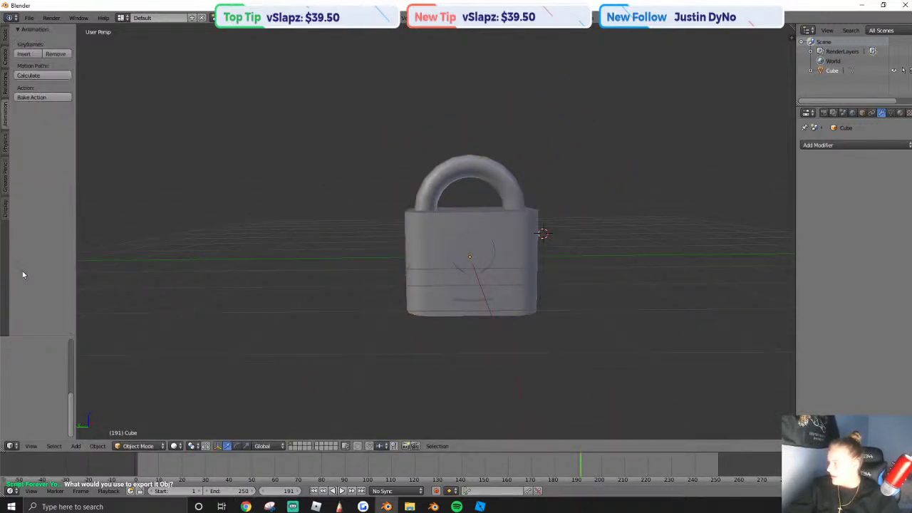
{"action": "left_click", "coordinate": [3, 32]}
{"action": "left_click", "coordinate": [4, 60]}
{"action": "scroll", "coordinate": [52, 269], "scroll_direction": "down", "scroll_amount": 2}
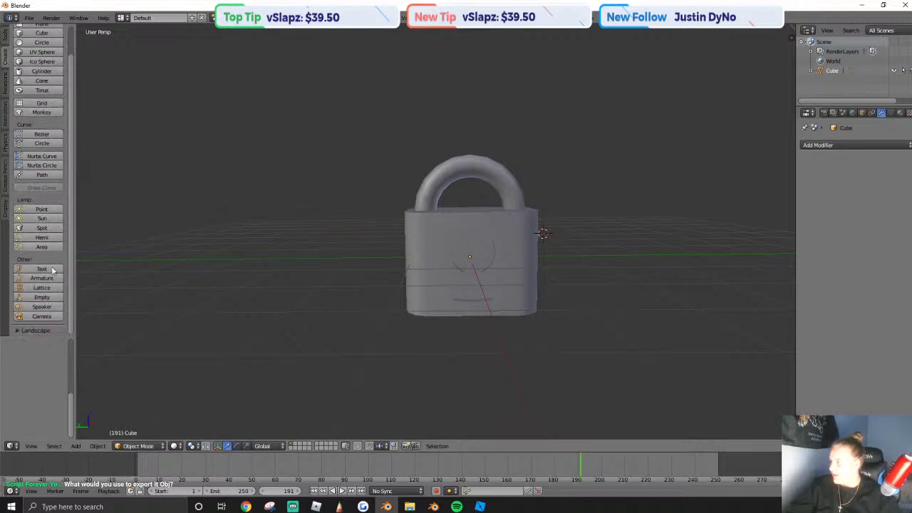
{"action": "scroll", "coordinate": [39, 210], "scroll_direction": "up", "scroll_amount": 2}
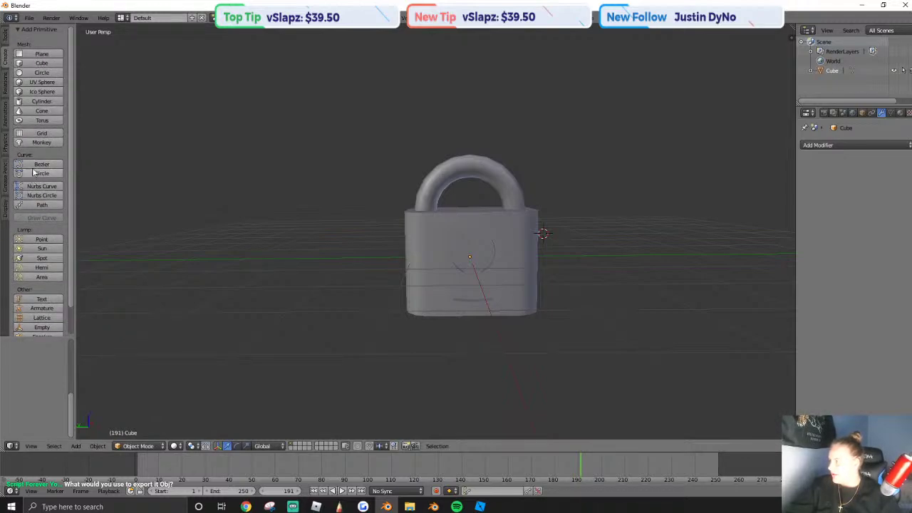
{"action": "left_click", "coordinate": [41, 120]}
{"action": "scroll", "coordinate": [550, 260], "scroll_direction": "down", "scroll_amount": 2}
In the new torus's mesh, select the cross-section face loops around the half that extends away from the padlock.
{"action": "key", "text": "shift+f"}
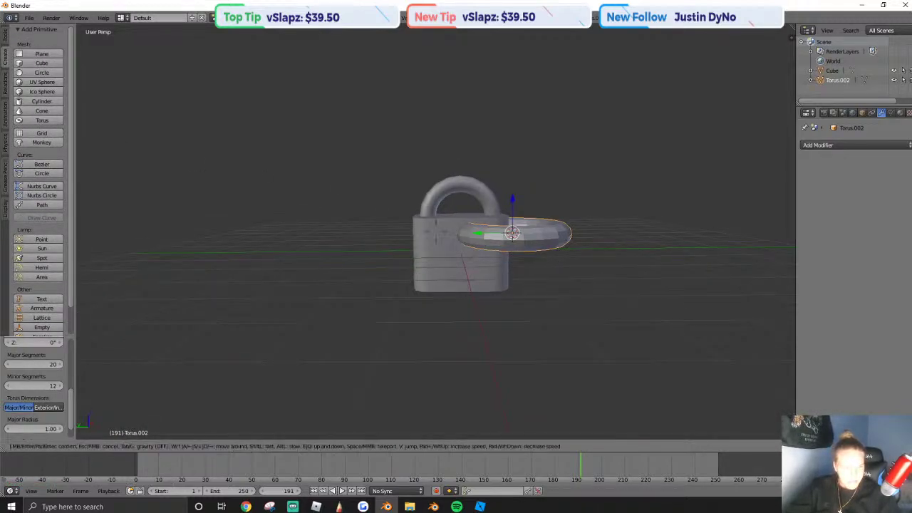
{"action": "key", "text": "w"}
{"action": "key", "text": "e"}
{"action": "key", "text": "s"}
{"action": "left_click", "coordinate": [436, 232]}
{"action": "key", "text": "Tab"}
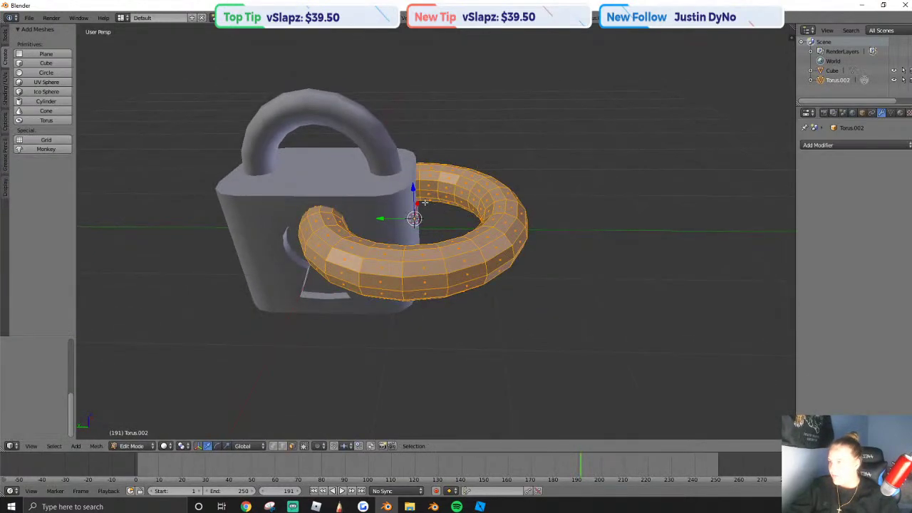
{"action": "right_click", "coordinate": [428, 262], "text": "alt"}
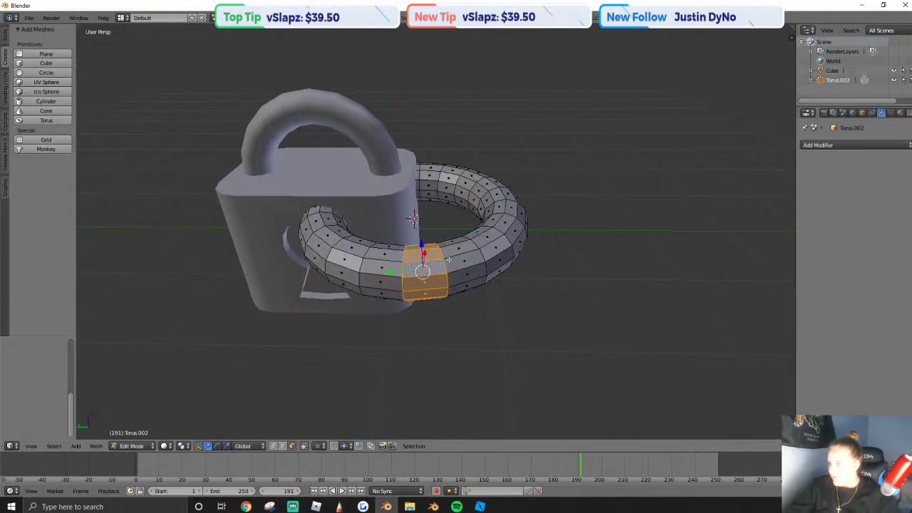
{"action": "right_click", "coordinate": [466, 261], "text": "alt+shift"}
{"action": "right_click", "coordinate": [494, 239], "text": "alt+shift"}
{"action": "right_click", "coordinate": [504, 213], "text": "alt+shift"}
{"action": "right_click", "coordinate": [507, 204], "text": "alt+shift"}
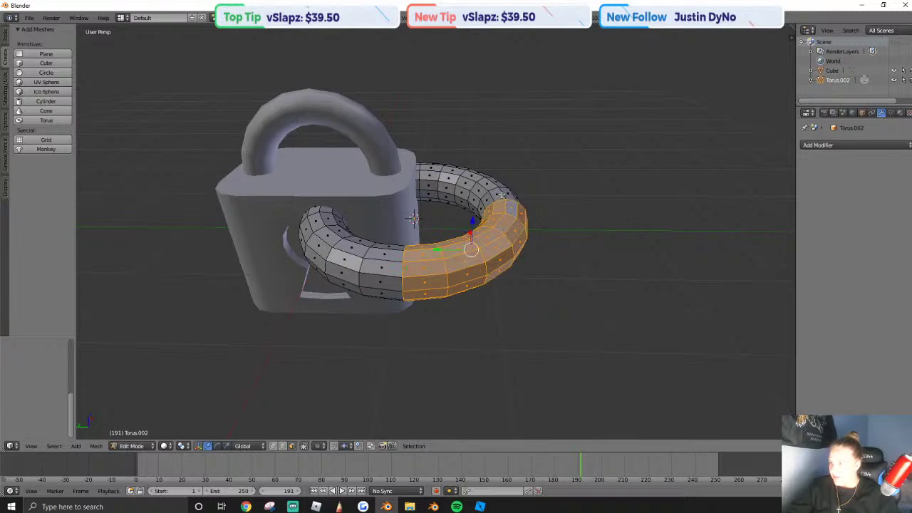
{"action": "right_click", "coordinate": [501, 193], "text": "alt+shift"}
{"action": "right_click", "coordinate": [486, 183], "text": "alt+shift"}
{"action": "right_click", "coordinate": [468, 173], "text": "alt+shift"}
Clear the torus face selection and stop the animation playback.
{"action": "key", "text": "alt+a"}
{"action": "key", "text": "shift+f"}
{"action": "key", "text": "w"}
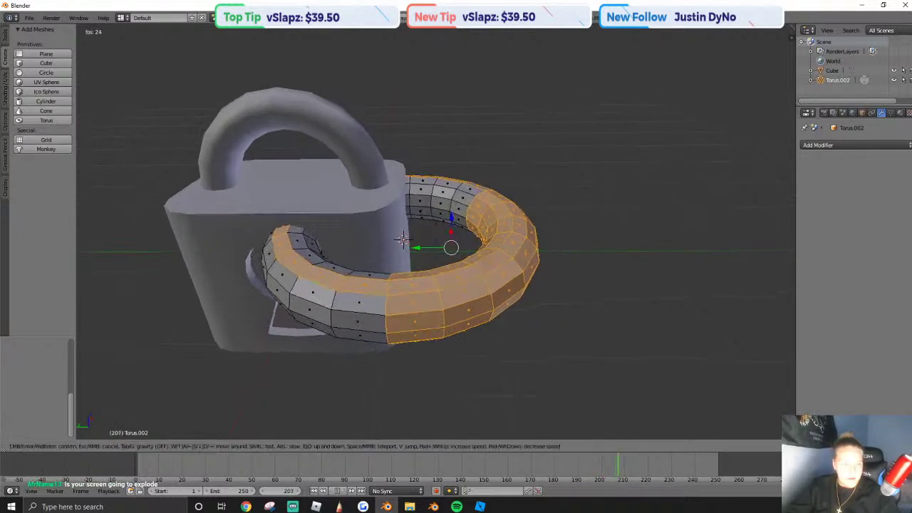
{"action": "key", "text": "s"}
{"action": "left_click", "coordinate": [436, 231]}
{"action": "key", "text": "a"}
{"action": "key", "text": "shift+f"}
{"action": "key", "text": "w"}
{"action": "left_click", "coordinate": [436, 231]}
{"action": "right_click", "coordinate": [426, 210], "text": "alt"}
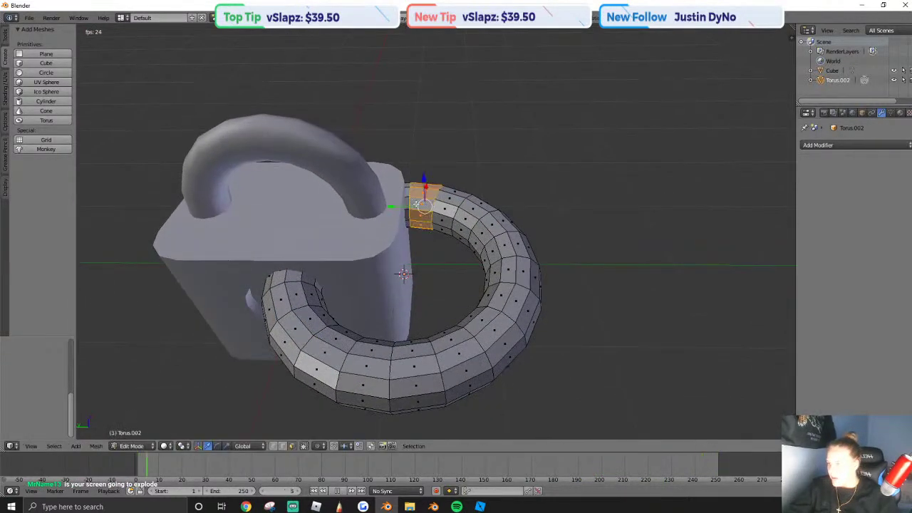
{"action": "key", "text": "a"}
{"action": "left_click", "coordinate": [340, 491]}
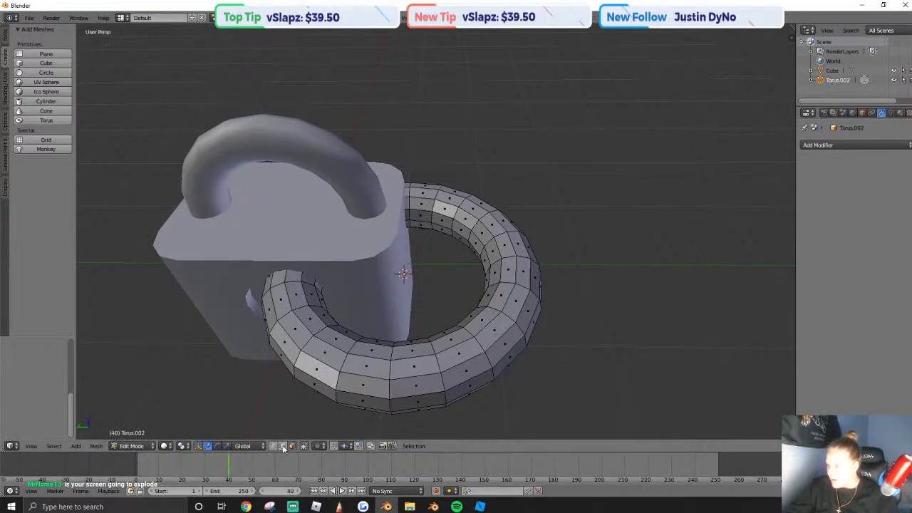
Select the two opposite cross-section edge loops that divide the torus into halves and try to connect them.
{"action": "right_click", "coordinate": [391, 360], "text": "alt"}
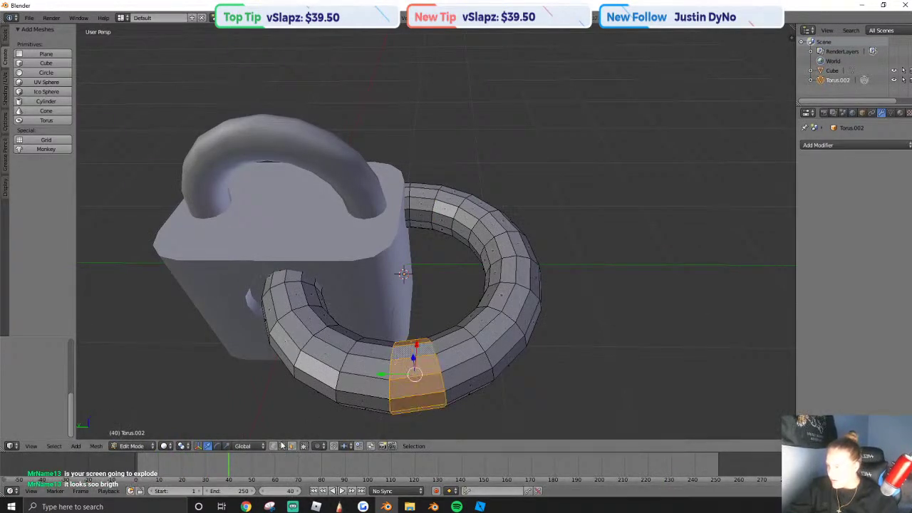
{"action": "right_click", "coordinate": [405, 371], "text": "alt"}
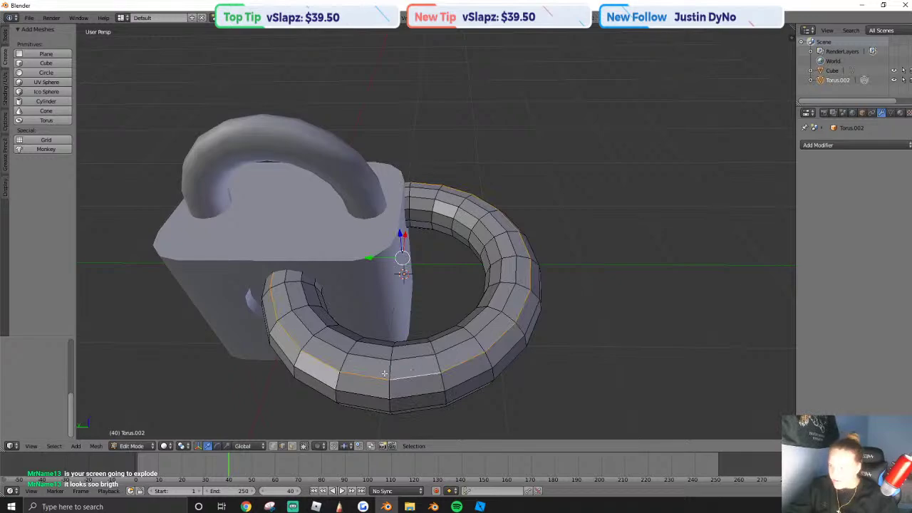
{"action": "right_click", "coordinate": [384, 373]}
{"action": "right_click", "coordinate": [406, 205], "text": "shift"}
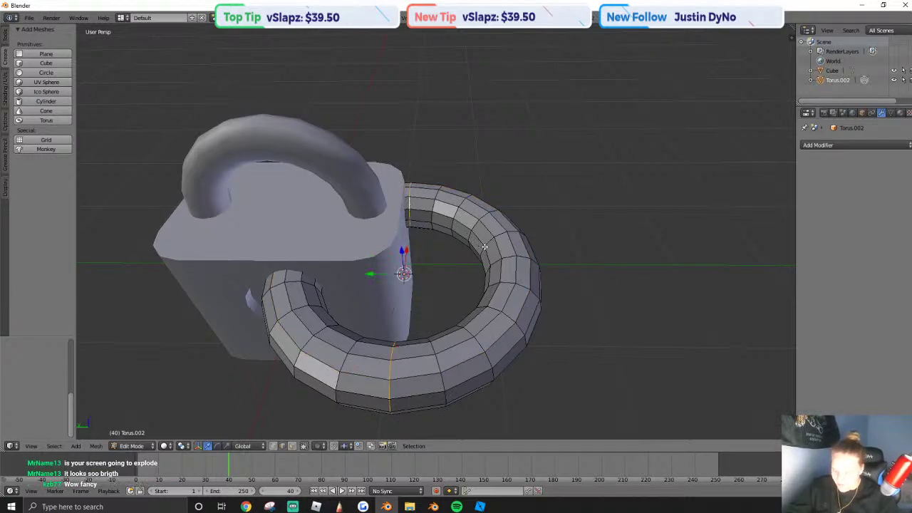
{"action": "key", "text": "j"}
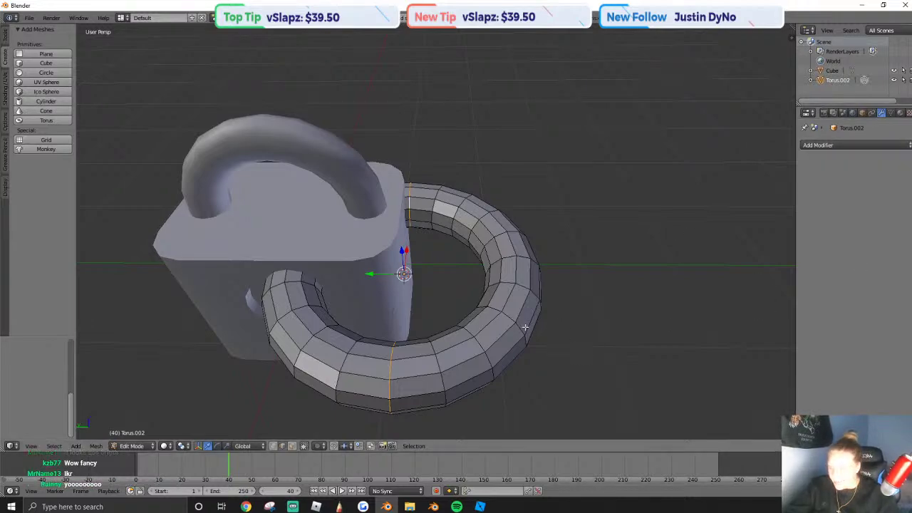
{"action": "key", "text": "s"}
{"action": "right_click", "coordinate": [472, 315]}
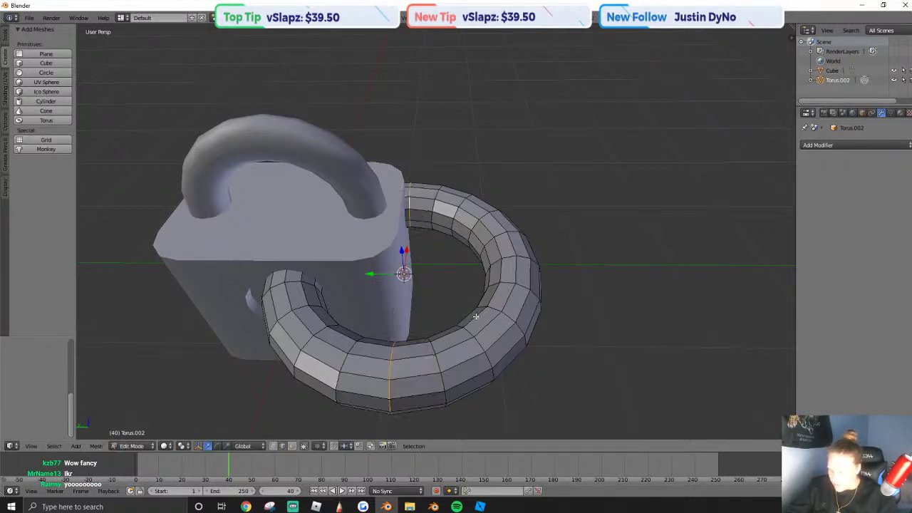
{"action": "key", "text": "ctrl+shift+s"}
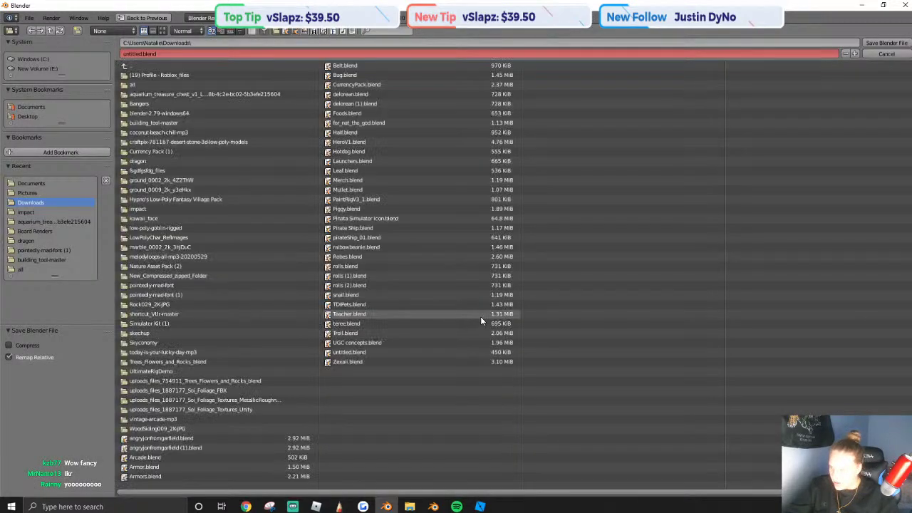
{"action": "left_click", "coordinate": [881, 56]}
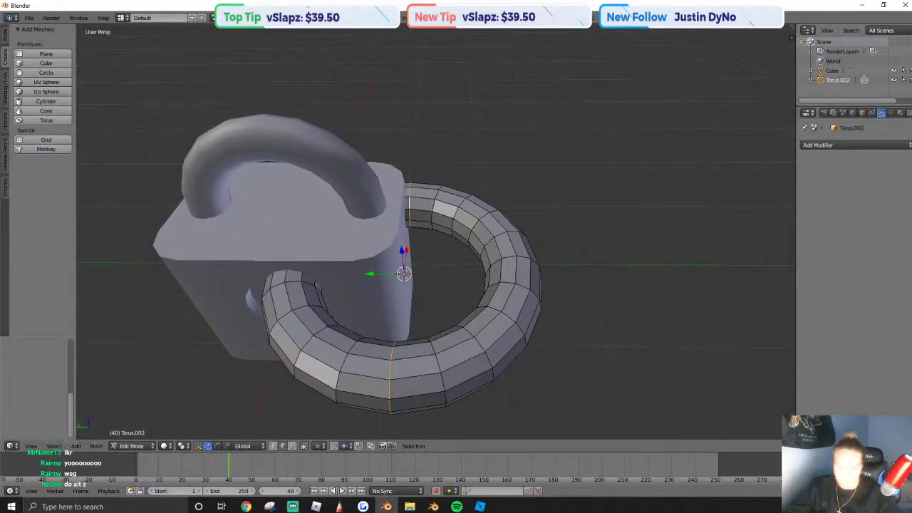
{"action": "key", "text": "alt+Tab"}
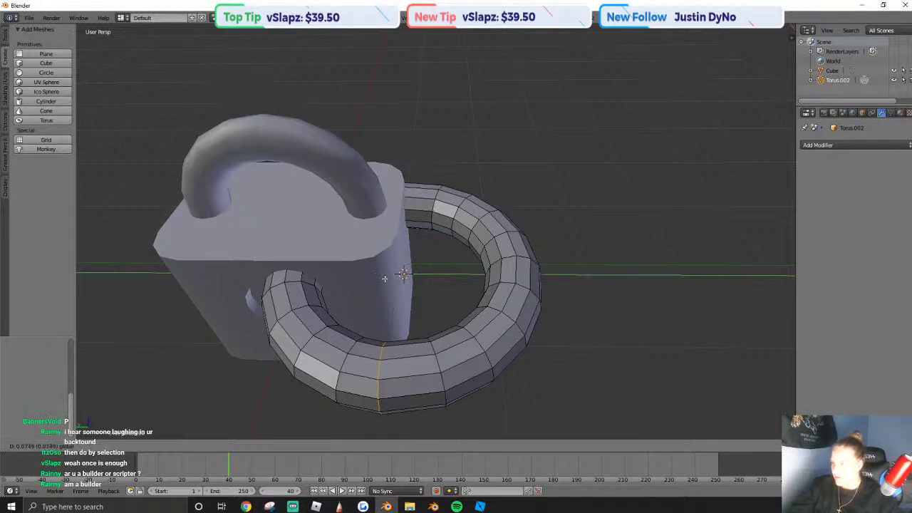
{"action": "key", "text": "t"}
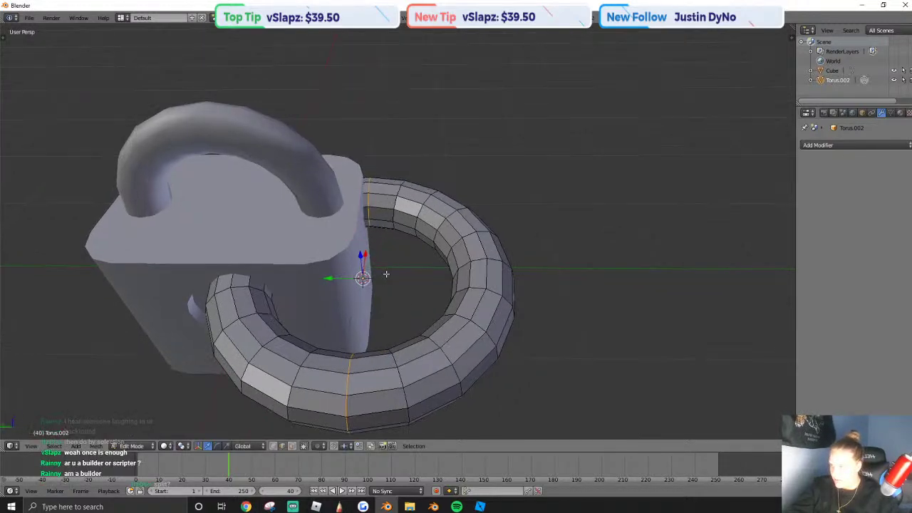
{"action": "key", "text": "t"}
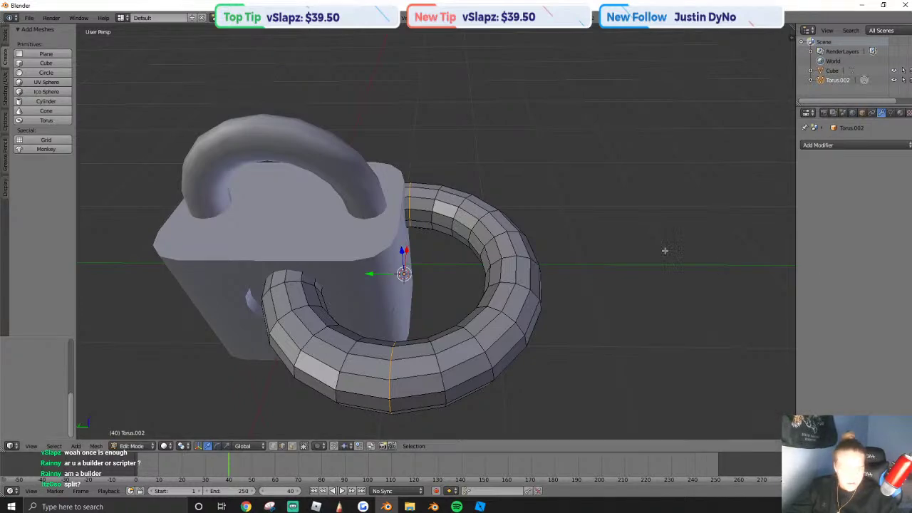
Separate the two selected edge loops from the torus by Selection.
{"action": "key", "text": "p"}
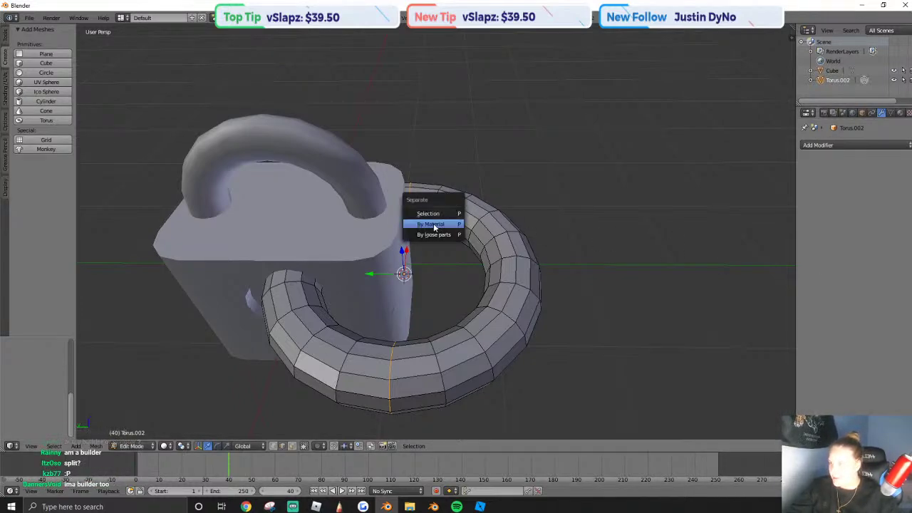
{"action": "left_click", "coordinate": [438, 213]}
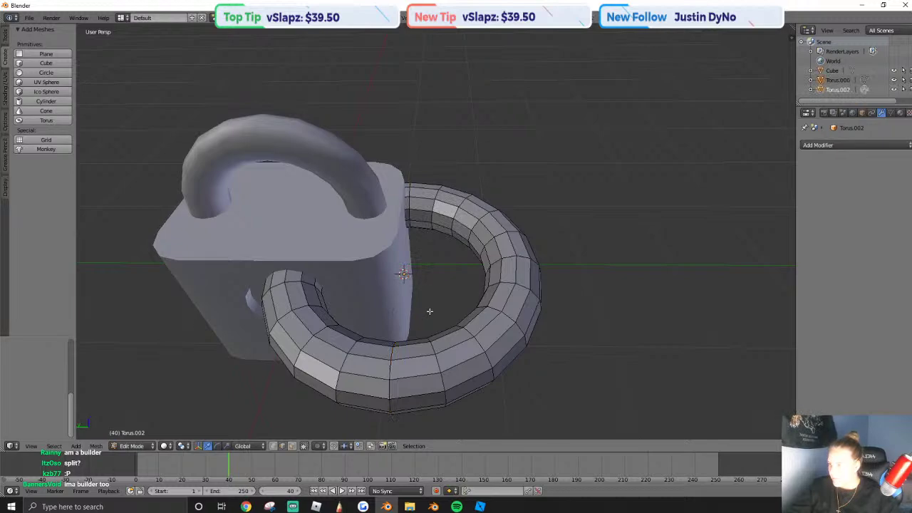
{"action": "key", "text": "Tab"}
{"action": "key", "text": "Tab"}
Switch to face selection and select the torus's outer-half face loops, working from the front seam to the rear.
{"action": "right_click", "coordinate": [409, 368]}
{"action": "left_click", "coordinate": [292, 446]}
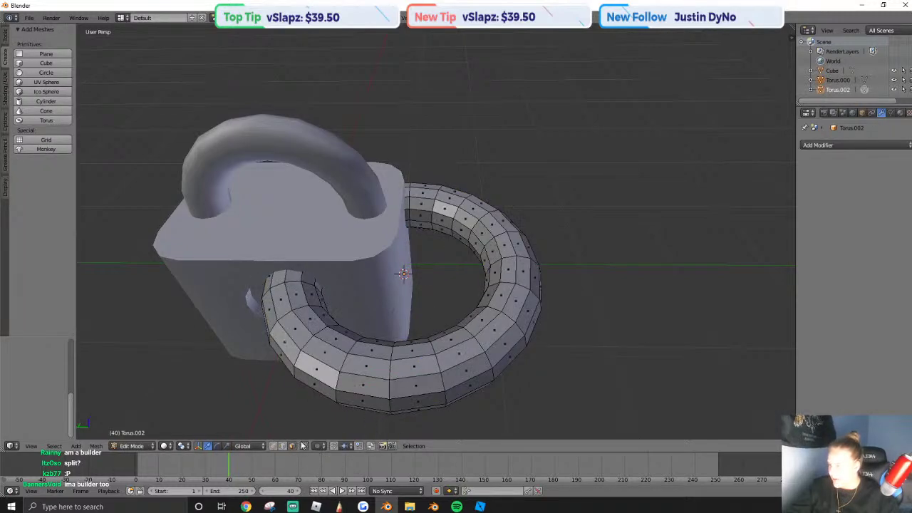
{"action": "right_click", "coordinate": [415, 352], "text": "alt+shift"}
{"action": "right_click", "coordinate": [453, 347], "text": "alt+shift"}
{"action": "right_click", "coordinate": [476, 327], "text": "alt+shift"}
{"action": "right_click", "coordinate": [498, 297], "text": "alt+shift"}
{"action": "right_click", "coordinate": [510, 269], "text": "alt+shift"}
{"action": "right_click", "coordinate": [501, 243], "text": "alt+shift"}
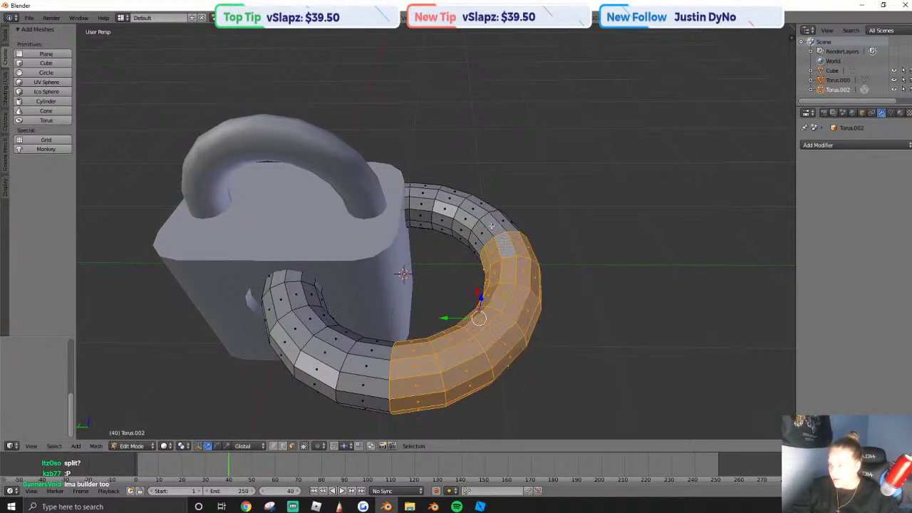
{"action": "right_click", "coordinate": [486, 223], "text": "alt+shift"}
{"action": "right_click", "coordinate": [466, 210], "text": "alt+shift"}
{"action": "right_click", "coordinate": [435, 202], "text": "alt+shift"}
Restart the selection at the rear seam and select every outer-half face loop around to the front seam.
{"action": "right_click", "coordinate": [417, 202], "text": "alt"}
{"action": "right_click", "coordinate": [421, 210], "text": "alt"}
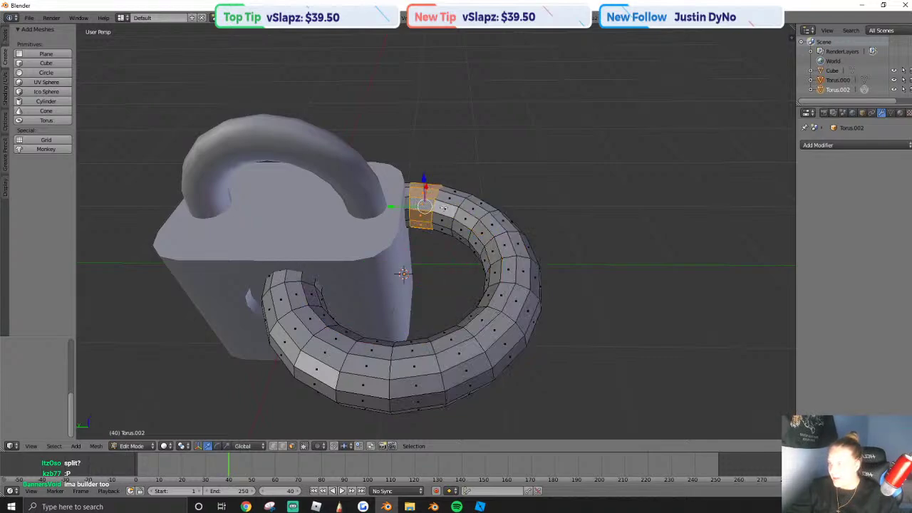
{"action": "right_click", "coordinate": [442, 213], "text": "alt+shift"}
{"action": "right_click", "coordinate": [464, 224], "text": "alt+shift"}
{"action": "right_click", "coordinate": [482, 239], "text": "alt+shift"}
{"action": "right_click", "coordinate": [489, 256], "text": "alt+shift"}
{"action": "right_click", "coordinate": [499, 287], "text": "alt+shift"}
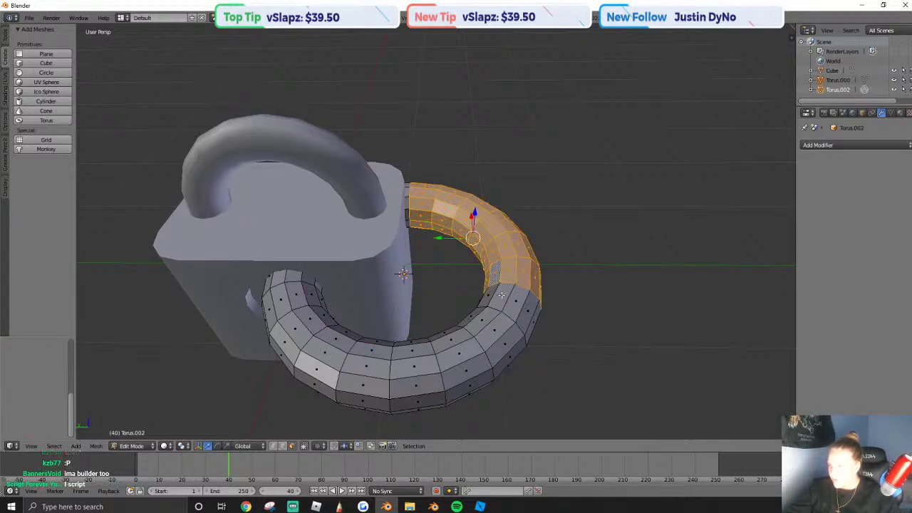
{"action": "right_click", "coordinate": [500, 302], "text": "alt+shift"}
{"action": "right_click", "coordinate": [489, 327], "text": "alt+shift"}
{"action": "right_click", "coordinate": [459, 347], "text": "alt+shift"}
{"action": "right_click", "coordinate": [412, 370], "text": "alt+shift"}
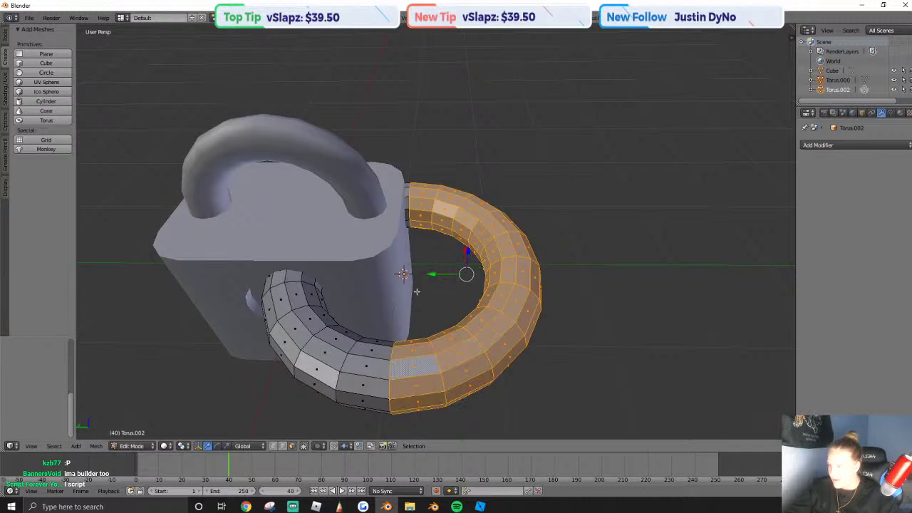
Undo the face selections and the separation of the edge loops from the torus.
{"action": "key", "text": "r"}
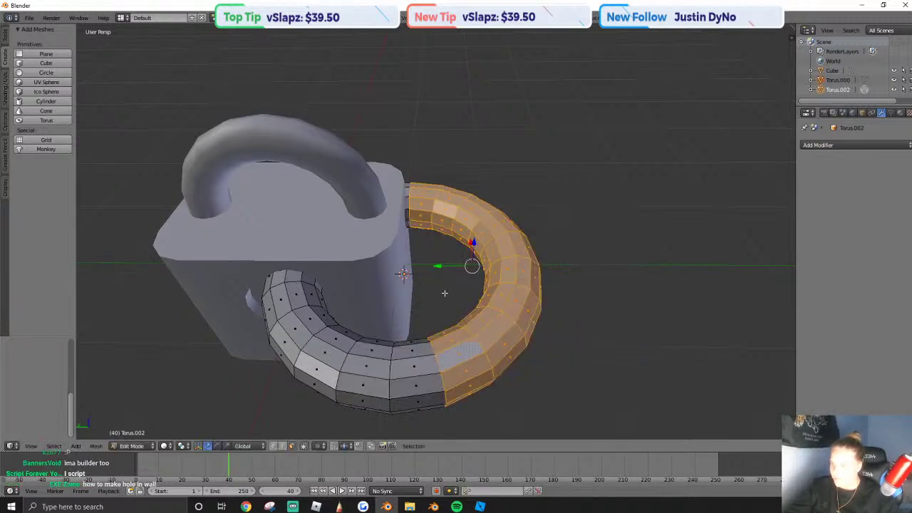
{"action": "left_click", "coordinate": [444, 292]}
{"action": "key", "text": "Tab"}
{"action": "key", "text": "ctrl+z"}
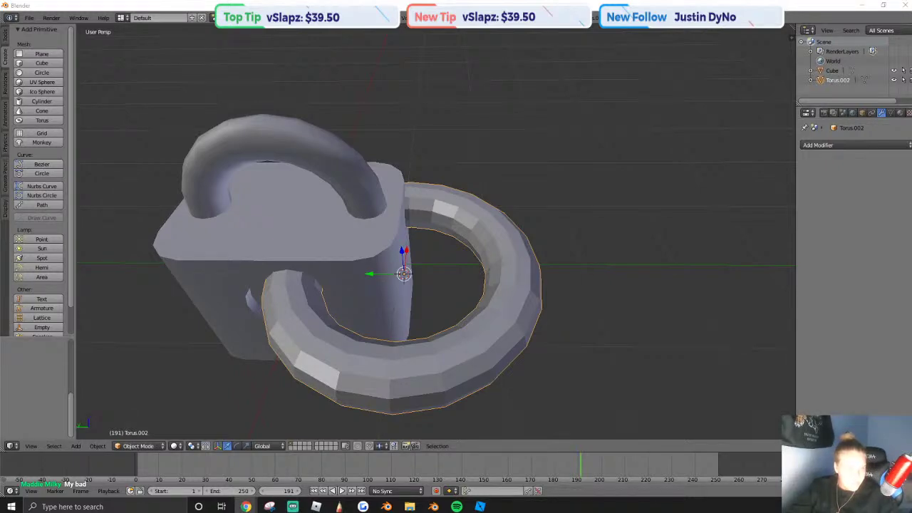
Delete only the faces of the torus half that extends away from the padlock, keeping the boundary loops of the remaining half.
{"action": "key", "text": "Tab"}
{"action": "right_click", "coordinate": [416, 364]}
{"action": "right_click", "coordinate": [417, 374], "text": "alt"}
{"action": "right_click", "coordinate": [464, 361], "text": "alt+shift"}
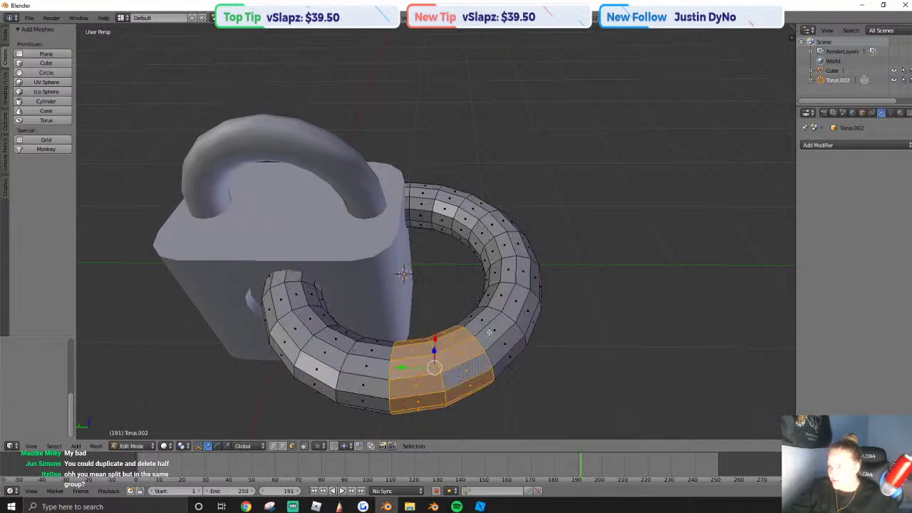
{"action": "right_click", "coordinate": [489, 331], "text": "alt+shift"}
{"action": "right_click", "coordinate": [513, 304], "text": "alt+shift"}
{"action": "right_click", "coordinate": [512, 272], "text": "alt+shift"}
{"action": "right_click", "coordinate": [507, 248], "text": "alt+shift"}
{"action": "right_click", "coordinate": [492, 229], "text": "alt+shift"}
{"action": "right_click", "coordinate": [468, 218], "text": "alt+shift"}
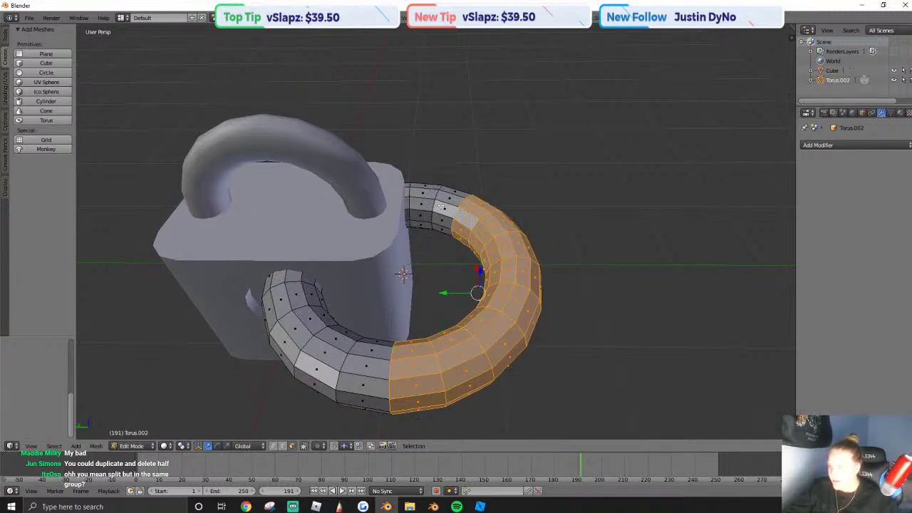
{"action": "right_click", "coordinate": [442, 207], "text": "alt+shift"}
{"action": "right_click", "coordinate": [423, 204], "text": "alt+shift"}
{"action": "key", "text": "x"}
{"action": "left_click", "coordinate": [428, 206]}
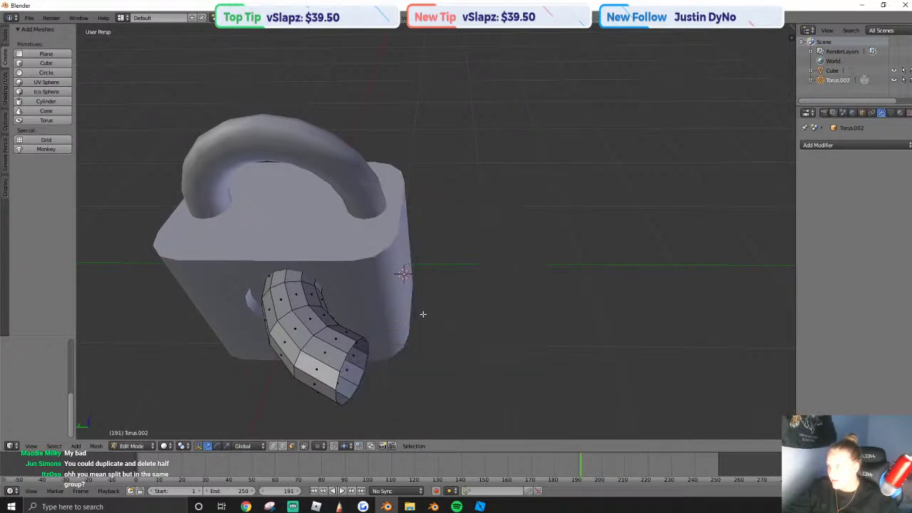
{"action": "key", "text": "ctrl+z"}
{"action": "key", "text": "x"}
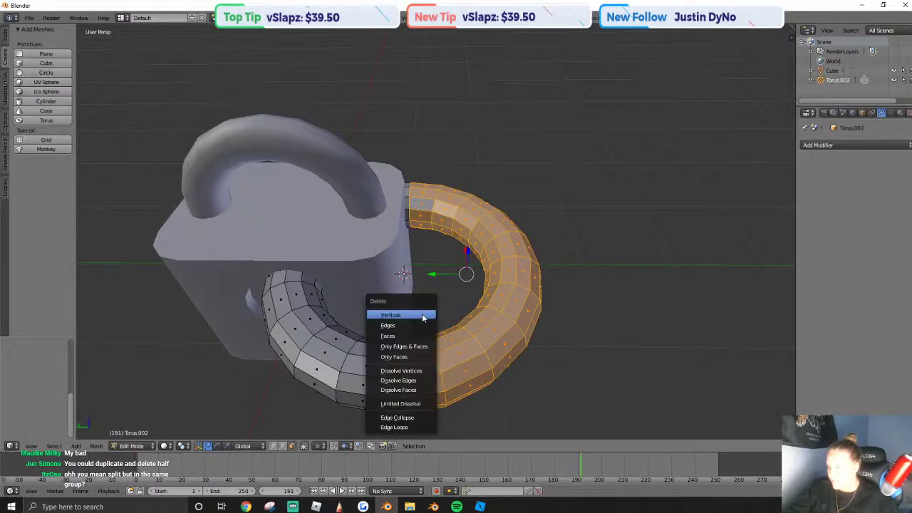
{"action": "left_click", "coordinate": [389, 337]}
{"action": "key", "text": "Tab"}
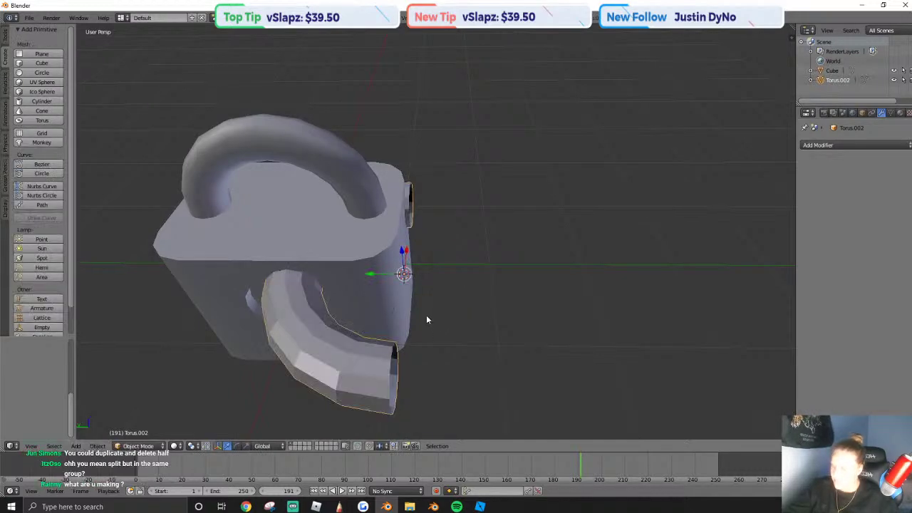
Reset the half torus's location to the origin and add a Mirror modifier on the Y axis only, then open its mesh for editing.
{"action": "scroll", "coordinate": [426, 315], "scroll_direction": "down", "scroll_amount": 4}
{"action": "key", "text": "alt+g"}
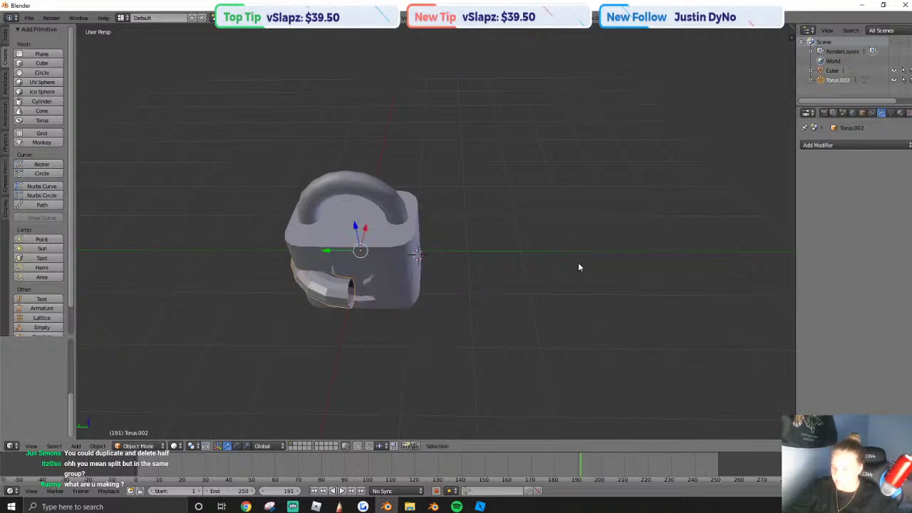
{"action": "left_click", "coordinate": [817, 145]}
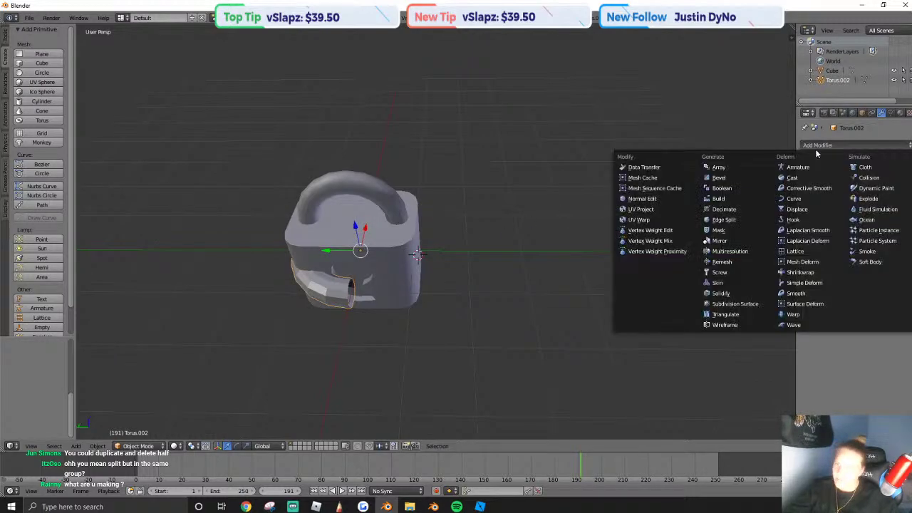
{"action": "left_click", "coordinate": [717, 240]}
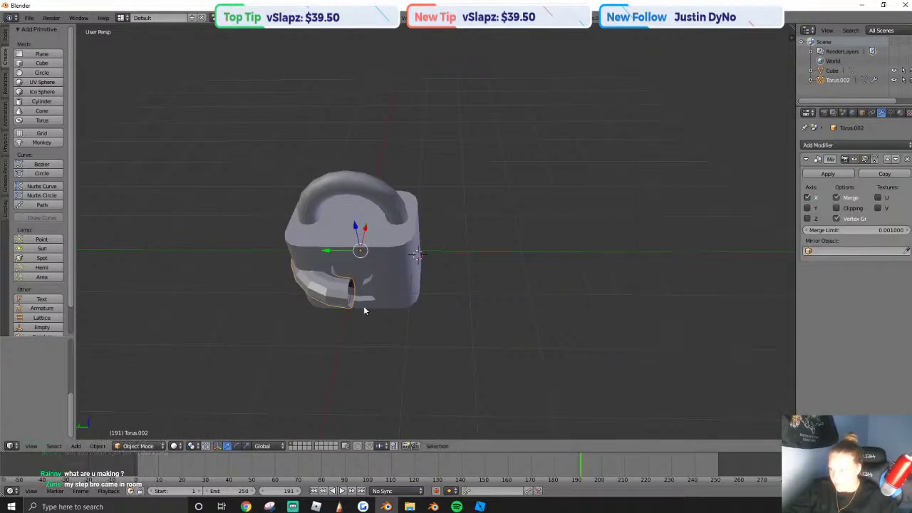
{"action": "left_click", "coordinate": [807, 207]}
{"action": "key", "text": "Tab"}
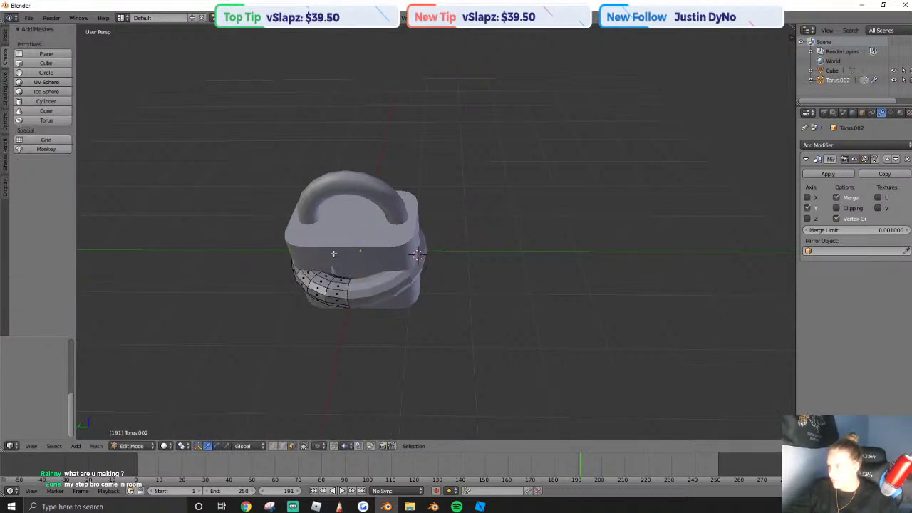
Select the edge loops around both open ends of the half torus.
{"action": "key", "text": "a"}
{"action": "left_click_drag", "start_coordinate": [312, 253], "coordinate": [273, 253]}
{"action": "key", "text": "shift+f"}
{"action": "key", "text": "a"}
{"action": "key", "text": "w"}
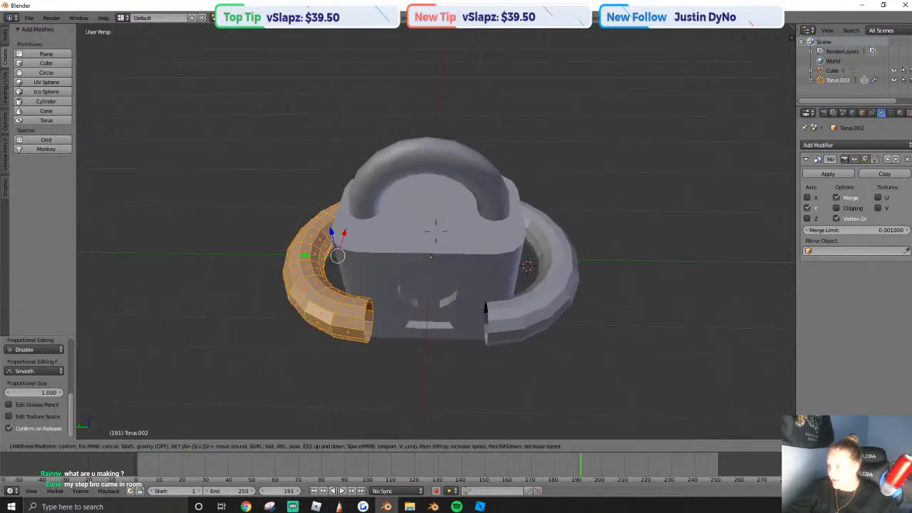
{"action": "left_click", "coordinate": [436, 231]}
{"action": "right_click", "coordinate": [355, 356], "text": "alt"}
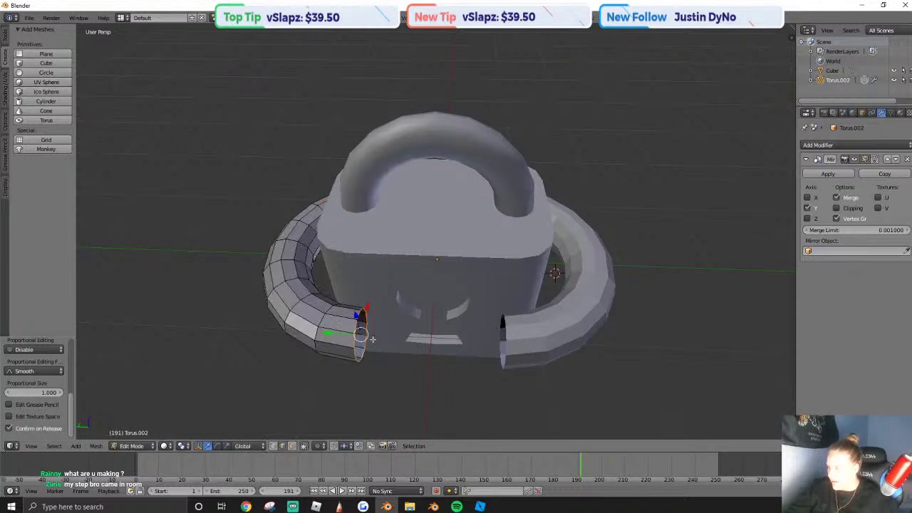
{"action": "key", "text": "shift+f"}
{"action": "key", "text": "w"}
{"action": "left_click", "coordinate": [435, 231]}
{"action": "right_click", "coordinate": [527, 266], "text": "alt+shift"}
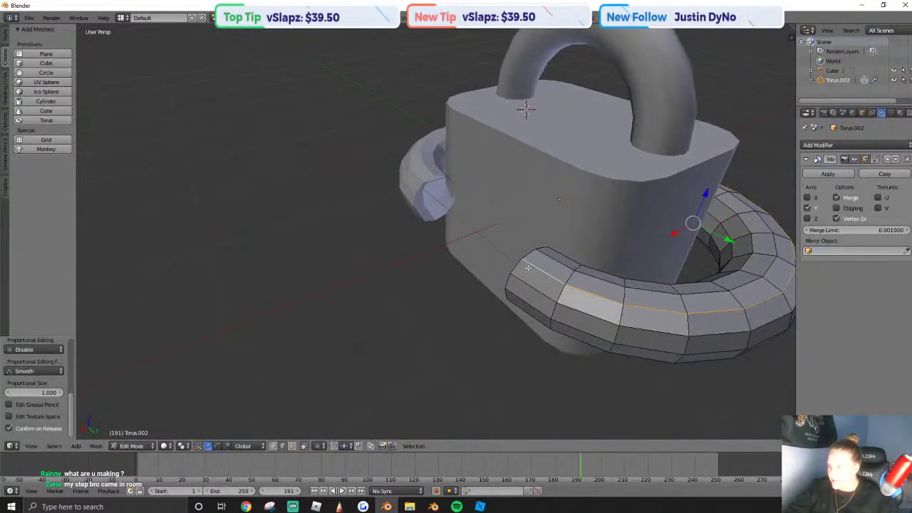
{"action": "right_click", "coordinate": [517, 264], "text": "alt+shift"}
{"action": "right_click", "coordinate": [527, 263], "text": "alt+shift"}
Extrude both open end loops along Y towards the mirror plane and enable Clipping on the Mirror modifier to close the ring.
{"action": "key", "text": "e"}
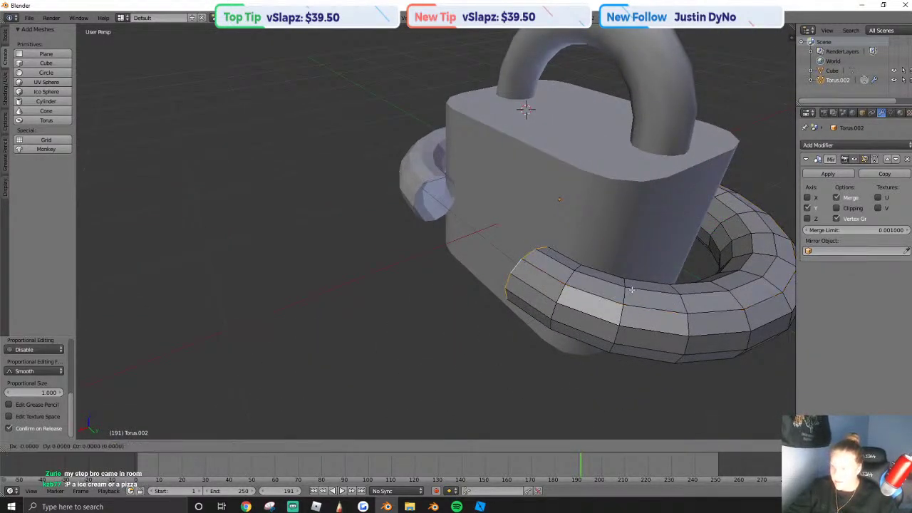
{"action": "right_click", "coordinate": [632, 289]}
{"action": "left_click_drag", "start_coordinate": [652, 246], "coordinate": [579, 224]}
{"action": "left_click", "coordinate": [843, 208]}
{"action": "key", "text": "Tab"}
{"action": "key", "text": "Tab"}
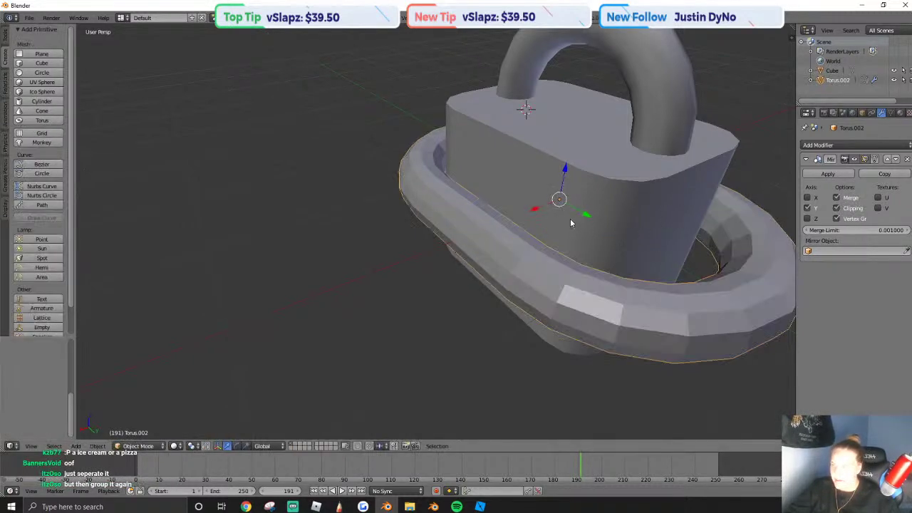
Select the whole half-ring mesh and nudge it slightly outward along the Y axis.
{"action": "key", "text": "a"}
{"action": "key", "text": "a"}
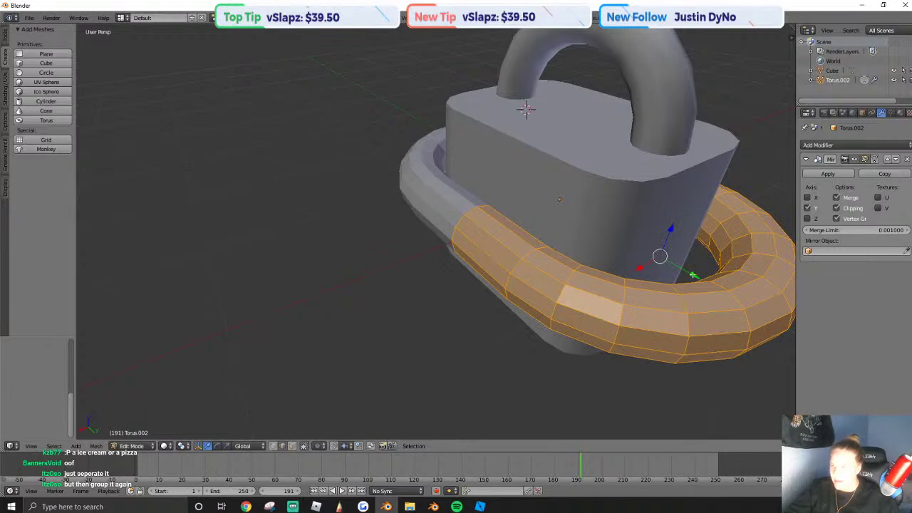
{"action": "left_click_drag", "start_coordinate": [692, 274], "coordinate": [696, 277]}
{"action": "middle_click_drag", "start_coordinate": [678, 281], "coordinate": [394, 210]}
{"action": "scroll", "coordinate": [394, 210], "scroll_direction": "down", "scroll_amount": 3}
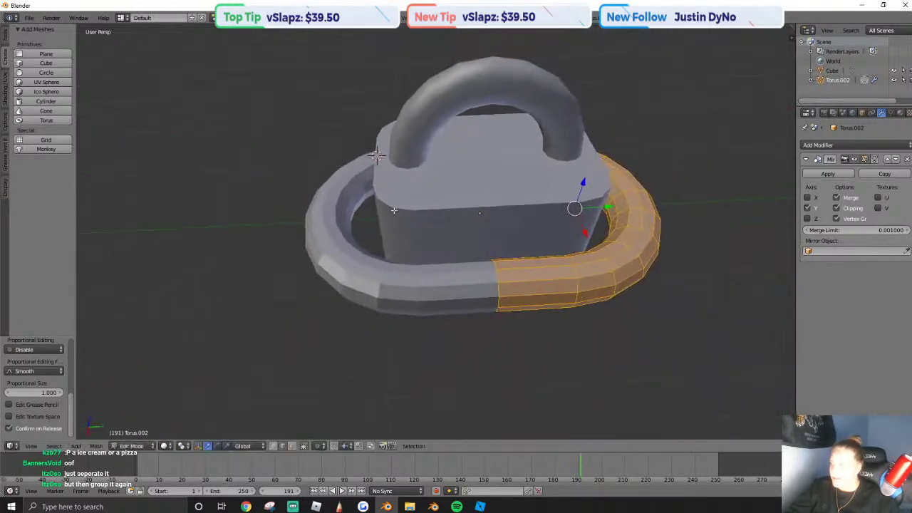
Shade all faces of the ring smooth and return to Object Mode.
{"action": "left_click", "coordinate": [5, 85]}
{"action": "left_click", "coordinate": [29, 54]}
{"action": "key", "text": "Tab"}
{"action": "middle_click_drag", "start_coordinate": [585, 167], "coordinate": [639, 178]}
{"action": "key", "text": "shift+f"}
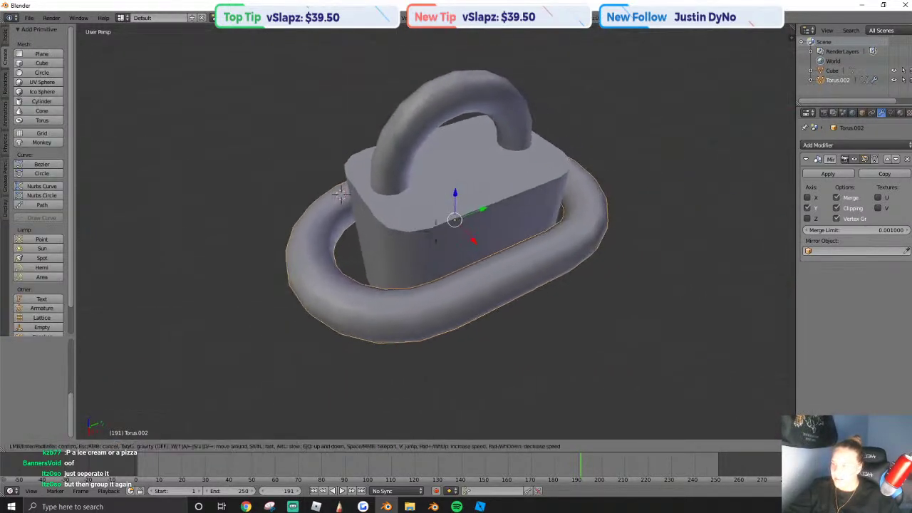
{"action": "key", "text": "Escape"}
Try moving the ring along the X axis and undo the move.
{"action": "key", "text": "g"}
{"action": "key", "text": "x"}
{"action": "left_click", "coordinate": [539, 245]}
{"action": "key", "text": "ctrl+z"}
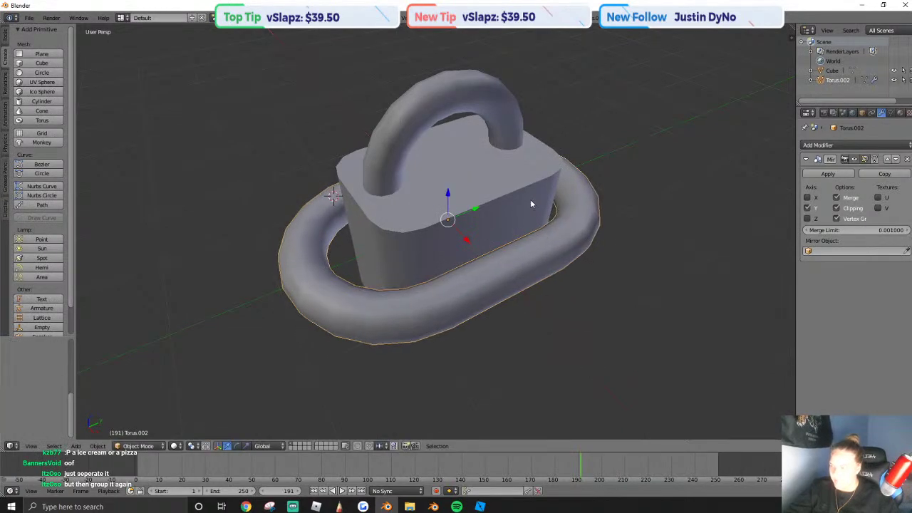
Shorten the ring slightly along the global Y axis and raise it along Z to the level of the shackle.
{"action": "key", "text": "s"}
{"action": "key", "text": "y"}
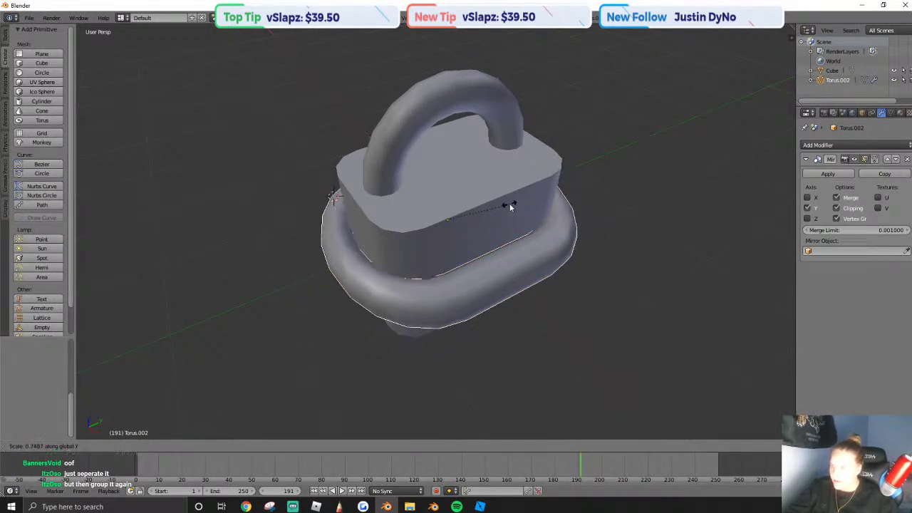
{"action": "left_click", "coordinate": [521, 203]}
{"action": "middle_click_drag", "start_coordinate": [453, 213], "coordinate": [450, 104]}
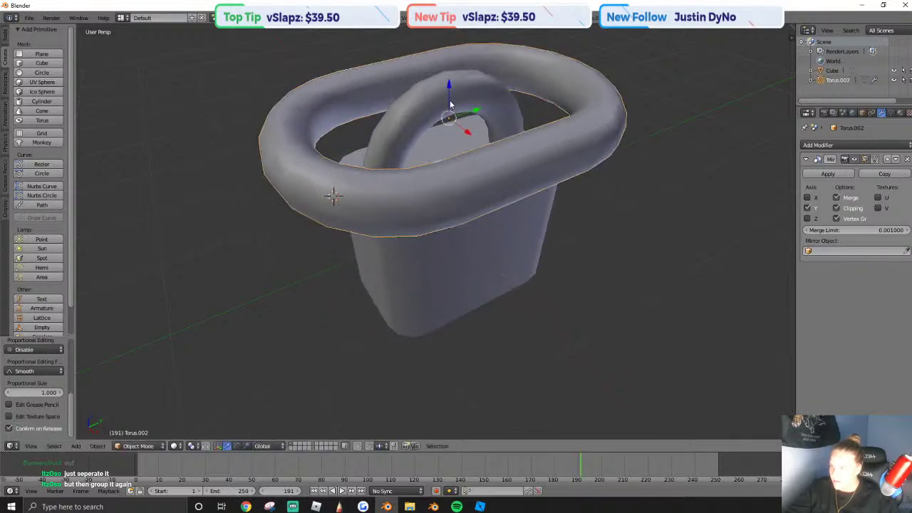
{"action": "key", "text": "shift+f"}
{"action": "key", "text": "s"}
{"action": "left_click", "coordinate": [627, 217]}
Enable Auto Smooth on the ring and try smoothing angles of 45°, 30° and 25°.
{"action": "left_click", "coordinate": [890, 113]}
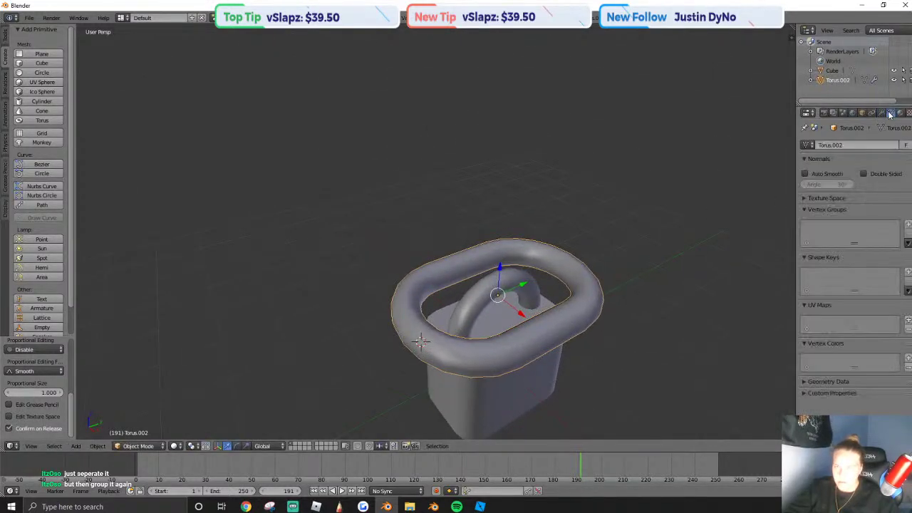
{"action": "left_click", "coordinate": [804, 174]}
{"action": "scroll", "coordinate": [443, 233], "scroll_direction": "up", "scroll_amount": 4}
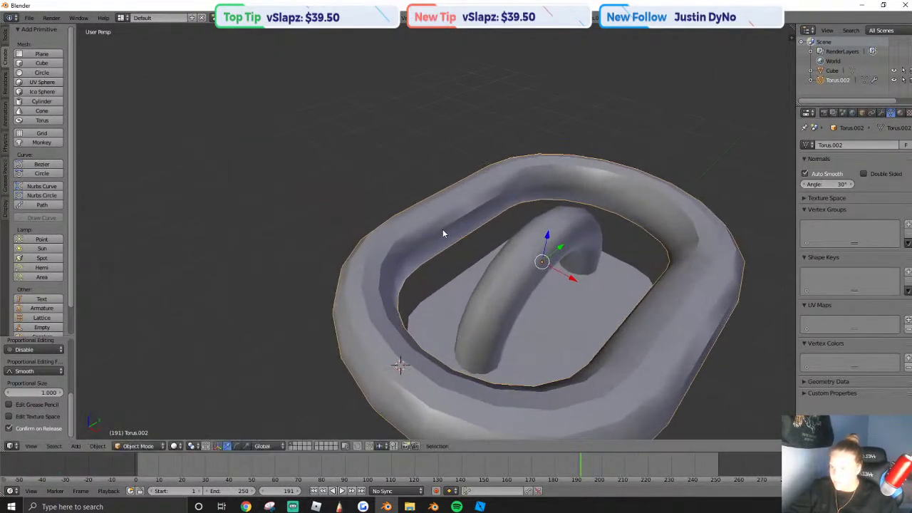
{"action": "left_click", "coordinate": [815, 184]}
{"action": "type", "text": "45"}
{"action": "key", "text": "Return"}
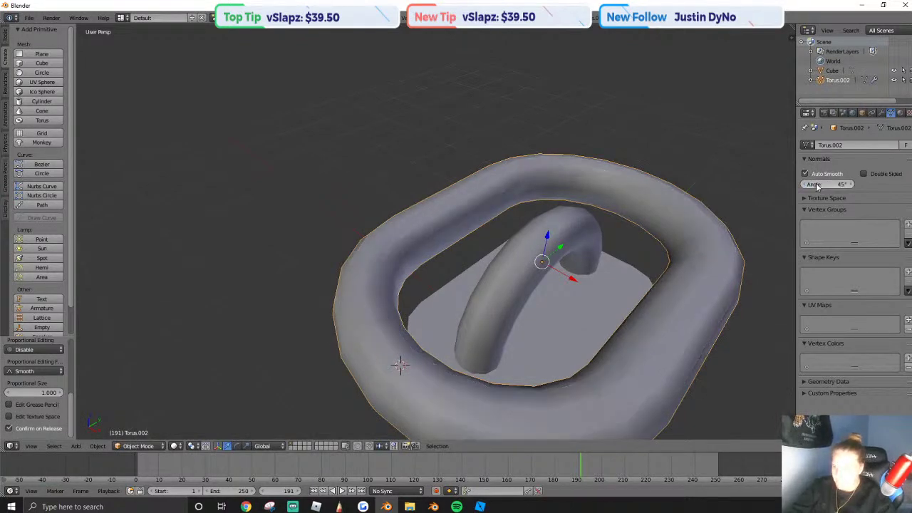
{"action": "left_click", "coordinate": [812, 184]}
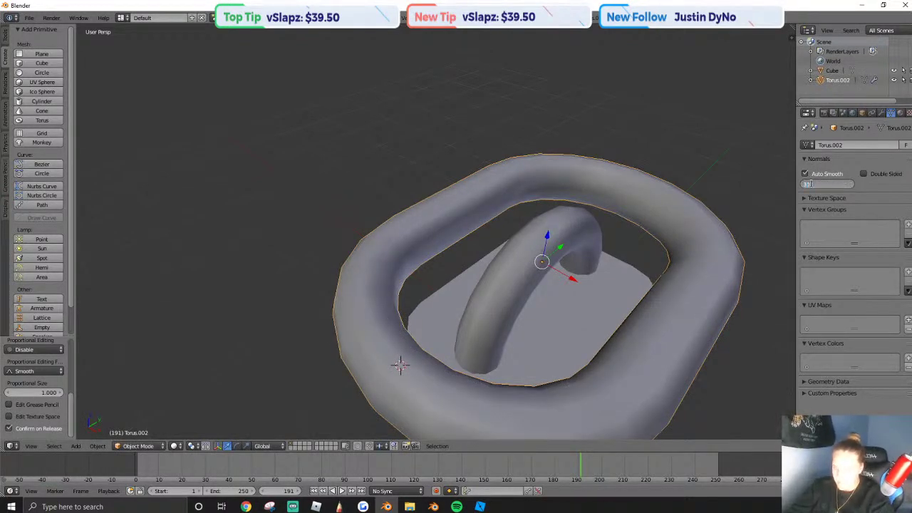
{"action": "type", "text": "30"}
{"action": "key", "text": "Return"}
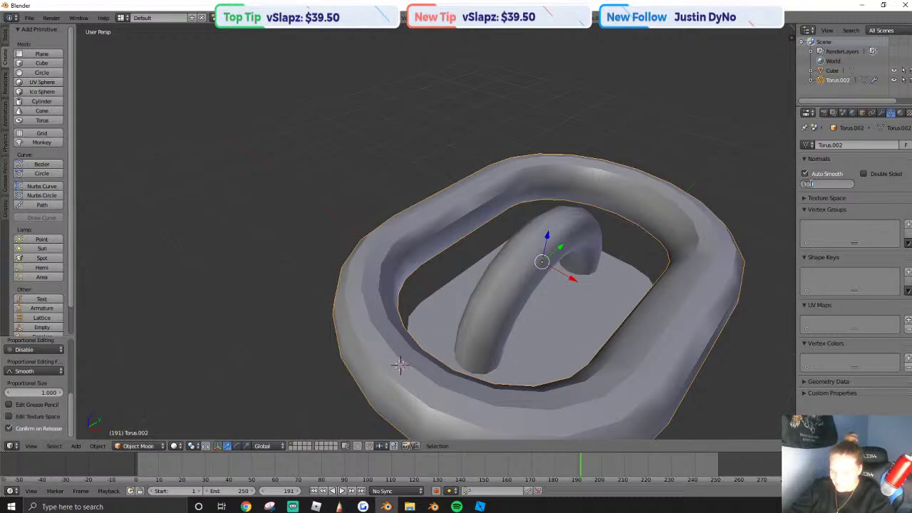
{"action": "key", "text": "Return"}
{"action": "middle_click_drag", "start_coordinate": [498, 257], "coordinate": [490, 255]}
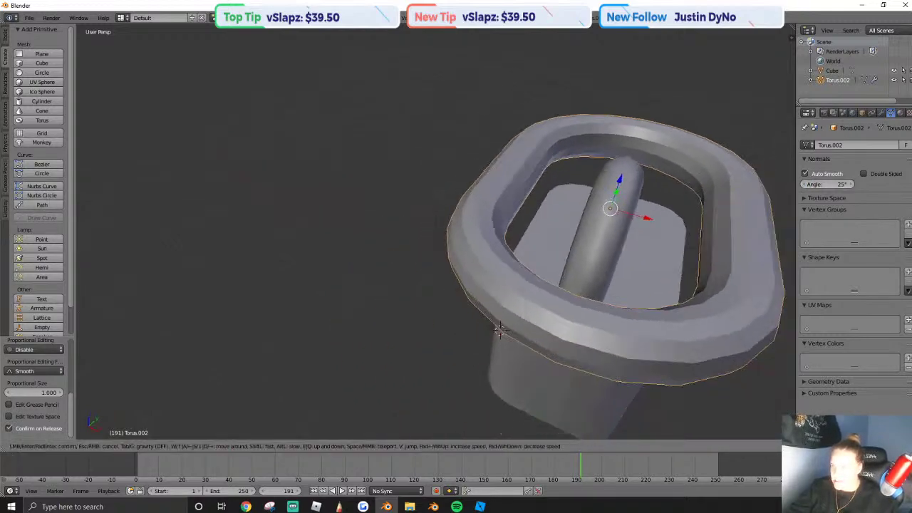
Apply the Mirror modifier on the ring so both halves become one mesh.
{"action": "key", "text": "Tab"}
{"action": "key", "text": "a"}
{"action": "key", "text": "a"}
{"action": "key", "text": "Tab"}
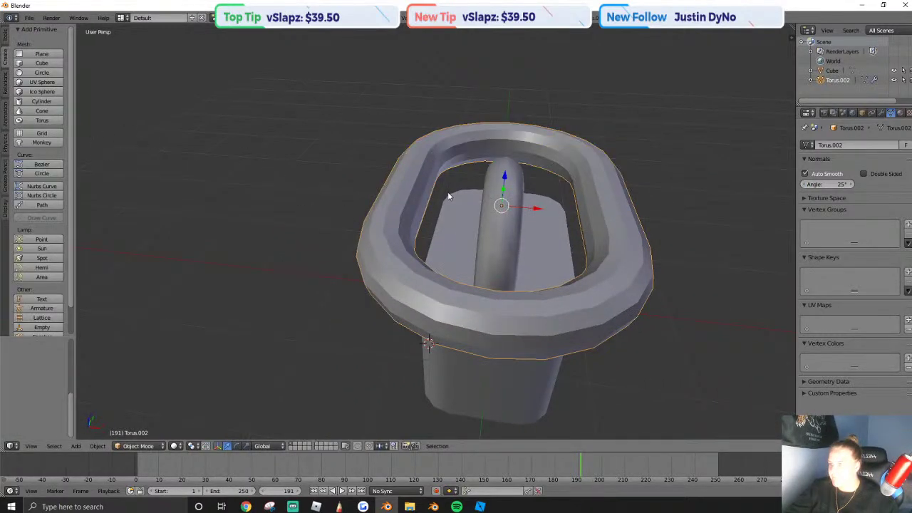
{"action": "key", "text": "shift+f"}
{"action": "key", "text": "a"}
{"action": "key", "text": "w"}
{"action": "left_click", "coordinate": [436, 232]}
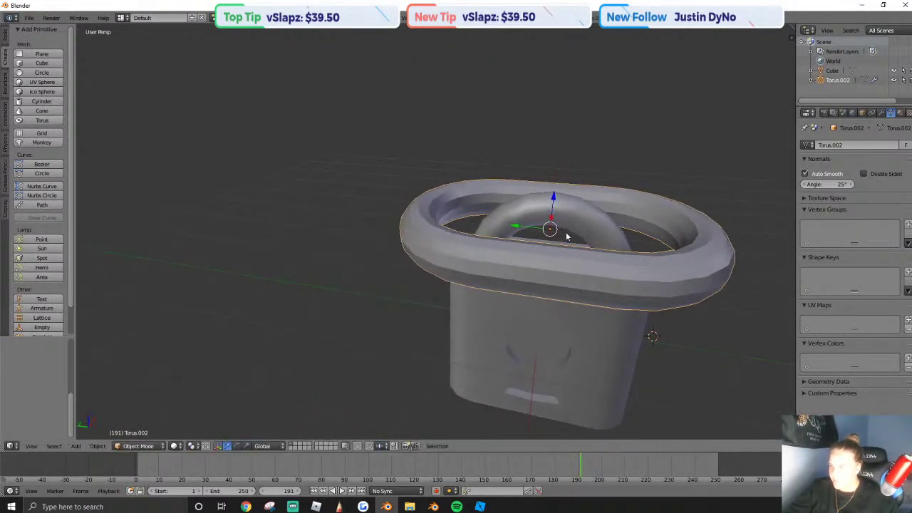
{"action": "left_click", "coordinate": [882, 113]}
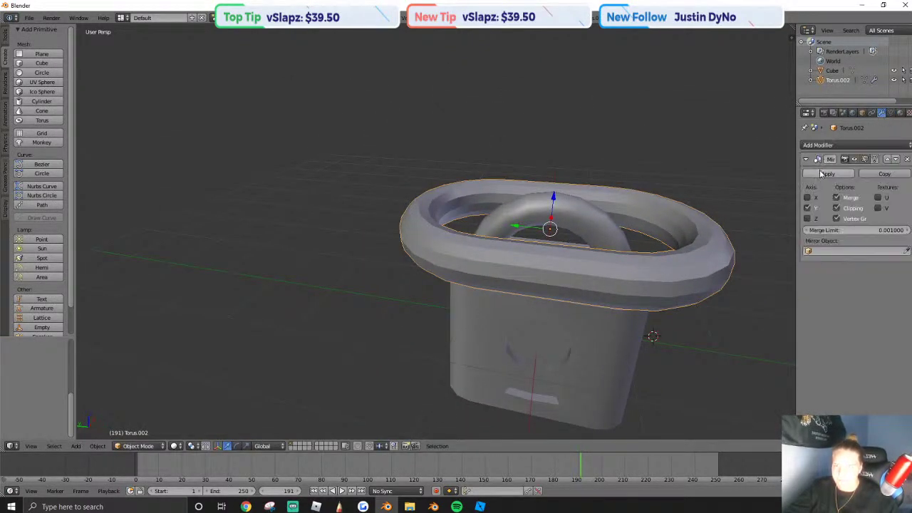
{"action": "left_click", "coordinate": [820, 174]}
Turn off Auto Smooth for the ring.
{"action": "key", "text": "shift+f"}
{"action": "key", "text": "s"}
{"action": "key", "text": "a"}
{"action": "left_click", "coordinate": [437, 232]}
{"action": "key", "text": "shift+f"}
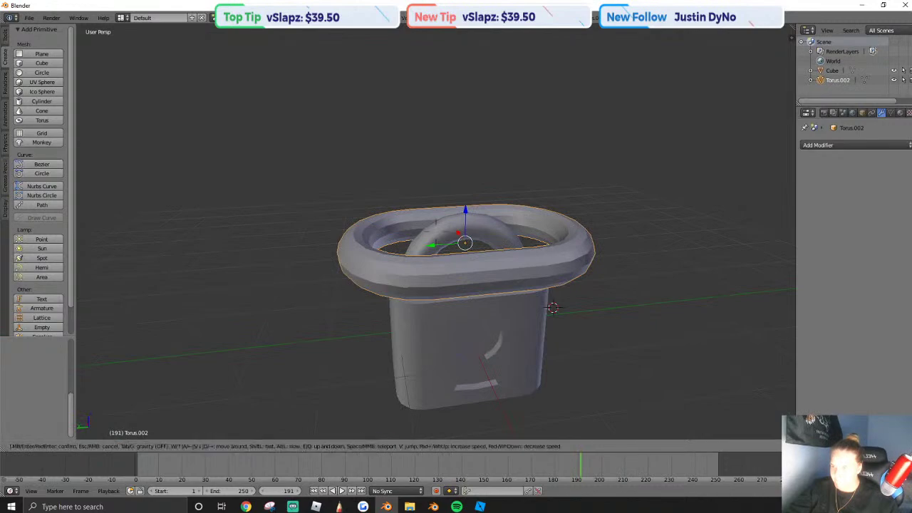
{"action": "key", "text": "w"}
{"action": "left_click", "coordinate": [435, 230]}
{"action": "key", "text": "Tab"}
{"action": "key", "text": "Tab"}
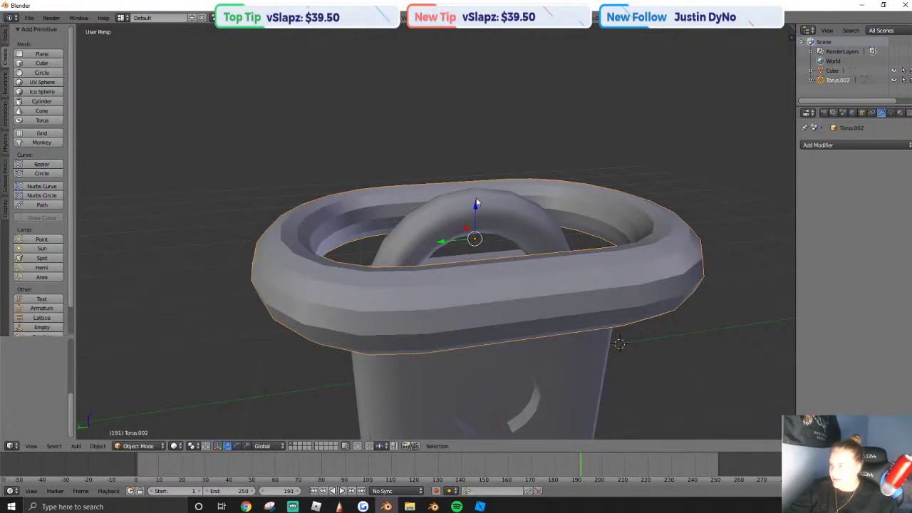
{"action": "key", "text": "Tab"}
{"action": "left_click", "coordinate": [889, 113]}
{"action": "key", "text": "Tab"}
Scale the ring along the X axis, and shrink it uniformly until it is smaller than the padlock's top face.
{"action": "key", "text": "shift+f"}
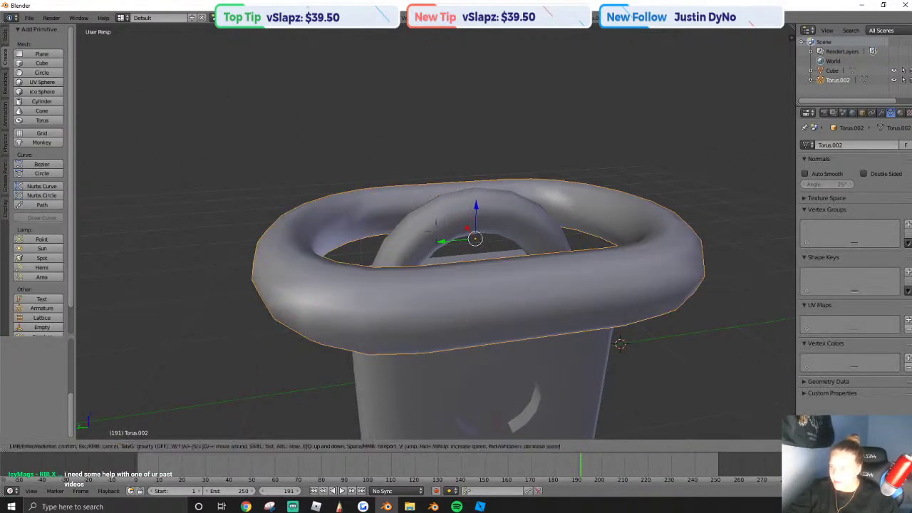
{"action": "key", "text": "s"}
{"action": "key", "text": "e"}
{"action": "left_click", "coordinate": [435, 231]}
{"action": "key", "text": "s"}
{"action": "key", "text": "x"}
{"action": "left_click", "coordinate": [585, 264]}
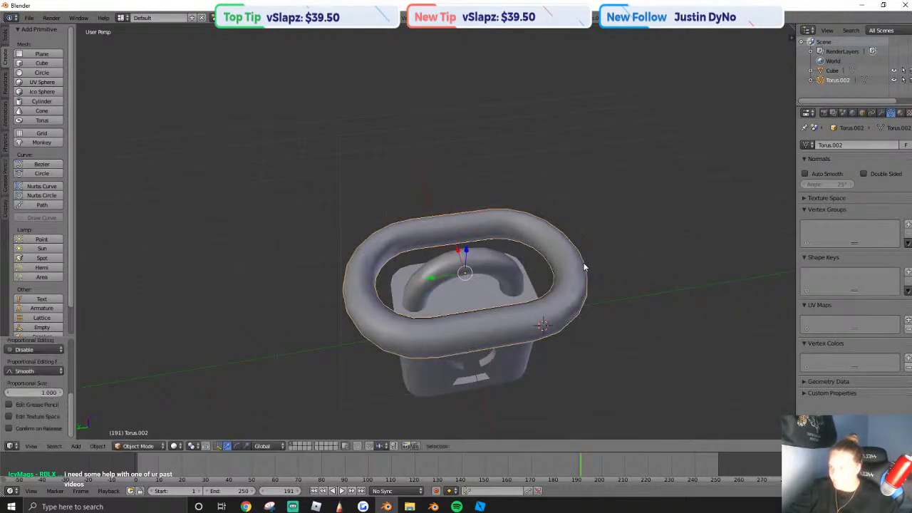
{"action": "key", "text": "s"}
{"action": "left_click", "coordinate": [526, 267]}
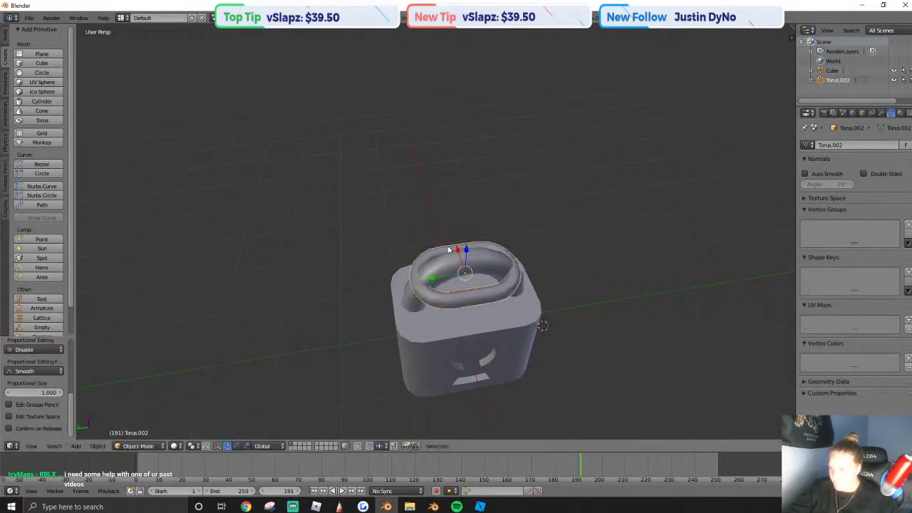
Raise the ring along Z so it sits above the padlock's shackle.
{"action": "left_click_drag", "start_coordinate": [470, 249], "coordinate": [472, 212]}
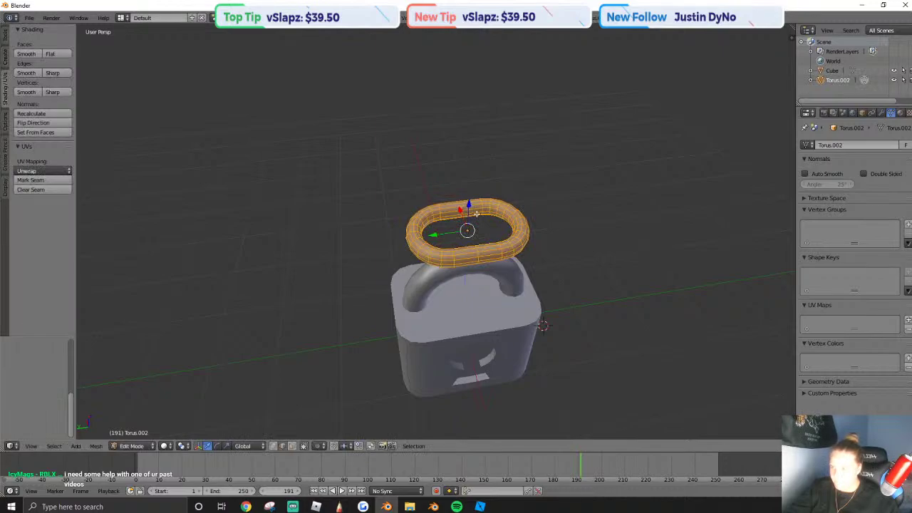
{"action": "scroll", "coordinate": [506, 233], "scroll_direction": "up", "scroll_amount": 3}
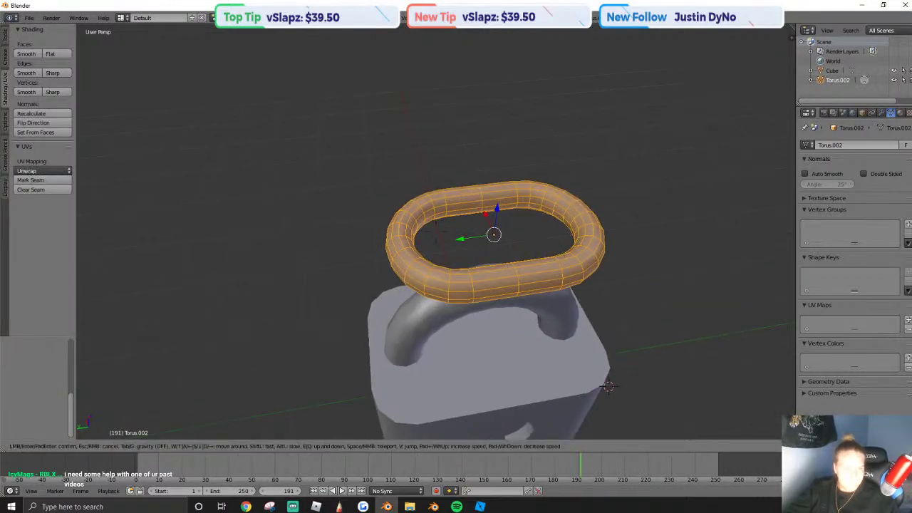
{"action": "key", "text": "Tab"}
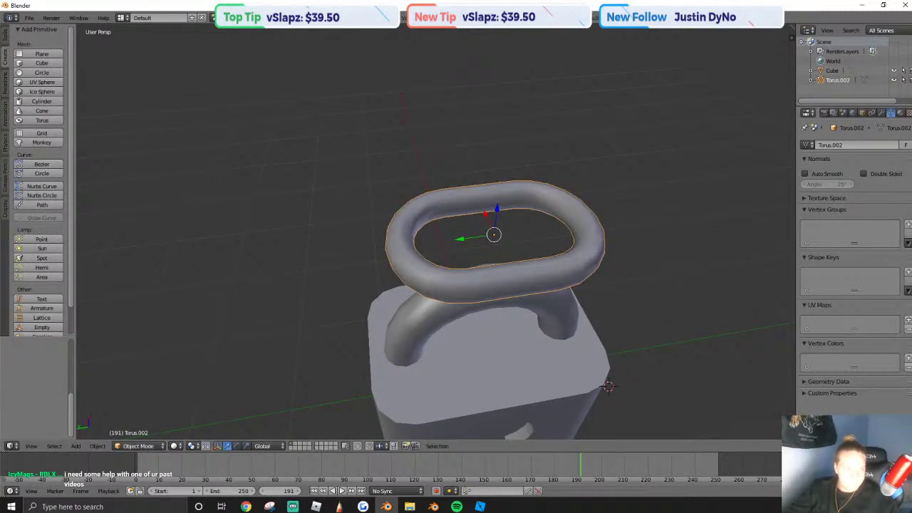
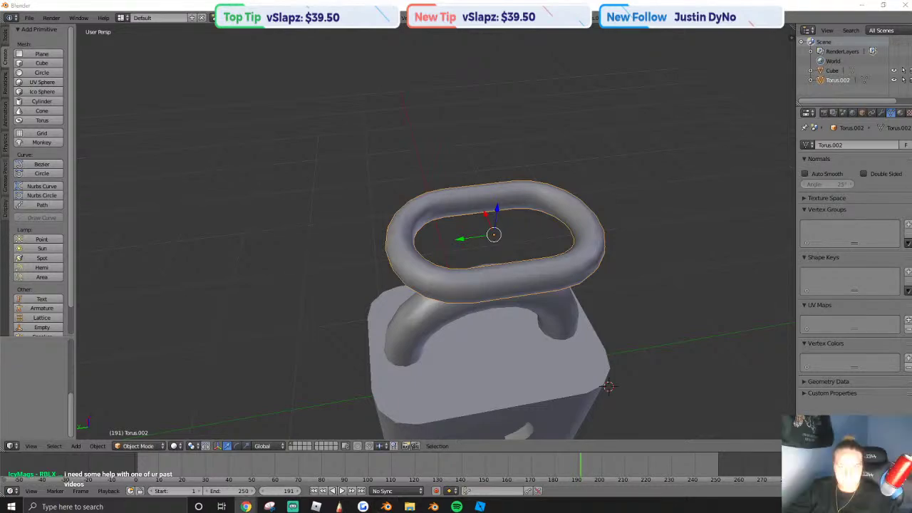
Thicken the ring's tube with a Displace modifier by adjusting its strength, and apply the modifier.
{"action": "left_click", "coordinate": [881, 112]}
{"action": "left_click", "coordinate": [819, 145]}
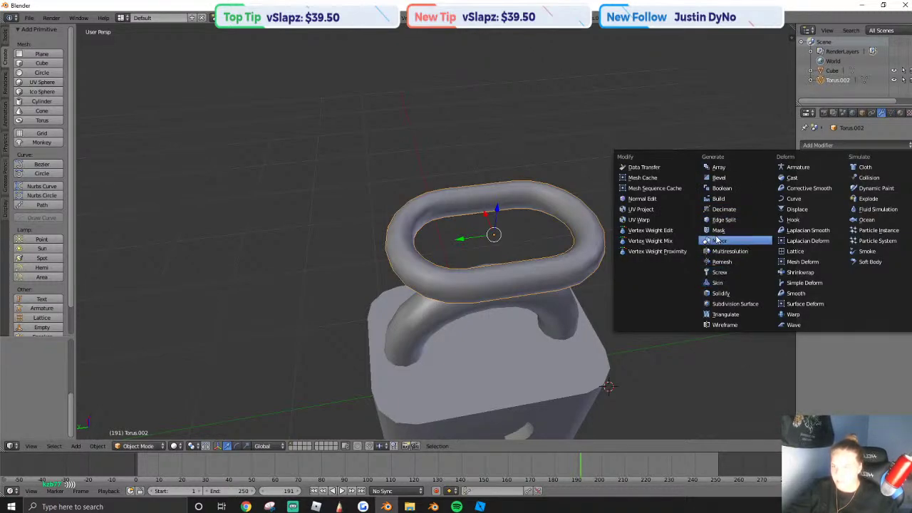
{"action": "left_click", "coordinate": [803, 212]}
{"action": "left_click_drag", "start_coordinate": [839, 250], "coordinate": [891, 250]}
{"action": "left_click", "coordinate": [820, 174]}
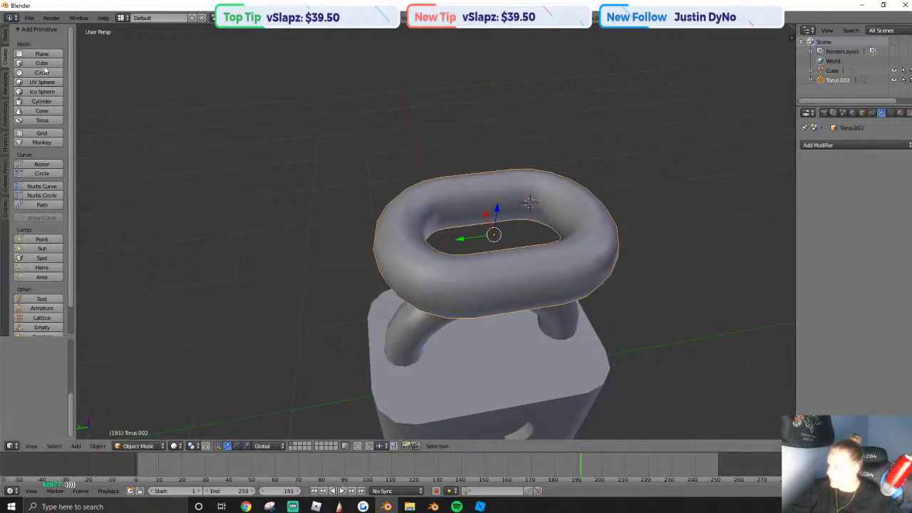
Export the model in Wavefront OBJ format to the Documents folder as untitled.obj.
{"action": "left_click", "coordinate": [29, 17]}
{"action": "mouse_move", "coordinate": [40, 210]}
{"action": "left_click", "coordinate": [164, 273]}
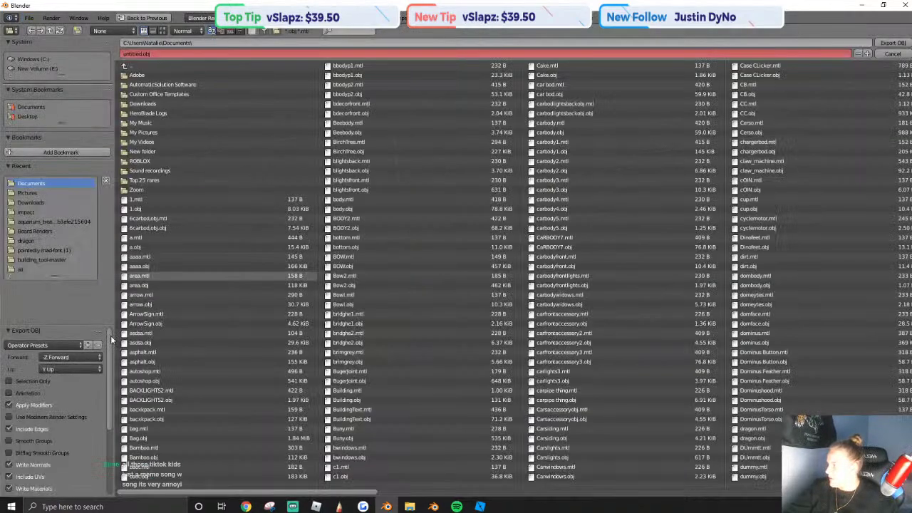
{"action": "left_click", "coordinate": [899, 44]}
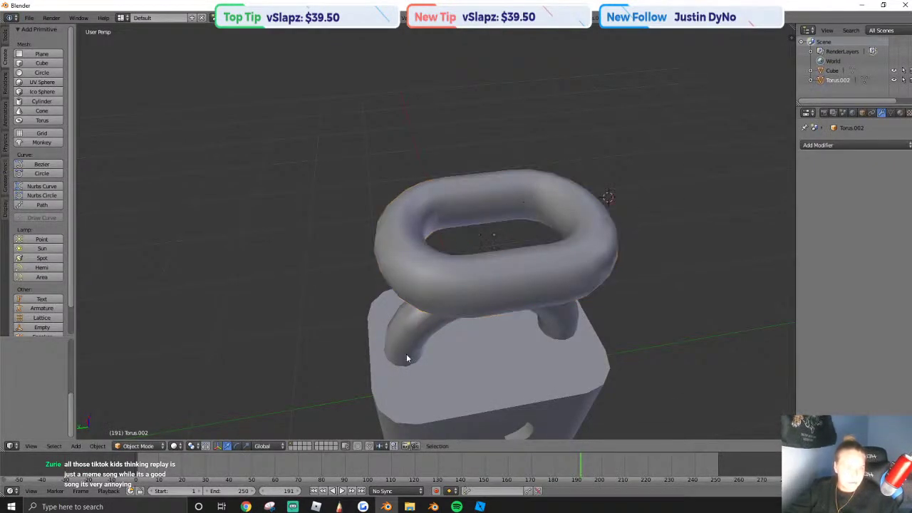
Switch to Roblox Studio and insert a new MeshPart near the sandy archway.
{"action": "key", "text": "alt+Tab"}
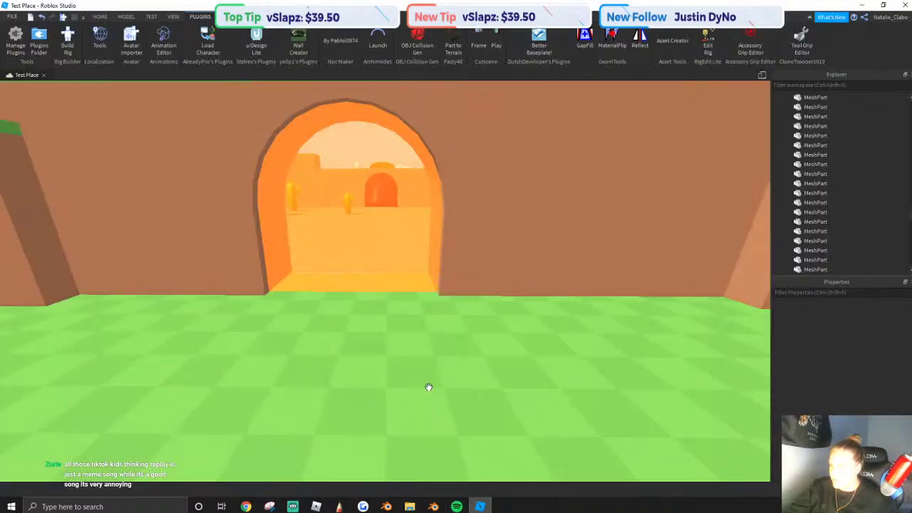
{"action": "right_click_drag", "start_coordinate": [428, 387], "coordinate": [411, 345]}
{"action": "right_click", "coordinate": [399, 156]}
{"action": "left_click", "coordinate": [433, 373]}
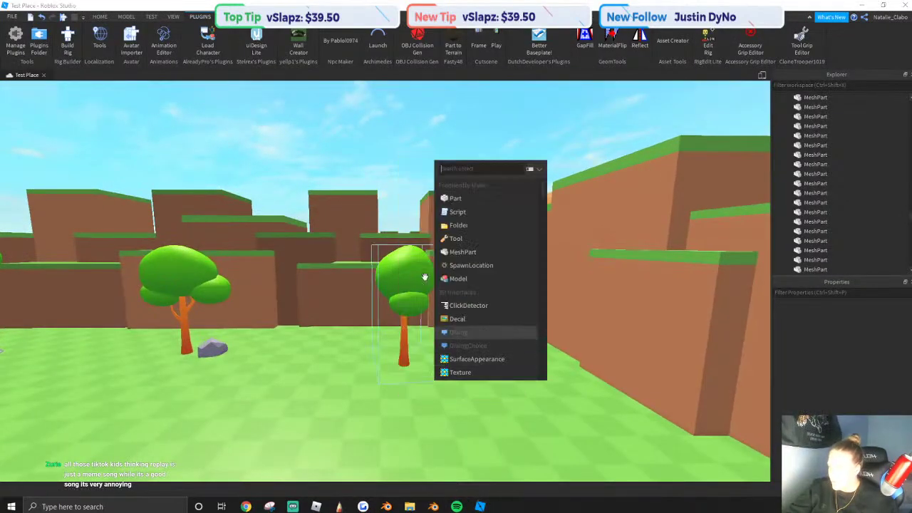
{"action": "left_click", "coordinate": [463, 252]}
Load the exported ring model as the MeshPart's mesh, accepting its stored location.
{"action": "right_click_drag", "start_coordinate": [388, 261], "coordinate": [320, 242]}
{"action": "scroll", "coordinate": [344, 263], "scroll_direction": "up", "scroll_amount": 2}
{"action": "left_click", "coordinate": [903, 366]}
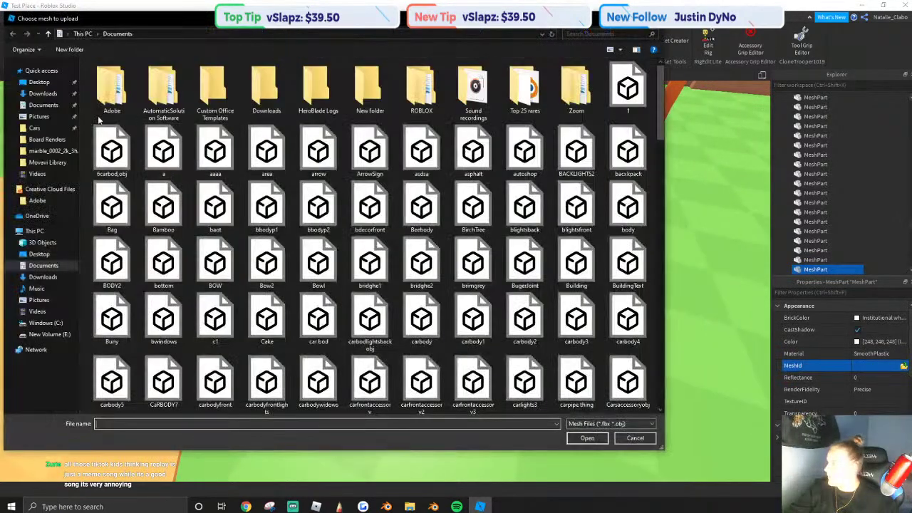
{"action": "left_click", "coordinate": [41, 70]}
{"action": "left_click", "coordinate": [121, 165]}
{"action": "left_click", "coordinate": [587, 438]}
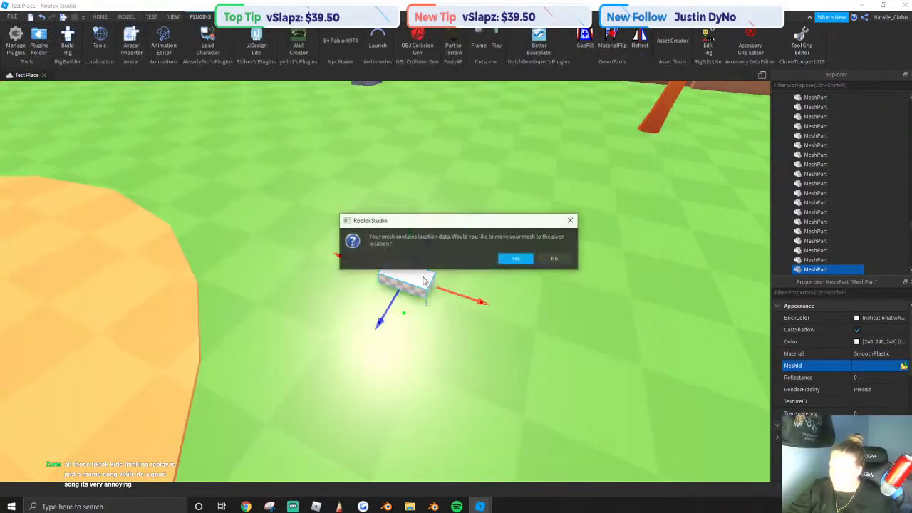
{"action": "left_click", "coordinate": [516, 259]}
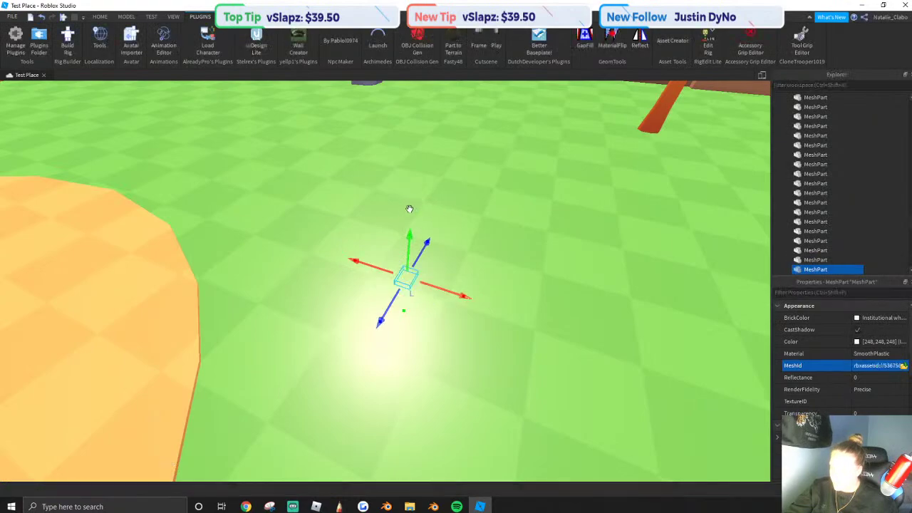
Move the ring mesh across the grass onto the brown wall beside the archway opening.
{"action": "scroll", "coordinate": [411, 282], "scroll_direction": "up", "scroll_amount": 2}
{"action": "left_click_drag", "start_coordinate": [433, 301], "coordinate": [476, 310]}
{"action": "right_click_drag", "start_coordinate": [470, 306], "coordinate": [476, 310]}
{"action": "left_click_drag", "start_coordinate": [476, 310], "coordinate": [464, 321]}
{"action": "right_click_drag", "start_coordinate": [476, 310], "coordinate": [464, 321]}
{"action": "left_click_drag", "start_coordinate": [464, 321], "coordinate": [390, 331]}
{"action": "key", "text": "w"}
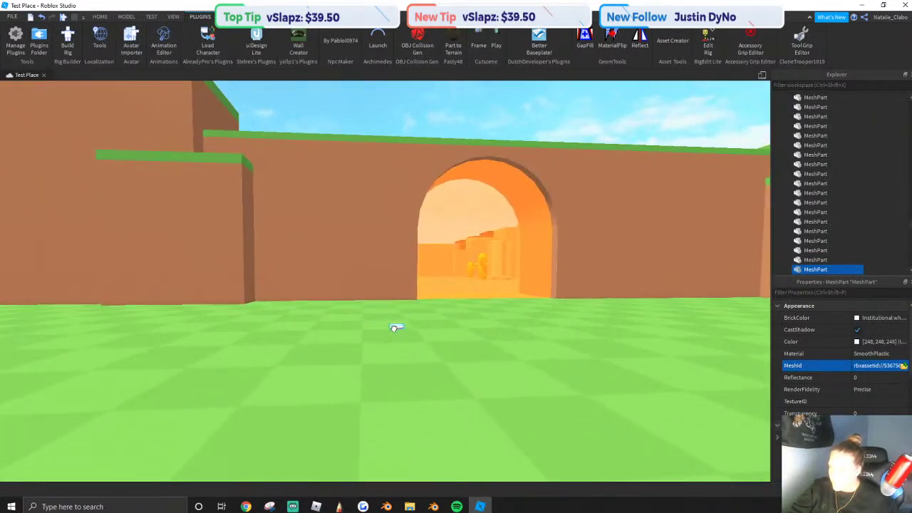
{"action": "scroll", "coordinate": [413, 235], "scroll_direction": "up", "scroll_amount": 4}
{"action": "scroll", "coordinate": [413, 232], "scroll_direction": "down", "scroll_amount": 3}
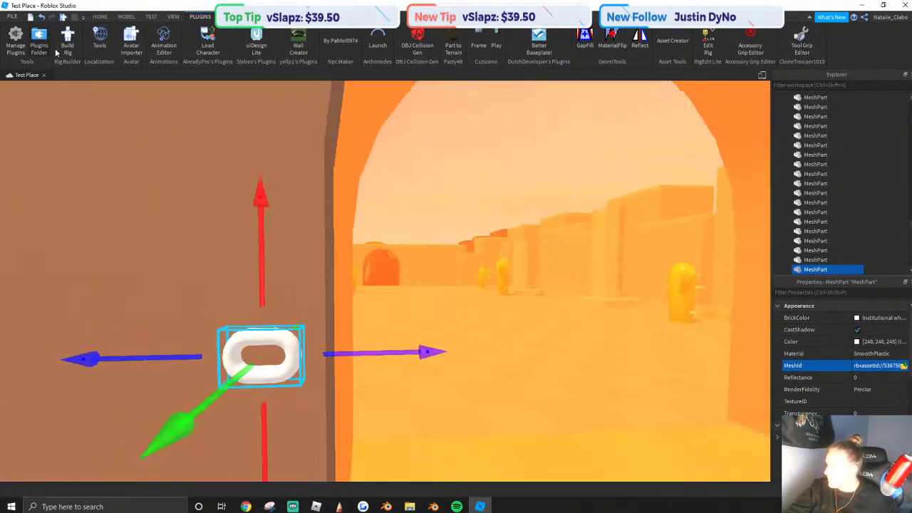
Enlarge the ring, scaling it up proportionally beside the archway's edge.
{"action": "left_click", "coordinate": [100, 16]}
{"action": "left_click", "coordinate": [135, 40]}
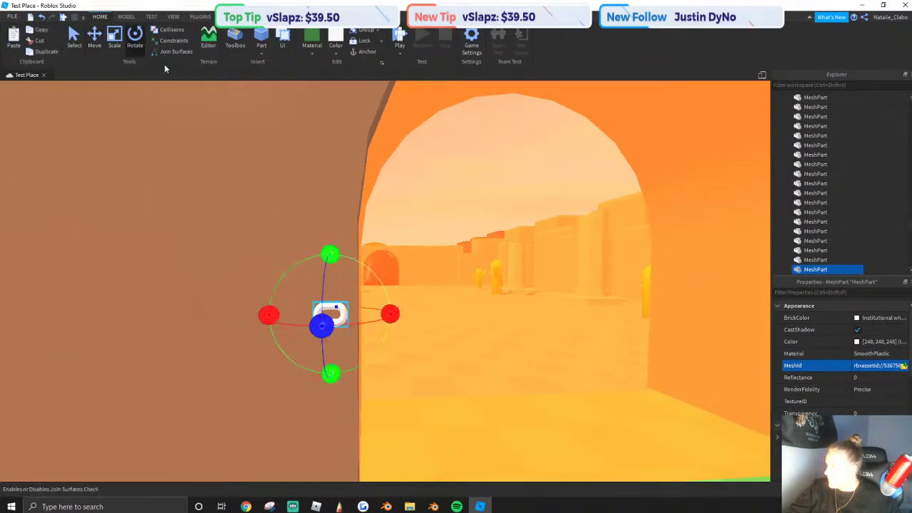
{"action": "left_click", "coordinate": [114, 35]}
{"action": "key", "text": "a"}
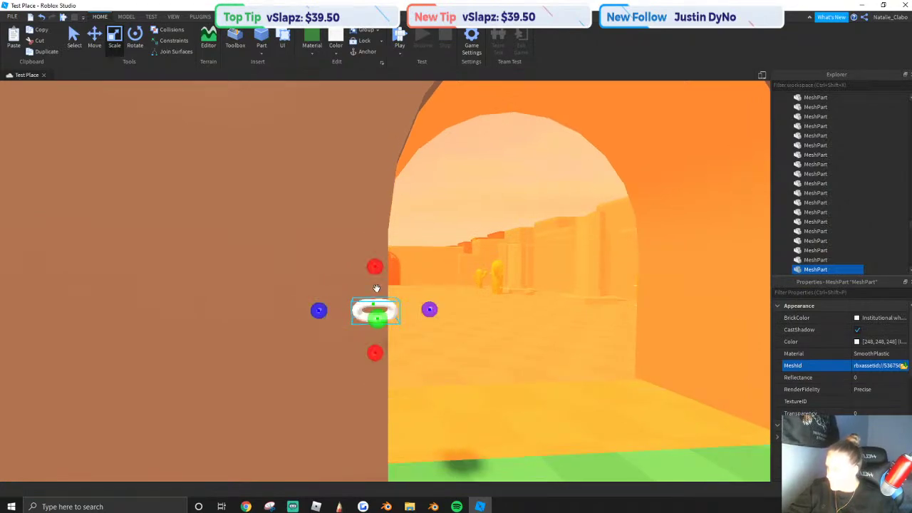
{"action": "left_click_drag", "start_coordinate": [377, 264], "coordinate": [376, 249]}
{"action": "left_click_drag", "start_coordinate": [430, 302], "coordinate": [491, 303], "text": "shift"}
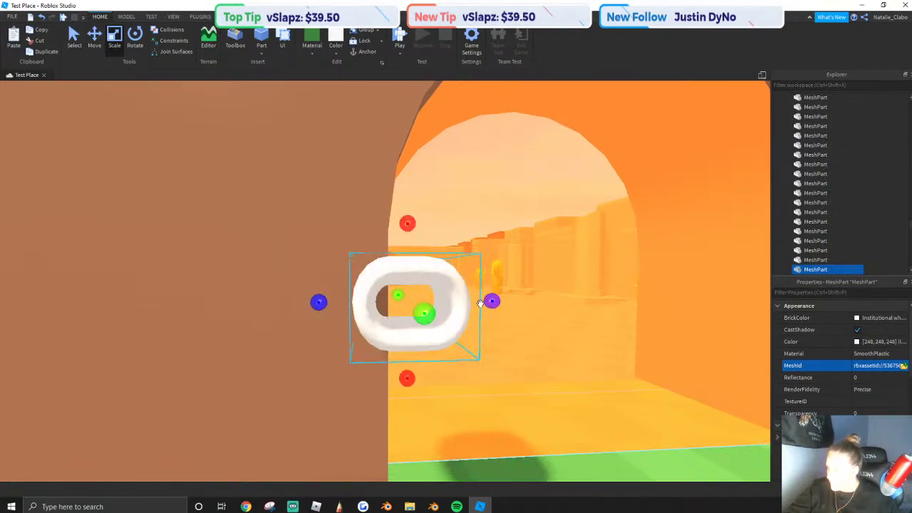
Scale the ring along its depth axis to make it thinner from front to back.
{"action": "key", "text": "a"}
{"action": "right_click_drag", "start_coordinate": [482, 304], "coordinate": [433, 316]}
{"action": "key", "text": "a"}
{"action": "left_click_drag", "start_coordinate": [528, 287], "coordinate": [488, 289]}
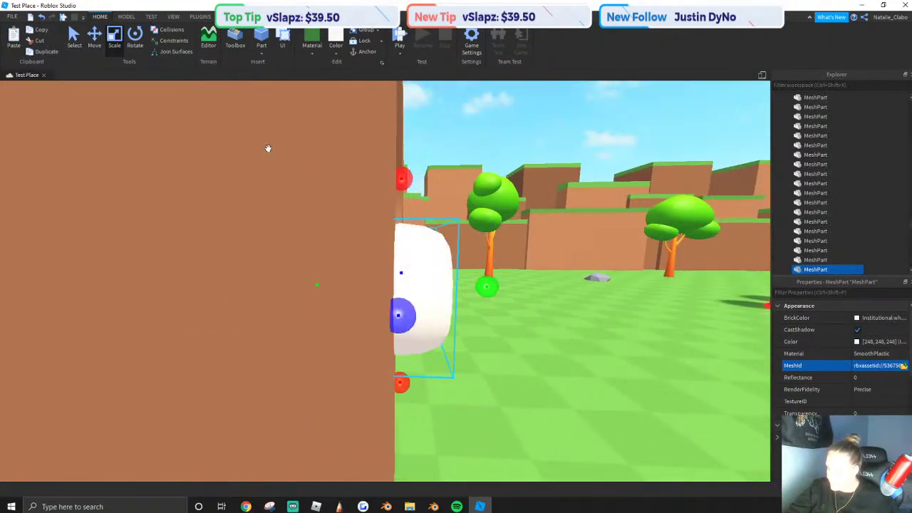
{"action": "key", "text": "d"}
{"action": "left_click", "coordinate": [95, 39]}
{"action": "key", "text": "a"}
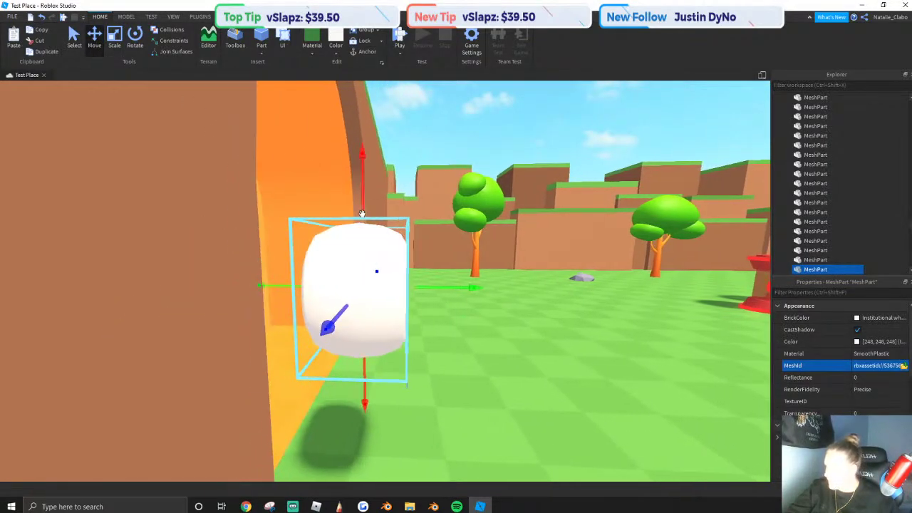
{"action": "left_click", "coordinate": [118, 45]}
{"action": "left_click_drag", "start_coordinate": [468, 287], "coordinate": [447, 285]}
Colour the ring Fossil and turn off its shadow casting.
{"action": "key", "text": "d"}
{"action": "right_click_drag", "start_coordinate": [448, 284], "coordinate": [428, 269]}
{"action": "key", "text": "w"}
{"action": "key", "text": "s"}
{"action": "left_click", "coordinate": [335, 49]}
{"action": "left_click", "coordinate": [444, 217]}
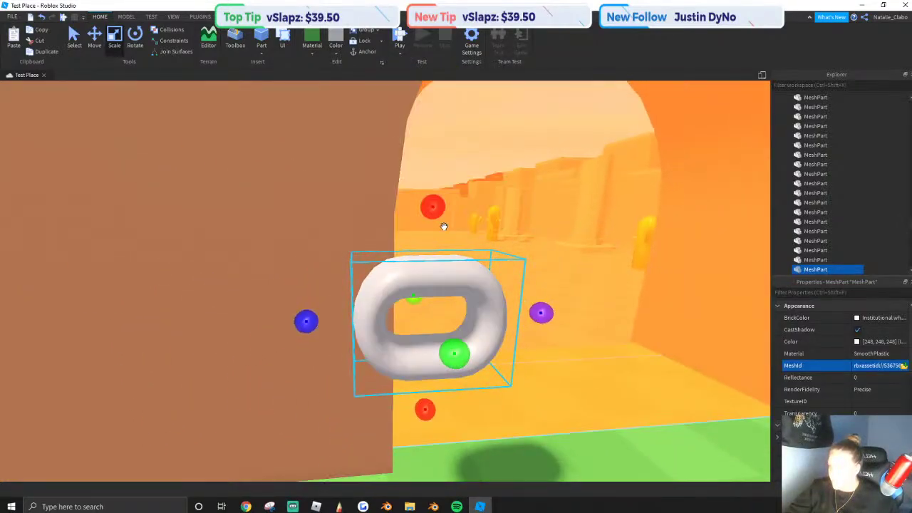
{"action": "key", "text": "d"}
{"action": "key", "text": "s"}
{"action": "key", "text": "a"}
{"action": "left_click", "coordinate": [857, 329]}
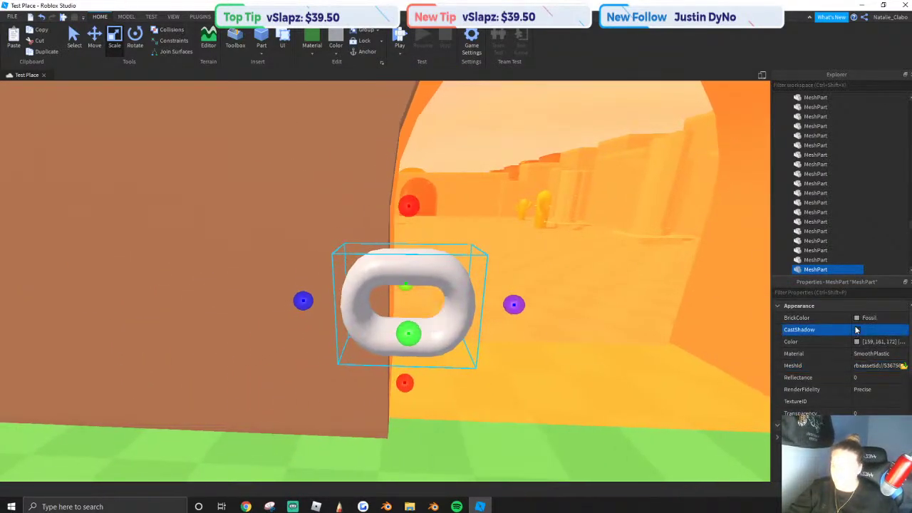
Move the ring against the archway's corner so that part of it sinks into the wall.
{"action": "right_click_drag", "start_coordinate": [462, 235], "coordinate": [446, 213]}
{"action": "key", "text": "d"}
{"action": "key", "text": "s"}
{"action": "left_click", "coordinate": [126, 16]}
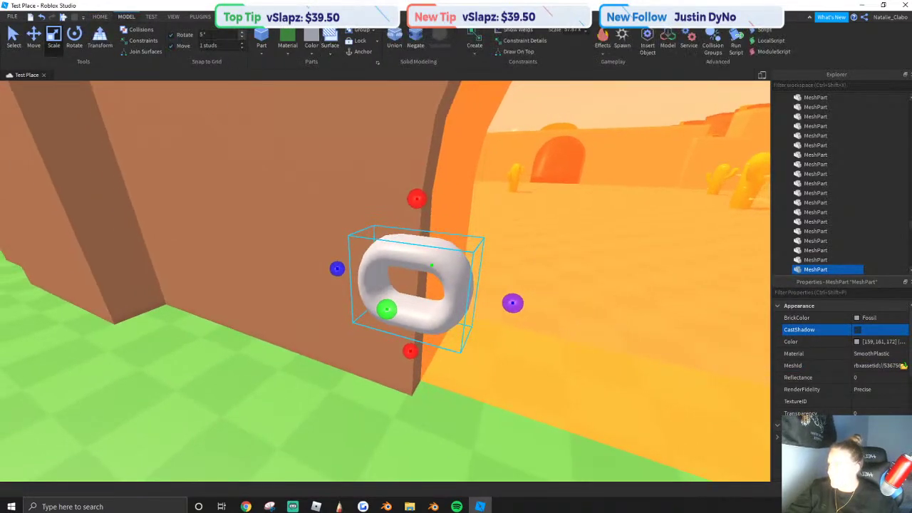
{"action": "key", "text": "ctrl+2"}
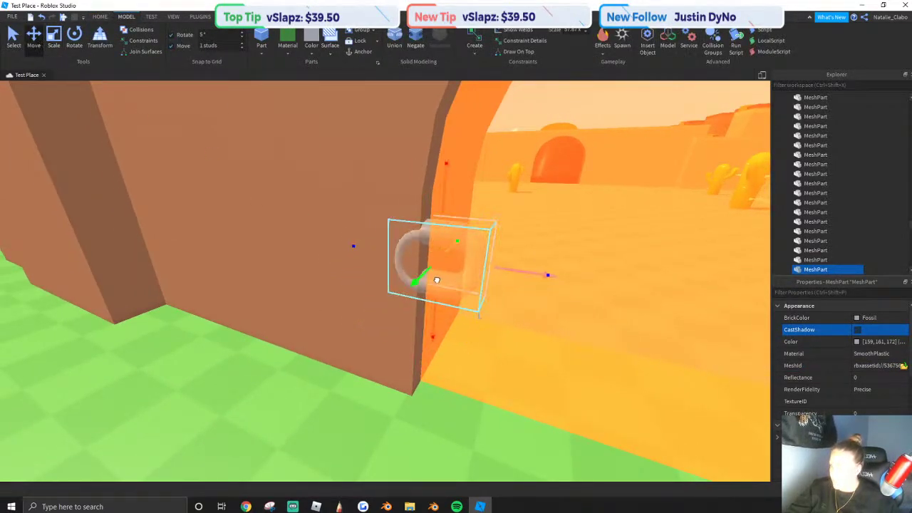
{"action": "left_click_drag", "start_coordinate": [437, 280], "coordinate": [434, 277]}
{"action": "key", "text": "s"}
Rotate the ring to lie flat around the archway's corner and raise it higher on the wall.
{"action": "left_click", "coordinate": [73, 42]}
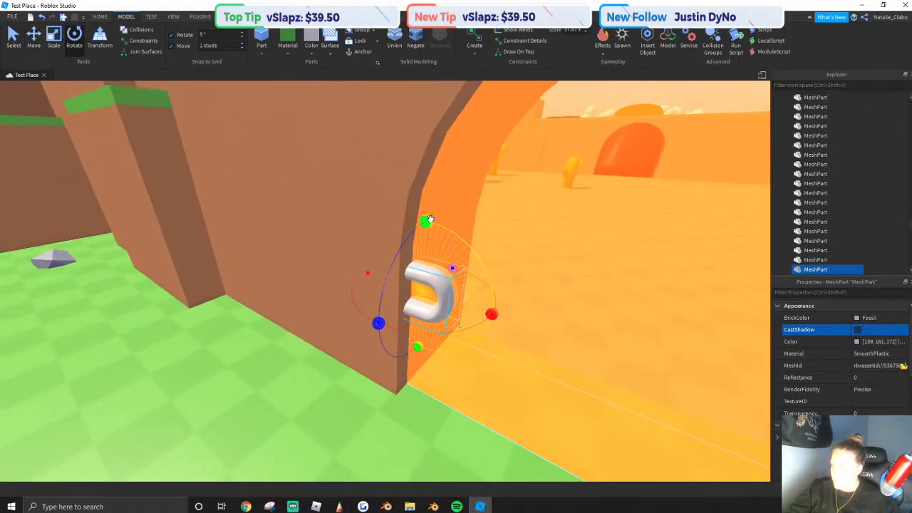
{"action": "key", "text": "d"}
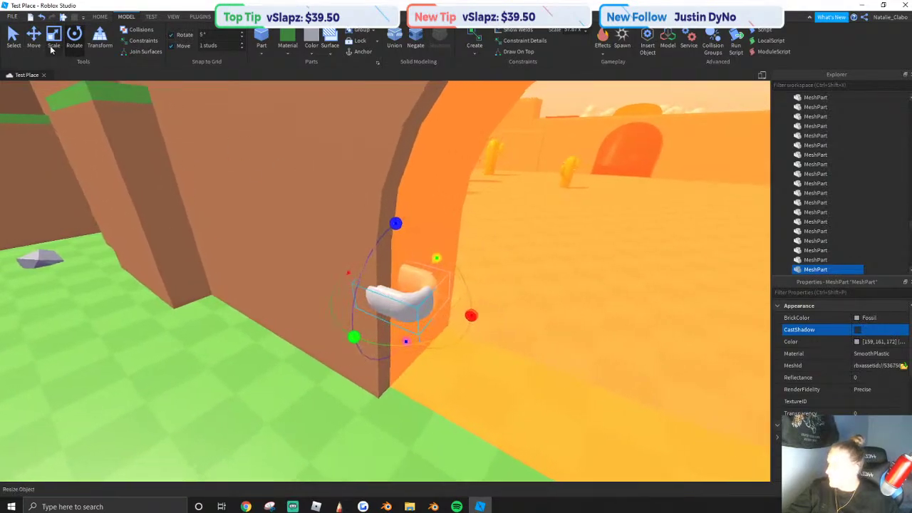
{"action": "left_click", "coordinate": [33, 41]}
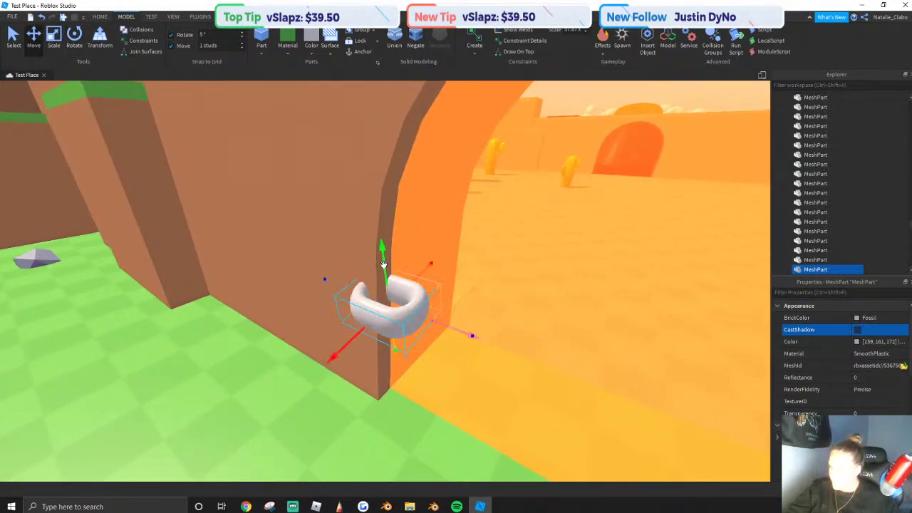
{"action": "left_click", "coordinate": [367, 278]}
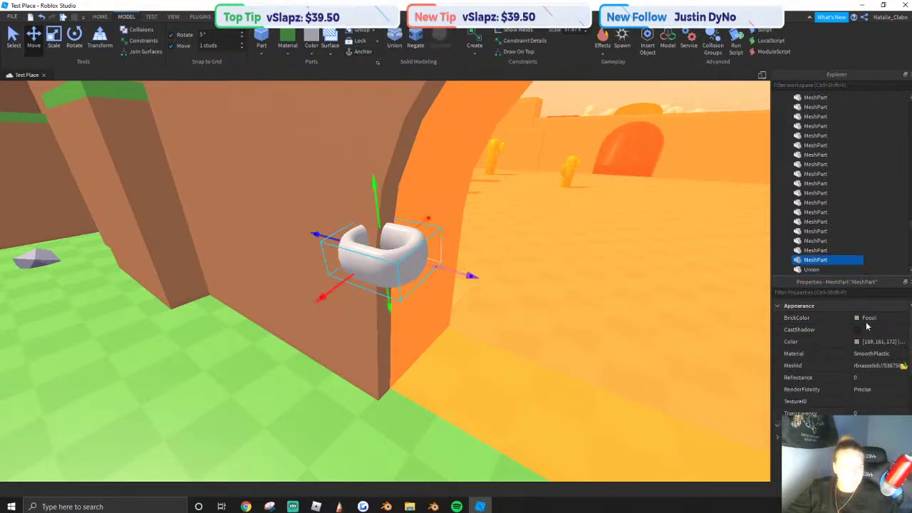
Tilt the ring slightly so that its outer end slopes down toward the archway opening.
{"action": "right_click_drag", "start_coordinate": [601, 242], "coordinate": [605, 240]}
{"action": "key", "text": "a"}
{"action": "key", "text": "q"}
{"action": "key", "text": "w"}
{"action": "right_click_drag", "start_coordinate": [219, 129], "coordinate": [222, 127]}
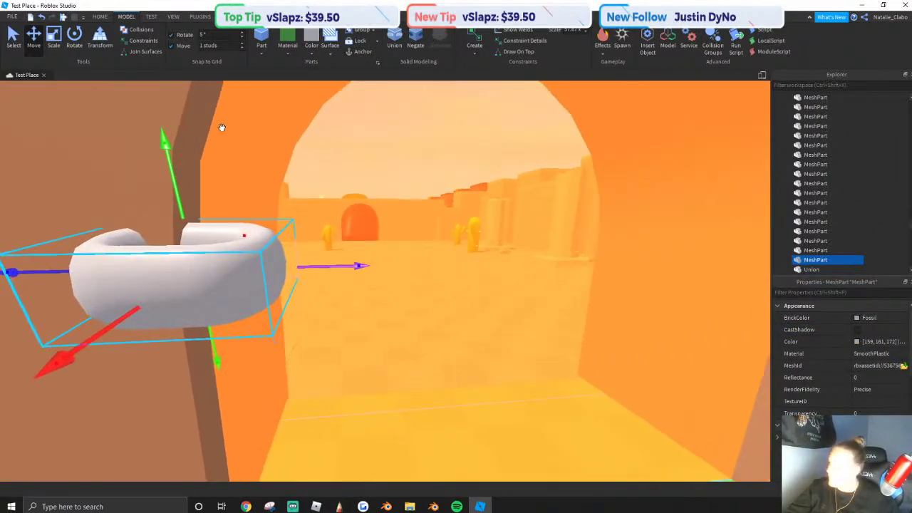
{"action": "key", "text": "f"}
{"action": "key", "text": "ctrl+4"}
{"action": "left_click_drag", "start_coordinate": [474, 268], "coordinate": [456, 300]}
{"action": "key", "text": "s"}
Scale the tilted ring along its thickness axis to make it slimmer.
{"action": "left_click", "coordinate": [58, 37]}
{"action": "key", "text": "w"}
{"action": "key", "text": "a"}
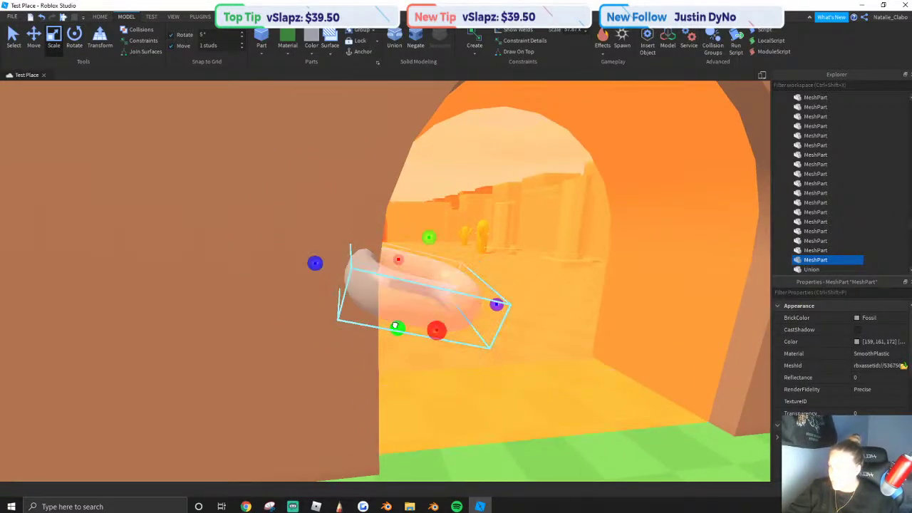
{"action": "left_click_drag", "start_coordinate": [394, 324], "coordinate": [398, 312]}
{"action": "key", "text": "w"}
{"action": "key", "text": "a"}
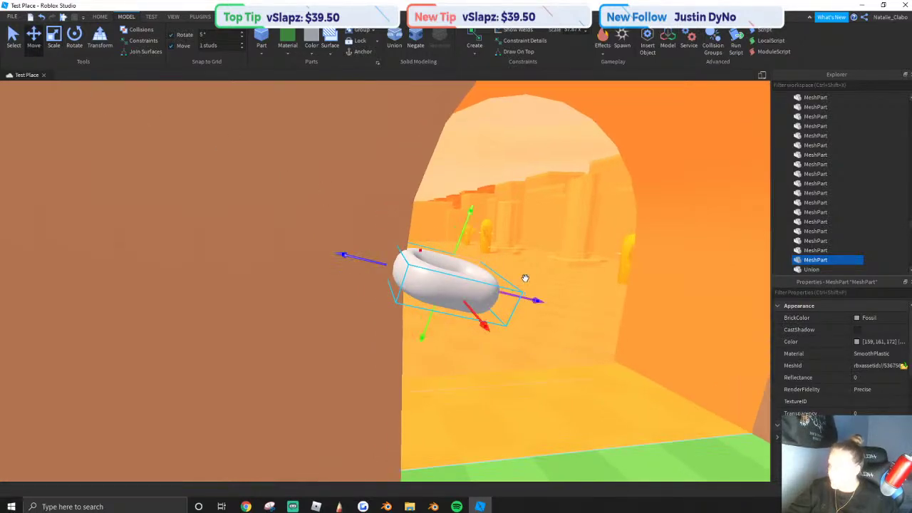
Shift the ring closer into the wall at the archway's corner.
{"action": "left_click_drag", "start_coordinate": [519, 297], "coordinate": [505, 293]}
{"action": "left_click_drag", "start_coordinate": [465, 320], "coordinate": [456, 310]}
{"action": "key", "text": "d"}
Recolour the ring to a neutral grey with RGB 117, 117, 117.
{"action": "right_click_drag", "start_coordinate": [427, 284], "coordinate": [335, 214]}
{"action": "left_click", "coordinate": [304, 47]}
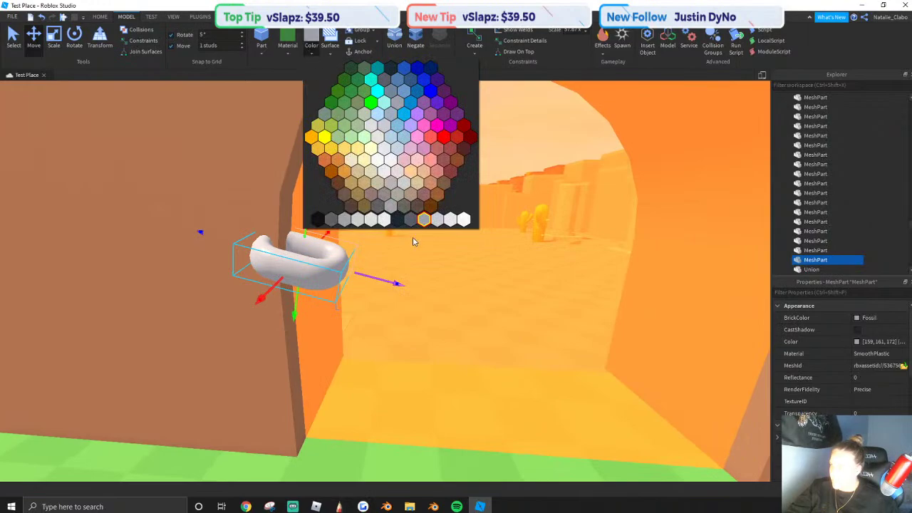
{"action": "left_click", "coordinate": [344, 220]}
{"action": "key", "text": "s"}
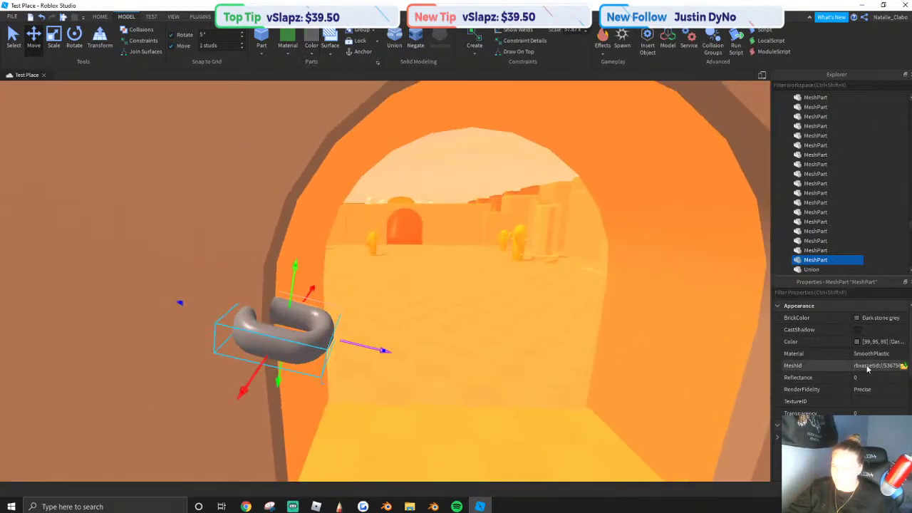
{"action": "left_click", "coordinate": [857, 342]}
{"action": "left_click", "coordinate": [572, 217]}
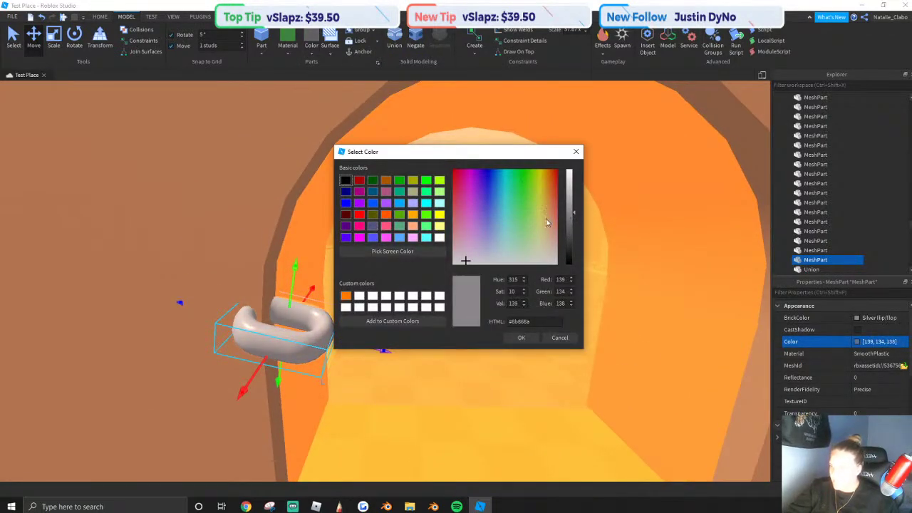
{"action": "left_click_drag", "start_coordinate": [499, 234], "coordinate": [518, 270]}
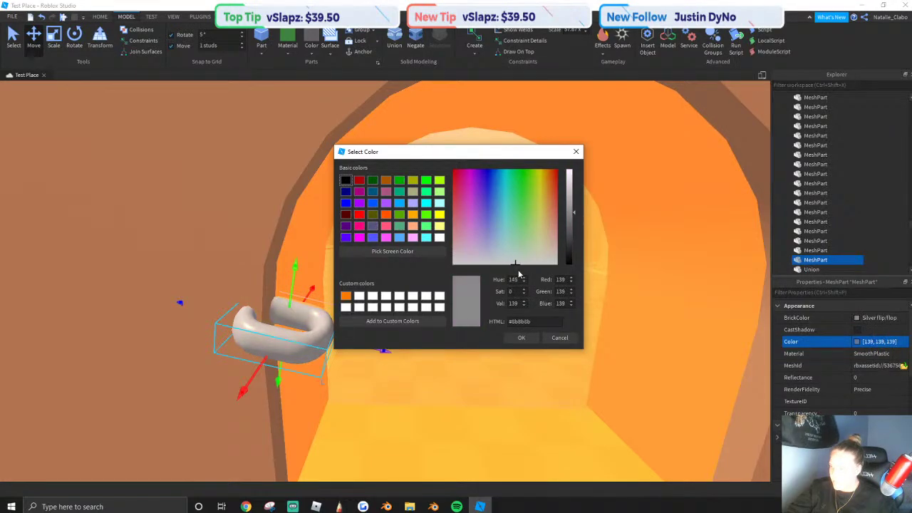
{"action": "left_click", "coordinate": [568, 229]}
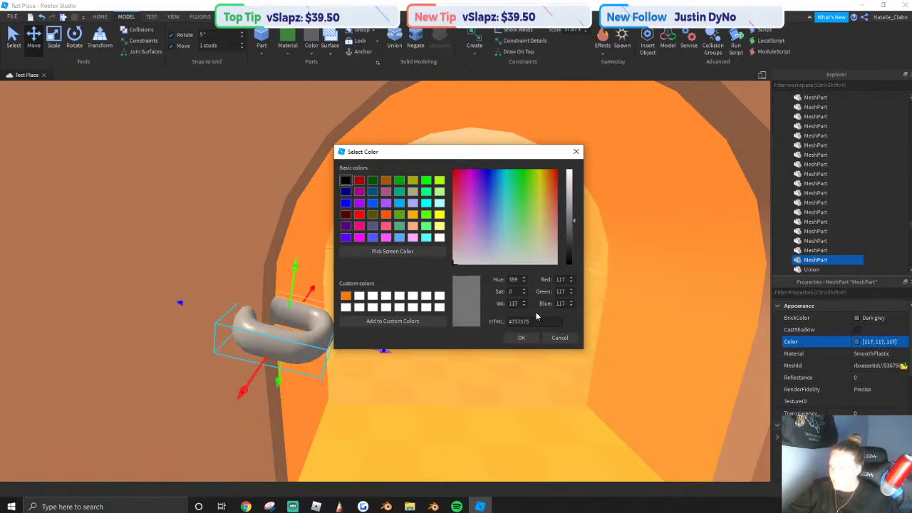
{"action": "left_click", "coordinate": [520, 338]}
Duplicate the grey ring and rotate the copy about its long axis until it stands upright.
{"action": "left_click", "coordinate": [92, 18]}
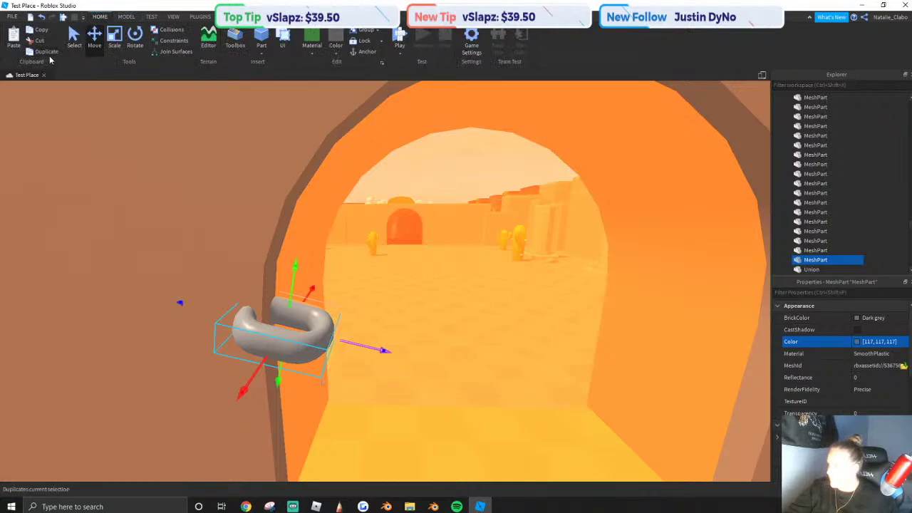
{"action": "left_click", "coordinate": [50, 60]}
{"action": "key", "text": "ctrl+3"}
{"action": "key", "text": "ctrl+4"}
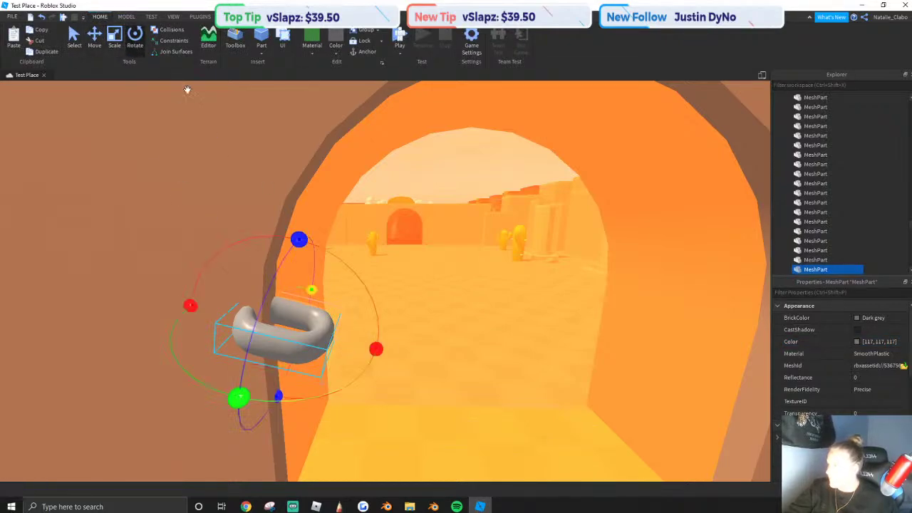
{"action": "left_click_drag", "start_coordinate": [299, 238], "coordinate": [255, 379]}
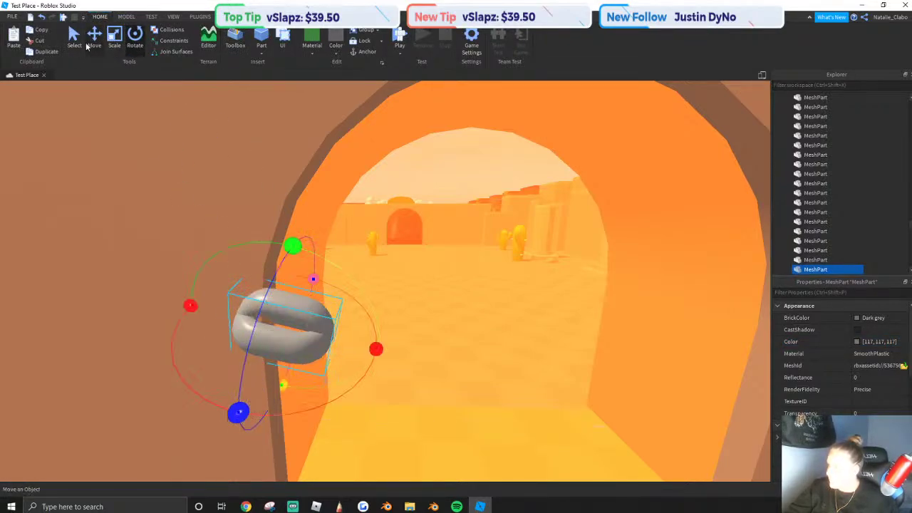
Move the upright copy toward the archway opening so that it interlocks with the first ring.
{"action": "left_click", "coordinate": [79, 43]}
{"action": "left_click_drag", "start_coordinate": [351, 344], "coordinate": [393, 358]}
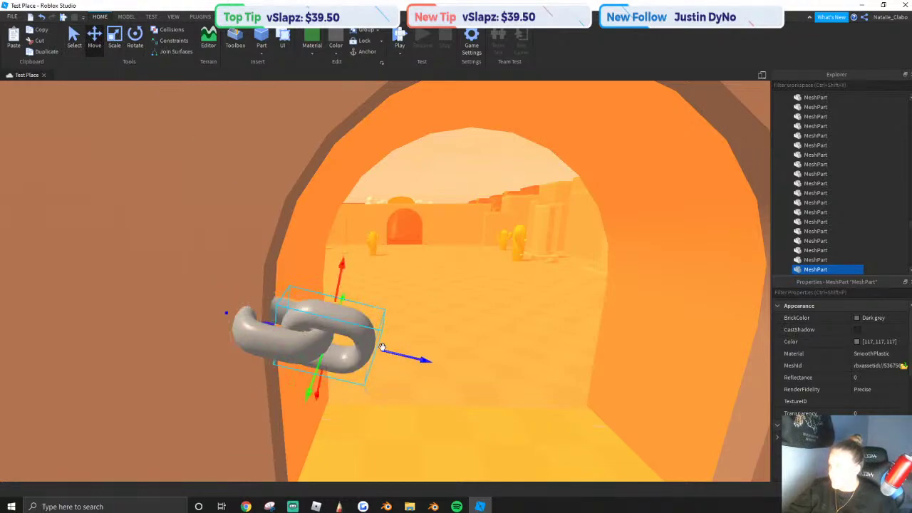
{"action": "key", "text": "q"}
{"action": "left_click_drag", "start_coordinate": [392, 326], "coordinate": [405, 329]}
{"action": "key", "text": "w"}
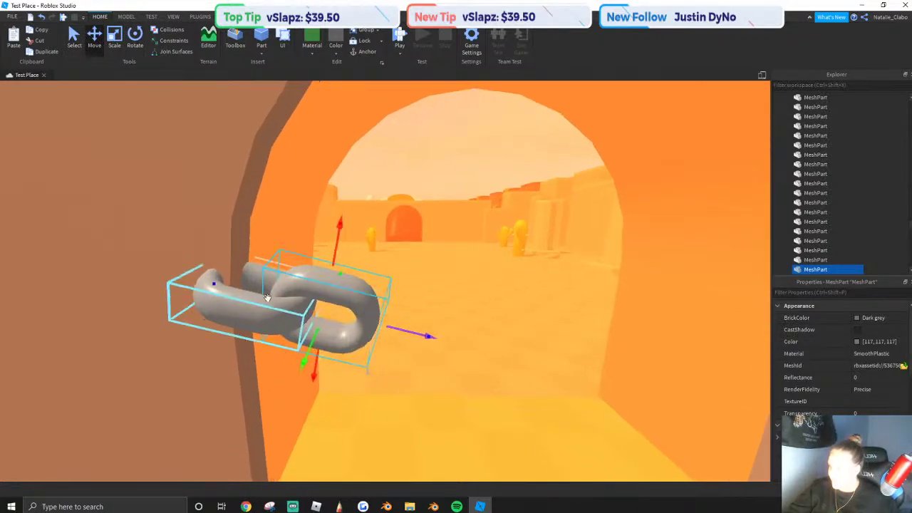
Select both chain links and rotate them together to slope more steeply down toward the opening.
{"action": "left_click", "coordinate": [249, 270], "text": "ctrl"}
{"action": "key", "text": "s"}
{"action": "key", "text": "a"}
{"action": "left_click", "coordinate": [132, 43]}
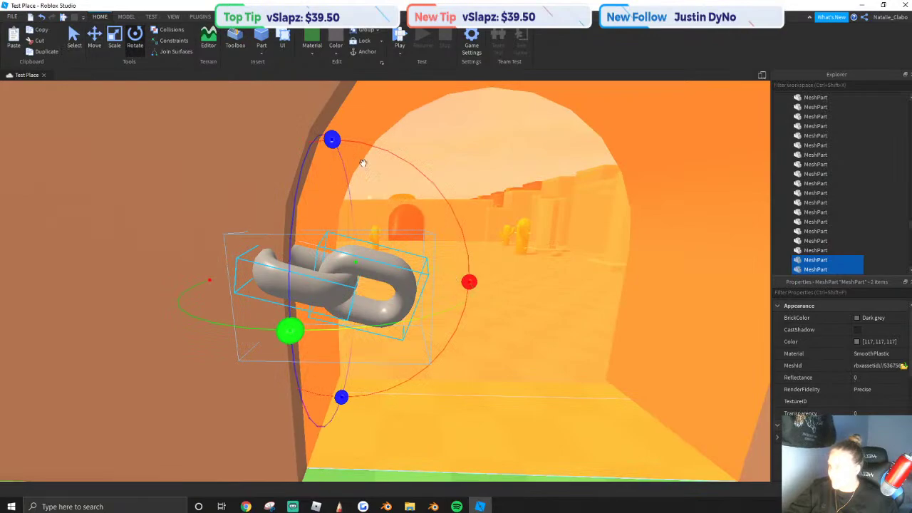
{"action": "left_click_drag", "start_coordinate": [470, 283], "coordinate": [474, 315]}
{"action": "key", "text": "w"}
{"action": "key", "text": "q"}
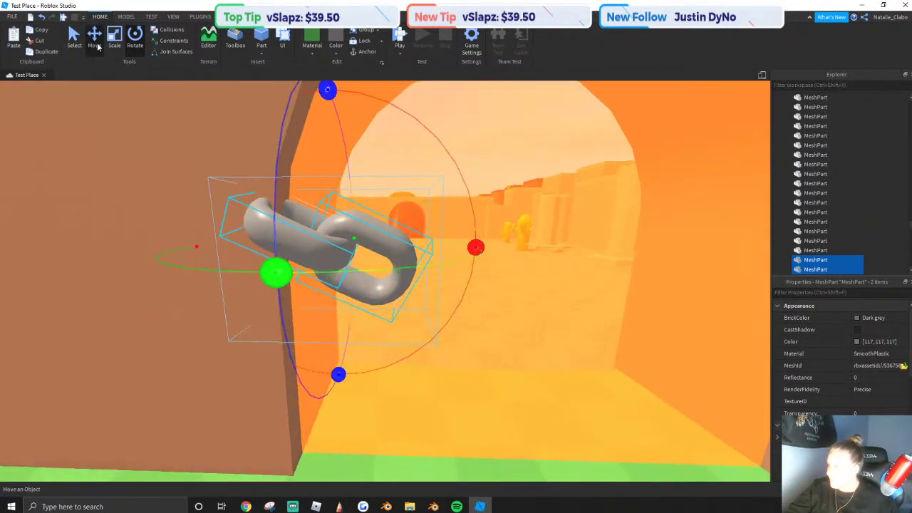
Lower the two interlocked chain links and shift them back toward the wall beside the archway.
{"action": "left_click", "coordinate": [98, 48]}
{"action": "left_click_drag", "start_coordinate": [334, 152], "coordinate": [336, 191]}
{"action": "key", "text": "a"}
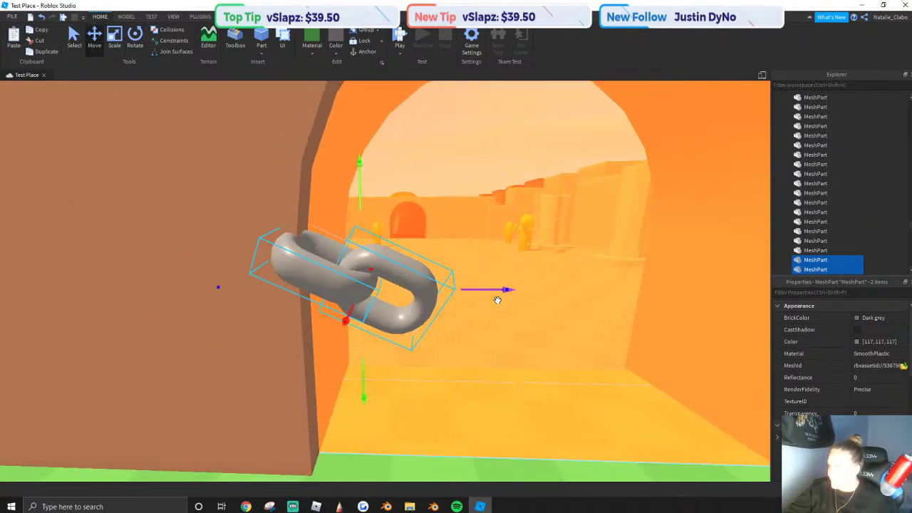
{"action": "left_click_drag", "start_coordinate": [493, 290], "coordinate": [461, 277]}
{"action": "key", "text": "s"}
Try extending the chain with a duplicated link pair placed toward the middle of the opening.
{"action": "left_click", "coordinate": [42, 53]}
{"action": "key", "text": "d"}
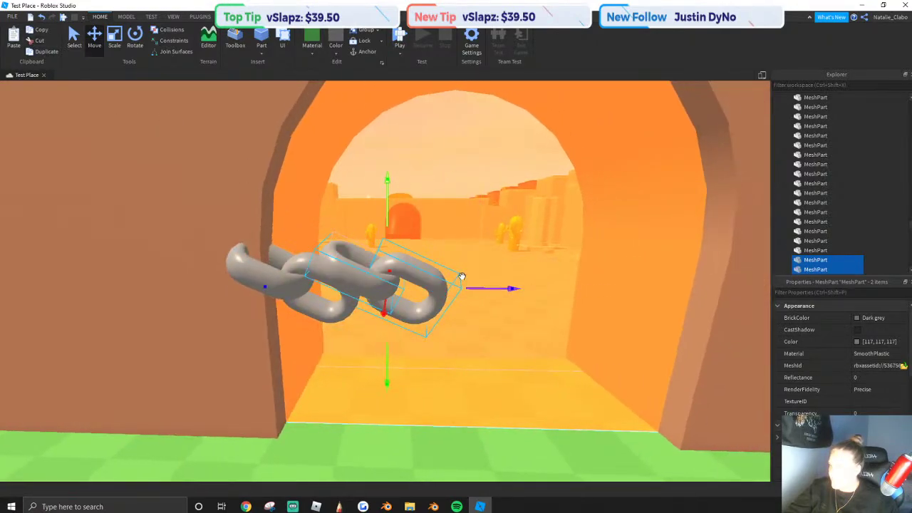
{"action": "right_click", "coordinate": [329, 253]}
{"action": "left_click", "coordinate": [364, 282]}
Insert a grey block part and place it on the grass at the middle of the archway.
{"action": "key", "text": "w"}
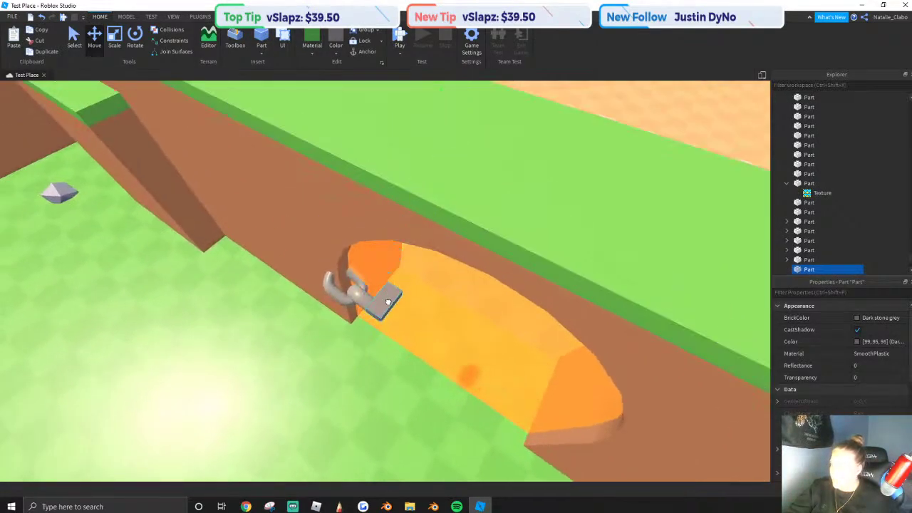
{"action": "key", "text": "w"}
{"action": "left_click_drag", "start_coordinate": [388, 301], "coordinate": [413, 306]}
{"action": "right_click_drag", "start_coordinate": [413, 306], "coordinate": [223, 295]}
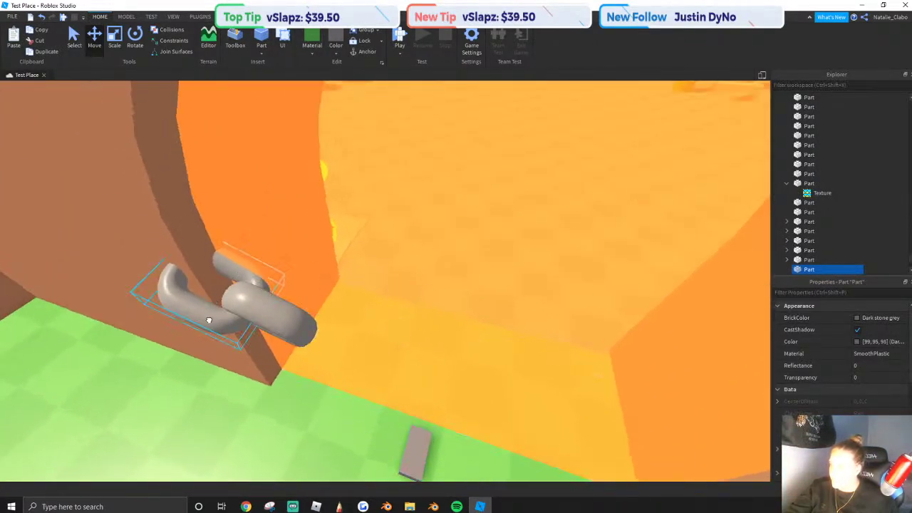
{"action": "left_click", "coordinate": [209, 320]}
{"action": "left_click", "coordinate": [277, 320], "text": "ctrl"}
{"action": "key", "text": "d"}
{"action": "right_click_drag", "start_coordinate": [277, 319], "coordinate": [301, 311]}
{"action": "left_click", "coordinate": [200, 17]}
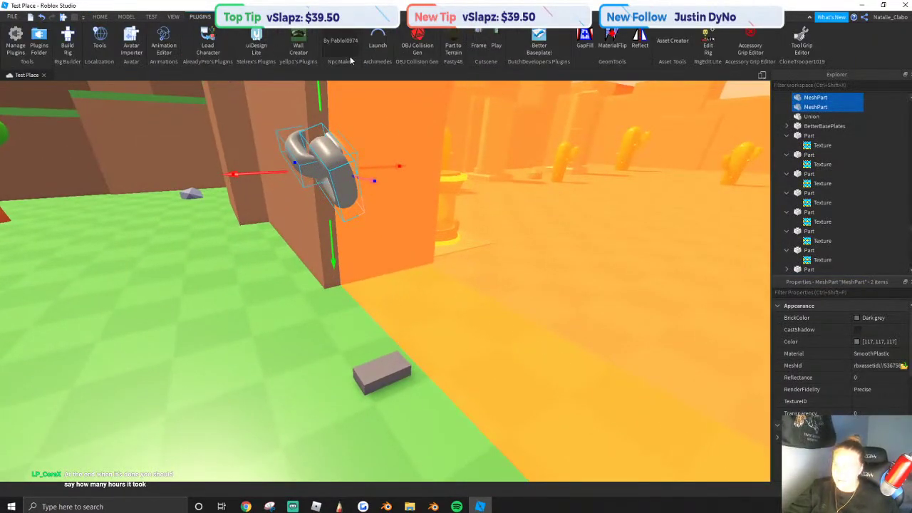
{"action": "left_click", "coordinate": [582, 39]}
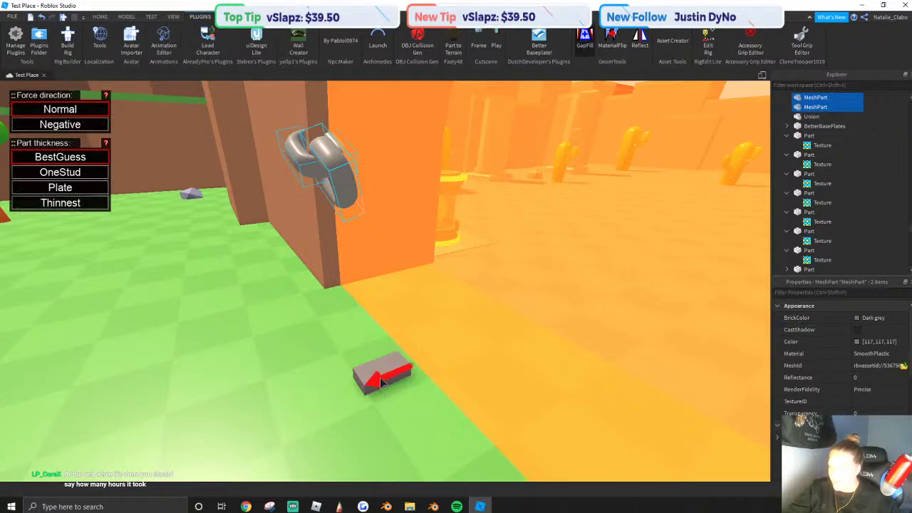
{"action": "left_click", "coordinate": [323, 306]}
{"action": "key", "text": "ctrl+z"}
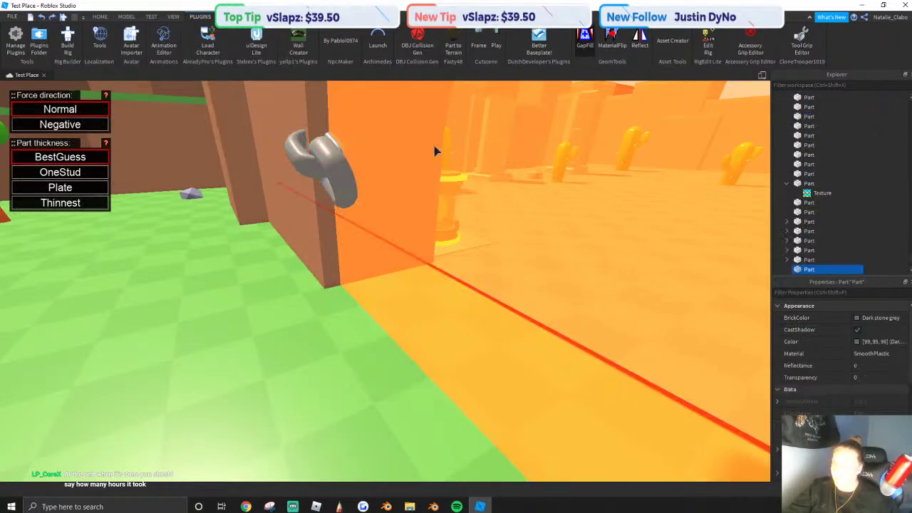
{"action": "key", "text": "ctrl+z"}
{"action": "left_click", "coordinate": [582, 39]}
{"action": "left_click", "coordinate": [327, 162]}
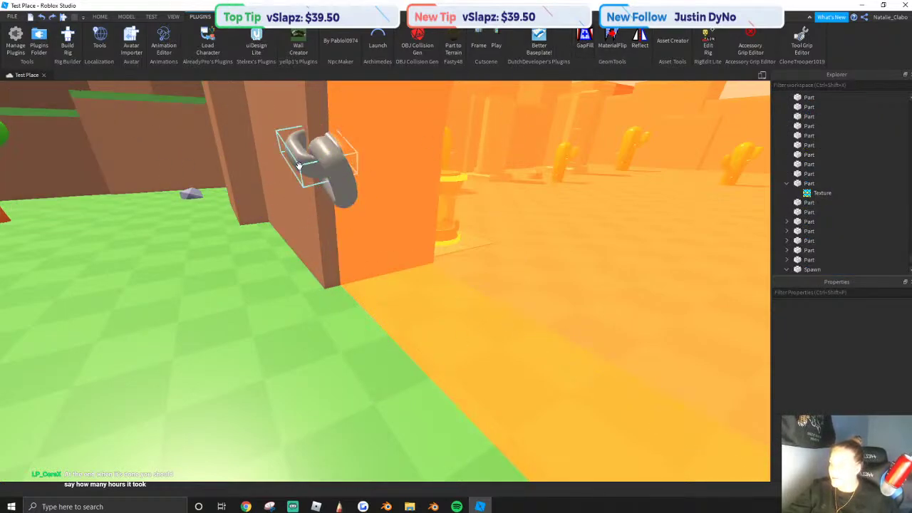
{"action": "left_click", "coordinate": [52, 18]}
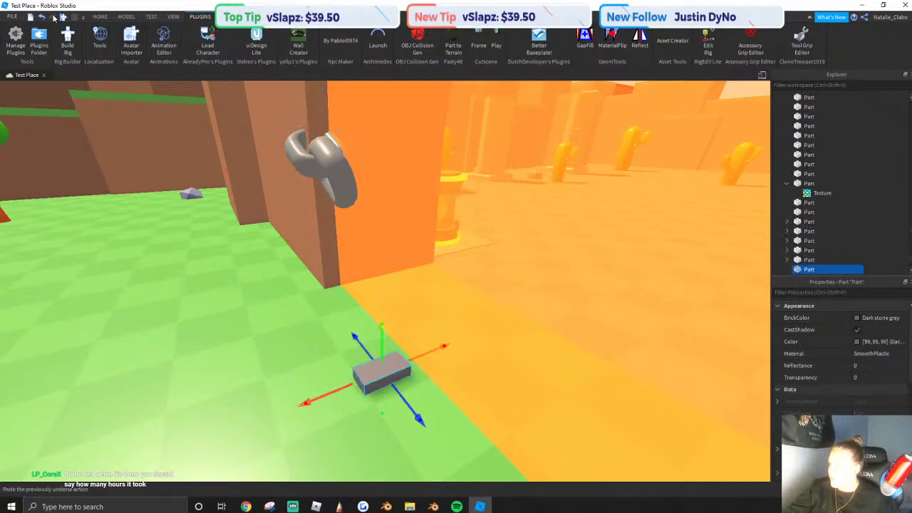
Select both chain links and Reflect them across the block's side face to mirror the pair onto the opposite side of the archway.
{"action": "right_click_drag", "start_coordinate": [535, 206], "coordinate": [285, 235]}
{"action": "left_click", "coordinate": [240, 169]}
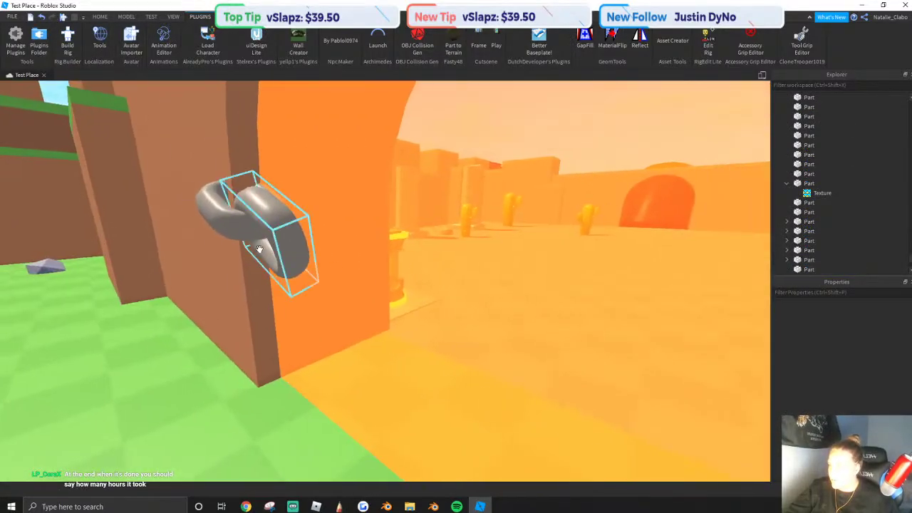
{"action": "left_click", "coordinate": [227, 221]}
{"action": "left_click", "coordinate": [296, 258], "text": "ctrl"}
{"action": "key", "text": "q"}
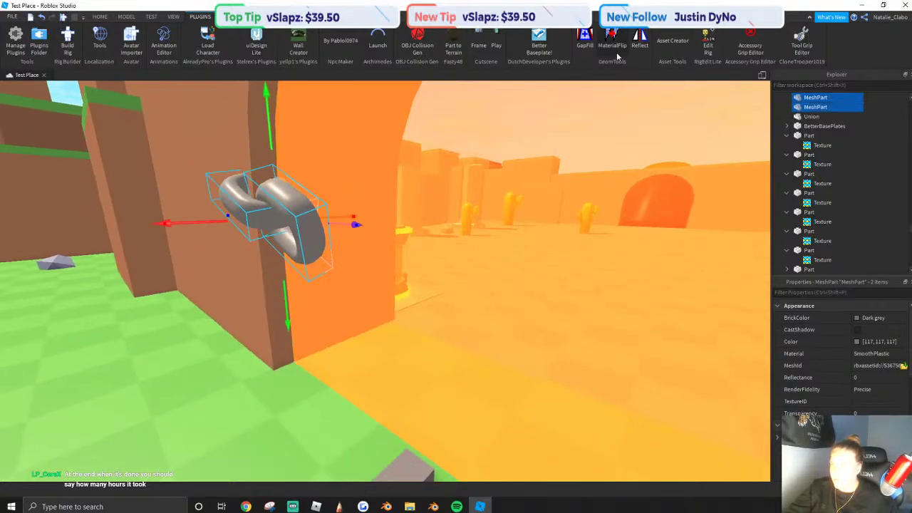
{"action": "left_click", "coordinate": [637, 44]}
{"action": "left_click", "coordinate": [416, 458]}
{"action": "right_click_drag", "start_coordinate": [415, 458], "coordinate": [399, 421]}
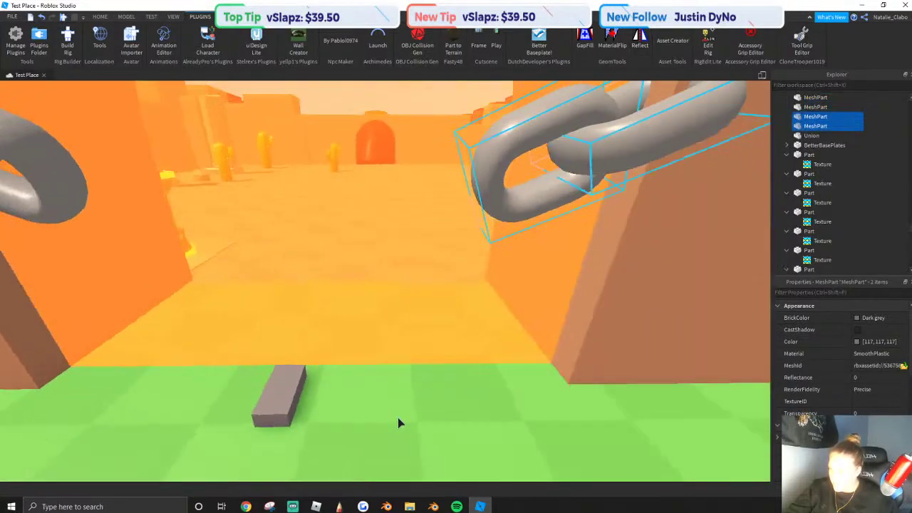
{"action": "scroll", "coordinate": [399, 421], "scroll_direction": "down", "scroll_amount": 3}
{"action": "scroll", "coordinate": [299, 198], "scroll_direction": "down", "scroll_amount": 4}
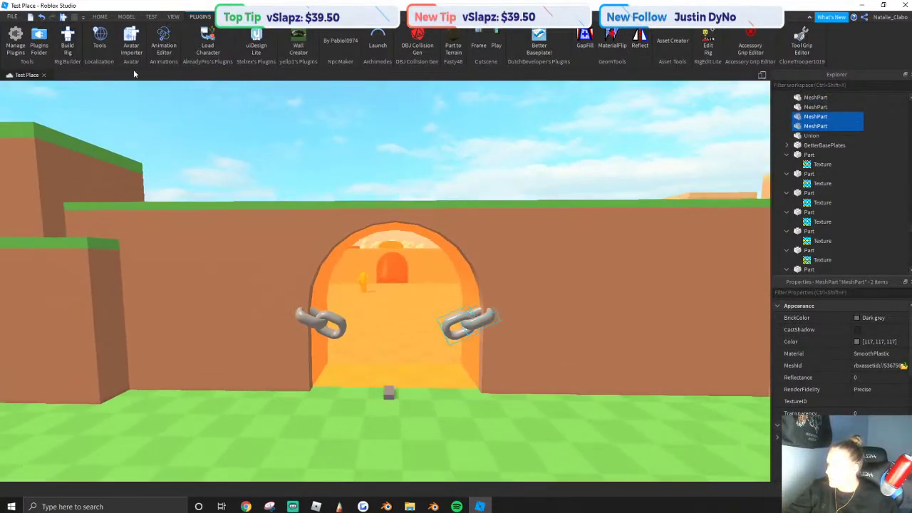
Duplicate the mirrored link pair and move the copy inward and down so that it interlocks with the pair above.
{"action": "left_click", "coordinate": [99, 17]}
{"action": "left_click", "coordinate": [94, 39]}
{"action": "scroll", "coordinate": [331, 231], "scroll_direction": "up", "scroll_amount": 5}
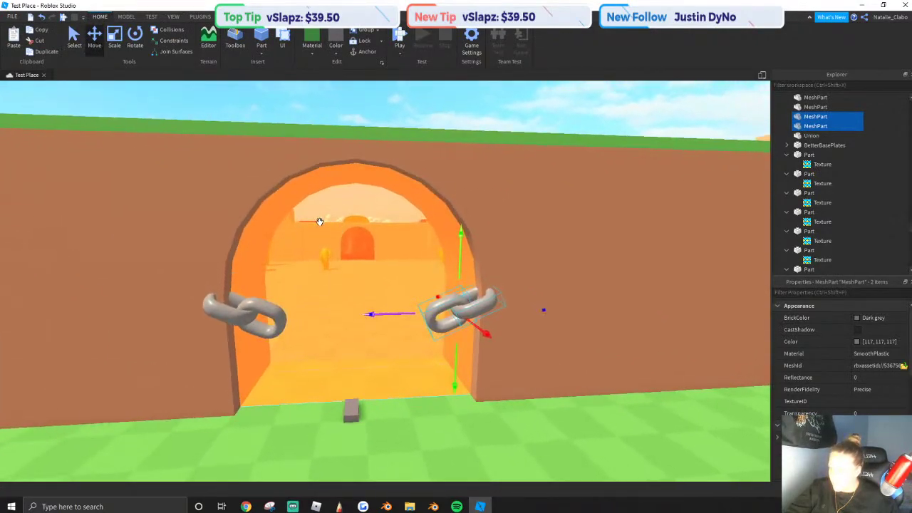
{"action": "scroll", "coordinate": [382, 229], "scroll_direction": "down", "scroll_amount": 1}
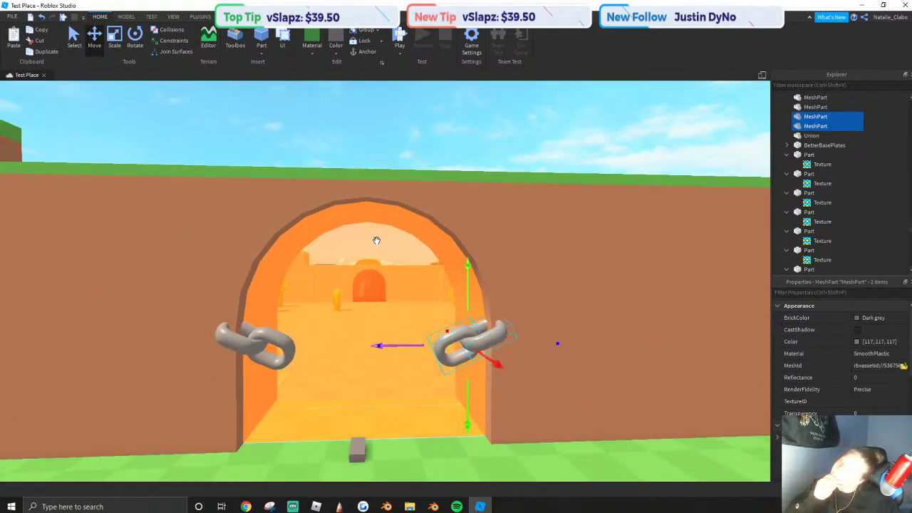
{"action": "left_click", "coordinate": [44, 52]}
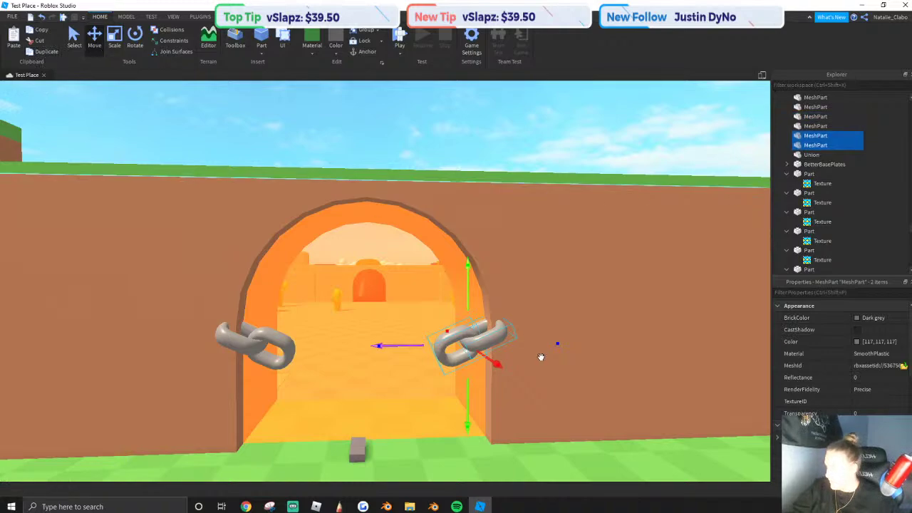
{"action": "left_click_drag", "start_coordinate": [405, 346], "coordinate": [356, 346]}
{"action": "scroll", "coordinate": [399, 306], "scroll_direction": "up", "scroll_amount": 1}
{"action": "left_click_drag", "start_coordinate": [428, 293], "coordinate": [429, 319]}
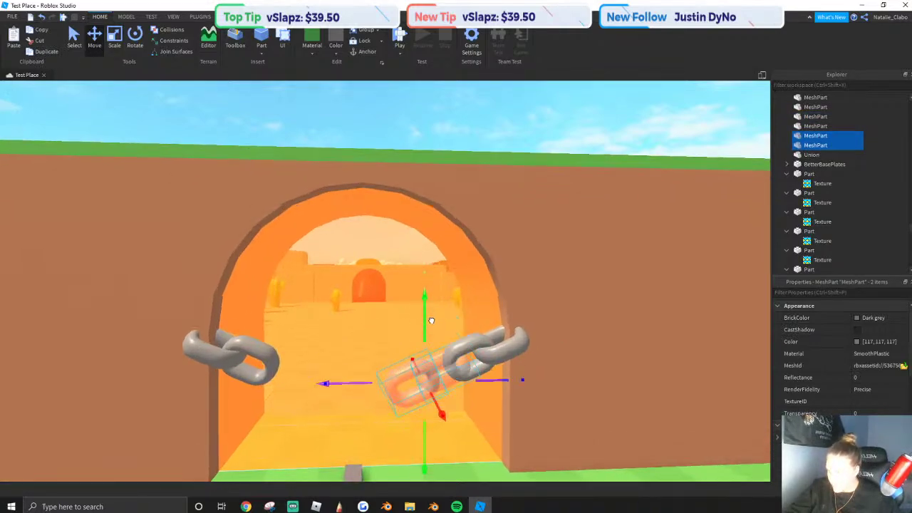
{"action": "key", "text": "d"}
{"action": "right_click_drag", "start_coordinate": [452, 330], "coordinate": [456, 370]}
{"action": "key", "text": "w"}
{"action": "left_click", "coordinate": [135, 49]}
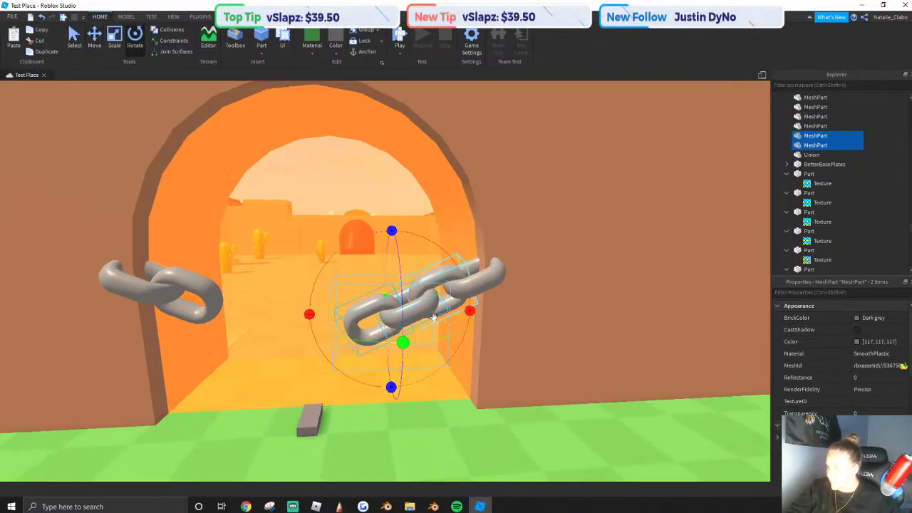
Reflect the new link pair across the block and nudge the reflected pair toward the middle of the opening.
{"action": "right_click_drag", "start_coordinate": [388, 362], "coordinate": [201, 110]}
{"action": "key", "text": "w"}
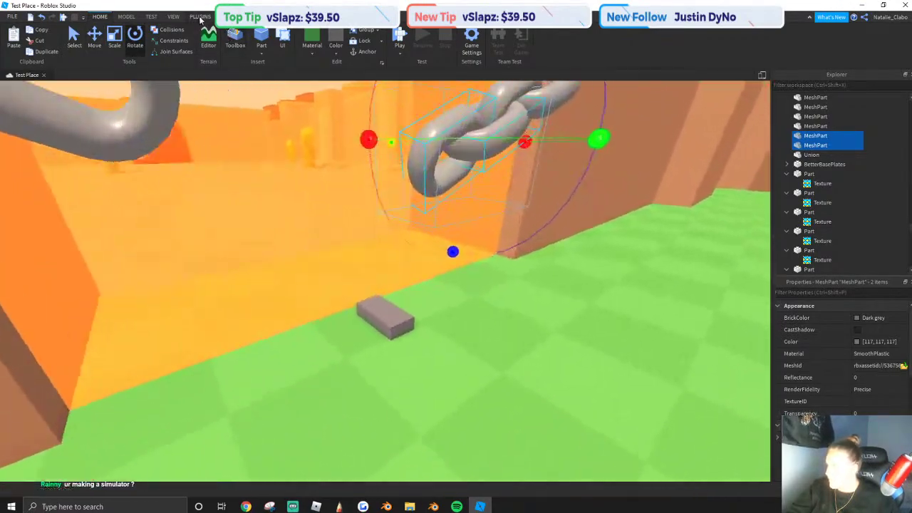
{"action": "left_click", "coordinate": [199, 17]}
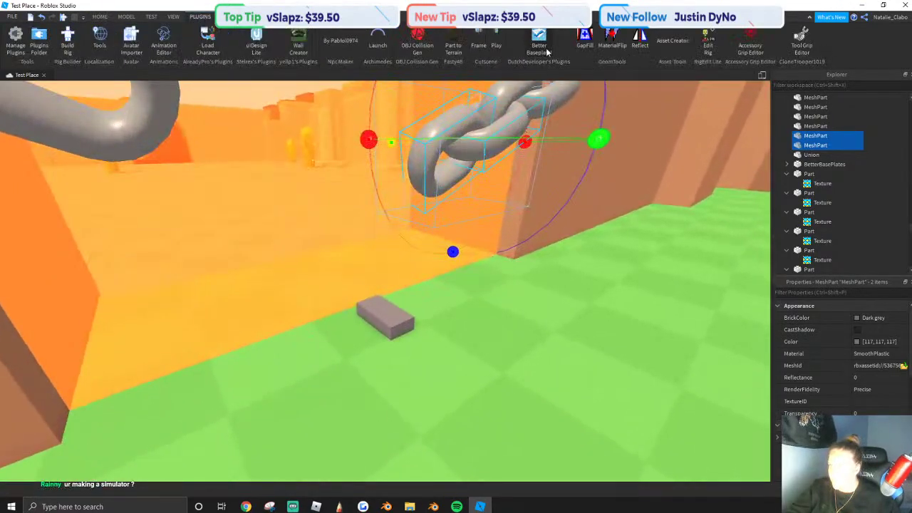
{"action": "left_click", "coordinate": [634, 42]}
{"action": "left_click", "coordinate": [368, 326]}
{"action": "right_click_drag", "start_coordinate": [368, 326], "coordinate": [361, 319]}
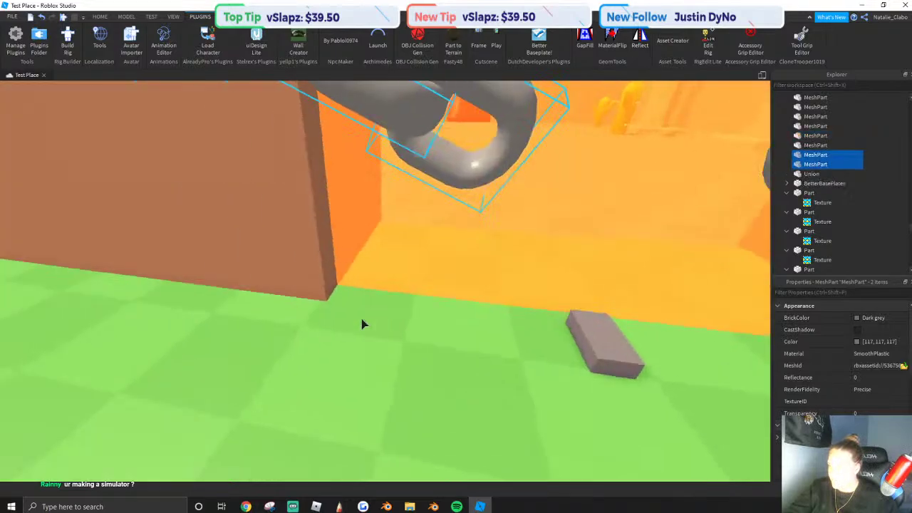
{"action": "scroll", "coordinate": [361, 320], "scroll_direction": "down", "scroll_amount": 2}
{"action": "left_click", "coordinate": [100, 15]}
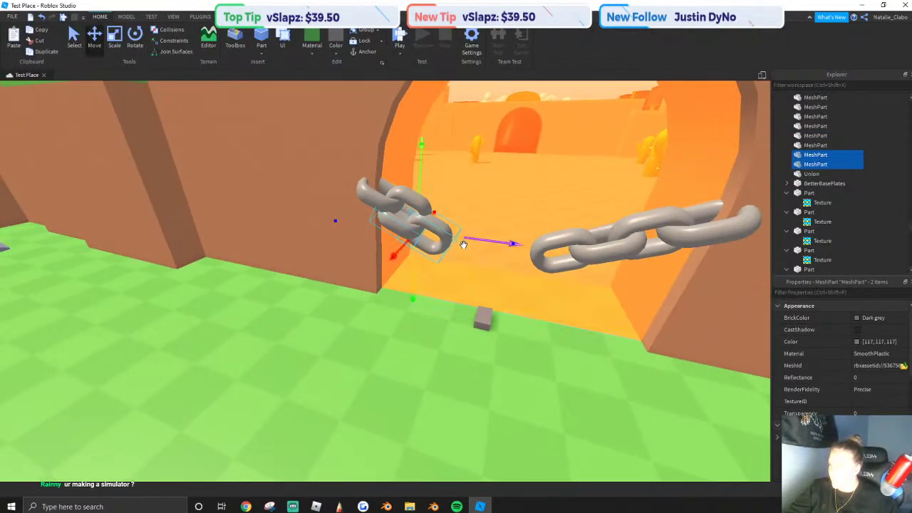
{"action": "left_click_drag", "start_coordinate": [463, 245], "coordinate": [515, 242]}
{"action": "scroll", "coordinate": [515, 242], "scroll_direction": "down", "scroll_amount": 3}
{"action": "right_click_drag", "start_coordinate": [515, 243], "coordinate": [515, 242]}
{"action": "left_click", "coordinate": [418, 149]}
Select the chain links on both sides of the archway and raise them together slightly.
{"action": "scroll", "coordinate": [472, 227], "scroll_direction": "up", "scroll_amount": 1}
{"action": "scroll", "coordinate": [471, 226], "scroll_direction": "up", "scroll_amount": 1}
{"action": "left_click", "coordinate": [521, 325]}
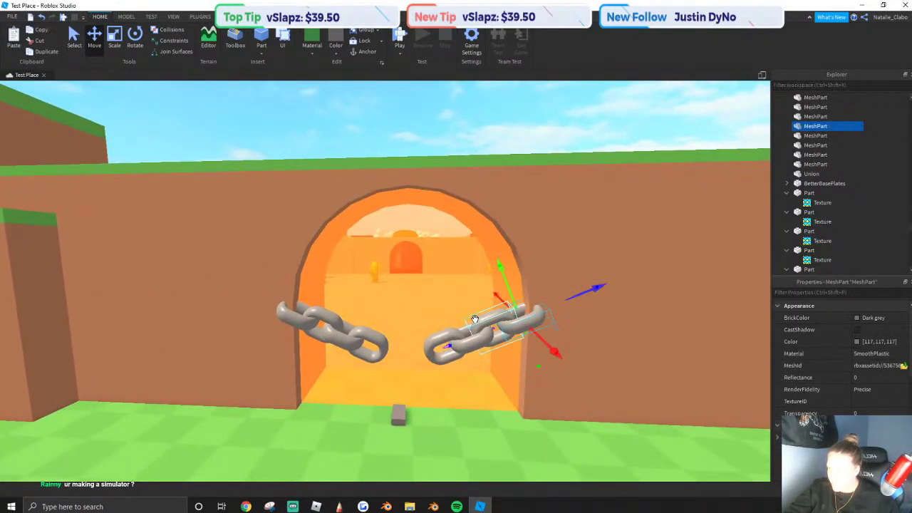
{"action": "left_click", "coordinate": [474, 320], "text": "shift"}
{"action": "left_click", "coordinate": [473, 345], "text": "shift"}
{"action": "left_click", "coordinate": [374, 343], "text": "ctrl"}
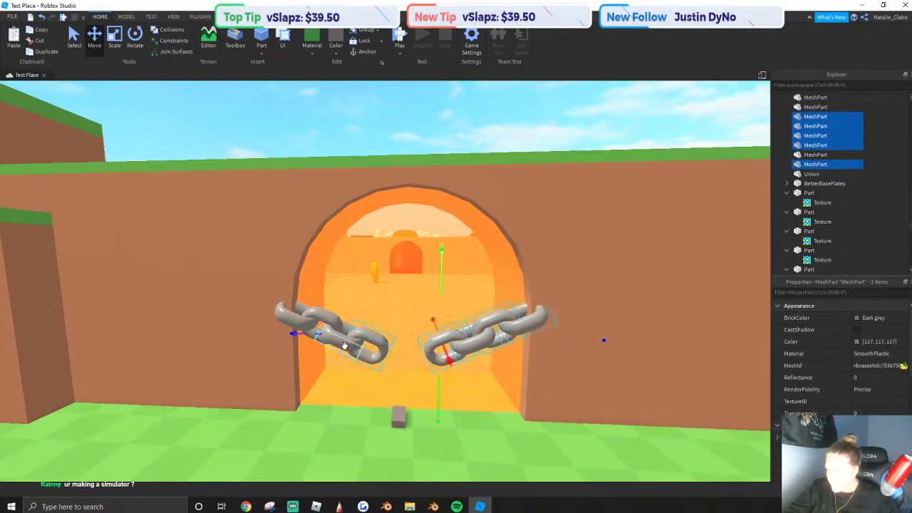
{"action": "left_click", "coordinate": [295, 322], "text": "ctrl"}
{"action": "left_click_drag", "start_coordinate": [402, 278], "coordinate": [409, 267]}
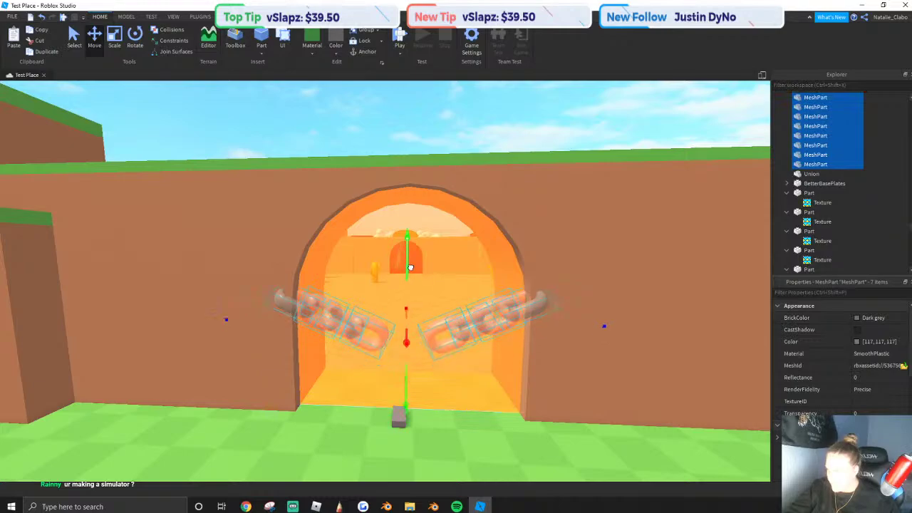
{"action": "left_click", "coordinate": [363, 226]}
Delete the grey block from the ground in front of the archway.
{"action": "right_click_drag", "start_coordinate": [391, 246], "coordinate": [434, 418]}
{"action": "scroll", "coordinate": [433, 419], "scroll_direction": "up", "scroll_amount": 1}
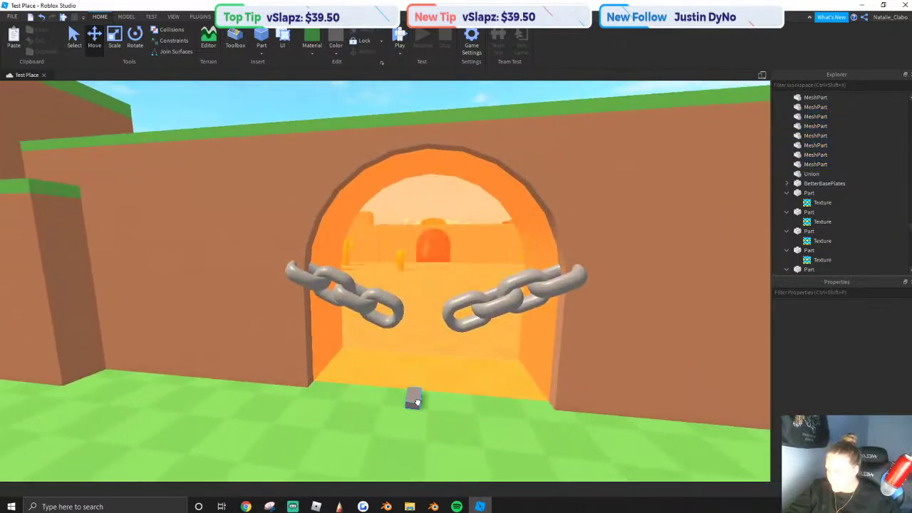
{"action": "right_click", "coordinate": [416, 403]}
{"action": "left_click", "coordinate": [453, 220]}
{"action": "right_click_drag", "start_coordinate": [449, 221], "coordinate": [391, 223]}
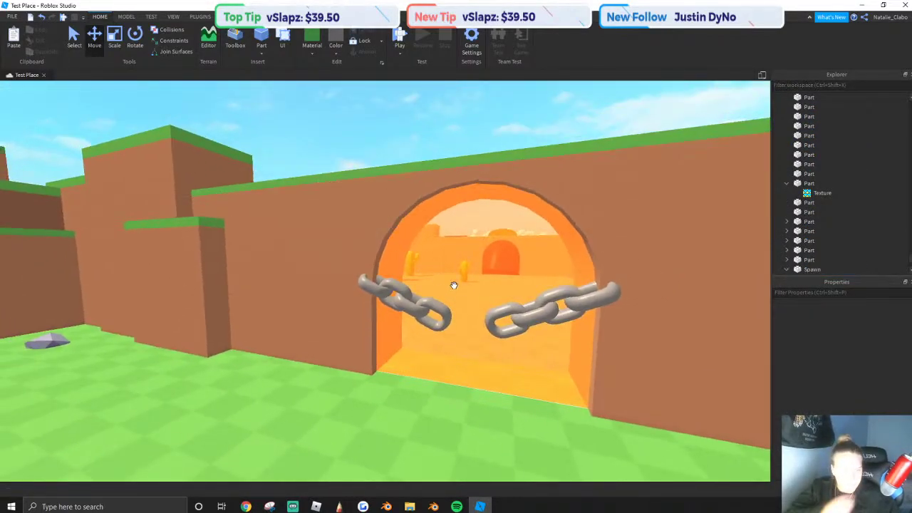
Switch to Blender and delete the oval chain ring above the padlock, leaving the padlock in view.
{"action": "left_click", "coordinate": [386, 506]}
{"action": "scroll", "coordinate": [439, 304], "scroll_direction": "down", "scroll_amount": 6}
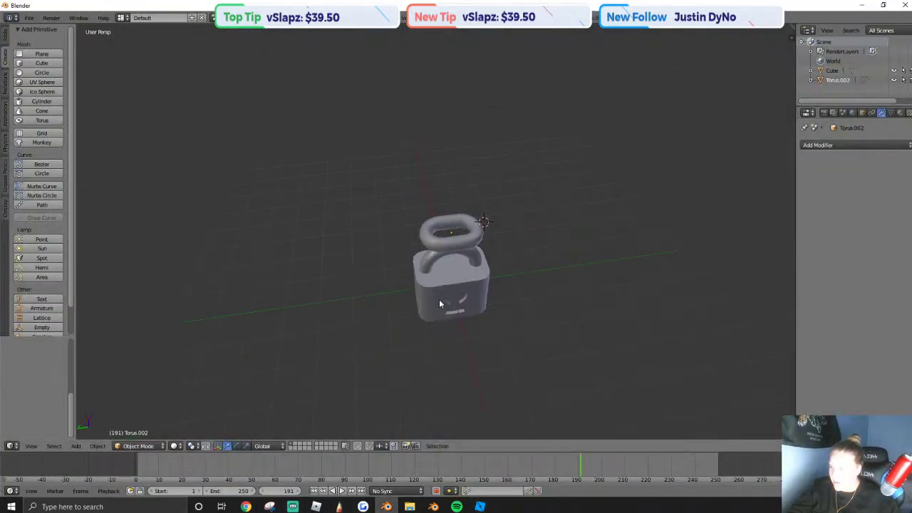
{"action": "key", "text": "x"}
{"action": "left_click", "coordinate": [425, 228]}
{"action": "key", "text": "shift+f"}
{"action": "key", "text": "w"}
{"action": "key", "text": "q"}
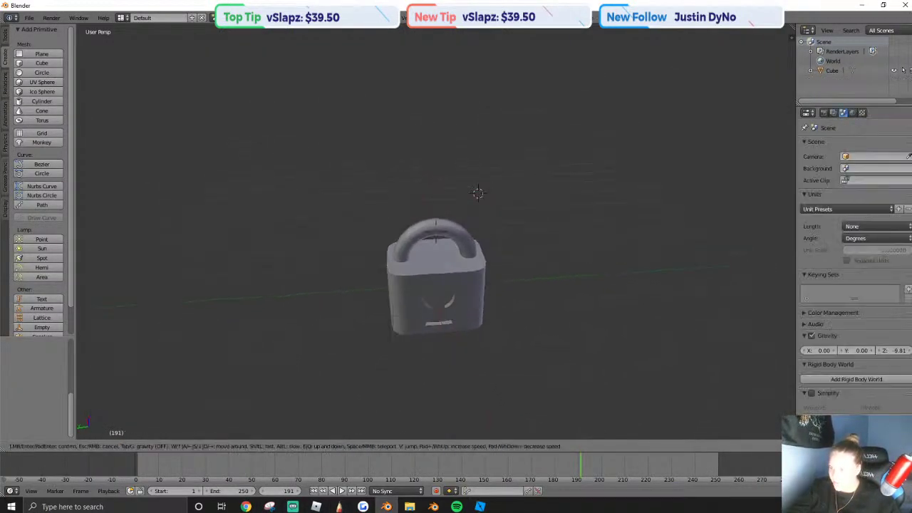
{"action": "left_click", "coordinate": [436, 232]}
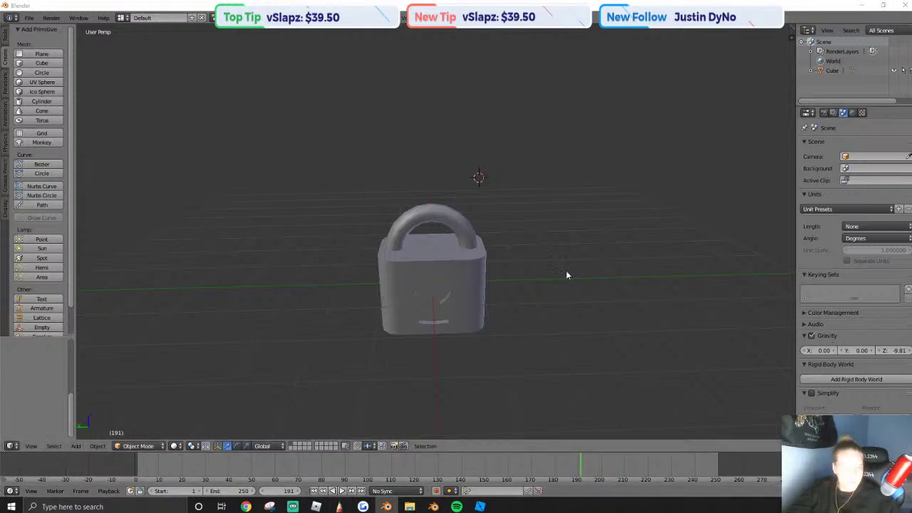
Switch to Autodesk SketchBook and resize the blank canvas to 256 by 256 pixels.
{"action": "key", "text": "alt+Tab"}
{"action": "left_click", "coordinate": [39, 15]}
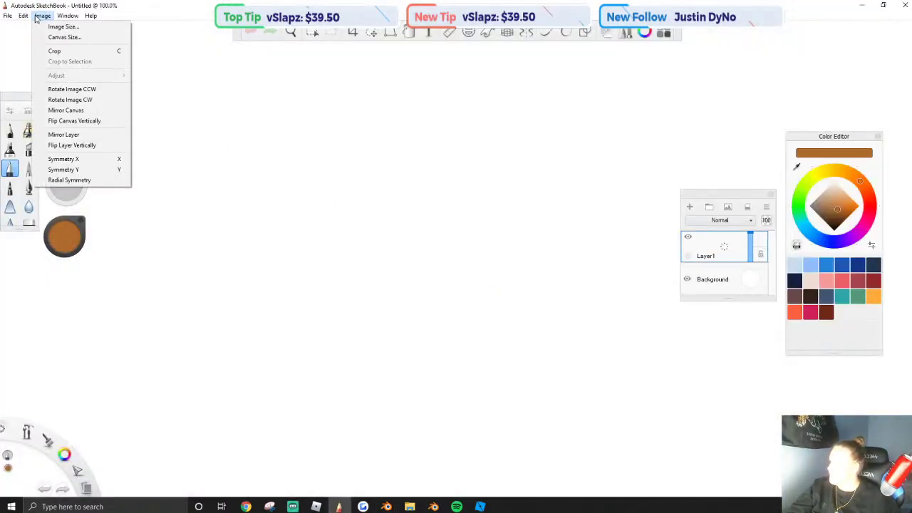
{"action": "left_click", "coordinate": [64, 37]}
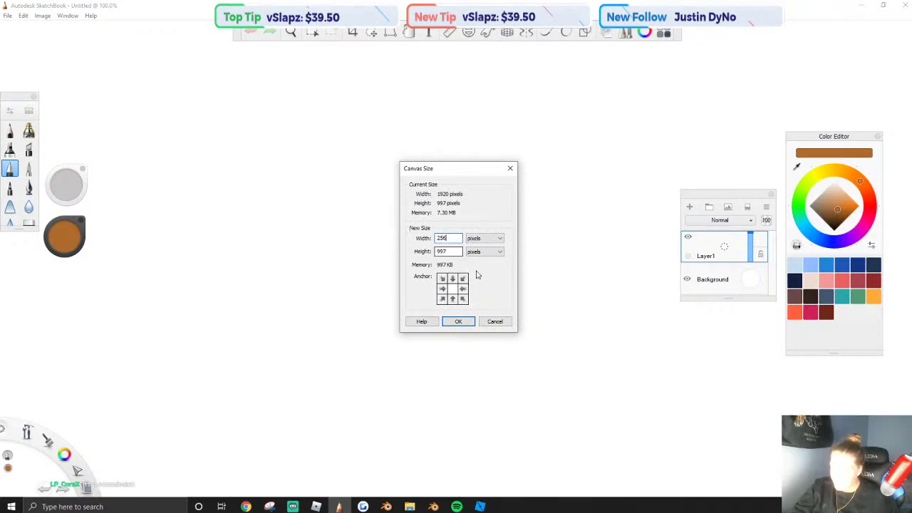
{"action": "left_click", "coordinate": [466, 322]}
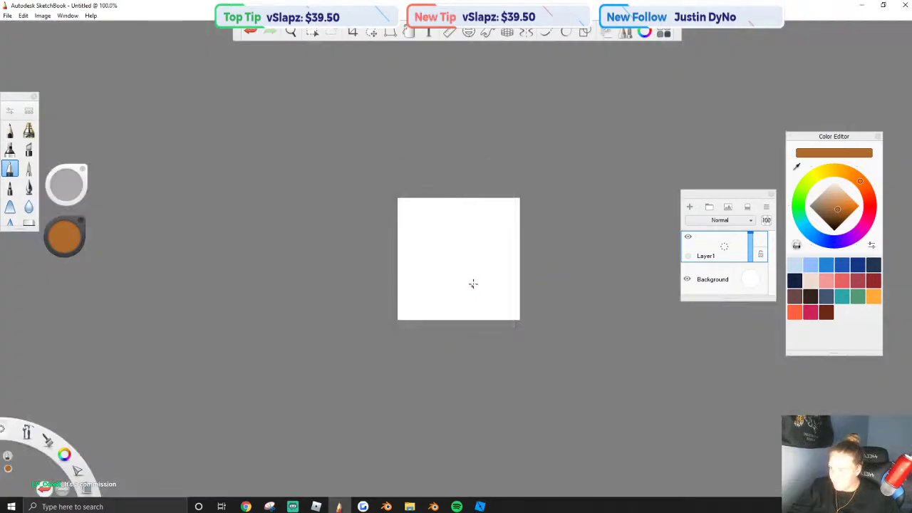
Fill Layer1 with a horizontal linear gradient running from dark grey to light grey.
{"action": "scroll", "coordinate": [472, 282], "scroll_direction": "up", "scroll_amount": 5}
{"action": "left_click", "coordinate": [408, 32]}
{"action": "scroll", "coordinate": [468, 133], "scroll_direction": "down", "scroll_amount": 3}
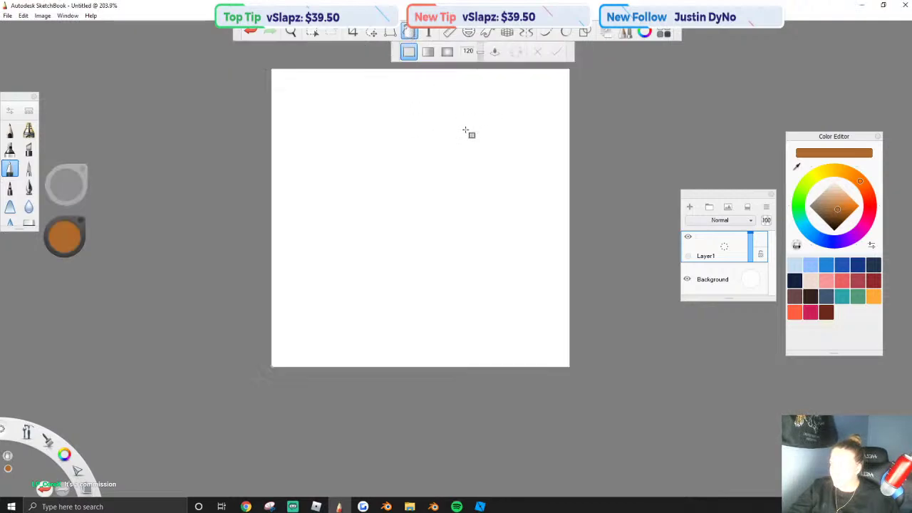
{"action": "left_click", "coordinate": [428, 51]}
{"action": "left_click", "coordinate": [431, 149]}
{"action": "left_click", "coordinate": [428, 128]}
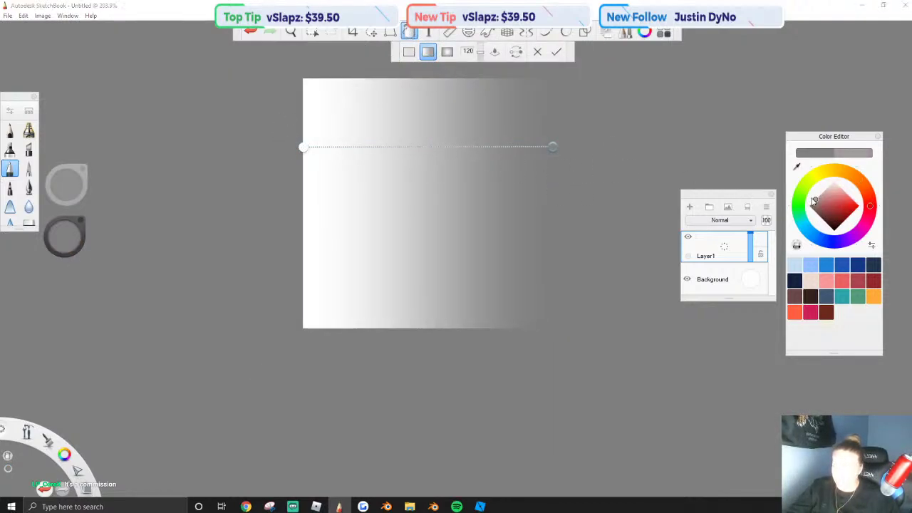
{"action": "left_click", "coordinate": [307, 149]}
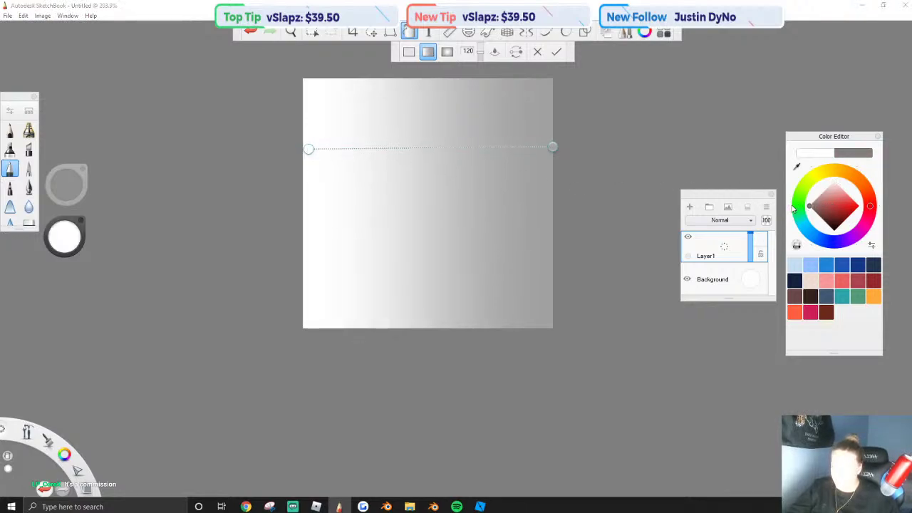
{"action": "left_click_drag", "start_coordinate": [792, 209], "coordinate": [791, 208]}
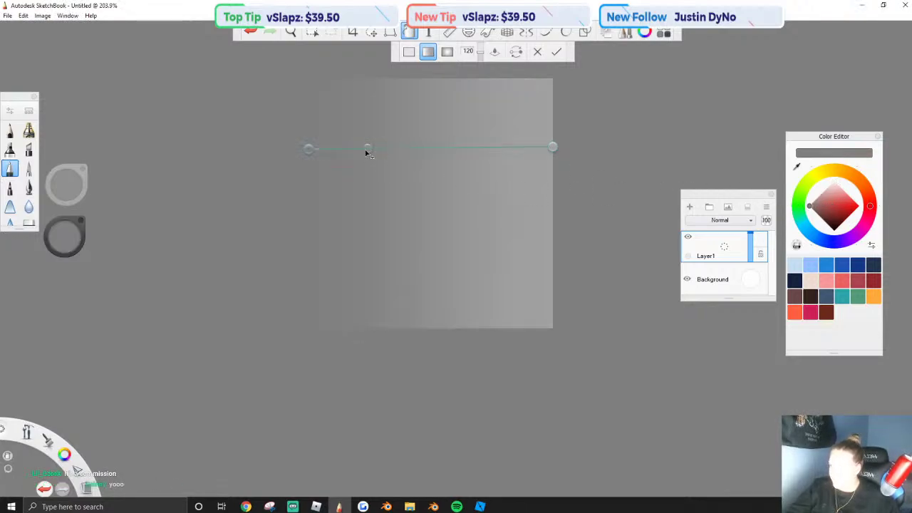
{"action": "left_click", "coordinate": [556, 52]}
Shift the gradient fill upward so it covers only the upper part of the canvas.
{"action": "left_click", "coordinate": [371, 32]}
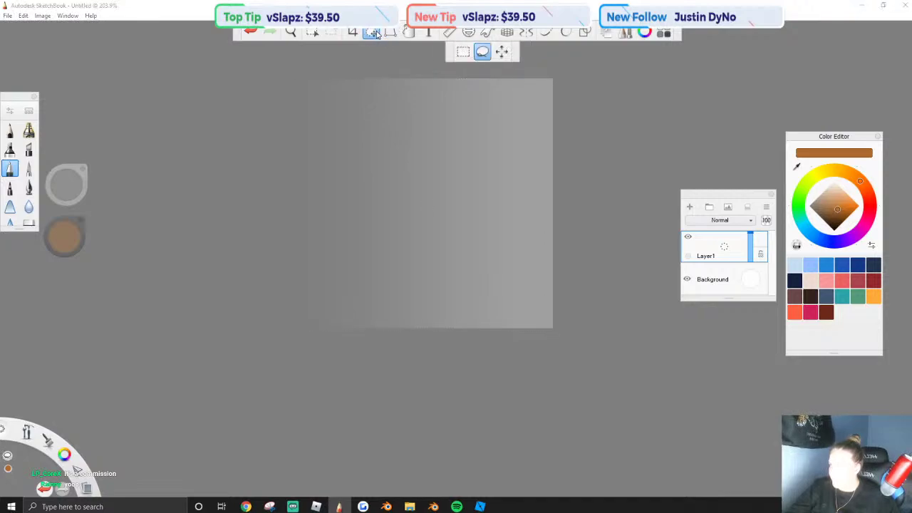
{"action": "left_click", "coordinate": [501, 51]}
{"action": "left_click_drag", "start_coordinate": [481, 68], "coordinate": [504, 107]}
{"action": "left_click", "coordinate": [527, 85]}
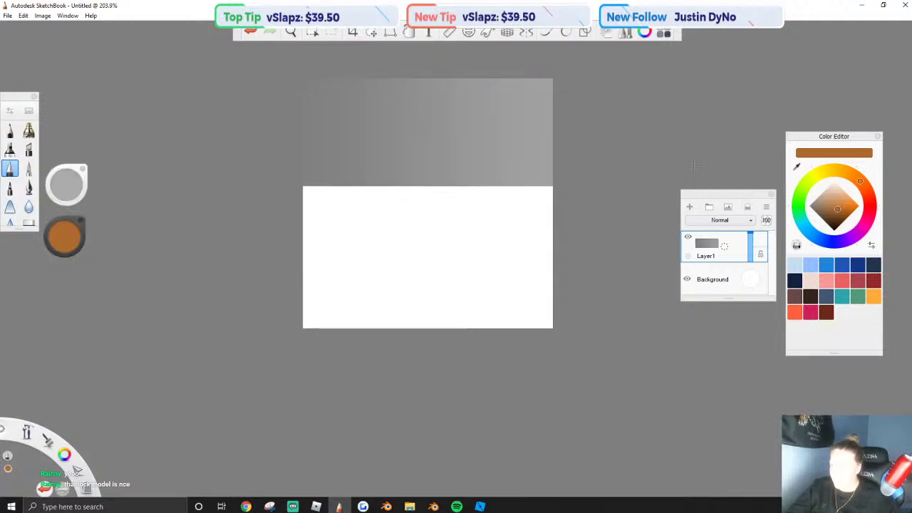
Duplicate the gradient layer and move the copy down to form a second band beneath the first.
{"action": "left_click", "coordinate": [766, 206]}
{"action": "left_click", "coordinate": [777, 276]}
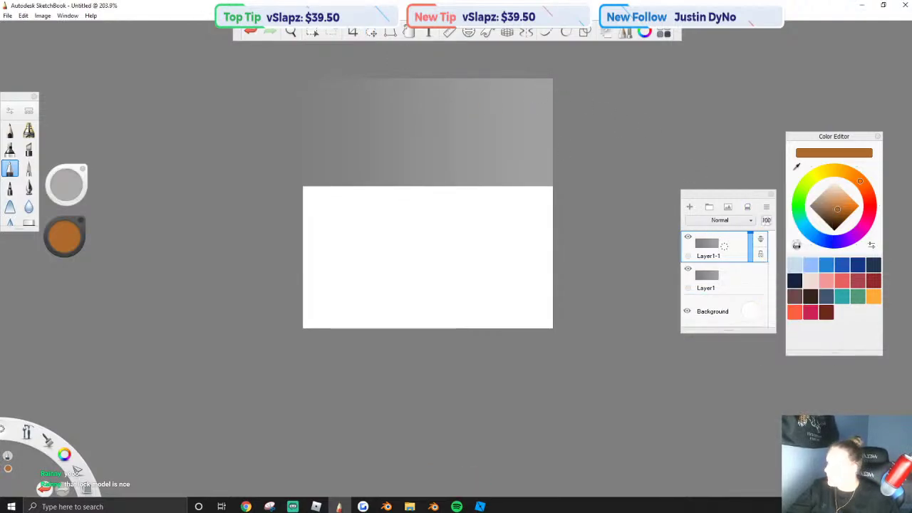
{"action": "left_click", "coordinate": [371, 32]}
{"action": "left_click_drag", "start_coordinate": [403, 122], "coordinate": [396, 208]}
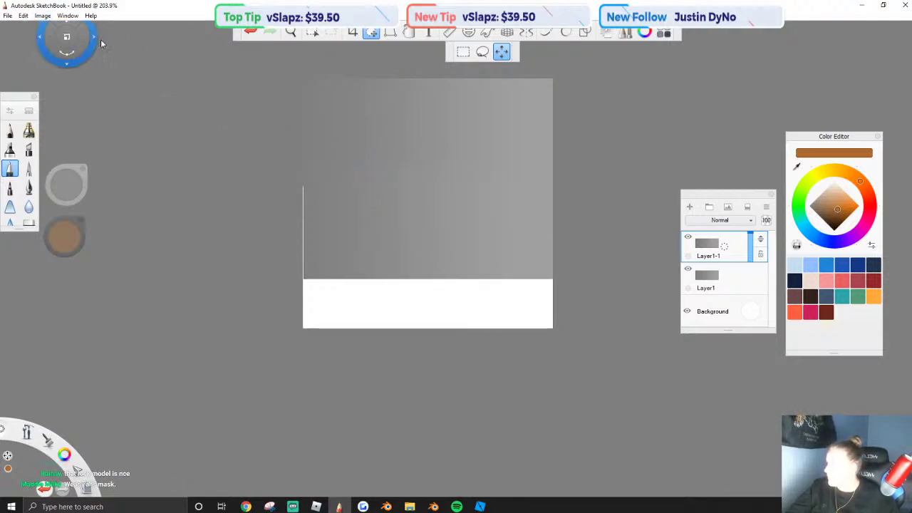
{"action": "key", "text": "Return"}
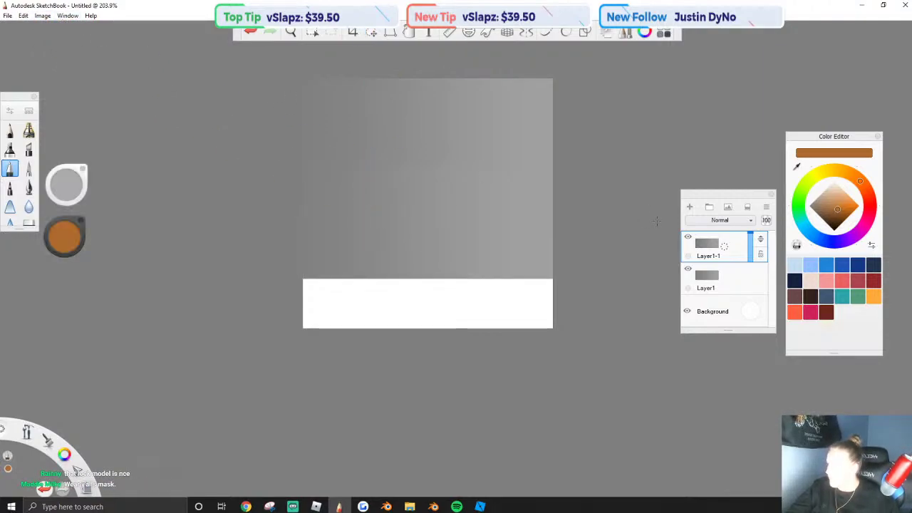
Hide Layer1 temporarily and darken the duplicated gradient band with a brightness of -67.
{"action": "left_click", "coordinate": [688, 269]}
{"action": "left_click", "coordinate": [43, 15]}
{"action": "mouse_move", "coordinate": [92, 76]}
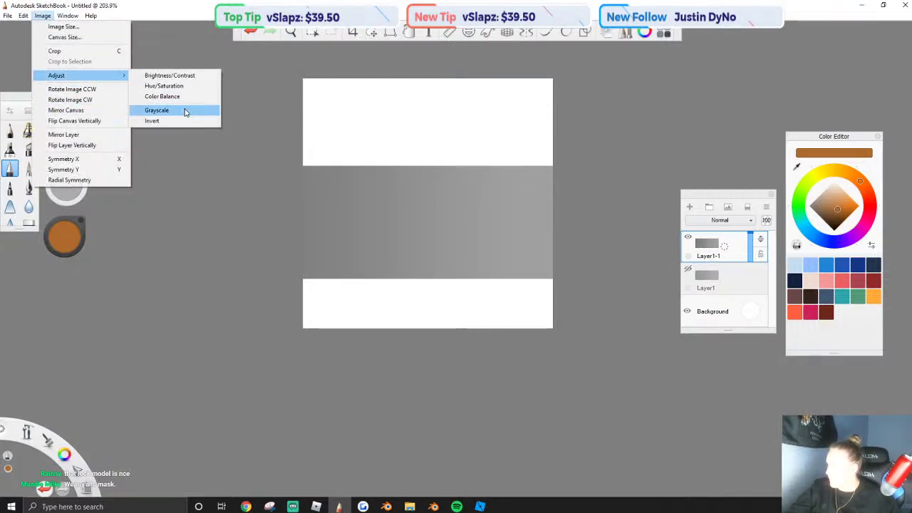
{"action": "left_click", "coordinate": [170, 75]}
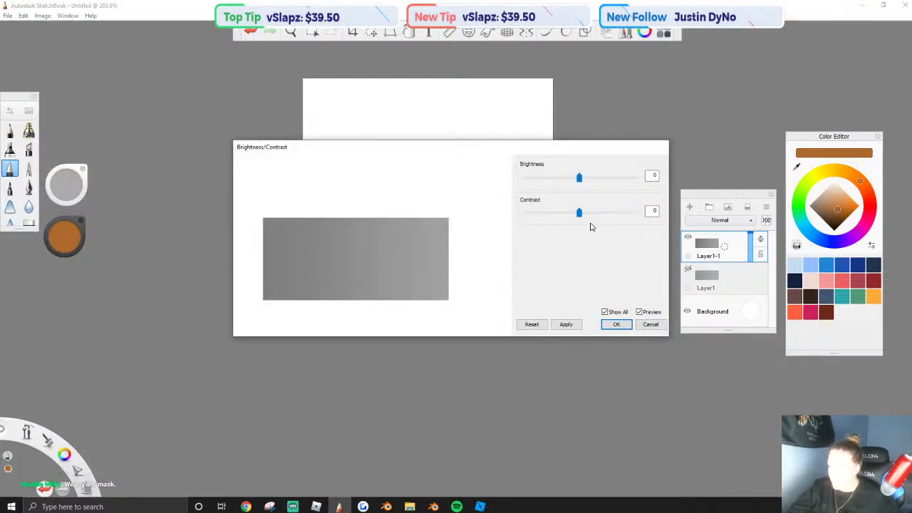
{"action": "left_click_drag", "start_coordinate": [578, 180], "coordinate": [554, 189]}
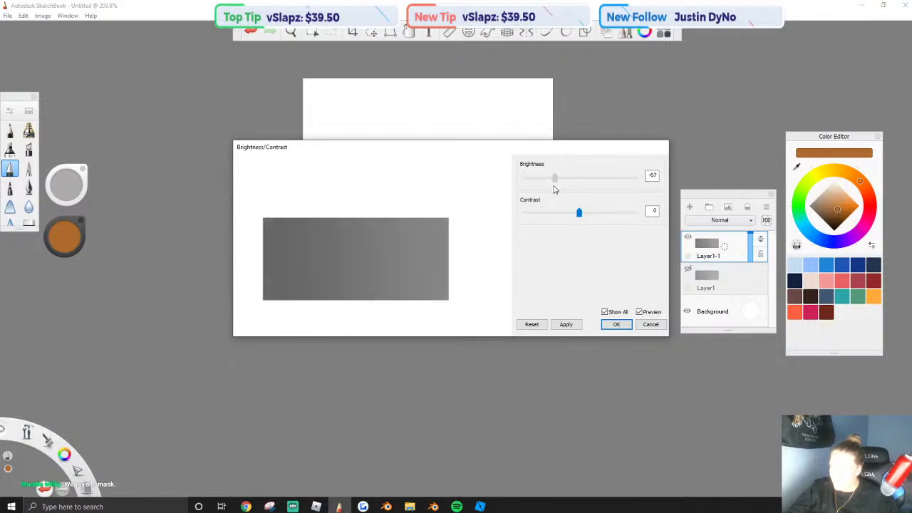
{"action": "left_click", "coordinate": [616, 325]}
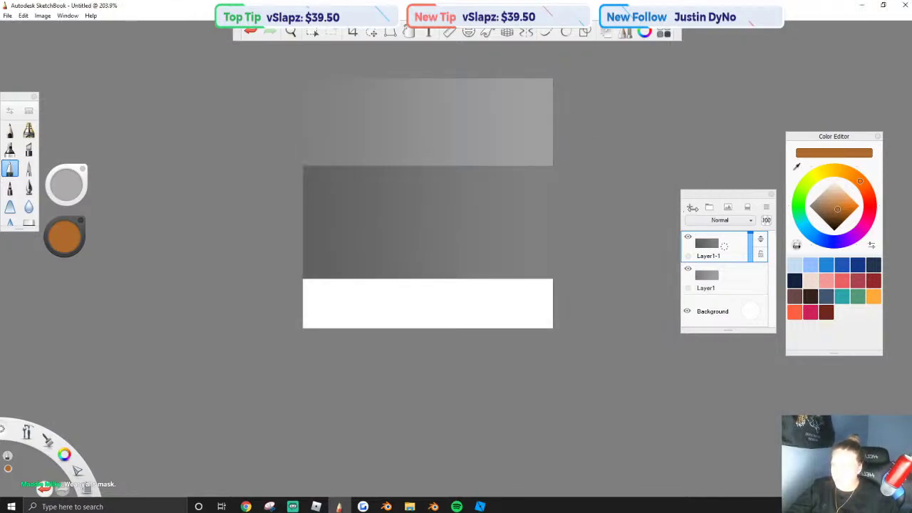
Add a new layer above the gradient bands and flood it with solid black.
{"action": "left_click", "coordinate": [690, 207]}
{"action": "left_click", "coordinate": [408, 32]}
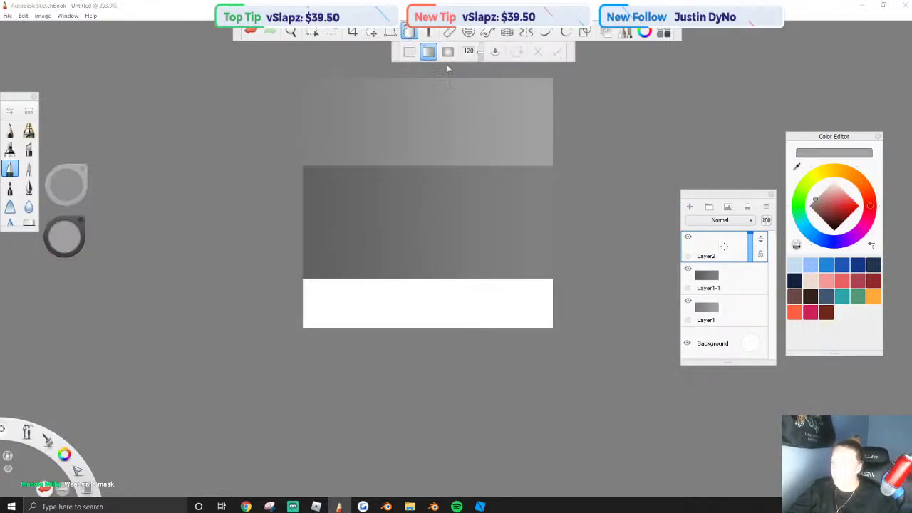
{"action": "left_click", "coordinate": [408, 54]}
{"action": "left_click", "coordinate": [832, 228]}
{"action": "left_click", "coordinate": [479, 292]}
{"action": "key", "text": "ctrl+z"}
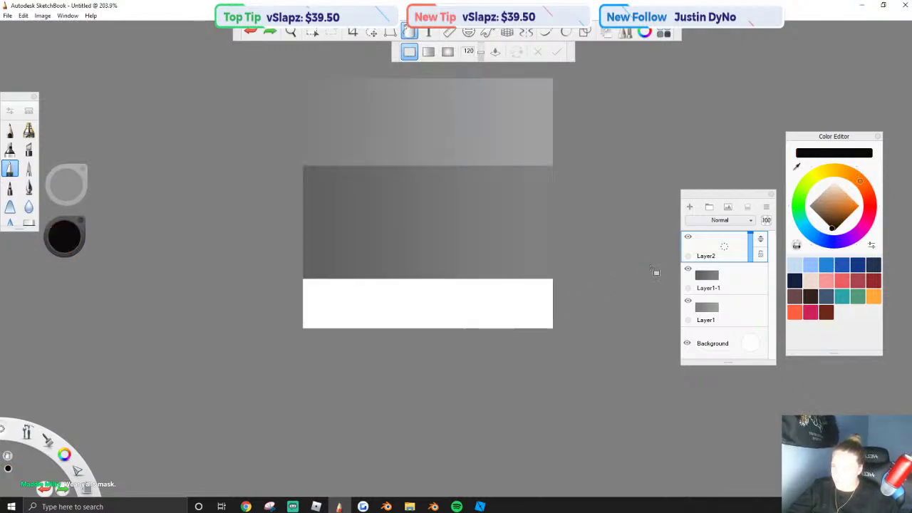
{"action": "key", "text": "ctrl+z"}
{"action": "left_click", "coordinate": [690, 207]}
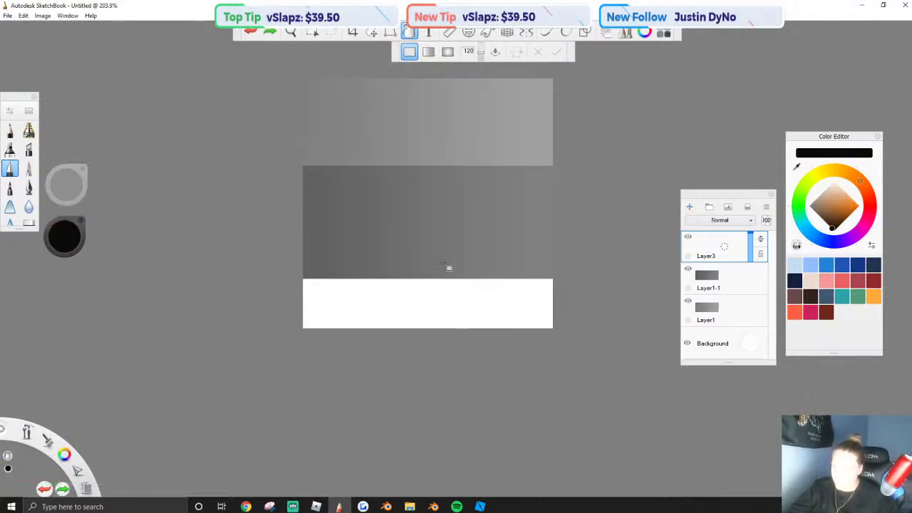
{"action": "left_click", "coordinate": [460, 297]}
Move the black fill down so it covers only the white strip beneath the gradient bands.
{"action": "left_click", "coordinate": [371, 33]}
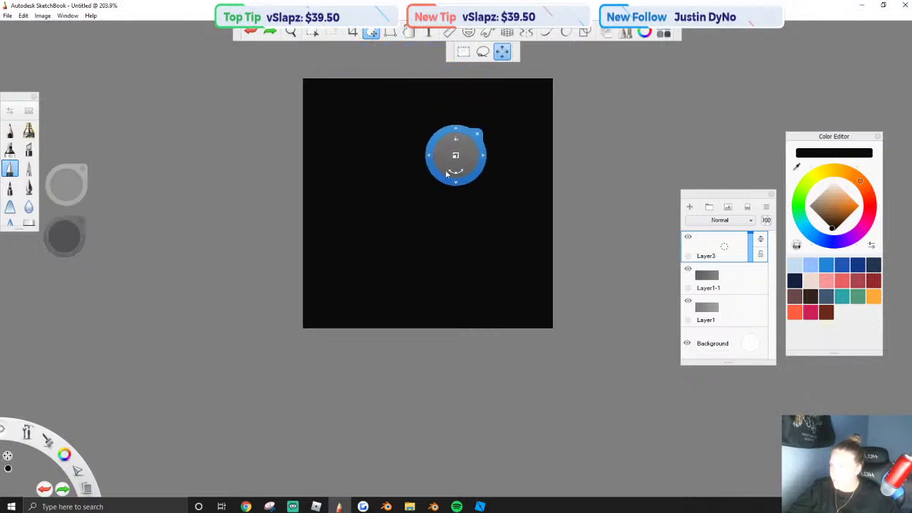
{"action": "left_click_drag", "start_coordinate": [454, 156], "coordinate": [527, 310]}
{"action": "left_click_drag", "start_coordinate": [648, 340], "coordinate": [885, 356]}
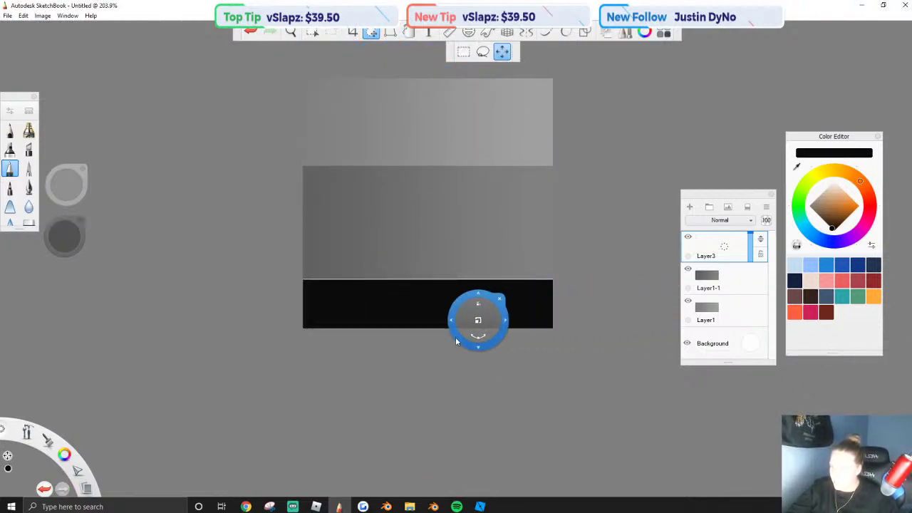
{"action": "left_click_drag", "start_coordinate": [479, 297], "coordinate": [480, 295]}
{"action": "left_click", "coordinate": [500, 295]}
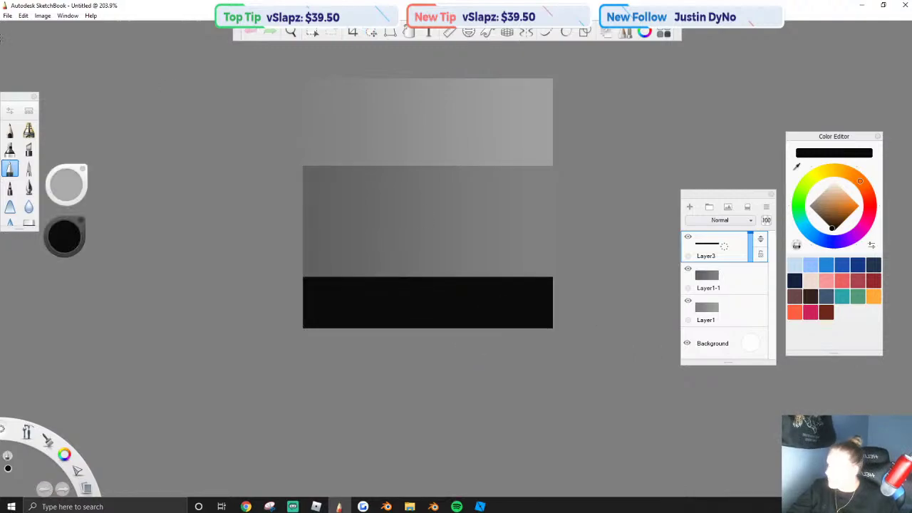
Save the texture in the Pictures folder as the PNG file sNOWBOARED19, accepting the merging of its layers.
{"action": "left_click", "coordinate": [7, 15]}
{"action": "left_click", "coordinate": [27, 81]}
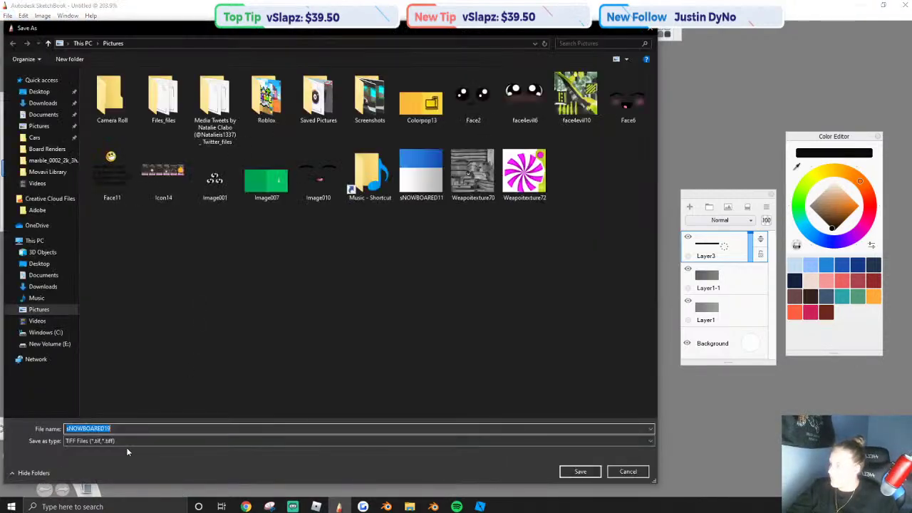
{"action": "left_click", "coordinate": [119, 441]}
{"action": "left_click", "coordinate": [121, 464]}
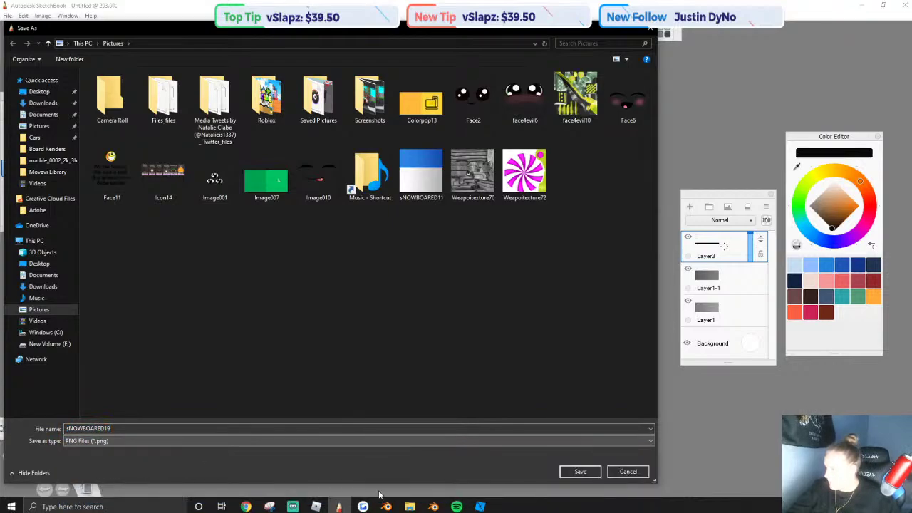
{"action": "left_click", "coordinate": [580, 471]}
{"action": "left_click", "coordinate": [482, 289]}
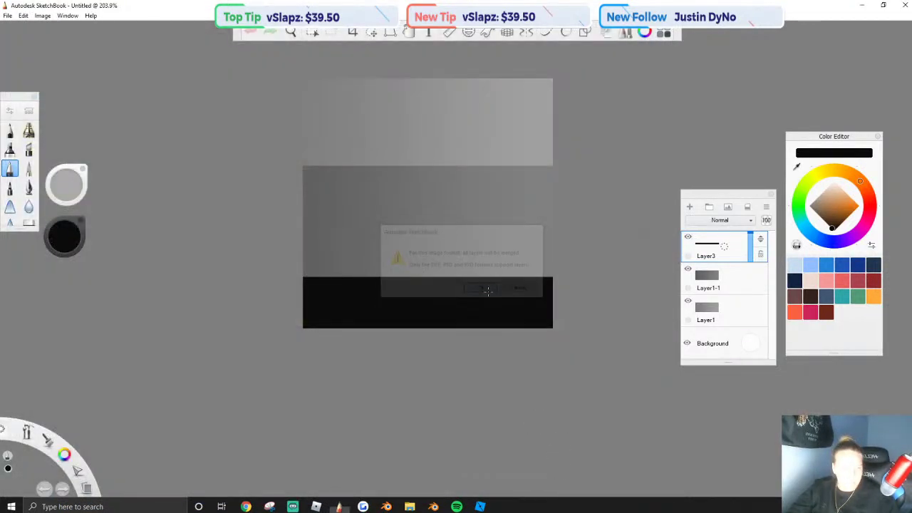
Switch to Blender and select the padlock.
{"action": "left_click", "coordinate": [386, 507]}
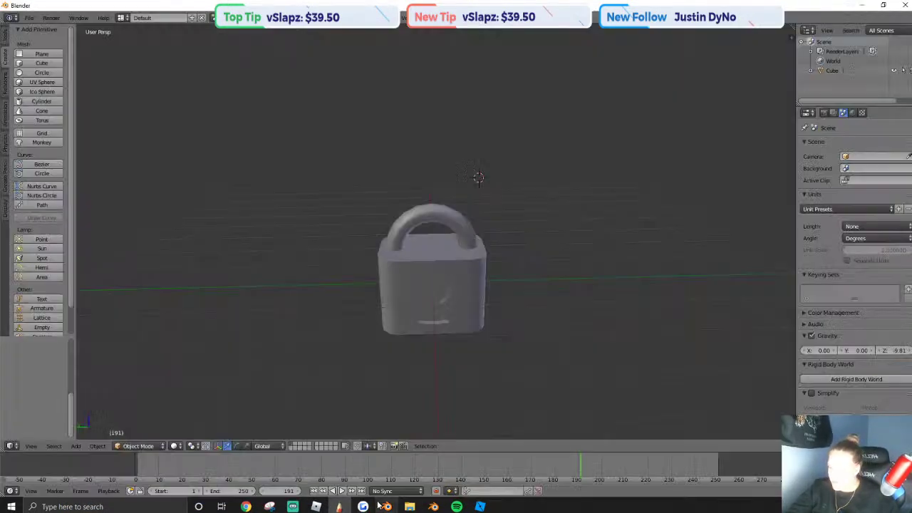
{"action": "middle_click_drag", "start_coordinate": [422, 284], "coordinate": [425, 273]}
{"action": "key", "text": "shift+f"}
{"action": "right_click", "coordinate": [436, 232]}
{"action": "right_click", "coordinate": [437, 235]}
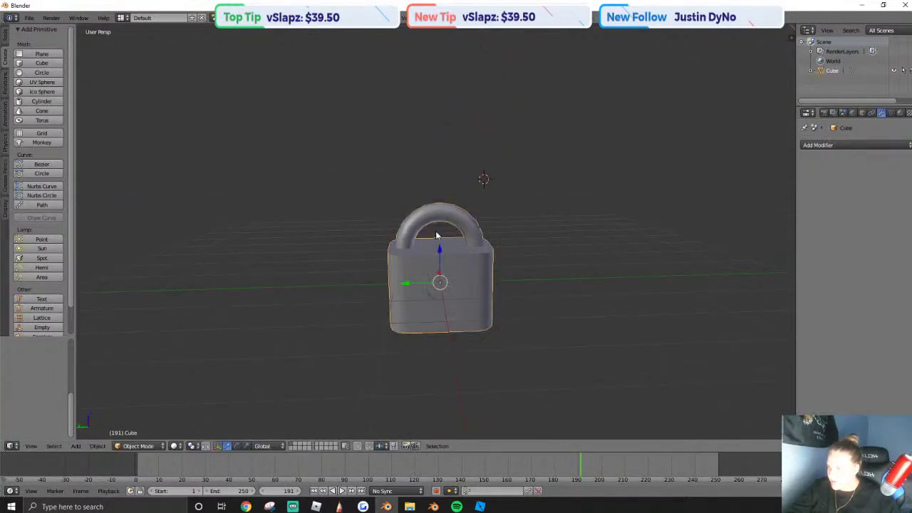
Split the 3D viewport into two wide halves and turn one into a UV/Image Editor showing sNOWBOARED19.png.
{"action": "left_click_drag", "start_coordinate": [76, 432], "coordinate": [180, 422]}
{"action": "left_click", "coordinate": [10, 446]}
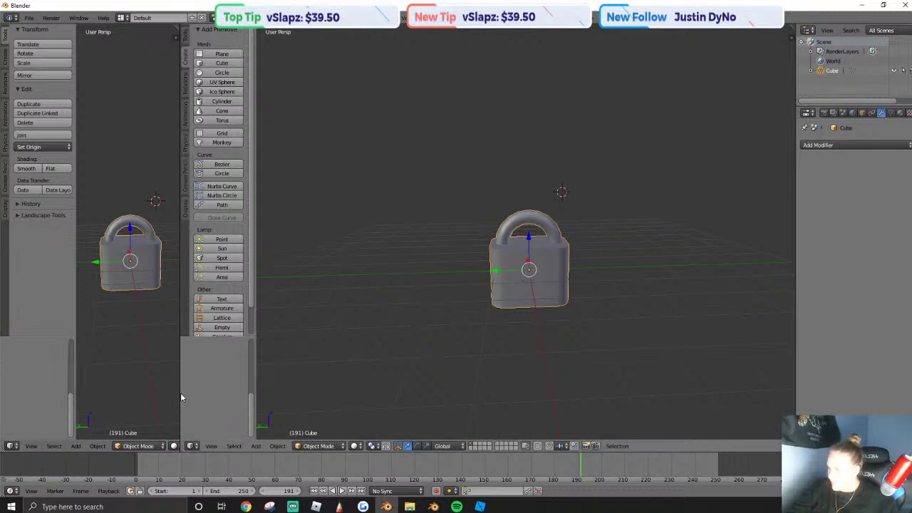
{"action": "left_click_drag", "start_coordinate": [181, 397], "coordinate": [415, 398]}
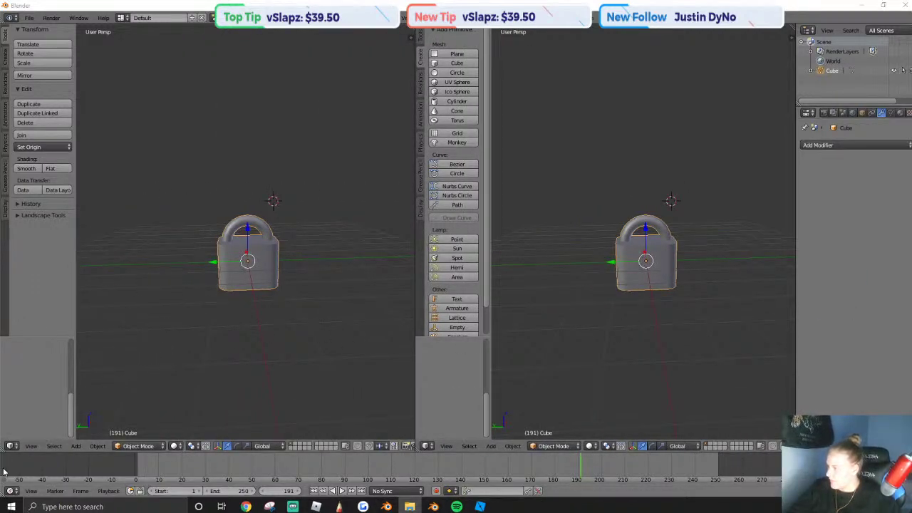
{"action": "left_click", "coordinate": [10, 446]}
{"action": "left_click", "coordinate": [35, 373]}
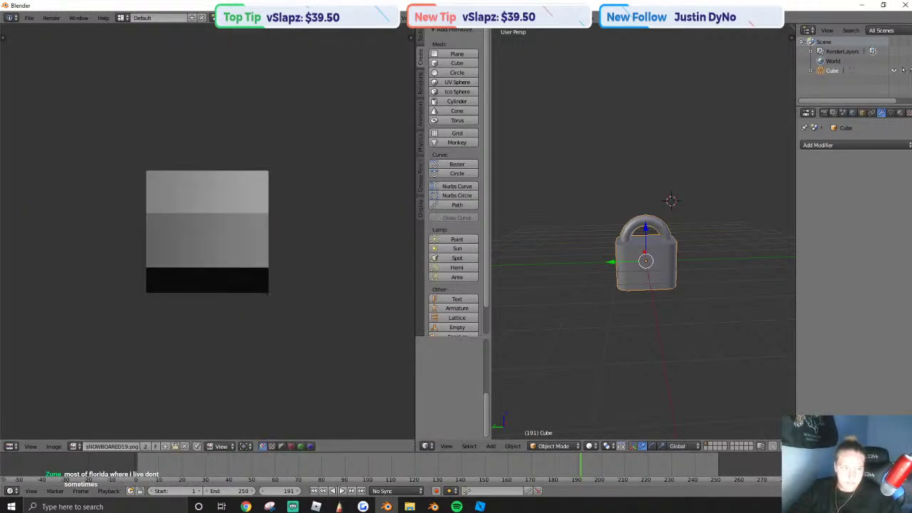
Project the whole padlock mesh's UVs from the right orthographic view in Edit Mode.
{"action": "left_click", "coordinate": [445, 446]}
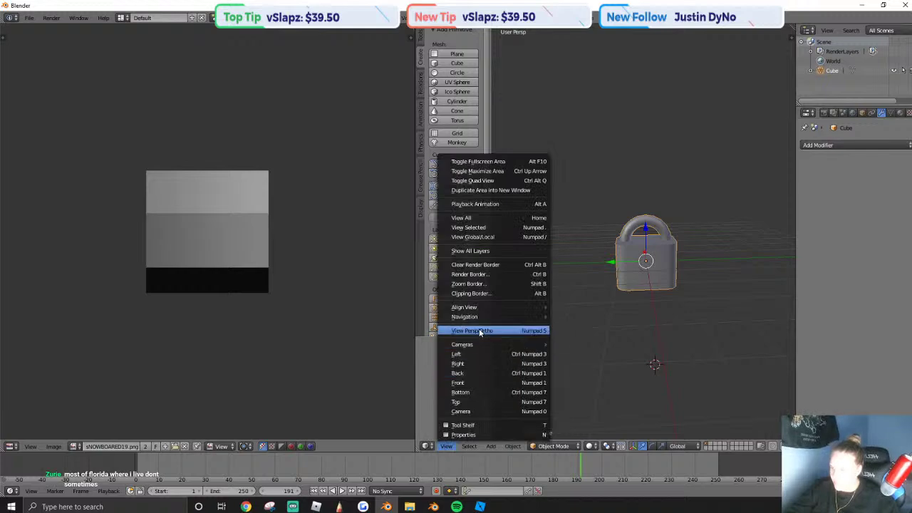
{"action": "left_click", "coordinate": [478, 331]}
{"action": "left_click", "coordinate": [446, 446]}
{"action": "left_click", "coordinate": [464, 369]}
{"action": "scroll", "coordinate": [625, 238], "scroll_direction": "up", "scroll_amount": 6}
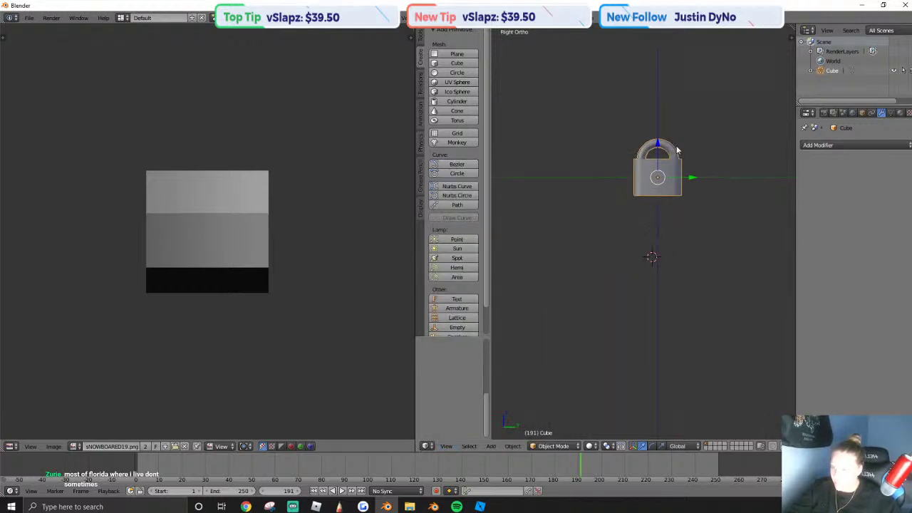
{"action": "middle_click_drag", "start_coordinate": [661, 207], "coordinate": [651, 218], "text": "shift"}
{"action": "key", "text": "Tab"}
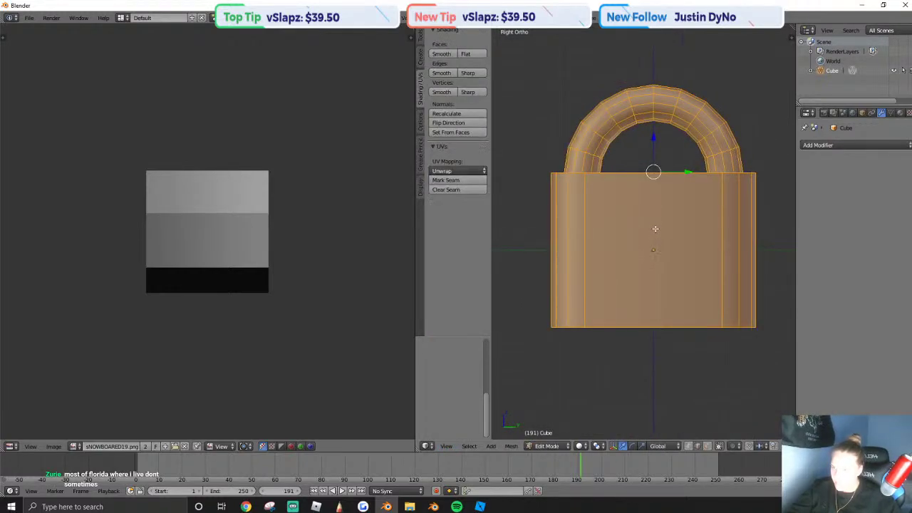
{"action": "key", "text": "u"}
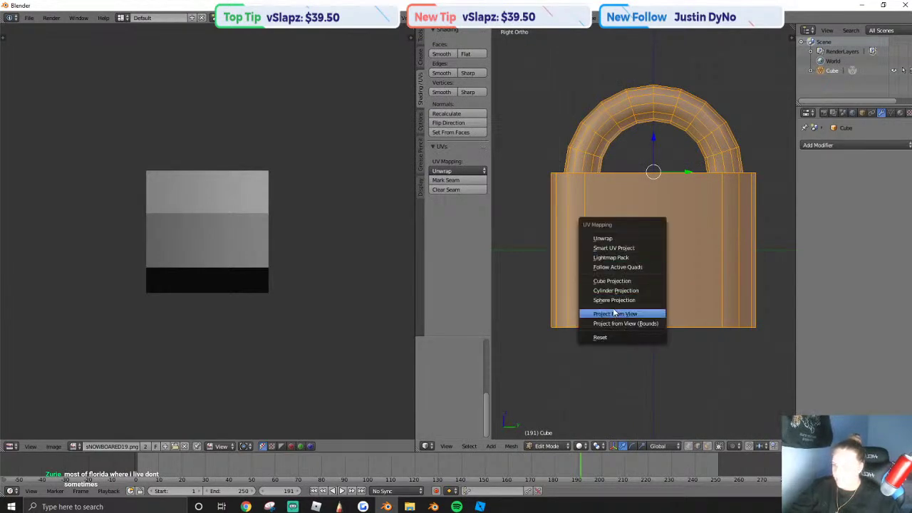
{"action": "left_click", "coordinate": [613, 311]}
Rotate the padlock's UVs by 90 degrees.
{"action": "key", "text": "r"}
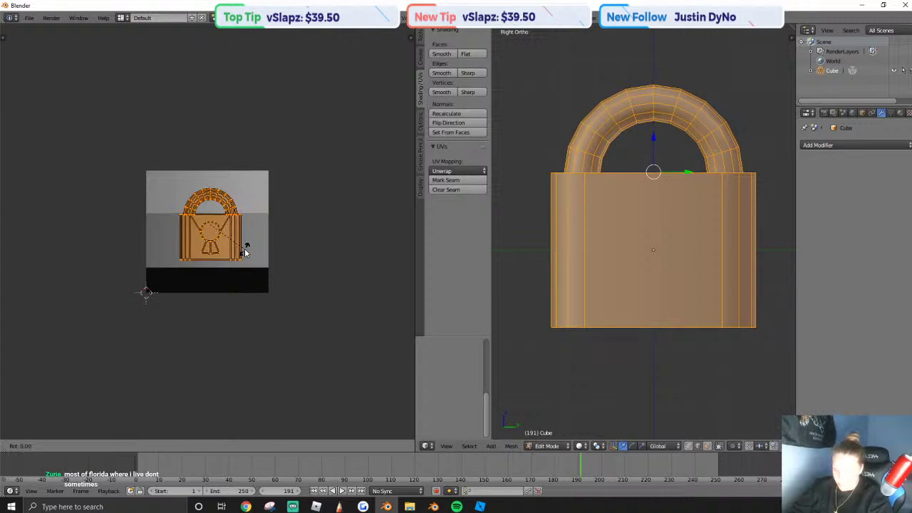
{"action": "type", "text": "-90"}
{"action": "key", "text": "BackSpace"}
{"action": "key", "text": "BackSpace"}
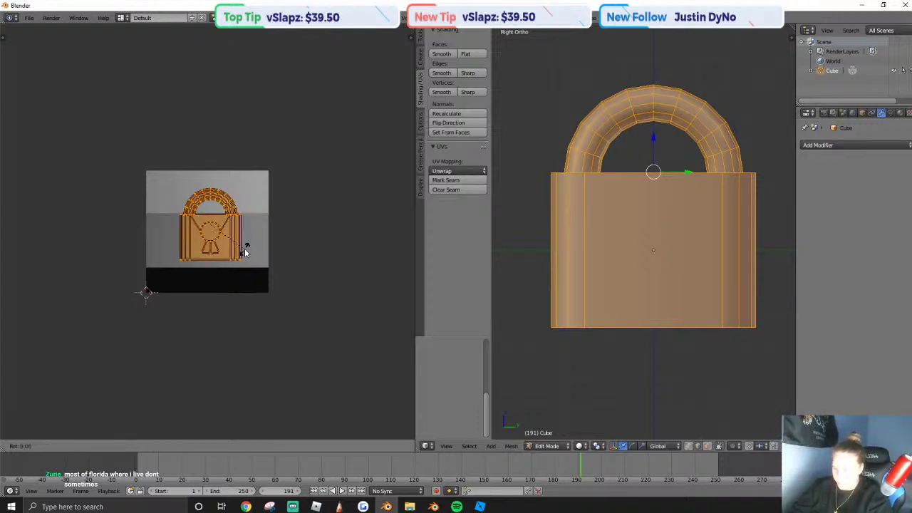
{"action": "type", "text": "90"}
{"action": "key", "text": "Return"}
Shrink the padlock's UVs onto the texture's middle grey band and stretch them along X past its edges.
{"action": "key", "text": "g"}
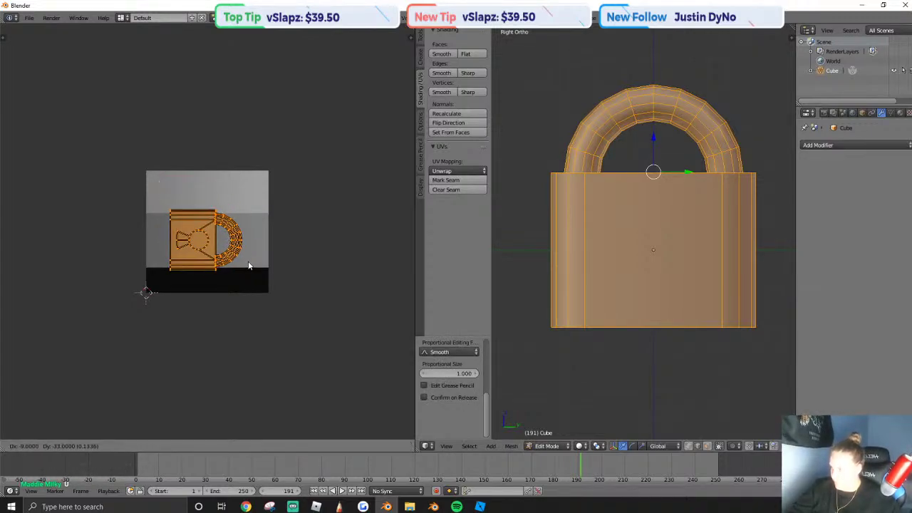
{"action": "left_click", "coordinate": [248, 266]}
{"action": "key", "text": "s"}
{"action": "left_click", "coordinate": [207, 264]}
{"action": "key", "text": "s"}
{"action": "key", "text": "x"}
{"action": "left_click", "coordinate": [317, 259]}
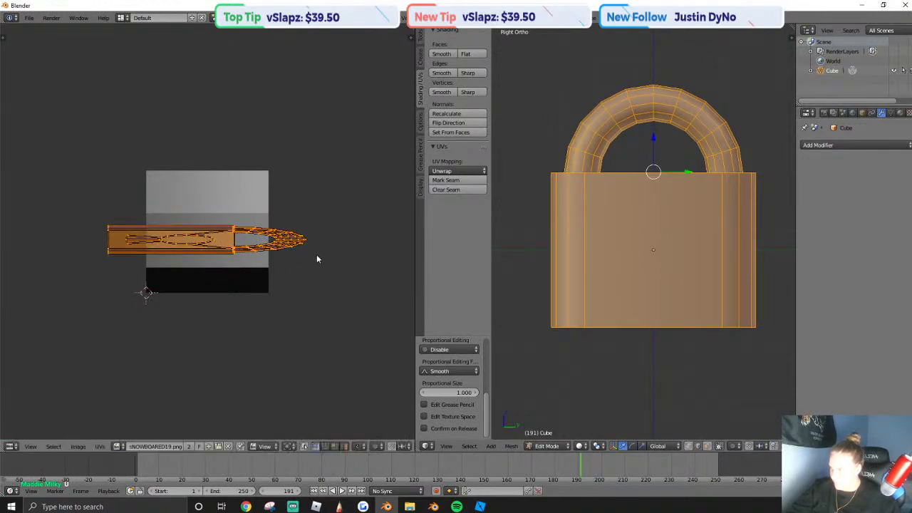
Scale the padlock's UVs up to fit the middle grey band's width, and enlarge the shackle's UVs on the lightest band.
{"action": "key", "text": "s"}
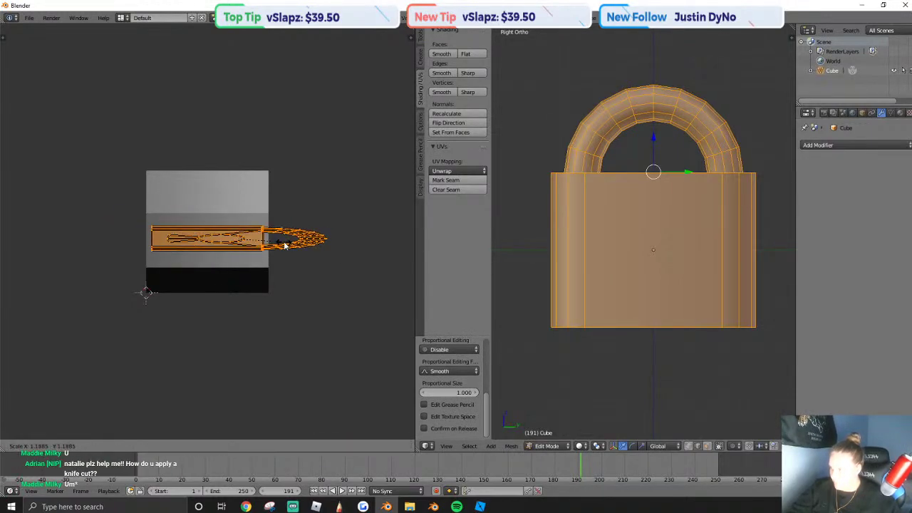
{"action": "left_click", "coordinate": [287, 245]}
{"action": "key", "text": "a"}
{"action": "key", "text": "l"}
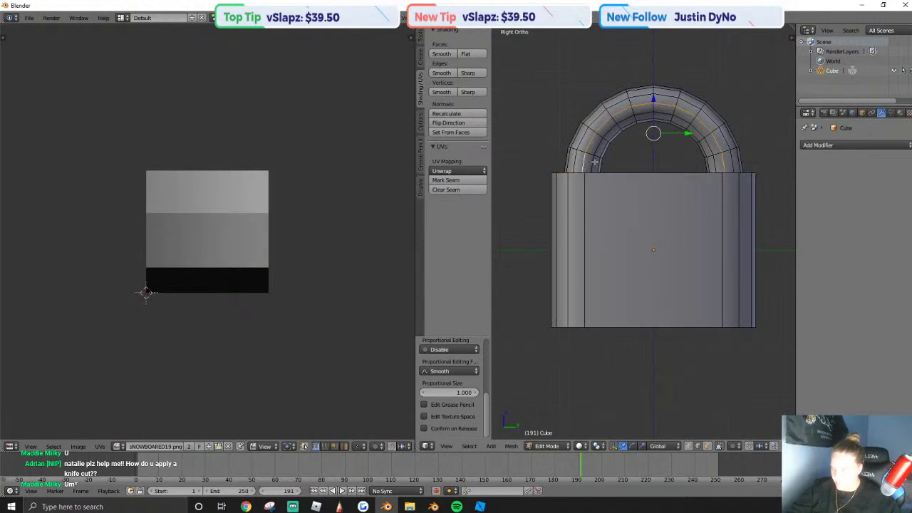
{"action": "key", "text": "g"}
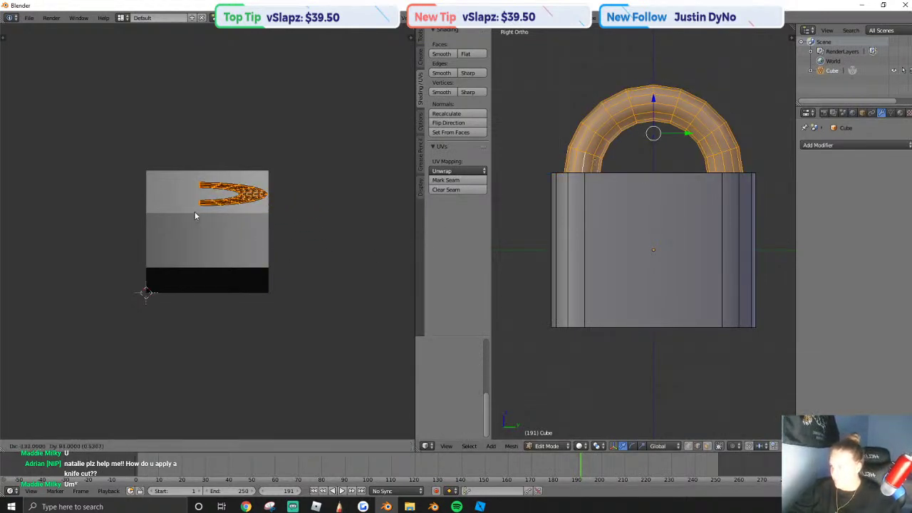
{"action": "left_click", "coordinate": [174, 207]}
{"action": "key", "text": "s"}
{"action": "left_click", "coordinate": [273, 199]}
{"action": "key", "text": "g"}
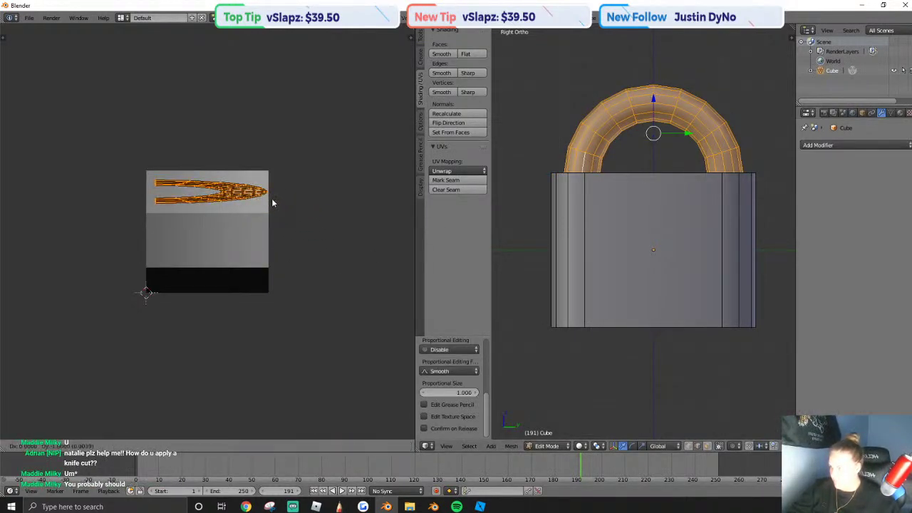
{"action": "left_click", "coordinate": [269, 203]}
Set the viewport shading to Material and view the padlock from the left, facing its keyhole.
{"action": "left_click", "coordinate": [579, 445]}
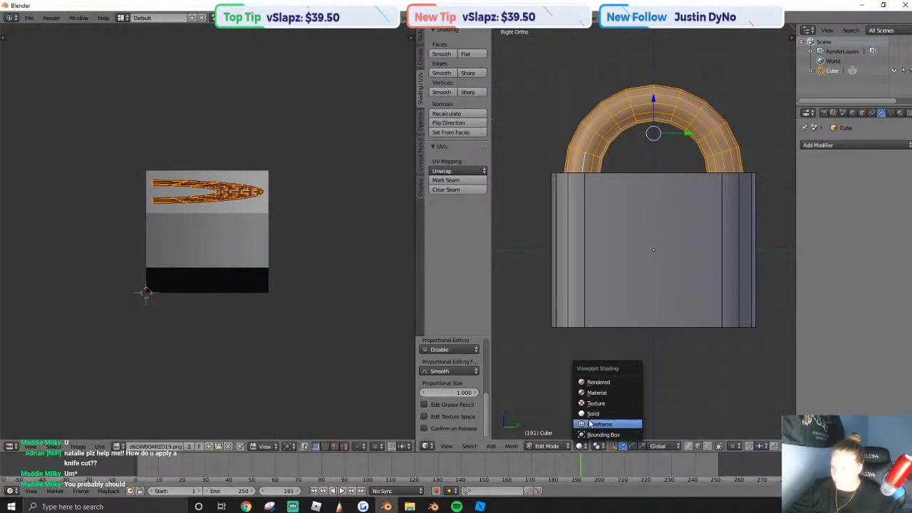
{"action": "left_click", "coordinate": [594, 391]}
{"action": "left_click", "coordinate": [443, 446]}
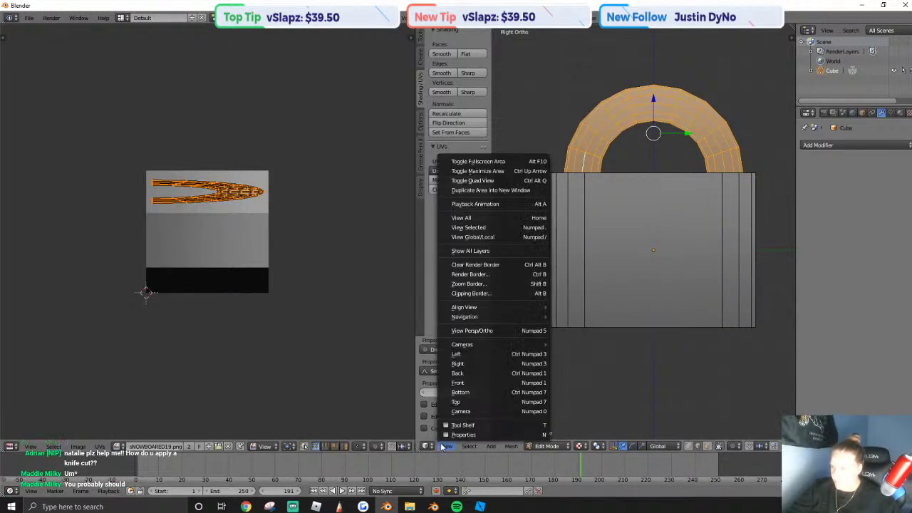
{"action": "left_click", "coordinate": [457, 354]}
Select the round and flared faces of the keyhole's recess and move their UVs onto the texture's black band.
{"action": "right_click", "coordinate": [640, 238]}
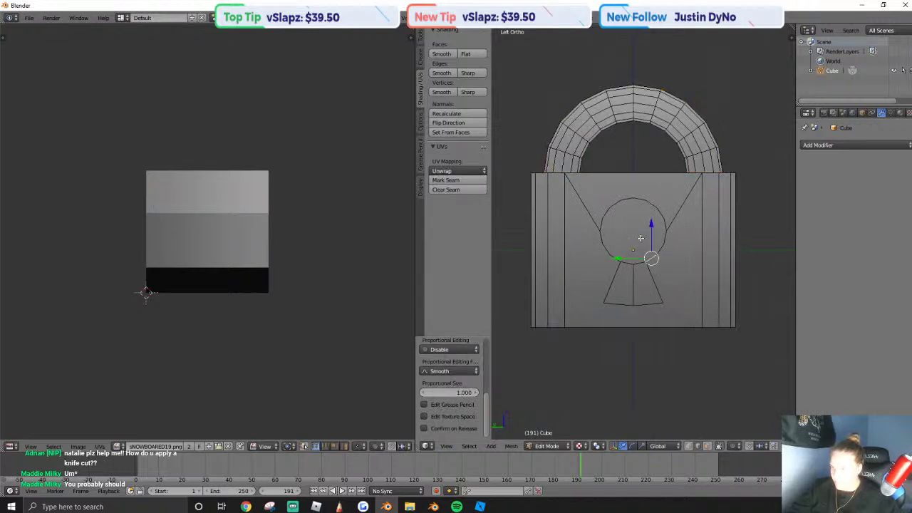
{"action": "right_click", "coordinate": [614, 287]}
{"action": "right_click", "coordinate": [626, 244], "text": "shift"}
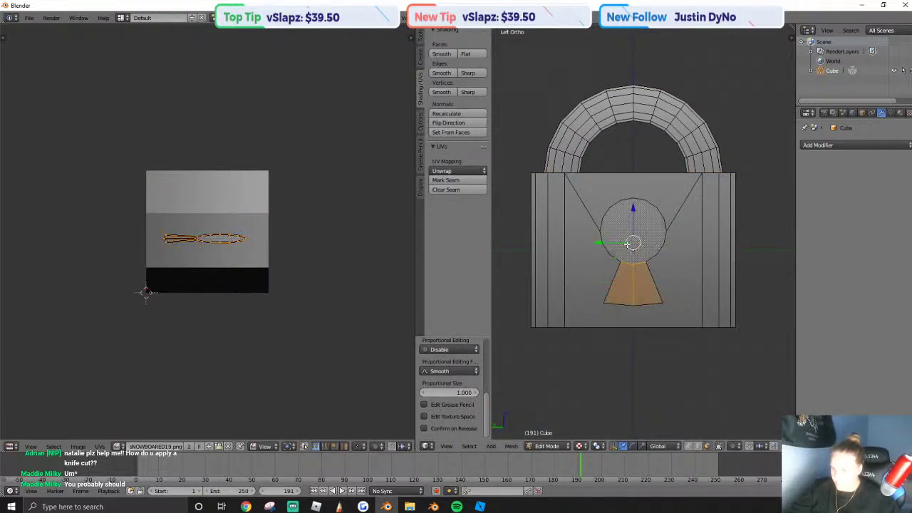
{"action": "key", "text": "g"}
{"action": "left_click", "coordinate": [240, 289]}
Examine the black keyhole and the rest of the textured padlock from several angles in Object Mode.
{"action": "scroll", "coordinate": [629, 273], "scroll_direction": "up", "scroll_amount": 2}
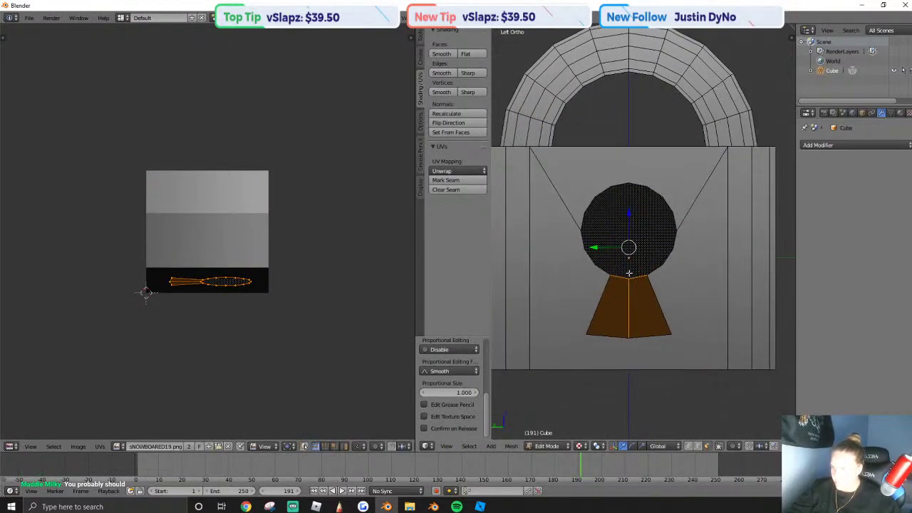
{"action": "middle_click_drag", "start_coordinate": [629, 273], "coordinate": [646, 293]}
{"action": "key", "text": "shift+f"}
{"action": "key", "text": "w"}
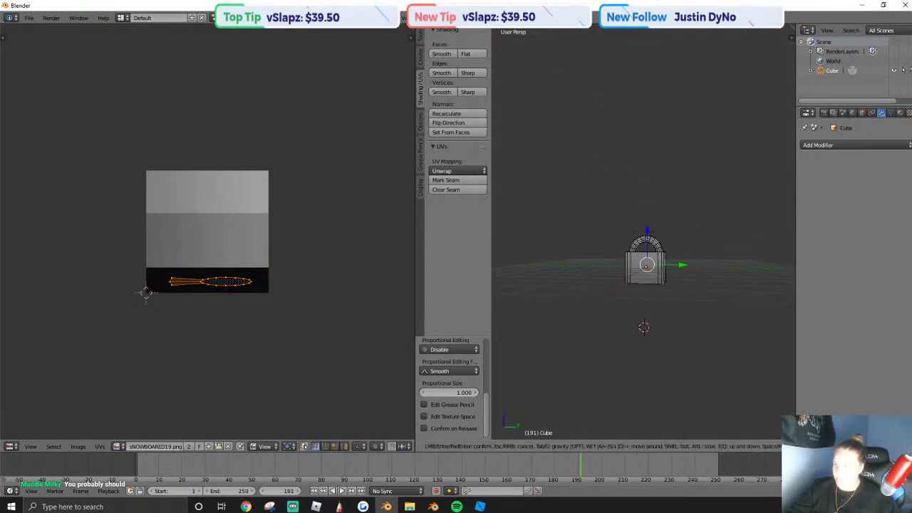
{"action": "key", "text": "d"}
{"action": "left_click", "coordinate": [643, 231]}
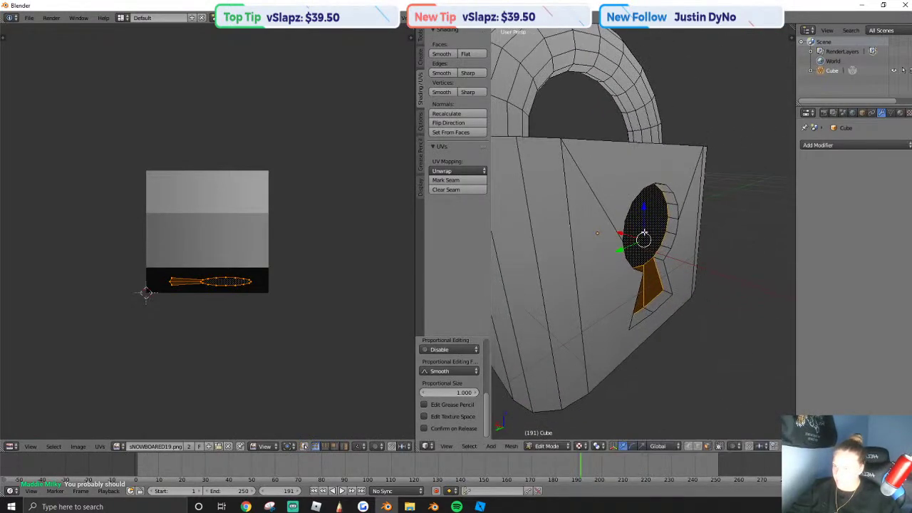
{"action": "right_click", "coordinate": [660, 255]}
{"action": "right_click", "coordinate": [658, 258], "text": "alt"}
{"action": "key", "text": "Tab"}
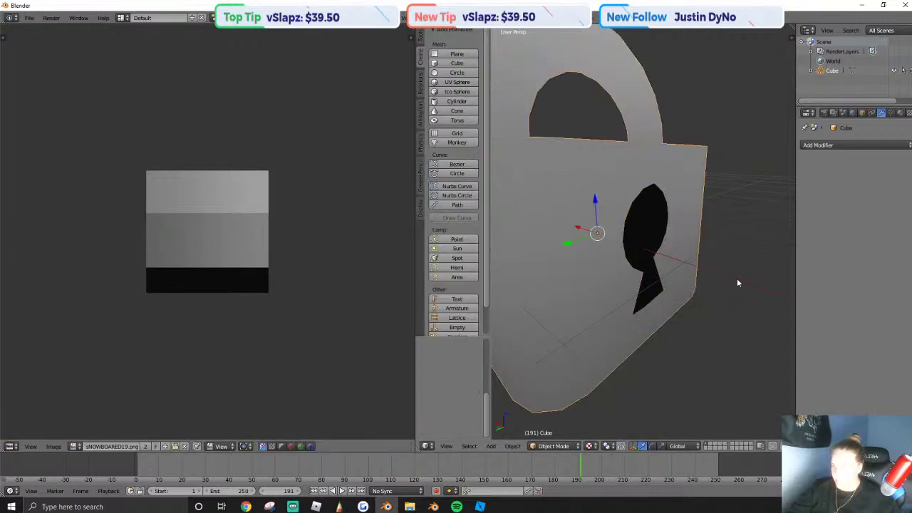
{"action": "key", "text": "shift+f"}
{"action": "key", "text": "d"}
{"action": "key", "text": "s"}
{"action": "key", "text": "Escape"}
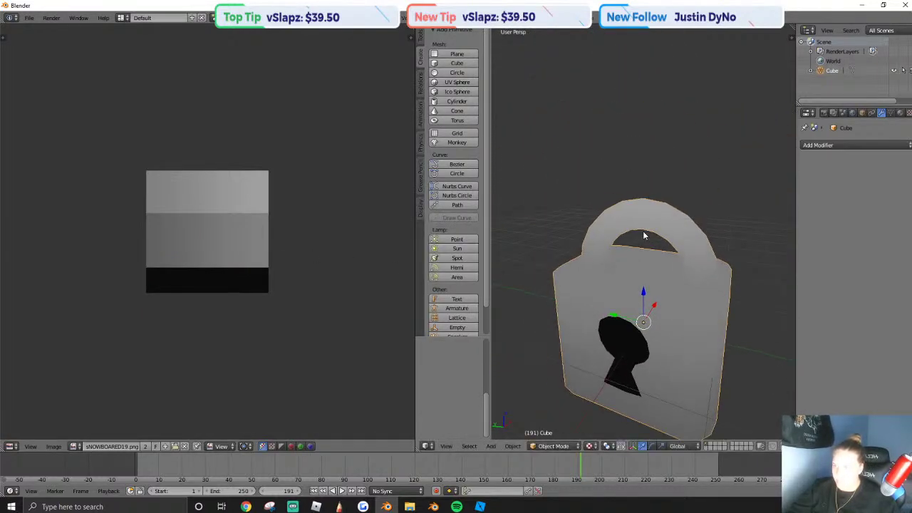
Shrink the shackle's UVs along X and move them to the darker end of the lightest band.
{"action": "key", "text": "Tab"}
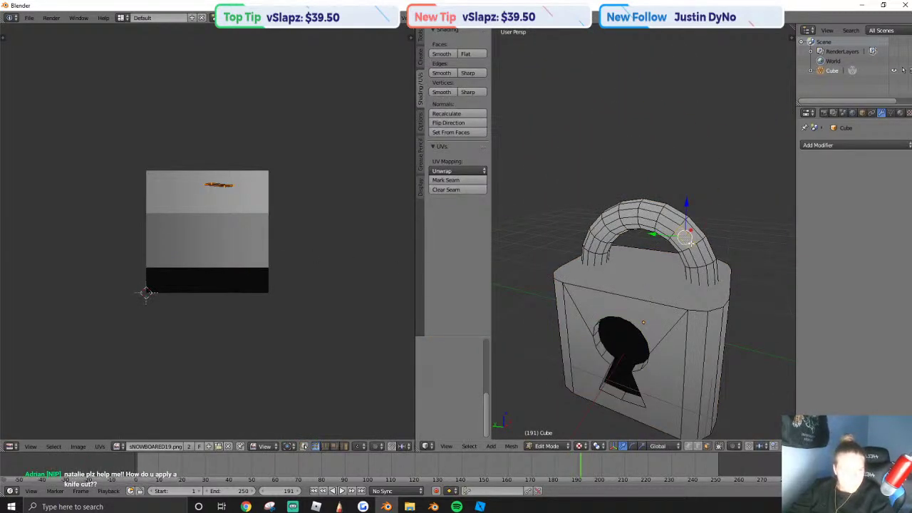
{"action": "key", "text": "l"}
{"action": "scroll", "coordinate": [269, 198], "scroll_direction": "up", "scroll_amount": 1}
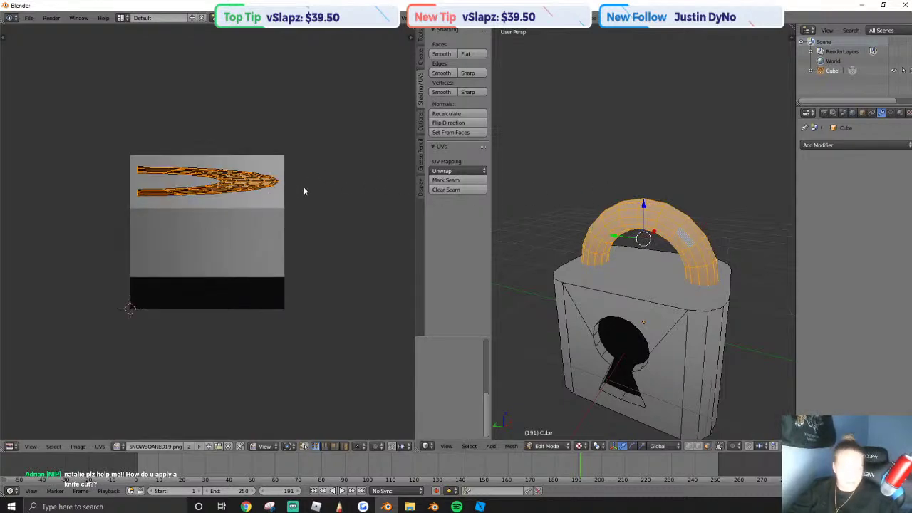
{"action": "key", "text": "s"}
{"action": "key", "text": "x"}
{"action": "left_click", "coordinate": [249, 181]}
{"action": "key", "text": "g"}
{"action": "left_click", "coordinate": [198, 182]}
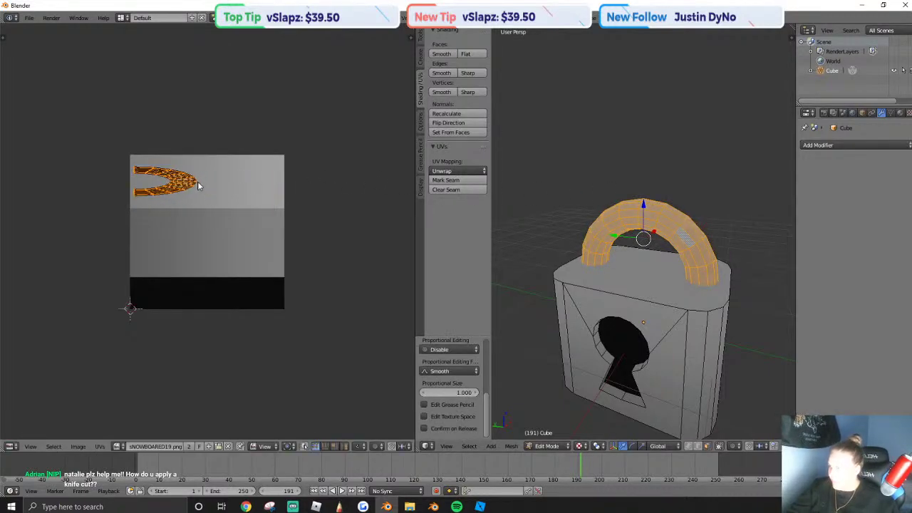
{"action": "key", "text": "Tab"}
{"action": "key", "text": "shift+f"}
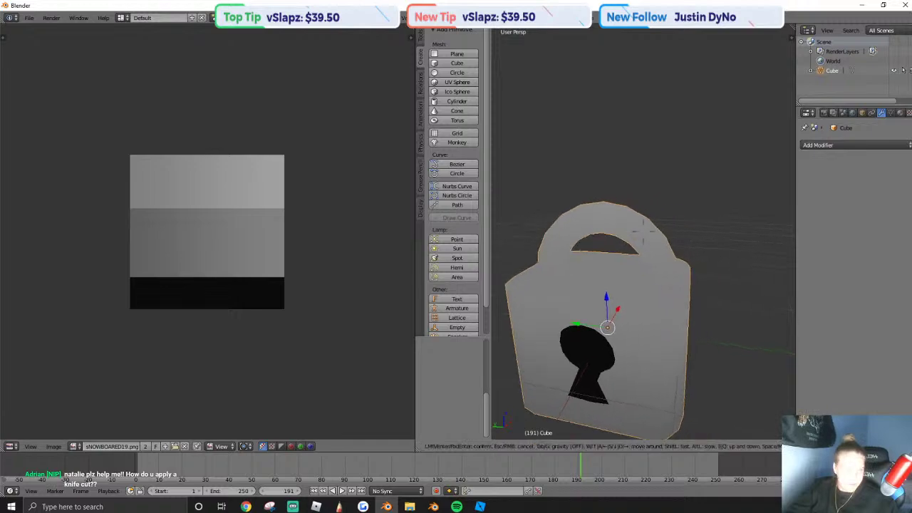
{"action": "left_click", "coordinate": [643, 231]}
Shrink the UVs of the body's top and bottom faces along X and shift them toward the middle band's darker end.
{"action": "key", "text": "Tab"}
{"action": "right_click", "coordinate": [641, 268]}
{"action": "key", "text": "shift+f"}
{"action": "key", "text": "q"}
{"action": "left_click", "coordinate": [644, 231]}
{"action": "right_click", "coordinate": [644, 229]}
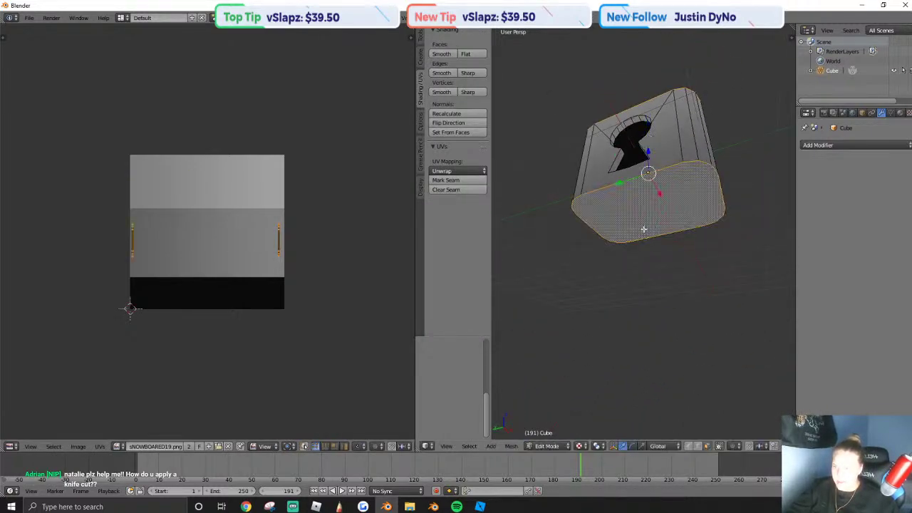
{"action": "key", "text": "s"}
{"action": "key", "text": "x"}
{"action": "left_click", "coordinate": [184, 257]}
{"action": "key", "text": "g"}
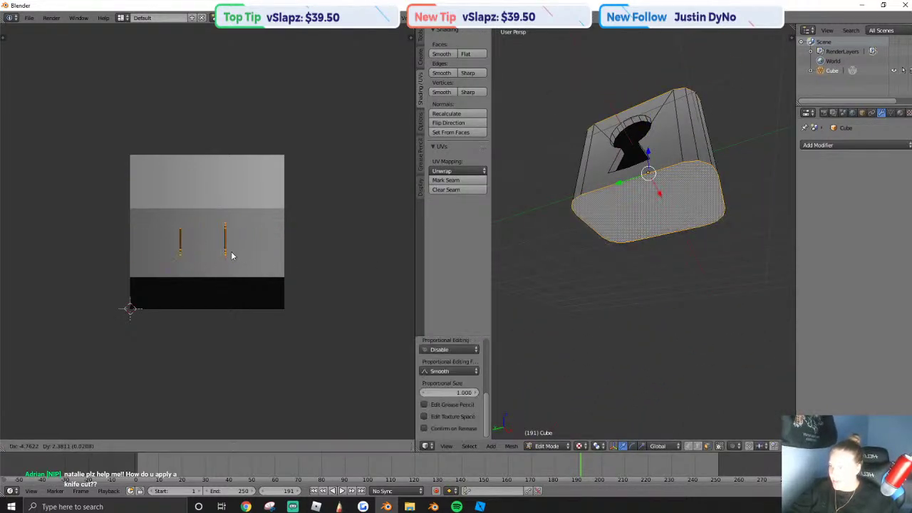
{"action": "left_click", "coordinate": [173, 255]}
{"action": "key", "text": "g"}
{"action": "left_click", "coordinate": [161, 254]}
{"action": "key", "text": "Tab"}
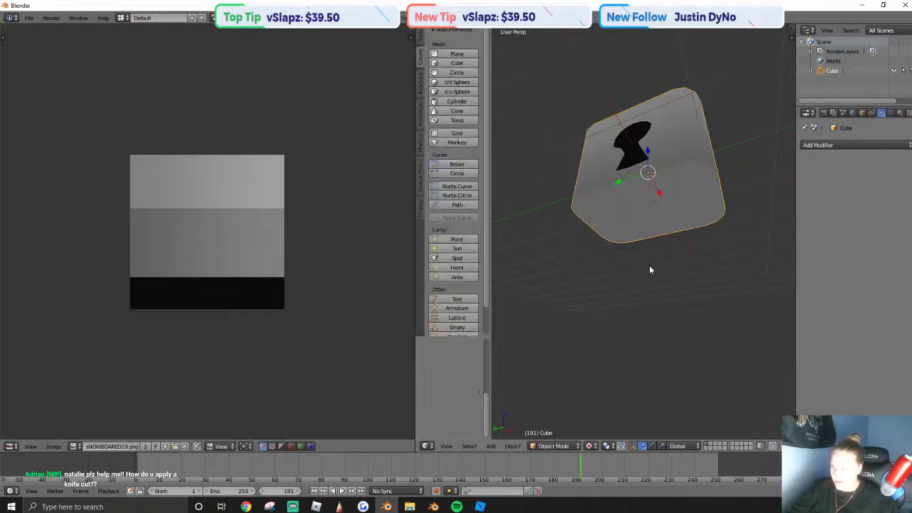
Move the whole shackle's UVs to the lighter end of the lightest band.
{"action": "key", "text": "shift+f"}
{"action": "key", "text": "e"}
{"action": "left_click", "coordinate": [644, 232]}
{"action": "key", "text": "Tab"}
{"action": "key", "text": "a"}
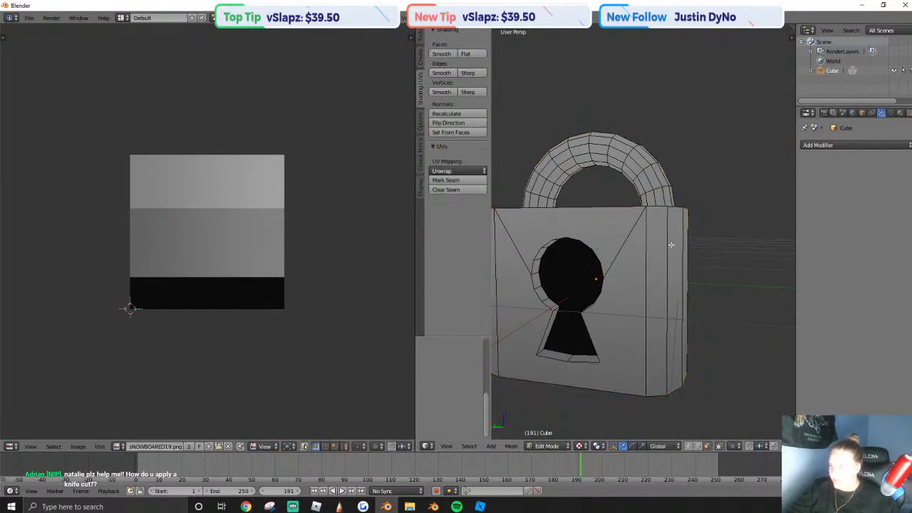
{"action": "key", "text": "a"}
{"action": "right_click", "coordinate": [642, 170]}
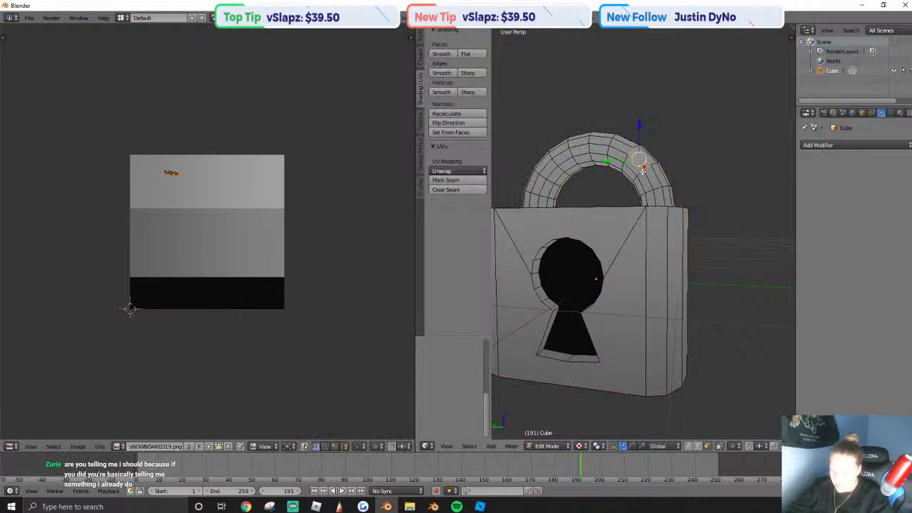
{"action": "key", "text": "l"}
{"action": "key", "text": "g"}
{"action": "left_click", "coordinate": [275, 175]}
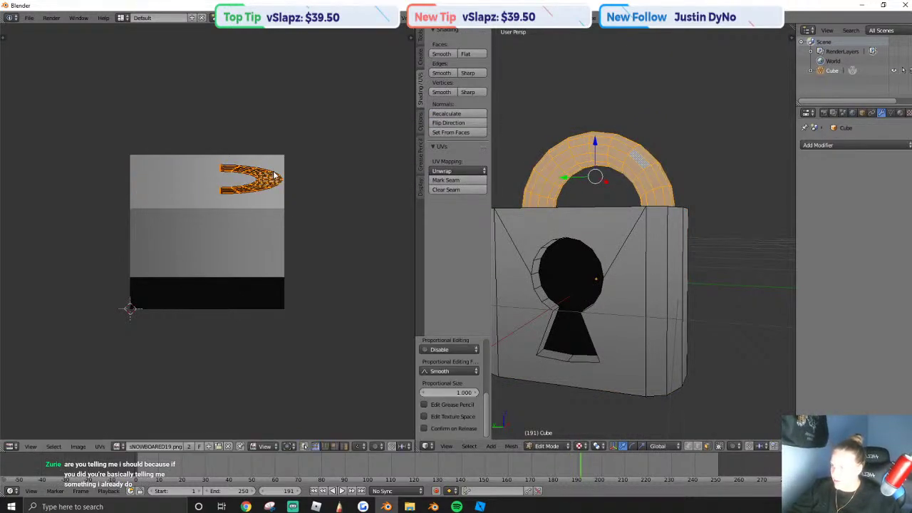
{"action": "key", "text": "Tab"}
{"action": "scroll", "coordinate": [511, 289], "scroll_direction": "down", "scroll_amount": 1}
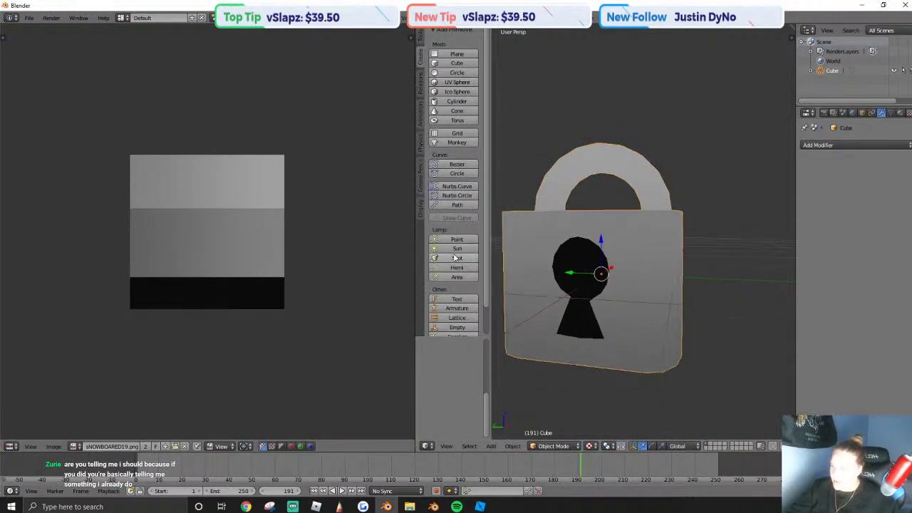
Cut a small closed shape beside the keyhole on the padlock's front with the Knife tool.
{"action": "left_click", "coordinate": [421, 36]}
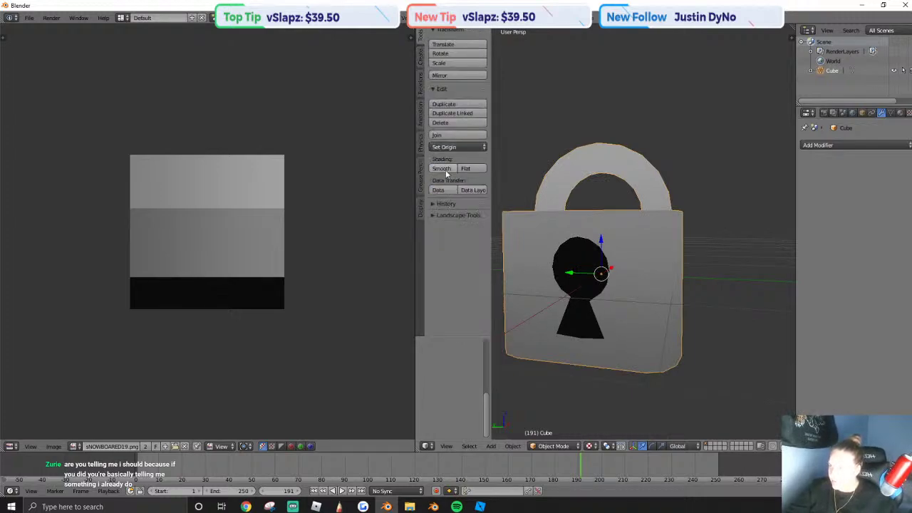
{"action": "left_click", "coordinate": [434, 204]}
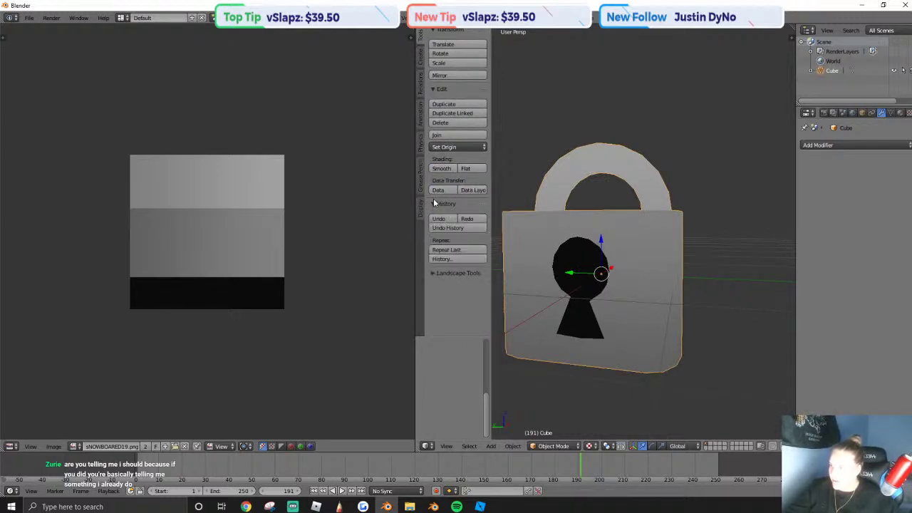
{"action": "left_click", "coordinate": [419, 56]}
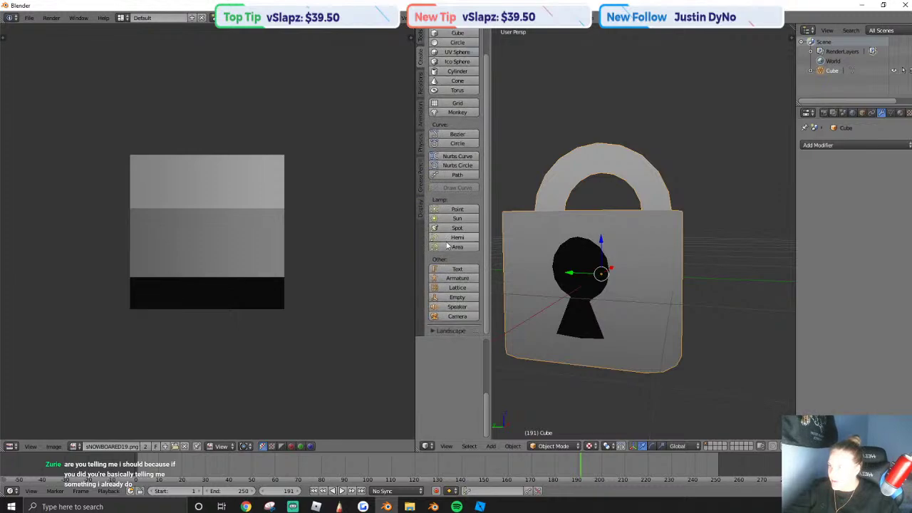
{"action": "key", "text": "Tab"}
{"action": "key", "text": "a"}
{"action": "left_click", "coordinate": [420, 36]}
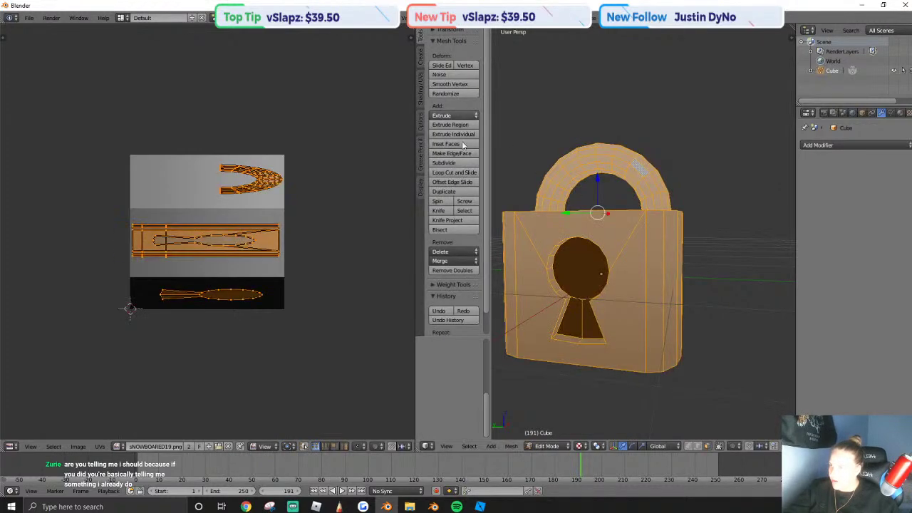
{"action": "left_click", "coordinate": [438, 211]}
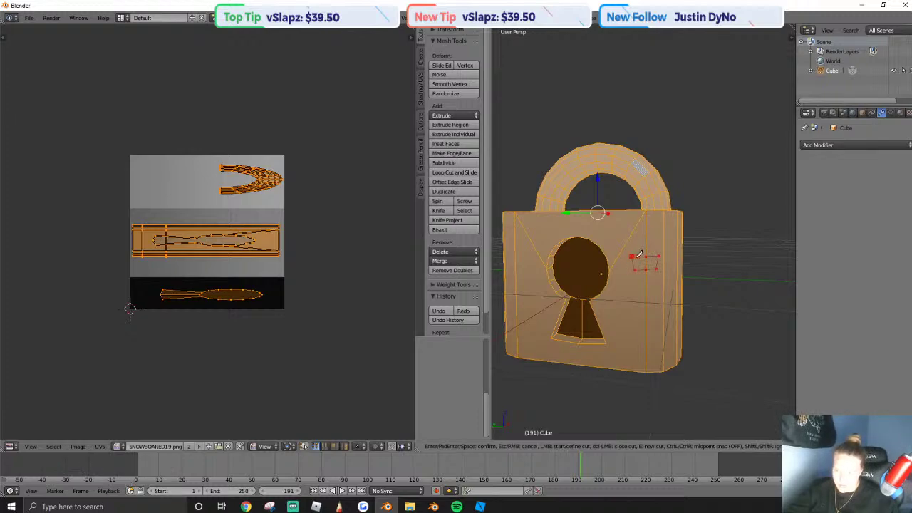
{"action": "key", "text": "Return"}
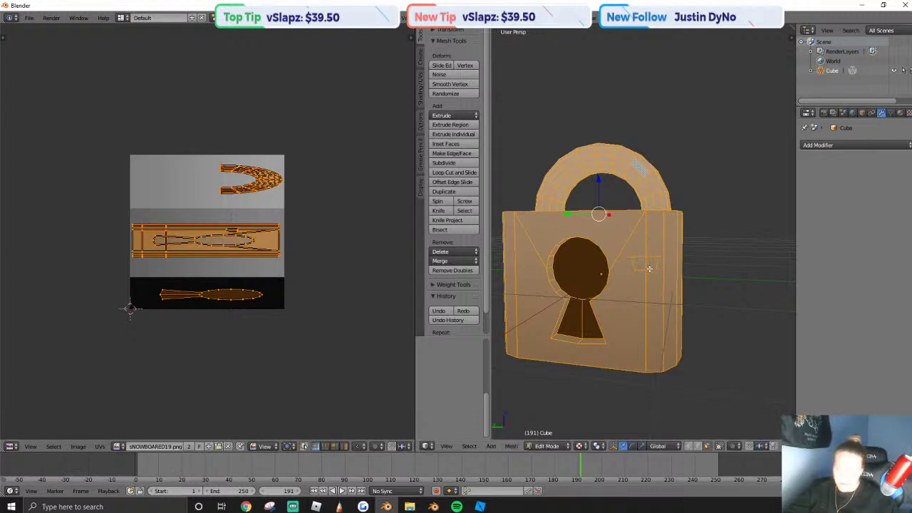
Examine the knife cut on the padlock's front up close, and return to Object Mode.
{"action": "scroll", "coordinate": [650, 269], "scroll_direction": "up", "scroll_amount": 1}
{"action": "right_click", "coordinate": [651, 267]}
{"action": "scroll", "coordinate": [644, 251], "scroll_direction": "up", "scroll_amount": 7}
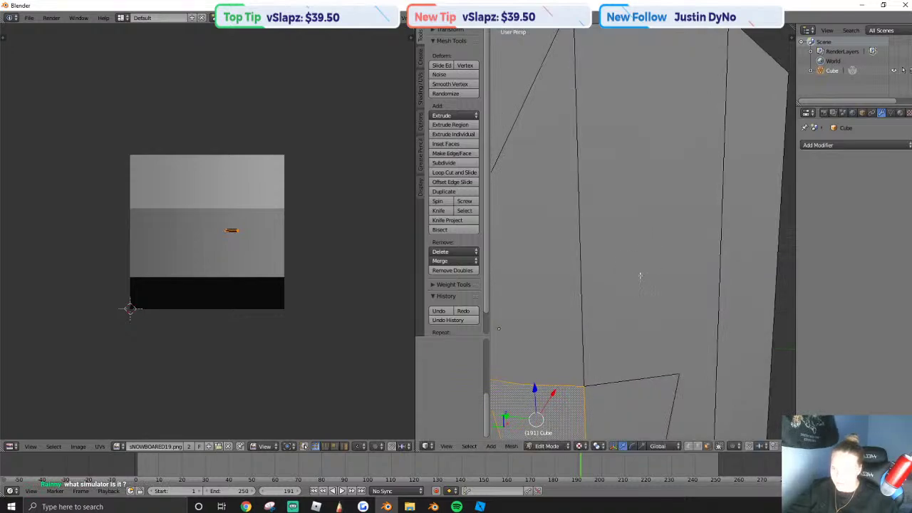
{"action": "scroll", "coordinate": [639, 275], "scroll_direction": "down", "scroll_amount": 6}
{"action": "mouse_move", "coordinate": [643, 242]}
{"action": "middle_mouse_down"}
{"action": "mouse_move", "coordinate": [710, 238]}
{"action": "mouse_move", "coordinate": [646, 235]}
{"action": "middle_mouse_up"}
{"action": "key", "text": "a"}
{"action": "key", "text": "a"}
{"action": "key", "text": "Tab"}
{"action": "scroll", "coordinate": [646, 235], "scroll_direction": "down", "scroll_amount": 2}
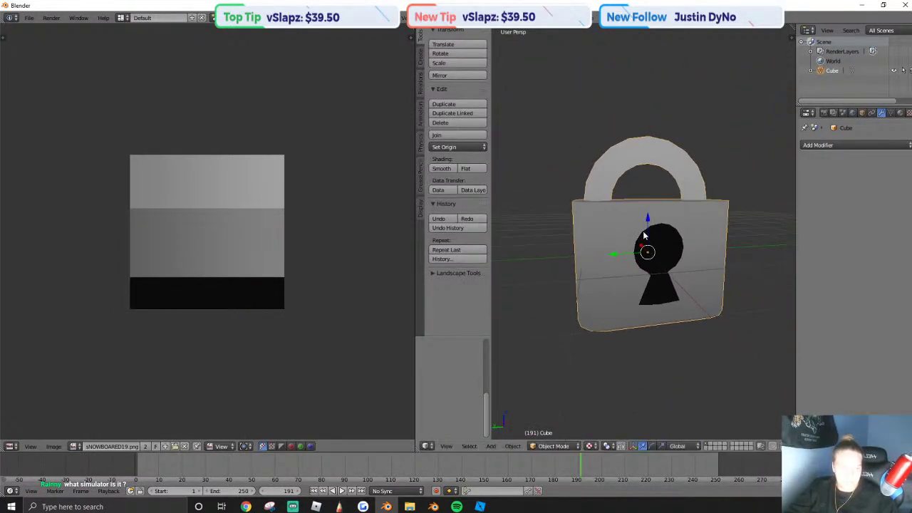
Export the padlock as a Wavefront (.obj) file.
{"action": "left_click", "coordinate": [30, 18]}
{"action": "mouse_move", "coordinate": [50, 208]}
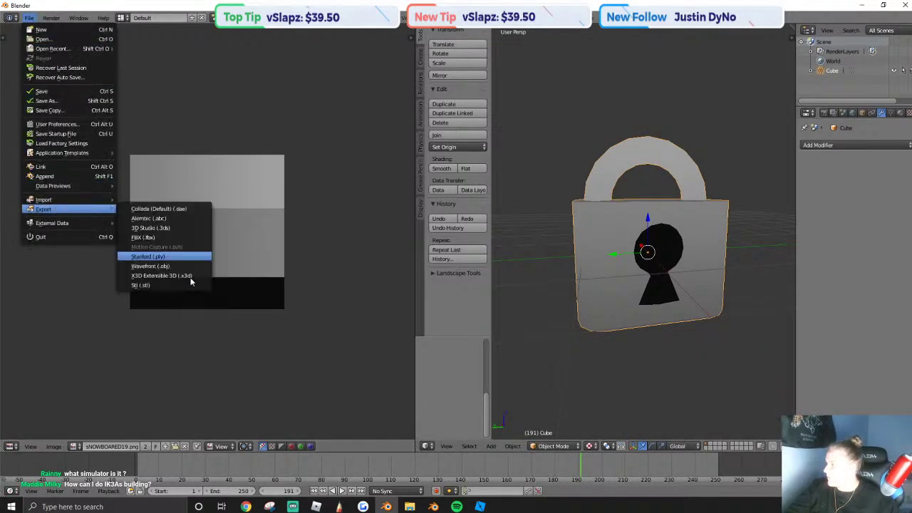
{"action": "left_click", "coordinate": [162, 265]}
{"action": "left_click", "coordinate": [893, 43]}
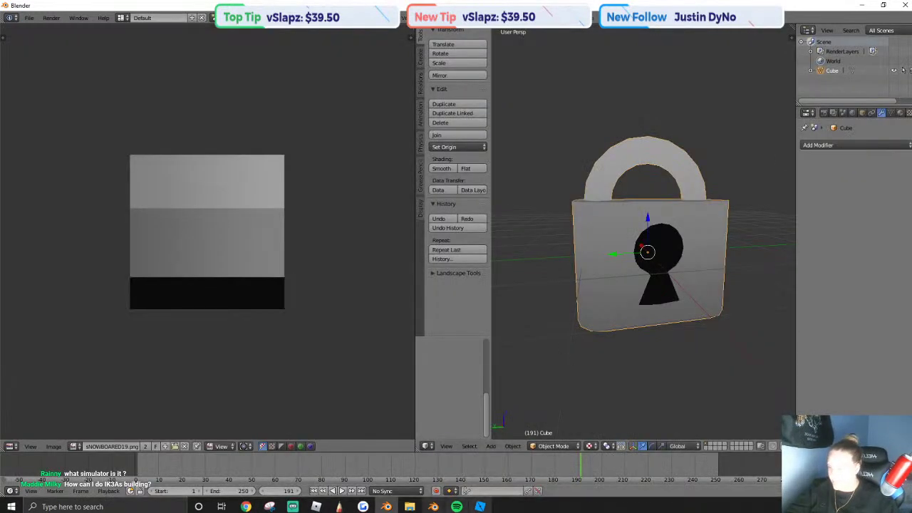
Switch to Roblox Studio, duplicate the selected chain link, and replace the copy's mesh with the exported padlock file.
{"action": "left_click", "coordinate": [479, 507]}
{"action": "left_click", "coordinate": [435, 315]}
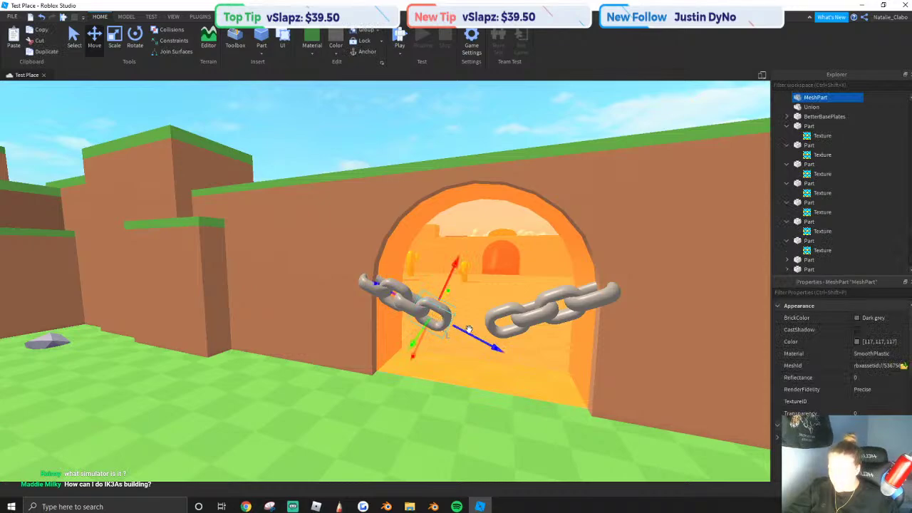
{"action": "key", "text": "ctrl+d"}
{"action": "left_click", "coordinate": [903, 365]}
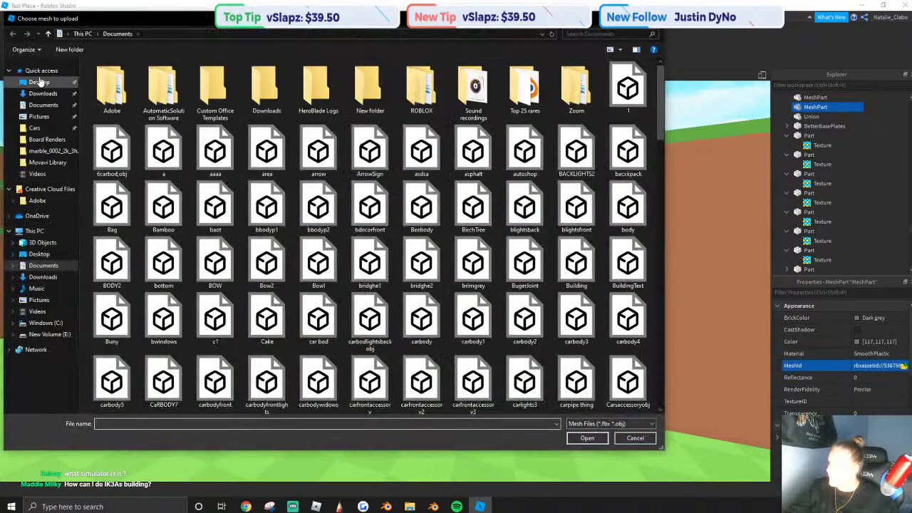
{"action": "left_click", "coordinate": [41, 71]}
{"action": "left_click", "coordinate": [128, 165]}
{"action": "left_click", "coordinate": [587, 437]}
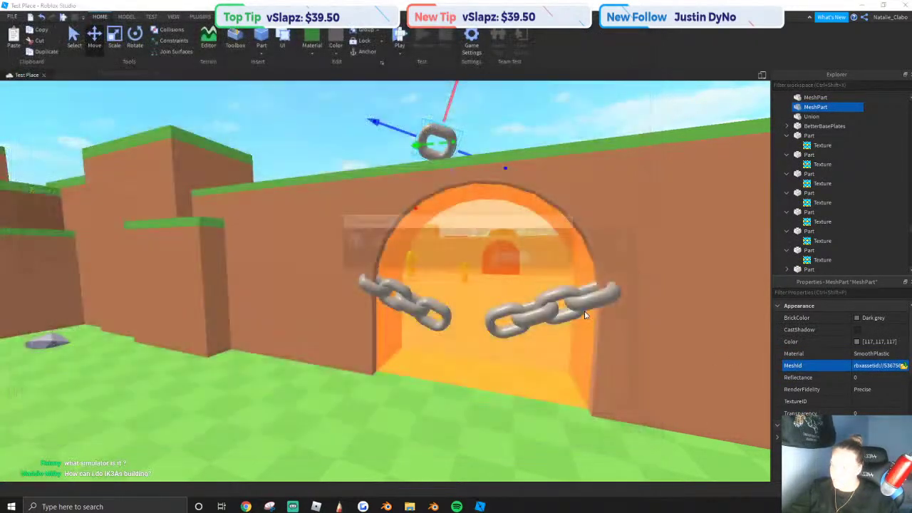
{"action": "left_click", "coordinate": [558, 259]}
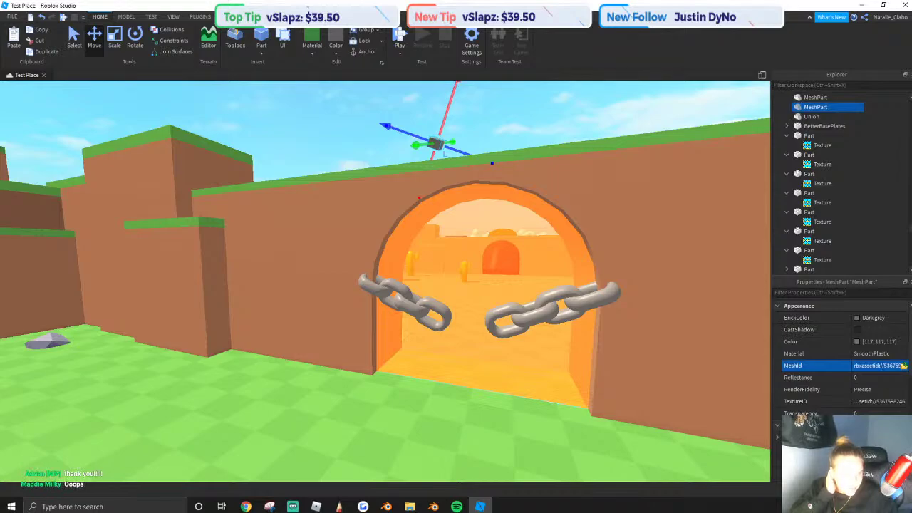
Move the small padlock from above the wall down to the ground in front of the orange archway.
{"action": "right_click_drag", "start_coordinate": [404, 239], "coordinate": [466, 212]}
{"action": "key", "text": "e"}
{"action": "key", "text": "w"}
{"action": "left_click", "coordinate": [389, 123]}
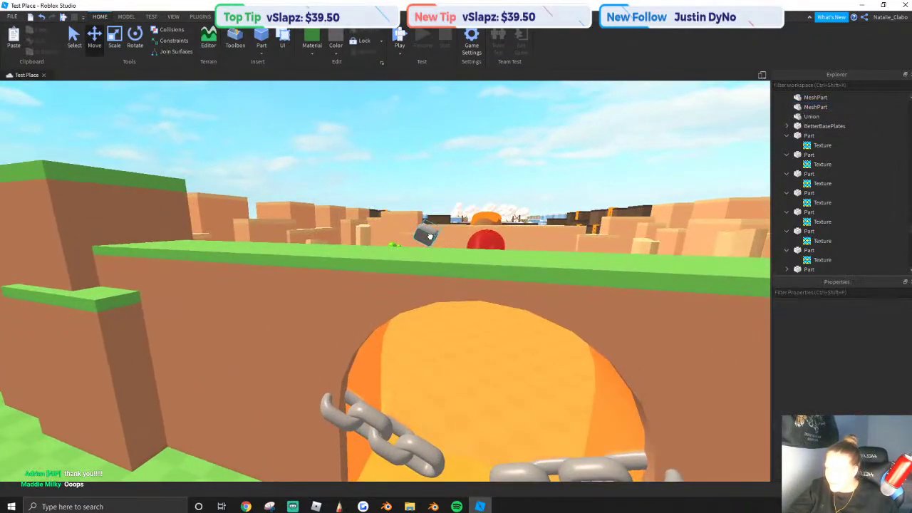
{"action": "left_click_drag", "start_coordinate": [427, 236], "coordinate": [425, 309]}
{"action": "right_click_drag", "start_coordinate": [428, 236], "coordinate": [425, 309]}
{"action": "left_click_drag", "start_coordinate": [425, 309], "coordinate": [415, 331]}
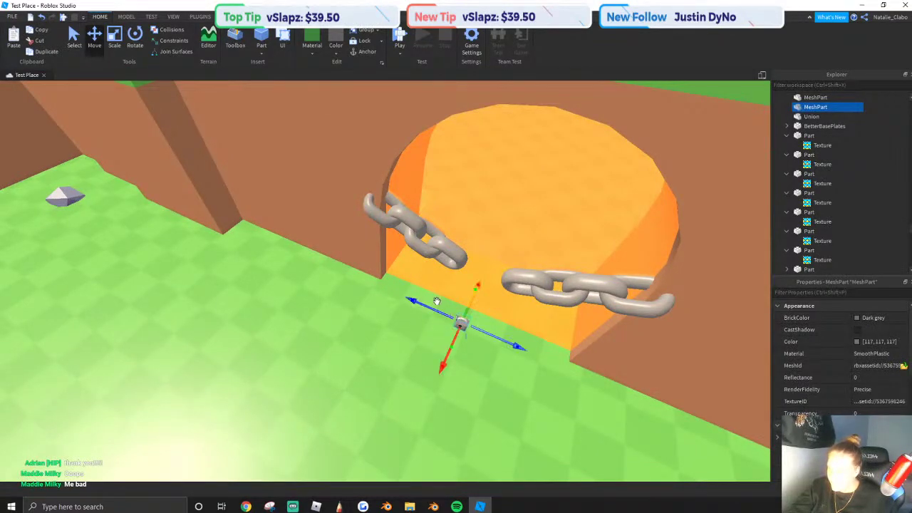
Place the padlock between the two chains and scale it up until it fills the gap in the archway.
{"action": "key", "text": "d"}
{"action": "left_click_drag", "start_coordinate": [437, 313], "coordinate": [456, 245], "text": "shift"}
{"action": "right_click_drag", "start_coordinate": [460, 290], "coordinate": [466, 287]}
{"action": "key", "text": "w"}
{"action": "key", "text": "s"}
{"action": "scroll", "coordinate": [383, 270], "scroll_direction": "down", "scroll_amount": 4}
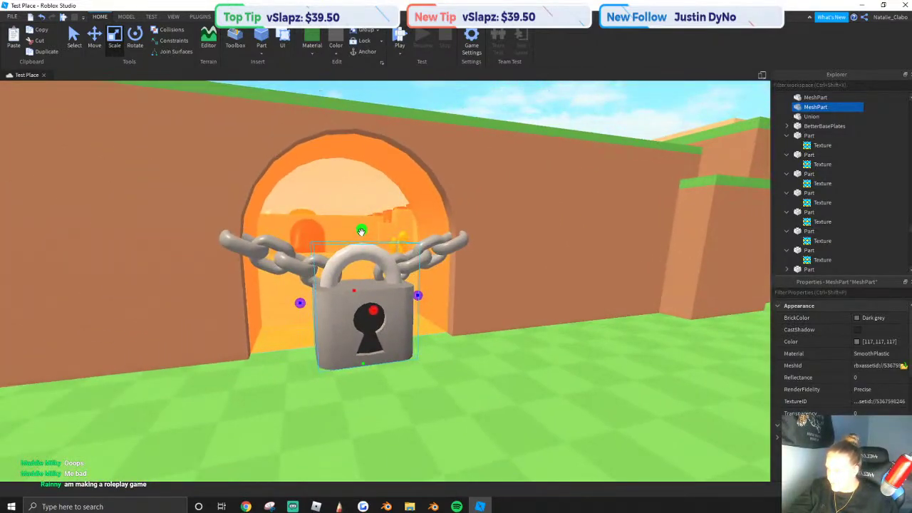
{"action": "left_click", "coordinate": [362, 241], "text": "ctrl"}
{"action": "right_click_drag", "start_coordinate": [448, 354], "coordinate": [432, 156]}
{"action": "scroll", "coordinate": [431, 157], "scroll_direction": "down", "scroll_amount": 2}
{"action": "scroll", "coordinate": [431, 157], "scroll_direction": "up", "scroll_amount": 2}
{"action": "left_click", "coordinate": [371, 399]}
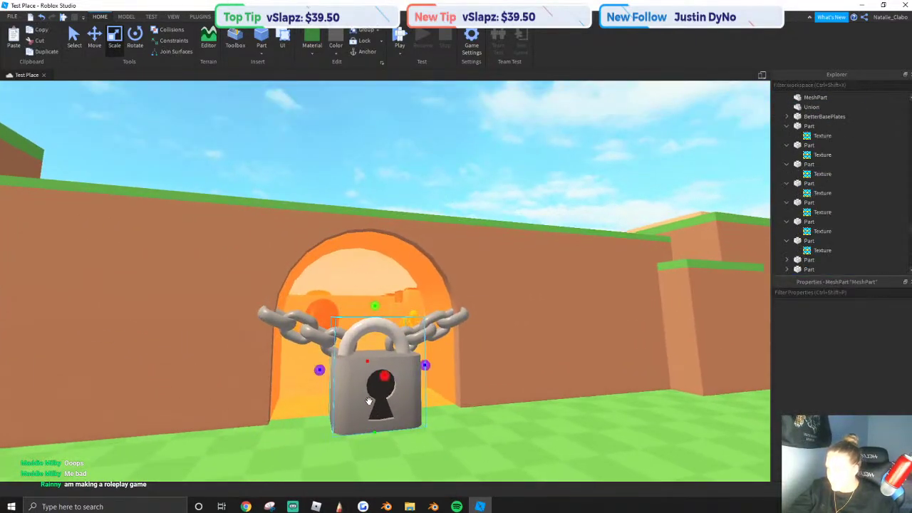
Shrink the padlock slightly and raise it so its shackle meets the ends of the chains.
{"action": "left_click_drag", "start_coordinate": [381, 309], "coordinate": [382, 328], "text": "shift"}
{"action": "key", "text": "w"}
{"action": "right_click_drag", "start_coordinate": [378, 327], "coordinate": [420, 363]}
{"action": "key", "text": "a"}
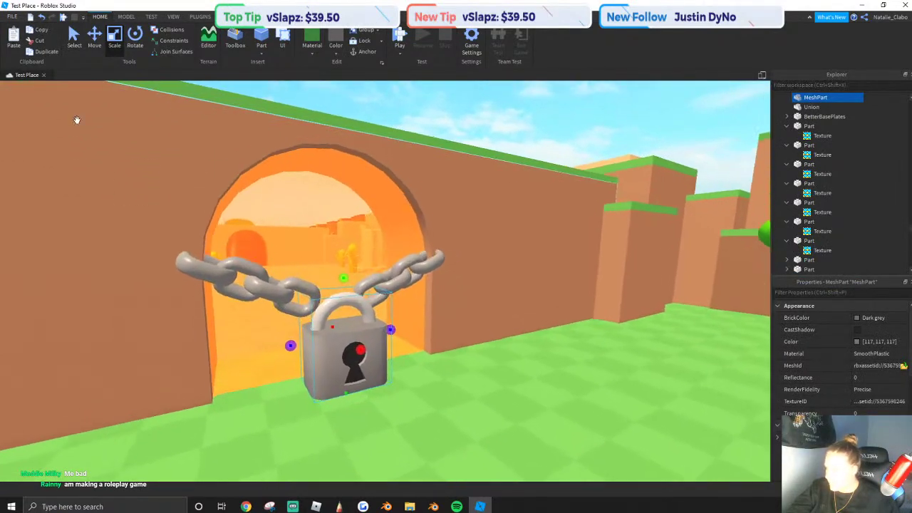
{"action": "left_click", "coordinate": [93, 42]}
{"action": "left_click_drag", "start_coordinate": [413, 369], "coordinate": [418, 337]}
{"action": "right_click_drag", "start_coordinate": [289, 218], "coordinate": [256, 213]}
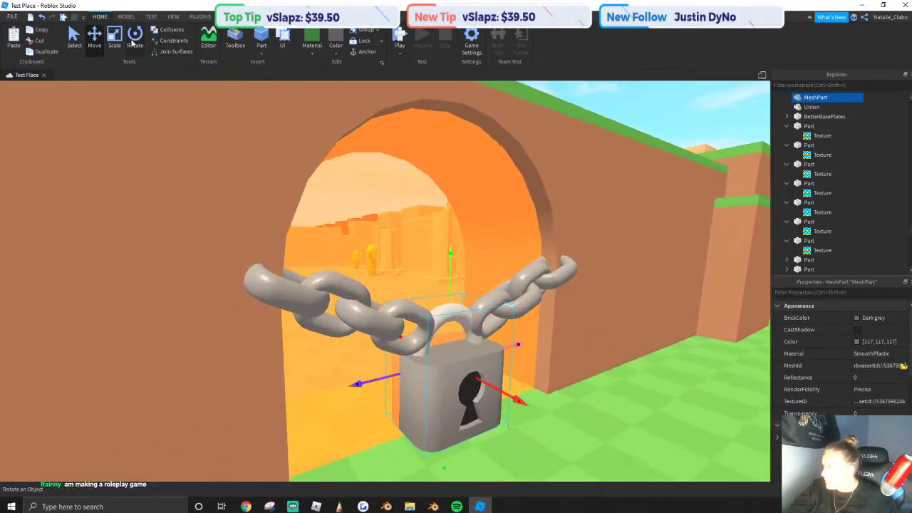
Rotate the padlock and move it outward from the archway to line it up with the chains.
{"action": "left_click", "coordinate": [135, 37]}
{"action": "right_click_drag", "start_coordinate": [370, 206], "coordinate": [409, 231]}
{"action": "left_click_drag", "start_coordinate": [466, 297], "coordinate": [325, 141]}
{"action": "key", "text": "d"}
{"action": "left_click", "coordinate": [94, 38]}
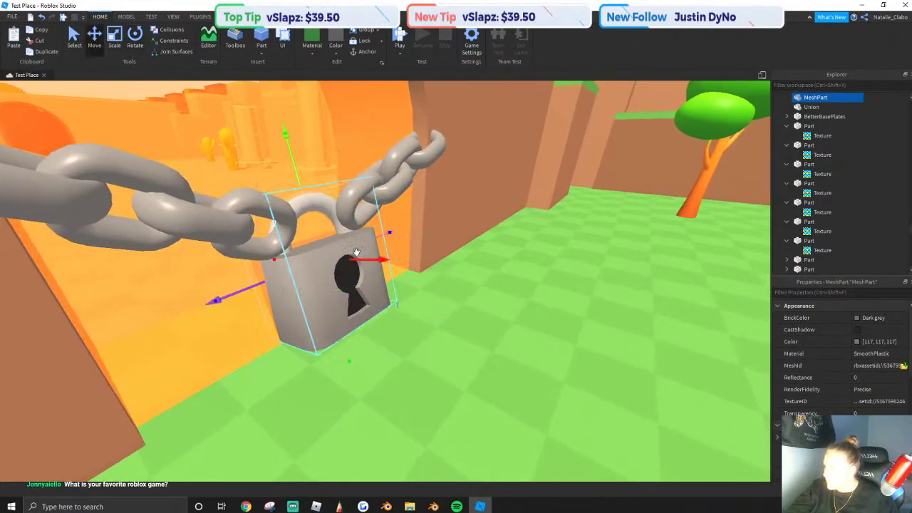
{"action": "left_click_drag", "start_coordinate": [356, 254], "coordinate": [385, 258]}
{"action": "right_click_drag", "start_coordinate": [386, 258], "coordinate": [384, 257]}
Duplicate a link of the right-hand chain and move the copy to hook through the padlock's shackle.
{"action": "key", "text": "s"}
{"action": "key", "text": "d"}
{"action": "left_click", "coordinate": [406, 271]}
{"action": "key", "text": "w"}
{"action": "key", "text": "a"}
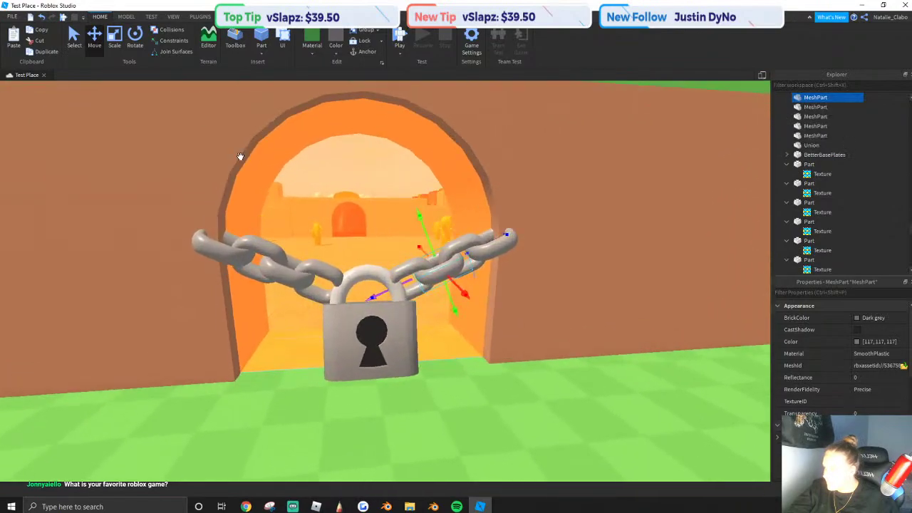
{"action": "left_click", "coordinate": [44, 51]}
{"action": "left_click_drag", "start_coordinate": [518, 283], "coordinate": [462, 300]}
{"action": "key", "text": "s"}
{"action": "key", "text": "d"}
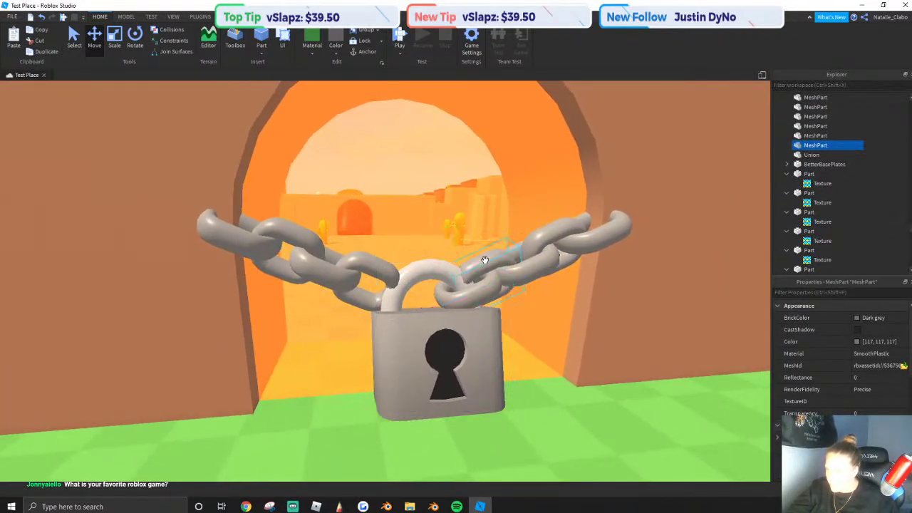
{"action": "left_click", "coordinate": [484, 260]}
{"action": "right_click_drag", "start_coordinate": [543, 252], "coordinate": [457, 259]}
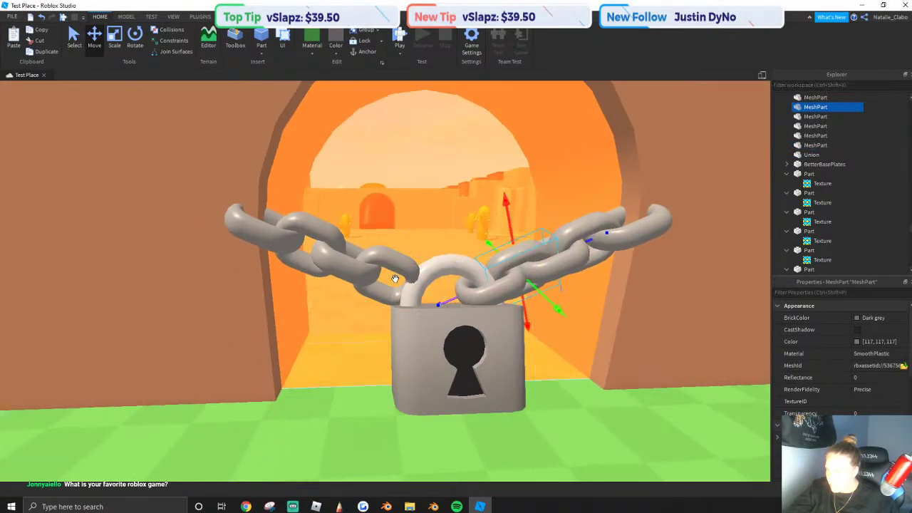
Duplicate a link of the left-hand chain and move and rotate the copy into the shackle, with 0.1-stud move snapping.
{"action": "left_click", "coordinate": [350, 265]}
{"action": "left_click", "coordinate": [345, 265]}
{"action": "key", "text": "ctrl+d"}
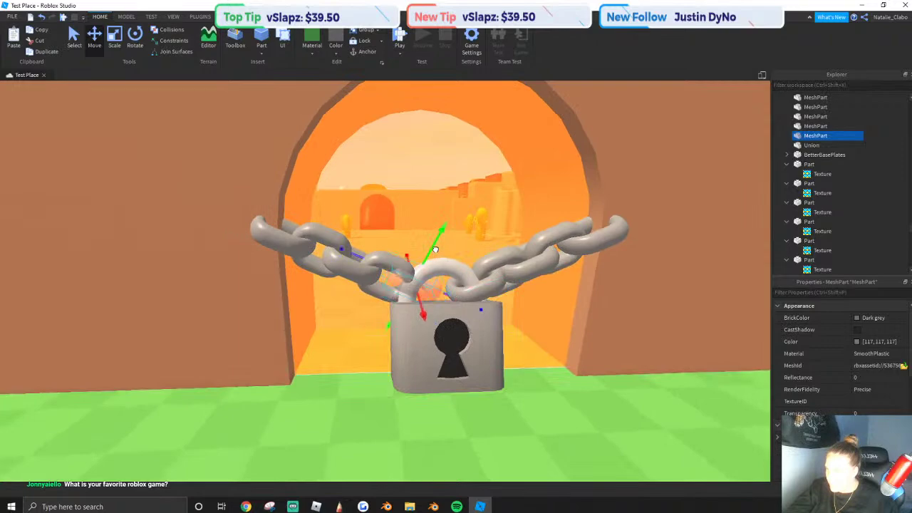
{"action": "left_click", "coordinate": [126, 16]}
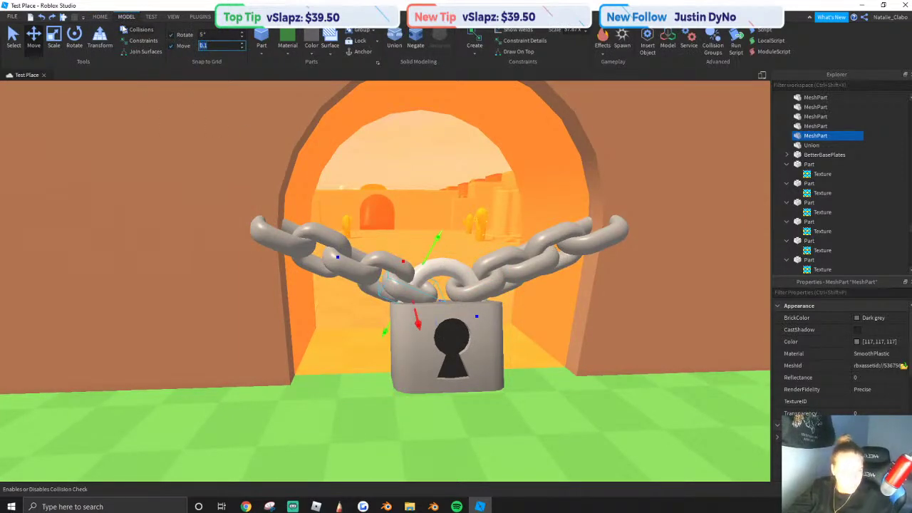
{"action": "key", "text": "d"}
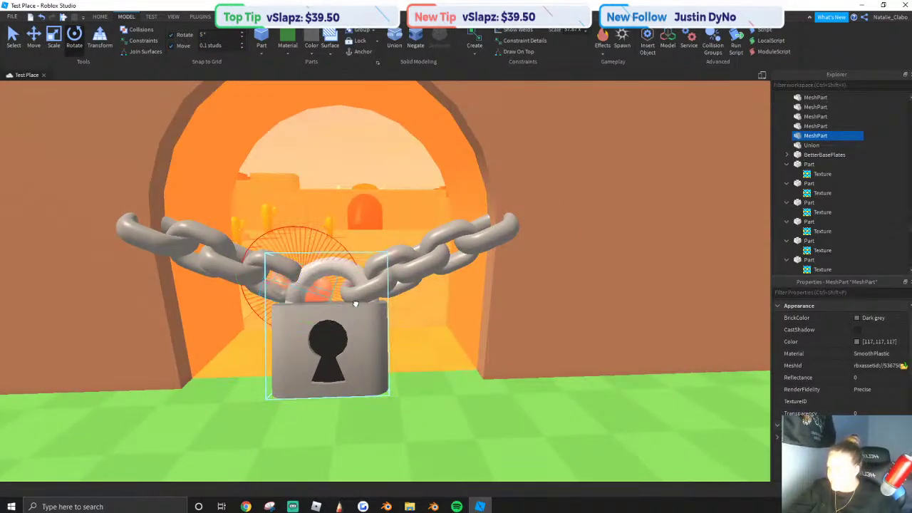
{"action": "key", "text": "a"}
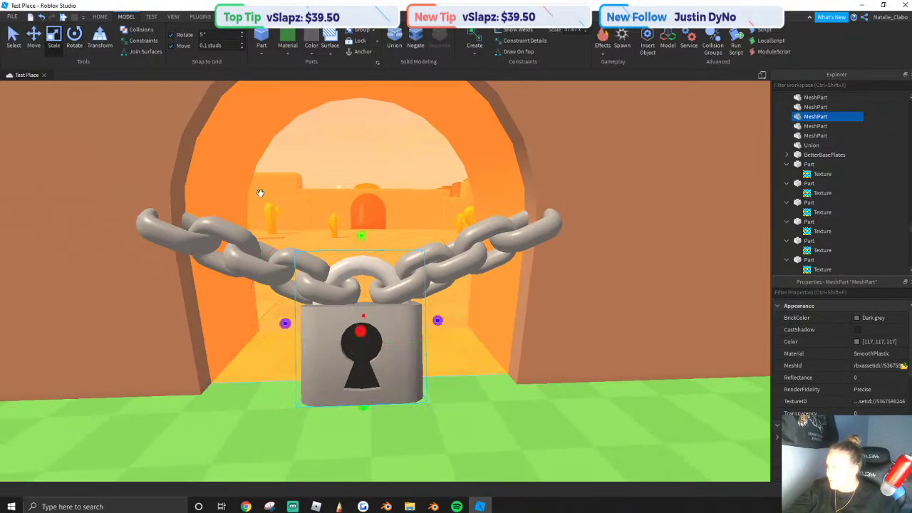
Enlarge the padlock slightly so its shackle fits around the two end links.
{"action": "left_click_drag", "start_coordinate": [359, 236], "coordinate": [396, 246]}
{"action": "key", "text": "q"}
{"action": "key", "text": "w"}
{"action": "left_click", "coordinate": [36, 40]}
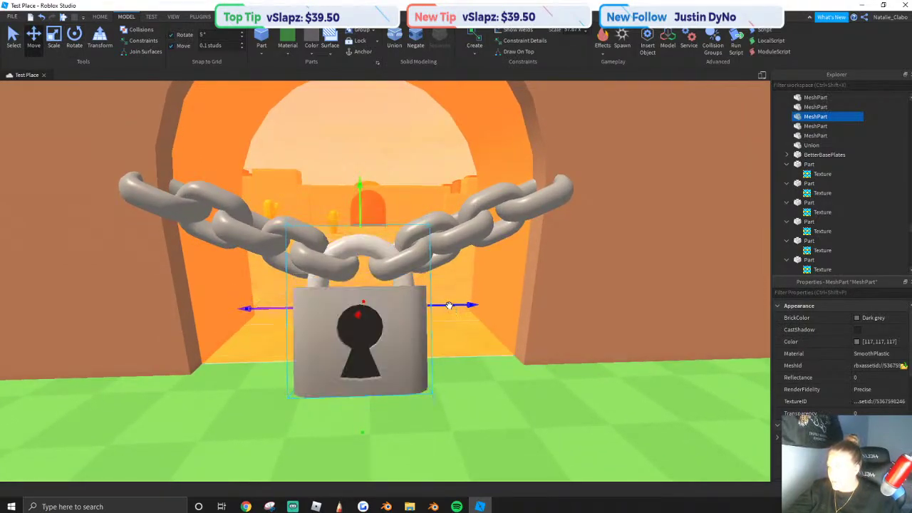
{"action": "right_click_drag", "start_coordinate": [450, 304], "coordinate": [403, 206]}
{"action": "key", "text": "s"}
{"action": "key", "text": "w"}
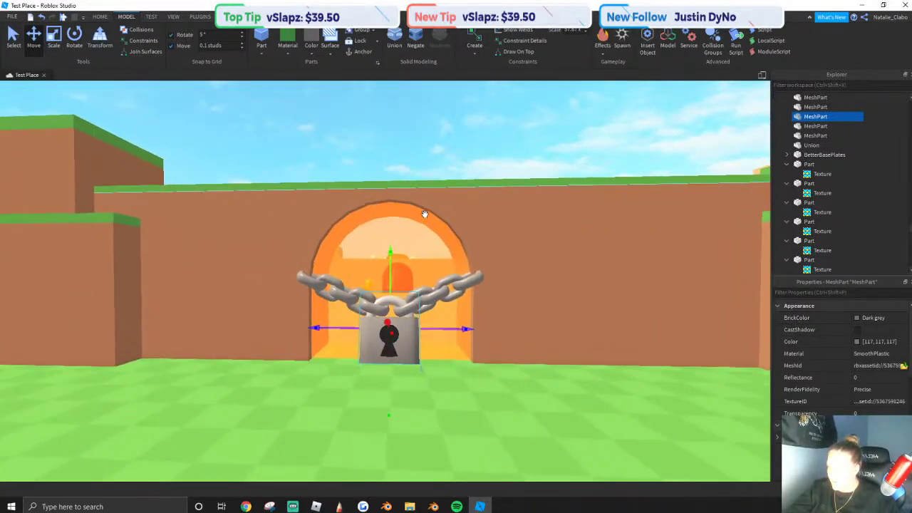
Group the padlock and all links of both chains into a single model.
{"action": "key", "text": "w"}
{"action": "left_click", "coordinate": [501, 281], "text": "shift"}
{"action": "left_click", "coordinate": [475, 282], "text": "shift"}
{"action": "left_click", "coordinate": [450, 296], "text": "shift"}
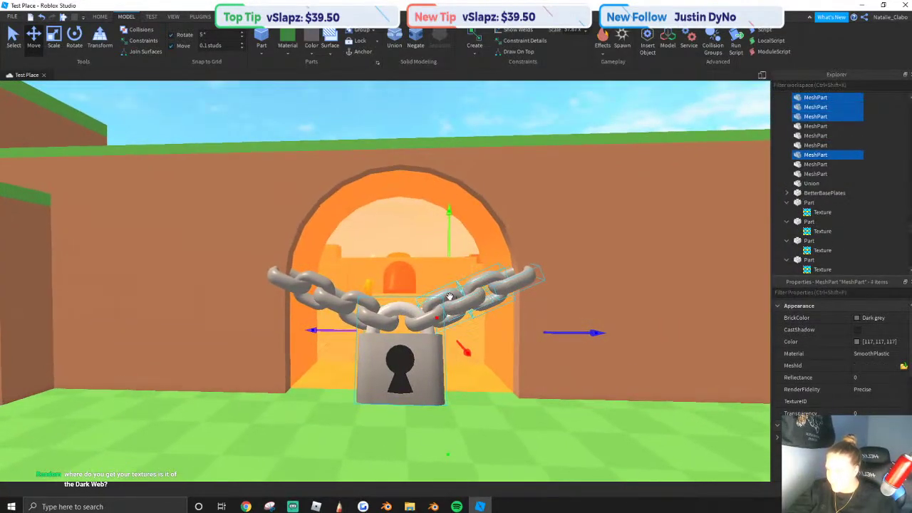
{"action": "key", "text": "w"}
{"action": "left_click", "coordinate": [428, 319], "text": "shift"}
{"action": "left_click", "coordinate": [388, 314], "text": "shift"}
{"action": "left_click", "coordinate": [368, 301], "text": "shift"}
{"action": "key", "text": "w"}
{"action": "left_click", "coordinate": [319, 280], "text": "shift"}
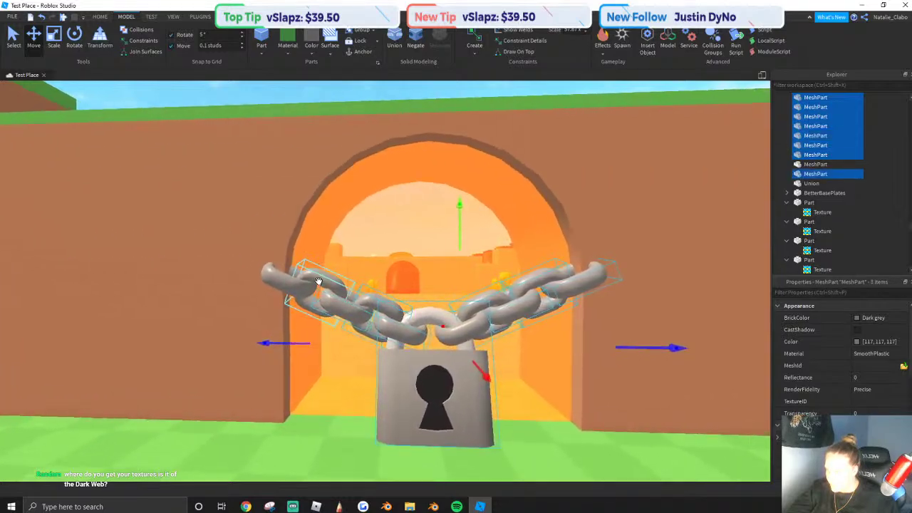
{"action": "key", "text": "s"}
{"action": "left_click", "coordinate": [100, 17]}
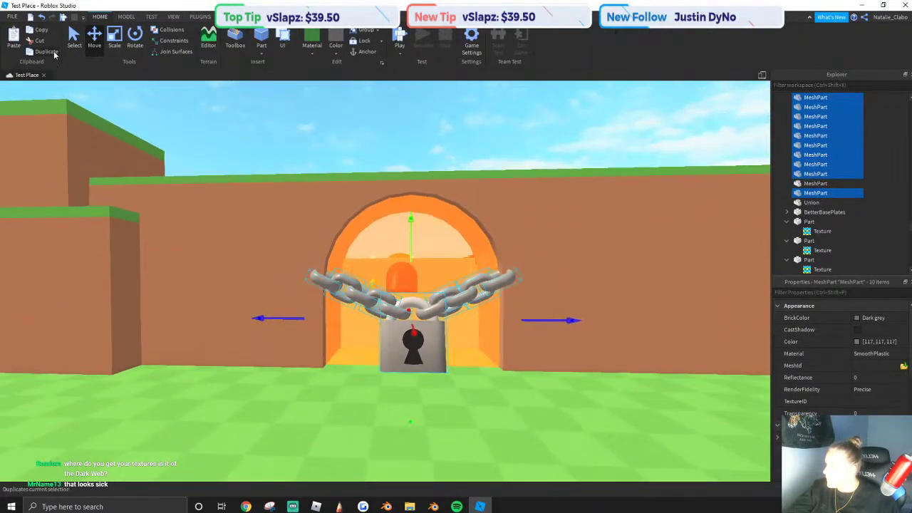
{"action": "left_click_drag", "start_coordinate": [407, 254], "coordinate": [406, 248]}
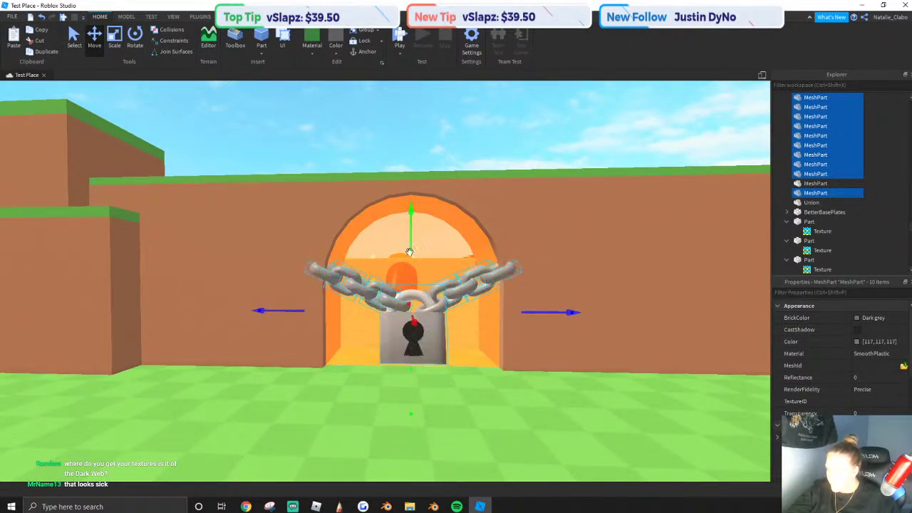
{"action": "right_click", "coordinate": [436, 308]}
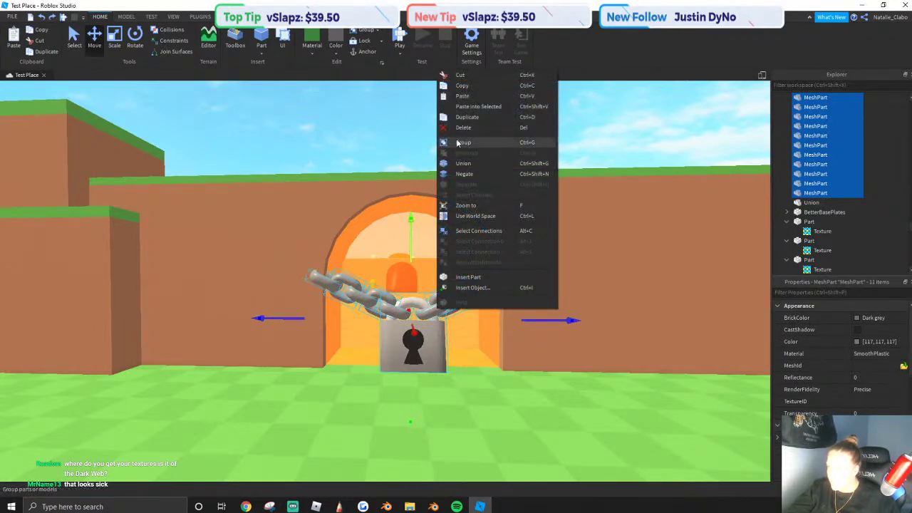
{"action": "left_click", "coordinate": [461, 142]}
Raise the chained padlock model off the ground and align its move handles with world space.
{"action": "mouse_move", "coordinate": [407, 249]}
{"action": "left_mouse_down"}
{"action": "mouse_move", "coordinate": [413, 233]}
{"action": "mouse_move", "coordinate": [418, 241]}
{"action": "left_mouse_up"}
{"action": "scroll", "coordinate": [418, 241], "scroll_direction": "up", "scroll_amount": 3}
{"action": "right_click_drag", "start_coordinate": [418, 240], "coordinate": [354, 301]}
{"action": "right_click", "coordinate": [342, 314]}
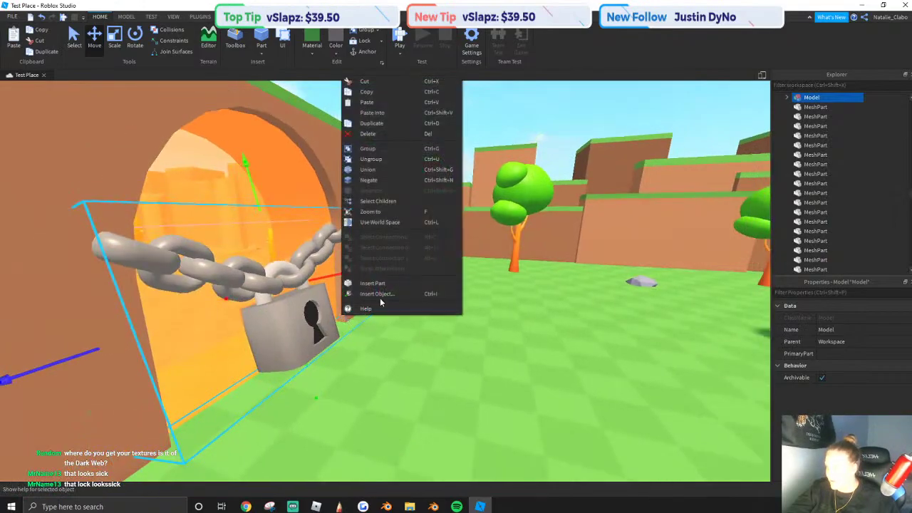
{"action": "left_click", "coordinate": [386, 223]}
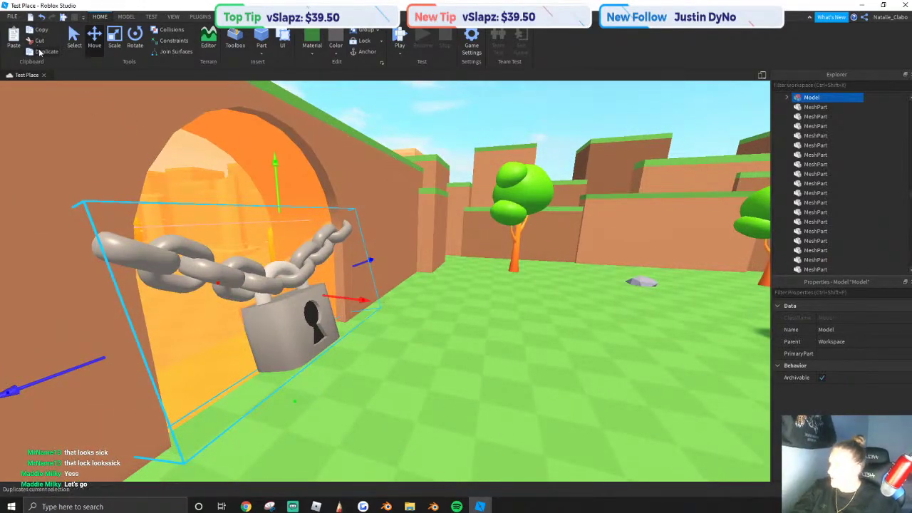
Duplicate the chained padlock model and move the copy to the red archway in the desert area.
{"action": "key", "text": "w"}
{"action": "left_click_drag", "start_coordinate": [342, 298], "coordinate": [451, 346]}
{"action": "key", "text": "w"}
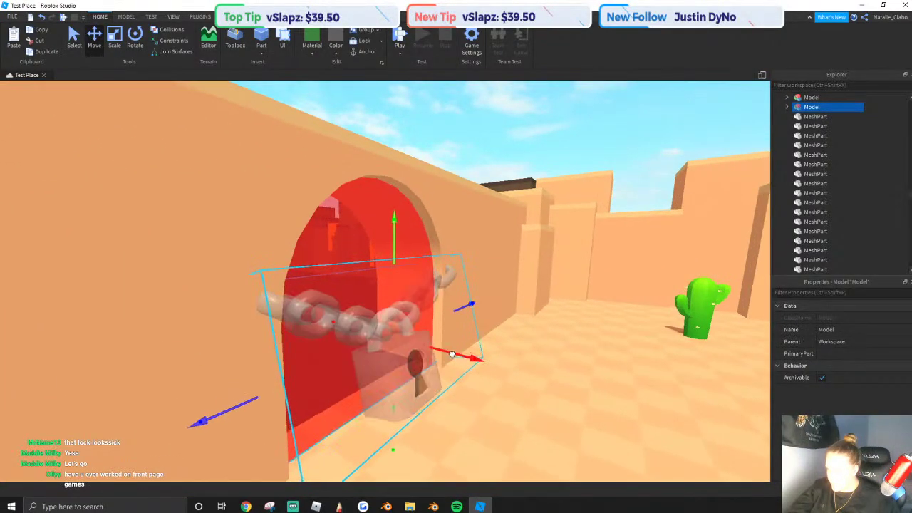
{"action": "key", "text": "s"}
{"action": "key", "text": "a"}
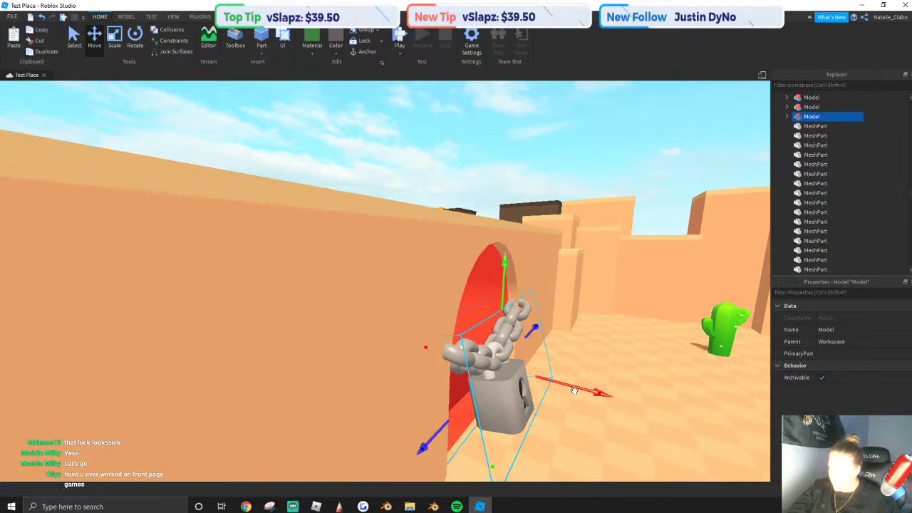
Place further copies of the chained padlock model along the row of areas, up to the green archway in the snow area.
{"action": "key", "text": "w"}
{"action": "left_click_drag", "start_coordinate": [574, 391], "coordinate": [372, 341]}
{"action": "key", "text": "w"}
{"action": "key", "text": "a"}
{"action": "key", "text": "a"}
{"action": "key", "text": "s"}
{"action": "key", "text": "w"}
{"action": "right_click_drag", "start_coordinate": [372, 341], "coordinate": [381, 337]}
{"action": "key", "text": "a"}
{"action": "left_click_drag", "start_coordinate": [445, 329], "coordinate": [397, 331]}
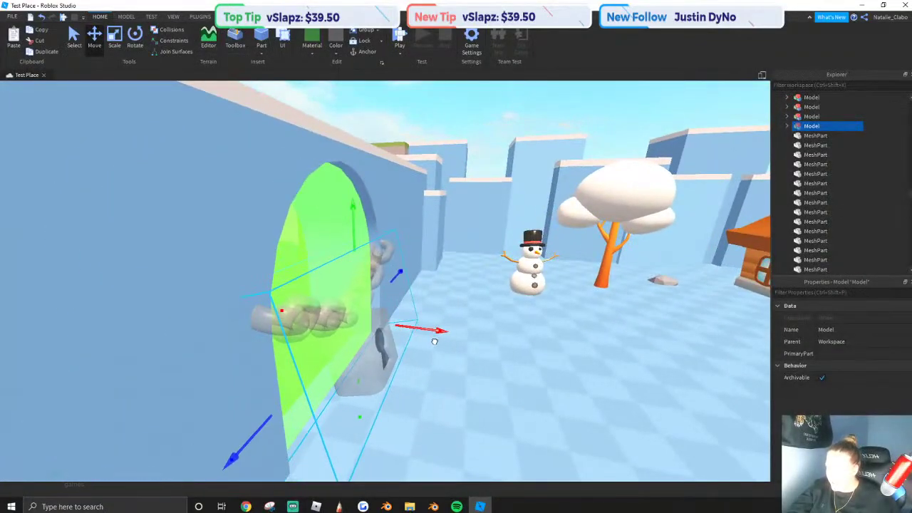
Duplicate the chained padlock model and move the copy to the yellow archway in the graveyard area.
{"action": "scroll", "coordinate": [433, 340], "scroll_direction": "down", "scroll_amount": 2}
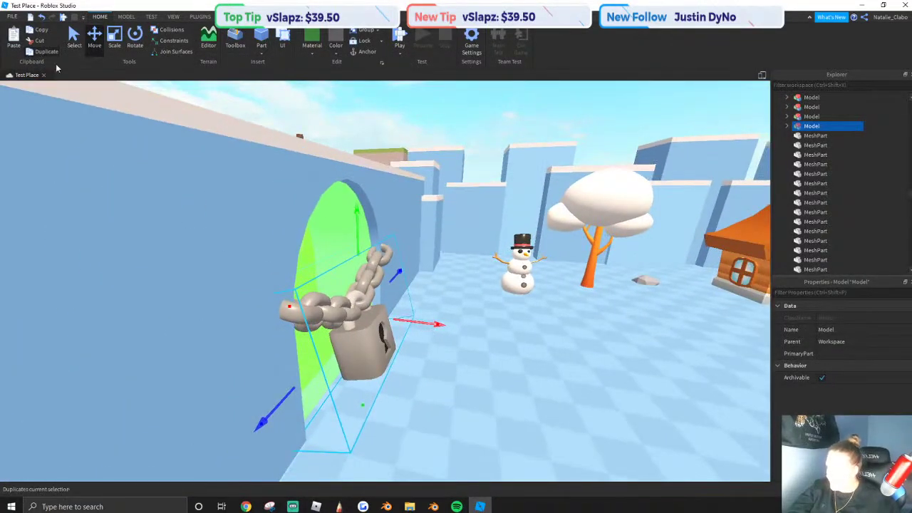
{"action": "left_click_drag", "start_coordinate": [421, 321], "coordinate": [639, 355]}
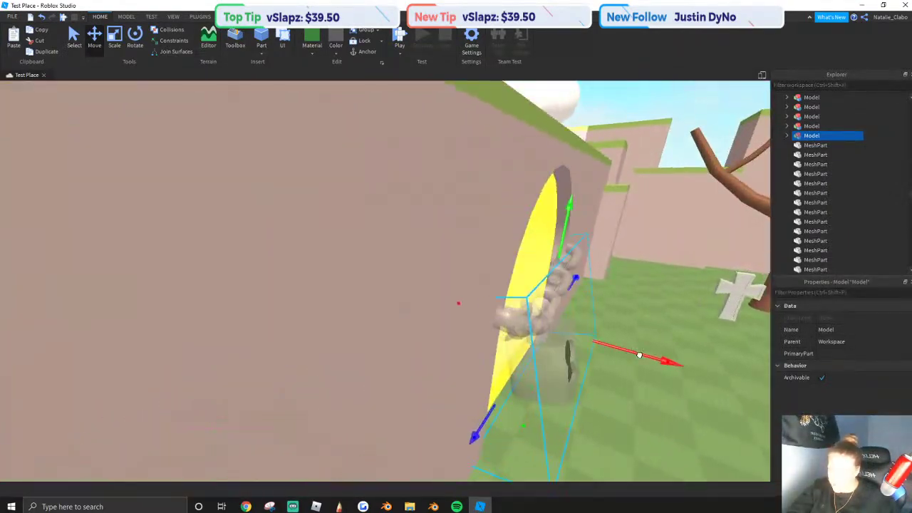
{"action": "key", "text": "s"}
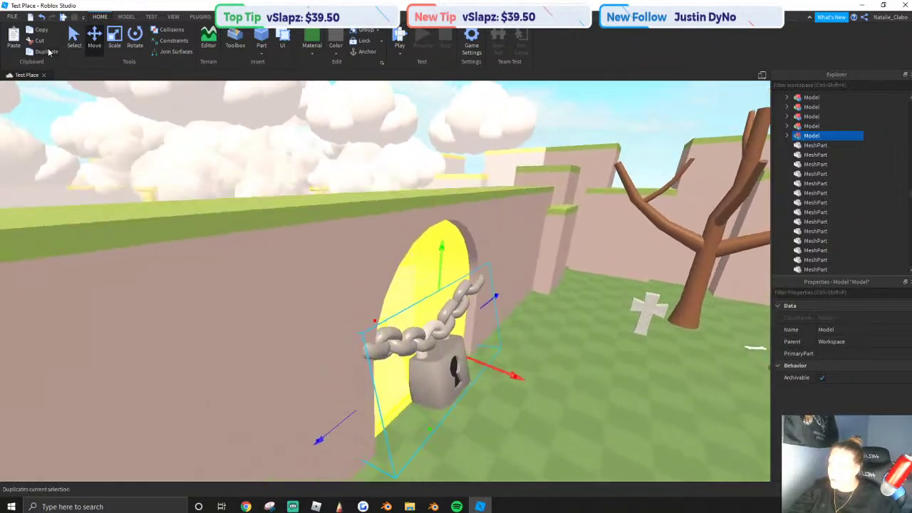
Try placing another copy of the chained padlock model in the cloud area, and delete that copy.
{"action": "left_click", "coordinate": [49, 52]}
{"action": "left_click_drag", "start_coordinate": [471, 364], "coordinate": [274, 371]}
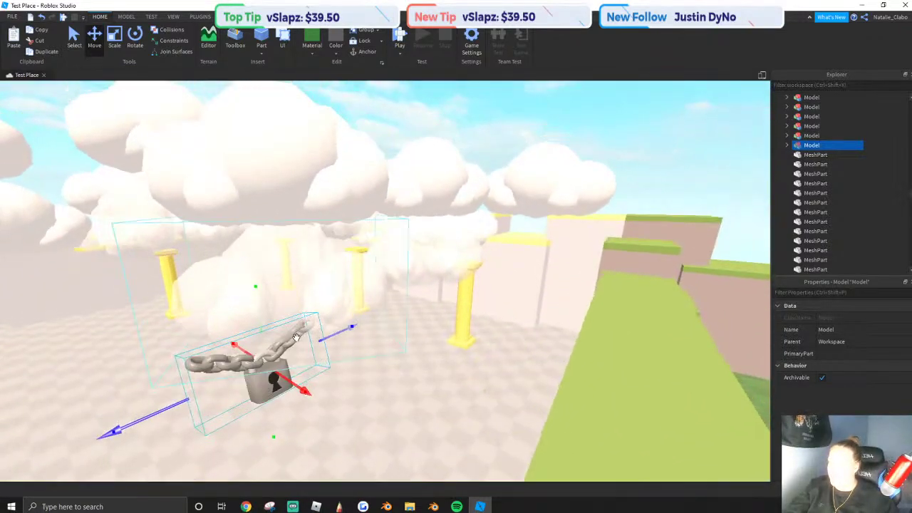
{"action": "right_click", "coordinate": [302, 340]}
{"action": "left_click", "coordinate": [329, 159]}
{"action": "key", "text": "w"}
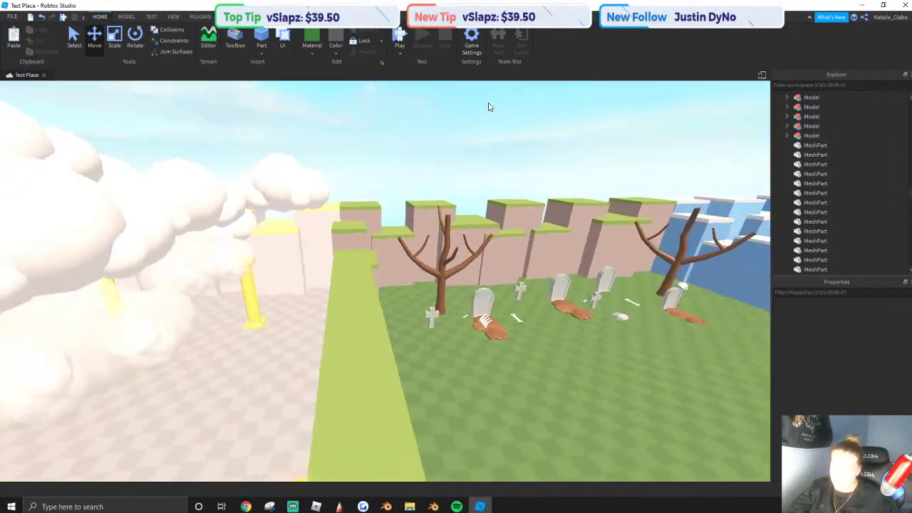
Select all the parts in the row of simulator areas, anchor them, and clear the selection.
{"action": "key", "text": "w"}
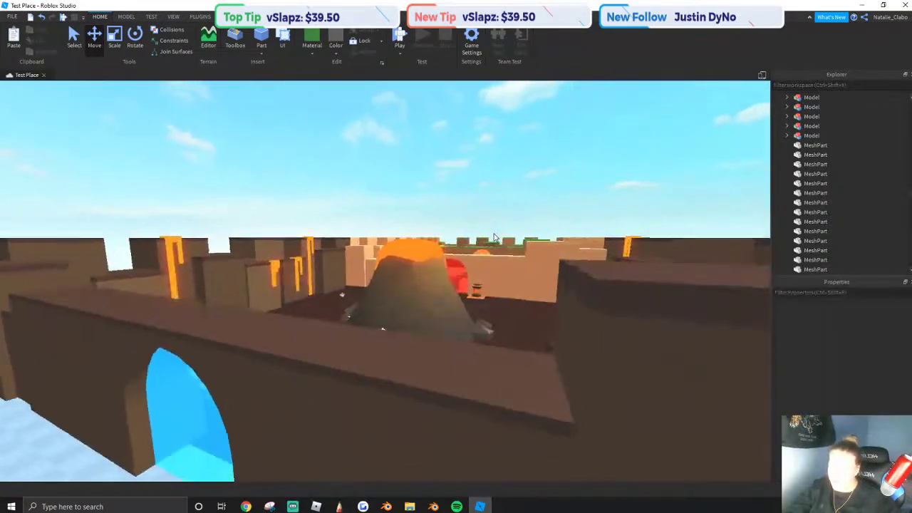
{"action": "key", "text": "w"}
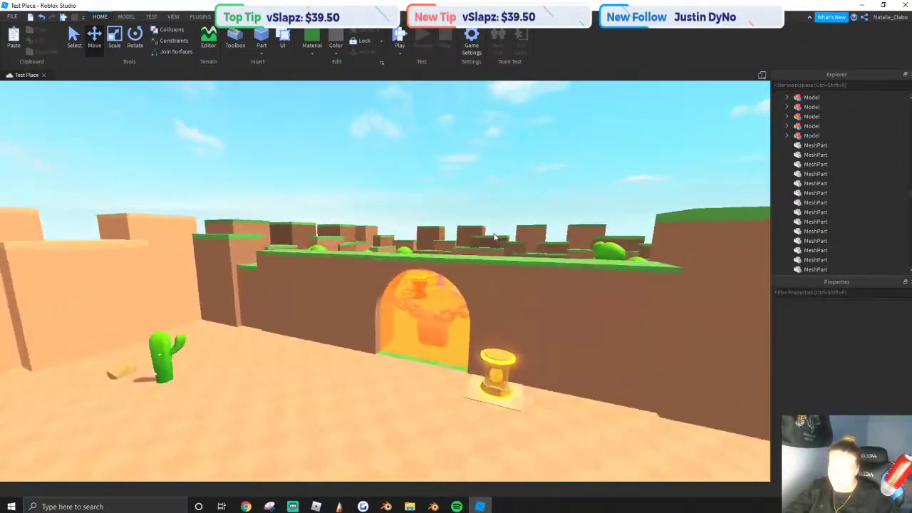
{"action": "right_click_drag", "start_coordinate": [494, 236], "coordinate": [493, 233]}
{"action": "key", "text": "s"}
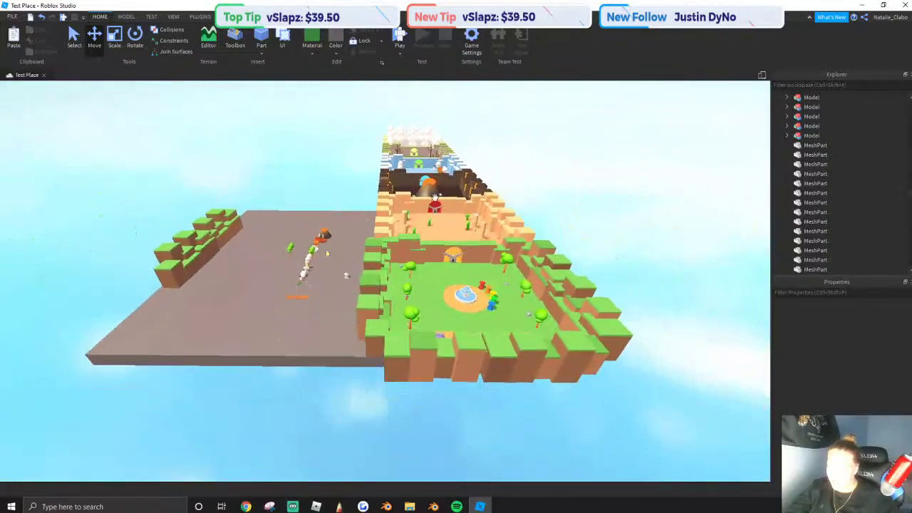
{"action": "left_click_drag", "start_coordinate": [366, 112], "coordinate": [663, 436]}
{"action": "key", "text": "w"}
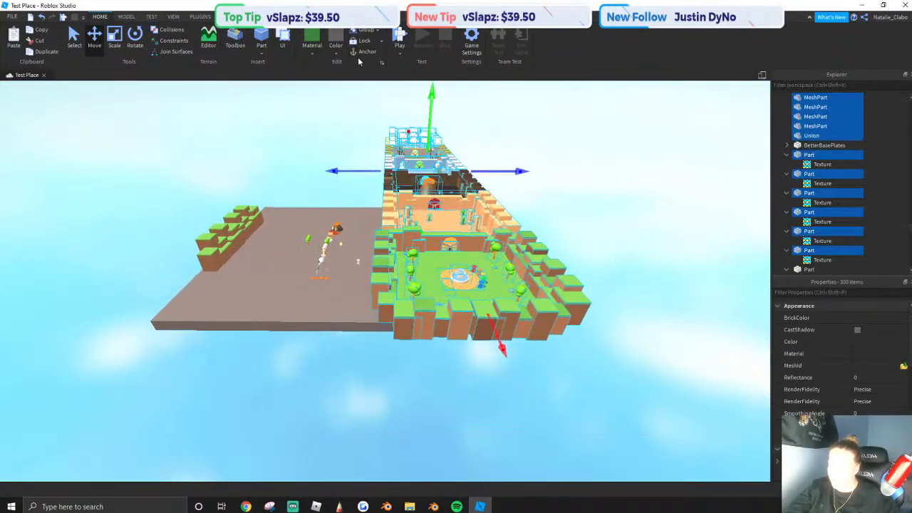
{"action": "left_click", "coordinate": [556, 175]}
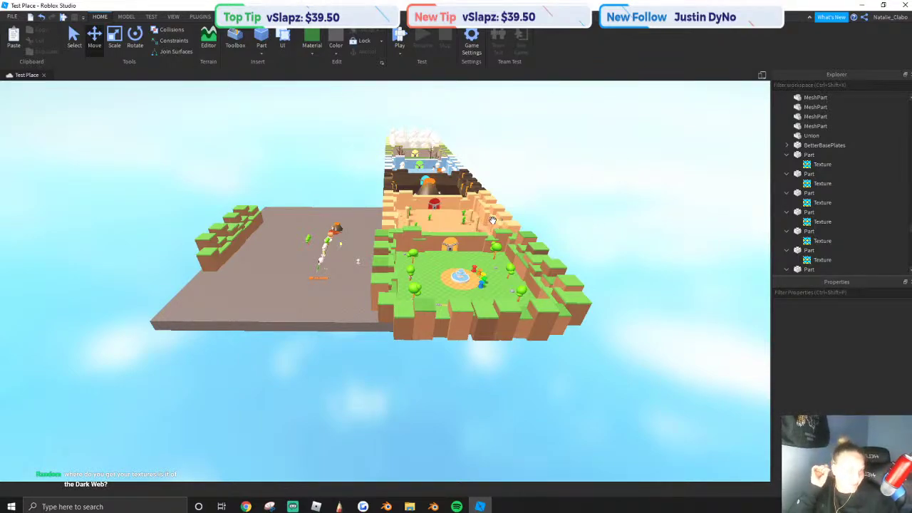
Examine the orange tiles and spare models on the grey baseplate, and view the whole row of areas from outside.
{"action": "scroll", "coordinate": [357, 270], "scroll_direction": "up", "scroll_amount": 10}
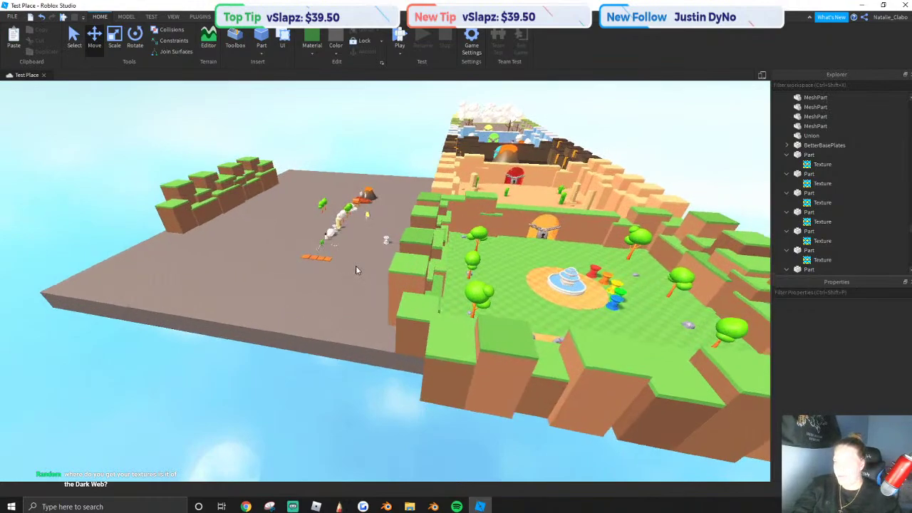
{"action": "scroll", "coordinate": [356, 270], "scroll_direction": "up", "scroll_amount": 10}
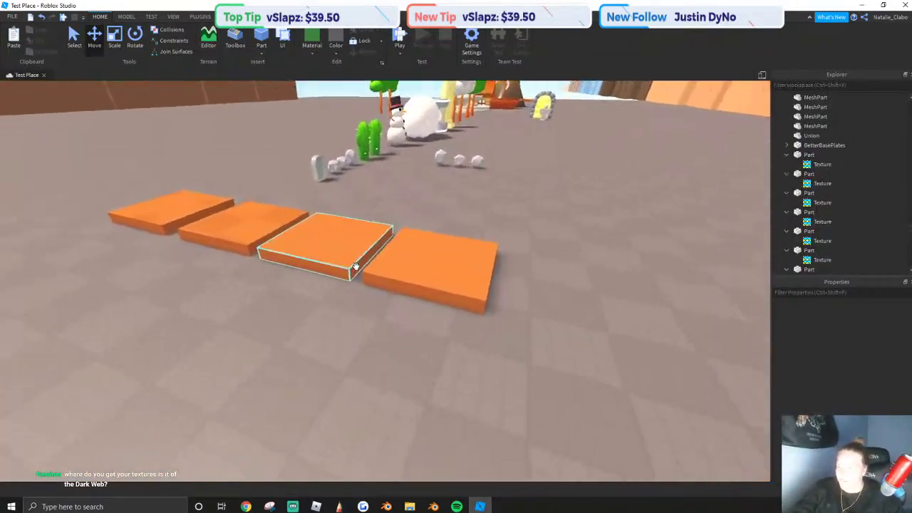
{"action": "right_click_drag", "start_coordinate": [357, 269], "coordinate": [353, 263]}
{"action": "key", "text": "d"}
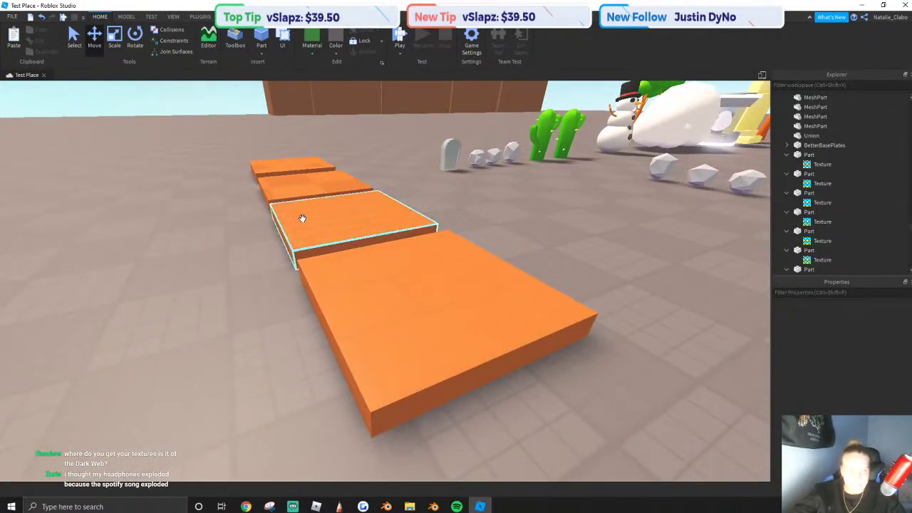
{"action": "right_click_drag", "start_coordinate": [315, 223], "coordinate": [321, 230]}
{"action": "scroll", "coordinate": [320, 232], "scroll_direction": "down", "scroll_amount": 10}
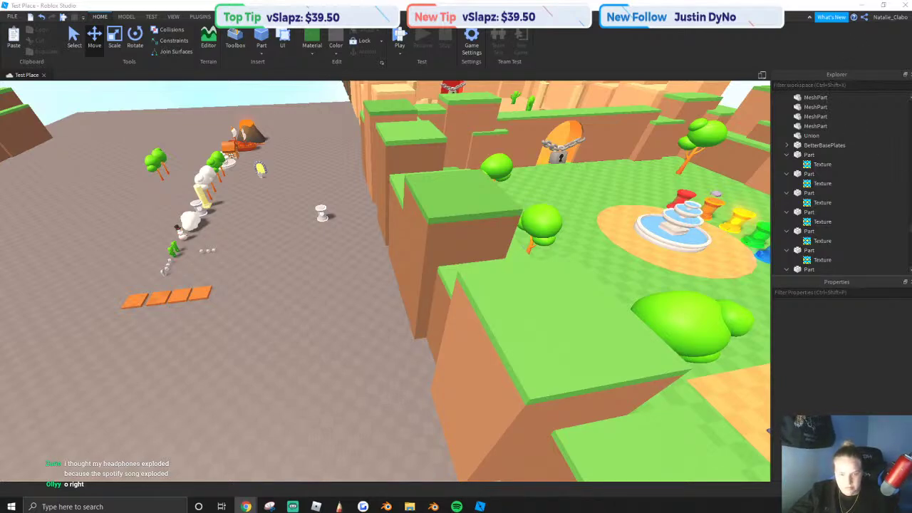
{"action": "right_click_drag", "start_coordinate": [456, 344], "coordinate": [421, 346]}
{"action": "scroll", "coordinate": [541, 364], "scroll_direction": "down", "scroll_amount": 2}
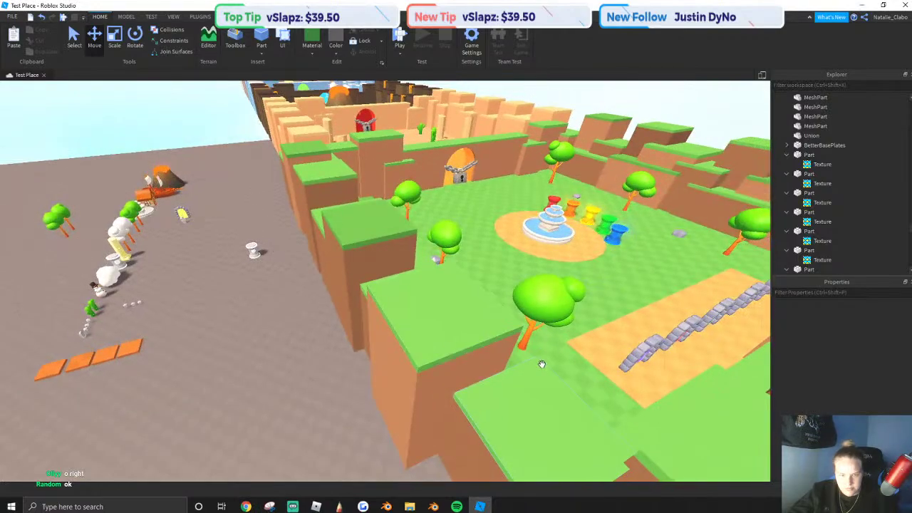
{"action": "right_click_drag", "start_coordinate": [541, 364], "coordinate": [541, 364]}
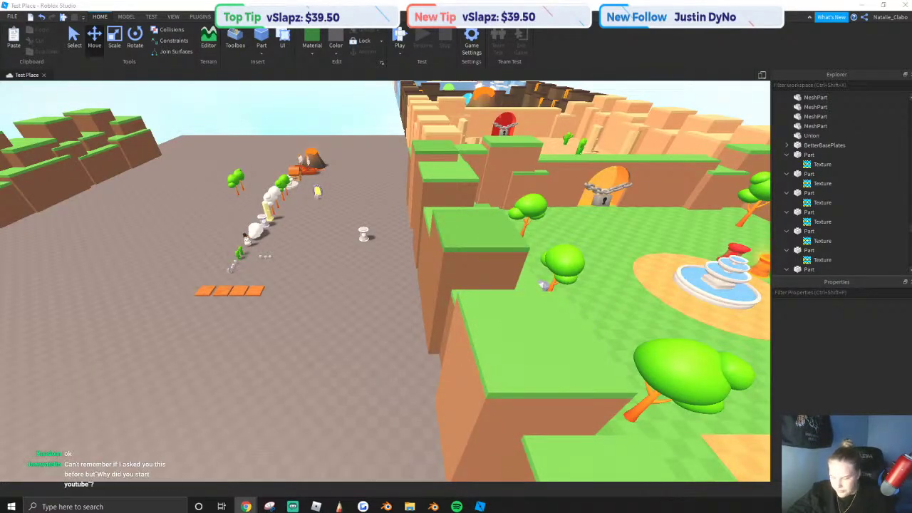
{"action": "right_click_drag", "start_coordinate": [182, 386], "coordinate": [182, 386]}
{"action": "scroll", "coordinate": [182, 386], "scroll_direction": "down", "scroll_amount": 1}
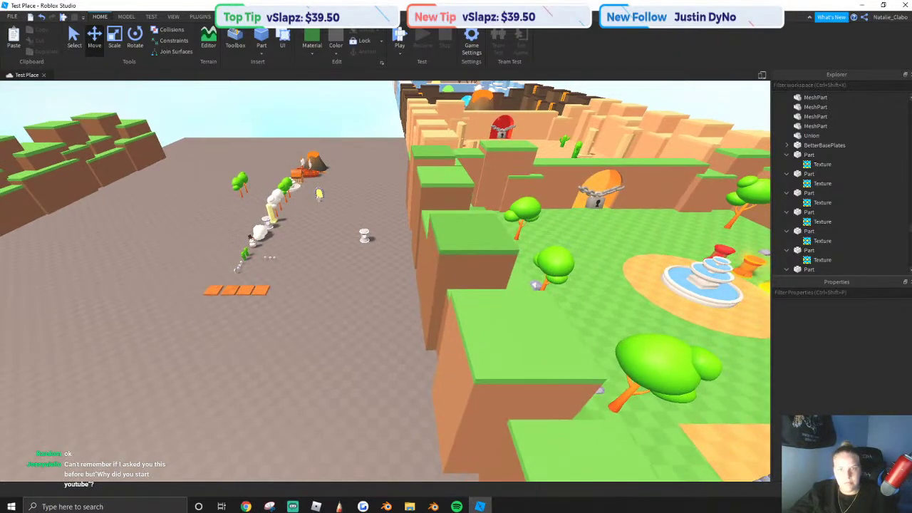
{"action": "key", "text": "s"}
{"action": "right_click_drag", "start_coordinate": [314, 317], "coordinate": [314, 316]}
{"action": "key", "text": "d"}
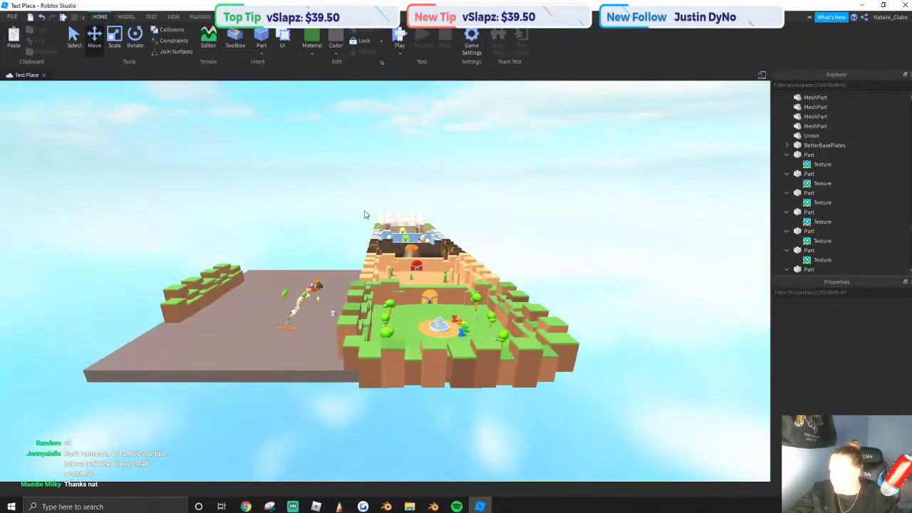
Reselect the whole row of areas to check its anchoring, and clear the selection.
{"action": "left_click_drag", "start_coordinate": [342, 189], "coordinate": [651, 450]}
{"action": "scroll", "coordinate": [413, 333], "scroll_direction": "up", "scroll_amount": 8}
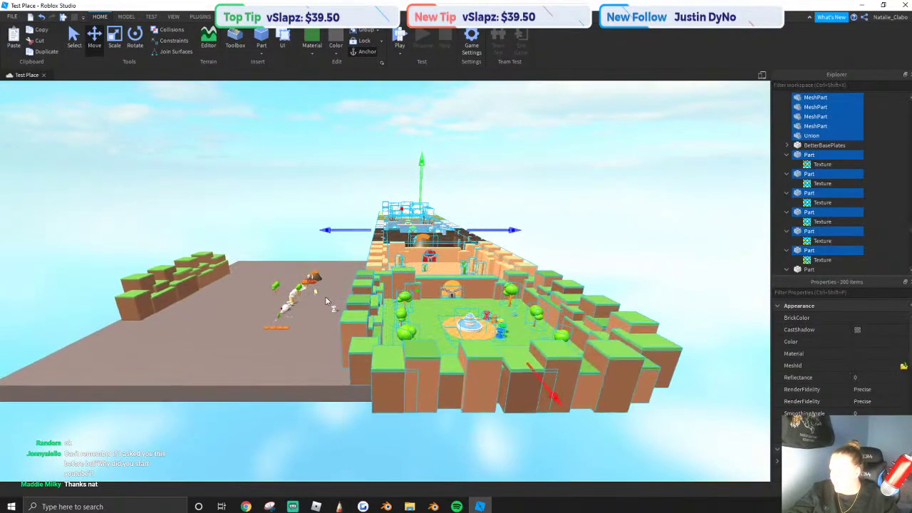
{"action": "left_click", "coordinate": [393, 128]}
Start a play test and walk the character through the padlocked orange archway into the desert area.
{"action": "left_click", "coordinate": [401, 42]}
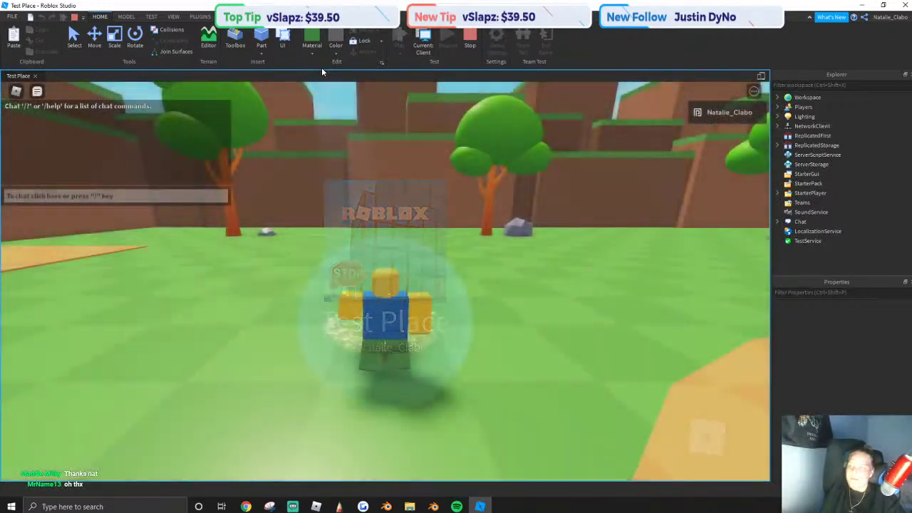
{"action": "right_click_drag", "start_coordinate": [329, 137], "coordinate": [331, 140]}
{"action": "key", "text": "w"}
{"action": "key", "text": "a"}
{"action": "key", "text": "s"}
{"action": "key", "text": "w"}
{"action": "right_click_drag", "start_coordinate": [377, 326], "coordinate": [403, 324]}
{"action": "key", "text": "w"}
{"action": "key", "text": "w"}
{"action": "key", "text": "a"}
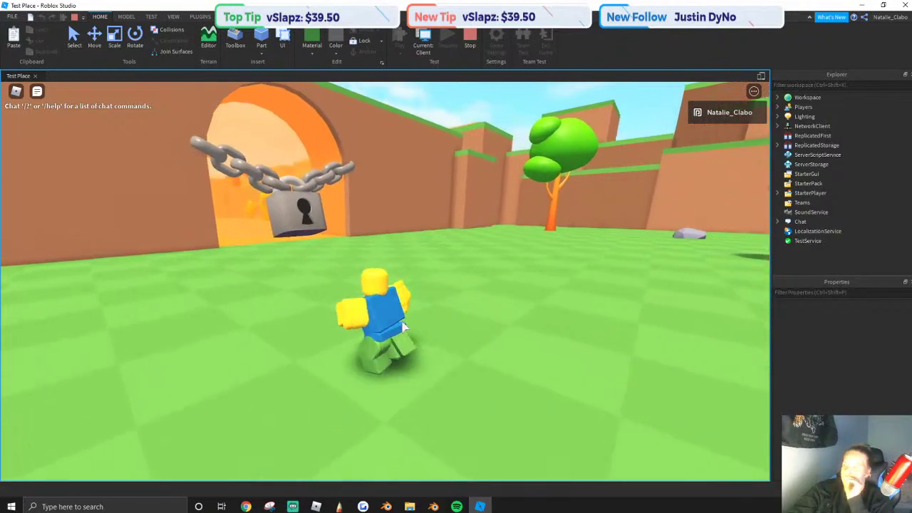
{"action": "key", "text": "w"}
{"action": "key", "text": "a"}
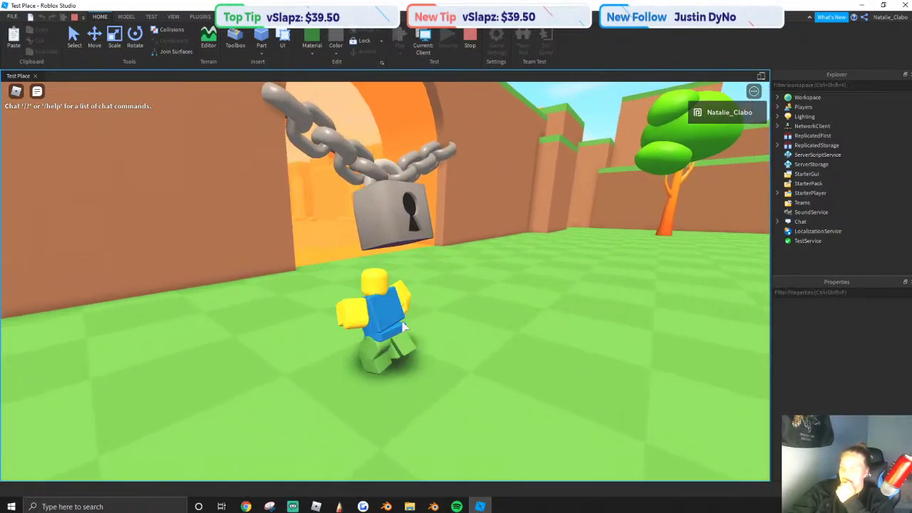
{"action": "key", "text": "w"}
{"action": "right_click_drag", "start_coordinate": [403, 324], "coordinate": [403, 324]}
{"action": "key", "text": "w"}
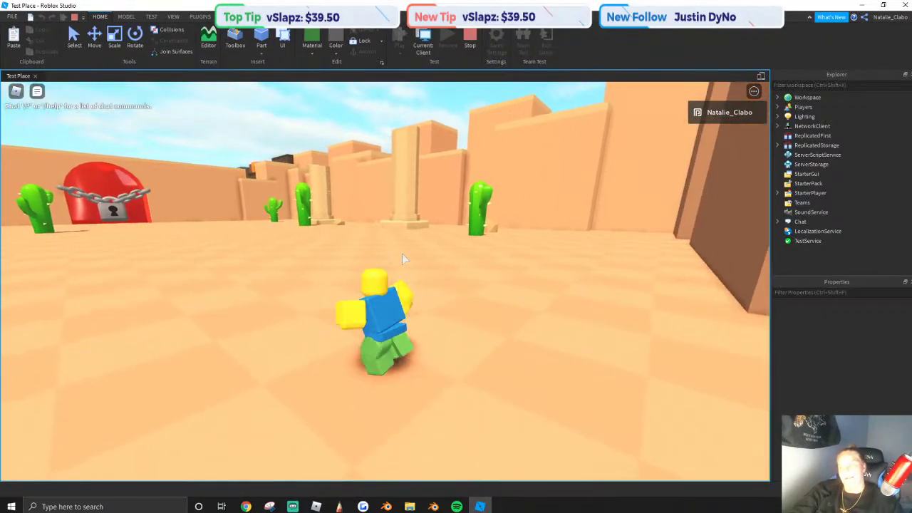
Walk the character across the desert area and through the padlocked red archway in the play test.
{"action": "right_click_drag", "start_coordinate": [391, 251], "coordinate": [396, 244]}
{"action": "scroll", "coordinate": [391, 251], "scroll_direction": "down", "scroll_amount": 3}
{"action": "scroll", "coordinate": [392, 250], "scroll_direction": "up", "scroll_amount": 3}
{"action": "key", "text": "space"}
{"action": "key", "text": "w"}
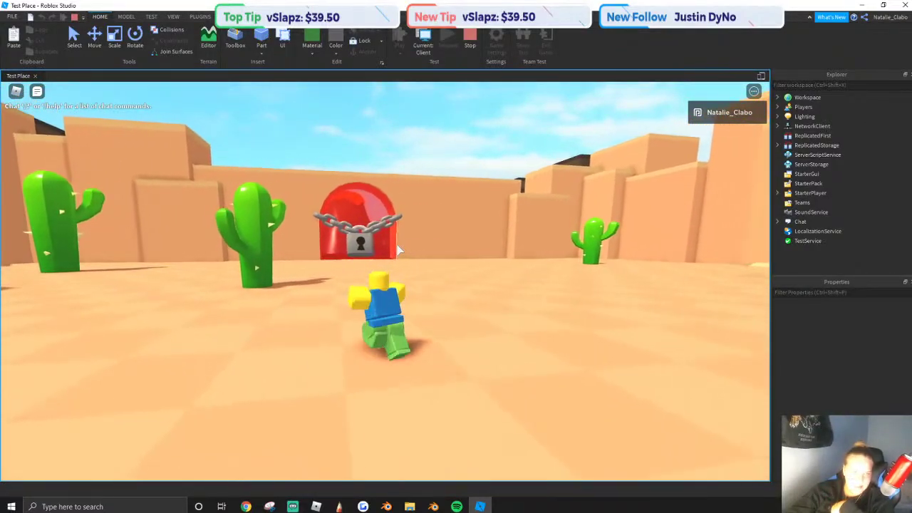
{"action": "key", "text": "w"}
{"action": "key", "text": "a"}
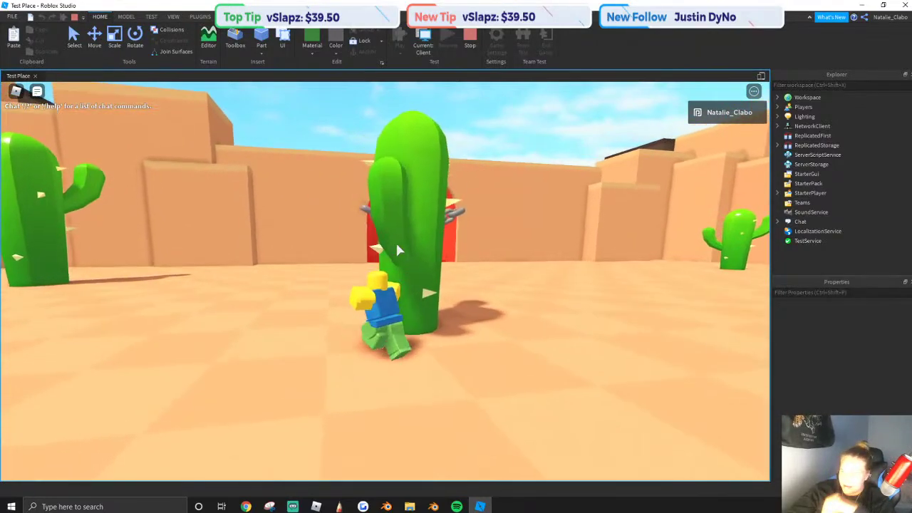
{"action": "key", "text": "w"}
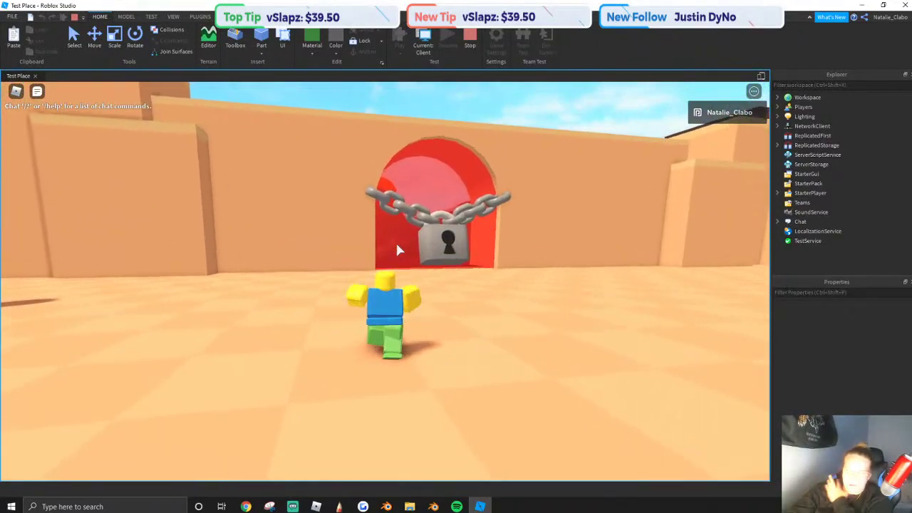
{"action": "key", "text": "w"}
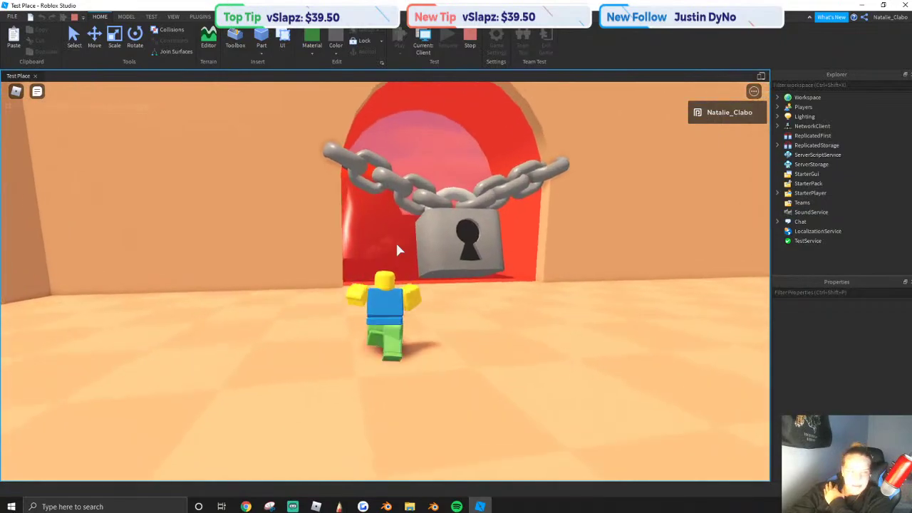
{"action": "key", "text": "w"}
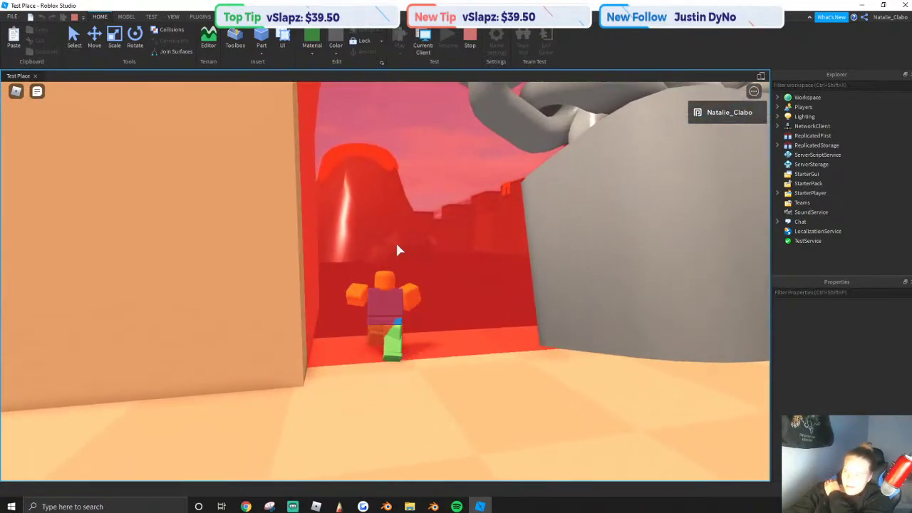
Walk the character past the volcano and through the padlocked blue archway into the snow area.
{"action": "key", "text": "w"}
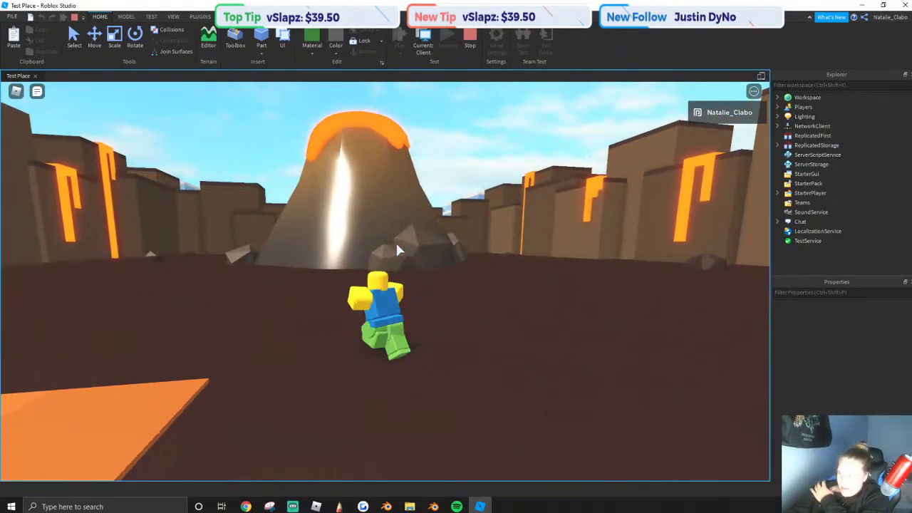
{"action": "key", "text": "w"}
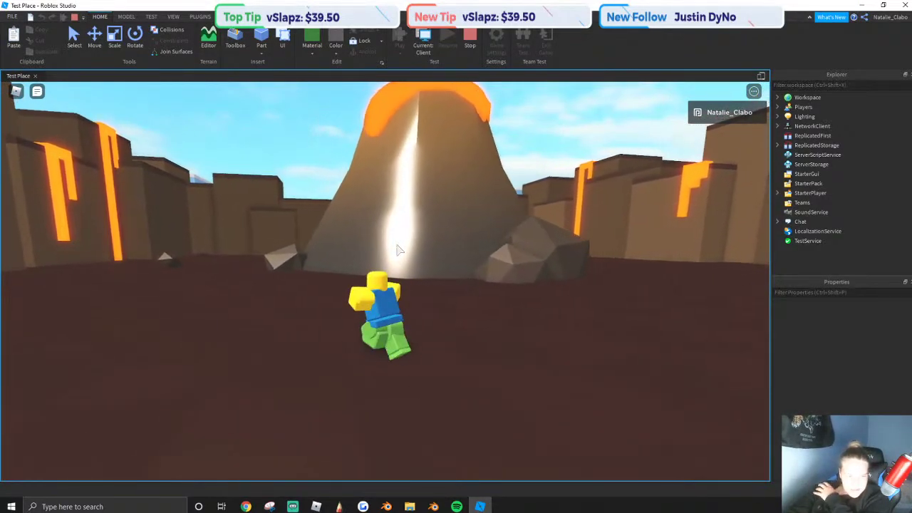
{"action": "key", "text": "w"}
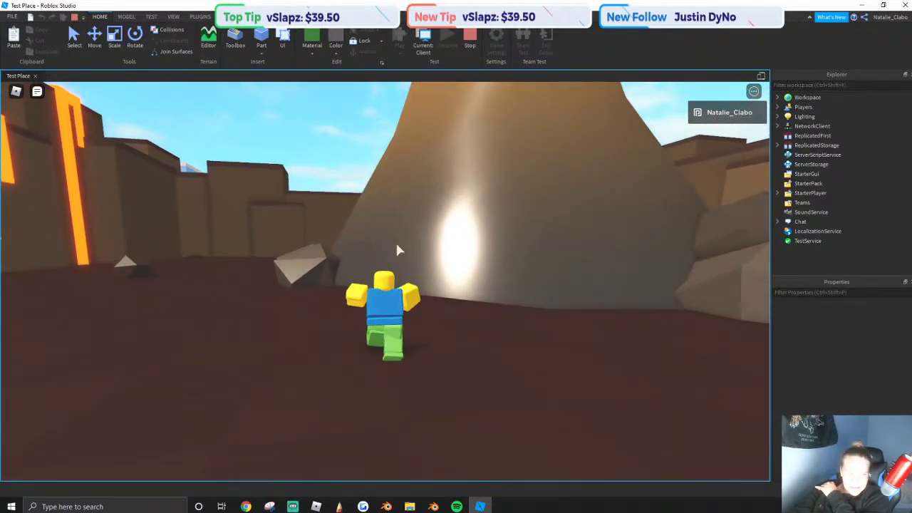
{"action": "key", "text": "w"}
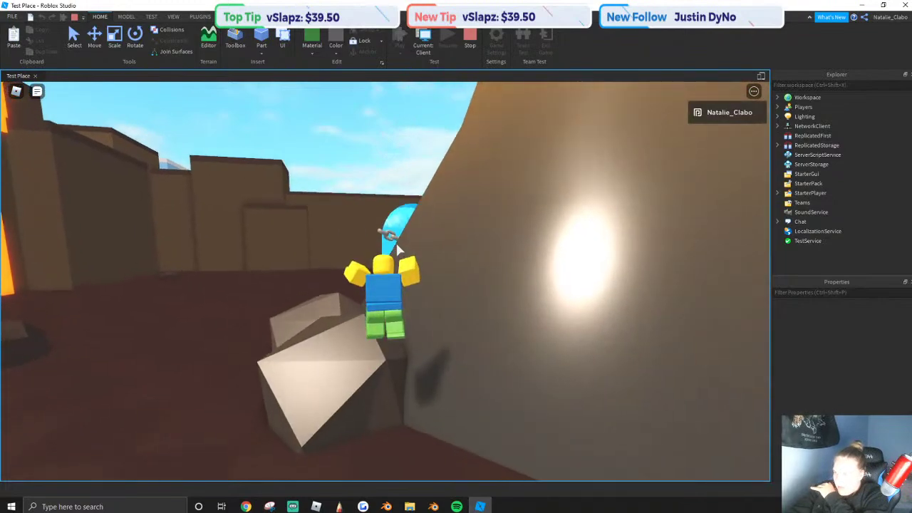
{"action": "key", "text": "w"}
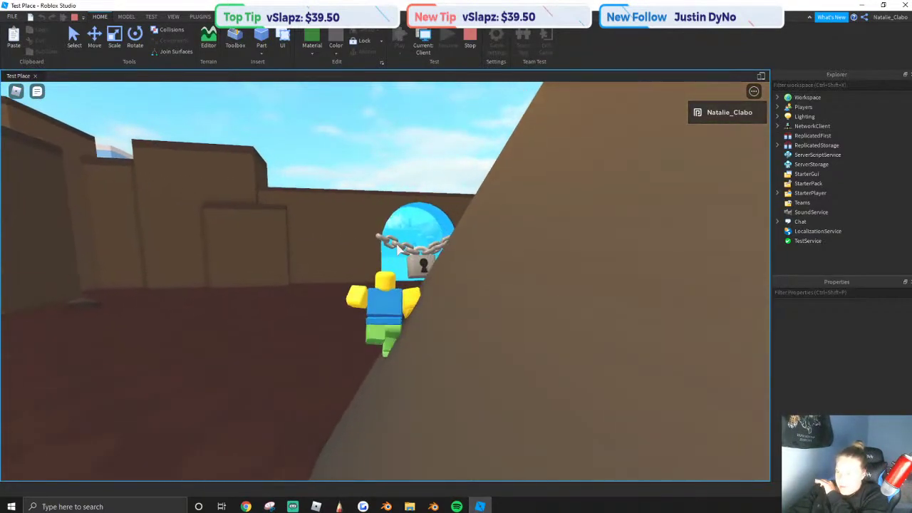
{"action": "key", "text": "w"}
{"action": "key", "text": "w"}
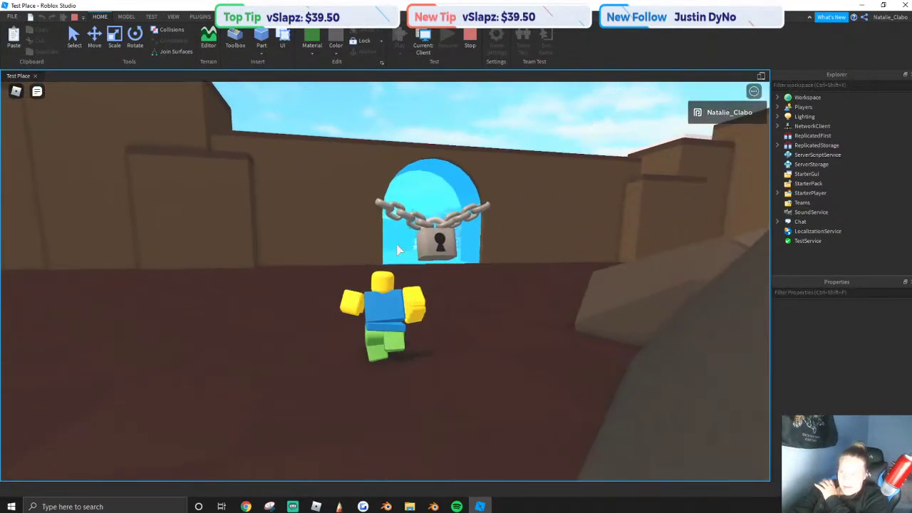
{"action": "key", "text": "w"}
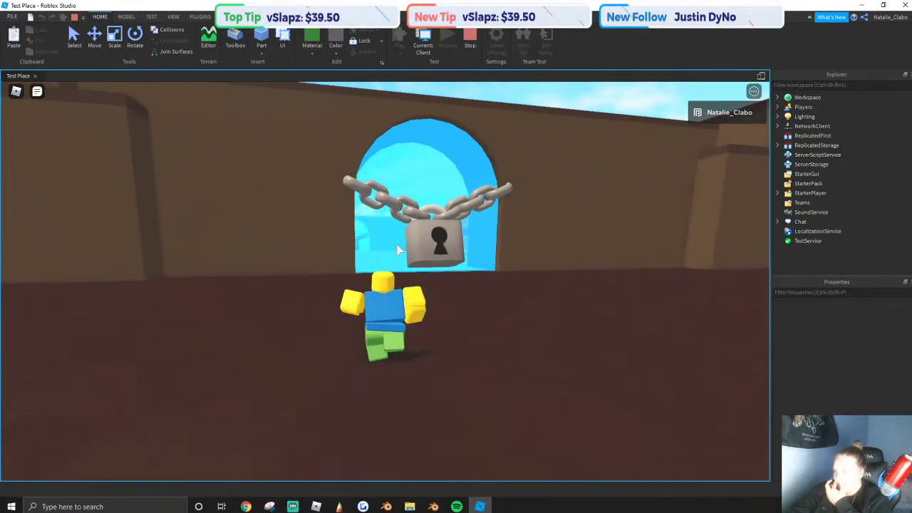
{"action": "key", "text": "w"}
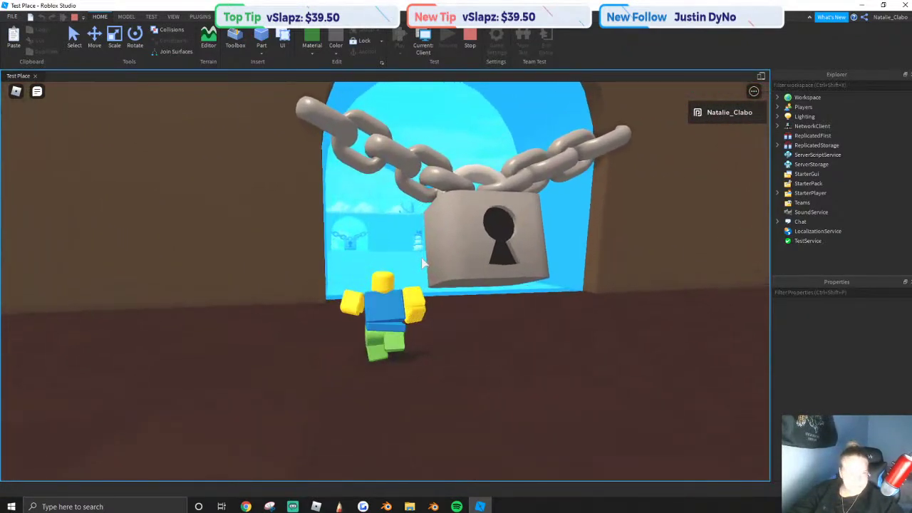
Bring the character through the blue archway and look around the snow area's houses, trees and walls in the play test.
{"action": "key", "text": "w"}
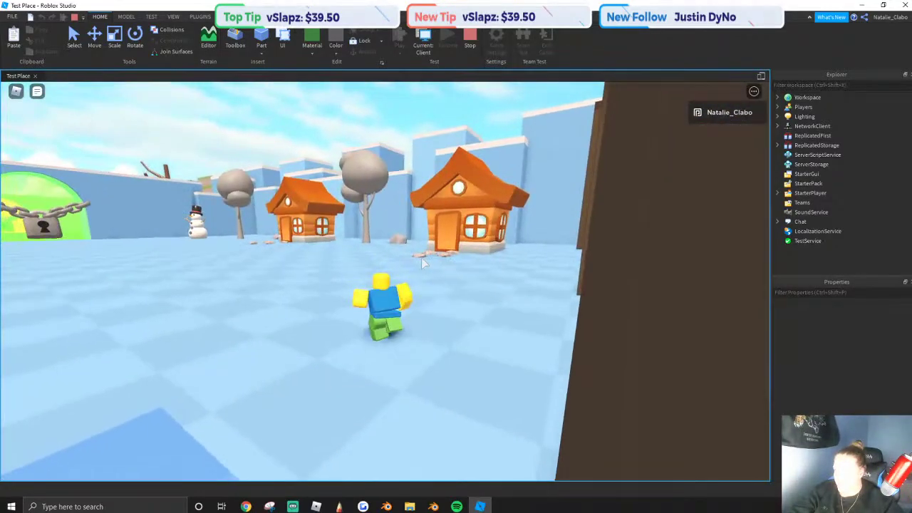
{"action": "key", "text": "w"}
{"action": "right_click_drag", "start_coordinate": [421, 258], "coordinate": [421, 258]}
{"action": "key", "text": "w"}
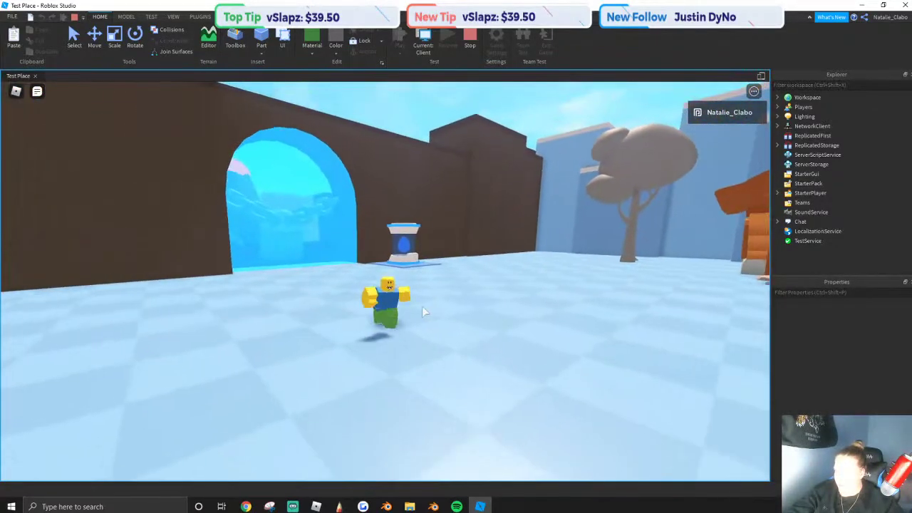
{"action": "right_click_drag", "start_coordinate": [426, 303], "coordinate": [476, 284]}
{"action": "key", "text": "w"}
{"action": "key", "text": "w"}
{"action": "scroll", "coordinate": [386, 282], "scroll_direction": "up", "scroll_amount": 3}
{"action": "key", "text": "s"}
{"action": "key", "text": "w"}
{"action": "scroll", "coordinate": [476, 284], "scroll_direction": "down", "scroll_amount": 3}
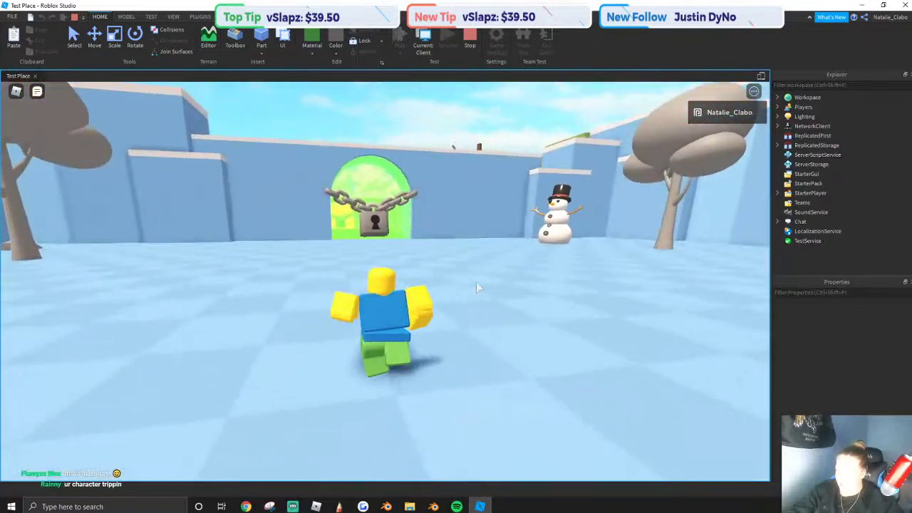
Walk the character across the snow area and through the padlocked green archway into the graveyard area.
{"action": "key", "text": "shift"}
{"action": "scroll", "coordinate": [385, 280], "scroll_direction": "down", "scroll_amount": 1}
{"action": "key", "text": "shift"}
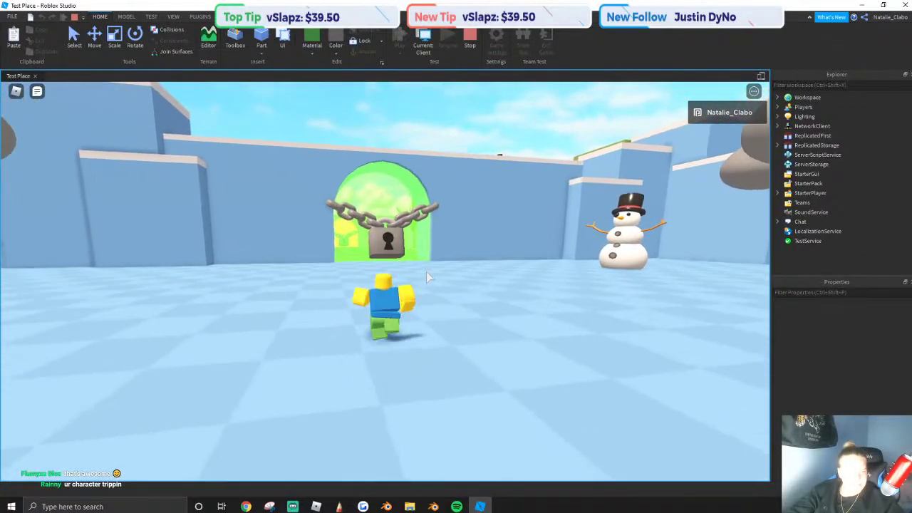
{"action": "key", "text": "w"}
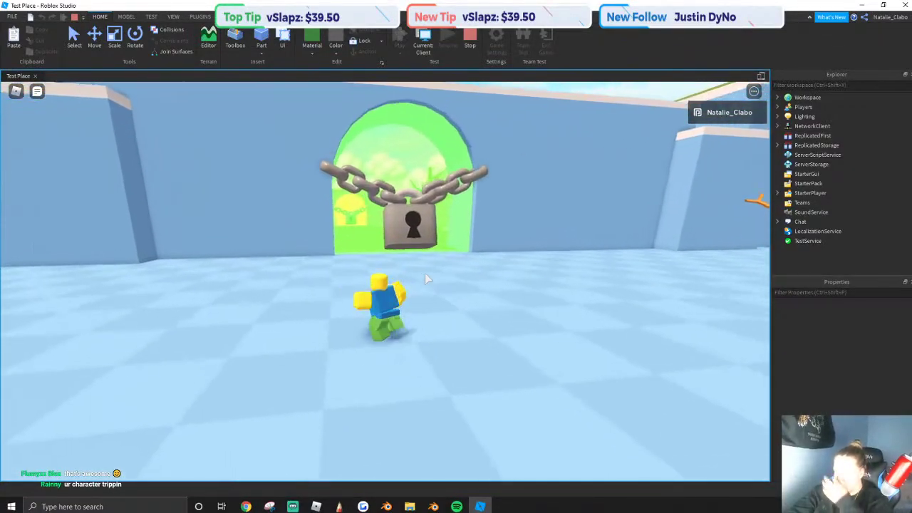
{"action": "key", "text": "w"}
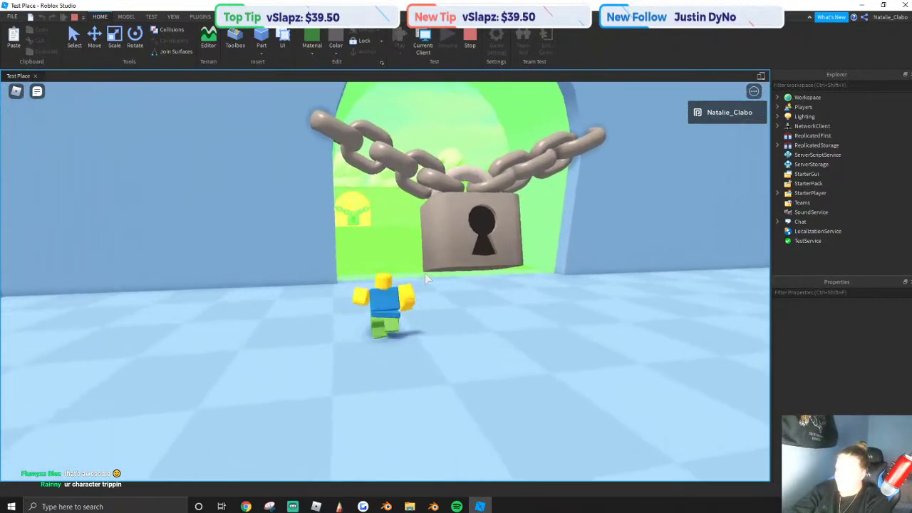
{"action": "key", "text": "w"}
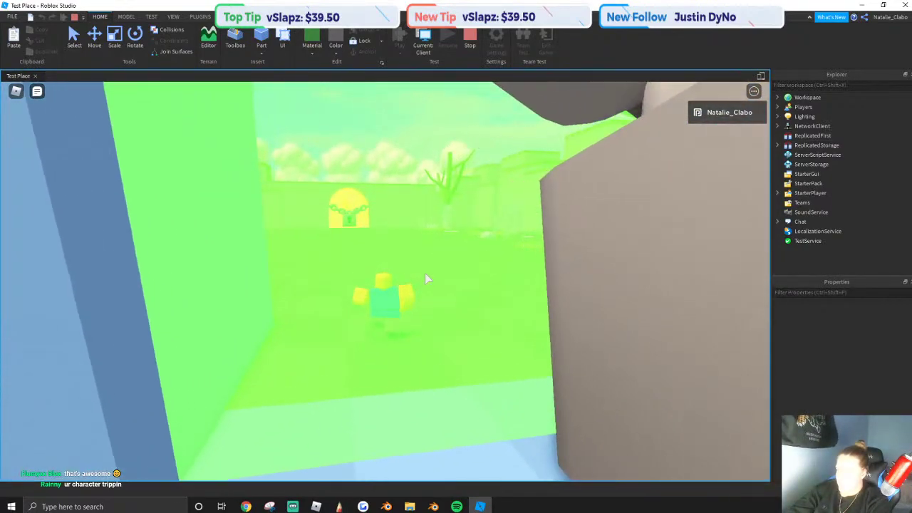
{"action": "key", "text": "w"}
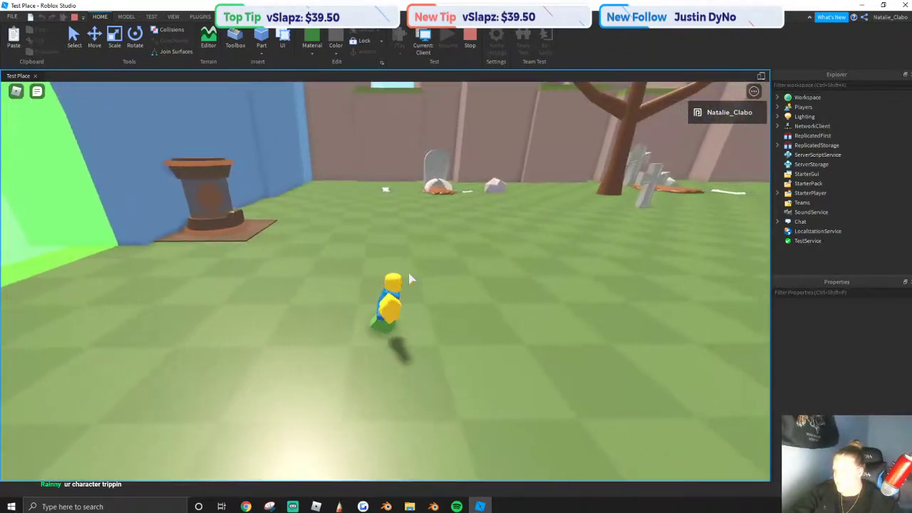
Walk the character across the graveyard and through the padlocked yellow archway into the cloud area.
{"action": "key", "text": "w"}
{"action": "right_click_drag", "start_coordinate": [409, 274], "coordinate": [409, 274]}
{"action": "key", "text": "space"}
{"action": "key", "text": "w"}
{"action": "key", "text": "w"}
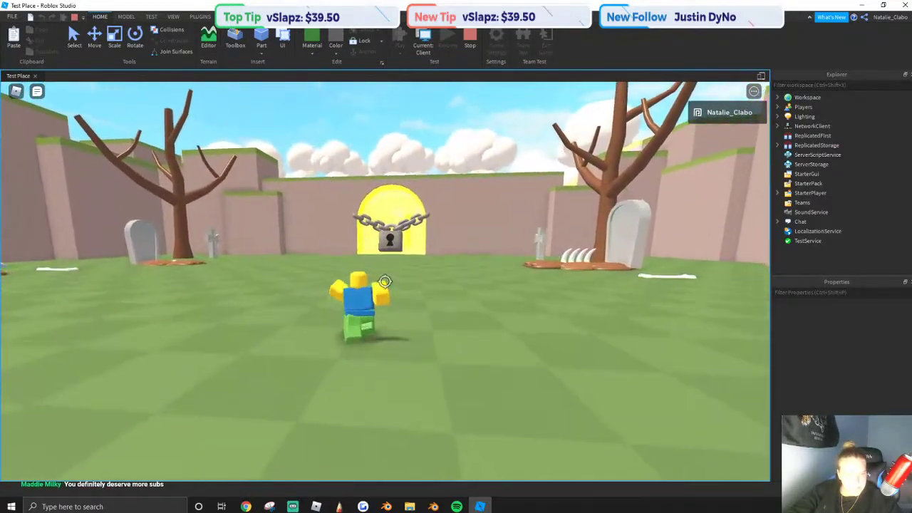
{"action": "key", "text": "w"}
{"action": "key", "text": "w"}
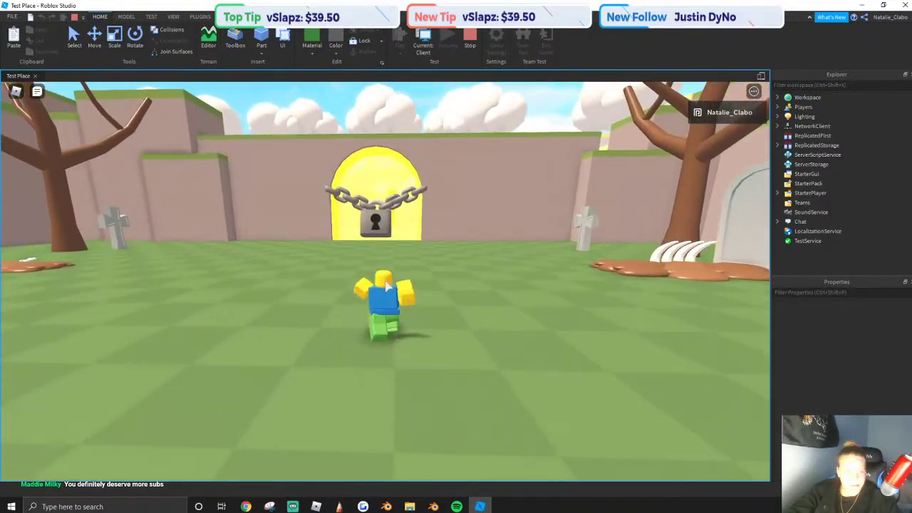
{"action": "key", "text": "w"}
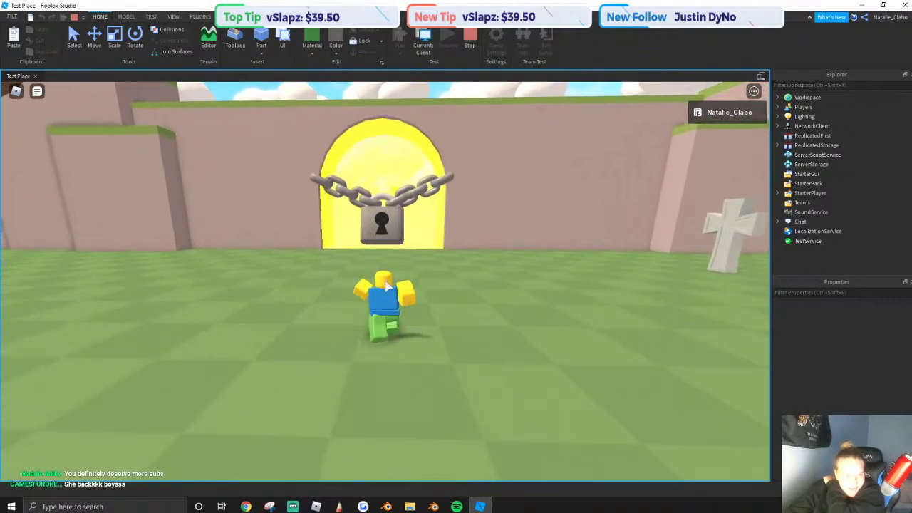
{"action": "key", "text": "w"}
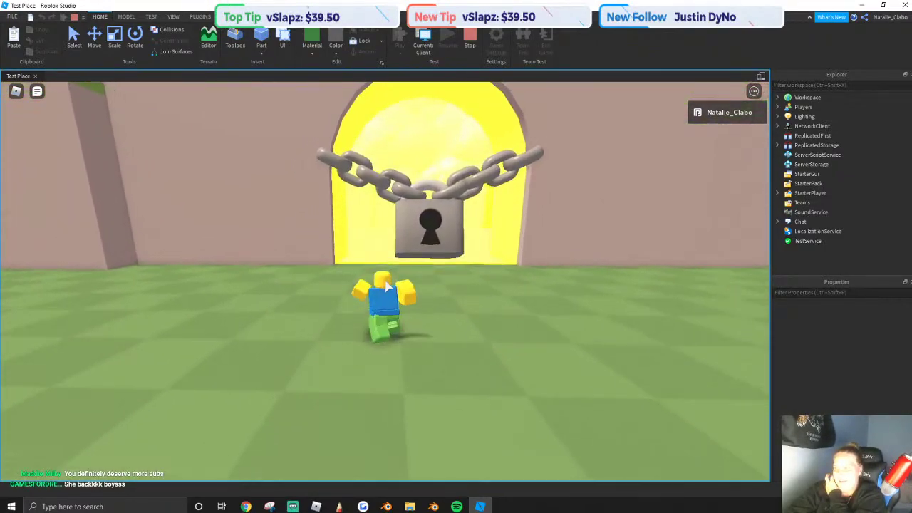
{"action": "key", "text": "w"}
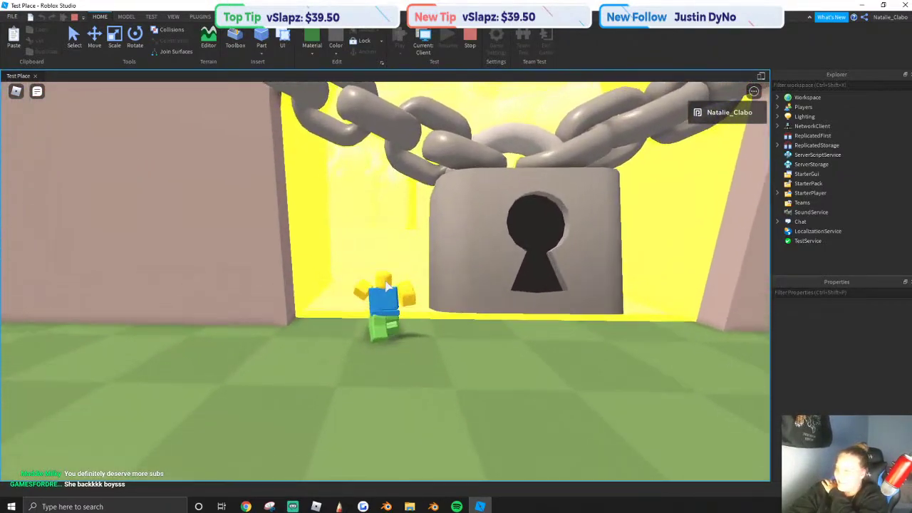
{"action": "key", "text": "w"}
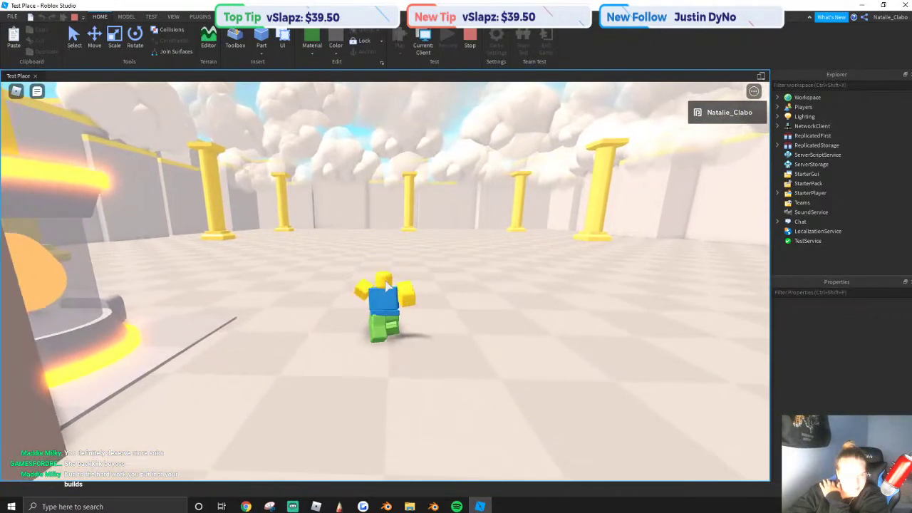
Look around the cloud area's golden pillars with the character and stop the play test.
{"action": "key", "text": "w"}
{"action": "key", "text": "space"}
{"action": "right_click_drag", "start_coordinate": [387, 283], "coordinate": [352, 267]}
{"action": "scroll", "coordinate": [354, 273], "scroll_direction": "down", "scroll_amount": 5}
{"action": "key", "text": "w"}
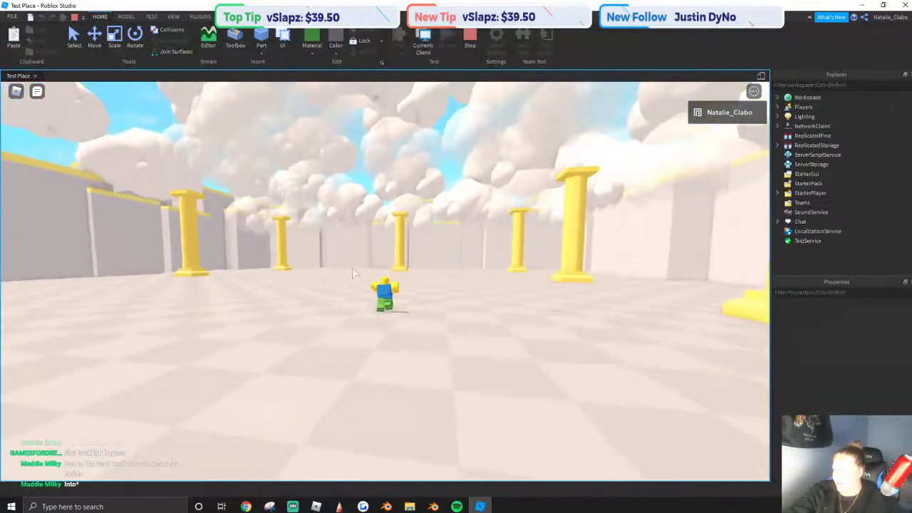
{"action": "scroll", "coordinate": [352, 267], "scroll_direction": "up", "scroll_amount": 4}
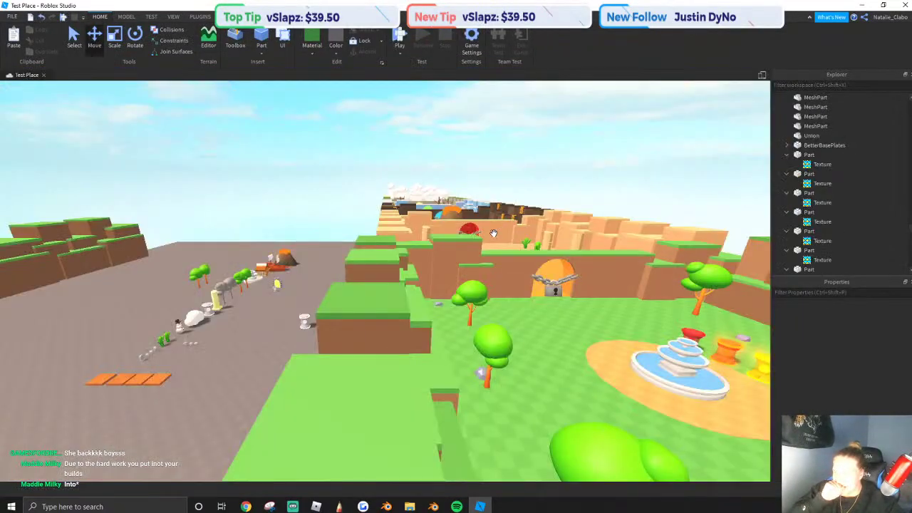
Survey the whole row of padlocked areas in the editor, from the fountain area to the snow area.
{"action": "scroll", "coordinate": [485, 237], "scroll_direction": "down", "scroll_amount": 6}
{"action": "right_click_drag", "start_coordinate": [492, 235], "coordinate": [483, 236]}
{"action": "scroll", "coordinate": [483, 236], "scroll_direction": "down", "scroll_amount": 4}
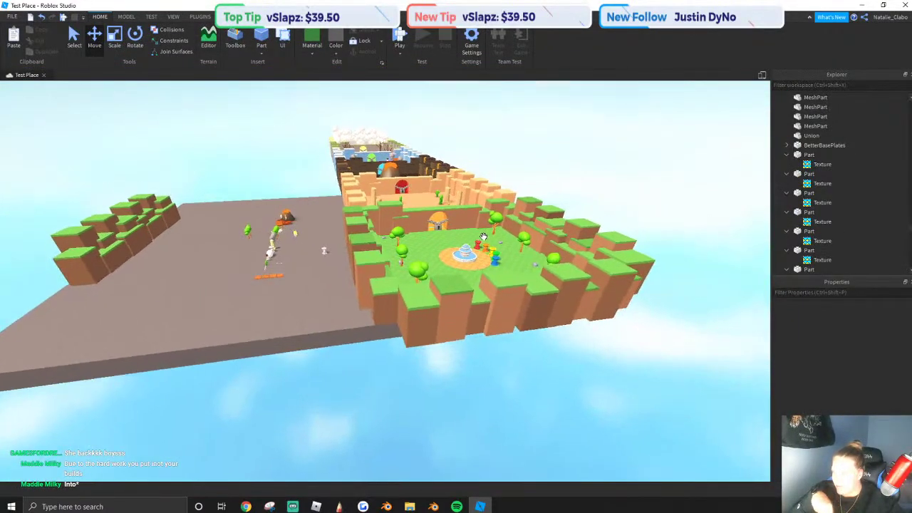
{"action": "scroll", "coordinate": [431, 166], "scroll_direction": "up", "scroll_amount": 4}
{"action": "right_click_drag", "start_coordinate": [430, 164], "coordinate": [475, 226]}
{"action": "scroll", "coordinate": [506, 213], "scroll_direction": "up", "scroll_amount": 3}
{"action": "scroll", "coordinate": [492, 233], "scroll_direction": "up", "scroll_amount": 5}
{"action": "scroll", "coordinate": [476, 226], "scroll_direction": "up", "scroll_amount": 8}
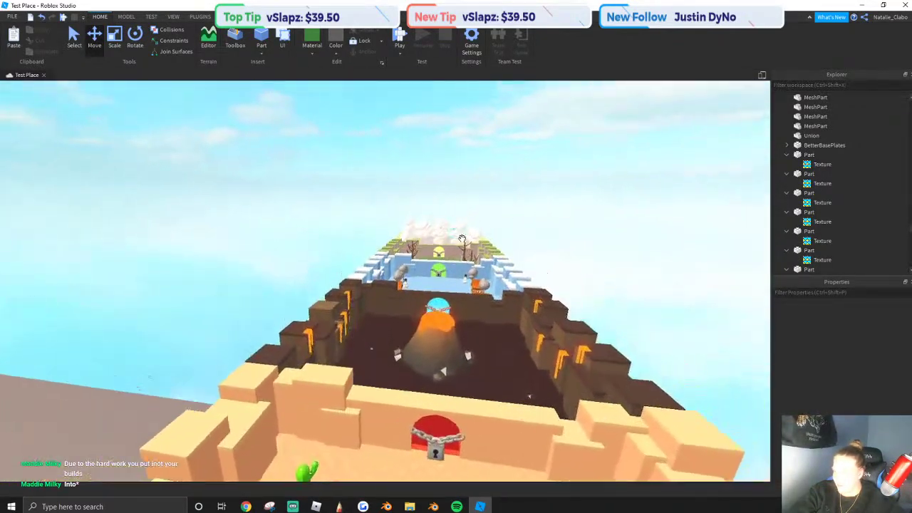
{"action": "scroll", "coordinate": [343, 360], "scroll_direction": "up", "scroll_amount": 3}
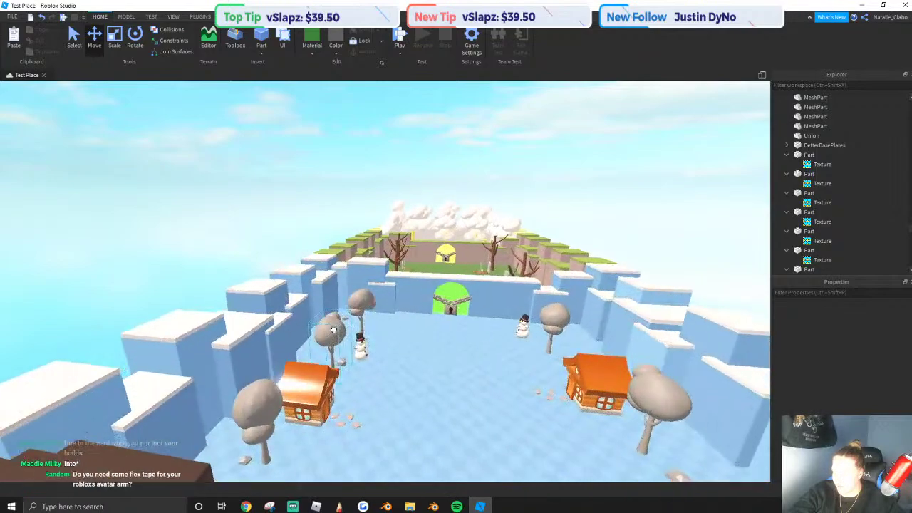
{"action": "left_click", "coordinate": [333, 332]}
{"action": "left_click", "coordinate": [362, 306], "text": "shift"}
{"action": "right_click_drag", "start_coordinate": [362, 306], "coordinate": [406, 329]}
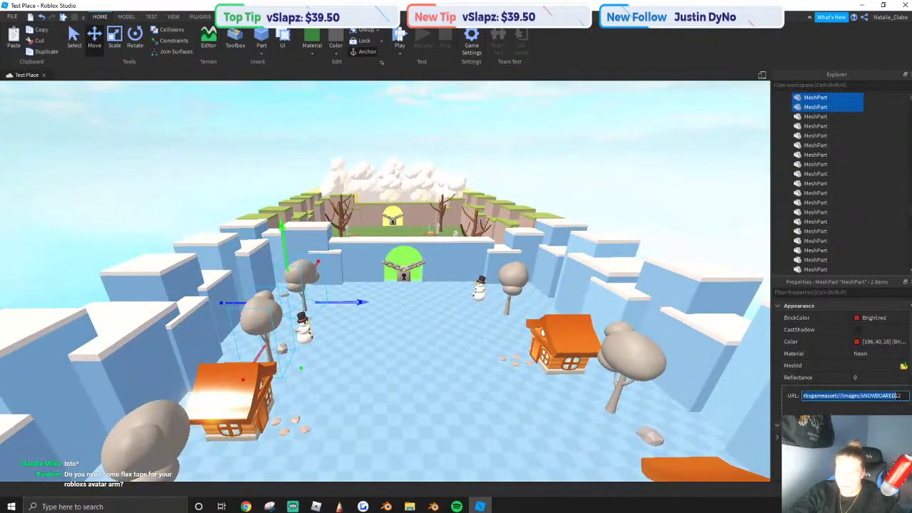
{"action": "key", "text": "Return"}
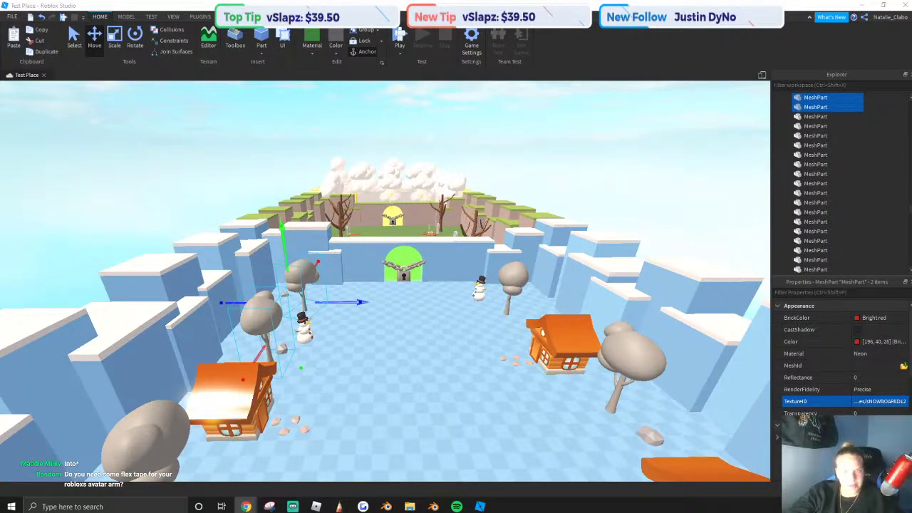
{"action": "right_click_drag", "start_coordinate": [243, 132], "coordinate": [203, 145]}
{"action": "left_click", "coordinate": [135, 109]}
{"action": "left_click", "coordinate": [276, 334]}
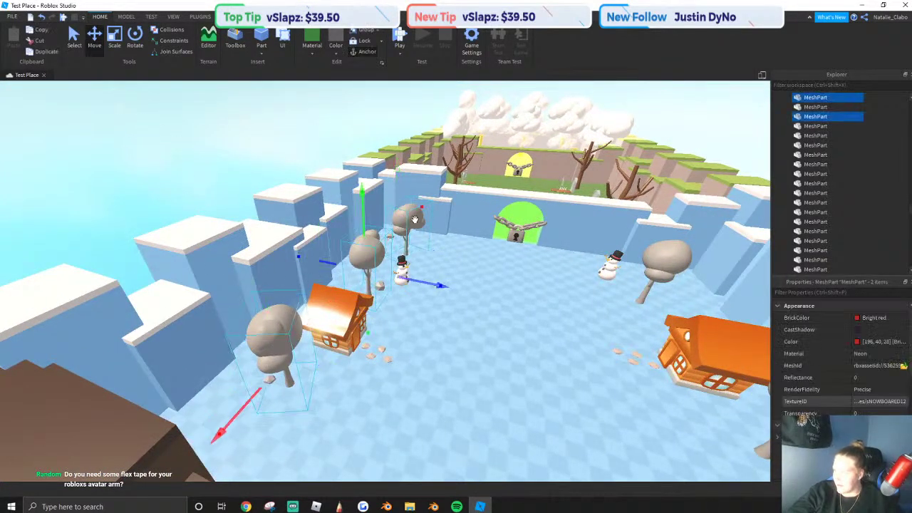
{"action": "right_click_drag", "start_coordinate": [414, 220], "coordinate": [493, 214]}
{"action": "left_click", "coordinate": [572, 275], "text": "shift"}
{"action": "right_click_drag", "start_coordinate": [573, 275], "coordinate": [552, 279]}
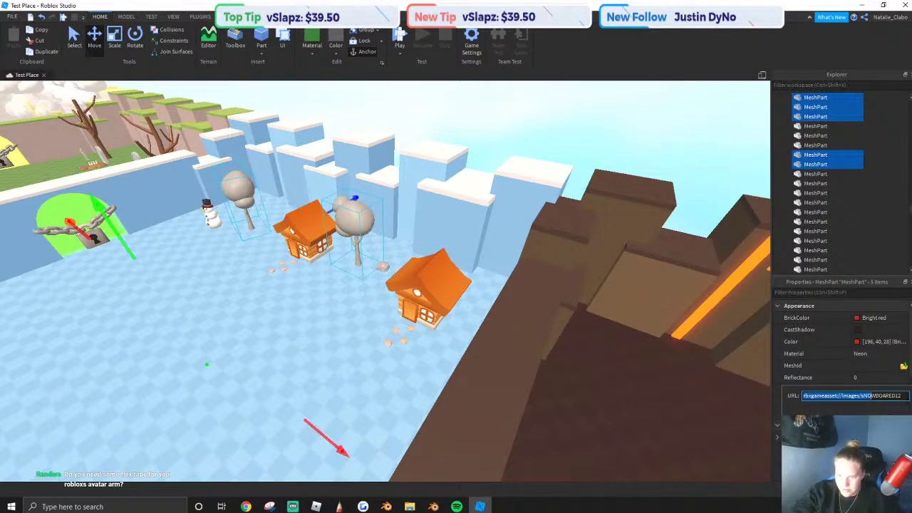
{"action": "key", "text": "Return"}
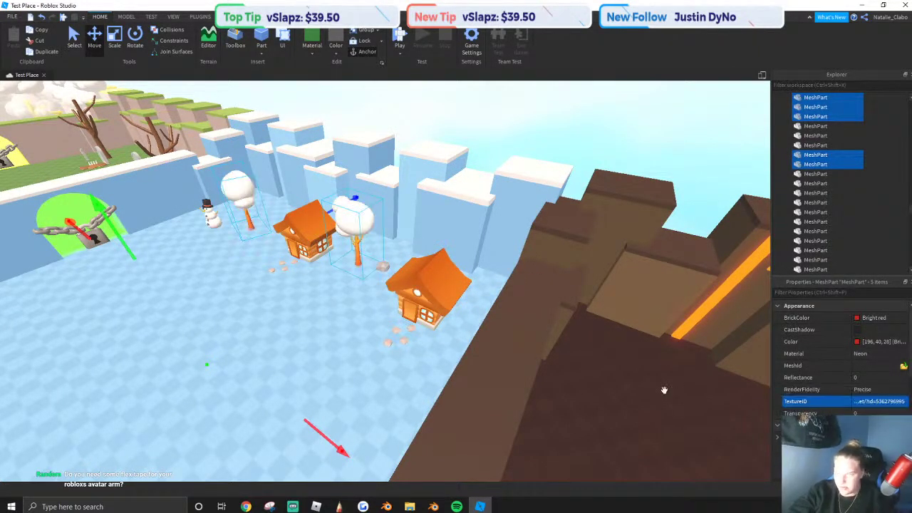
{"action": "left_click", "coordinate": [557, 175]}
Box-select the complete row of areas from above to check its extent and anchoring, and deselect it.
{"action": "right_click_drag", "start_coordinate": [557, 175], "coordinate": [376, 242]}
{"action": "key", "text": "w"}
{"action": "key", "text": "w"}
{"action": "key", "text": "s"}
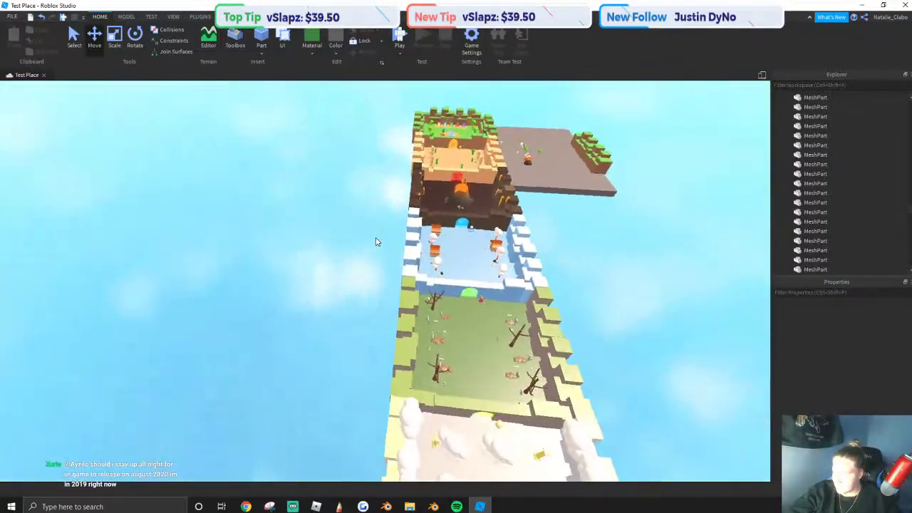
{"action": "scroll", "coordinate": [376, 242], "scroll_direction": "down", "scroll_amount": 8}
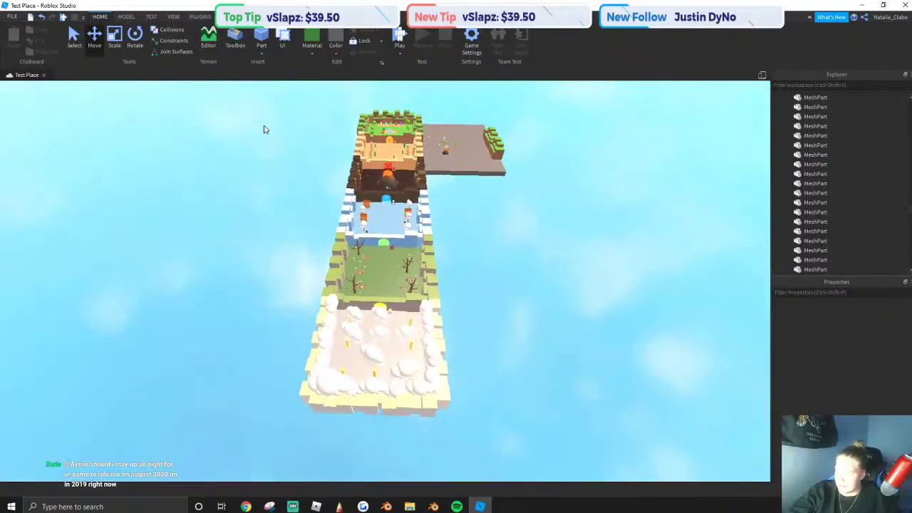
{"action": "left_click_drag", "start_coordinate": [256, 113], "coordinate": [451, 411]}
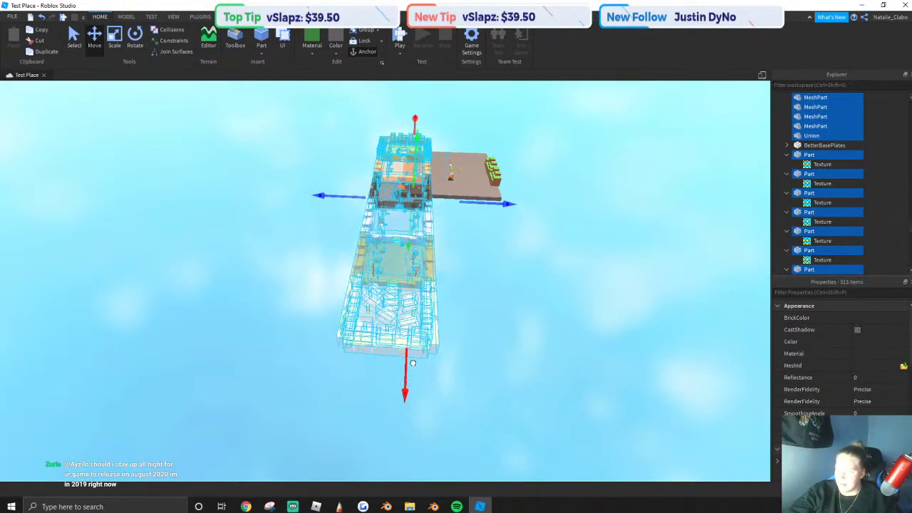
{"action": "left_click", "coordinate": [516, 332]}
{"action": "scroll", "coordinate": [495, 332], "scroll_direction": "up", "scroll_amount": 1}
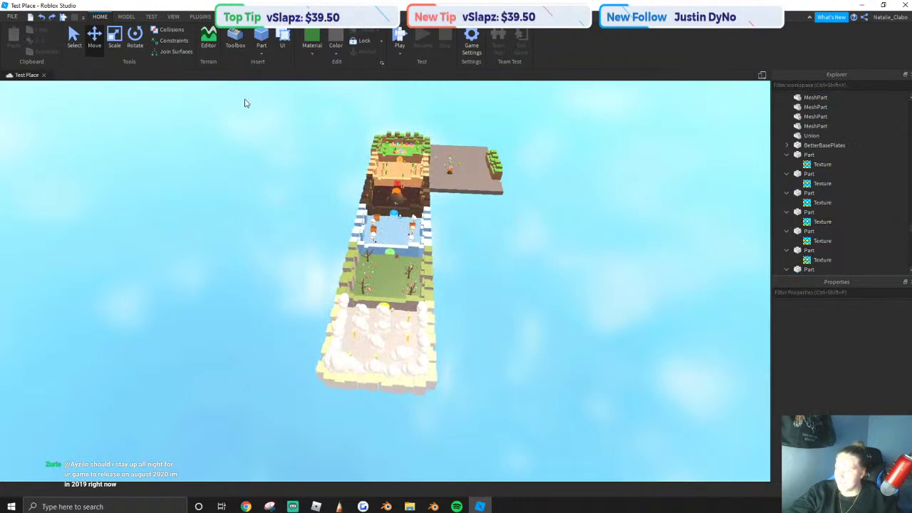
{"action": "left_click_drag", "start_coordinate": [245, 102], "coordinate": [560, 477]}
{"action": "left_click", "coordinate": [591, 380]}
Publish the map to Roblox by overwriting the existing Test Place.
{"action": "left_click", "coordinate": [11, 15]}
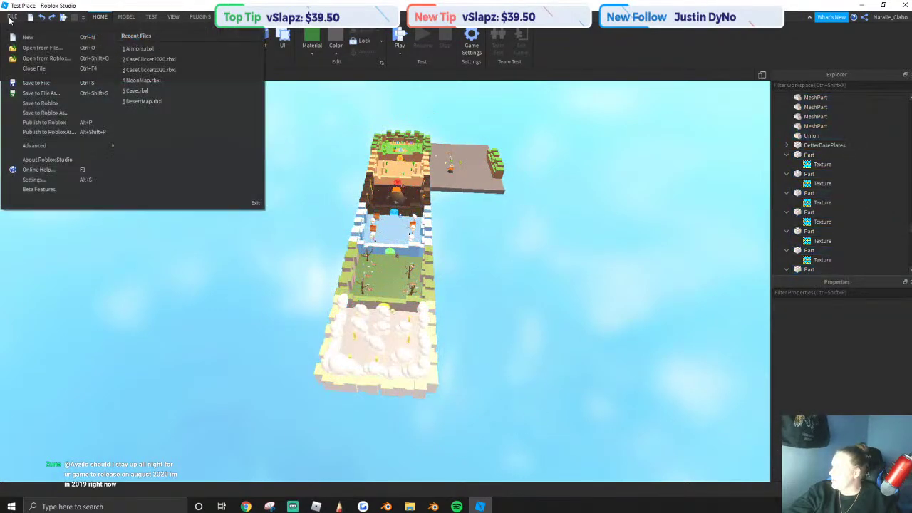
{"action": "left_click", "coordinate": [49, 132]}
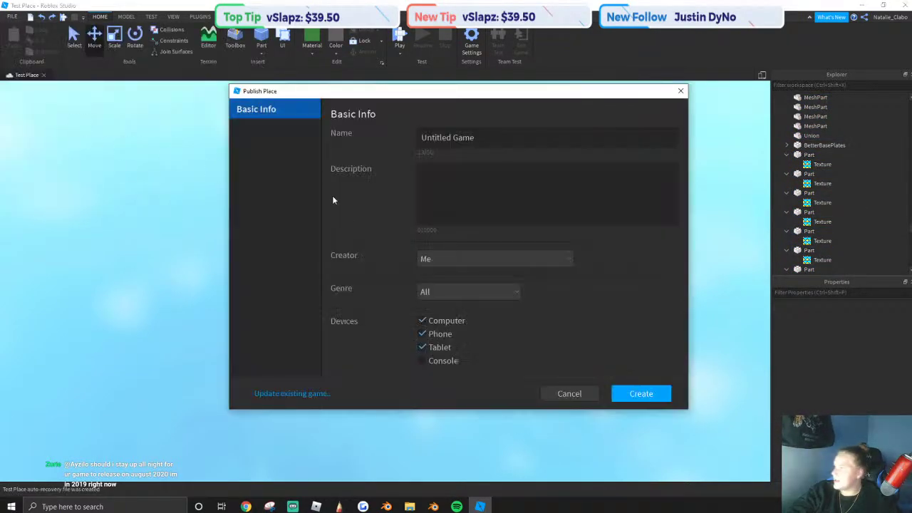
{"action": "left_click", "coordinate": [304, 394]}
{"action": "left_click", "coordinate": [282, 206]}
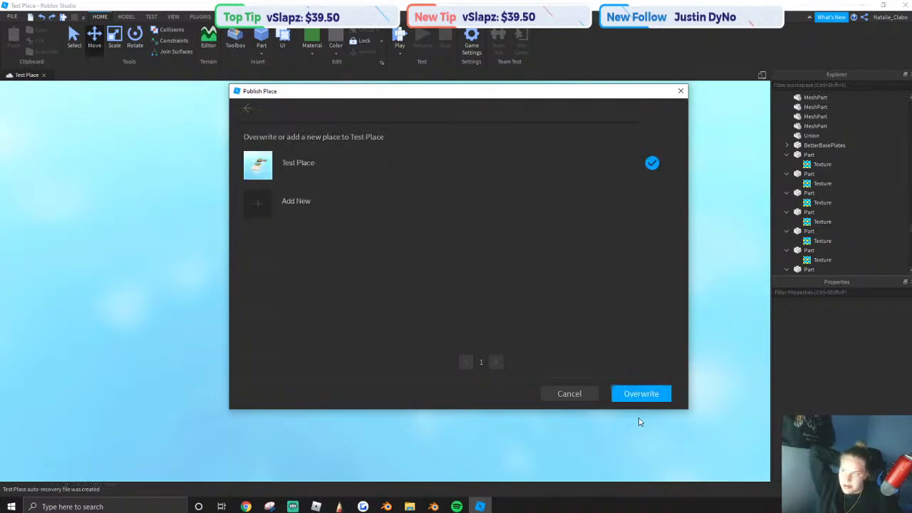
{"action": "left_click", "coordinate": [640, 394]}
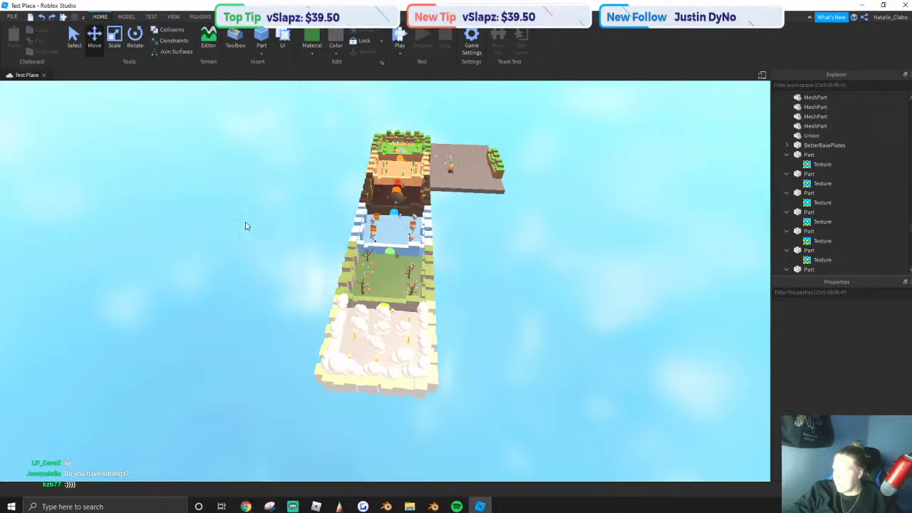
{"action": "right_click_drag", "start_coordinate": [245, 226], "coordinate": [273, 202]}
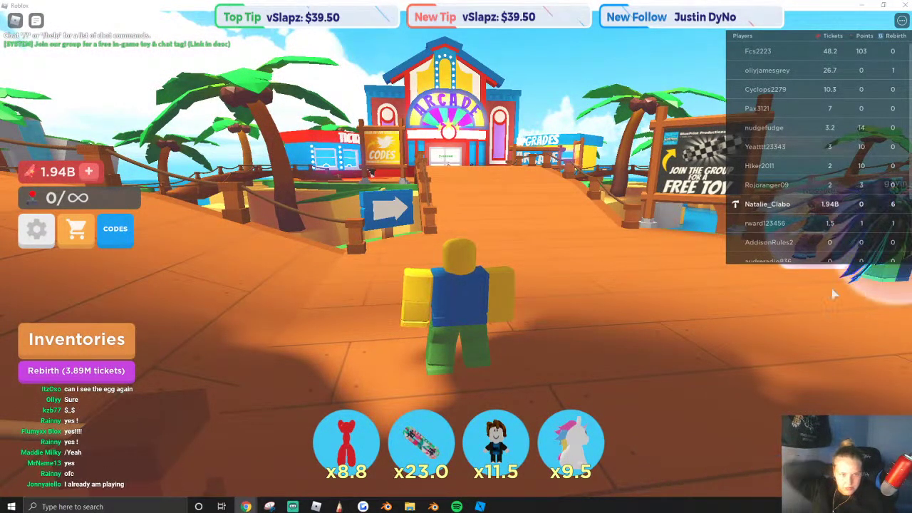
Switch to the Roblox arcade game and walk the character up the path and into the arcade building.
{"action": "key", "text": "w"}
{"action": "right_click_drag", "start_coordinate": [634, 298], "coordinate": [506, 229]}
{"action": "scroll", "coordinate": [497, 228], "scroll_direction": "down", "scroll_amount": 2}
{"action": "key", "text": "w"}
{"action": "key", "text": "w"}
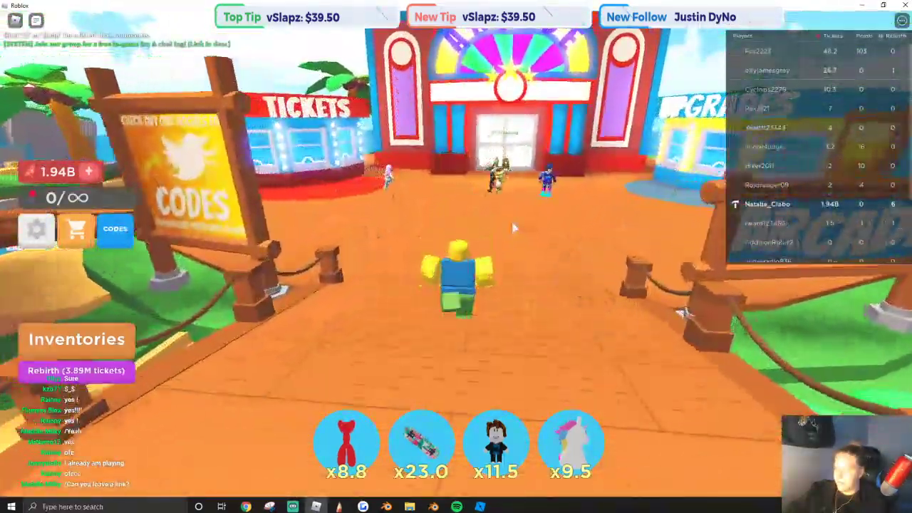
{"action": "key", "text": "w"}
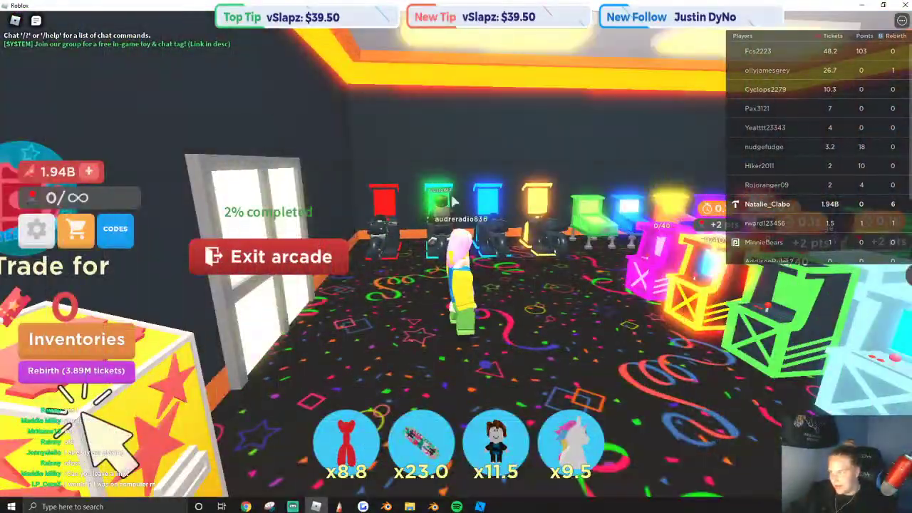
Walk the character to the purple arcade machine, play it to collect points, and stop playing.
{"action": "right_click_drag", "start_coordinate": [518, 226], "coordinate": [517, 223]}
{"action": "key", "text": "w"}
{"action": "key", "text": "w"}
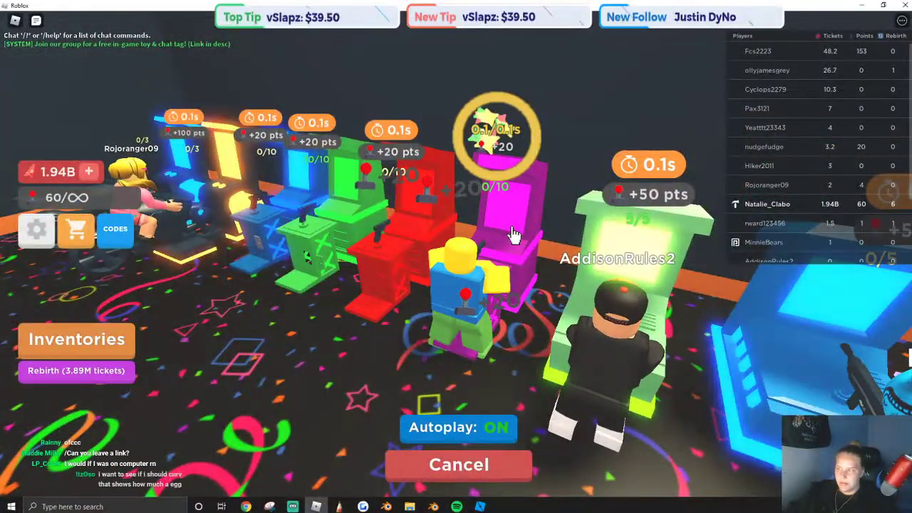
{"action": "right_click_drag", "start_coordinate": [512, 238], "coordinate": [492, 303]}
{"action": "left_click", "coordinate": [455, 459]}
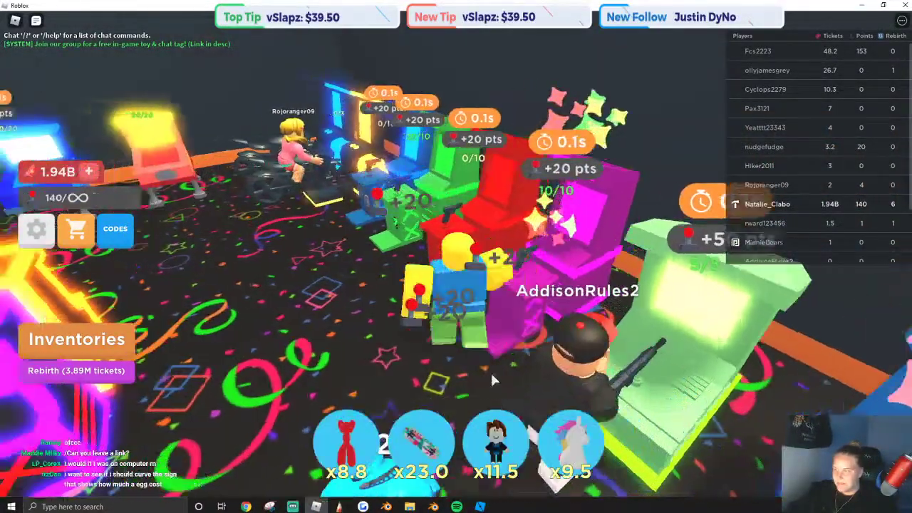
Move to the red arcade machine, start playing it, and switch autoplay off.
{"action": "key", "text": "w"}
{"action": "left_click", "coordinate": [621, 285]}
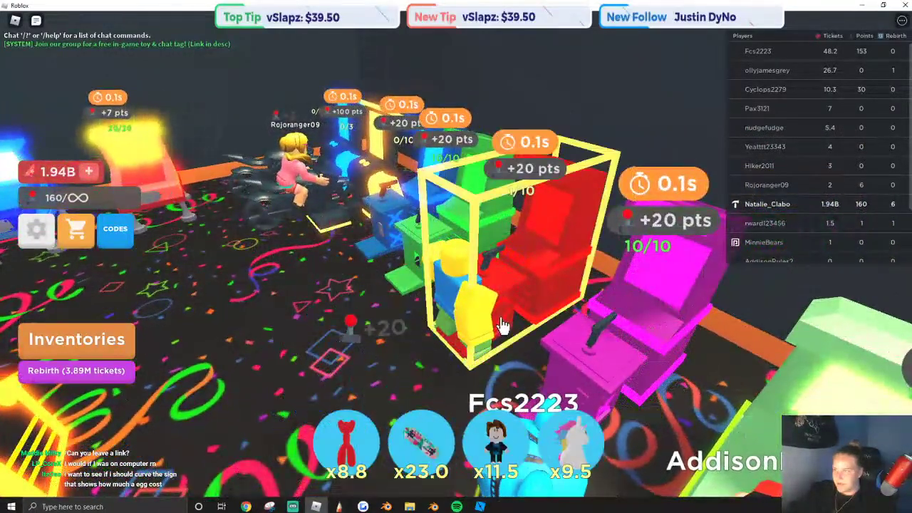
{"action": "left_click", "coordinate": [503, 326]}
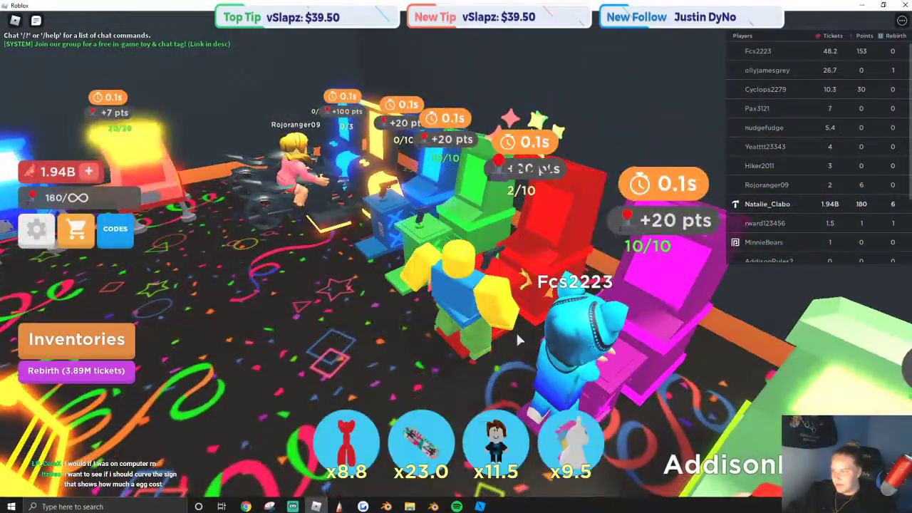
{"action": "left_click", "coordinate": [512, 314]}
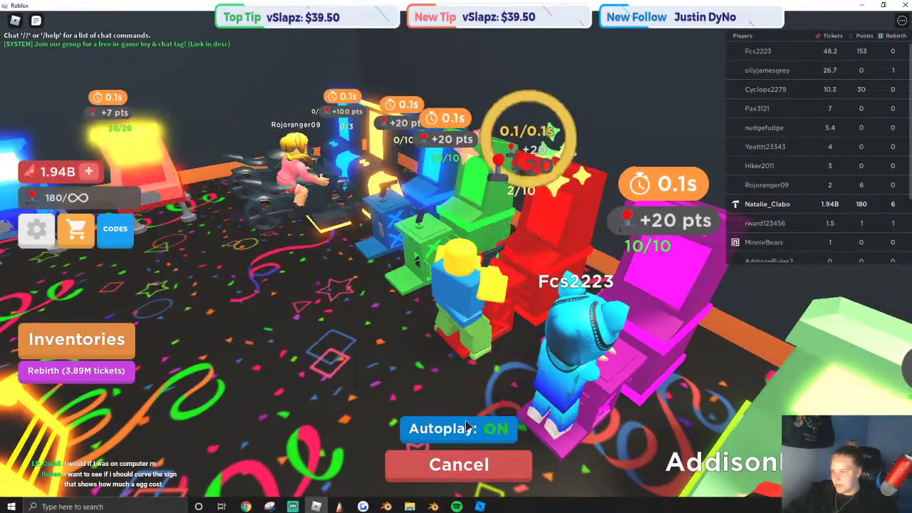
{"action": "left_click", "coordinate": [513, 311]}
{"action": "left_click", "coordinate": [525, 271]}
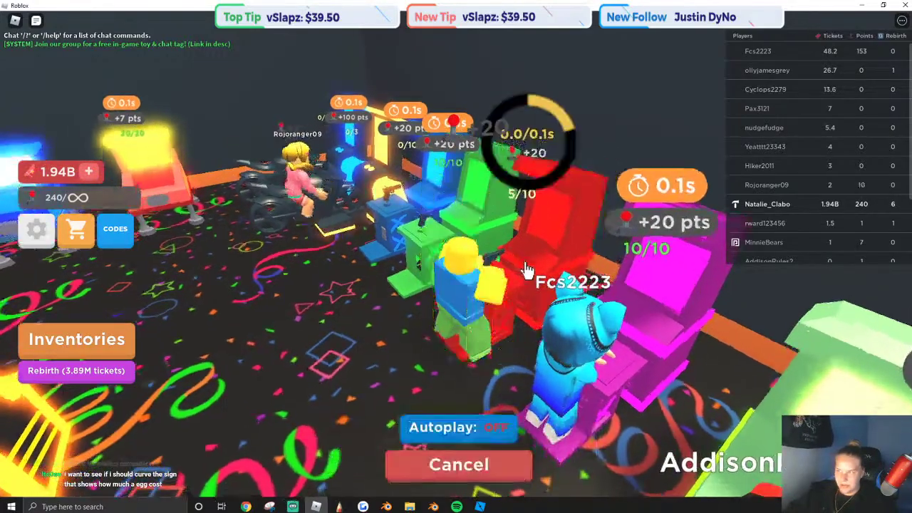
Keep playing the red arcade machine manually to use up its remaining plays.
{"action": "right_click_drag", "start_coordinate": [526, 265], "coordinate": [535, 265]}
{"action": "left_click", "coordinate": [340, 249]}
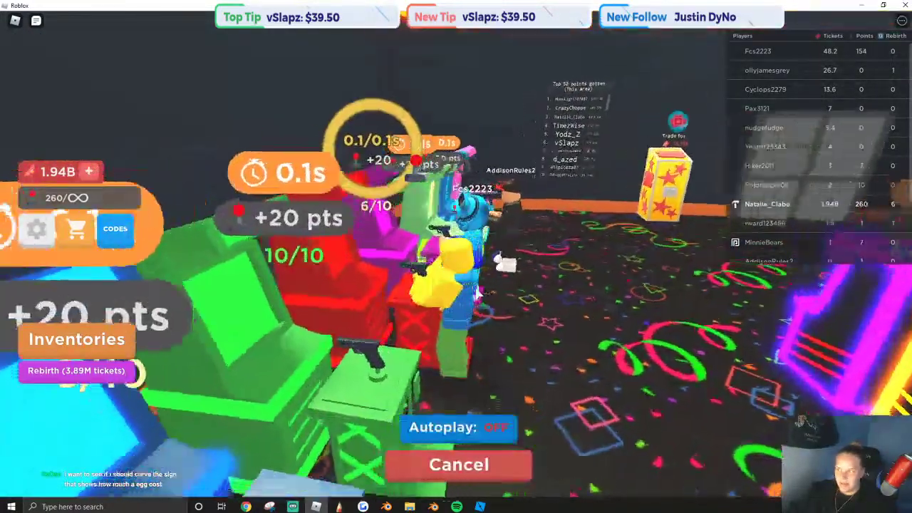
{"action": "right_click_drag", "start_coordinate": [479, 293], "coordinate": [466, 249]}
{"action": "left_click", "coordinate": [470, 251]}
{"action": "left_click", "coordinate": [489, 255]}
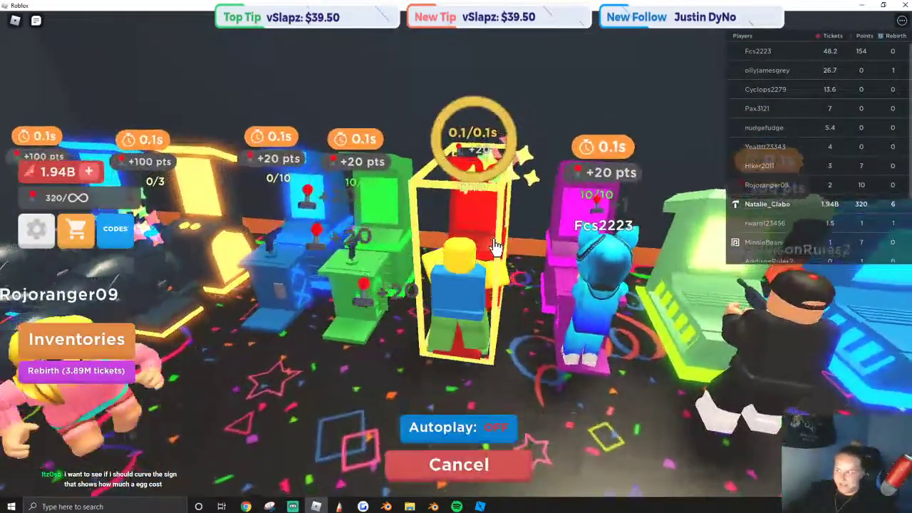
{"action": "left_click", "coordinate": [489, 248]}
Move past the green arcade machine to the blue one beside it and play it manually.
{"action": "left_click", "coordinate": [394, 267]}
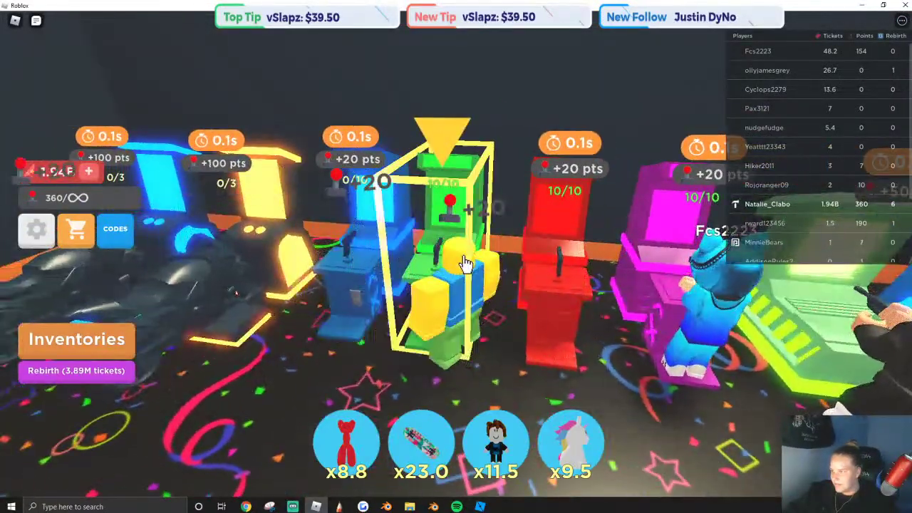
{"action": "right_click_drag", "start_coordinate": [465, 264], "coordinate": [446, 244]}
{"action": "left_click", "coordinate": [440, 231]}
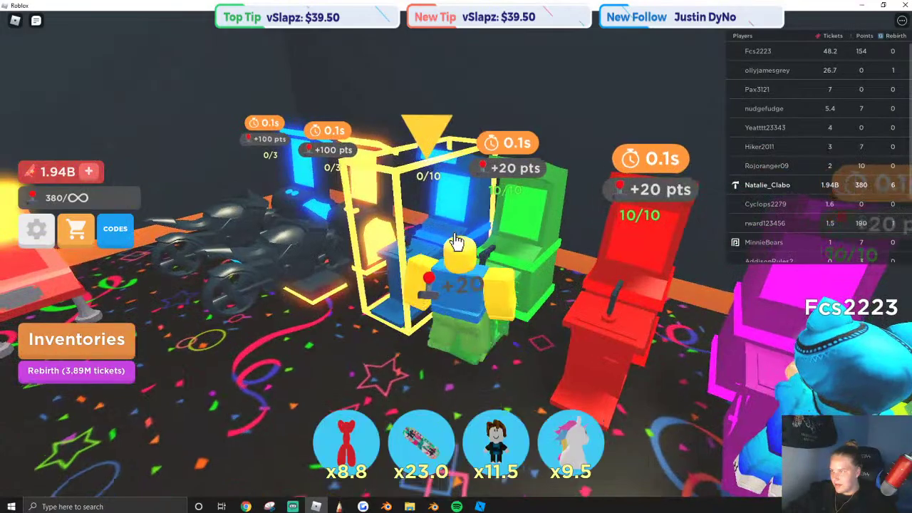
{"action": "left_click", "coordinate": [456, 242]}
{"action": "left_click", "coordinate": [515, 250]}
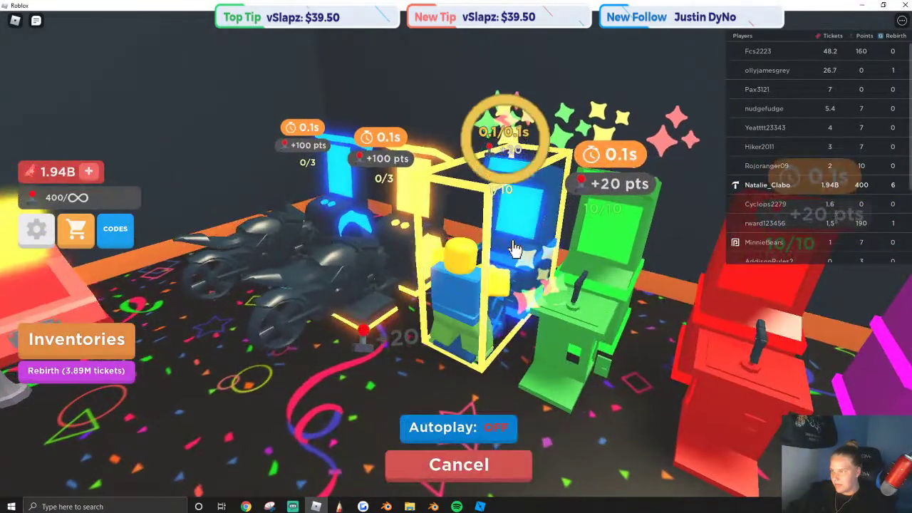
{"action": "left_click", "coordinate": [512, 245]}
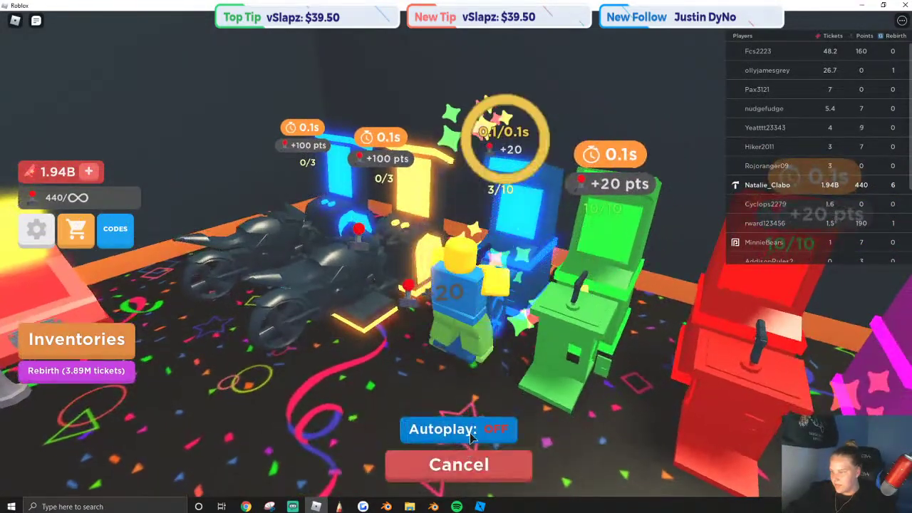
Use up the blue arcade machine's remaining plays with autoplay switched on.
{"action": "left_click", "coordinate": [509, 270]}
{"action": "left_click", "coordinate": [484, 432]}
{"action": "left_click", "coordinate": [485, 432]}
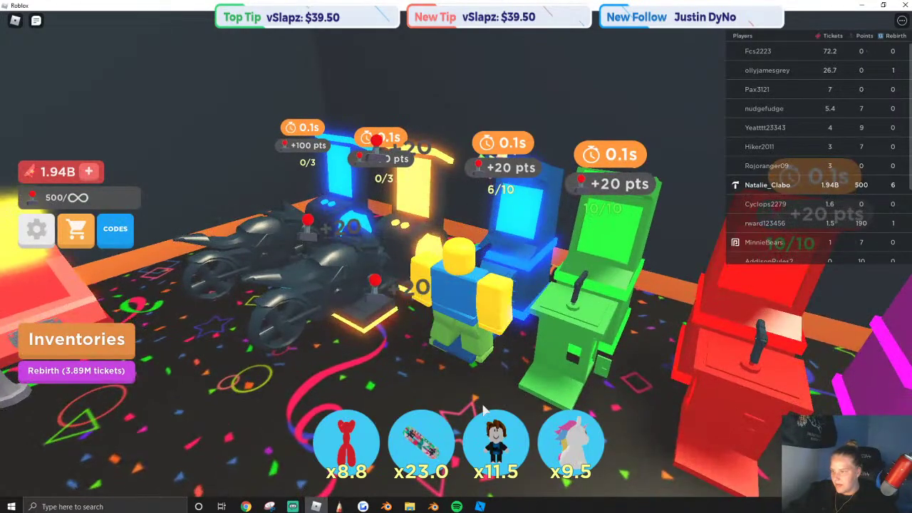
{"action": "left_click", "coordinate": [499, 146]}
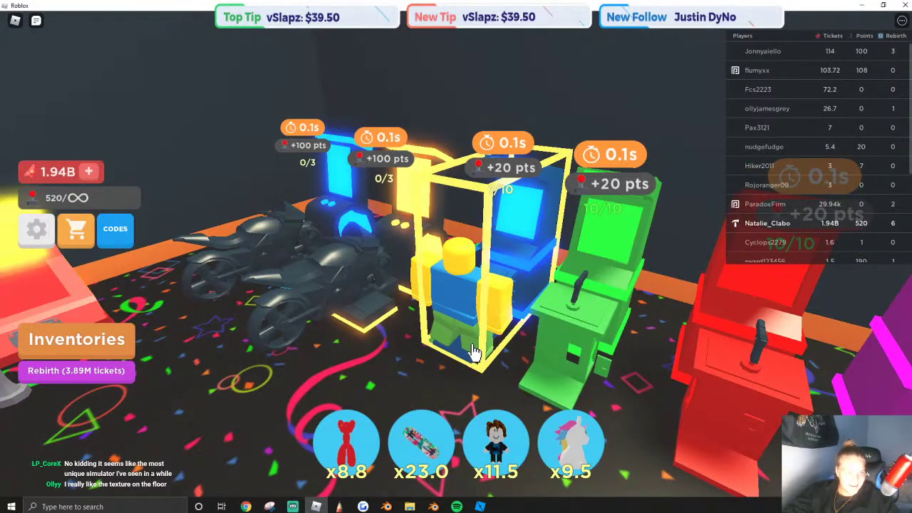
{"action": "right_click_drag", "start_coordinate": [475, 353], "coordinate": [474, 352]}
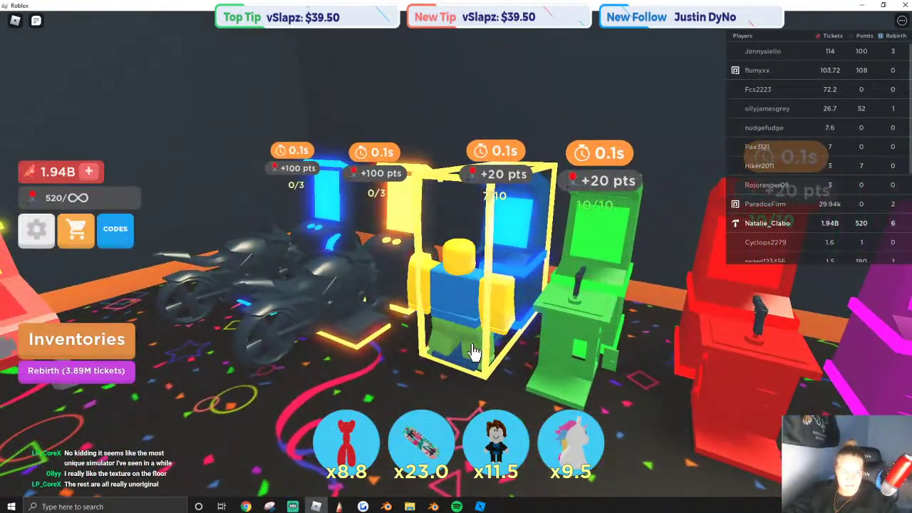
{"action": "left_click", "coordinate": [502, 263]}
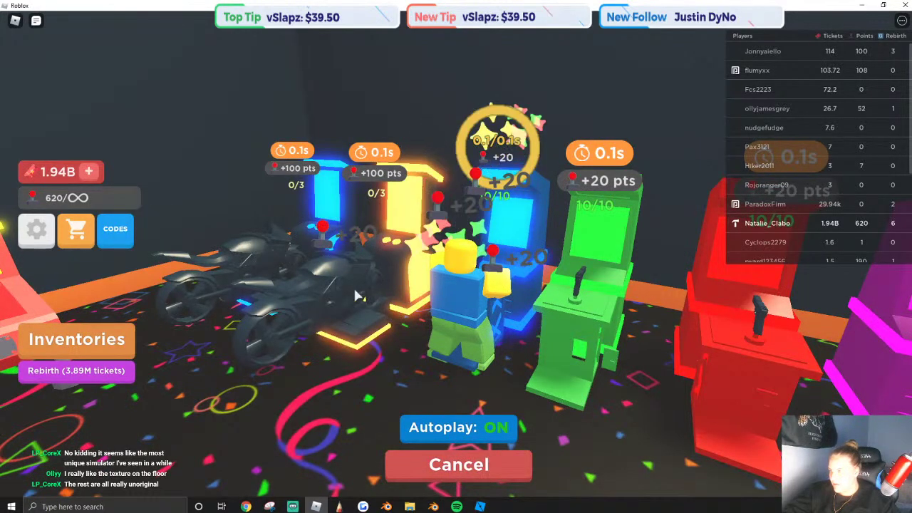
Toggle autoplay and play the yellow motorbike machine for 100 points per play.
{"action": "left_click", "coordinate": [475, 427]}
{"action": "left_click", "coordinate": [378, 306]}
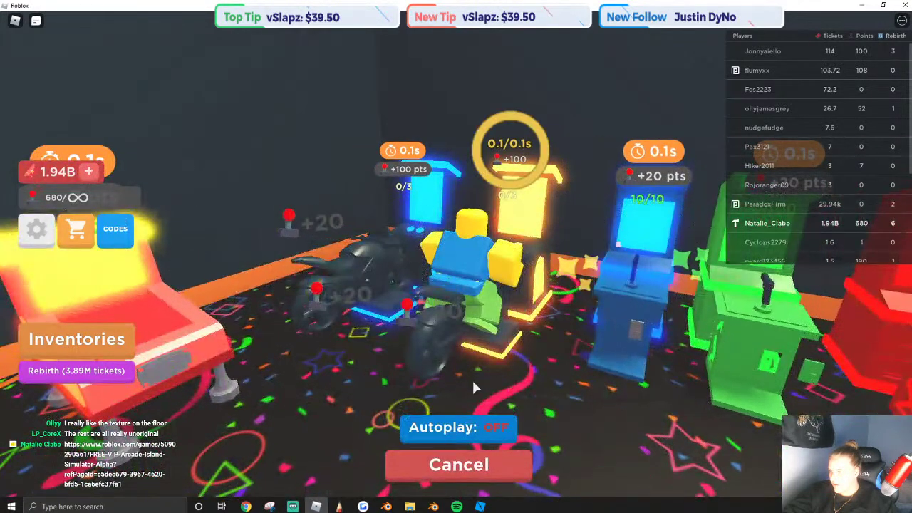
{"action": "left_click", "coordinate": [470, 317]}
{"action": "left_click", "coordinate": [470, 317]}
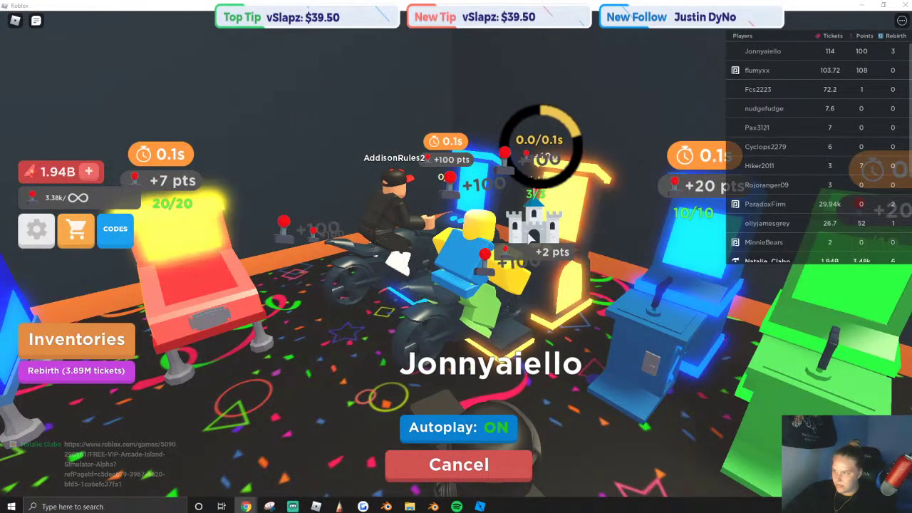
{"action": "right_click_drag", "start_coordinate": [443, 219], "coordinate": [399, 218]}
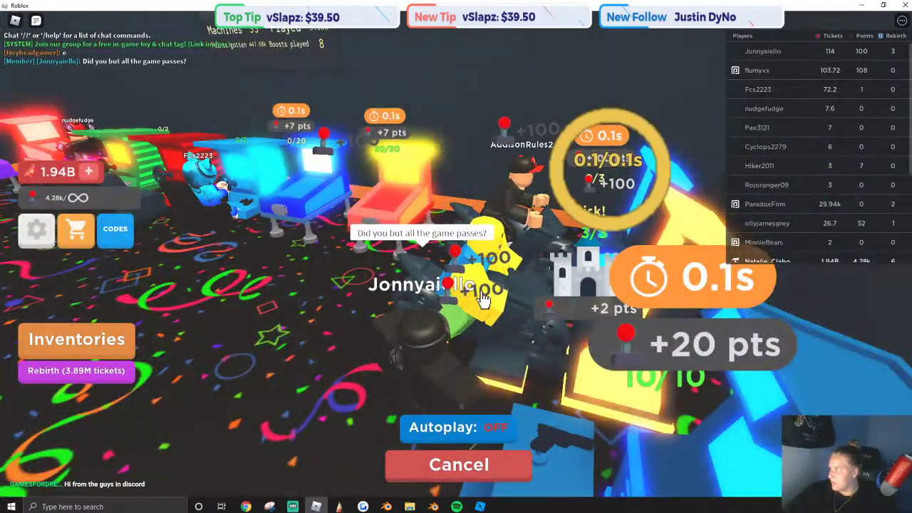
Leave the motorbike machine and answer "yes" in the game chat.
{"action": "mouse_move", "coordinate": [484, 247]}
{"action": "right_mouse_down"}
{"action": "mouse_move", "coordinate": [460, 249]}
{"action": "mouse_move", "coordinate": [485, 247]}
{"action": "right_mouse_up"}
{"action": "key", "text": "w"}
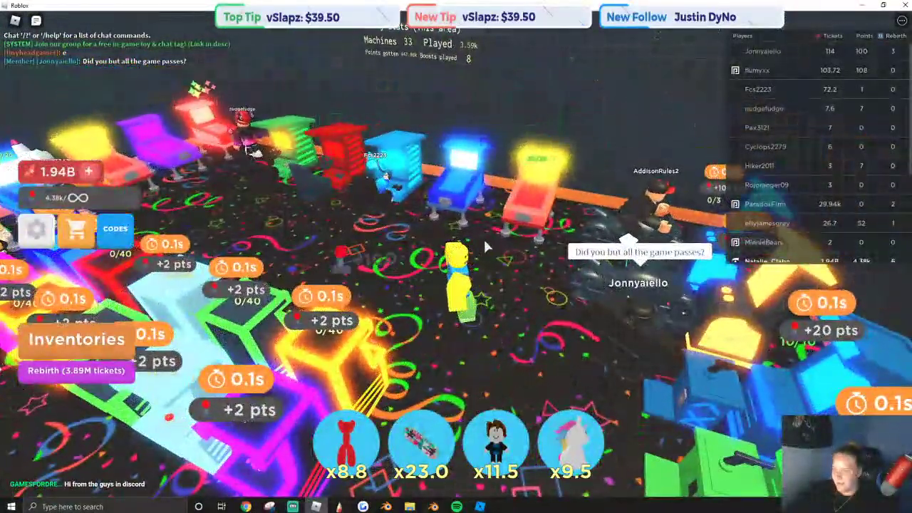
{"action": "key", "text": "slash"}
{"action": "type", "text": "yes"}
{"action": "key", "text": "Return"}
Walk the character back across the arcade floor and exit the arcade.
{"action": "key", "text": "s"}
{"action": "key", "text": "a"}
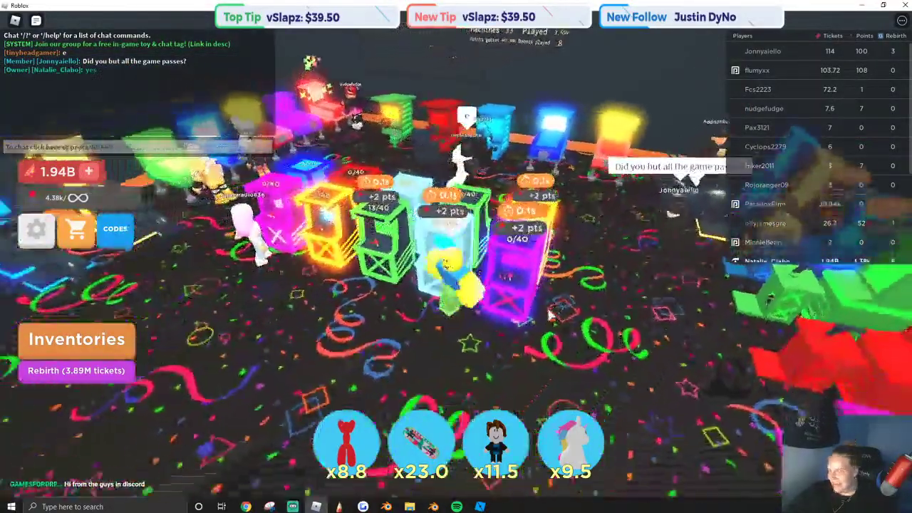
{"action": "key", "text": "w"}
{"action": "right_click_drag", "start_coordinate": [549, 313], "coordinate": [636, 295]}
{"action": "left_click", "coordinate": [636, 295]}
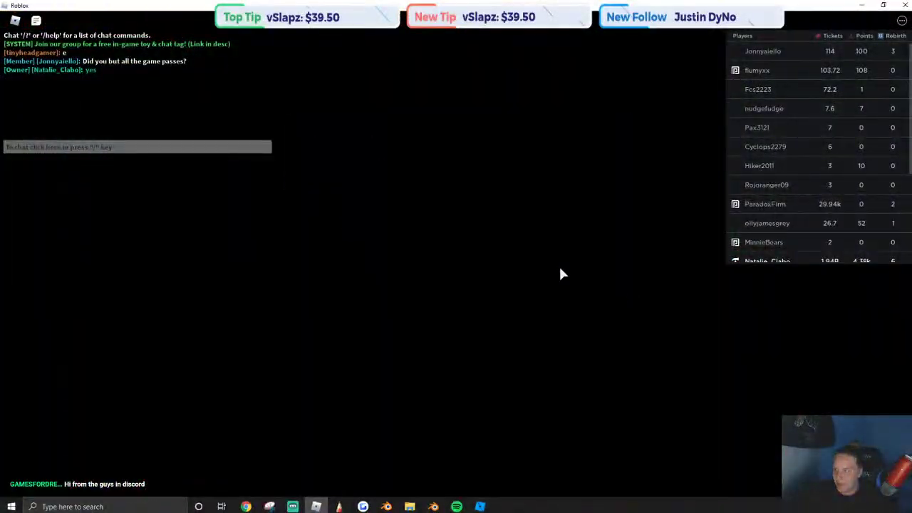
{"action": "right_click_drag", "start_coordinate": [560, 268], "coordinate": [562, 269]}
Walk to the ticket machine beside the prize stand and trade the collected points for tickets.
{"action": "key", "text": "w"}
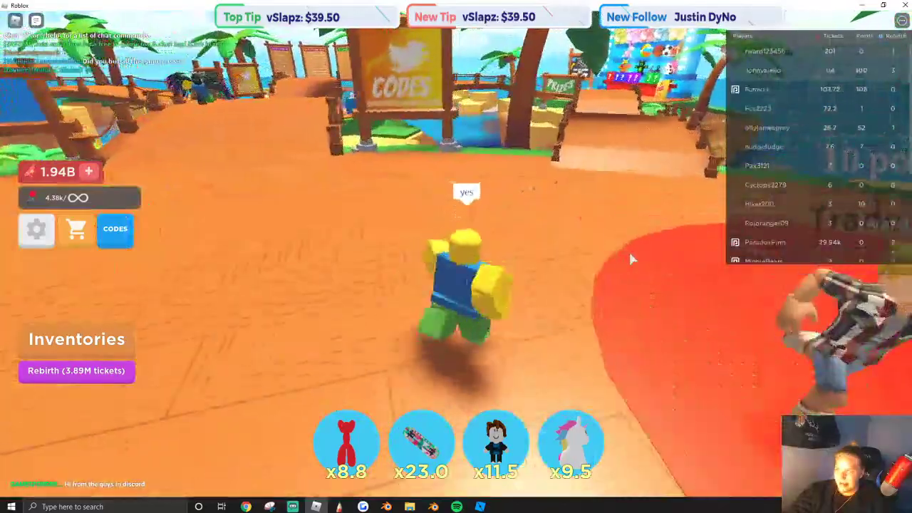
{"action": "key", "text": "w"}
{"action": "key", "text": "d"}
{"action": "right_click_drag", "start_coordinate": [574, 236], "coordinate": [574, 239]}
{"action": "key", "text": "w"}
{"action": "key", "text": "w"}
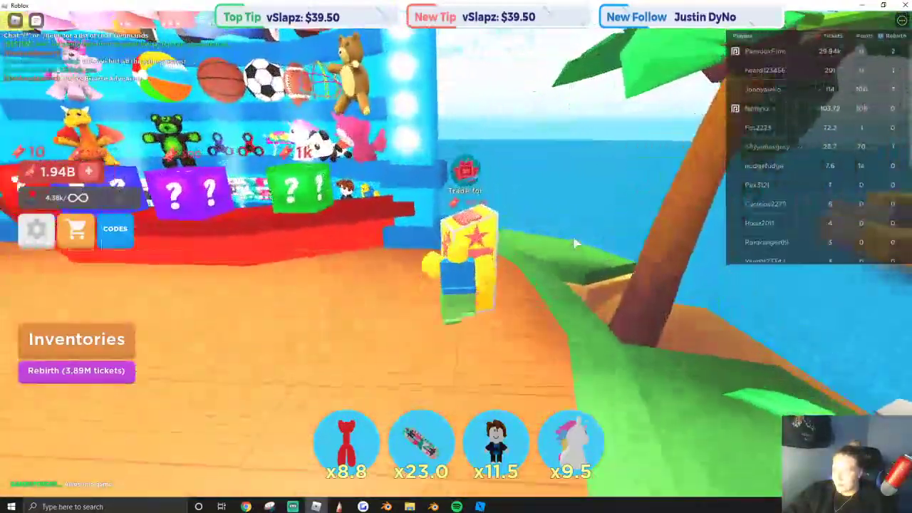
{"action": "key", "text": "a"}
{"action": "key", "text": "w"}
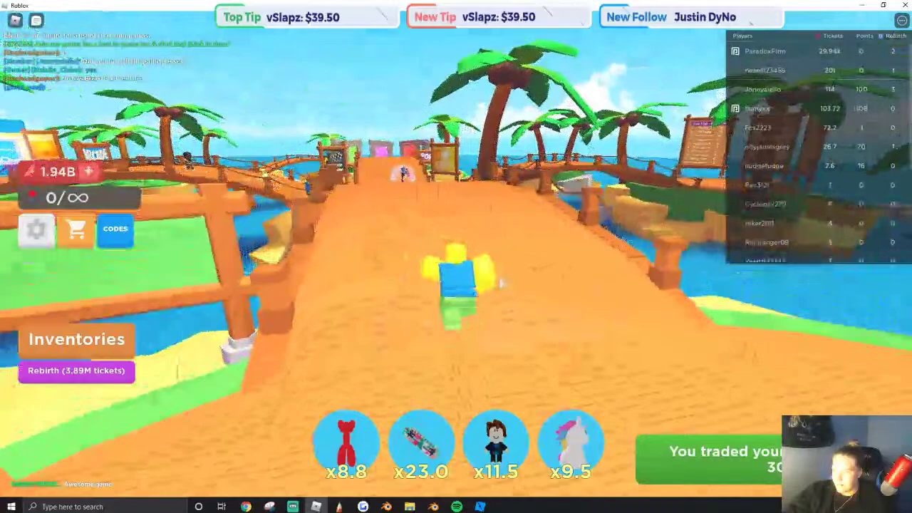
Return to the prize stand, buy the green 1k-ticket mystery box, and close the obtained toy.
{"action": "key", "text": "w"}
{"action": "right_click_drag", "start_coordinate": [502, 284], "coordinate": [489, 268]}
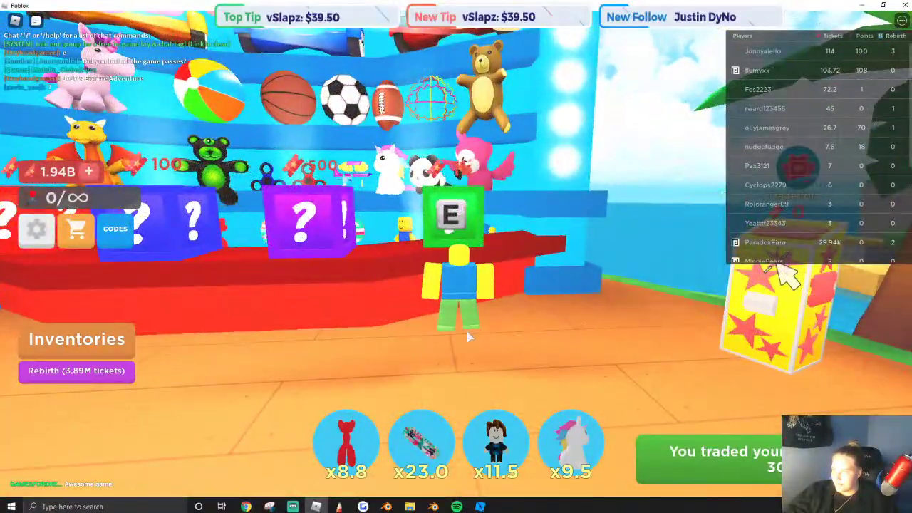
{"action": "key", "text": "e"}
{"action": "left_click", "coordinate": [482, 352]}
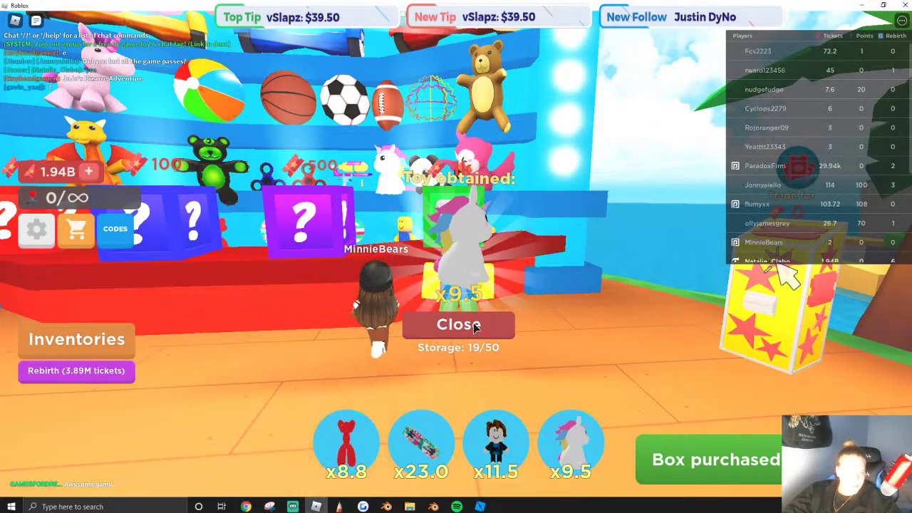
{"action": "left_click", "coordinate": [472, 324]}
Buy two more green mystery boxes and close each obtained toy.
{"action": "left_click", "coordinate": [465, 213]}
{"action": "left_click", "coordinate": [452, 338]}
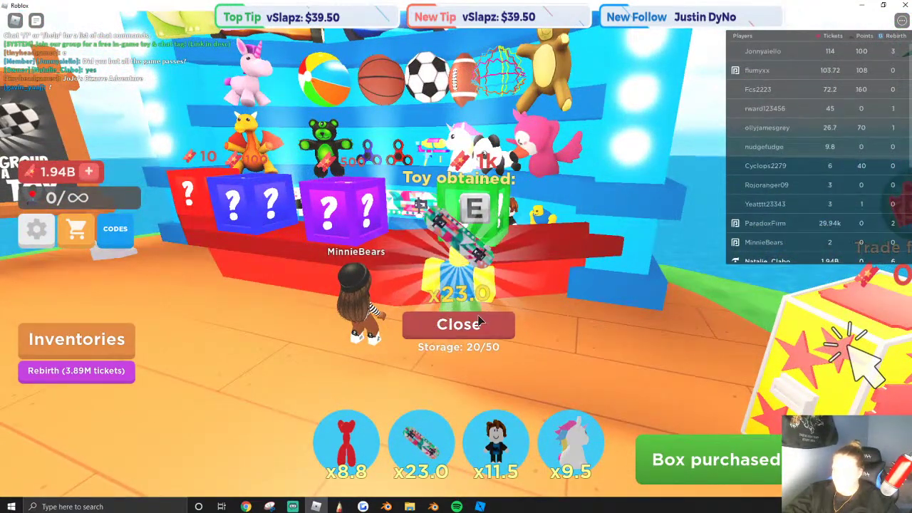
{"action": "left_click", "coordinate": [484, 324]}
{"action": "key", "text": "e"}
{"action": "left_click", "coordinate": [465, 341]}
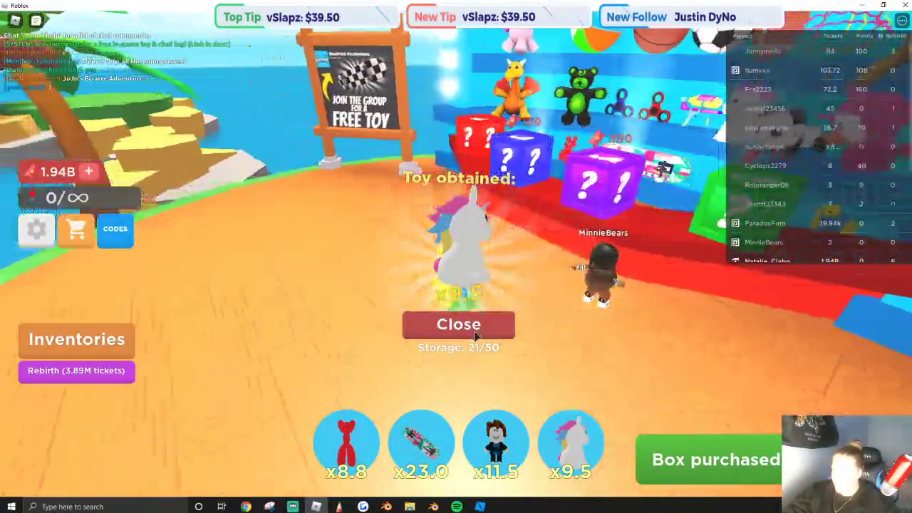
{"action": "left_click", "coordinate": [459, 324]}
Walk the character over the bridge to the rebirth portals and enter another arcade area.
{"action": "key", "text": "w"}
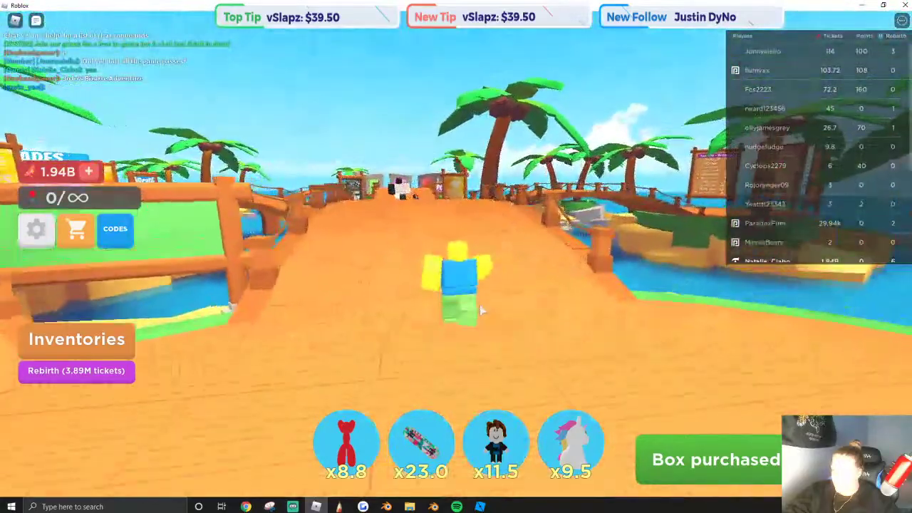
{"action": "key", "text": "w"}
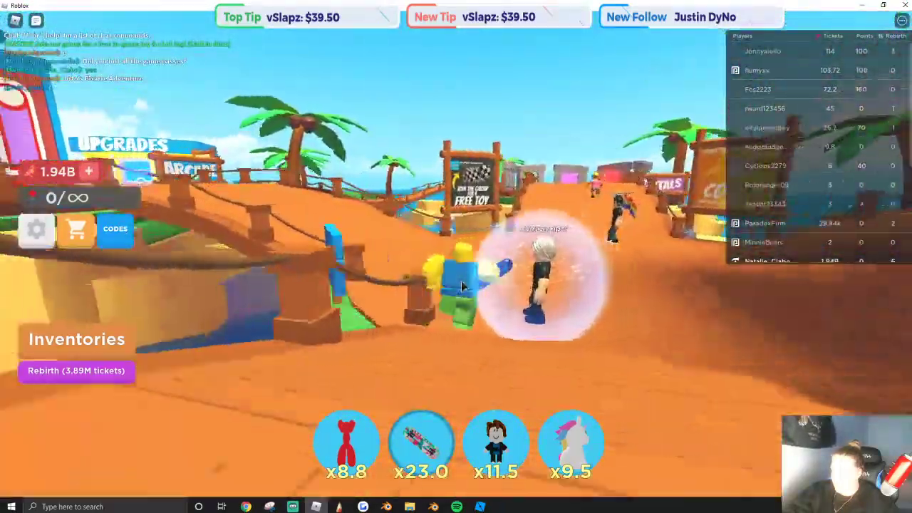
{"action": "key", "text": "w"}
{"action": "right_click_drag", "start_coordinate": [461, 286], "coordinate": [463, 277]}
{"action": "key", "text": "w"}
{"action": "key", "text": "w"}
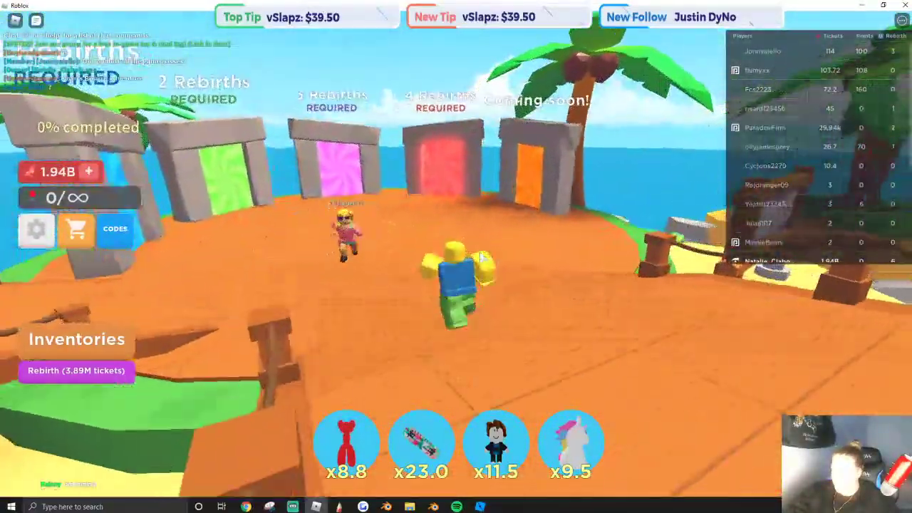
{"action": "key", "text": "w"}
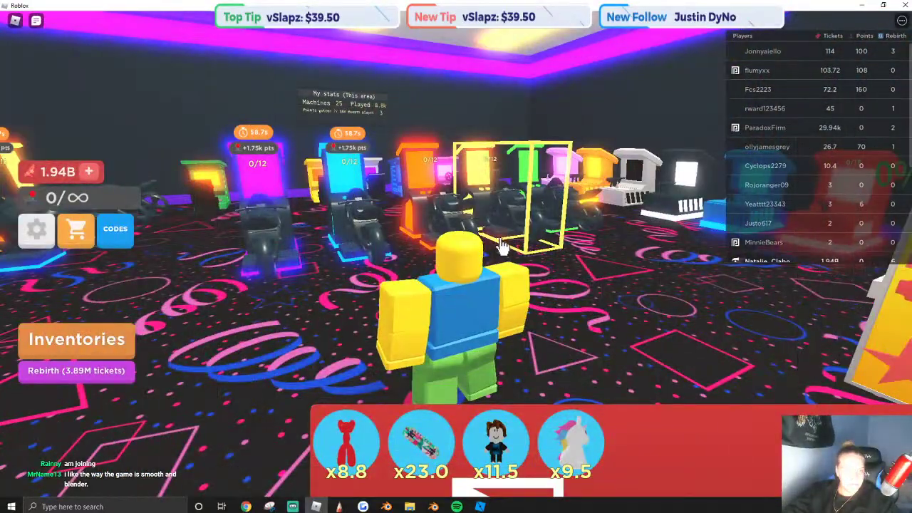
Play the blue machine once in the purple-trimmed arcade, start the green motorbike machine, and look around the room.
{"action": "right_click_drag", "start_coordinate": [510, 246], "coordinate": [470, 232]}
{"action": "key", "text": "w"}
{"action": "key", "text": "w"}
{"action": "left_click", "coordinate": [485, 234]}
{"action": "key", "text": "w"}
{"action": "left_click", "coordinate": [470, 234]}
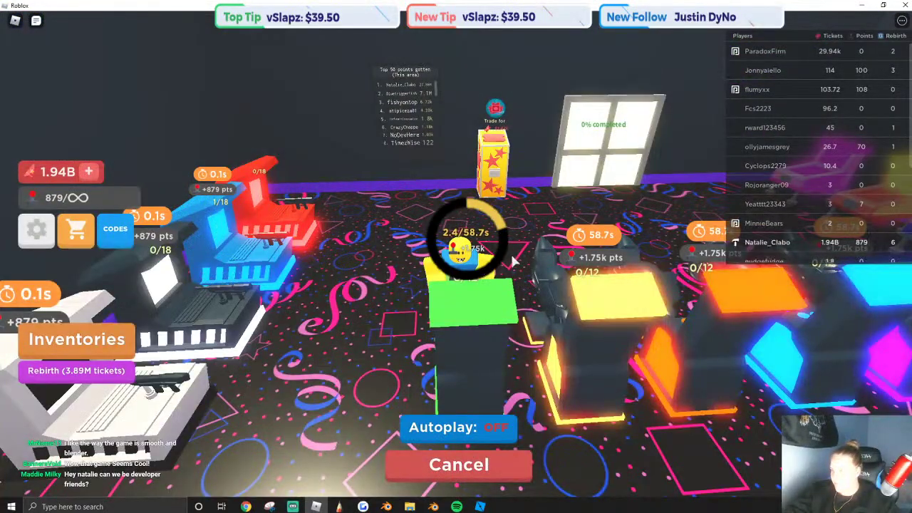
{"action": "right_click_drag", "start_coordinate": [715, 242], "coordinate": [498, 287]}
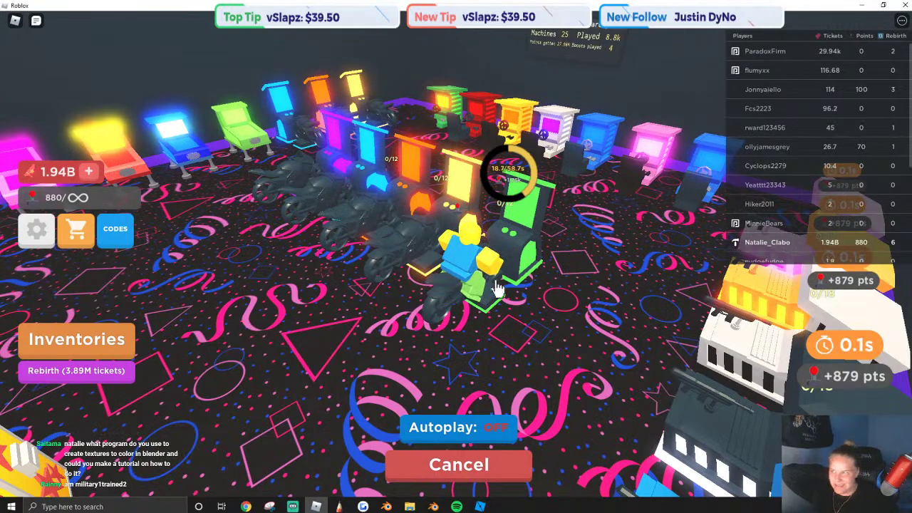
Switch from the arcade game to the published Test Place and dismiss the in-game menu as it loads.
{"action": "key", "text": "alt+Tab"}
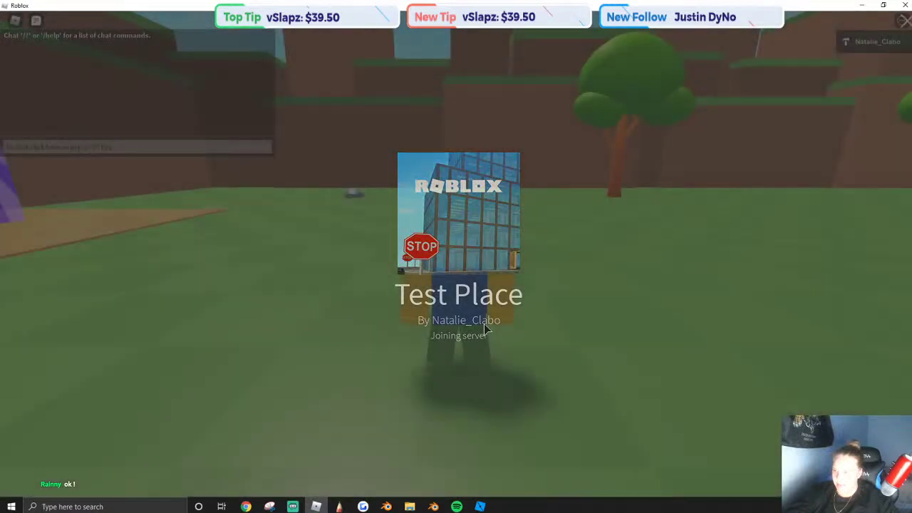
{"action": "key", "text": "Escape"}
{"action": "key", "text": "Escape"}
{"action": "key", "text": "Escape"}
{"action": "key", "text": "Escape"}
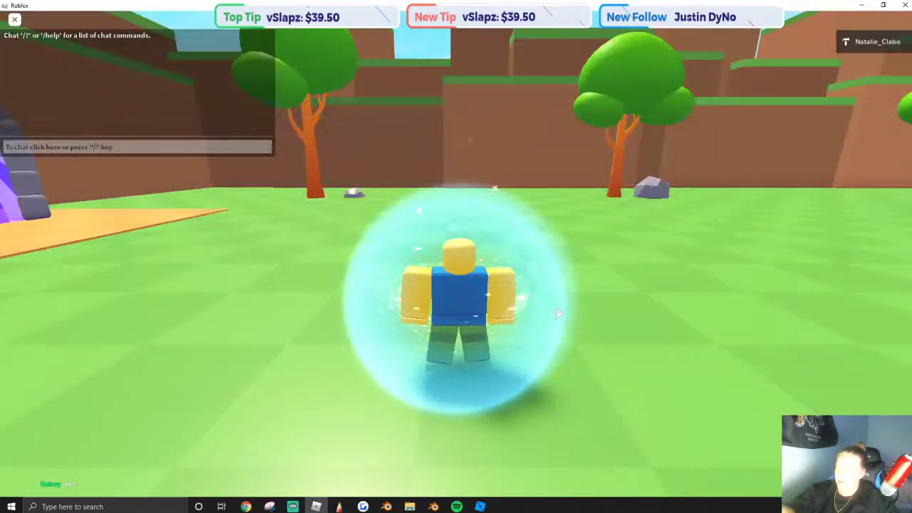
Walk the character around the fountain plaza and examine the portals and the padlocked orange archway.
{"action": "right_click_drag", "start_coordinate": [600, 309], "coordinate": [601, 309]}
{"action": "scroll", "coordinate": [602, 314], "scroll_direction": "down", "scroll_amount": 5}
{"action": "key", "text": "w"}
{"action": "scroll", "coordinate": [600, 309], "scroll_direction": "up", "scroll_amount": 4}
{"action": "scroll", "coordinate": [601, 309], "scroll_direction": "down", "scroll_amount": 5}
{"action": "scroll", "coordinate": [600, 309], "scroll_direction": "up", "scroll_amount": 6}
{"action": "key", "text": "w"}
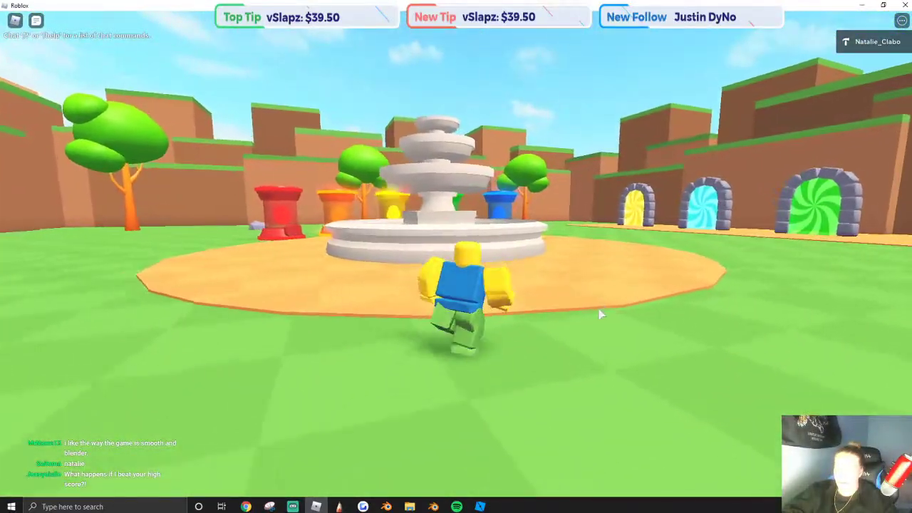
{"action": "key", "text": "shift"}
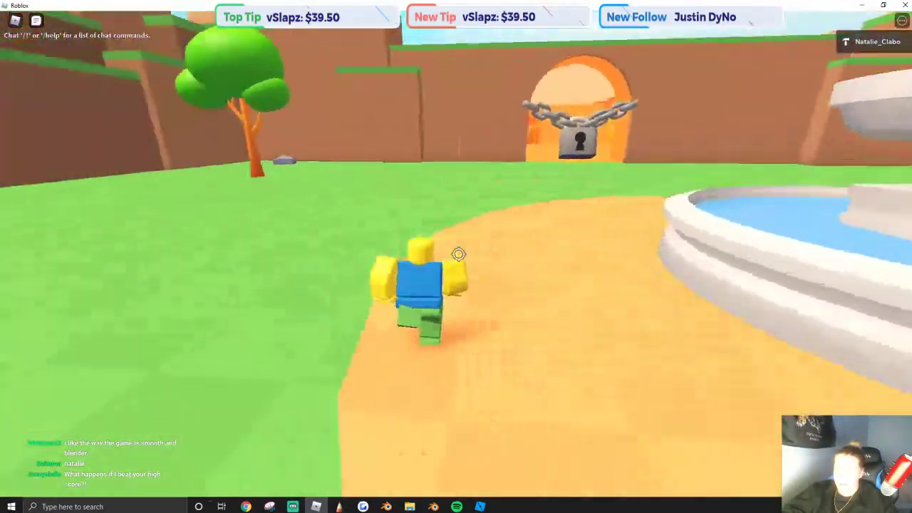
{"action": "scroll", "coordinate": [458, 252], "scroll_direction": "down", "scroll_amount": 8}
{"action": "key", "text": "shift"}
{"action": "right_click_drag", "start_coordinate": [463, 251], "coordinate": [462, 251]}
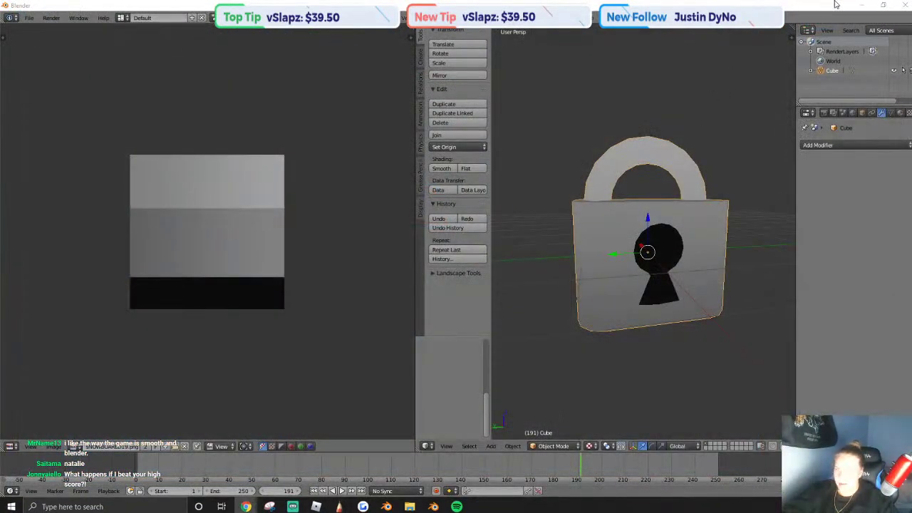
Clear the desktop by closing the padlock Blender file, minimizing SketchBook, and closing both Roblox website windows.
{"action": "left_click", "coordinate": [903, 5]}
{"action": "left_click", "coordinate": [457, 289]}
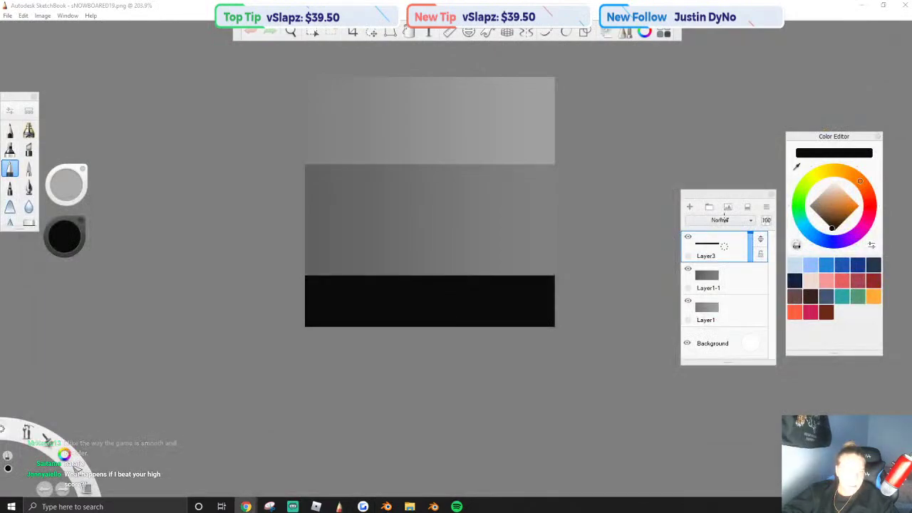
{"action": "left_click", "coordinate": [862, 5]}
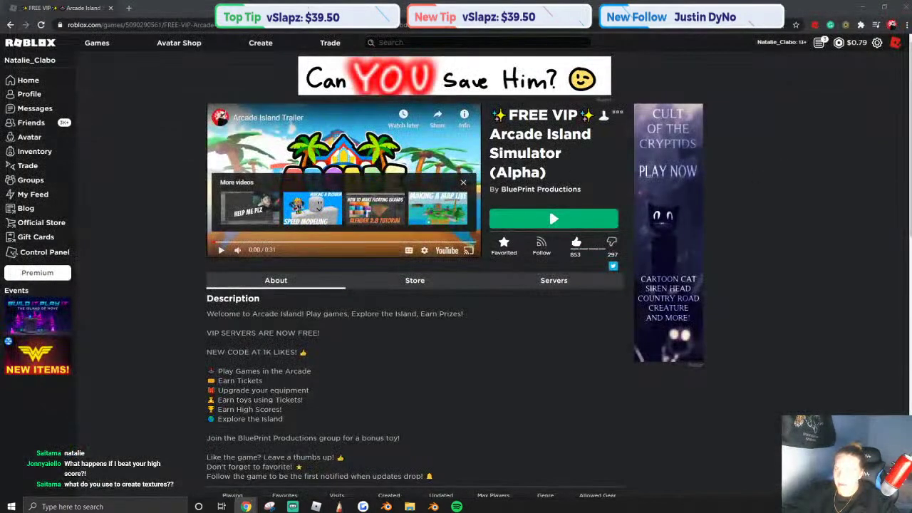
{"action": "left_click", "coordinate": [905, 5]}
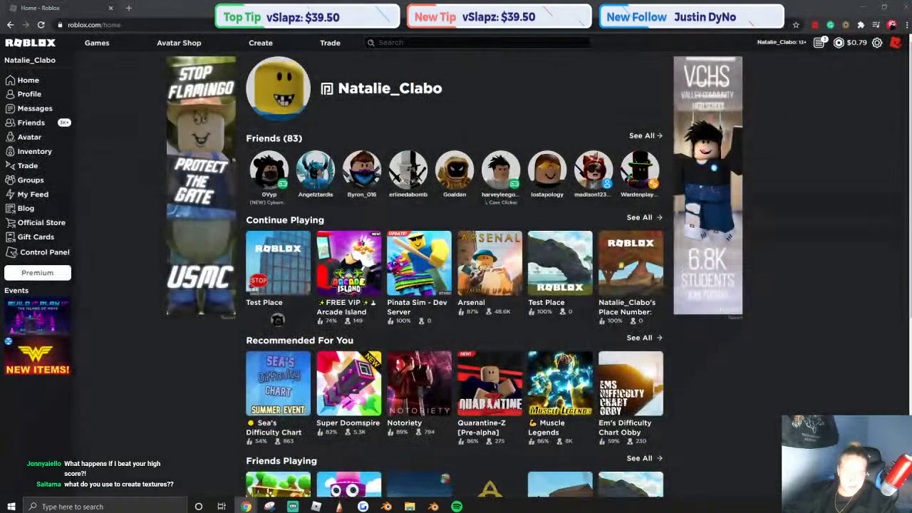
{"action": "left_click", "coordinate": [906, 6]}
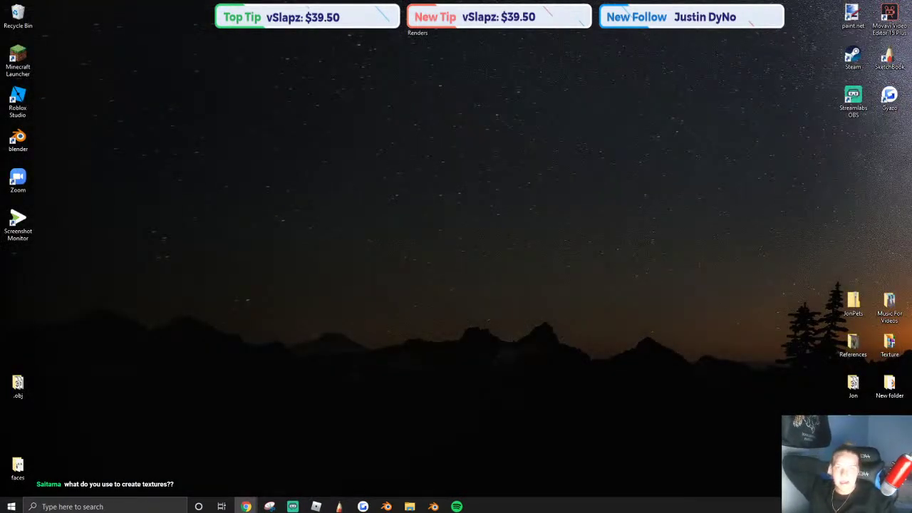
Bring the YouTube Live Dashboard window onto this monitor and move it back off the screen.
{"action": "left_click_drag", "start_coordinate": [911, 46], "coordinate": [553, 2]}
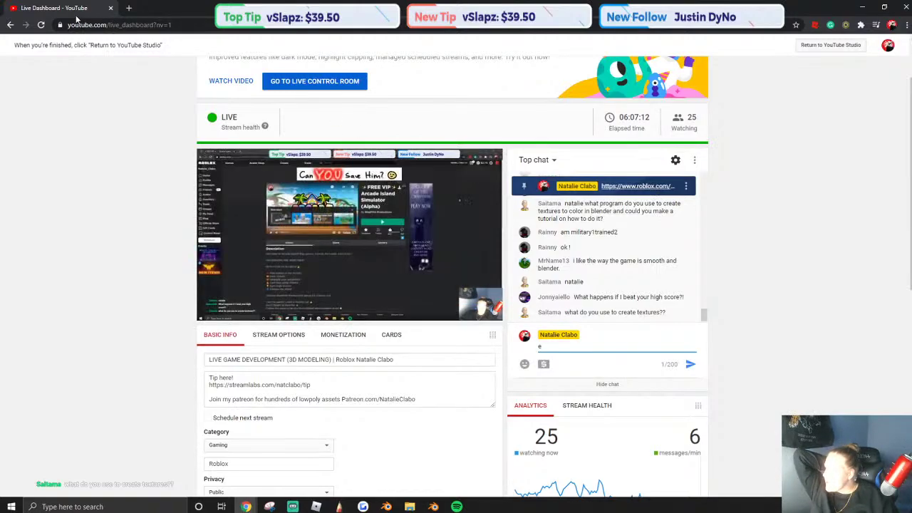
{"action": "left_click_drag", "start_coordinate": [76, 16], "coordinate": [911, 143]}
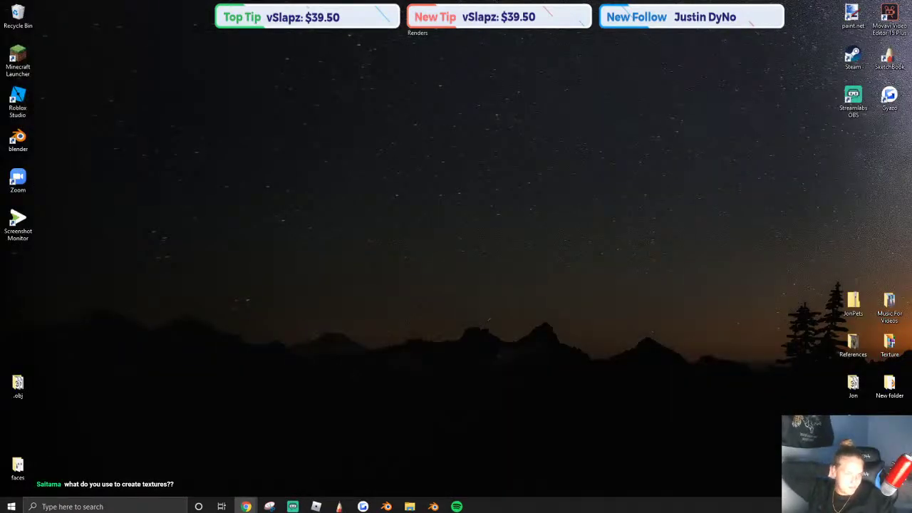